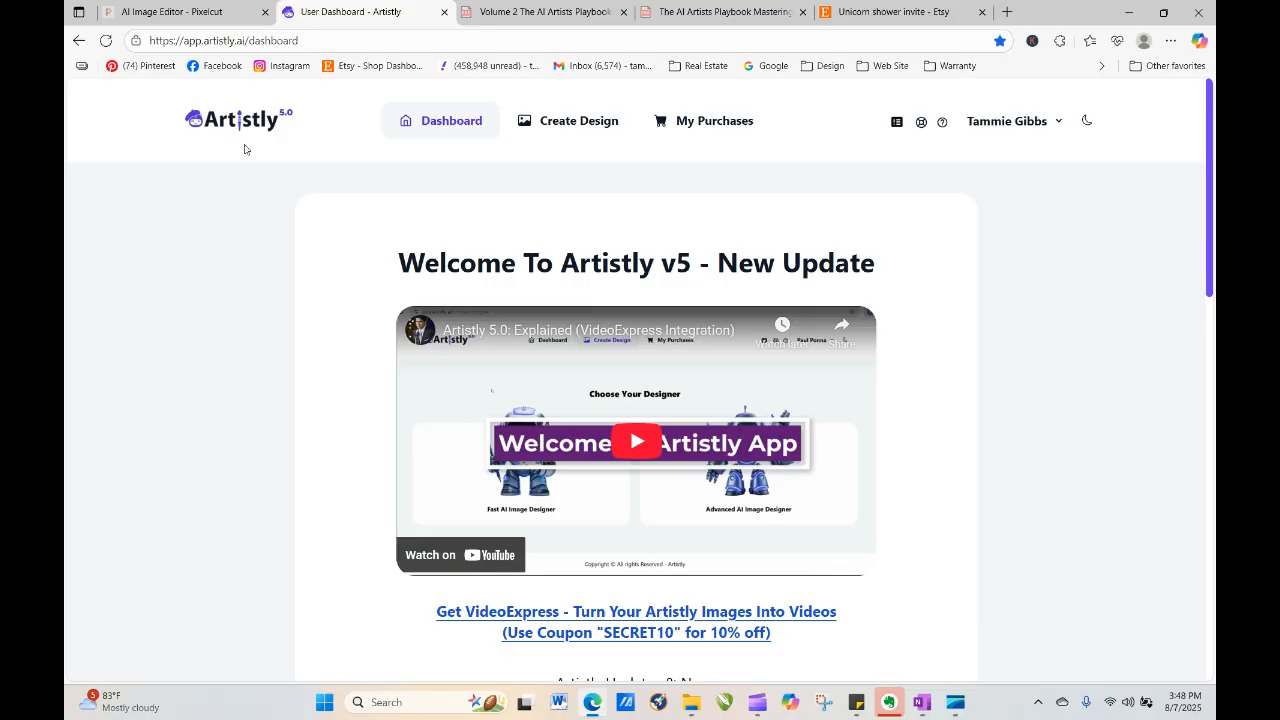
Open the Fast AI Image Designer's personal designs gallery and look over the newest unicorn images
left_click(505, 17)
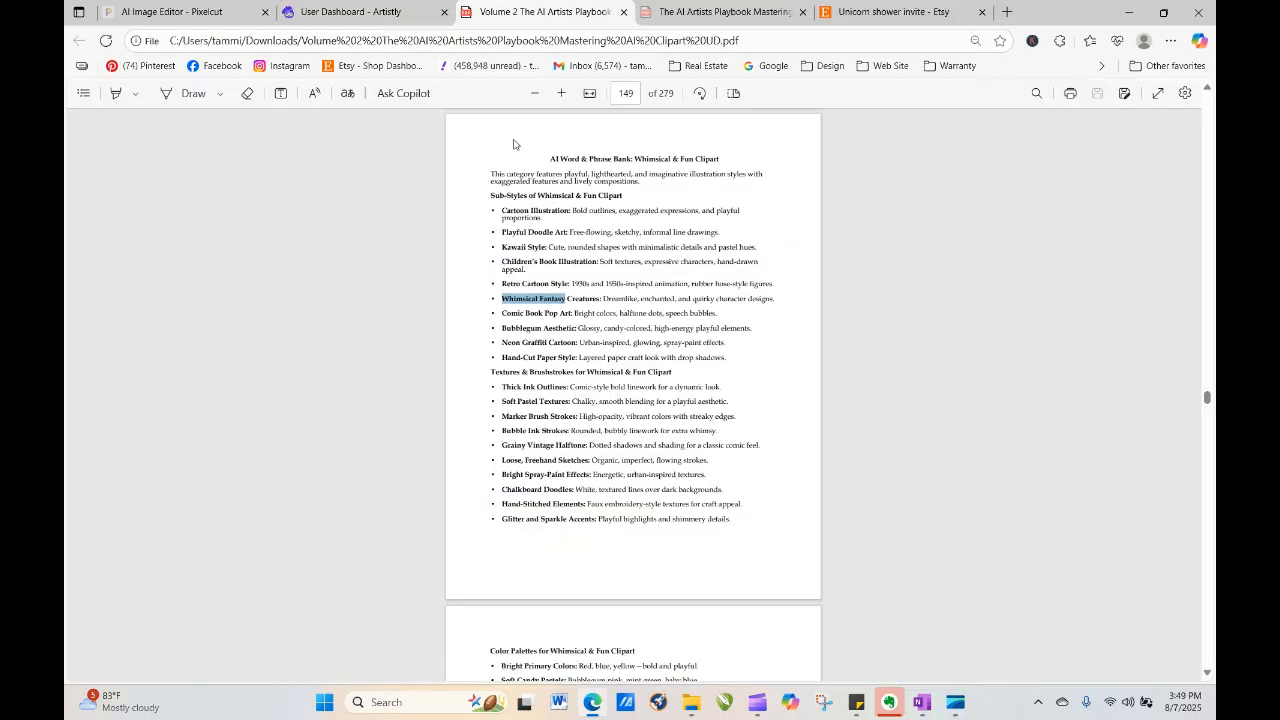
left_click(357, 14)
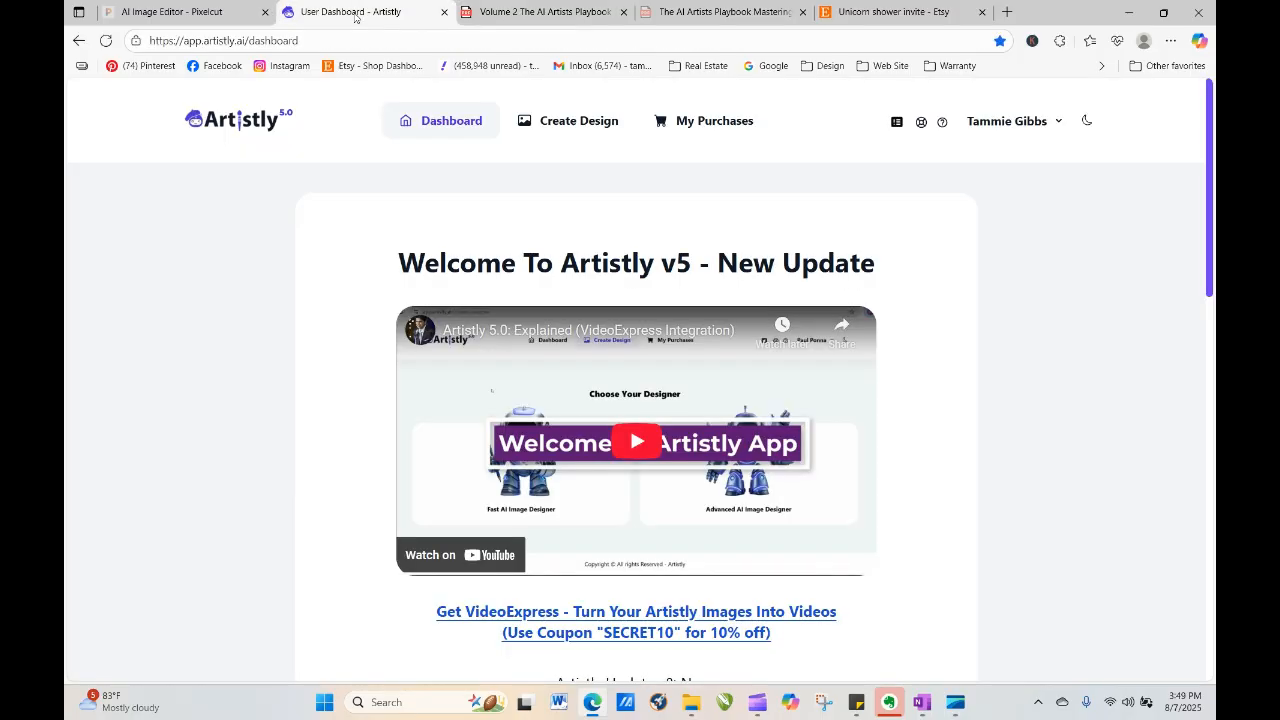
left_click(568, 135)
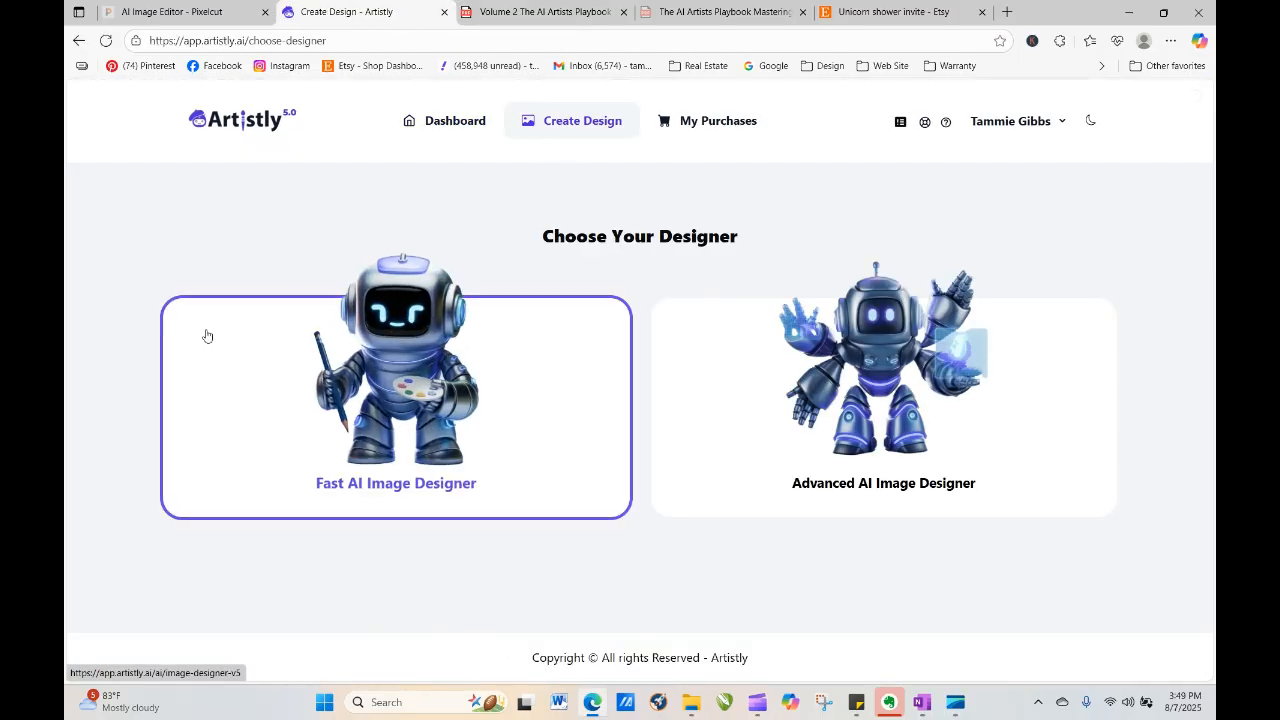
left_click(407, 348)
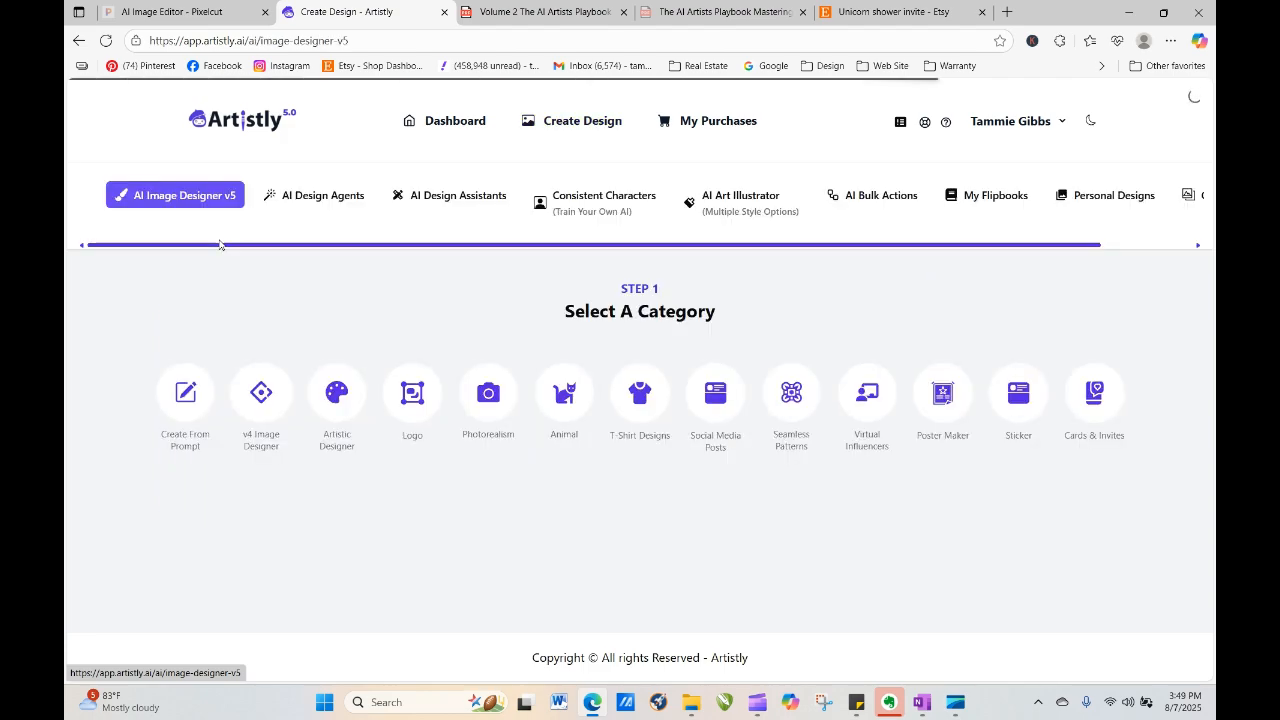
left_click(1118, 198)
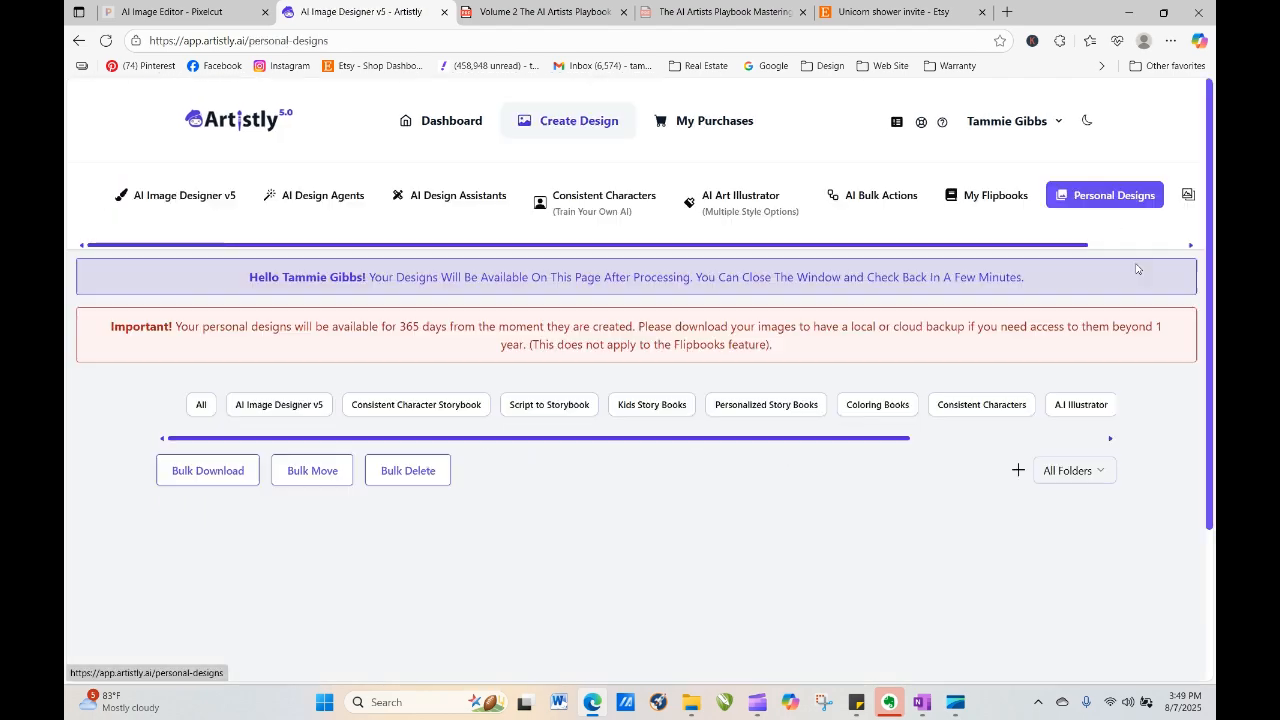
left_click_drag(1213, 143, 1215, 180)
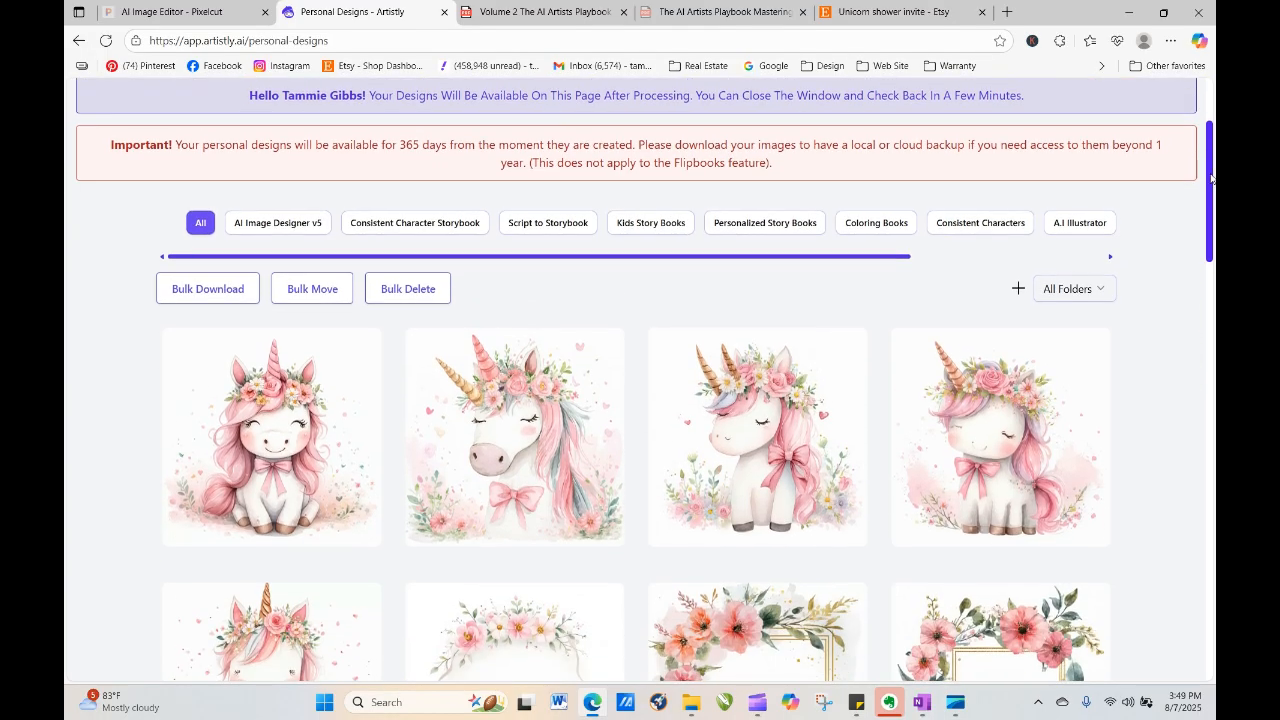
left_click_drag(1213, 175, 1213, 163)
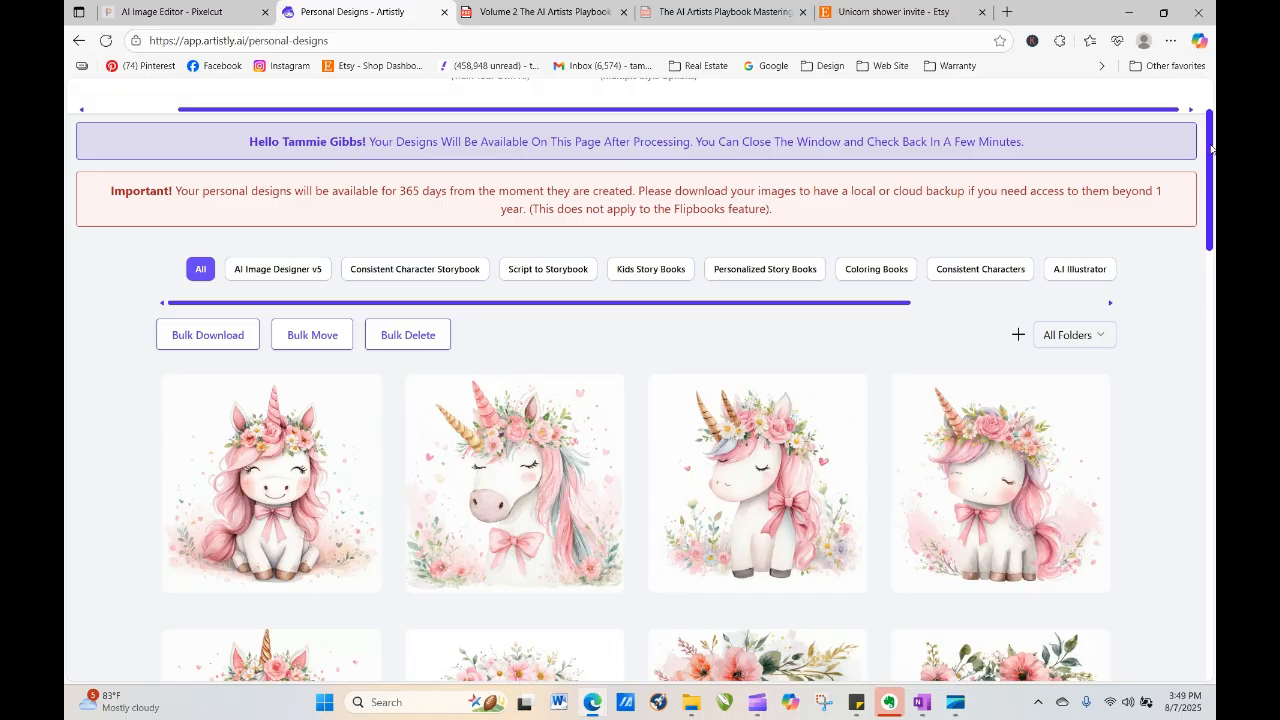
left_click_drag(1211, 148, 1213, 108)
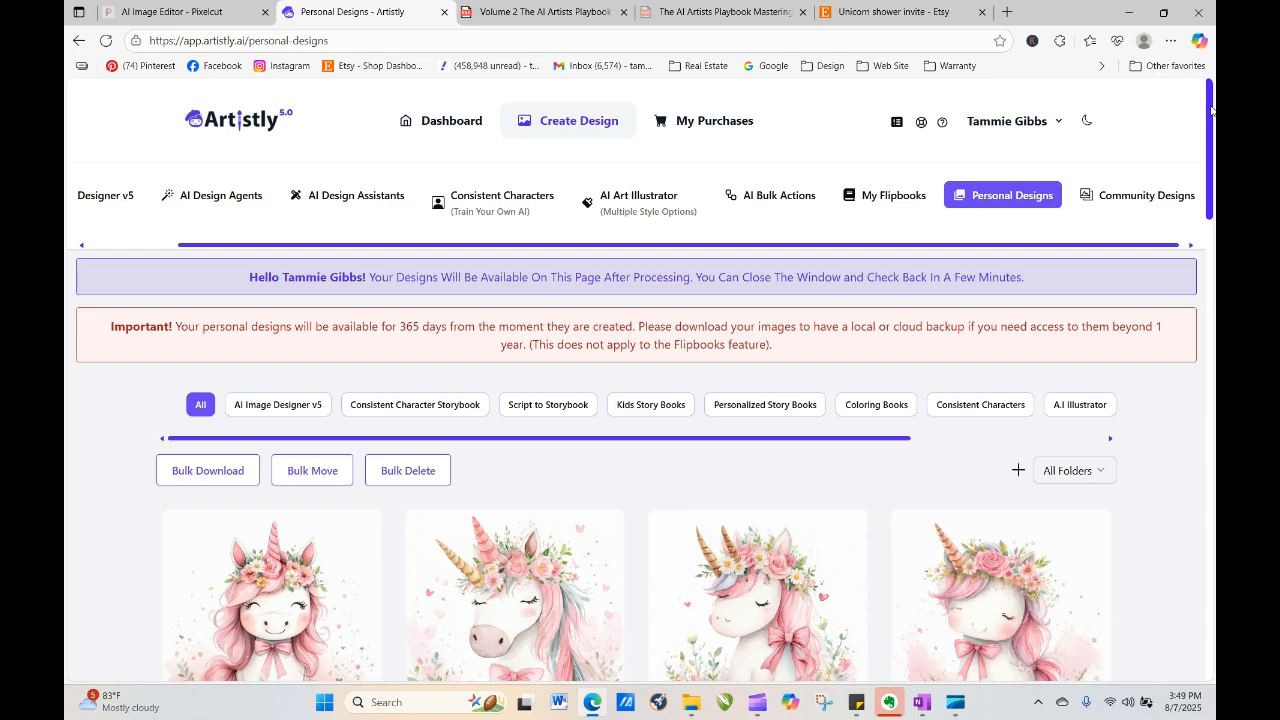
Open the Advanced AI Image Designer in a new browser tab and load the recent project "Video 1 Saddle Up"
left_click(1006, 12)
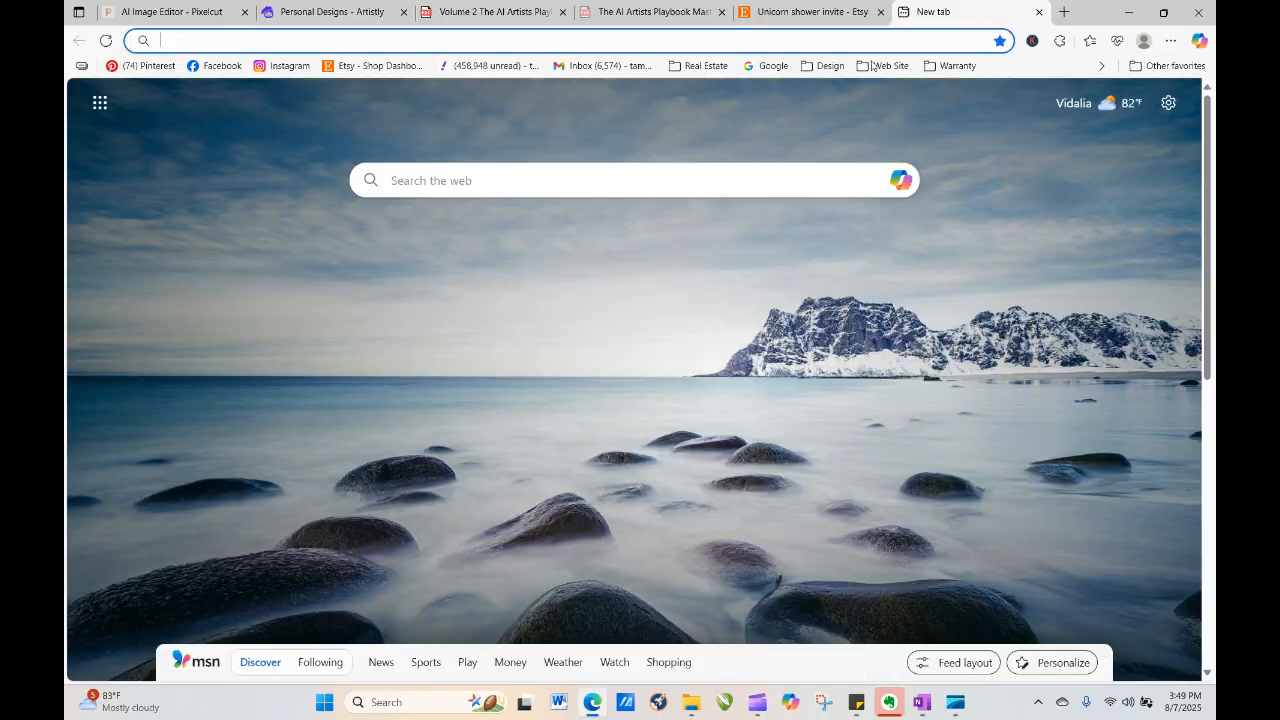
left_click(828, 66)
left_click(850, 113)
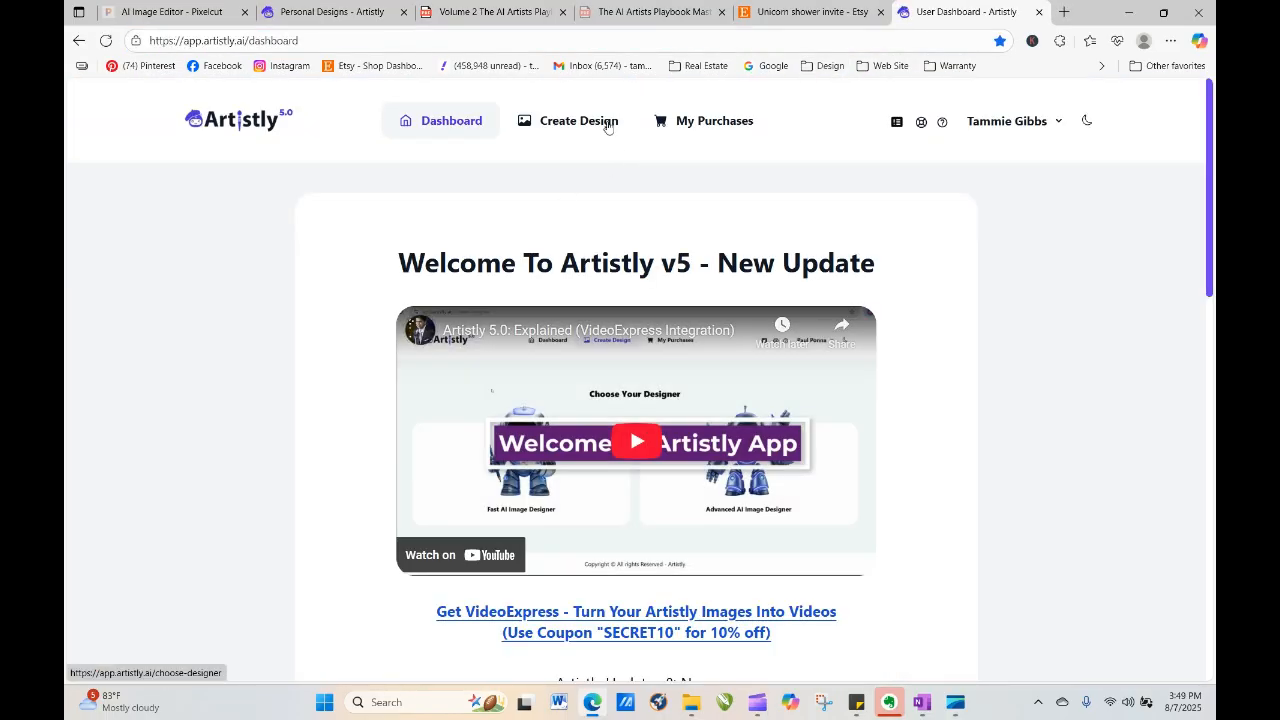
left_click(607, 126)
left_click(884, 390)
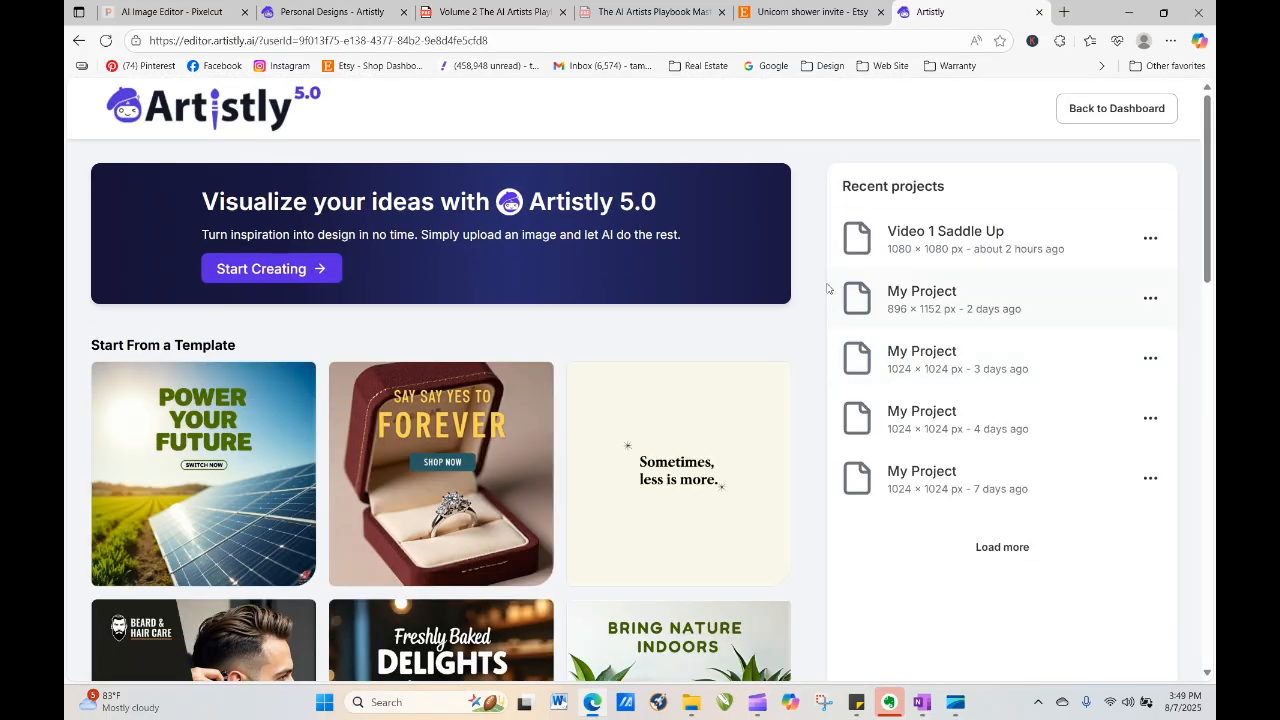
left_click(904, 245)
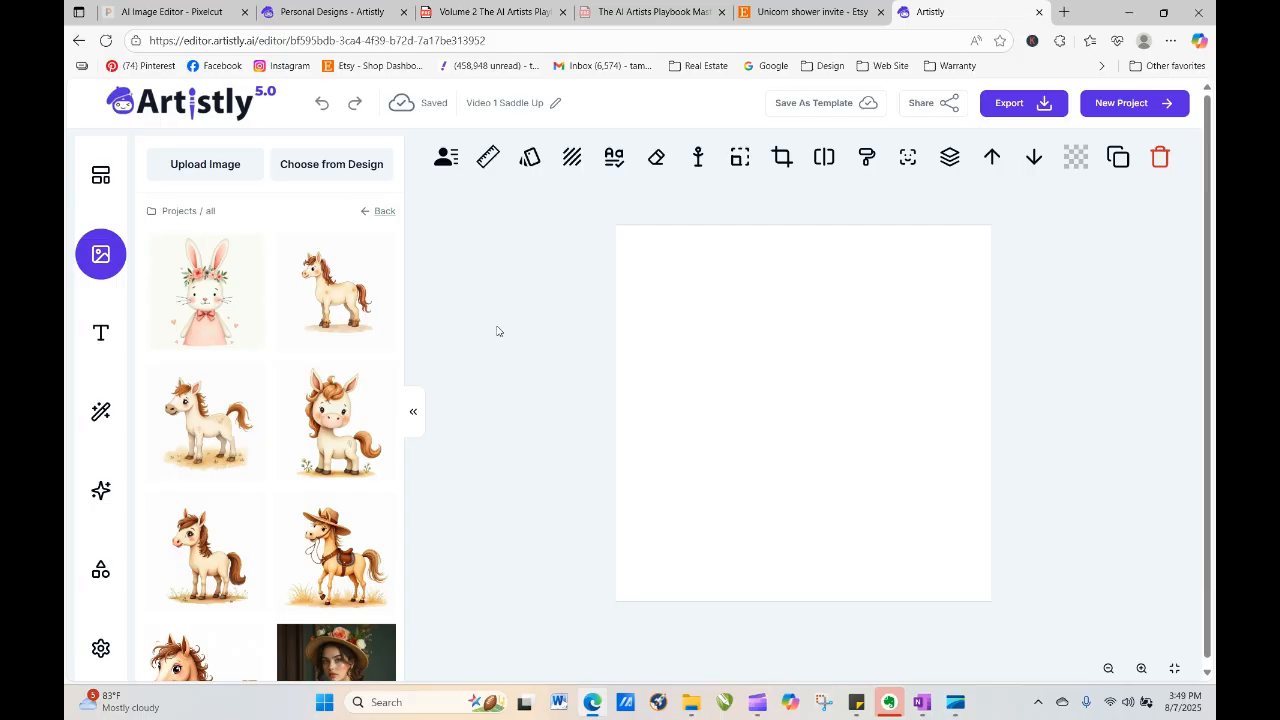
Place the flower-crowned rabbit image on the canvas and copy its image prompt
mouse_move(201, 295)
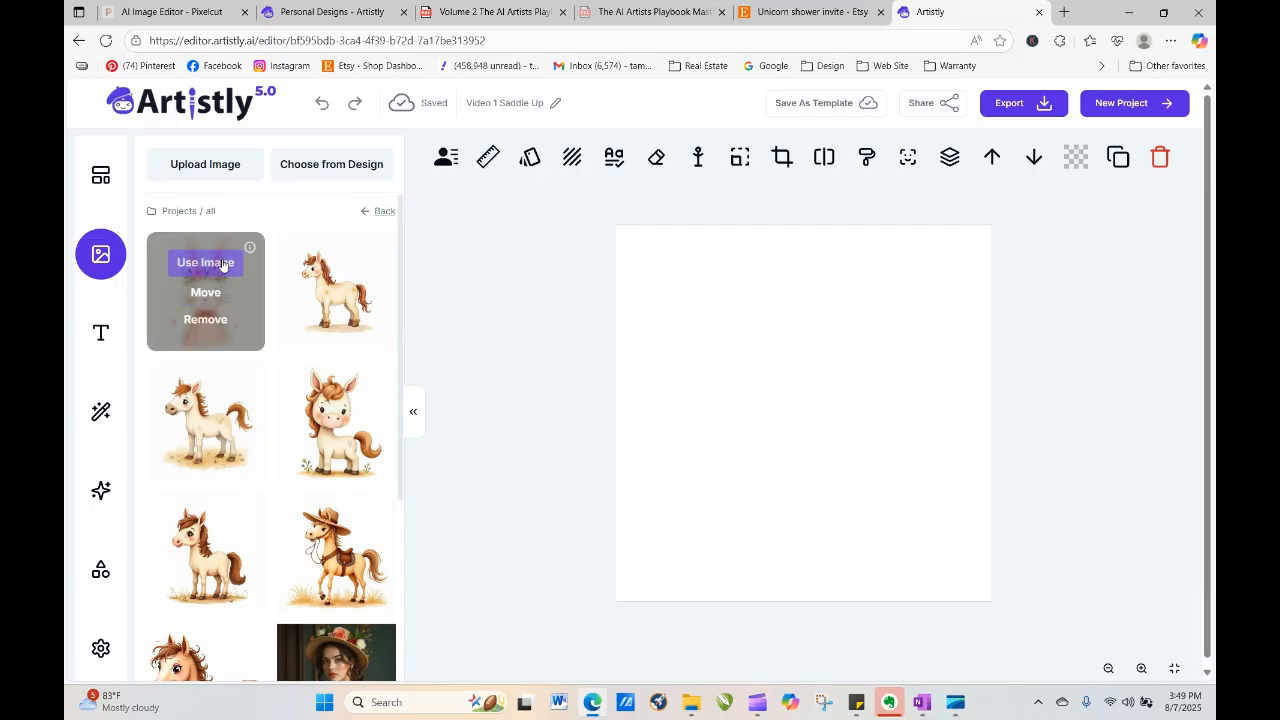
left_click(232, 263)
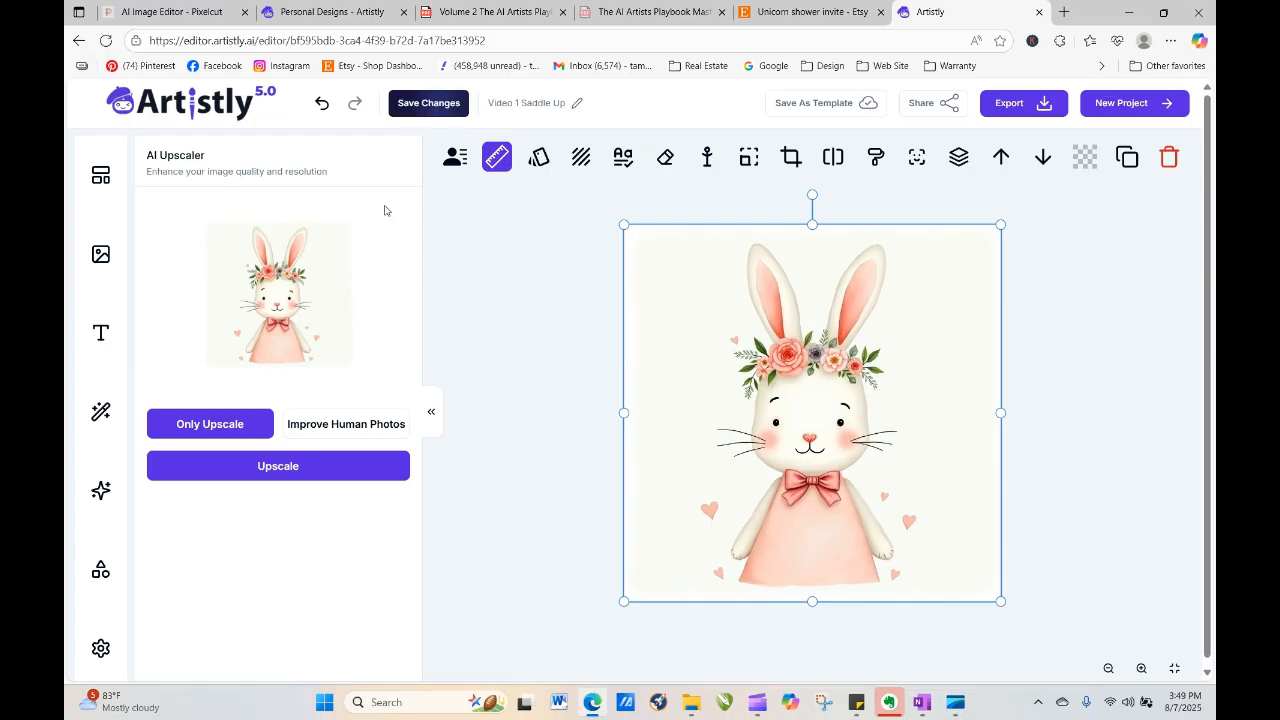
left_click(100, 254)
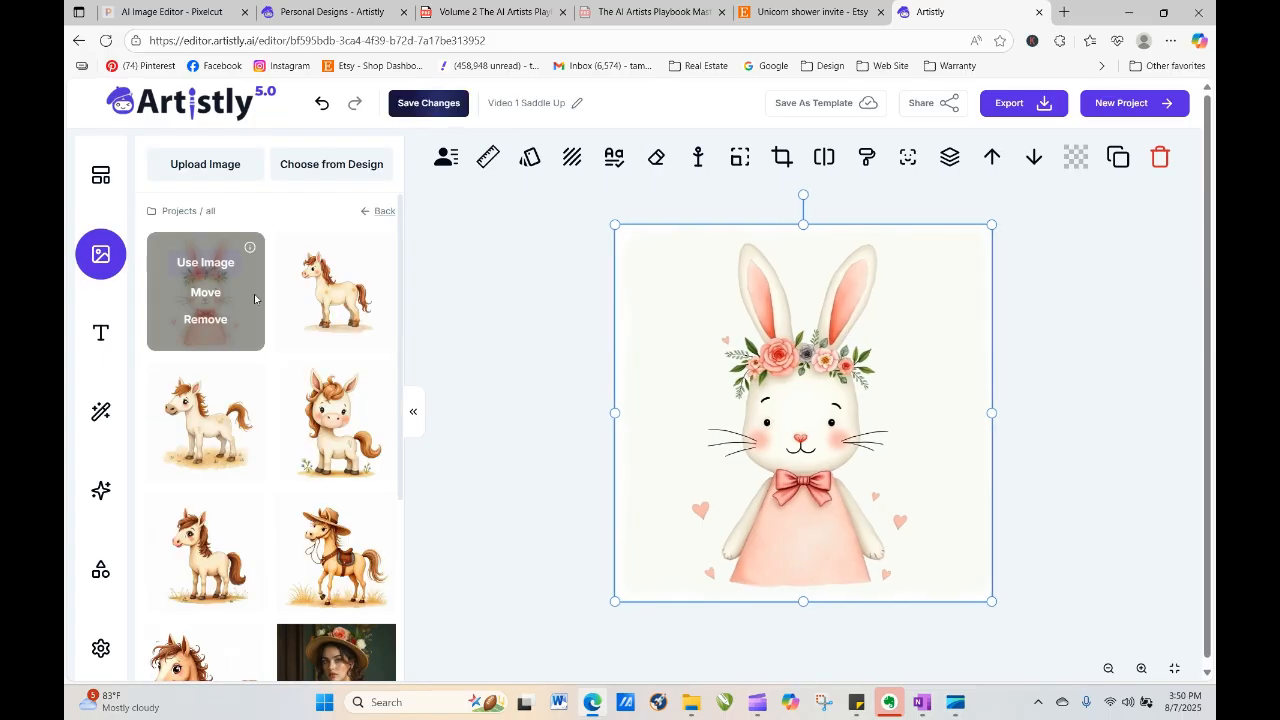
left_click(250, 248)
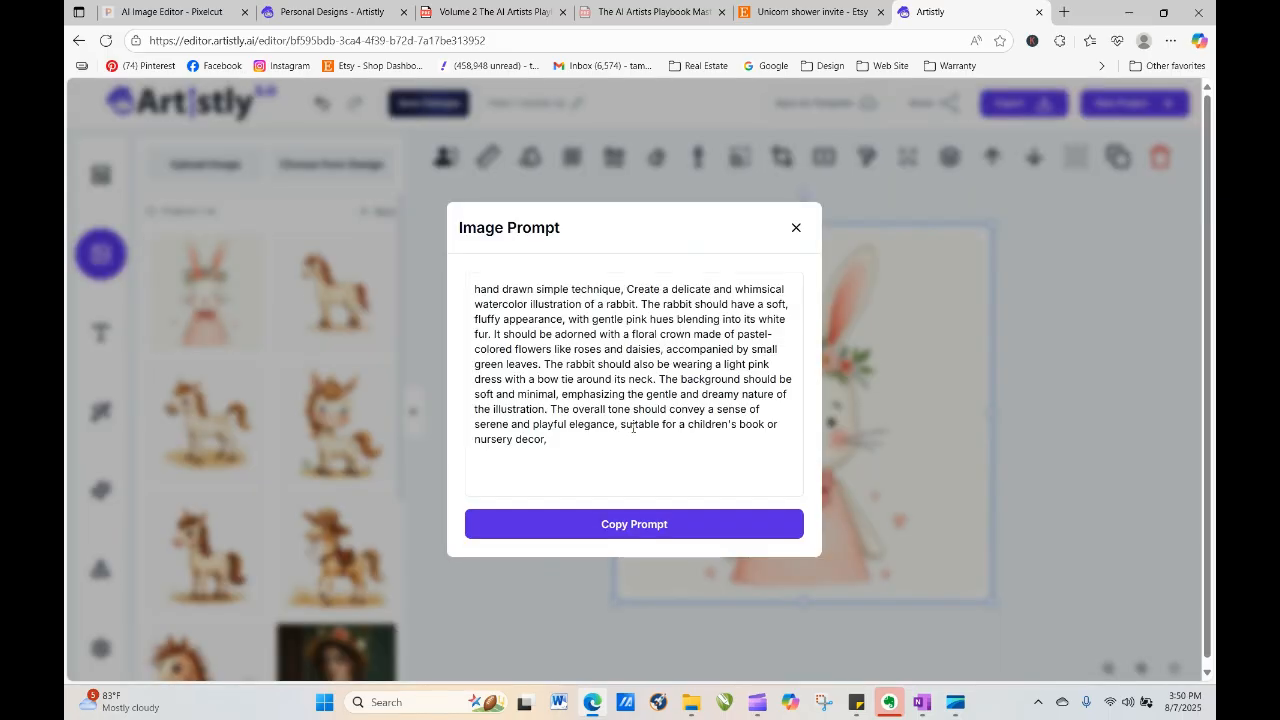
left_click(663, 526)
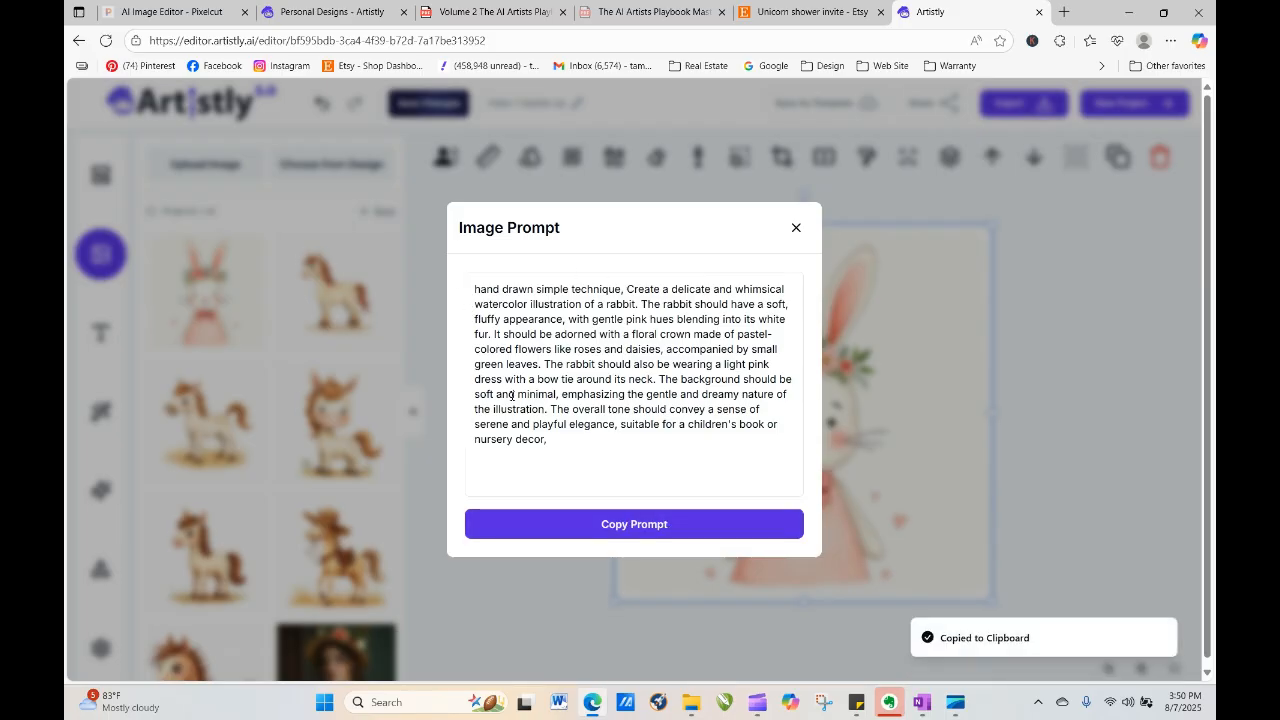
left_click(796, 228)
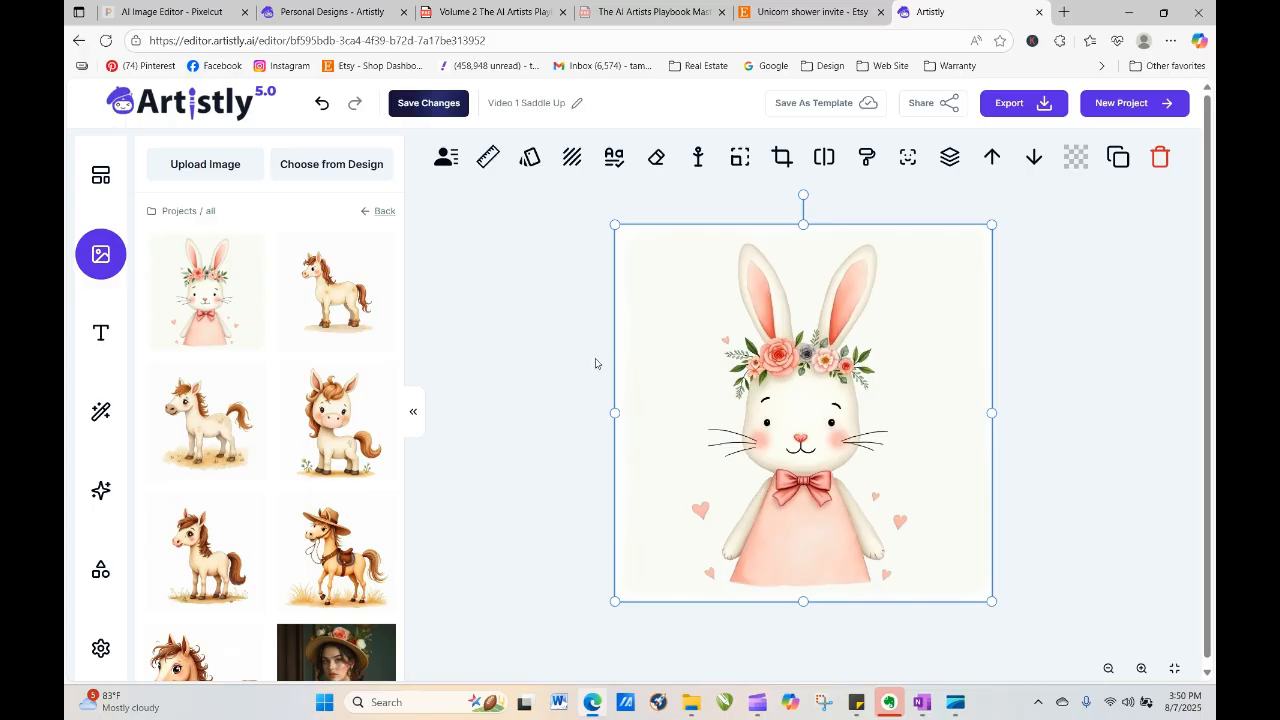
Look through the project's uploaded images and collapse the image library beside the canvas
scroll(399, 351, "down", 1)
scroll(399, 351, "down", 2)
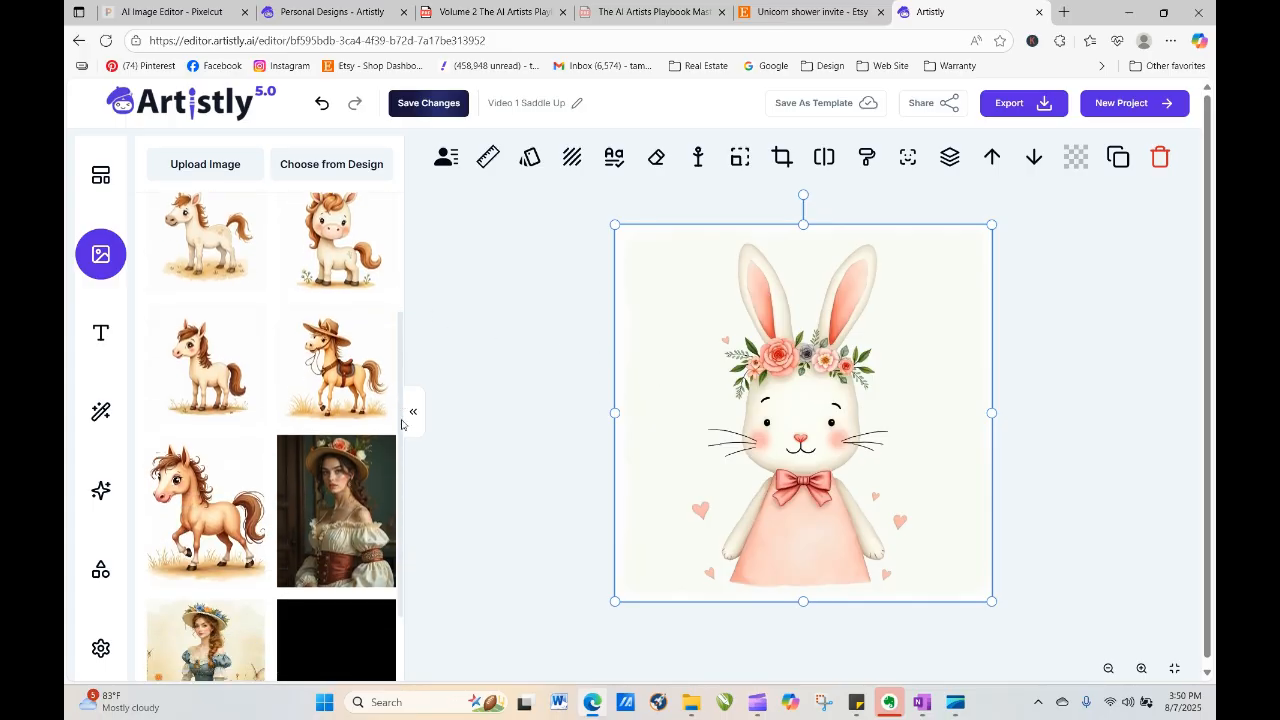
scroll(402, 230, "up", 4)
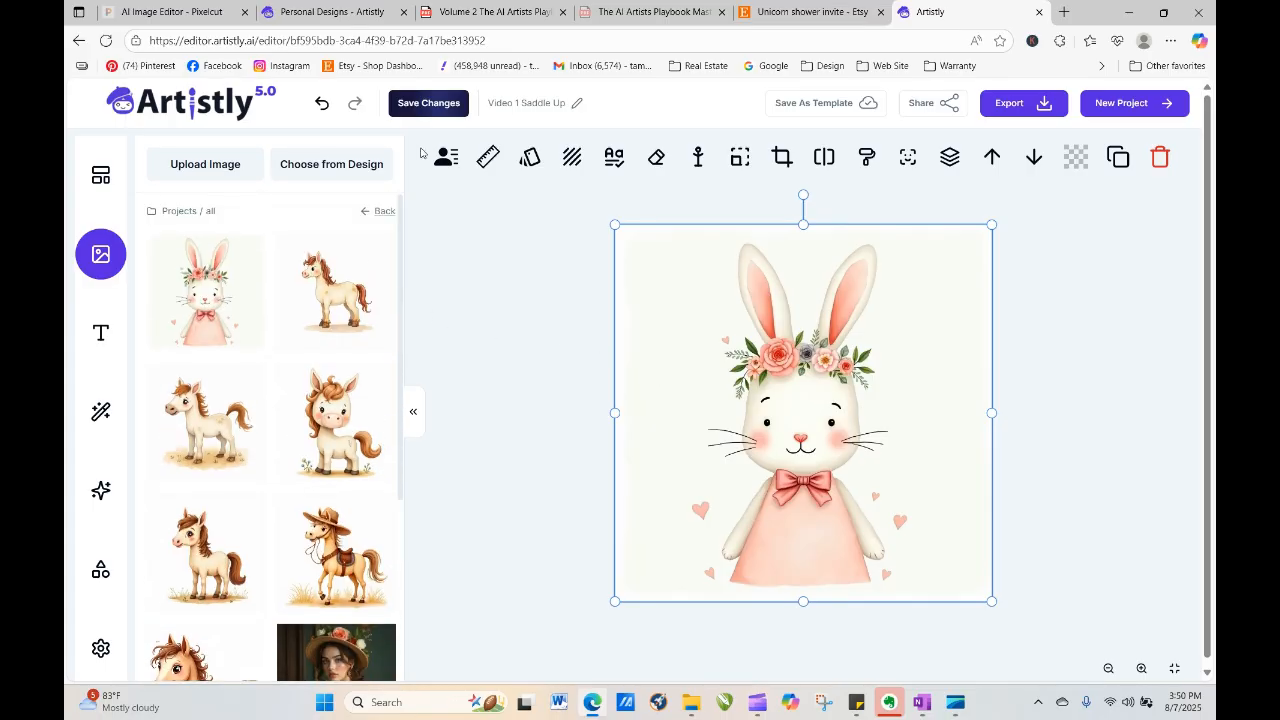
left_click(412, 412)
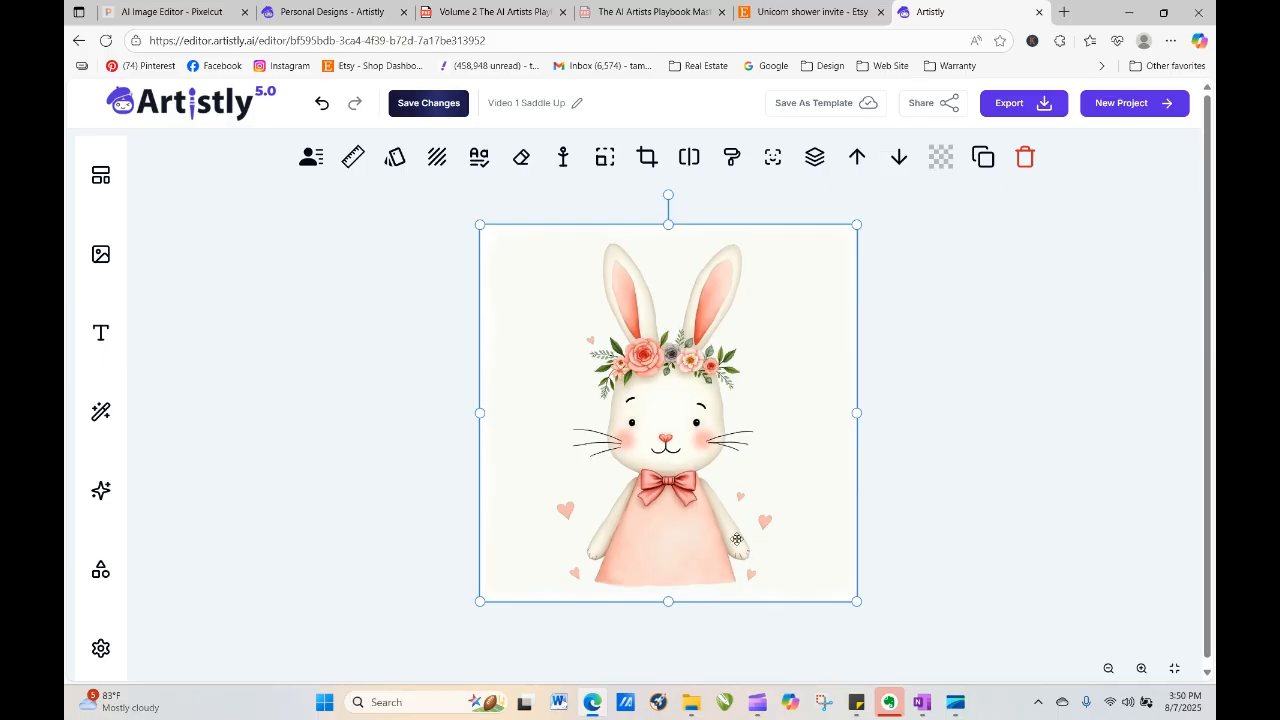
Go back to the personal designs page, view the AI Image Designer v5 categories, and reopen the personal designs
left_click(290, 12)
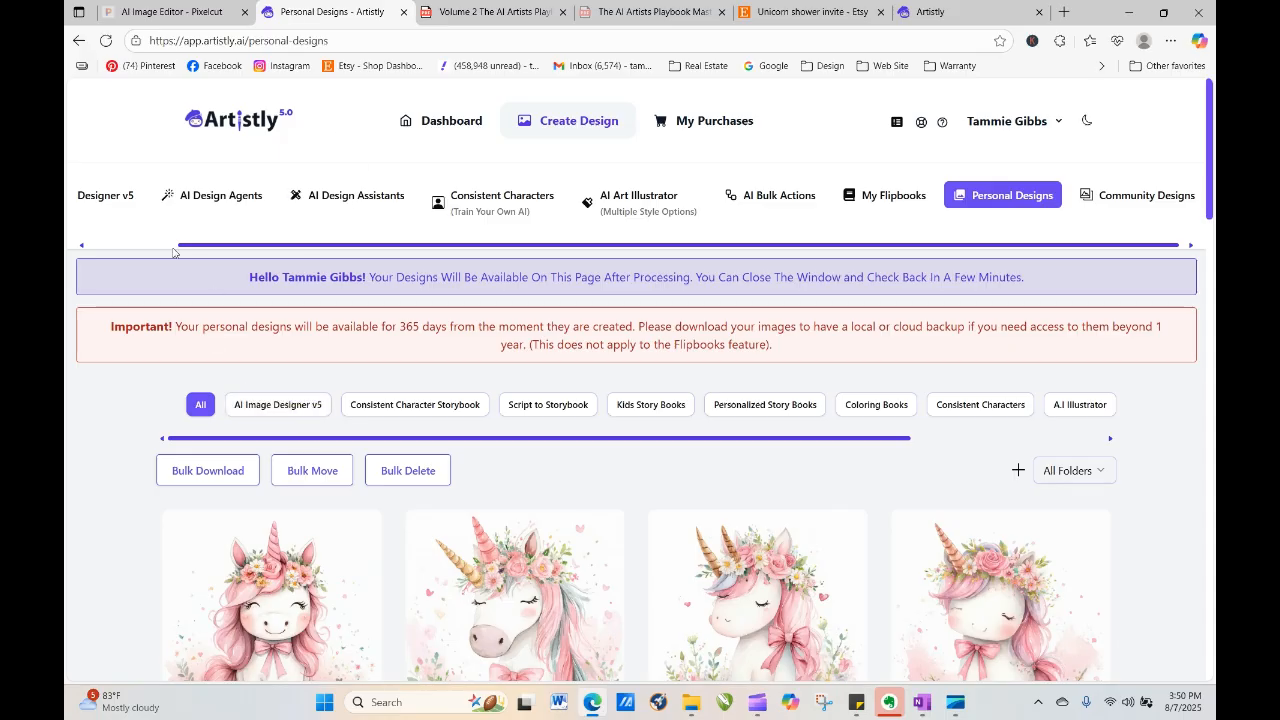
left_click(108, 197)
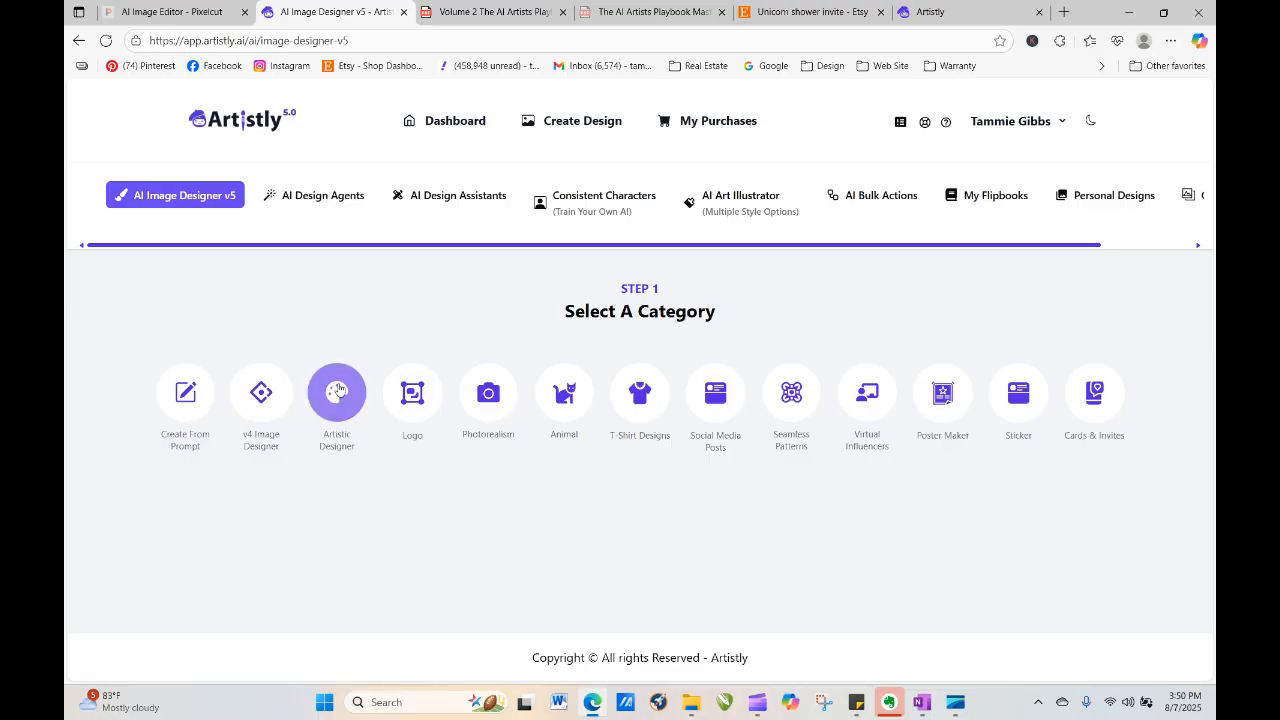
left_click(1125, 195)
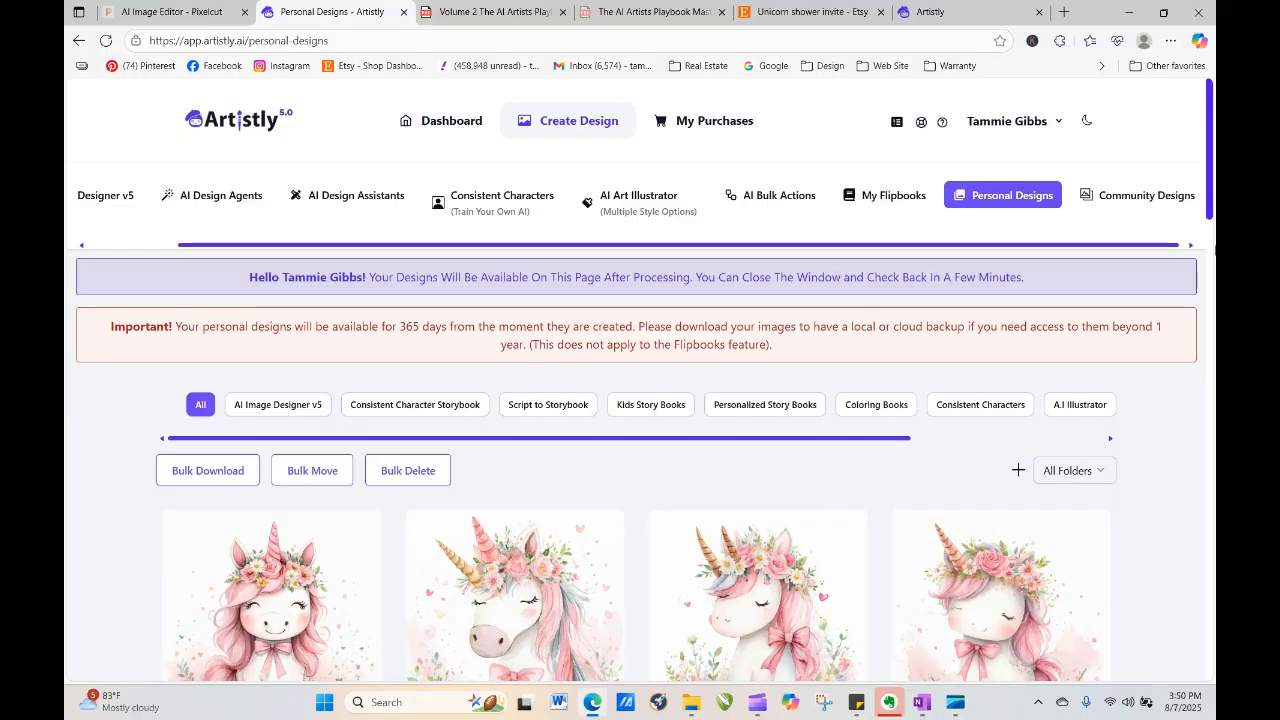
Load more personal designs and examine the earlier unicorn and pony variations in the gallery
scroll(1212, 163, "down", 2)
left_click_drag(1212, 163, 1215, 590)
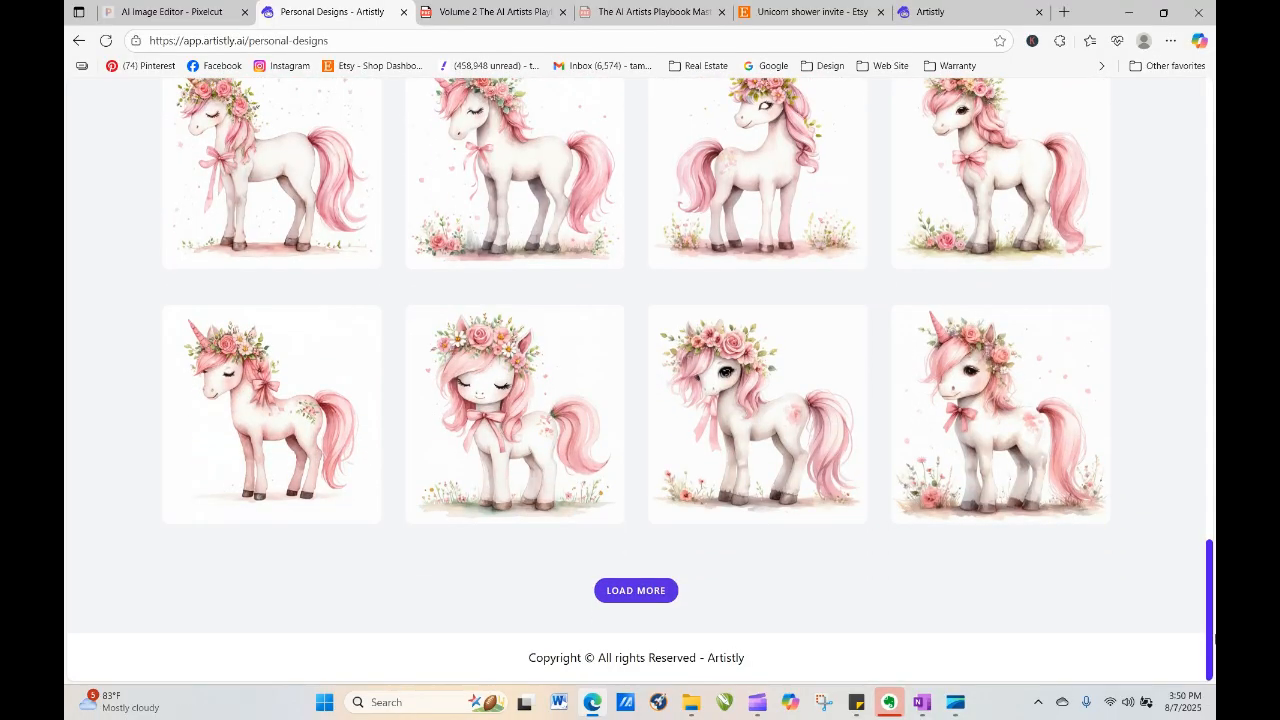
left_click(673, 597)
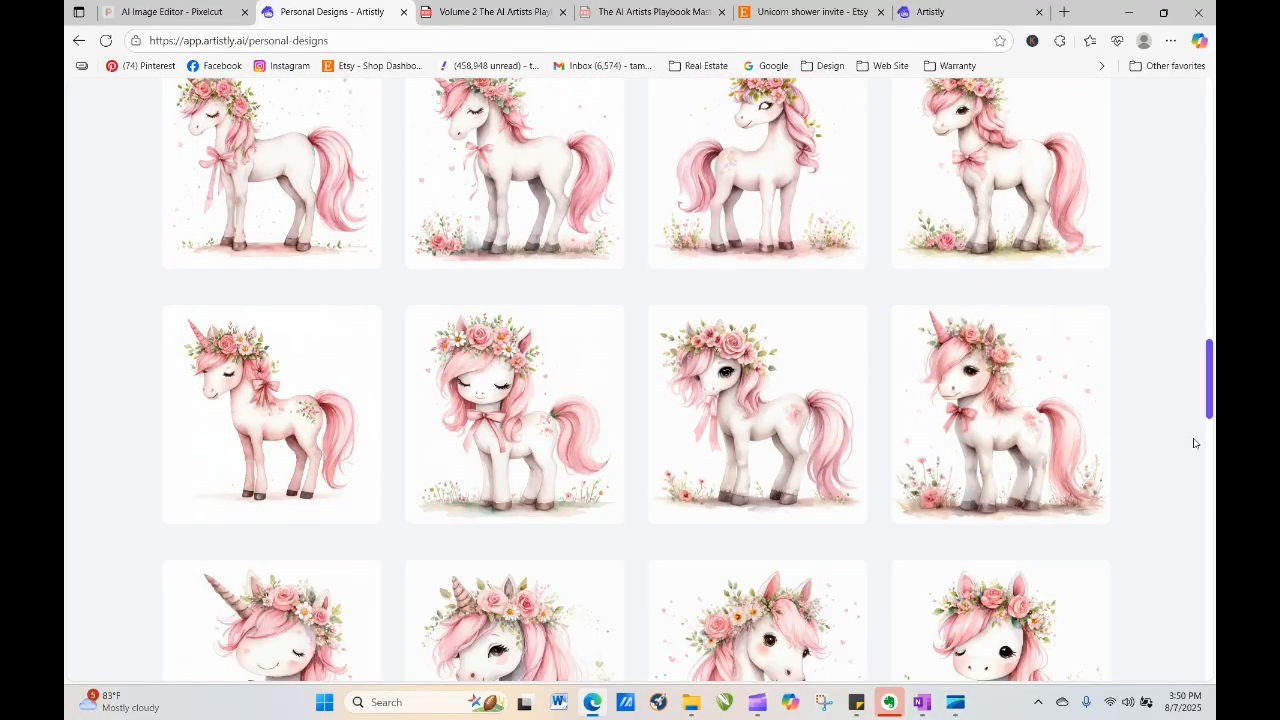
left_click_drag(1209, 390, 1212, 544)
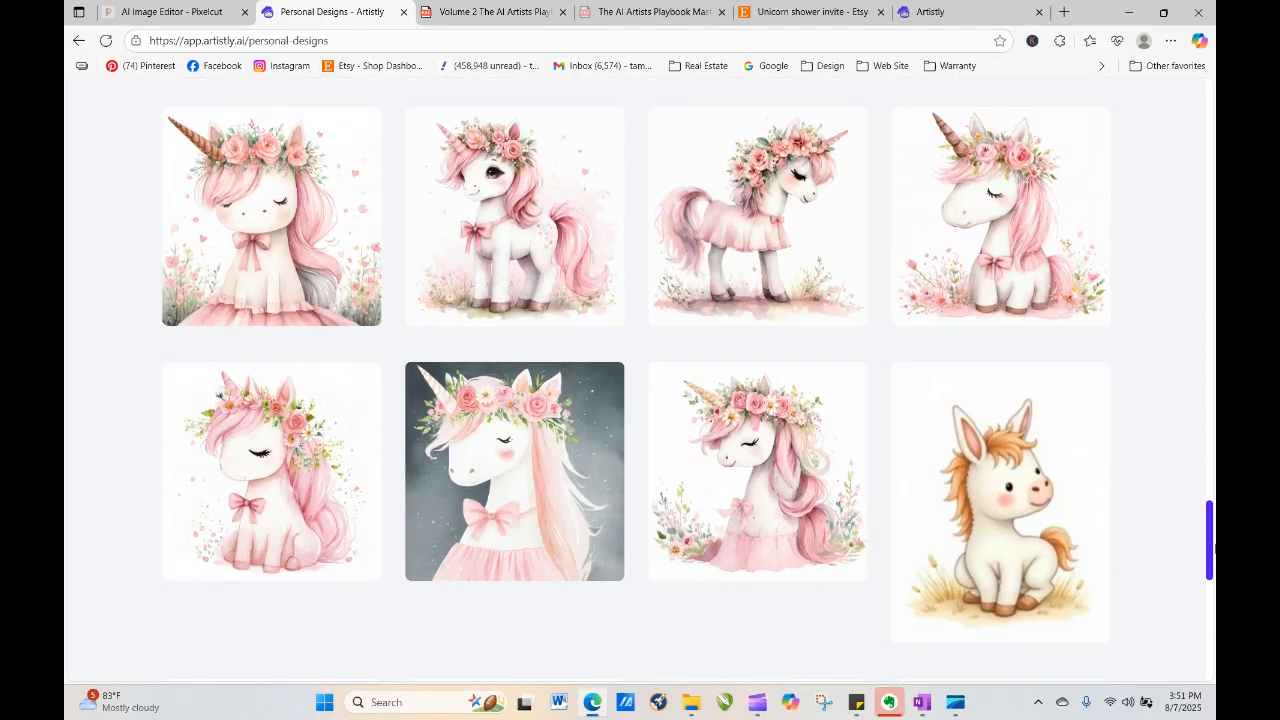
mouse_move(192, 196)
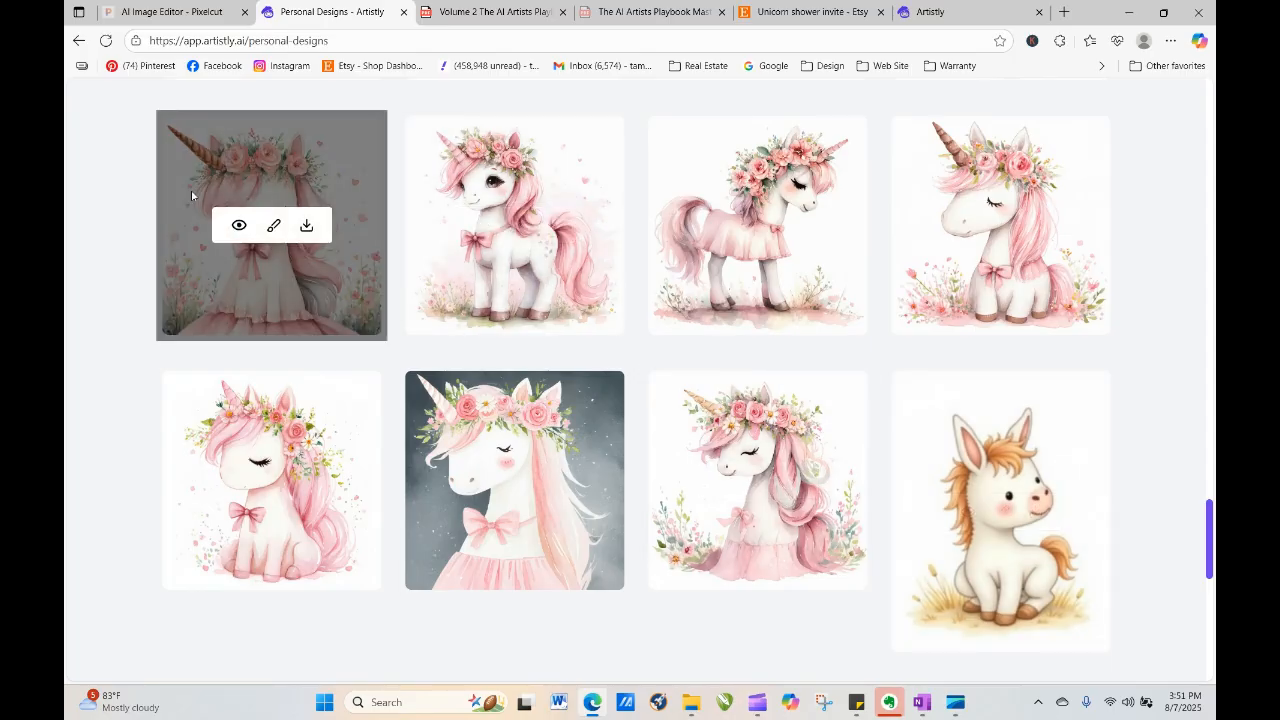
mouse_move(446, 150)
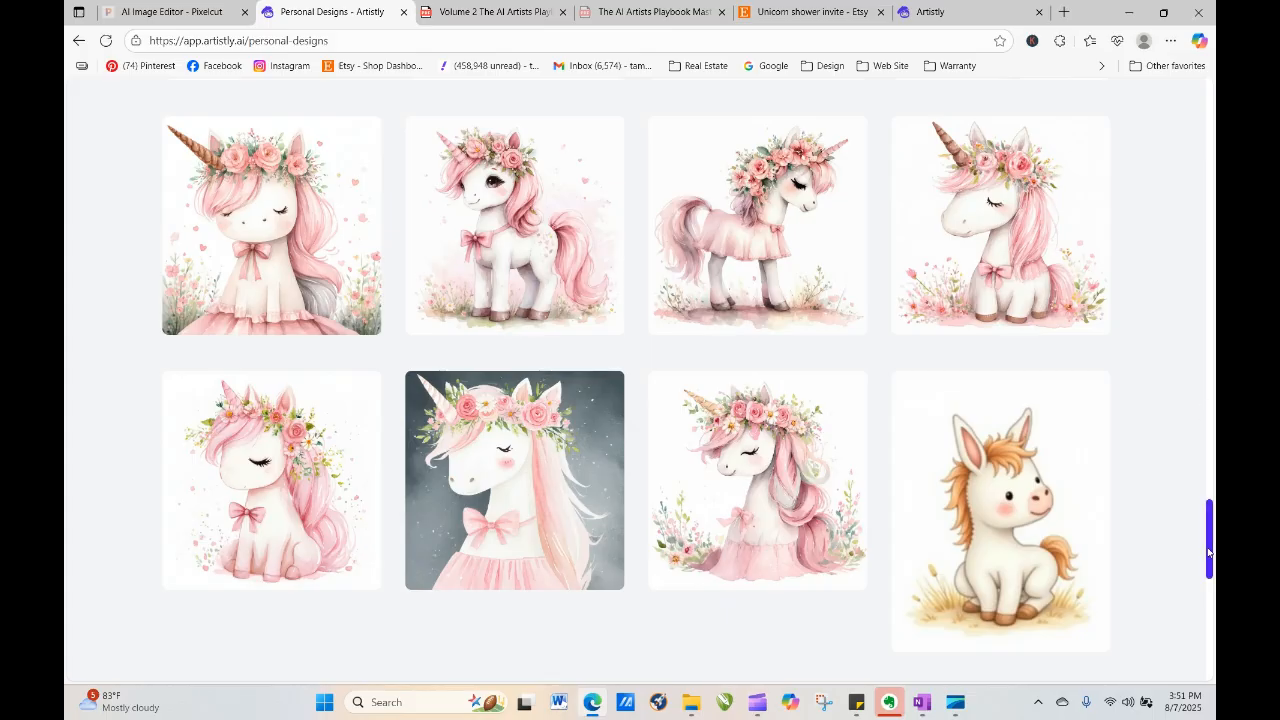
left_click_drag(1208, 551, 1212, 494)
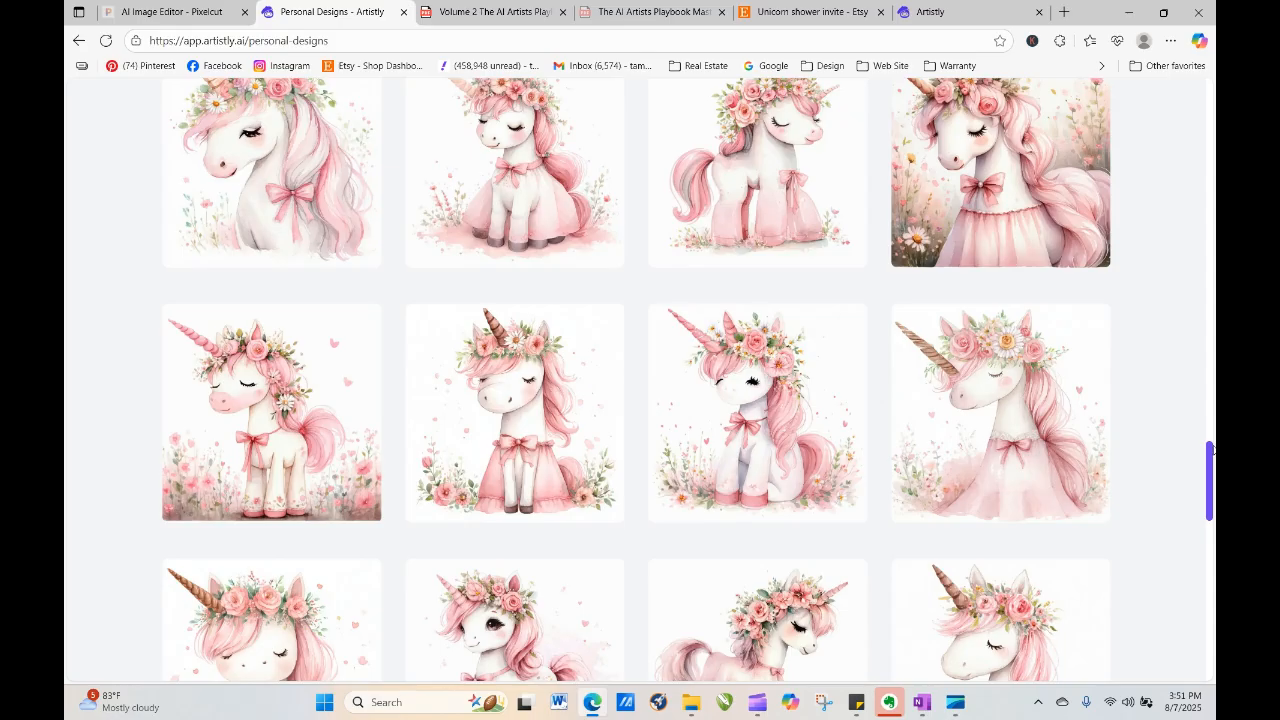
Return to the newest designs and open the details of the smiling, front-facing sitting unicorn
left_click_drag(1209, 488, 1206, 158)
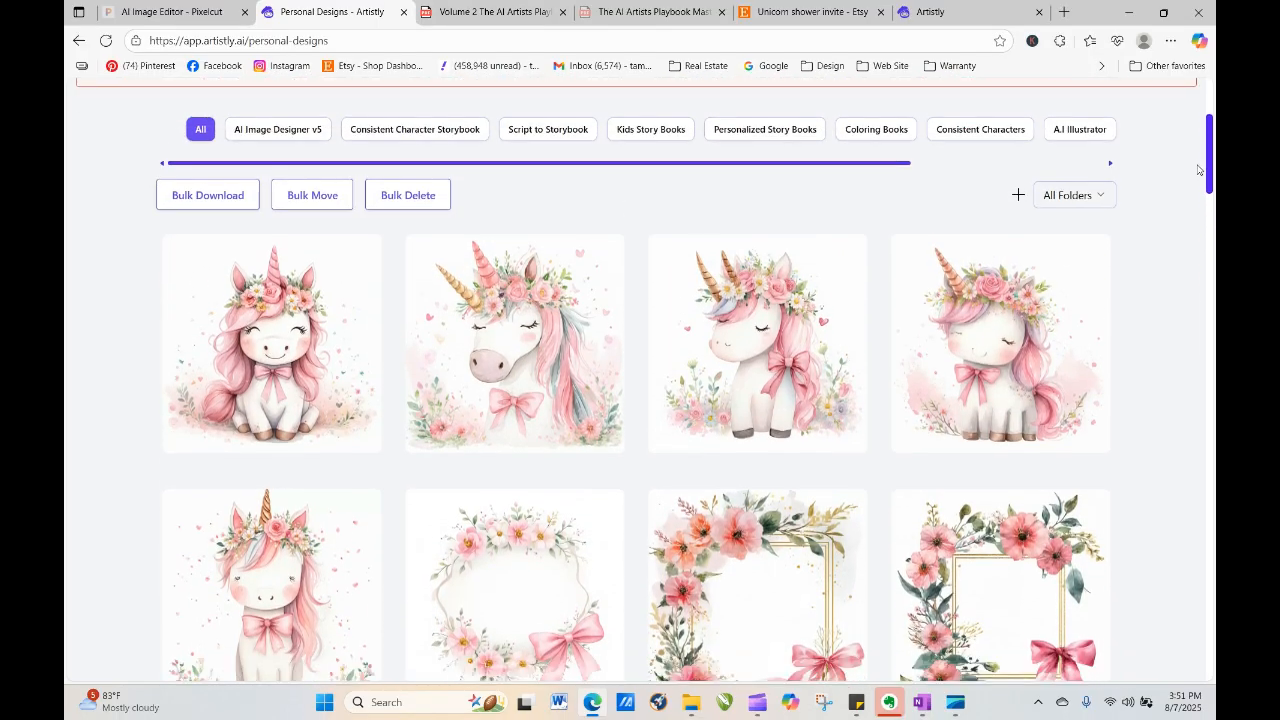
scroll(670, 132, "down", 1)
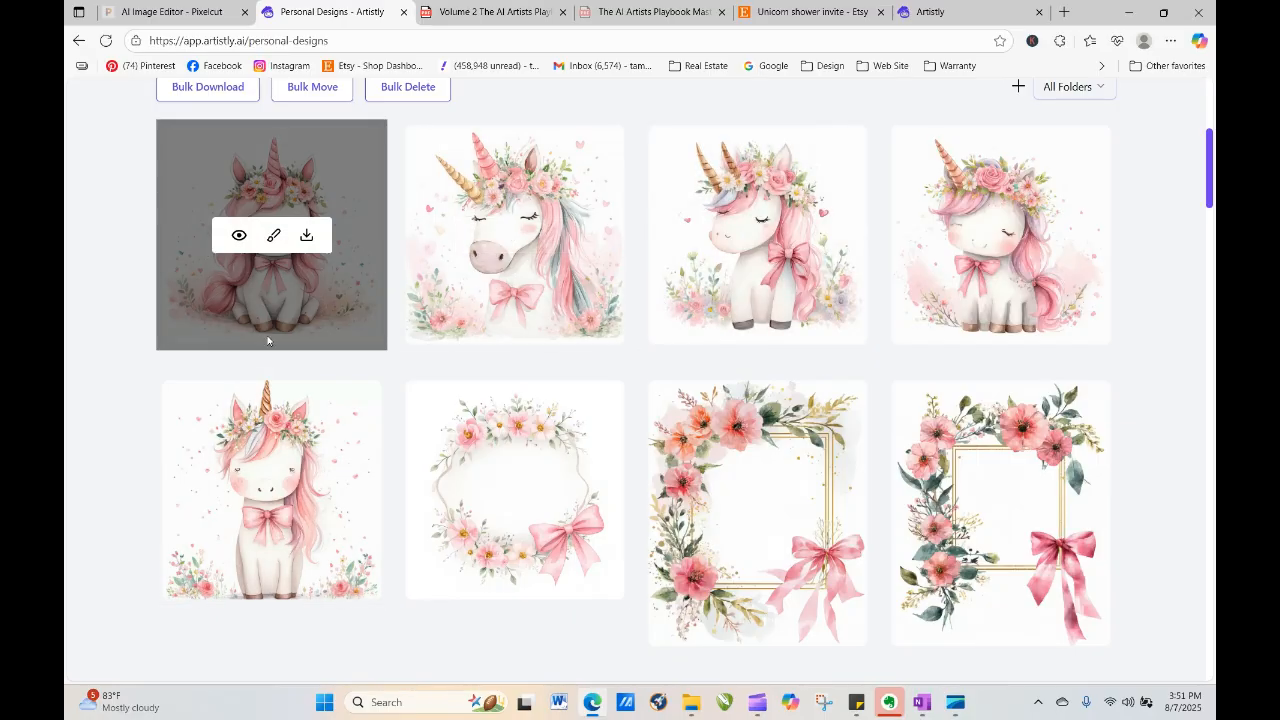
left_click(239, 235)
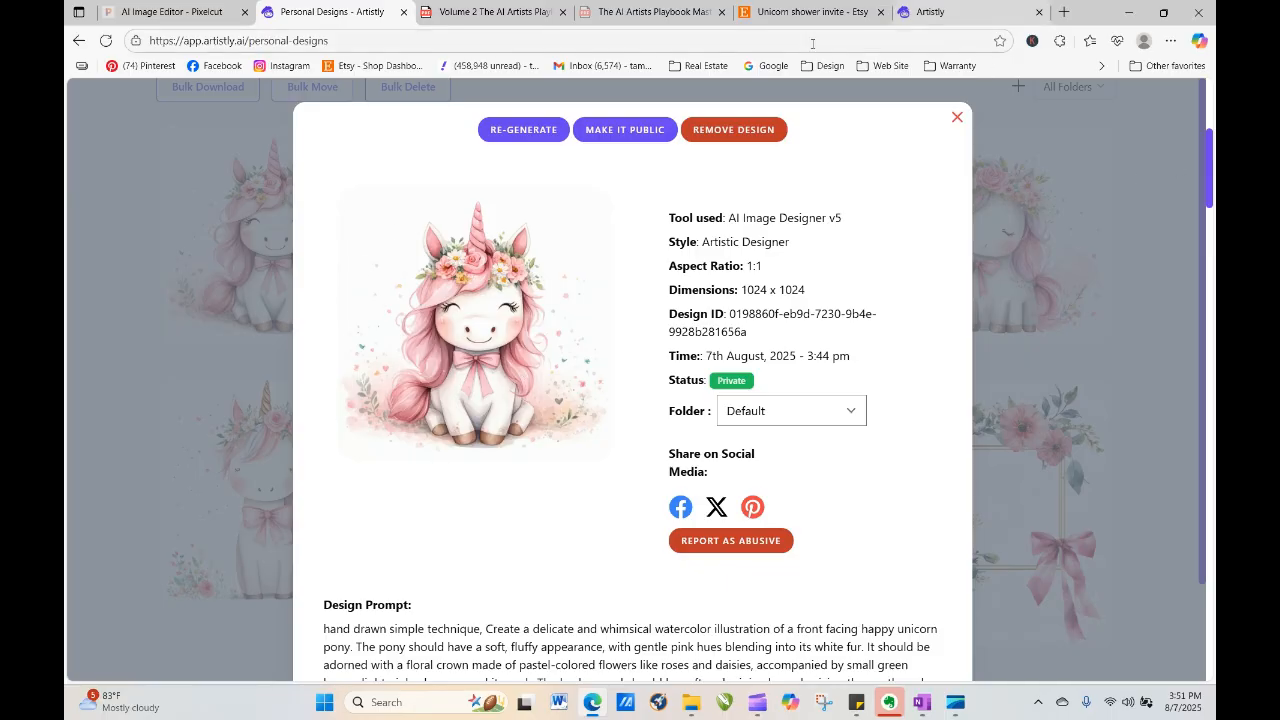
Open the Canva home page from the Design bookmarks in a new browser tab
left_click(1066, 13)
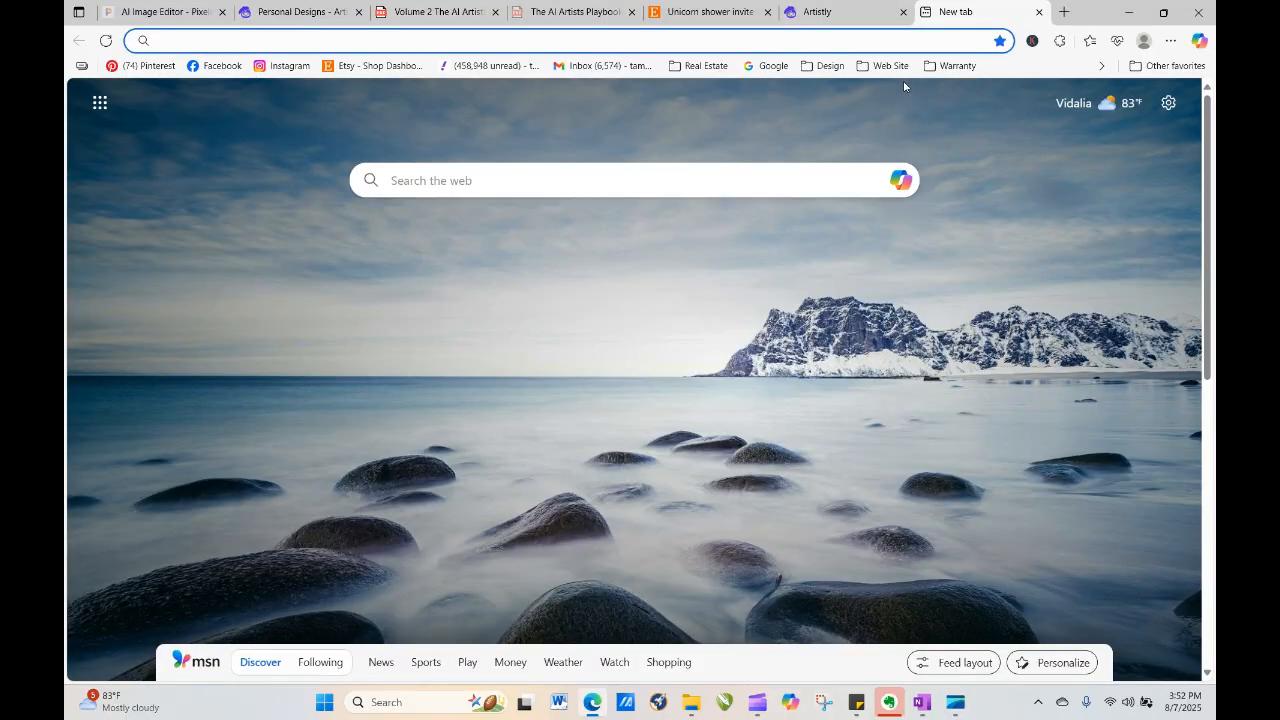
left_click(828, 65)
left_click(836, 140)
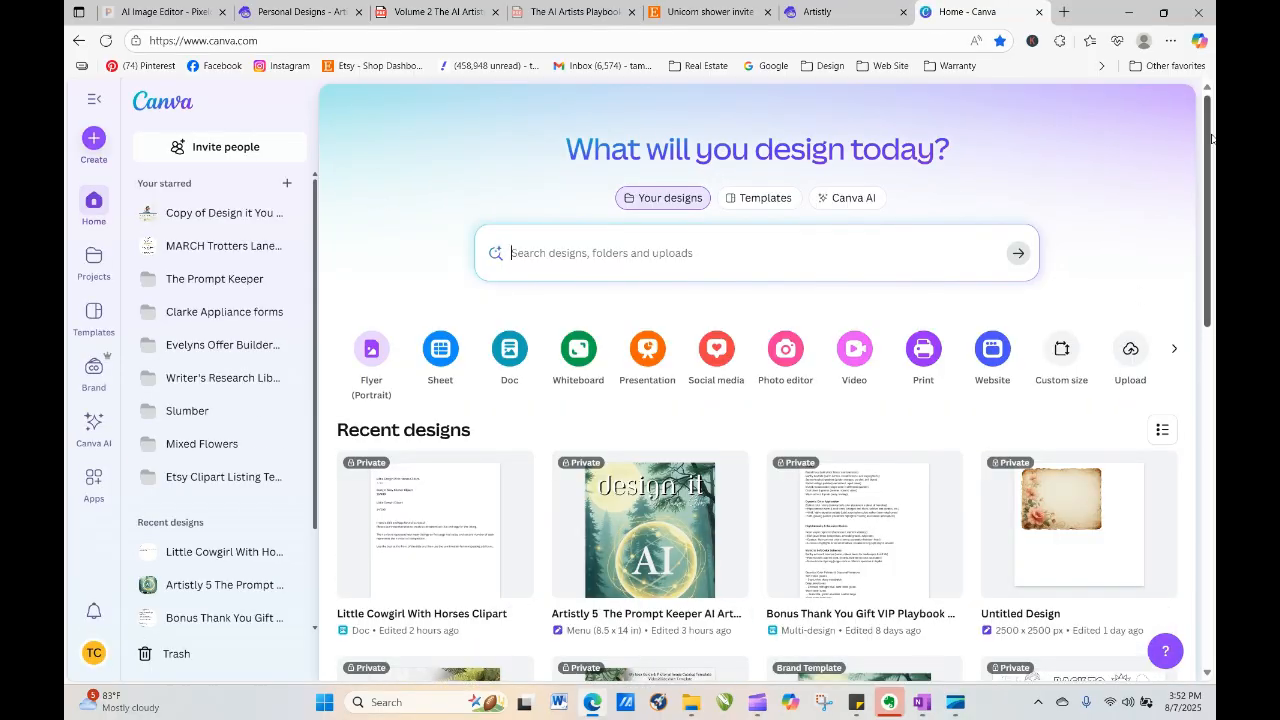
Look through the recent designs on the Canva home page and open the 5 x 7 in design named 3rd
left_click_drag(1211, 138, 1212, 183)
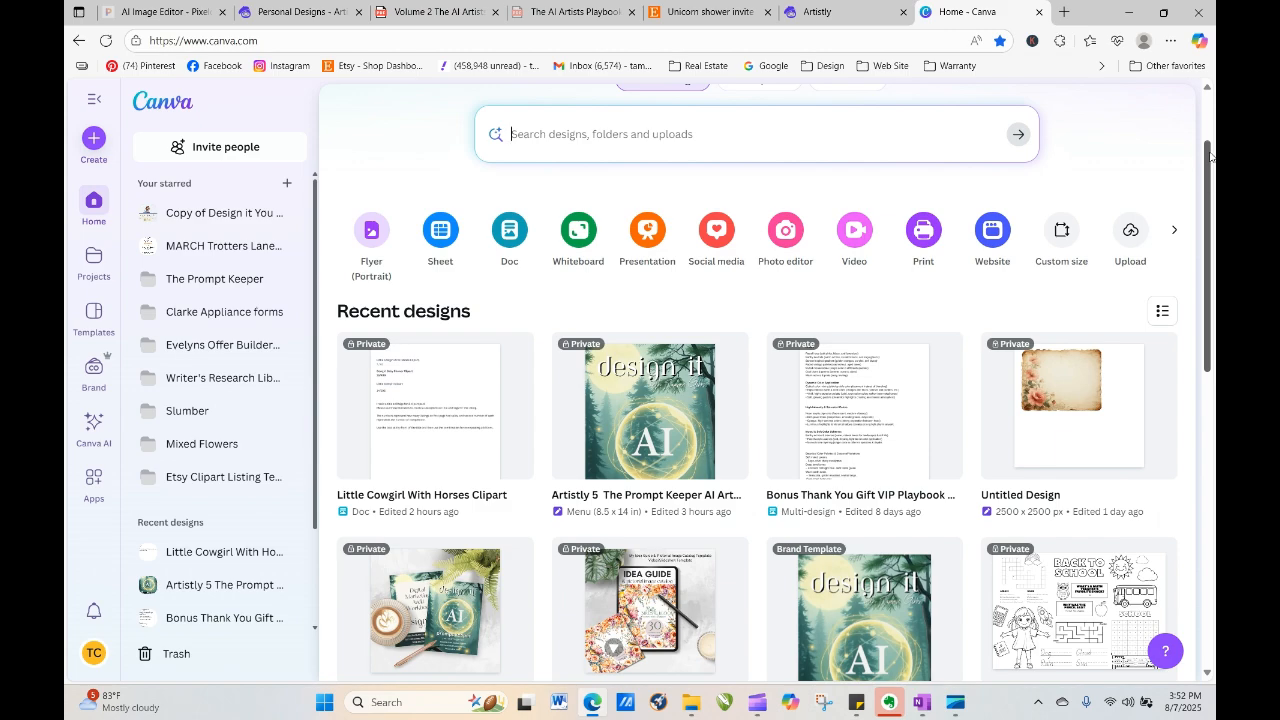
left_click_drag(1211, 155, 1215, 450)
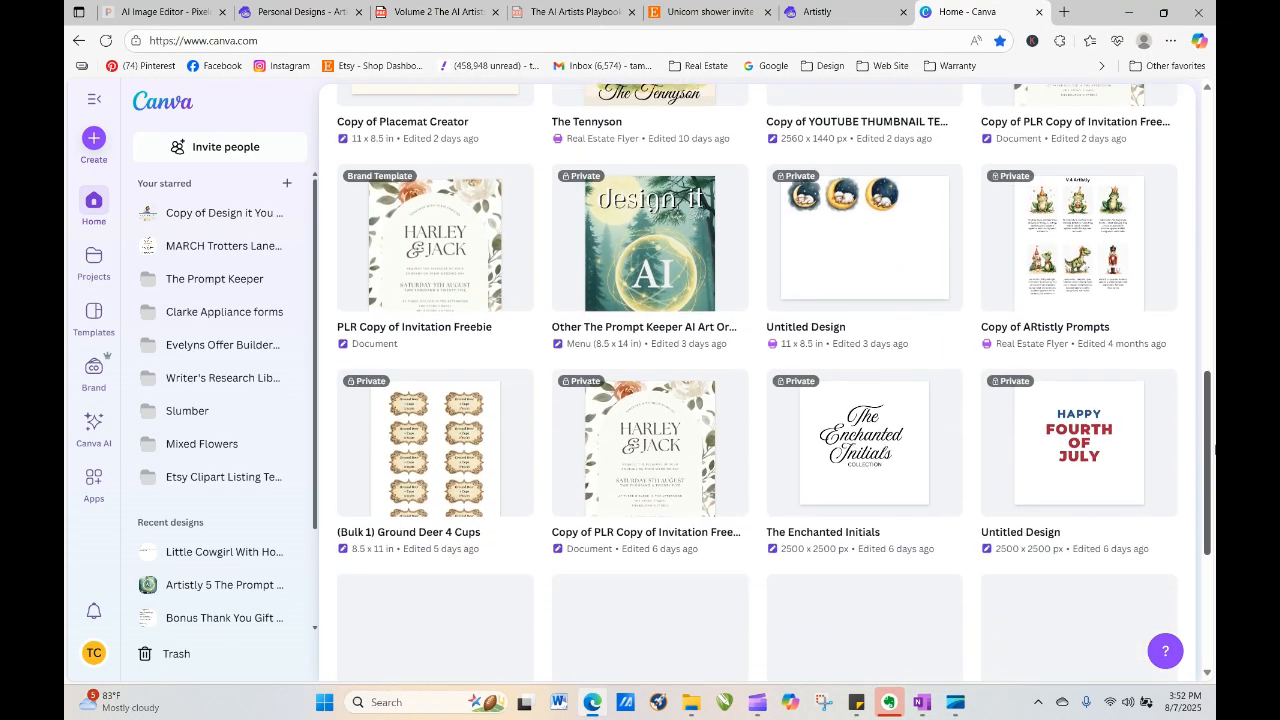
scroll(1213, 420, "down", 2)
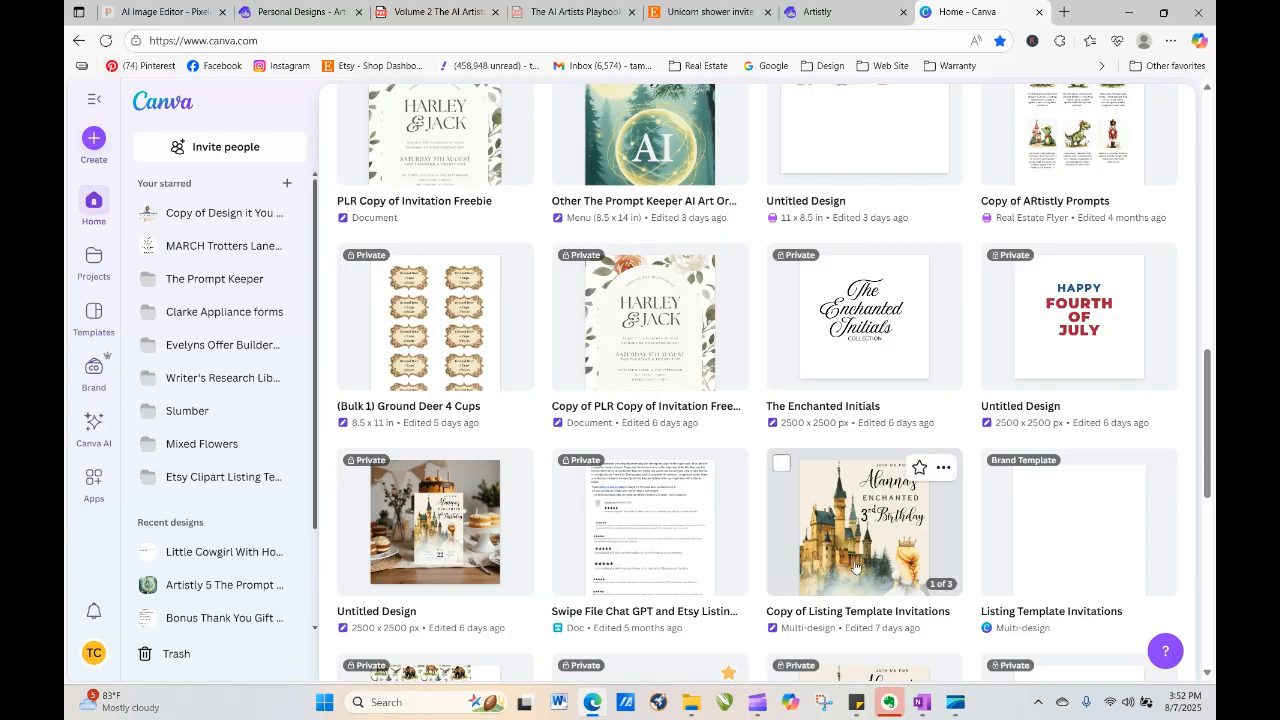
scroll(1210, 362, "down", 5)
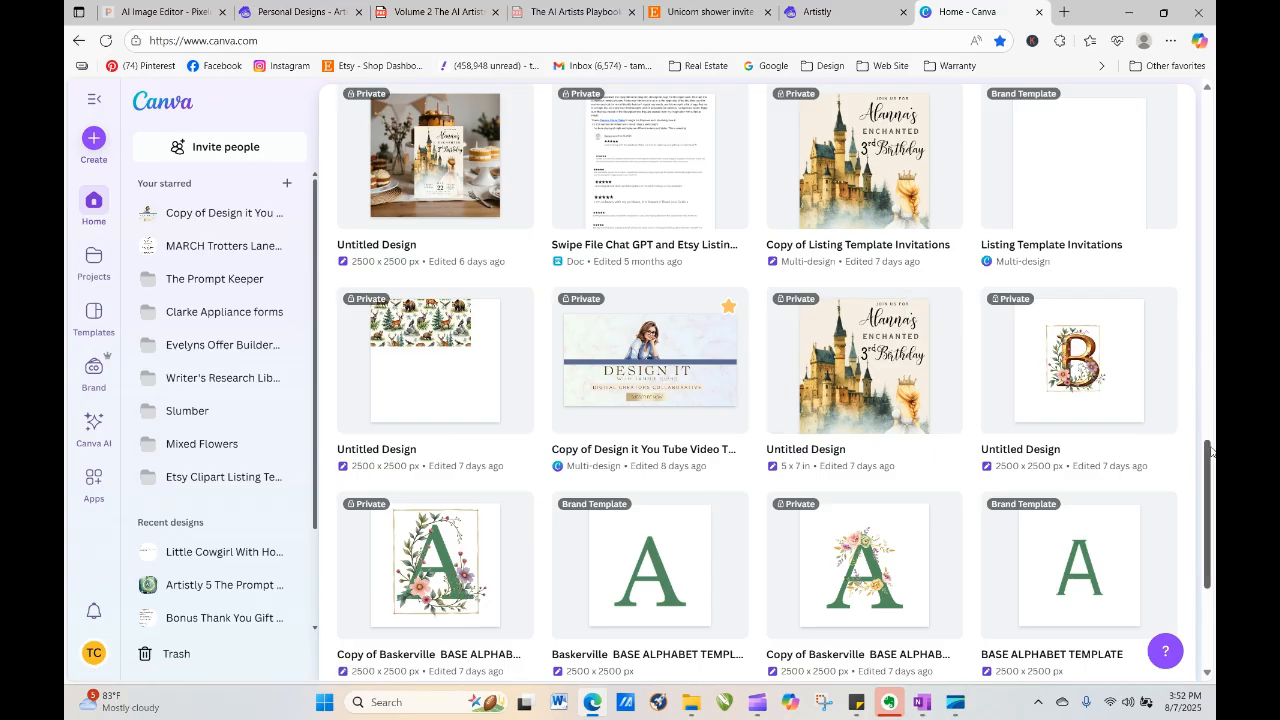
scroll(1212, 450, "down", 3)
scroll(1214, 525, "down", 2)
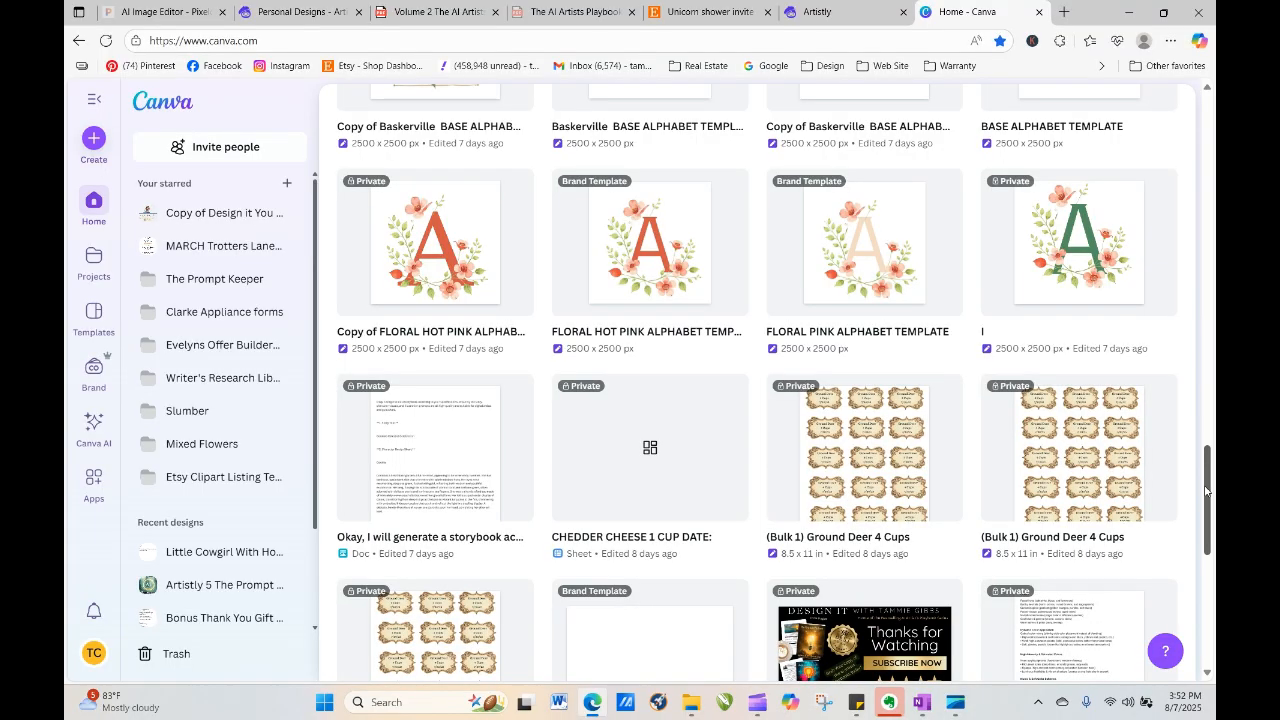
scroll(1206, 490, "down", 5)
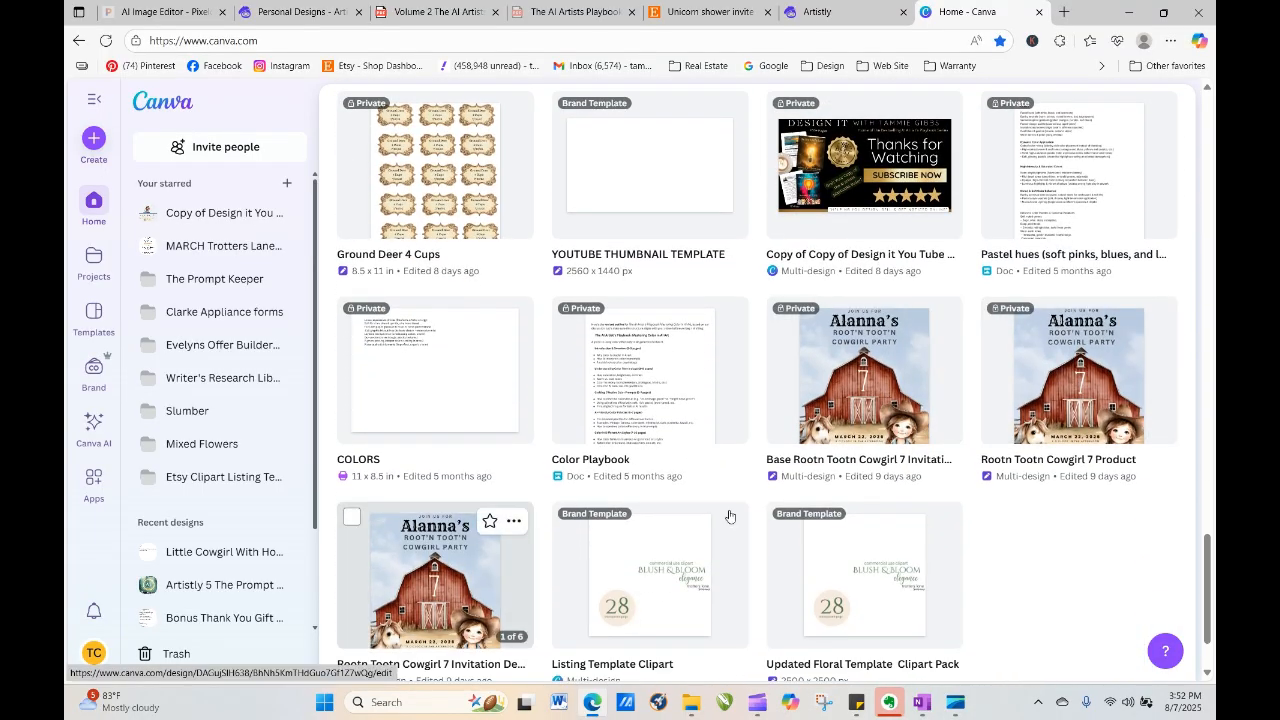
scroll(1208, 555, "down", 2)
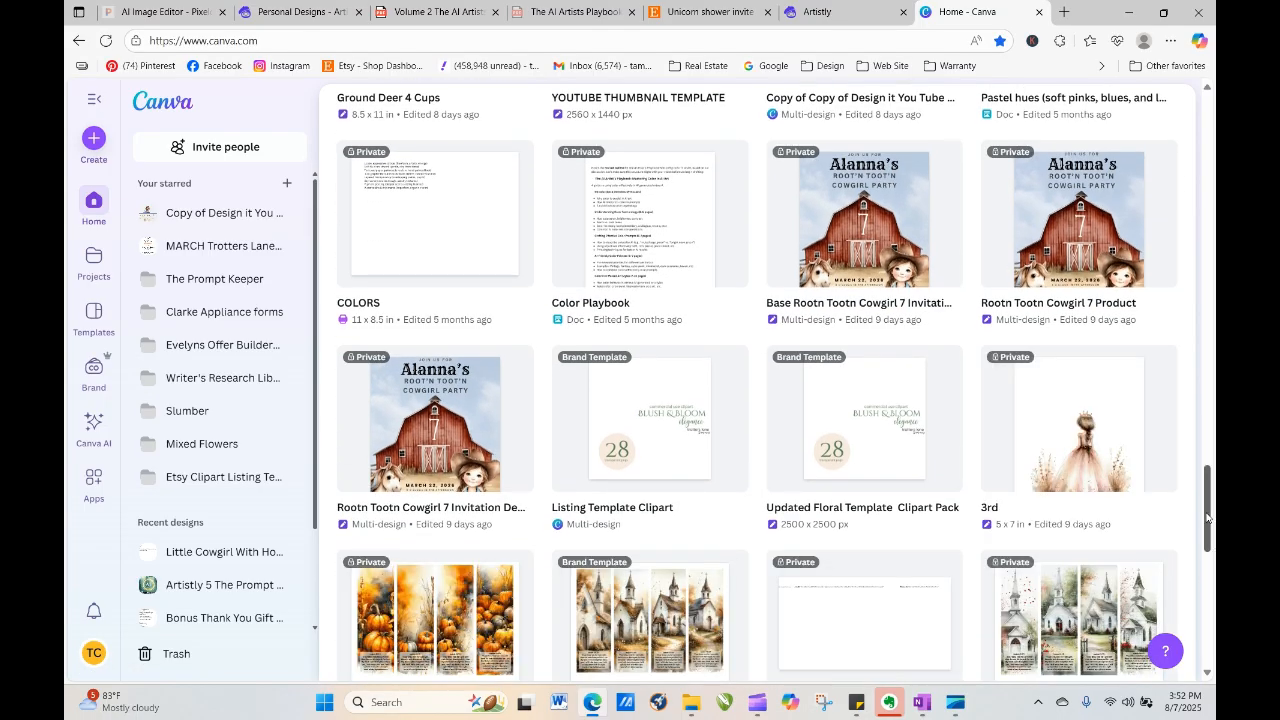
left_click(1085, 412)
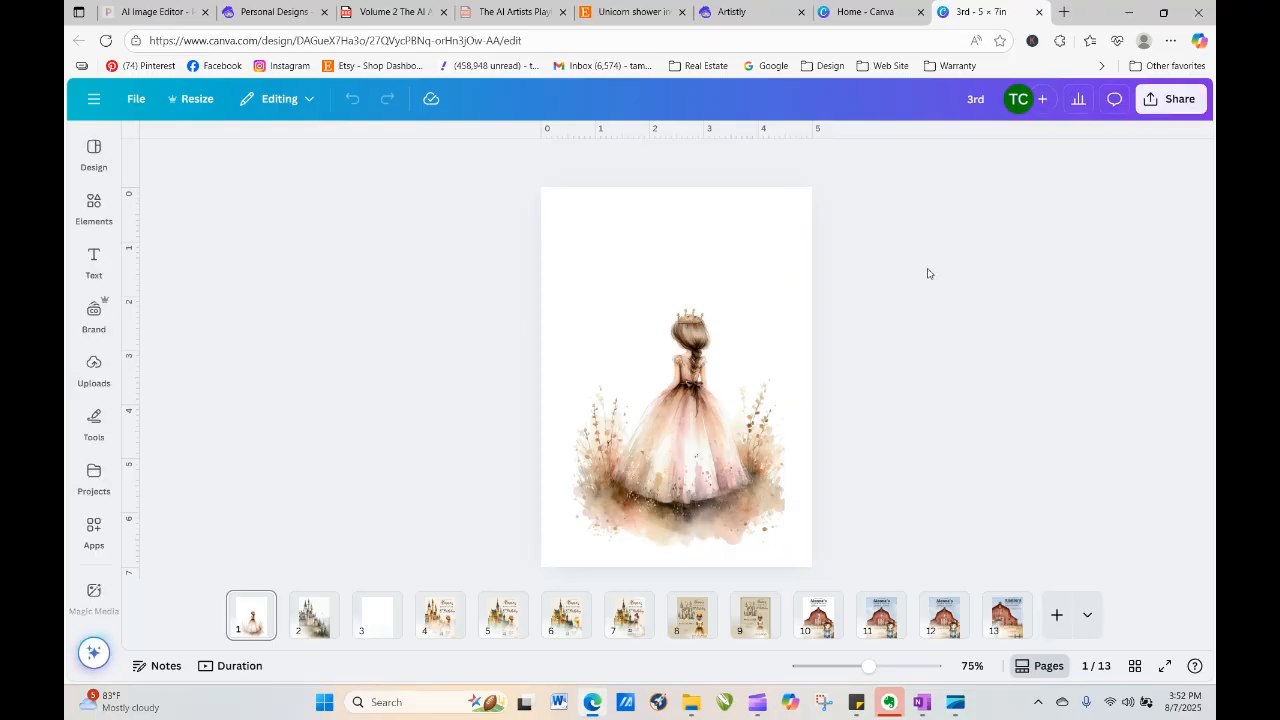
Switch back to Artistly's personal designs, close the smiling unicorn's details, and look over the unicorn variations in the gallery
left_click(763, 10)
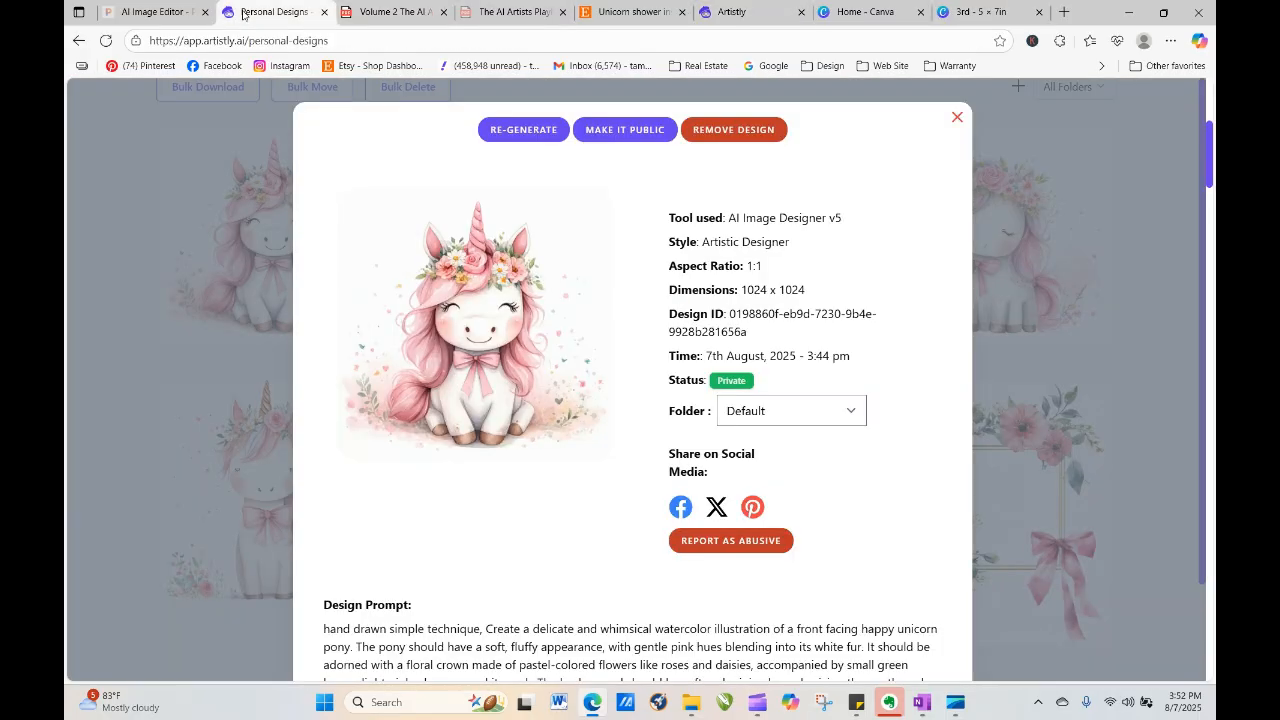
left_click(272, 11)
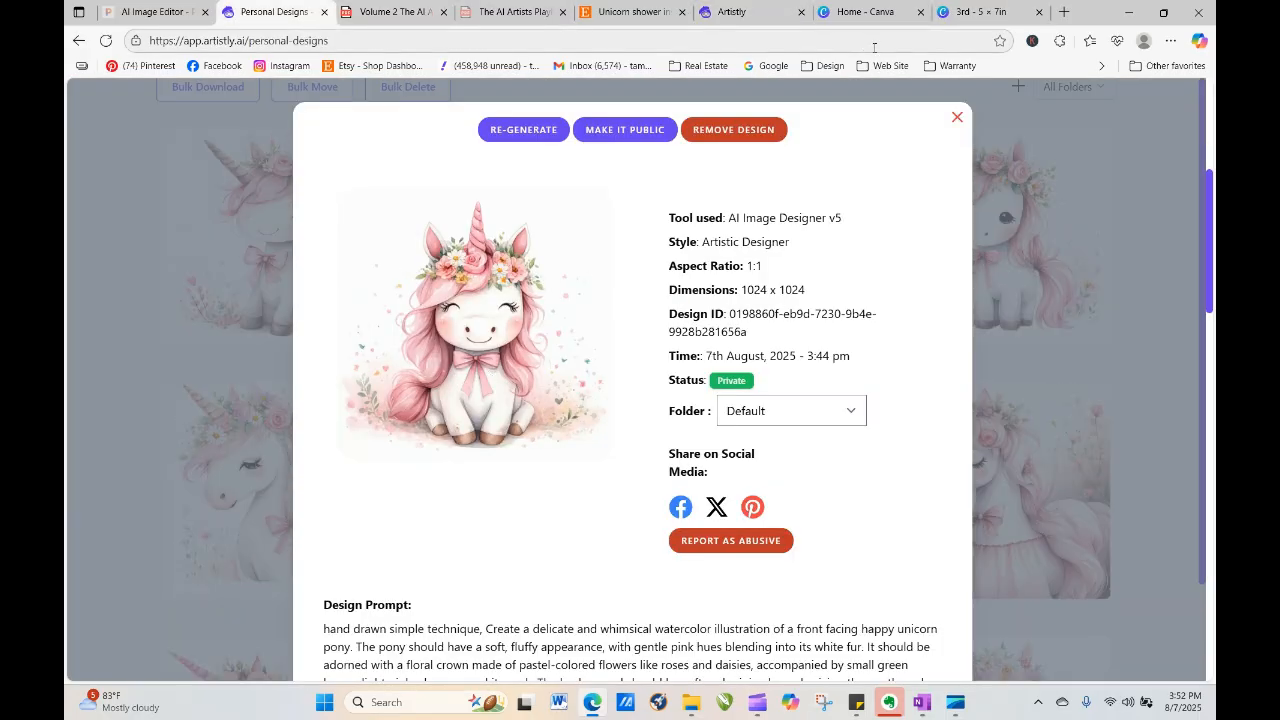
left_click(957, 118)
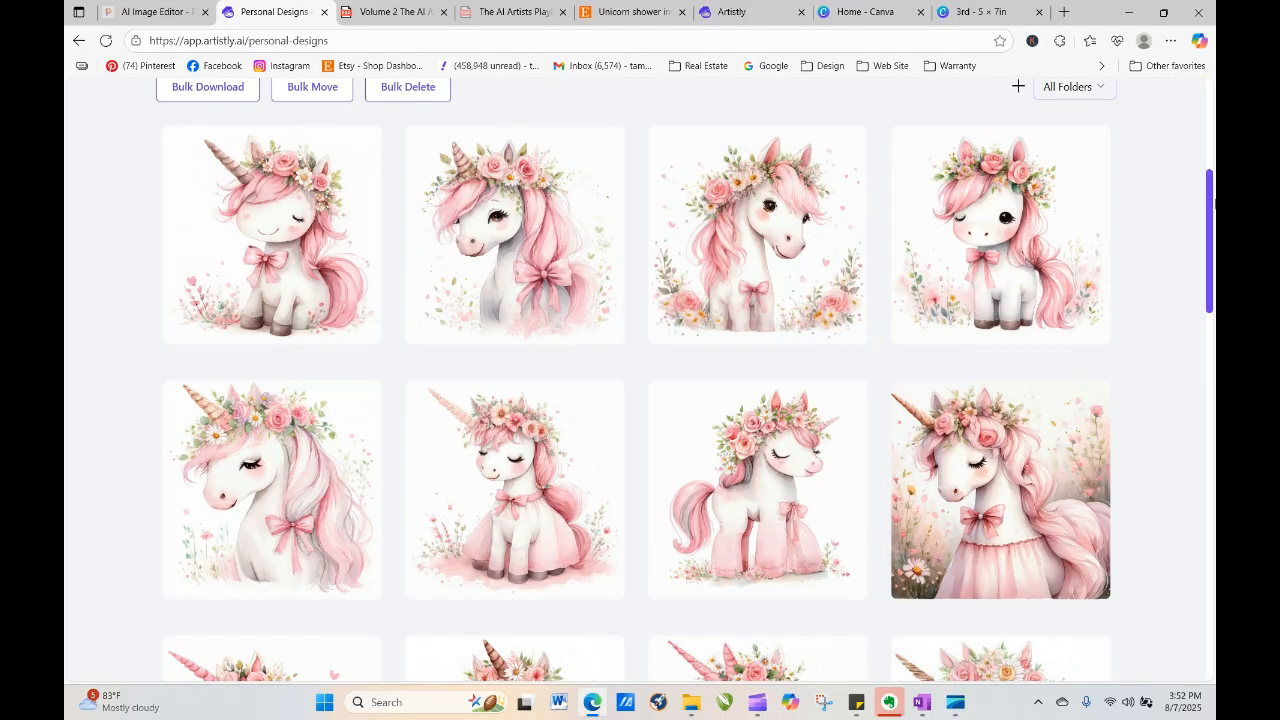
scroll(1205, 210, "down", 3)
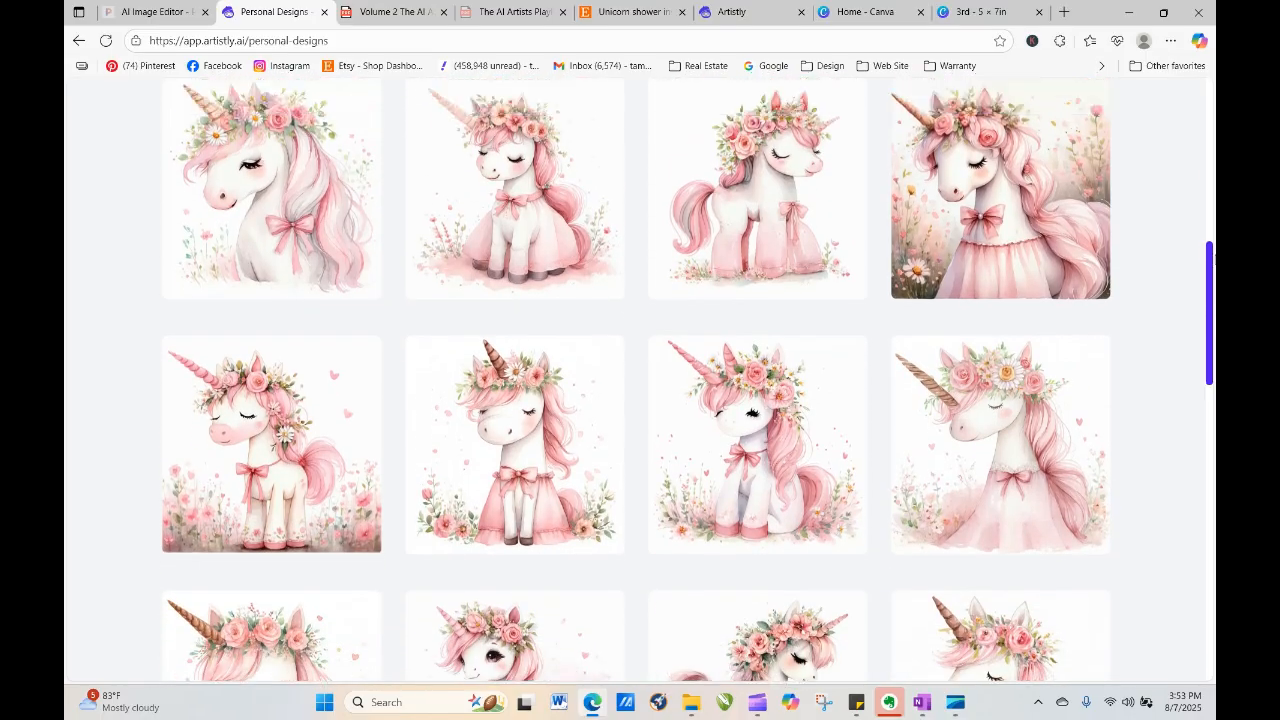
left_click_drag(1210, 277, 1213, 465)
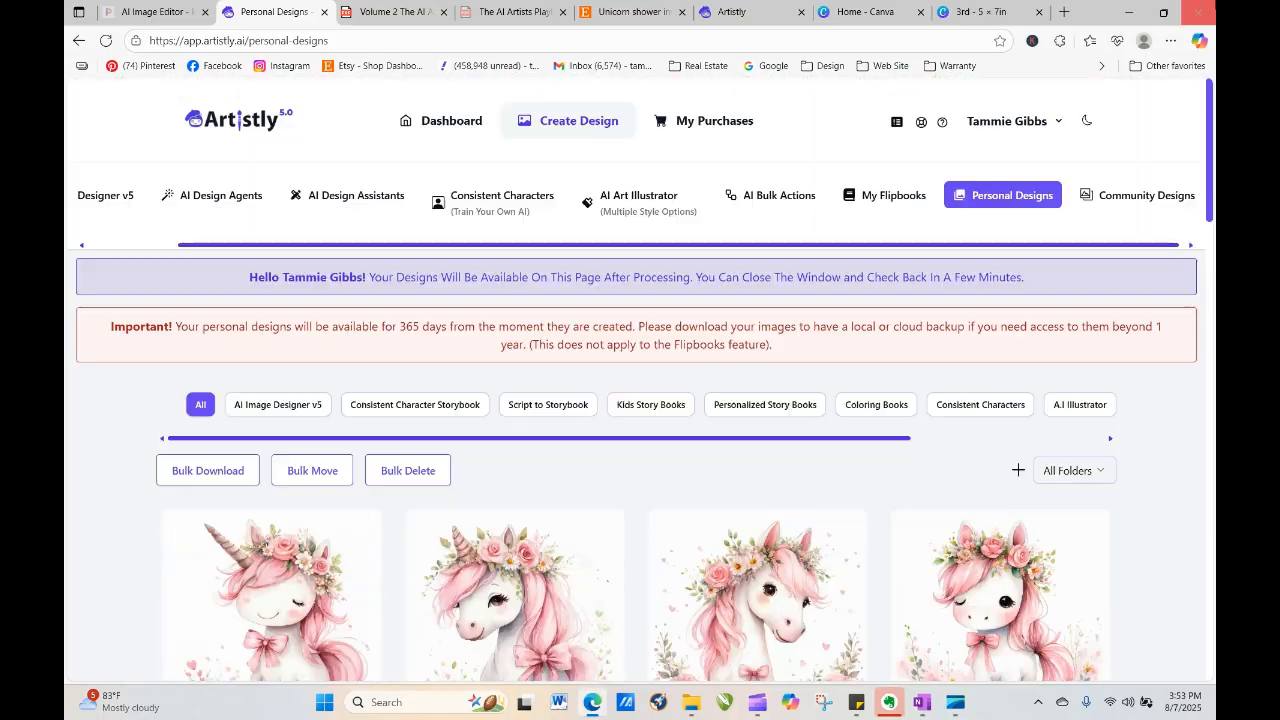
Reload the personal designs and view the details of the unicorn head placed beside the rose and daisy meadow
left_click(106, 40)
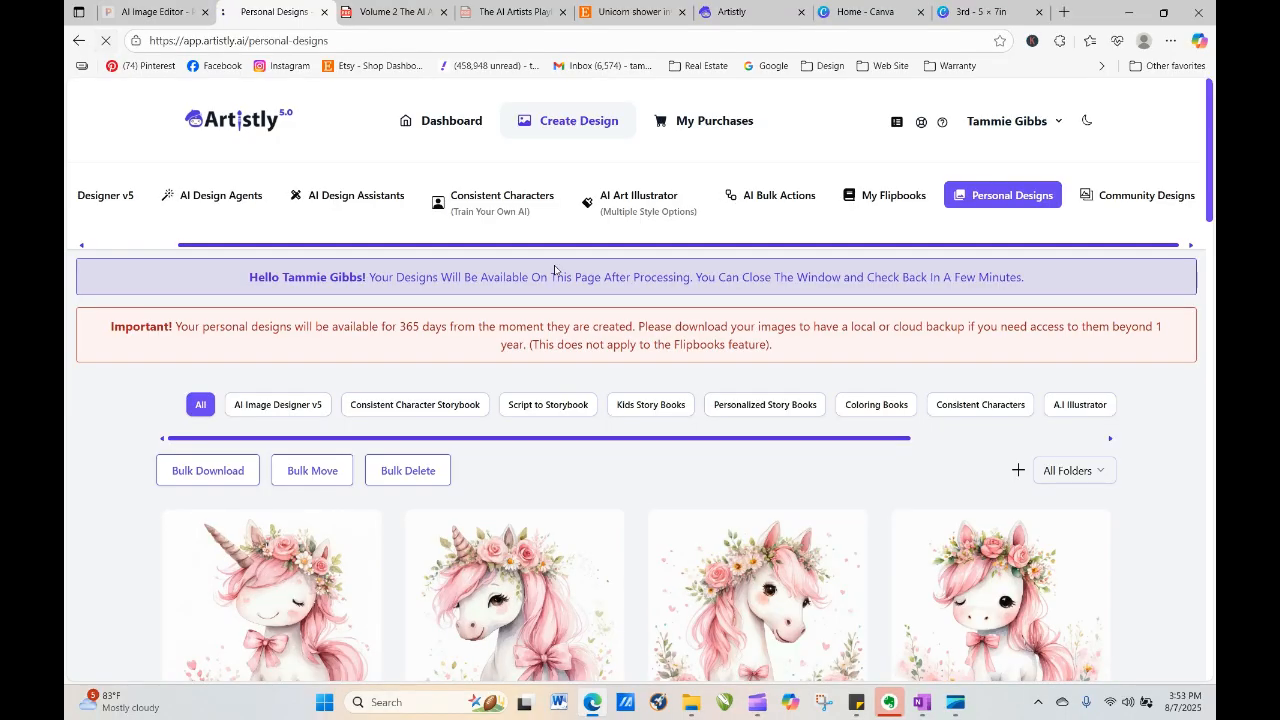
left_click_drag(1207, 120, 1213, 243)
mouse_move(464, 347)
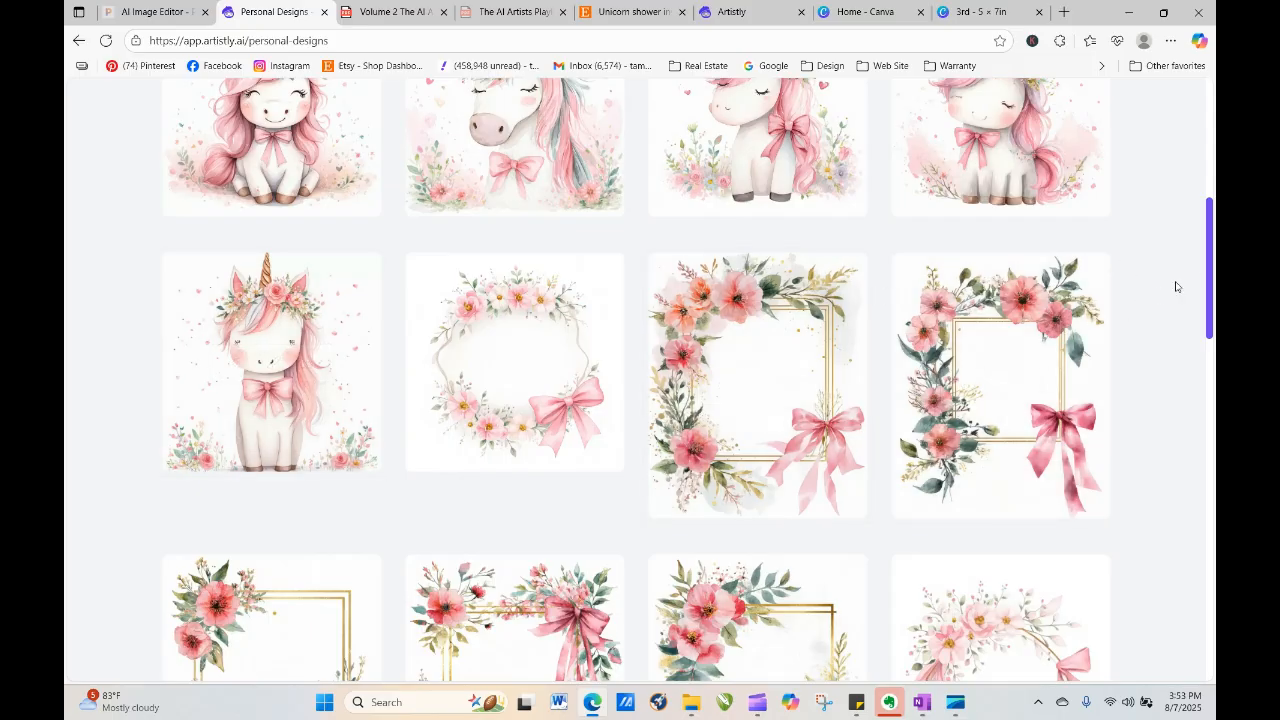
left_click_drag(1207, 237, 1214, 362)
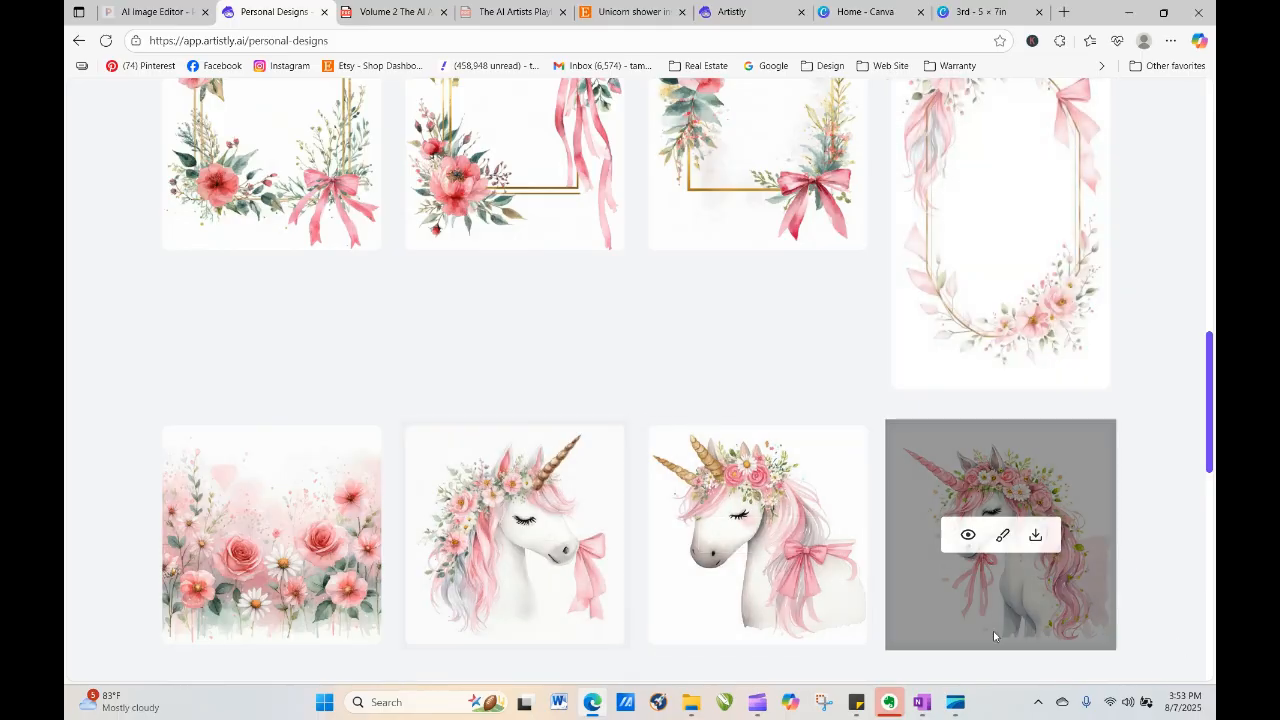
mouse_move(343, 509)
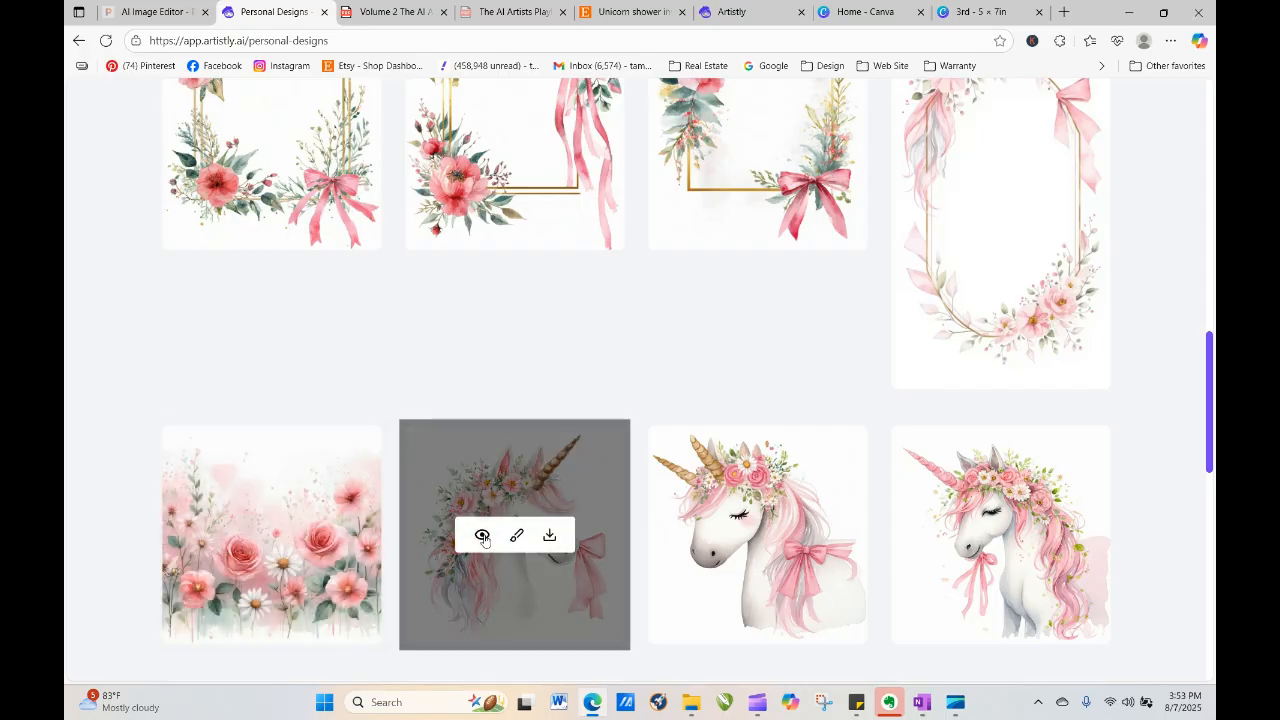
left_click(483, 536)
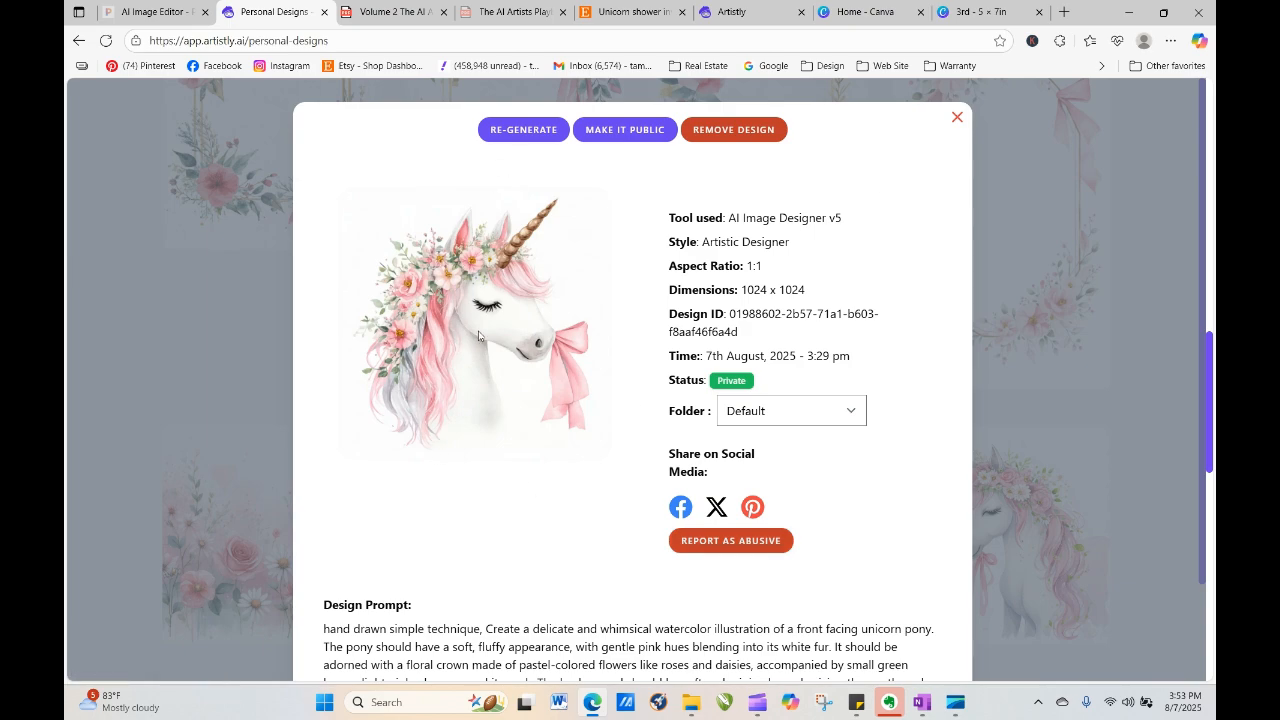
left_click(957, 117)
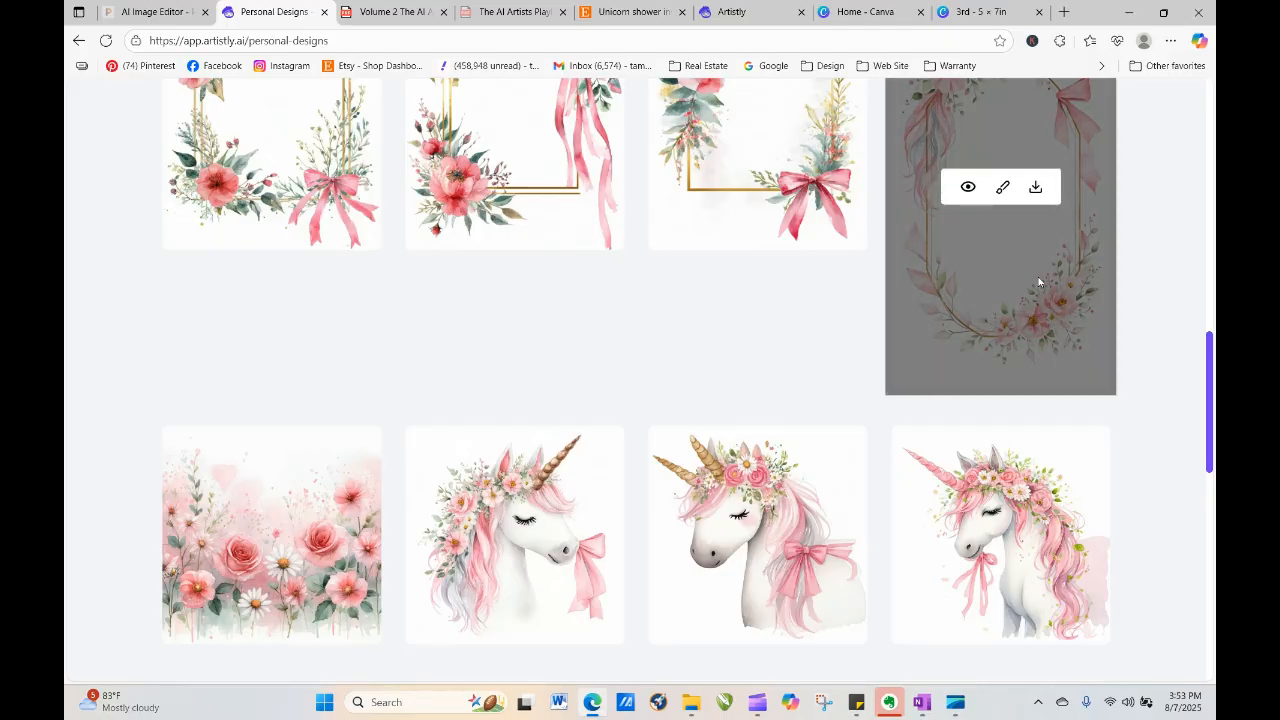
Open the details of the oval pink floral frame and copy its design prompt about leaving the flowing mane and adding ribbons
left_click(966, 188)
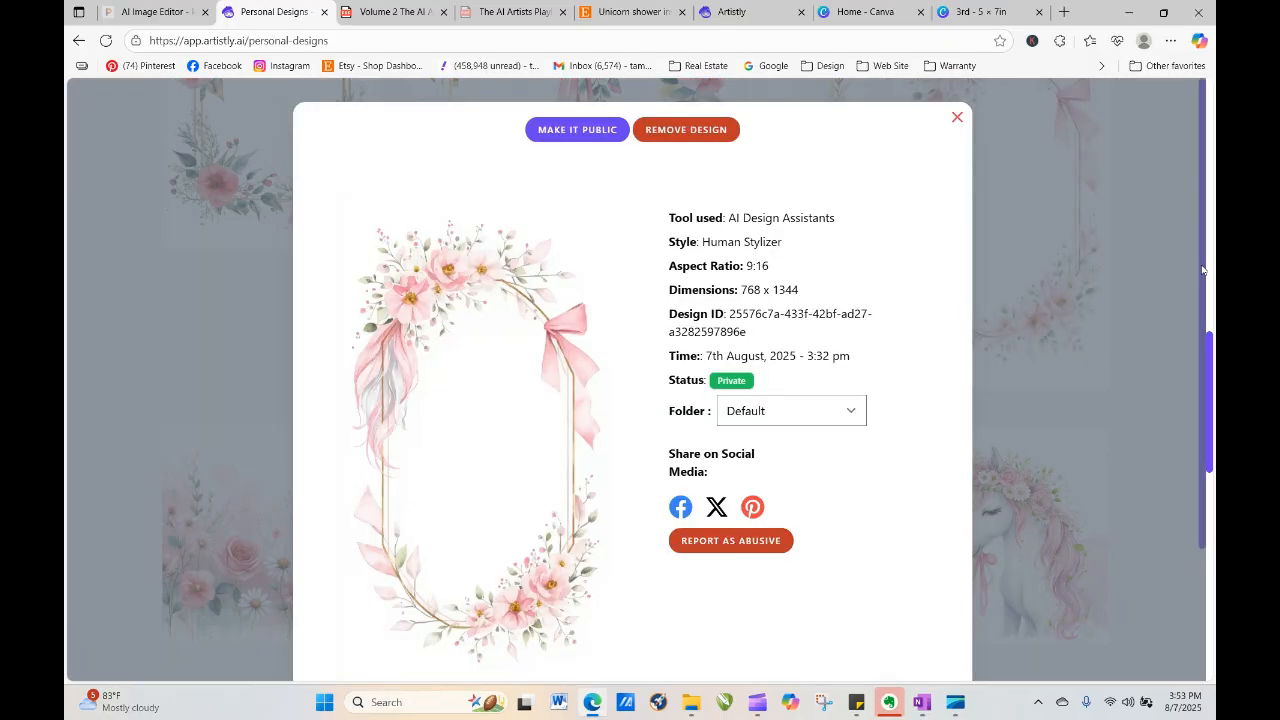
scroll(1207, 268, "down", 2)
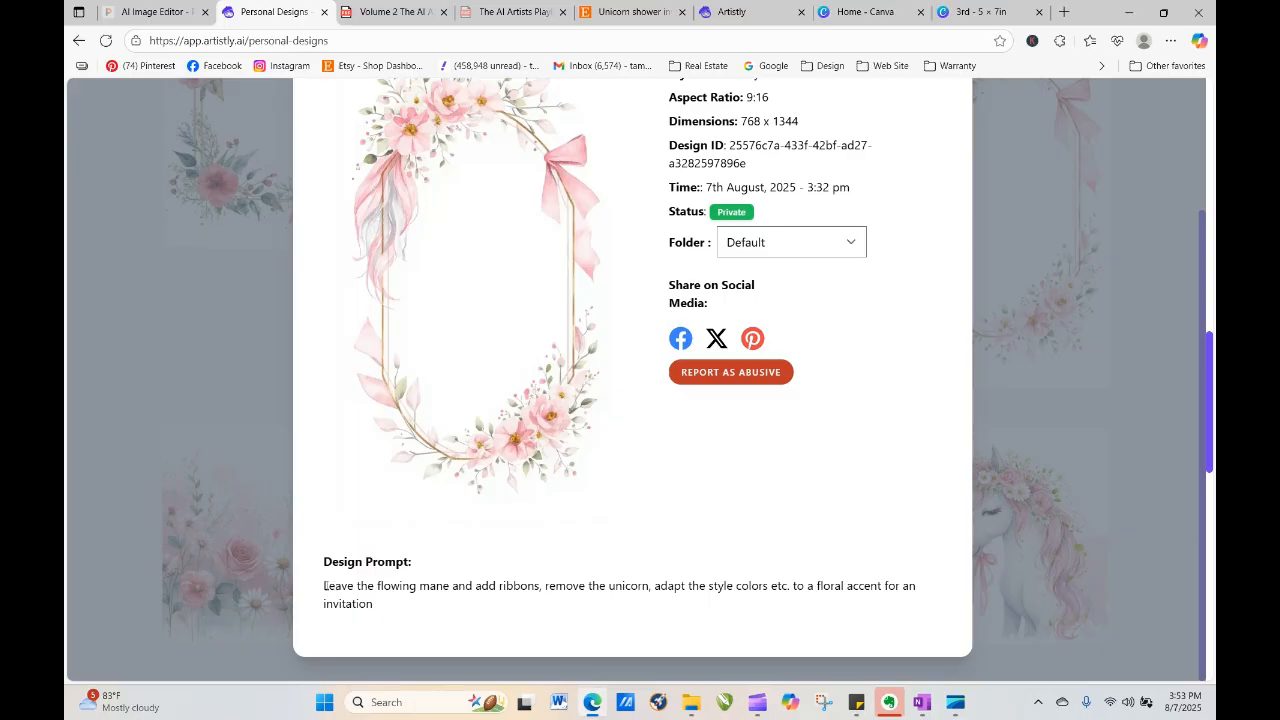
left_click_drag(324, 586, 556, 634)
key("ctrl+c")
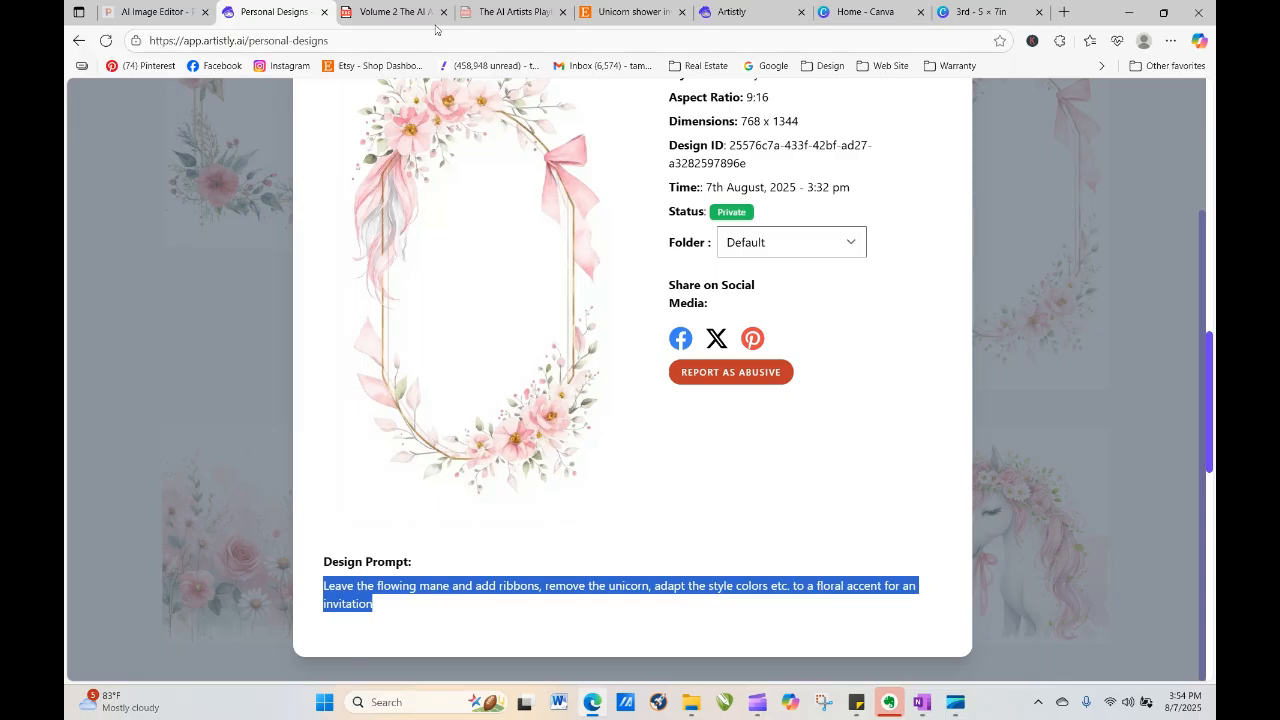
right_click(743, 586)
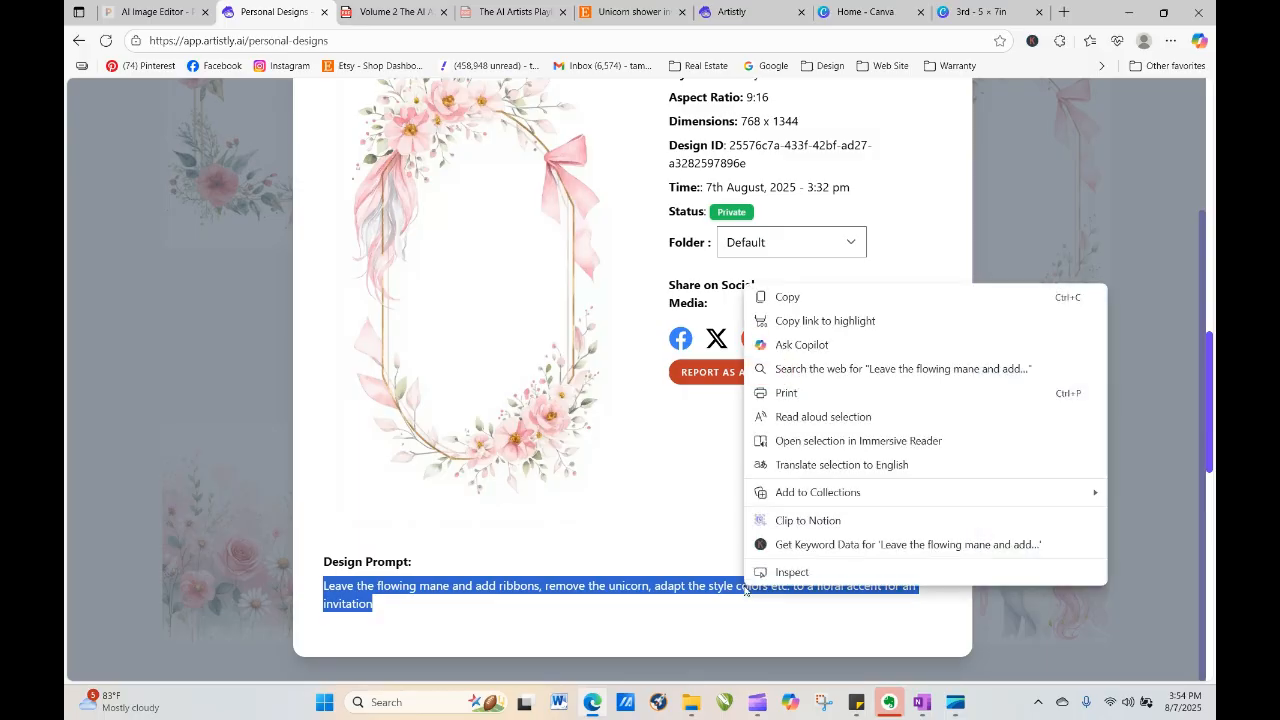
left_click(804, 300)
left_click(1159, 383)
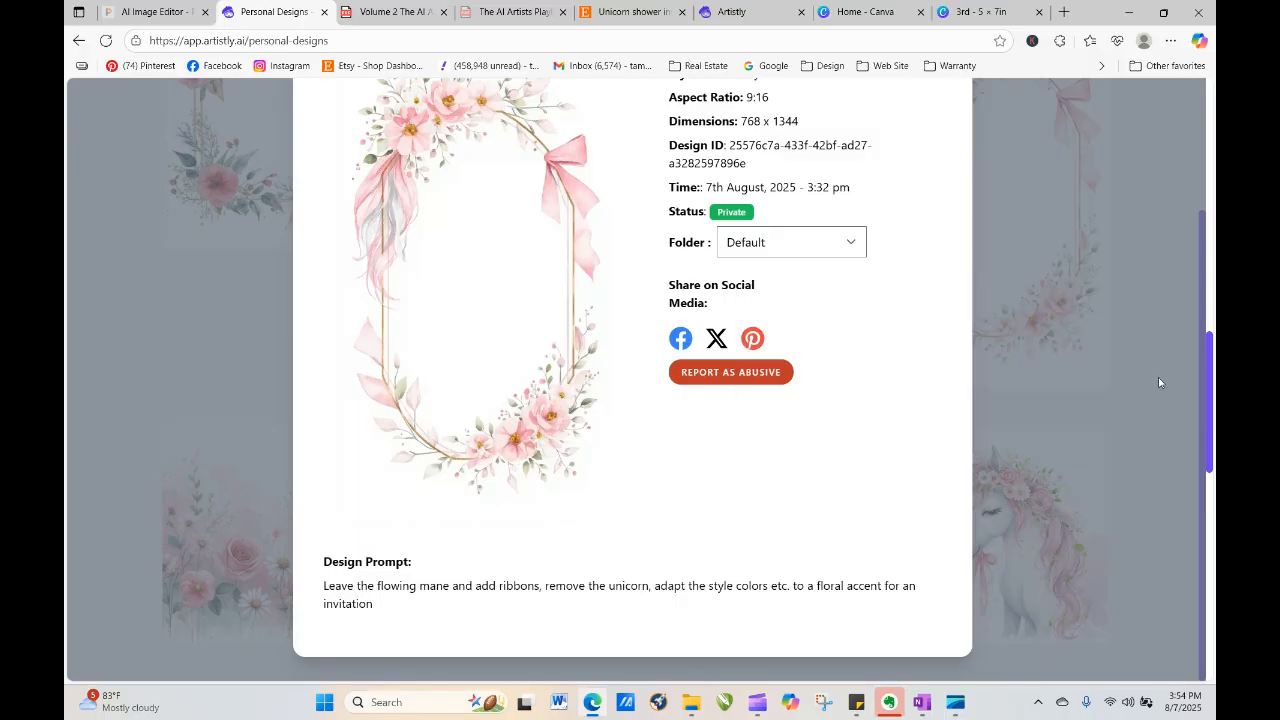
scroll(1197, 398, "up", 2)
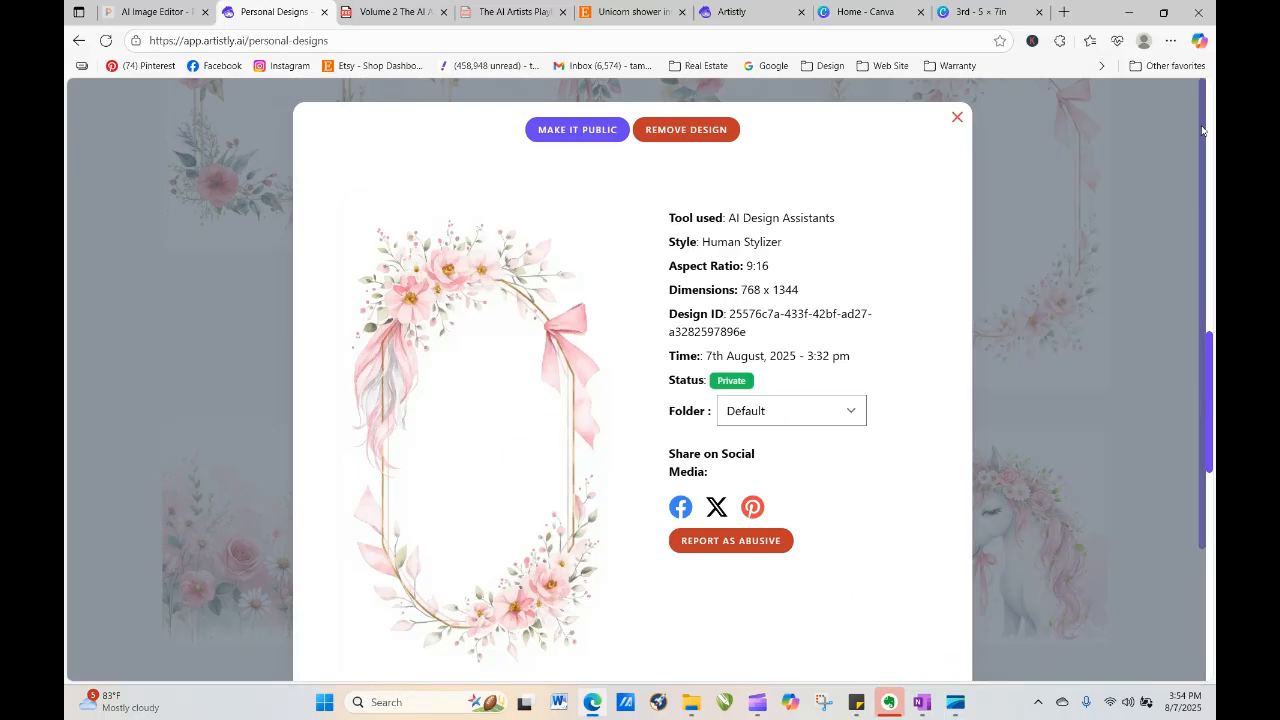
left_click(955, 118)
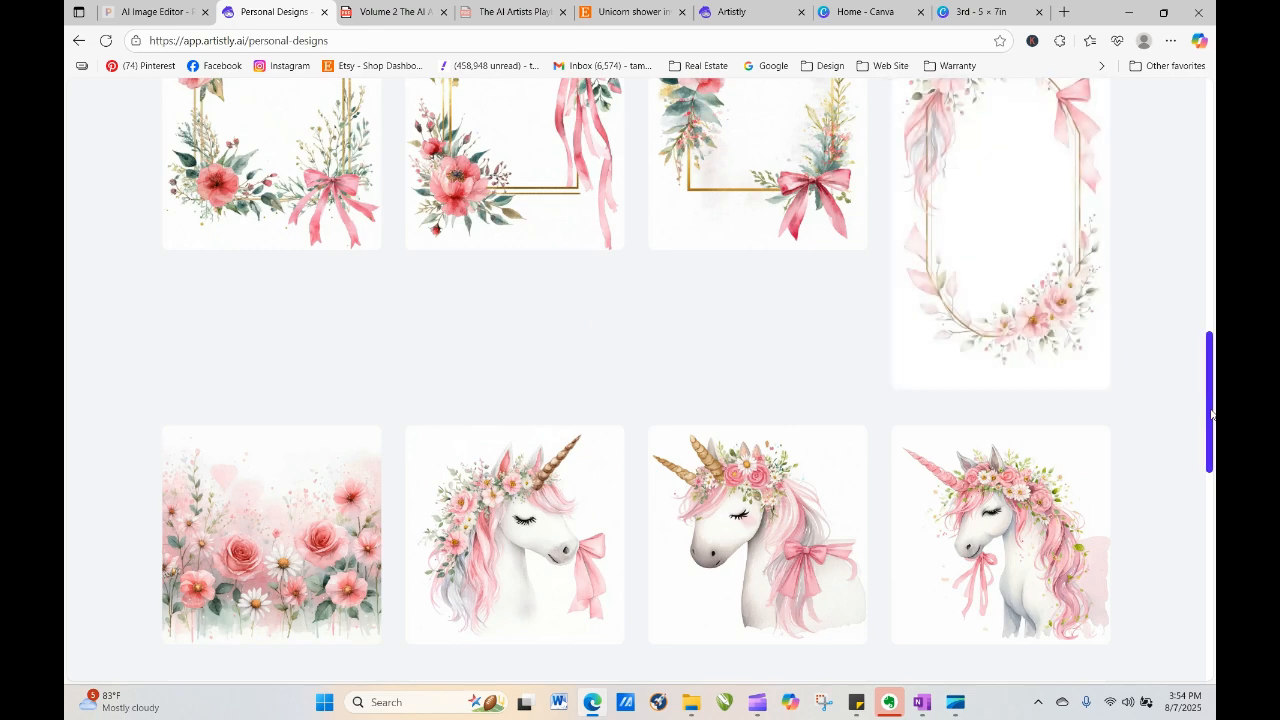
Compare the floral frames in the gallery with the unicorn head whose mane and ribbon they are based on
scroll(1202, 351, "up", 3)
scroll(1202, 351, "up", 1)
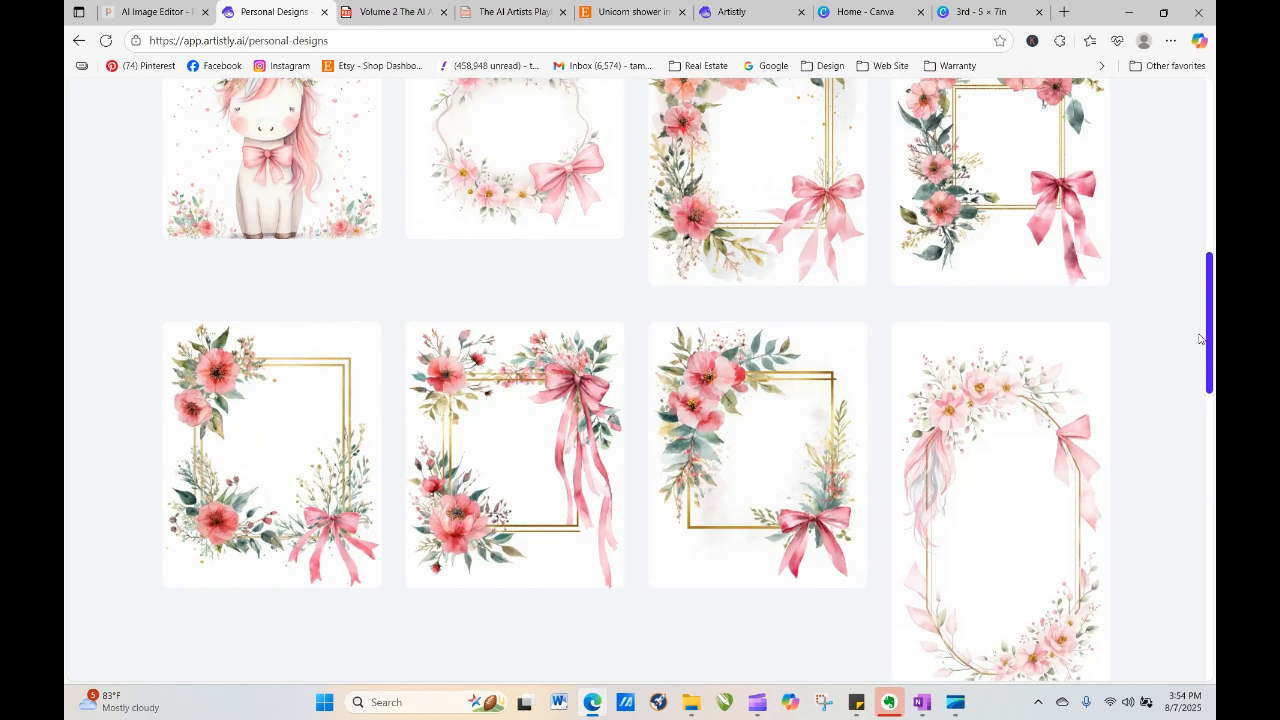
mouse_move(1033, 431)
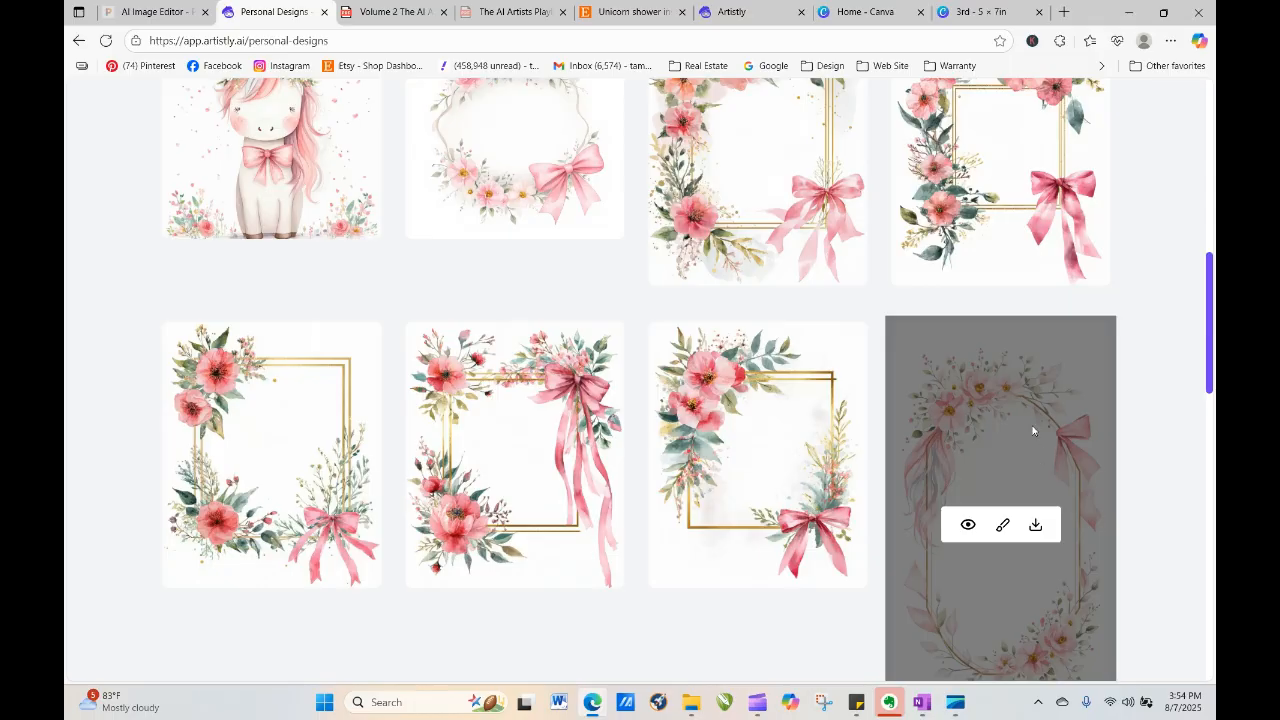
left_click_drag(1213, 334, 1215, 440)
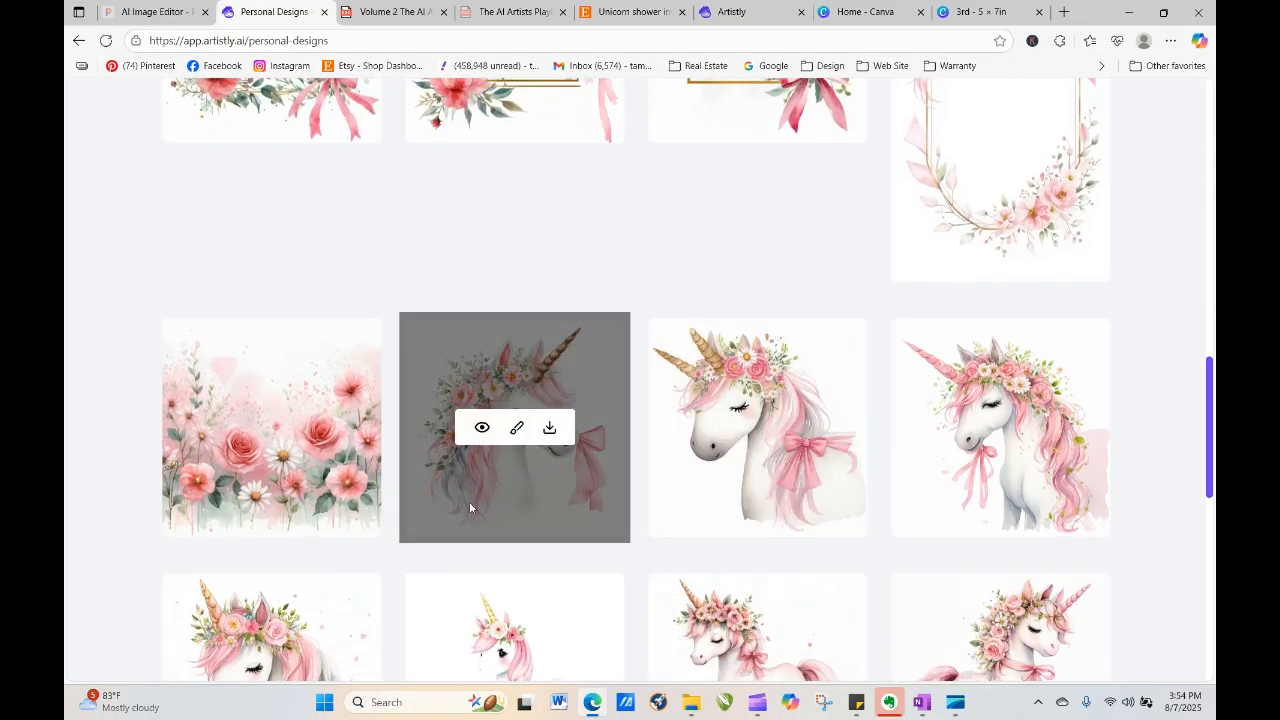
mouse_move(940, 422)
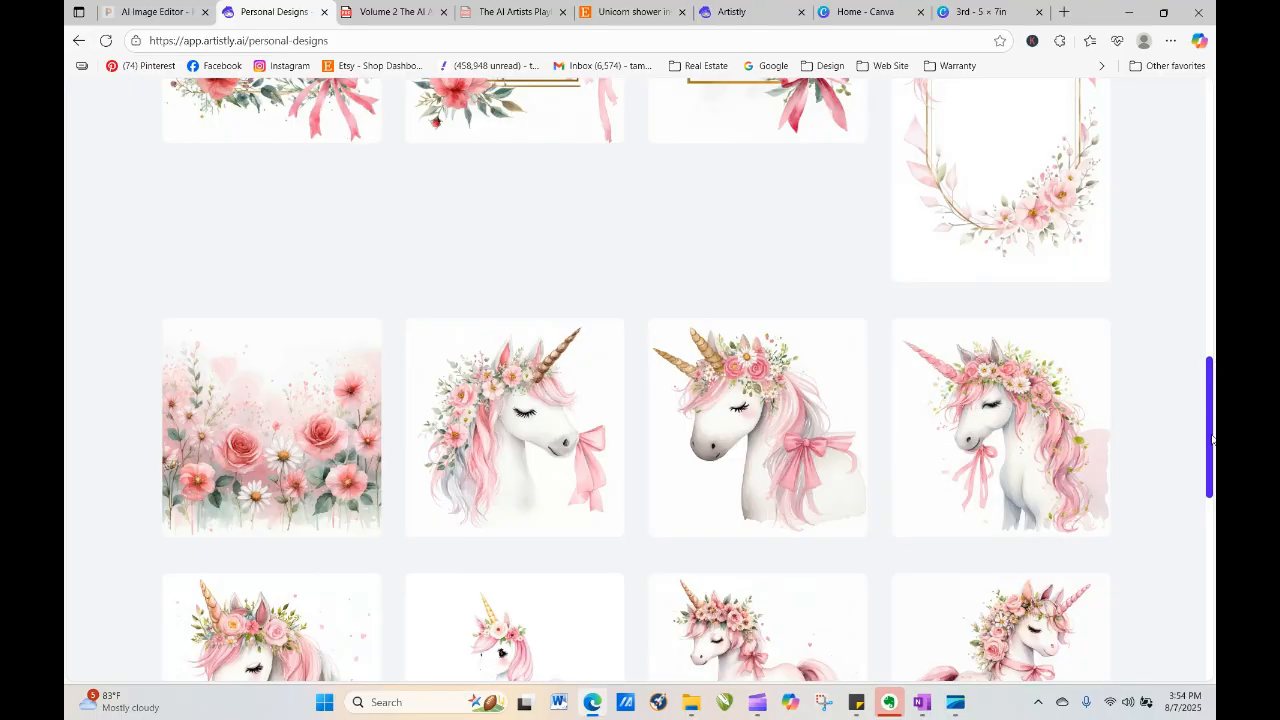
scroll(1212, 445, "up", 1)
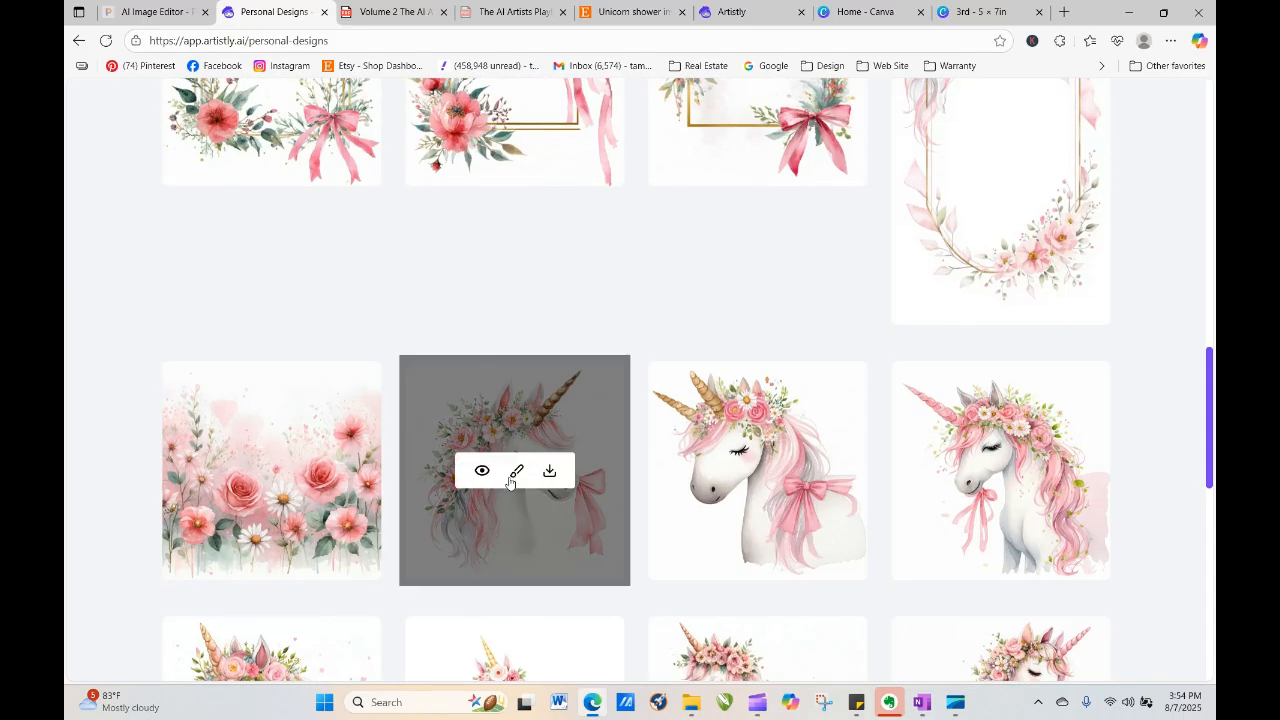
Open the Human Stylizer category of the AI Design Assistants, ready for an image to stylize
key("Home")
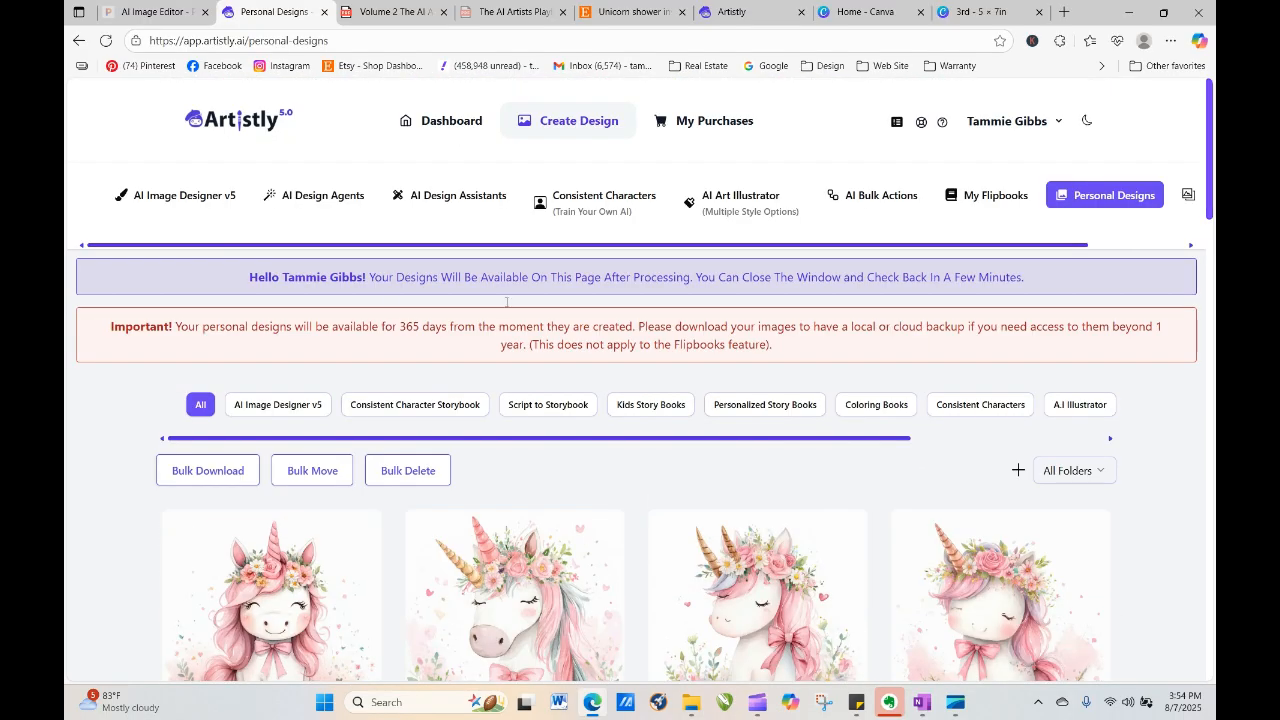
left_click(205, 196)
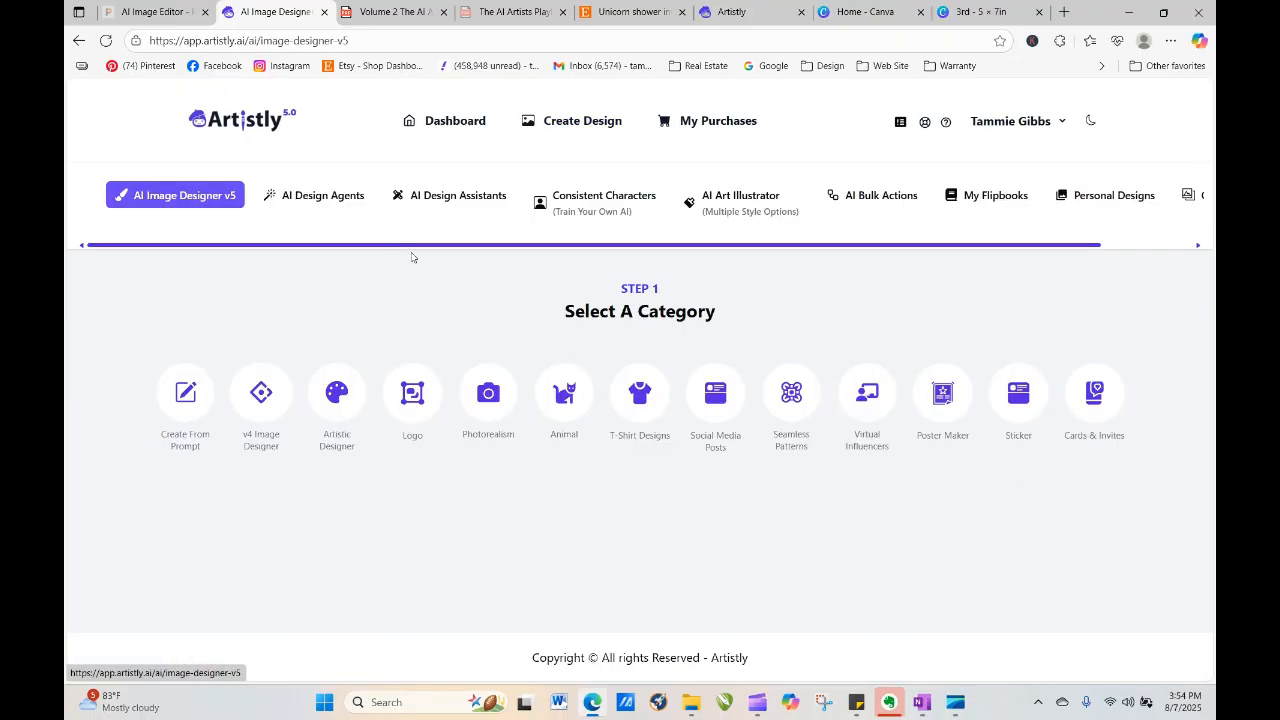
left_click(455, 195)
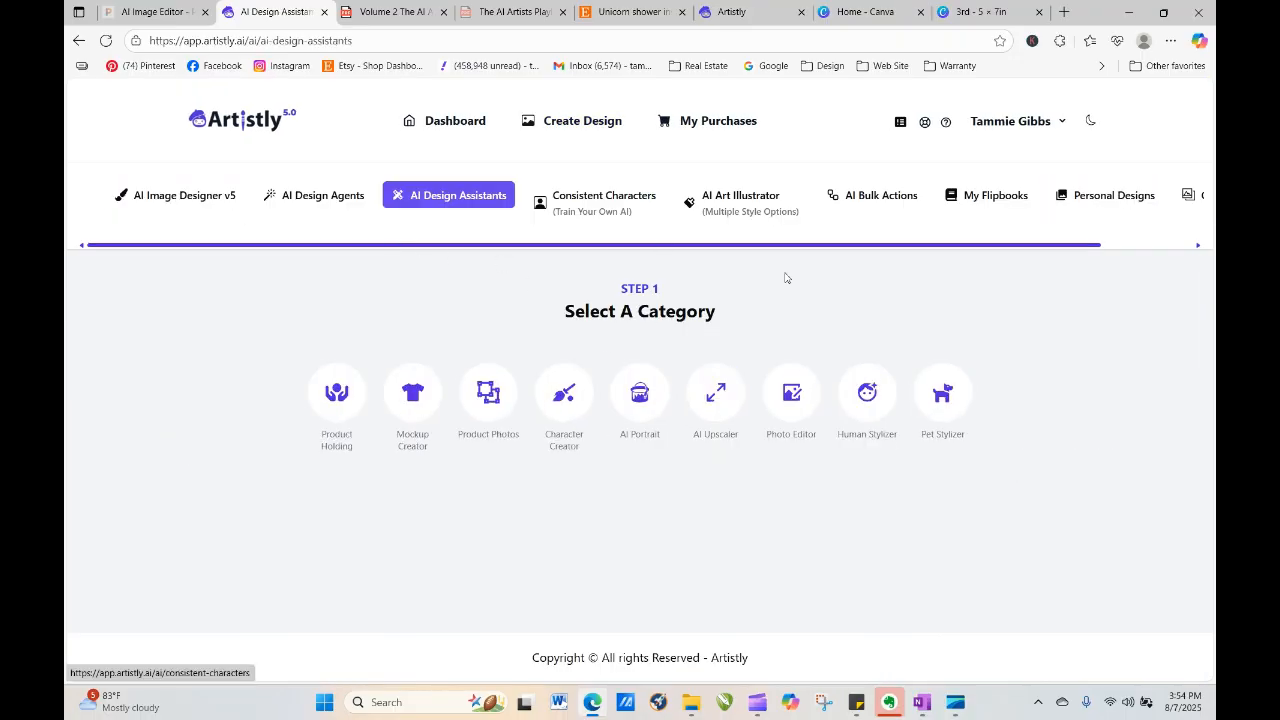
left_click(868, 392)
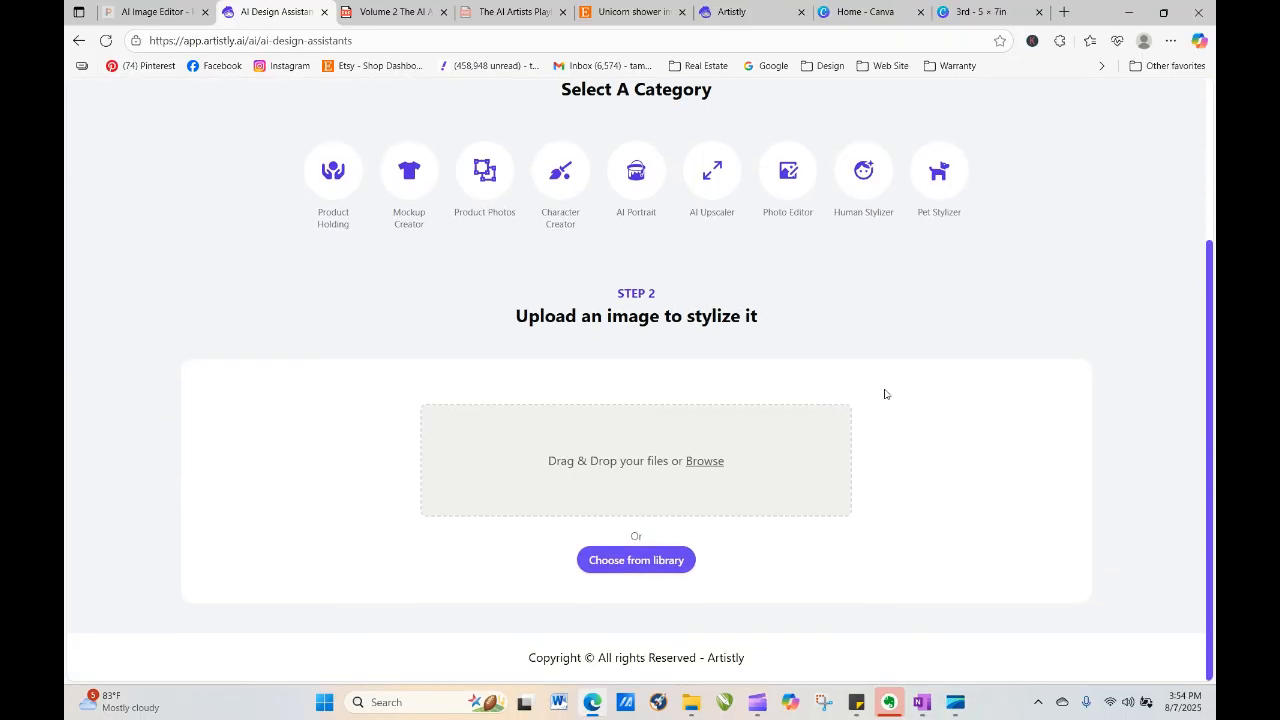
Choose the unicorn head with the flower crown, flowing mane and pink bow from the media library as the image to stylize
left_click(686, 572)
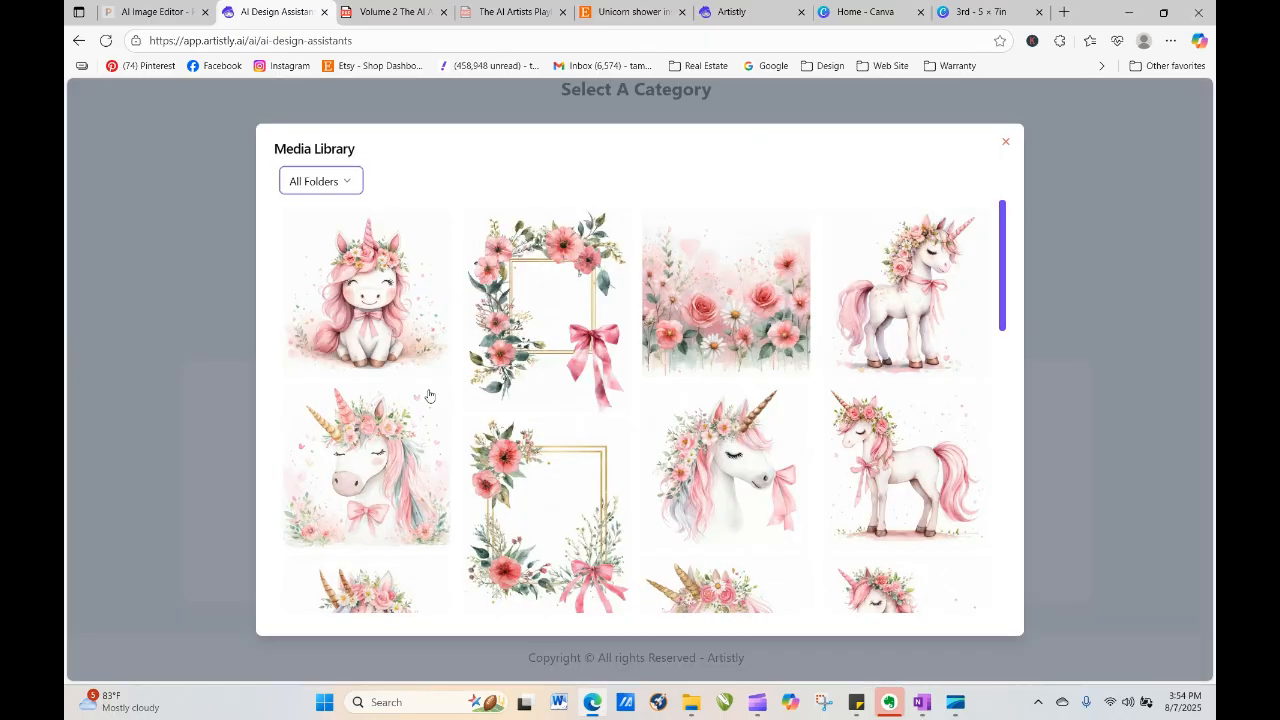
left_click(729, 452)
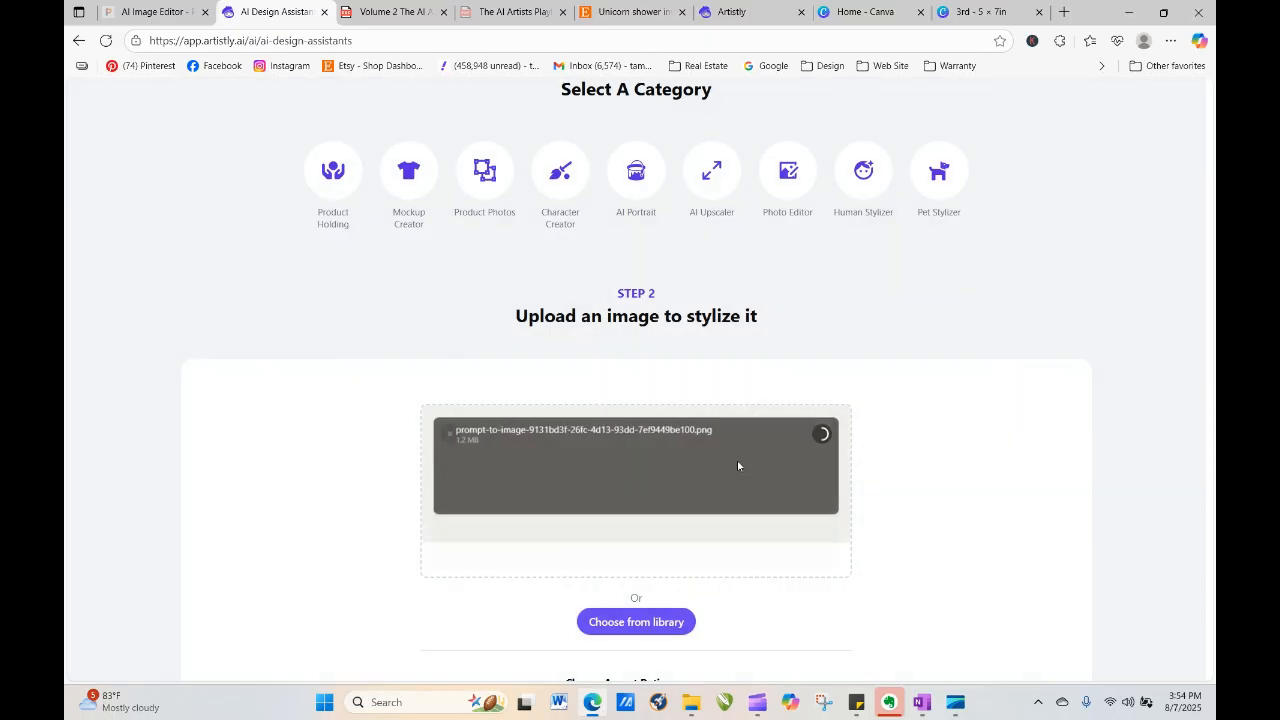
left_click_drag(1212, 257, 1212, 452)
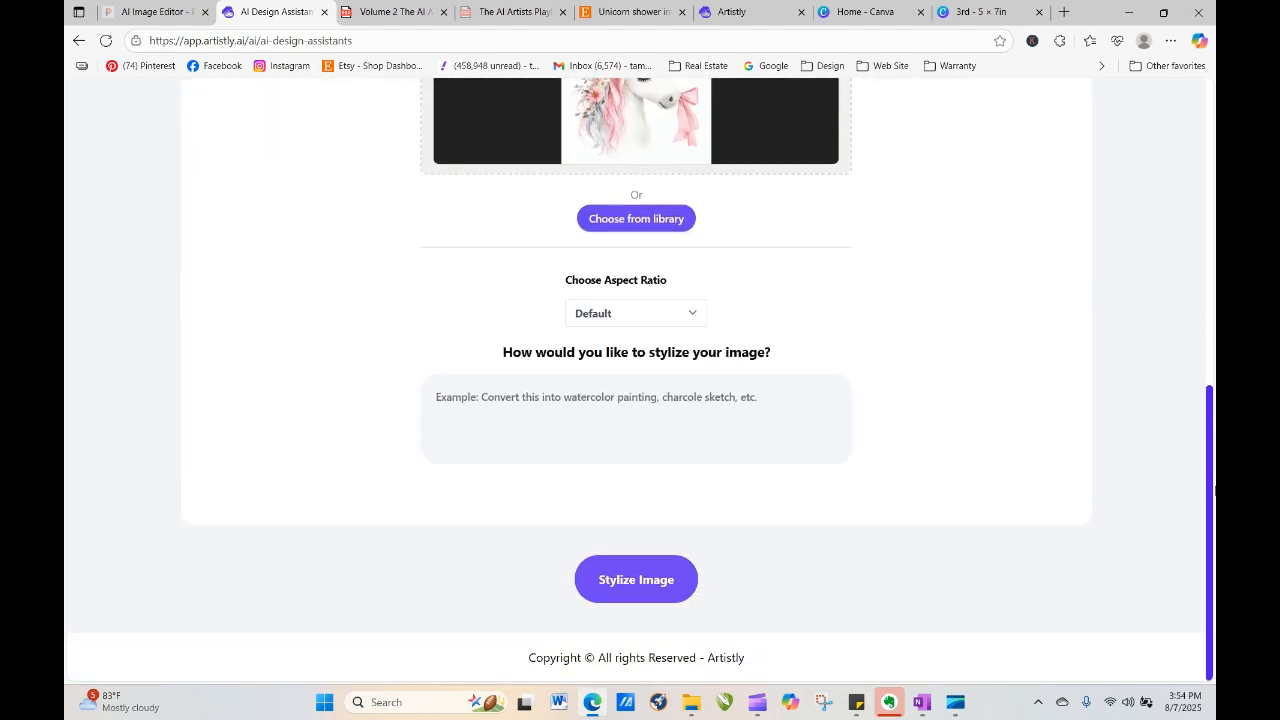
Paste the copied prompt about leaving the flowing mane, adding ribbons and removing the unicorn, set the aspect ratio to 9:16 (768 x 1344) px and stylize the image
right_click(527, 423)
left_click(595, 272)
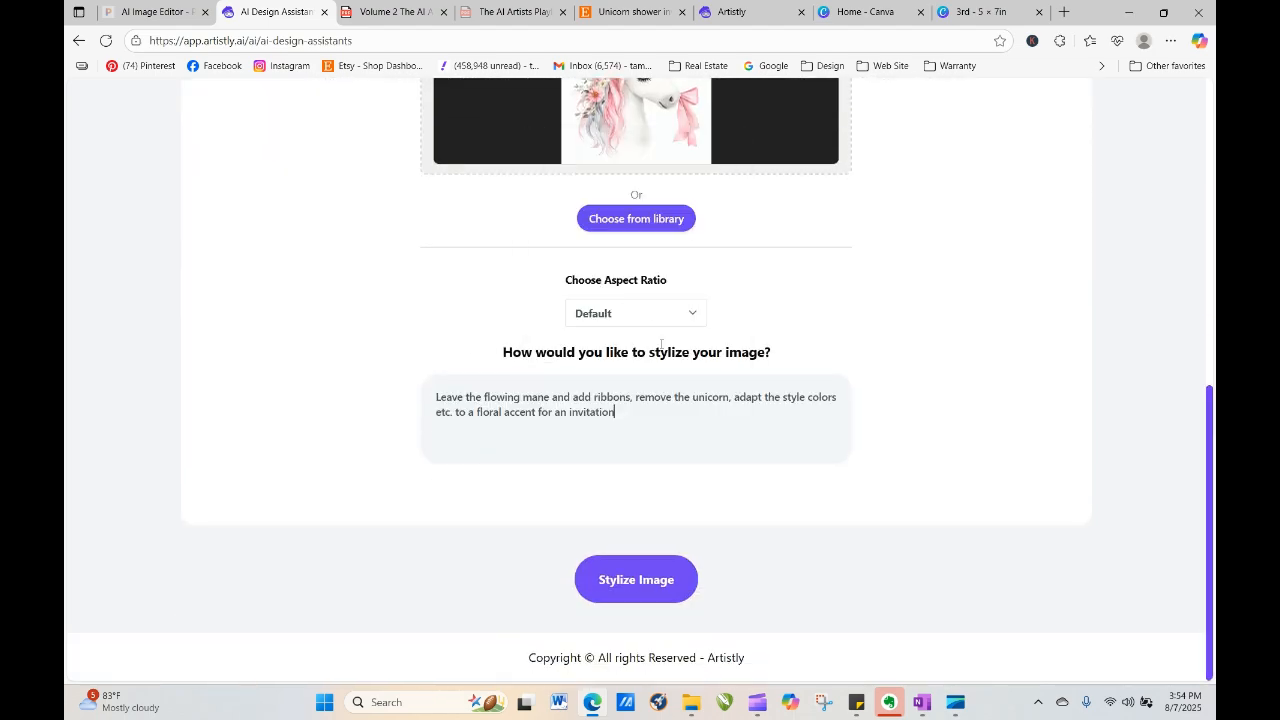
left_click(657, 316)
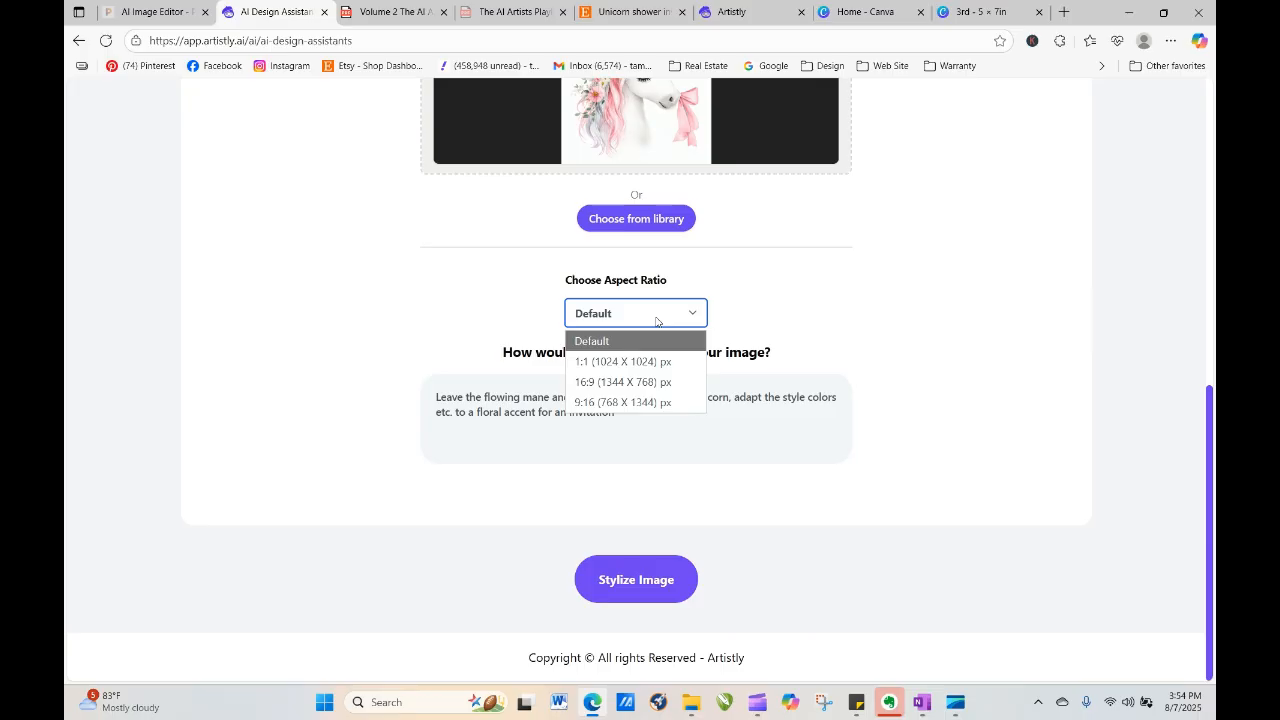
left_click(657, 402)
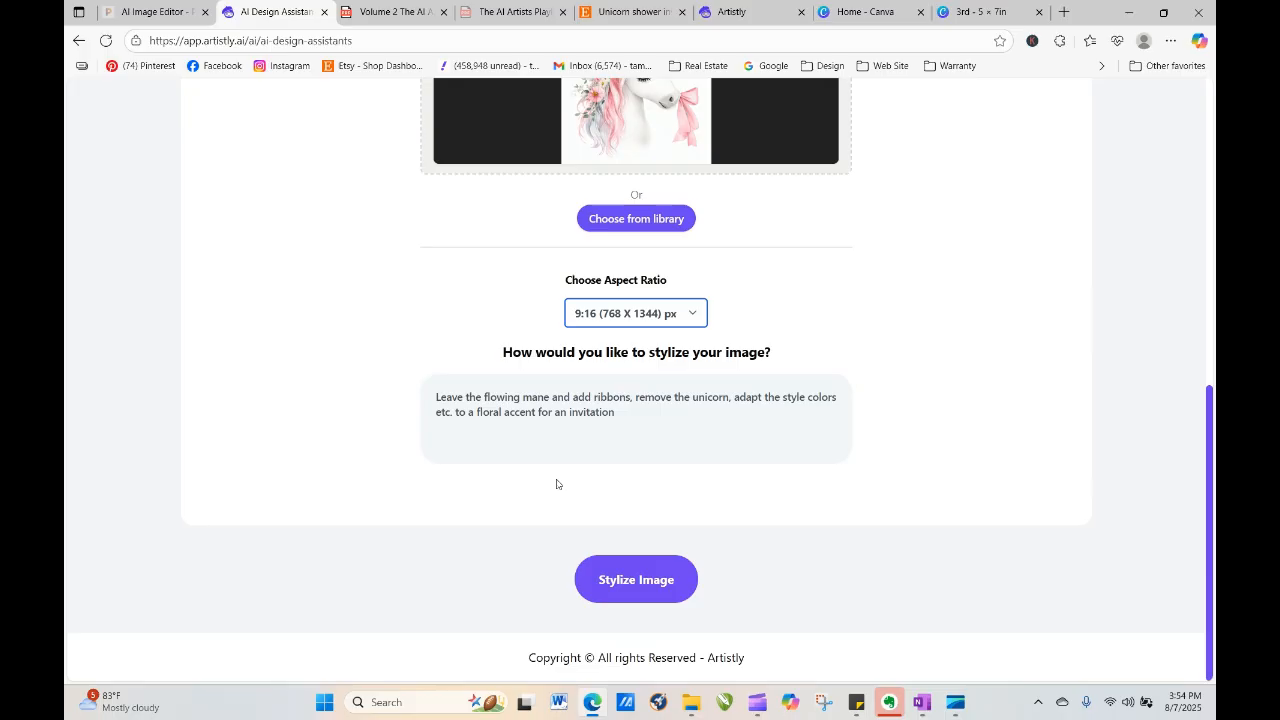
left_click(651, 581)
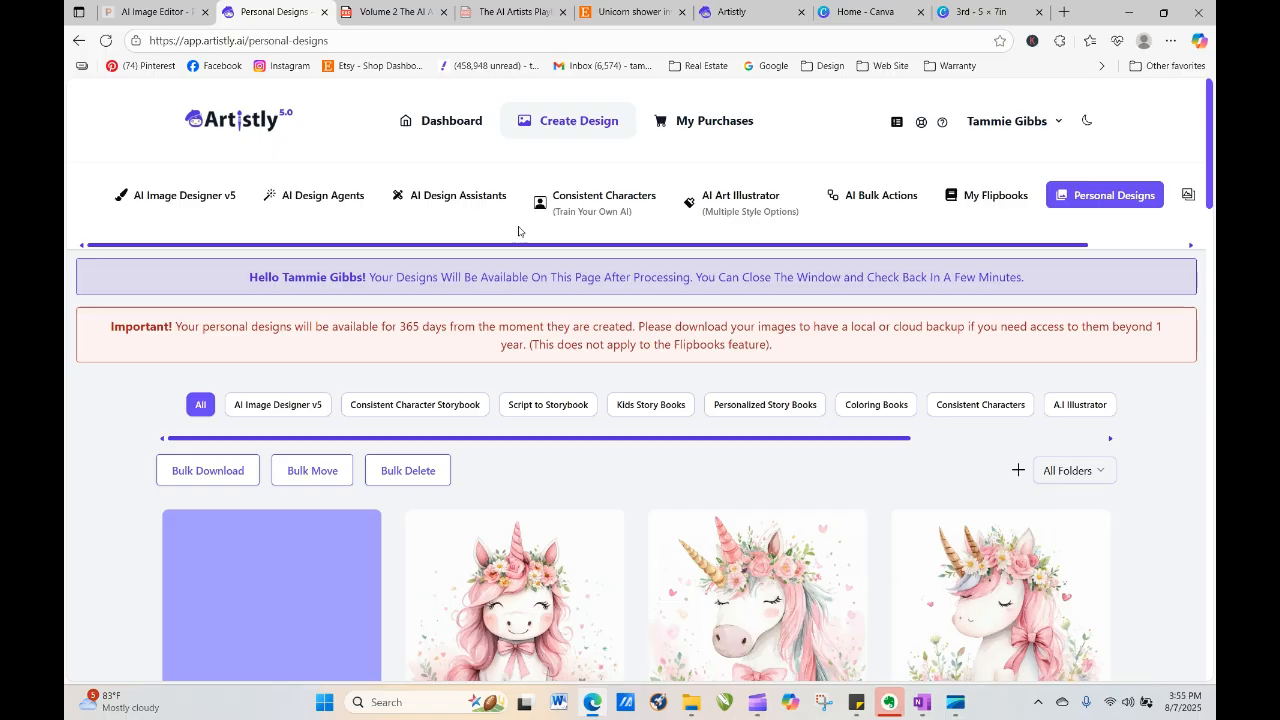
Reload the personal designs and examine the newly generated tall floral frame with ribbons
left_click(106, 40)
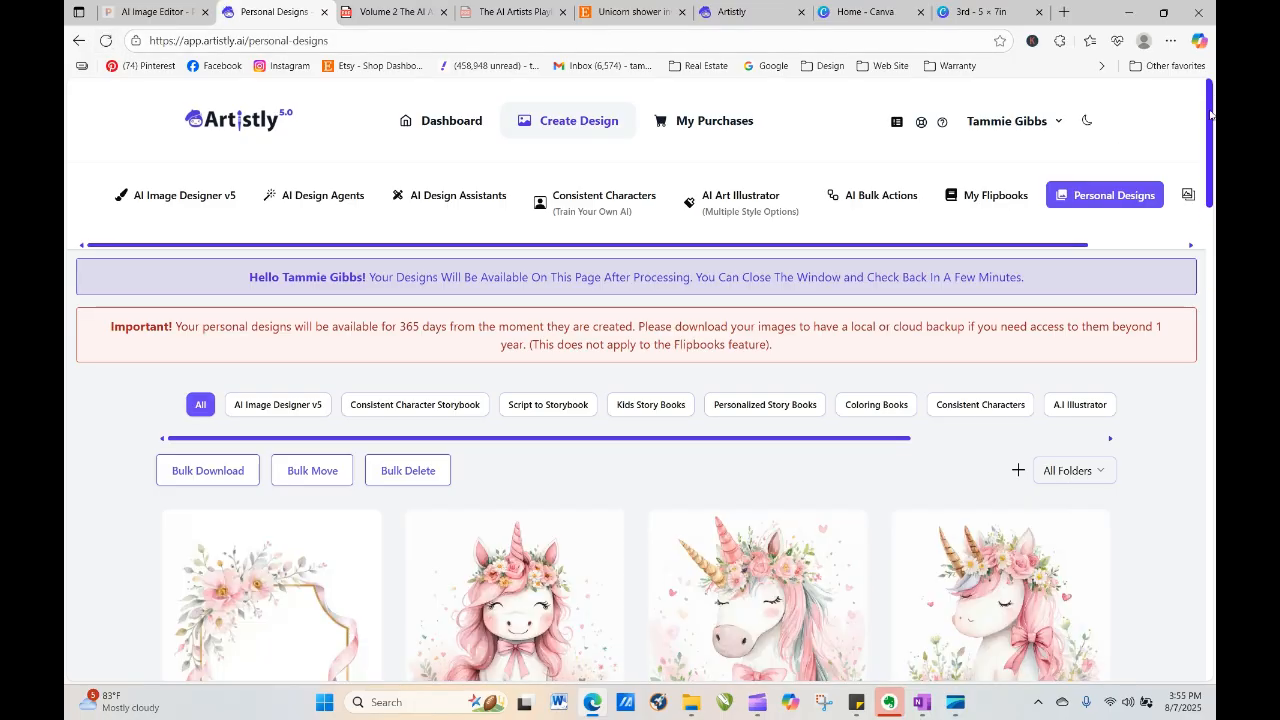
scroll(1210, 113, "down", 4)
mouse_move(357, 529)
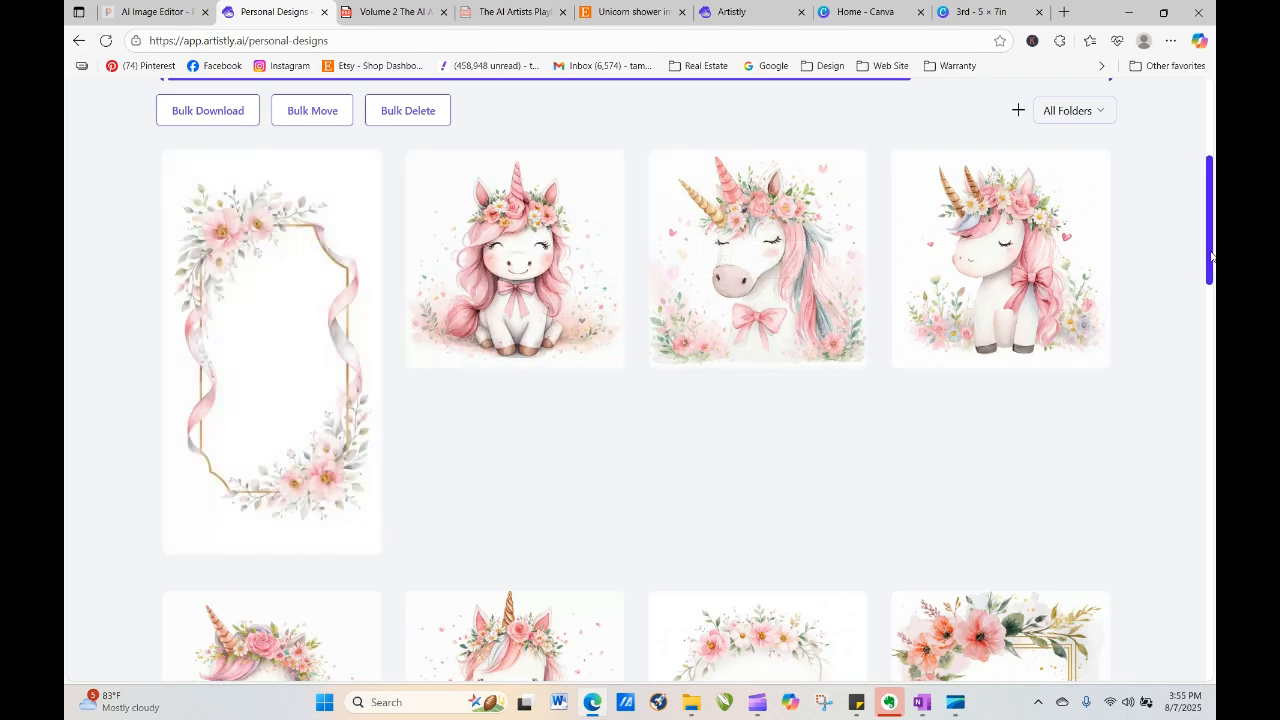
Find the earlier oval pink floral frame in the gallery and view its design details for comparison
left_click_drag(1210, 257, 1208, 296)
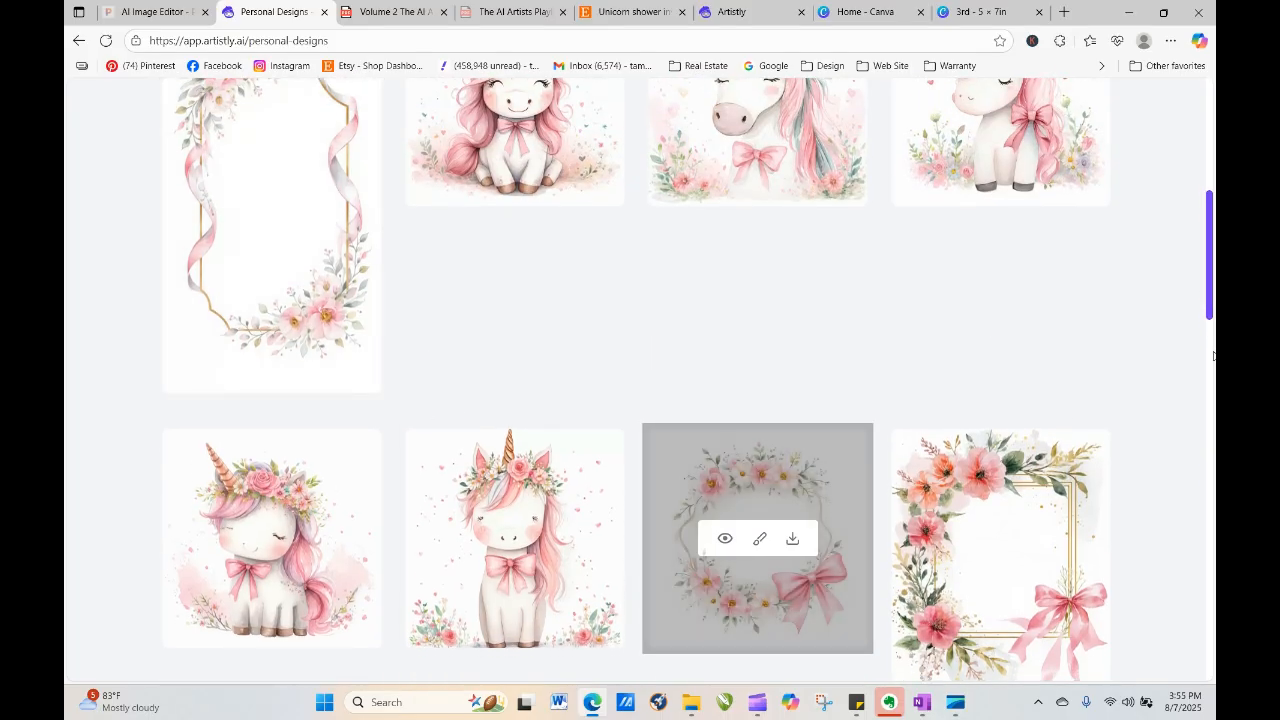
left_click_drag(1210, 237, 1210, 416)
mouse_move(292, 350)
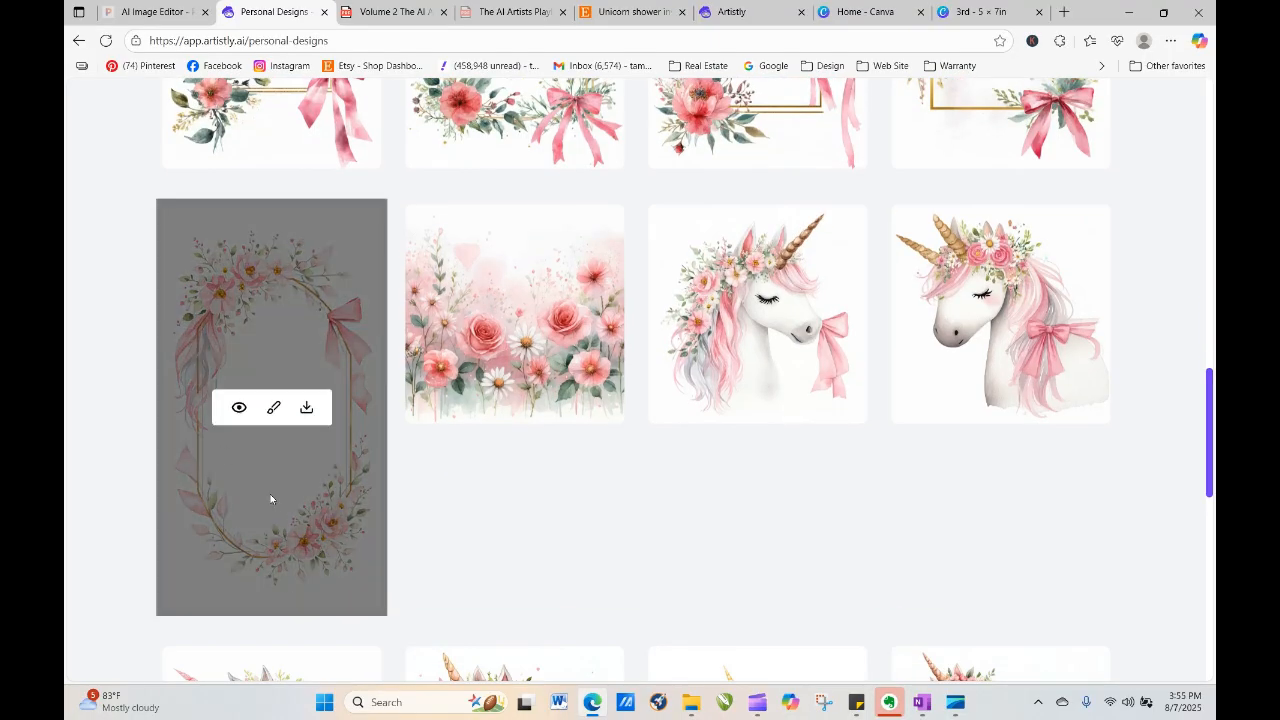
left_click(238, 407)
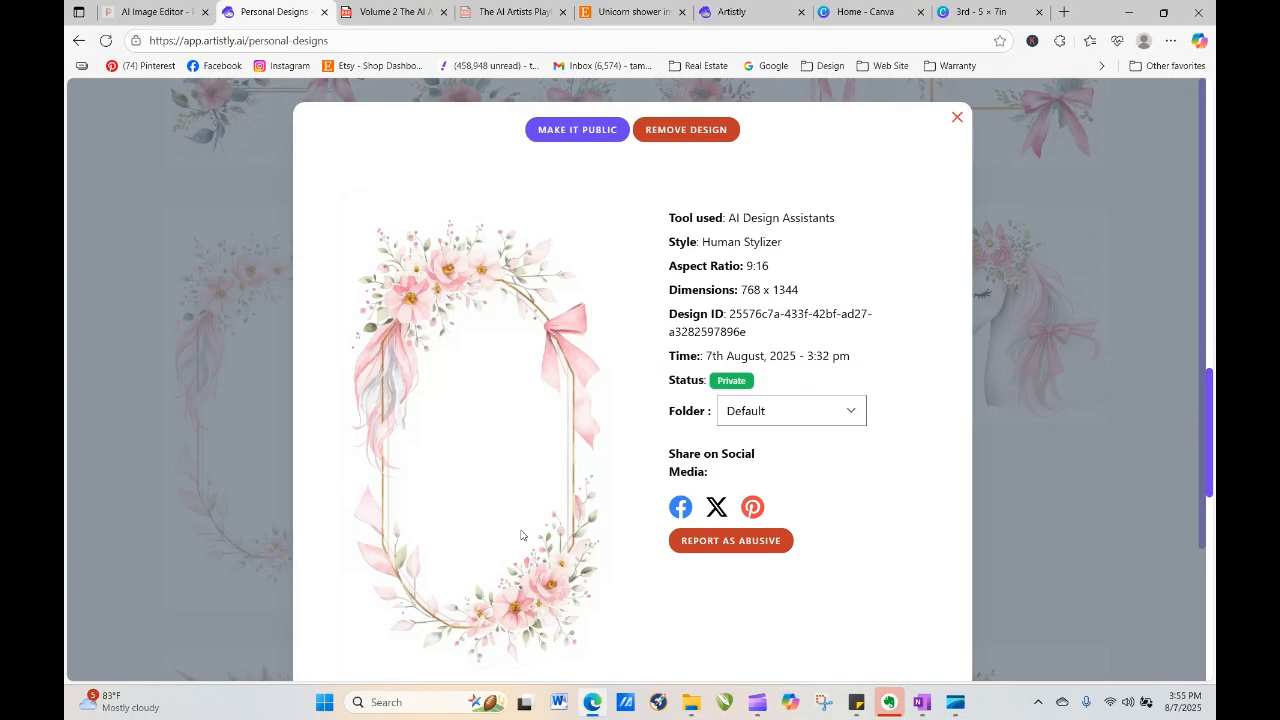
left_click(958, 117)
Reopen the Human Stylizer in the AI Design Assistants and choose the same unicorn head with the pink bow from the media library
left_click_drag(1212, 437, 1210, 147)
left_click(490, 203)
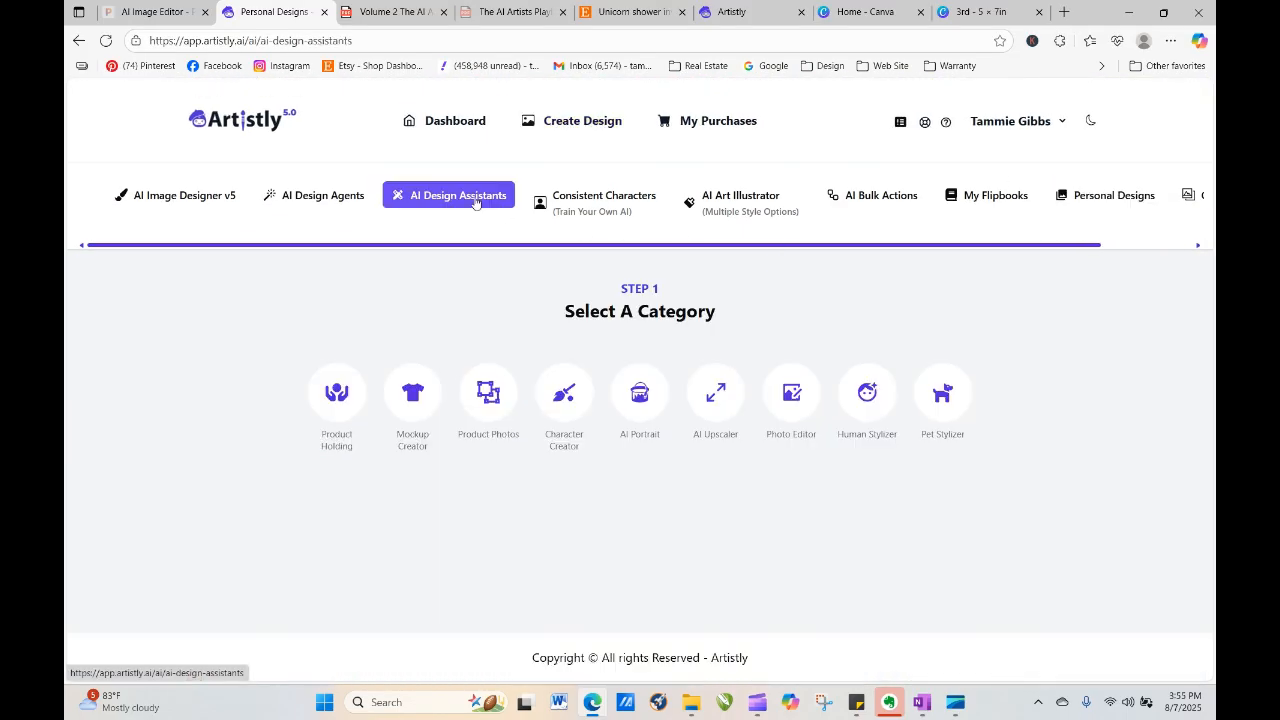
left_click(866, 392)
scroll(853, 476, "down", 2)
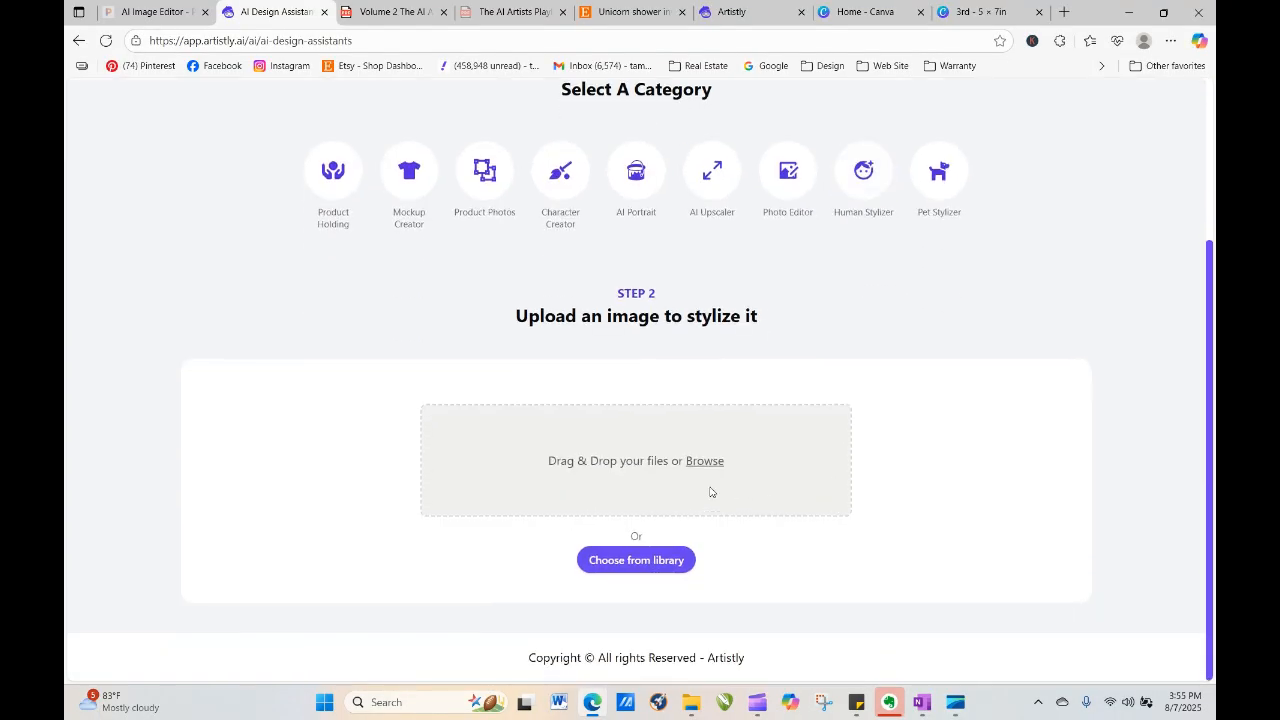
left_click(674, 562)
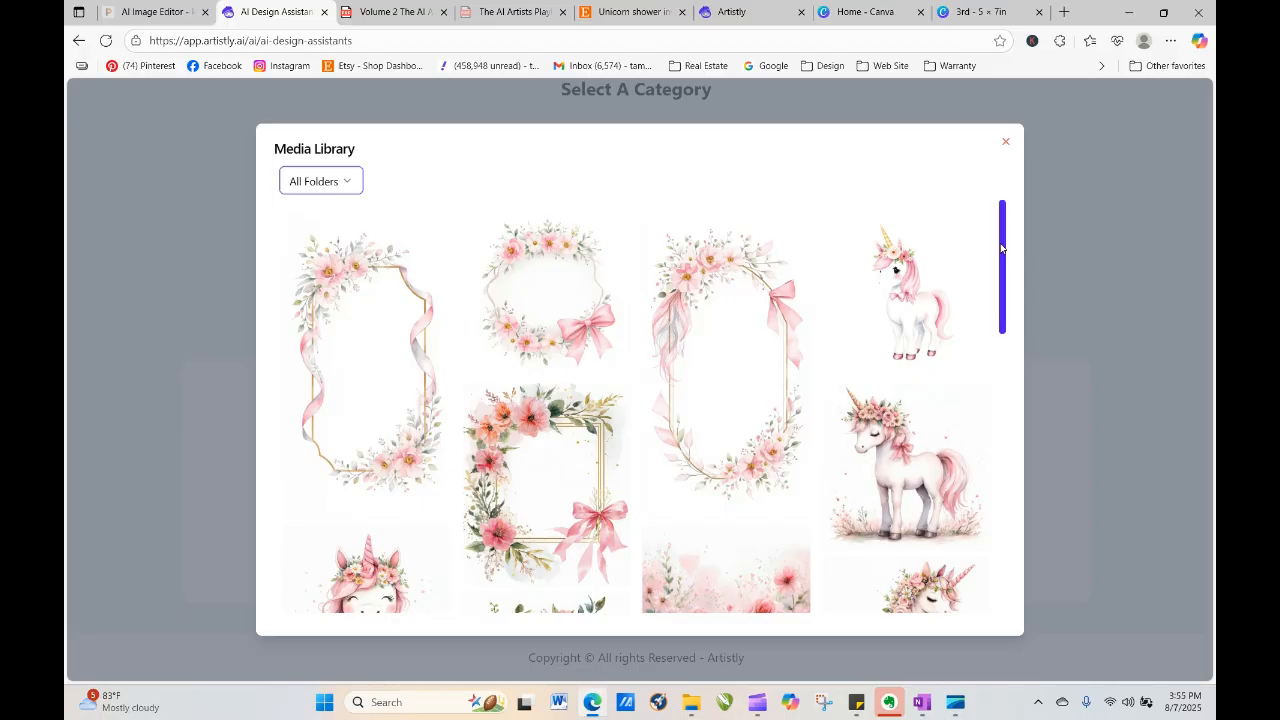
left_click_drag(1002, 262, 1018, 374)
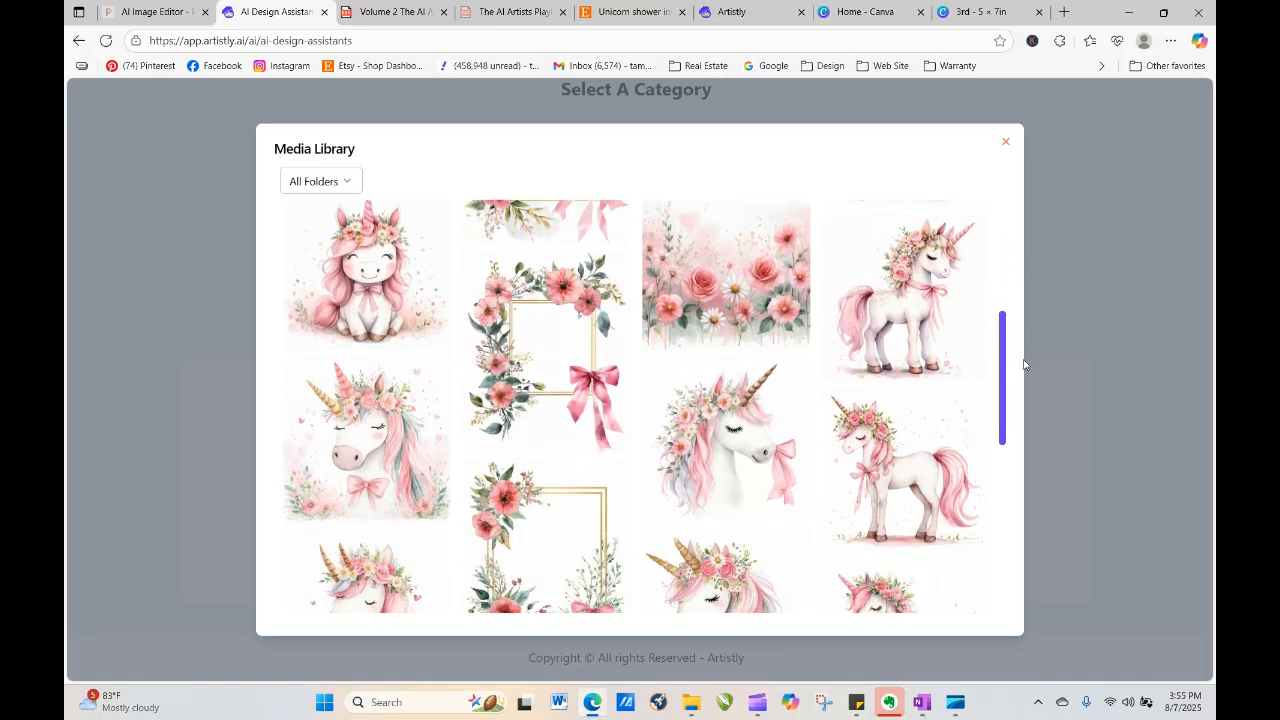
left_click(741, 437)
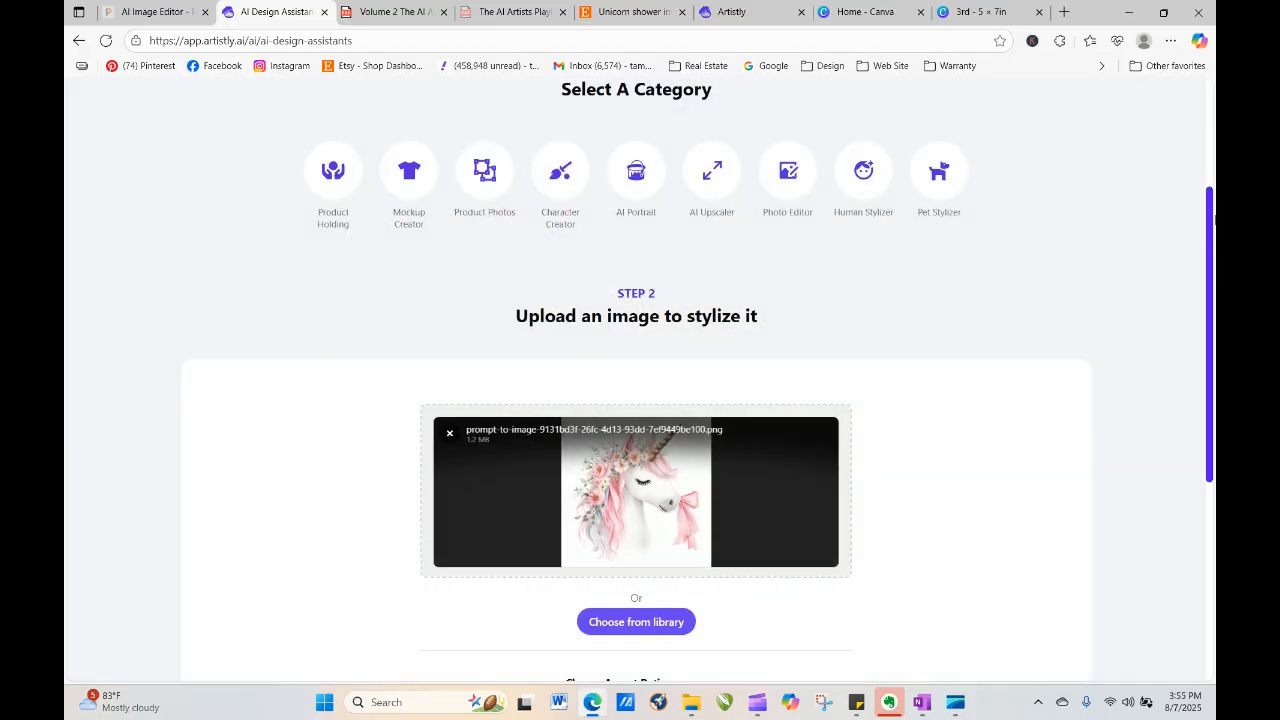
Paste the same prompt about keeping the mane and removing the unicorn, leave the aspect ratio at Default and stylize the image
scroll(743, 524, "down", 4)
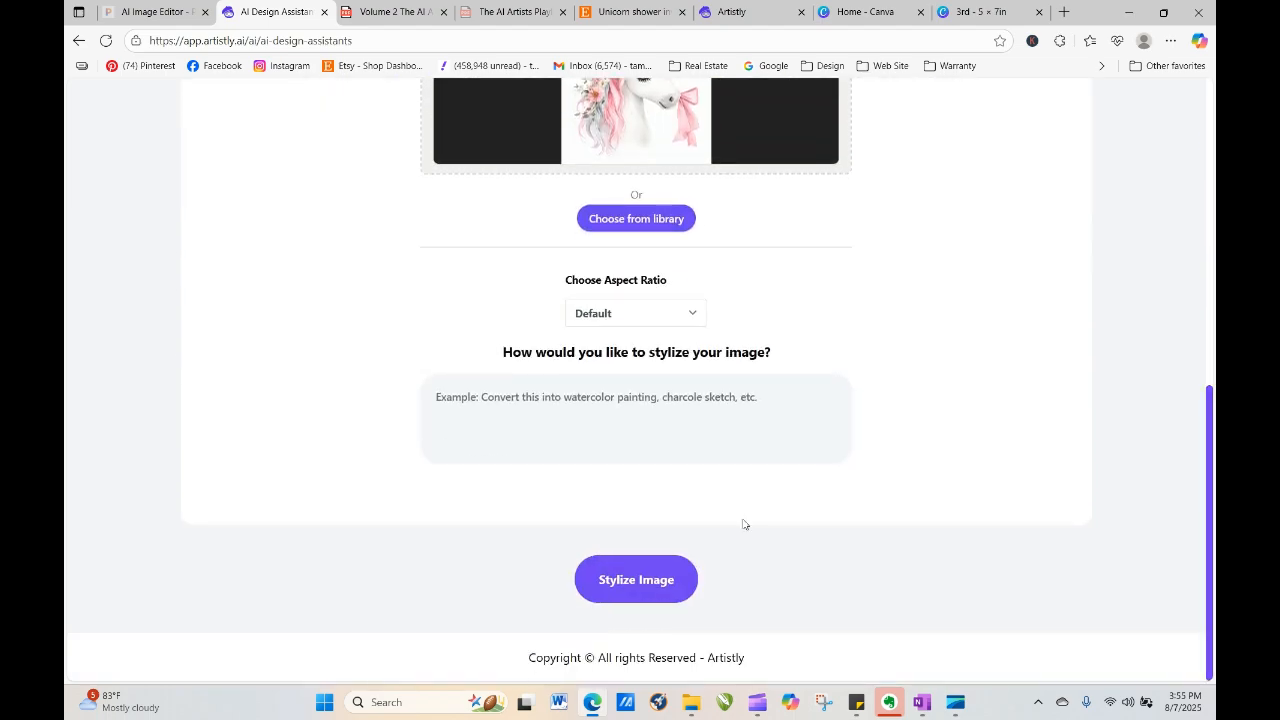
right_click(587, 416)
left_click(668, 290)
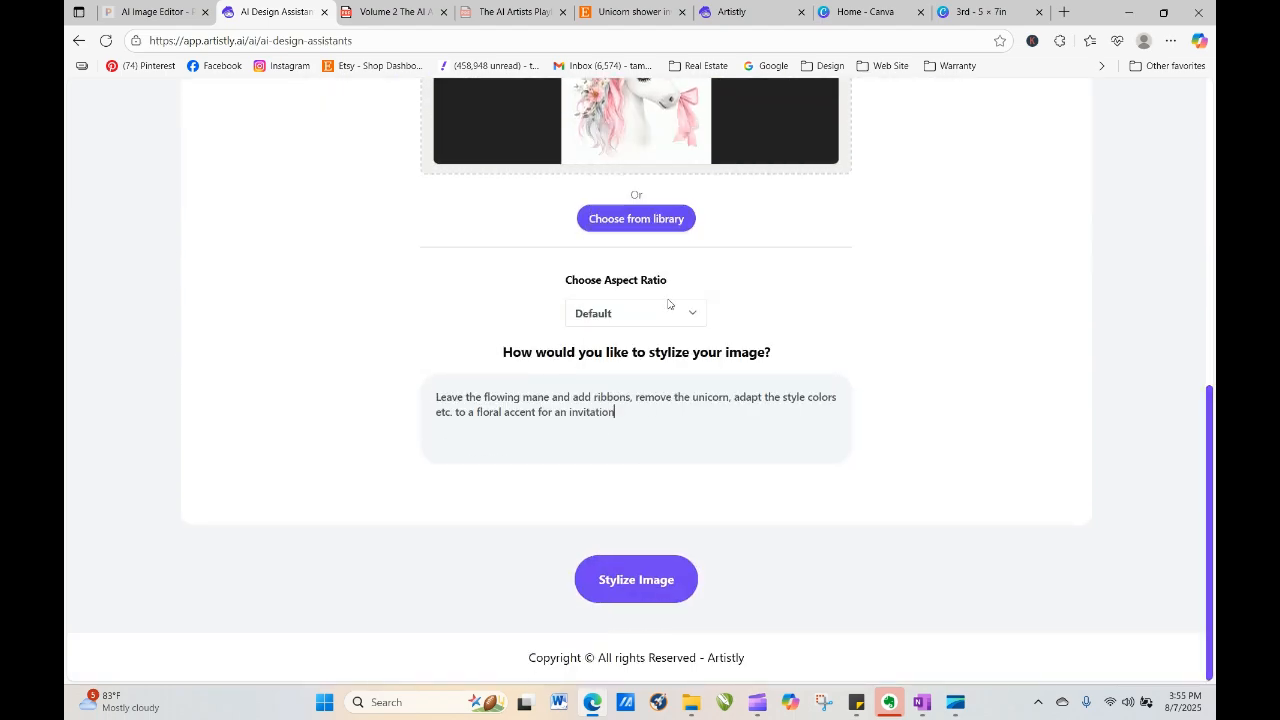
left_click(675, 588)
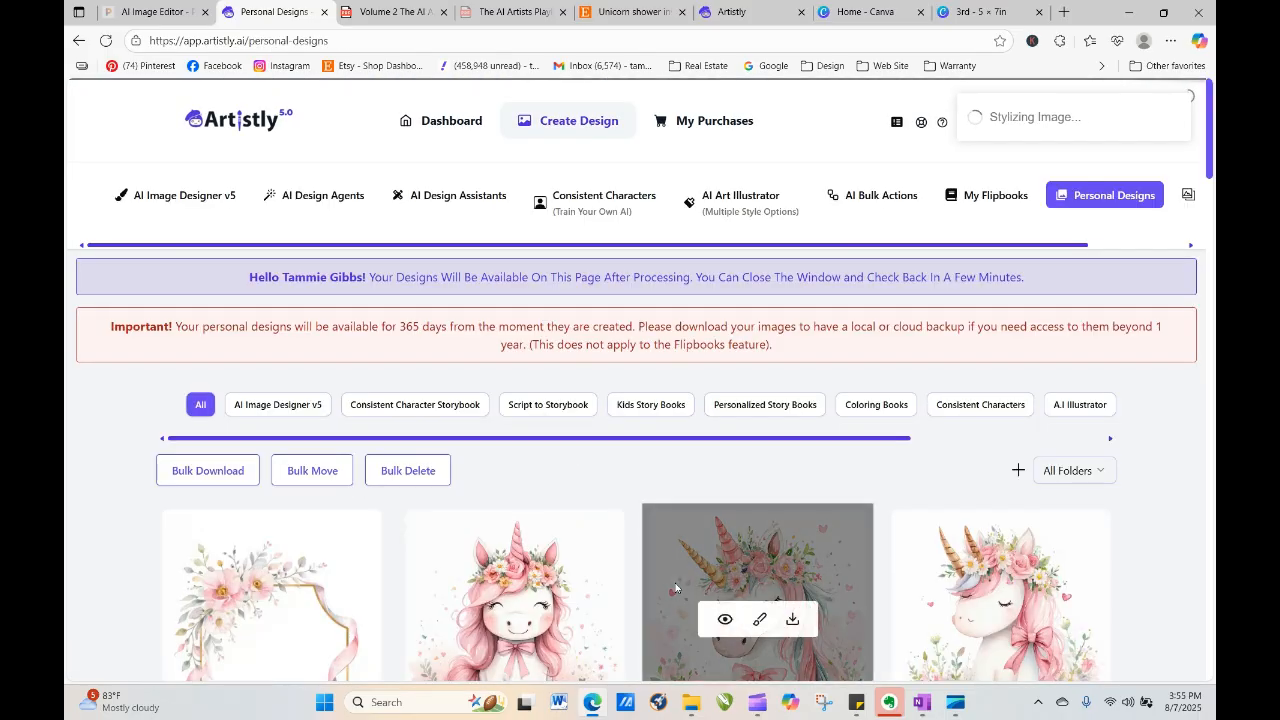
Reload the personal designs and view the details of the newly generated round floral wreath with the pink bow
scroll(1212, 100, "down", 3)
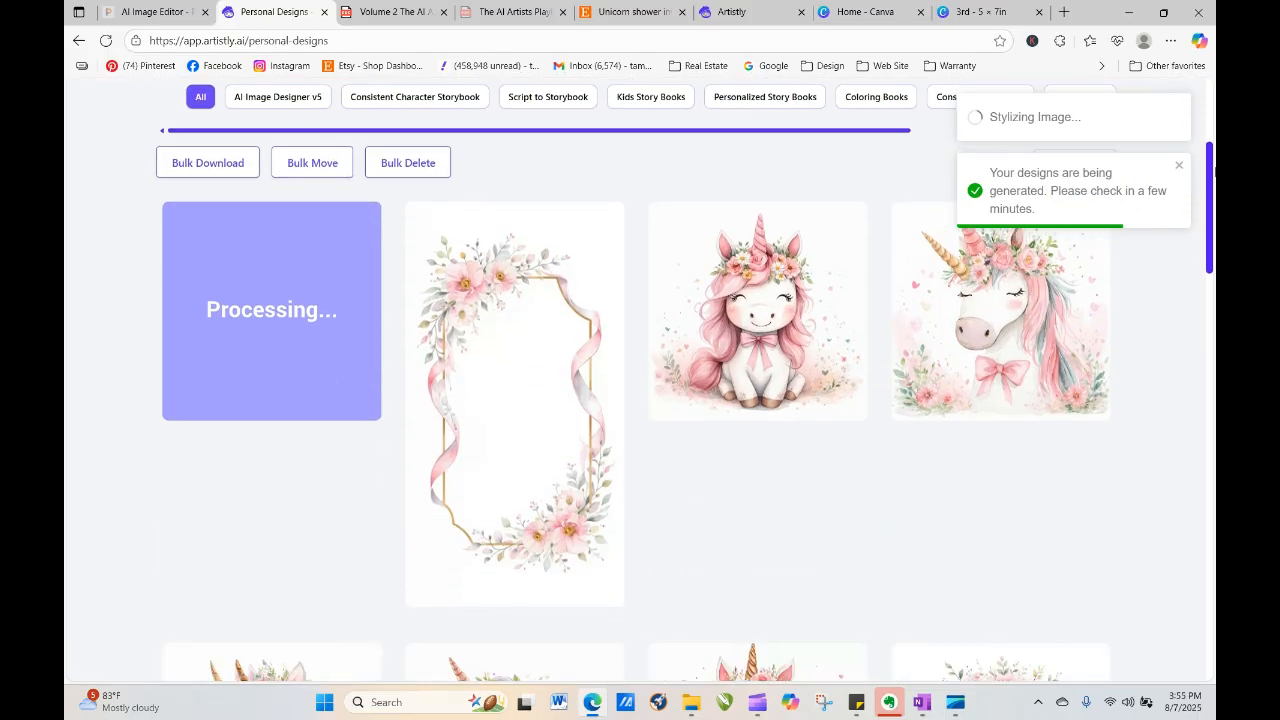
left_click(105, 41)
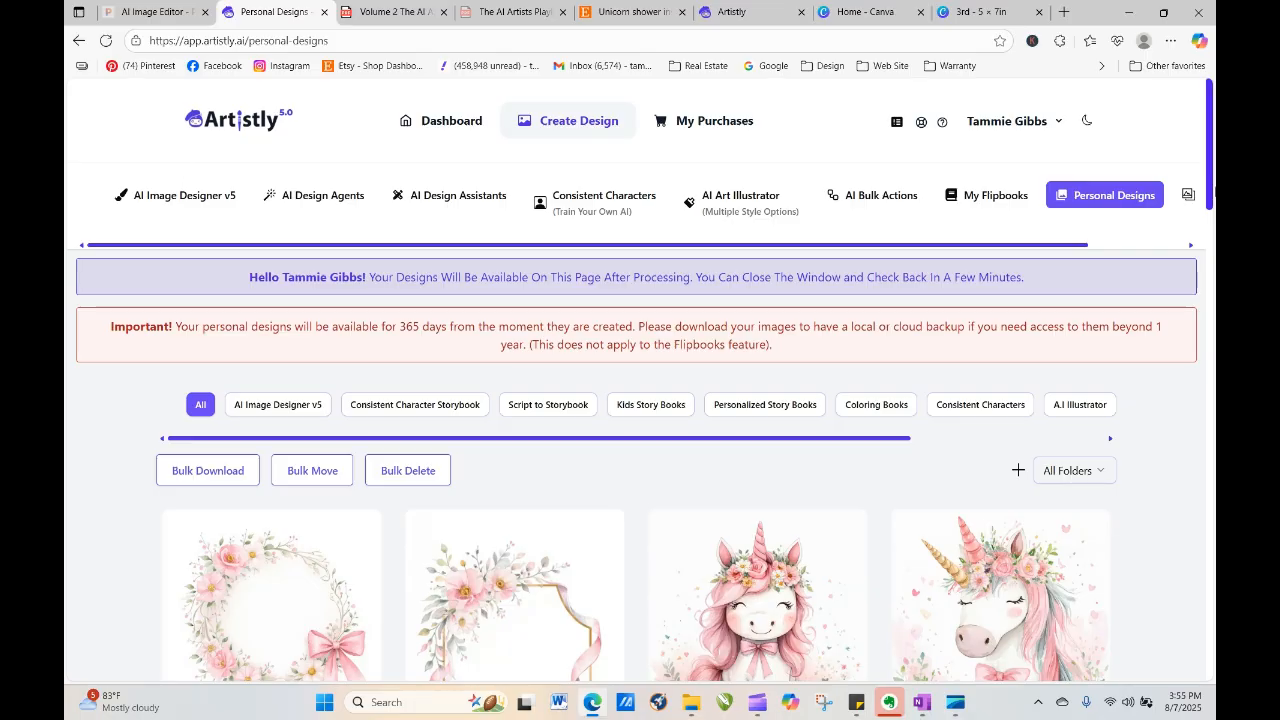
left_click_drag(1211, 167, 1213, 232)
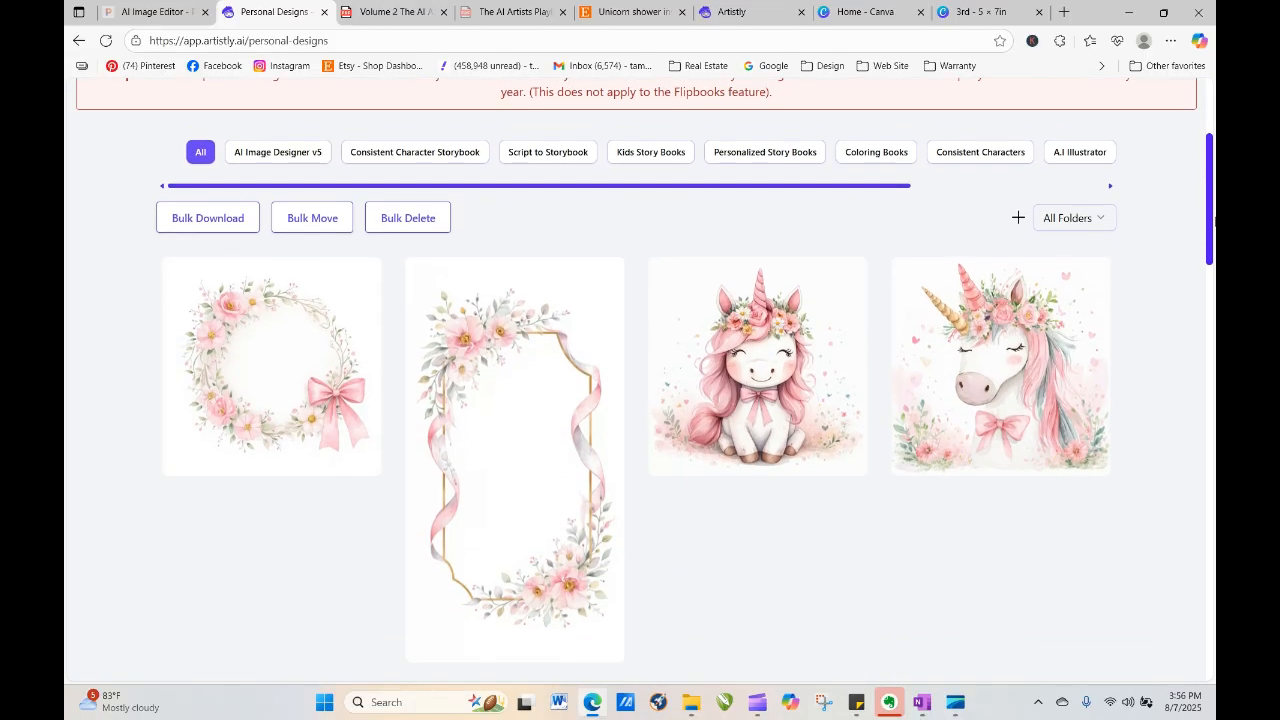
mouse_move(179, 441)
left_click(238, 368)
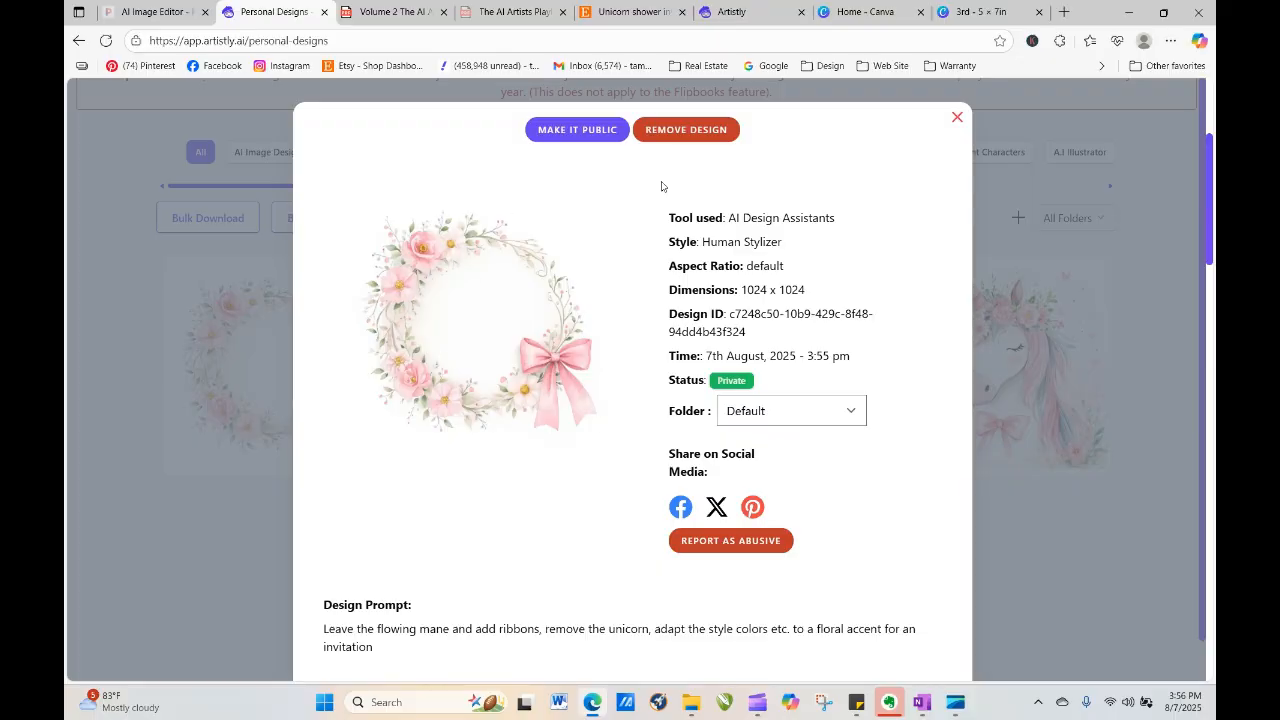
left_click(957, 119)
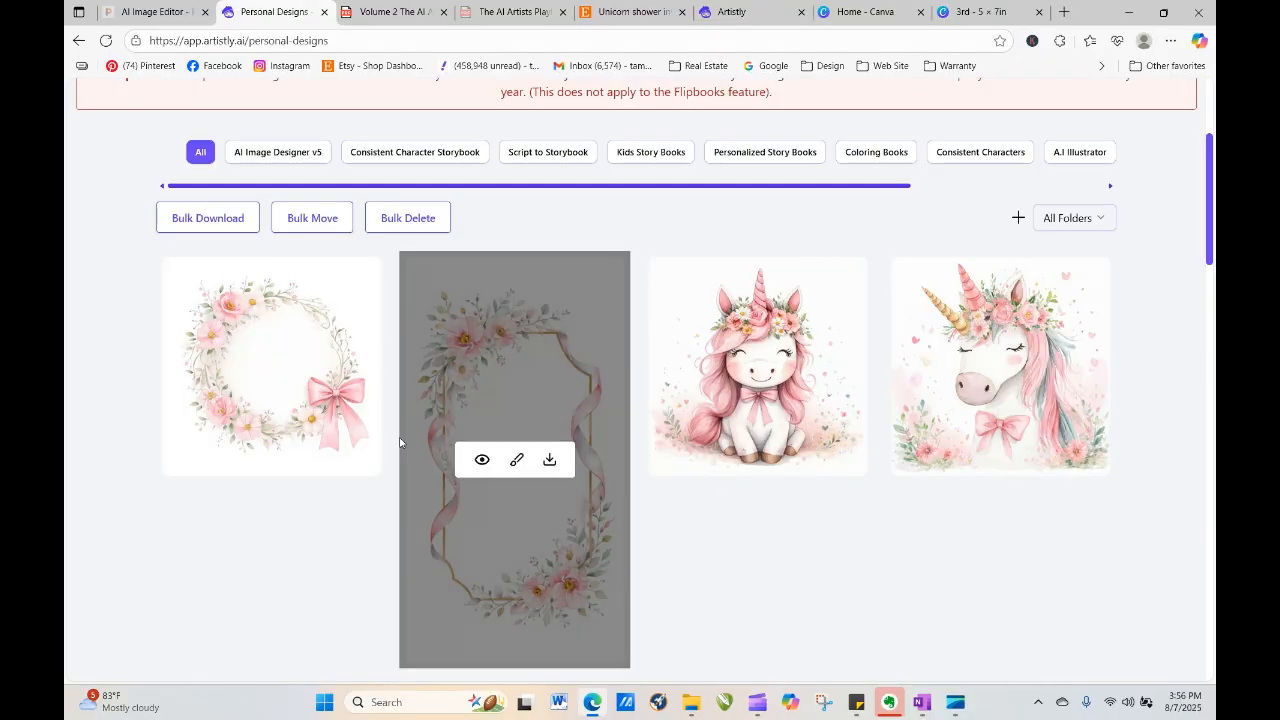
Download the round floral wreath, the tall ribbon frame and the oval pink floral frame from the personal designs
left_click(306, 370)
left_click(549, 459)
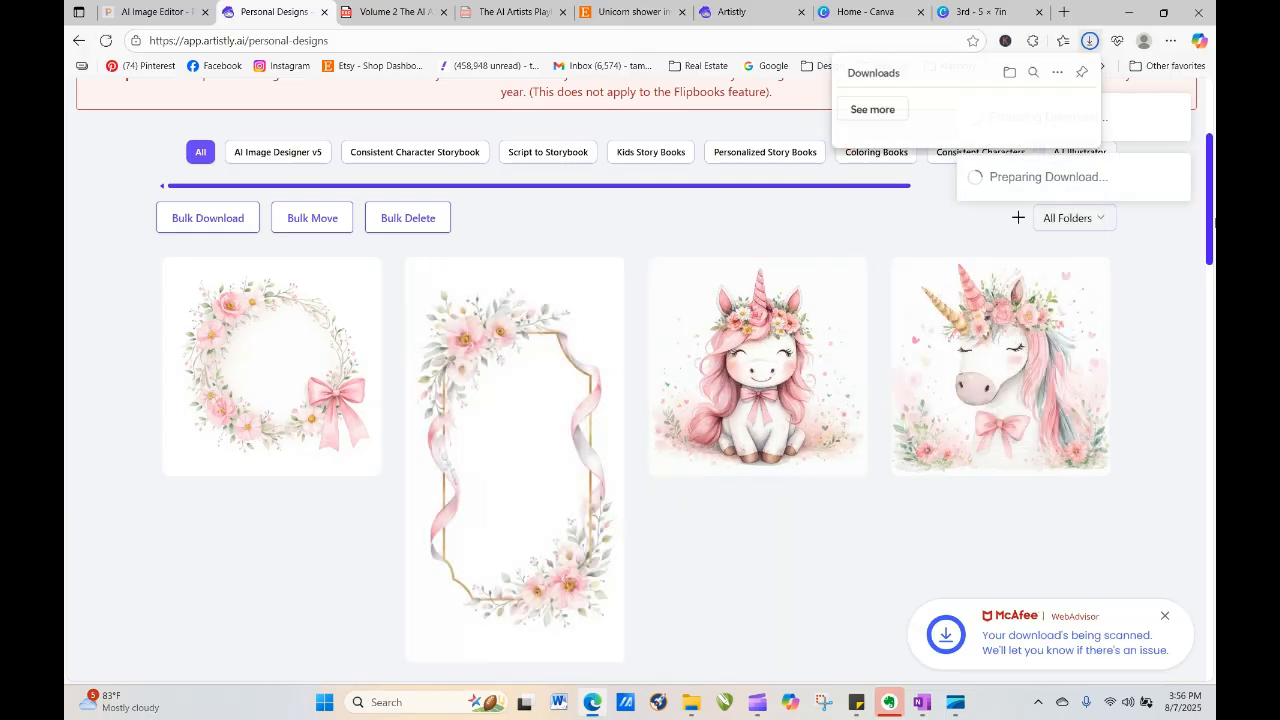
scroll(812, 558, "down", 3)
scroll(1000, 400, "down", 3)
scroll(1000, 400, "up", 2)
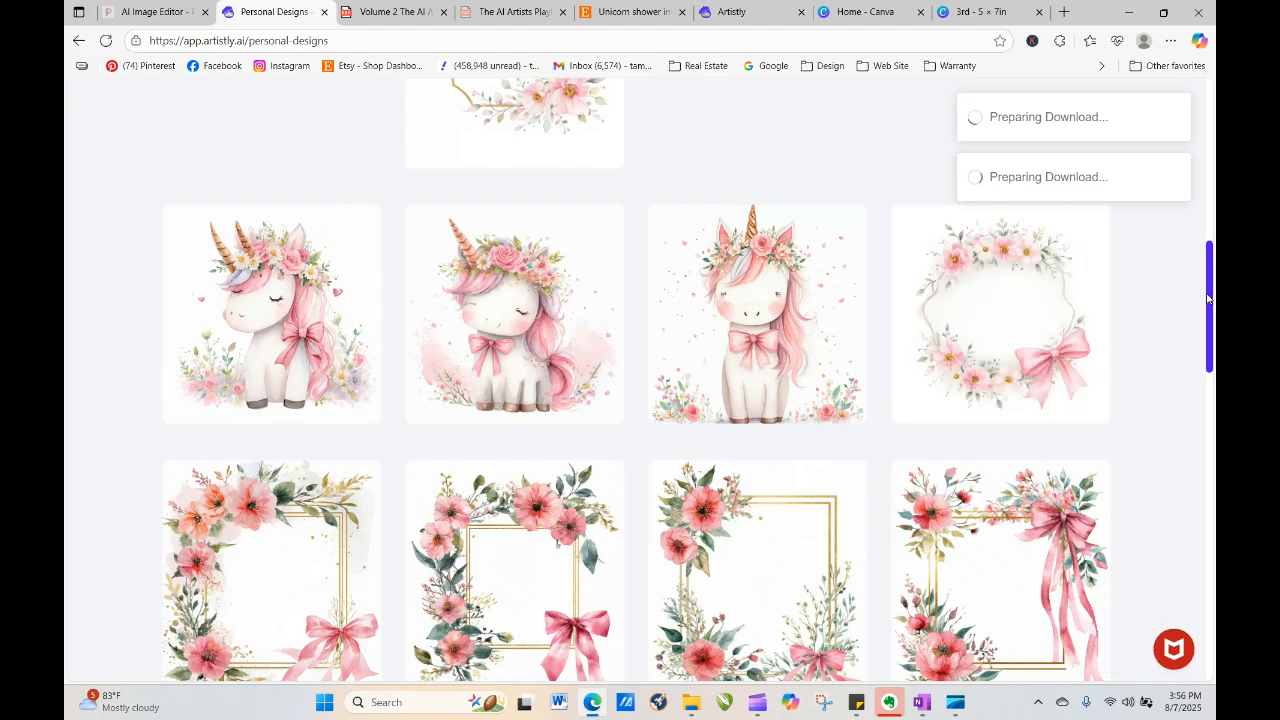
left_click_drag(1207, 300, 743, 500)
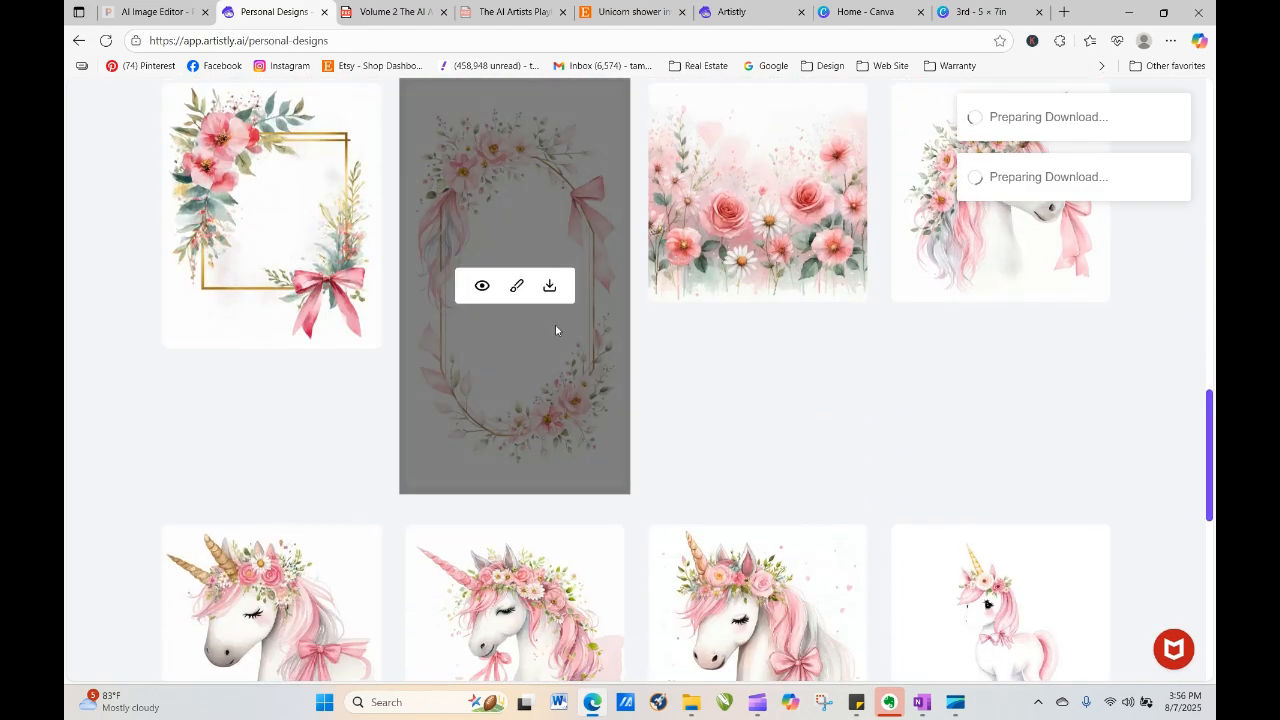
left_click(550, 287)
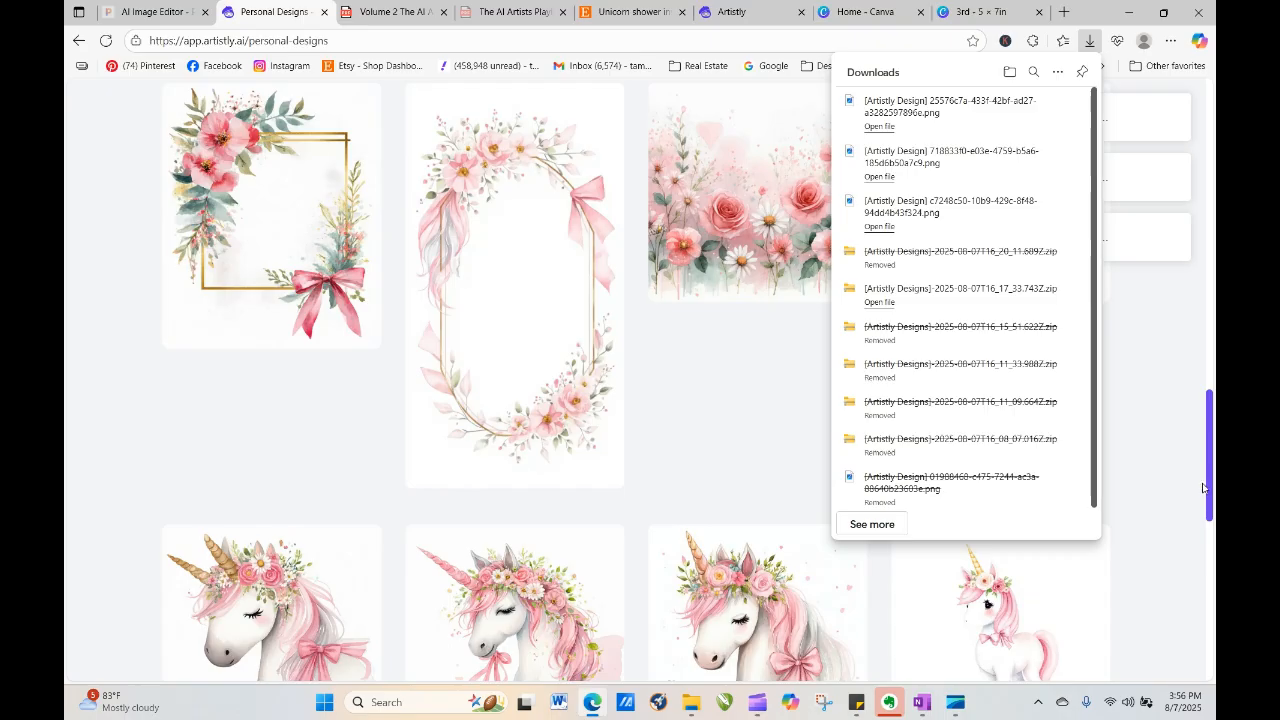
Compare the generated wreath and frames in the gallery with the source unicorn head's mane, flowers and bow
left_click_drag(1210, 500, 1196, 265)
scroll(1196, 265, "up", 2)
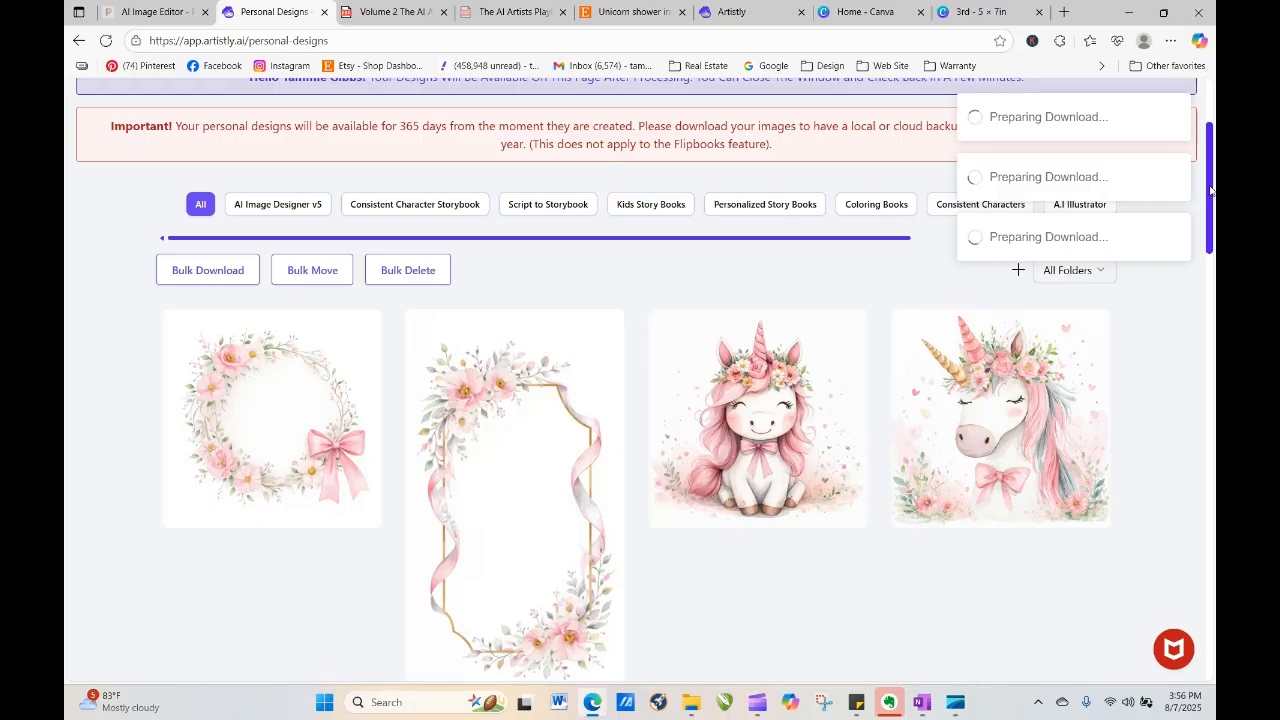
left_click_drag(1210, 190, 1214, 286)
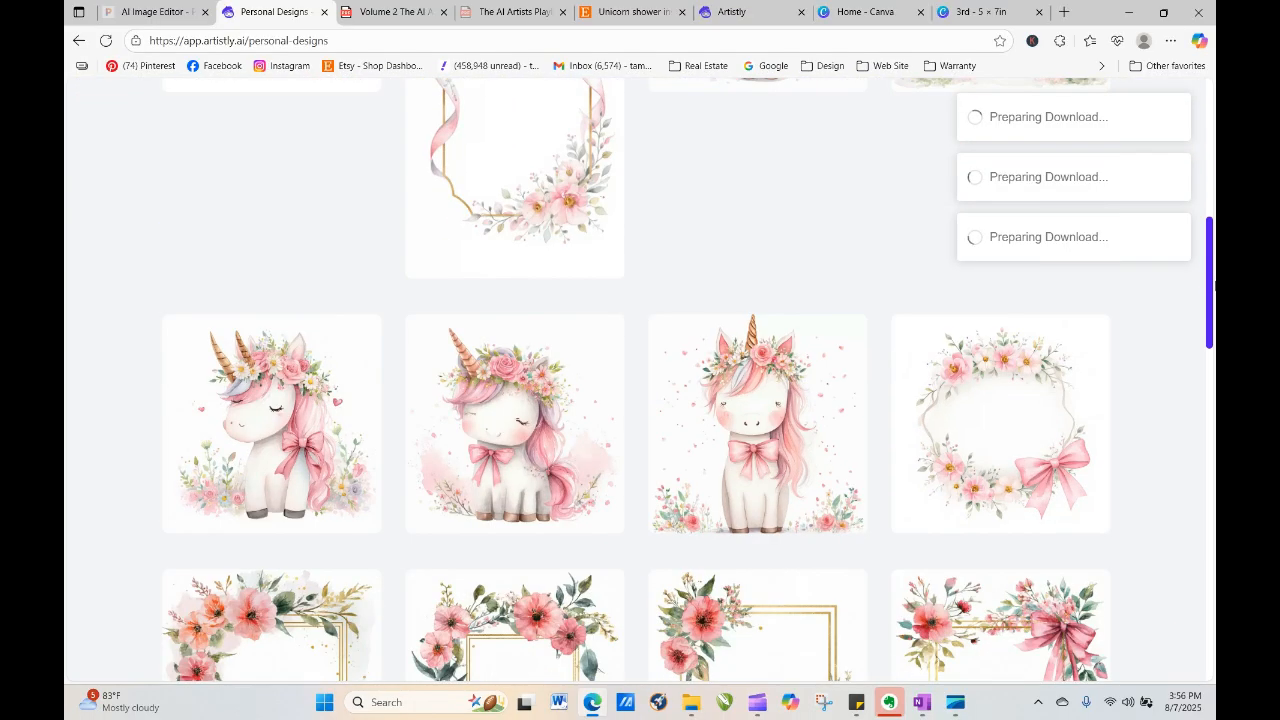
left_click_drag(1212, 298, 1205, 423)
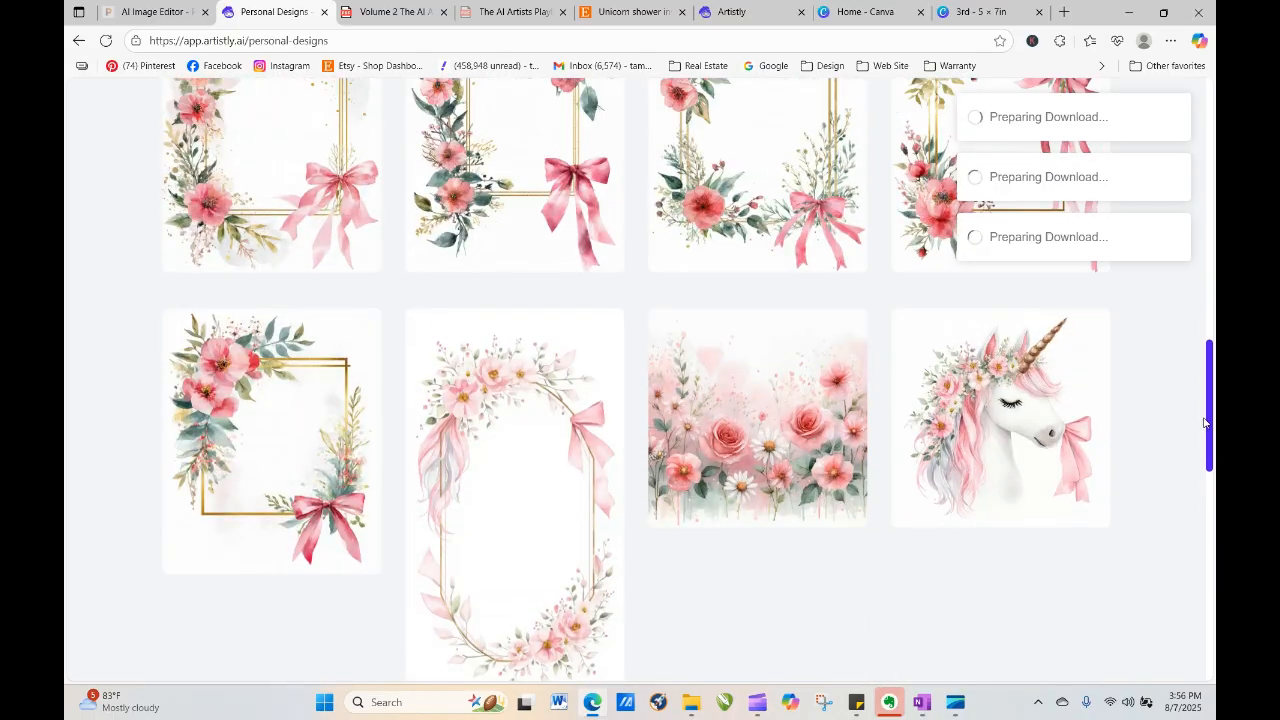
mouse_move(1043, 430)
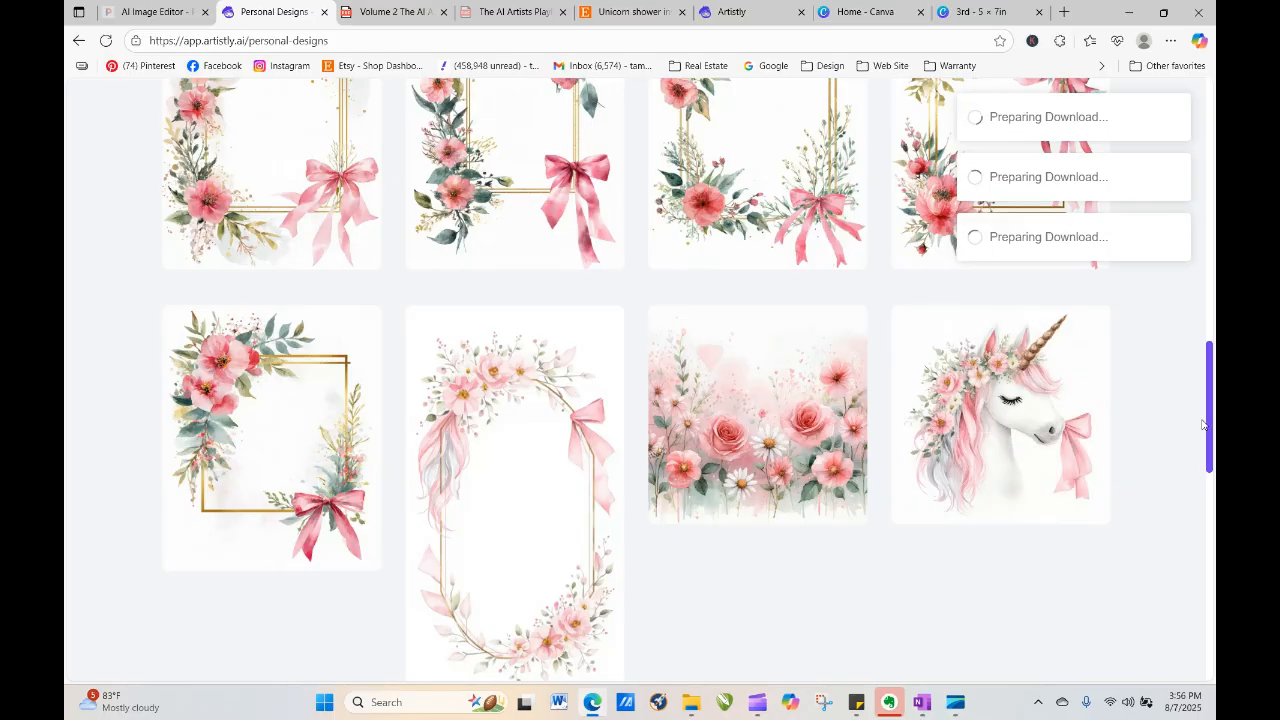
Open the Human Stylizer category of the AI Design Assistants for another image
left_click_drag(1203, 425, 1210, 90)
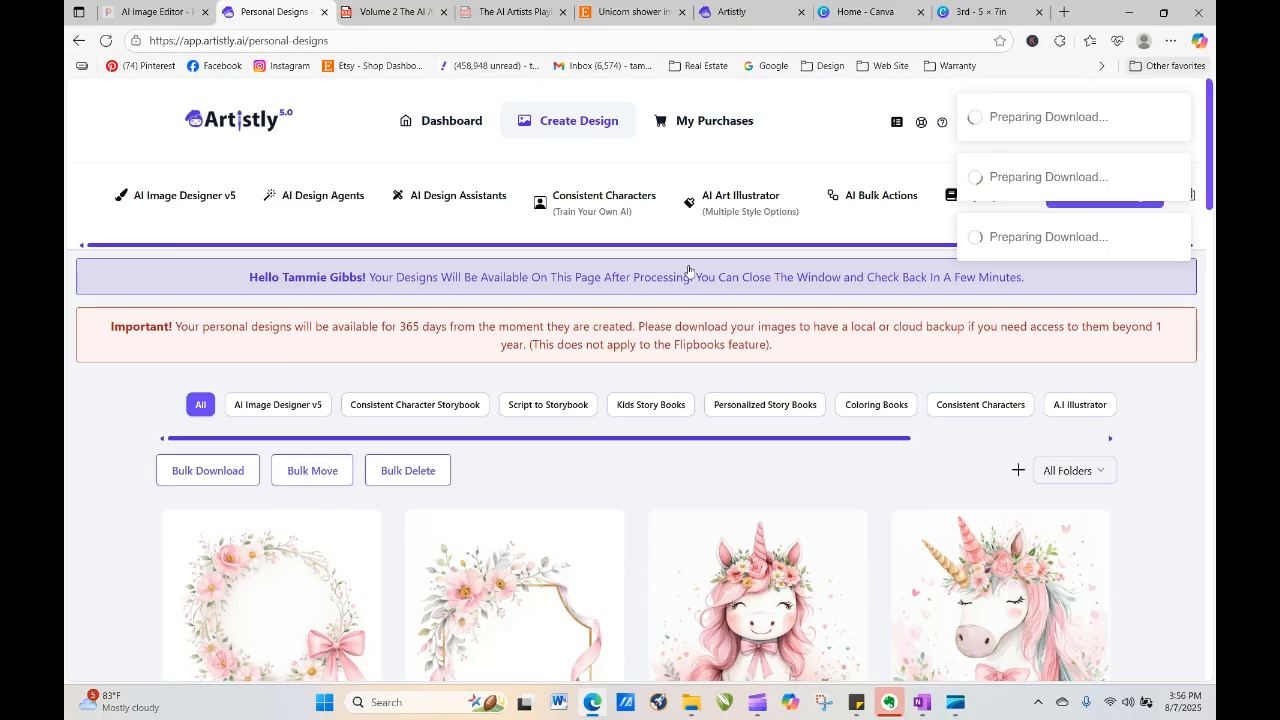
left_click(480, 198)
left_click(865, 400)
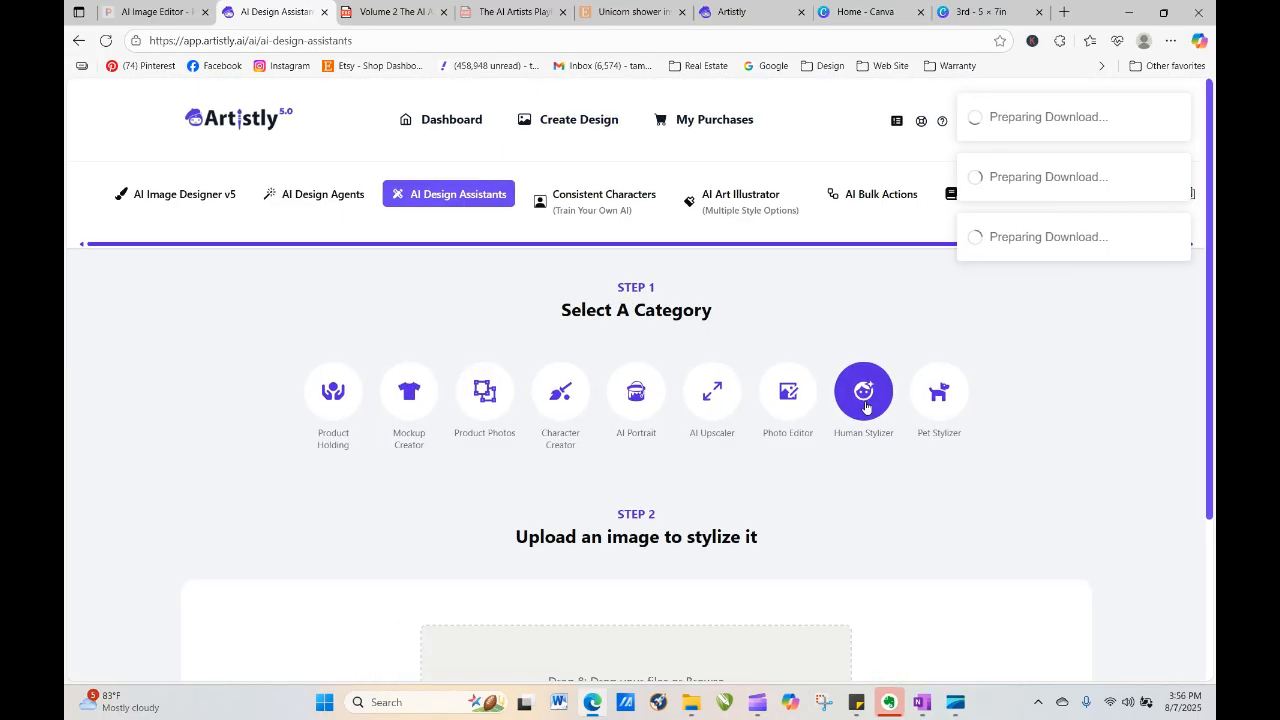
Choose the unicorn head with the pink bow at its nose from the media library as the image to stylize
scroll(865, 405, "down", 3)
left_click(690, 566)
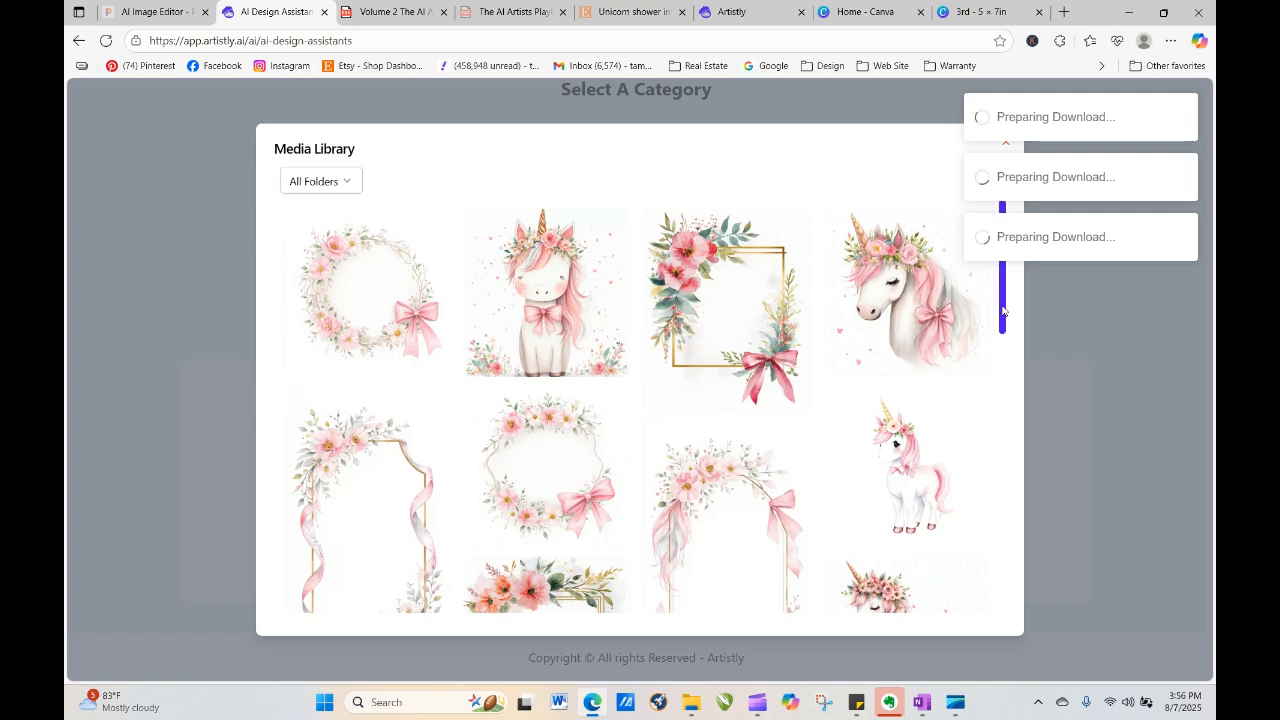
scroll(980, 432, "down", 5)
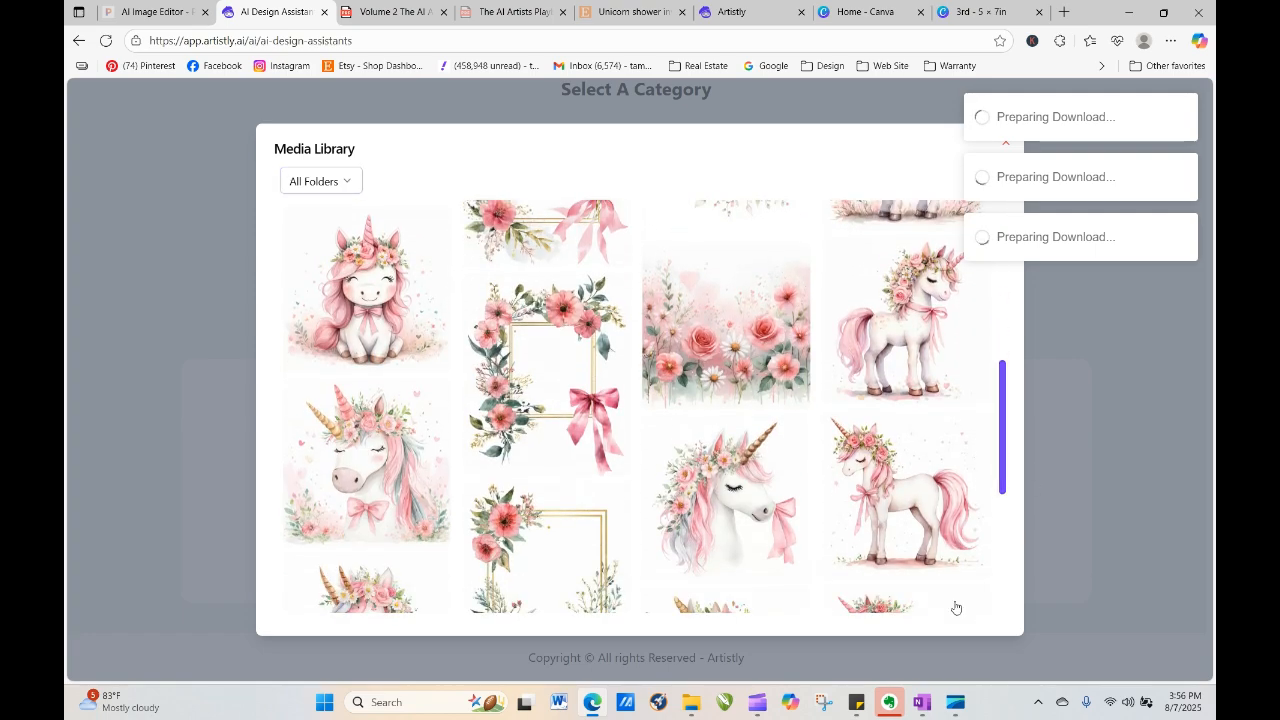
left_click(728, 482)
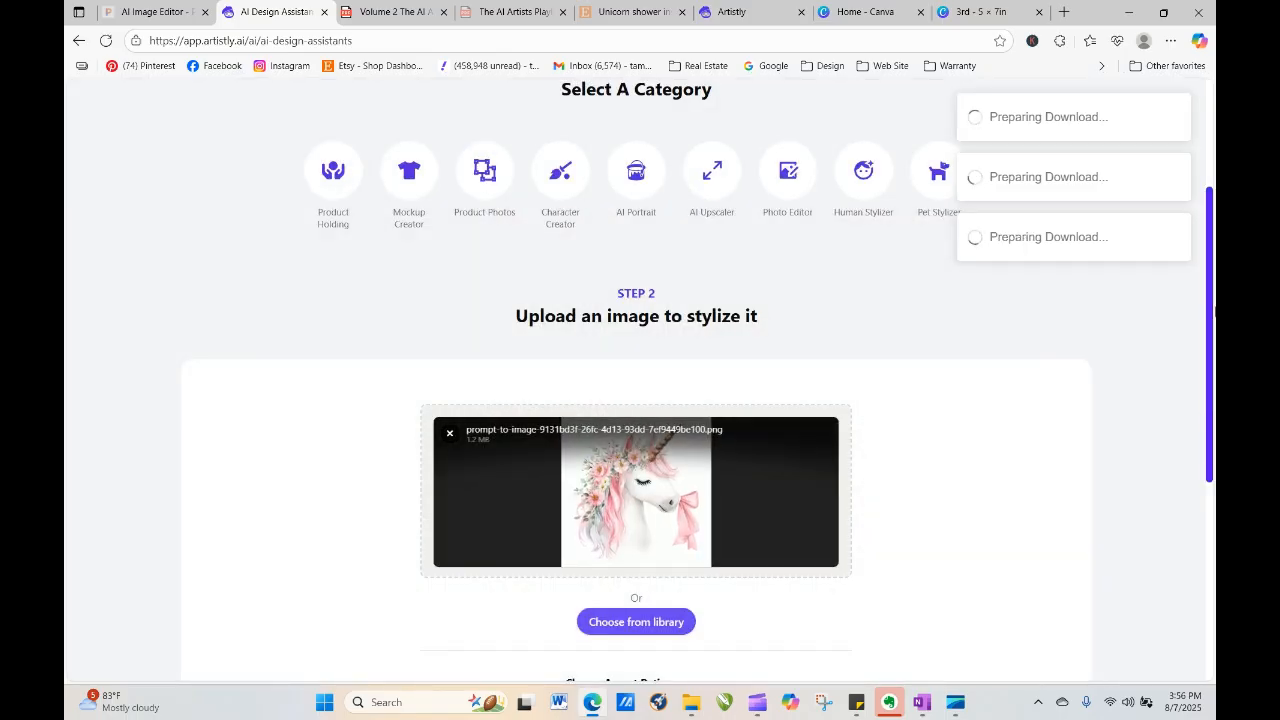
Stylize the image with the prompt "remove the bow at the unicorn's nose. leave everything else the same"
scroll(1211, 295, "down", 4)
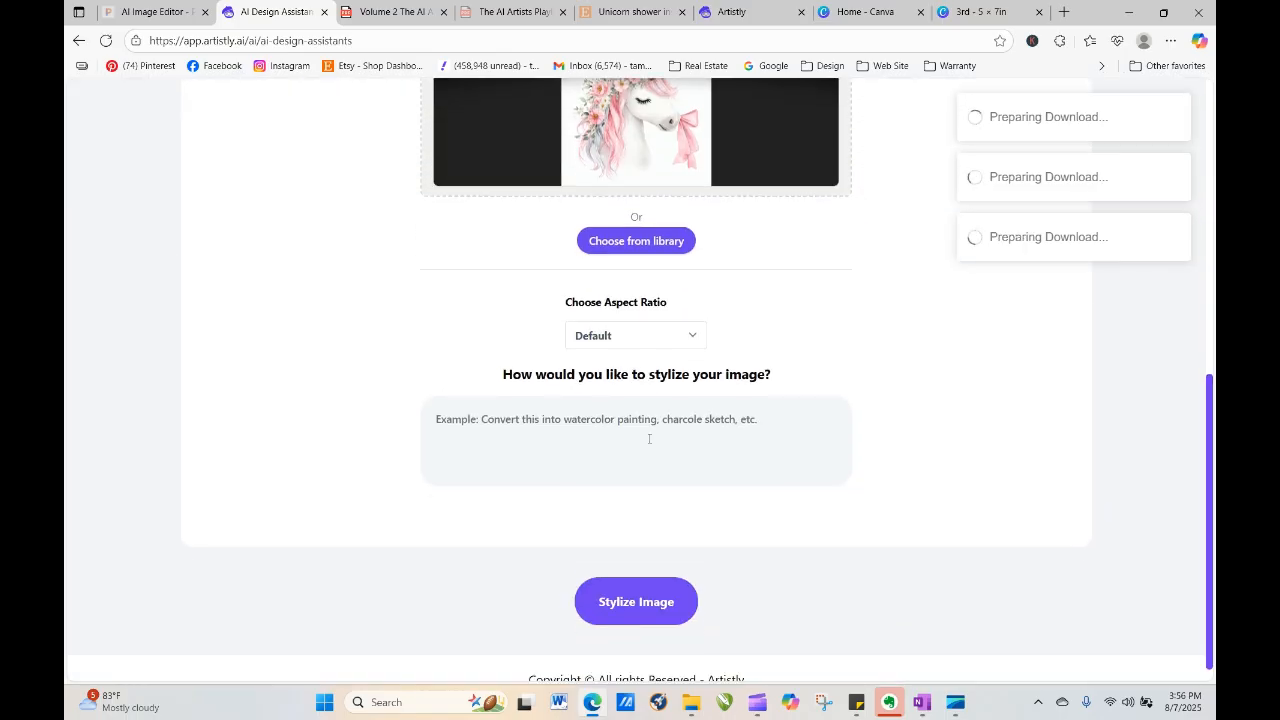
left_click(612, 338)
left_click(489, 471)
type("I")
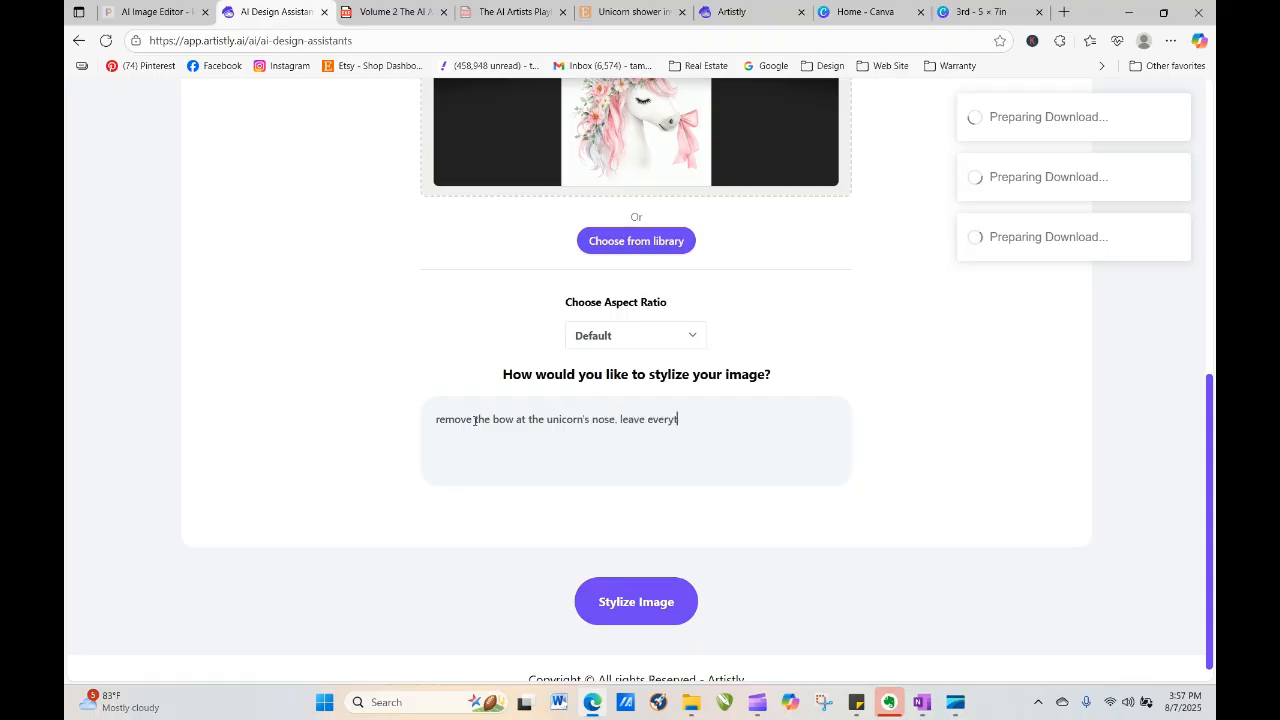
type("hing else the same")
left_click(645, 612)
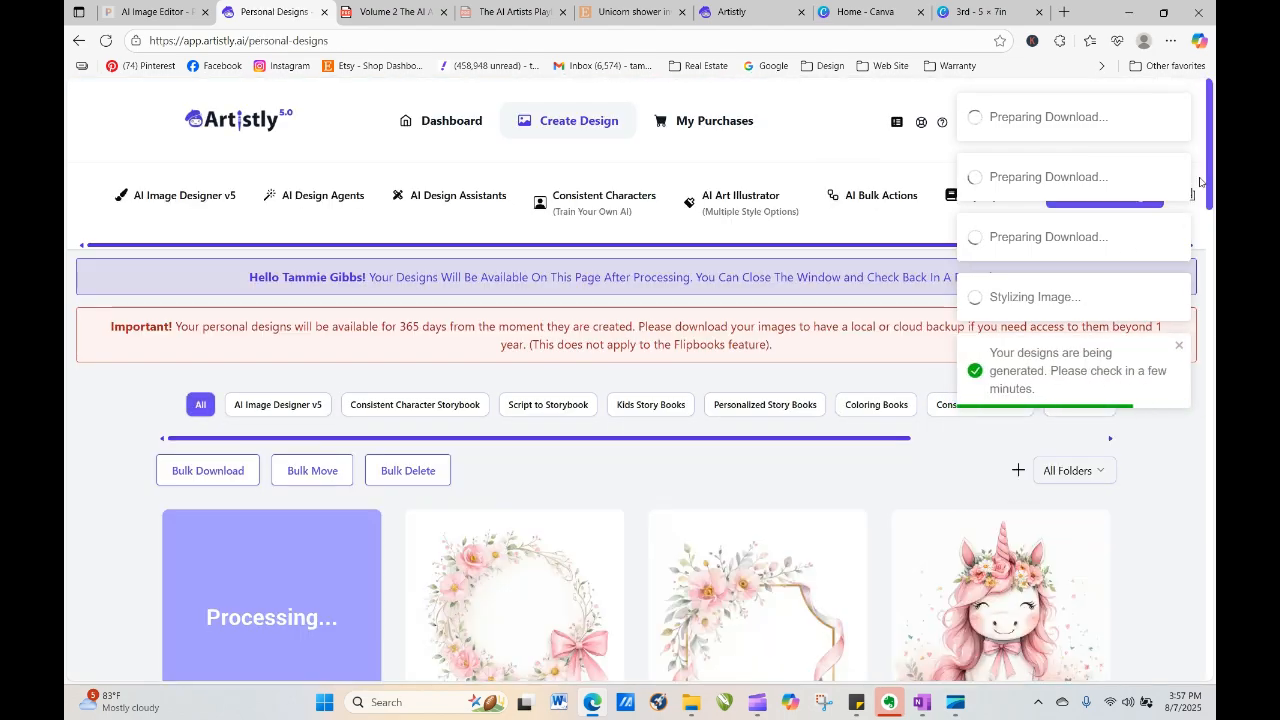
Reload the personal designs until the new unicorn head is ready and view its details
scroll(1200, 181, "down", 2)
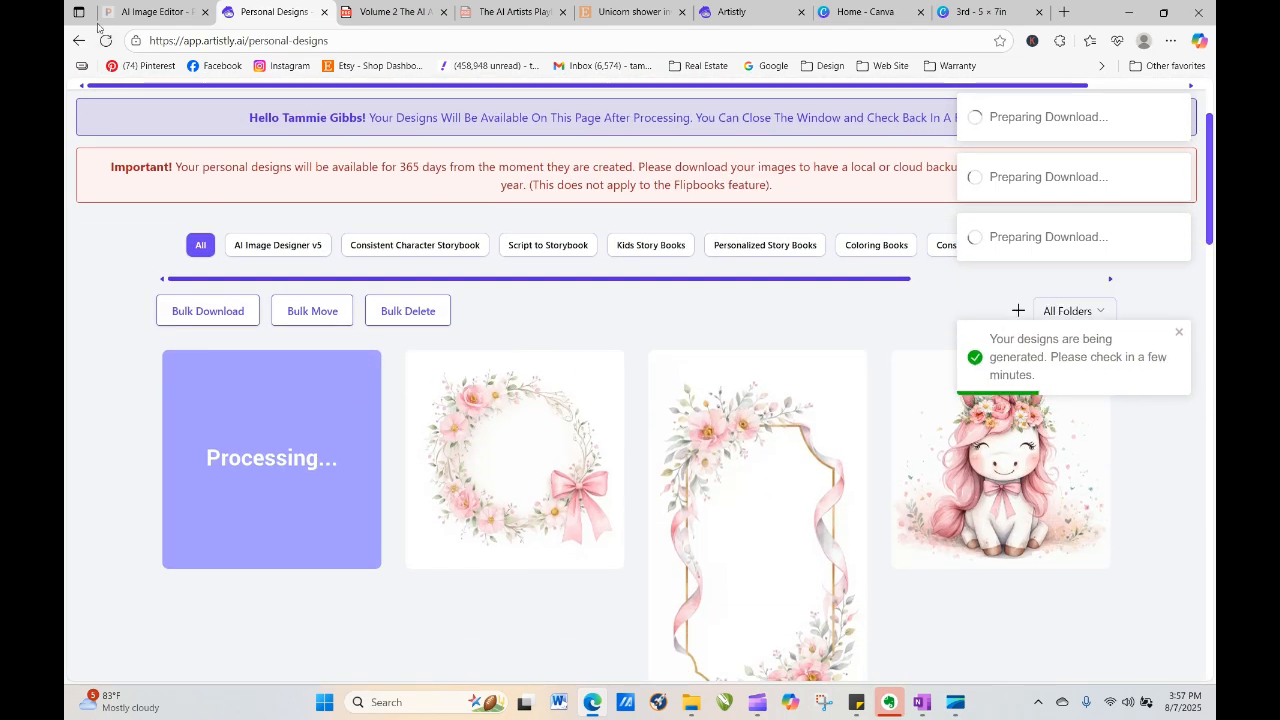
left_click(105, 40)
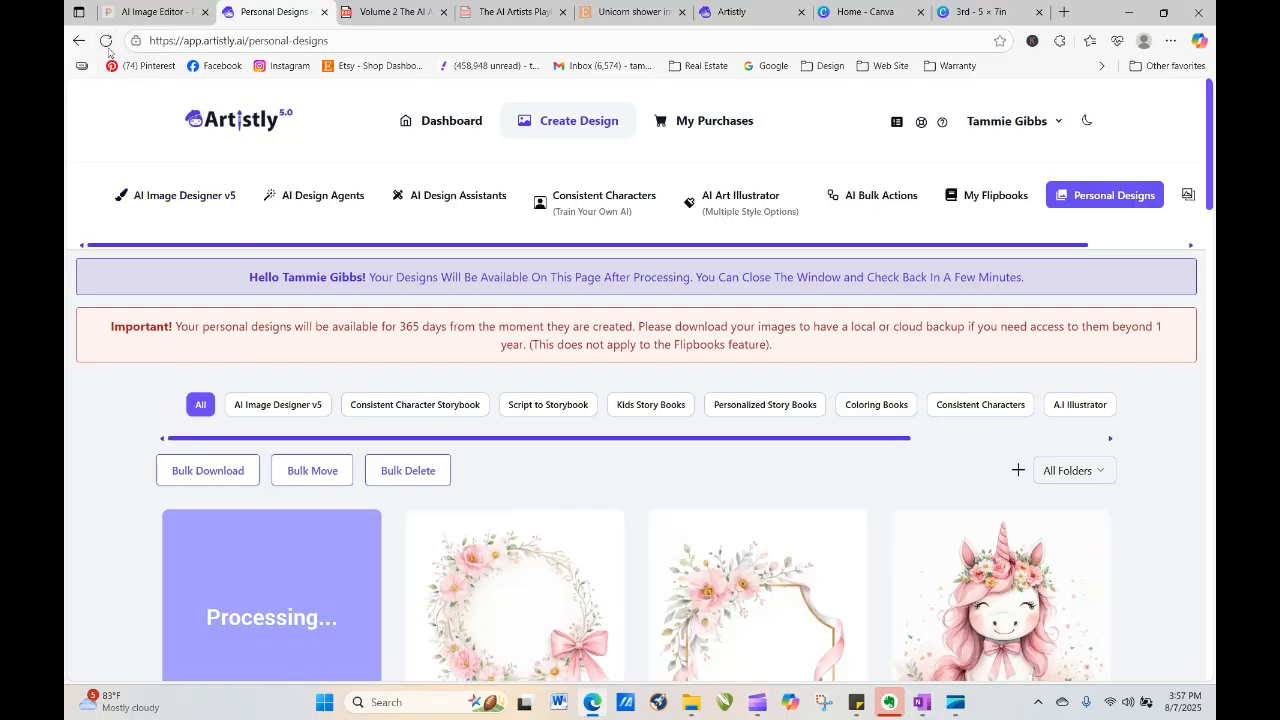
left_click(106, 41)
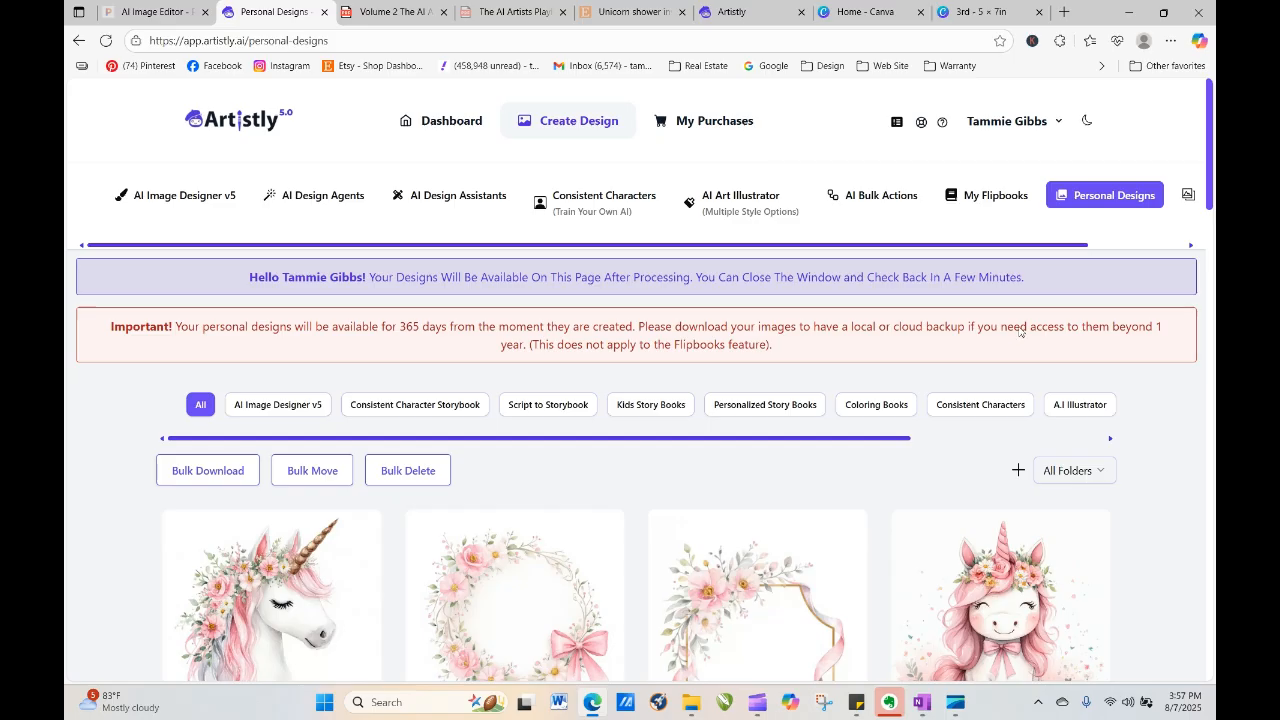
scroll(1211, 187, "down", 2)
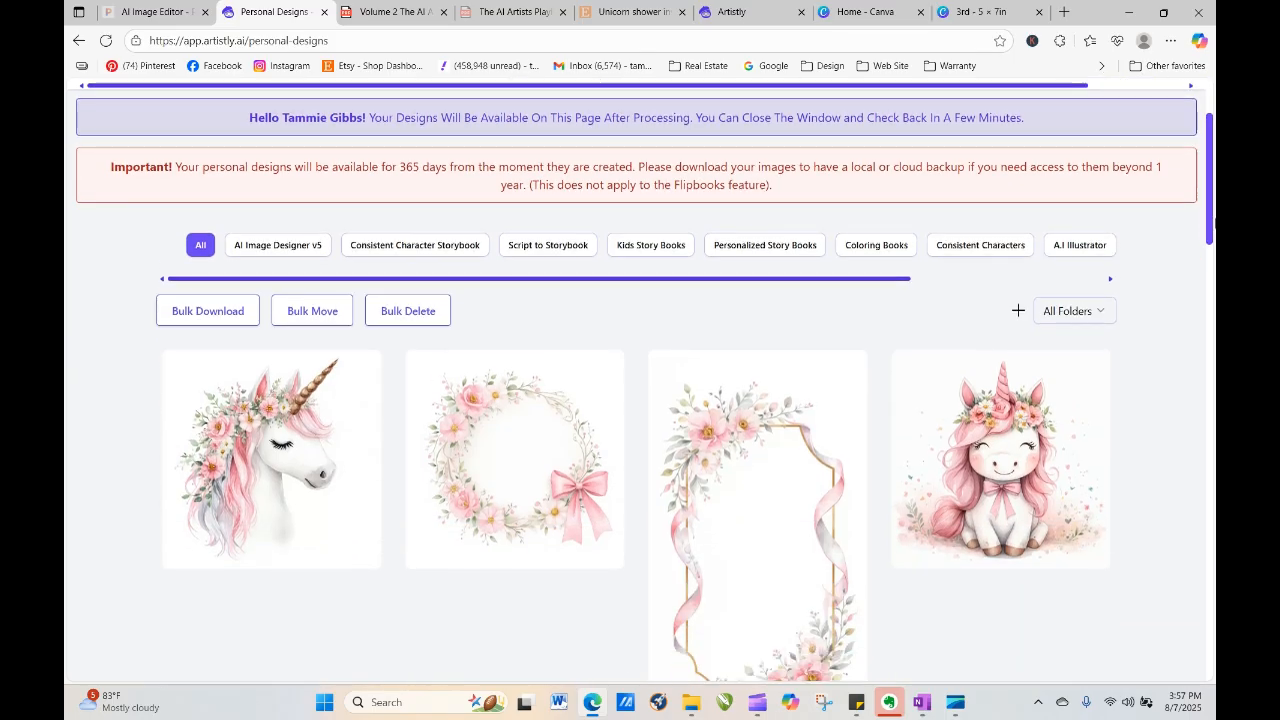
mouse_move(211, 548)
left_click(240, 461)
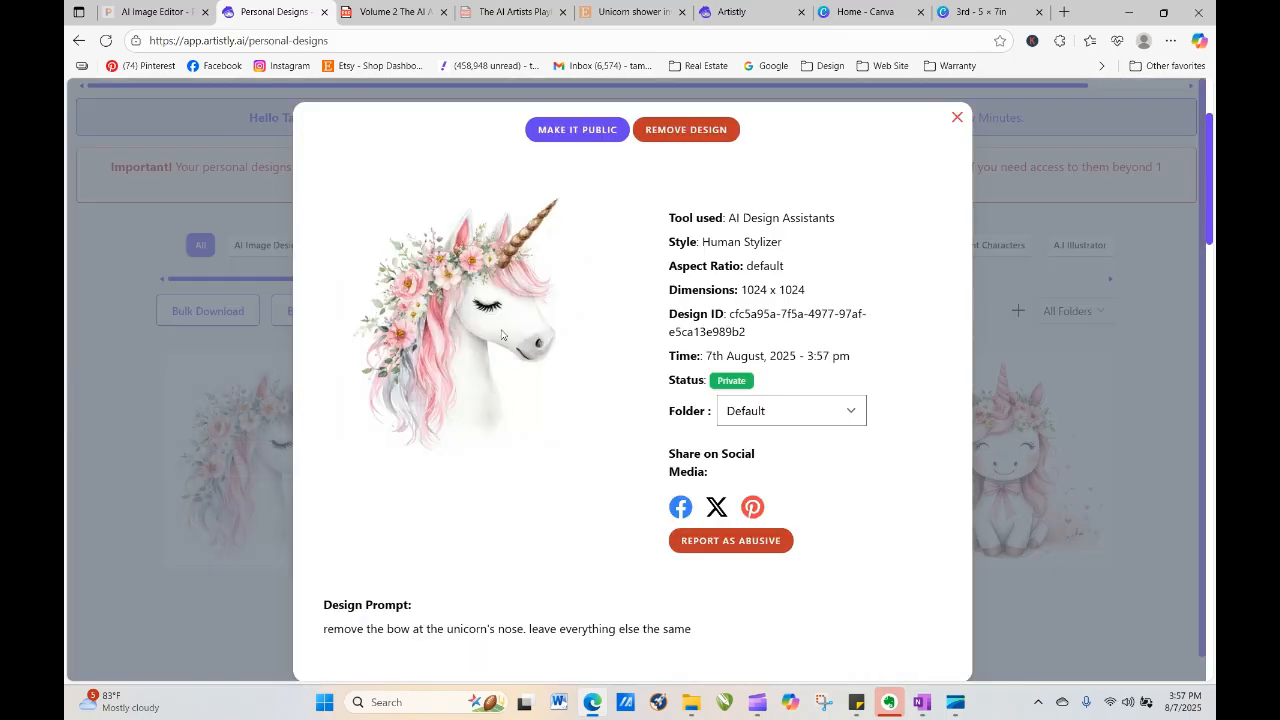
left_click(957, 119)
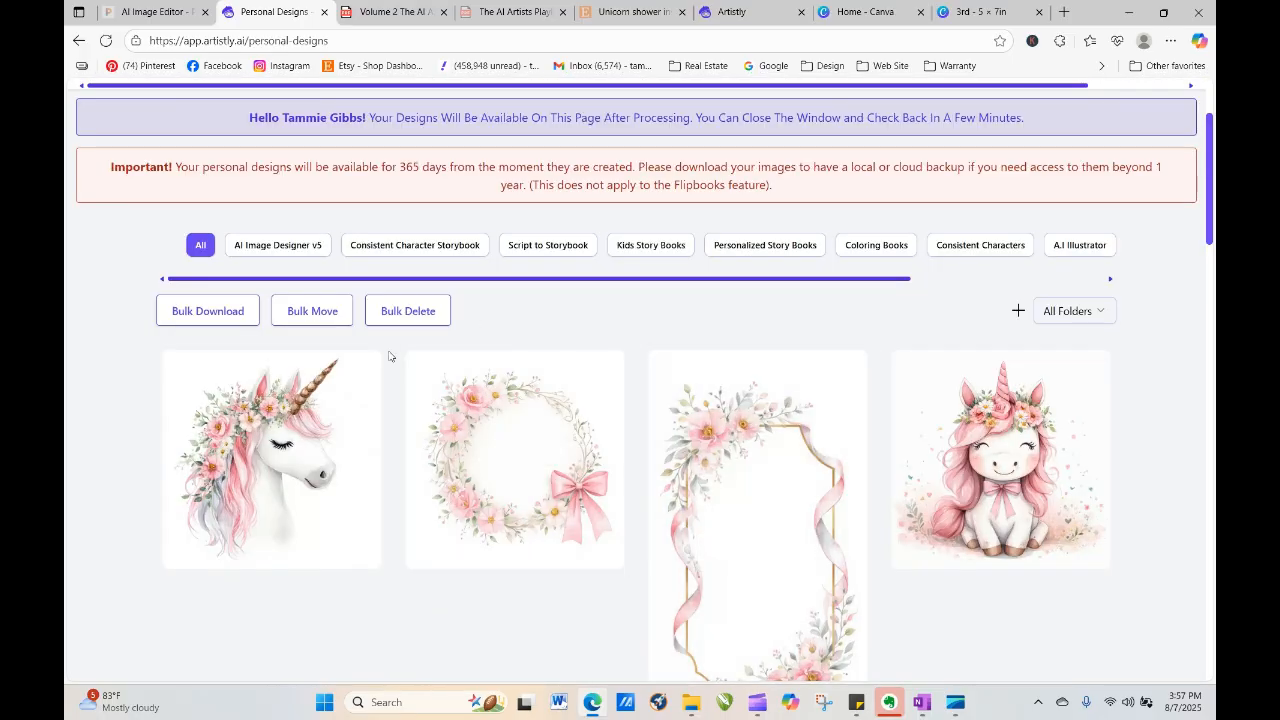
Download the unicorn head without the bow and the smiling seated unicorn from the personal designs
left_click(307, 462)
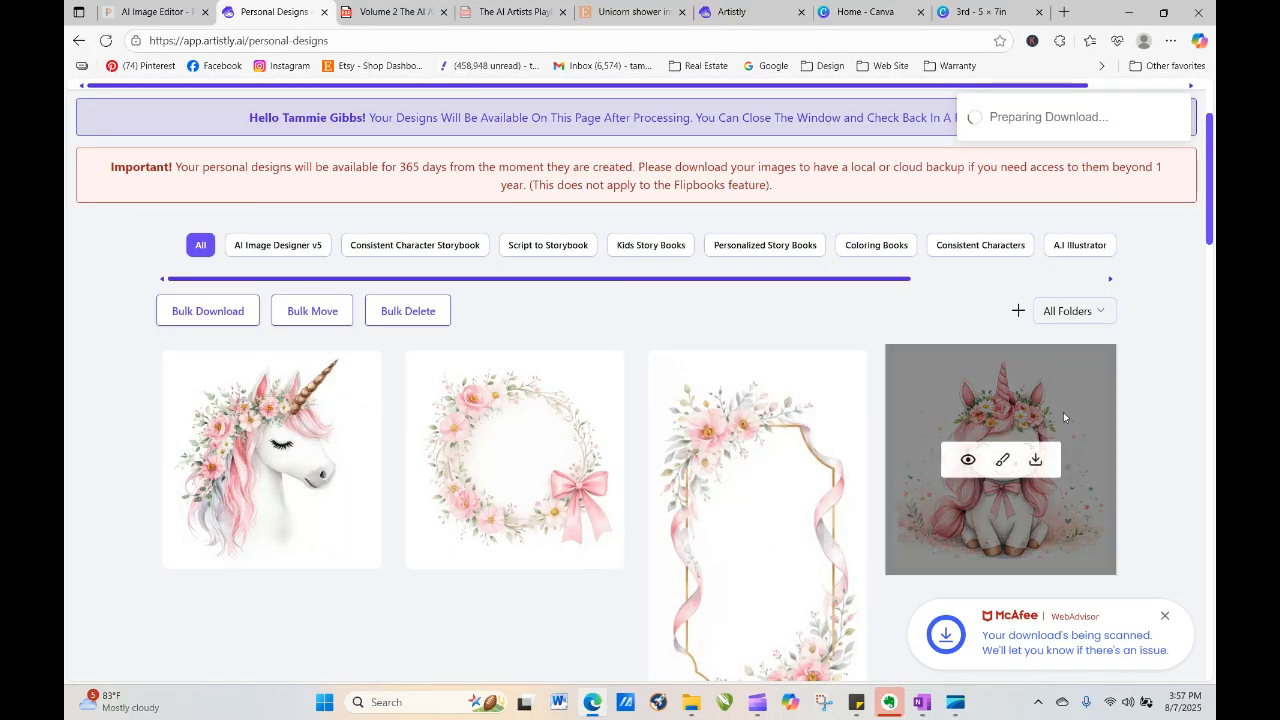
left_click(1040, 463)
left_click(1049, 470)
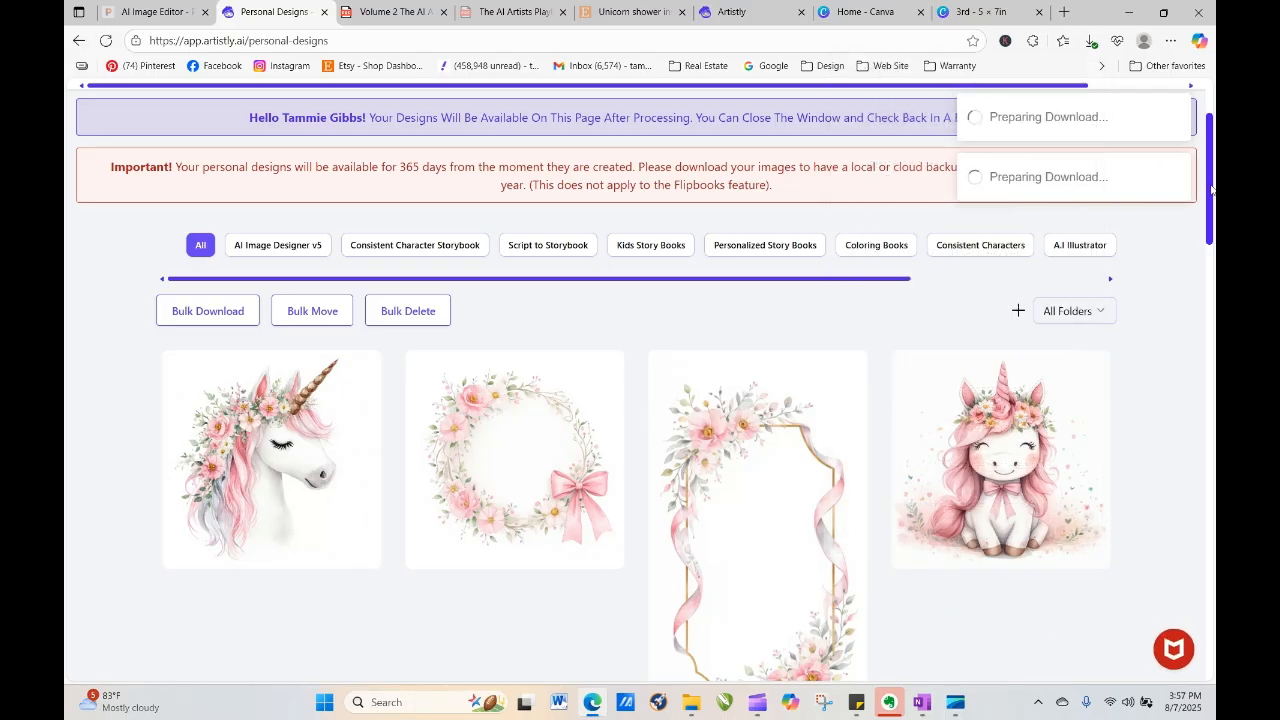
Load more personal designs and download the open-eyed unicorn whose long pink mane is tied with a bow
left_click_drag(1213, 196, 1212, 300)
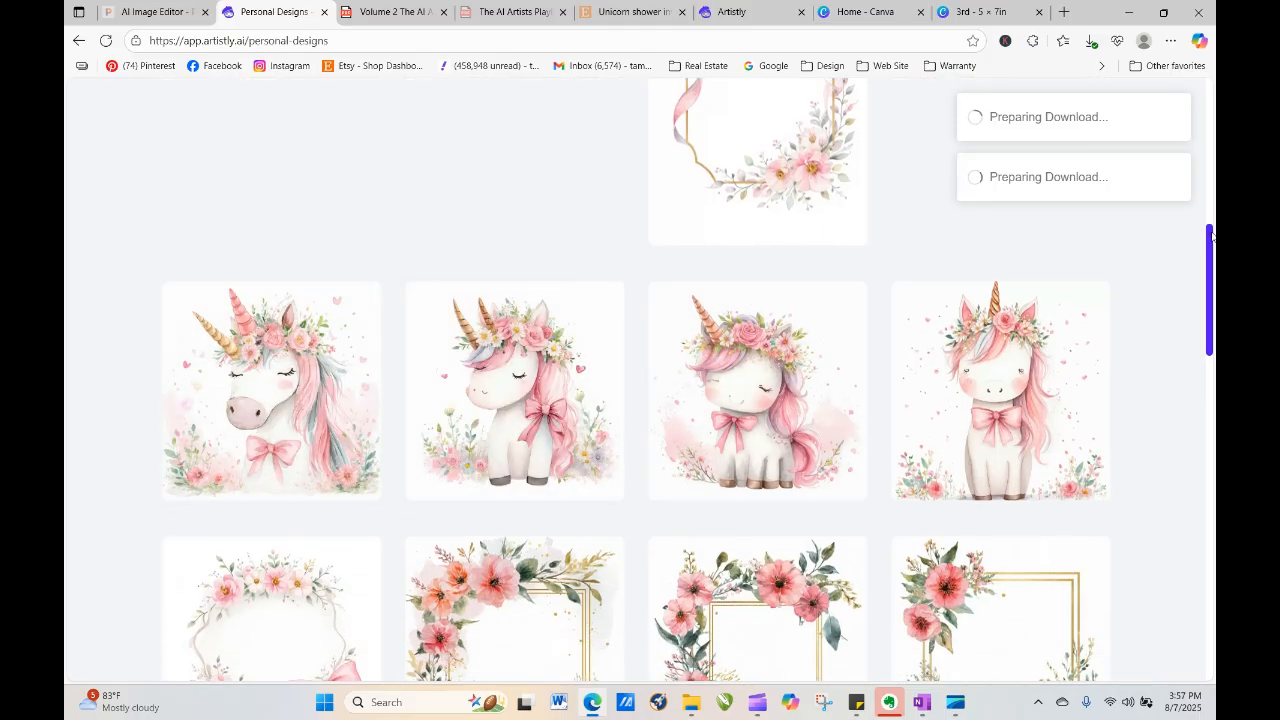
left_click_drag(1213, 235, 1215, 447)
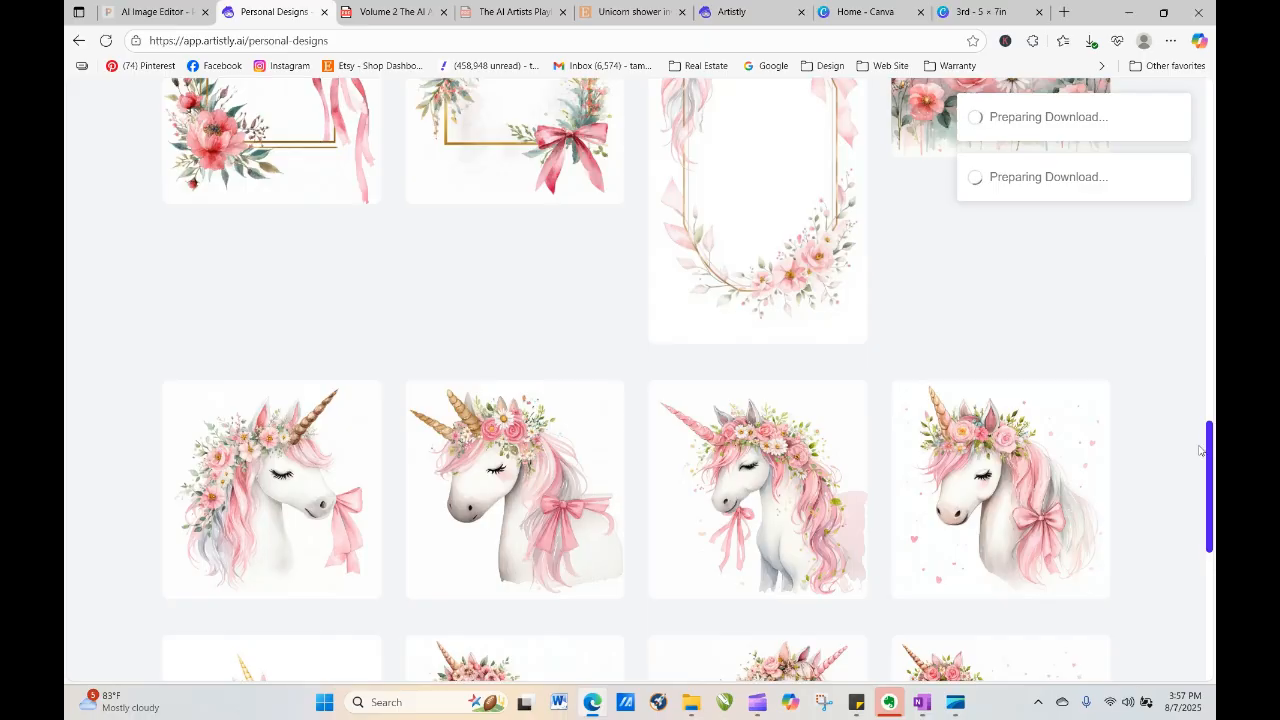
mouse_move(762, 520)
left_click_drag(1210, 482, 1213, 543)
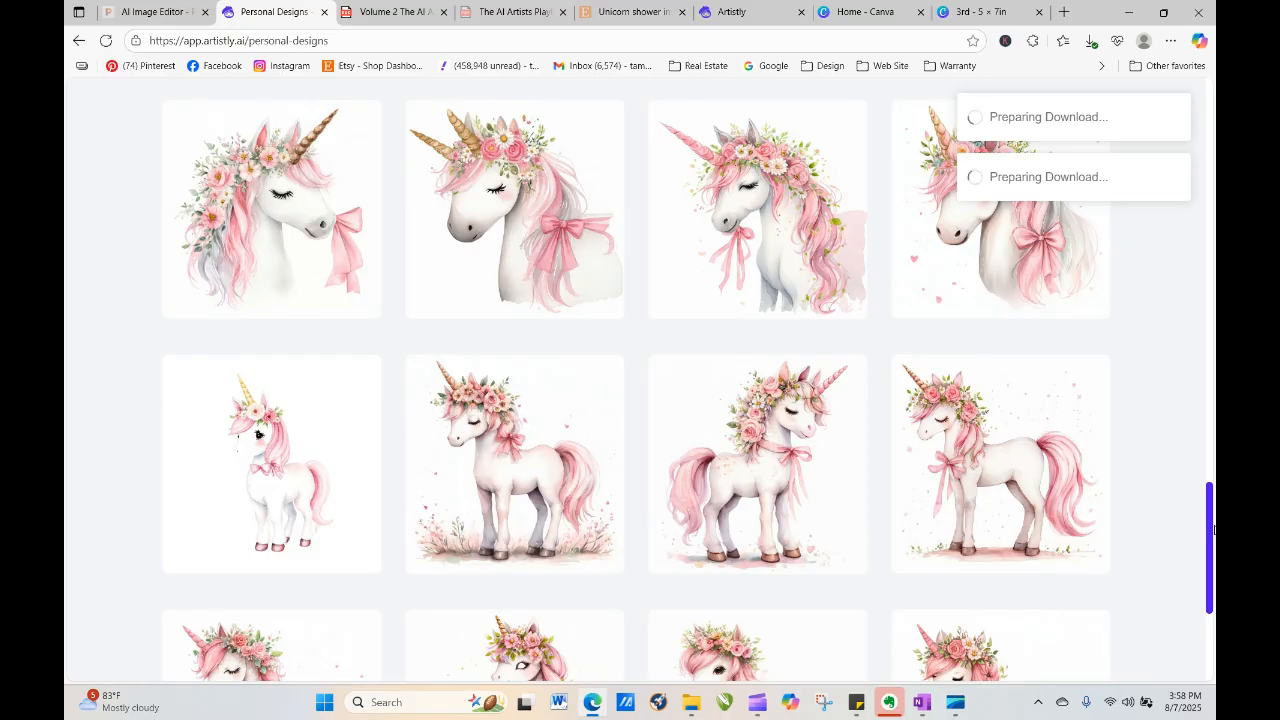
left_click_drag(1213, 530, 1214, 628)
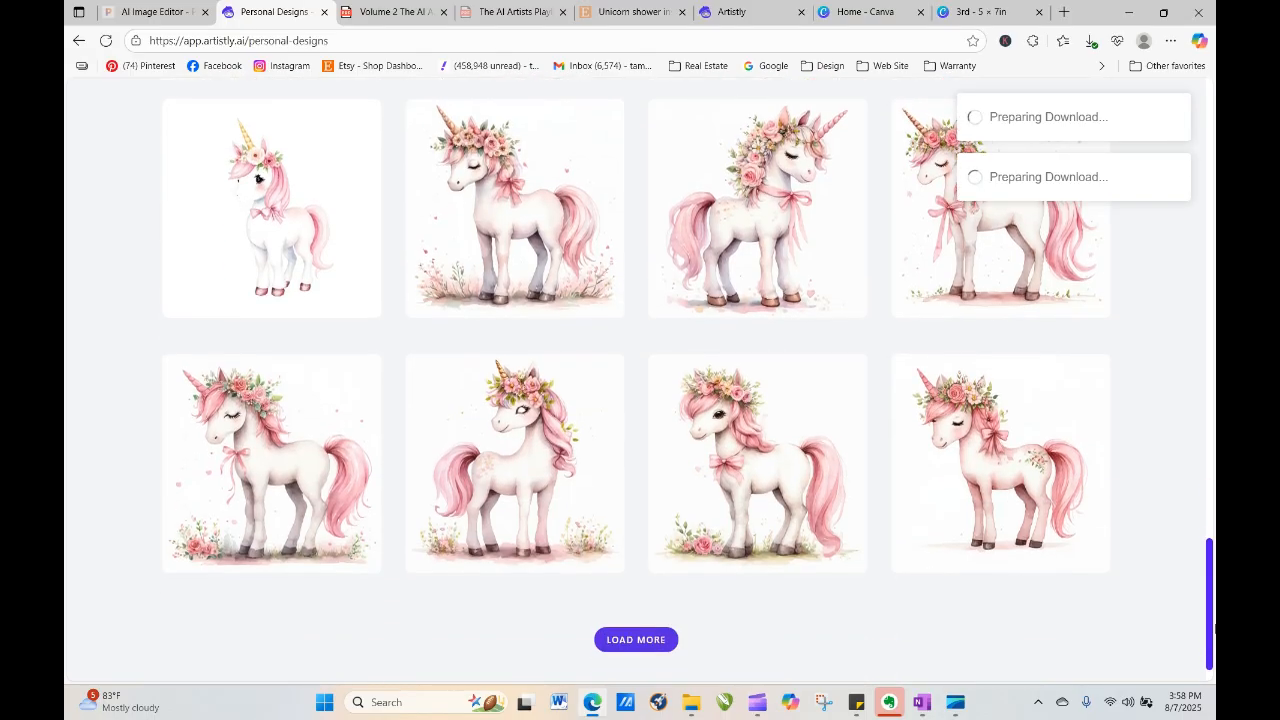
left_click(622, 636)
left_click_drag(1211, 395, 1213, 433)
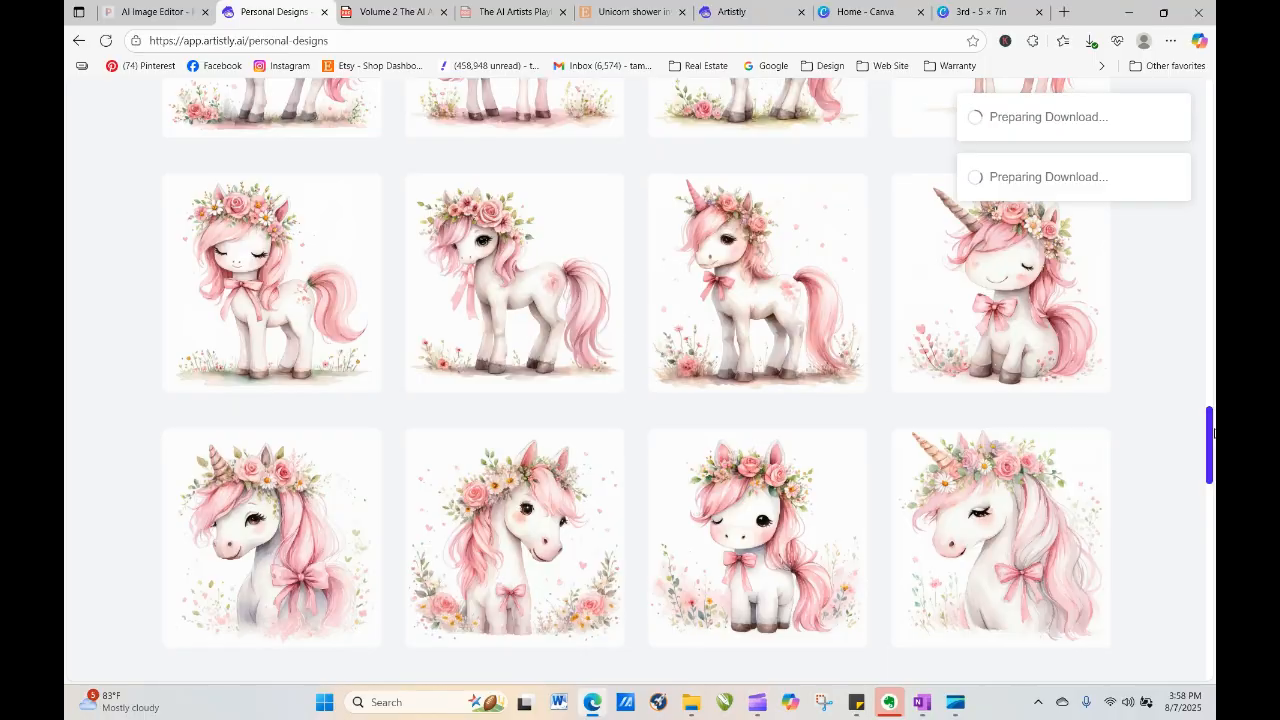
left_click_drag(1213, 432, 1213, 455)
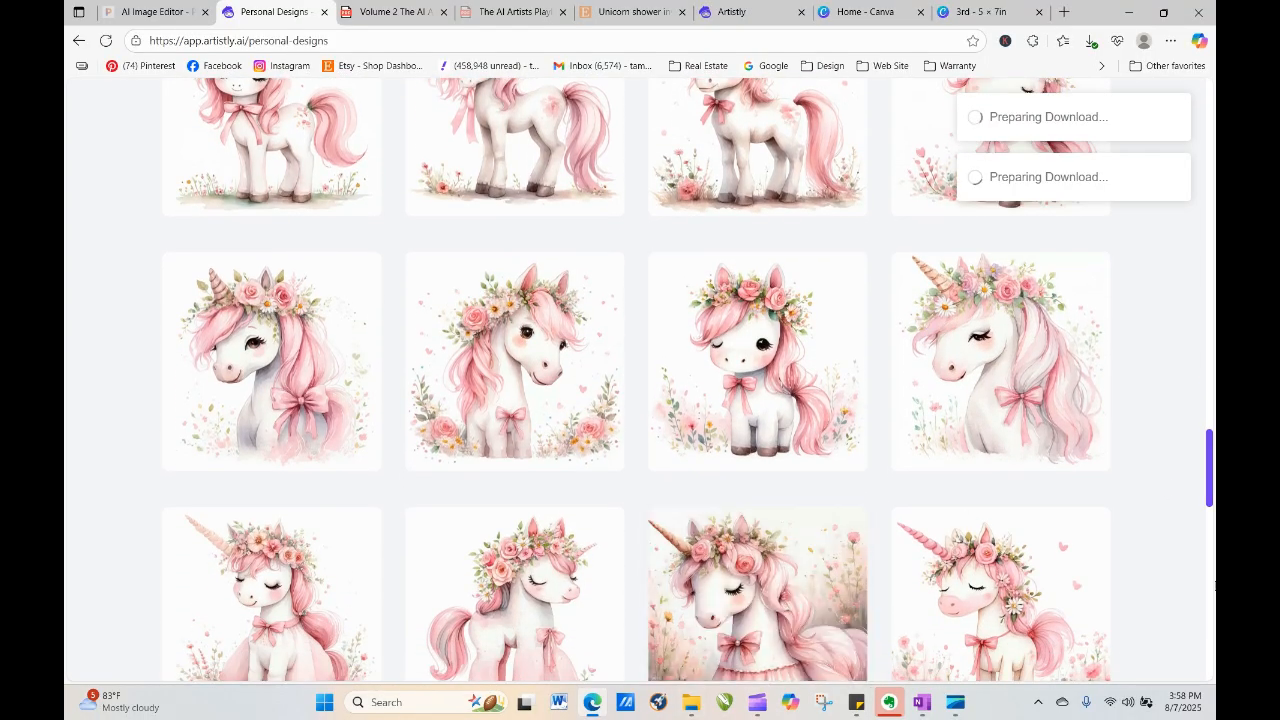
mouse_move(1212, 473)
left_mouse_down()
mouse_move(1213, 589)
mouse_move(1201, 487)
left_mouse_up()
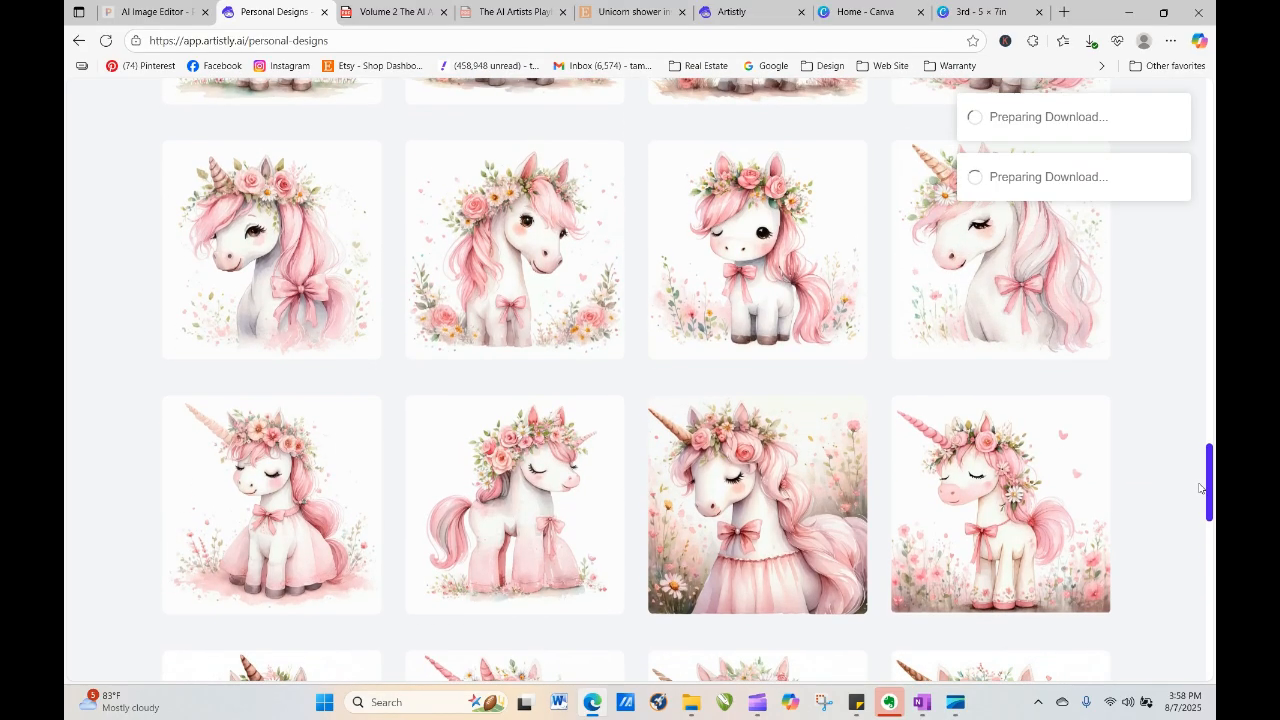
mouse_move(423, 619)
mouse_move(297, 266)
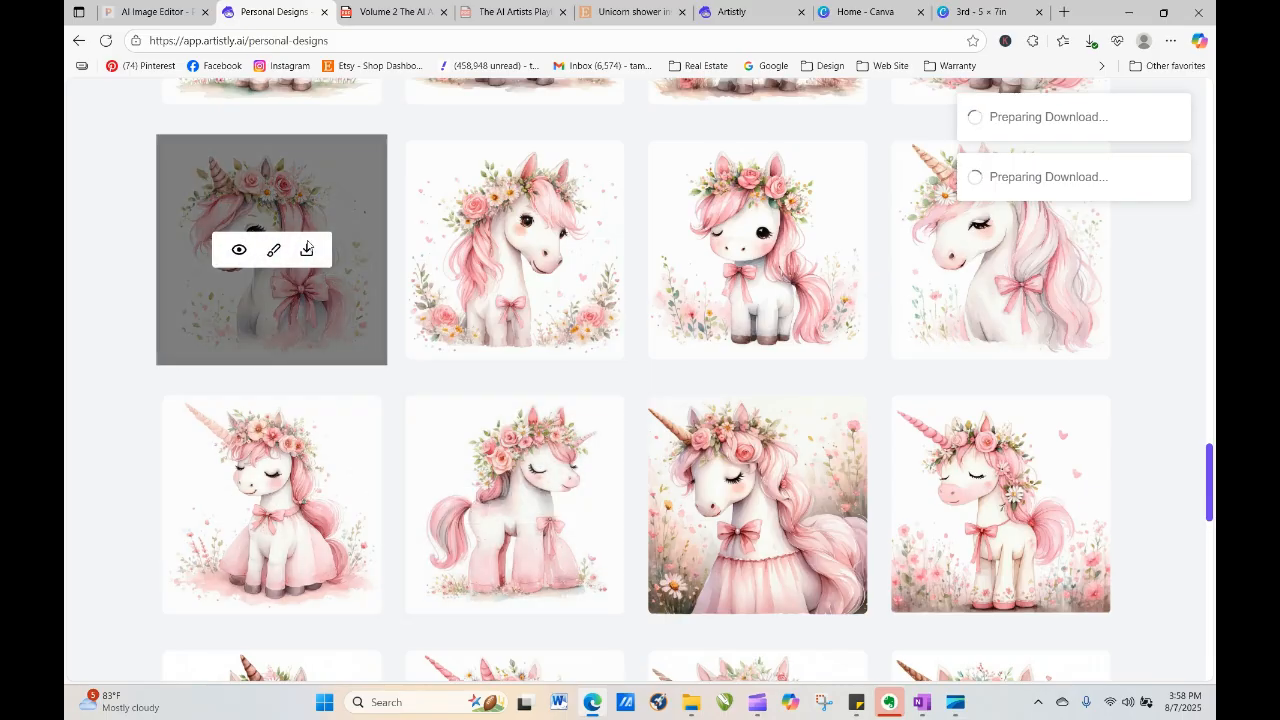
left_click(306, 251)
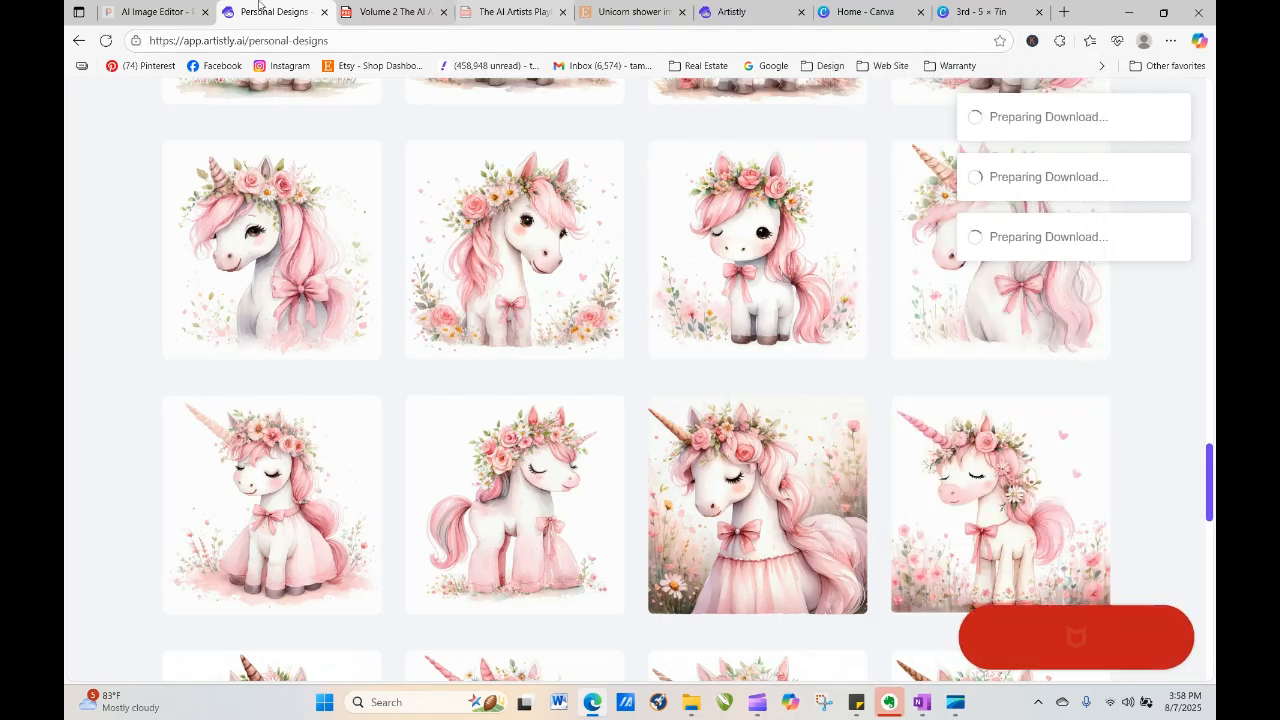
Switch to Pixelcut, batch-remove the backgrounds of the three downloaded unicorn images and download all the cutouts
left_click(140, 12)
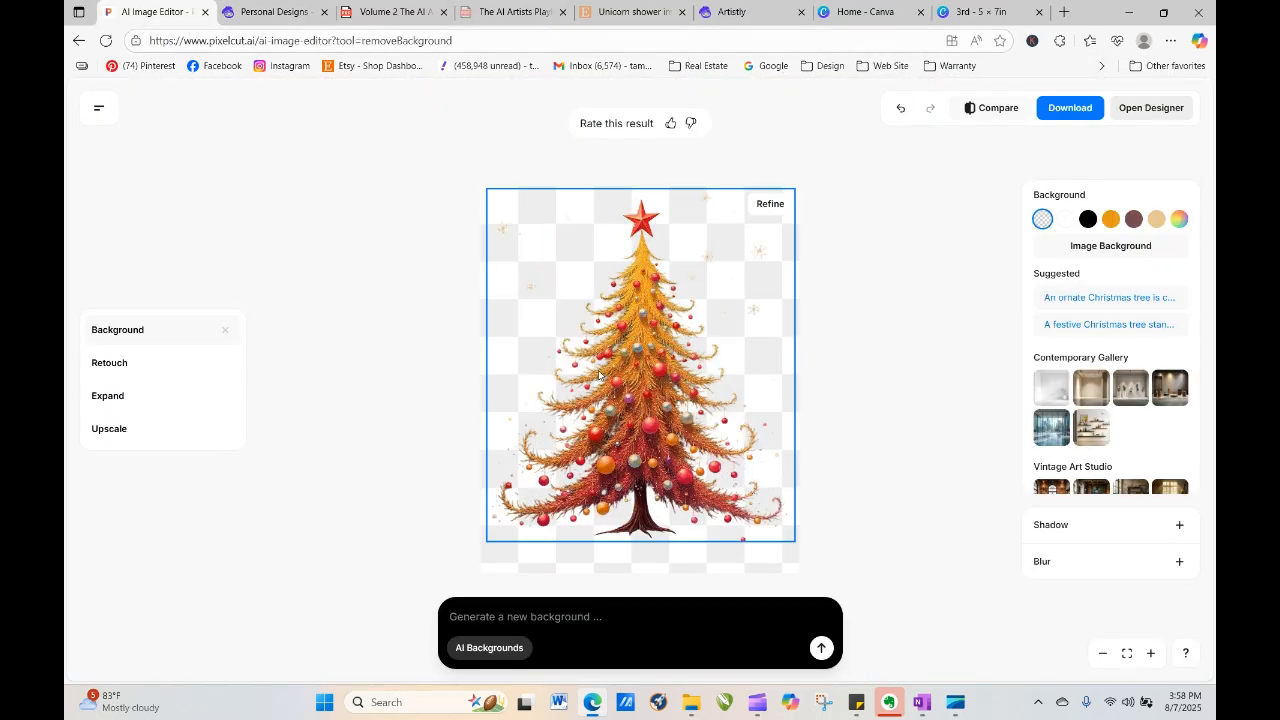
left_click(79, 43)
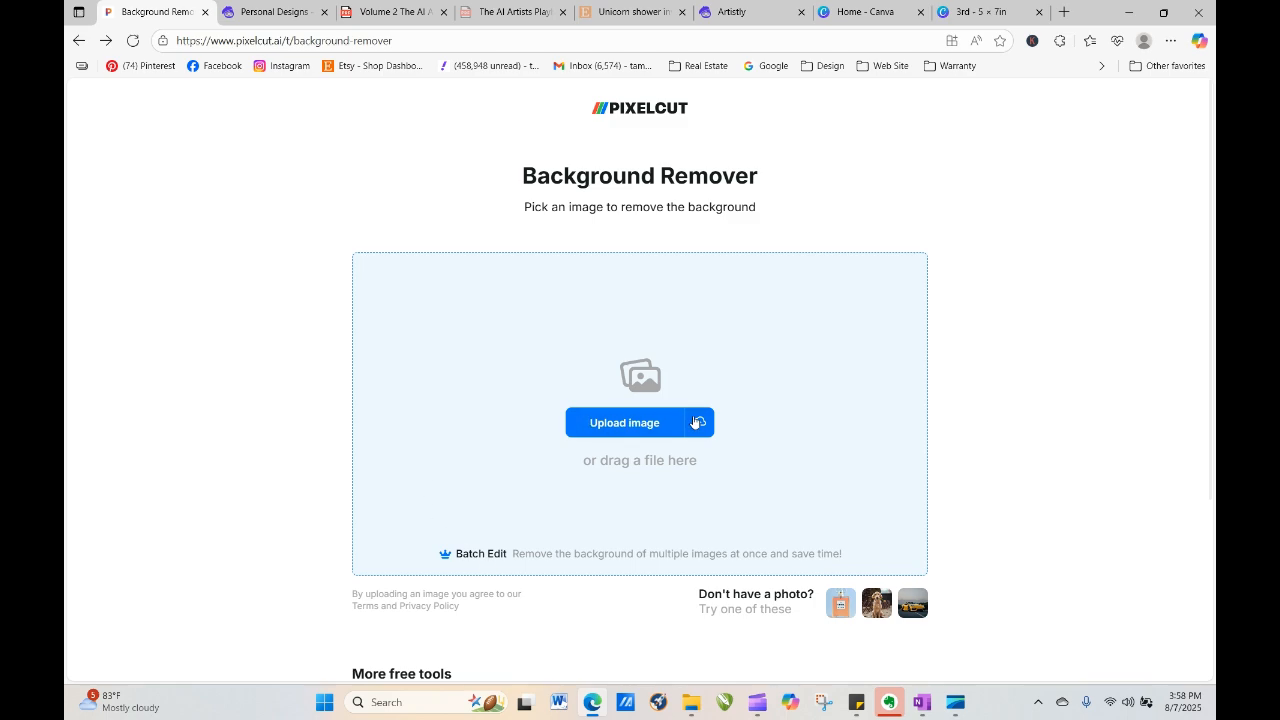
left_click(490, 558)
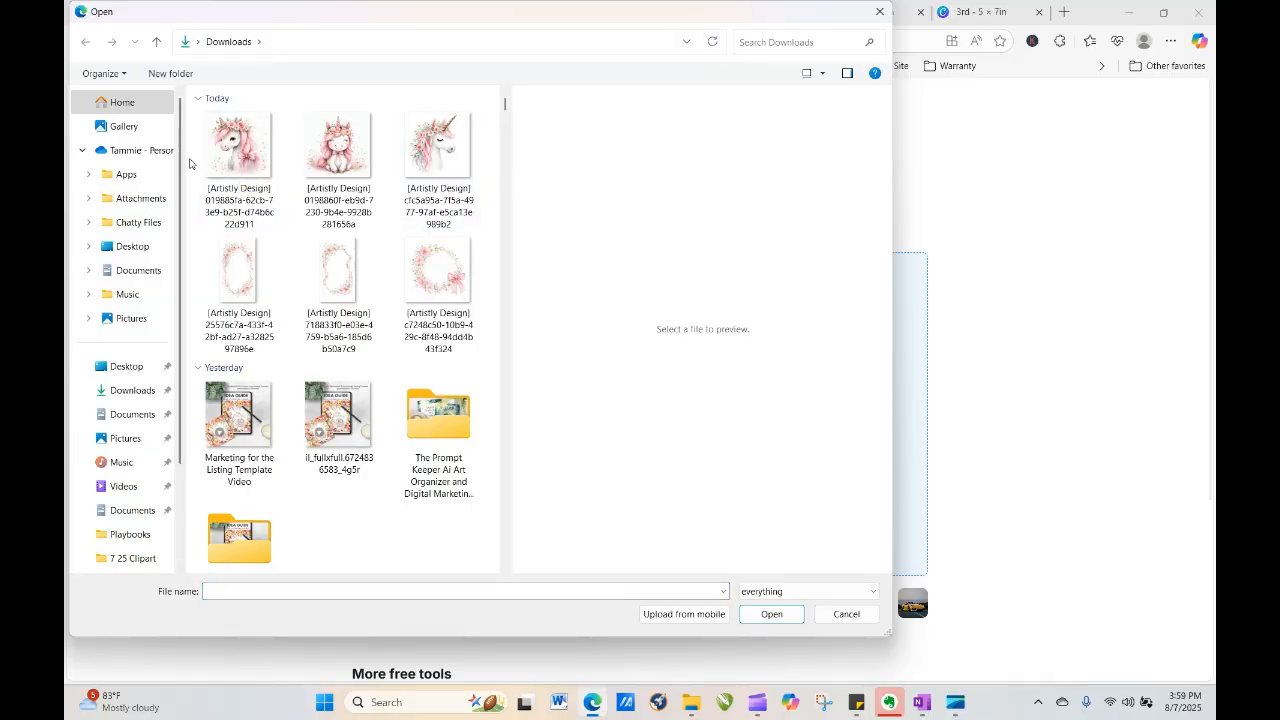
left_click_drag(195, 160, 450, 155)
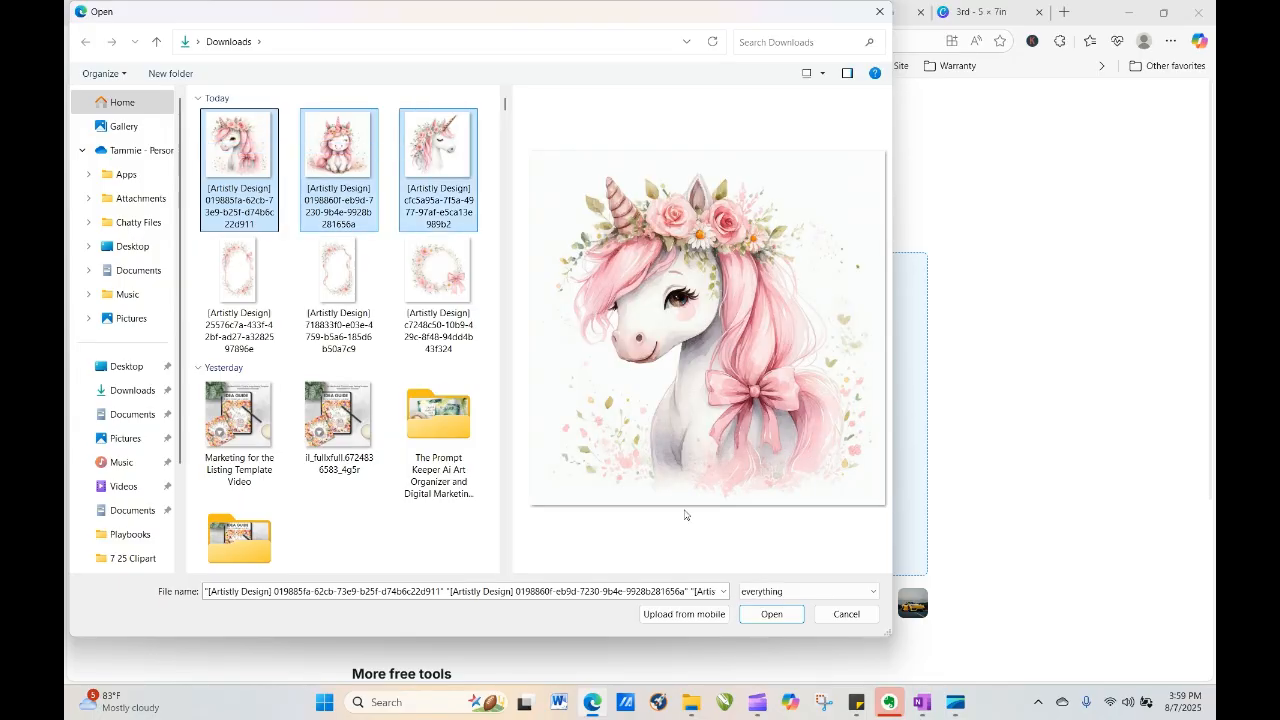
left_click(785, 612)
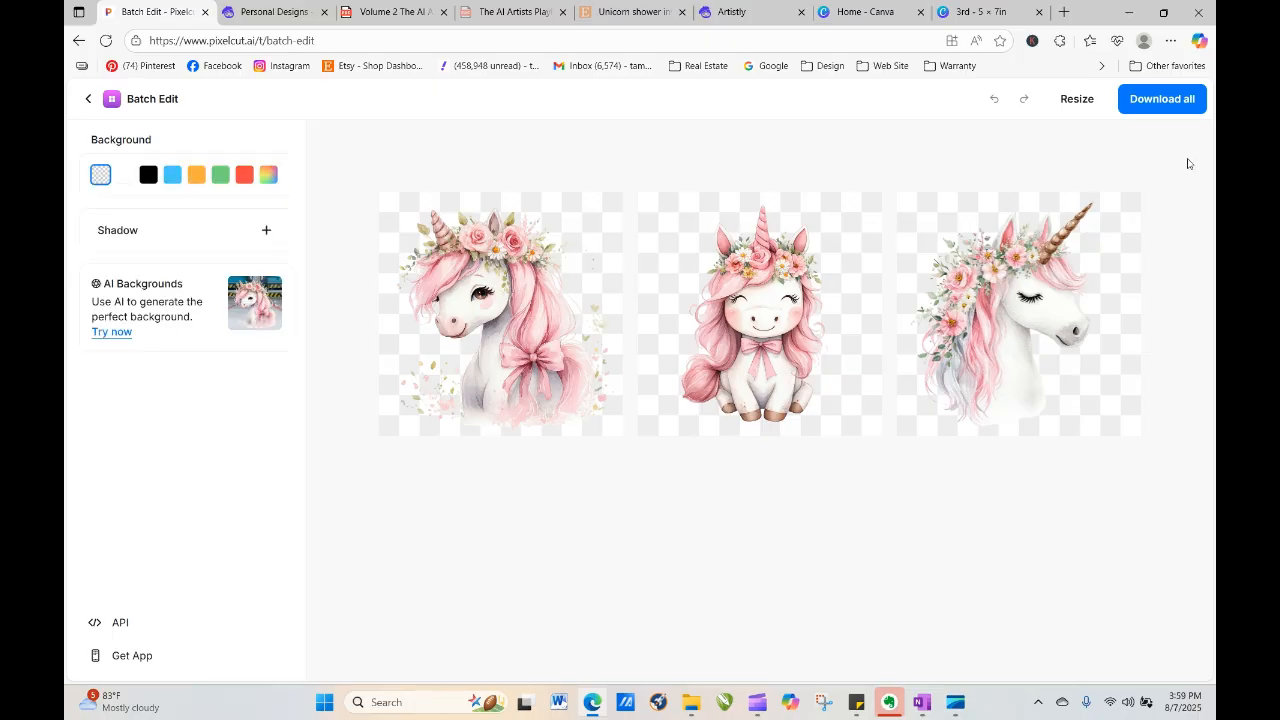
left_click(1042, 388)
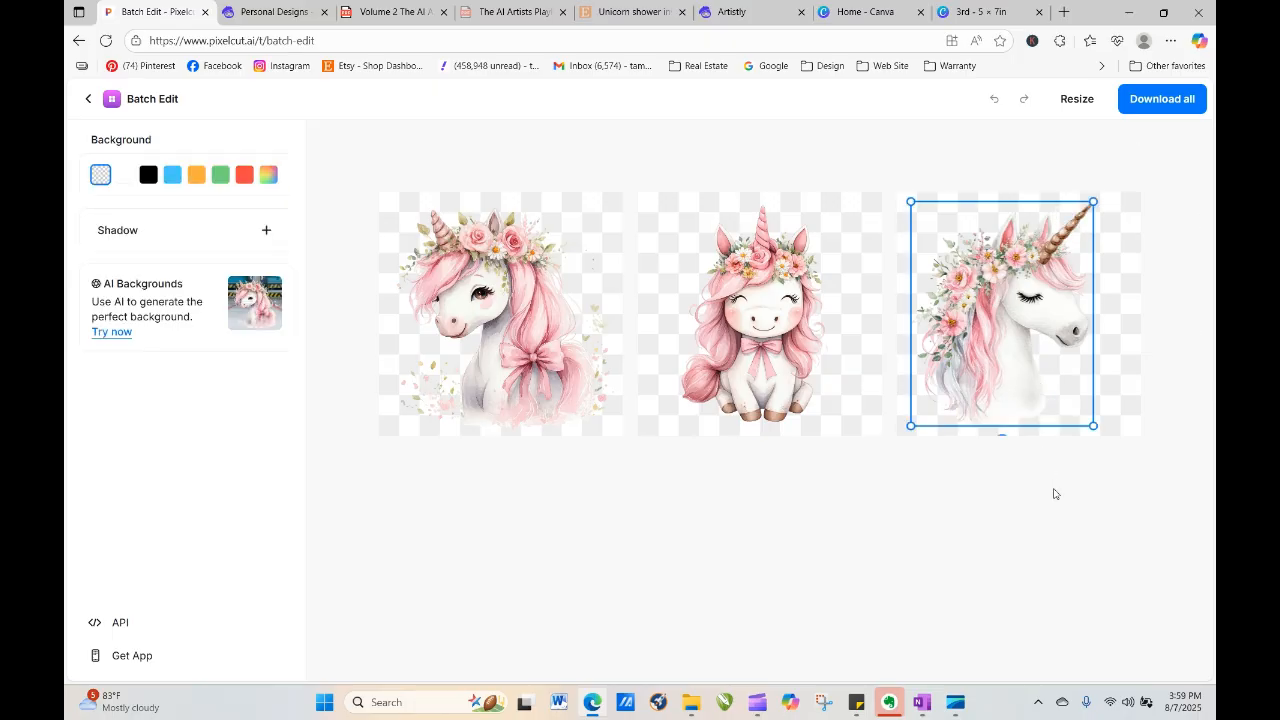
left_click(1162, 98)
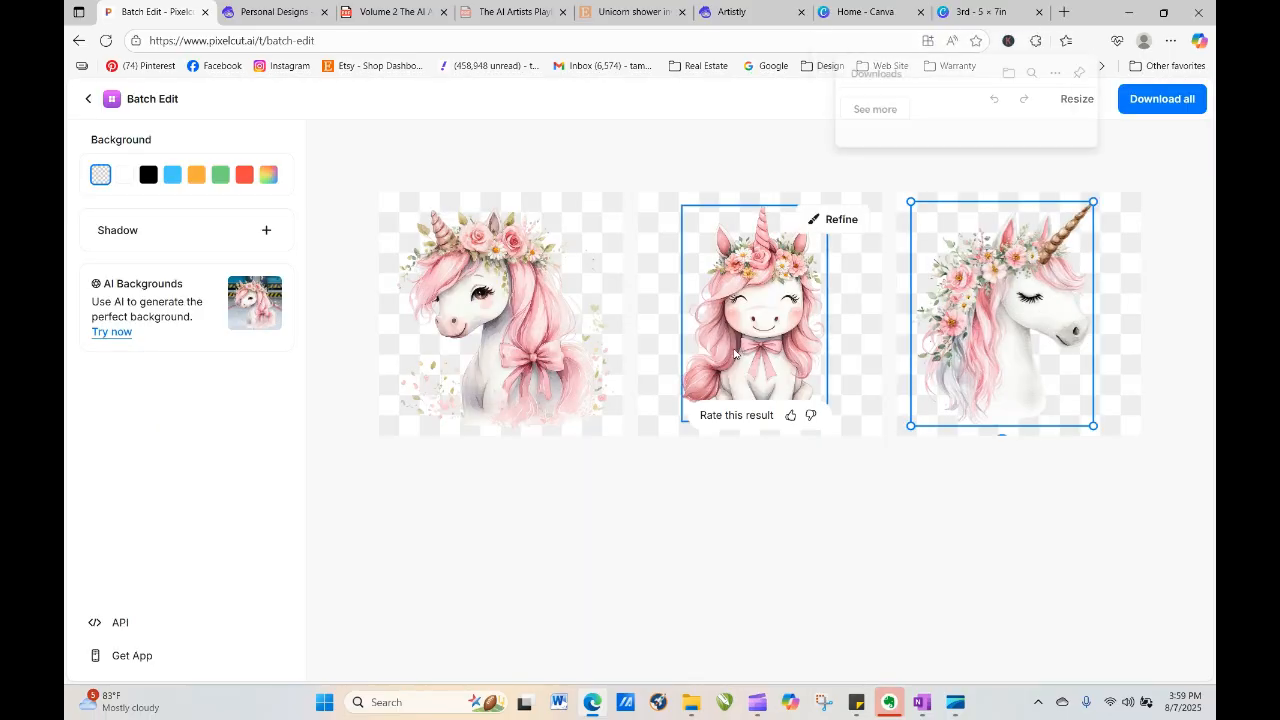
Switch to File Explorer and extract the pixelcut-export (2) archive from Downloads into its proposed folder
left_click(704, 710)
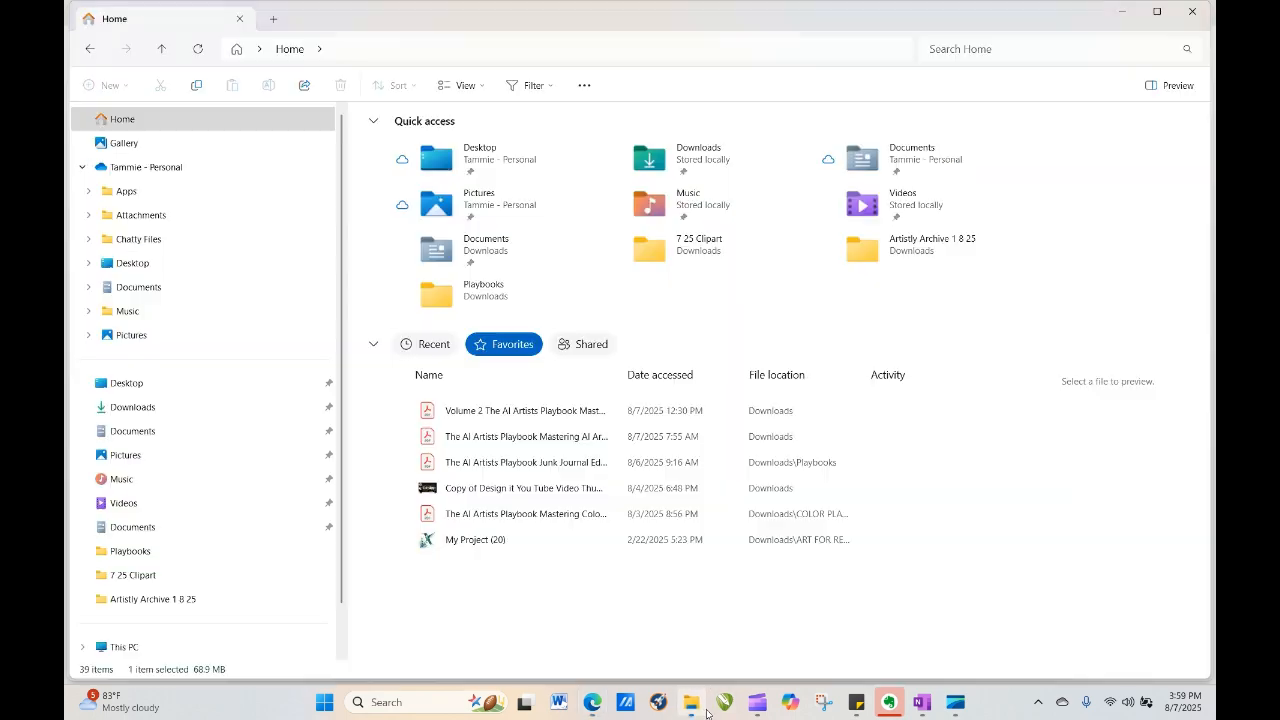
left_click(177, 408)
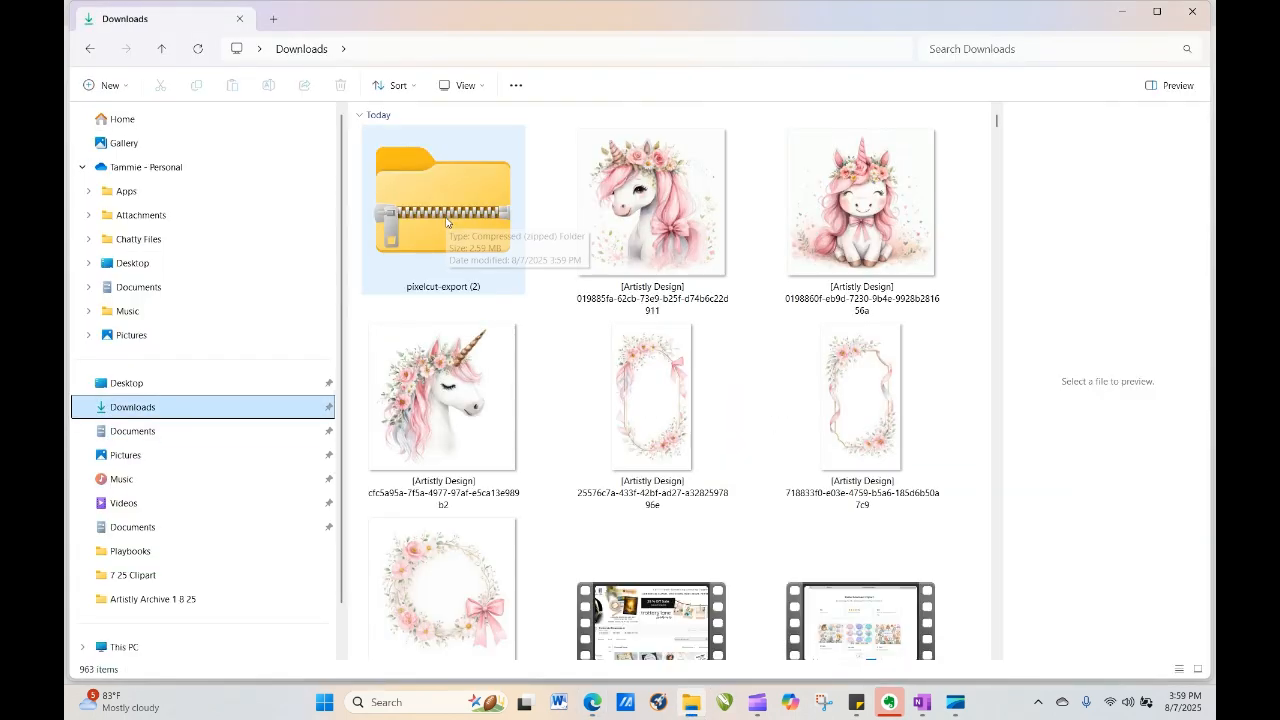
left_click(444, 220)
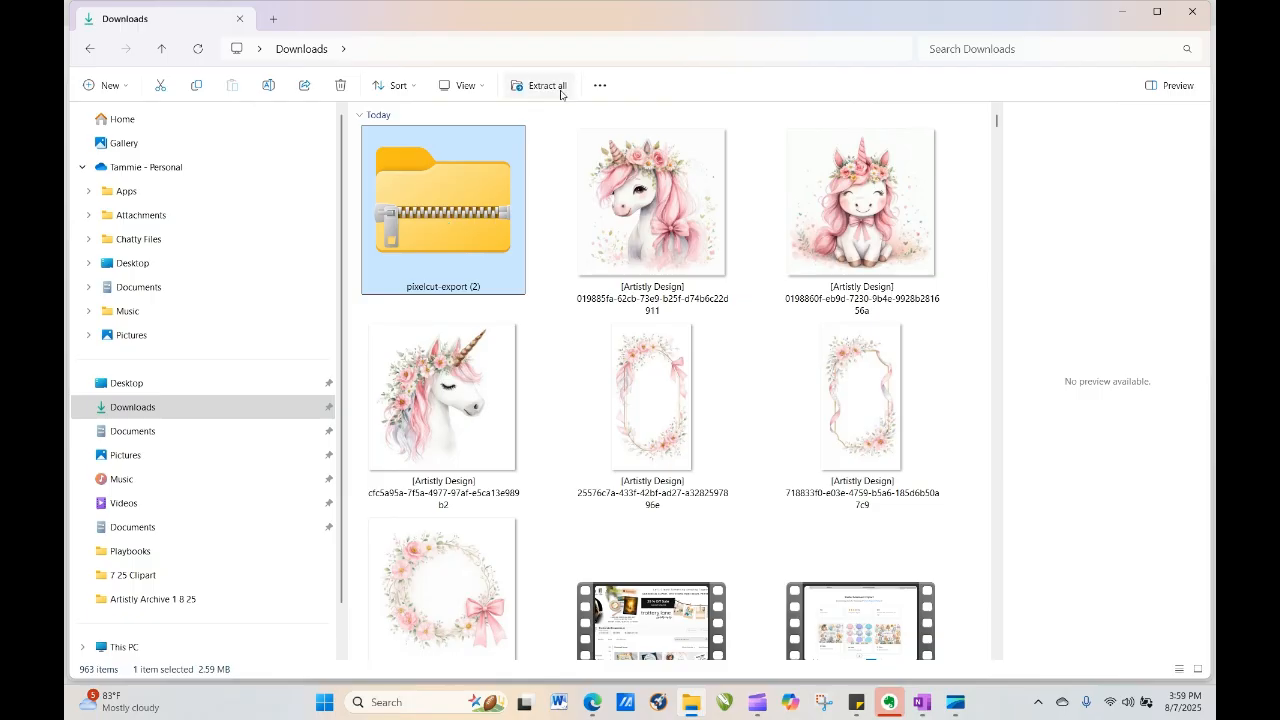
left_click(547, 86)
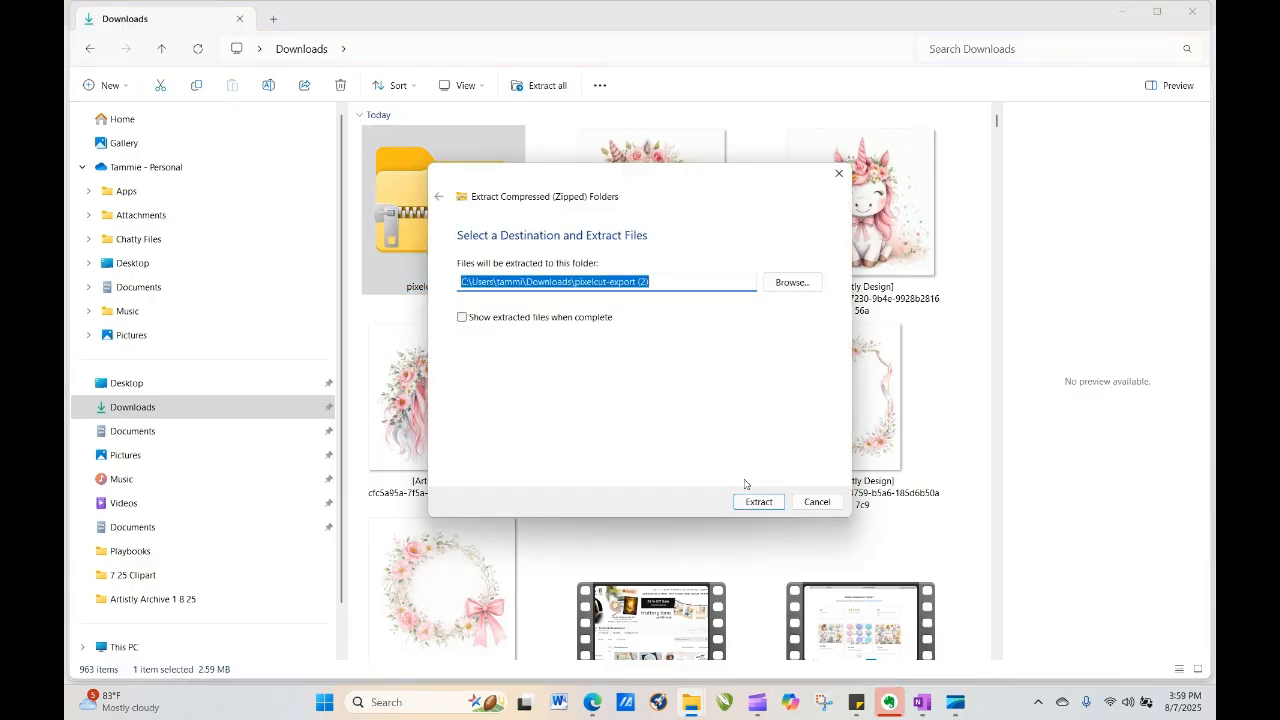
left_click(759, 500)
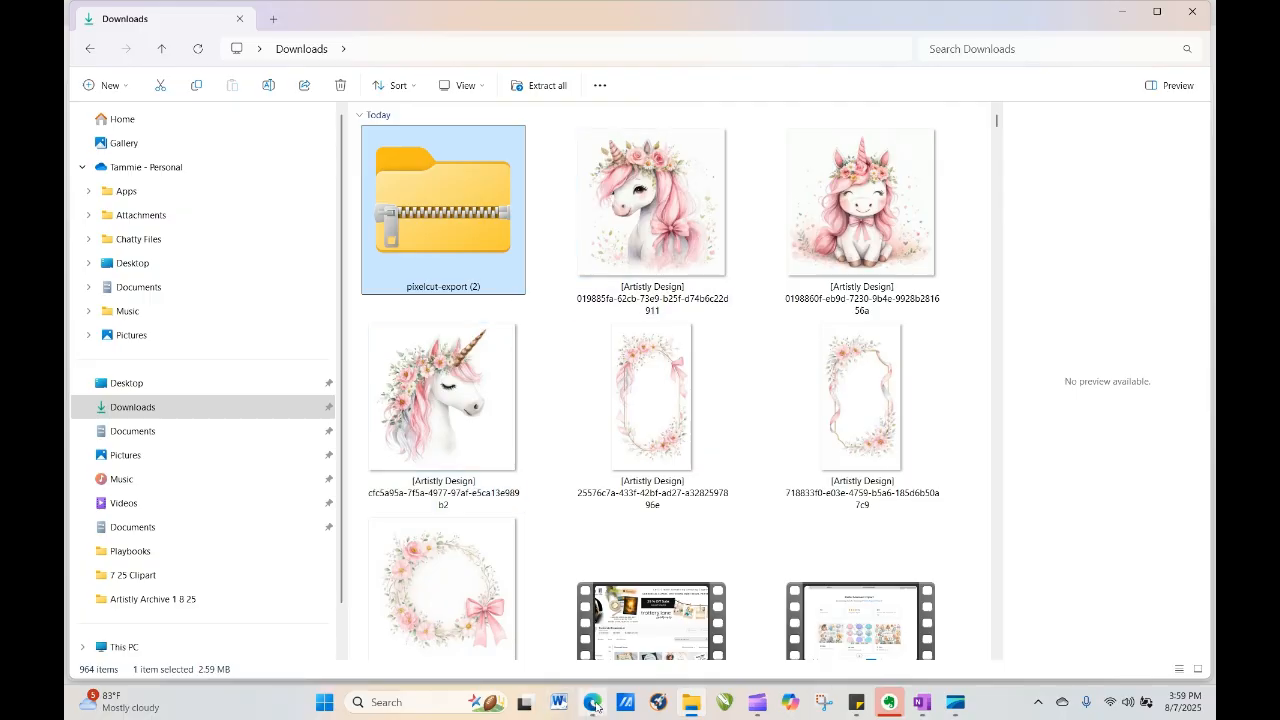
Switch back to Pixelcut, leave the finished batch edit and open the Image Upscaler tool
left_click(594, 704)
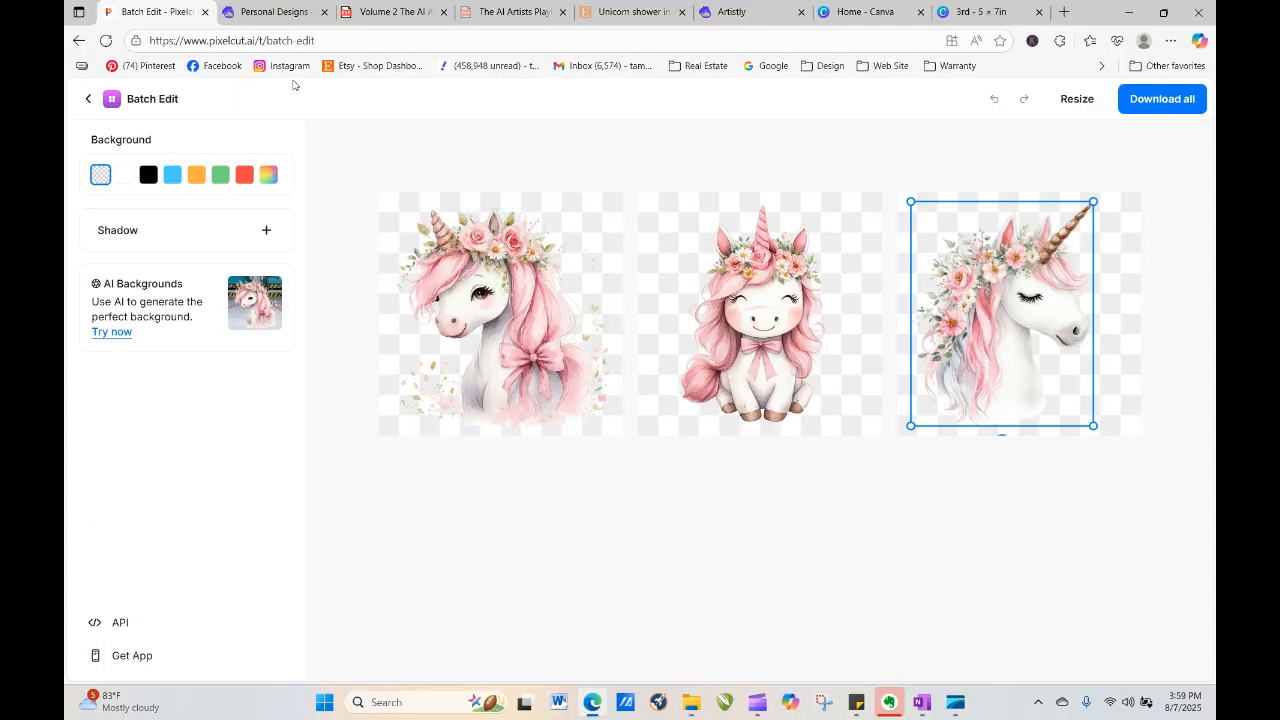
left_click(89, 98)
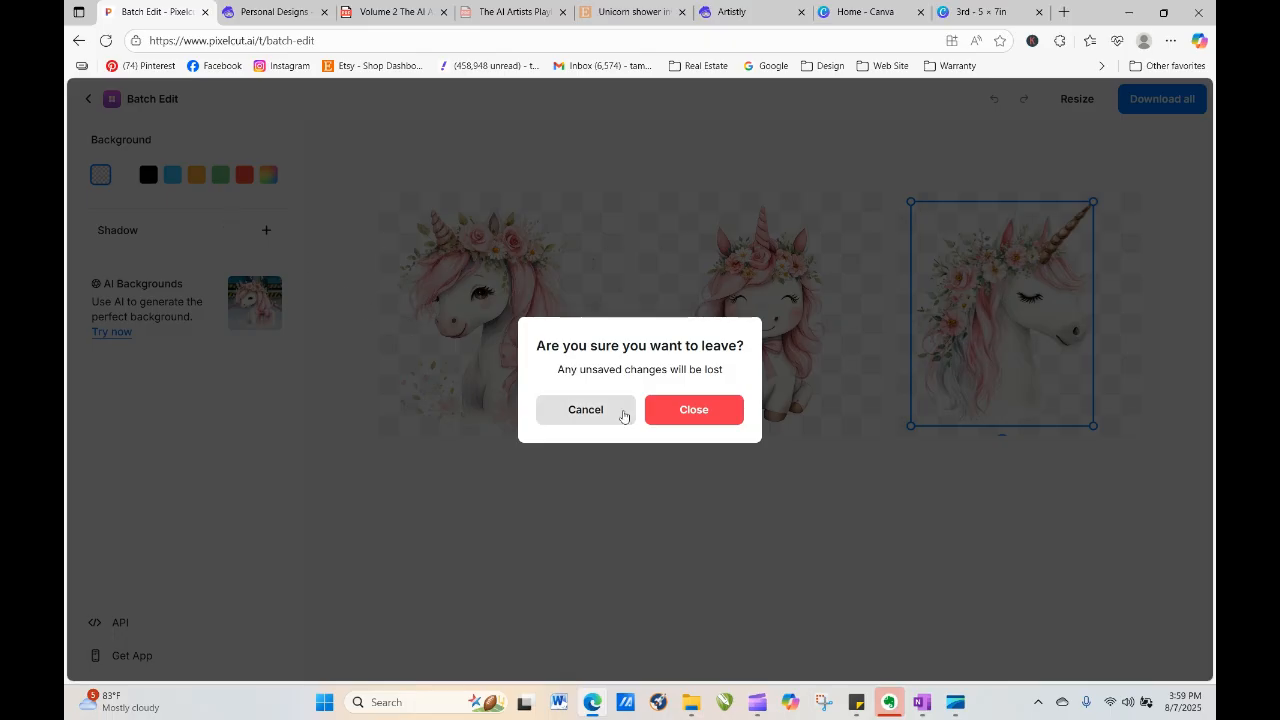
left_click(673, 404)
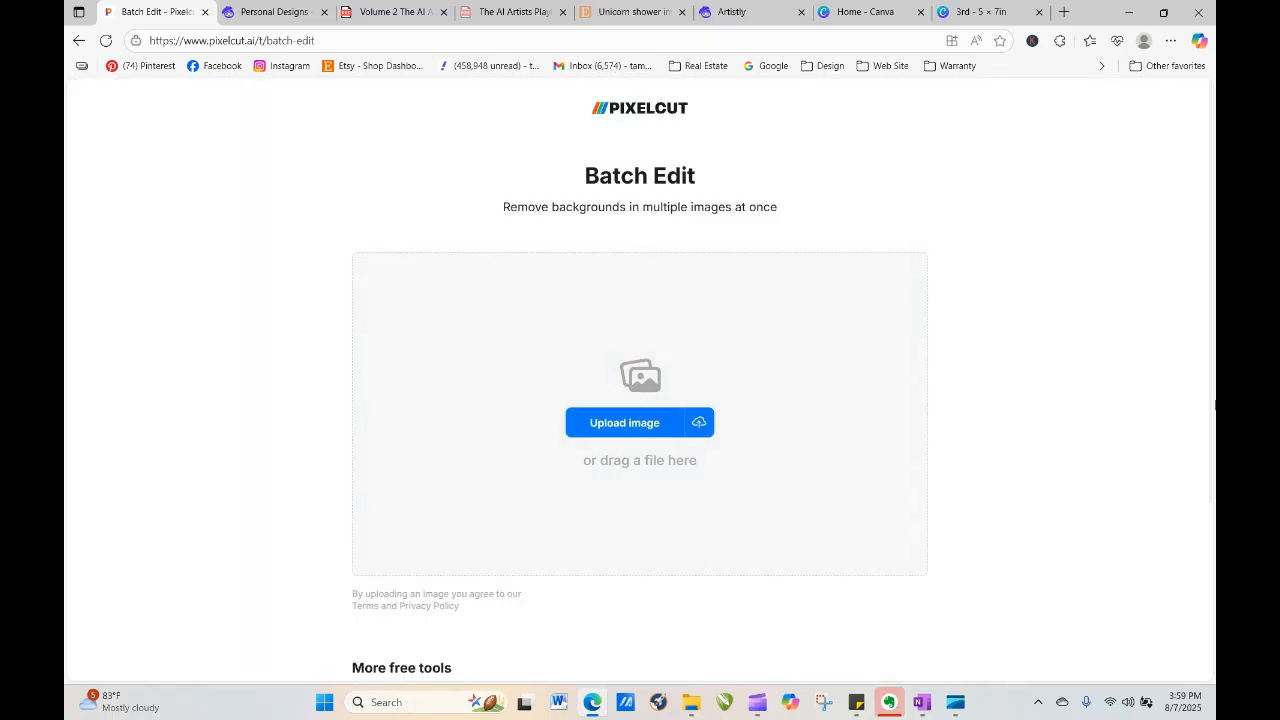
scroll(1208, 350, "down", 3)
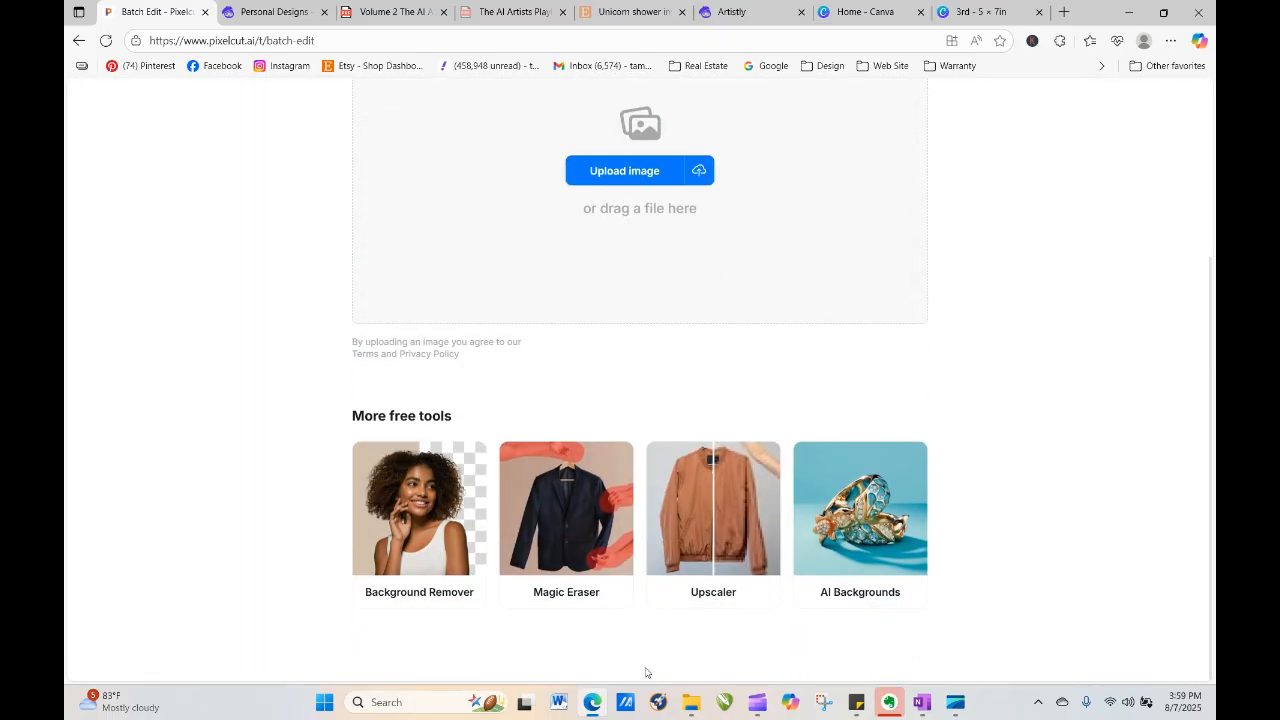
left_click(403, 533)
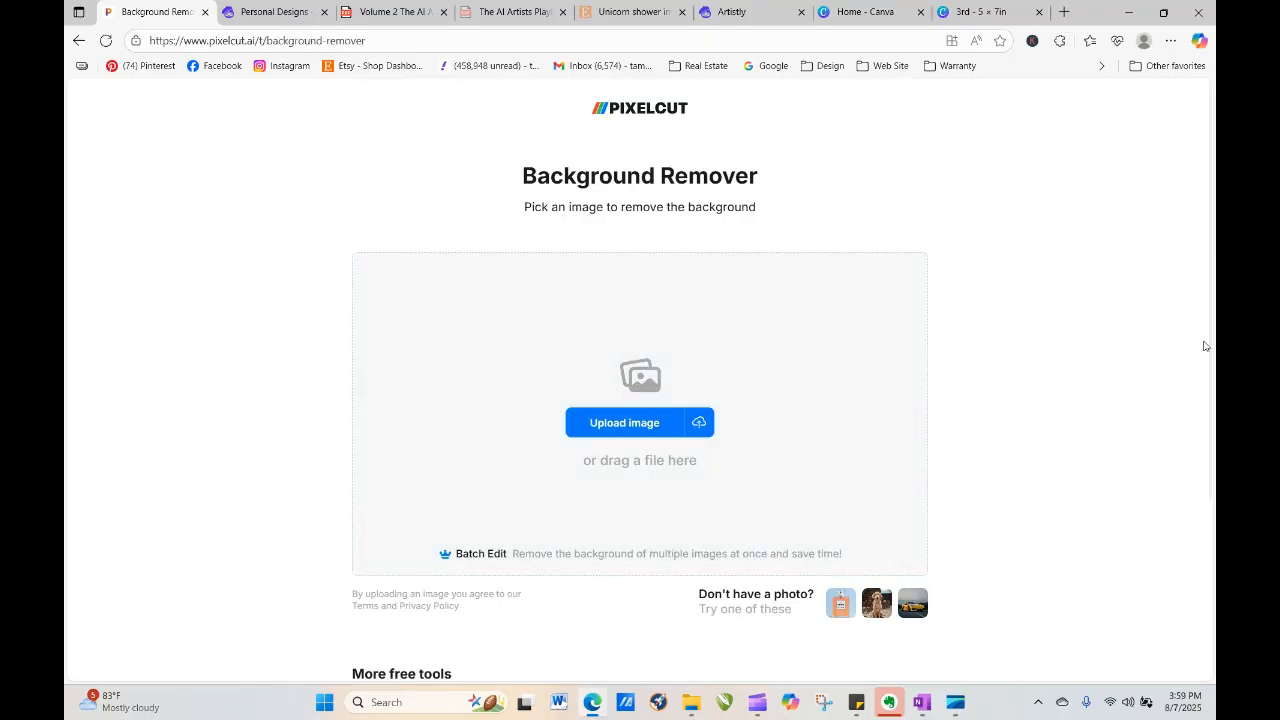
scroll(1214, 352, "down", 3)
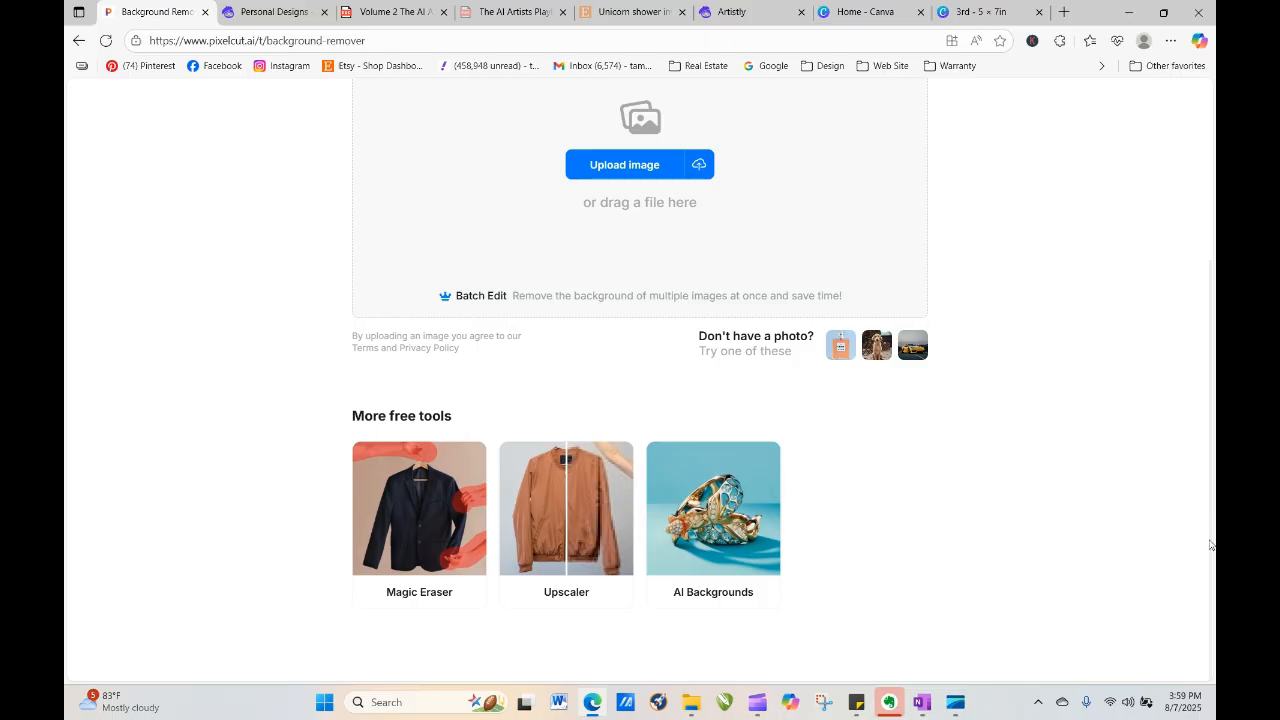
left_click(580, 535)
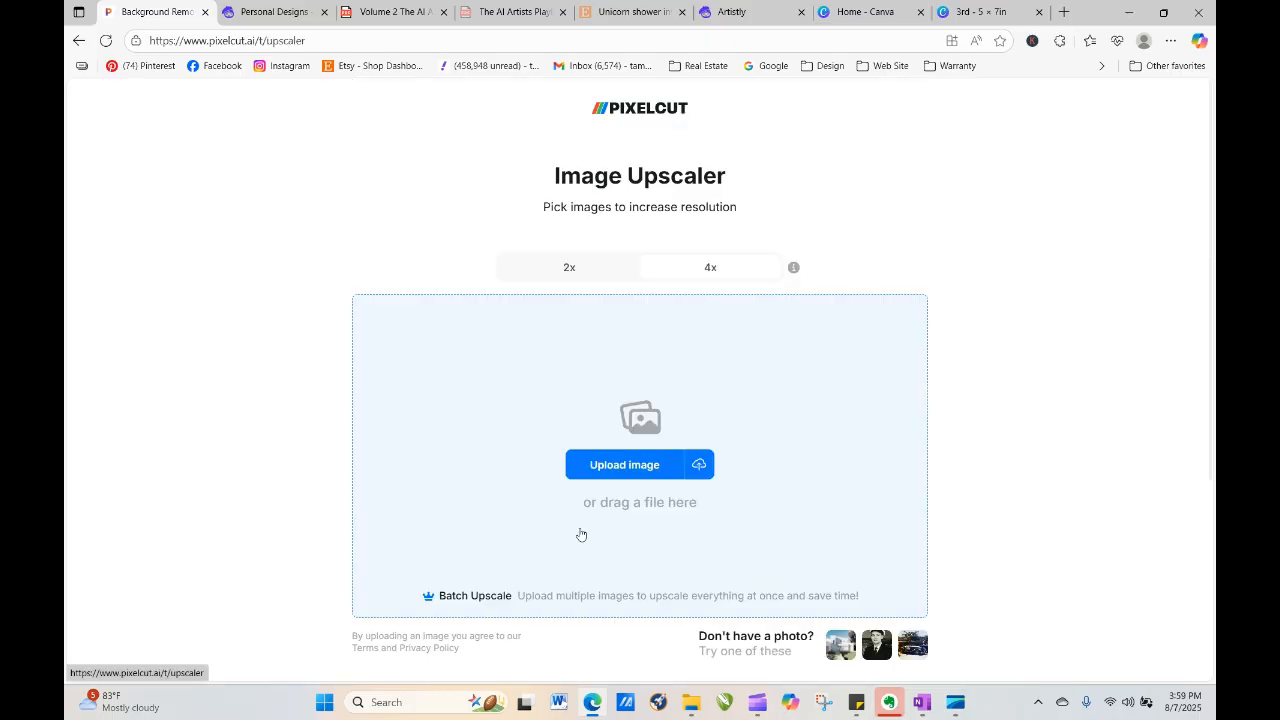
Upload the three unicorn cutouts from the pixelcut-export (2) folder, upscale them at 4x and download all the results
left_click(624, 464)
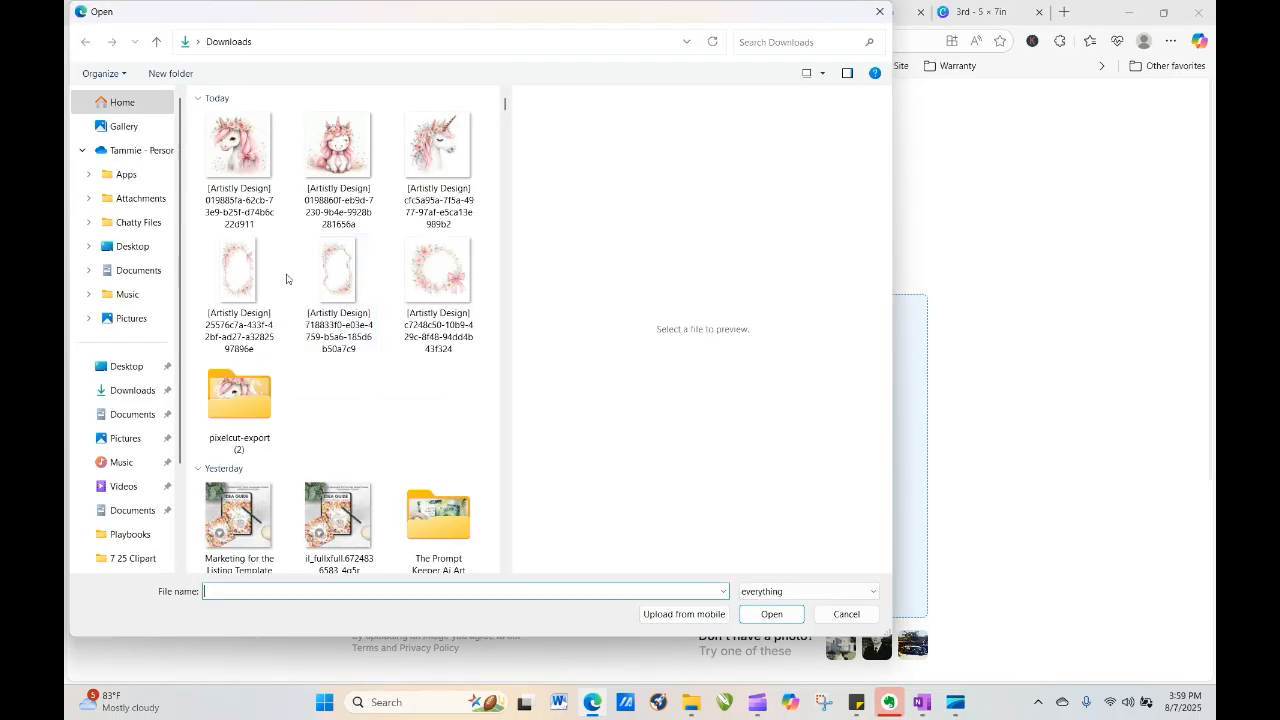
double_click(269, 420)
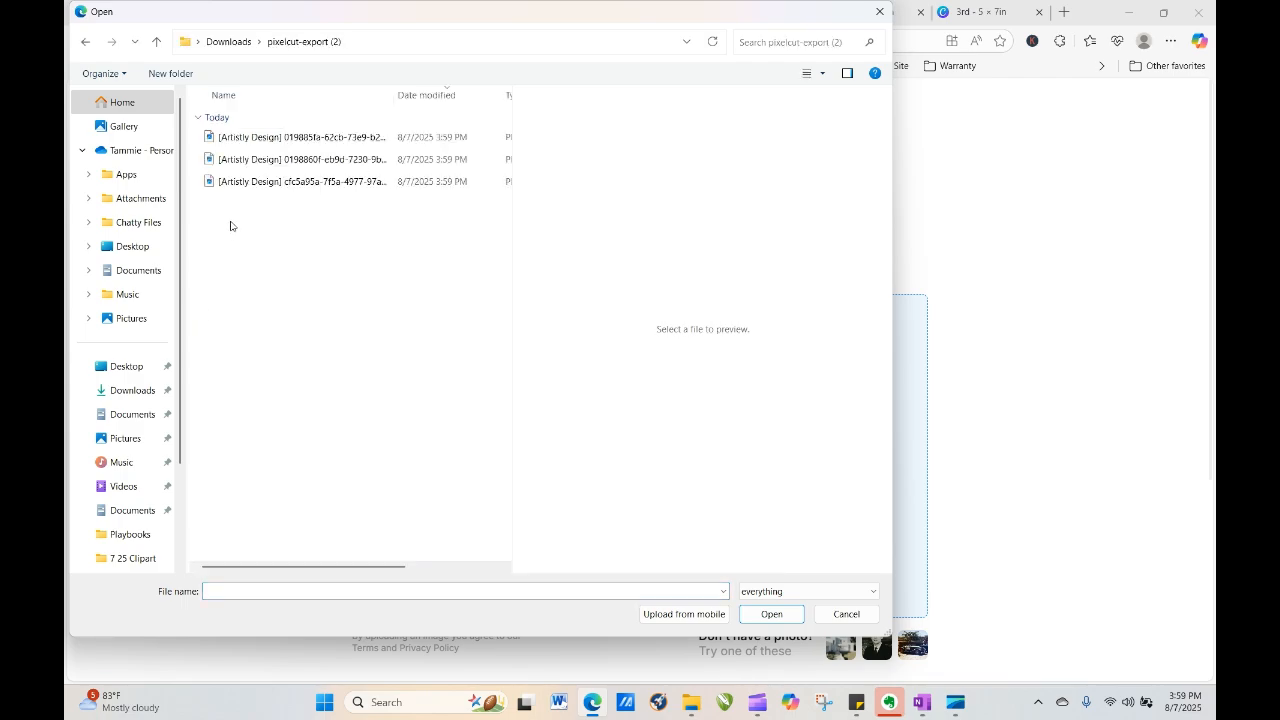
left_click_drag(193, 134, 264, 208)
left_click(771, 612)
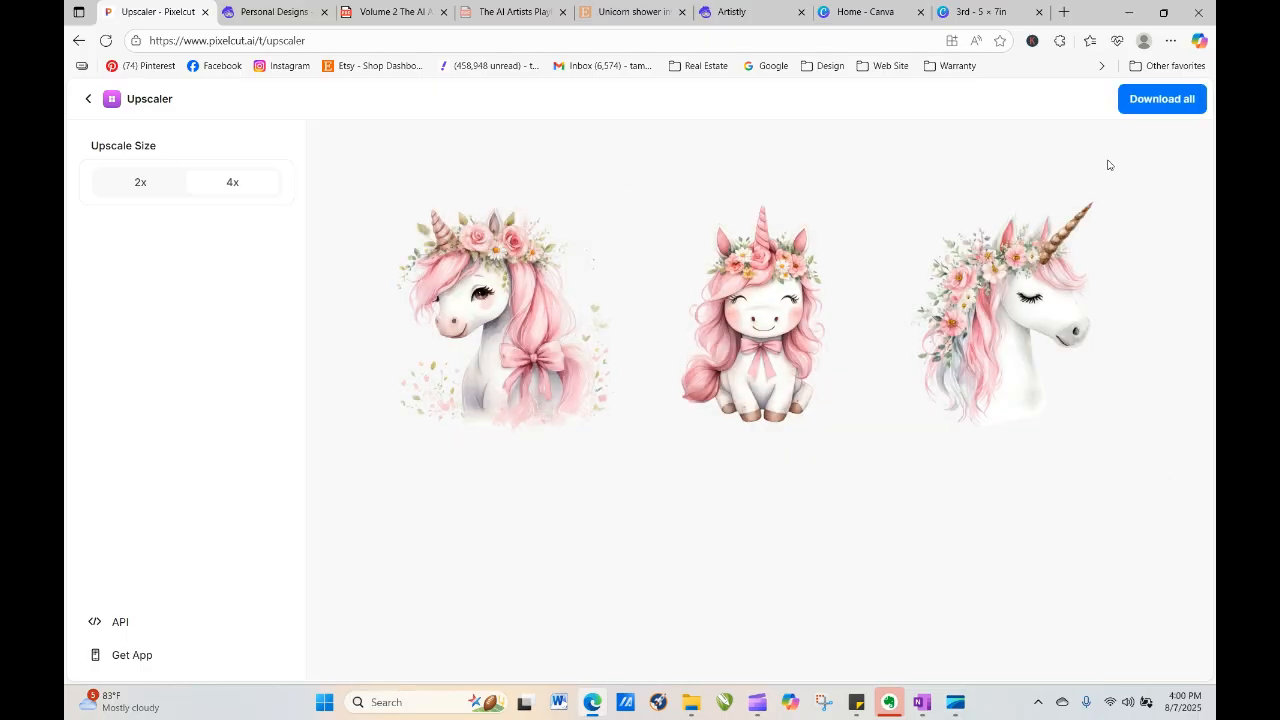
left_click(1130, 104)
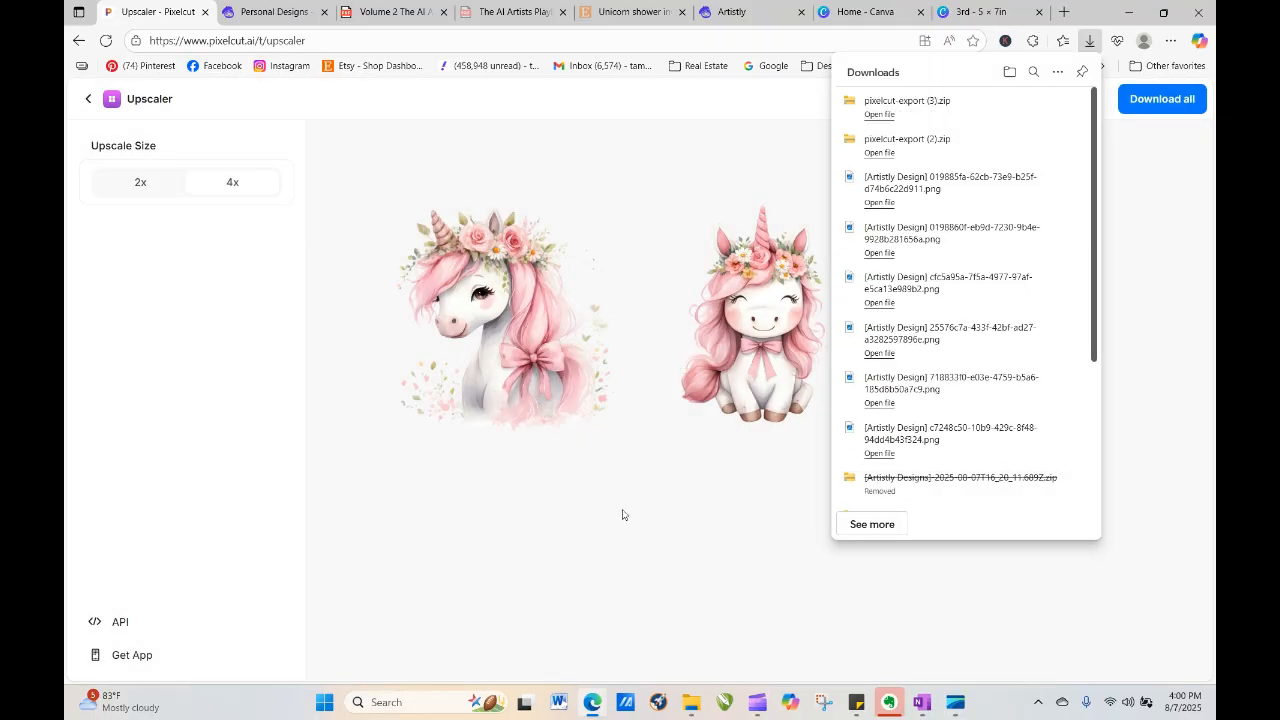
Switch to the Canva 5 x 7 design, create a project folder named Pink Floral Unicorns and open it
left_click(1018, 14)
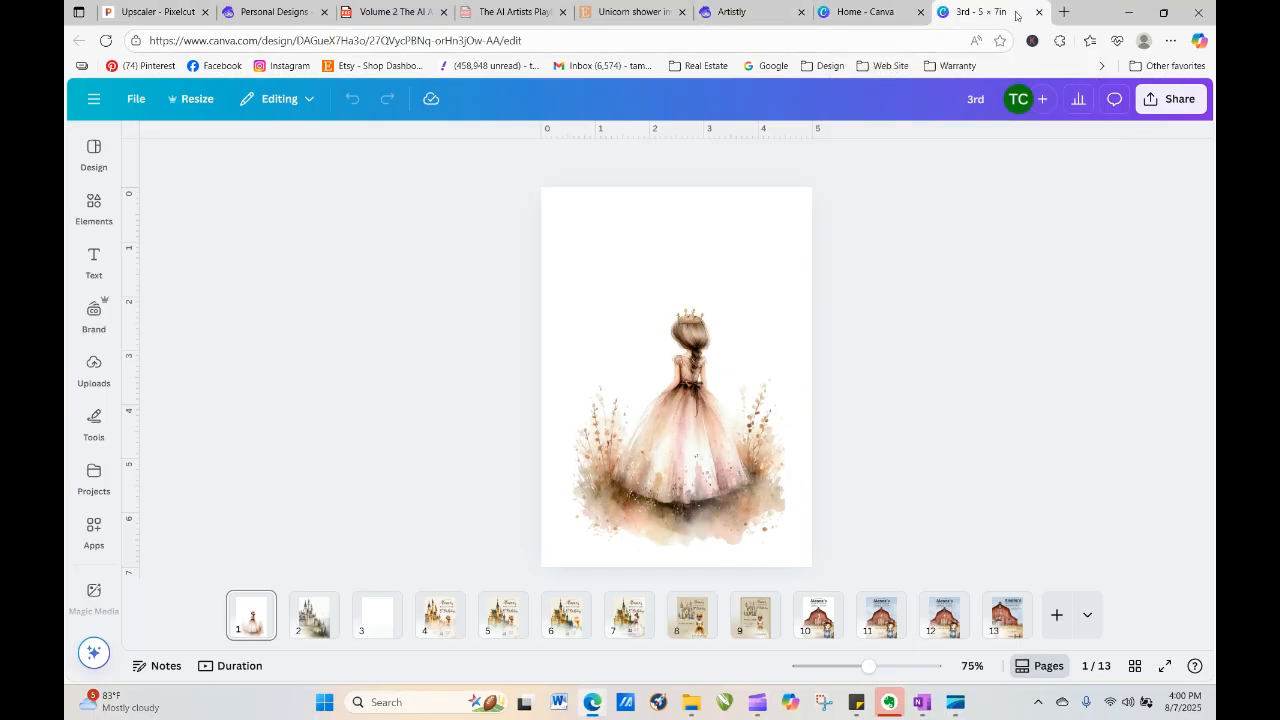
left_click(94, 476)
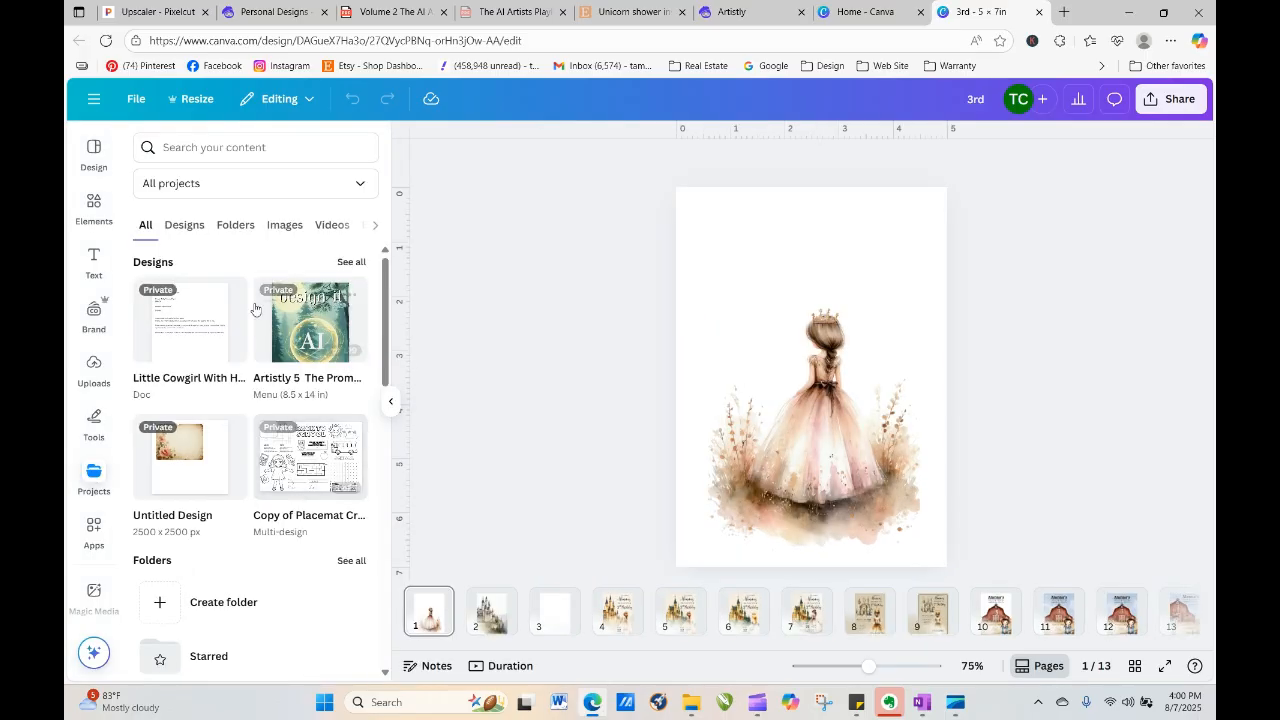
left_click(233, 226)
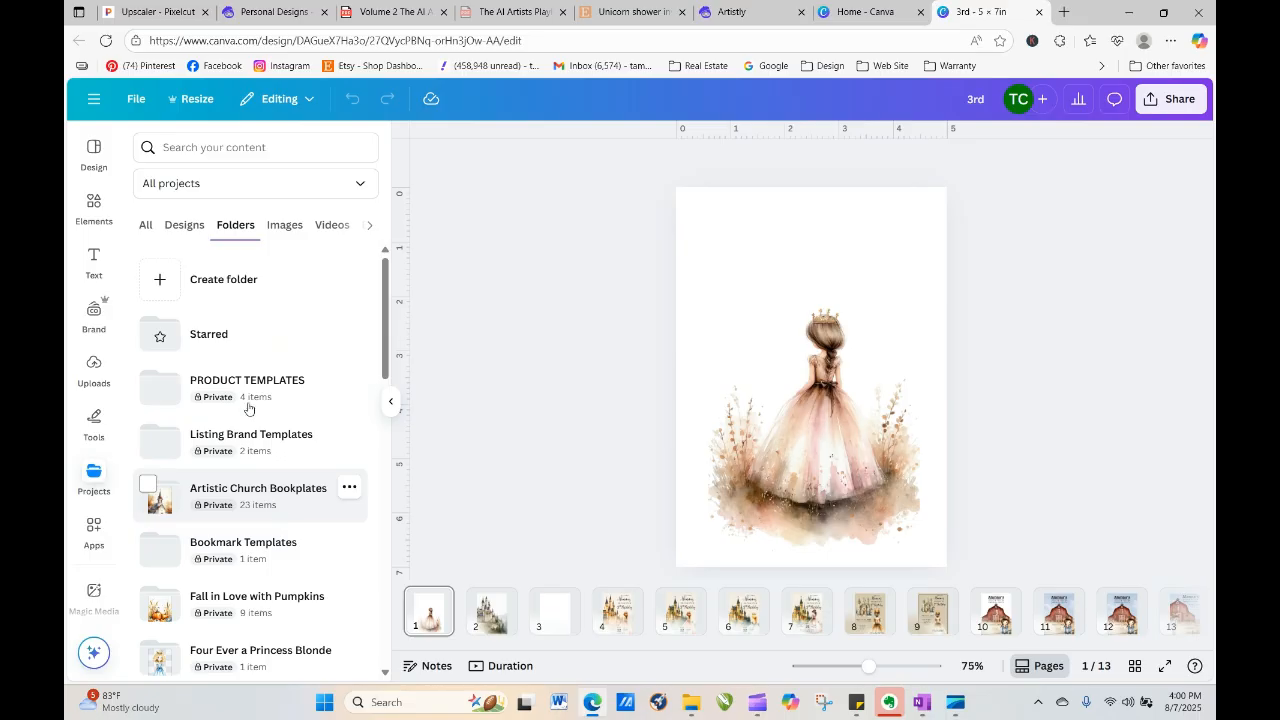
left_click(213, 280)
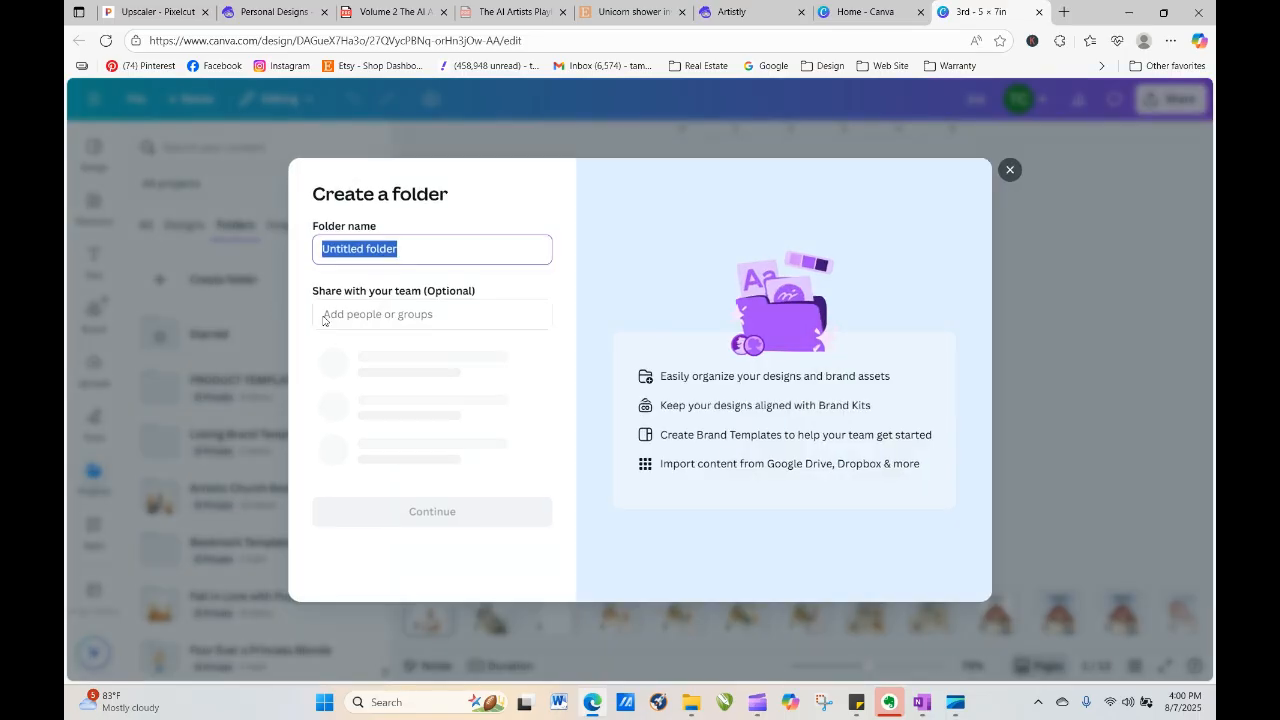
left_click(408, 246)
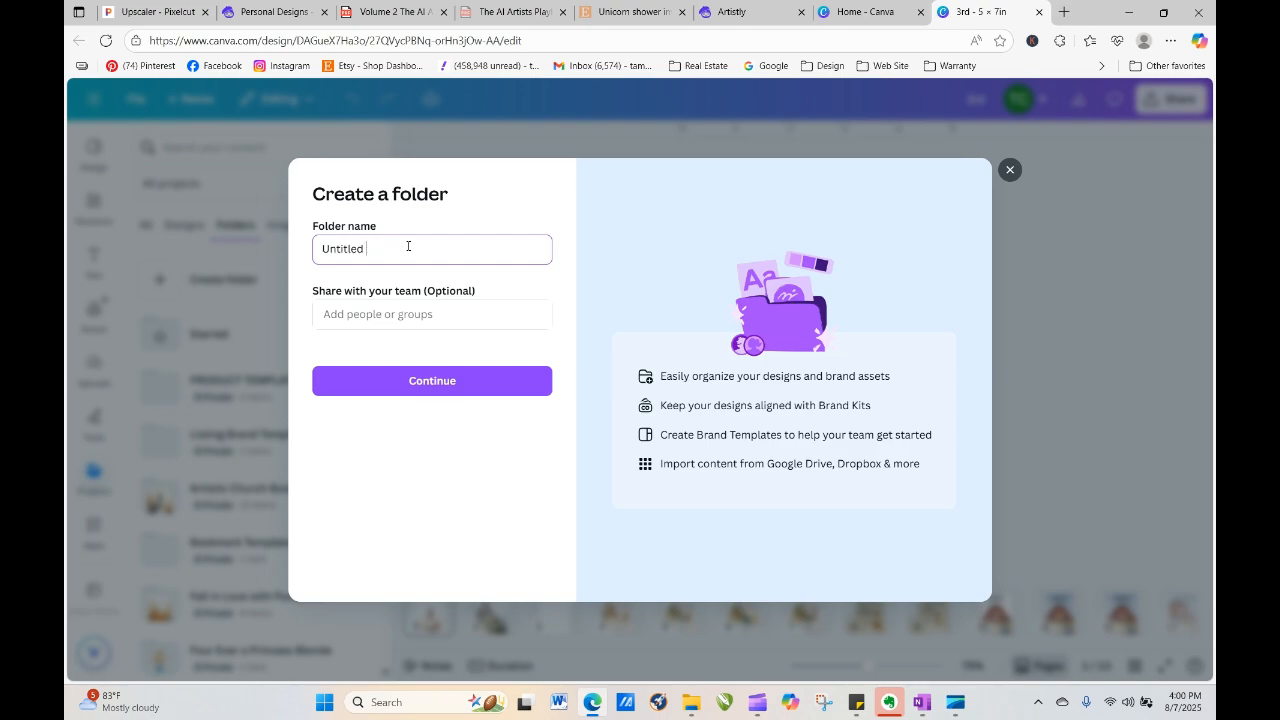
key("BackSpace")
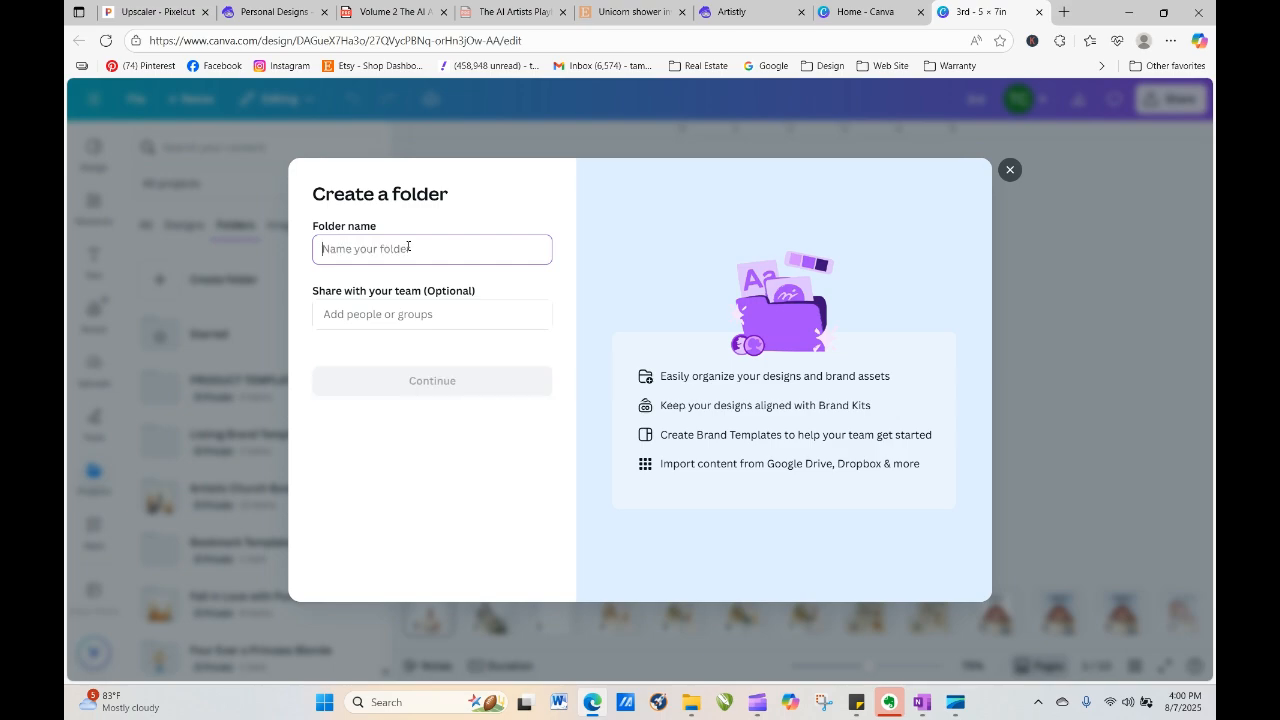
type("Pink Floral Unicorns")
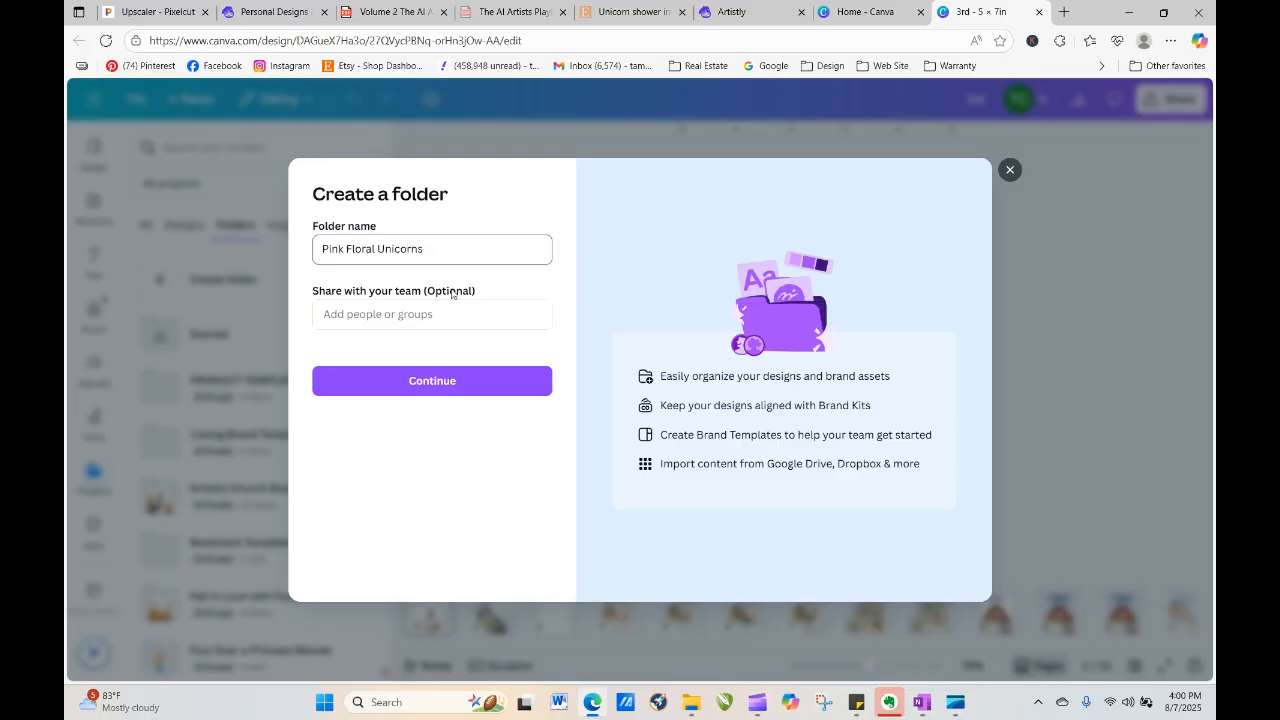
left_click(508, 386)
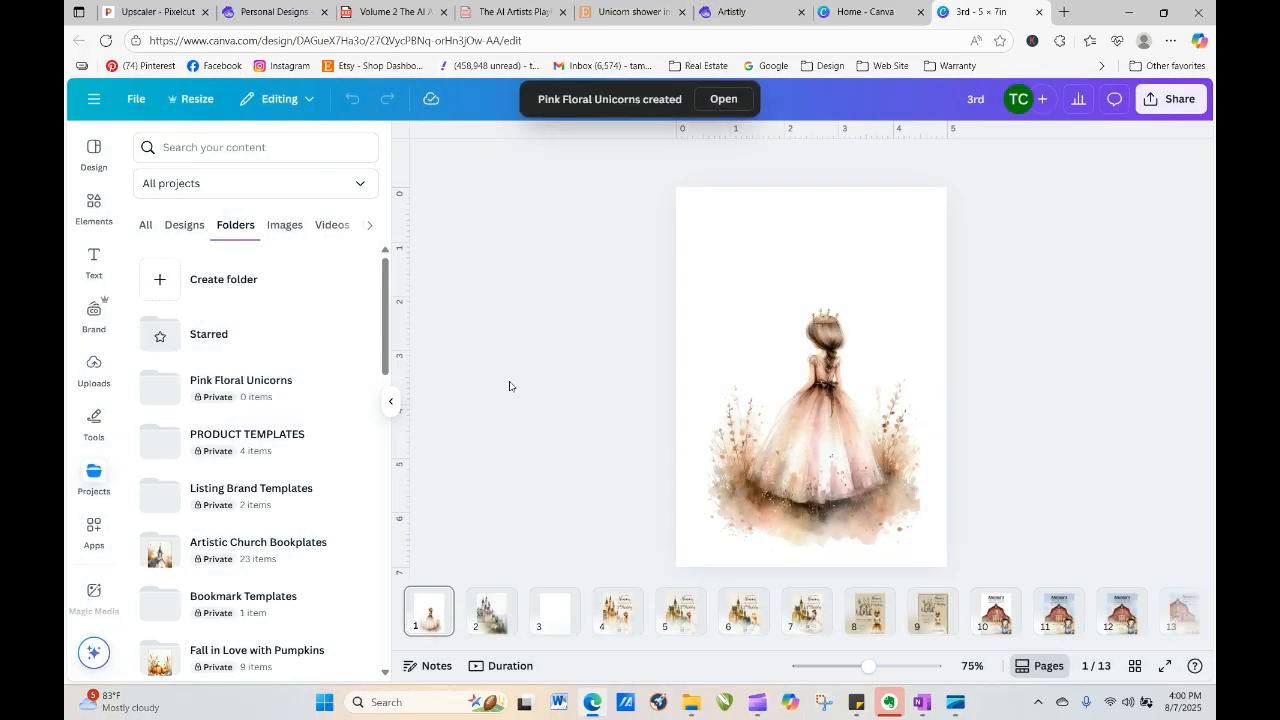
left_click(266, 386)
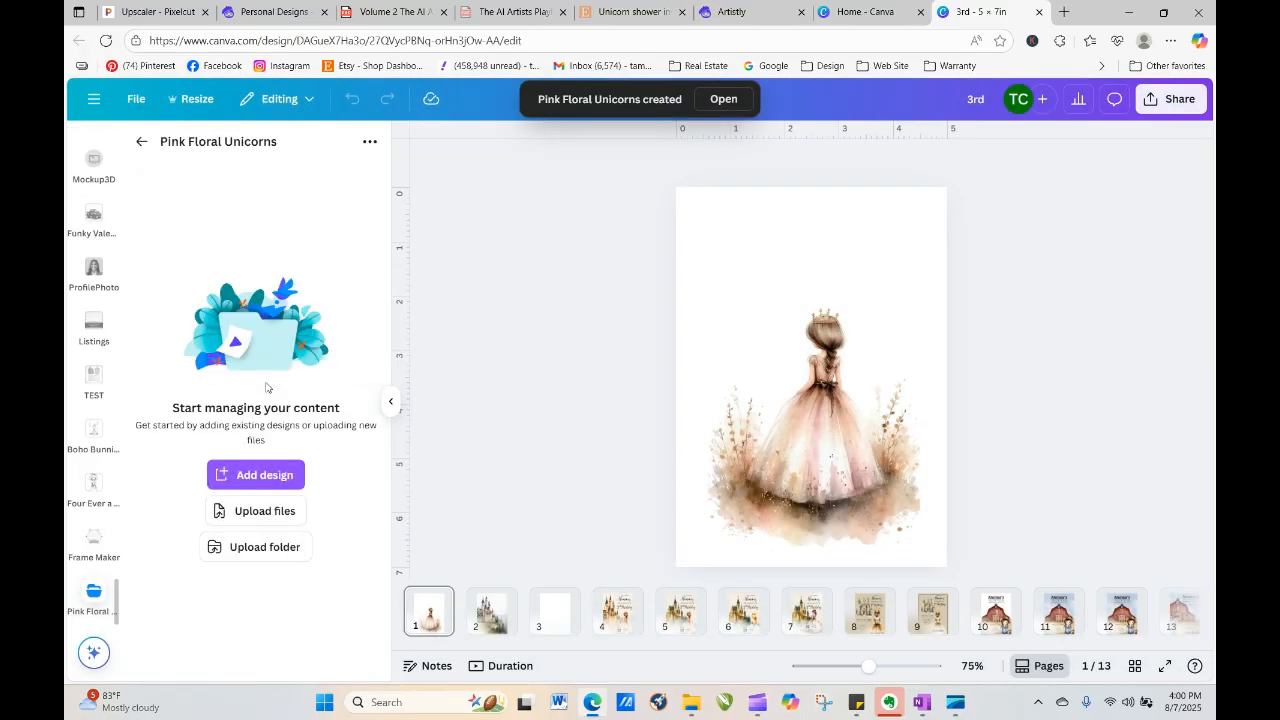
left_click(283, 511)
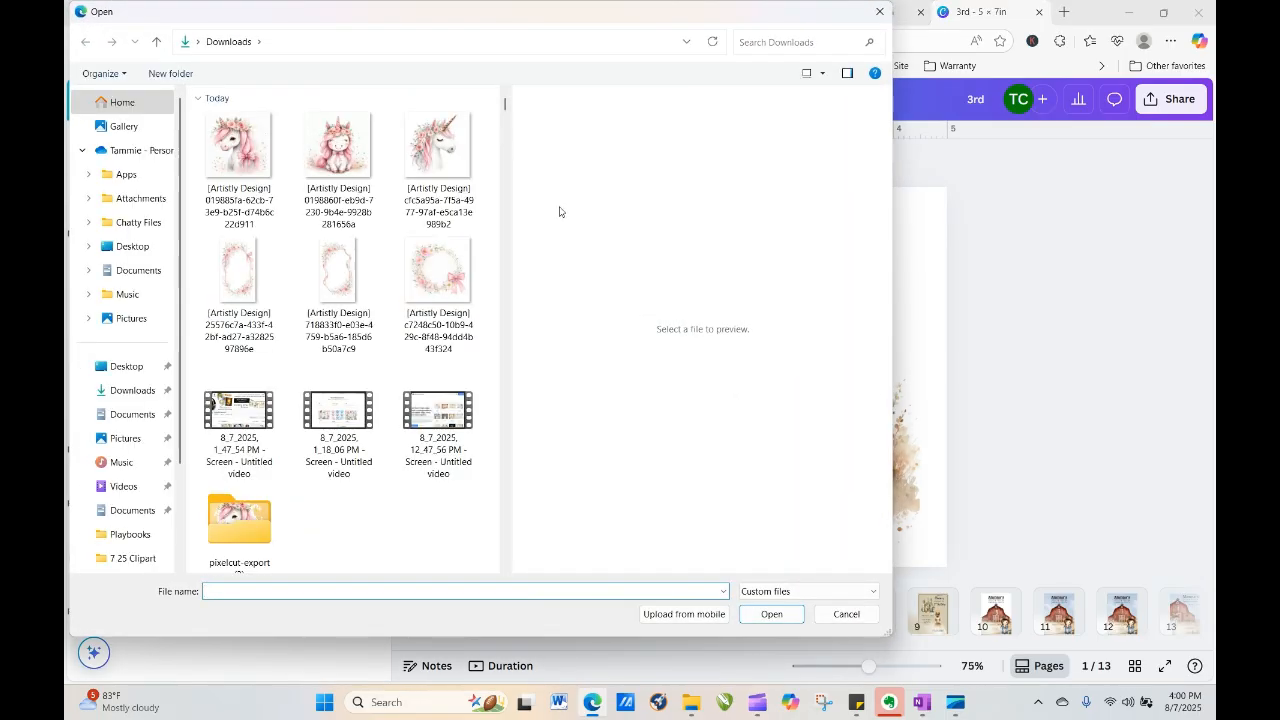
left_click(879, 12)
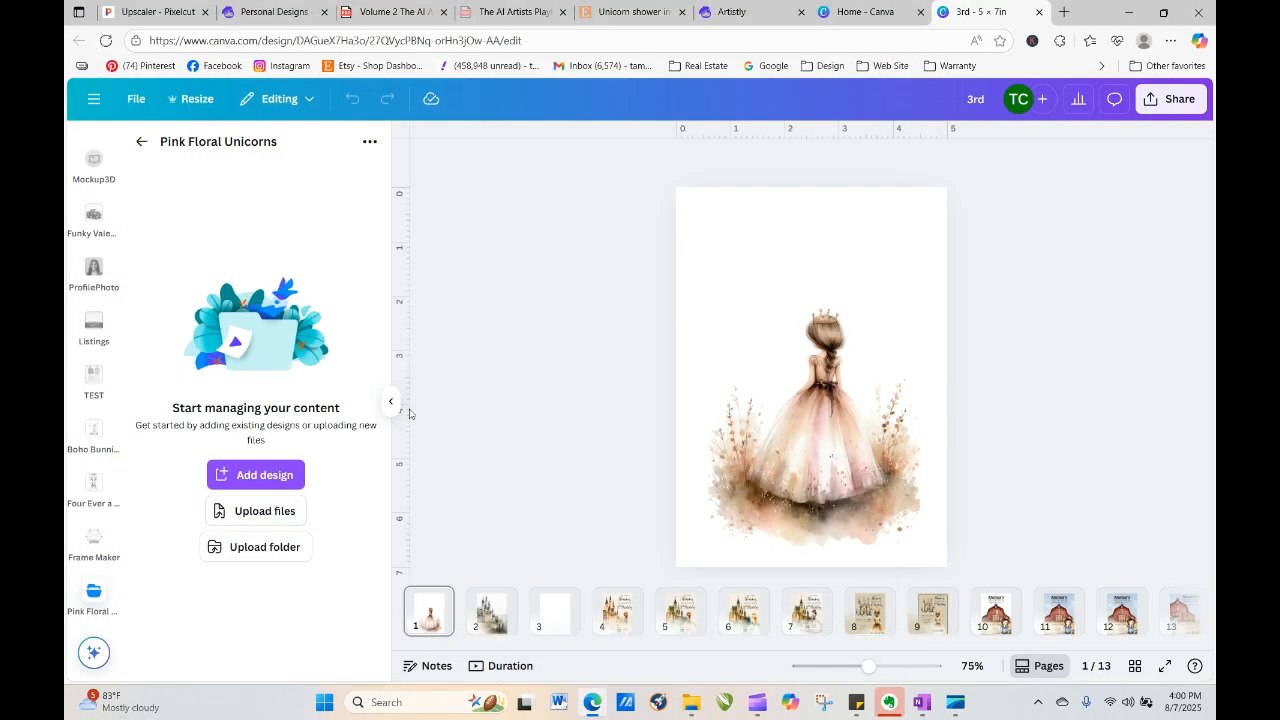
left_click(275, 549)
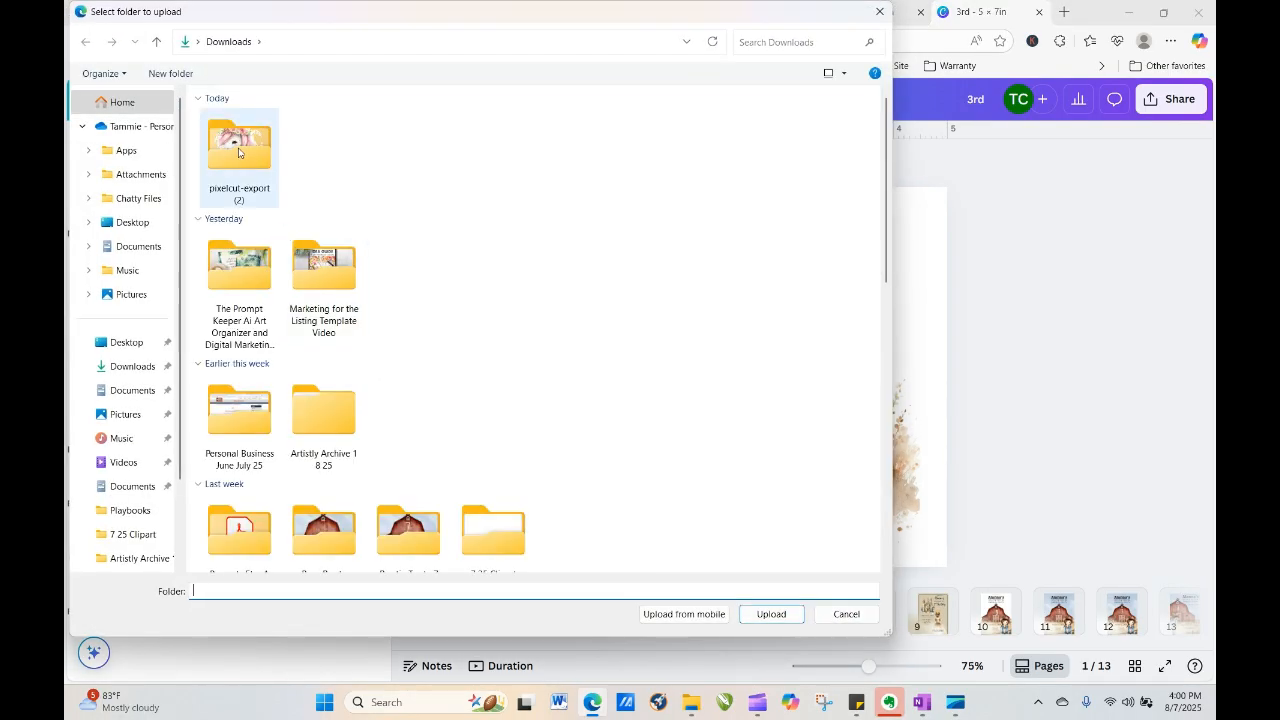
left_click(238, 152)
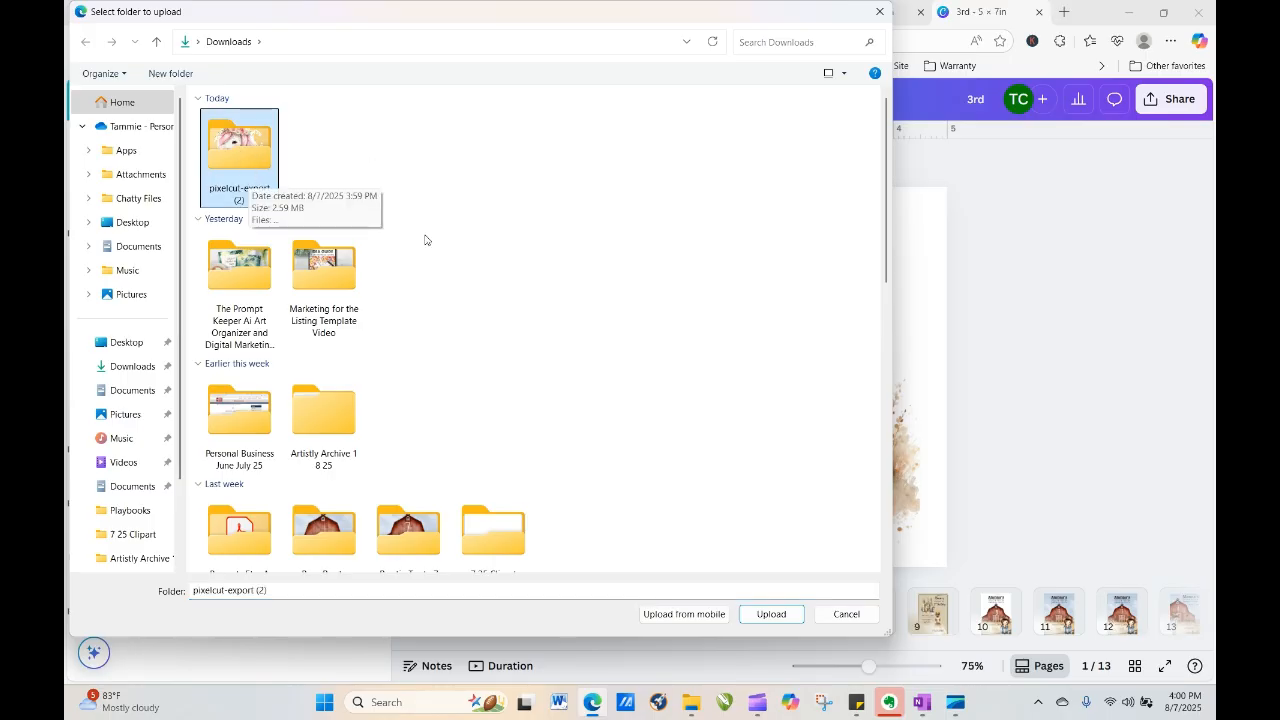
left_click(879, 11)
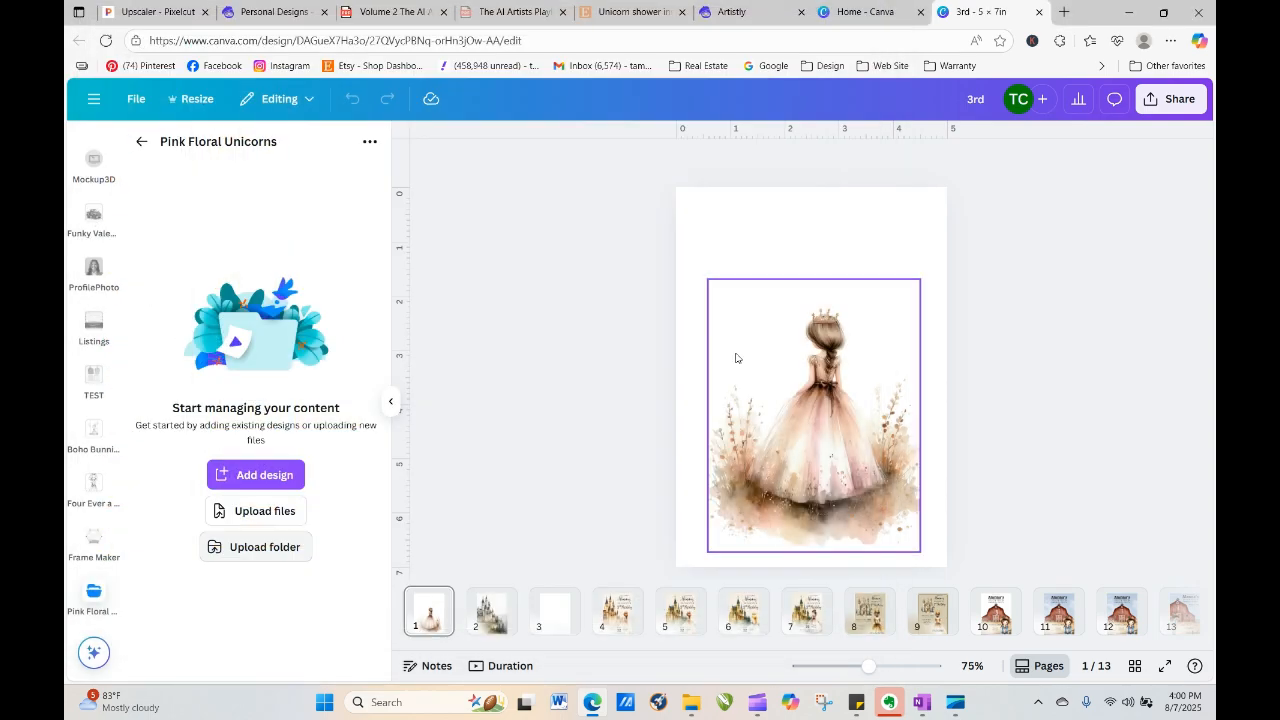
Switch to File Explorer and look through Downloads for the archive of upscaled unicorns
left_click(695, 708)
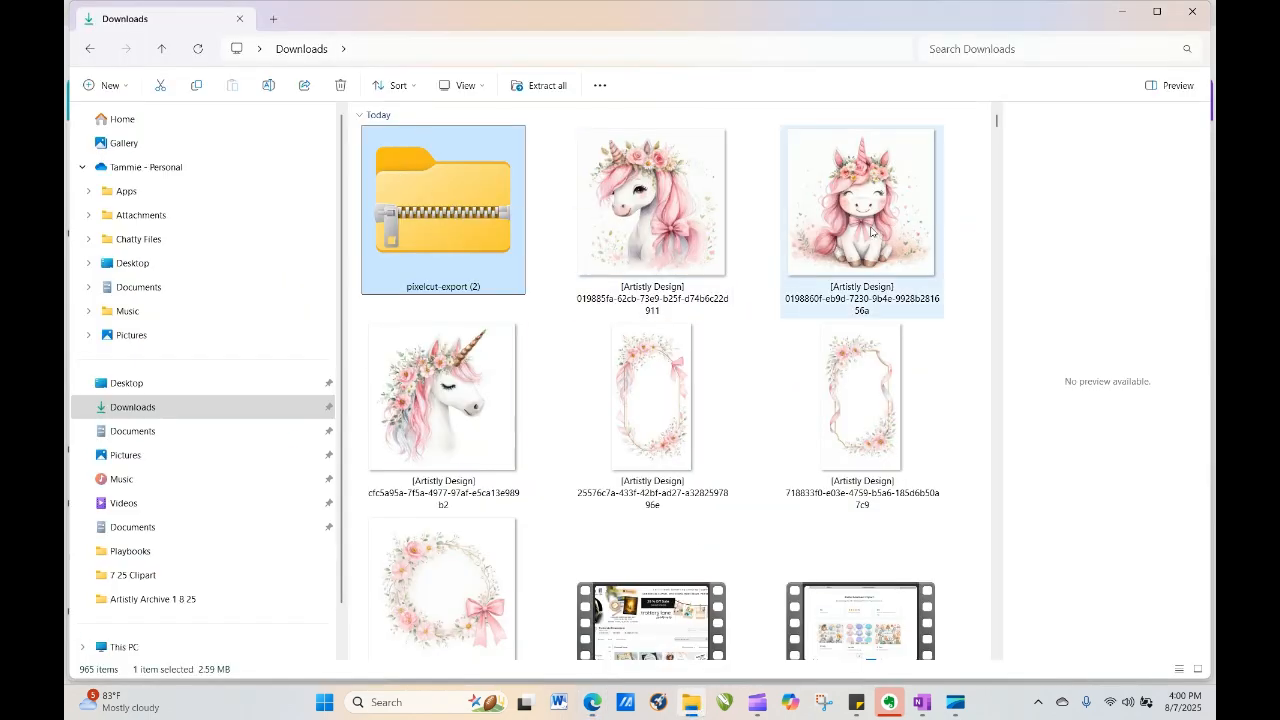
left_click_drag(996, 126, 996, 131)
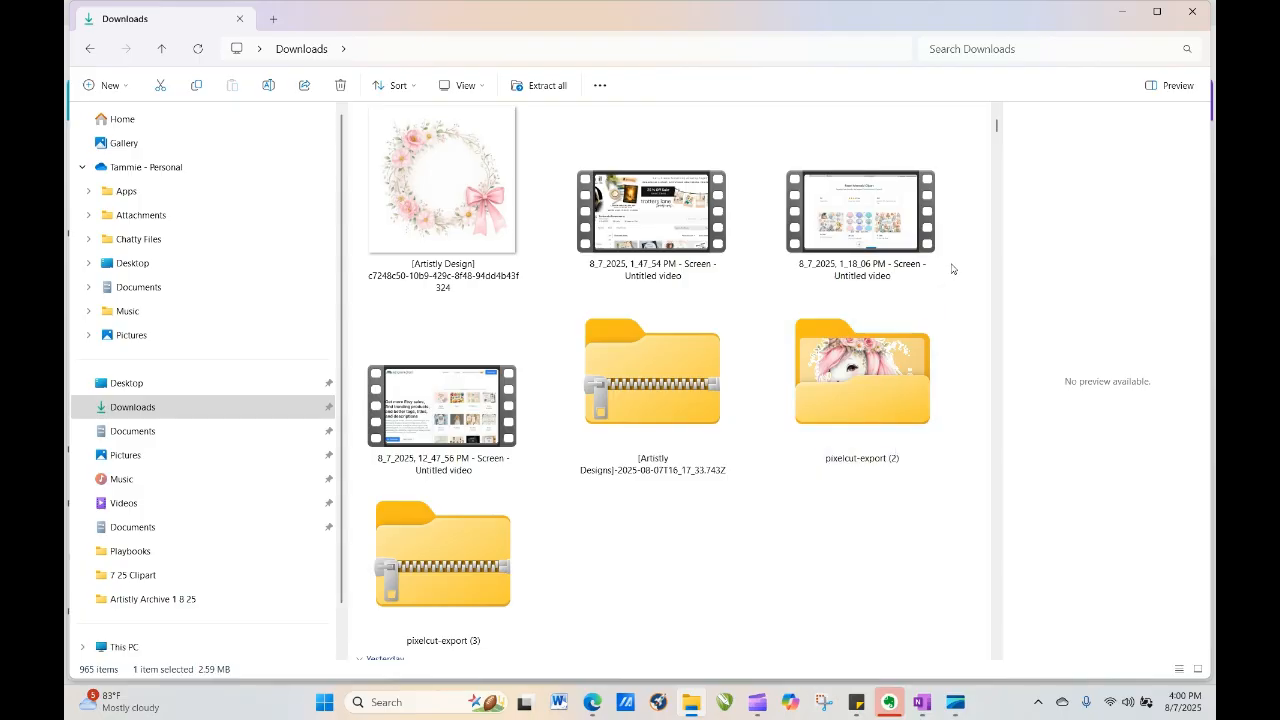
left_click_drag(996, 128, 997, 112)
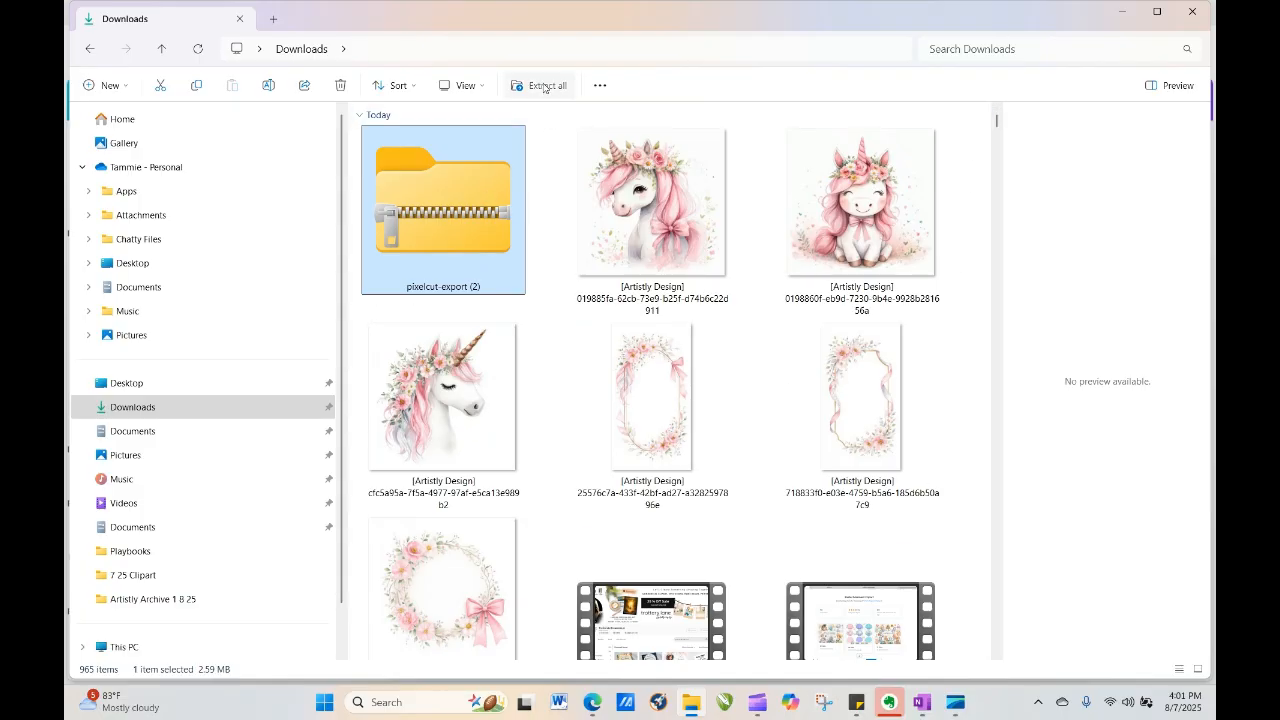
left_click(545, 86)
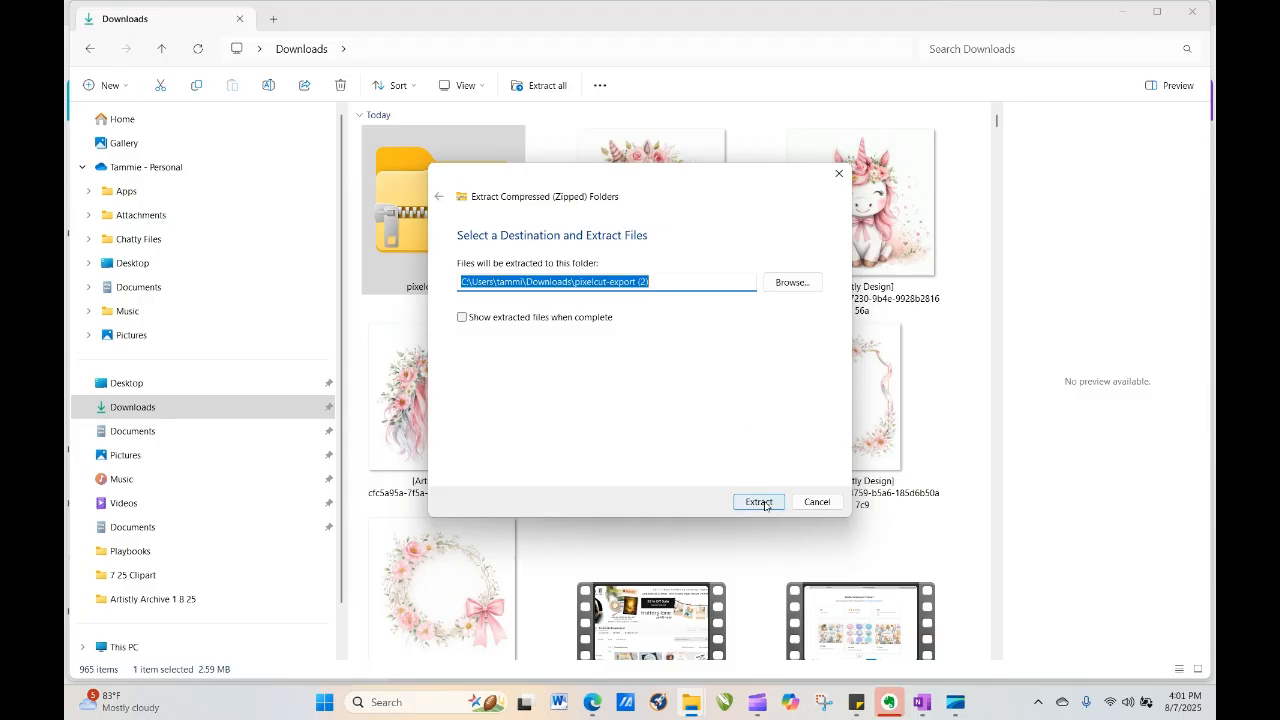
key("Escape")
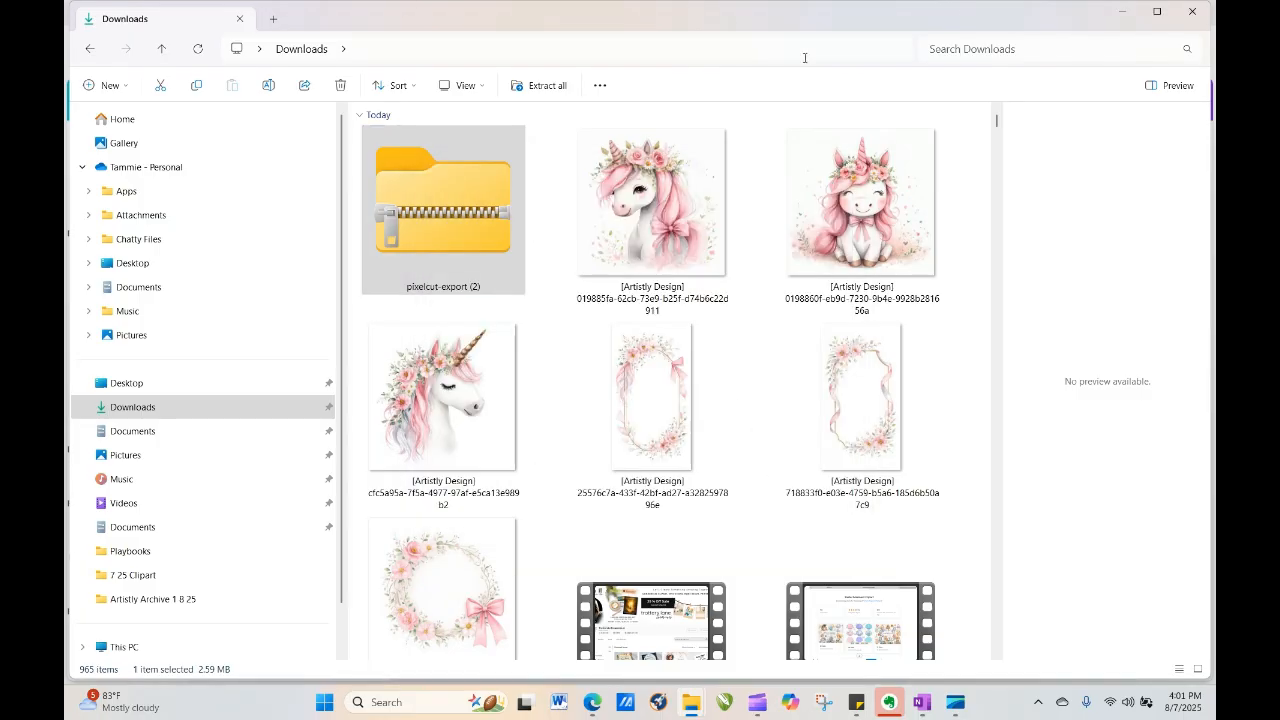
Refresh the Downloads folder and extract the pixelcut-export (3) archive into its proposed folder
left_click(803, 54)
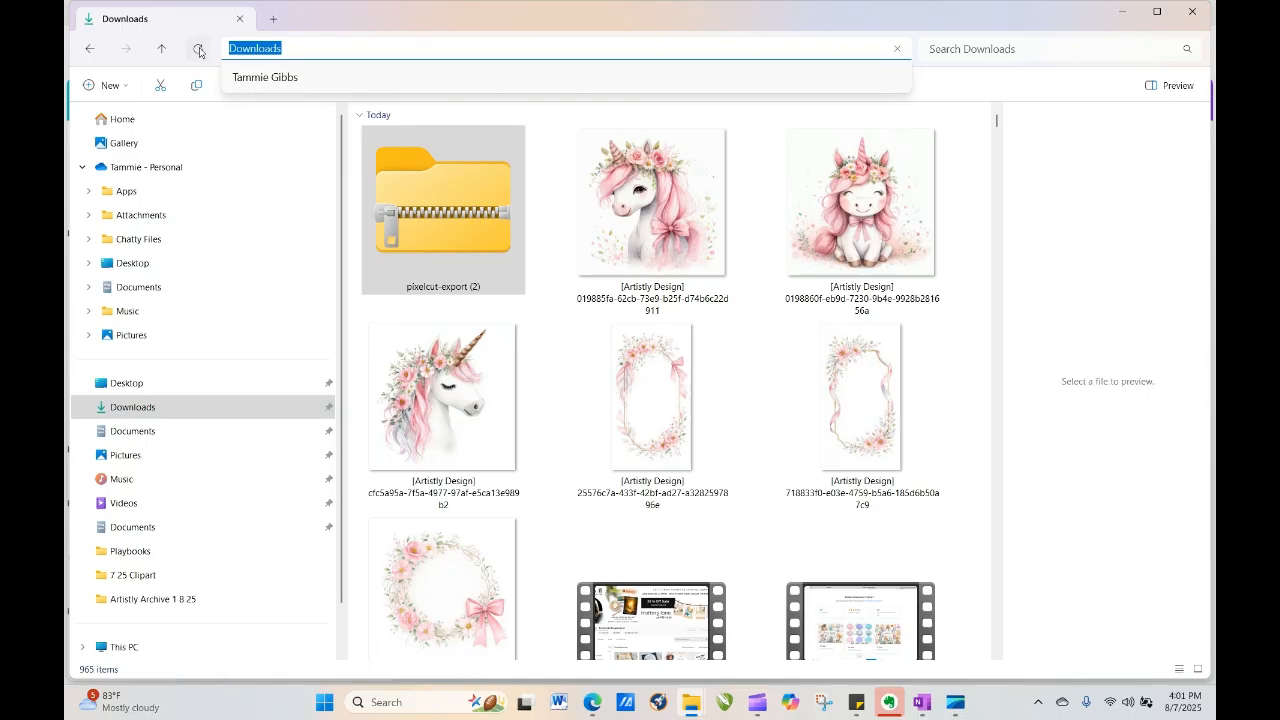
left_click(200, 54)
left_click(467, 247)
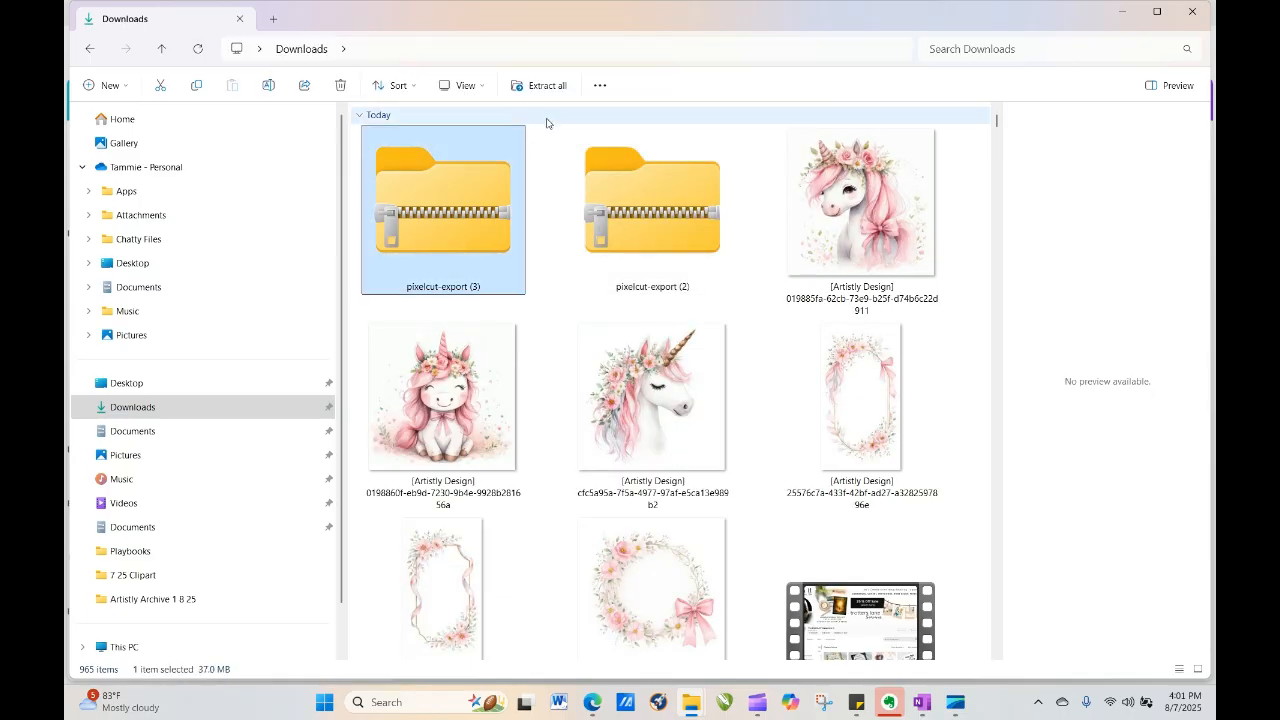
left_click(543, 87)
left_click(772, 508)
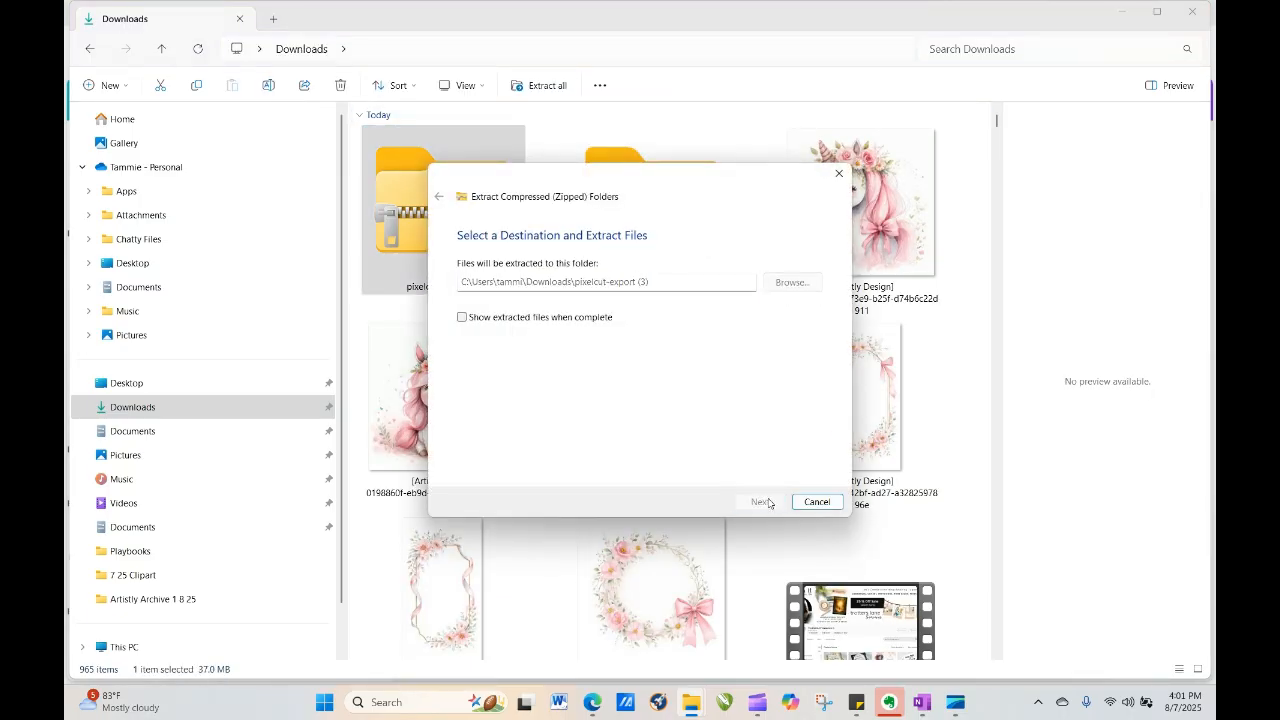
Switch back to the Canva design and upload the pixelcut-export (3) folder into the Pink Floral Unicorns folder
left_click(592, 702)
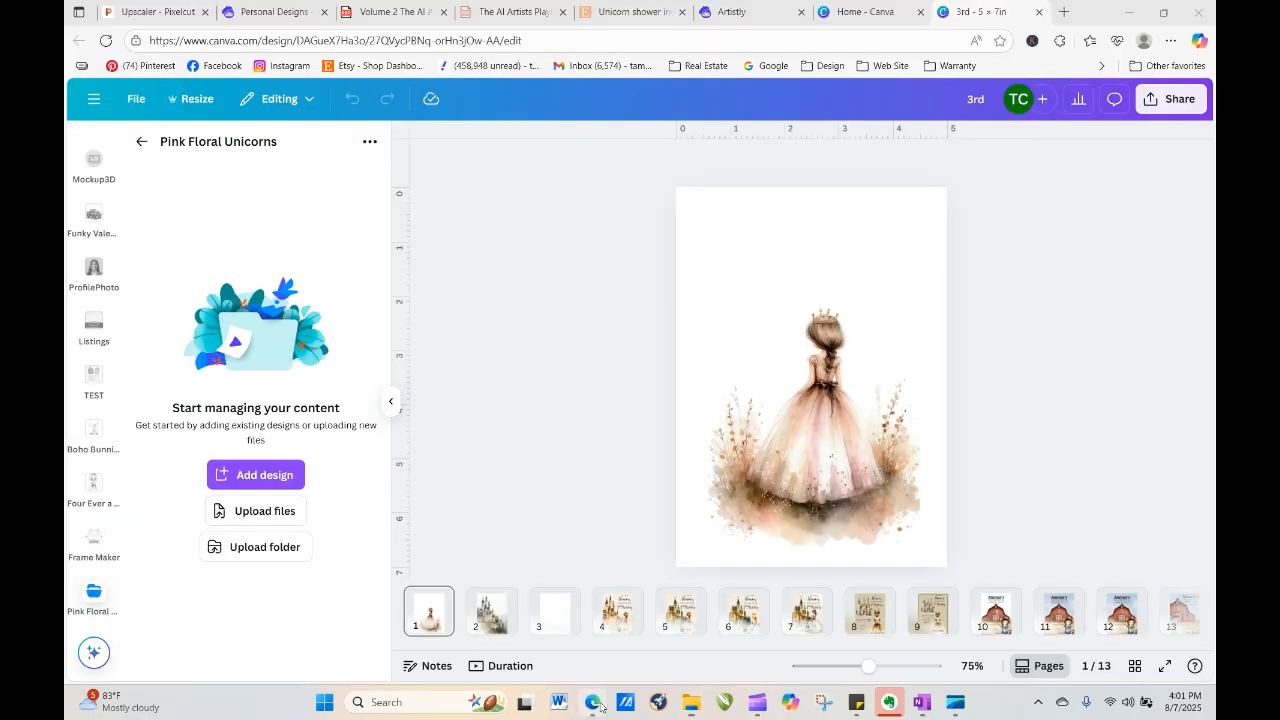
left_click(231, 548)
left_click(247, 172)
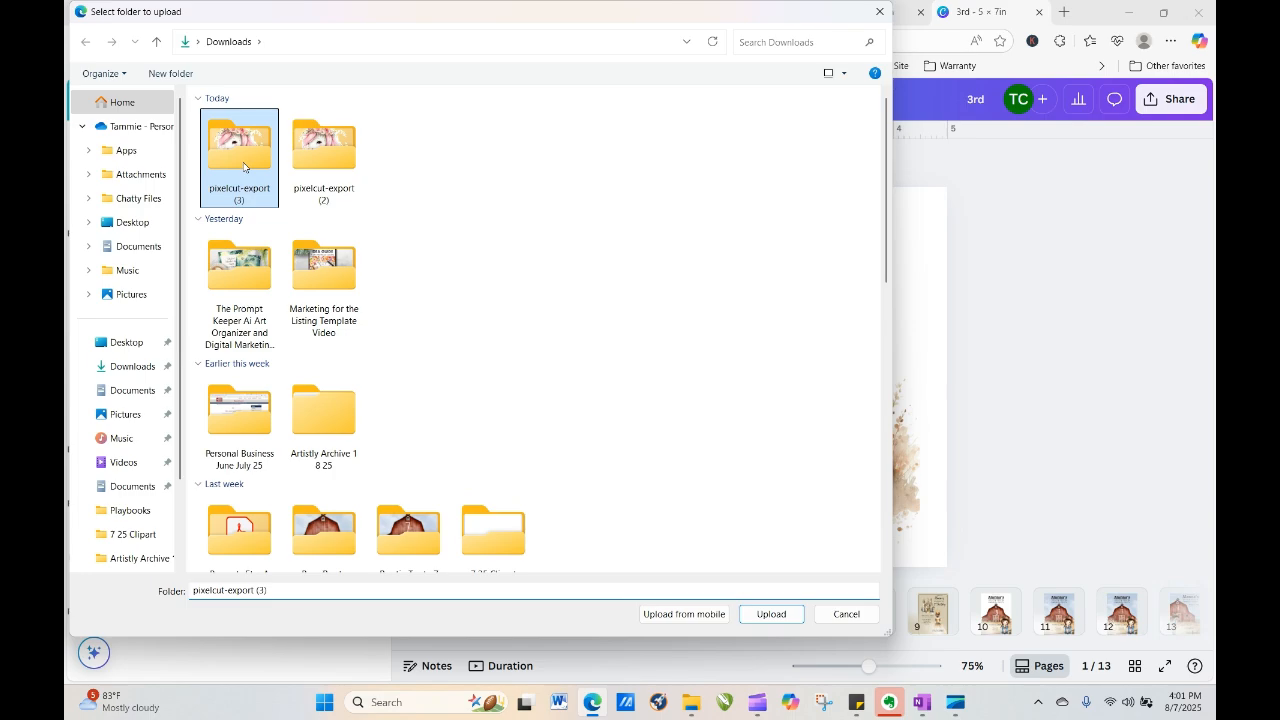
left_click(771, 614)
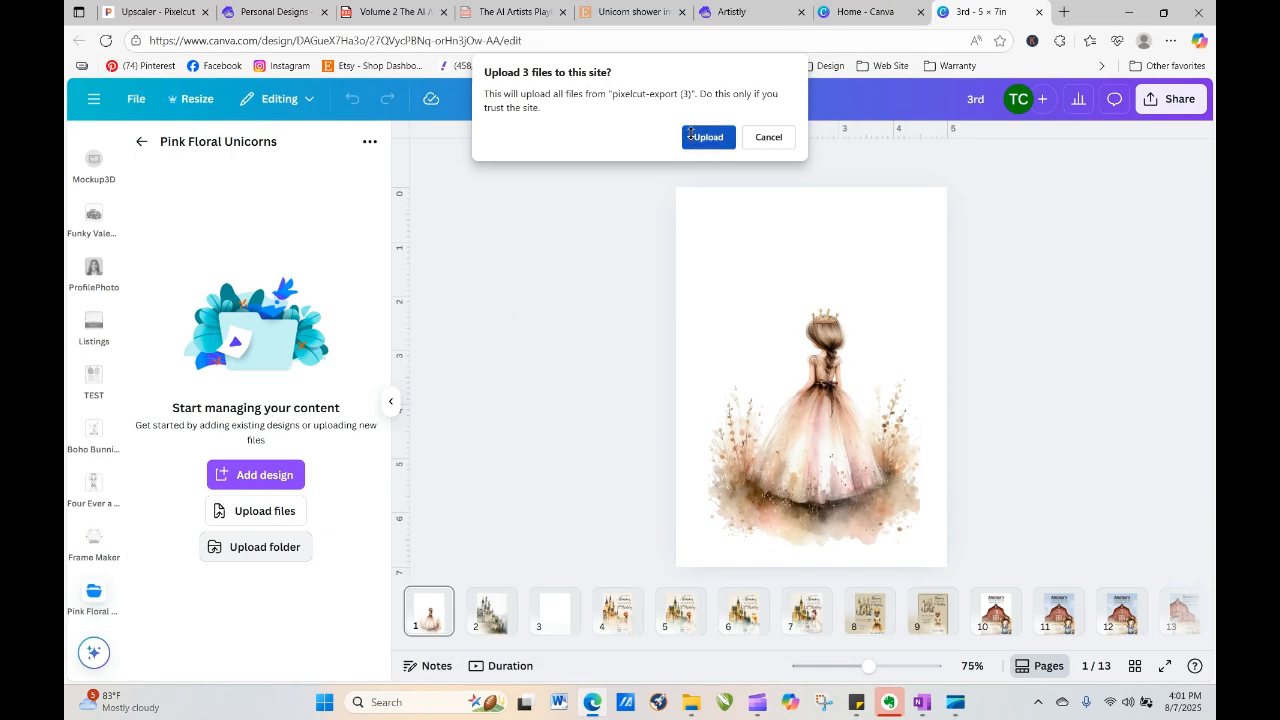
left_click(693, 138)
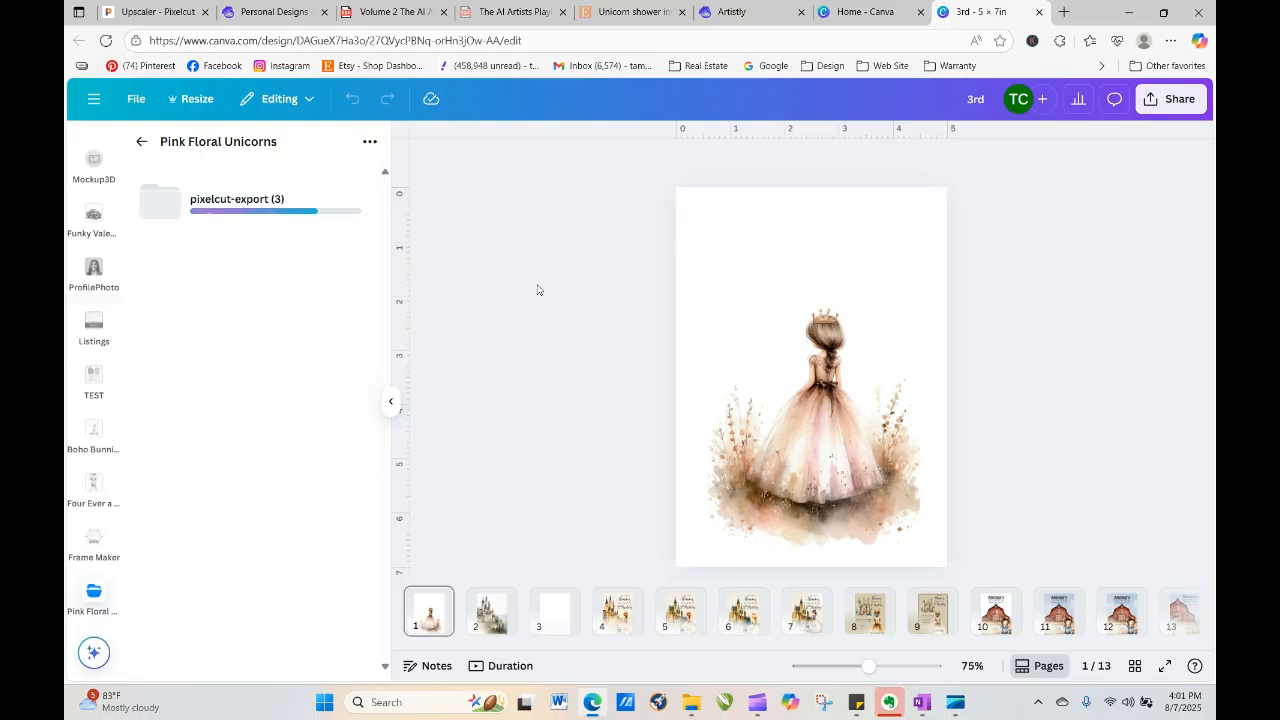
Duplicate page 4, the castle and princess birthday invitation
left_click(622, 612)
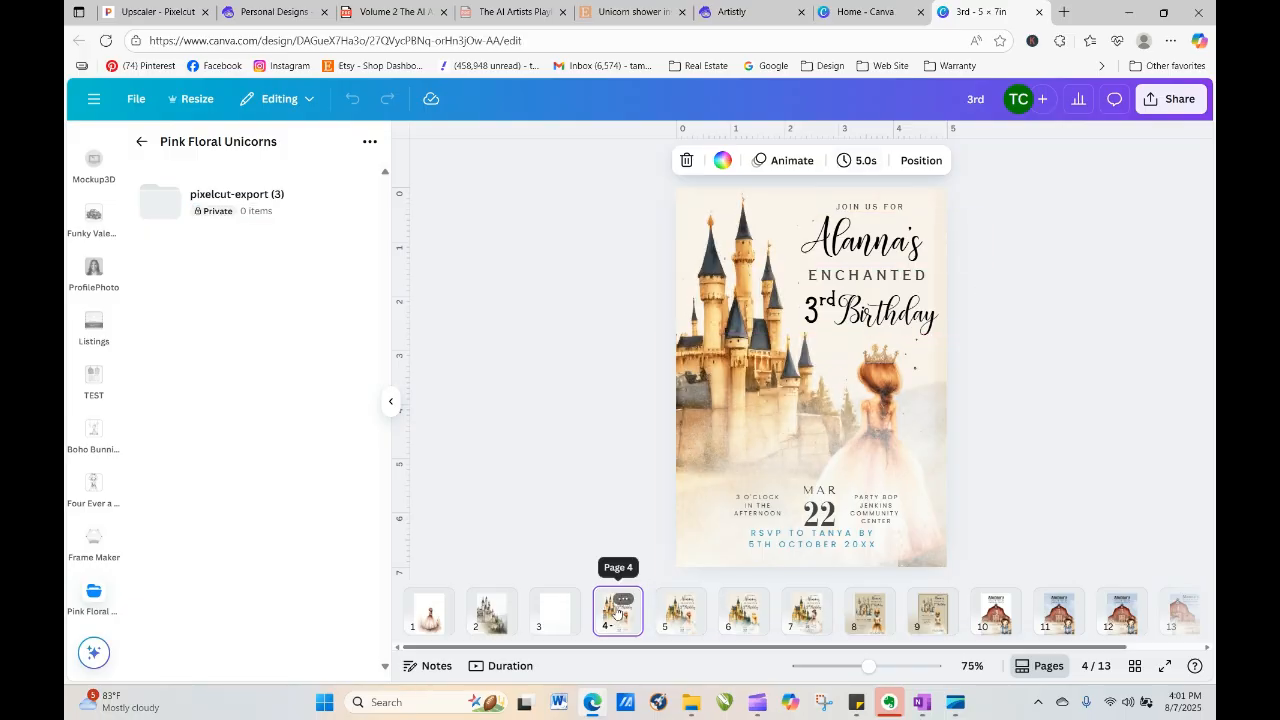
left_click(622, 599)
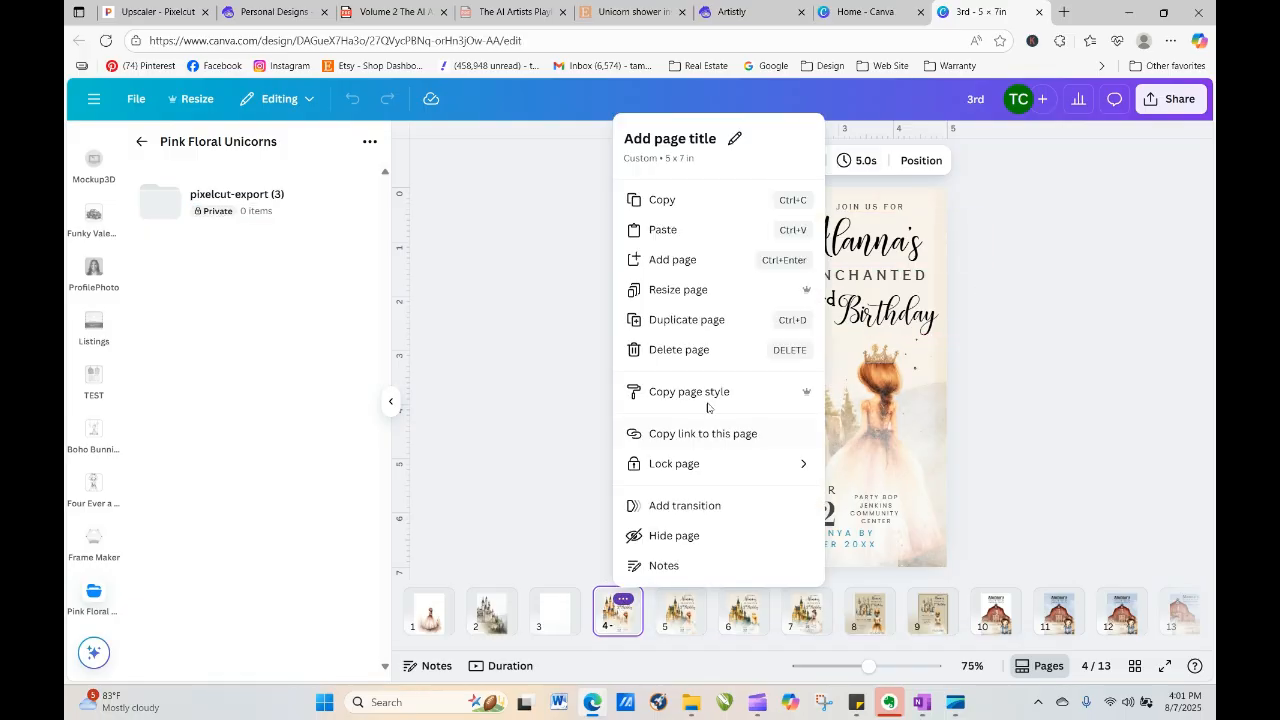
left_click(712, 319)
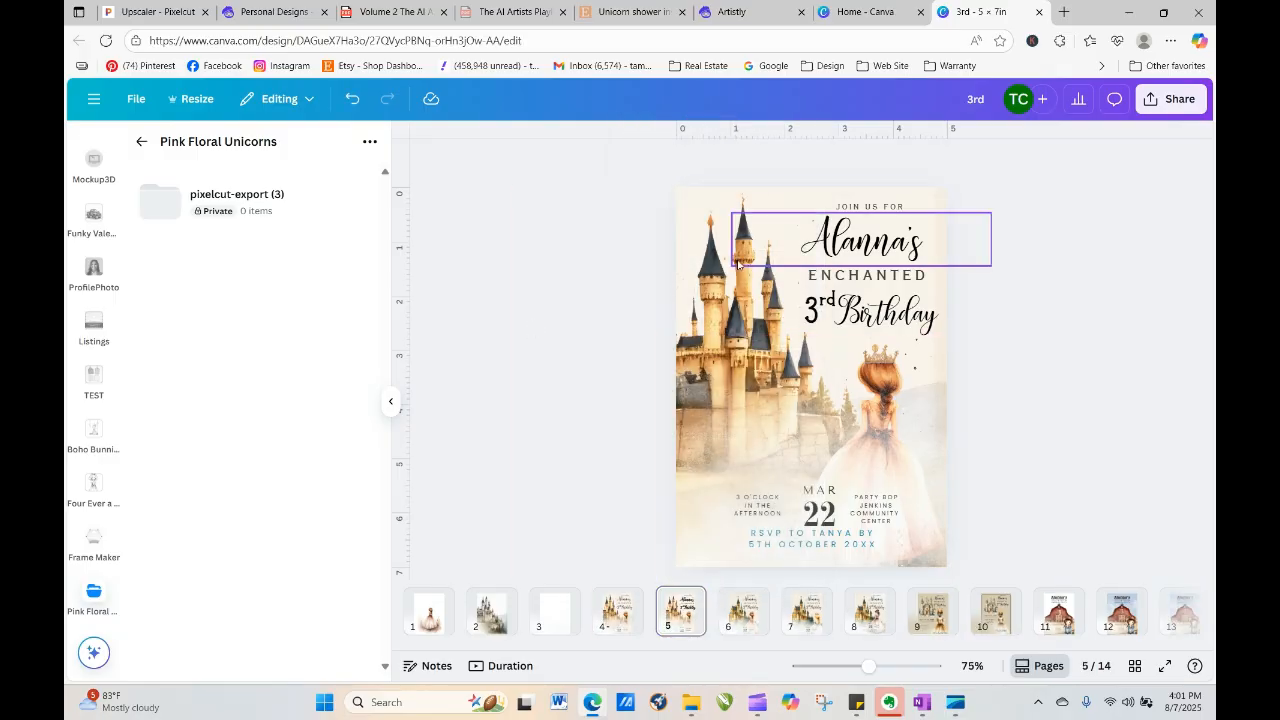
Delete the castle, background and crowned princess artwork from the duplicated page, and open the uploaded pixelcut-export (3) folder
left_click_drag(711, 217, 596, 362)
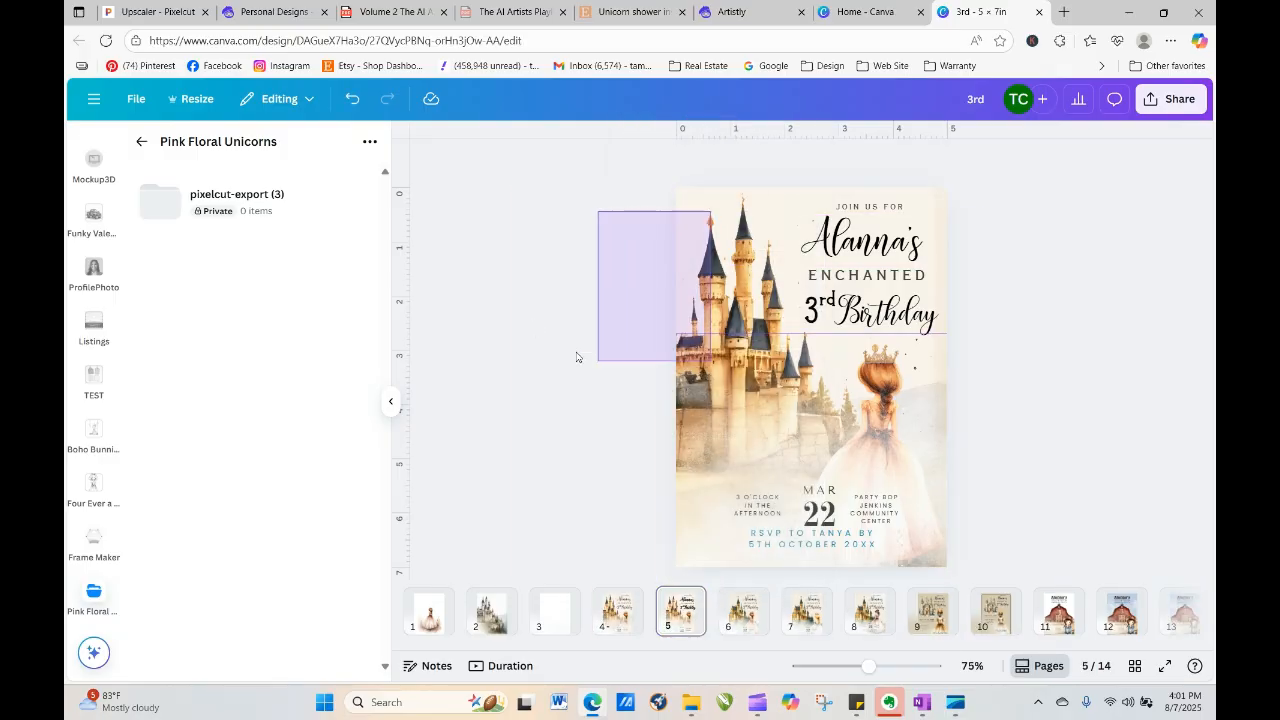
left_click(660, 384)
left_click(705, 270)
key("Delete")
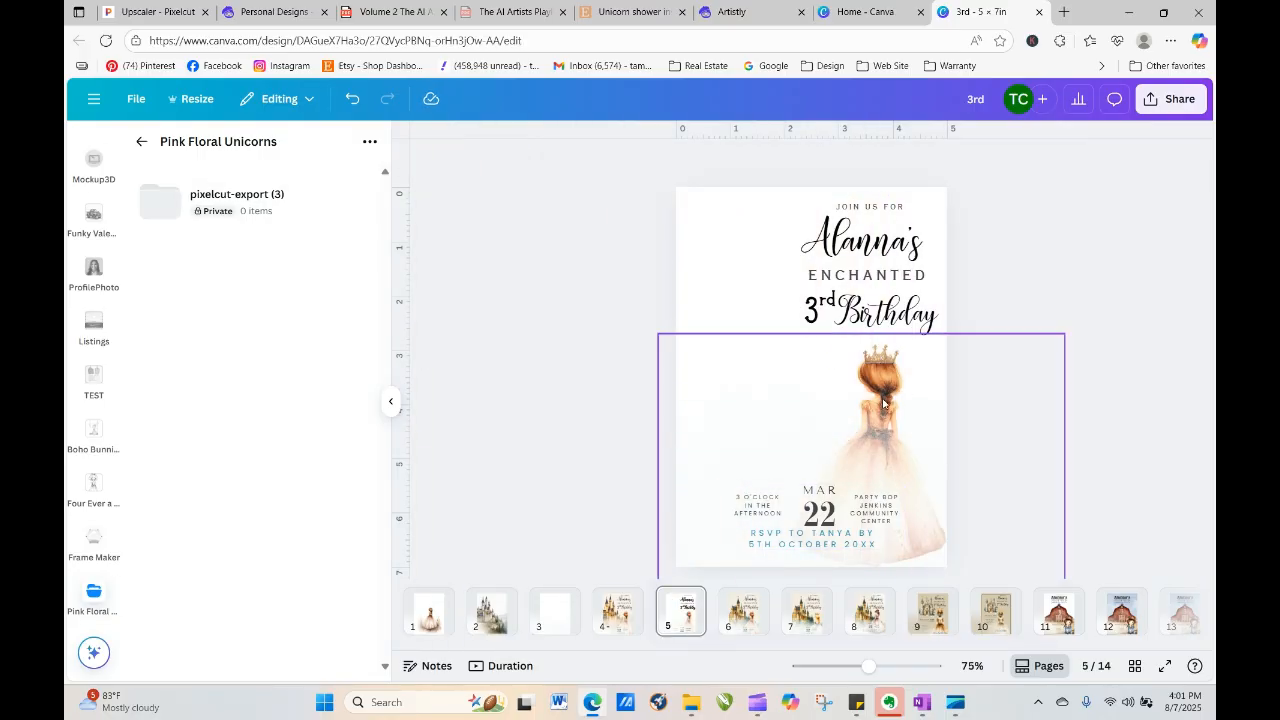
left_click_drag(890, 410, 776, 319)
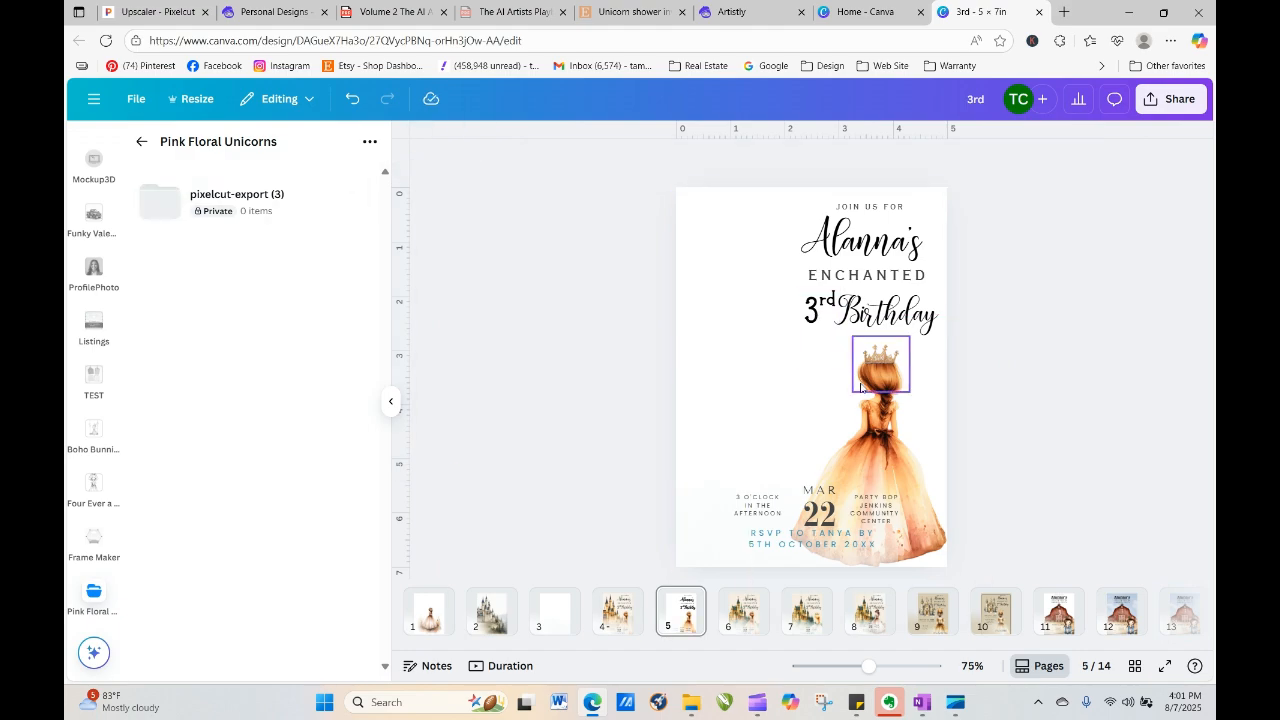
left_click(860, 388)
key("Delete")
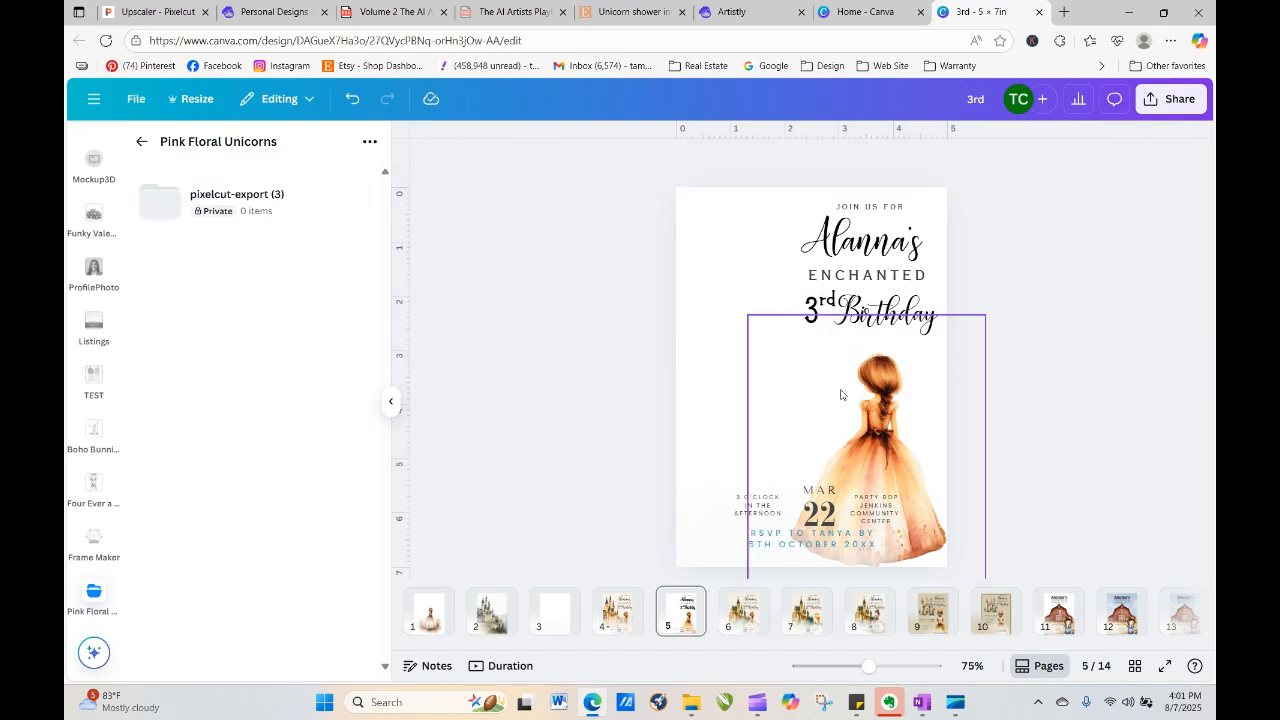
left_click(883, 392)
key("Delete")
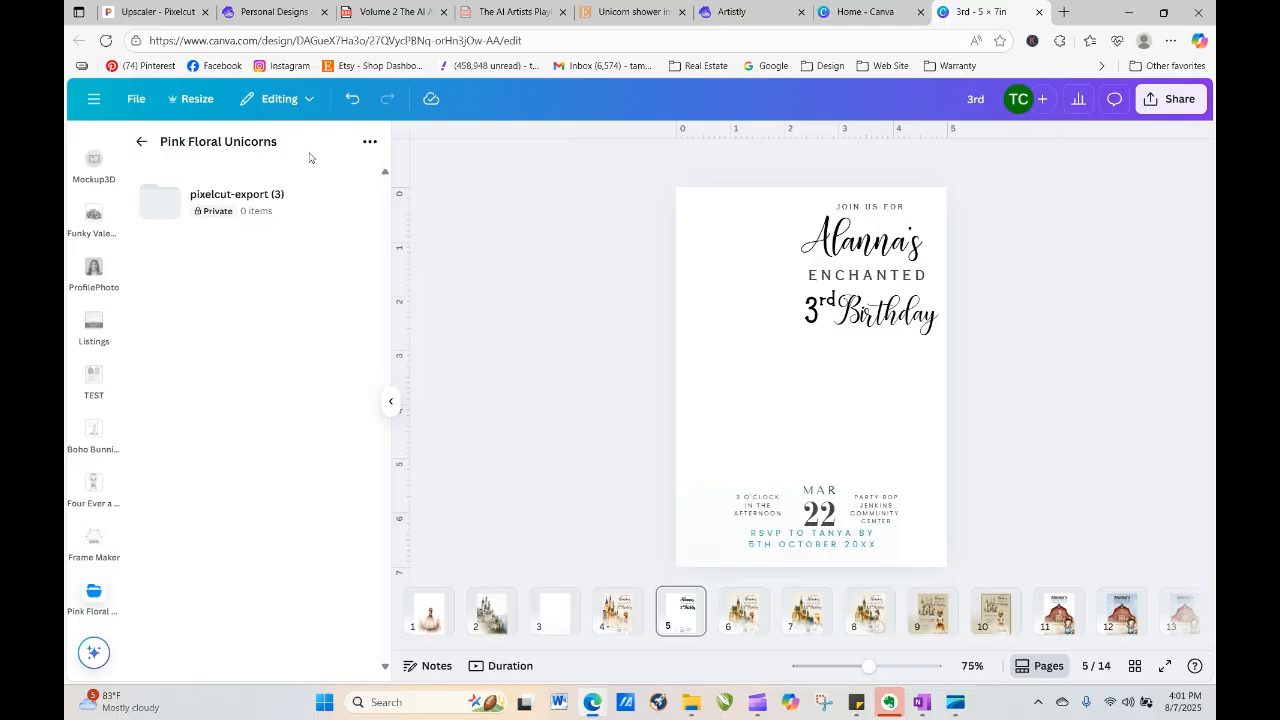
left_click(153, 200)
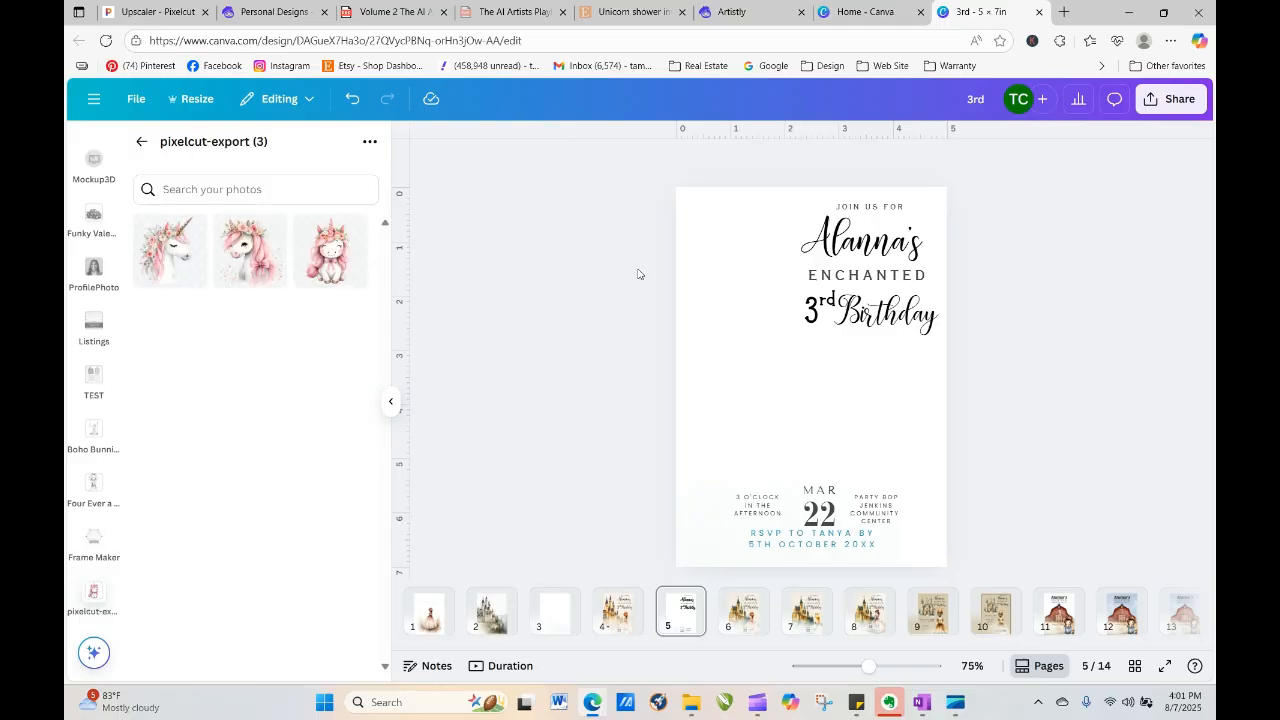
Switch to Pixelcut, leave the upscaled unicorn results and open the Background Remover
left_click(300, 12)
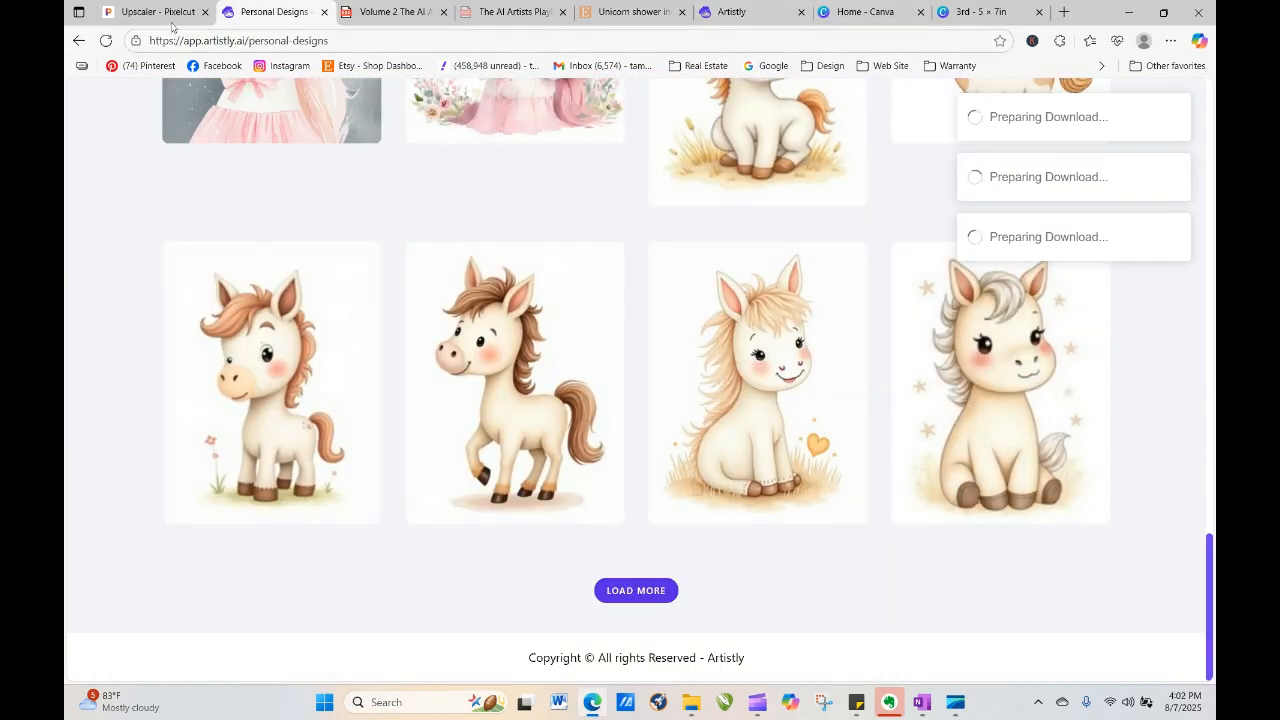
left_click(137, 14)
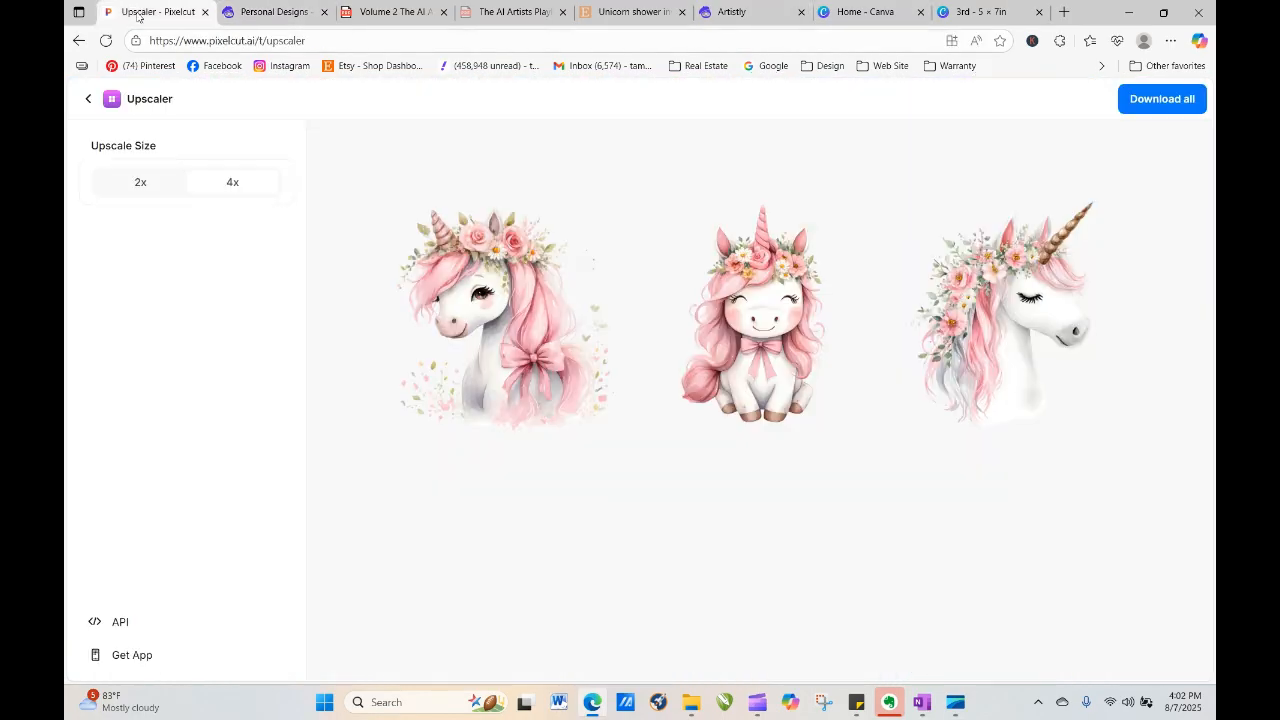
left_click(90, 99)
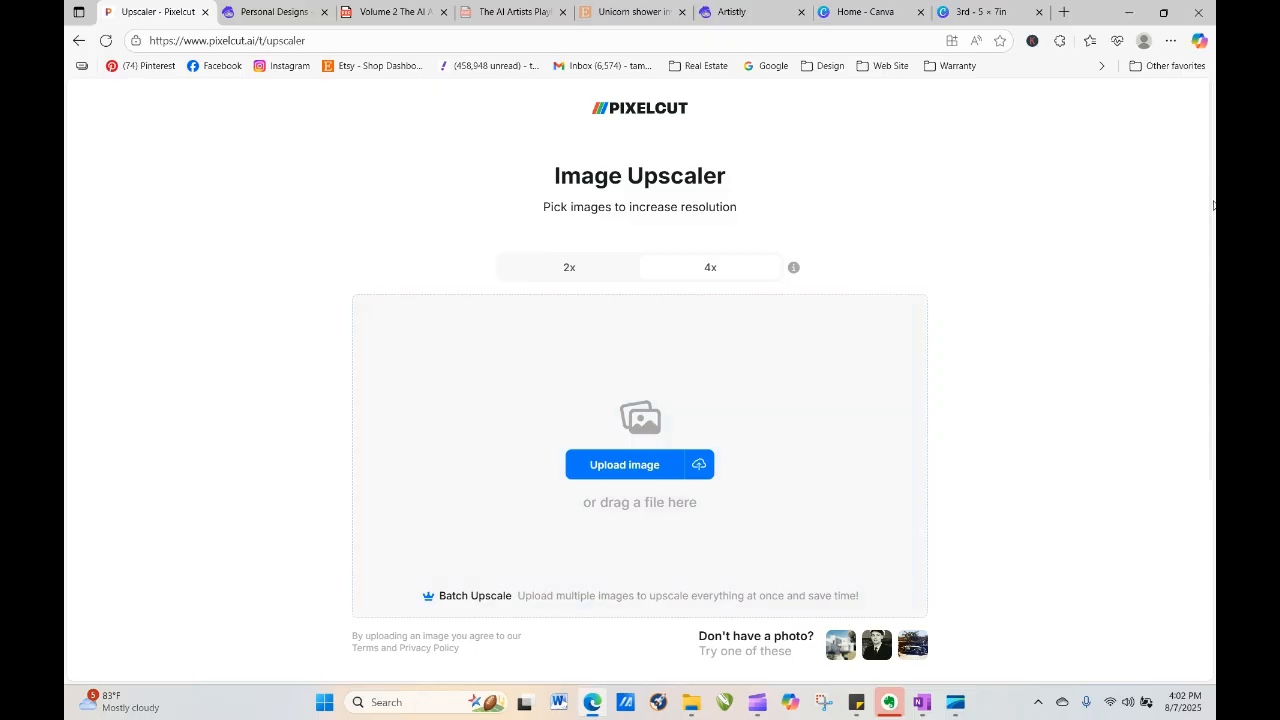
left_click_drag(1213, 205, 971, 640)
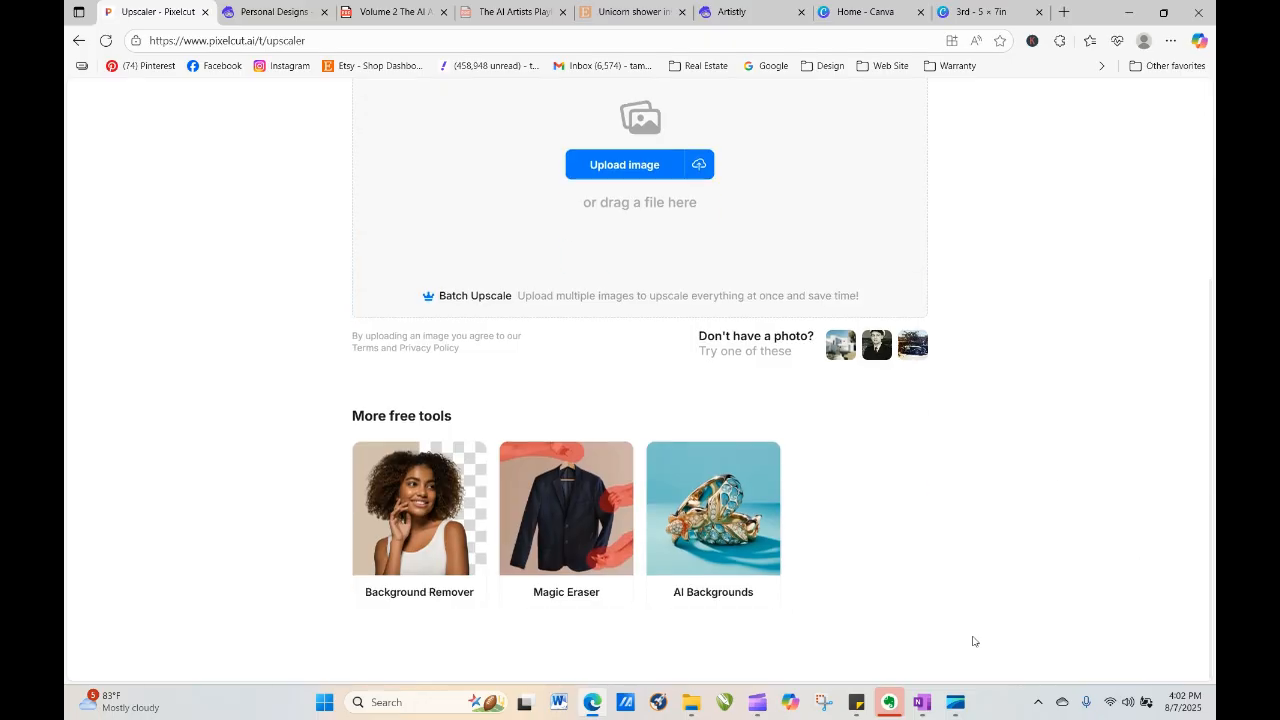
left_click(460, 298)
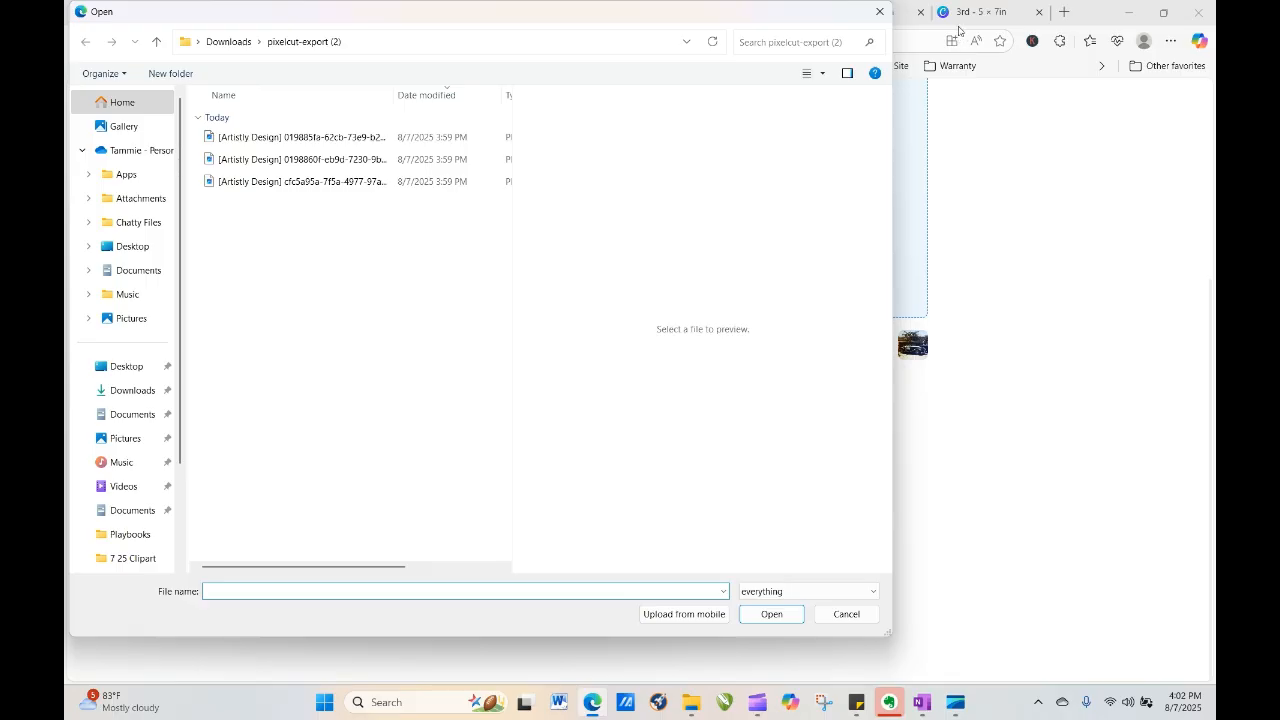
left_click(879, 11)
scroll(433, 497, "up", 3)
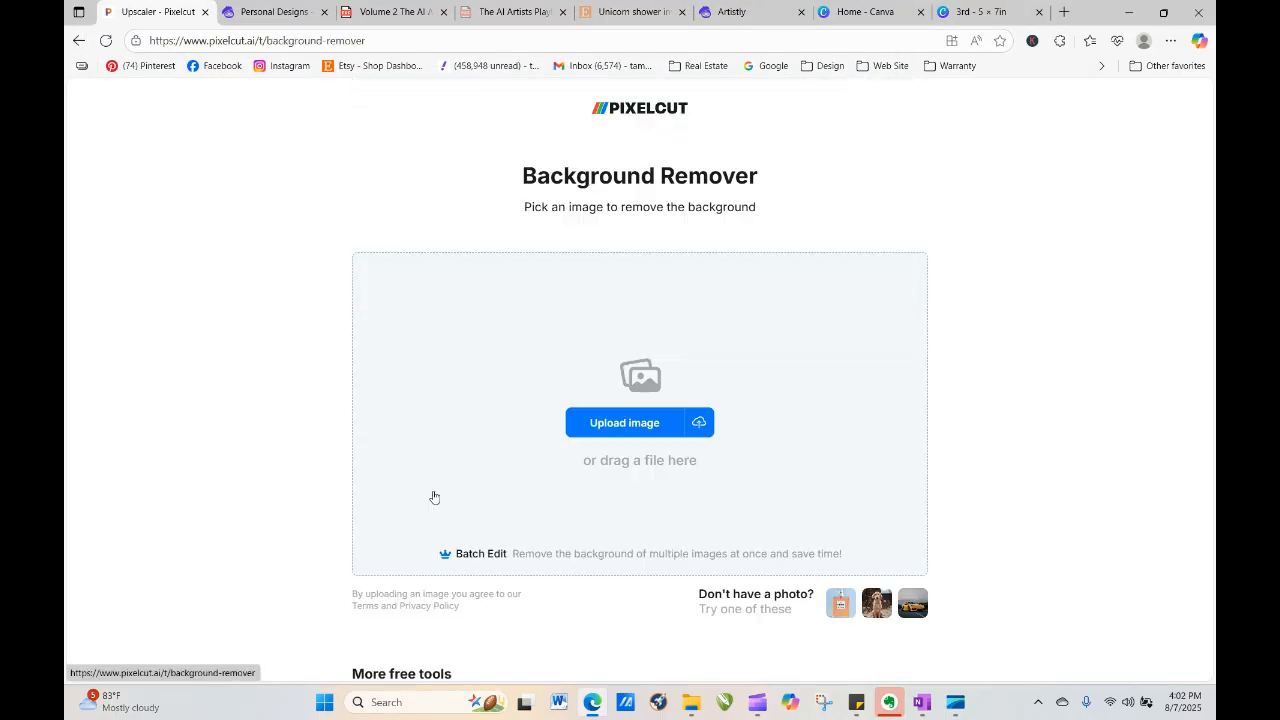
Batch remove the backgrounds from the three floral frame images in the Downloads folder
left_click(495, 558)
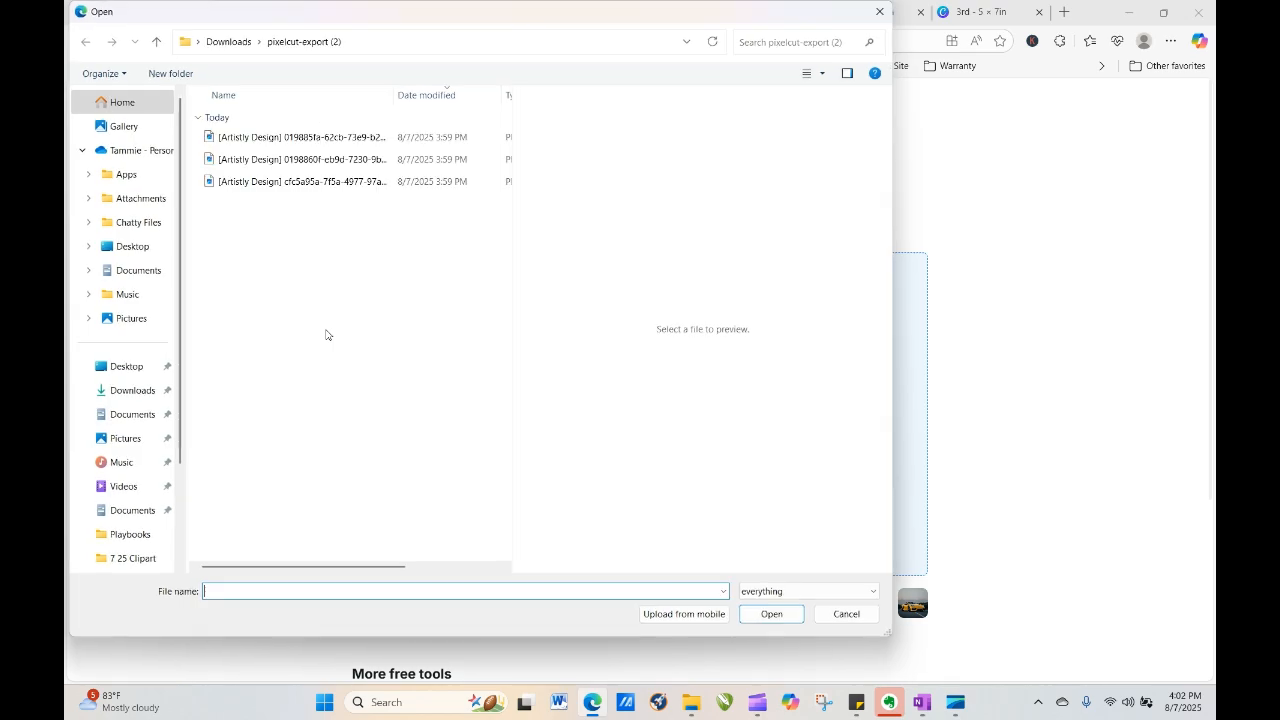
left_click(156, 41)
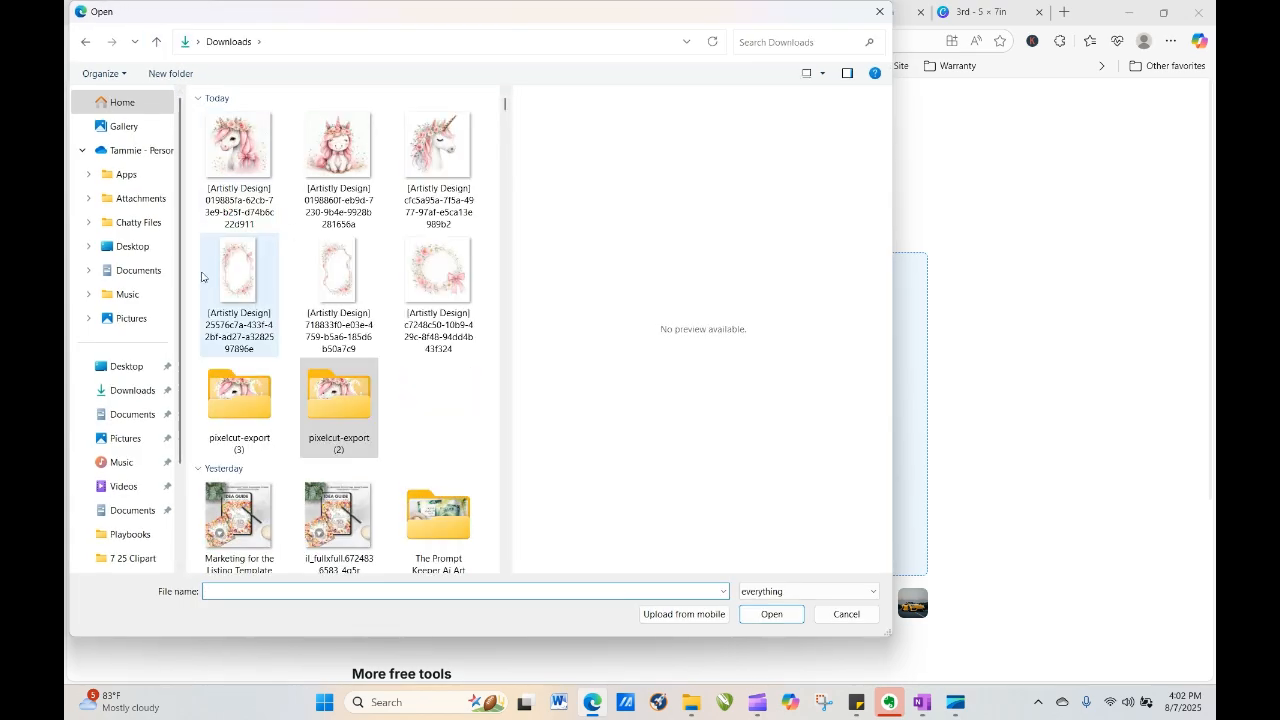
left_click_drag(204, 278, 476, 233)
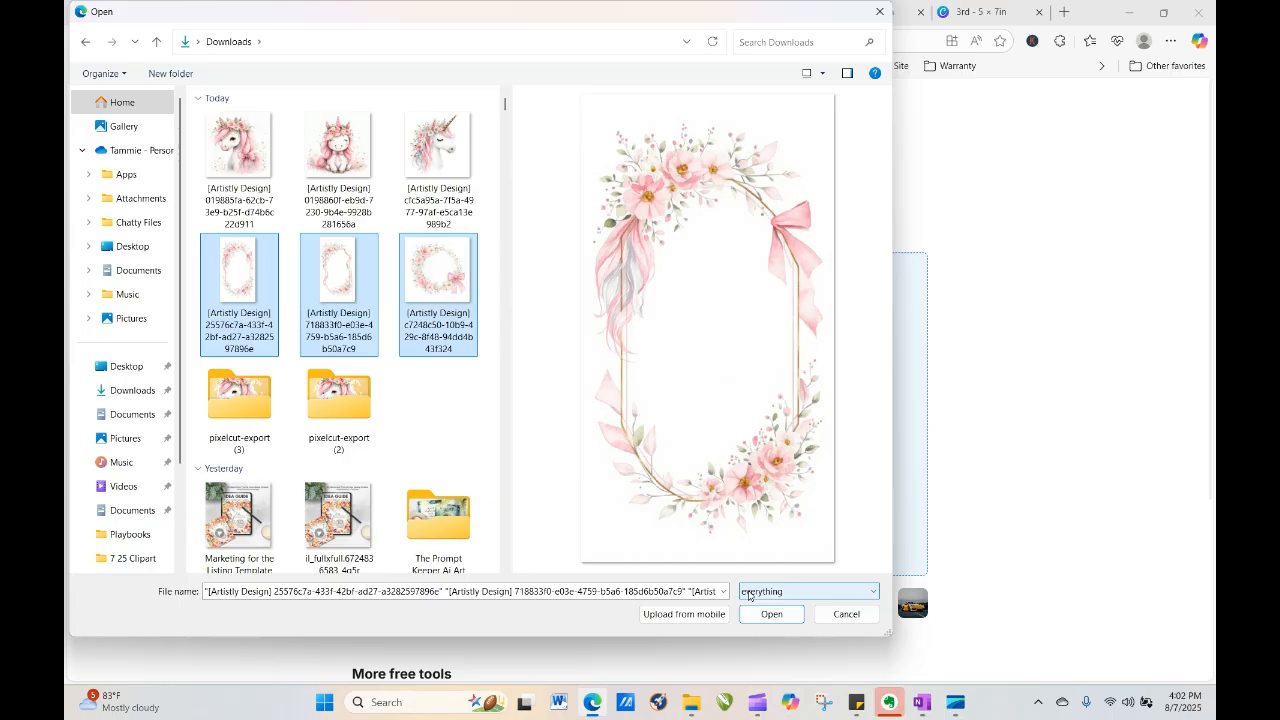
left_click(771, 614)
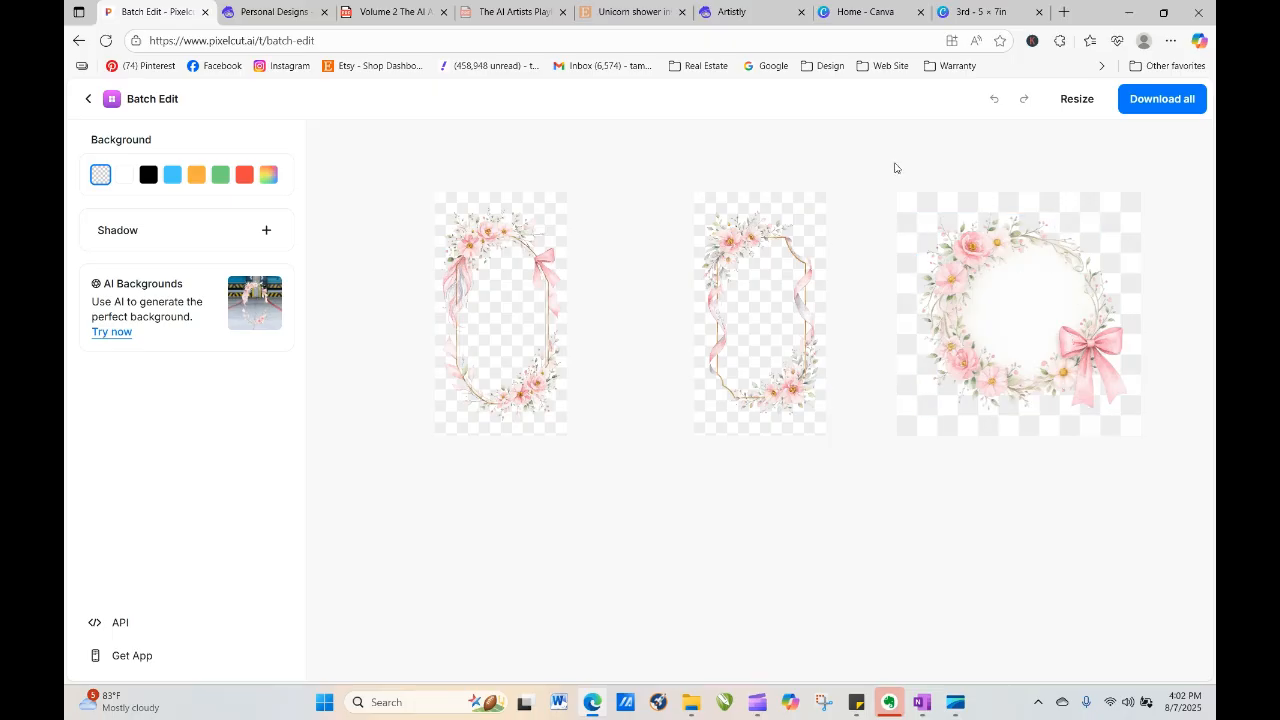
Download all the frame cutouts and extract the pixelcut-export (4) archive into its proposed folder
left_click(1168, 106)
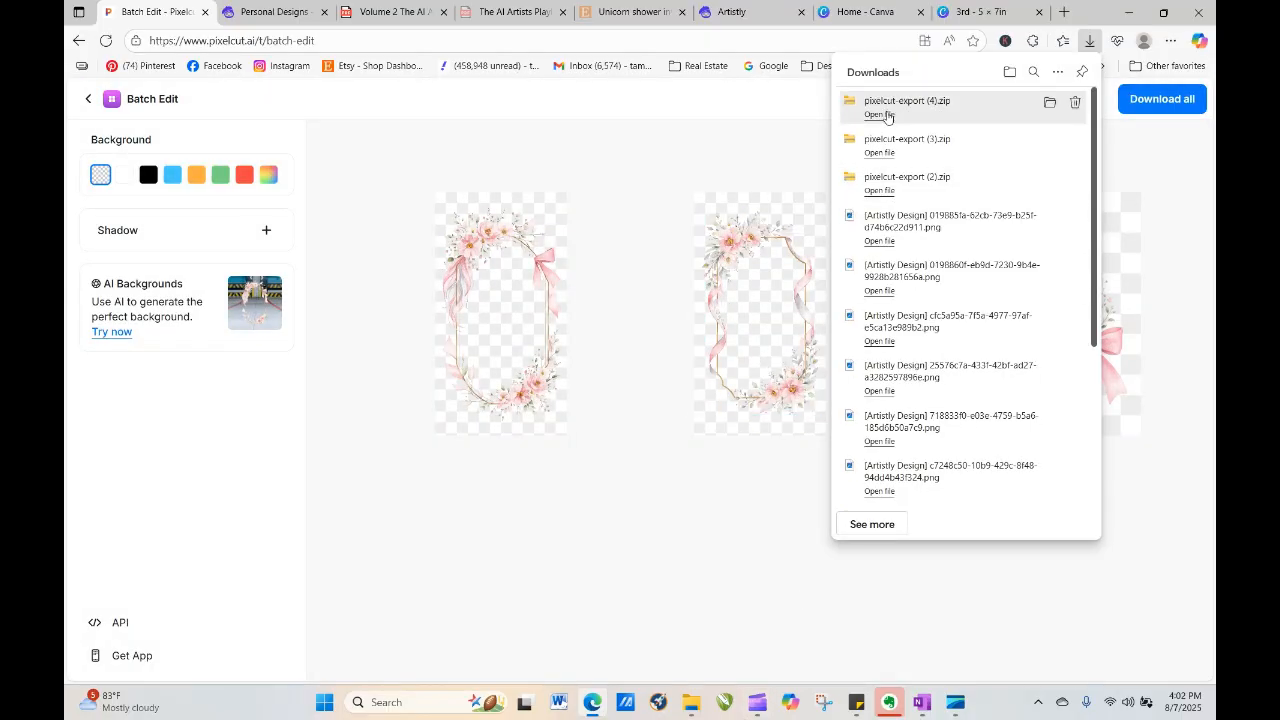
left_click(884, 116)
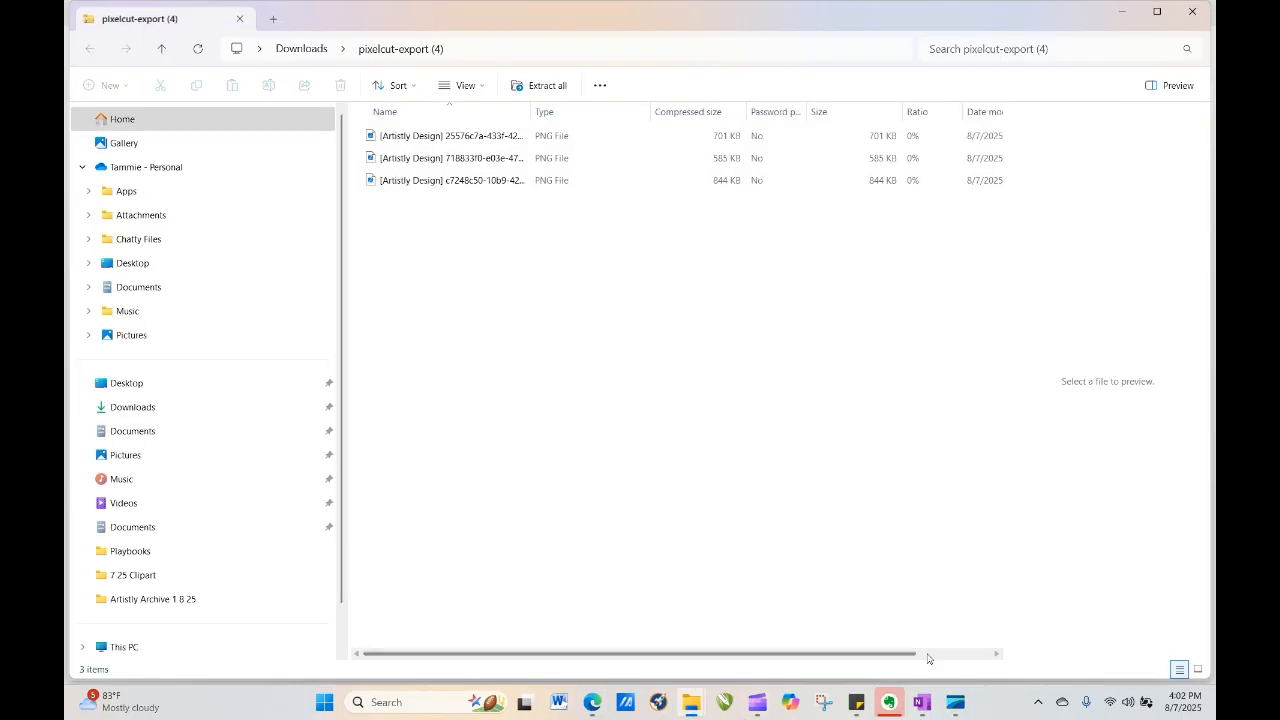
left_click(540, 85)
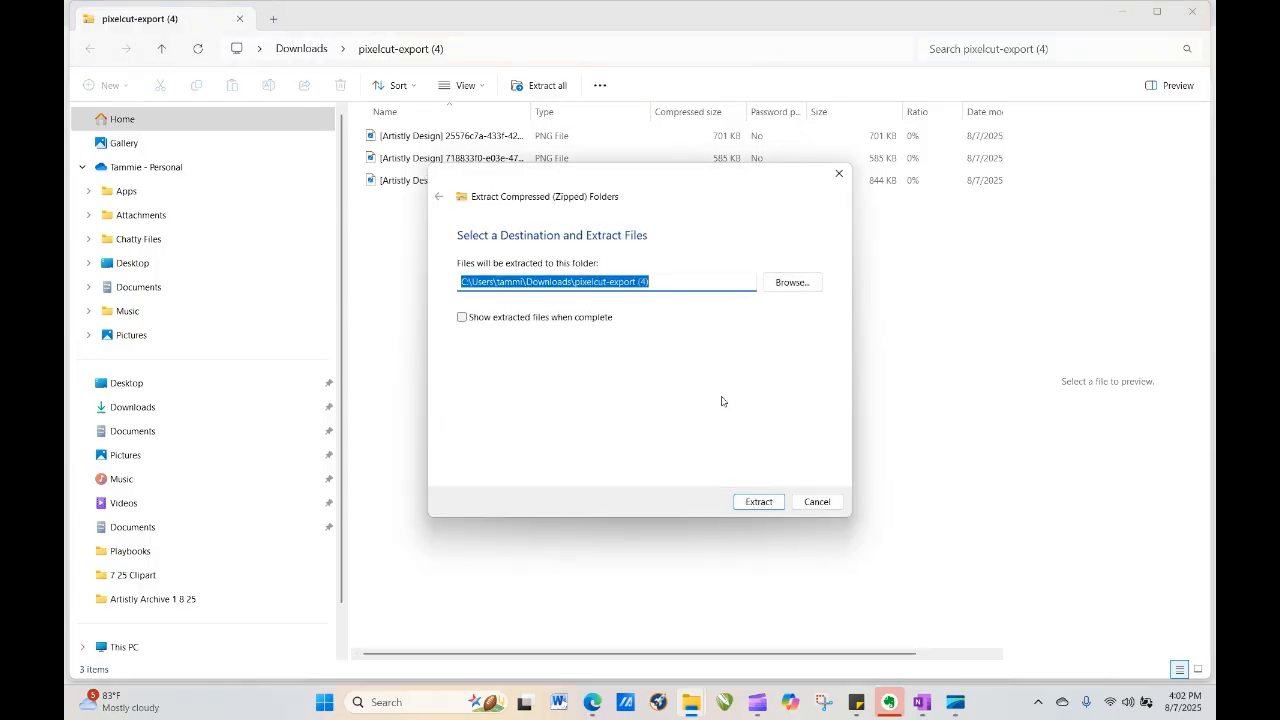
left_click(759, 502)
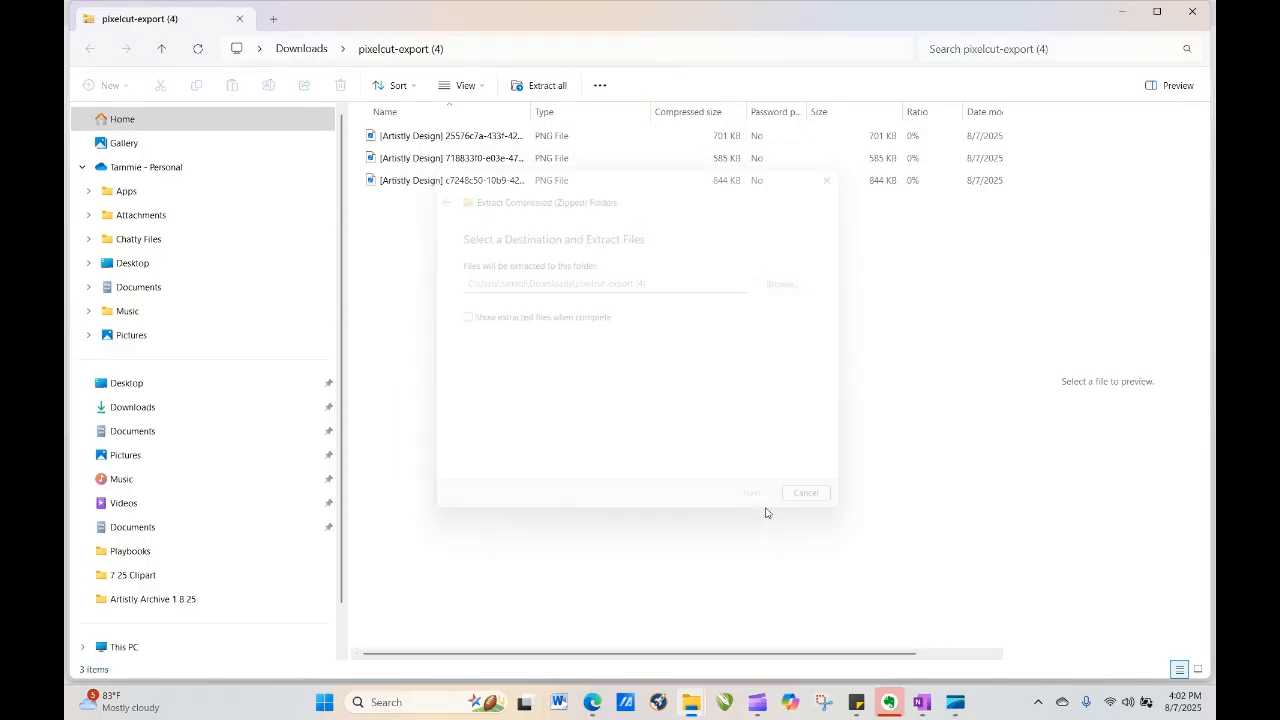
left_click(1198, 12)
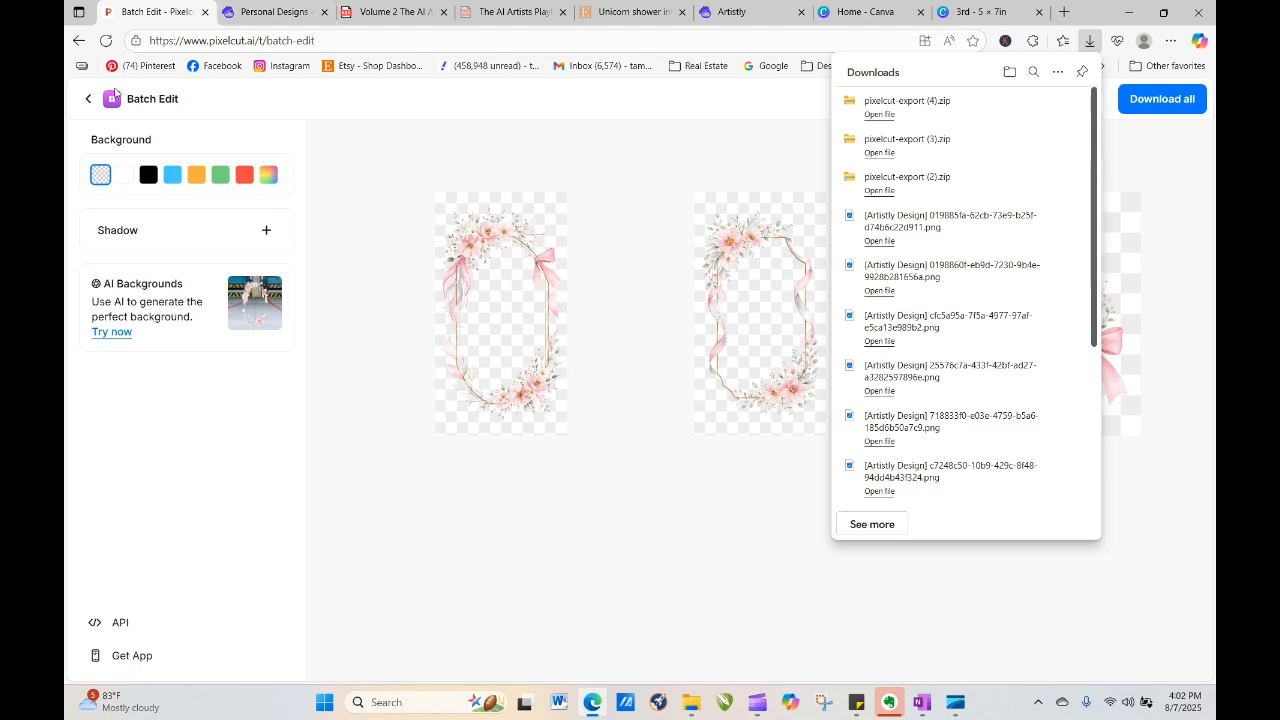
Close the finished frame batch edit and open the Upscaler tool
left_click(86, 100)
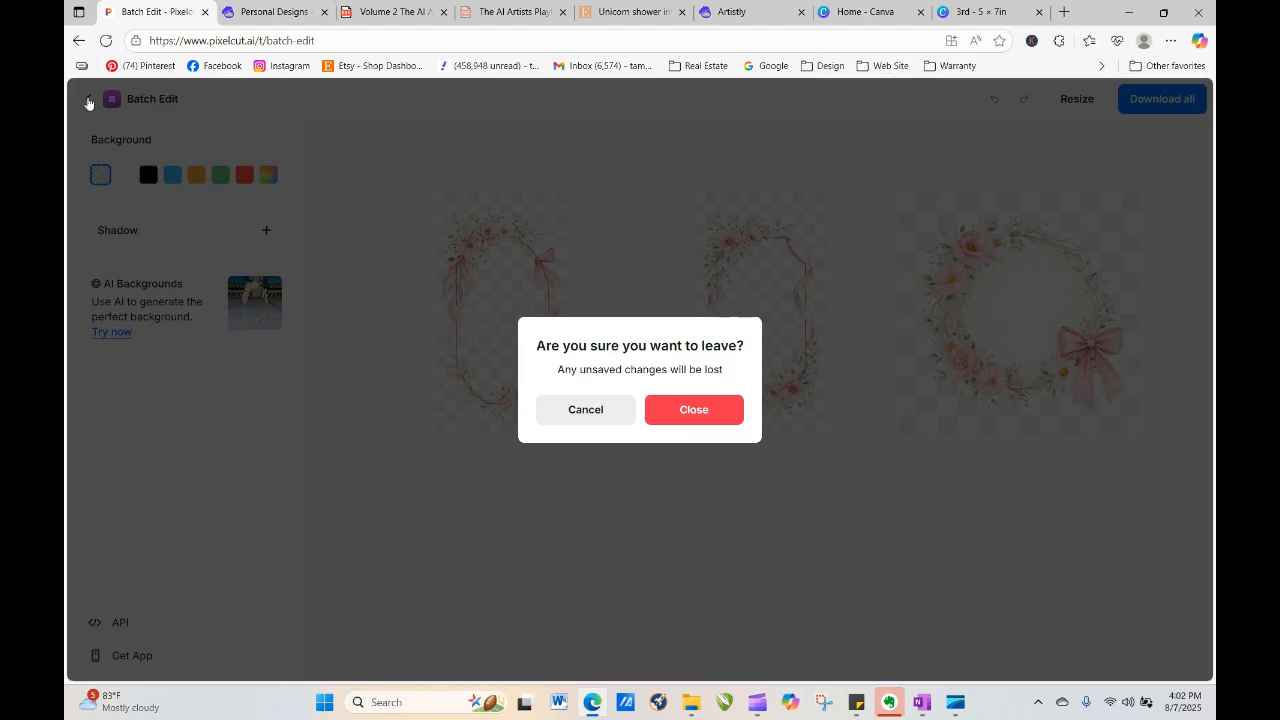
left_click(721, 415)
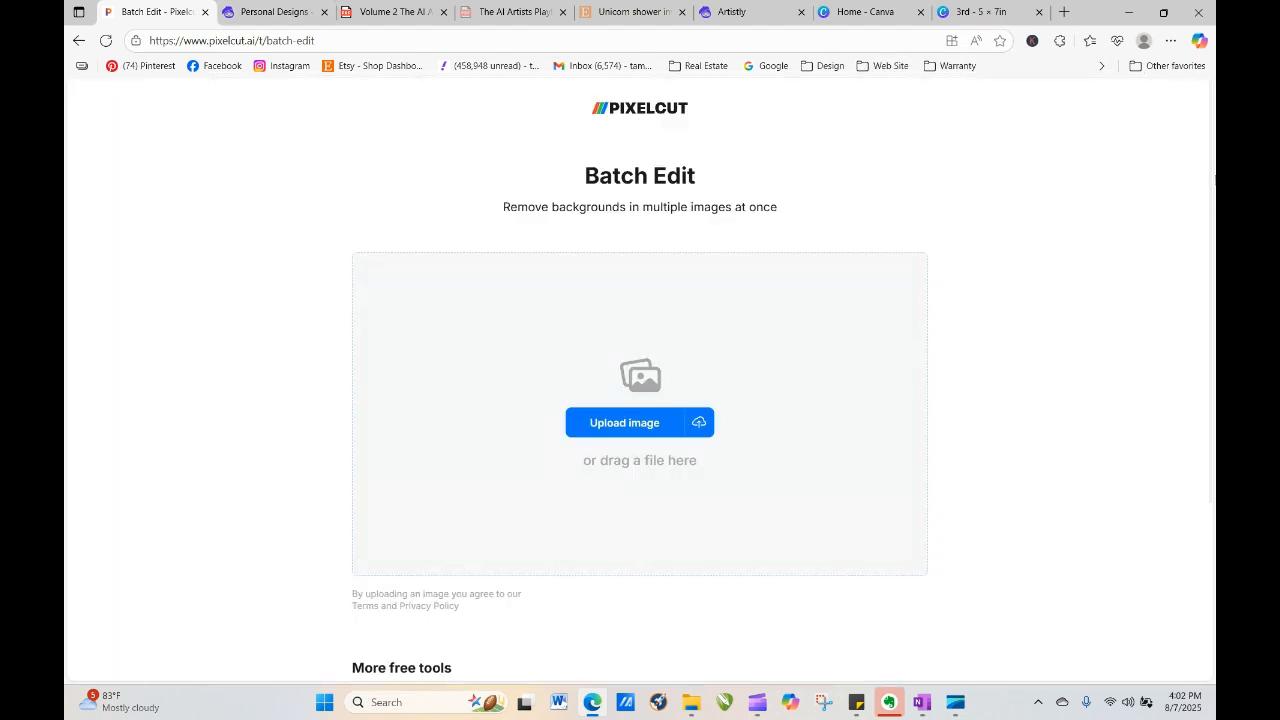
scroll(748, 450, "down", 3)
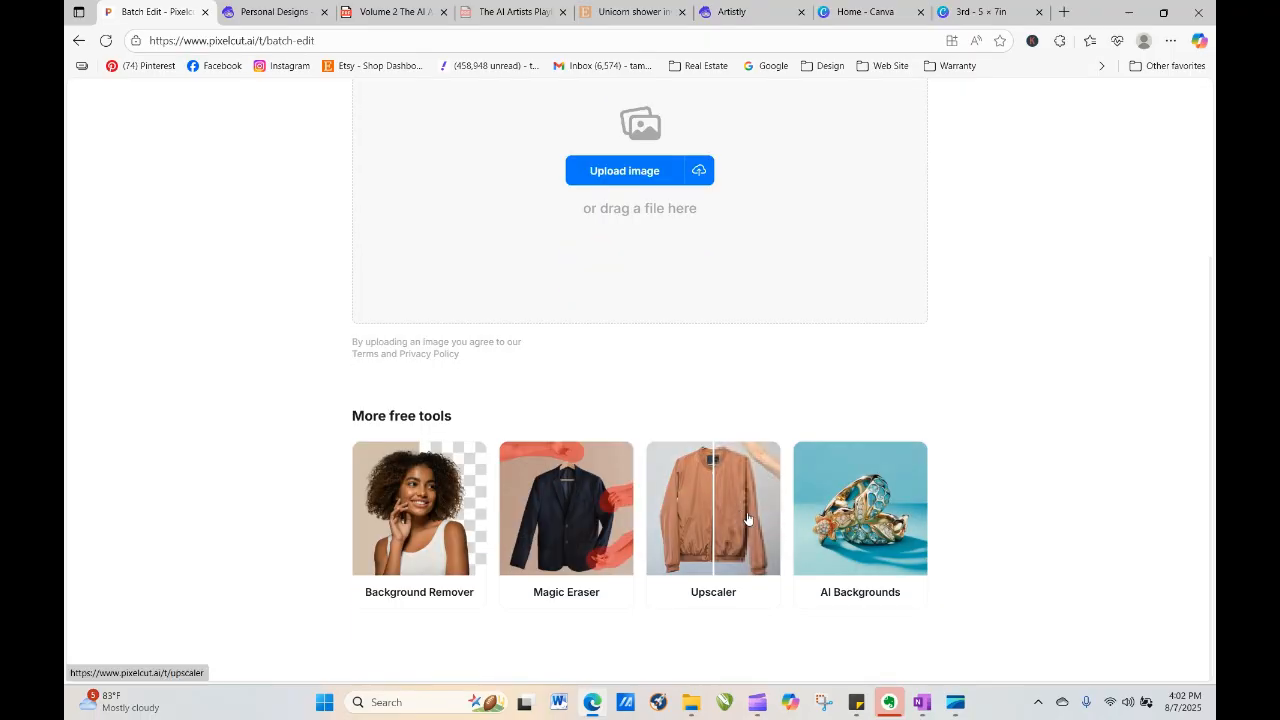
left_click(748, 519)
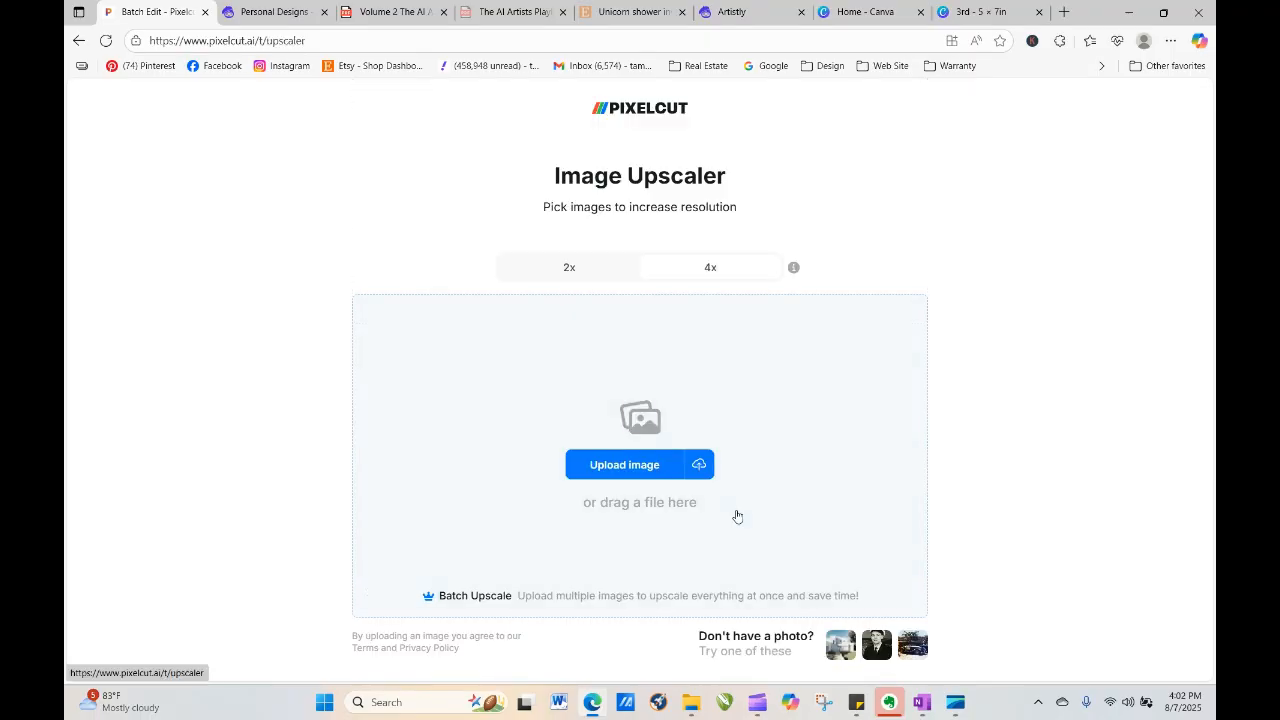
Batch upscale the three frame cutouts from the pixelcut-export (4) folder at 4x
left_click(473, 605)
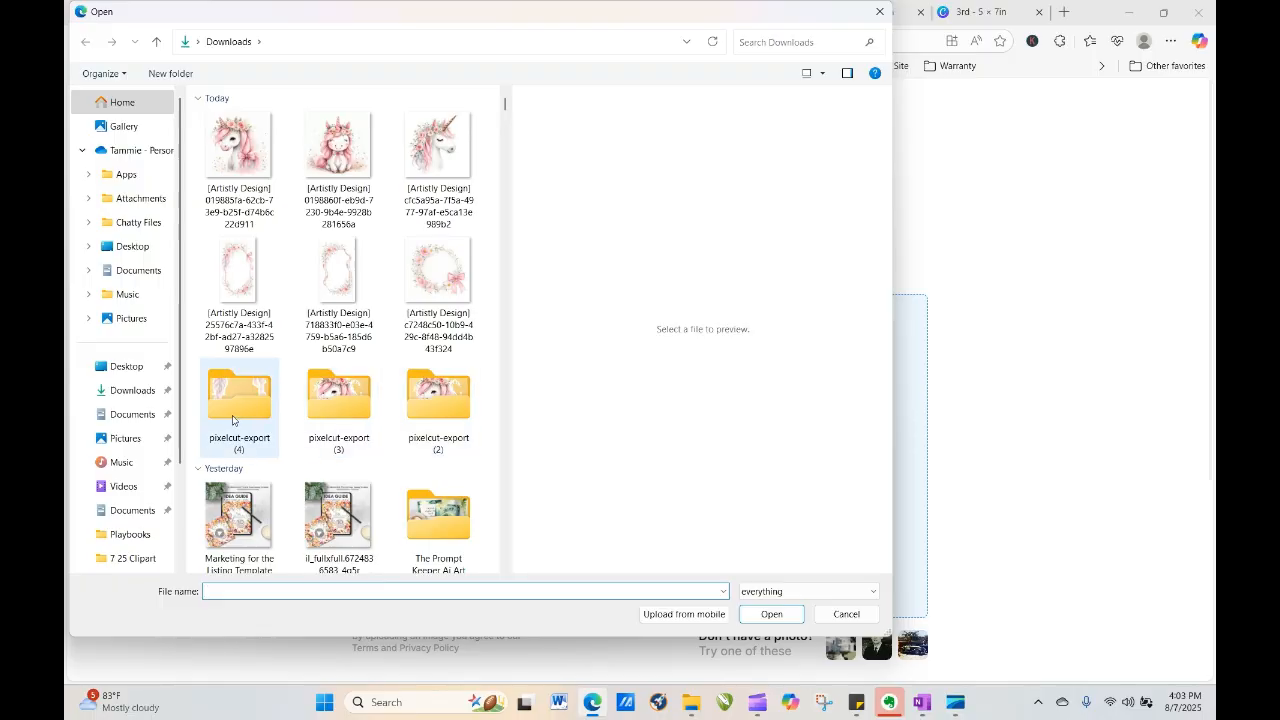
left_click(232, 420)
double_click(232, 420)
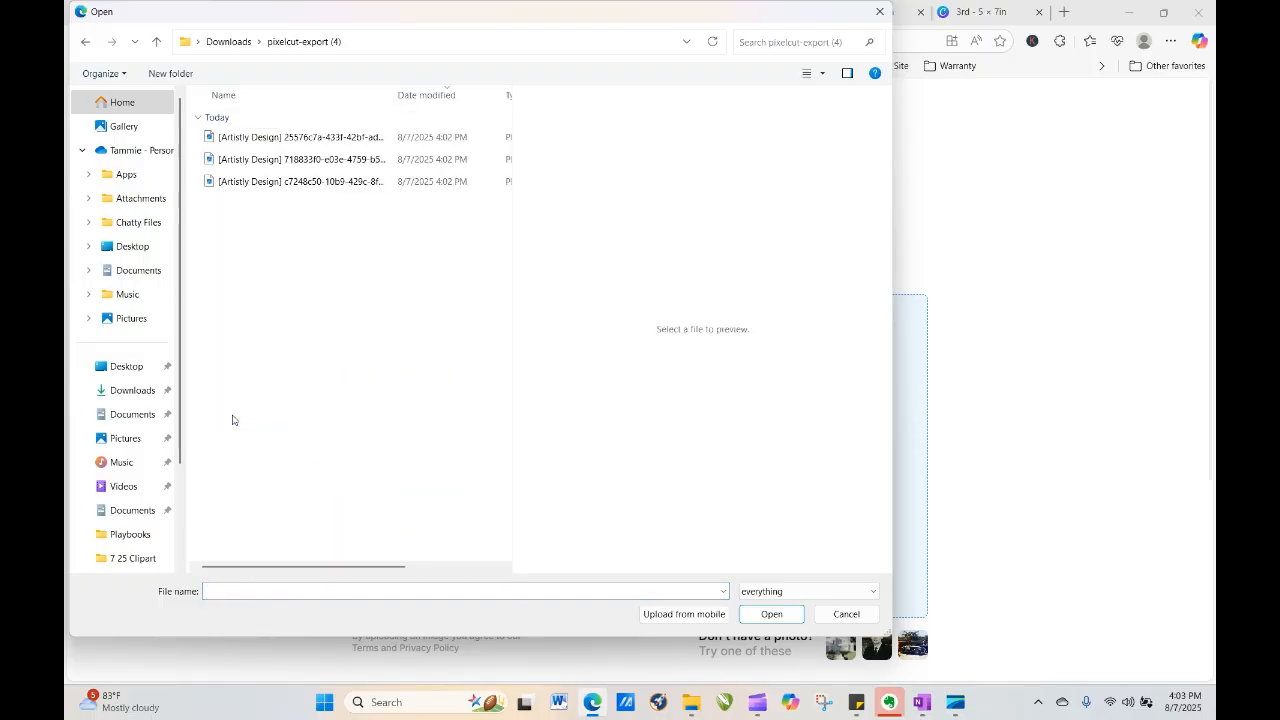
left_click_drag(265, 220, 330, 112)
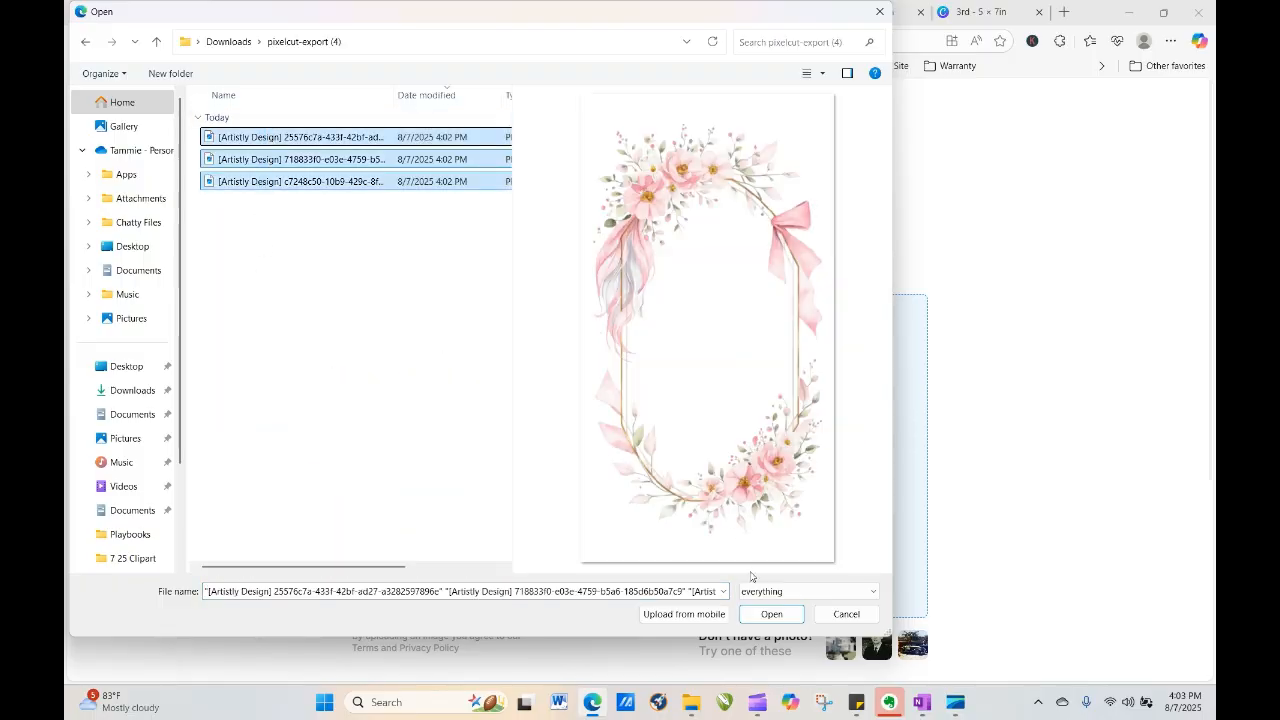
left_click(771, 614)
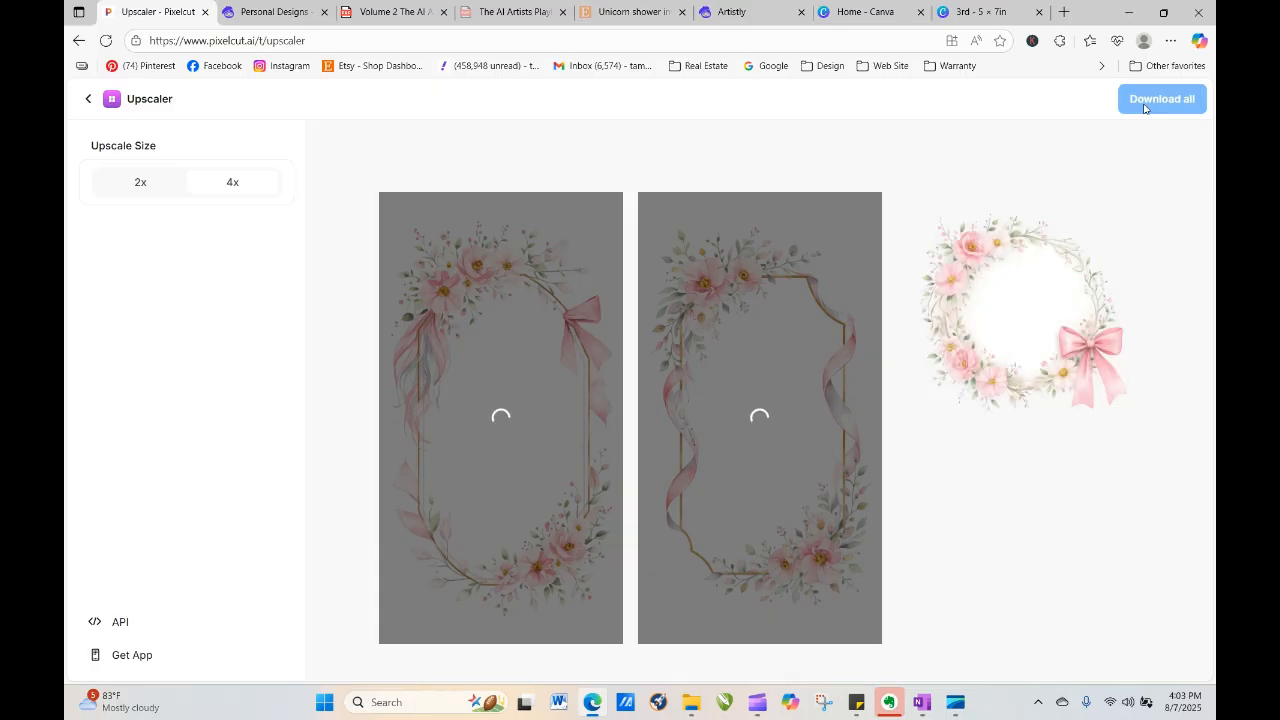
Download all the upscaled frames and extract the pixelcut-export (5) archive into its proposed folder
left_click(1145, 104)
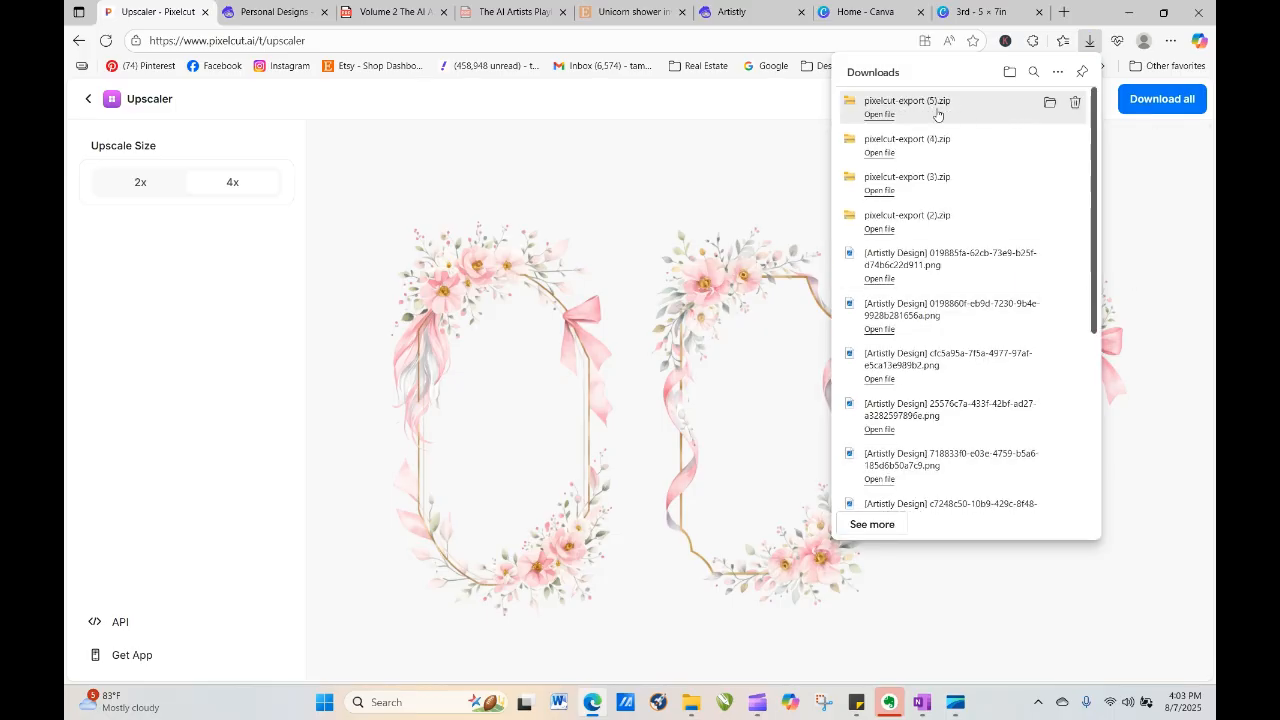
left_click(892, 117)
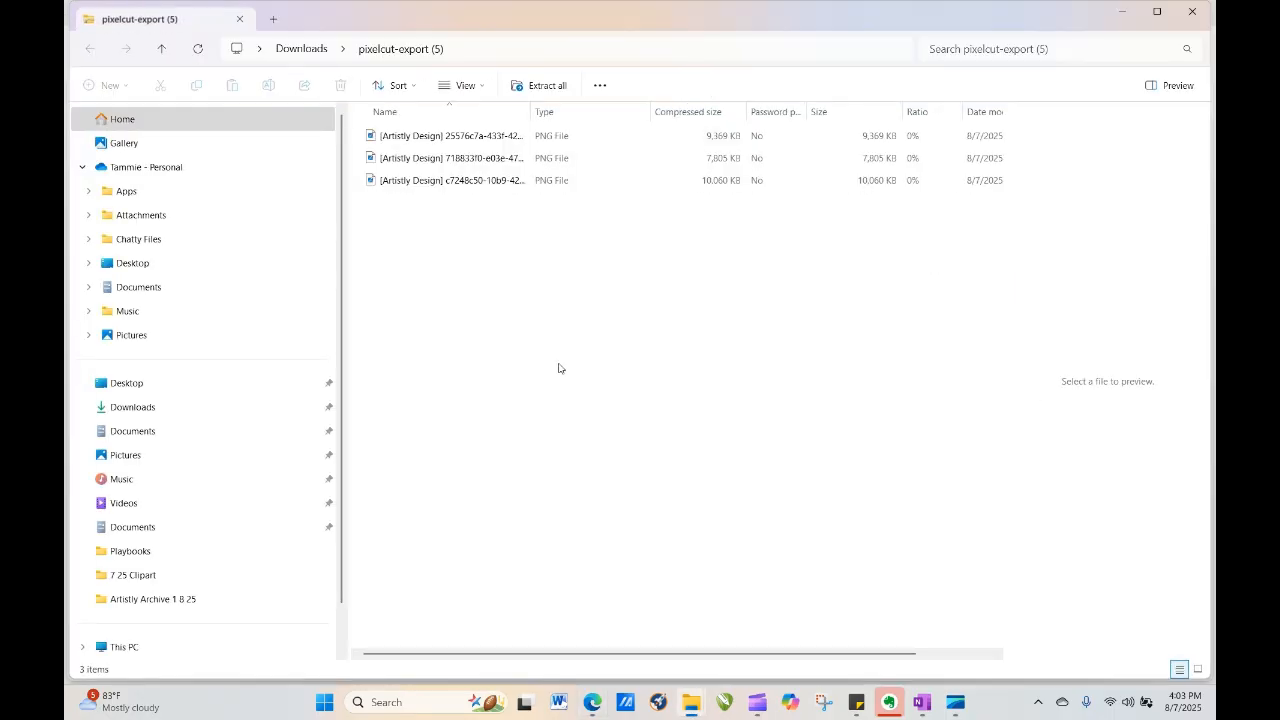
left_click(540, 85)
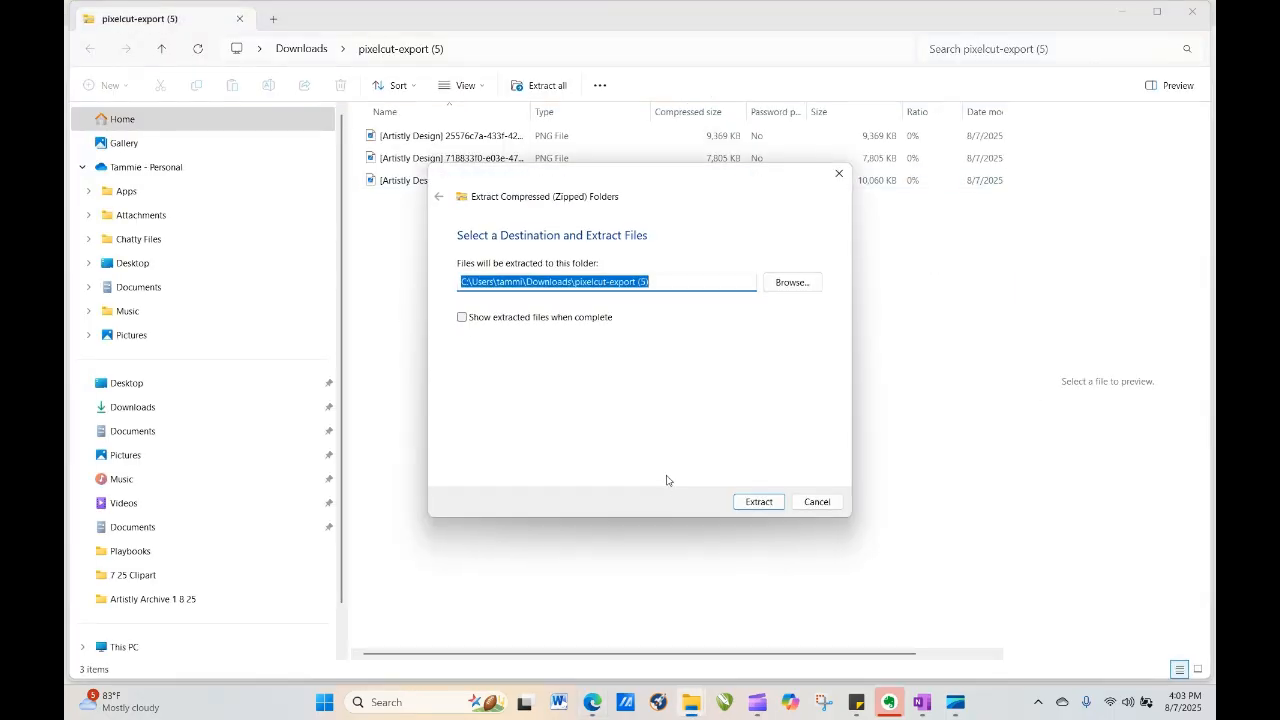
left_click(755, 503)
Switch to the Canva 5 x 7 design and upload the pixelcut-export (5) folder into the Pink Floral Unicorns folder
left_click(592, 705)
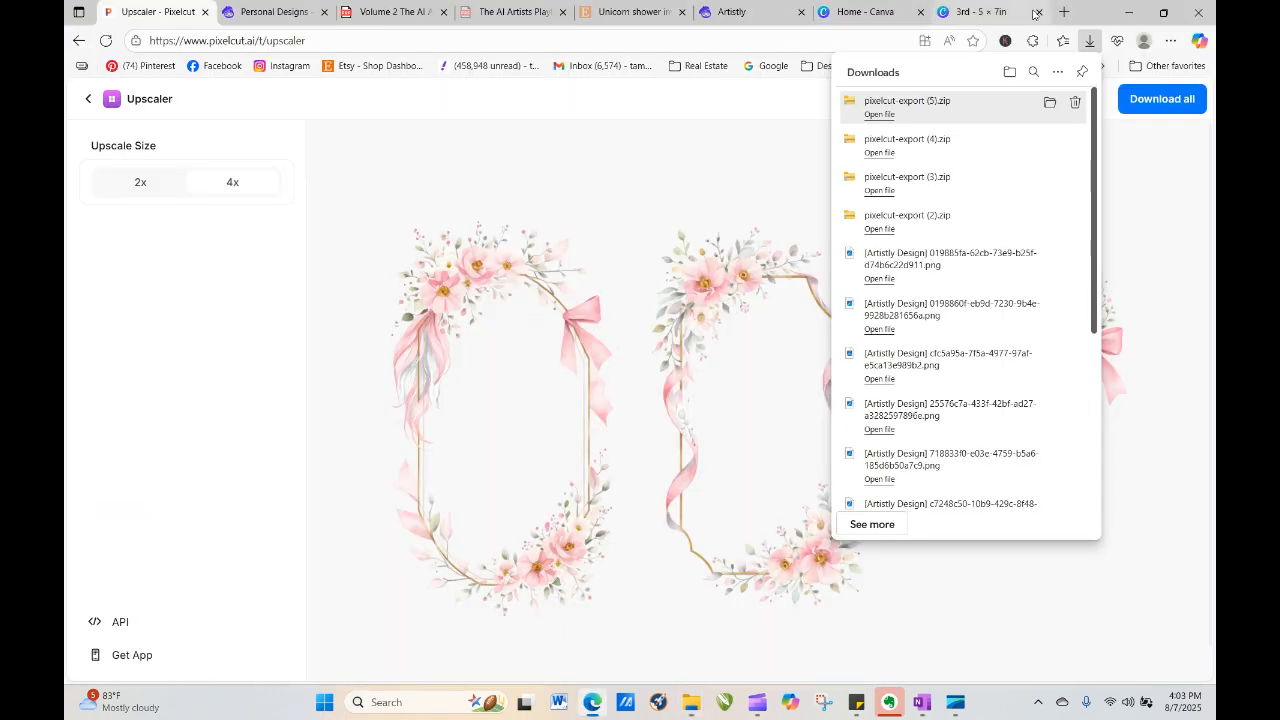
left_click(989, 15)
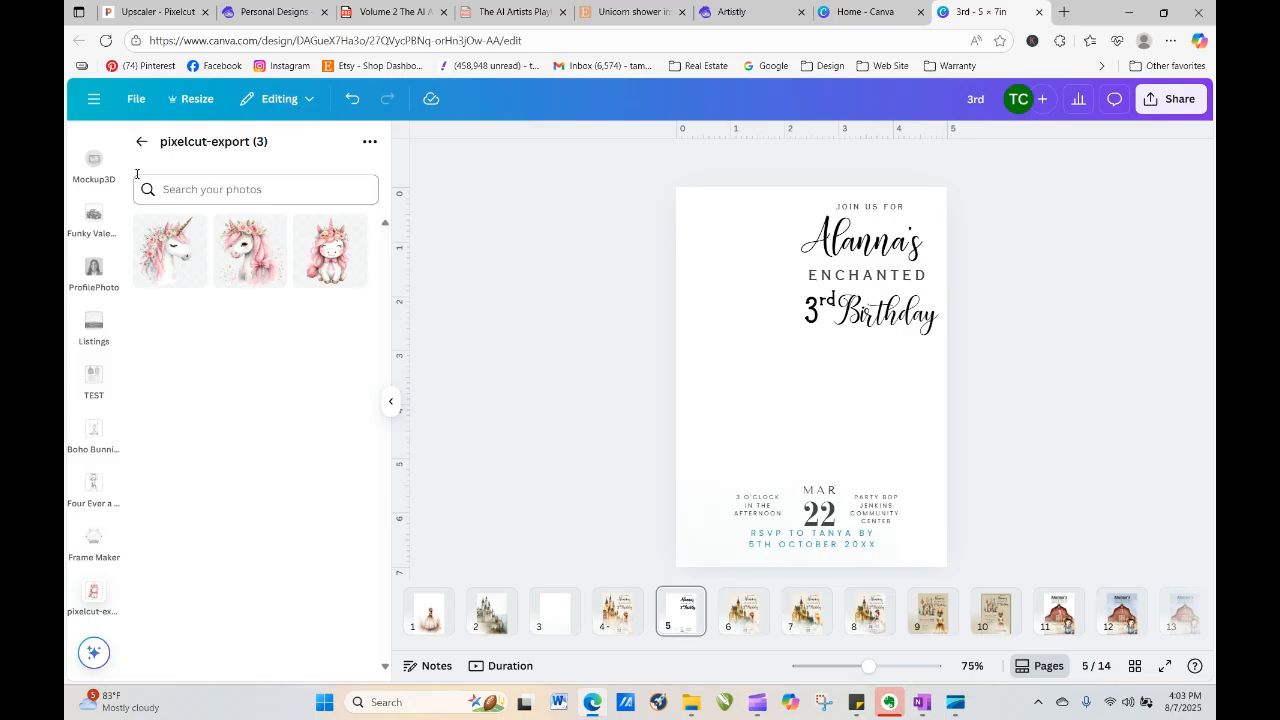
left_click(141, 141)
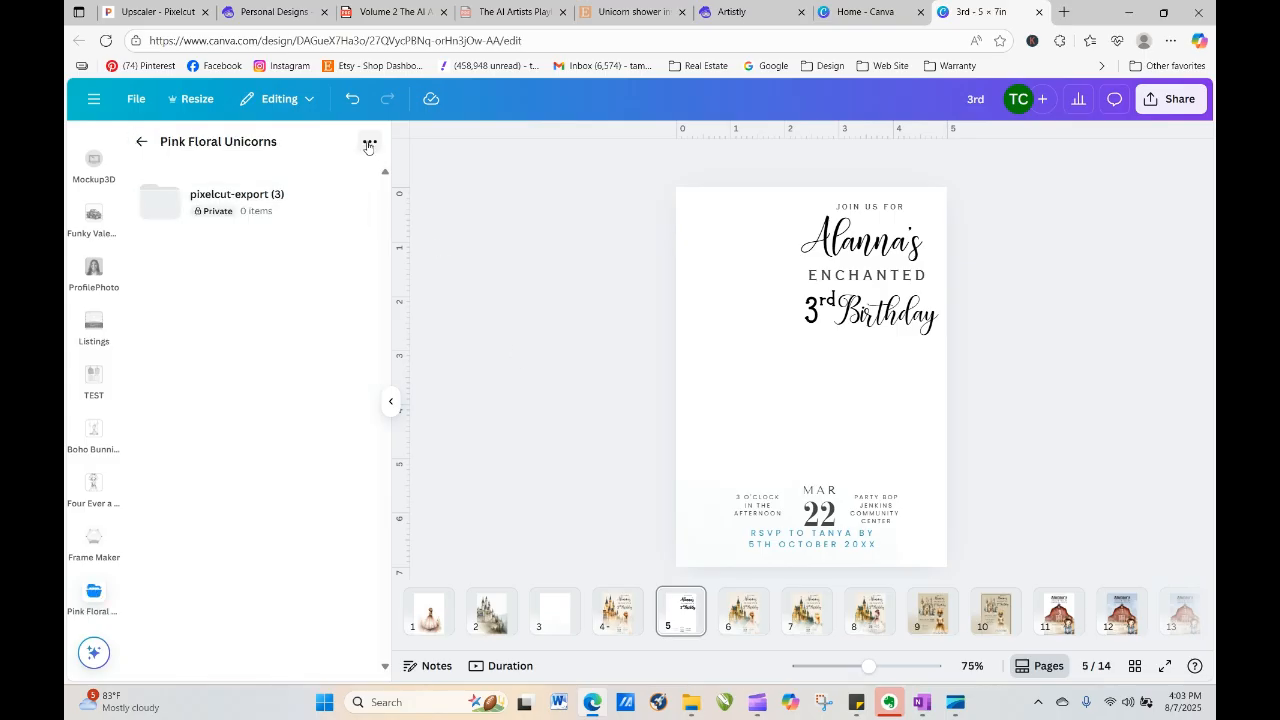
left_click(367, 146)
left_click(330, 241)
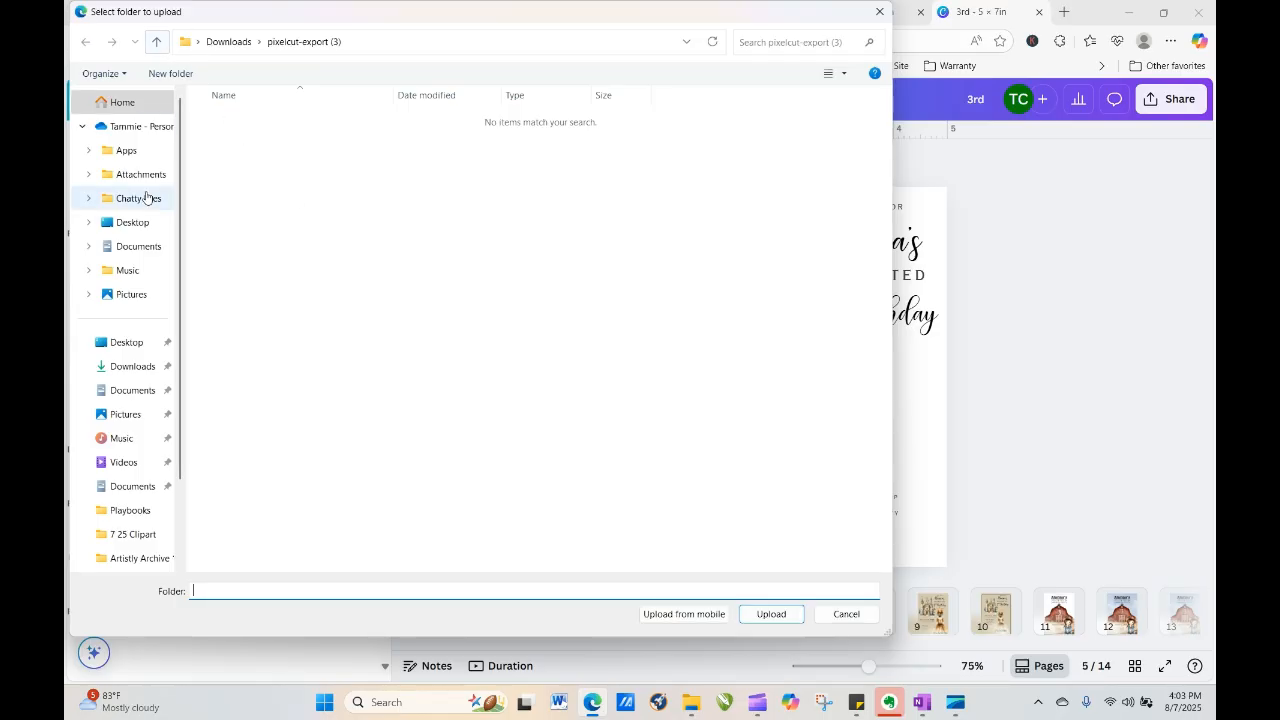
left_click(156, 41)
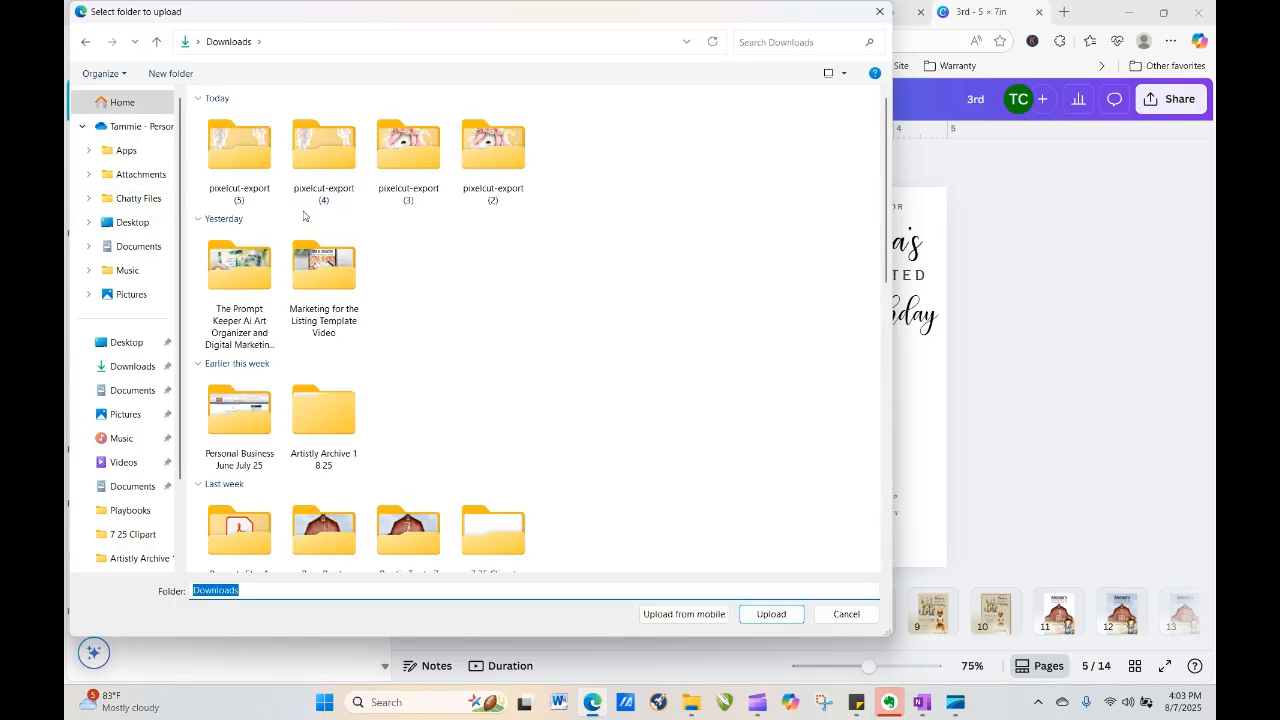
left_click(228, 167)
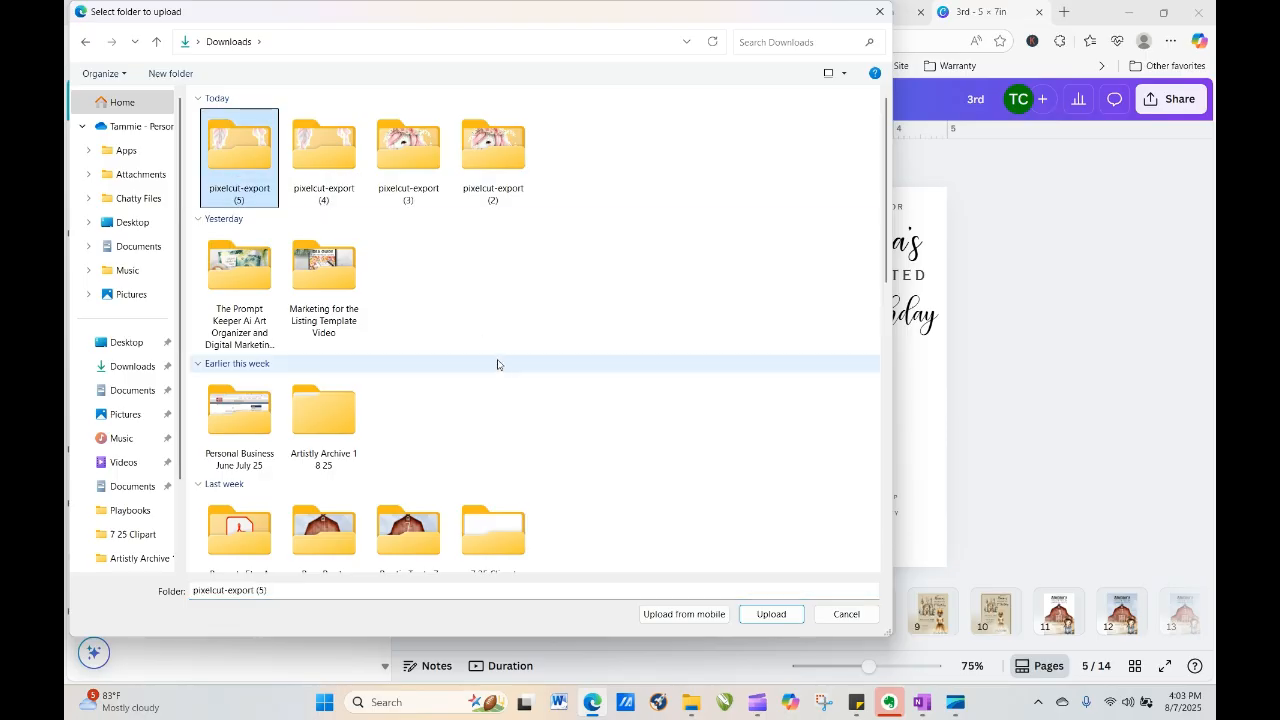
left_click(771, 614)
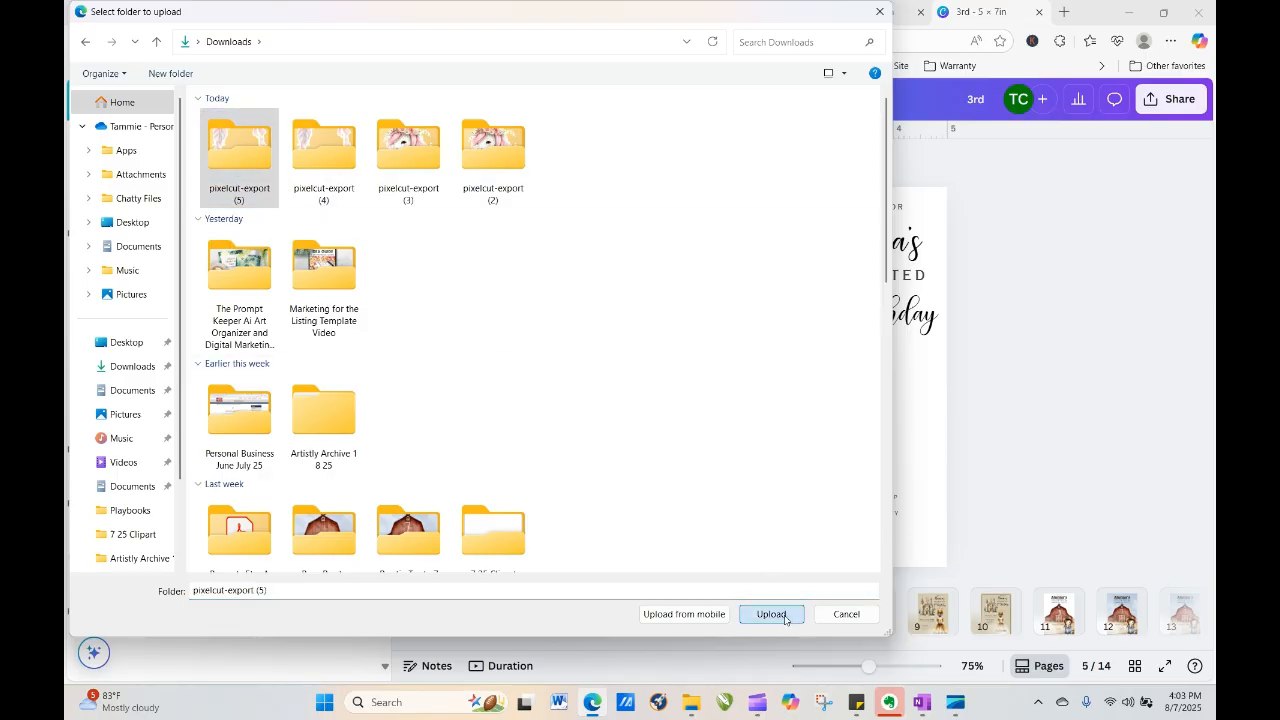
left_click(712, 140)
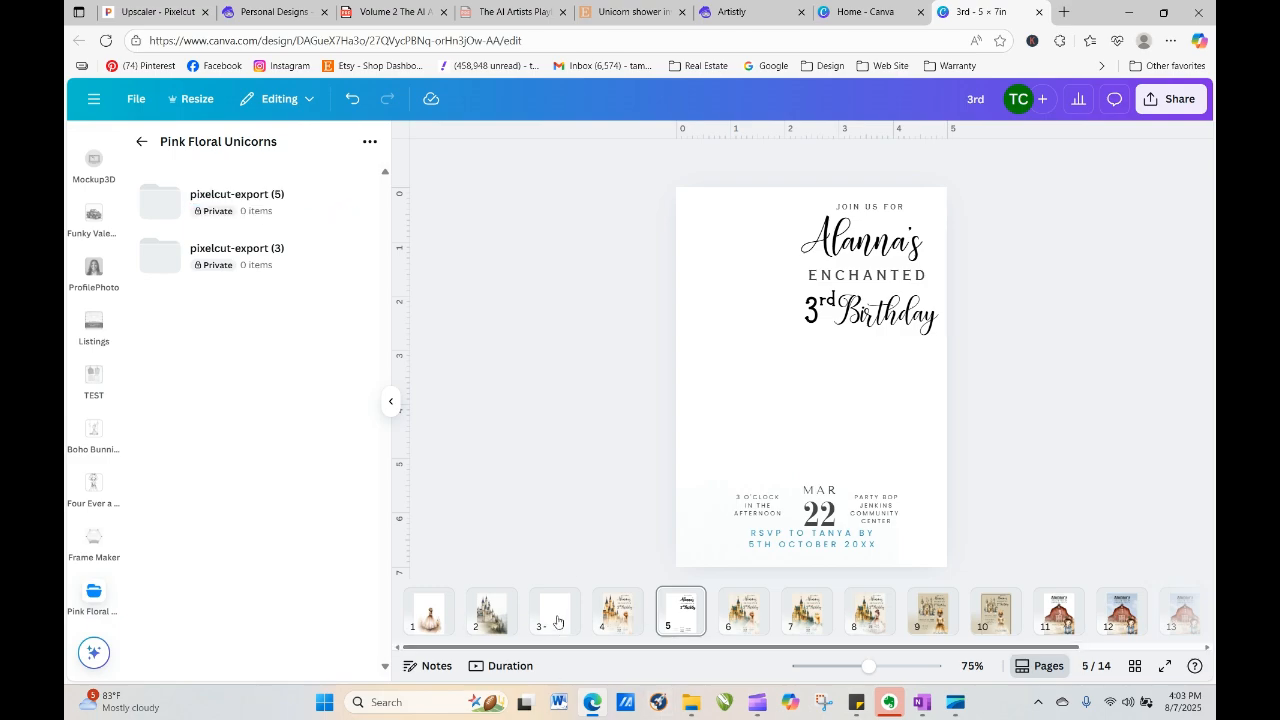
Add the oval floral frame with the pink bow to blank page 3, enlarge it to nearly the page height and centre it
left_click(556, 614)
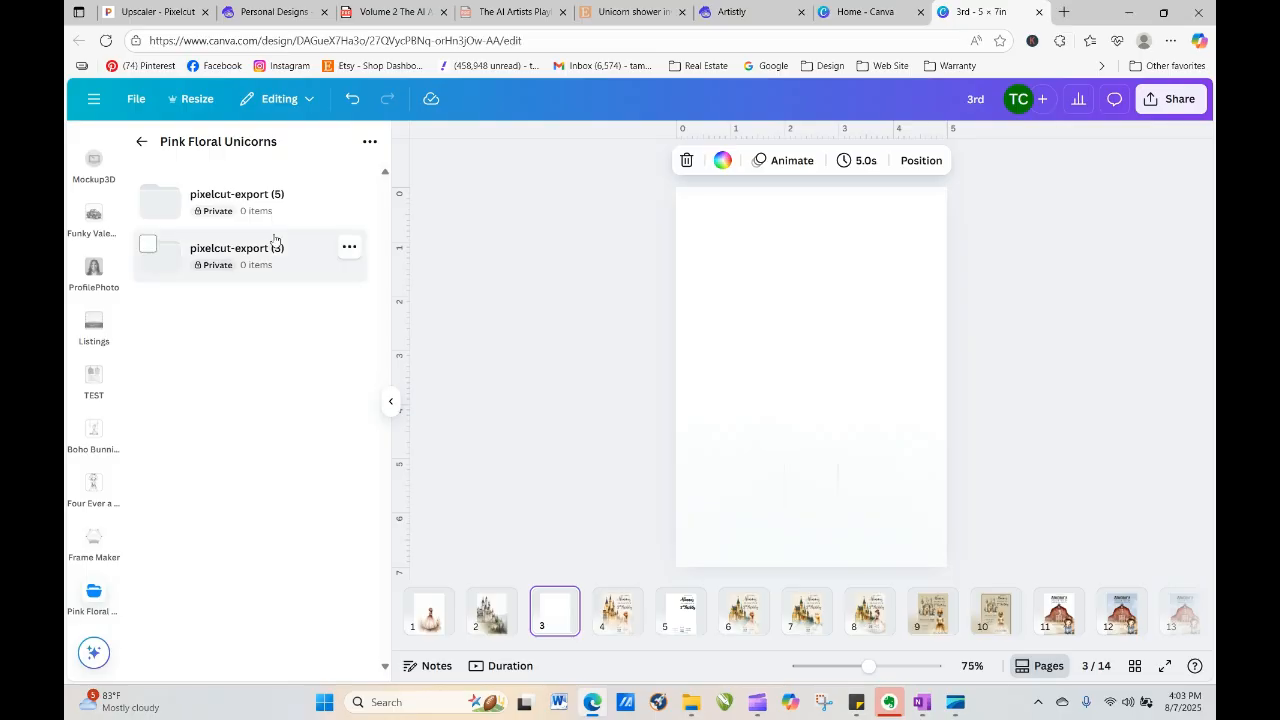
left_click(210, 200)
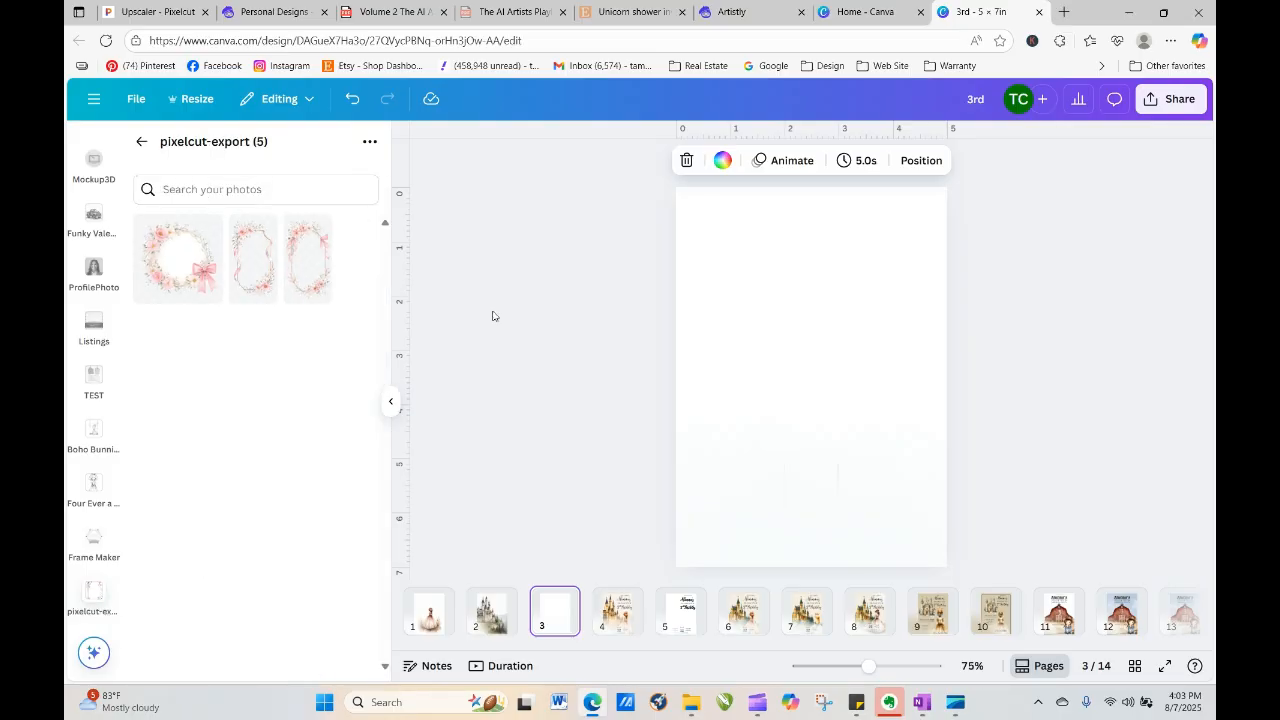
left_click(316, 270)
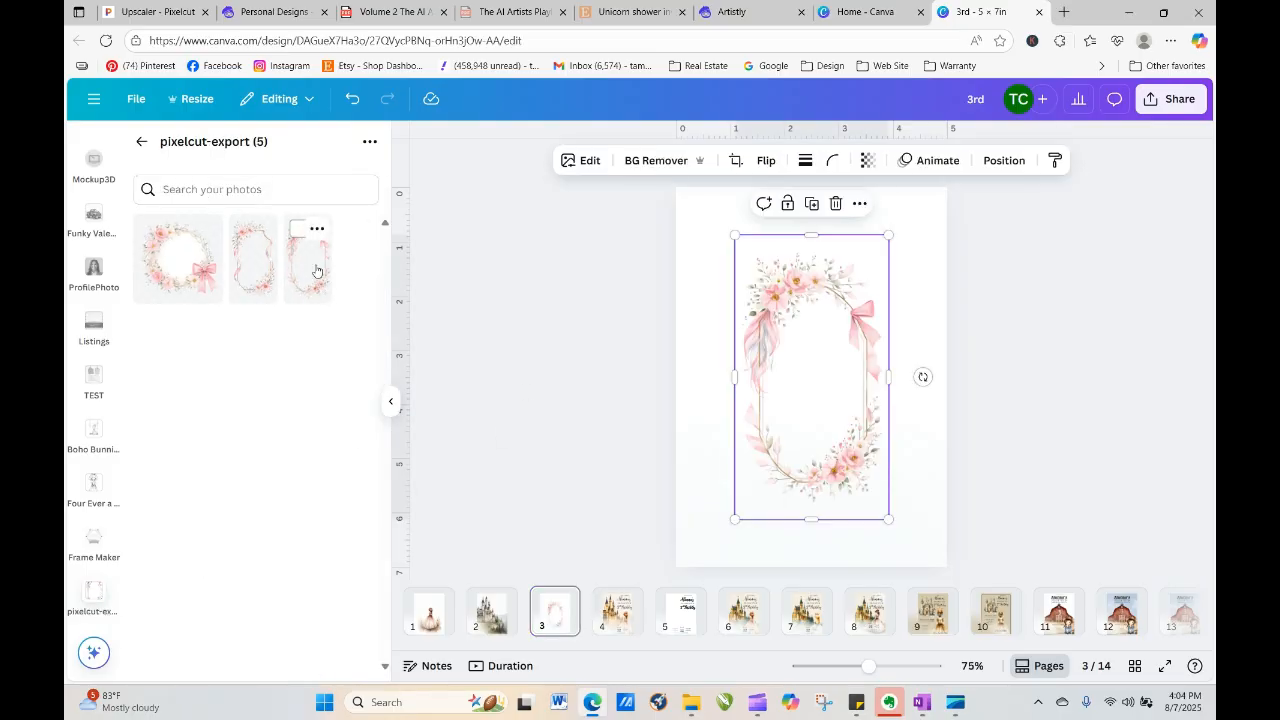
left_click_drag(734, 234, 708, 170)
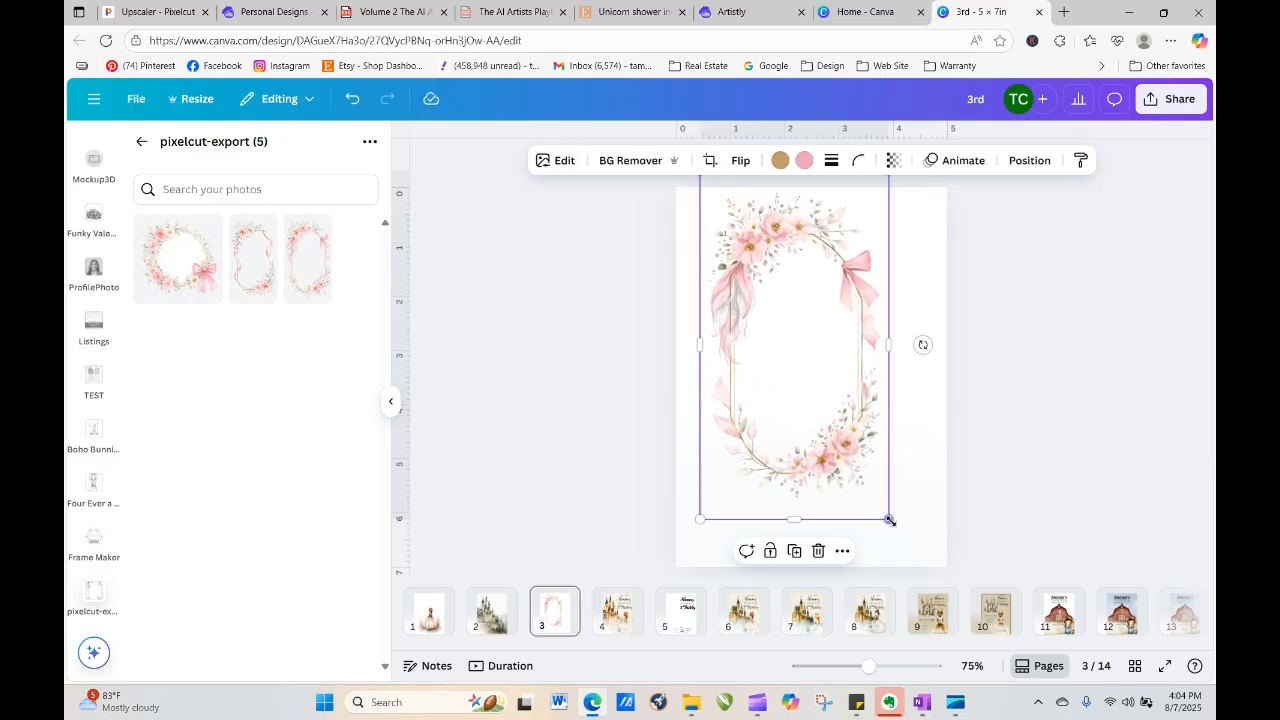
left_click_drag(888, 519, 945, 588)
left_click_drag(855, 467, 859, 459)
left_click(573, 504)
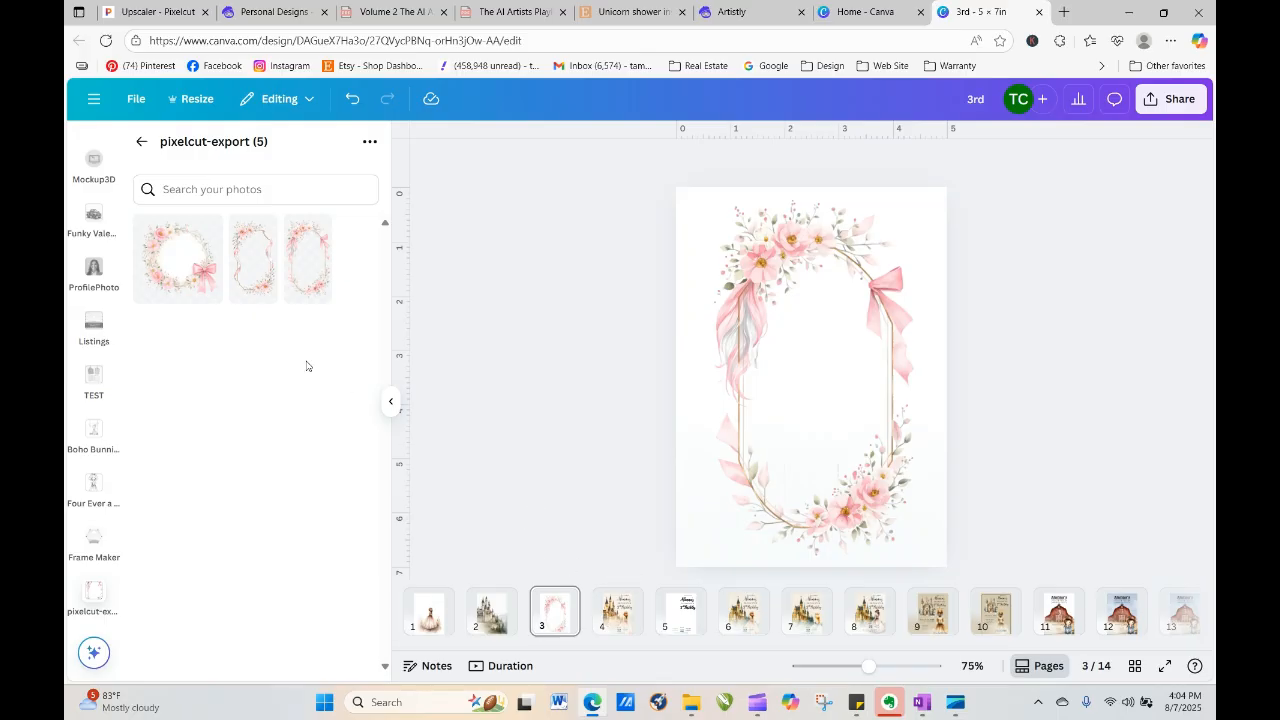
Add the pink-bow unicorn from pixelcut-export (3), flip it horizontally and place it, slightly reduced, in the page's lower-left corner
left_click(141, 141)
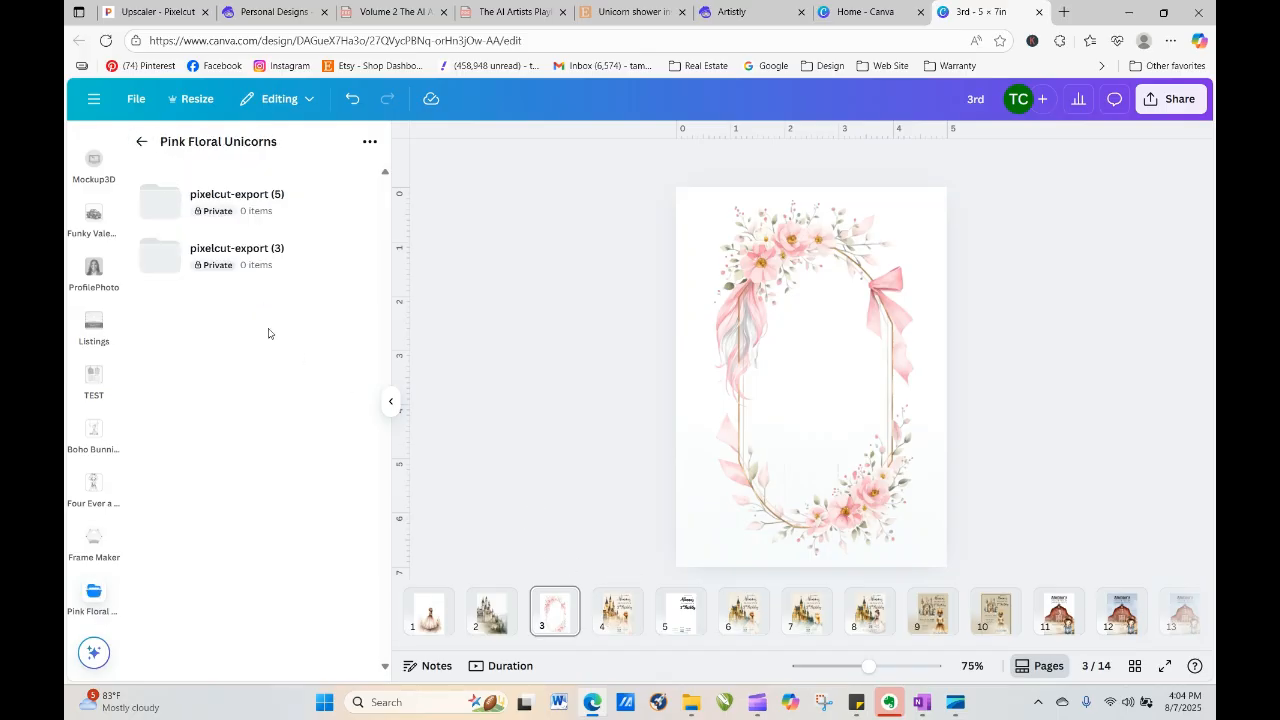
left_click(245, 277)
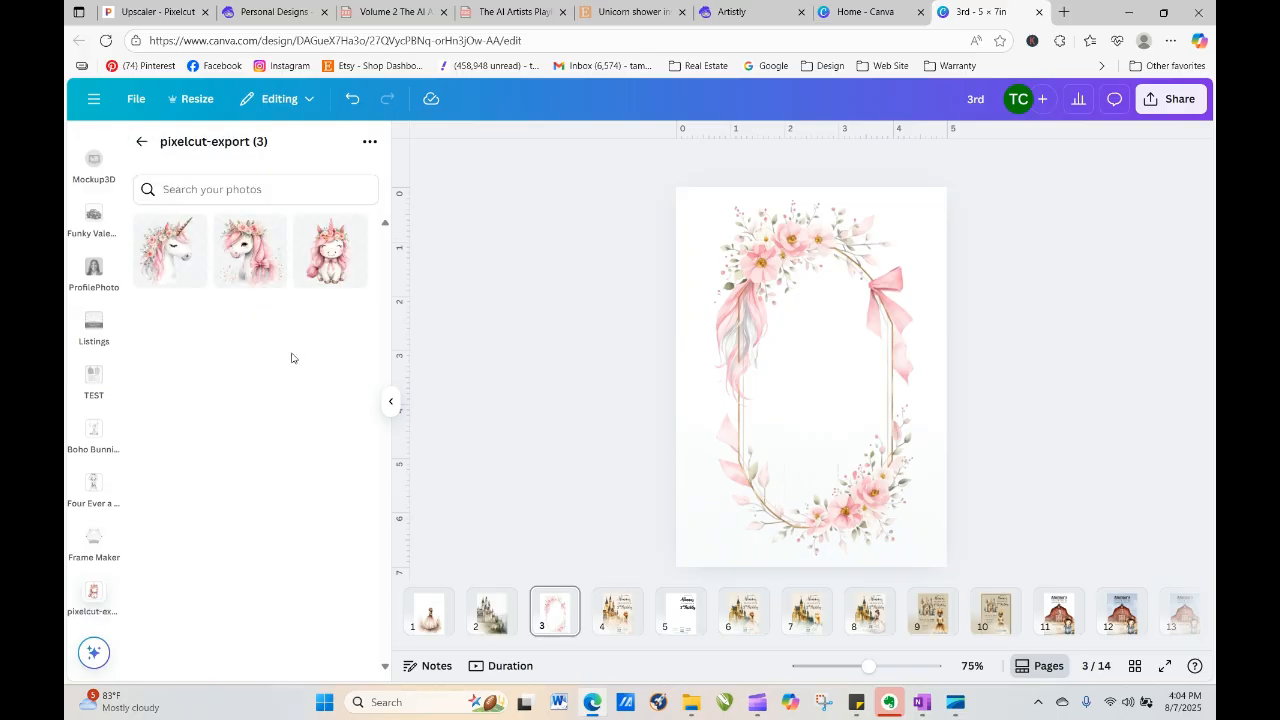
left_click(266, 273)
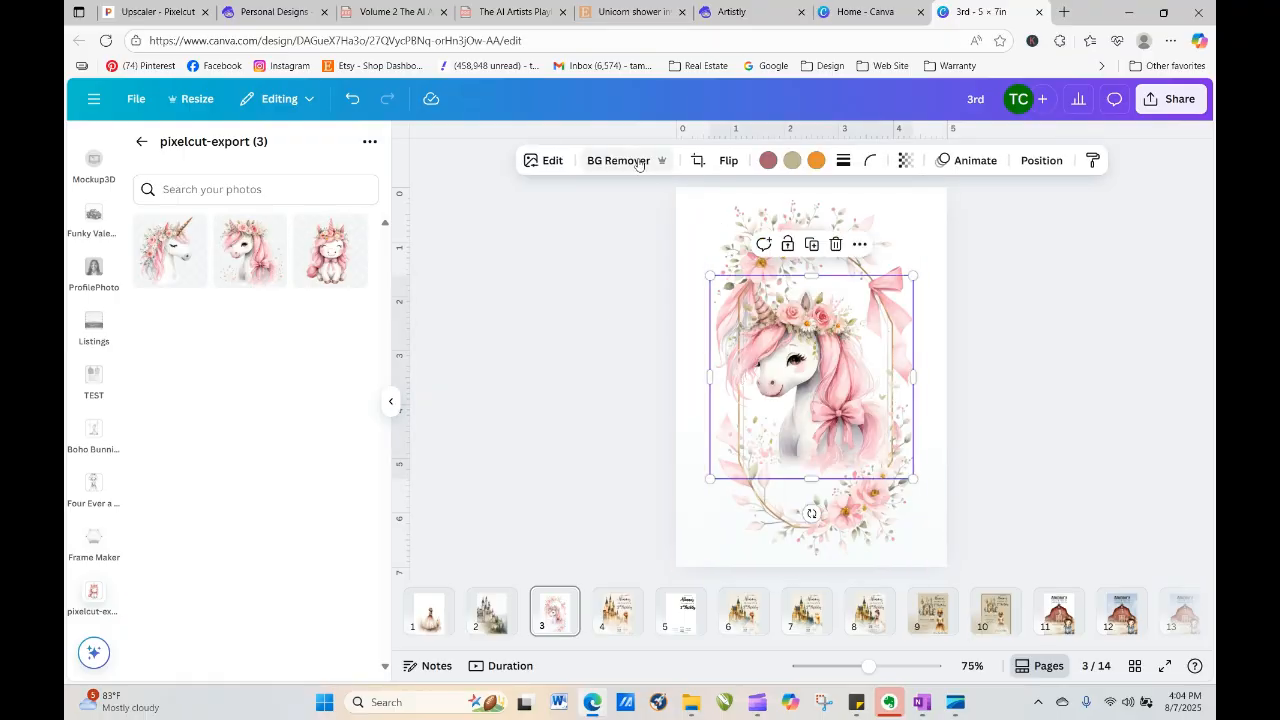
left_click(728, 160)
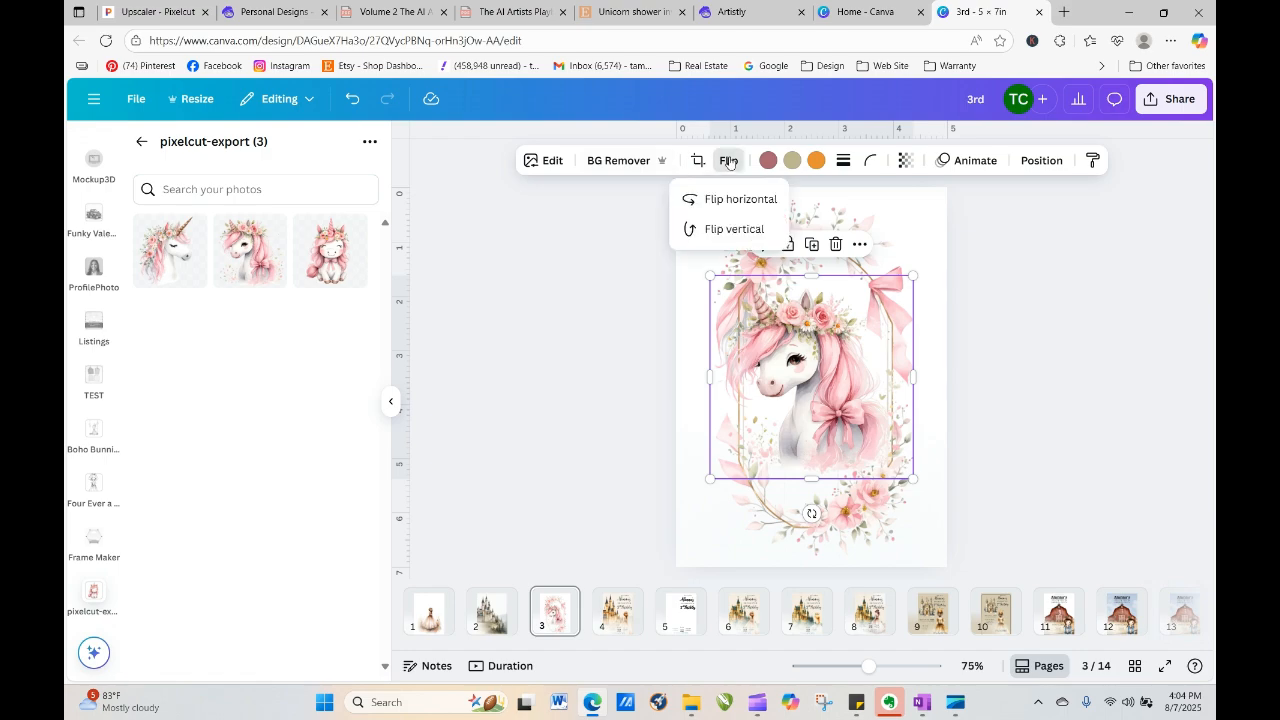
left_click(773, 206)
left_click_drag(803, 427, 752, 529)
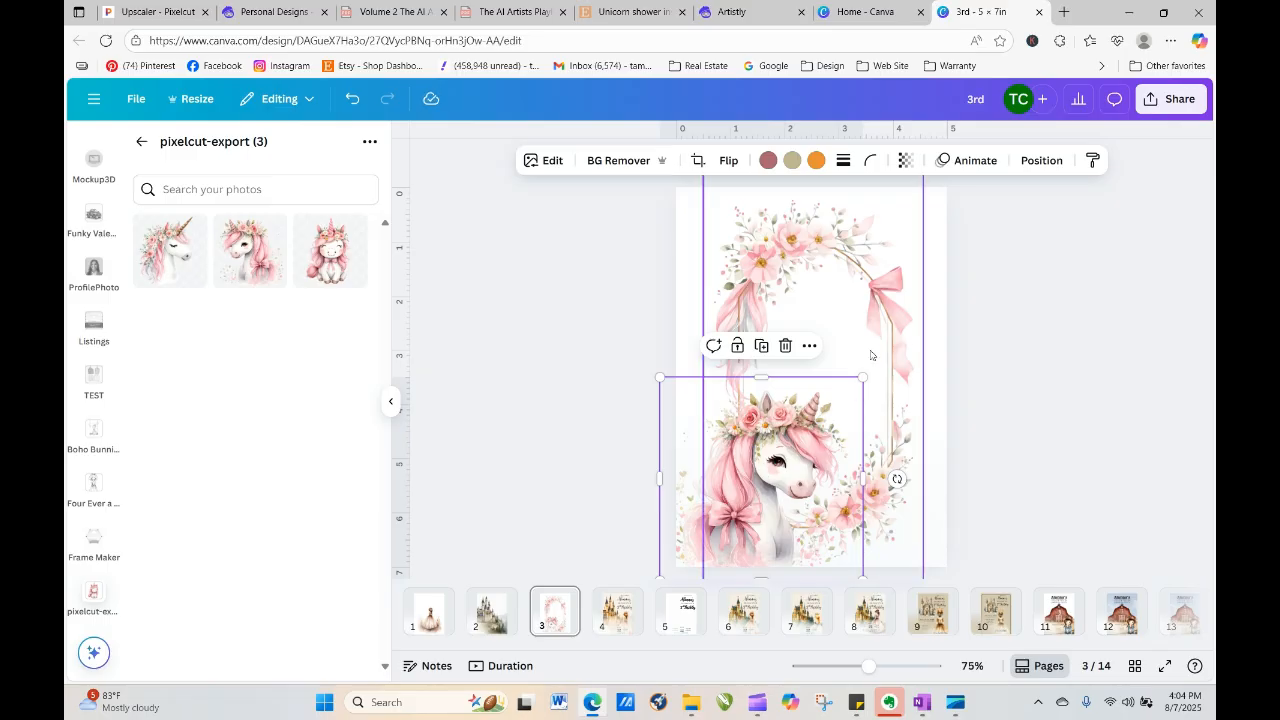
left_click_drag(863, 377, 829, 410)
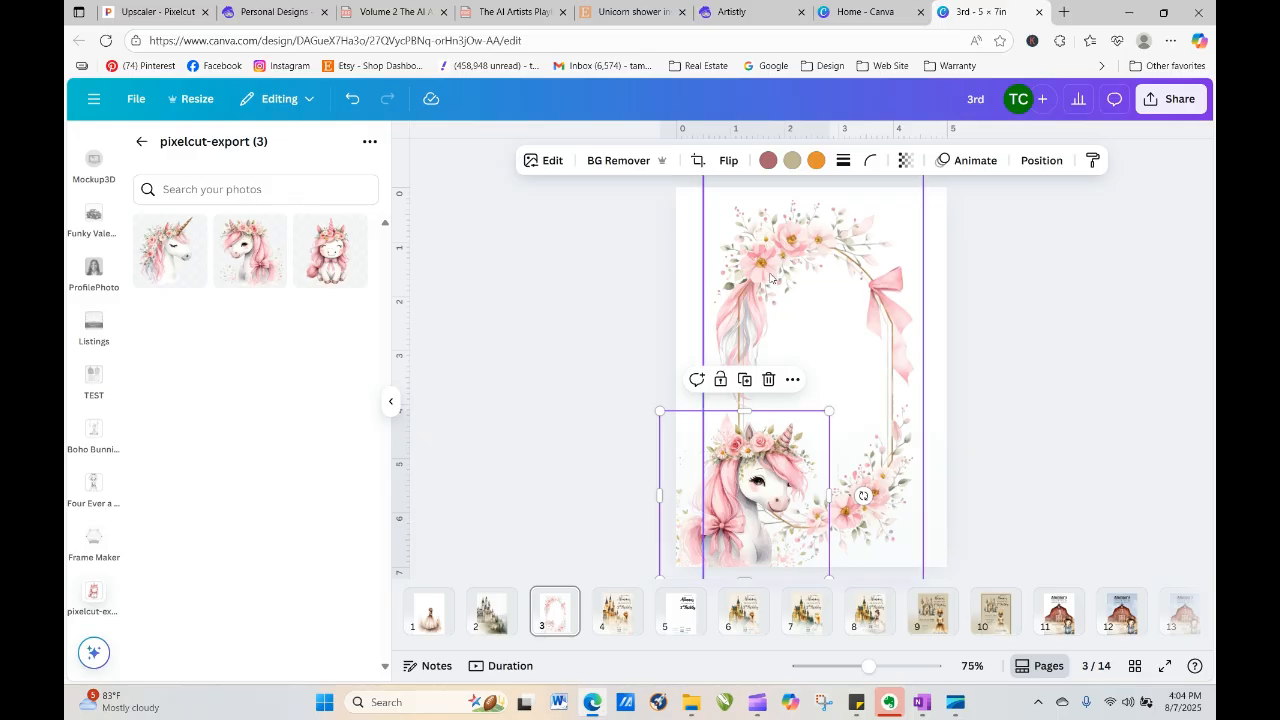
Enlarge the floral frame and reposition it so it spans nearly the whole page width around the unicorn
left_click(796, 376)
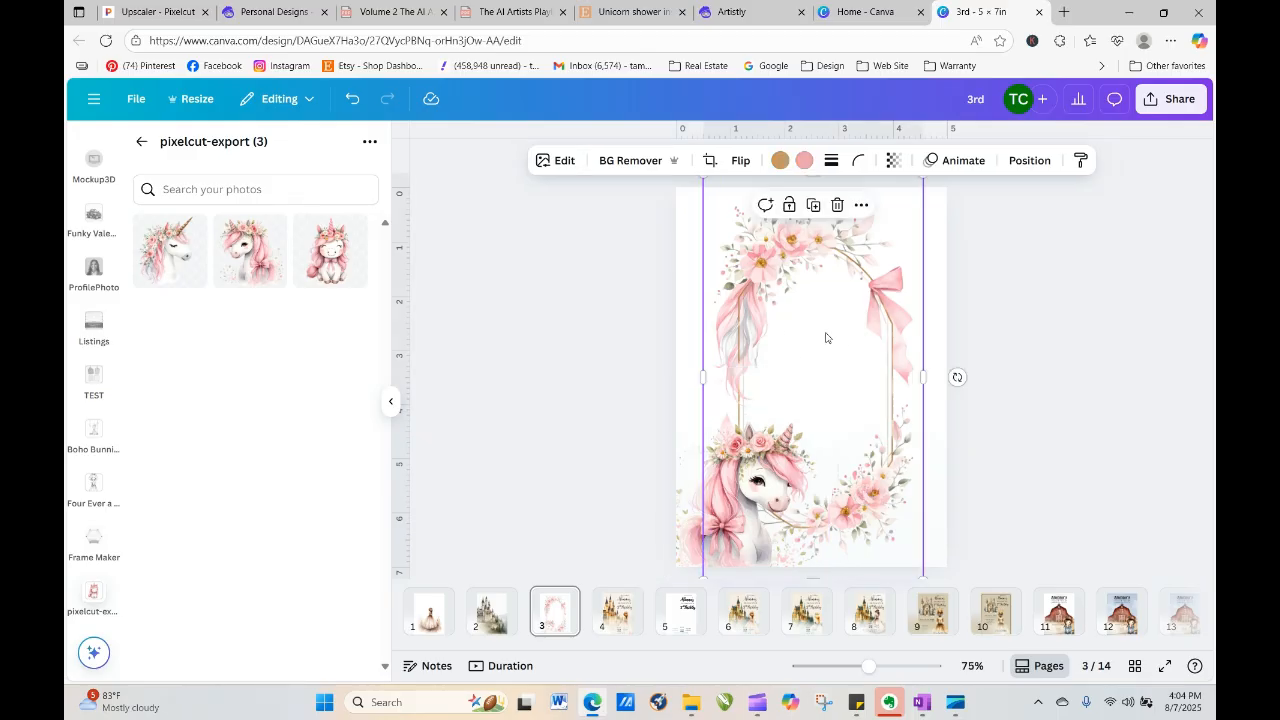
left_click_drag(825, 338, 777, 318)
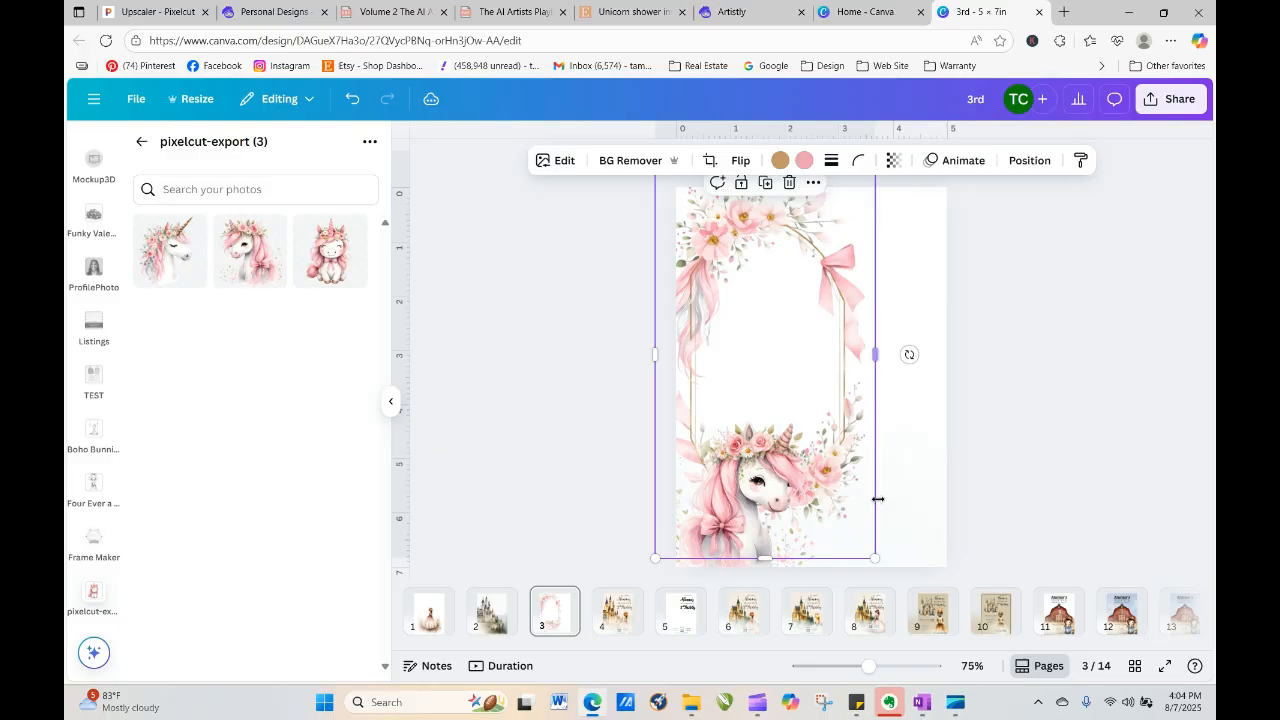
left_click_drag(875, 558, 991, 611)
left_click_drag(857, 384, 889, 380)
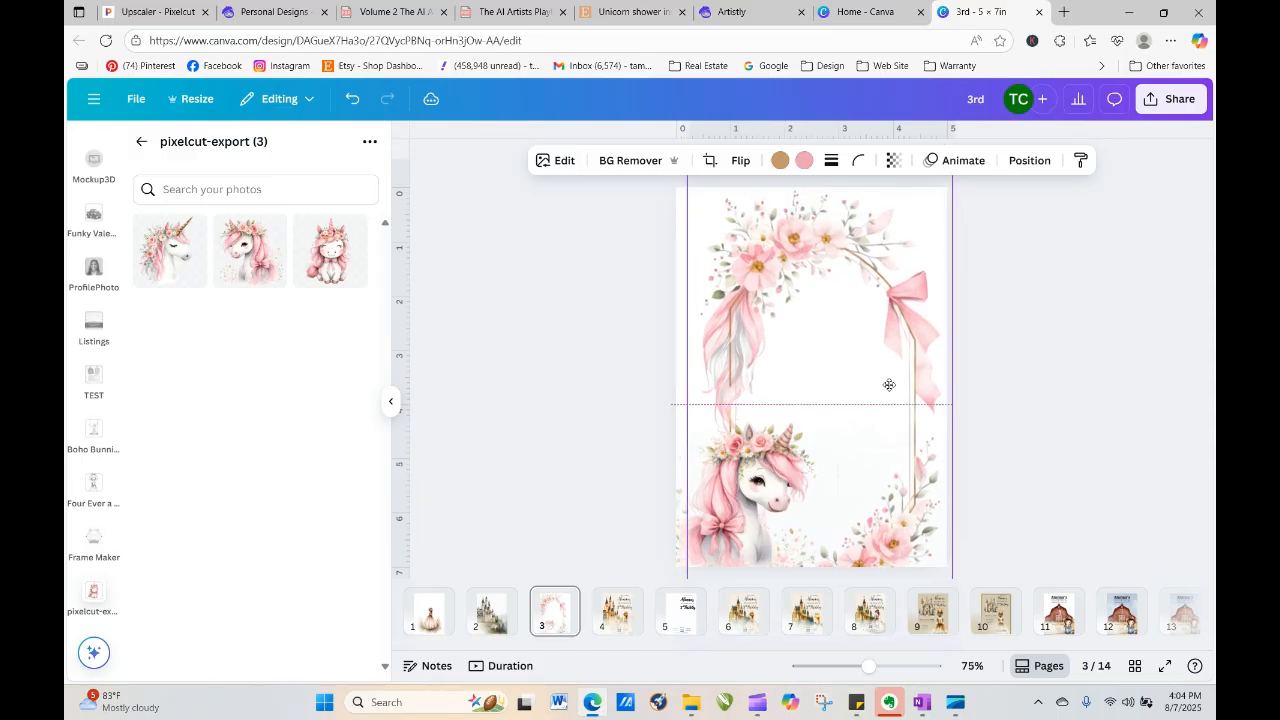
Use Magic Eraser with brush size 40 to erase the frame's bow, right side and lower part, keeping the upper-left floral spray
left_click(565, 162)
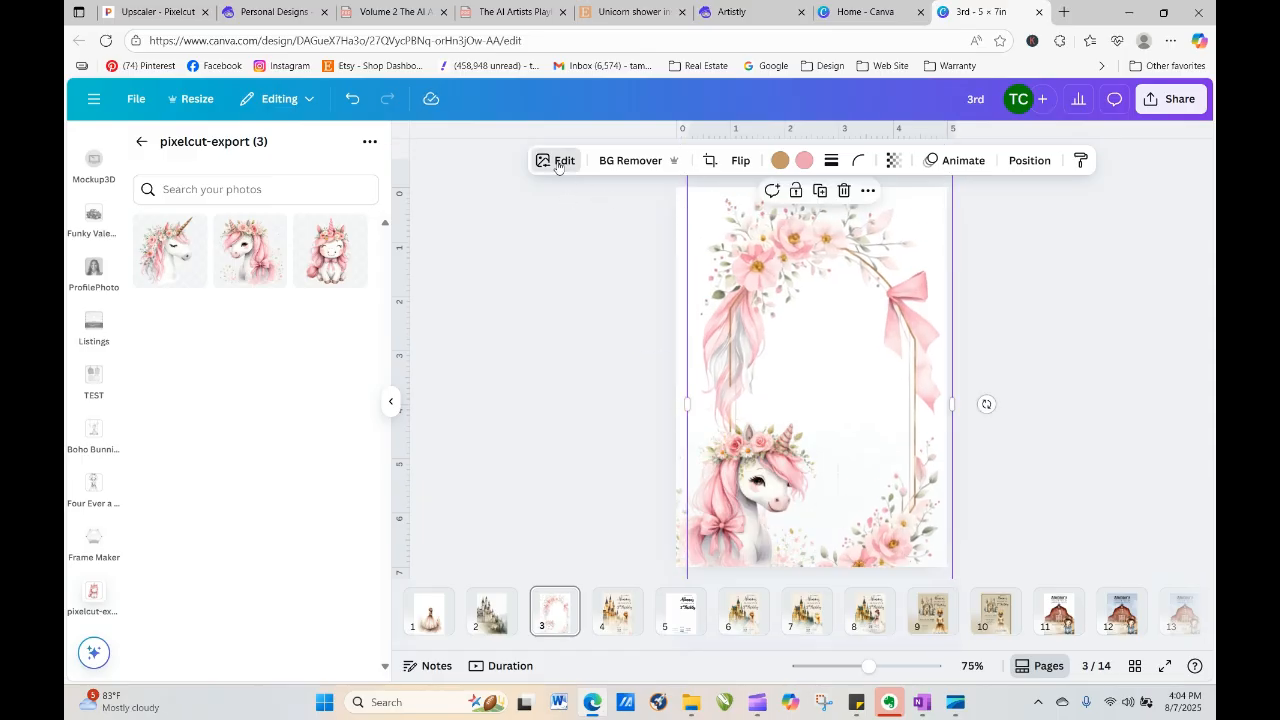
left_click(557, 162)
left_click(555, 162)
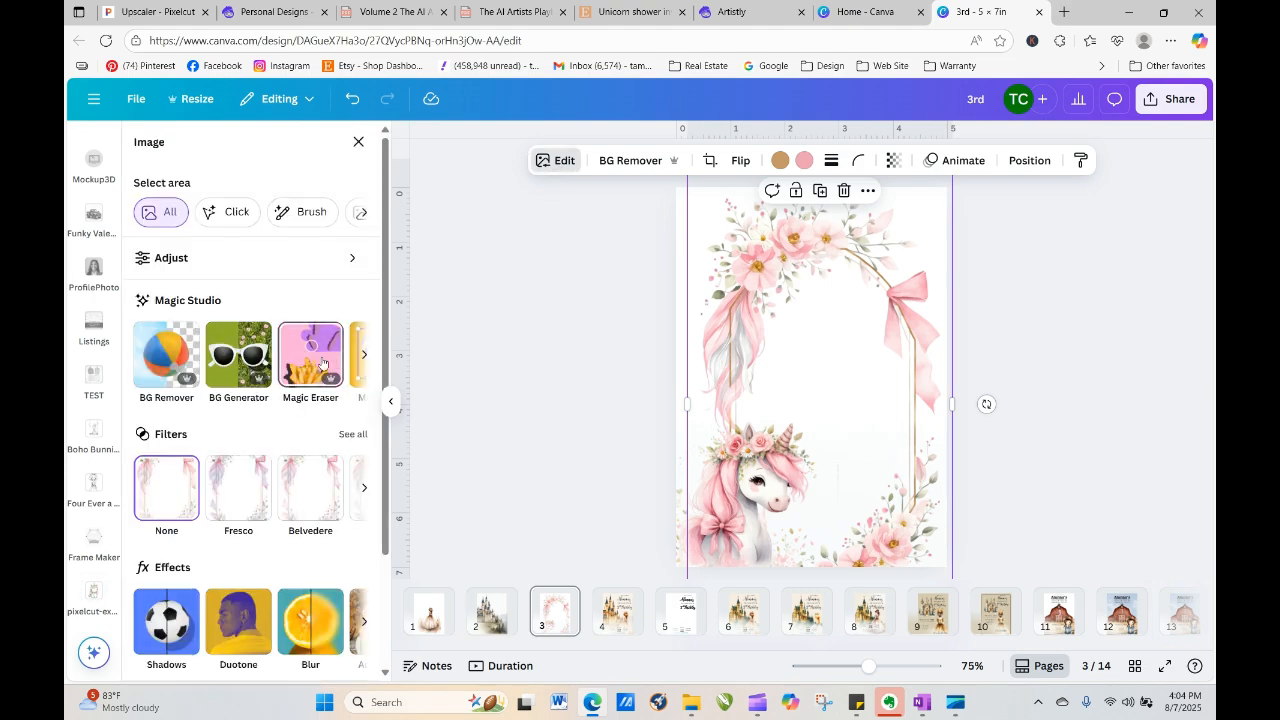
left_click(321, 362)
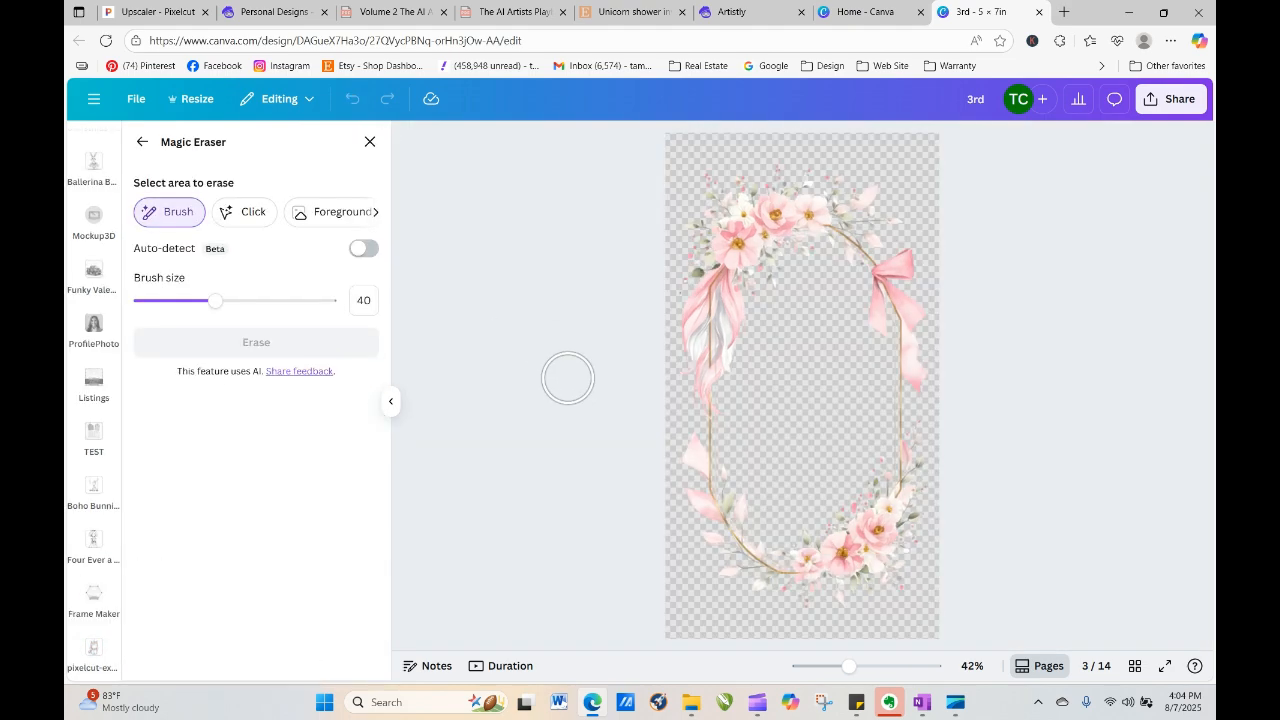
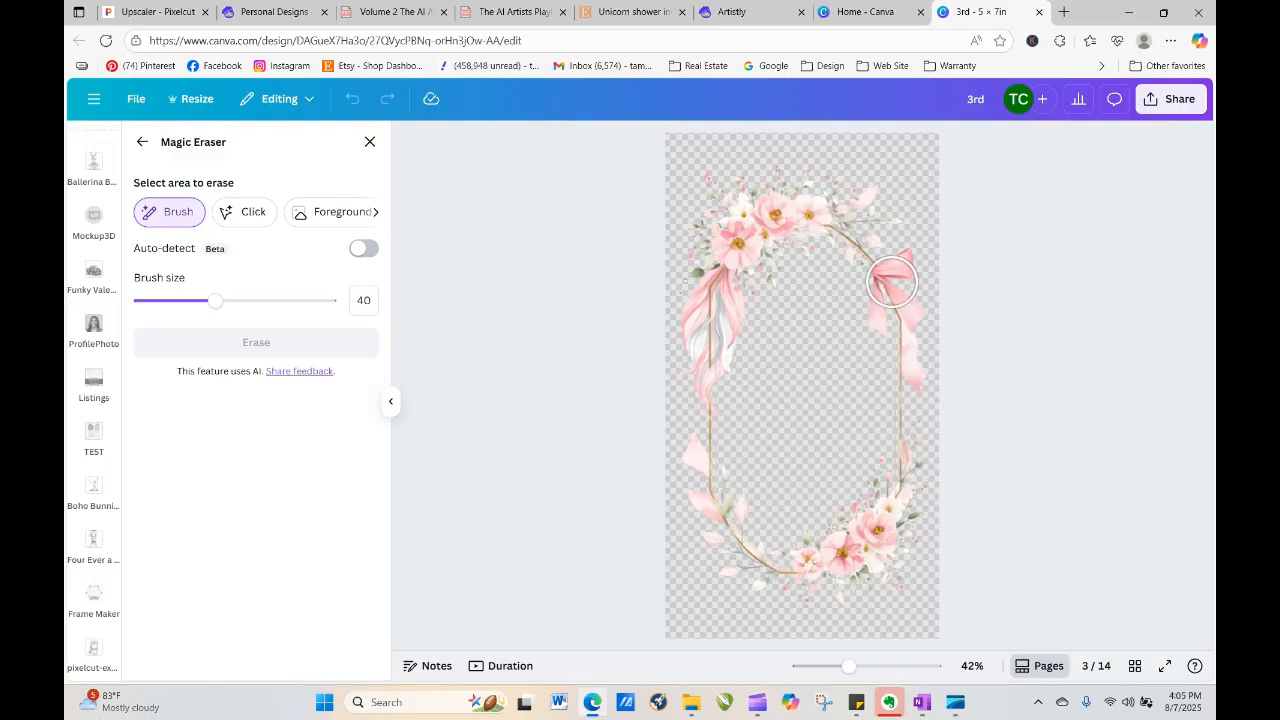
mouse_move(890, 273)
left_mouse_down()
mouse_move(889, 346)
mouse_move(906, 304)
mouse_move(898, 606)
mouse_move(847, 556)
mouse_move(795, 584)
mouse_move(751, 561)
mouse_move(714, 490)
mouse_move(718, 448)
mouse_move(698, 448)
mouse_move(711, 490)
mouse_move(754, 525)
mouse_move(833, 555)
mouse_move(877, 465)
mouse_move(831, 532)
mouse_move(882, 559)
mouse_move(880, 366)
mouse_move(881, 557)
mouse_move(755, 590)
mouse_move(705, 571)
mouse_move(863, 600)
left_mouse_up()
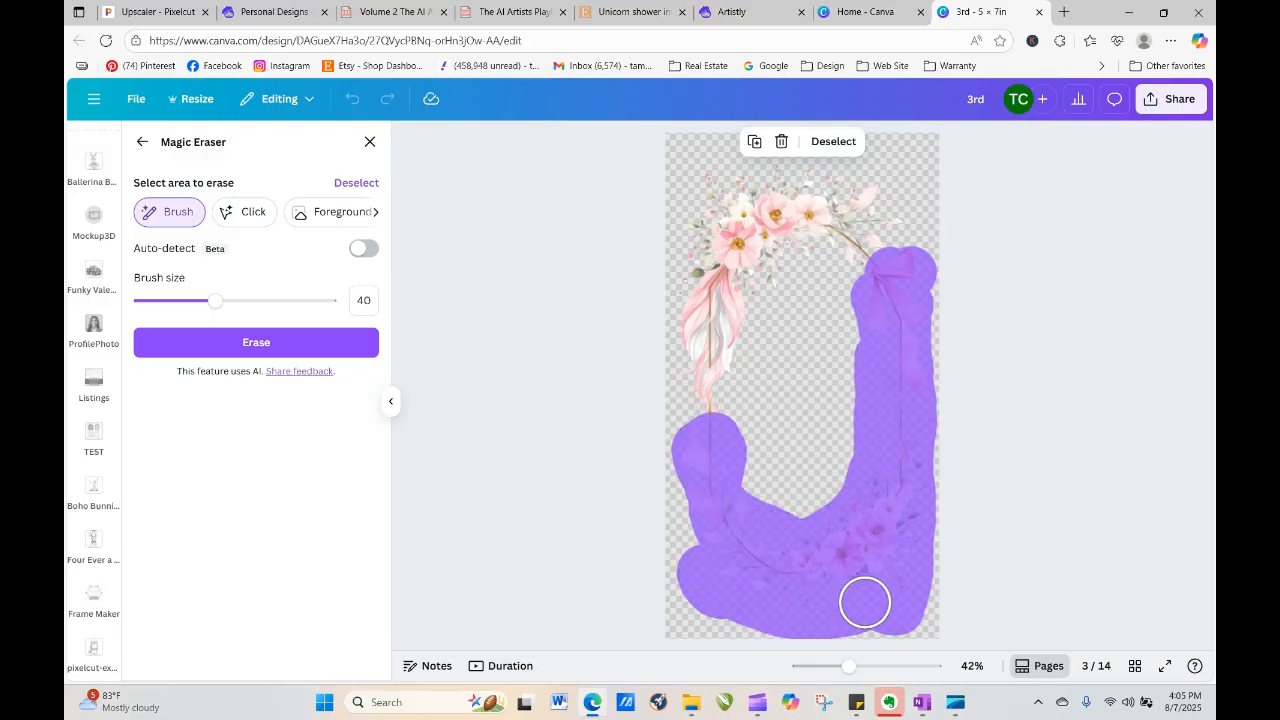
left_click(360, 348)
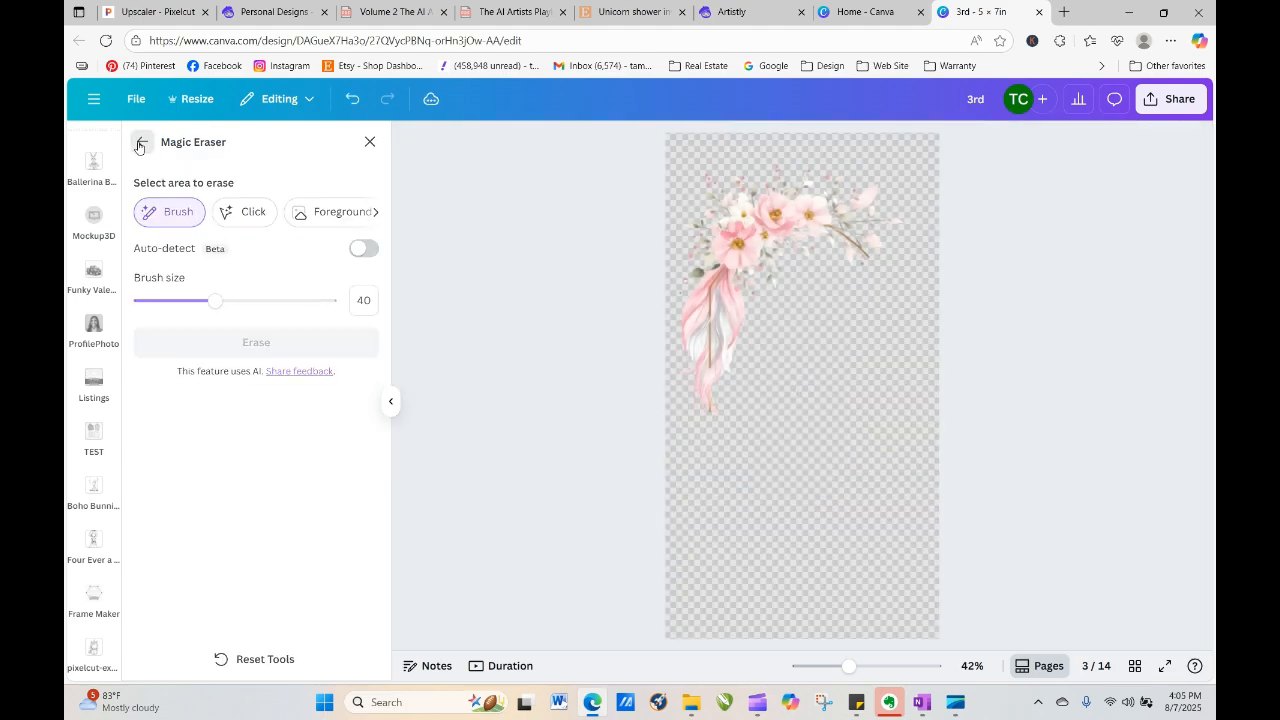
Leave Magic Eraser, then reduce the remaining floral spray and place it in the page's upper-left corner
left_click(142, 141)
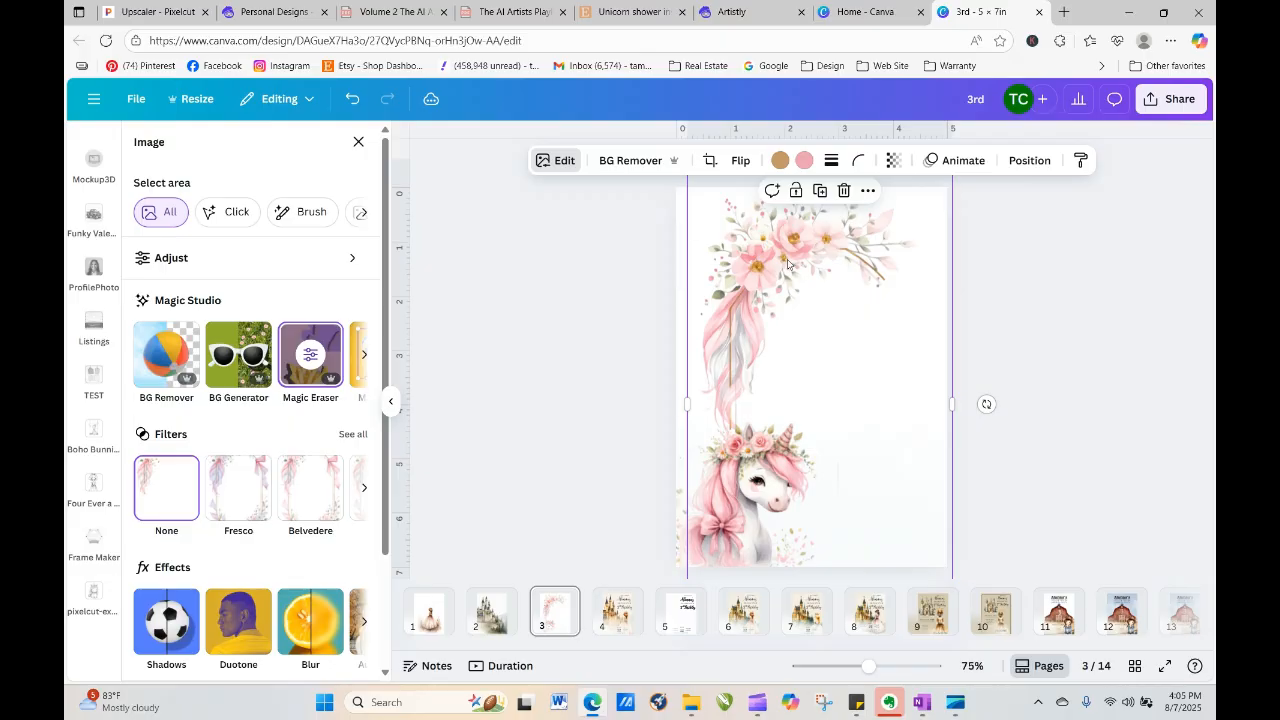
left_click_drag(773, 281, 782, 410)
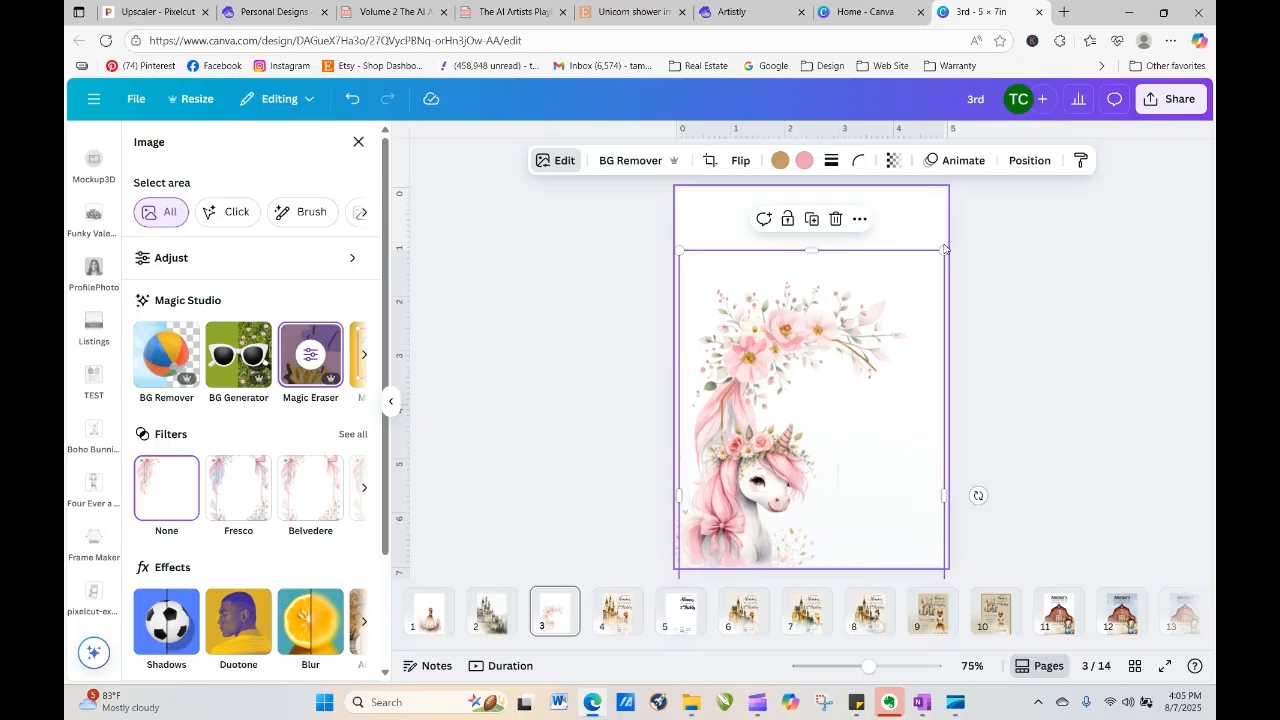
left_click_drag(942, 252, 880, 385)
left_click_drag(854, 428, 821, 205)
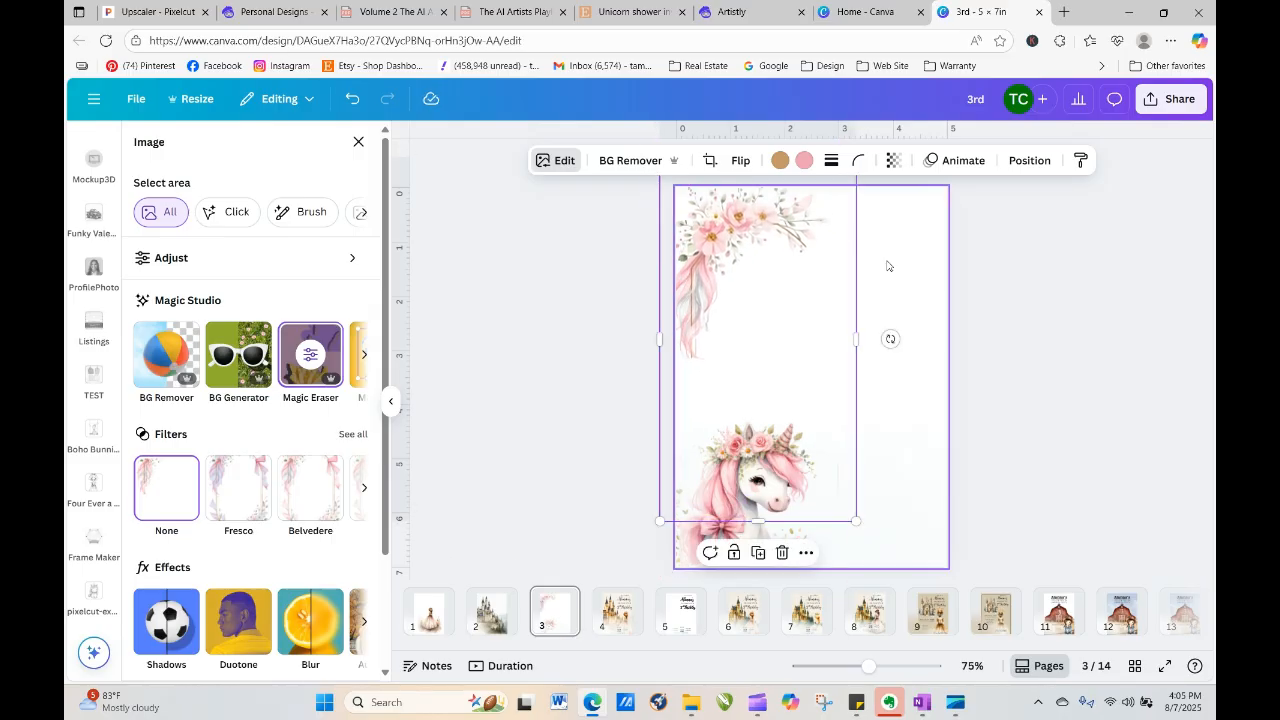
left_click(886, 263)
Move the unicorn up from the lower corner, then duplicate the floral spray, flip the copy vertically and place it in the lower-left corner
left_click_drag(775, 476, 735, 352)
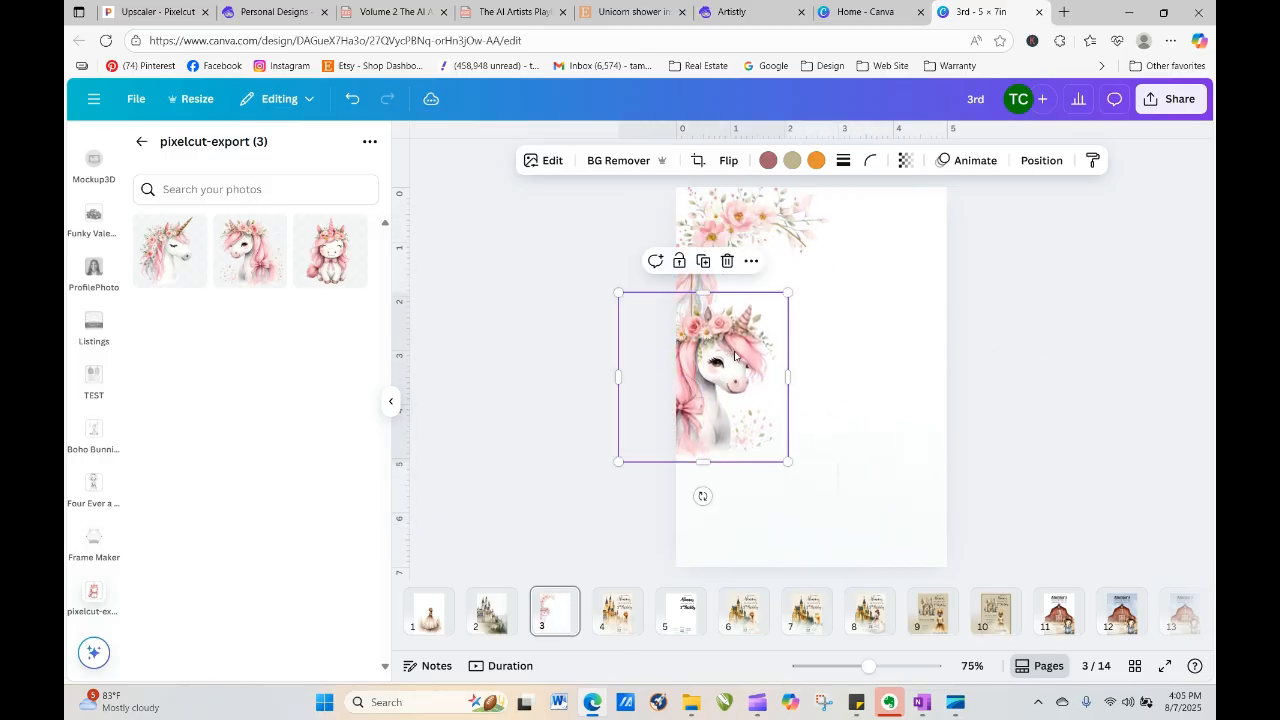
left_click(736, 238)
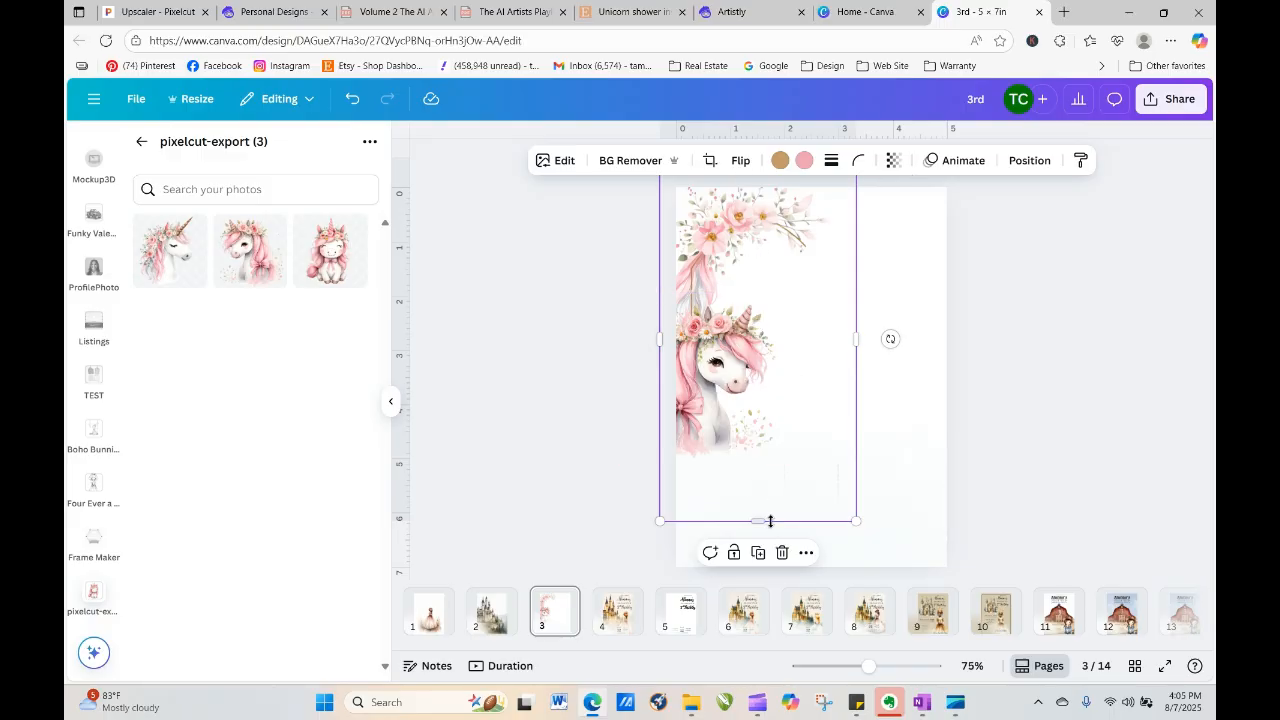
left_click(759, 553)
left_click(745, 165)
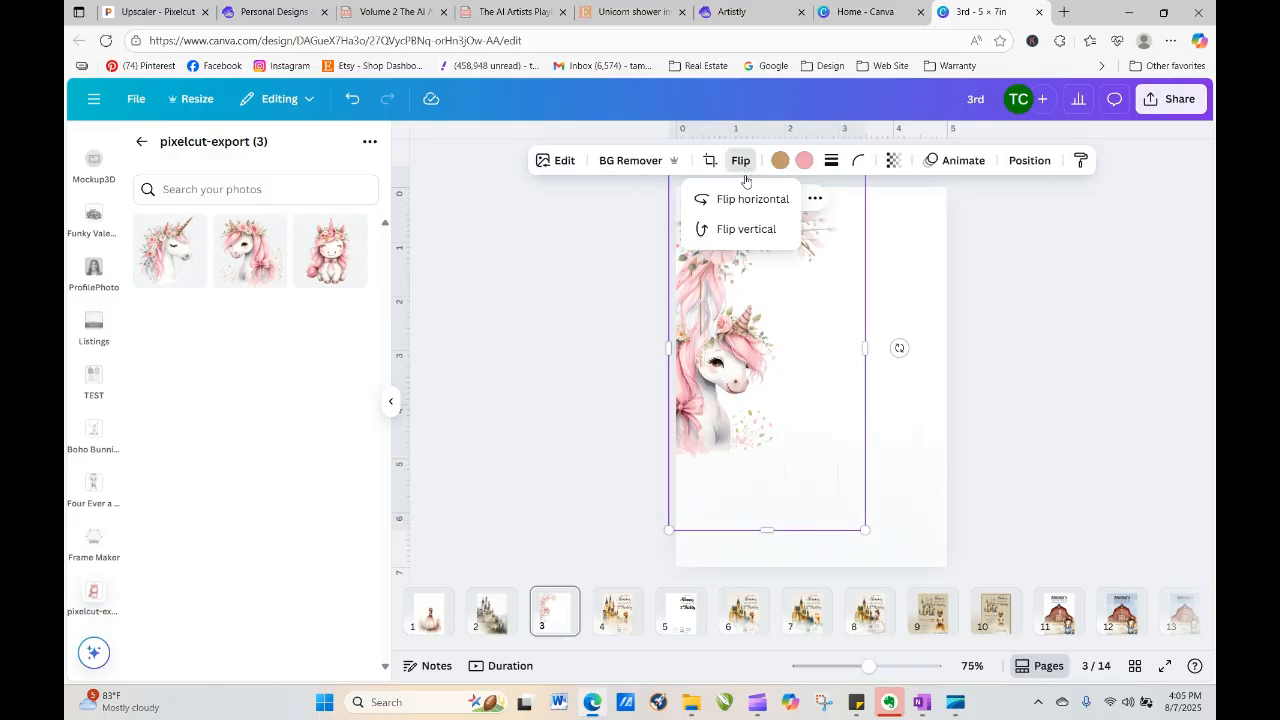
left_click(749, 228)
left_click_drag(767, 443, 761, 553)
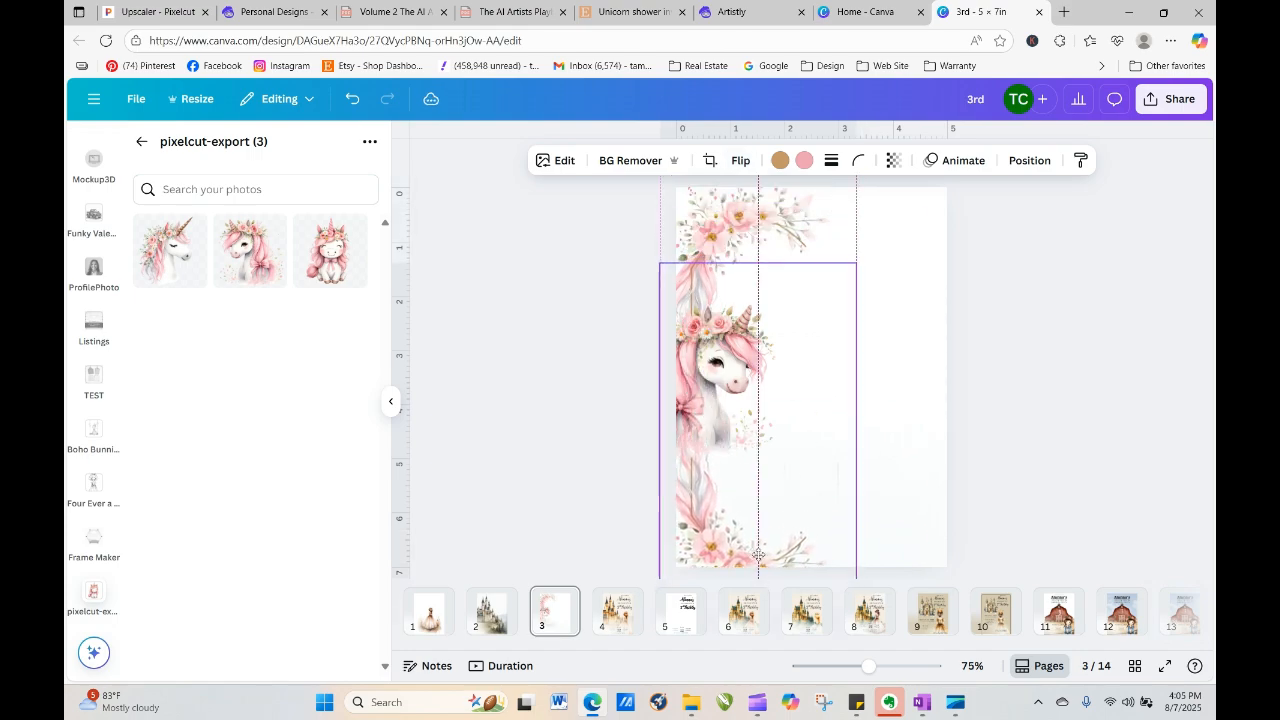
left_click(1037, 469)
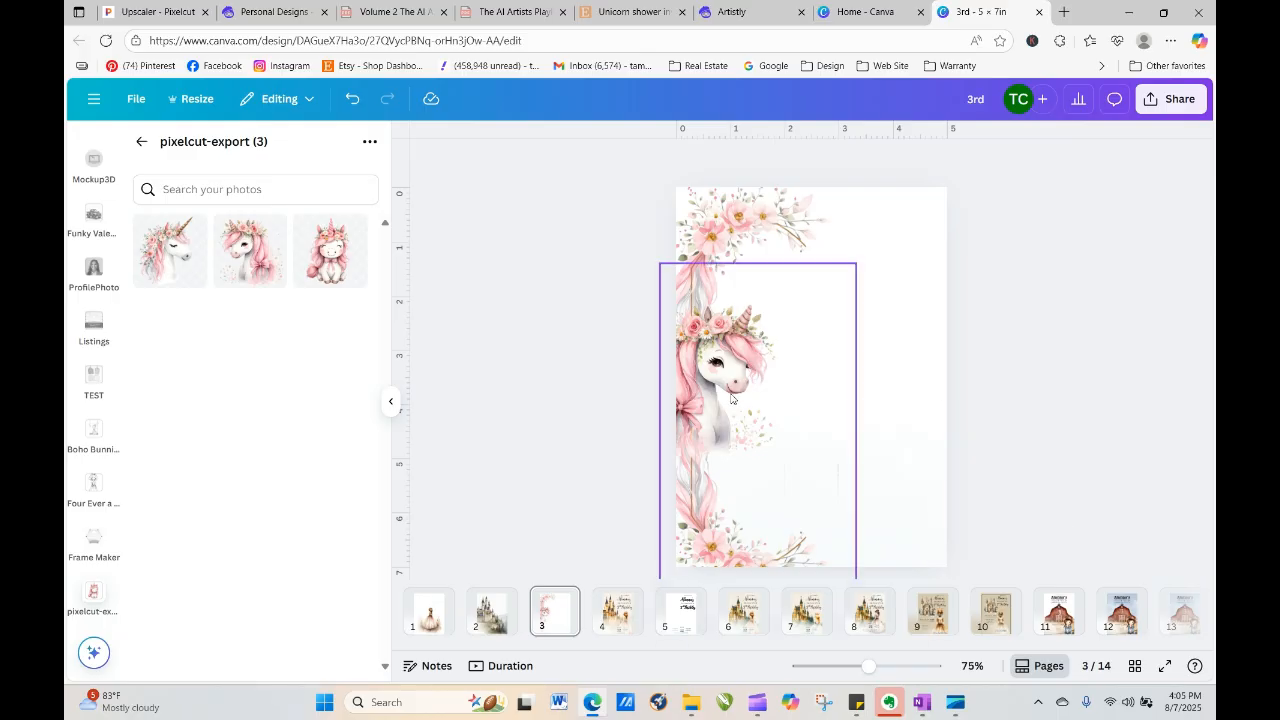
Move the unicorn to the page's upper-right corner, then reposition and slightly enlarge the flipped floral spray at the lower left
left_click_drag(710, 368, 834, 364)
left_click_drag(755, 358, 947, 239)
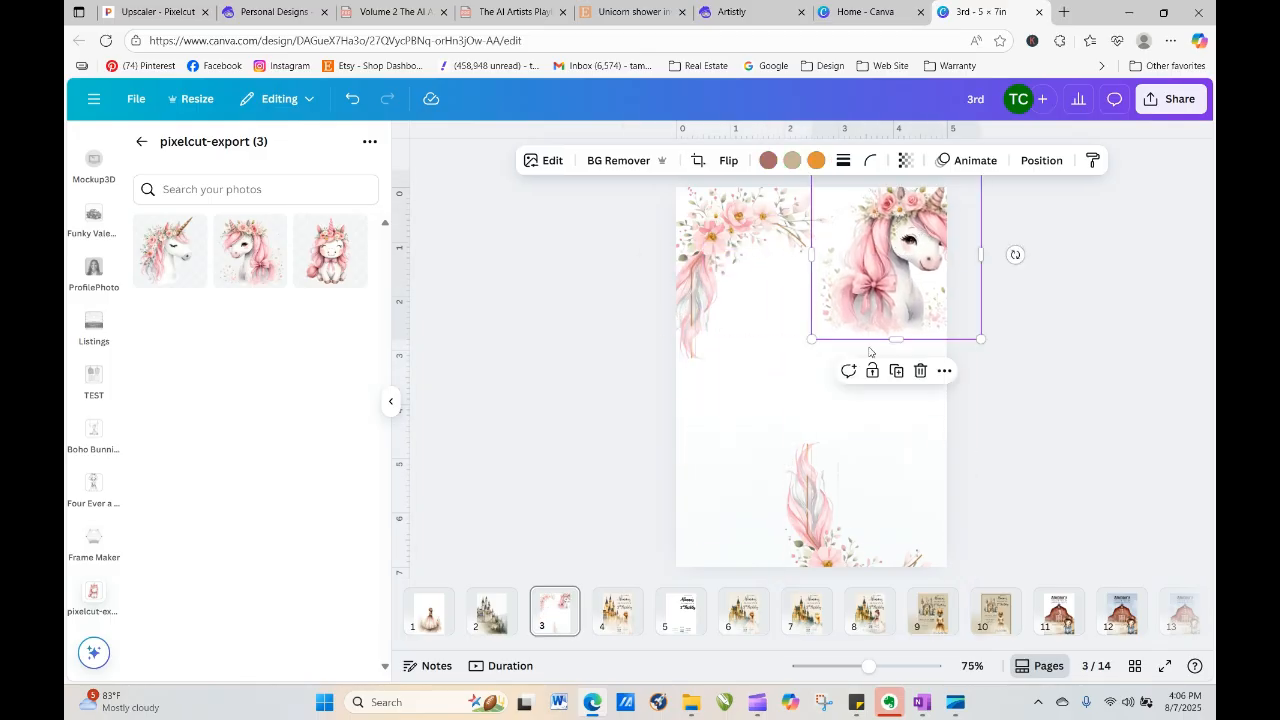
left_click_drag(812, 556, 697, 455)
left_click_drag(856, 551, 893, 596)
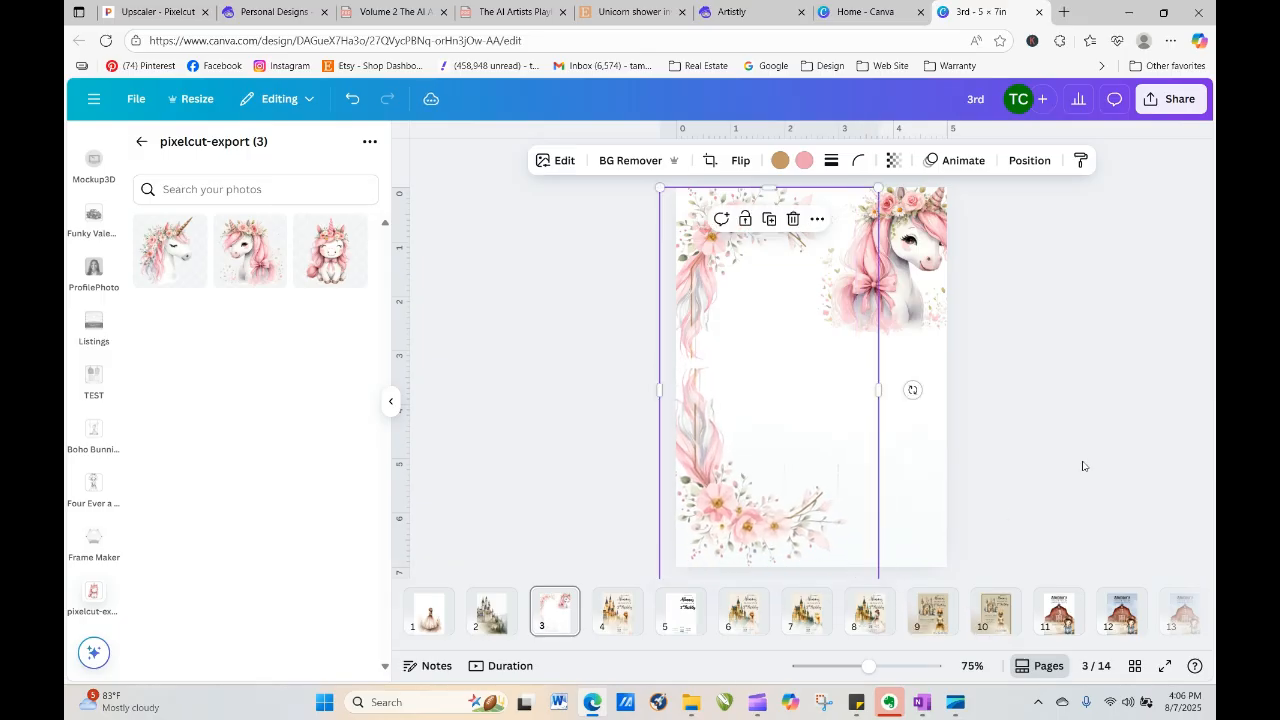
left_click(1080, 463)
Slightly reduce the flipped lower spray and crop away the empty area above it that overlaps the upper spray
left_click(784, 226)
mouse_move(878, 187)
left_mouse_down()
mouse_move(876, 218)
mouse_move(872, 199)
left_mouse_up()
left_click_drag(767, 201, 776, 235)
double_click(777, 236)
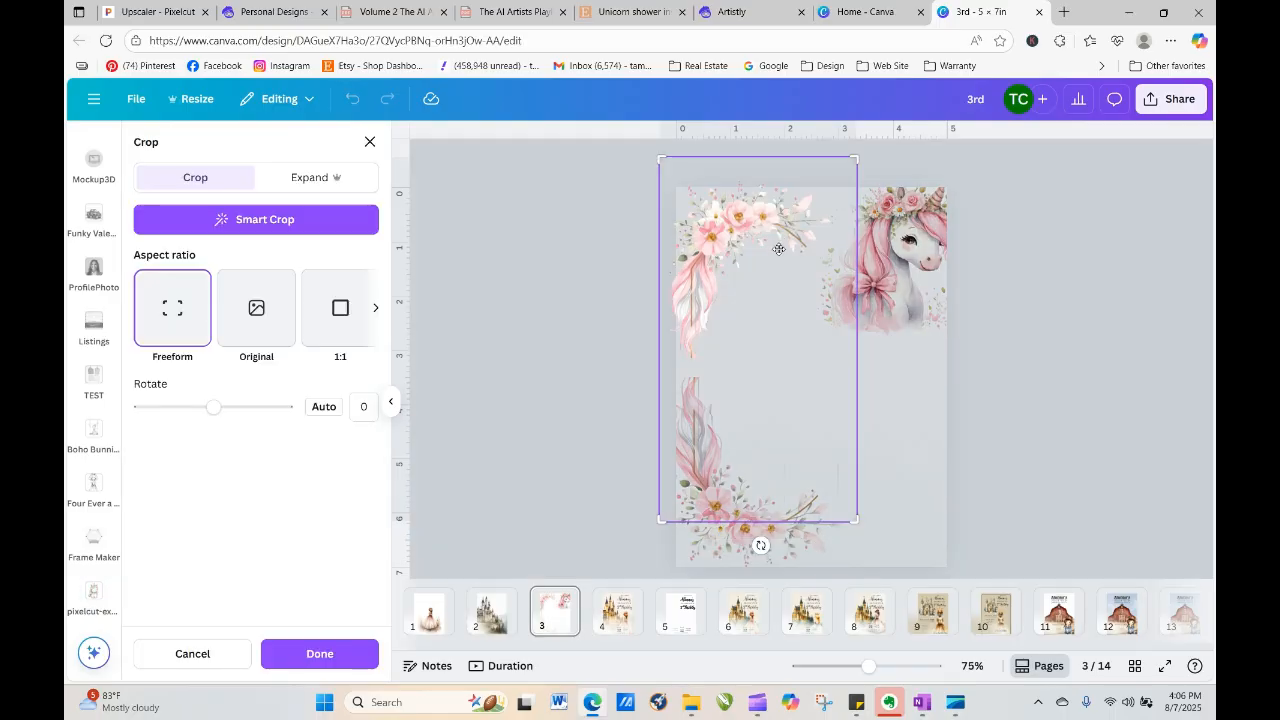
left_click(1001, 279)
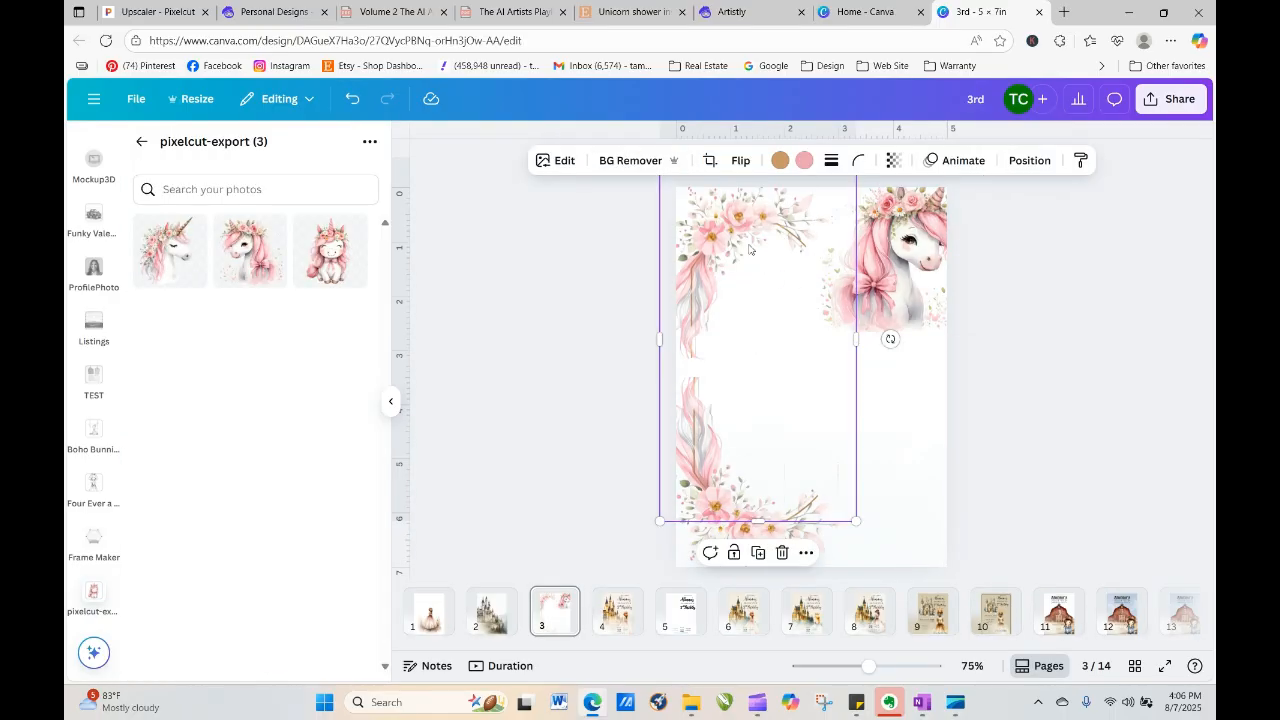
Move the upper spray slightly inward and the lower spray upward so their feathers meet along the page's left side
left_click_drag(746, 237, 754, 256)
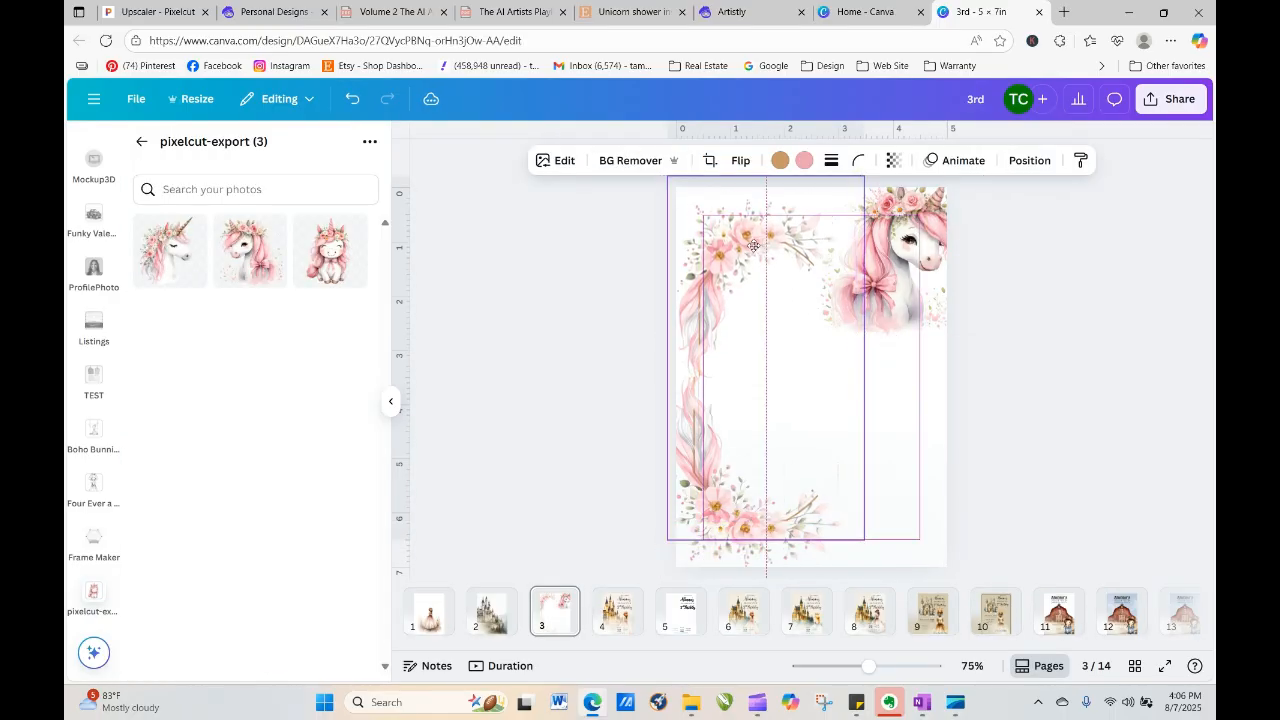
left_click_drag(827, 308, 736, 445)
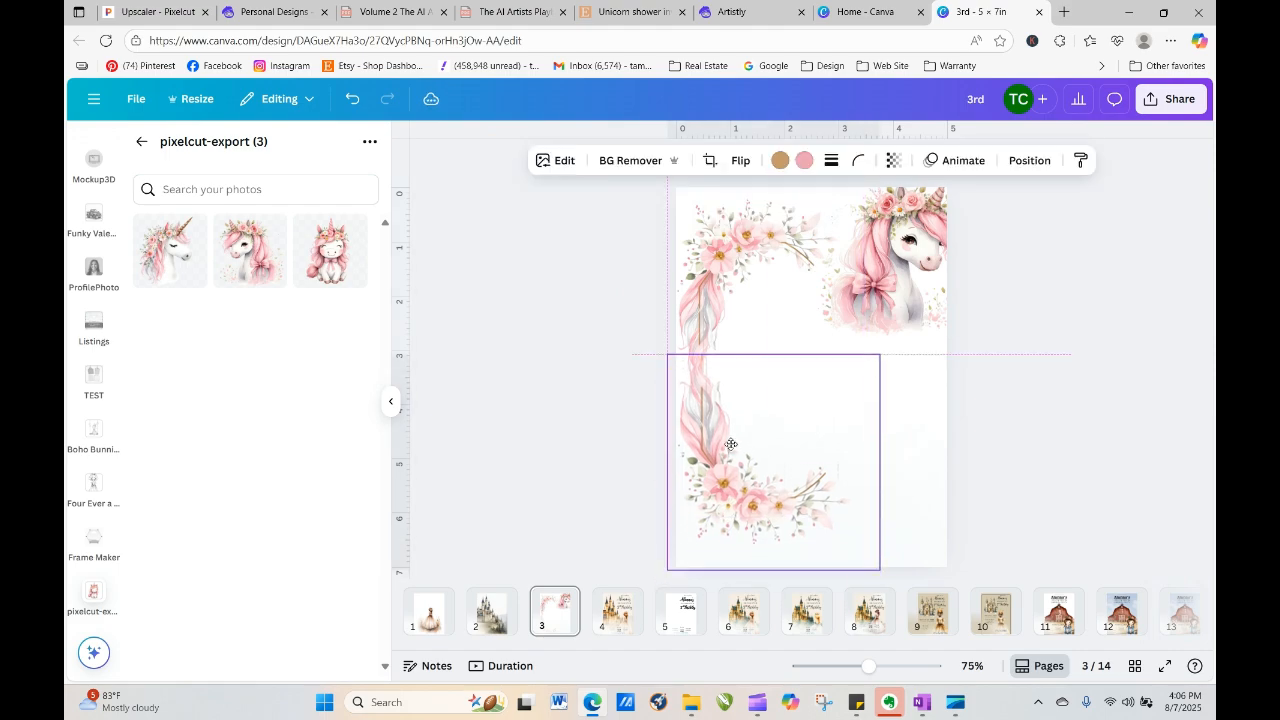
left_click(1041, 460)
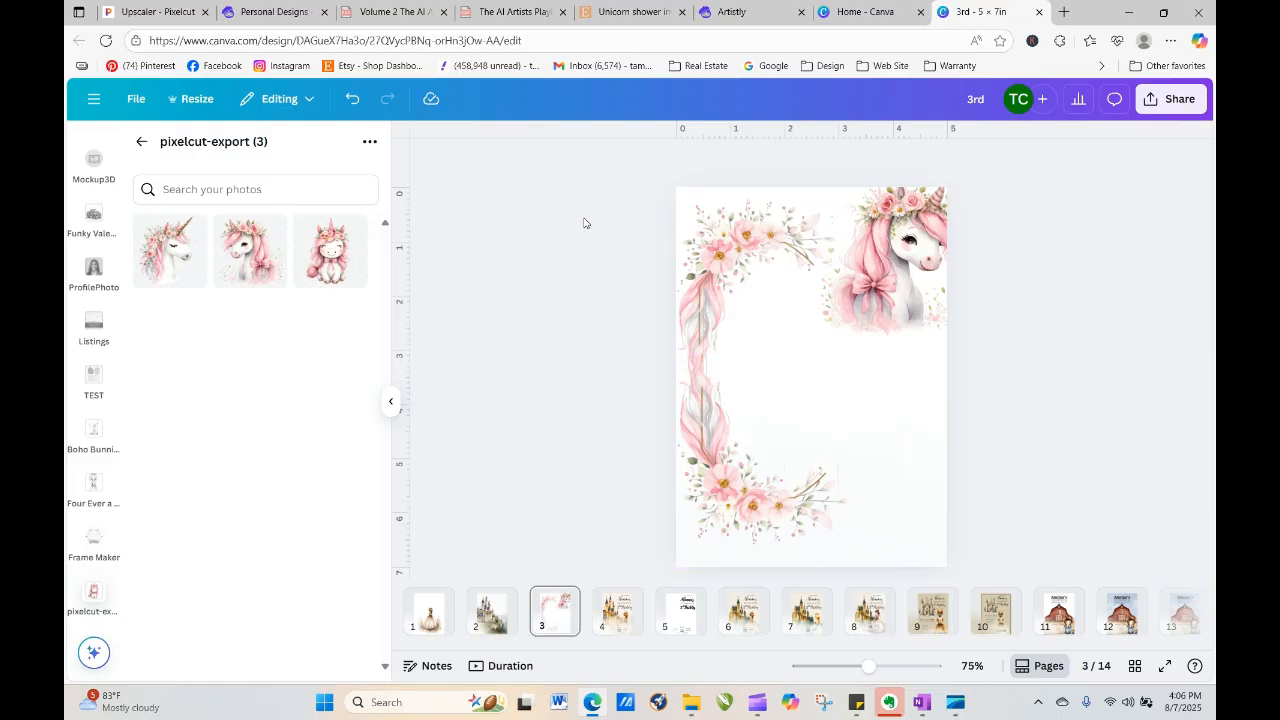
Shift both floral sprays together up and left, then enlarge the lower spray to about 4.9 in wide
left_click_drag(595, 219, 690, 442)
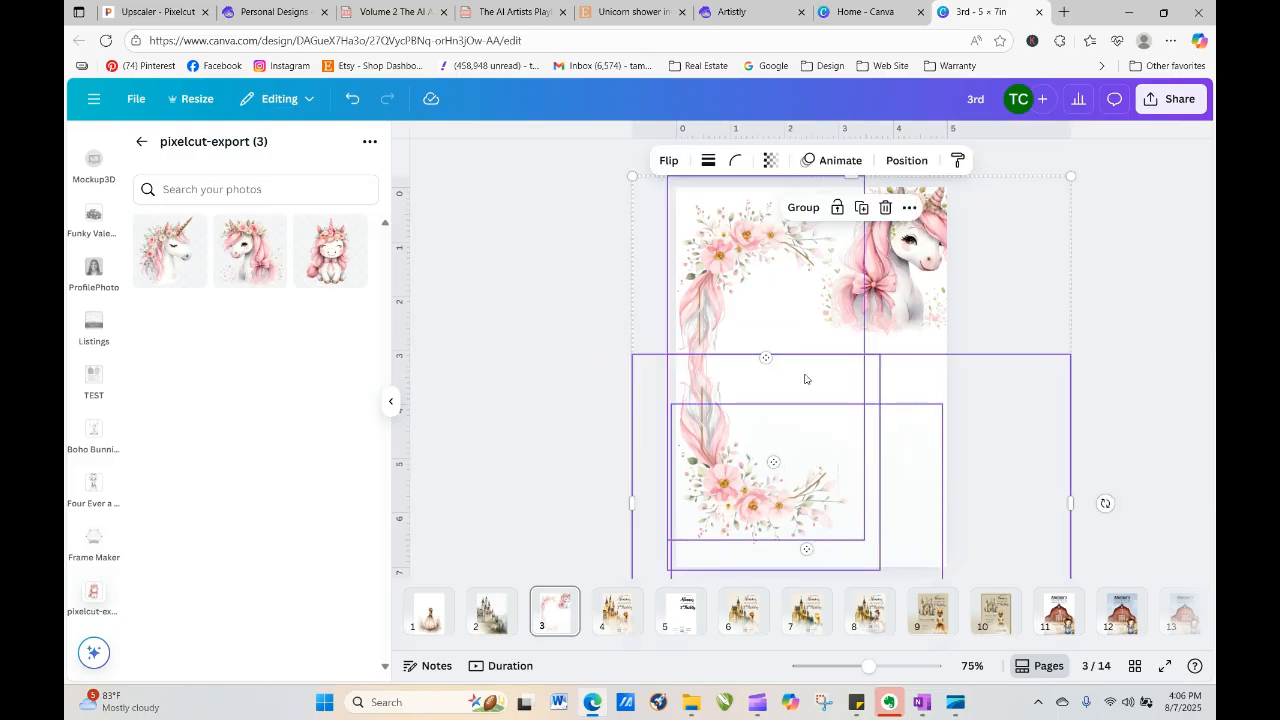
left_click_drag(763, 396, 746, 376)
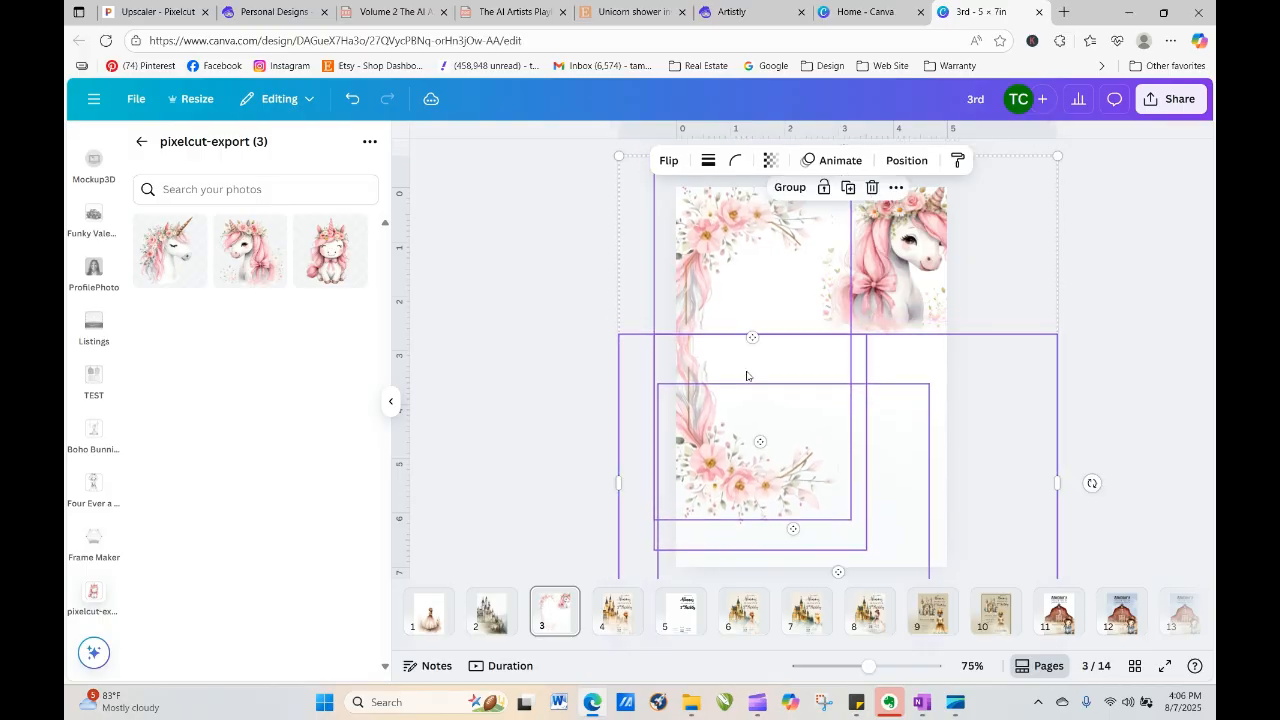
key("Escape")
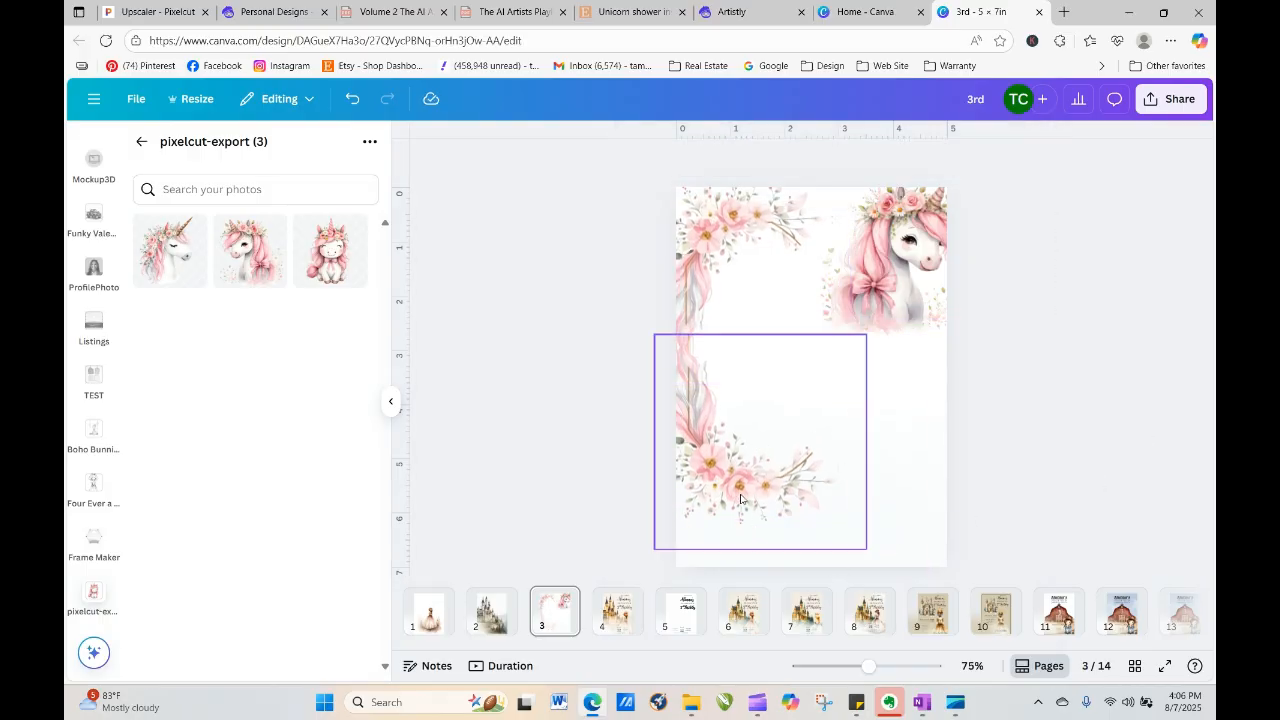
left_click(740, 498)
left_click_drag(865, 551, 934, 604)
left_click(1059, 321)
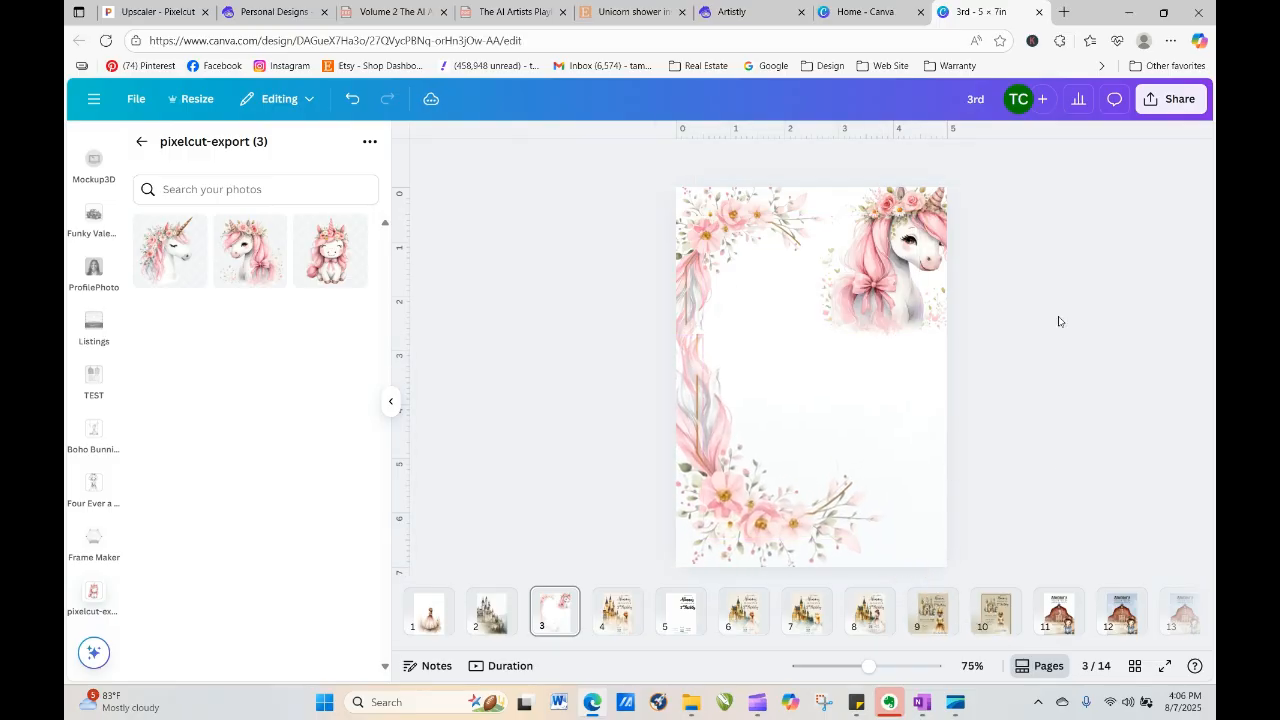
Move the unicorn back over the lower floral spray and enlarge it to about 3.47 in wide
left_click_drag(922, 285, 765, 483)
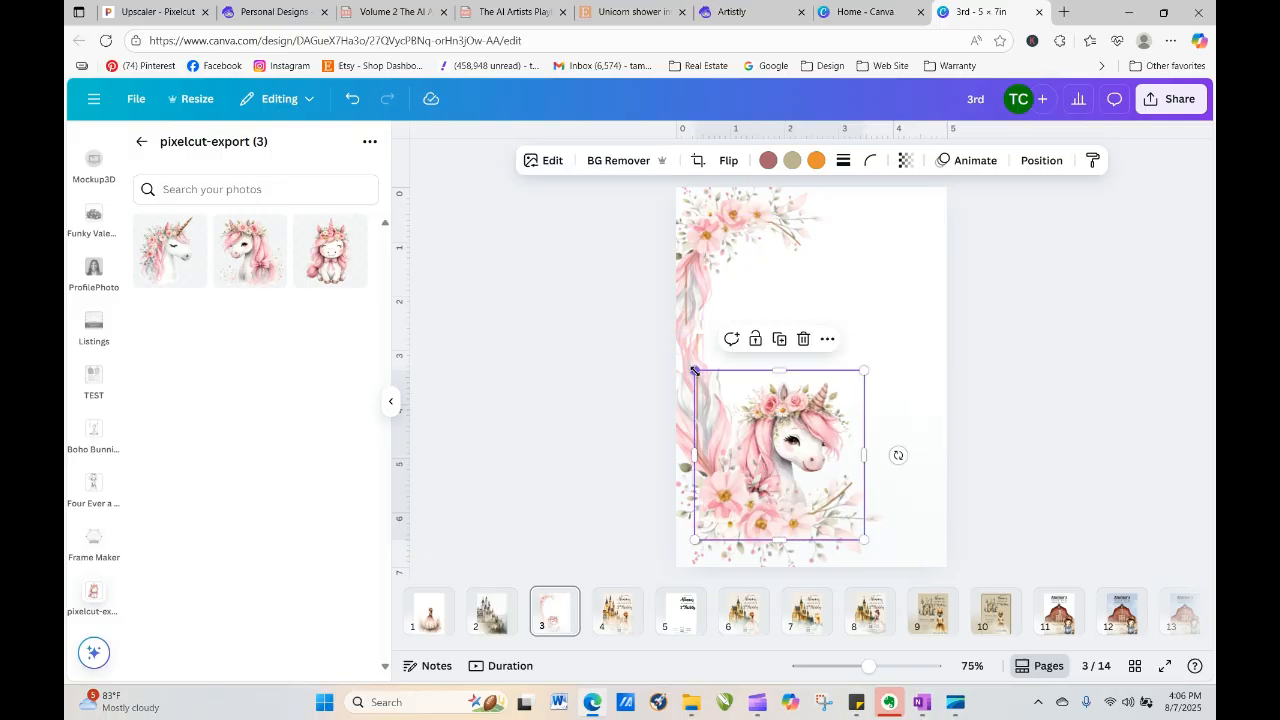
left_click_drag(695, 371, 676, 352)
mouse_move(787, 420)
left_mouse_down()
mouse_move(800, 414)
mouse_move(792, 422)
left_mouse_up()
left_click(1090, 410)
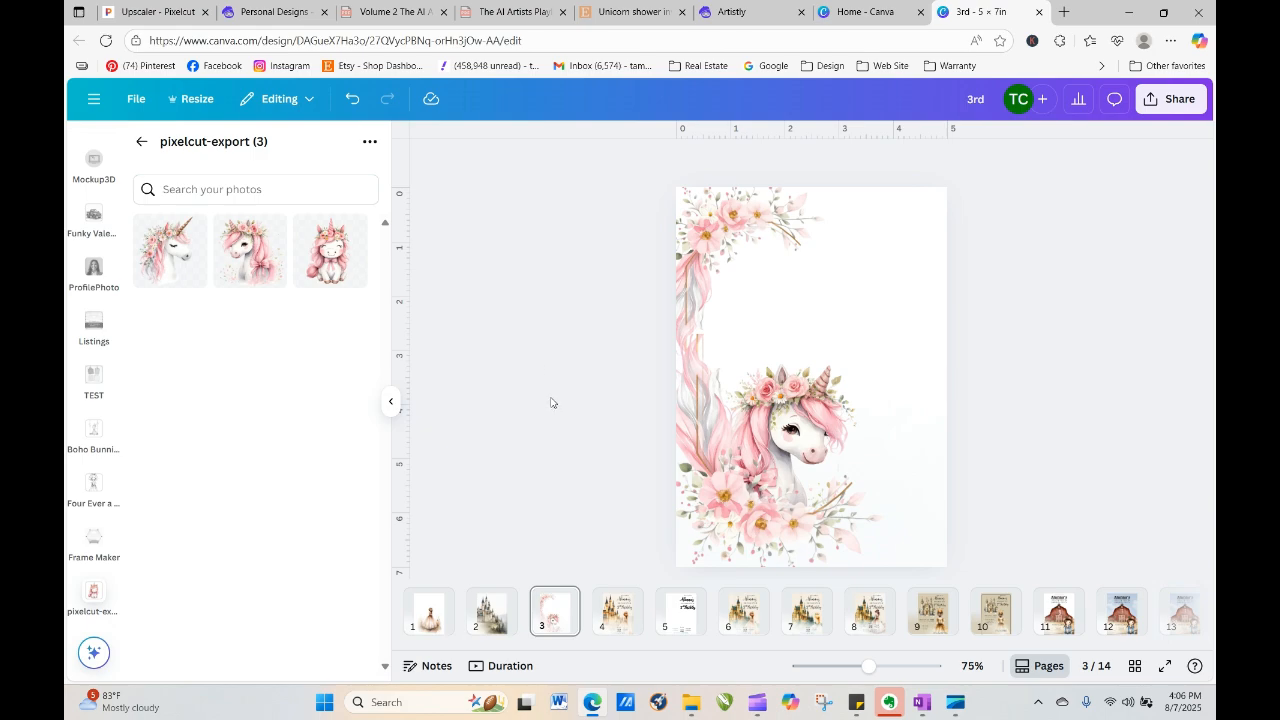
Duplicate the upper-left floral spray, move the copy toward the upper-right corner and flip it horizontally
left_click(736, 207)
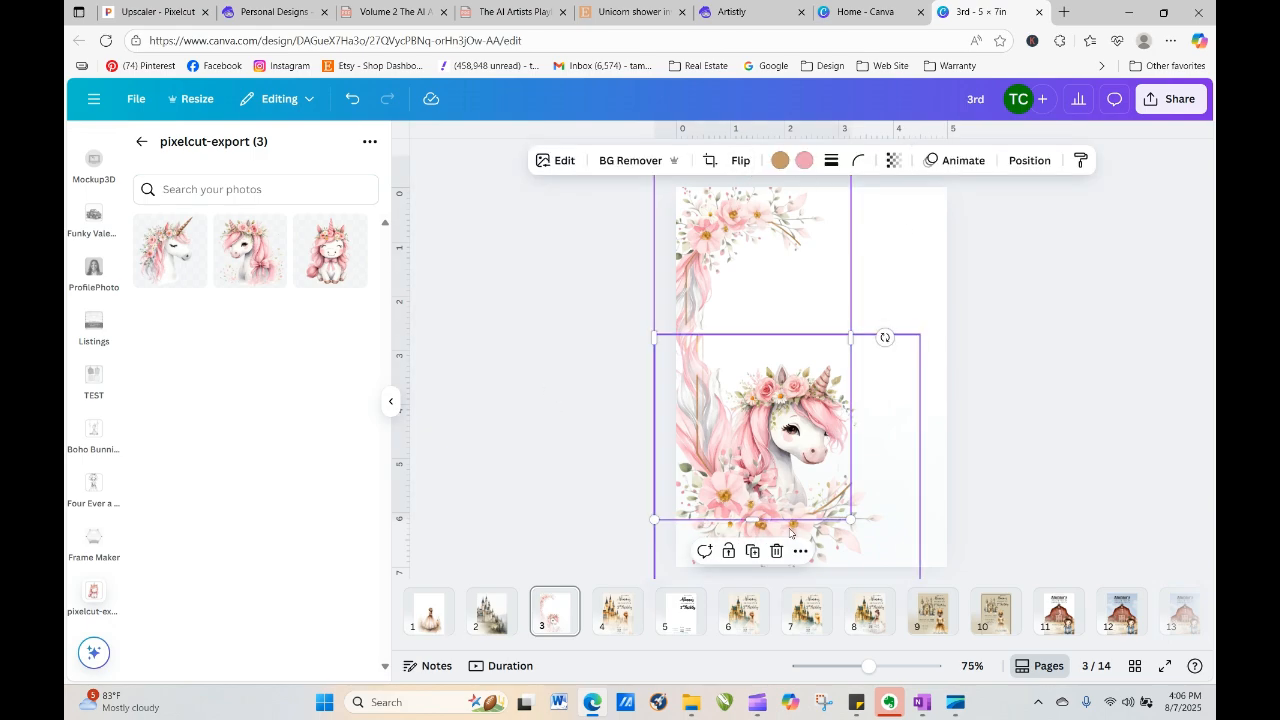
left_click_drag(723, 360, 732, 369)
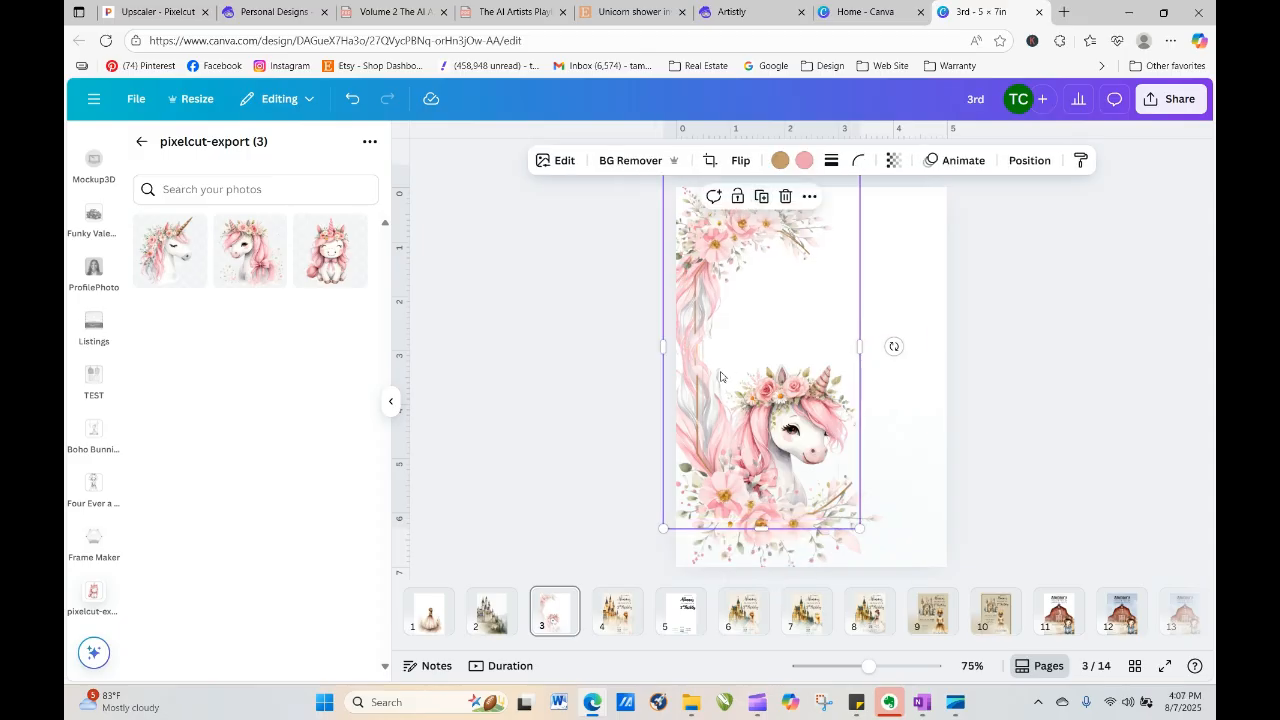
left_click_drag(707, 318, 856, 309)
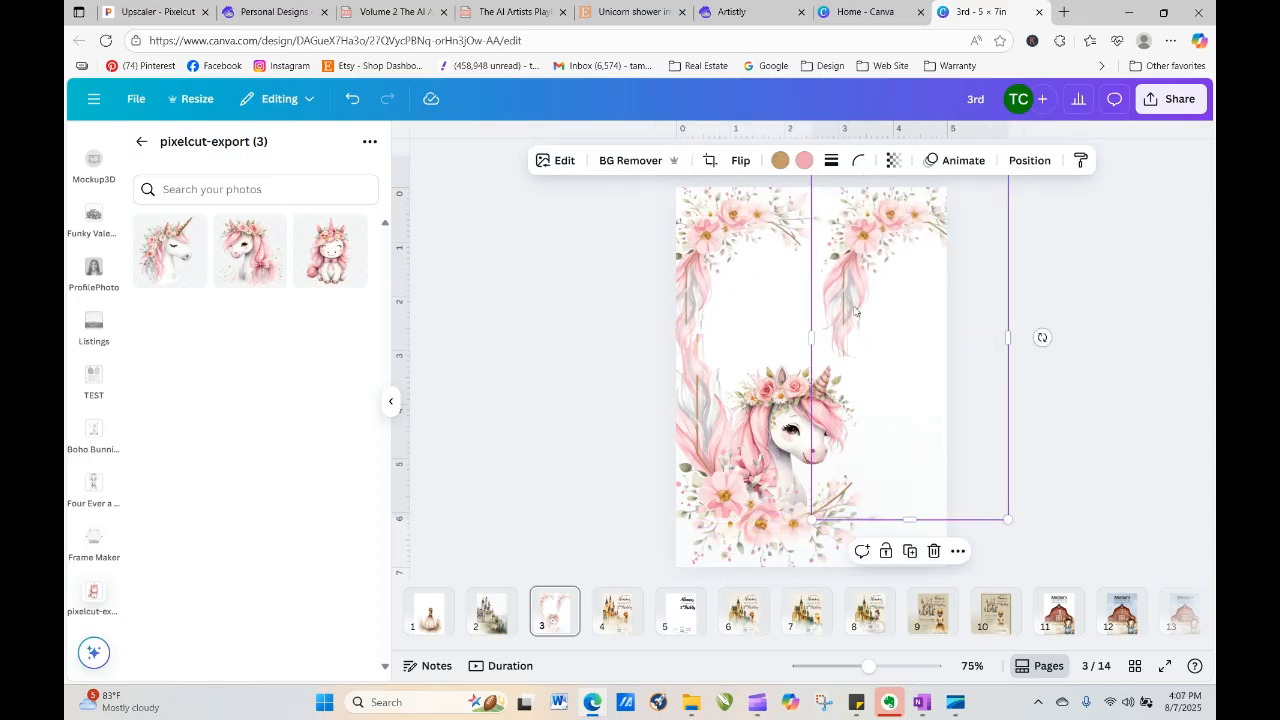
left_click(742, 162)
left_click(764, 200)
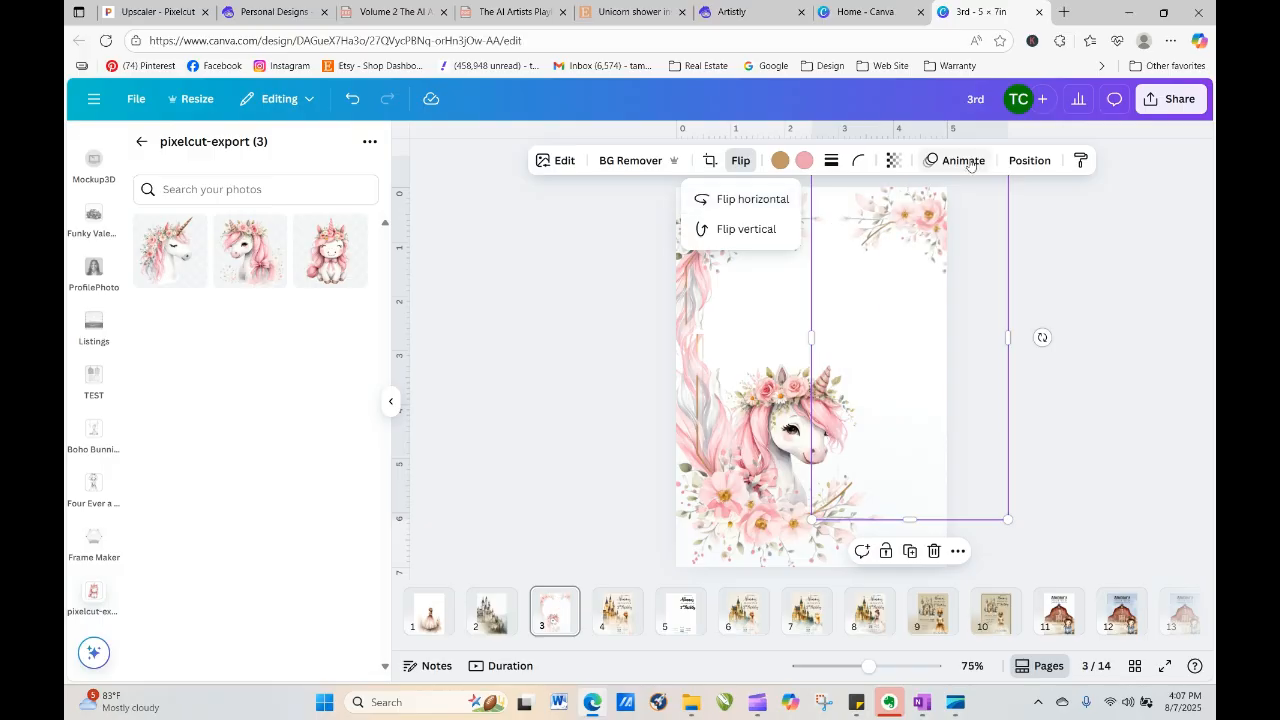
Rotate the flipped spray nearly upside down, enlarge it slightly and place it along the page's top edge beside the first spray
left_click_drag(920, 229, 845, 220)
left_click_drag(970, 324, 706, 309)
left_click_drag(798, 438, 806, 222)
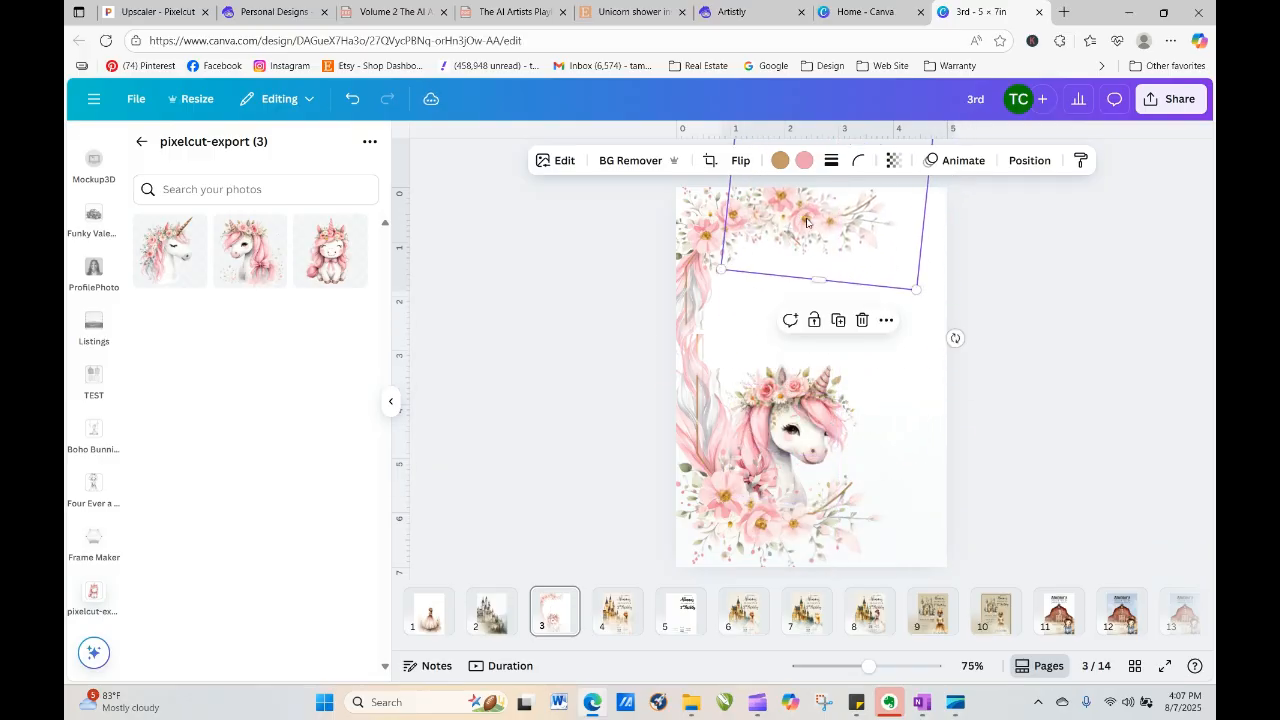
left_click_drag(917, 290, 955, 292)
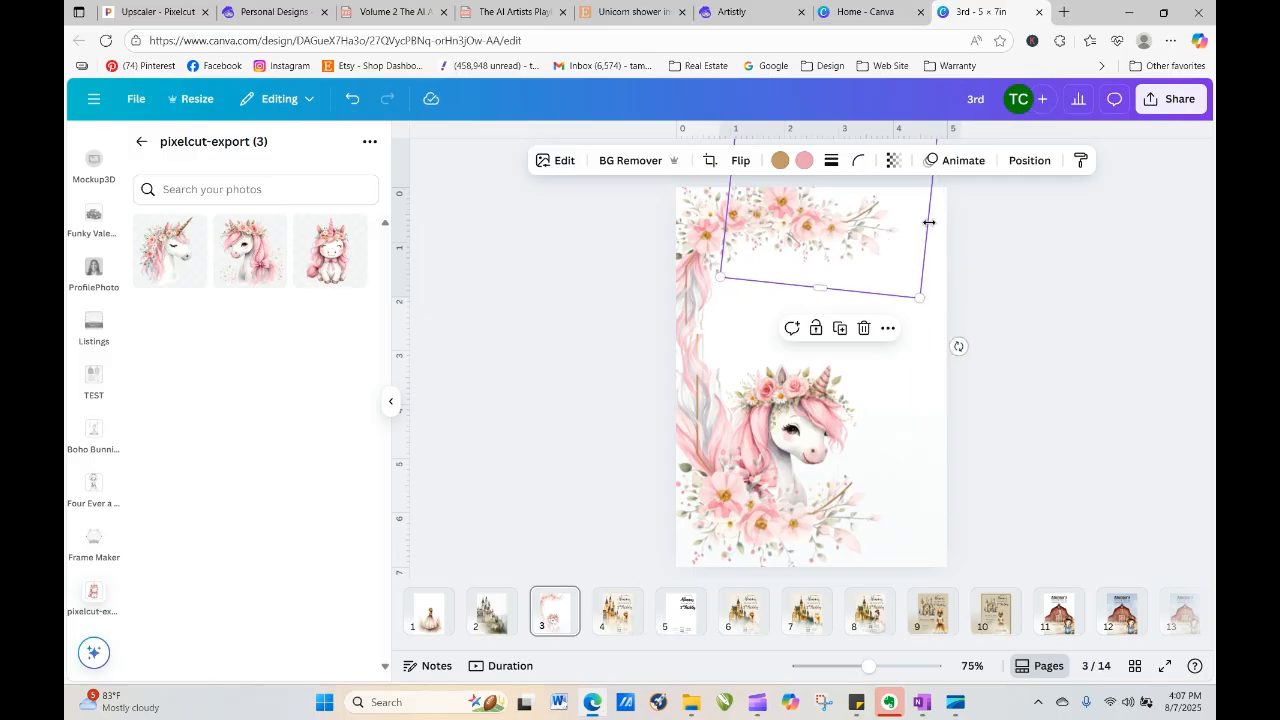
left_click_drag(933, 218, 970, 215)
left_click_drag(863, 261, 873, 240)
left_click(1041, 292)
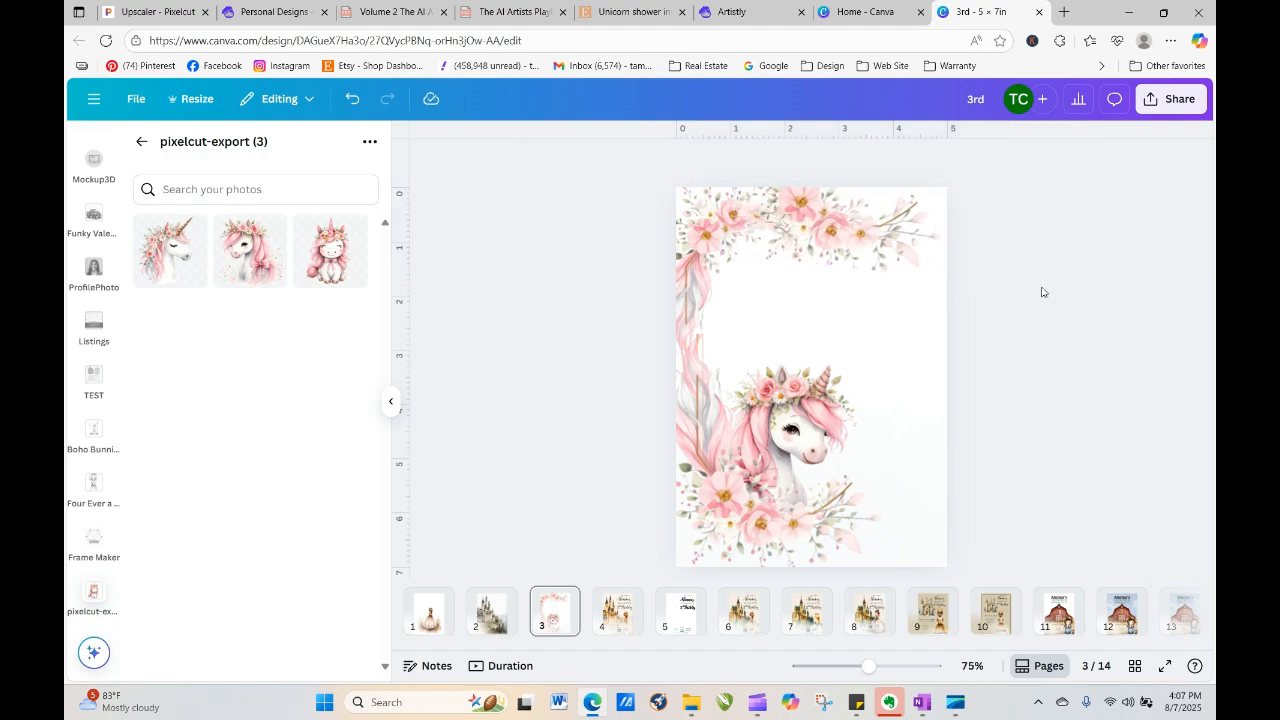
Raise the lower-left floral spray to Y 2.5 in and send it to the back
left_click(799, 427)
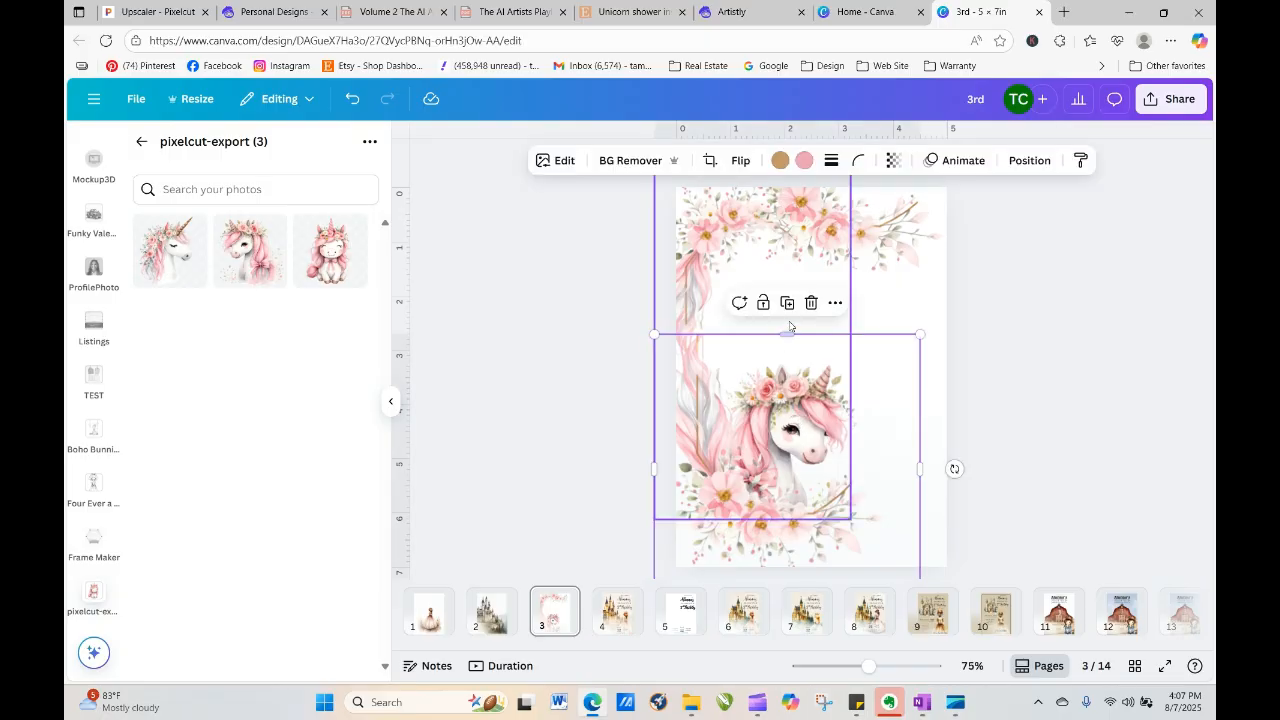
left_click(1021, 160)
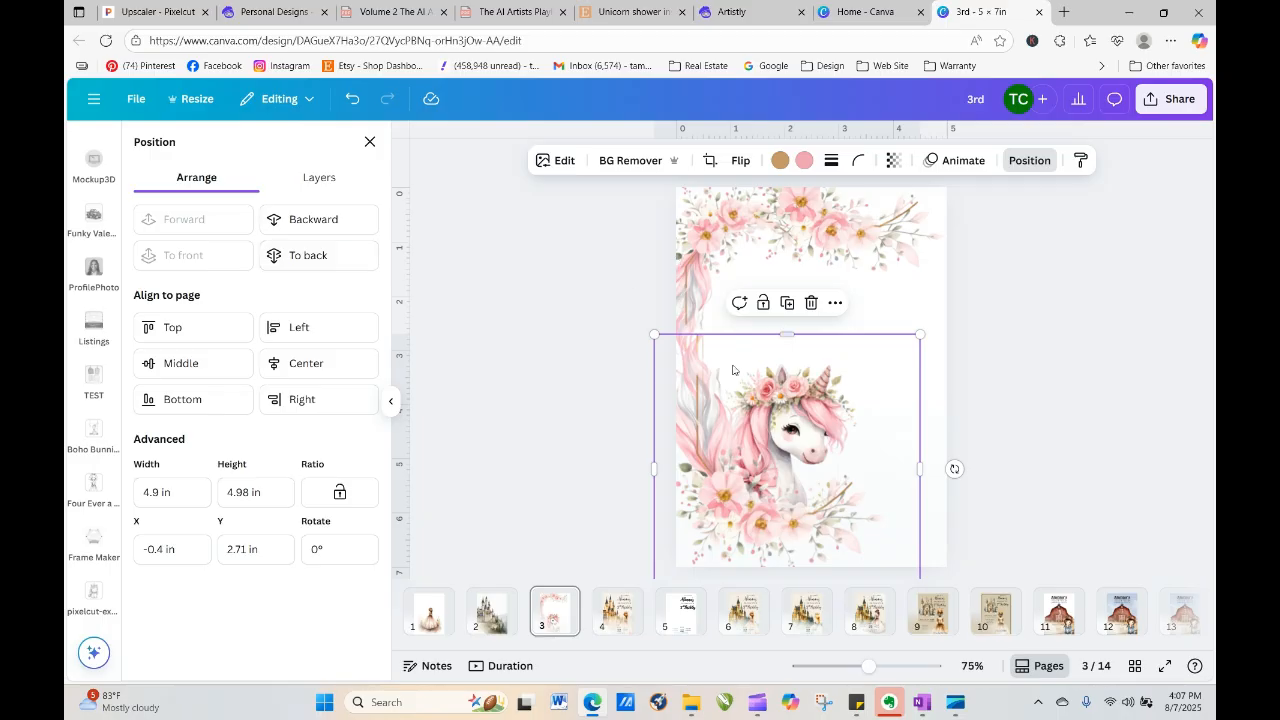
mouse_move(797, 424)
left_mouse_down()
mouse_move(847, 399)
mouse_move(800, 412)
left_mouse_up()
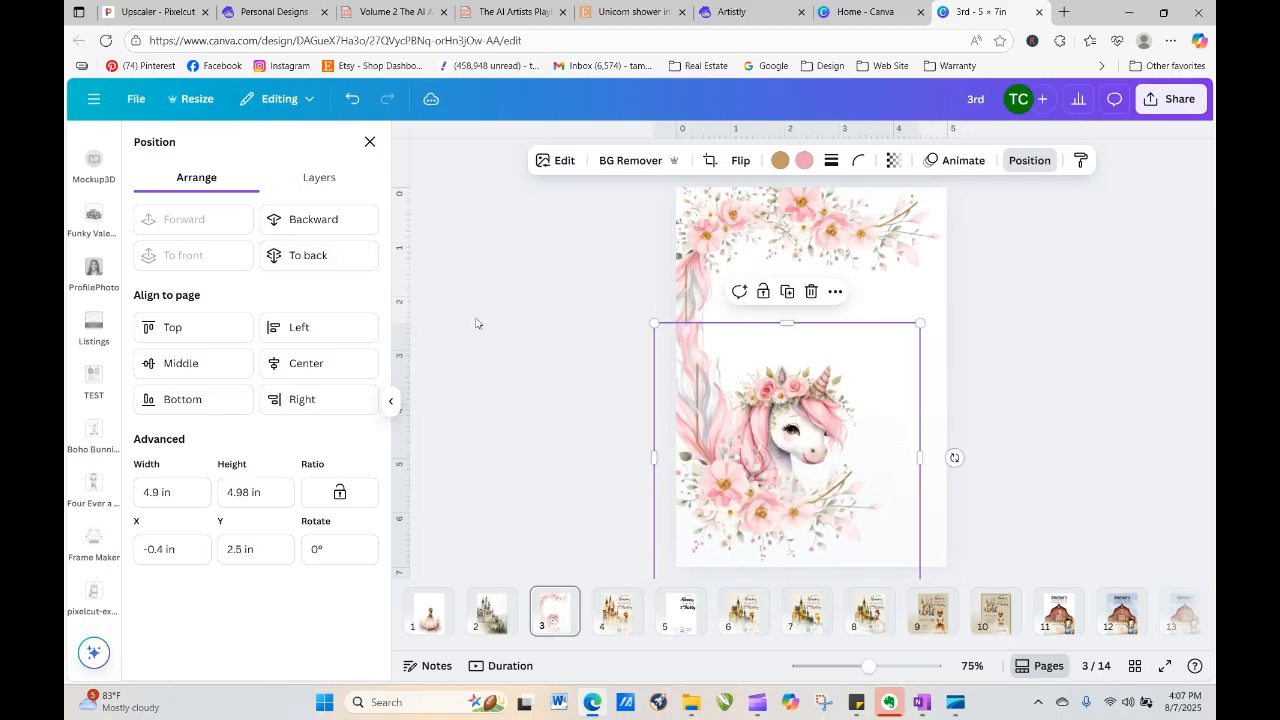
left_click(329, 254)
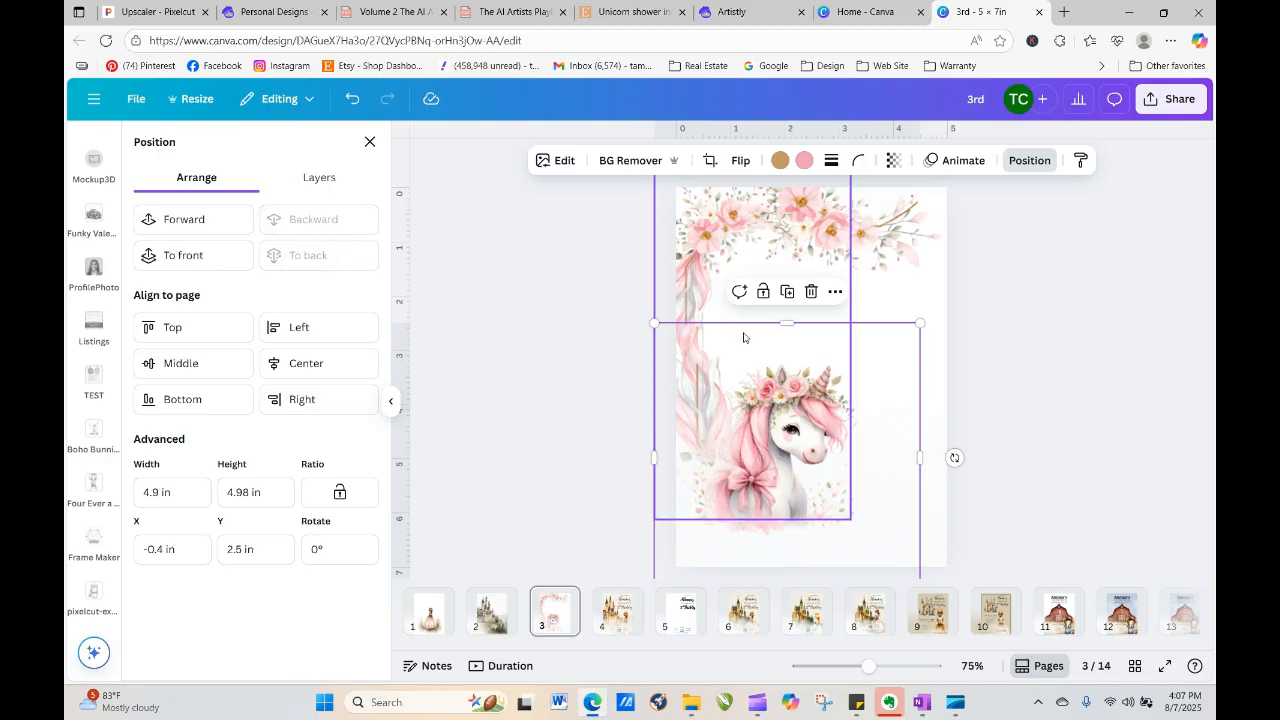
Bring the lower floral spray forward several layers while keeping it behind the unicorn, then select the unicorn
left_click(240, 220)
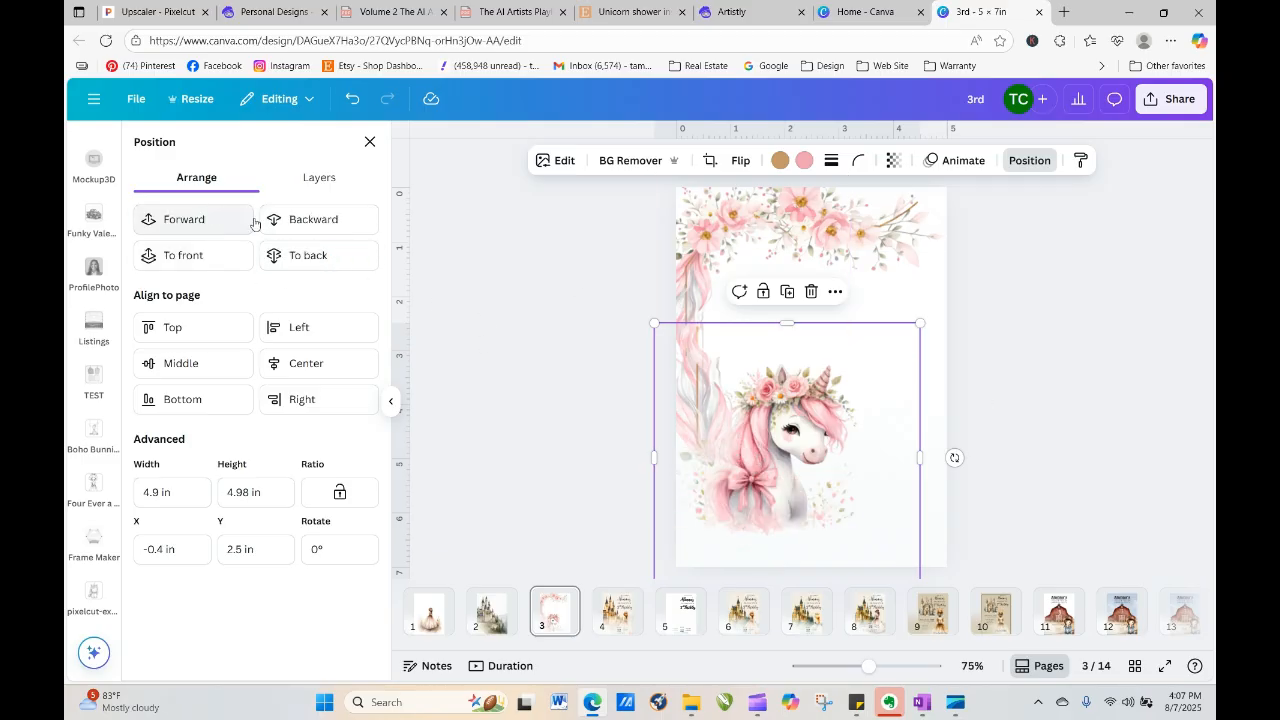
left_click(216, 224)
left_click(216, 226)
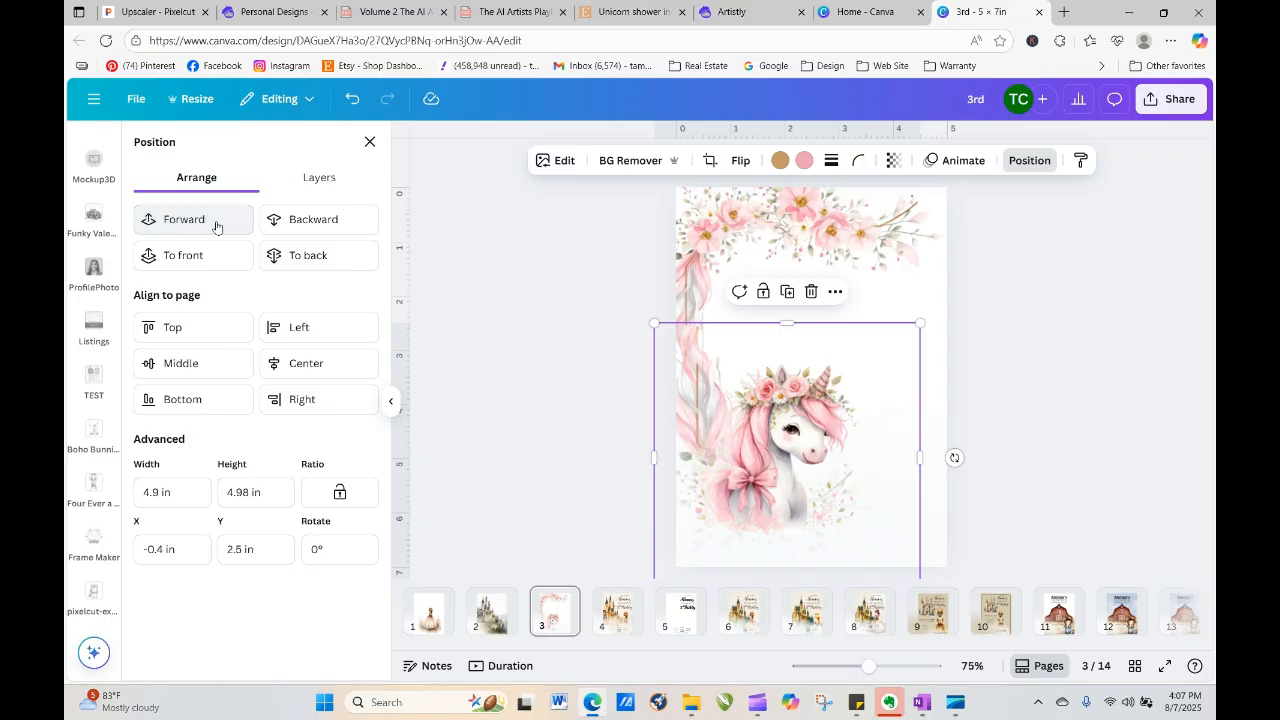
left_click(233, 227)
left_click(732, 421)
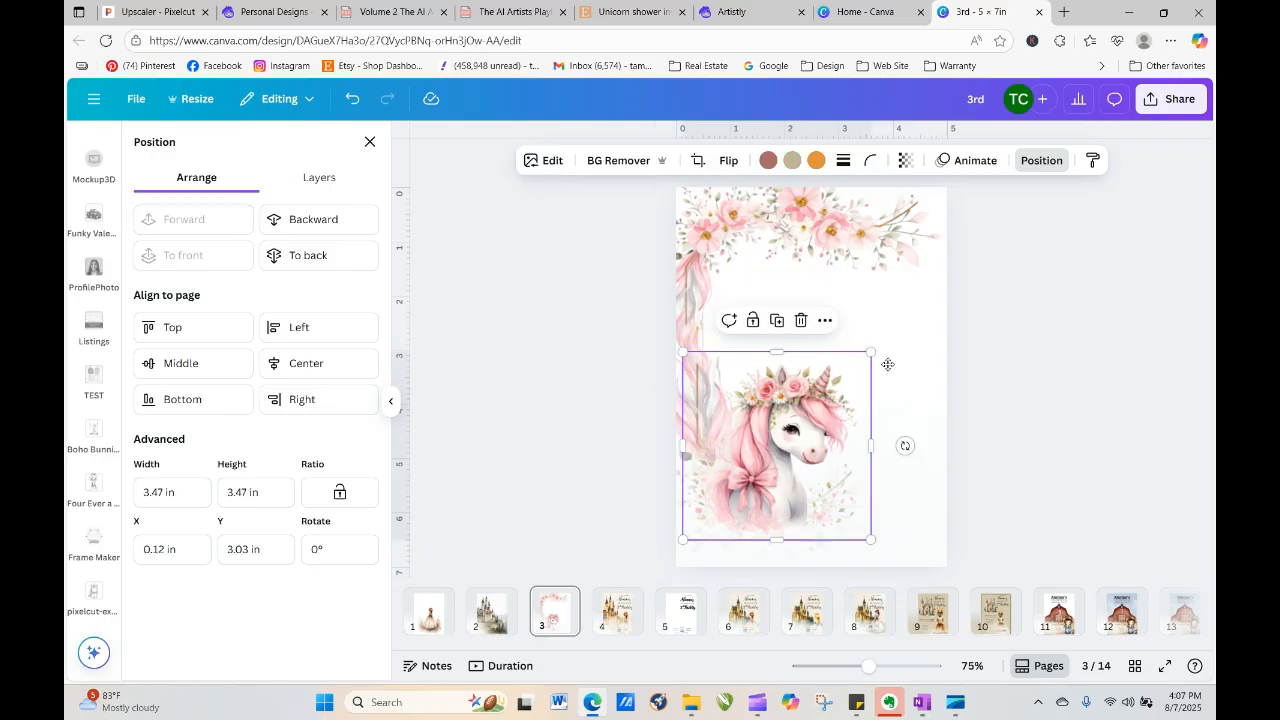
Clear the pale overlay fading the lower floral spray, enlarge the unicorn to 4.08 in and place it in the page's lower-left corner
left_click_drag(694, 397, 799, 285)
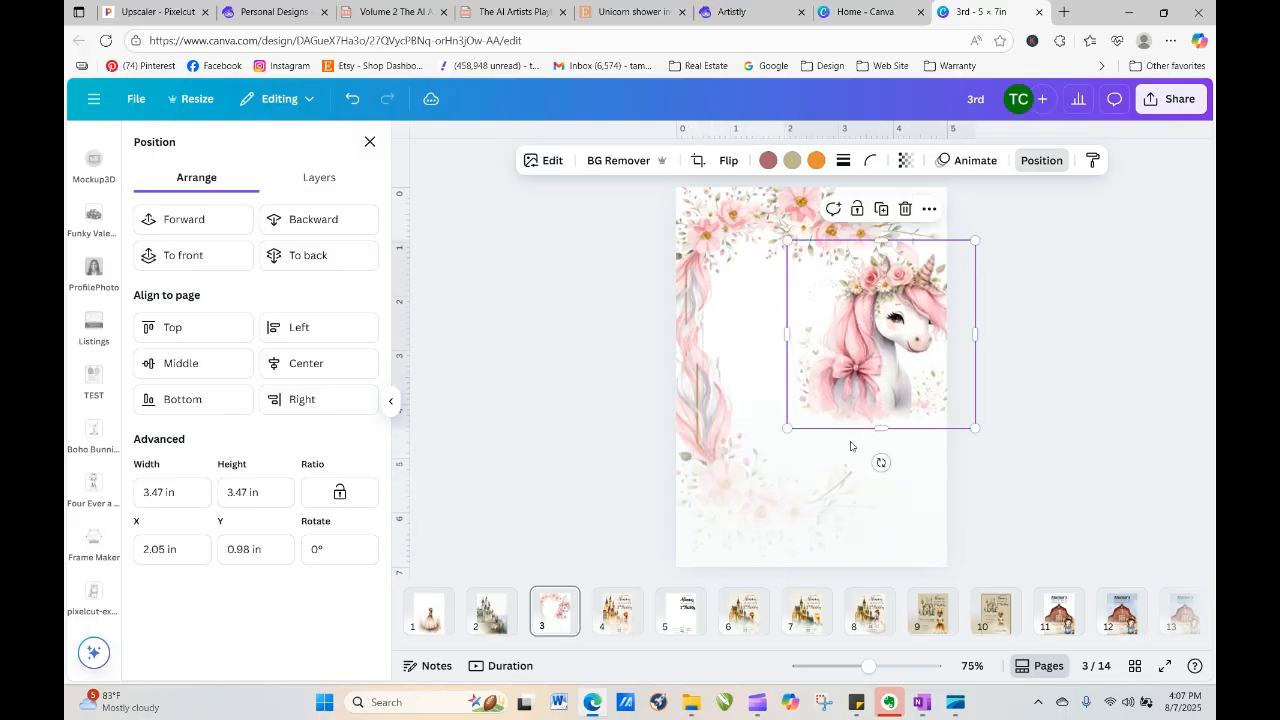
left_click_drag(858, 530, 380, 410)
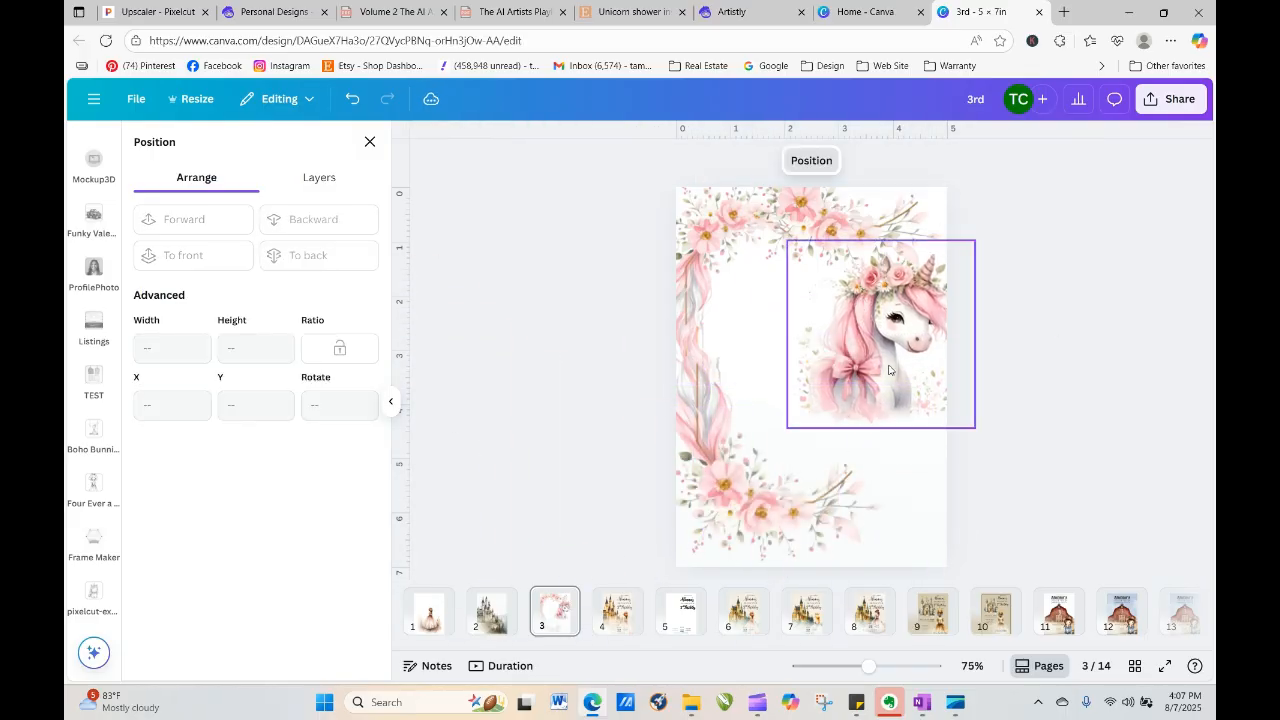
left_click_drag(883, 345, 752, 492)
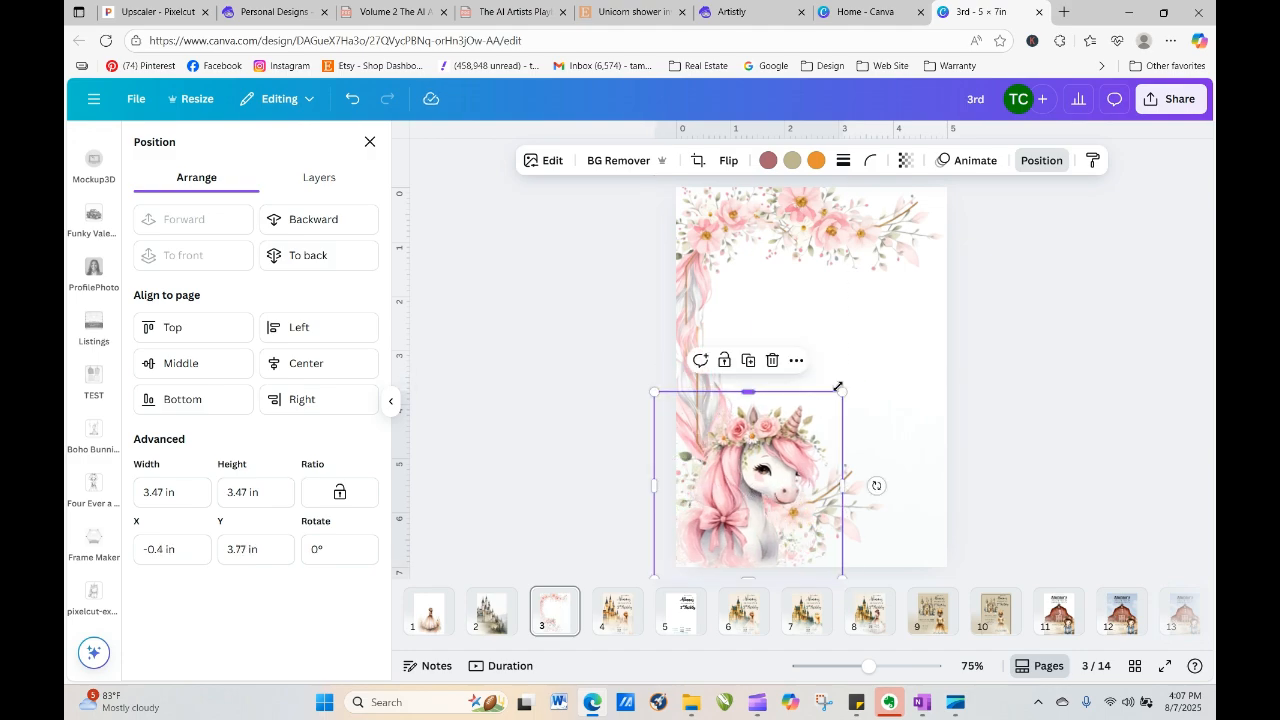
left_click_drag(840, 391, 875, 355)
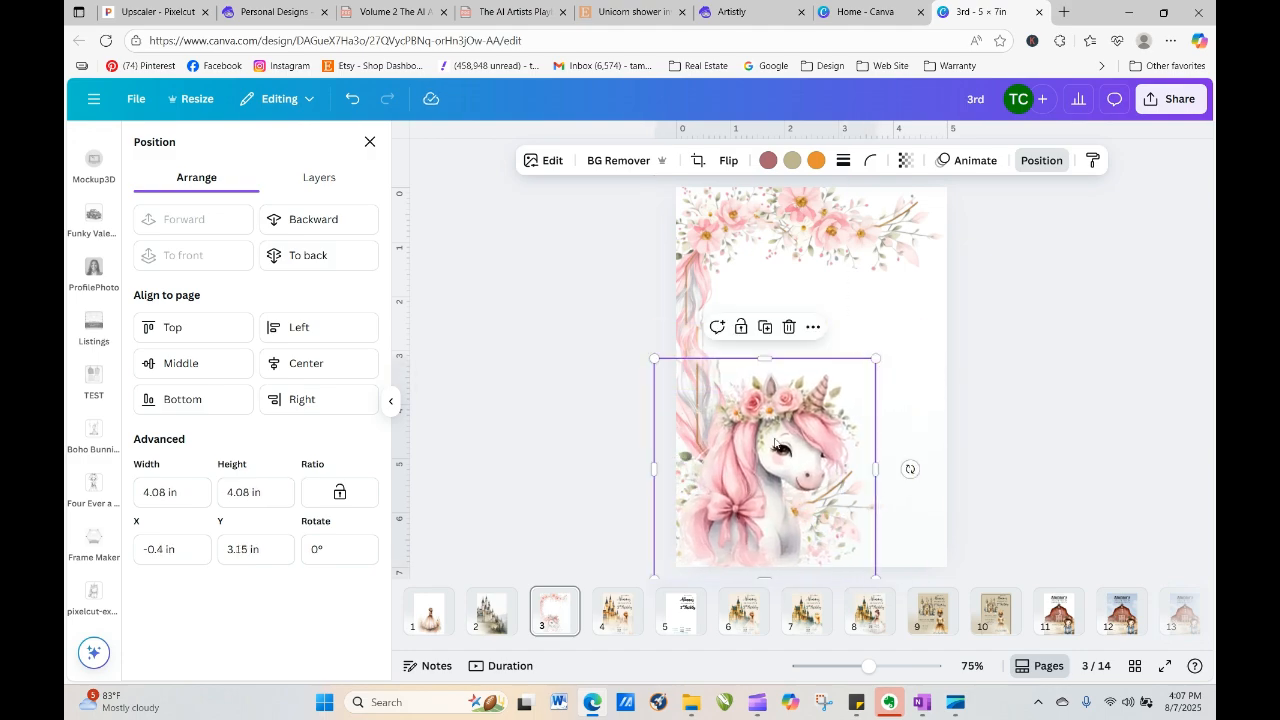
left_click_drag(776, 444, 736, 446)
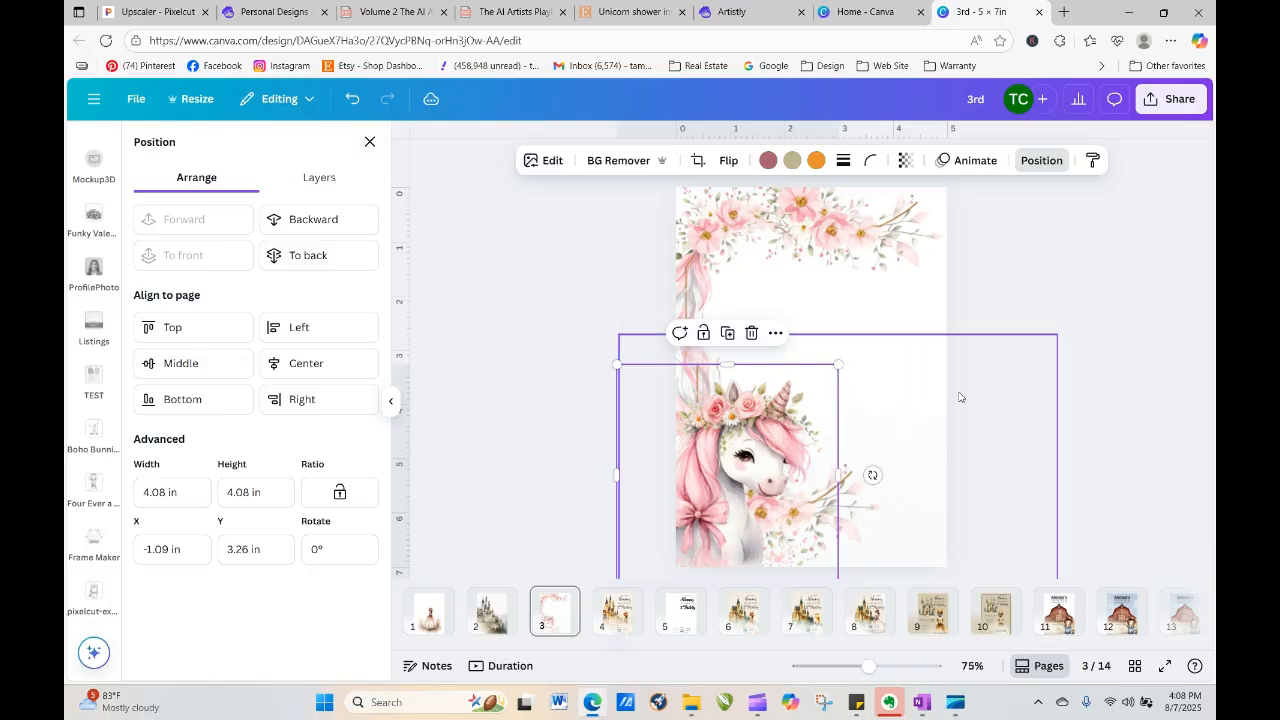
left_click(1000, 425)
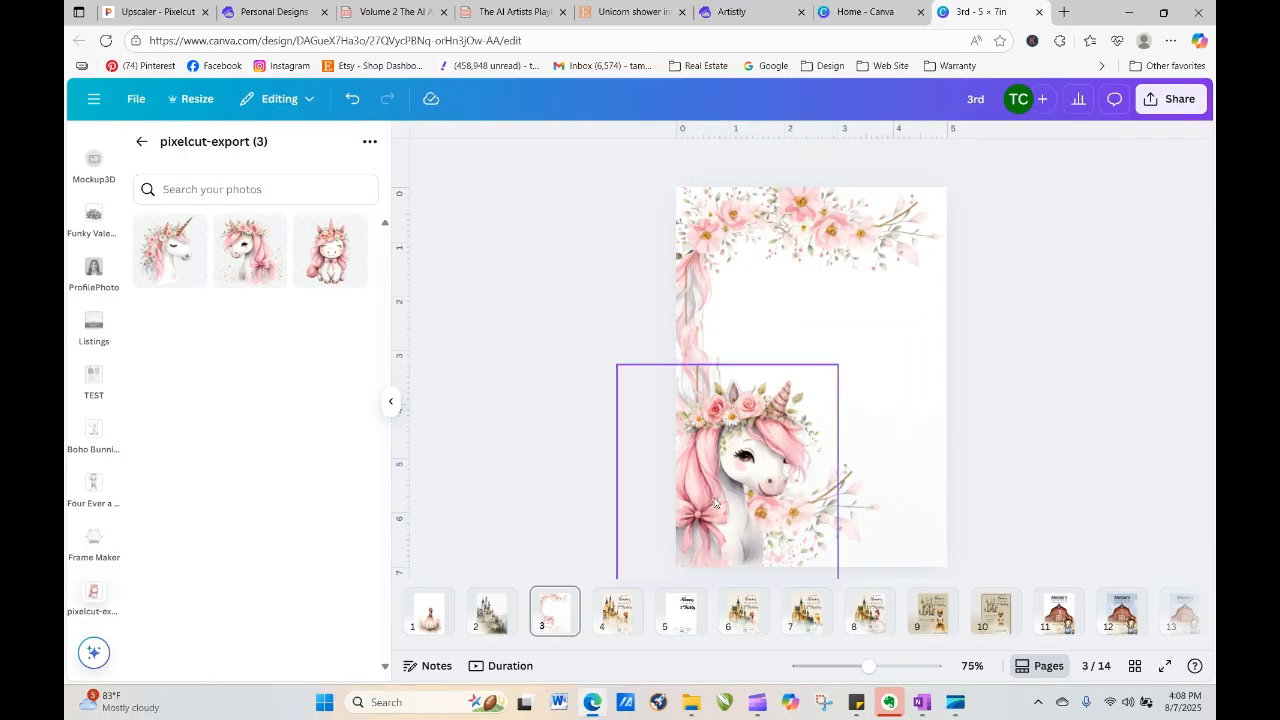
Cut the birthday heading text lines from page 5 and paste them onto page 3, centred between the top florals and the unicorn
left_click(676, 614)
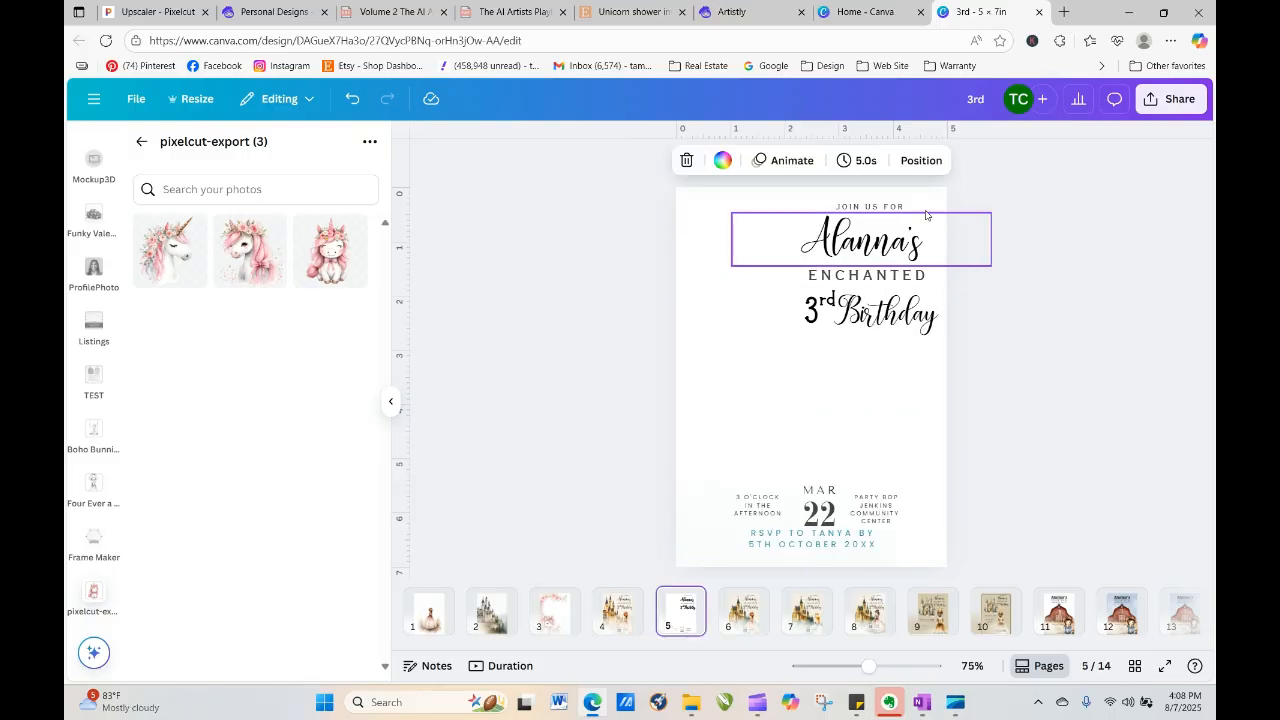
left_click_drag(937, 201, 817, 330)
left_click(840, 318)
left_click(988, 257)
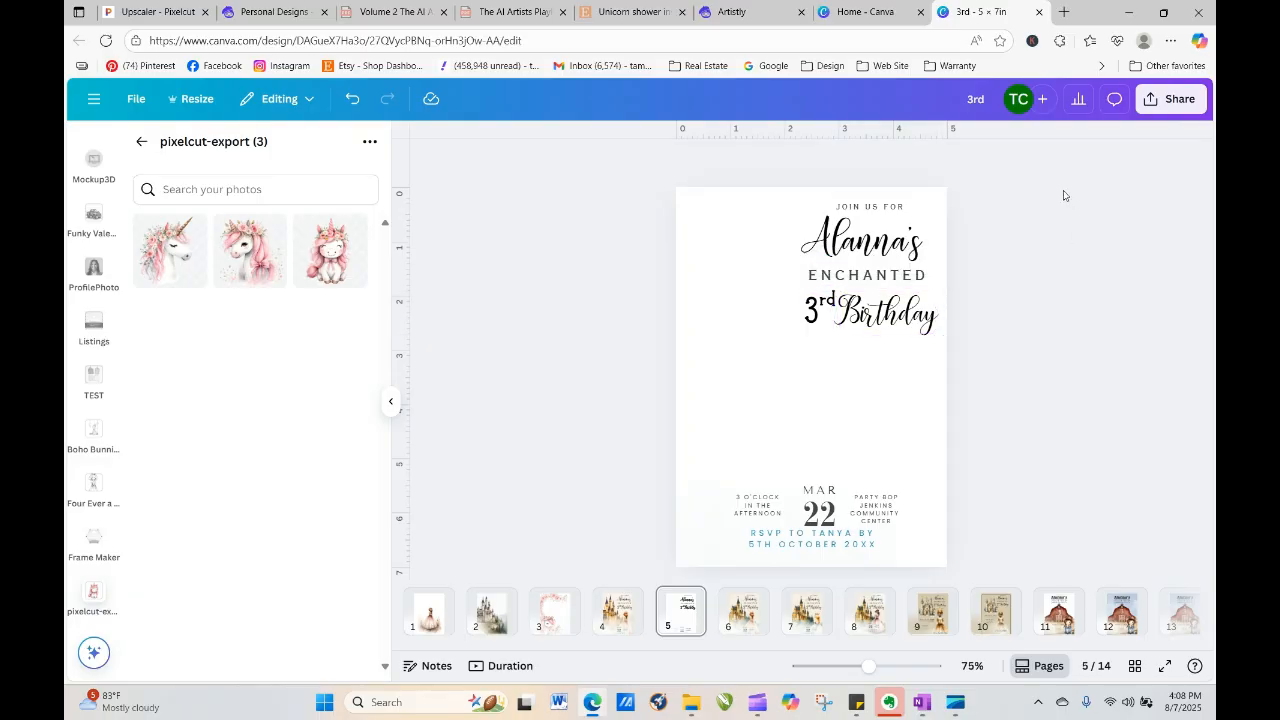
left_click_drag(1062, 190, 790, 363)
left_click_drag(884, 326, 837, 389)
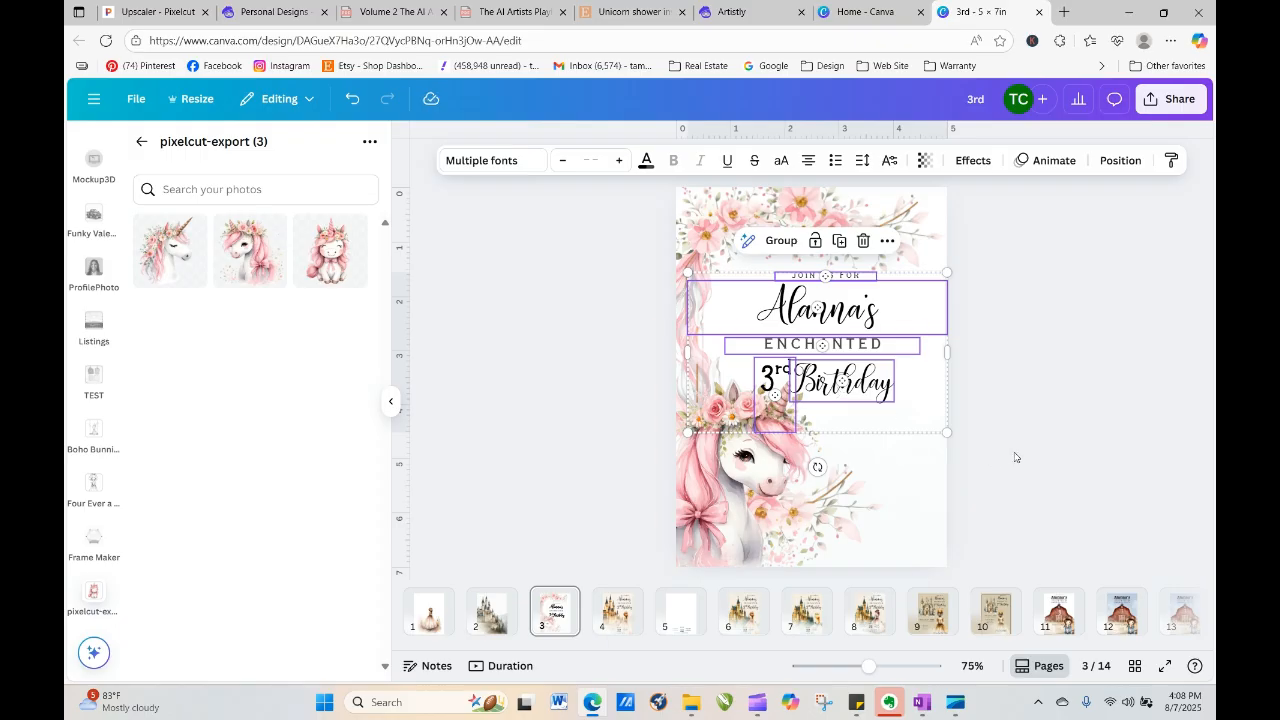
left_click(1015, 457)
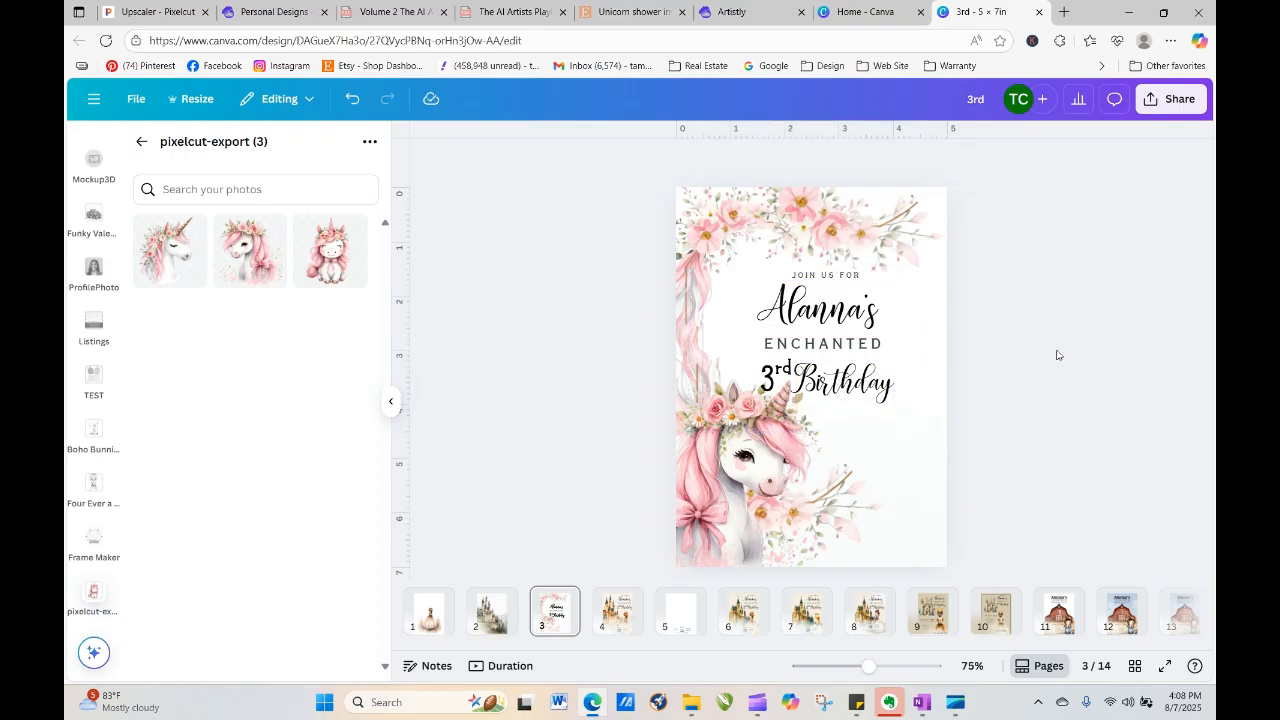
Move the "3rd" text to the left of the child's name and enlarge it to font size 137
left_click(865, 348)
left_click_drag(779, 381, 737, 291)
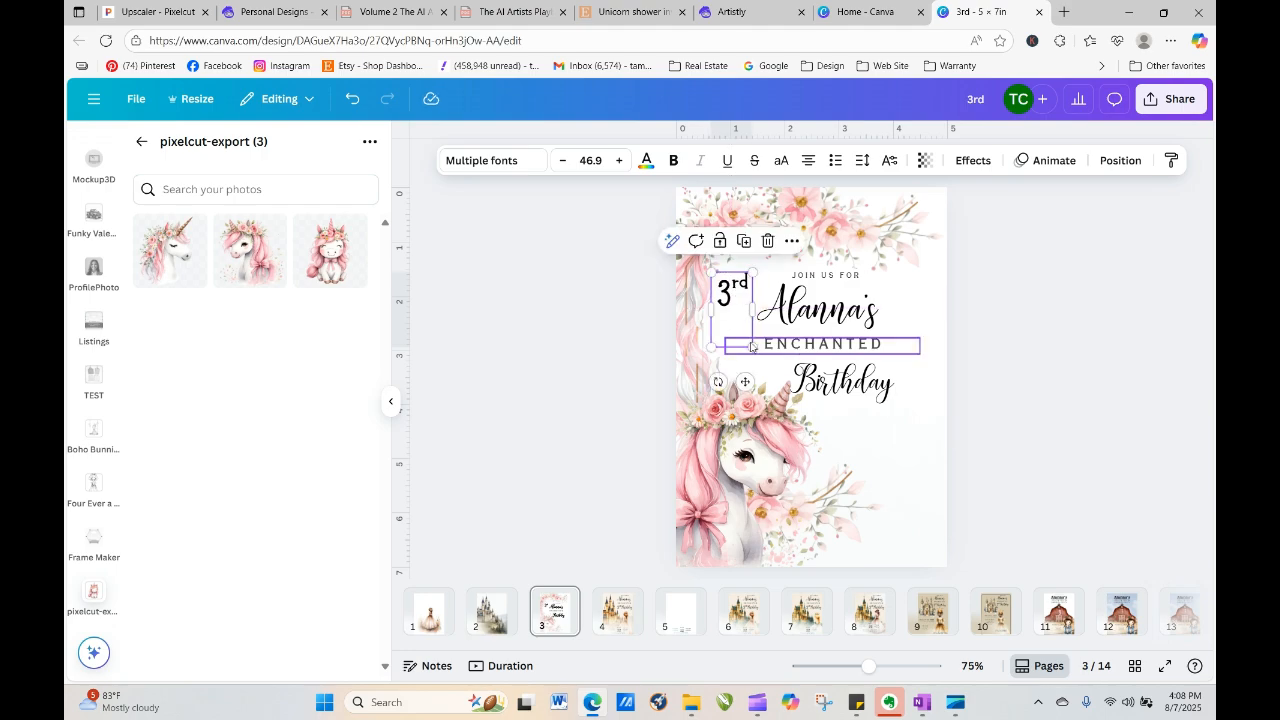
left_click_drag(752, 347, 832, 490)
left_click_drag(757, 322, 729, 301)
Remove "rd" from the enlarged age text, leaving only the 3, and nudge it away from the name
double_click(757, 289)
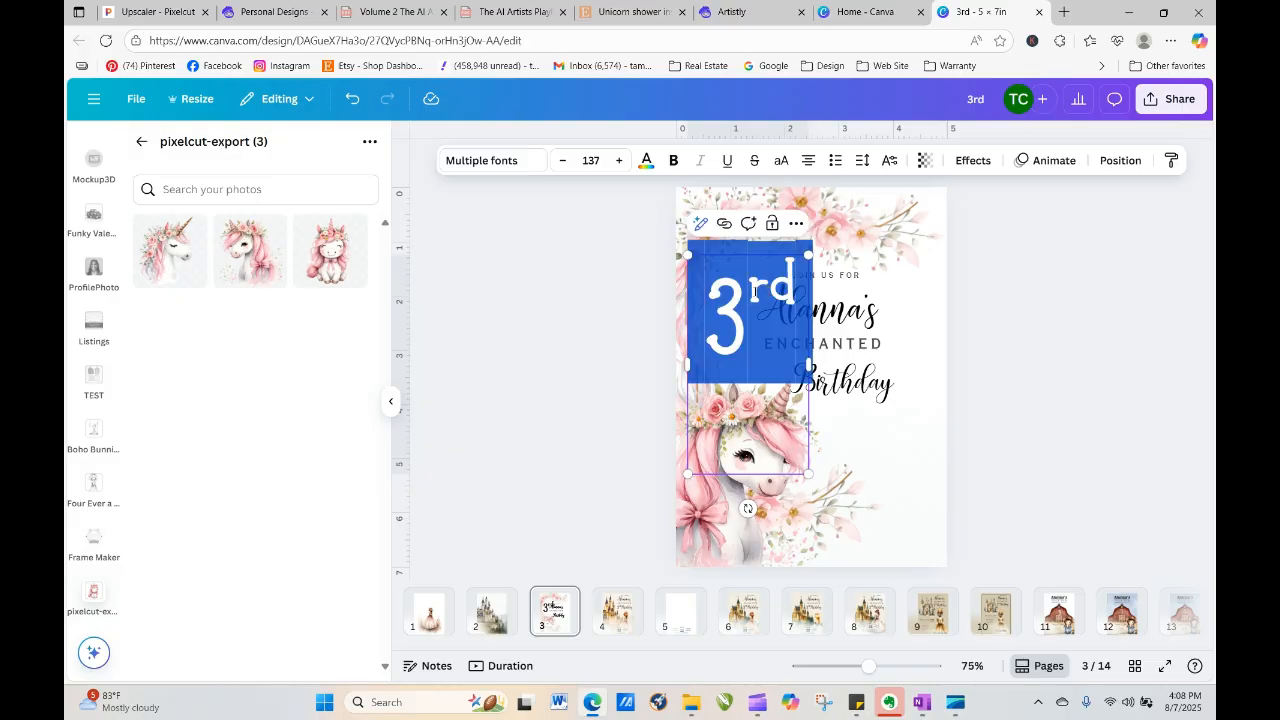
left_click(748, 310)
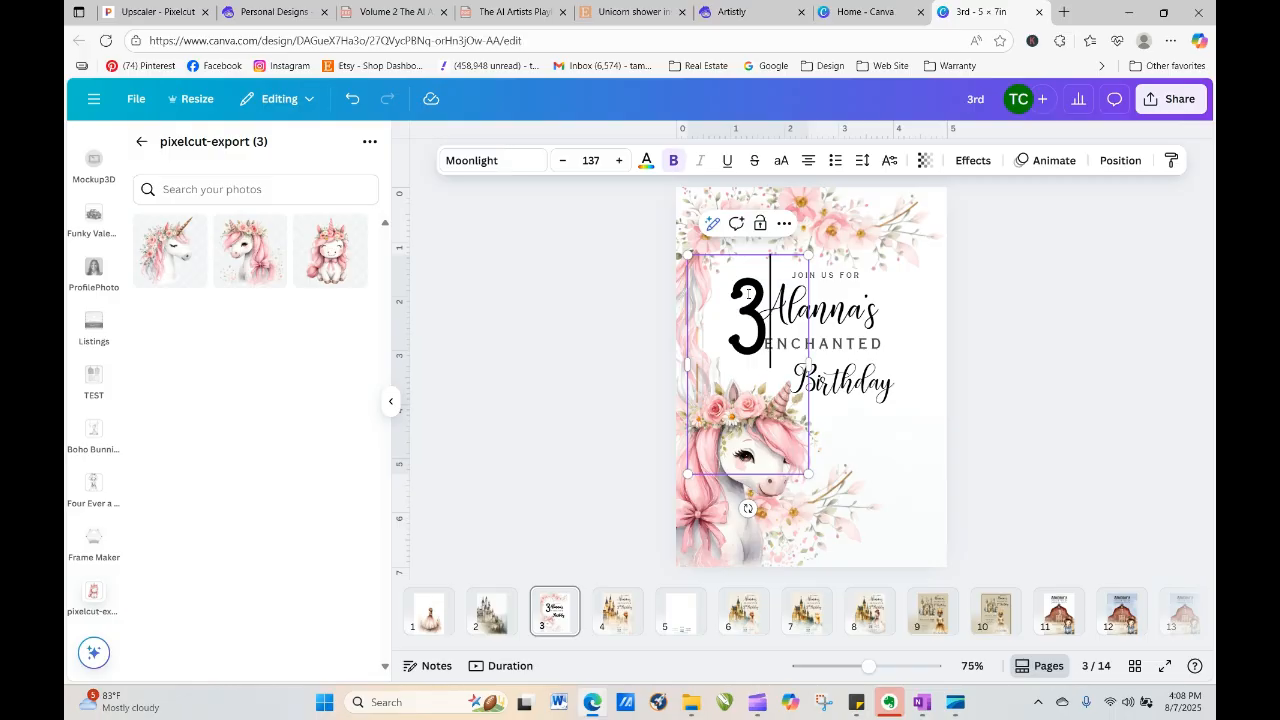
key("Escape")
left_click_drag(748, 313, 734, 317)
left_click(972, 368)
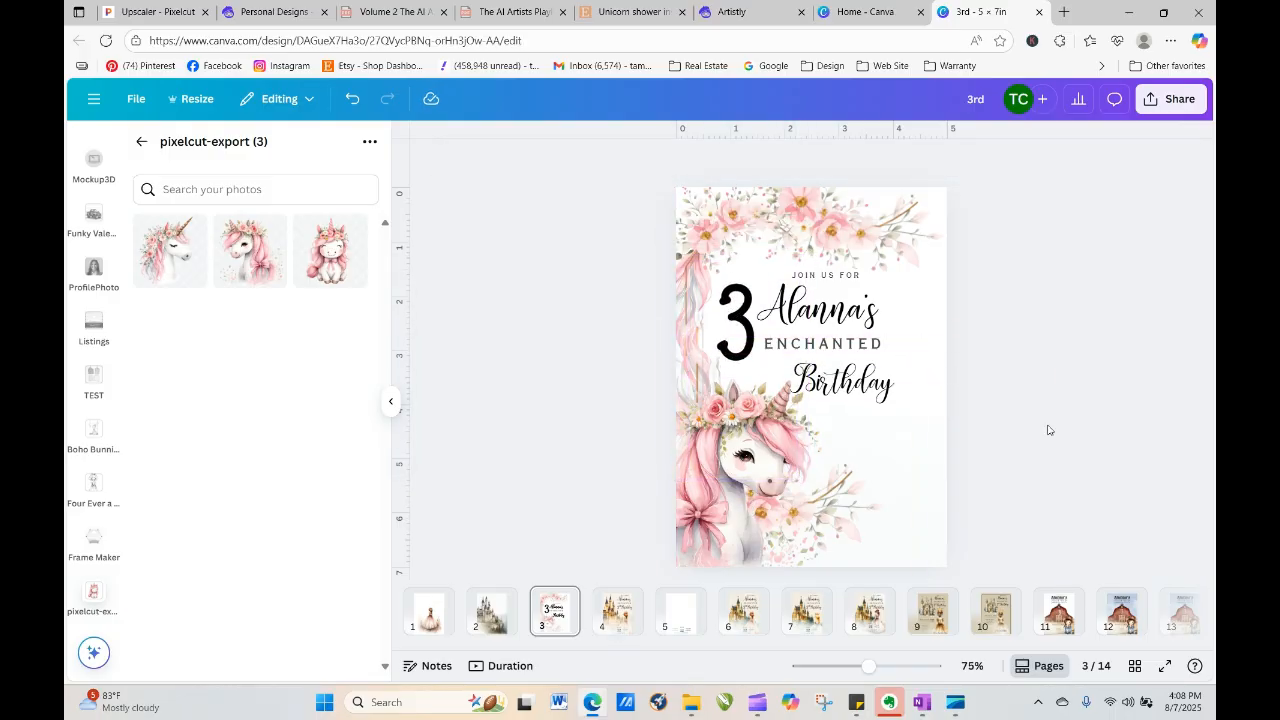
Shift the name, "JOIN US FOR" and "ENCHANTED" lines to the right, clear of the large 3
left_click_drag(862, 320, 881, 314)
left_click(1094, 249)
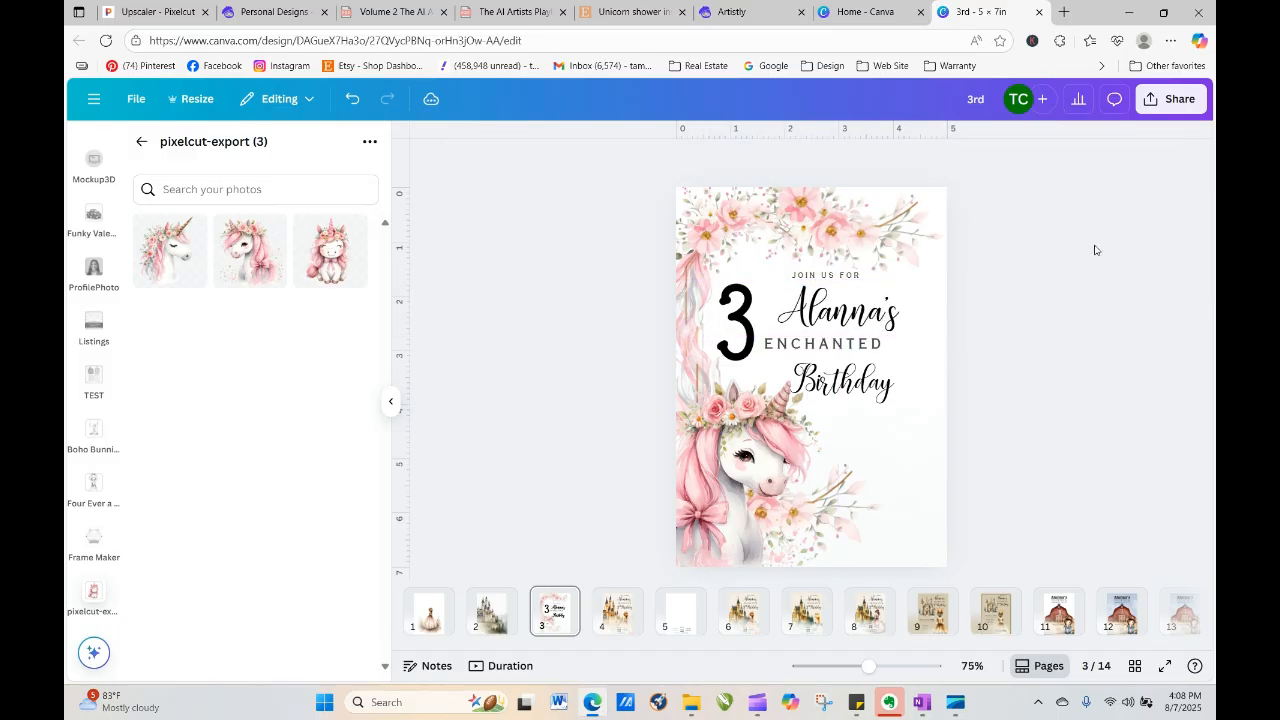
left_click(841, 276)
left_click_drag(841, 276, 866, 283)
left_click(1063, 357)
left_click_drag(826, 348, 846, 350)
left_click(1013, 405)
Shrink the unicorn slightly in the lower-left corner and lower the large 3 to just above it
left_click(779, 439)
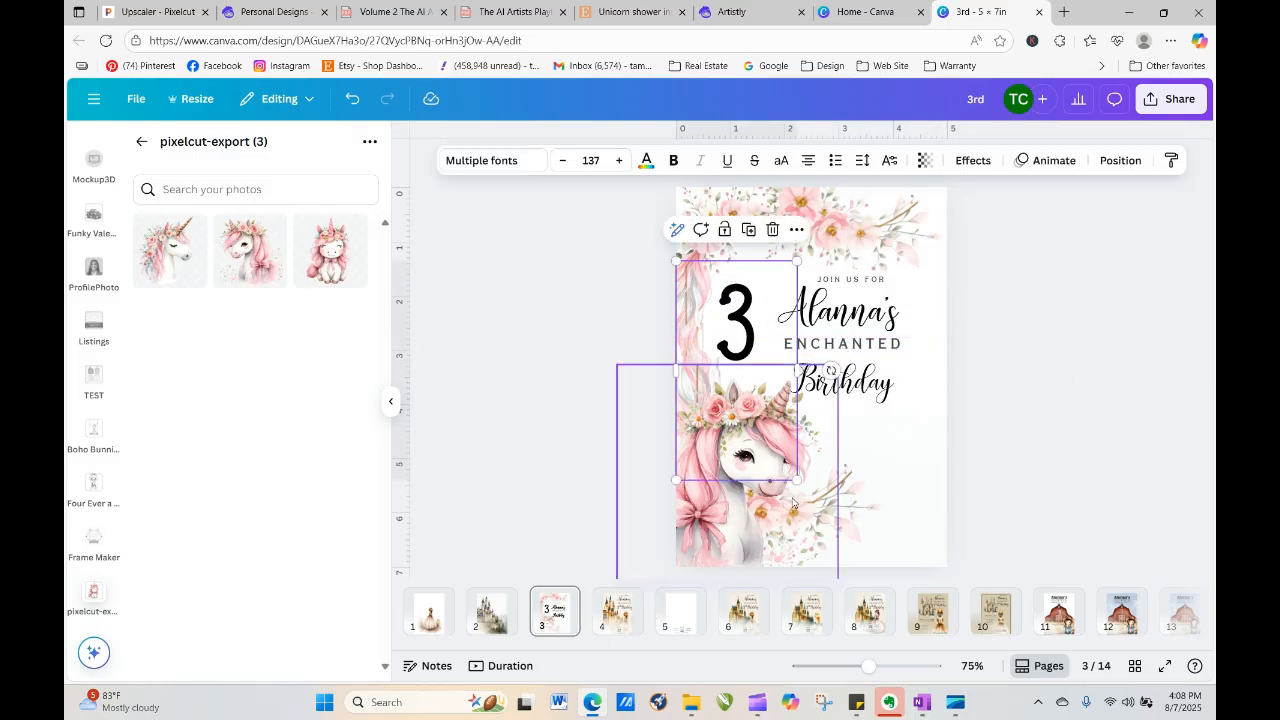
left_click_drag(838, 364, 816, 386)
left_click(970, 400)
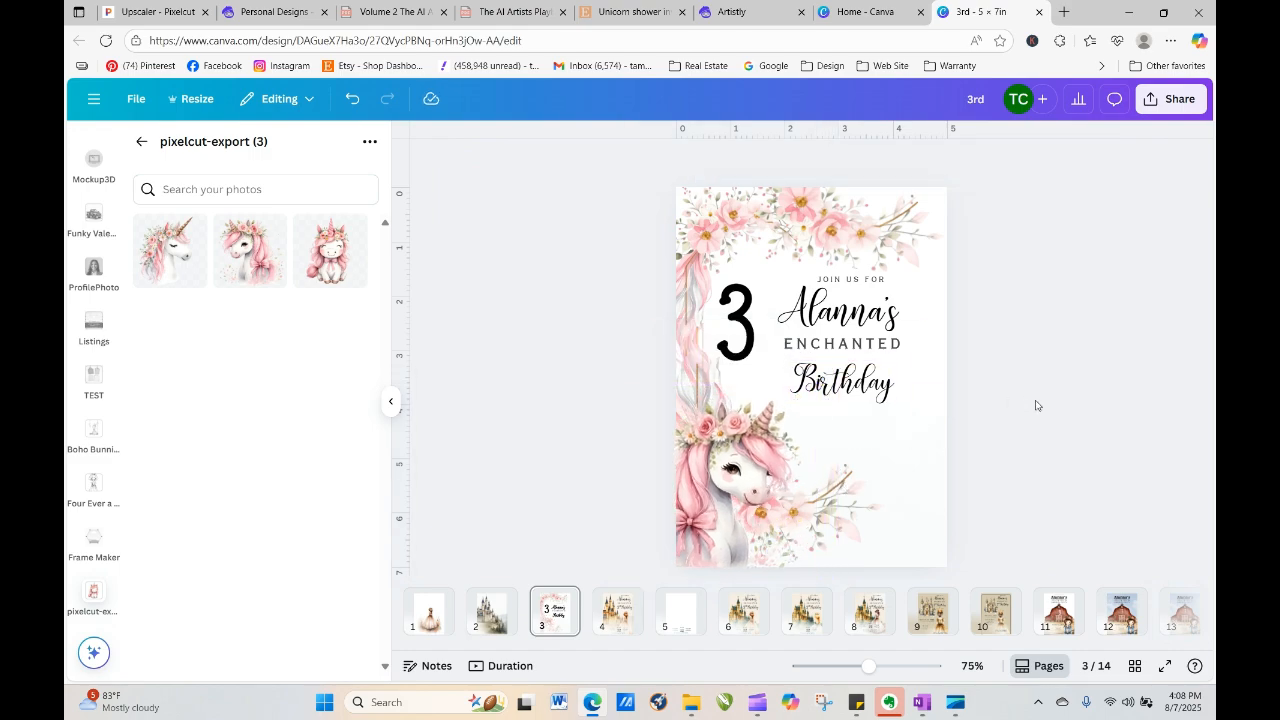
left_click(747, 323)
left_click_drag(747, 323, 749, 349)
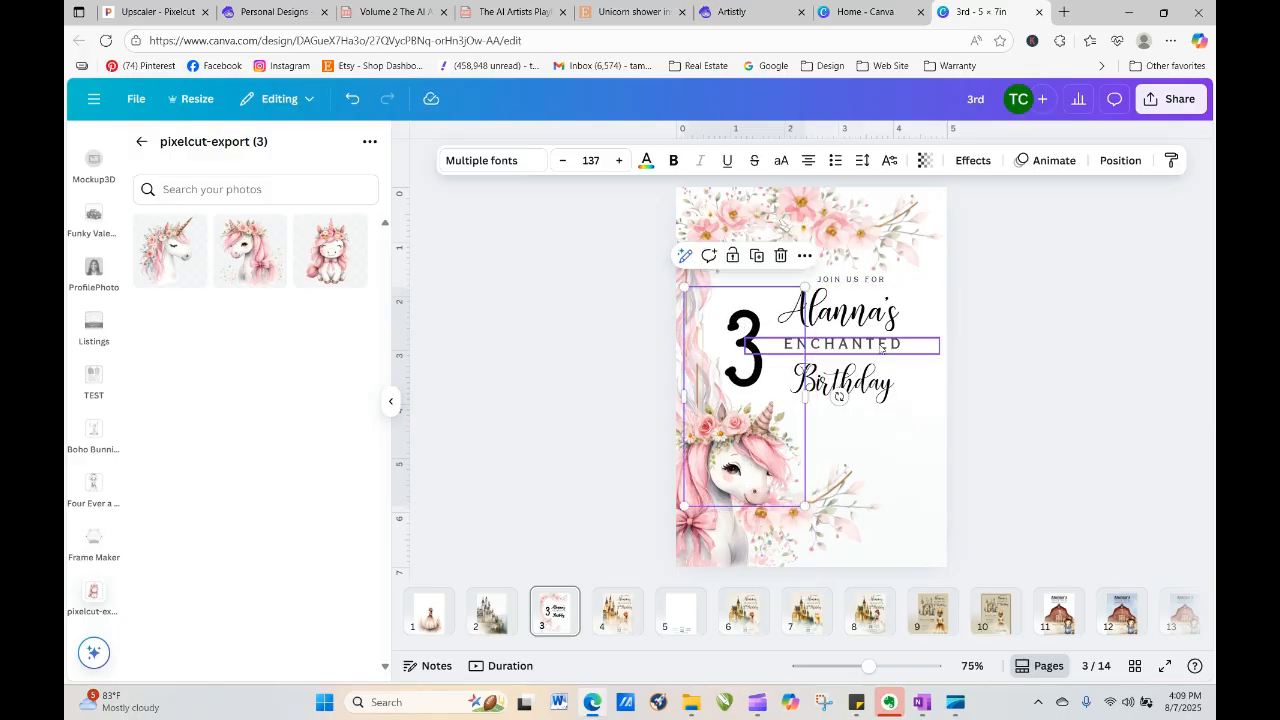
Duplicate the "ENCHANTED" text, replace the copy's wording with "RD" and narrow its text box beside the 3
left_click(818, 345)
left_click(854, 307)
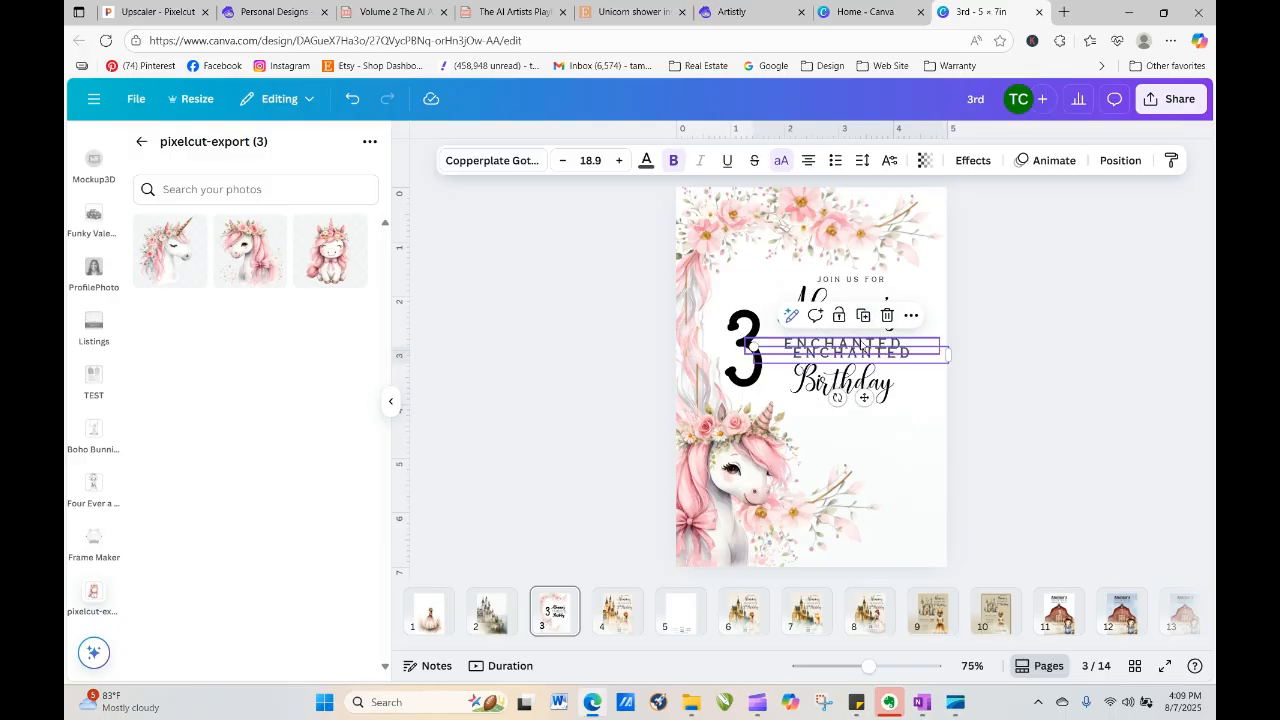
double_click(865, 355)
type("RD")
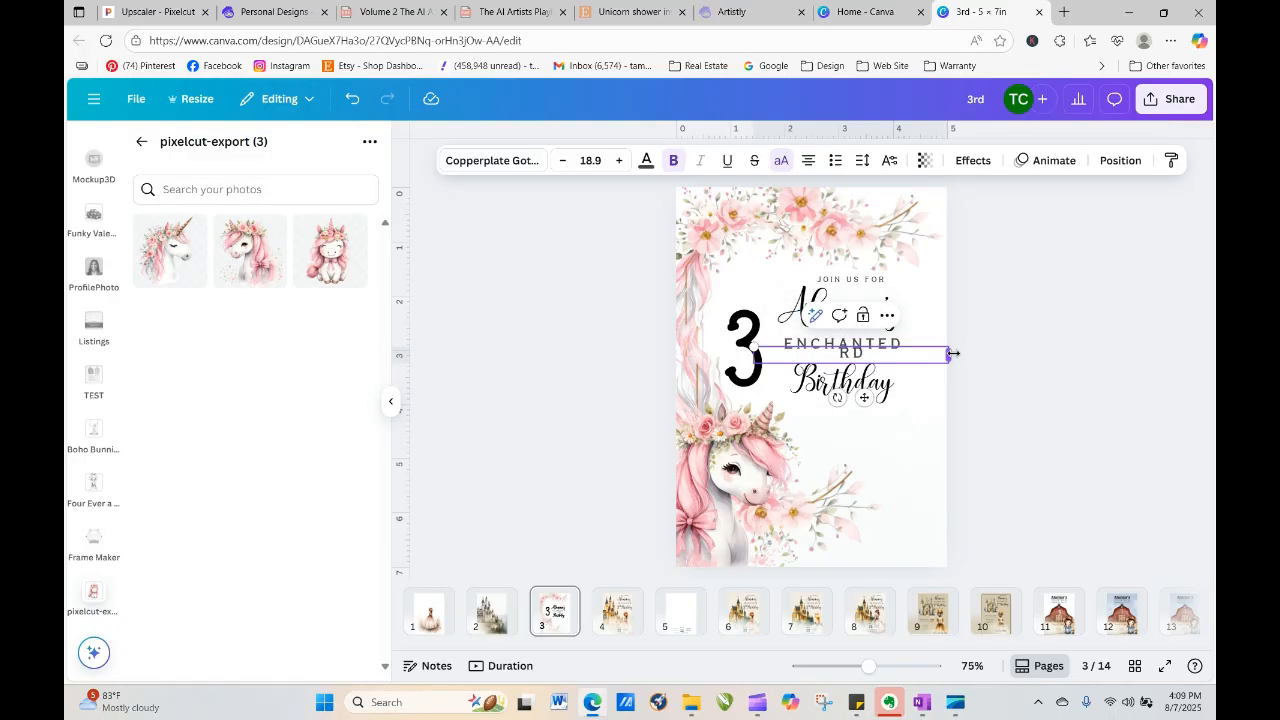
left_click_drag(953, 353, 797, 353)
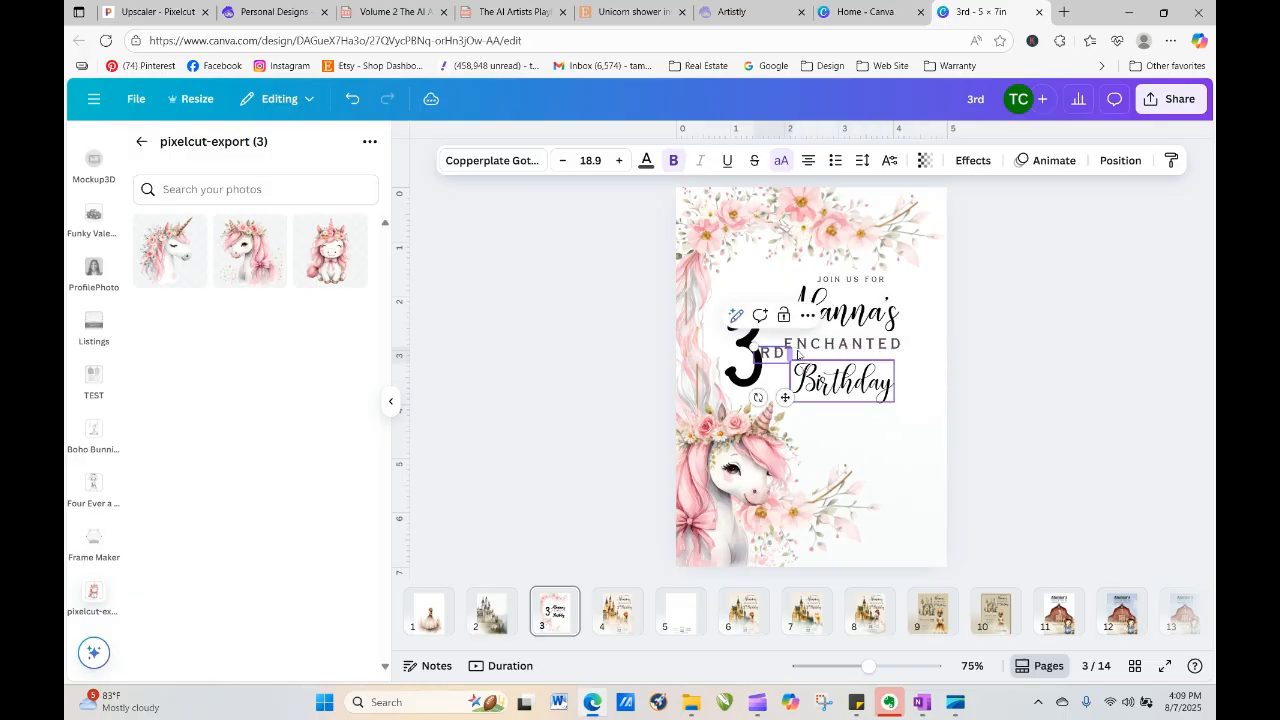
Set the suffix text in the Moonlight font as lowercase "rd" and place it close beside the large 3
left_click(492, 160)
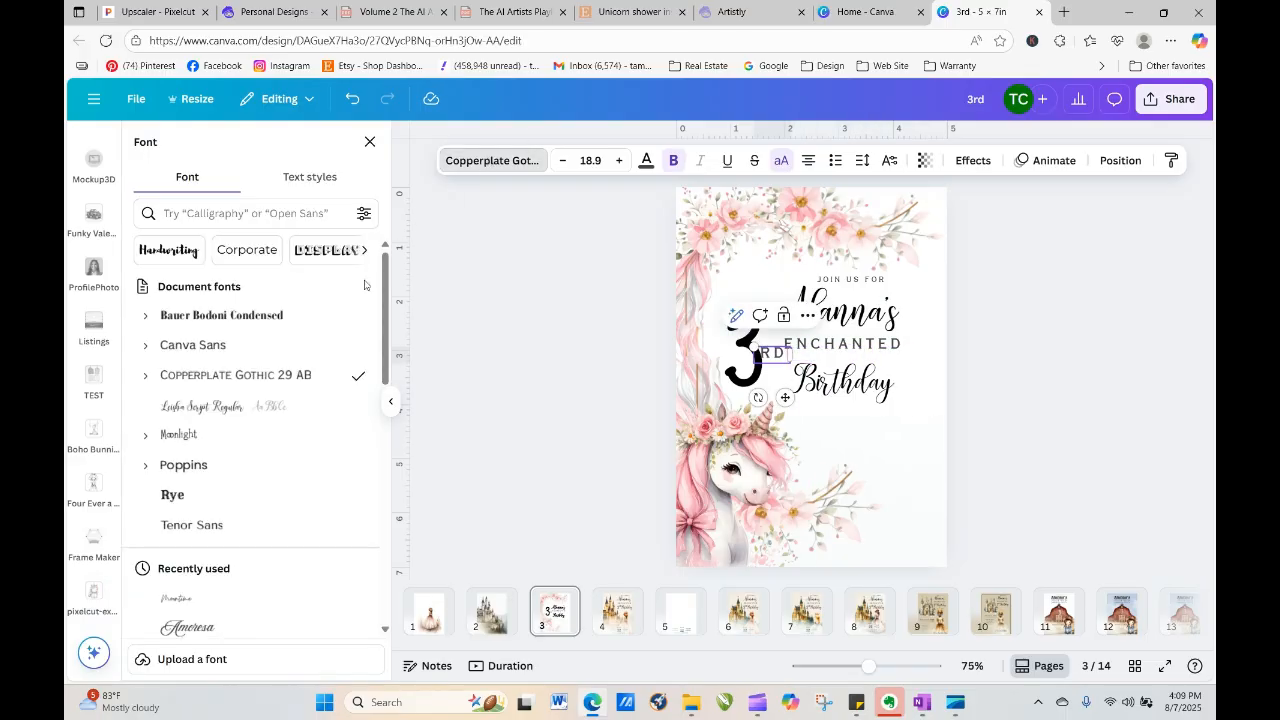
left_click(254, 436)
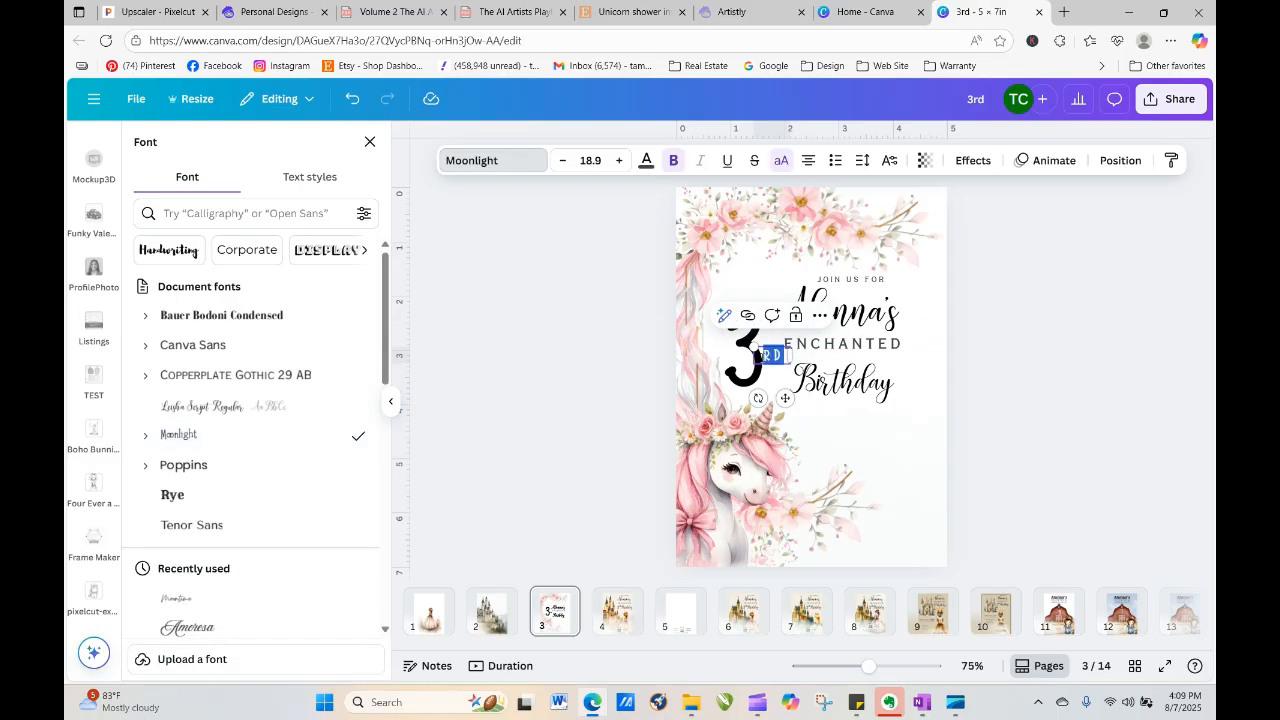
type("R")
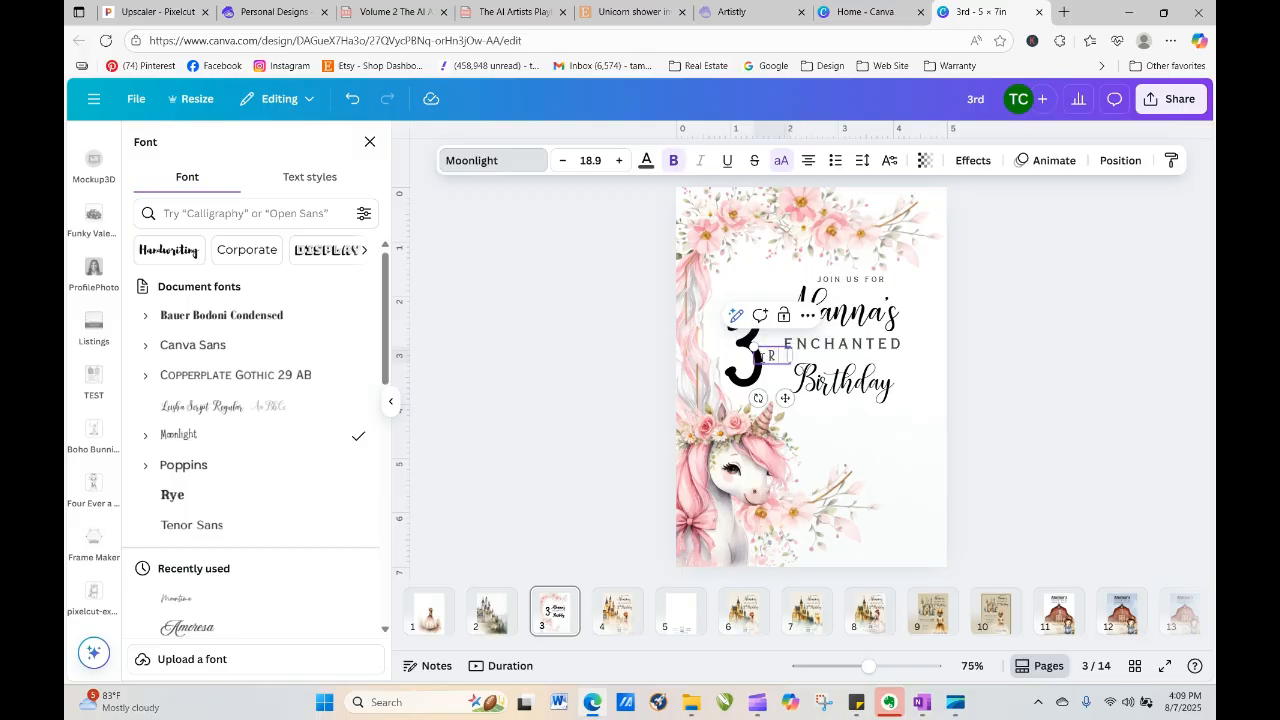
key("BackSpace")
key("Escape")
left_click(956, 396)
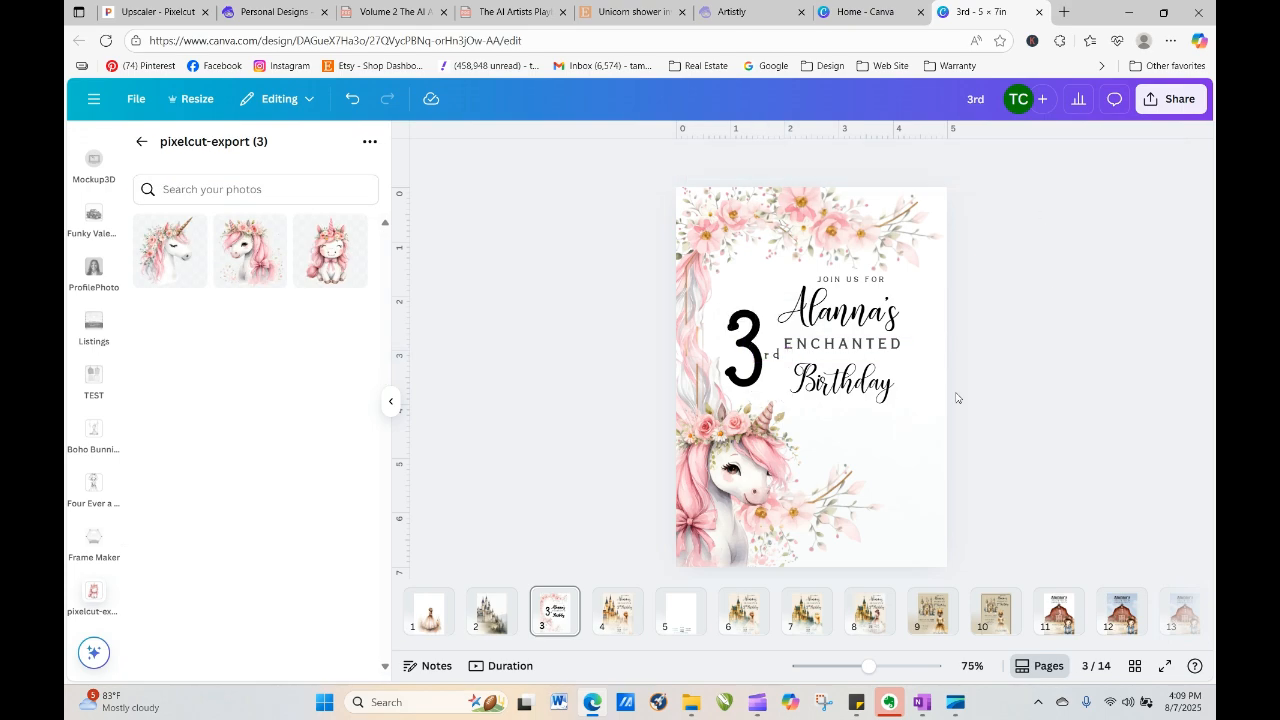
left_click_drag(778, 358, 770, 343)
left_click(1143, 377)
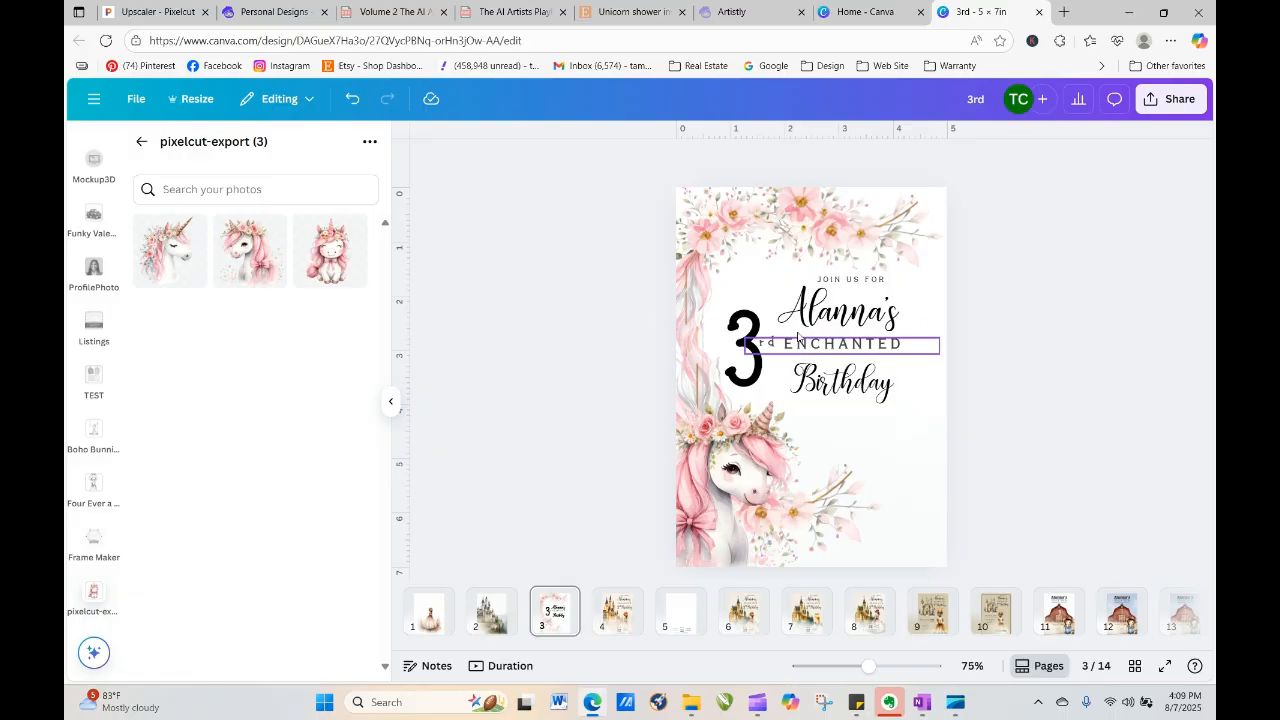
Enlarge the 3 to font size 175 and shift it left, clear of the child's name
left_click(757, 323)
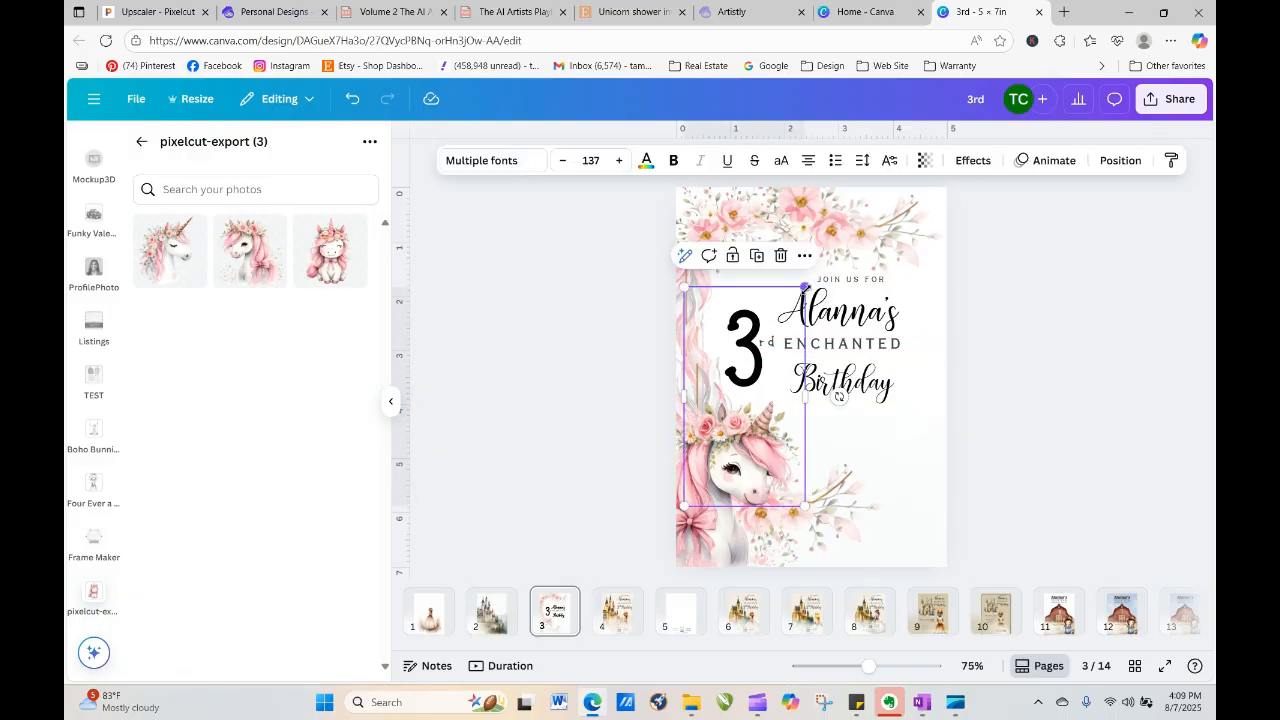
left_click_drag(805, 287, 839, 225)
left_click(1124, 279)
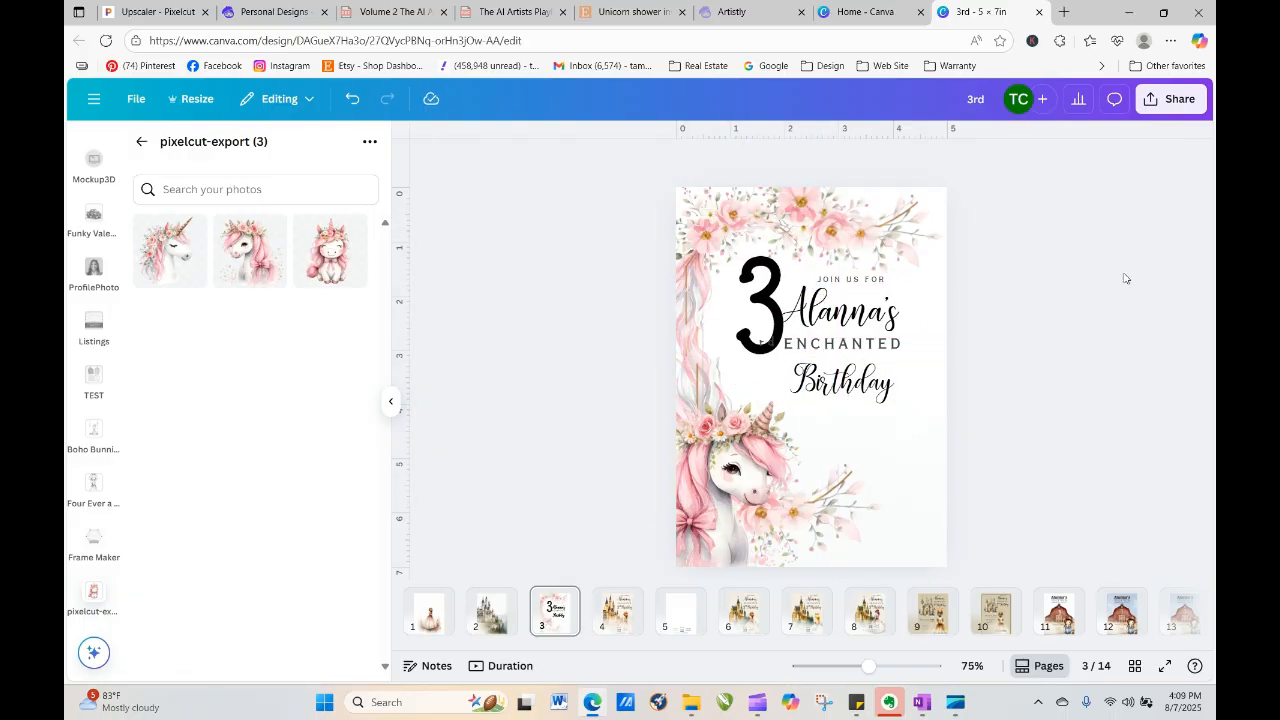
left_click_drag(774, 286, 755, 293)
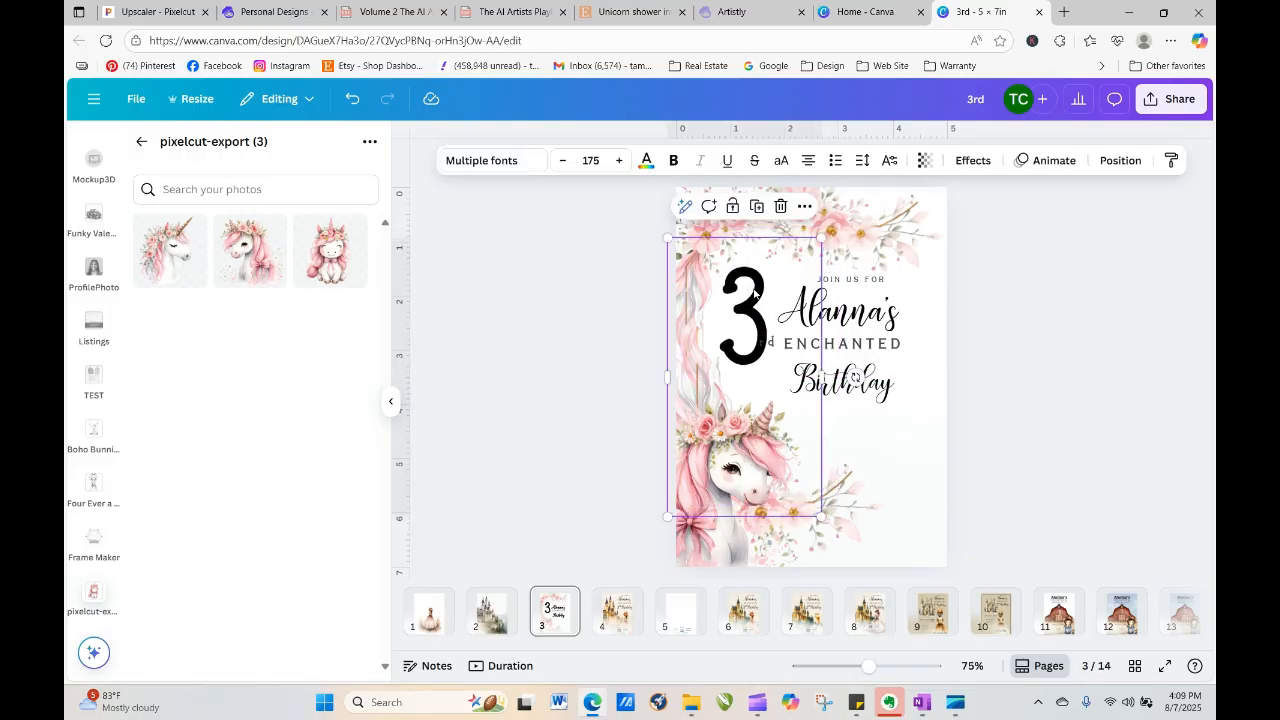
left_click(1071, 337)
Try the "rd" suffix near the top of the 3, then delete that text
left_click_drag(774, 346, 784, 293)
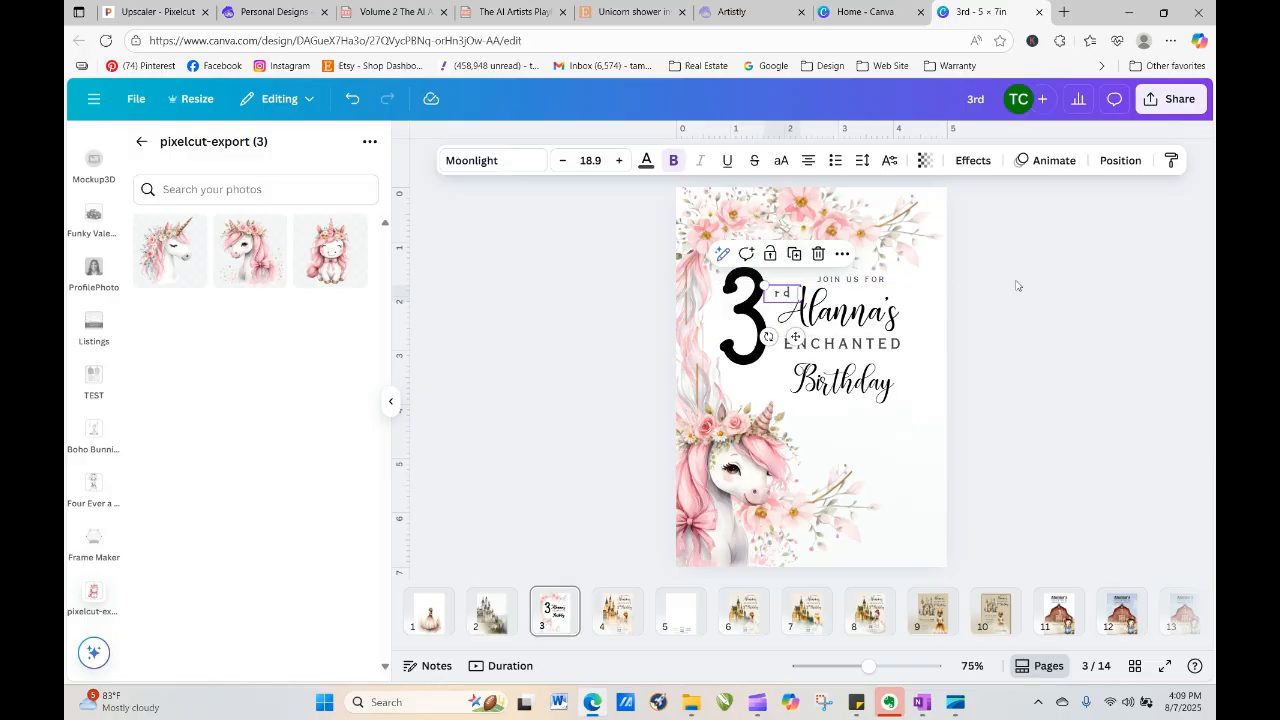
left_click(1018, 286)
left_click(786, 299)
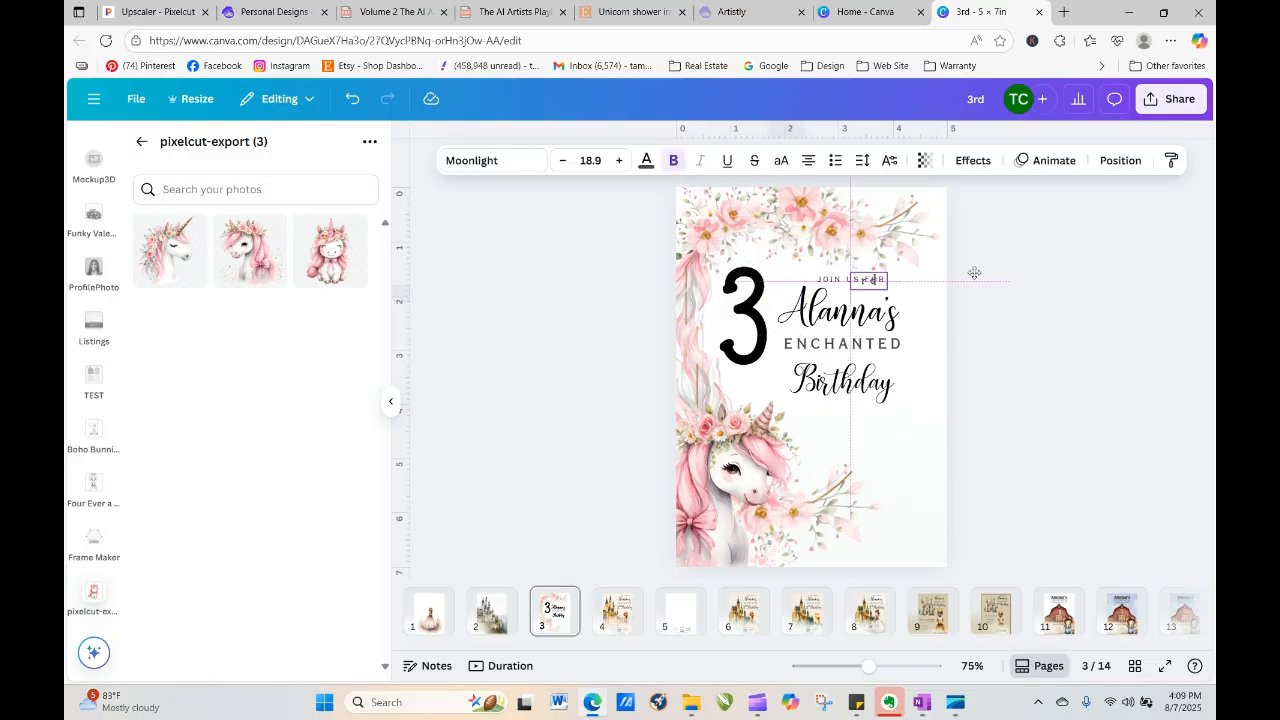
key("Delete")
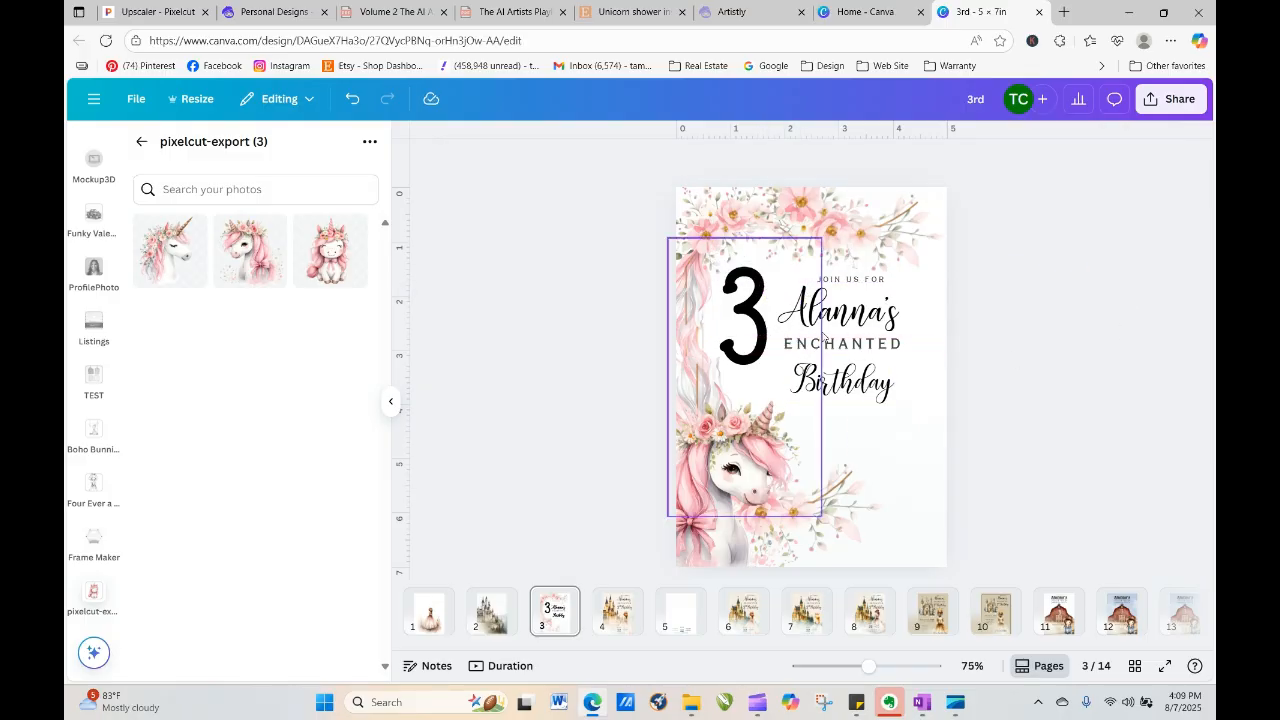
Enlarge the 3 to font size 206 and shift it slightly left of the heading text
left_click(741, 307)
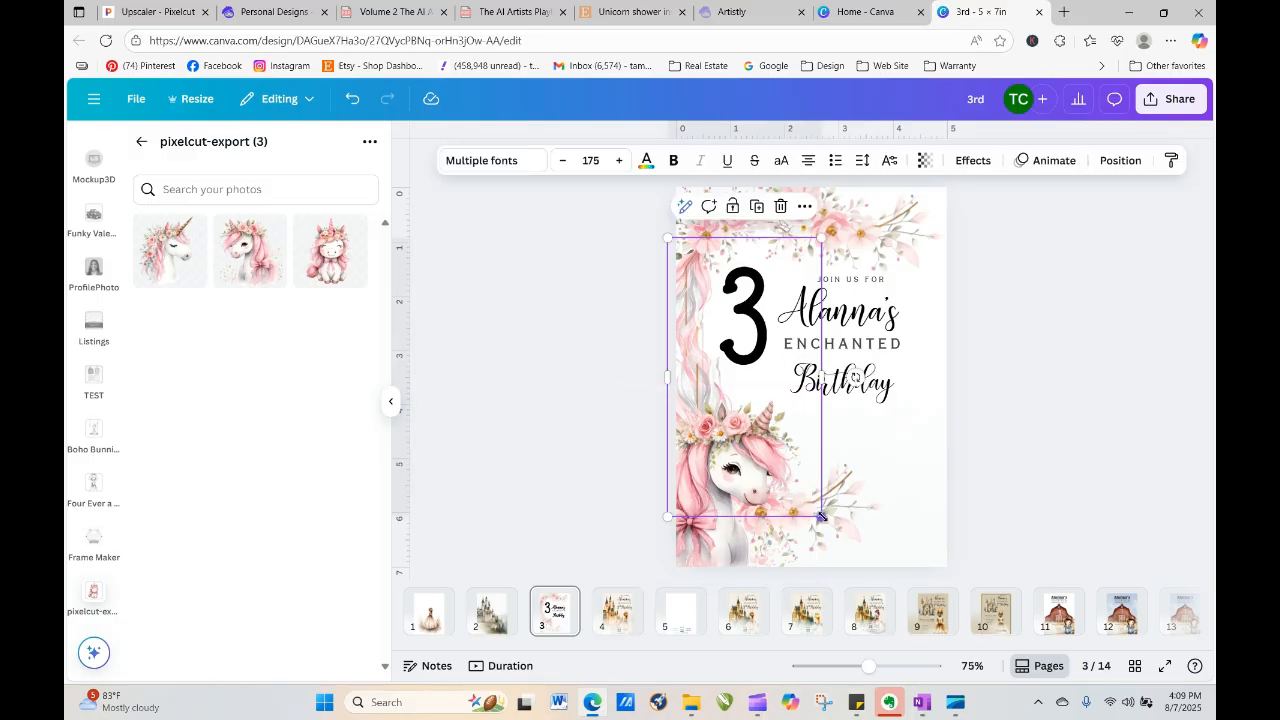
left_click_drag(821, 517, 849, 567)
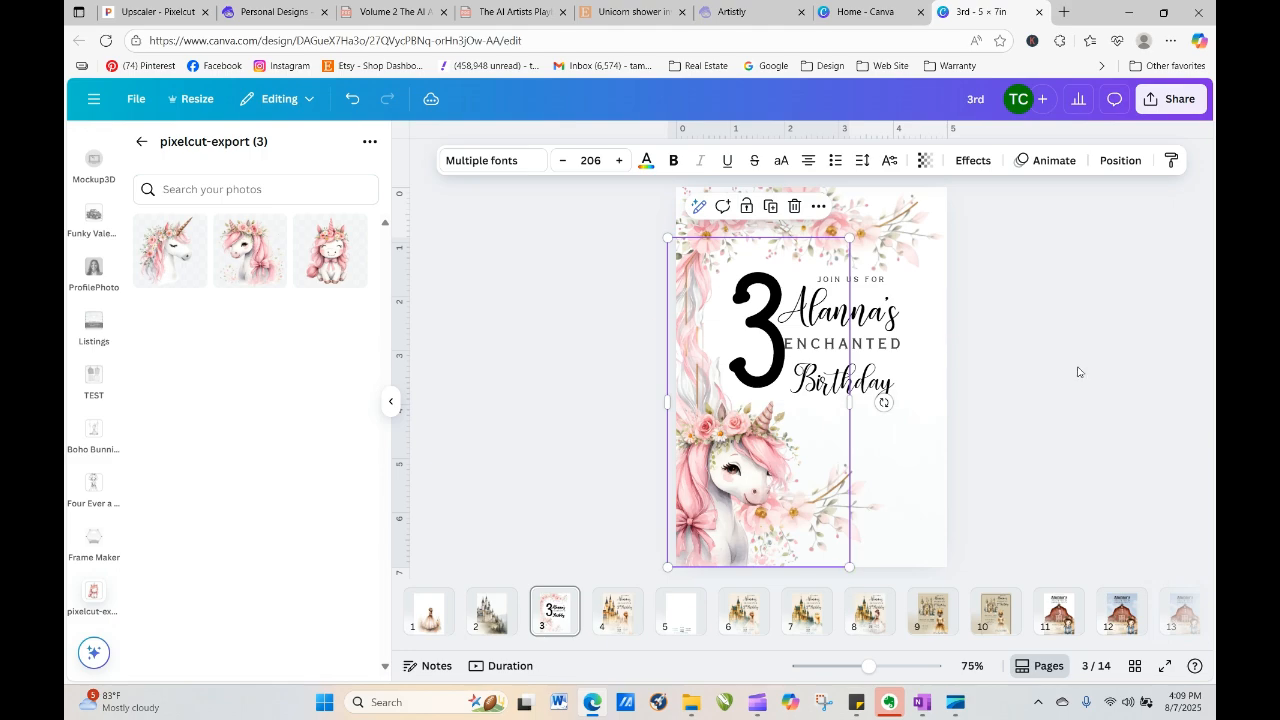
left_click(1077, 372)
left_click(765, 325)
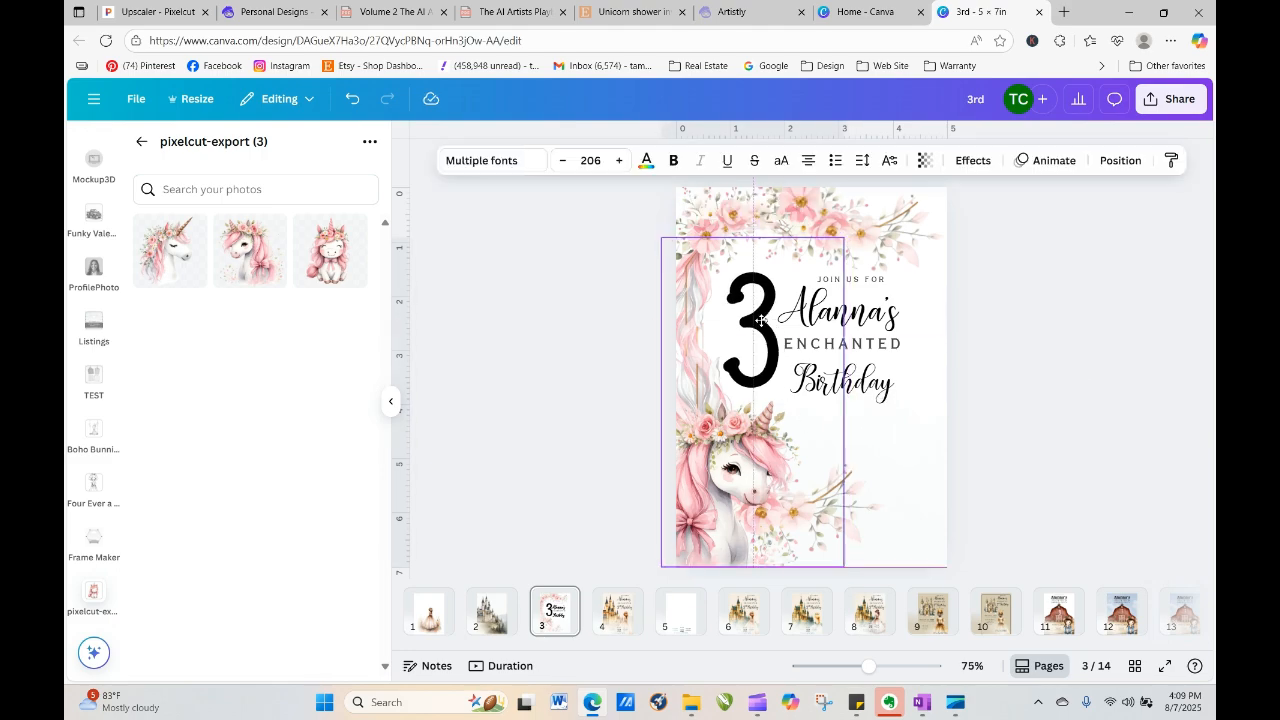
Recolor the large 3 with the medium pink taken from the design's photo colors
left_click(647, 162)
left_click_drag(386, 215, 287, 453)
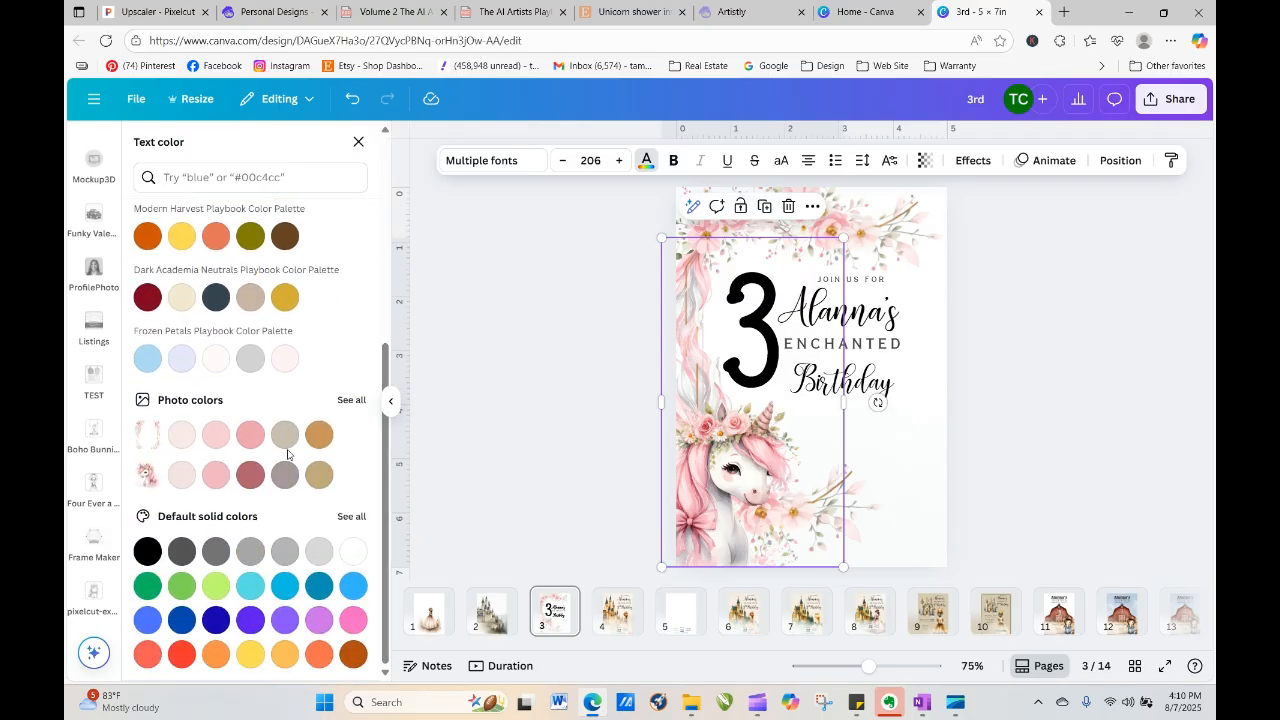
left_click(251, 436)
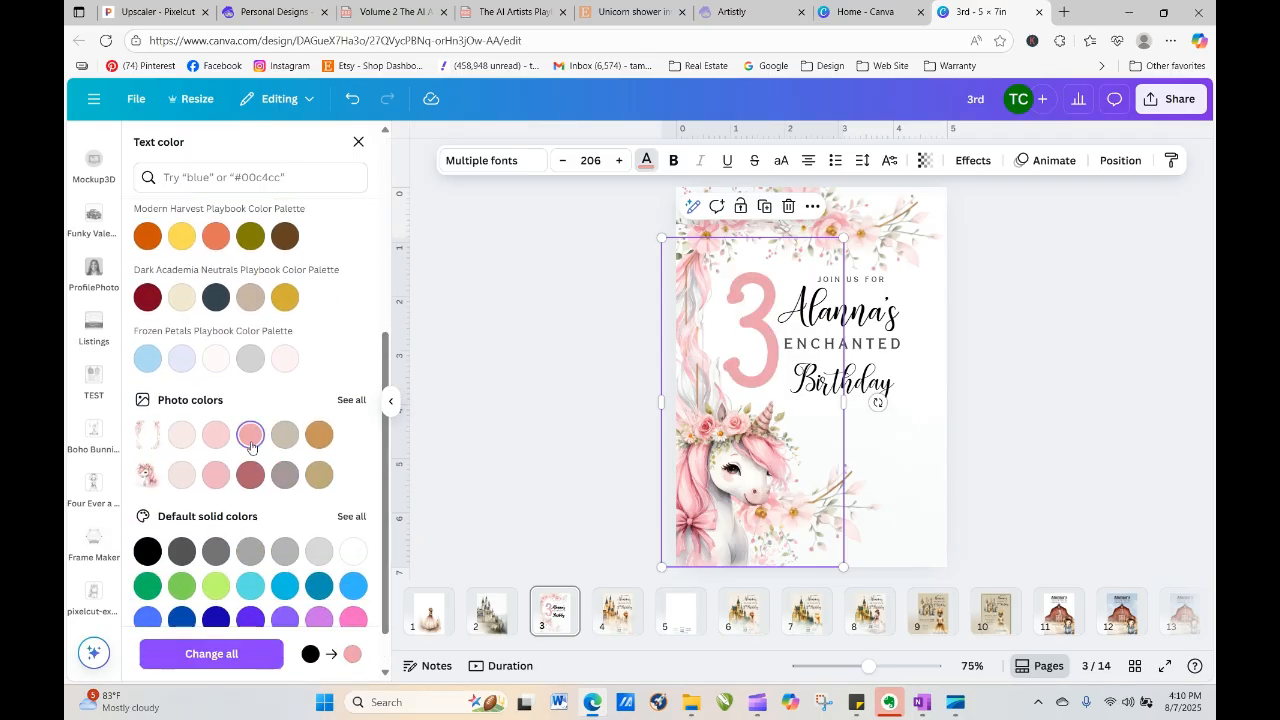
left_click(1054, 349)
Group the four heading lines: "Join us for", the child's name, "Enchanted" and "Birthday"
left_click(879, 282)
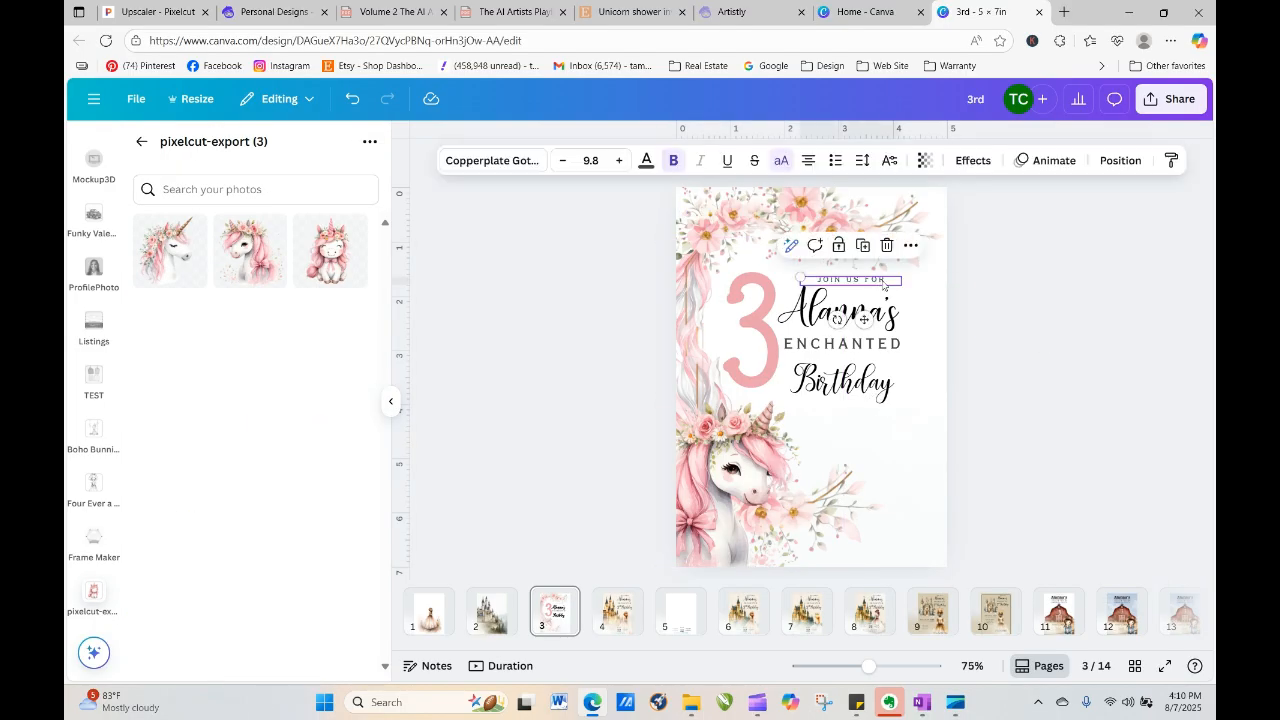
mouse_move(1026, 291)
left_mouse_down()
mouse_move(858, 300)
mouse_move(989, 310)
mouse_move(910, 290)
mouse_move(852, 305)
mouse_move(1032, 314)
left_mouse_up()
left_click(1043, 241)
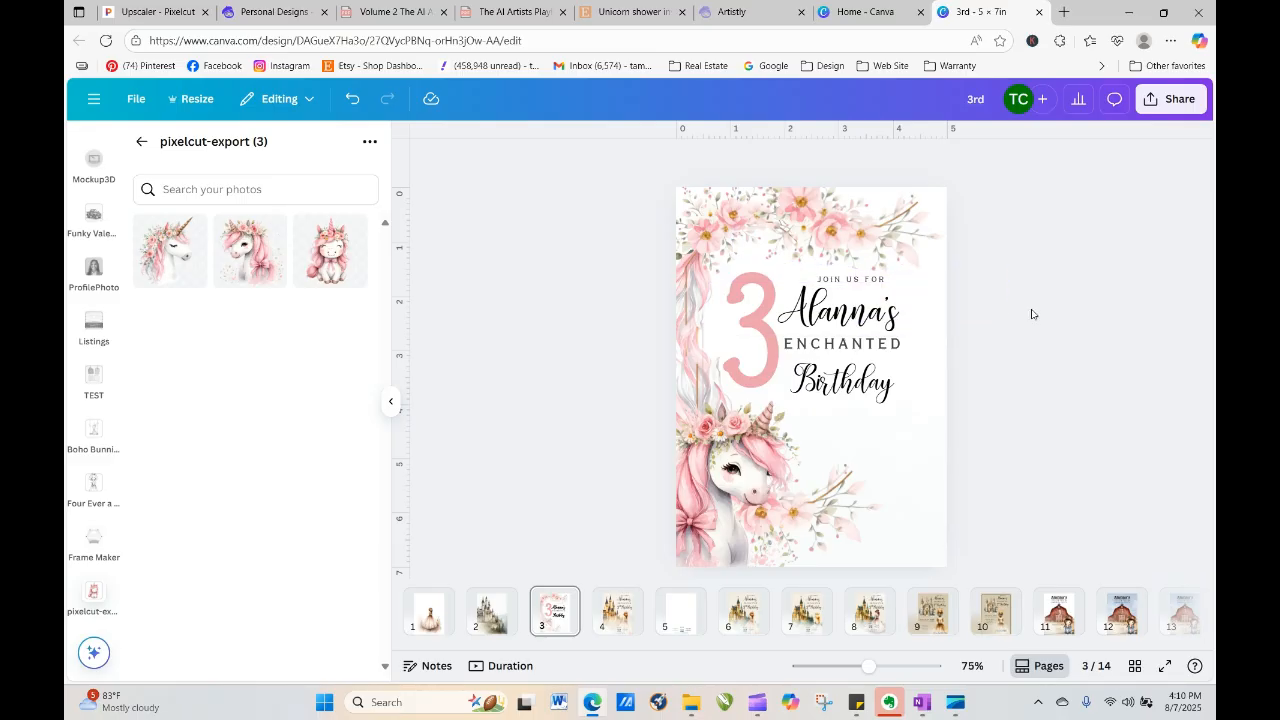
left_click_drag(972, 404, 872, 380)
left_click(897, 329)
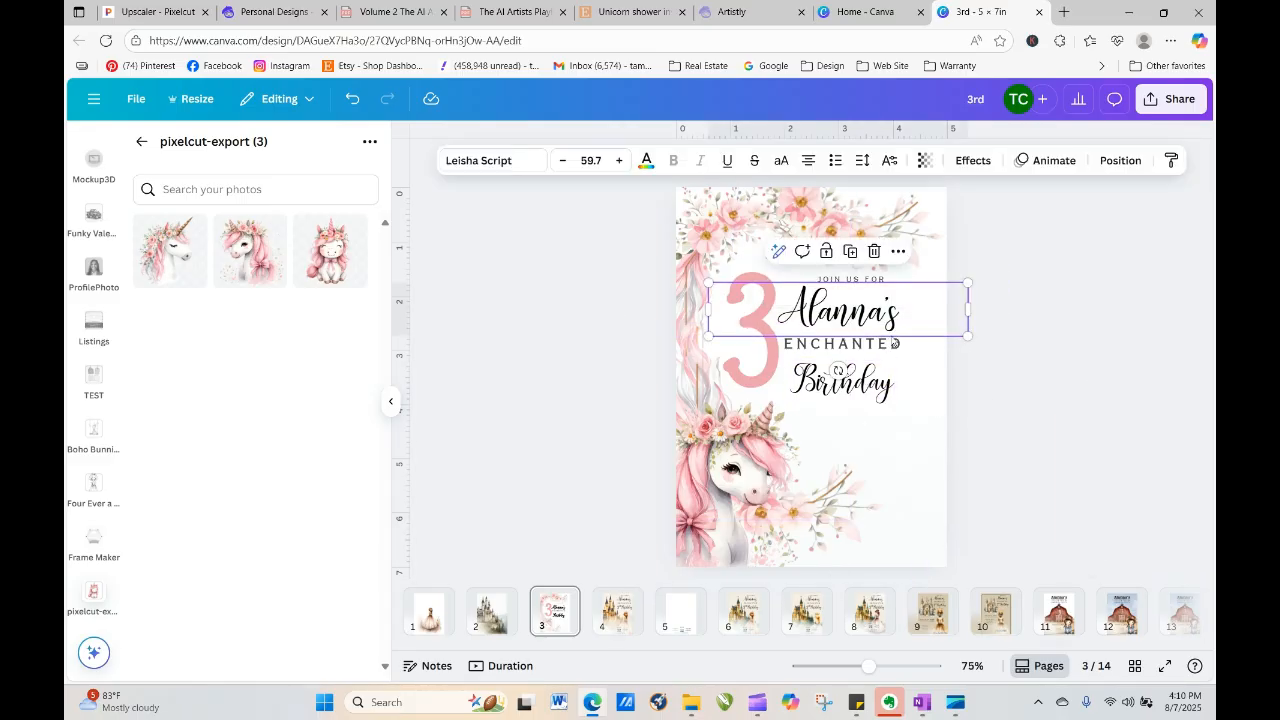
left_click(878, 286, "shift")
left_click(870, 344, "shift")
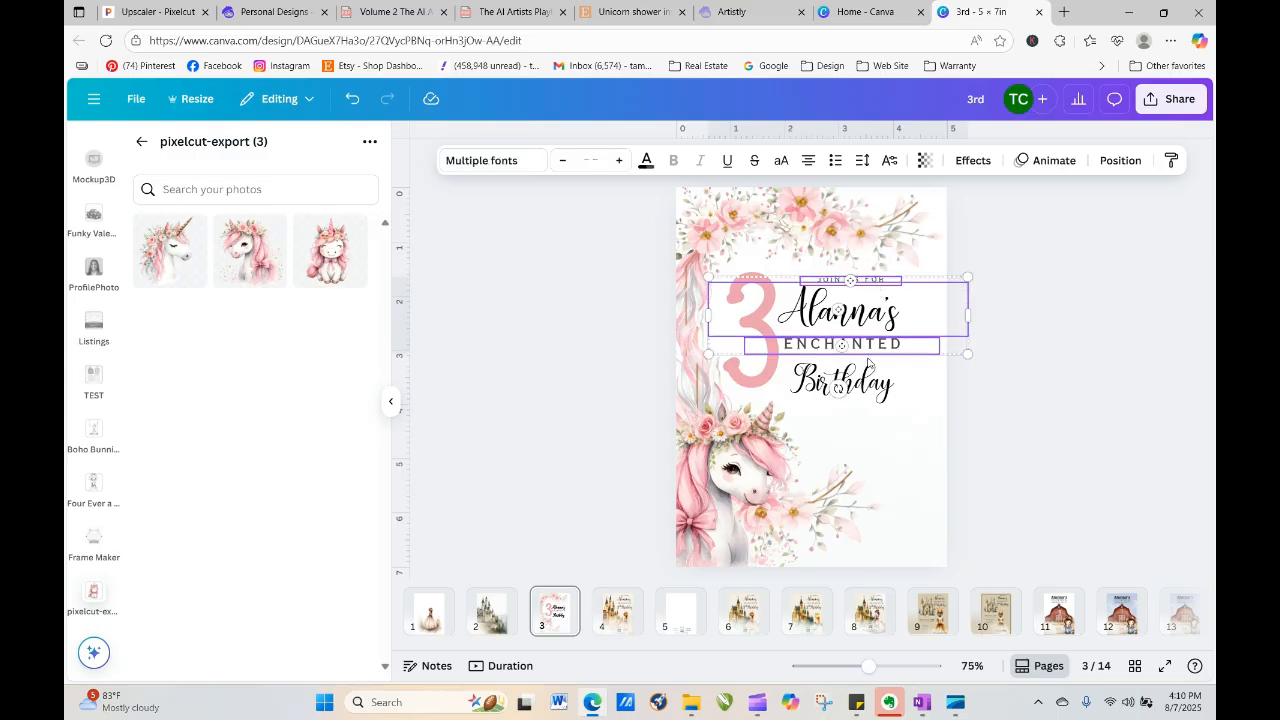
left_click(870, 385, "shift")
left_click(785, 245)
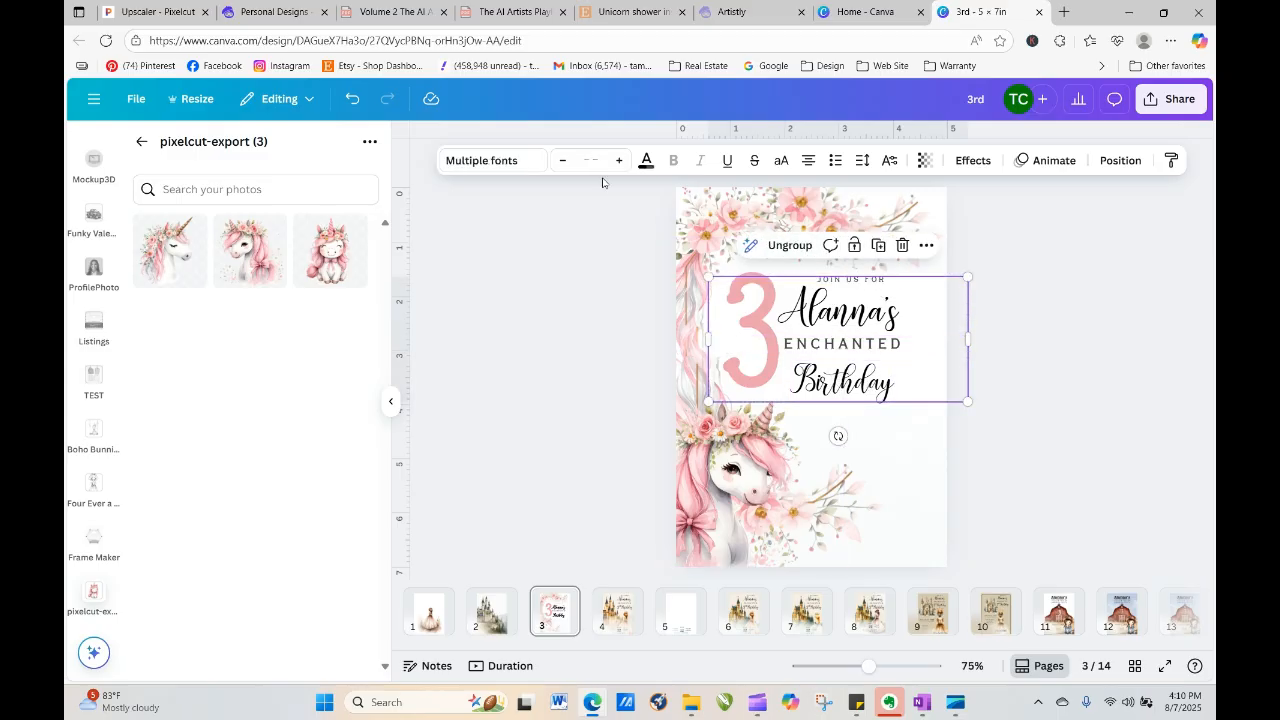
Recolor the grouped heading text with the same medium pink photo color as the large 3
left_click(646, 160)
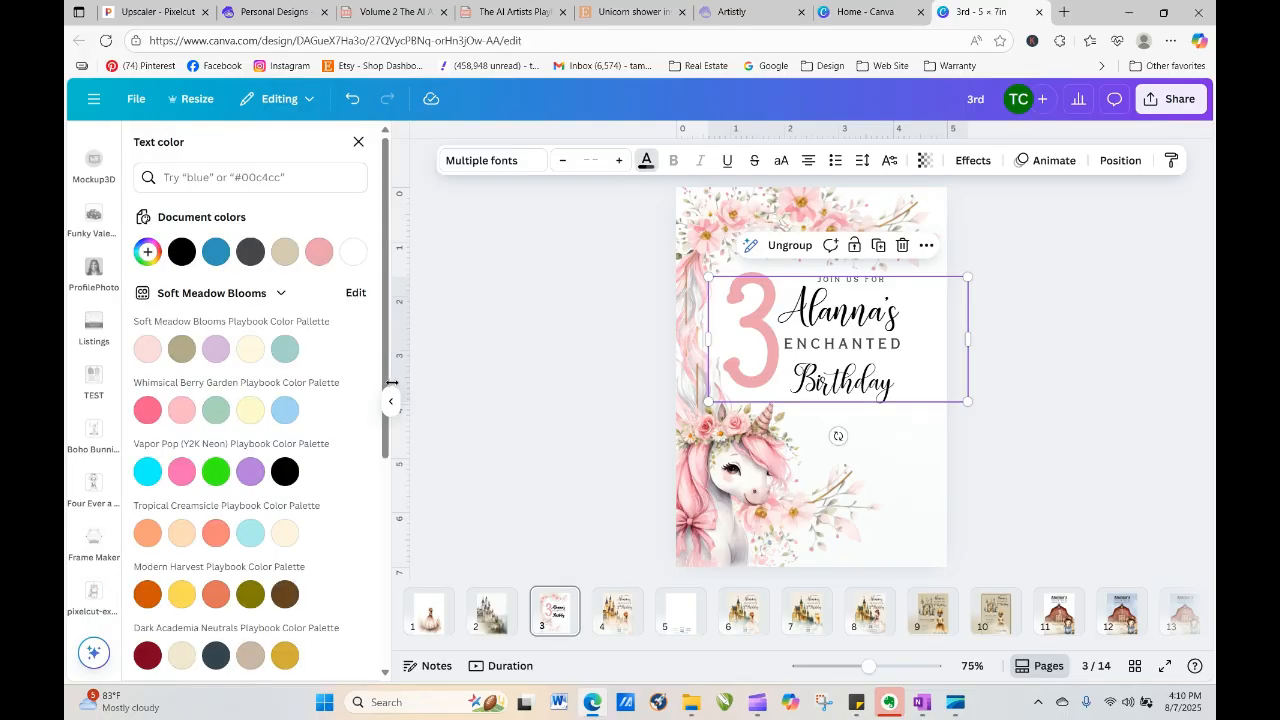
scroll(300, 420, "down", 5)
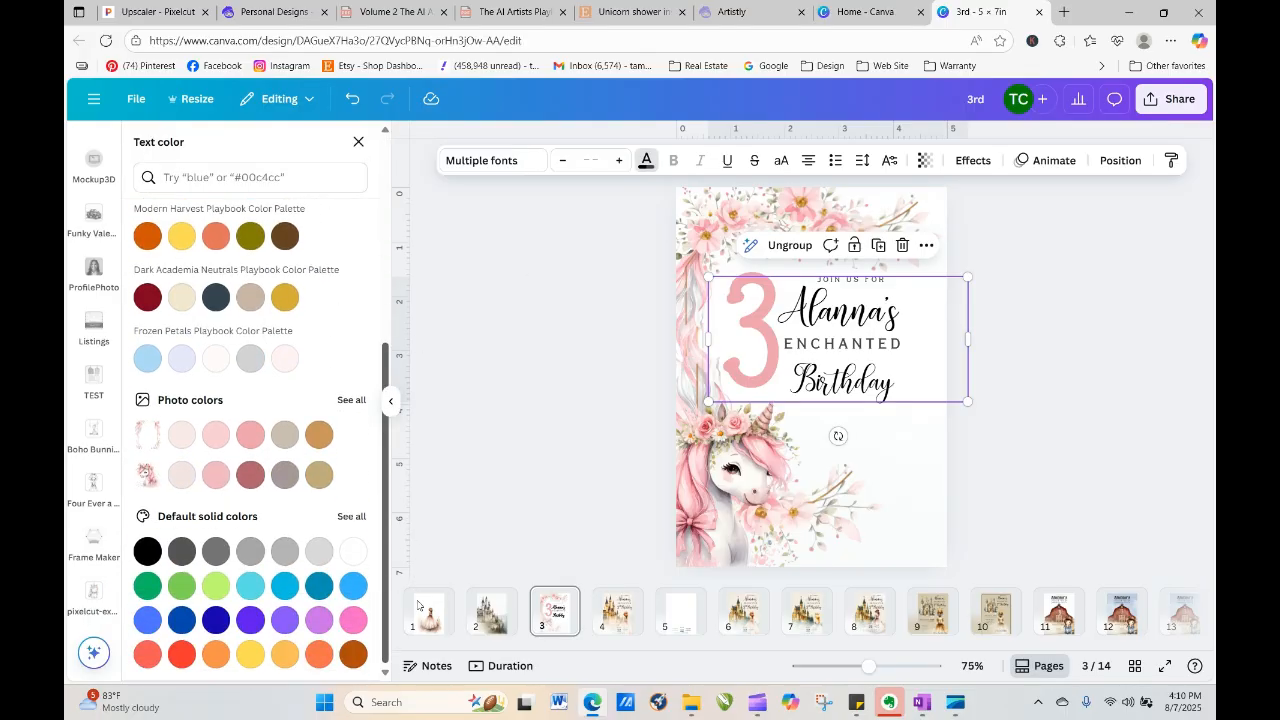
left_click(182, 435)
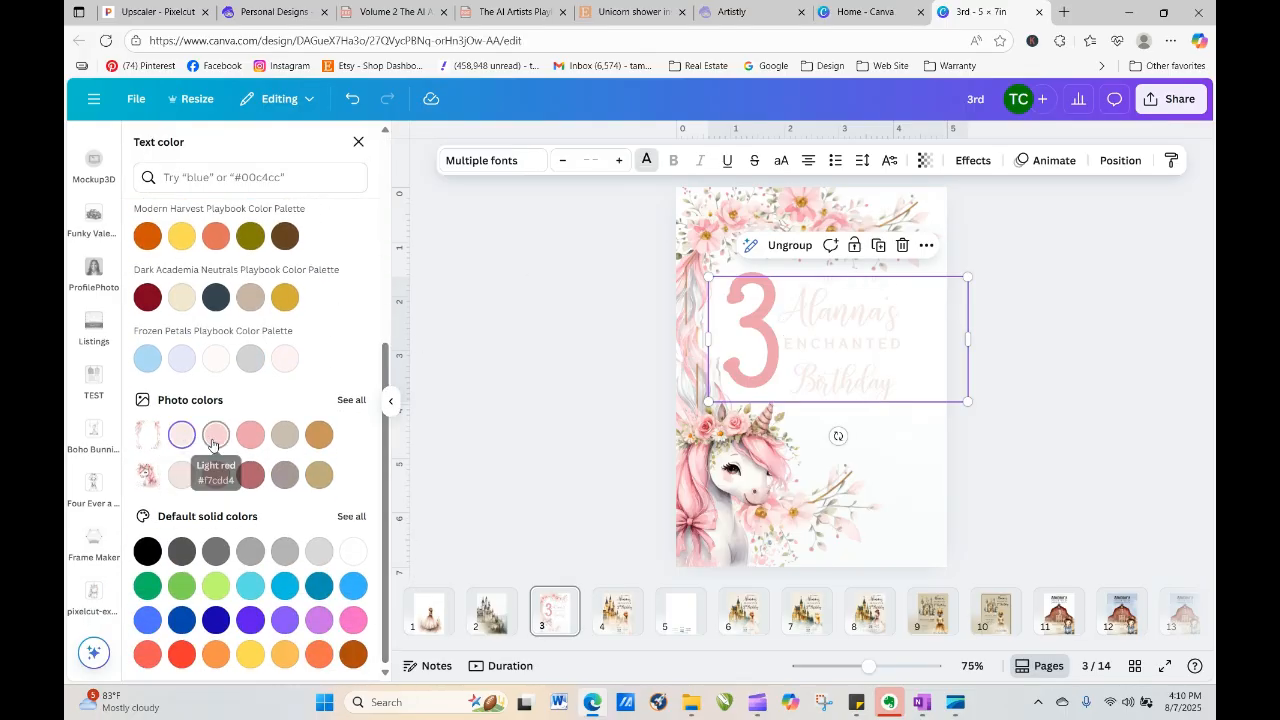
left_click(216, 476)
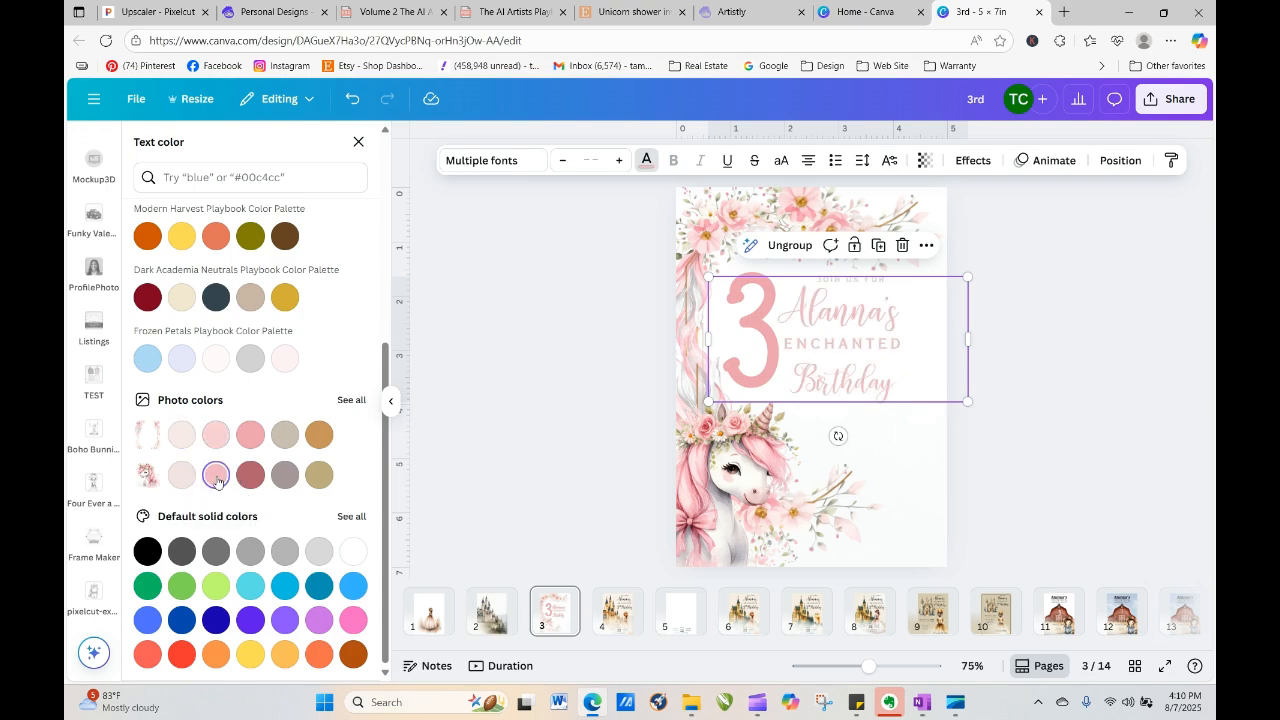
left_click(248, 438)
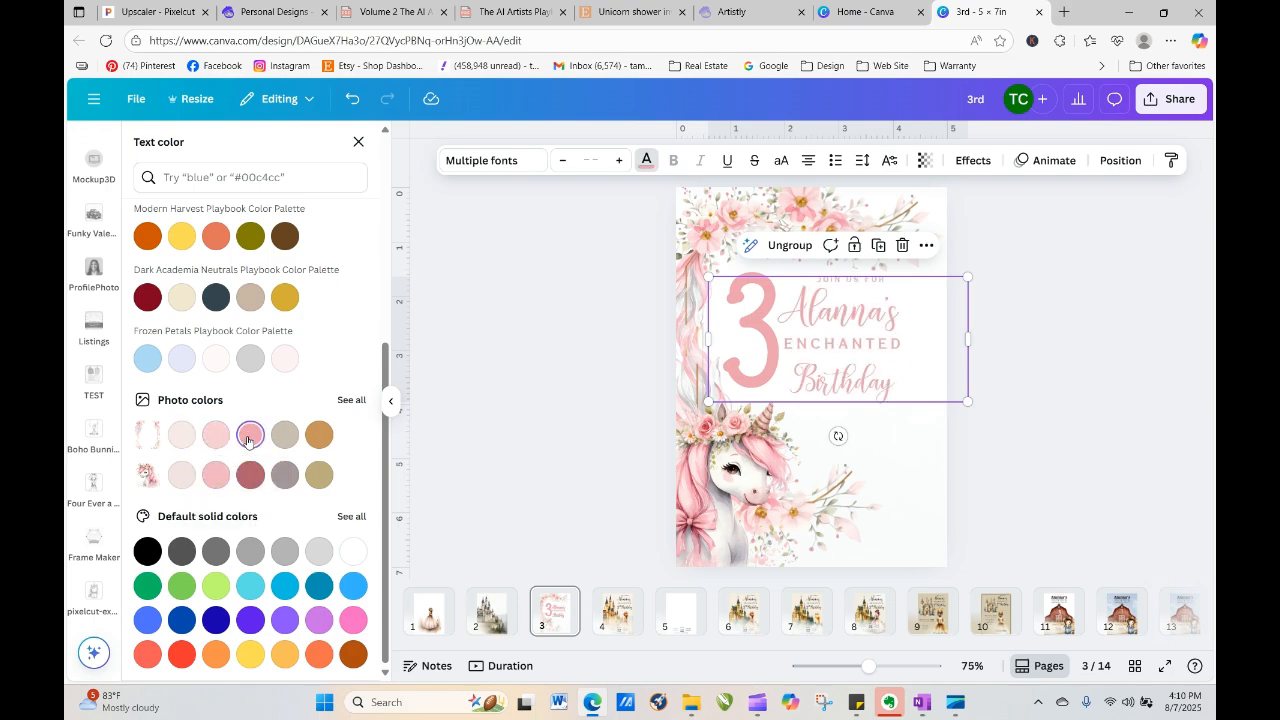
key("Escape")
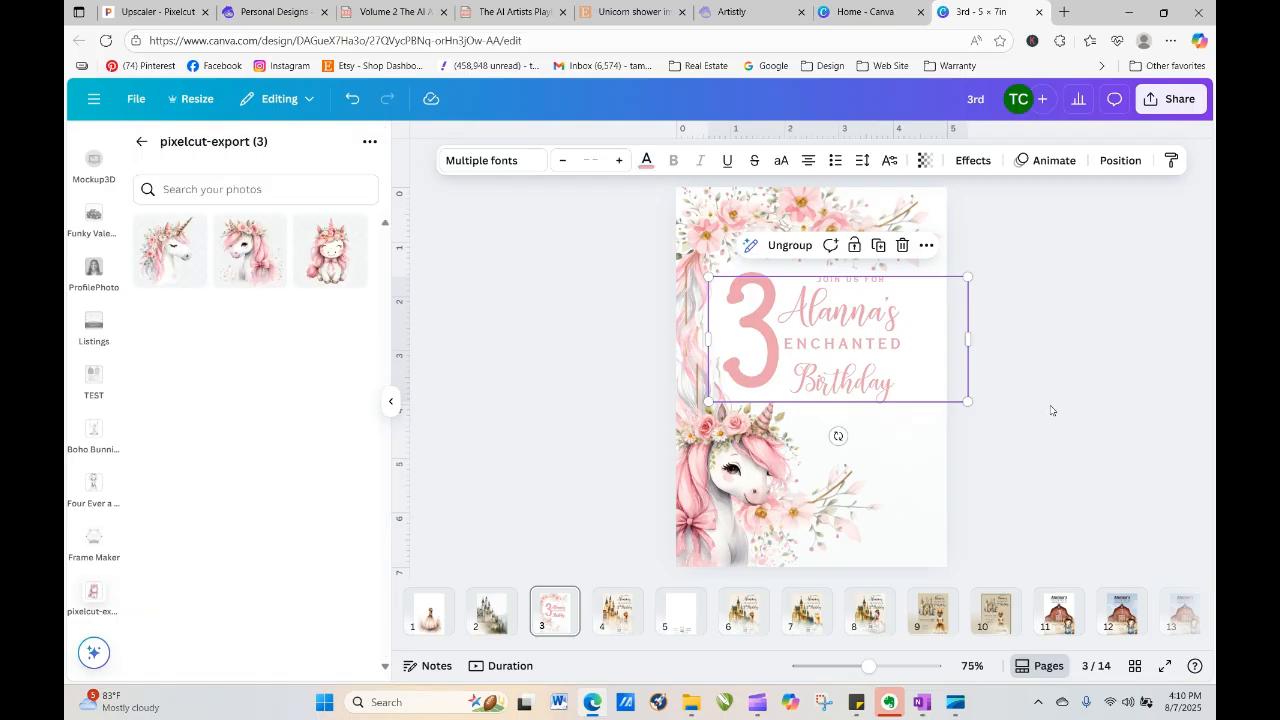
left_click(1051, 409)
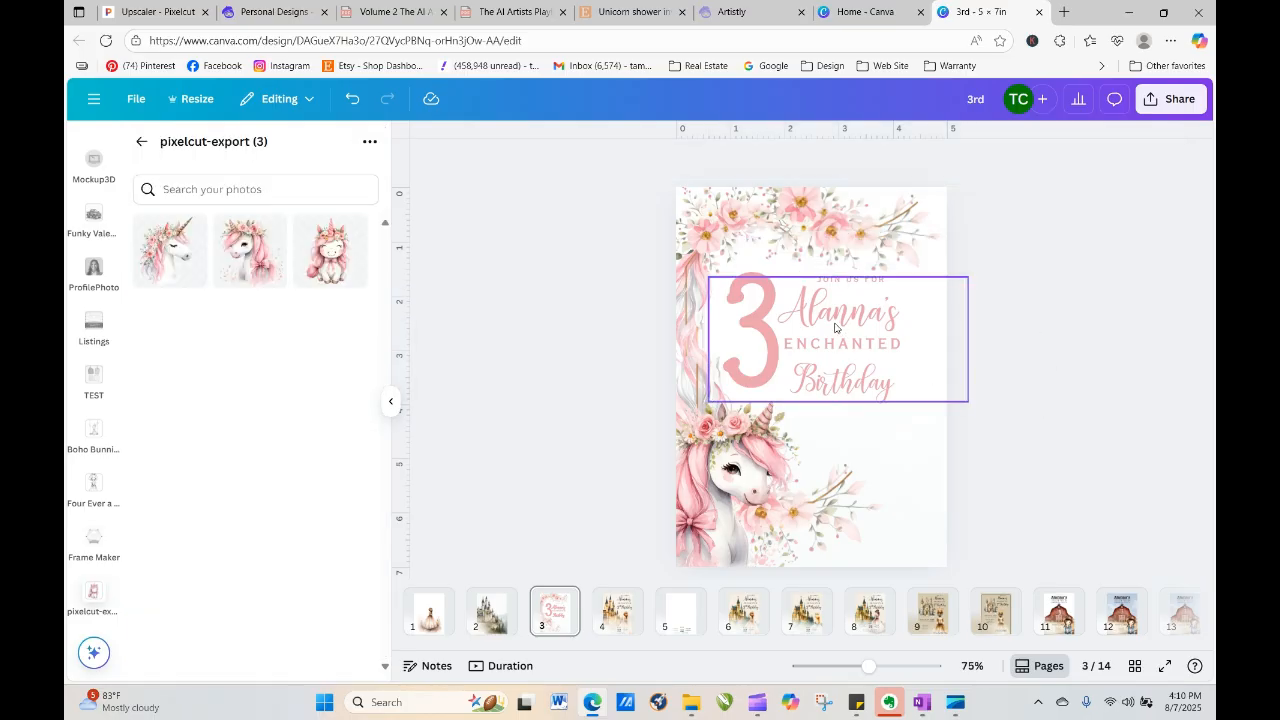
Ungroup the heading lines and nudge "Join us for" slightly down toward the child's name
left_click(840, 286)
left_click(828, 249)
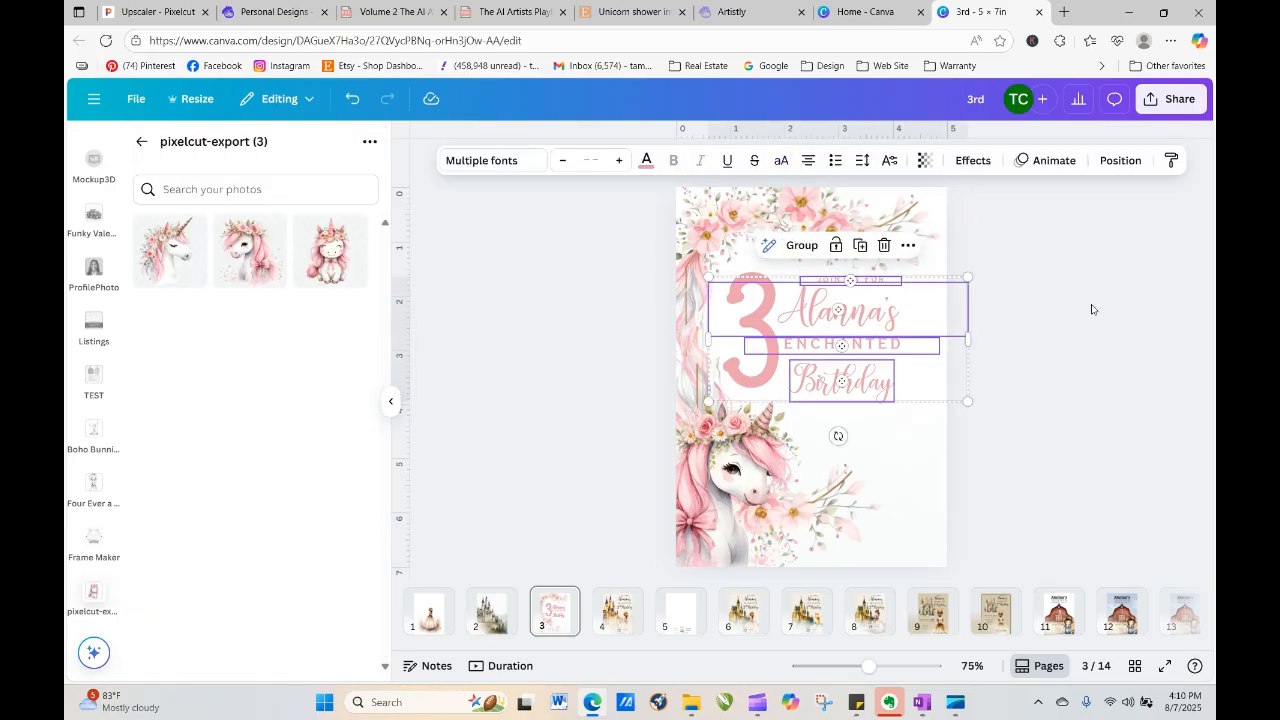
left_click(1095, 310)
left_click(884, 289)
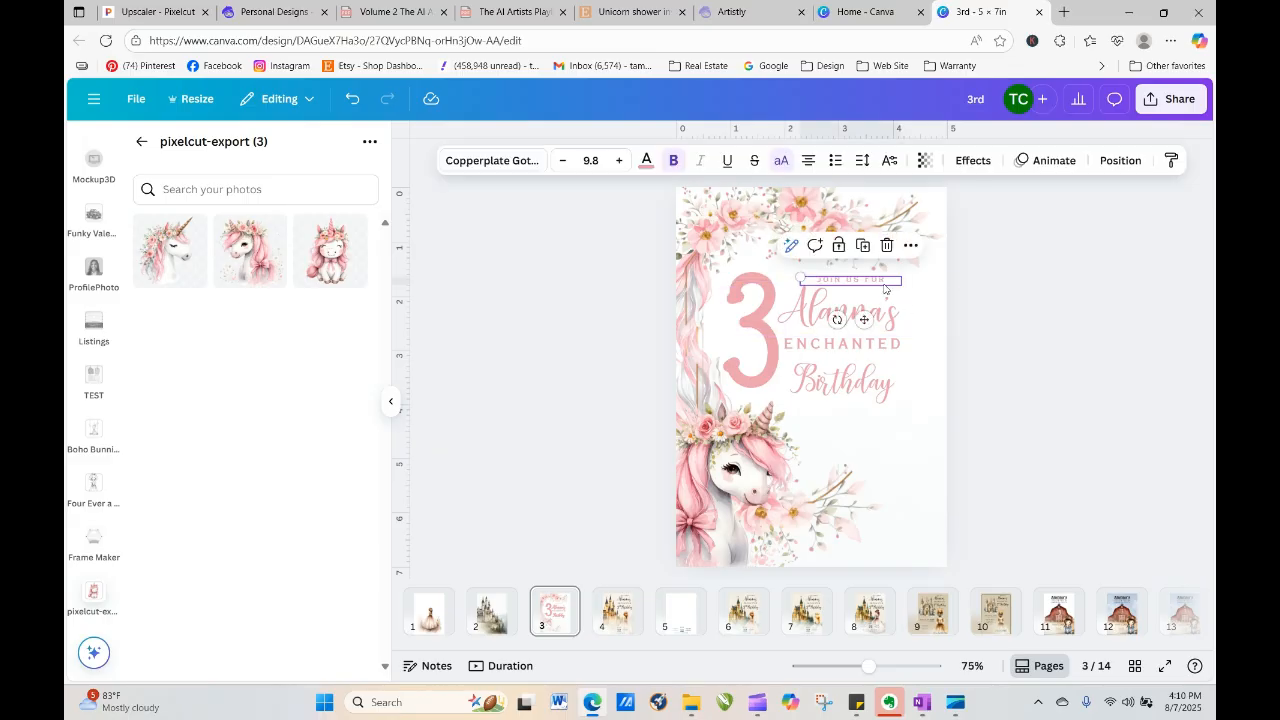
left_click_drag(884, 289, 884, 290)
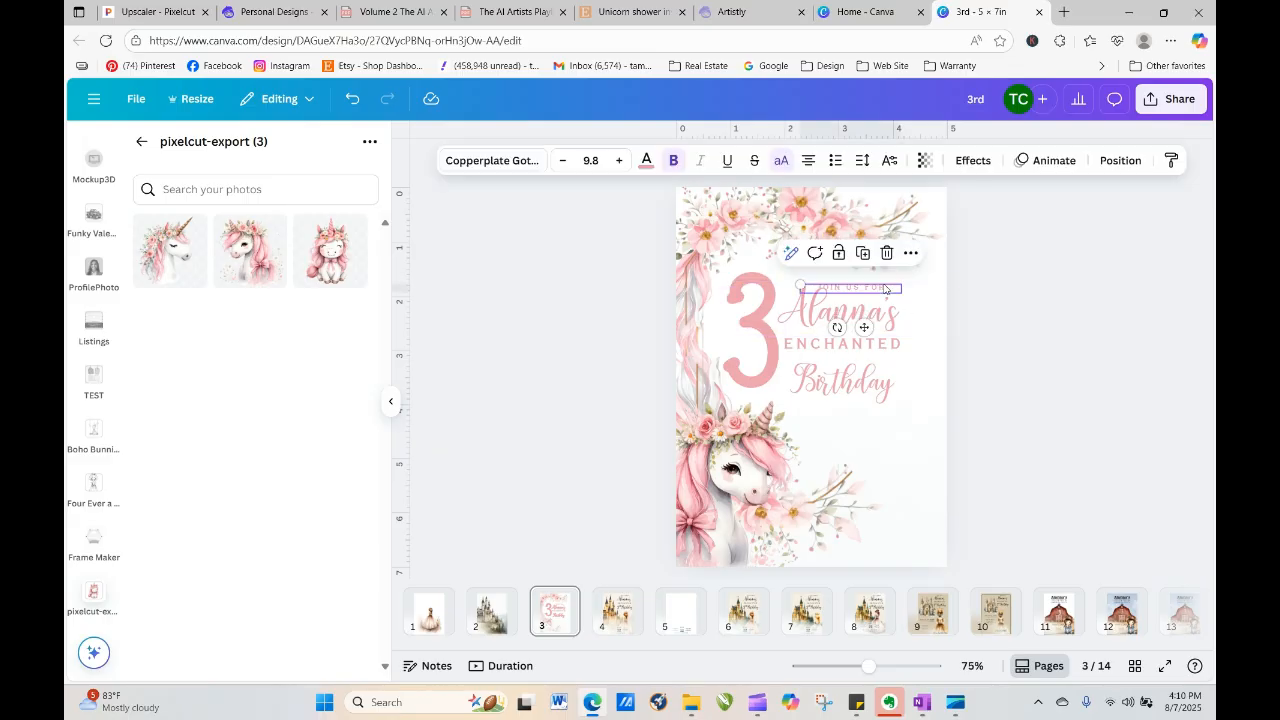
left_click(884, 289)
left_click_drag(884, 289, 884, 288)
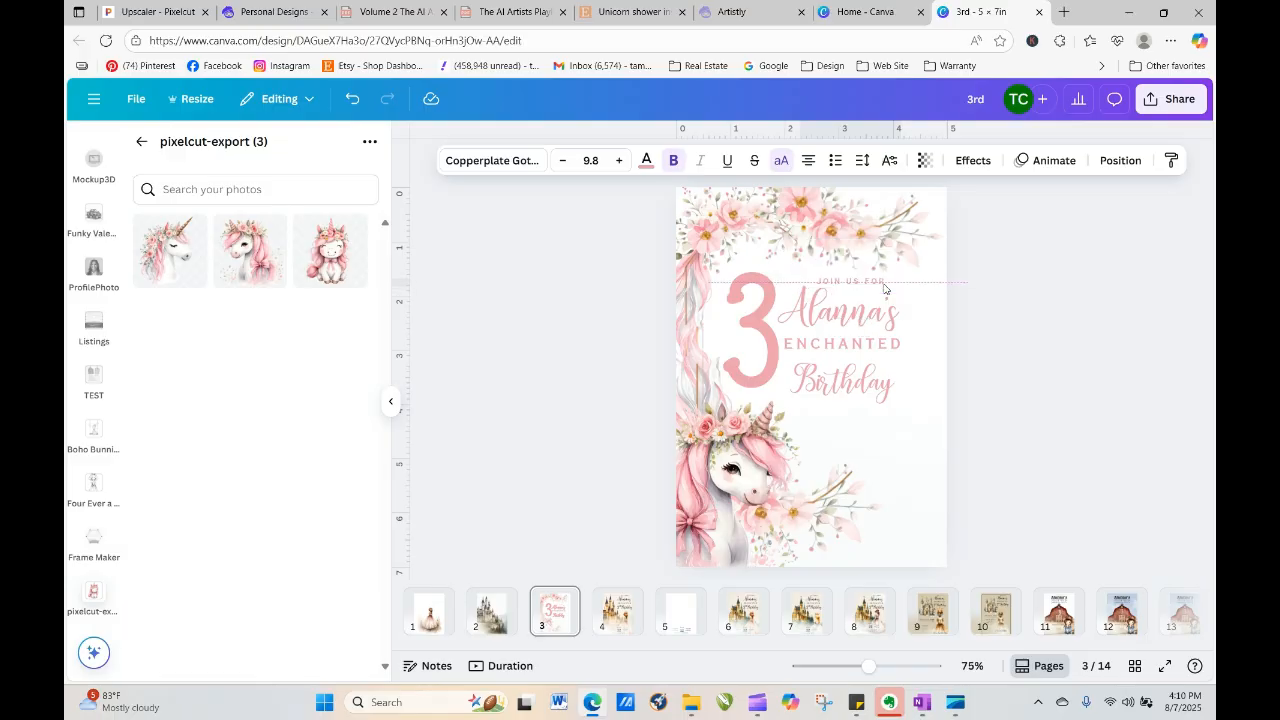
left_click(1068, 314)
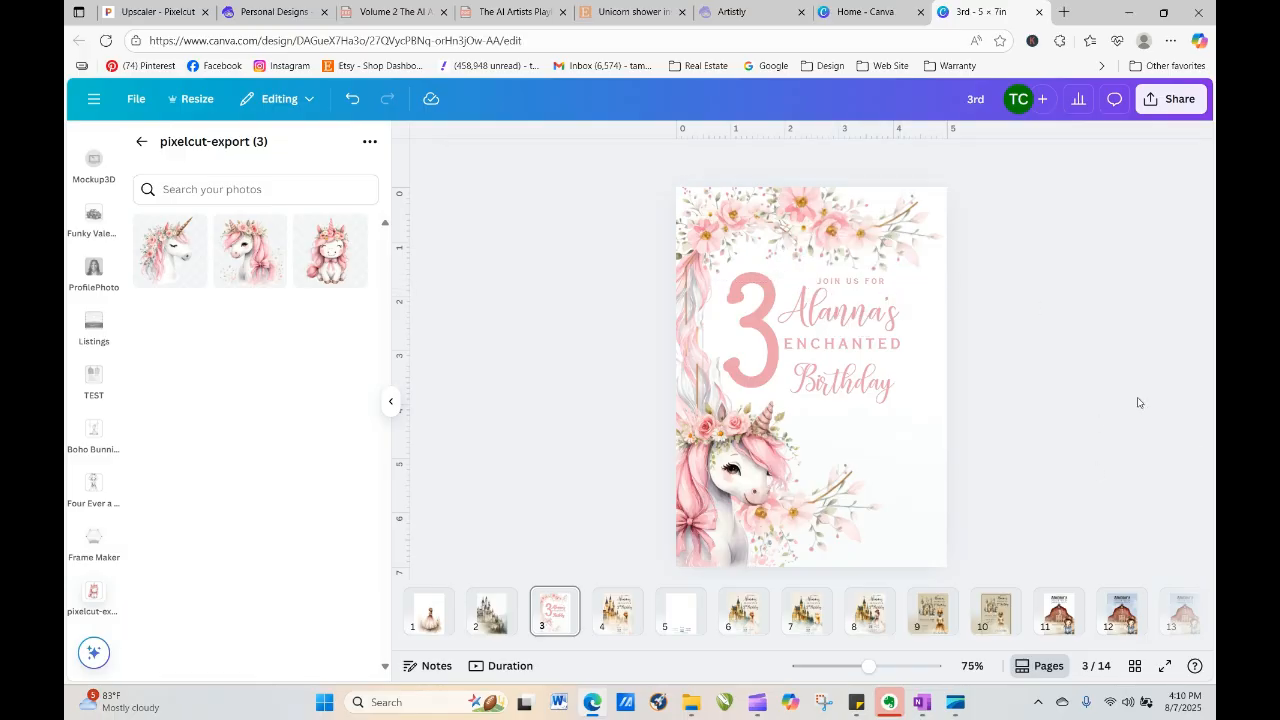
Transfer the date, time, venue and RSVP text from page 5 to the unicorn invitation on page 3, under the heading
left_click(672, 622)
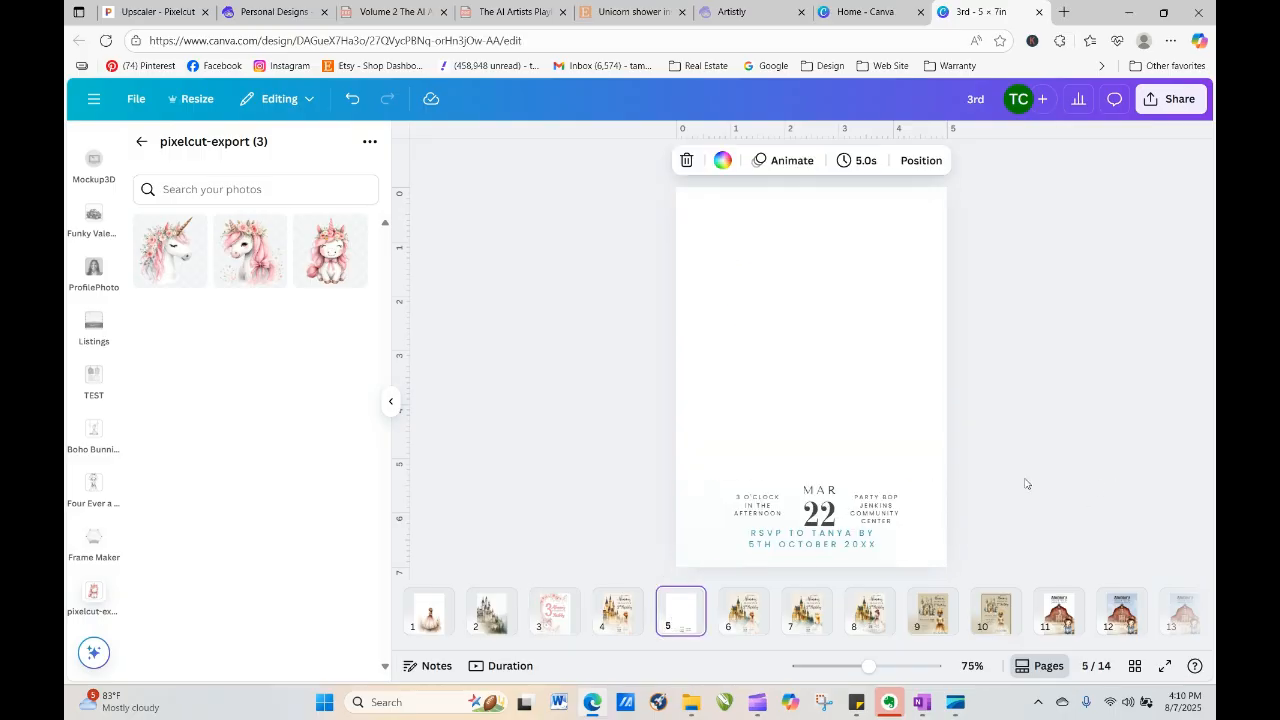
left_click_drag(967, 476, 1018, 520)
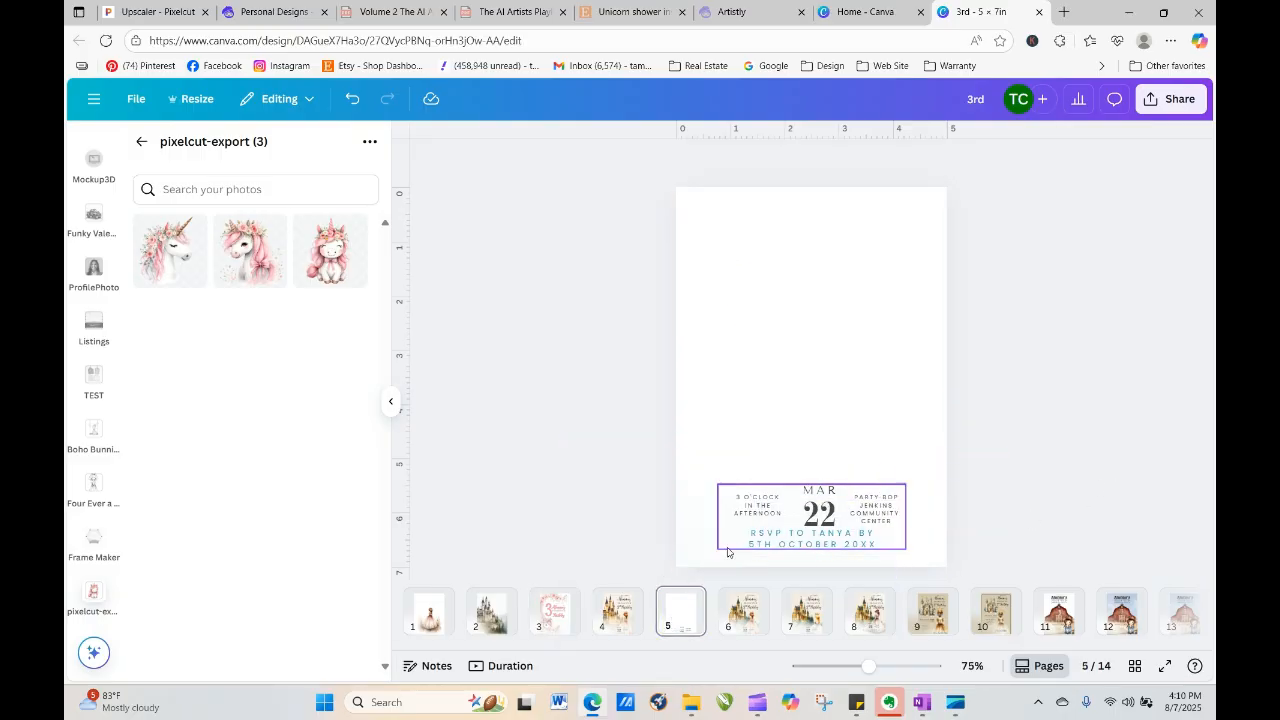
left_click_drag(691, 510, 936, 361)
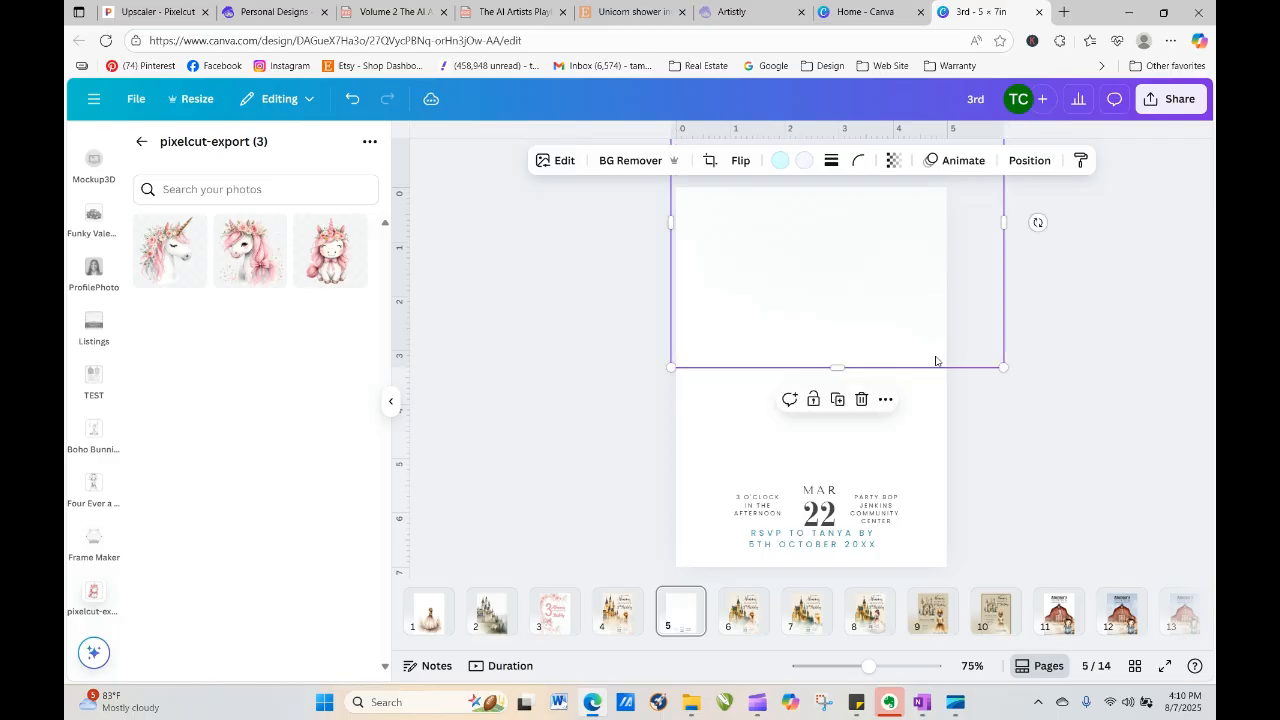
left_click_drag(1016, 446, 845, 448)
left_click(1051, 457)
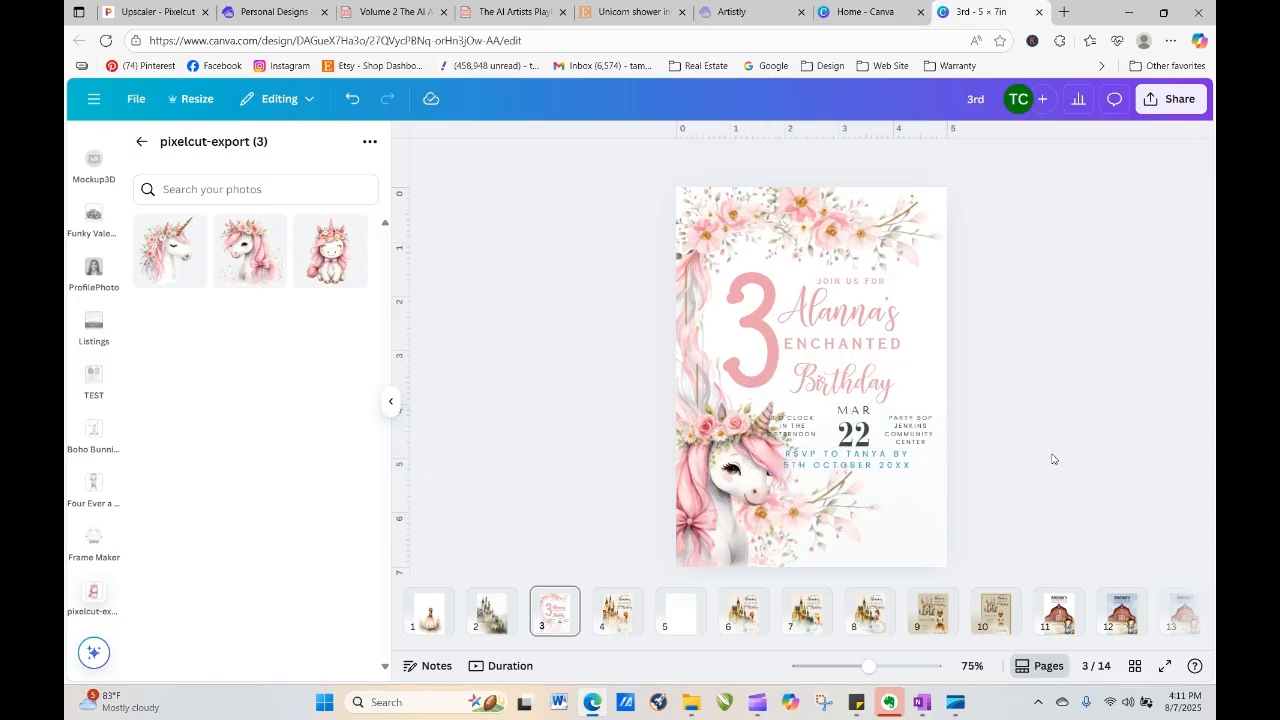
Place the RSVP text in the lower right corner of the card and set its font size to 8
left_click_drag(869, 462, 911, 540)
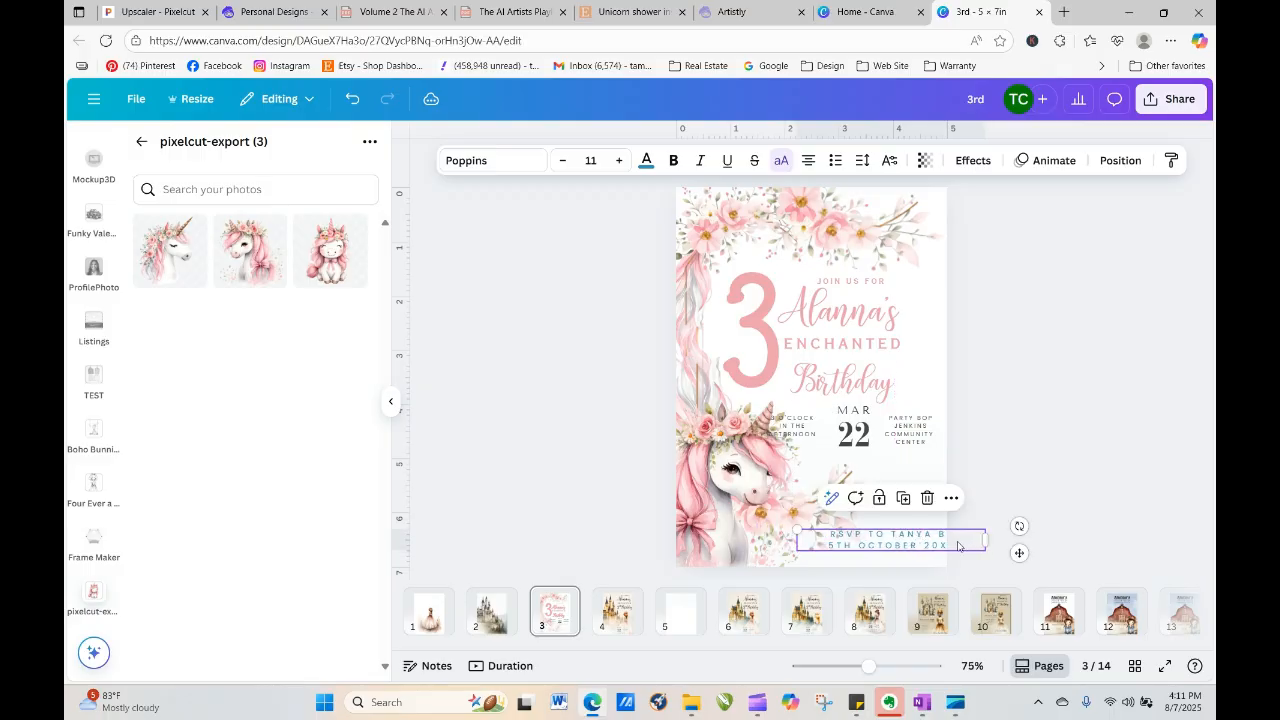
left_click(562, 160)
left_click(562, 160)
left_click(562, 160)
left_click(562, 160)
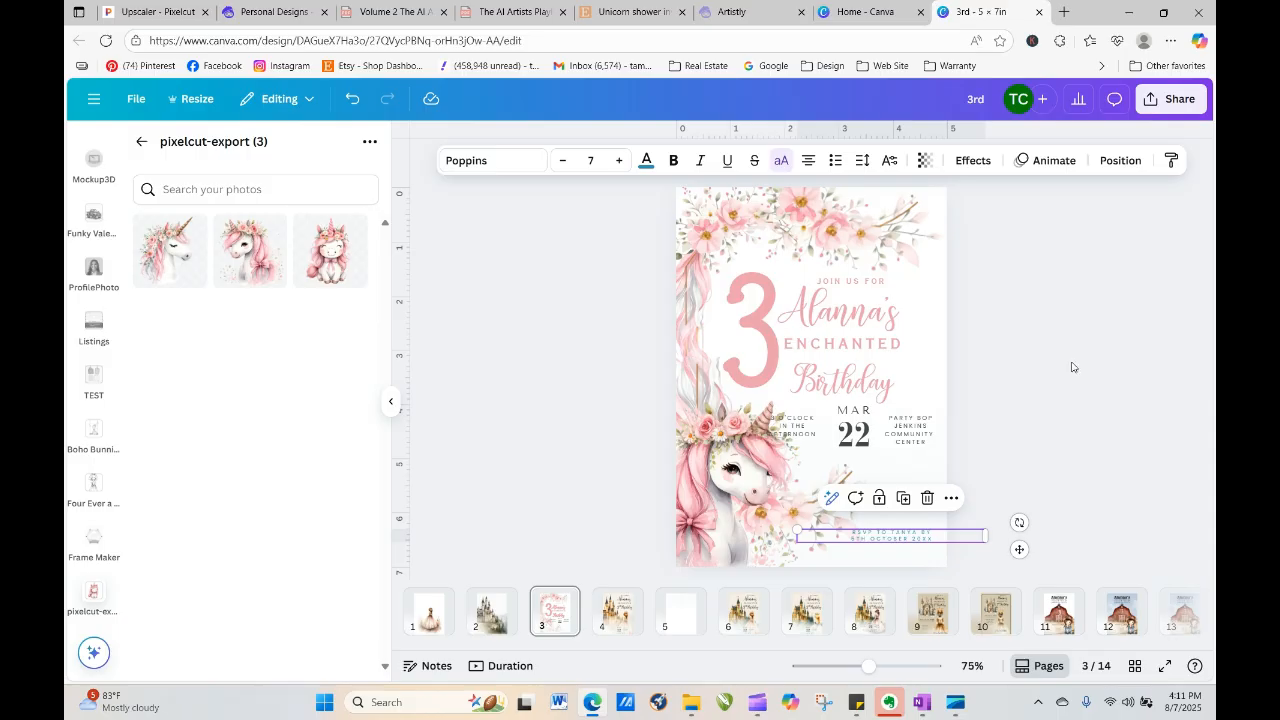
left_click(1076, 405)
left_click(906, 538)
left_click(619, 160)
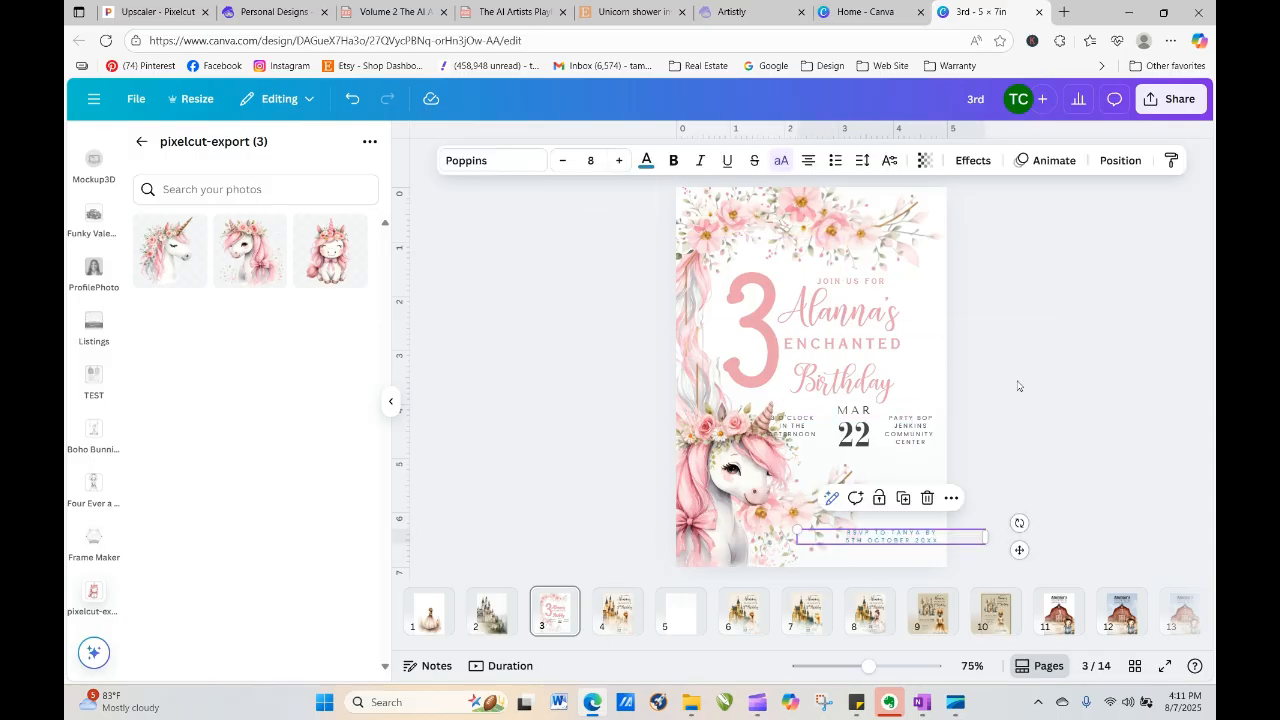
Try the "3 o'clock in the afternoon" text below the venue text
left_click(820, 488)
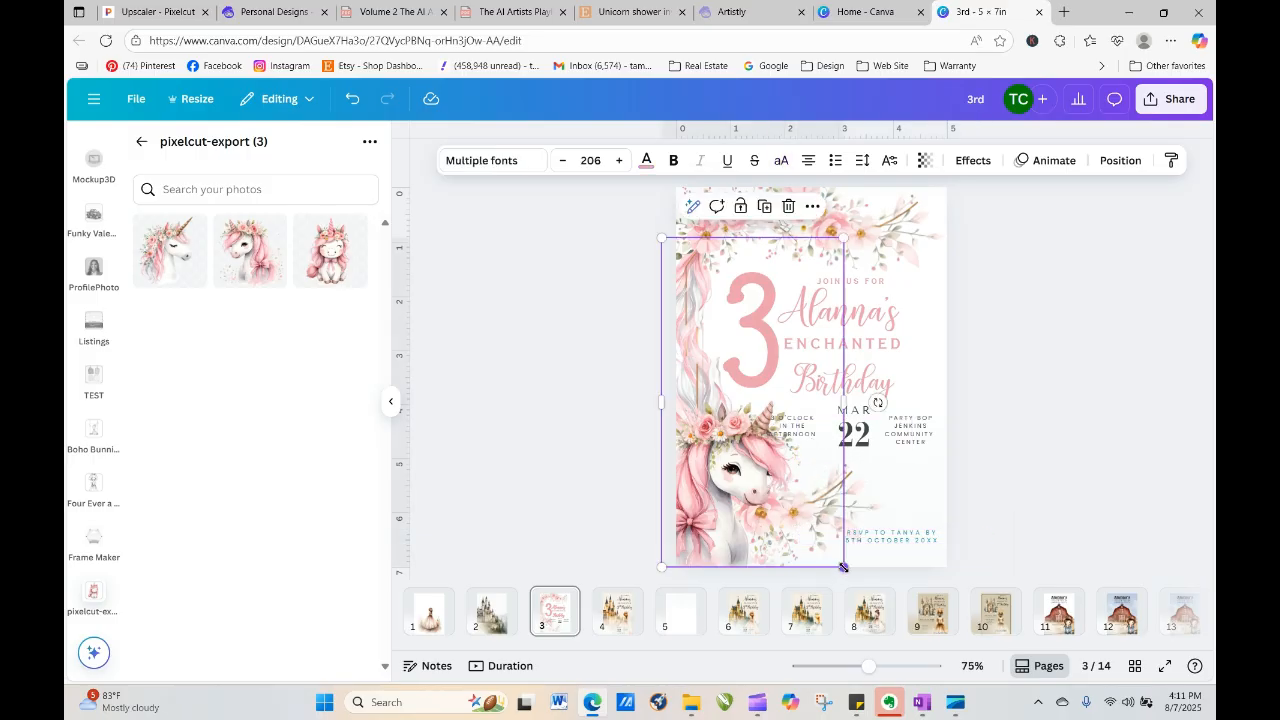
left_click_drag(841, 567, 841, 569)
left_click(788, 440)
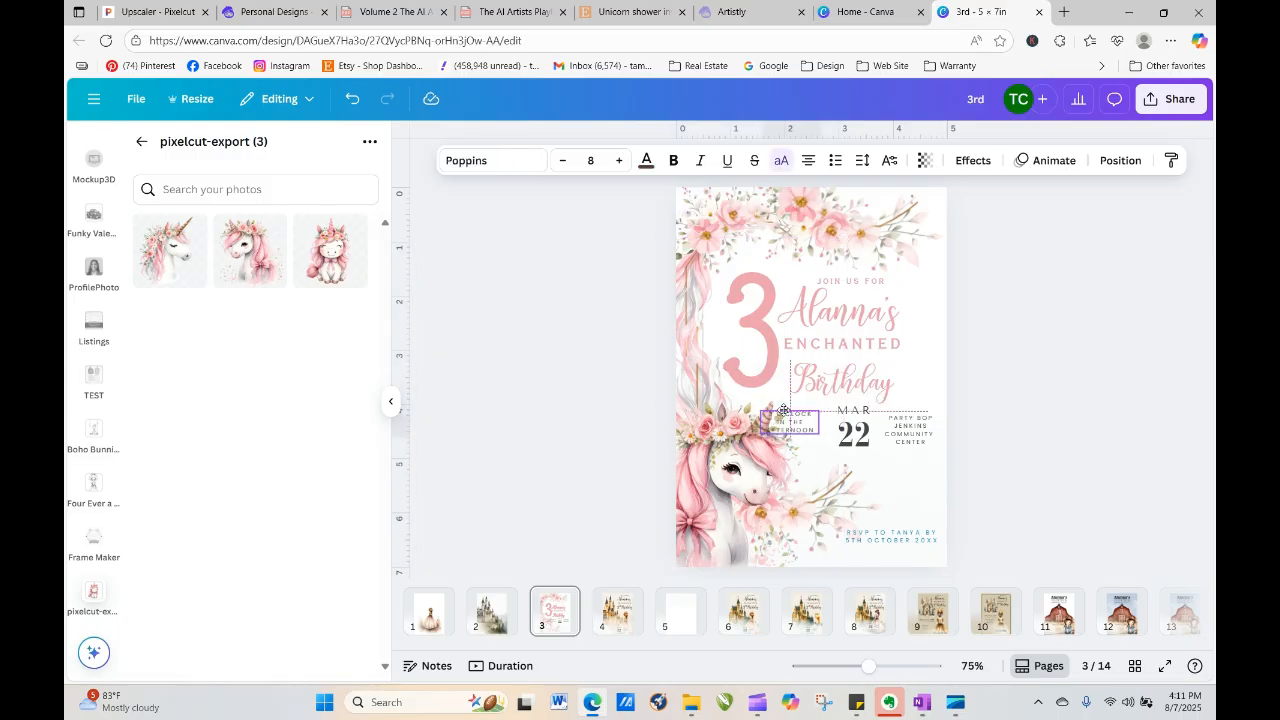
left_click_drag(788, 440, 904, 483)
left_click(1066, 437)
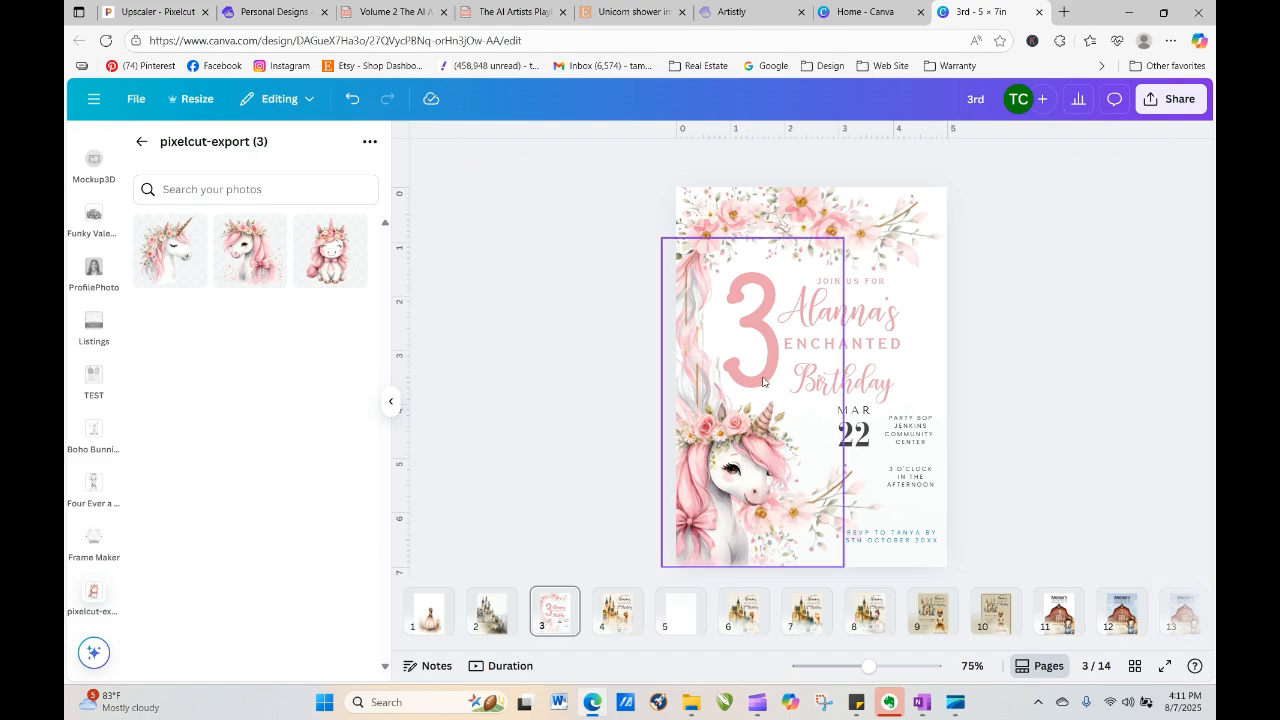
Shift the "MAR 22" date left, close beside the unicorn's horn
left_click(860, 413)
left_click_drag(860, 413, 826, 437)
left_click(854, 437)
left_click(993, 463)
Place the time text to the right of the date and the venue text below it, above the RSVP lines
left_click(910, 430)
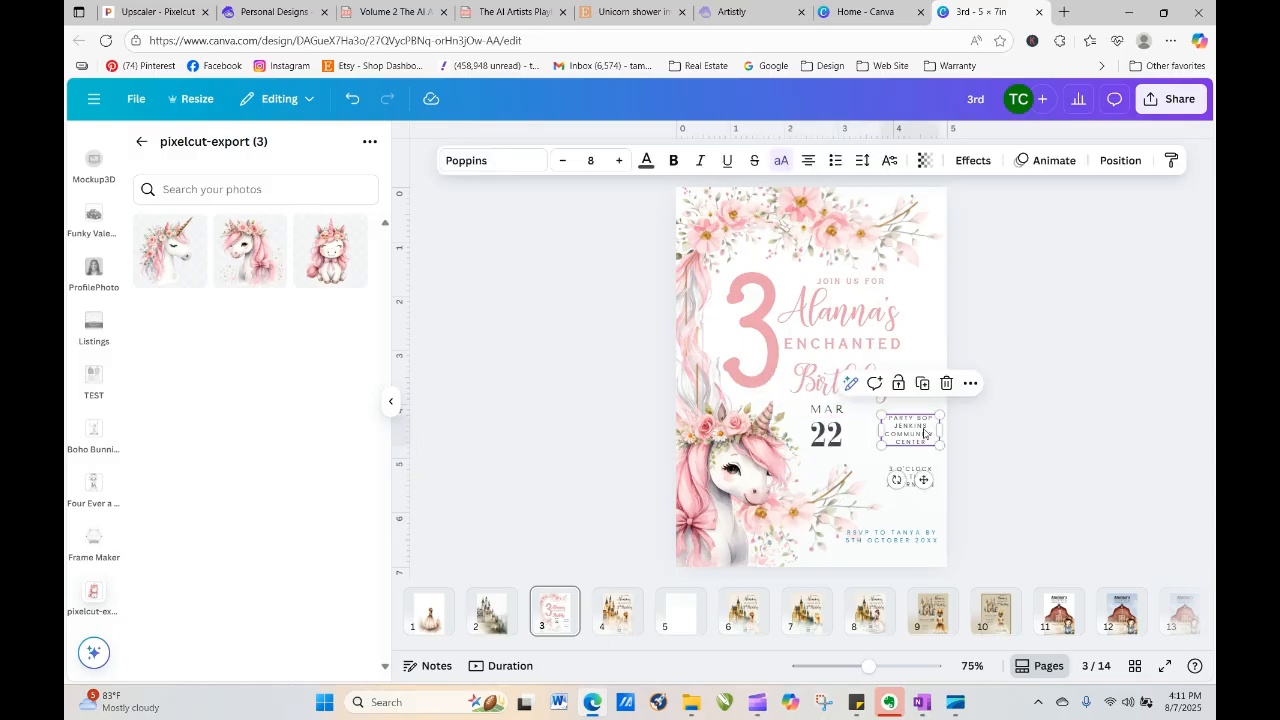
left_click_drag(910, 430, 916, 536)
left_click_drag(916, 476, 892, 424)
left_click(1102, 463)
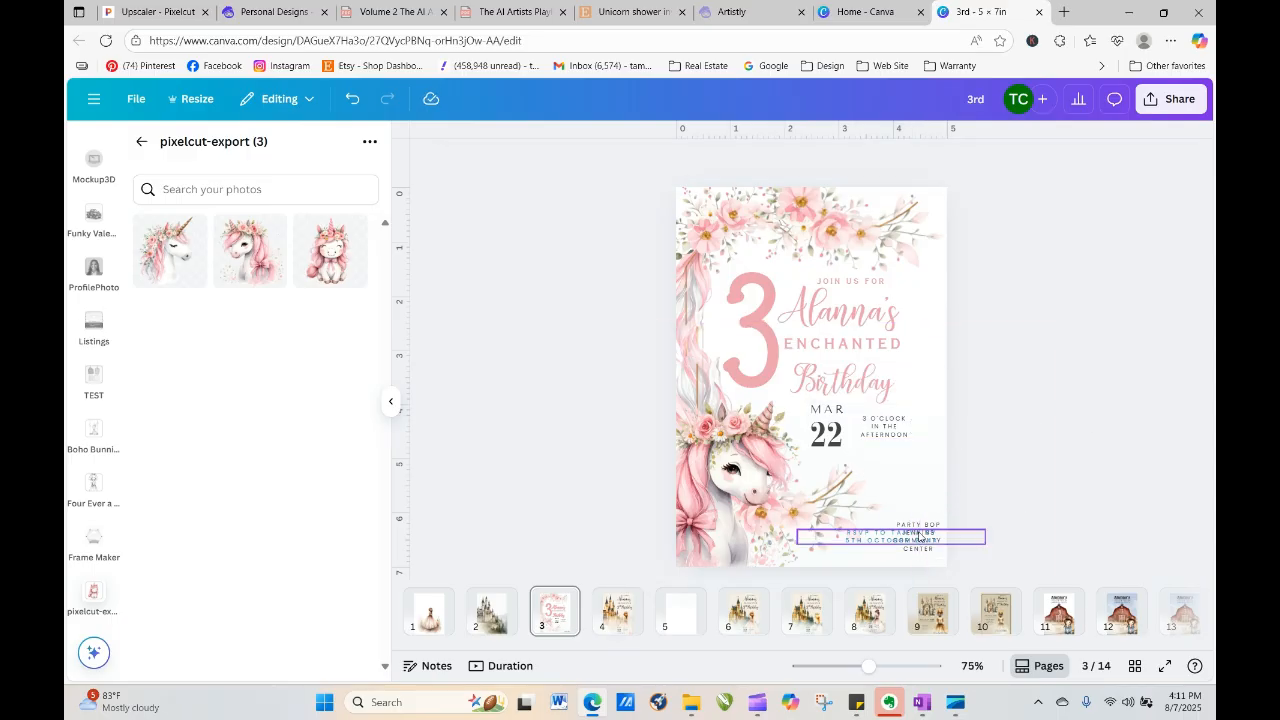
left_click_drag(924, 548, 901, 485)
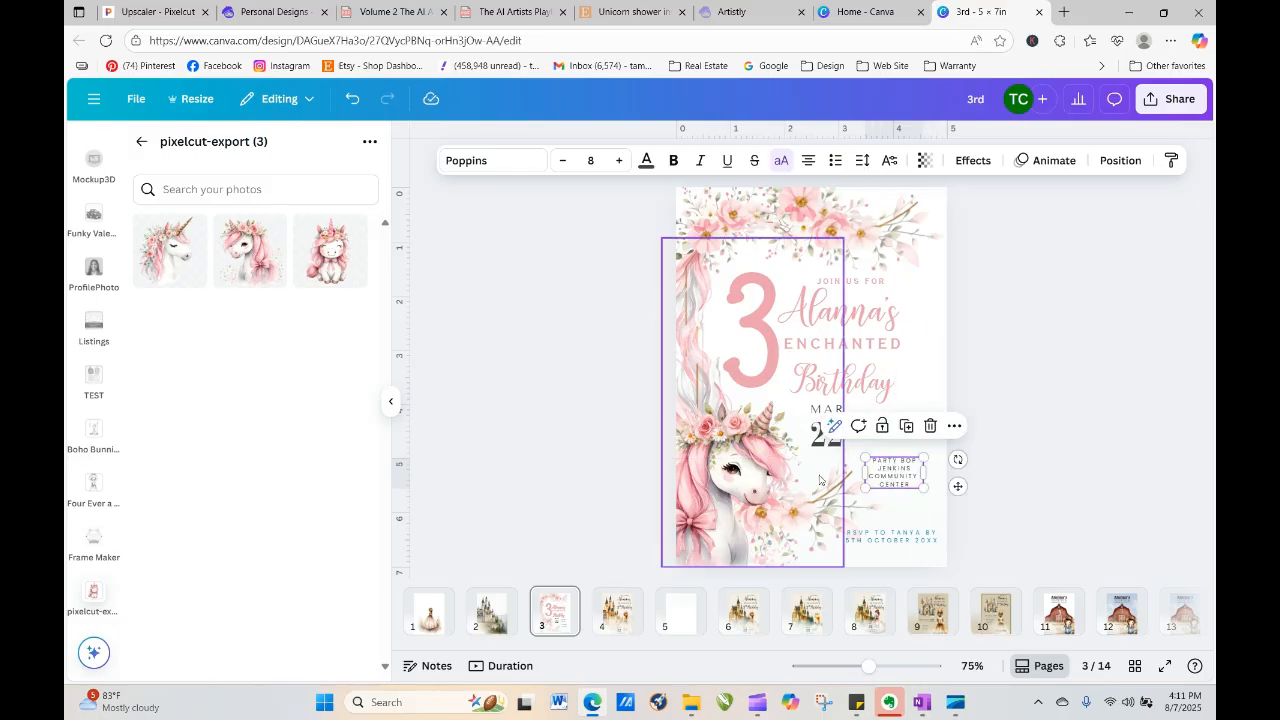
Shrink the lower floral spray and move it up beside the unicorn's face, clear of the event details
left_click(863, 512)
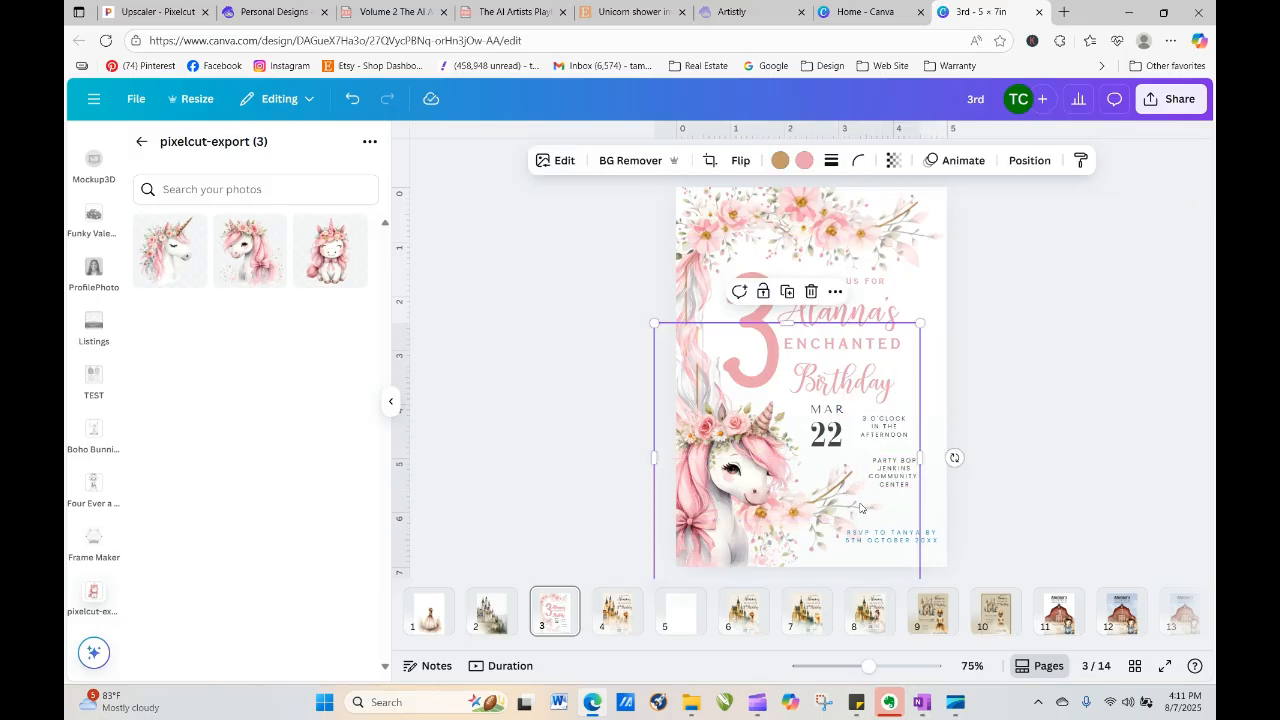
left_click_drag(860, 508, 855, 503)
left_click_drag(913, 323, 877, 360)
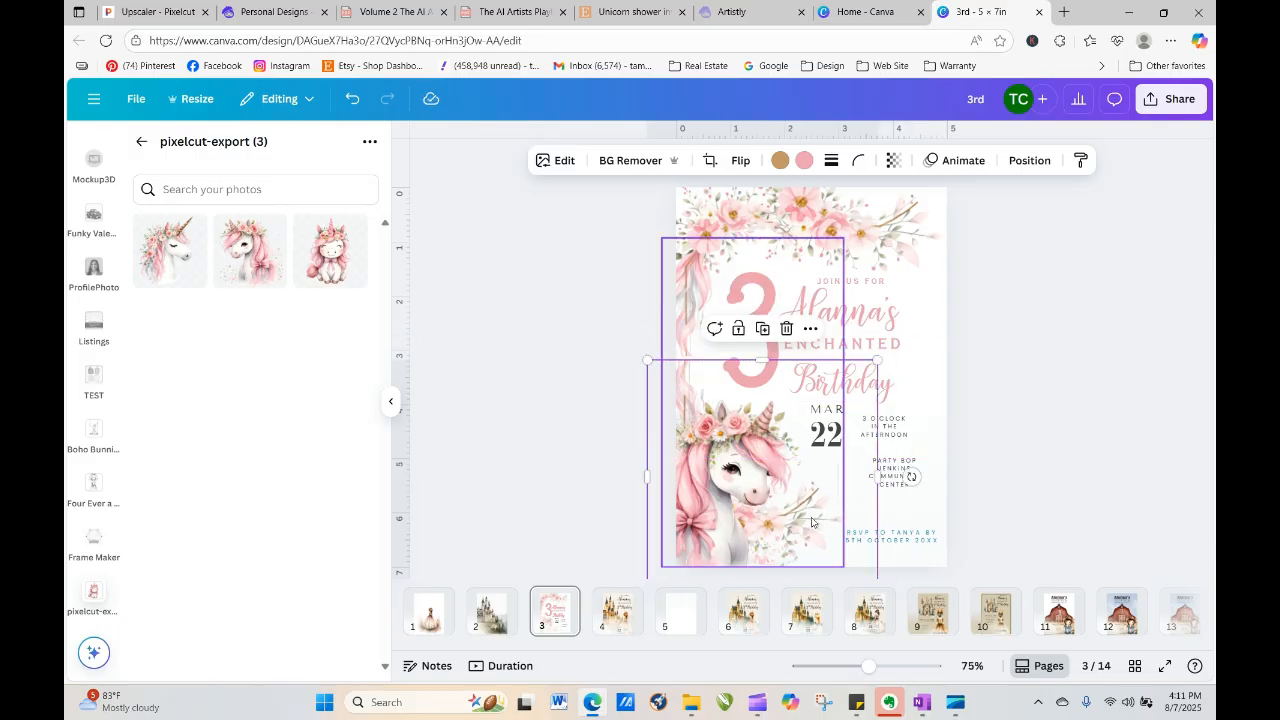
left_click_drag(812, 521, 797, 489)
left_click(1005, 448)
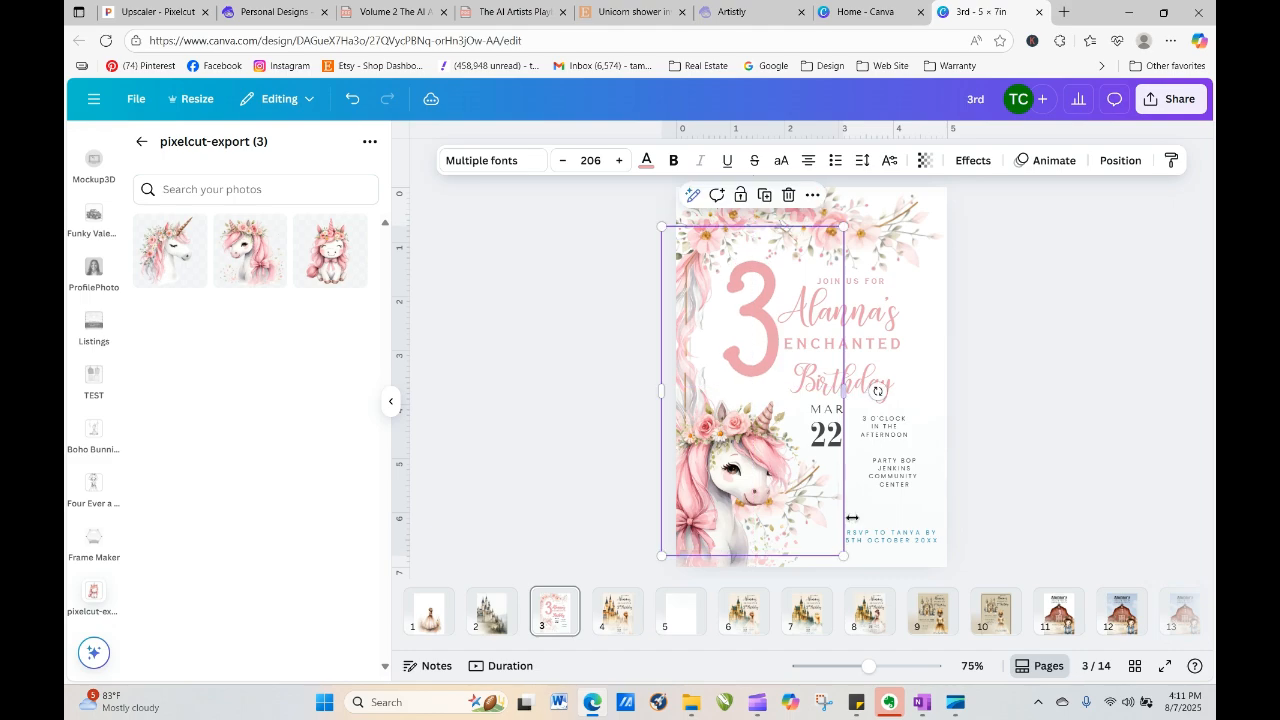
Nudge the lower floral spray down slightly beside the unicorn's chin, above the invitation's bottom edge
left_click(866, 526)
left_click_drag(866, 526, 861, 546)
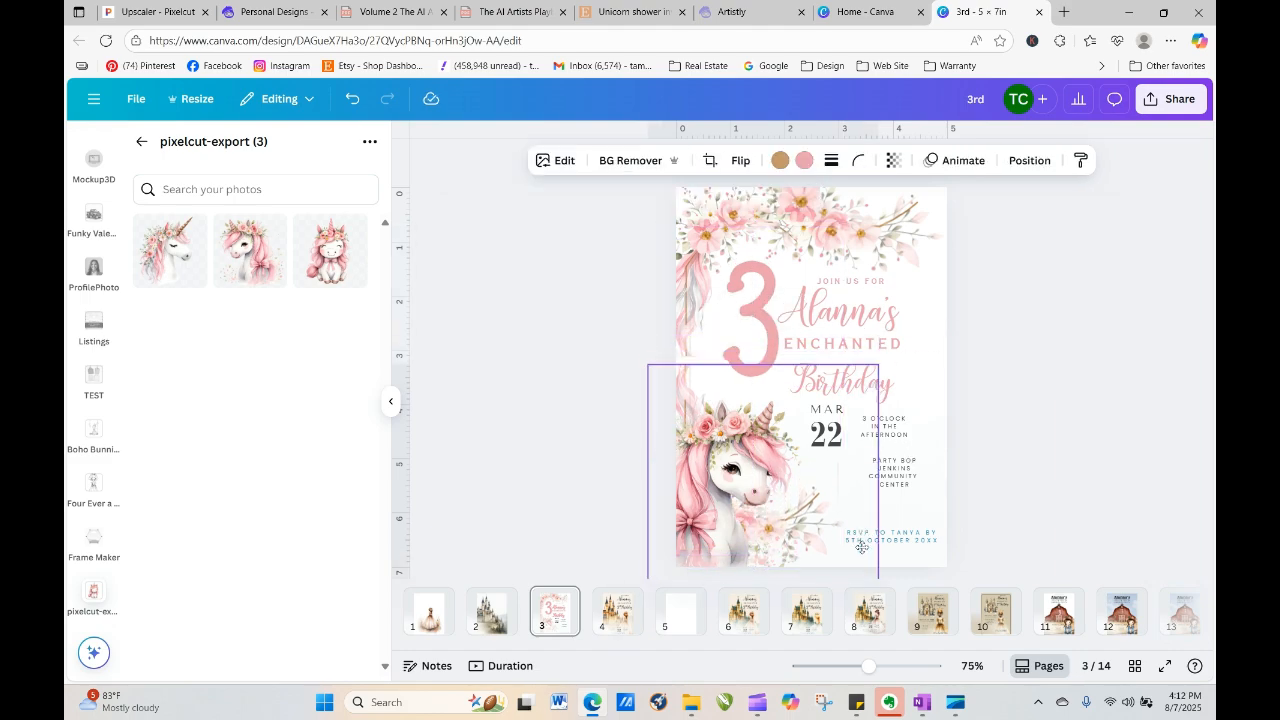
left_click(976, 484)
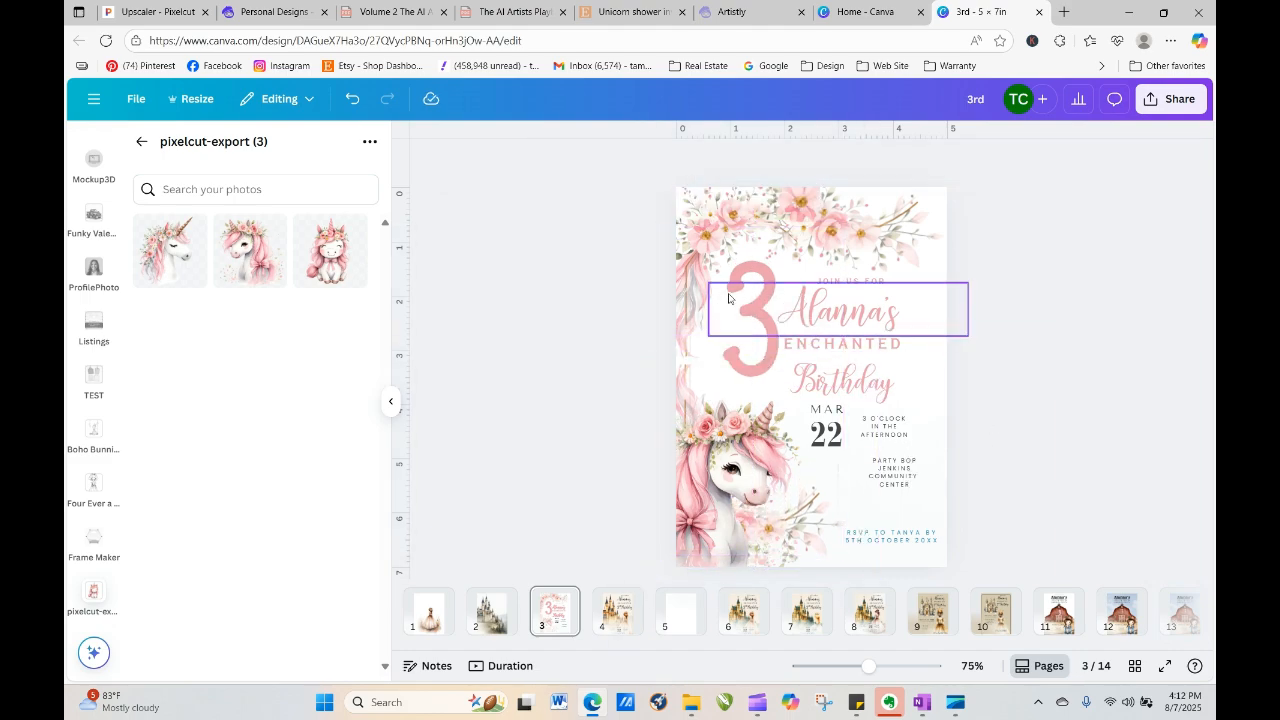
Extend the lower edge of the floral image behind the headline further down the page, leaving the large "3" in place
left_click(704, 212)
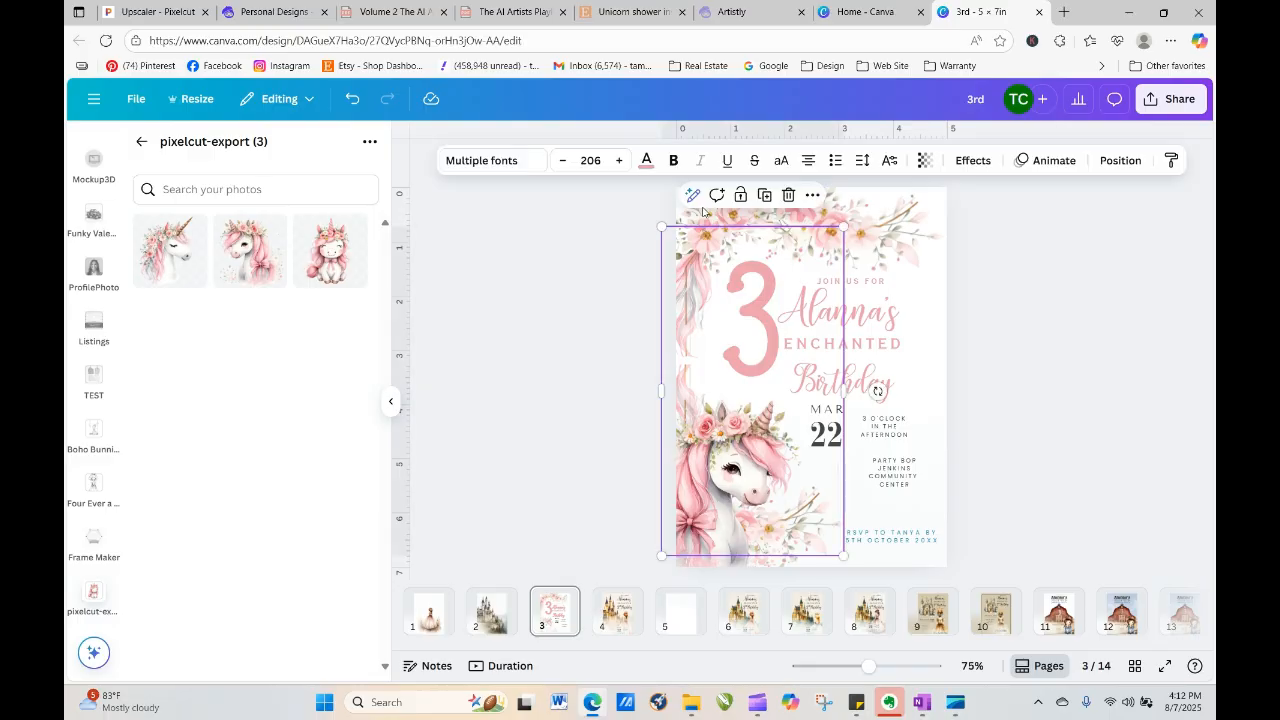
left_click(857, 206)
key("ctrl+z")
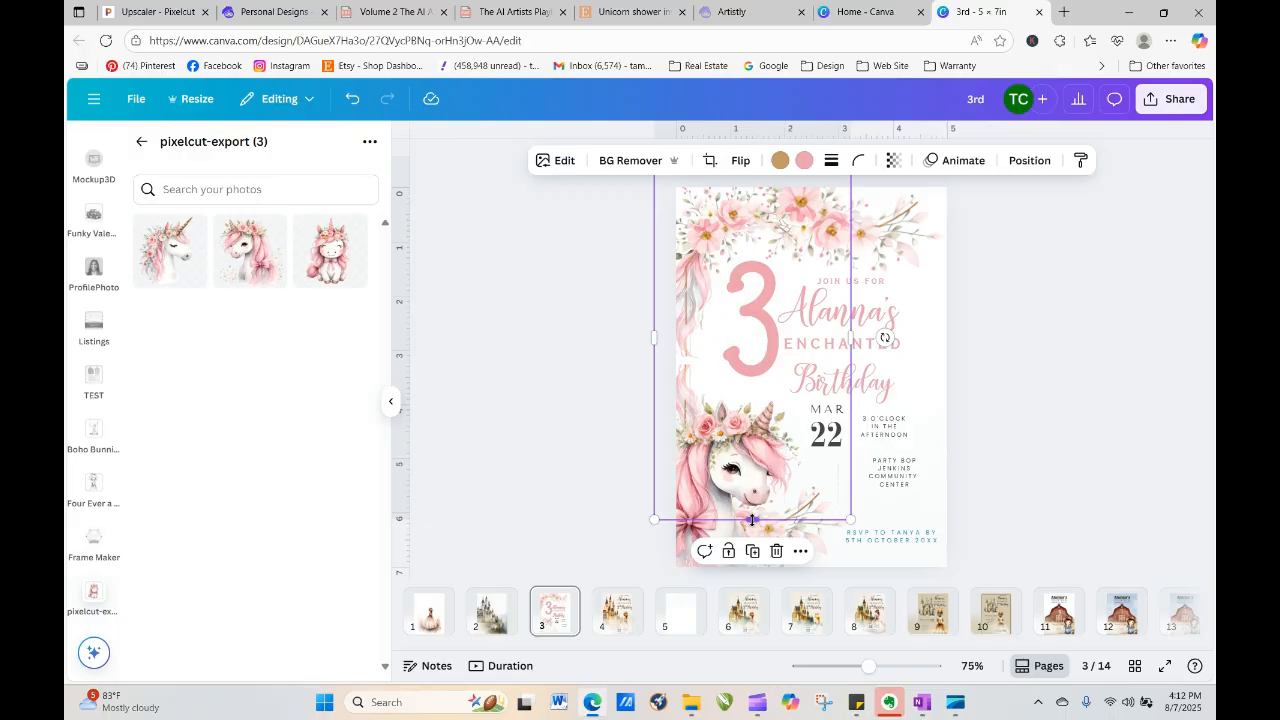
left_click_drag(752, 521, 755, 540)
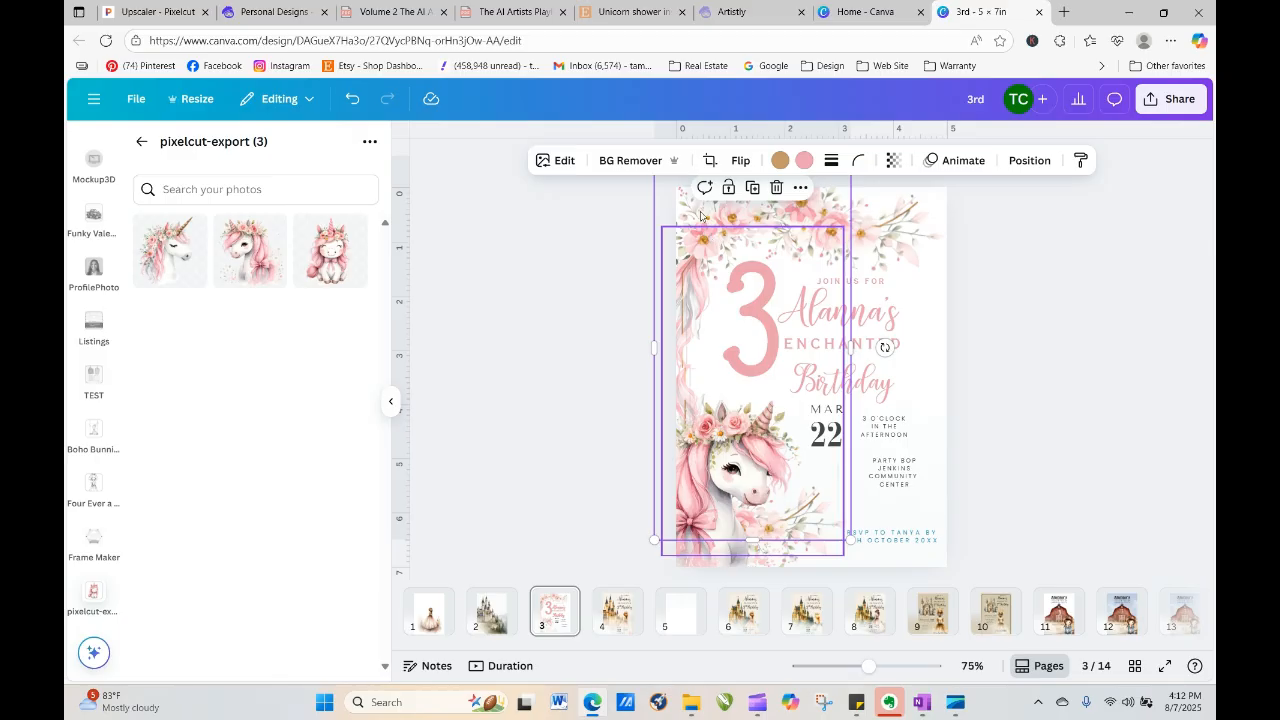
left_click_drag(703, 216, 704, 212)
left_click(984, 283)
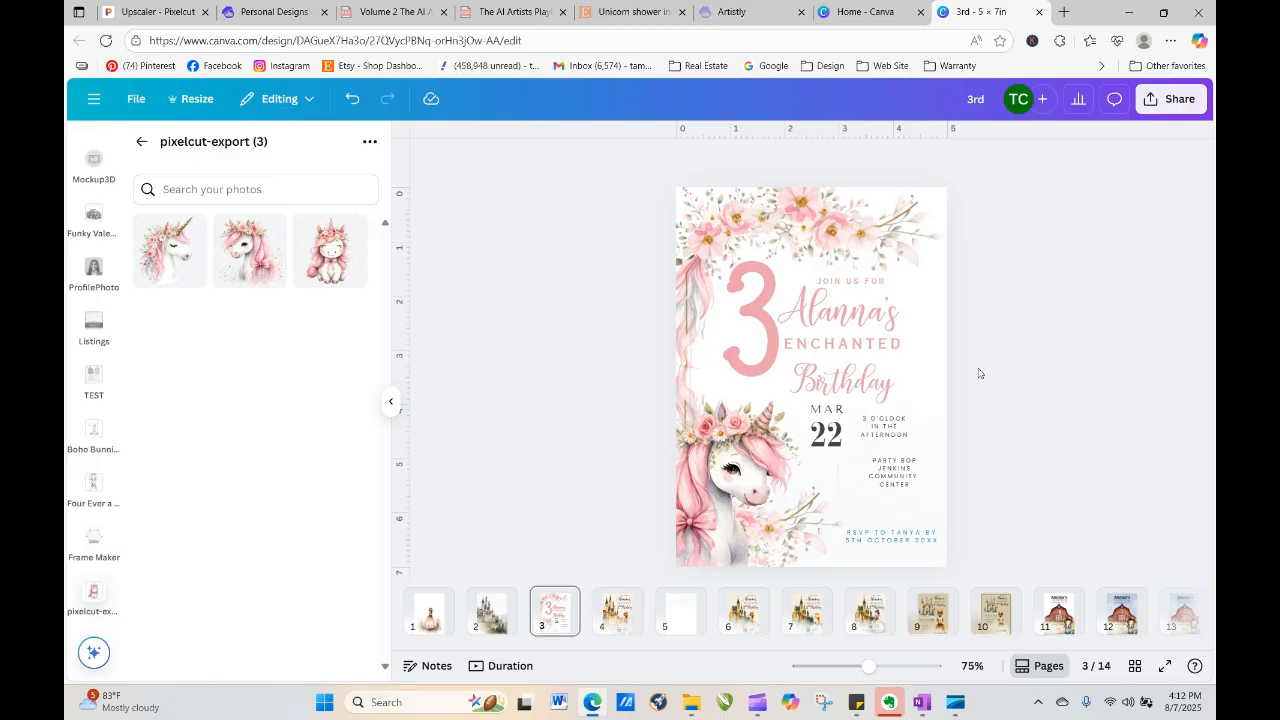
Recolor the RSVP lines with the pink from the document colors
left_click(920, 540)
left_click(646, 161)
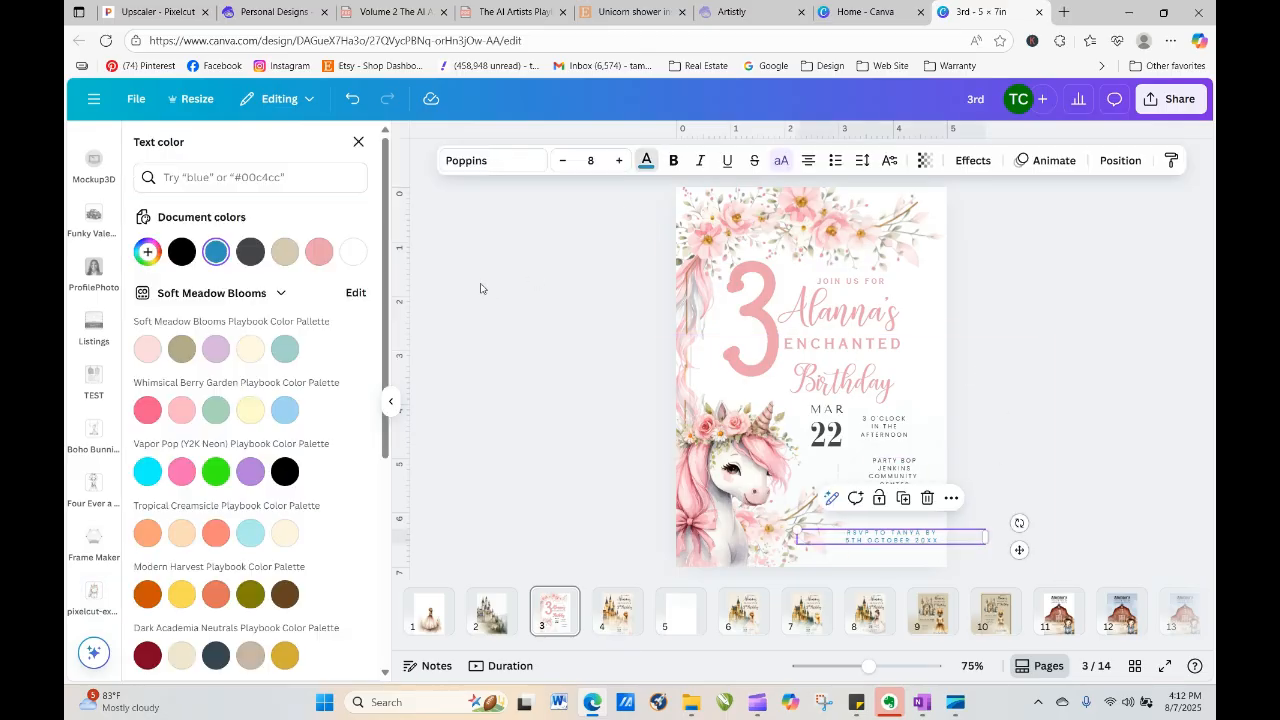
left_click(319, 251)
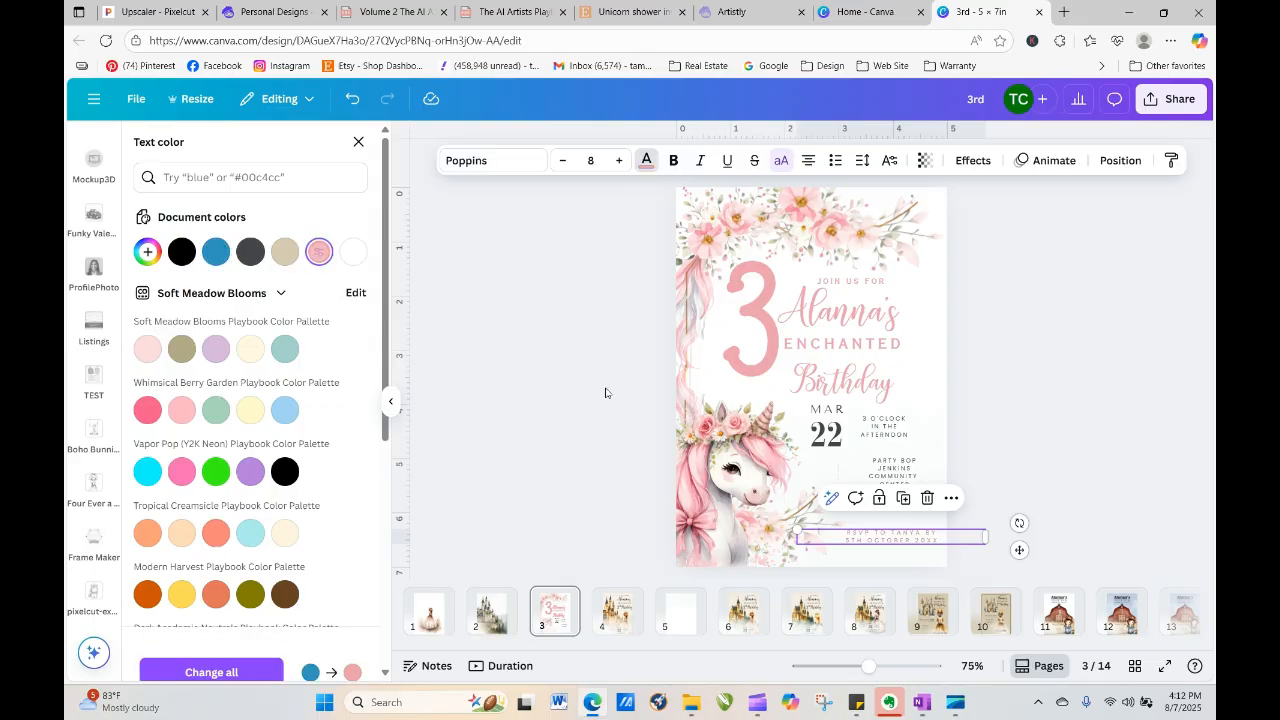
key("Escape")
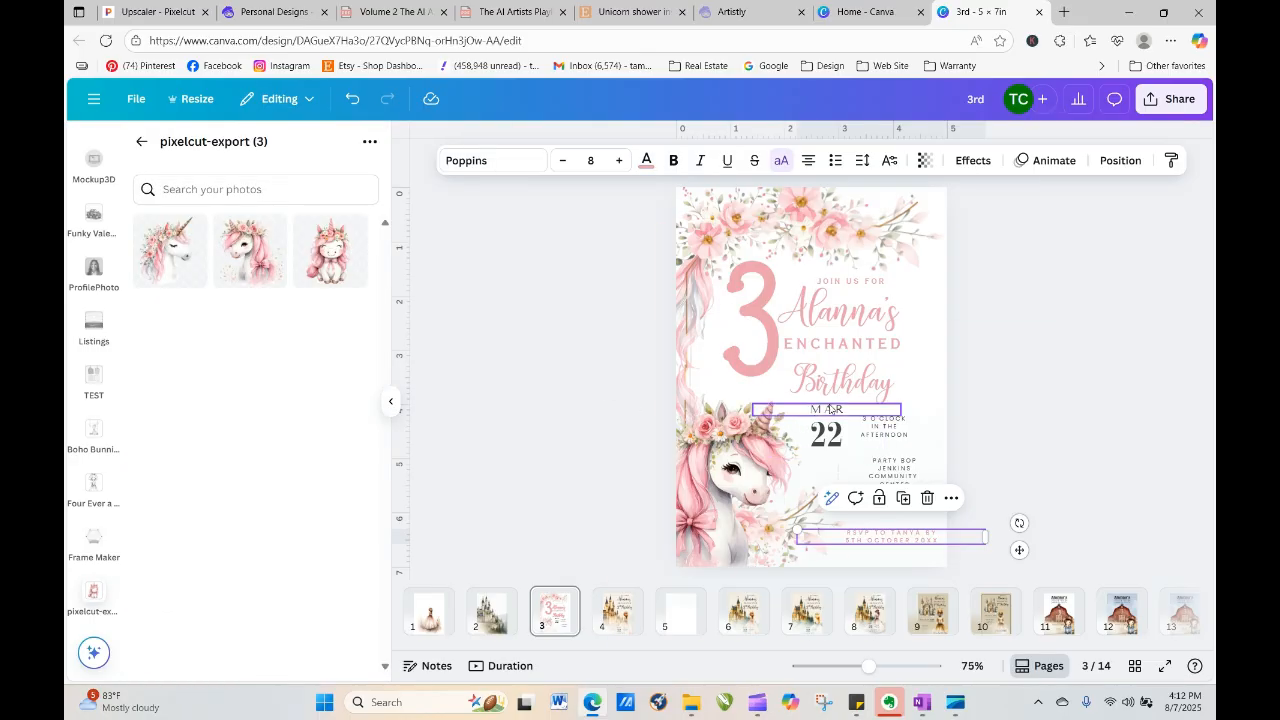
Recolor both the "MAR" and "22" date texts with the same document pink
left_click(830, 408)
left_click_drag(980, 422, 857, 434)
left_click(833, 407)
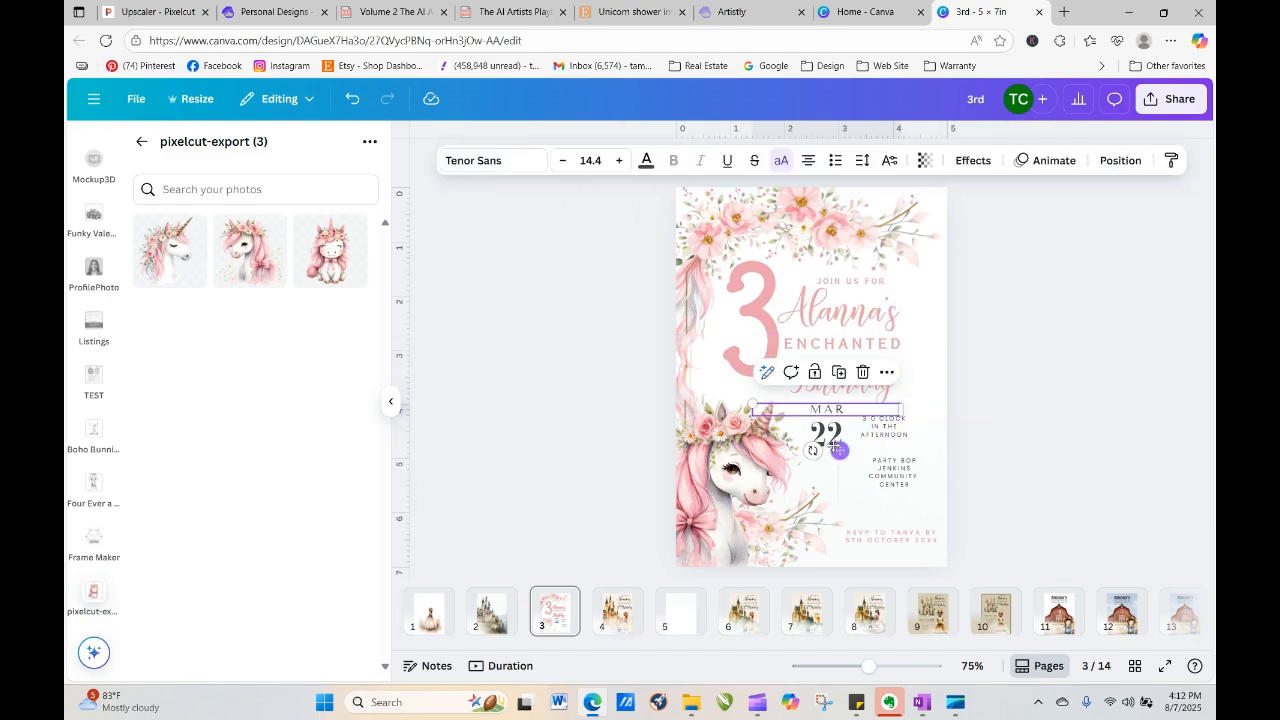
left_click(833, 440, "shift")
right_click(893, 440)
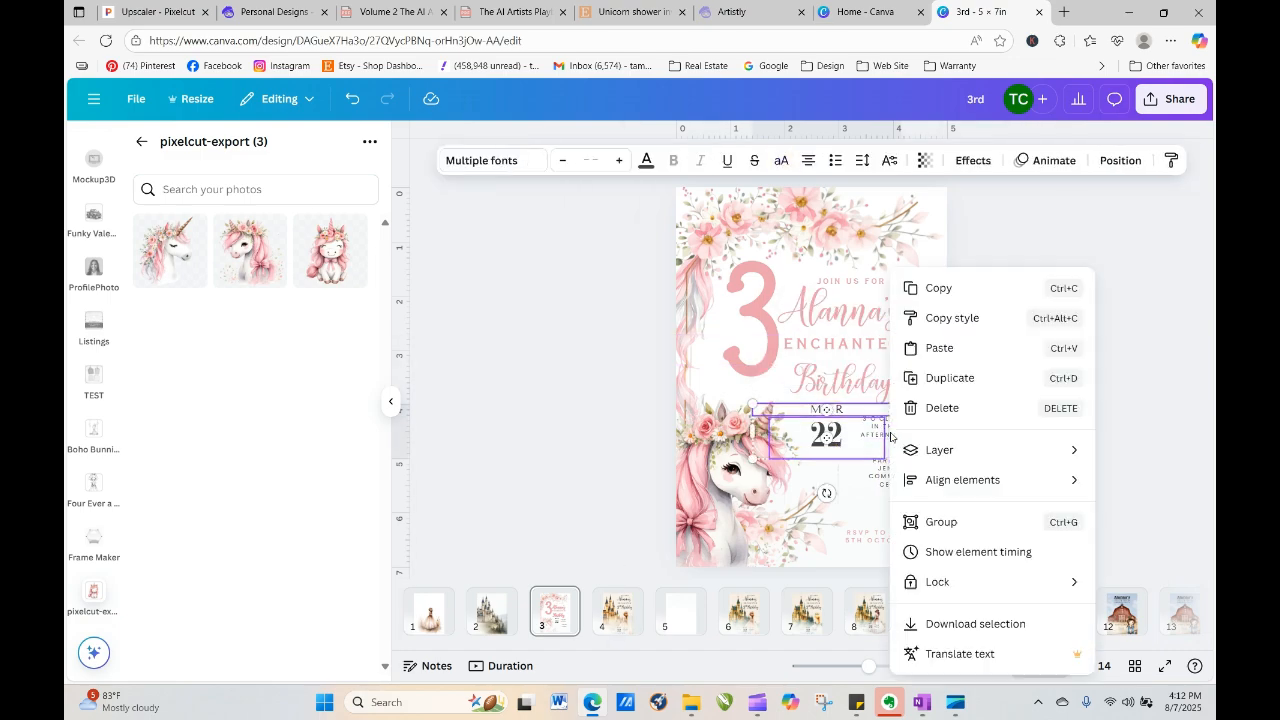
key("Escape")
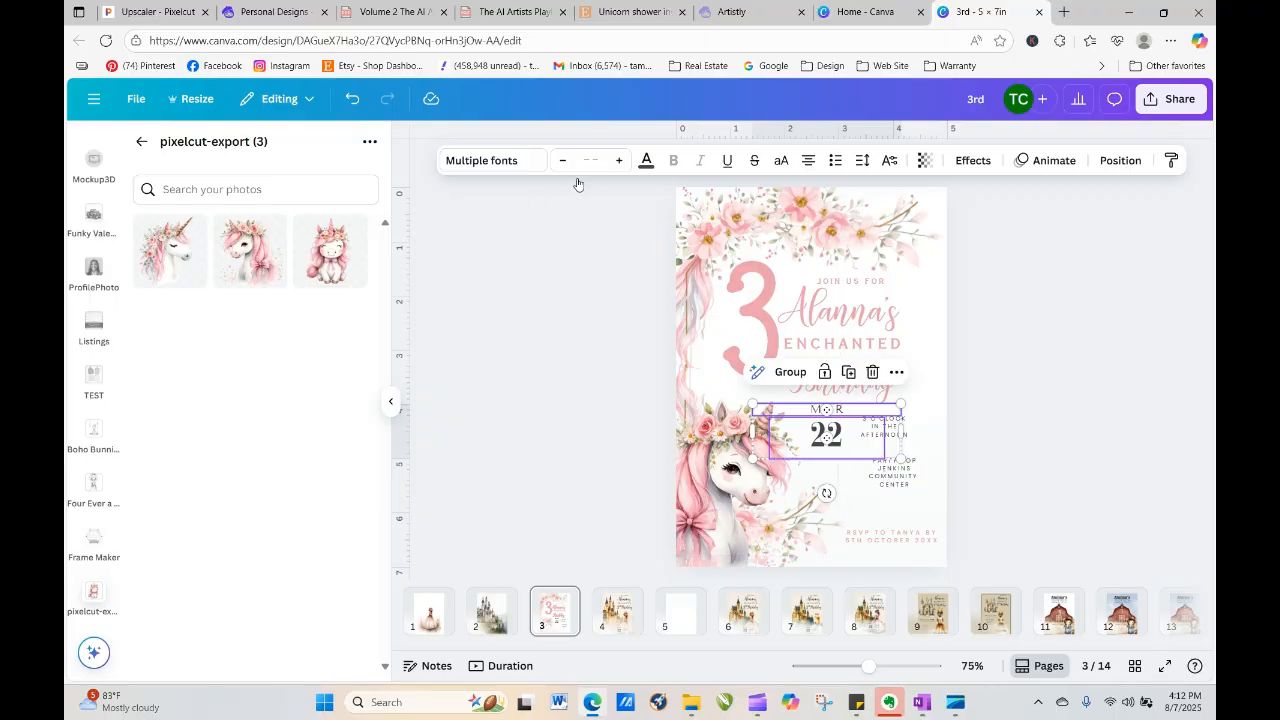
left_click(646, 162)
left_click(319, 251)
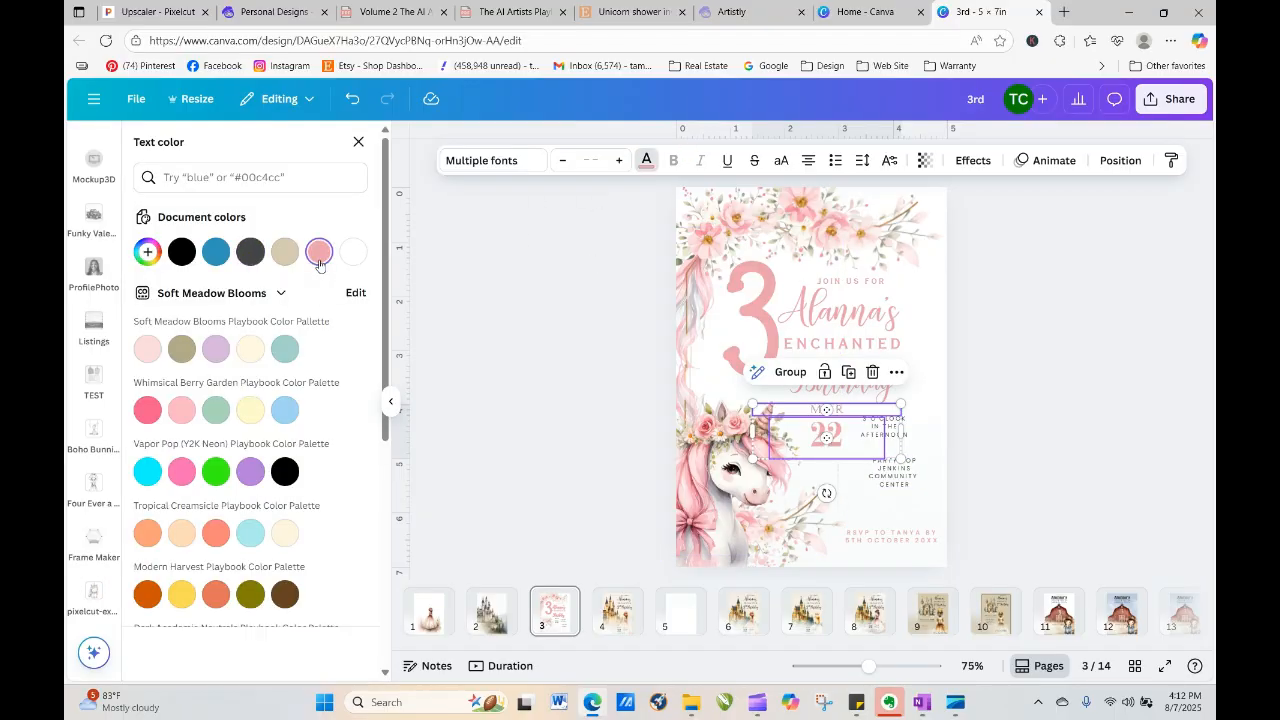
left_click(903, 434)
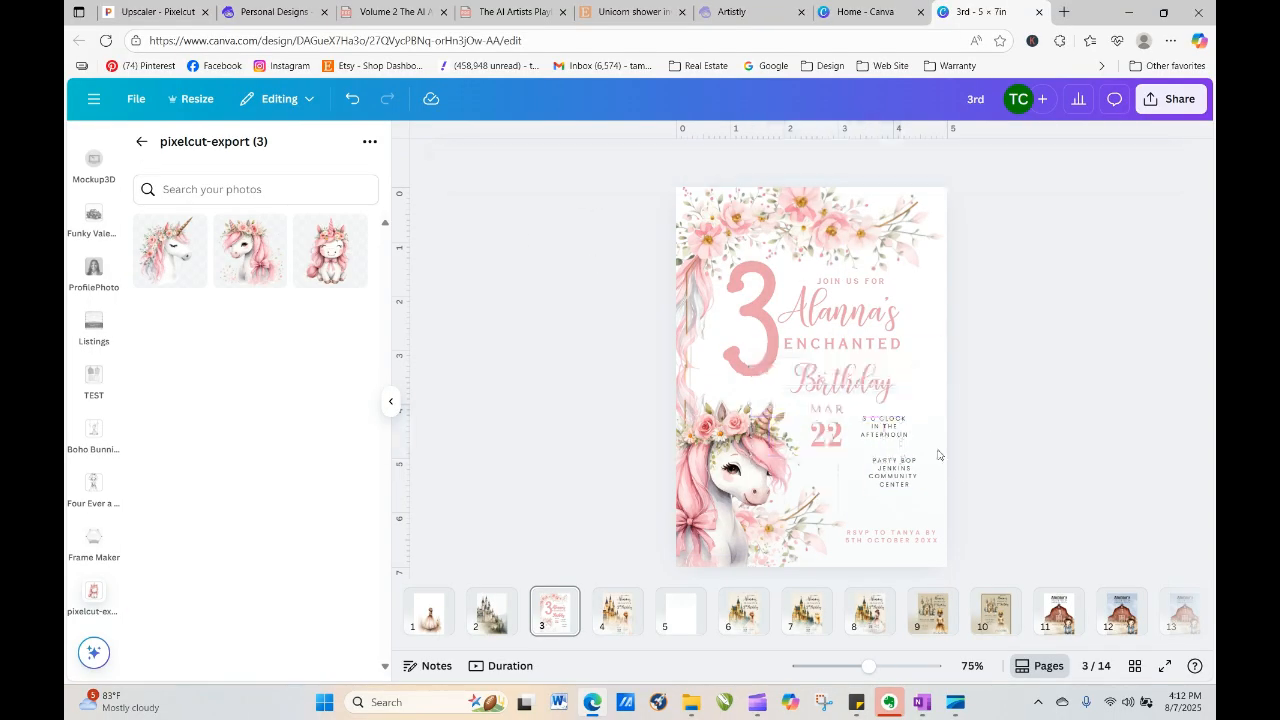
Recolor the time and venue texts together with the document pink
left_click(884, 427)
left_click(899, 470)
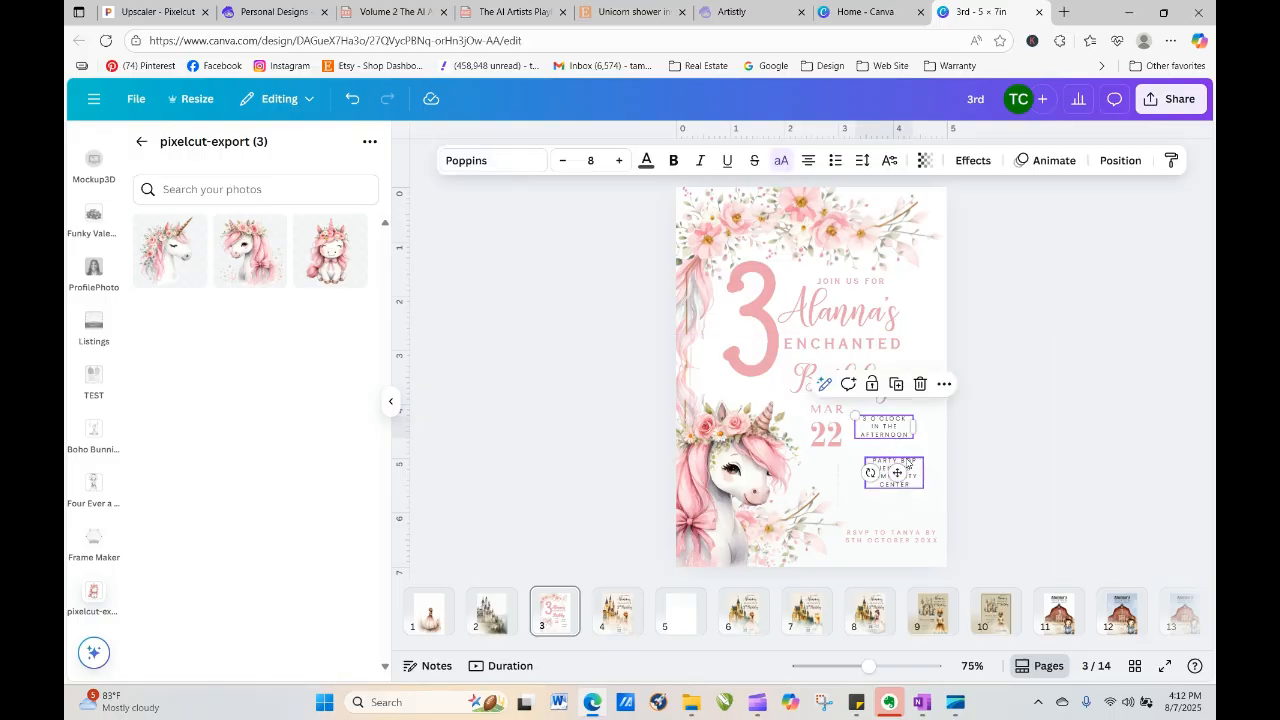
right_click(907, 466)
left_click(645, 166)
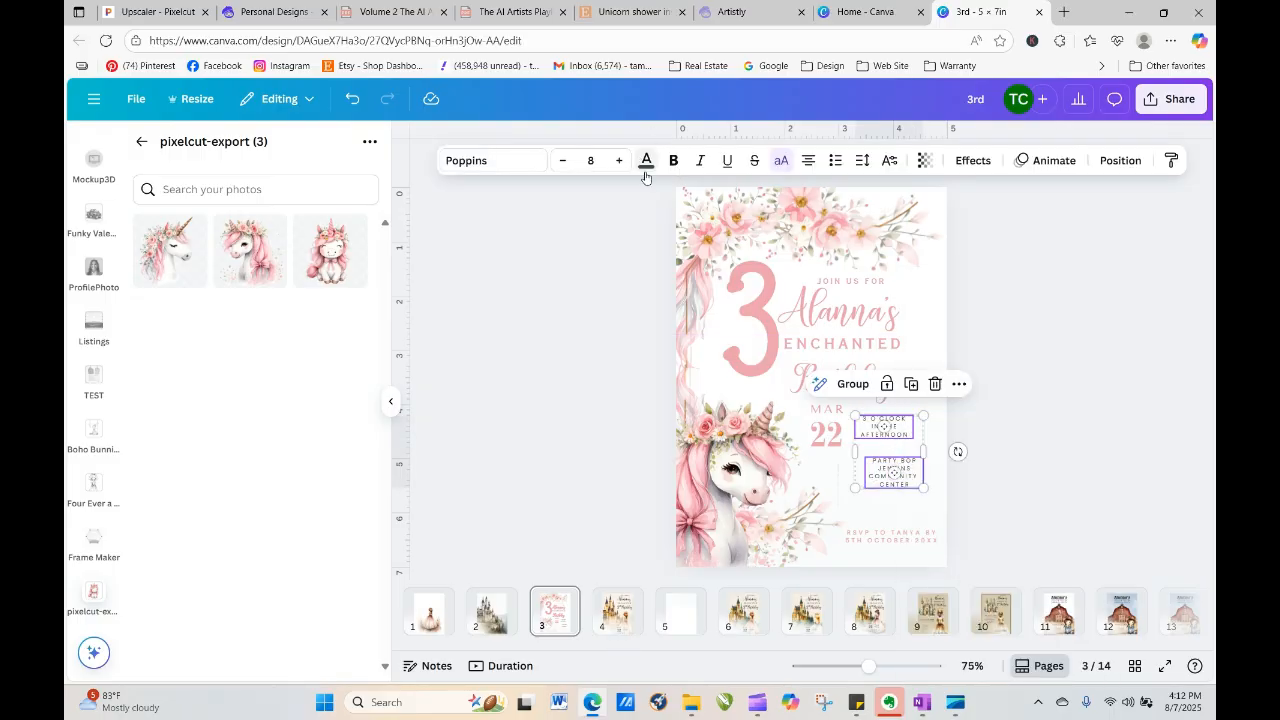
left_click(645, 164)
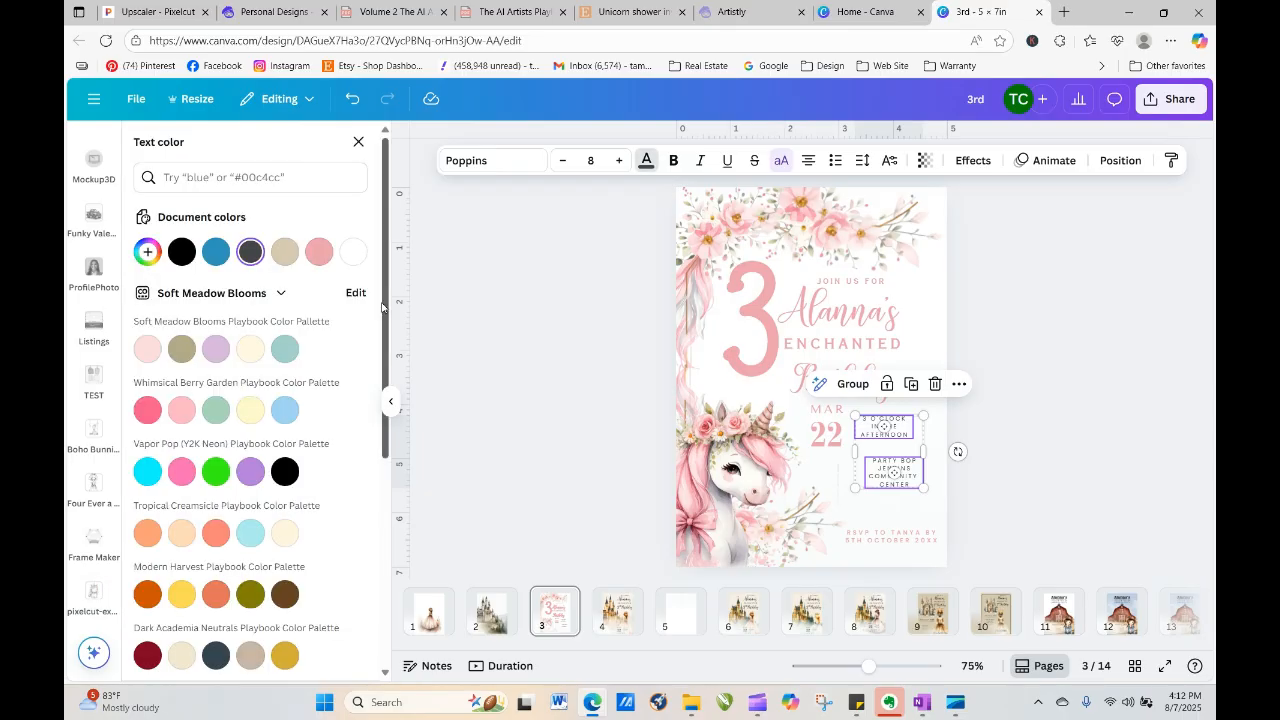
key("Escape")
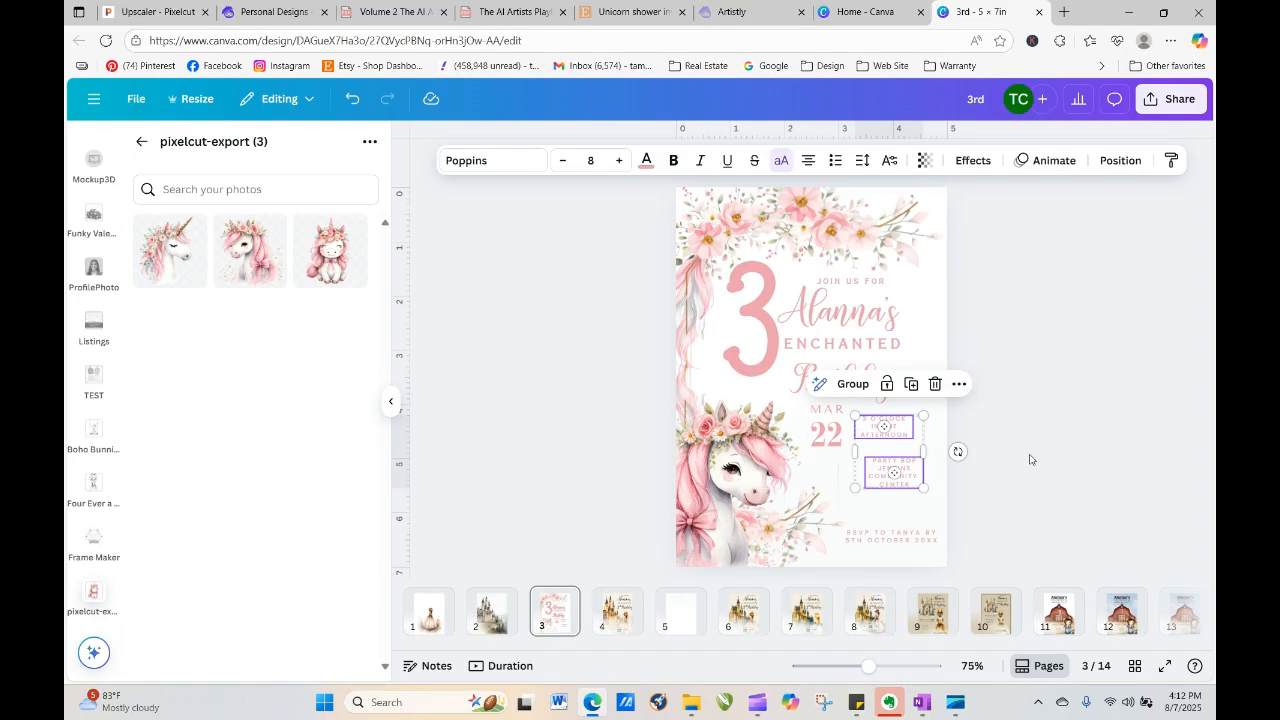
left_click(1102, 330)
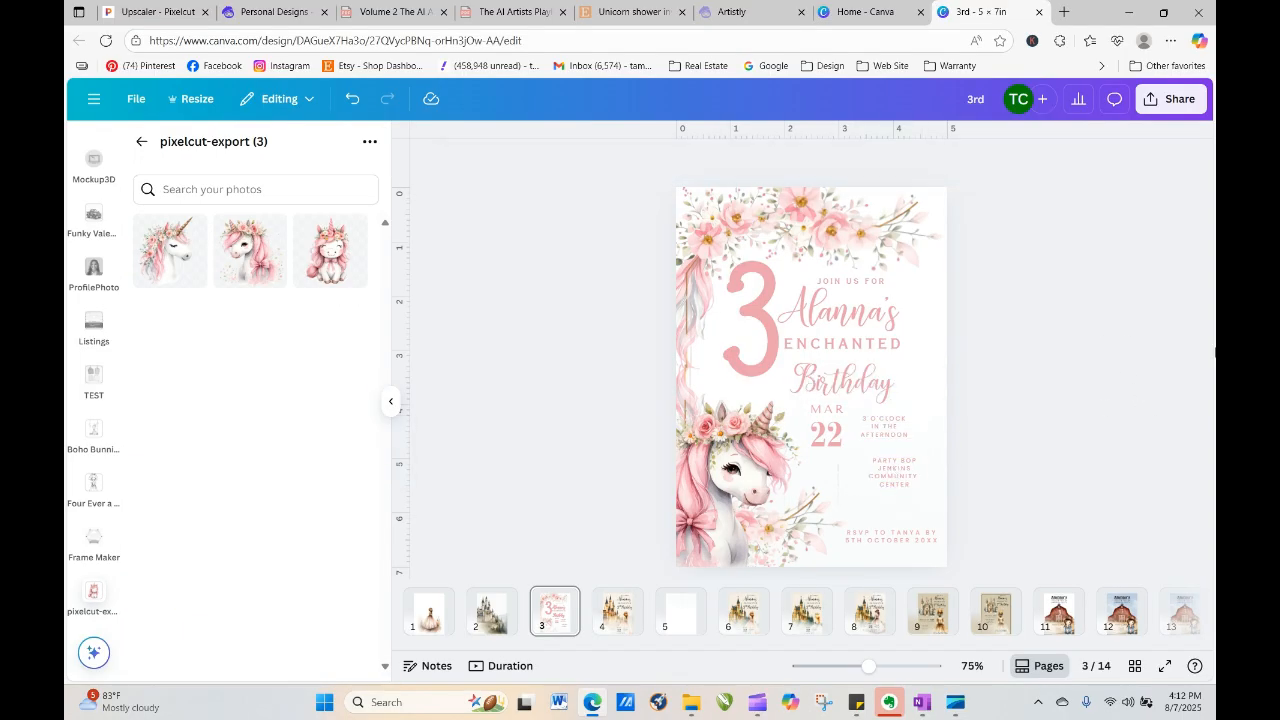
Move the "Birthday" text up closer beneath "ENCHANTED"
left_click(882, 388)
left_click_drag(881, 388, 880, 387)
left_click(1061, 397)
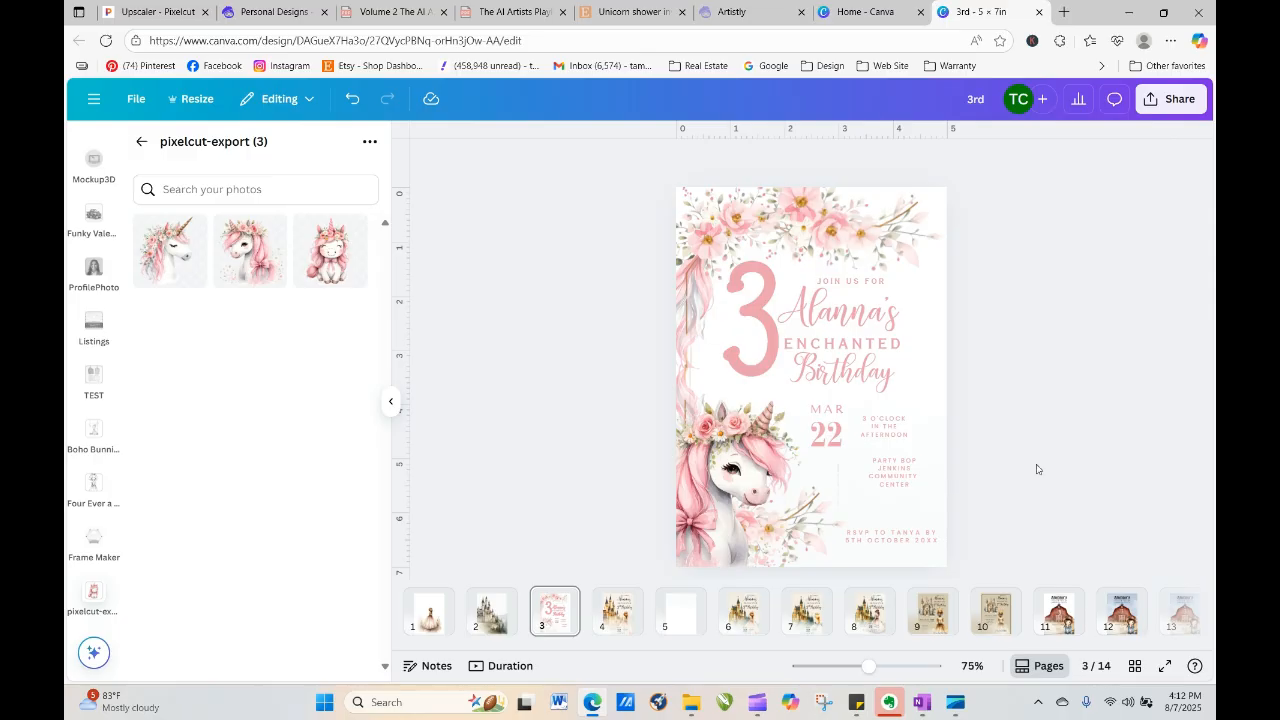
Shift the venue text left and slightly down so it lines up beneath the time text
left_click_drag(905, 483, 893, 492)
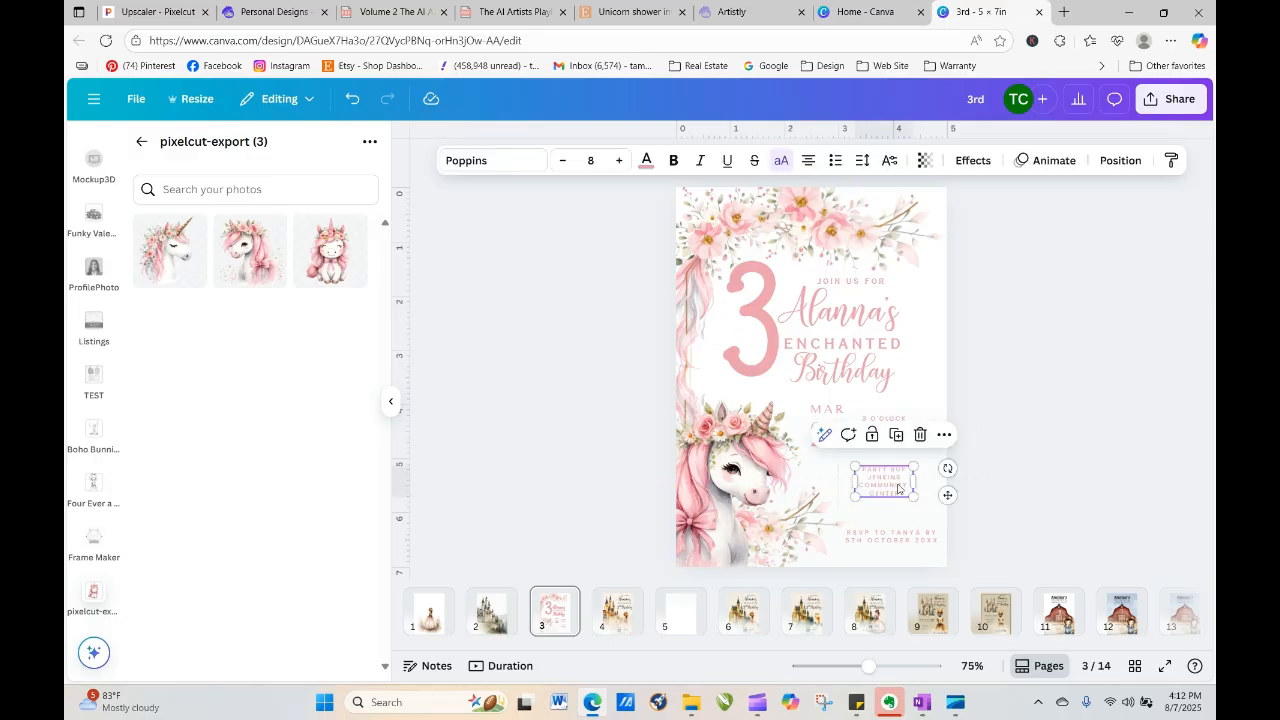
left_click(985, 554)
Try to reach the faint line beside the venue text by moving the "3", cropping the side image and shifting the lower spray left
left_click(839, 487)
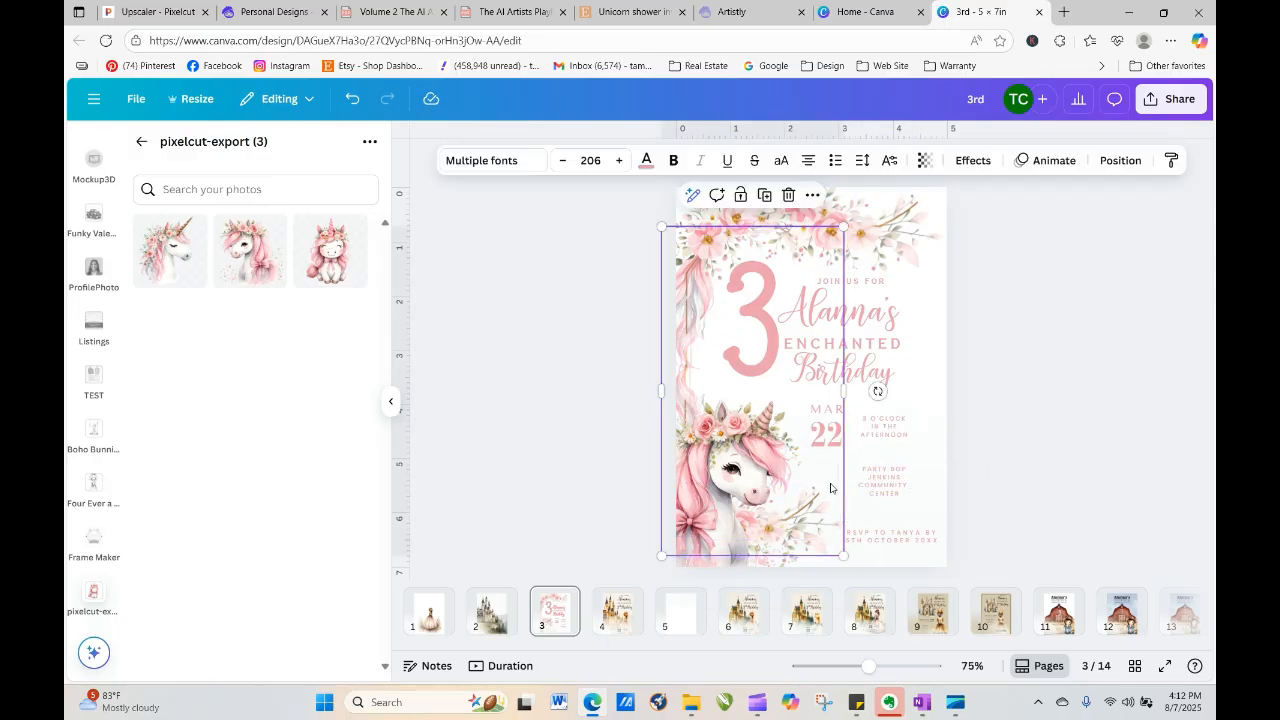
key("shift+Left")
key("shift+Left")
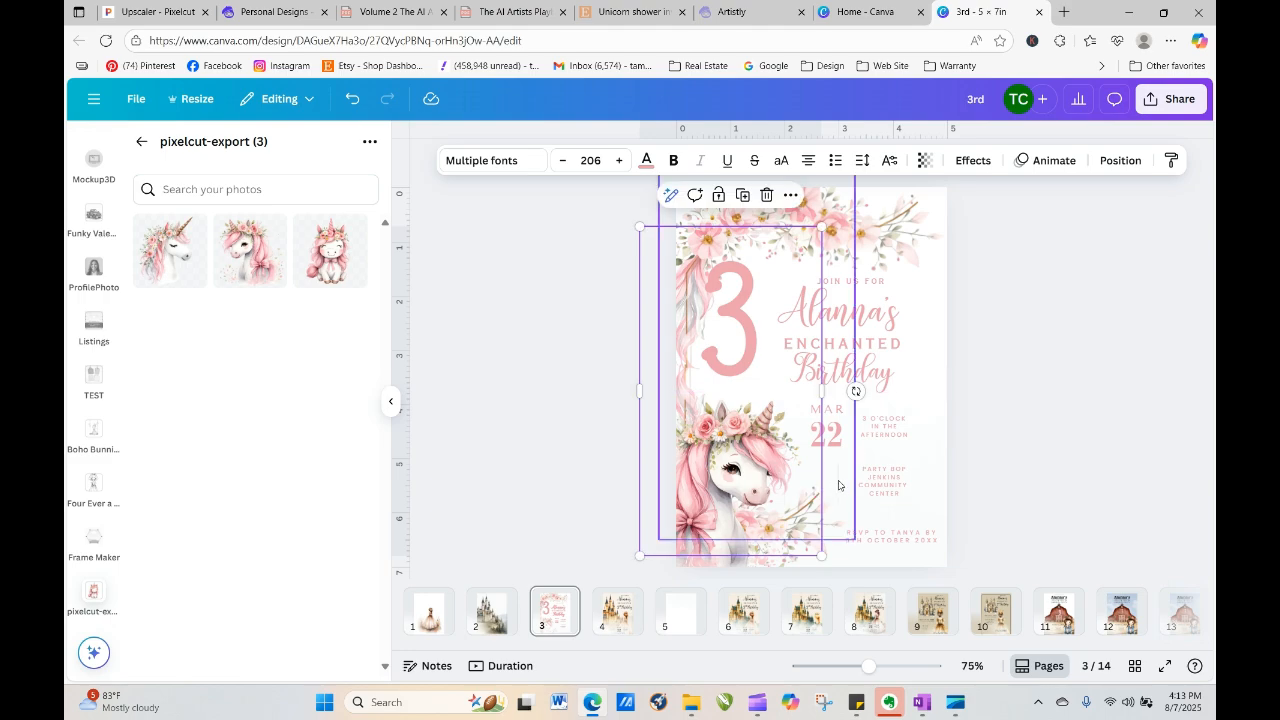
left_click(839, 486)
left_click_drag(856, 413, 813, 419)
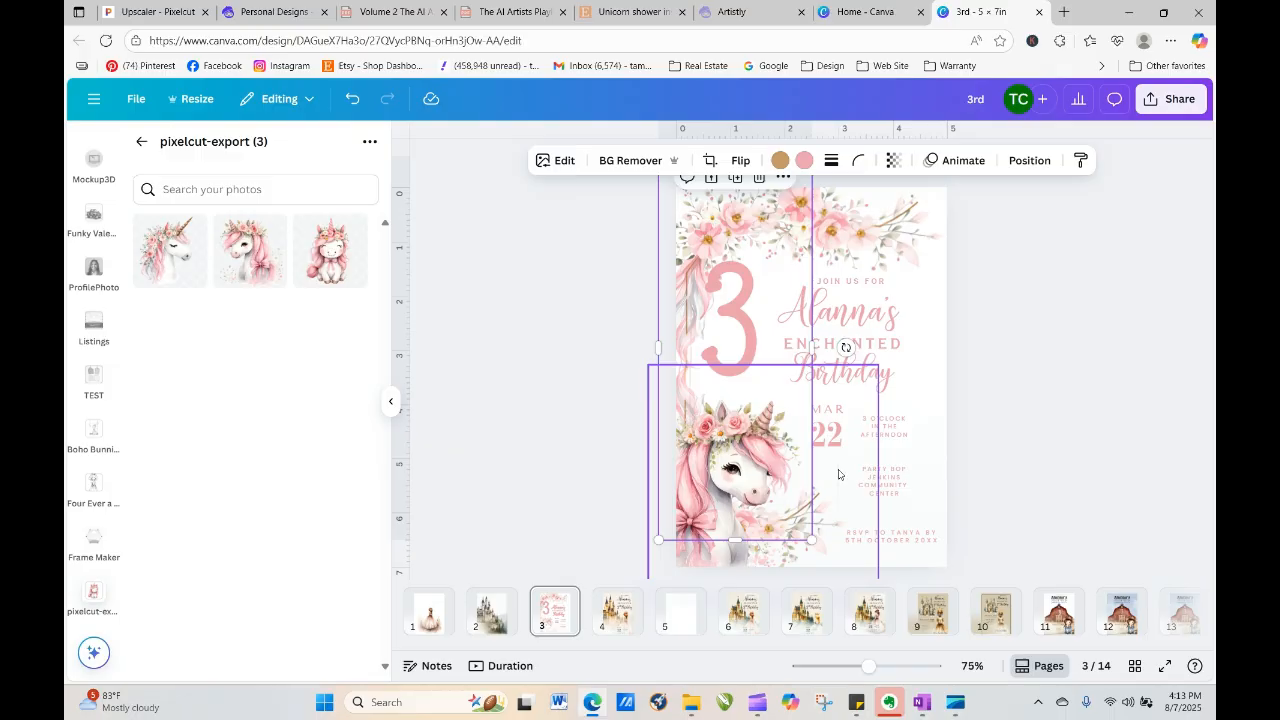
left_click(839, 474)
left_click_drag(839, 481, 784, 473)
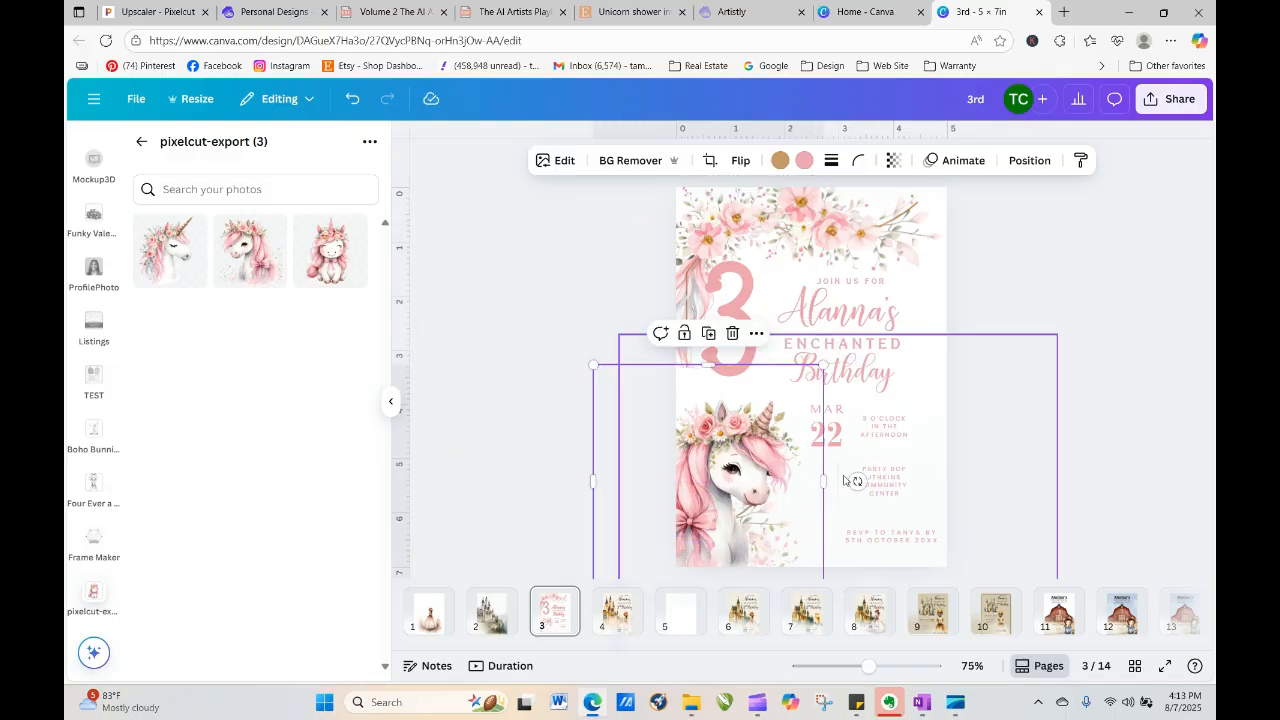
left_click(839, 474)
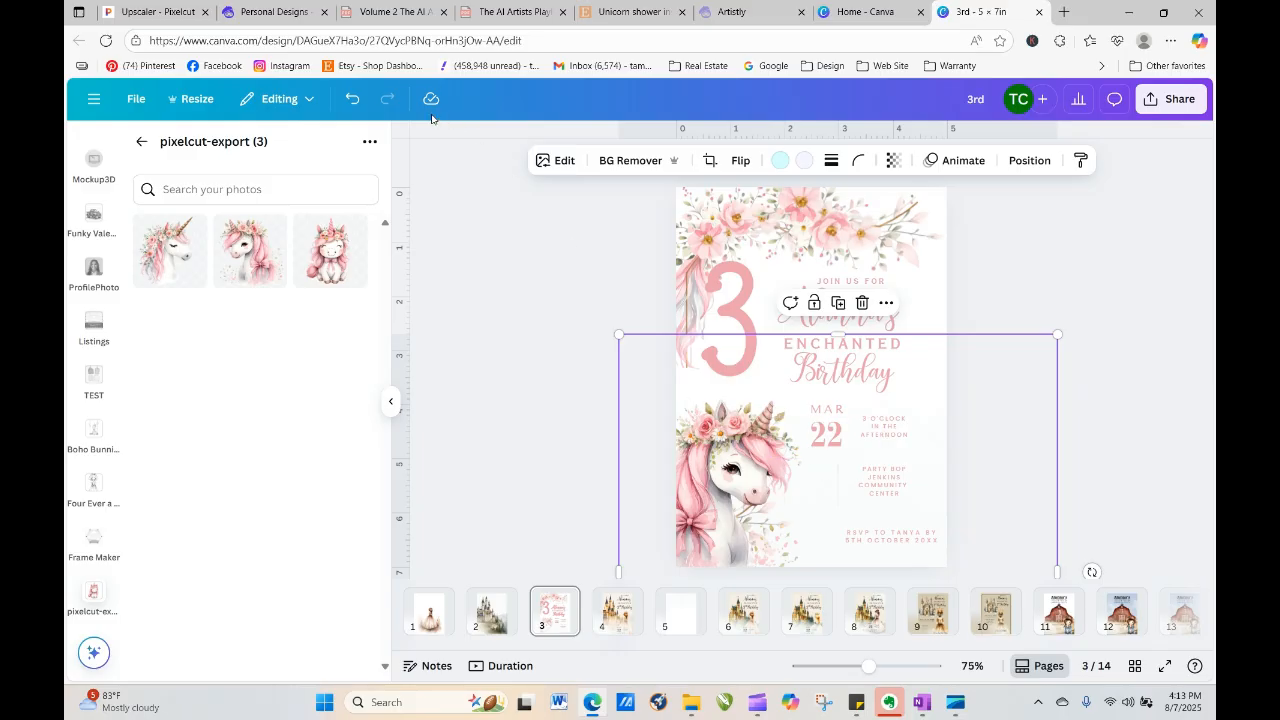
Undo the recent moves and crop of the "3", floral images and venue text
left_click(352, 100)
left_click(352, 102)
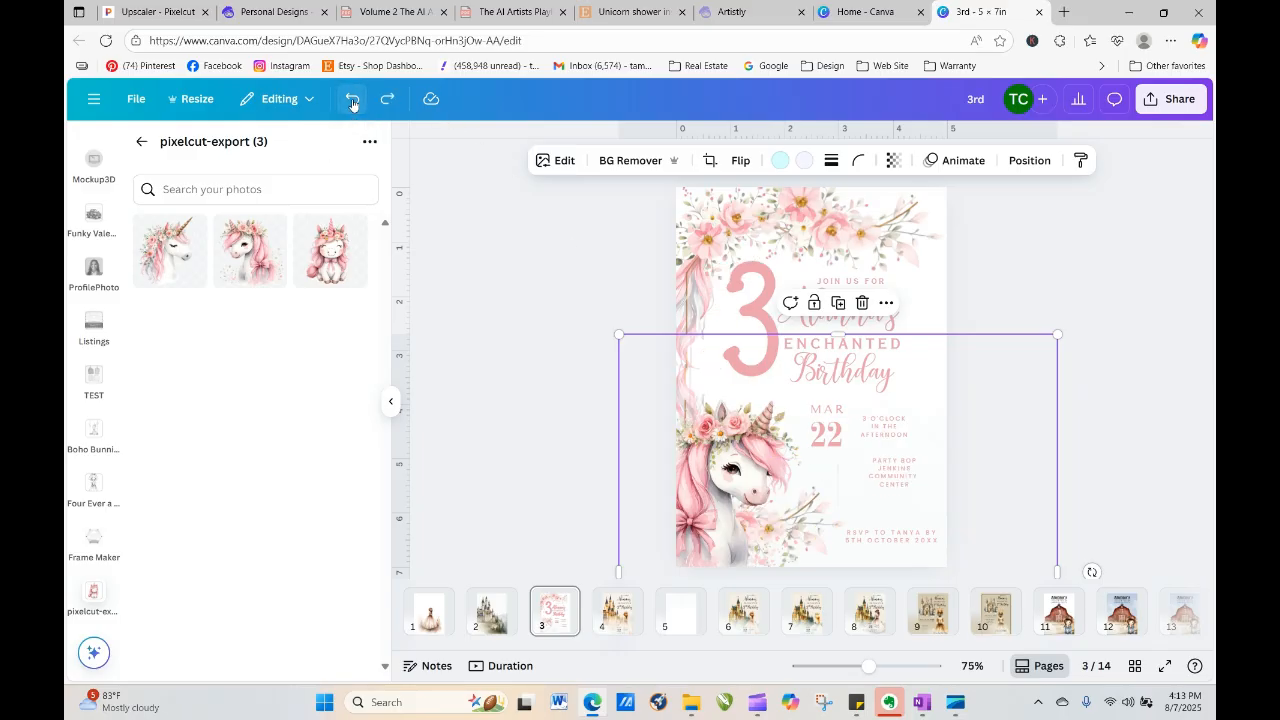
left_click(352, 102)
left_click(352, 102)
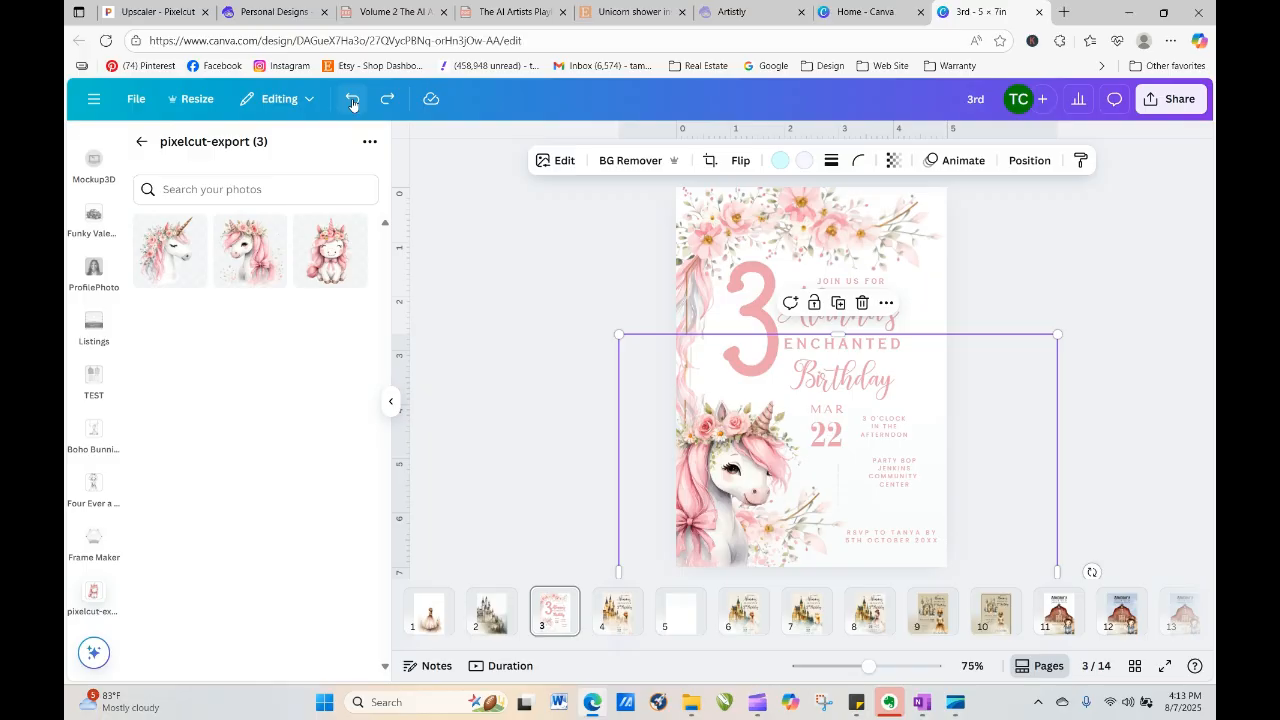
left_click(345, 96)
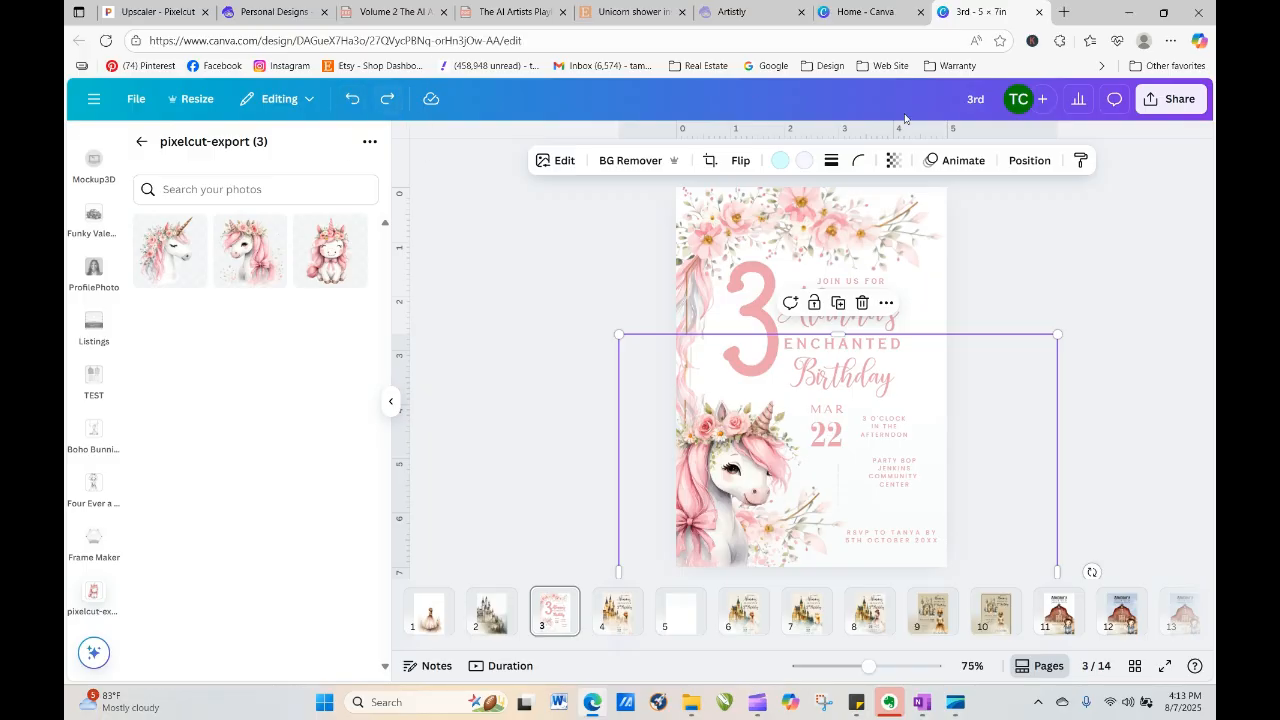
left_click(1030, 160)
left_click(1030, 160)
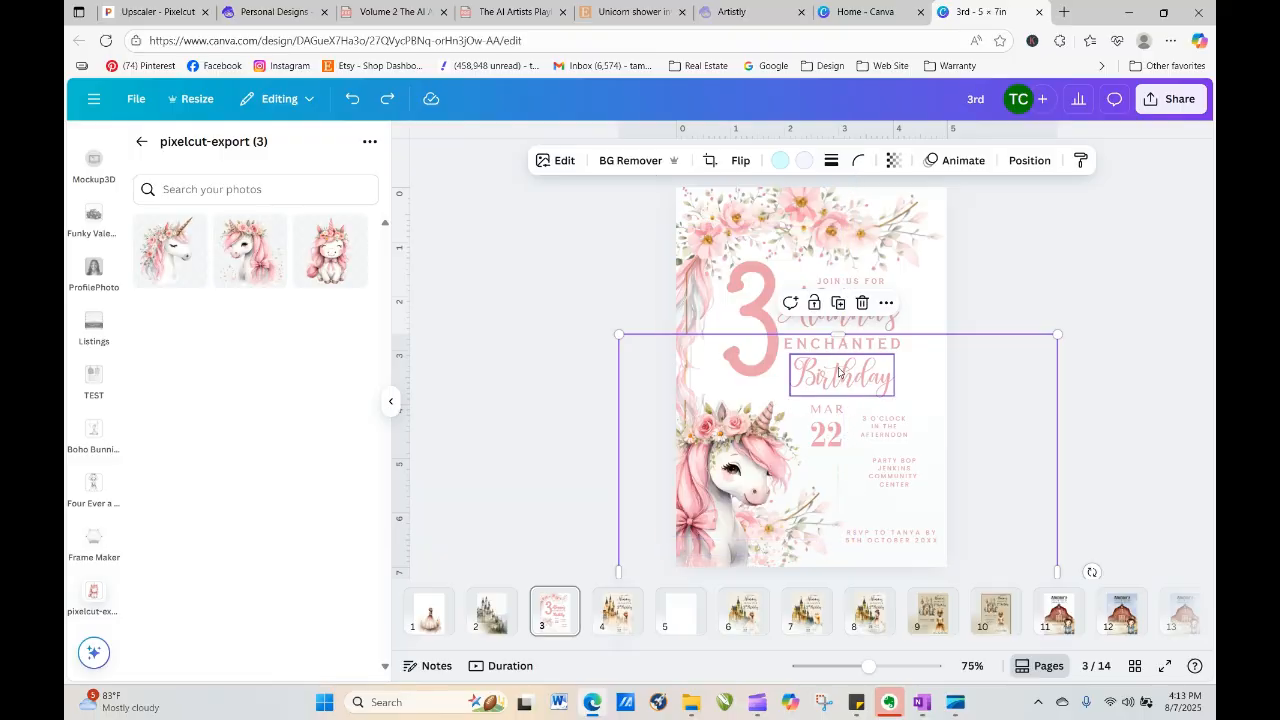
left_click(1117, 345)
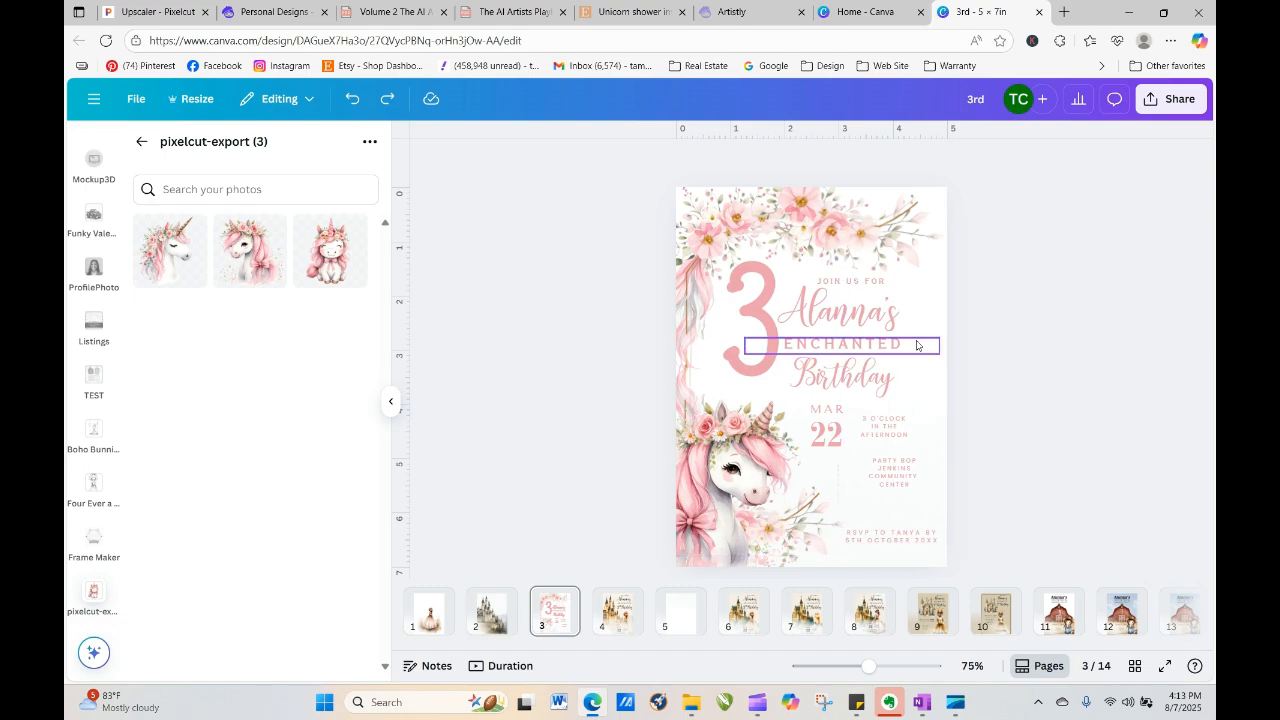
left_click_drag(645, 165, 1020, 550)
left_click(1104, 507)
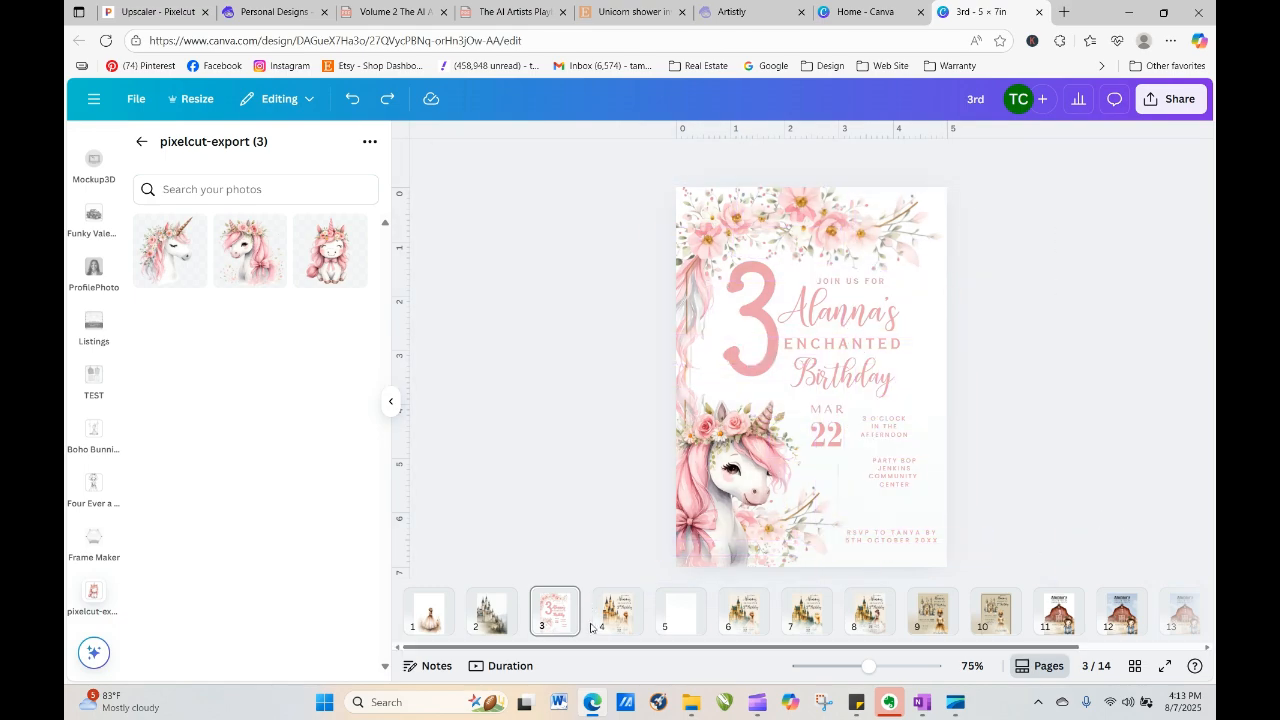
Duplicate page 3 with the finished unicorn invitation
left_click(547, 614)
left_click(562, 600)
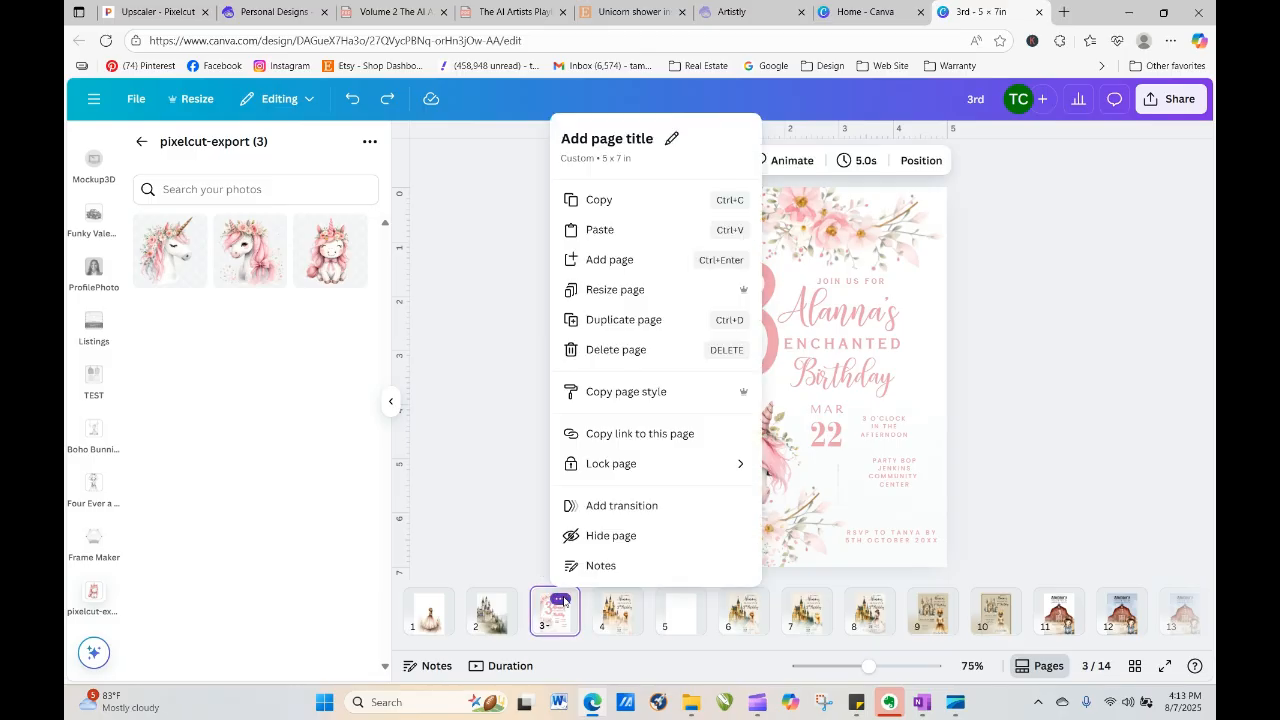
left_click(630, 322)
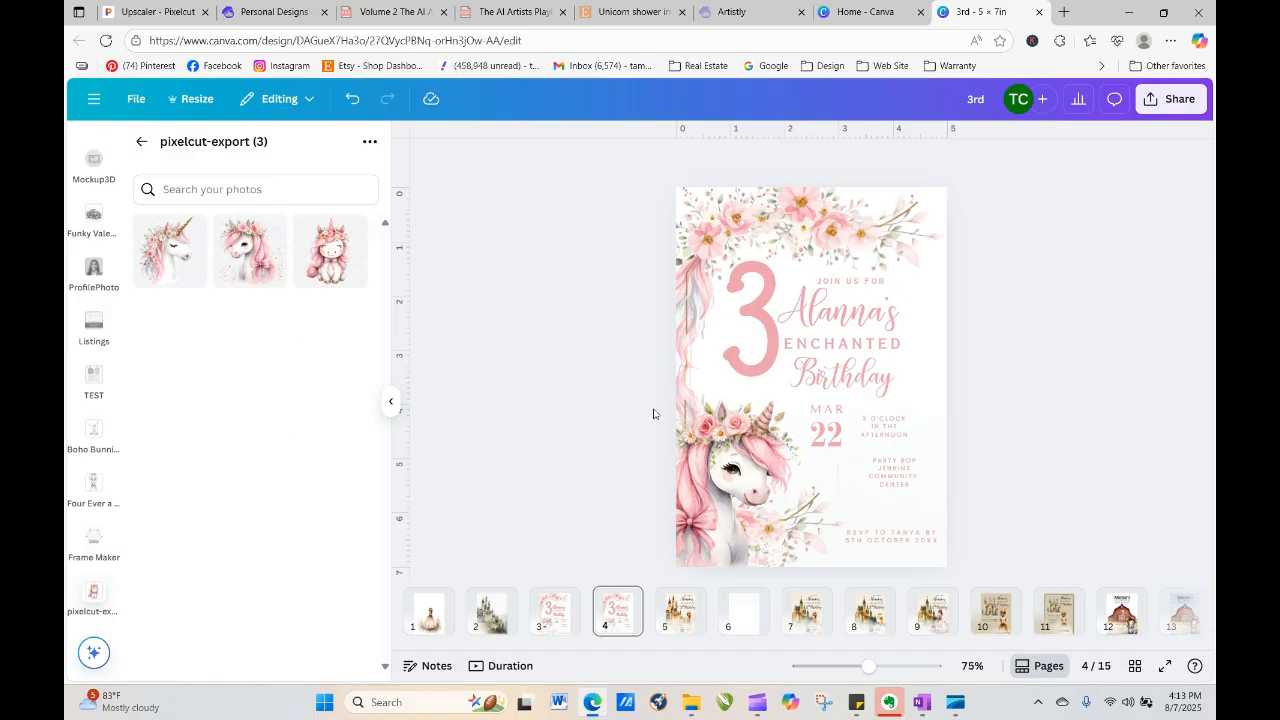
Move the large "3" to the invitation's upper-right edge and pull the unicorn off the left side of page 4
left_click(731, 469)
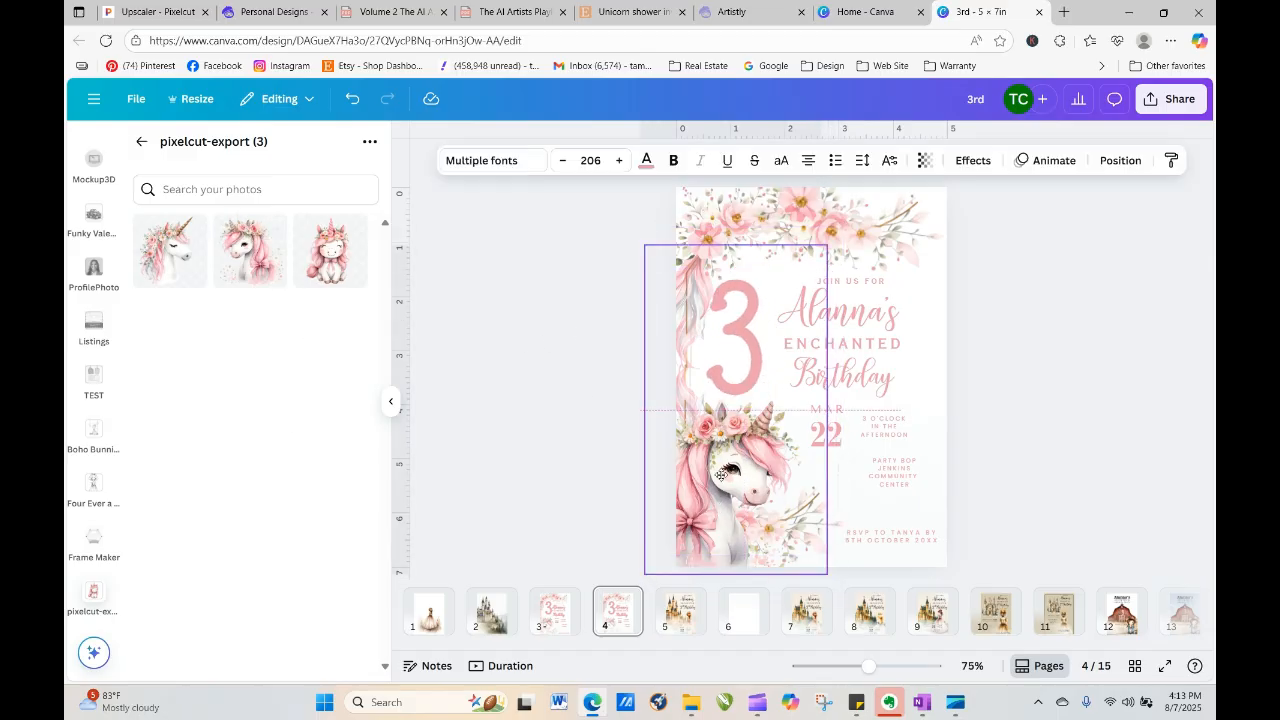
left_click_drag(731, 469, 902, 424)
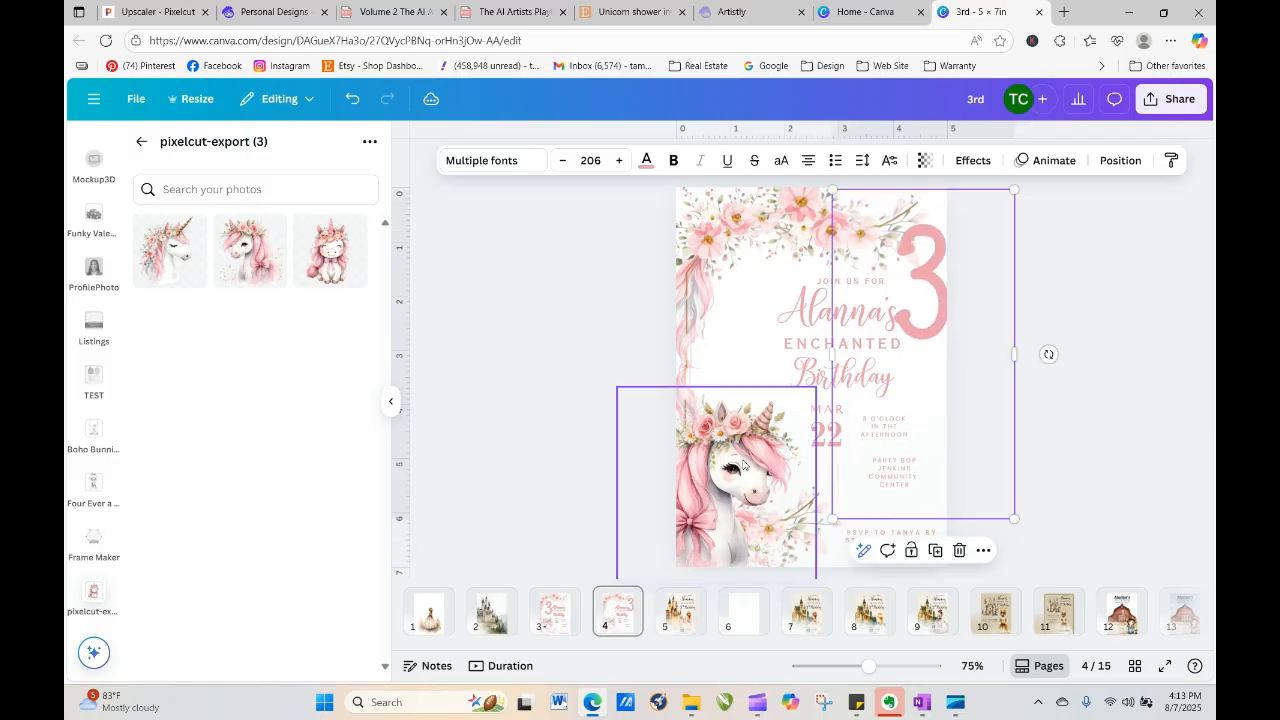
left_click_drag(746, 466, 383, 393)
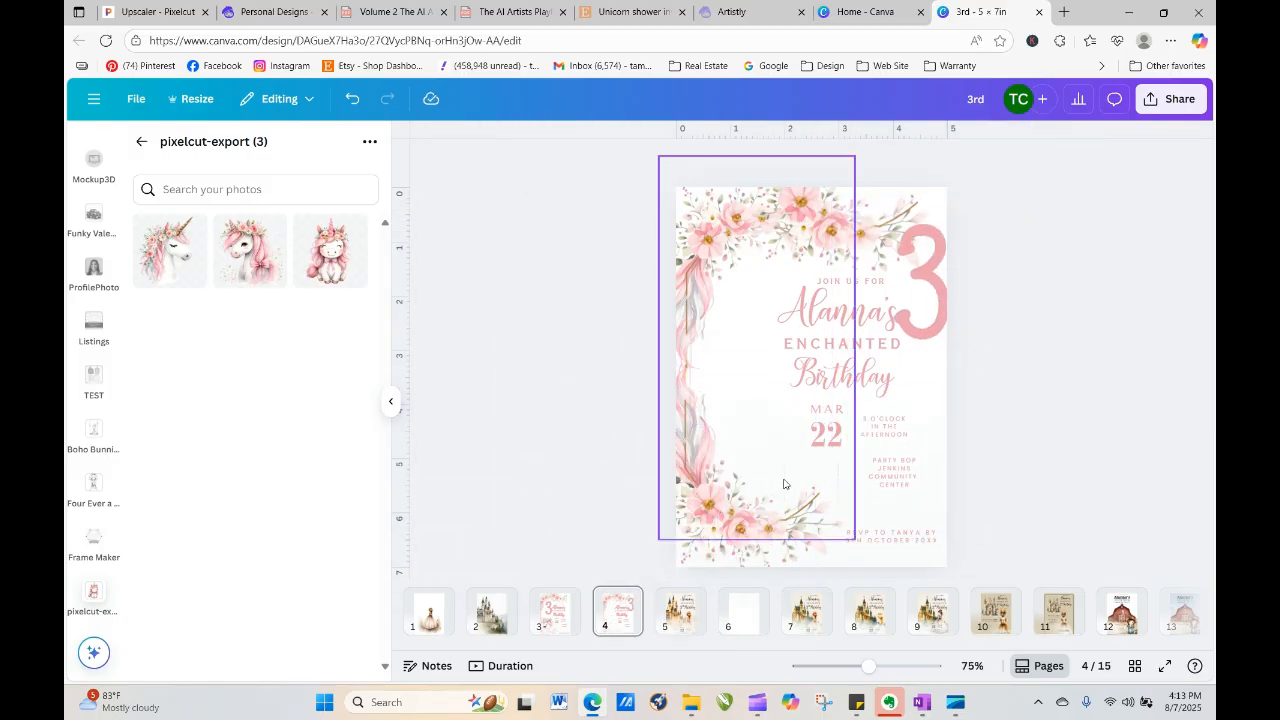
Shift the side and lower floral images toward the page's left edge and select the faint vertical line left of the venue text
left_click_drag(785, 483, 701, 381)
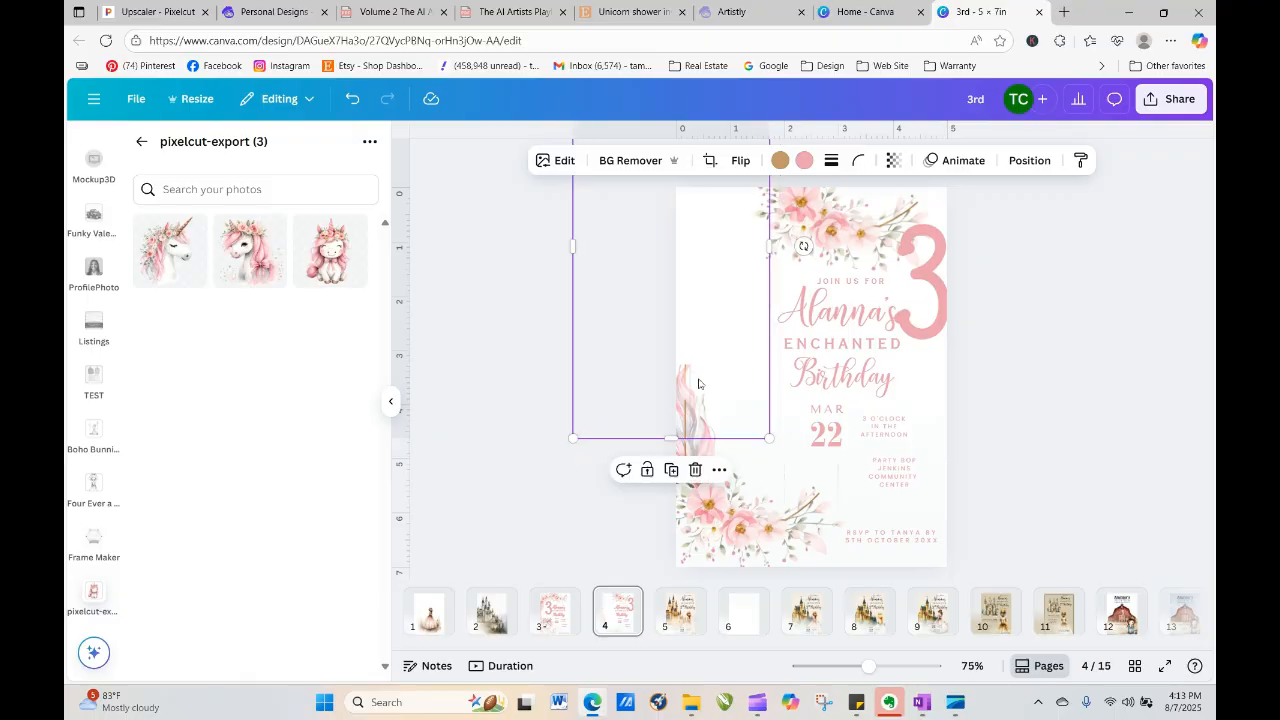
left_click_drag(780, 473, 673, 473)
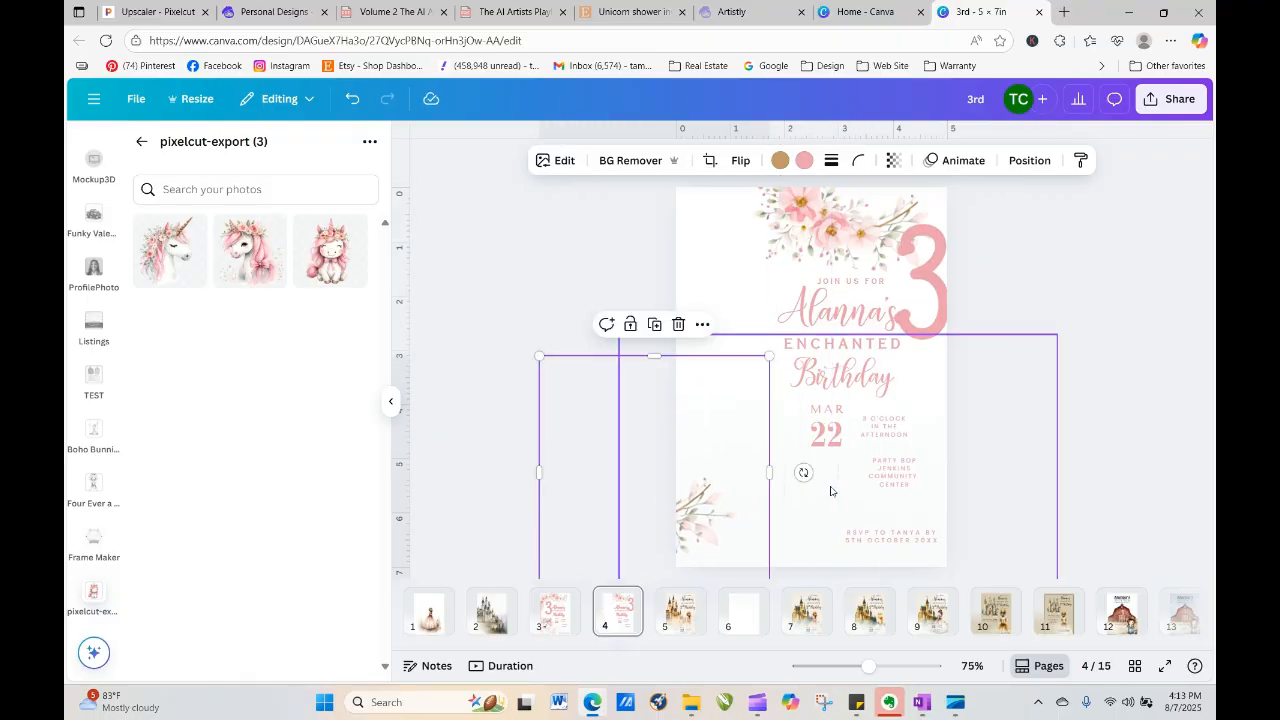
left_click(798, 499)
left_click_drag(799, 503, 749, 496)
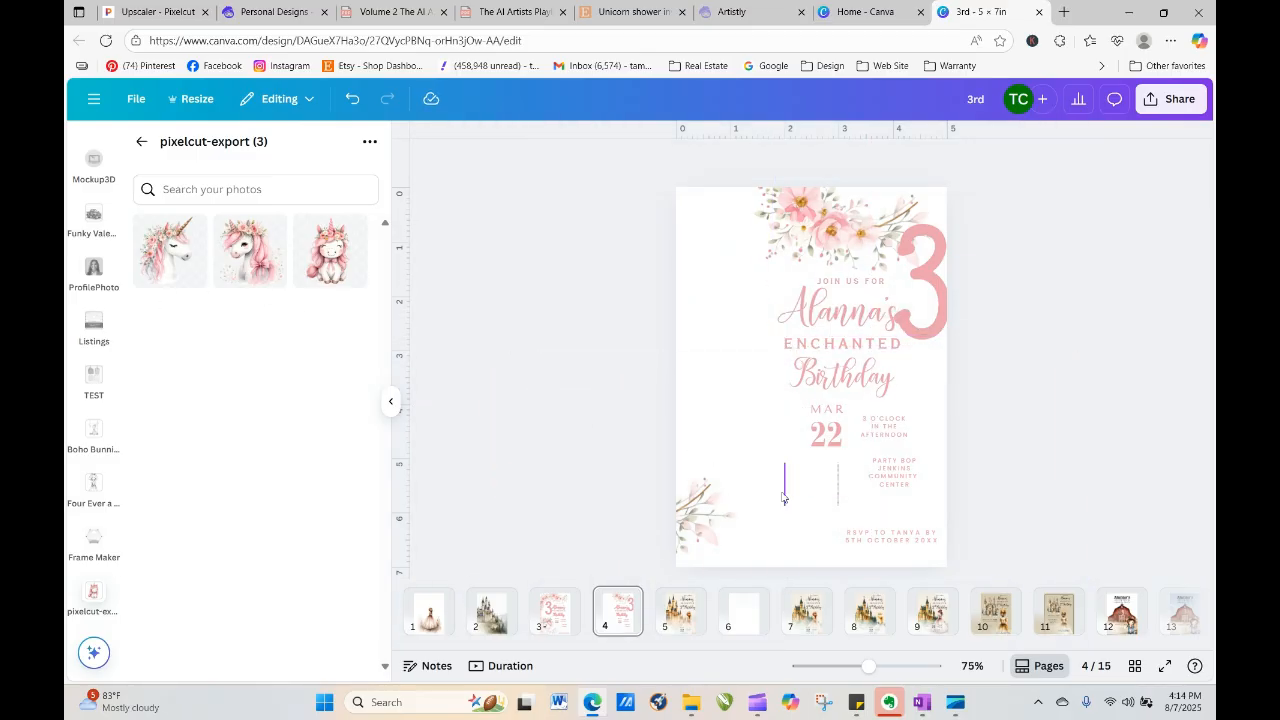
left_click(785, 497)
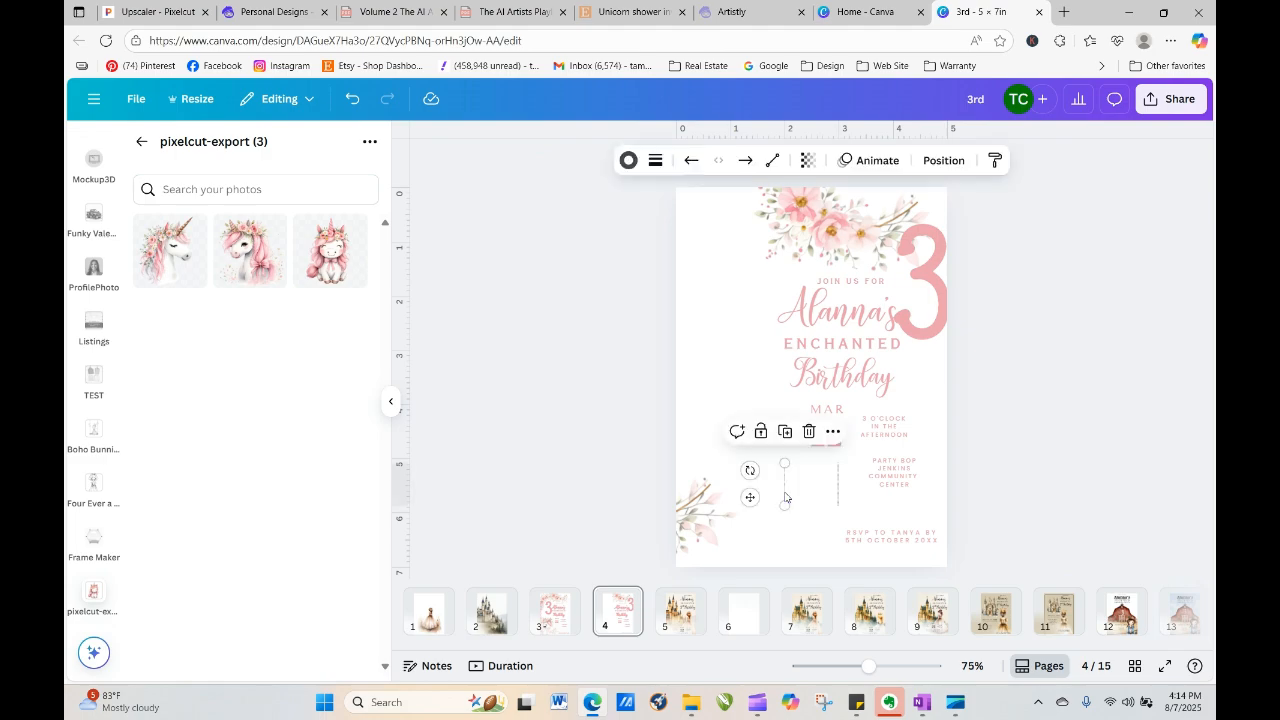
Delete the two vertical divider lines and move the large 3 to the invitation's upper-left area
left_click(809, 431)
left_click(845, 483)
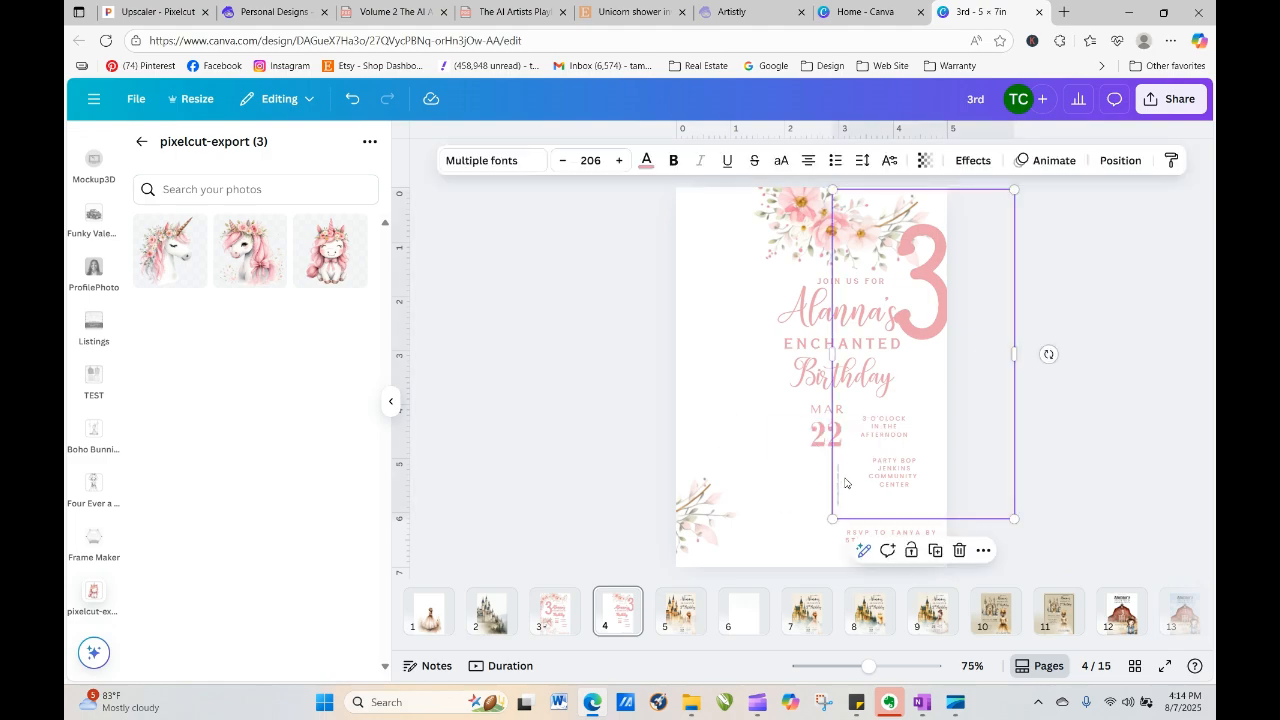
left_click_drag(853, 499, 658, 466)
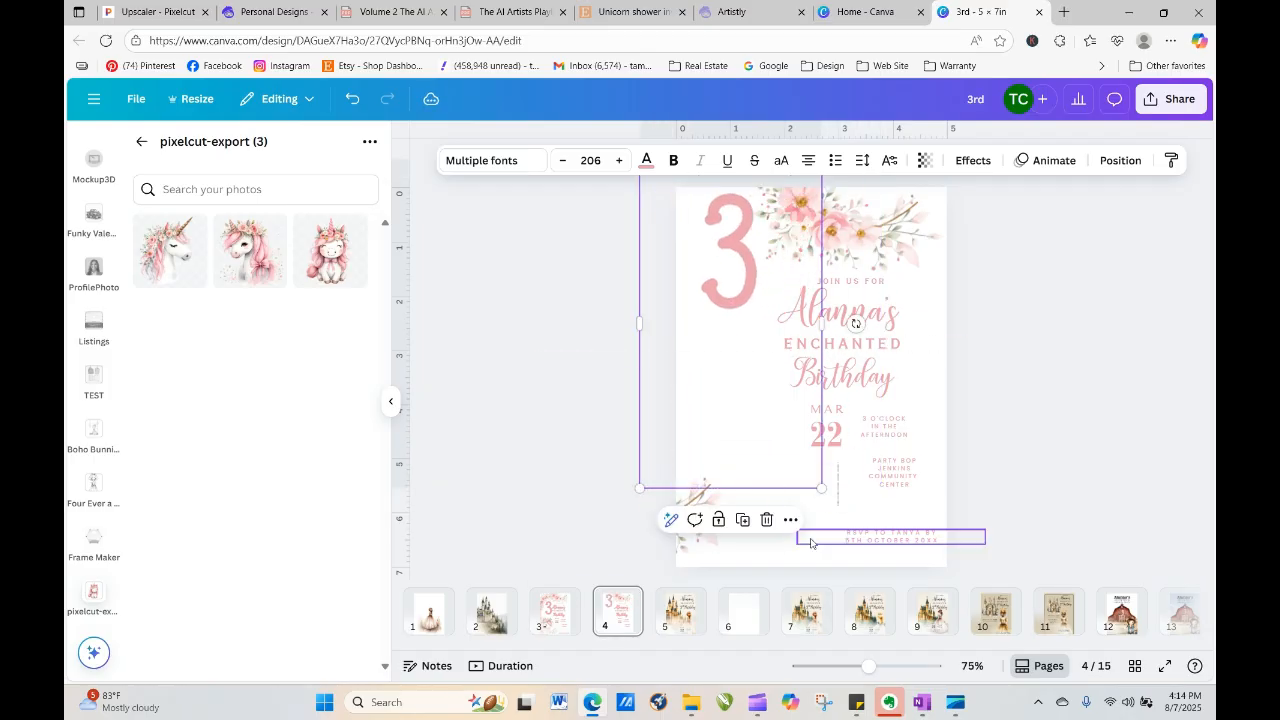
left_click(839, 490)
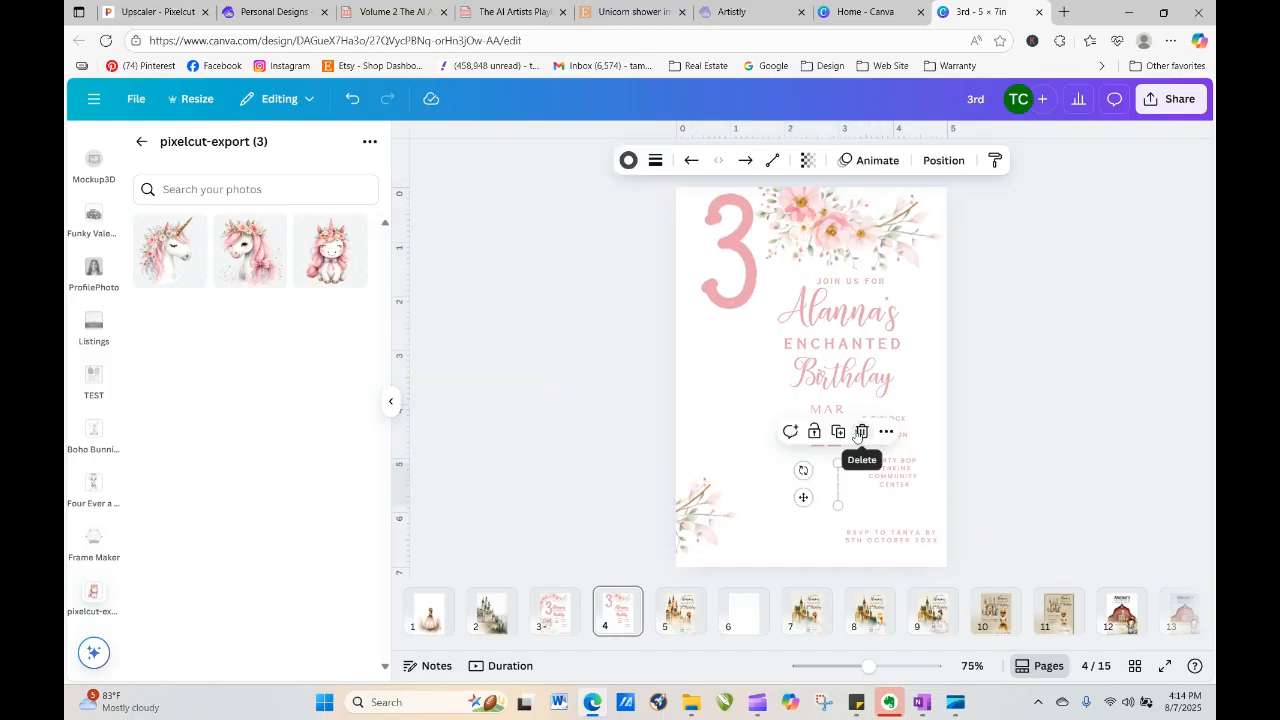
left_click(862, 430)
Slightly adjust the size of the floral cluster at the top of the invitation
left_click(940, 255)
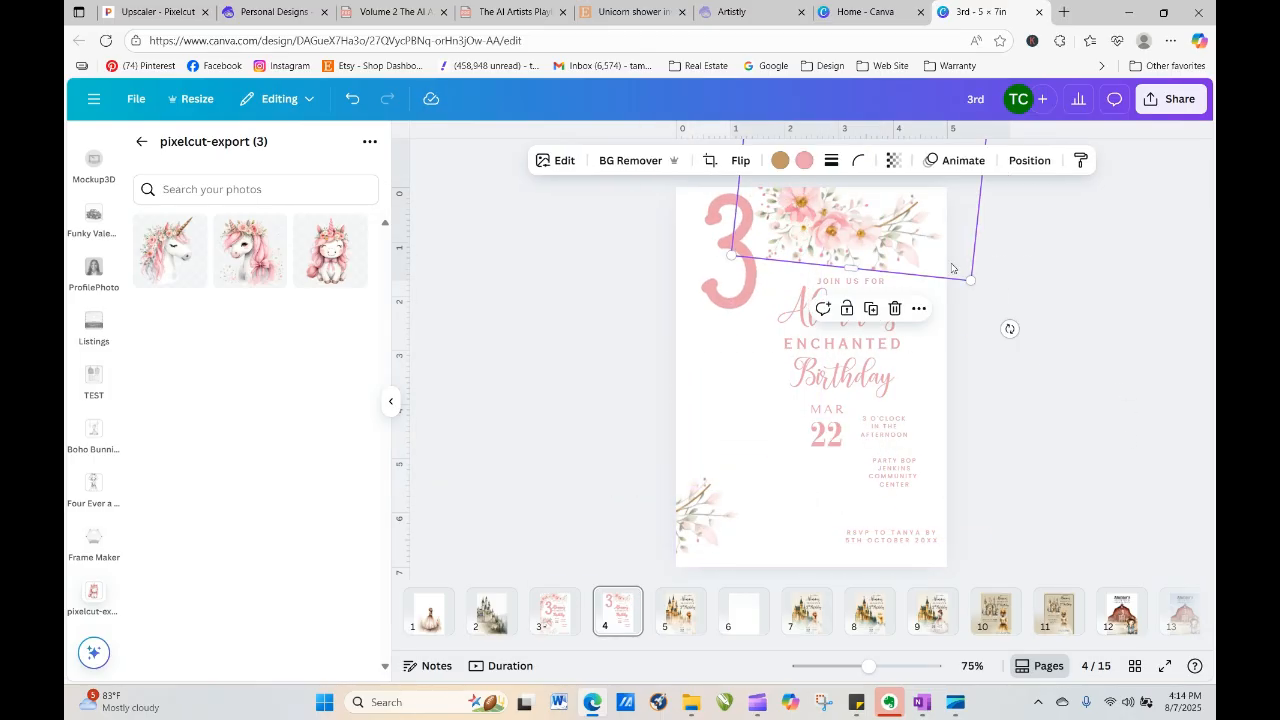
mouse_move(970, 284)
left_mouse_down()
mouse_move(980, 289)
mouse_move(970, 283)
left_mouse_up()
left_click(1078, 309)
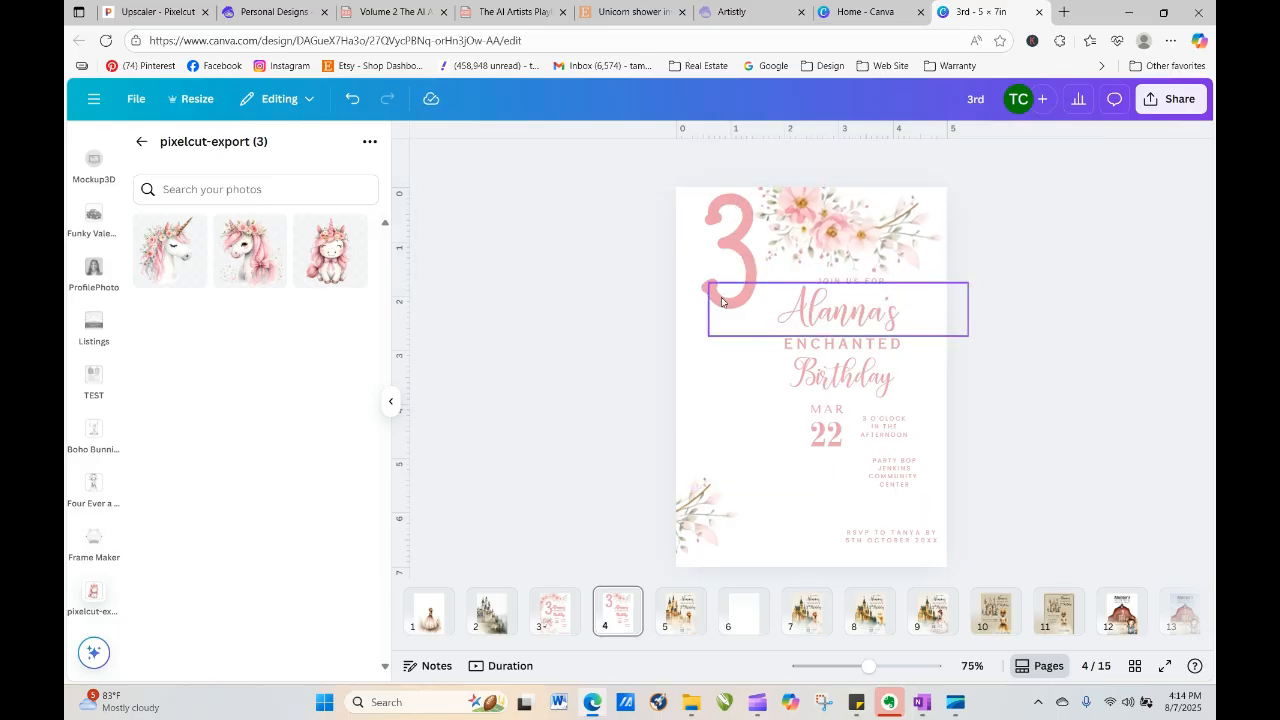
Place the large 3 beside the title text and remove the empty second line from its text box
left_click_drag(717, 209, 738, 300)
left_click(1057, 352)
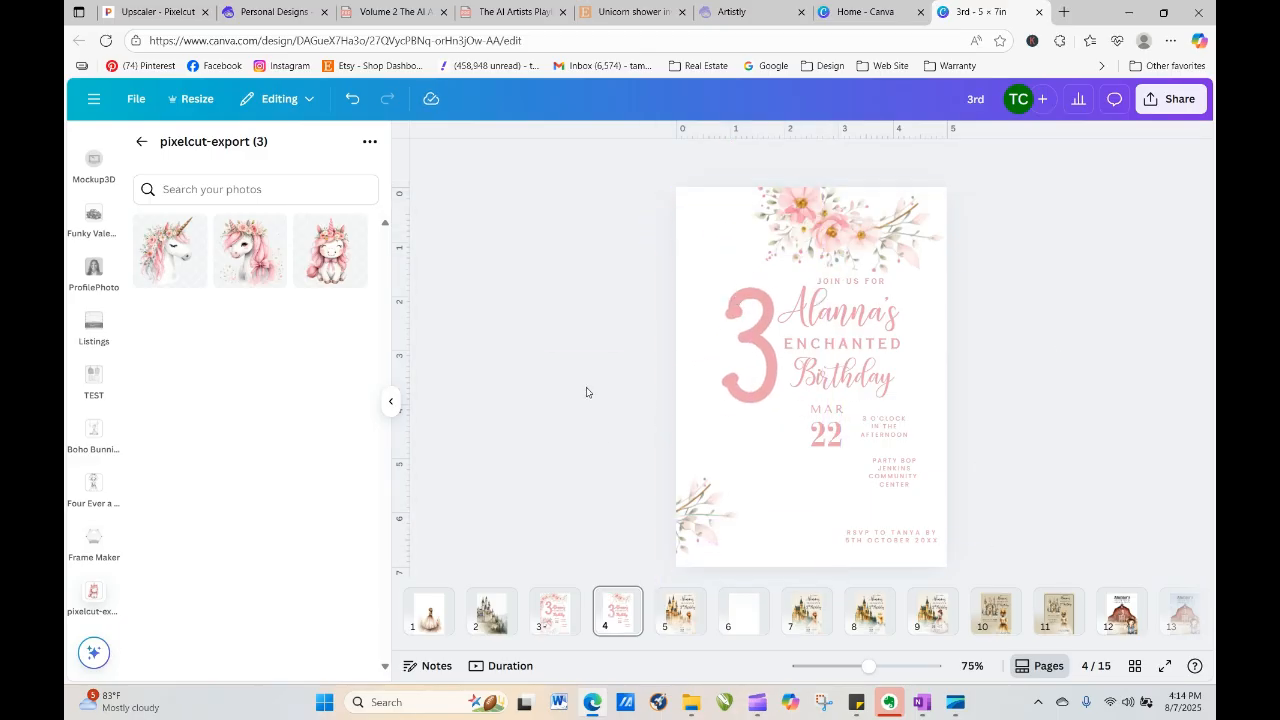
mouse_move(697, 521)
left_mouse_down()
mouse_move(803, 504)
mouse_move(697, 499)
left_mouse_up()
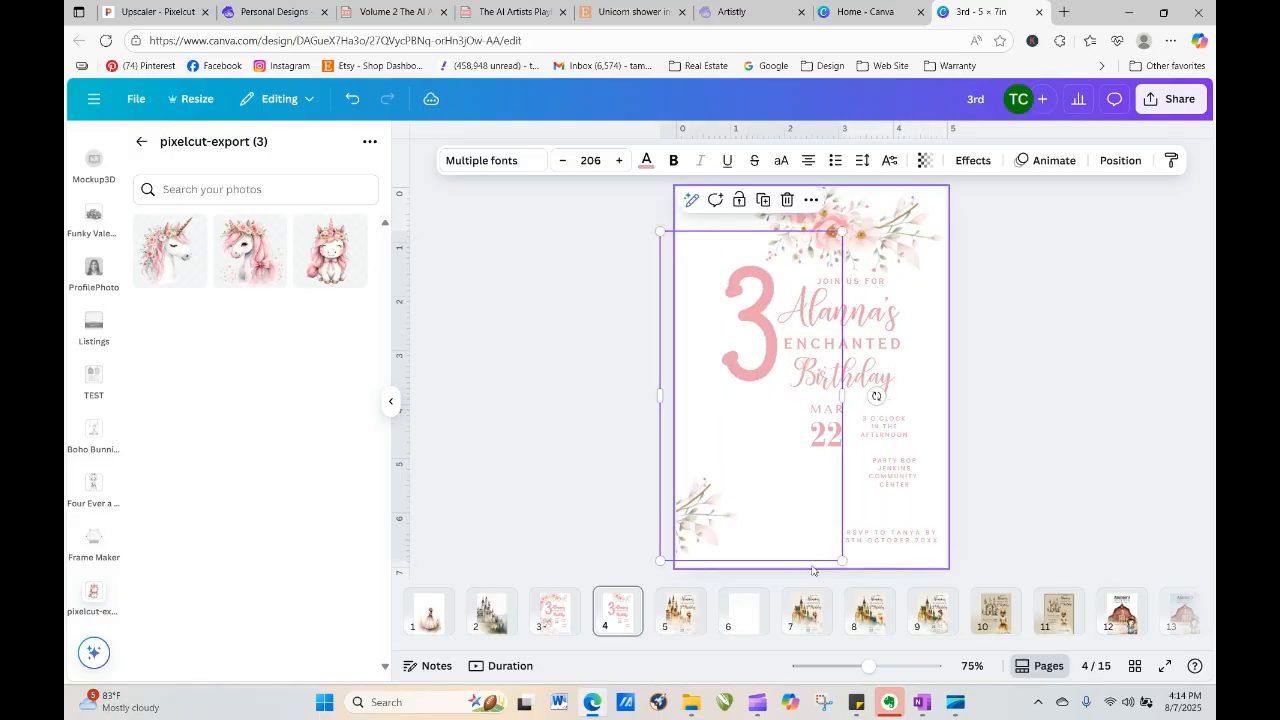
double_click(743, 430)
left_click(765, 467)
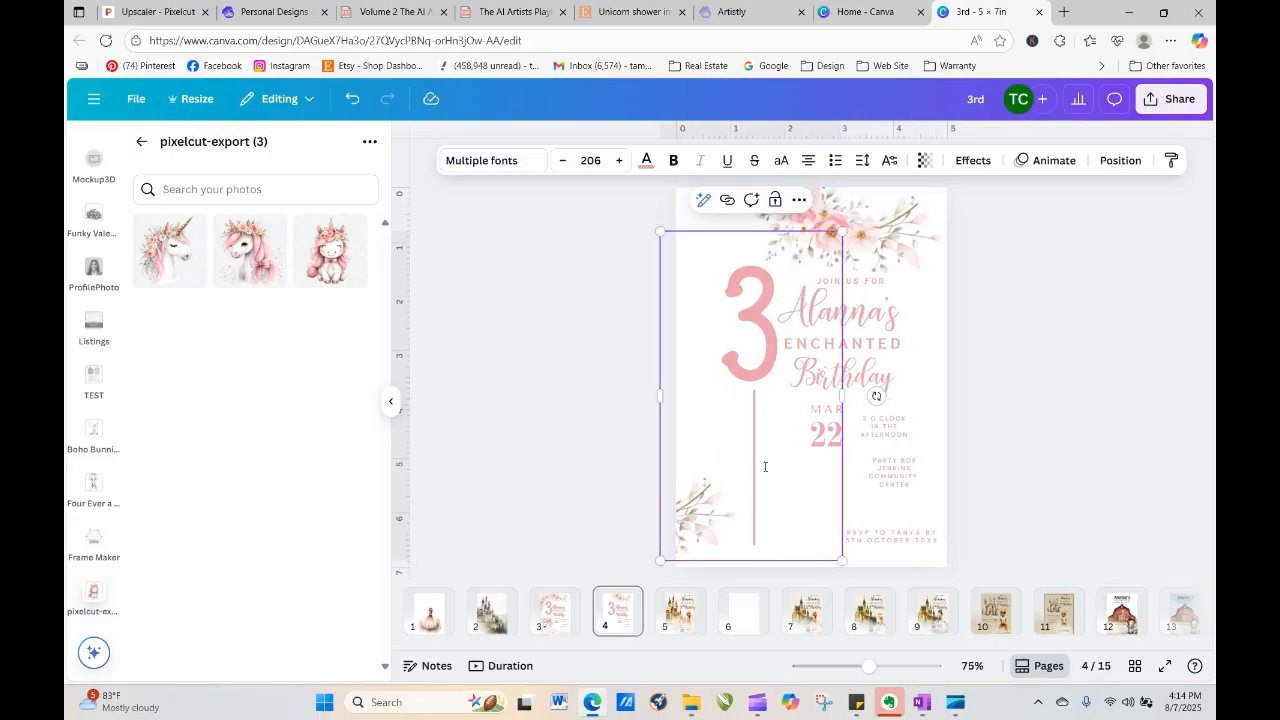
key("BackSpace")
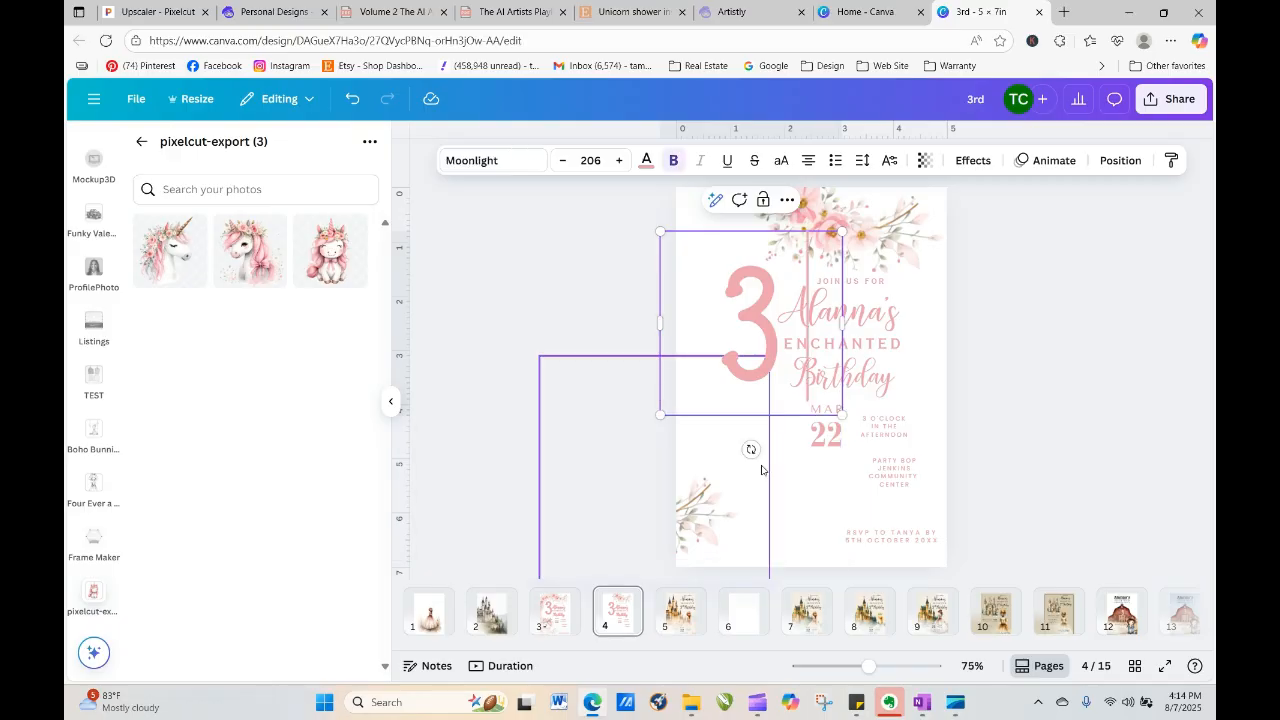
left_click(1066, 435)
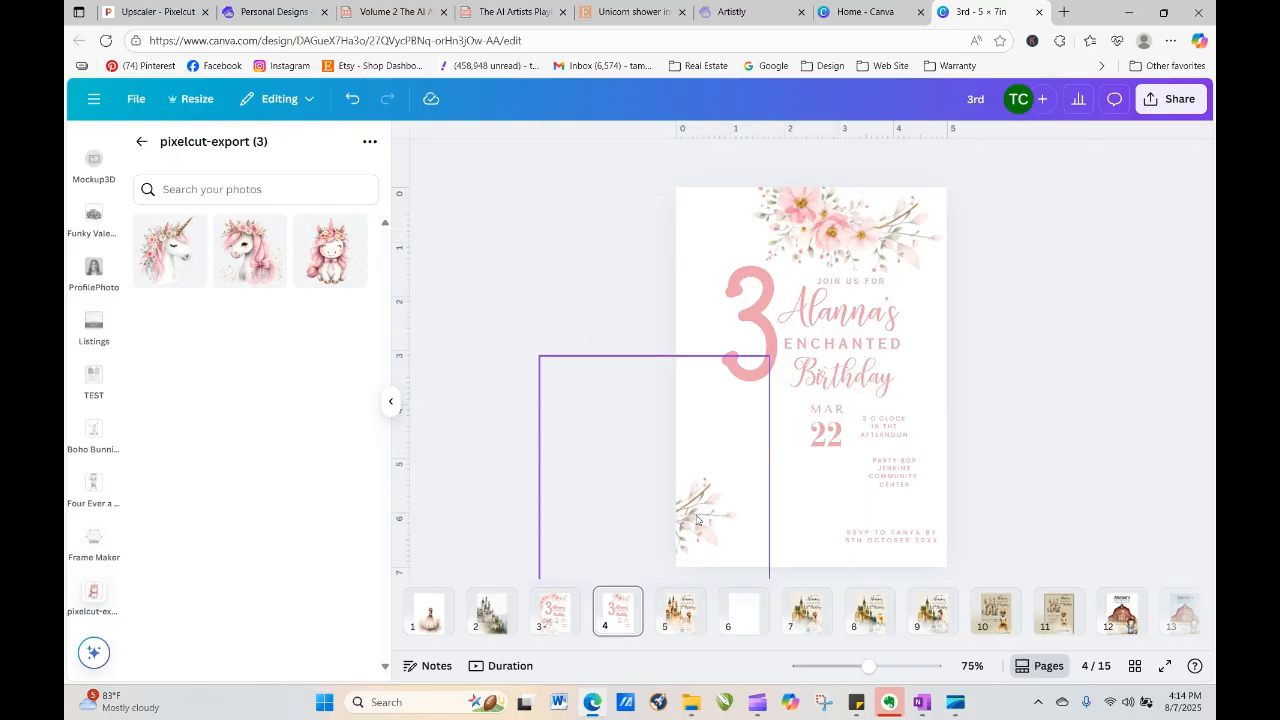
Move the lower floral cluster further into the page's bottom-left corner so its pink blooms are on the page
left_click_drag(697, 519, 784, 535)
left_click(986, 471)
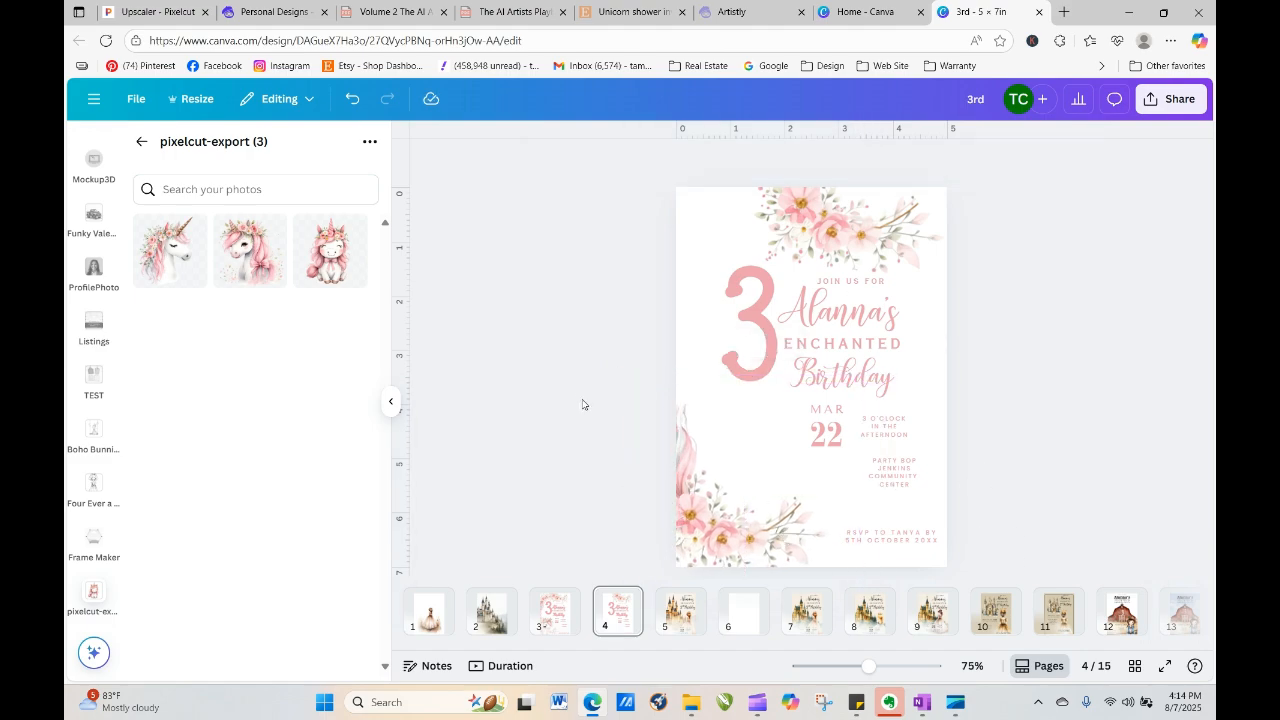
Add the unicorn head with closed eyes and place it in the page's upper-left corner, partly past the left edge
left_click(172, 273)
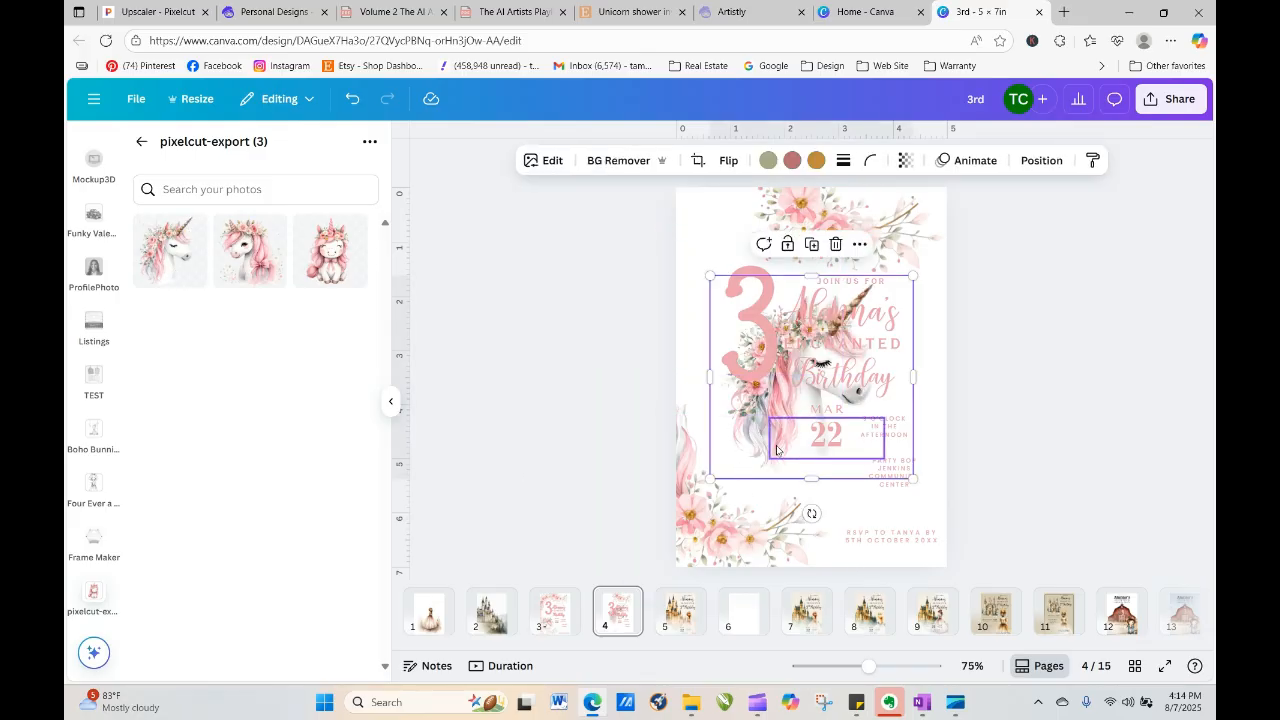
left_click_drag(777, 450, 674, 348)
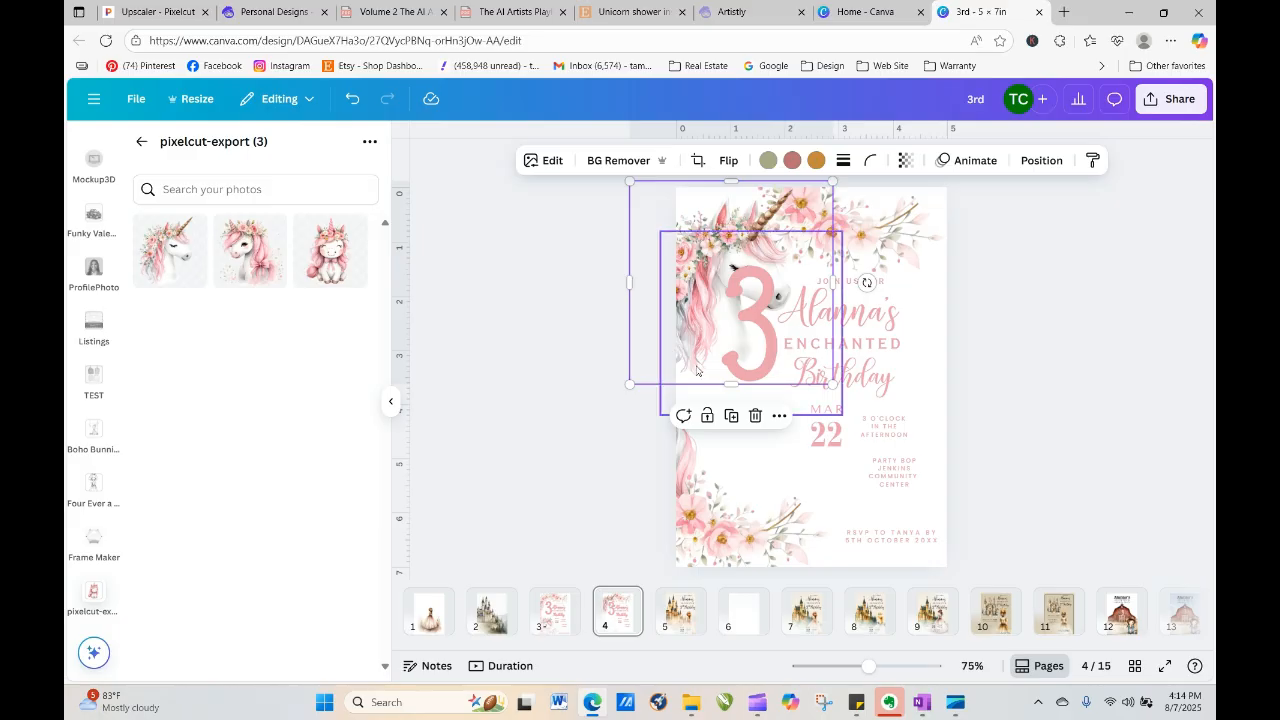
mouse_move(748, 363)
left_mouse_down()
mouse_move(755, 382)
mouse_move(748, 366)
left_mouse_up()
key("Escape")
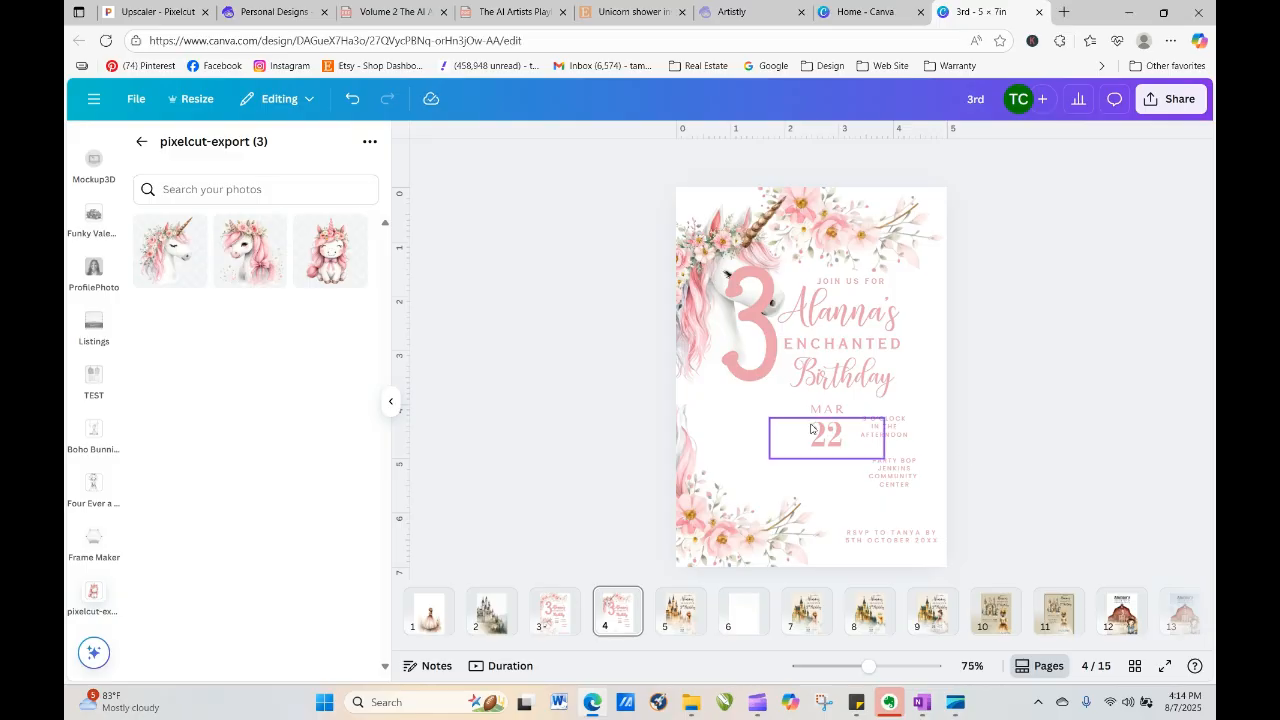
Move the large 3 down so it sits below the unicorn's face
left_click(754, 378)
left_click_drag(754, 378, 746, 440)
left_click(1102, 452)
Enlarge the lower floral cluster to about 6 in wide and bring it to the front
left_click(785, 550)
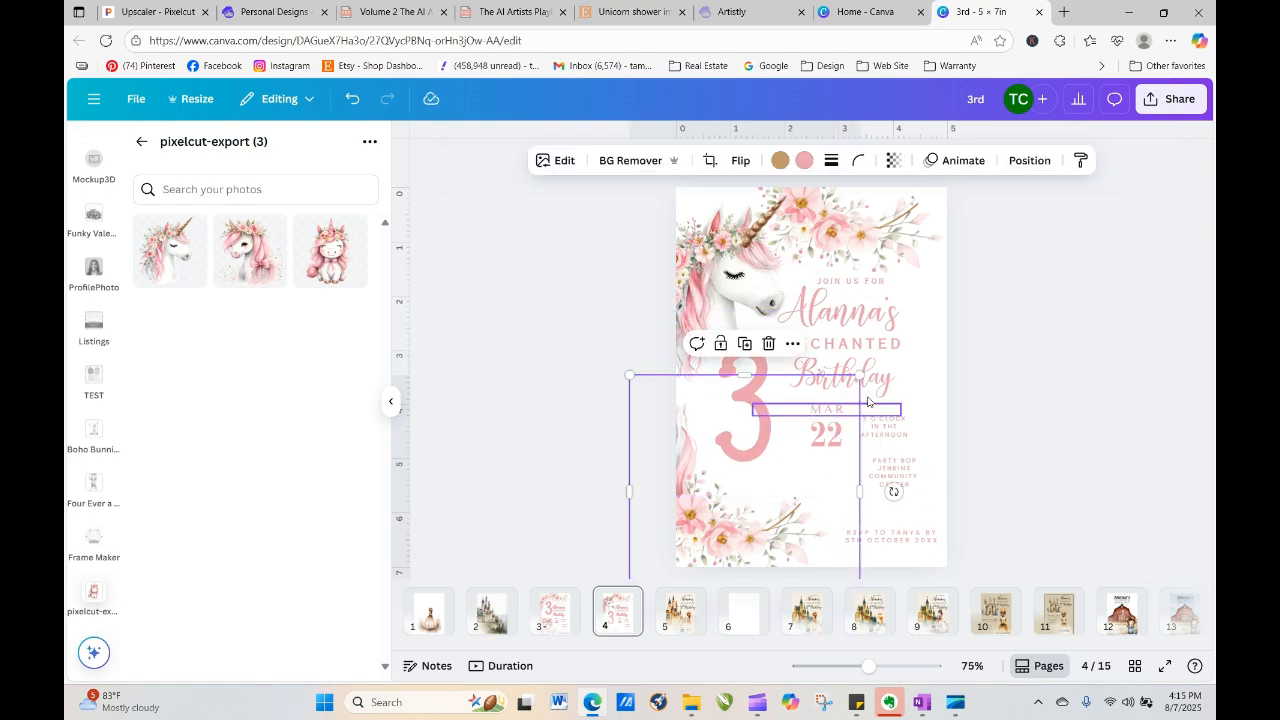
left_click_drag(877, 372, 960, 287)
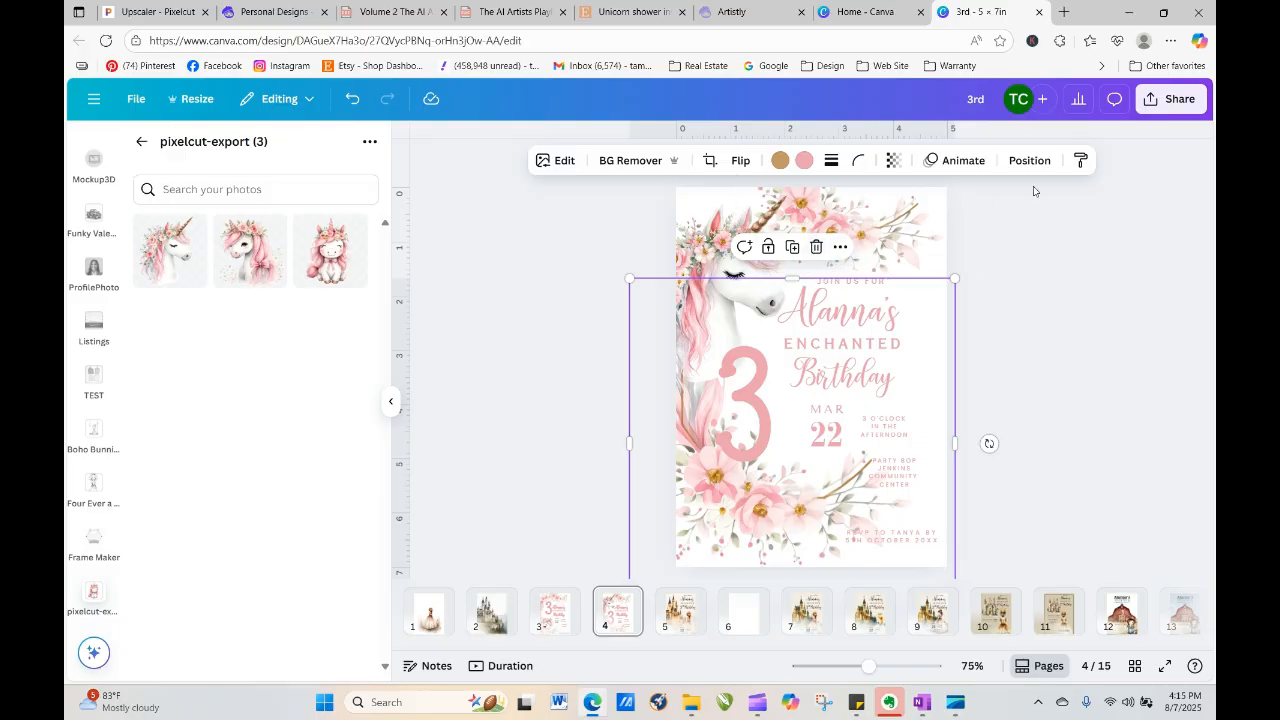
left_click(1030, 161)
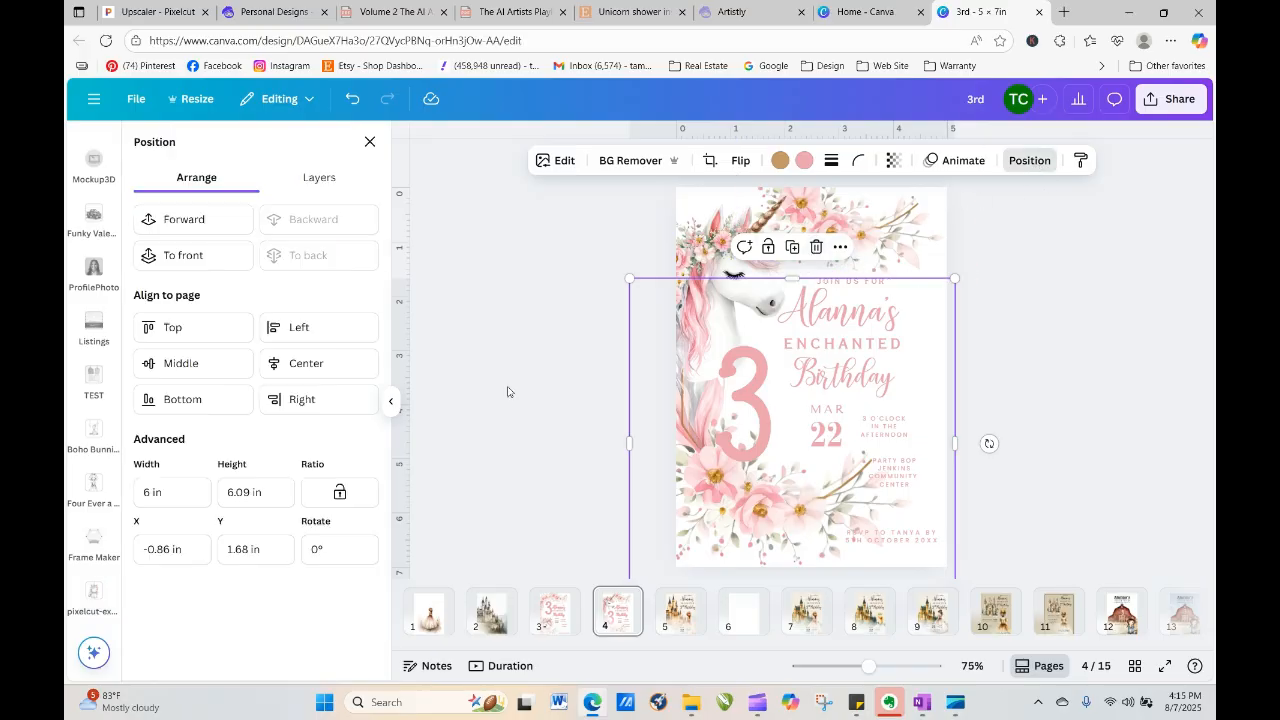
left_click(224, 263)
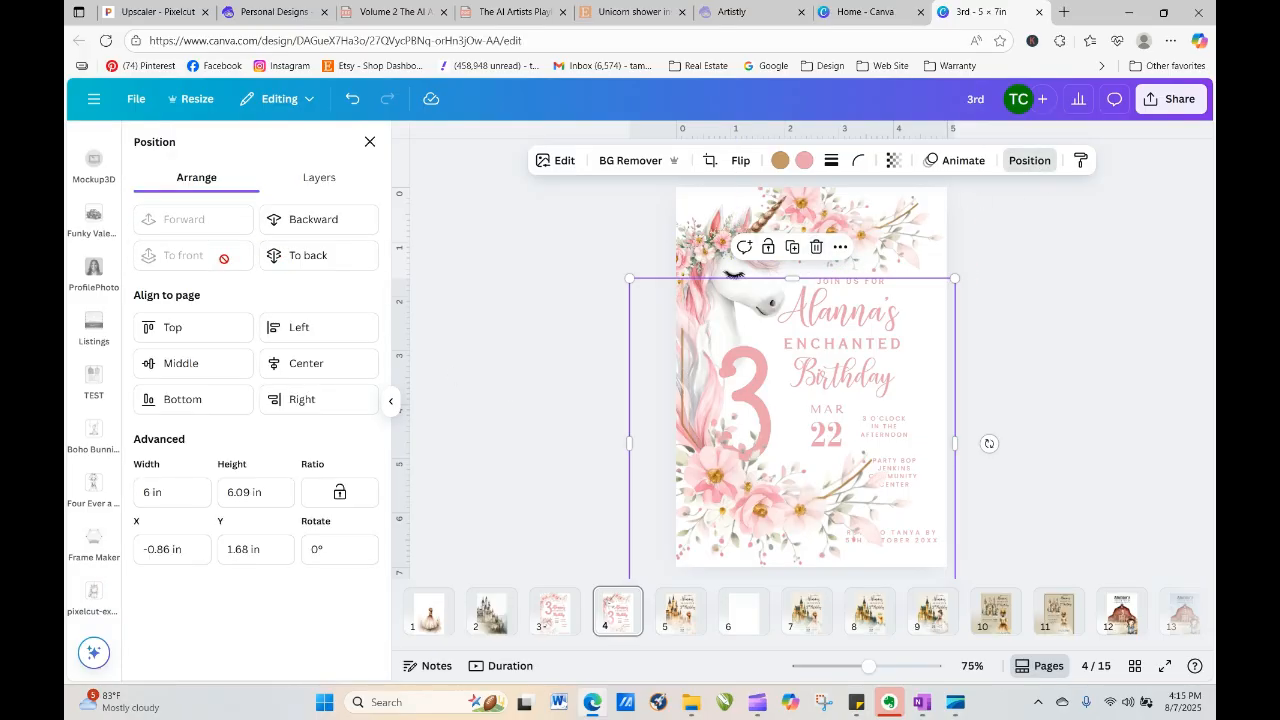
left_click(1047, 289)
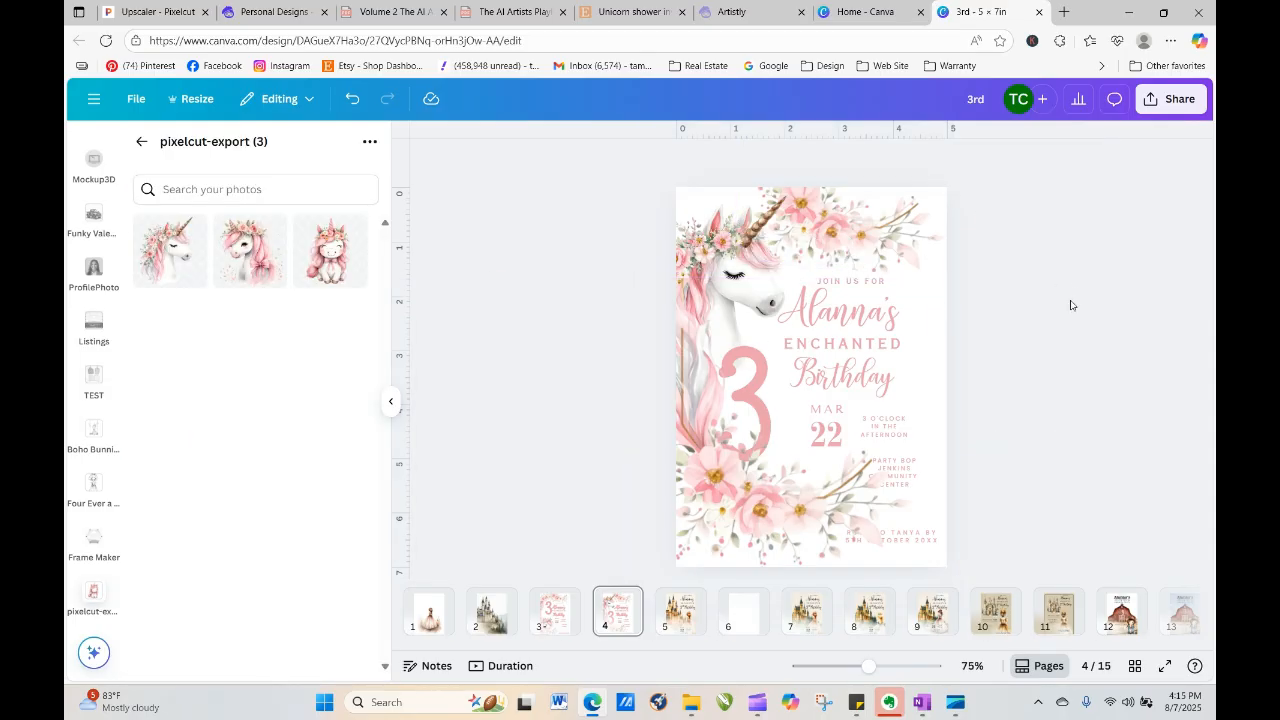
Fine-tune the top floral cluster's cropping and position beside the unicorn's horn
left_click(864, 242)
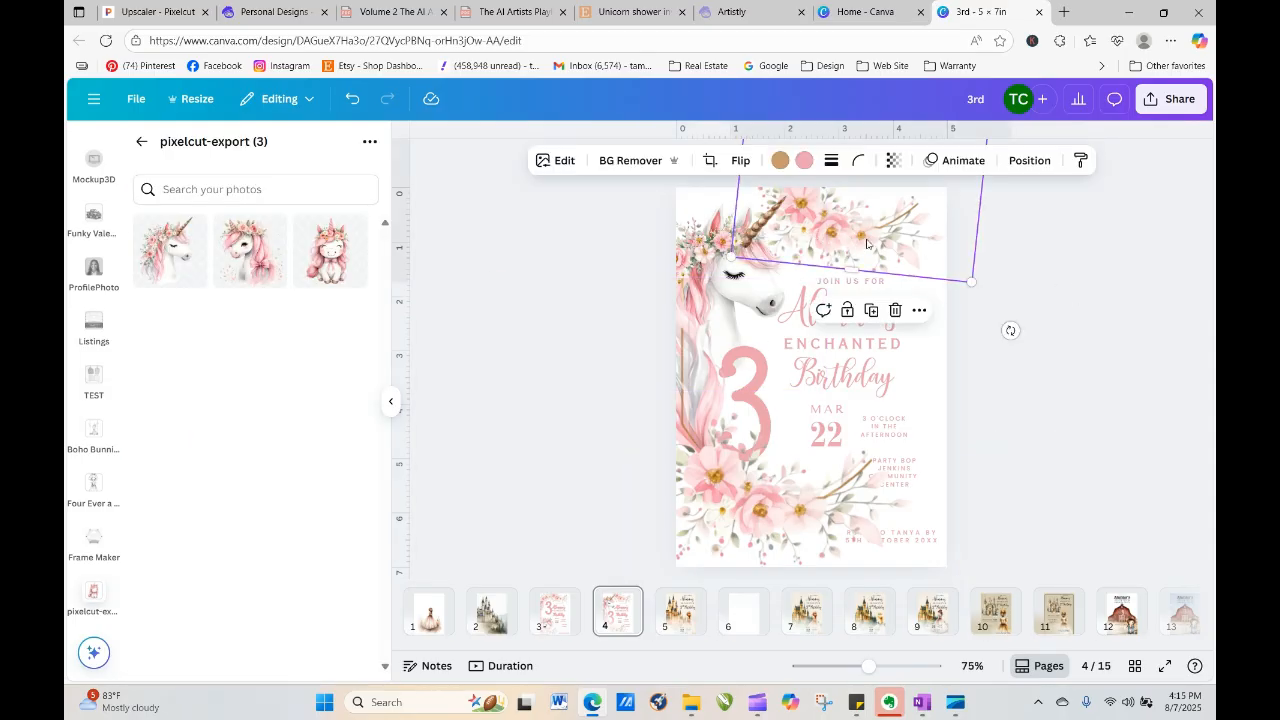
left_click_drag(853, 274, 857, 317)
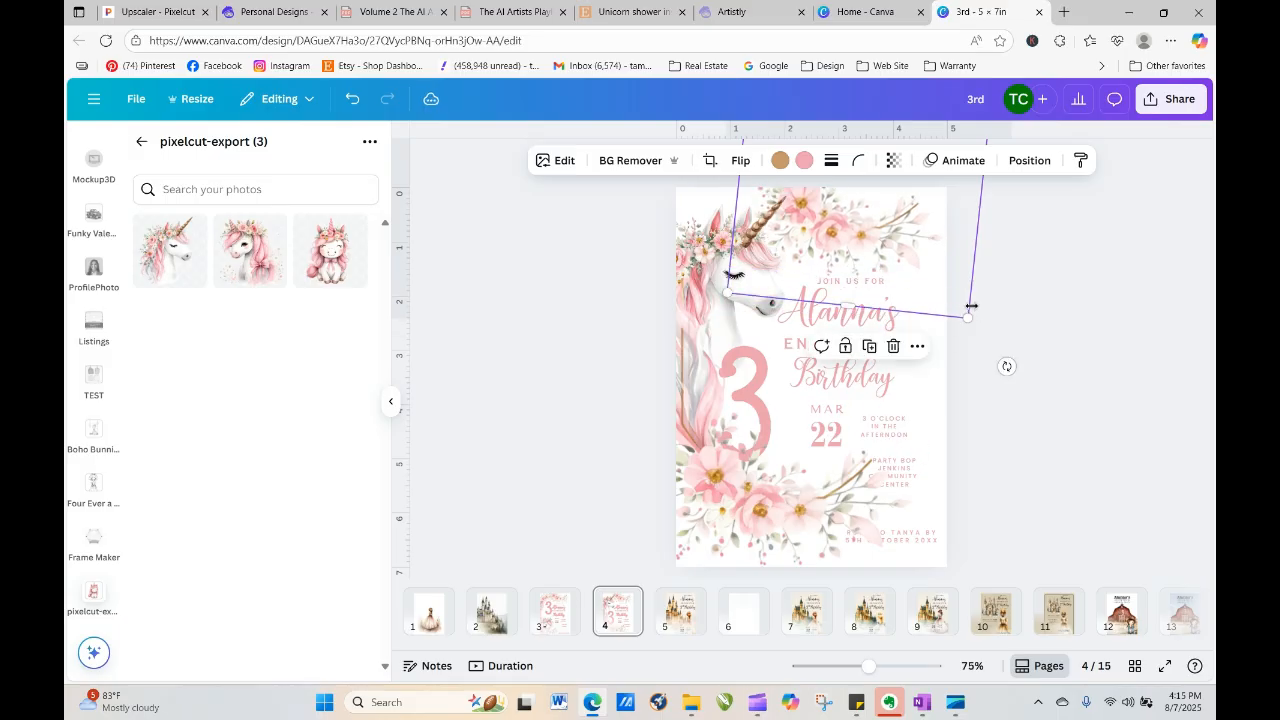
left_click_drag(966, 316, 977, 321)
left_click_drag(953, 311, 965, 315)
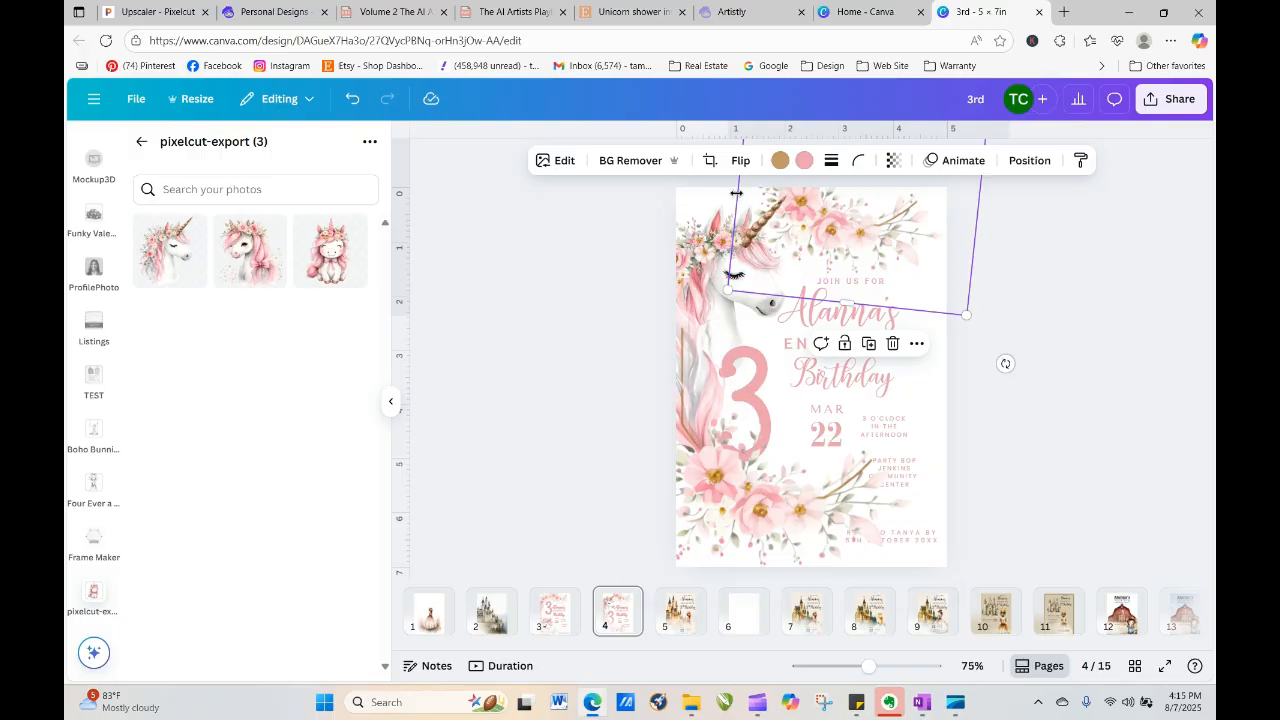
left_click_drag(736, 194, 736, 189)
left_click(1112, 276)
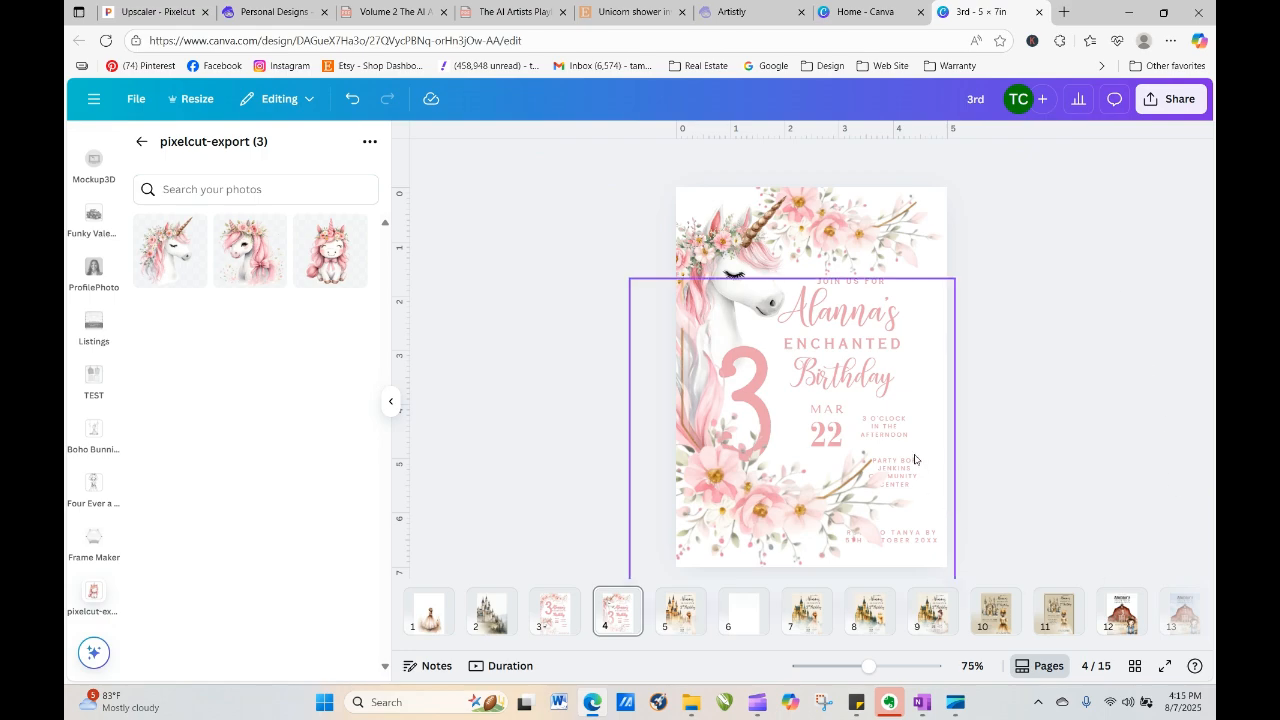
Shrink the lower floral cluster to about 5.62 in wide
left_click(741, 530)
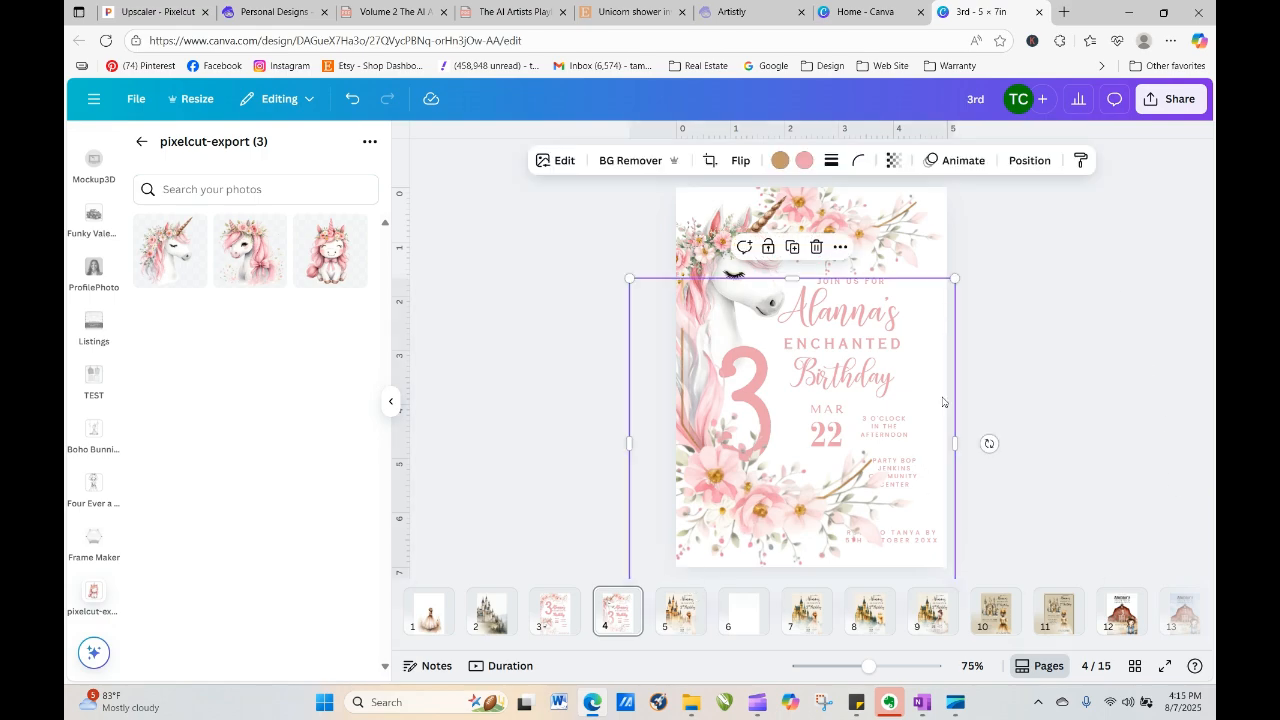
left_click_drag(957, 279, 934, 300)
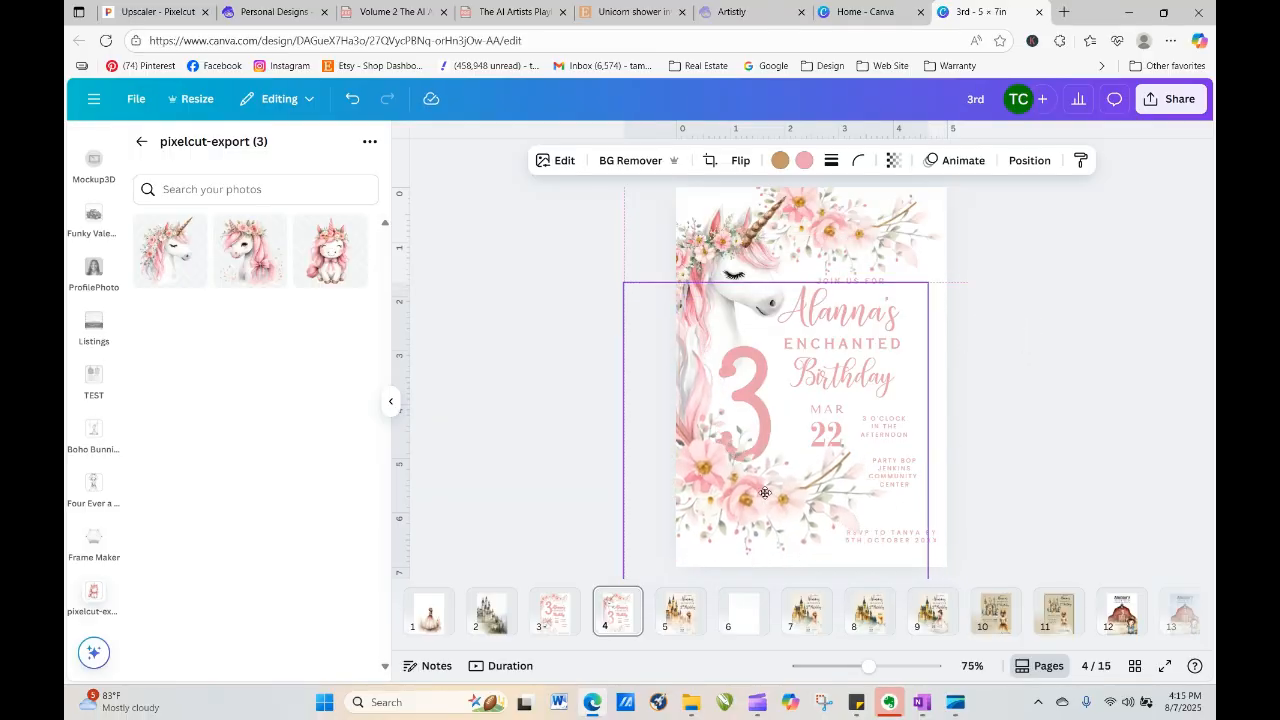
left_click(1048, 458)
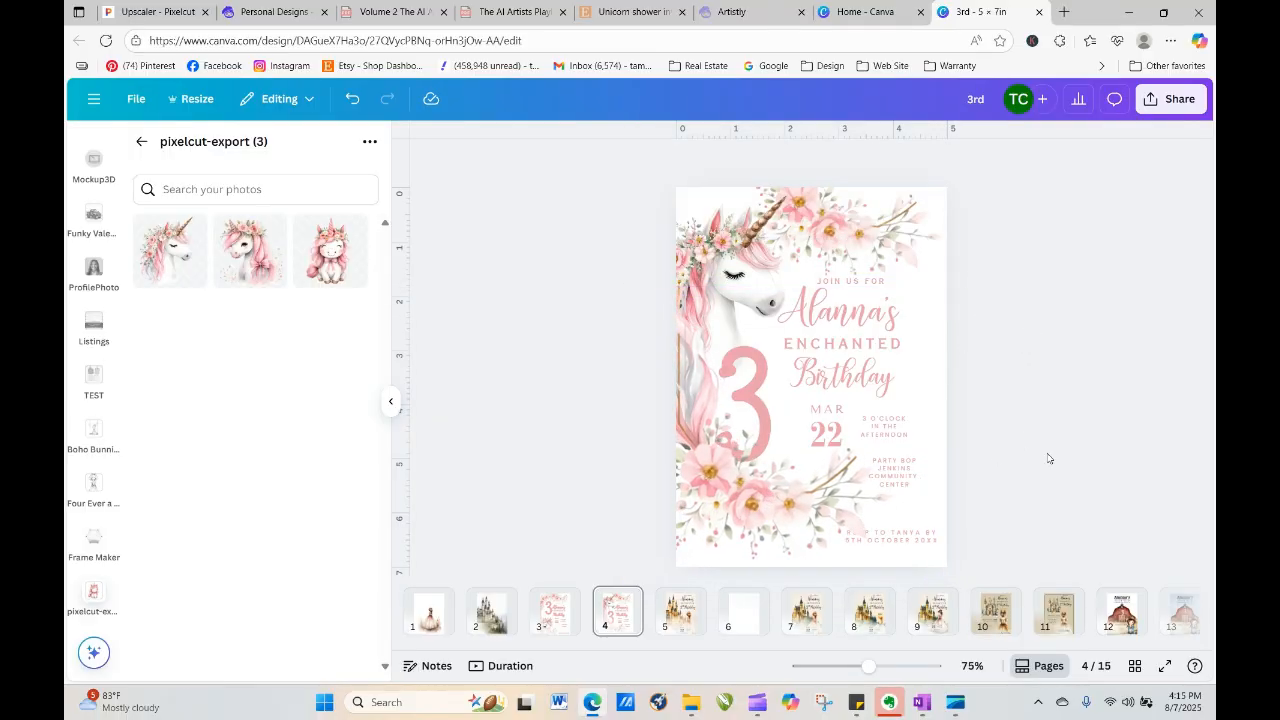
Send the lower floral cluster backward several layers so that it sits behind the large 3
left_click(751, 371)
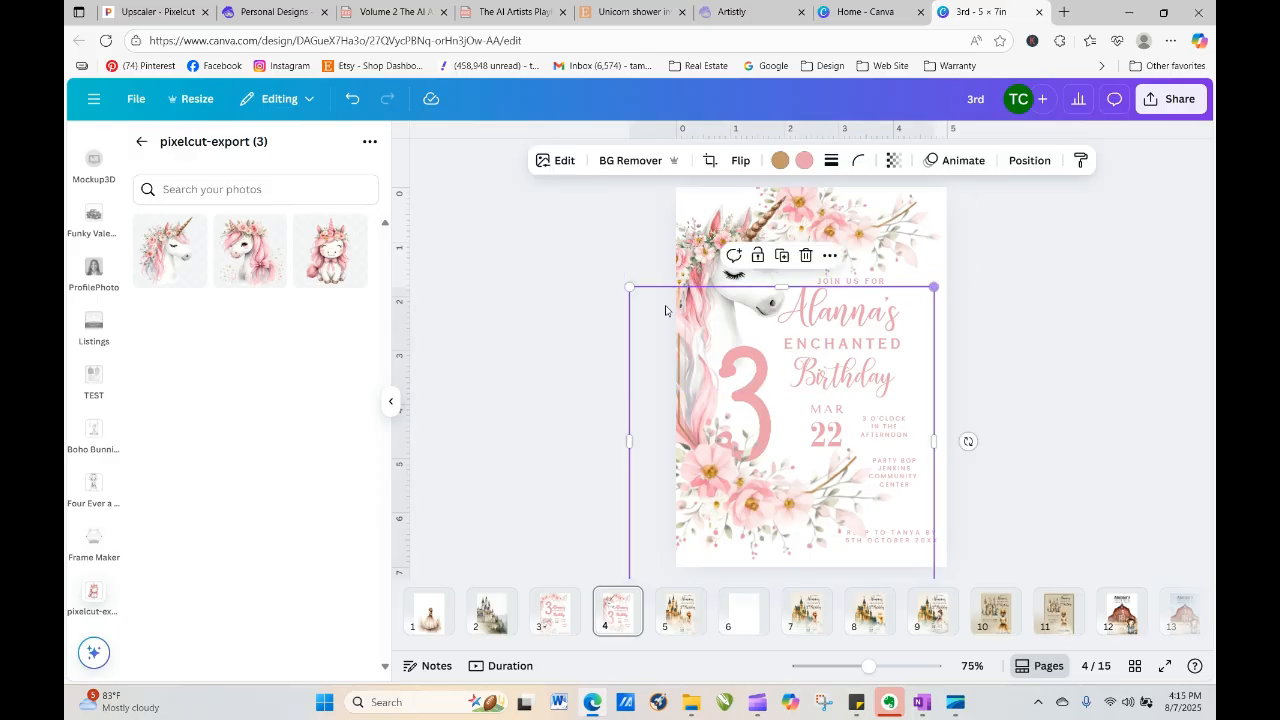
left_click(1020, 168)
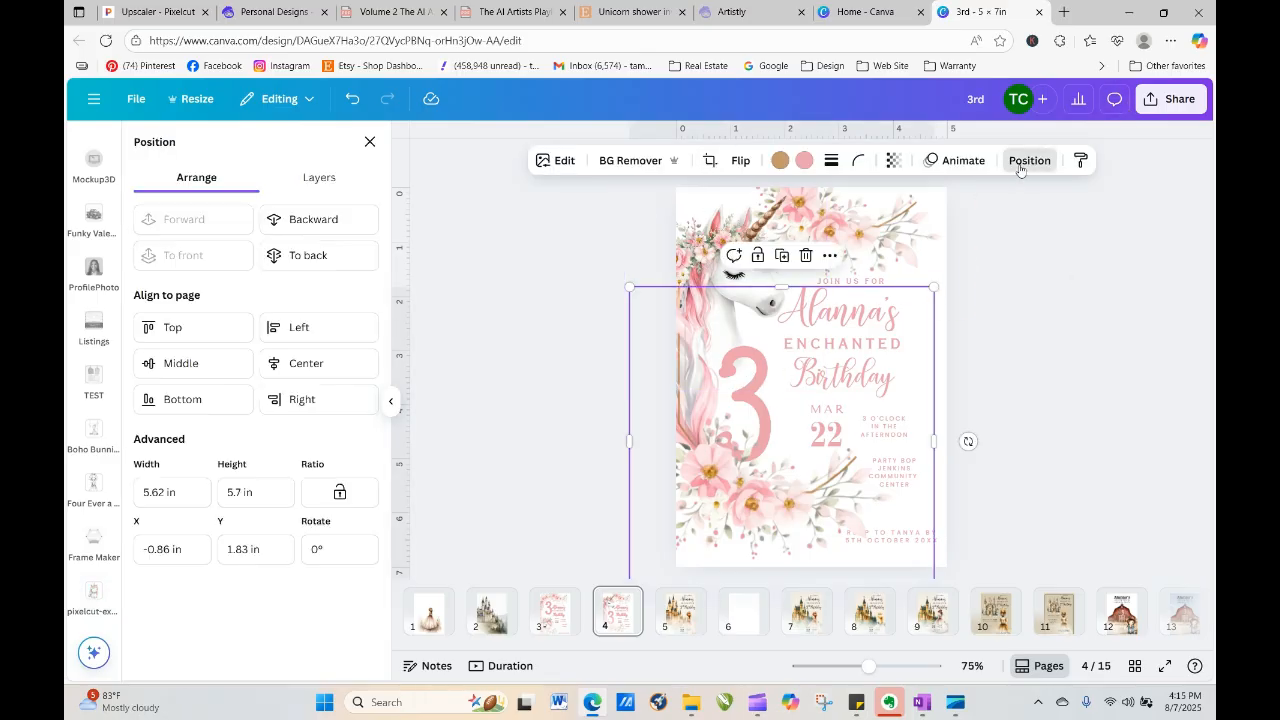
left_click(369, 223)
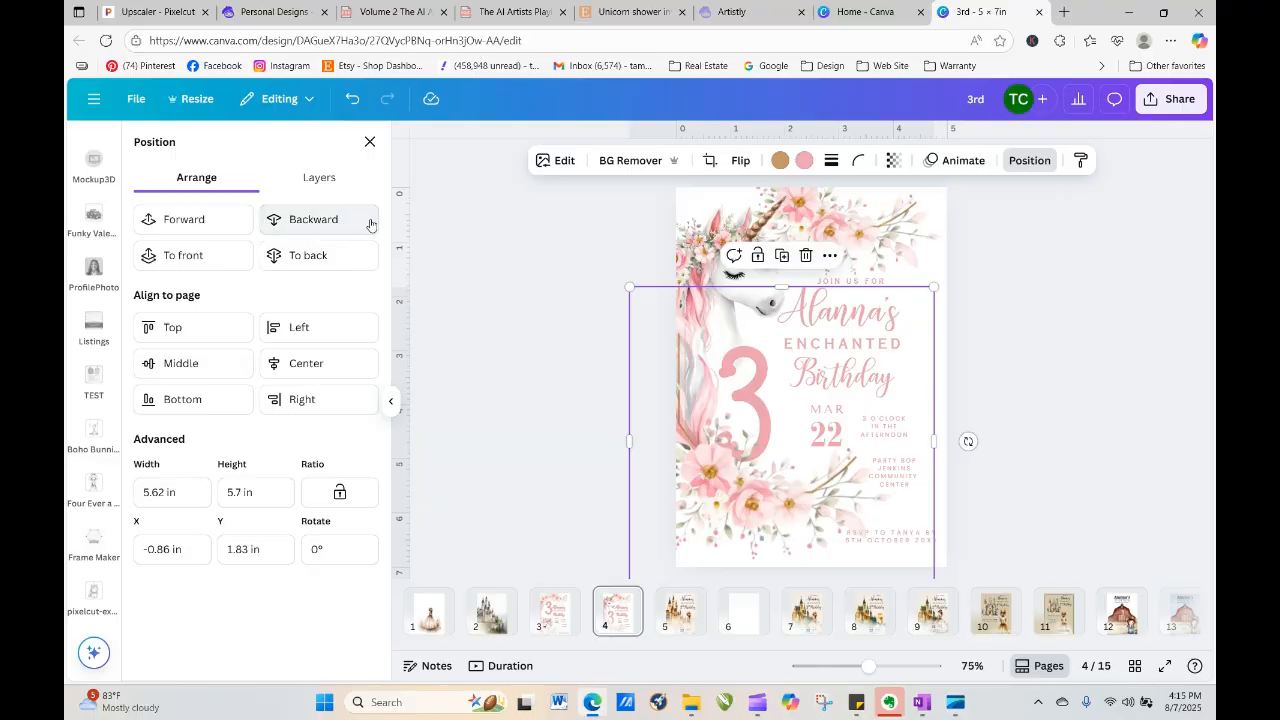
left_click(328, 222)
left_click(328, 222)
left_click(328, 222)
left_click(328, 222)
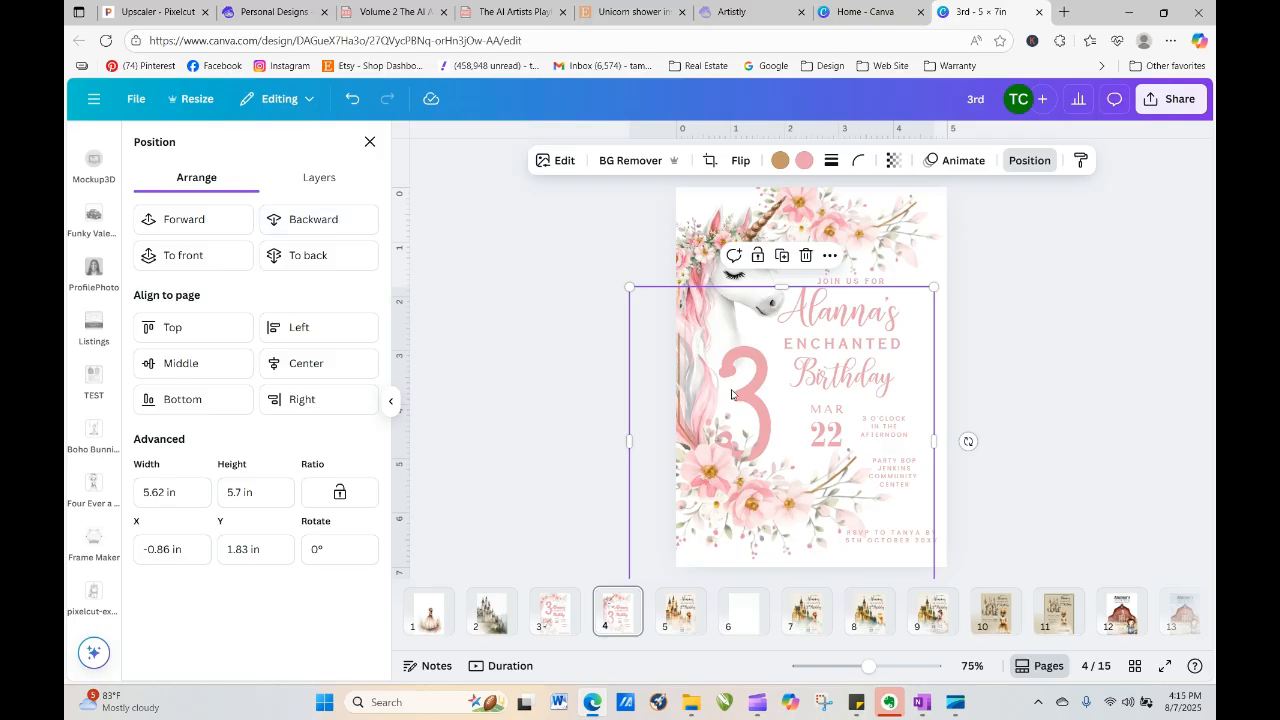
Shift the lower floral cluster down and left to about X -1.06 in, Y 2.15 in, and crop its right side to about 4.89 in wide
mouse_move(755, 404)
left_mouse_down()
mouse_move(753, 384)
mouse_move(752, 420)
mouse_move(740, 422)
left_mouse_up()
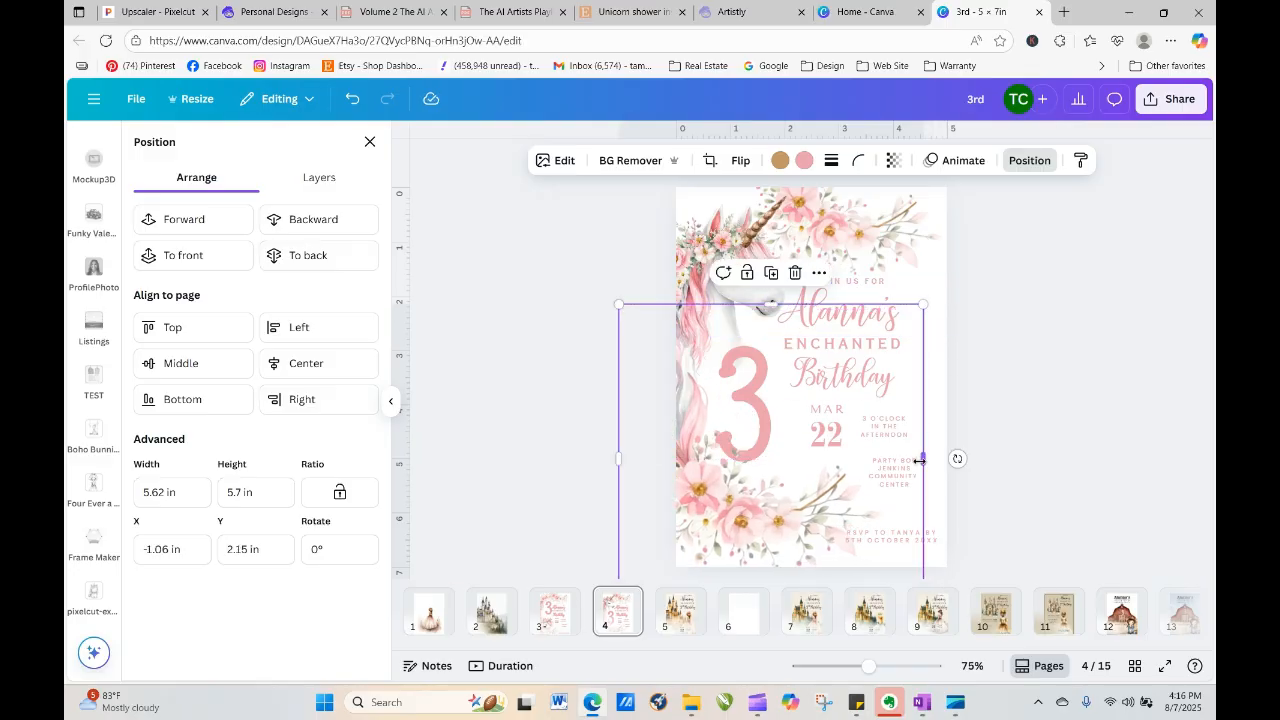
left_click_drag(921, 458, 884, 458)
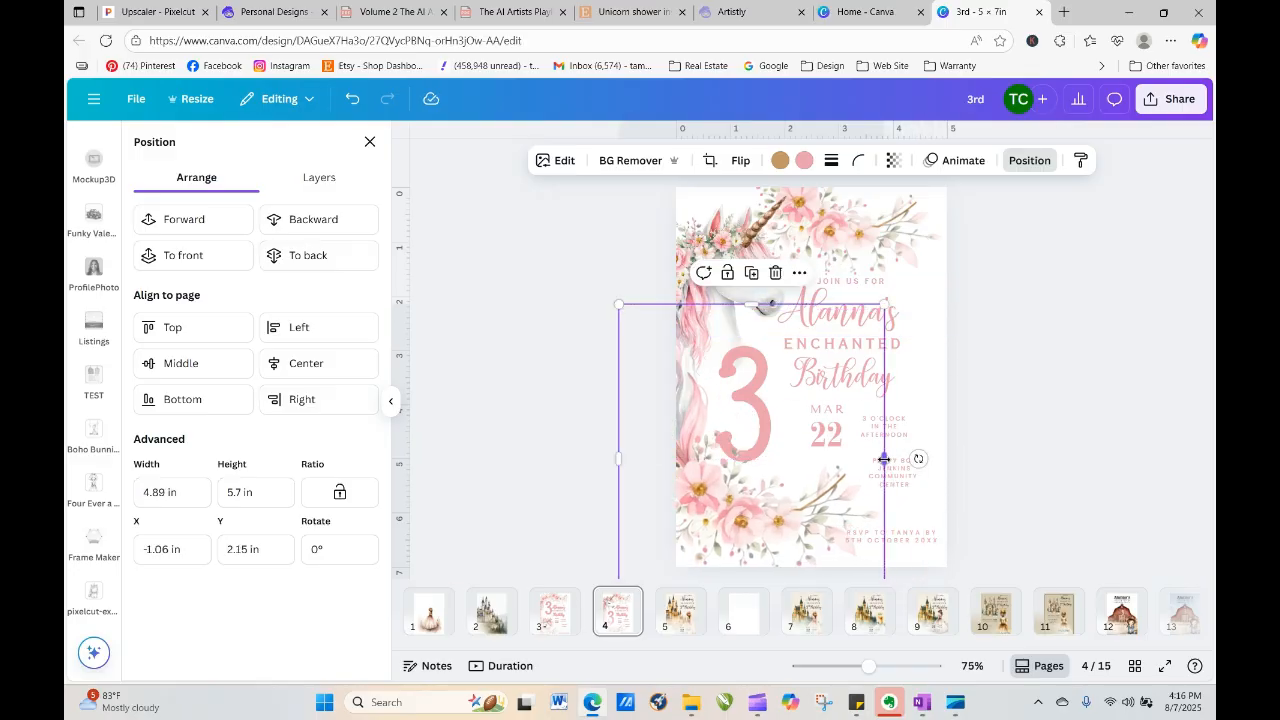
Move the lower floral cluster mostly off the page's left edge and set the large 3 aside on the right edge
left_click_drag(840, 506, 681, 520)
left_click_drag(748, 385, 940, 331)
Move the lower floral cluster back into the bottom-left corner and rotate it to run up the left edge below the unicorn
left_click(690, 522)
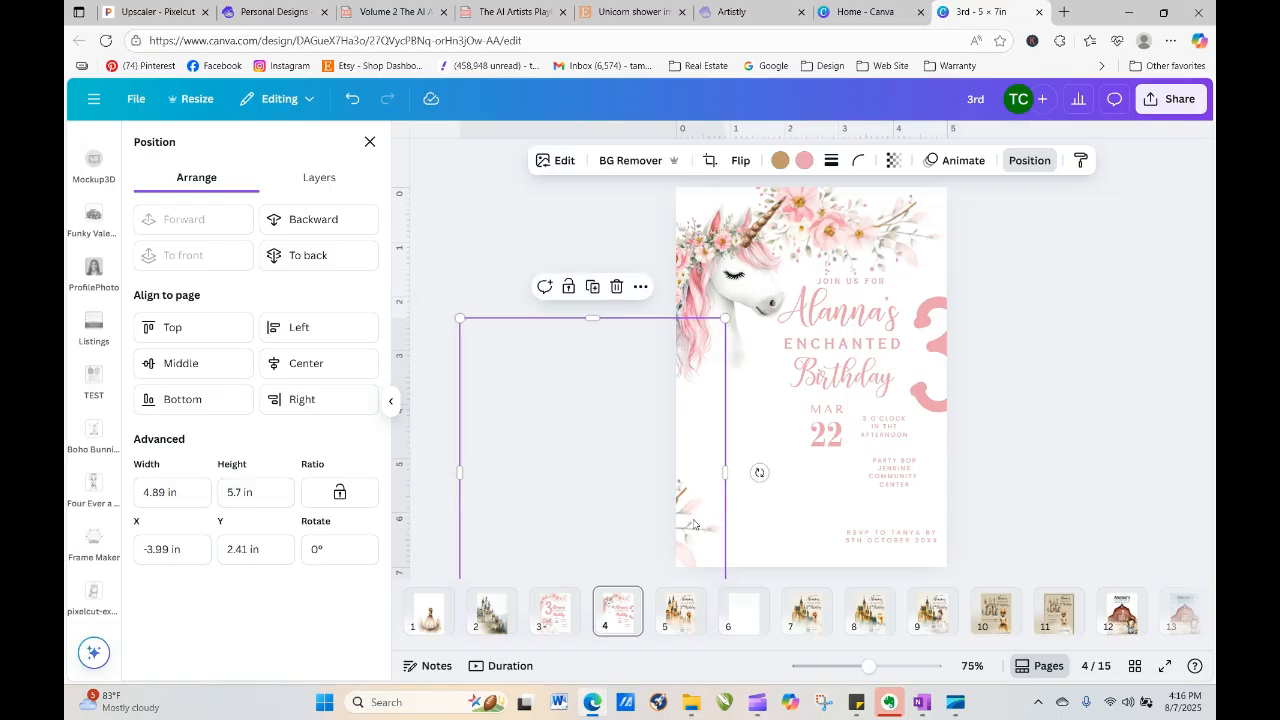
left_click_drag(690, 522, 811, 529)
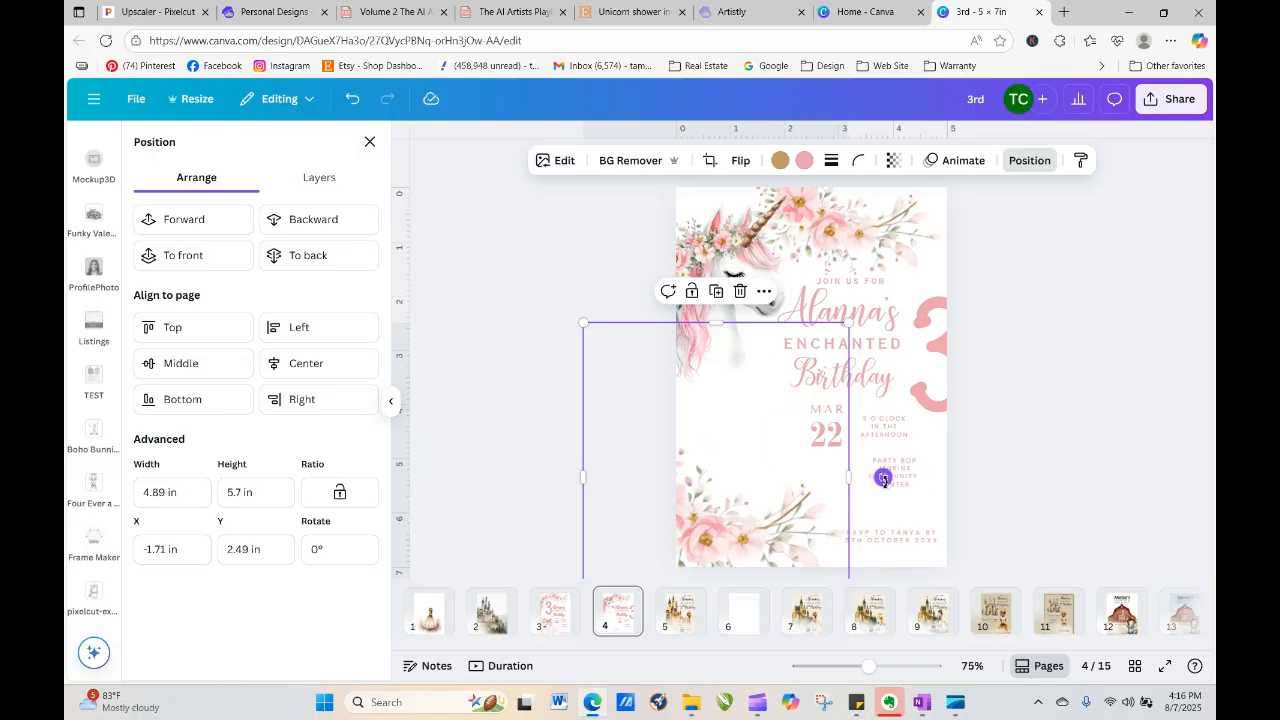
left_click_drag(883, 478, 769, 507)
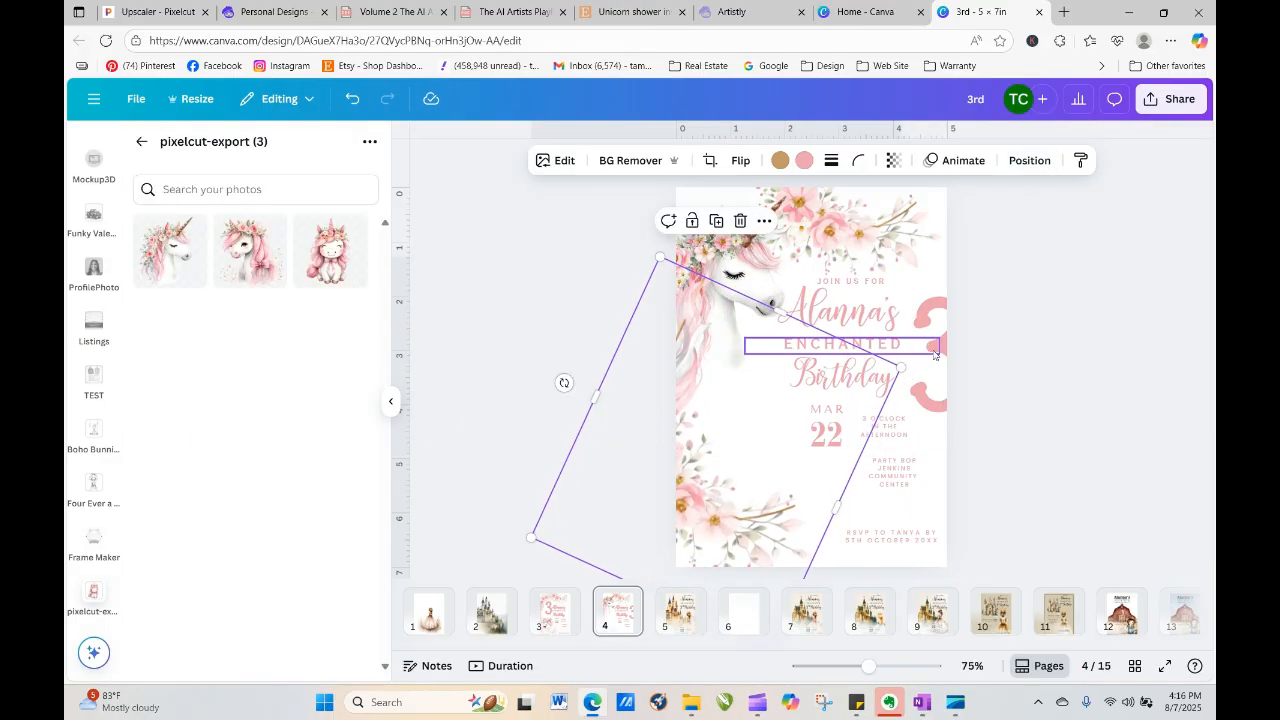
Place the large 3 below the unicorn's muzzle and slightly enlarge the lower floral cluster
left_click_drag(943, 352, 749, 387)
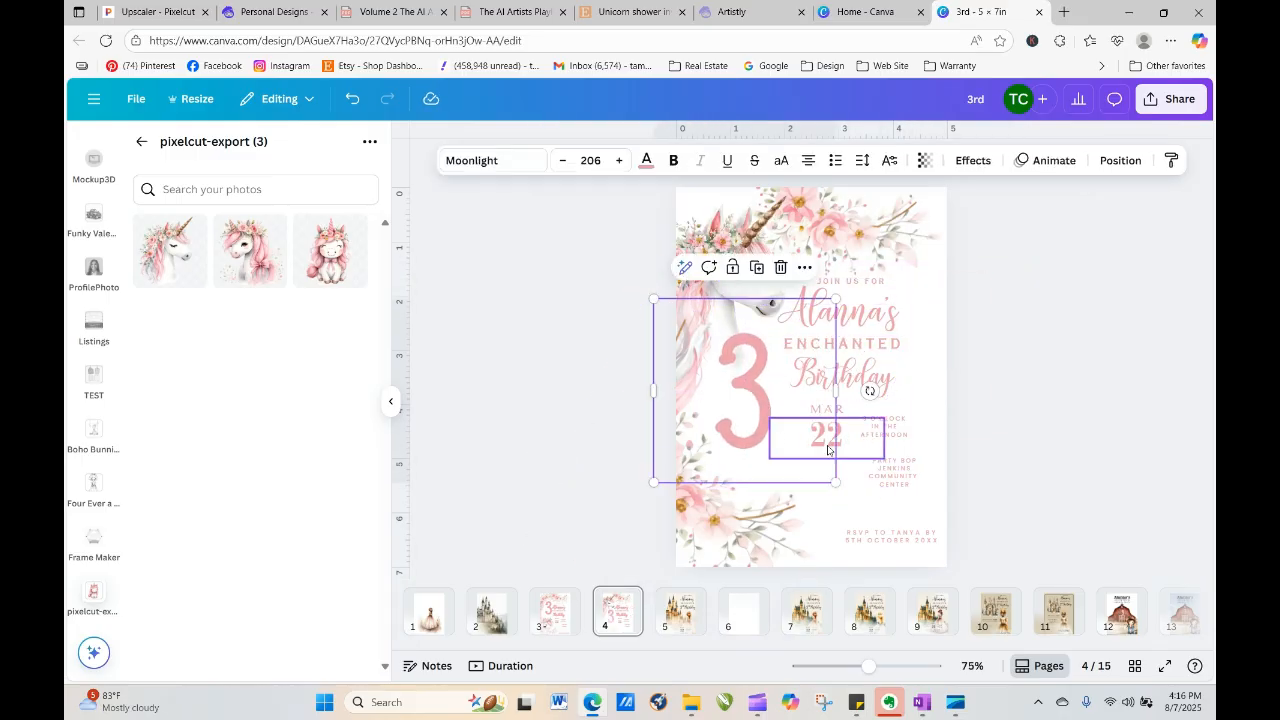
left_click(840, 512)
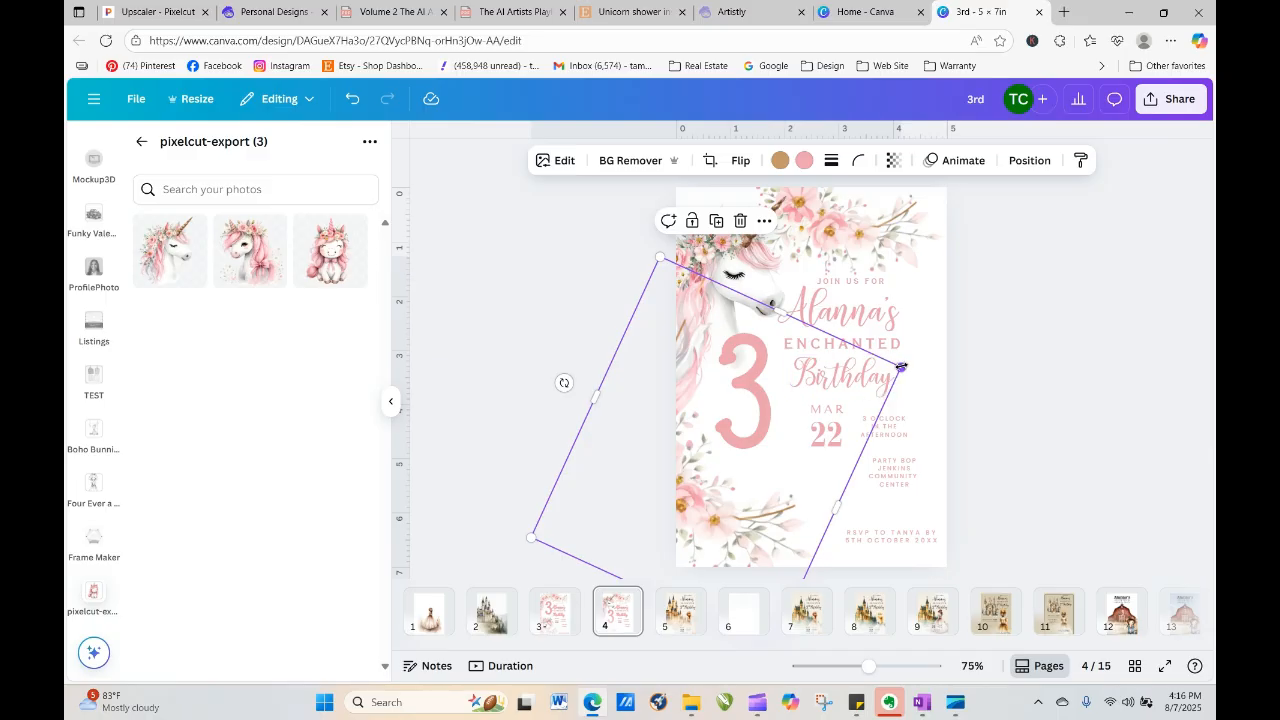
left_click_drag(901, 367, 921, 338)
left_click(1057, 352)
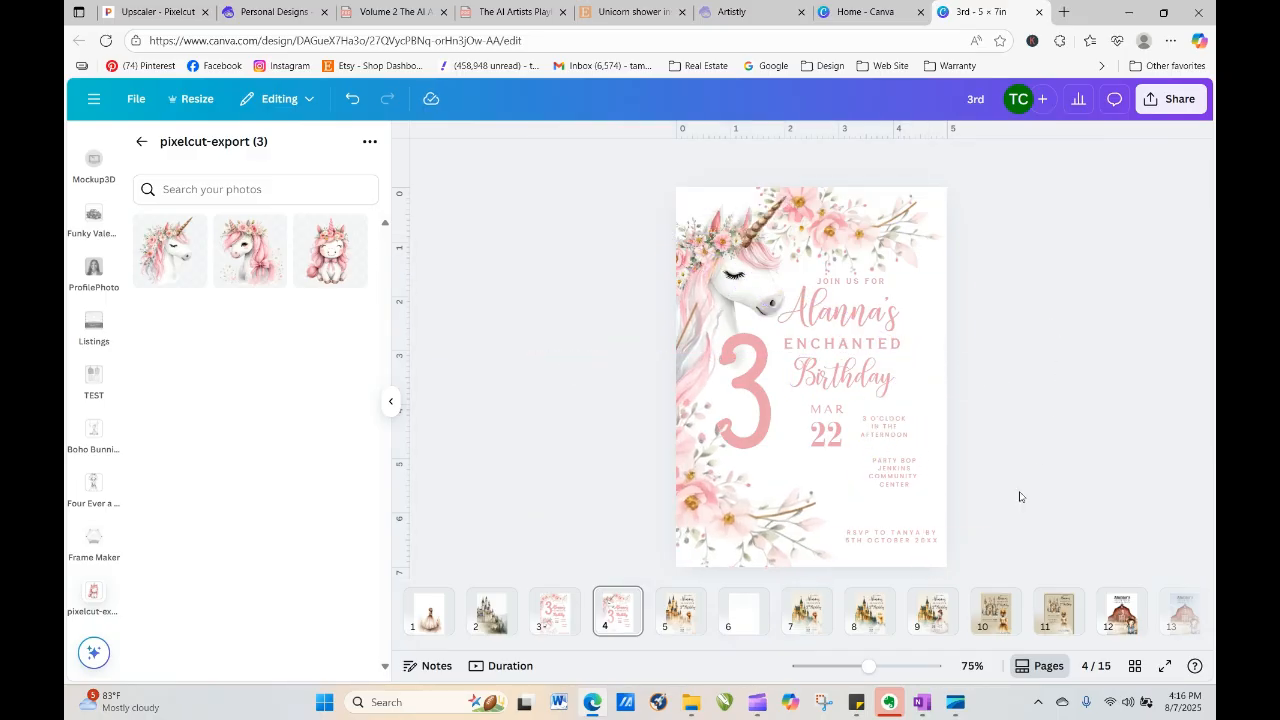
Send the lower floral cluster one layer backward and nudge the large 3 slightly to the right
left_click(756, 397)
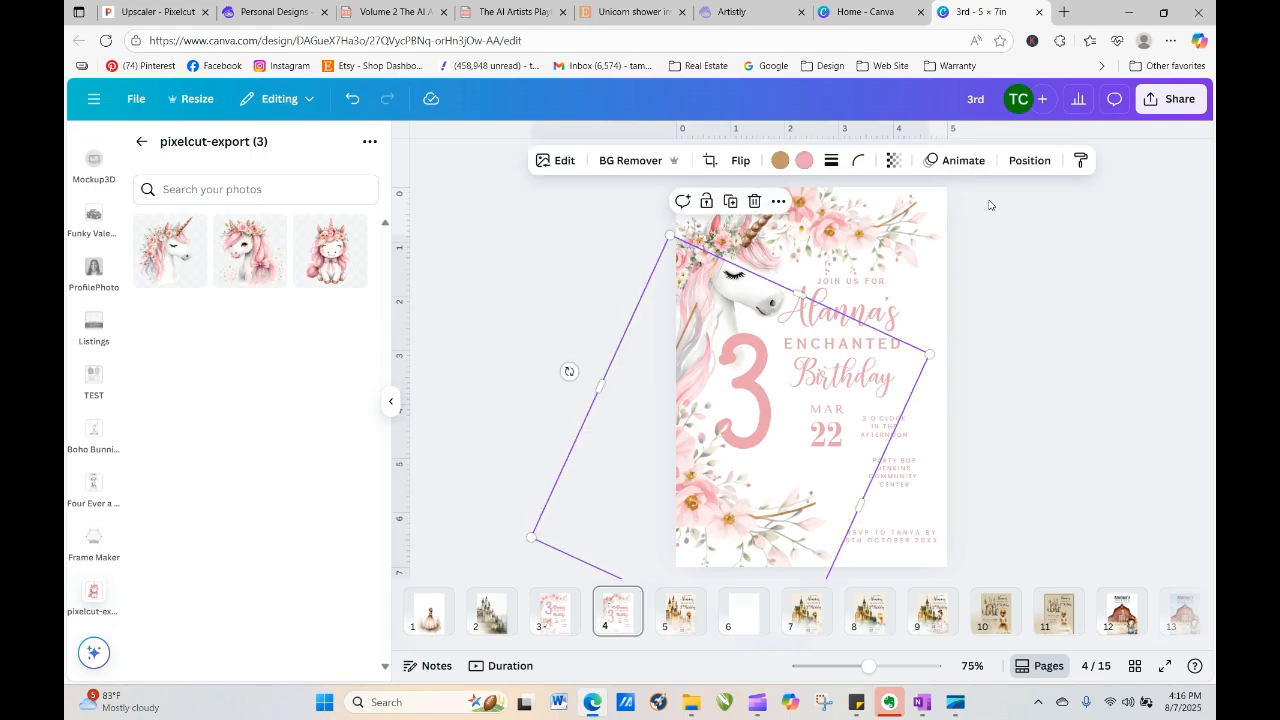
left_click(1029, 160)
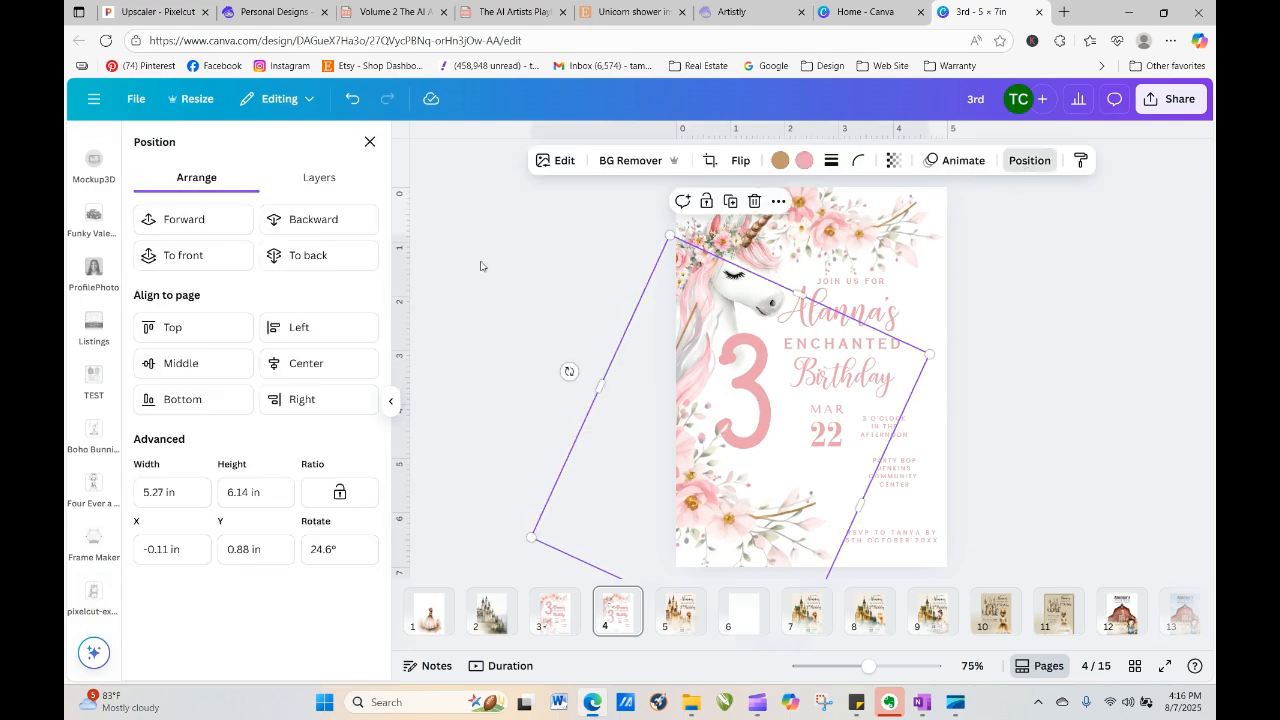
left_click(350, 226)
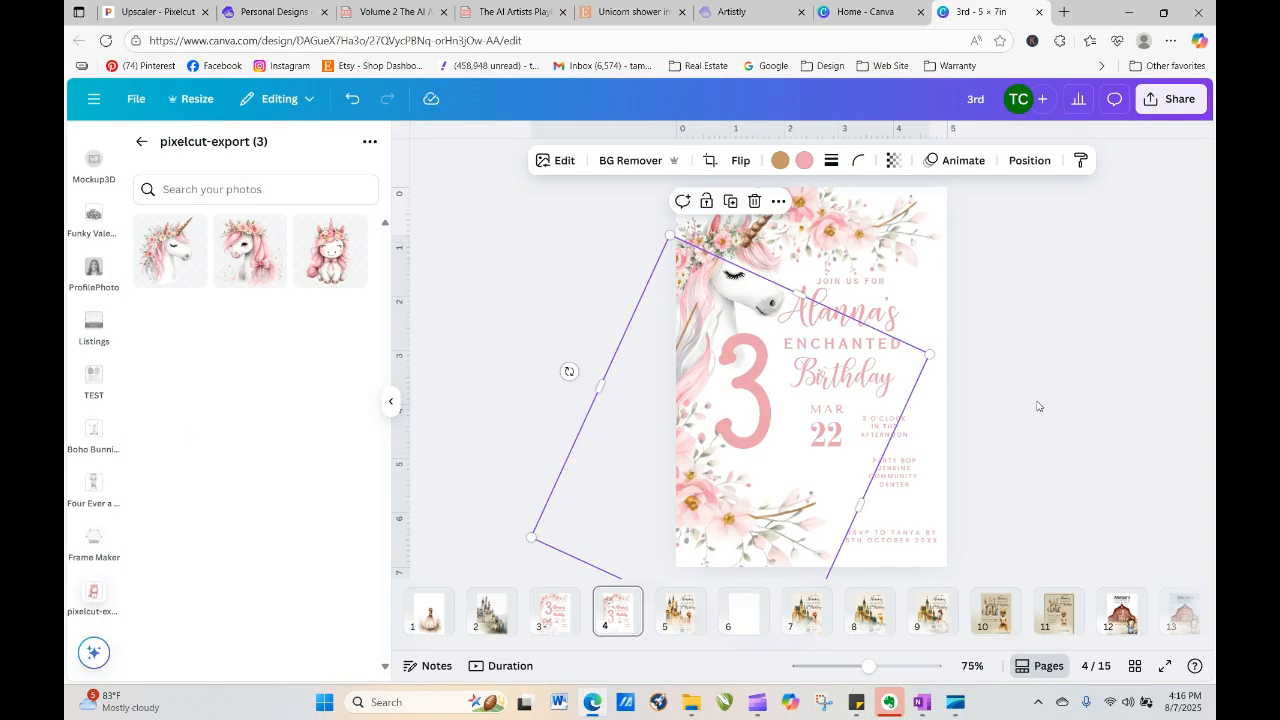
left_click_drag(745, 386, 757, 393)
left_click(901, 501)
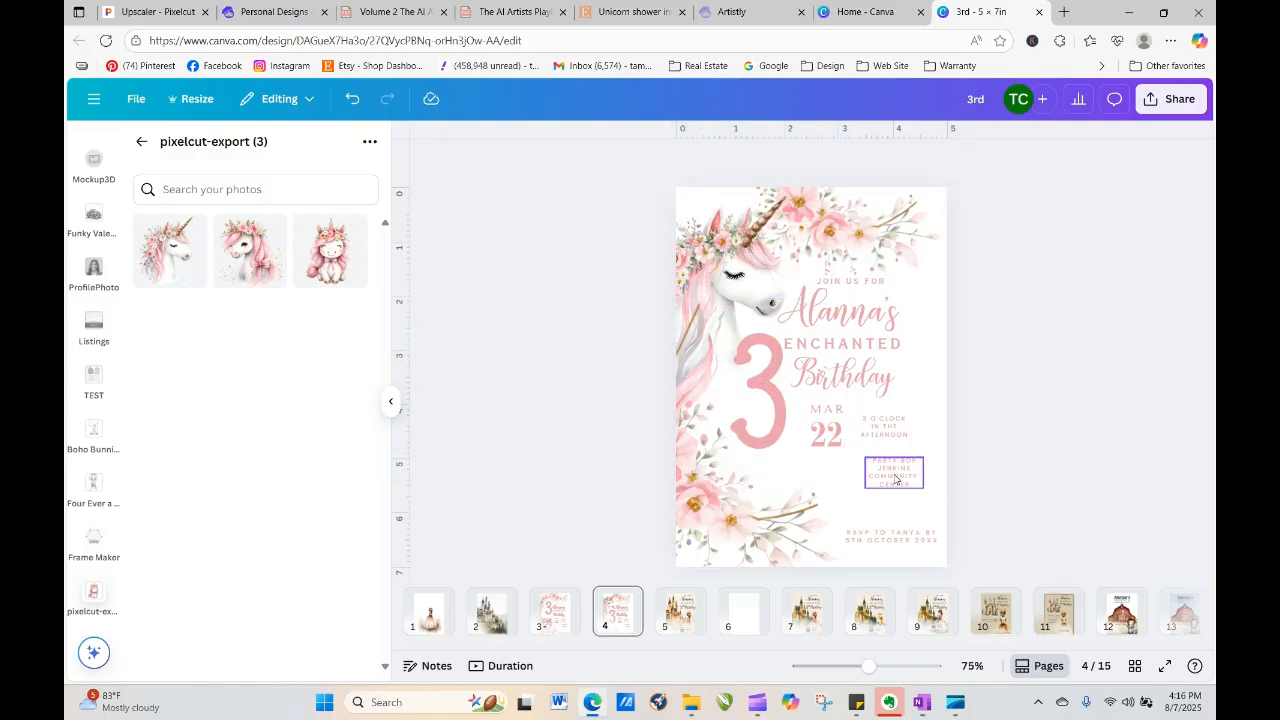
Clear the area under the month by moving the venue and time texts aside and deleting the separate 22
left_click_drag(897, 480, 863, 481)
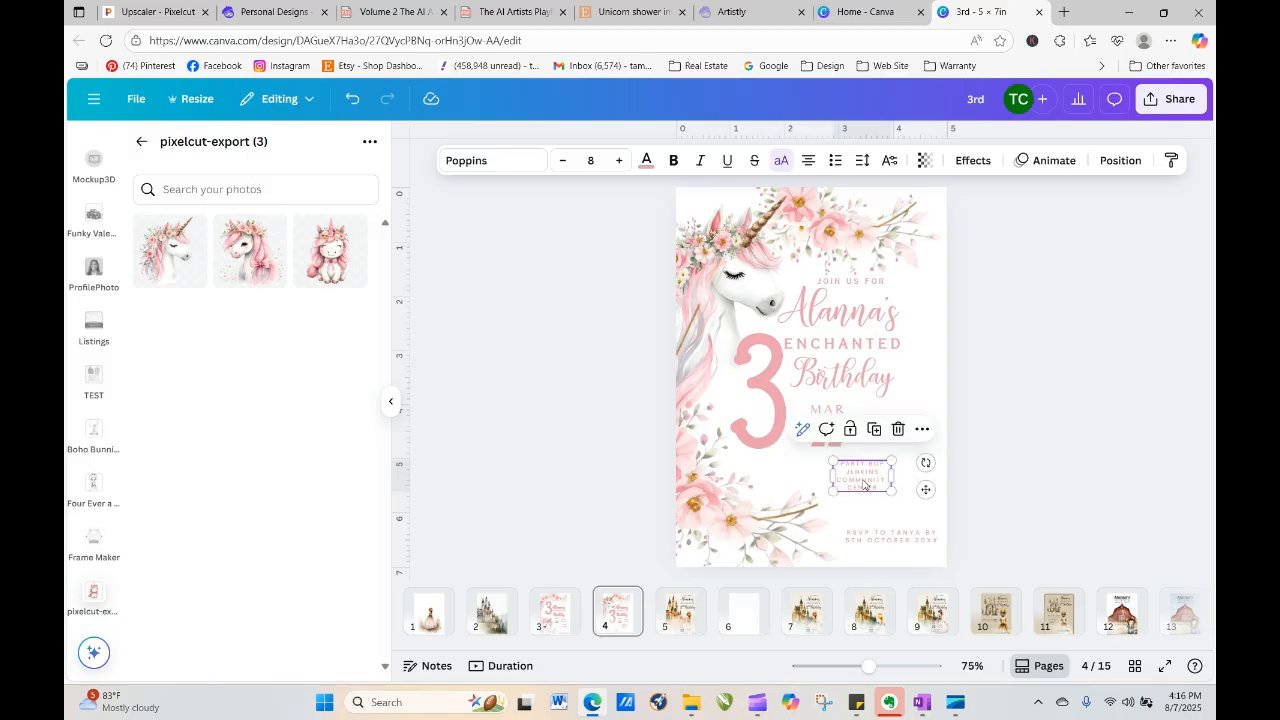
left_click(980, 455)
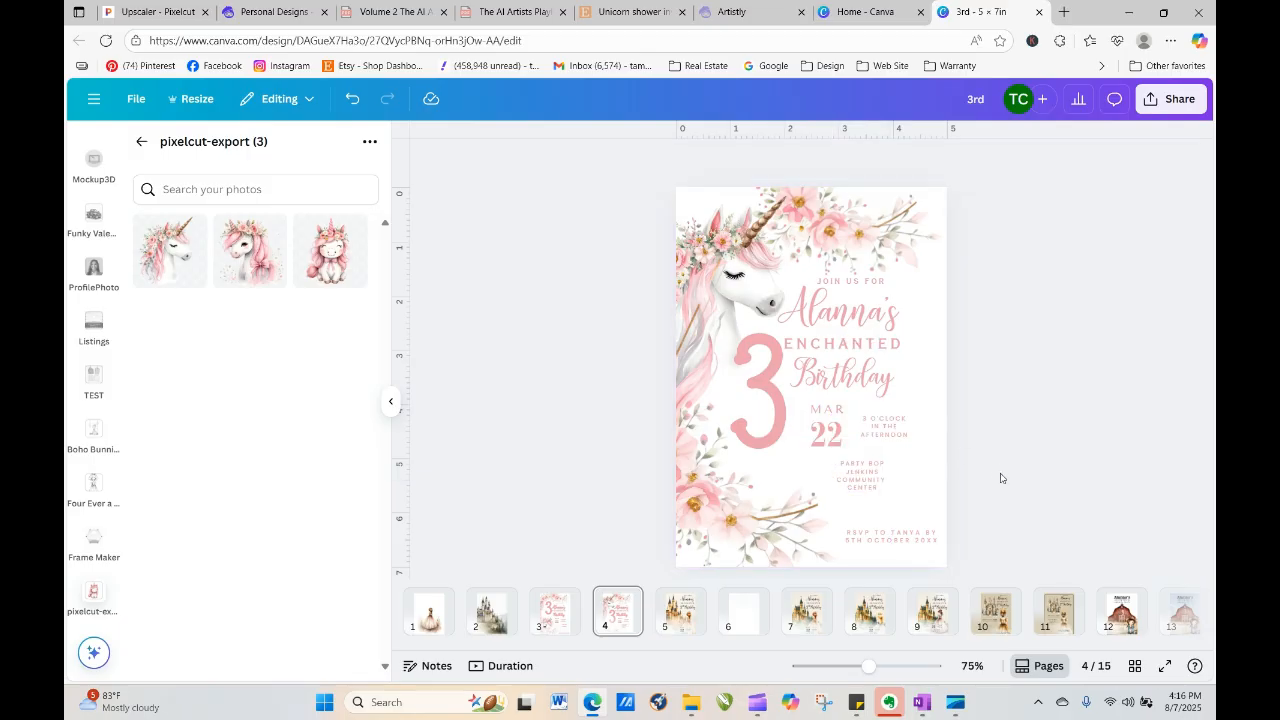
left_click_drag(902, 432, 920, 512)
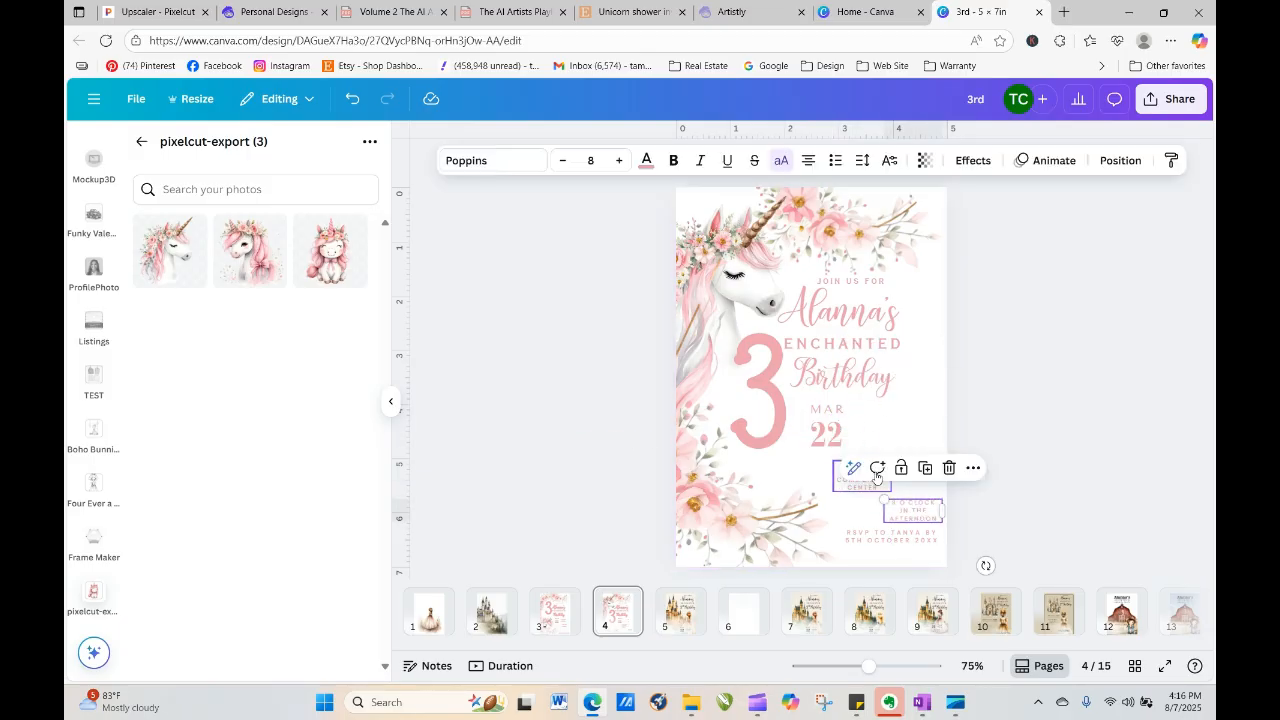
left_click(814, 431)
key("Delete")
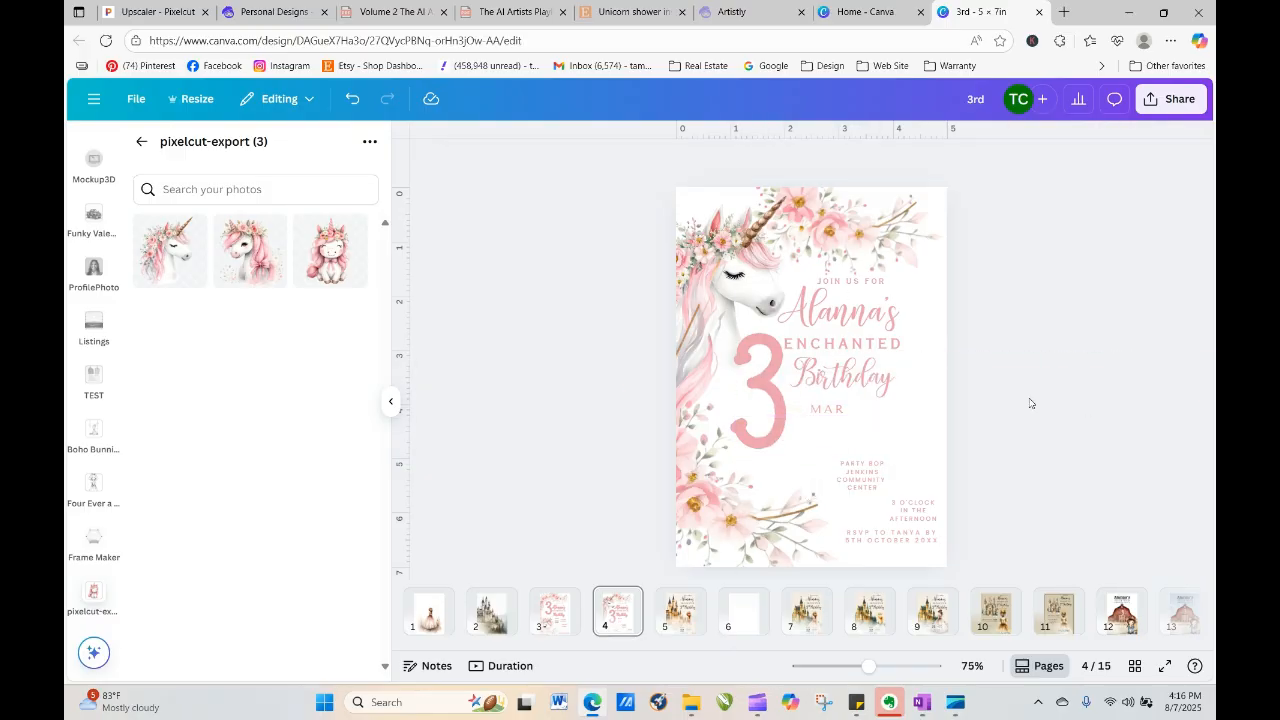
Change the month line to "MARCH 30 XXXX" and shift it right, clear of the large 3
double_click(852, 409)
left_click(851, 410)
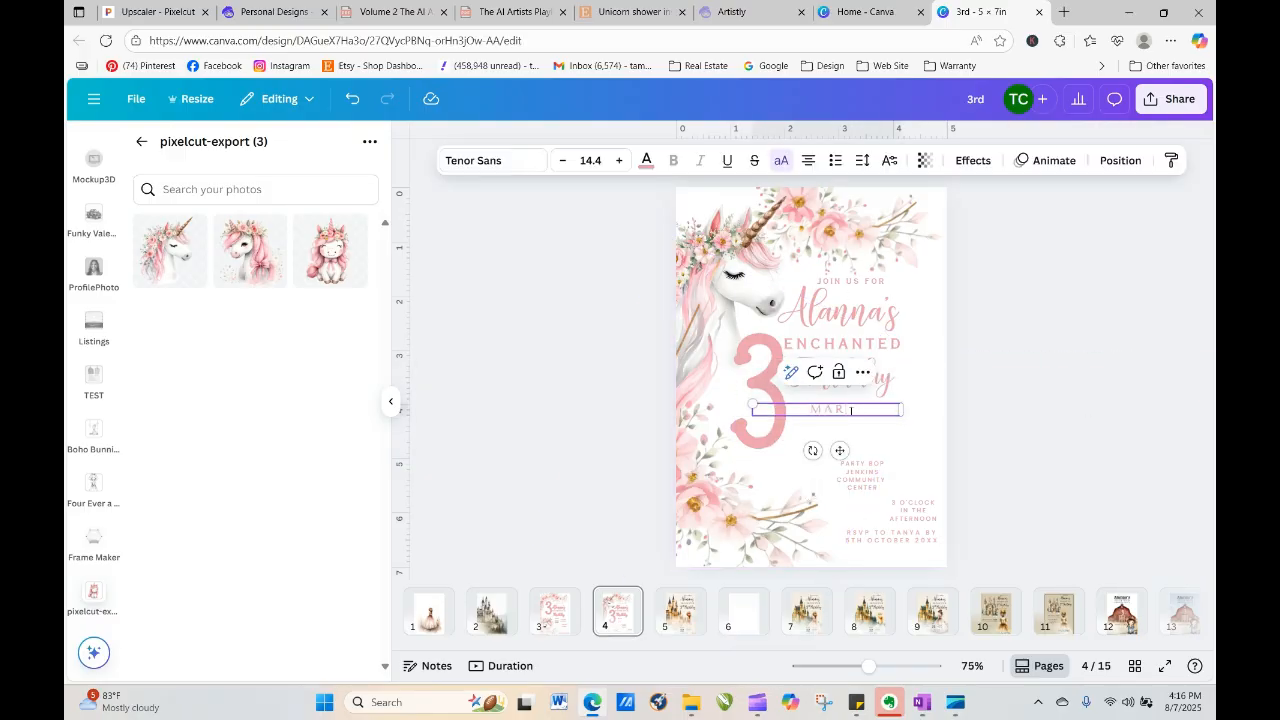
type("CH 3")
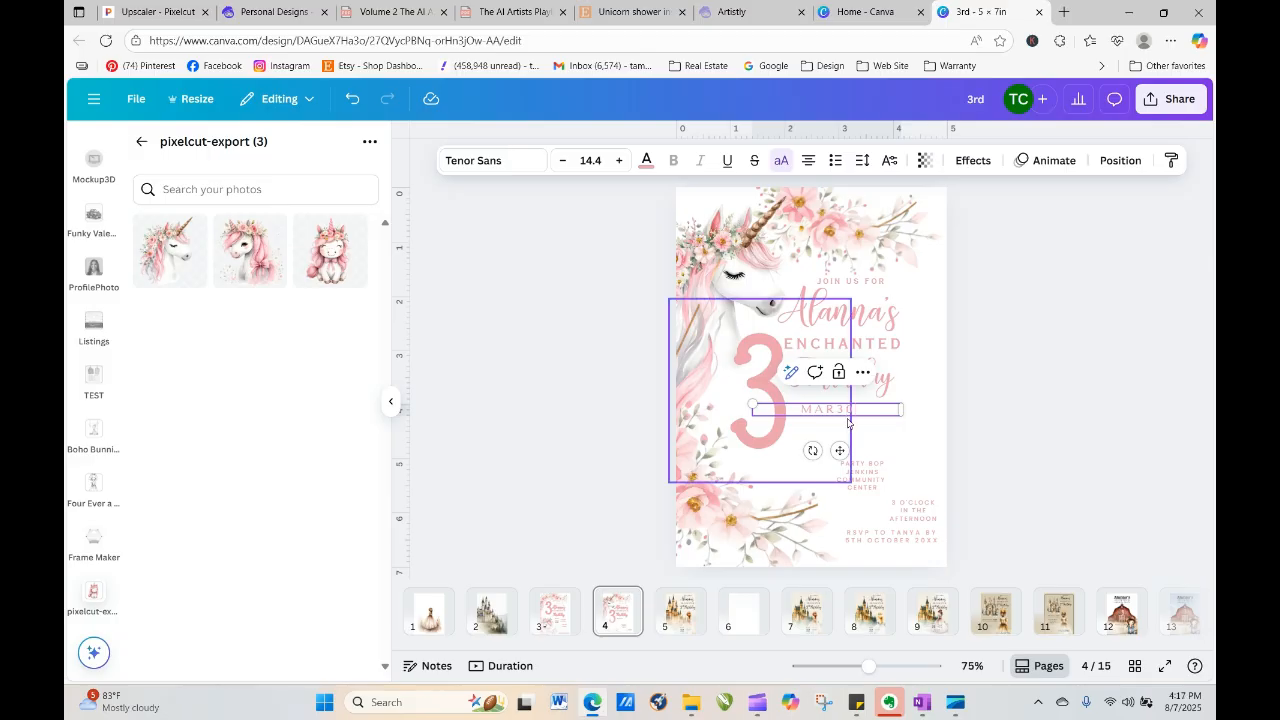
type("0 XXXX")
left_click(1150, 338)
left_click_drag(867, 410, 891, 405)
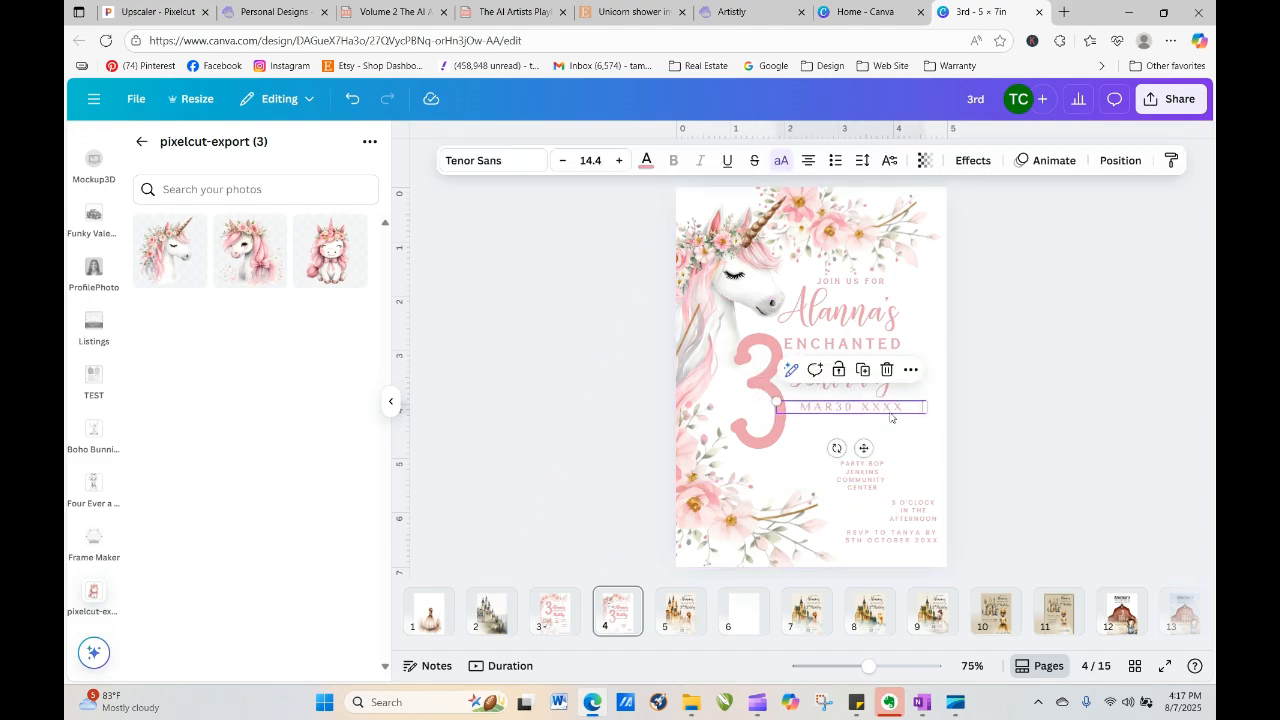
left_click(833, 408)
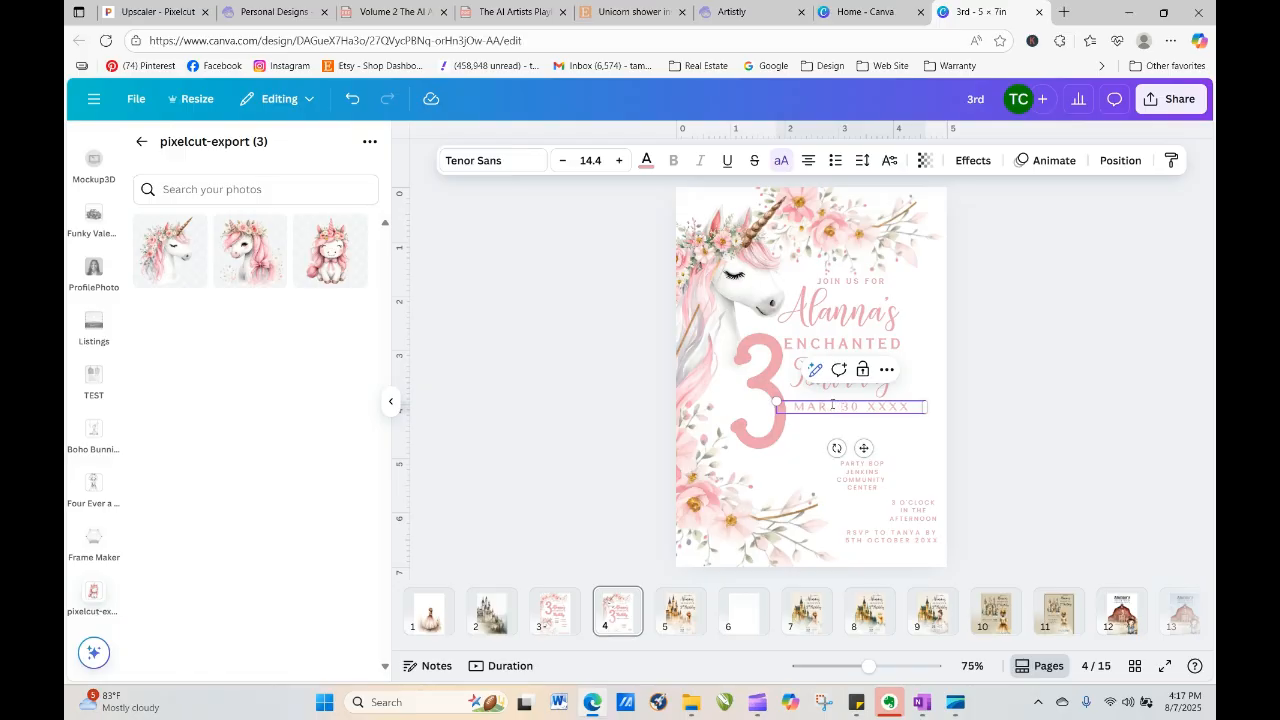
type("CH")
left_click(611, 294)
left_click(860, 408)
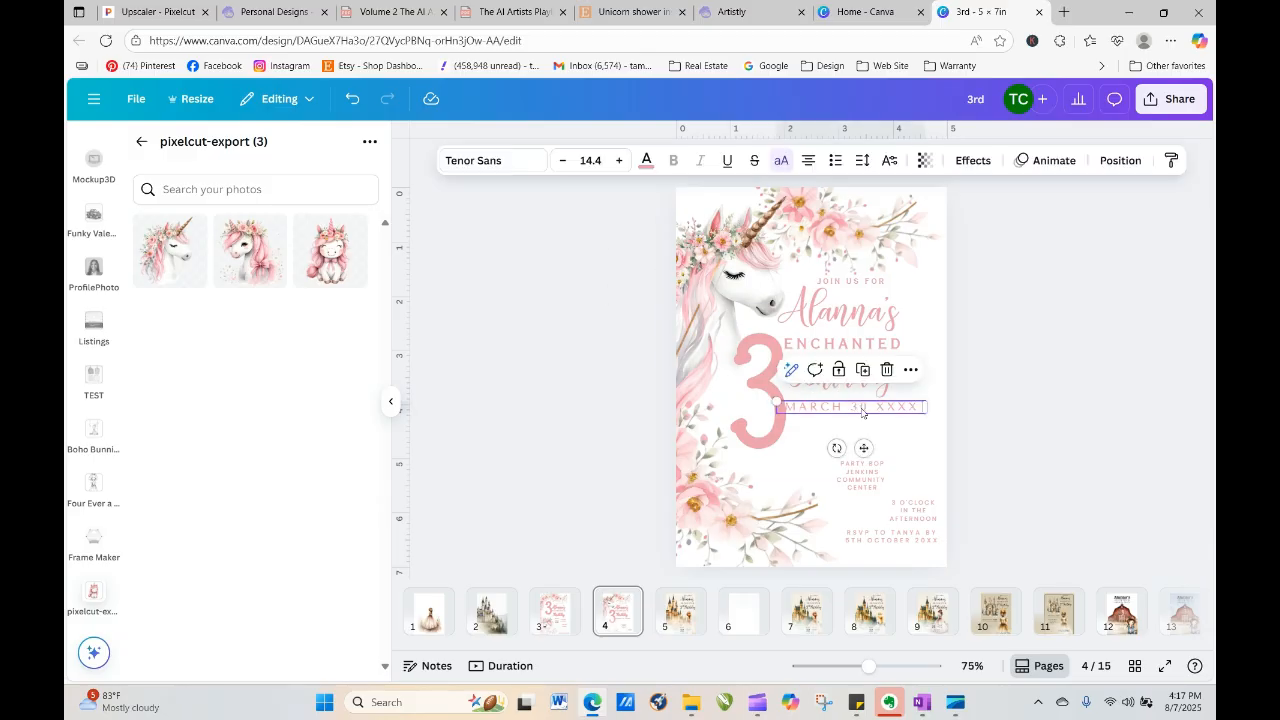
Move the large 3 slightly up and left, and reduce the date line's font size to 11.4
left_click_drag(770, 378, 757, 366)
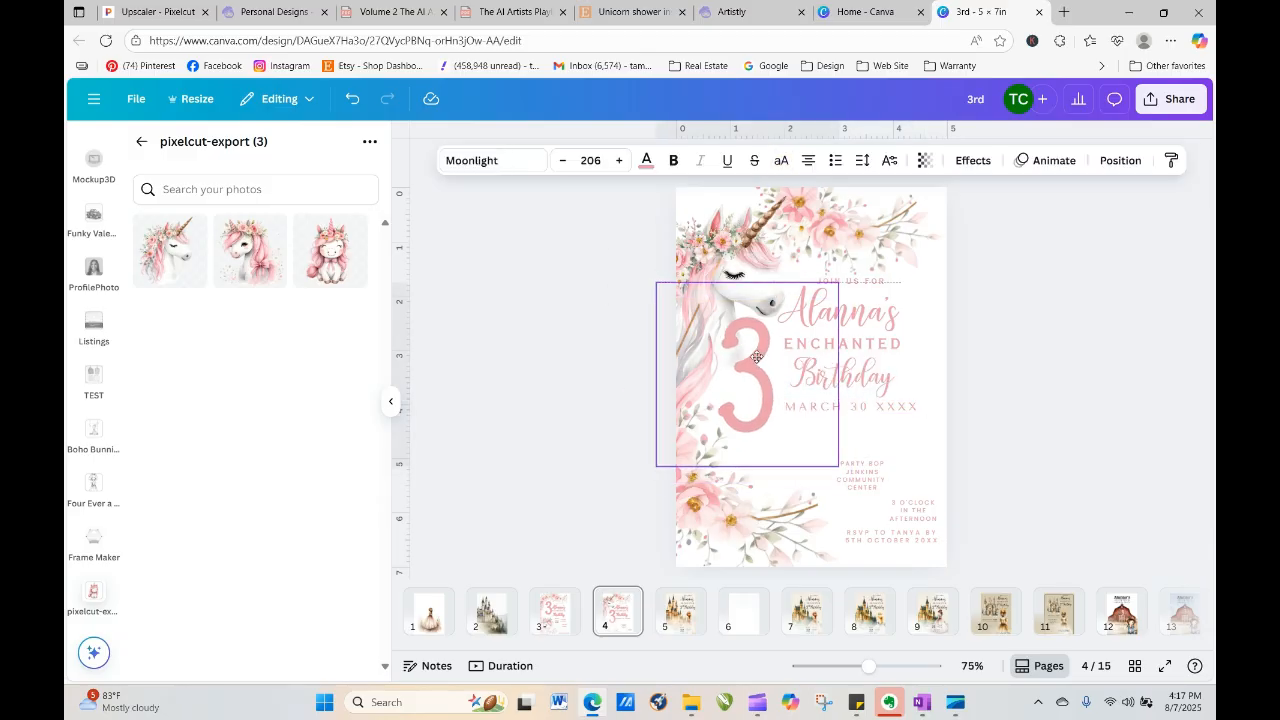
left_click(563, 260)
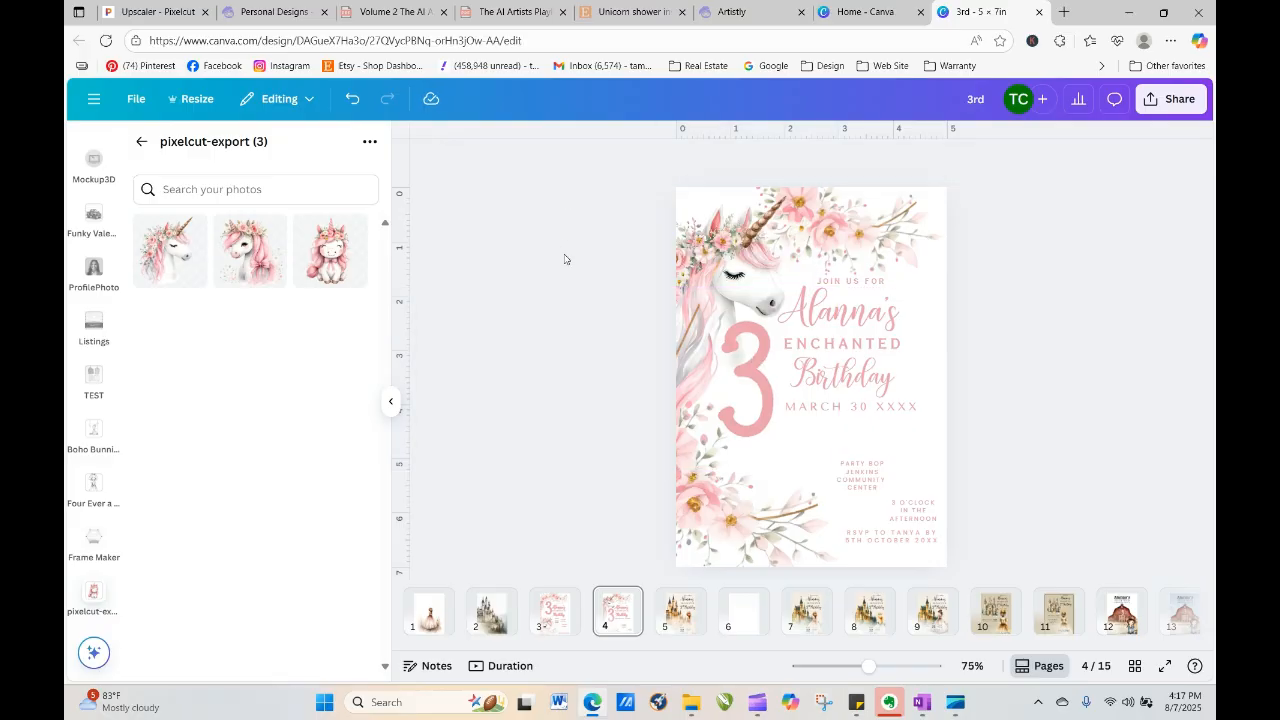
left_click(849, 408)
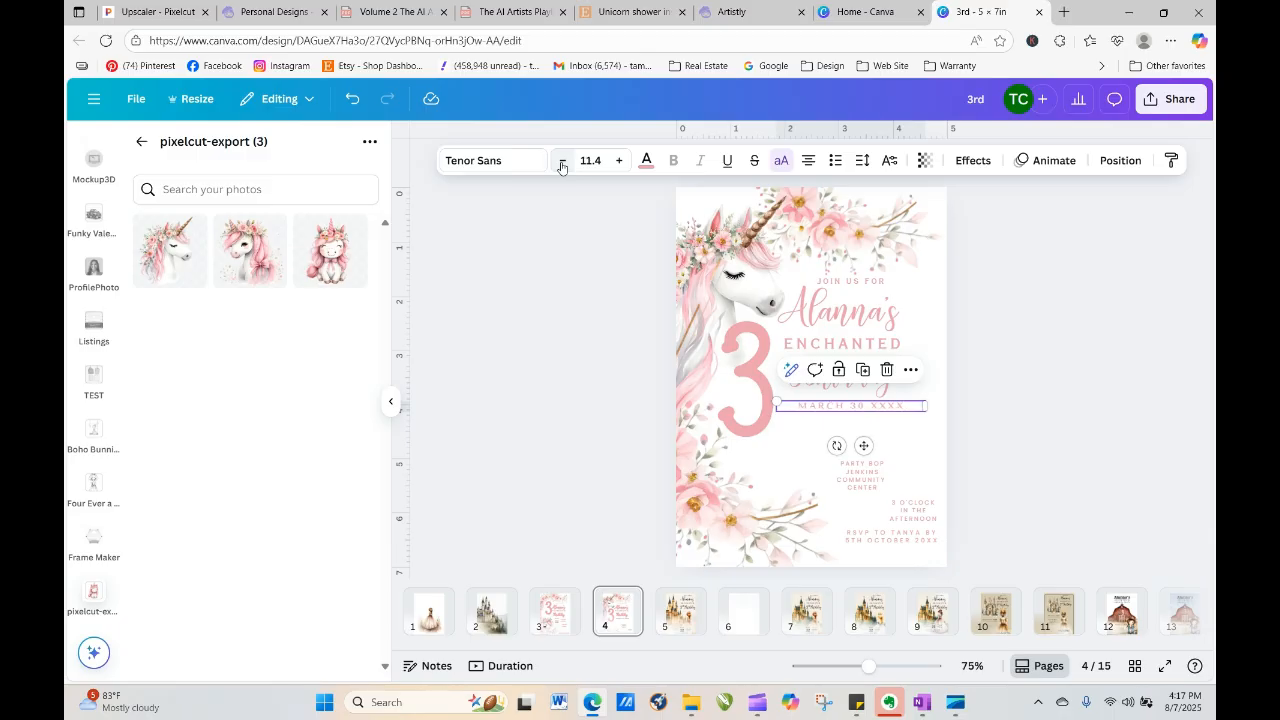
left_click(1066, 296)
left_click(910, 414)
left_click(926, 422)
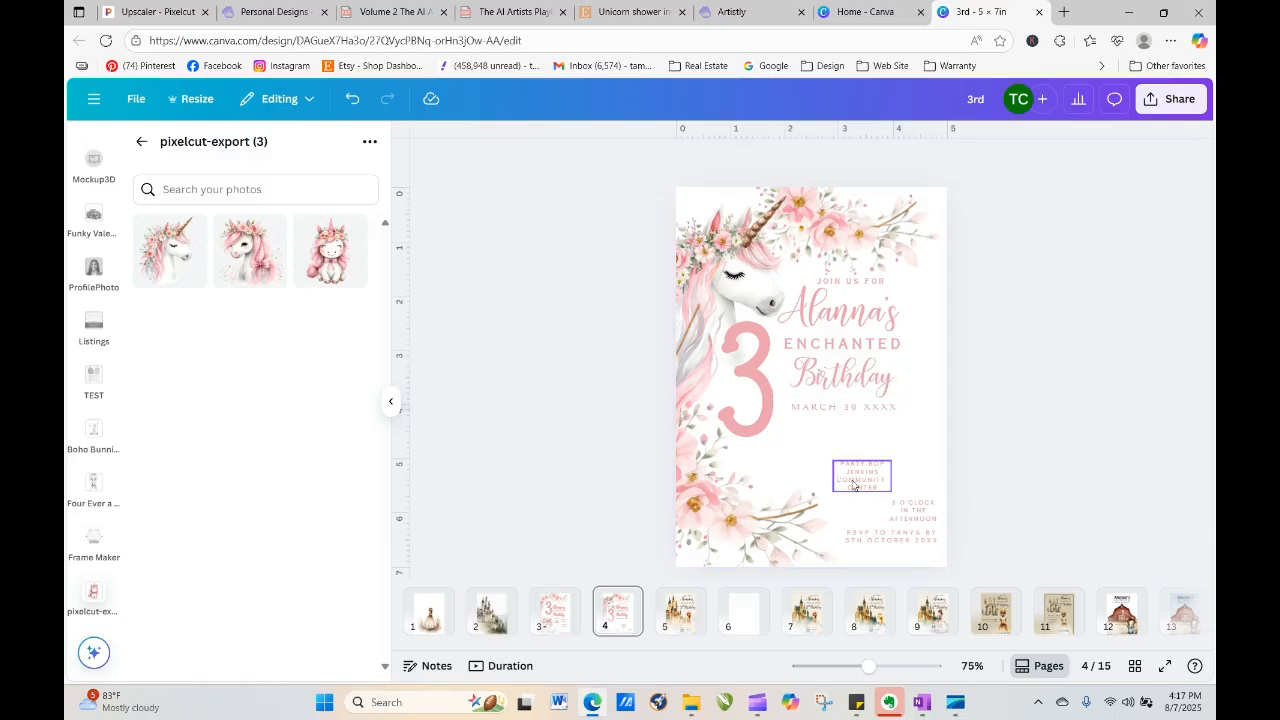
Set the venue text aside over the lower florals and place the time text in a wider box under the date
left_click_drag(857, 478, 755, 518)
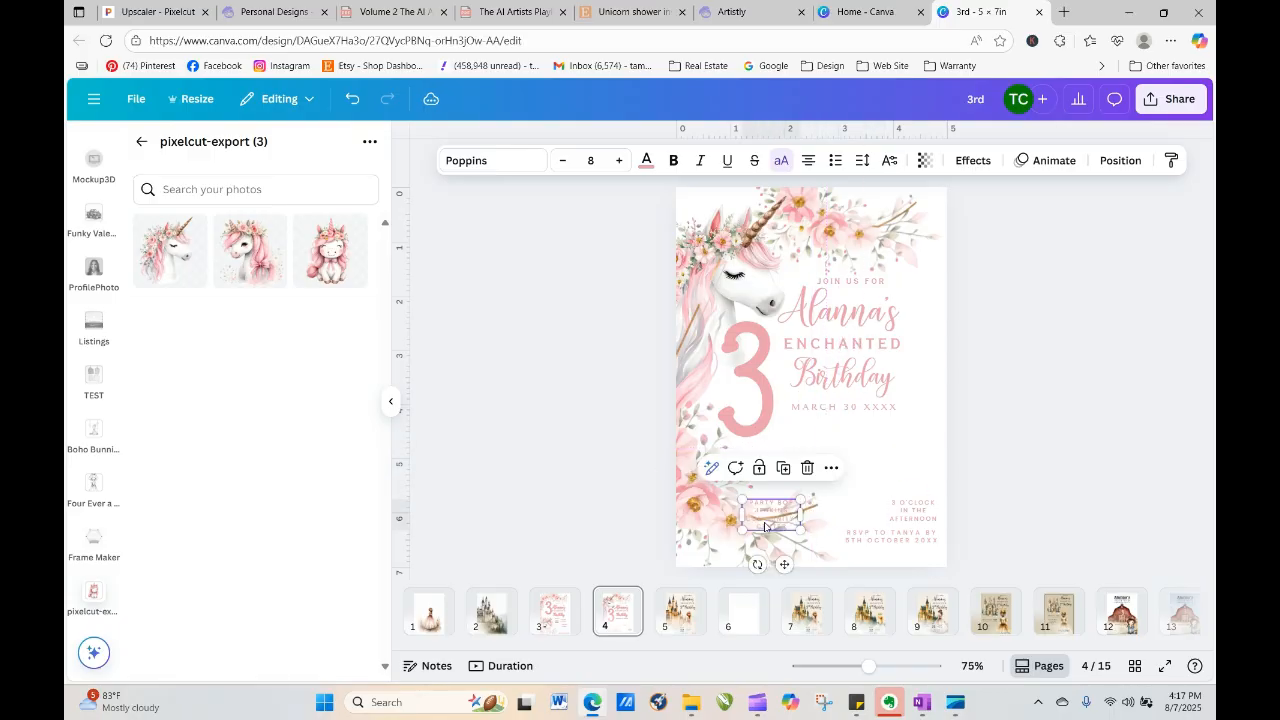
left_click(895, 500)
left_click_drag(895, 500, 947, 436)
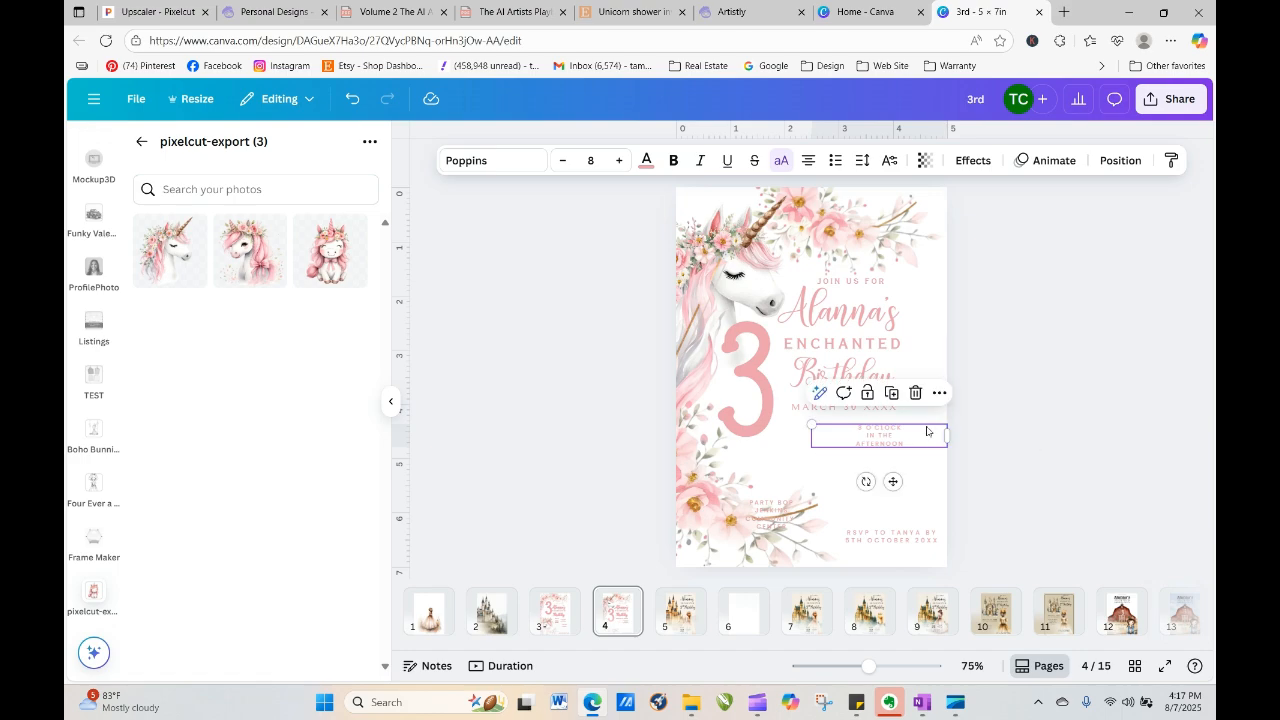
Merge the three lines of the time text into one and shift that line left to sit beneath the date
double_click(924, 433)
left_click(924, 429)
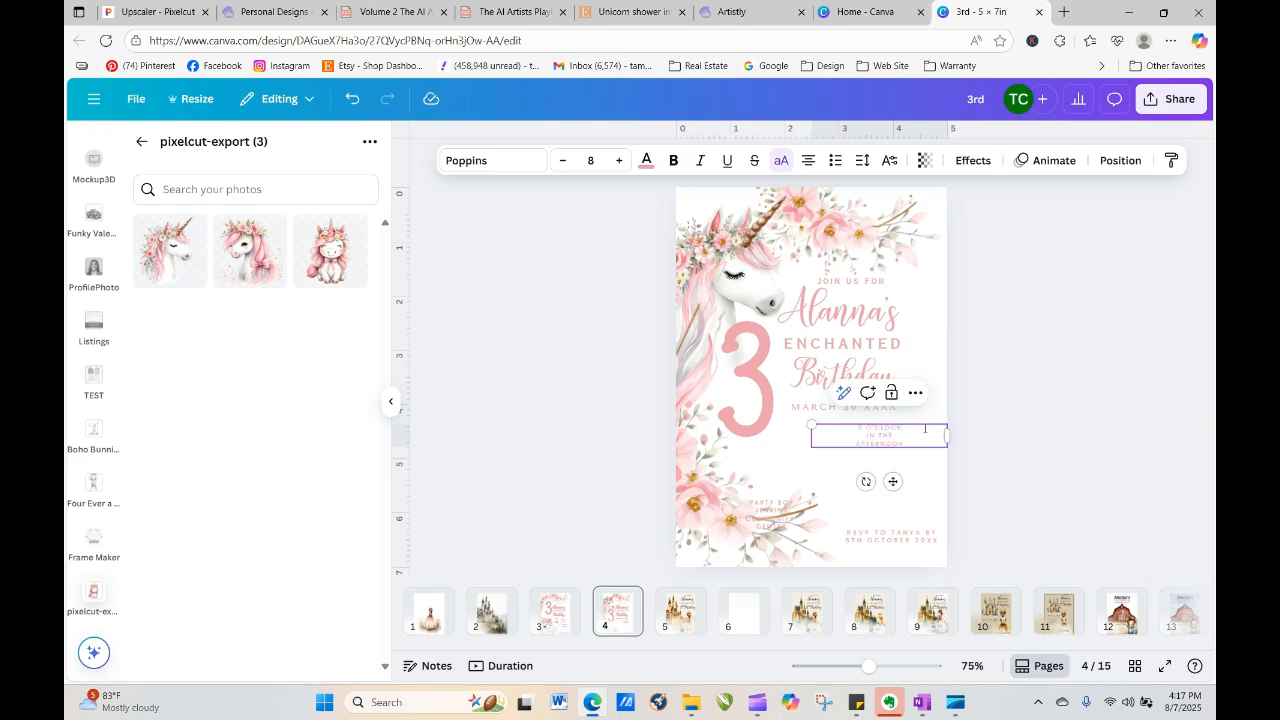
key("Delete")
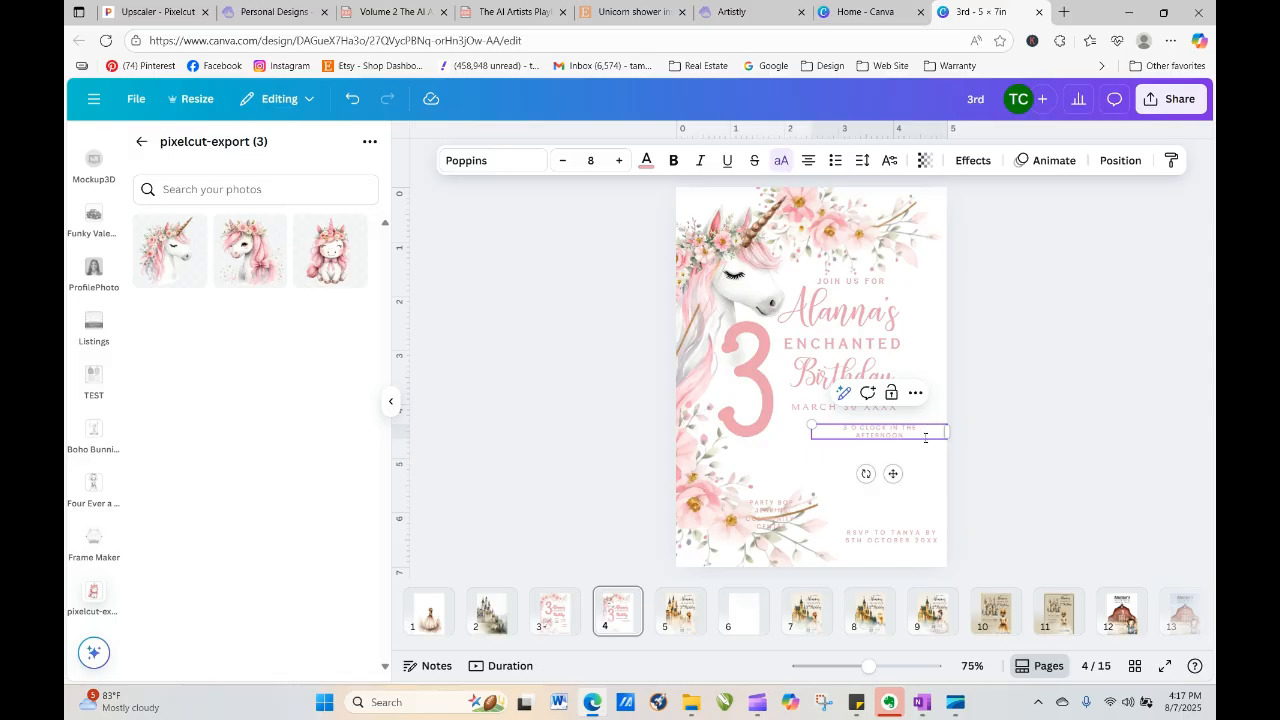
key("Delete")
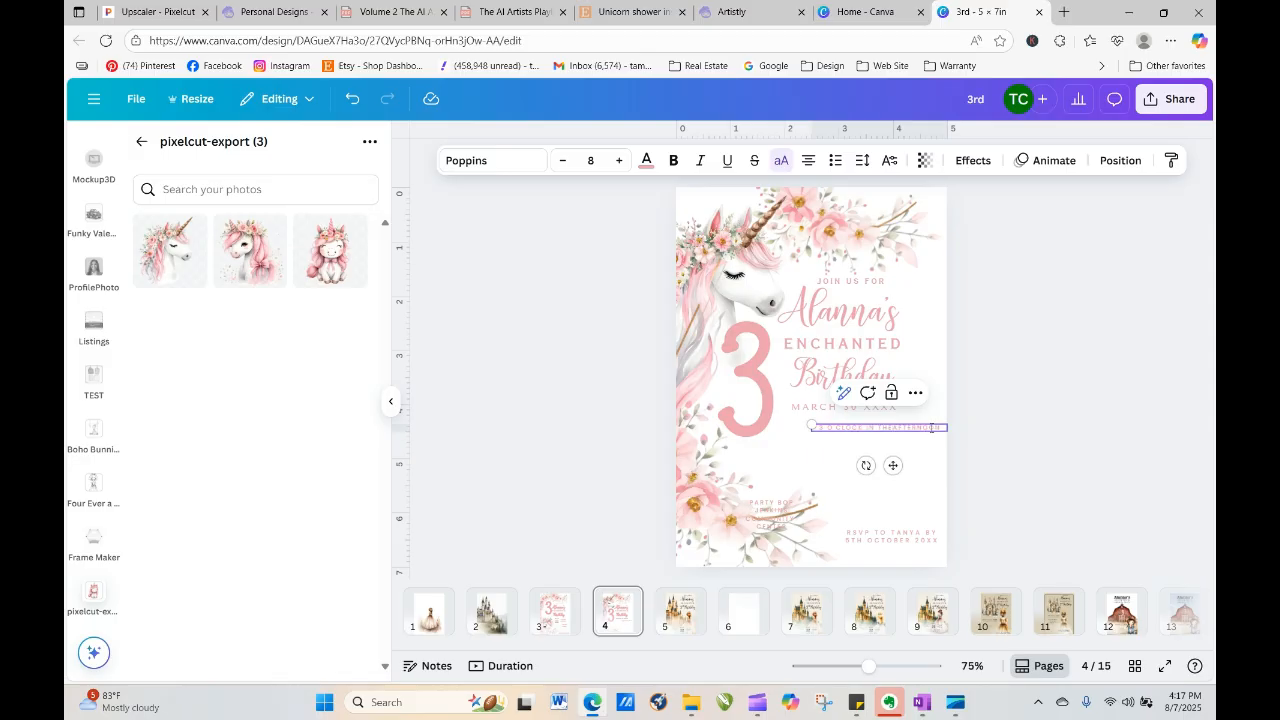
left_click(1010, 430)
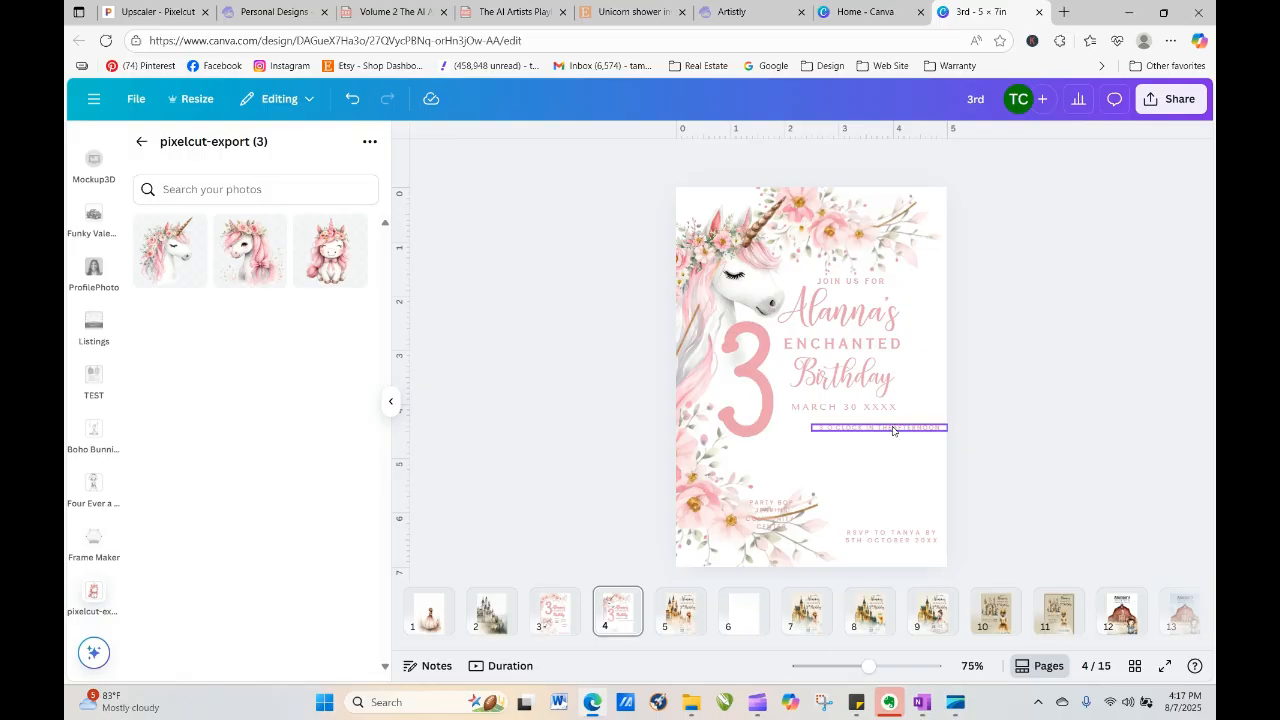
left_click_drag(893, 430, 858, 432)
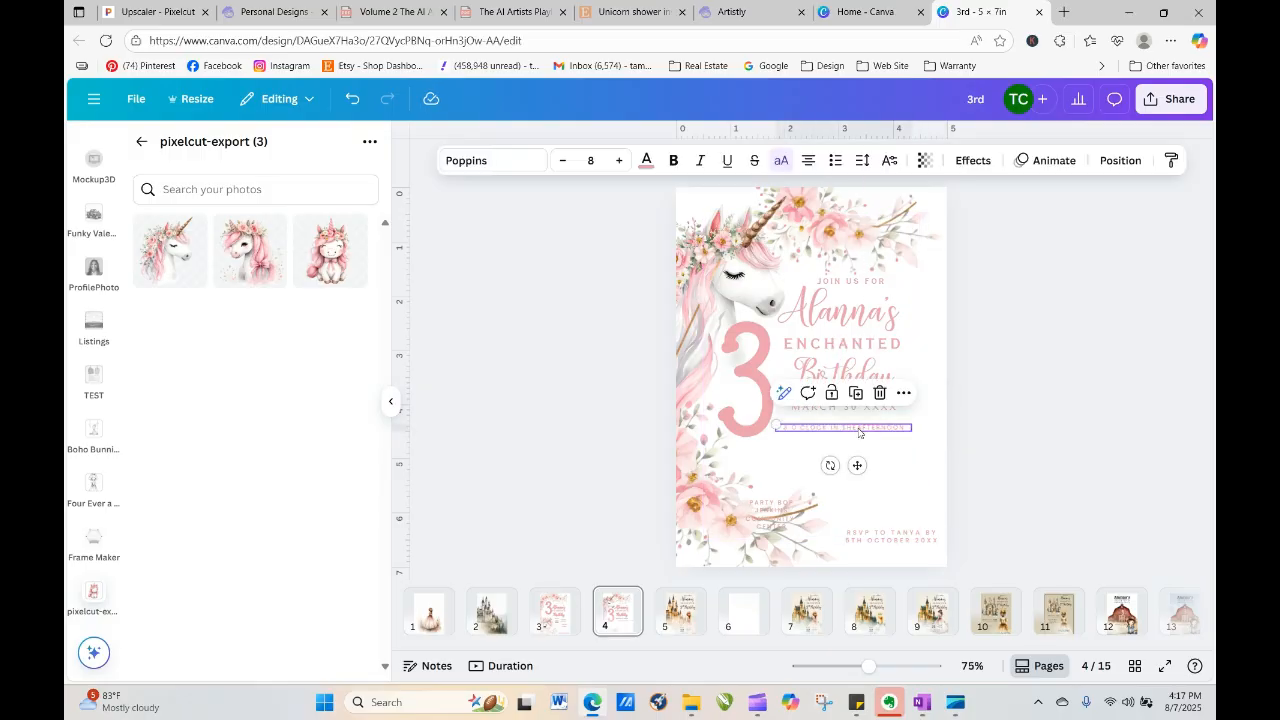
left_click(1037, 435)
Move the venue text below the time line in a wider box and reword it to "Party Bop at the Jenkins Community Center"
left_click(909, 539)
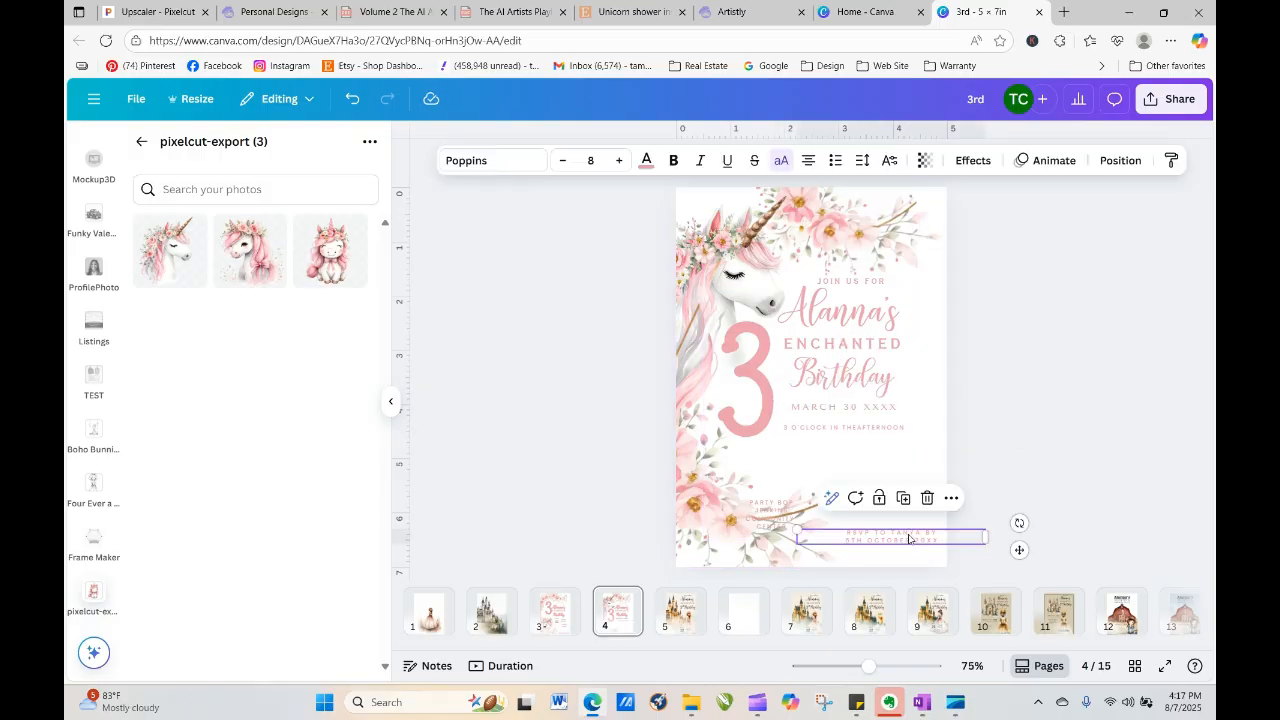
left_click(767, 507)
left_click_drag(767, 507, 952, 468)
left_click(922, 463)
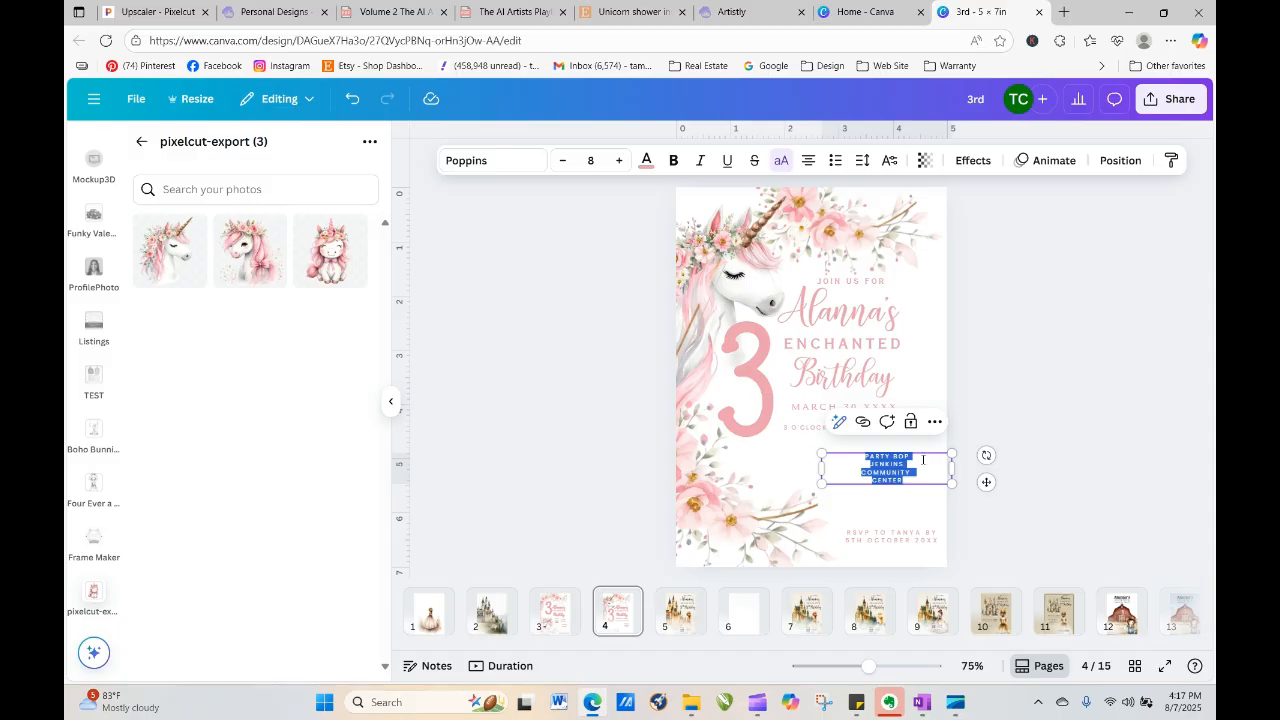
left_click(922, 459)
key("Delete")
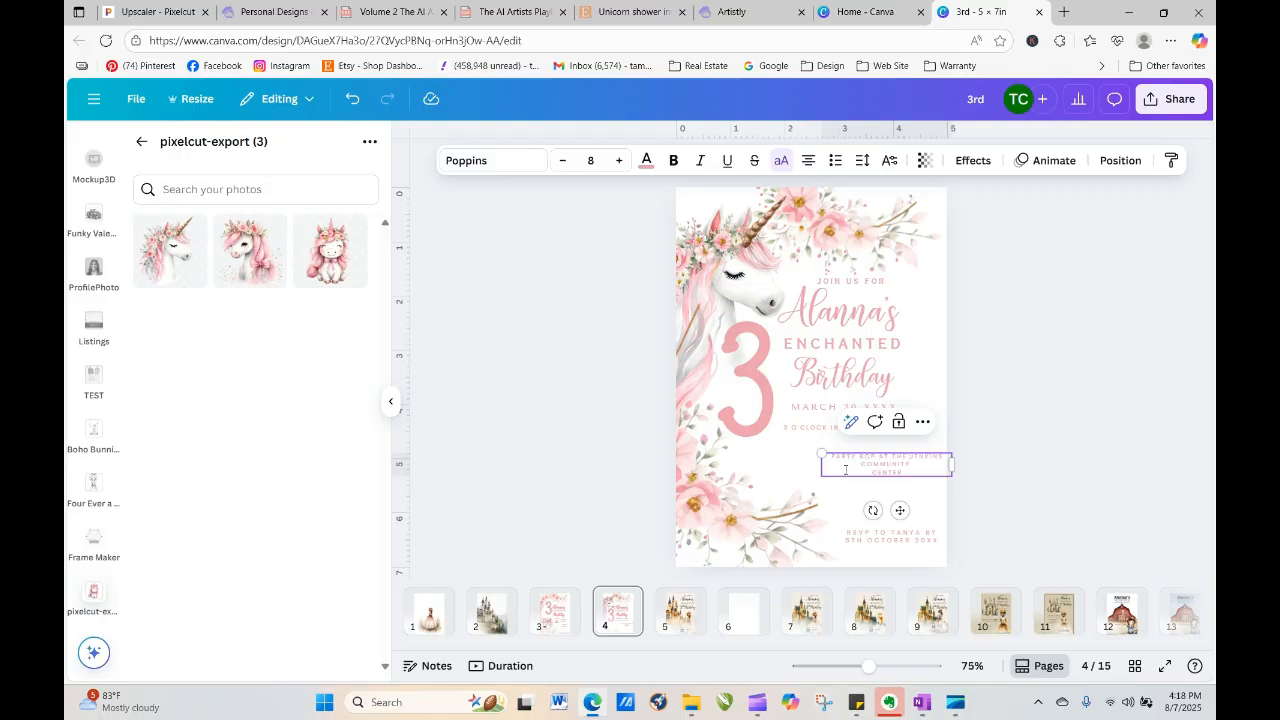
Widen the venue text box to the left and merge its text onto a single line
left_click_drag(818, 463, 745, 463)
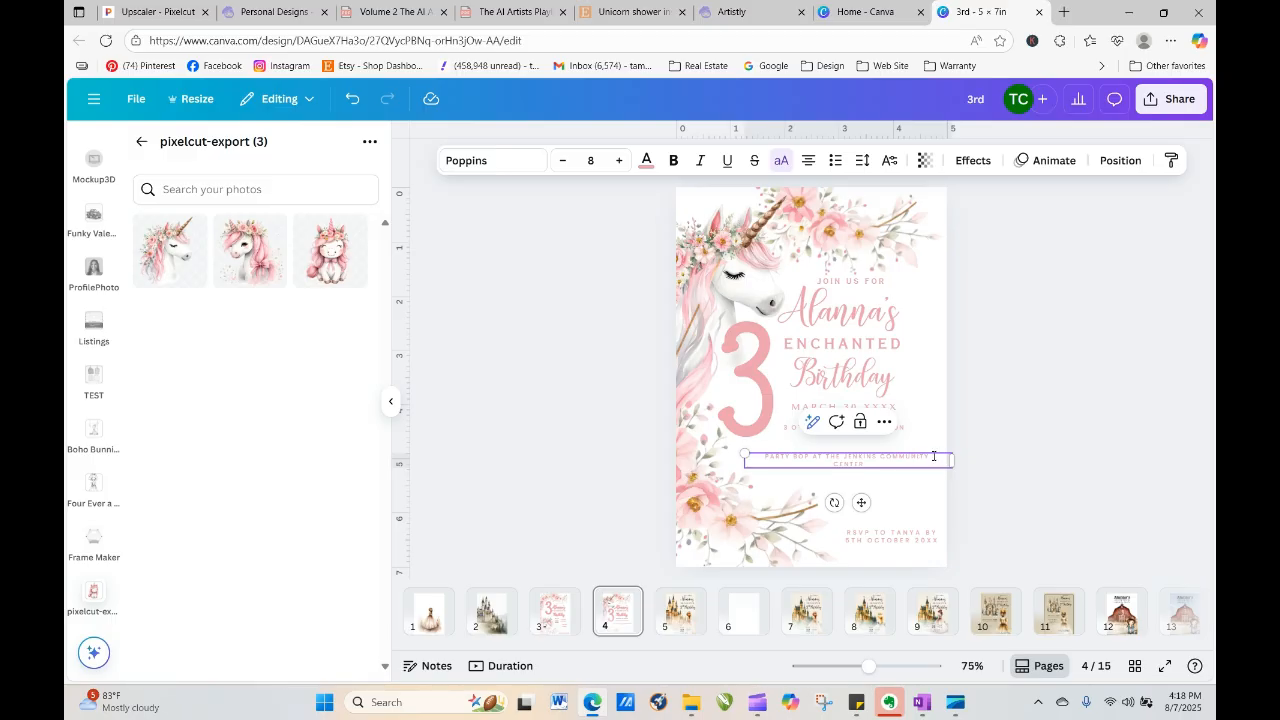
double_click(933, 456)
left_click(1033, 459)
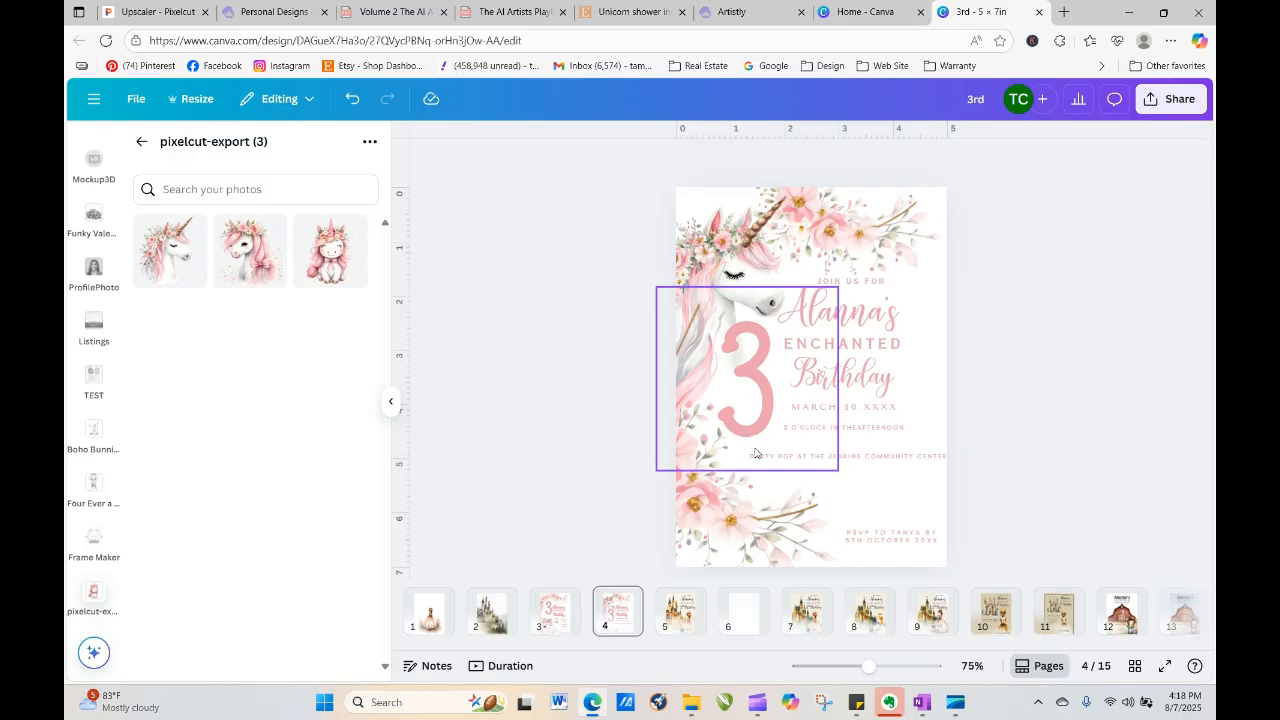
left_click(866, 461)
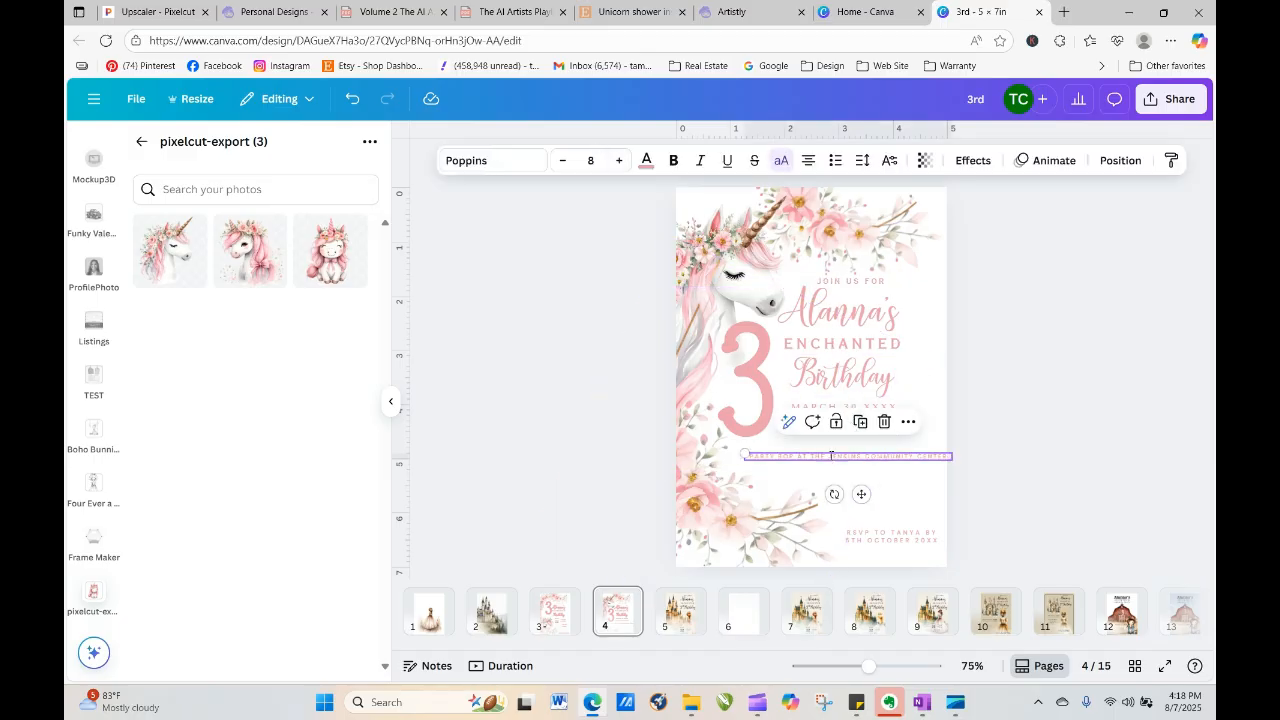
left_click(969, 461)
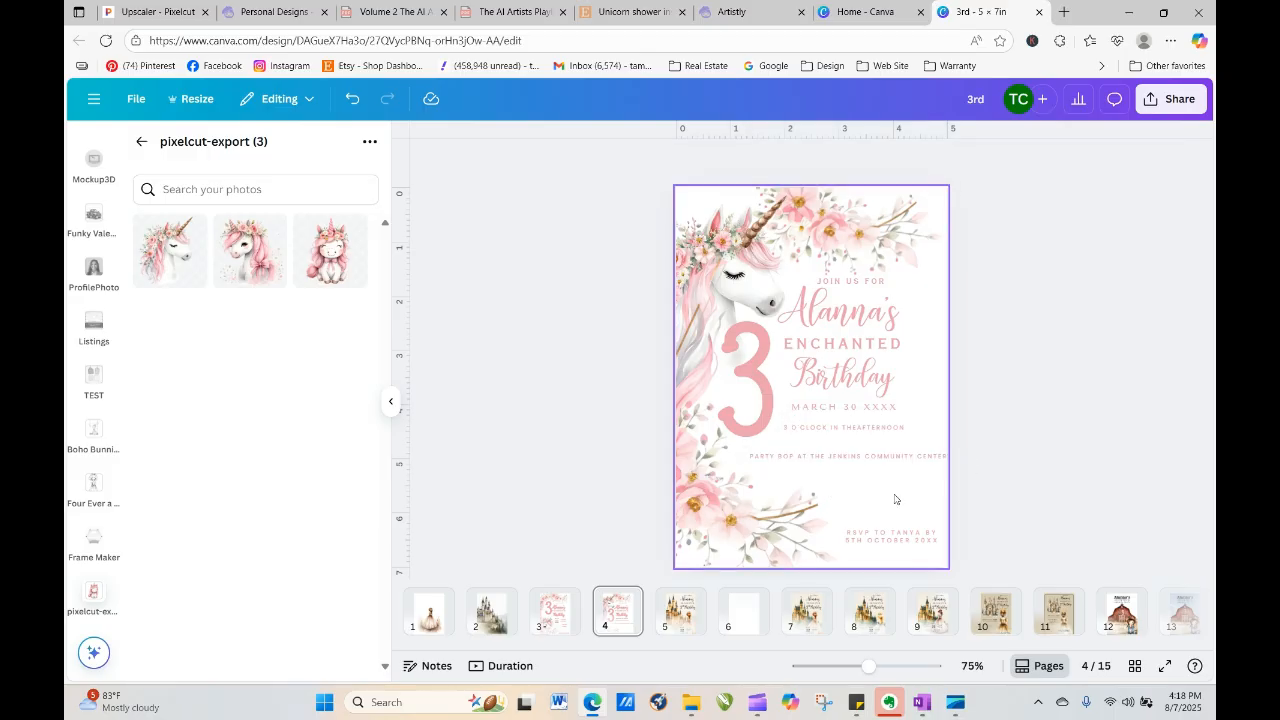
Split the venue text into two lines, starting the second with "Jenkins Community Center"
left_click(830, 460)
left_click(830, 457)
key("Return")
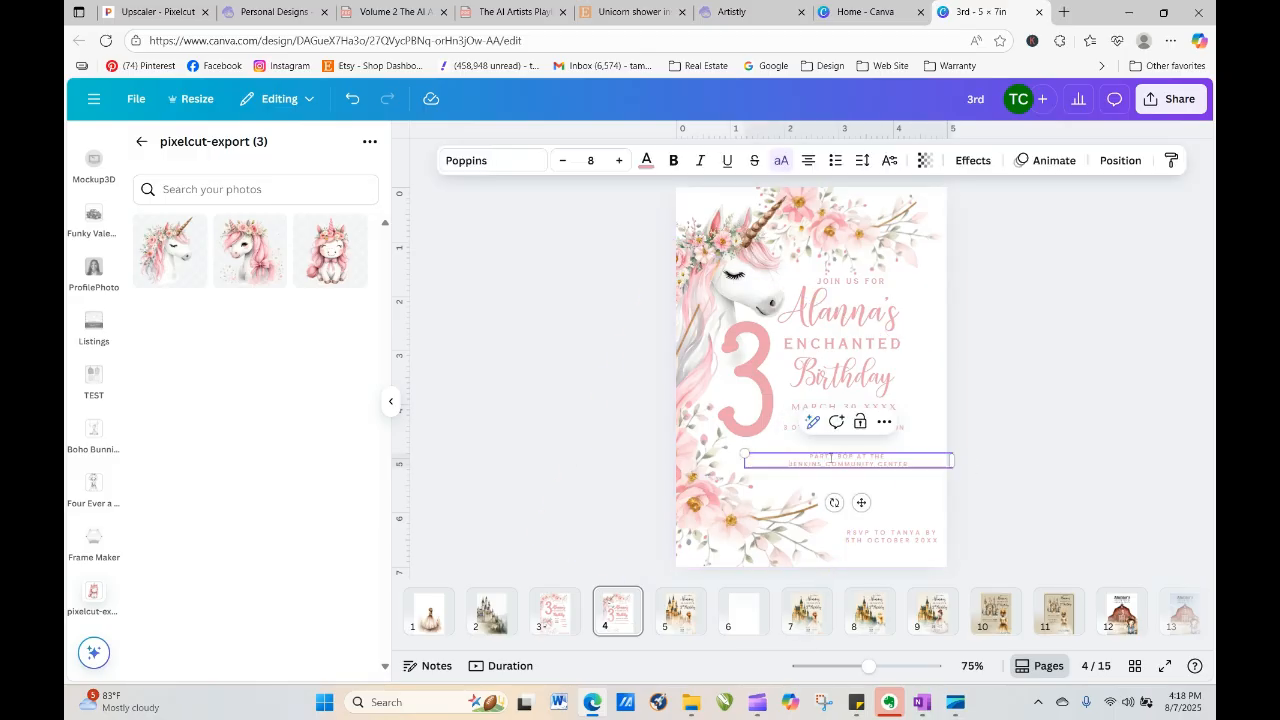
Move the venue text up closer to the time line and place the RSVP text beneath it
left_click(1015, 450)
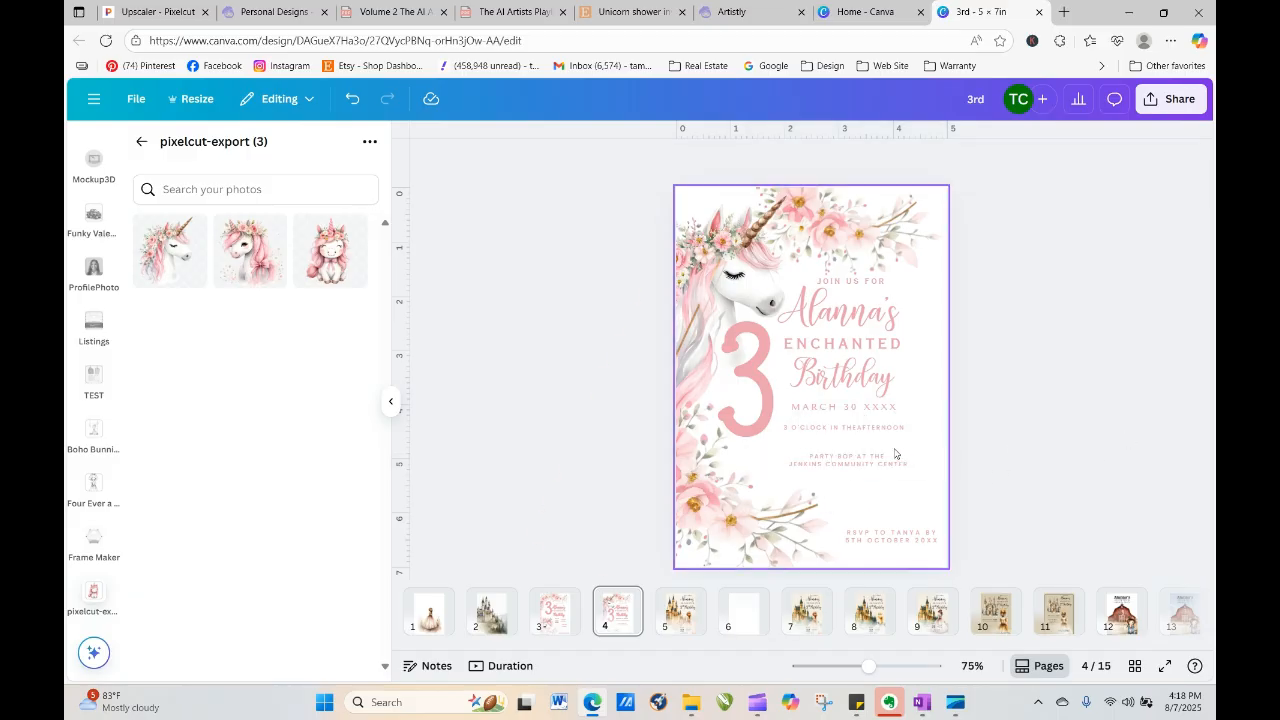
left_click_drag(887, 462, 887, 452)
left_click(581, 454)
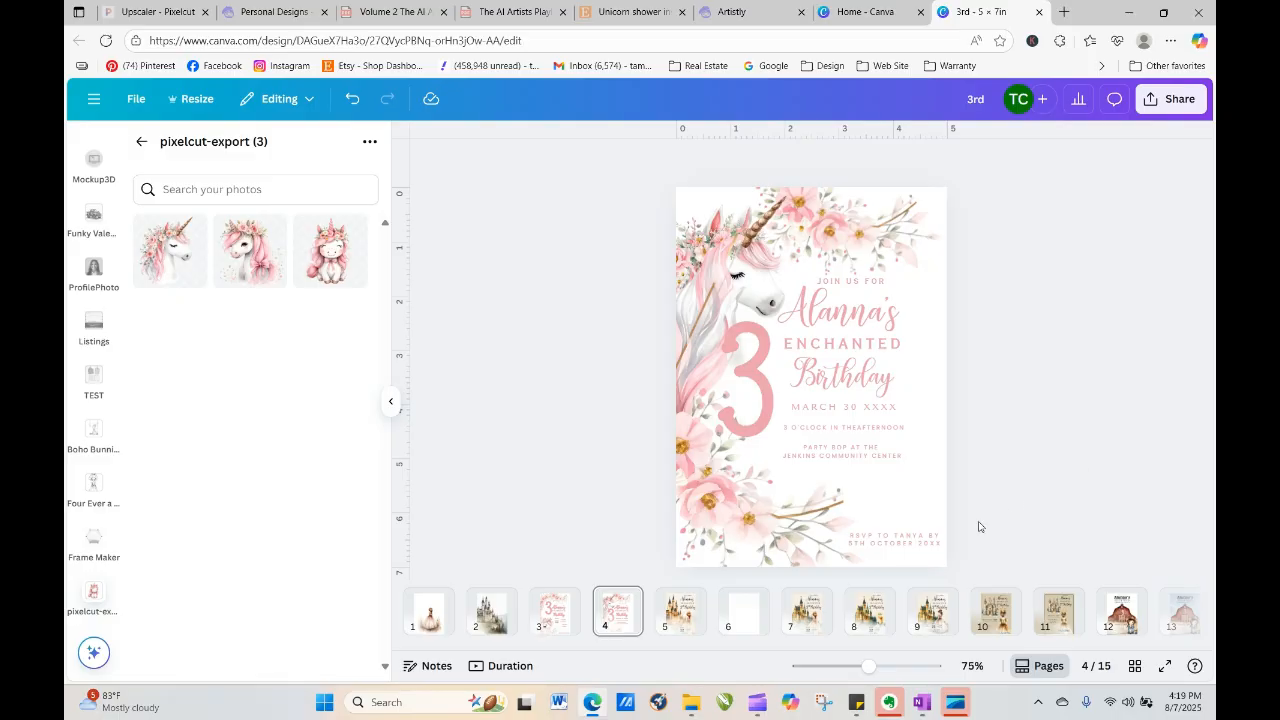
left_click_drag(903, 543, 848, 488)
left_click(922, 510)
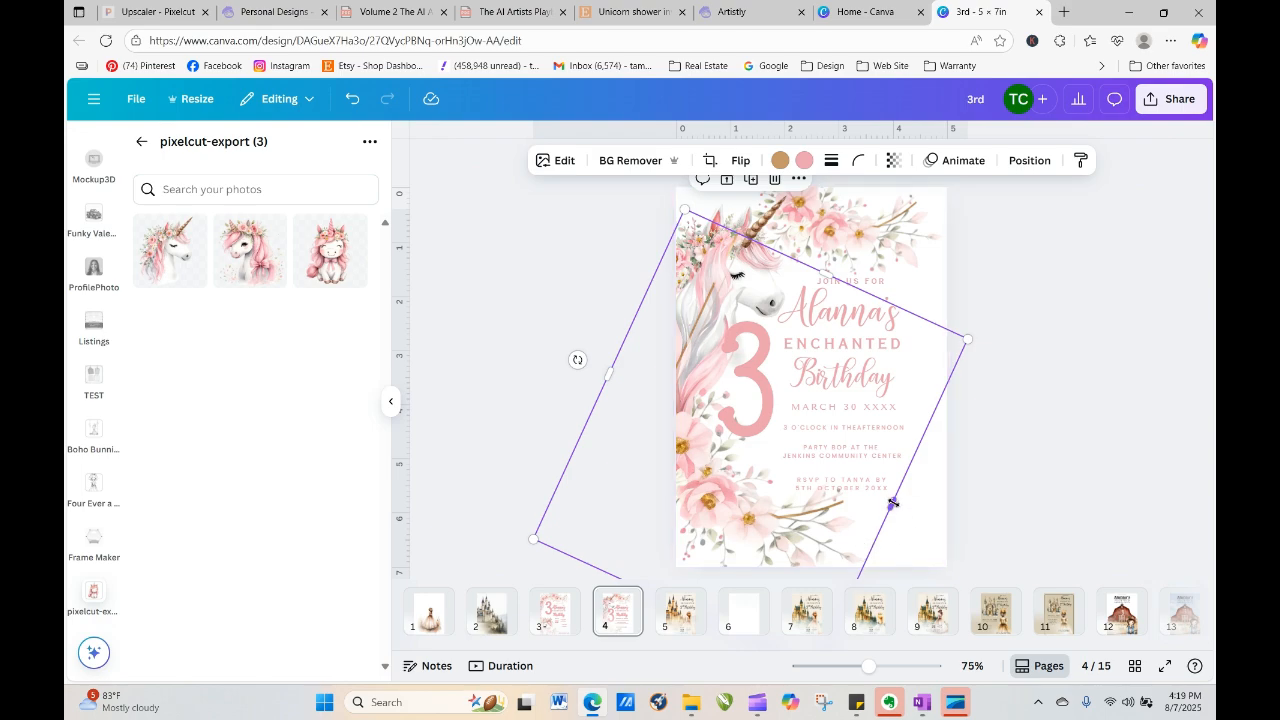
Stretch the lower floral spray slightly wider and scale it down to leave room beside the invitation text
mouse_move(893, 506)
left_mouse_down()
mouse_move(946, 509)
mouse_move(965, 535)
mouse_move(909, 507)
left_mouse_up()
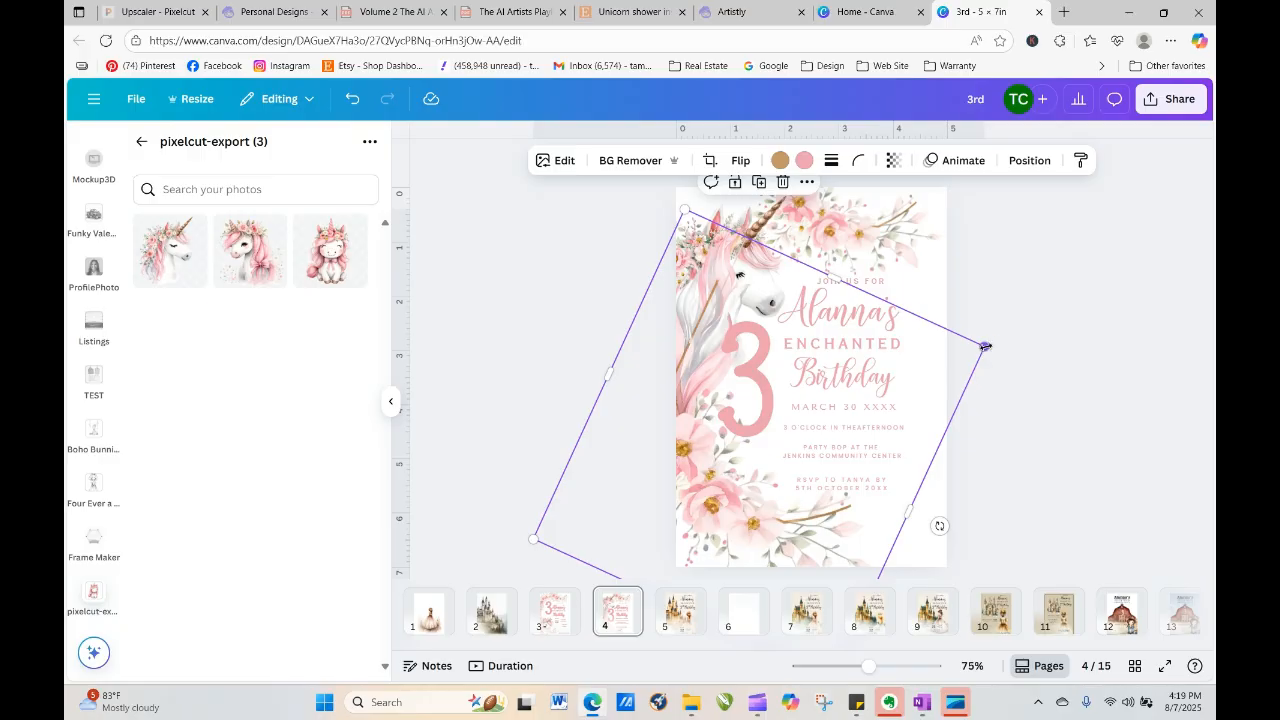
left_click_drag(985, 346, 940, 360)
left_click(1036, 425)
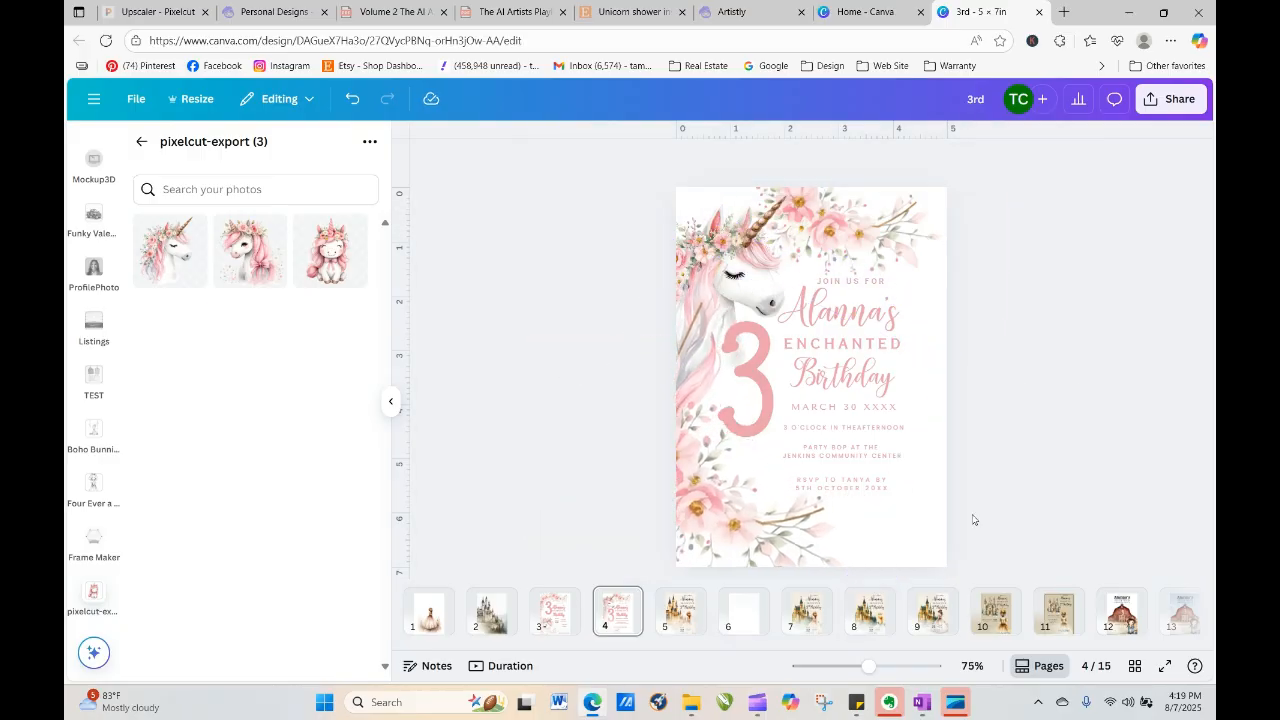
Move the RSVP text to the invitation's lower right corner, clear of the florals, and nudge the lower floral spray up slightly
left_click(868, 488)
left_click_drag(859, 477, 853, 482)
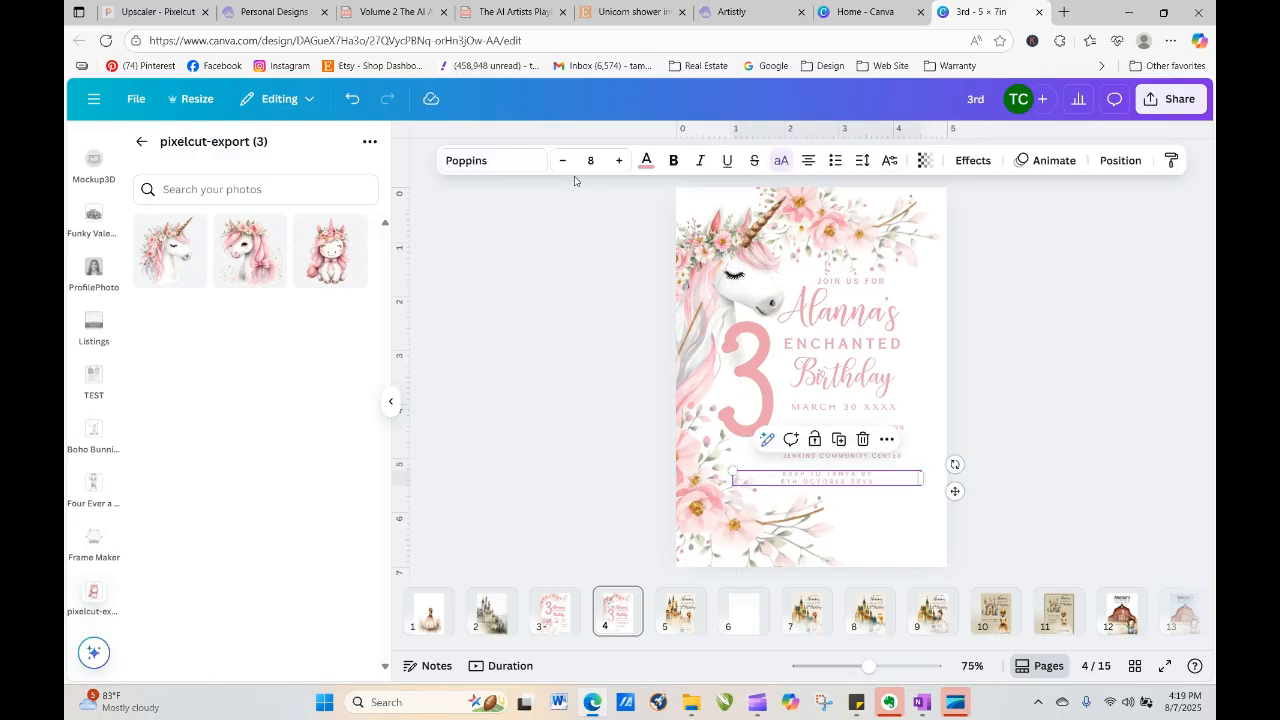
left_click(1034, 494)
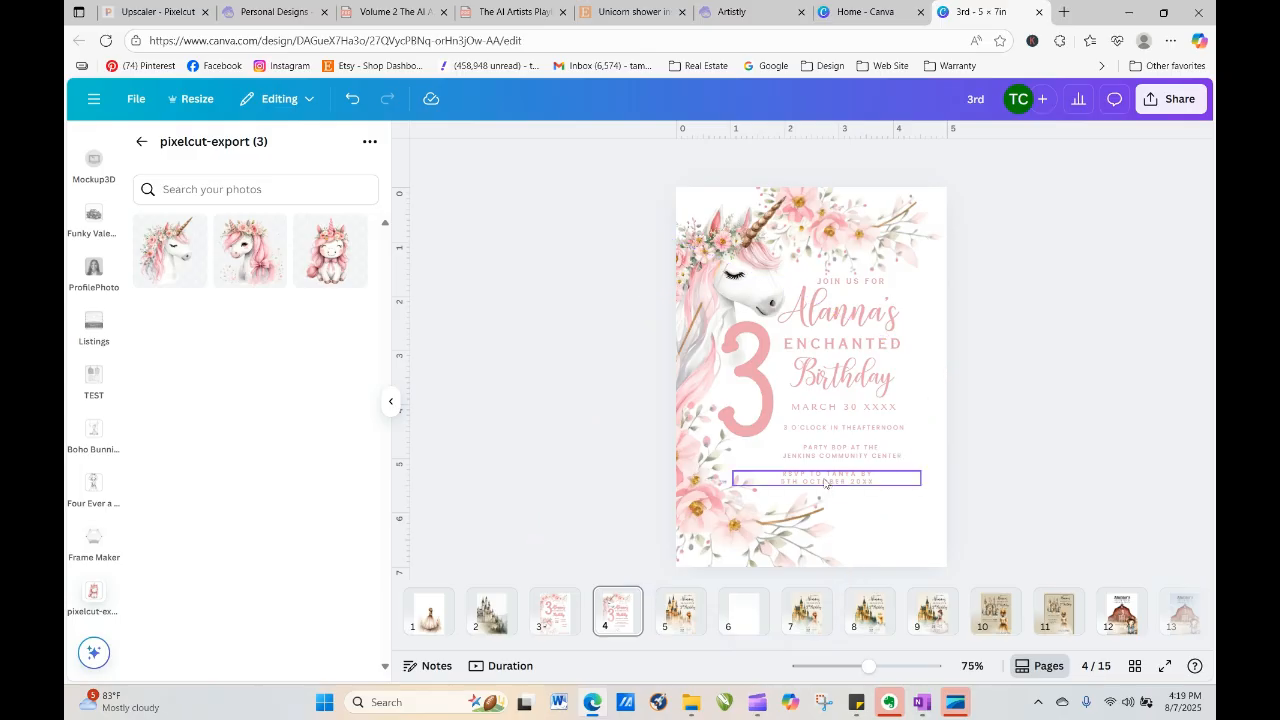
left_click(835, 480)
left_click_drag(835, 480, 895, 514)
left_click(1045, 509)
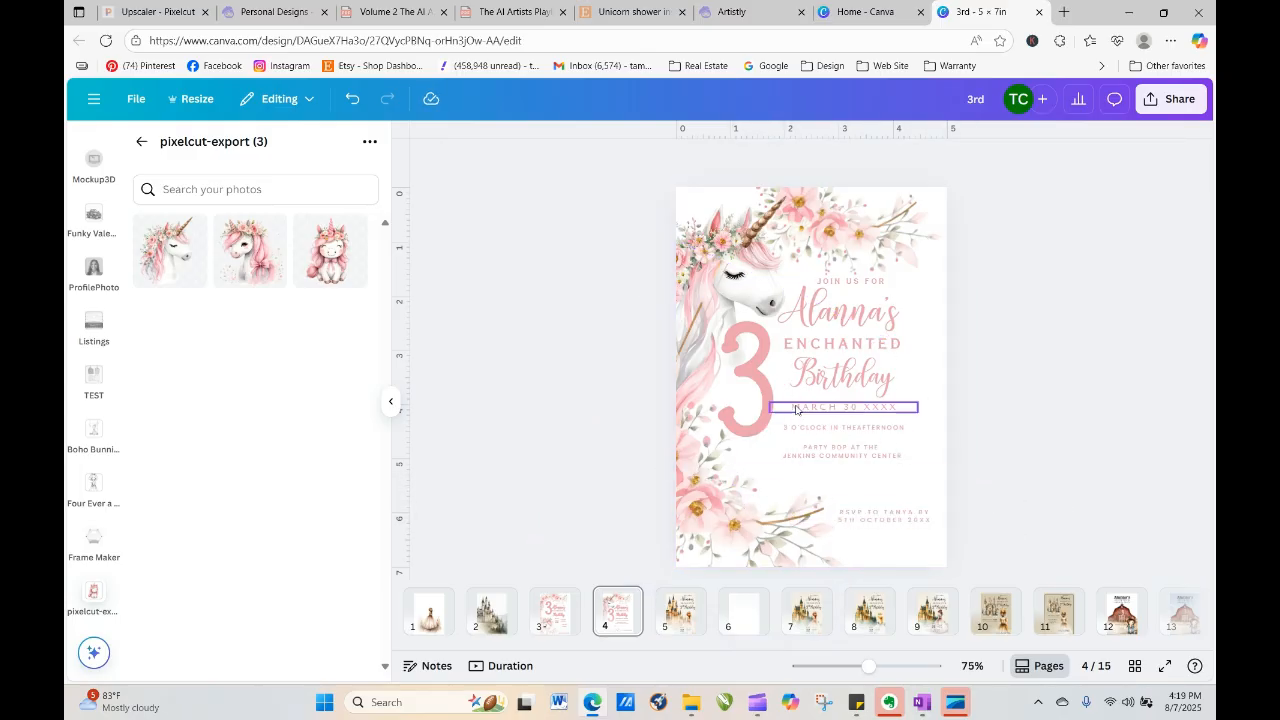
left_click_drag(701, 519, 697, 511)
left_click(1033, 441)
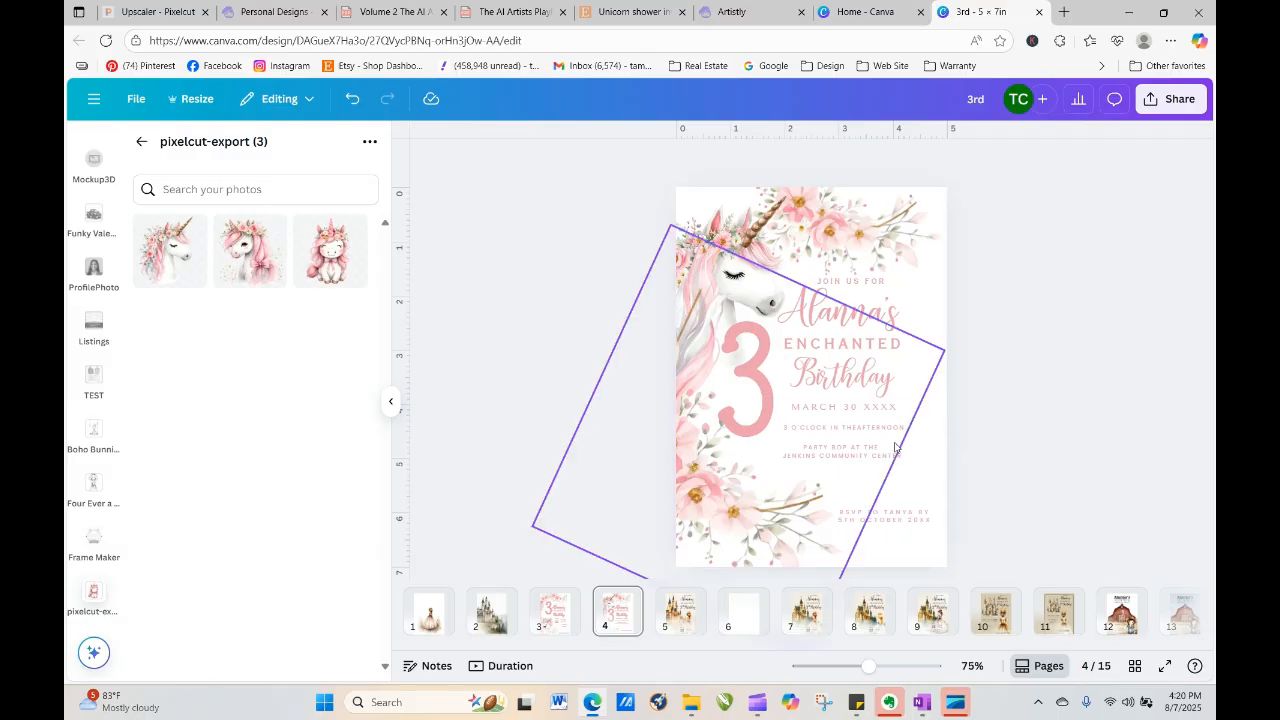
Shift the venue, time and date lines down to leave more space beneath "Birthday"
left_click(893, 456)
left_click_drag(893, 461, 893, 472)
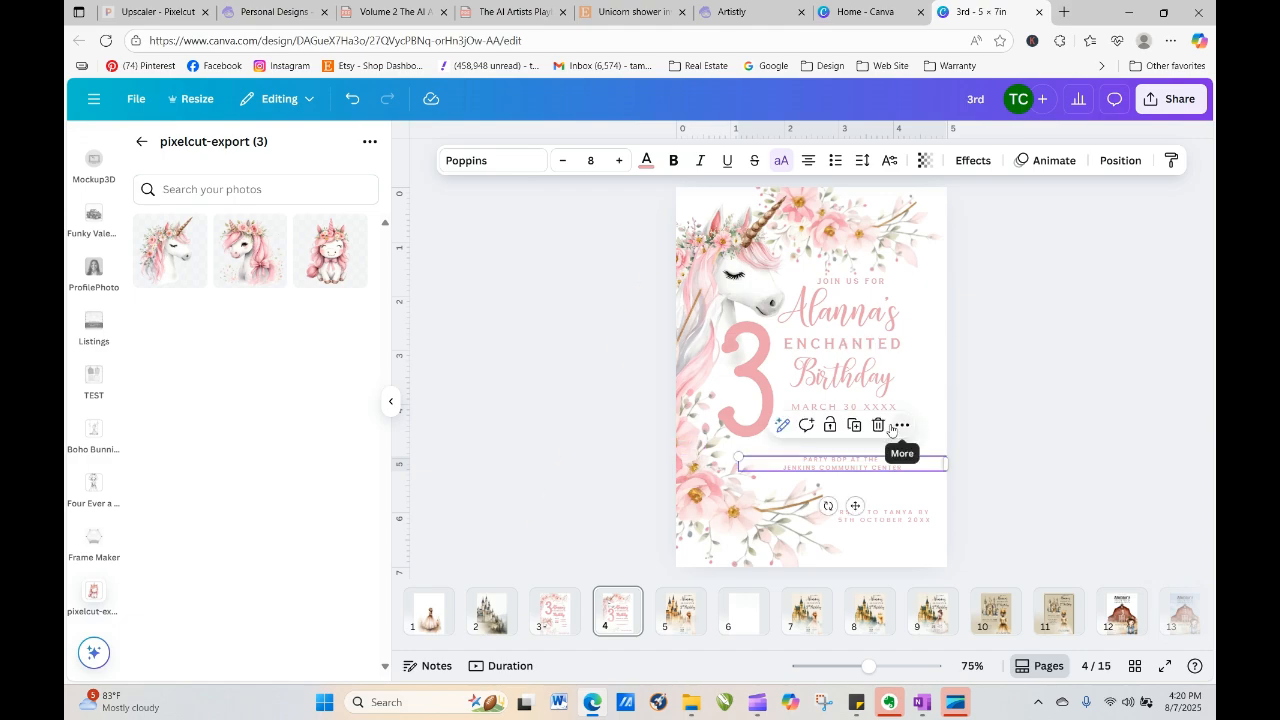
left_click(992, 424)
left_click(880, 430)
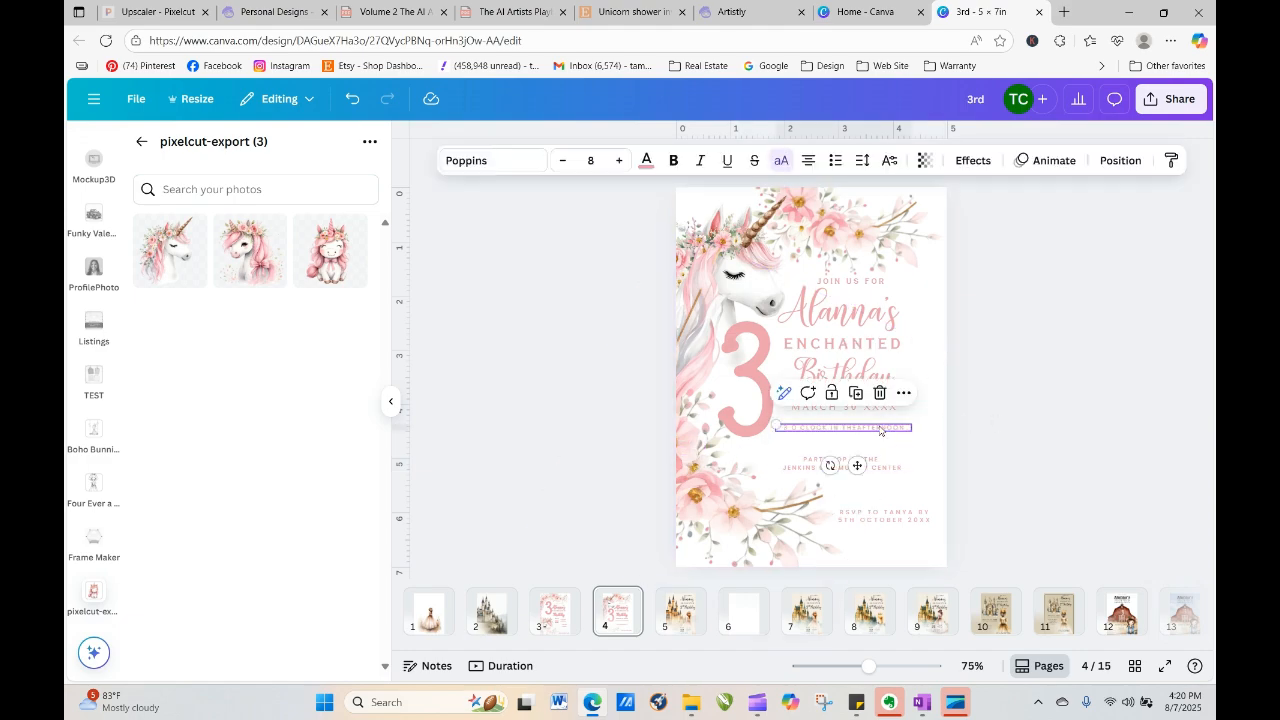
left_click_drag(880, 430, 880, 444)
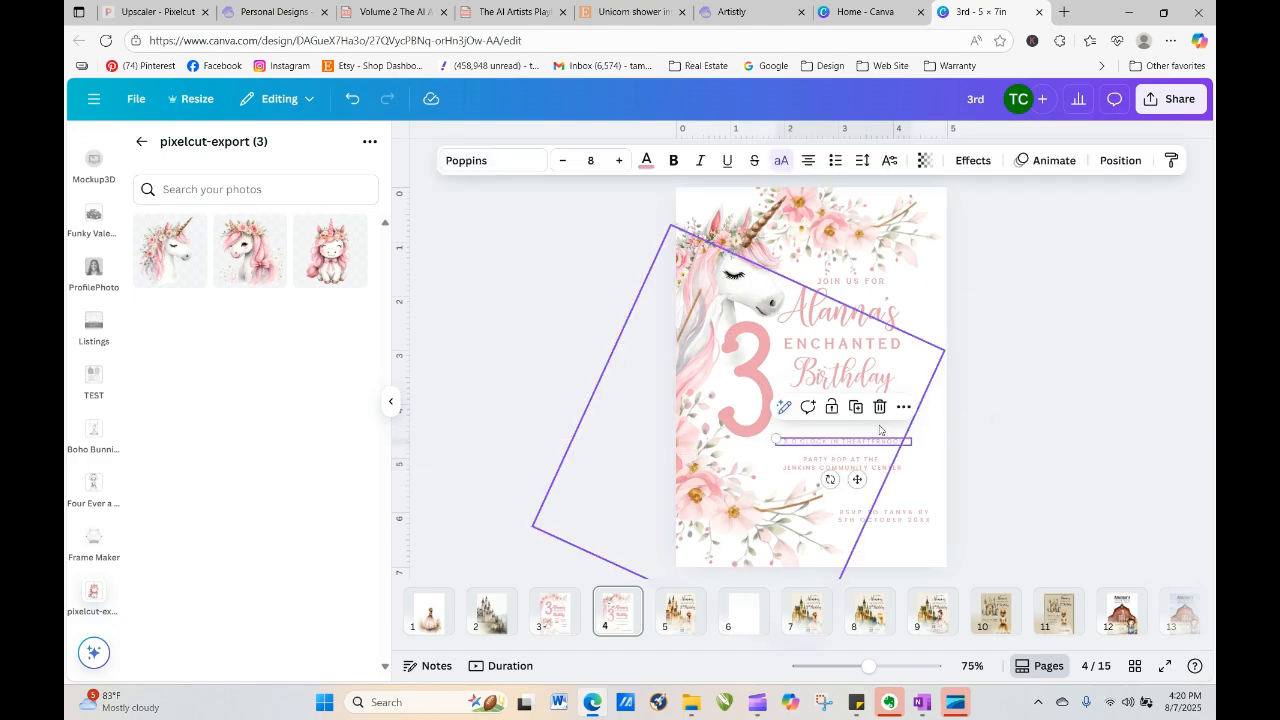
left_click_drag(988, 390, 878, 426)
left_click(878, 411)
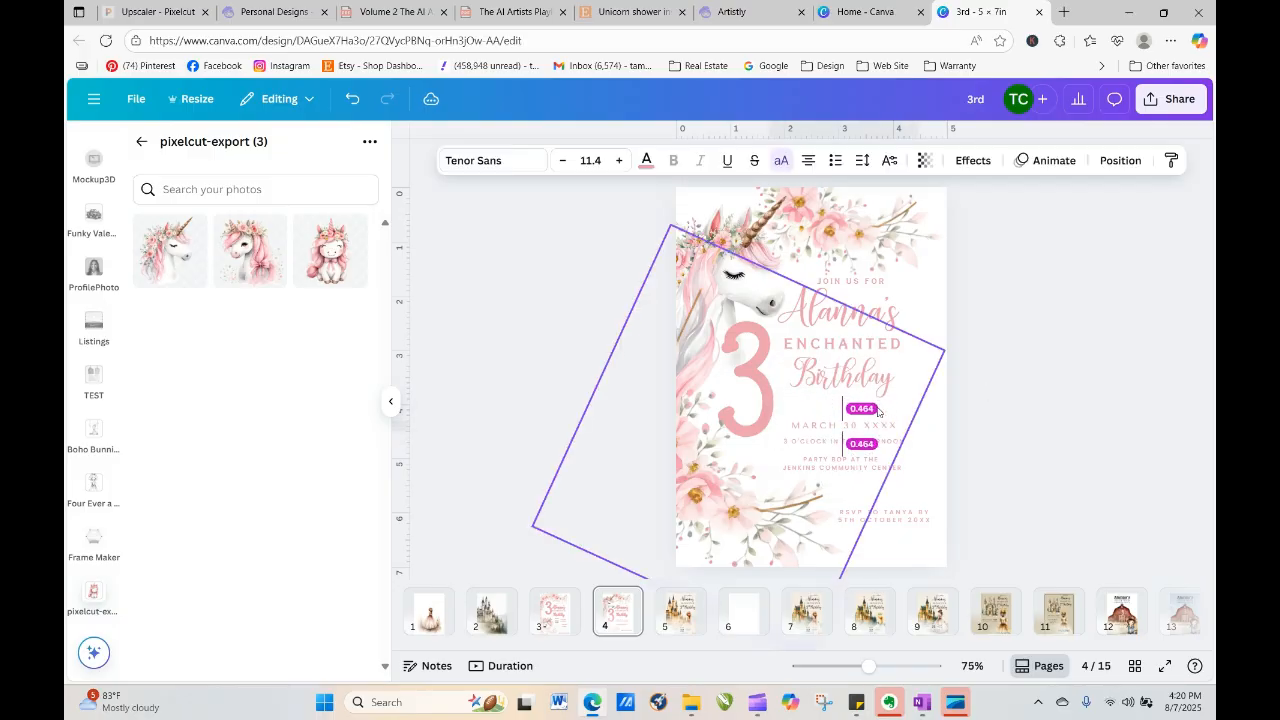
left_click(1086, 434)
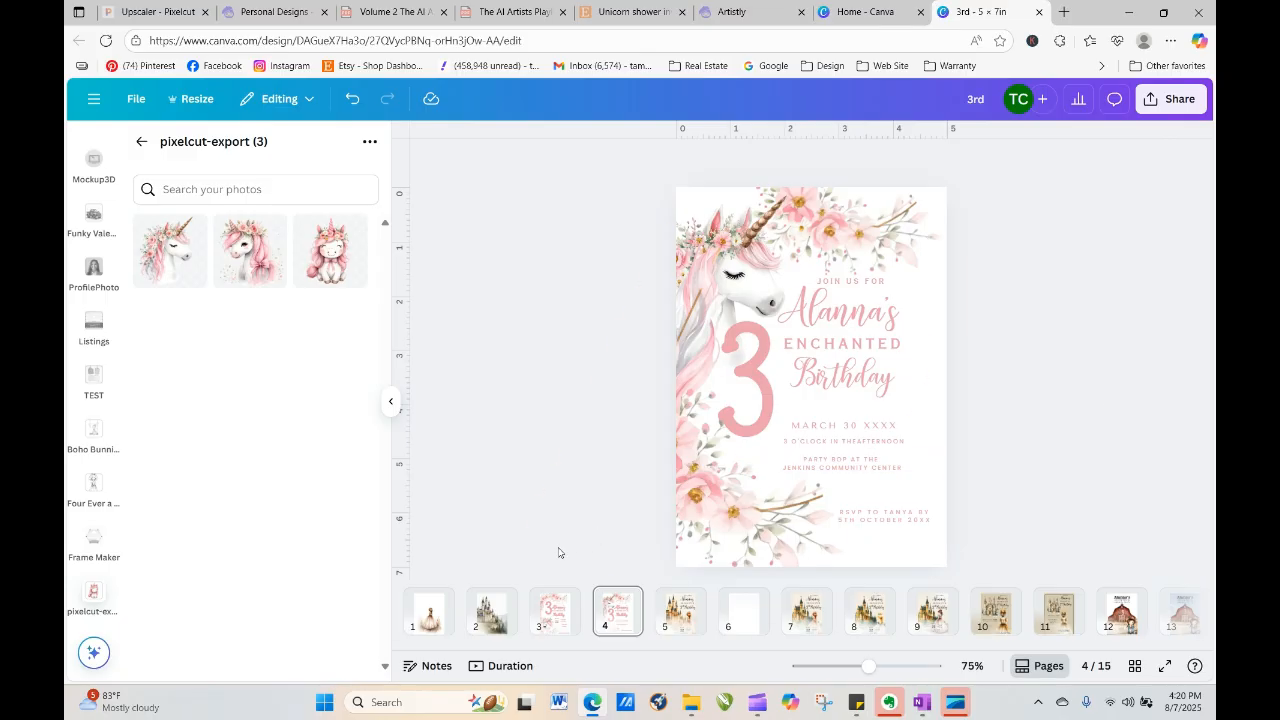
Compare the invitation with the page 3 version and replace the large 3 on page 4 with a 6
left_click(557, 611)
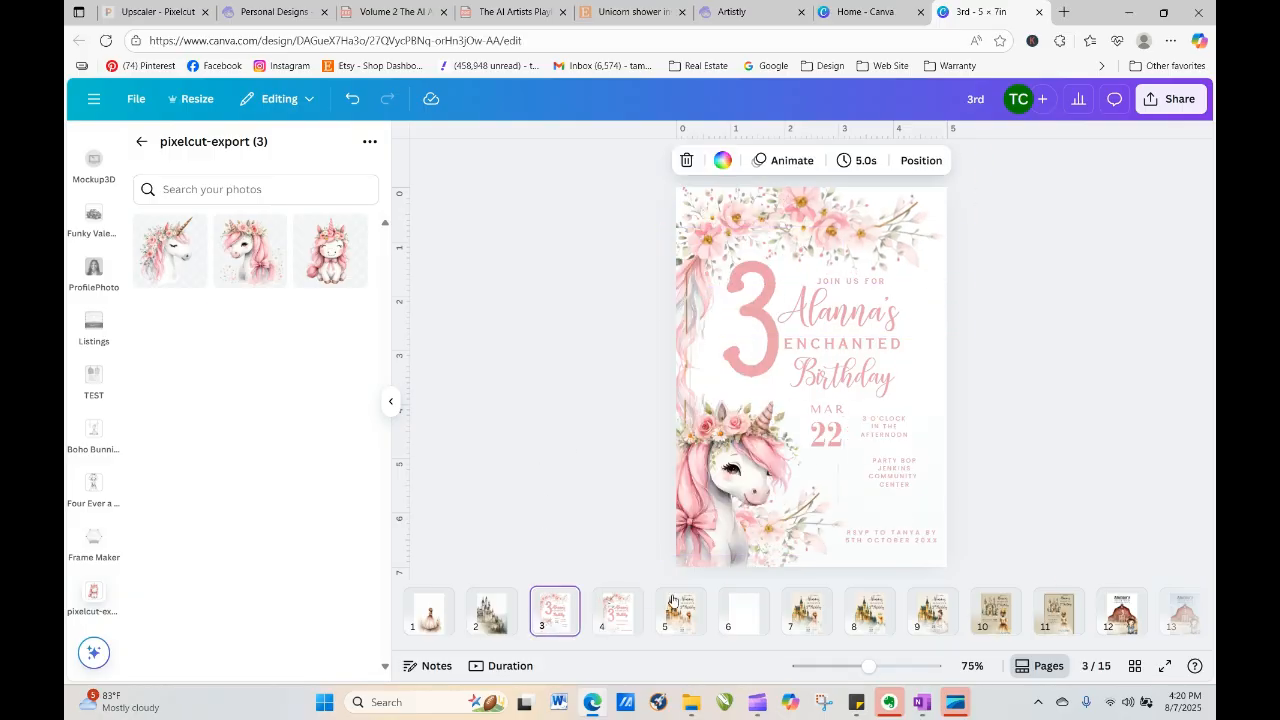
left_click(620, 620)
left_click(756, 396)
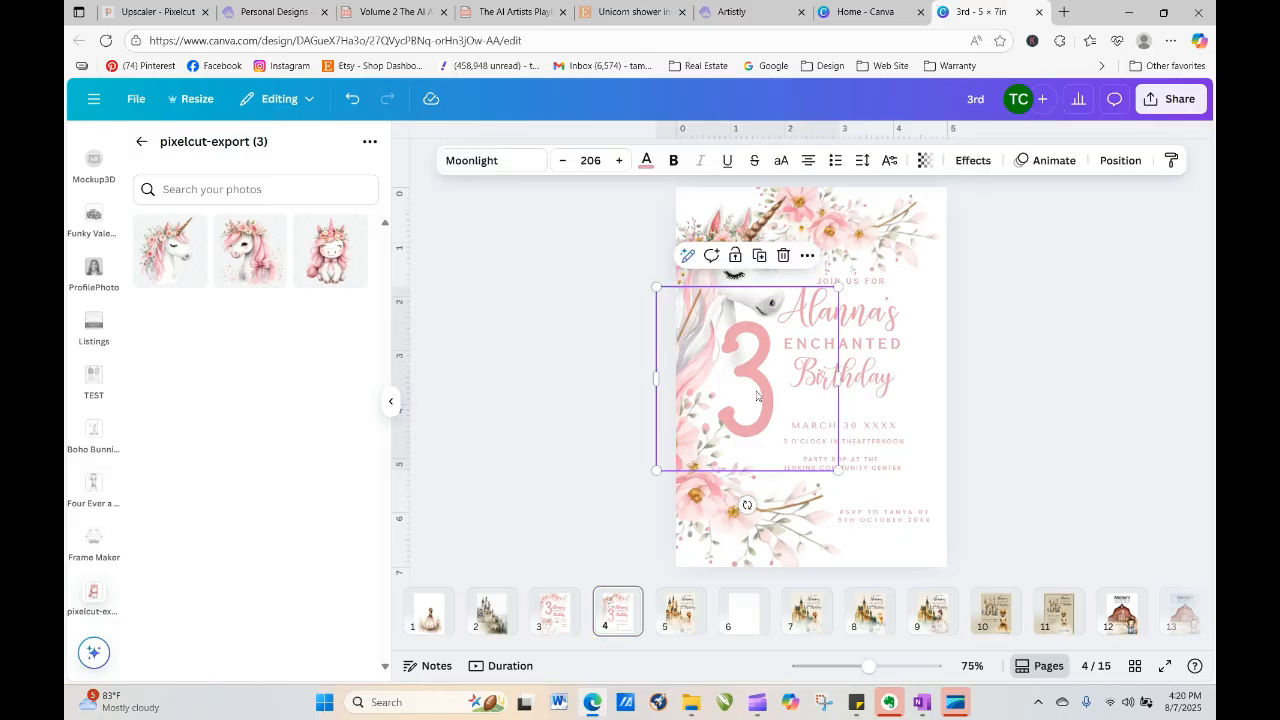
left_click(779, 376)
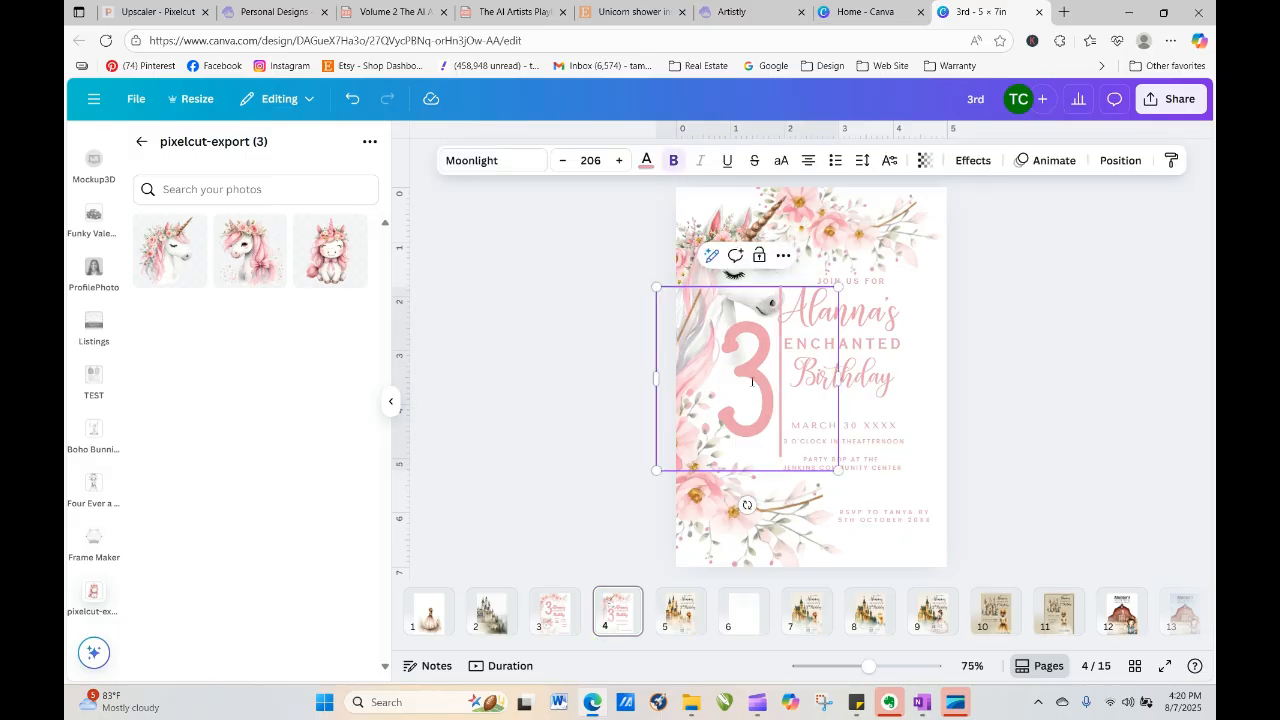
double_click(752, 381)
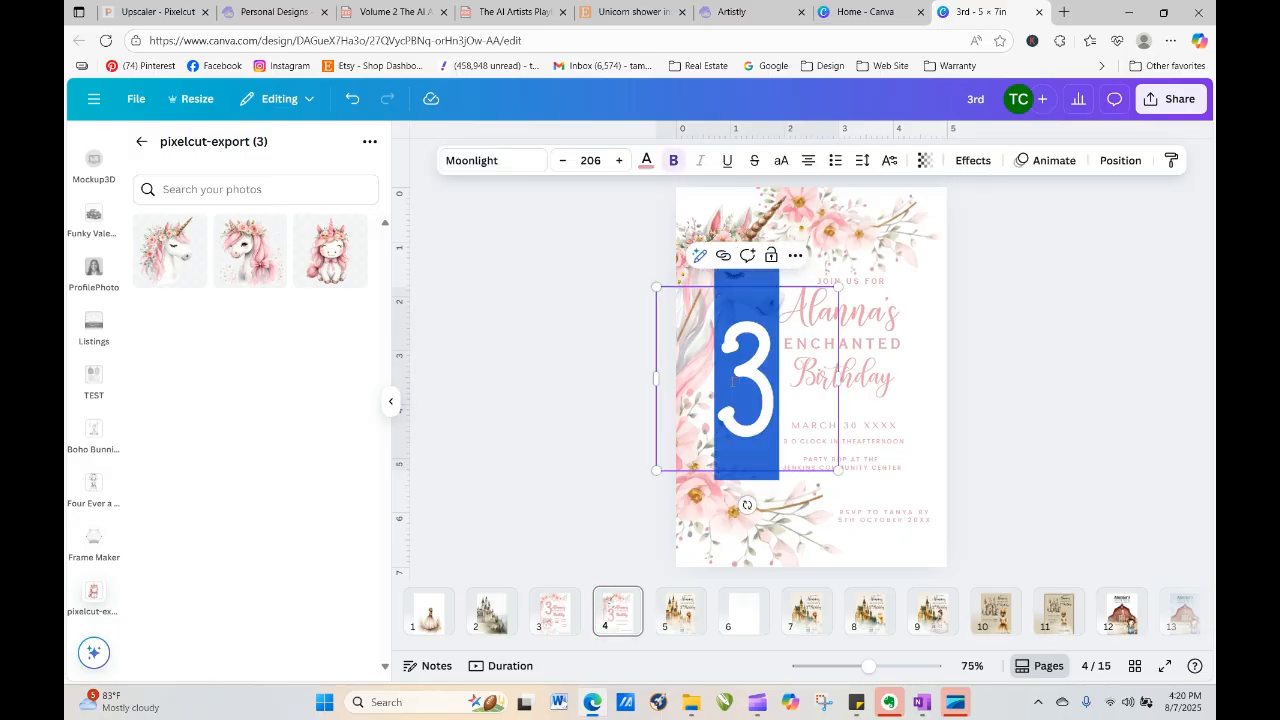
type("6")
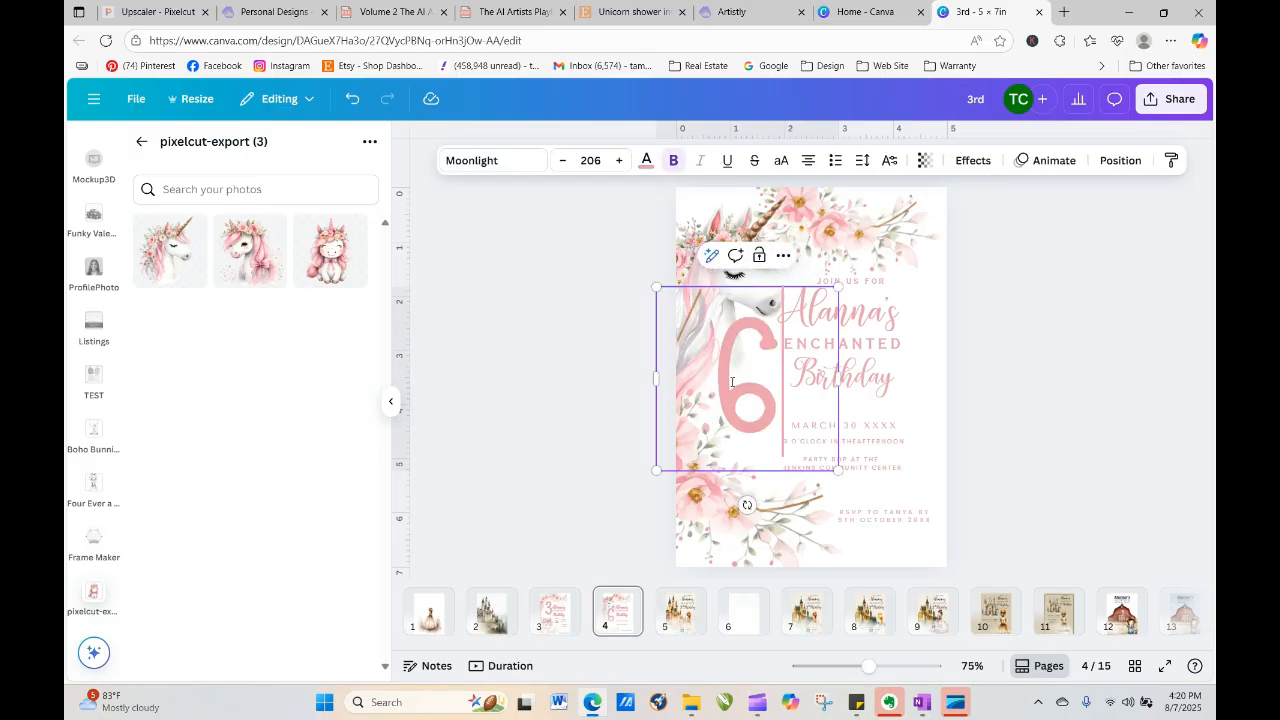
left_click(1001, 356)
Replace the large age number 6 with an 8
left_click(745, 397)
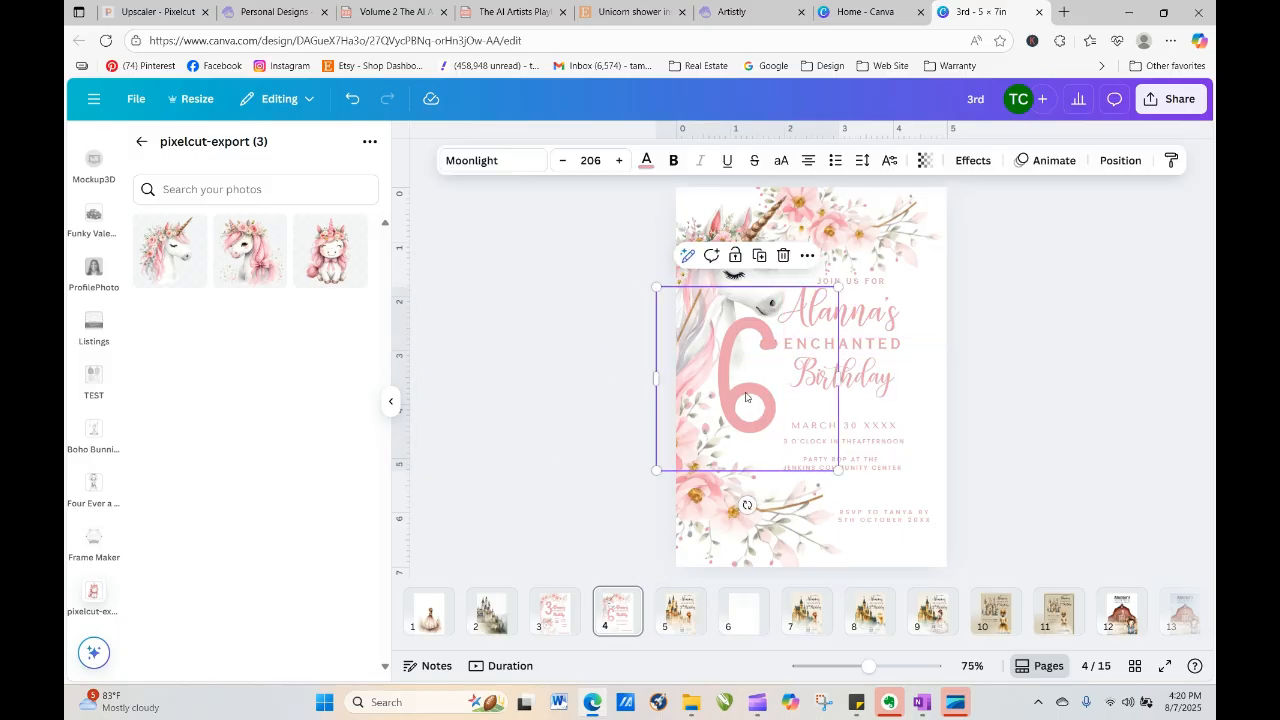
left_click(745, 397)
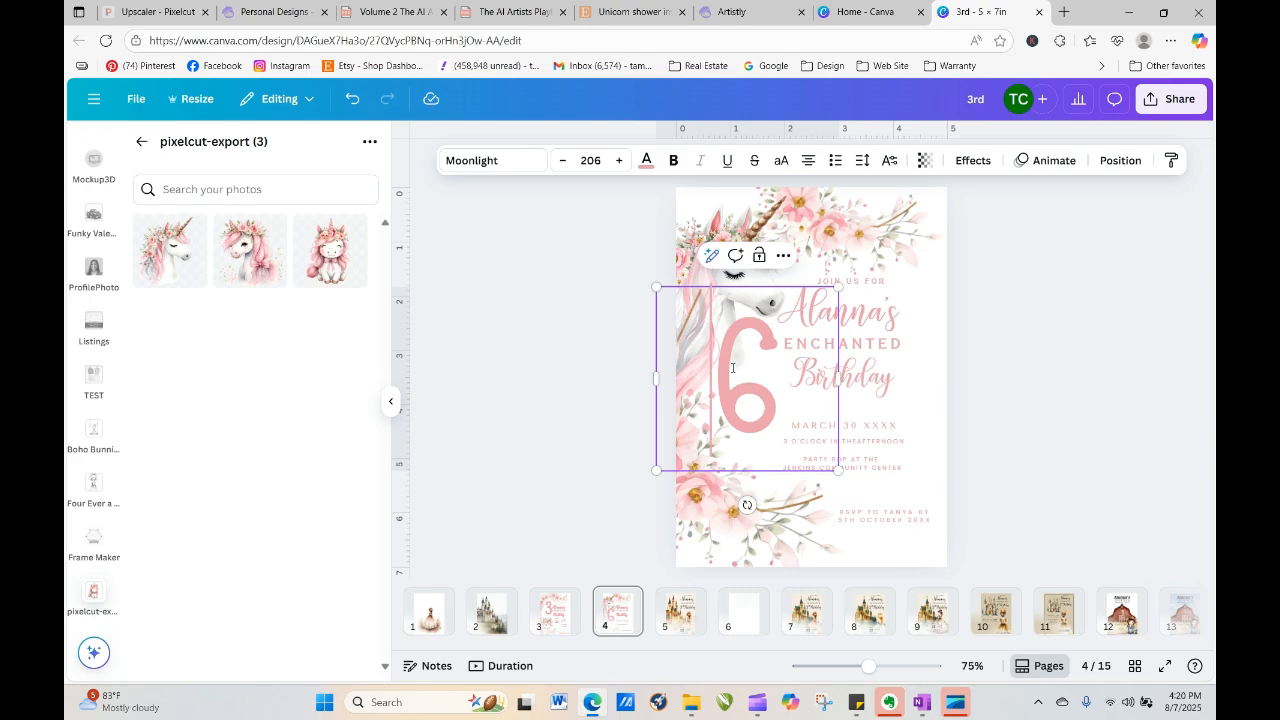
double_click(746, 373)
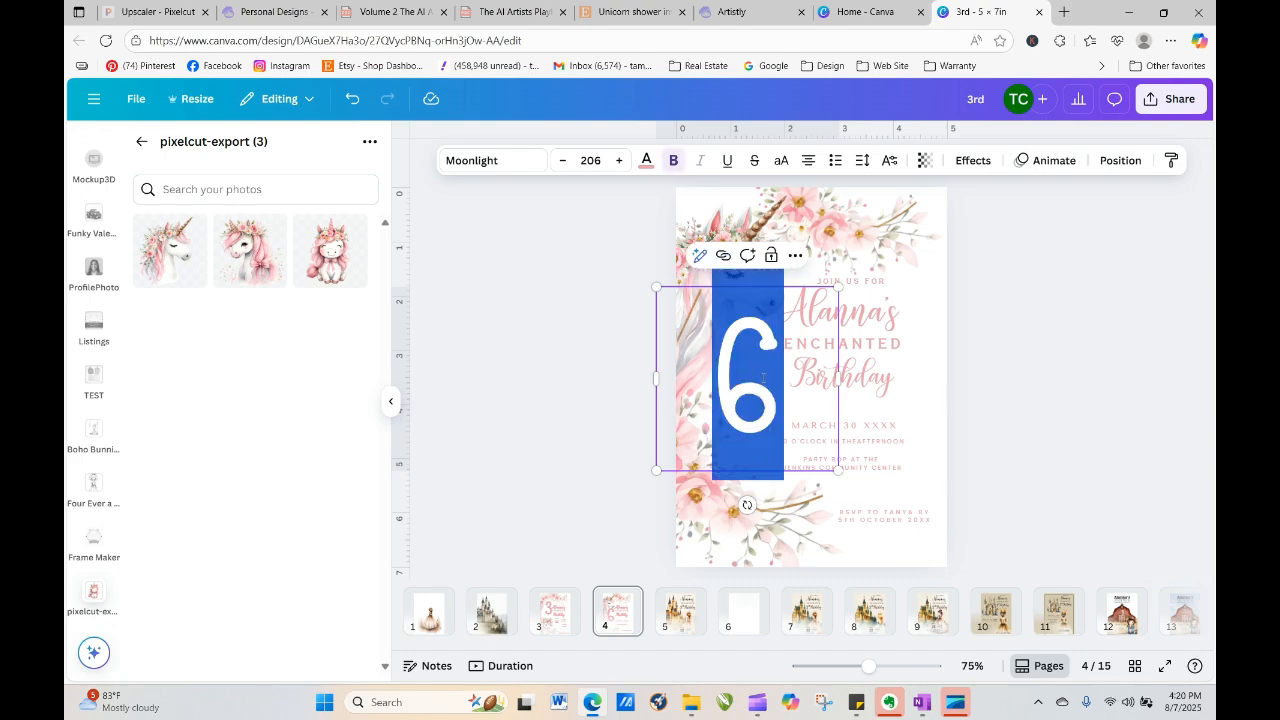
type("8")
left_click(1072, 341)
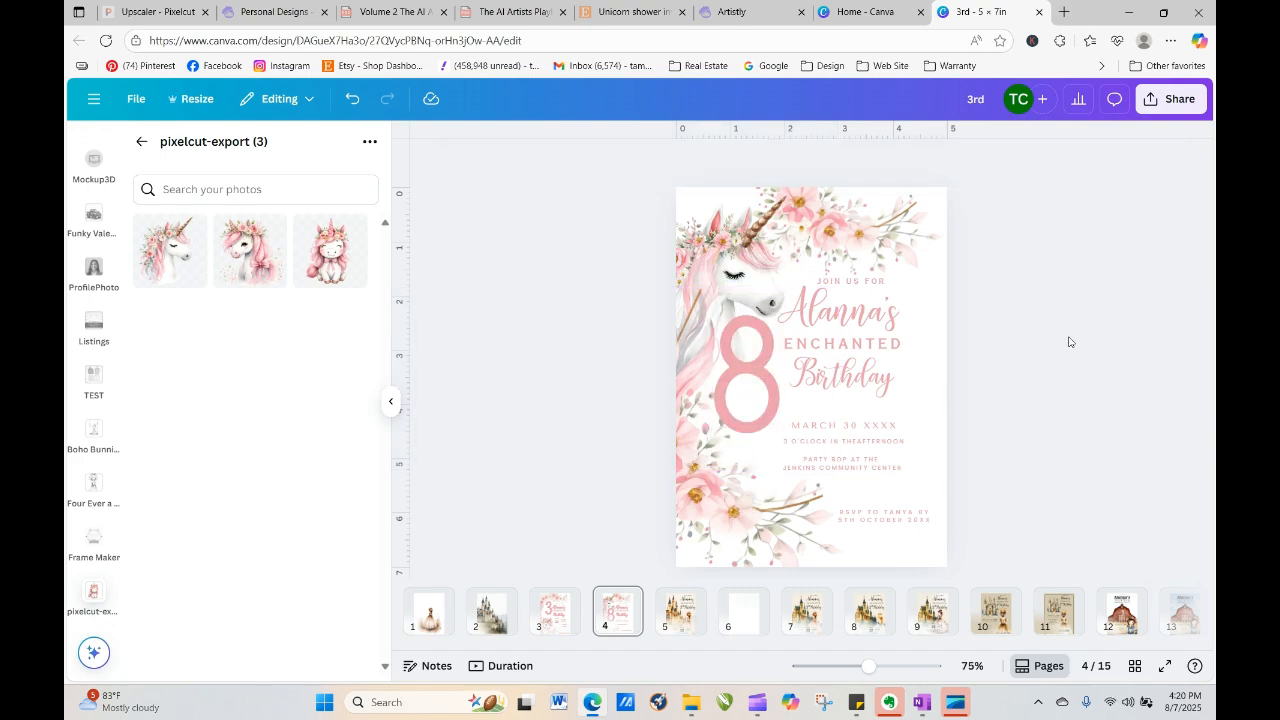
Scale the large 8 down and position it below the unicorn's muzzle, just beside the title text
left_click_drag(782, 393, 771, 391)
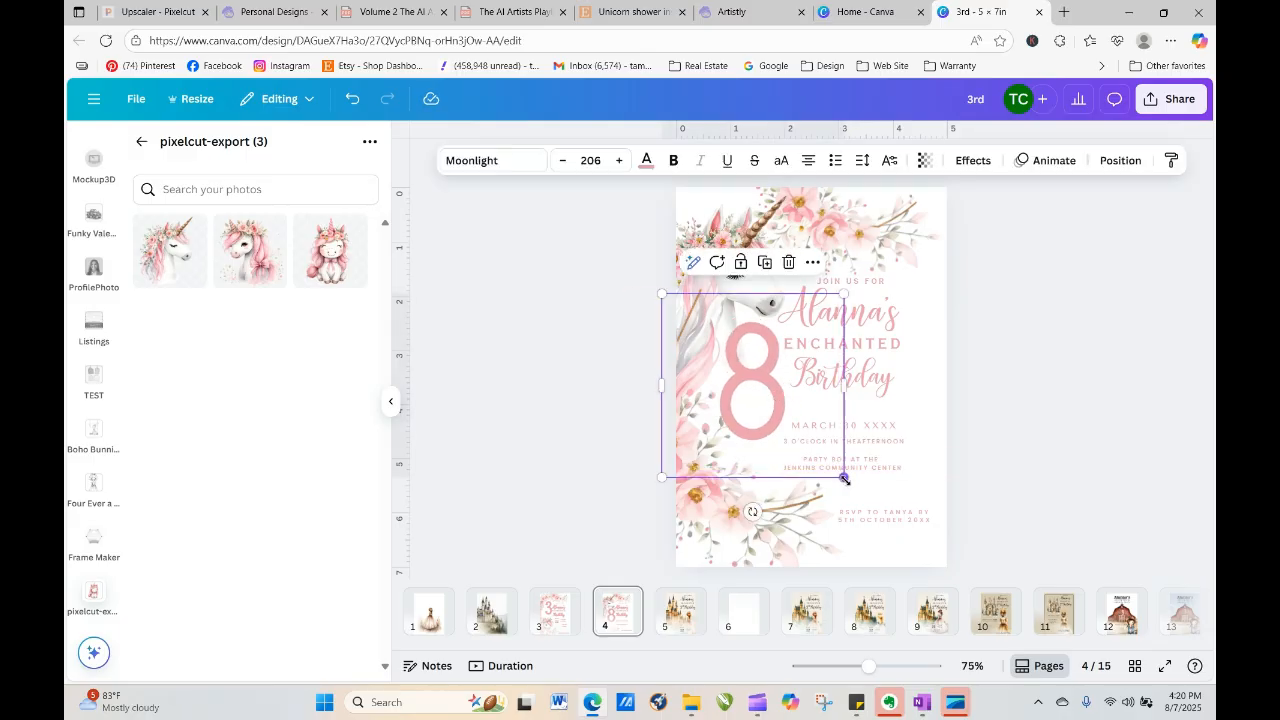
left_click_drag(844, 477, 816, 450)
mouse_move(750, 369)
left_mouse_down()
mouse_move(772, 383)
mouse_move(764, 374)
left_mouse_up()
left_click(1025, 373)
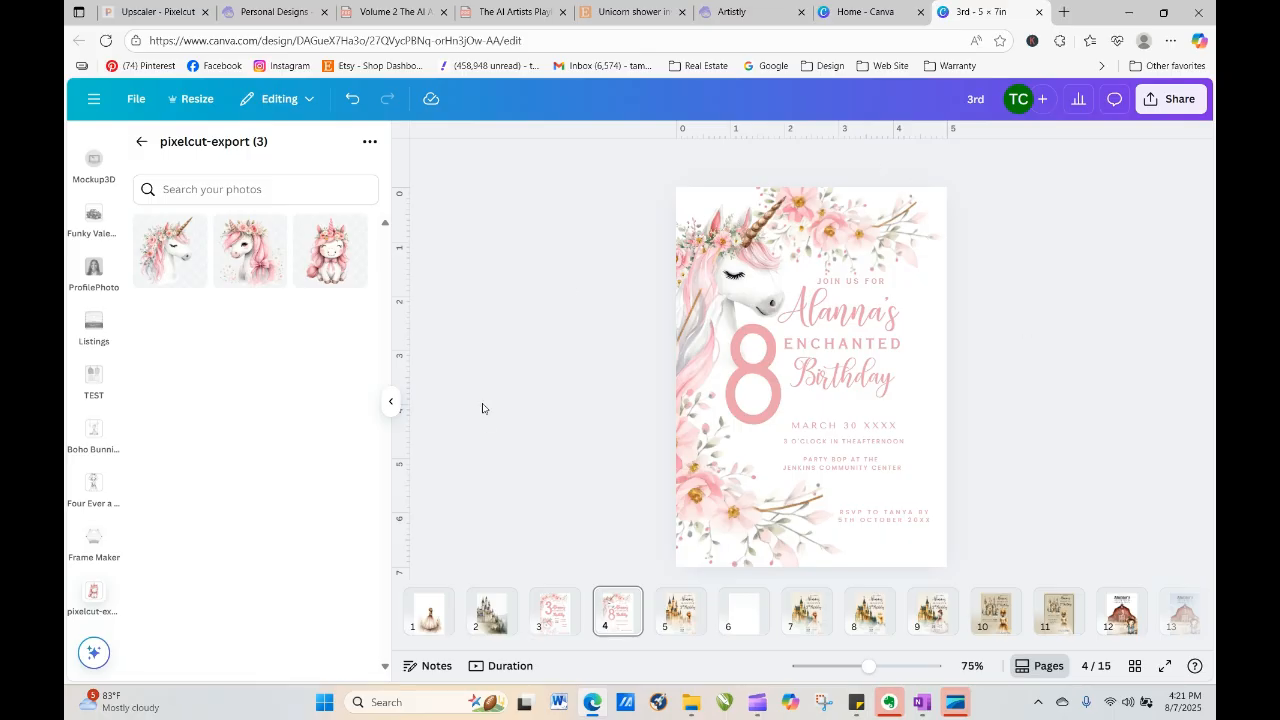
Switch to Artistly, reload the personal designs and view the details of the floral wreath with the pink bow
left_click(253, 16)
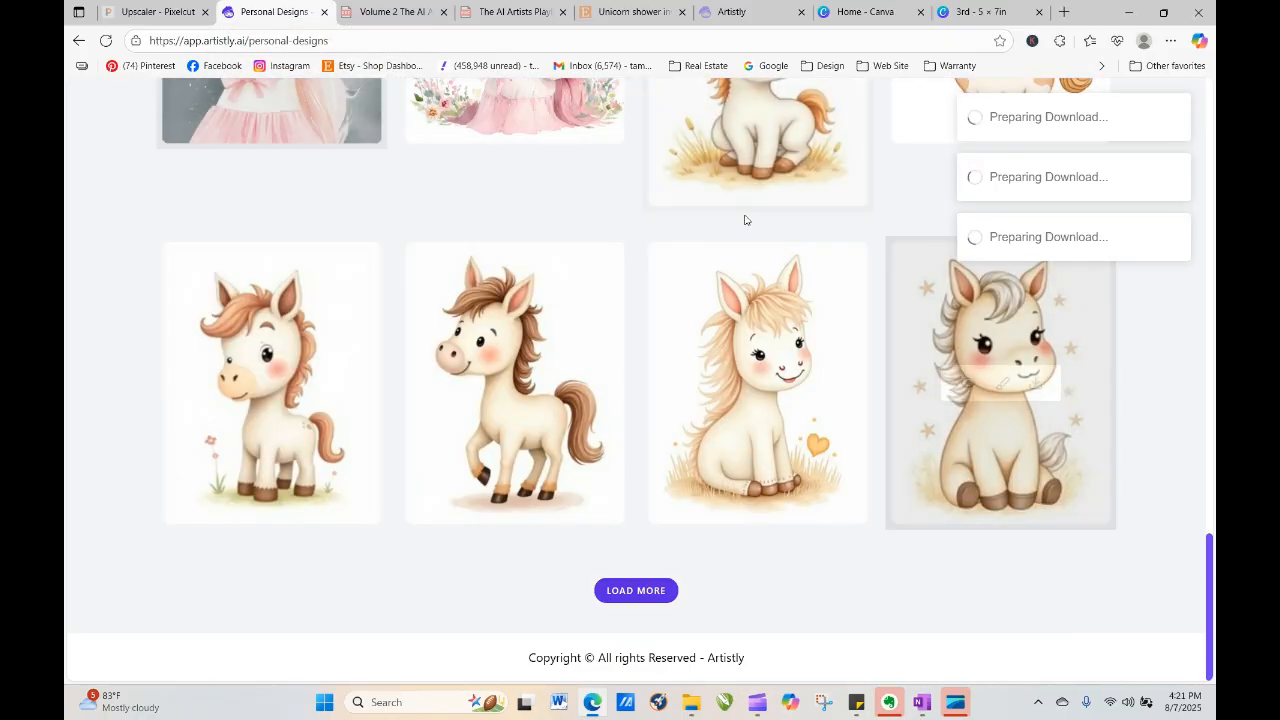
mouse_move(1073, 360)
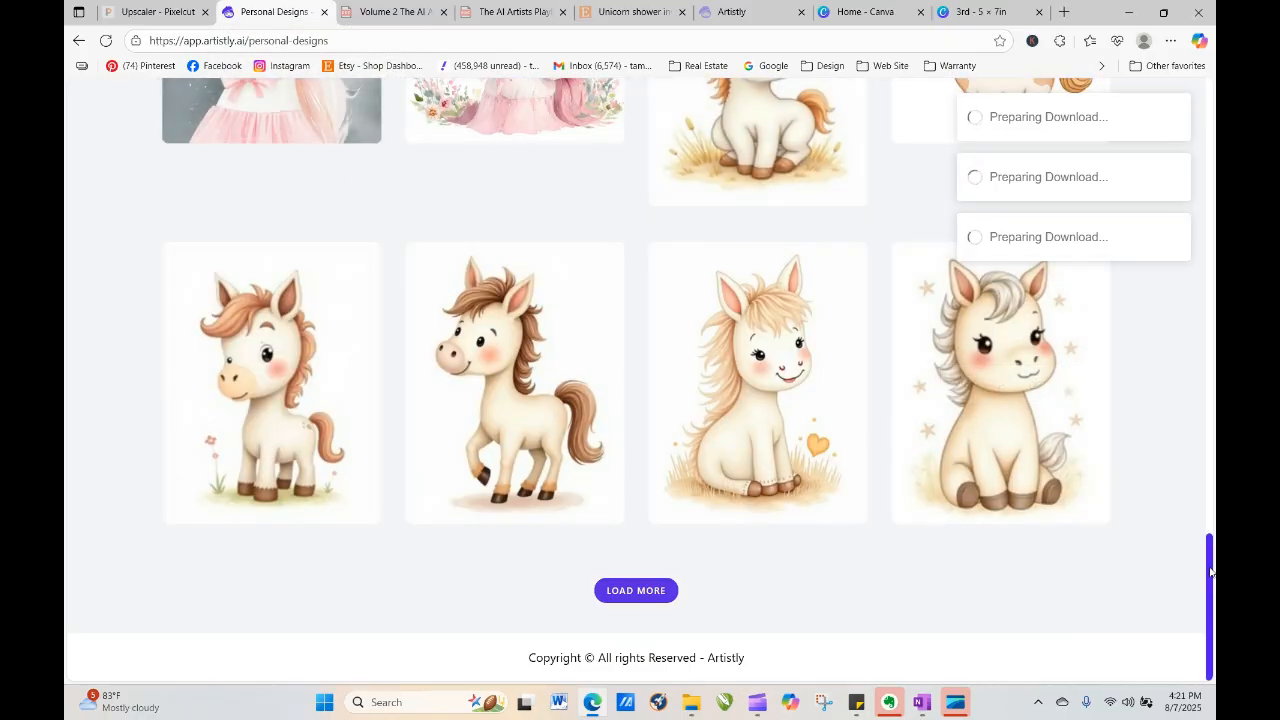
left_click_drag(1207, 557, 1193, 7)
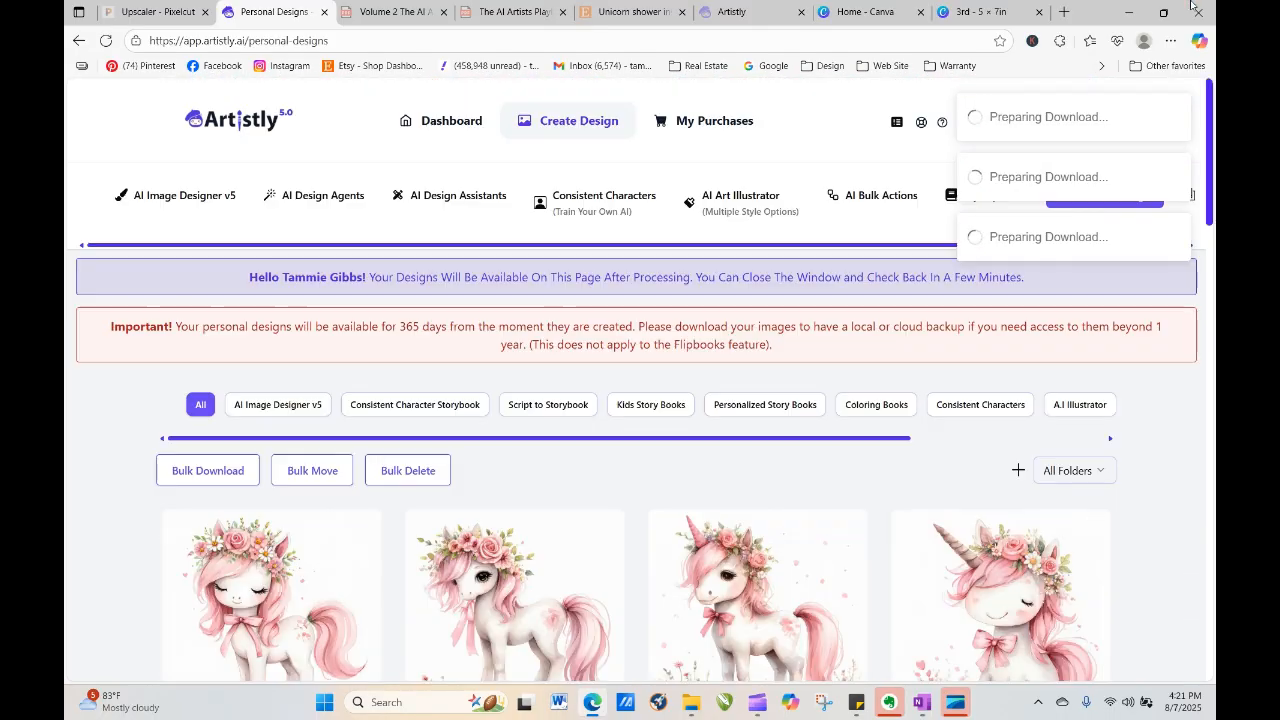
left_click(106, 41)
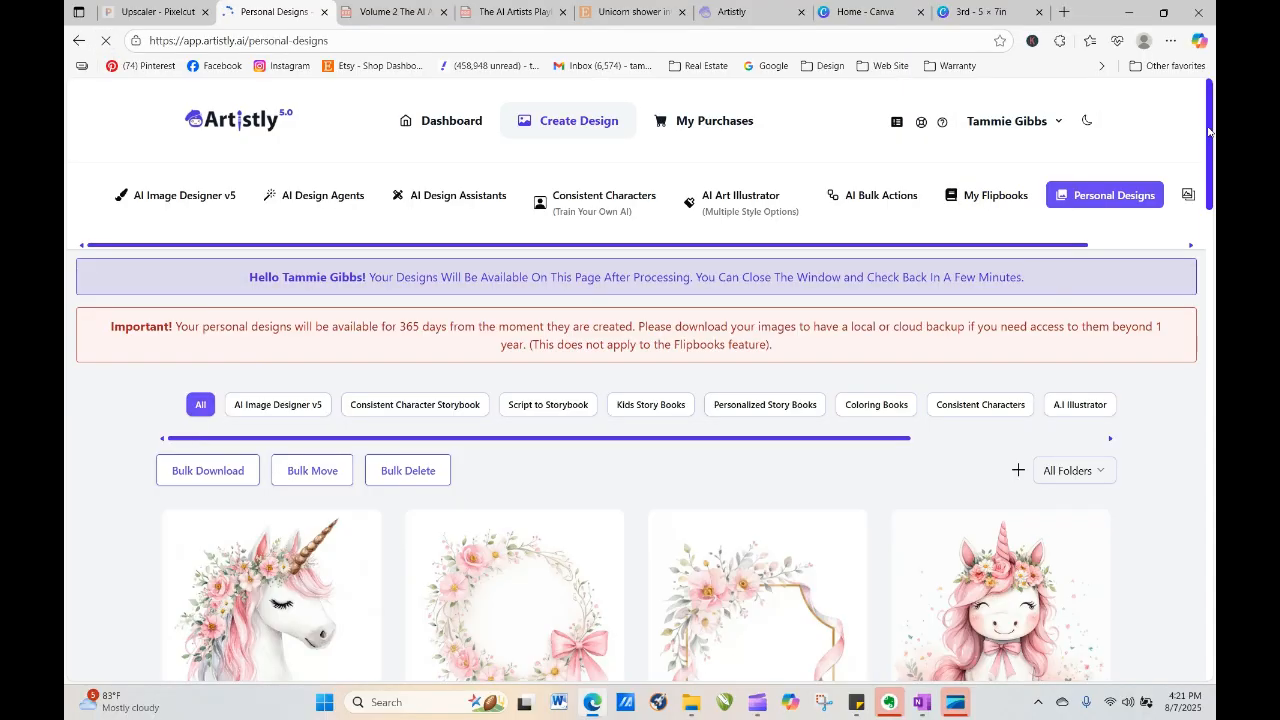
left_click_drag(1208, 131, 1214, 200)
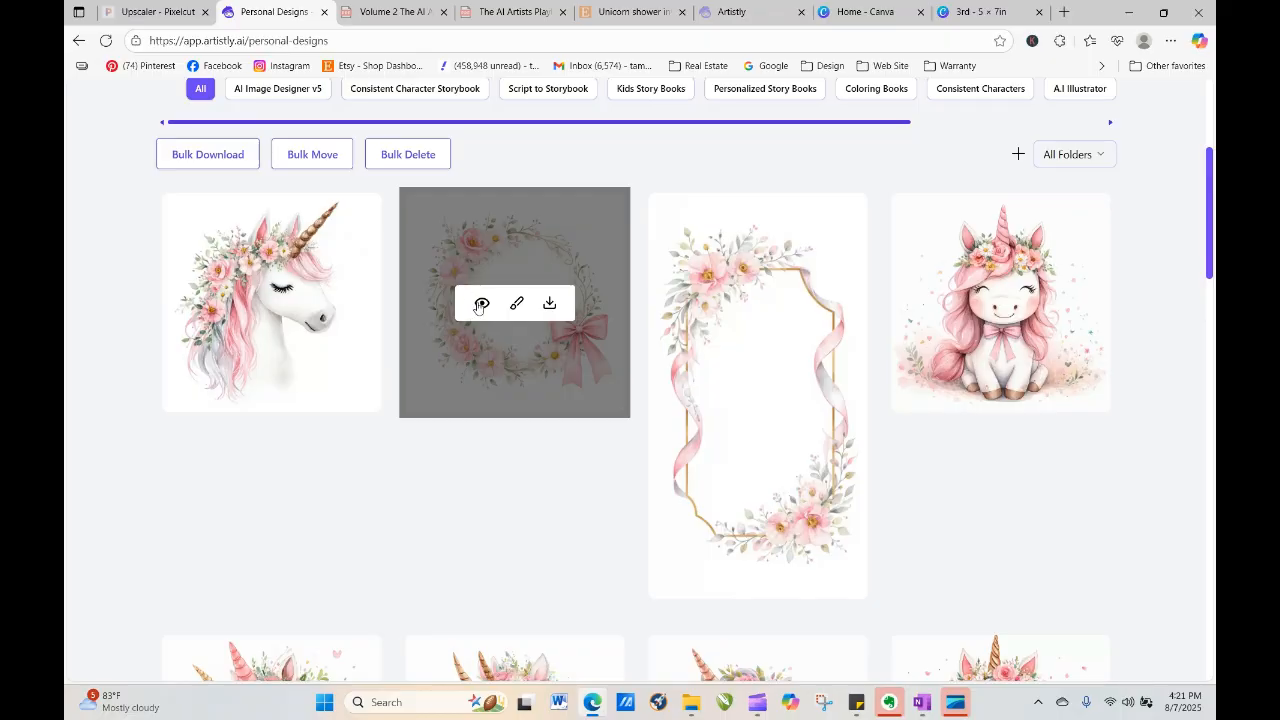
left_click(477, 303)
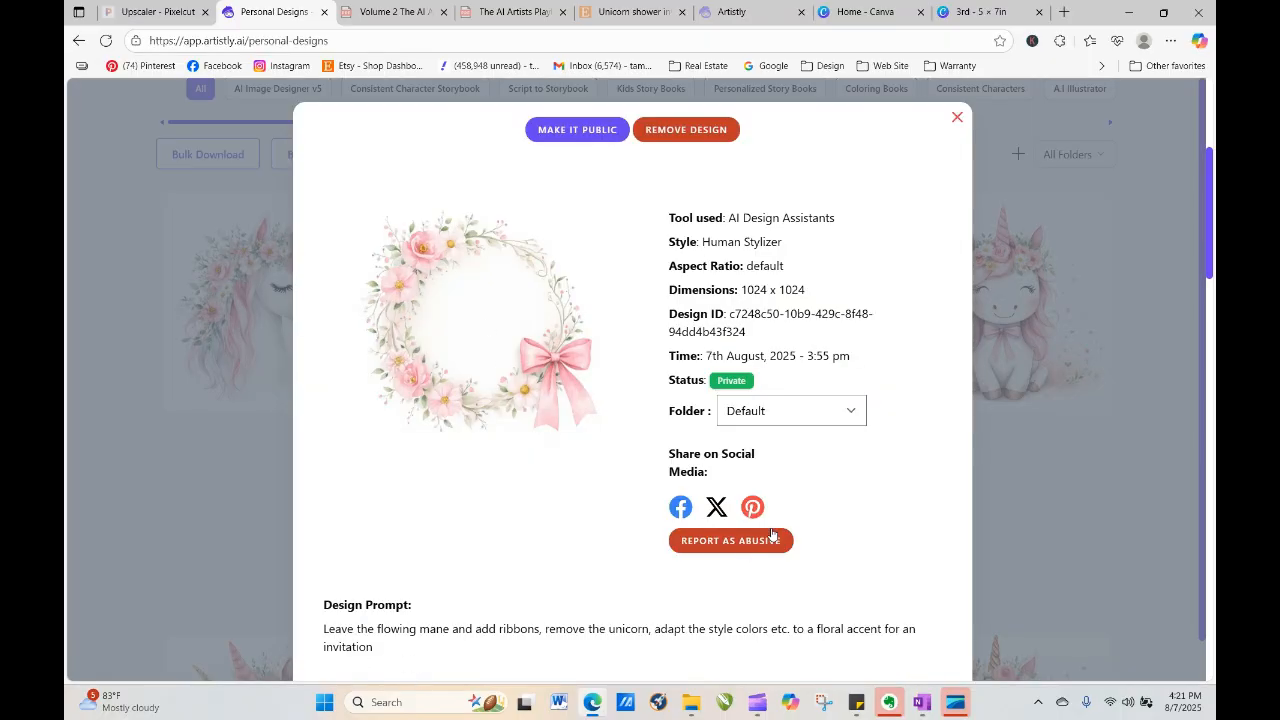
left_click(955, 119)
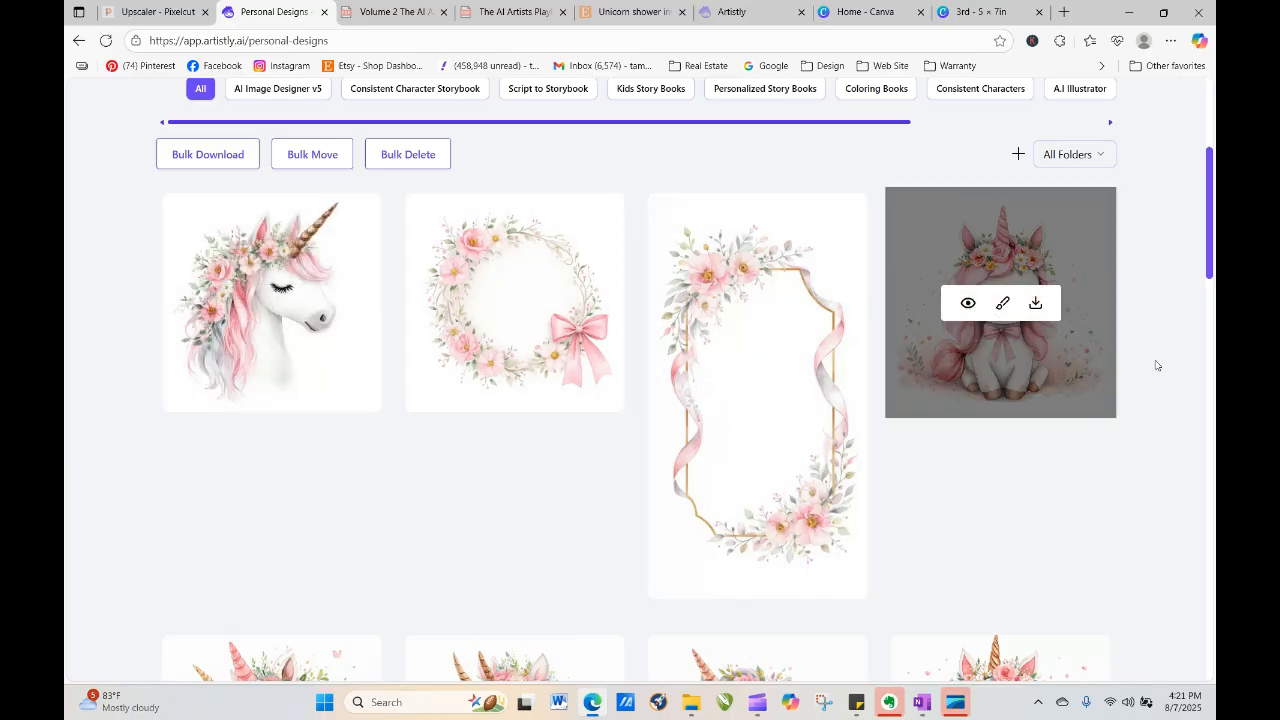
Find the unicorn head with the pink bow at its muzzle among the personal designs and view its details
left_click_drag(1211, 236, 1213, 316)
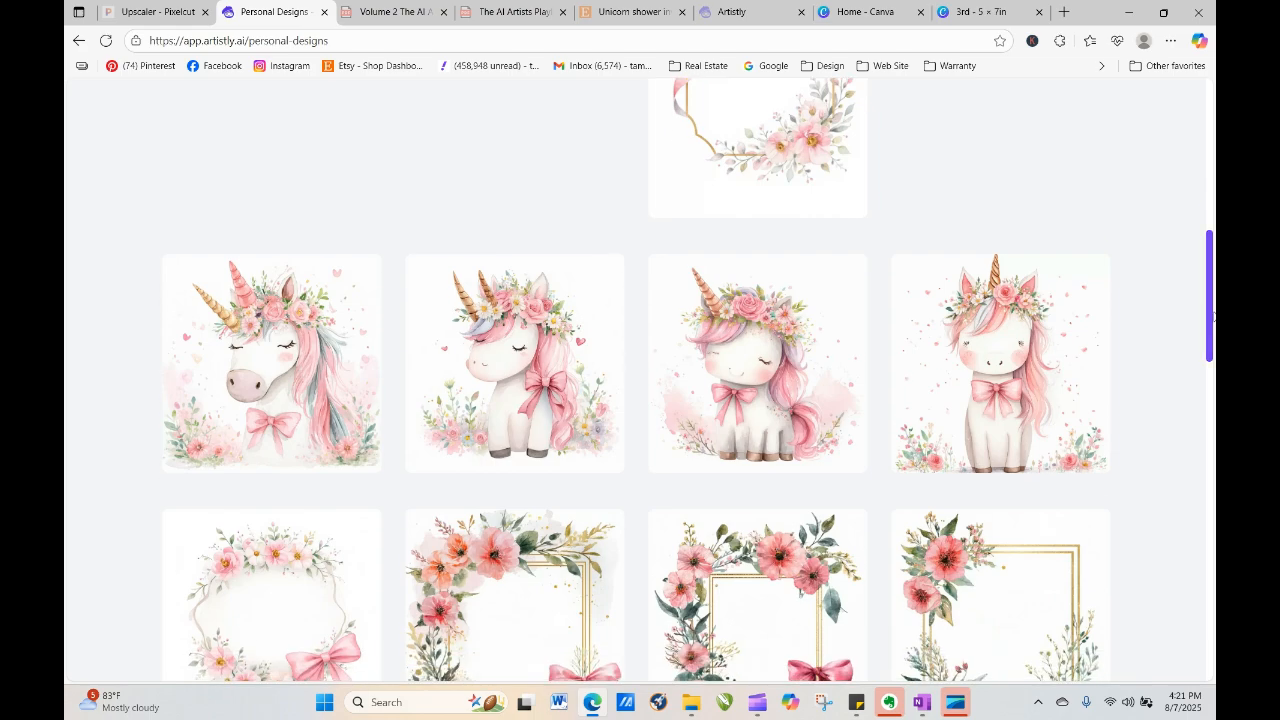
mouse_move(681, 461)
left_click_drag(1213, 322, 1213, 553)
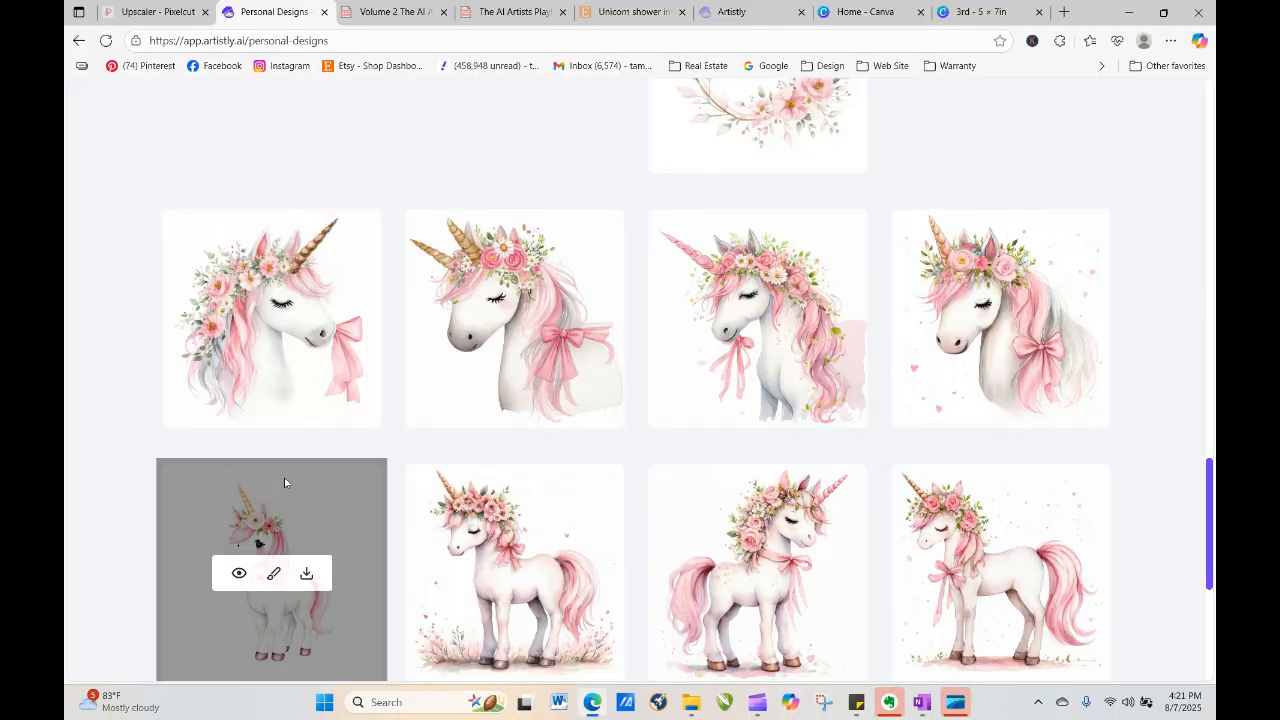
mouse_move(274, 355)
left_click(238, 320)
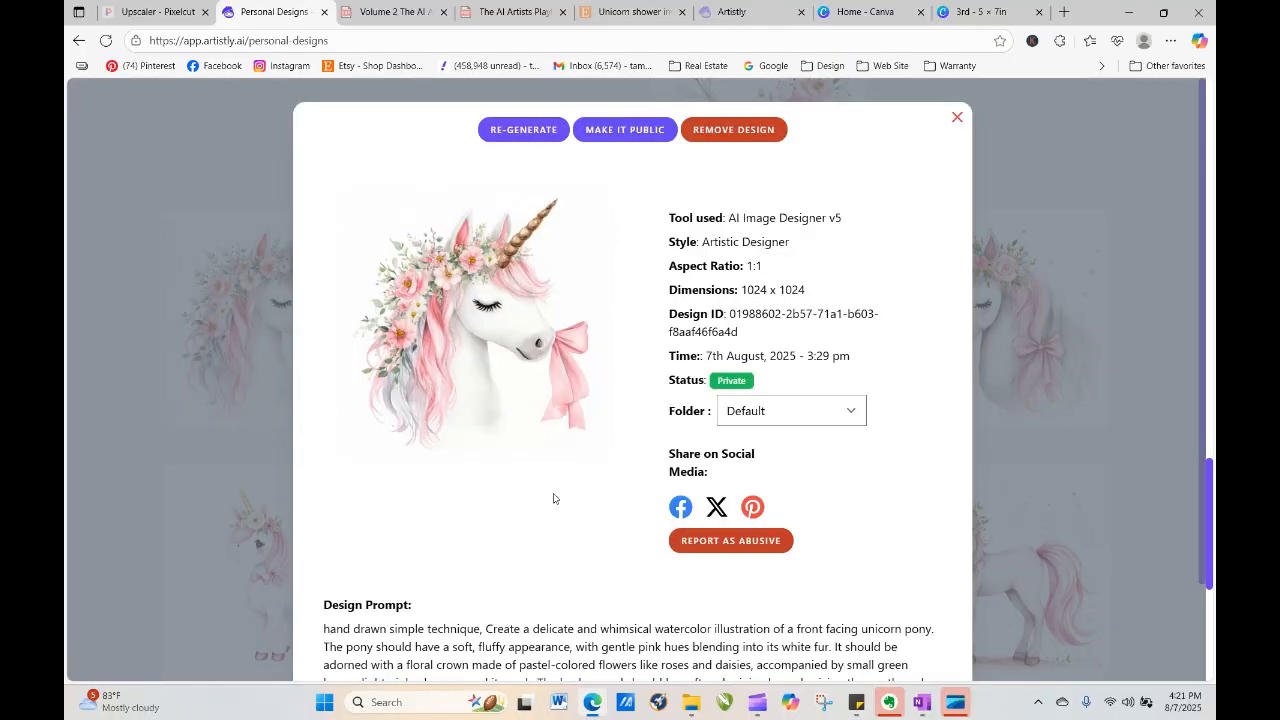
Reopen the unicorn's prompt for regeneration and copy the Soft Candy Pastels palette line from the Volume 2 AI Artists Playbook PDF
left_click(540, 134)
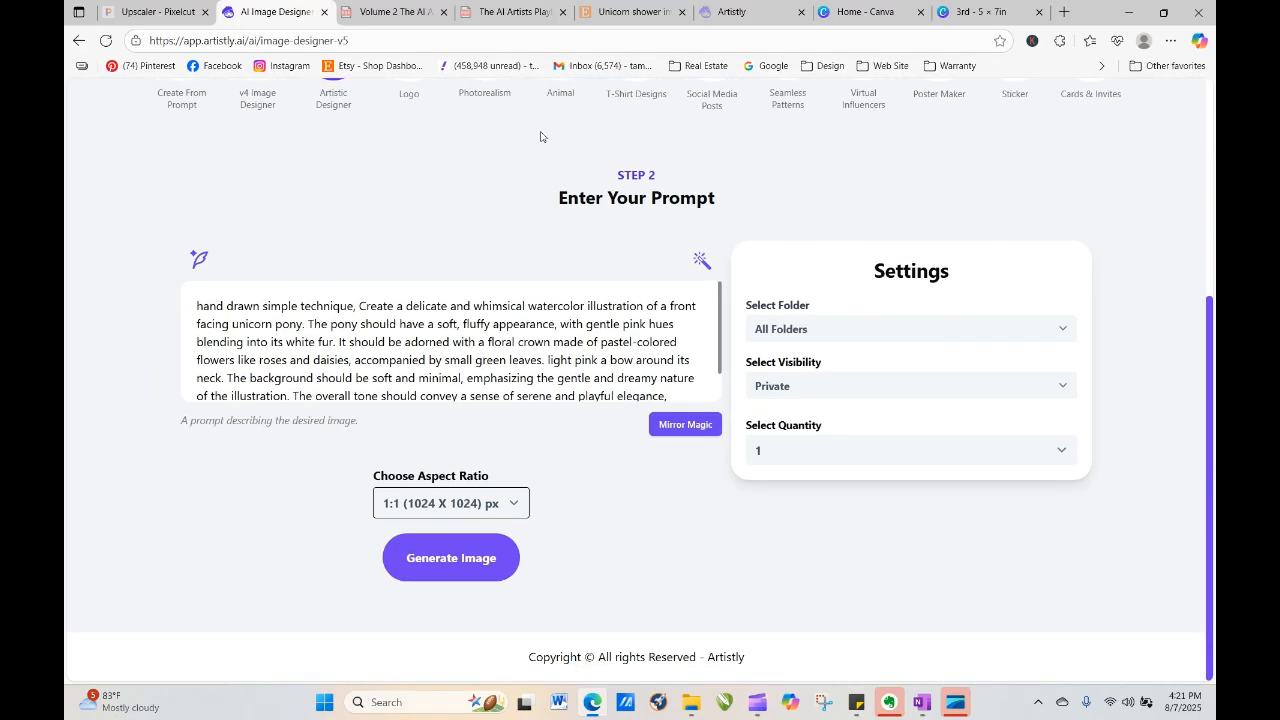
left_click(401, 13)
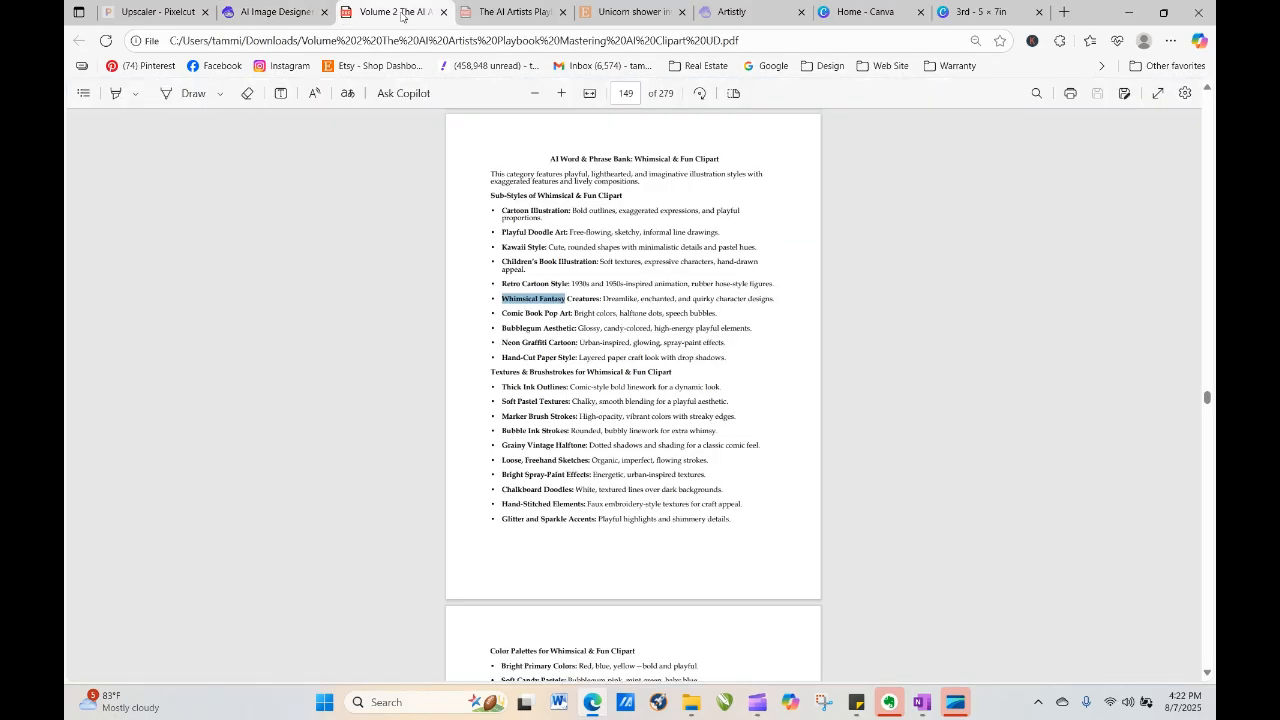
left_click(772, 379)
scroll(772, 379, "down", 5)
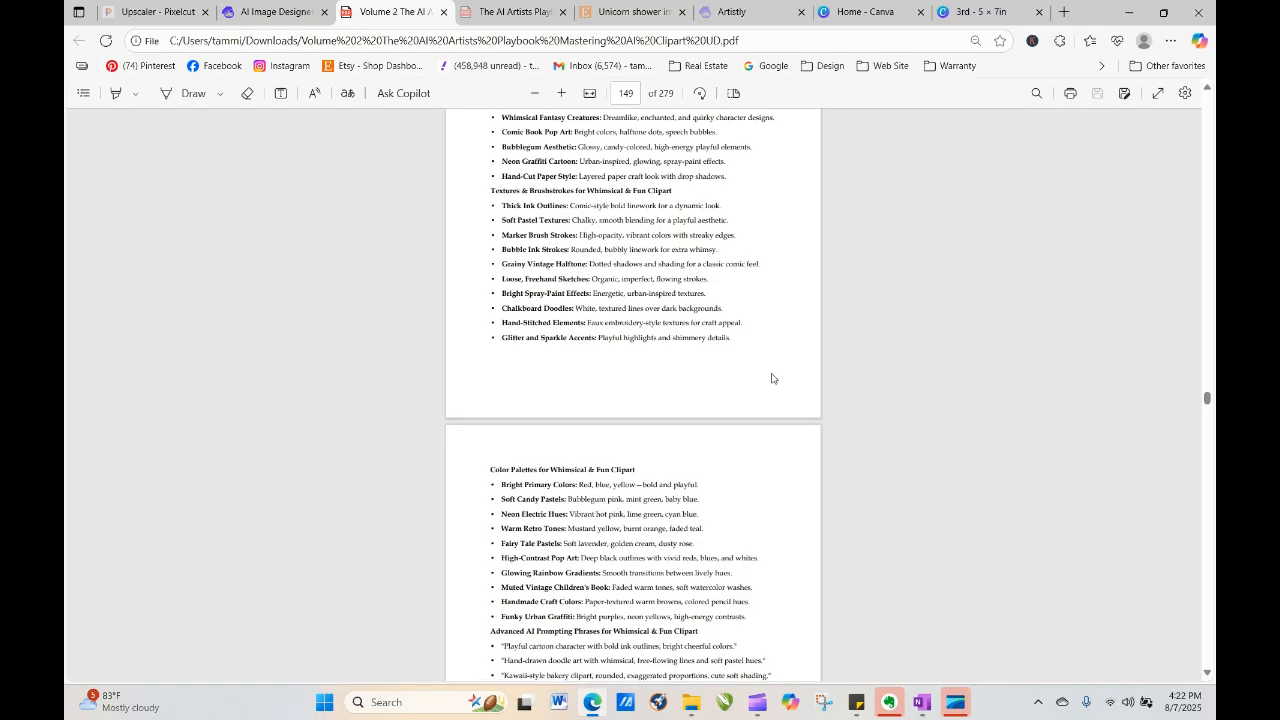
scroll(772, 379, "down", 5)
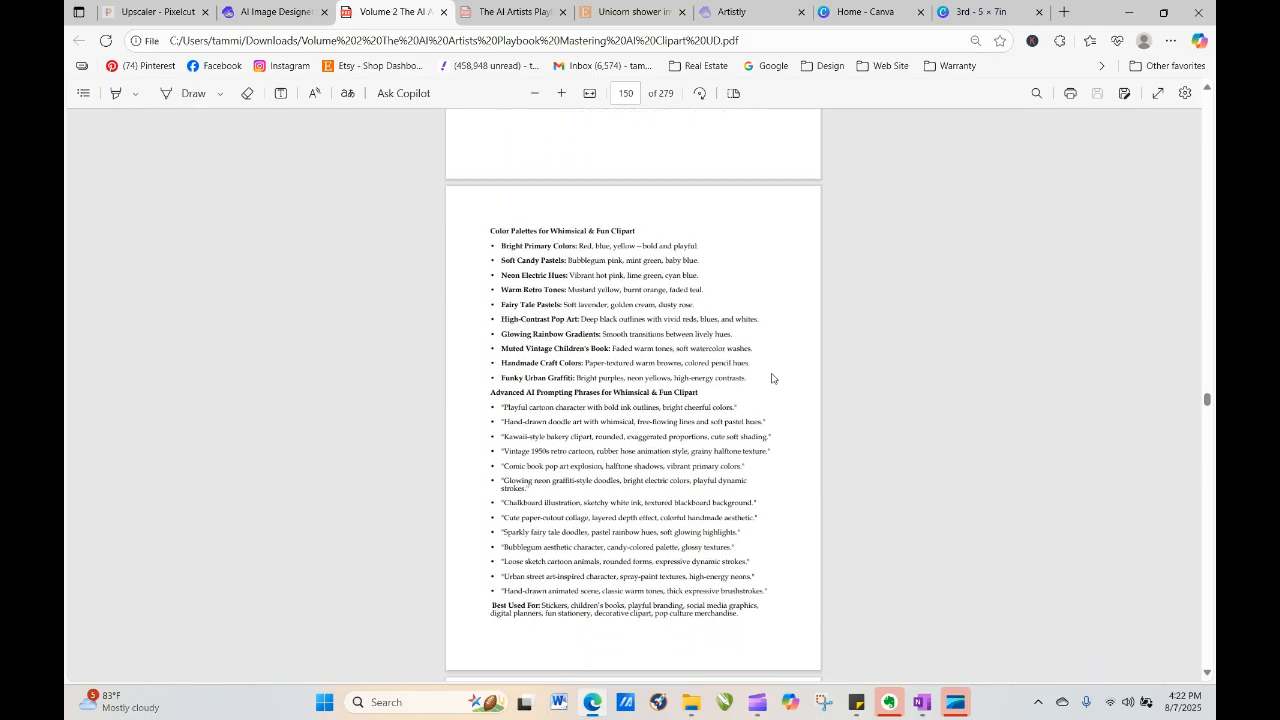
scroll(772, 379, "down", 1)
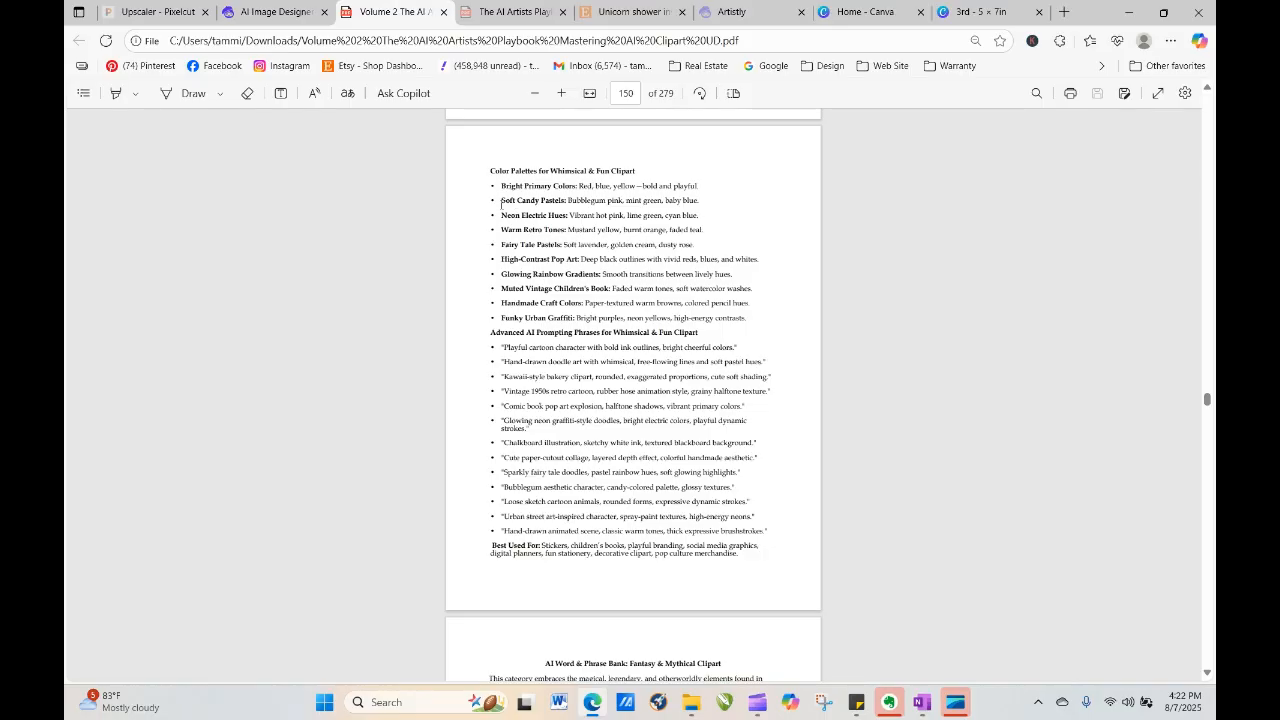
left_click_drag(501, 204, 699, 201)
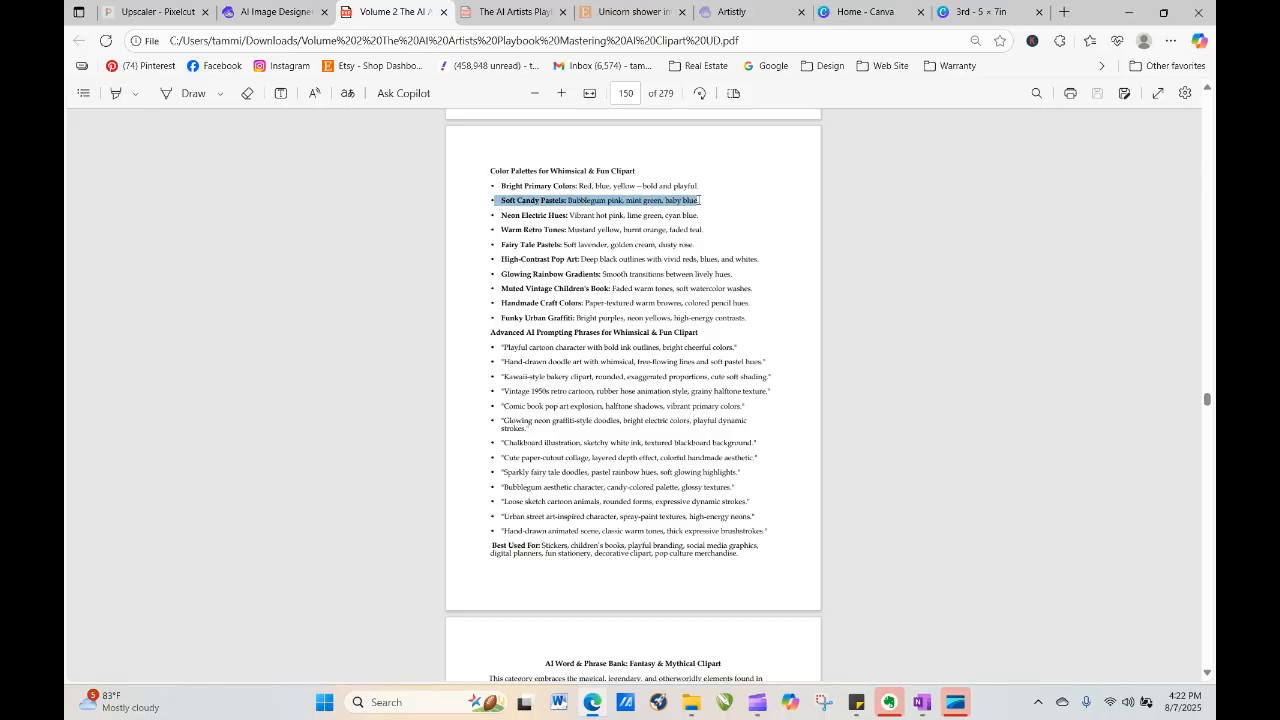
right_click(698, 201)
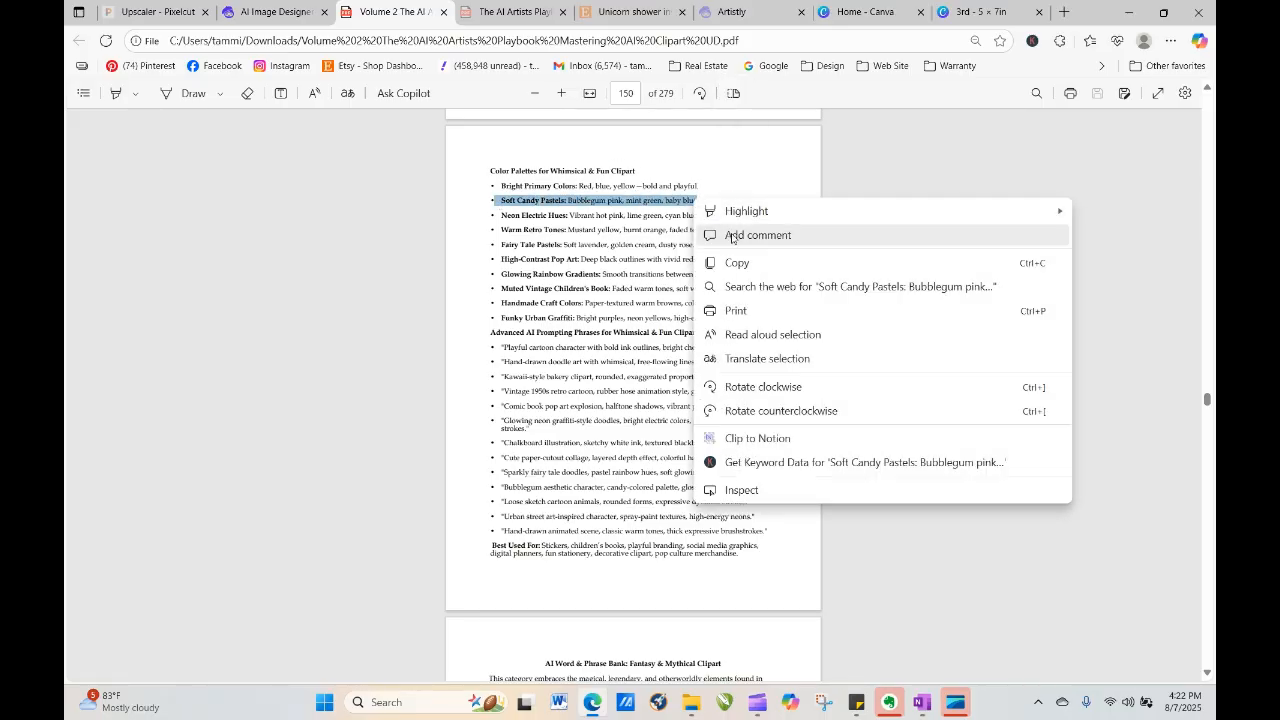
left_click(741, 264)
Replace "pink" before "hues" in the Artistly prompt with the copied "Soft Candy Pastels: Bubblegum pink, mint green, baby blue" and generate the image
left_click(275, 12)
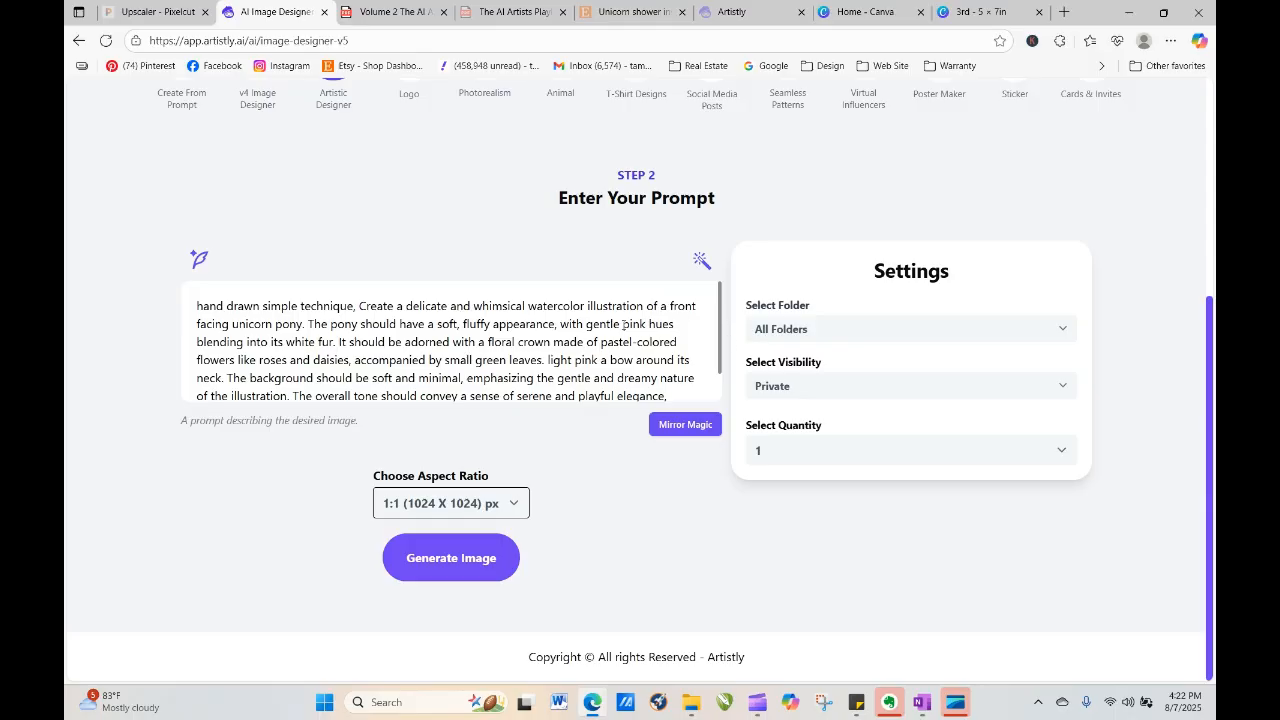
left_click_drag(623, 323, 649, 324)
right_click(638, 324)
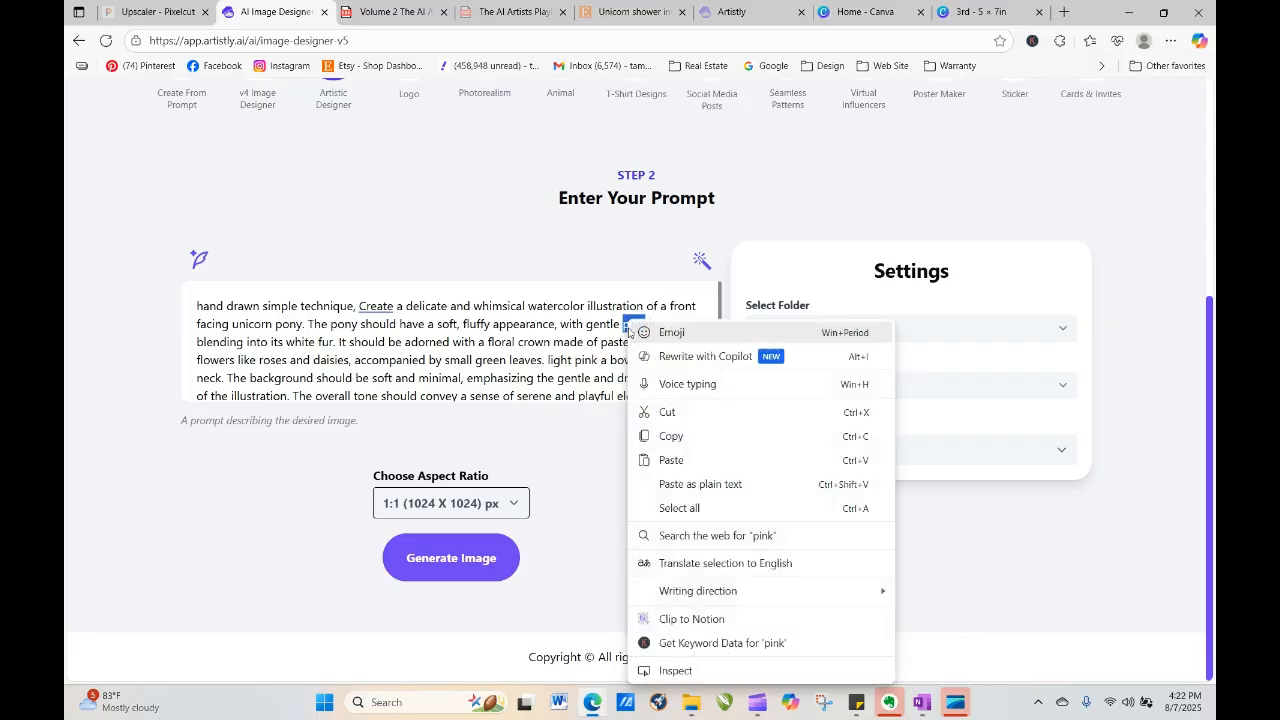
left_click(678, 461)
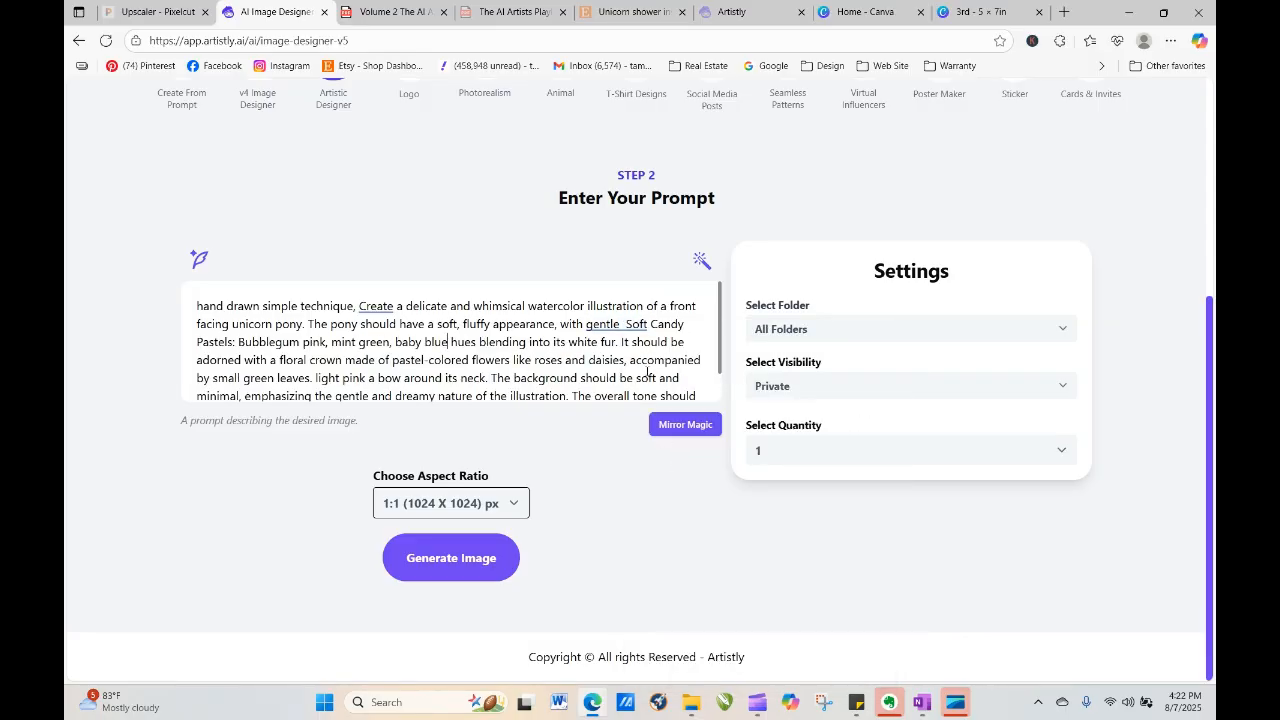
left_click(623, 324)
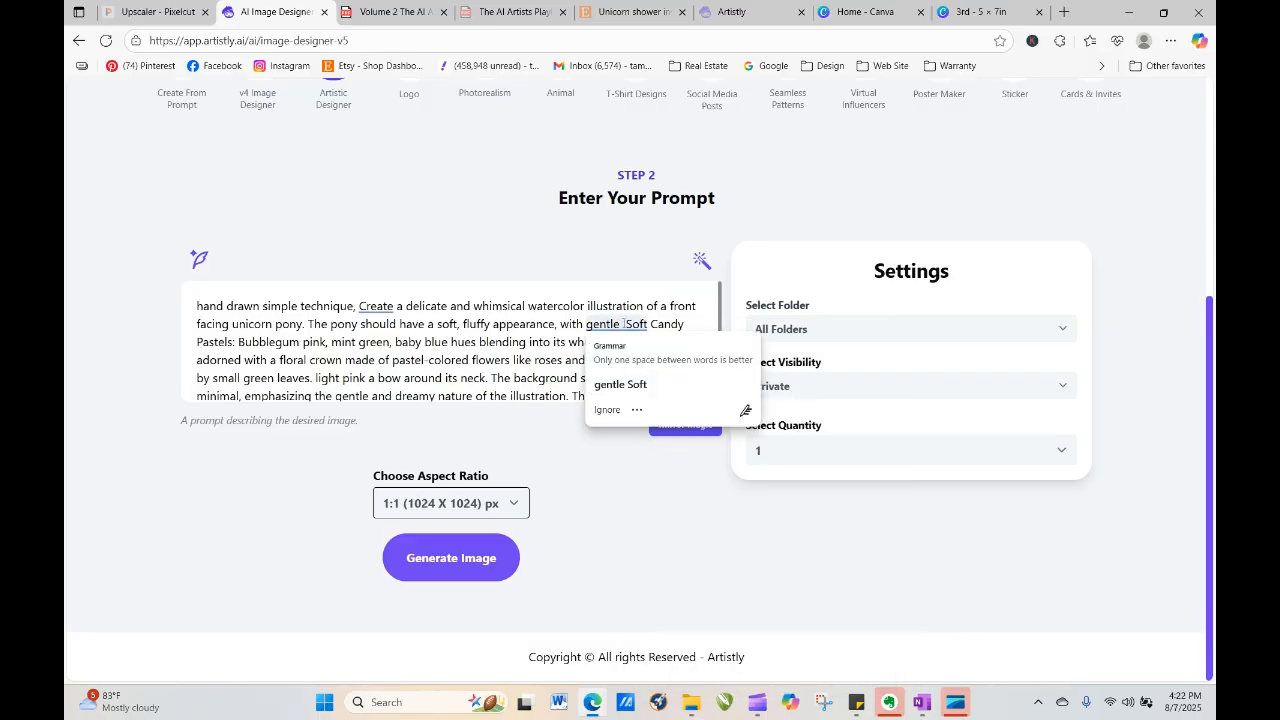
key("BackSpace")
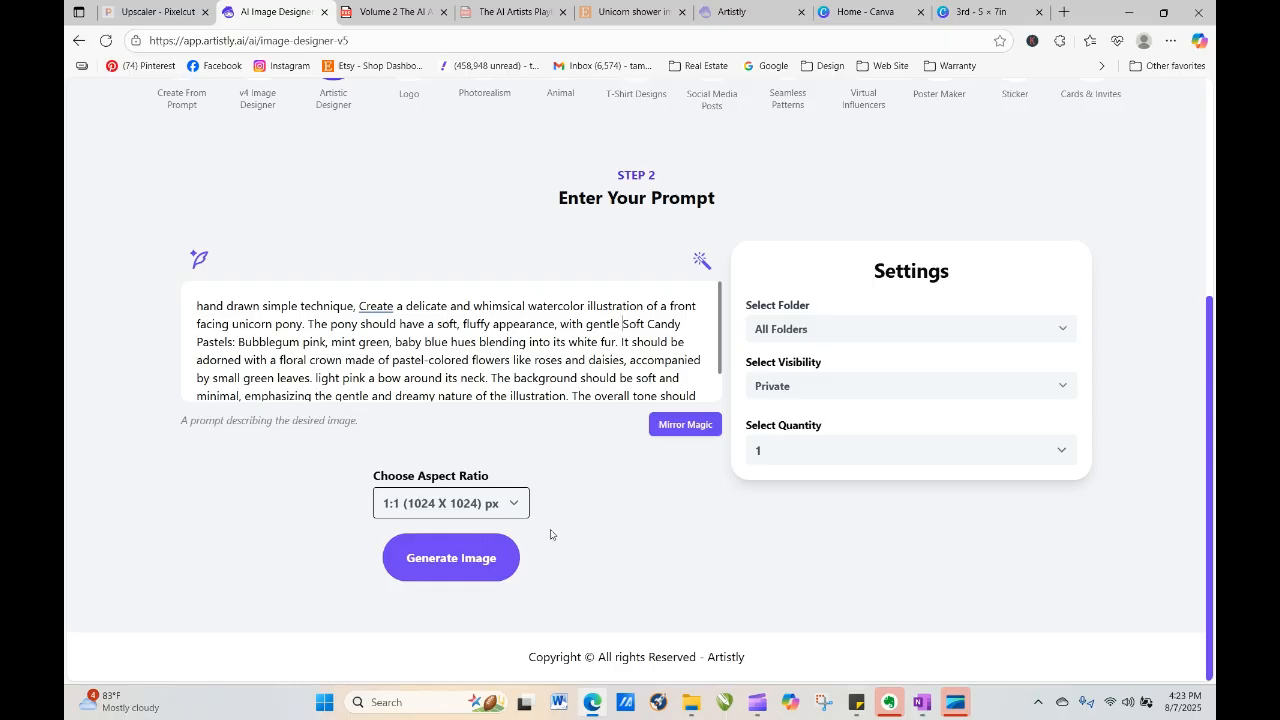
left_click(465, 567)
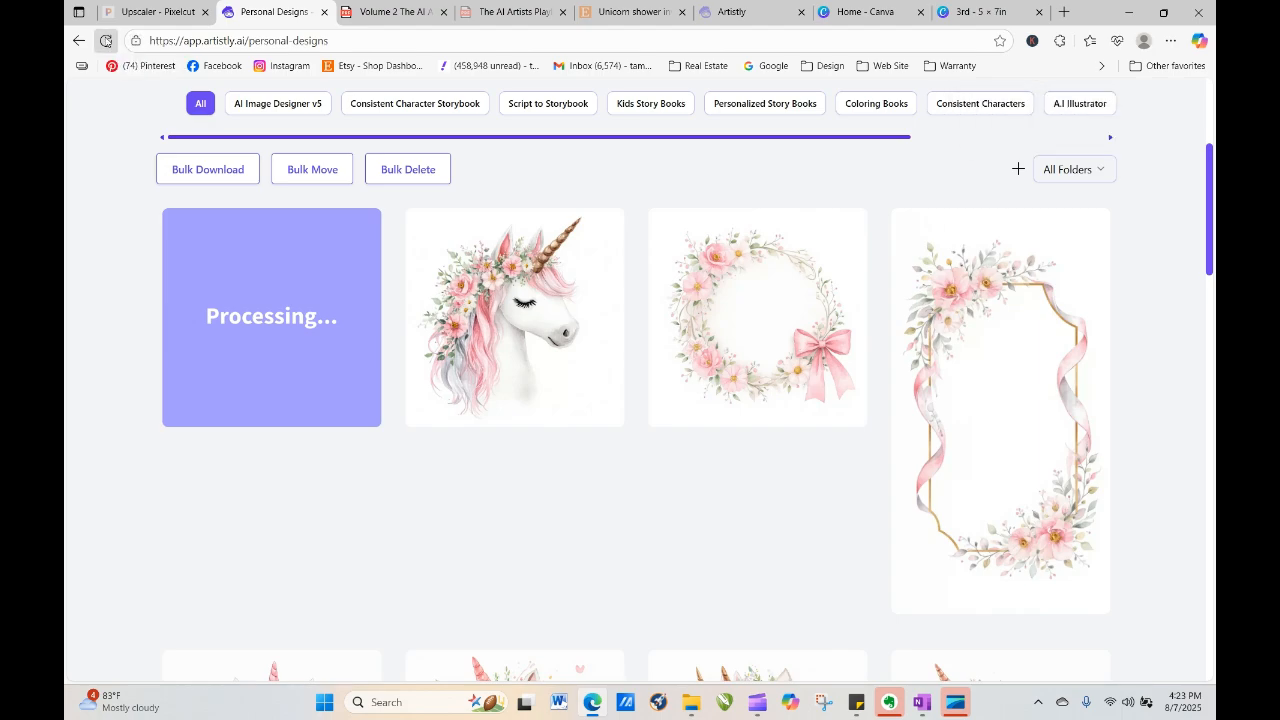
Reload the personal designs until the new pastel unicorn is processed and view its details
left_click(105, 40)
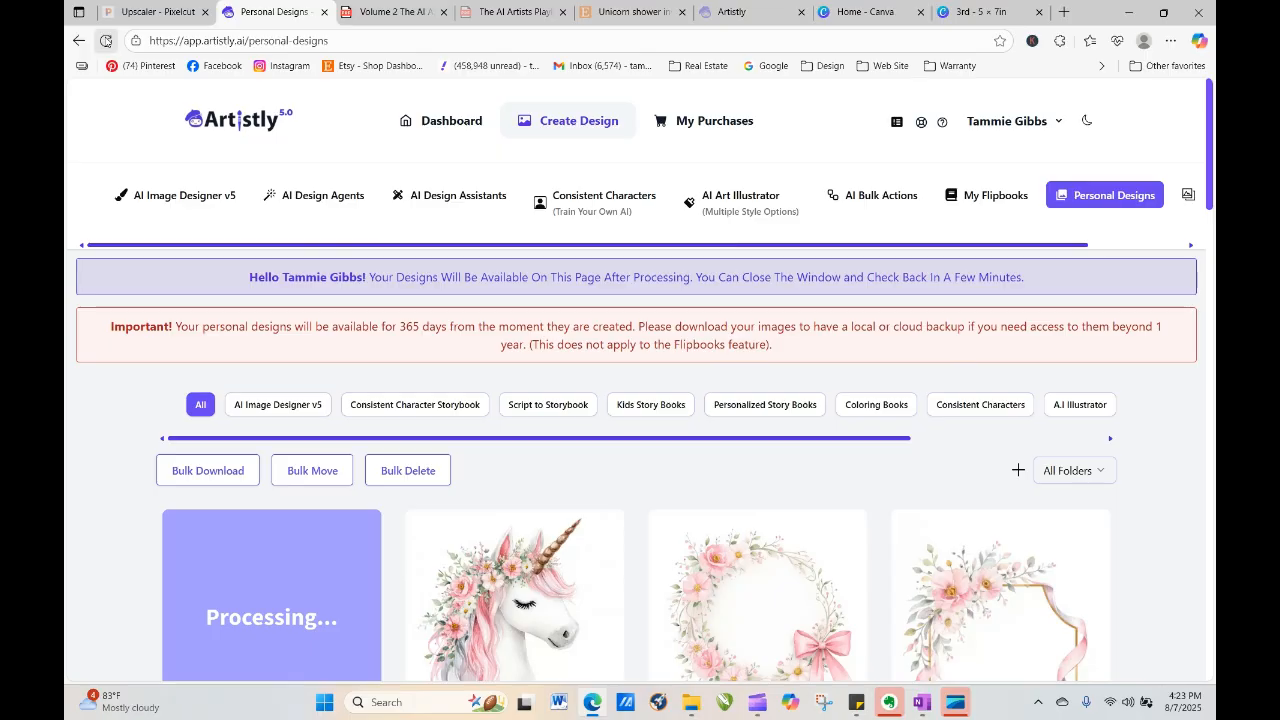
left_click(105, 41)
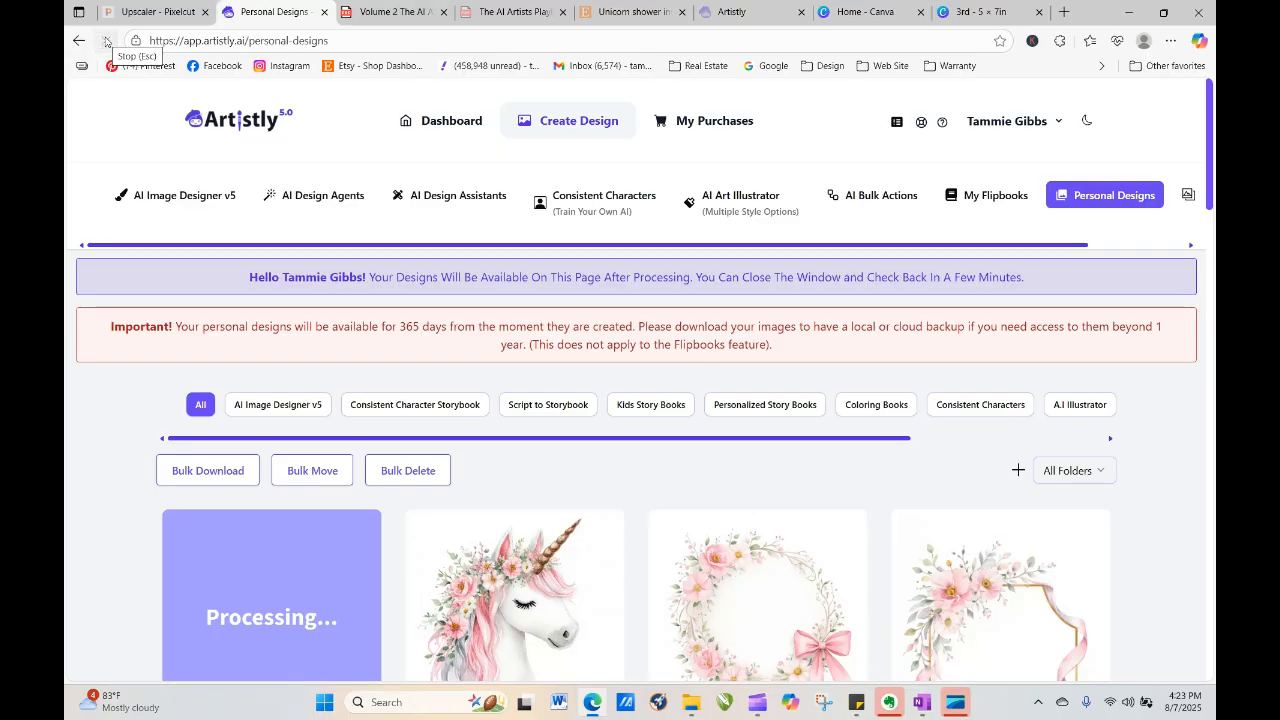
left_click(105, 41)
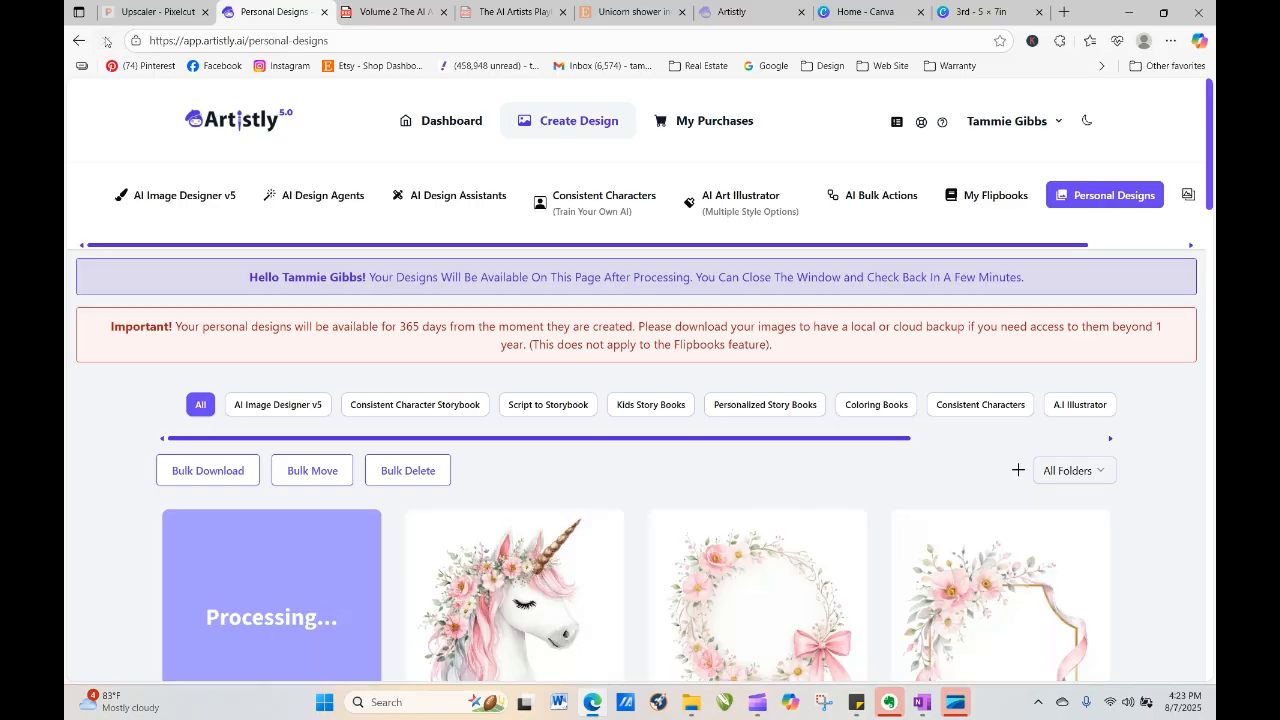
left_click(105, 41)
left_click(105, 41)
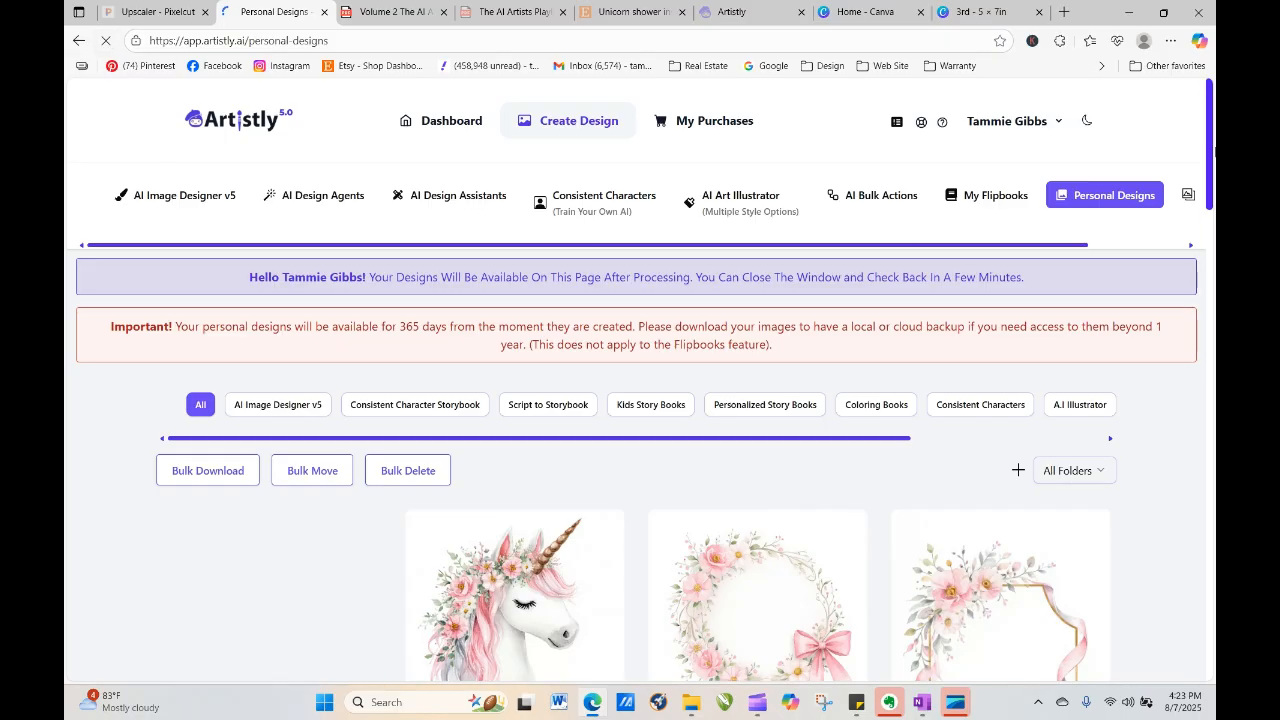
left_click_drag(1209, 128, 1210, 180)
left_click(240, 393)
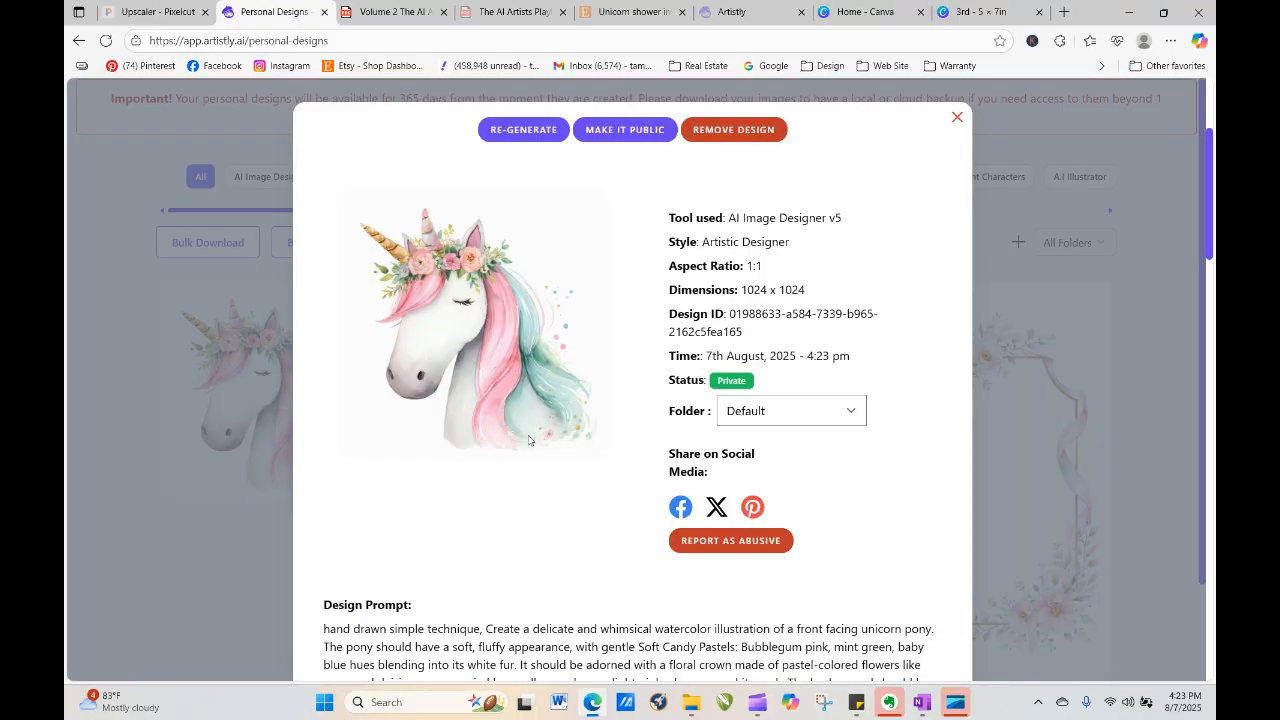
Regenerate the pastel unicorn from the same prompt with a quantity of 4 images
left_click(515, 131)
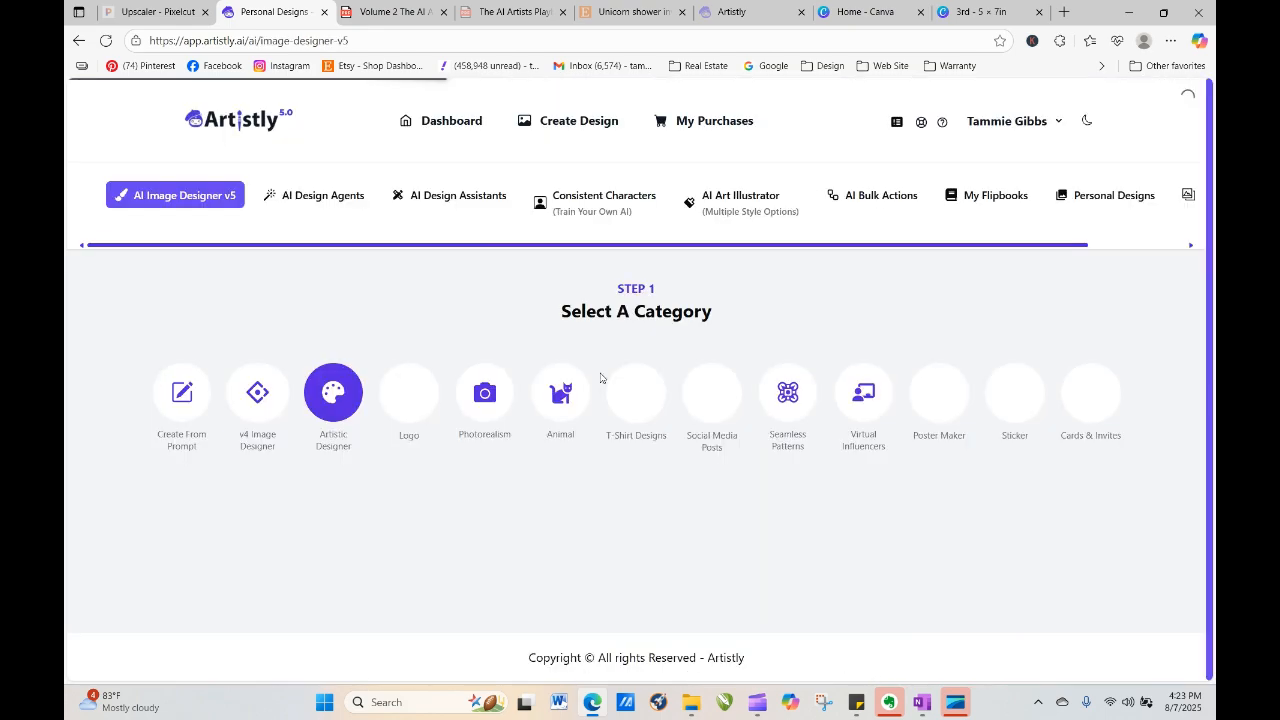
left_click(770, 462)
left_click(770, 543)
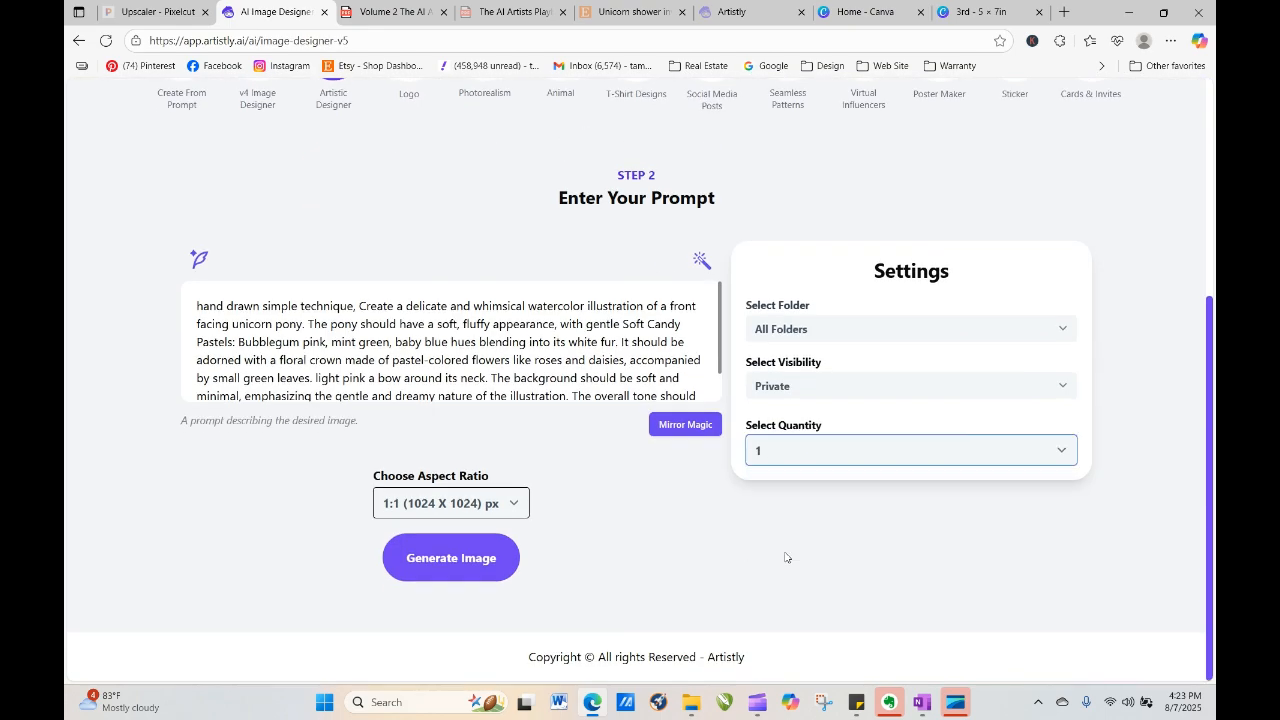
left_click(466, 566)
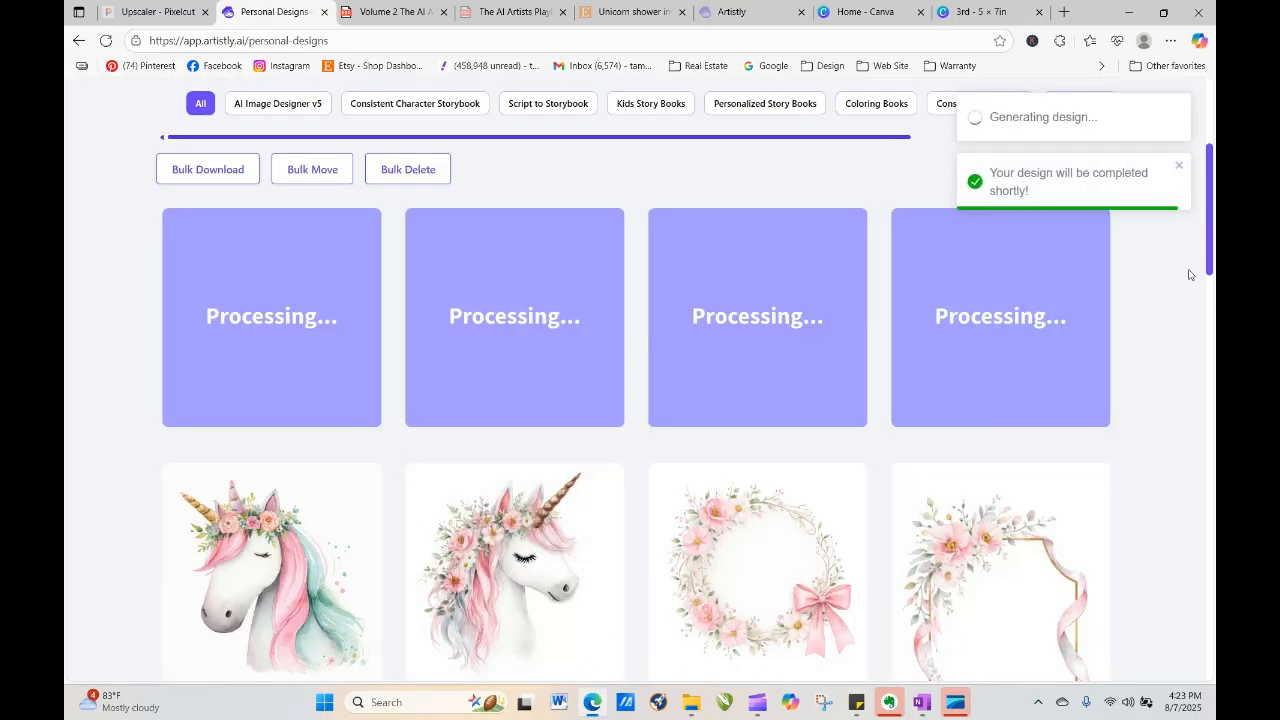
Browse the personal designs and reload them repeatedly to check the new unicorn variations
mouse_move(185, 587)
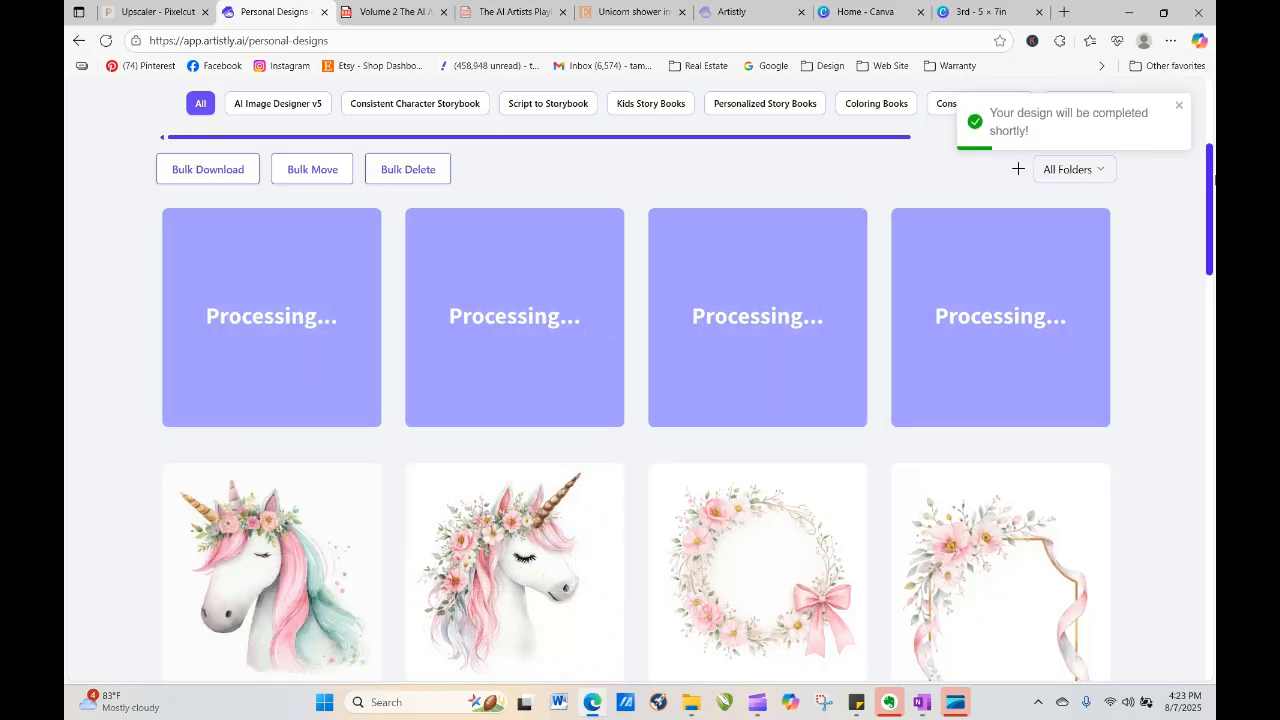
left_click_drag(1212, 183, 1214, 413)
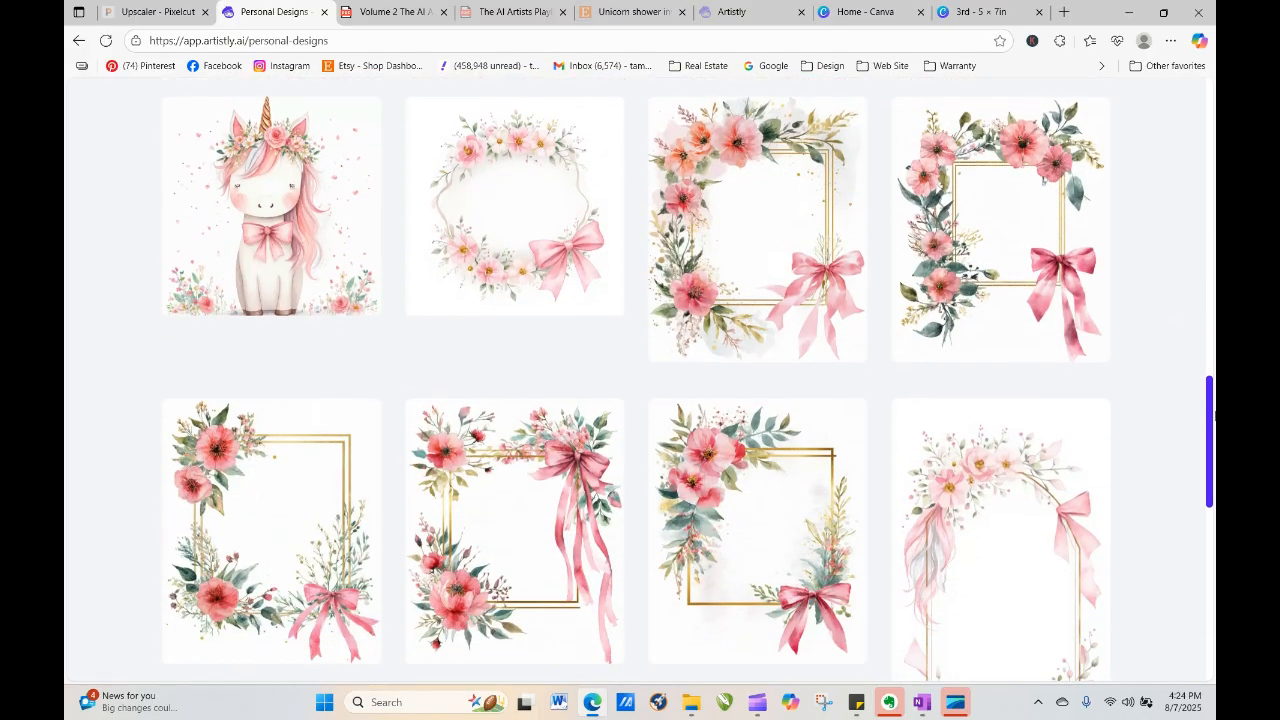
left_click(105, 43)
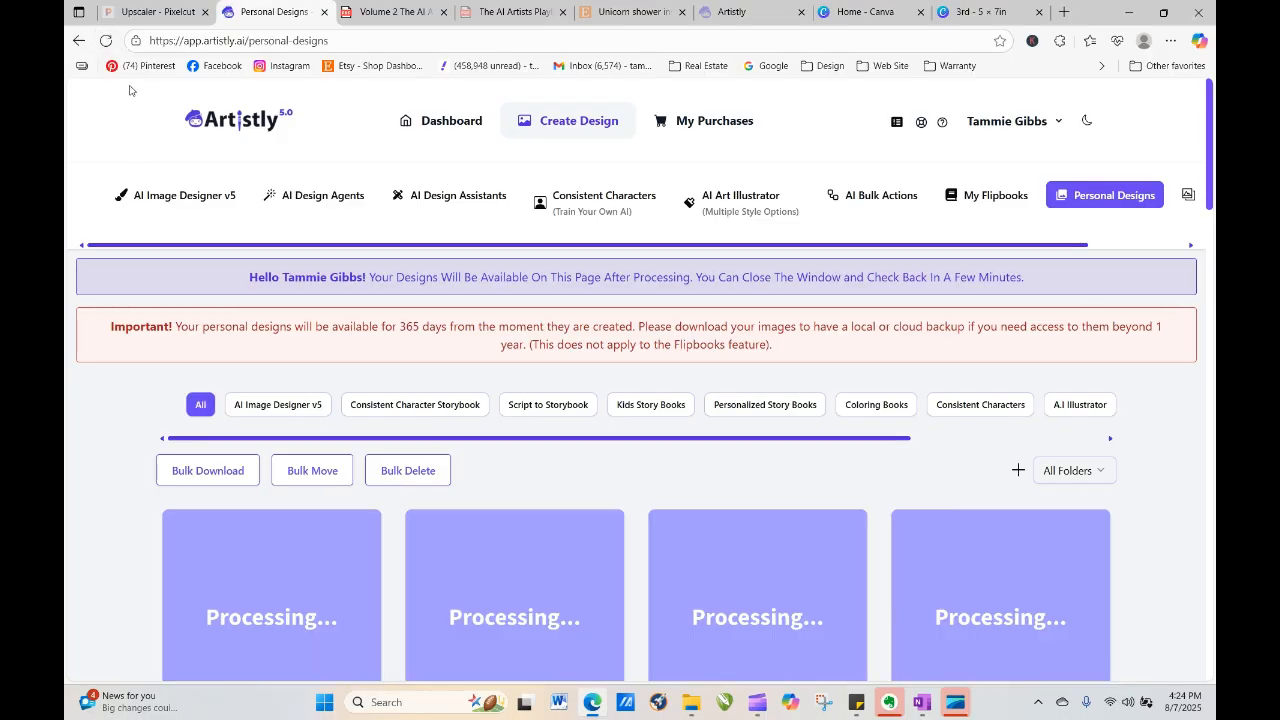
left_click(105, 41)
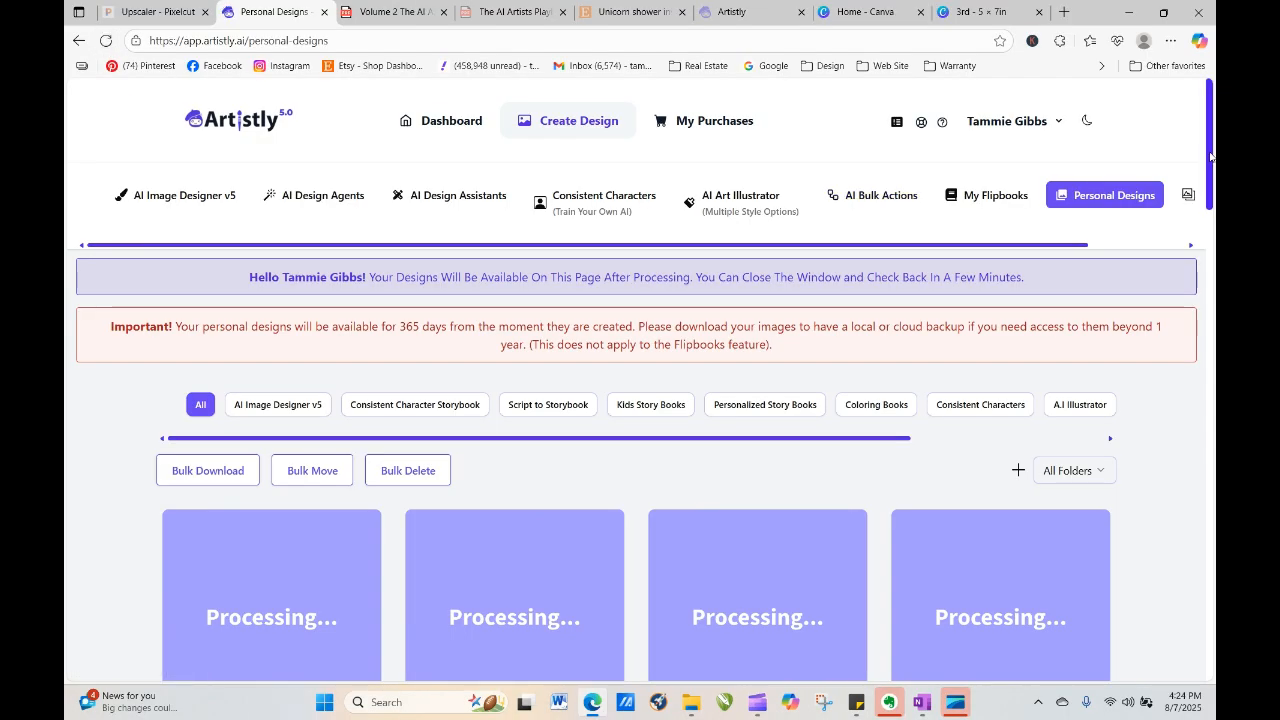
scroll(1210, 155, "down", 3)
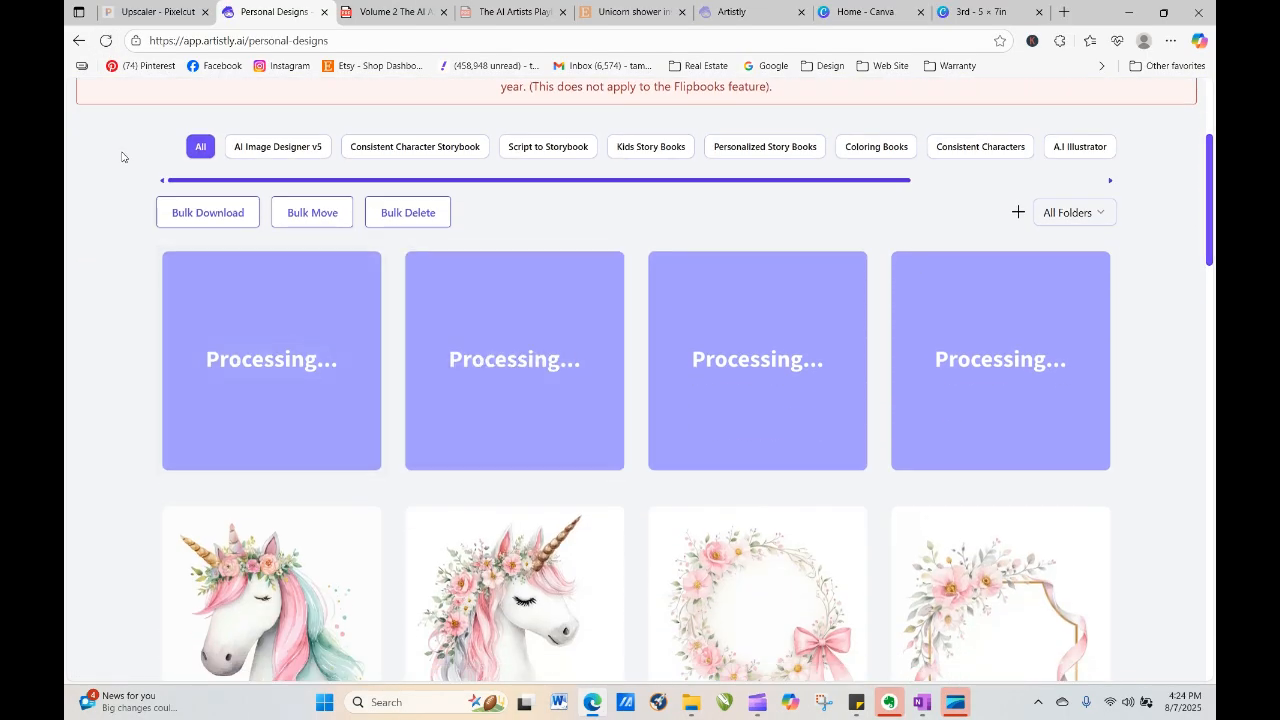
left_click(105, 41)
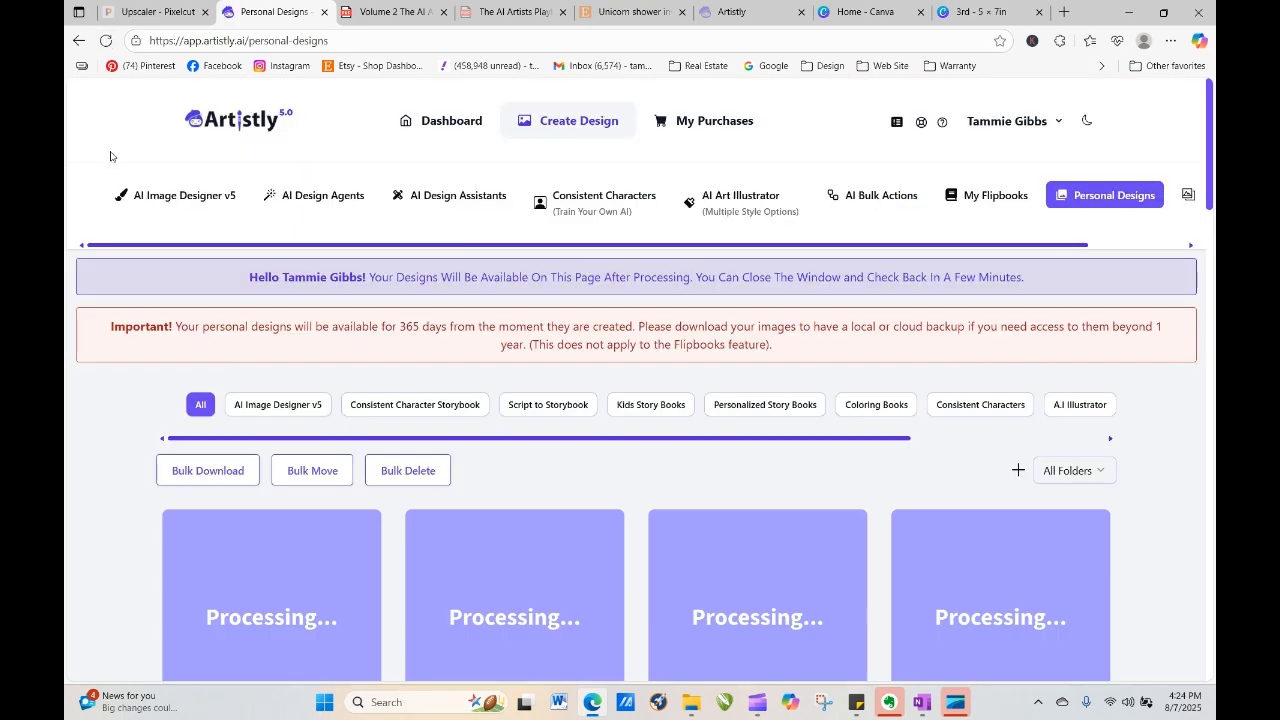
left_click(105, 41)
left_click(105, 41)
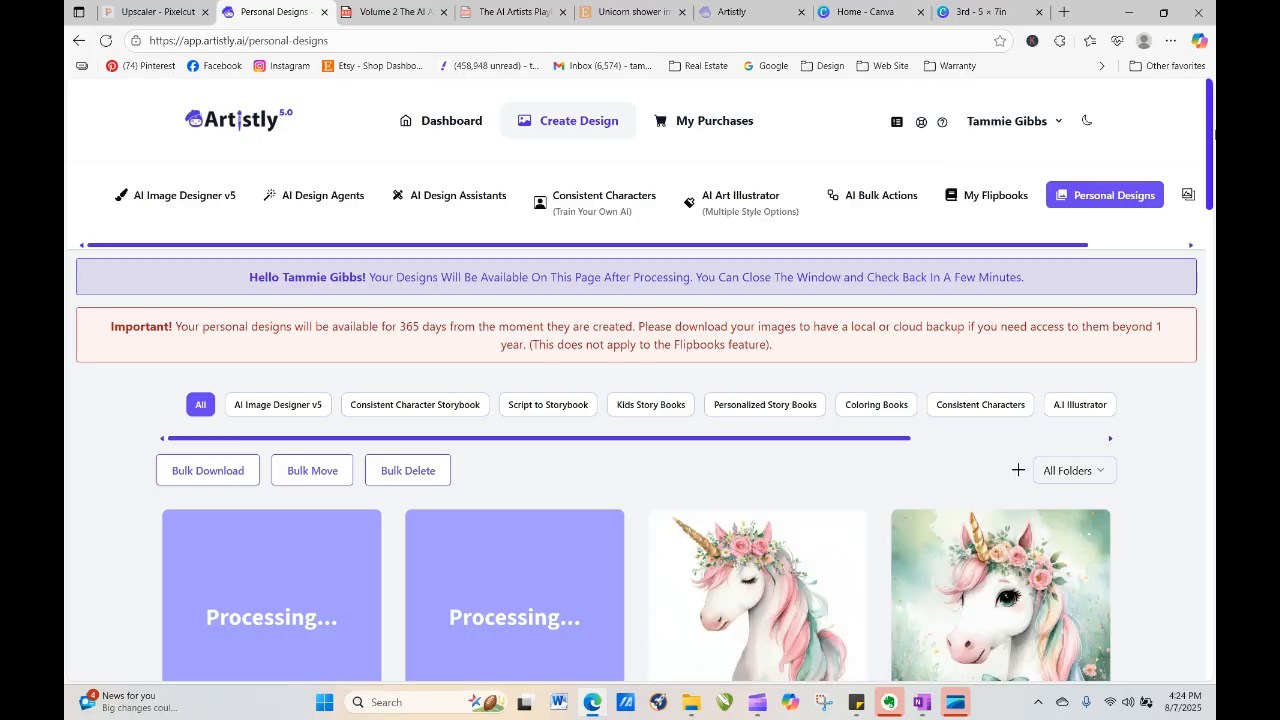
scroll(1019, 340, "down", 2)
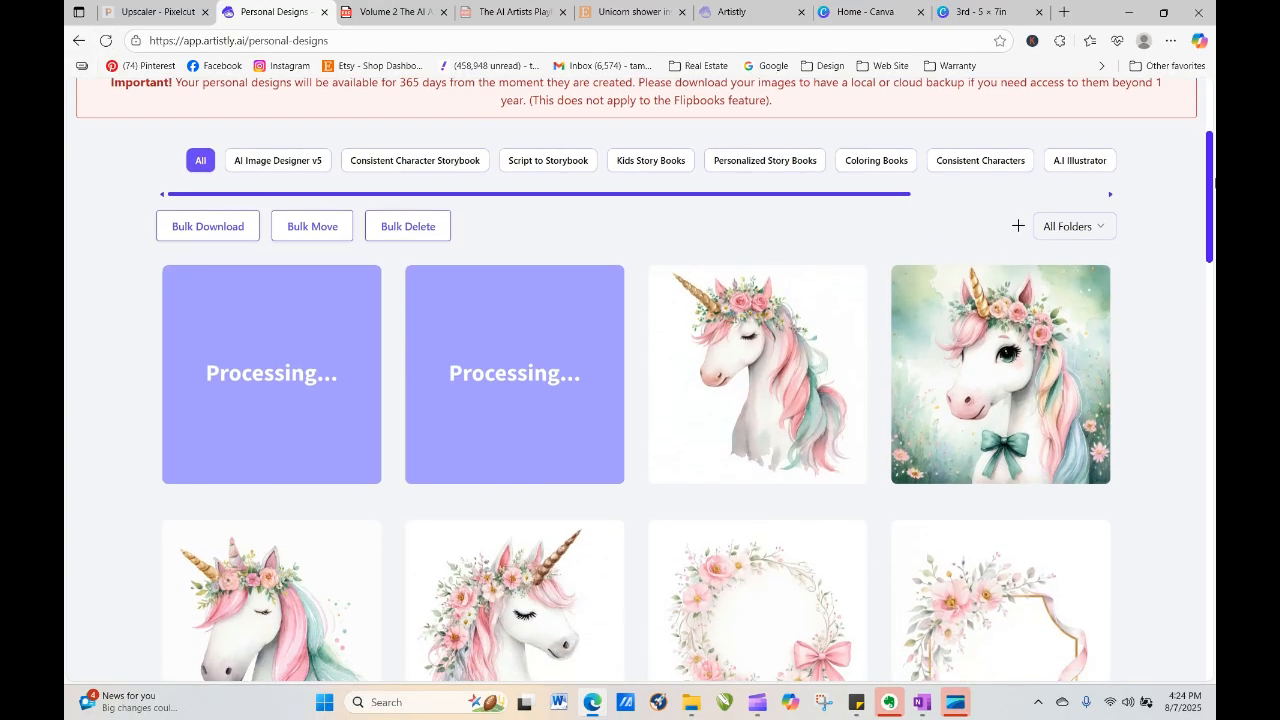
mouse_move(1019, 340)
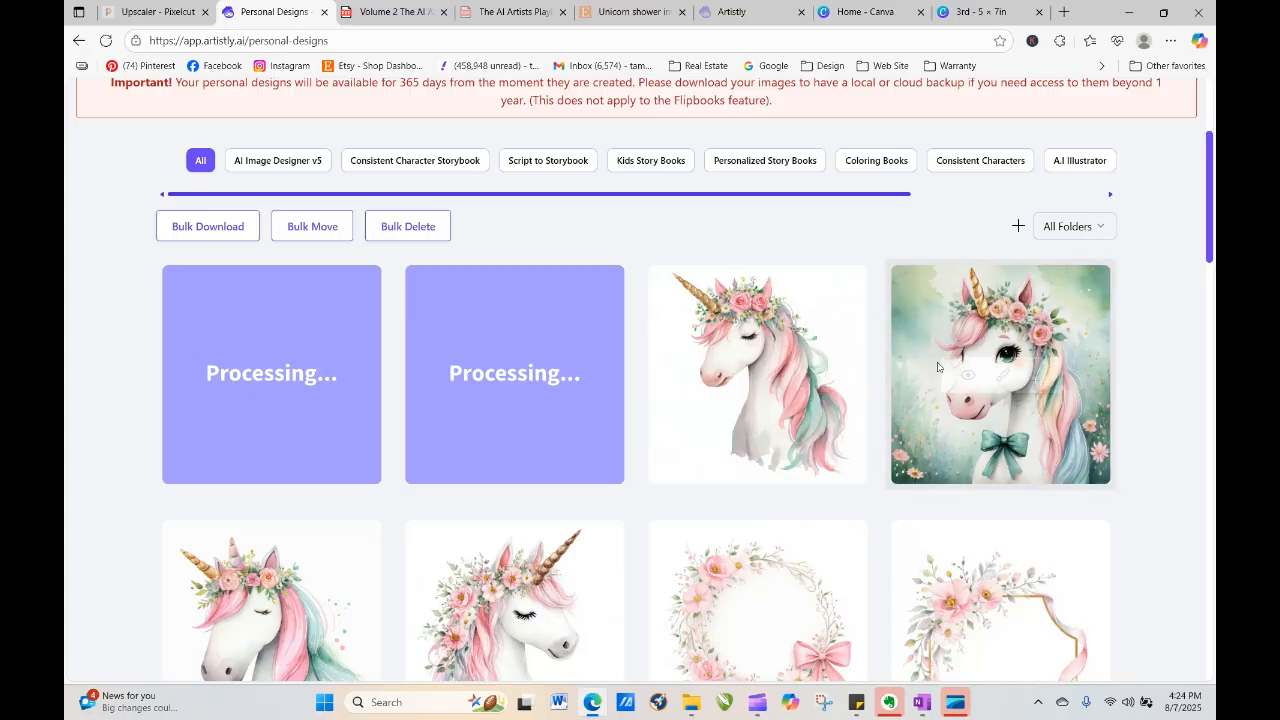
mouse_move(746, 303)
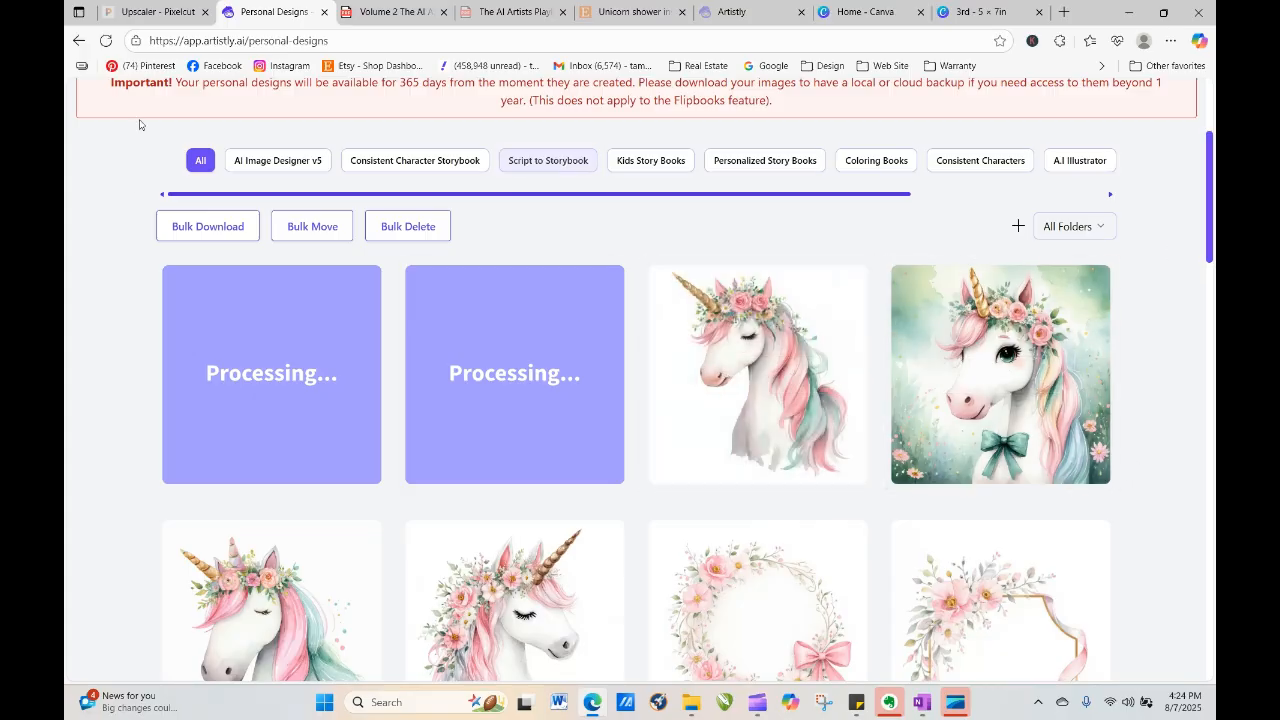
Reload the remaining unicorn variations and view the details of the newest one, with its face turned left and flowers around its base
left_click(105, 43)
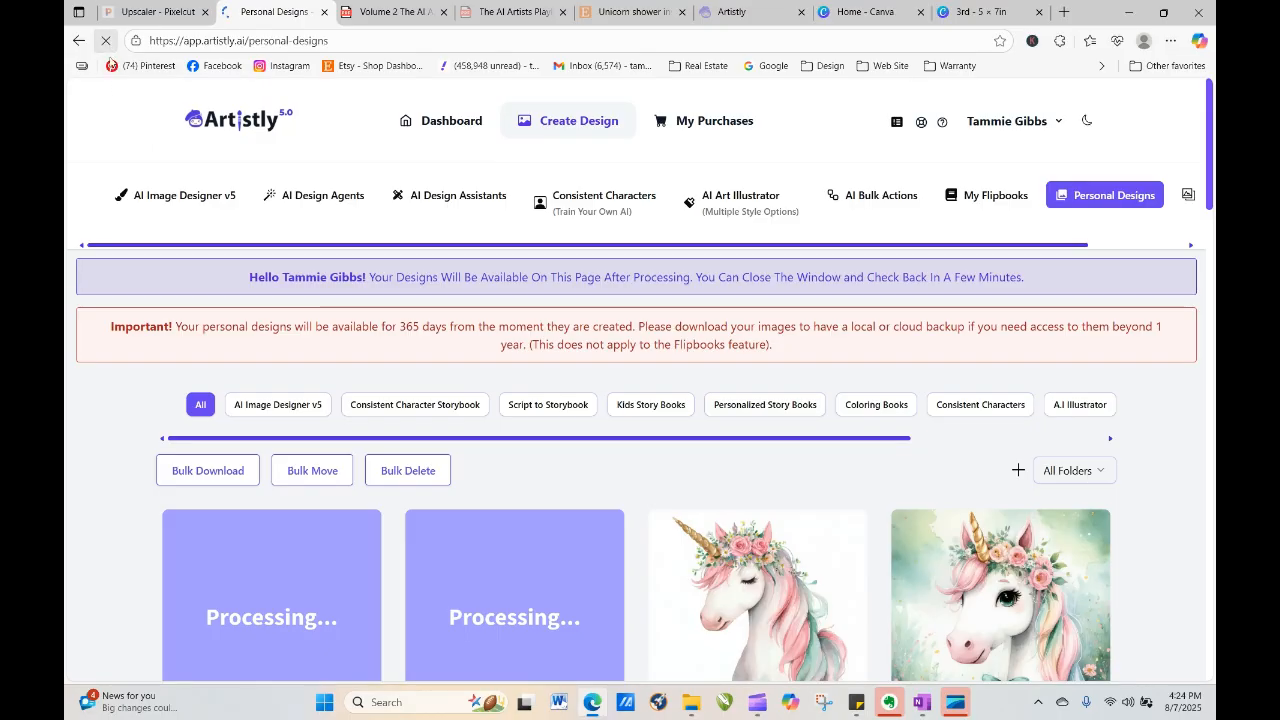
left_click(107, 41)
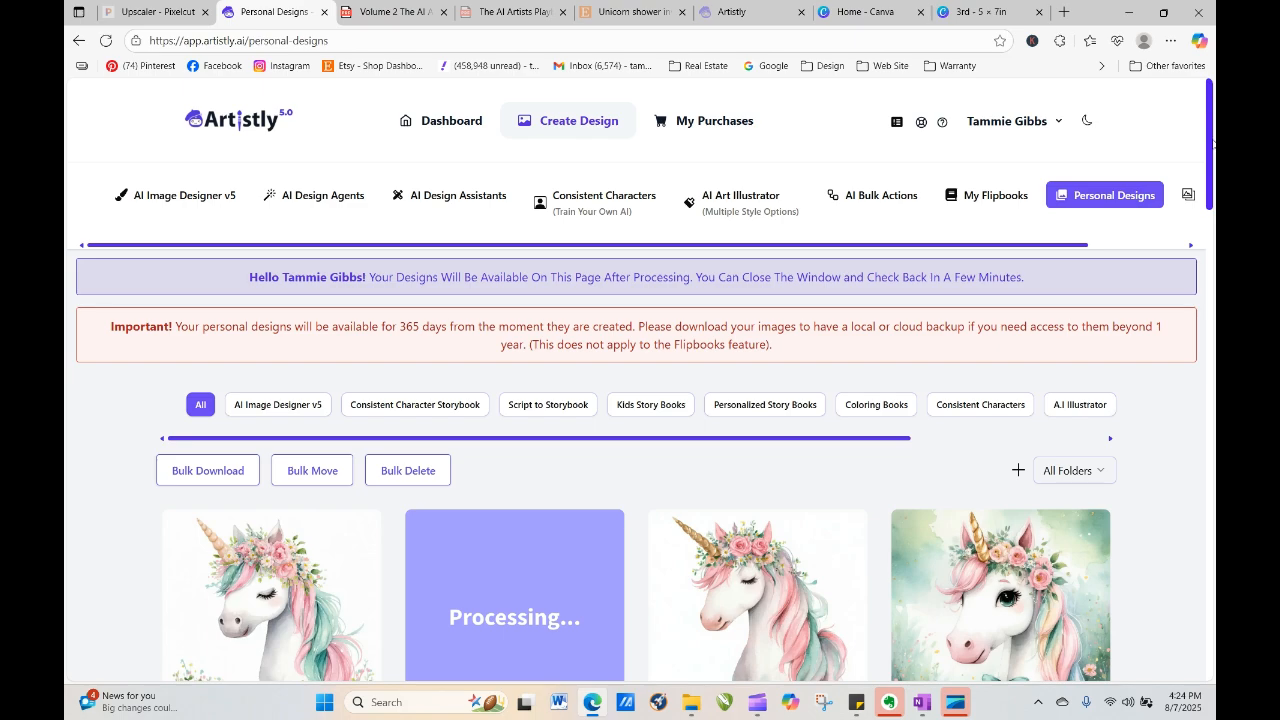
left_click_drag(1213, 145, 1213, 165)
scroll(1100, 300, "down", 2)
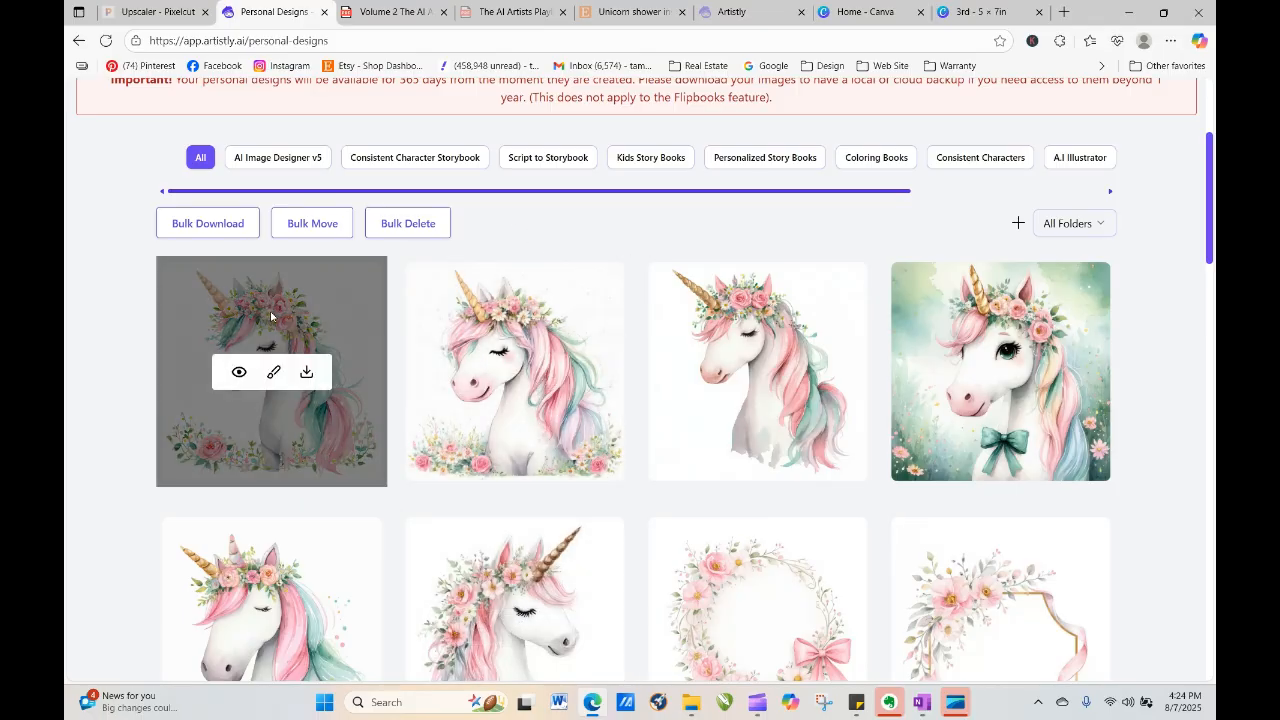
left_click(240, 372)
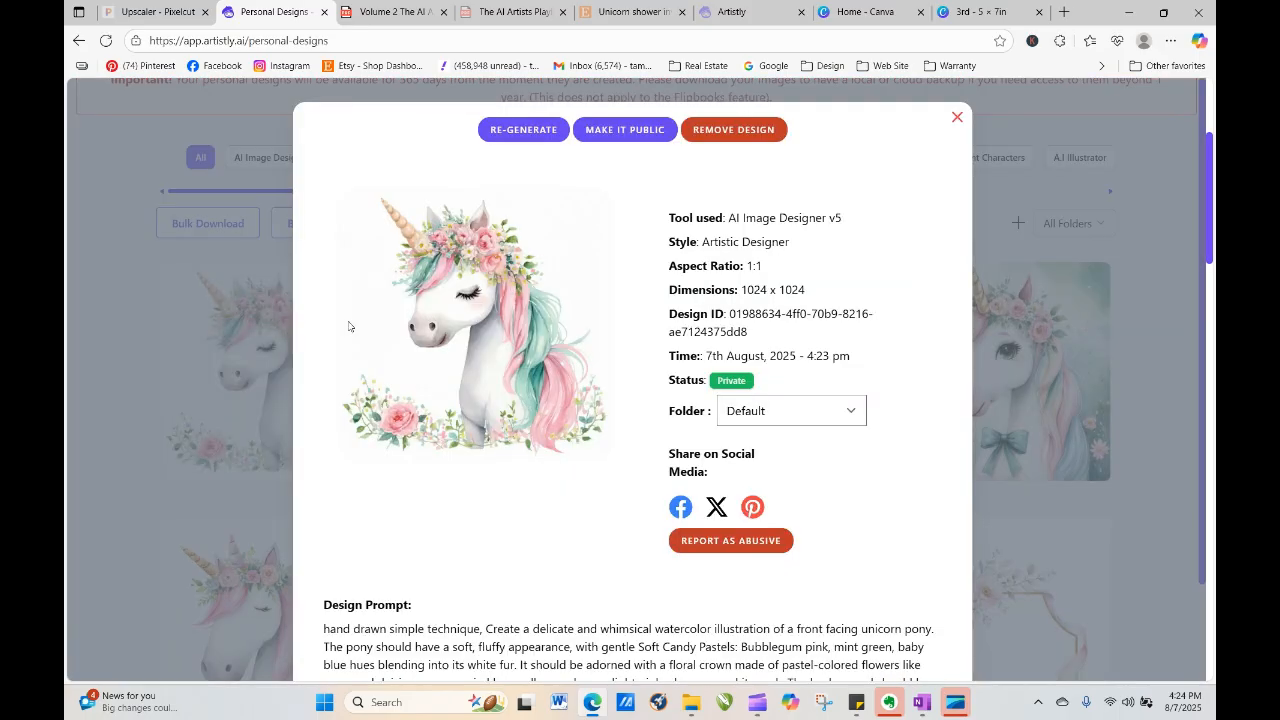
Regenerate the latest unicorn with the prompt's palette reordered to "baby blue, Bubblegum pink, mint green"
left_click(508, 130)
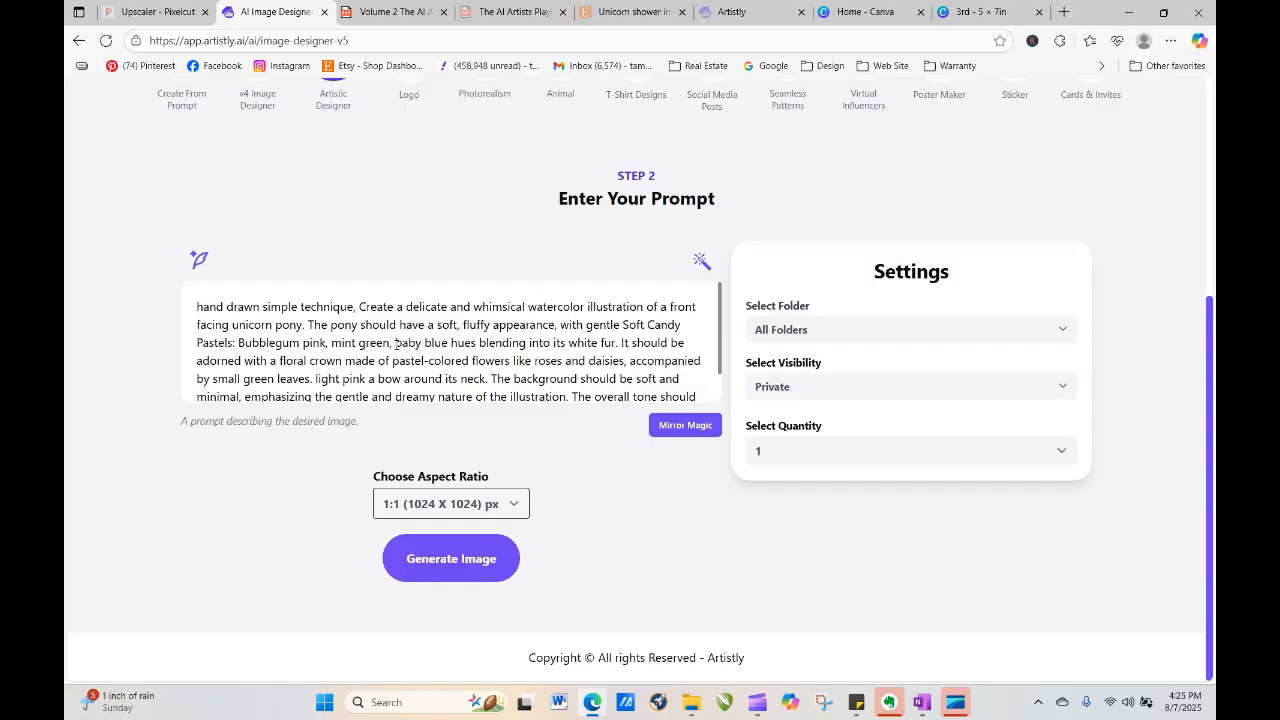
left_click_drag(393, 343, 453, 350)
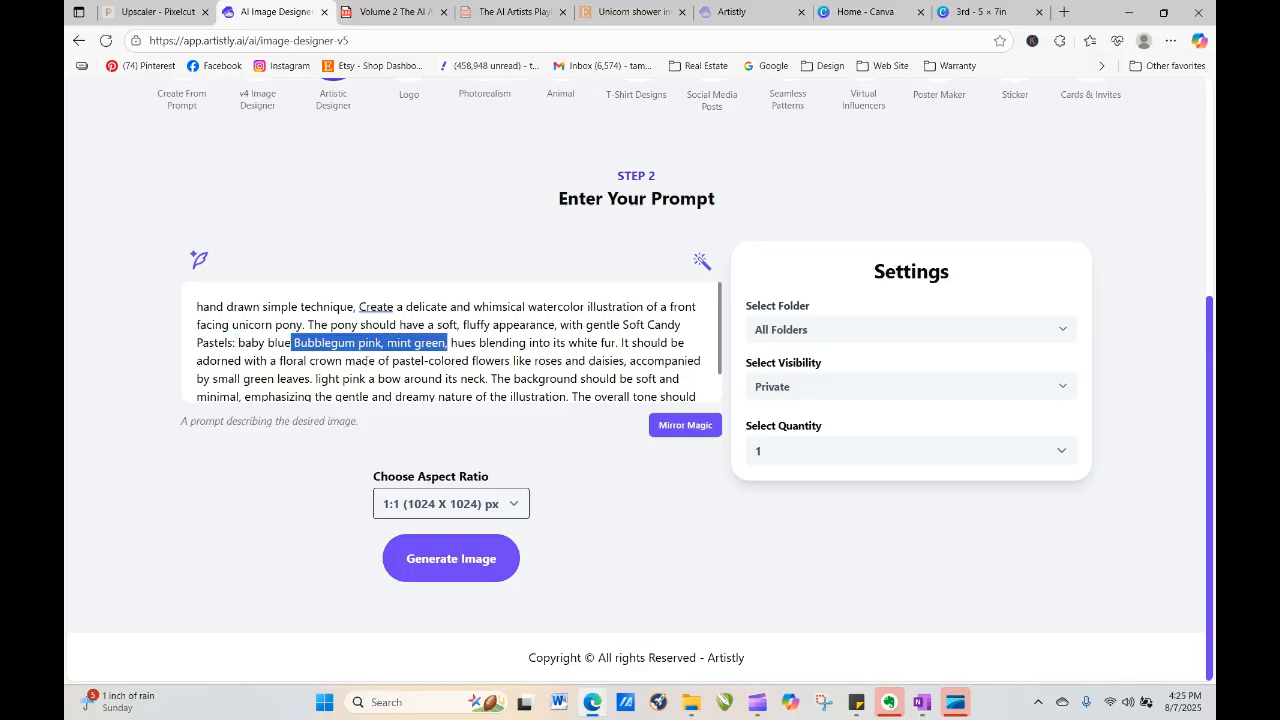
left_click(295, 343)
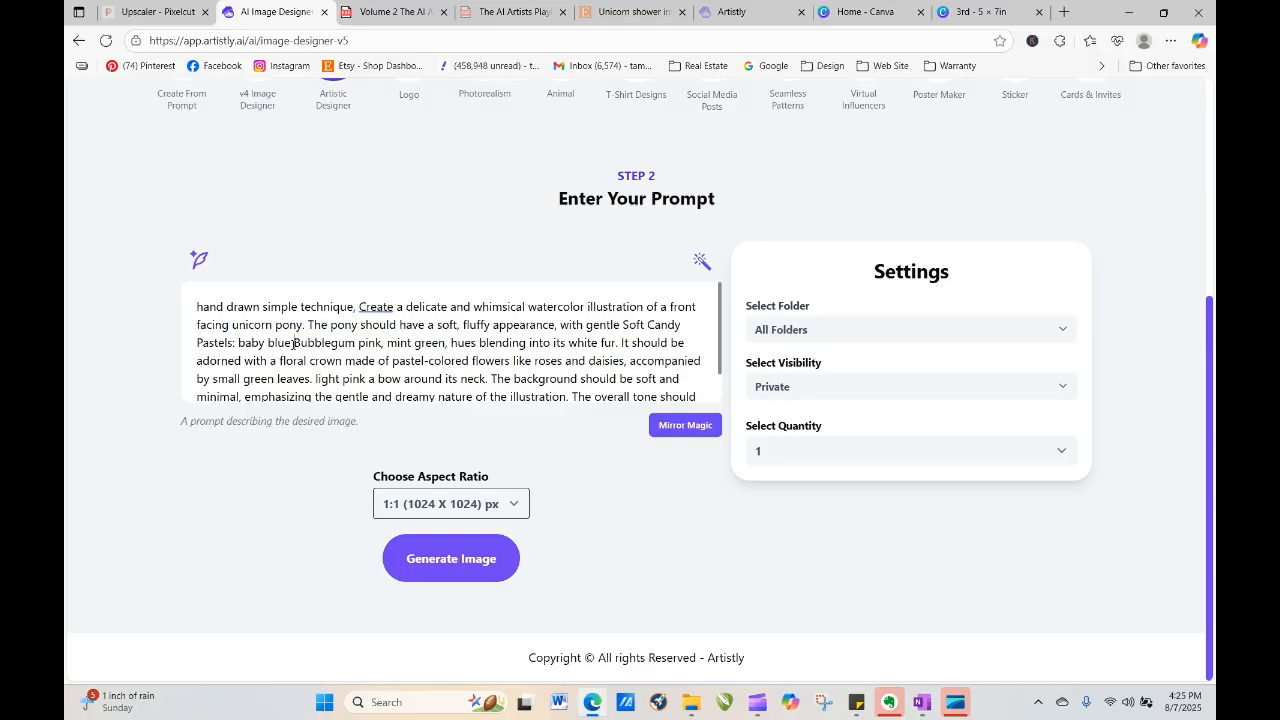
type(",")
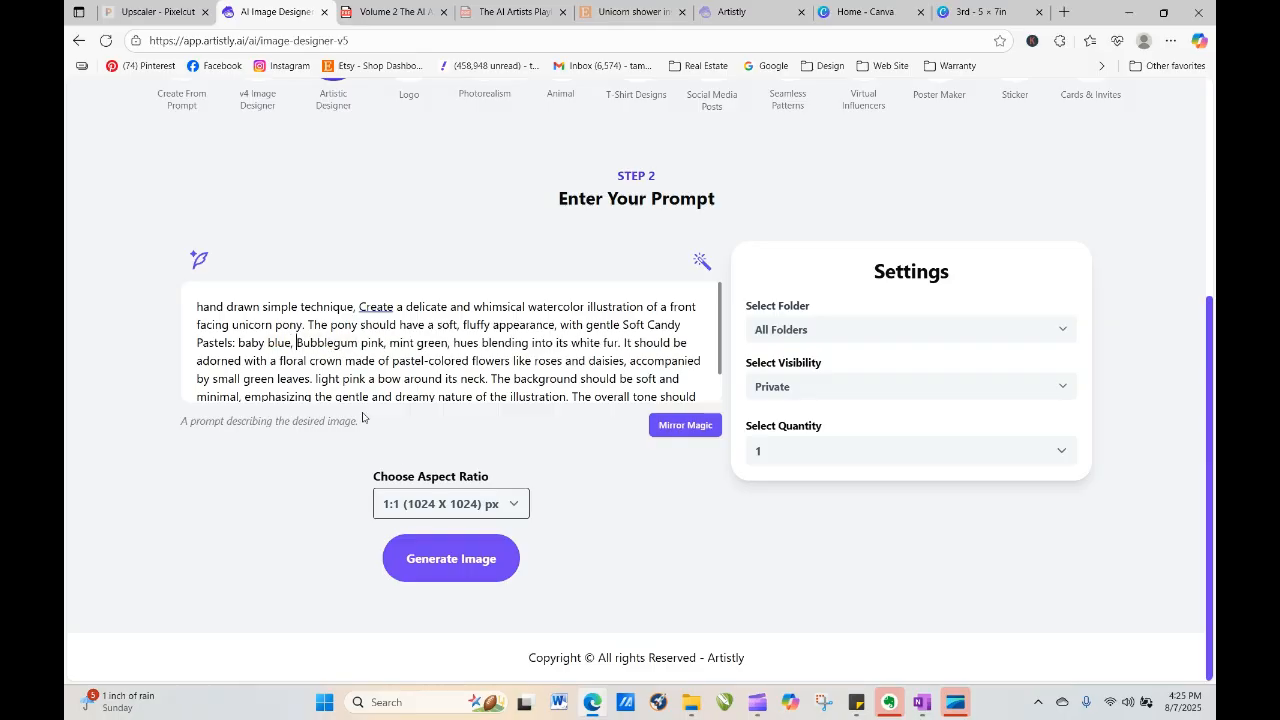
left_click(488, 567)
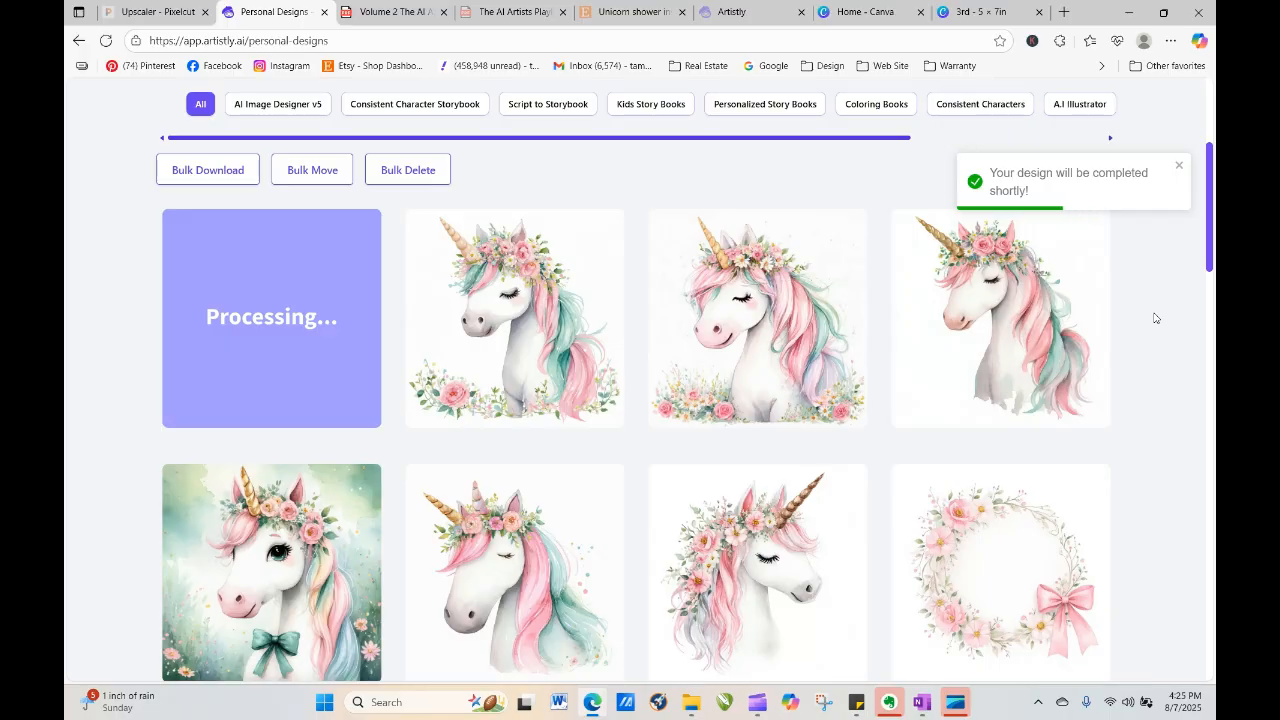
Reload the personal designs until the reordered-palette unicorn is processed and view its details
mouse_move(427, 627)
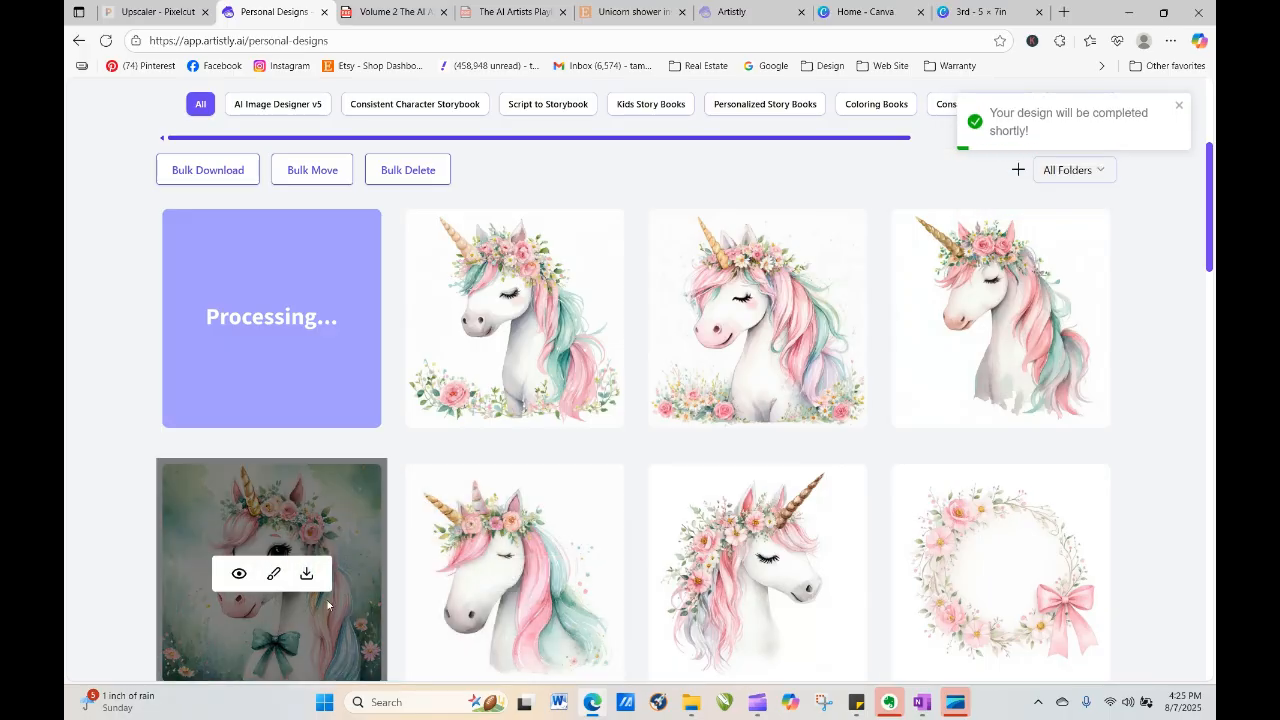
left_click(105, 40)
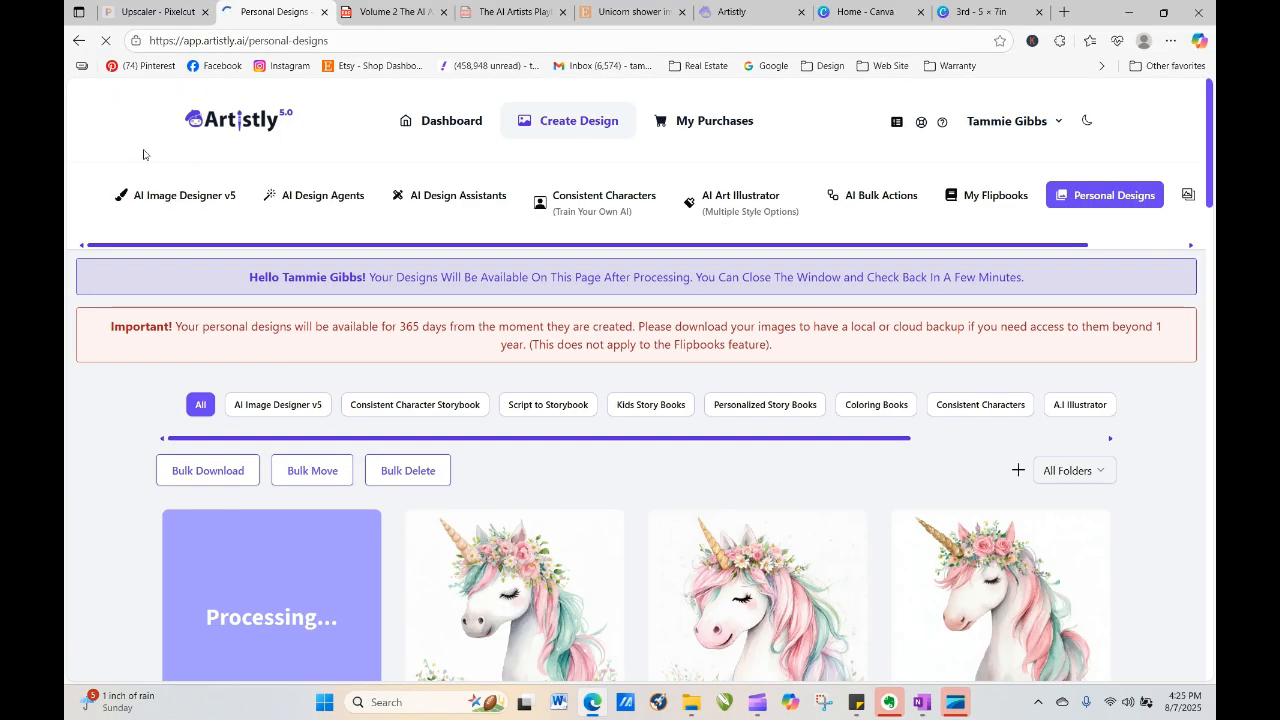
left_click(106, 41)
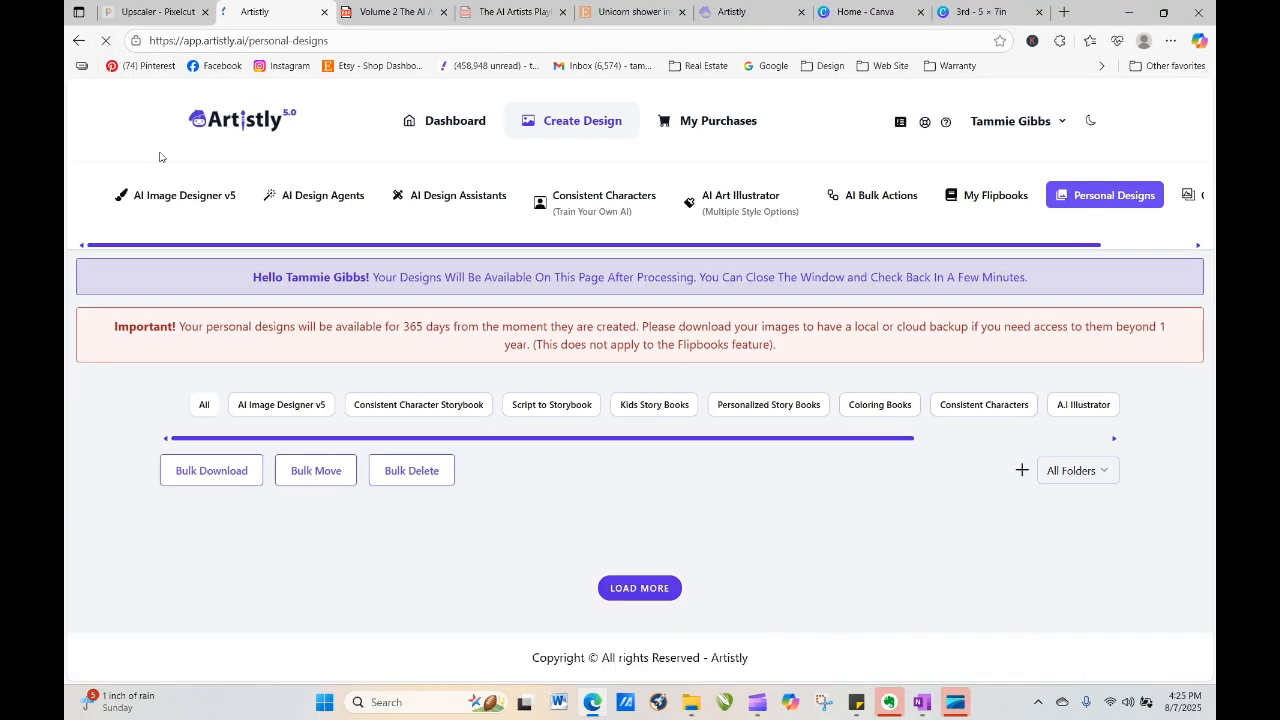
left_click(106, 41)
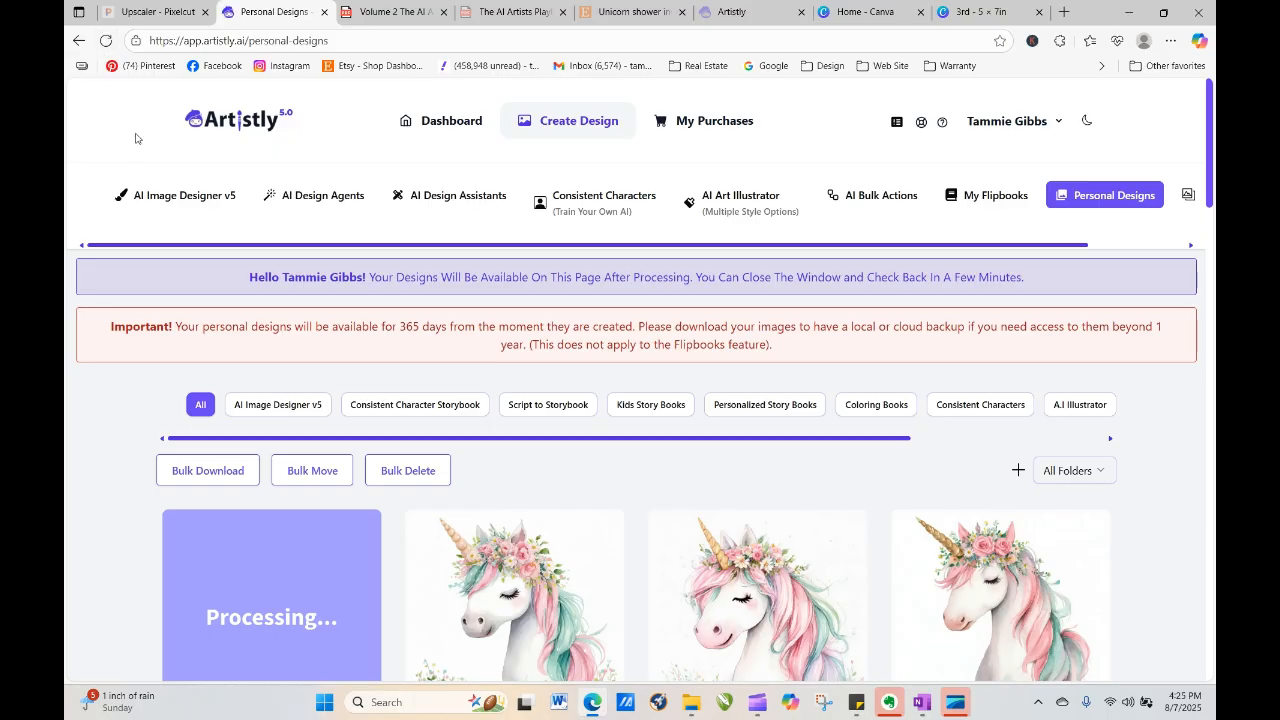
left_click(105, 41)
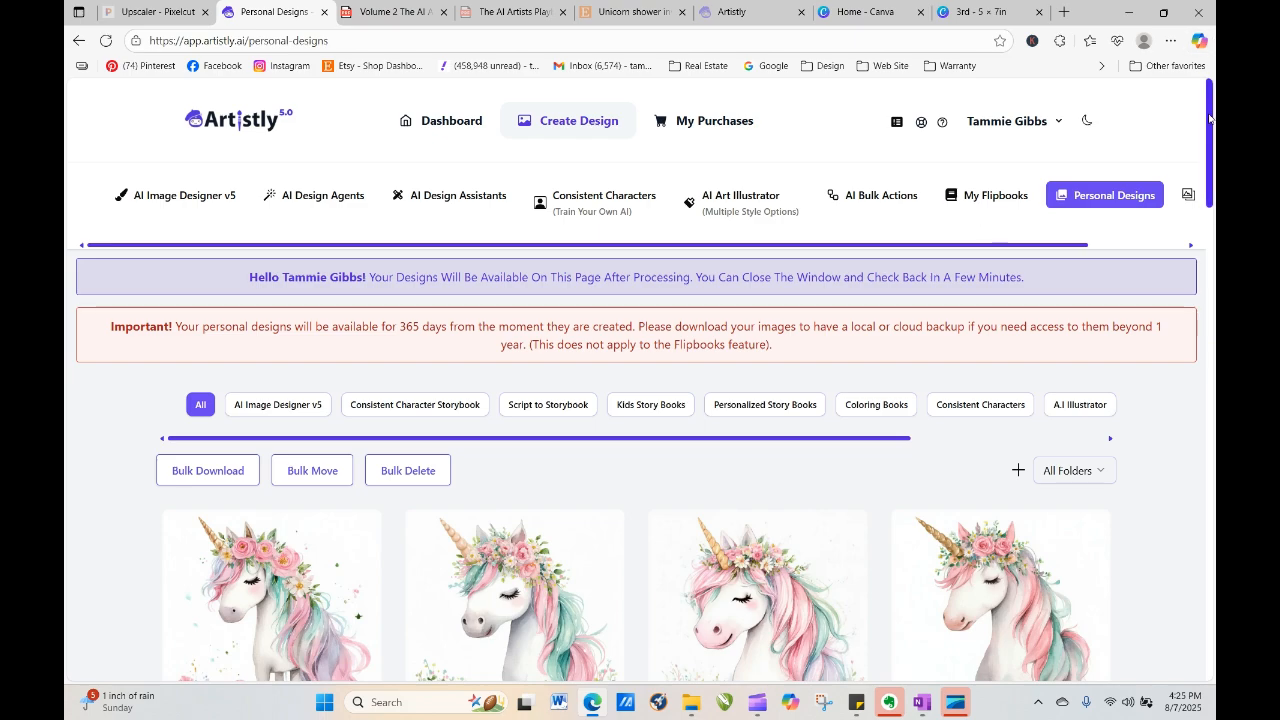
scroll(1212, 130, "down", 1)
scroll(1214, 142, "down", 2)
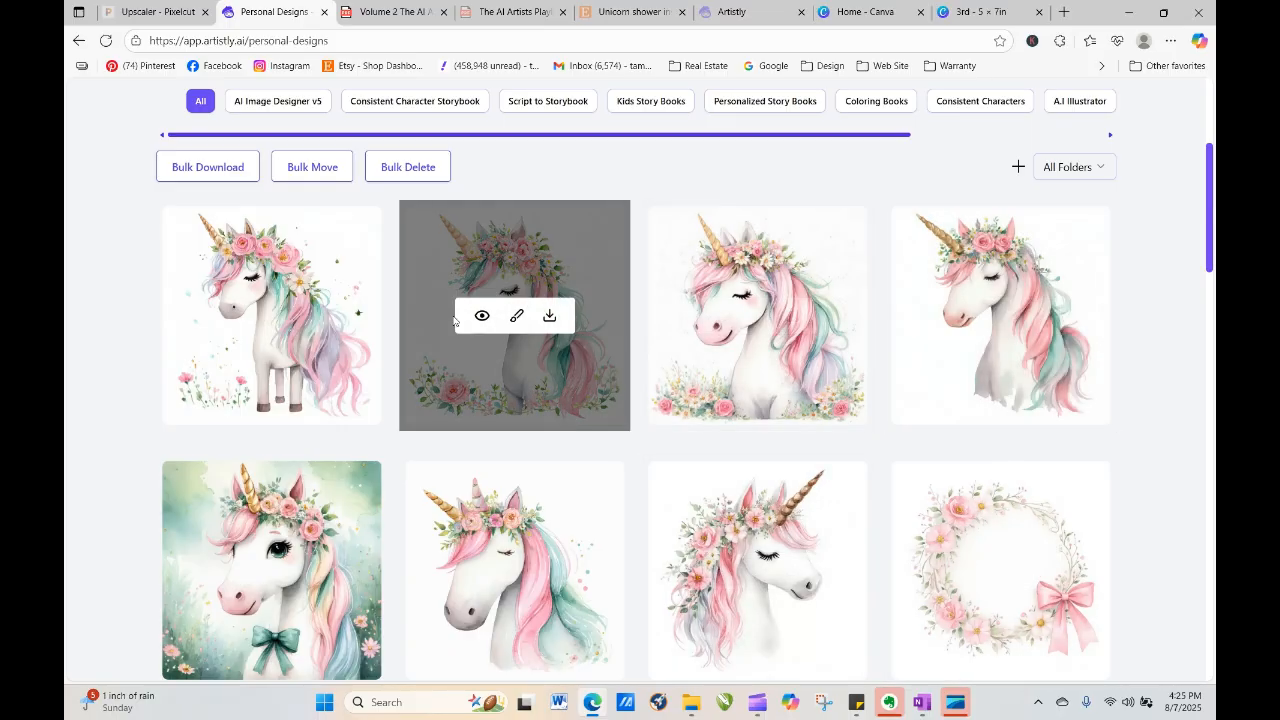
left_click(239, 316)
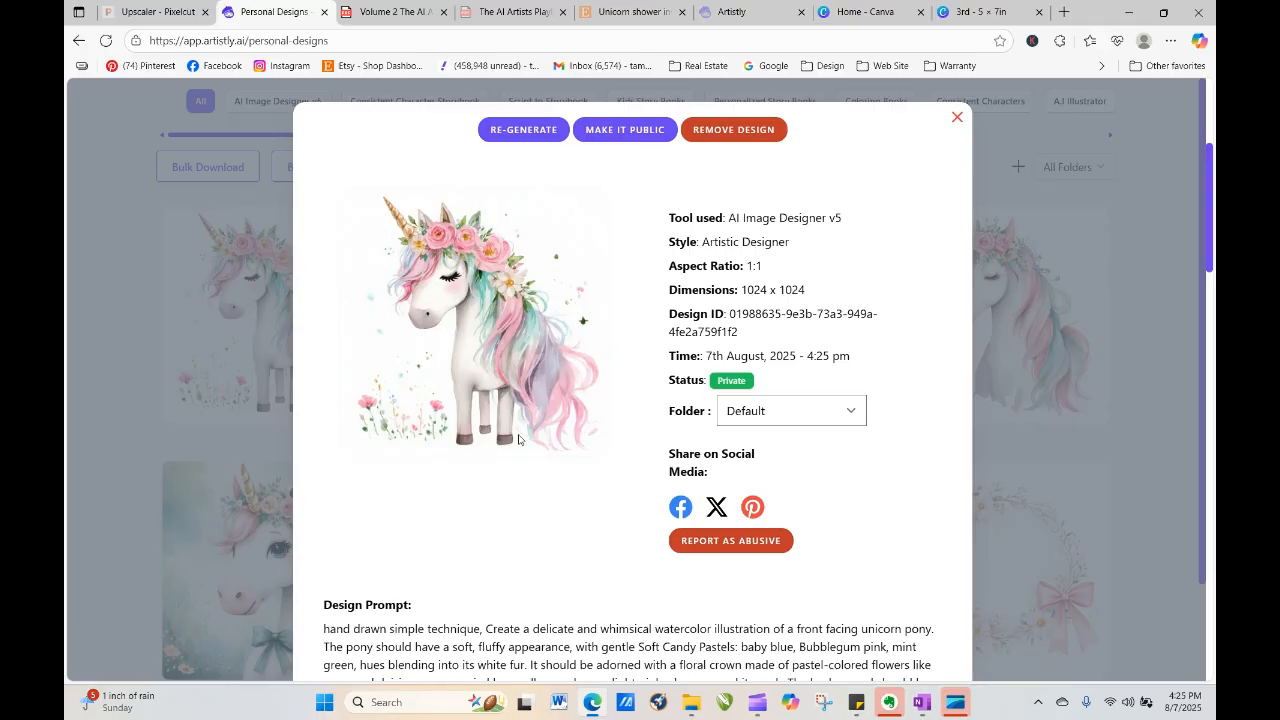
Regenerate the unicorn with a light blue bow in the prompt and only baby blue as the palette color, removing Bubblegum pink and mint green
left_click(521, 130)
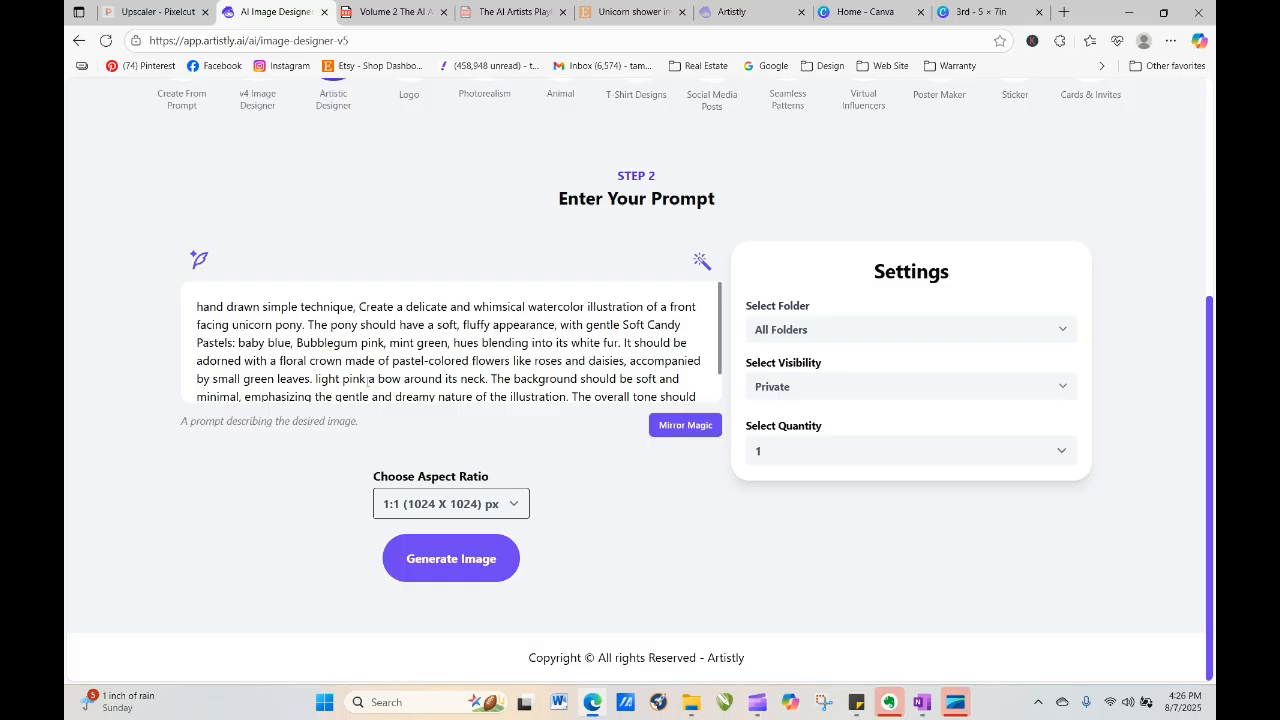
double_click(362, 379)
type("blue")
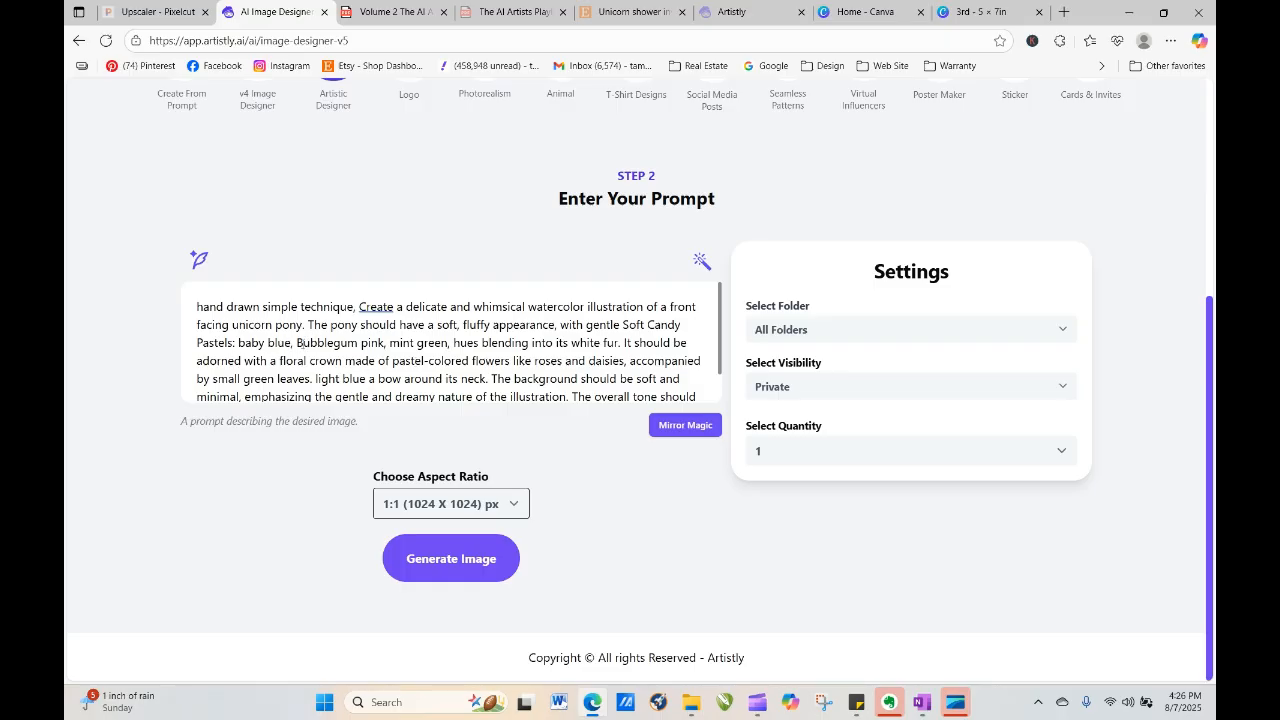
left_click_drag(297, 341, 455, 345)
key("BackSpace")
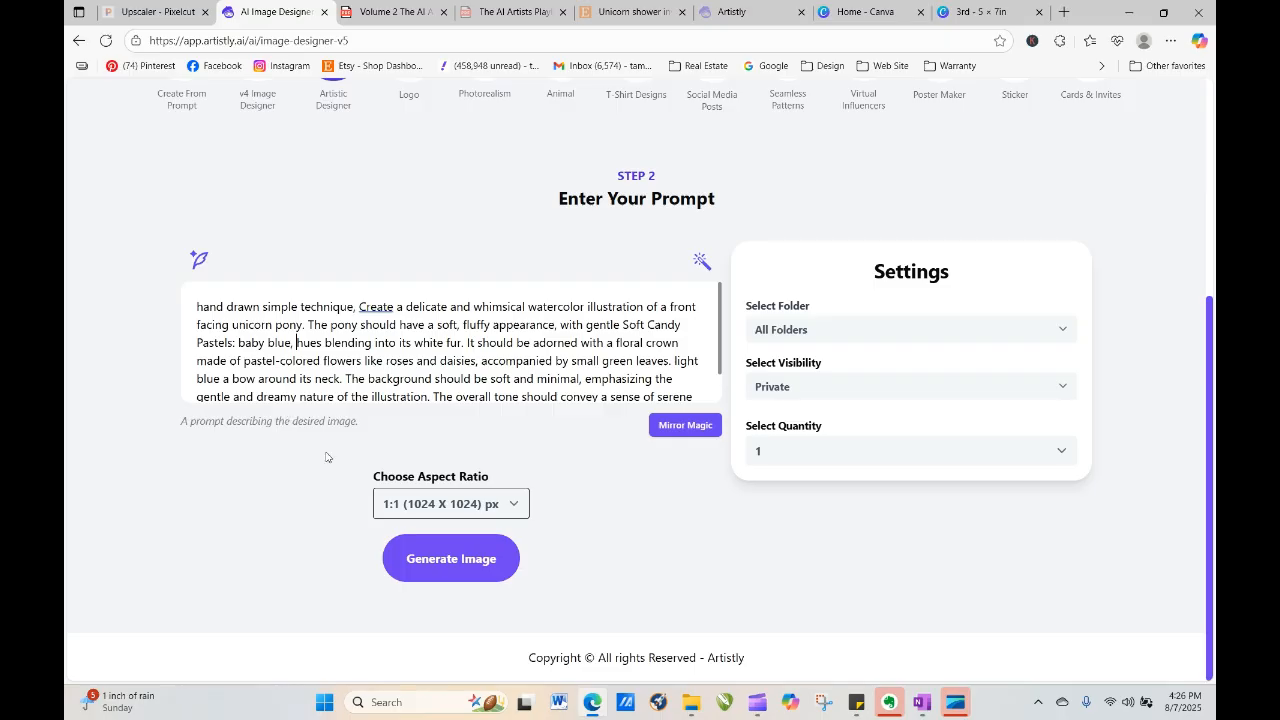
left_click(449, 559)
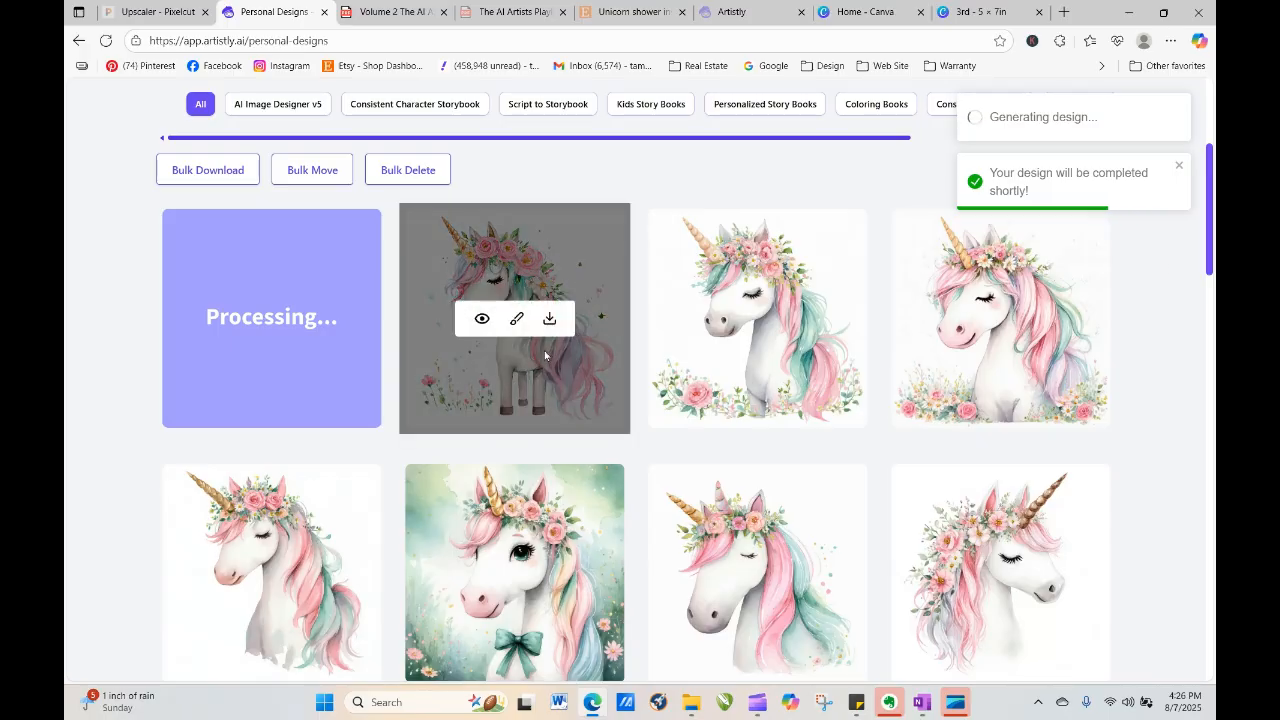
Reload the personal designs until the baby blue unicorn is processed and view its details
left_click(106, 41)
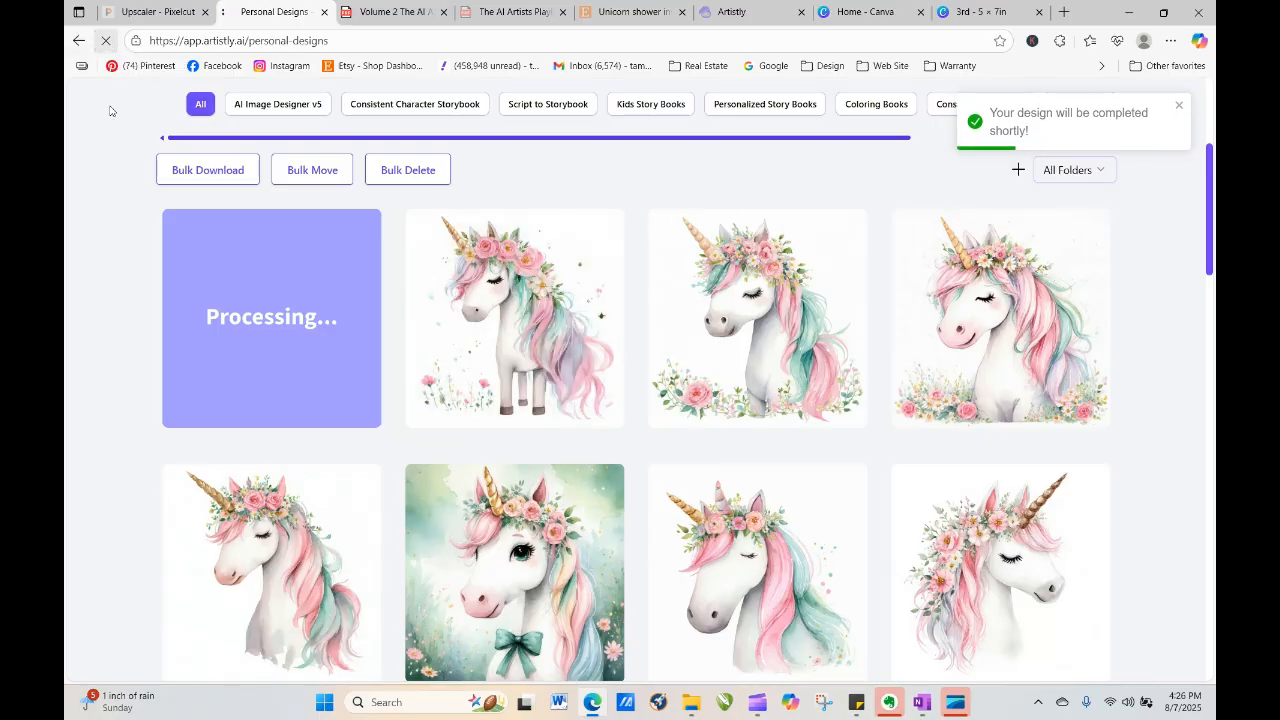
left_click(106, 42)
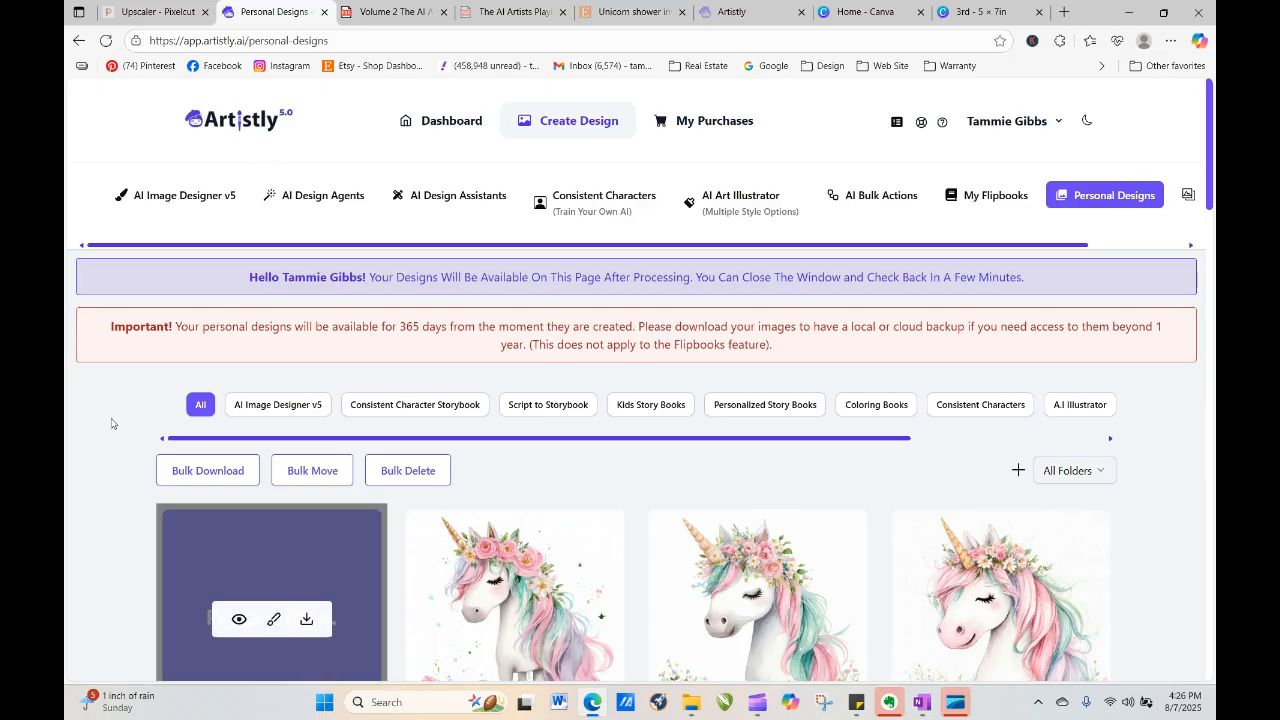
left_click(105, 46)
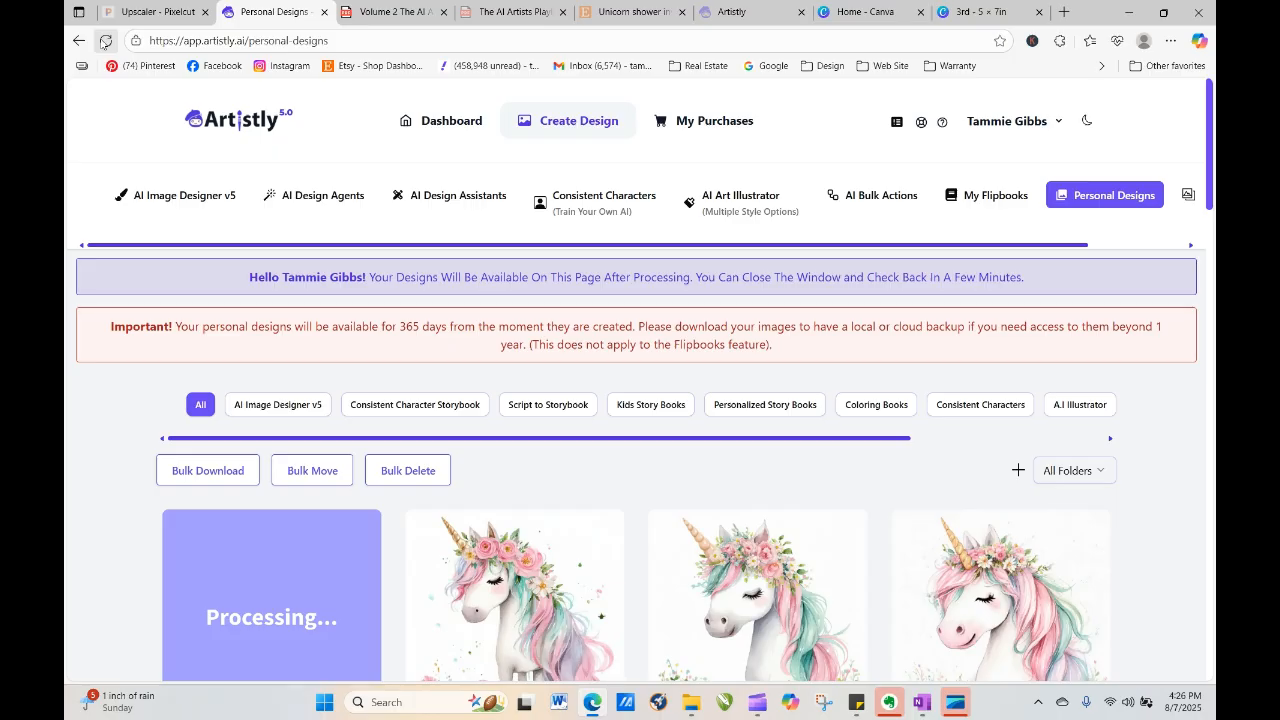
left_click(105, 42)
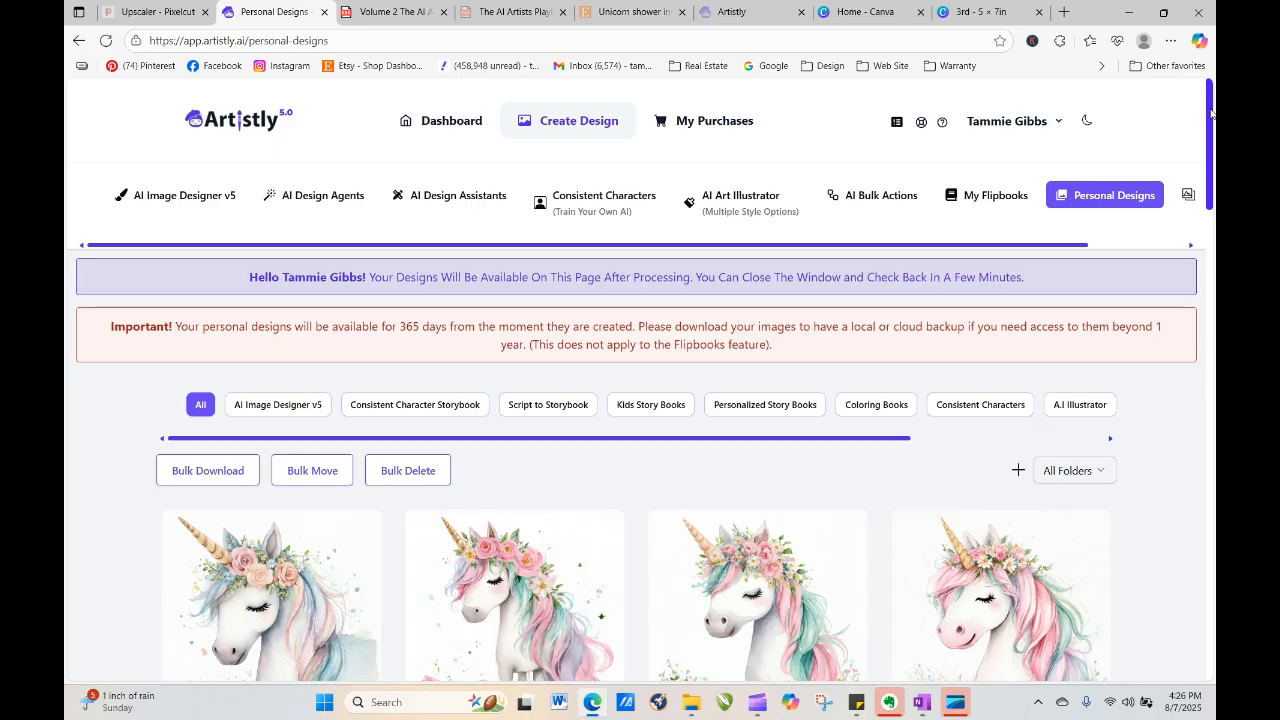
left_click_drag(1210, 113, 1210, 158)
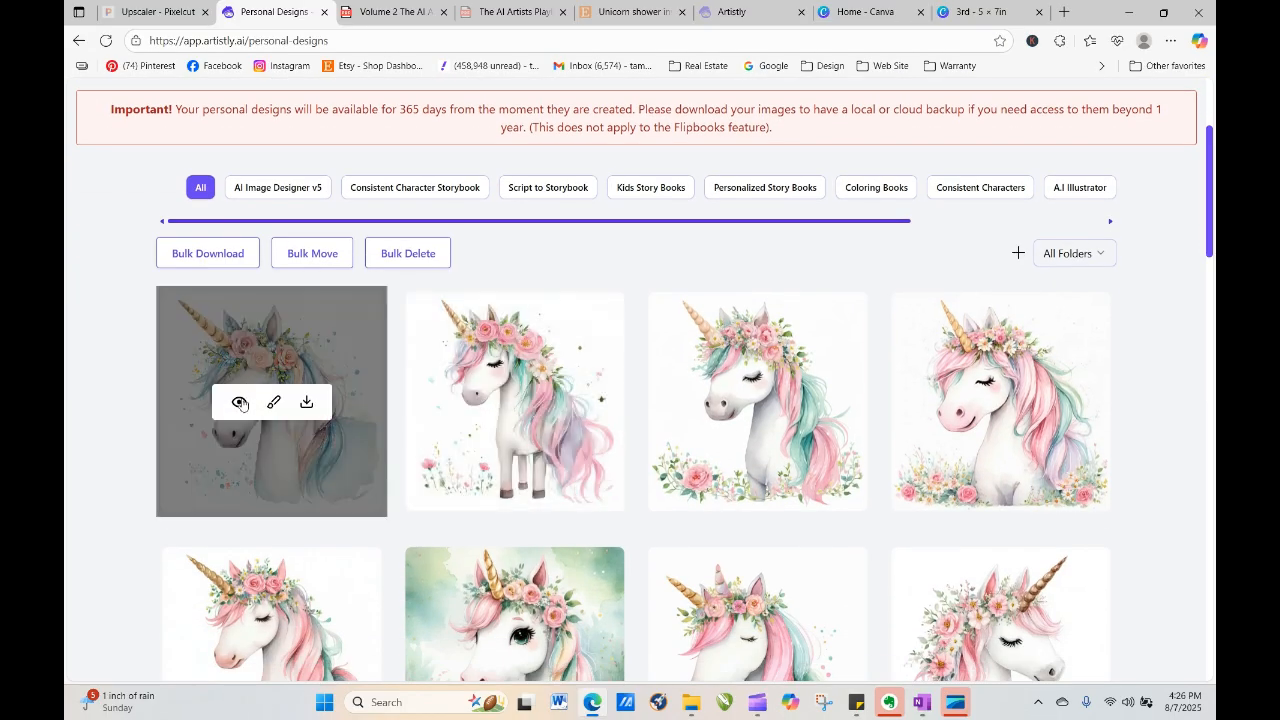
left_click(240, 403)
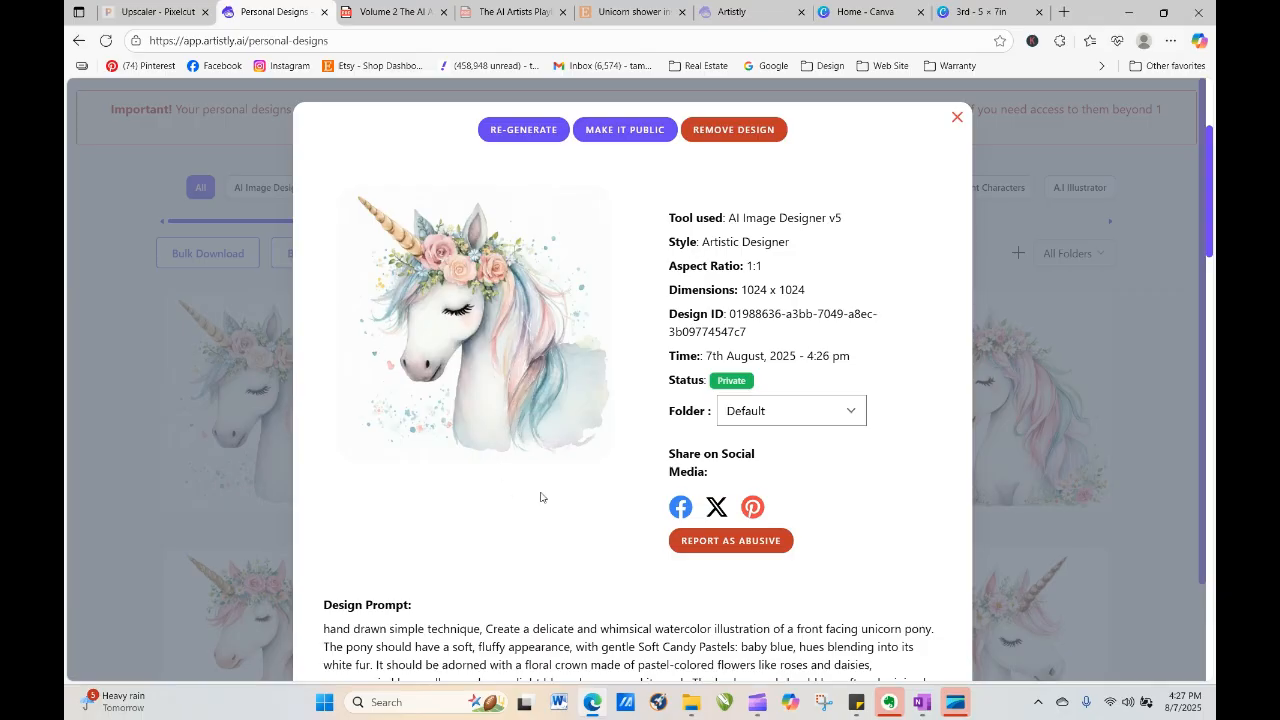
Regenerate the baby blue unicorn as a "front facing happy unicorn pony" with a quantity of 4 images
left_click(522, 130)
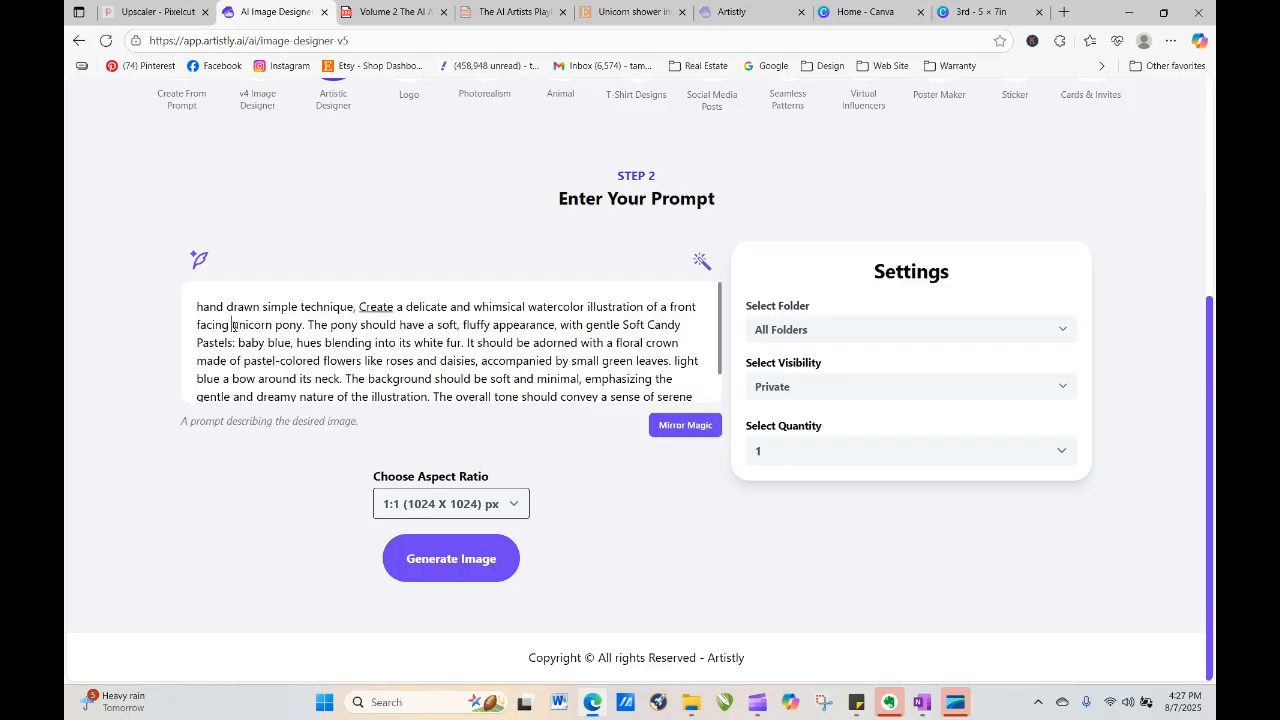
left_click(233, 326)
type("happy")
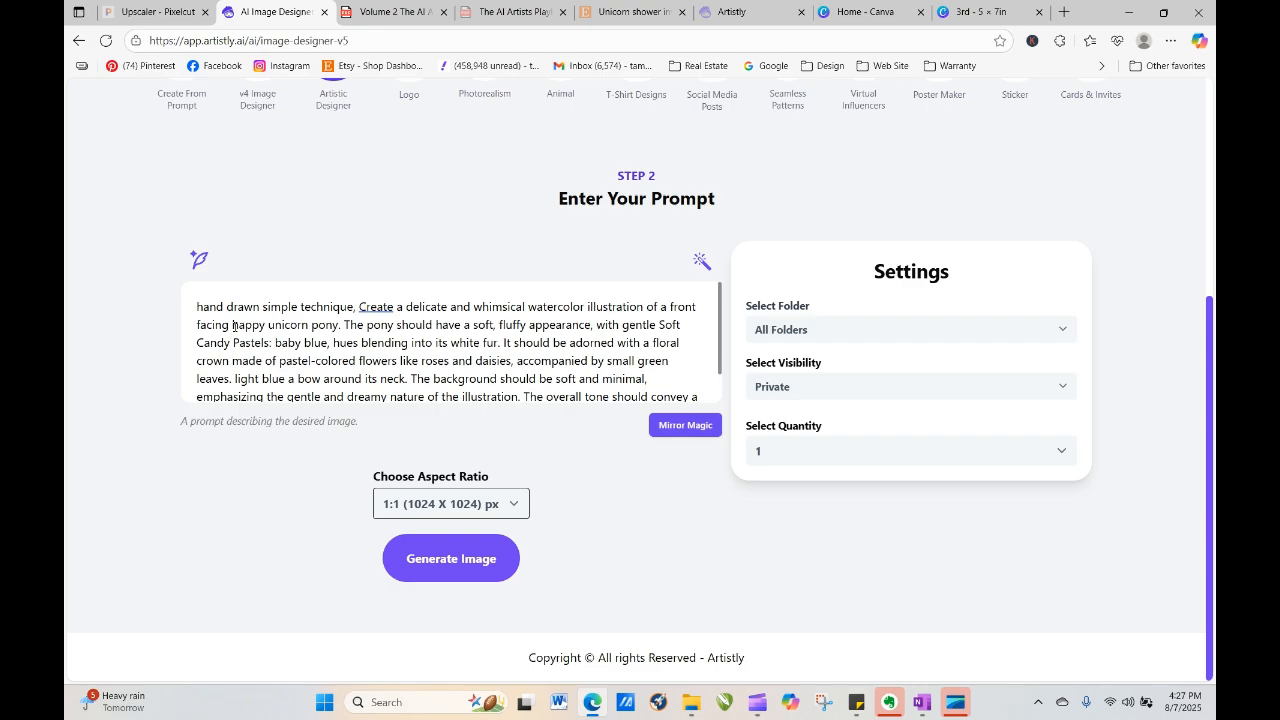
left_click(808, 450)
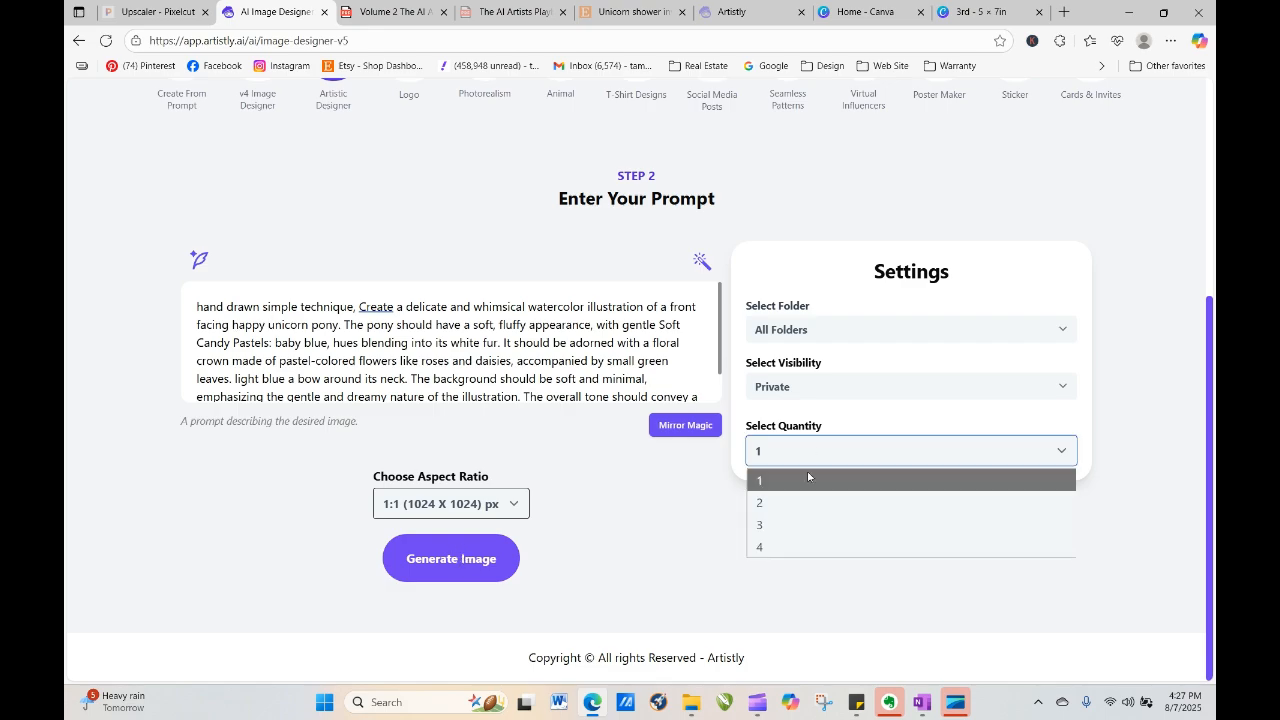
left_click(800, 545)
left_click(434, 567)
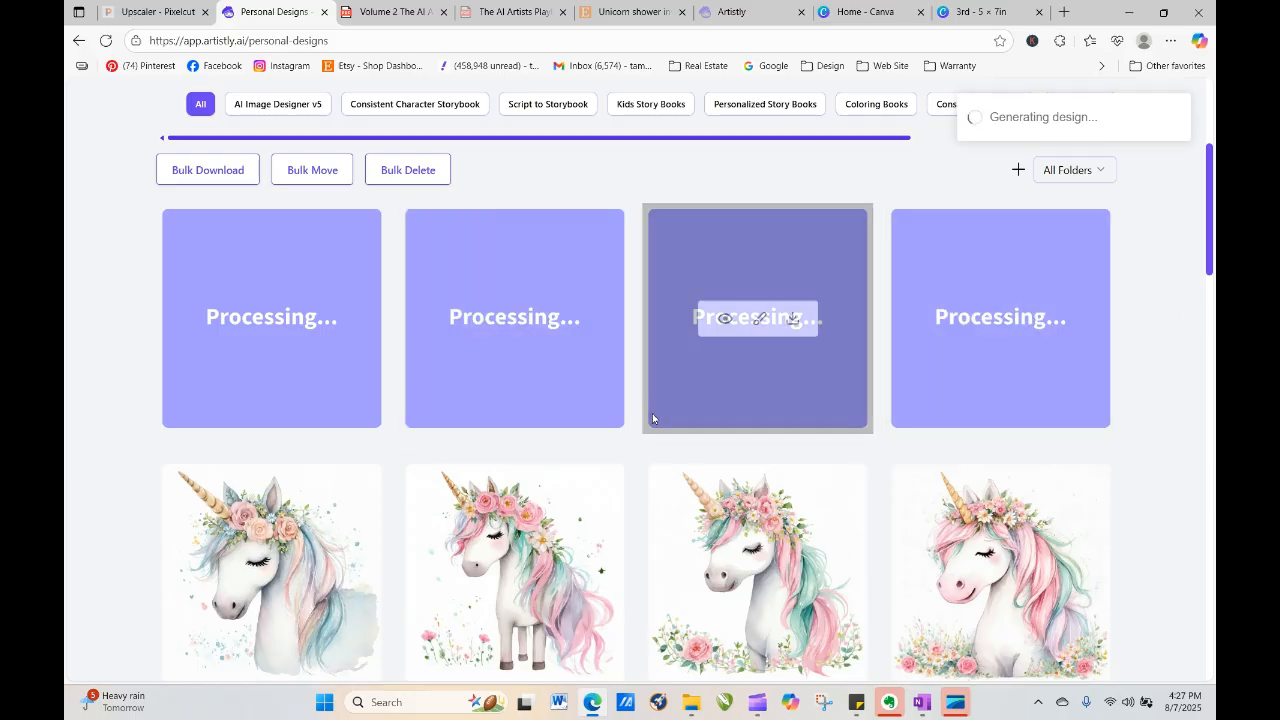
Reload the personal designs and check the details of the earlier right-facing unicorn with flowers along its mane
left_click(105, 40)
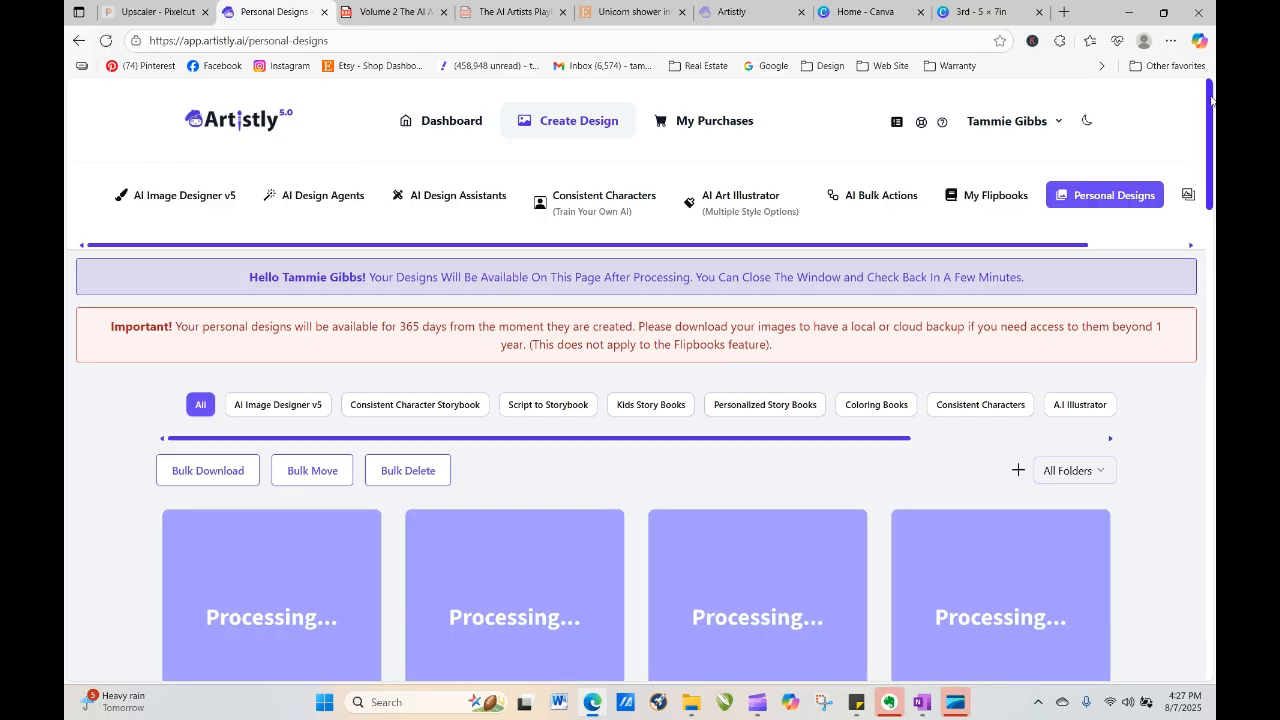
left_click_drag(1209, 110, 1213, 258)
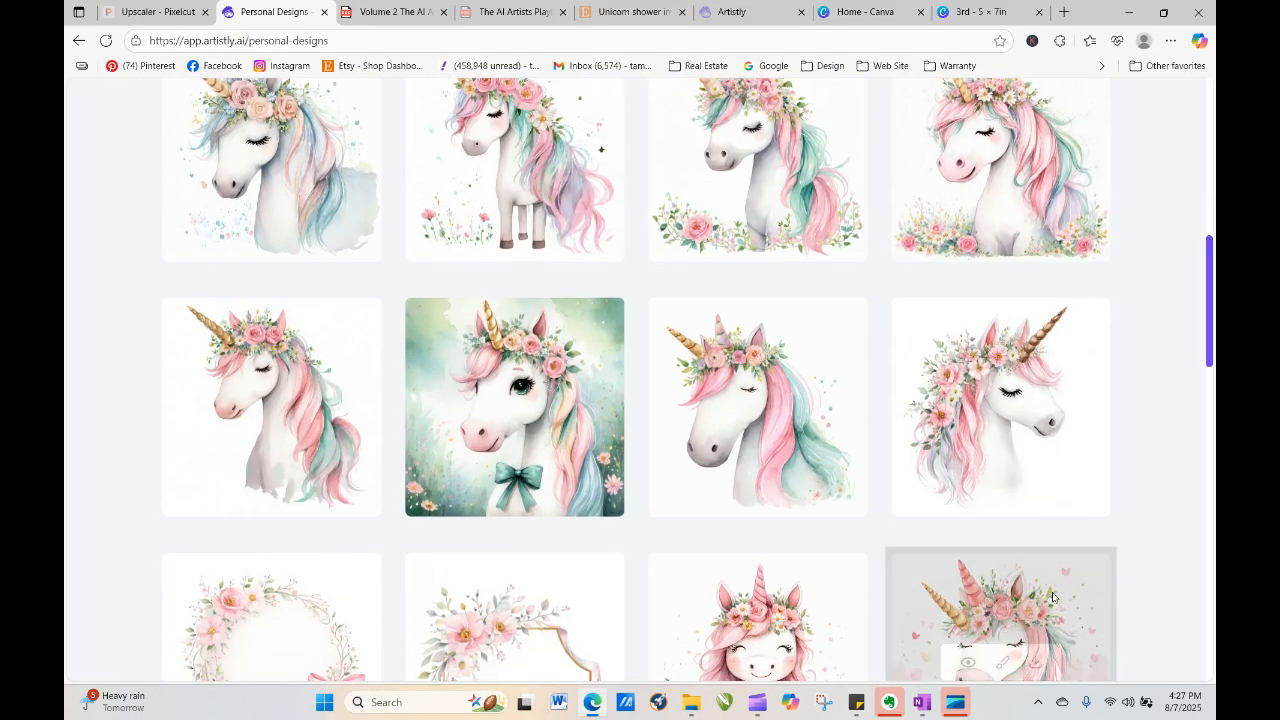
left_click(968, 408)
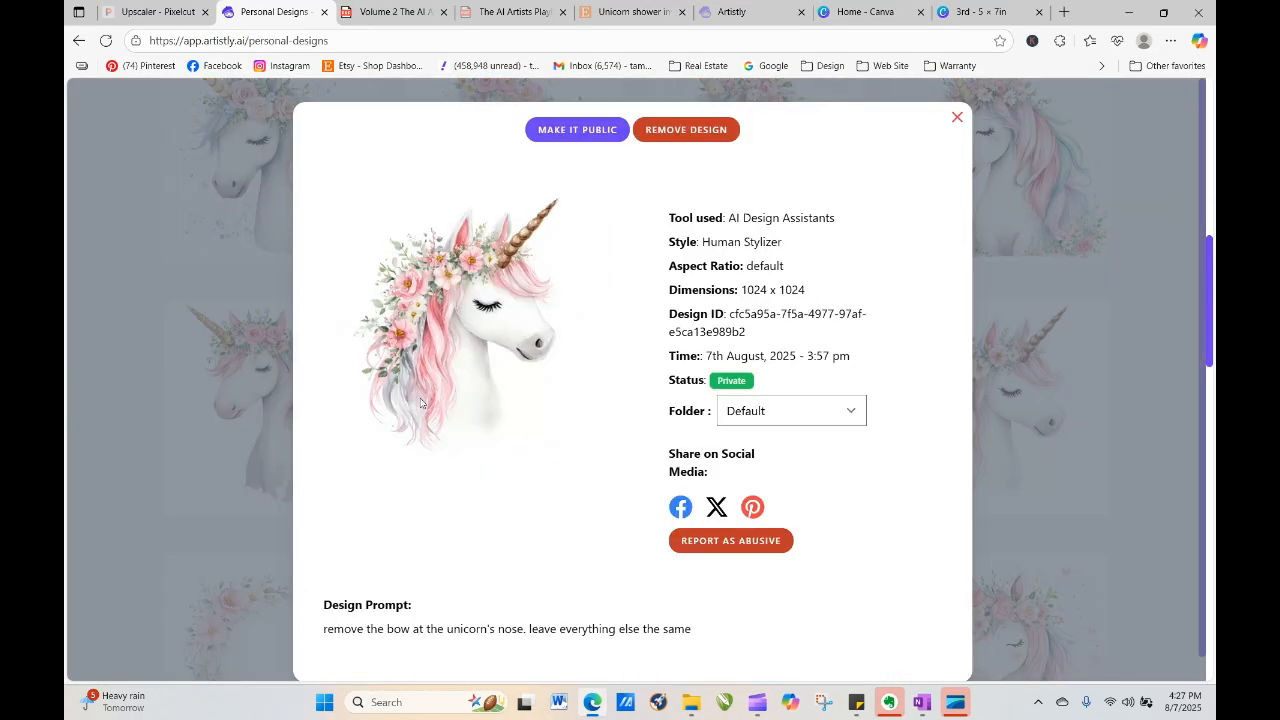
left_click(957, 118)
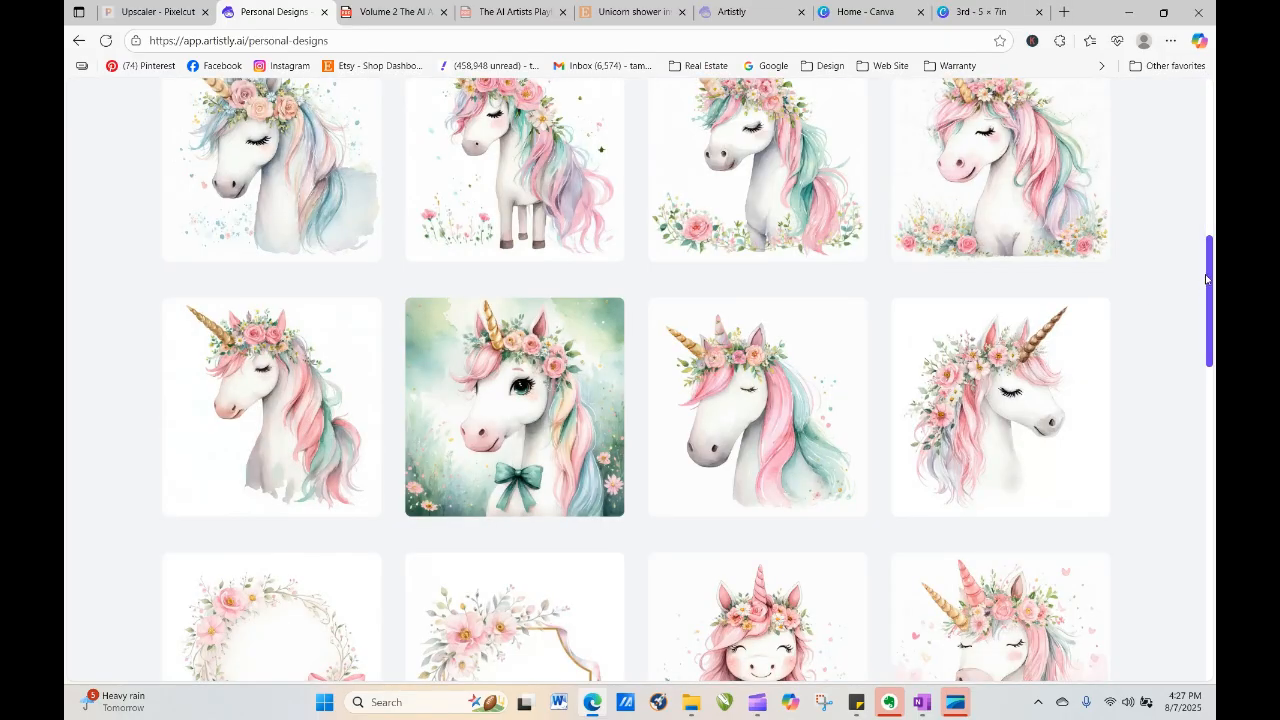
Look through the personal designs and reload them to check on the four images being processed
left_click_drag(1205, 279, 1210, 370)
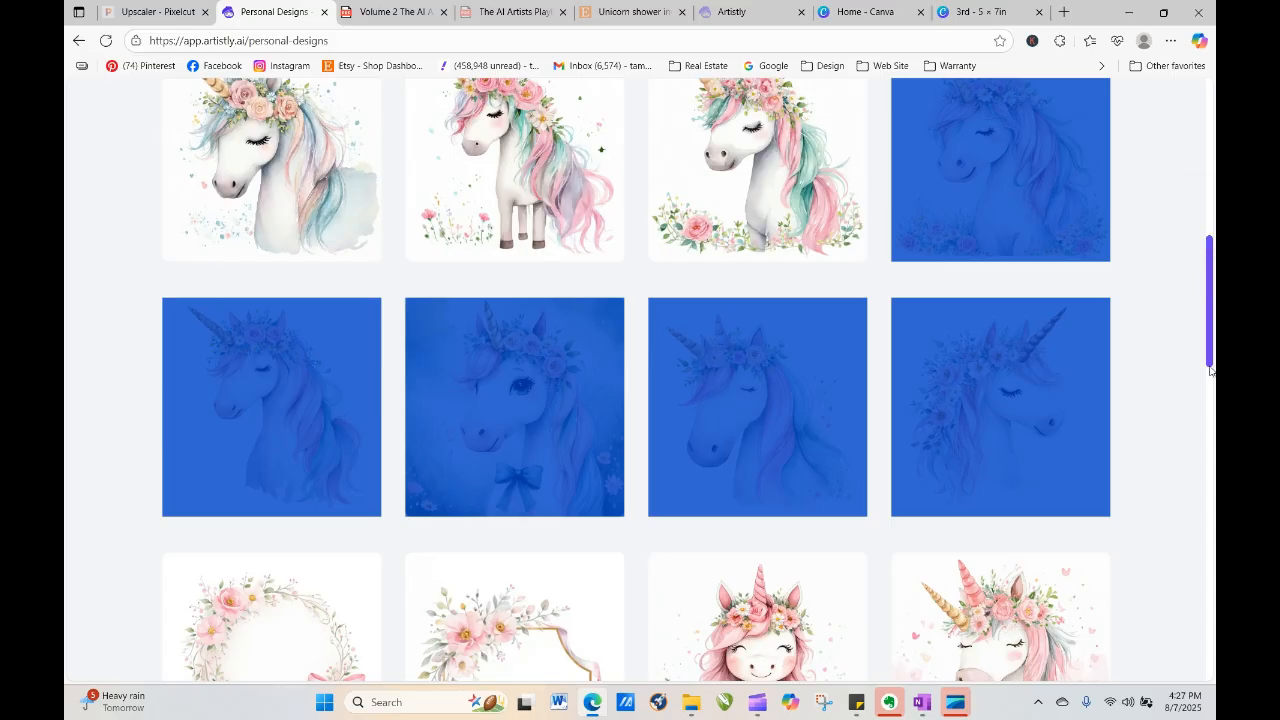
left_click(1171, 371)
scroll(1200, 285, "up", 3)
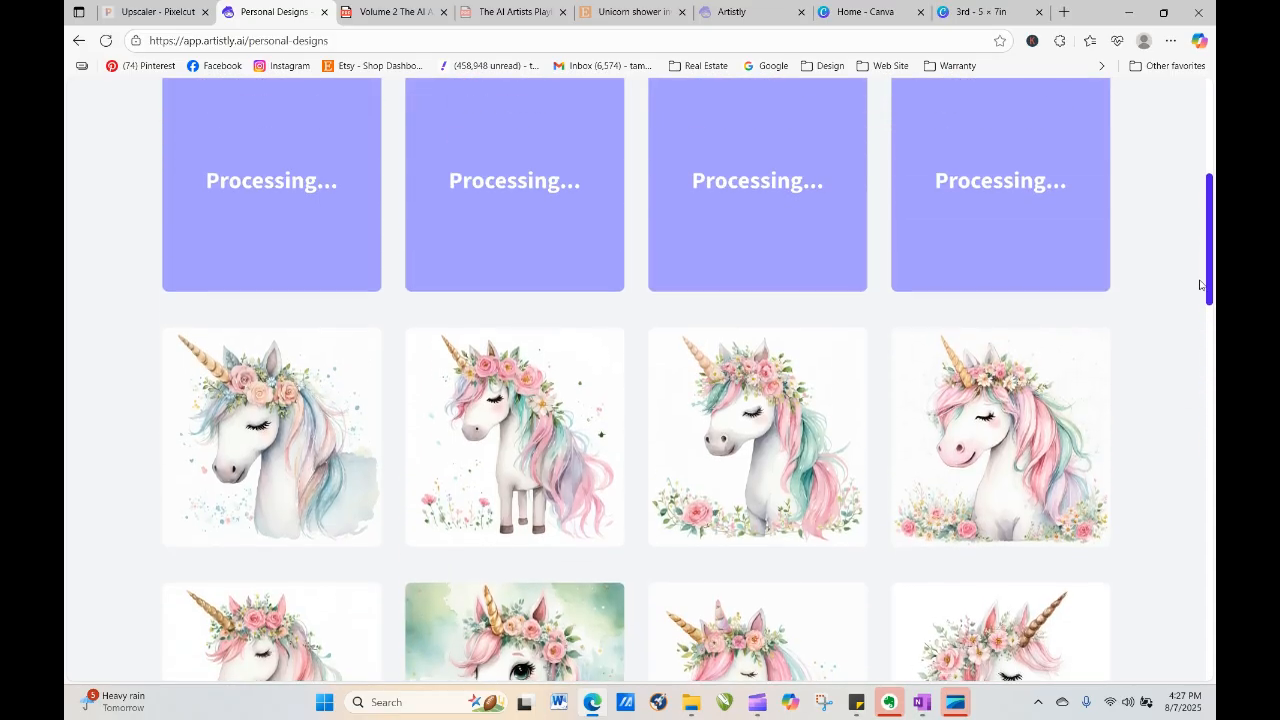
scroll(1200, 285, "up", 2)
left_click(105, 40)
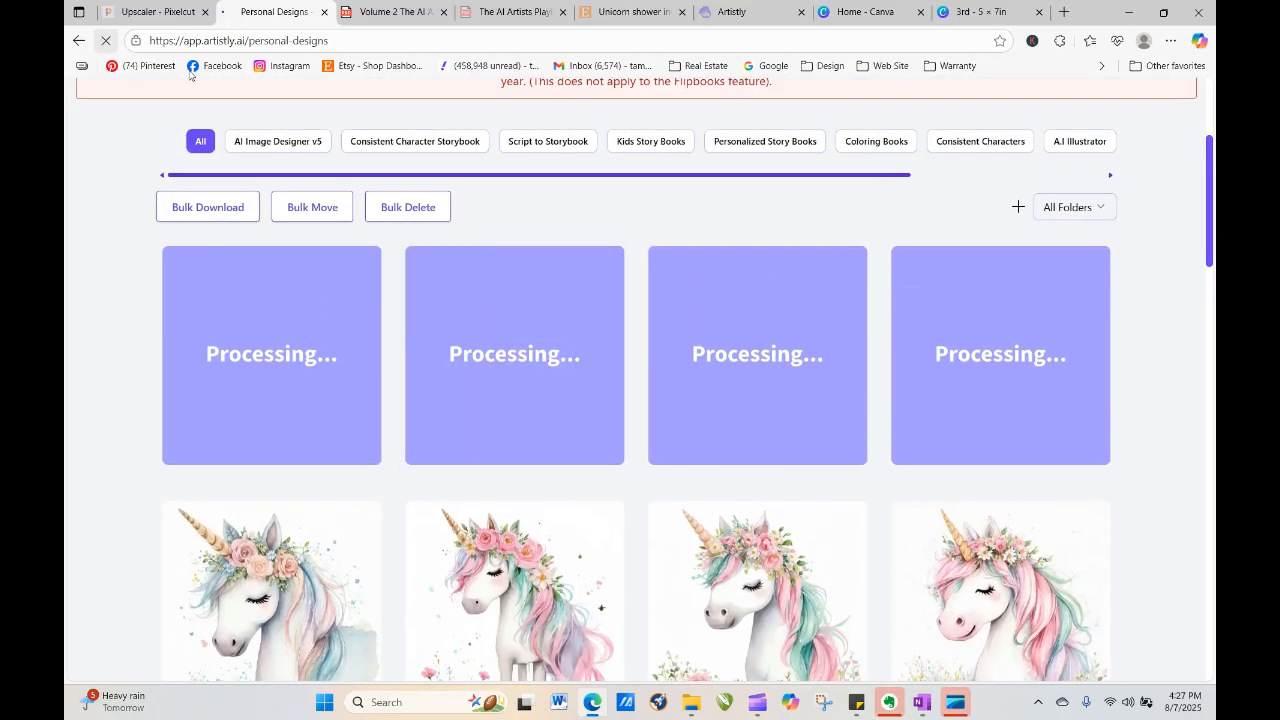
Copy the full design prompt from the details of the earlier seated pink unicorn with the pink bow
left_click_drag(1211, 131, 1213, 308)
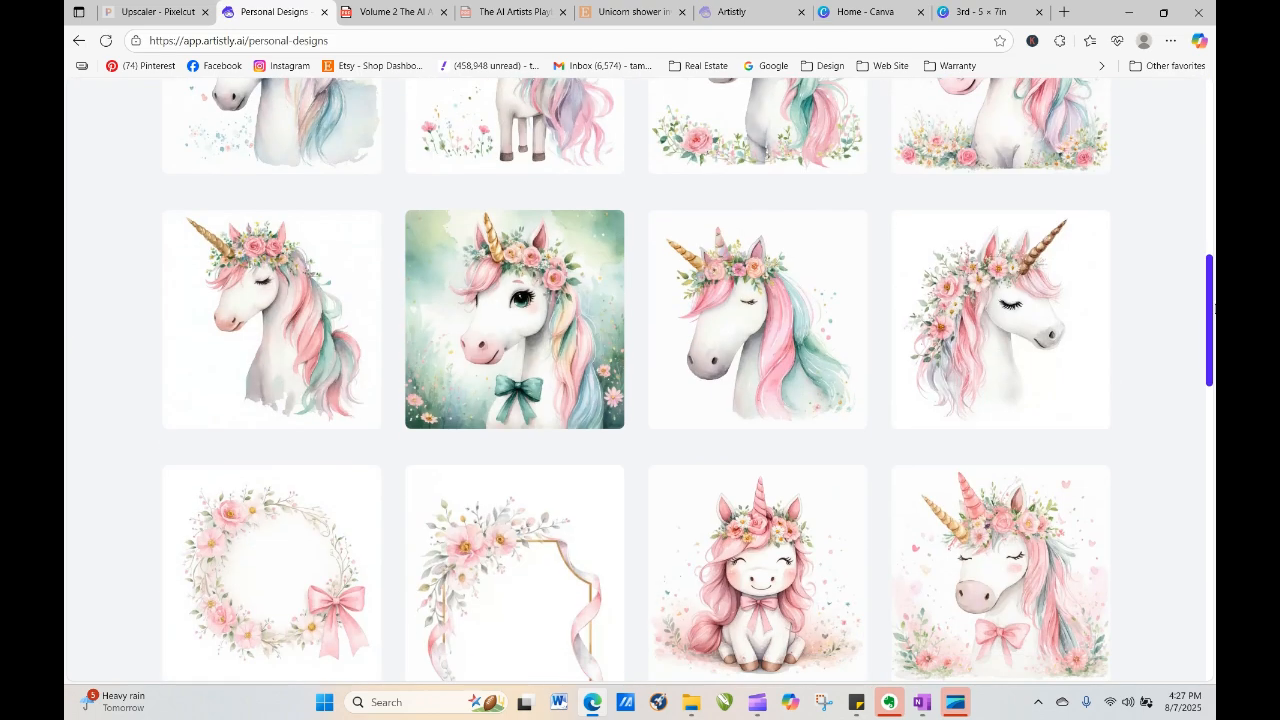
scroll(1213, 308, "down", 3)
mouse_move(646, 295)
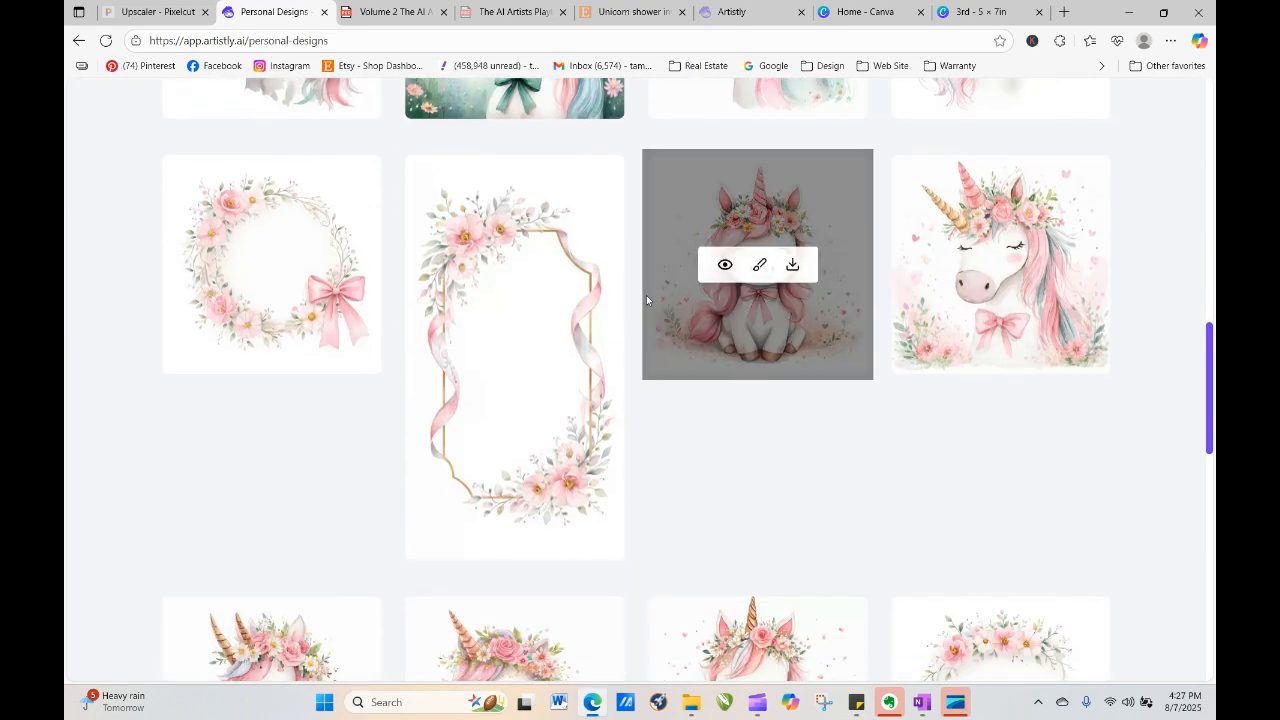
left_click(720, 270)
left_click_drag(324, 630, 412, 570)
right_click(412, 570)
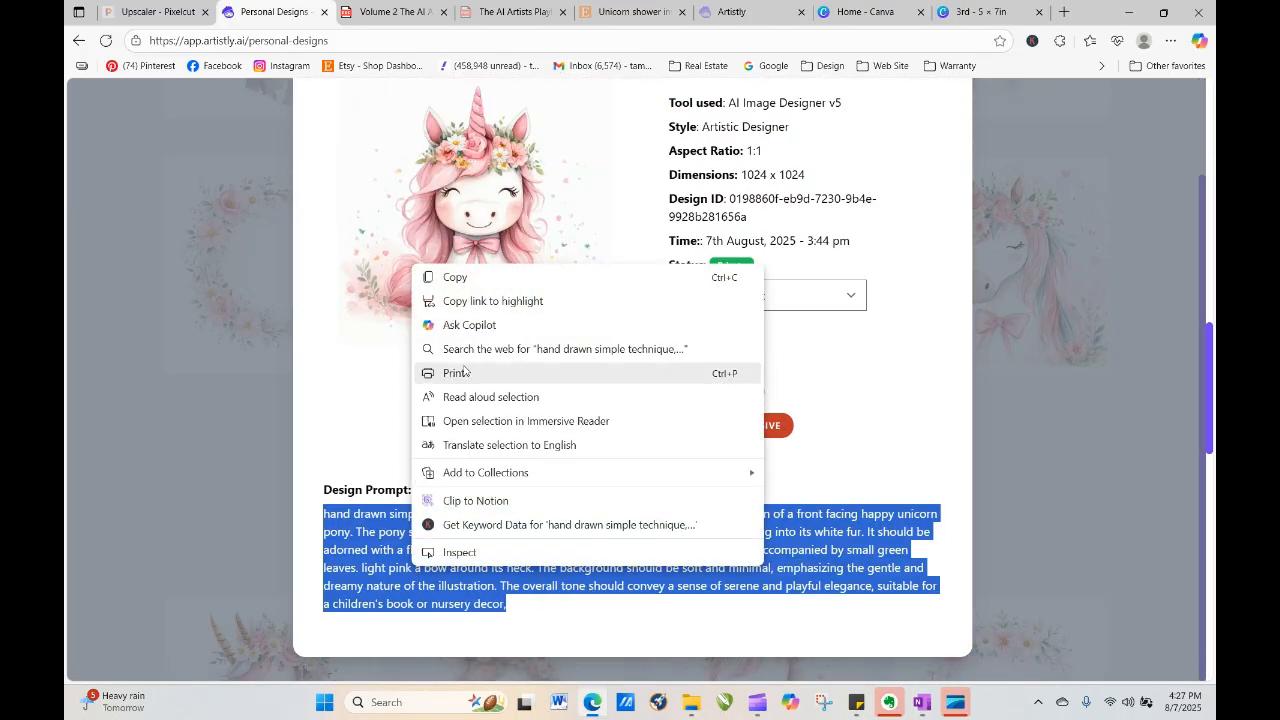
left_click(478, 279)
left_click(1145, 368)
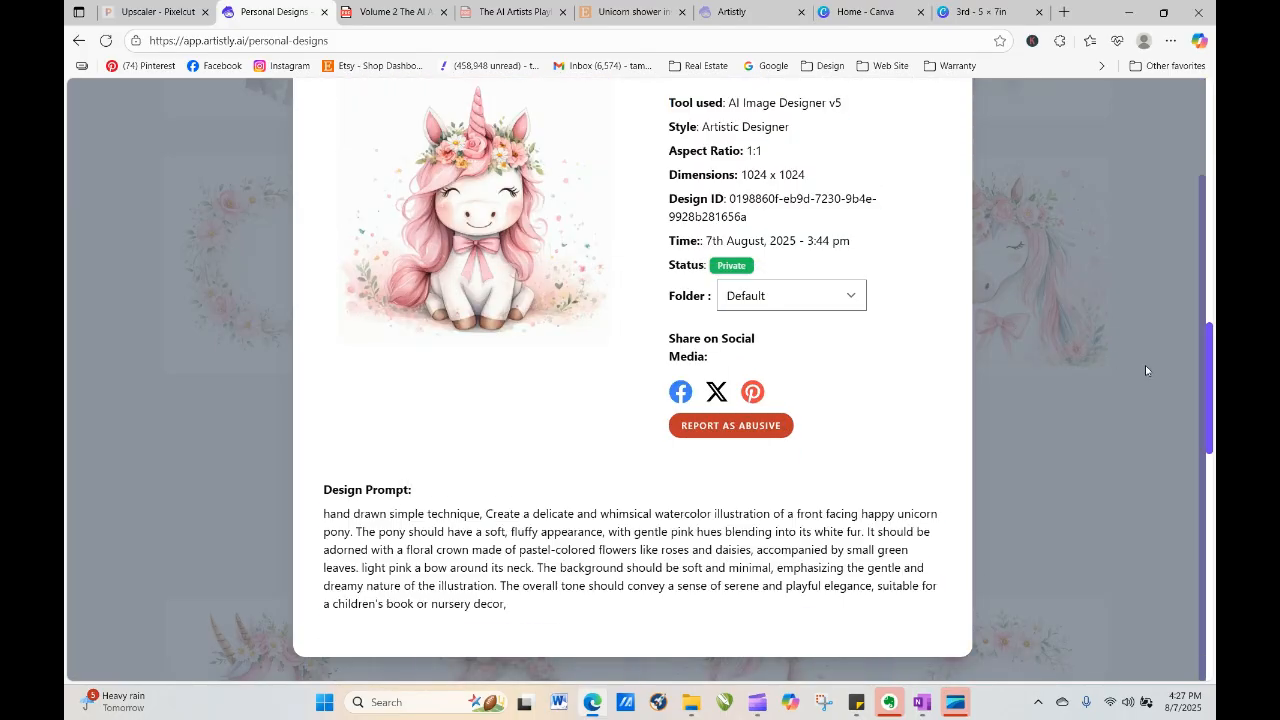
left_click_drag(1203, 372, 1172, 139)
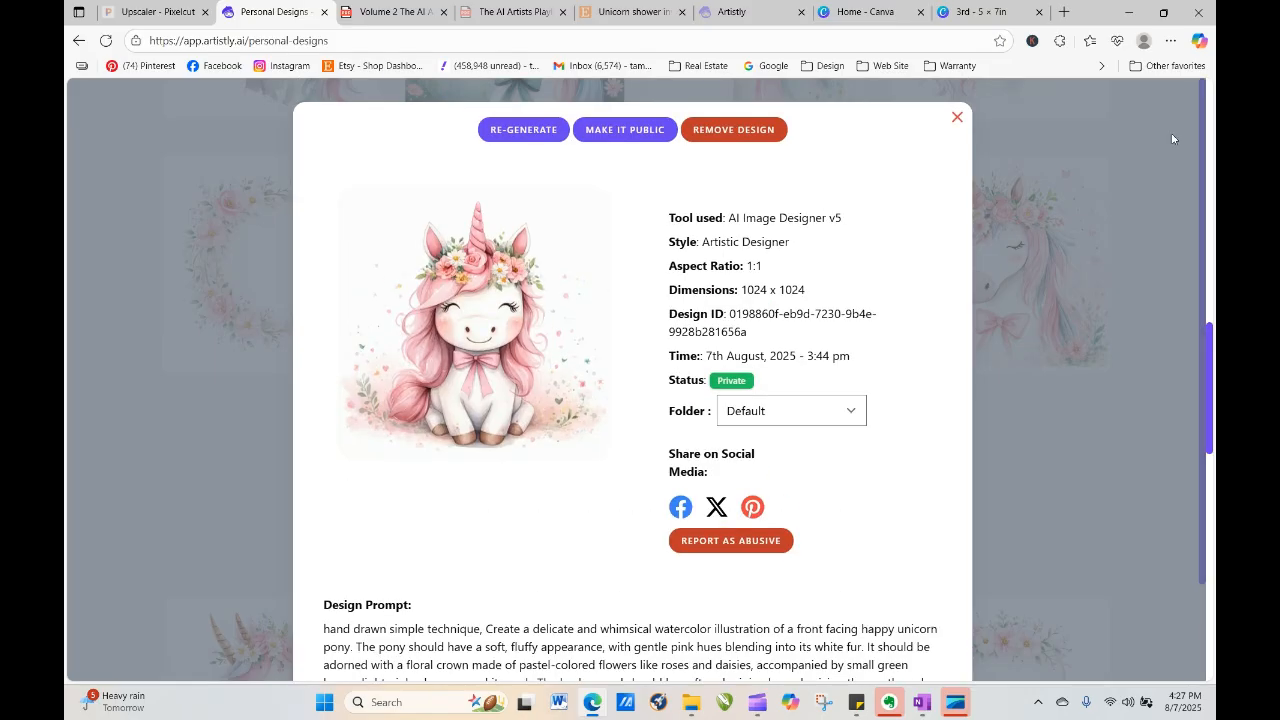
left_click(958, 120)
Reload the personal designs and regenerate one image from the failed baby blue unicorn's prompt at 1:1 (1024 x 1024) px
left_click_drag(1212, 385, 1214, 180)
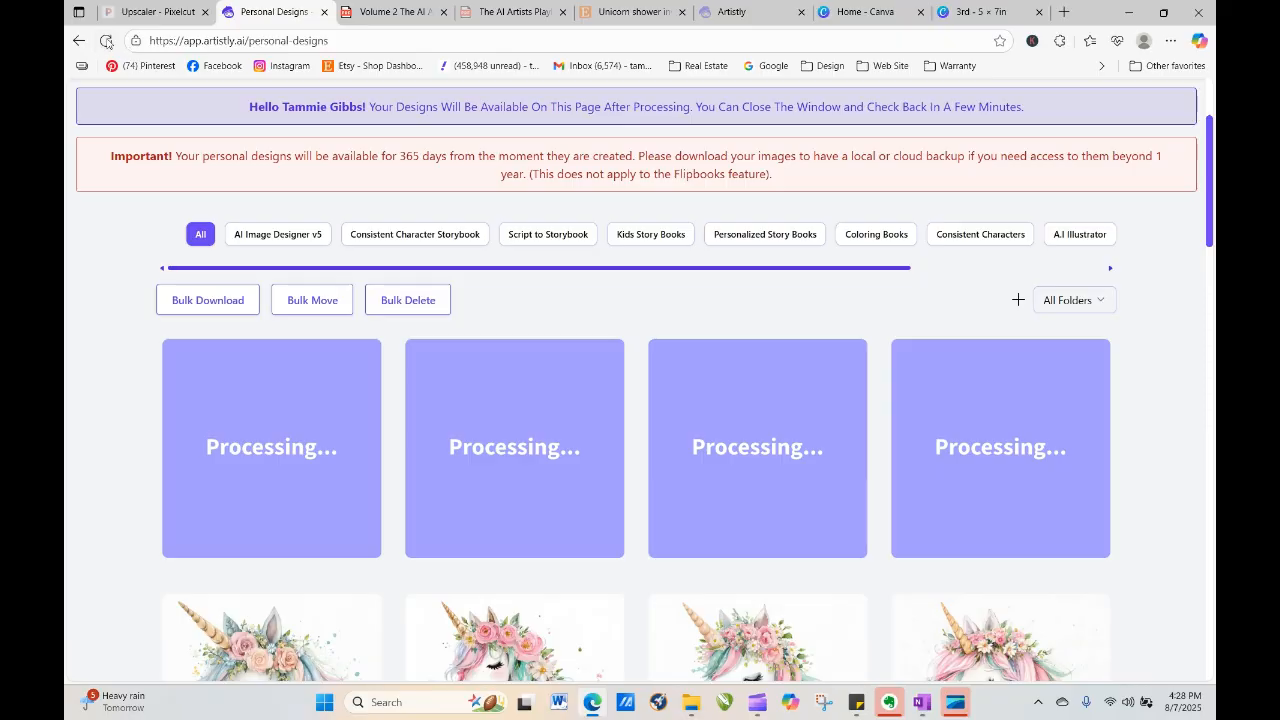
left_click(105, 41)
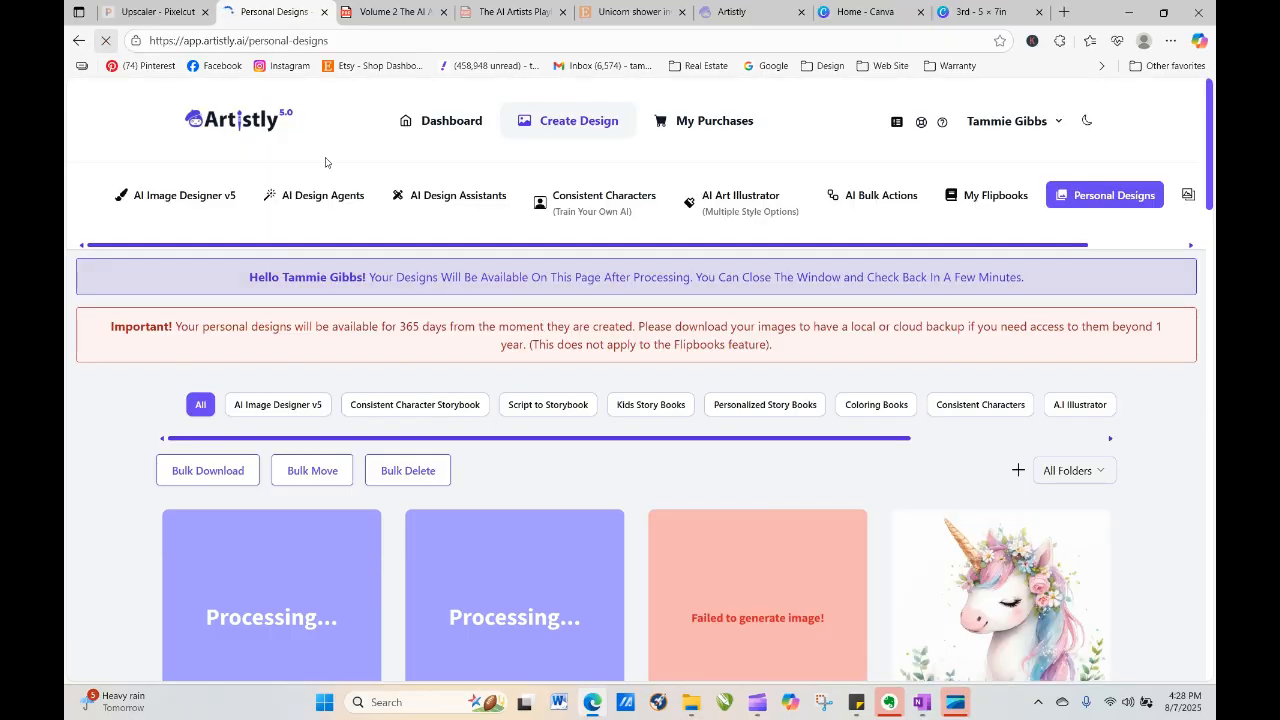
left_click(724, 620)
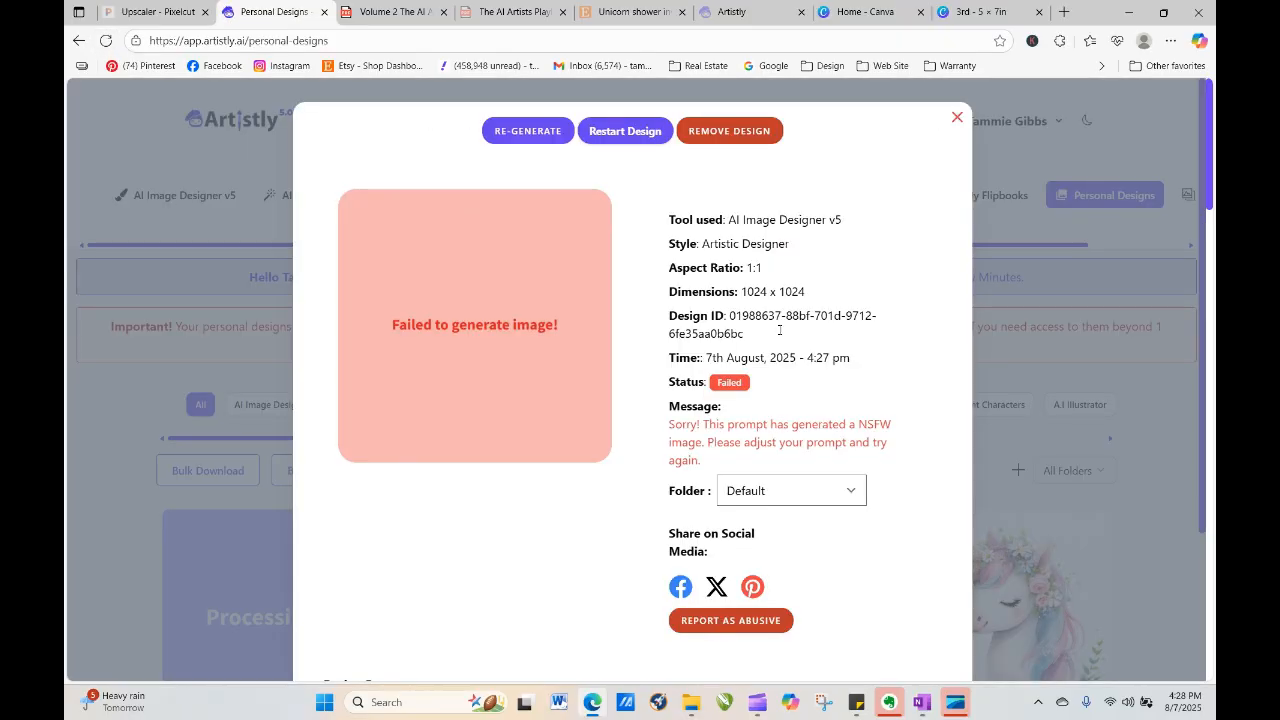
left_click(527, 130)
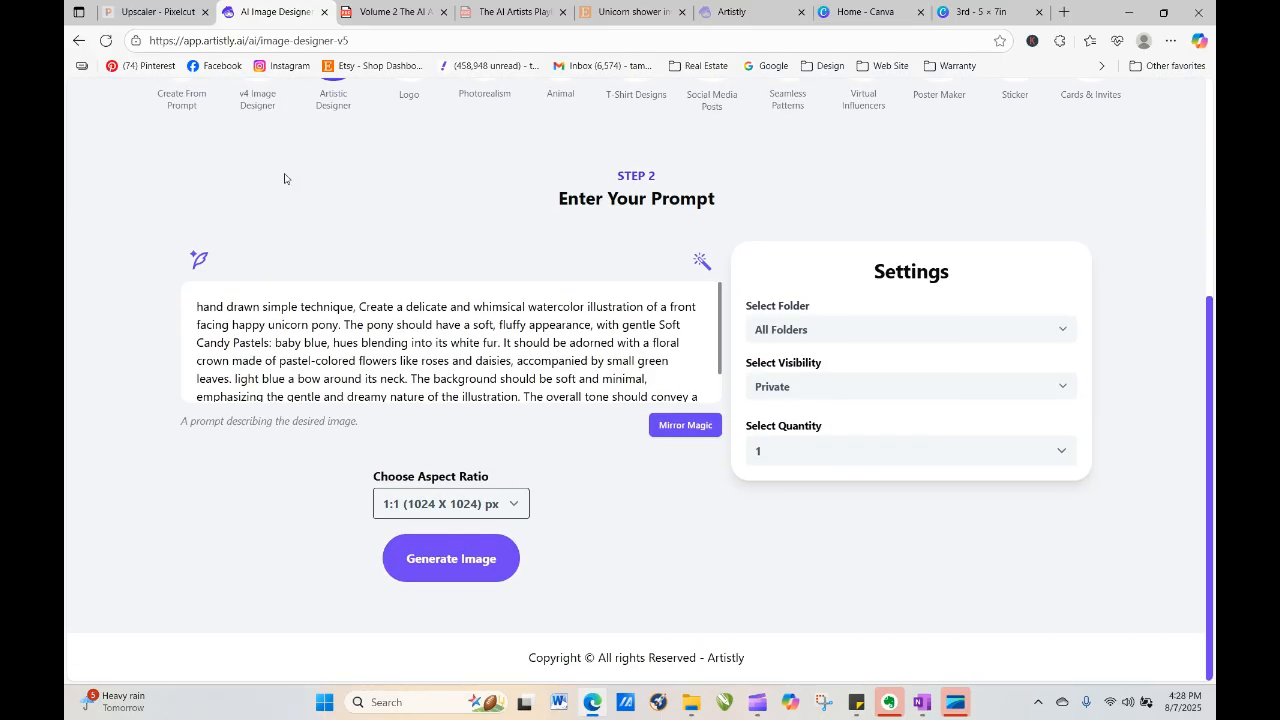
left_click(451, 559)
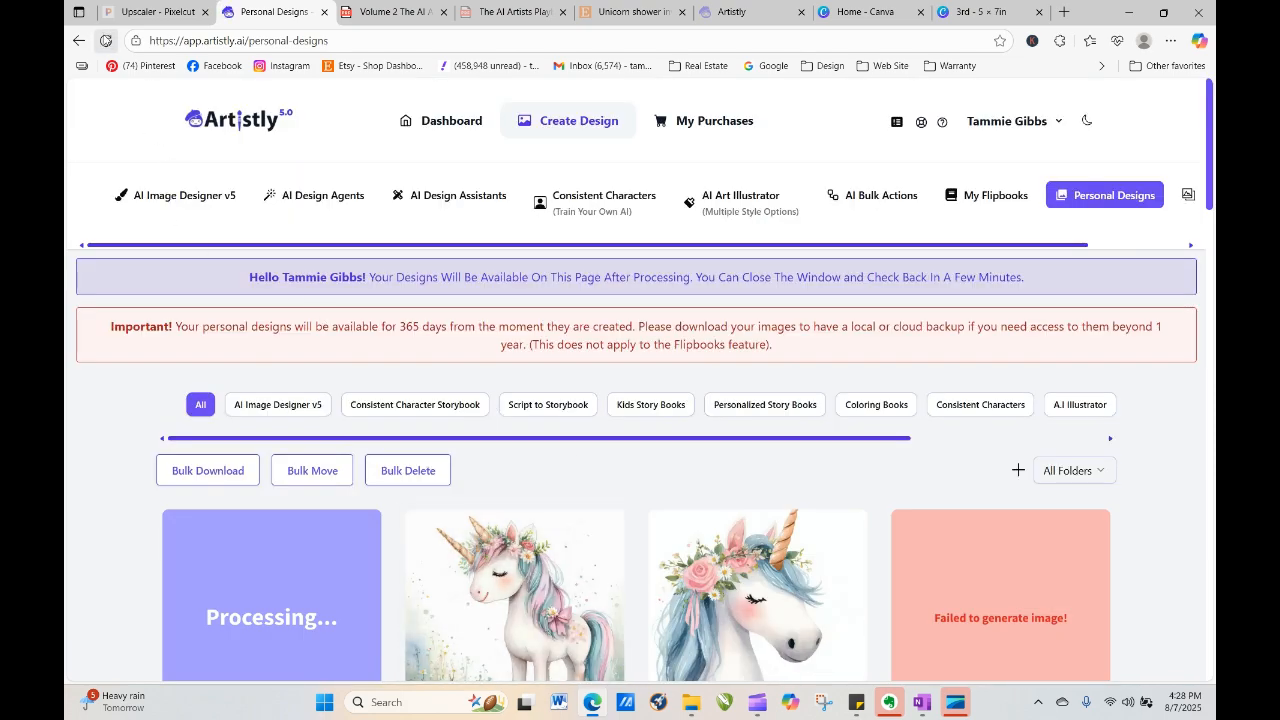
Reload the personal designs and restart the failed unicorn design
left_click(105, 40)
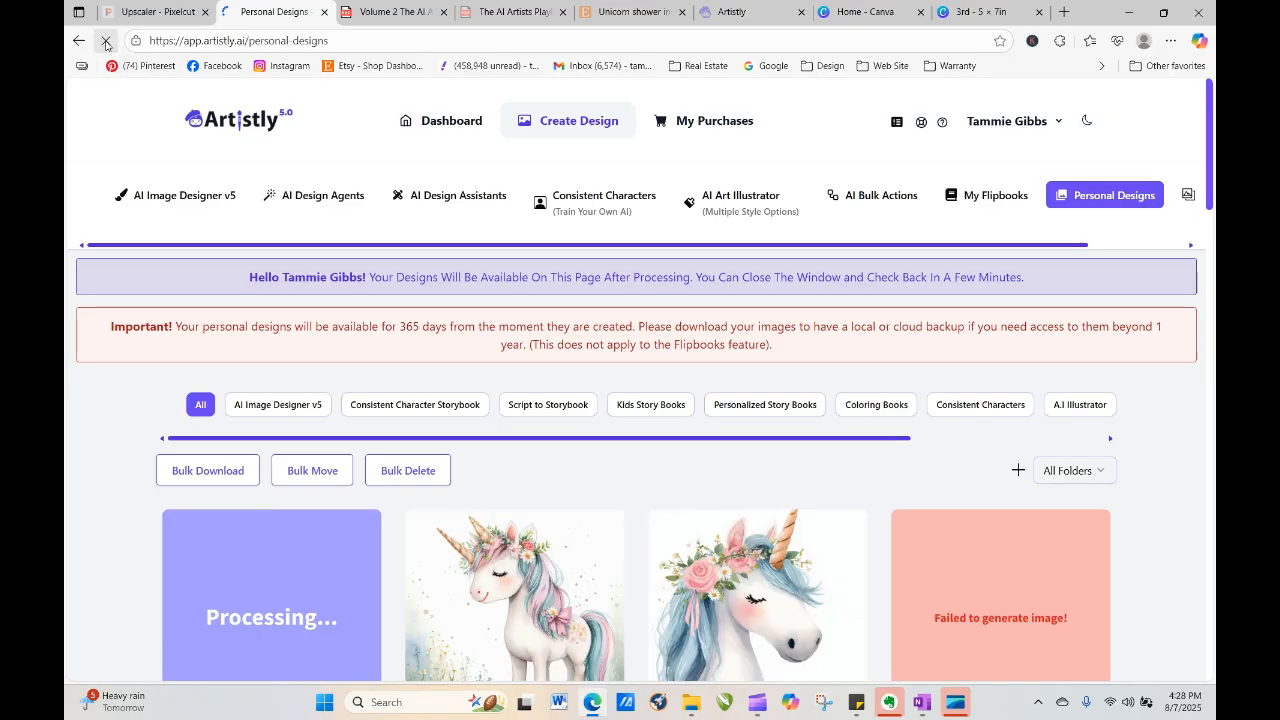
mouse_move(918, 566)
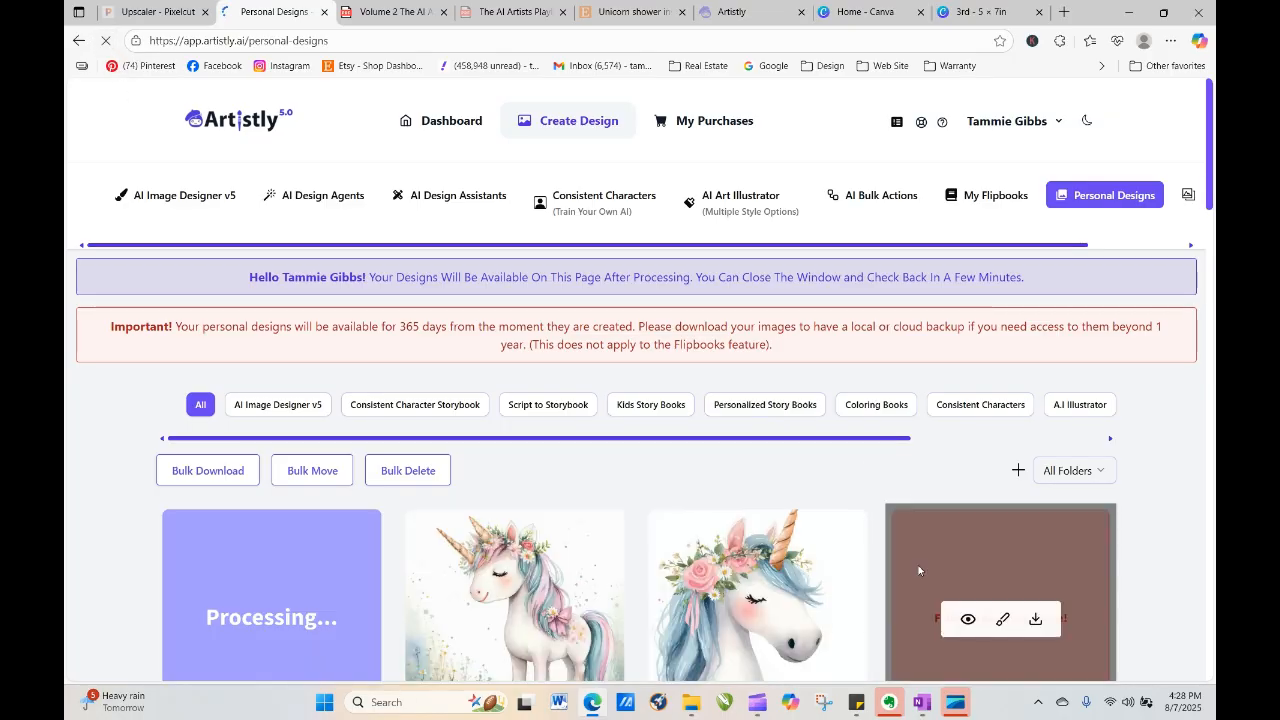
left_click(964, 620)
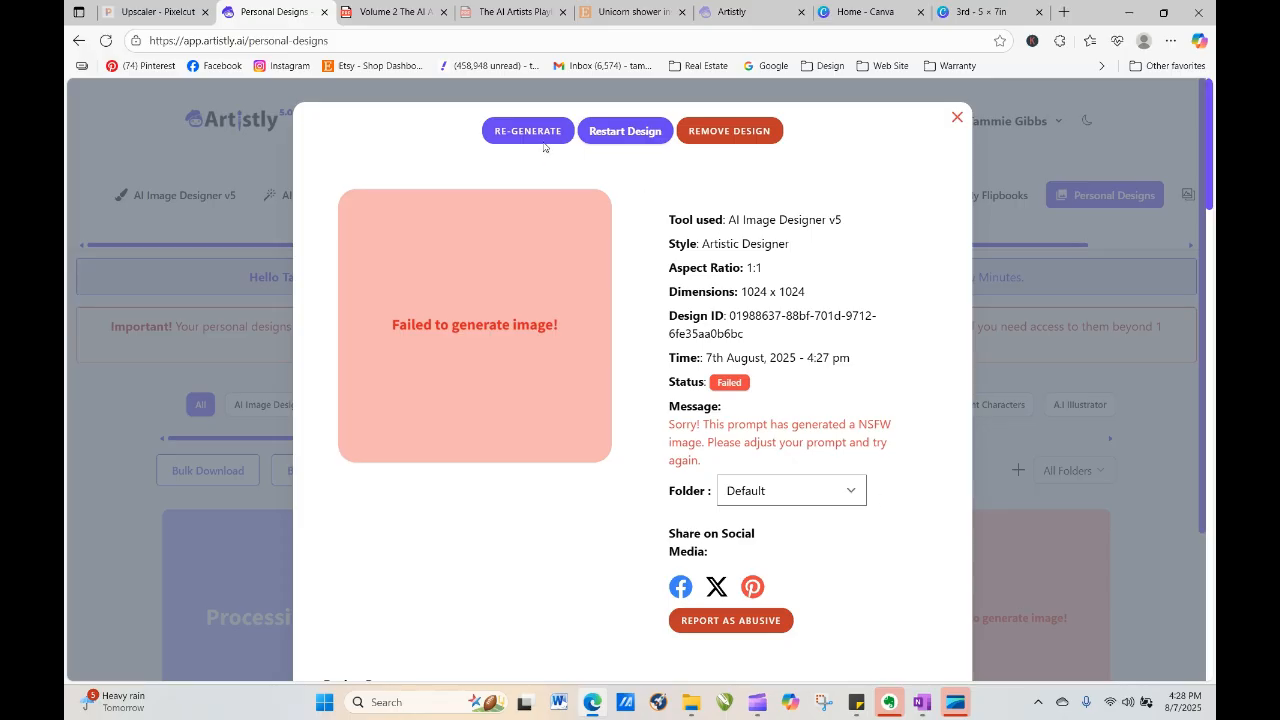
left_click(613, 136)
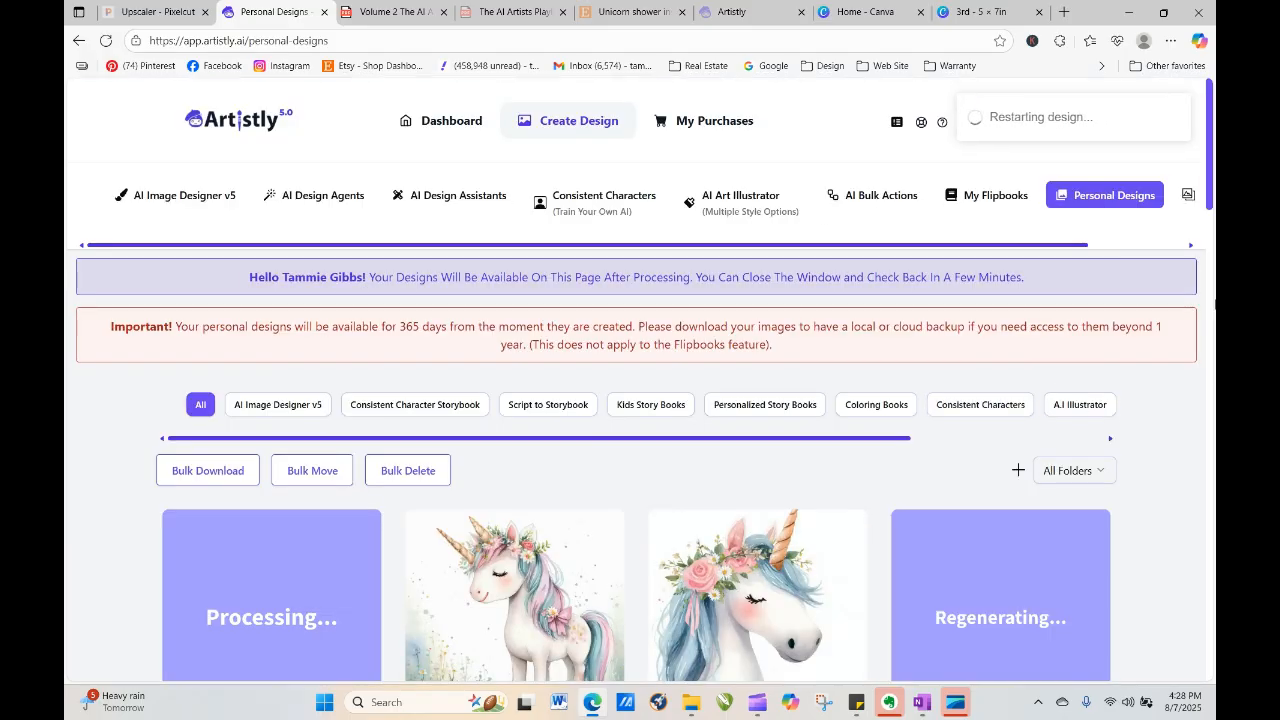
scroll(1210, 179, "down", 3)
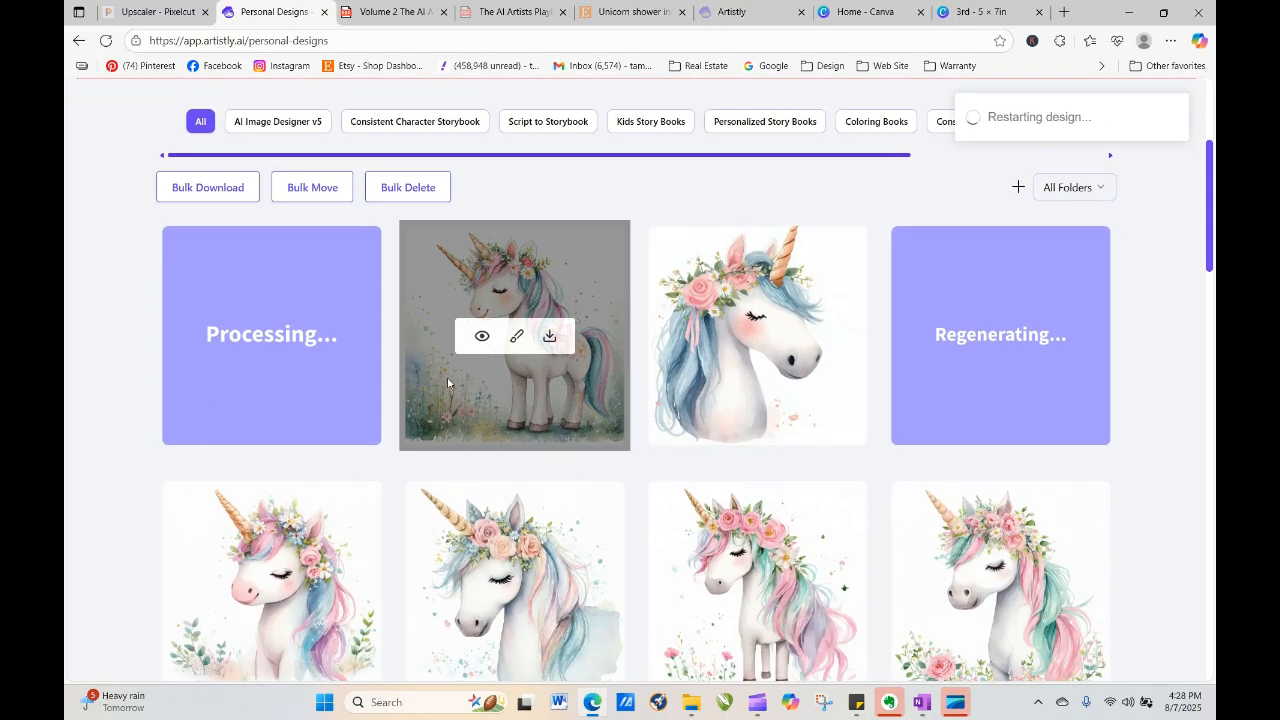
Reload the personal designs until the newest unicorn is processed and view its details
left_click(105, 40)
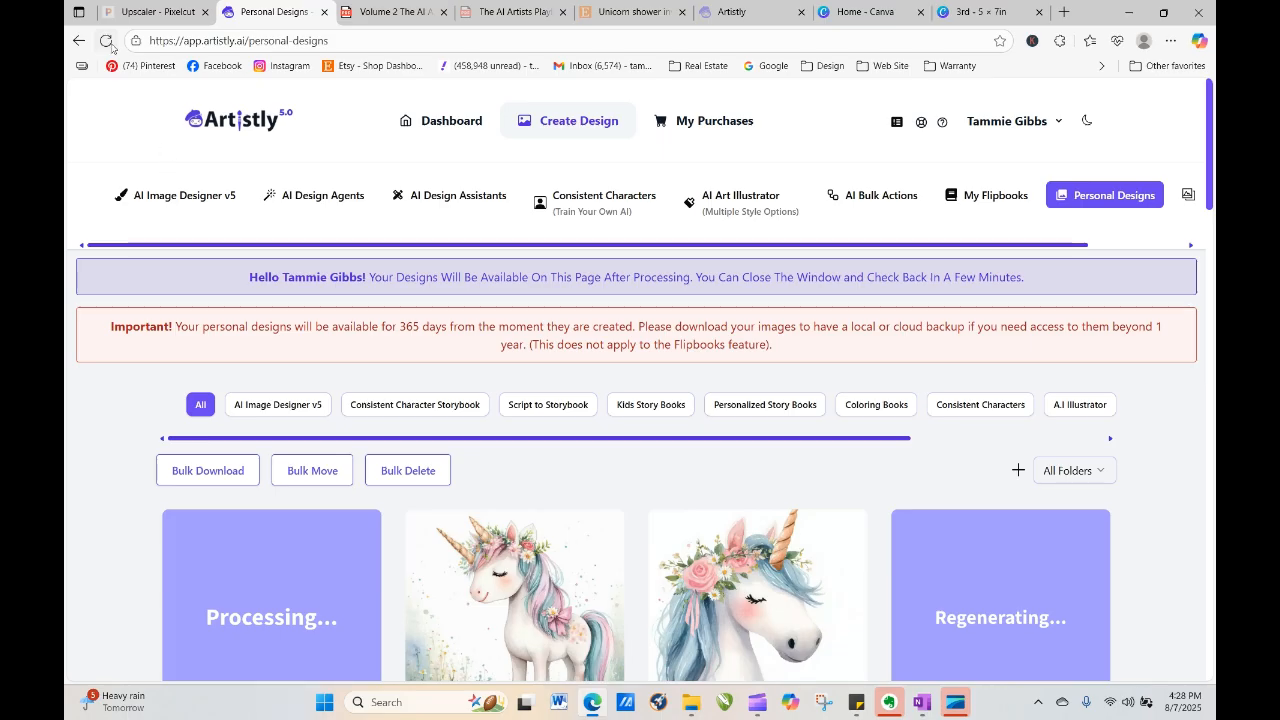
left_click(107, 42)
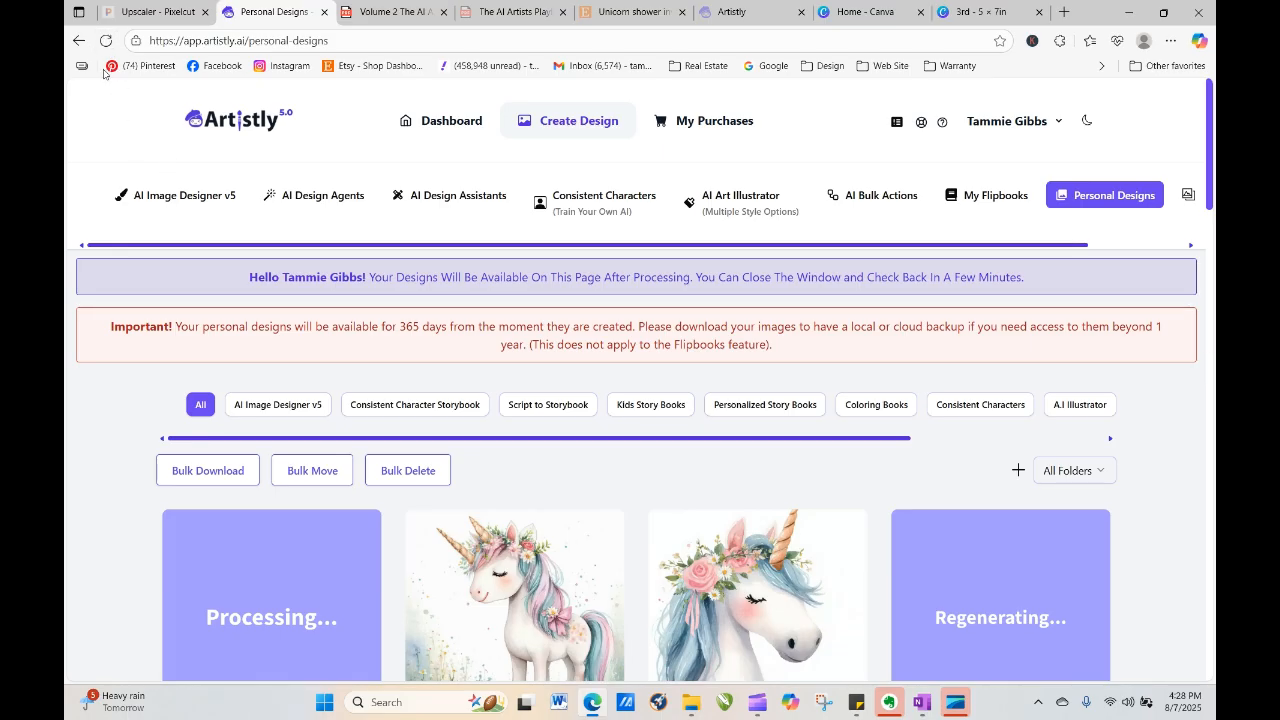
left_click(106, 41)
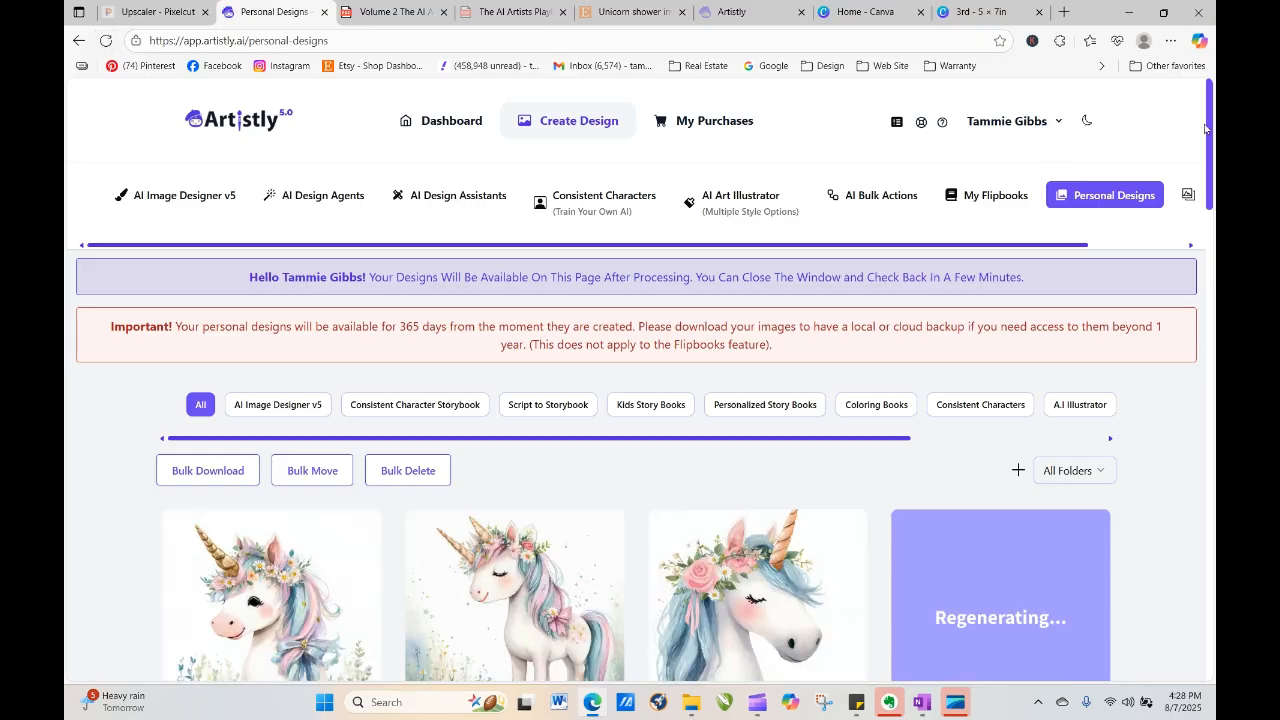
left_click_drag(1207, 131, 1214, 178)
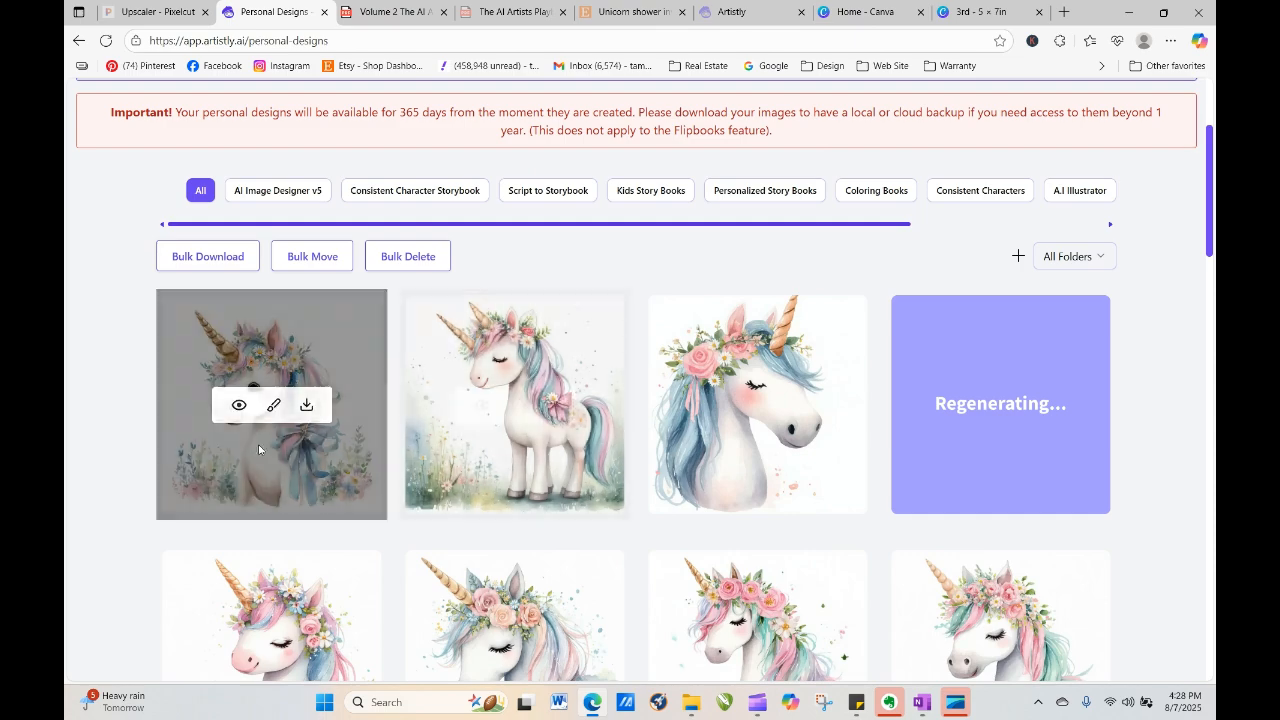
left_click(240, 410)
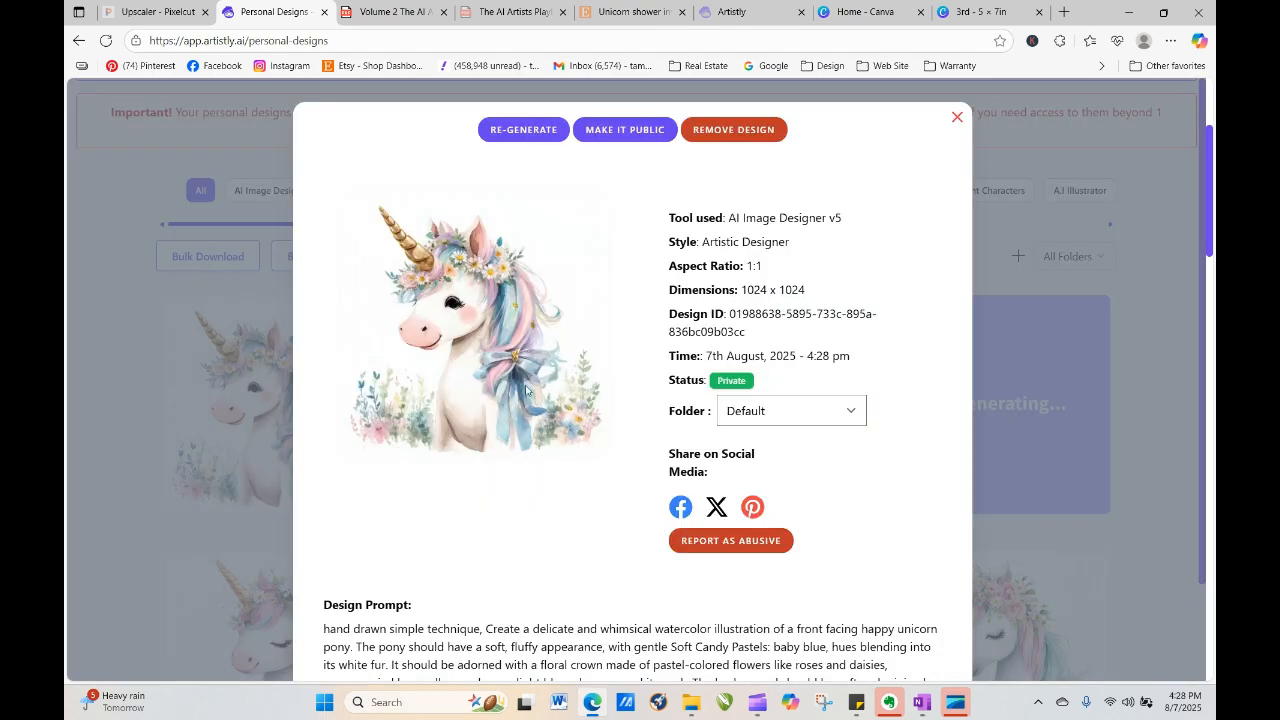
left_click(956, 118)
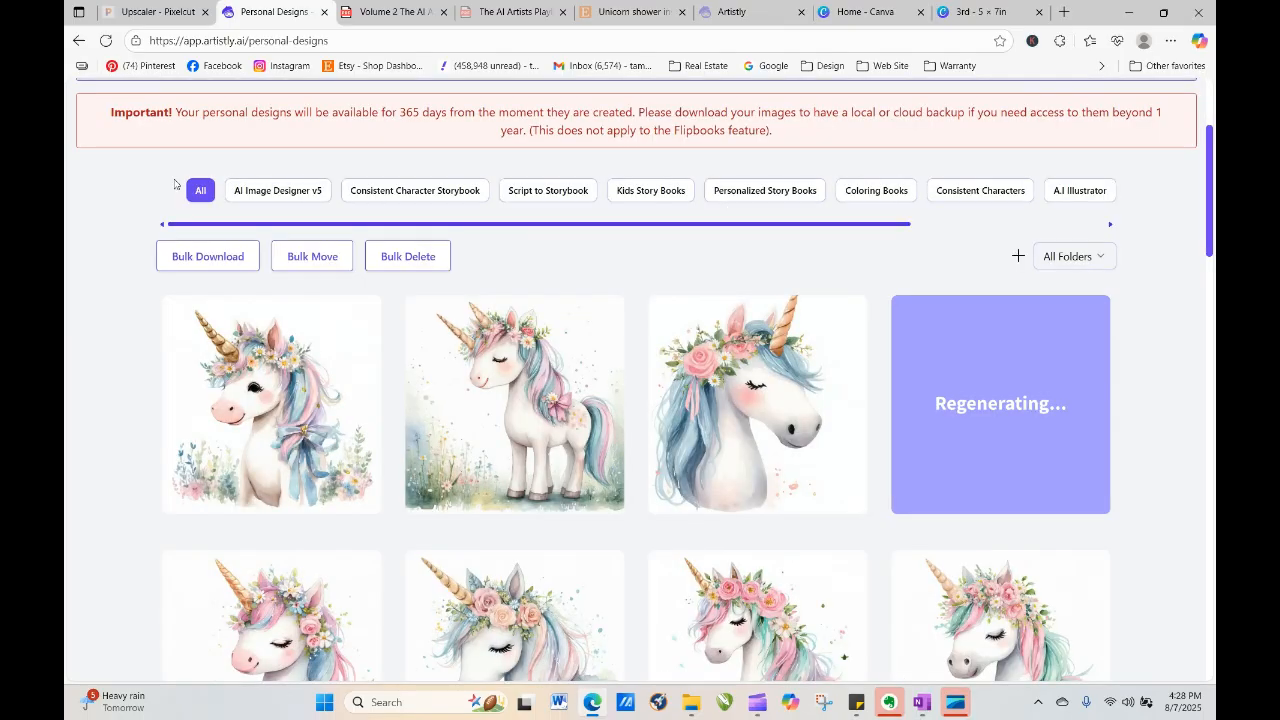
Reload the personal designs to check the restarted unicorn and browse the earlier designs
left_click(105, 40)
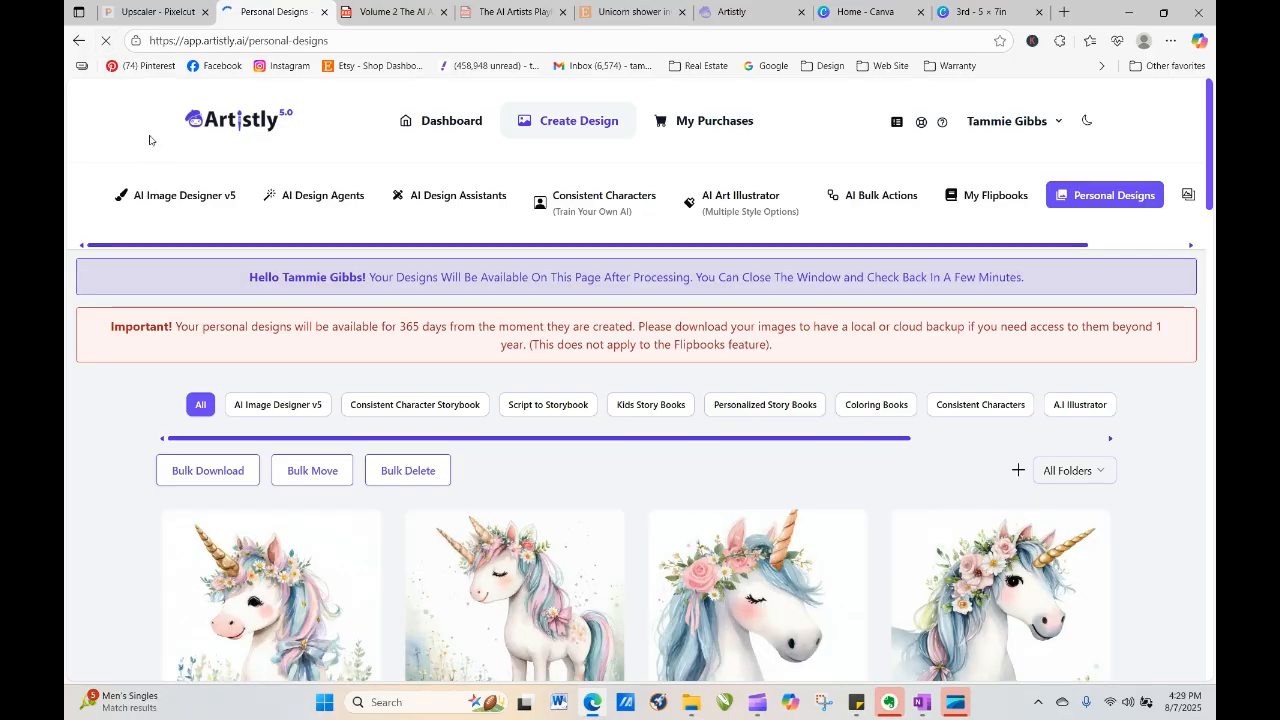
scroll(1209, 97, "down", 2)
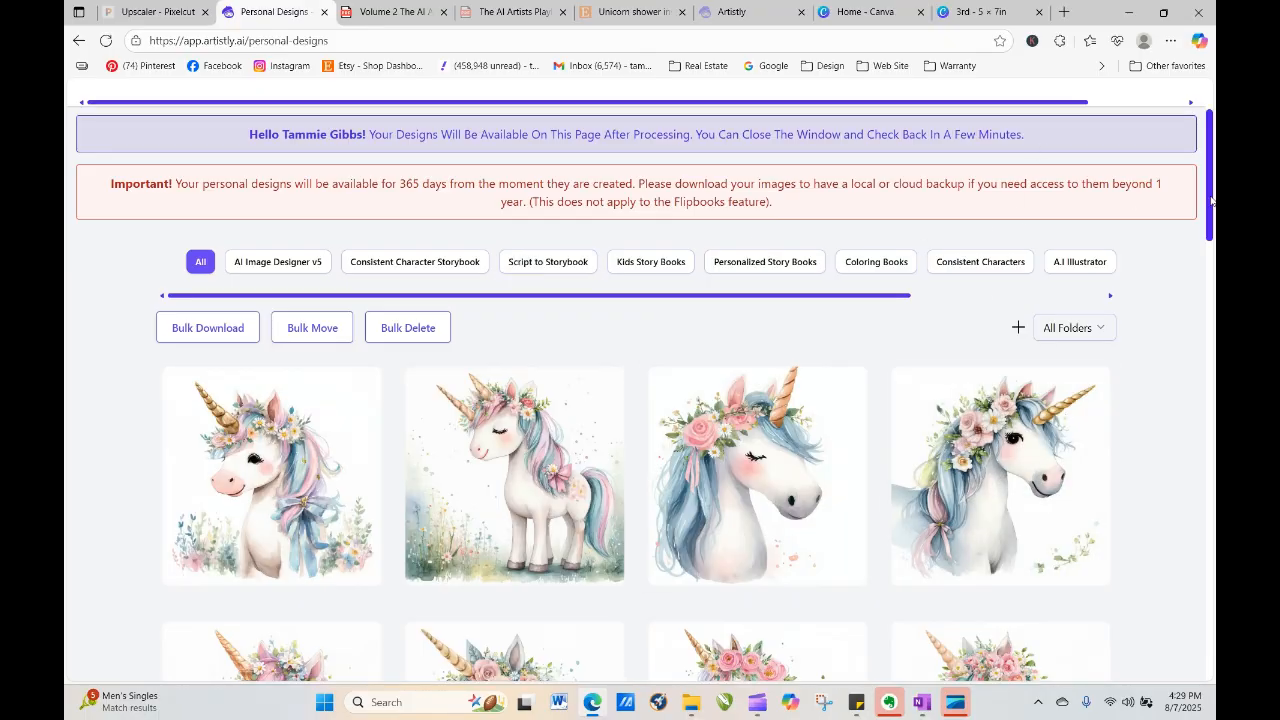
left_click_drag(1211, 201, 1212, 640)
left_click(634, 589)
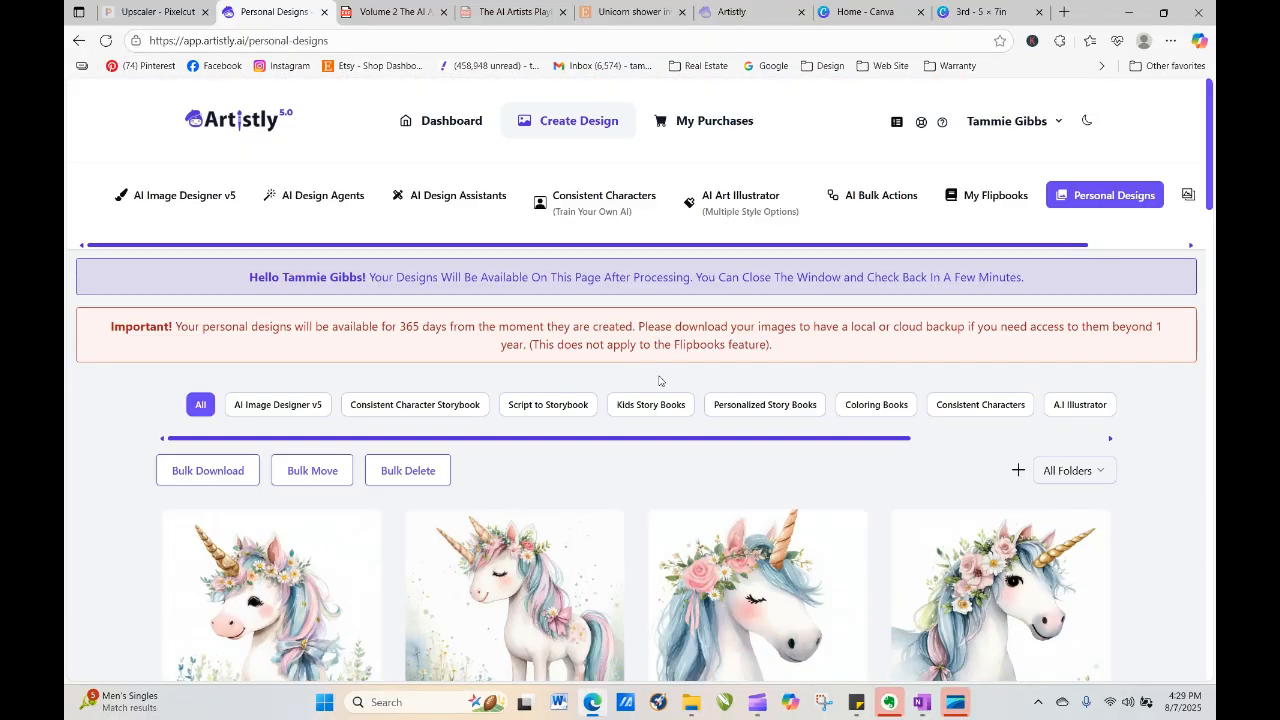
Generate one 1:1 (1024 x 1024) px image in AI Art Illustrator from the copied pink unicorn prompt, and check it in the personal designs
left_click(765, 205)
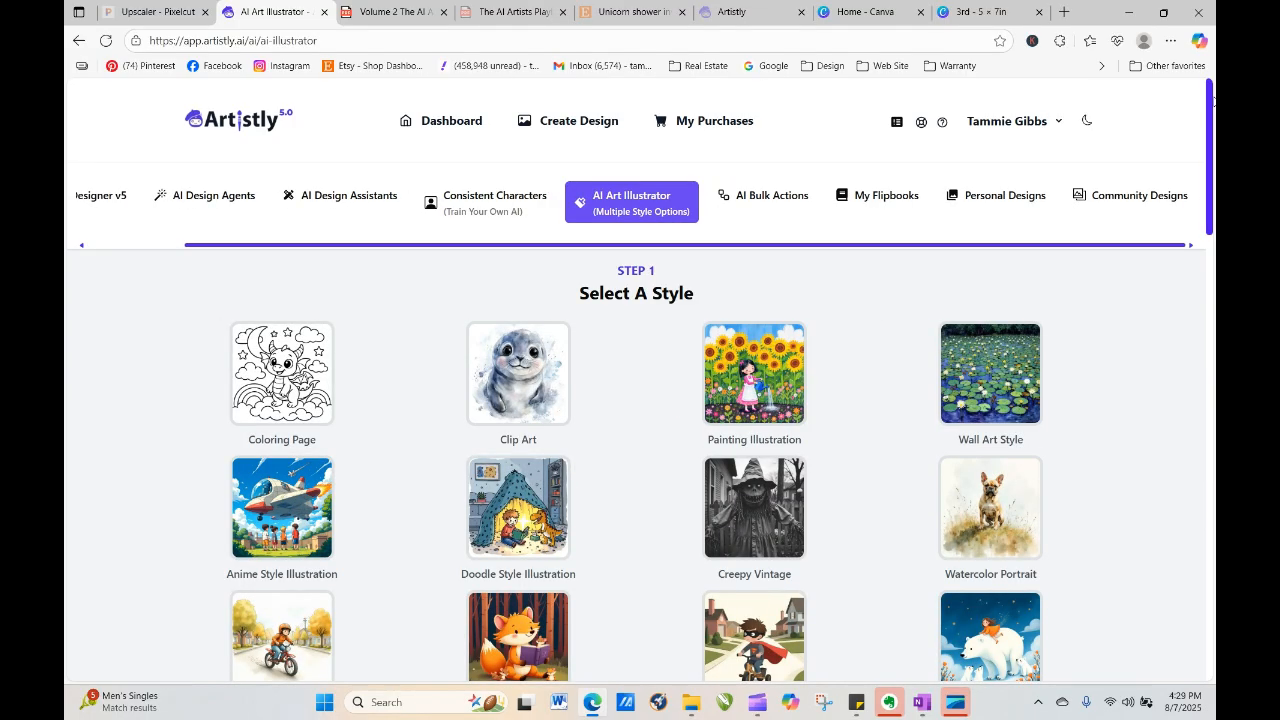
left_click_drag(1211, 100, 1214, 365)
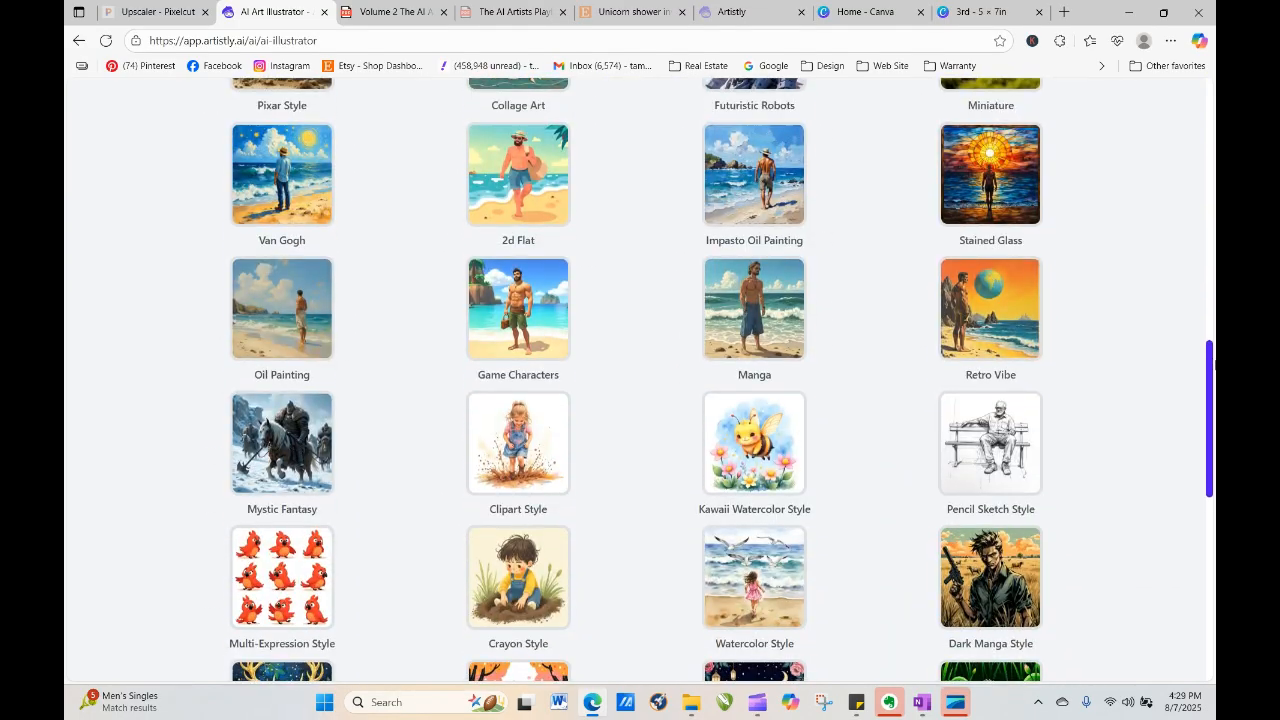
scroll(1020, 472, "down", 3)
scroll(267, 425, "down", 6)
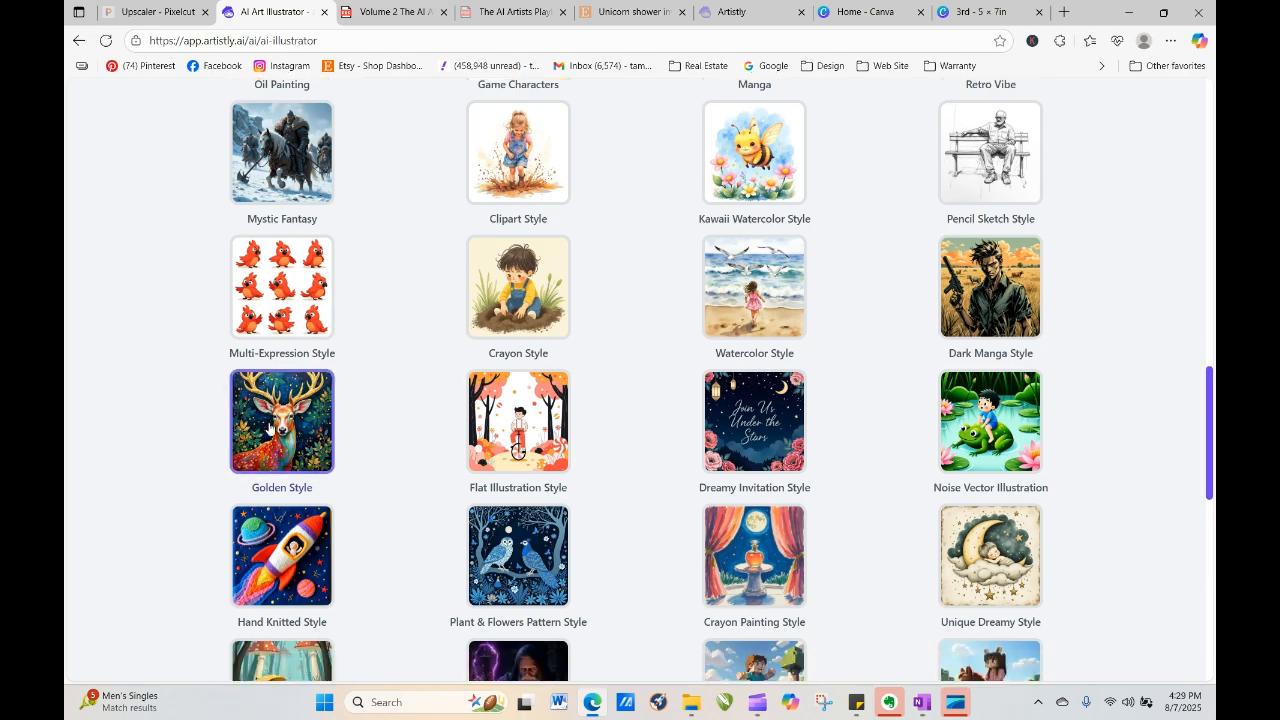
right_click(261, 317)
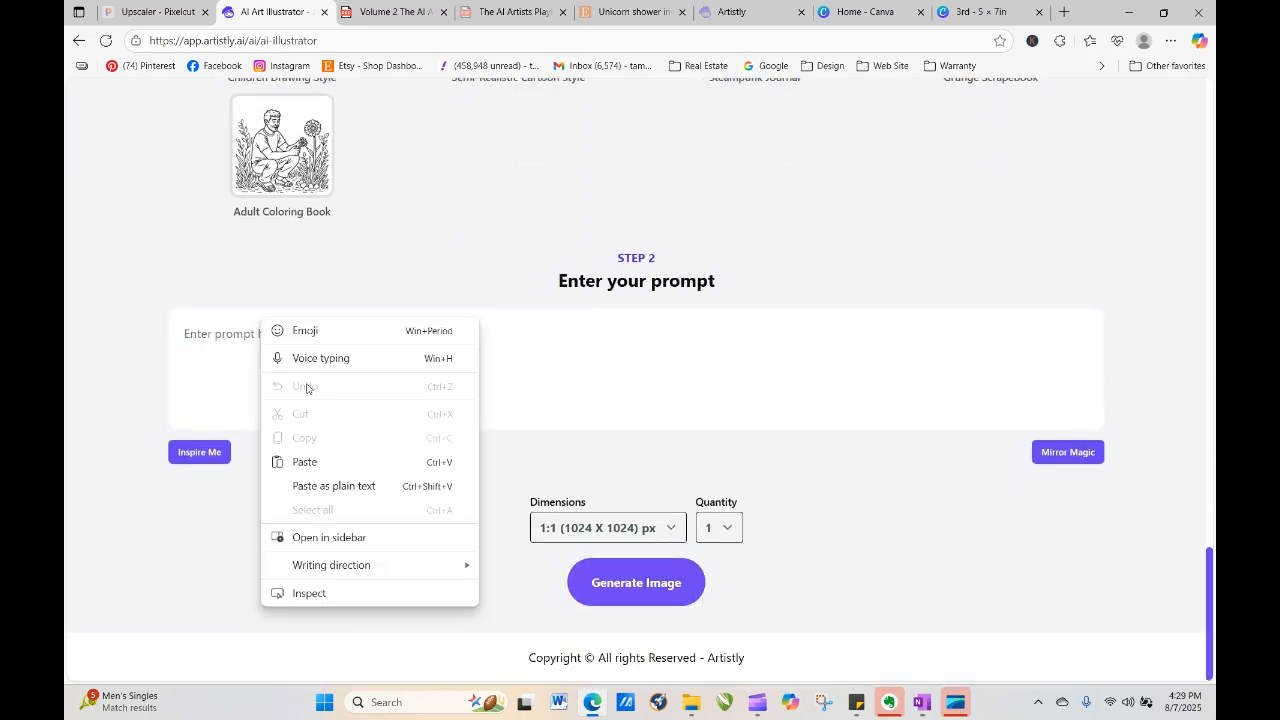
left_click(300, 460)
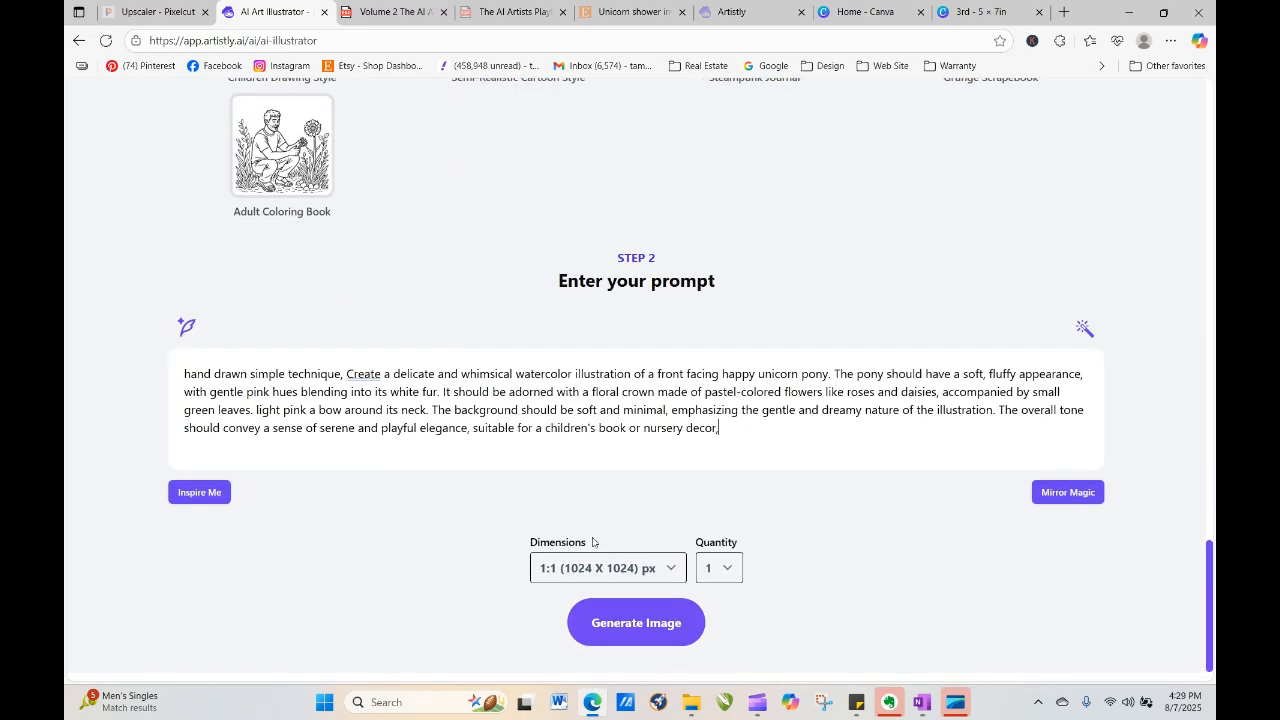
left_click(672, 623)
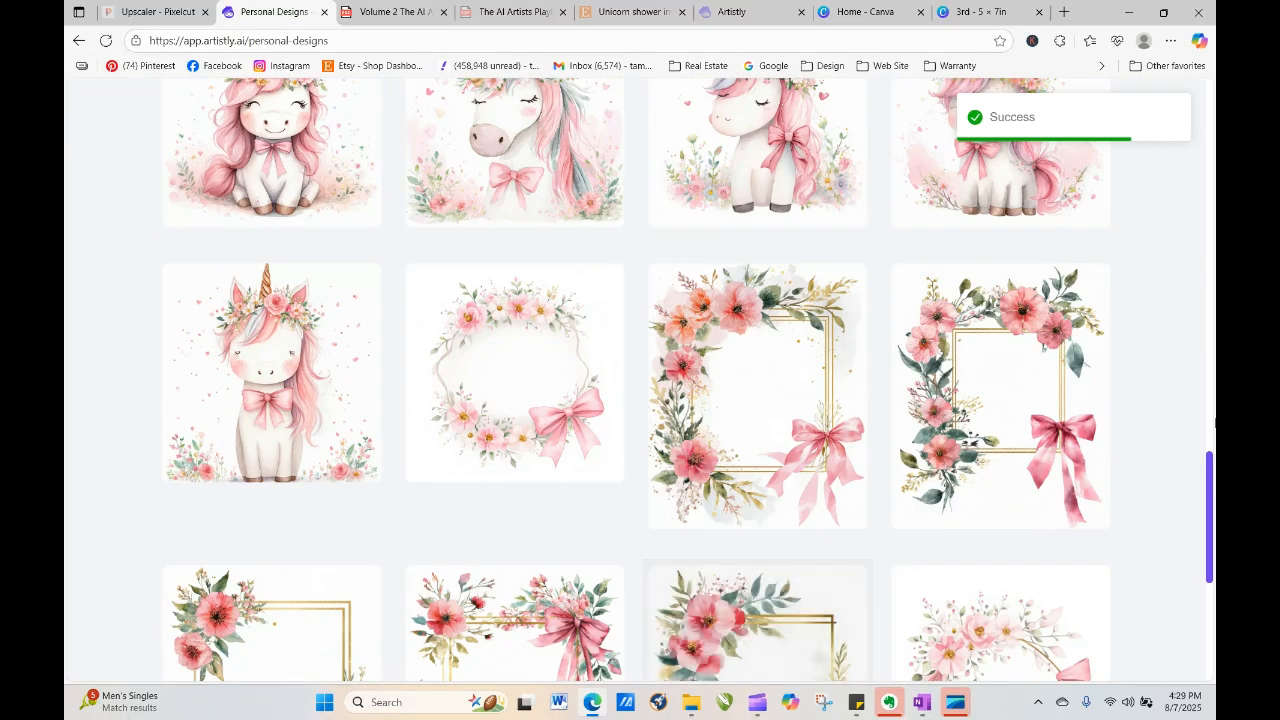
left_click_drag(1203, 518, 1203, 330)
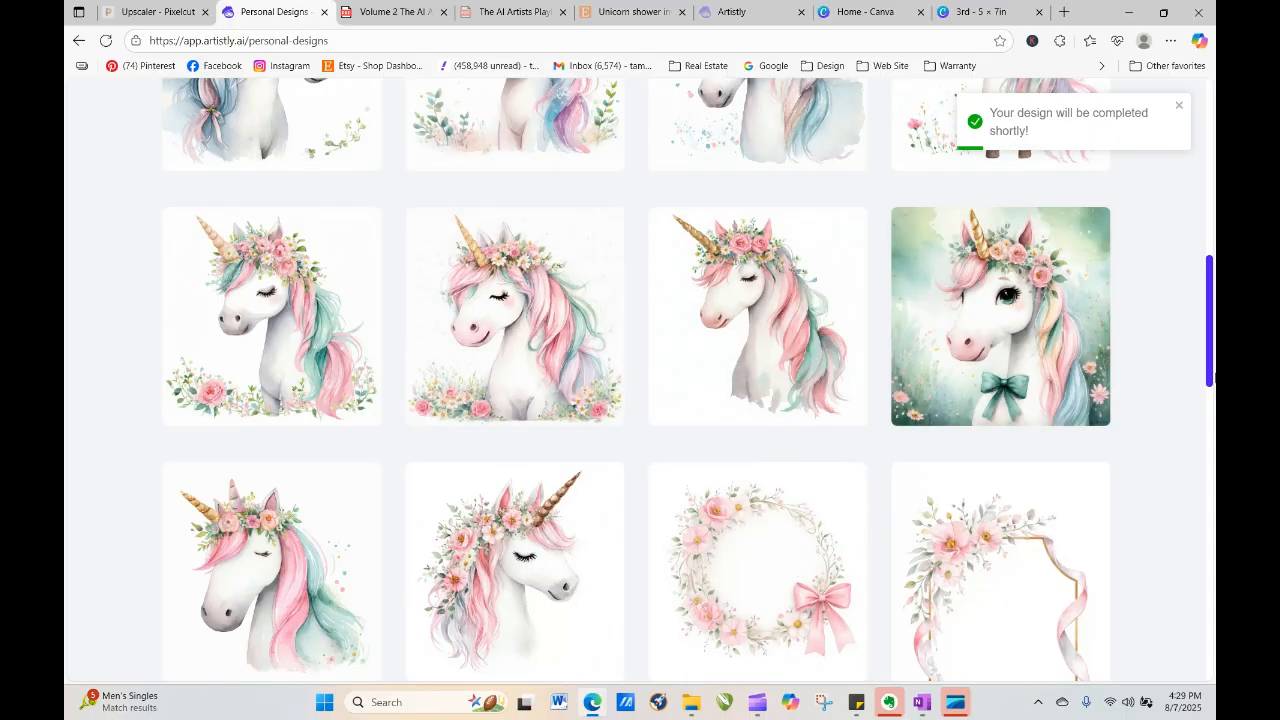
left_click_drag(1210, 377, 1208, 262)
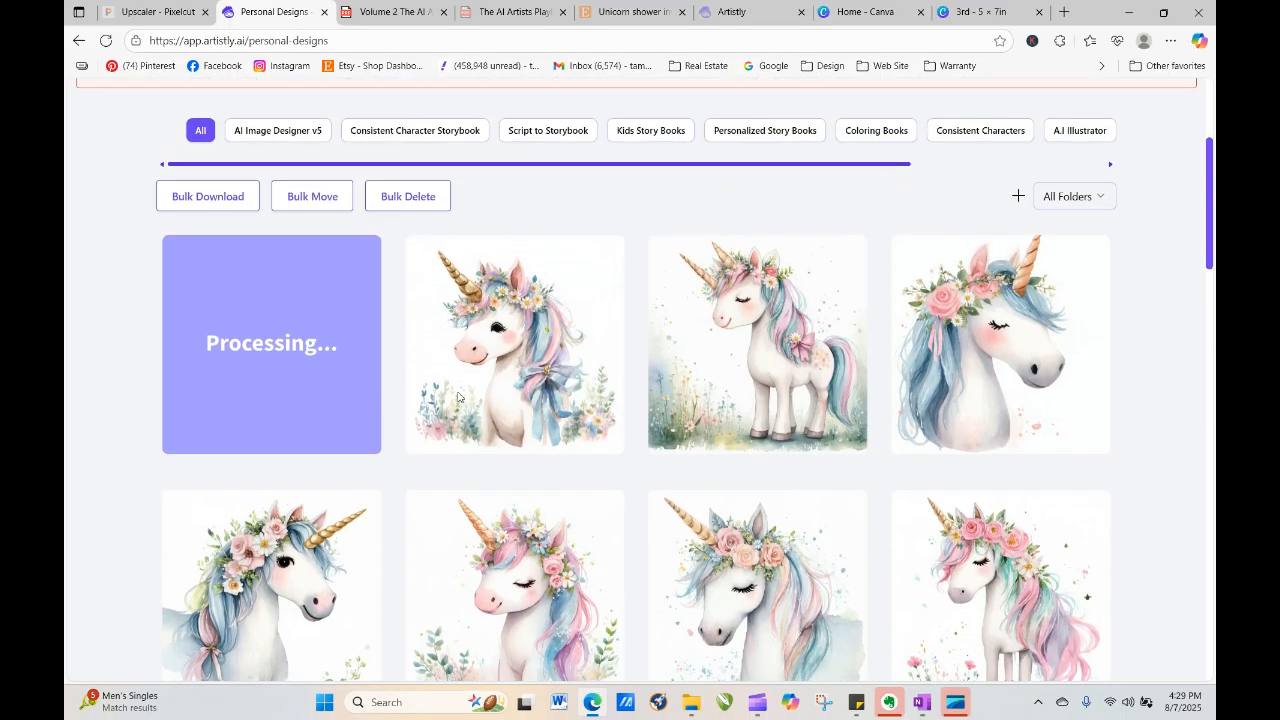
Reload the personal designs and view the details of the newest sitting pink unicorn
left_click(106, 44)
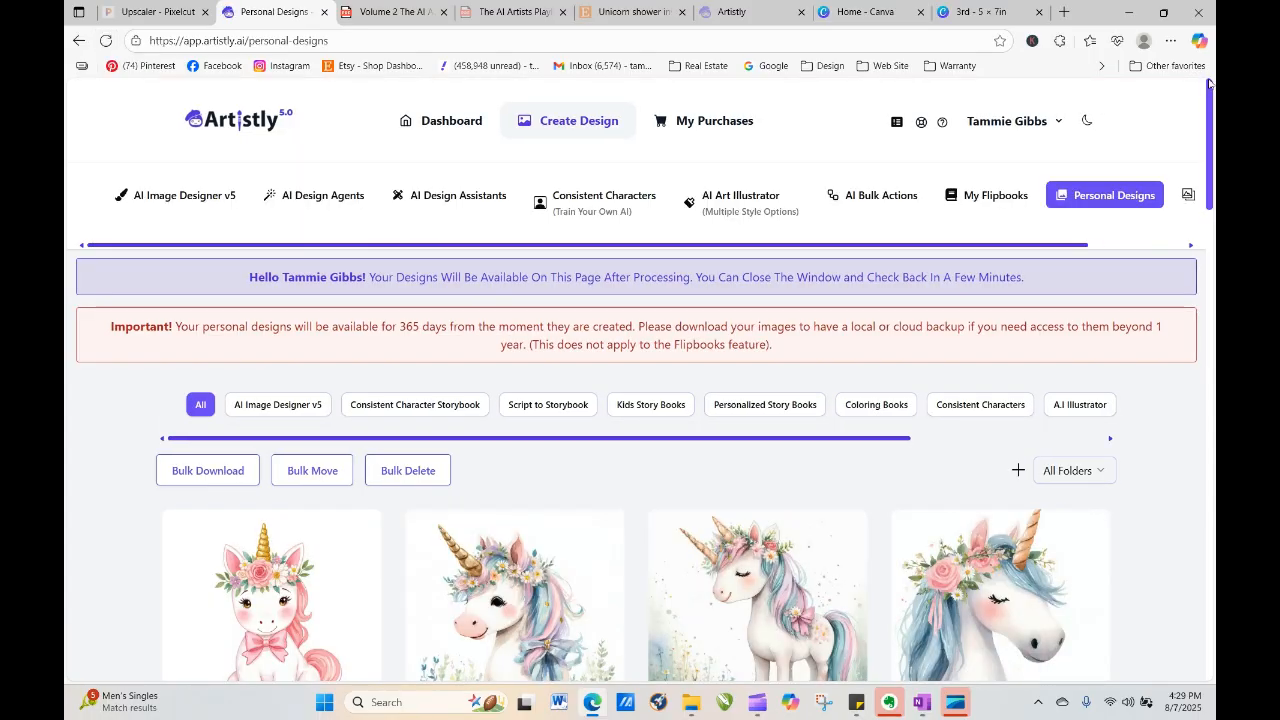
left_click_drag(1211, 106, 1213, 160)
mouse_move(238, 455)
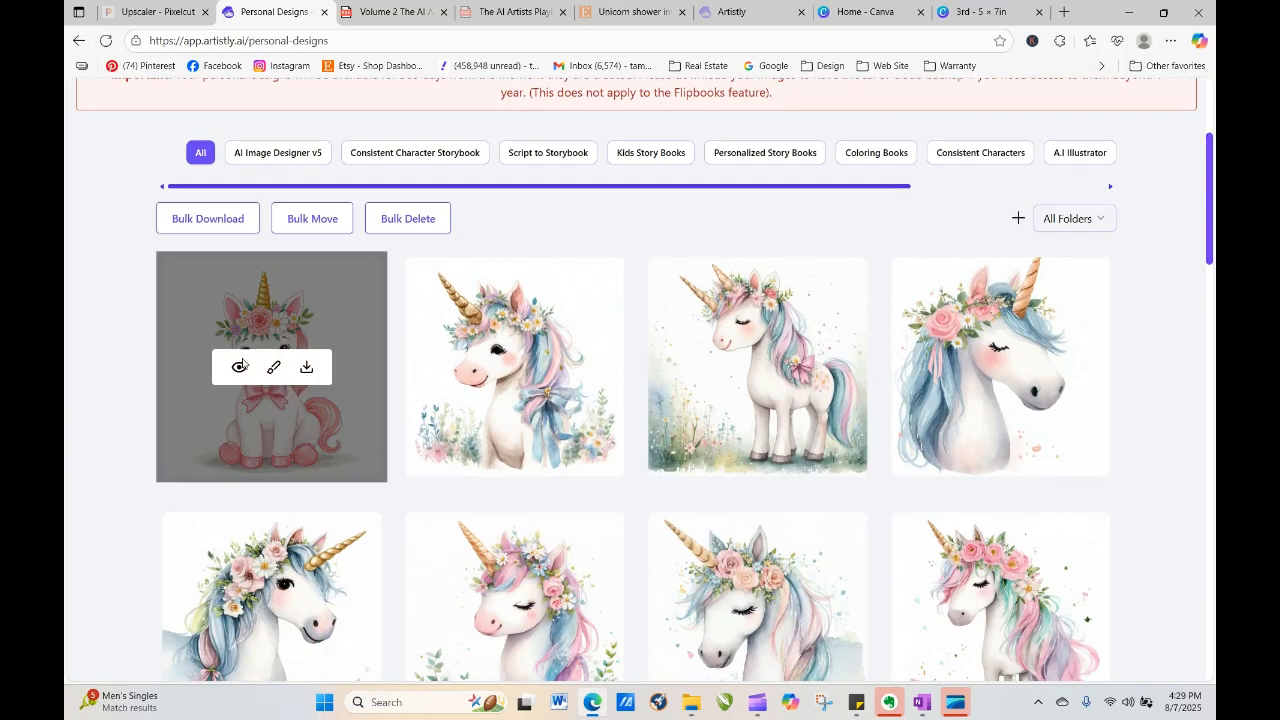
left_click(239, 367)
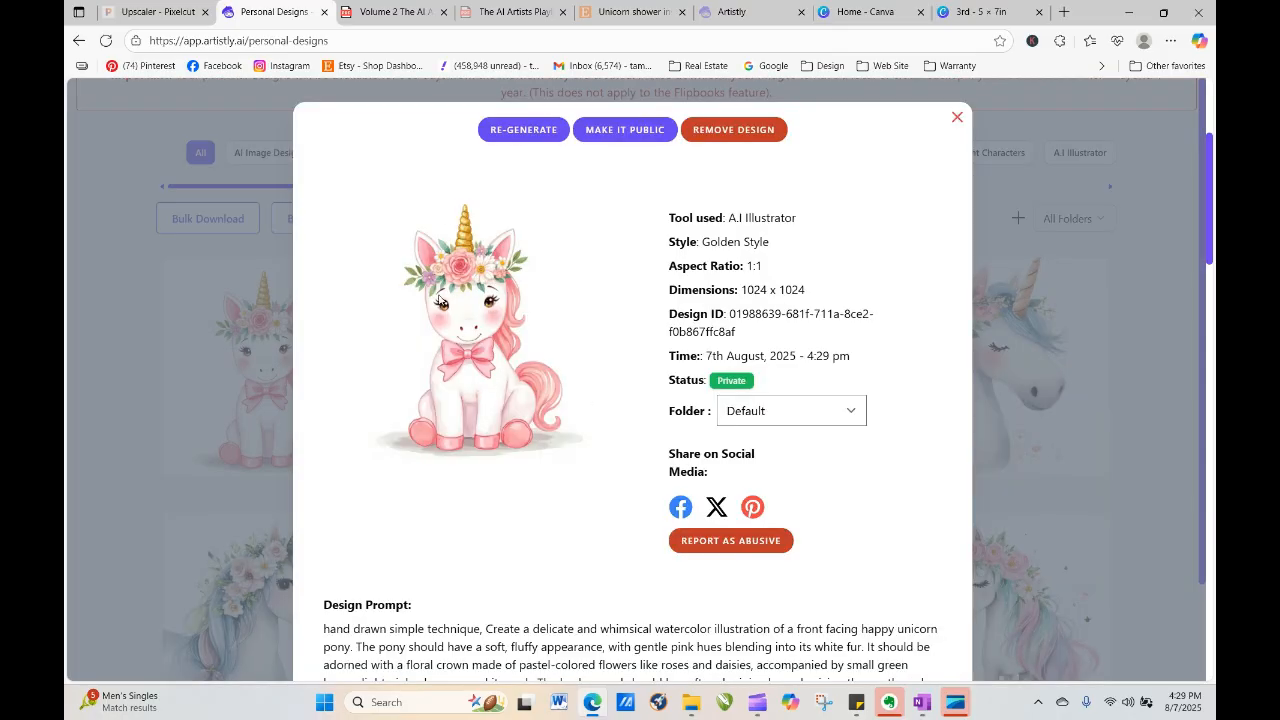
left_click(957, 117)
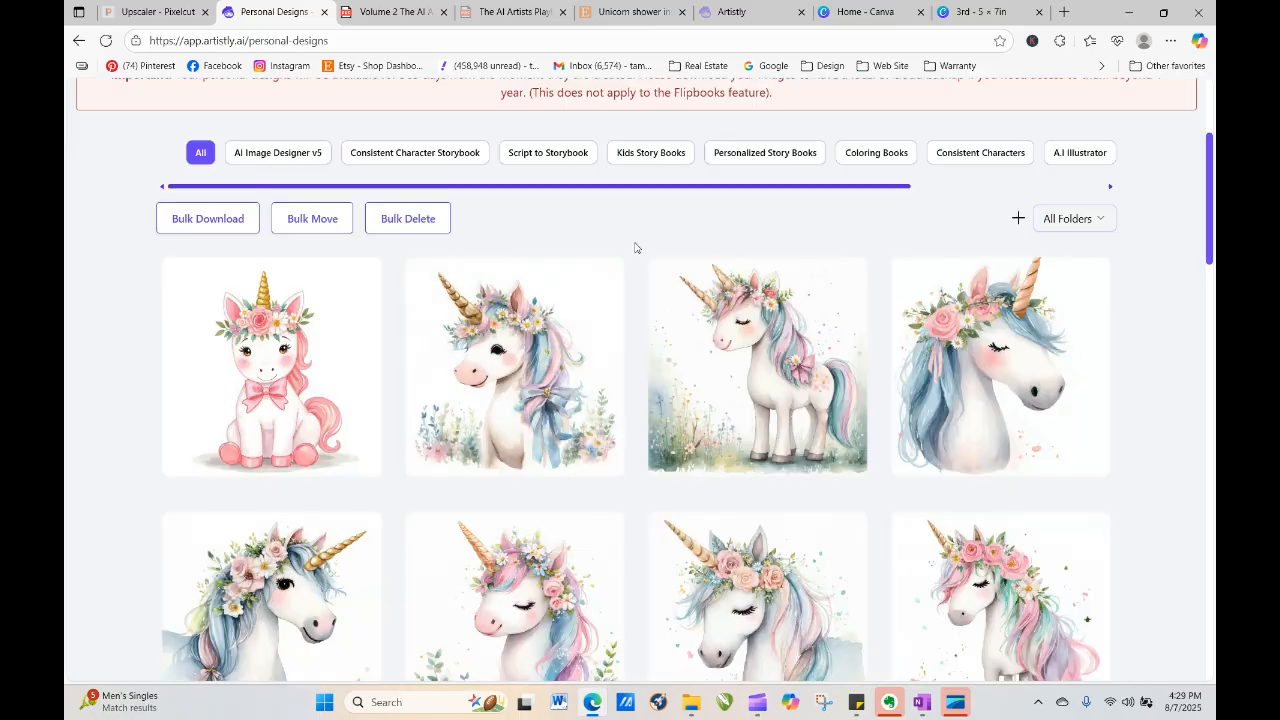
Remove the sitting pink unicorn made with A.I Illustrator from the personal designs
left_click(240, 369)
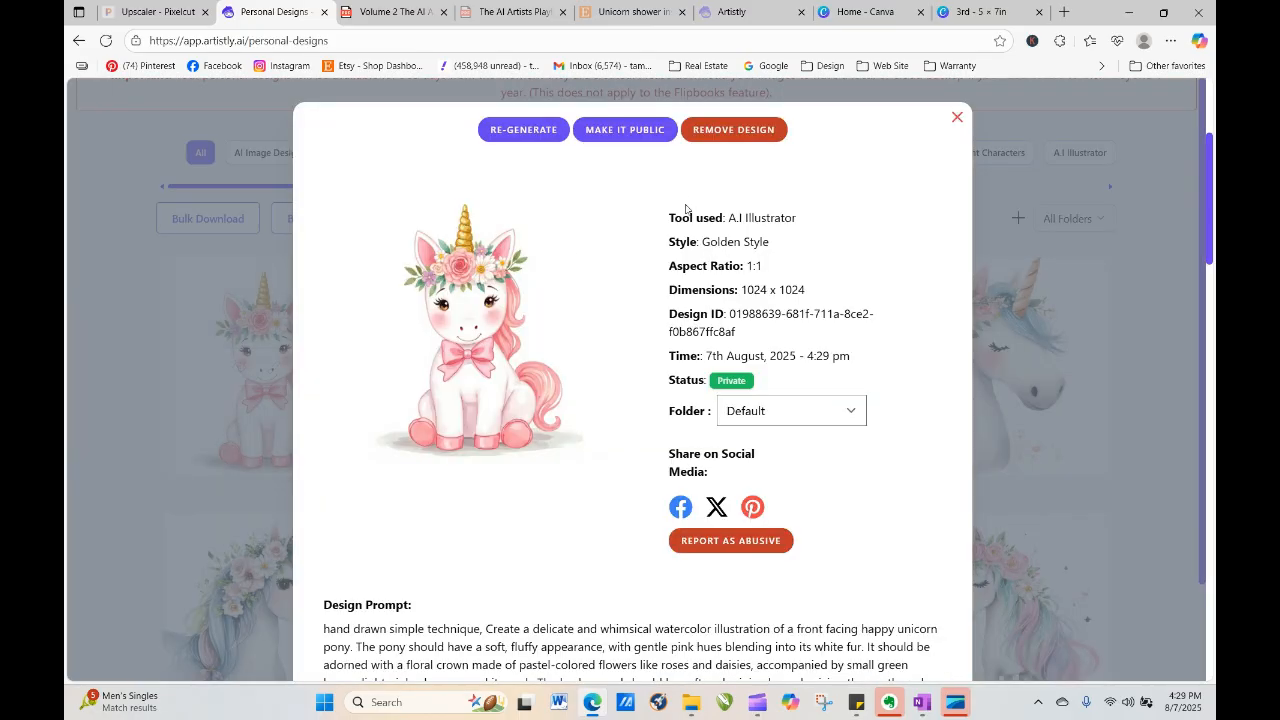
left_click(765, 130)
left_click(590, 201)
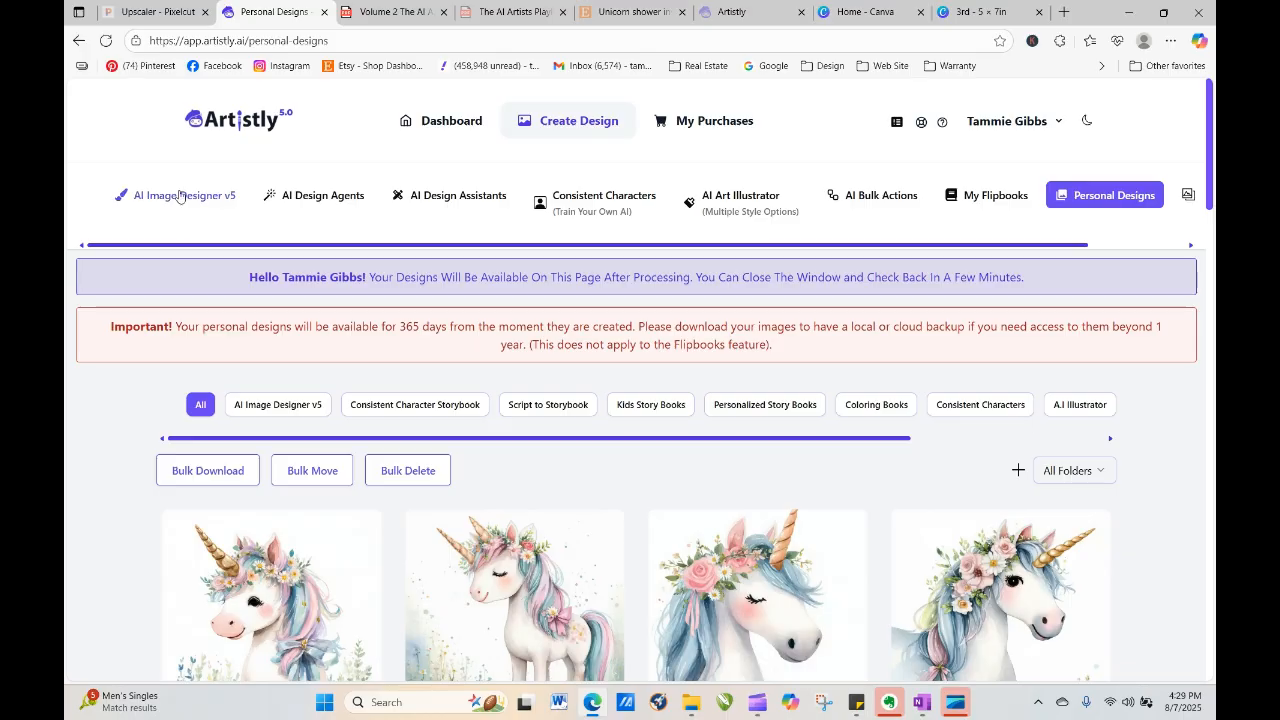
Generate one 1:1 (1024 x 1024) px image in the v4 Image Designer from the copied pink unicorn prompt with the Artistic style
left_click(180, 196)
left_click(261, 398)
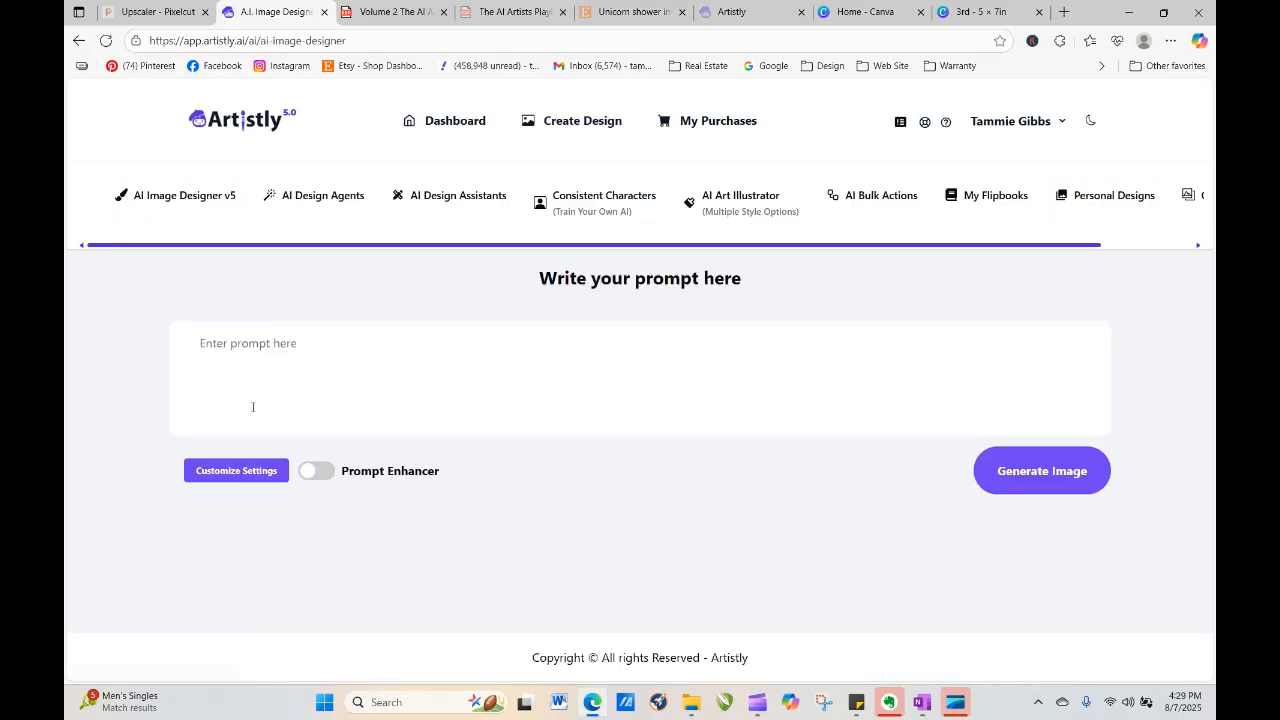
right_click(229, 353)
left_click(272, 496)
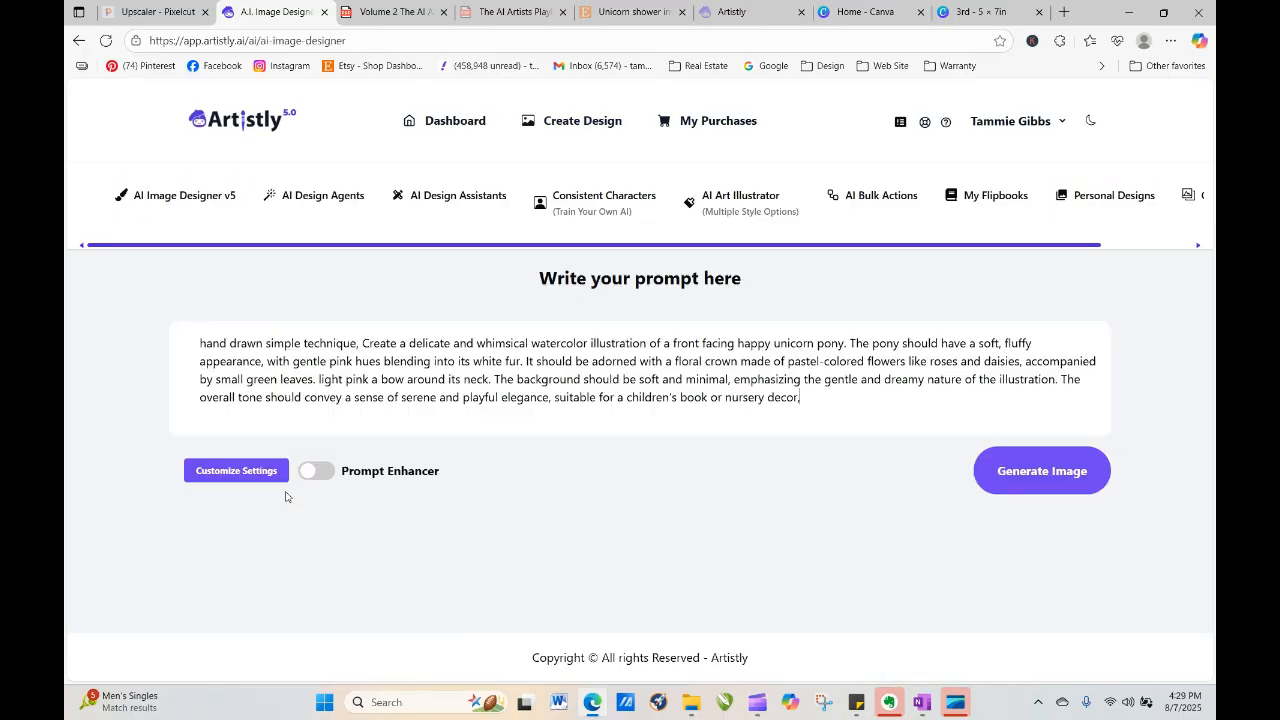
left_click(265, 471)
left_click(907, 416)
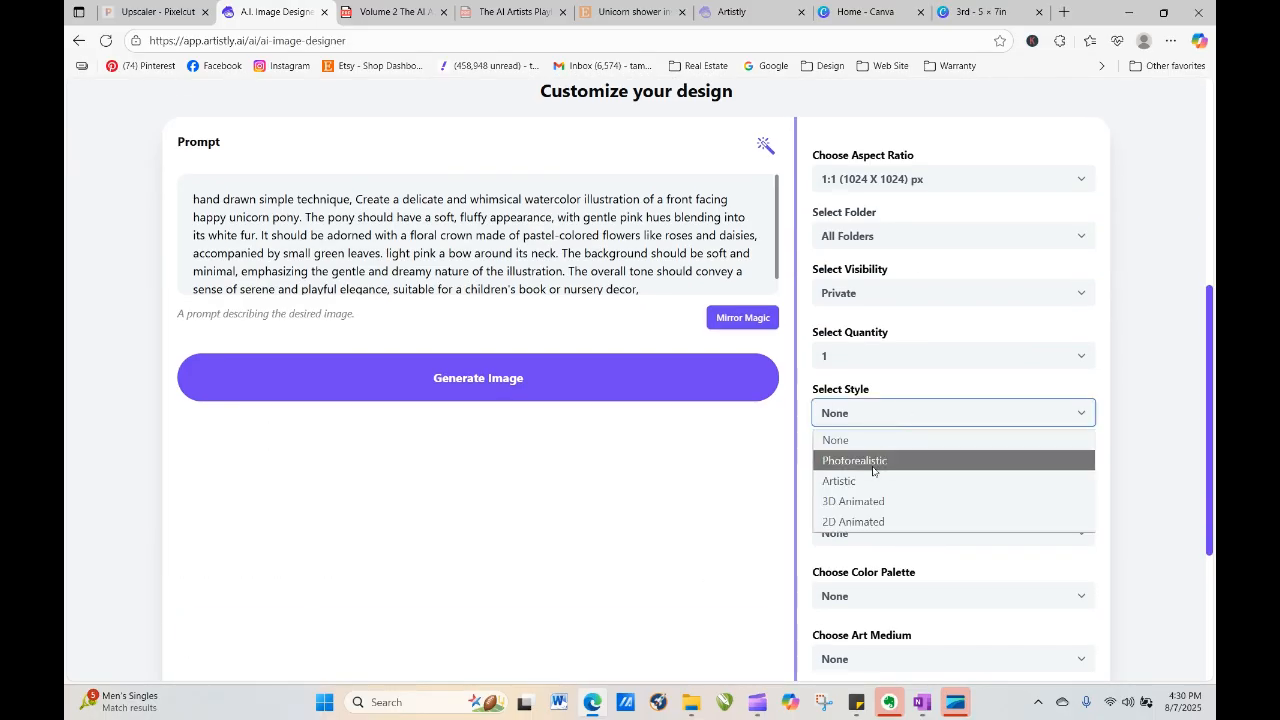
left_click(867, 480)
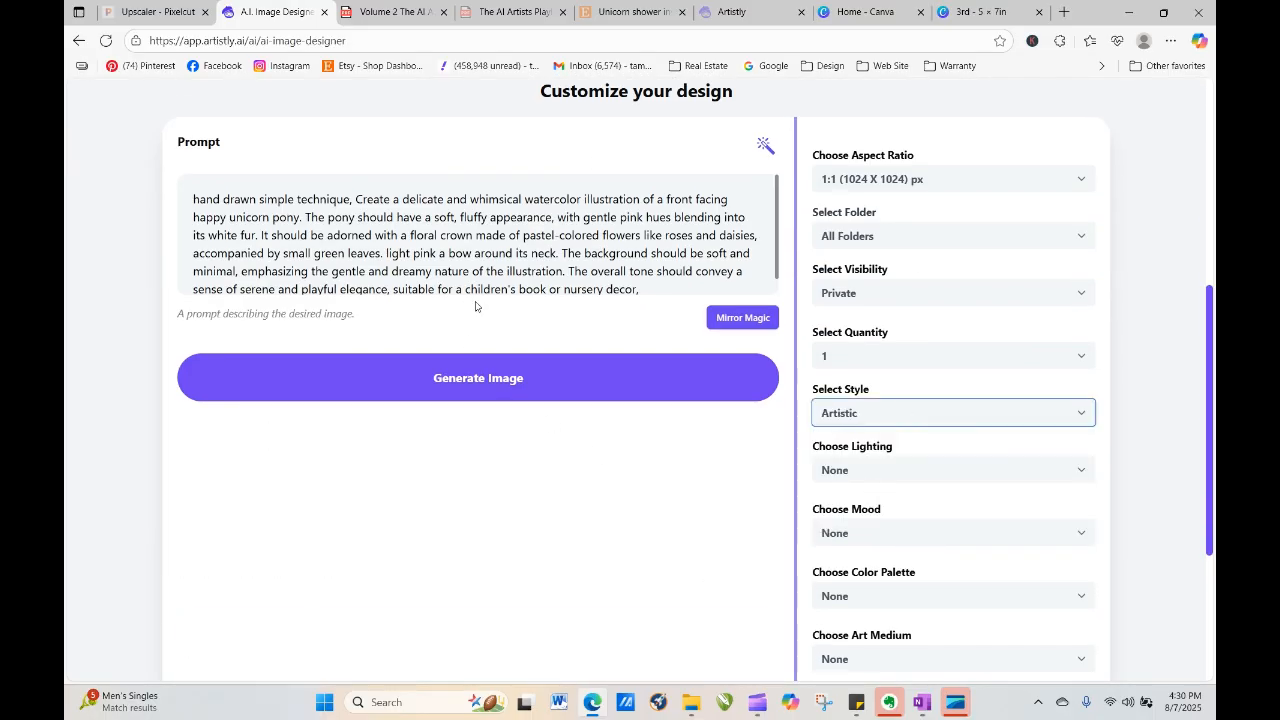
left_click(517, 390)
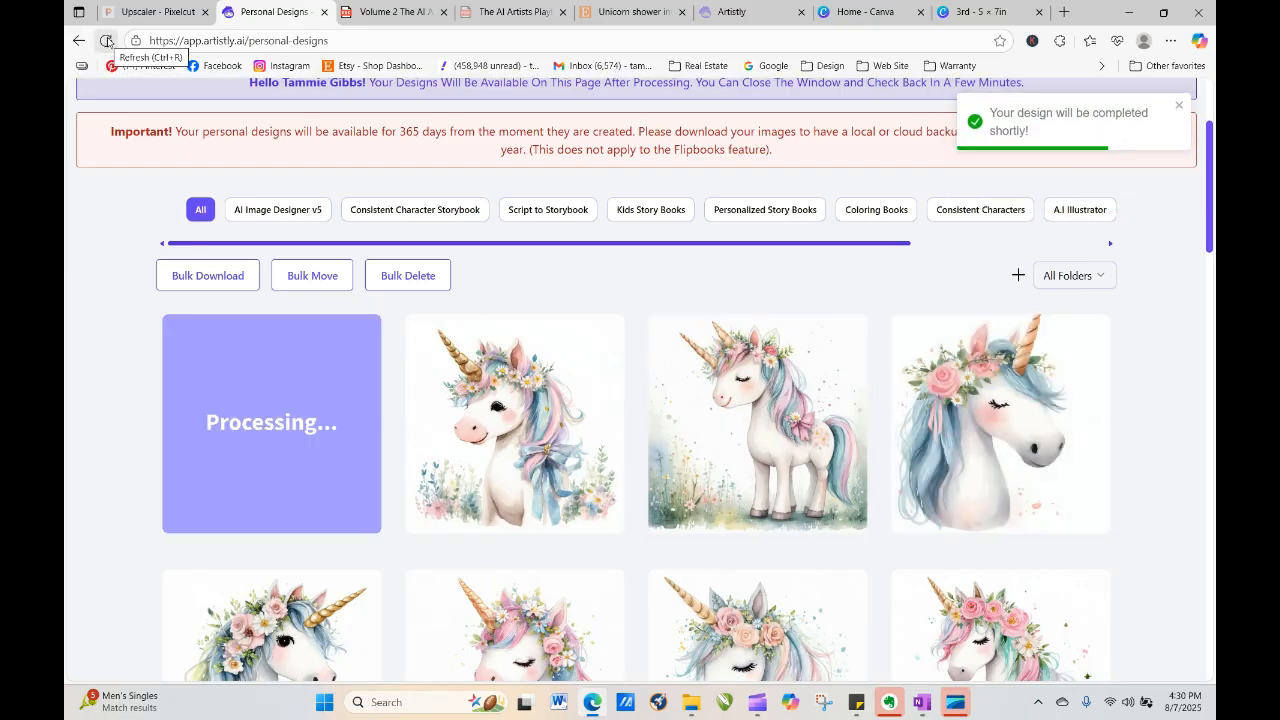
Reload the personal designs and view the details of the new front-facing unicorn with the pink bow
left_click(107, 41)
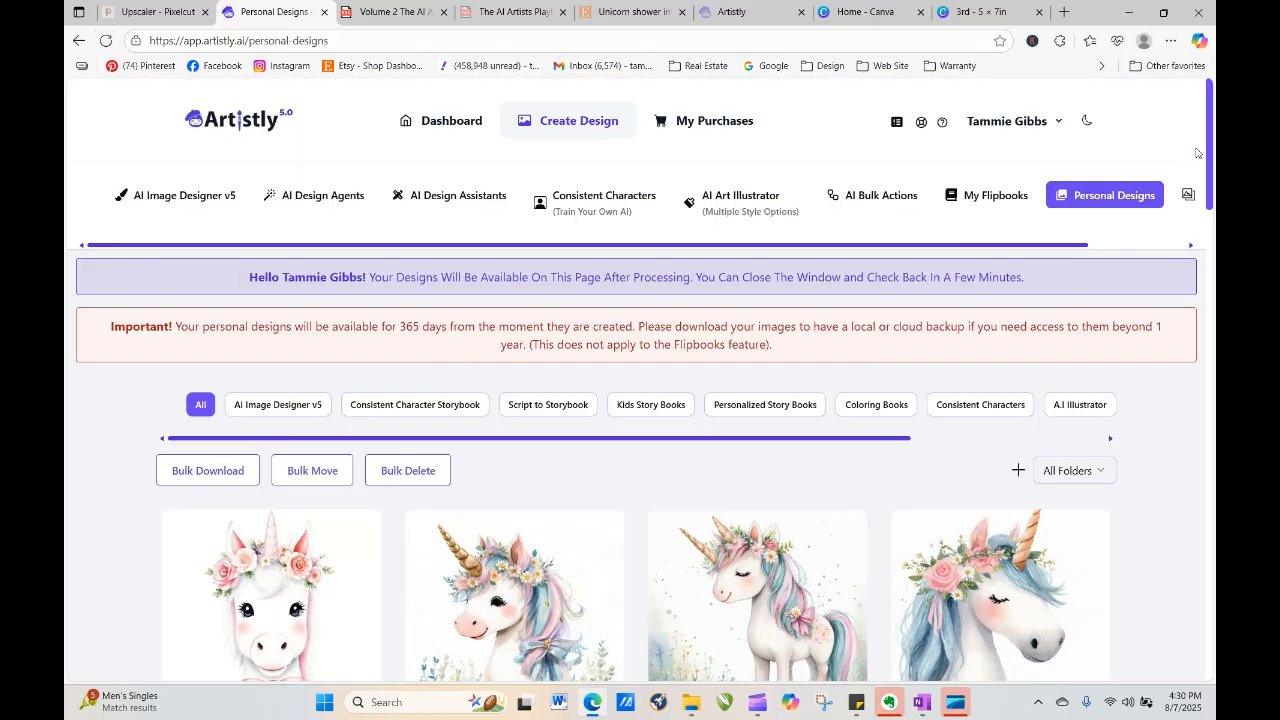
scroll(1206, 175, "down", 2)
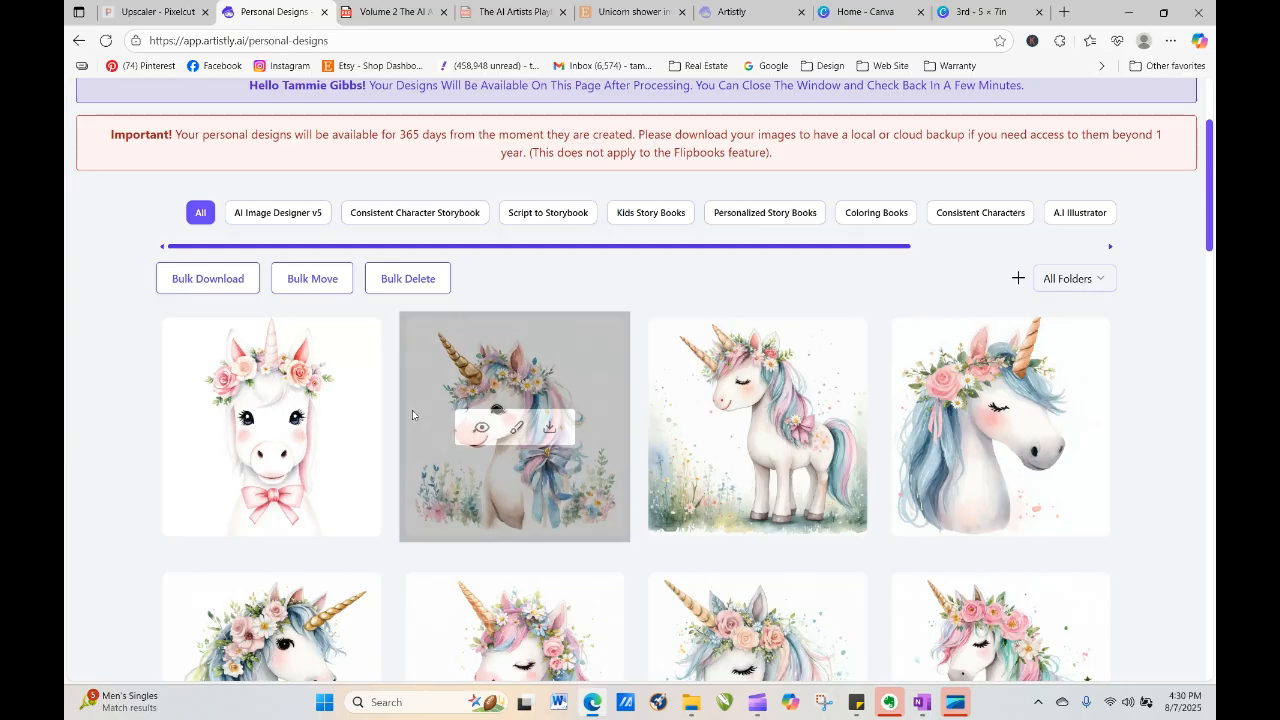
left_click(244, 430)
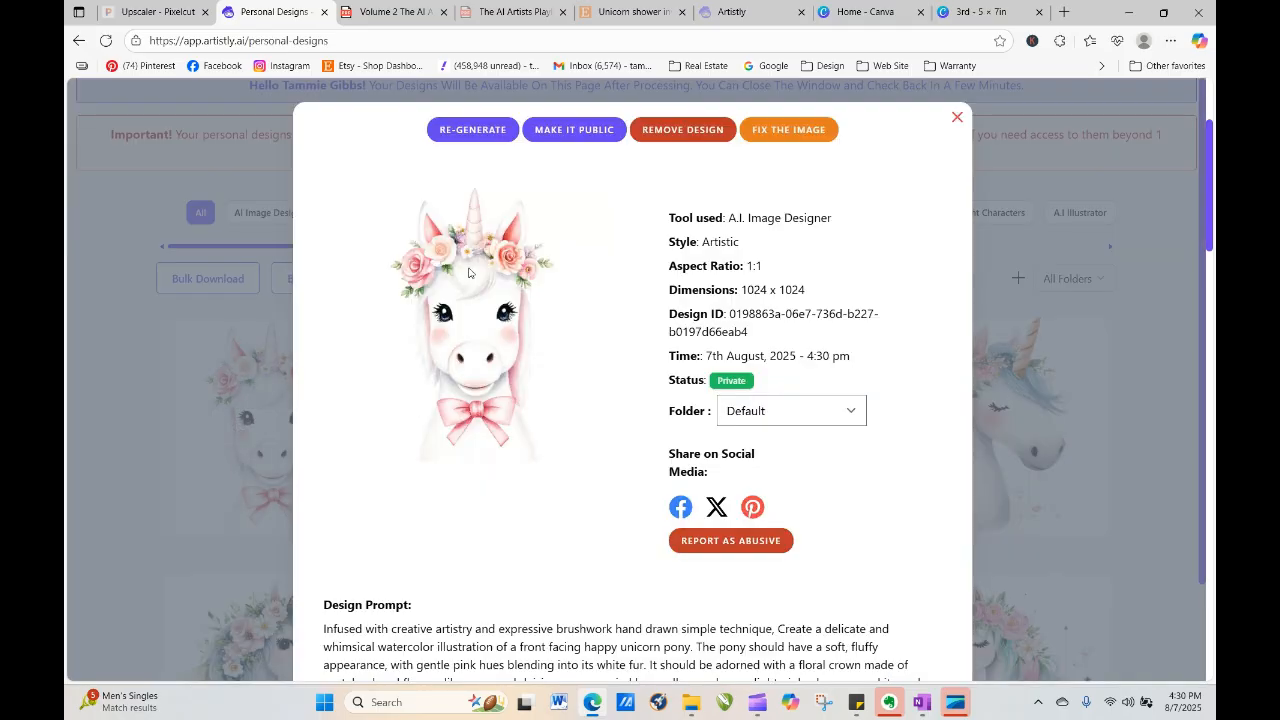
Regenerate the front-facing pink unicorn from its own prompt with the quantity set to 4
left_click(472, 129)
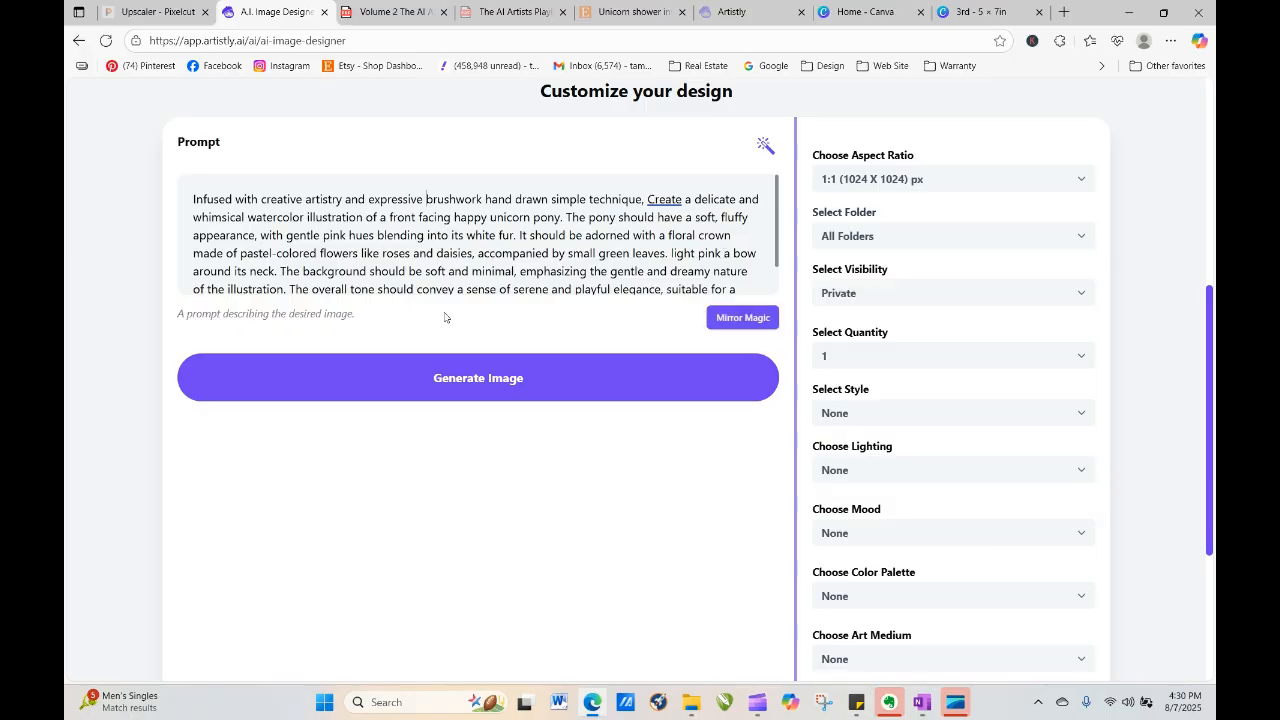
left_click(830, 355)
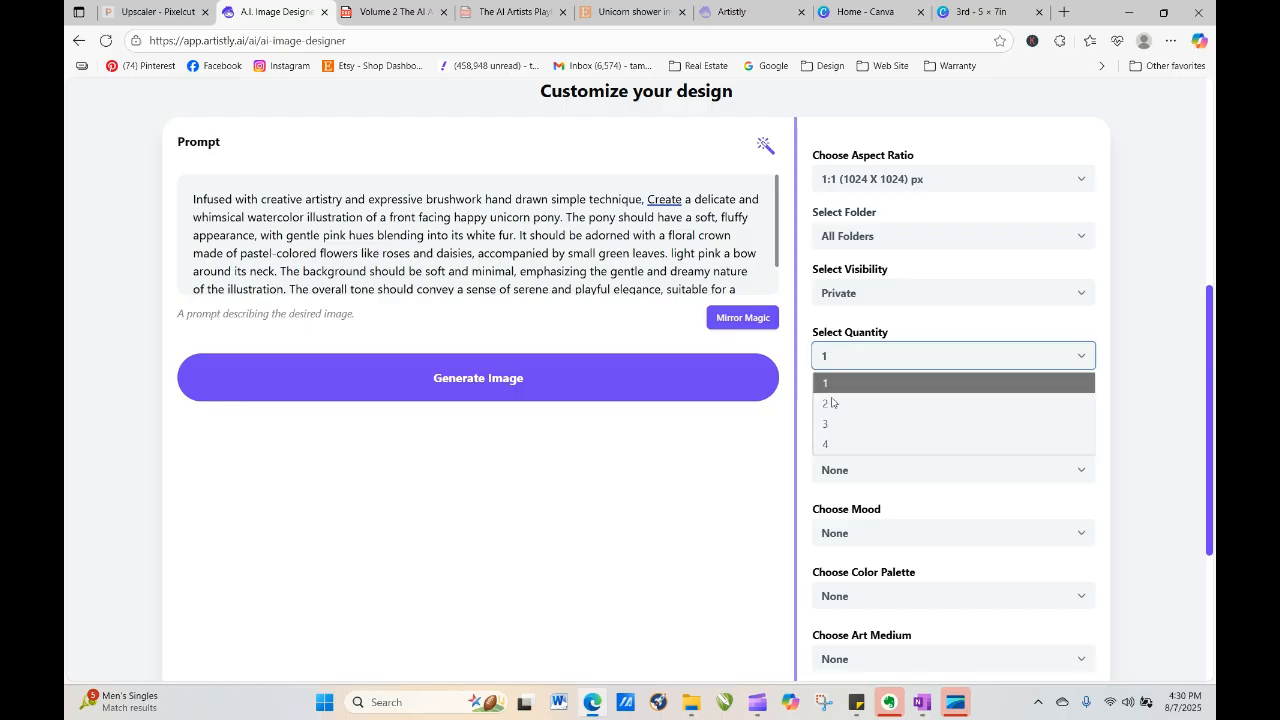
left_click(836, 445)
left_click(636, 374)
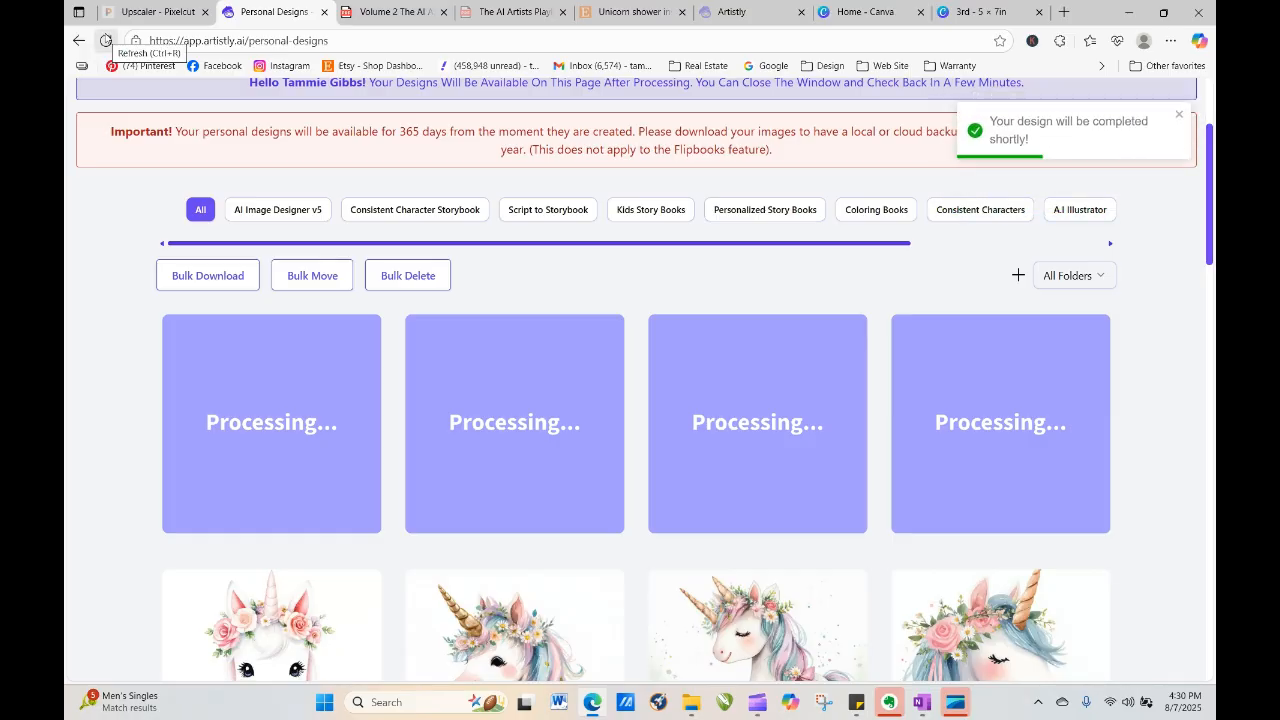
Reload the personal designs until all four regenerated unicorns are processed, and compare them with the earlier designs
left_click(105, 40)
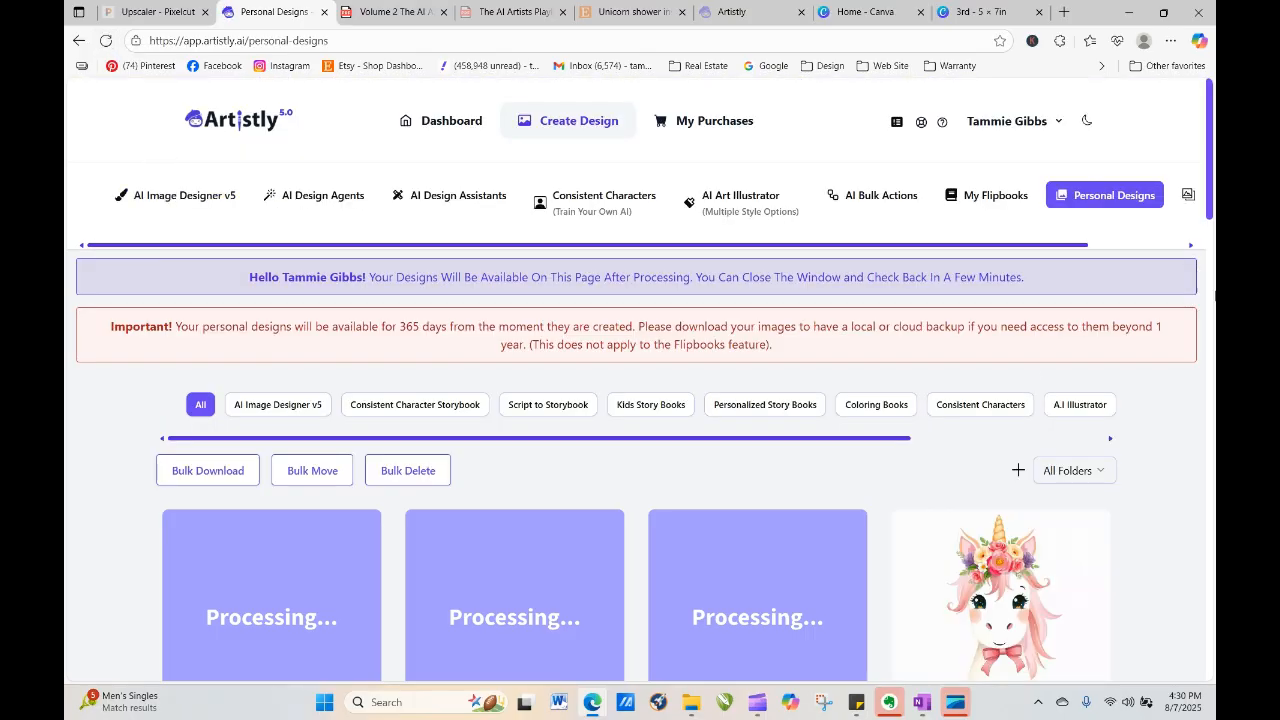
scroll(1210, 240, "down", 1)
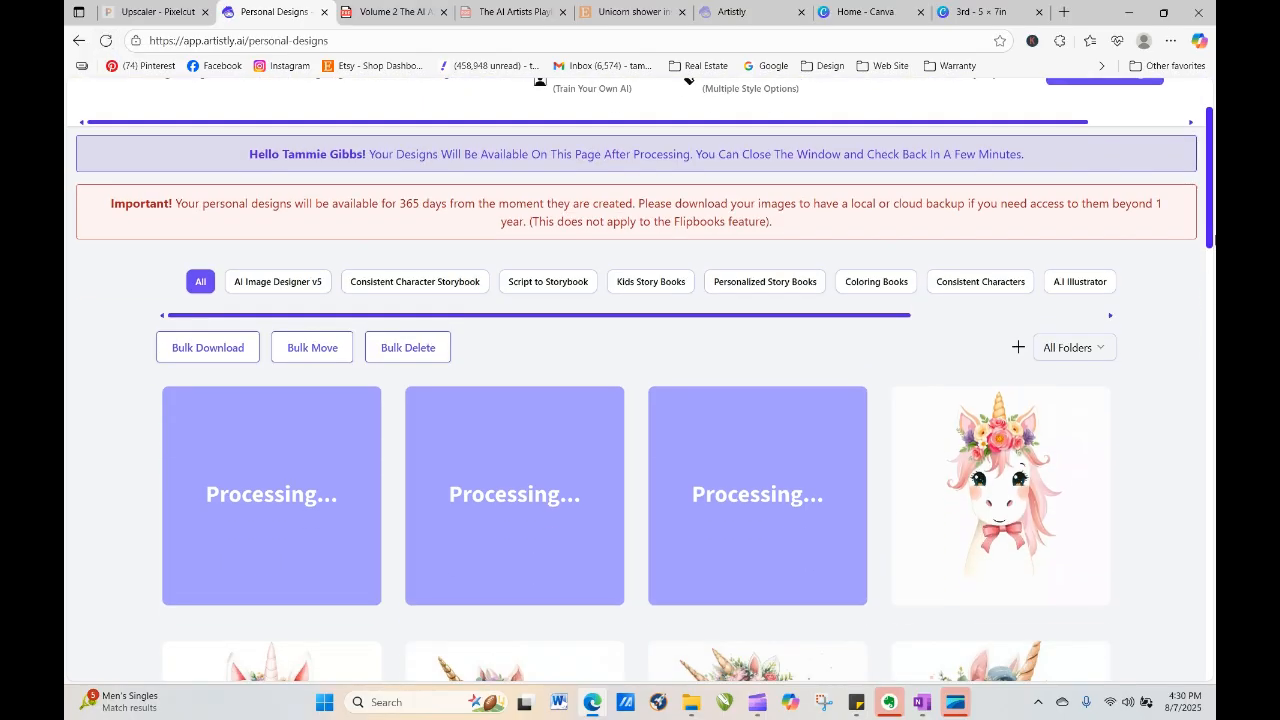
left_click(105, 40)
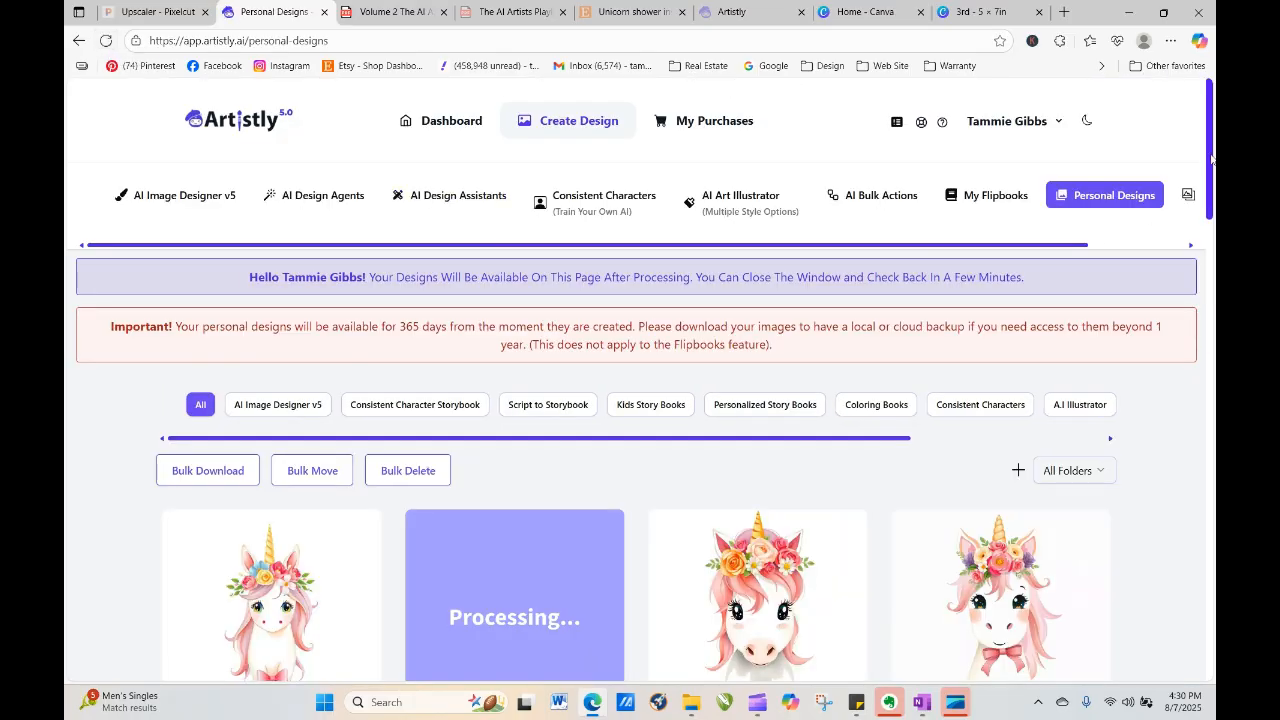
scroll(1208, 160, "down", 1)
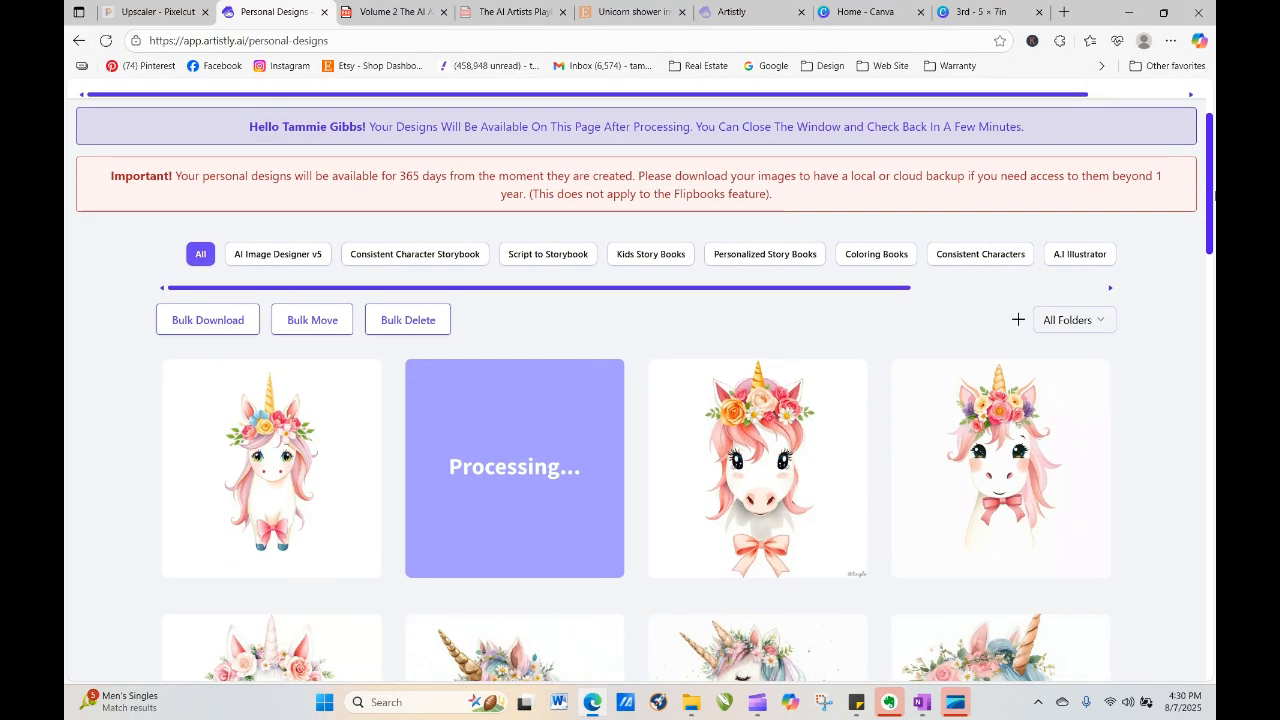
left_click(105, 40)
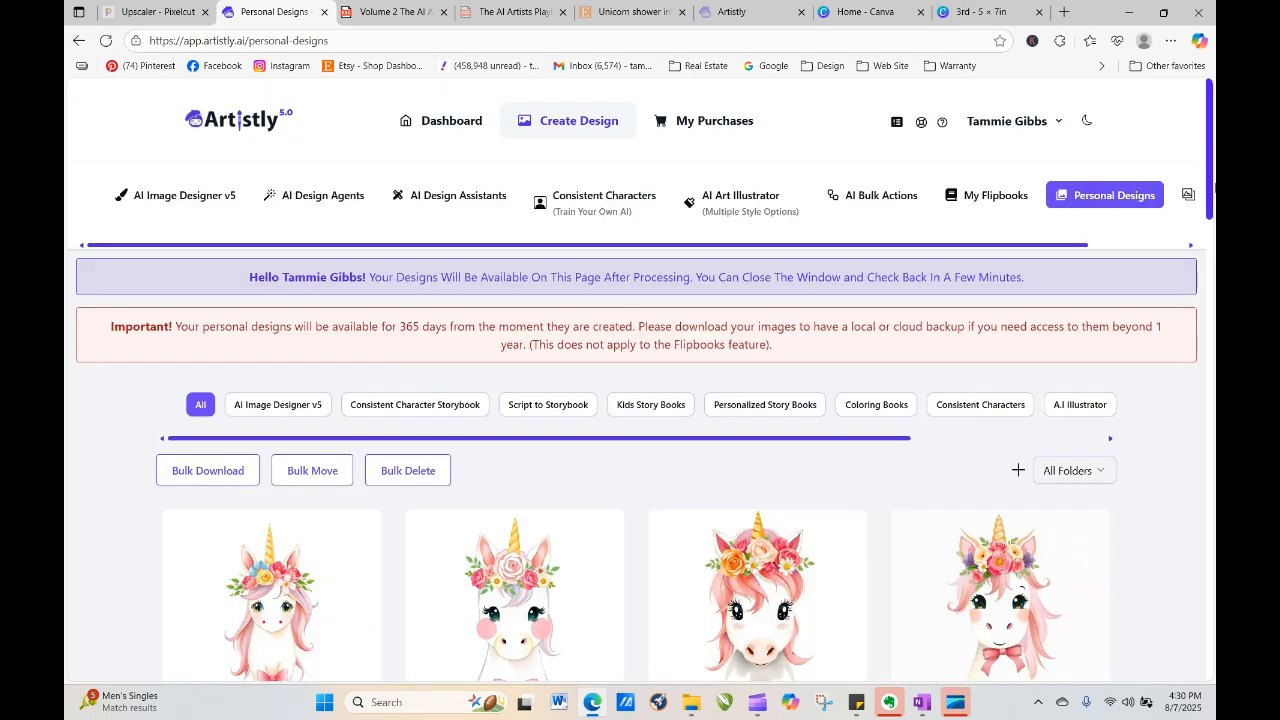
scroll(1208, 180, "down", 4)
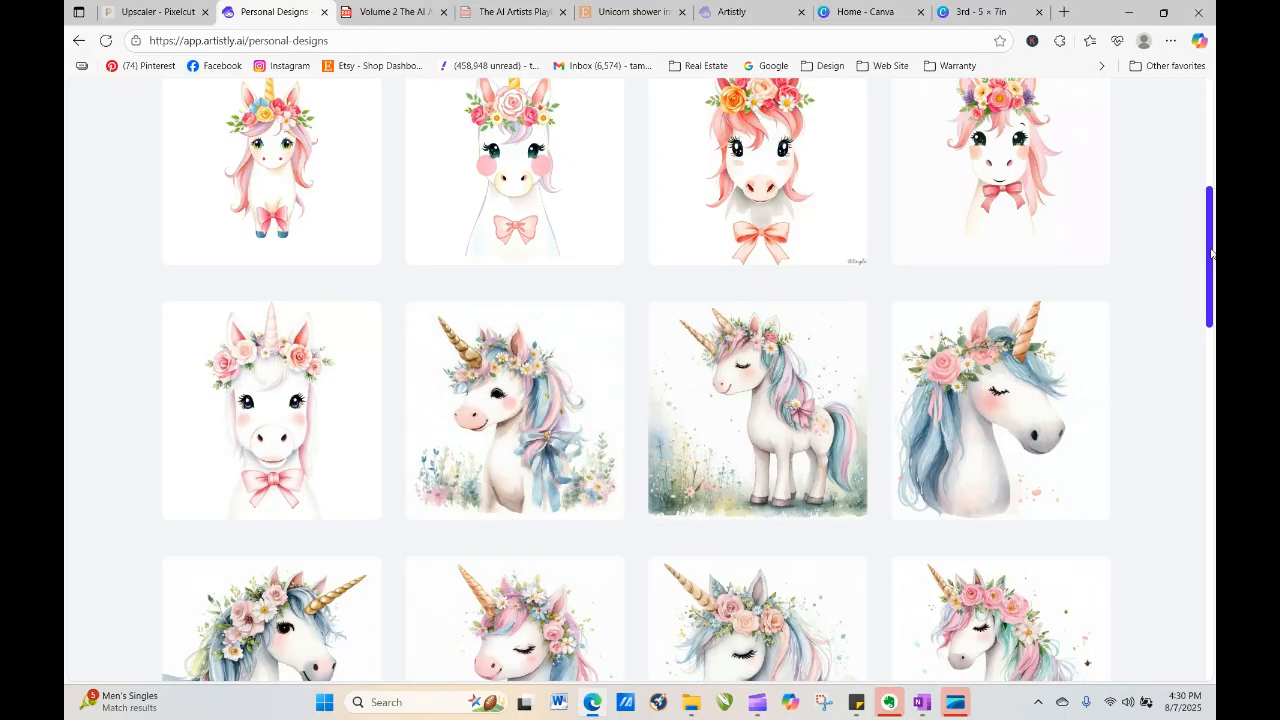
Bulk delete the first row of four regenerated pink unicorns from the personal designs
left_click_drag(1212, 250, 1212, 196)
mouse_move(338, 365)
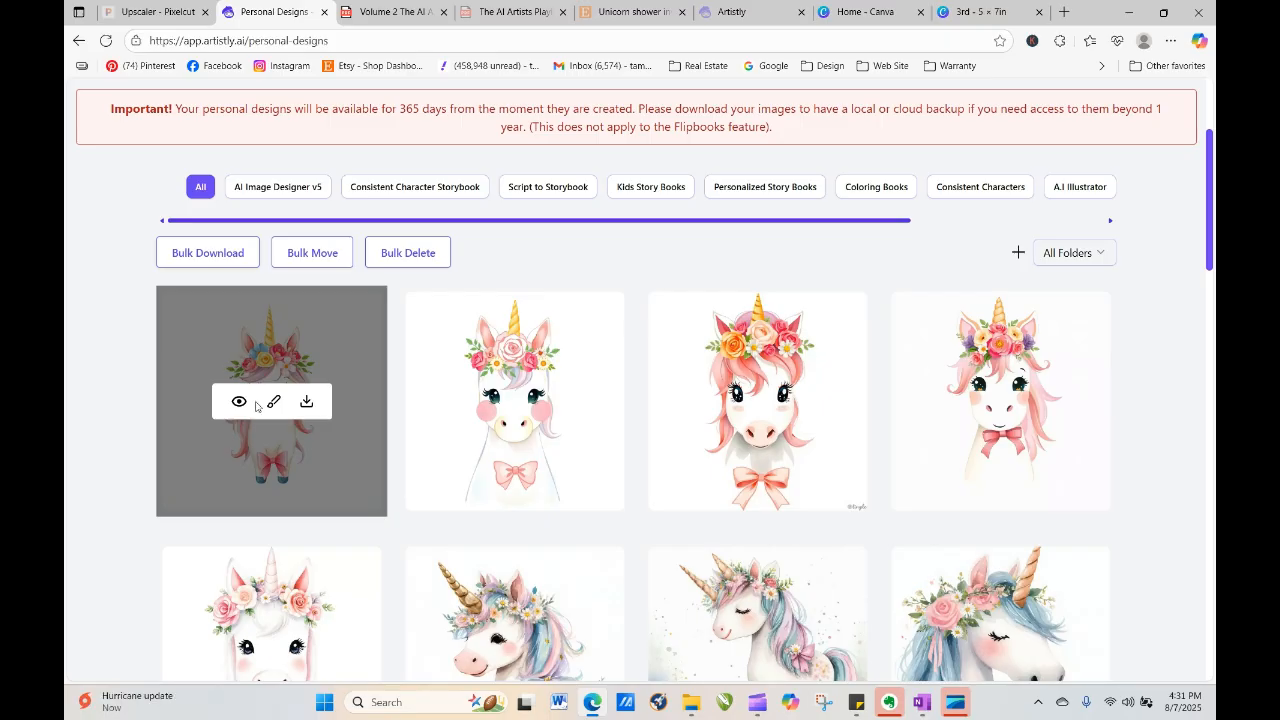
left_click(415, 252)
left_click(162, 287)
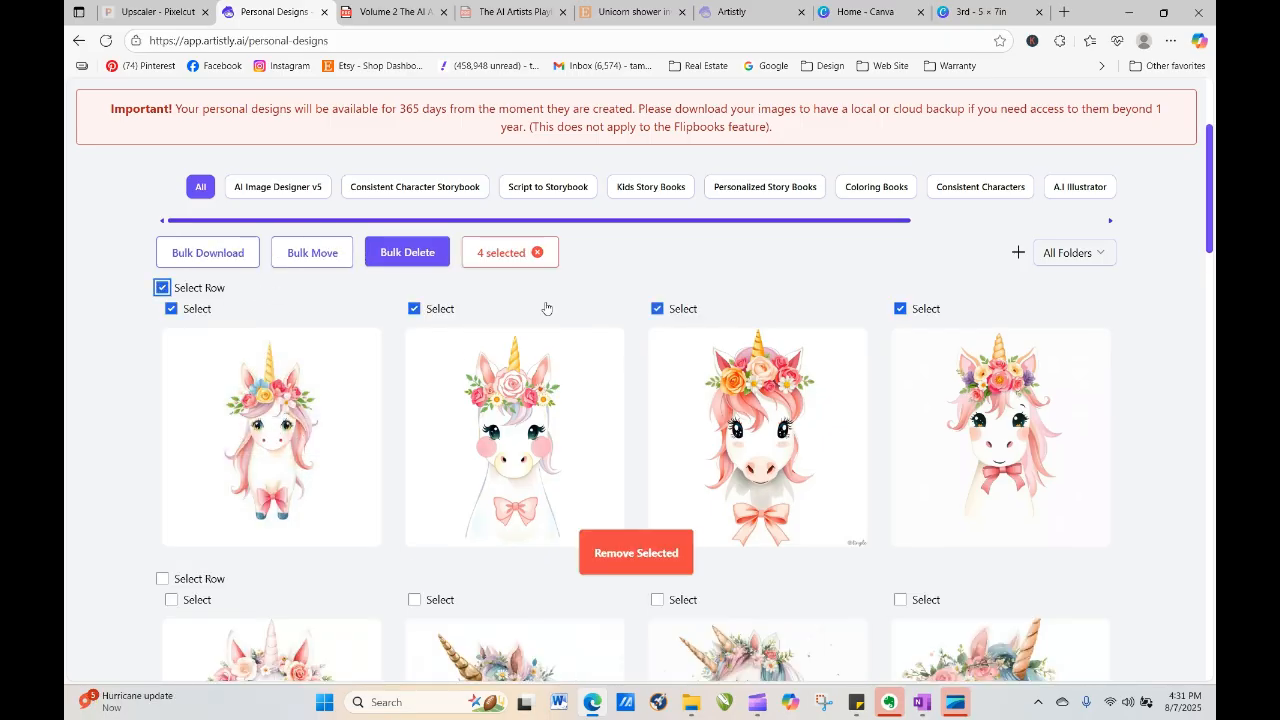
left_click(679, 541)
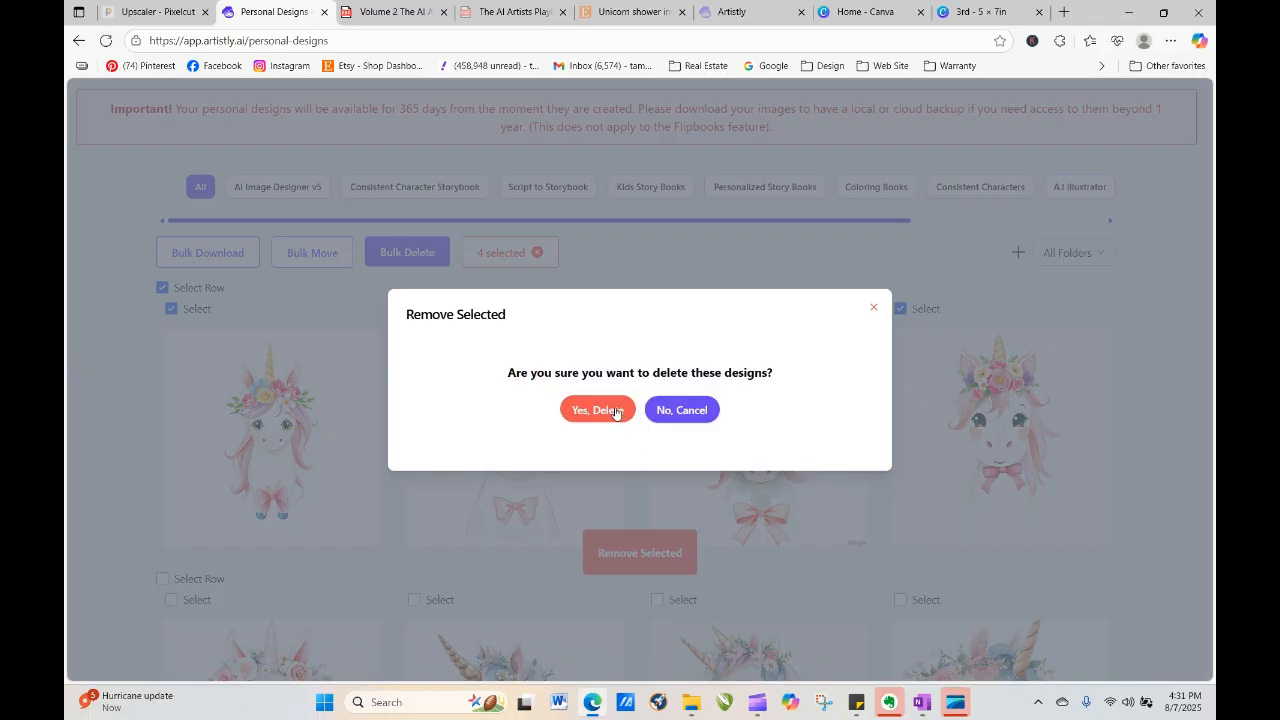
left_click(605, 412)
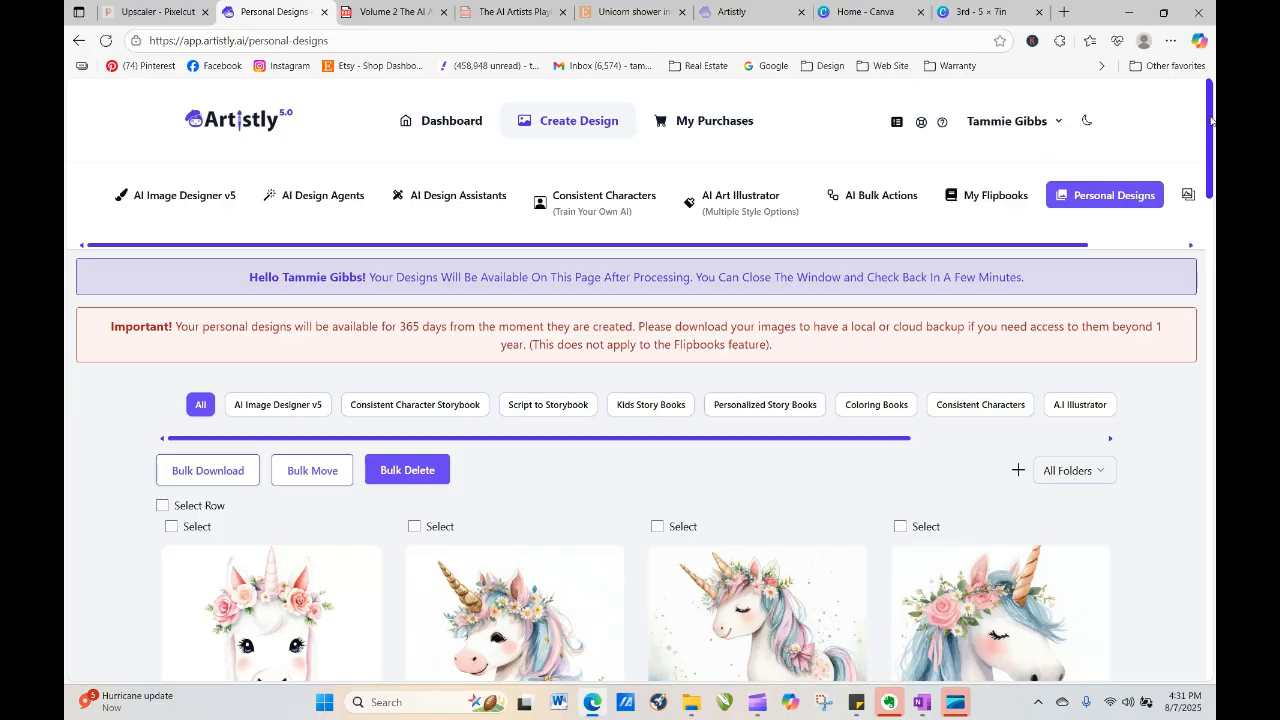
Reopen the blue-maned, right-facing unicorn's prompt for regeneration and put "Christmas Theme," at its beginning
left_click_drag(1210, 120, 1214, 228)
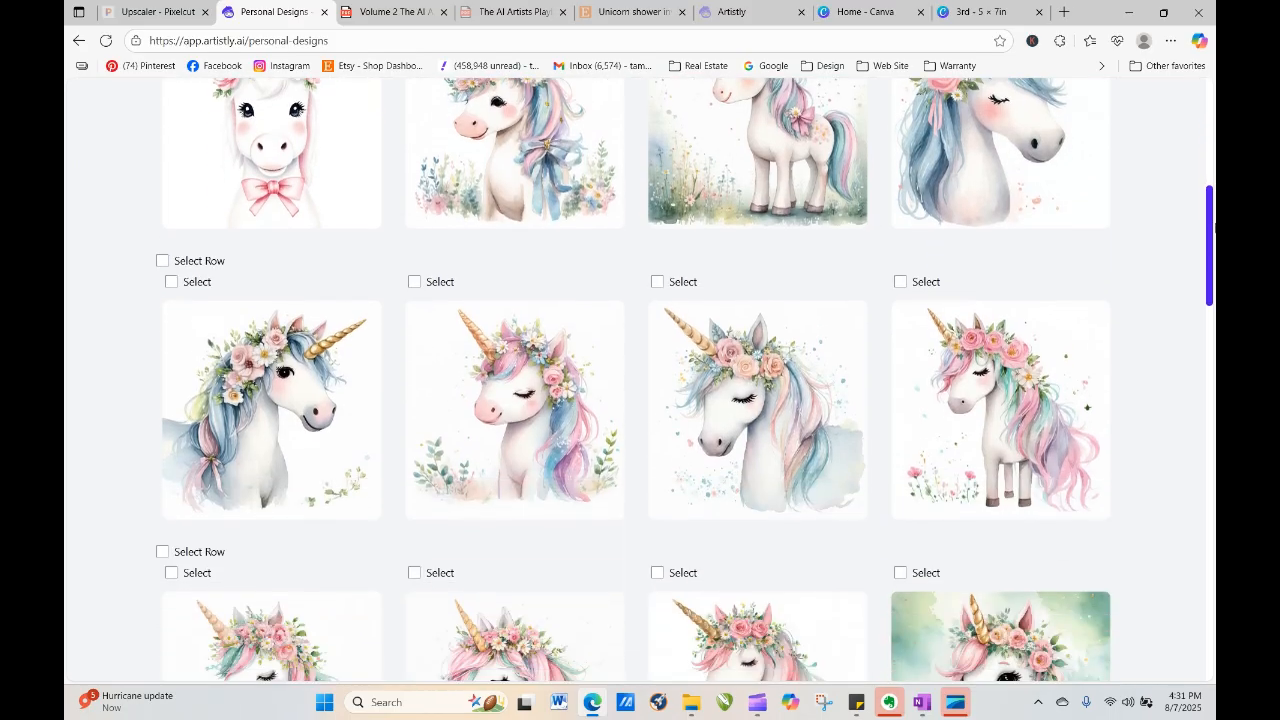
left_click(241, 413)
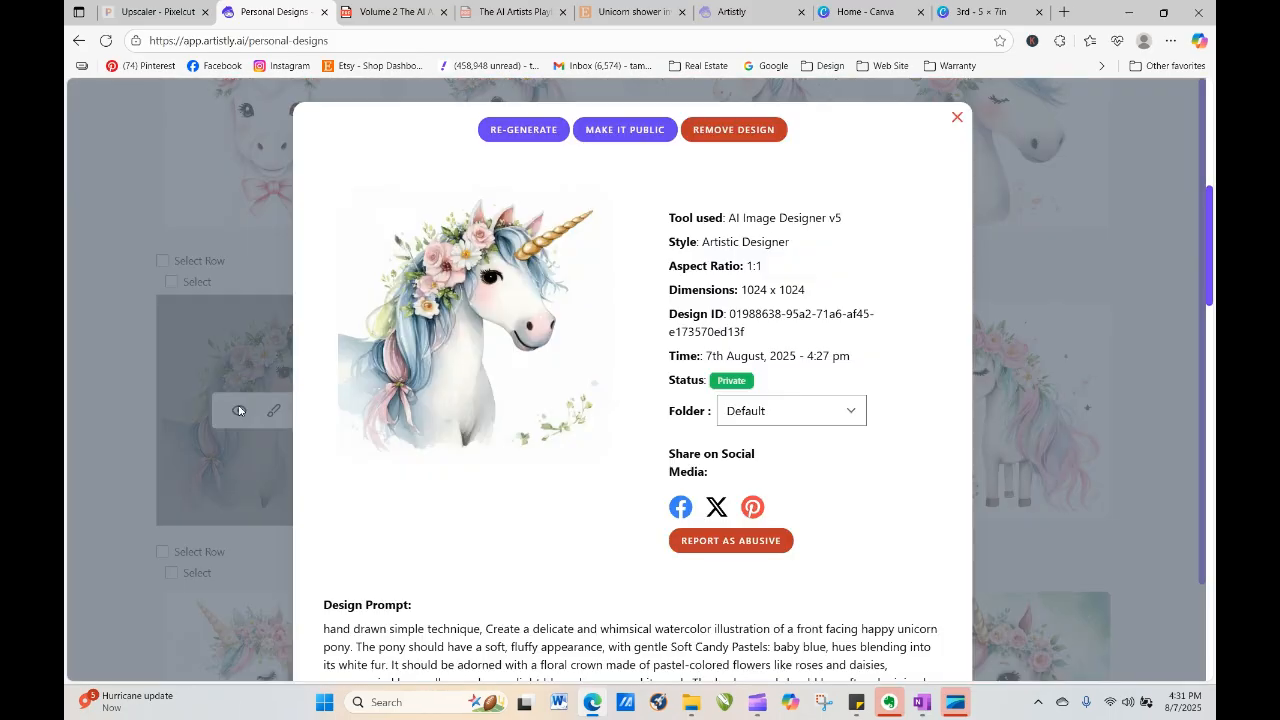
left_click(495, 130)
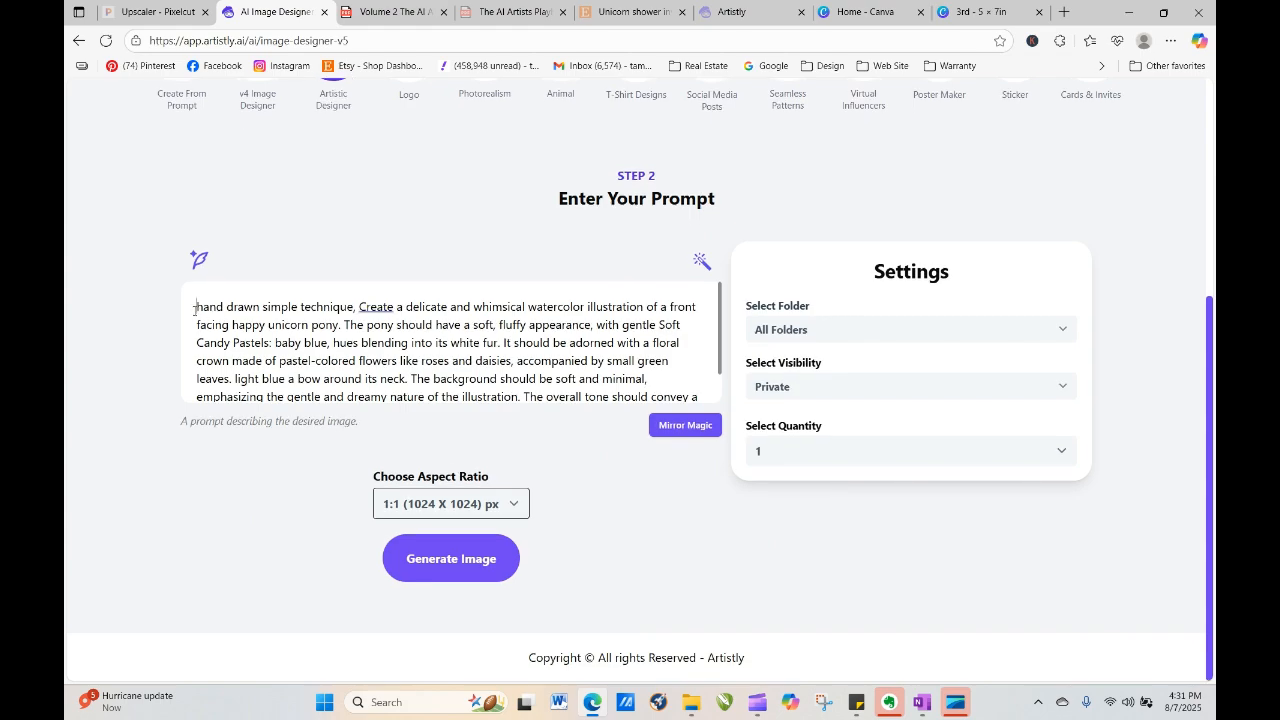
type("Christma")
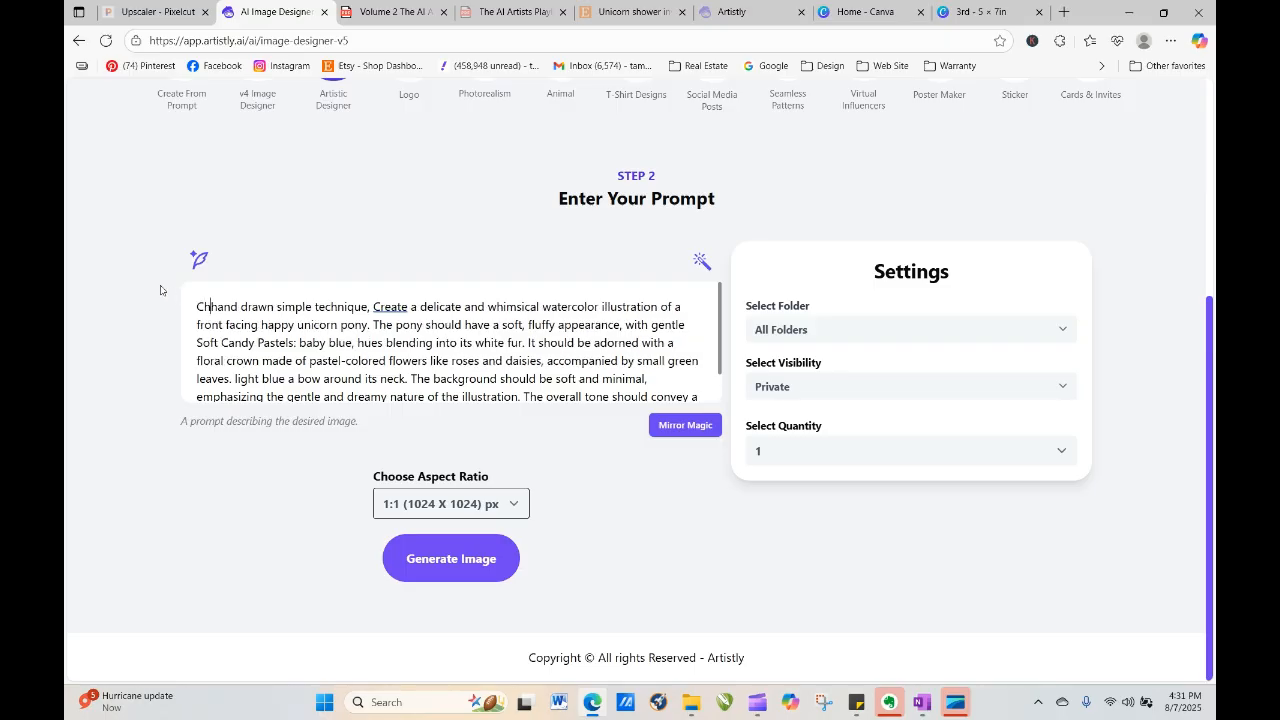
type("s Themer")
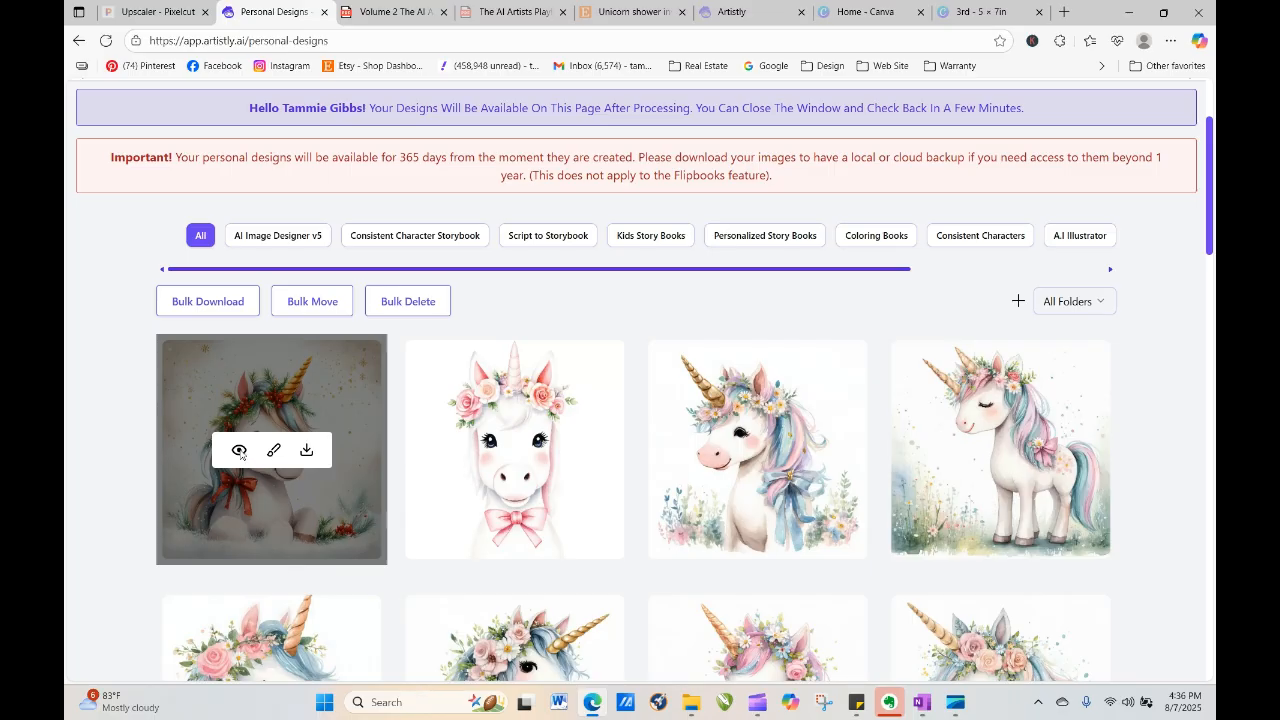
Reopen the Christmas unicorn's prompt for regeneration and check its wording against the playbook's Seasonal & Holiday Clipart phrase bank
left_click(239, 451)
left_click(523, 130)
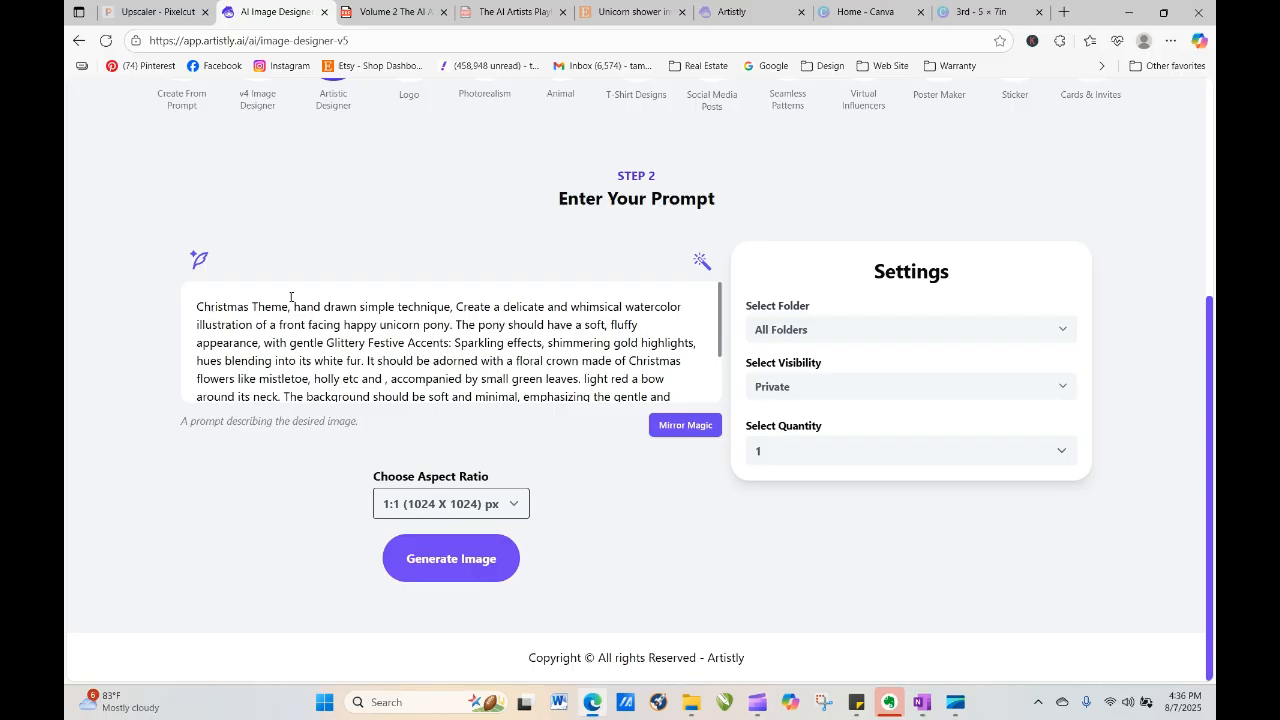
left_click(397, 12)
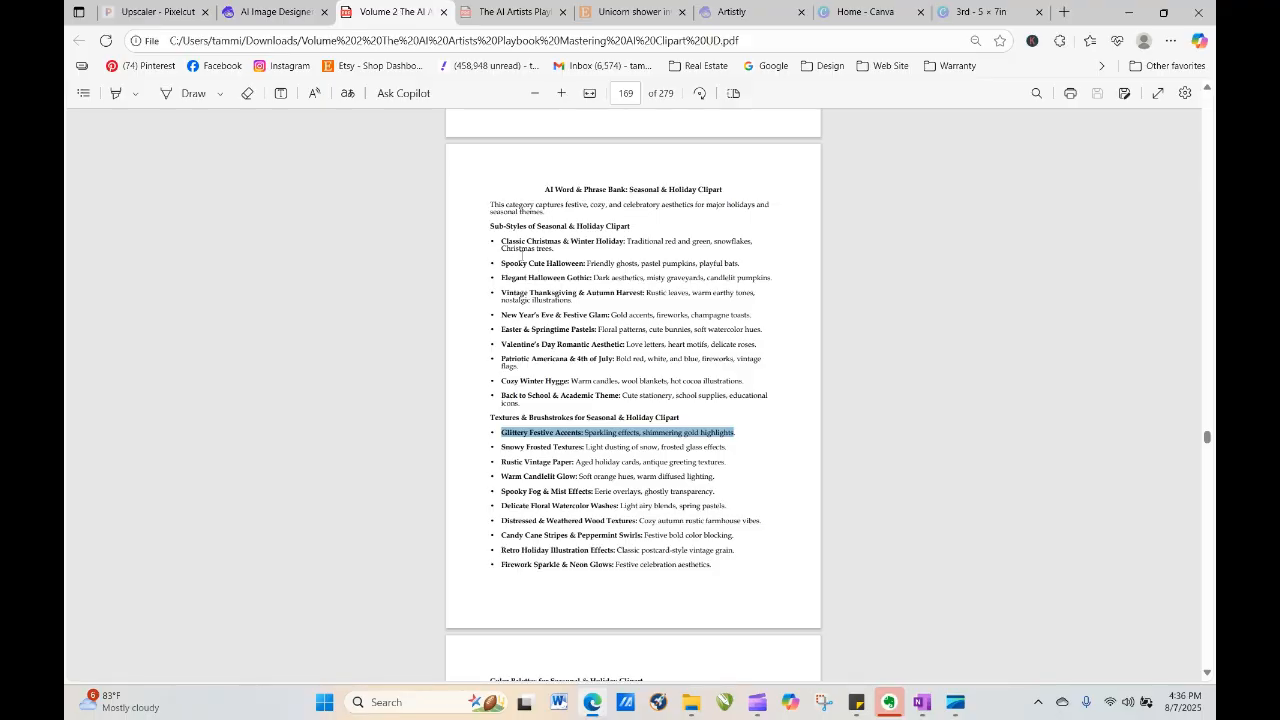
left_click(275, 12)
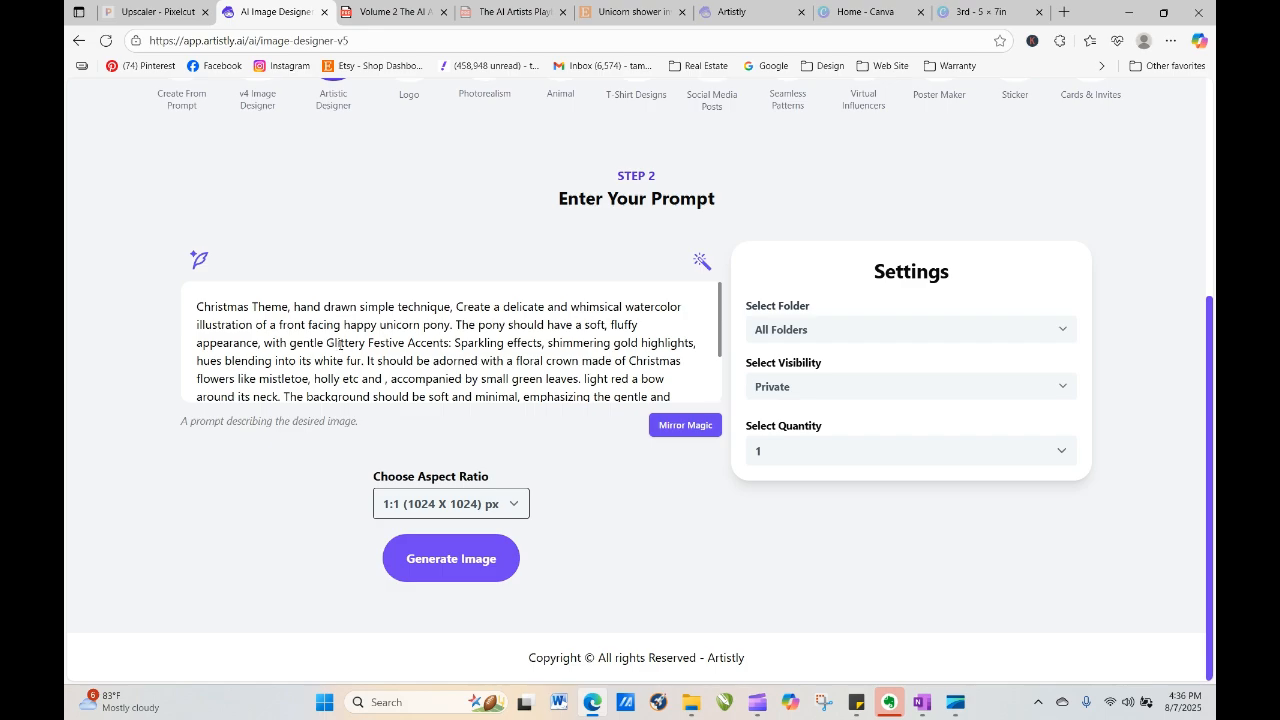
Review the Christmas unicorn prompt's Glittery Festive Accents wording and generate four images from it
left_click_drag(325, 342, 698, 339)
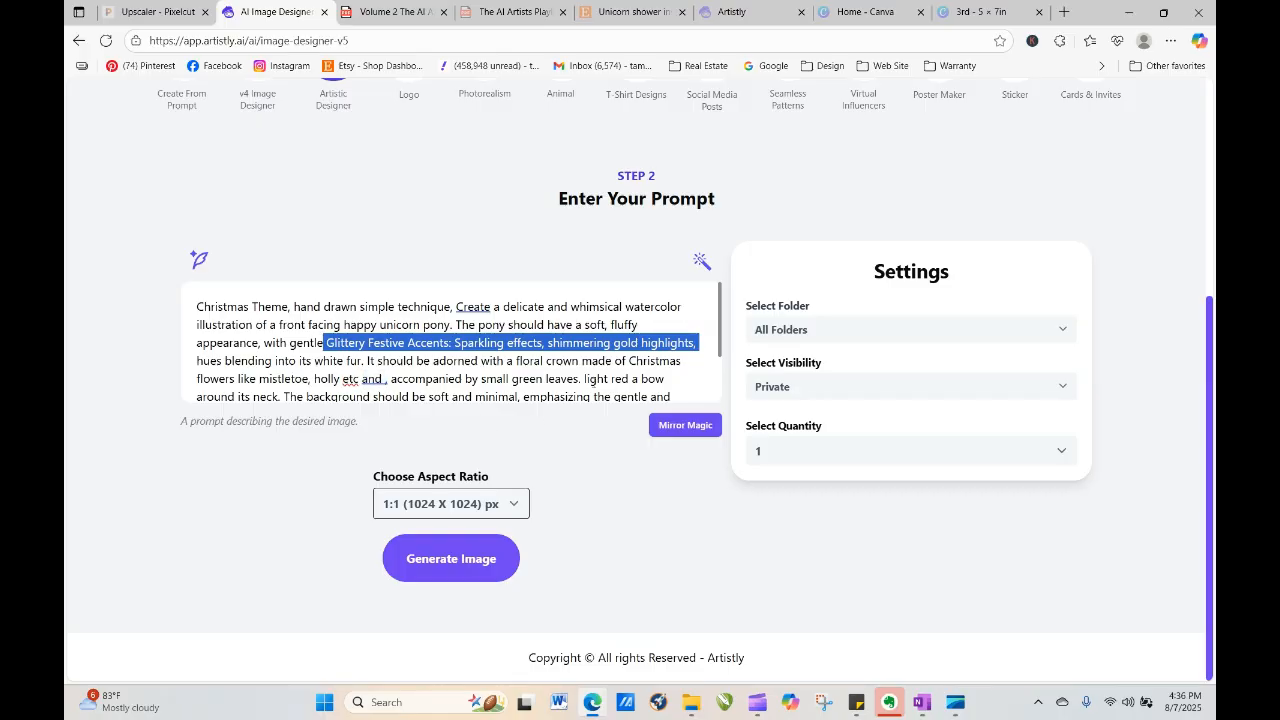
left_click_drag(715, 334, 723, 374)
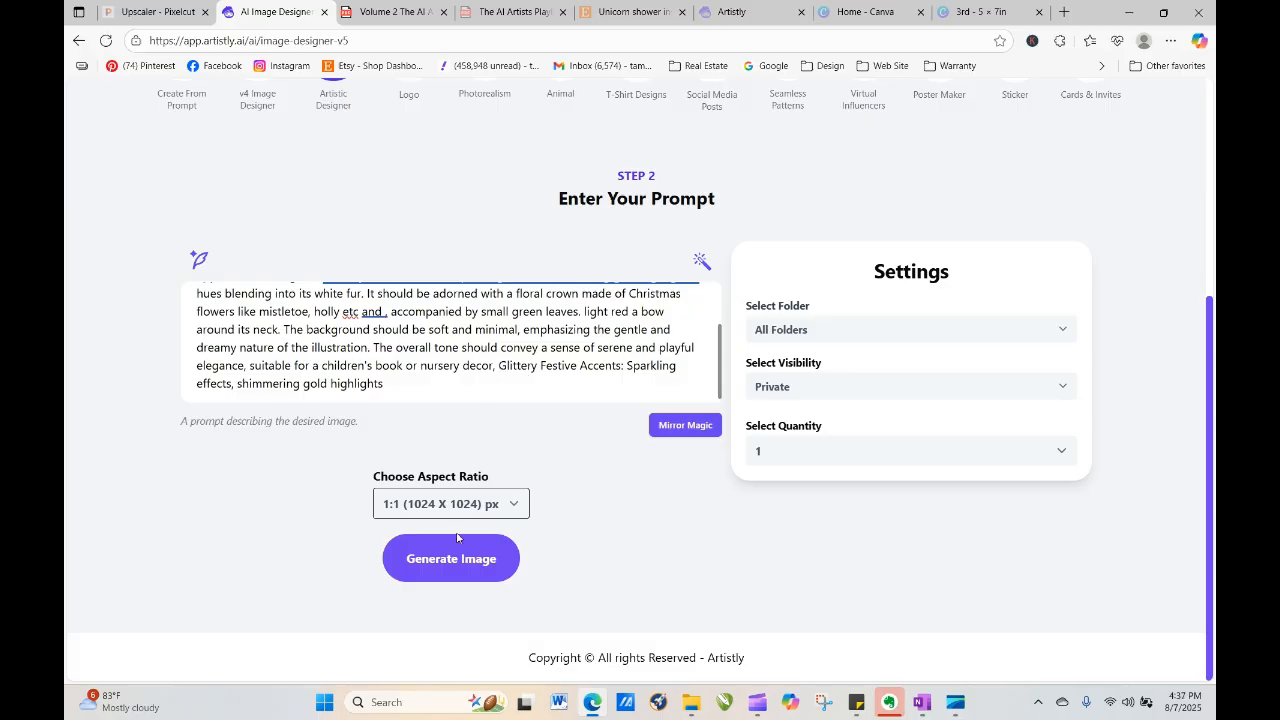
left_click(780, 466)
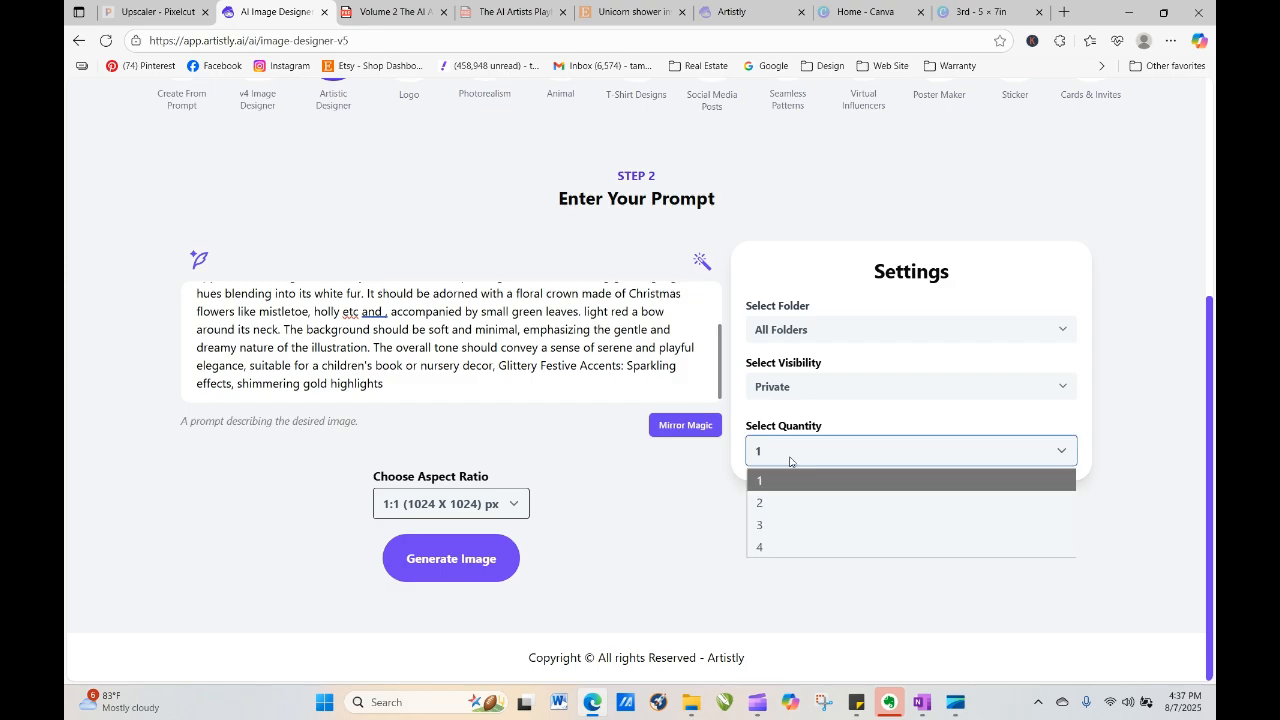
left_click(788, 546)
left_click(489, 552)
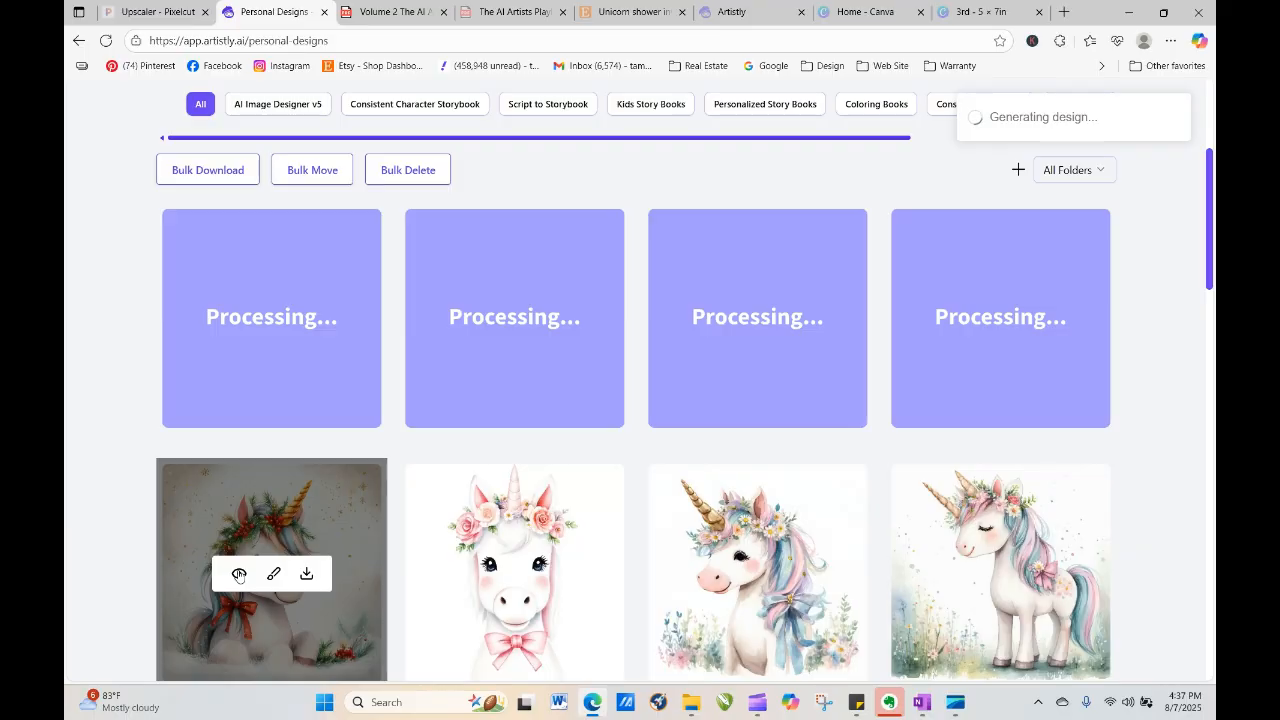
View the earlier seated Christmas unicorn's design details, and reload the personal designs to check on the new batch
left_click(239, 574)
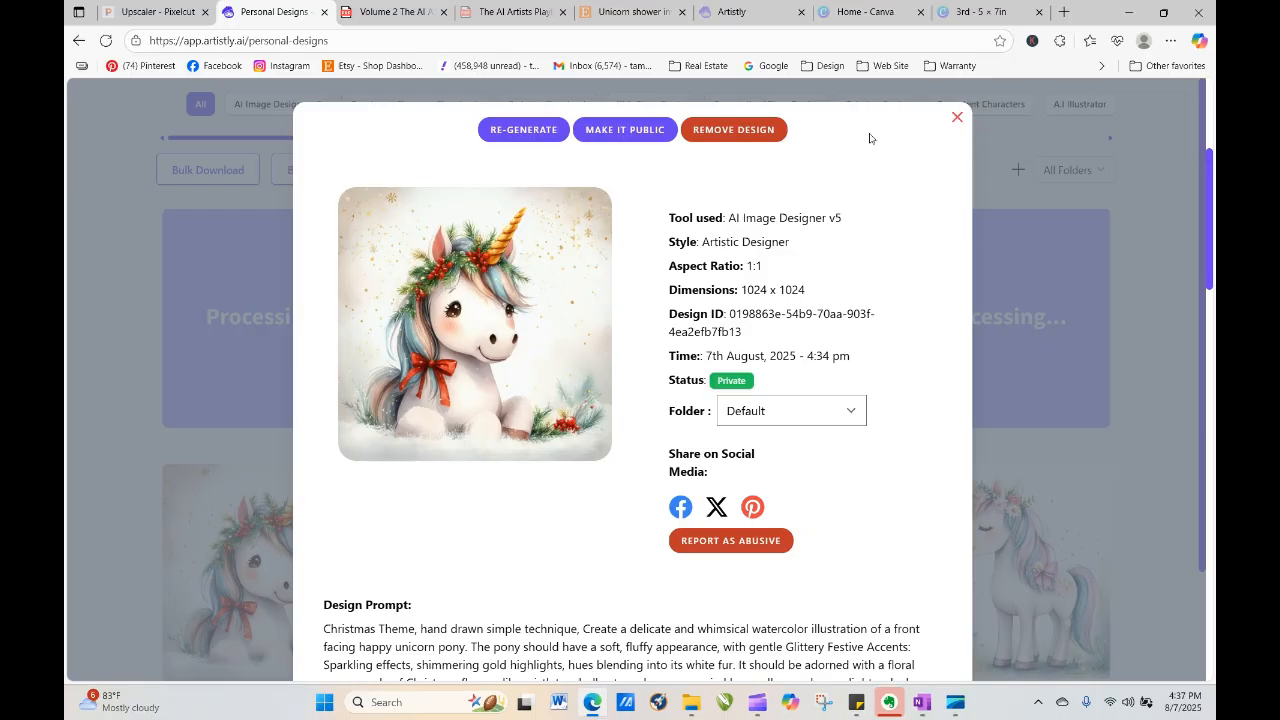
left_click(956, 118)
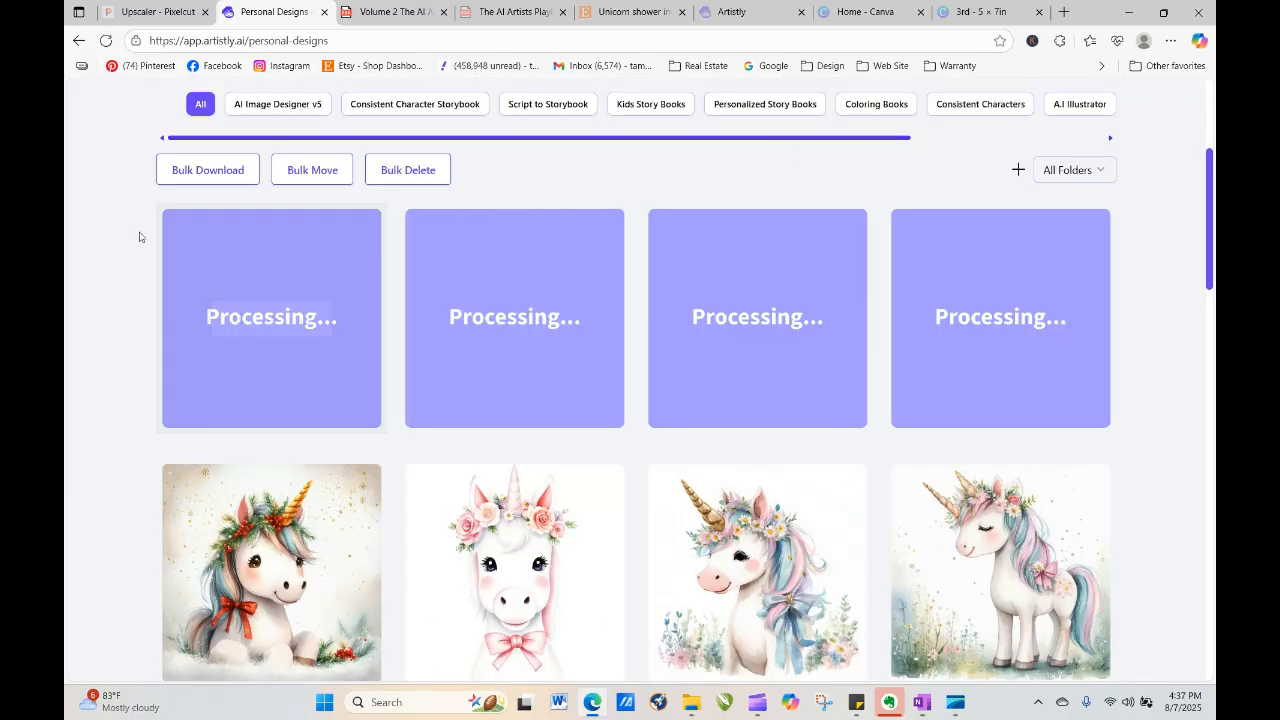
left_click(105, 40)
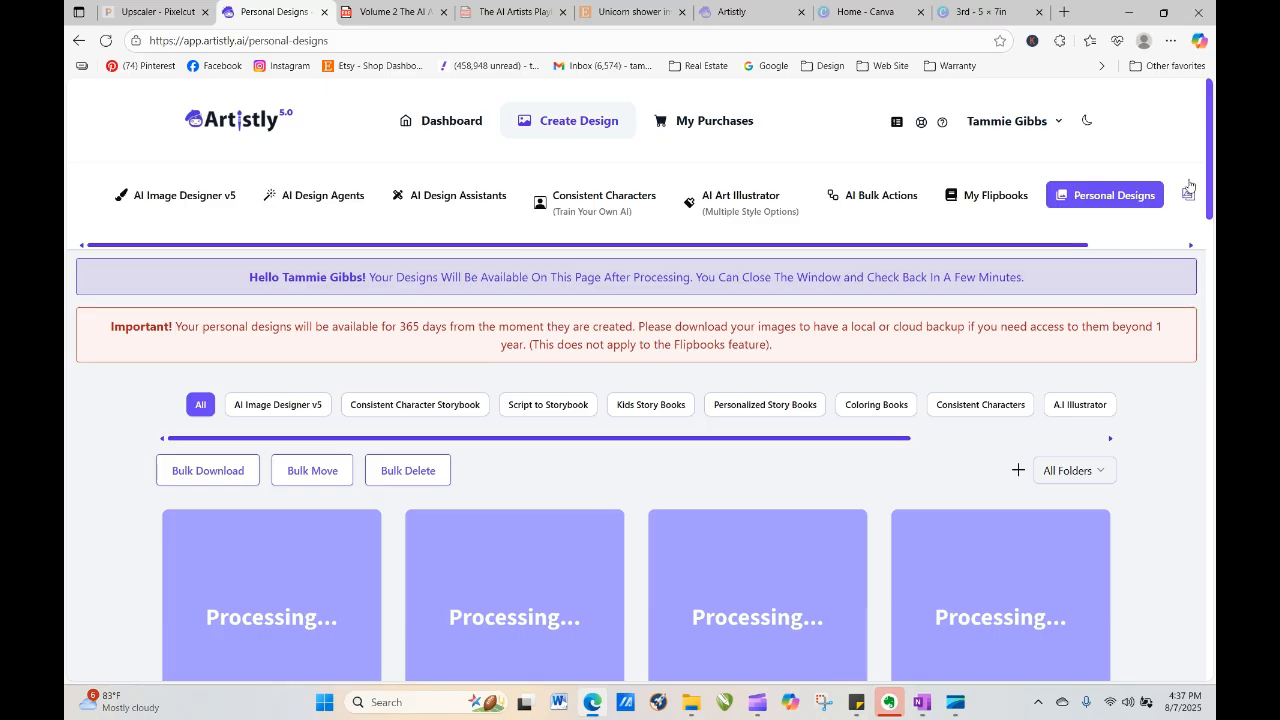
scroll(1212, 137, "down", 5)
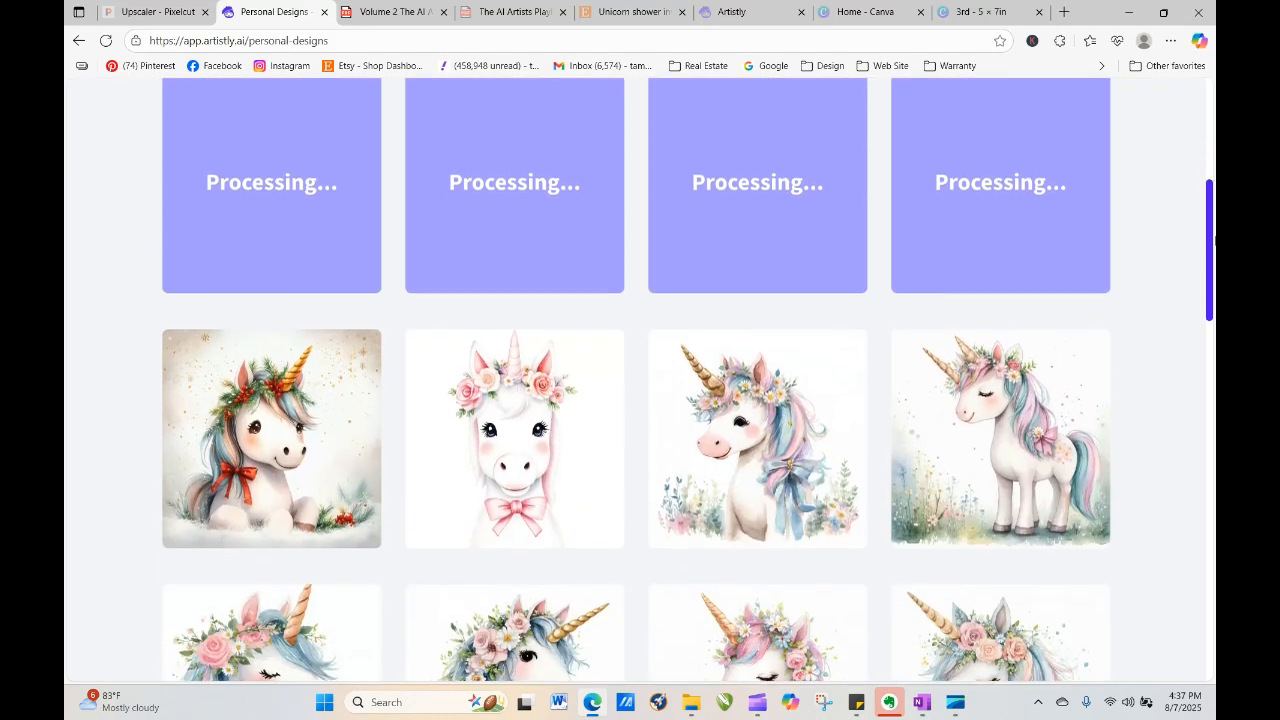
mouse_move(306, 400)
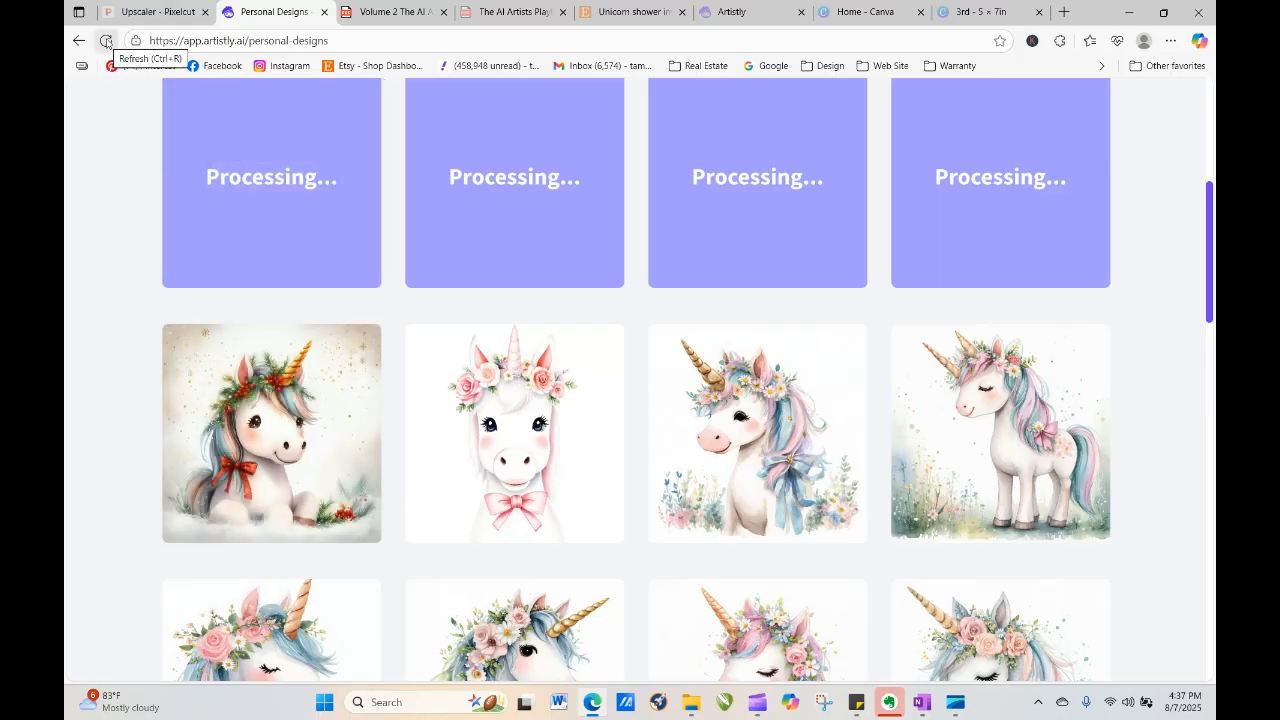
left_click(106, 42)
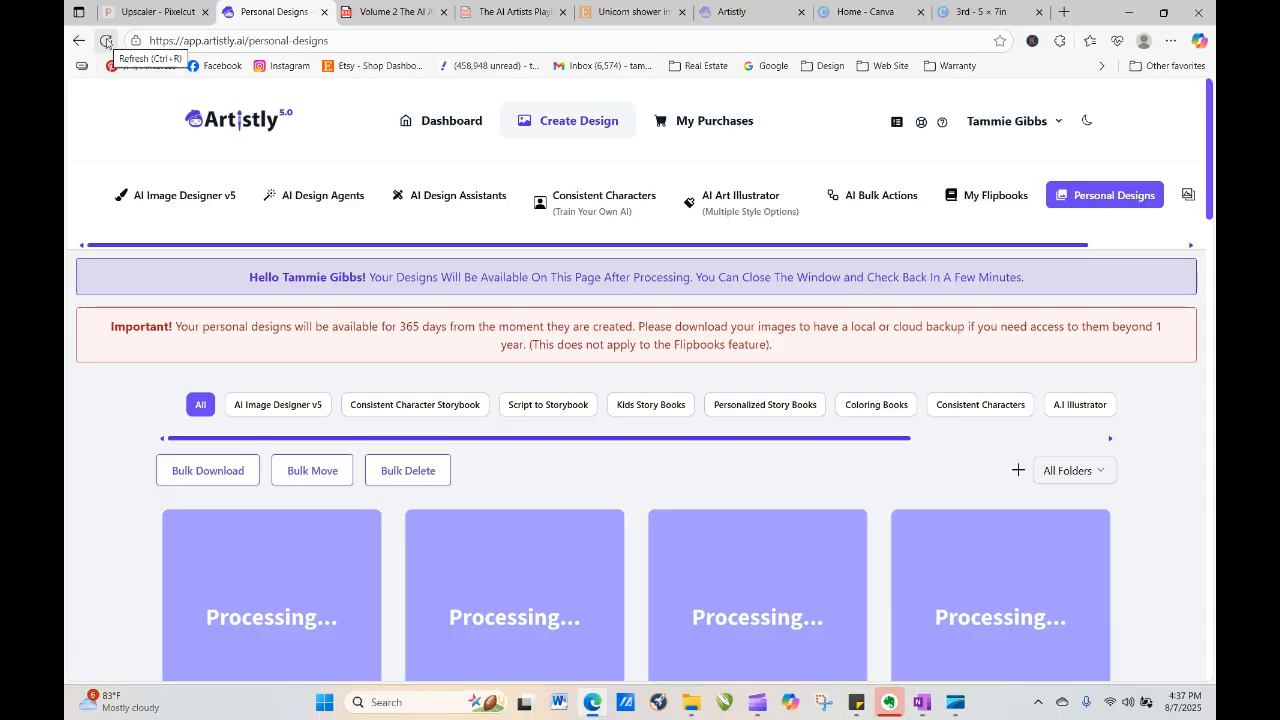
left_click(106, 42)
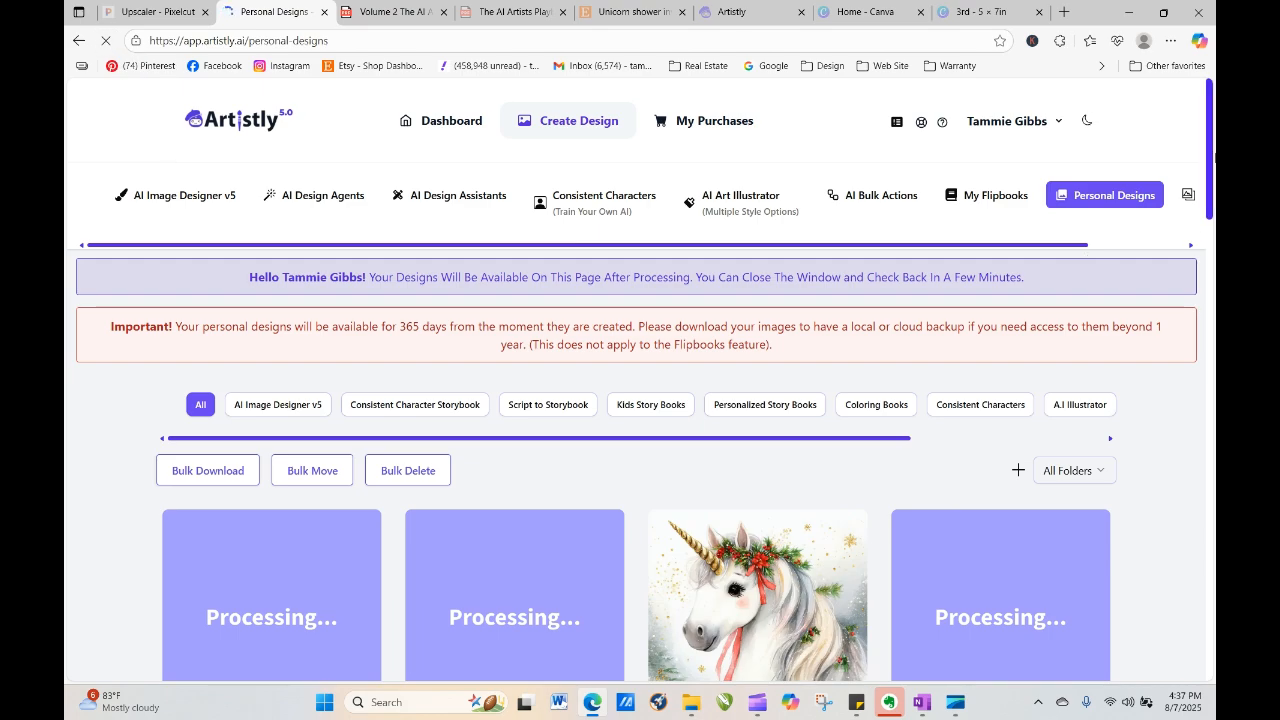
Enlarge the new side-facing Christmas unicorn with the long red ribbon and gold stars, and close its details
scroll(1210, 148, "down", 1)
scroll(1210, 148, "down", 2)
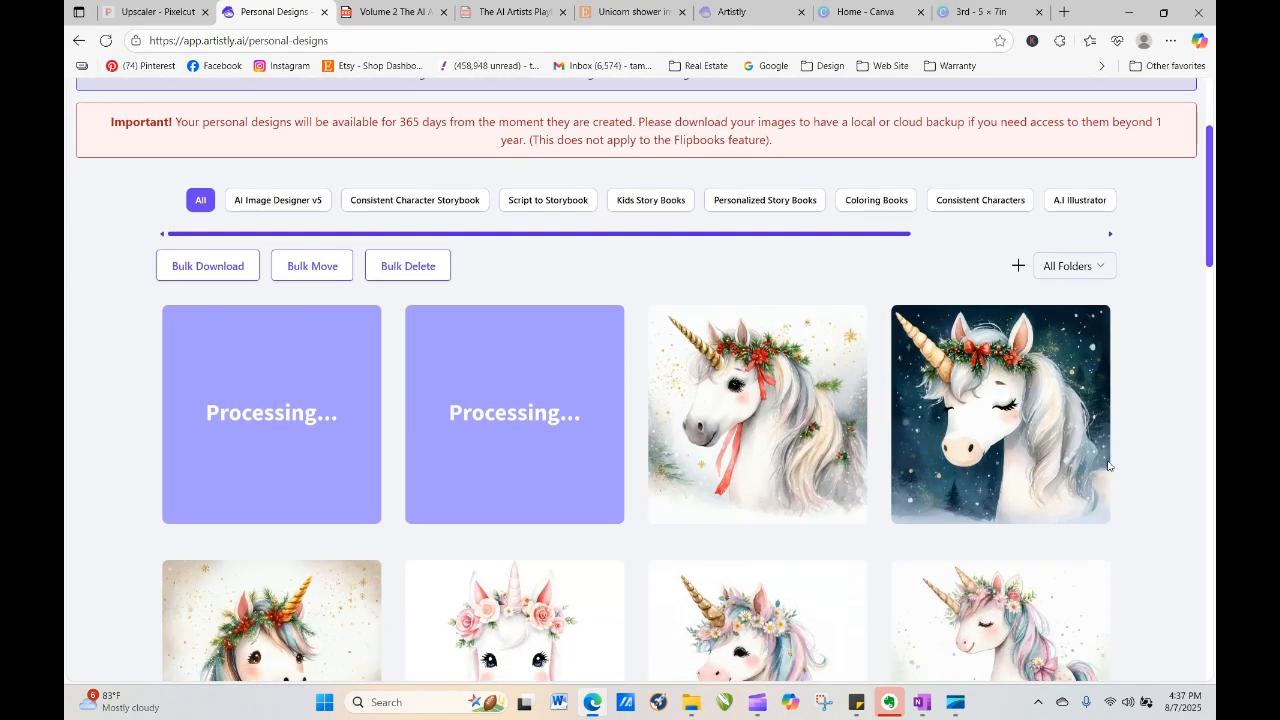
mouse_move(771, 384)
left_click(726, 414)
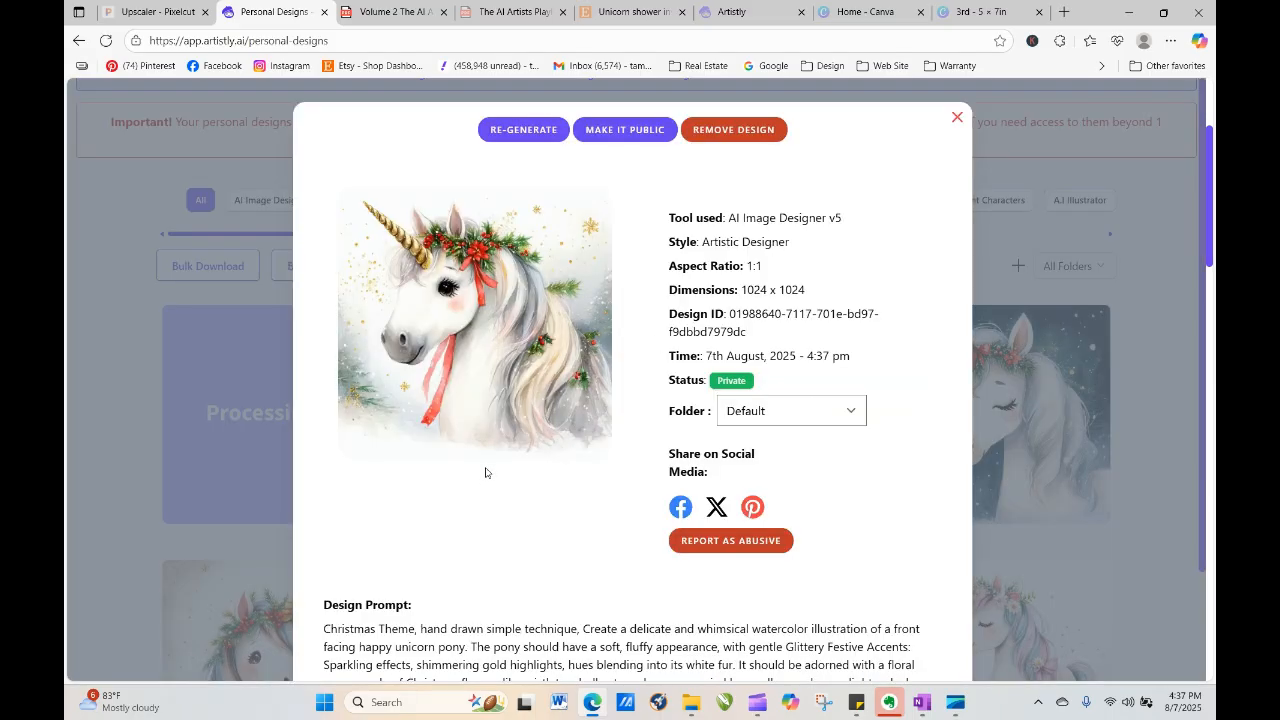
left_click(957, 118)
Reload the personal designs until all four Christmas unicorns are processed, and inspect the pink-and-teal-maned one enlarged
left_click(106, 41)
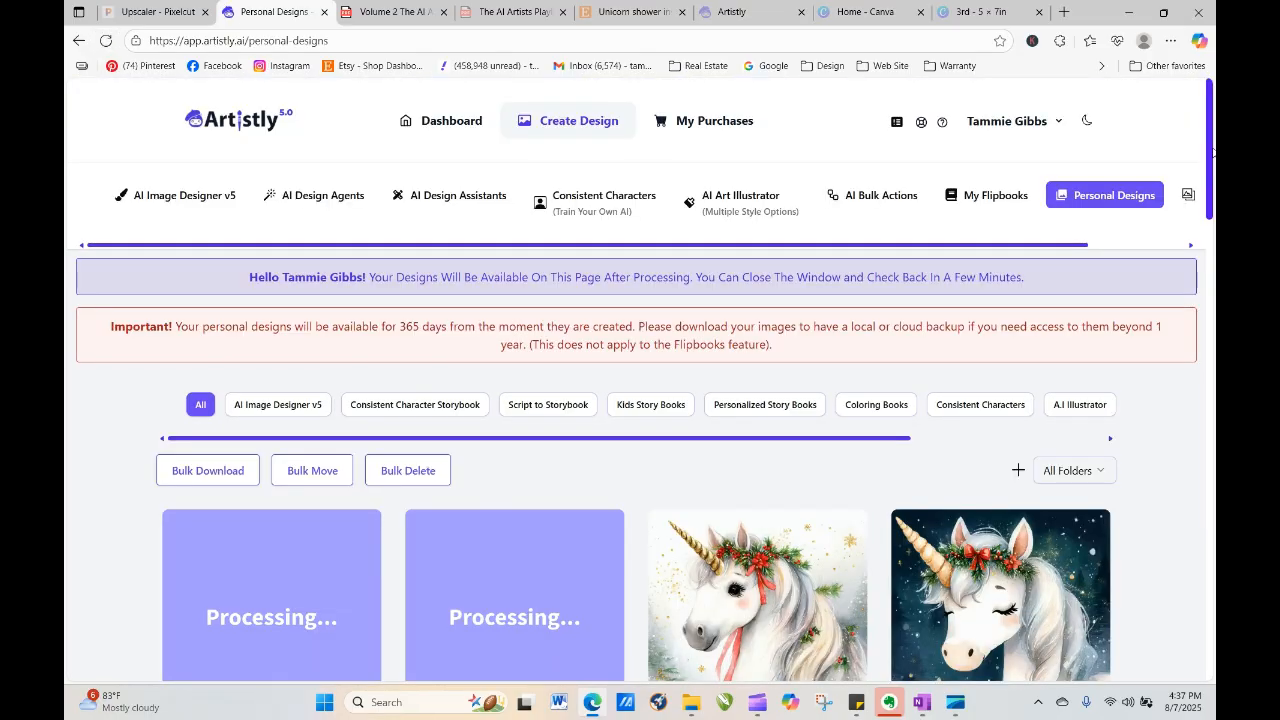
scroll(938, 393, "down", 3)
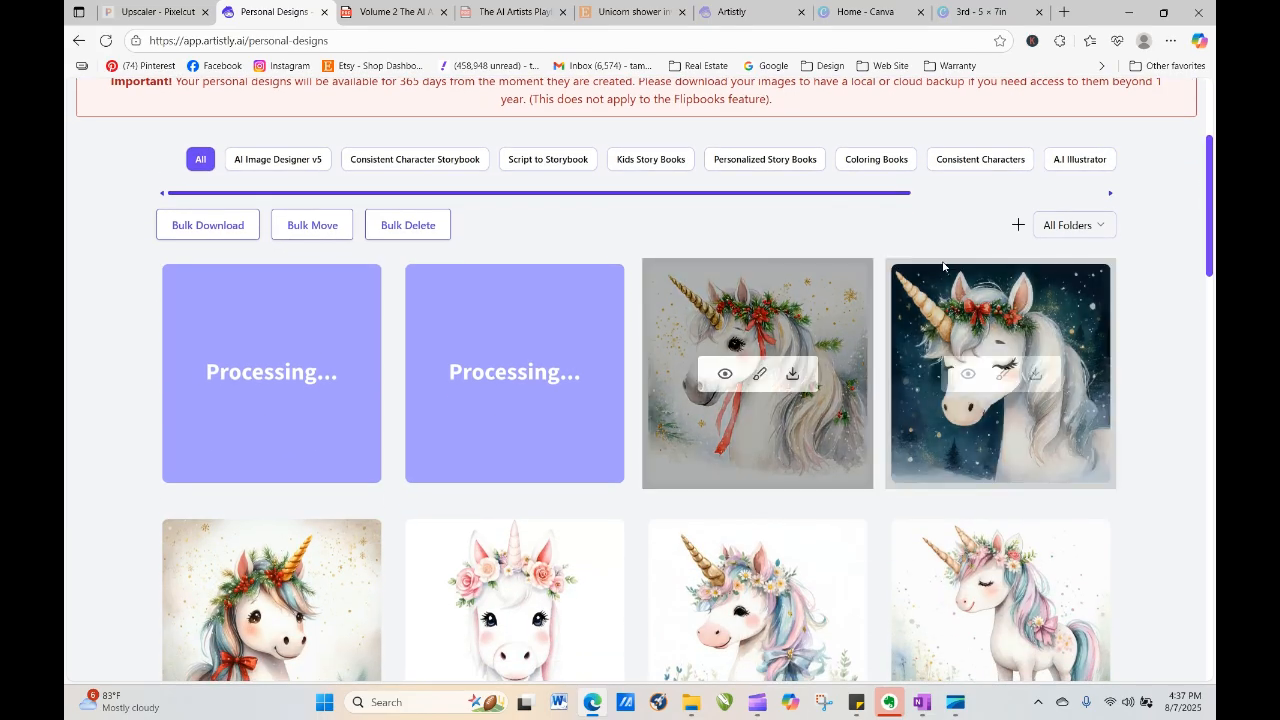
left_click(105, 41)
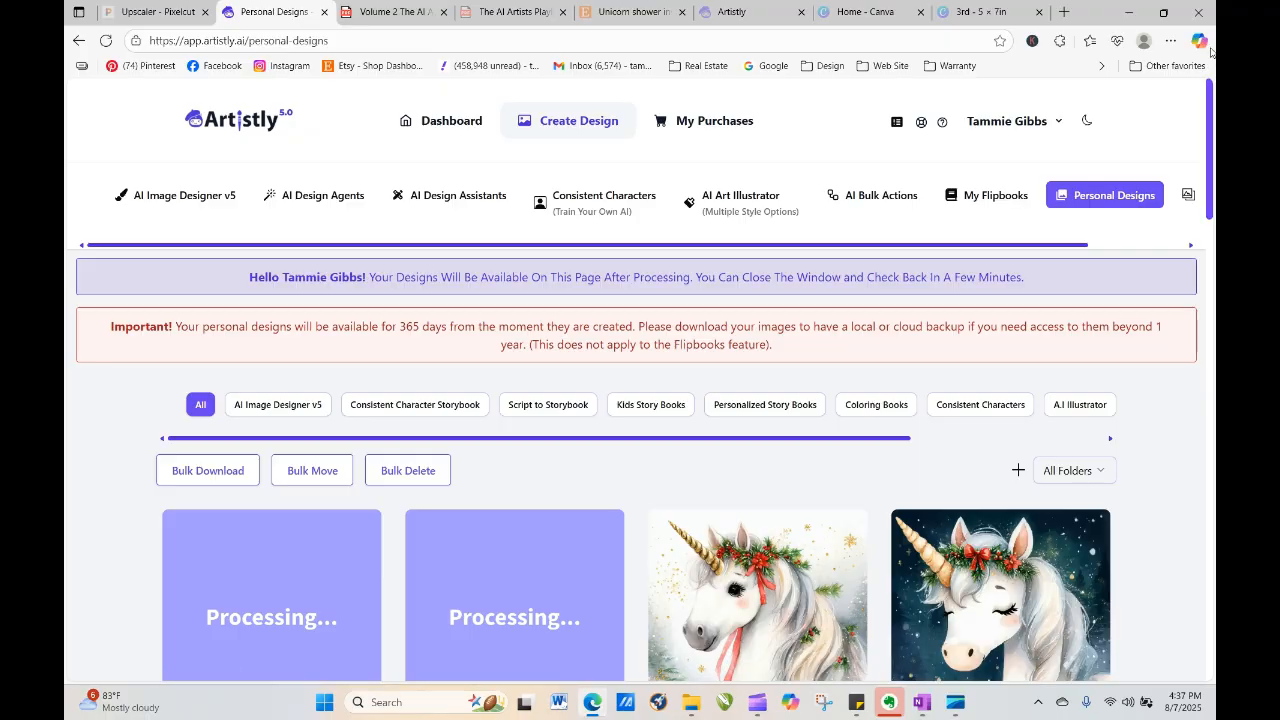
left_click_drag(1211, 98, 1211, 148)
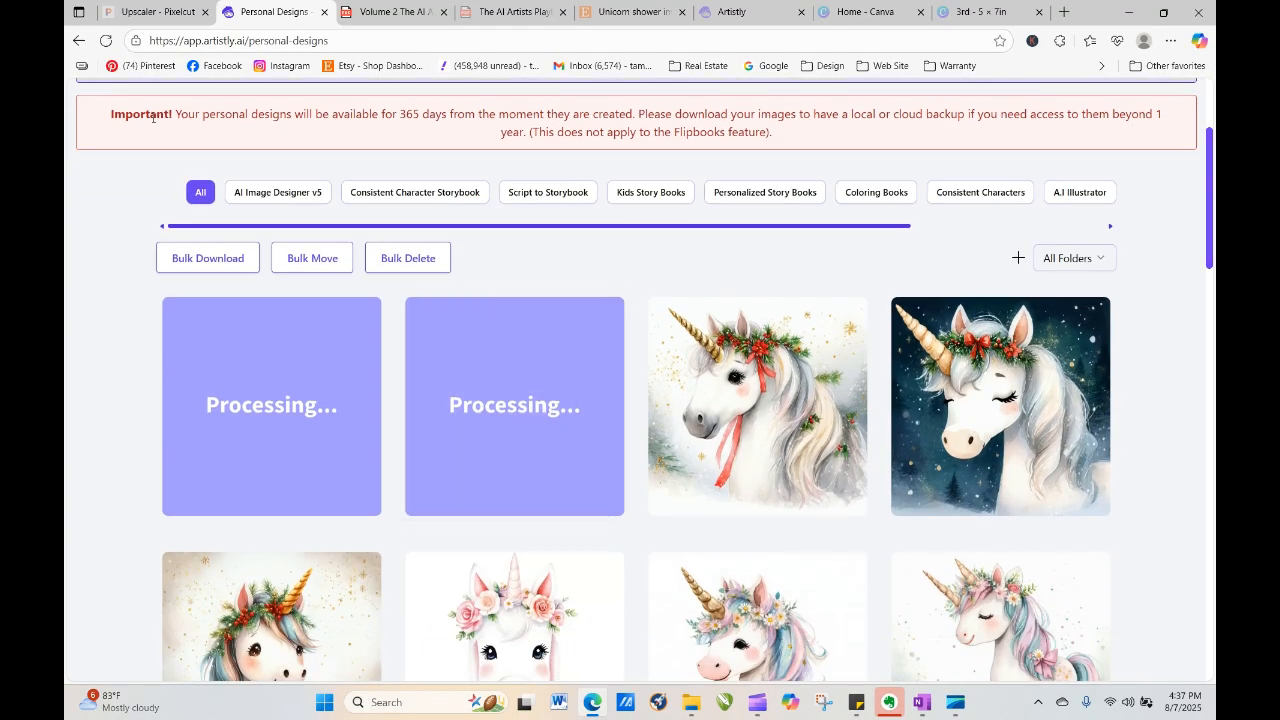
left_click(105, 41)
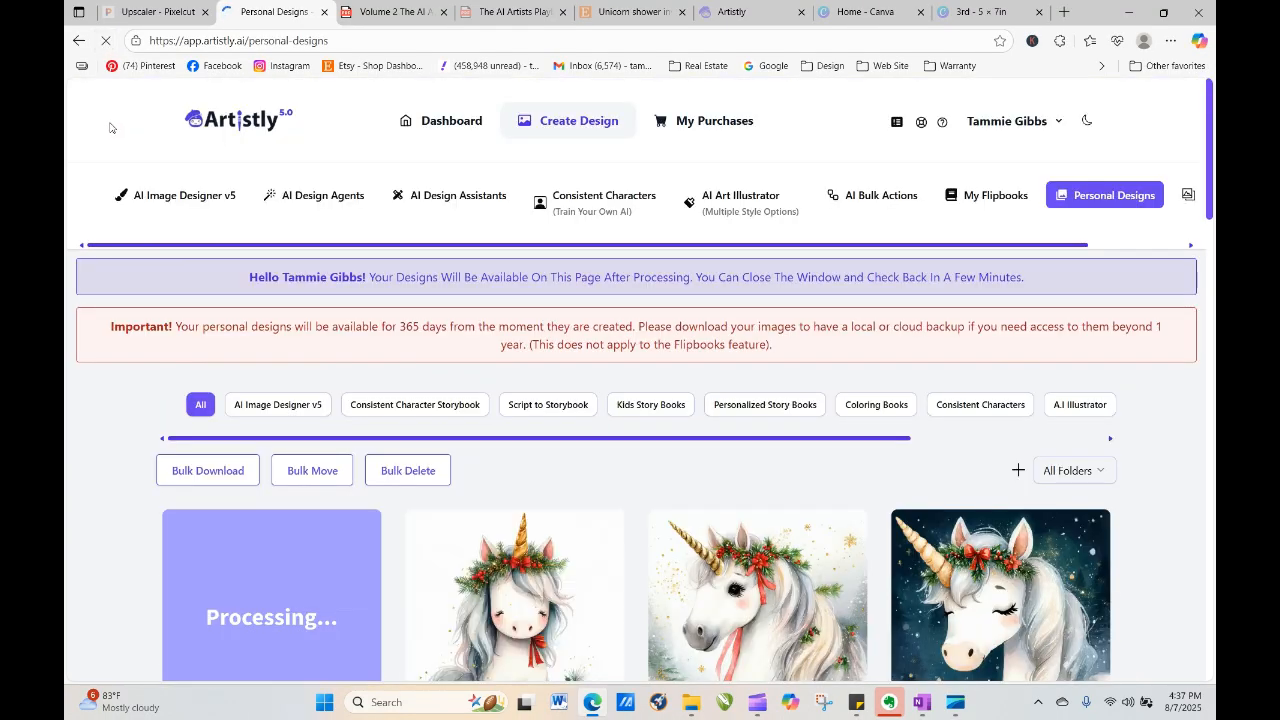
scroll(535, 393, "down", 2)
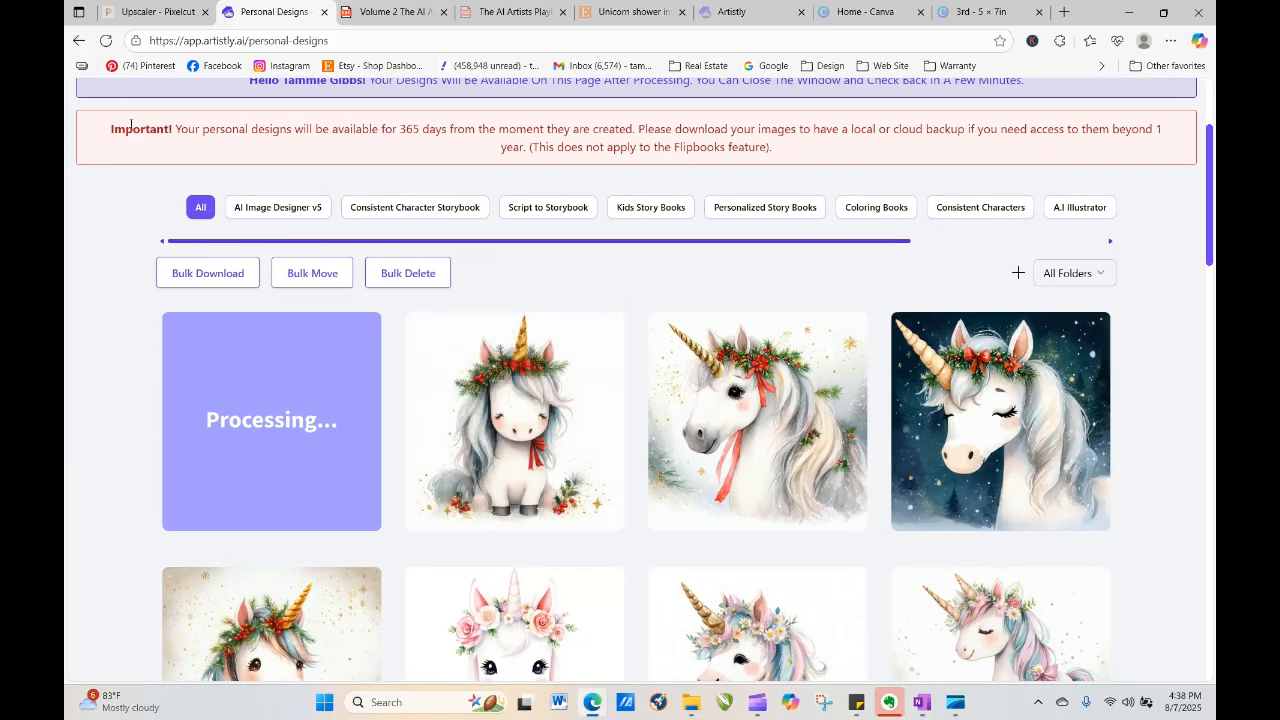
left_click(105, 41)
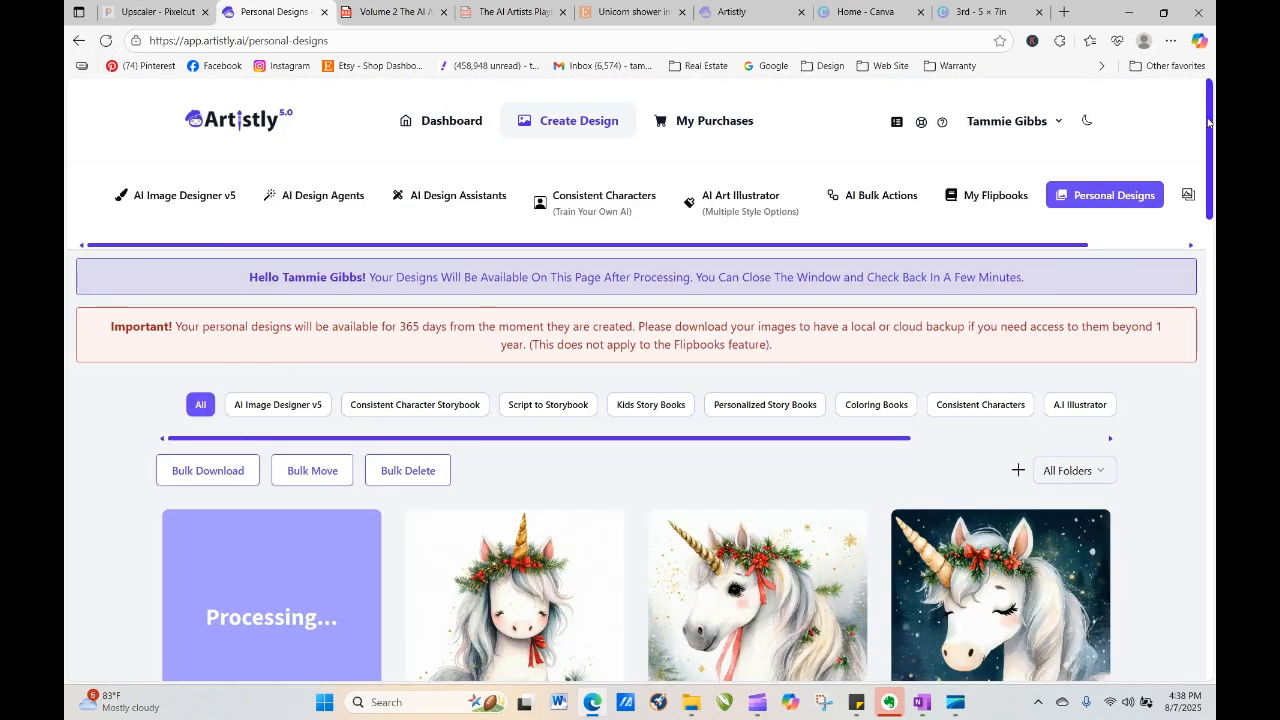
left_click_drag(1210, 121, 1212, 158)
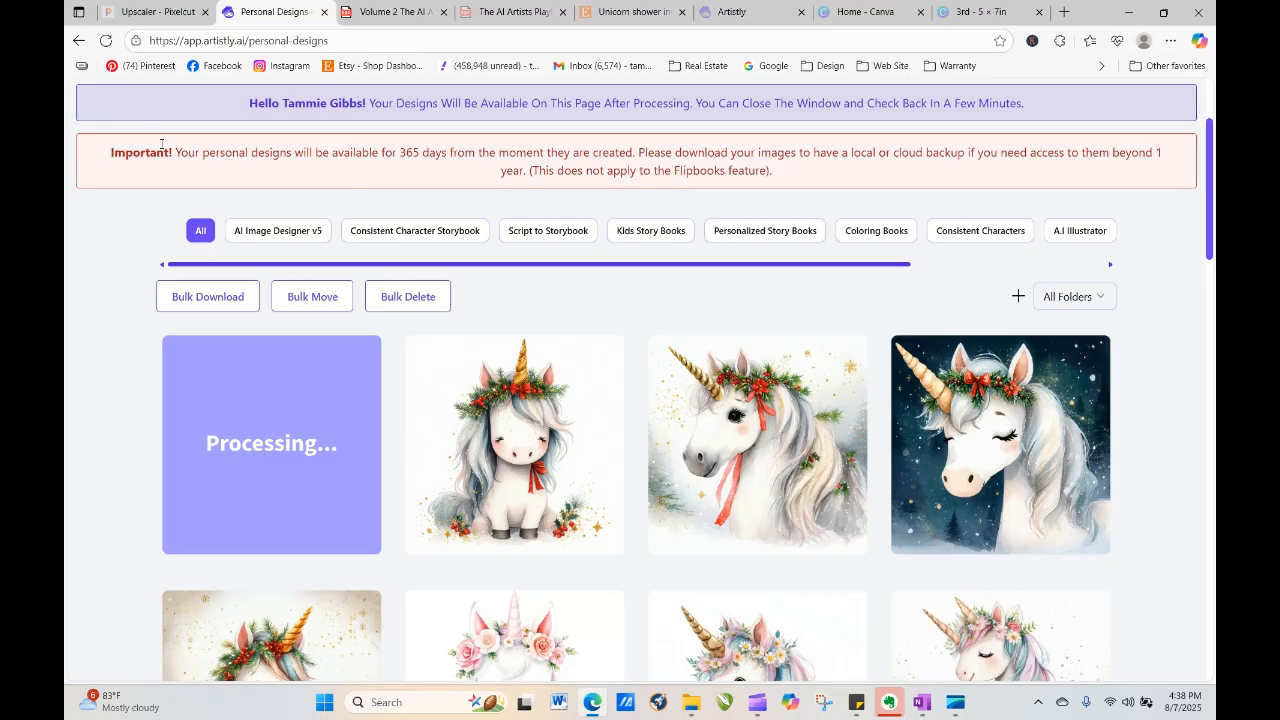
left_click(105, 40)
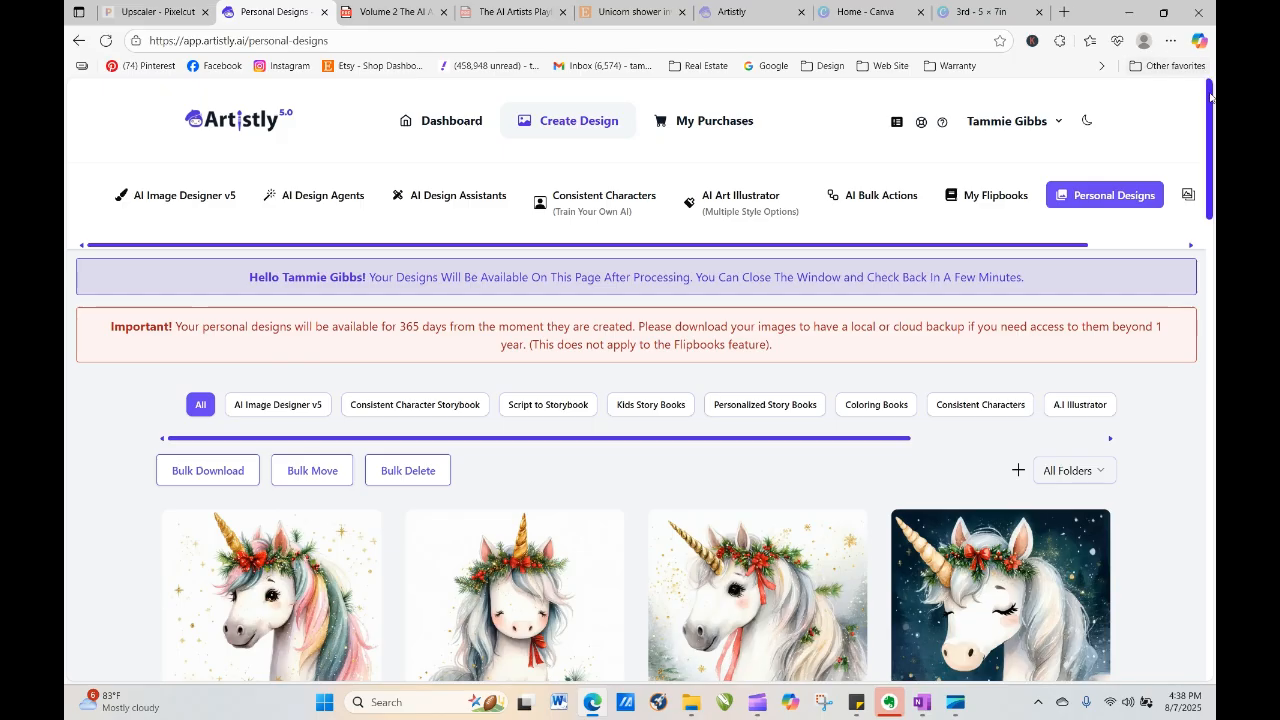
left_click_drag(1213, 100, 1214, 145)
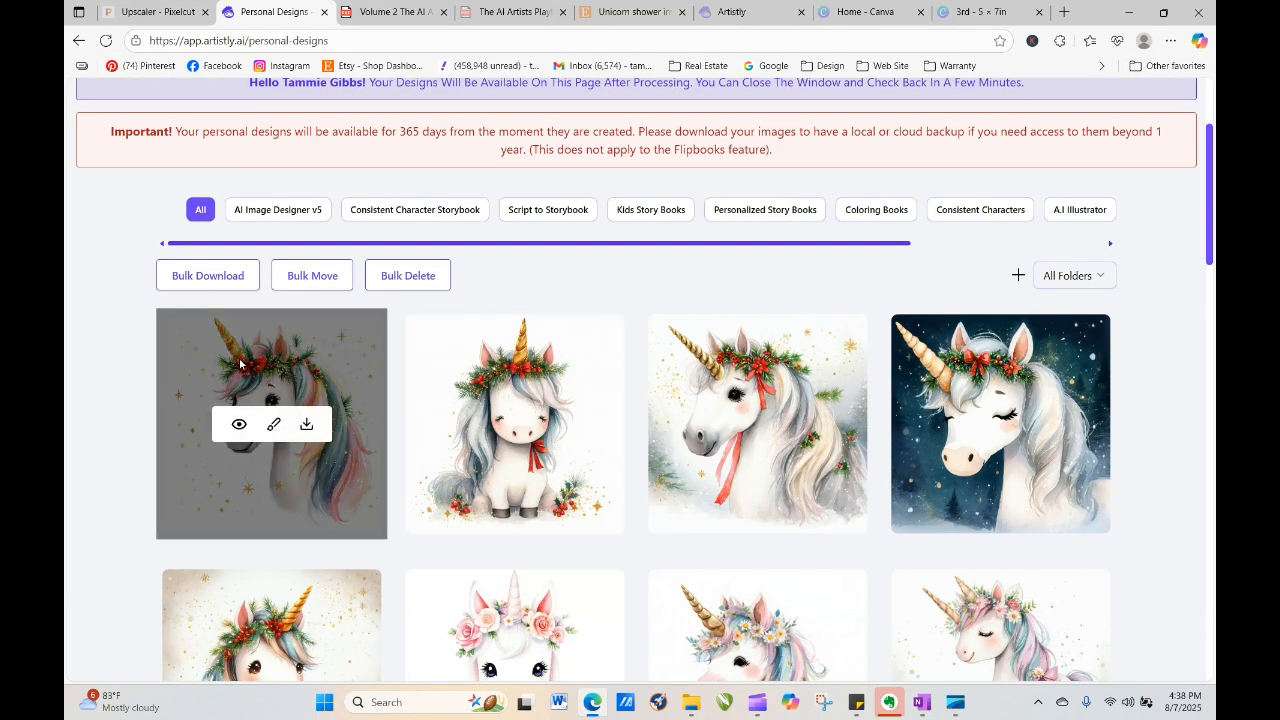
left_click(240, 424)
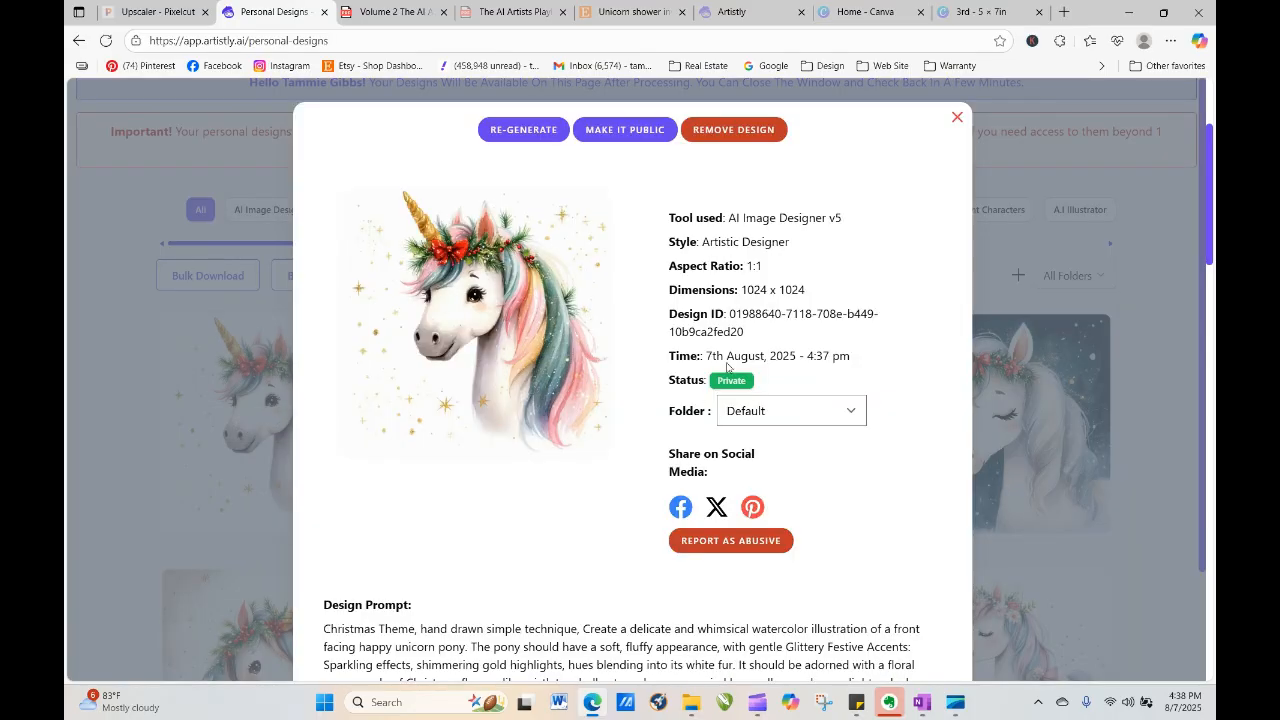
left_click(957, 117)
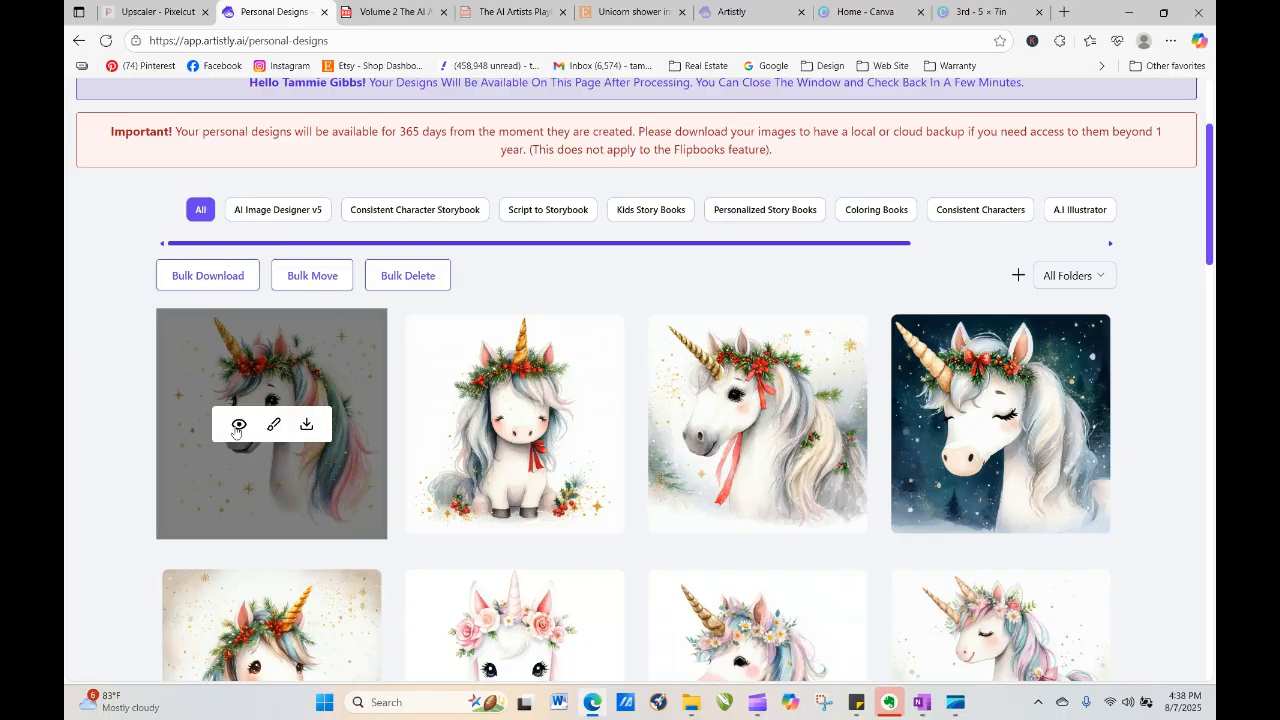
Regenerate the pink-and-teal-maned Christmas unicorn as four images, inserting "standing" before "happy unicorn pony" in its prompt
left_click(237, 426)
left_click(505, 131)
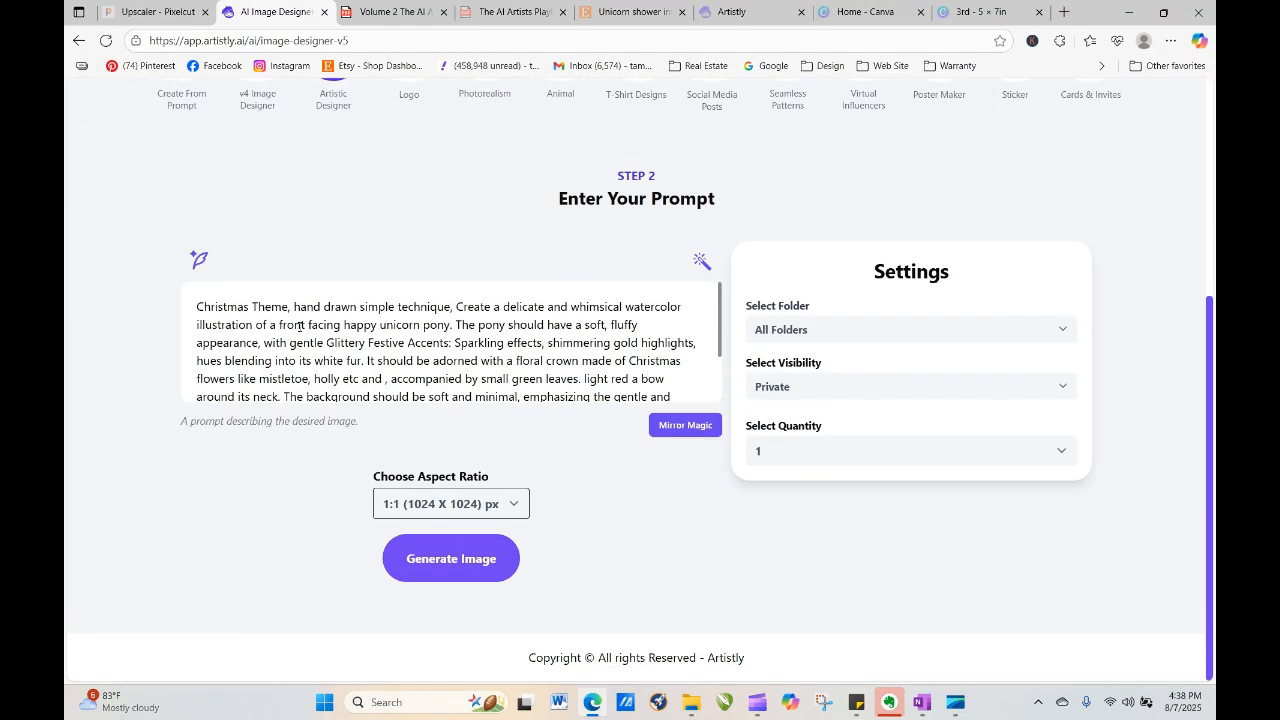
left_click(342, 327)
type("standing")
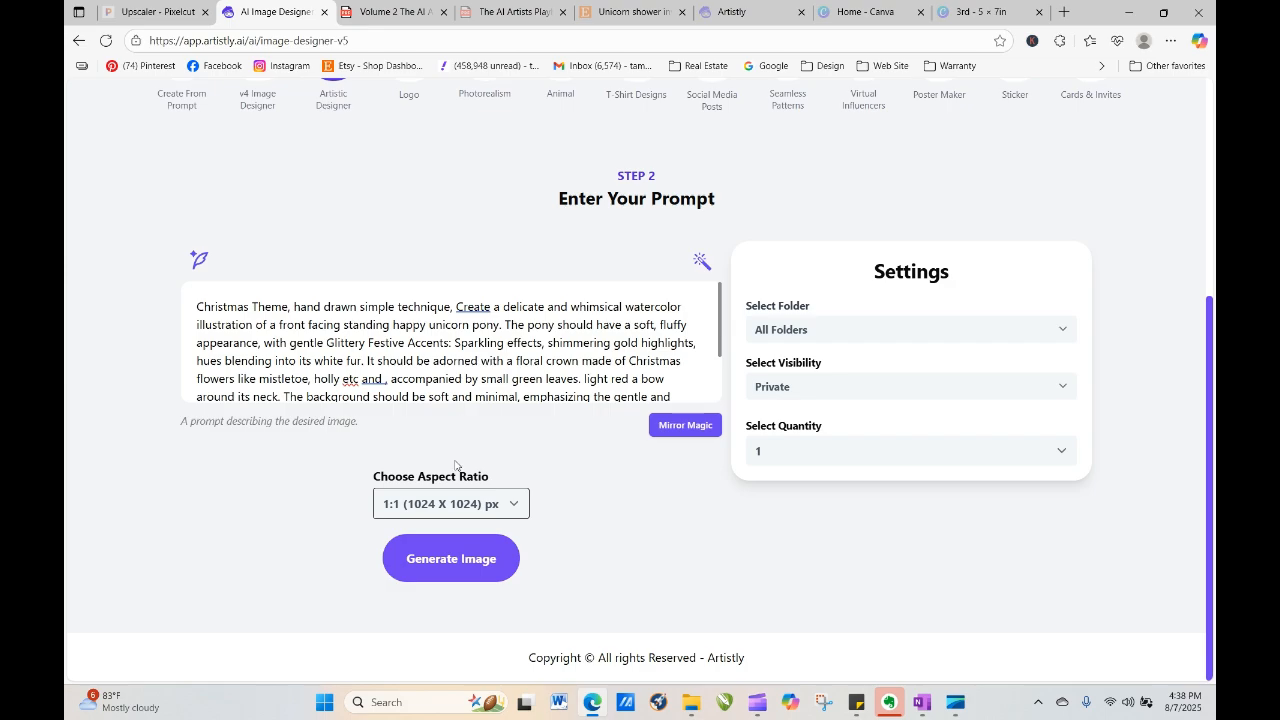
left_click(838, 445)
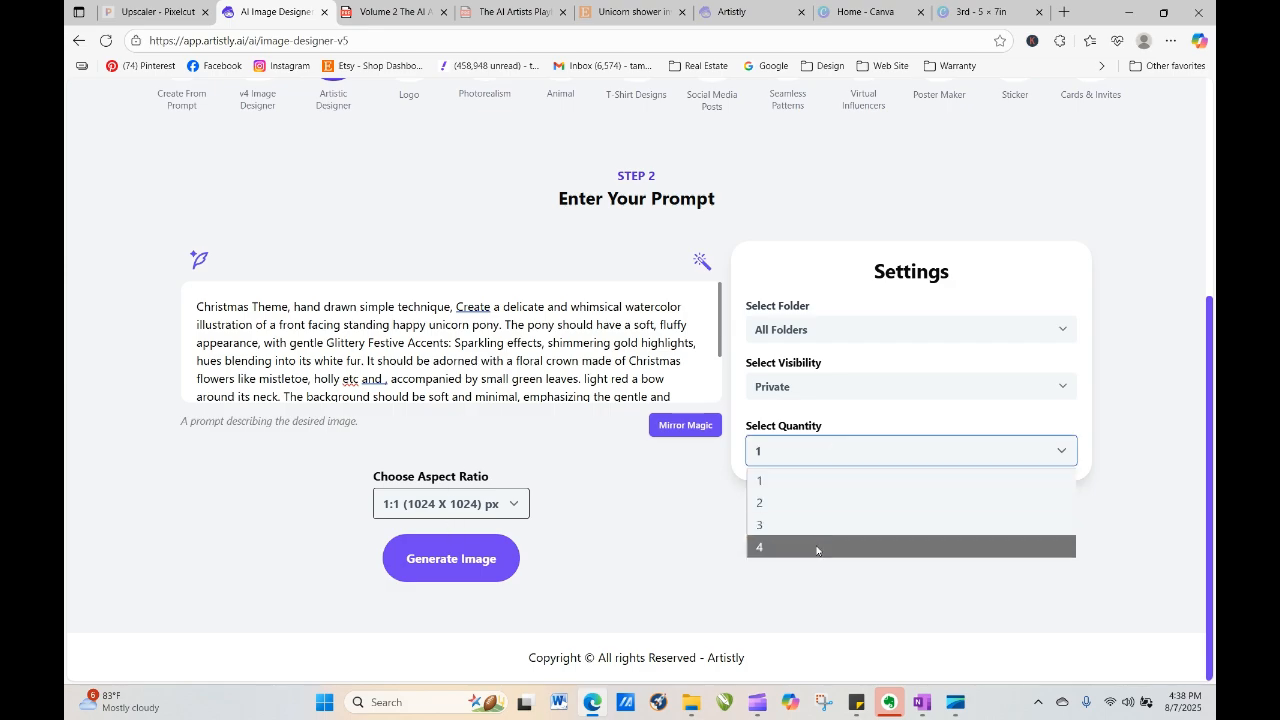
left_click(817, 547)
left_click(470, 567)
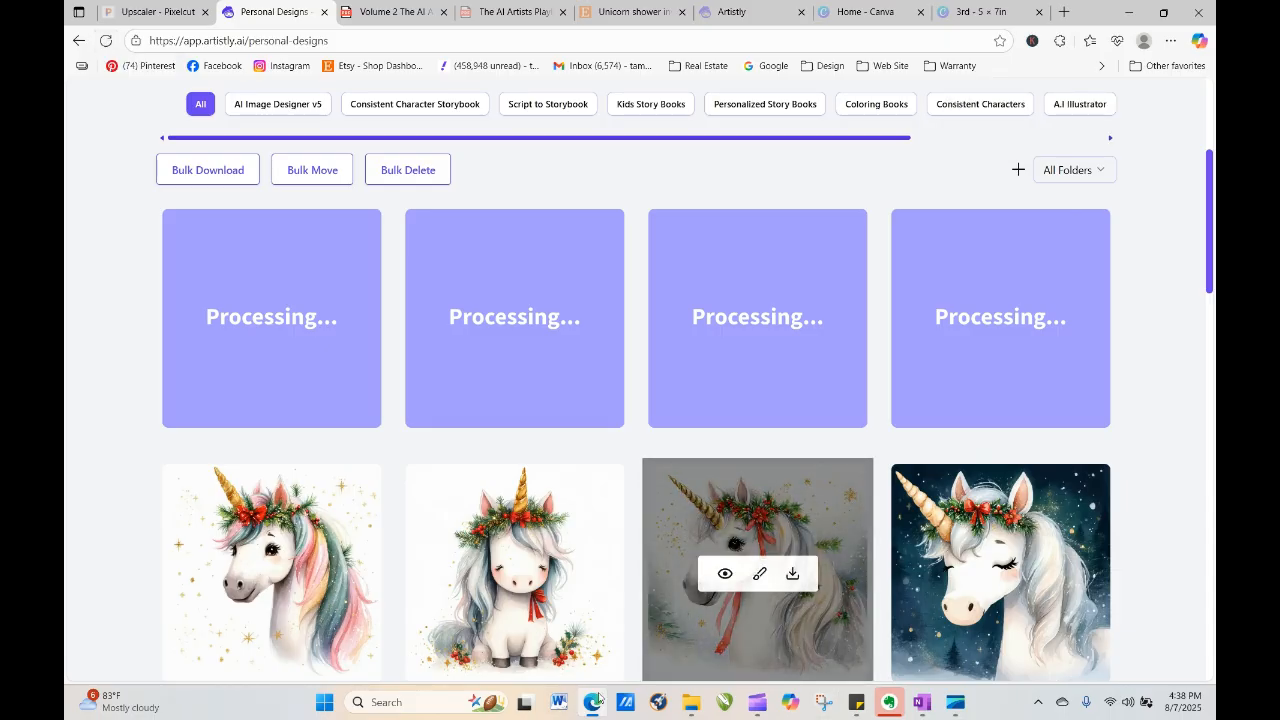
Reload the personal designs to check the standing unicorn batch, and inspect the first finished full-body unicorn enlarged
left_click(104, 40)
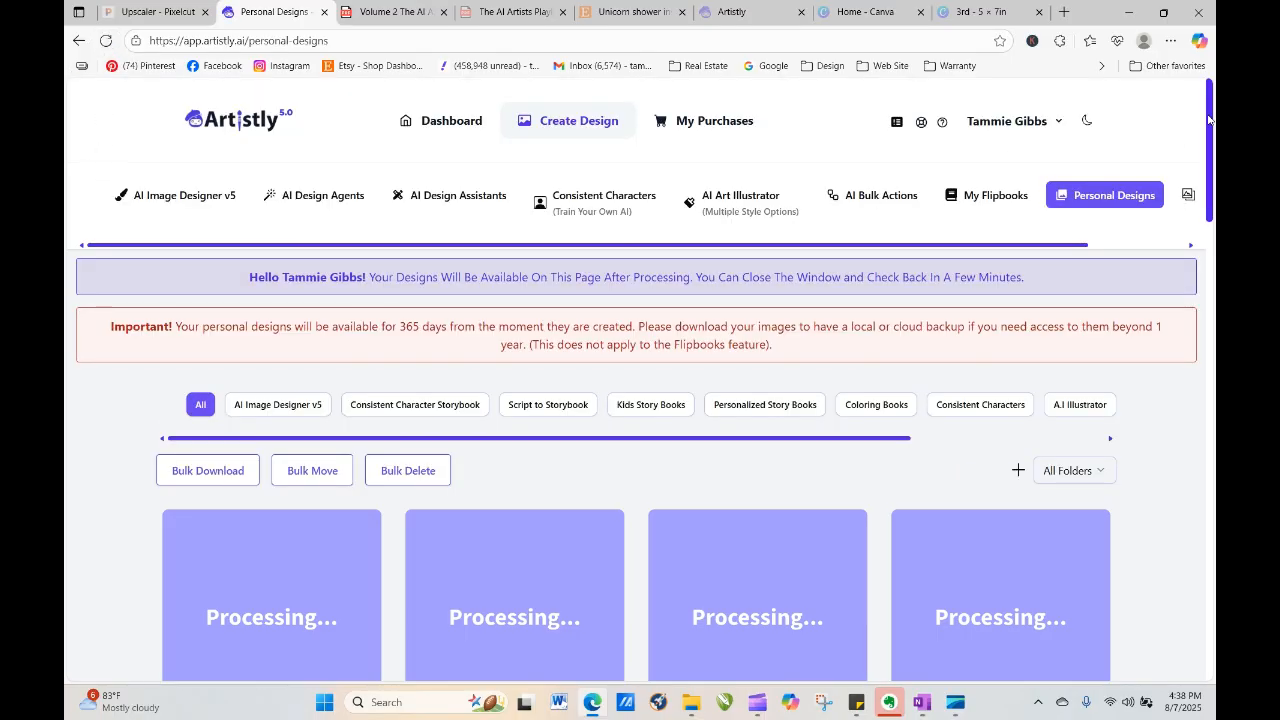
left_click_drag(1209, 115, 1213, 243)
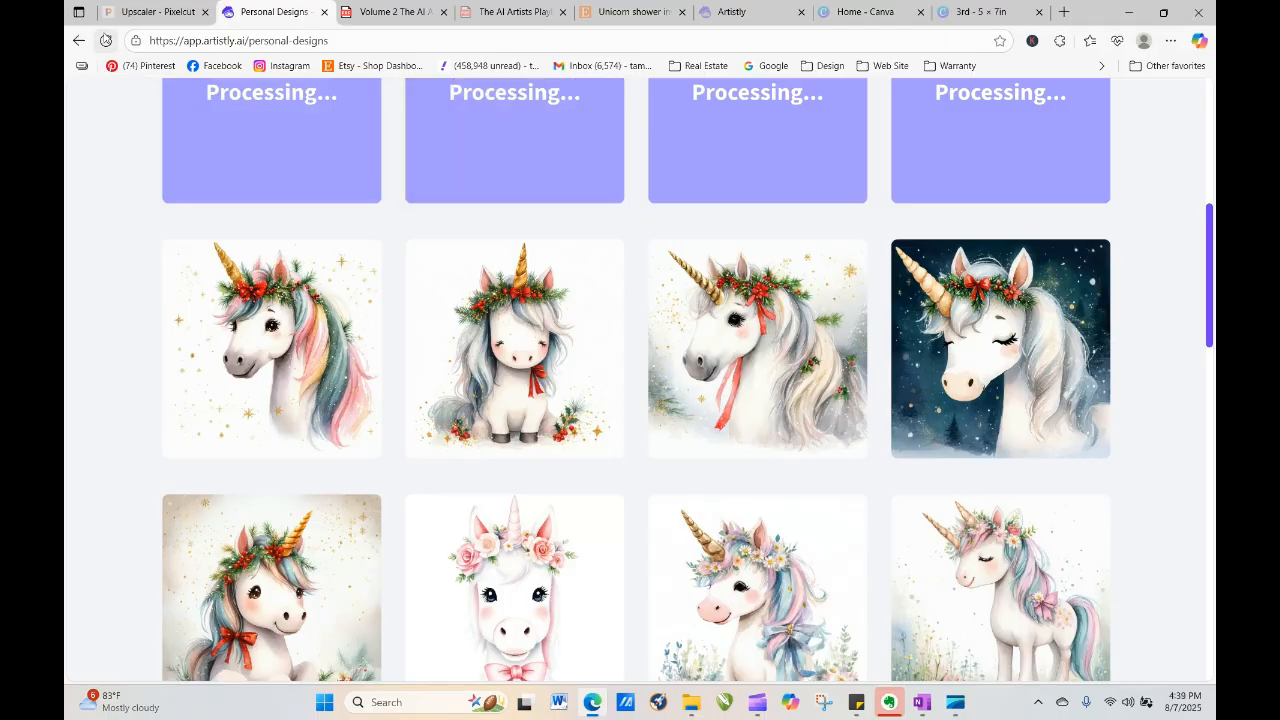
left_click(106, 40)
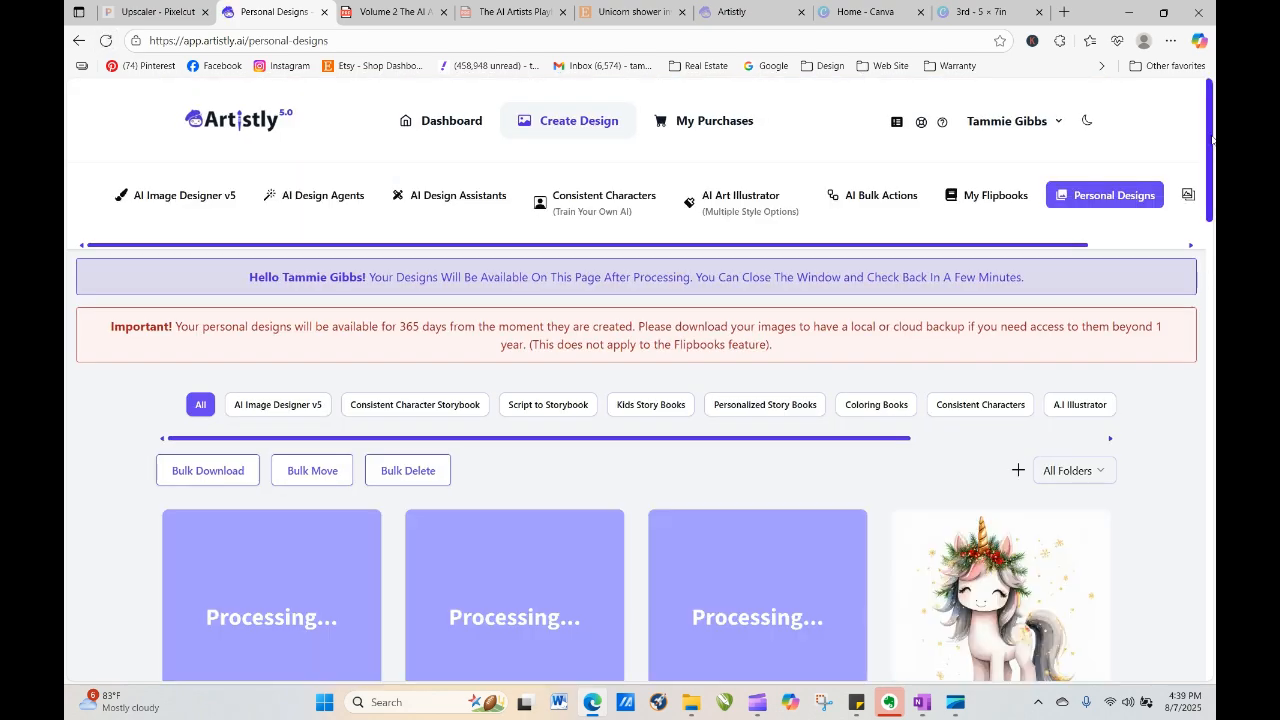
scroll(983, 444, "down", 2)
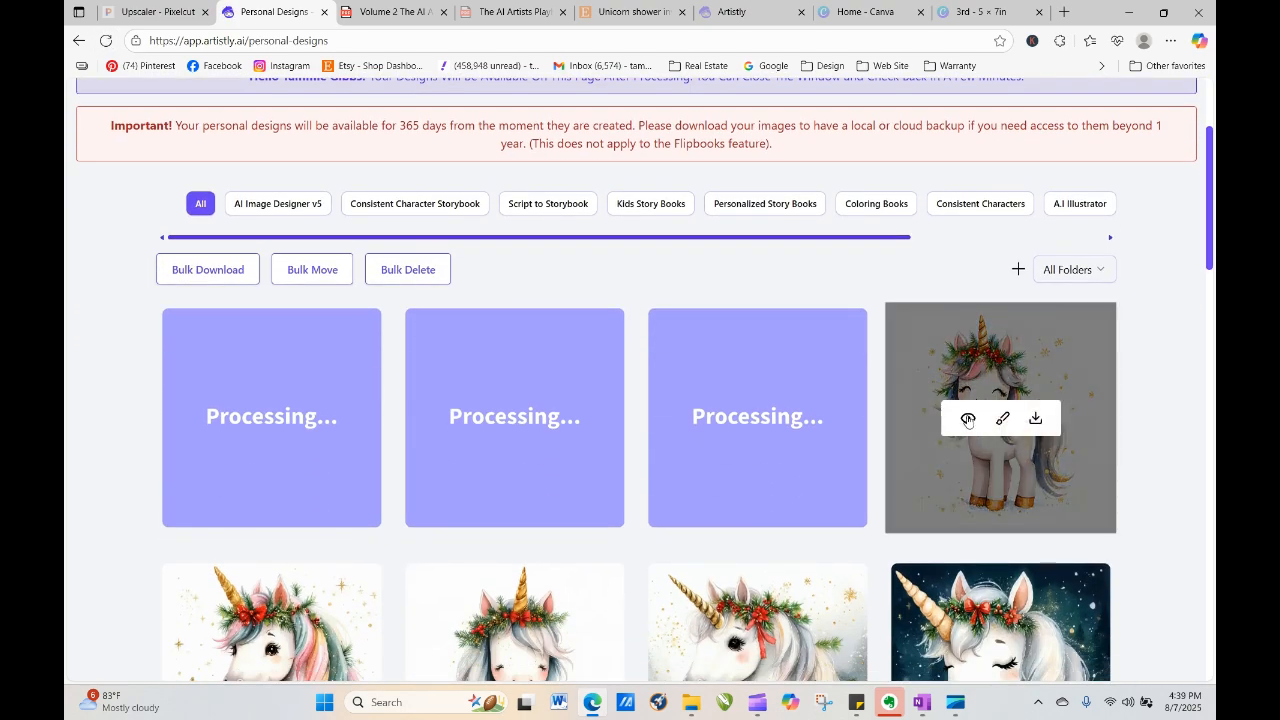
left_click(967, 420)
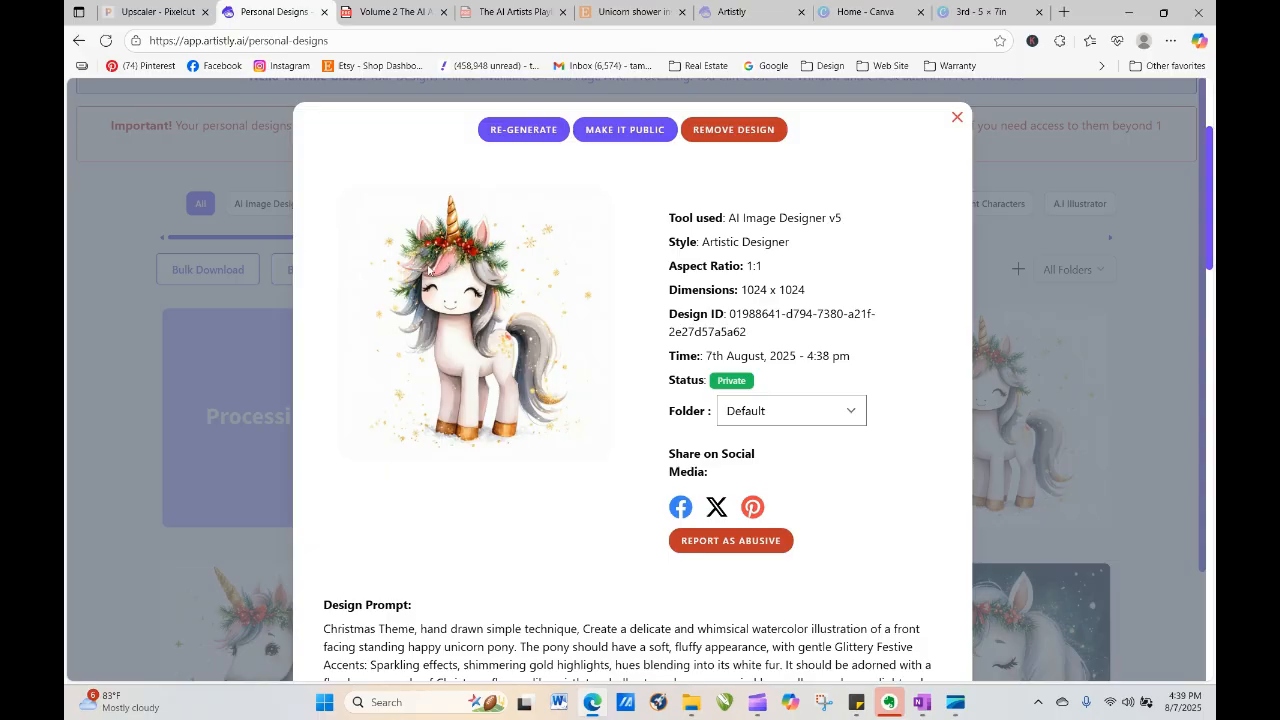
left_click(958, 118)
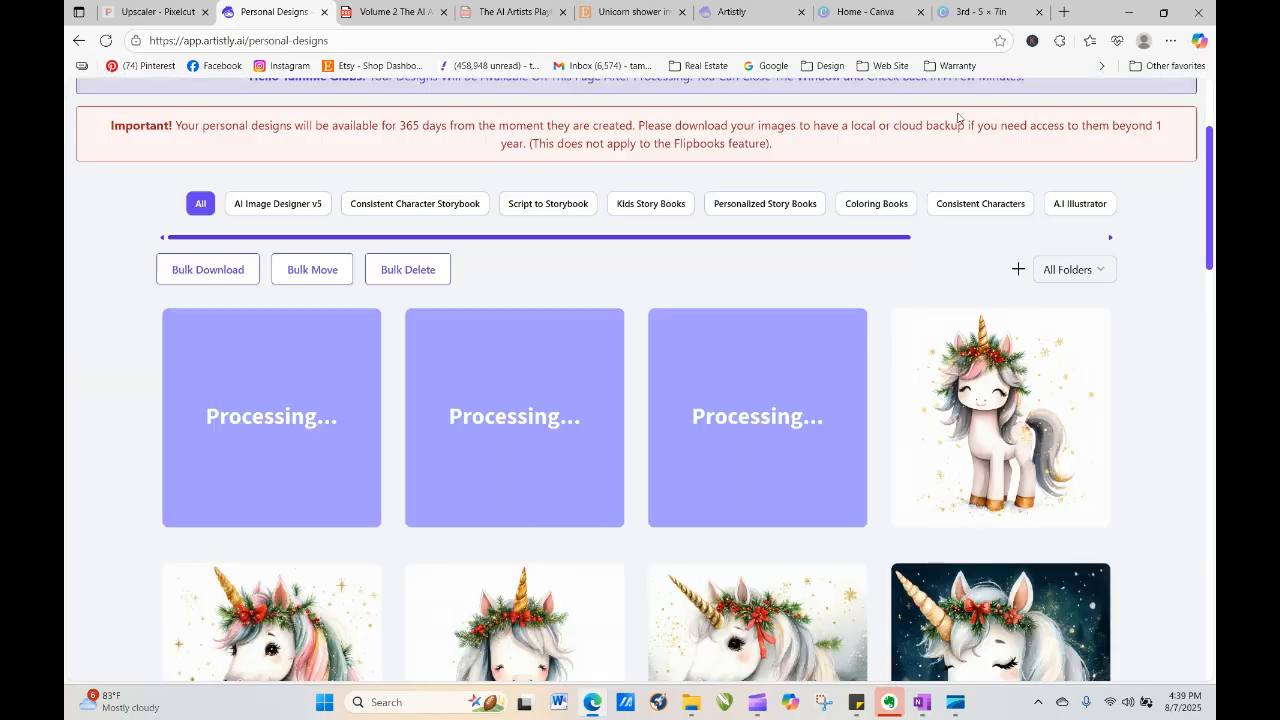
Reload the personal designs until all four standing Christmas unicorns are processed, and look them over
left_click(105, 40)
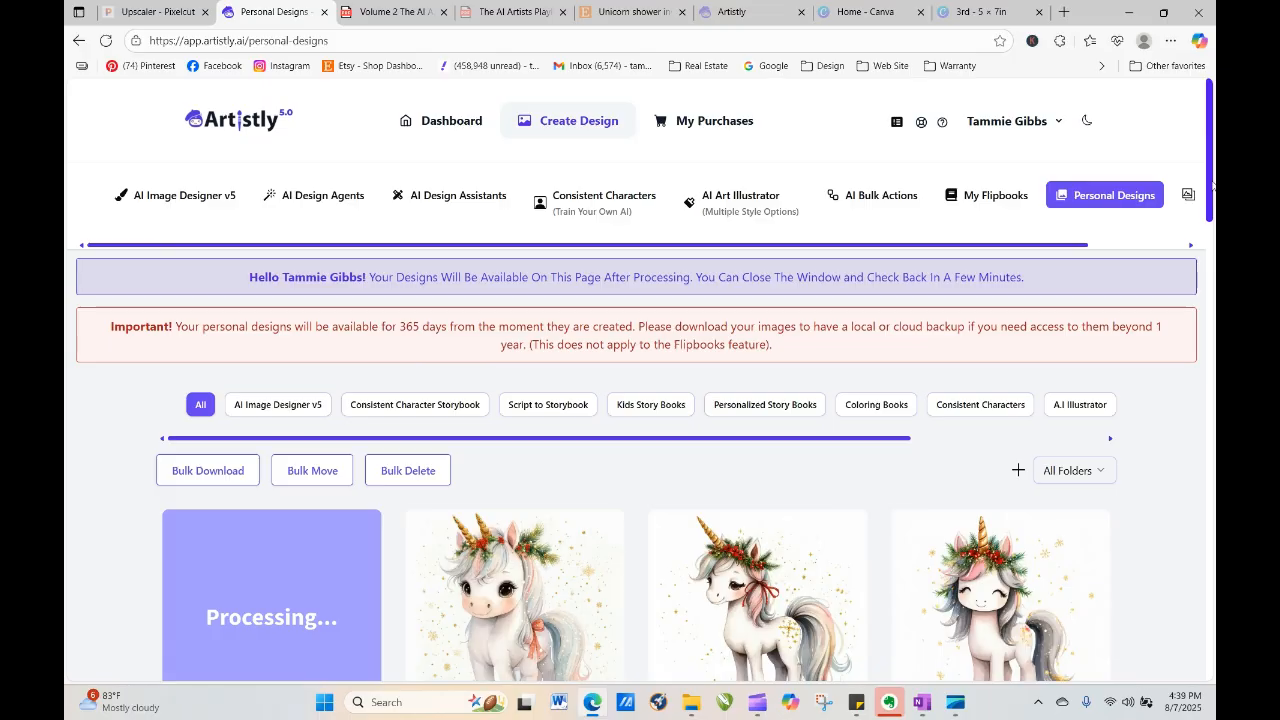
scroll(1216, 243, "down", 3)
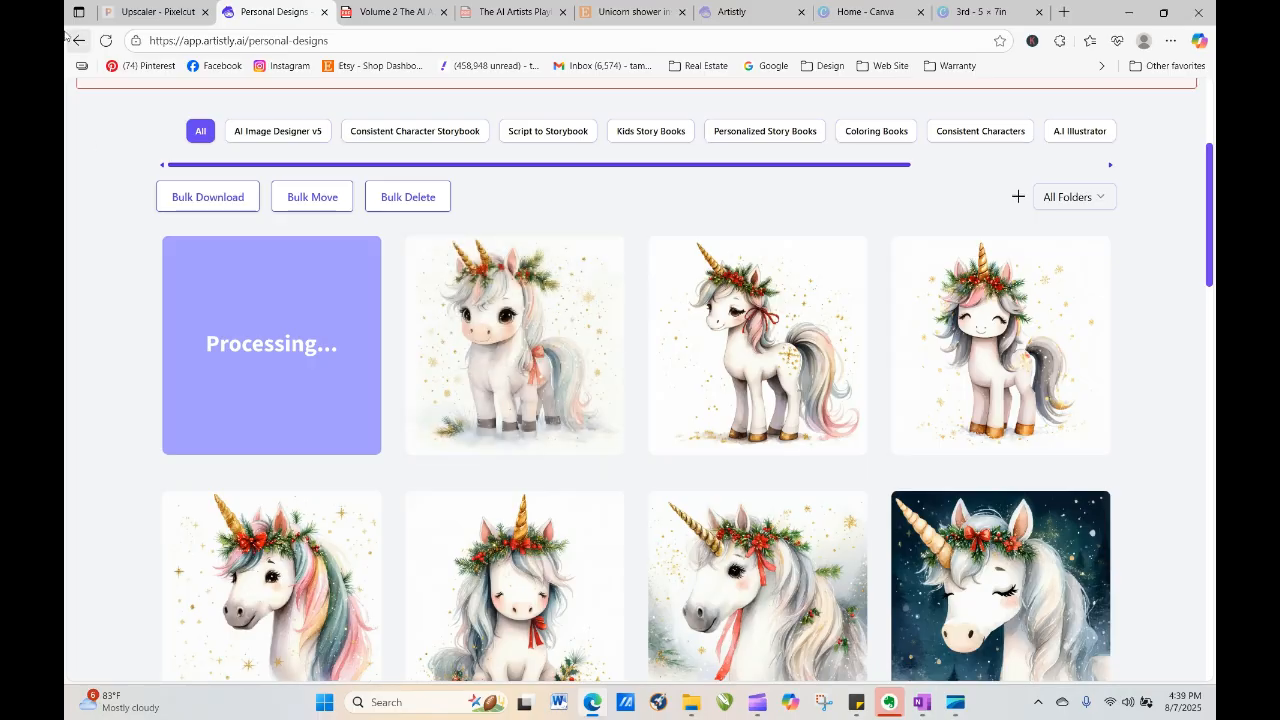
left_click(106, 40)
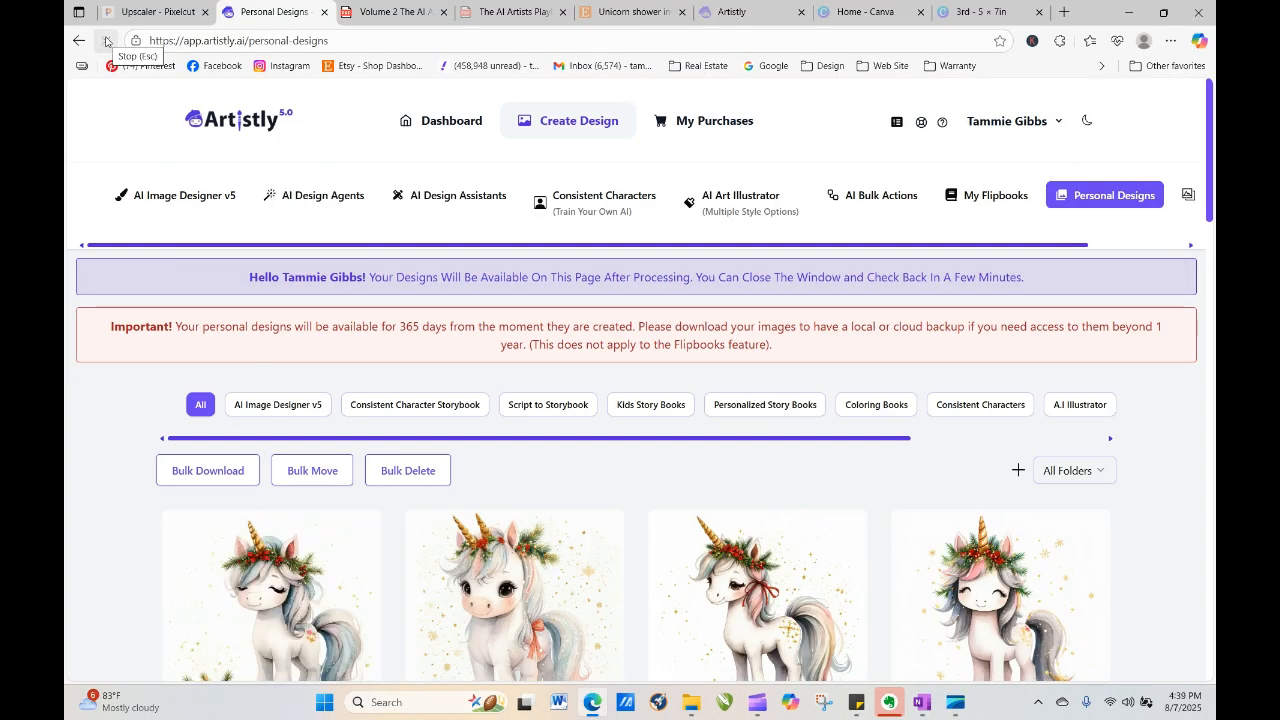
scroll(1200, 131, "down", 2)
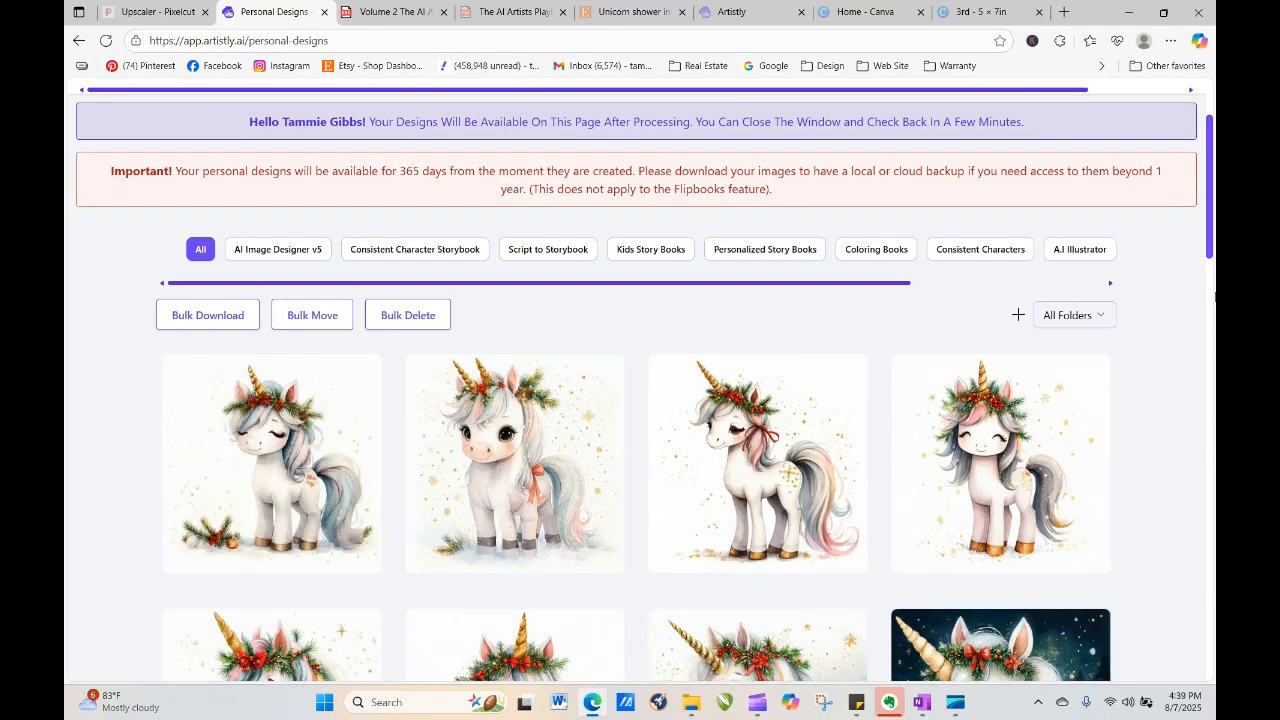
Inspect the details of the side-facing Christmas unicorn with the long red ribbon, and close them
left_click_drag(1209, 196, 1215, 306)
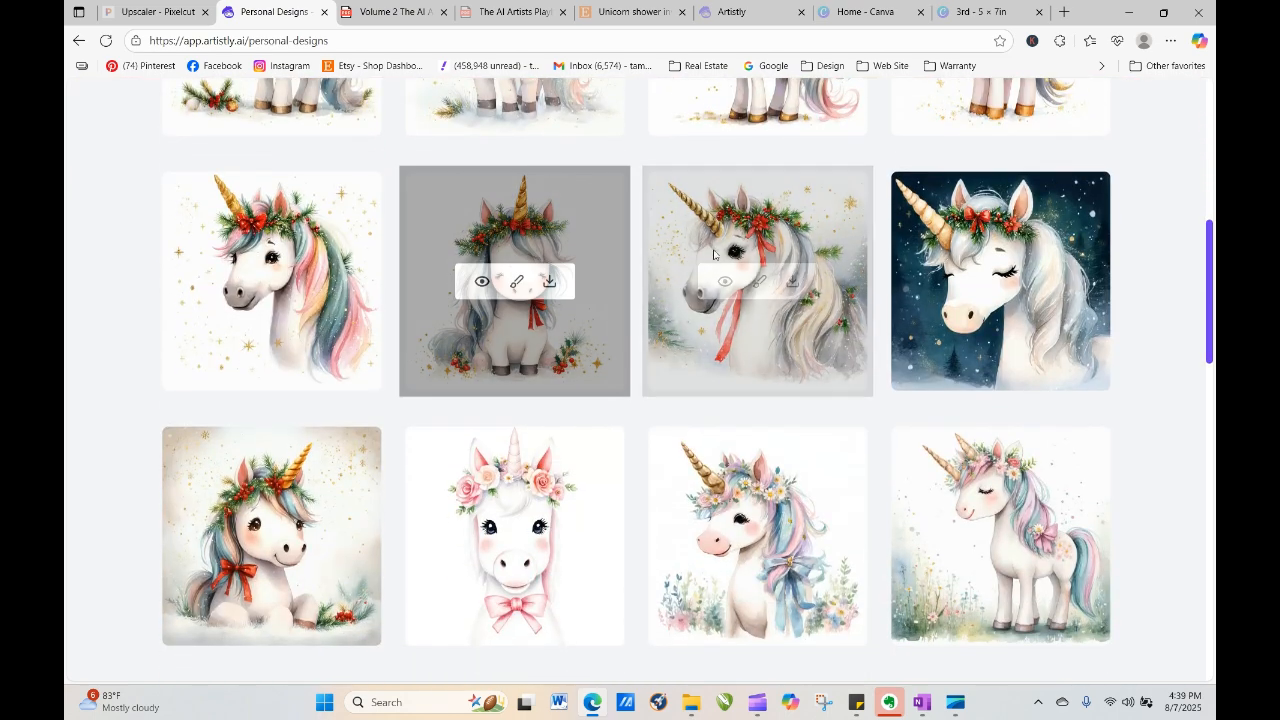
left_click(725, 281)
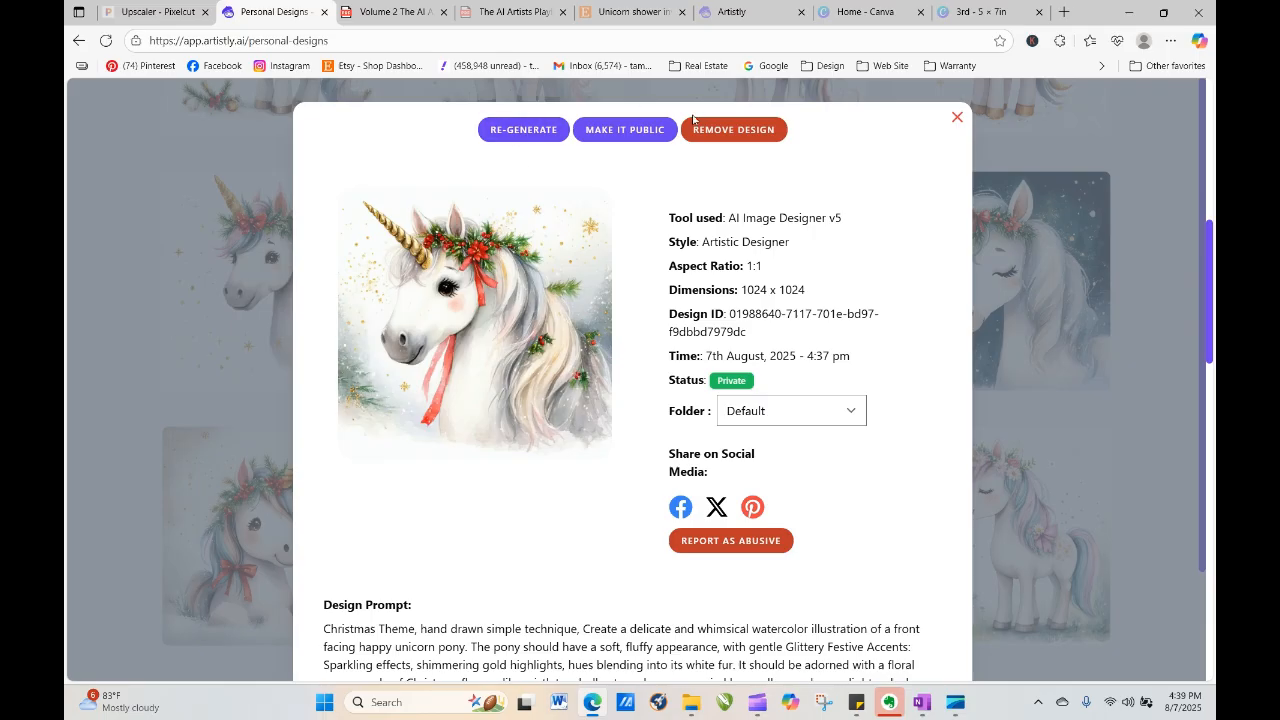
left_click(957, 119)
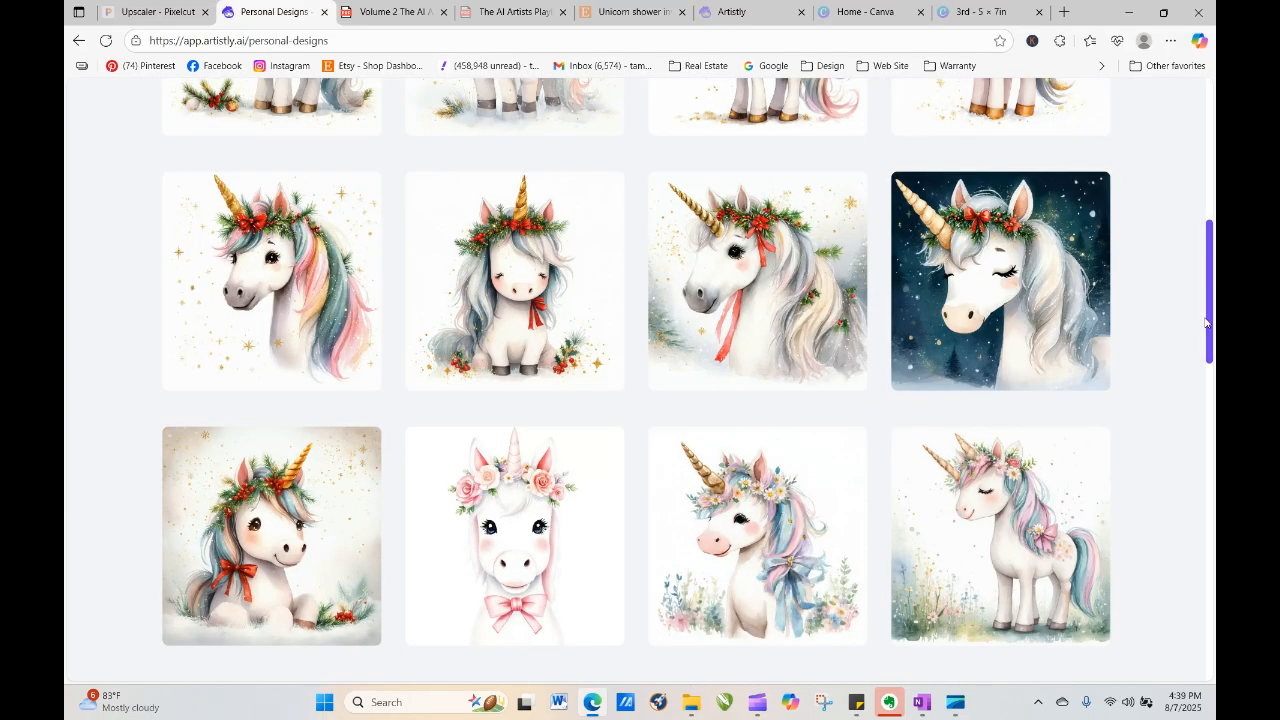
Load the side-facing Christmas unicorn with the long red ribbon from the library into the Human Stylizer design assistant
scroll(693, 359, "up", 1)
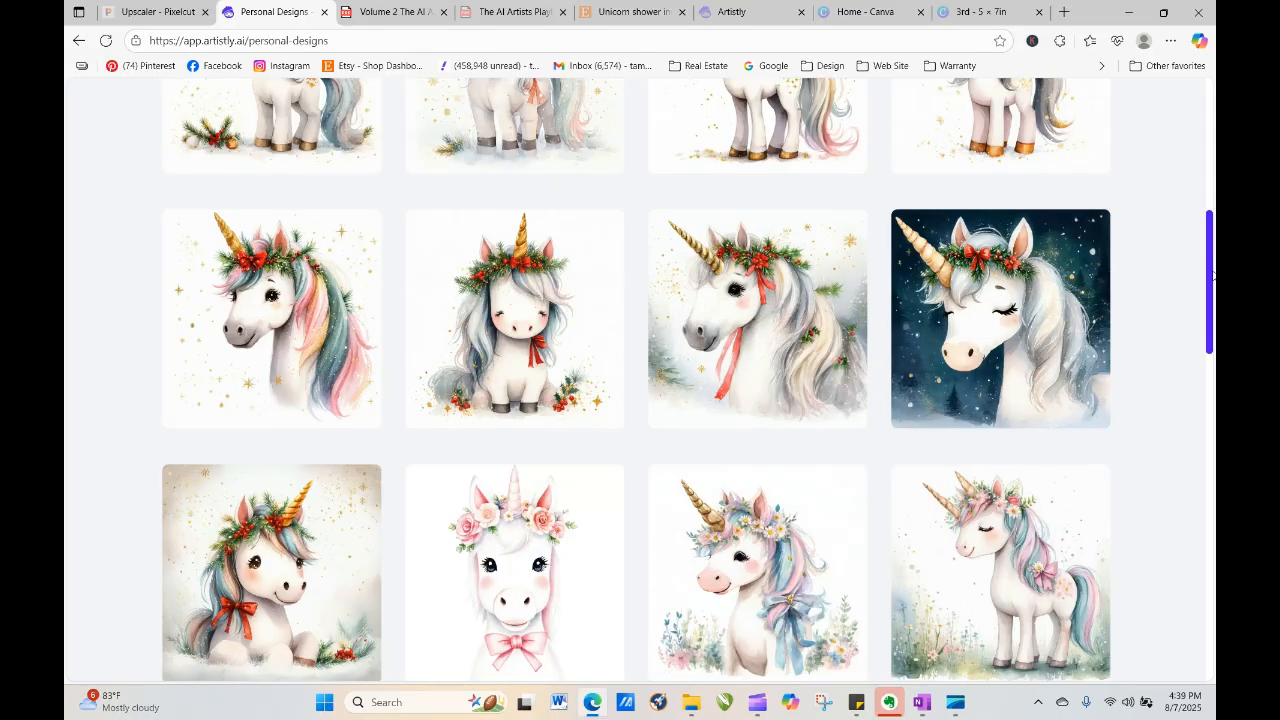
scroll(1212, 276, "up", 15)
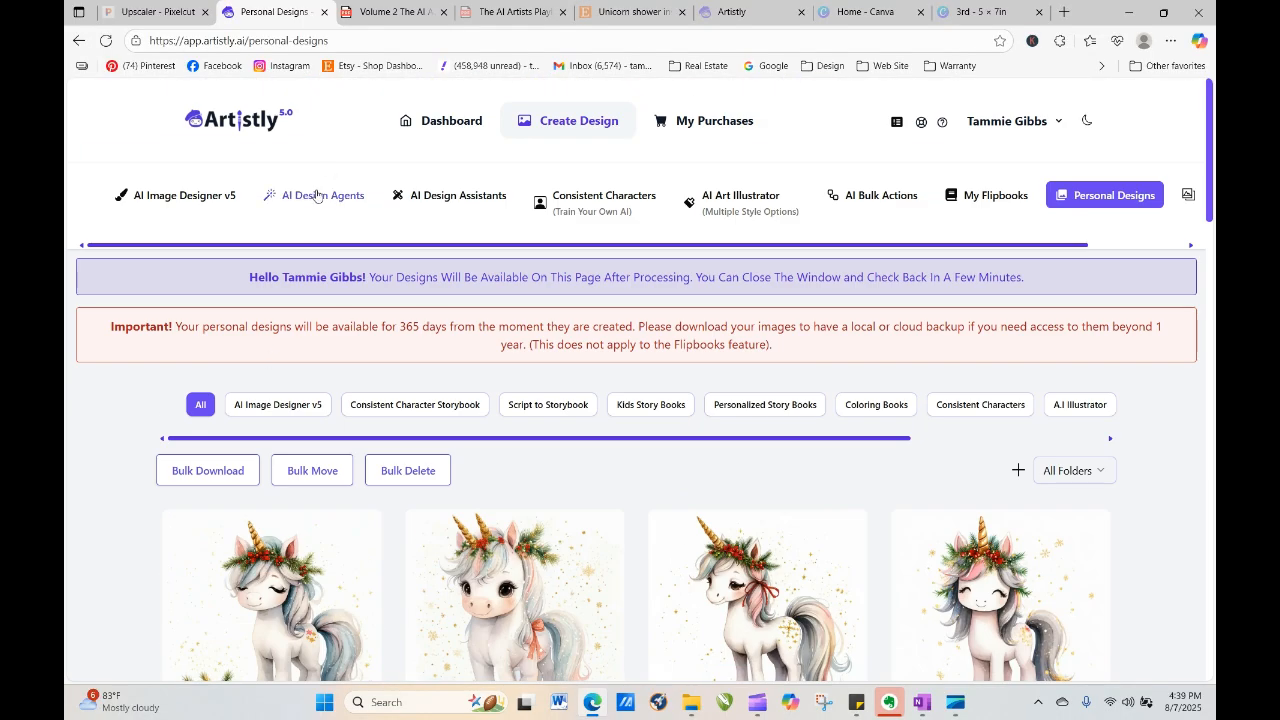
left_click(430, 200)
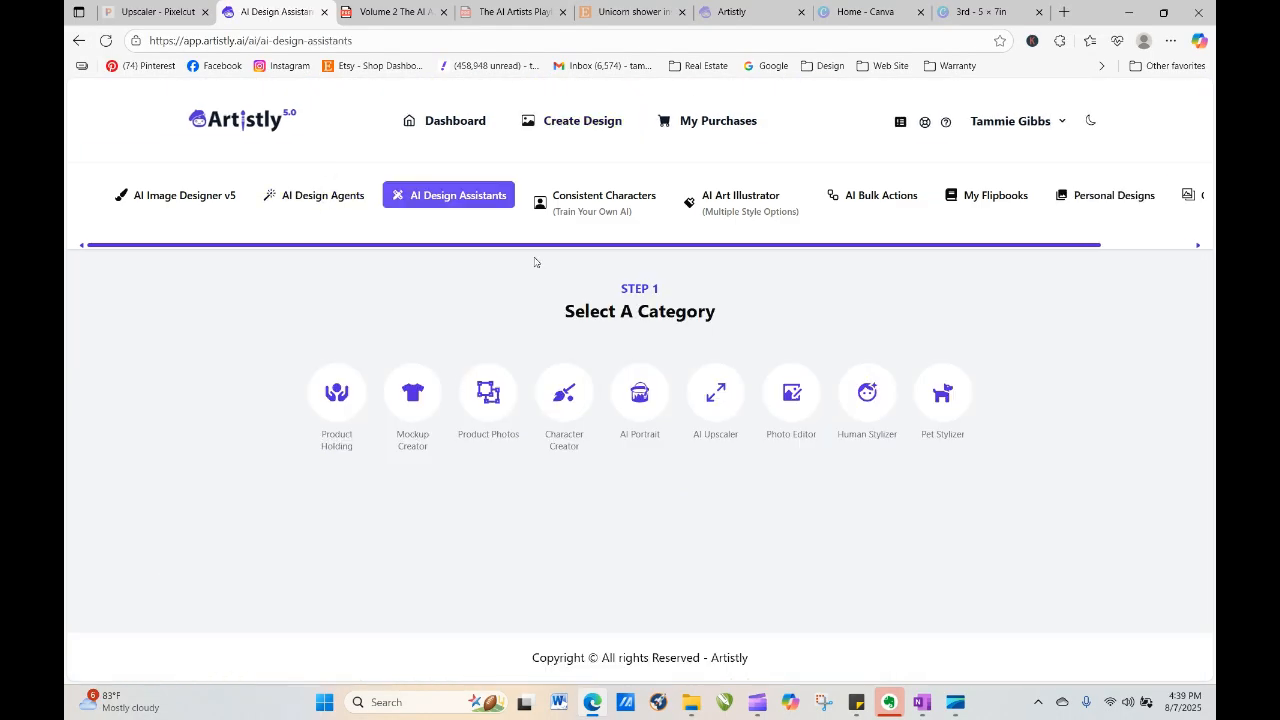
left_click(867, 395)
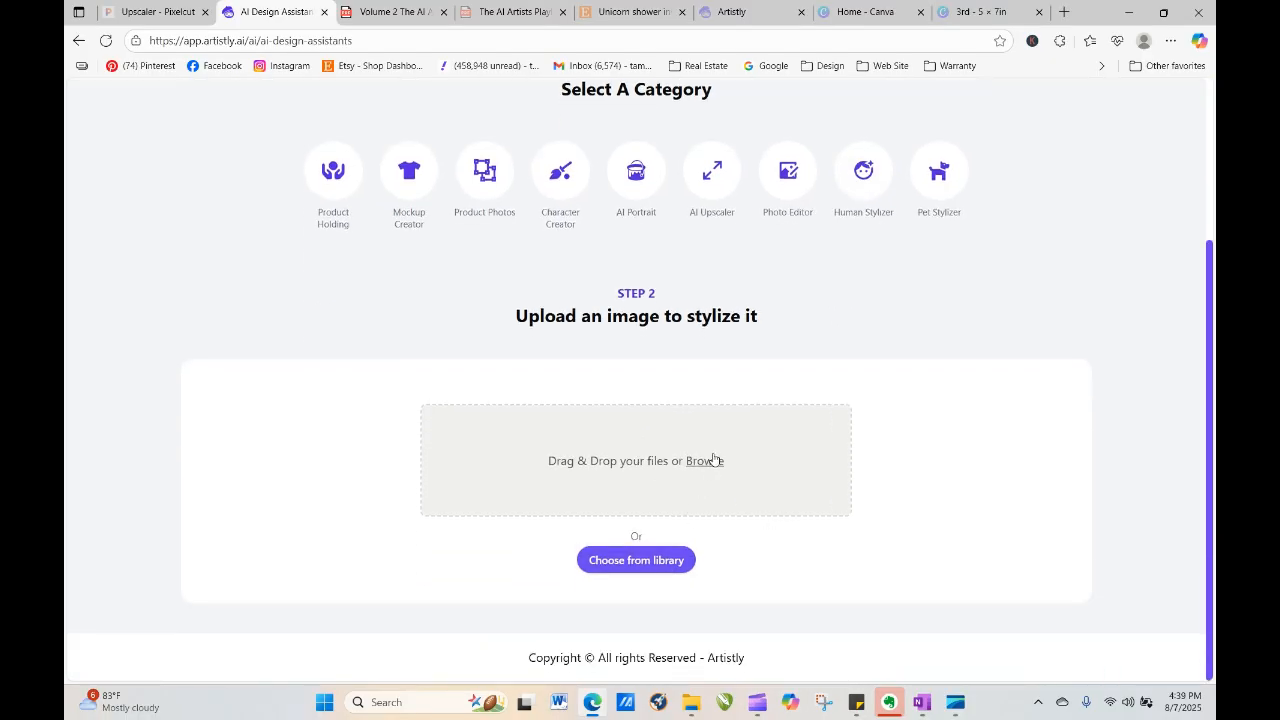
left_click(672, 562)
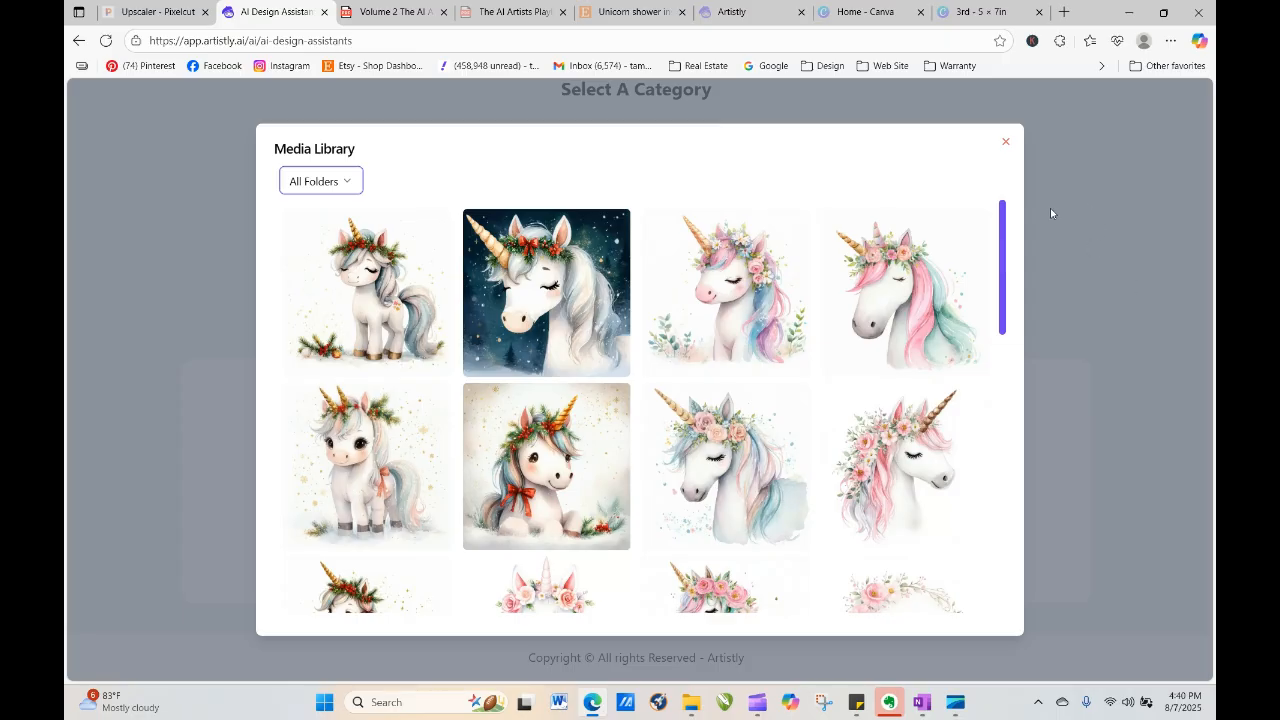
scroll(970, 340, "down", 3)
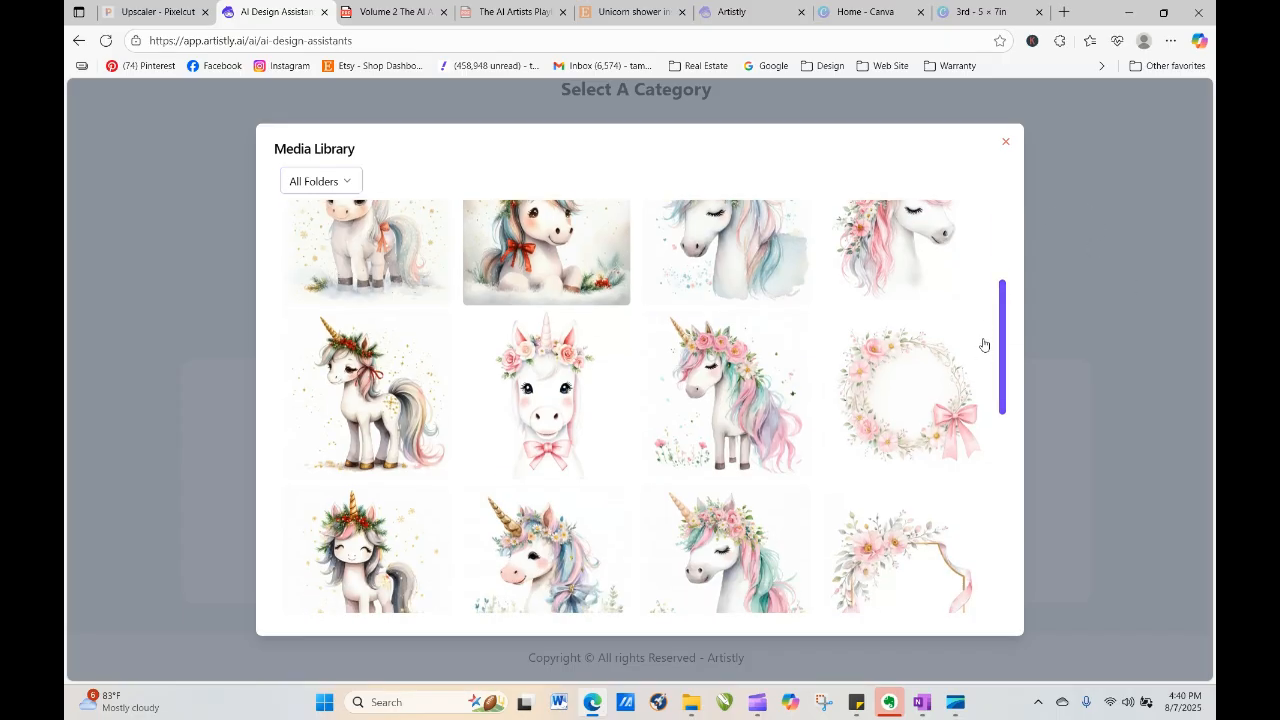
left_click_drag(1003, 342, 1004, 508)
left_click(385, 496)
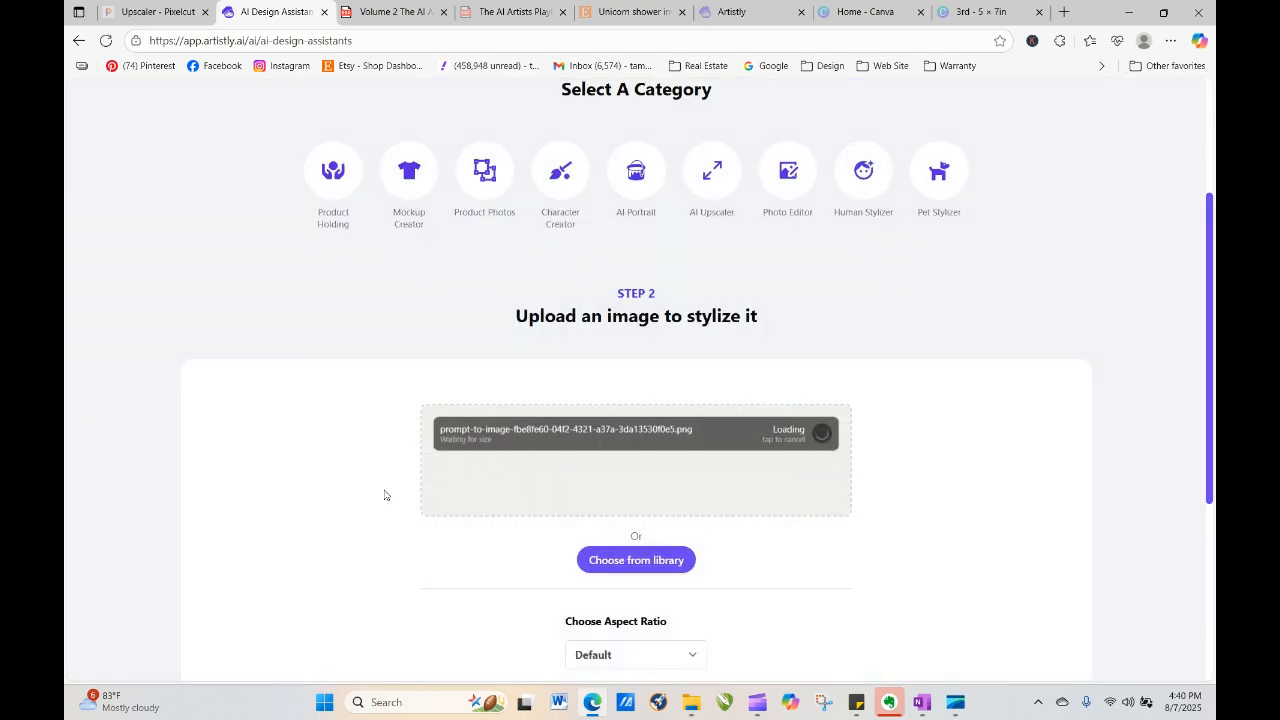
Stylize the loaded unicorn with the prompt "Put this unicorn in a similar style Wreath around it"
scroll(1214, 285, "down", 1)
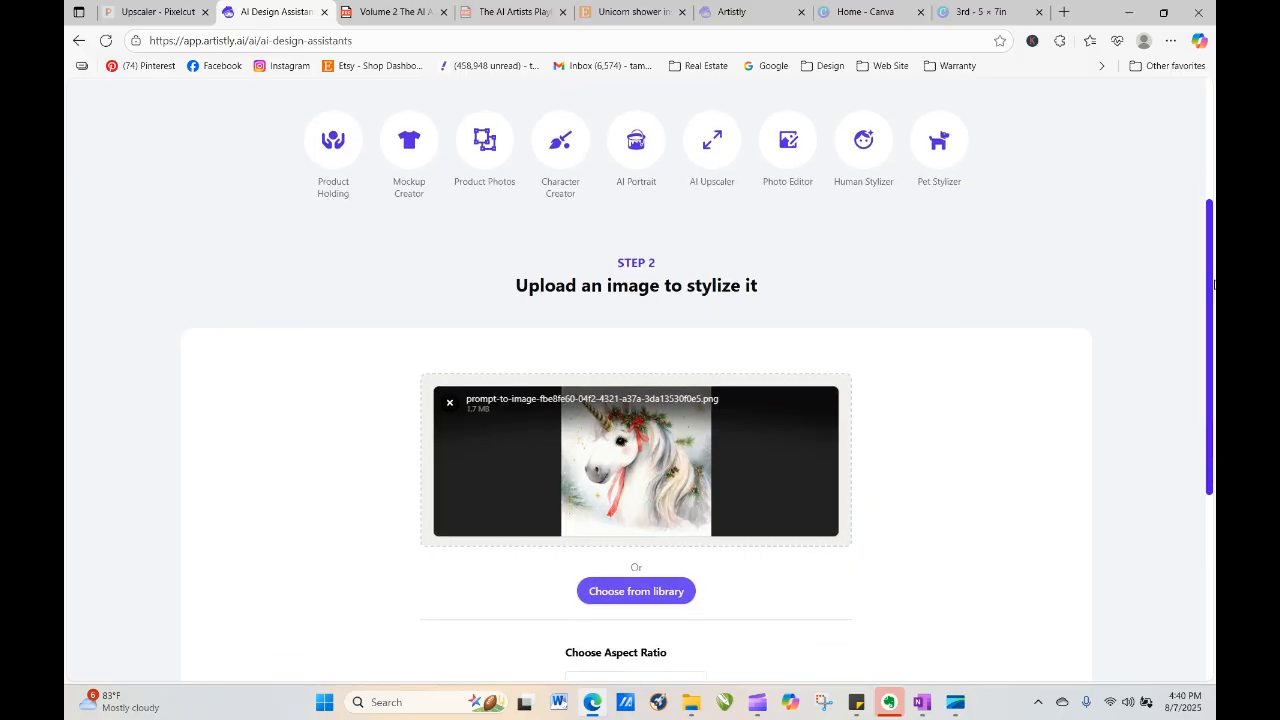
scroll(1214, 285, "down", 4)
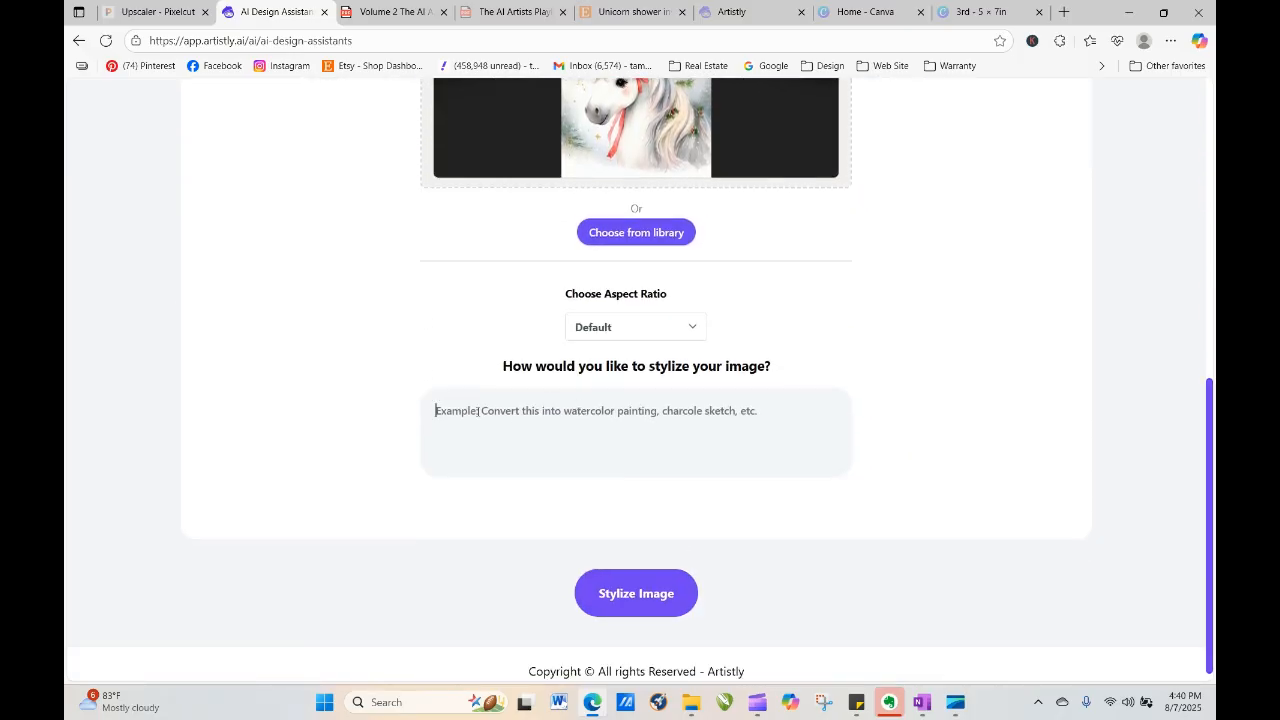
type("P")
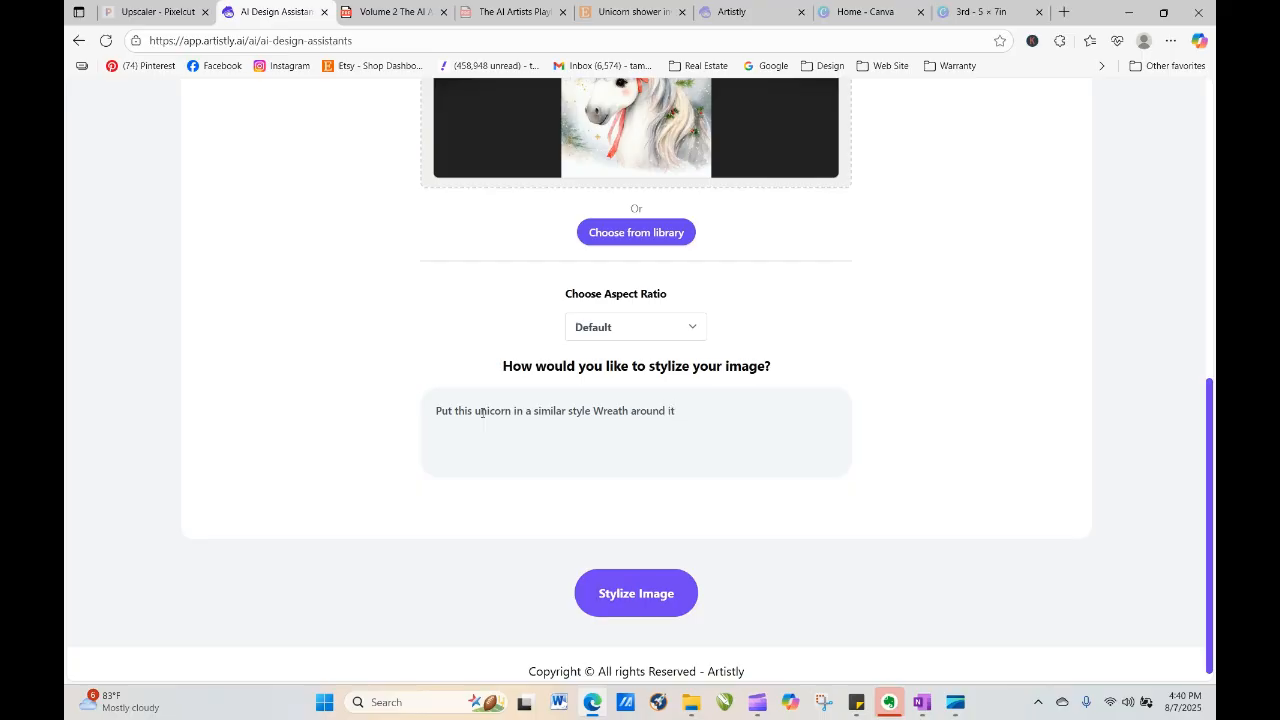
left_click(647, 600)
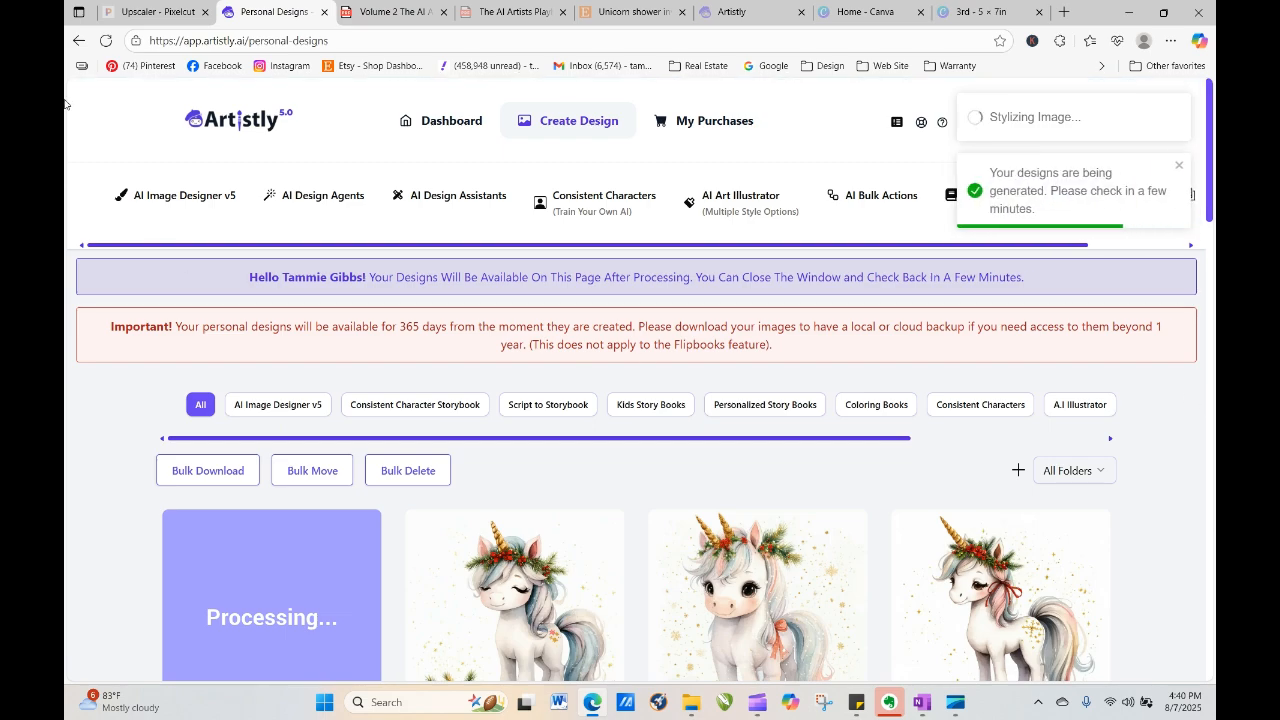
Reload the personal designs until the wreath unicorn is processed, inspect it enlarged, and close its details
left_click(106, 41)
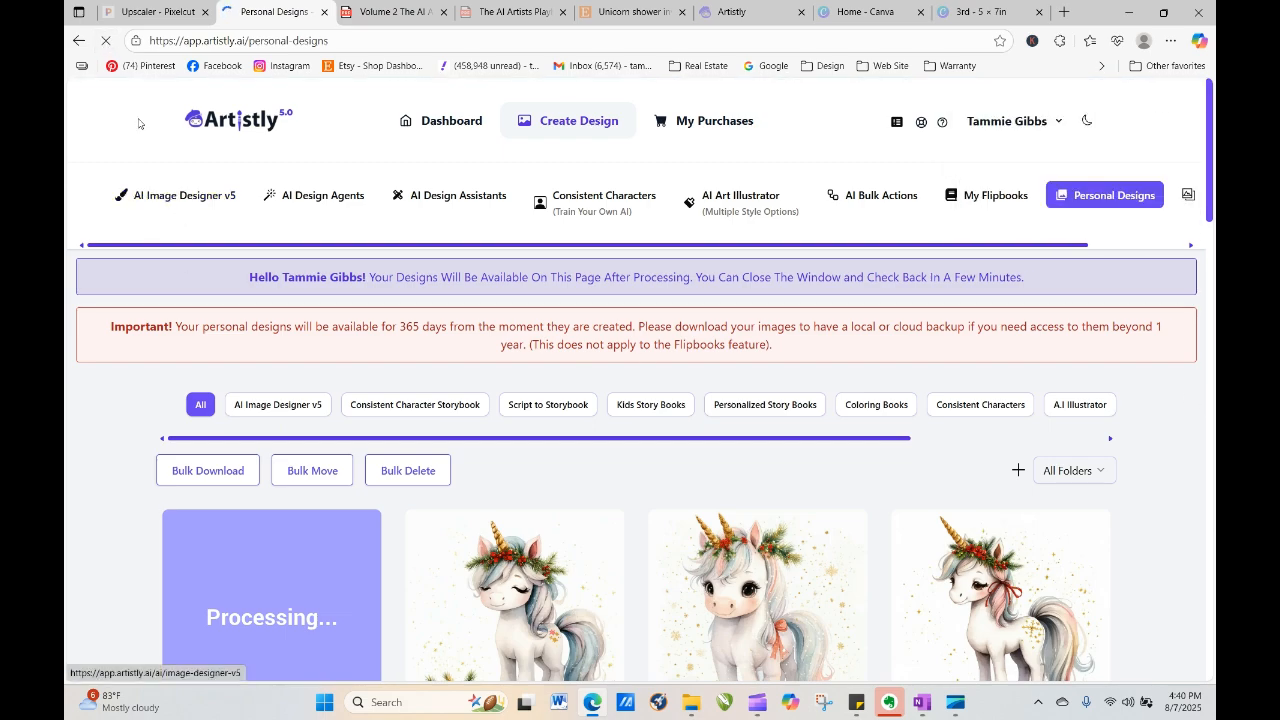
left_click(106, 42)
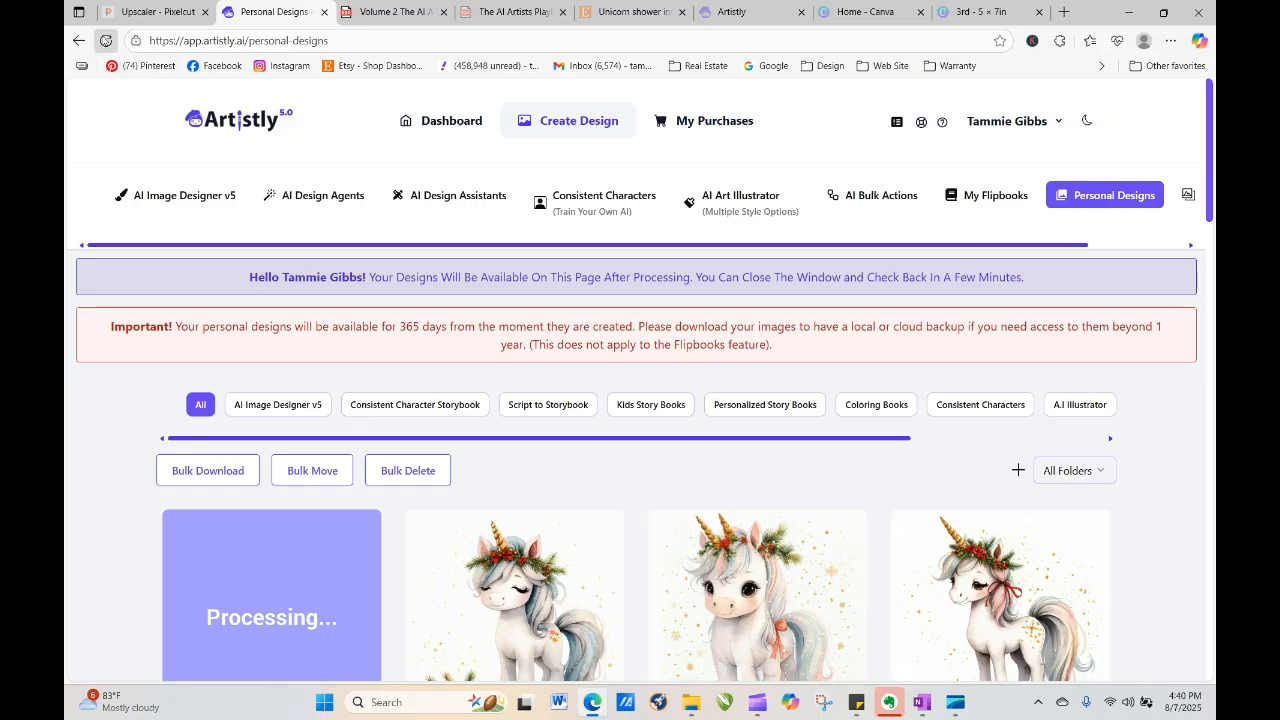
left_click(106, 42)
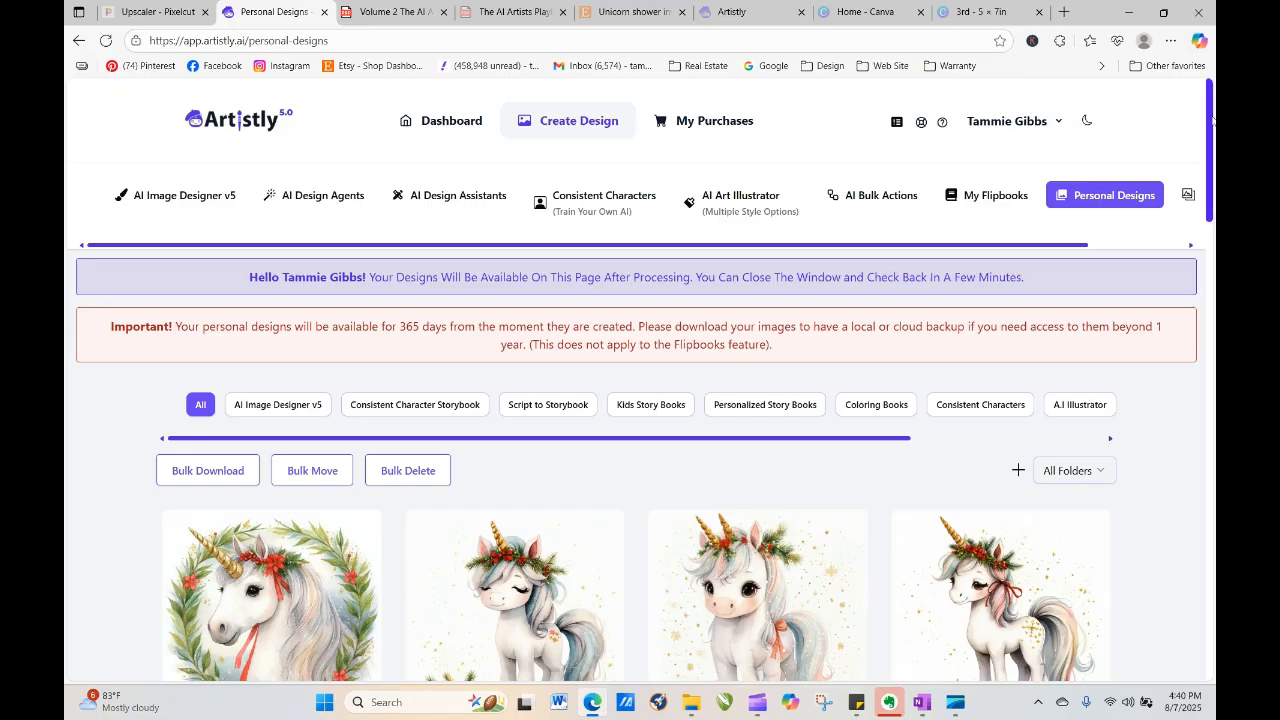
scroll(1212, 120, "down", 2)
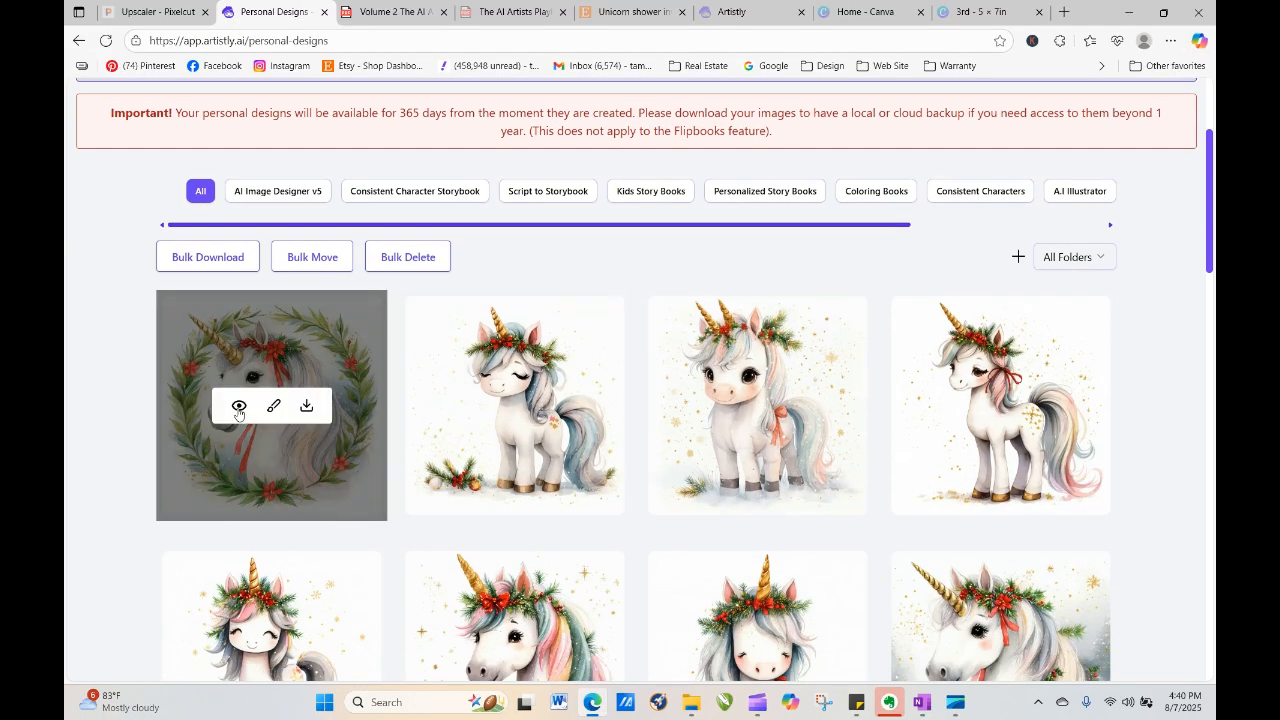
left_click(238, 406)
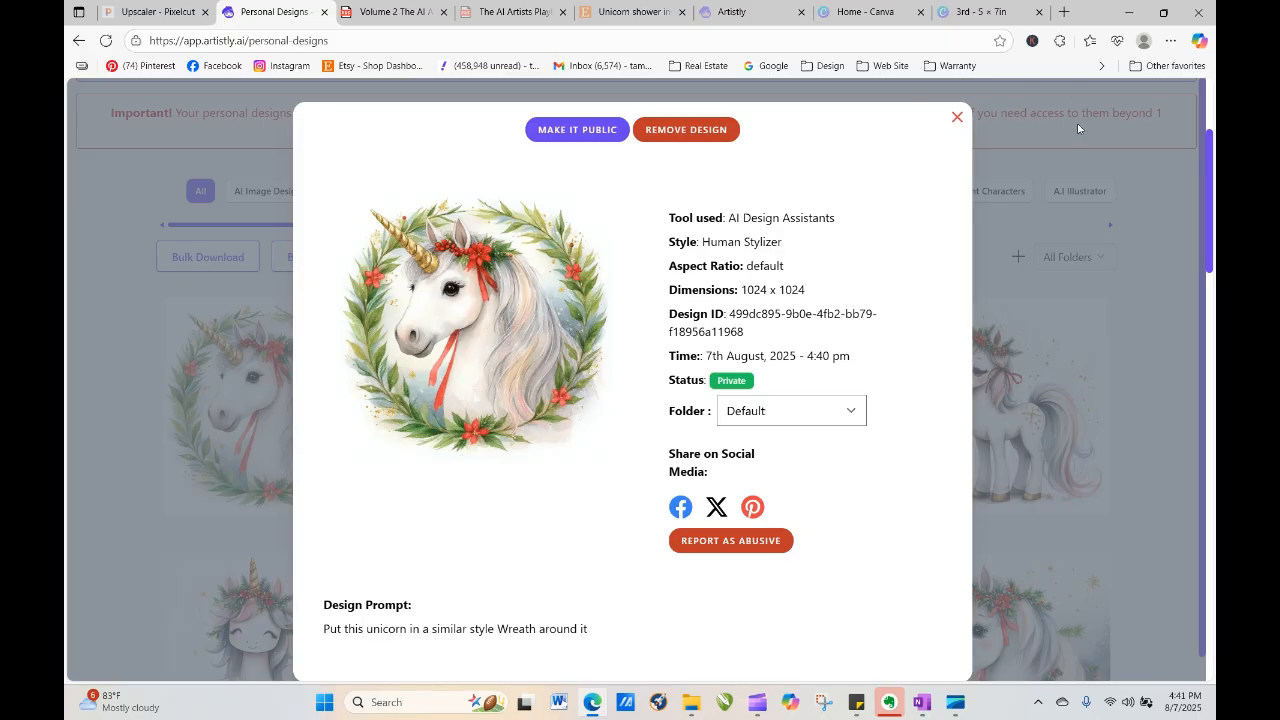
left_click(957, 117)
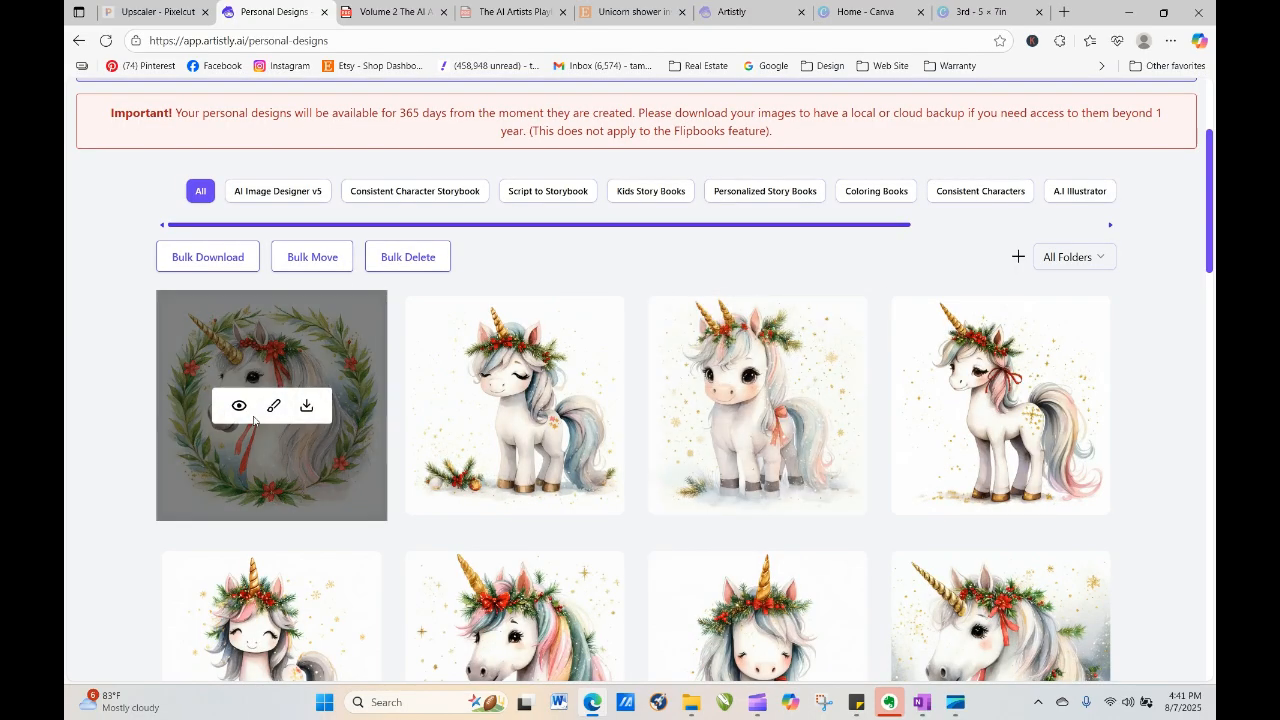
Copy the full design prompt from the wreath unicorn's details, and close them
left_click(236, 406)
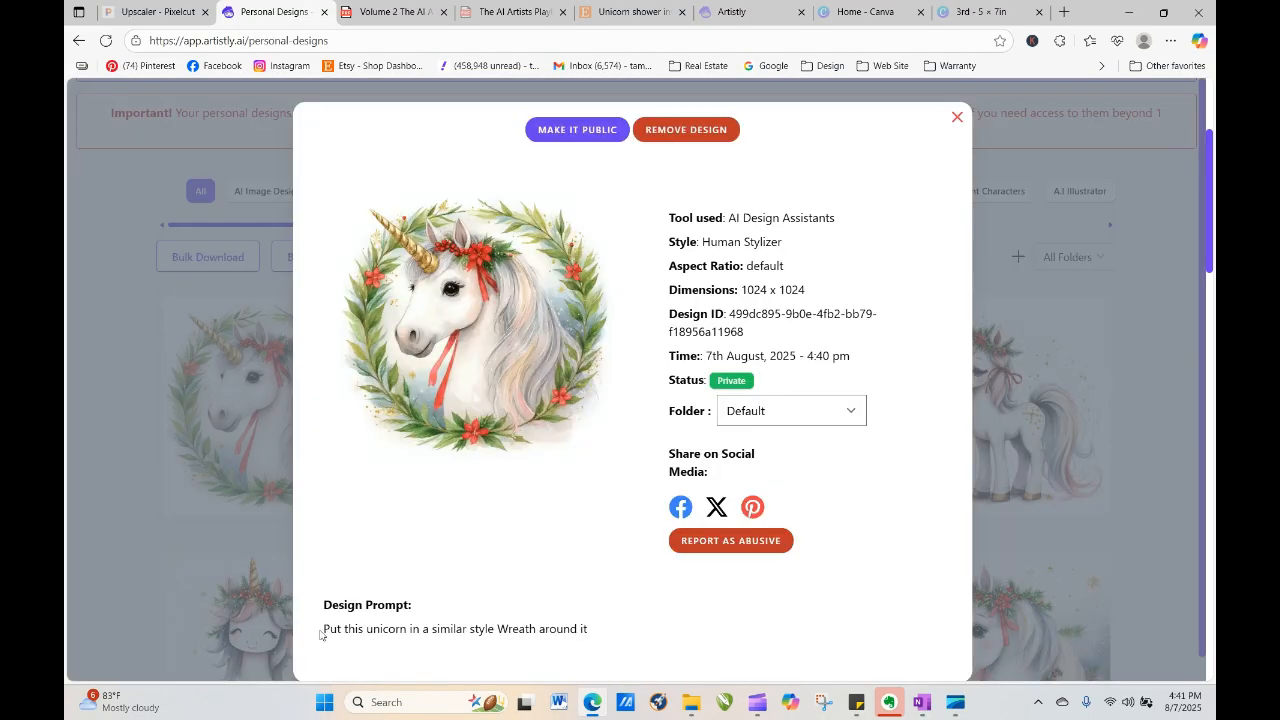
left_click_drag(324, 628, 622, 640)
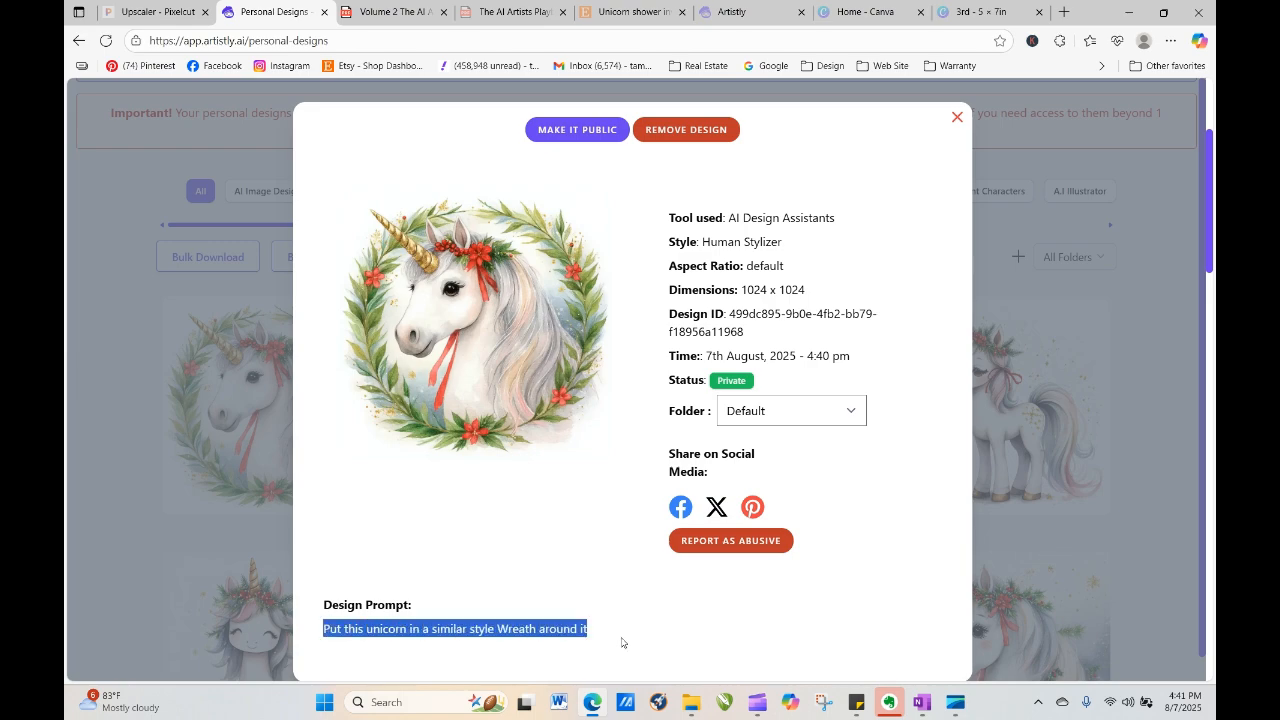
right_click(567, 634)
left_click(660, 343)
left_click(957, 117)
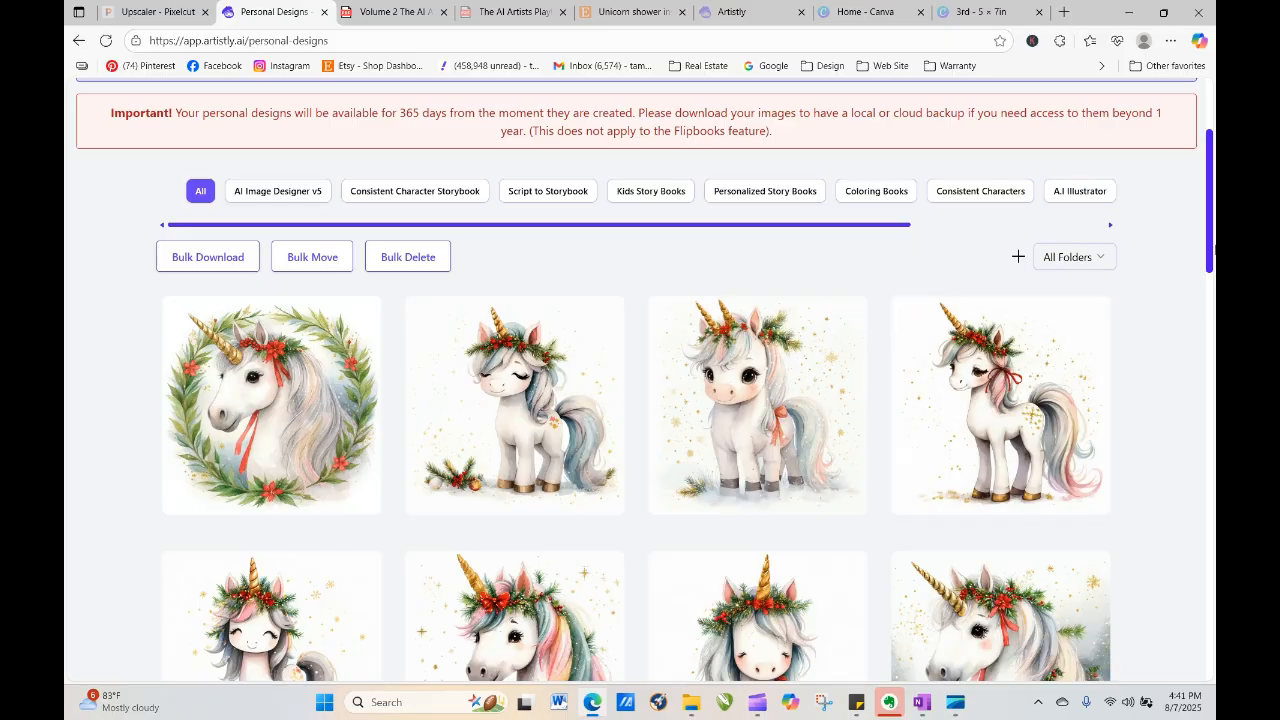
Load the original wreath-free, long-ribboned Christmas unicorn from the library into the Human Stylizer again
scroll(1213, 291, "up", 3)
left_click(482, 193)
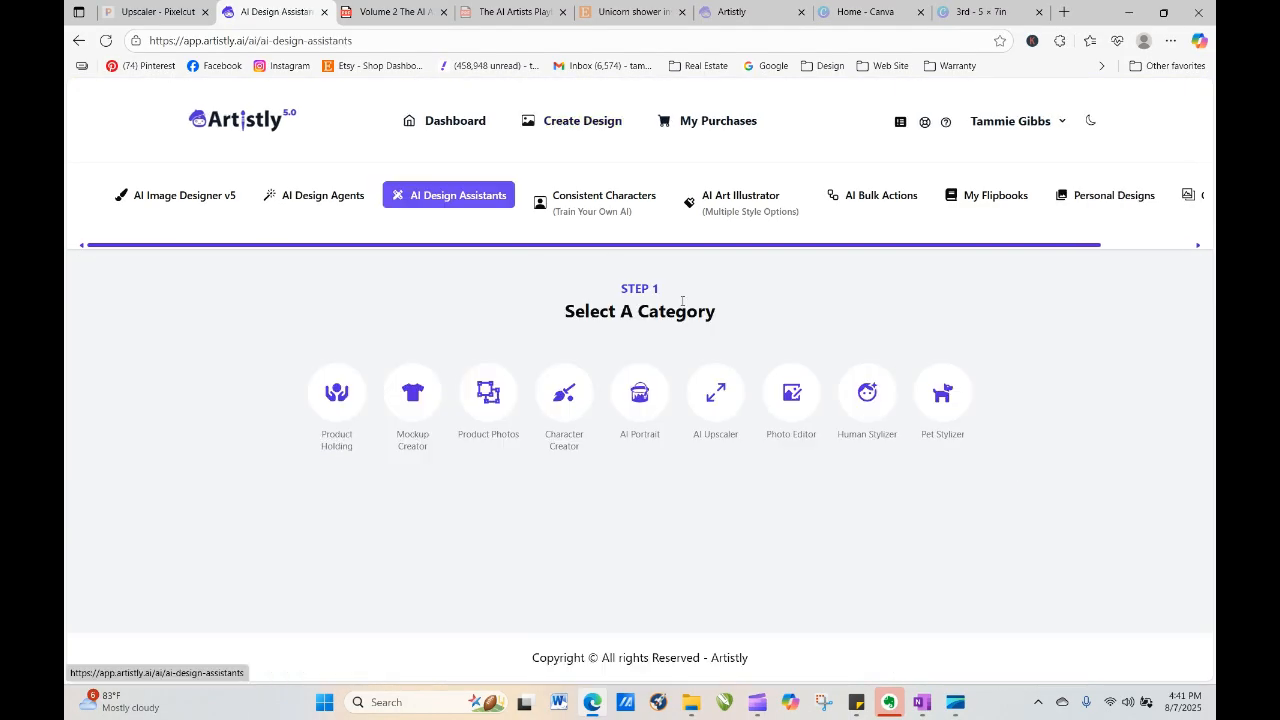
left_click(866, 391)
scroll(654, 451, "down", 1)
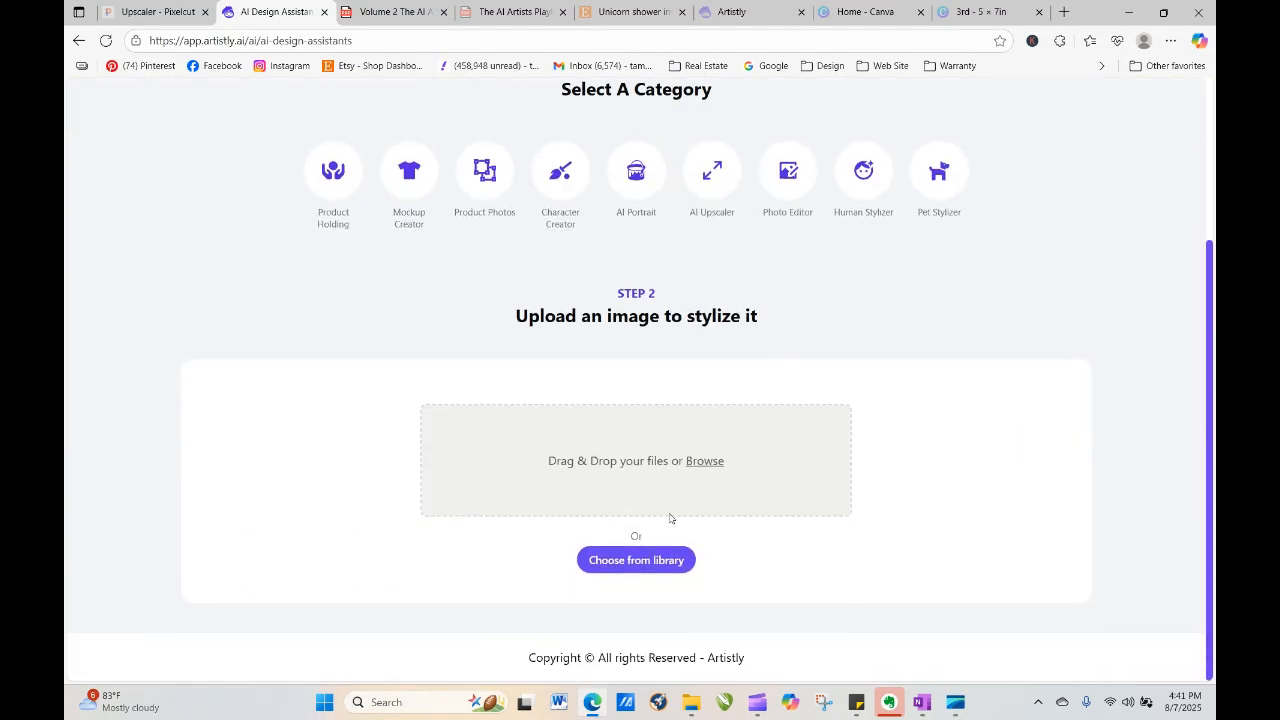
left_click(660, 558)
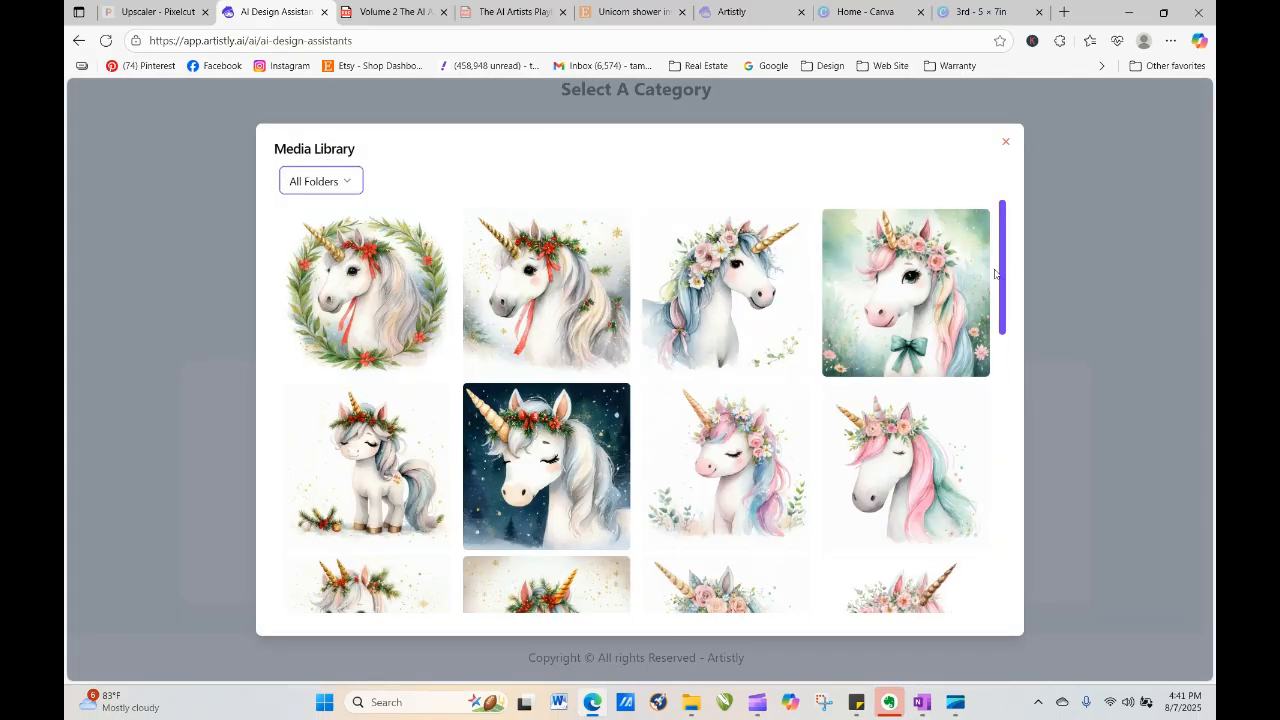
left_click(598, 233)
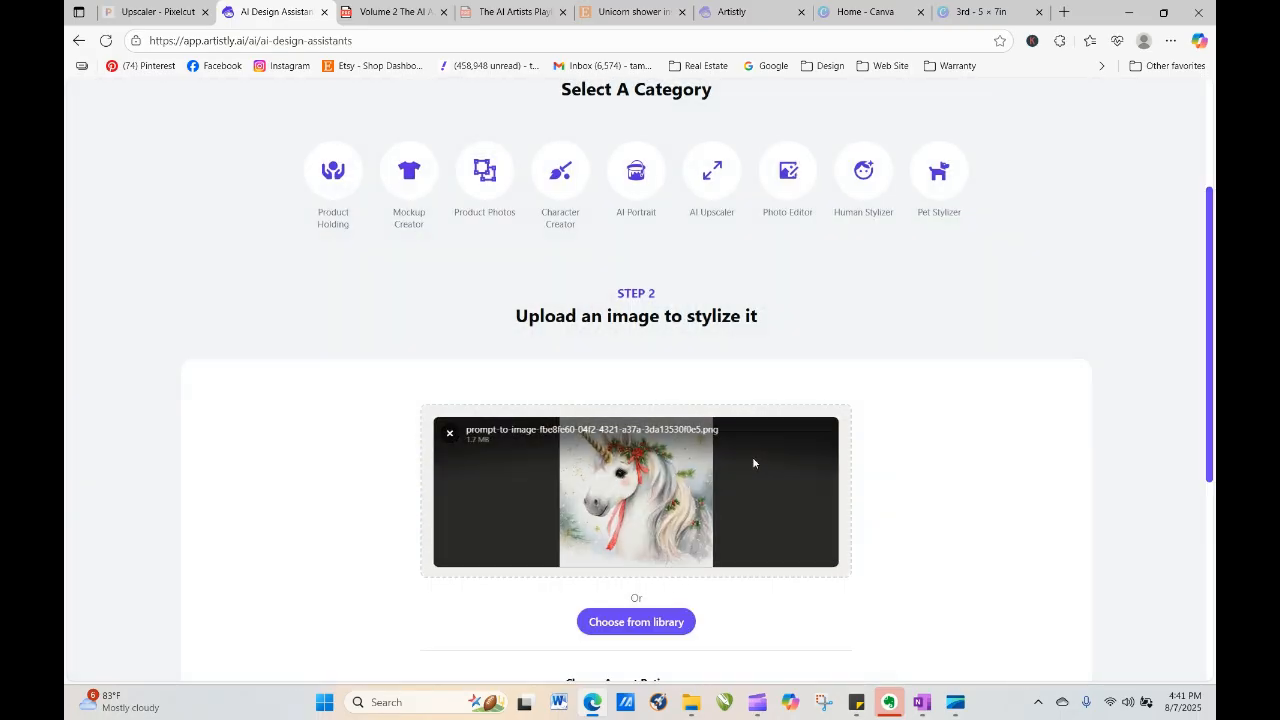
Paste the copied wreath prompt as the stylizing instruction for the loaded unicorn
scroll(752, 456, "down", 3)
scroll(435, 441, "down", 1)
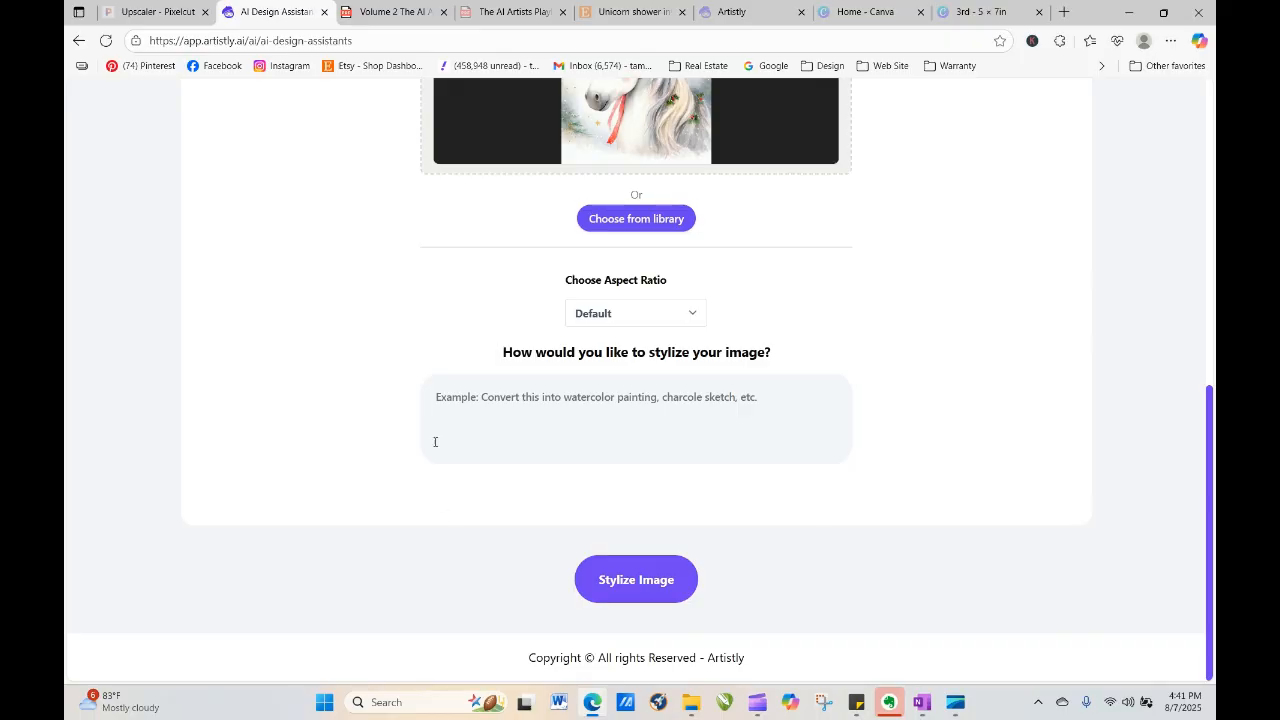
right_click(440, 410)
left_click(470, 266)
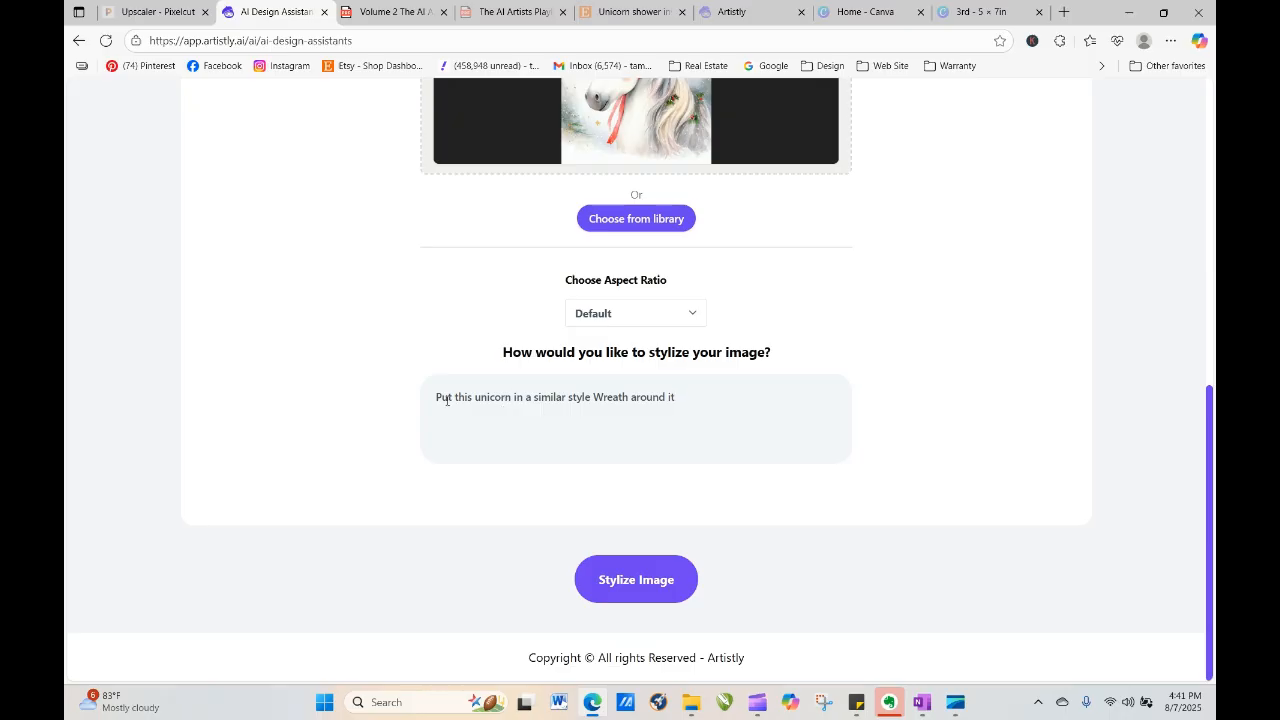
Insert "Keep the same style and colors of this unicorn image but add a wreath areound it out of the same florals" before the pasted prompt
type("Keep the sa")
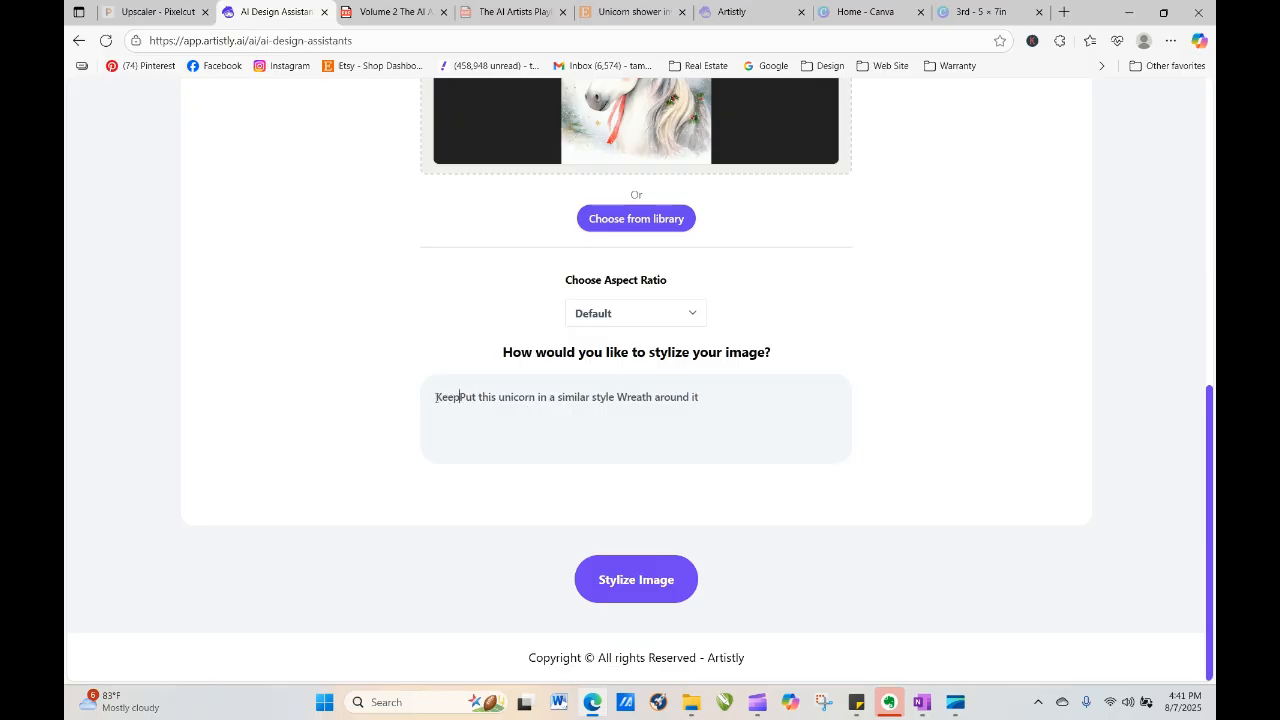
type("me ")
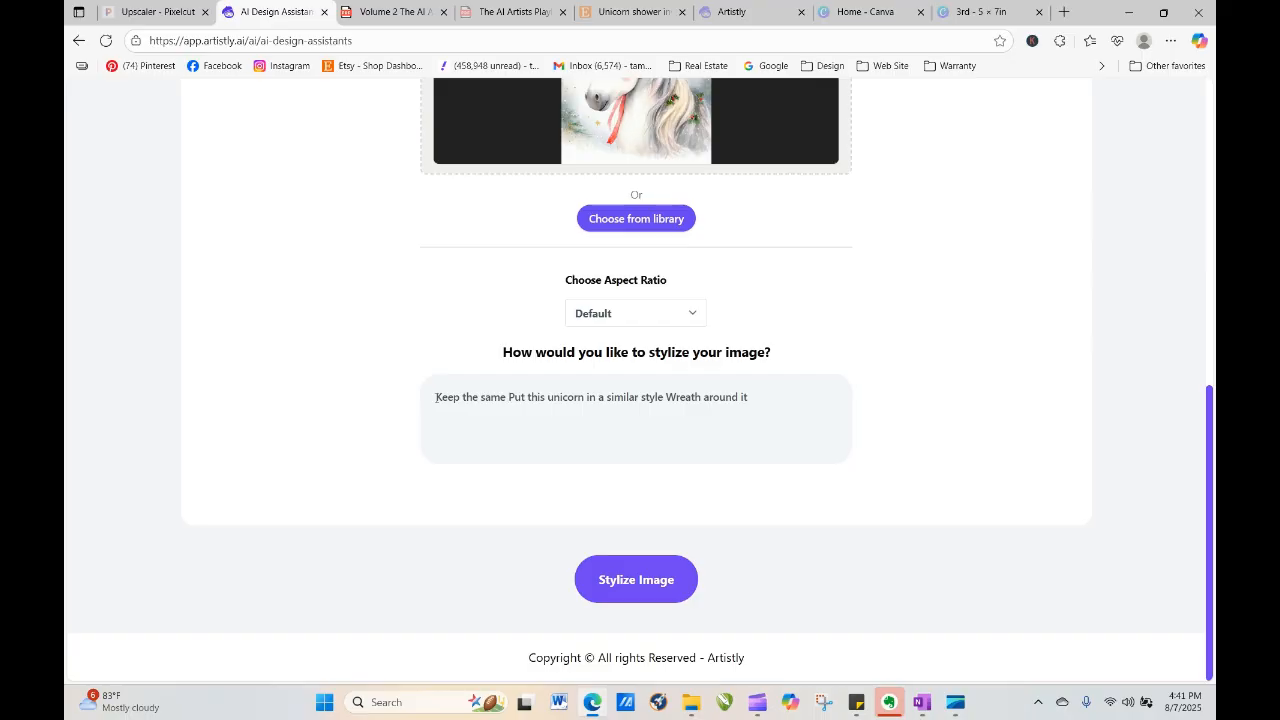
type("style ")
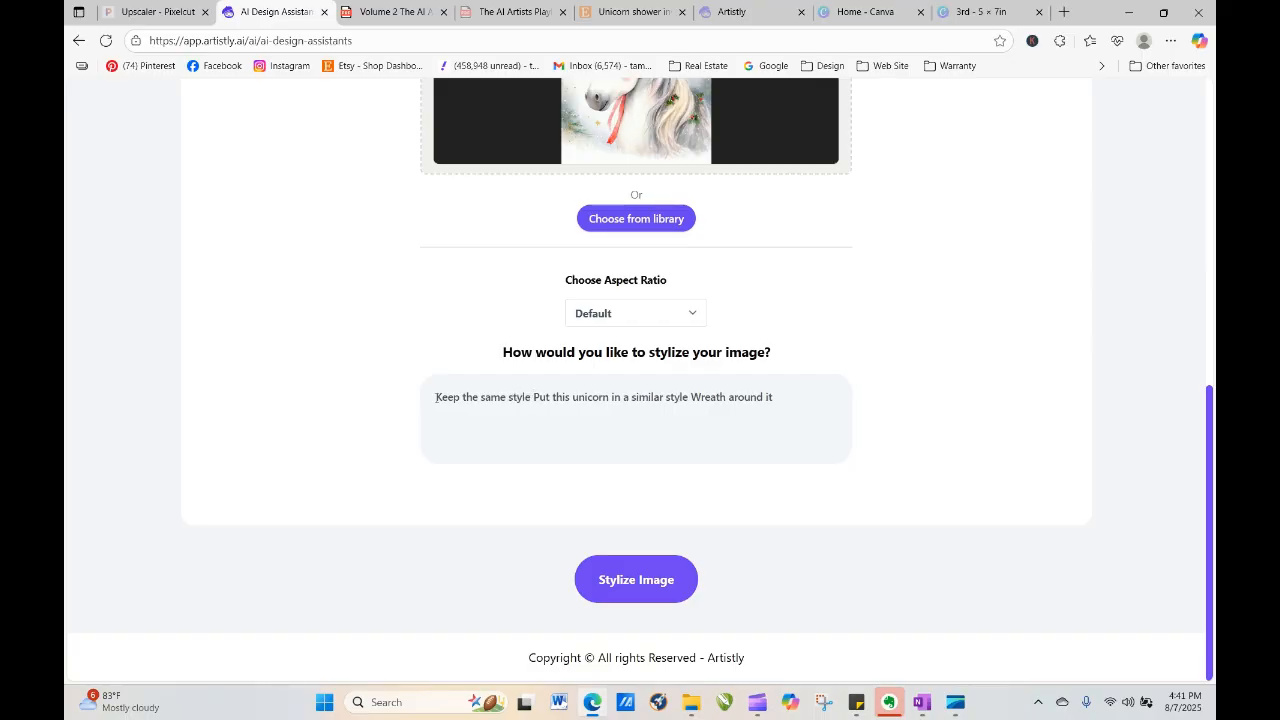
type("and colors ")
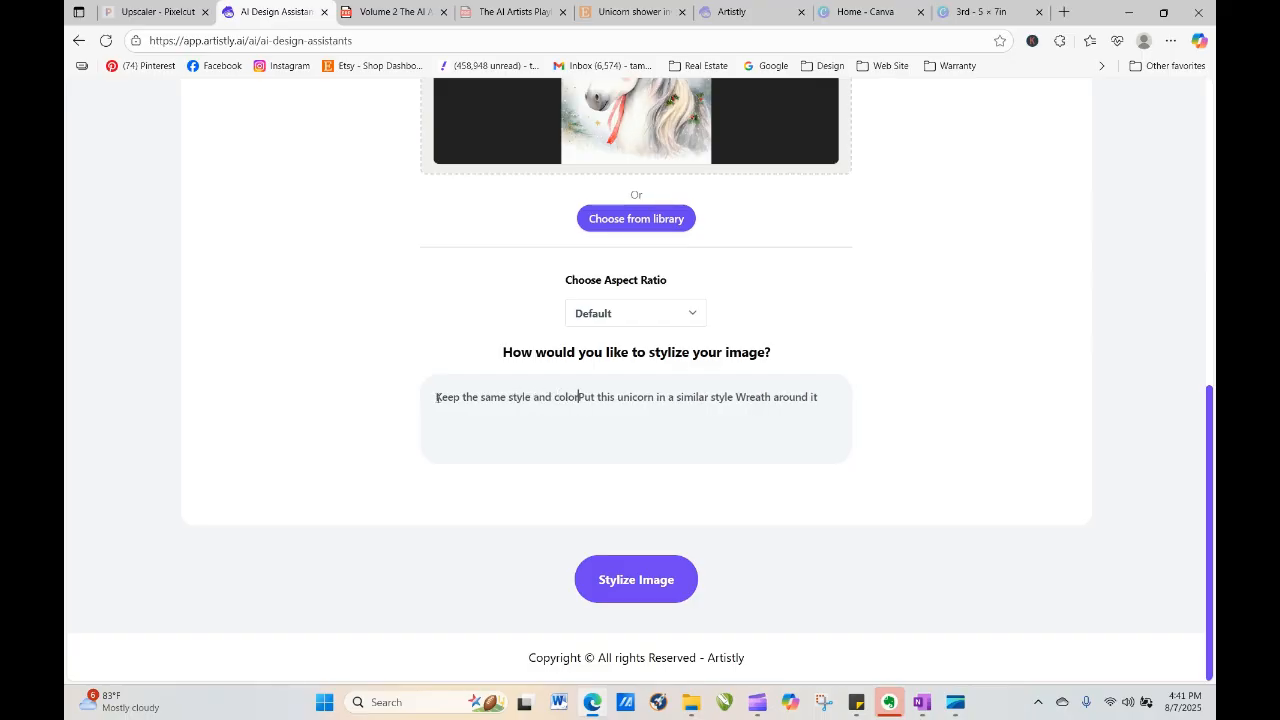
type("of this unico")
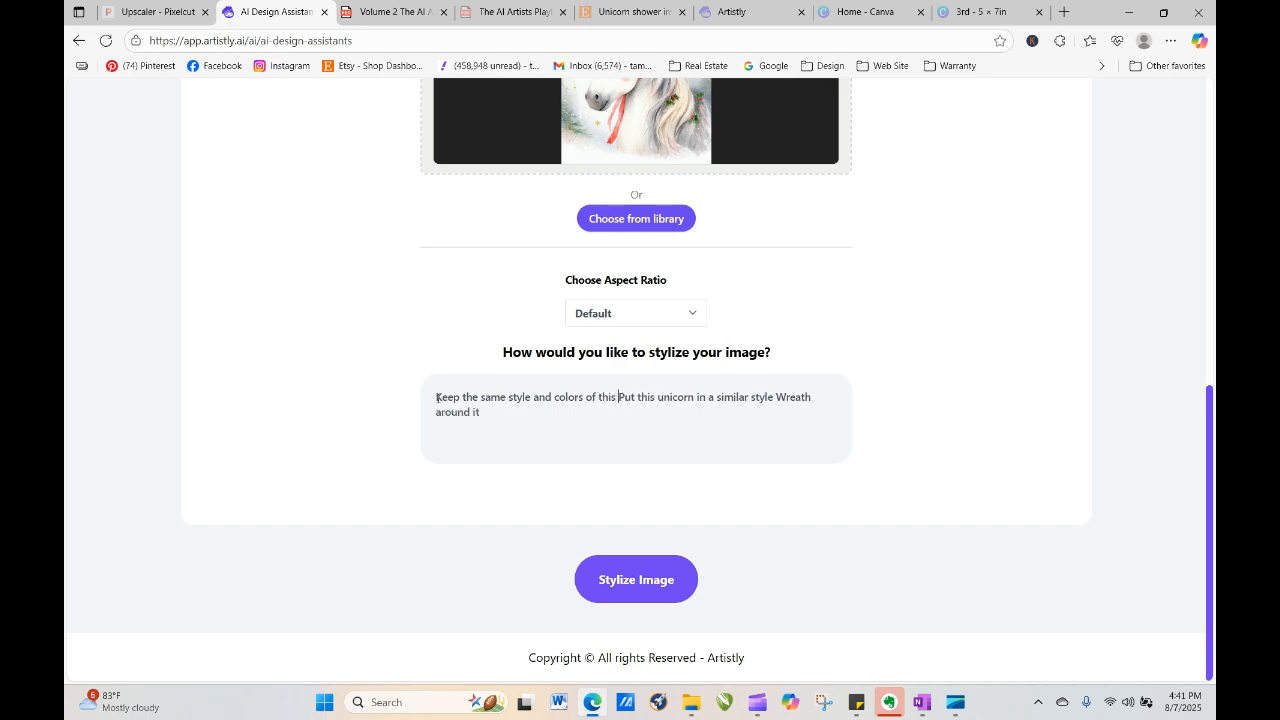
type("rn ")
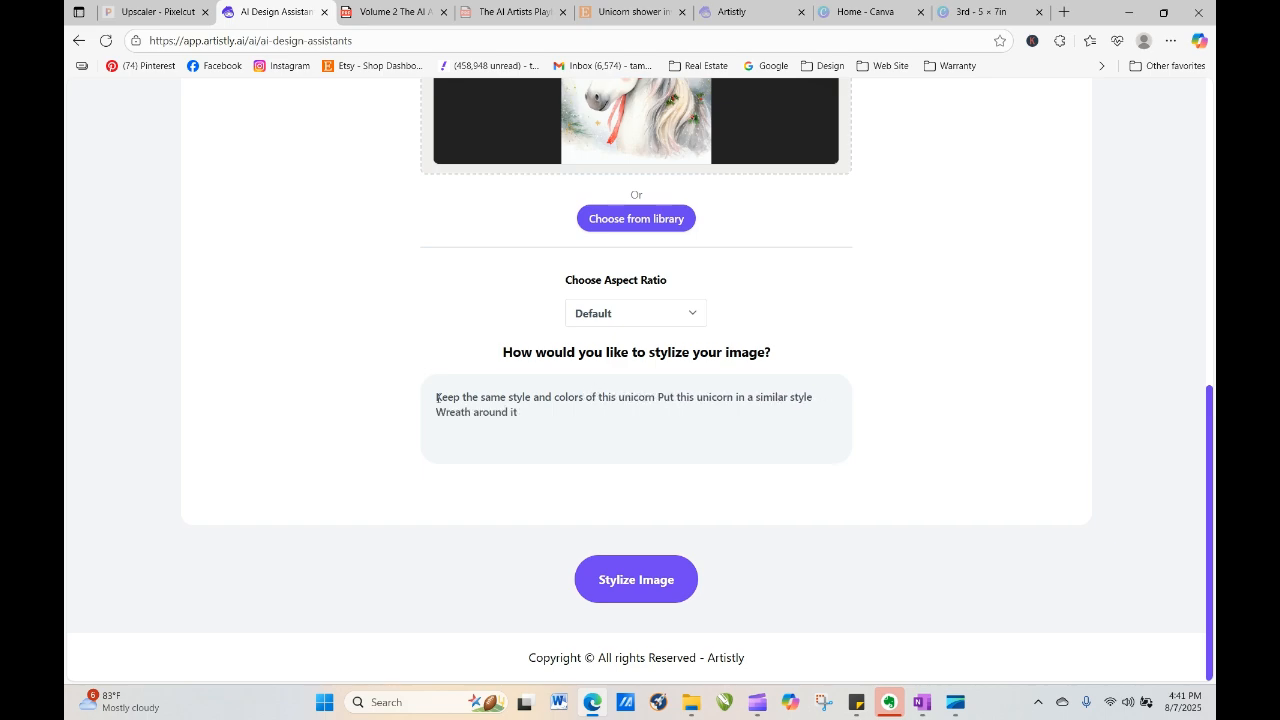
type("image but ")
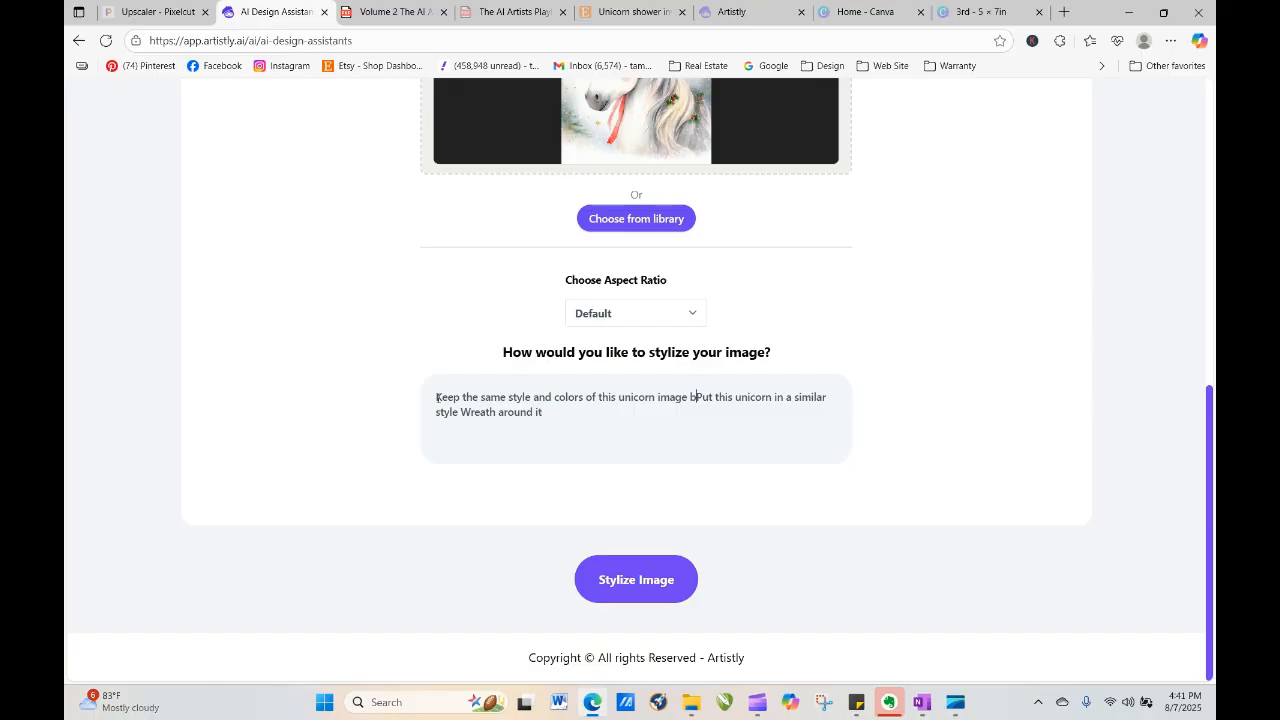
type("add a wra")
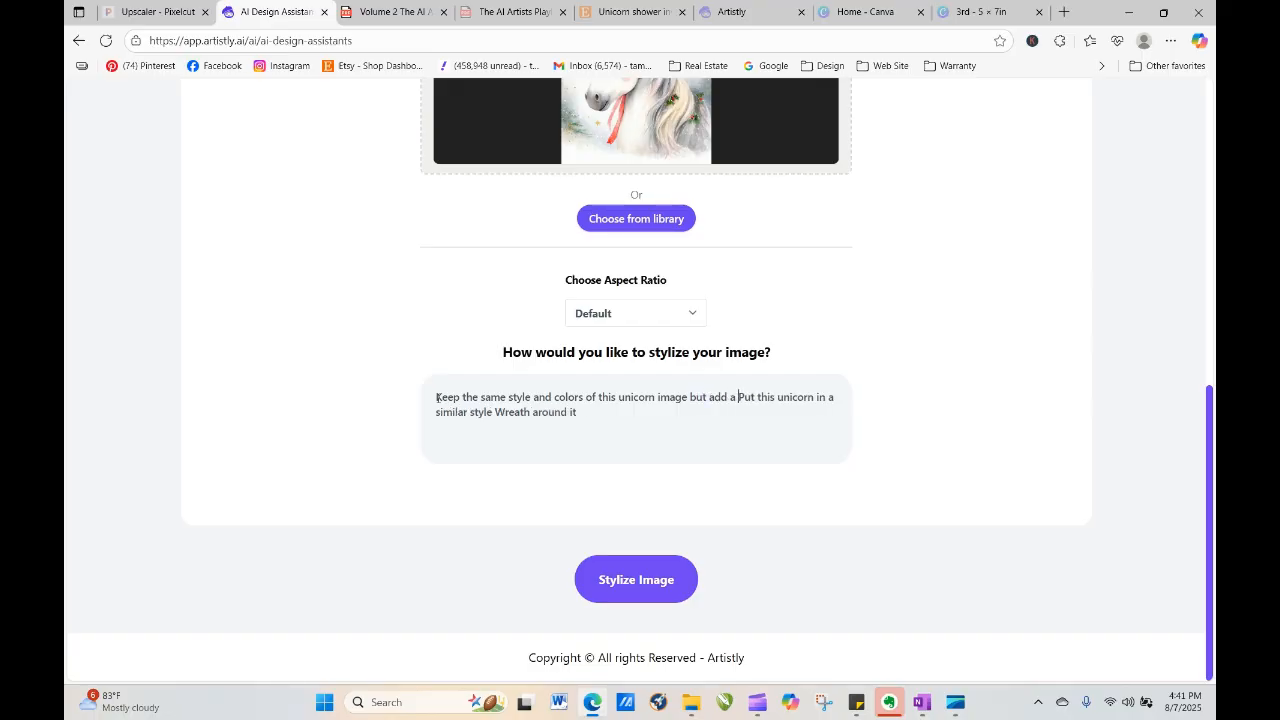
key("BackSpace")
type("eathe")
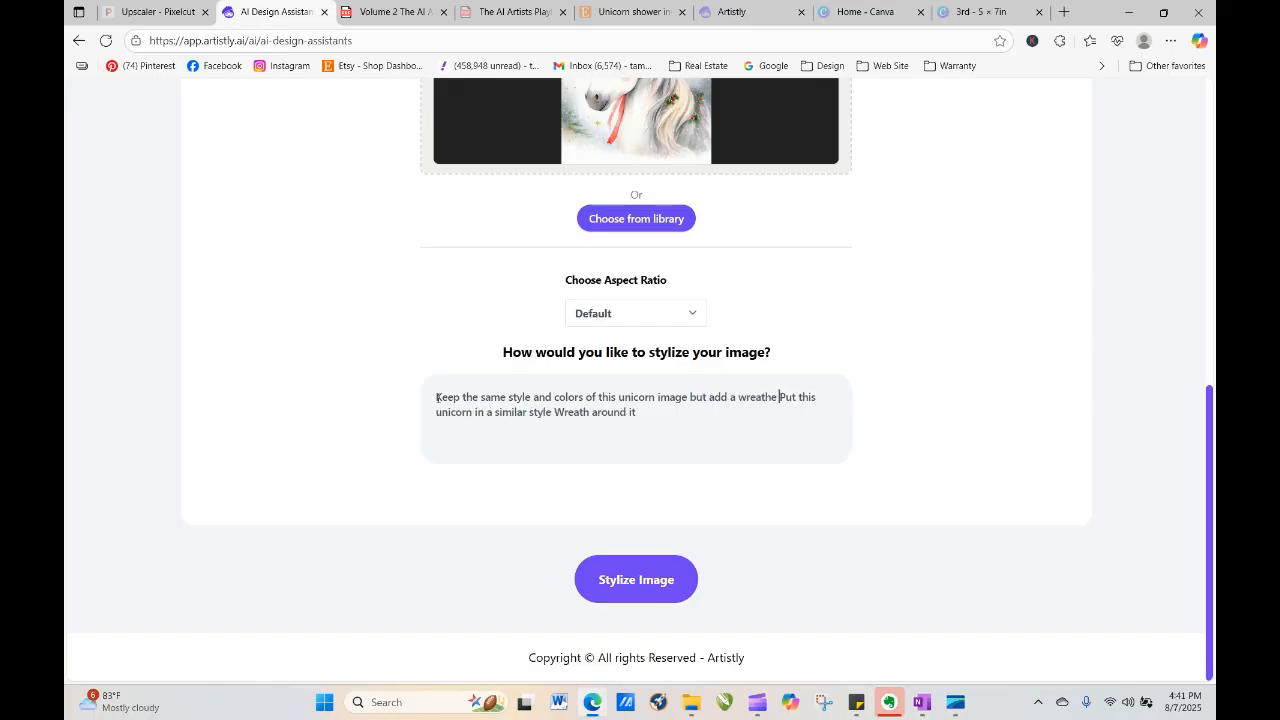
key("BackSpace")
type("areound it")
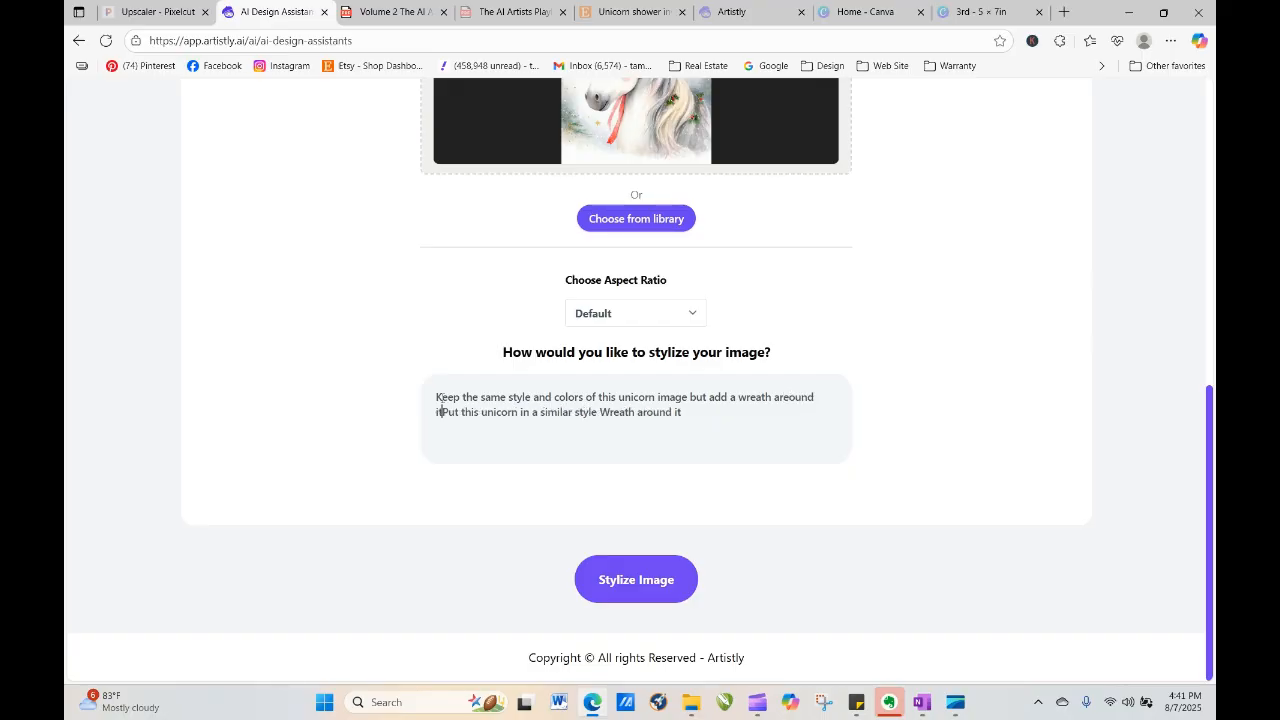
type(" out of")
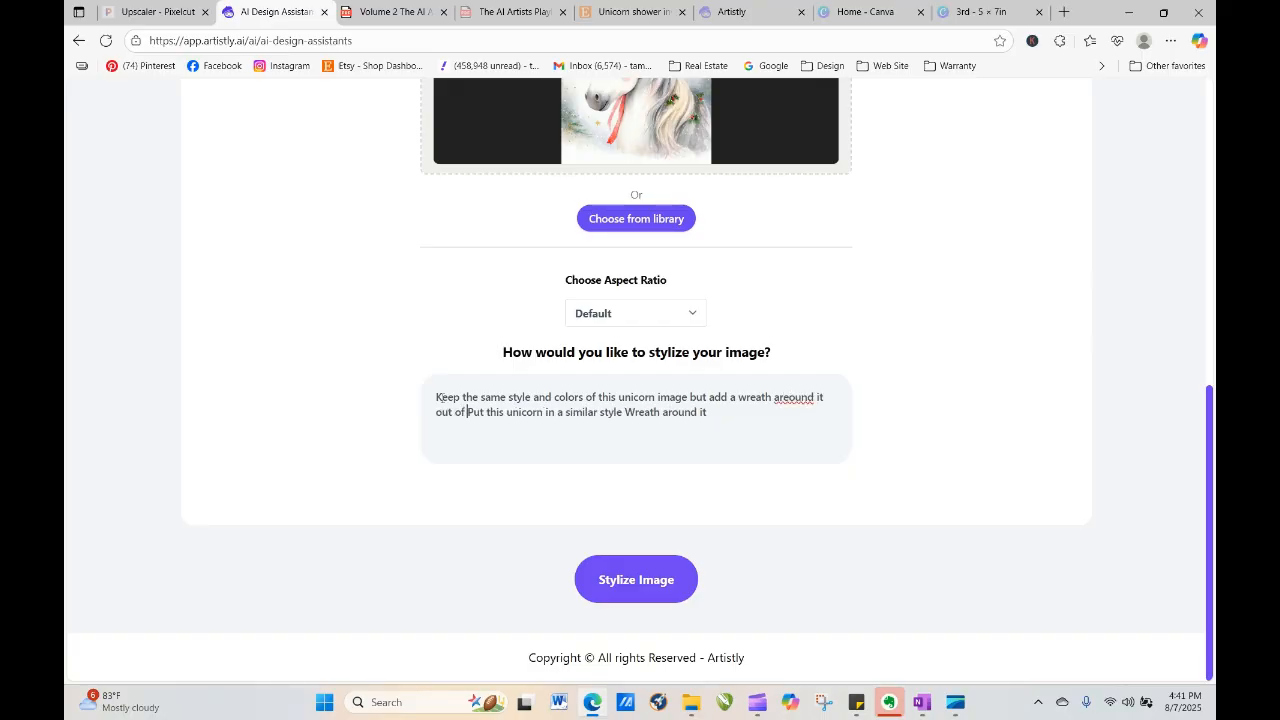
type(" the same")
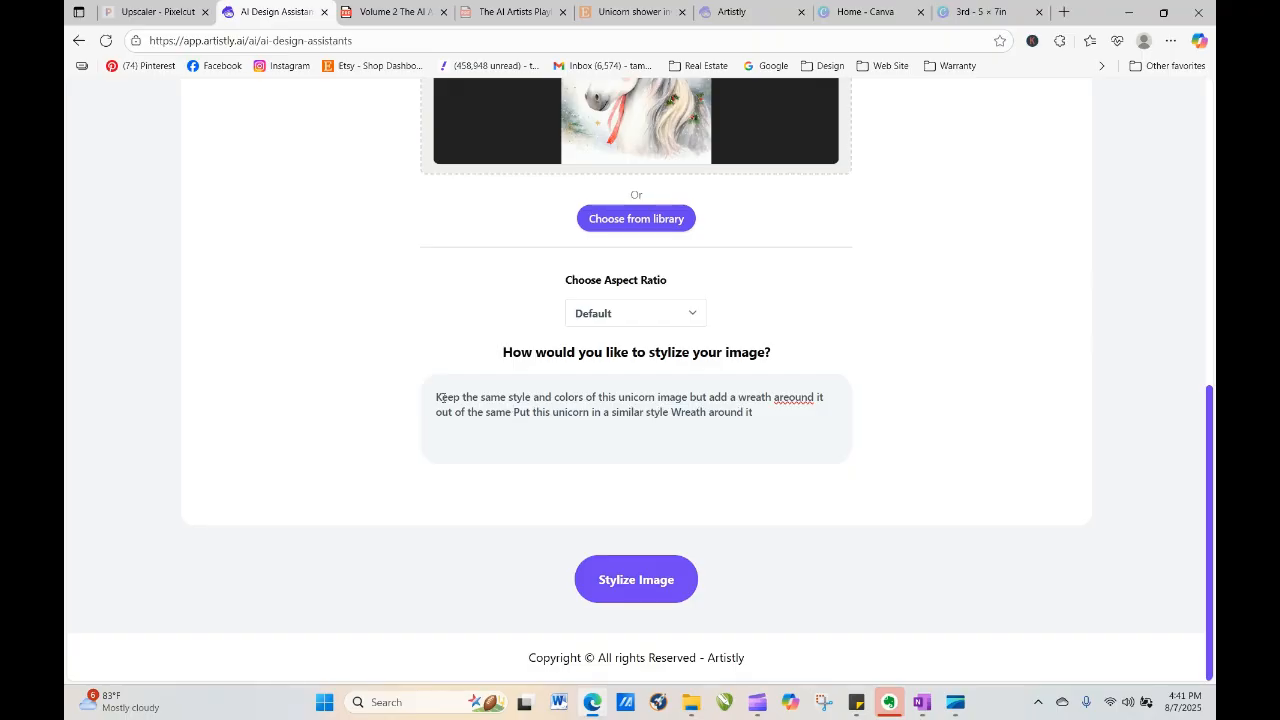
type(" florals")
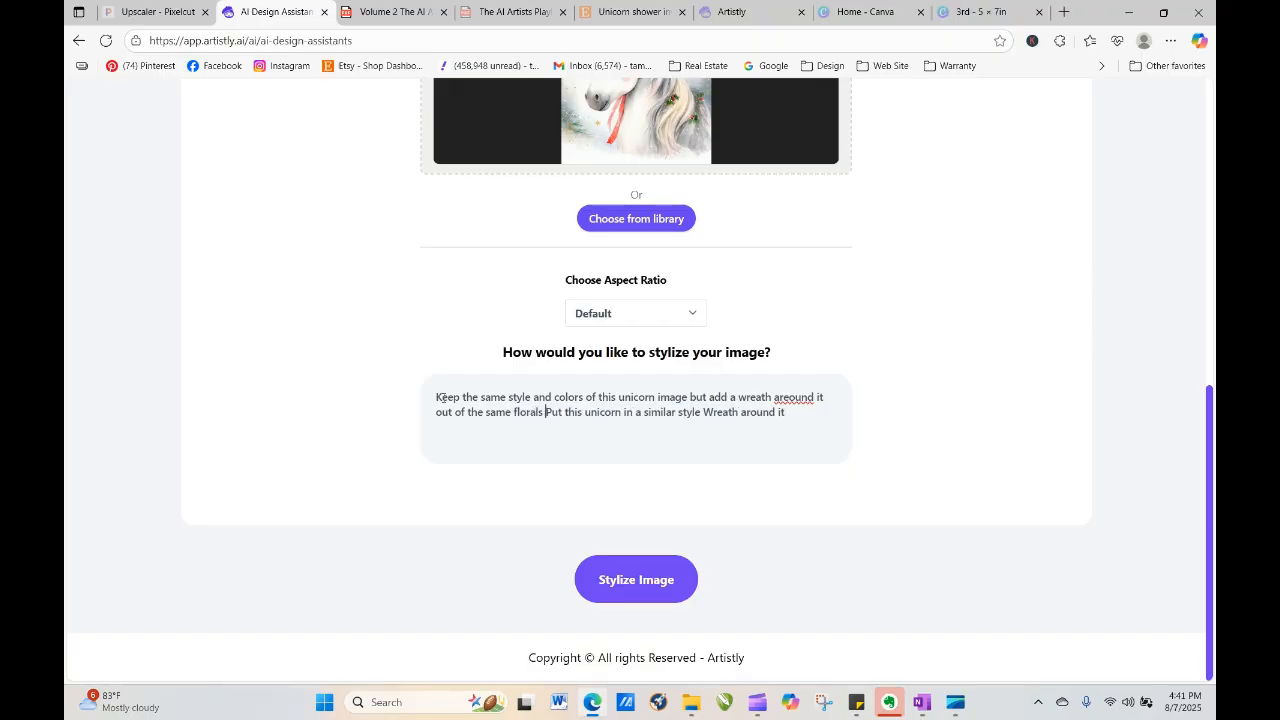
Delete the old pasted wording after "florals" and stylize the unicorn image with the new prompt
key("Delete")
key("Delete")
key("Delete")
key("Delete")
key("Delete")
key("Delete")
key("Delete")
key("Delete")
key("Delete")
key("Delete")
key("Delete")
key("Delete")
key("Delete")
key("Delete")
key("Delete")
key("Delete")
key("Delete")
key("Delete")
key("Delete")
key("Delete")
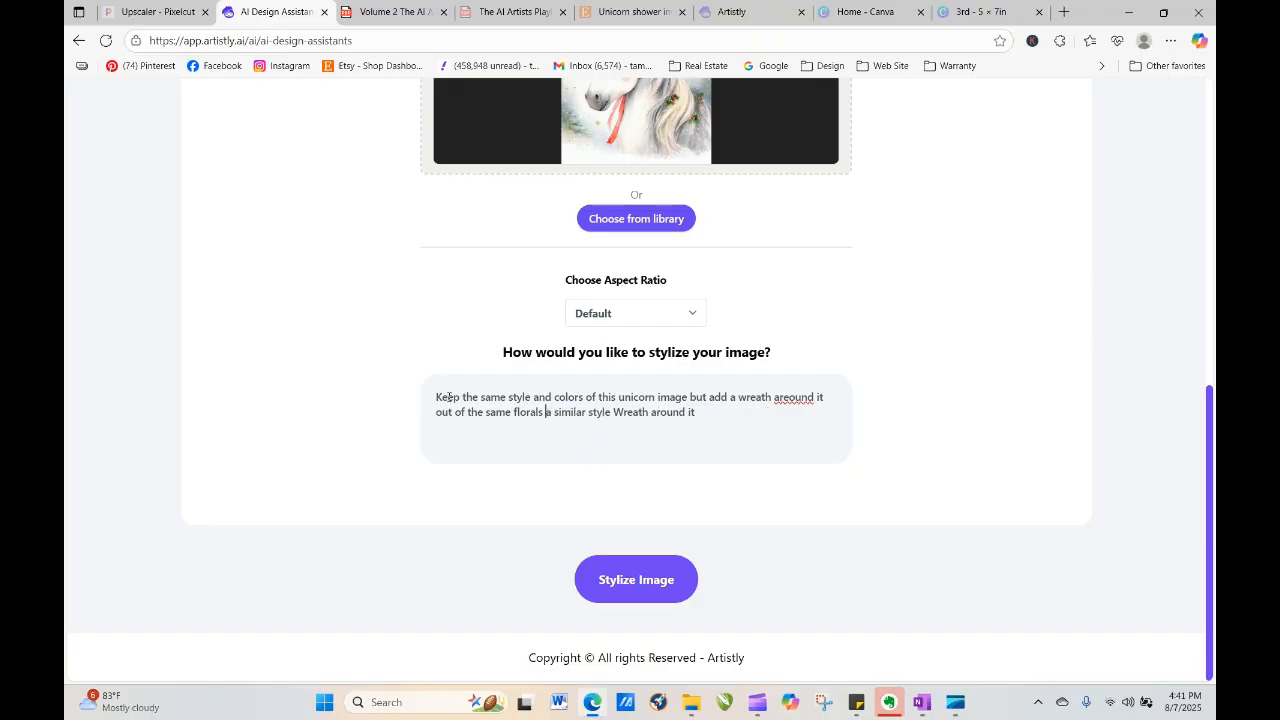
key("Delete")
key("Delete")
key("Delete")
key("Delete")
key("Delete")
key("Delete")
key("Delete")
key("Delete")
key("Delete")
key("Delete")
key("Delete")
key("Delete")
key("Delete")
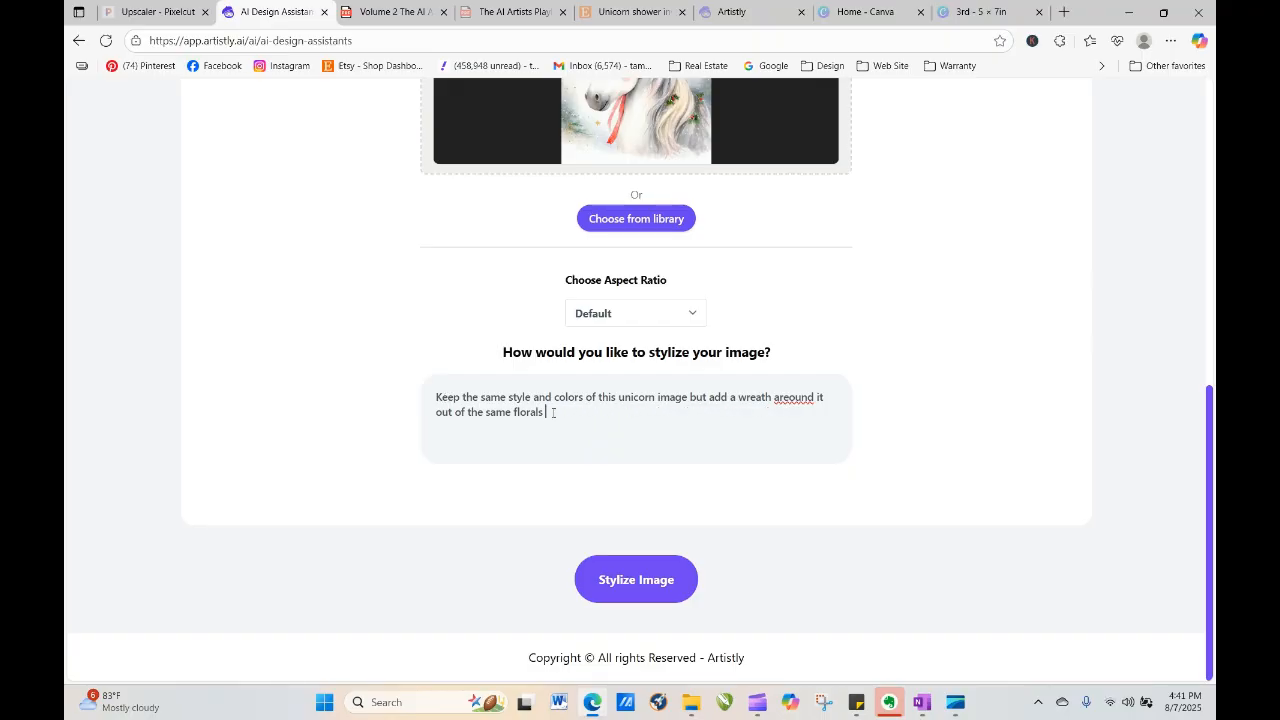
left_click(616, 591)
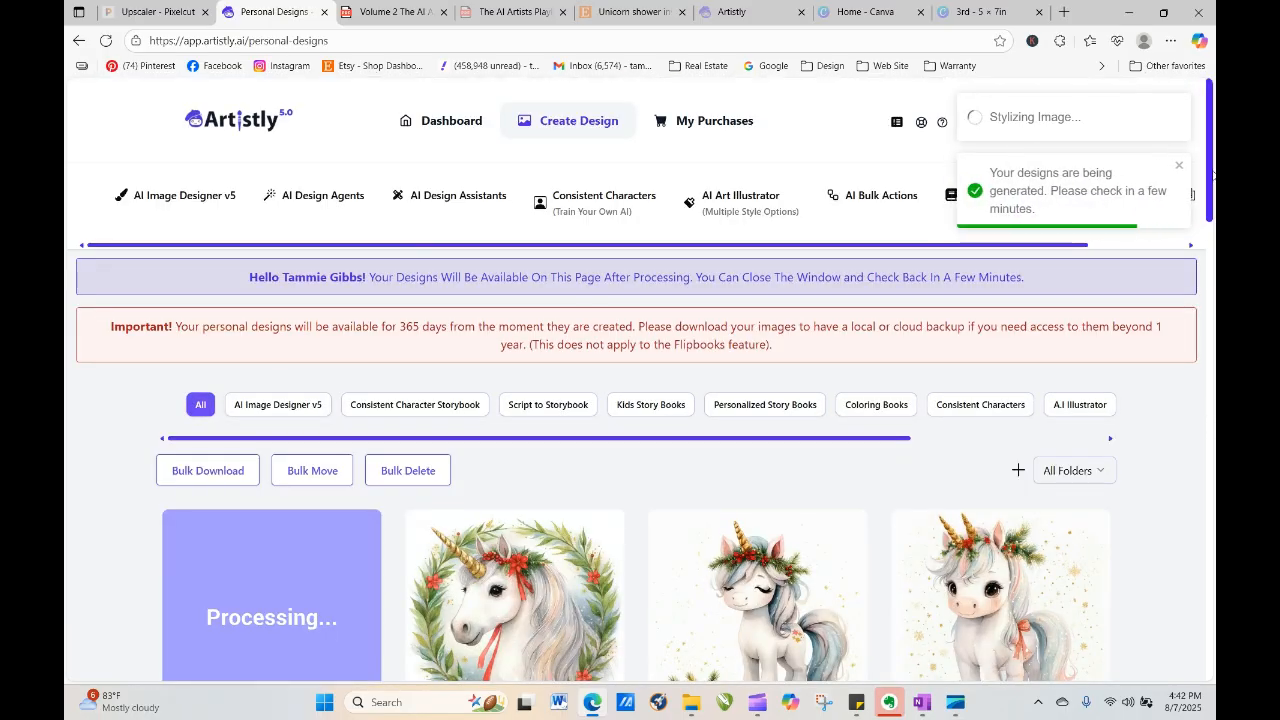
Reload the personal designs until the new wreath unicorn is processed, inspect its details, and close them
scroll(1212, 174, "down", 2)
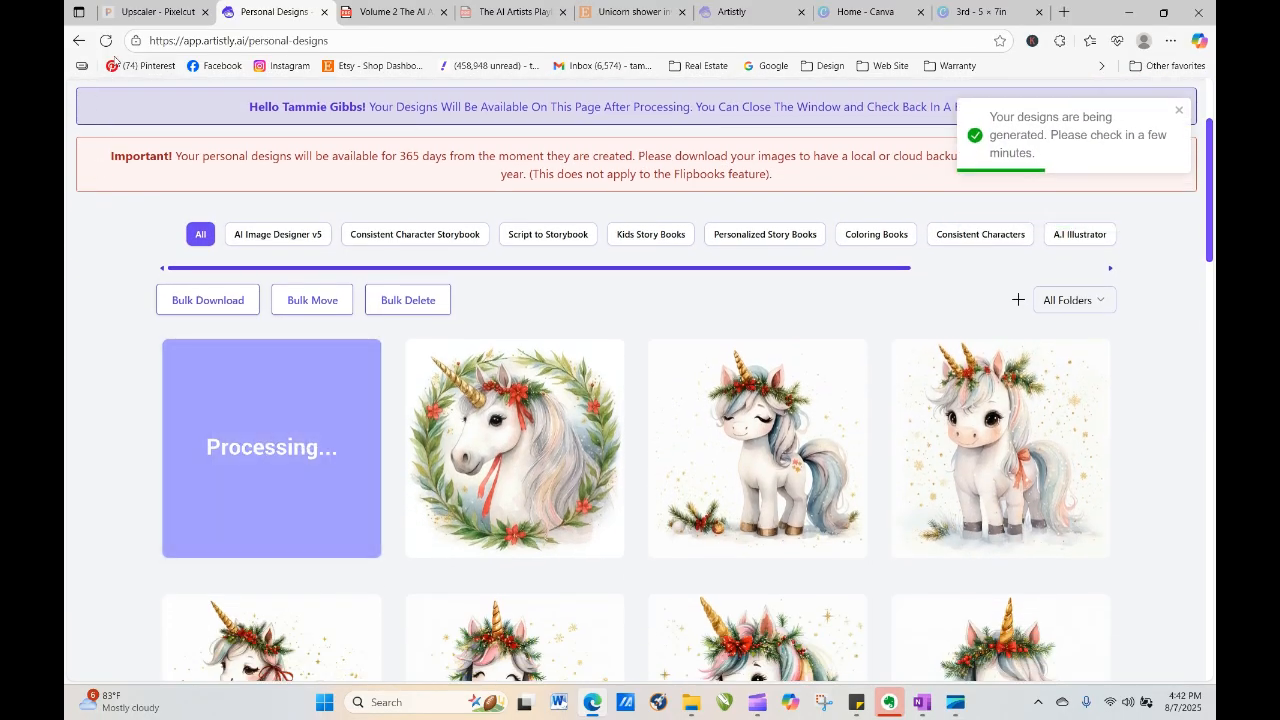
left_click(106, 42)
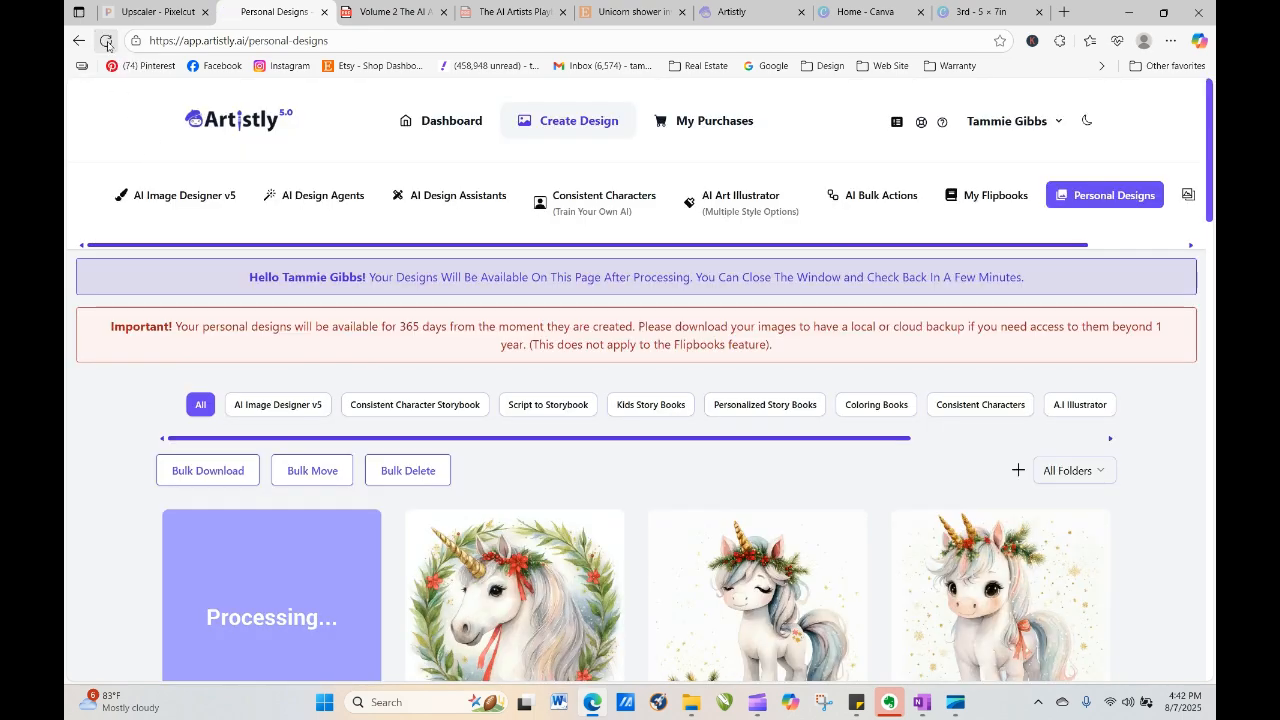
left_click(106, 42)
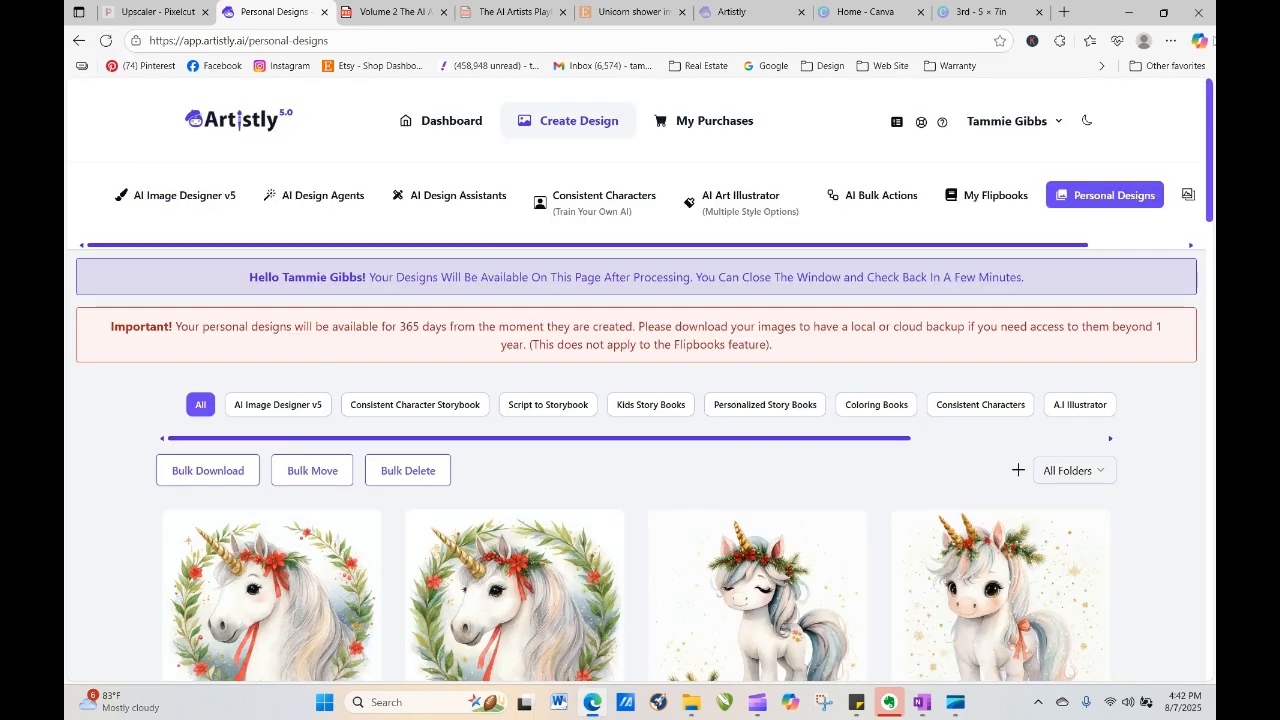
left_click_drag(1211, 125, 1212, 181)
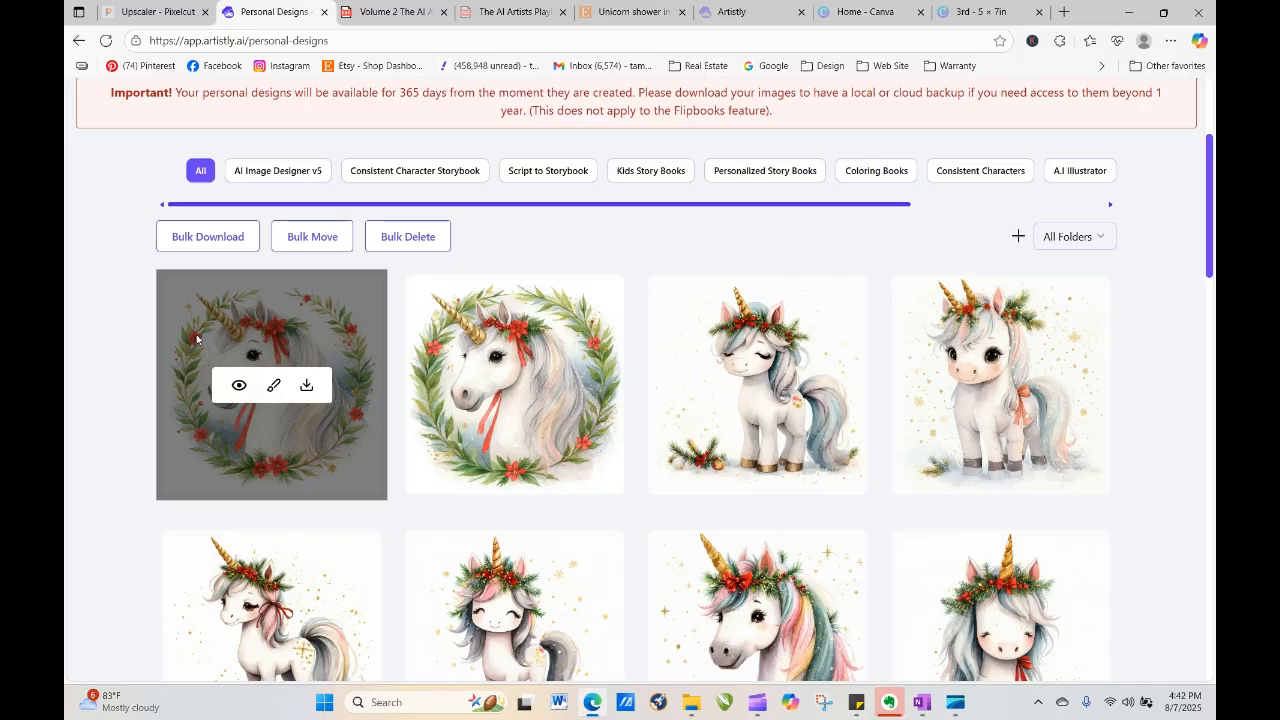
left_click(239, 387)
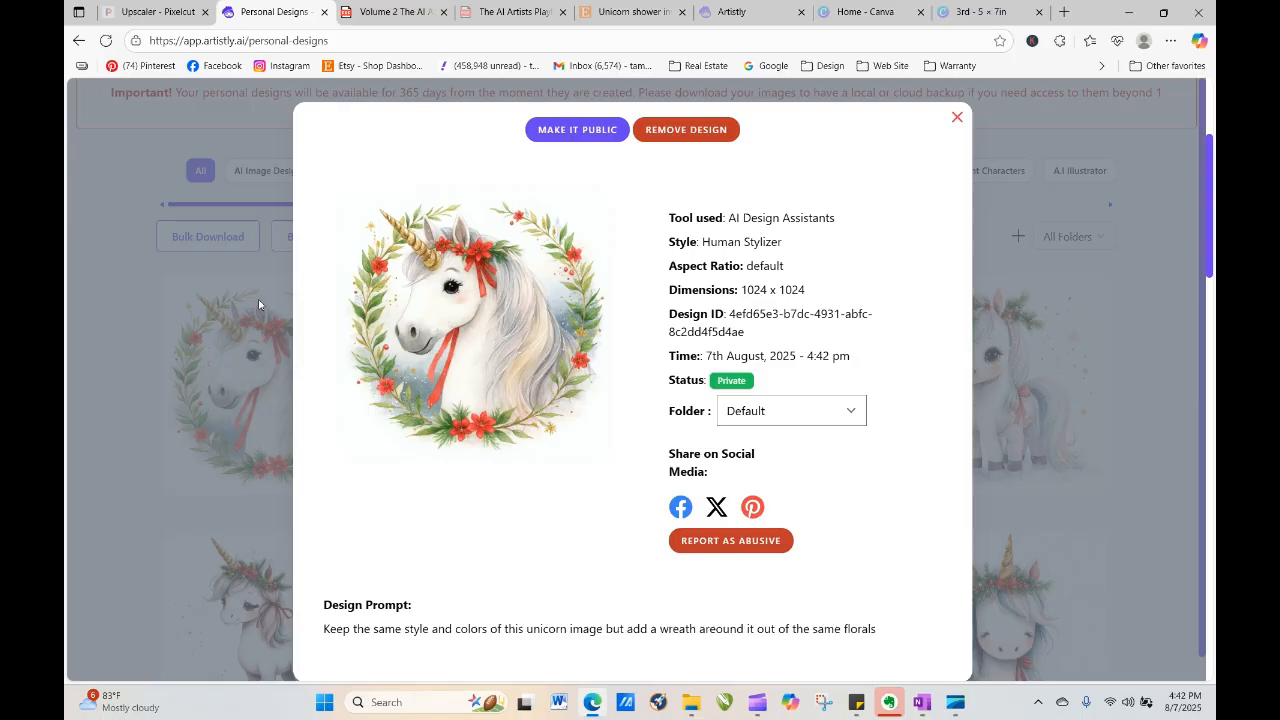
left_click(957, 117)
mouse_move(292, 412)
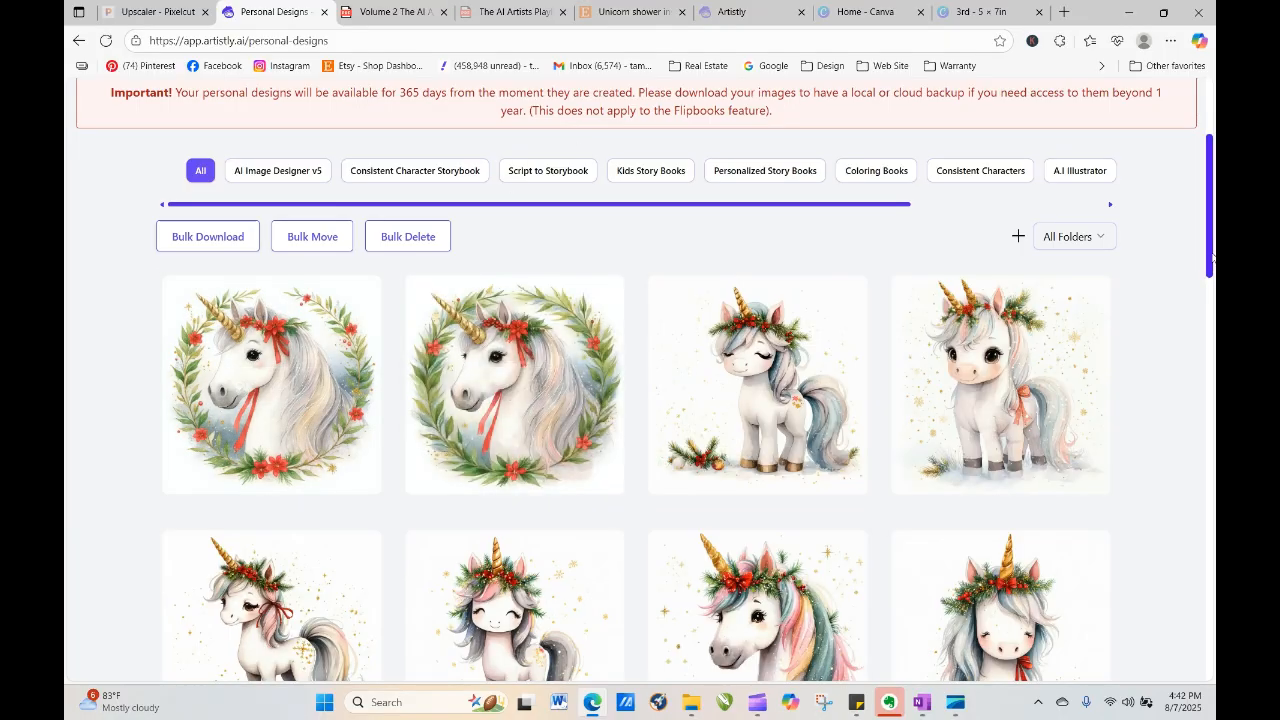
Load the earlier wreath unicorn with the fuller green wreath from the library into the Human Stylizer
left_click_drag(1210, 257, 1151, 154)
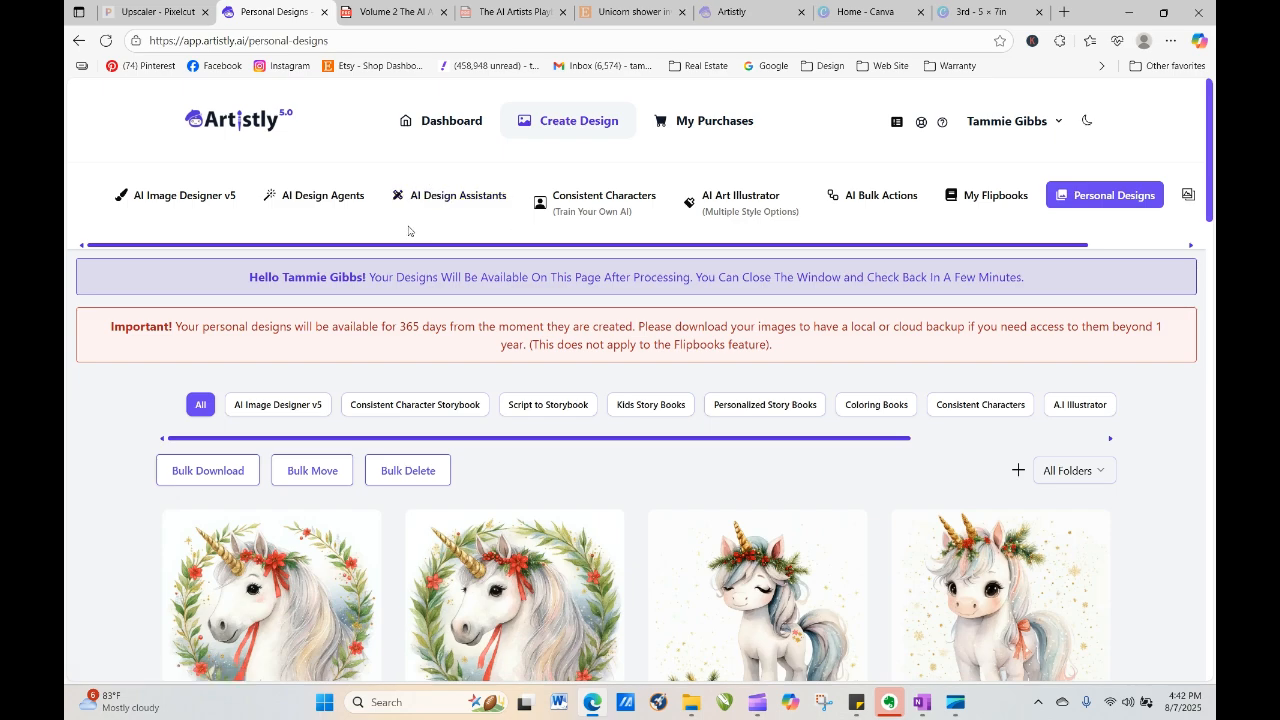
left_click(440, 200)
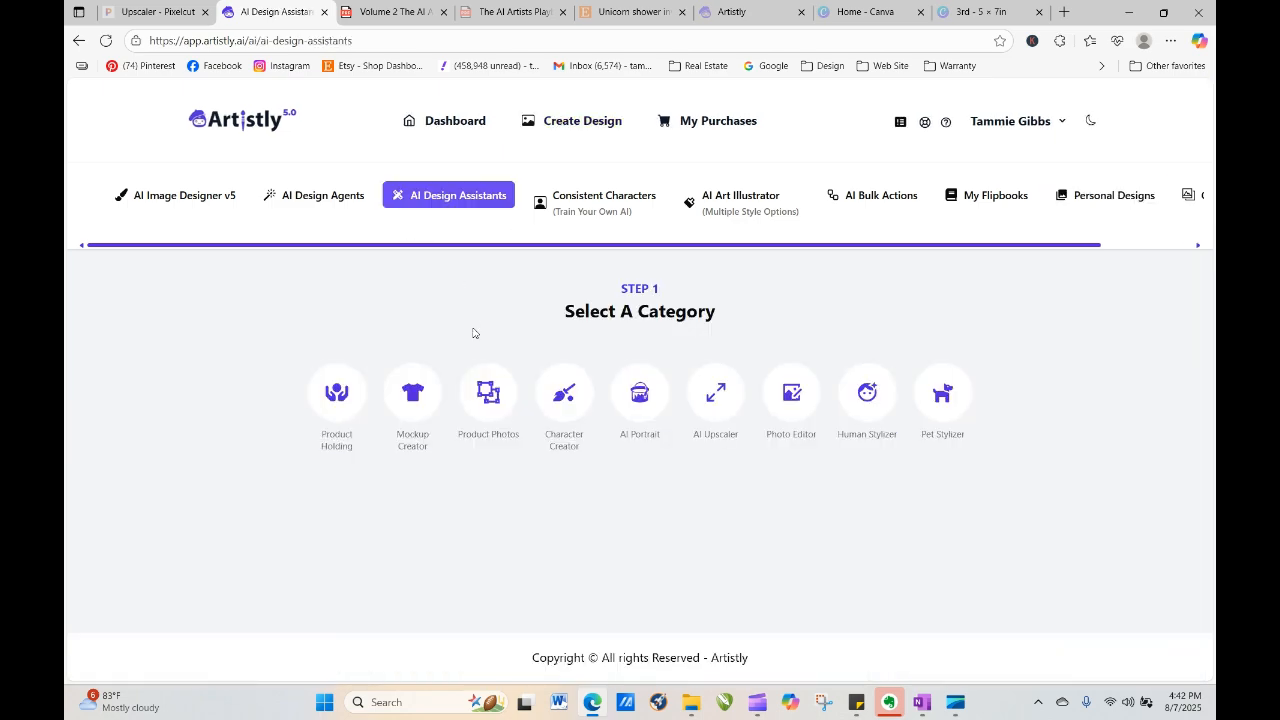
left_click(866, 392)
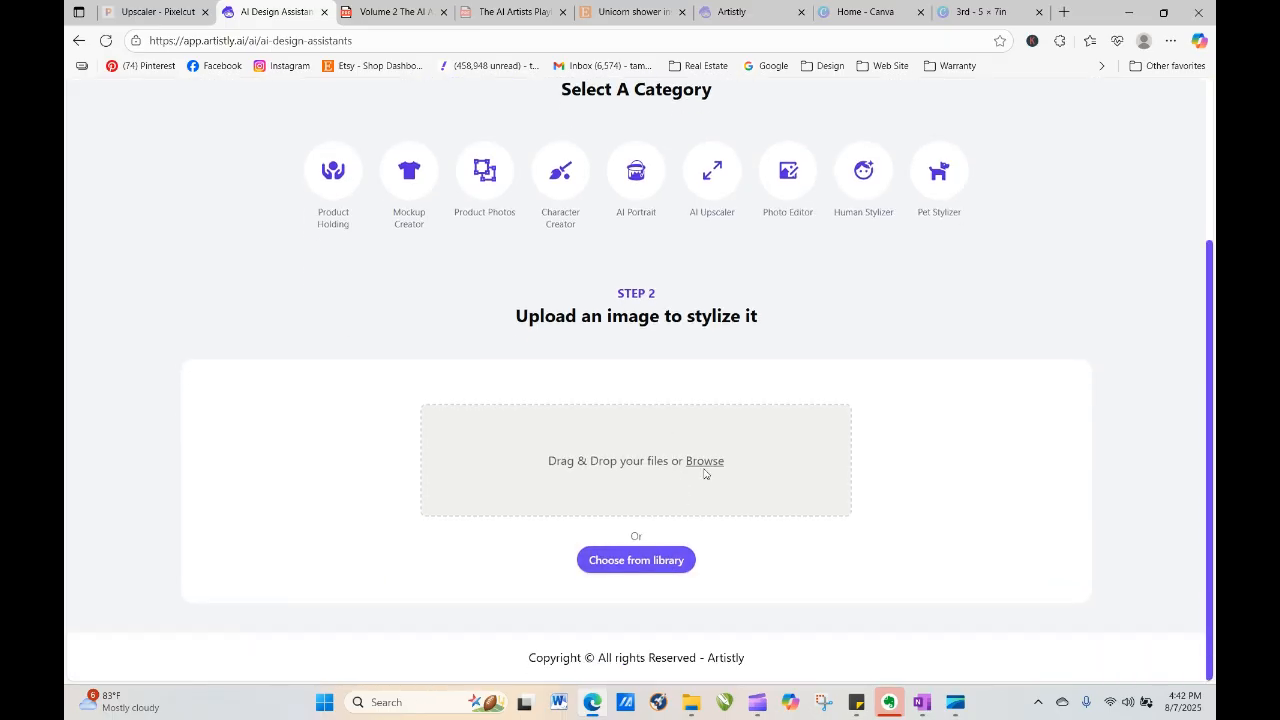
left_click(686, 557)
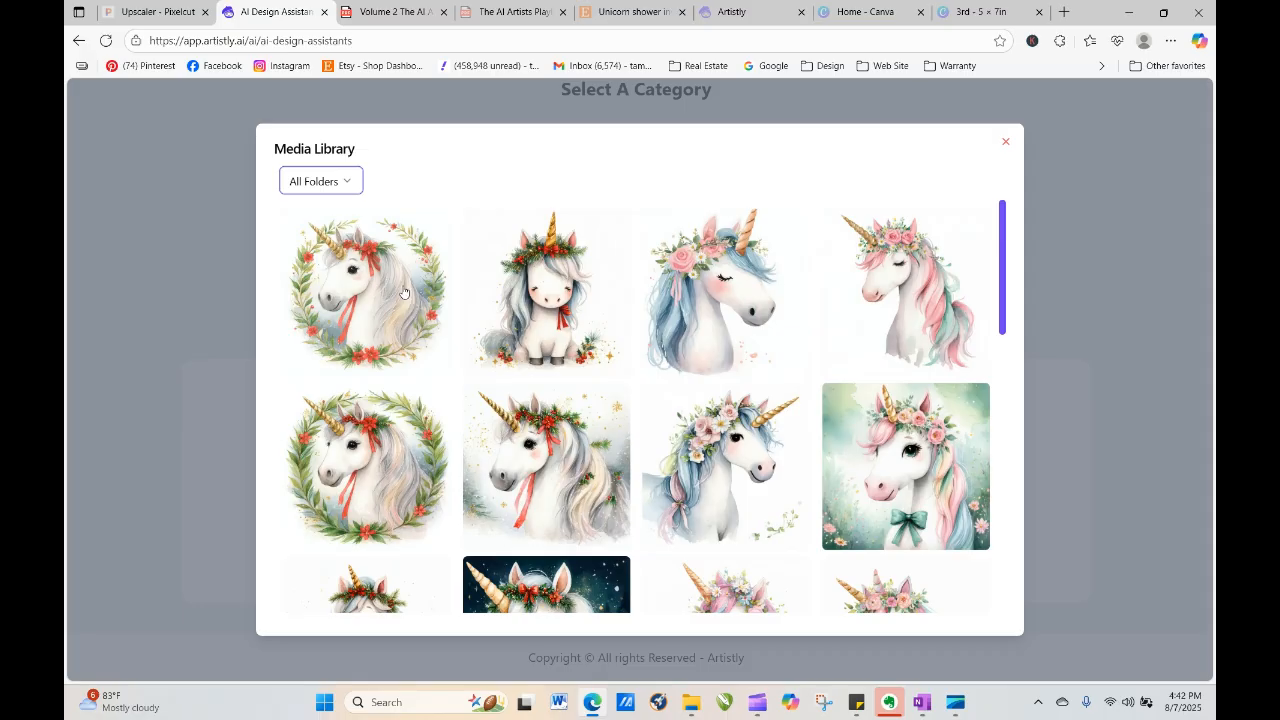
left_click(390, 485)
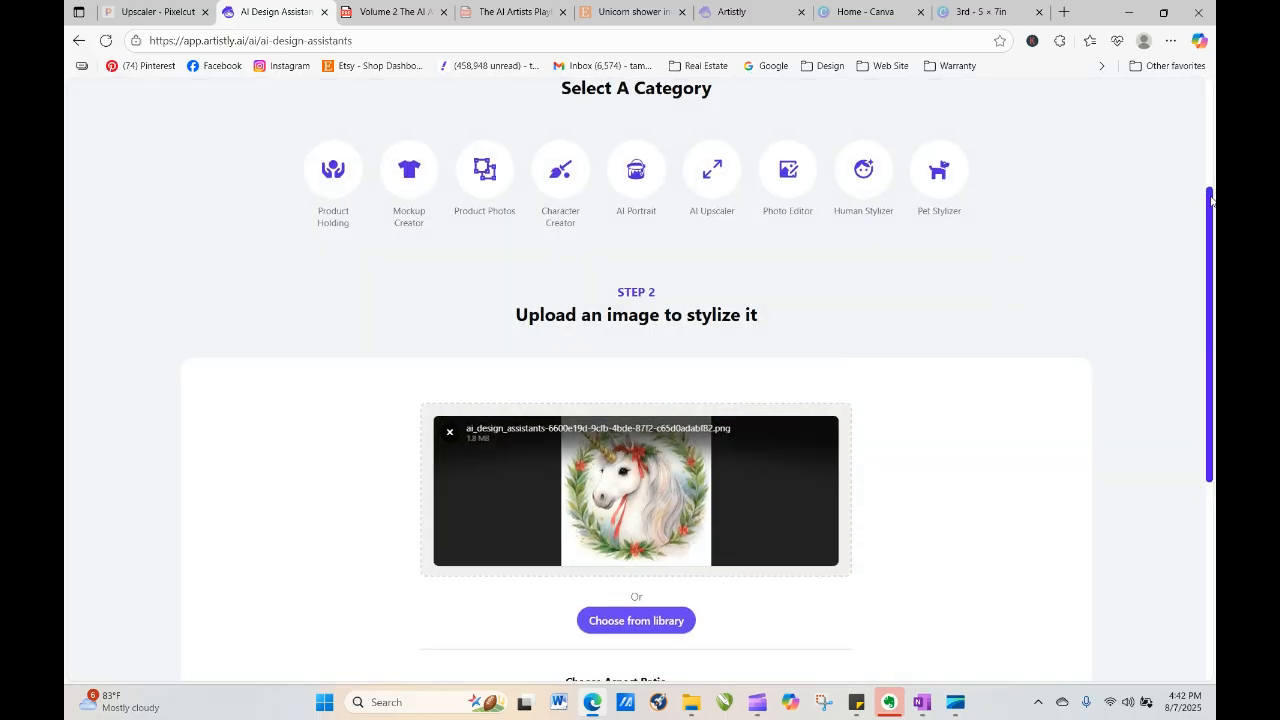
Stylize the wreath unicorn with the prompt "Turn this image into a Fancy Letter G using the unicorn image as an accent"
scroll(1212, 228, "down", 2)
scroll(1212, 228, "down", 3)
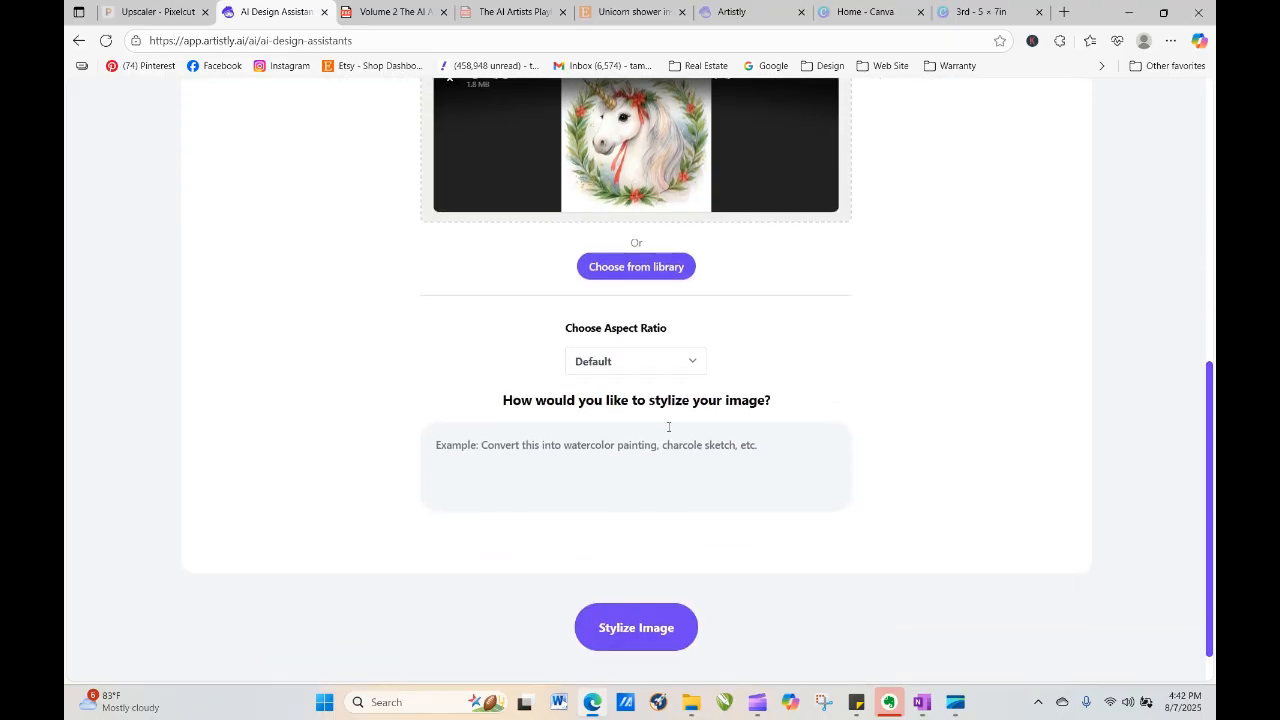
type("tu")
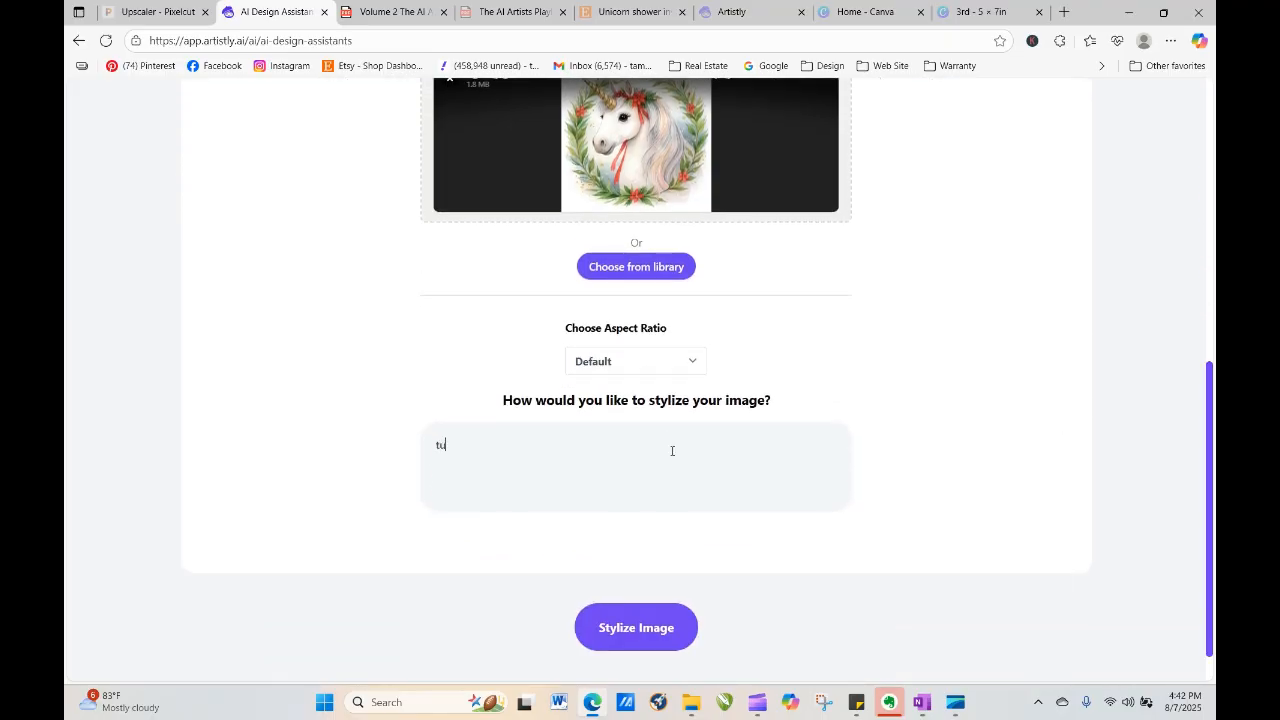
type("n")
key("BackSpace")
key("BackSpace")
key("BackSpace")
type("Tru")
key("BackSpace")
key("BackSpace")
type("urn this image into a Fancy")
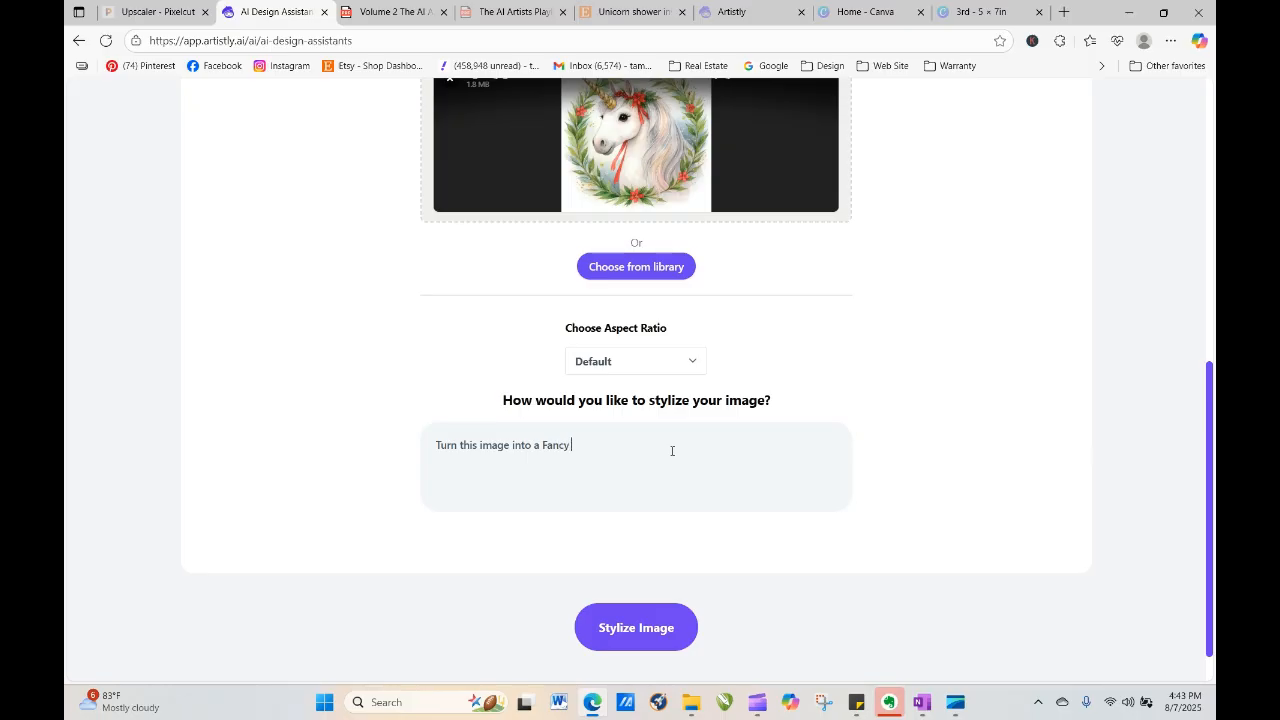
type(" Letter G using the unicorn image as an accent")
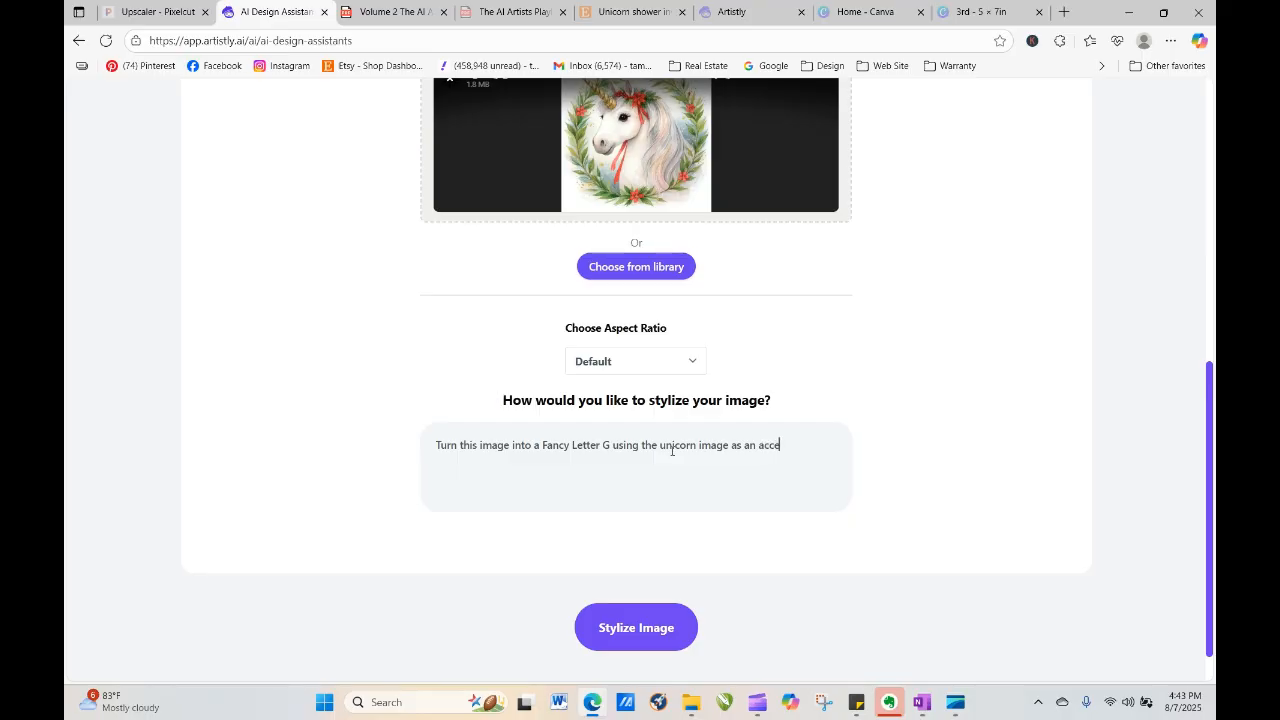
left_click(649, 626)
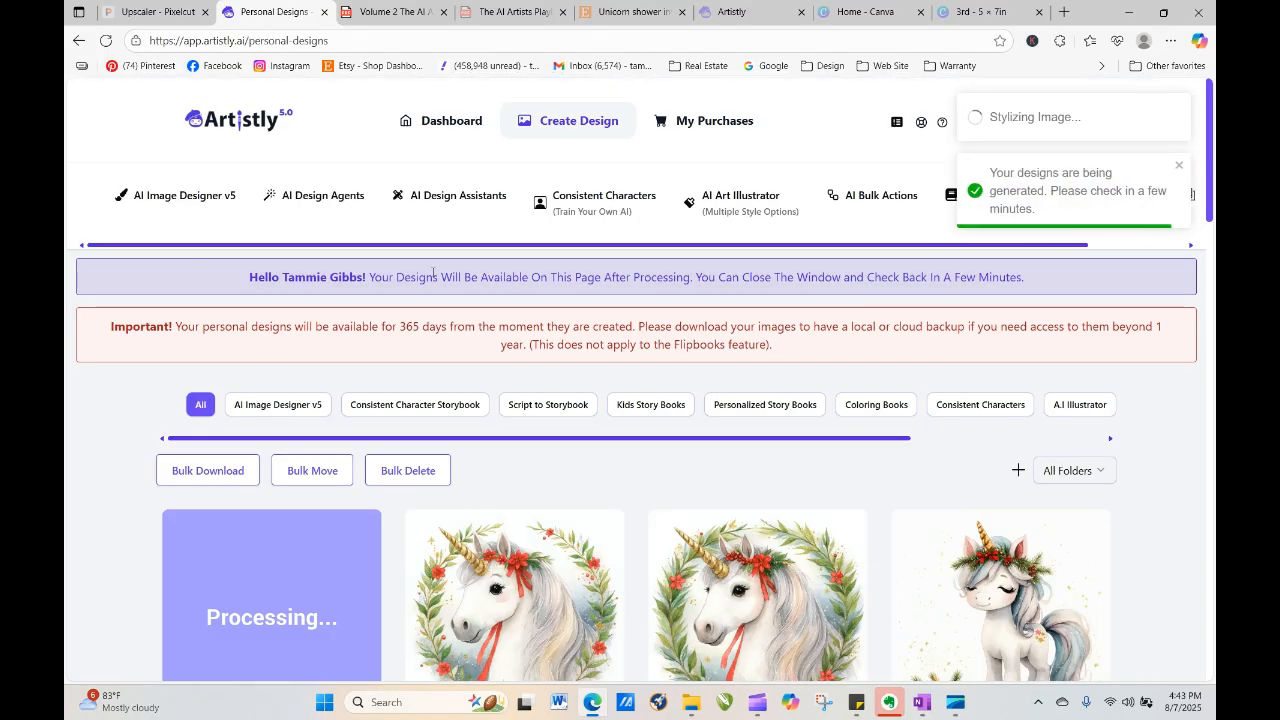
Reload the personal designs until the stylized Letter G unicorn is processed, inspect its details, and close them
left_click(106, 44)
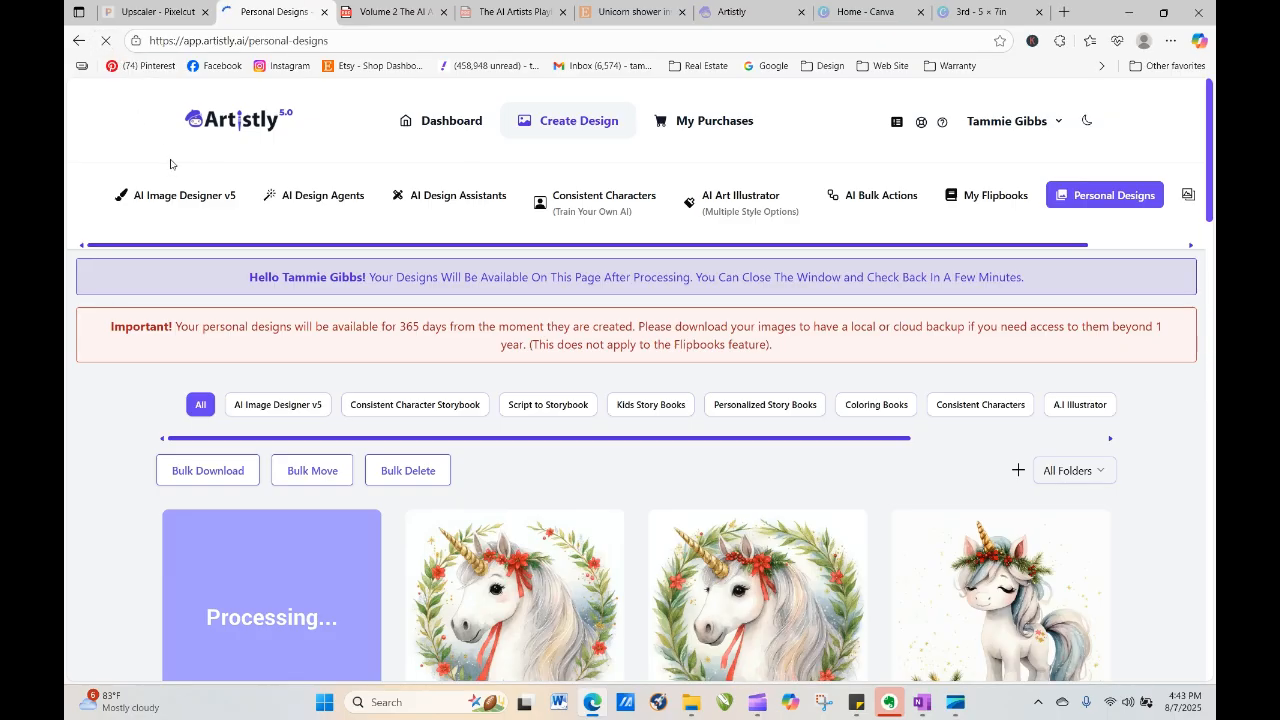
left_click(106, 44)
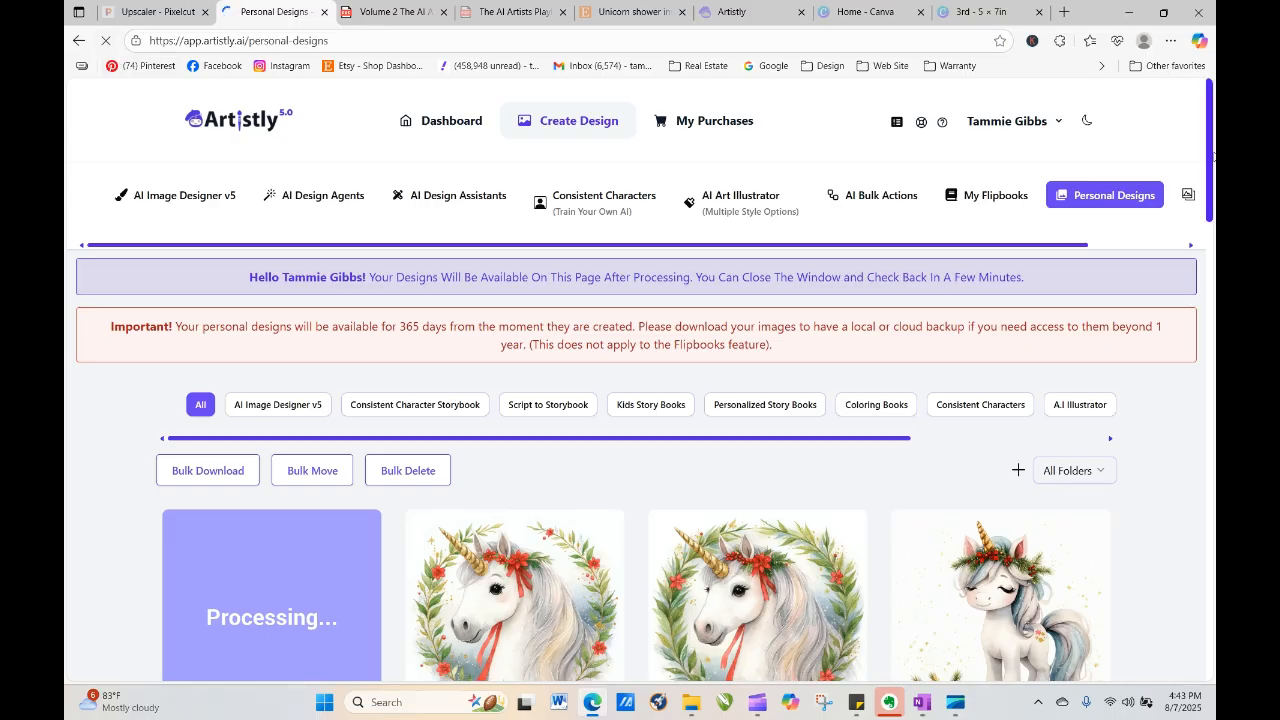
scroll(1212, 188, "down", 2)
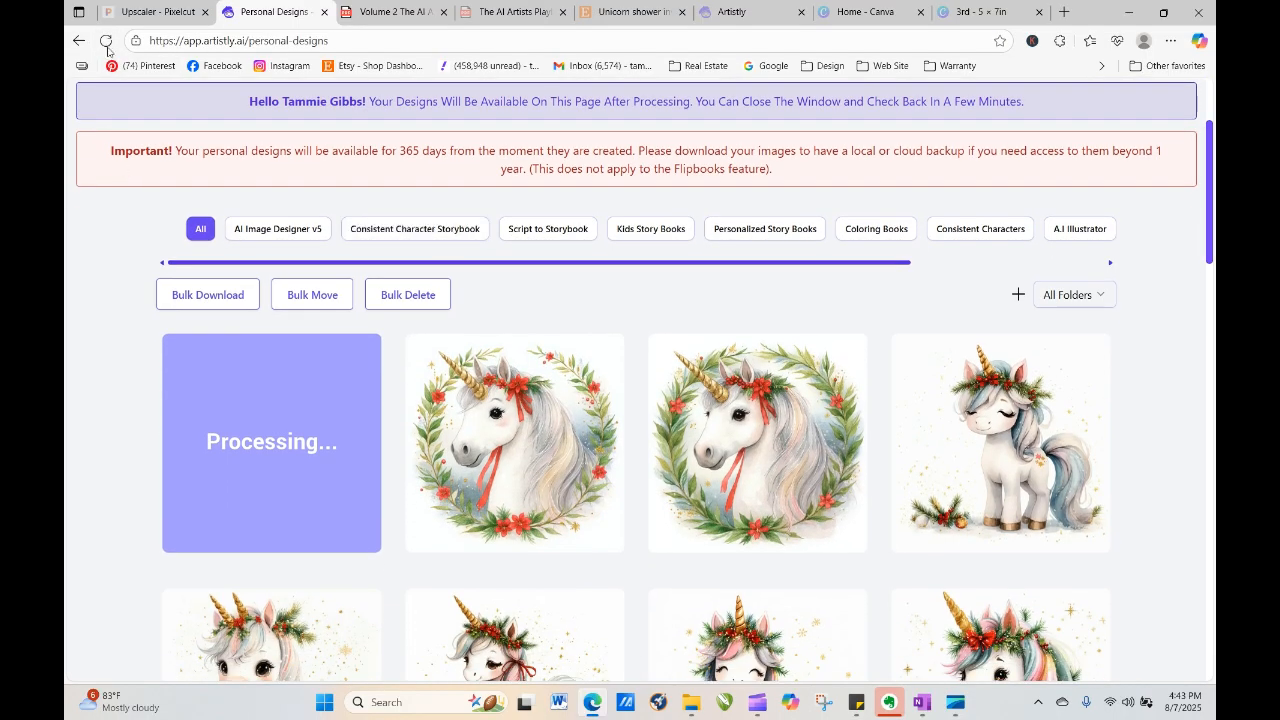
left_click(107, 45)
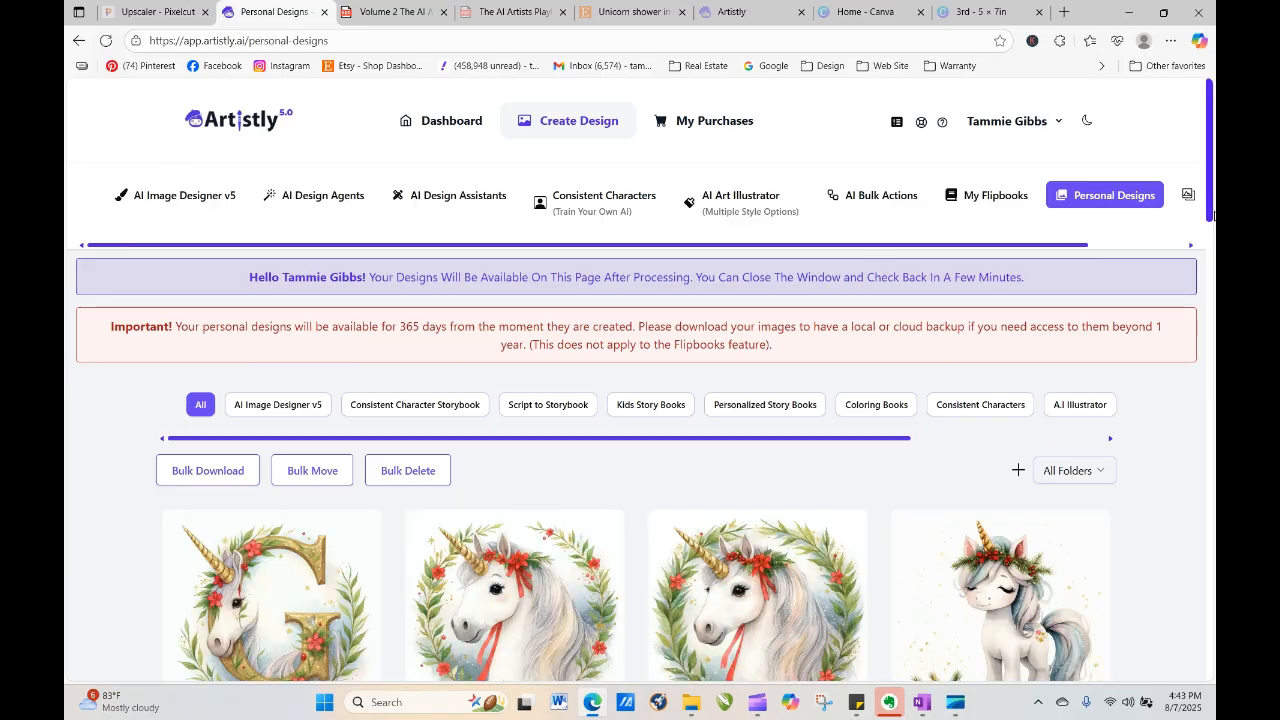
scroll(532, 366, "down", 2)
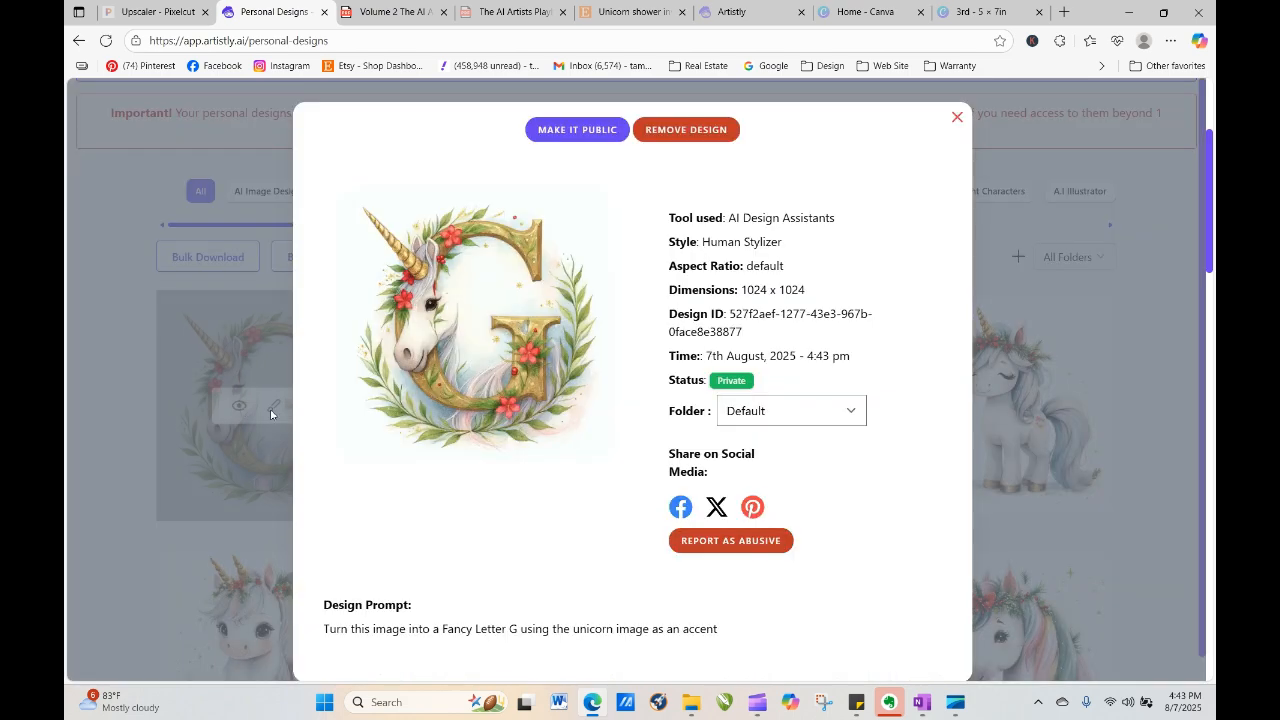
left_click(240, 408)
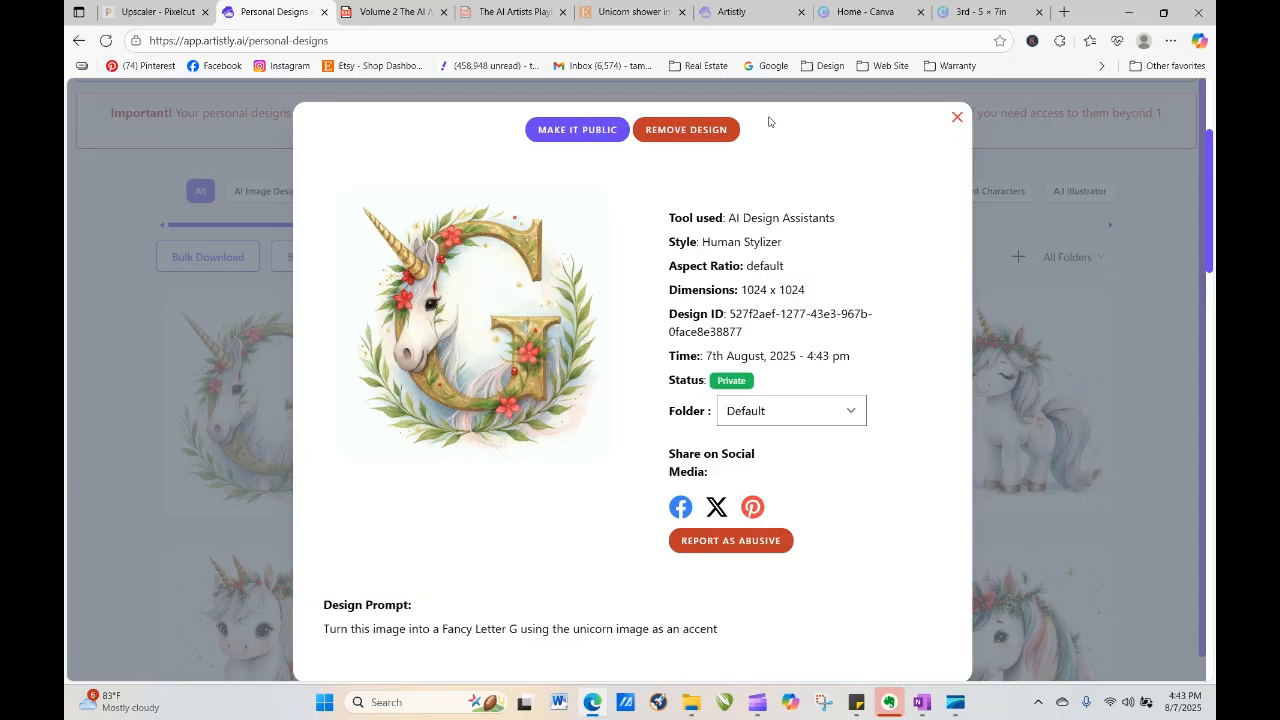
left_click(957, 118)
mouse_move(317, 430)
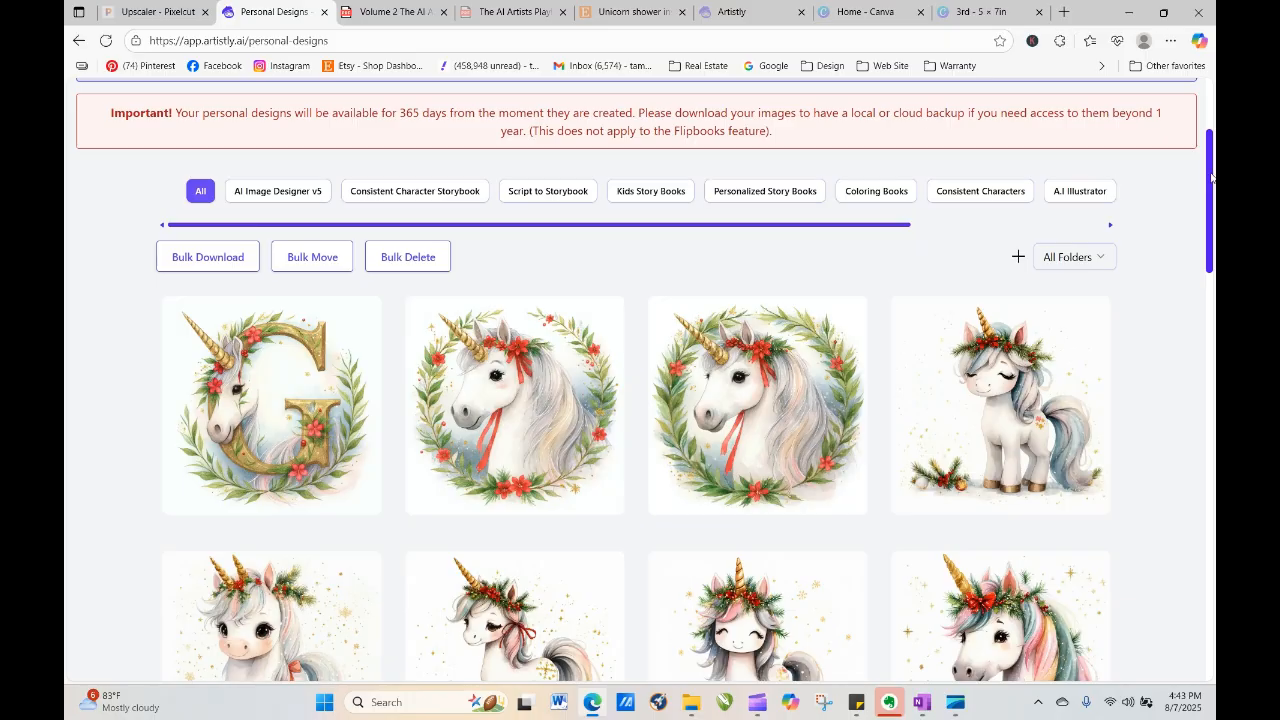
Copy the full design prompt of the Christmas unicorn in profile with the red ribbon, and close its details
left_click_drag(1211, 177, 1213, 345)
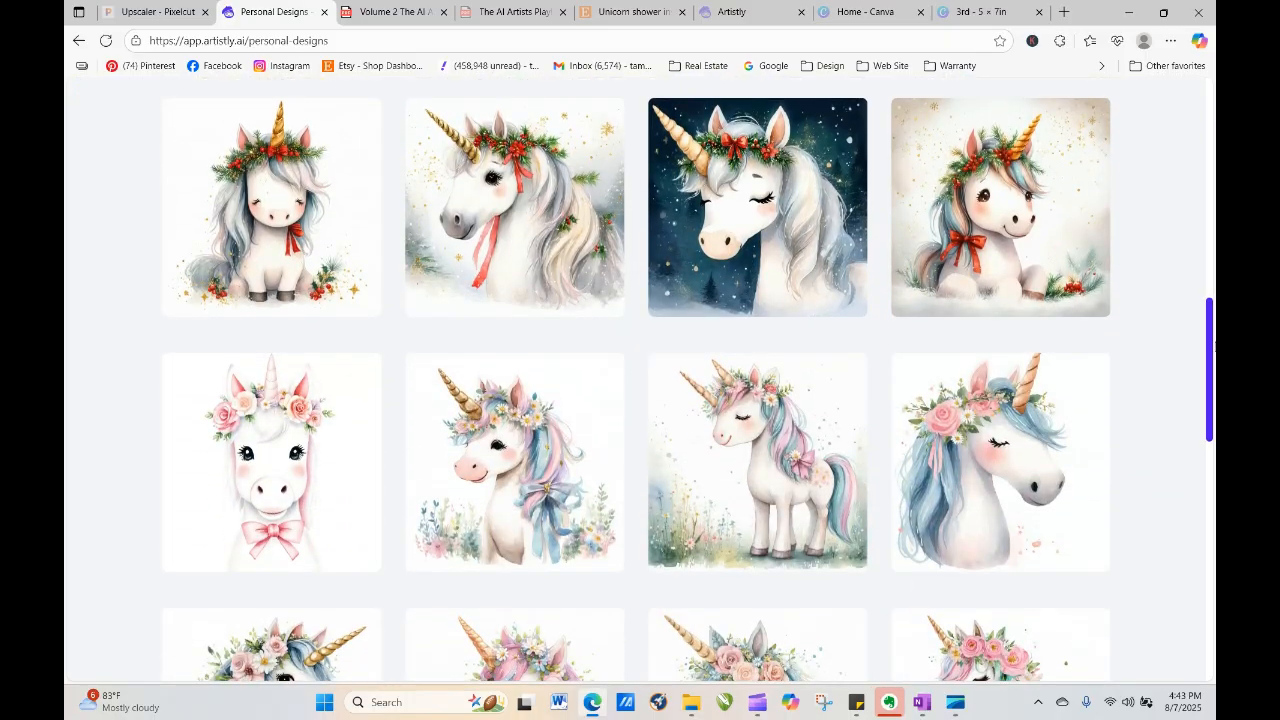
left_click(479, 209)
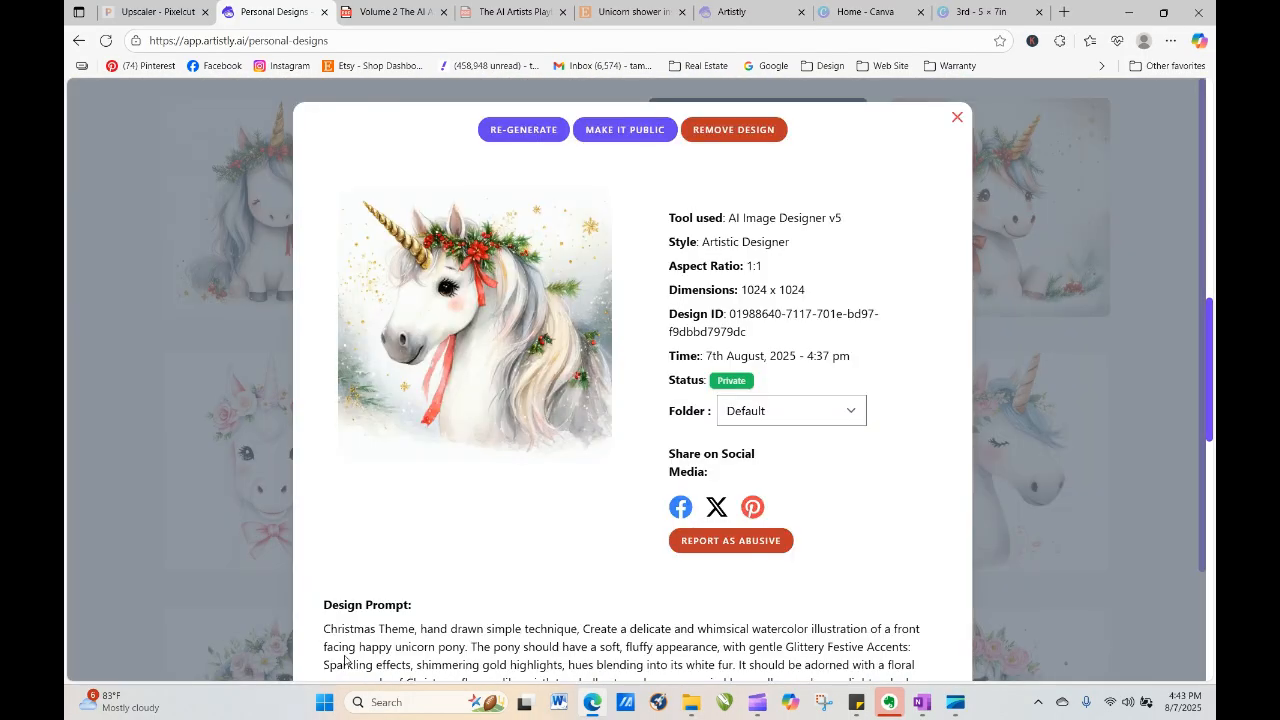
left_click_drag(325, 630, 766, 605)
right_click(615, 567)
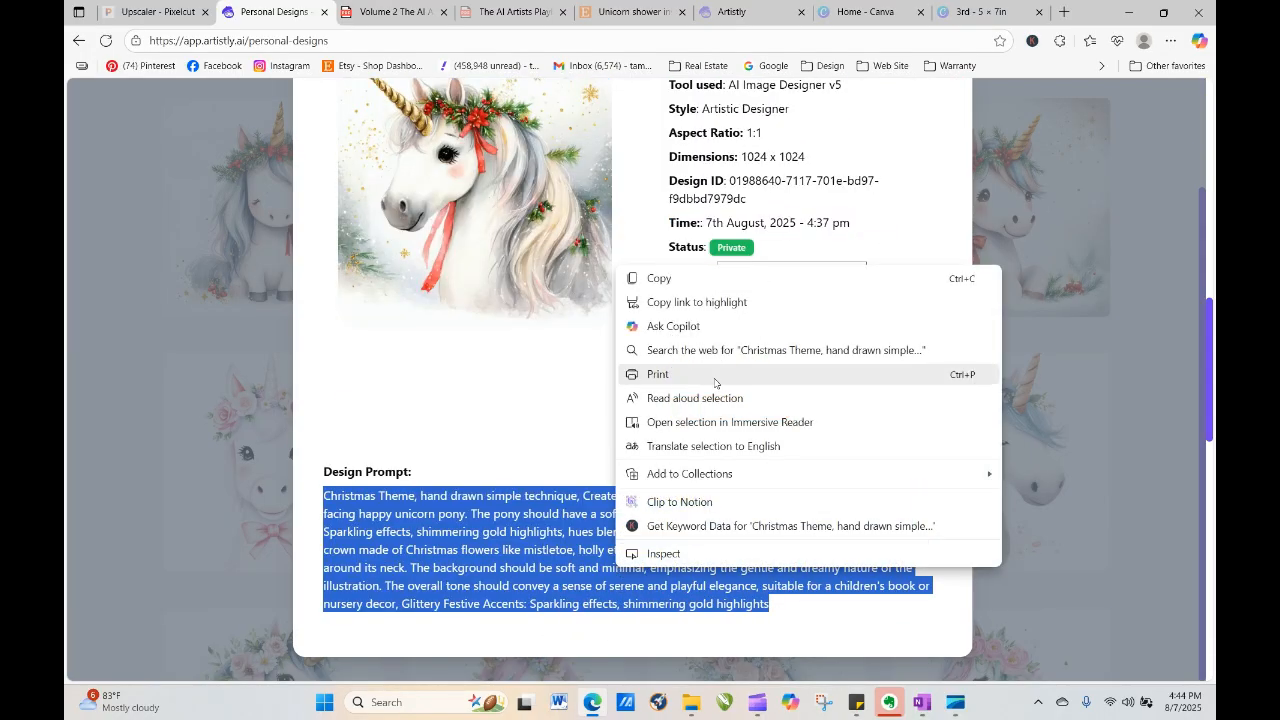
left_click(717, 274)
left_click(1142, 330)
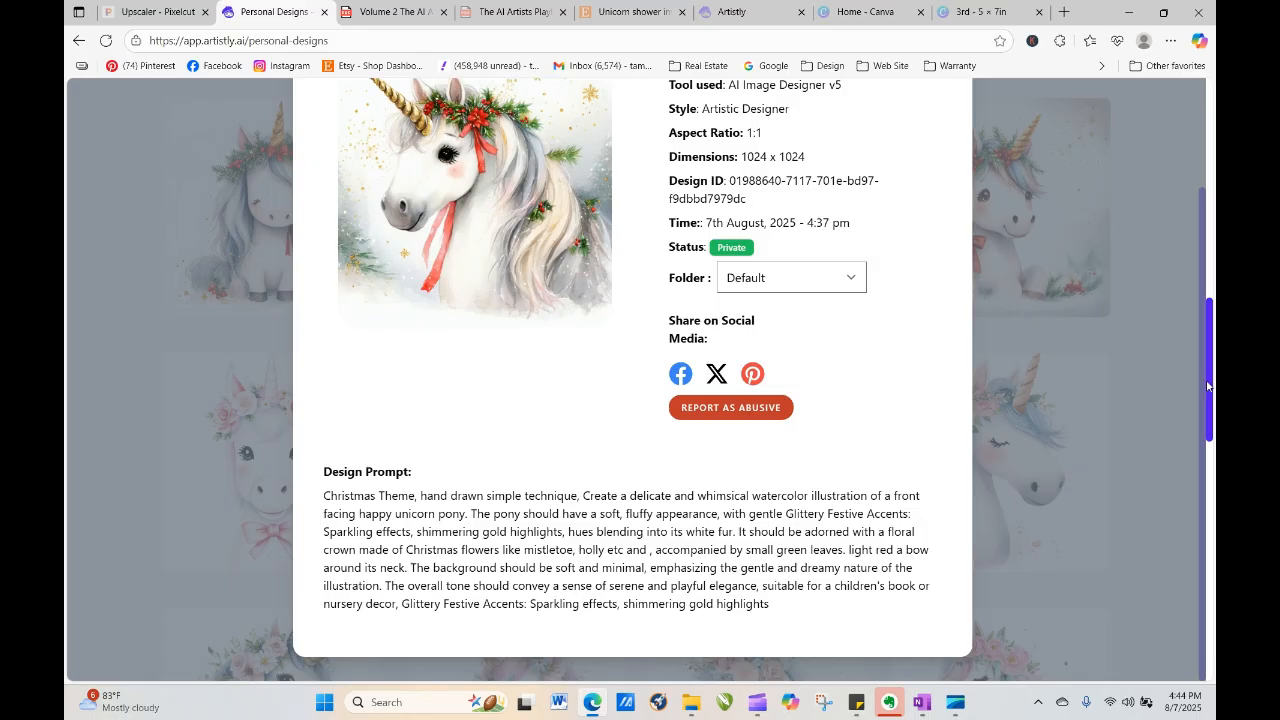
scroll(1196, 144, "up", 2)
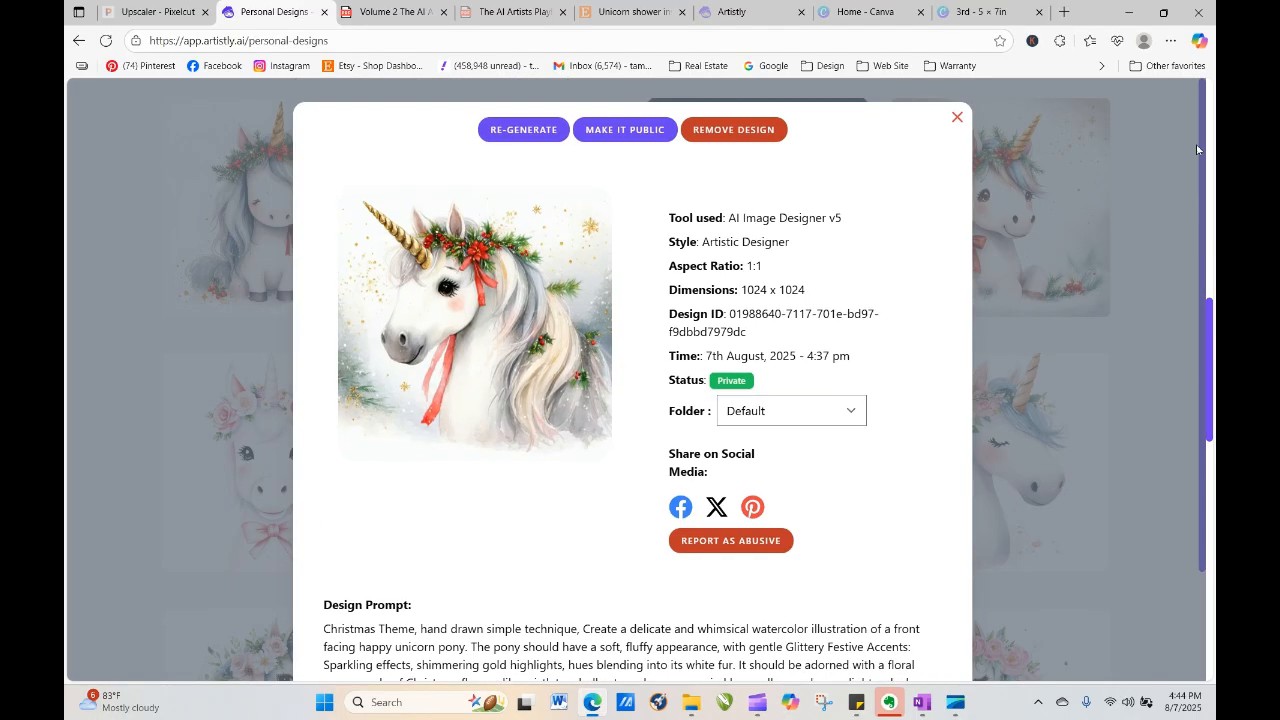
left_click(957, 118)
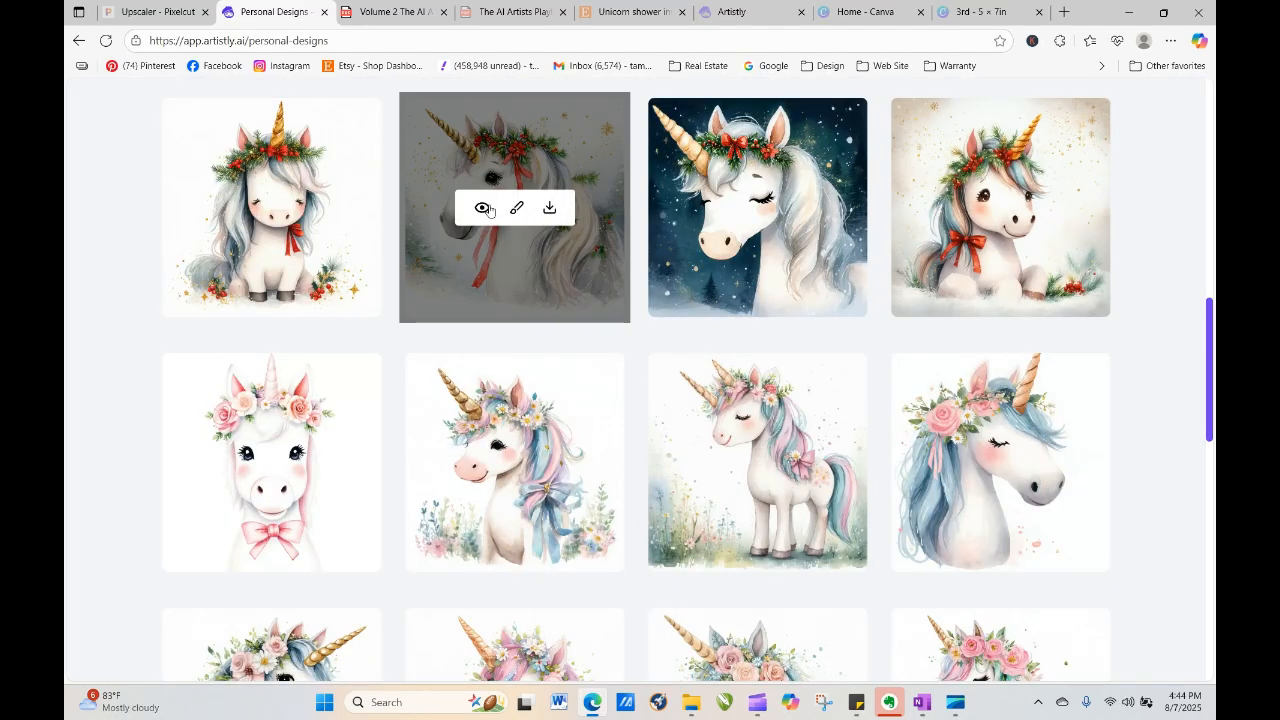
Load the red-ribbon Christmas unicorn for re-generation and insert "Fancy Gold Letter "G" and add" before "a front facing happy unicorn pony" in its prompt
left_click(483, 210)
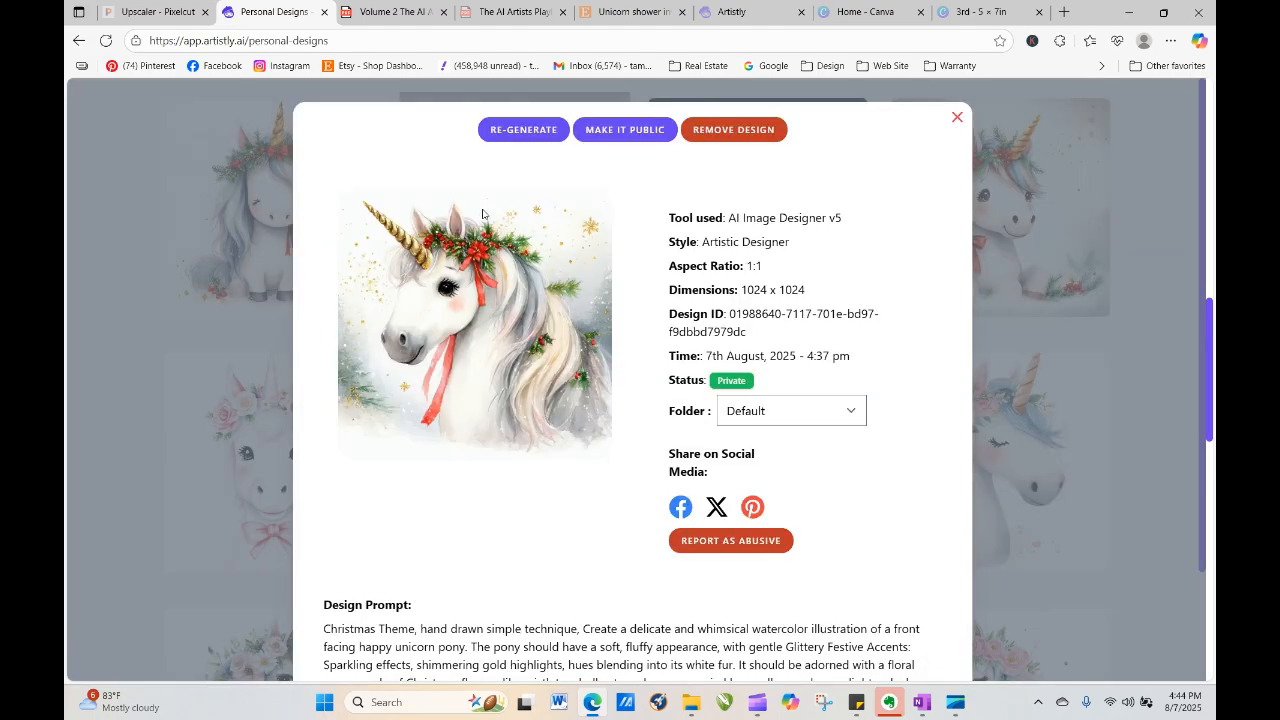
left_click(521, 131)
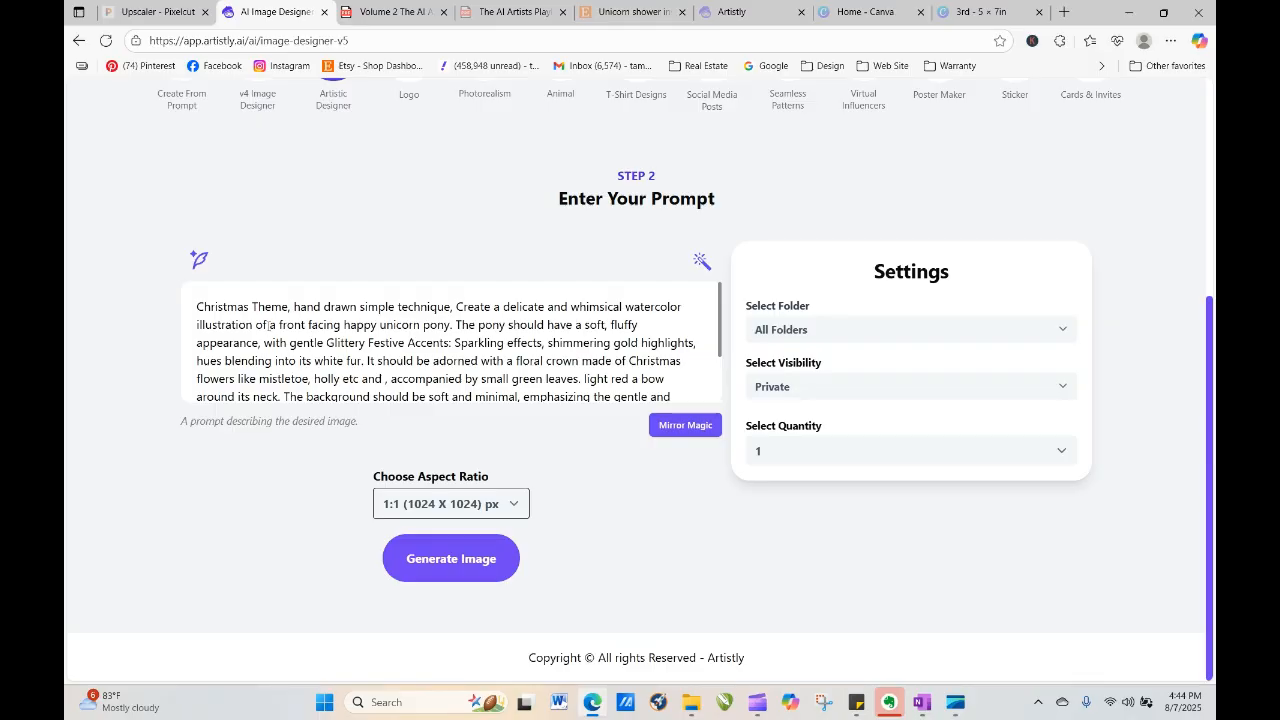
left_click(268, 325)
type("Let")
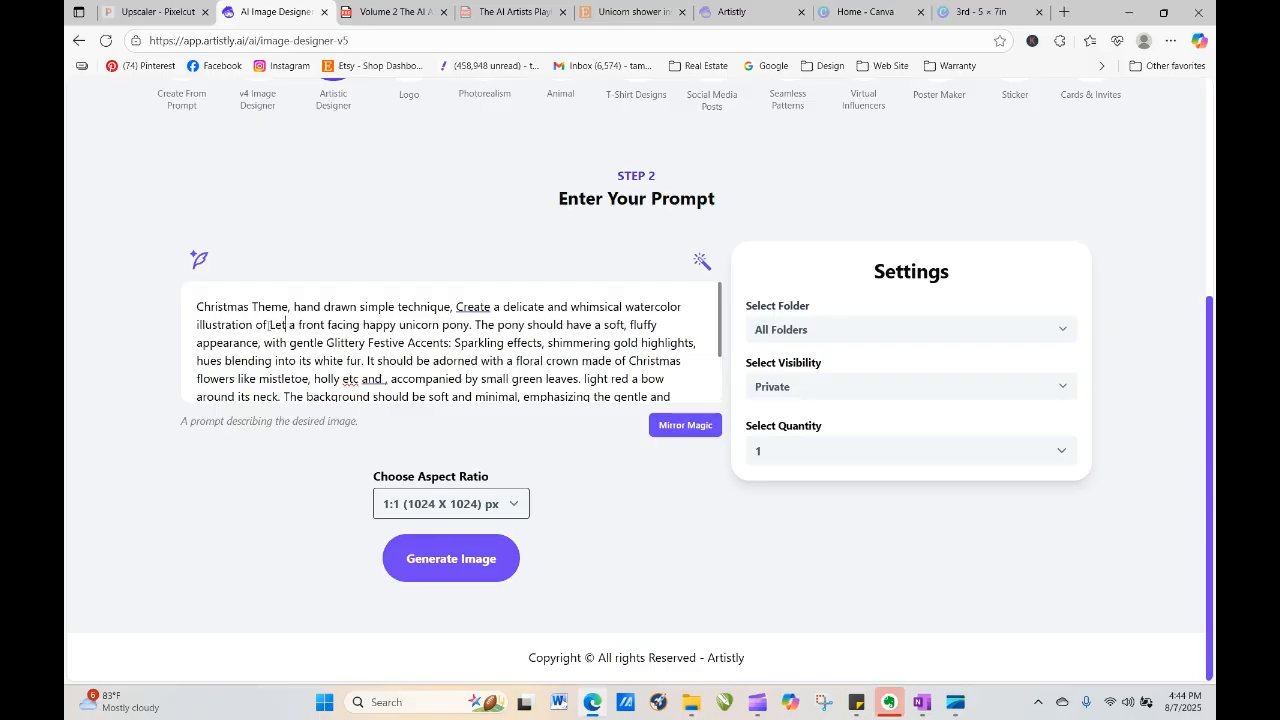
key("BackSpace")
key("BackSpace")
key("BackSpace")
type("Fan")
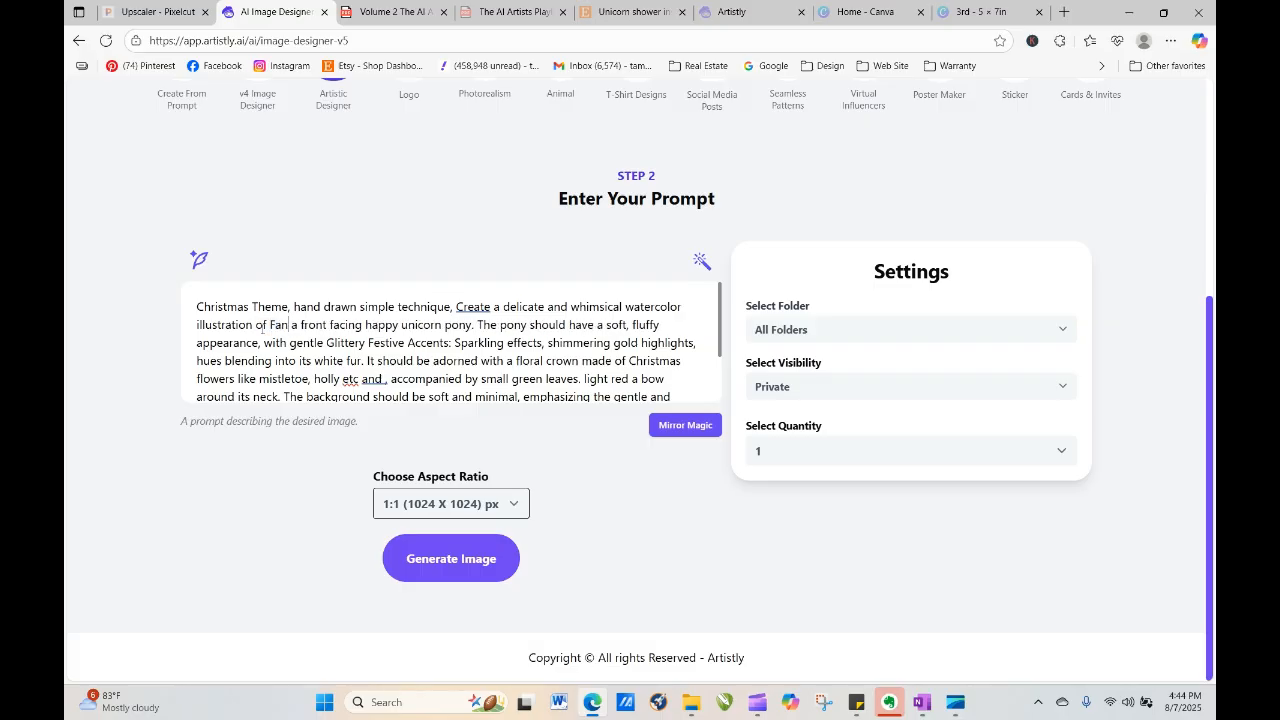
type("cy G")
type("old Letter")
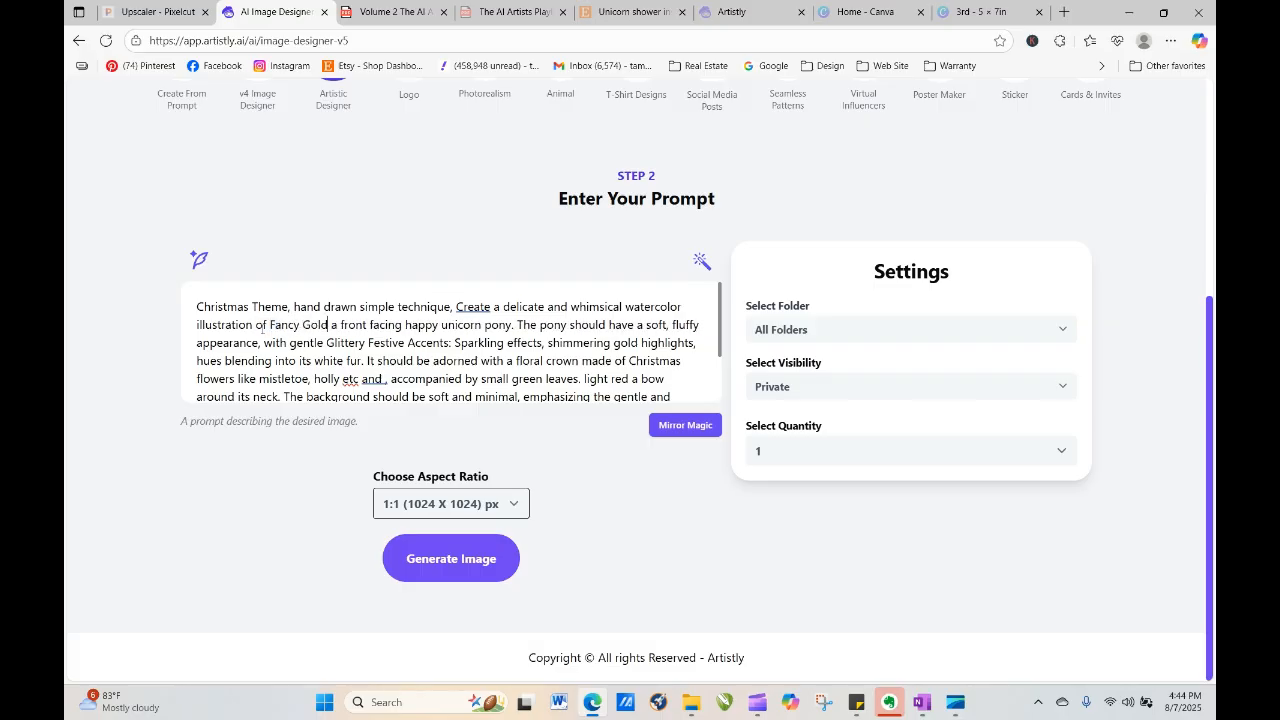
type(" \"G\"")
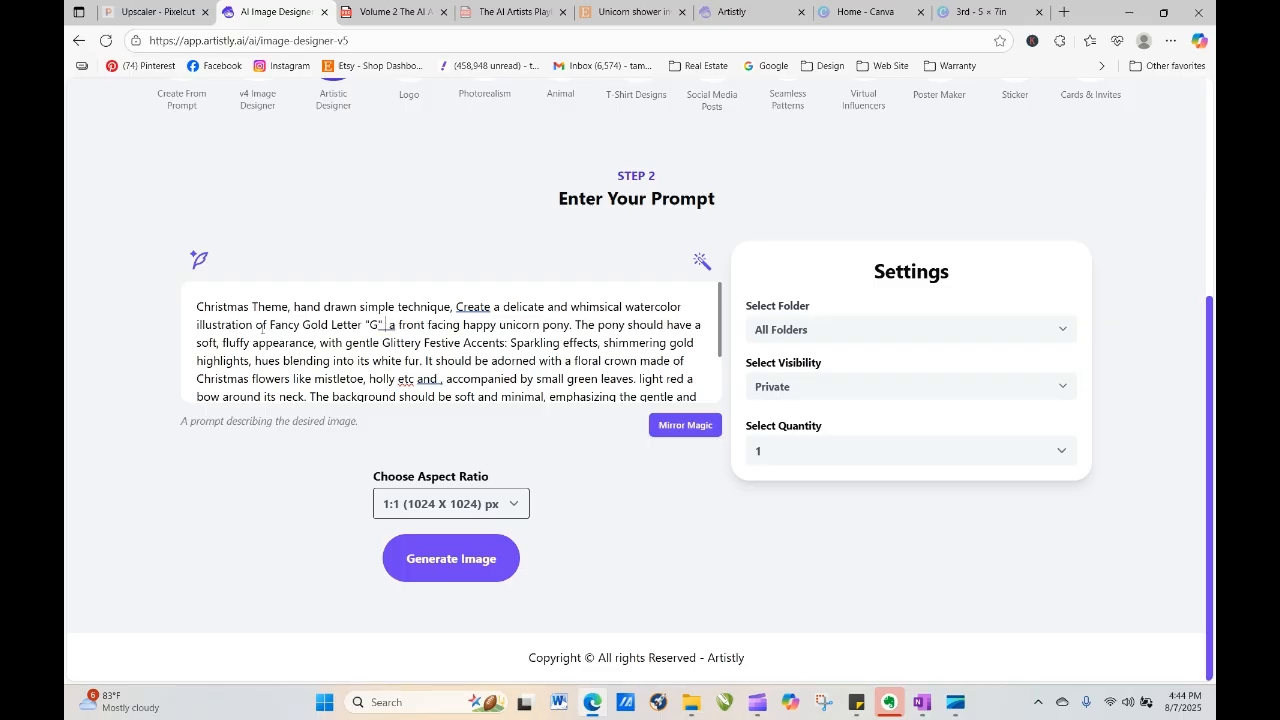
type(" and add")
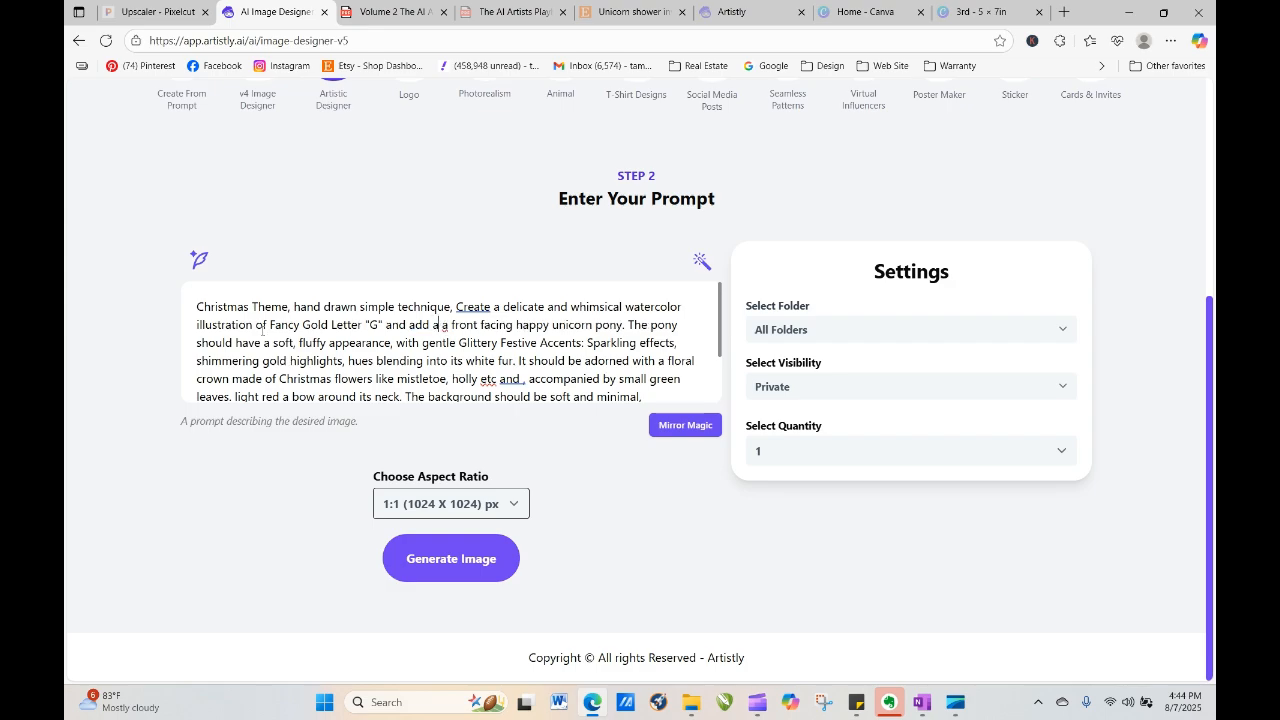
key("BackSpace")
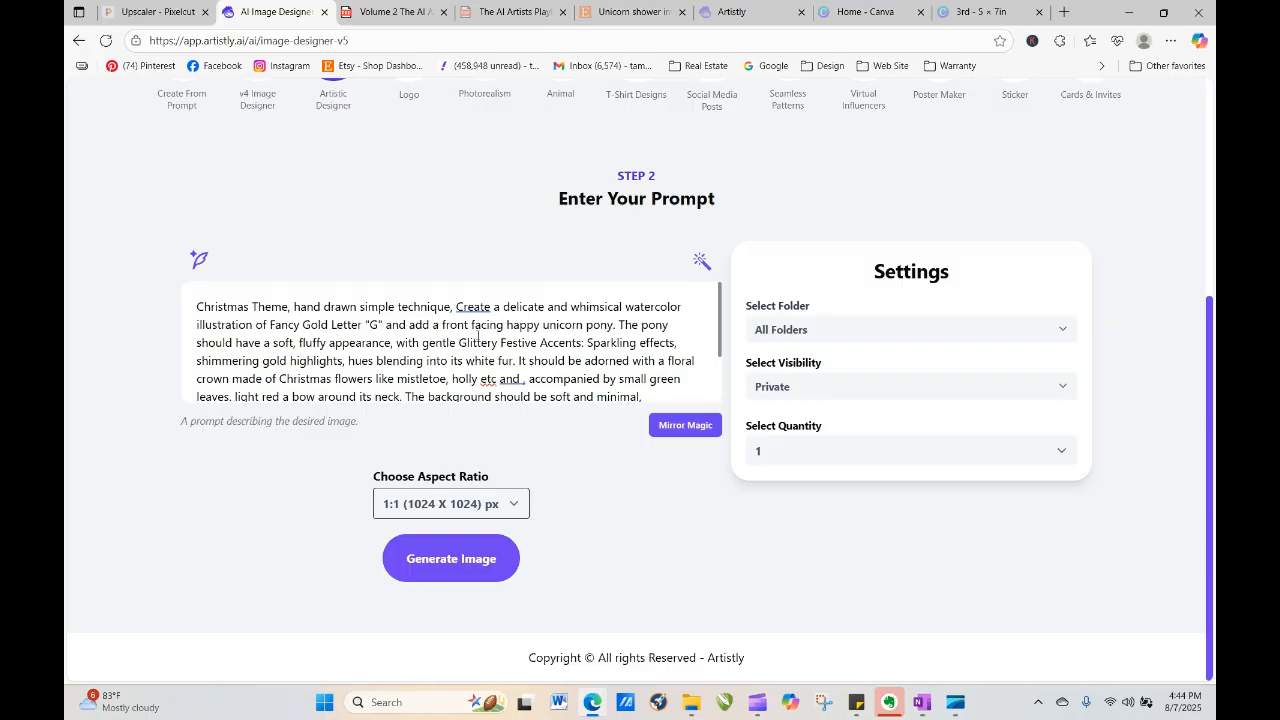
Add "to the image as an accent." after "unicorn pony" in the prompt and generate one image
type("to the image as a")
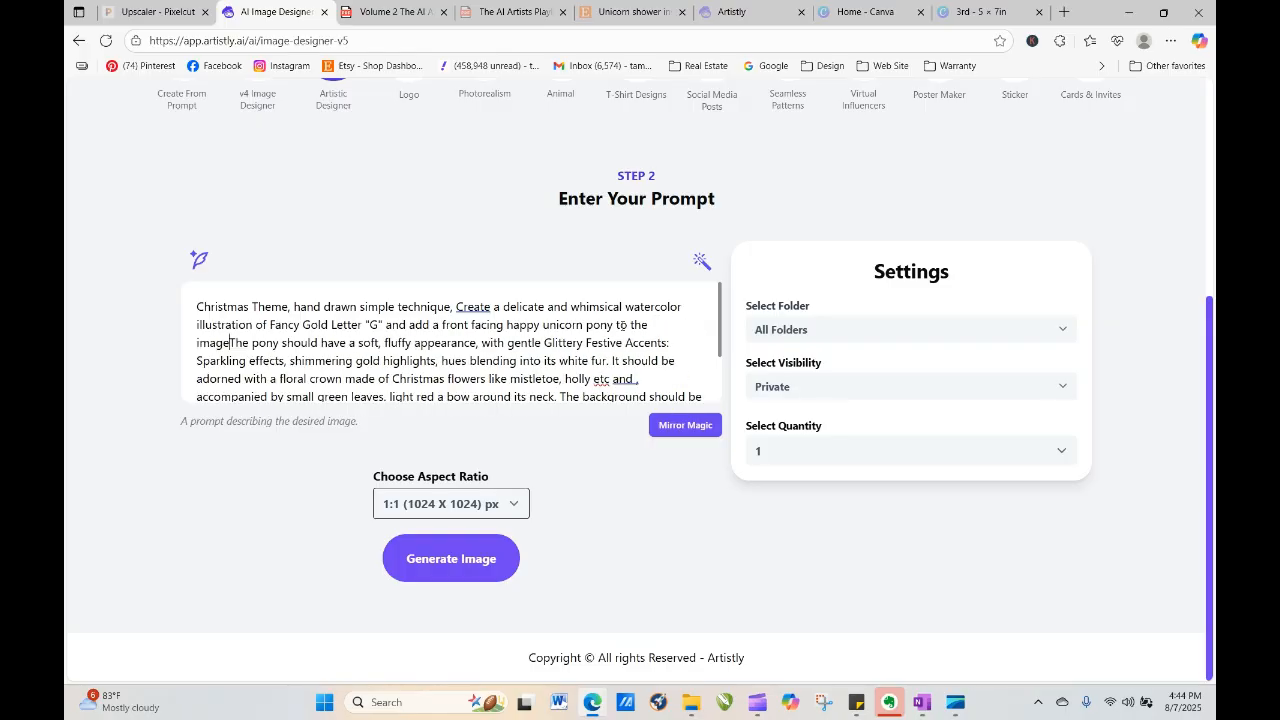
type("n accen")
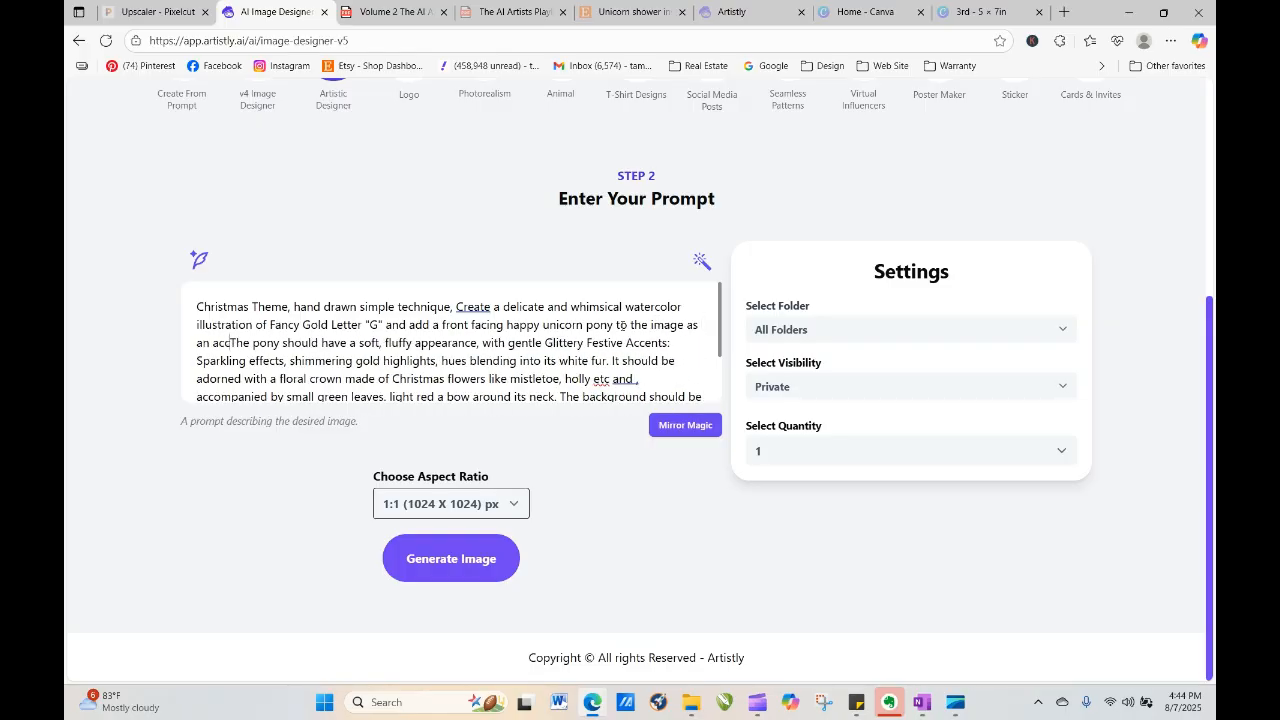
type("t")
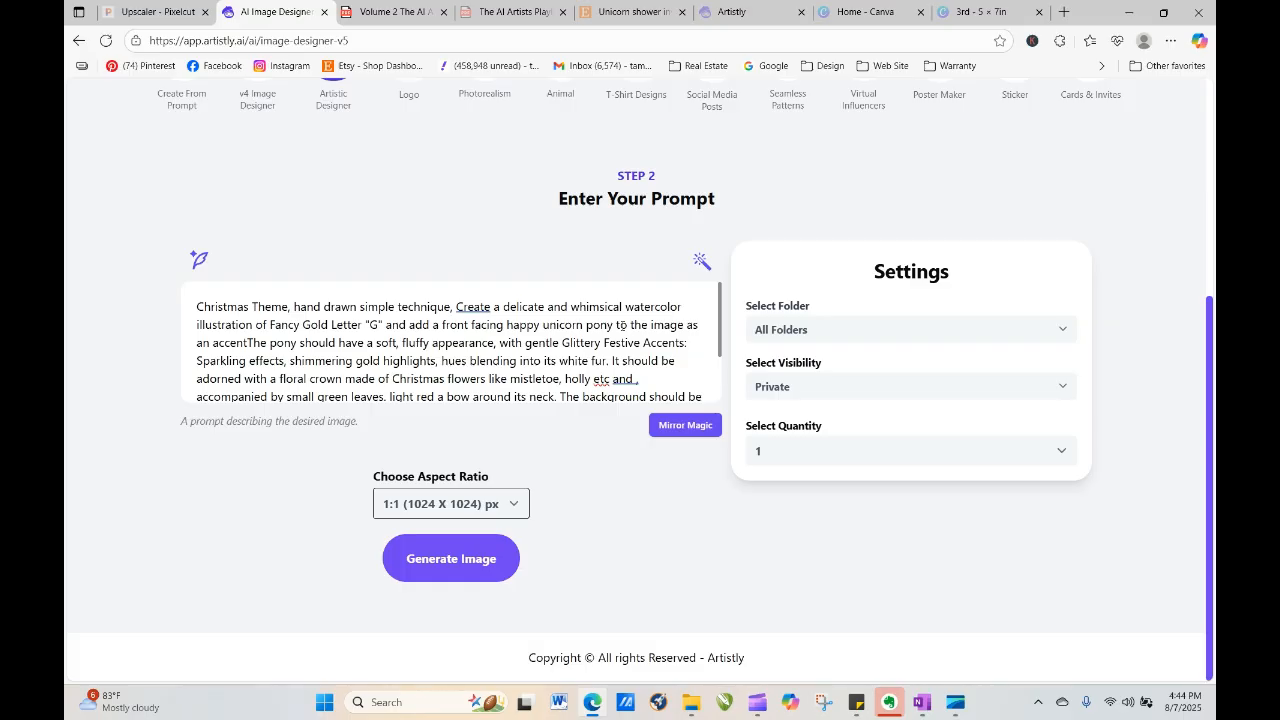
type(".")
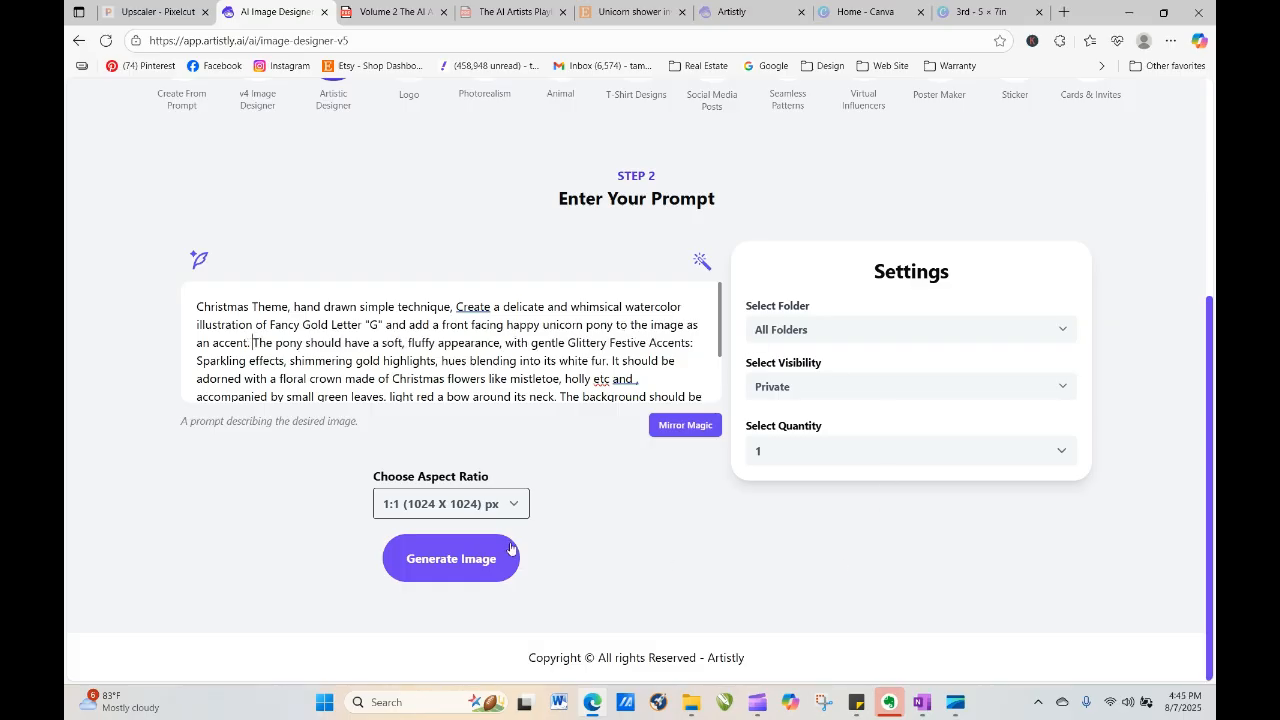
left_click(451, 558)
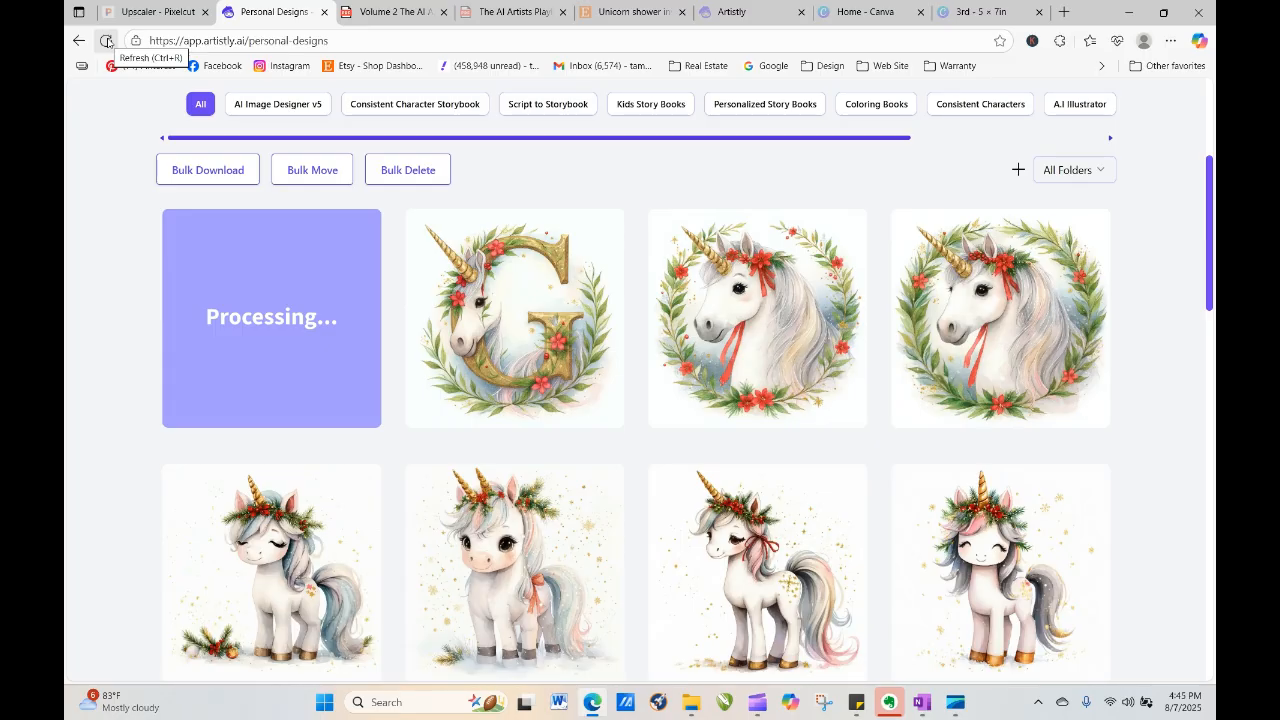
Reload the personal designs until the new gold Letter G unicorn is processed, and open its details
left_click(106, 41)
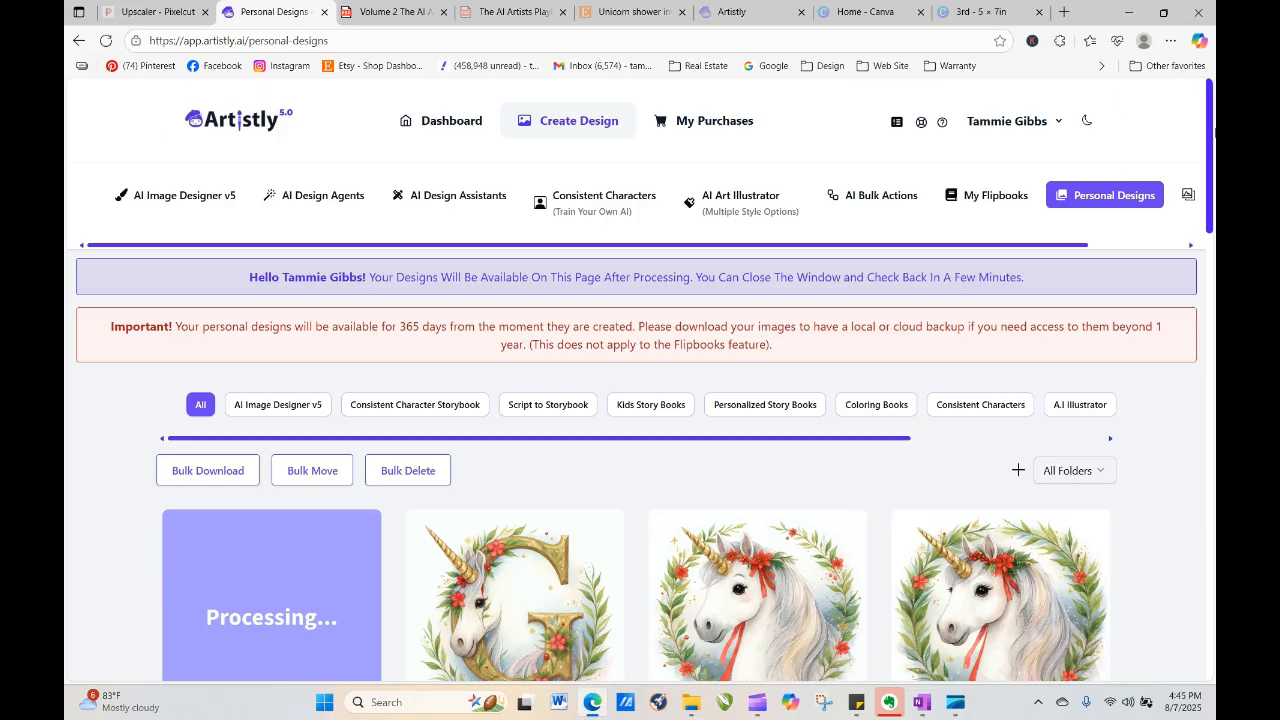
scroll(1209, 125, "down", 2)
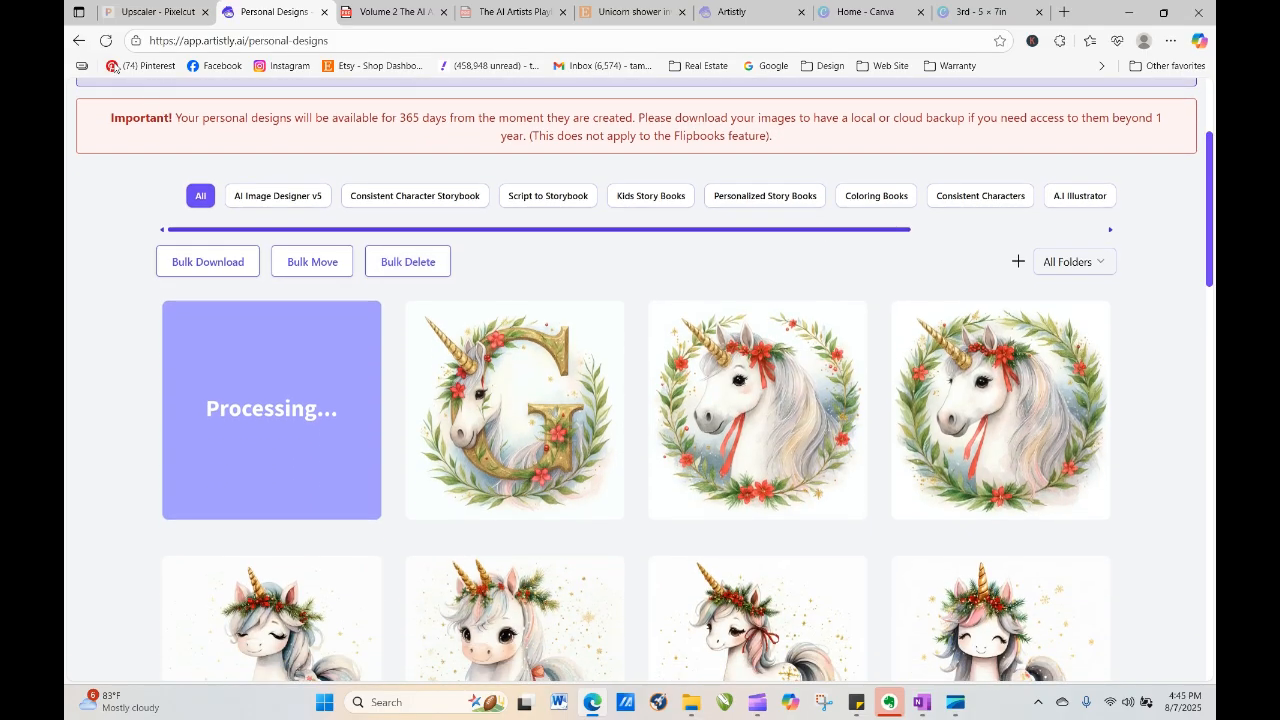
left_click(106, 44)
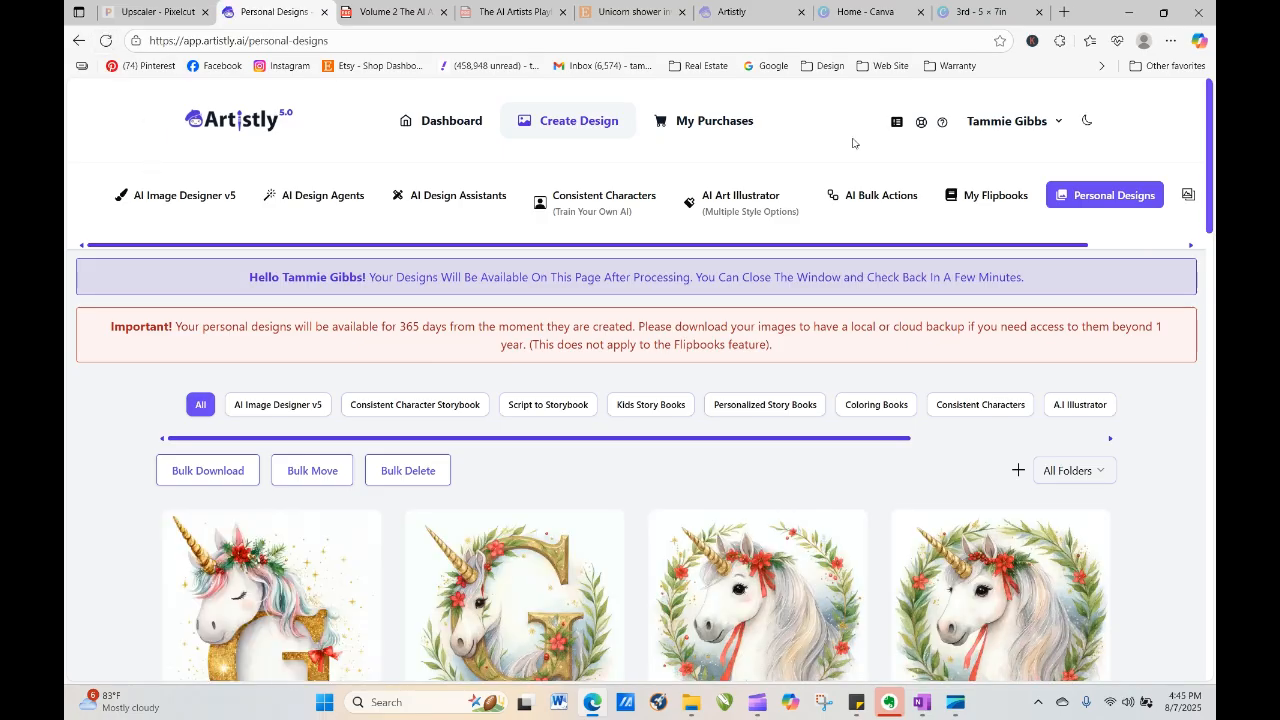
scroll(484, 532, "down", 2)
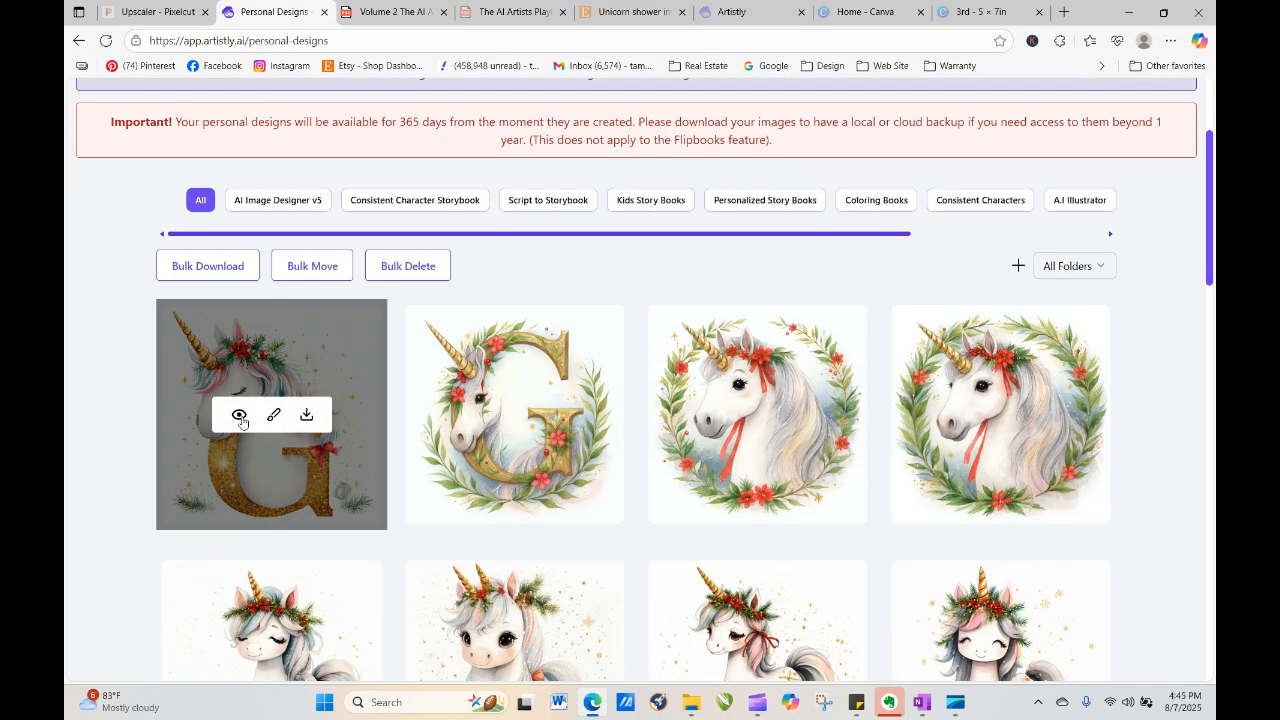
left_click(241, 416)
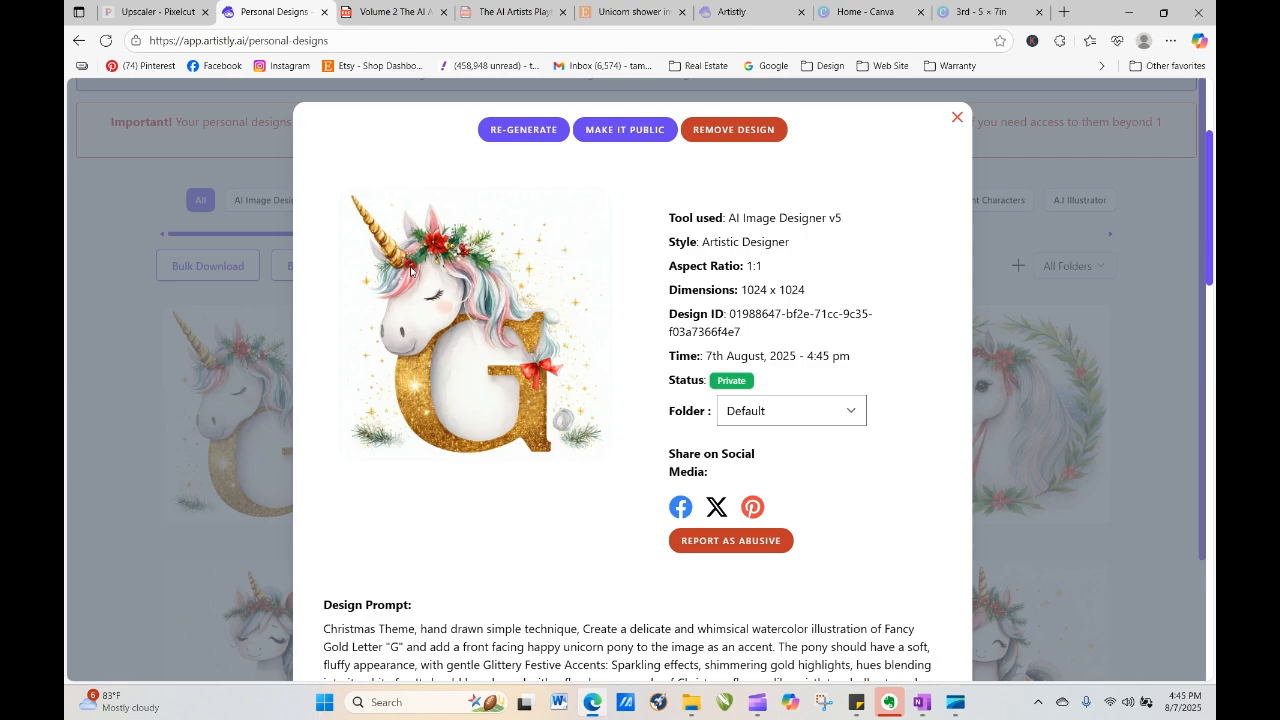
Re-generate the gold Letter G unicorn design with a quantity of 4 and reload the personal designs
left_click(523, 129)
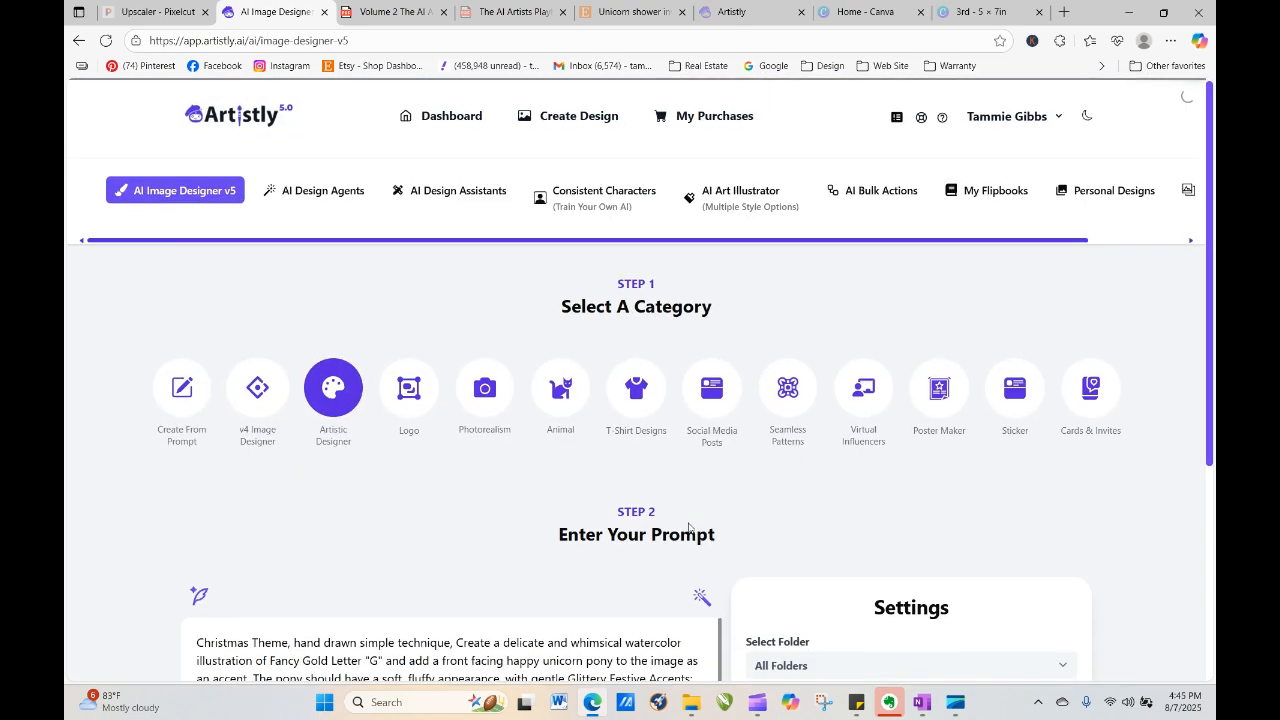
scroll(777, 460, "down", 3)
left_click(777, 455)
left_click(780, 547)
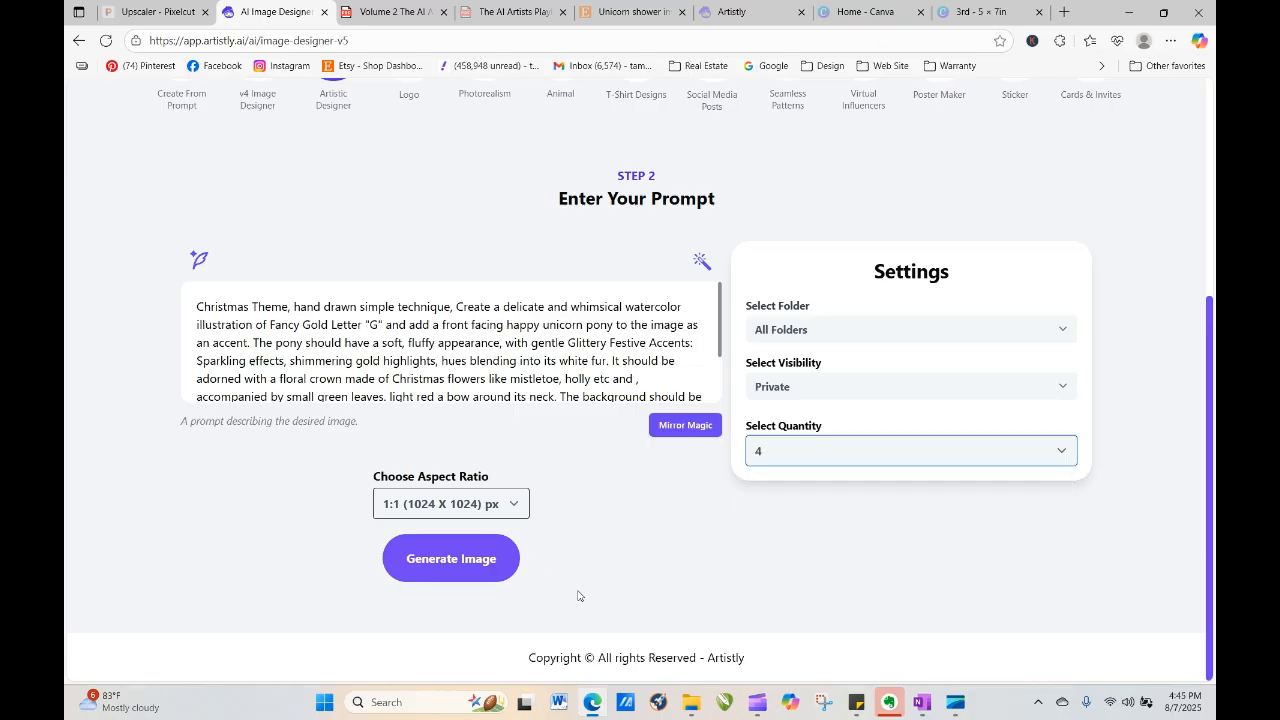
left_click(475, 566)
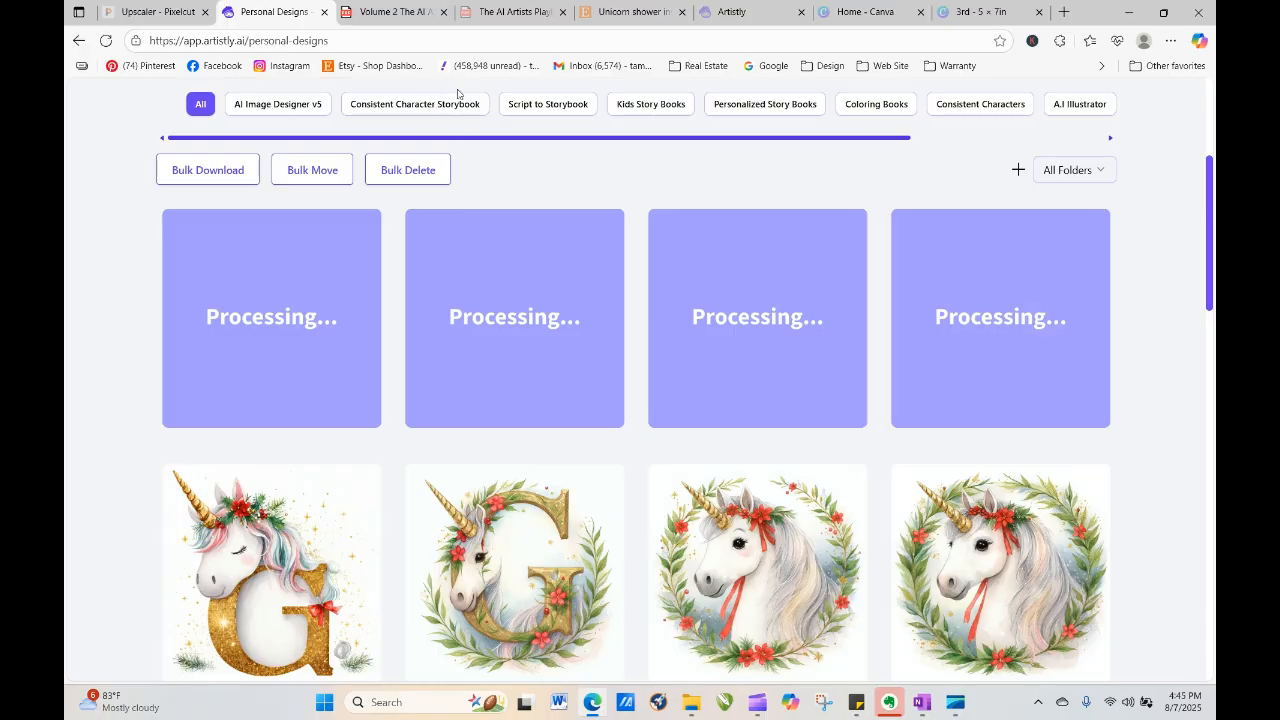
left_click(104, 41)
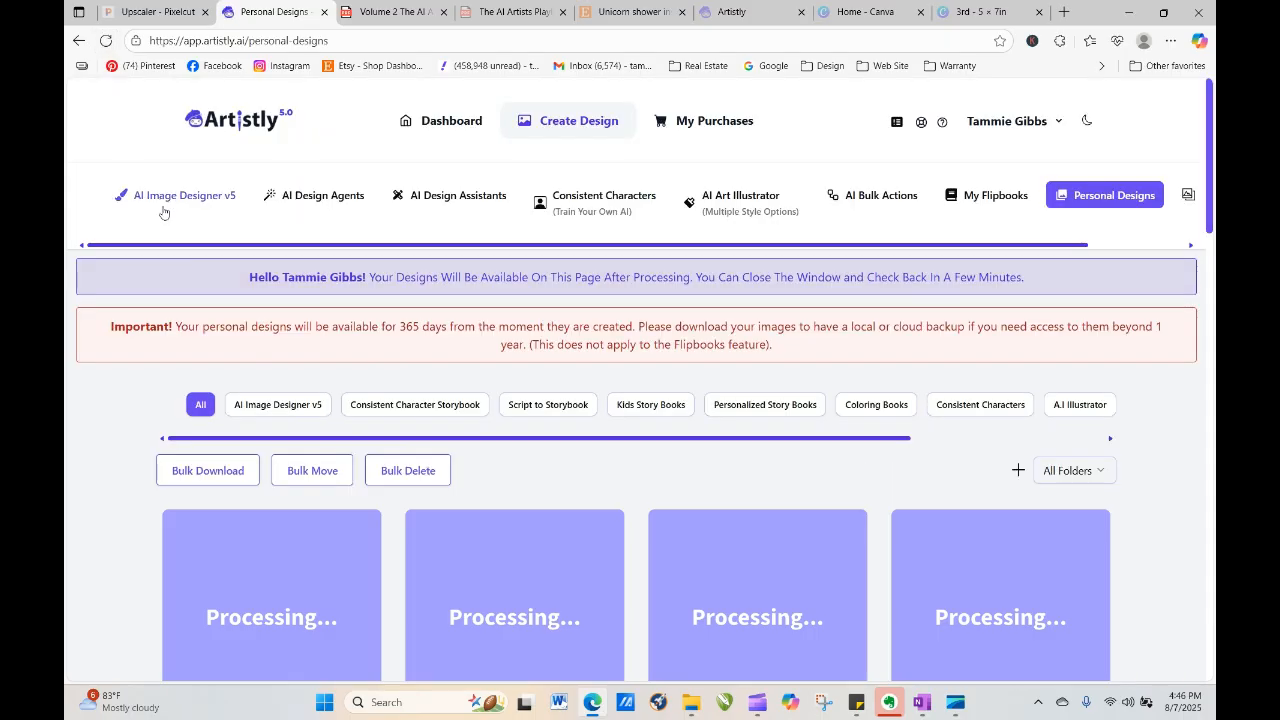
Reload the personal designs until the first new gold Letter G unicorn variations are processed, and look them over
left_click(104, 41)
left_click(104, 41)
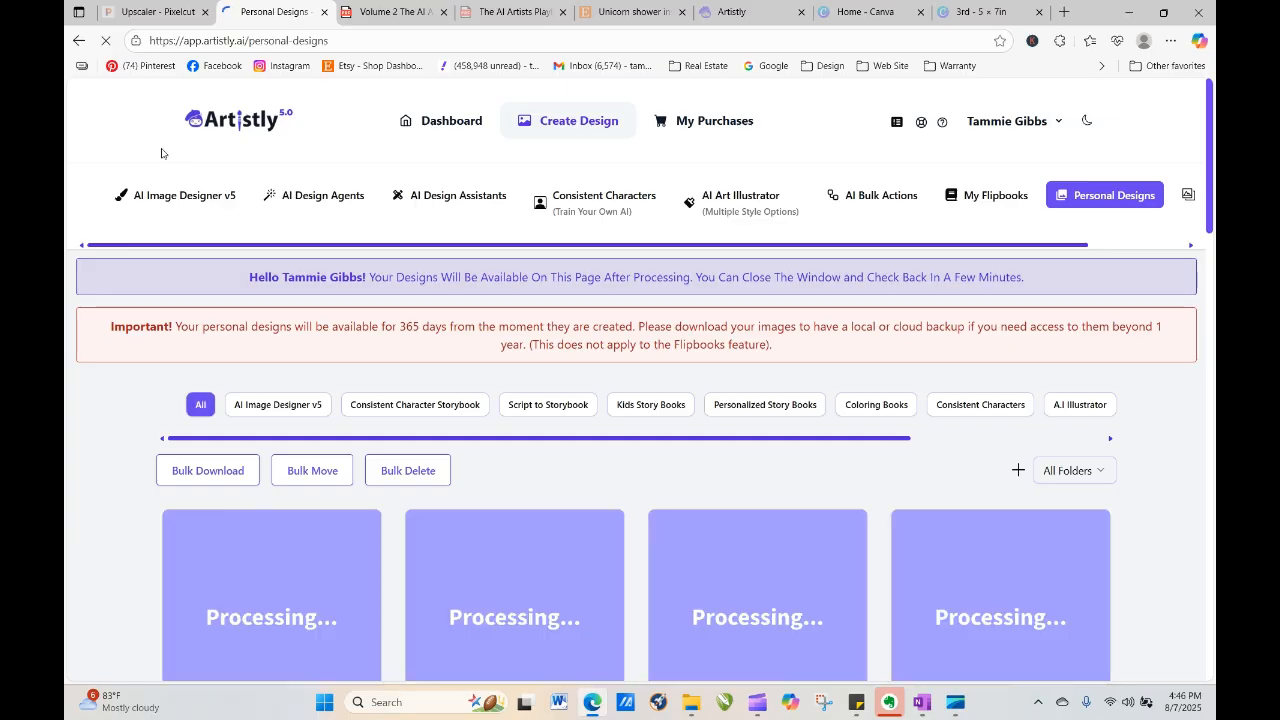
left_click(104, 41)
left_click(104, 41)
left_click(104, 41)
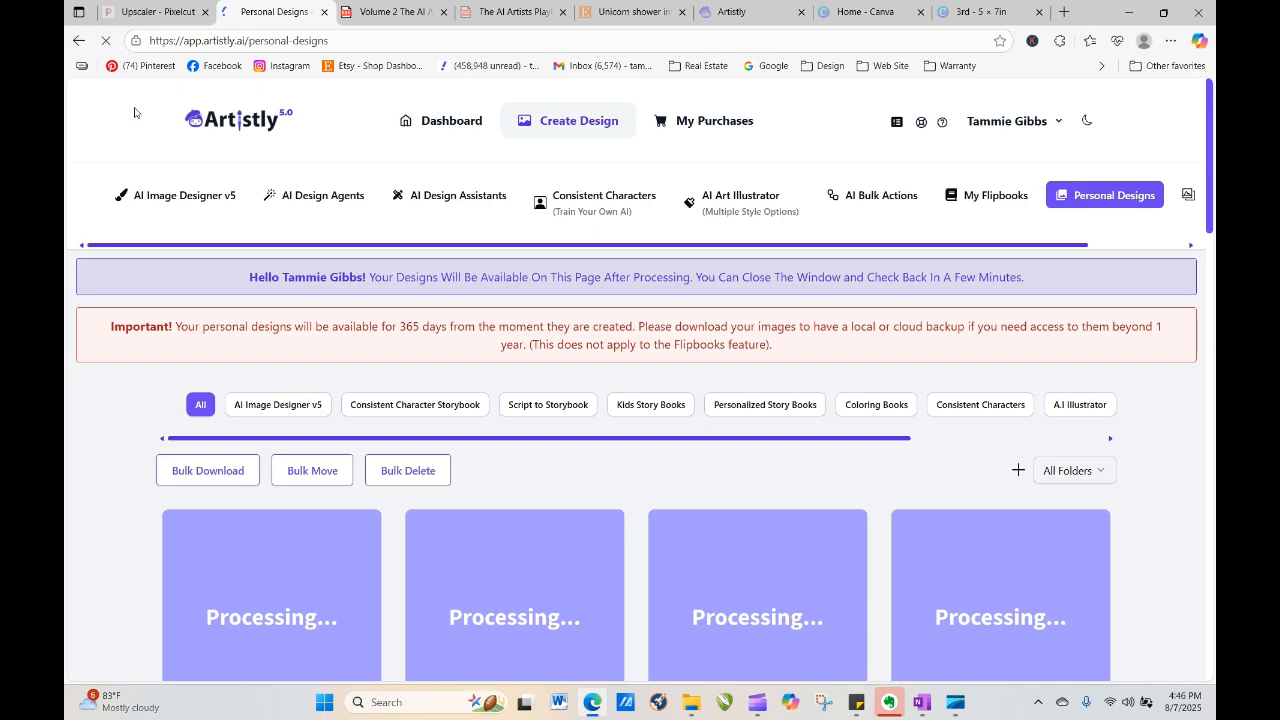
left_click(104, 41)
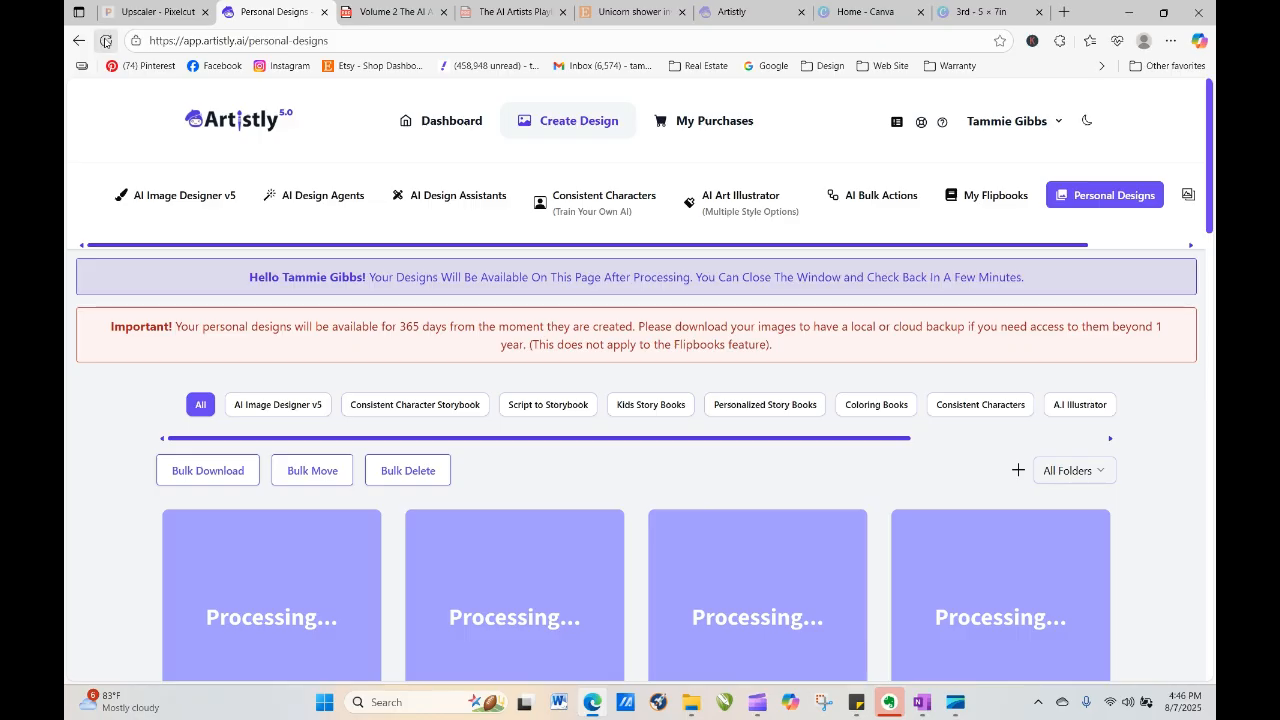
left_click(106, 41)
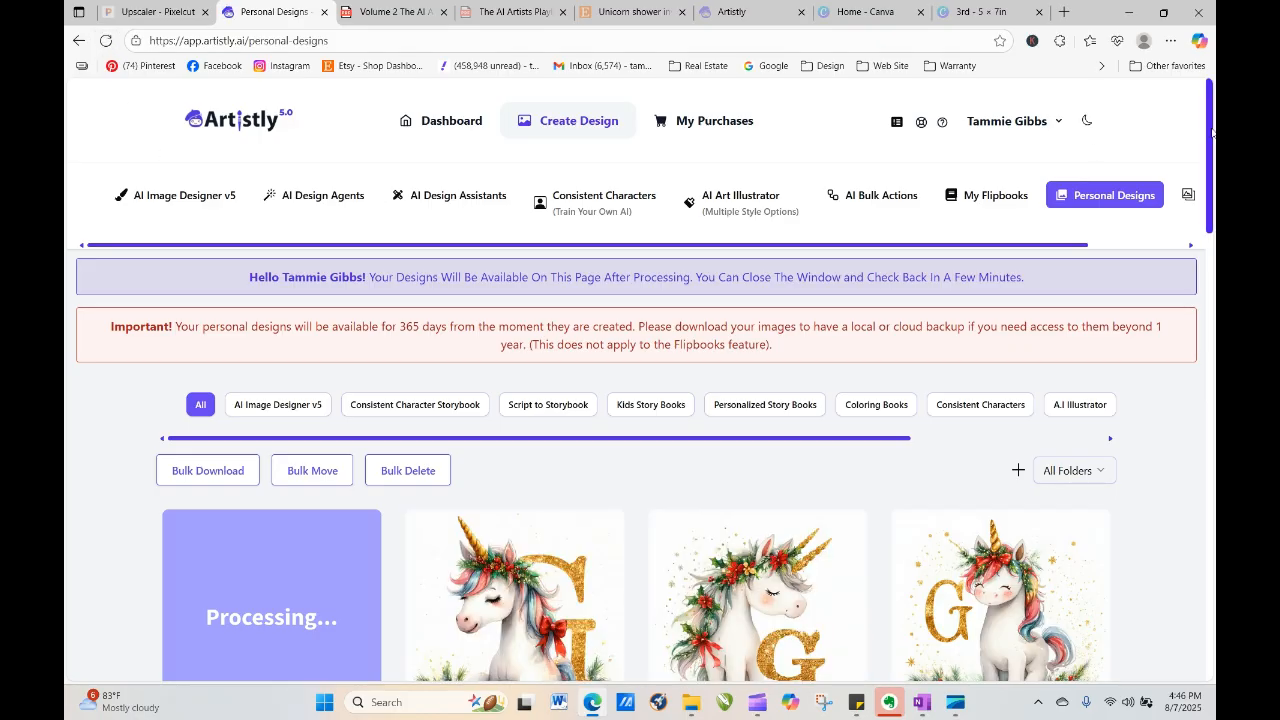
left_click_drag(1212, 132, 1215, 172)
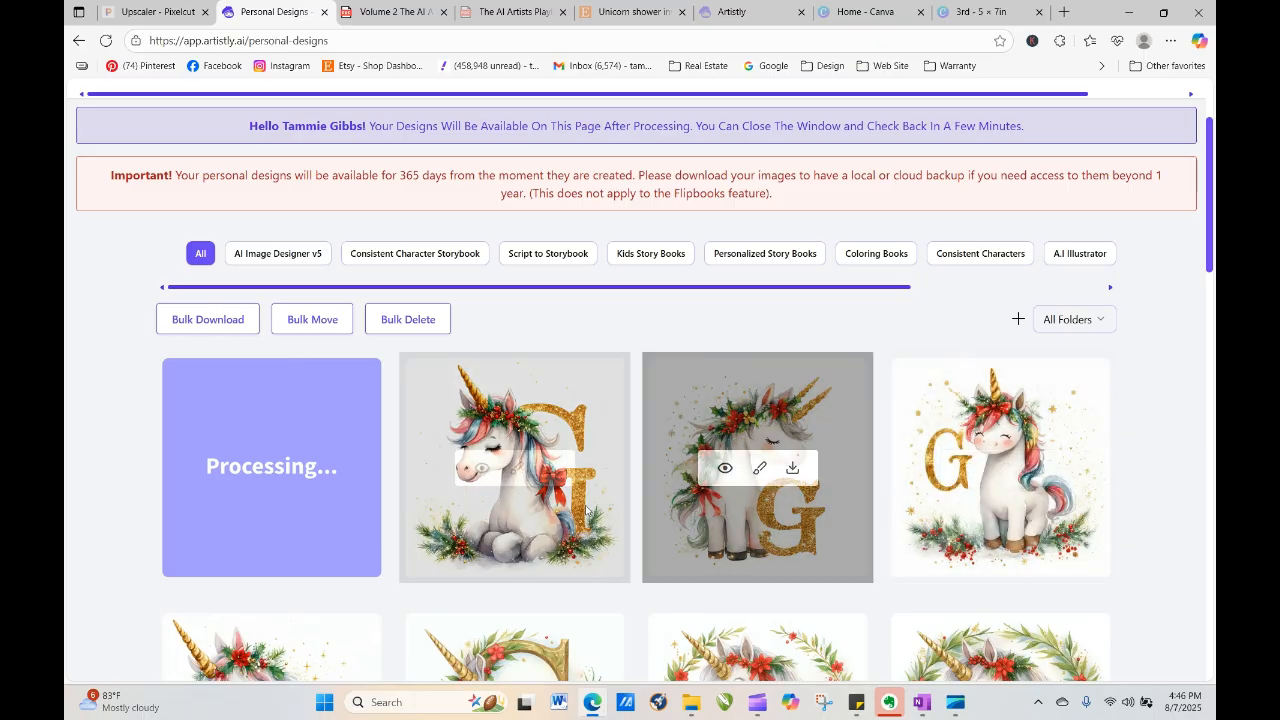
mouse_move(515, 443)
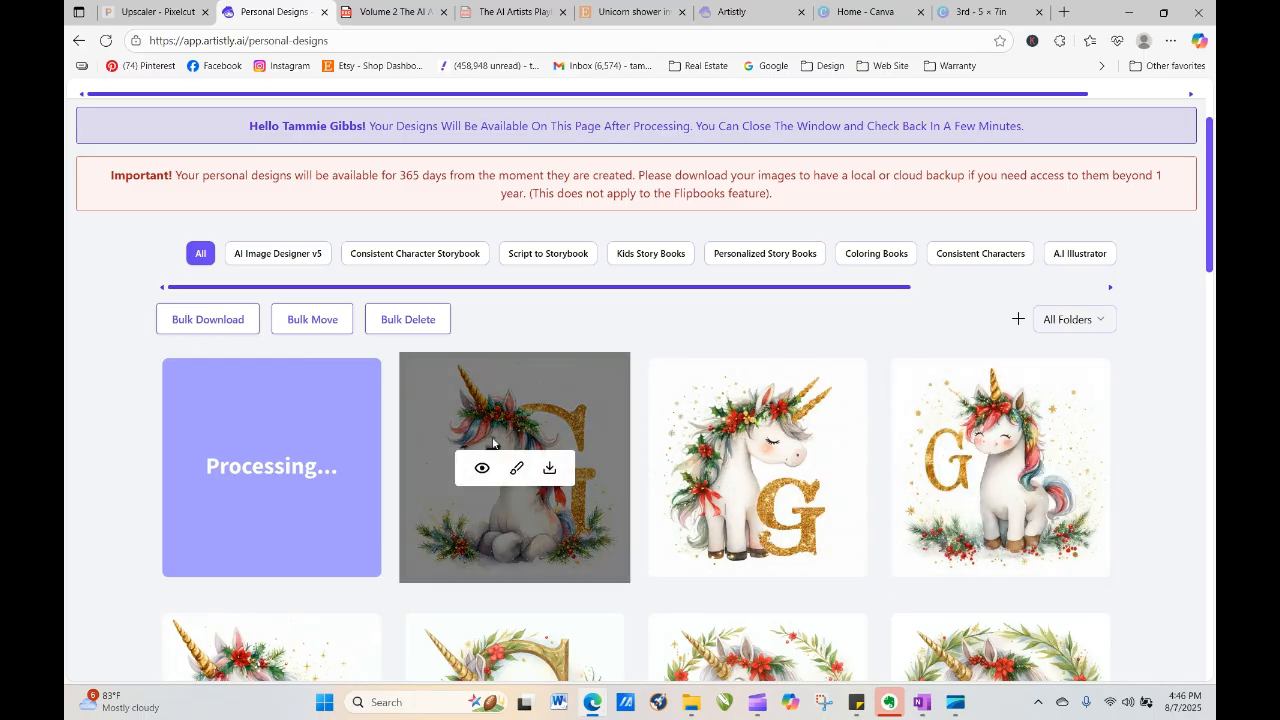
Keep reloading the personal designs until the remaining Letter G unicorn is processed, and review all four variations
left_click(105, 41)
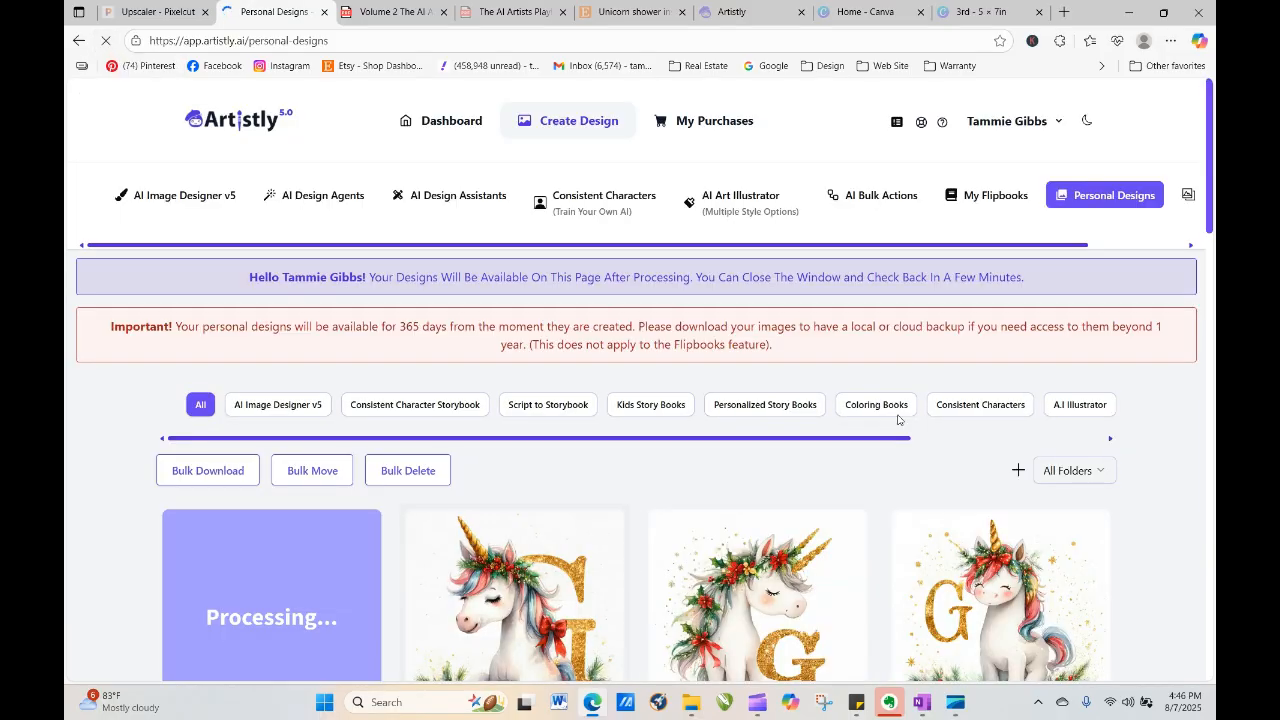
left_click_drag(1211, 188, 1211, 256)
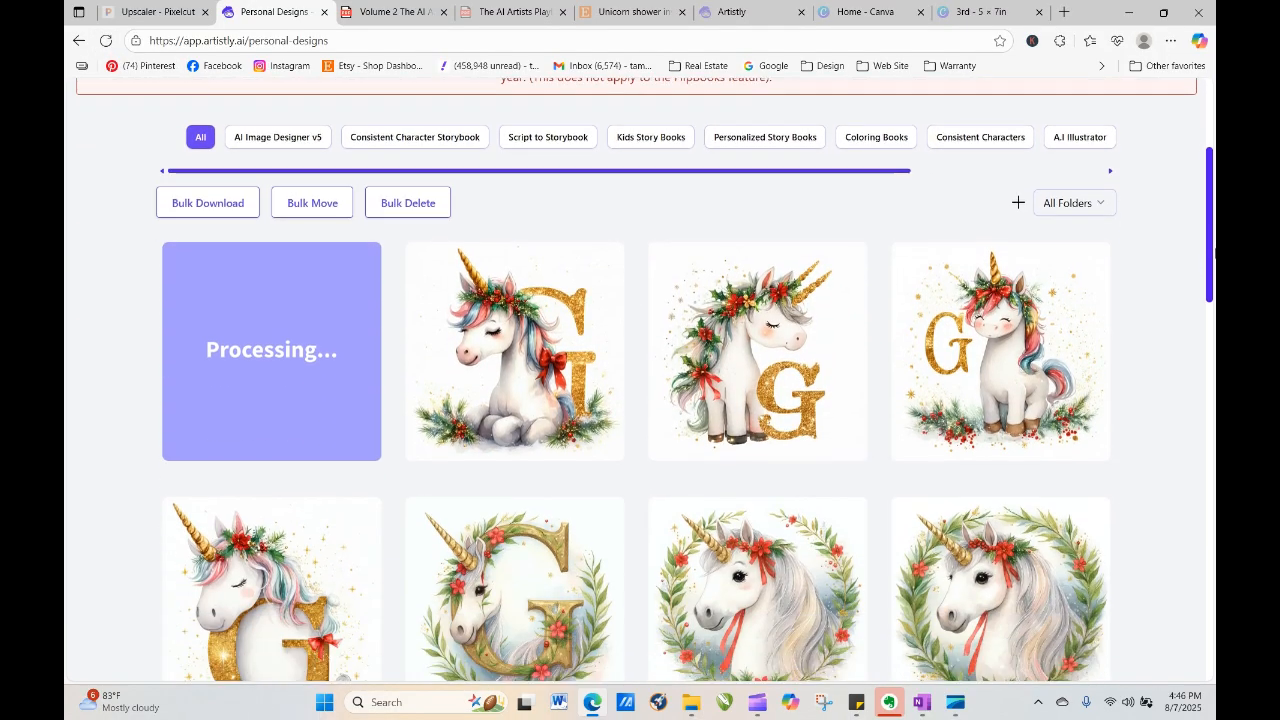
left_click(105, 41)
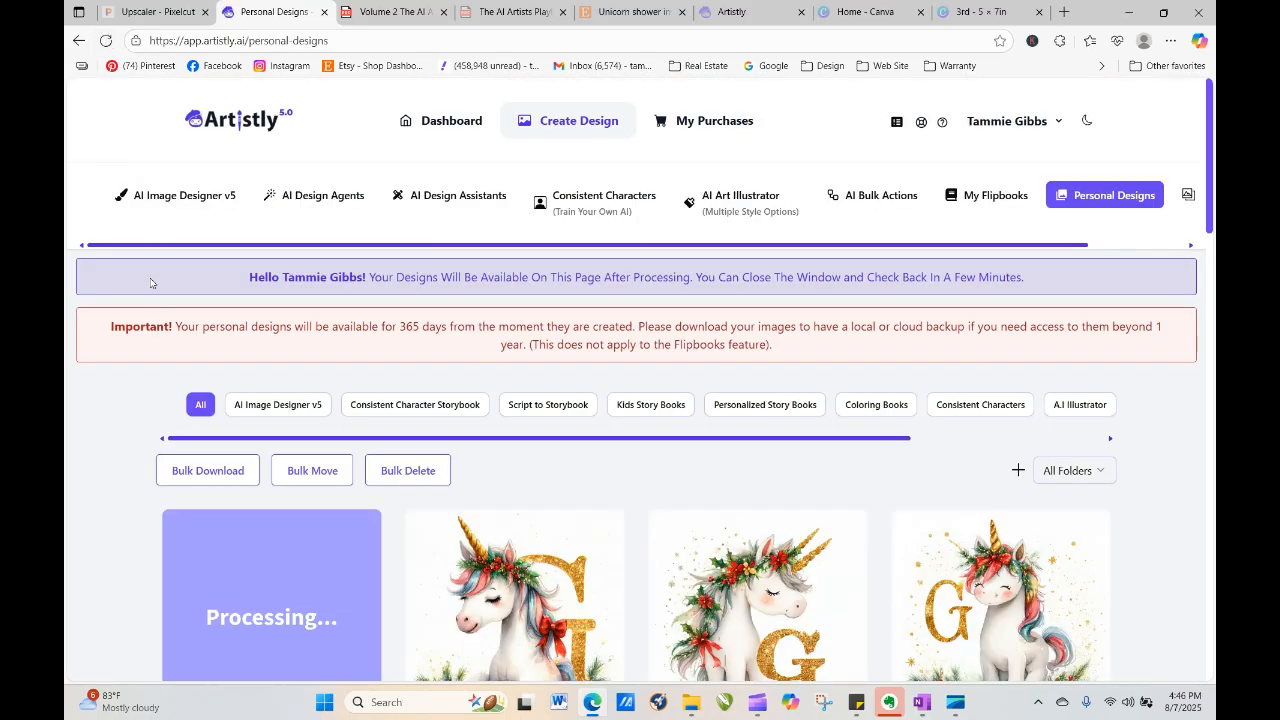
left_click(105, 41)
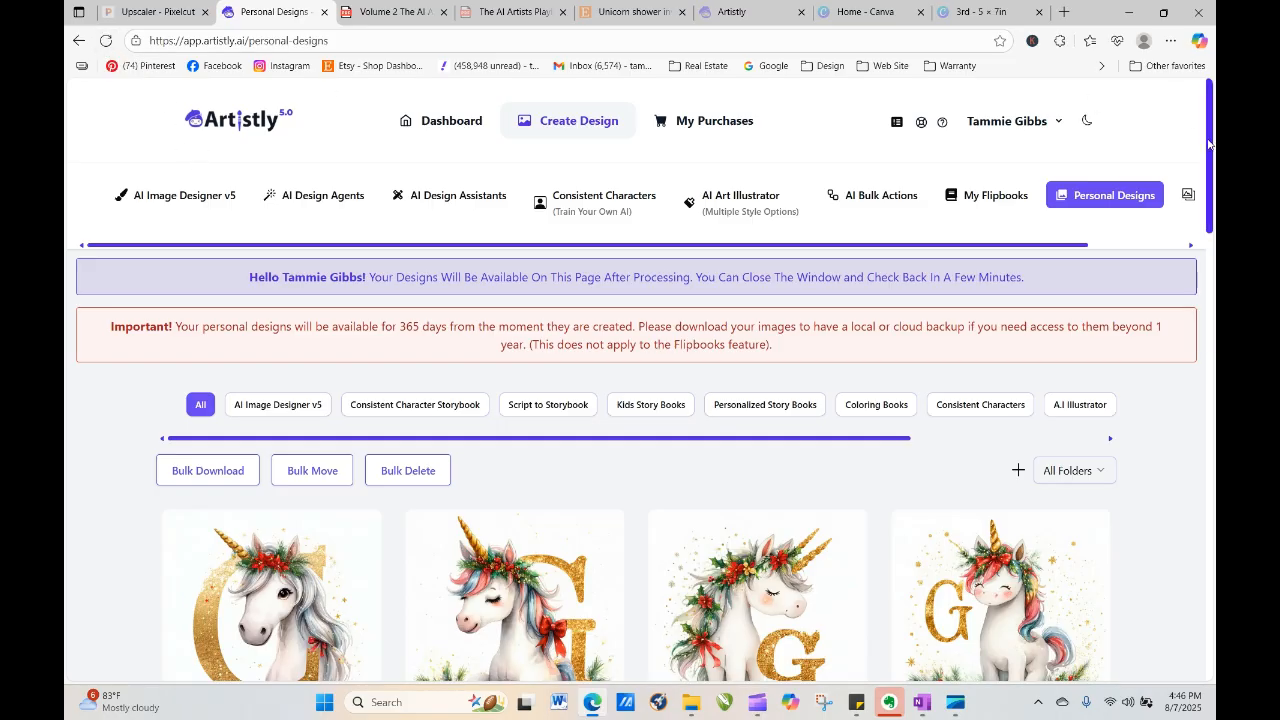
scroll(549, 366, "down", 2)
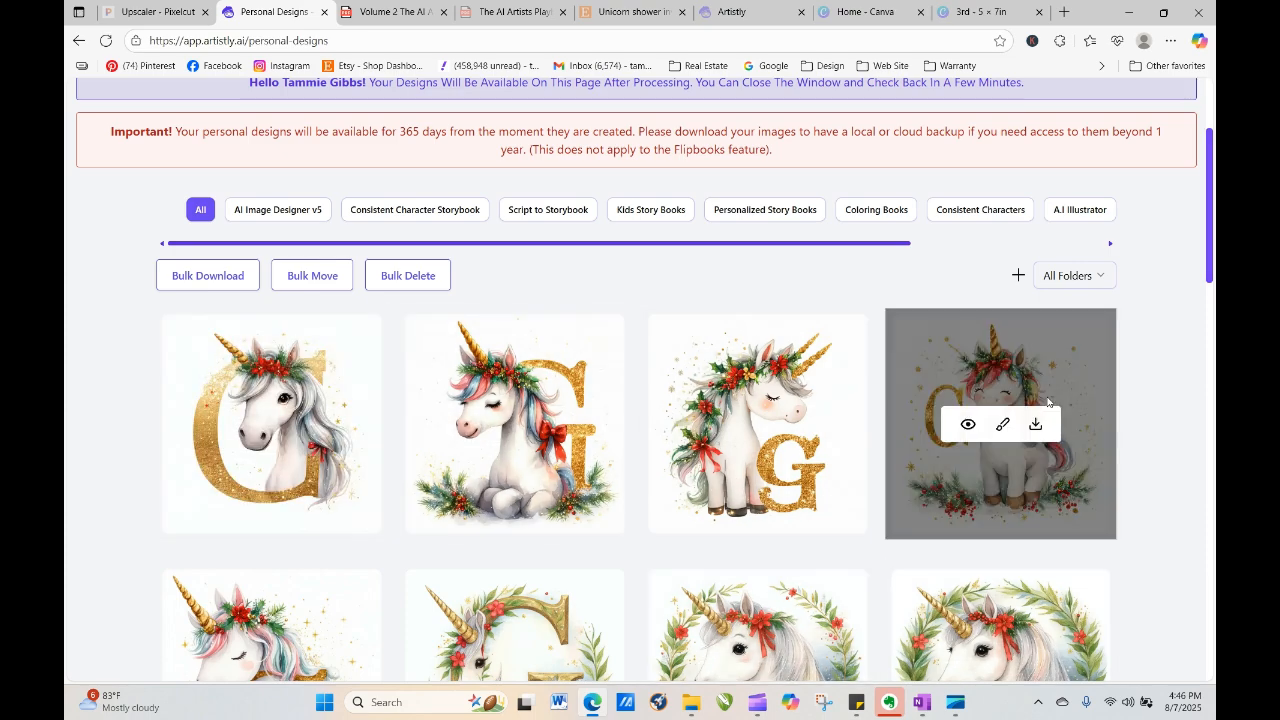
Switch from the Artistly designs to the open Canva home page
left_click(731, 10)
left_click(862, 12)
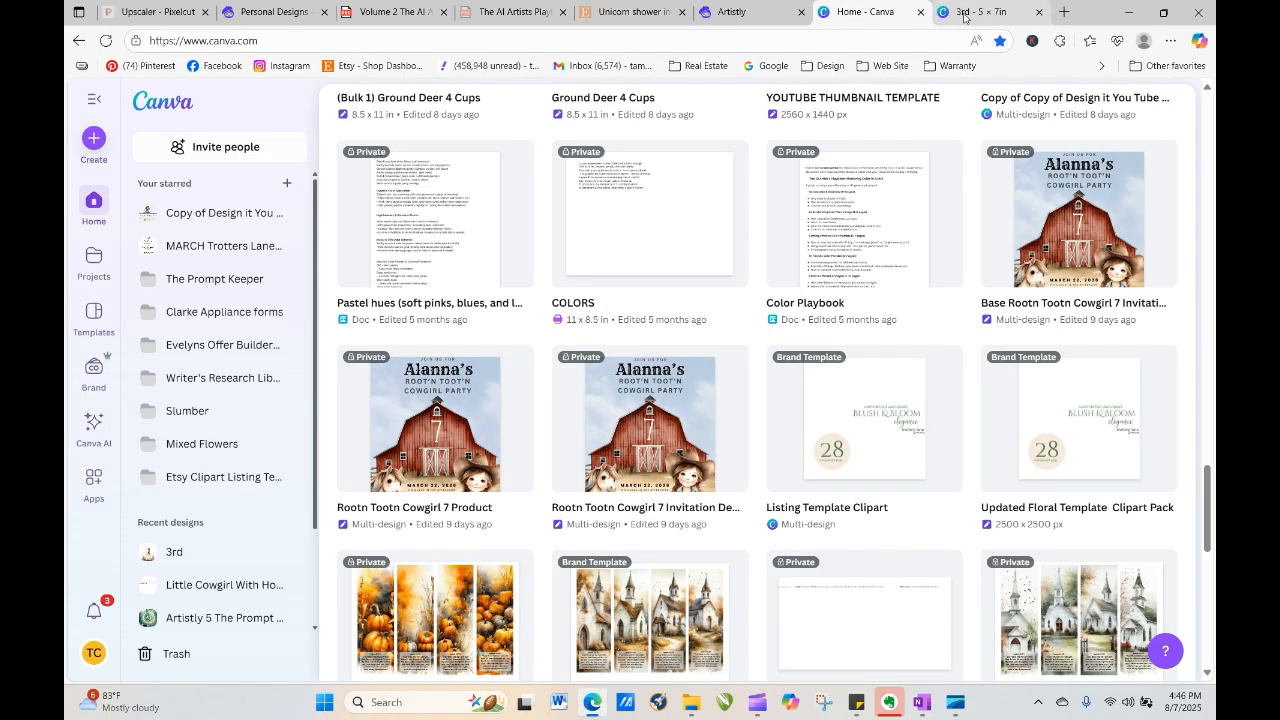
left_click(964, 14)
left_click(862, 12)
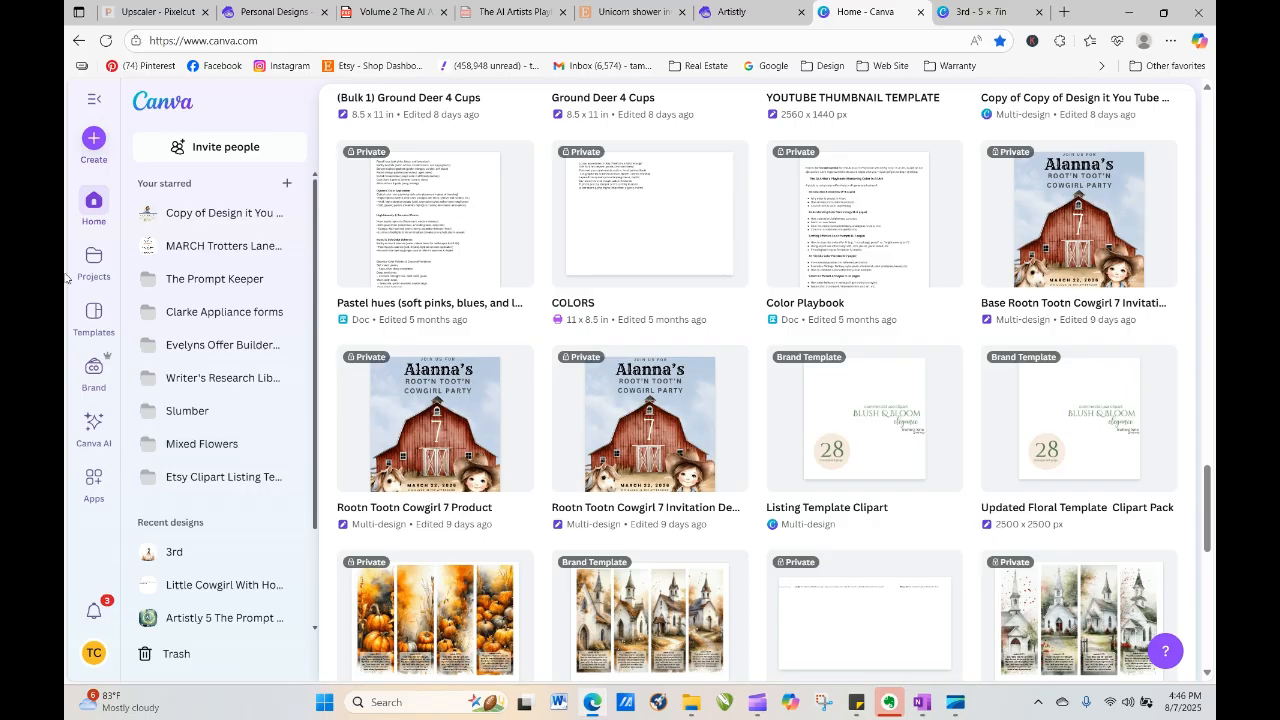
left_click(94, 140)
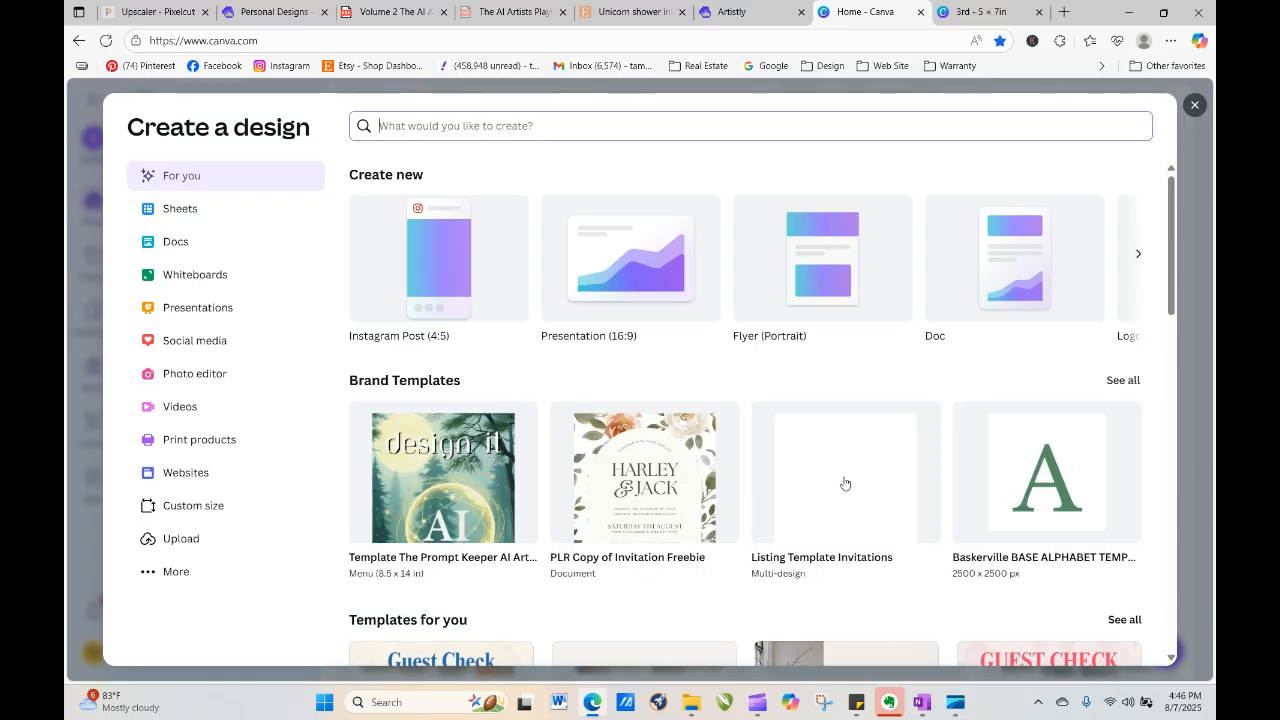
left_click(846, 482)
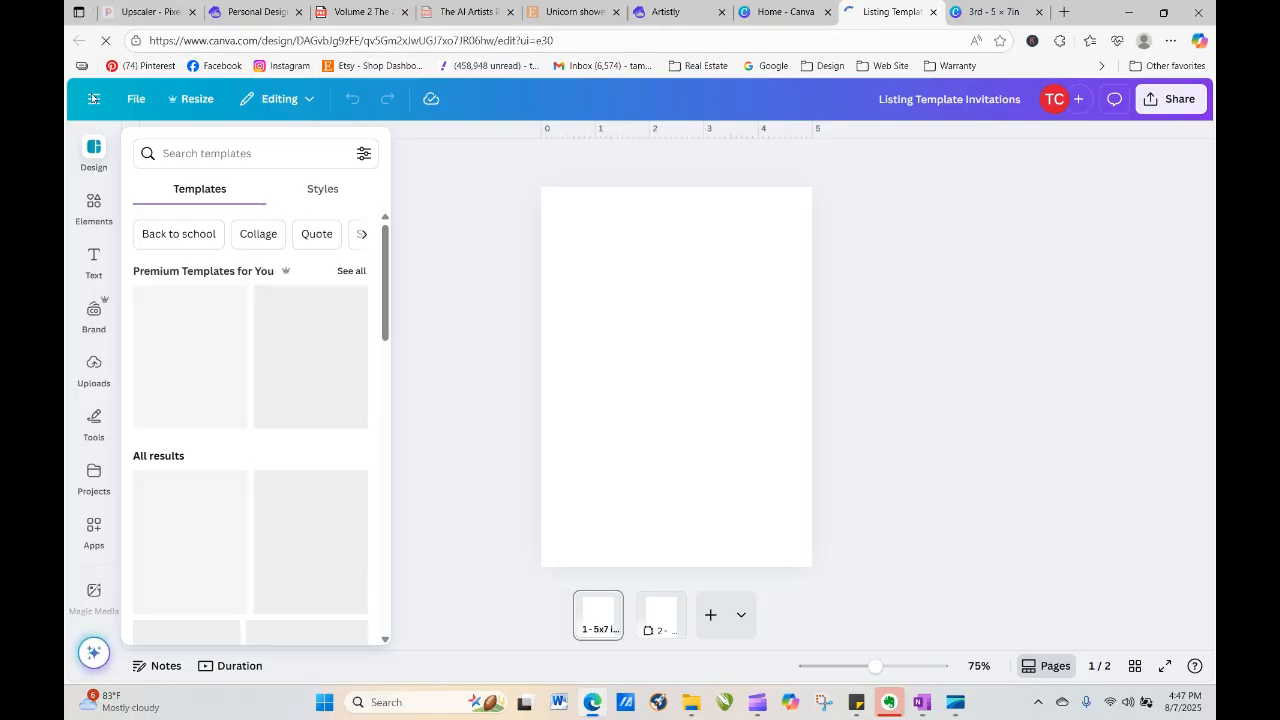
left_click(136, 99)
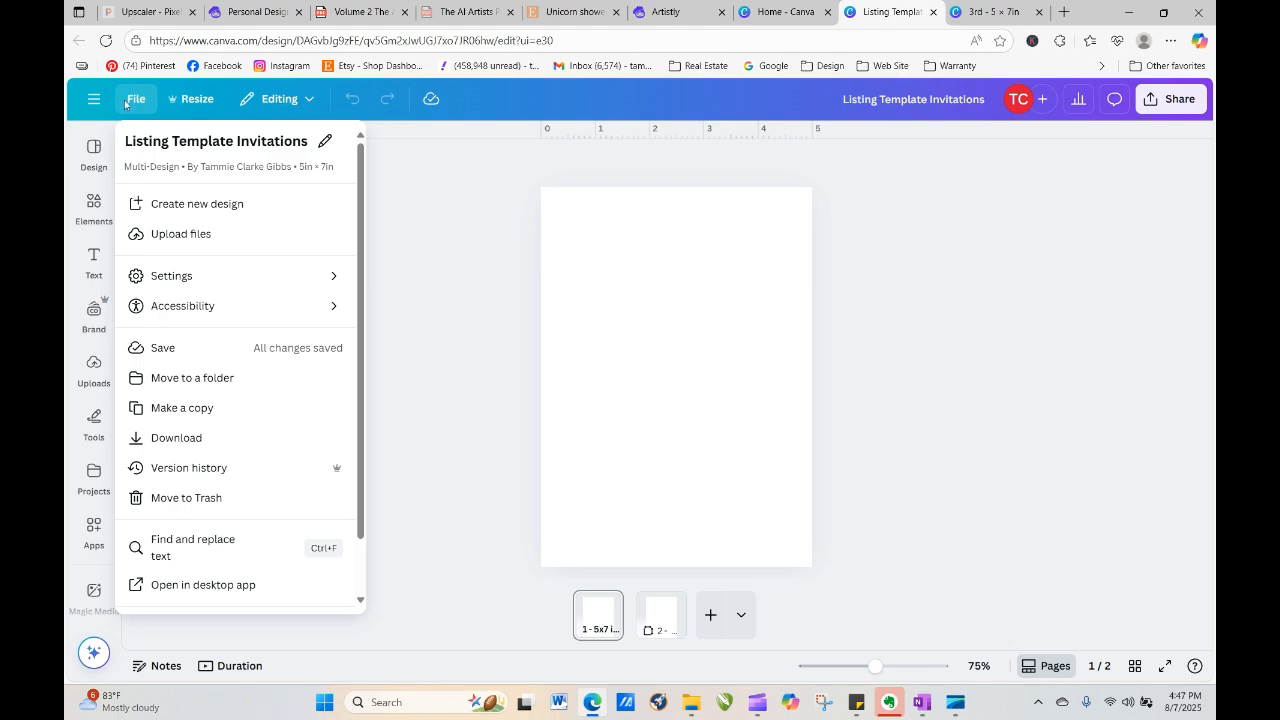
left_click(95, 99)
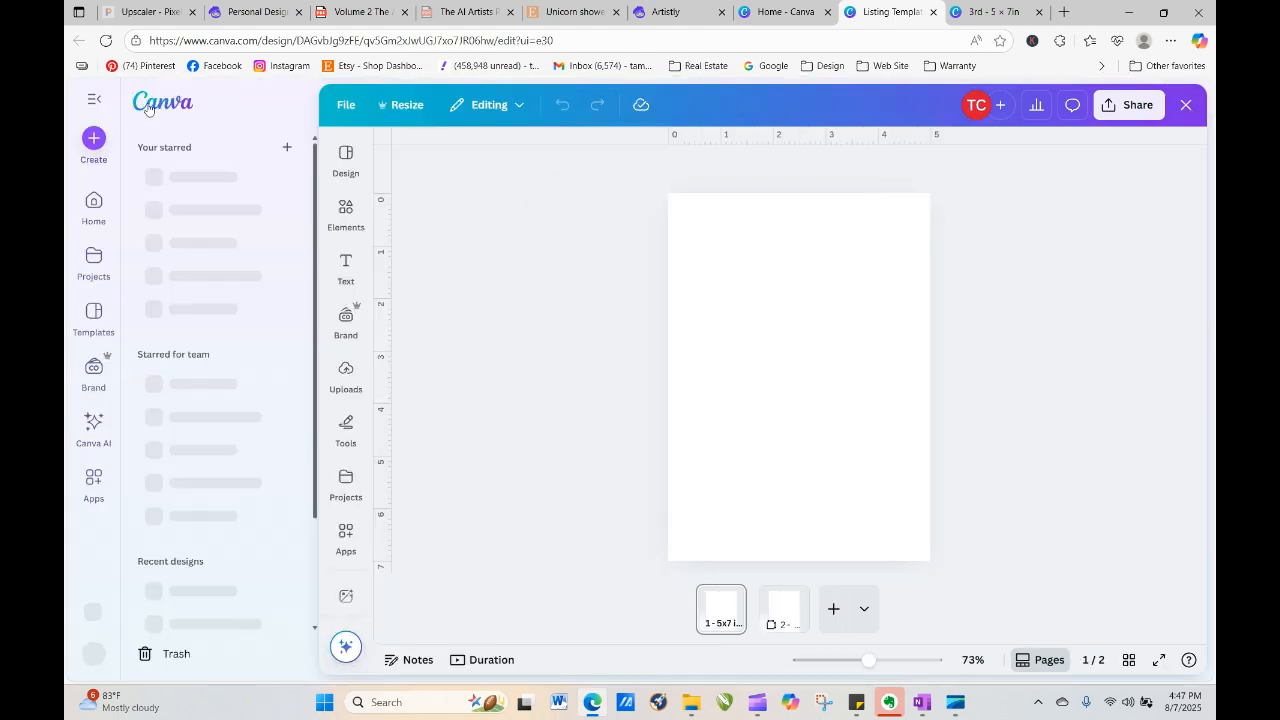
left_click(148, 106)
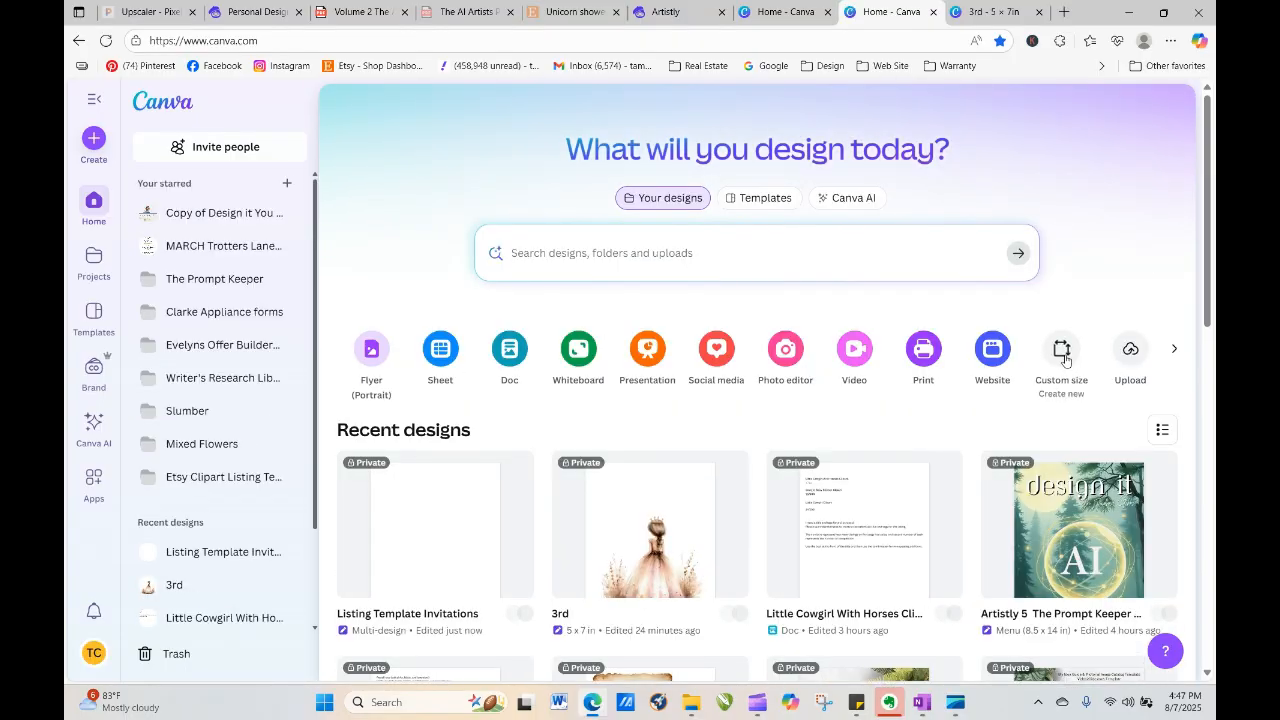
Create a new custom-size design of 2500 × 2500 px and show the uploaded images
left_click(1062, 352)
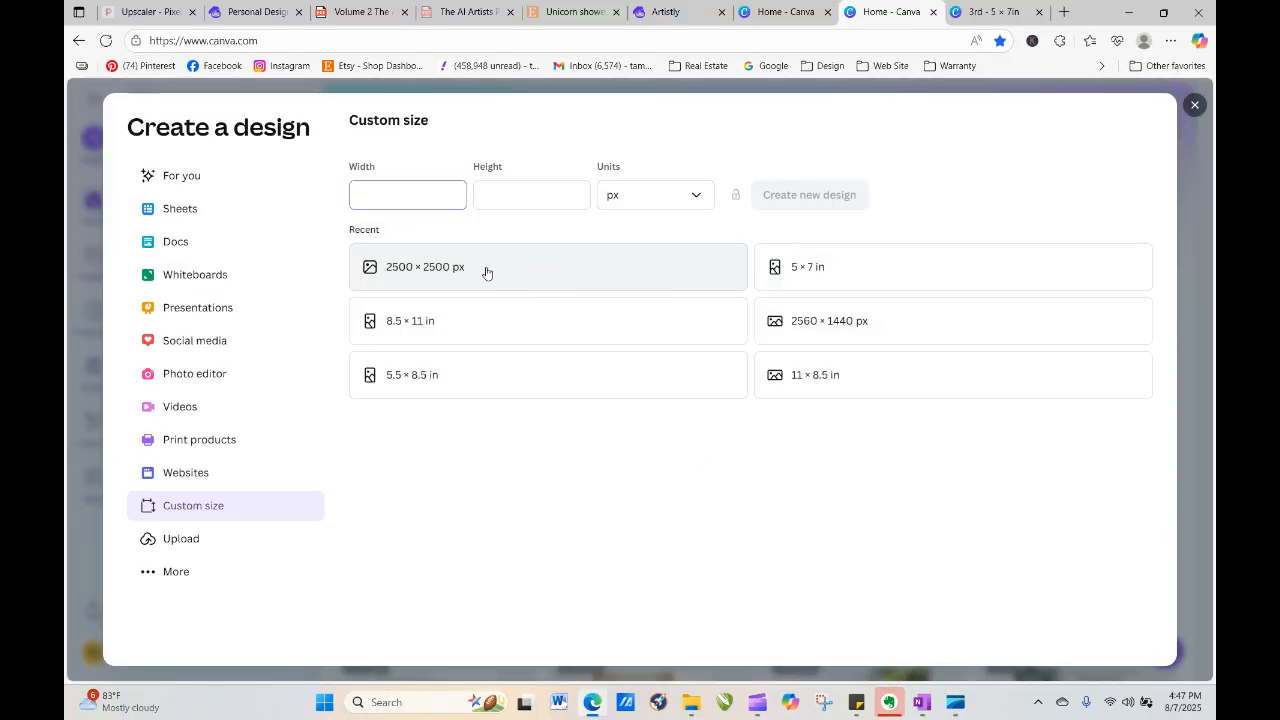
left_click(486, 273)
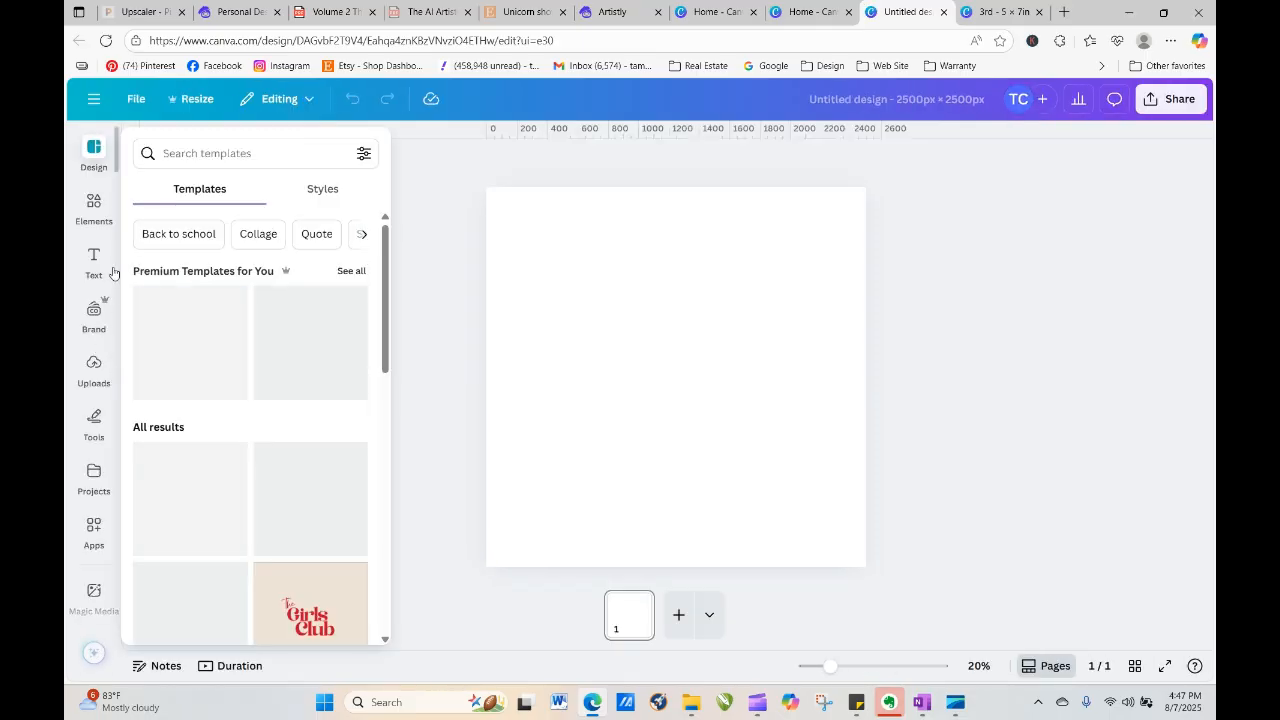
left_click(93, 367)
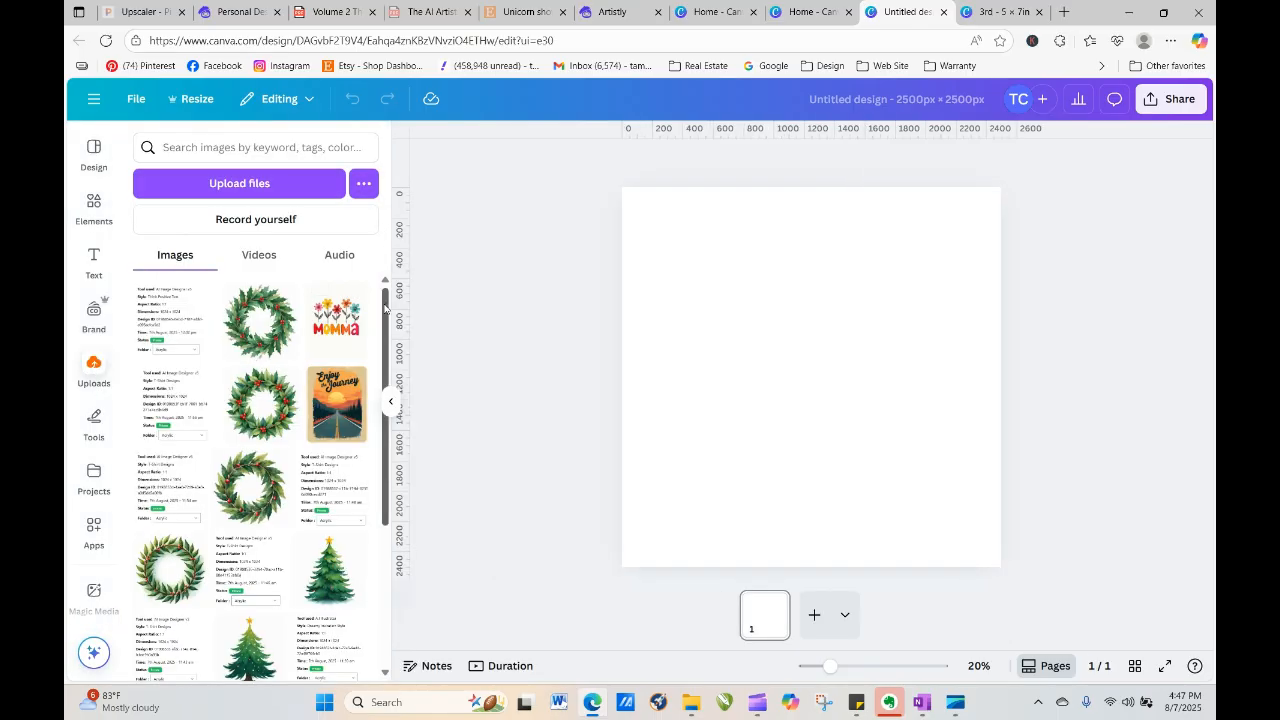
Place the uploaded golden letter B without a cream tile on the page and enlarge it to about 3068 px square, centred
left_click_drag(385, 307, 458, 682)
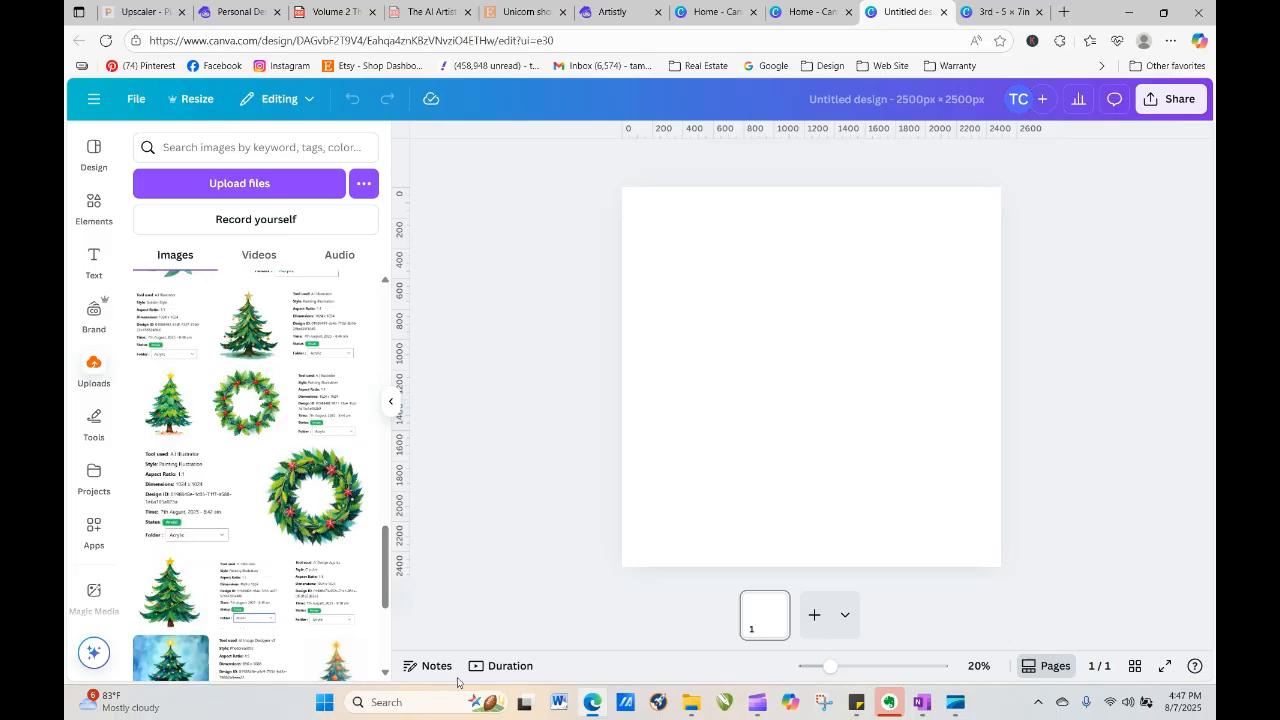
left_click_drag(387, 540, 412, 708)
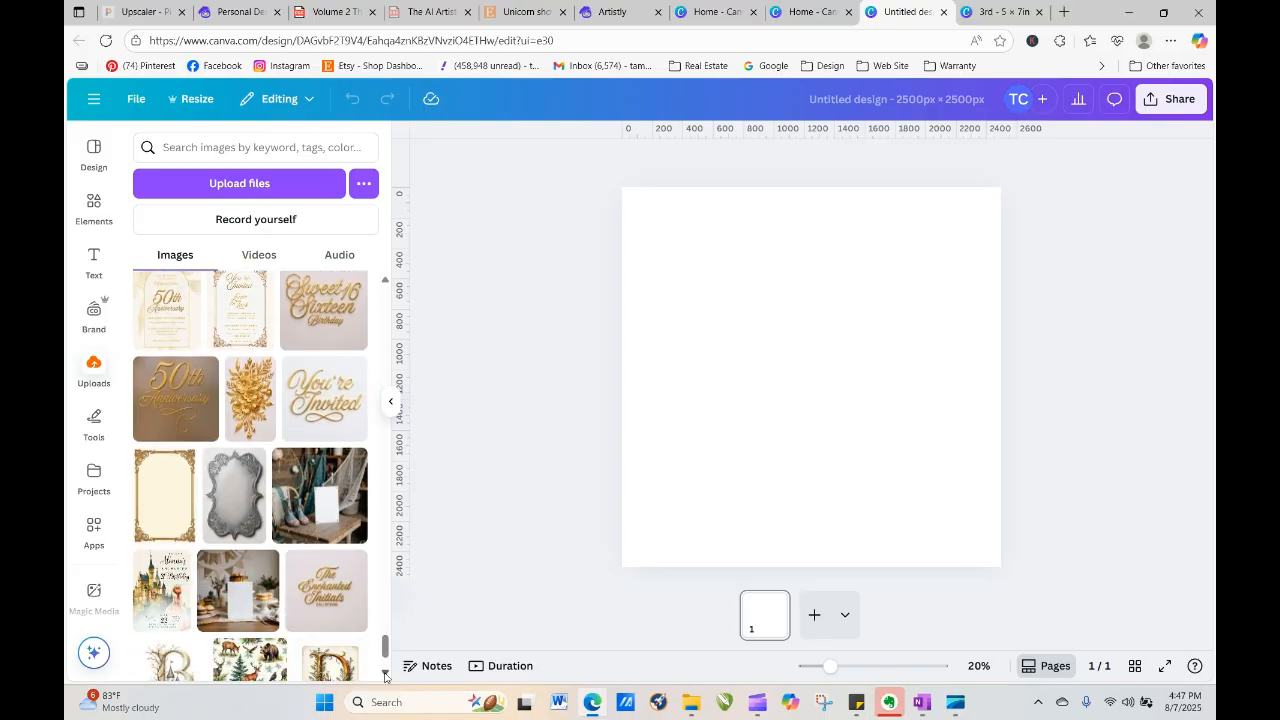
left_click(384, 677)
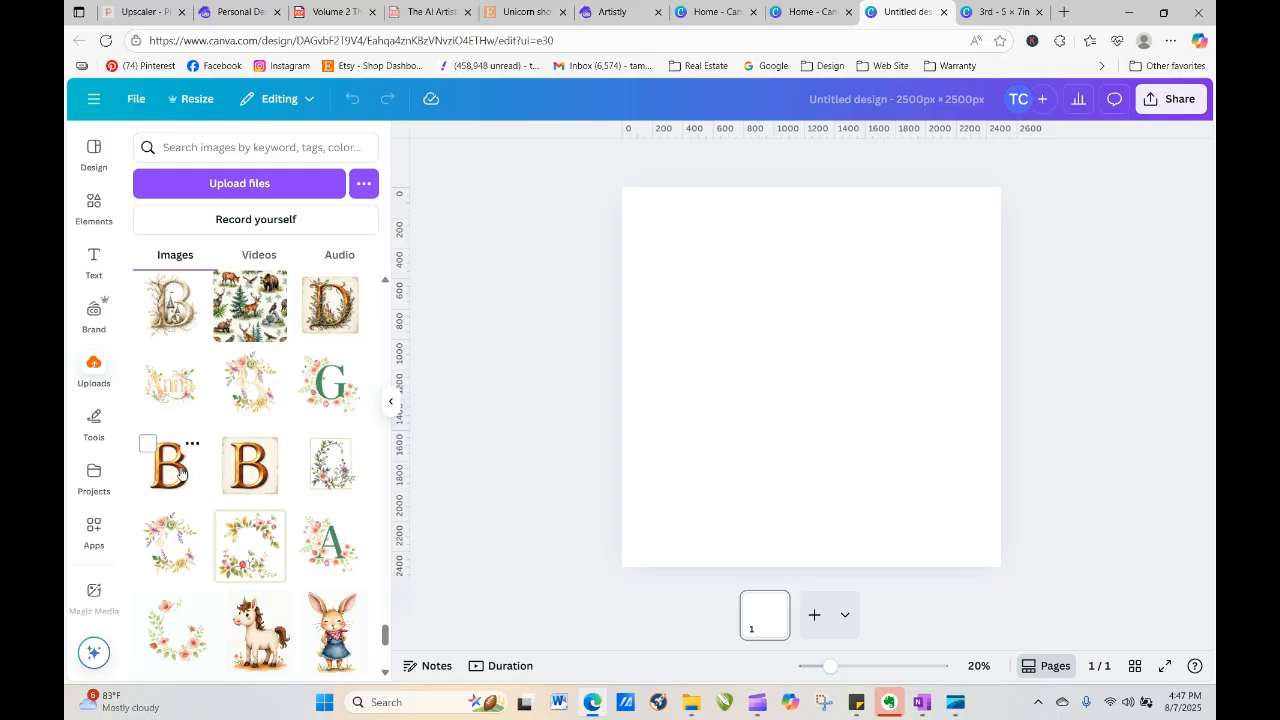
left_click(180, 472)
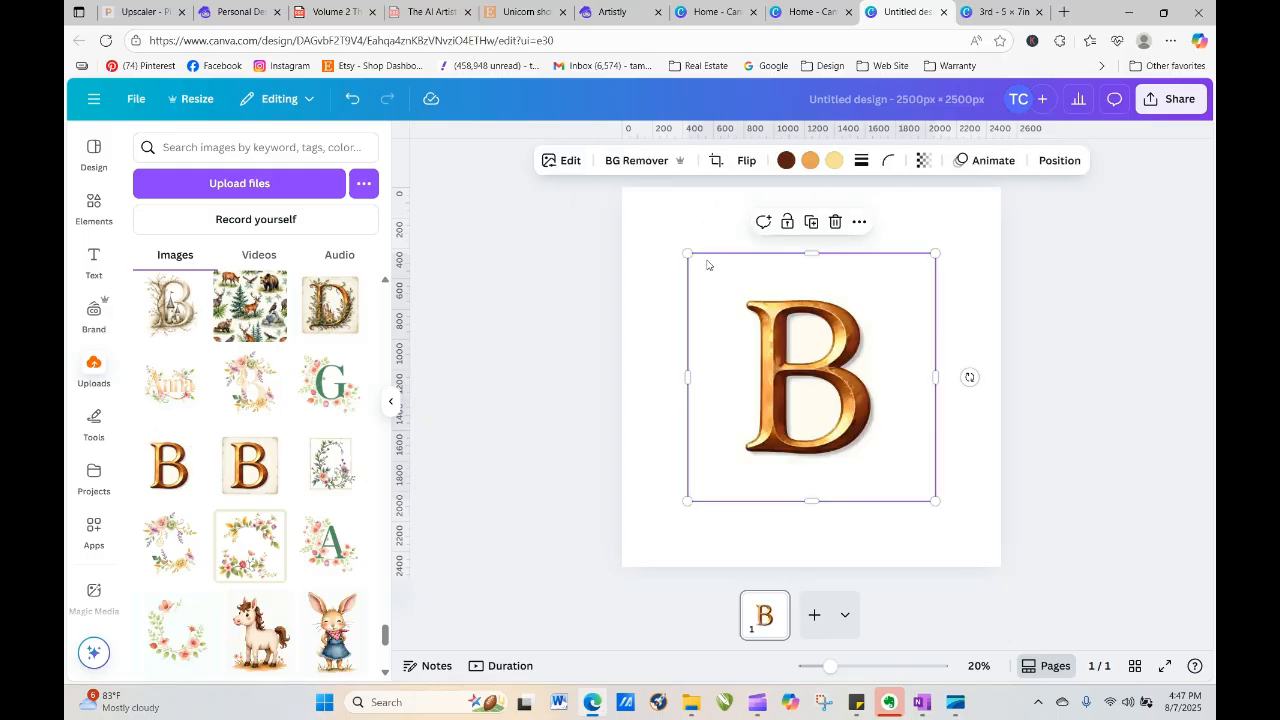
left_click_drag(686, 252, 594, 130)
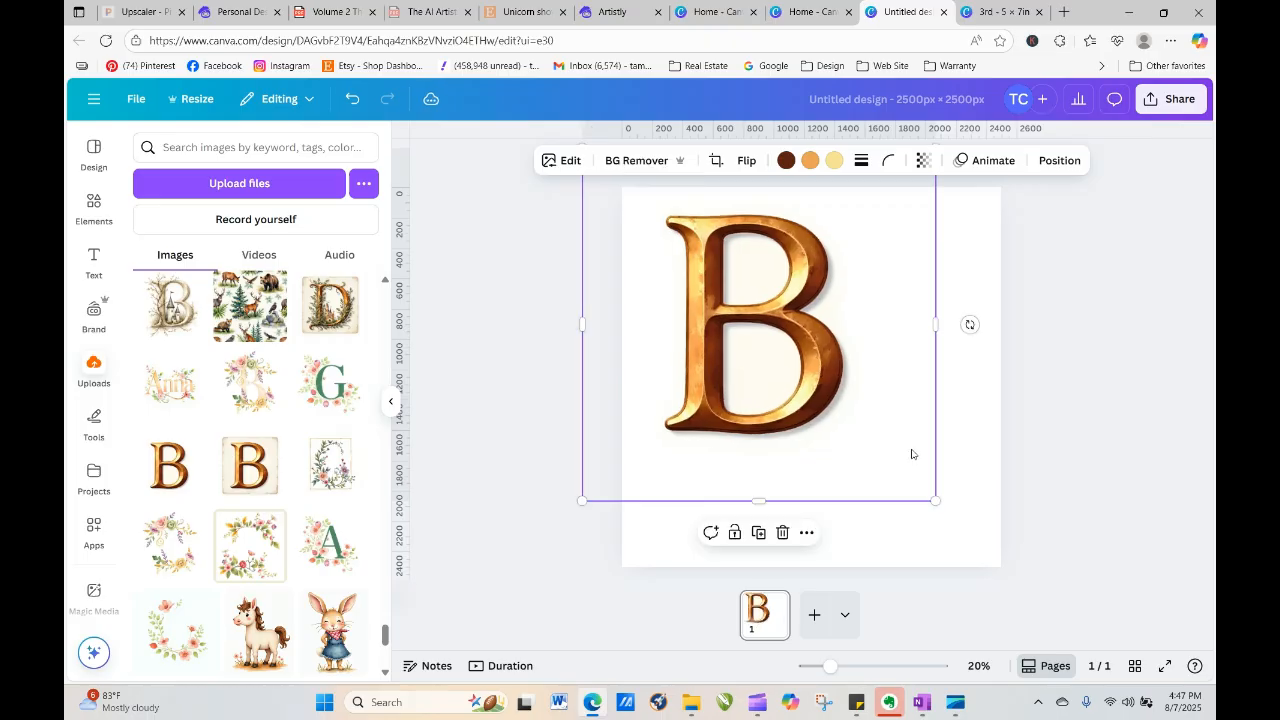
left_click_drag(935, 500, 1064, 601)
left_click(485, 476)
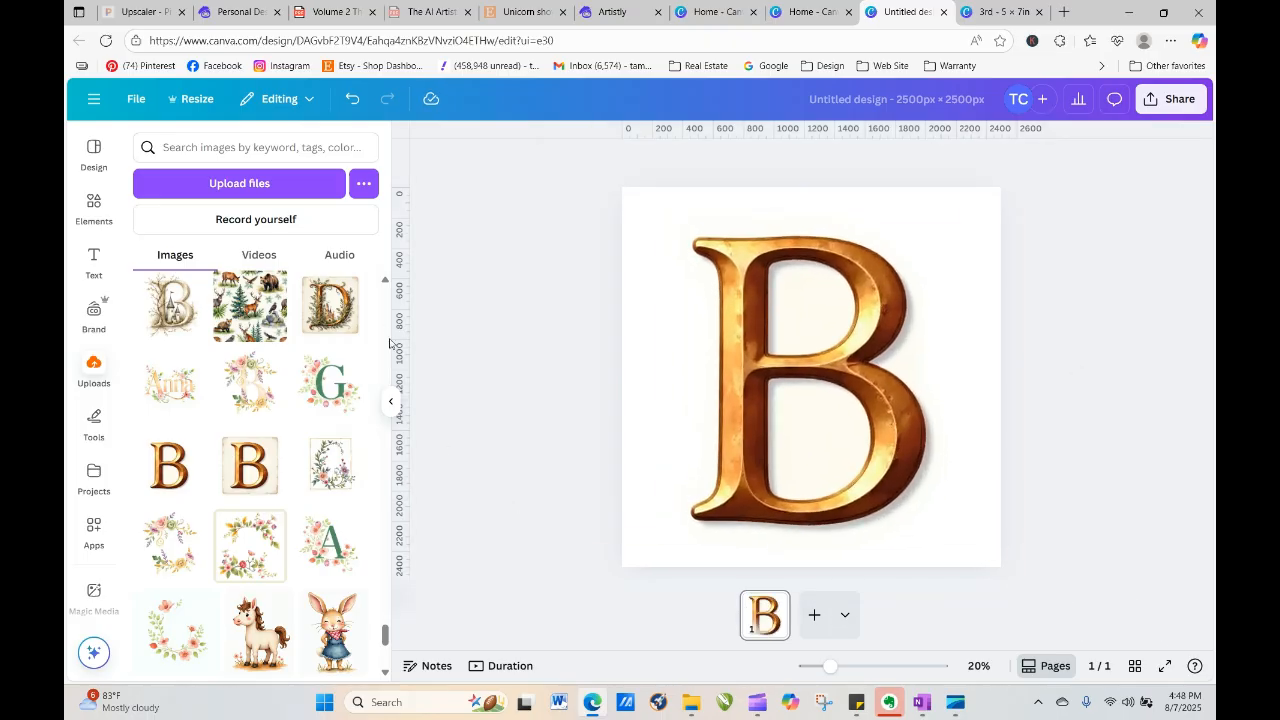
Switch to Artistly's personal designs and download the unicorn head portrait with the holly wreath, red ribbon and pale snowy background
left_click_drag(389, 637, 389, 527)
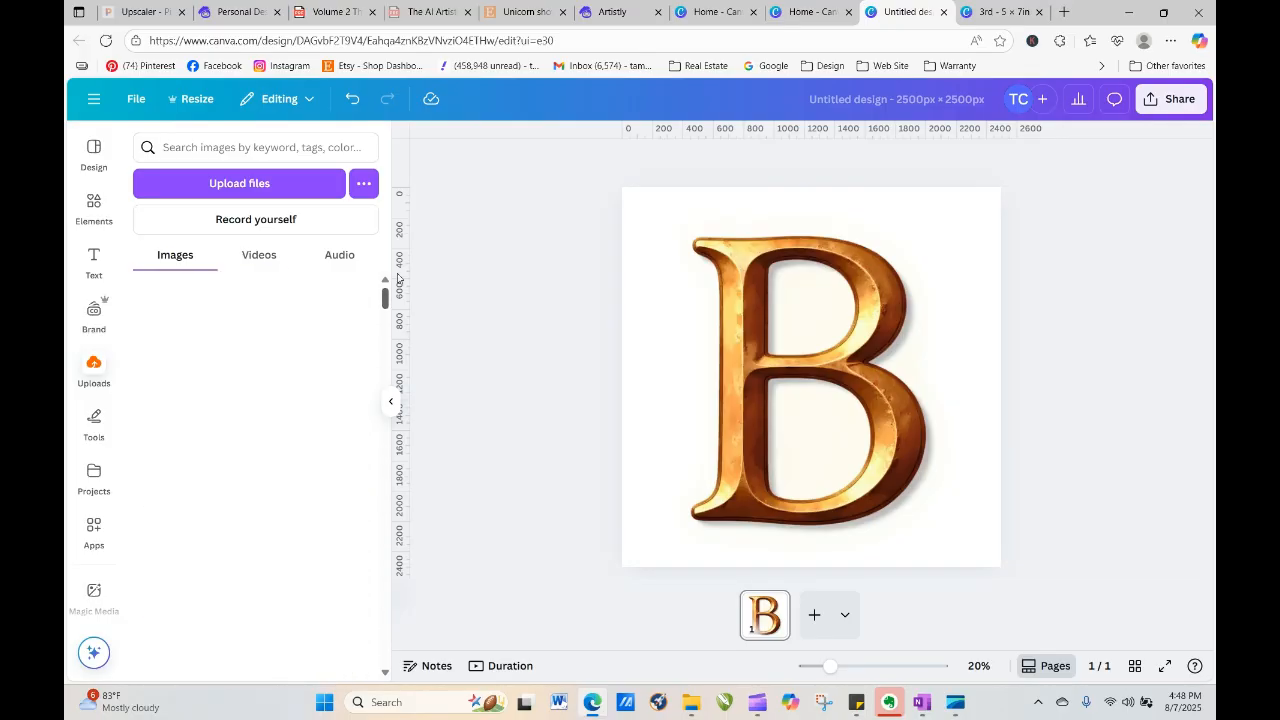
left_click(240, 14)
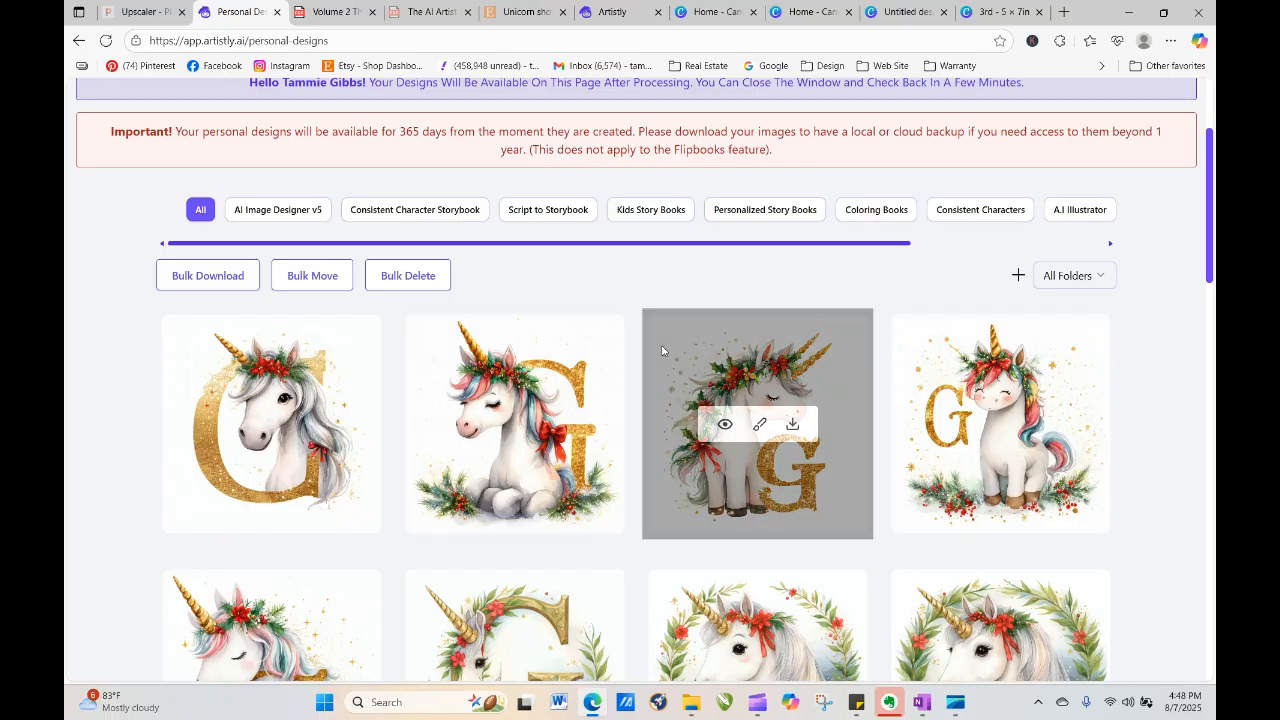
left_click_drag(1209, 183, 1213, 349)
mouse_move(779, 532)
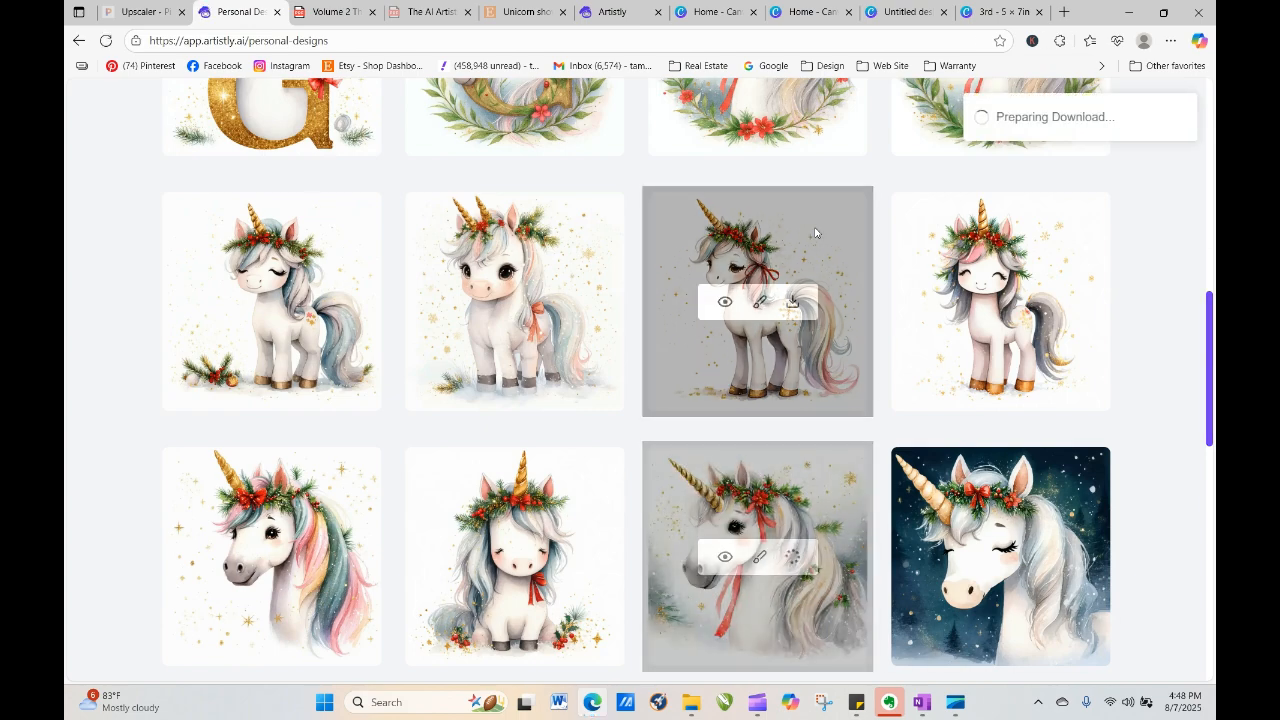
Return to the untitled 2500 × 2500 px Canva design and upload the downloaded unicorn image from the Downloads folder
left_click(1000, 12)
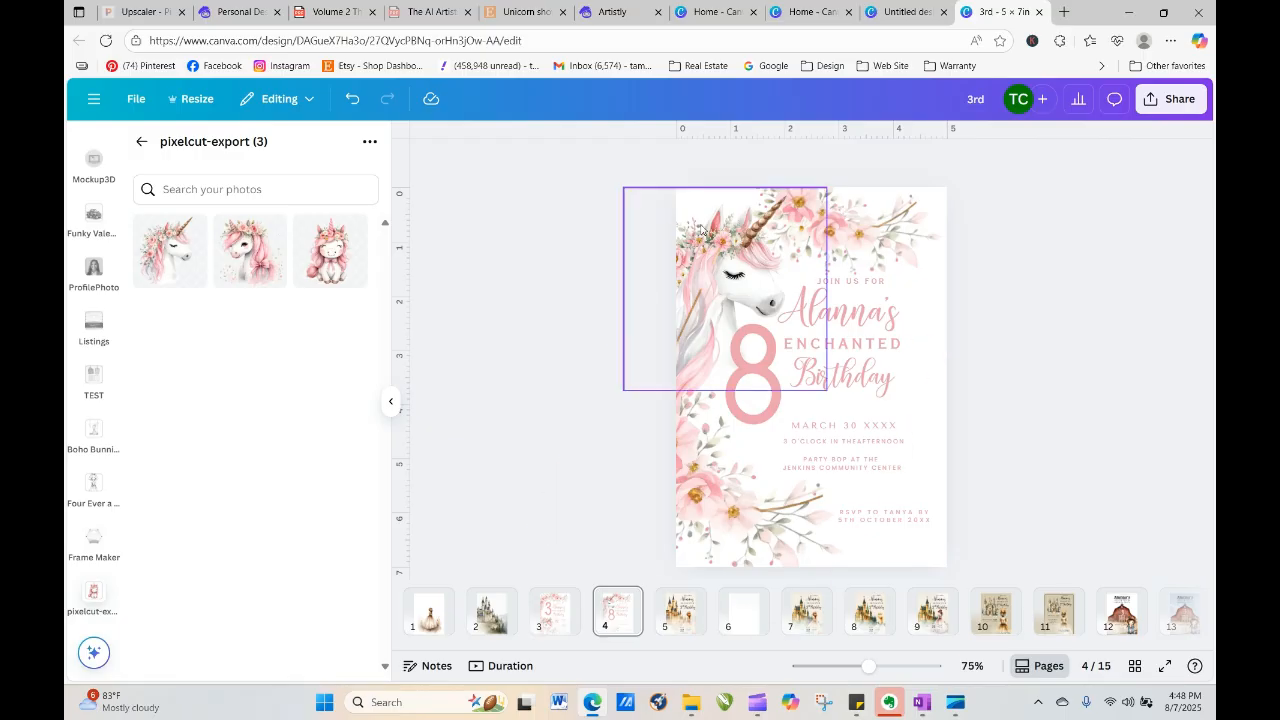
left_click(900, 12)
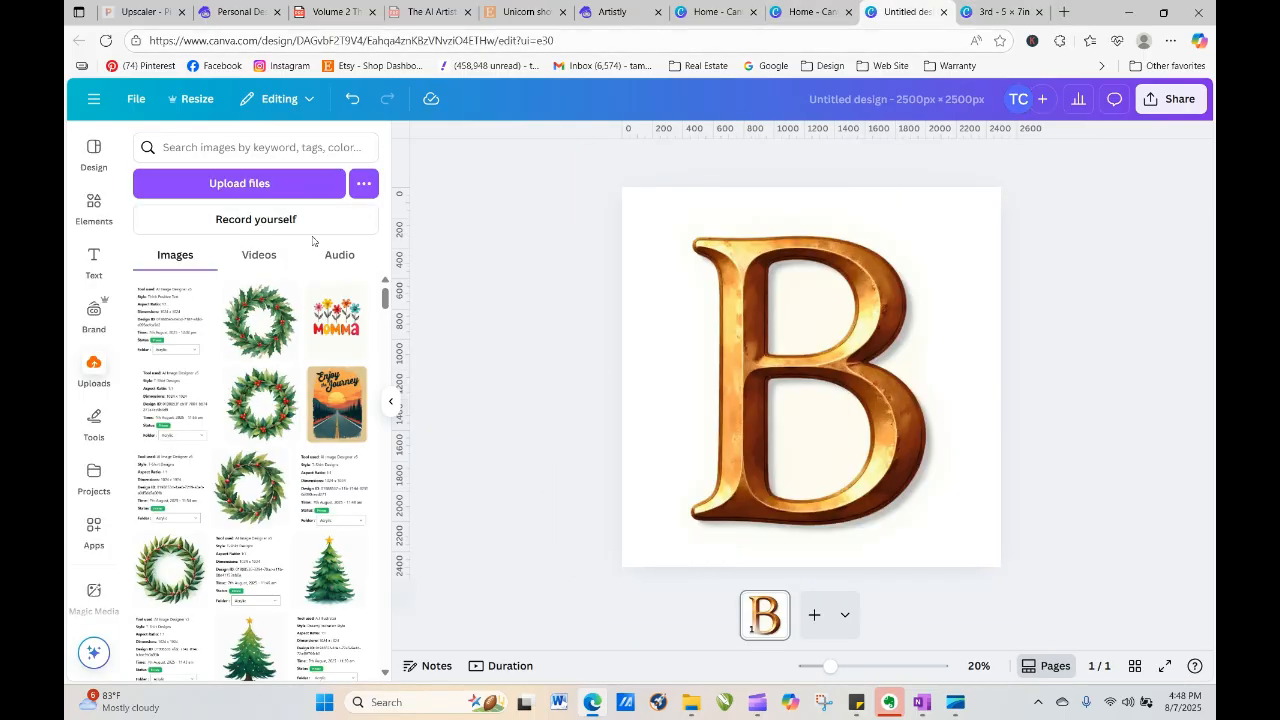
left_click(285, 185)
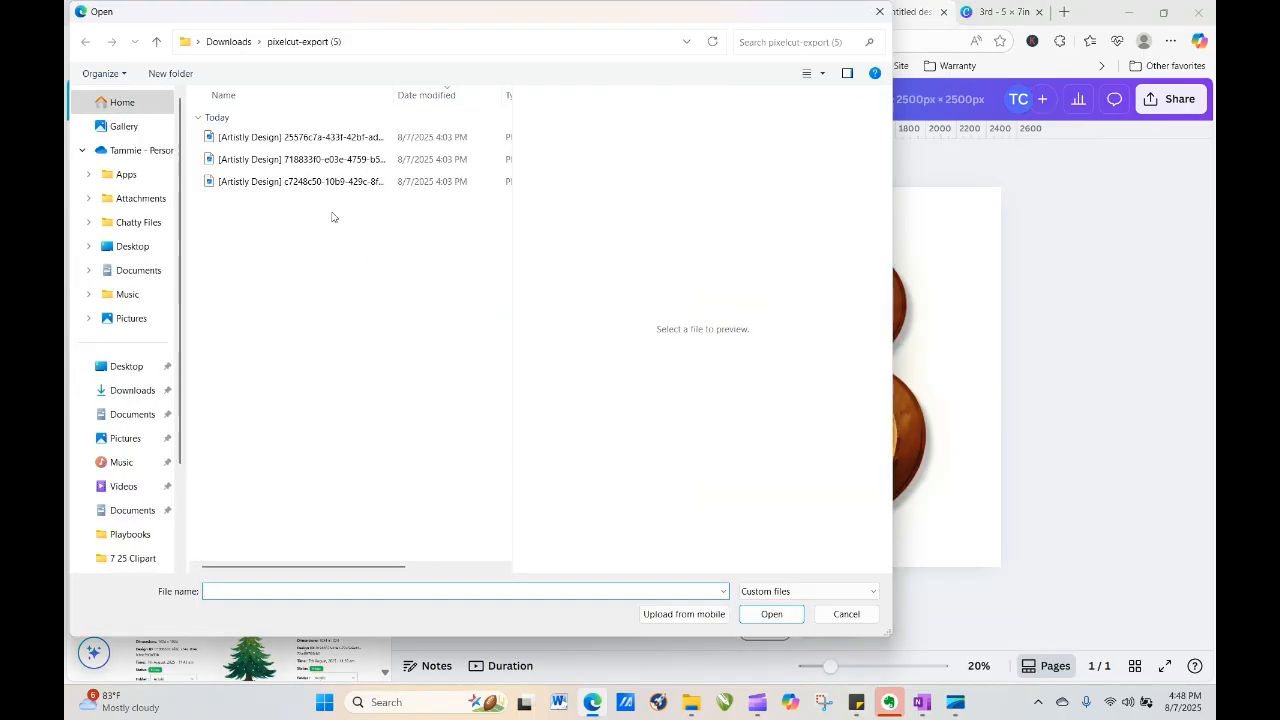
left_click(159, 46)
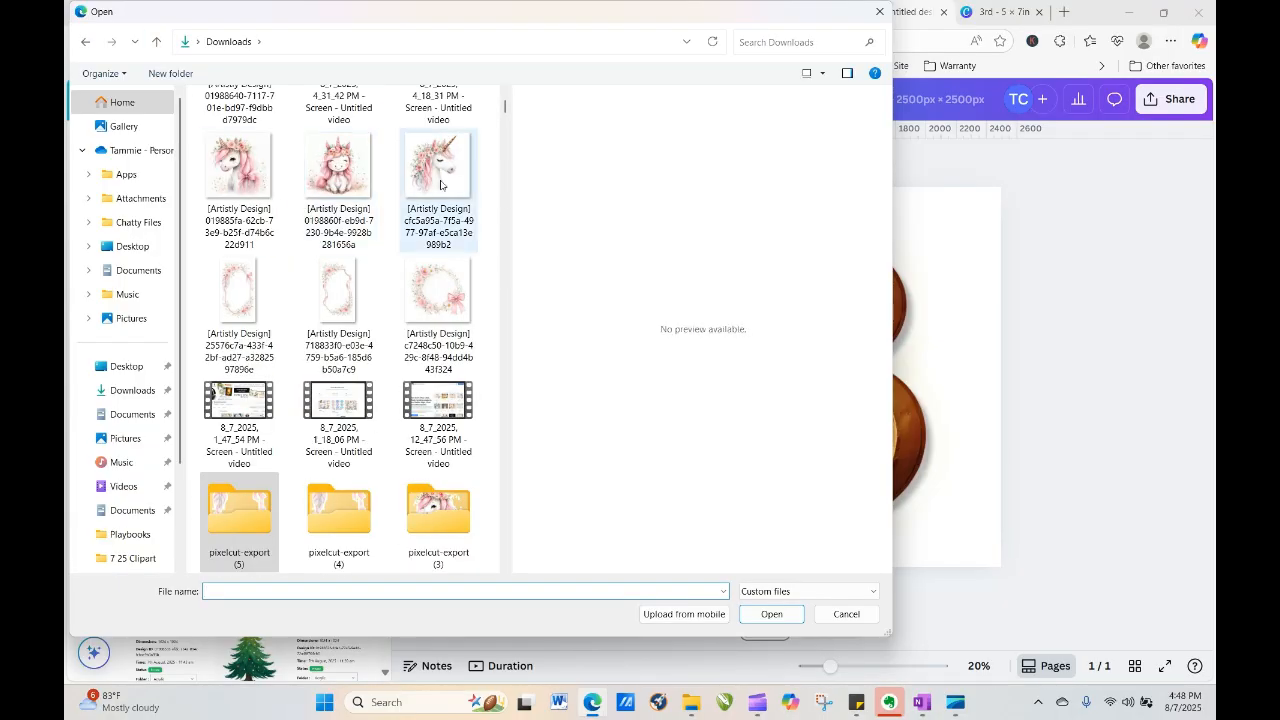
left_click_drag(504, 113, 504, 100)
left_click(239, 140)
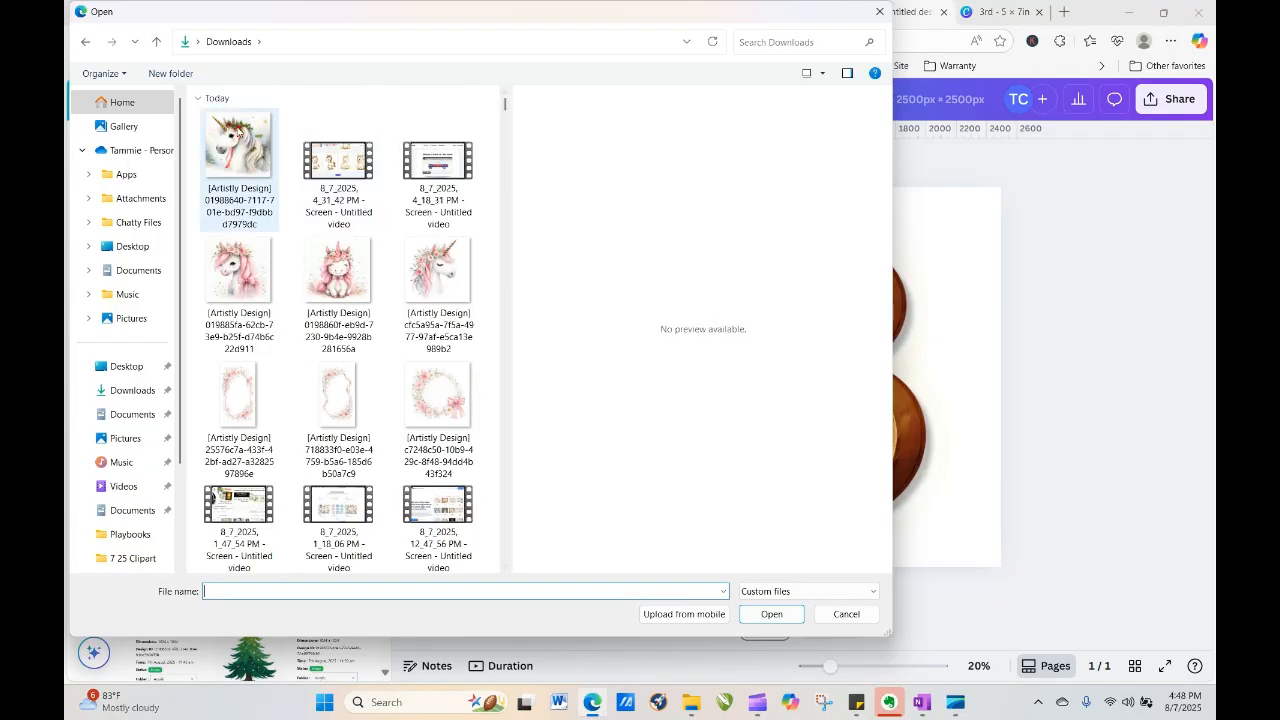
left_click(766, 618)
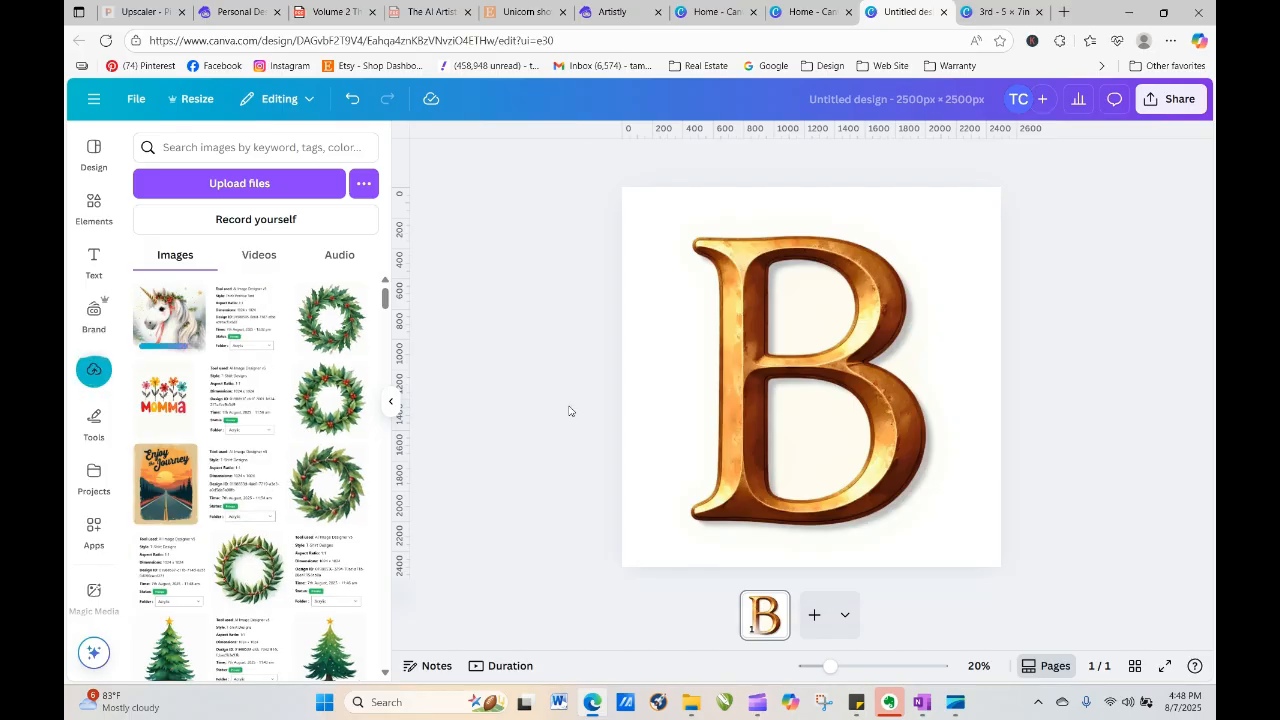
Place the uploaded unicorn image on the page and remove its background
left_click(173, 316)
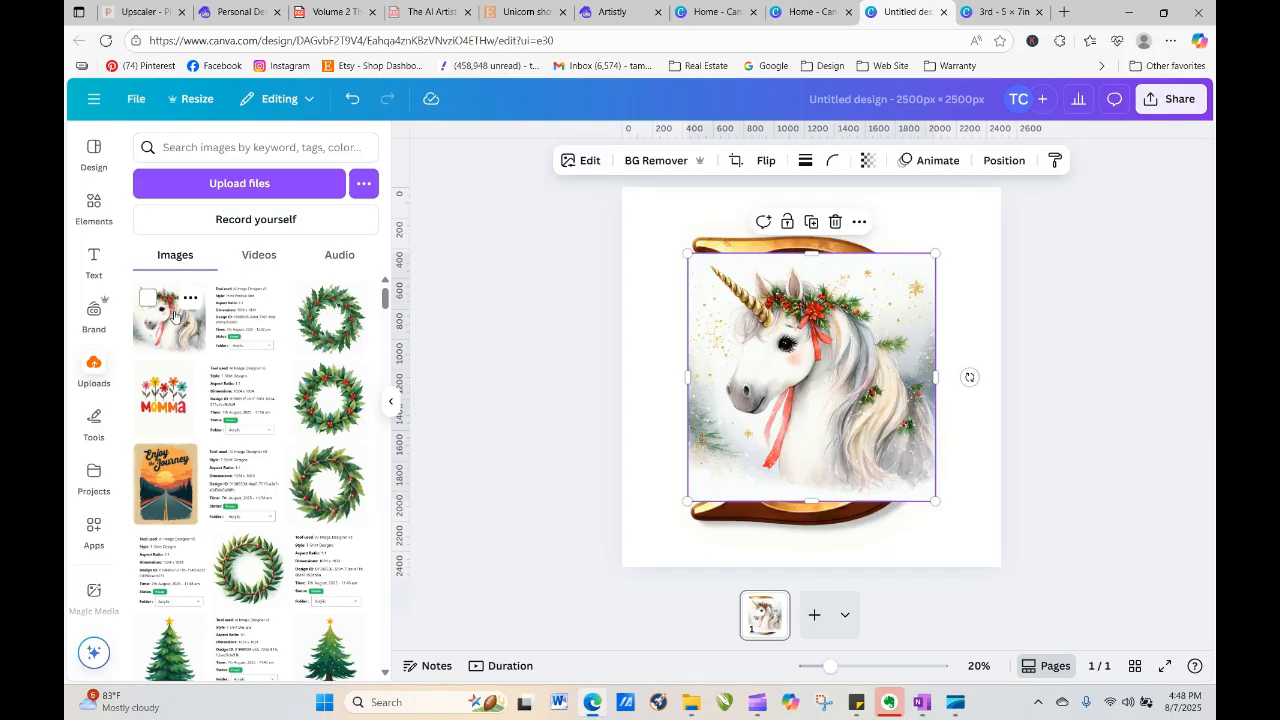
left_click(625, 160)
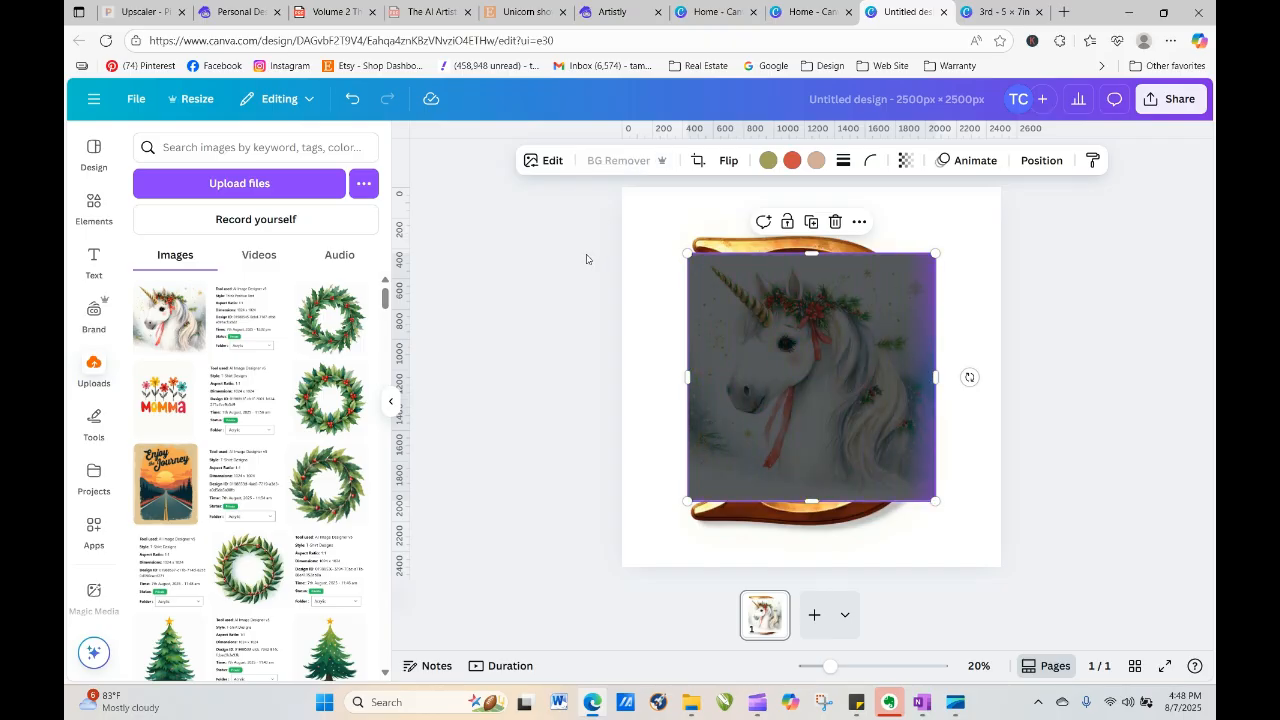
Flip the unicorn horizontally and position it over the lower part of the letter B
left_click_drag(781, 387, 745, 423)
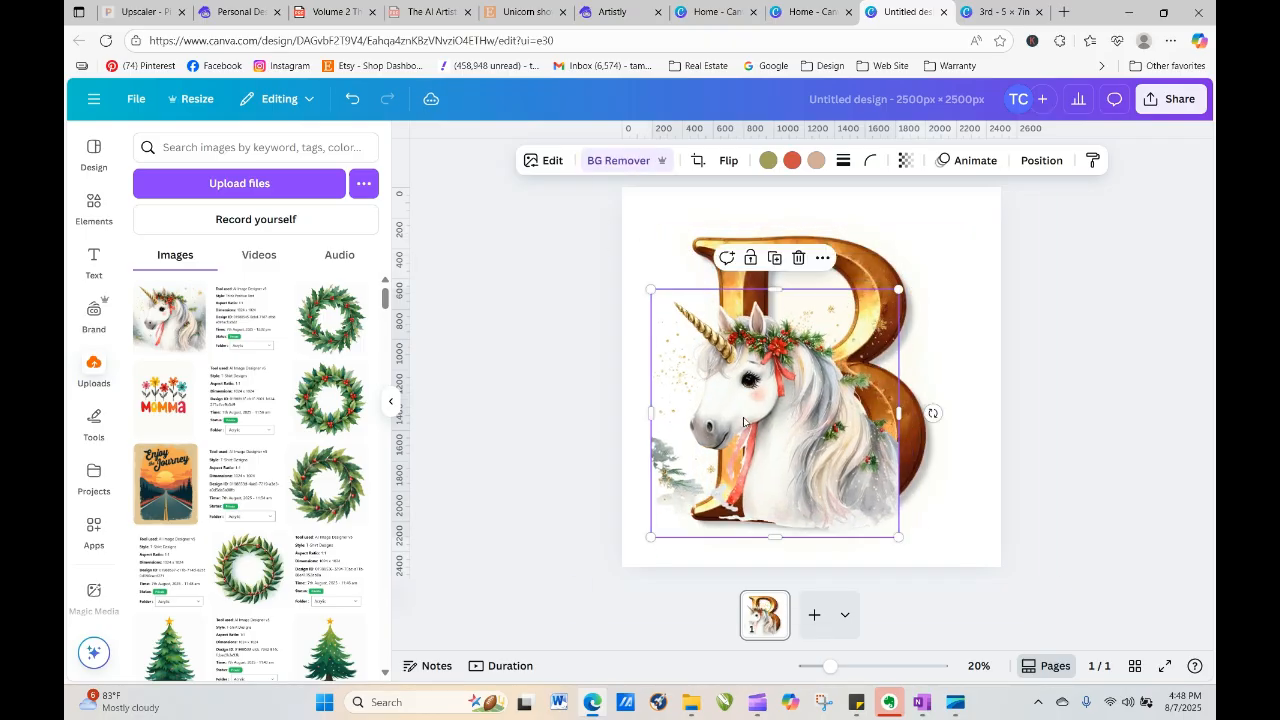
left_click(728, 161)
left_click(731, 199)
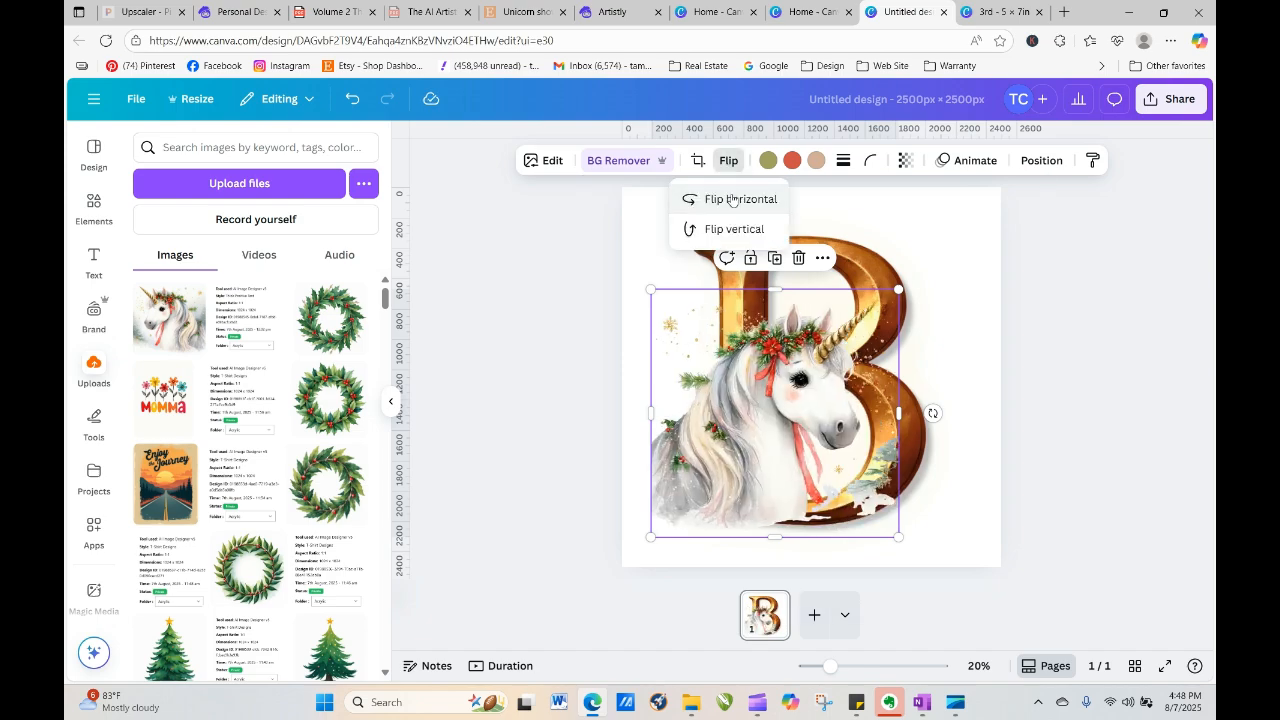
left_click_drag(739, 426, 776, 418)
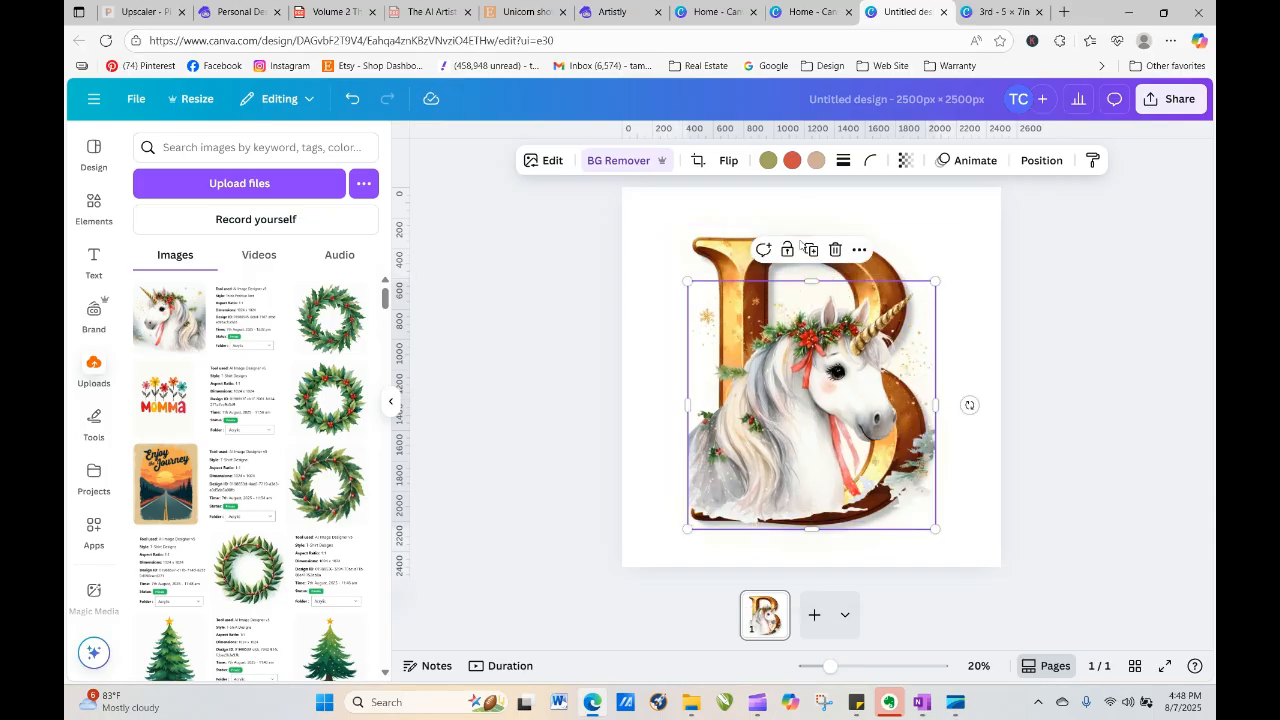
Remove the letter B's background and send the unicorn one layer backward behind the letter
left_click(742, 250)
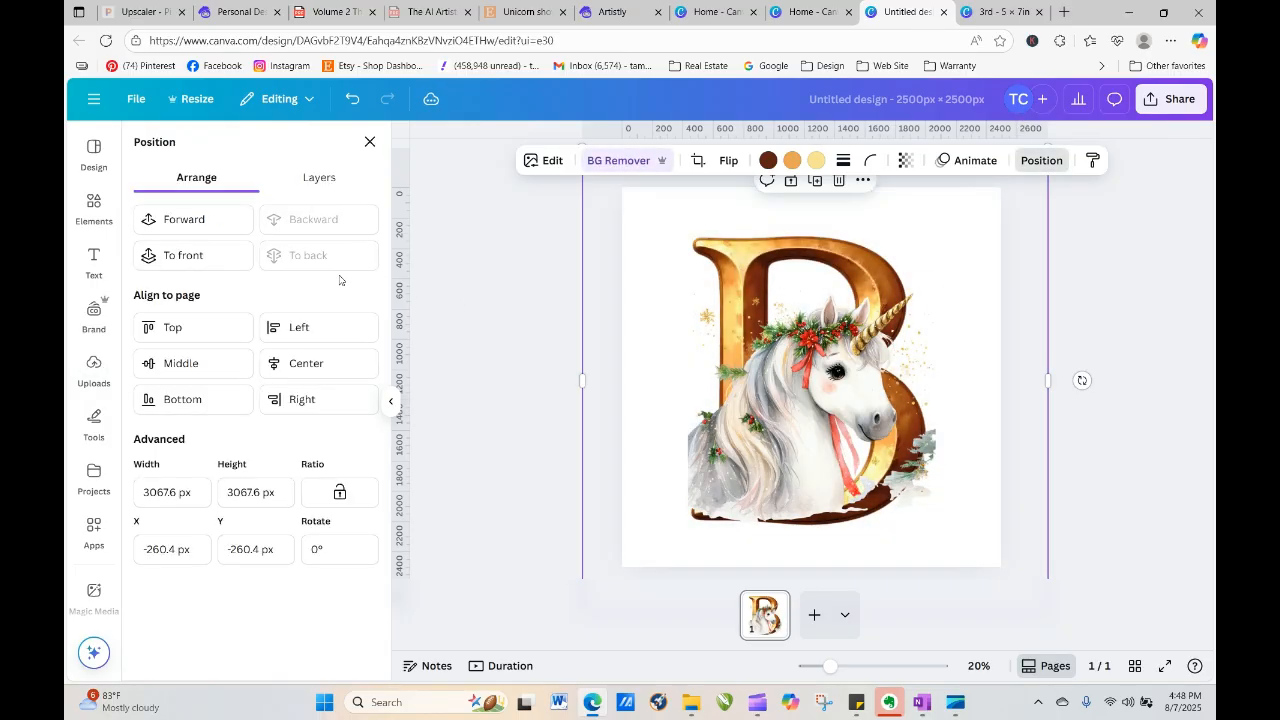
left_click(736, 370)
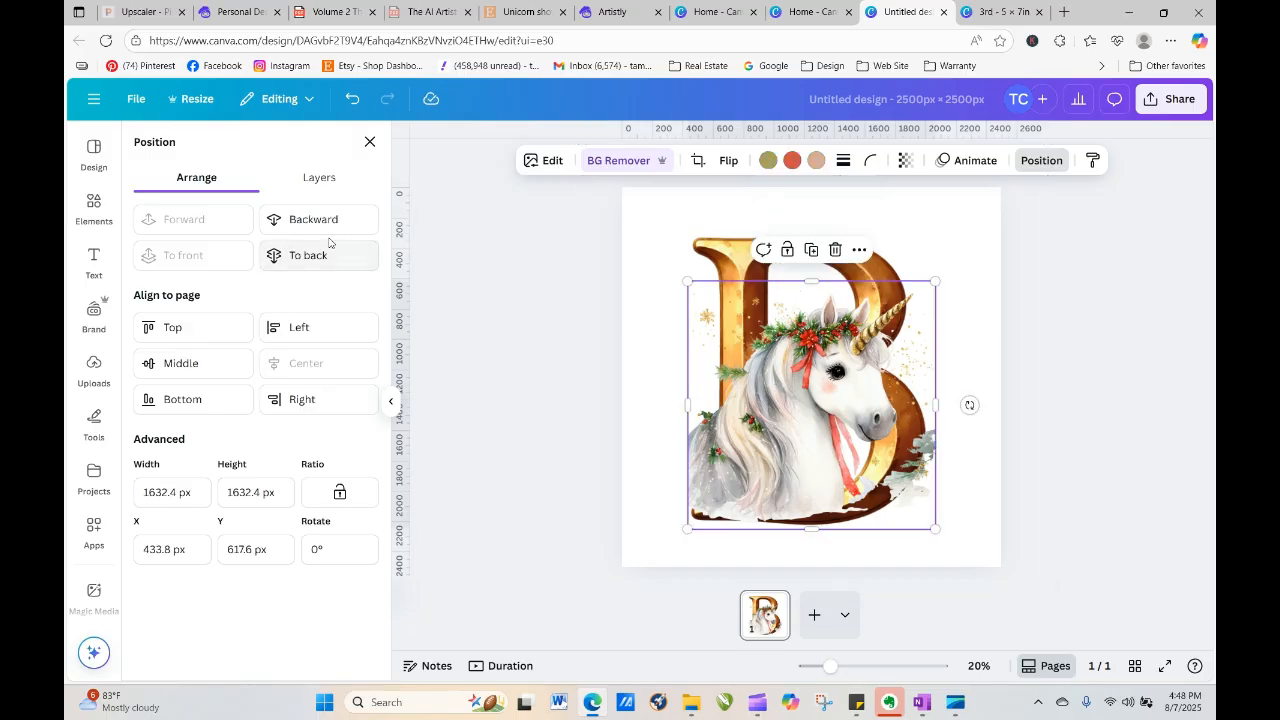
left_click(323, 225)
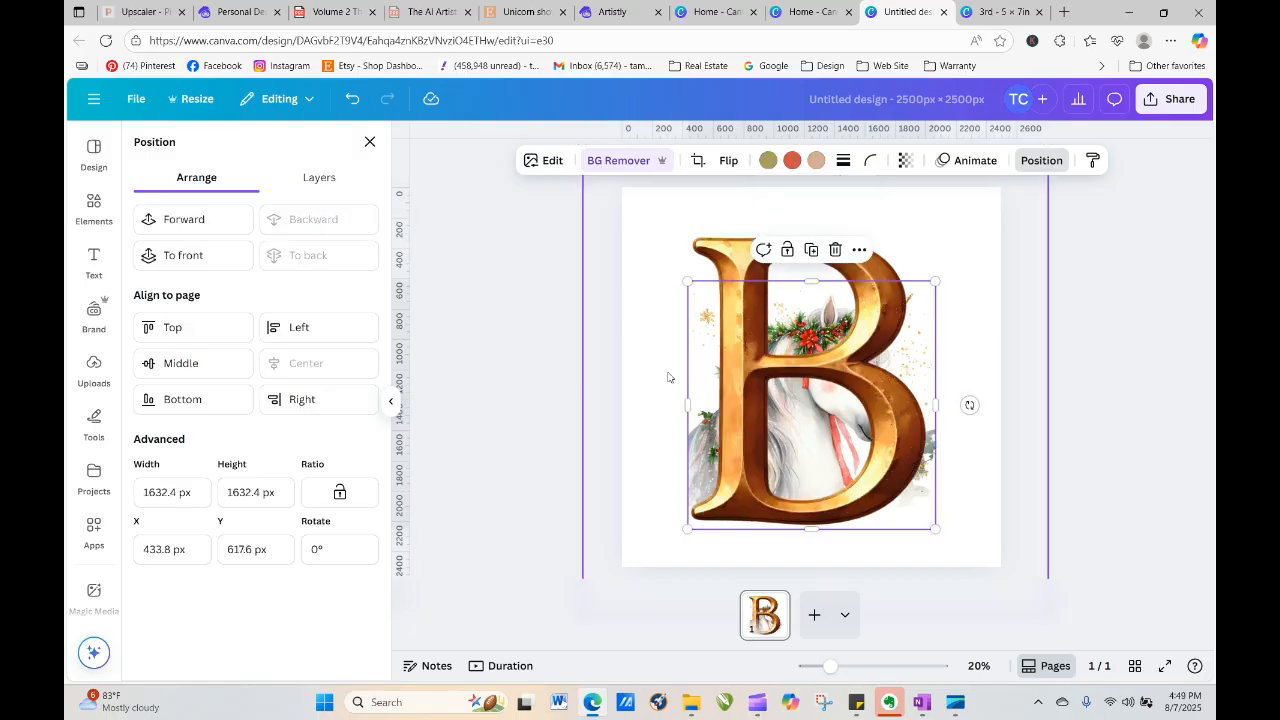
Shift the unicorn so its face shows through the letter's openings and crop its left edge to a width of about 1420 px
left_click_drag(921, 362, 887, 340)
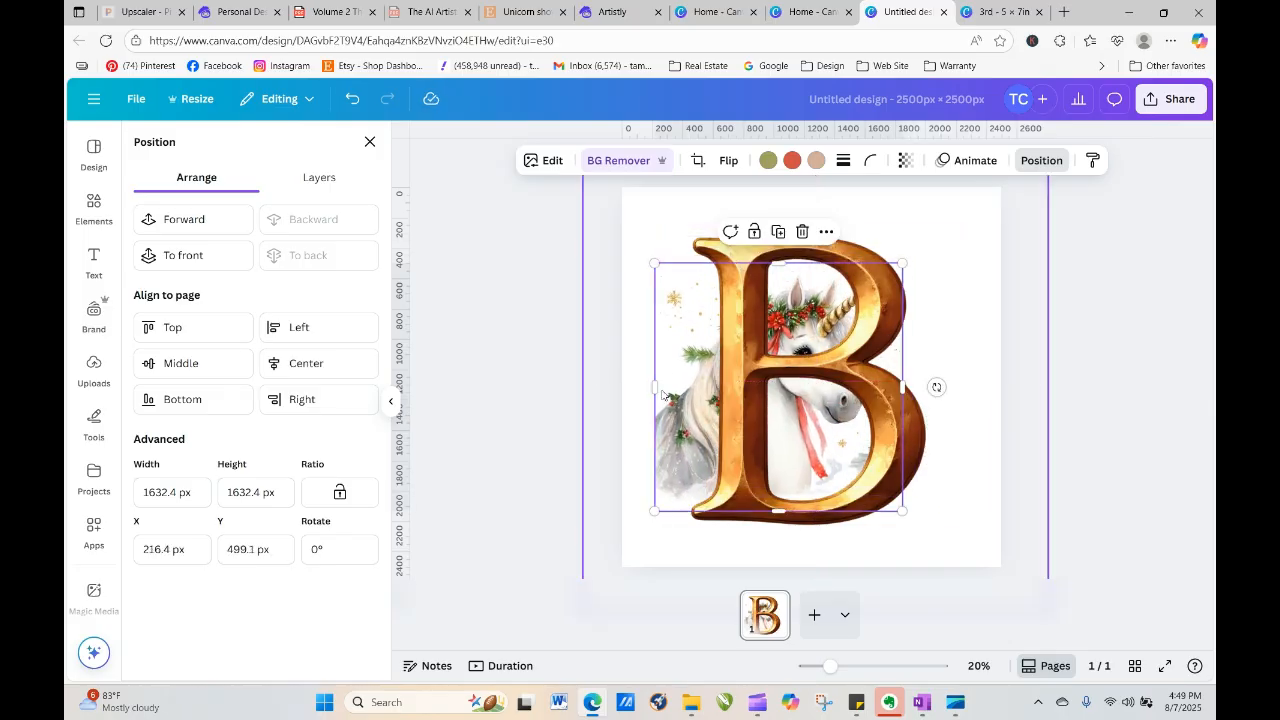
left_click_drag(655, 387, 718, 387)
mouse_move(829, 433)
left_mouse_down()
mouse_move(771, 440)
mouse_move(806, 434)
left_mouse_up()
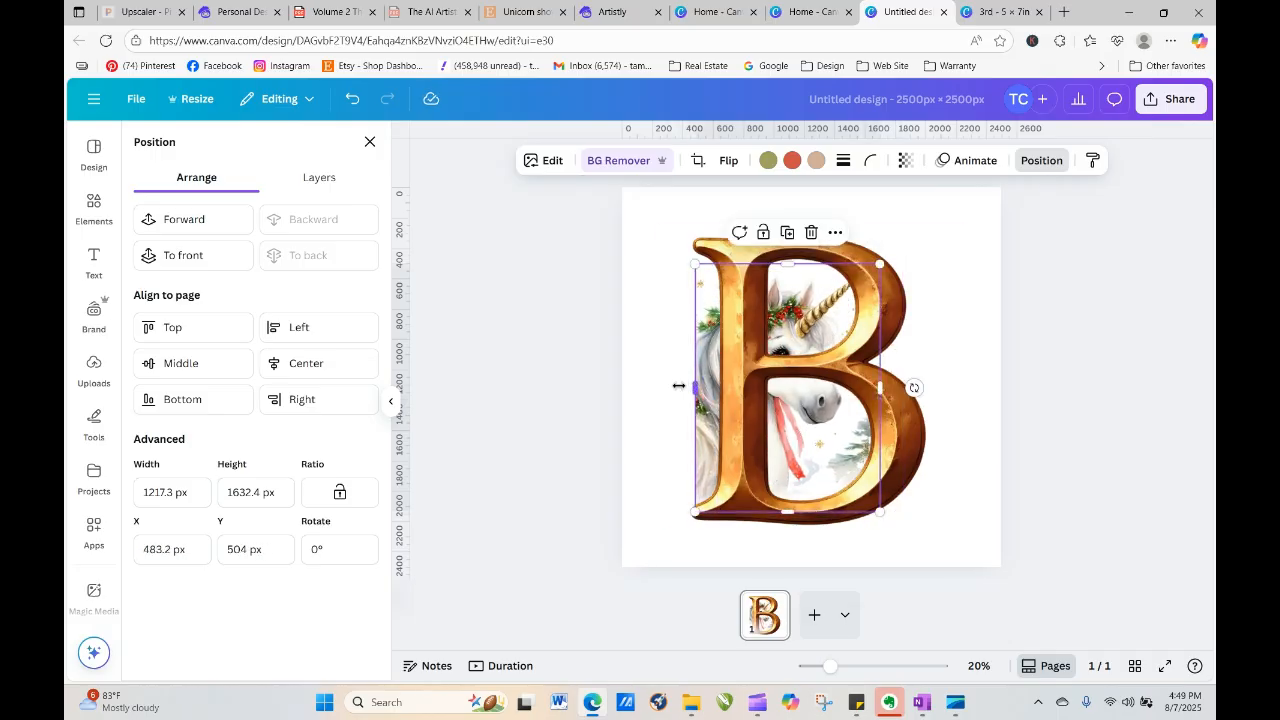
mouse_move(679, 385)
left_mouse_down()
mouse_move(650, 387)
mouse_move(662, 388)
left_mouse_up()
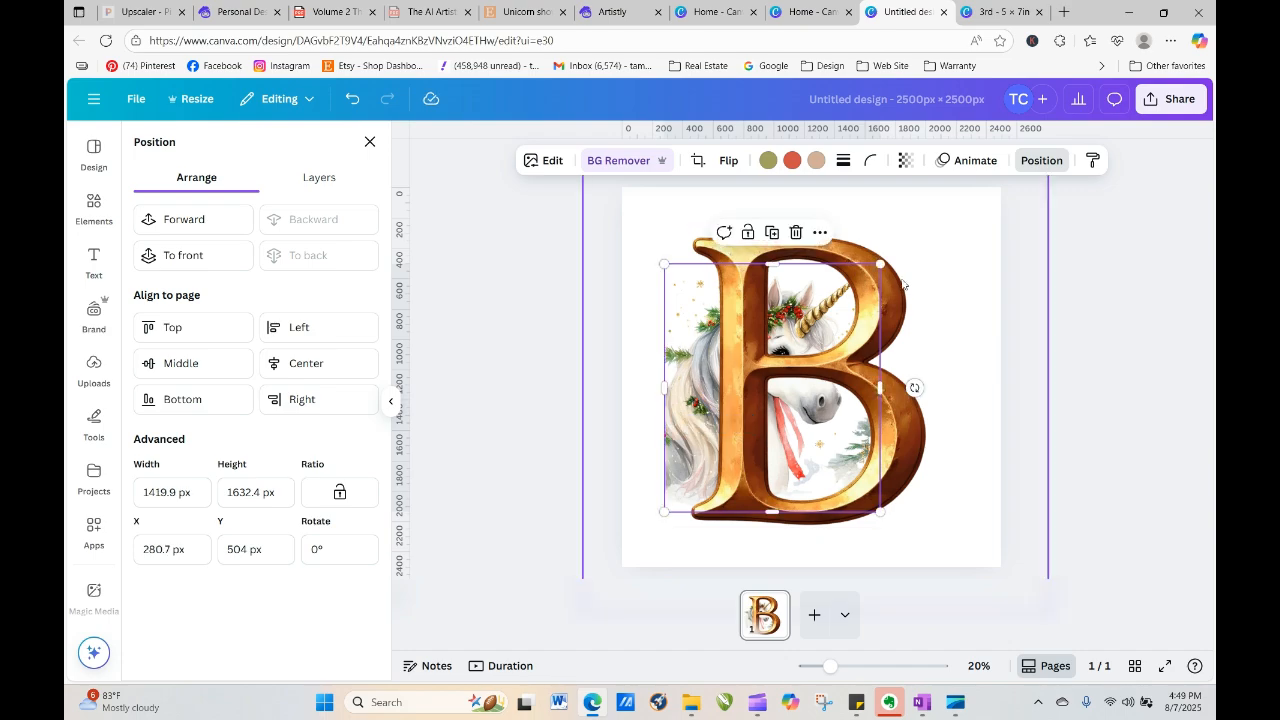
Bring the unicorn to the front, shrink it to about 1153 px wide and place it over the lower part of the letter B
left_click(211, 256)
left_click_drag(767, 420, 827, 440)
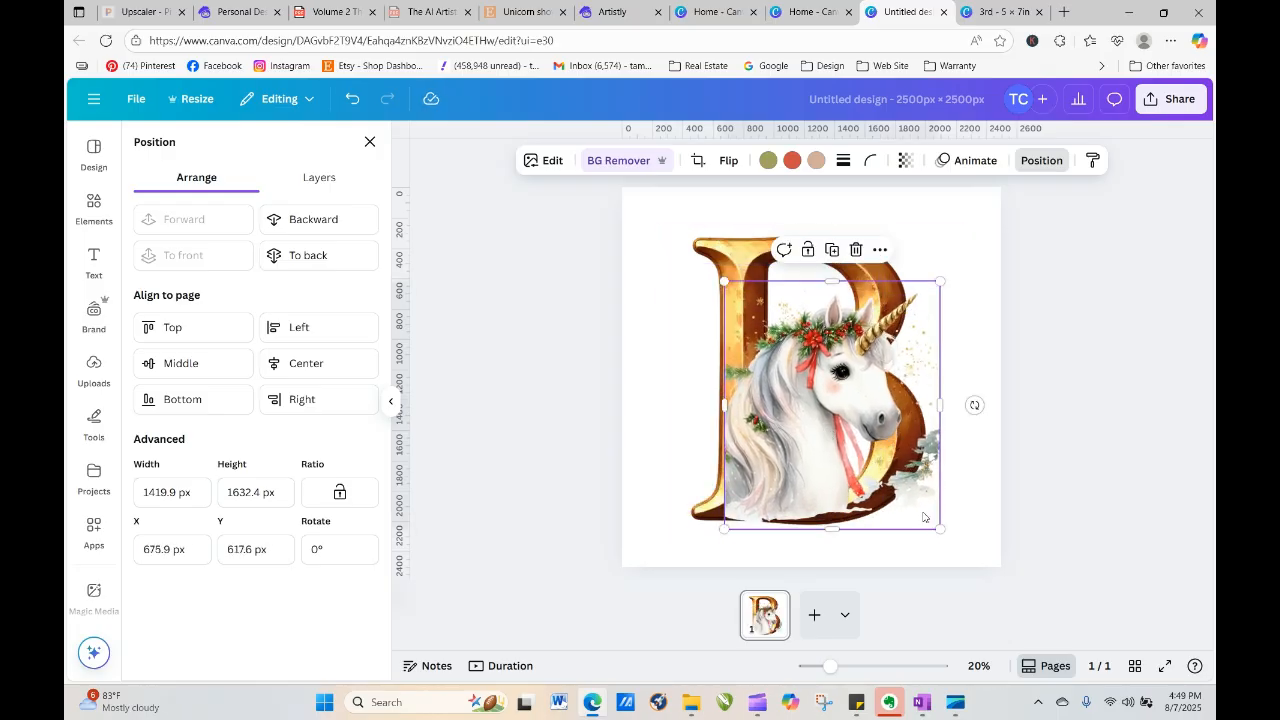
left_click_drag(939, 530, 899, 482)
left_click_drag(794, 422, 808, 456)
left_click(1041, 160)
left_click(990, 359)
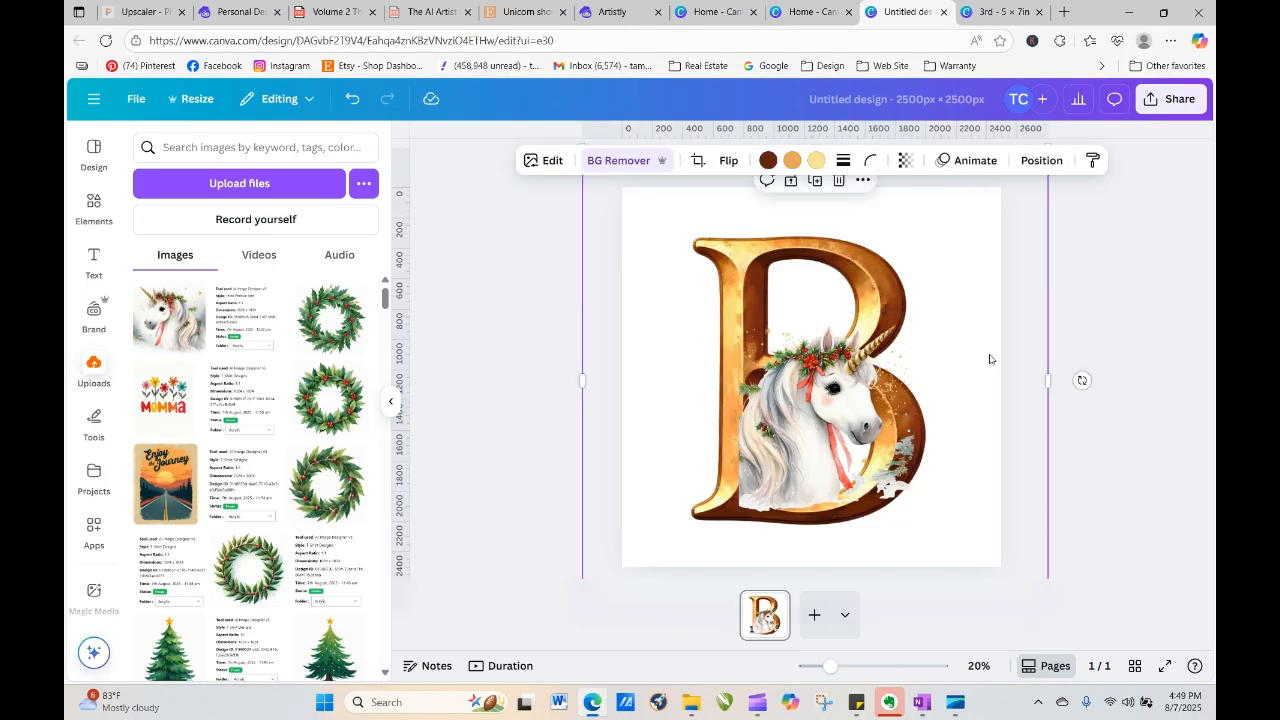
left_click(406, 432)
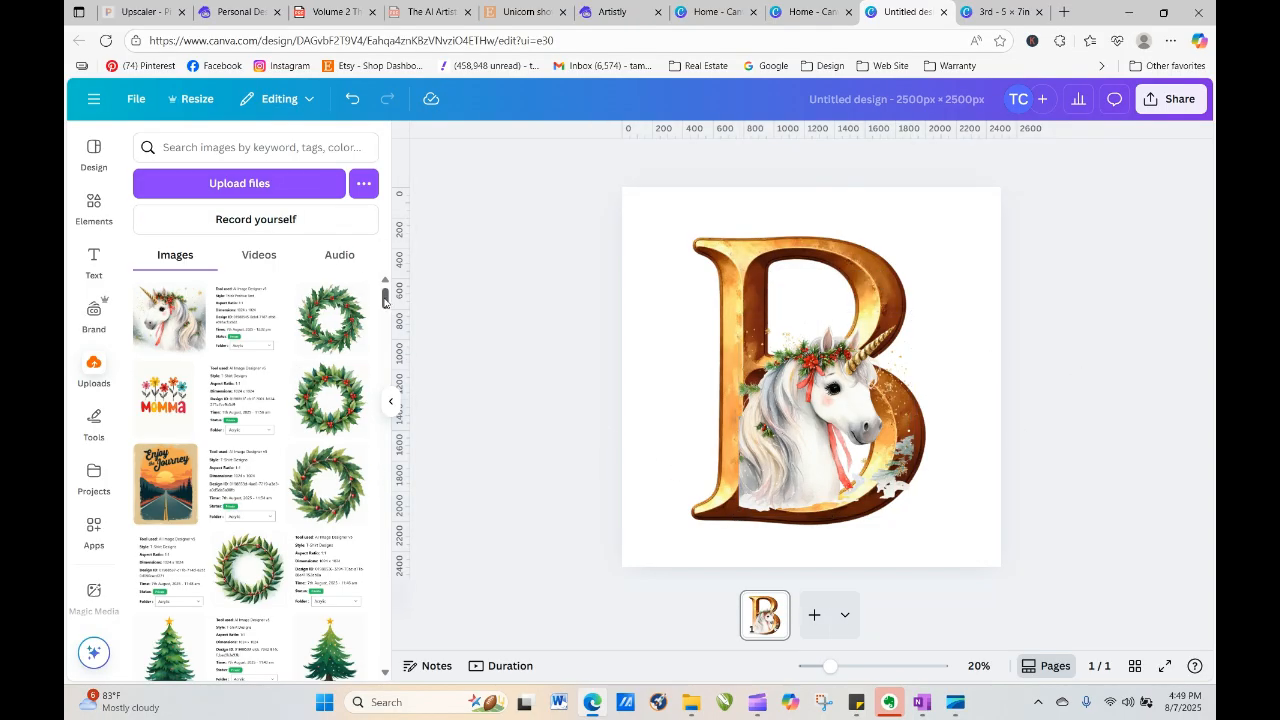
Add the uploaded wreath with coral-red flowers, remove its background and place it around the unicorn on the lower part of the B
left_click_drag(385, 300, 387, 320)
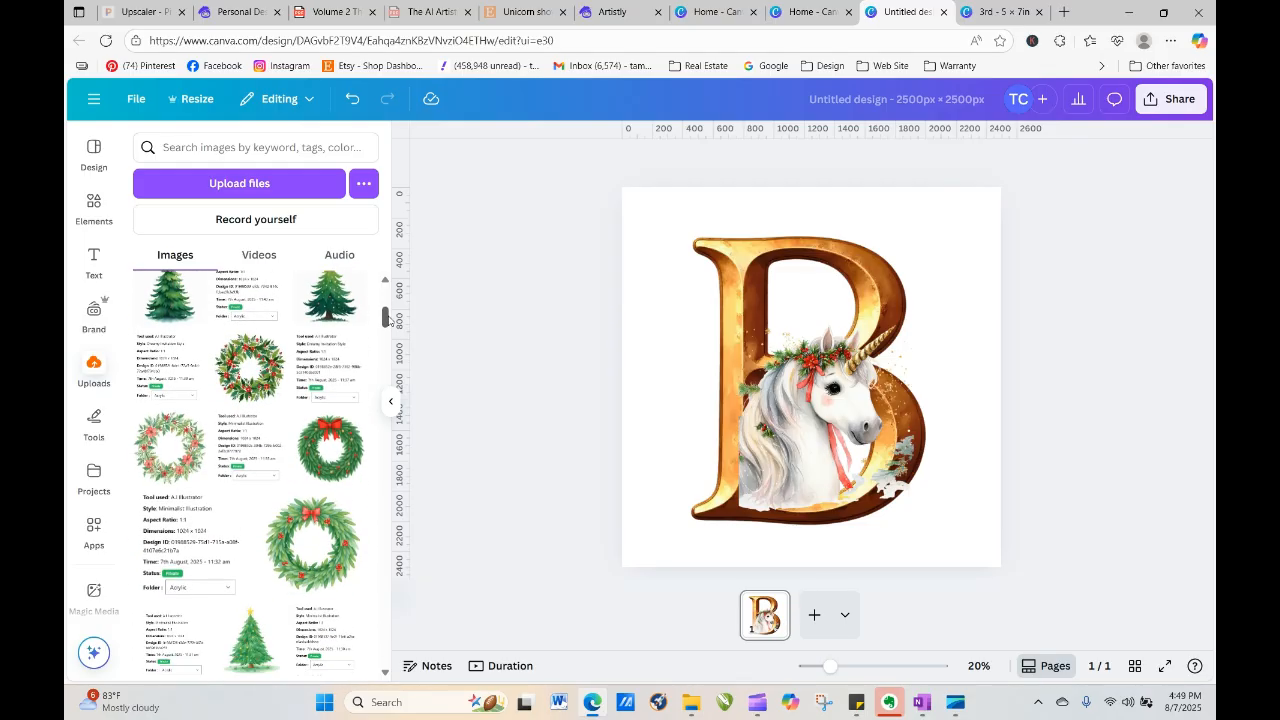
left_click(181, 470)
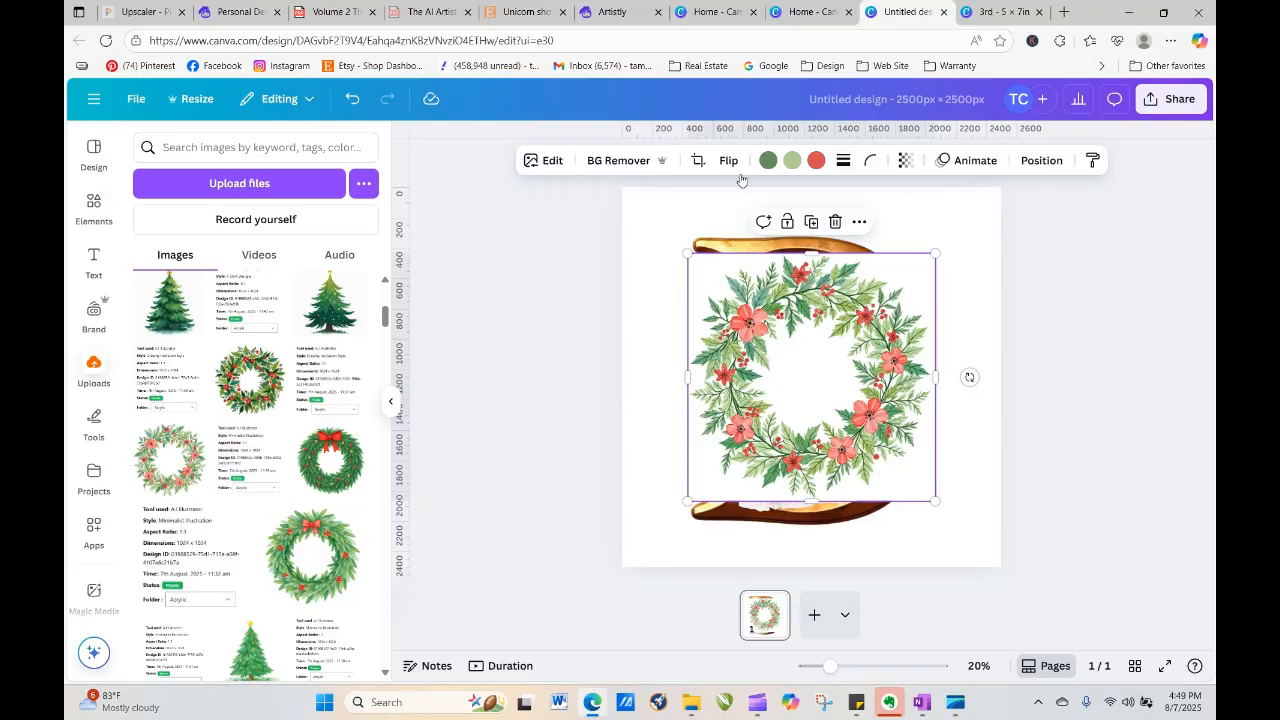
left_click(624, 161)
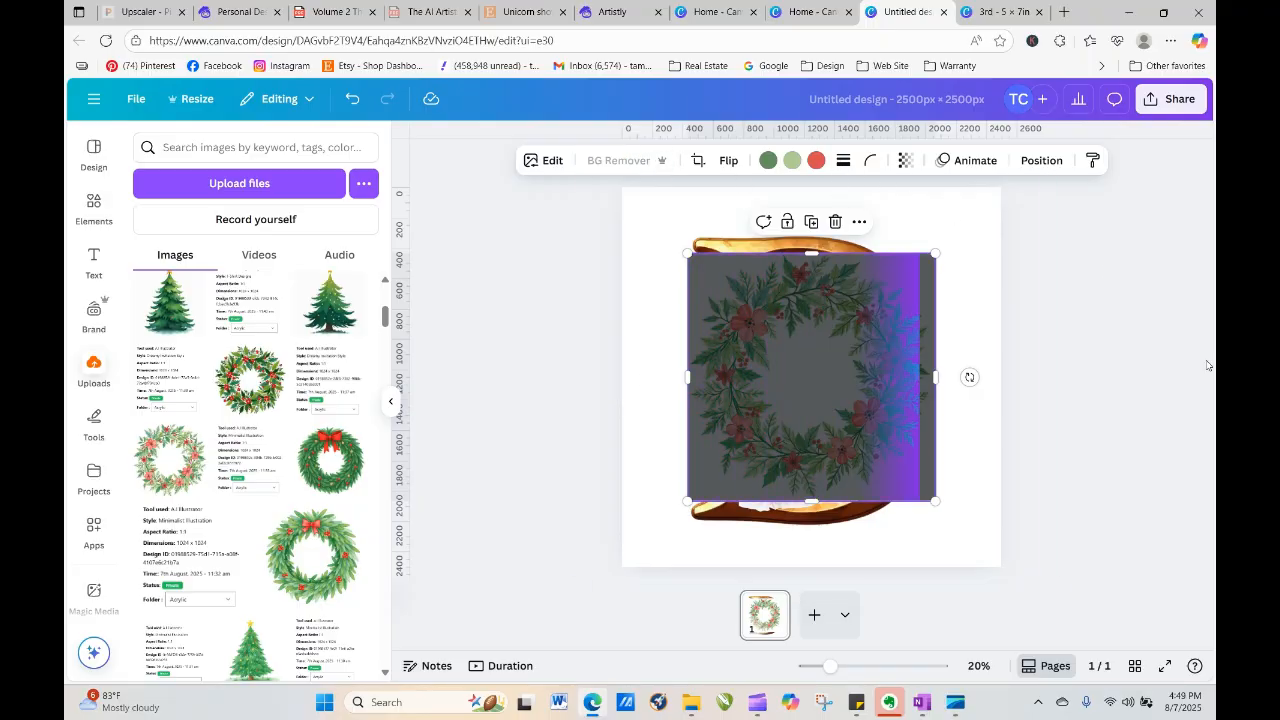
left_click_drag(870, 318, 873, 374)
Send the wreath one layer backward behind the unicorn and shift the unicorn slightly down and to the left
left_click(1040, 160)
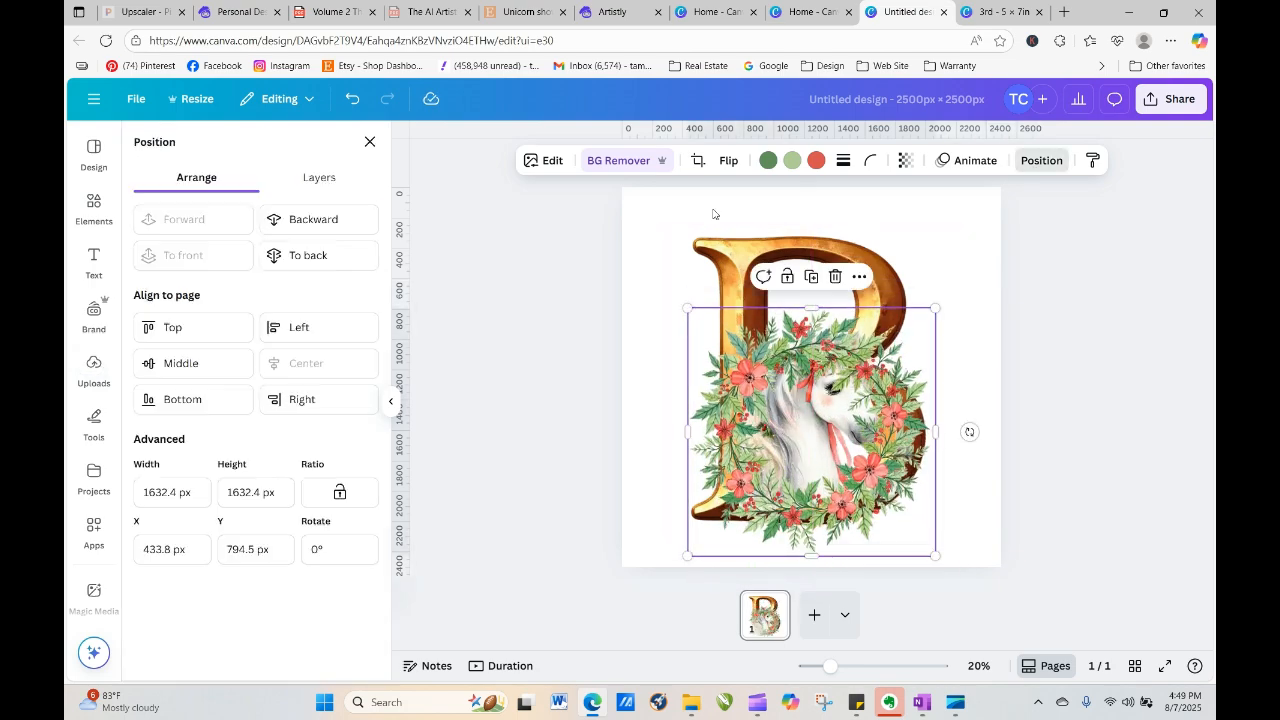
left_click(320, 222)
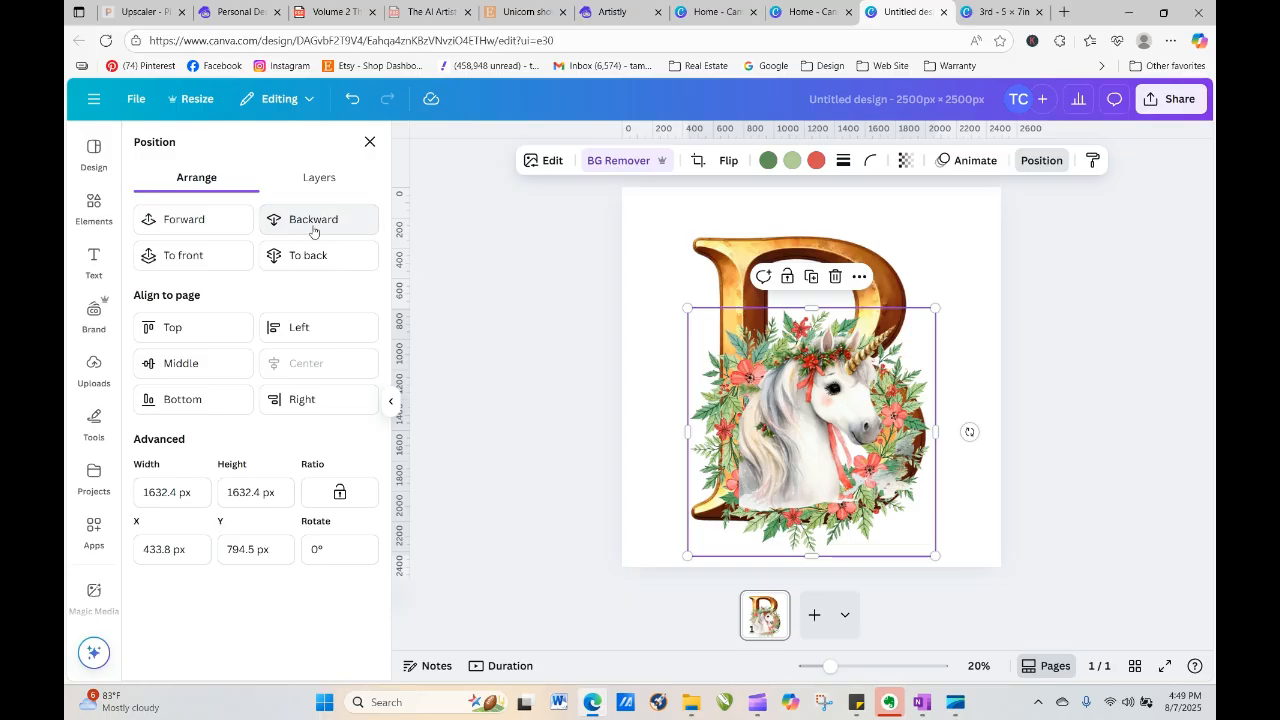
left_click(223, 258)
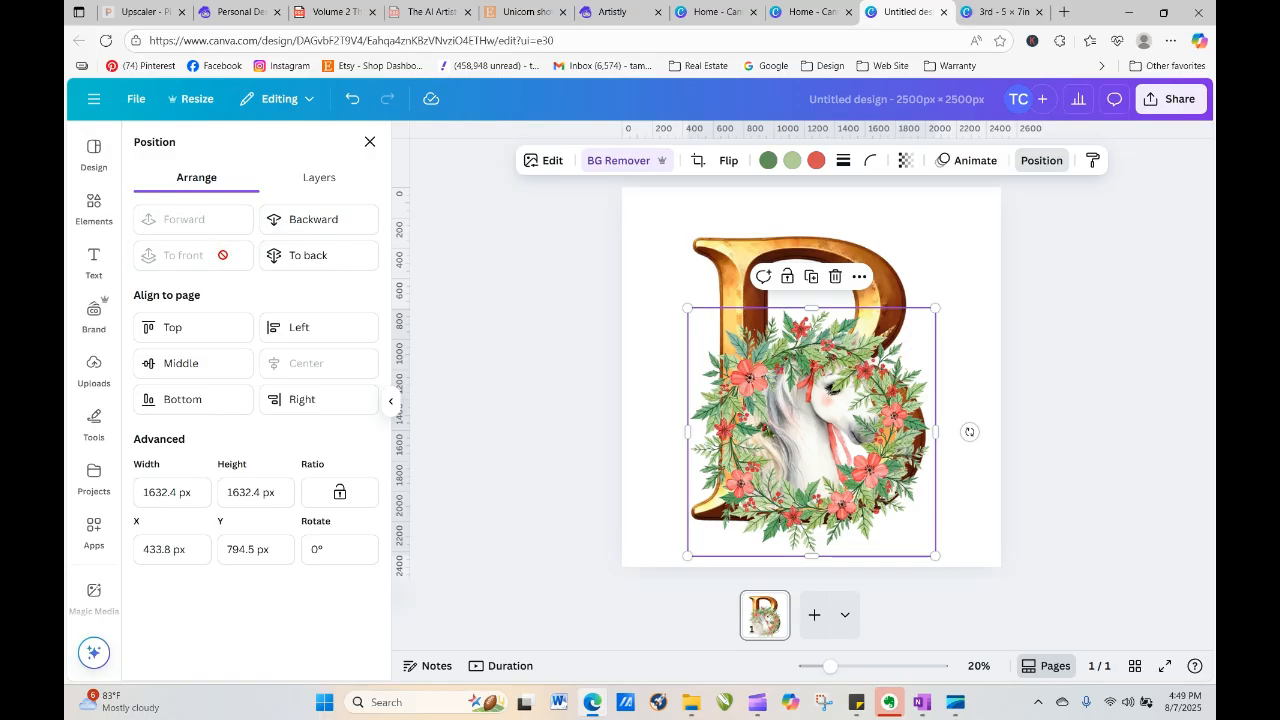
left_click(303, 226)
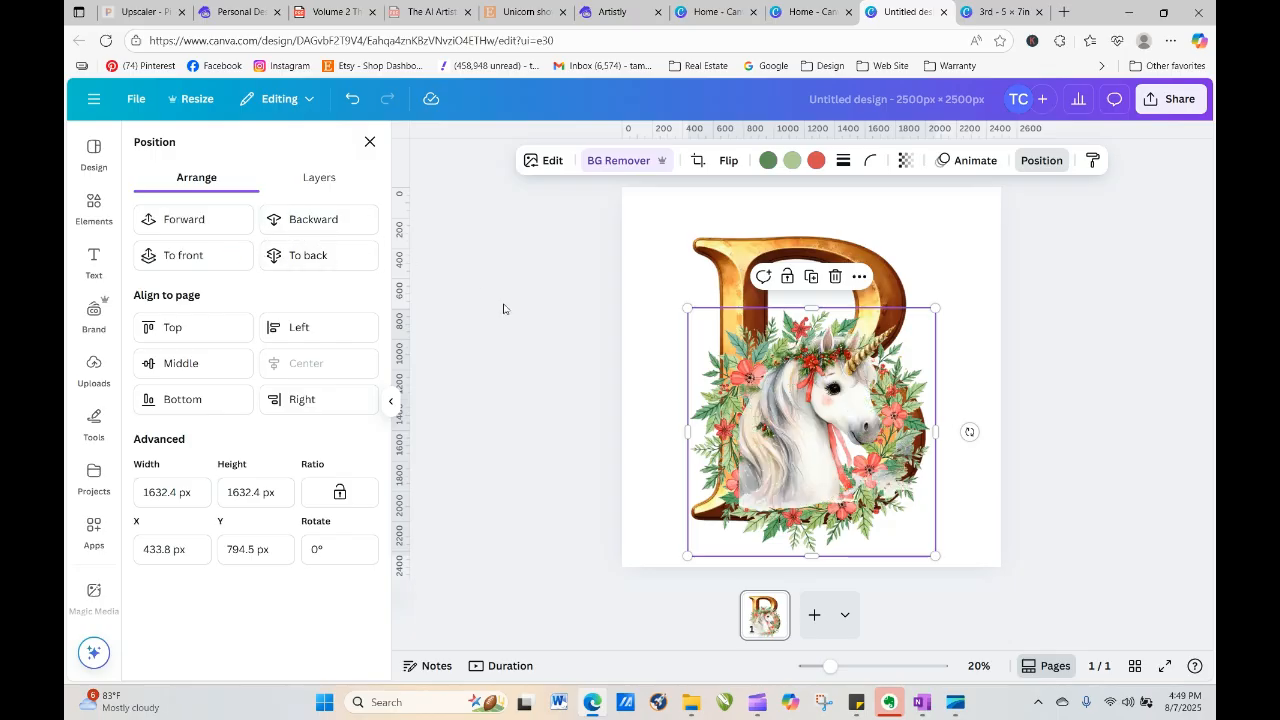
mouse_move(820, 440)
left_mouse_down()
mouse_move(814, 468)
mouse_move(807, 456)
left_mouse_up()
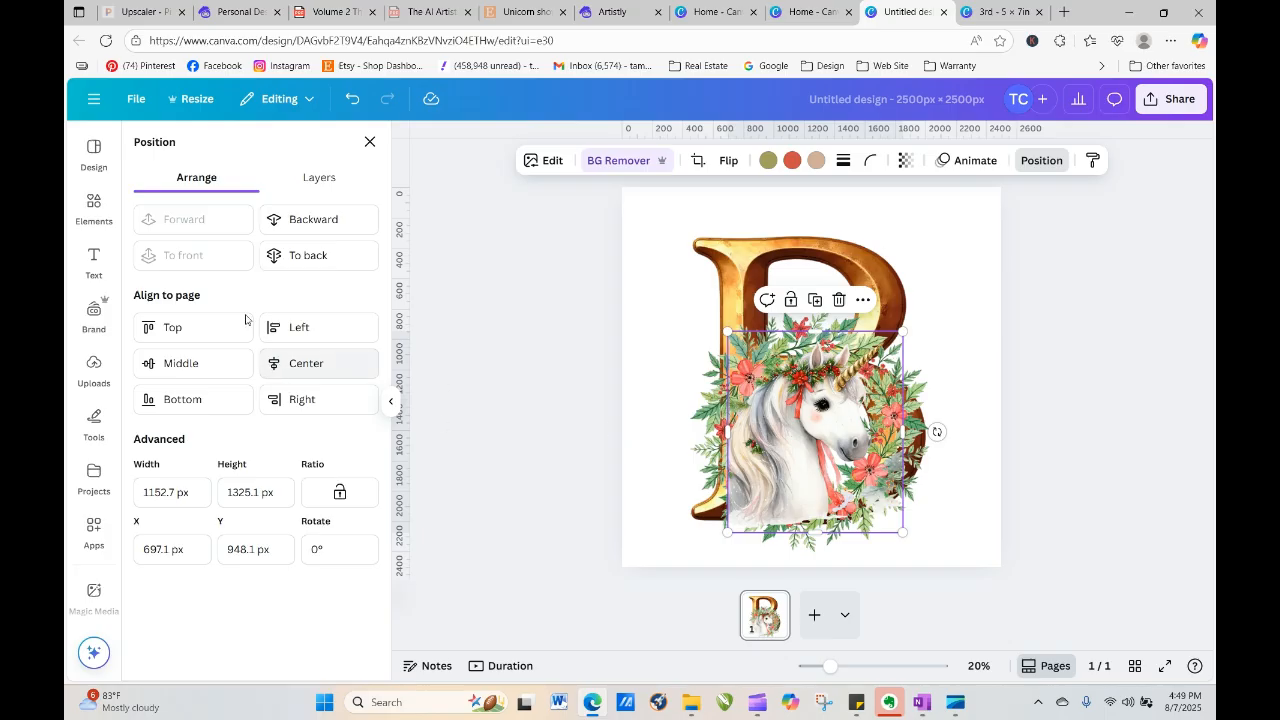
Duplicate the wreath, set the copy aside beyond the page's right edge and shift the unicorn up and right inside the original wreath
left_click(818, 328)
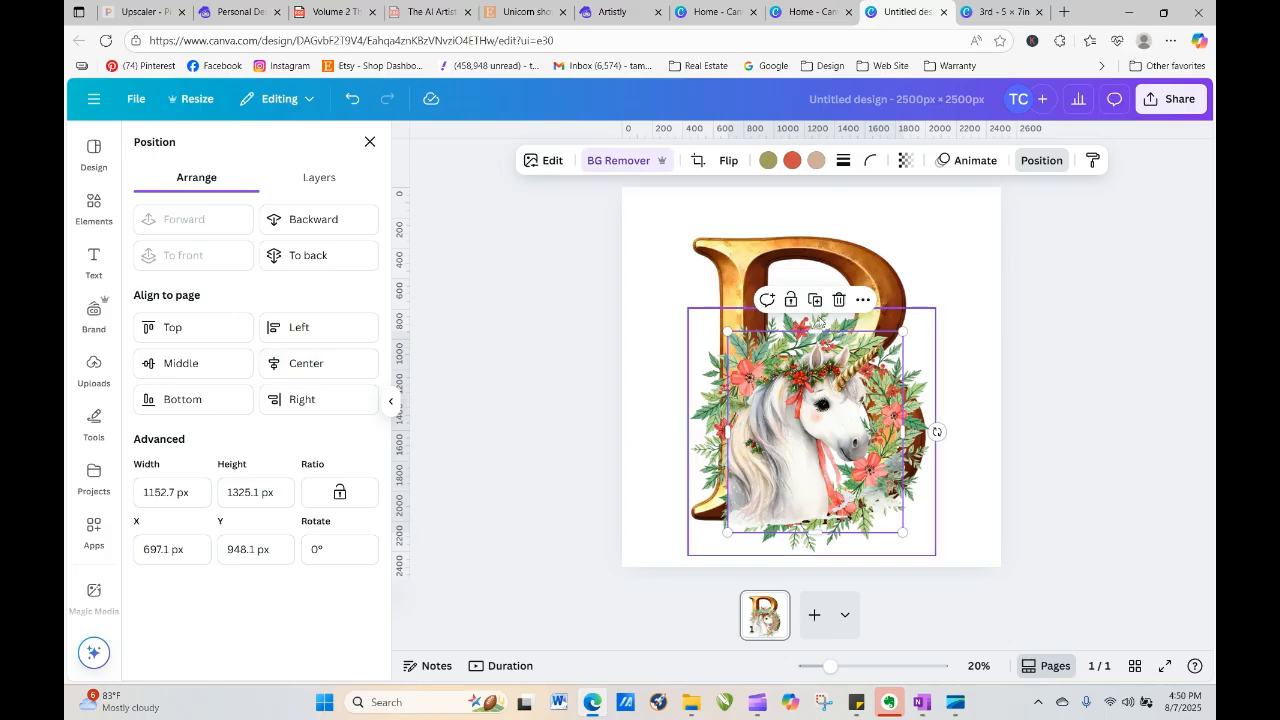
key("ctrl+]")
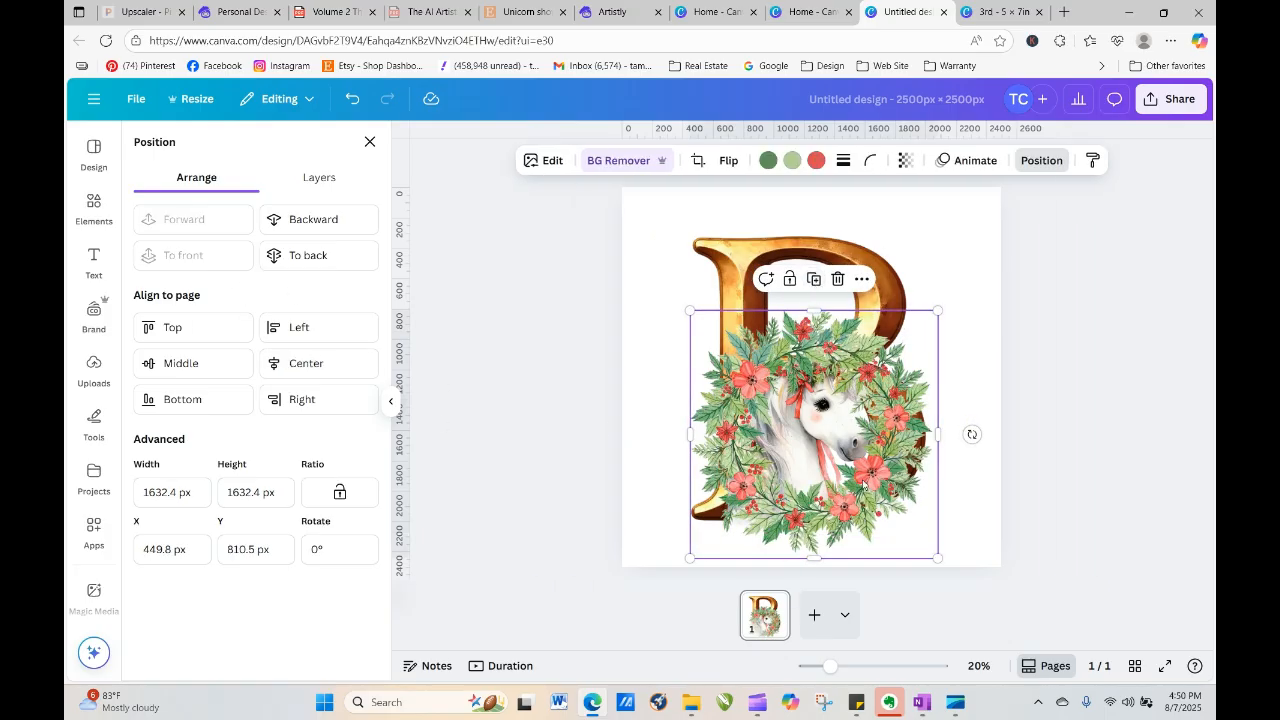
left_click_drag(865, 485, 1128, 427)
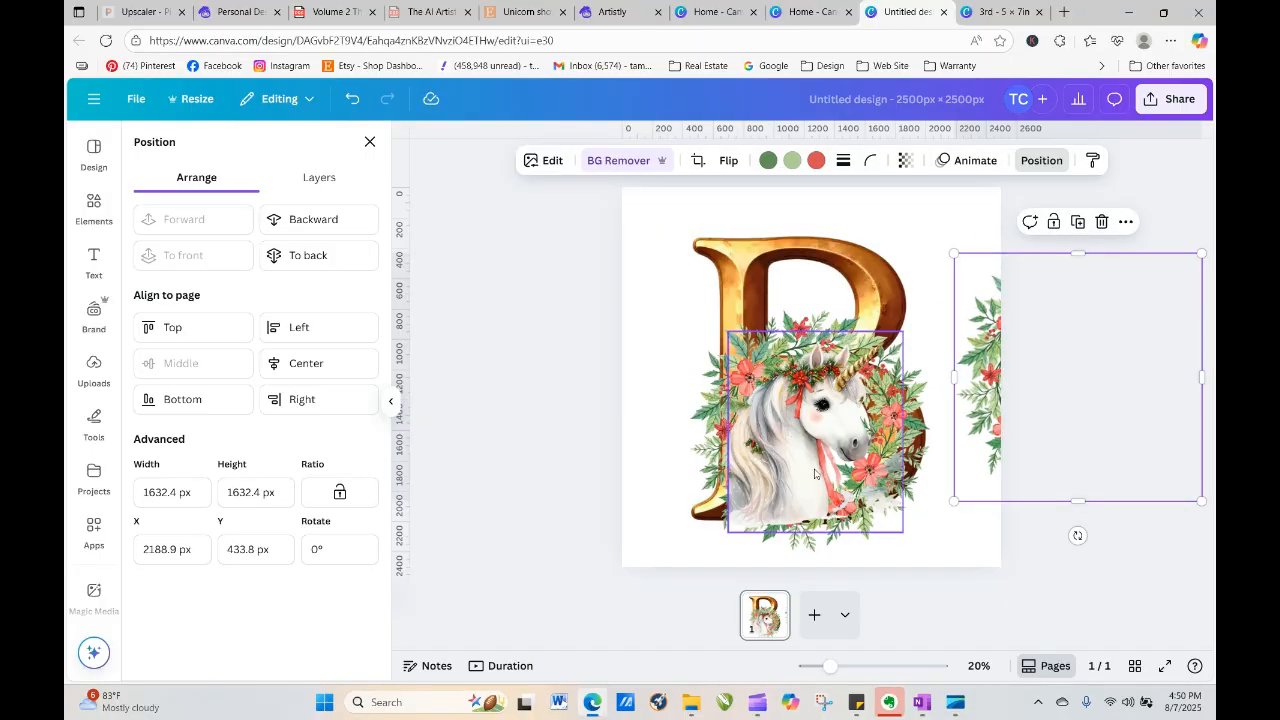
left_click_drag(815, 474, 817, 438)
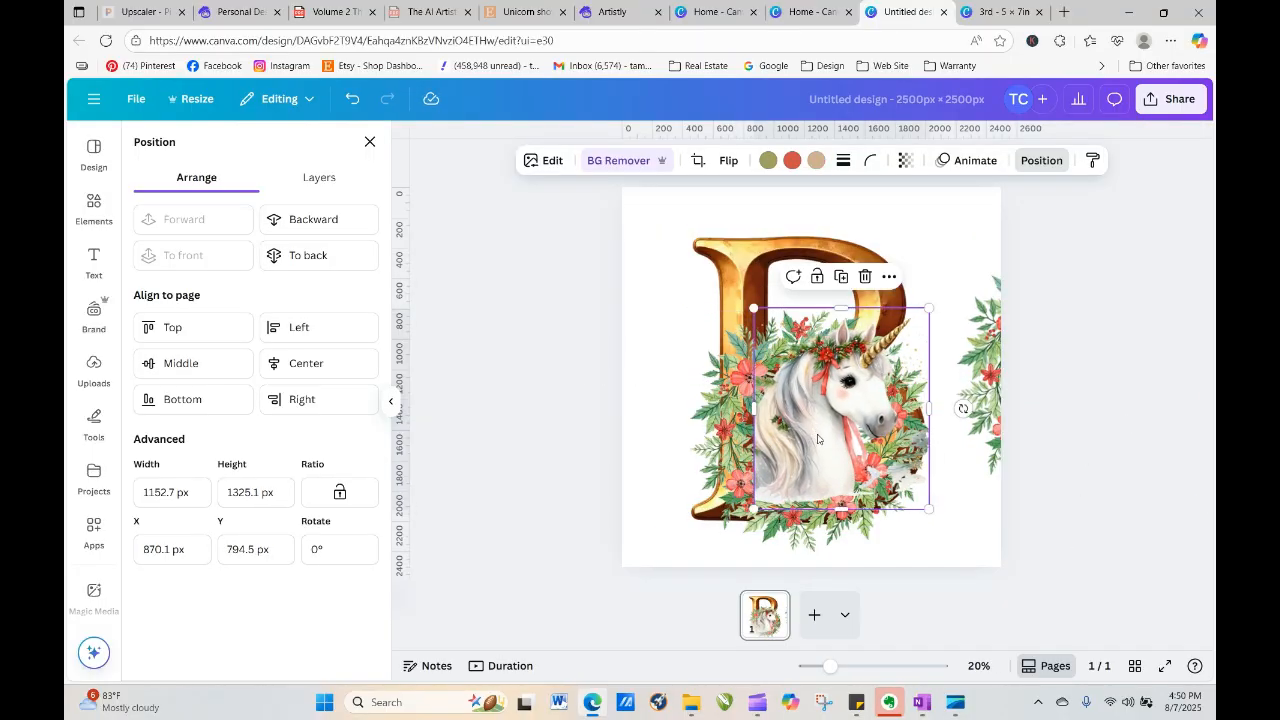
Crop the wreath copy to its lower part and align it over the original wreath so it covers the unicorn's bottom edge
left_click(990, 406)
left_click_drag(994, 404, 716, 442)
left_click_drag(803, 298, 828, 430)
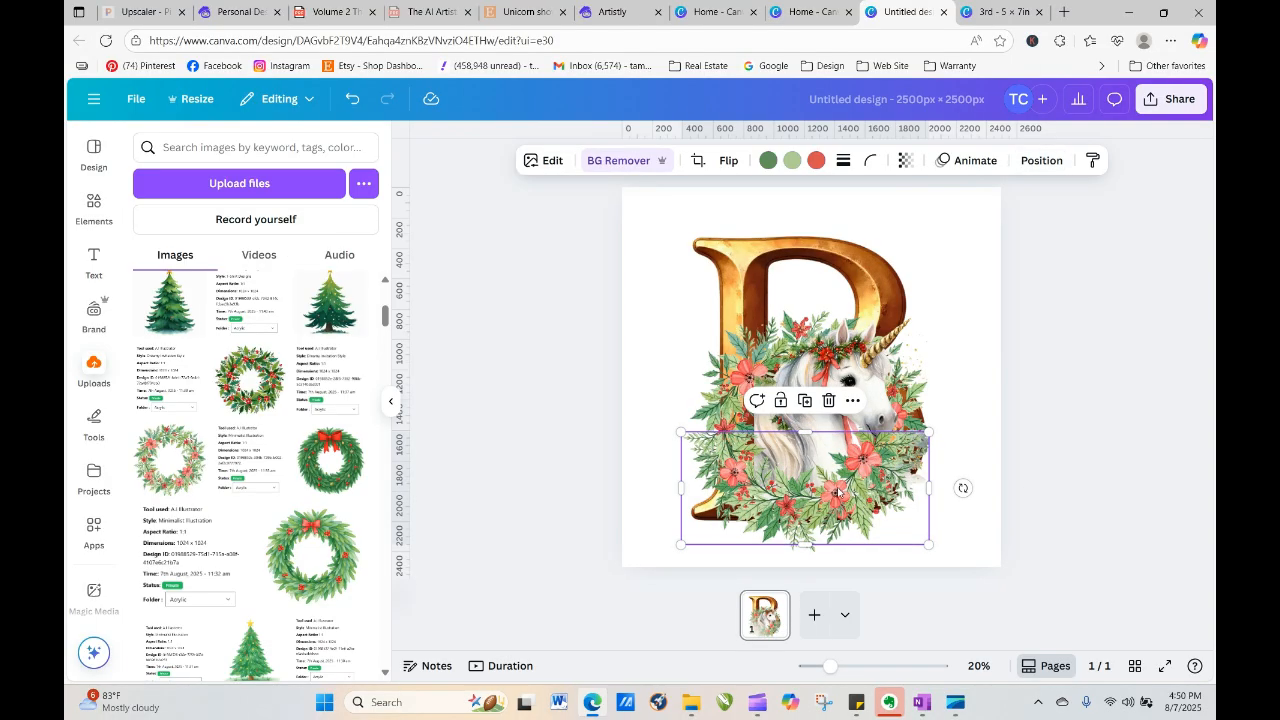
left_click_drag(838, 492, 852, 492)
left_click(1129, 457)
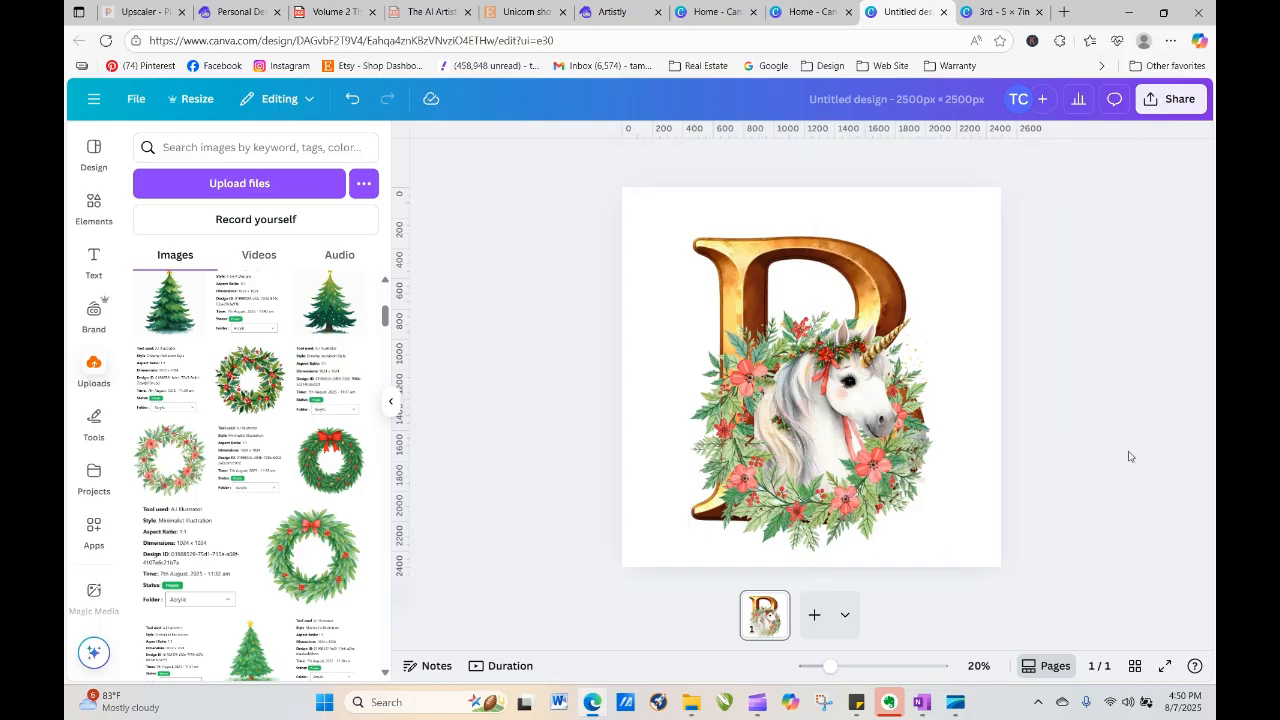
left_click(766, 468)
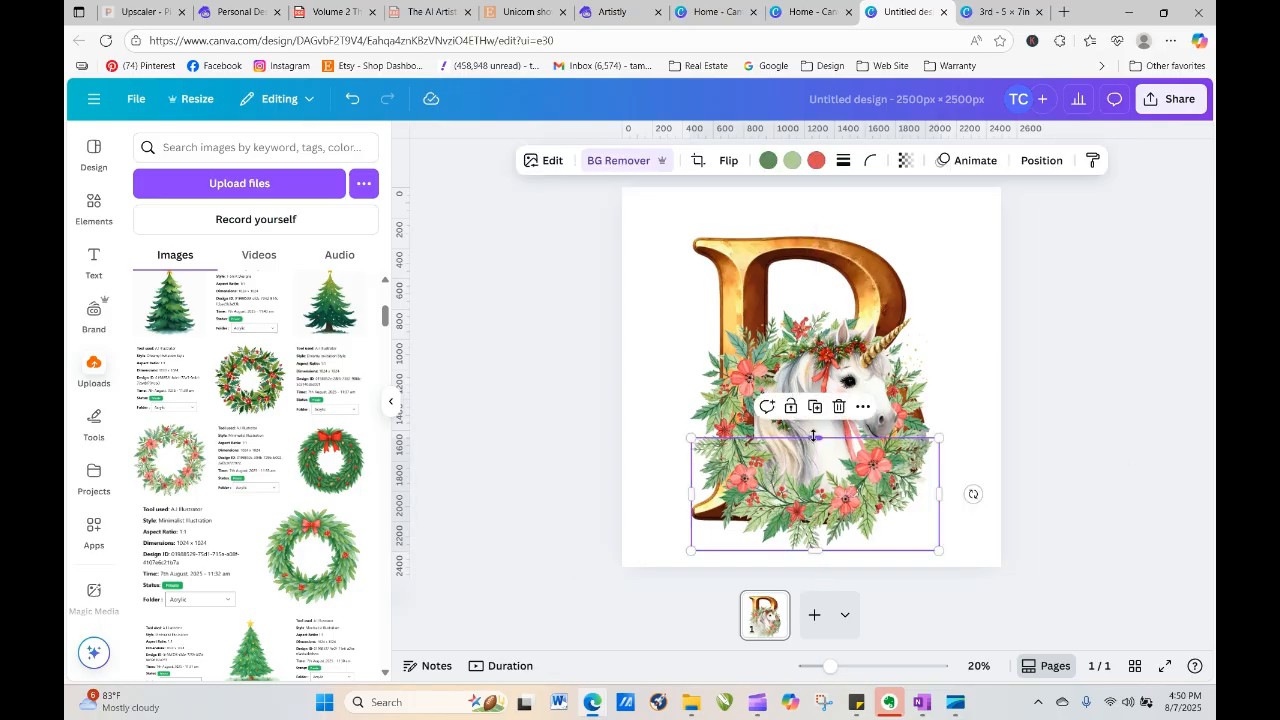
mouse_move(815, 437)
left_mouse_down()
mouse_move(813, 470)
mouse_move(812, 453)
left_mouse_up()
left_click(1046, 377)
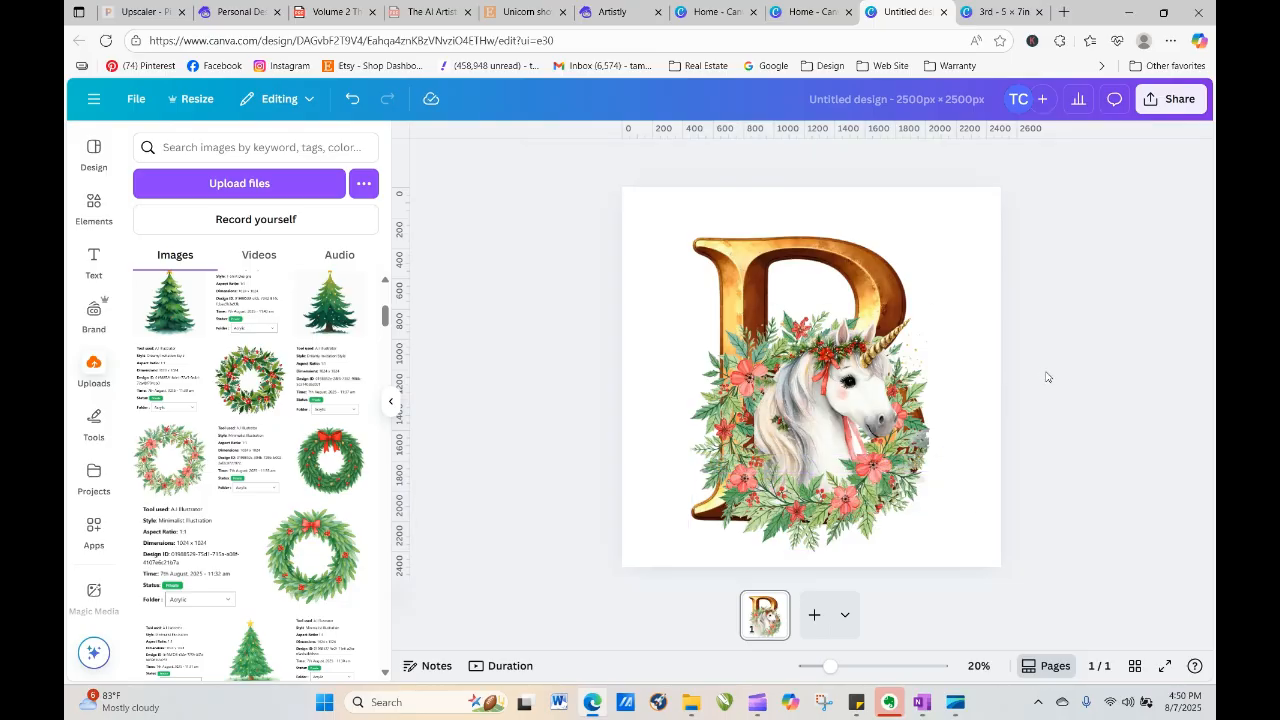
Nudge the unicorn slightly down and left so it sits inside the wreath
left_click(845, 408)
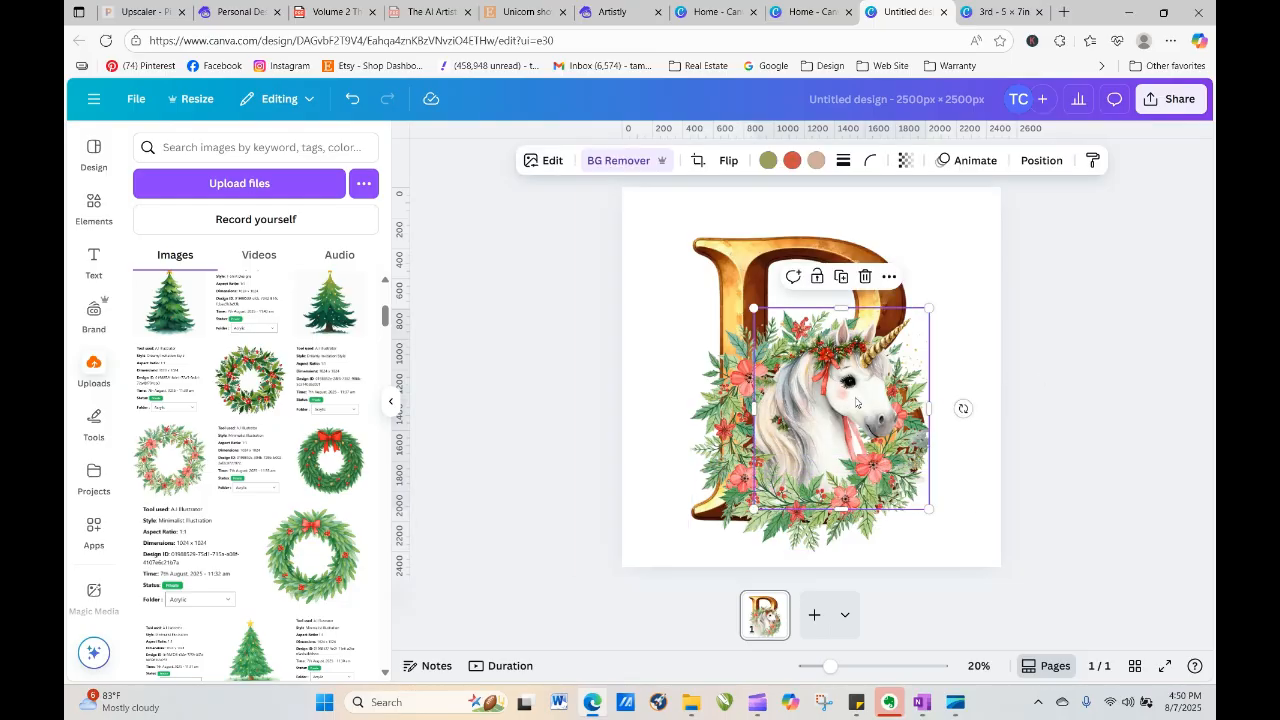
left_click_drag(855, 403, 847, 407)
left_click(975, 363)
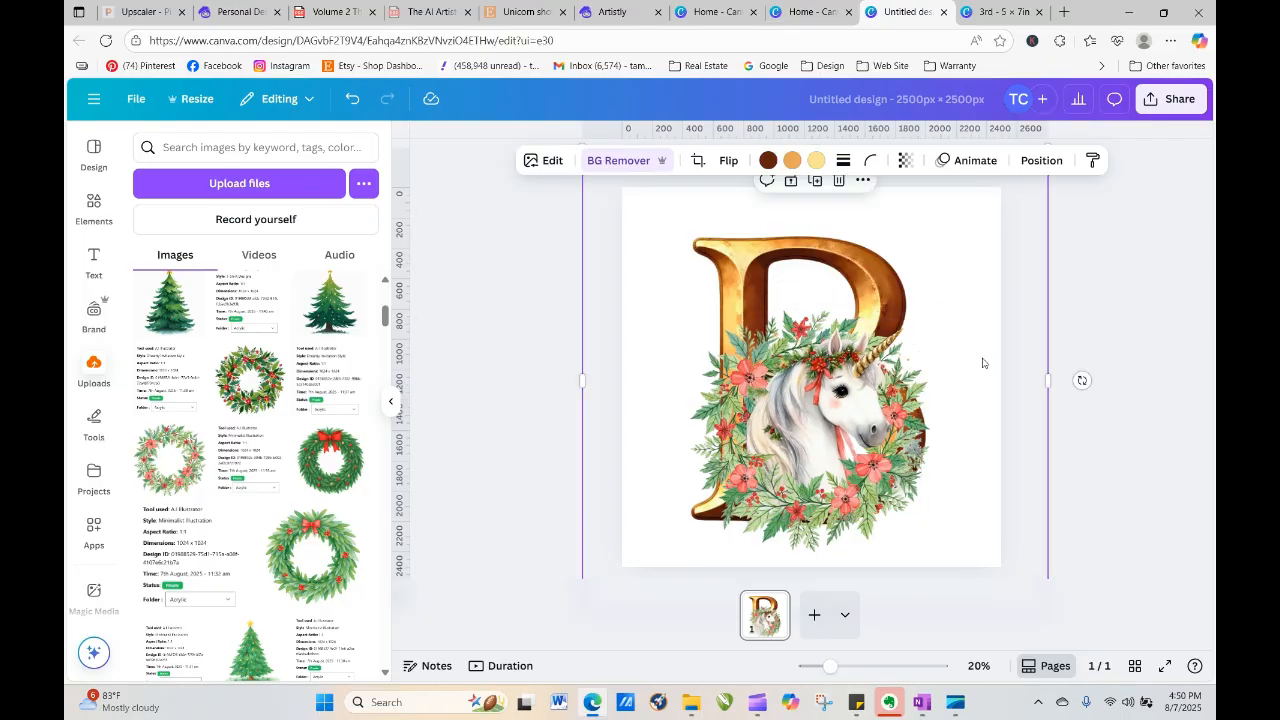
Select the unicorn together with both wreath pieces and group them
left_click(845, 395)
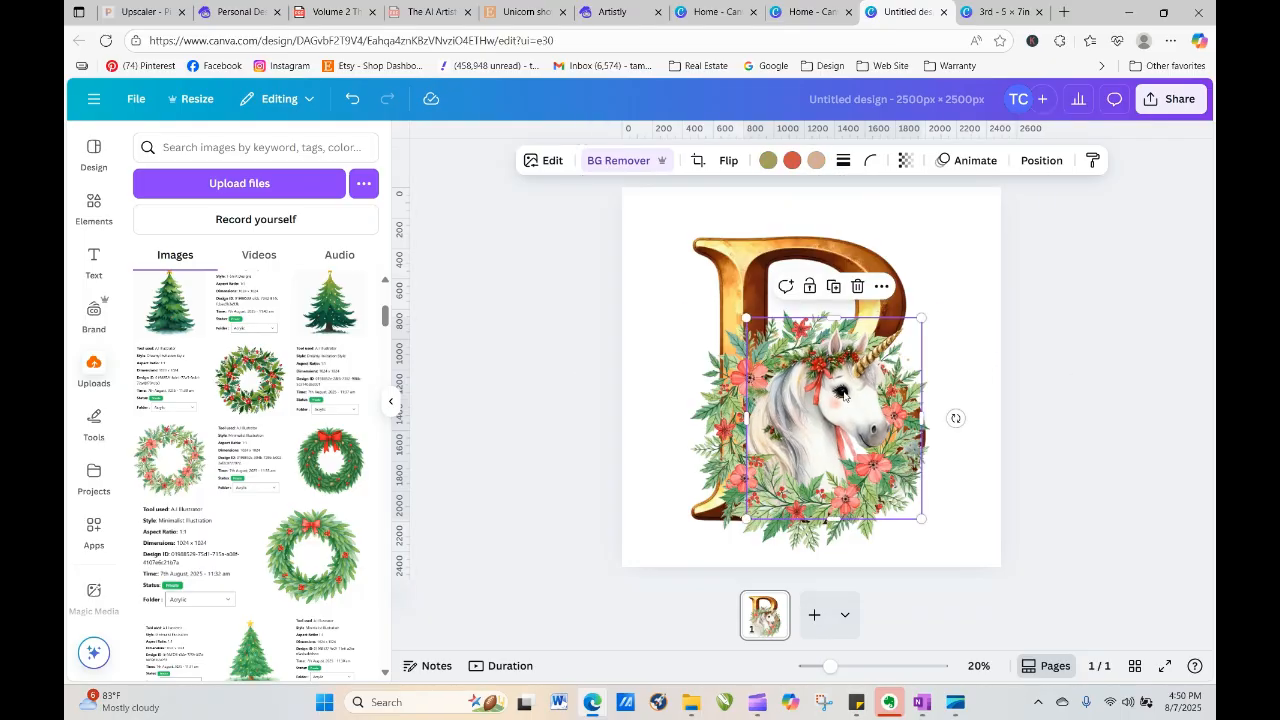
left_click(722, 395)
left_click(706, 392)
left_click(707, 362)
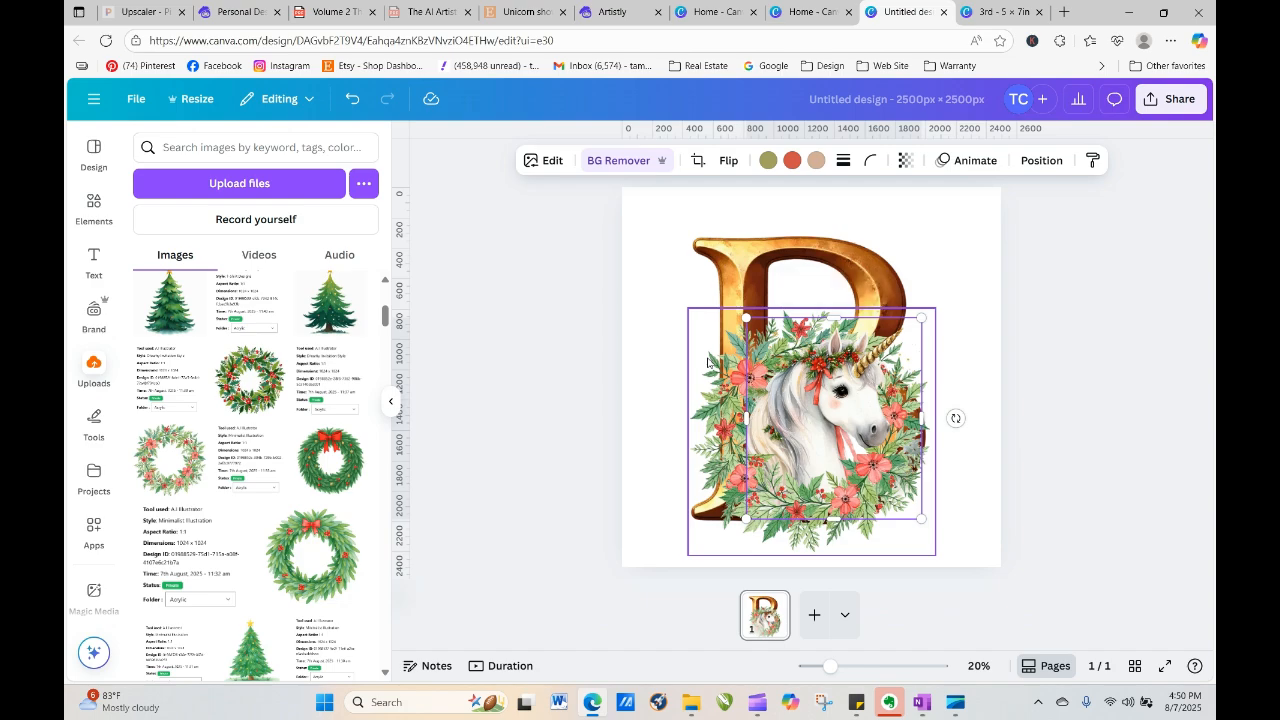
left_click(822, 528, "shift")
left_click(765, 277)
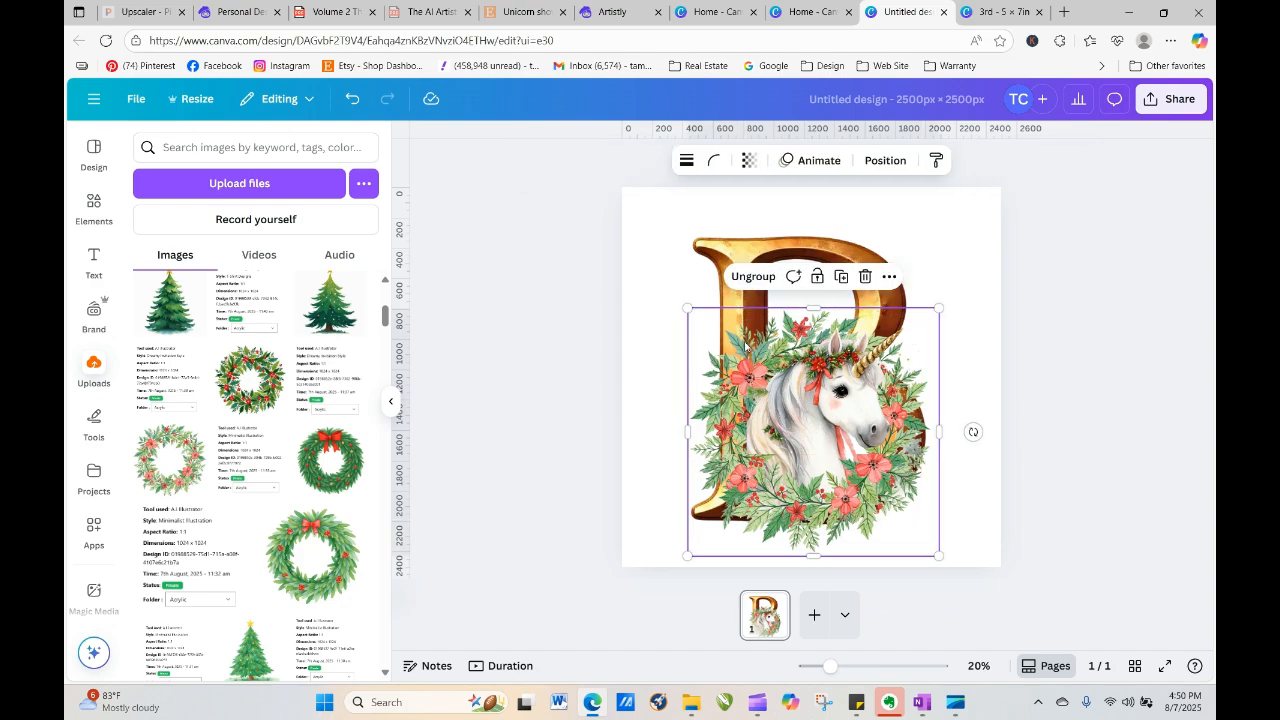
Shrink the unicorn and wreath group proportionally and position it over the lower bowl of the letter B
left_click_drag(687, 308, 741, 361)
left_click_drag(835, 476, 806, 458)
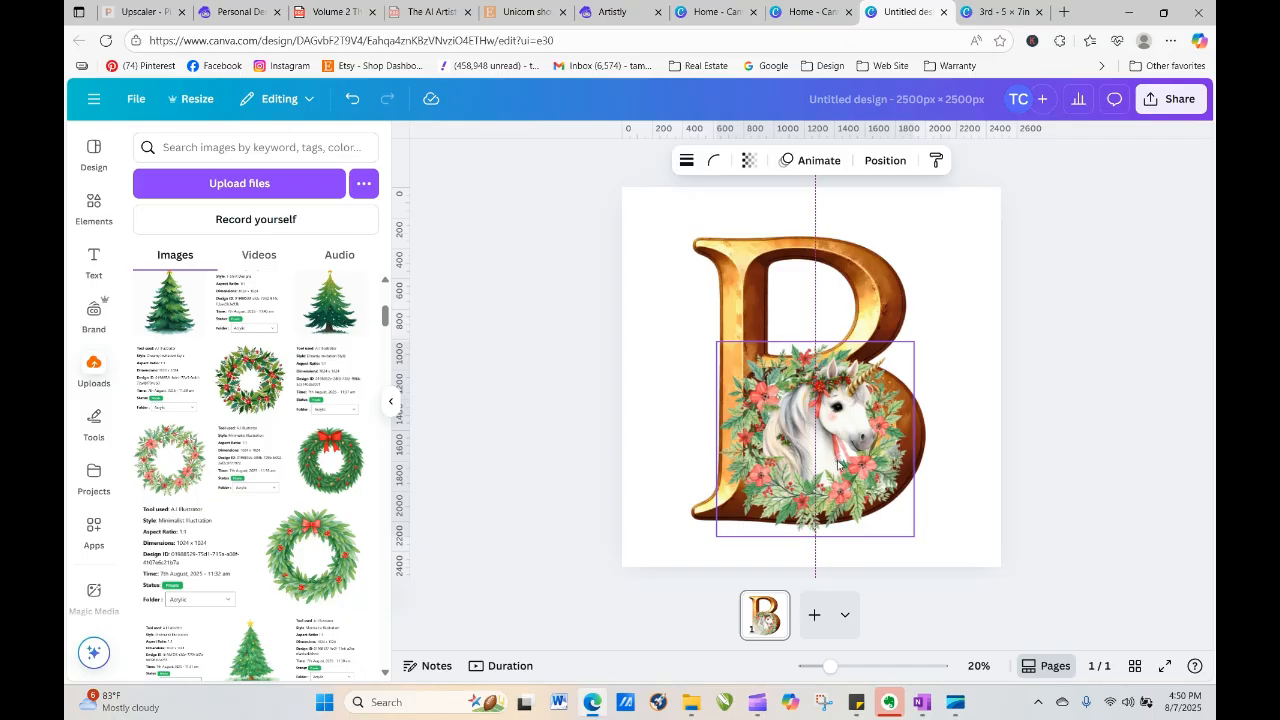
left_click(980, 453)
left_click(1006, 458)
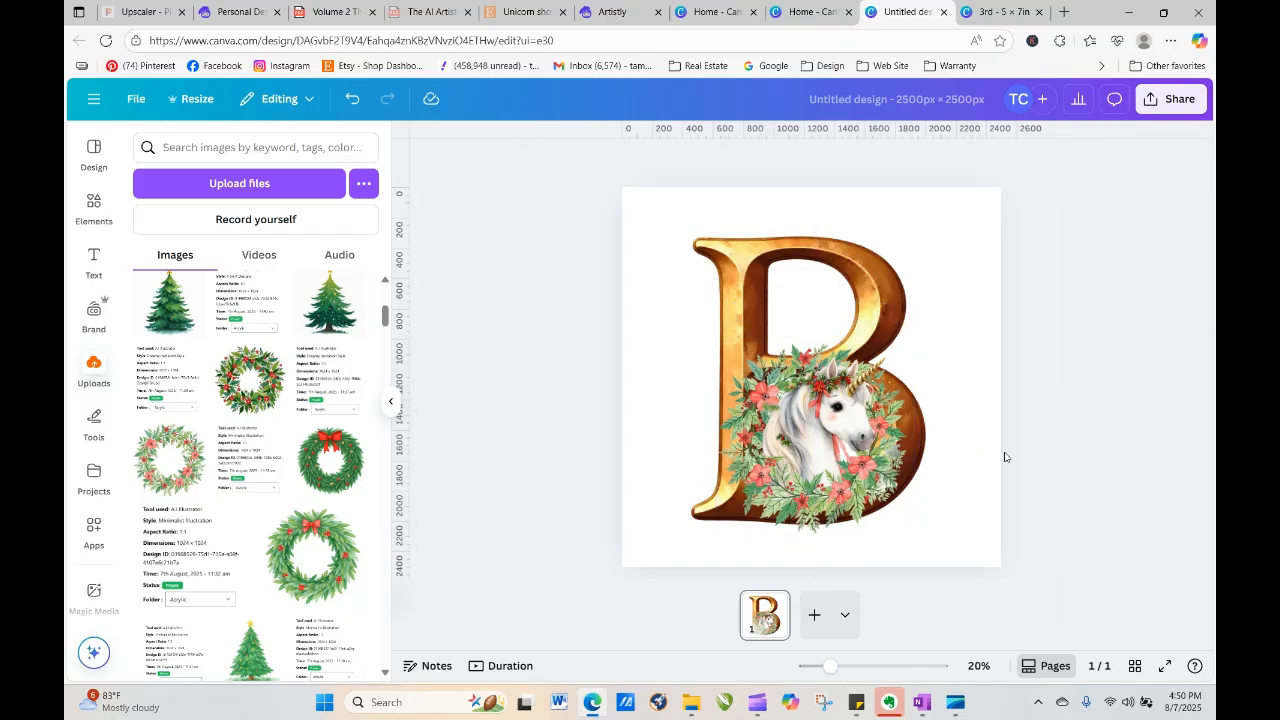
Ungroup the unicorn and the two wreath pieces
left_click(840, 422)
left_click(797, 320)
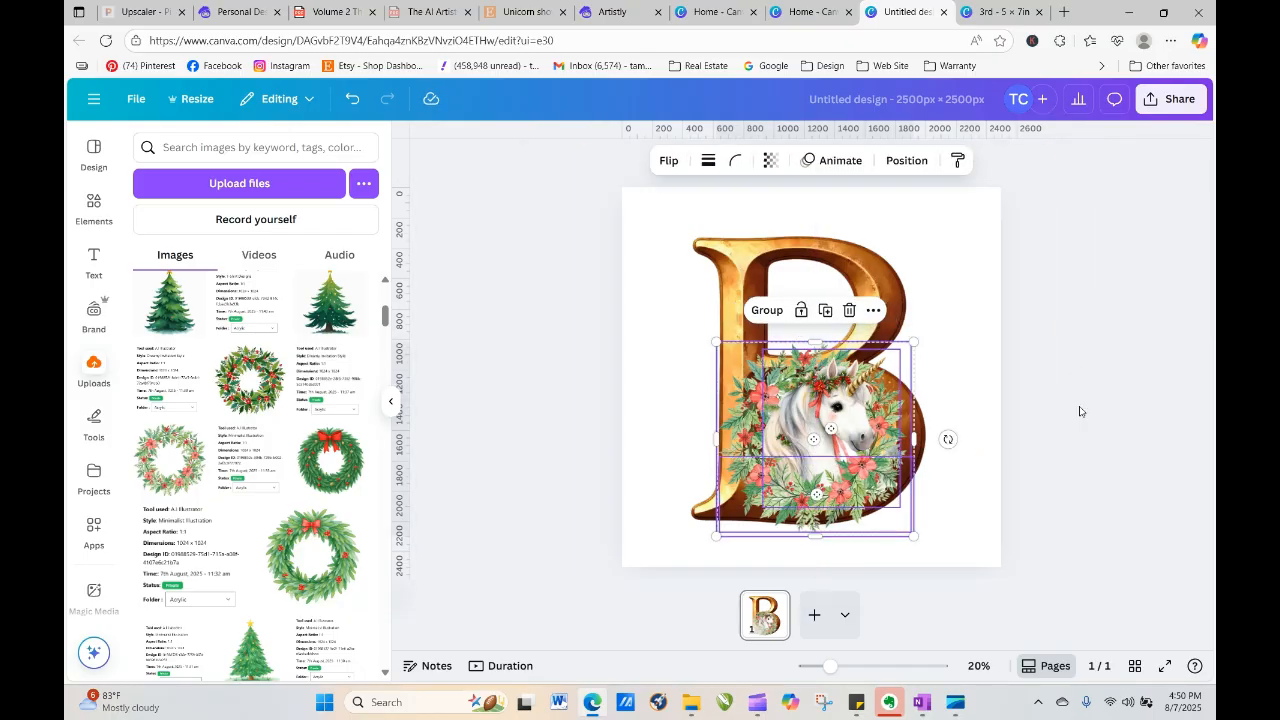
key("Escape")
Enlarge the unicorn so its horn extends beyond the wreath, reposition it and crop its bottom and right edges
left_click(851, 418)
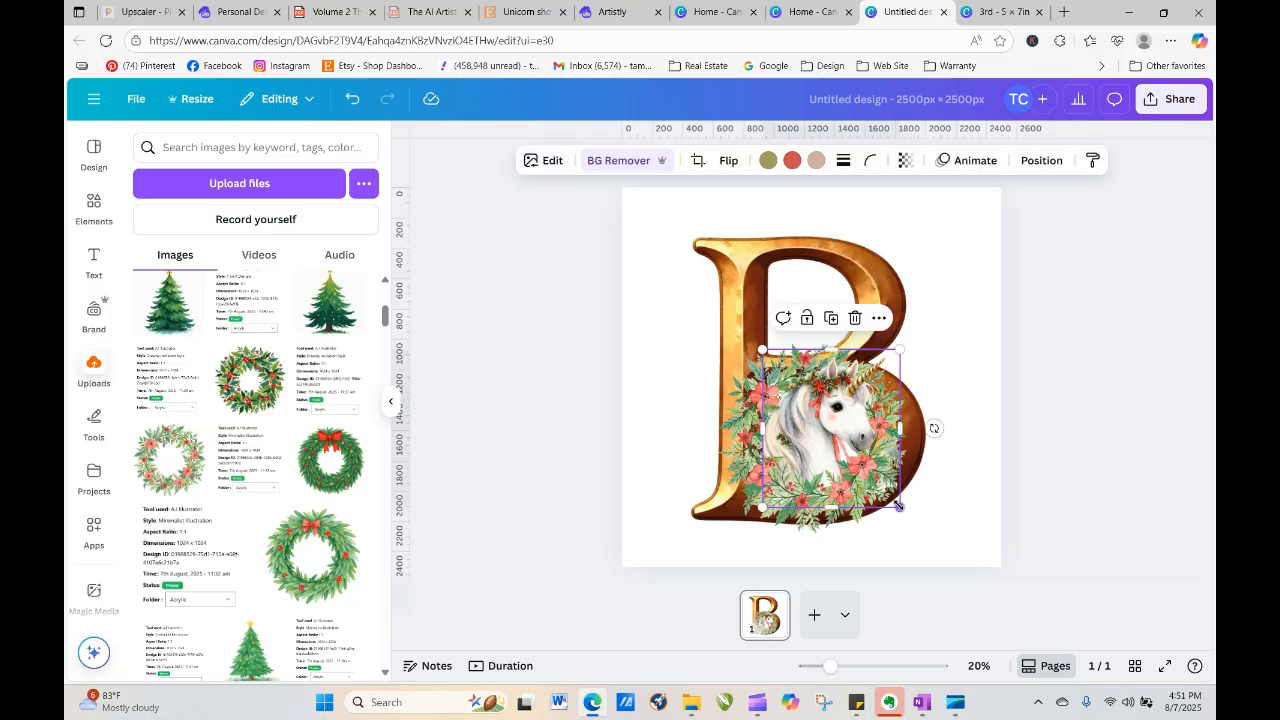
left_click_drag(899, 507, 965, 539)
left_click_drag(859, 434, 852, 410)
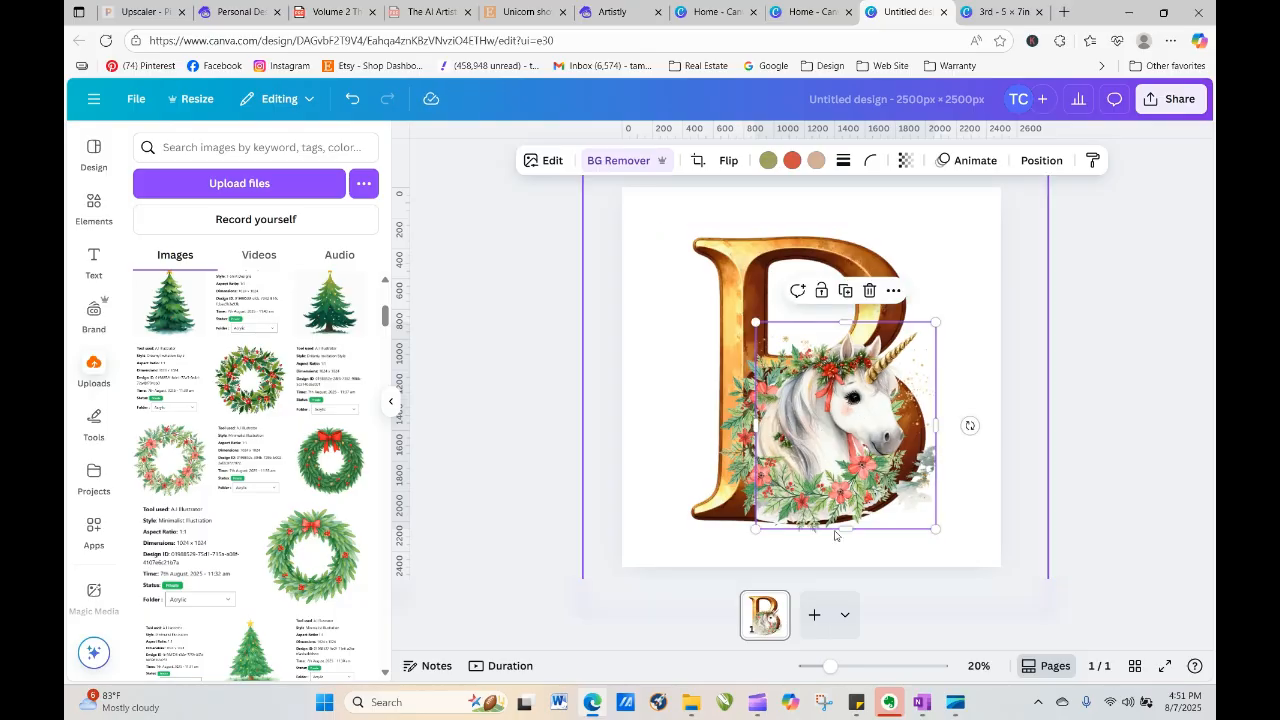
left_click_drag(845, 528, 842, 486)
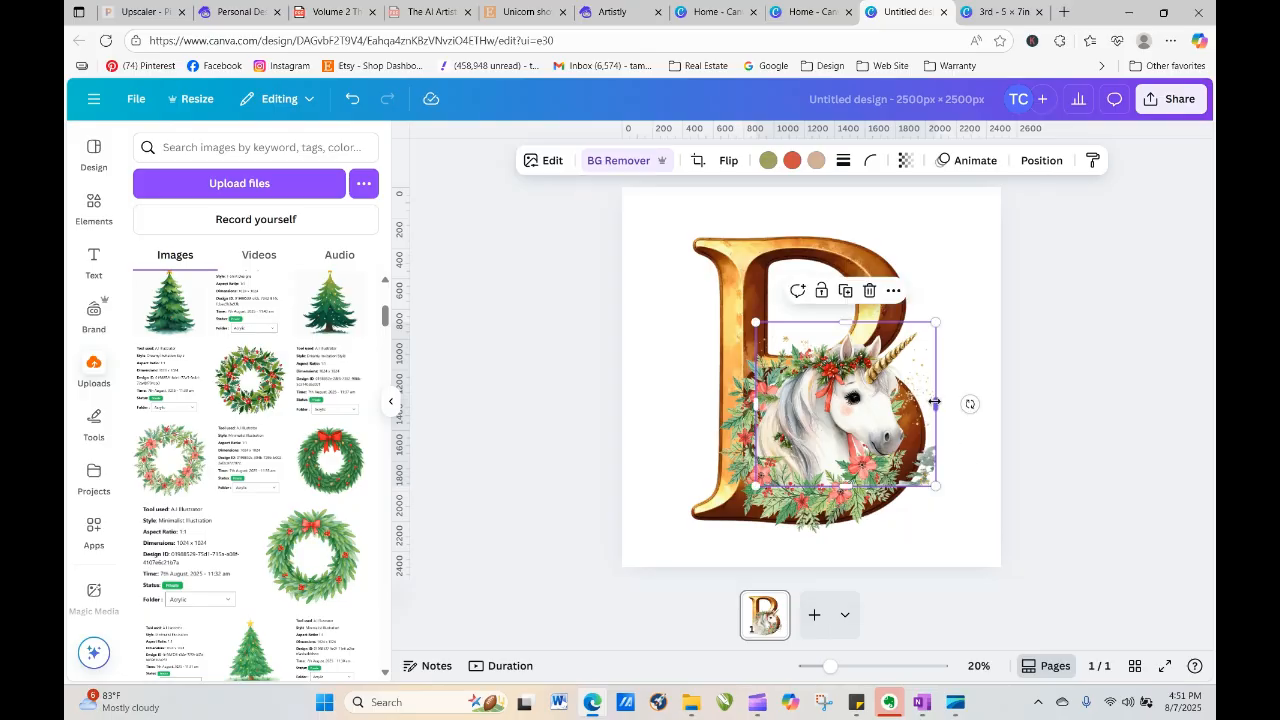
mouse_move(935, 402)
left_mouse_down()
mouse_move(903, 403)
mouse_move(933, 401)
mouse_move(918, 403)
left_mouse_up()
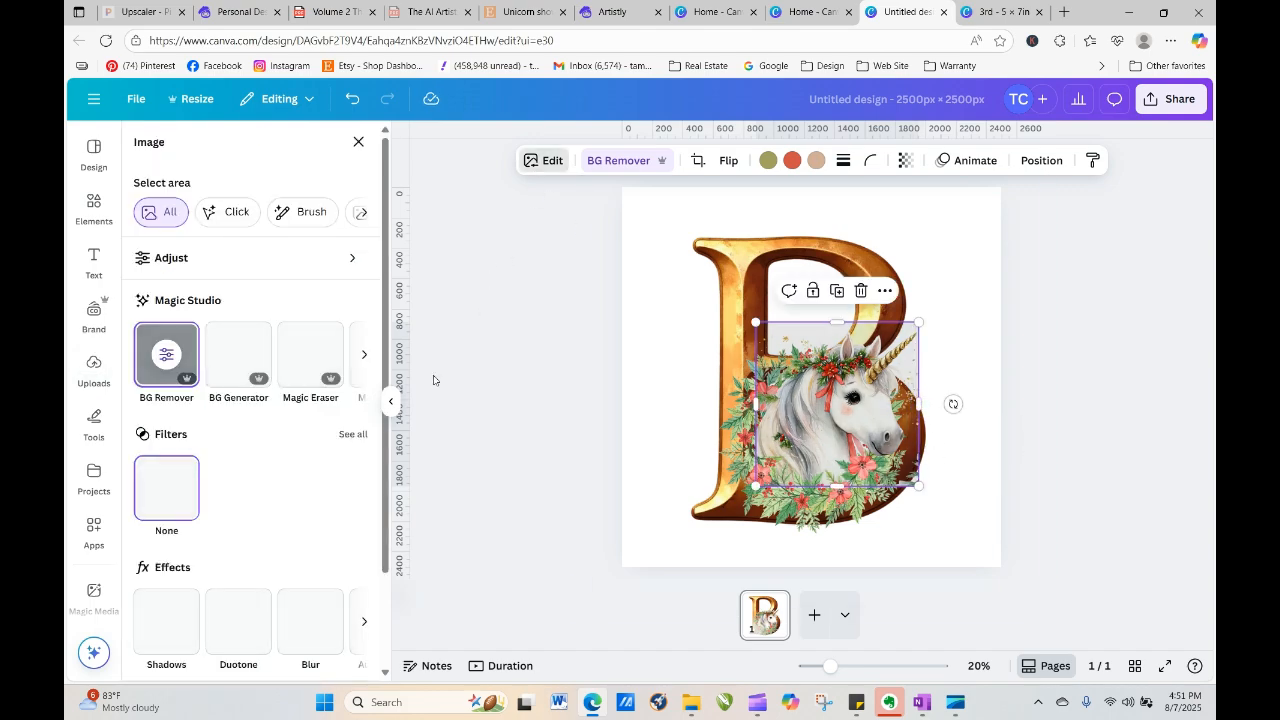
Erase the snowy pine branch at the unicorn image's lower right with the Magic Eraser brush at size 40
left_click(306, 358)
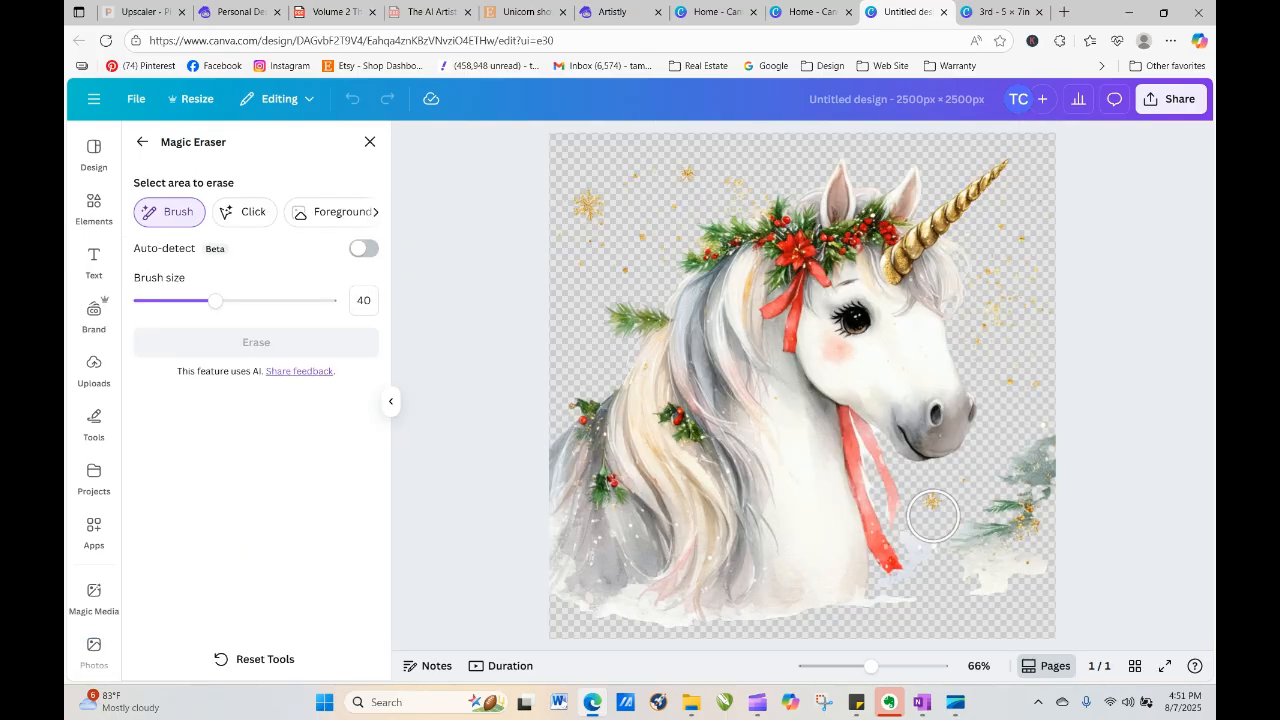
mouse_move(1053, 390)
left_mouse_down()
mouse_move(1042, 481)
mouse_move(958, 555)
mouse_move(928, 551)
mouse_move(929, 597)
mouse_move(985, 596)
mouse_move(1040, 495)
mouse_move(1039, 584)
left_mouse_up()
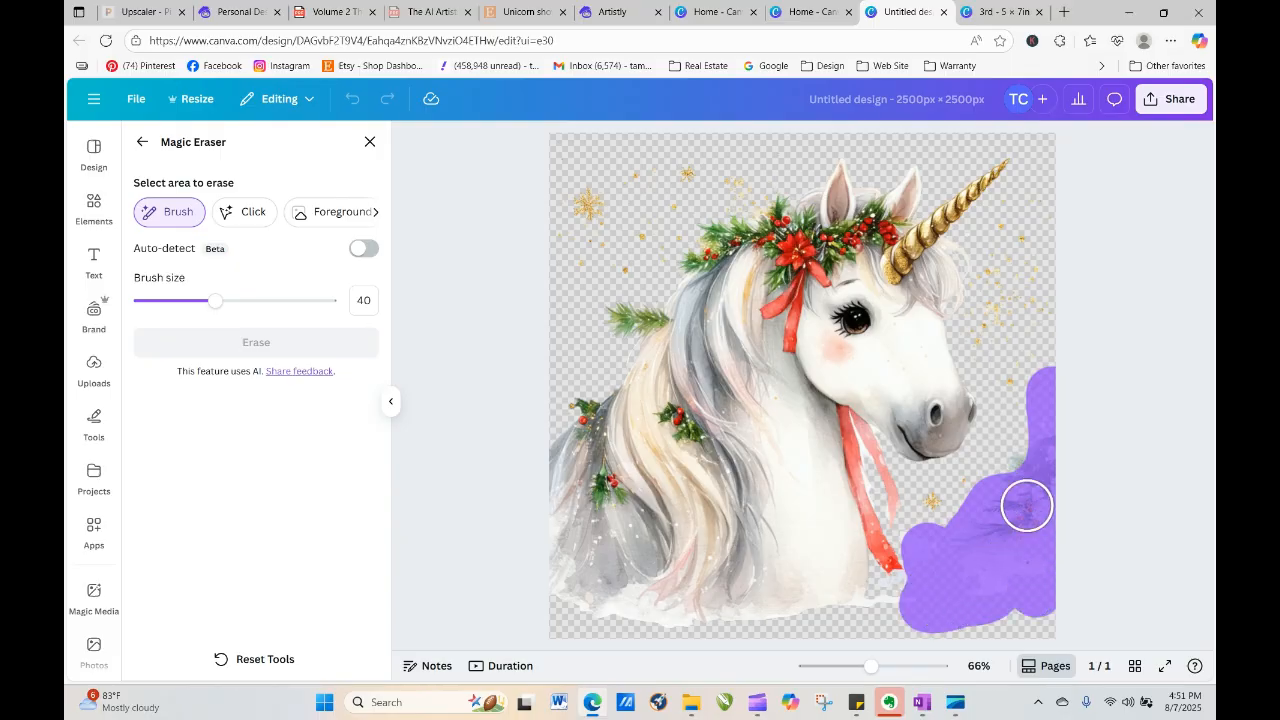
mouse_move(1027, 505)
left_mouse_down()
mouse_move(1026, 447)
mouse_move(1060, 471)
left_mouse_up()
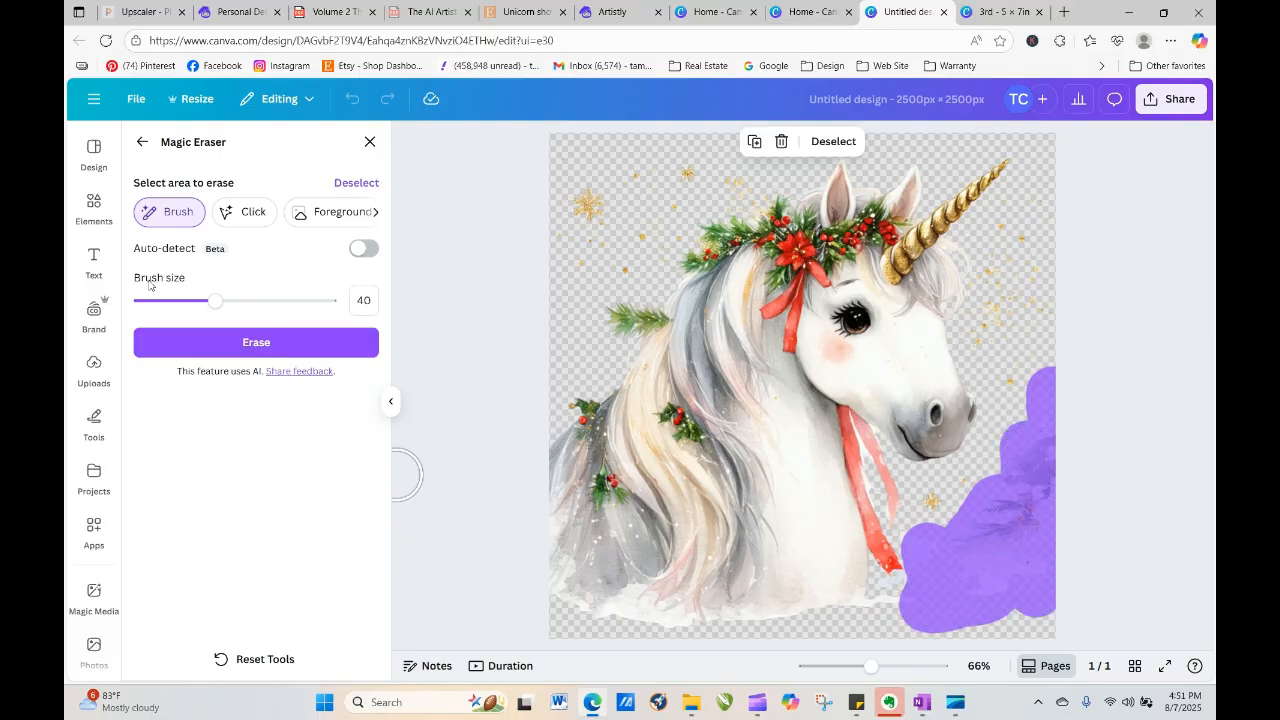
left_click(228, 342)
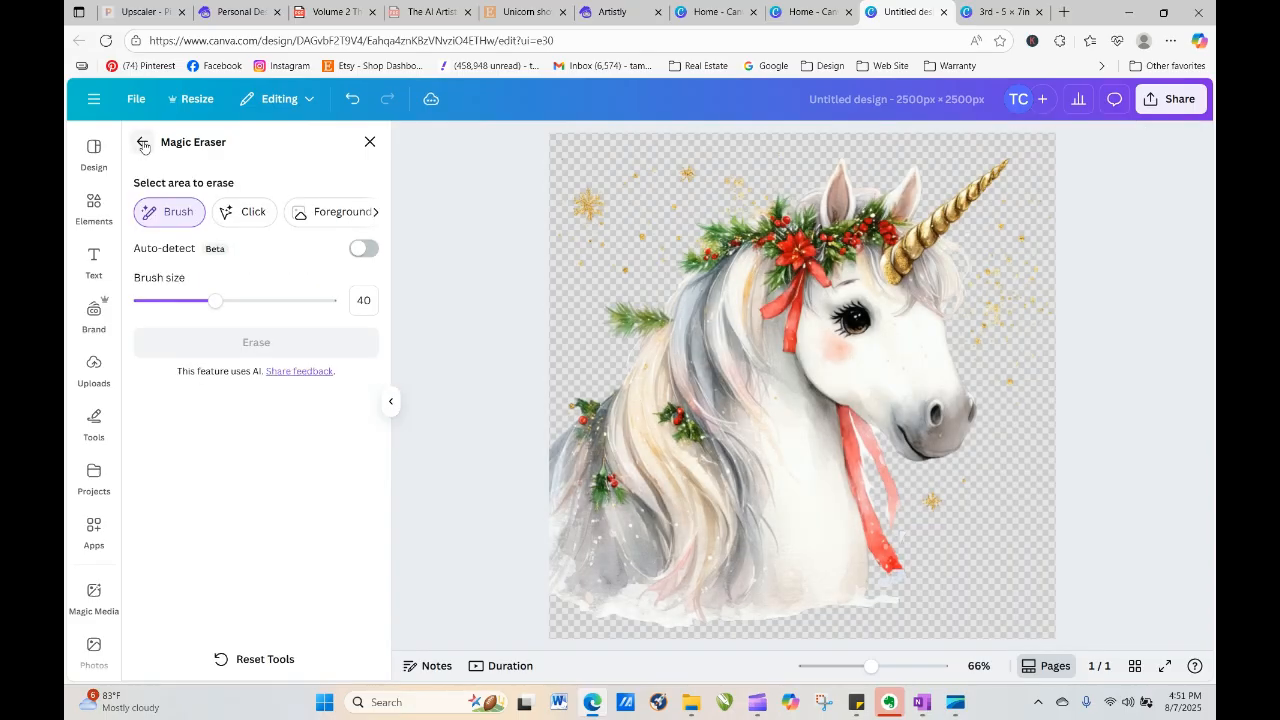
Extend the lower wreath piece's crop upward, and shrink and lower the piece slightly beneath the unicorn
left_click(143, 146)
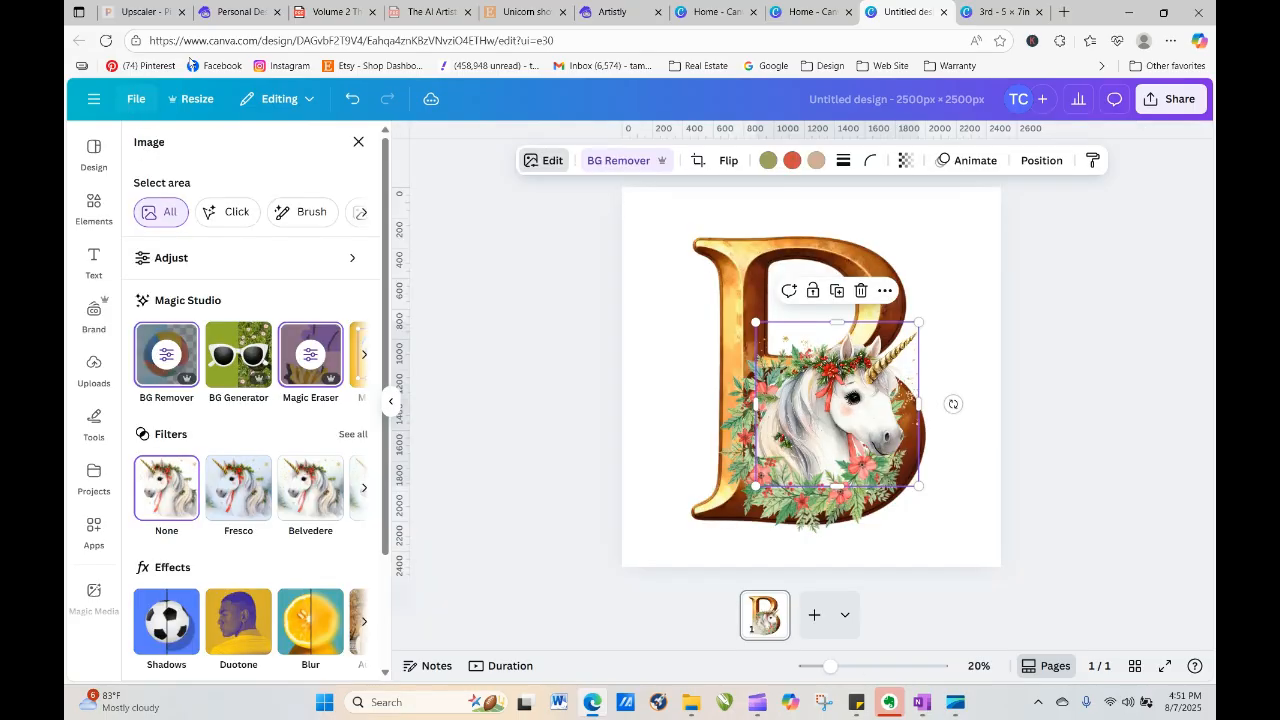
left_click(882, 478)
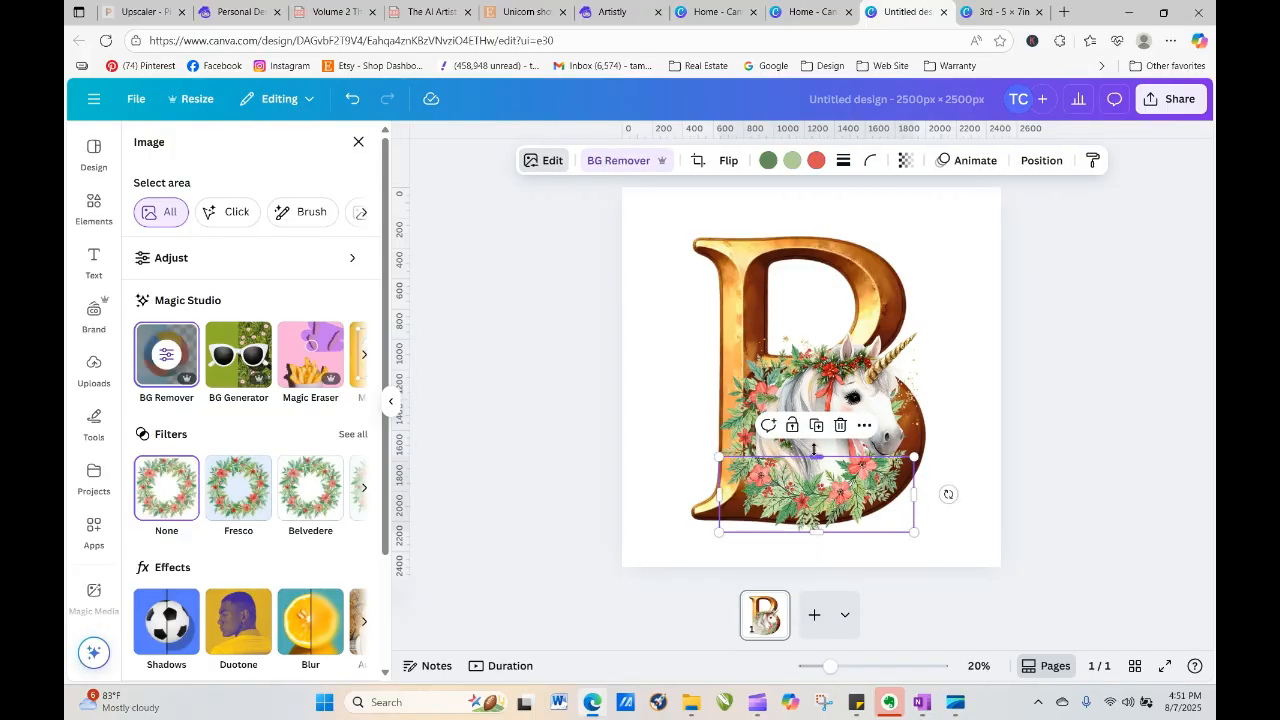
left_click_drag(813, 450, 812, 440)
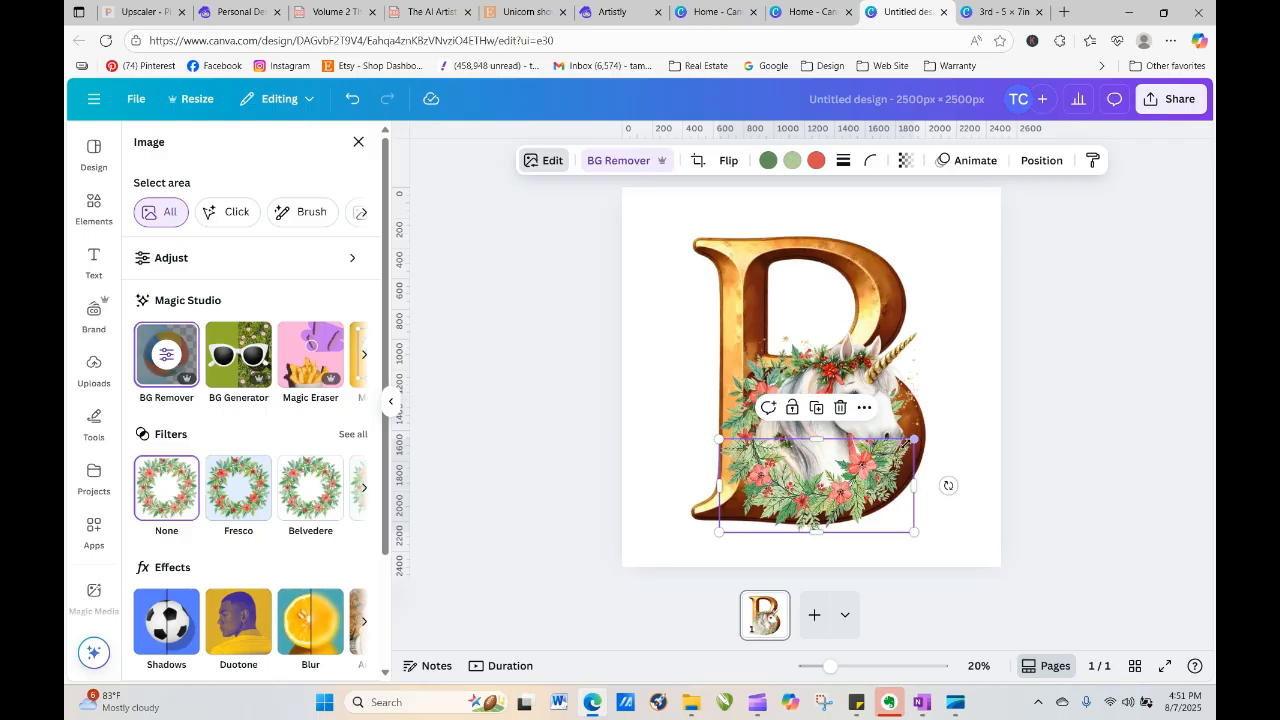
left_click_drag(850, 493, 849, 502)
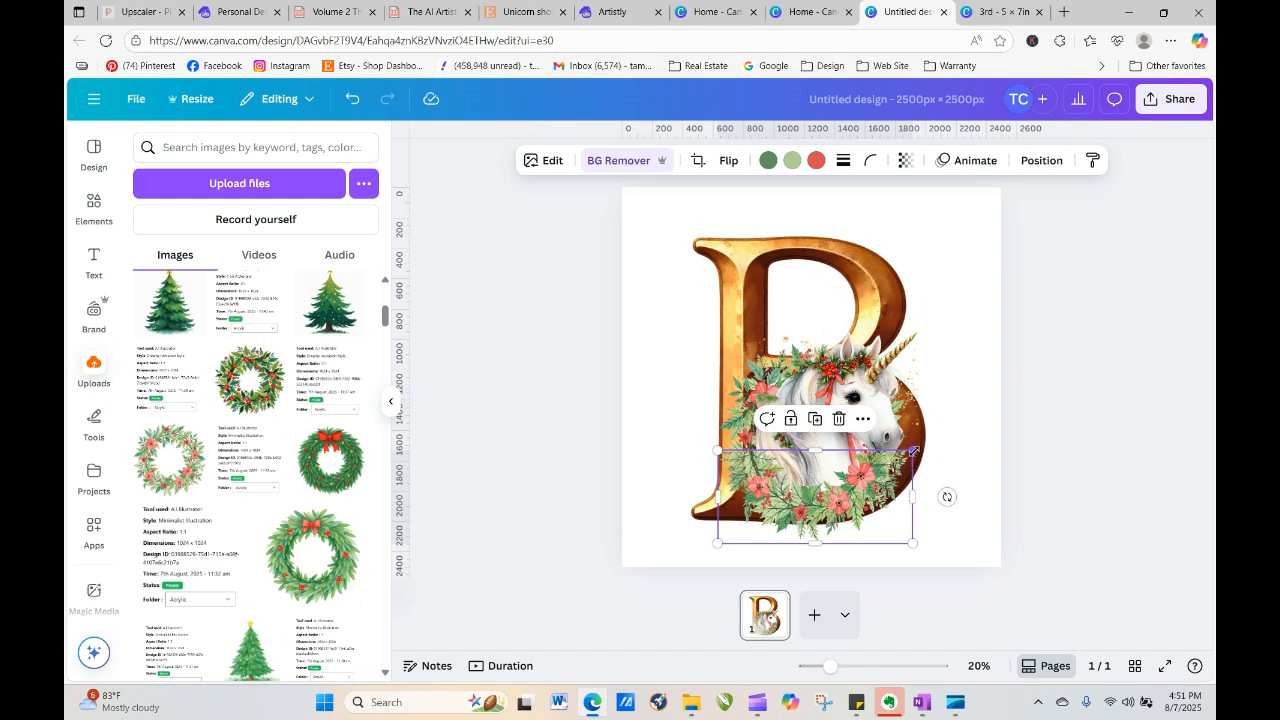
left_click_drag(912, 451, 908, 459)
left_click(1016, 481)
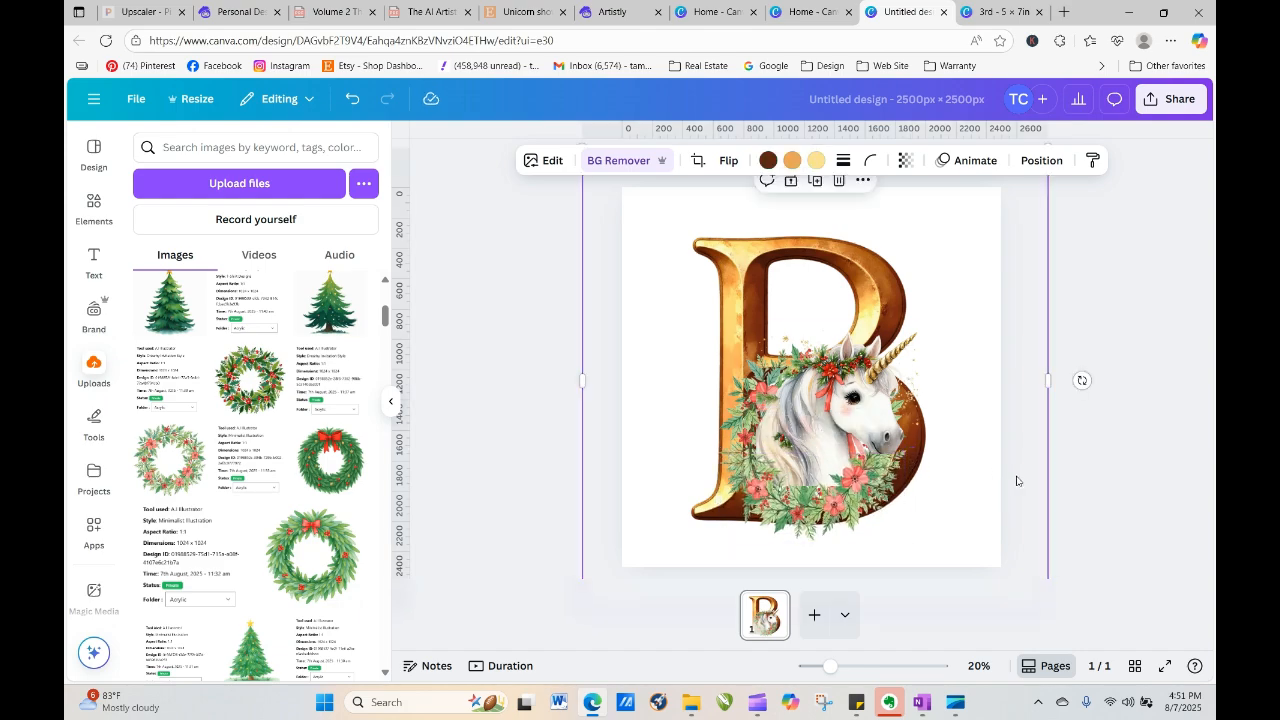
Nudge the unicorn down and left, and shrink and reposition the lower wreath piece beneath it
left_click(874, 452)
left_click_drag(875, 415, 871, 432)
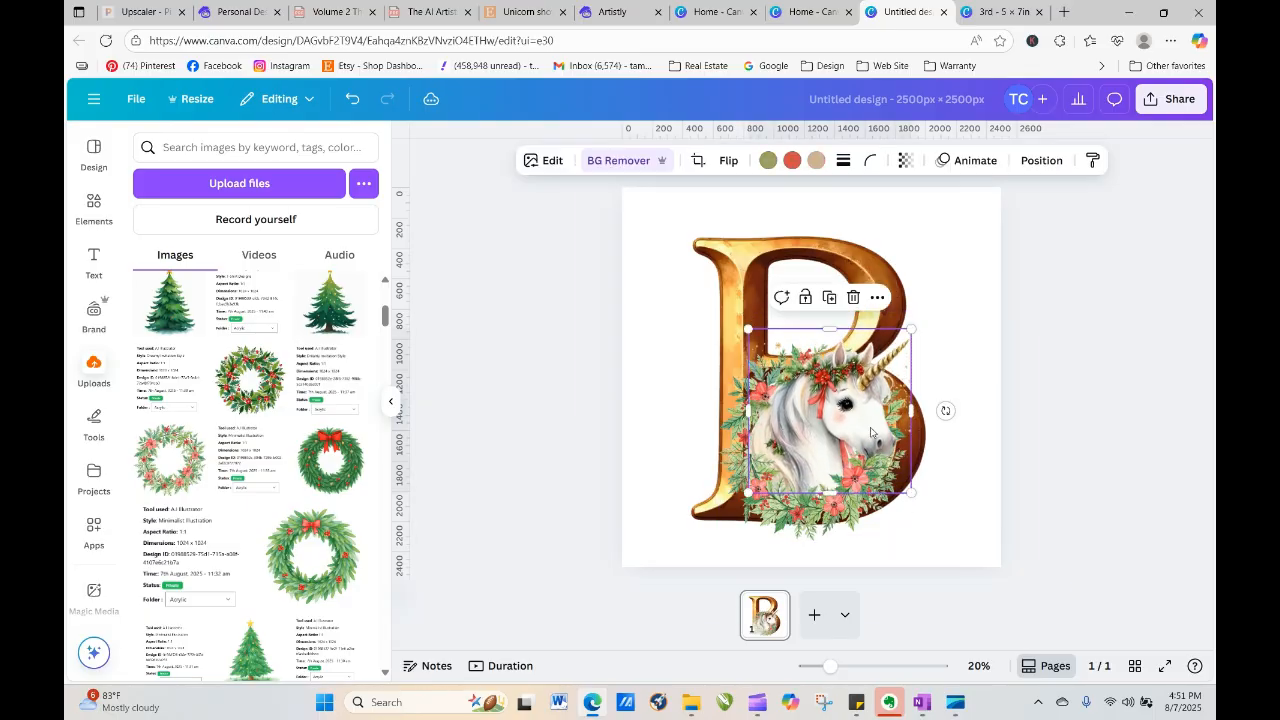
left_click(866, 497)
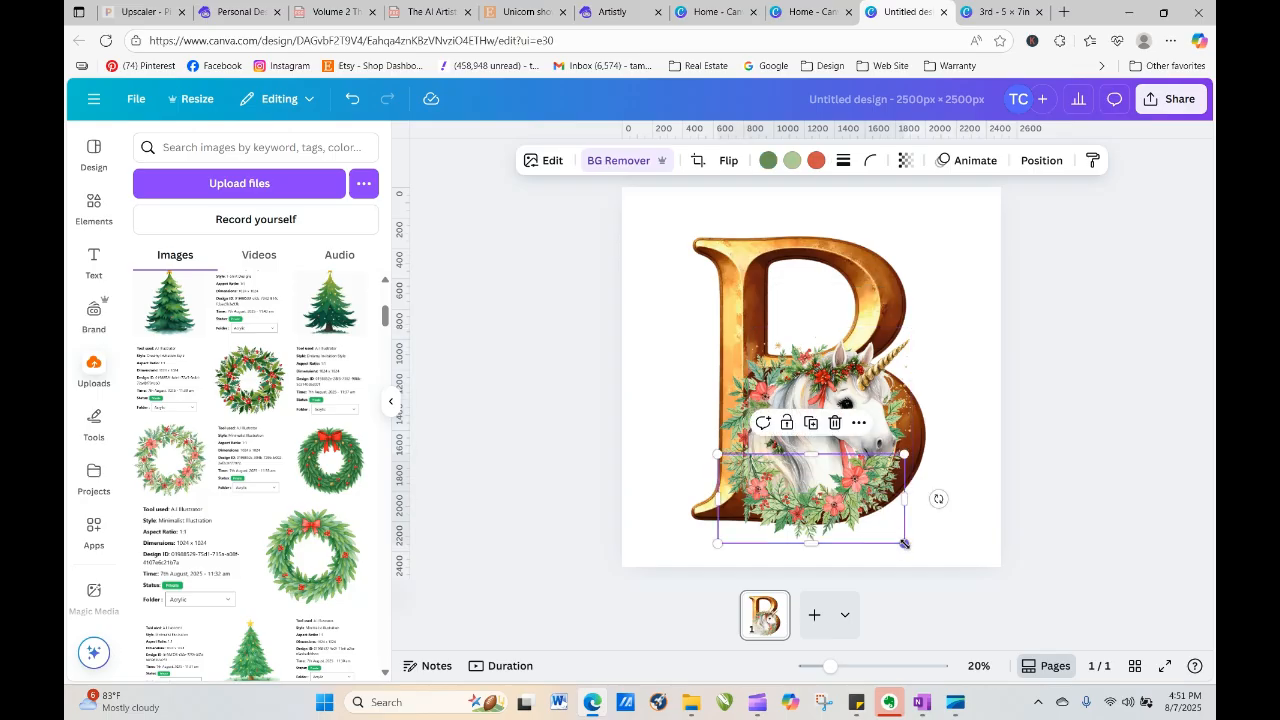
left_click_drag(904, 543, 884, 533)
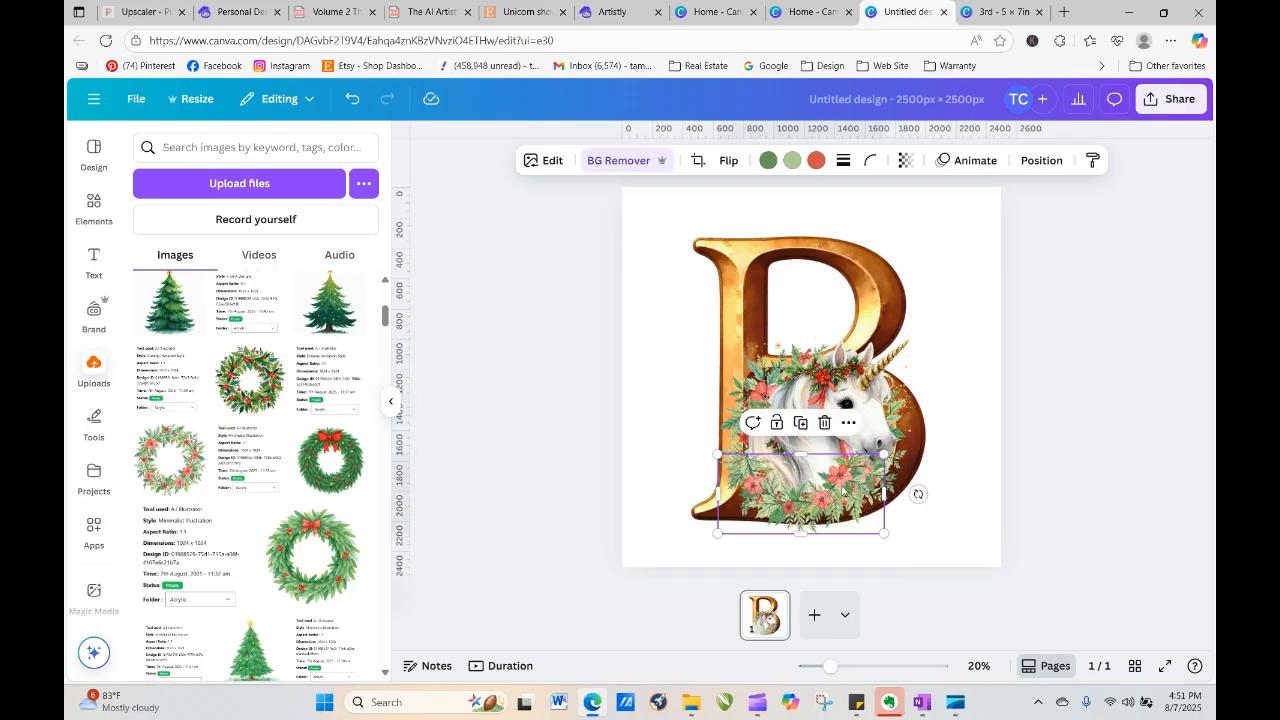
left_click_drag(842, 490, 855, 490)
left_click(938, 521)
Duplicate the lower wreath piece, flip the copy vertically and place it over the left part of the letter's base
left_click(848, 508)
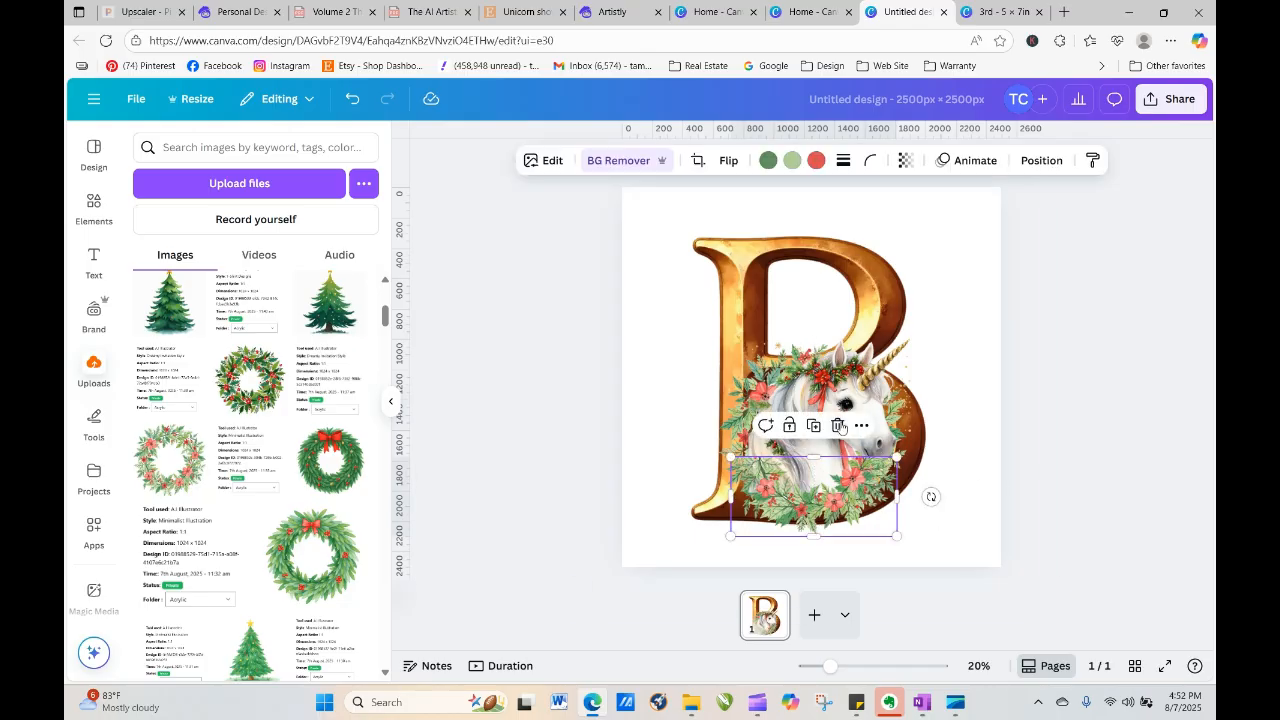
left_click(729, 161)
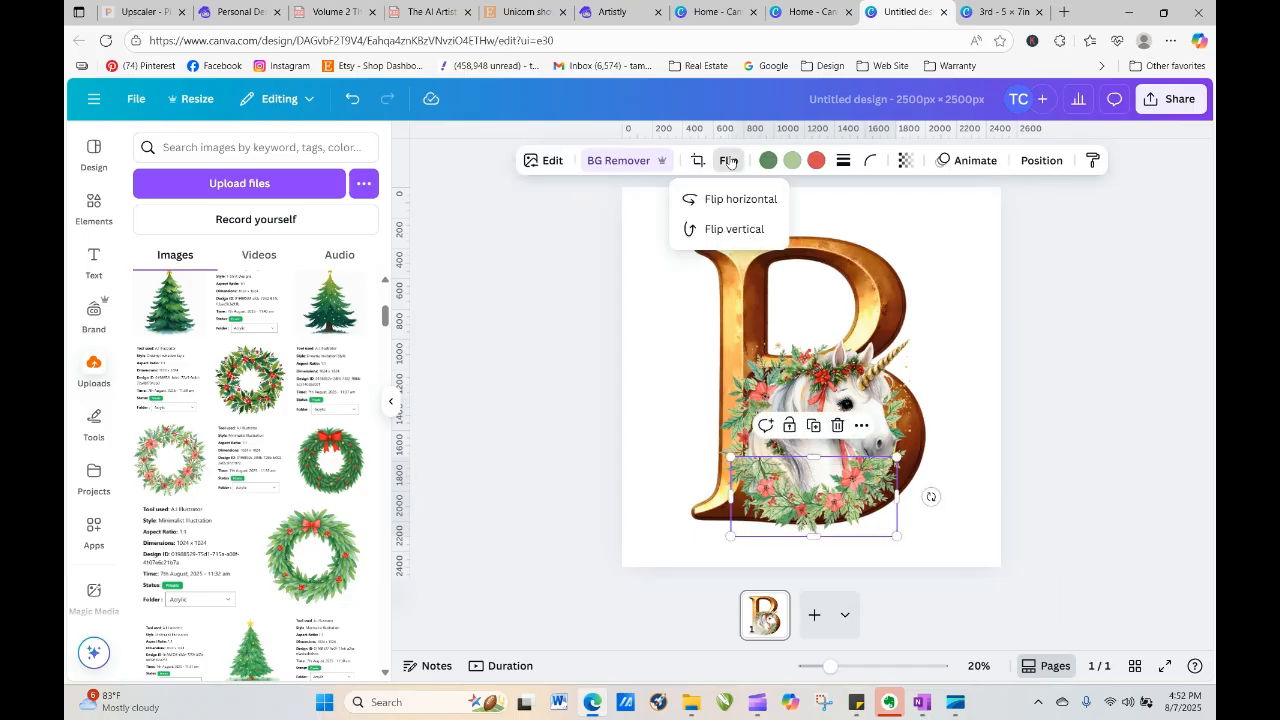
left_click(733, 229)
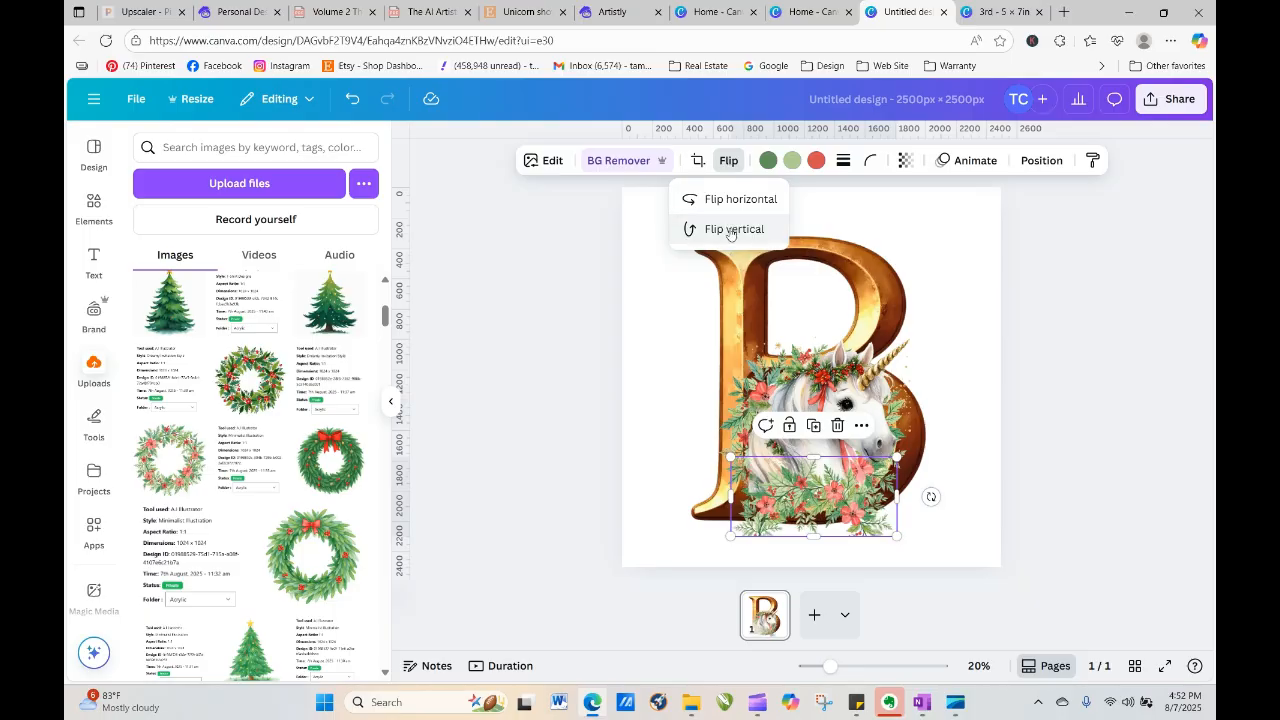
left_click_drag(864, 515, 830, 507)
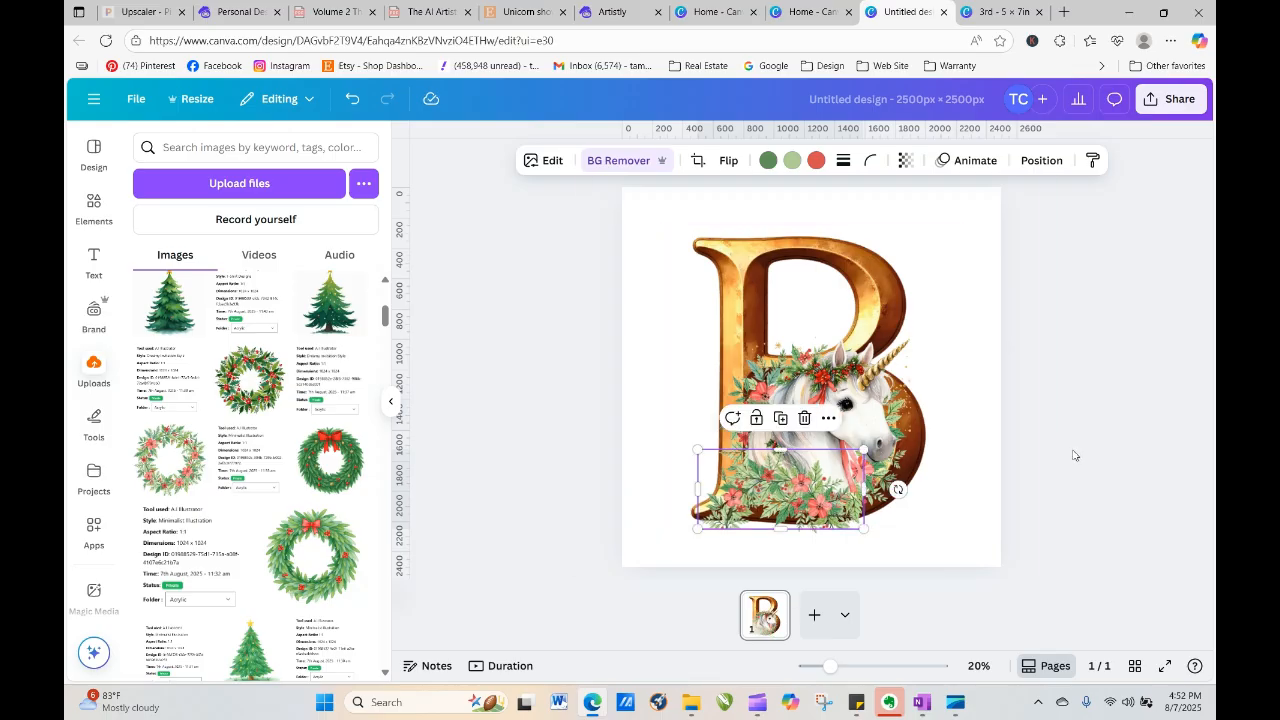
left_click(1059, 545)
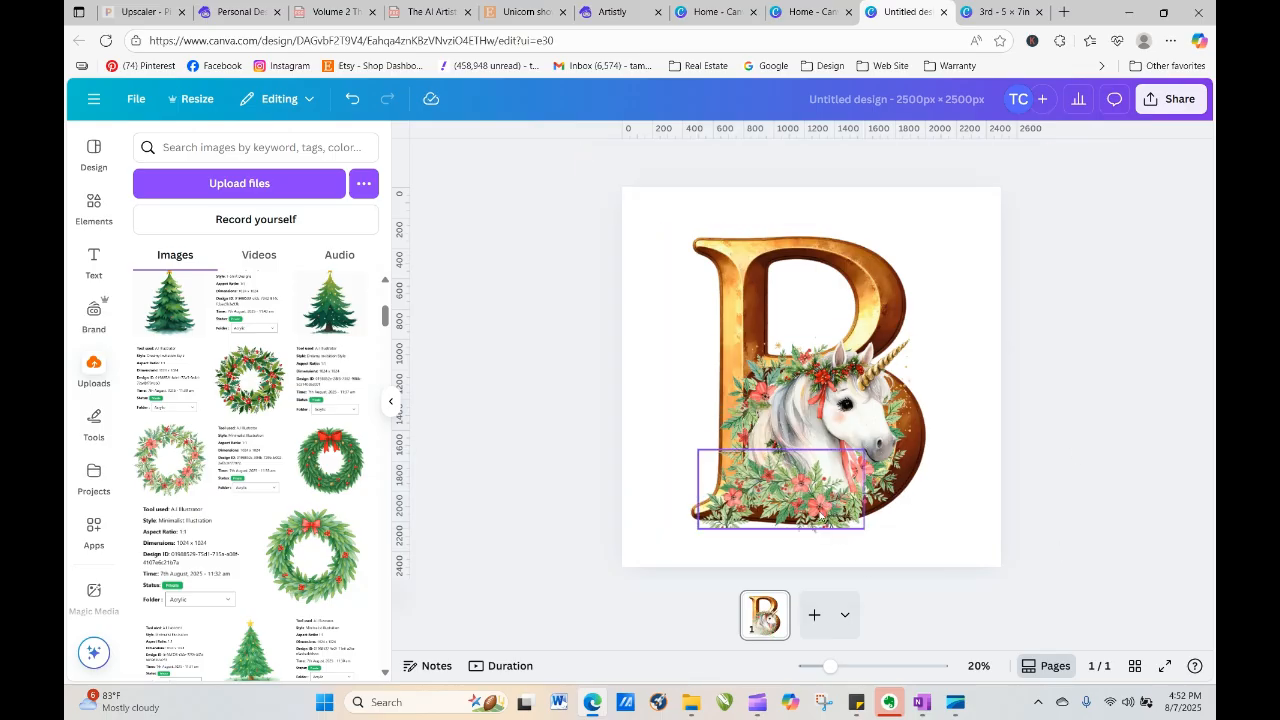
Duplicate the flipped wreath piece, enlarge the copy, extend its crop upward and position it across the unicorn's lower neck
left_click(815, 511)
left_click(781, 424)
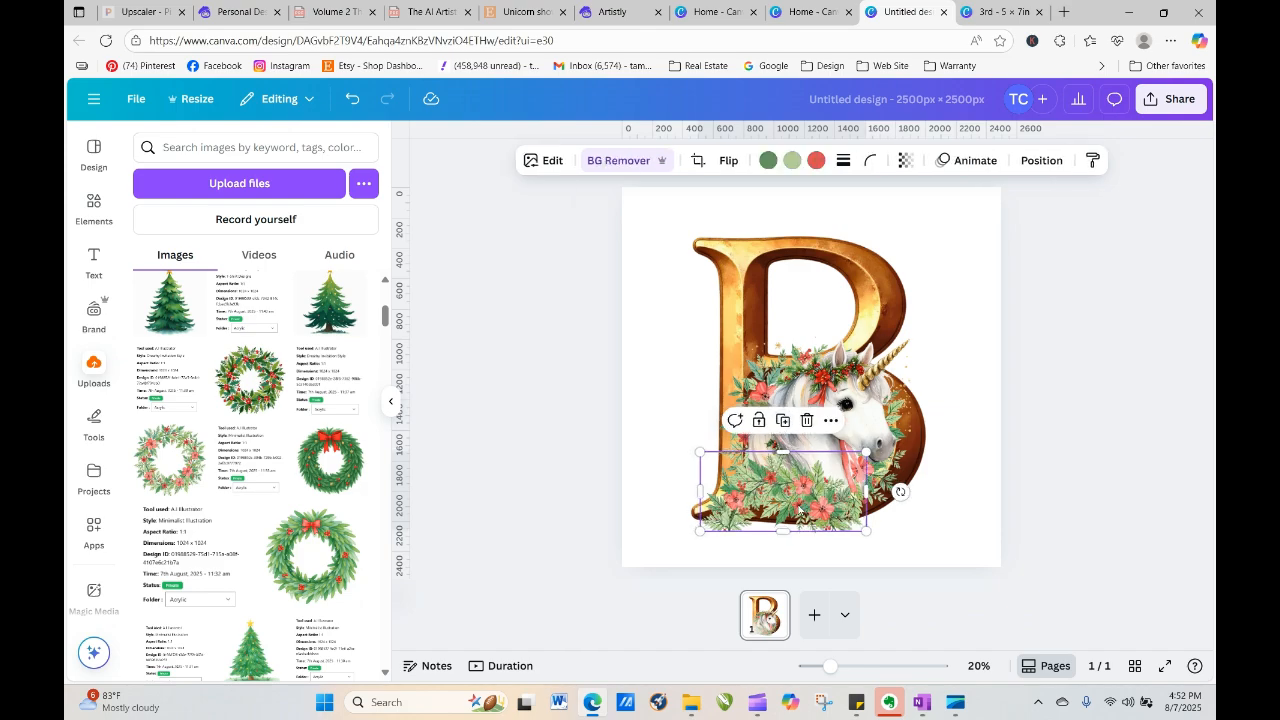
left_click_drag(807, 507, 878, 511)
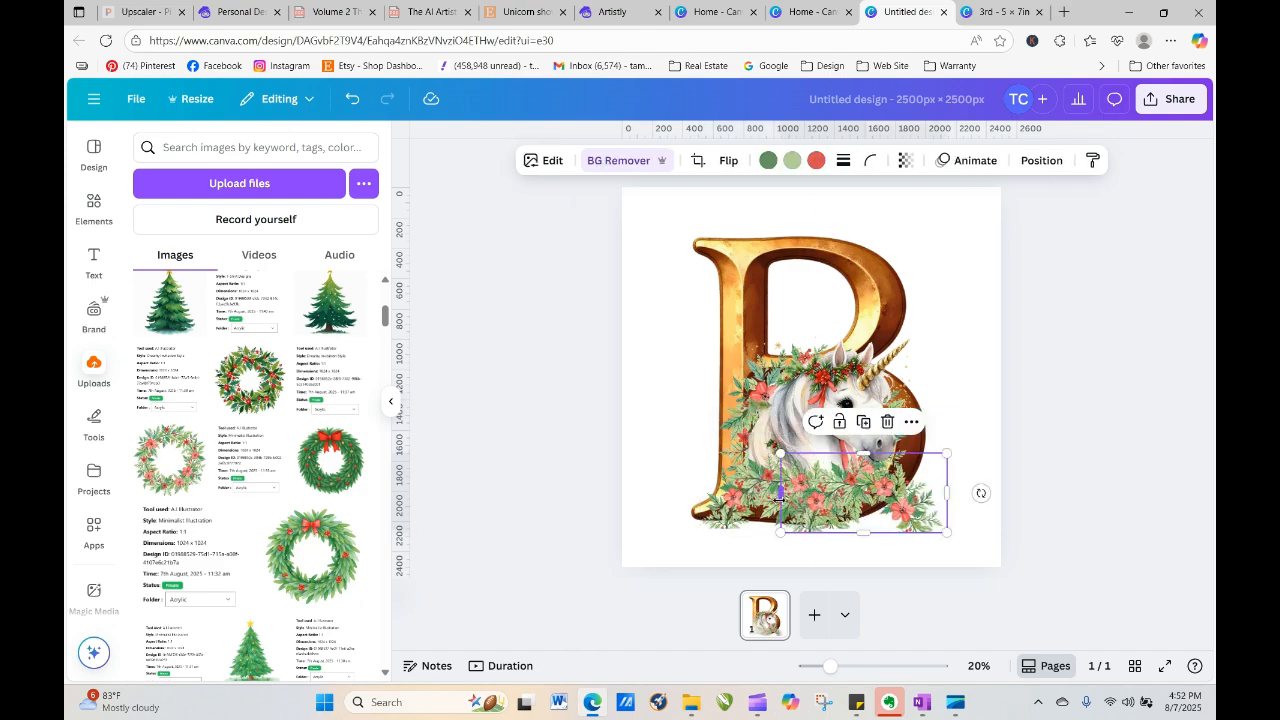
left_click_drag(780, 493, 681, 495)
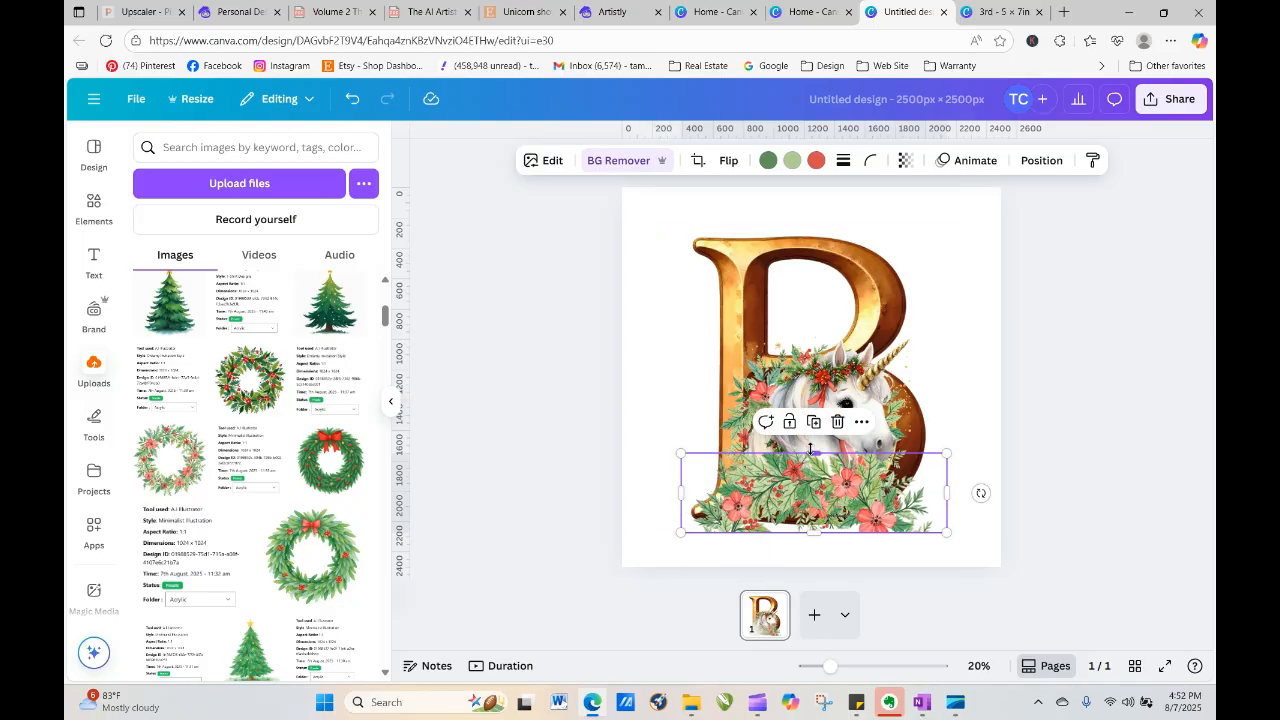
left_click_drag(810, 450, 814, 428)
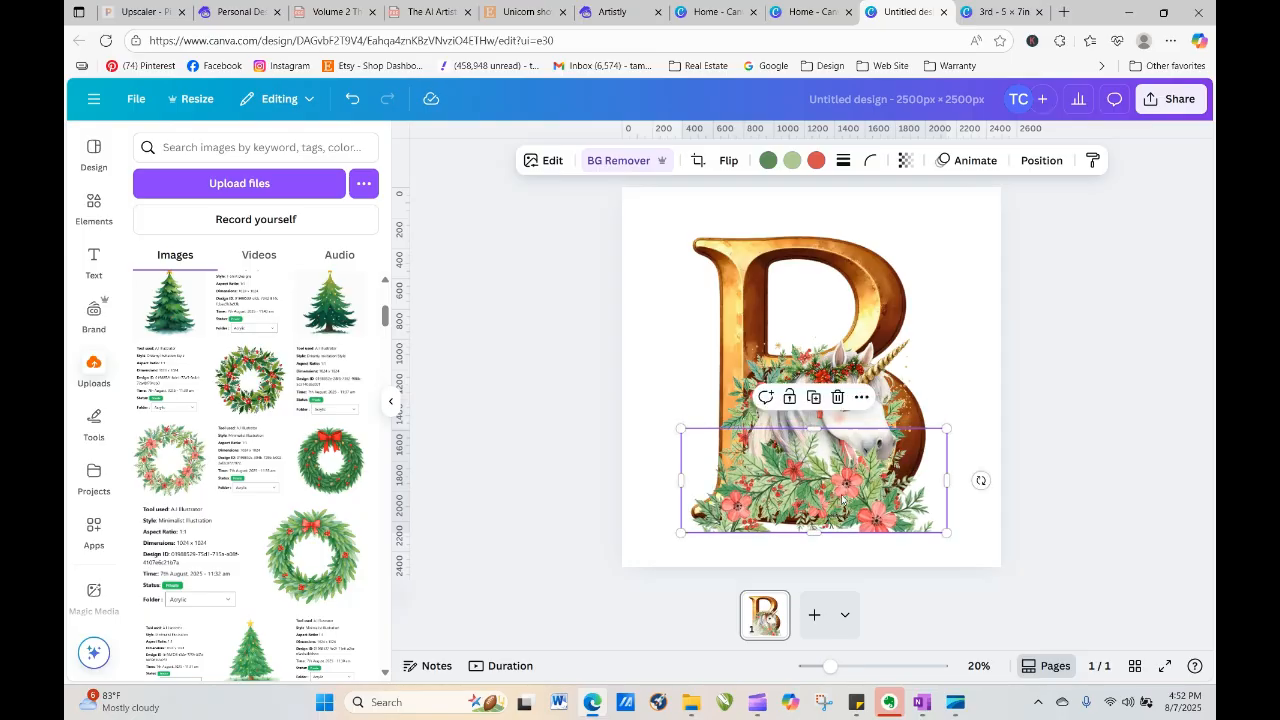
left_click_drag(841, 500, 811, 487)
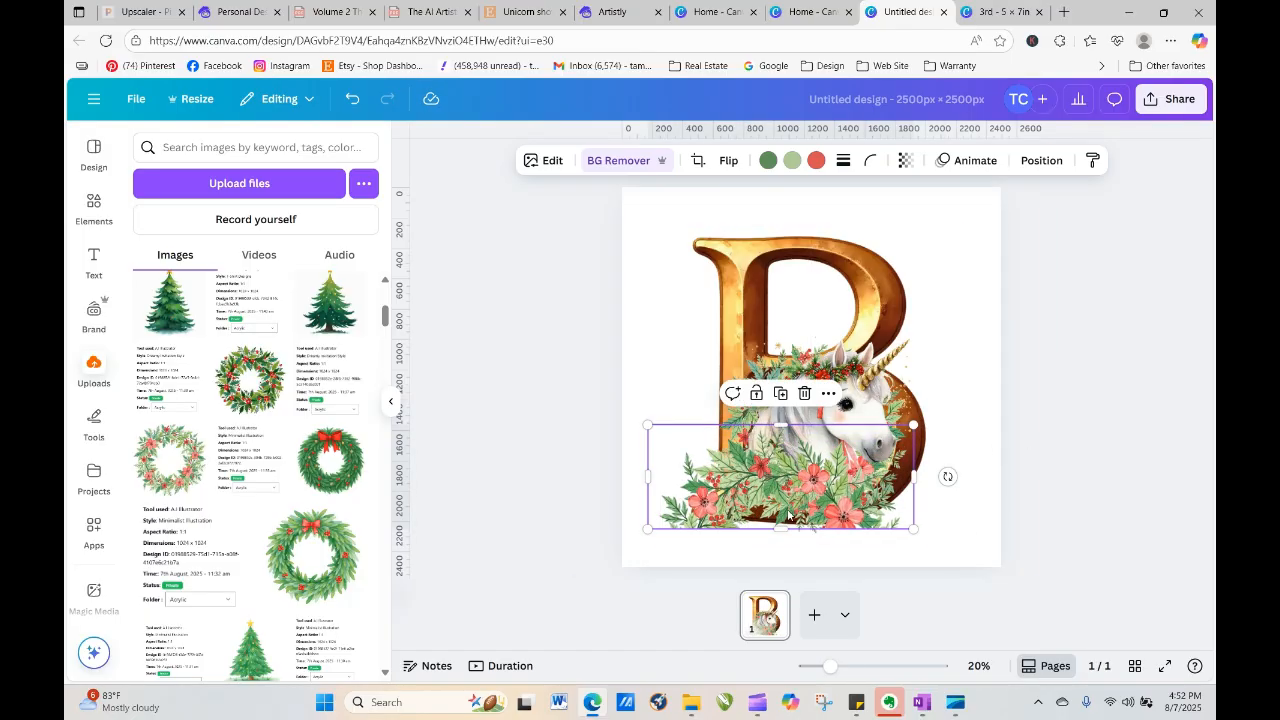
mouse_move(779, 528)
left_mouse_down()
mouse_move(780, 569)
mouse_move(784, 522)
left_mouse_up()
left_click(1037, 468)
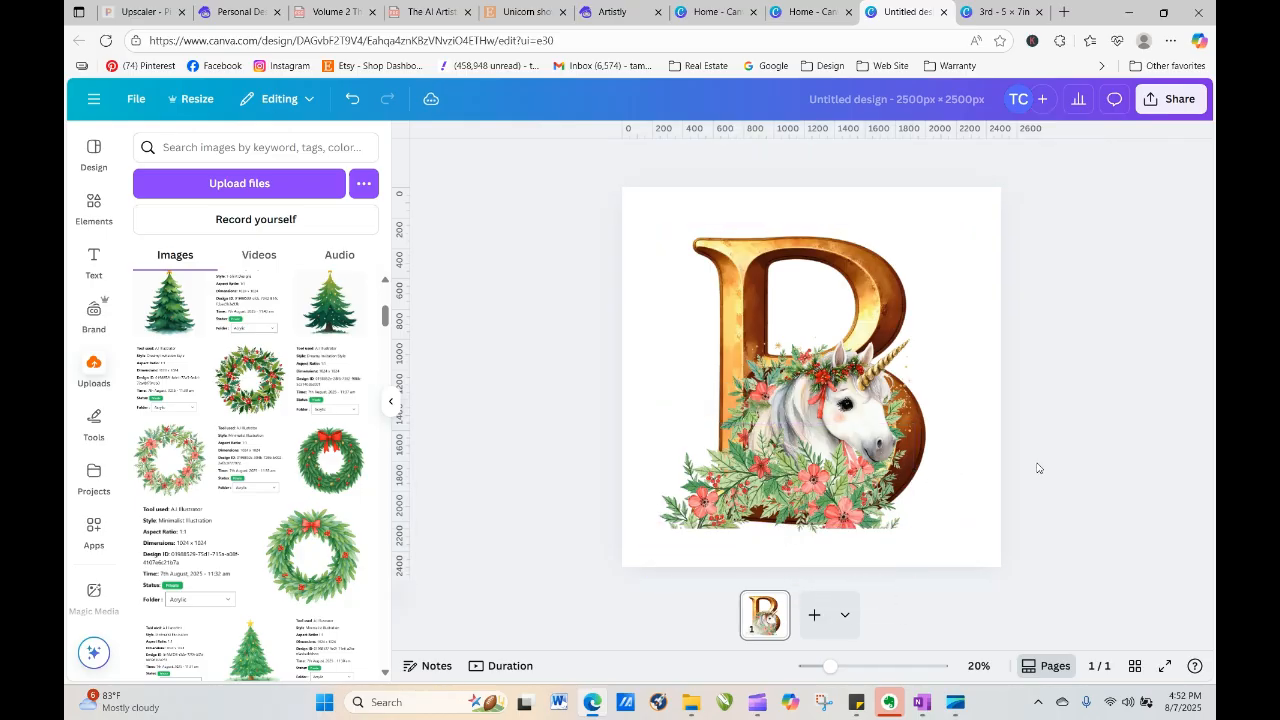
Shrink the enlarged wreath copy and fit it over the unicorn's lower neck and the letter's base
left_click(652, 527)
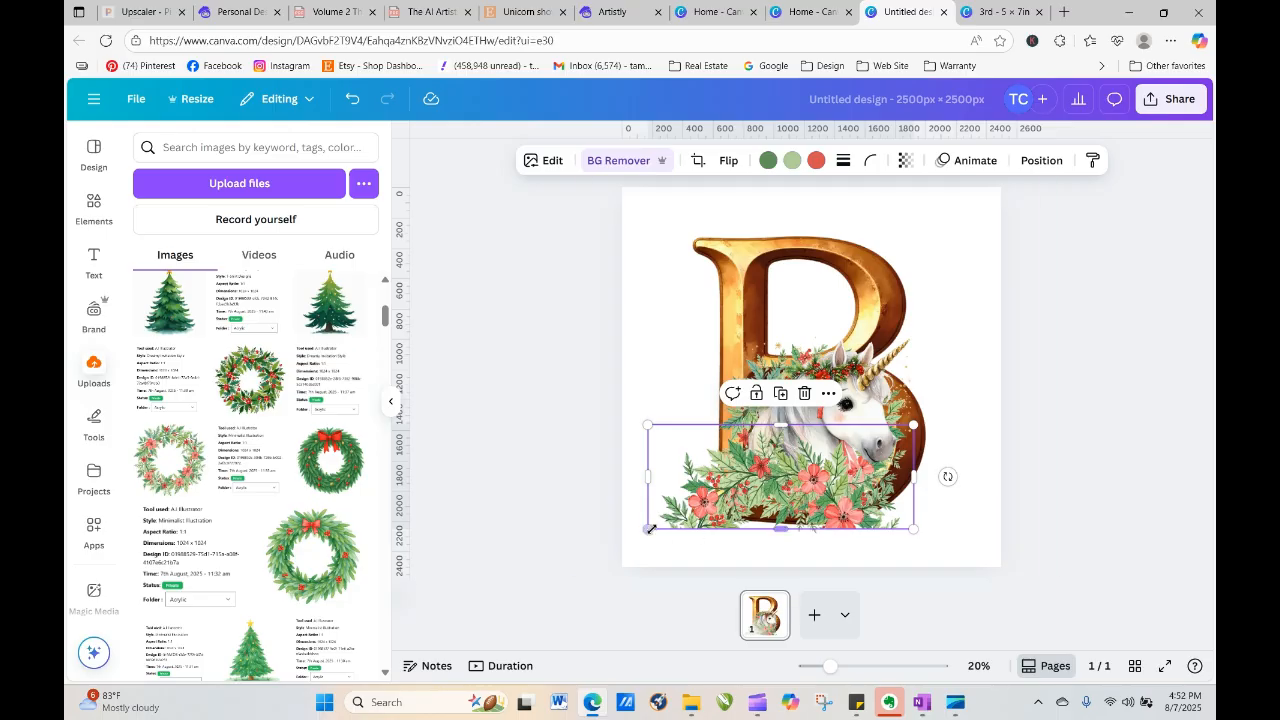
left_click_drag(648, 528, 691, 511)
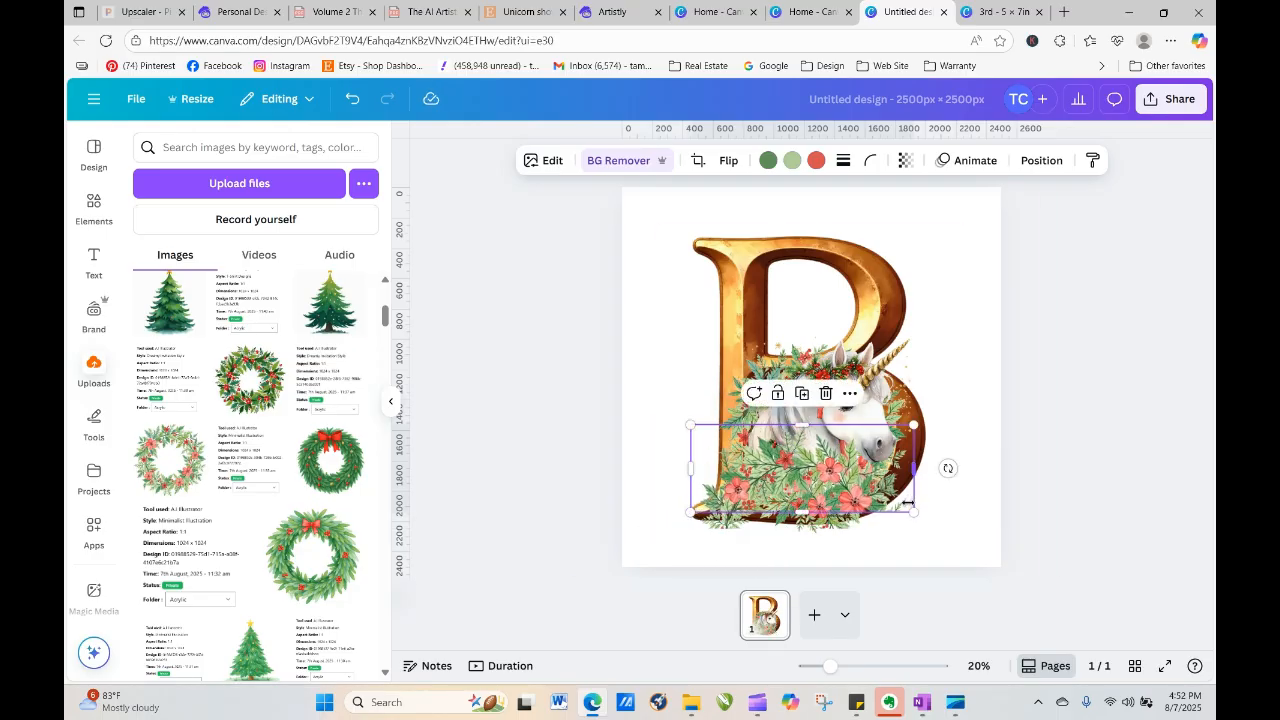
left_click_drag(912, 511, 798, 507)
left_click(997, 503)
left_click(806, 527)
left_click(1075, 505)
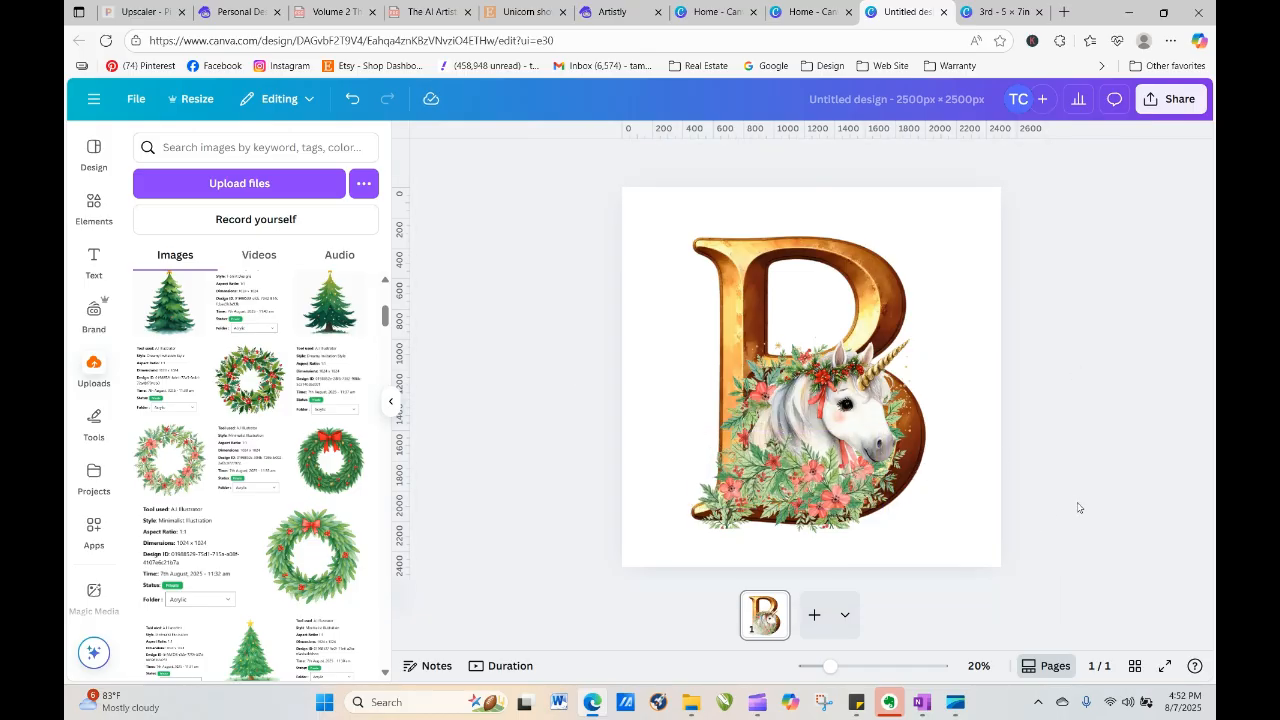
Crop the bottom edge of the smaller flipped wreath piece at the letter's base
left_click(727, 530)
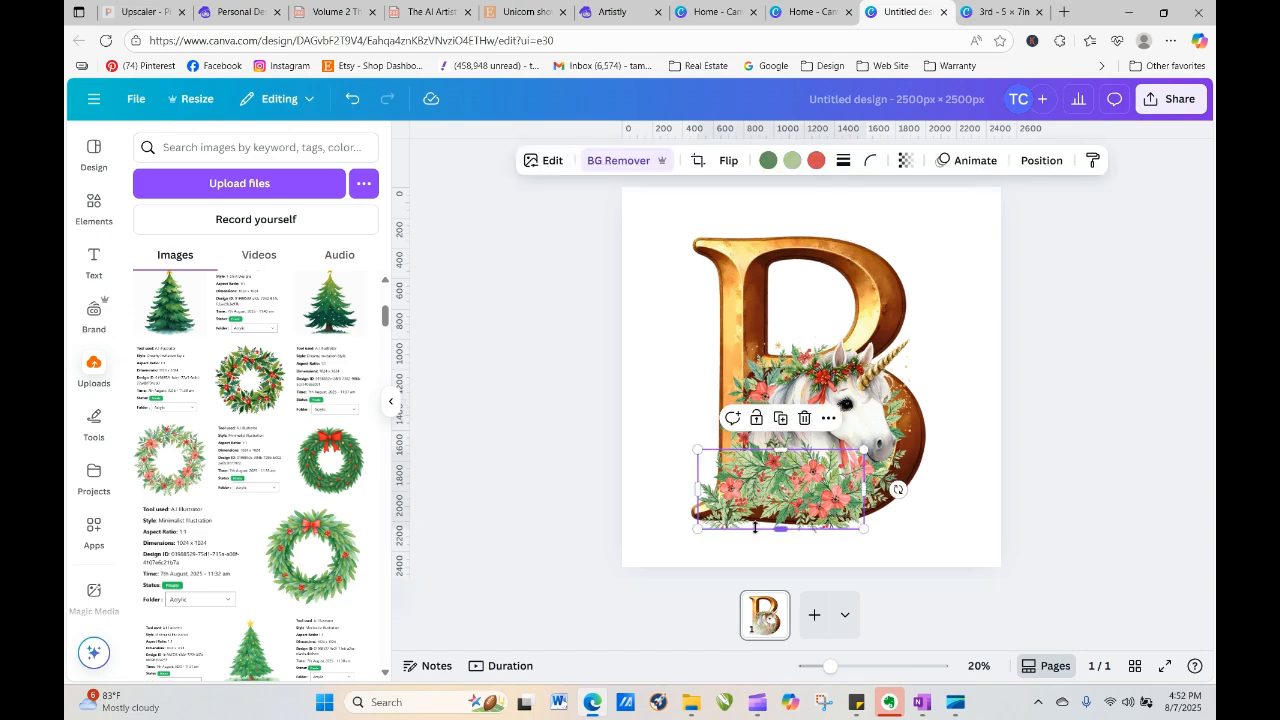
left_click_drag(773, 529, 773, 517)
left_click(1024, 509)
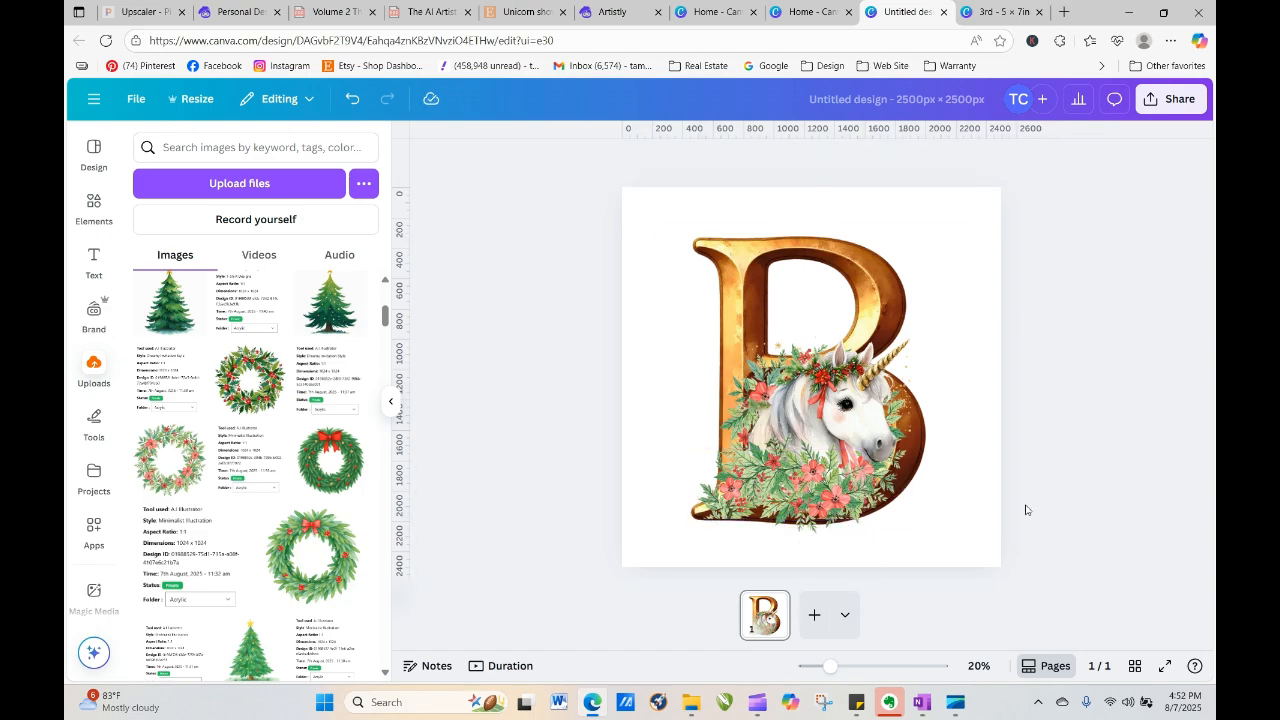
Enlarge the unicorn proportionally and shift it down and left so its neck sits behind the lower flowers
left_click(878, 413)
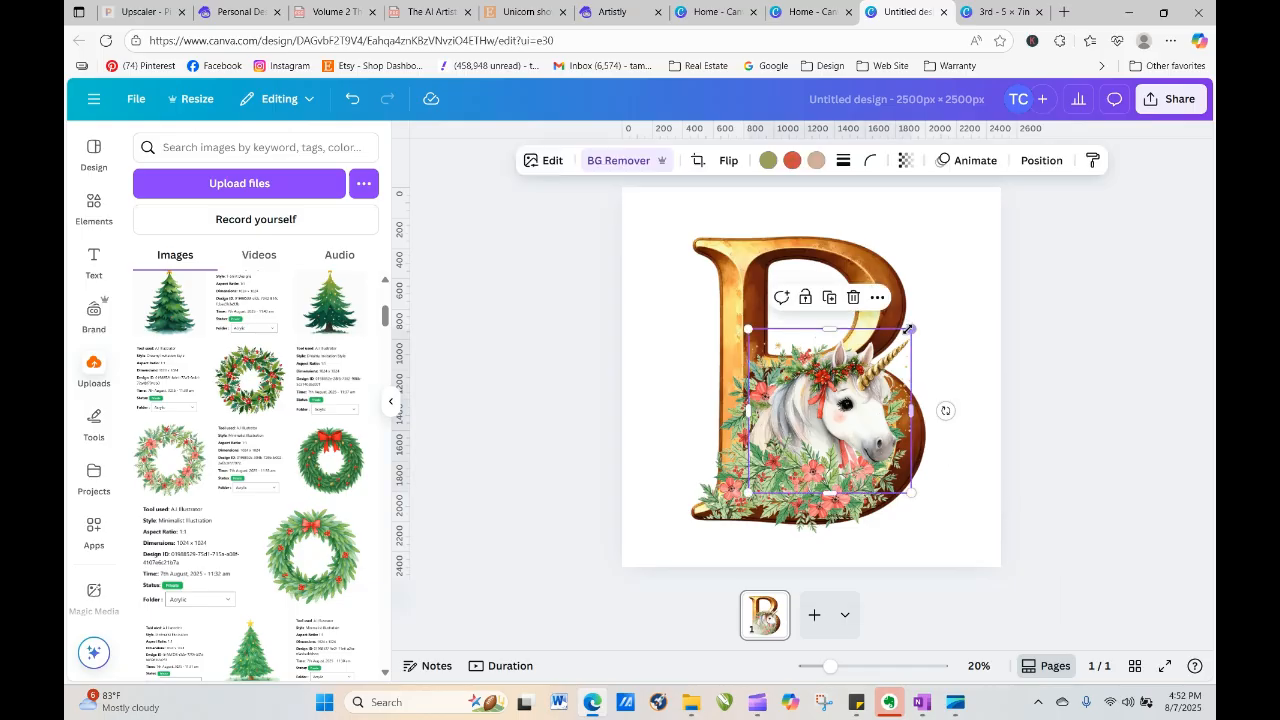
left_click_drag(910, 329, 926, 285)
left_click(986, 308)
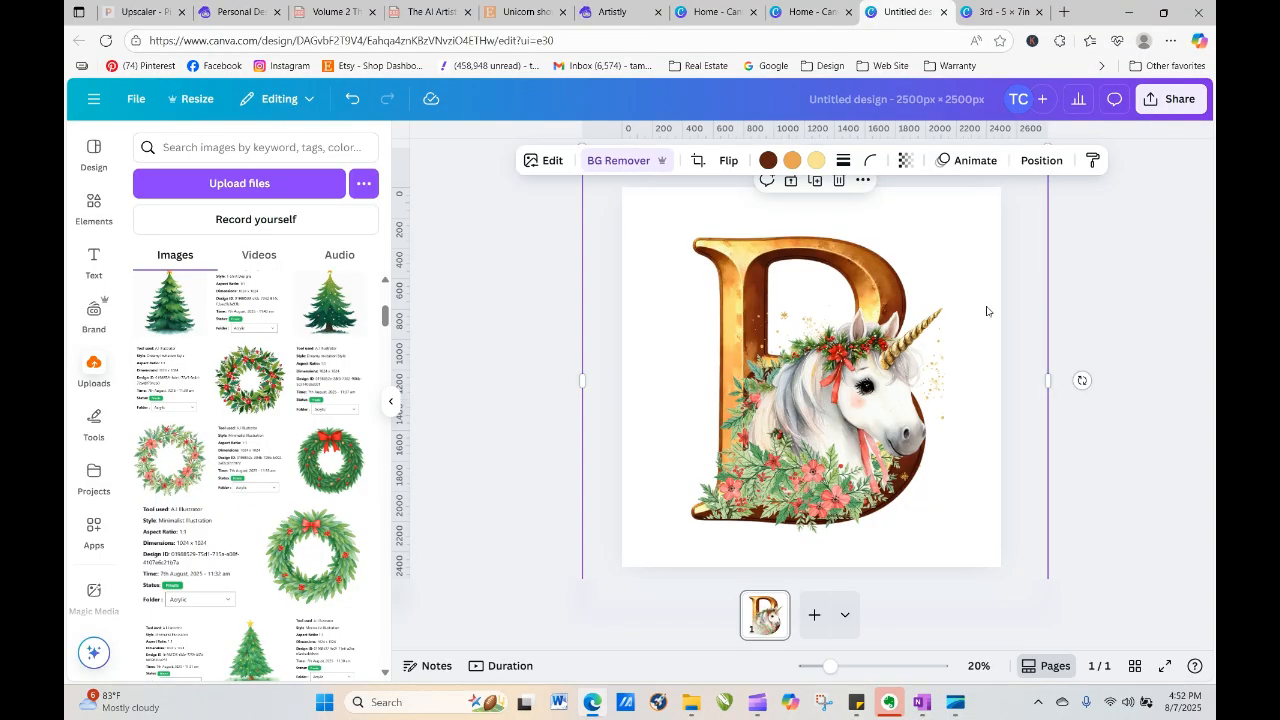
left_click(822, 400)
left_click_drag(822, 400, 804, 413)
left_click(824, 432)
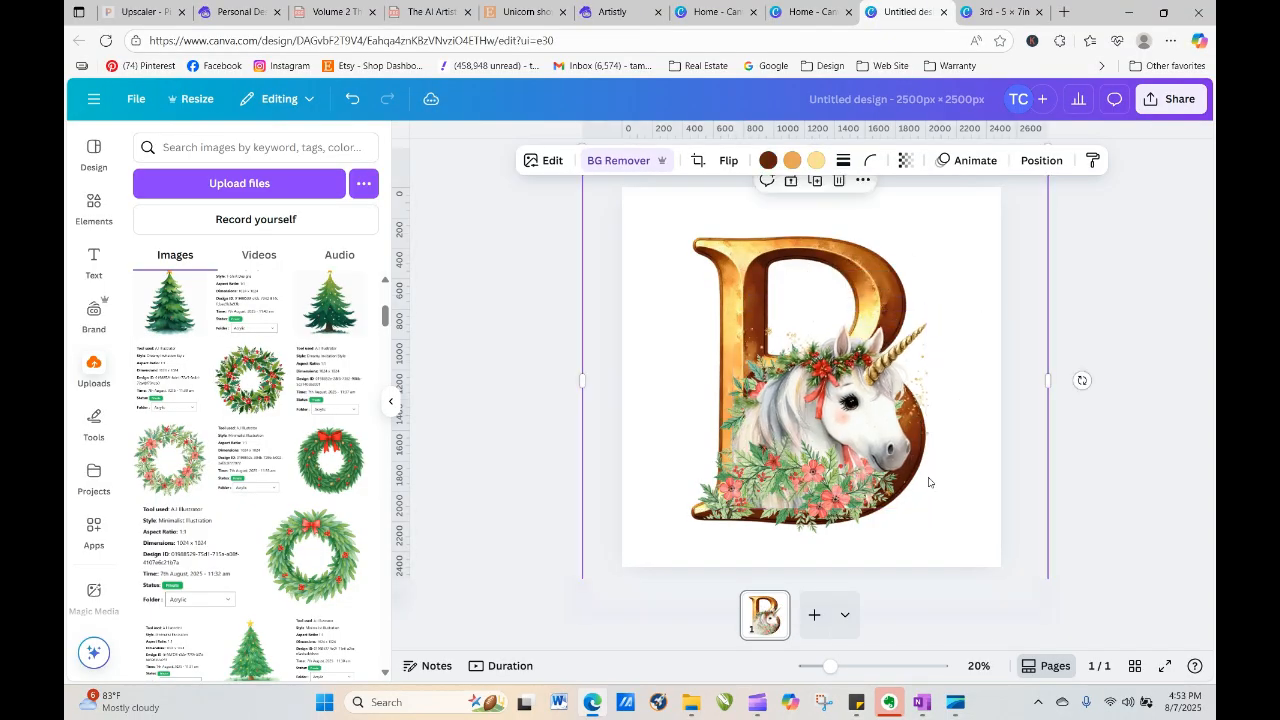
Try sending the unicorn one layer backward, and restore its place in the layer order
left_click(827, 408)
left_click(1041, 160)
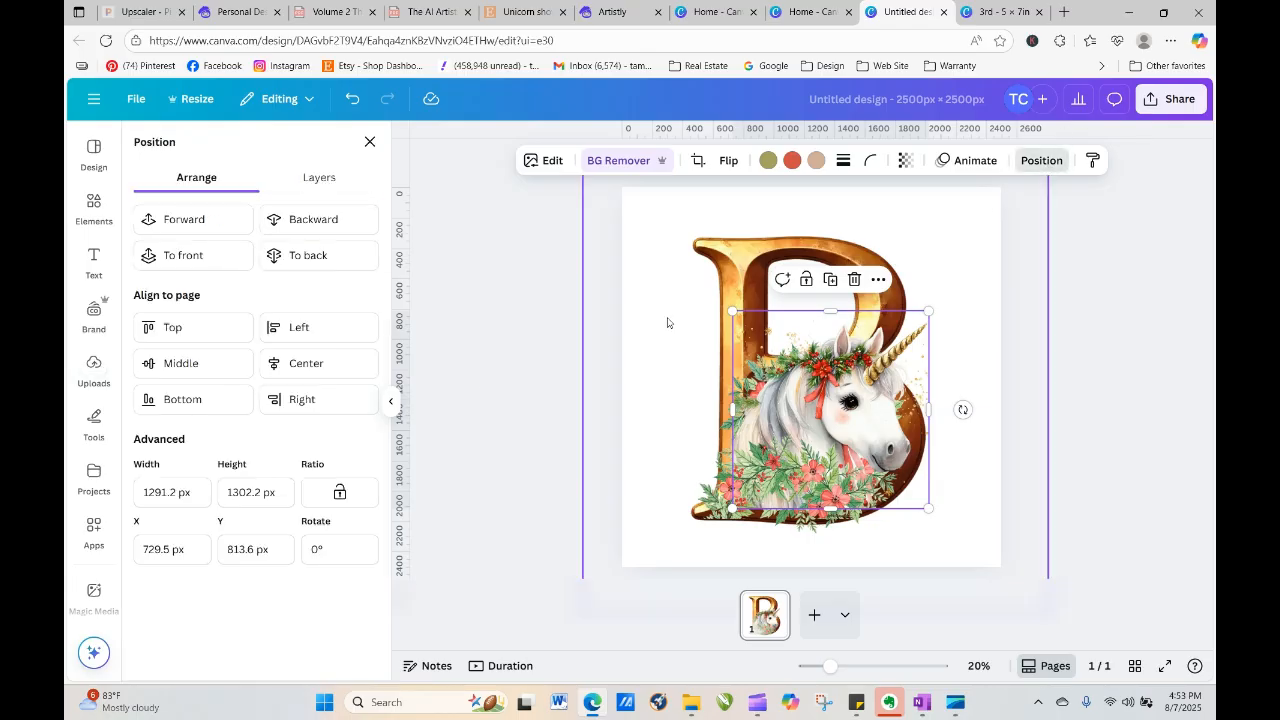
left_click(305, 227)
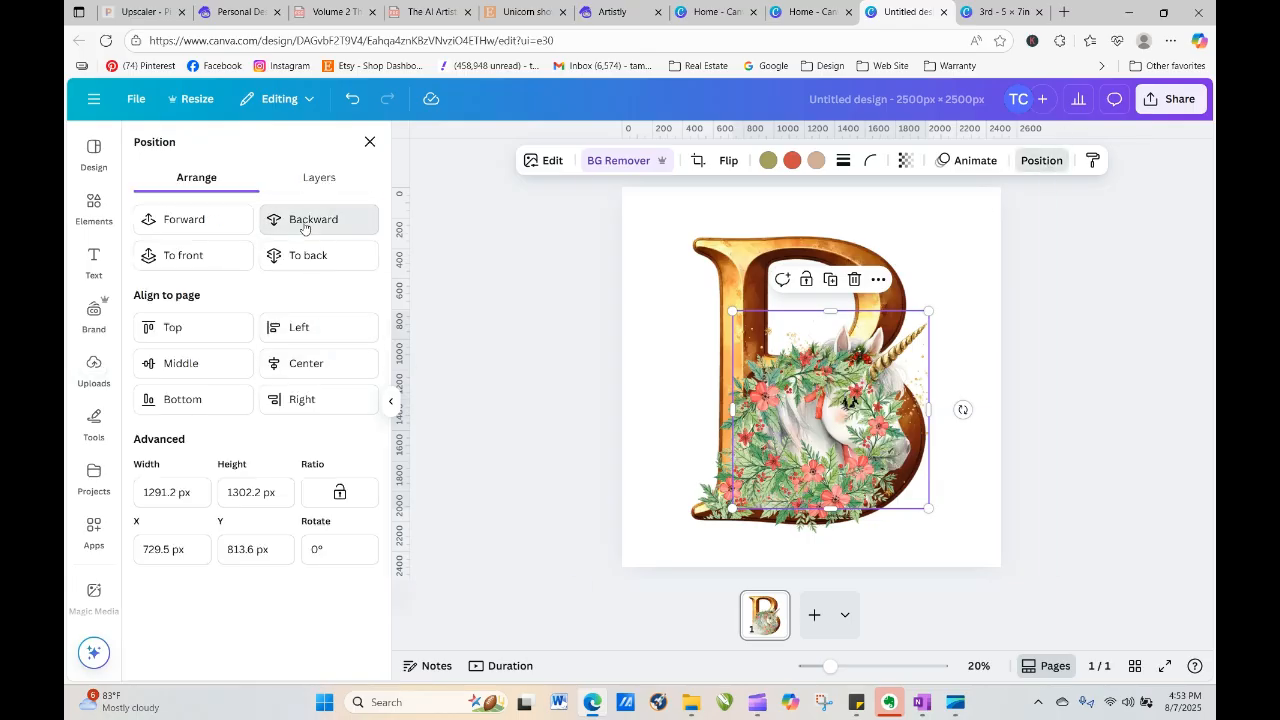
left_click(226, 226)
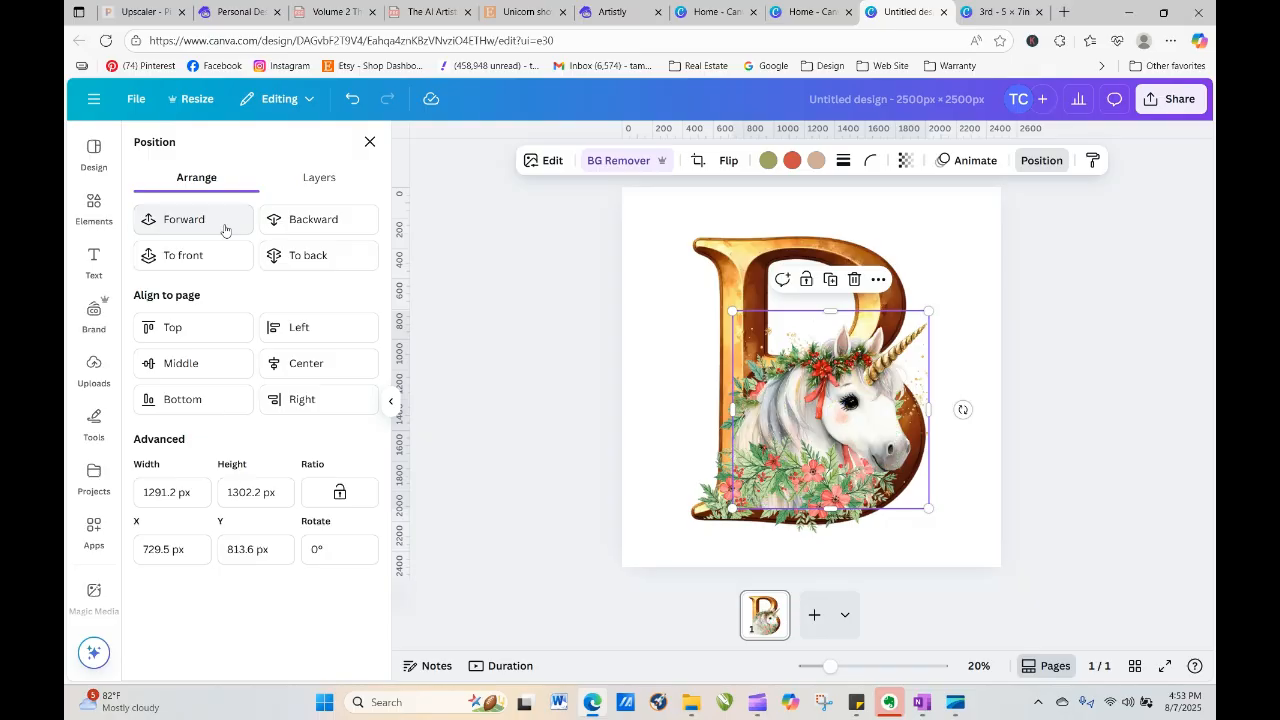
Bring the cropped wreath piece at the letter's base forward and nudge it slightly up and left
left_click(714, 512)
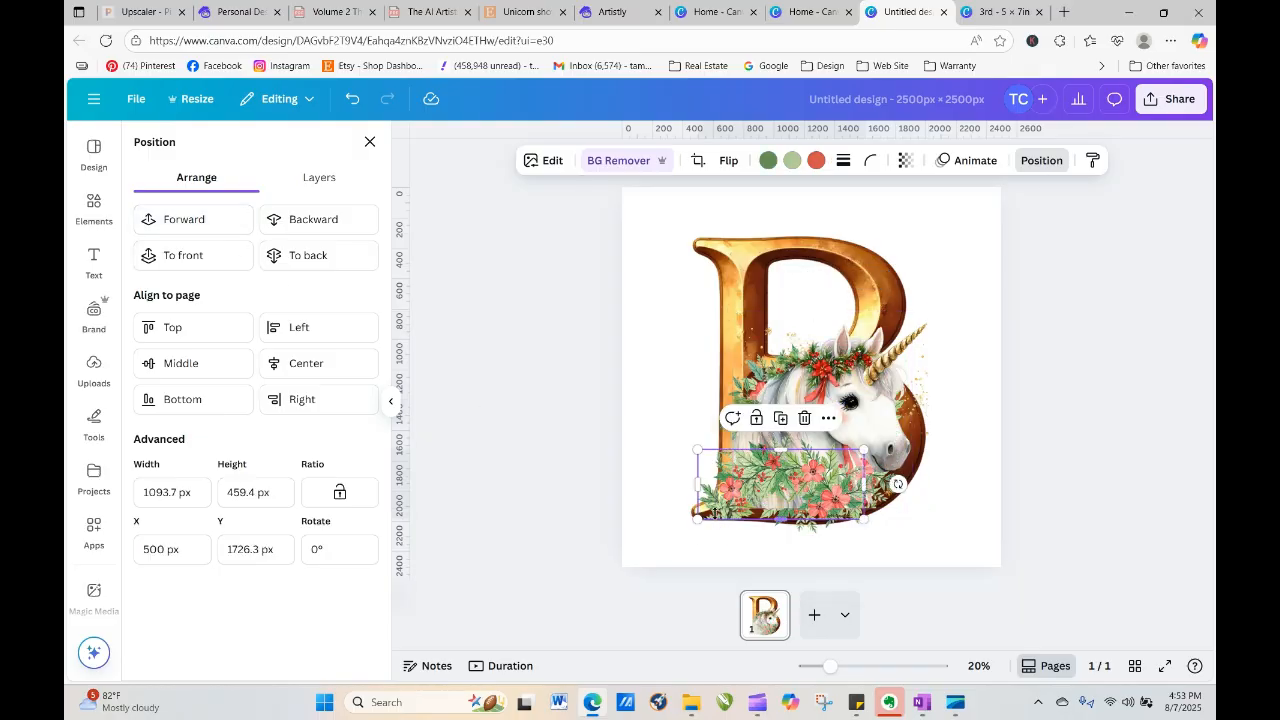
left_click(209, 228)
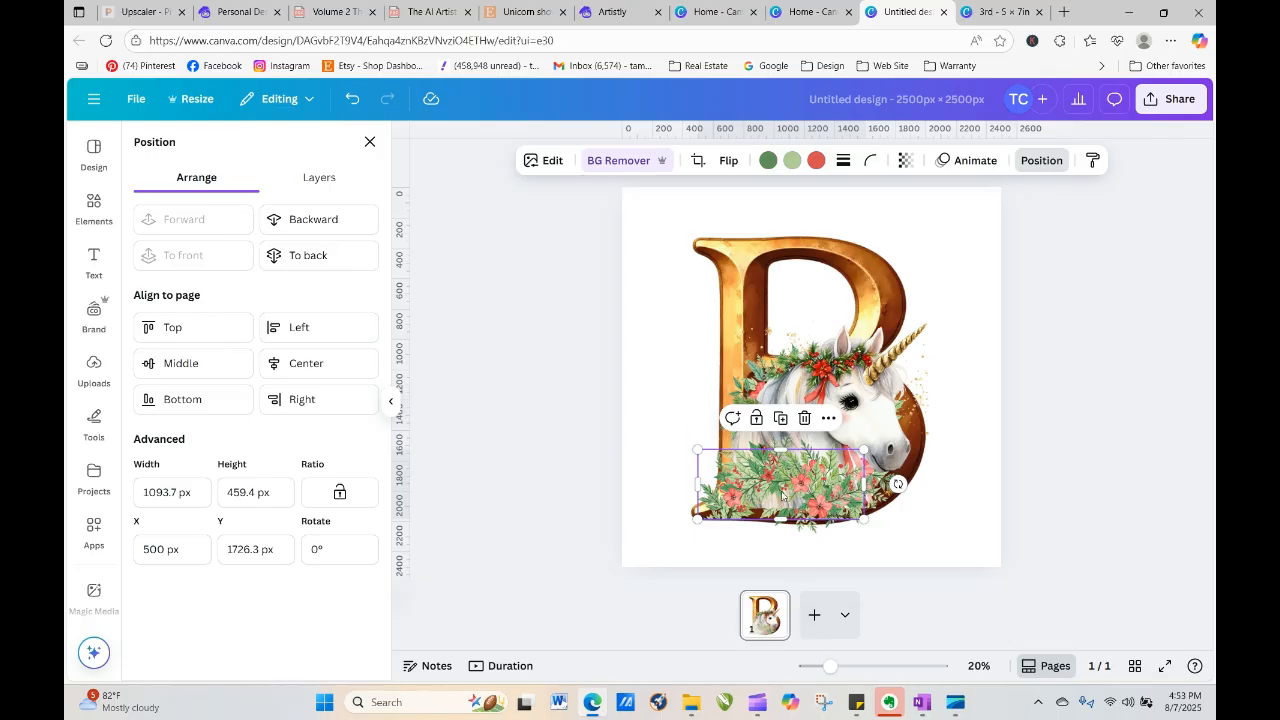
left_click_drag(782, 482, 780, 481)
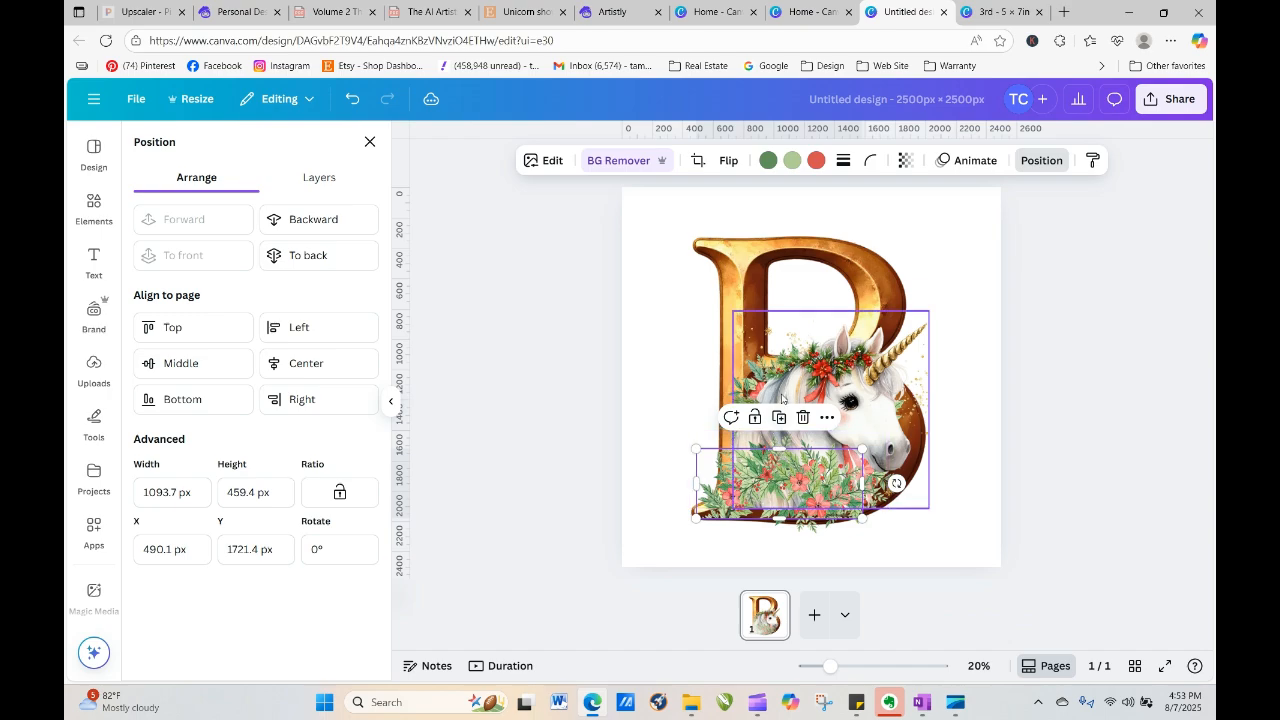
Flip the front wreath piece at the letter's base vertically and deselect it
left_click(729, 162)
left_click(730, 228)
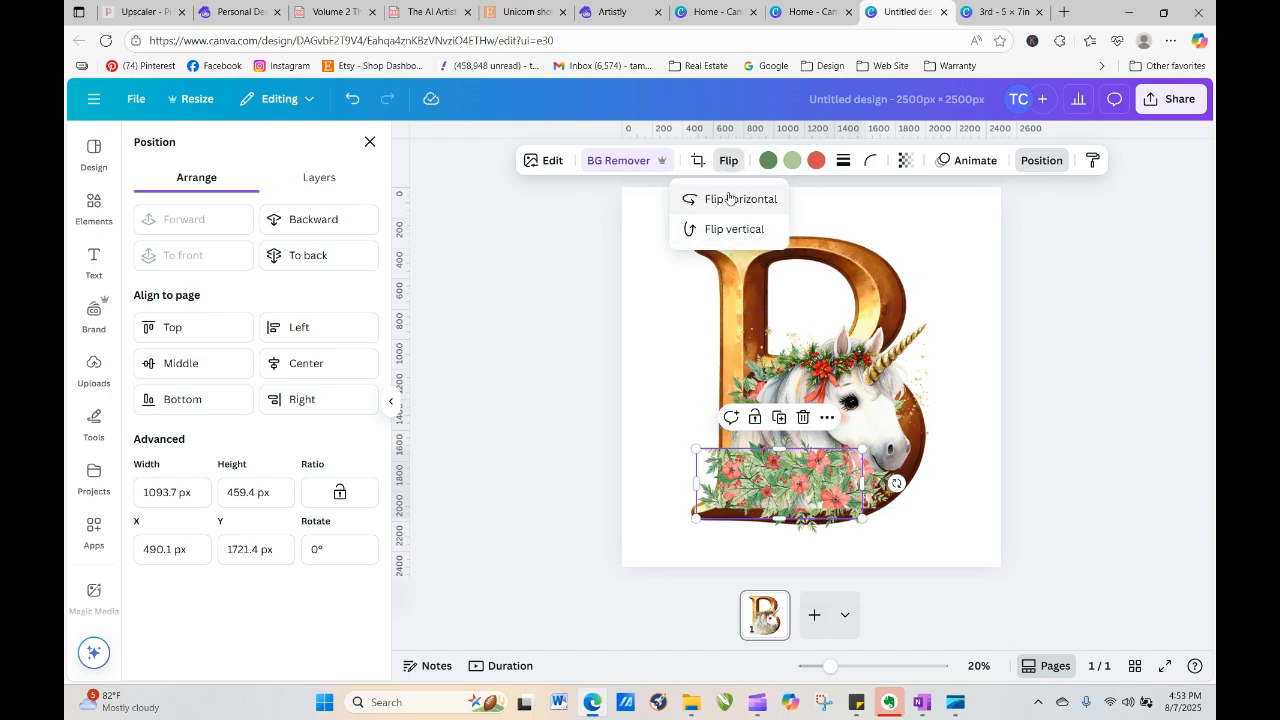
left_click(1018, 340)
left_click(1104, 392)
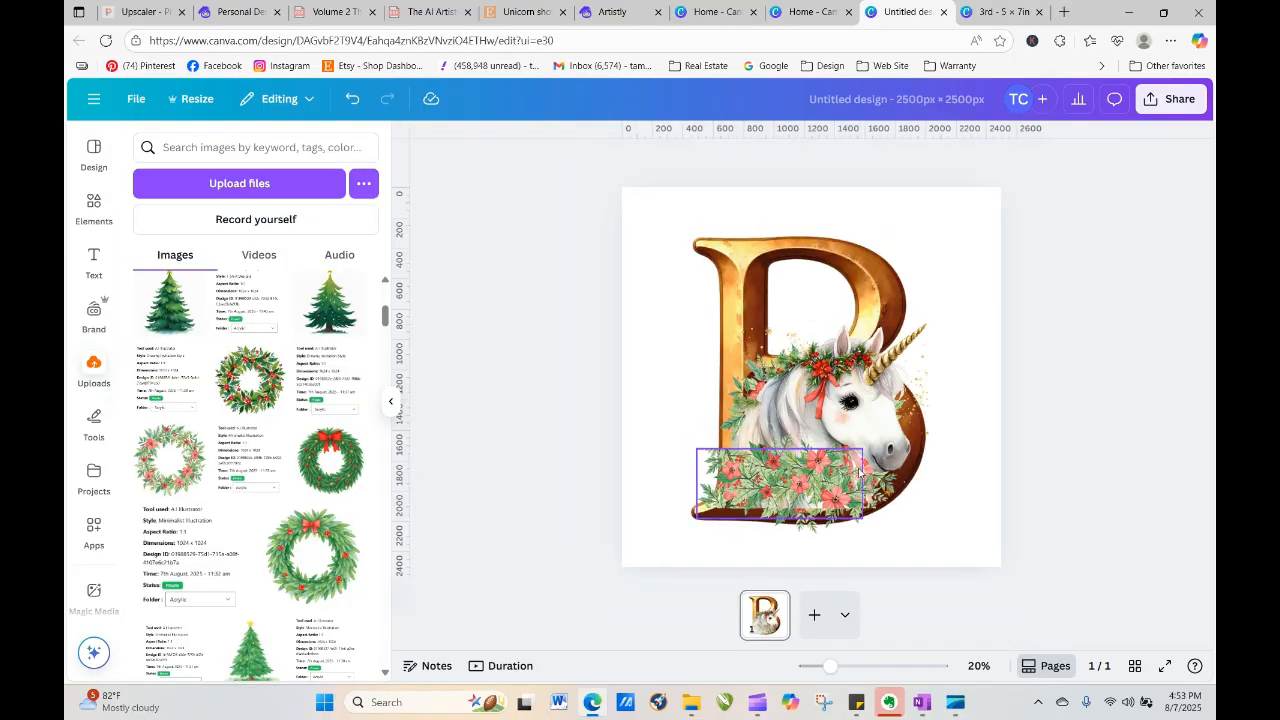
Move the front wreath piece at the letter's base slightly right and down, enlarge it a little, and deselect it
left_click_drag(828, 480, 852, 486)
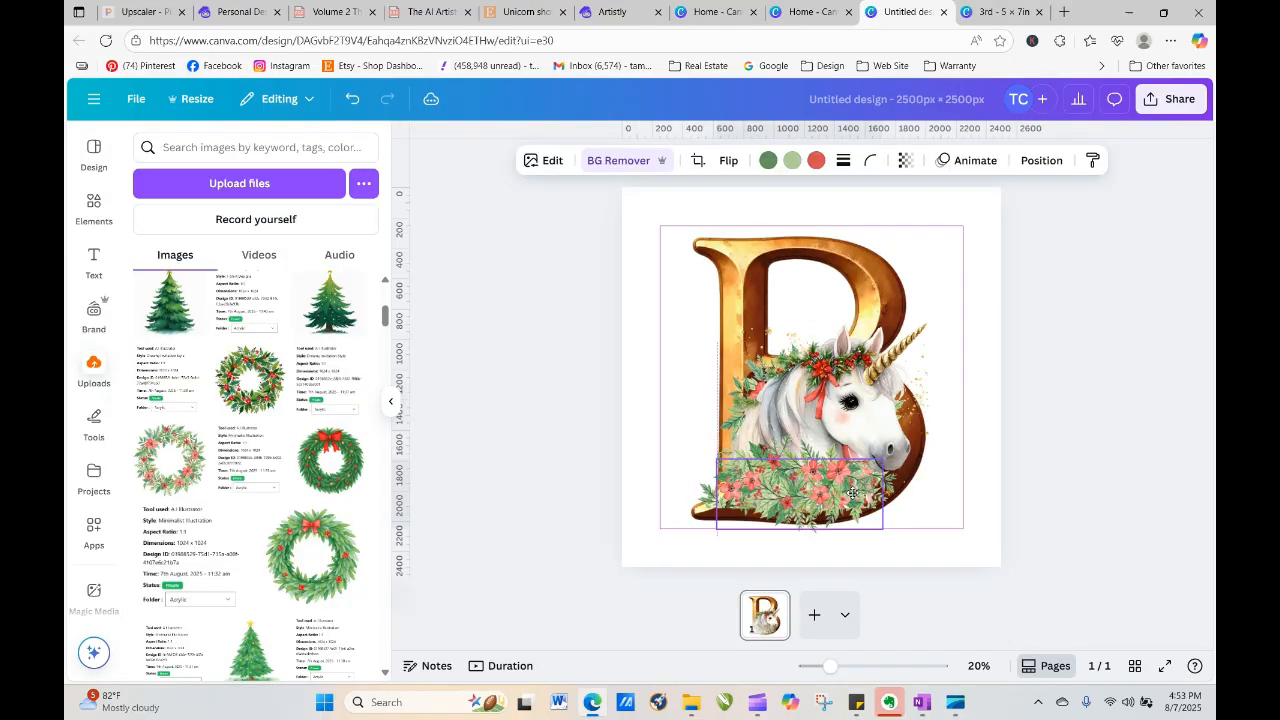
left_click(1097, 430)
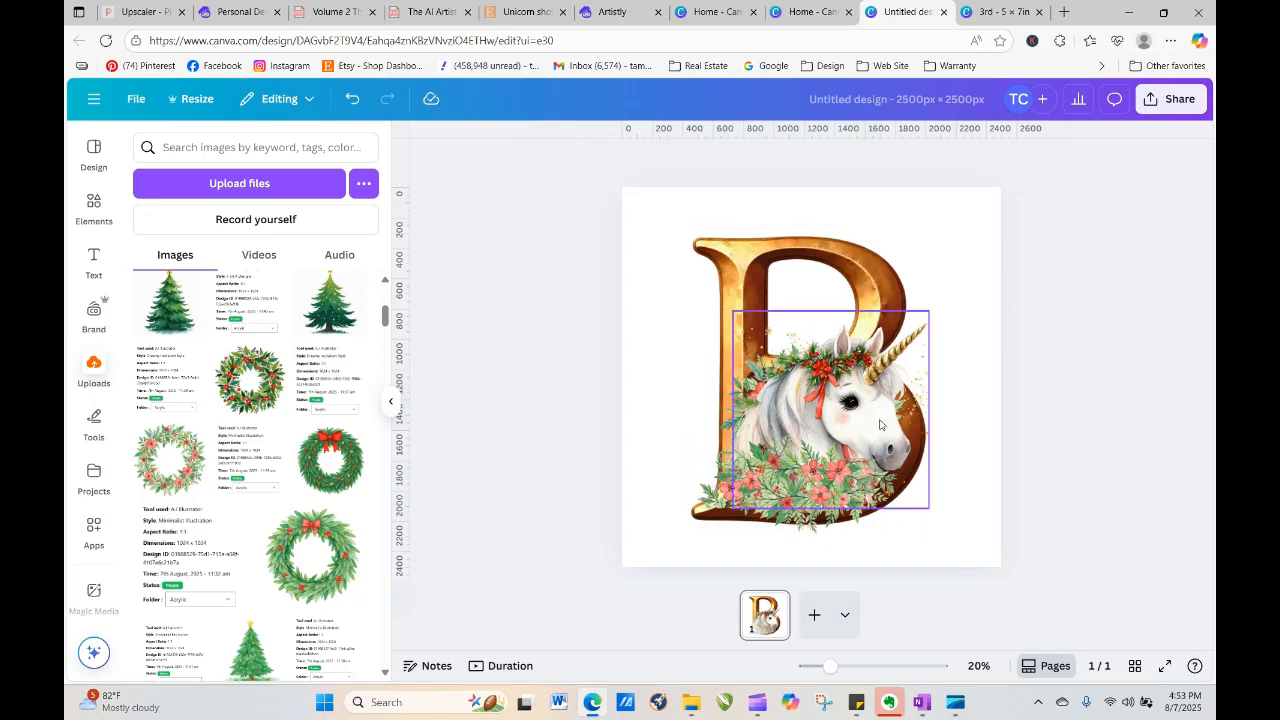
left_click(879, 481)
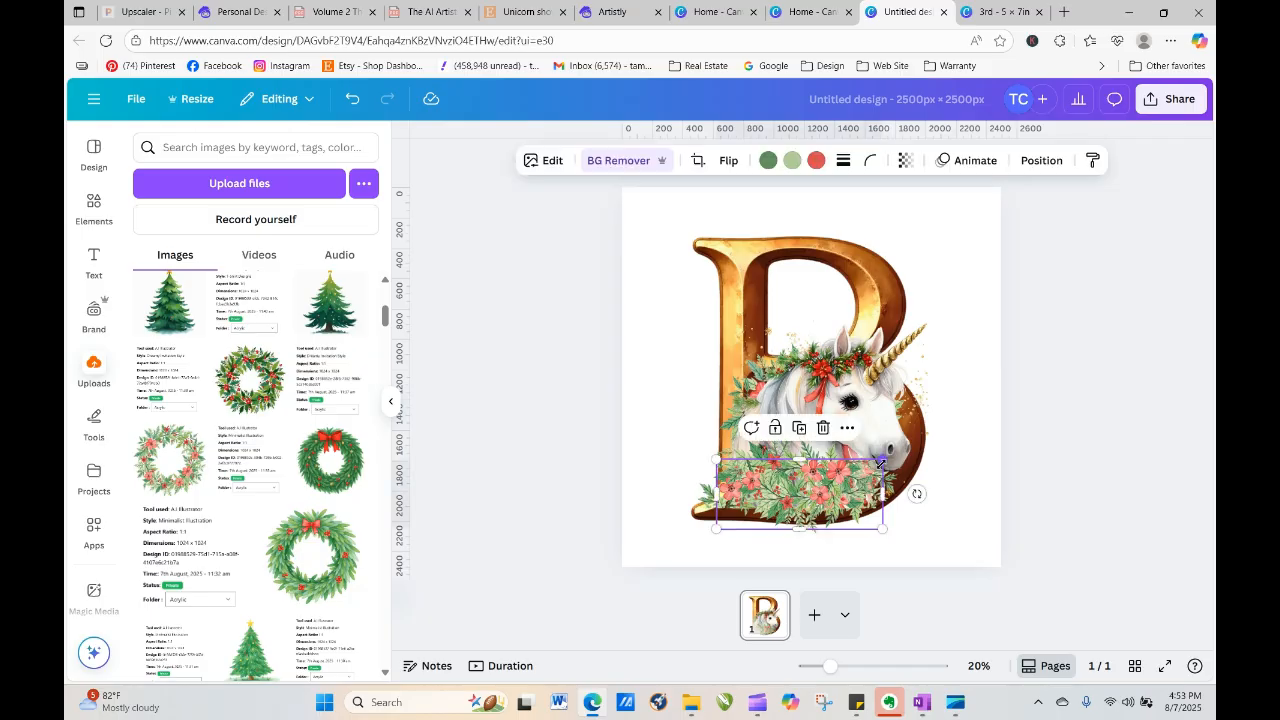
left_click_drag(879, 459, 886, 452)
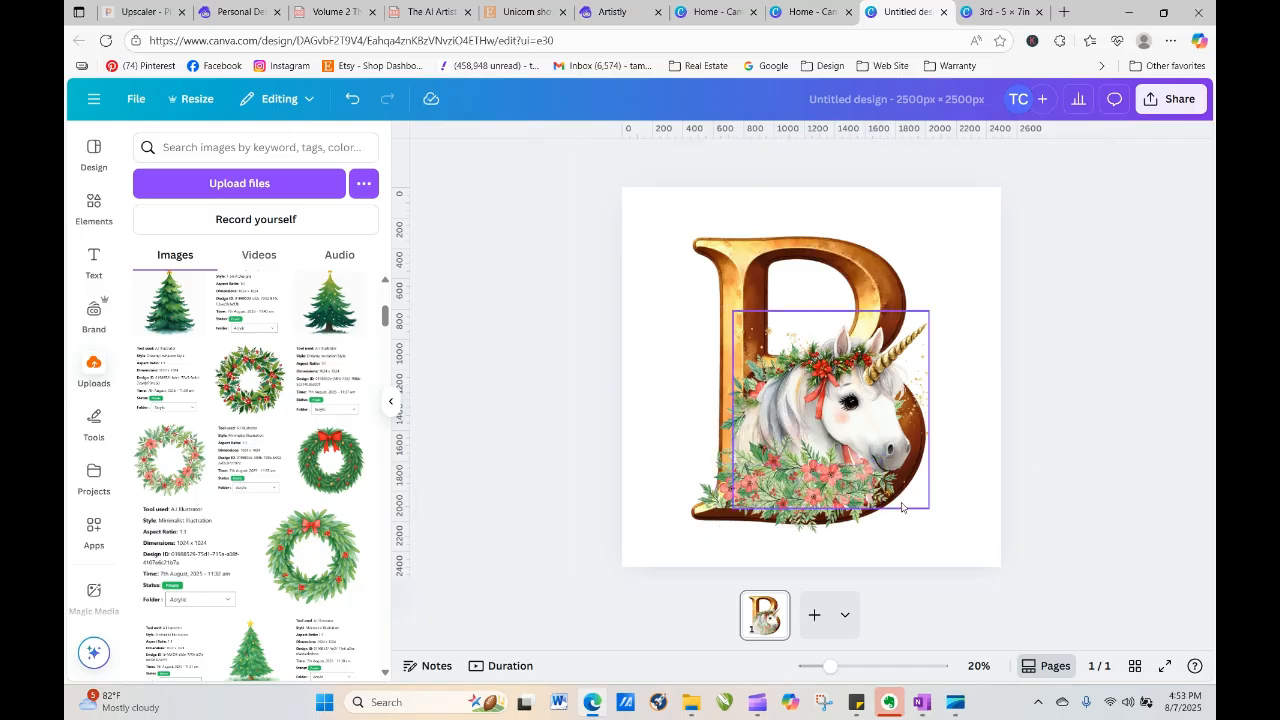
left_click(1087, 378)
left_click(896, 490)
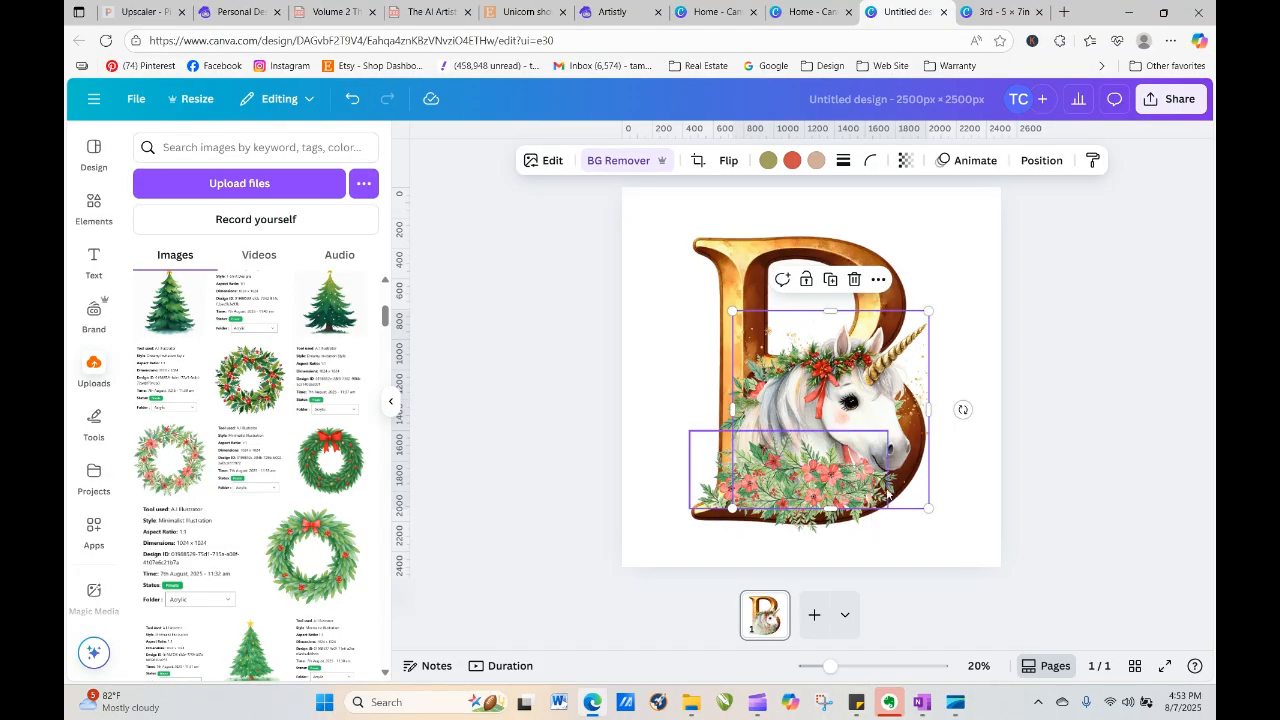
left_click(992, 457)
left_click(518, 279)
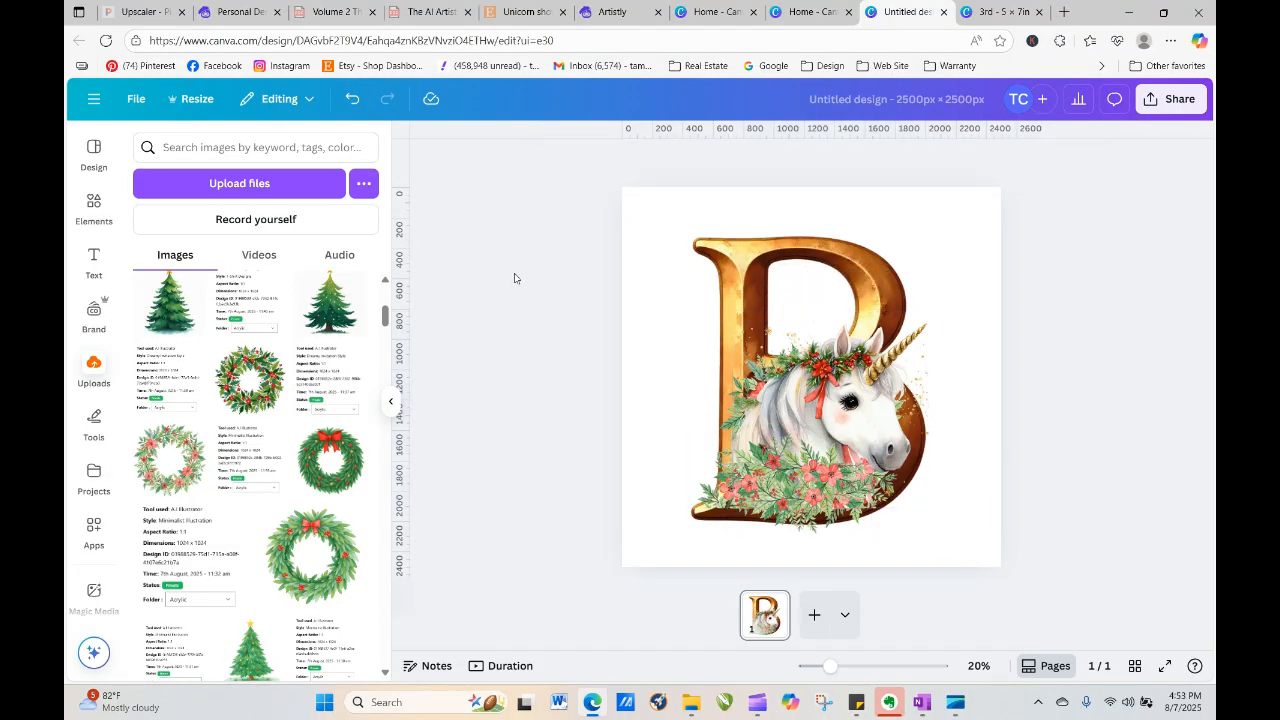
left_click(824, 308)
key("Escape")
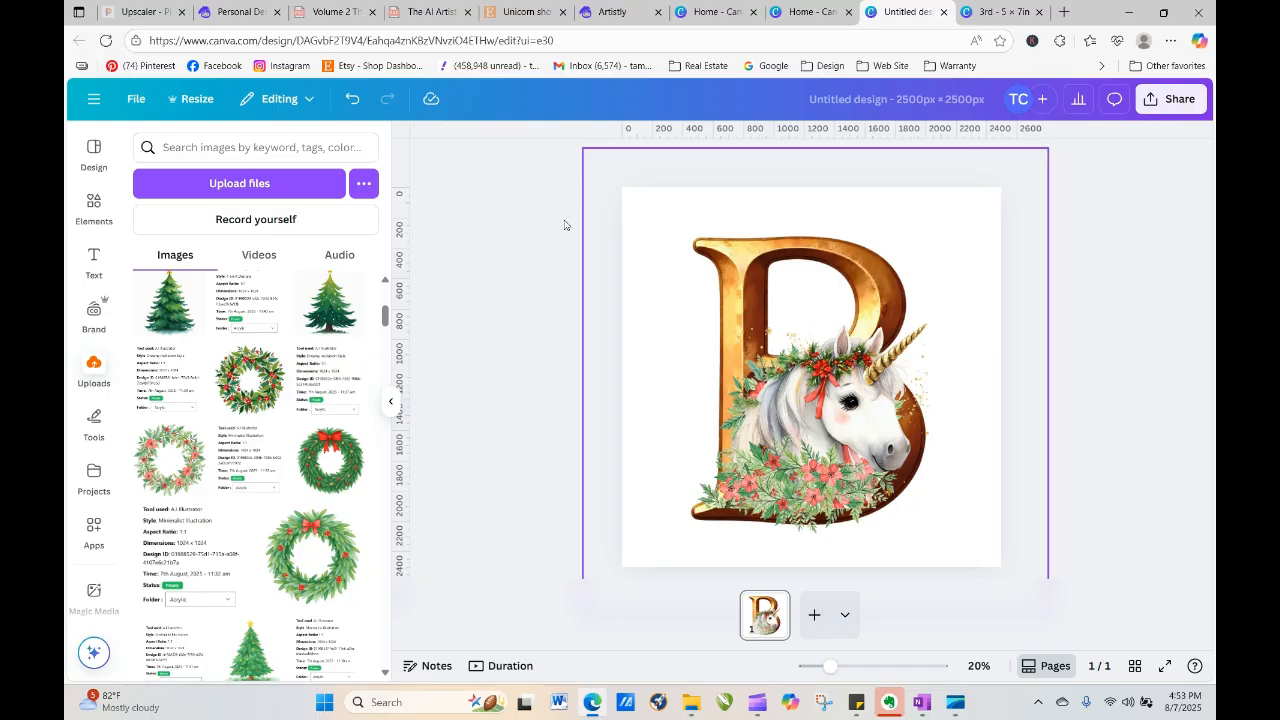
Switch to Artistly's personal designs and load the Christmas unicorn portrait with the red neck ribbon for regeneration
left_click(233, 11)
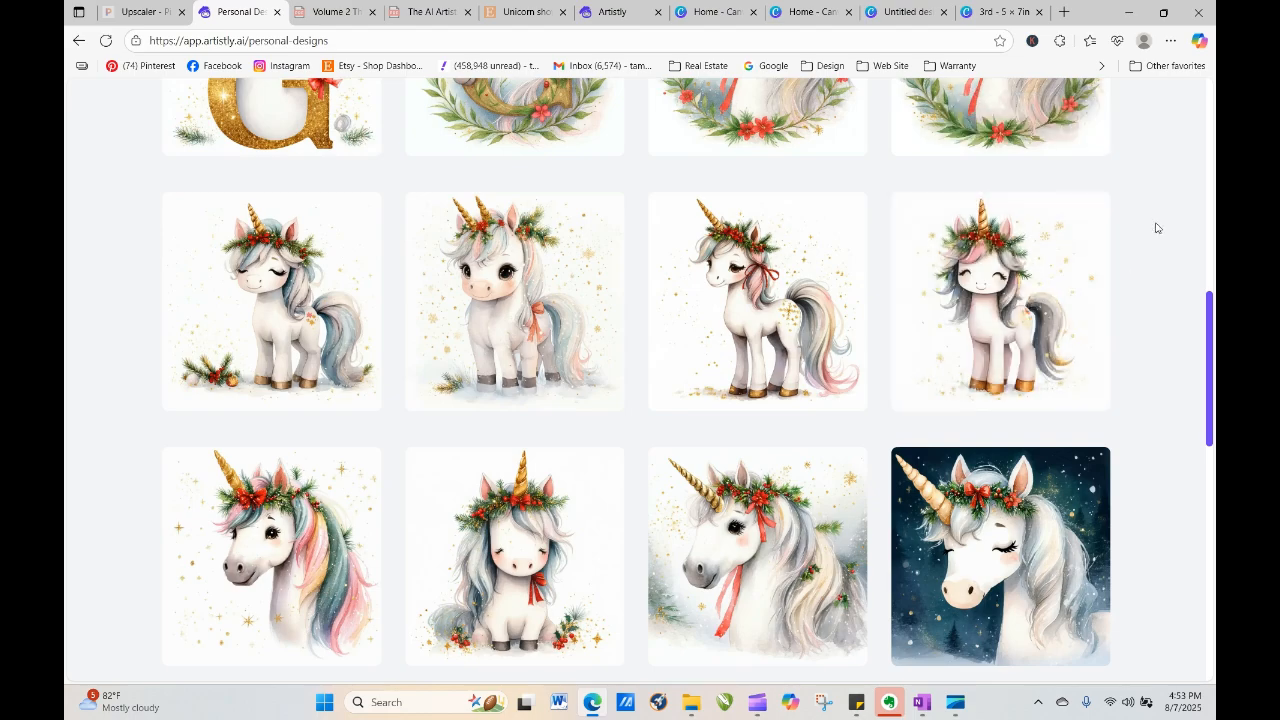
left_click_drag(1208, 360, 1215, 635)
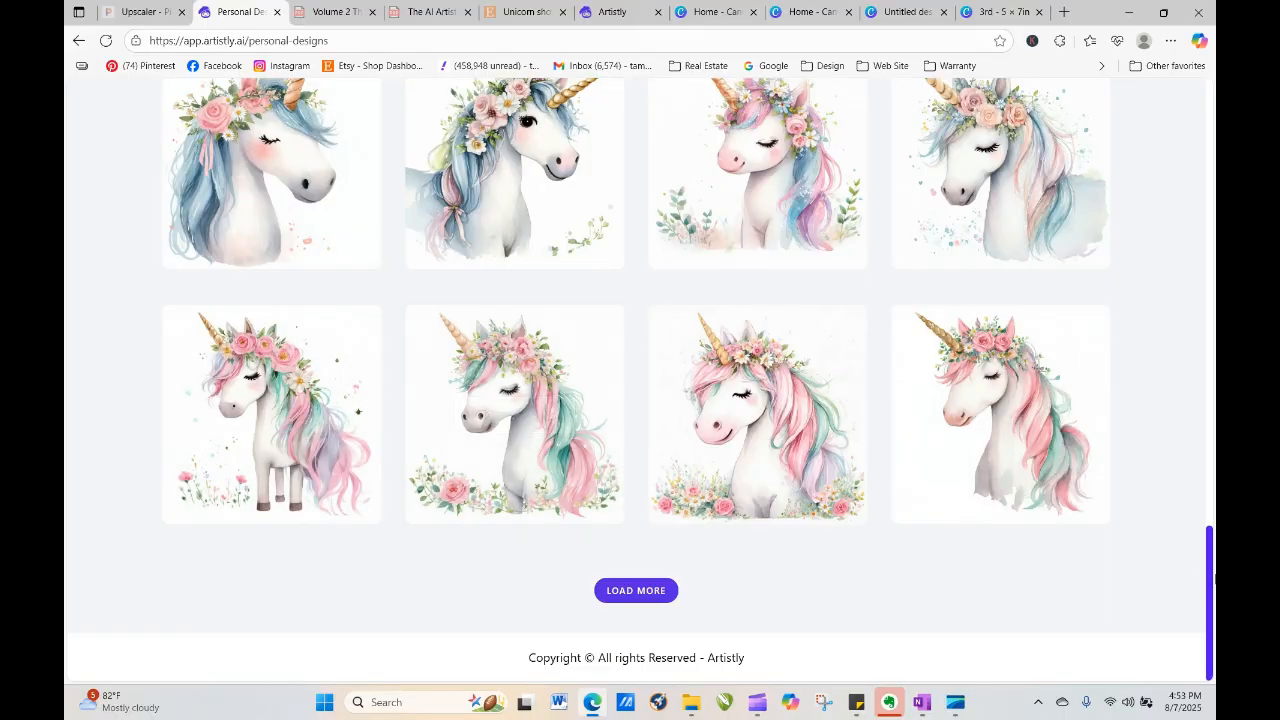
left_click_drag(1210, 620, 1186, 411)
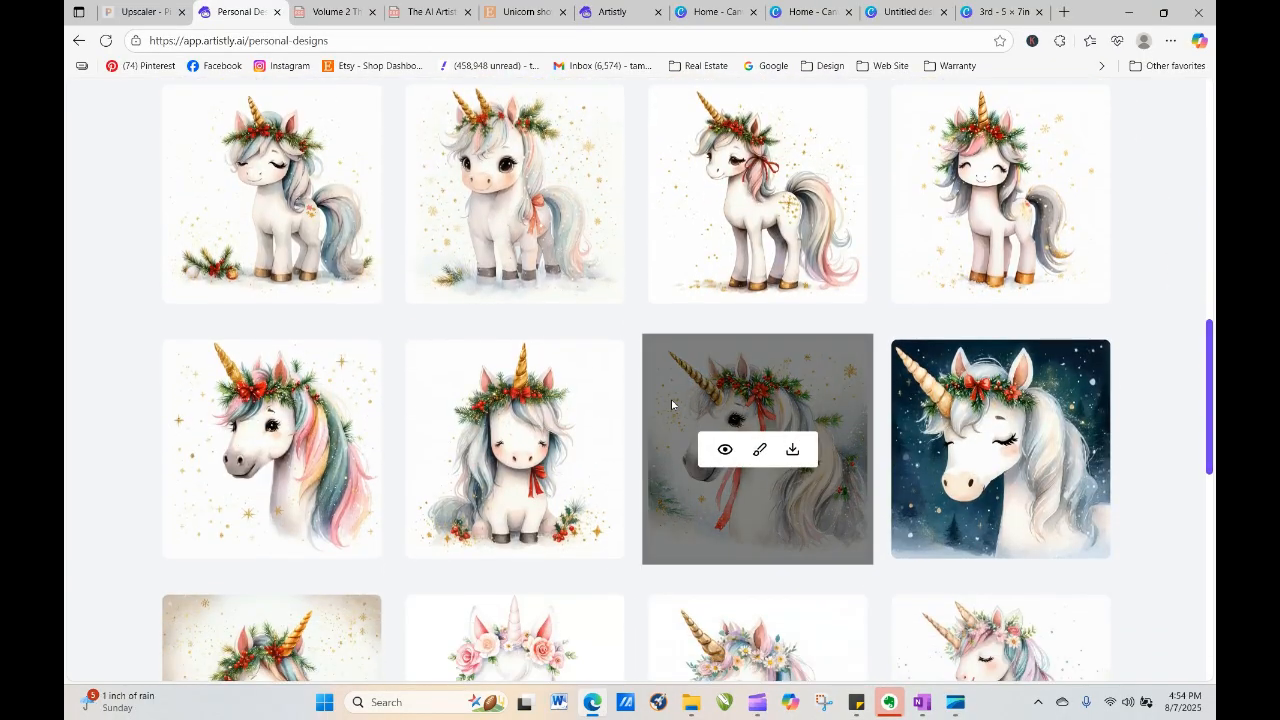
left_click(726, 452)
left_click(538, 137)
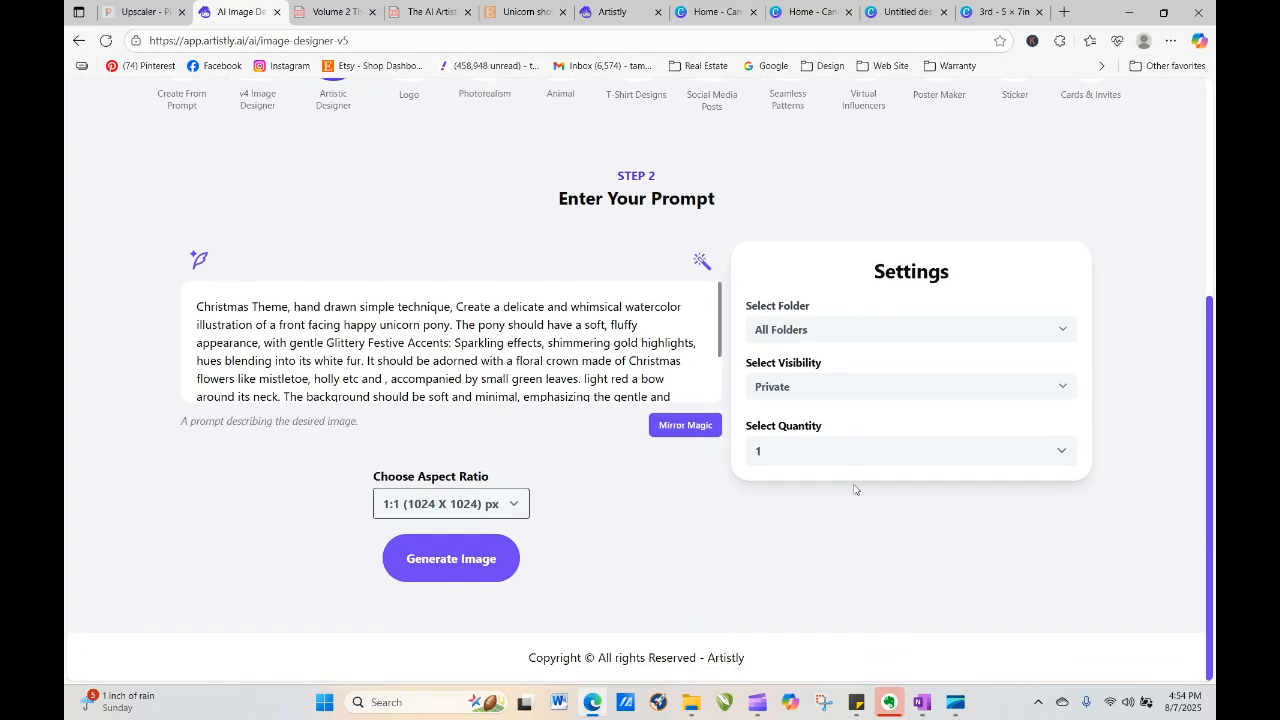
Set the quantity to 4 and generate the Christmas unicorn images
left_click(840, 452)
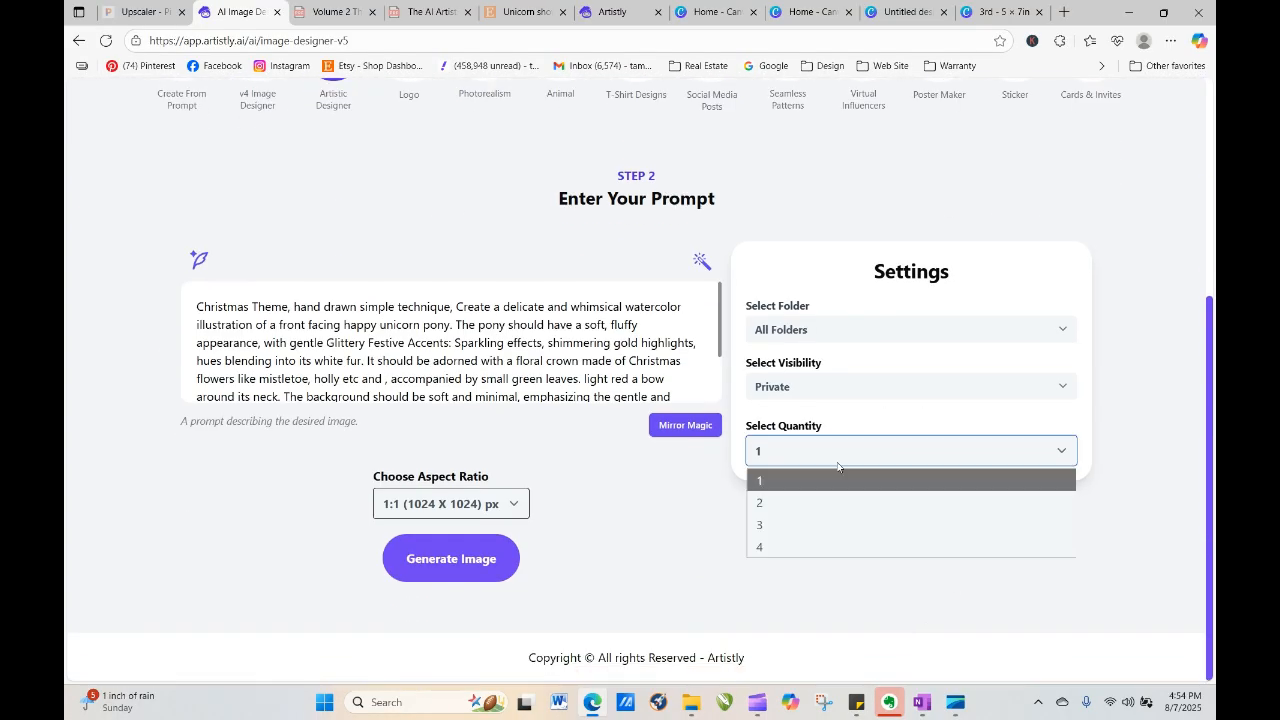
left_click(825, 547)
left_click(440, 560)
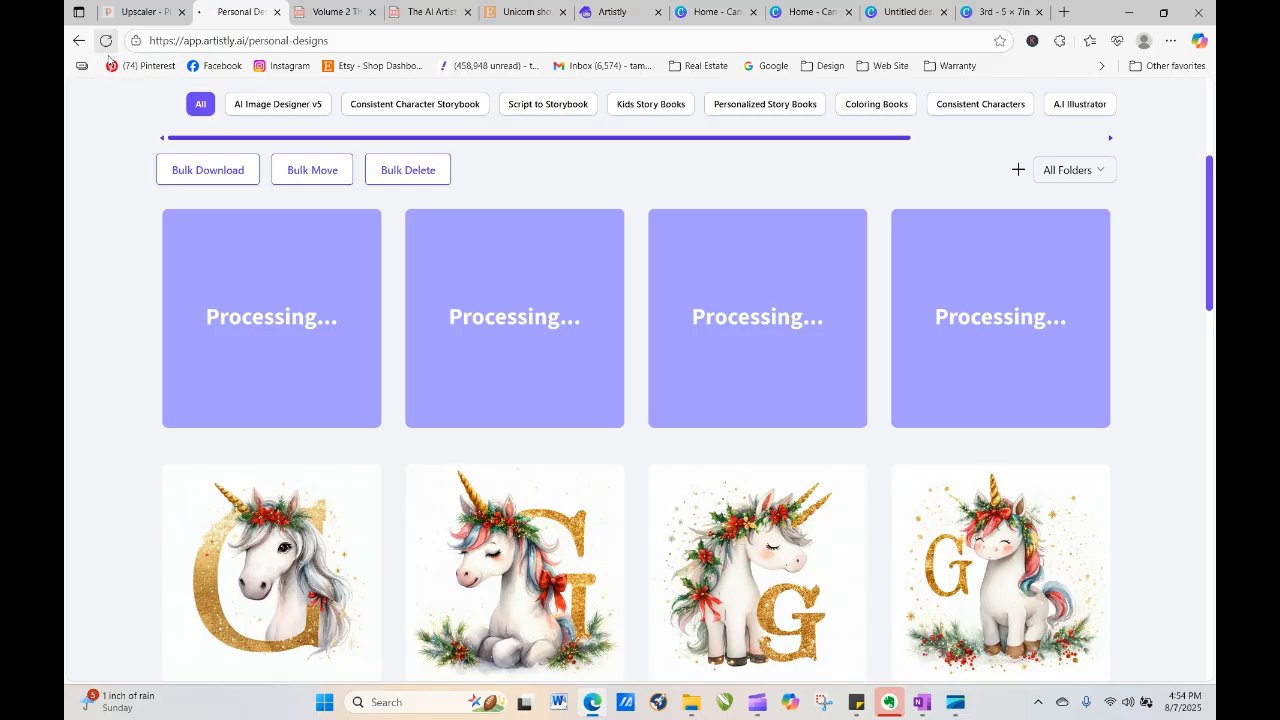
Refresh the personal designs page to check the progress of the four Christmas unicorns
left_click(106, 44)
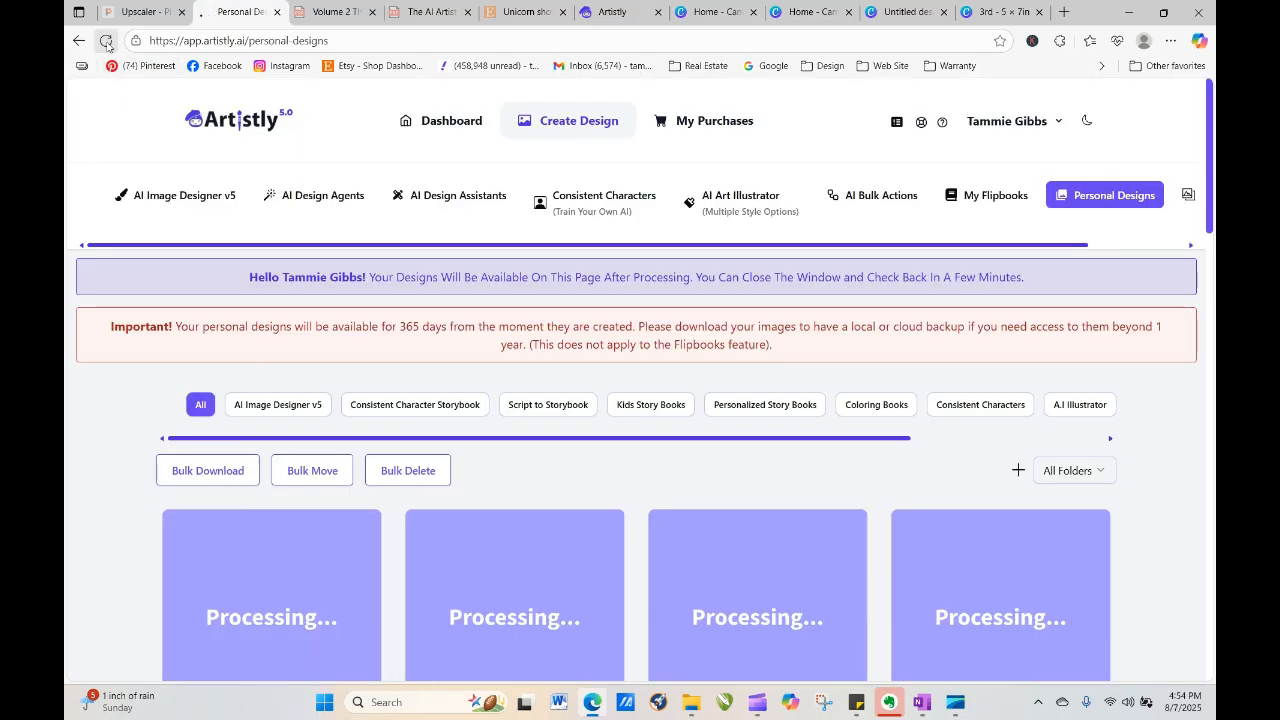
left_click(112, 50)
left_click(110, 46)
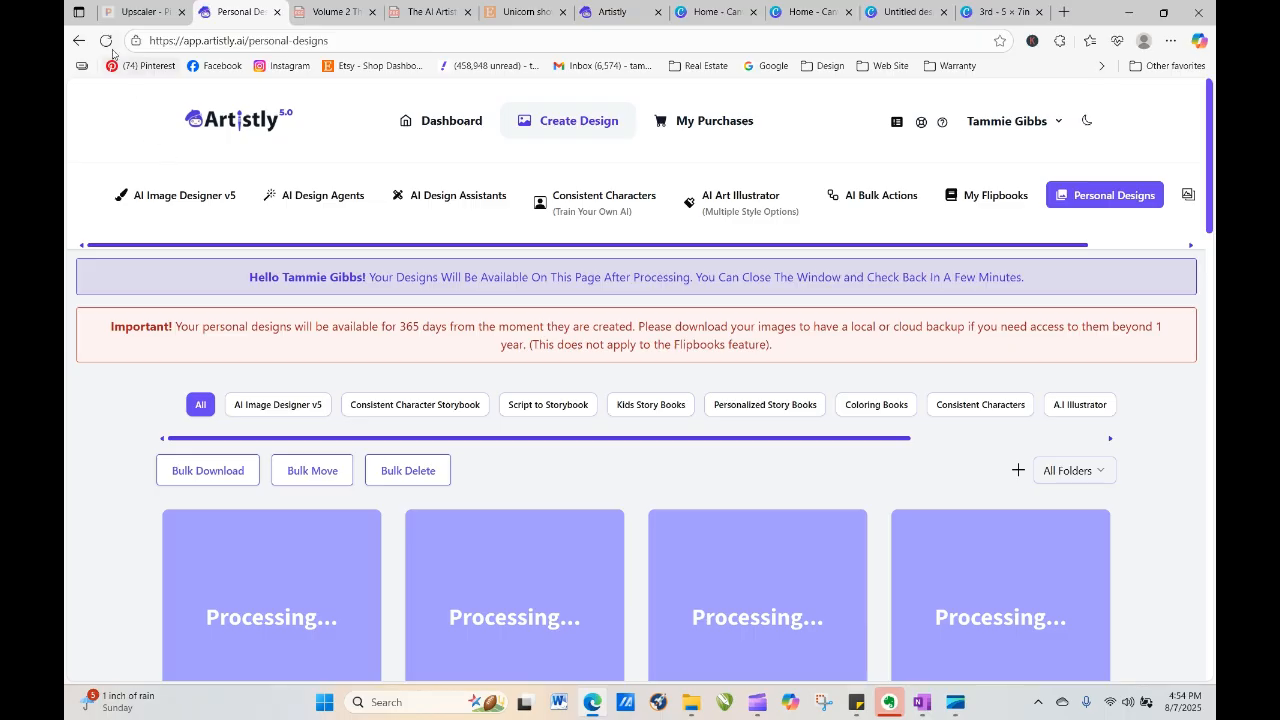
left_click(106, 42)
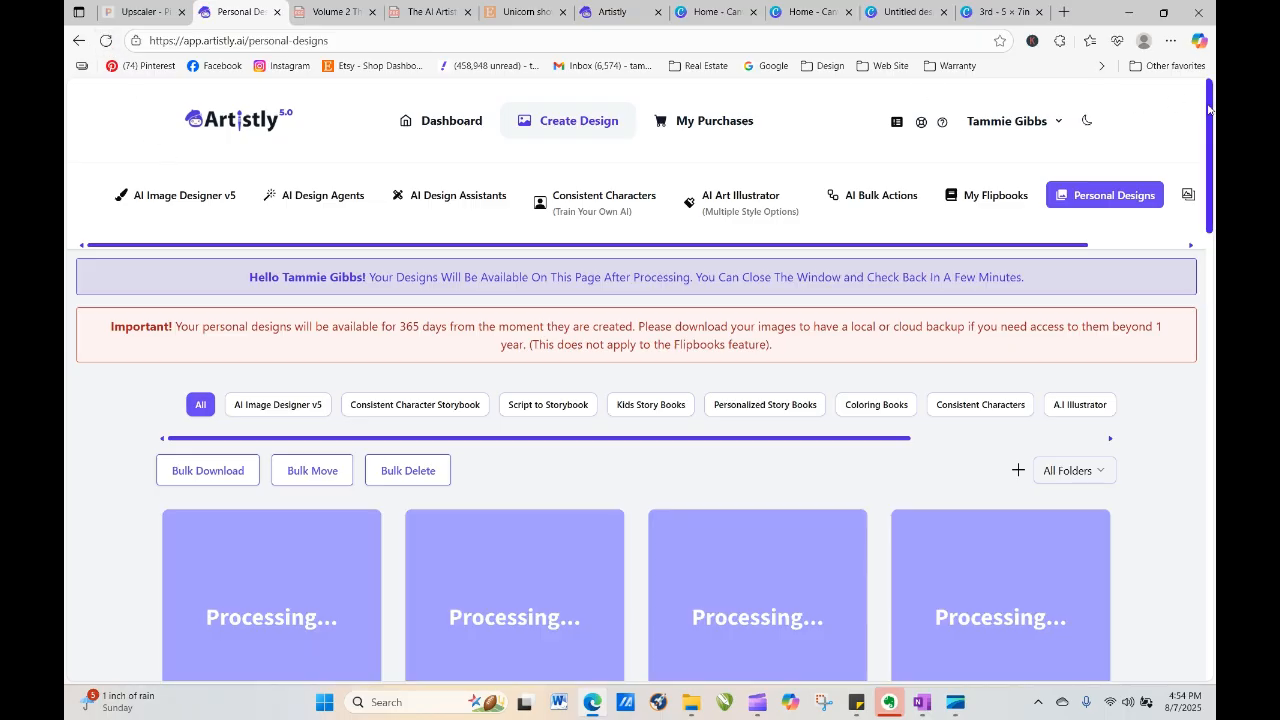
Load older personal designs and send the closed-eyed unicorn in a pink dress among wildflowers for regeneration
scroll(1176, 96, "down", 10)
scroll(1117, 600, "down", 6)
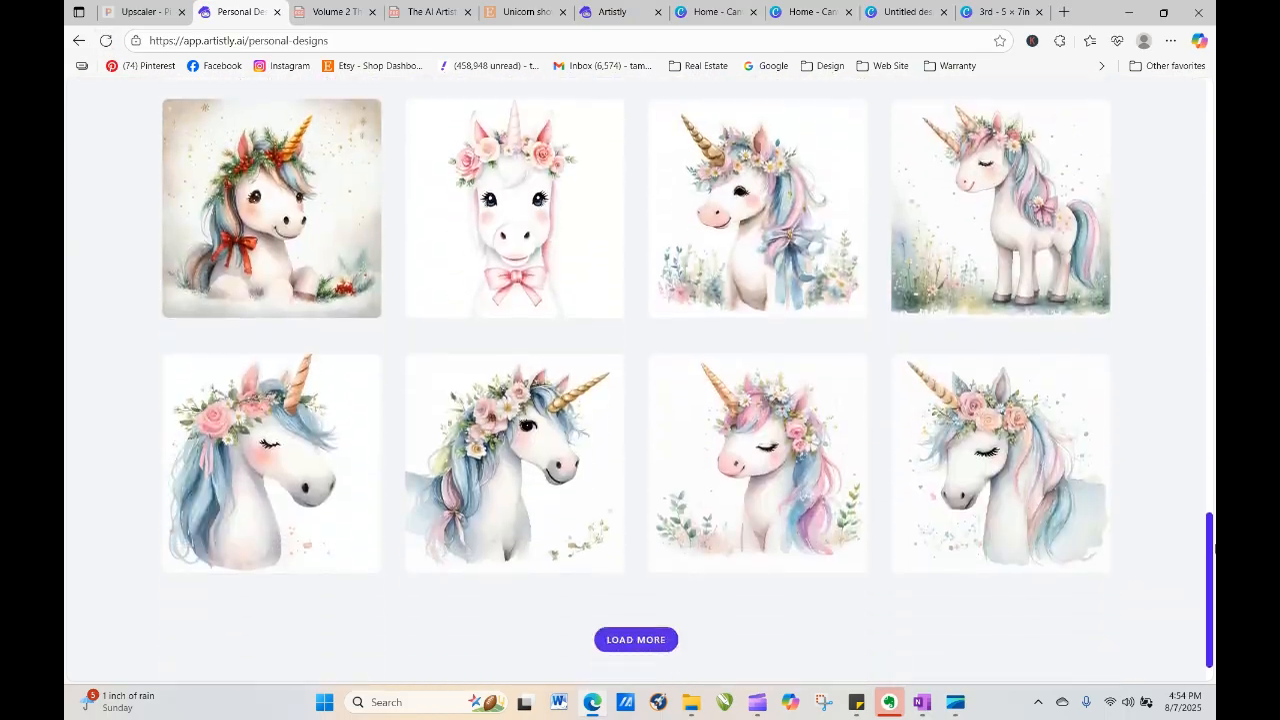
left_click(650, 595)
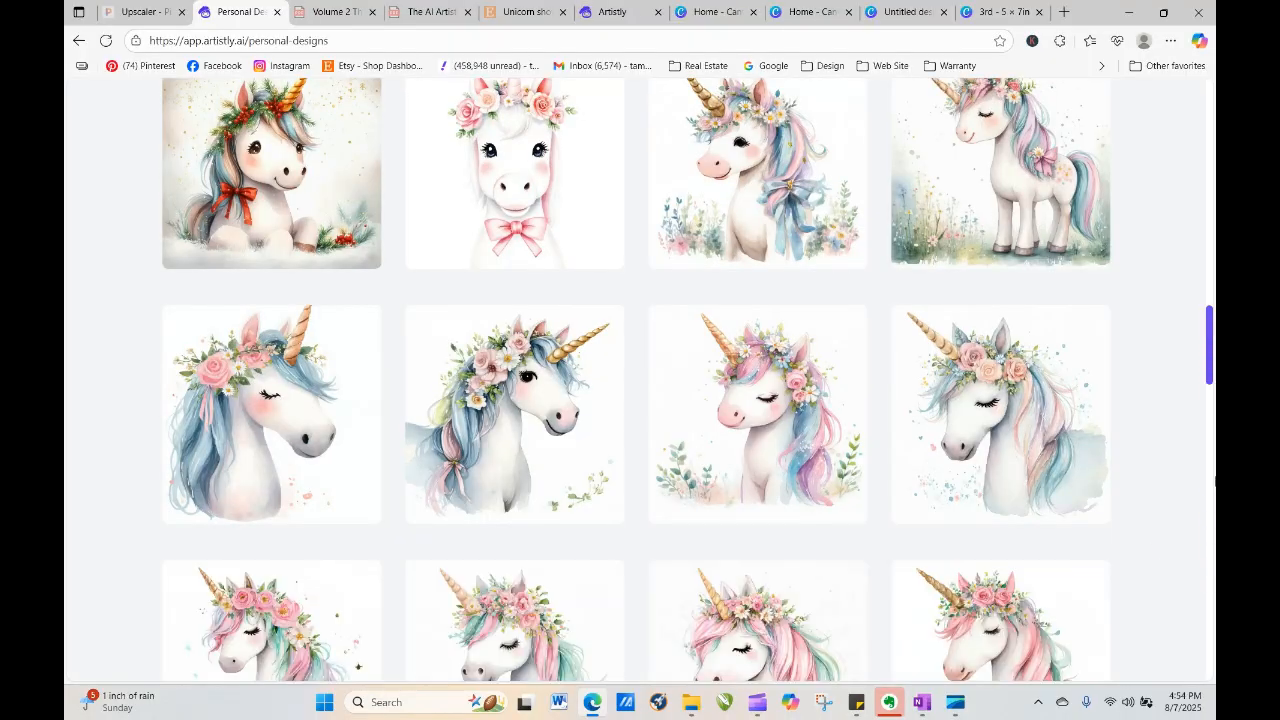
left_click_drag(1203, 349, 1213, 634)
left_click(640, 588)
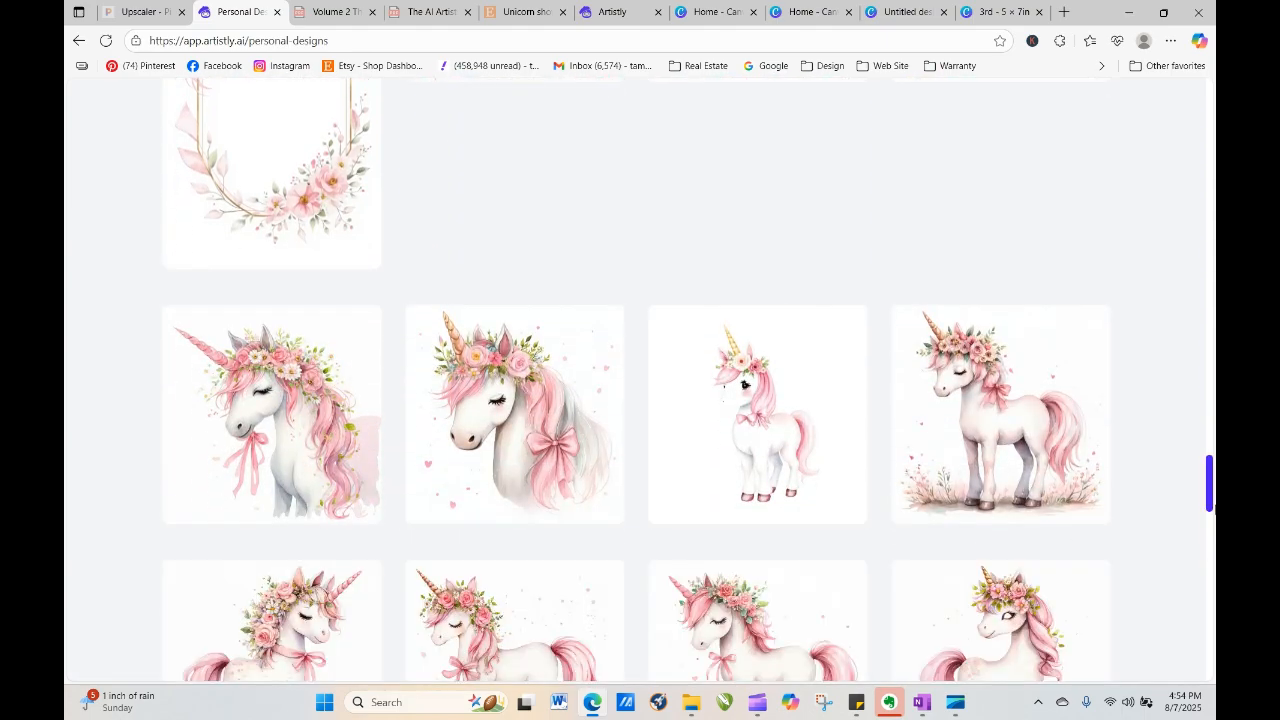
left_click_drag(1211, 484, 1212, 657)
left_click(664, 593)
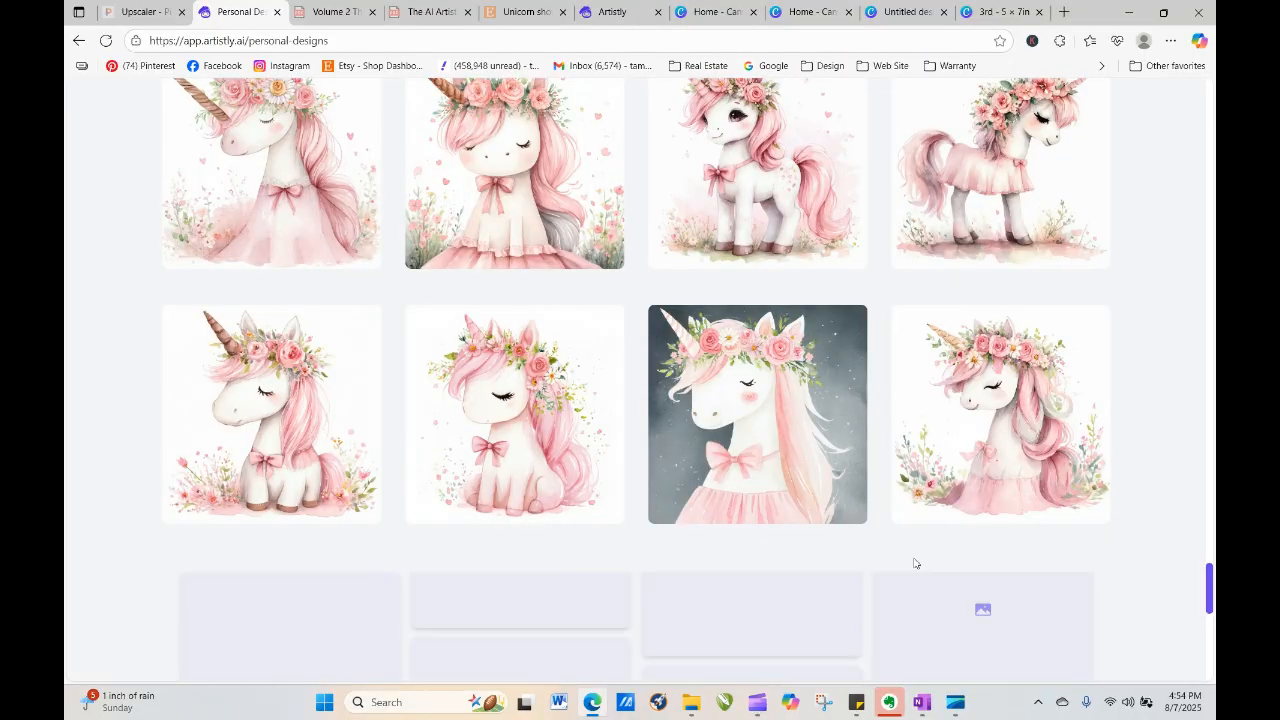
mouse_move(1211, 517)
left_mouse_down()
mouse_move(1211, 532)
mouse_move(1211, 504)
mouse_move(1211, 515)
left_mouse_up()
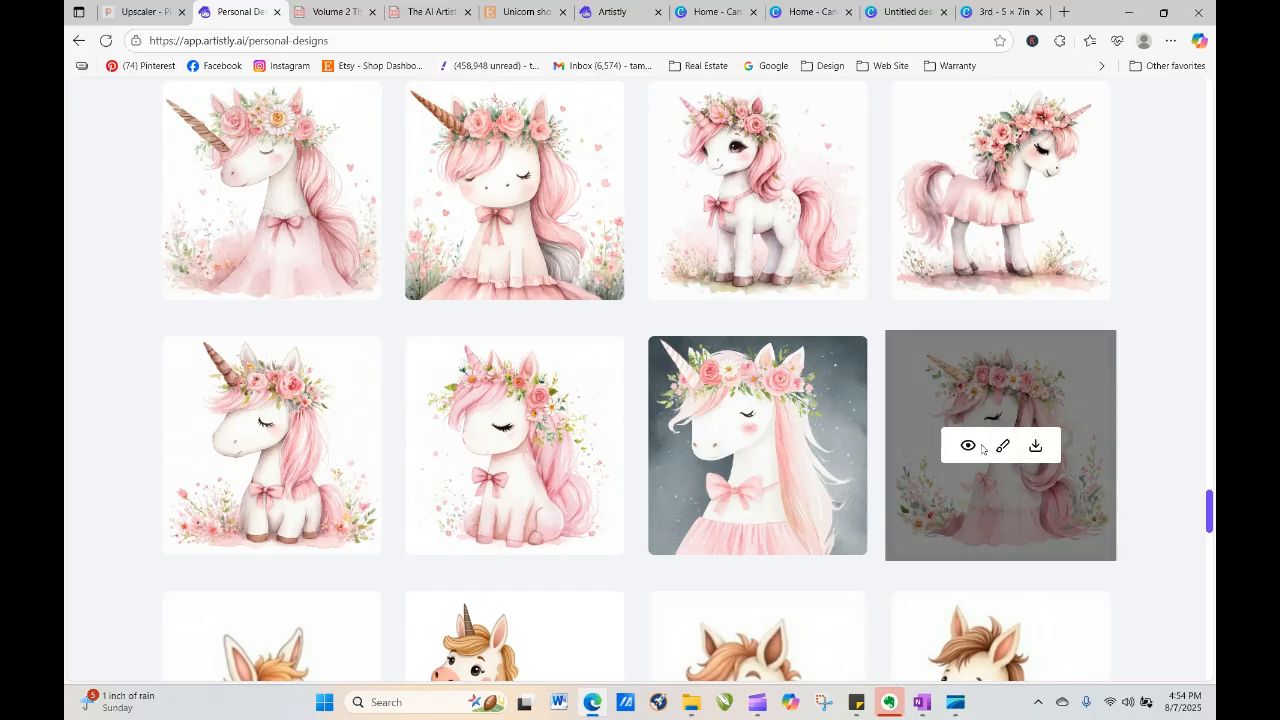
left_click(967, 446)
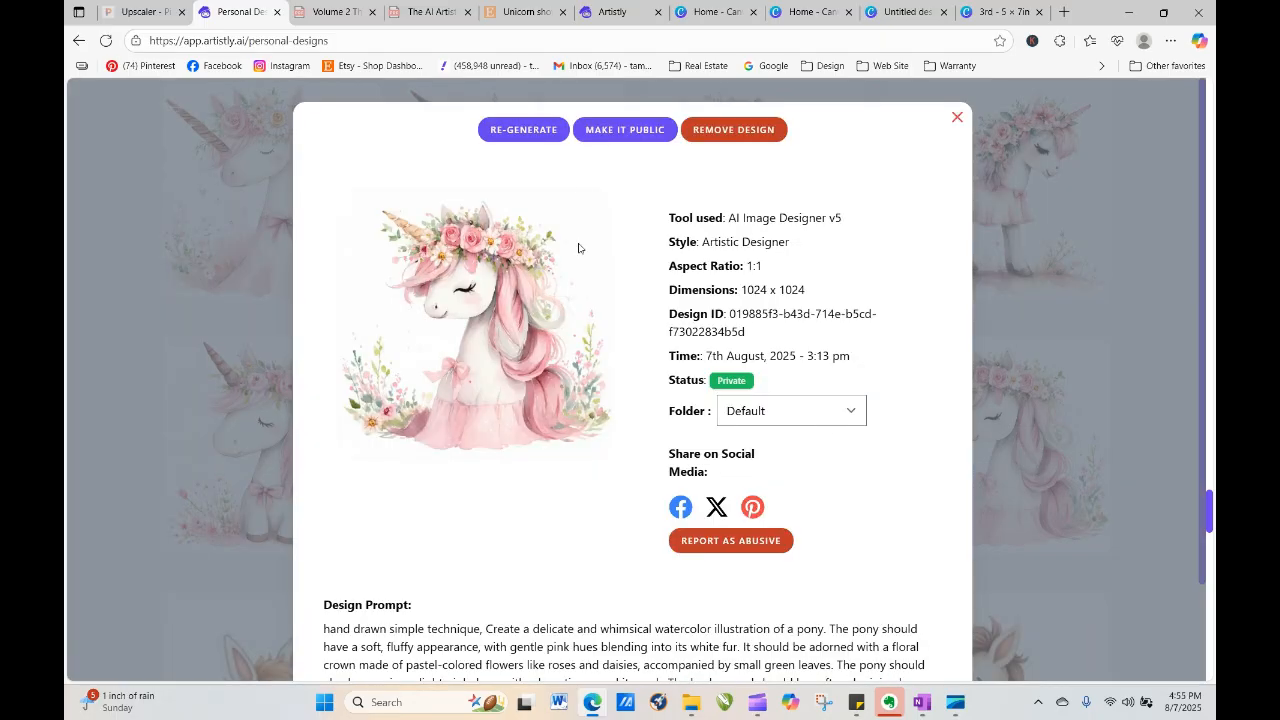
left_click(540, 131)
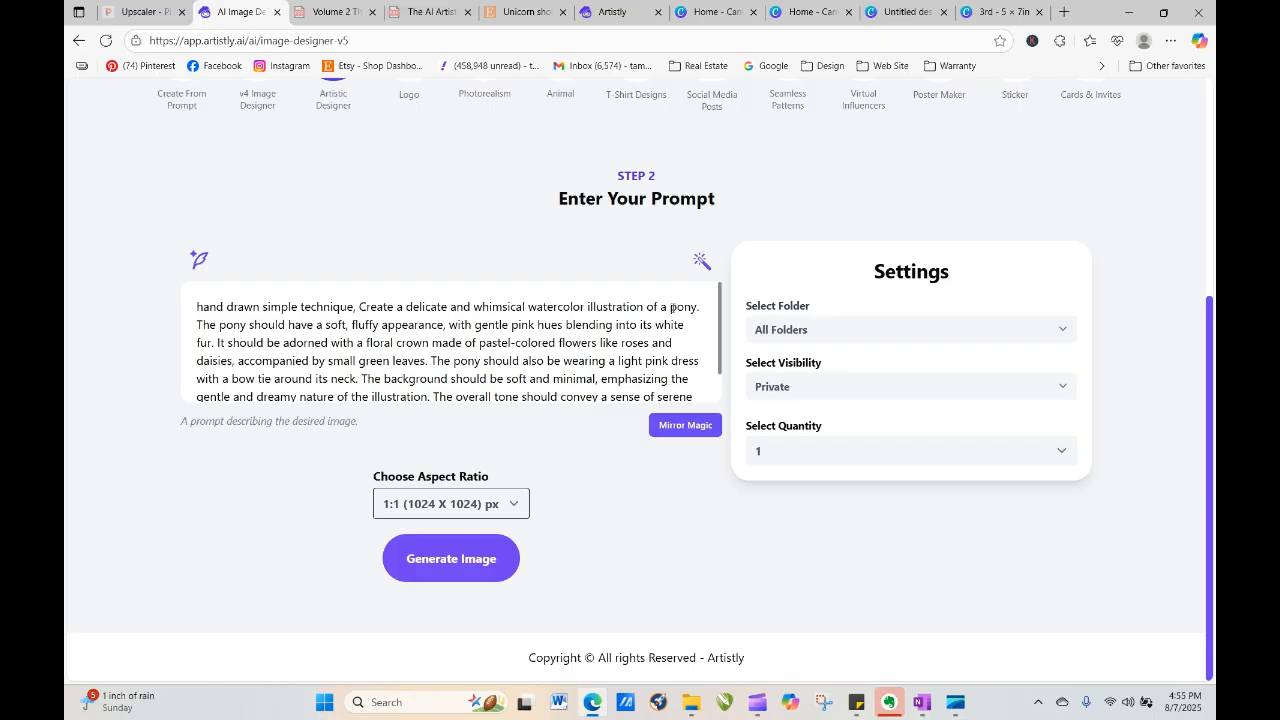
Replace "pony" with "bunny" in the first two sentences of the prompt
left_click_drag(670, 307, 697, 312)
type("bunny")
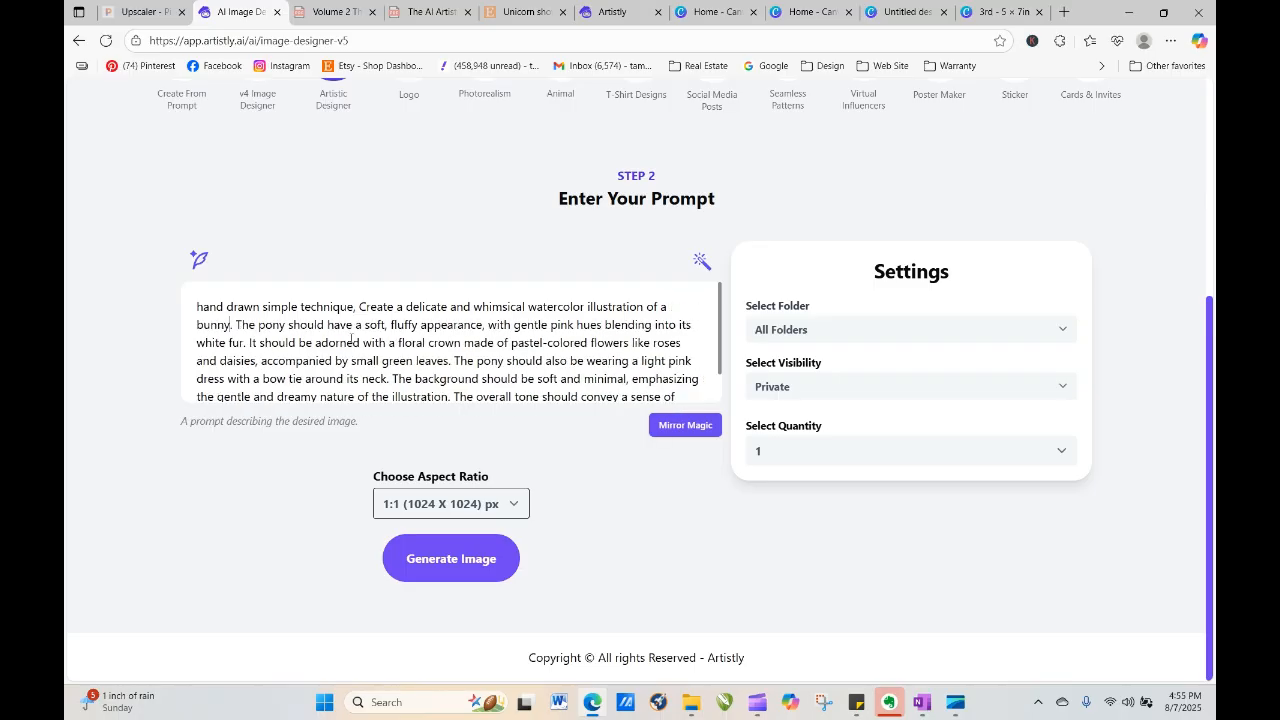
left_click_drag(286, 324, 257, 328)
type("bunny")
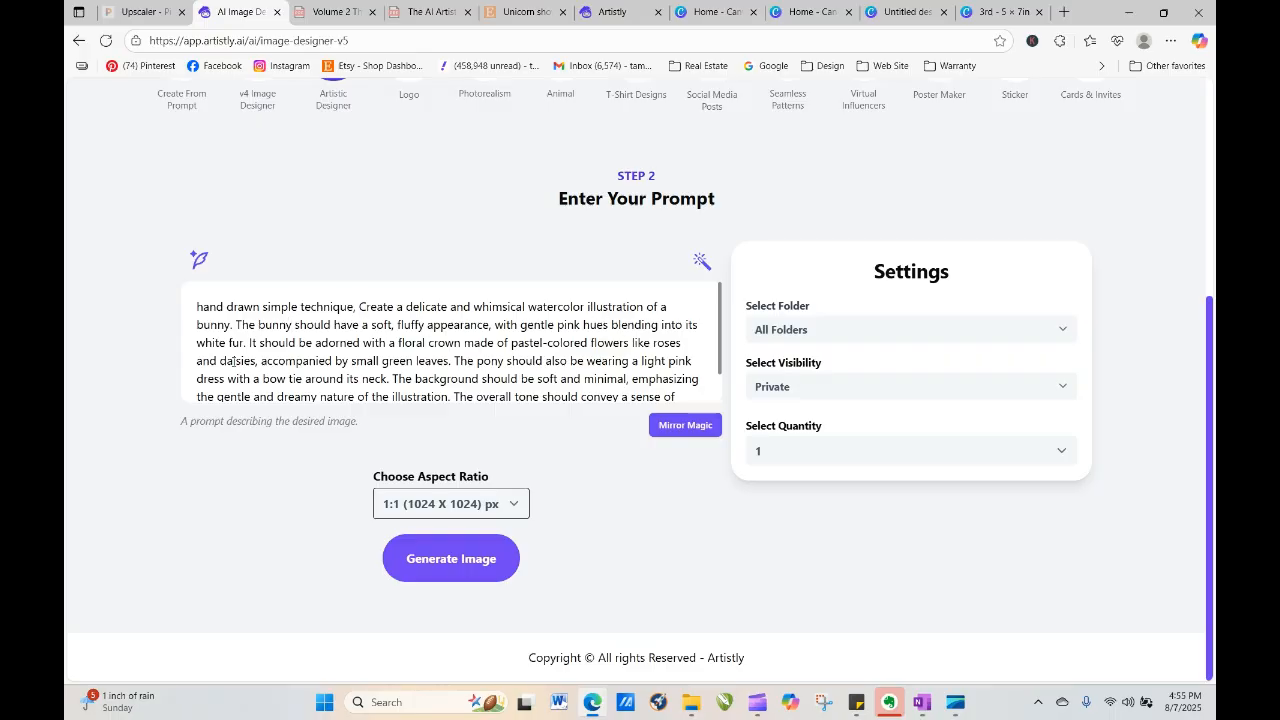
Replace "pony" with "bunny" in the prompt's sentence about the light pink dress, and generate the image
mouse_move(957, 709)
key("BackSpace")
key("BackSpace")
key("BackSpace")
key("BackSpace")
key("BackSpace")
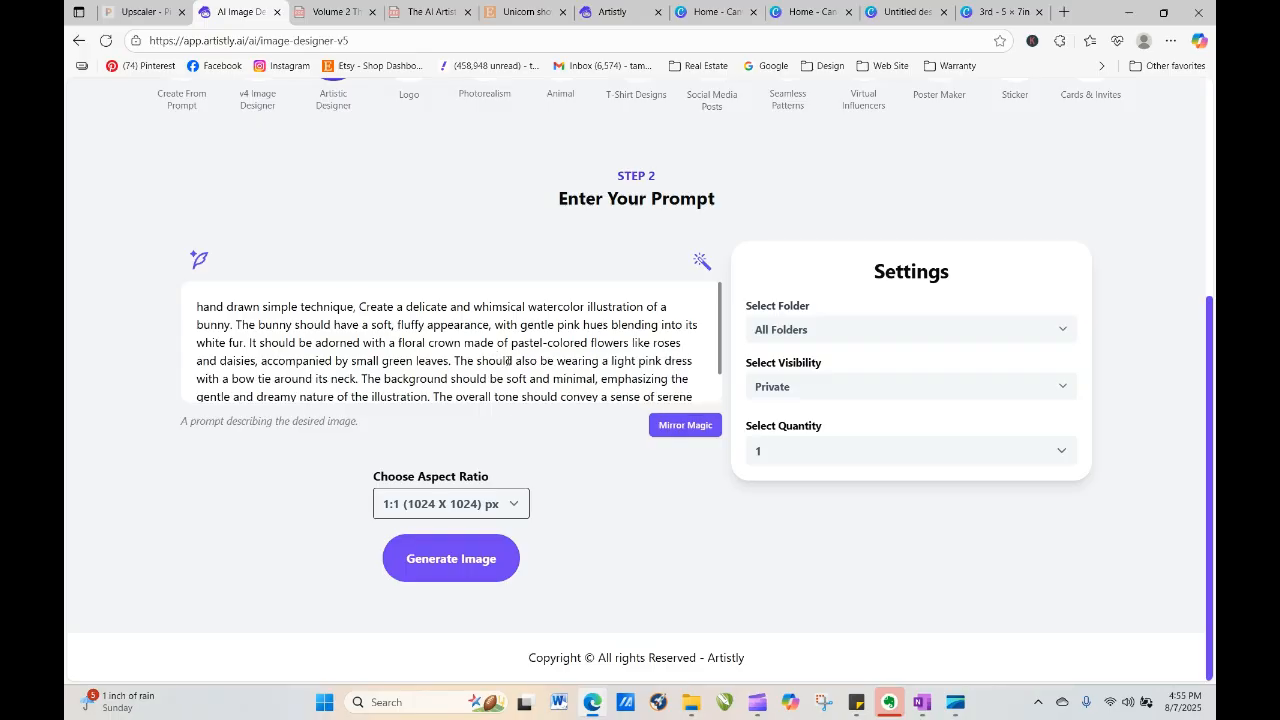
type("bunny. The")
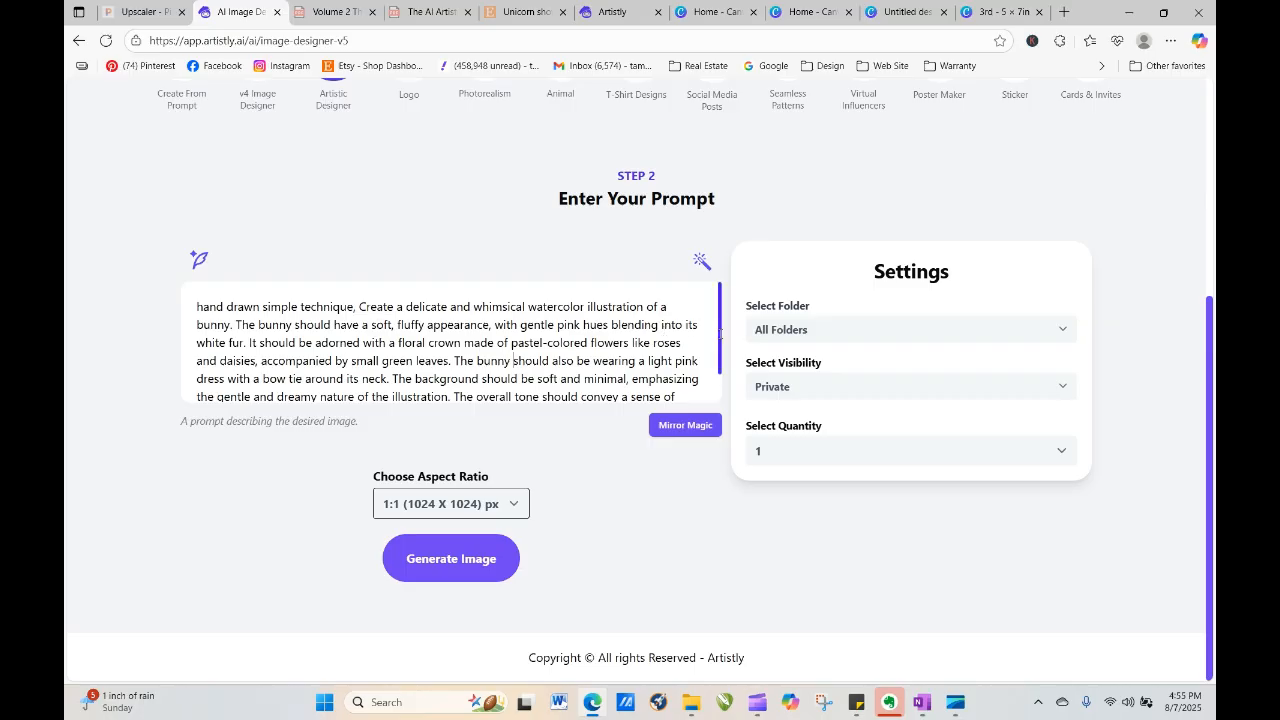
left_click_drag(720, 333, 721, 368)
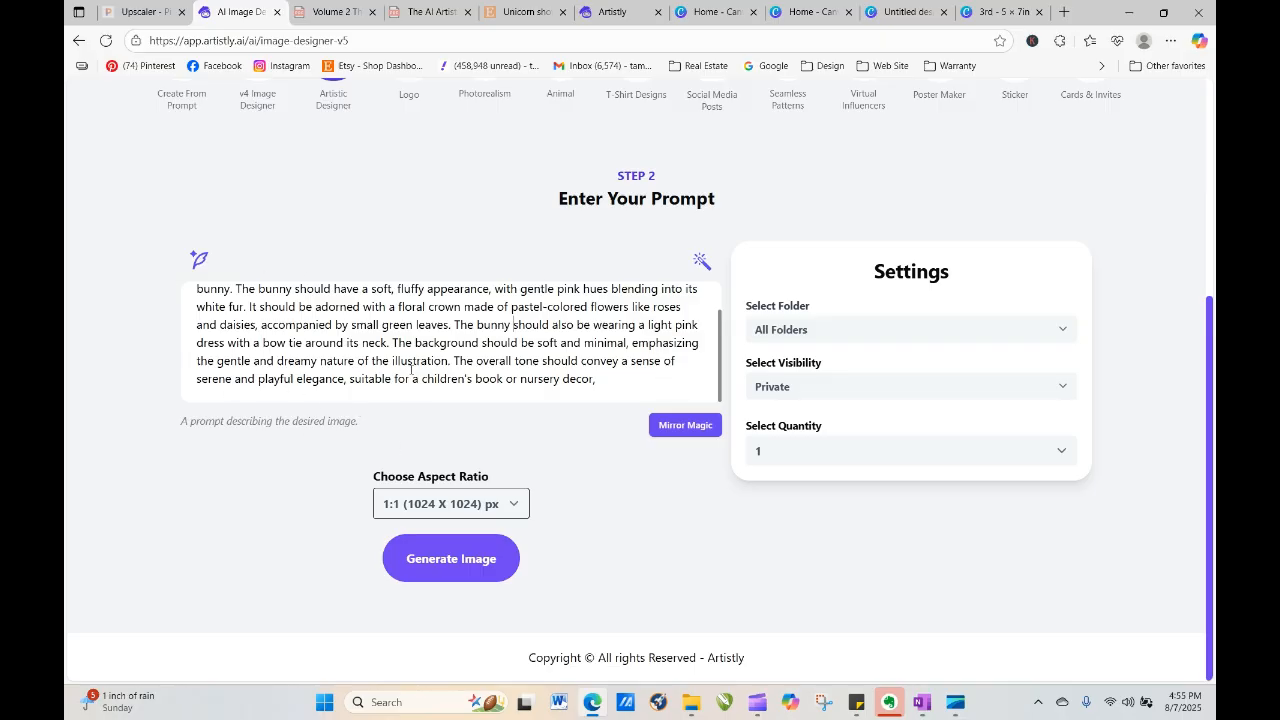
left_click(463, 558)
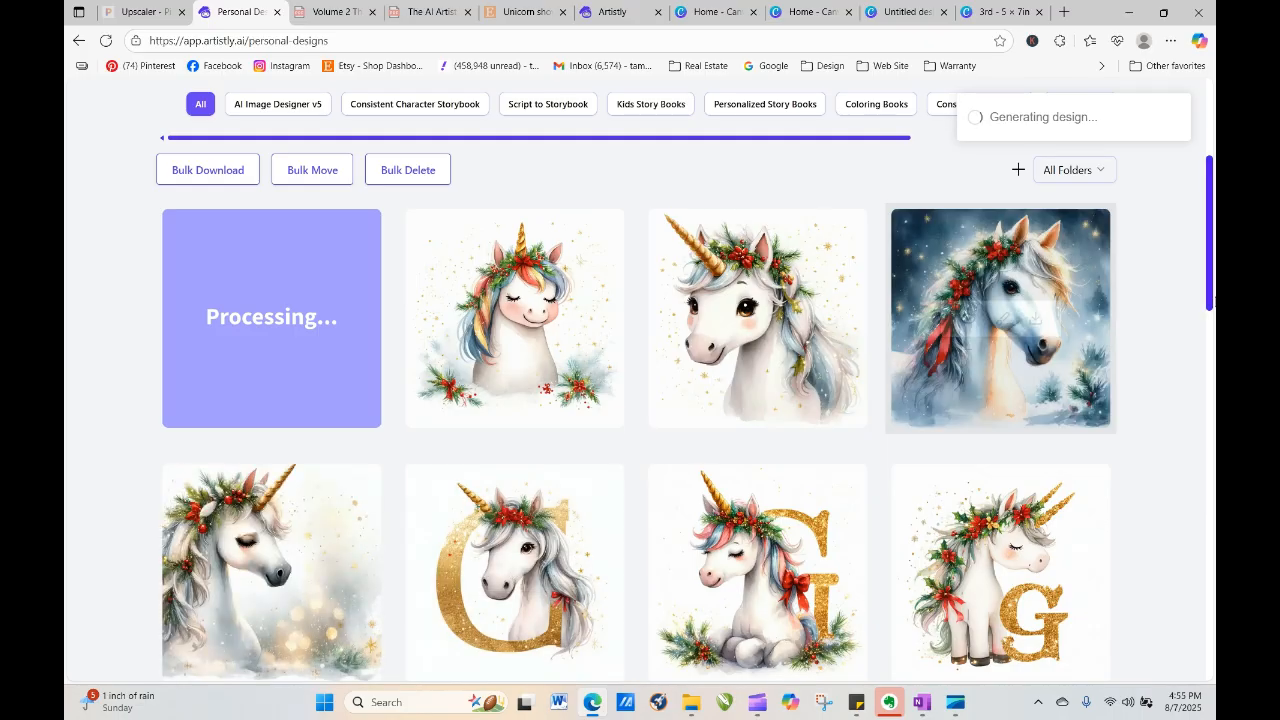
Preview the snowy blue-background horse and the wide-eyed Christmas unicorn, and refresh the personal designs page to check on the bunny
left_click(975, 315)
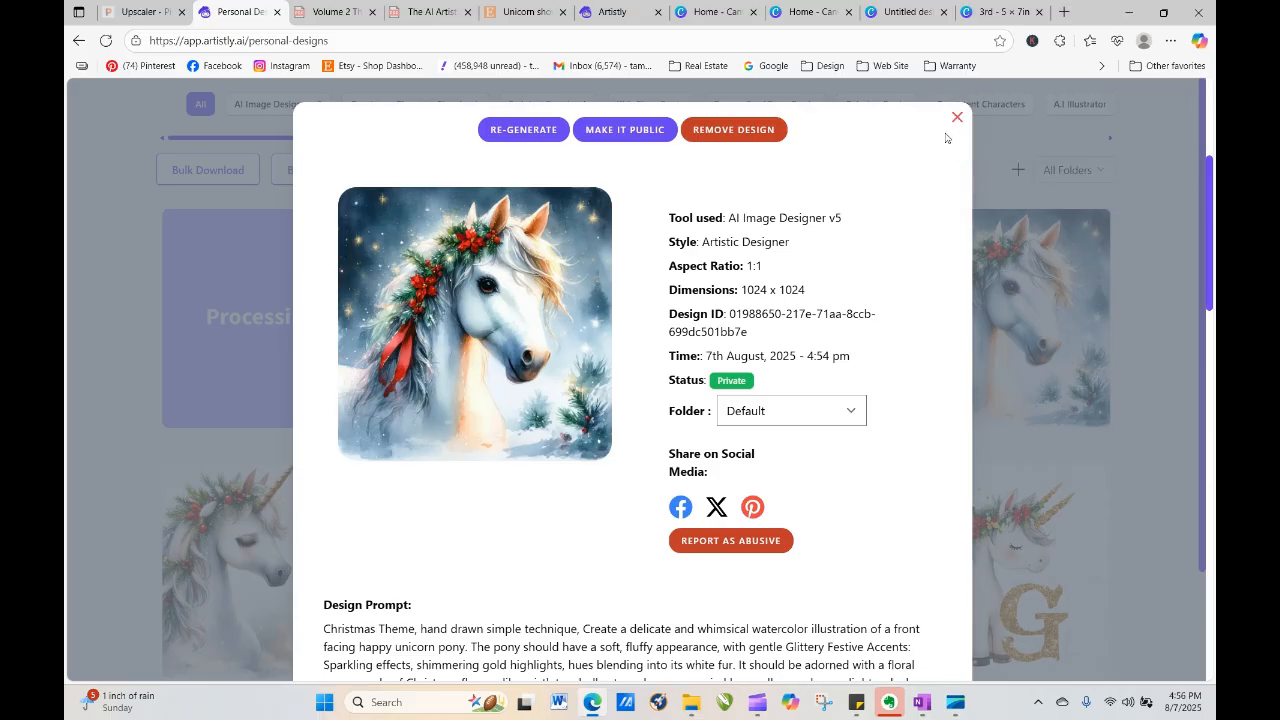
left_click(956, 121)
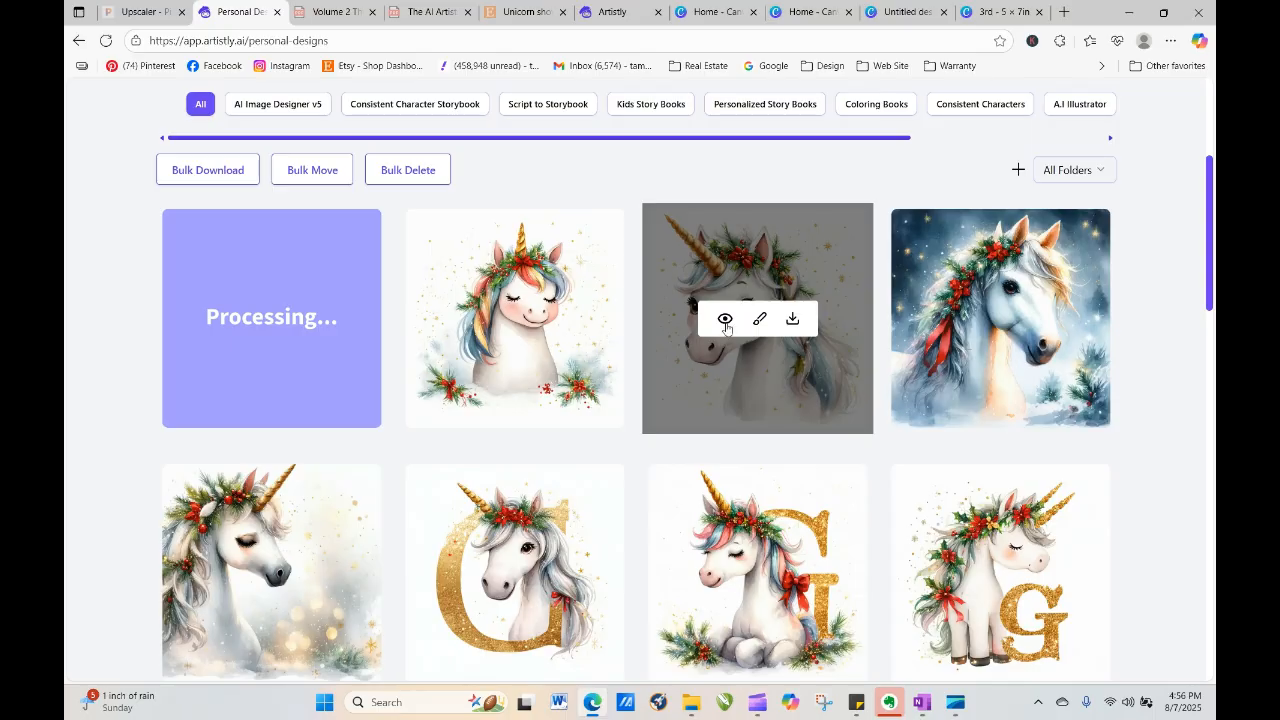
left_click(725, 319)
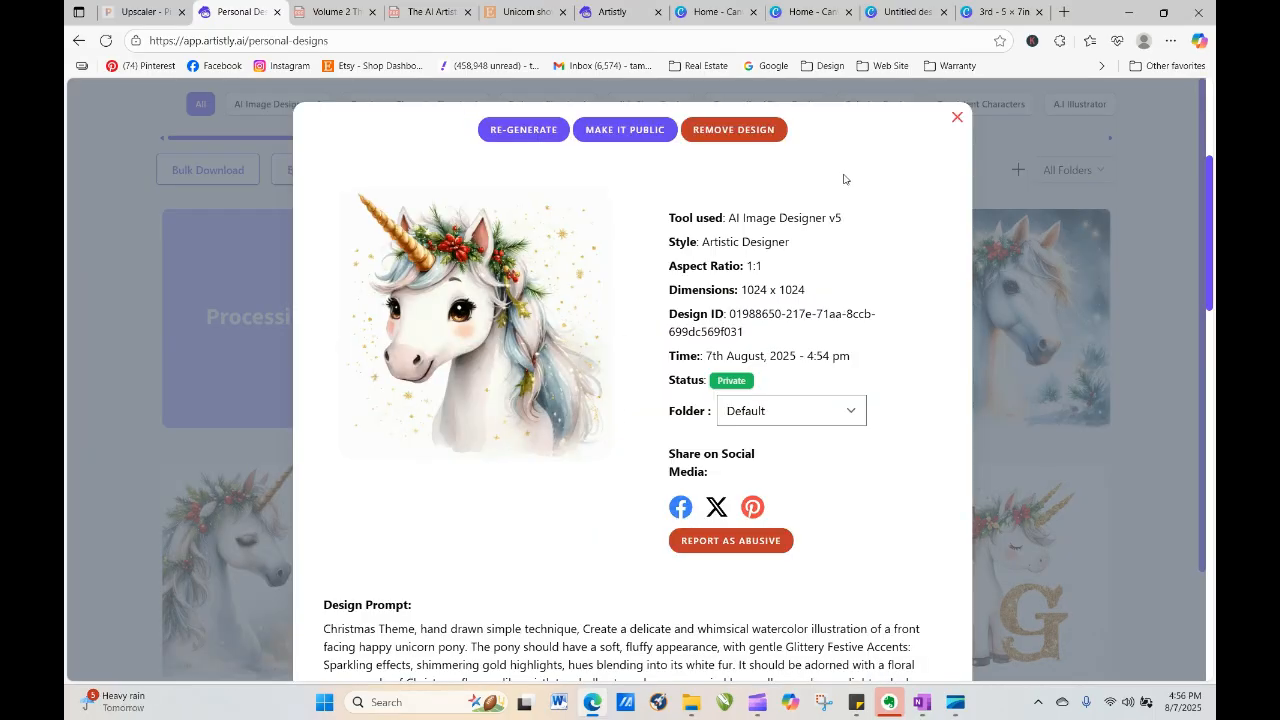
left_click(955, 120)
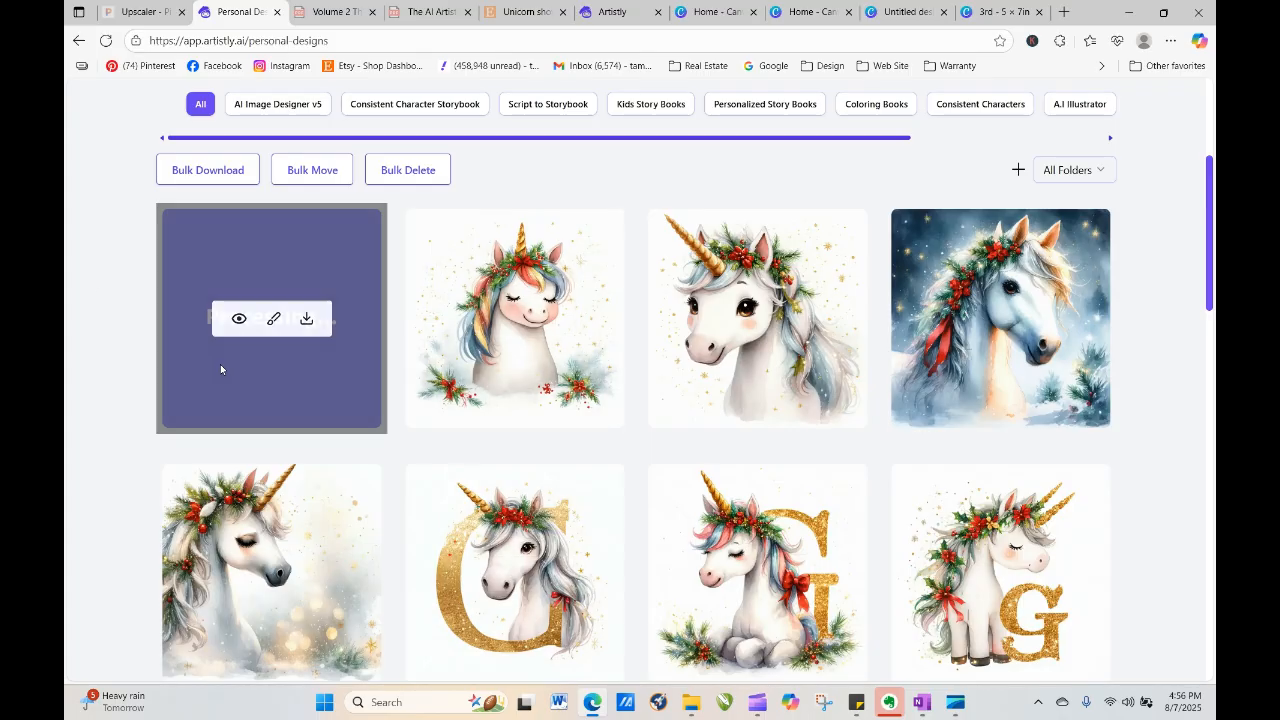
left_click(106, 40)
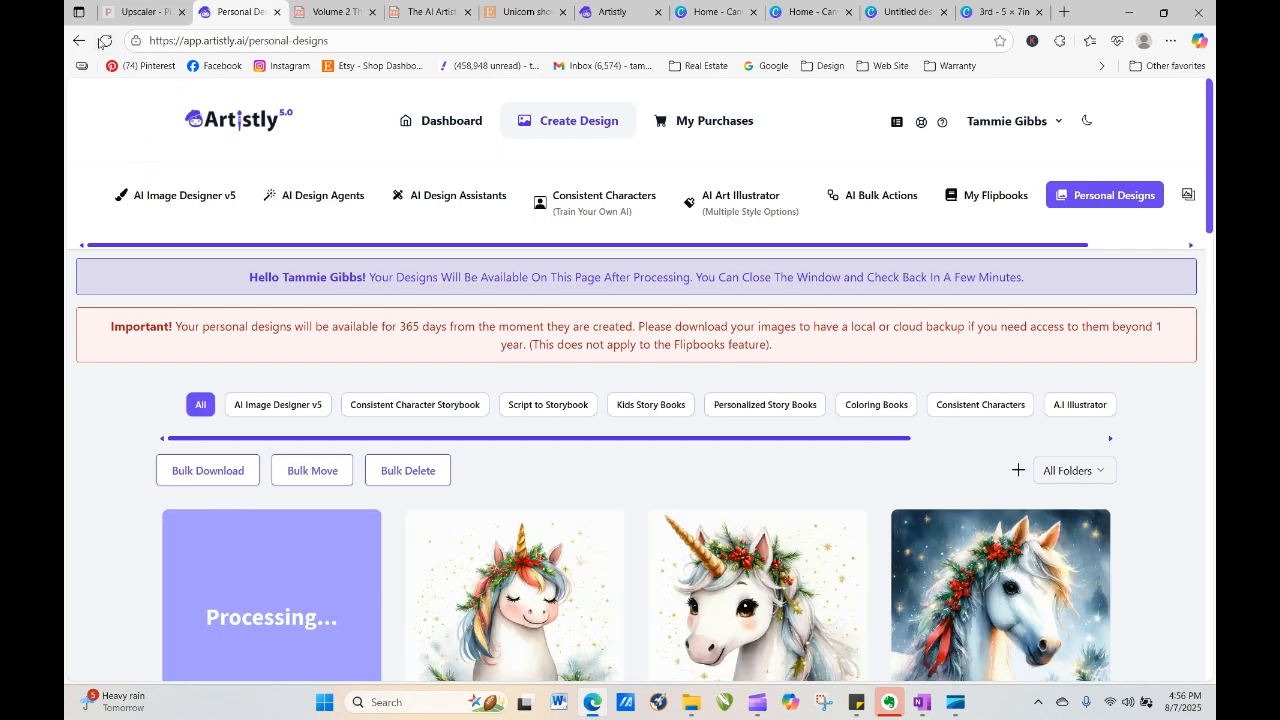
left_click(104, 41)
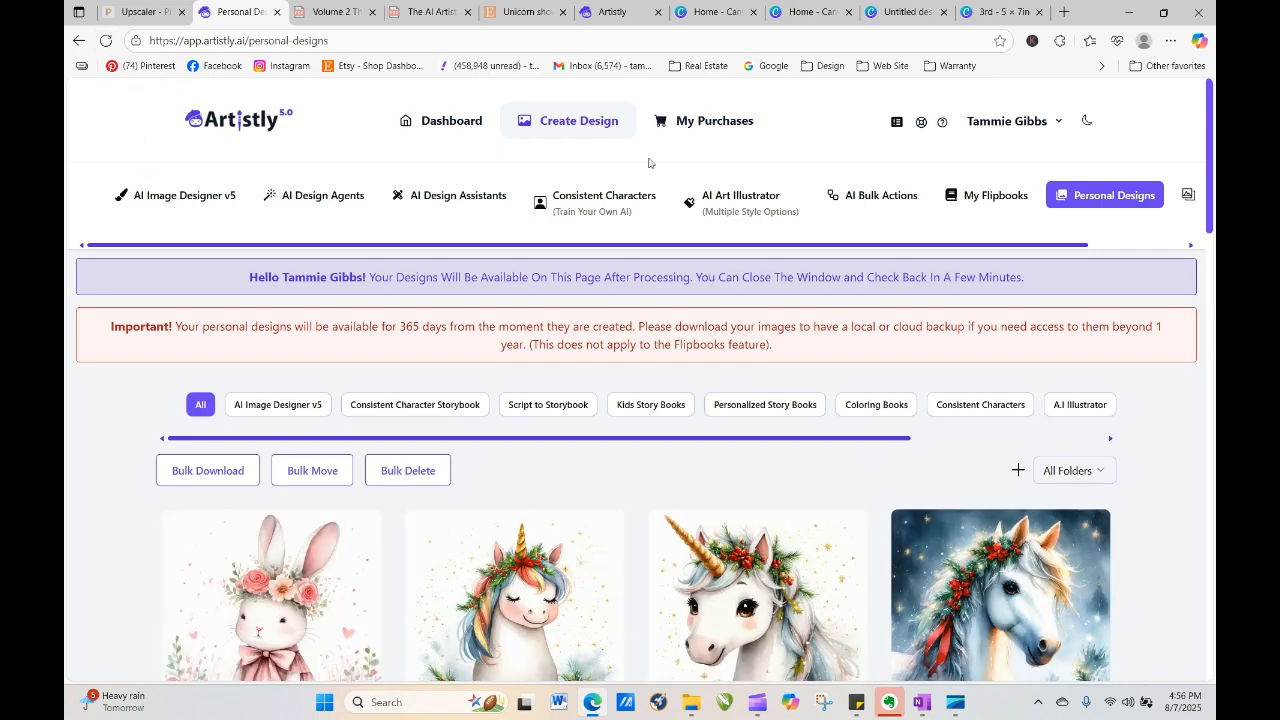
Send the square bunny in a pink dress for regeneration, set the aspect ratio to 3:4 (896 X 1152) px, and generate the image
scroll(1210, 97, "down", 3)
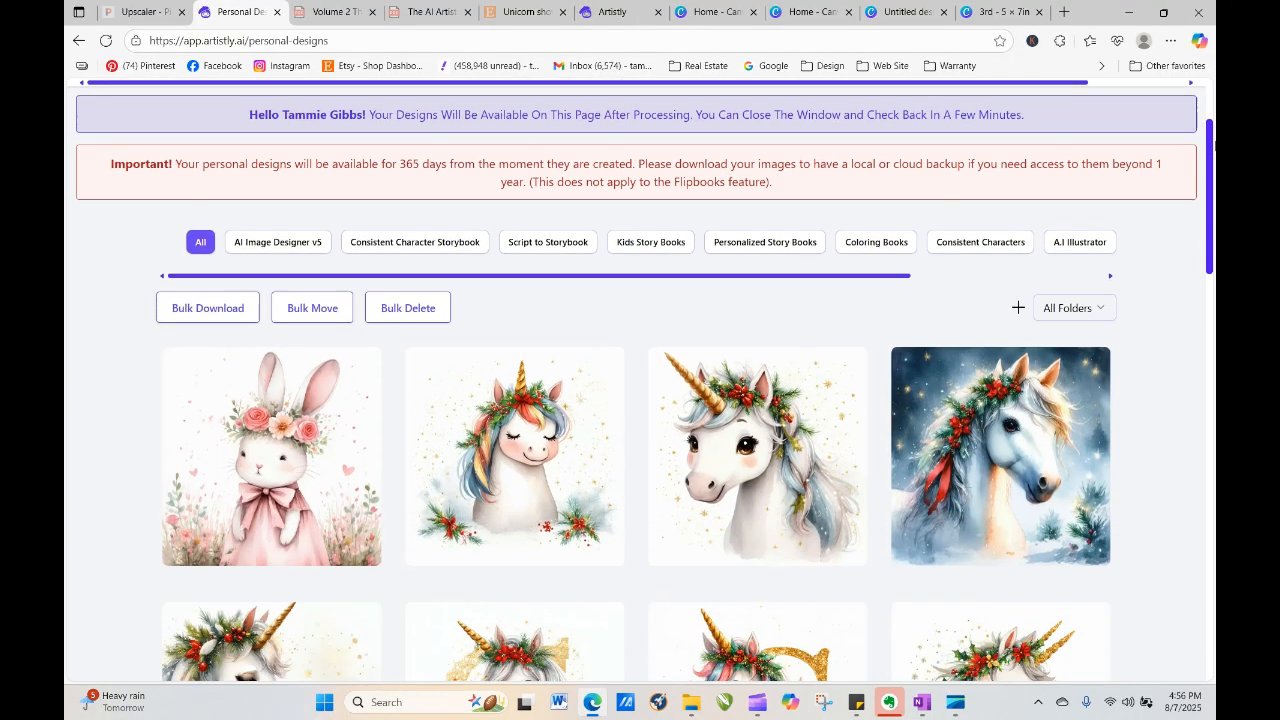
left_click(238, 353)
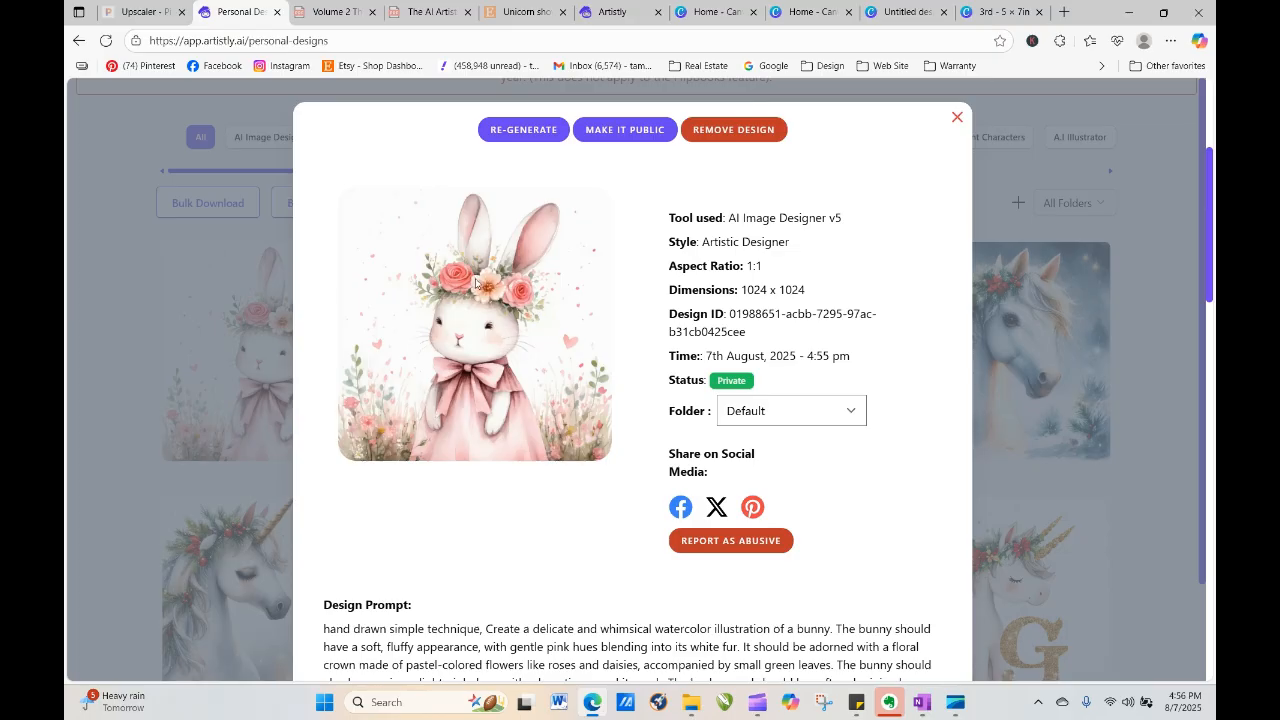
left_click(527, 139)
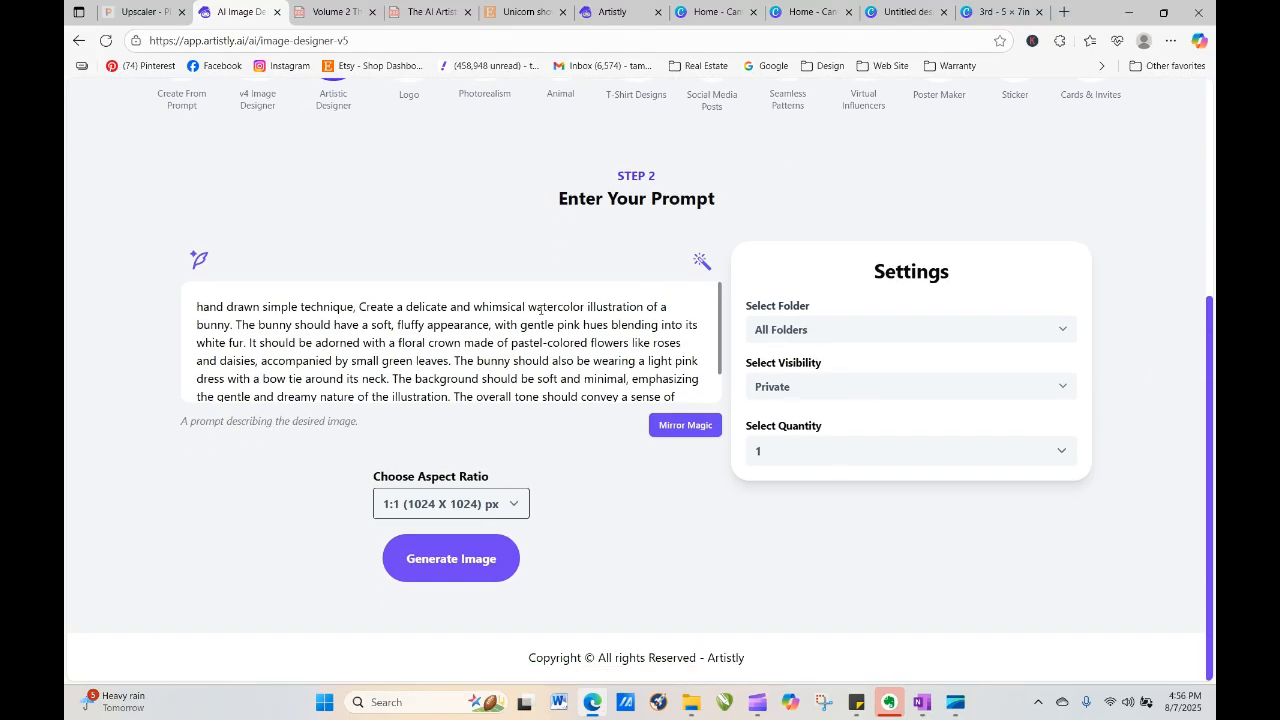
left_click(495, 505)
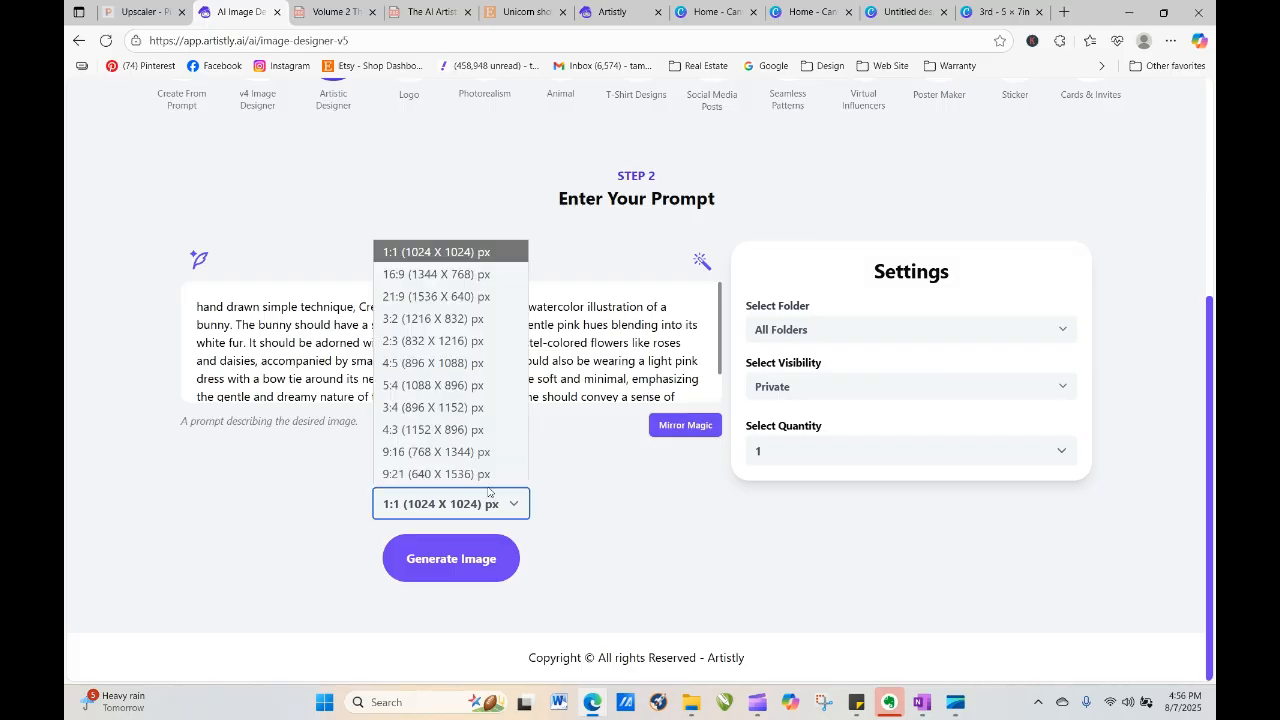
left_click(450, 407)
left_click(475, 559)
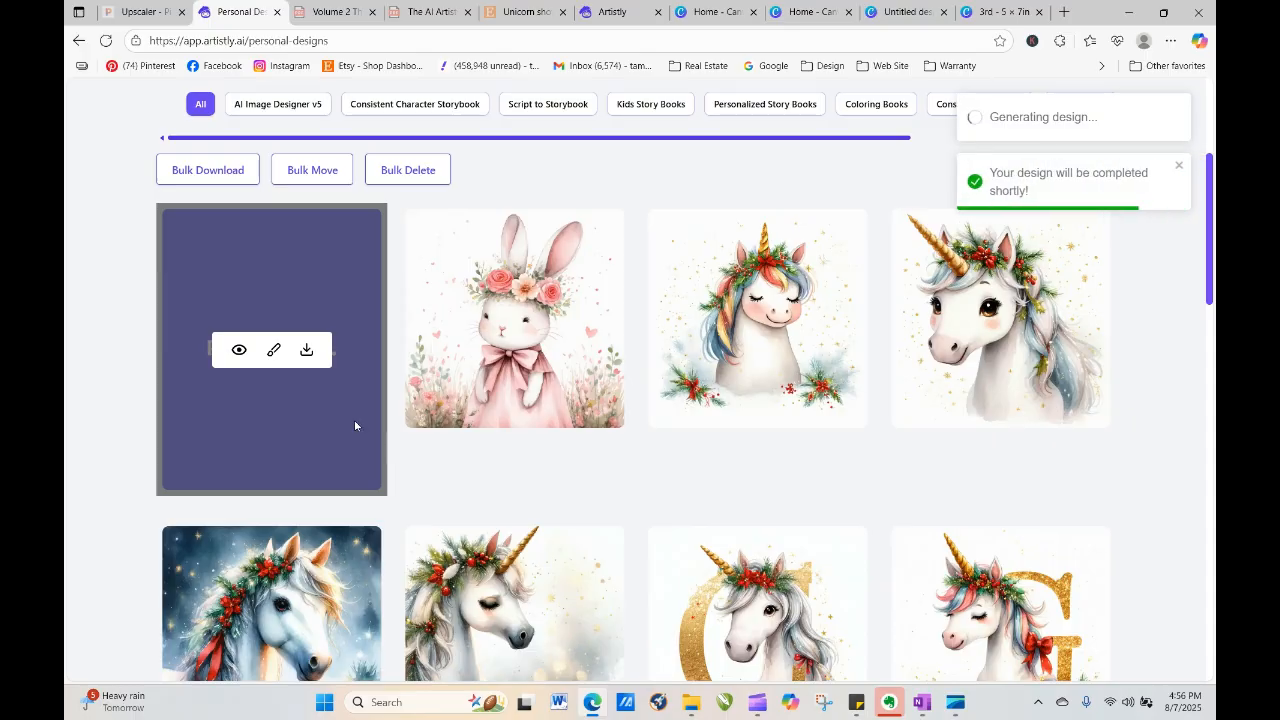
Refresh the personal designs page repeatedly to check on the 3:4 bunny
left_click(106, 43)
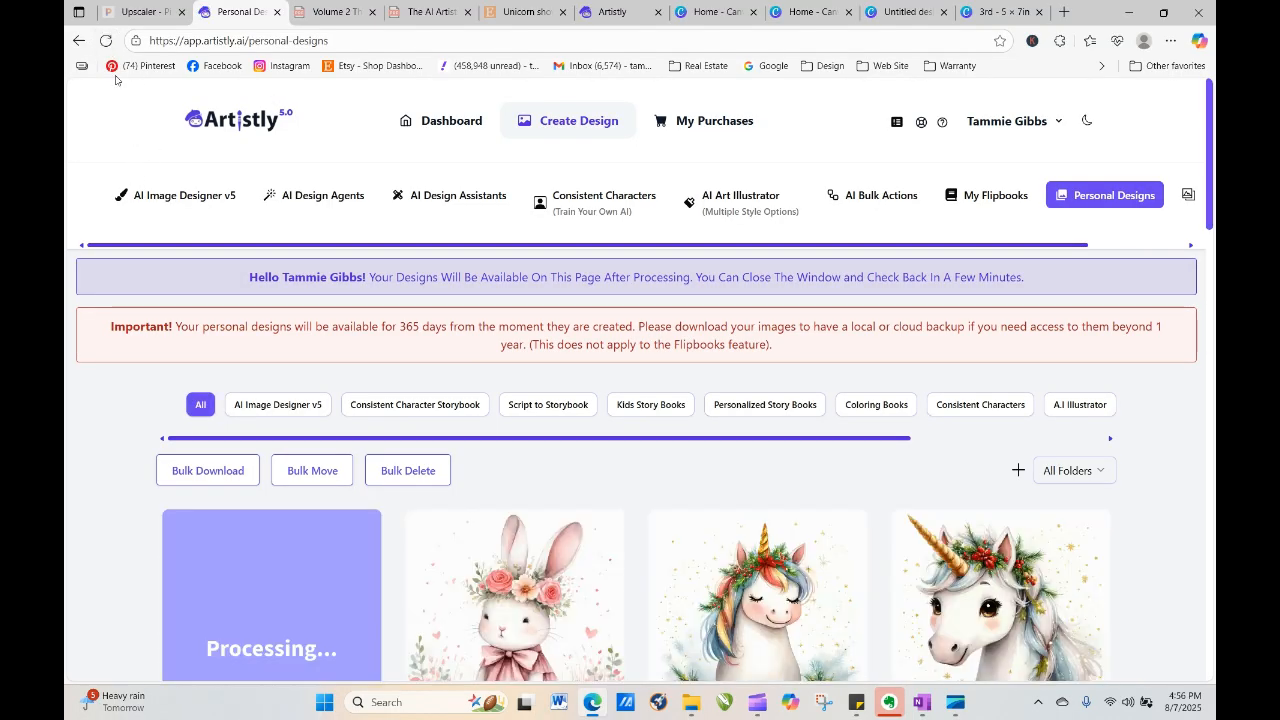
left_click(106, 41)
left_click(106, 41)
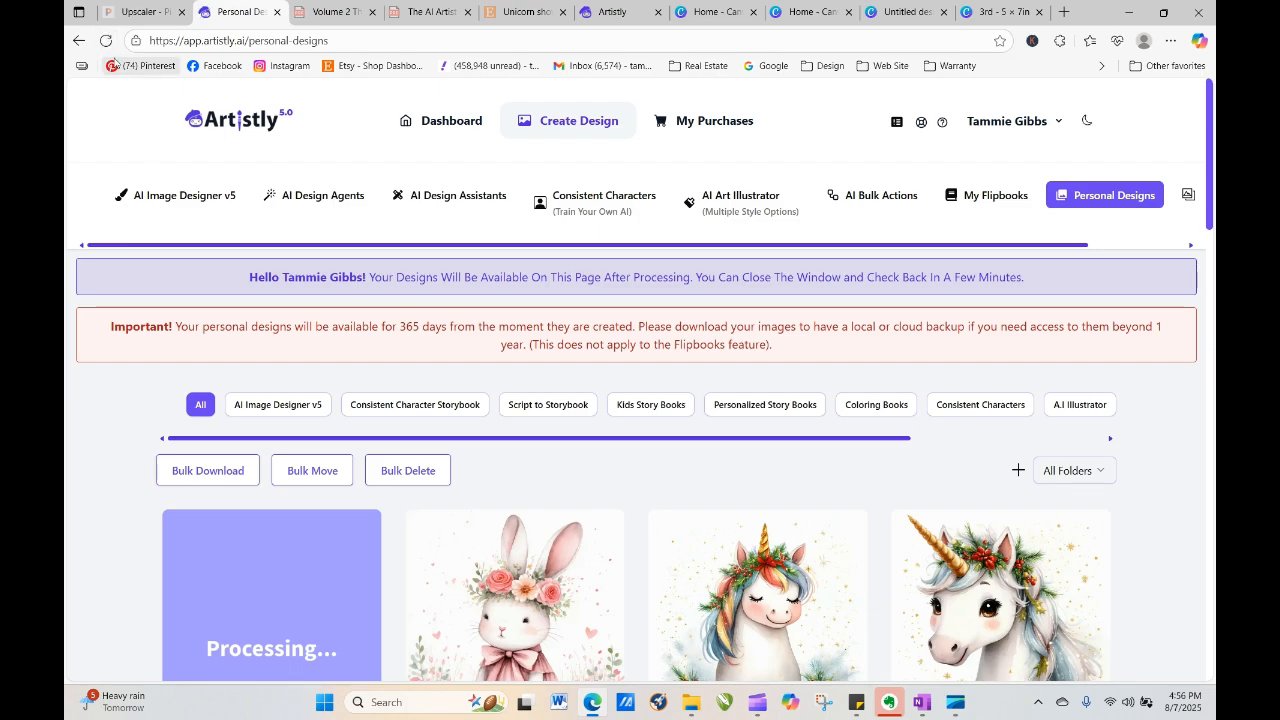
left_click(106, 41)
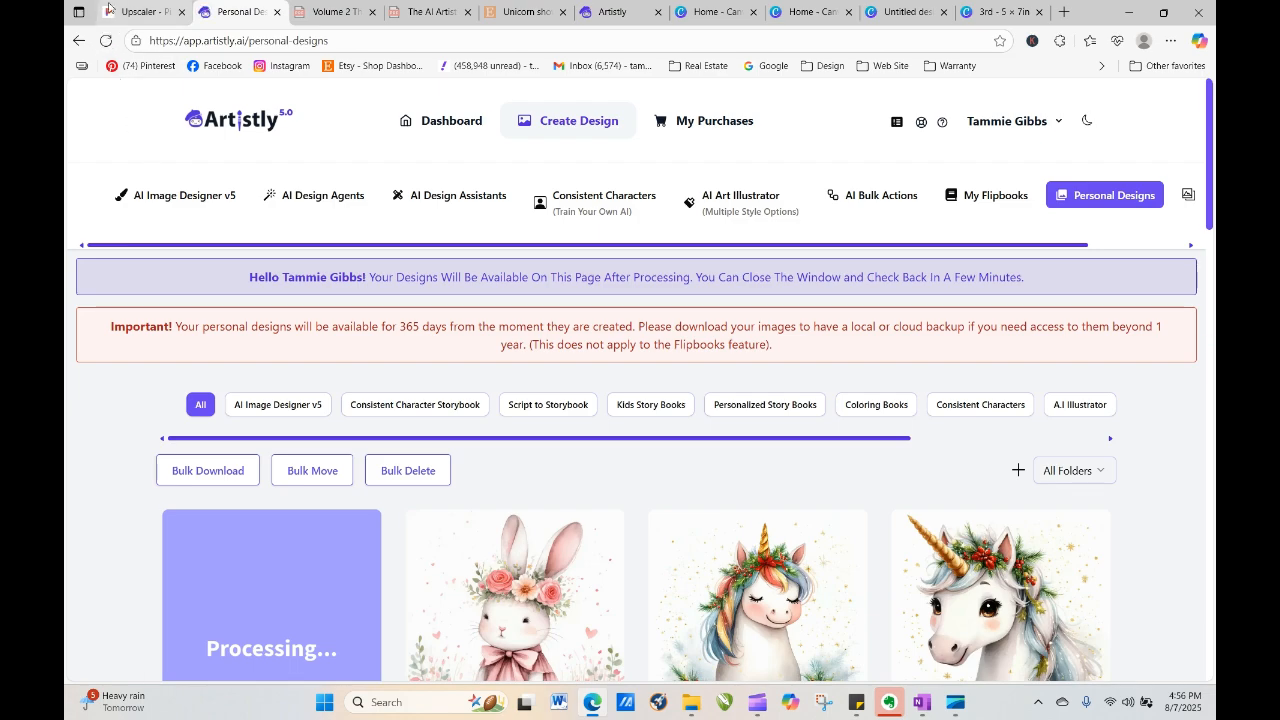
left_click(106, 41)
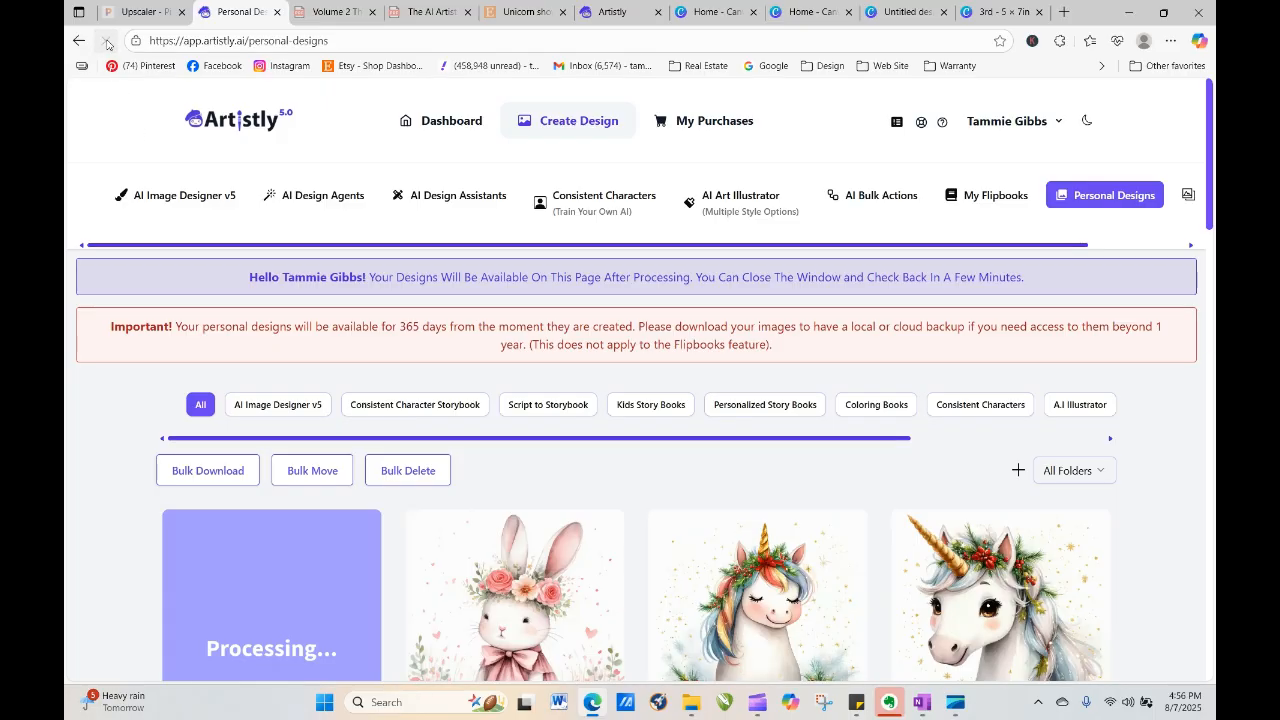
left_click_drag(1211, 197, 1213, 265)
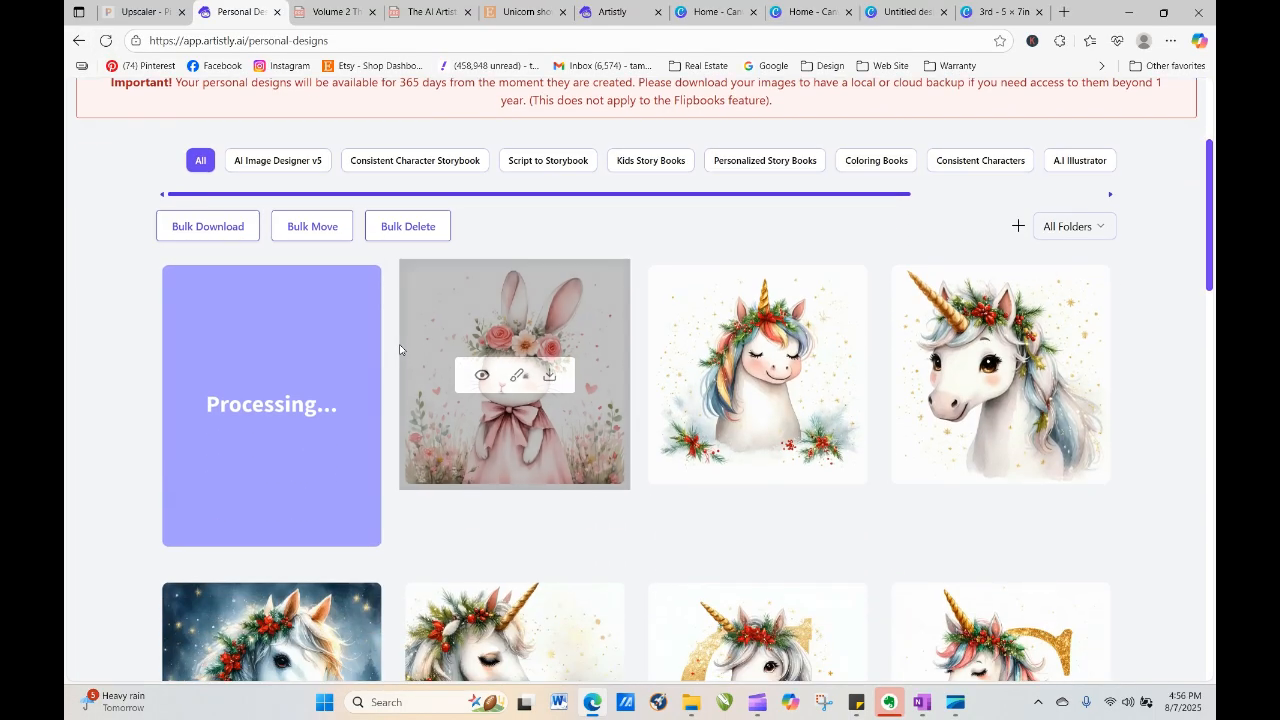
left_click(106, 41)
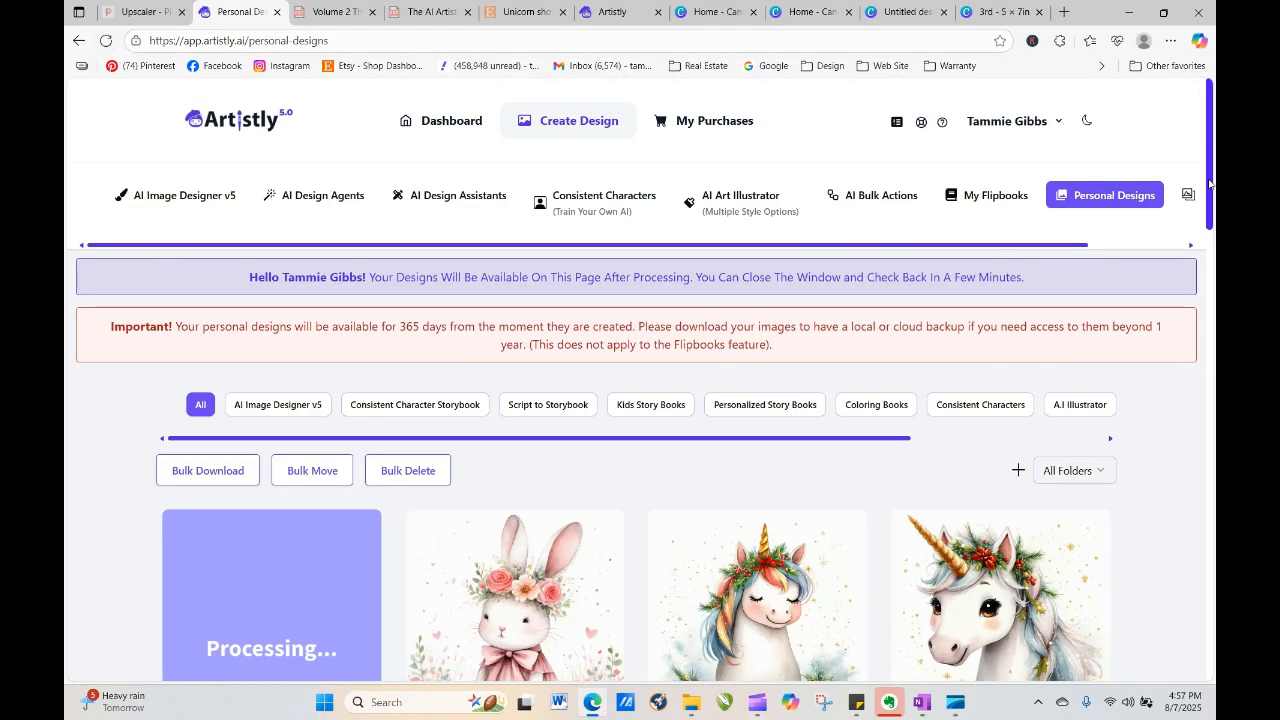
Send the newest 3:4 bunny design for regeneration and generate four images from its prompt
scroll(260, 410, "down", 3)
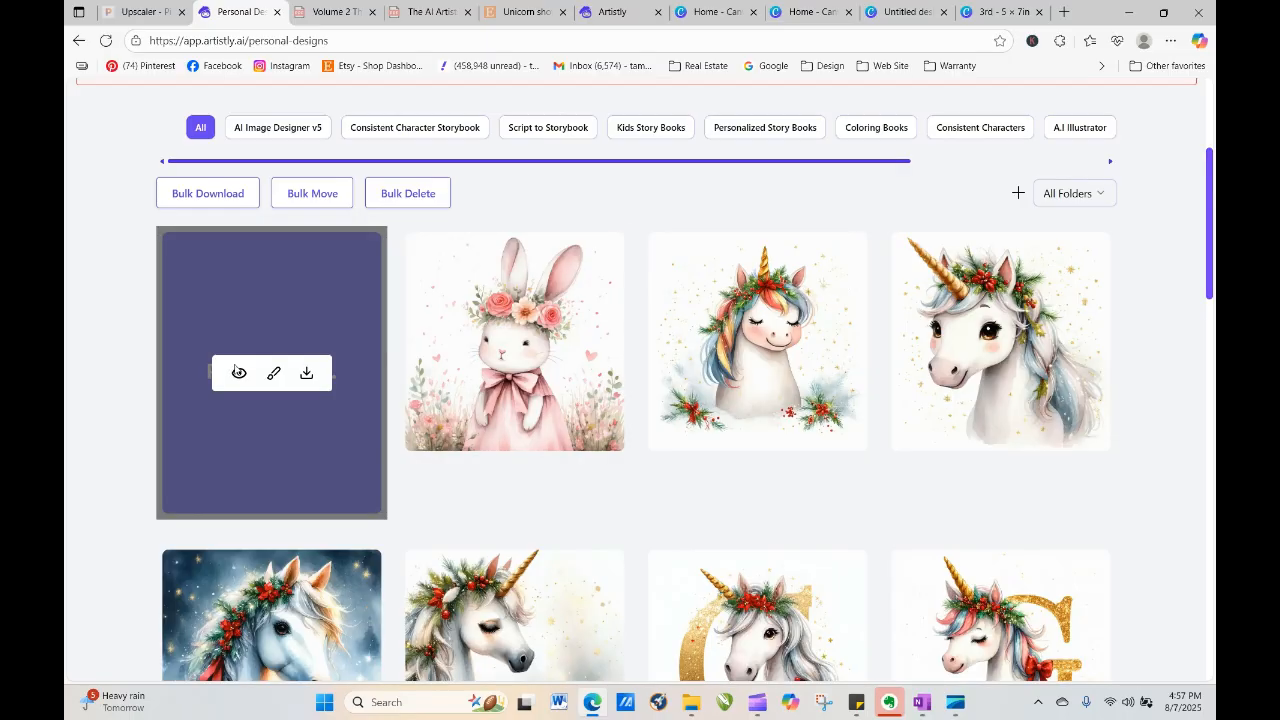
left_click(239, 373)
left_click(531, 129)
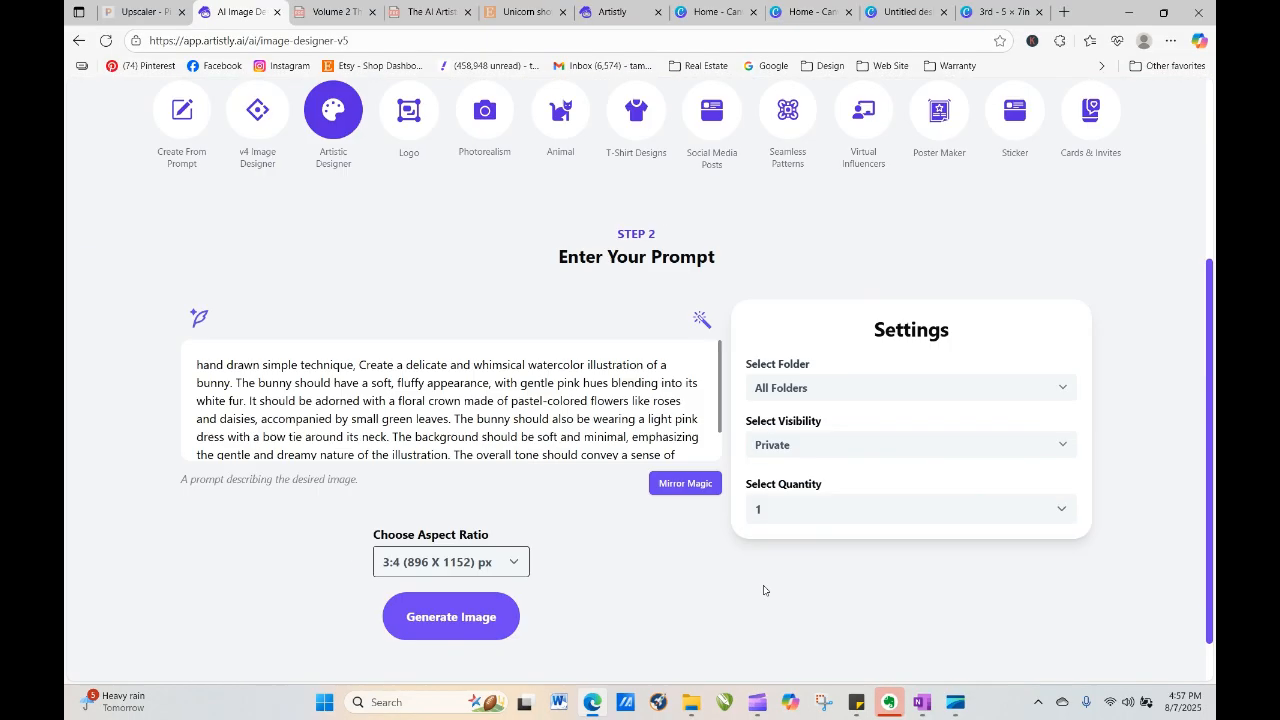
scroll(766, 589, "down", 1)
left_click(768, 460)
left_click(766, 546)
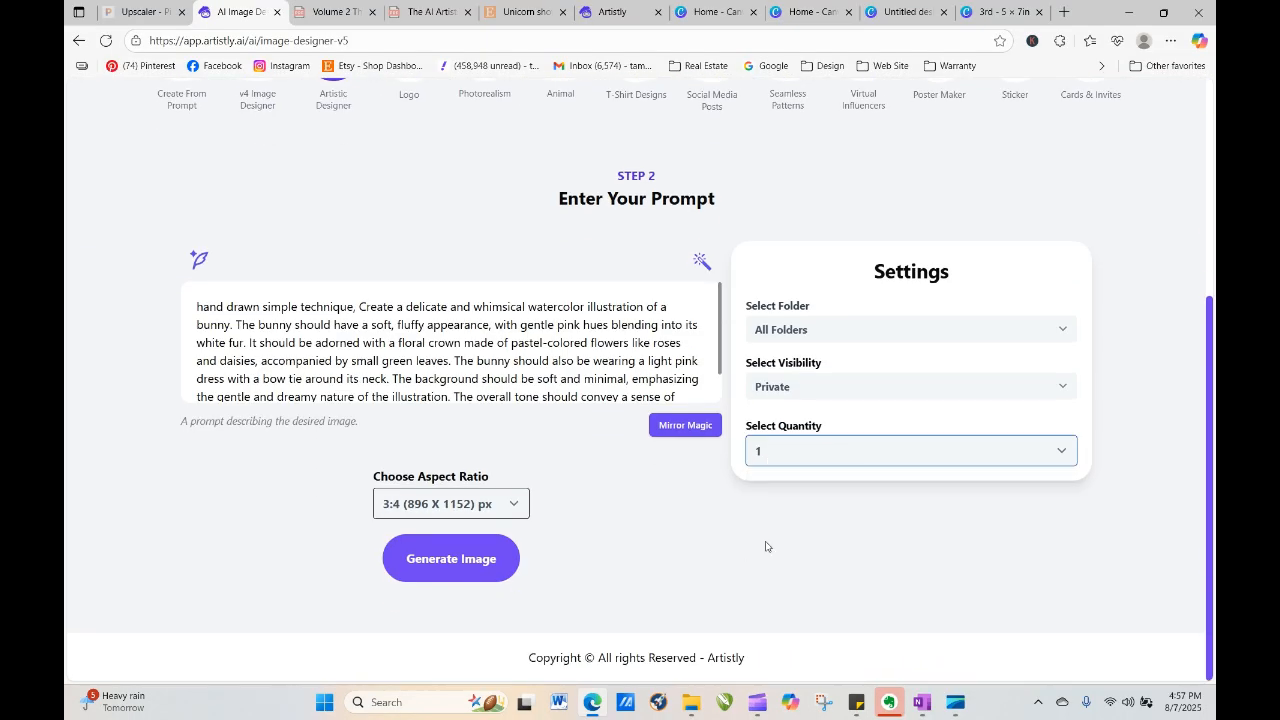
left_click(476, 568)
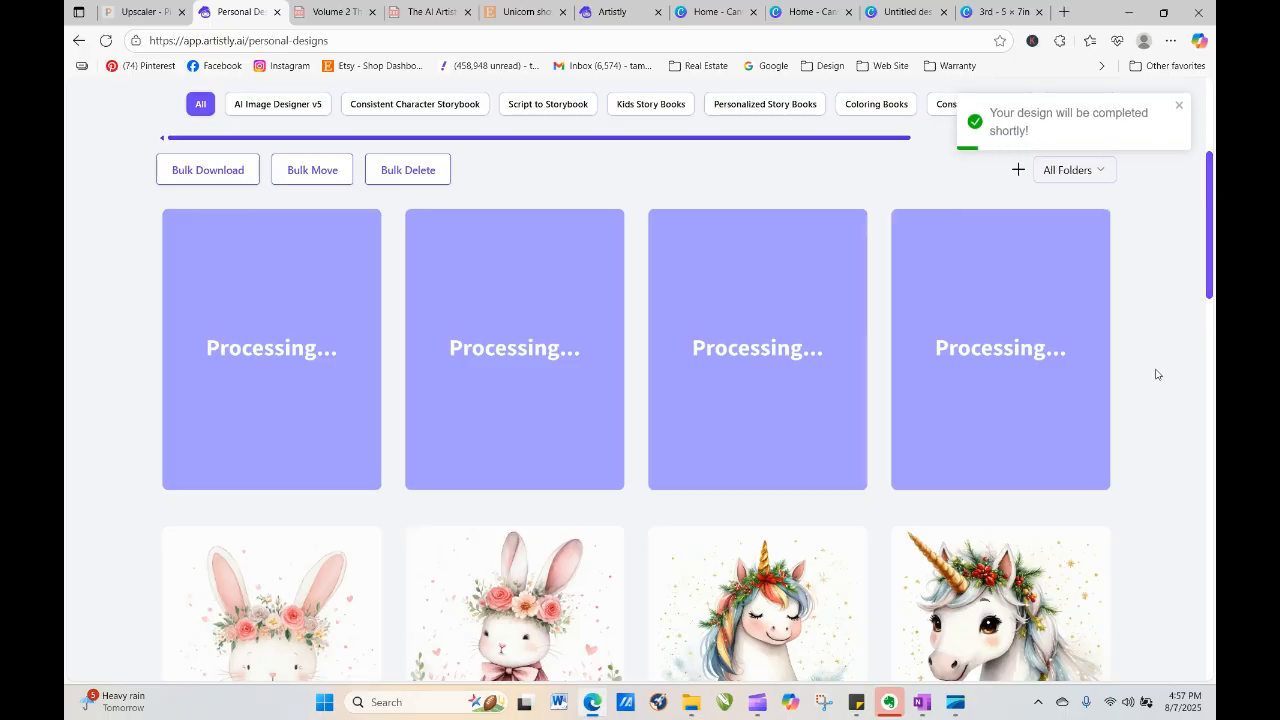
Preview the finished 3:4 bunny in the pink dress and close its details
scroll(313, 537, "down", 2)
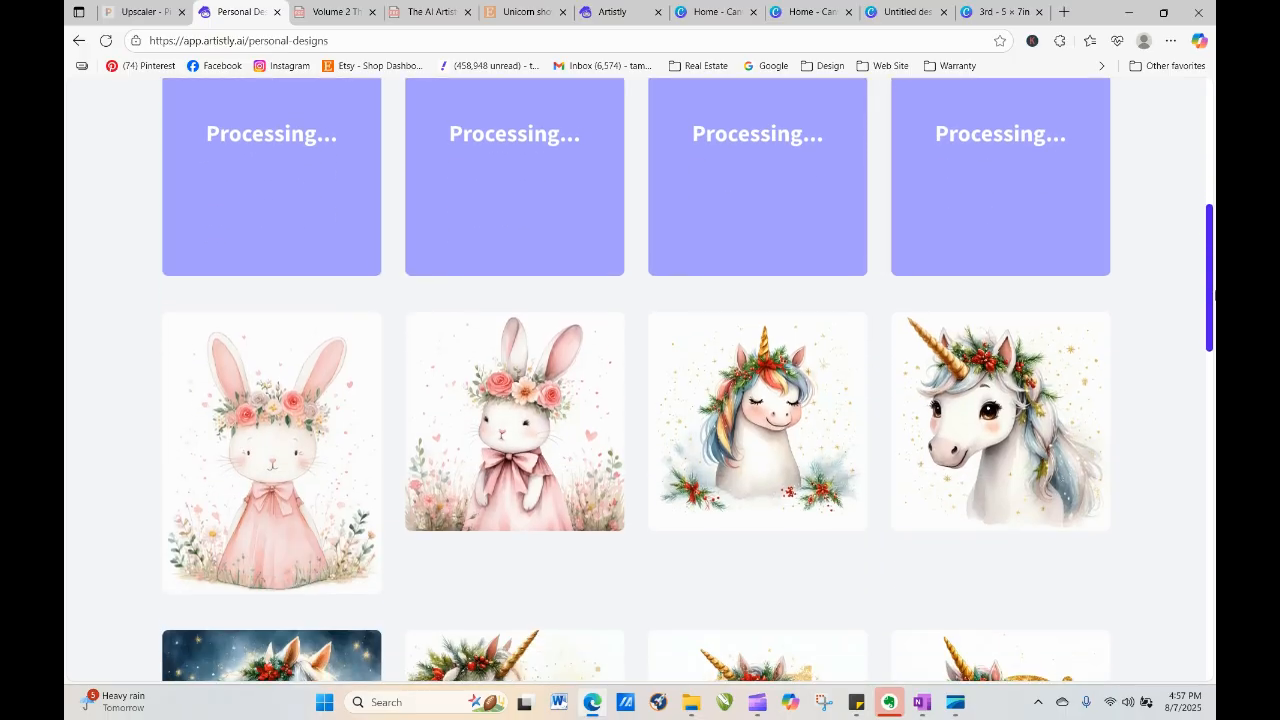
left_click(238, 454)
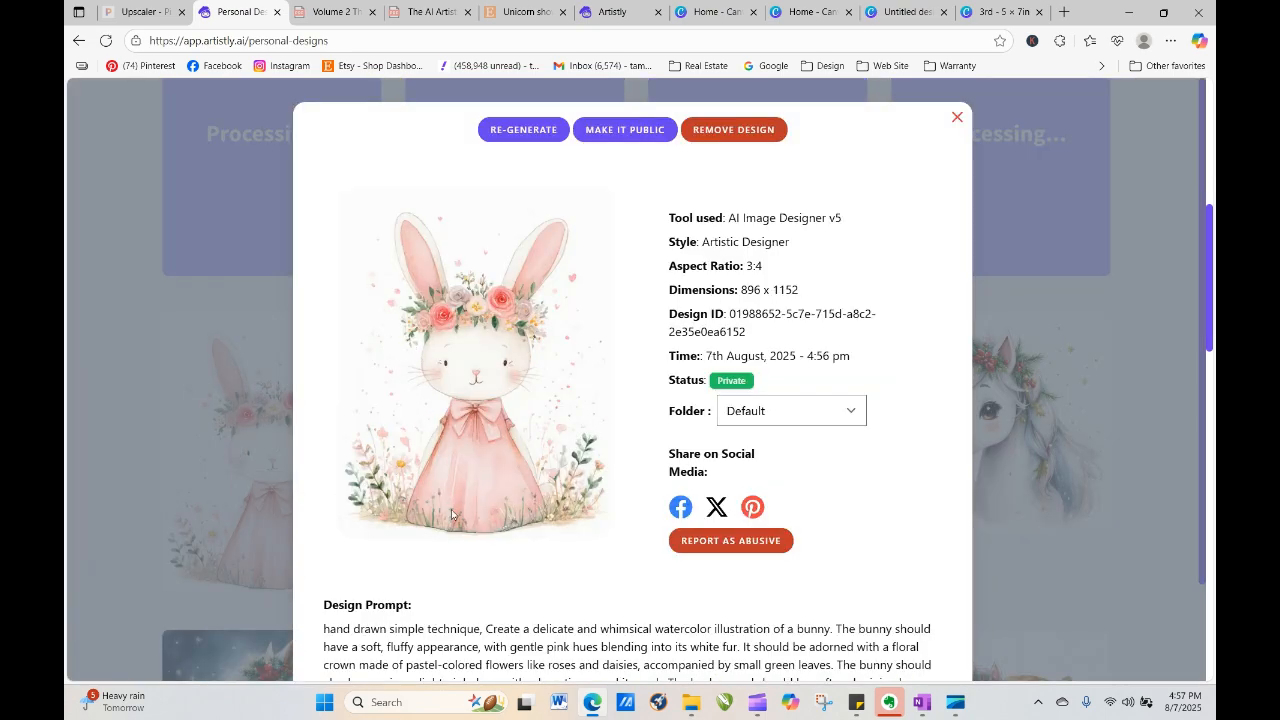
left_click(958, 119)
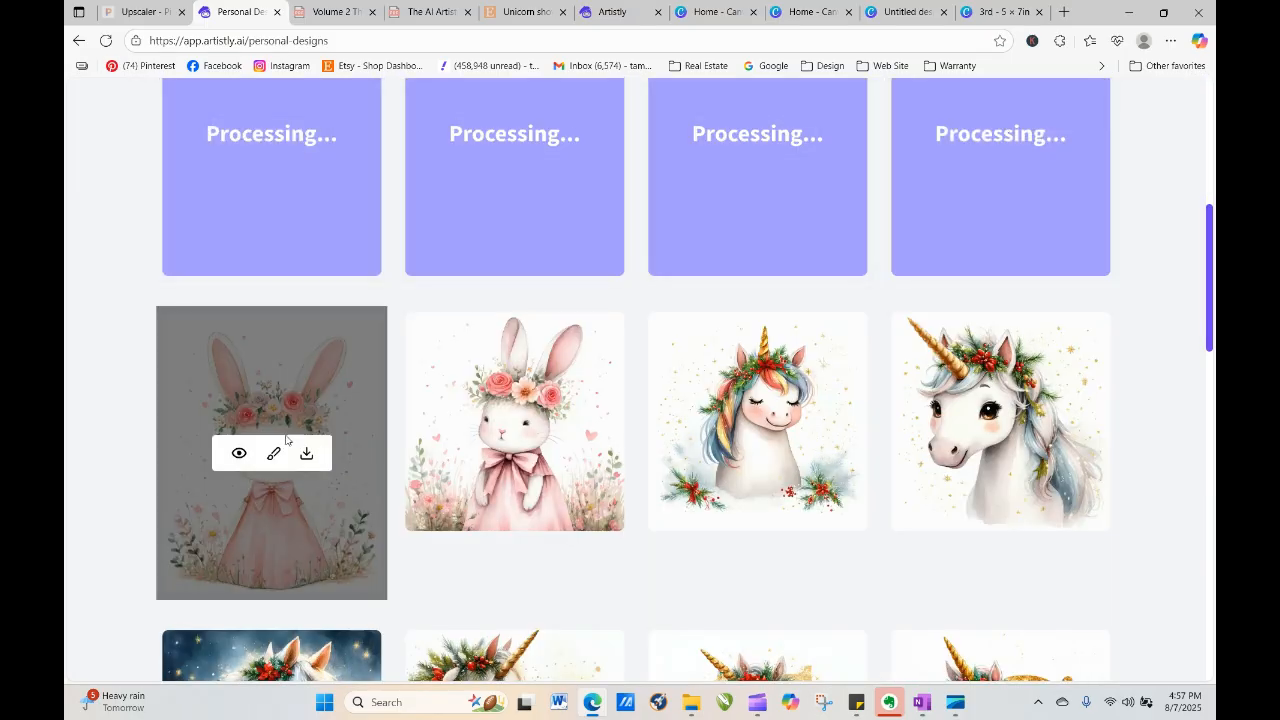
Refresh the personal designs page repeatedly to check on the four bunny variations
left_click(106, 41)
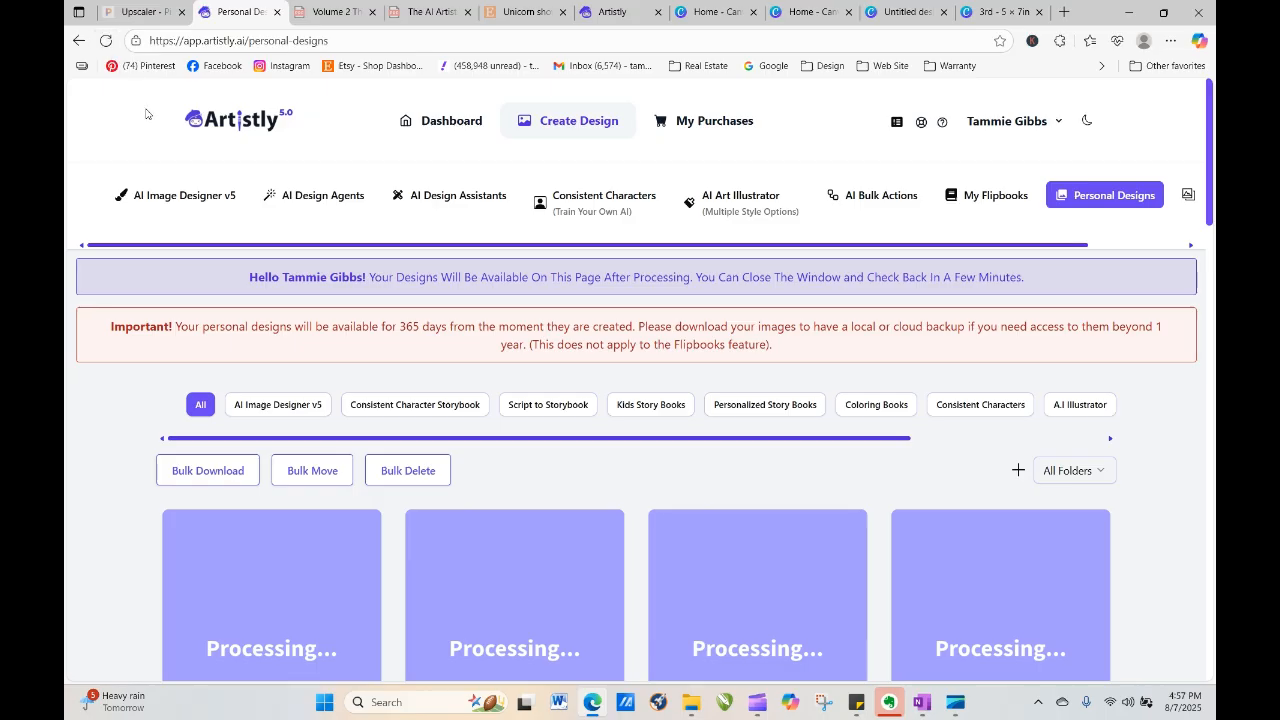
left_click(106, 42)
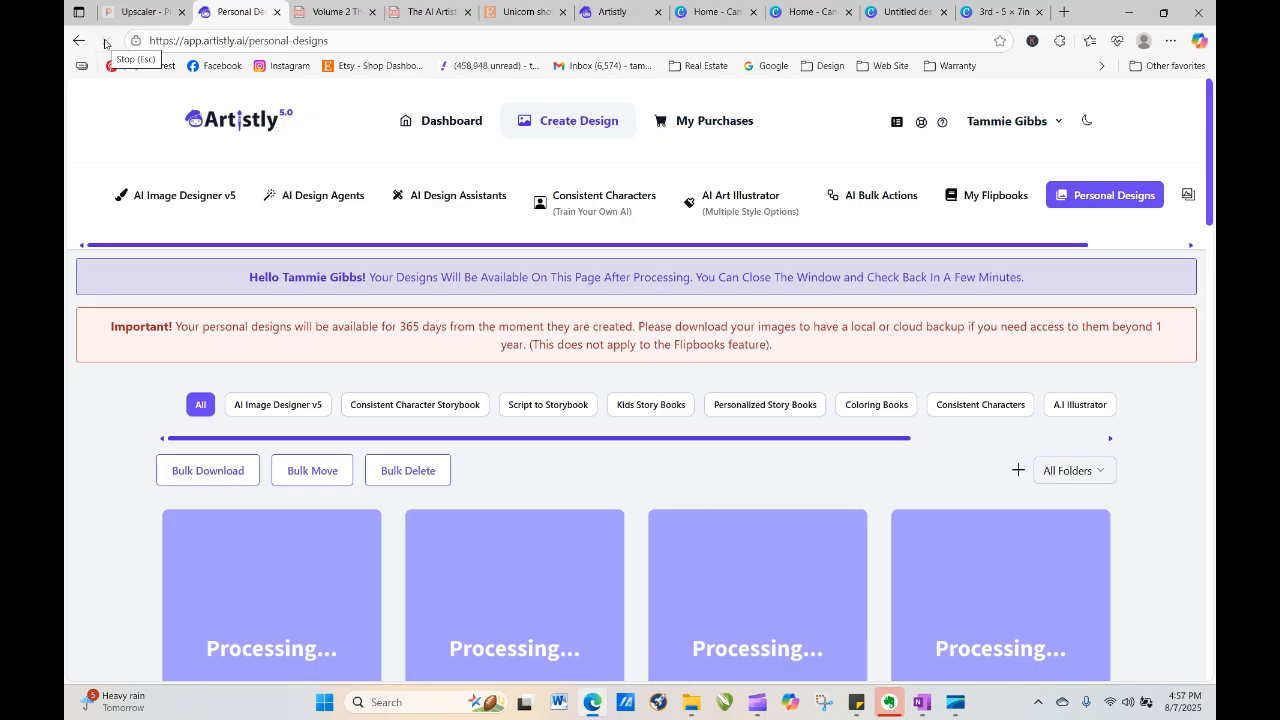
left_click(107, 42)
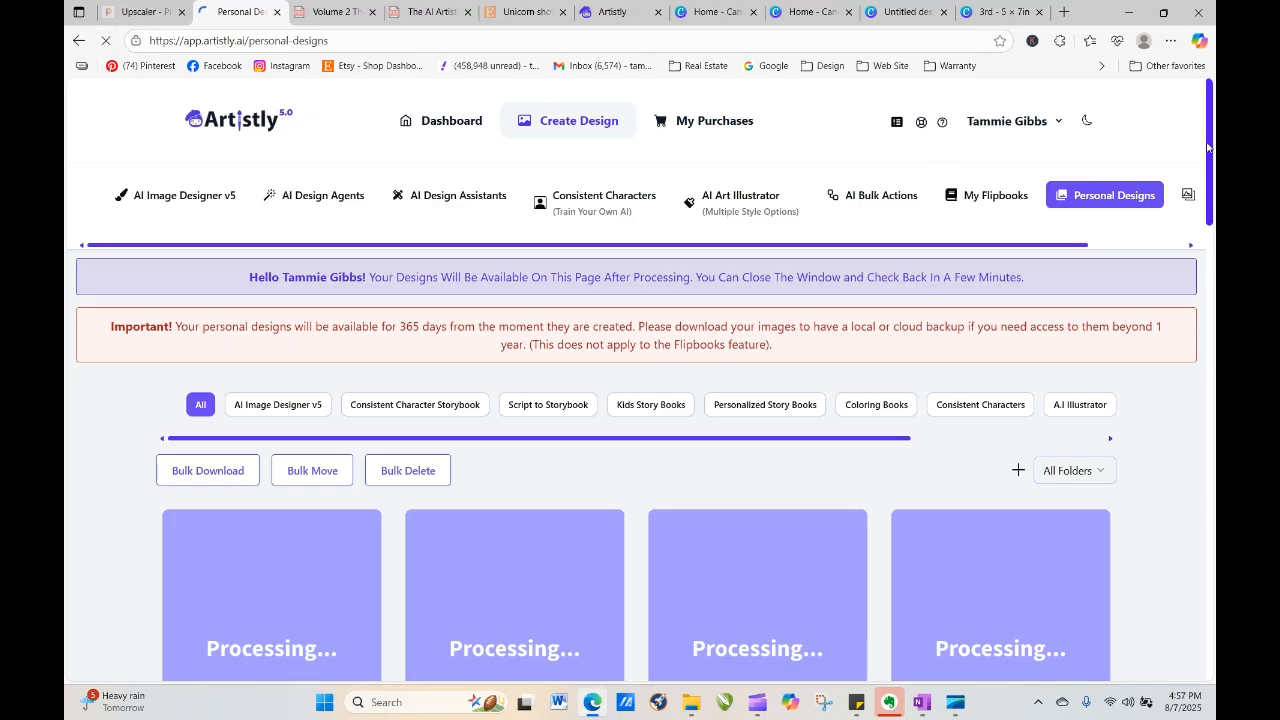
scroll(1207, 149, "down", 3)
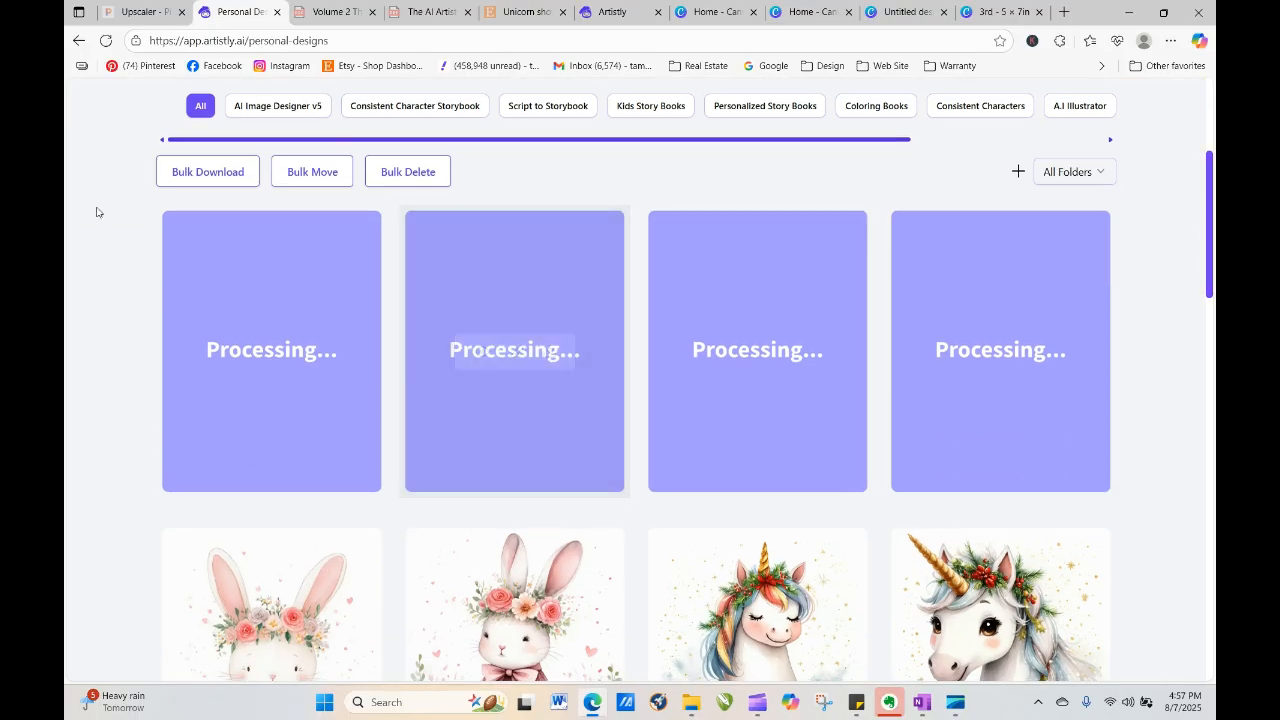
left_click(107, 42)
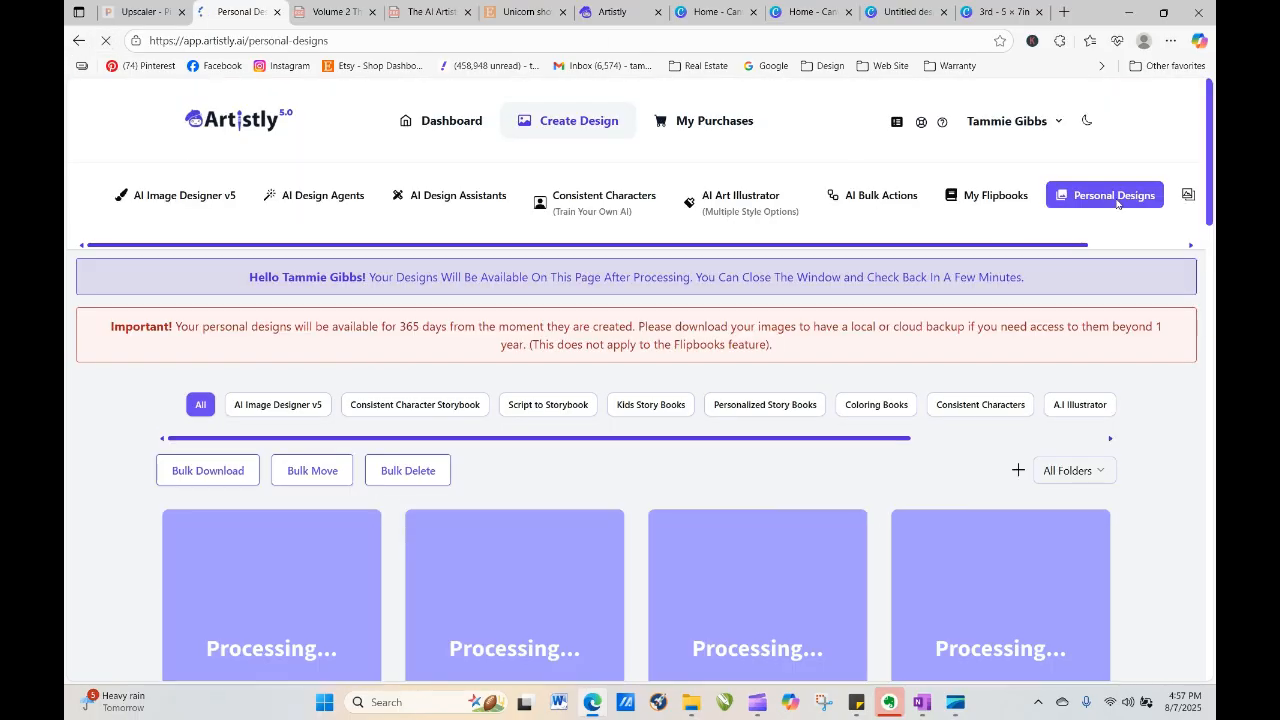
left_click_drag(1212, 181, 1213, 322)
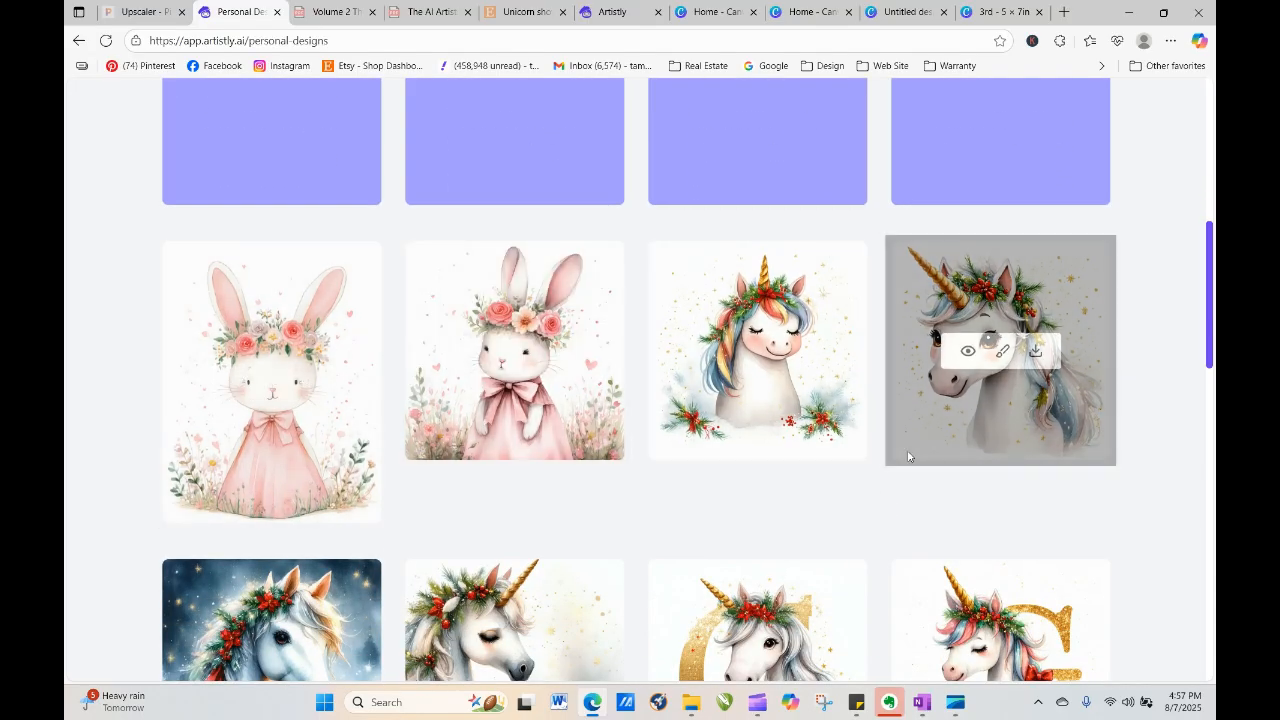
left_click(106, 41)
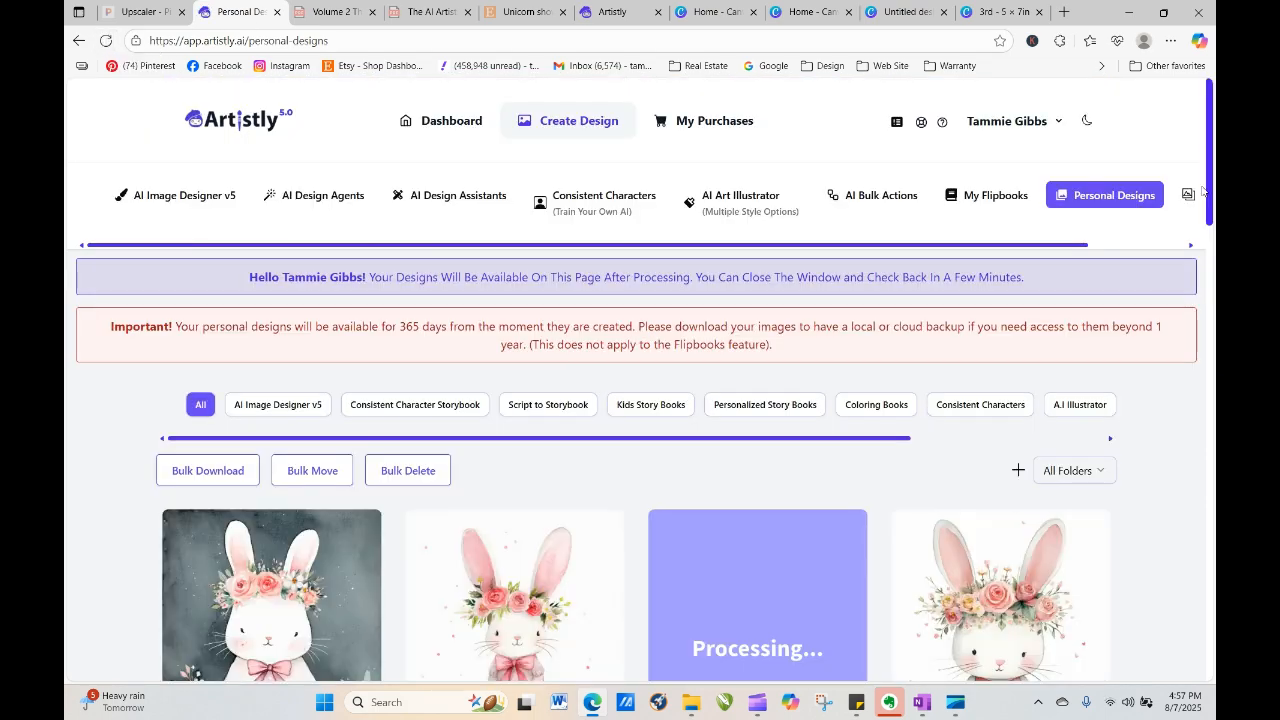
Preview the dark-background bunny, and refresh the personal designs page to check on the remaining variation
scroll(1213, 170, "down", 2)
scroll(1213, 170, "down", 1)
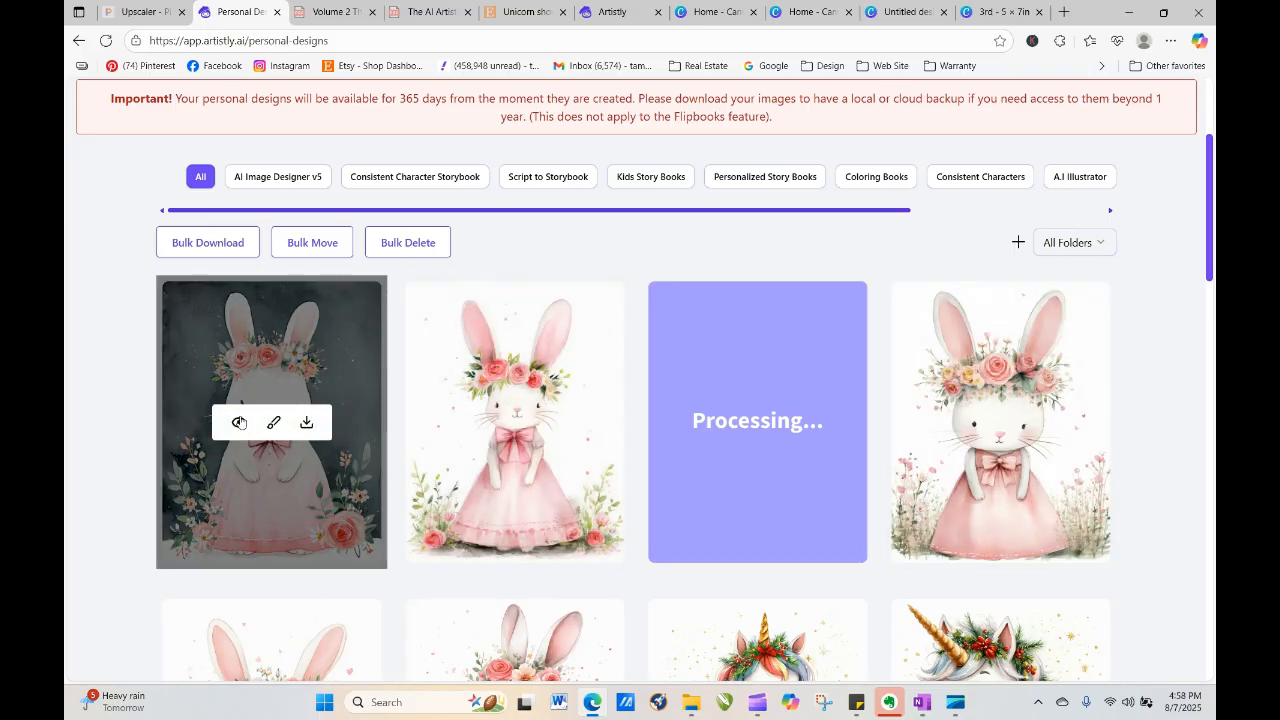
left_click(239, 421)
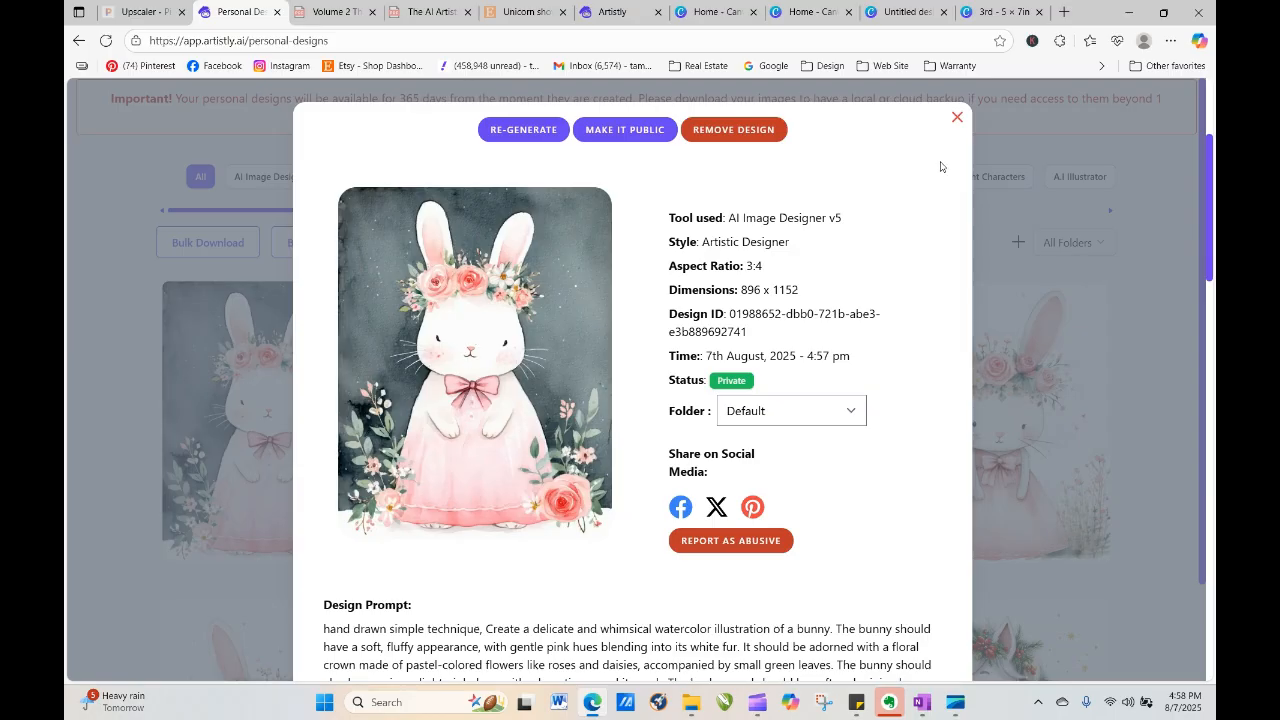
left_click(953, 121)
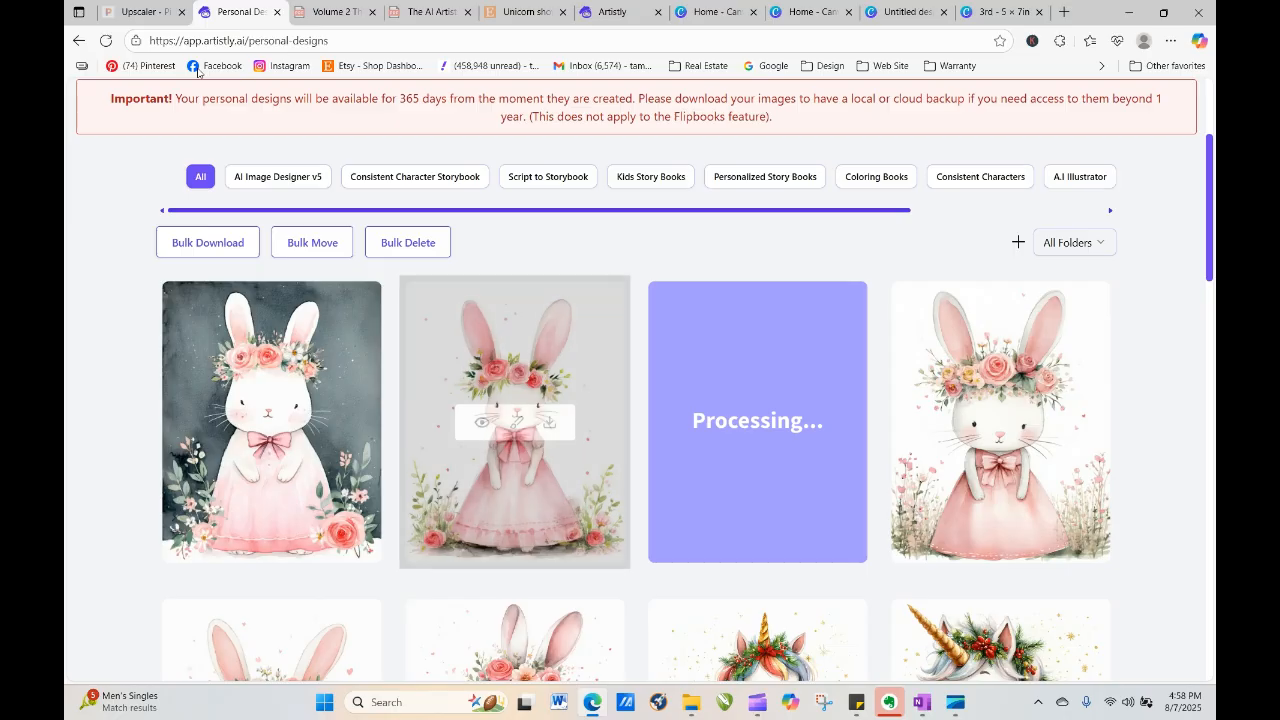
left_click(105, 41)
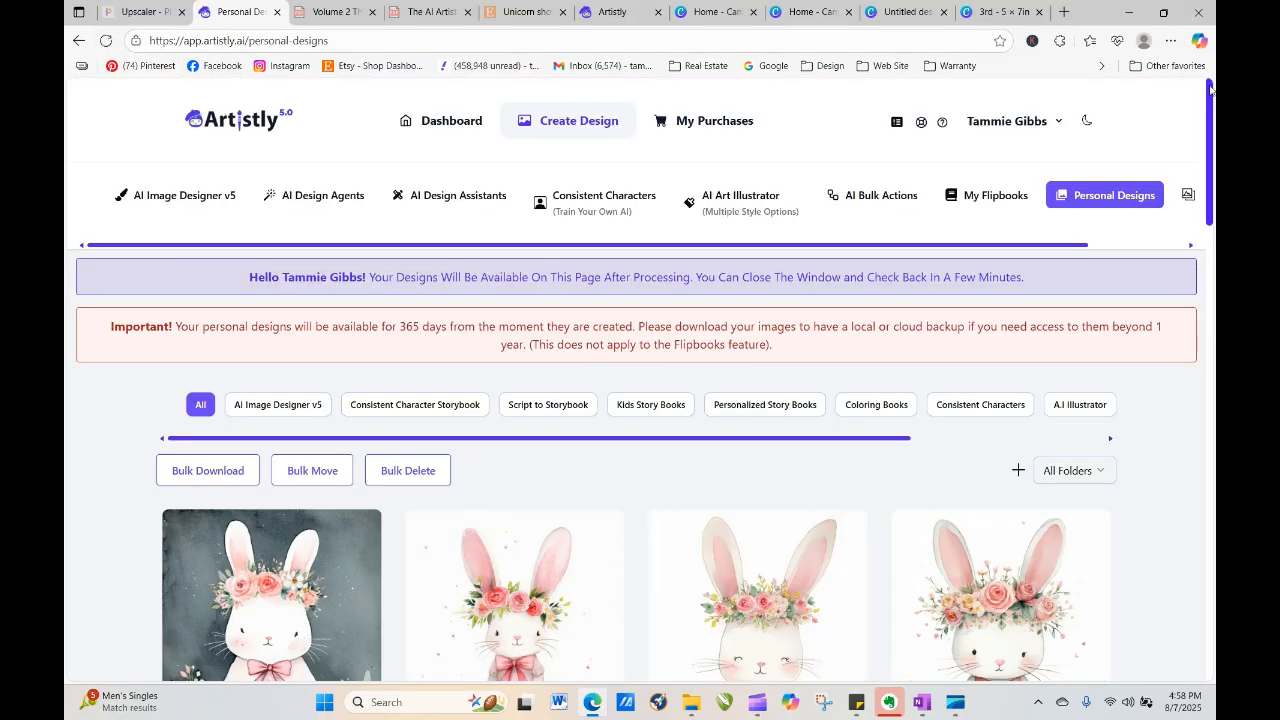
left_click_drag(1211, 90, 1211, 150)
mouse_move(788, 389)
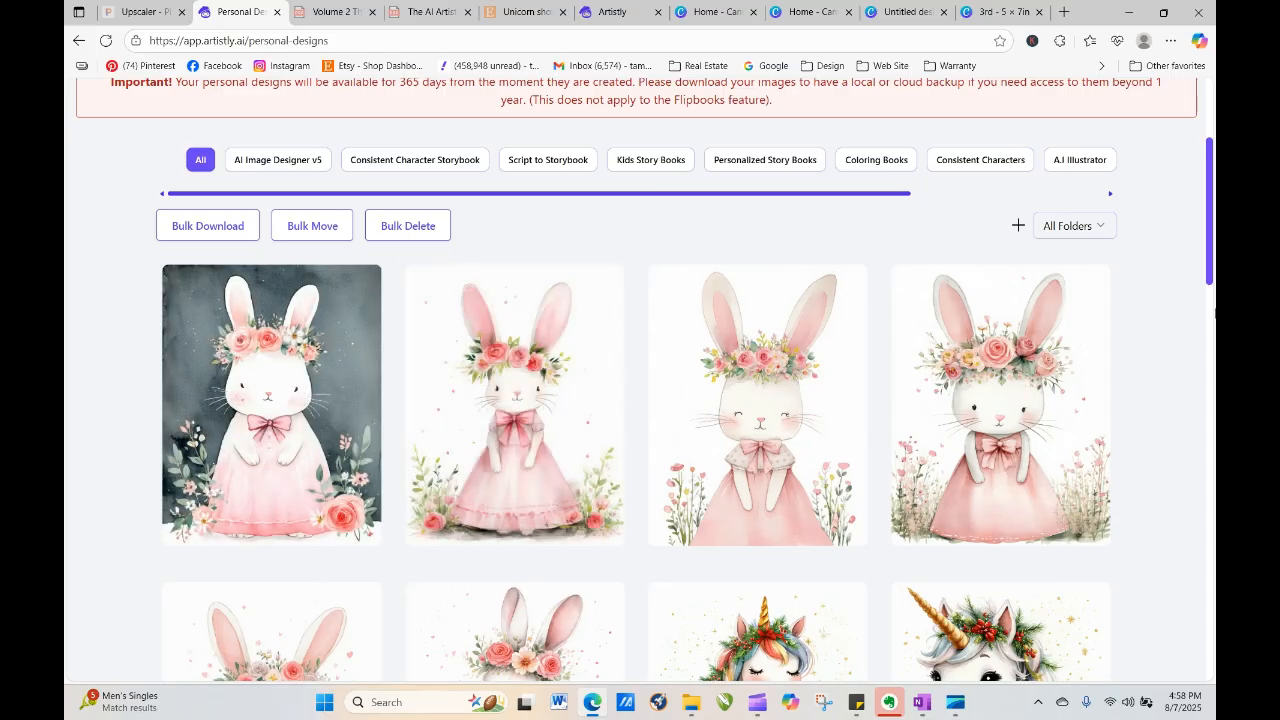
Send the first 3:4 bunny, in the row below the four new variations, for regeneration
left_click_drag(1211, 230, 1214, 298)
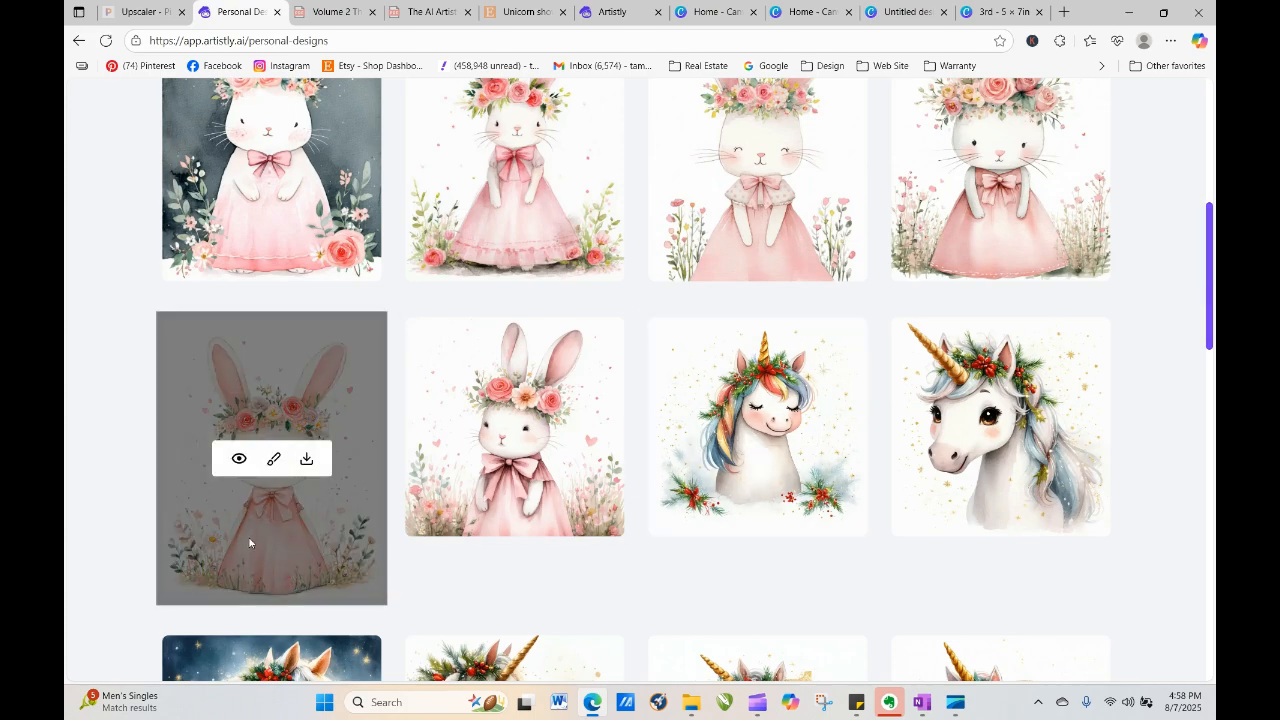
left_click(235, 464)
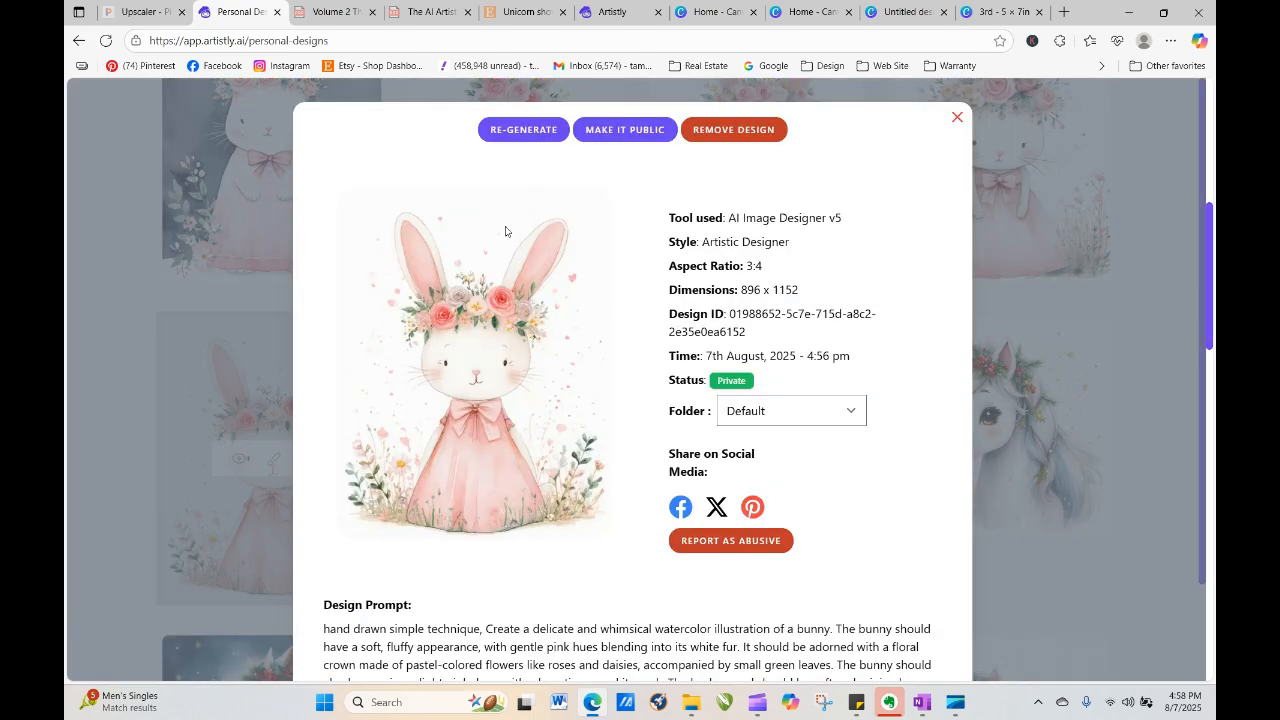
left_click(540, 126)
scroll(540, 126, "down", 3)
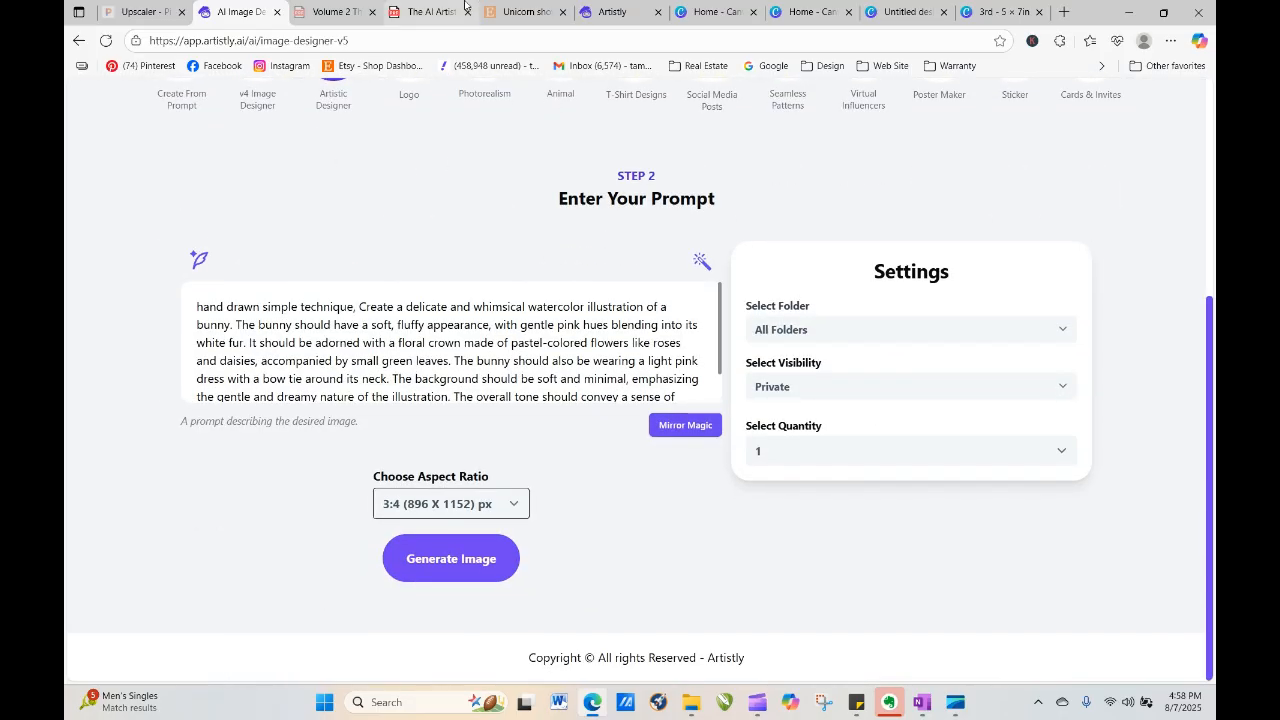
Switch to the Volume 2 AI Artists Playbook PDF and go to the contents on page 6
left_click(330, 12)
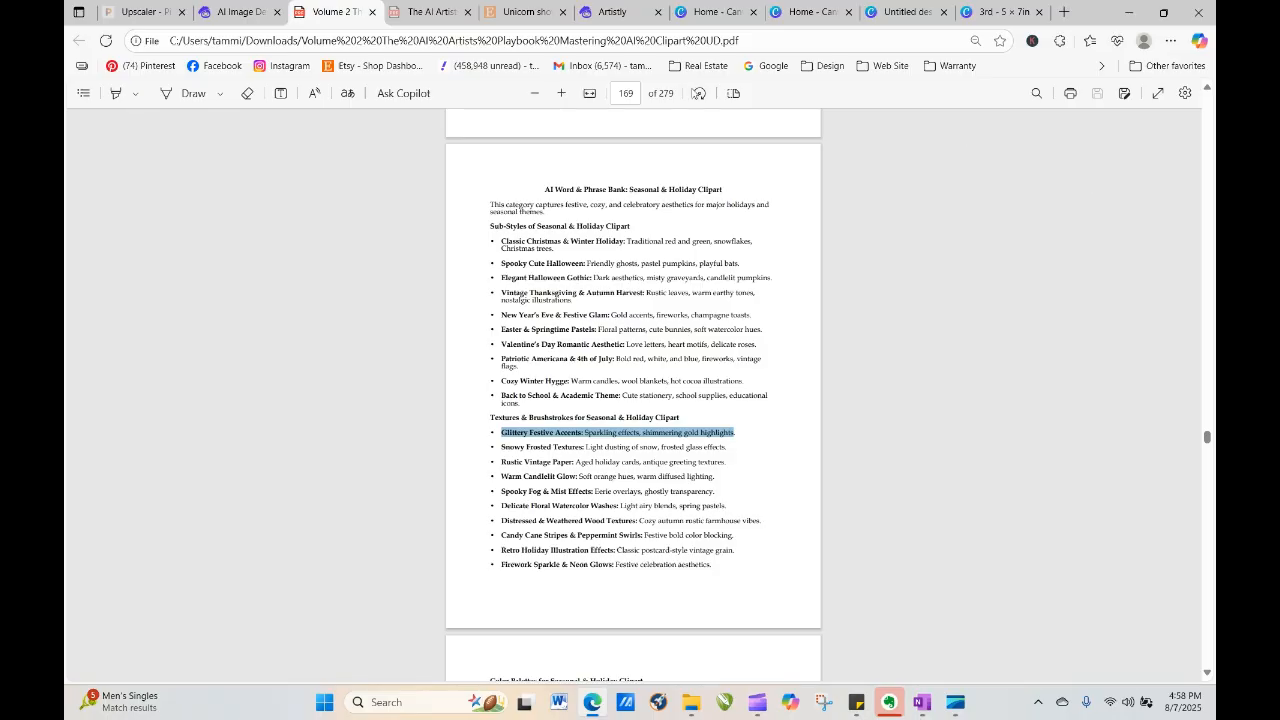
left_click(638, 89)
type("6")
key("Return")
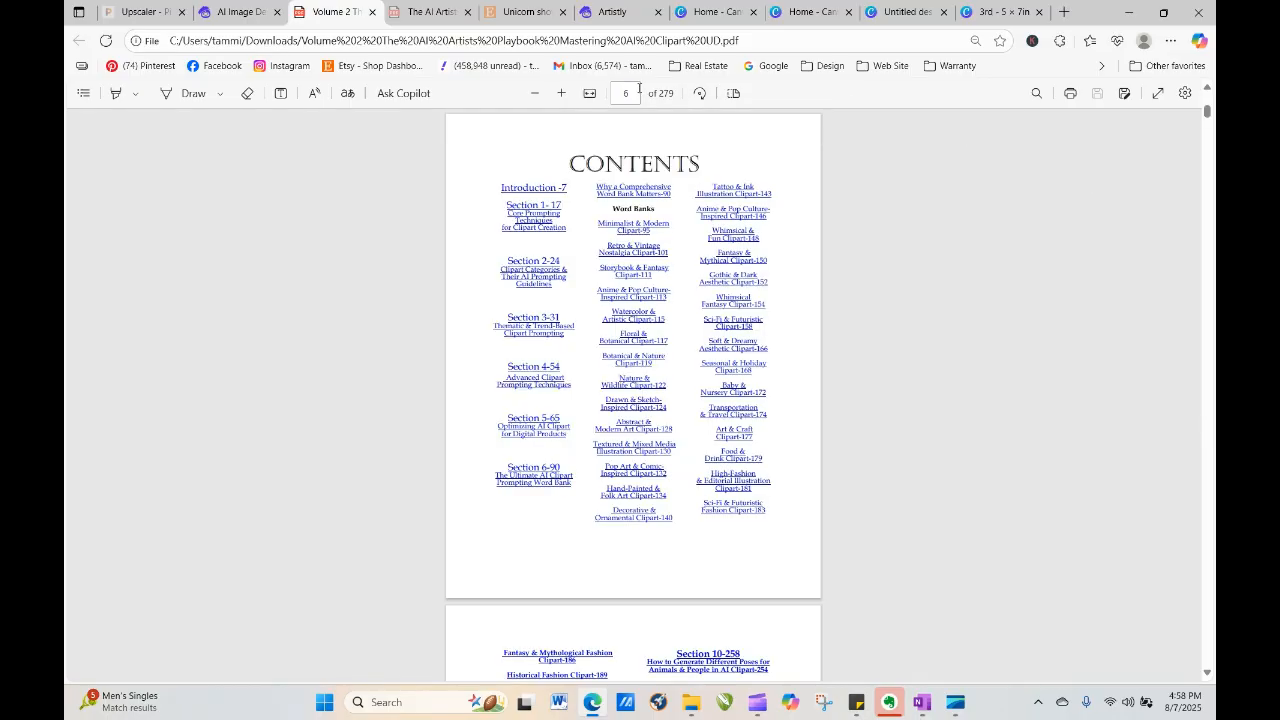
Go to the second contents page and open Section 10, How to Generate Different Poses for Animals & People in AI Clipart
left_click(631, 98)
key("Return")
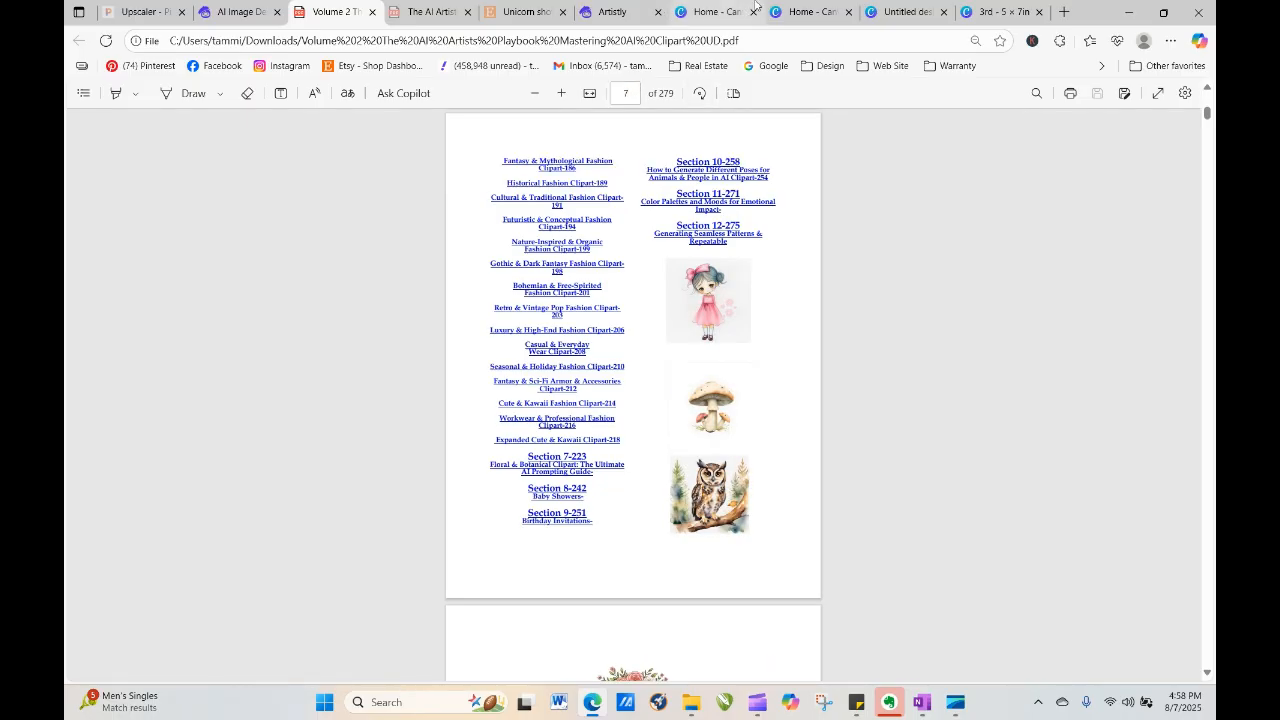
left_click(715, 174)
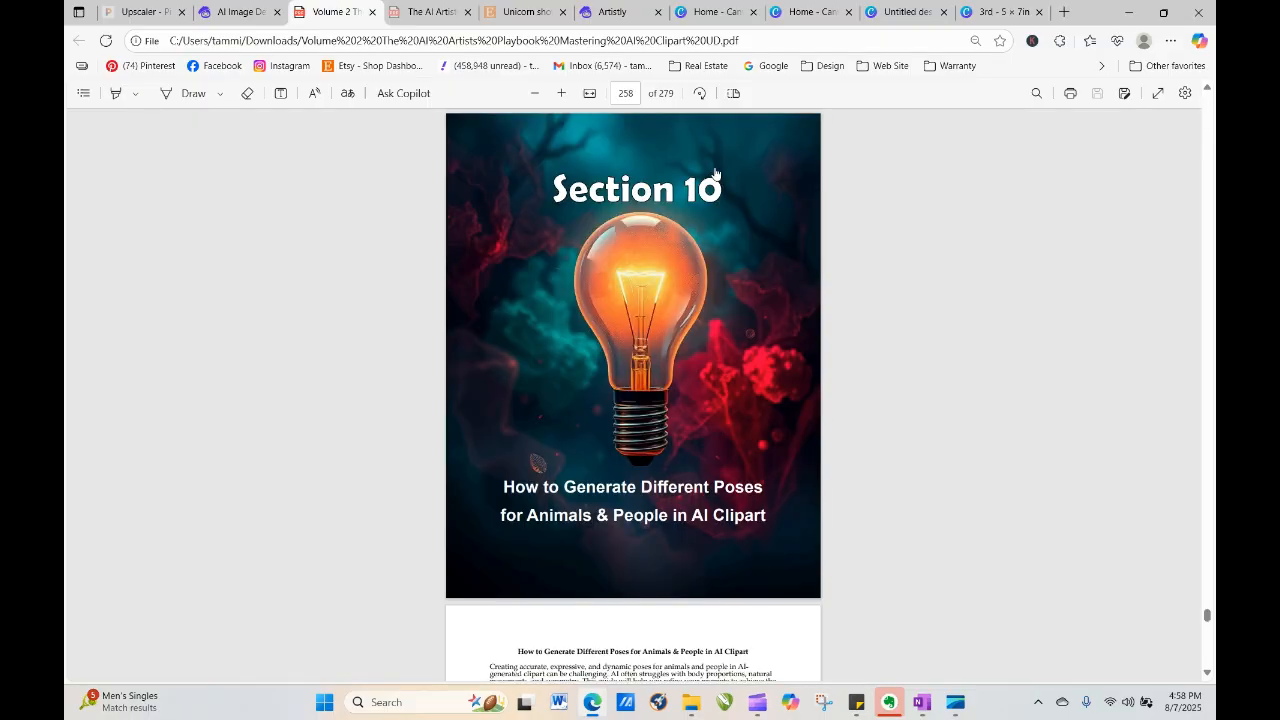
Read the Section 10 guidance on pose accuracy, posing terms, advanced pose prompts and complex pose troubleshooting, up to page 263
scroll(909, 196, "down", 6)
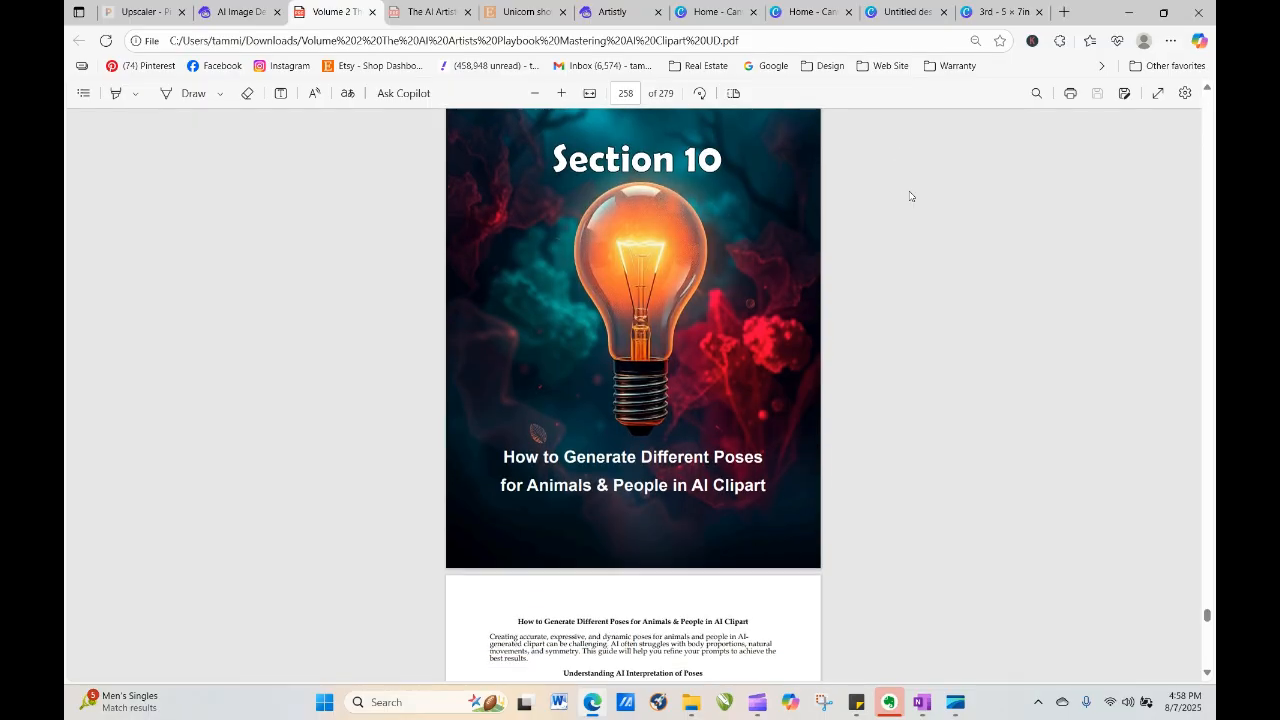
scroll(909, 196, "down", 3)
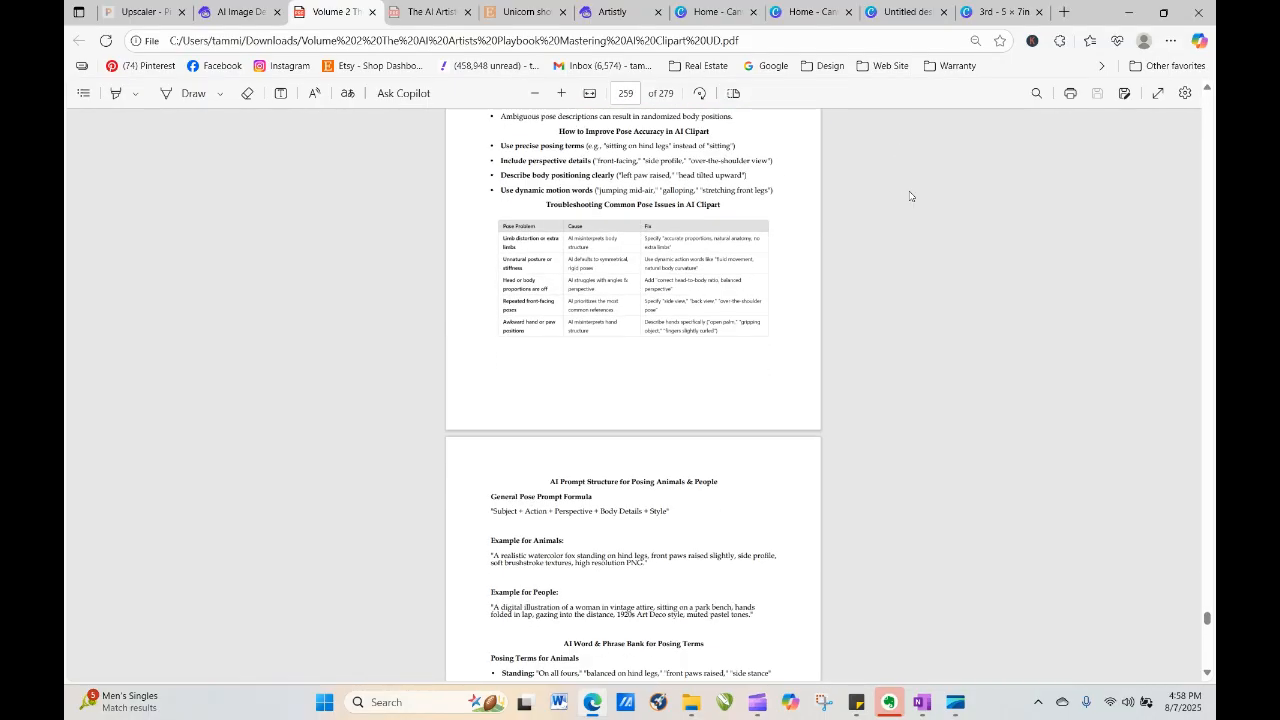
scroll(909, 196, "down", 10)
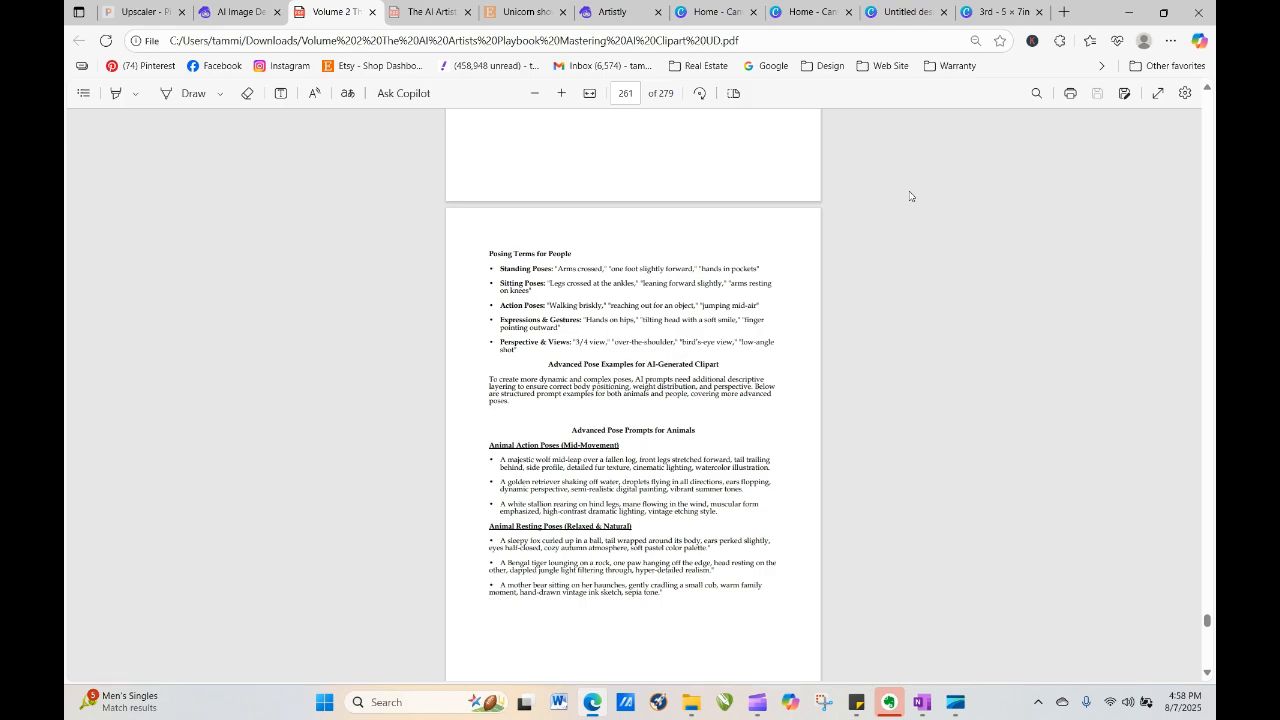
scroll(909, 196, "down", 4)
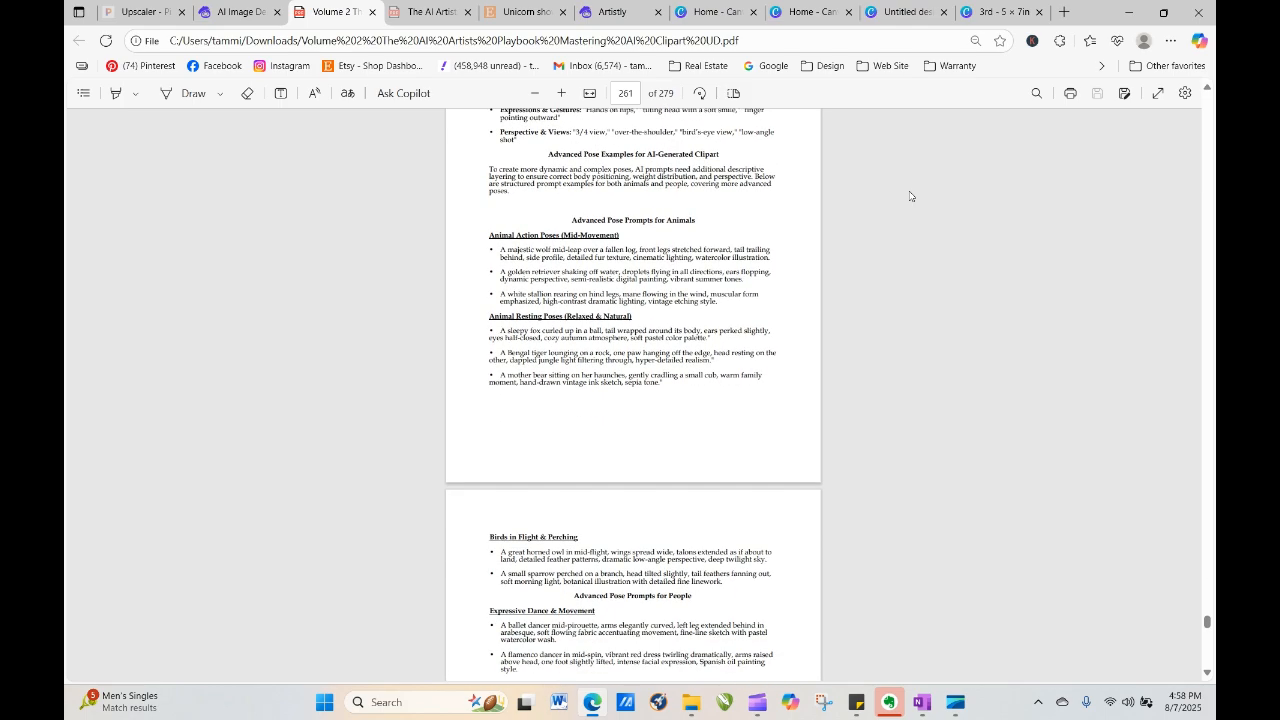
scroll(909, 196, "down", 3)
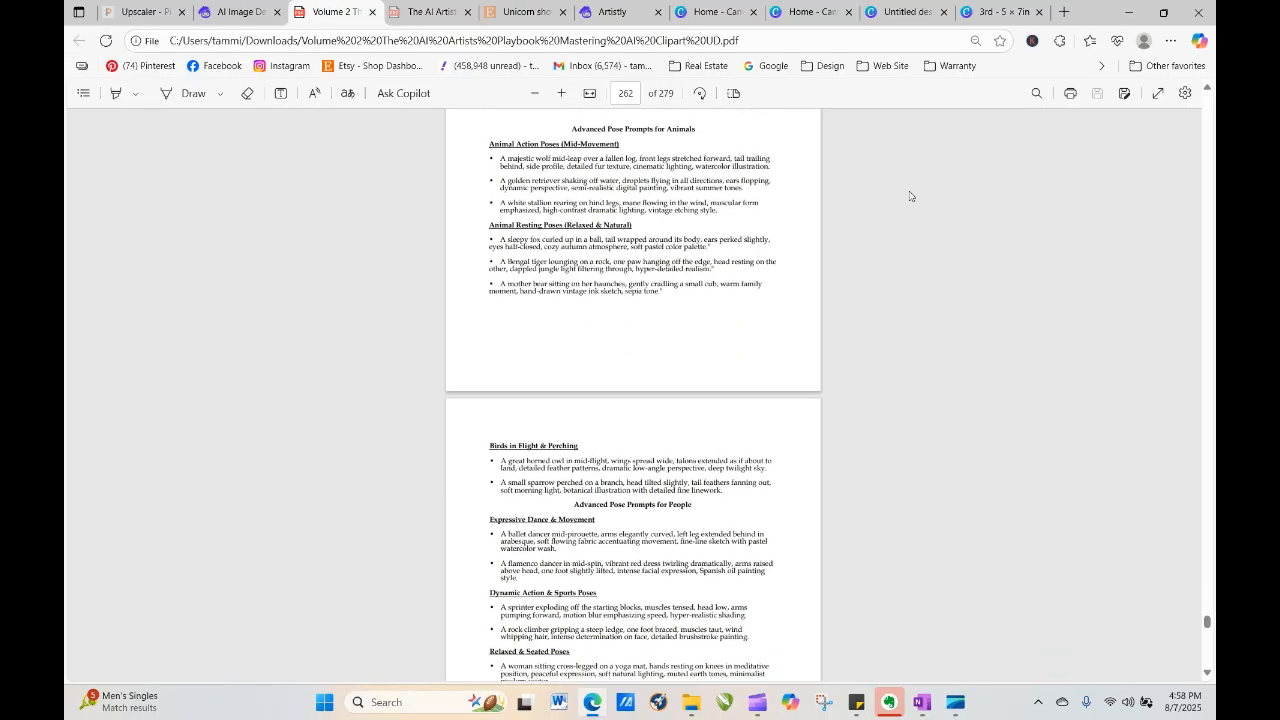
scroll(909, 196, "down", 3)
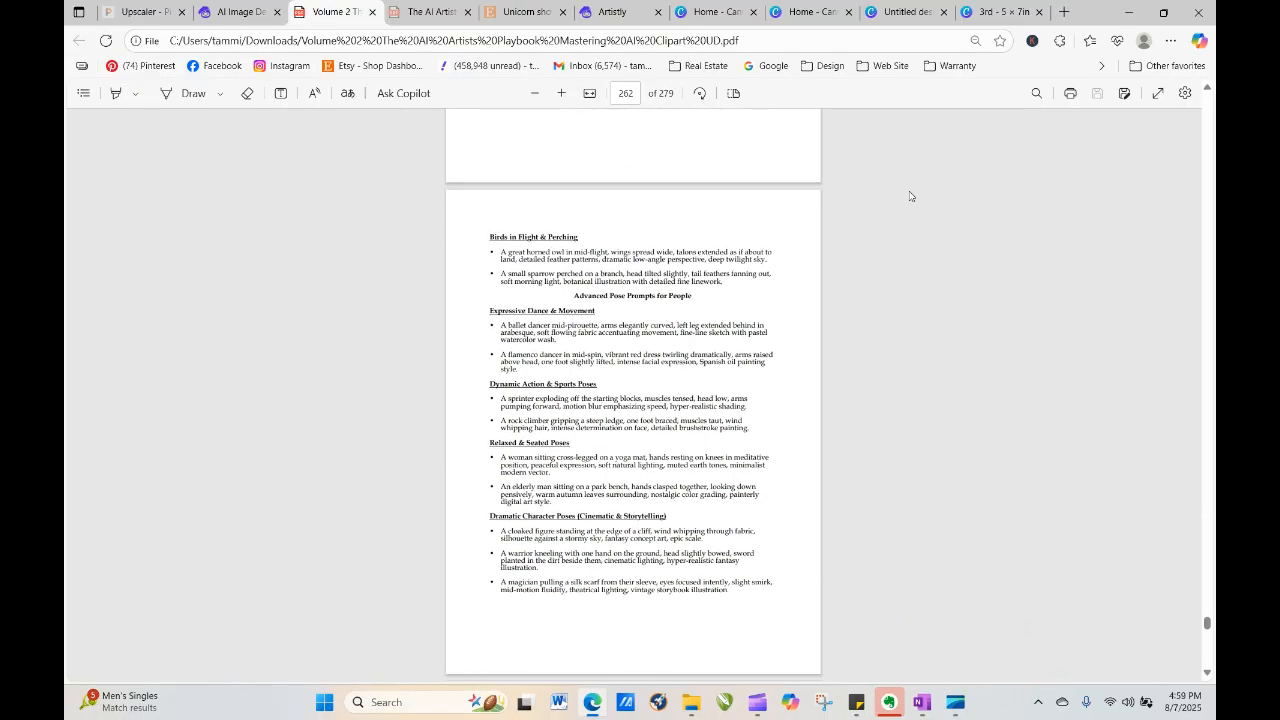
scroll(909, 196, "down", 3)
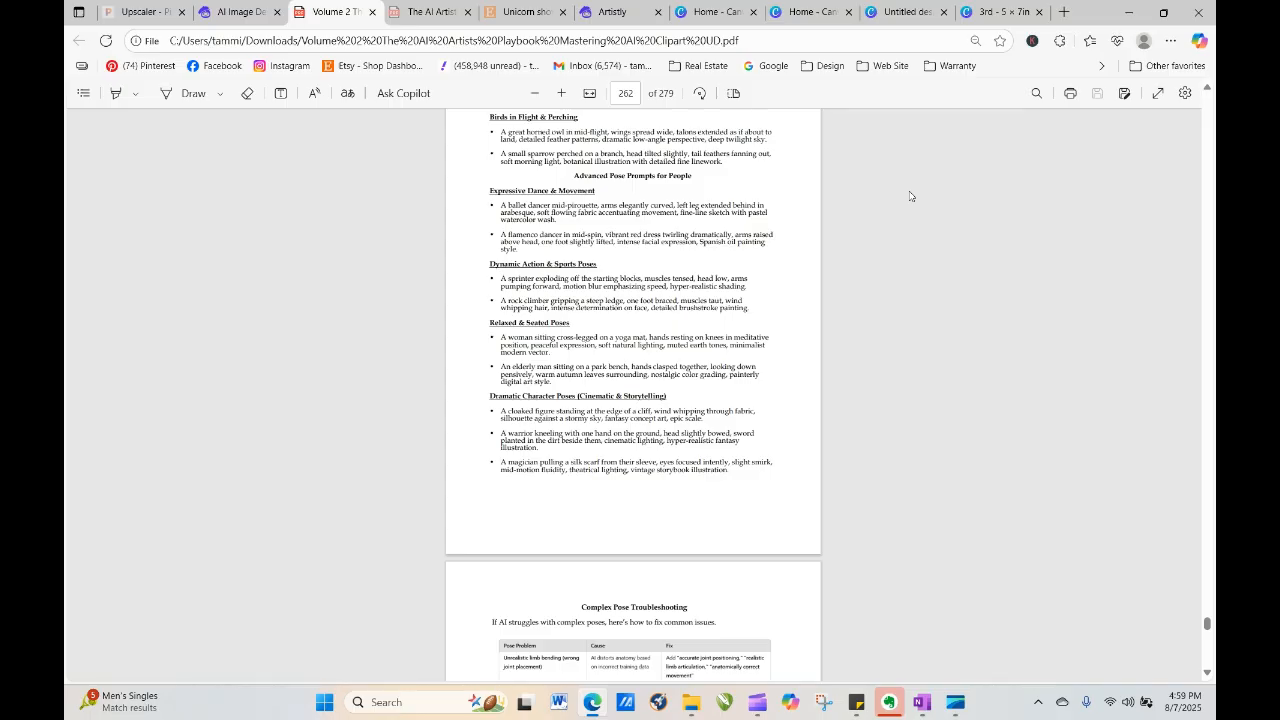
scroll(909, 196, "down", 3)
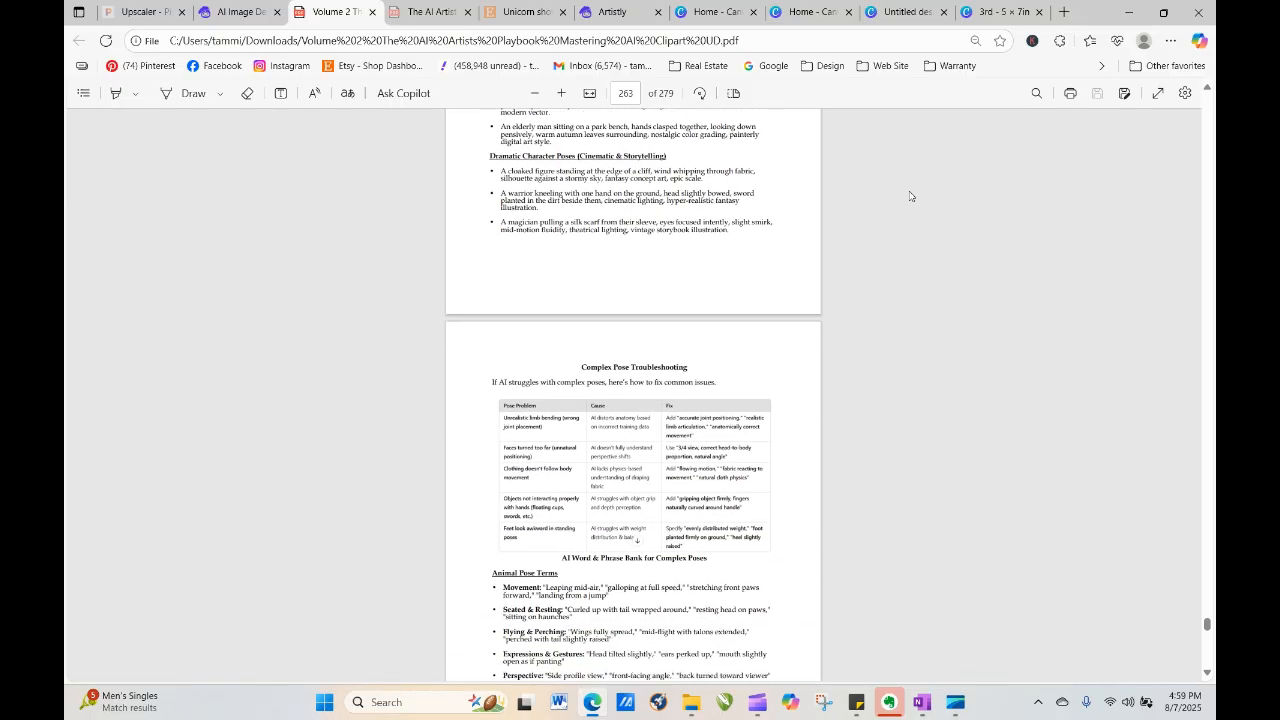
scroll(909, 196, "down", 3)
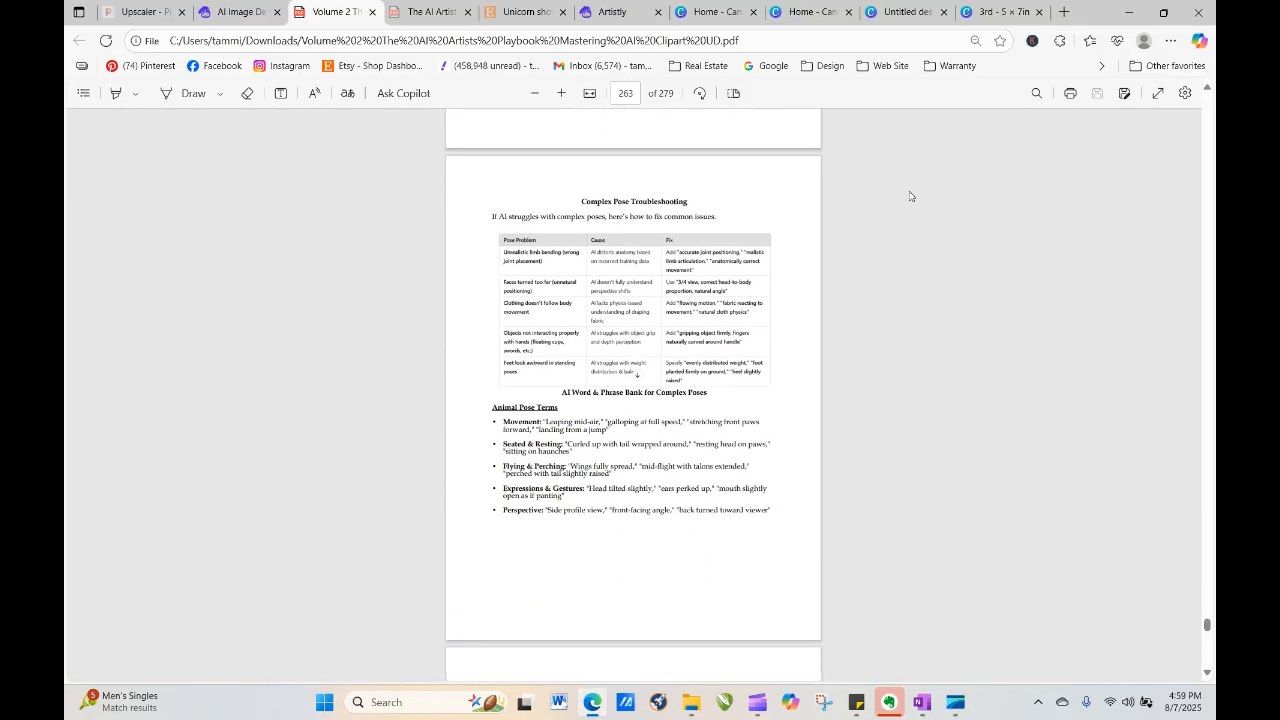
Review the human pose terms, facial expression prompts and phrase bank, and head position guidance on pages 264 to 267
scroll(909, 196, "down", 5)
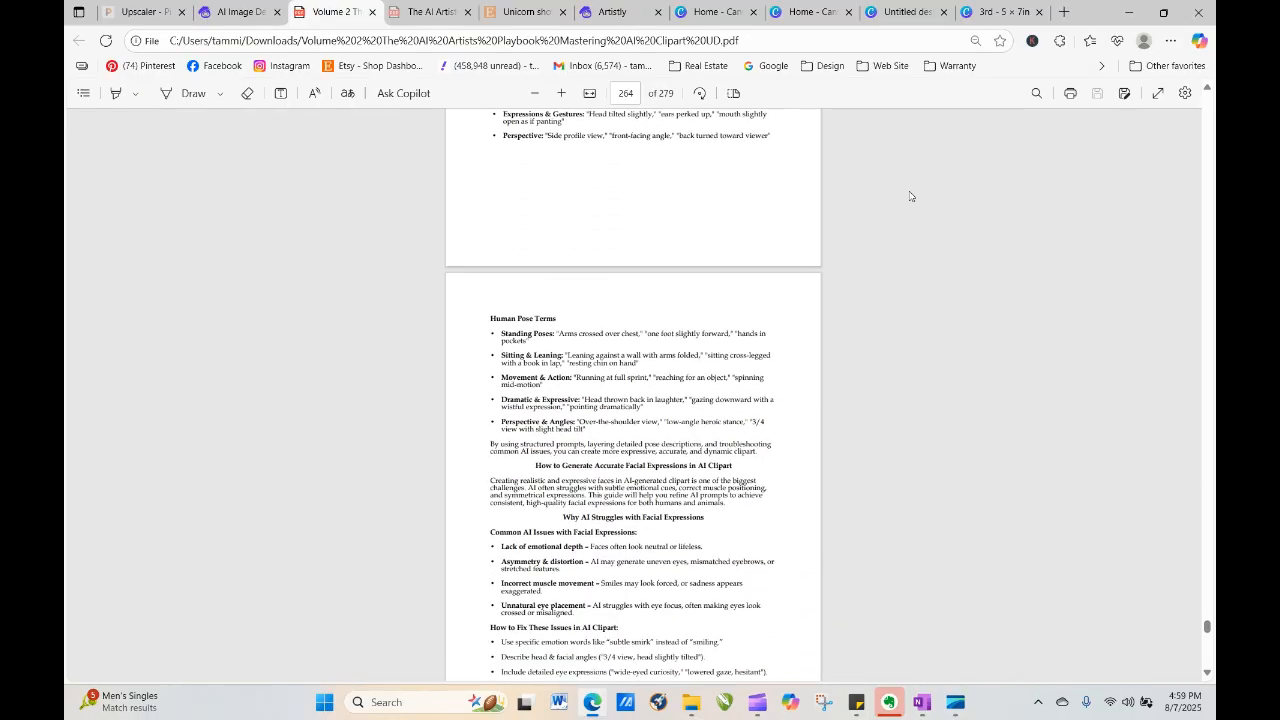
scroll(909, 196, "down", 8)
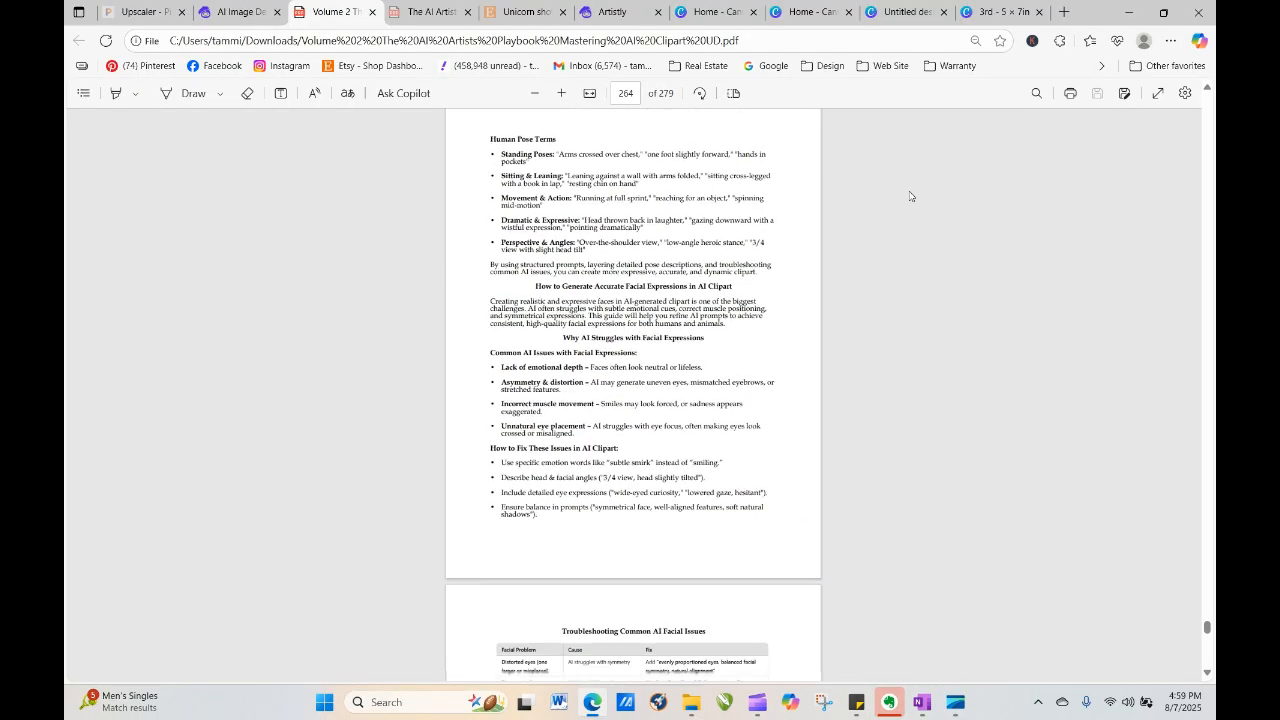
scroll(909, 196, "down", 4)
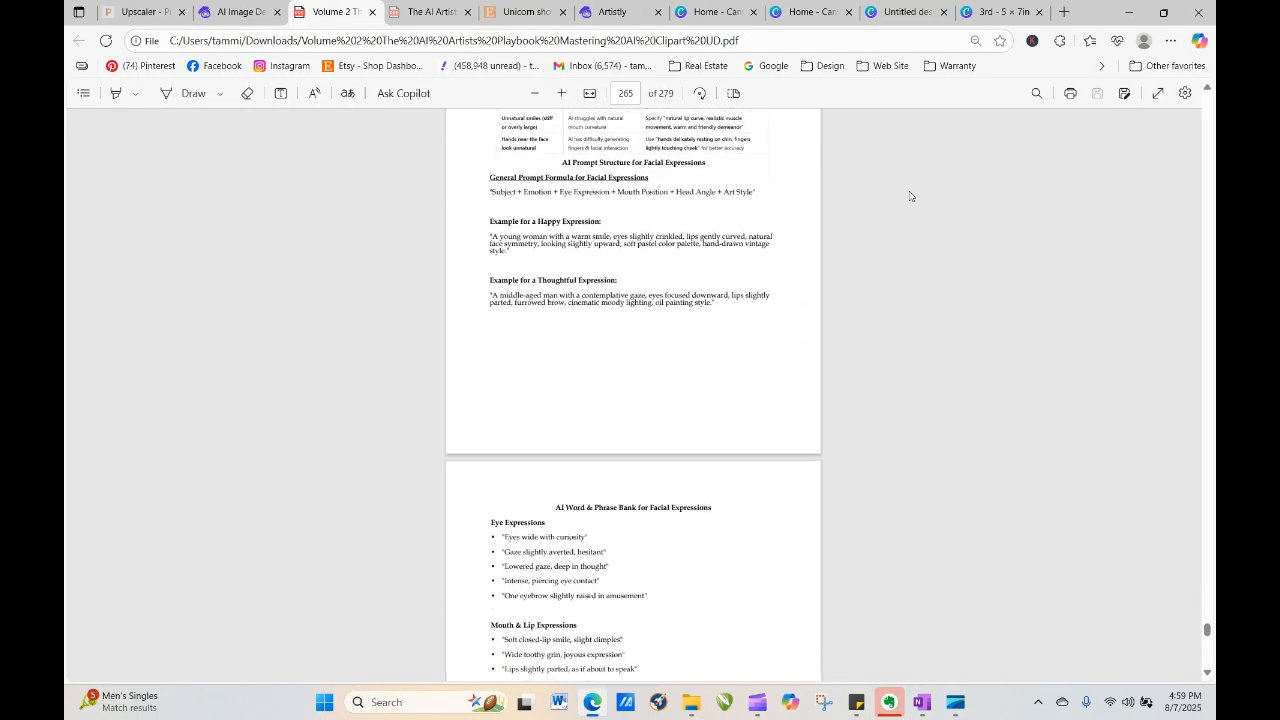
scroll(909, 196, "down", 3)
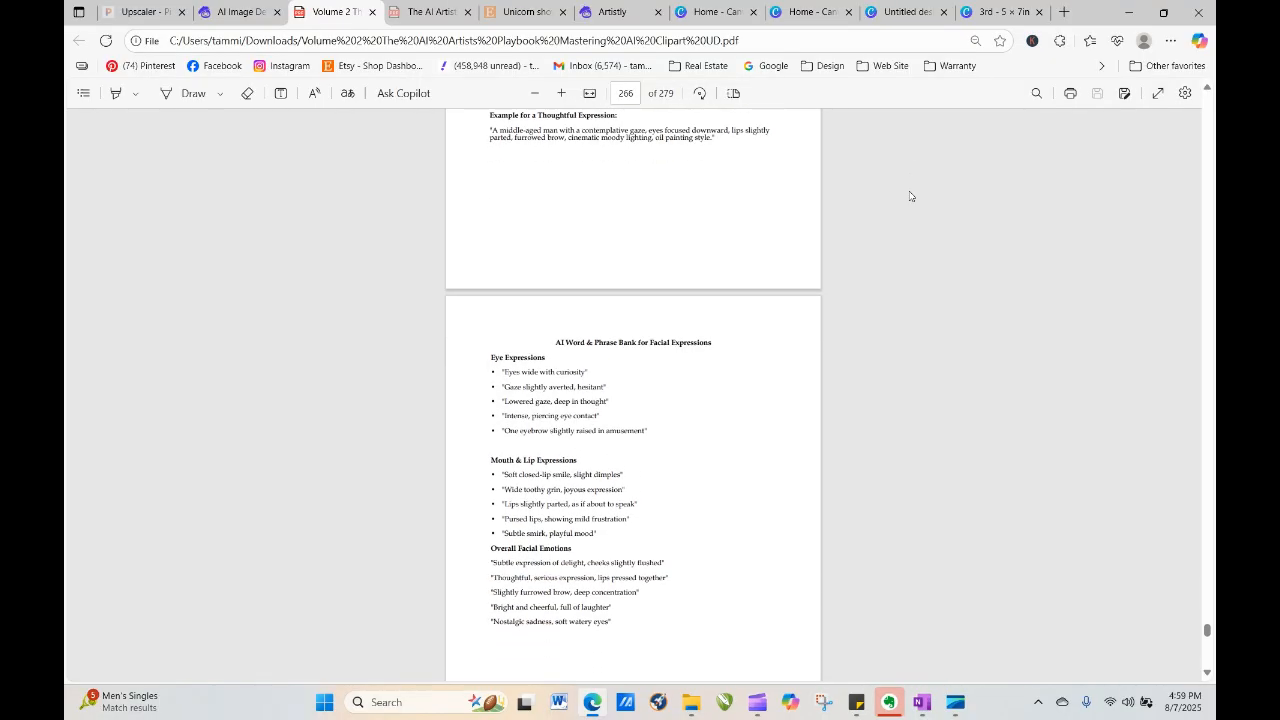
scroll(909, 196, "down", 5)
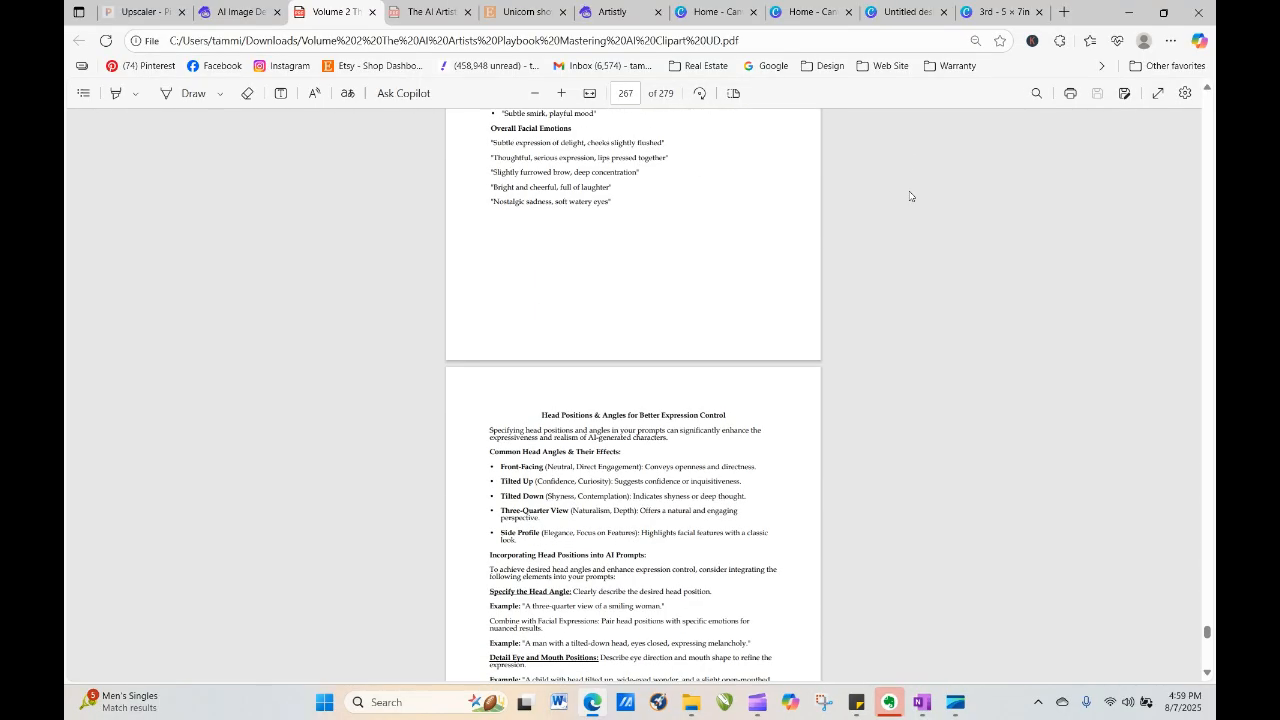
scroll(909, 196, "down", 2)
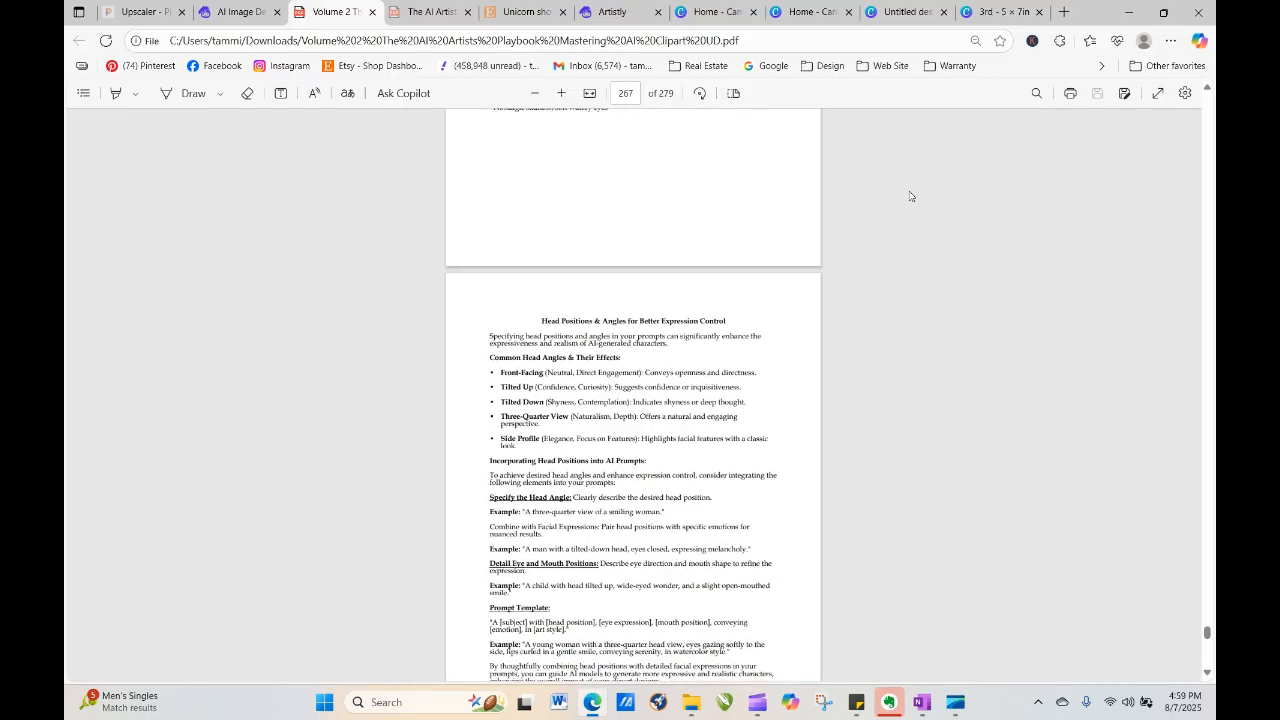
scroll(909, 196, "down", 1)
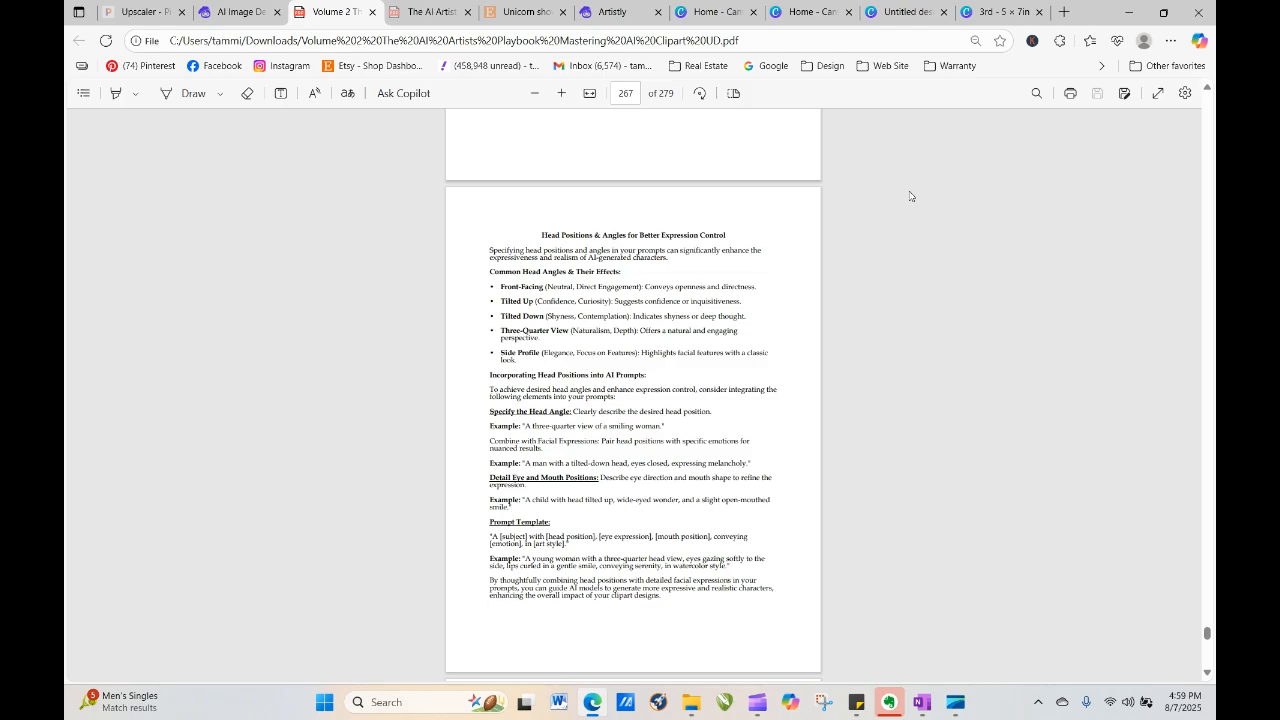
scroll(909, 196, "down", 3)
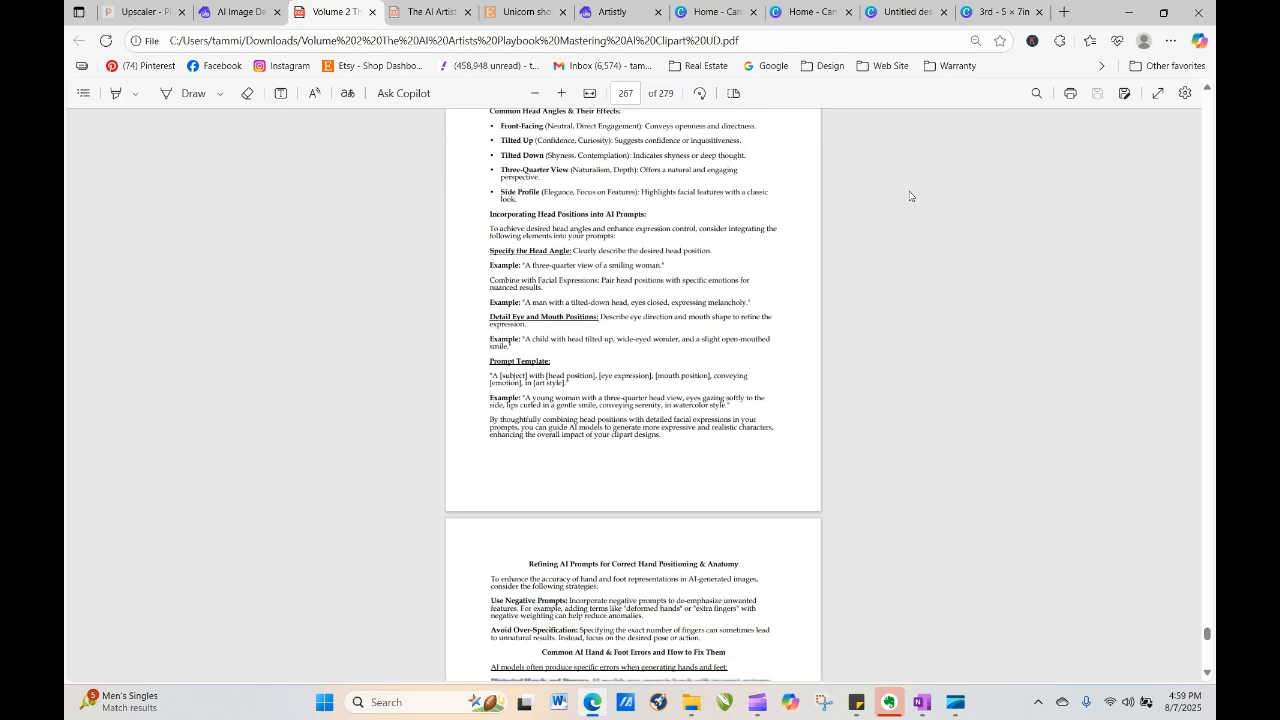
Examine the hand positioning, lighting, composition, framing and art style advice through page 270, the end of Section 10
scroll(909, 196, "down", 4)
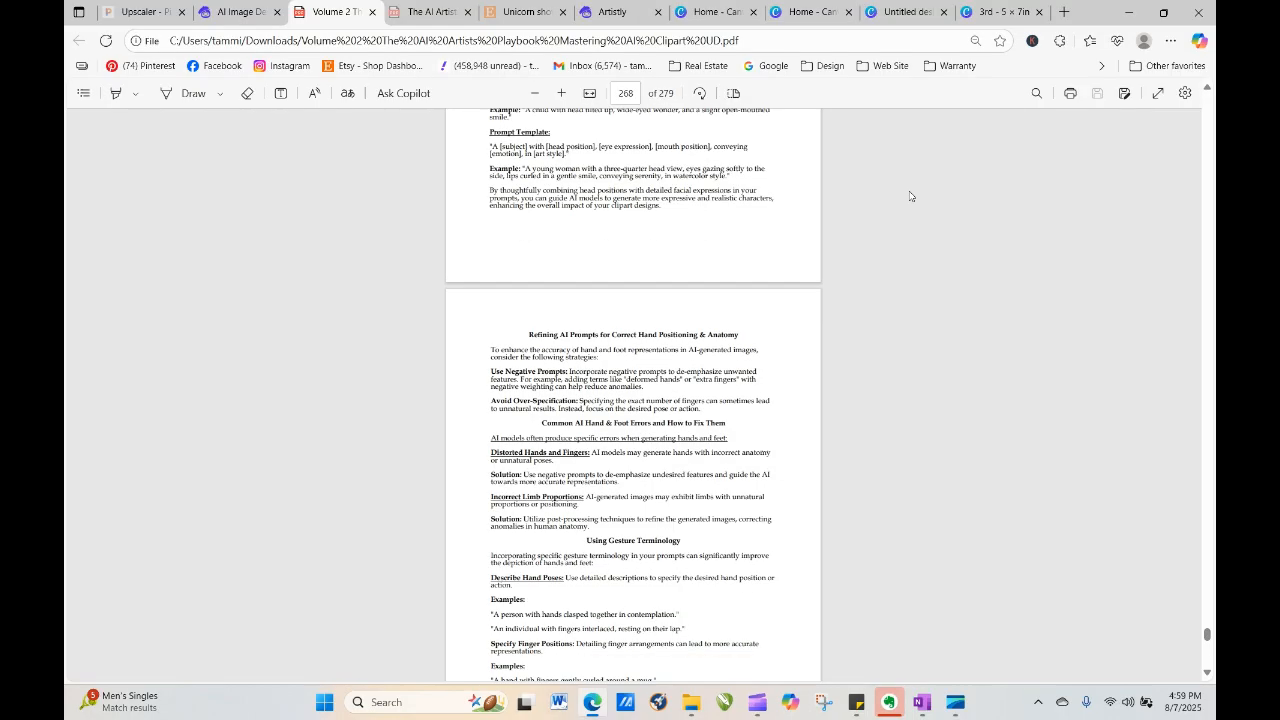
scroll(909, 196, "down", 1)
scroll(909, 196, "down", 3)
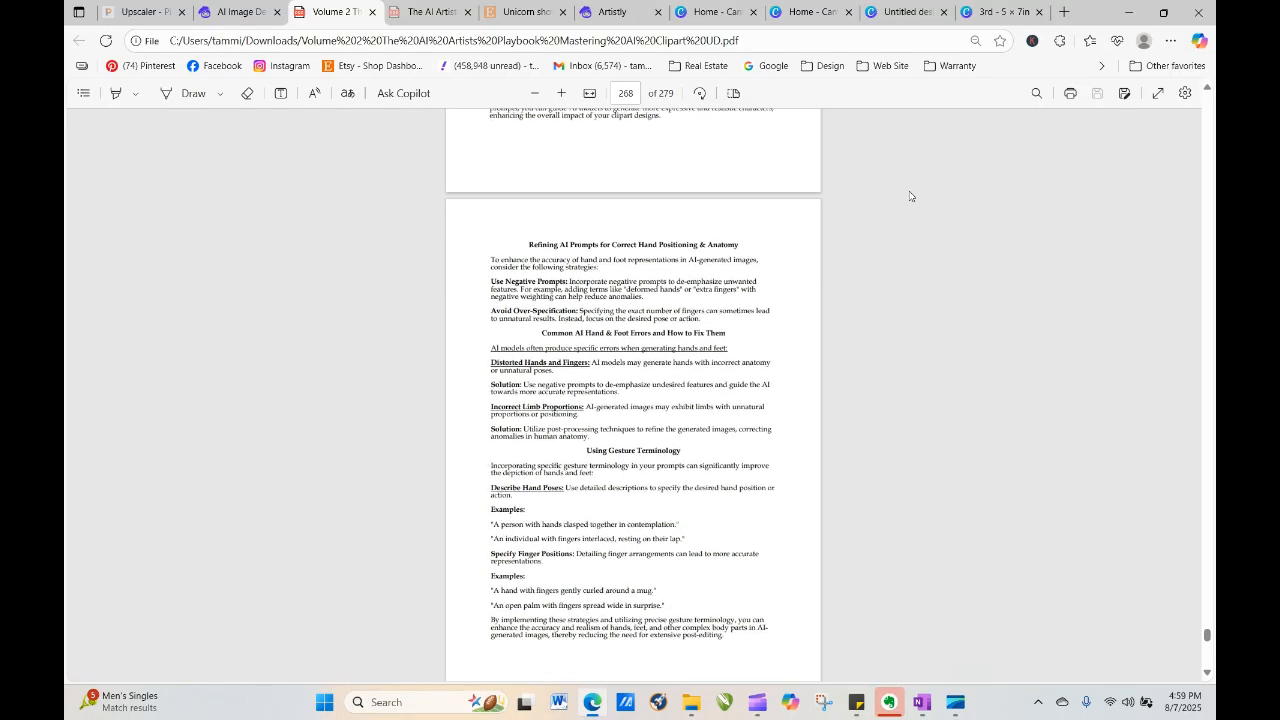
scroll(909, 196, "down", 12)
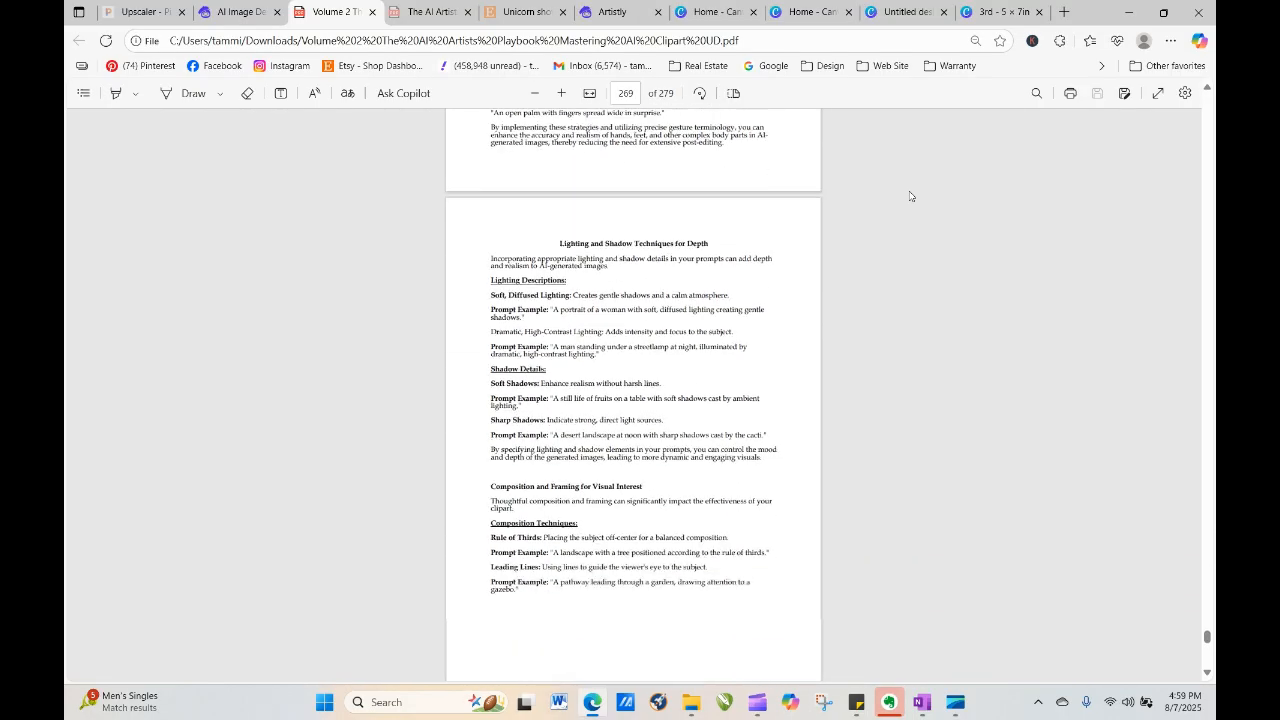
scroll(909, 196, "down", 1)
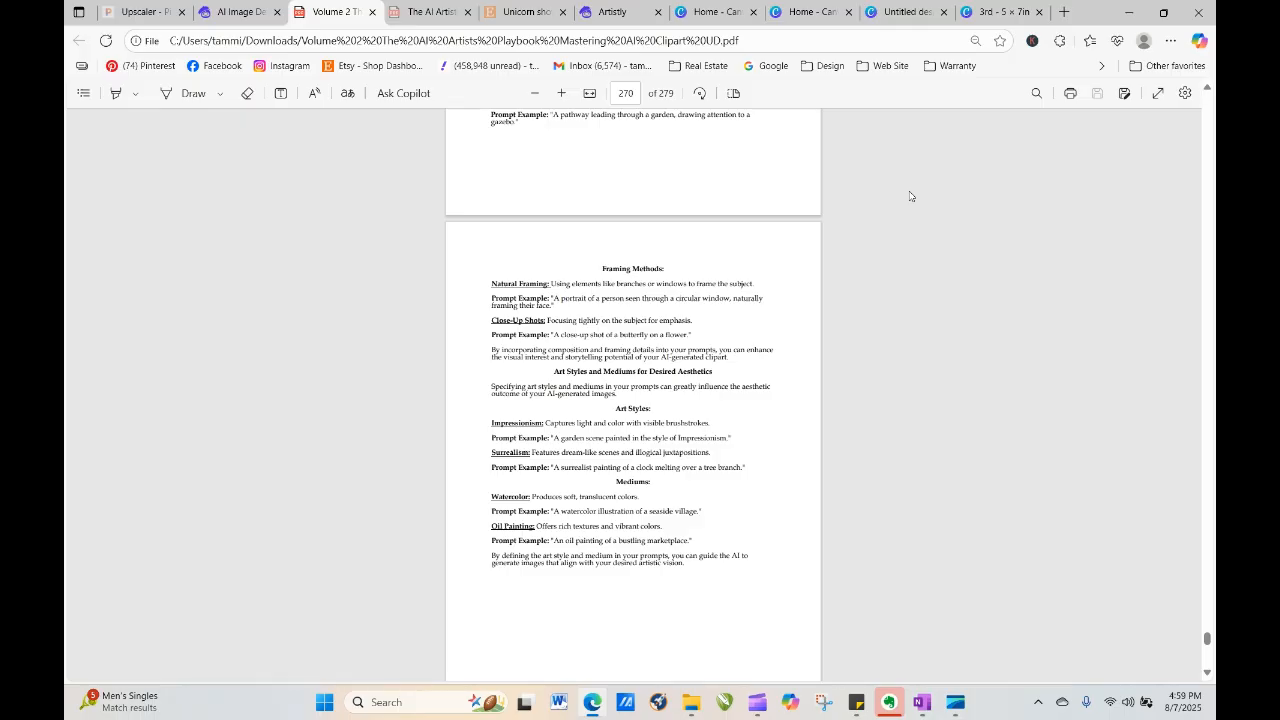
scroll(909, 196, "down", 1)
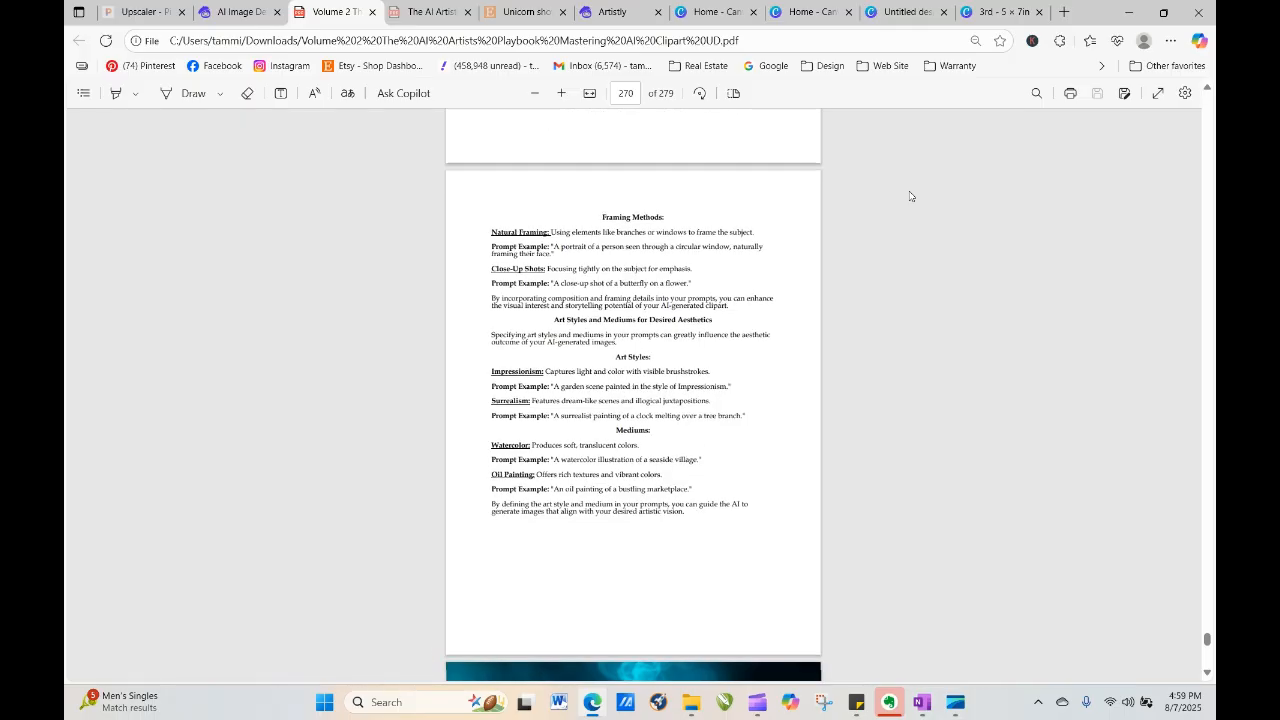
scroll(909, 196, "down", 1)
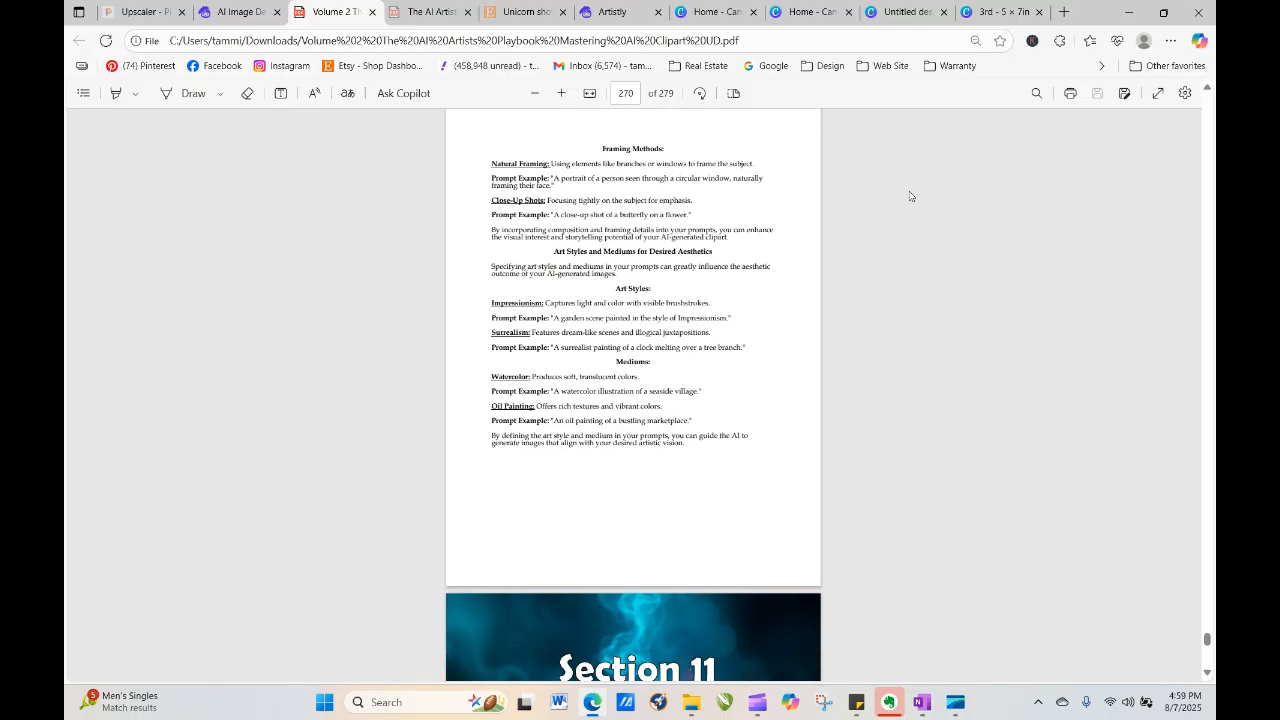
Return through Section 10 to the advanced animal pose prompts on page 261, reviewing the facial and complex pose pages on the way
scroll(909, 196, "up", 15)
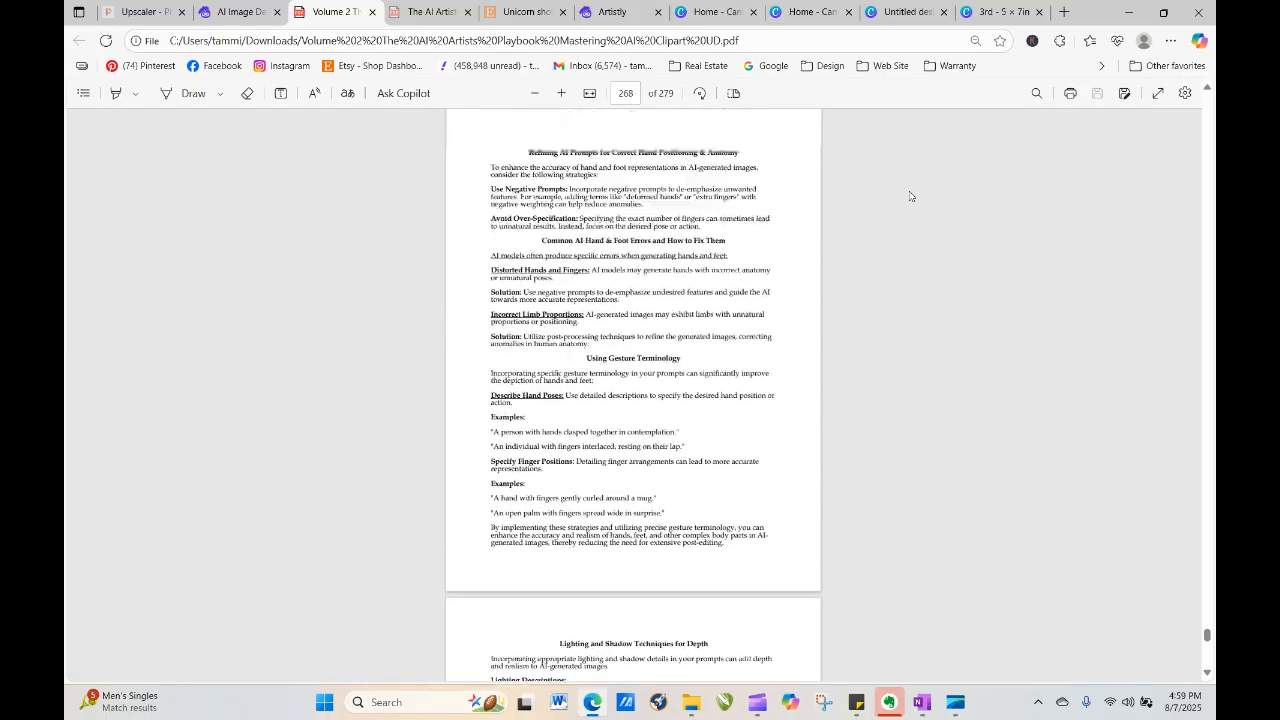
scroll(909, 196, "up", 20)
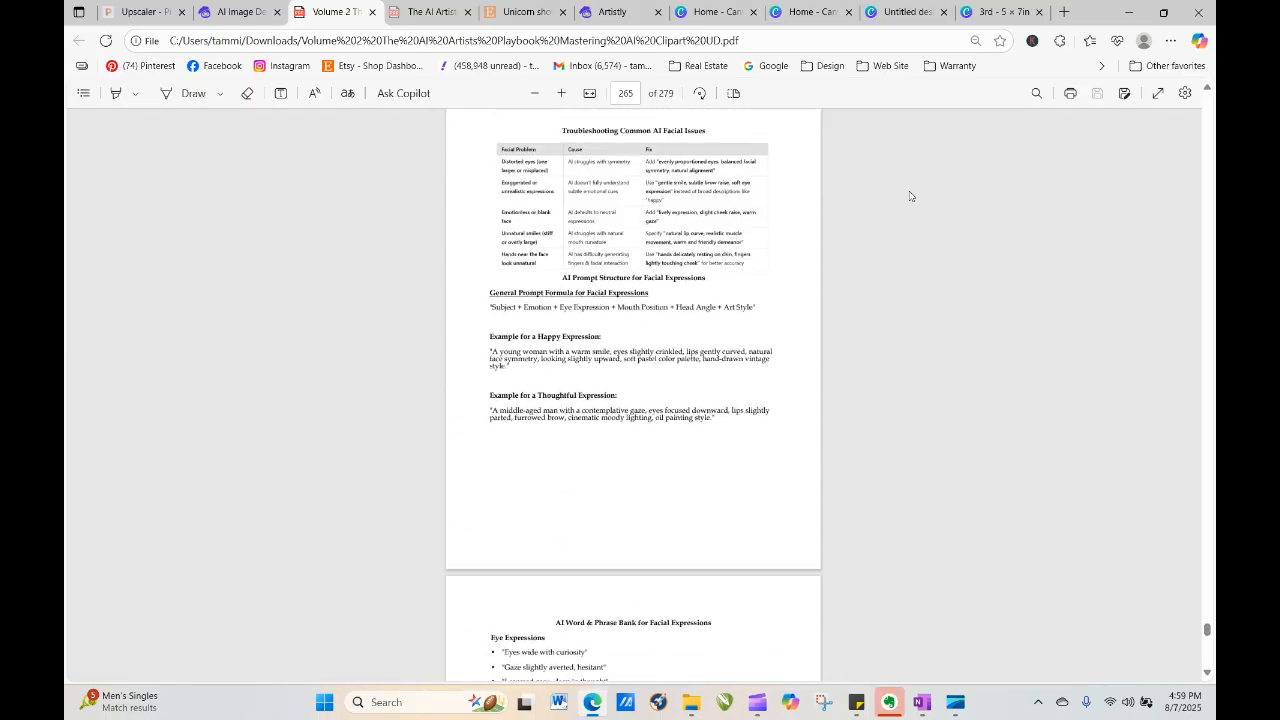
scroll(909, 196, "up", 3)
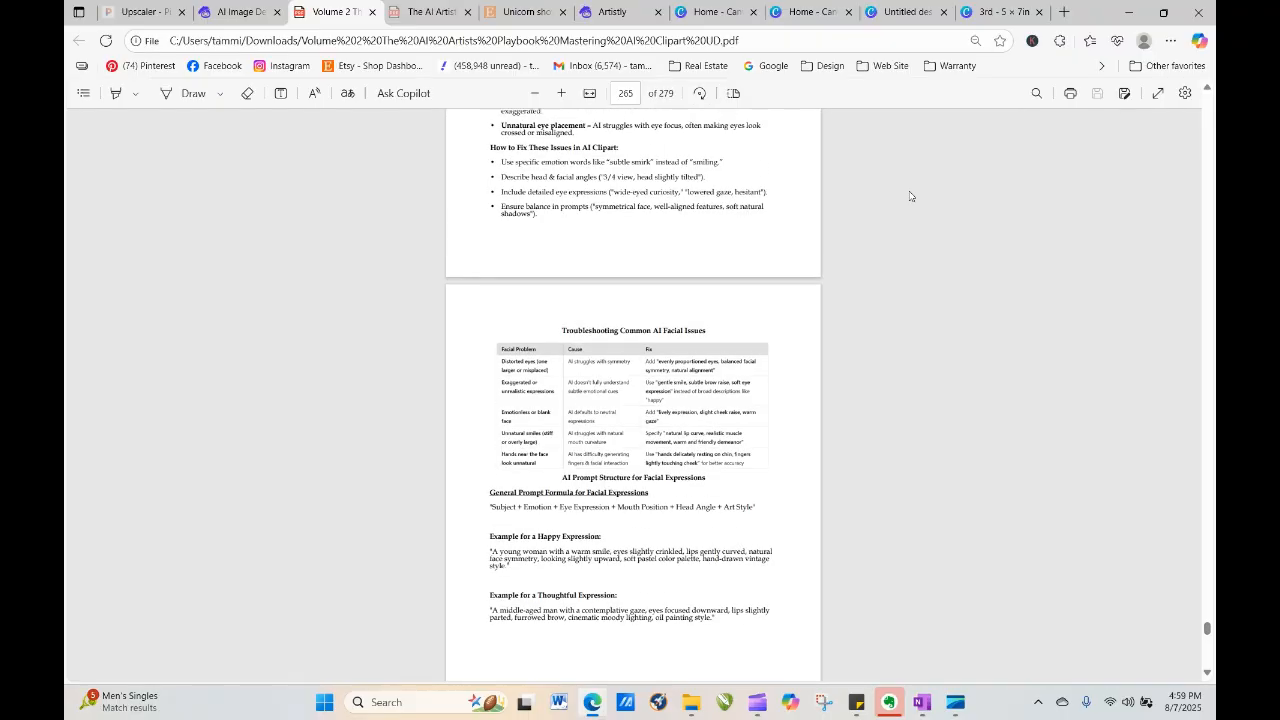
scroll(909, 196, "up", 10)
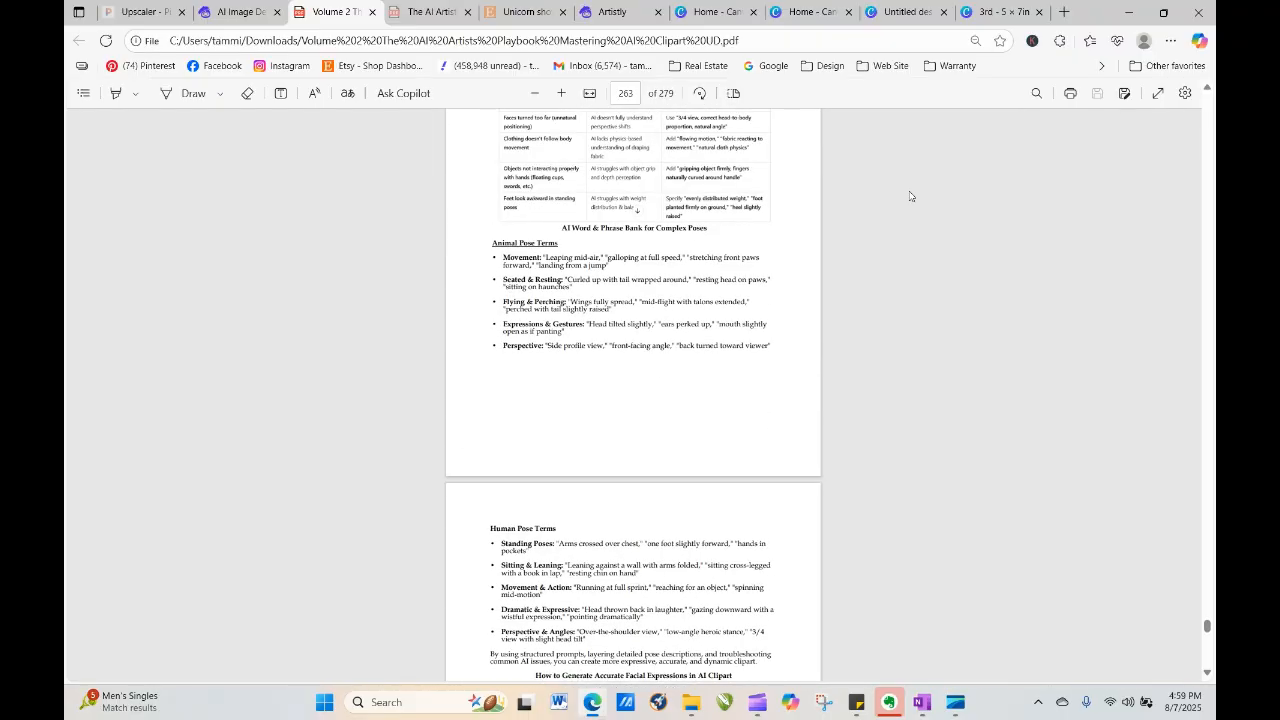
scroll(909, 196, "up", 2)
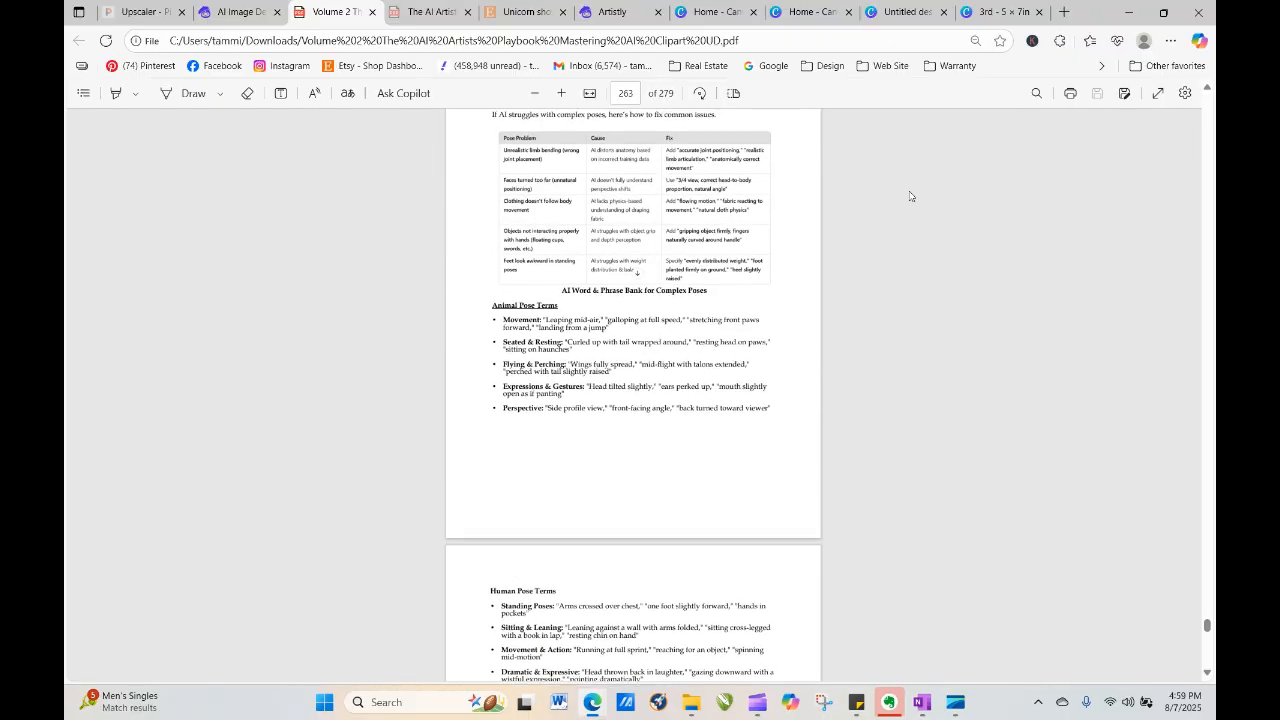
scroll(909, 196, "up", 1)
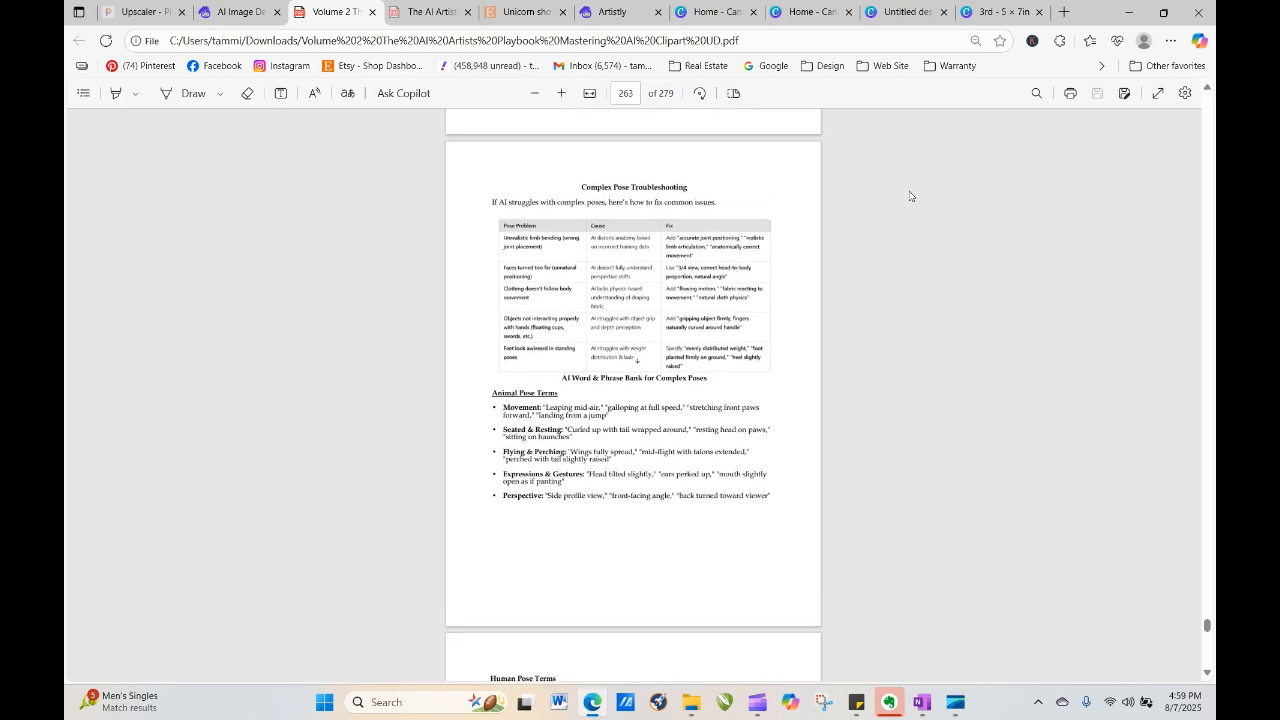
scroll(909, 196, "up", 3)
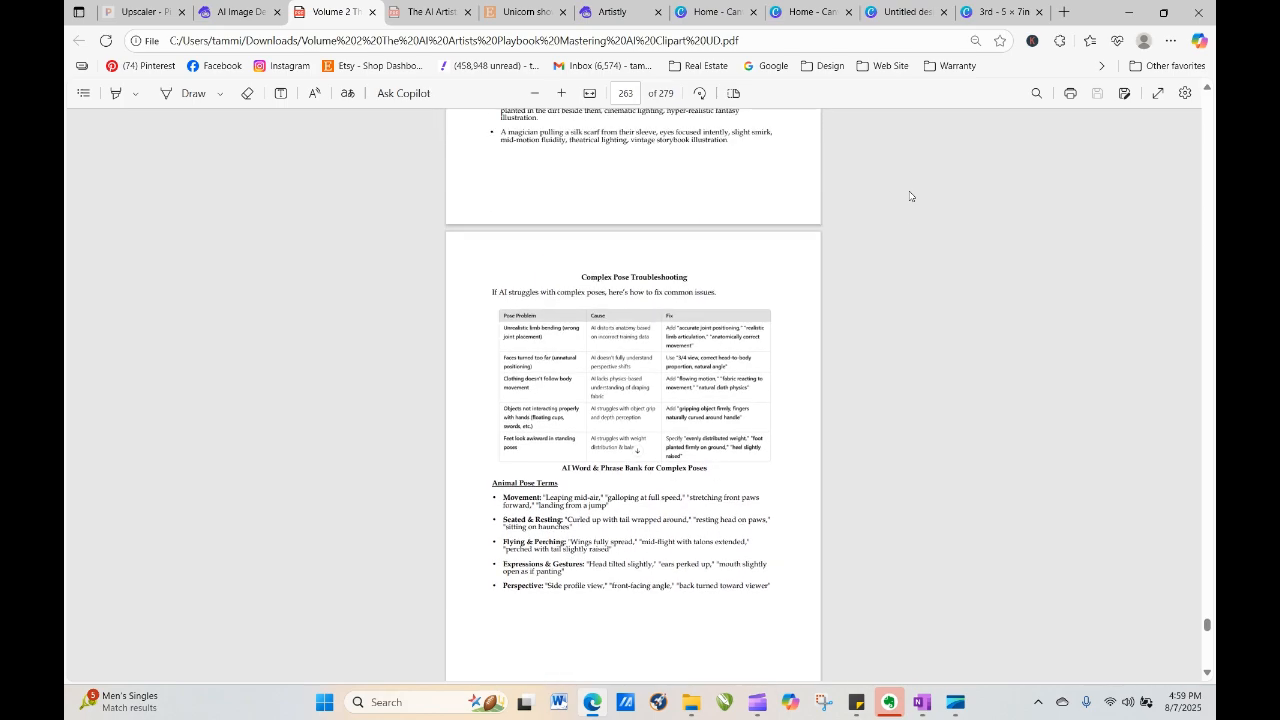
scroll(909, 196, "up", 5)
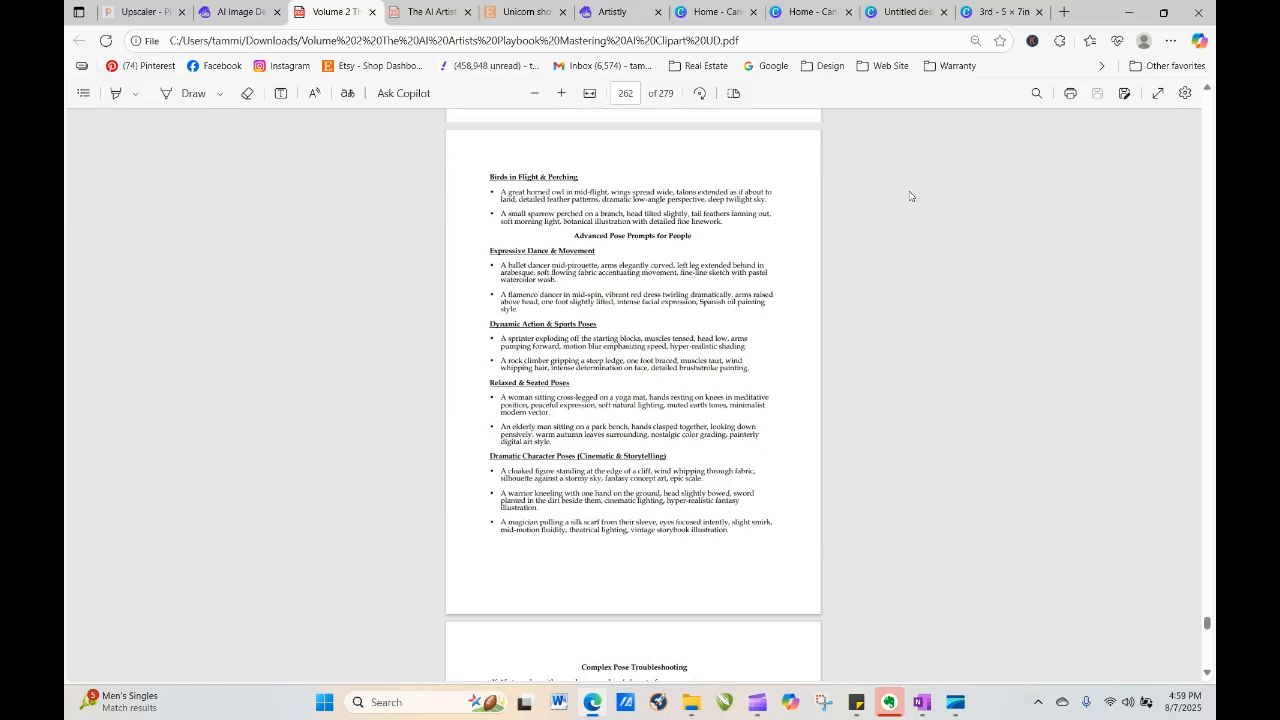
scroll(909, 196, "up", 8)
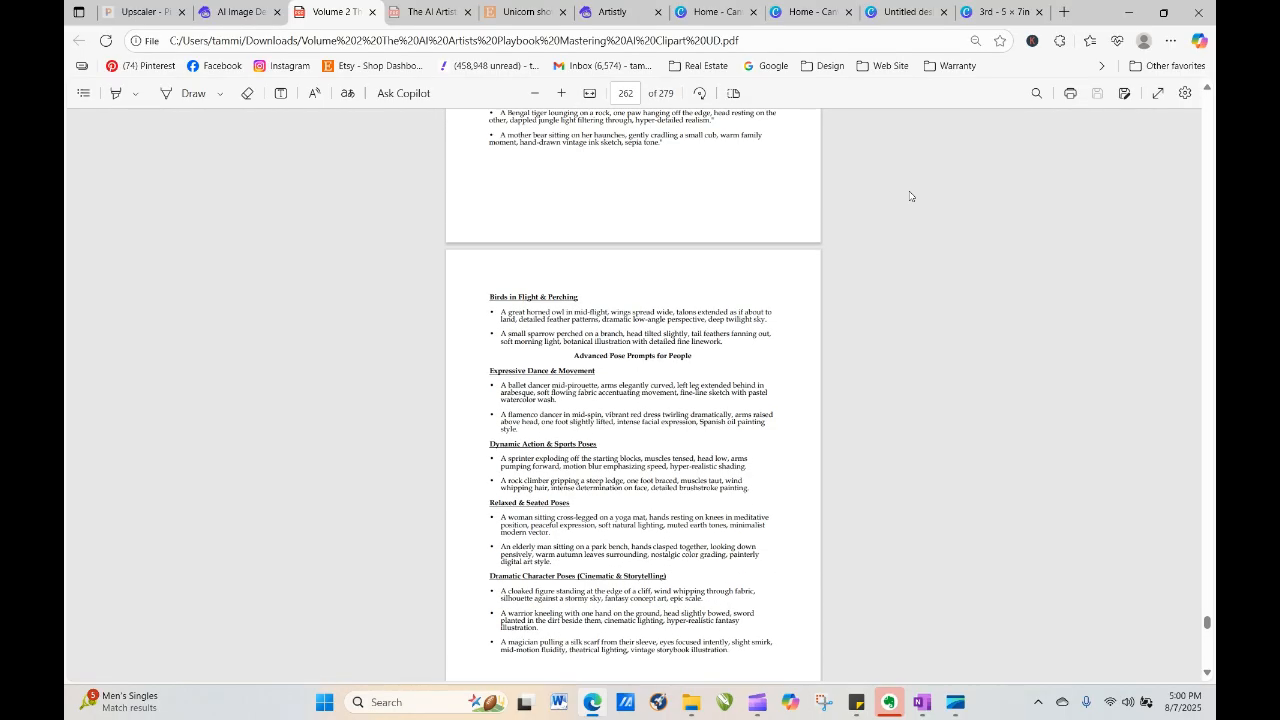
scroll(909, 196, "up", 1)
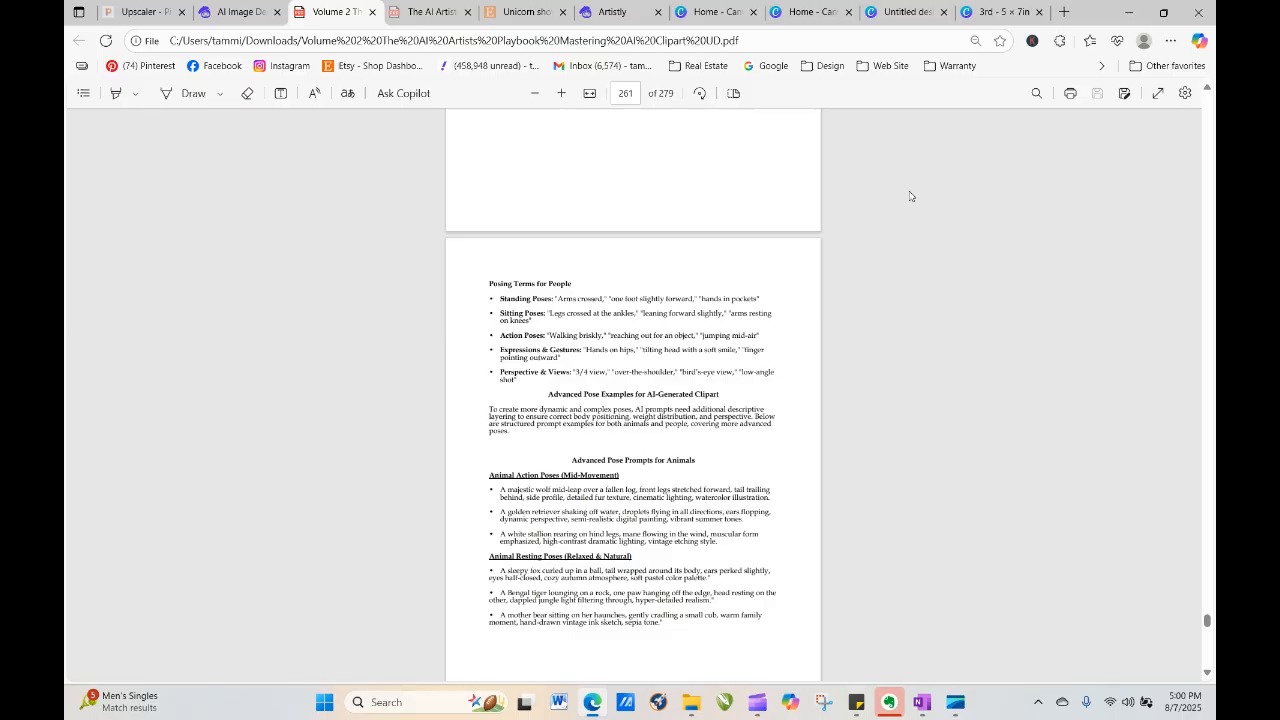
Reread the pose prompt formula, animal posing terms, pose accuracy tips and pose troubleshooting table on pages 260 and 259
scroll(909, 196, "up", 6)
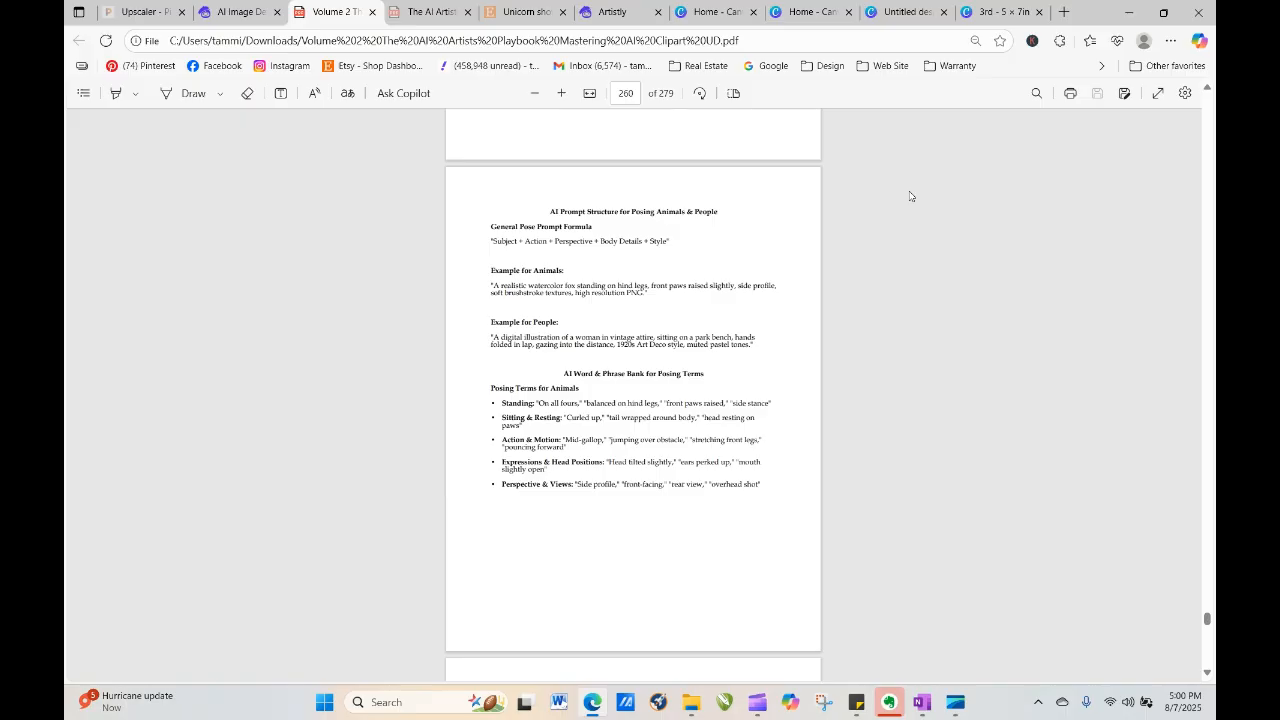
scroll(909, 196, "up", 2)
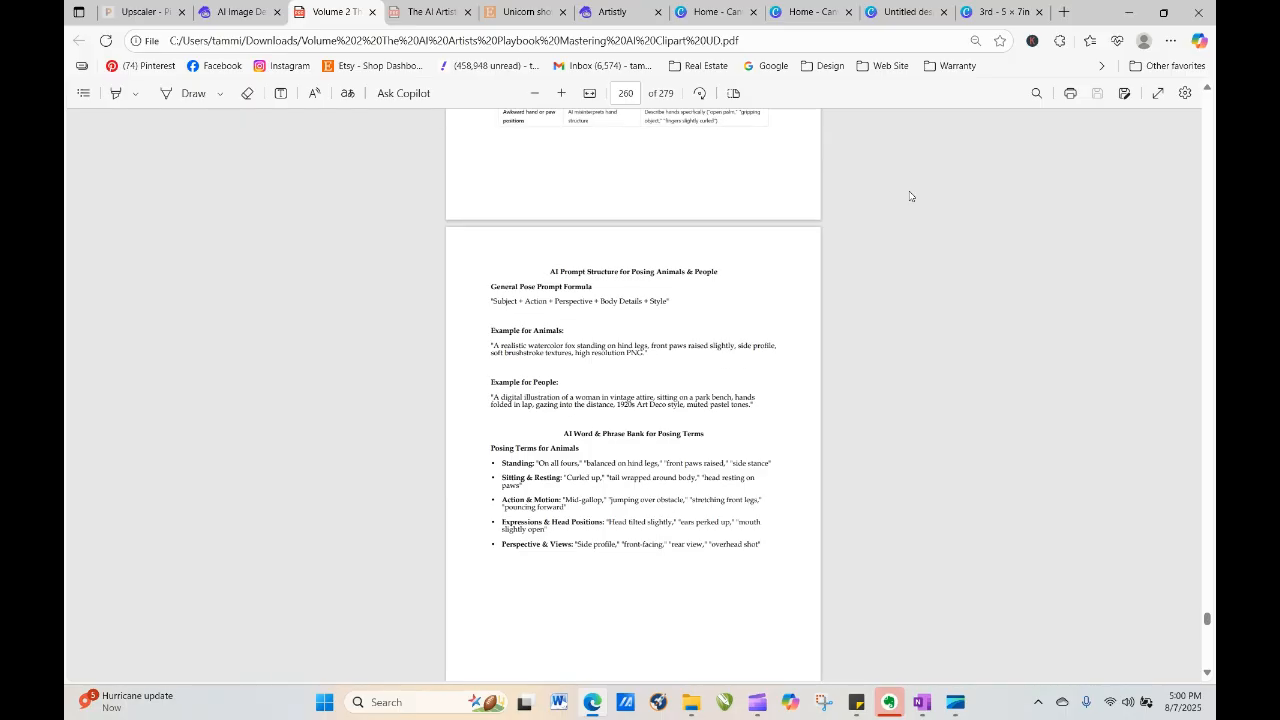
scroll(909, 196, "up", 1)
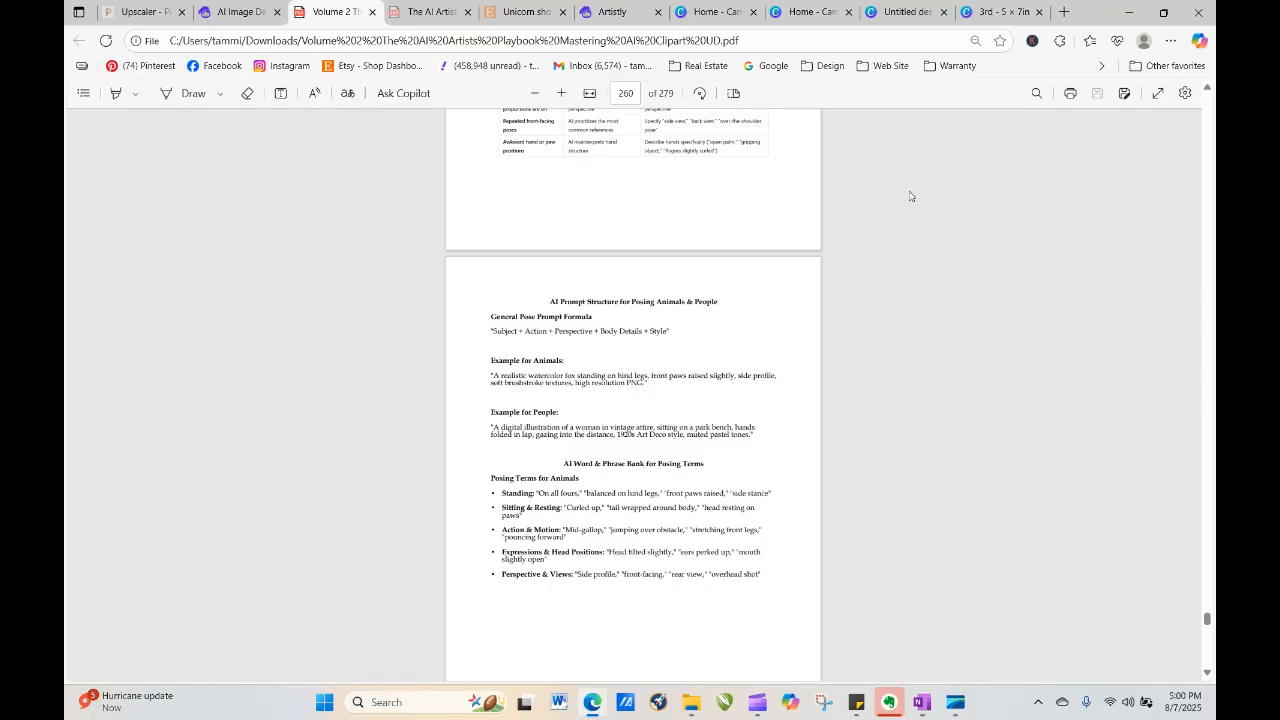
scroll(909, 196, "up", 5)
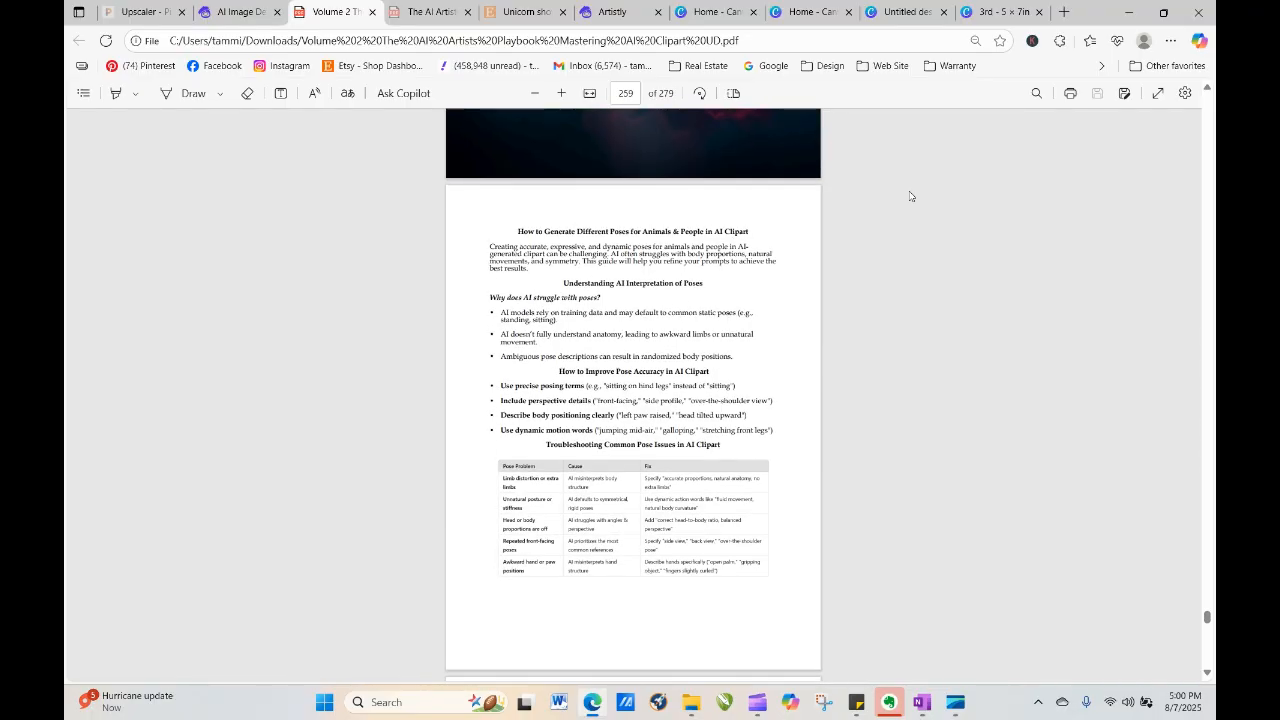
scroll(909, 196, "up", 1)
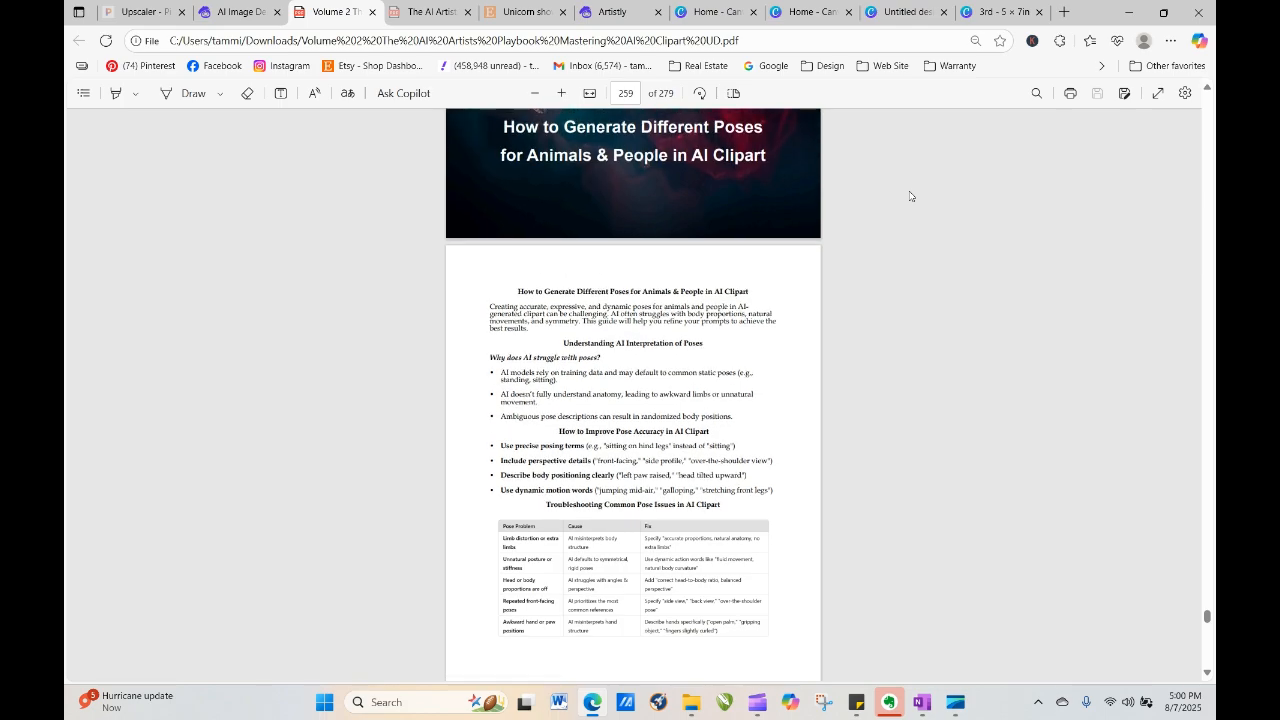
scroll(909, 196, "down", 2)
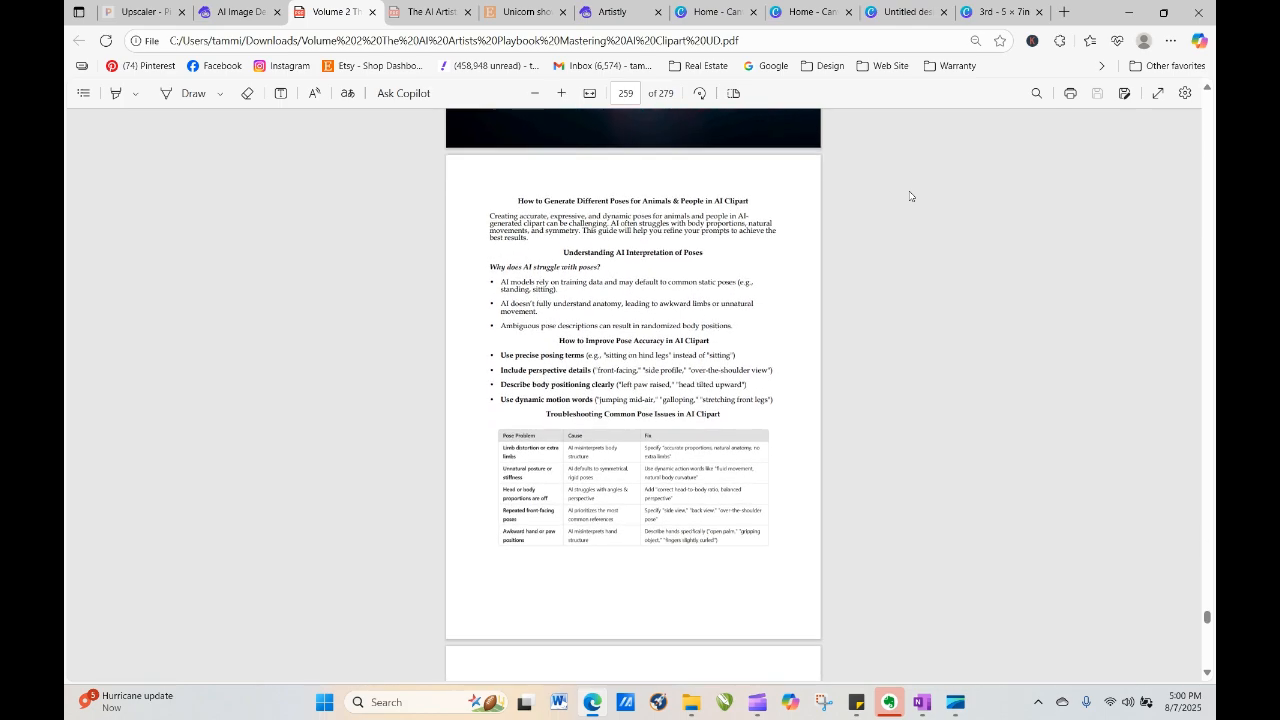
scroll(909, 196, "down", 1)
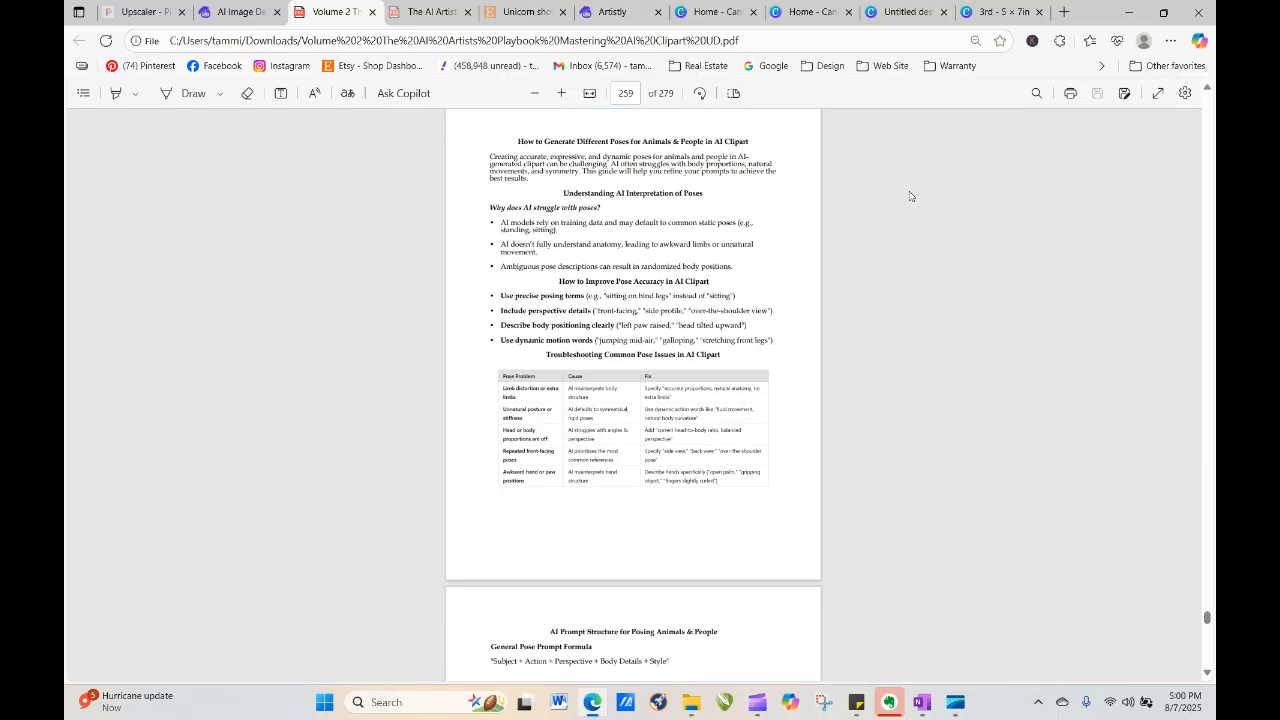
Switch to Artistly, insert "over the shoulder view" after "watercolor illustration" in the bunny prompt, and generate one 3:4 image
left_click(240, 12)
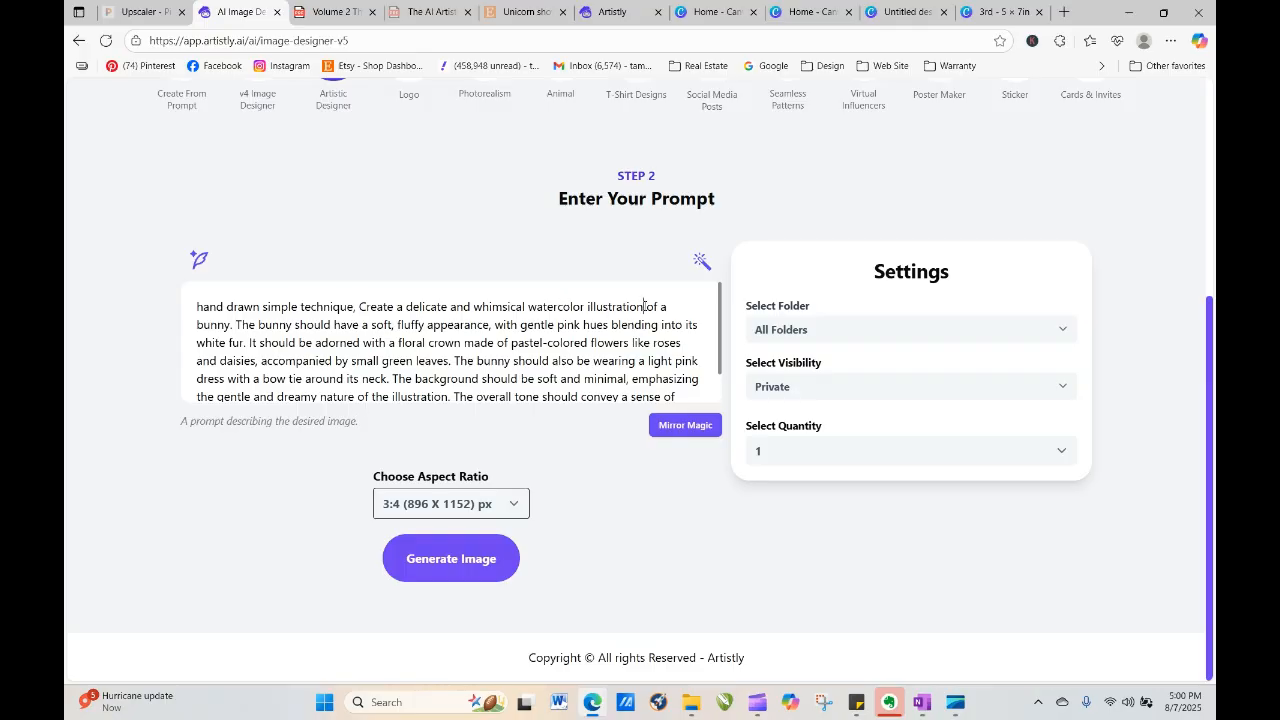
type("over the s")
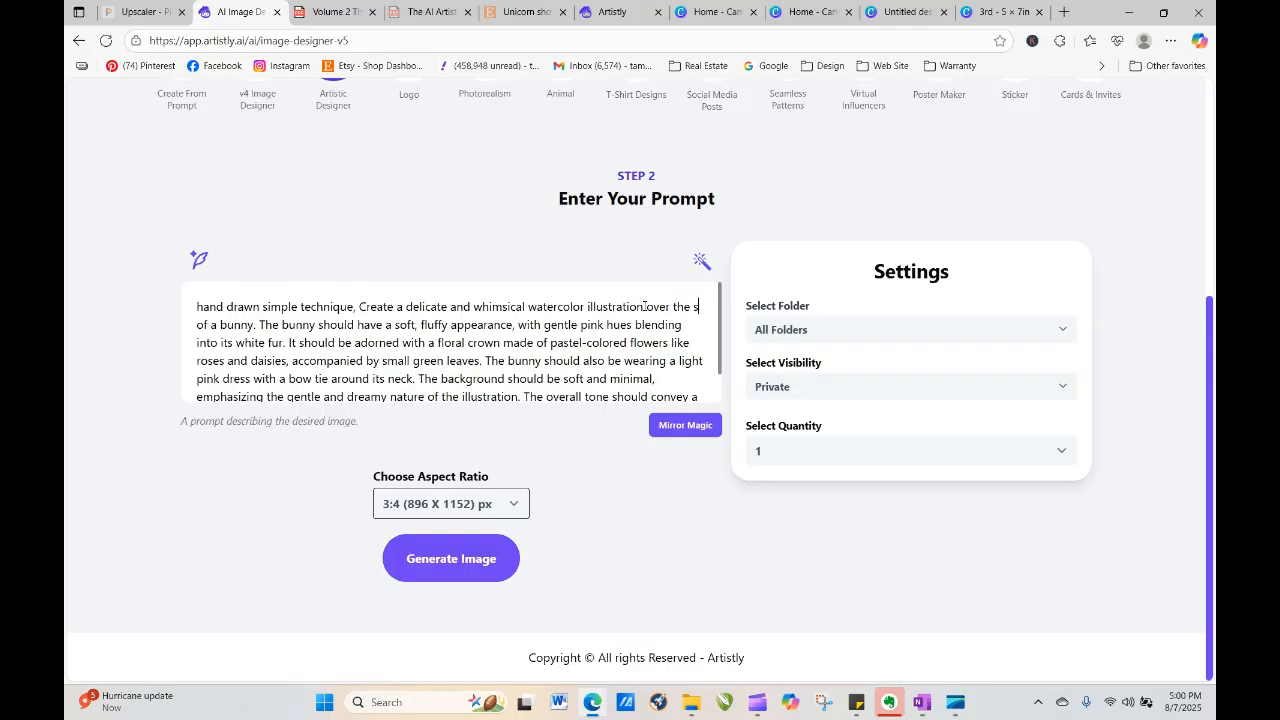
type("houlder ")
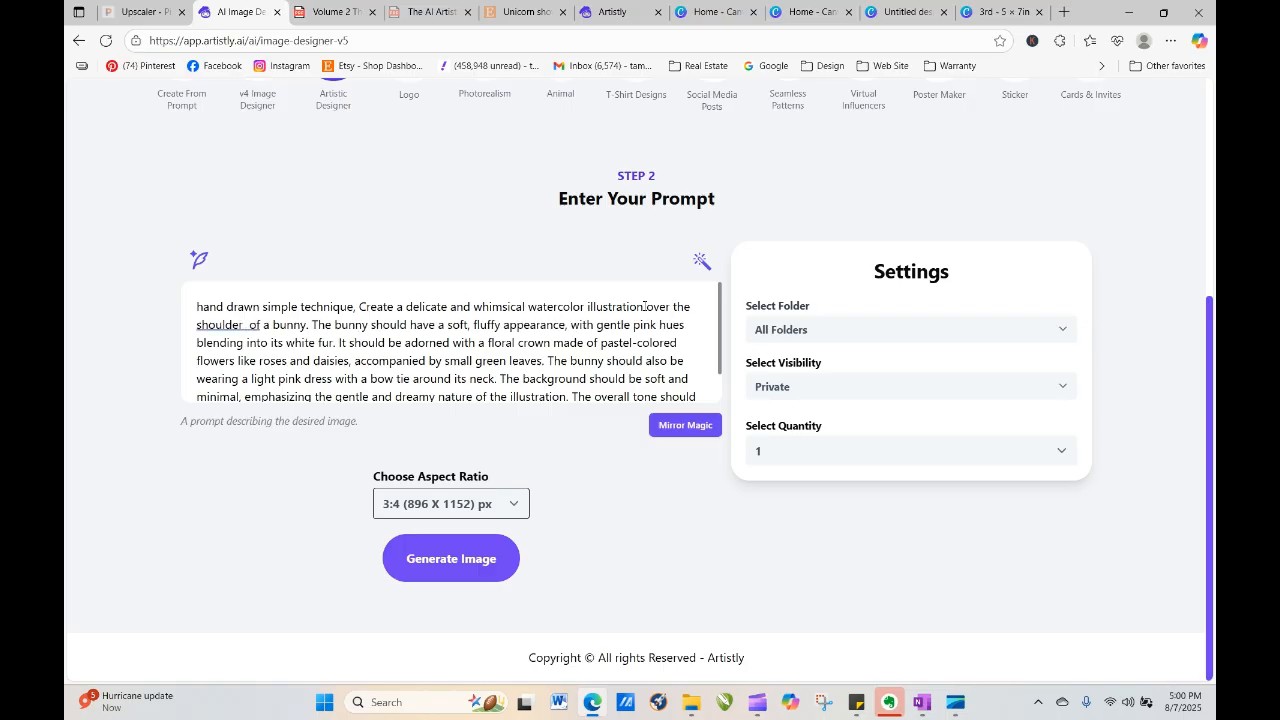
type("view")
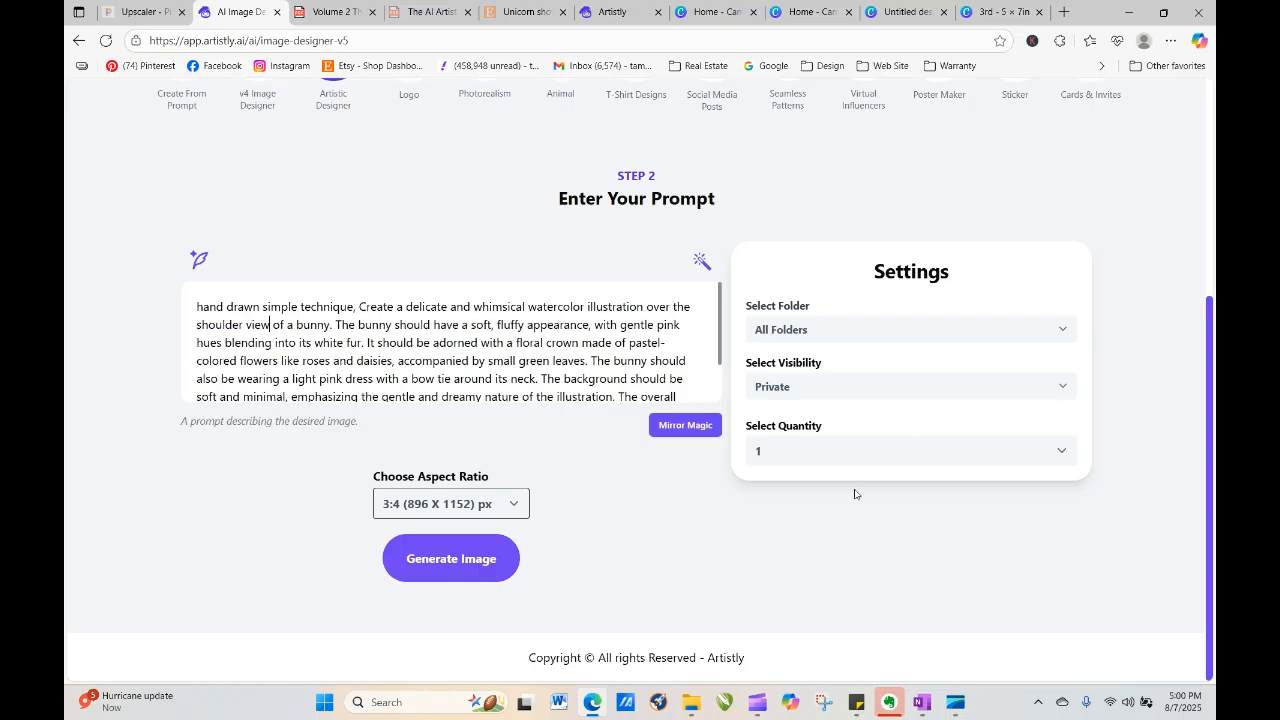
left_click(497, 558)
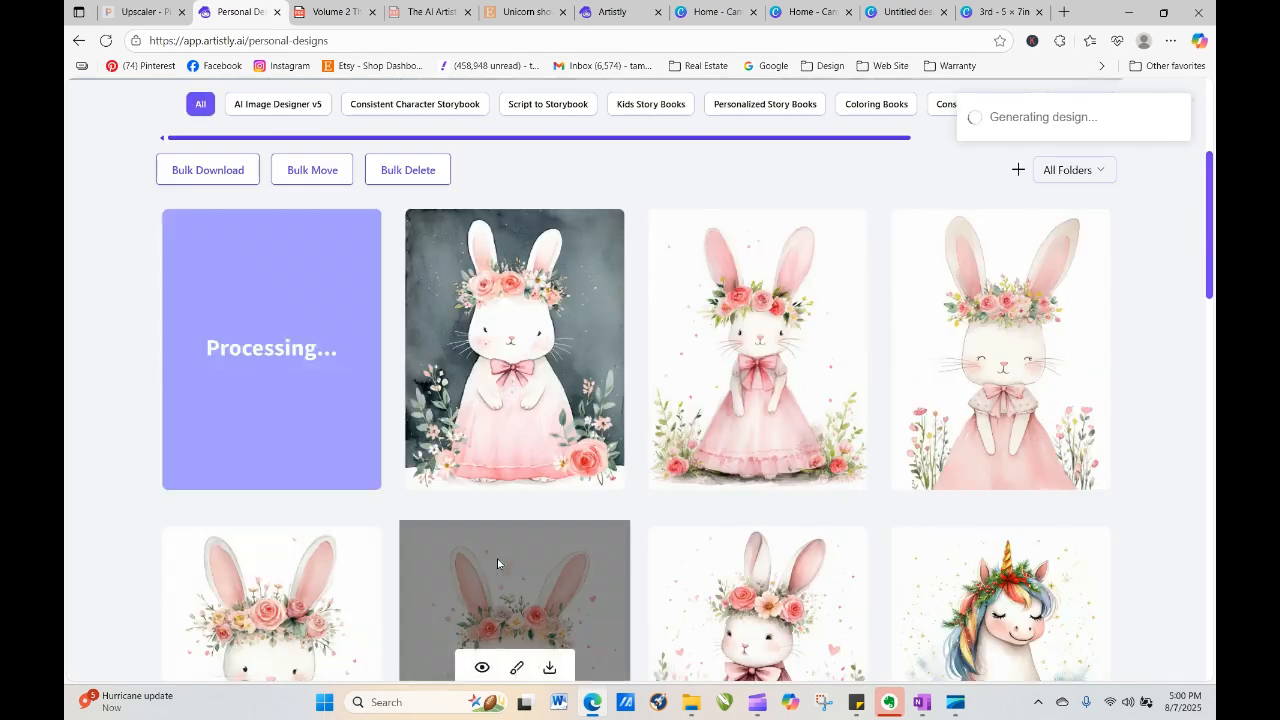
Reload the personal designs to check on the processing of the over-the-shoulder bunny
left_click(105, 40)
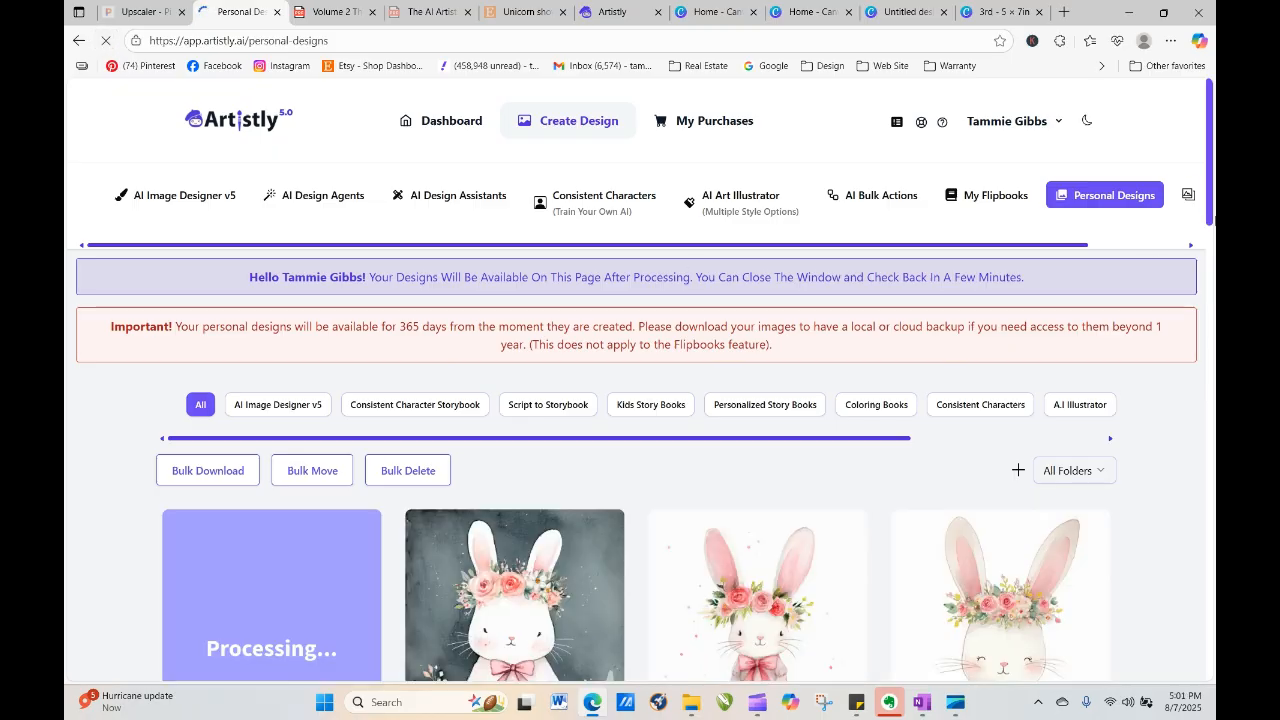
scroll(1211, 180, "down", 3)
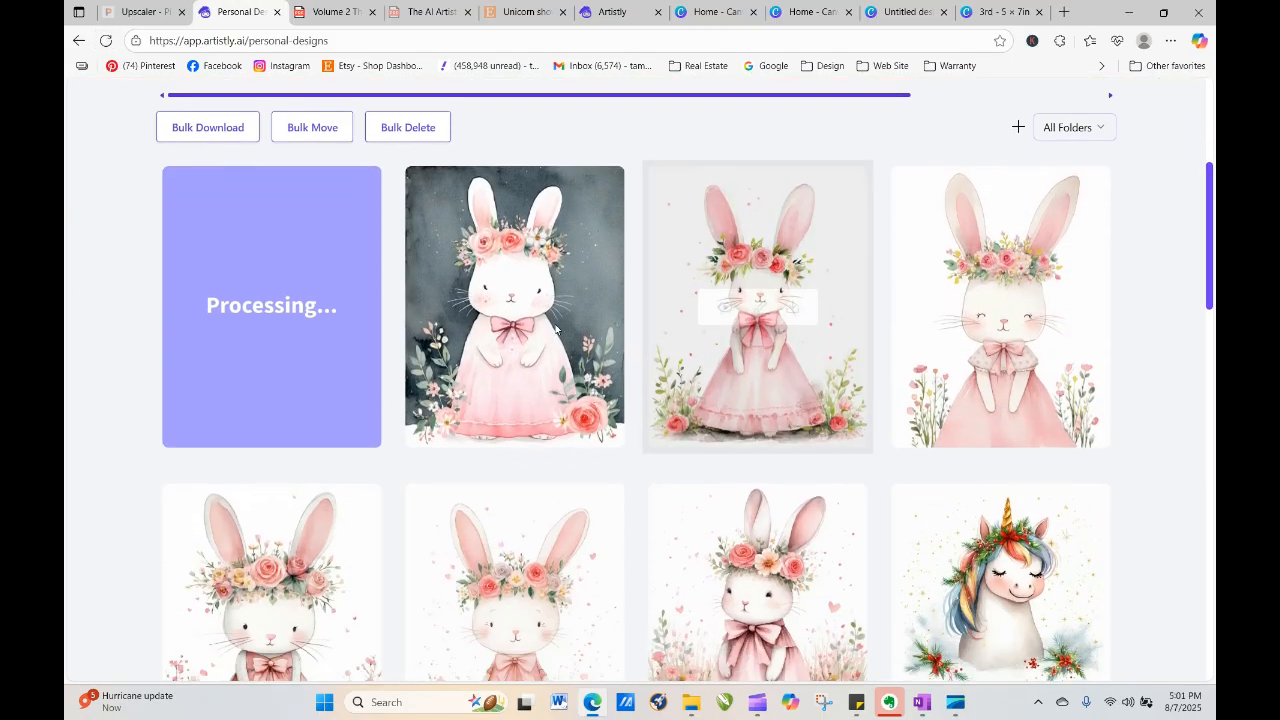
left_click(105, 40)
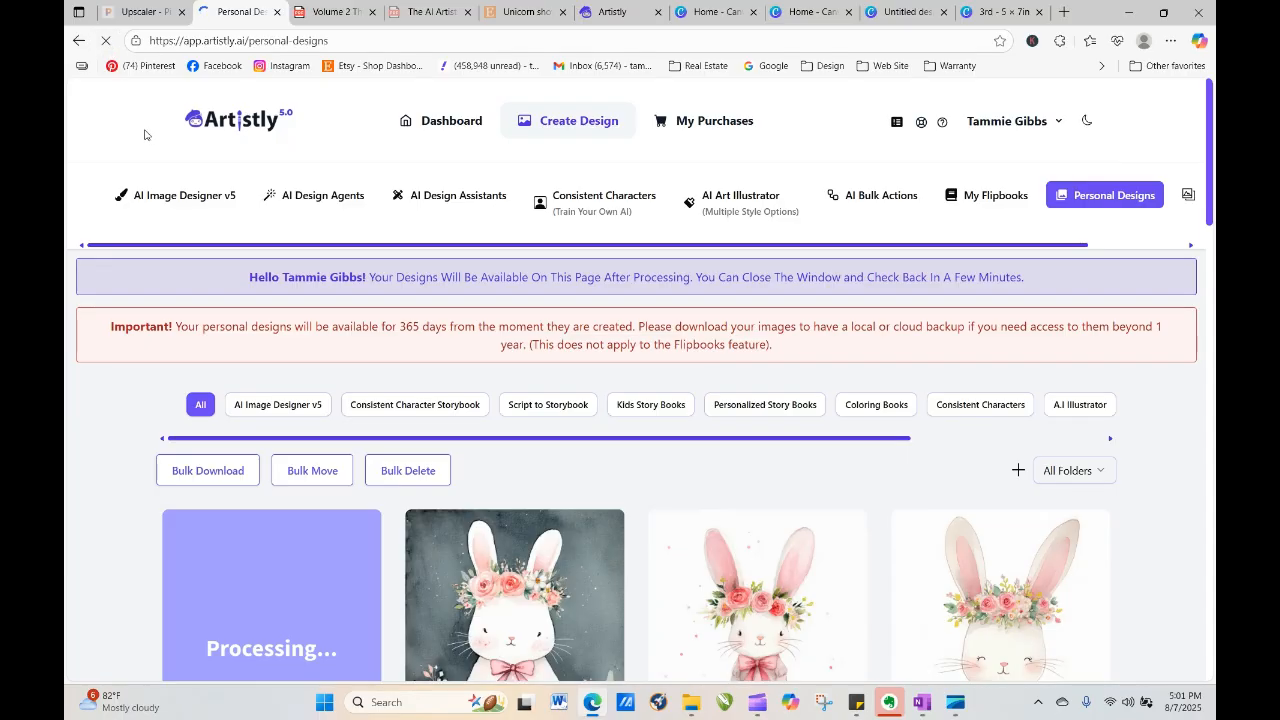
left_click(106, 40)
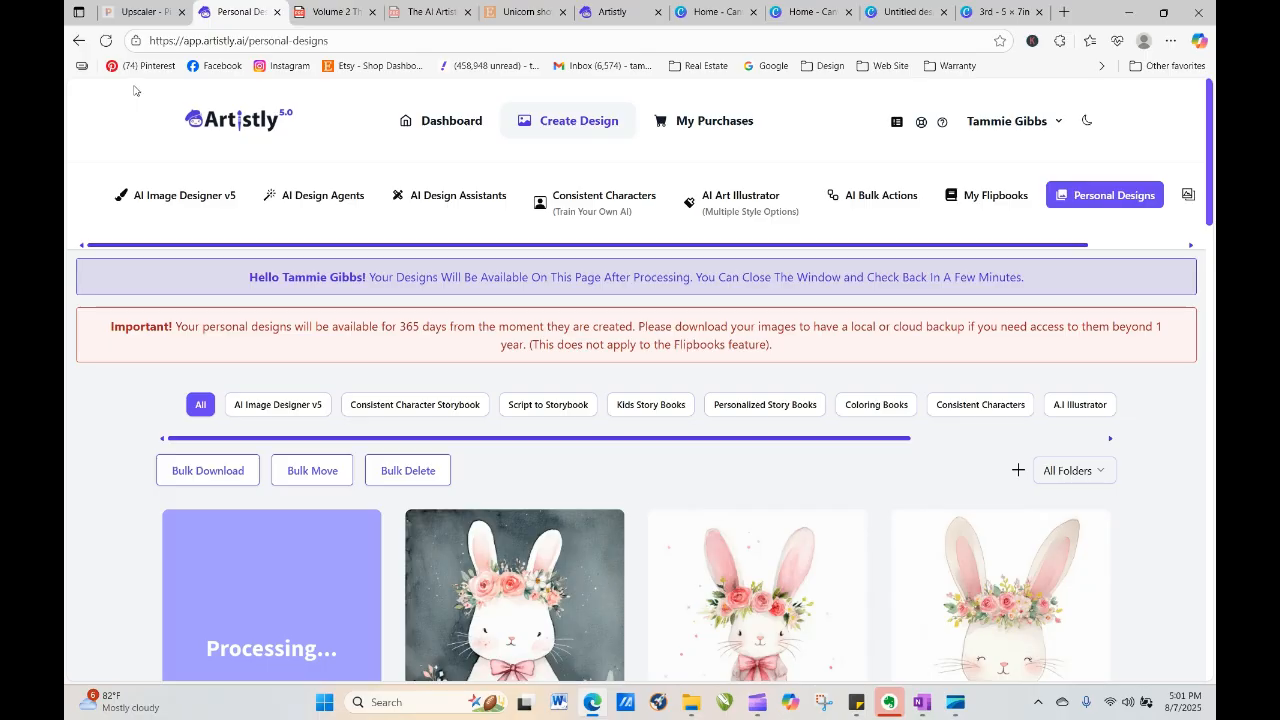
left_click(106, 40)
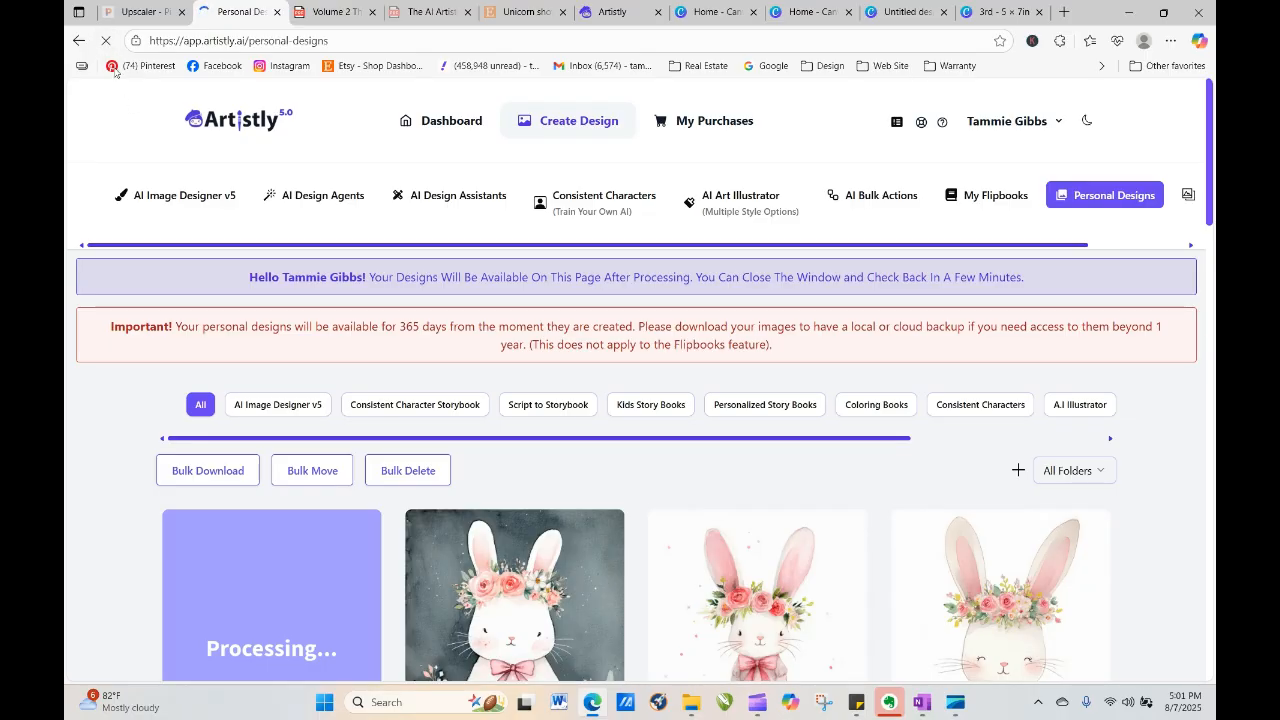
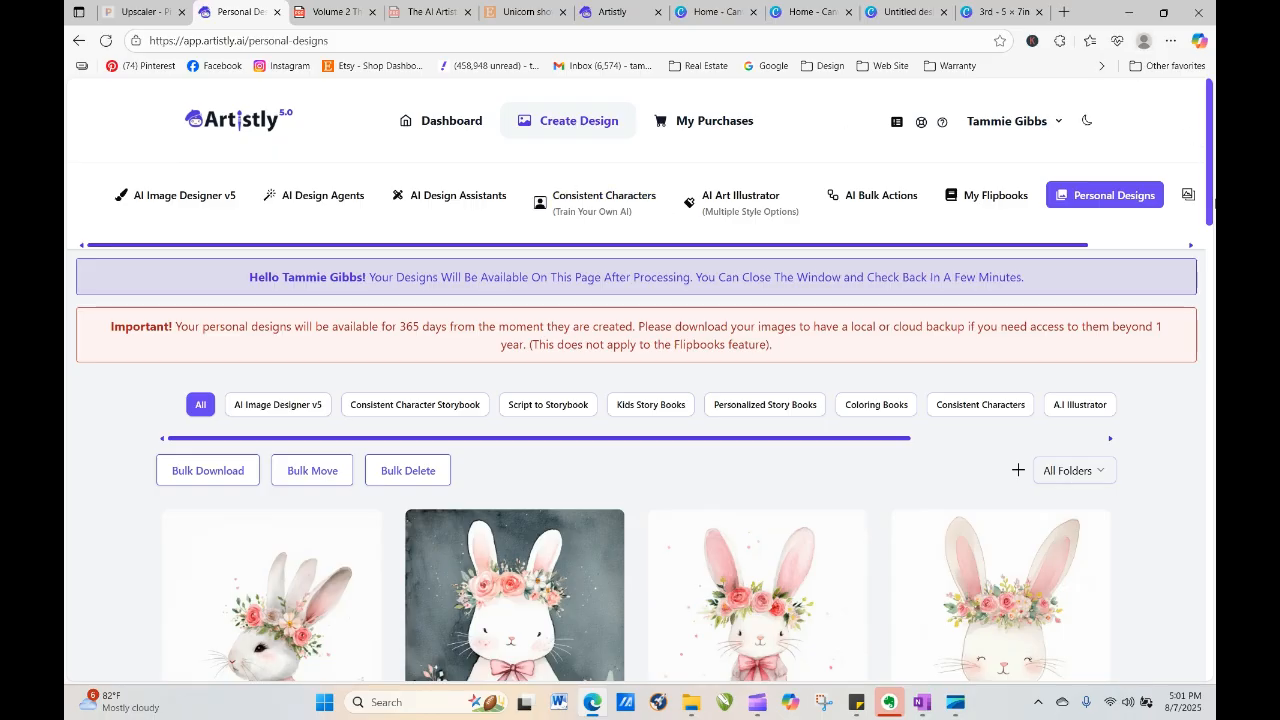
Open the new over-the-shoulder bunny design and remove it from the personal designs
scroll(1215, 200, "down", 3)
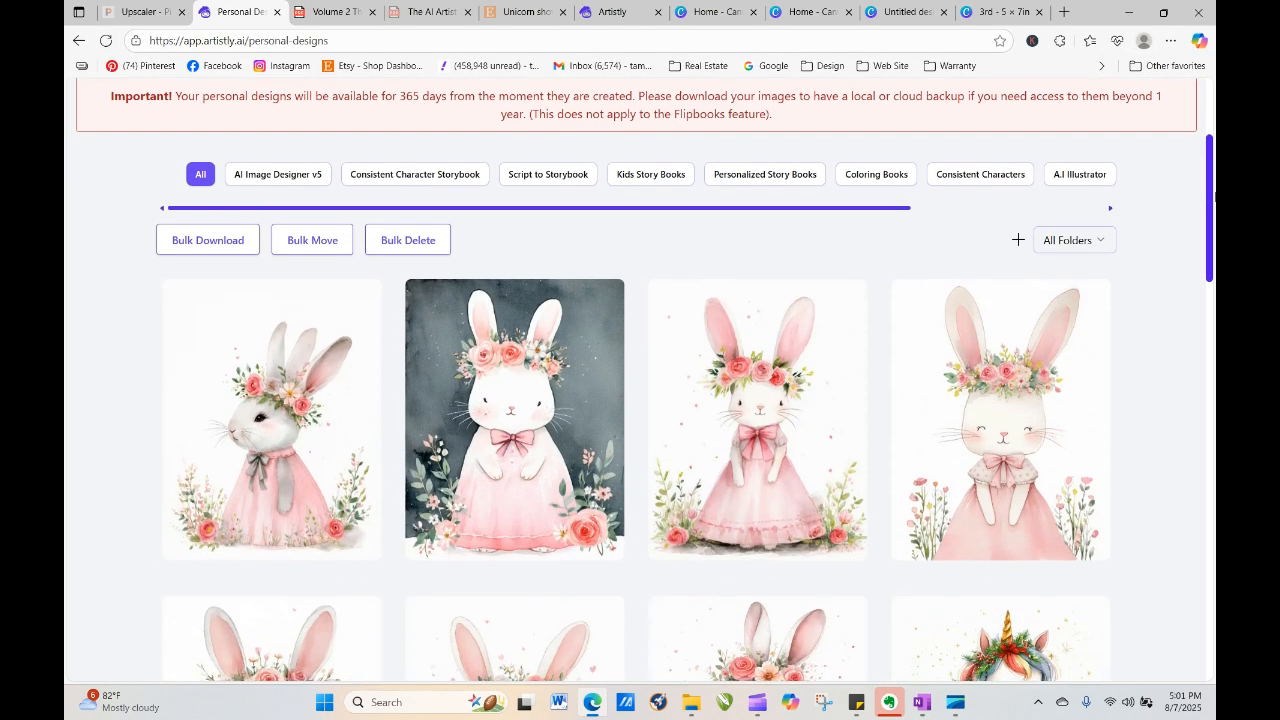
left_click(241, 427)
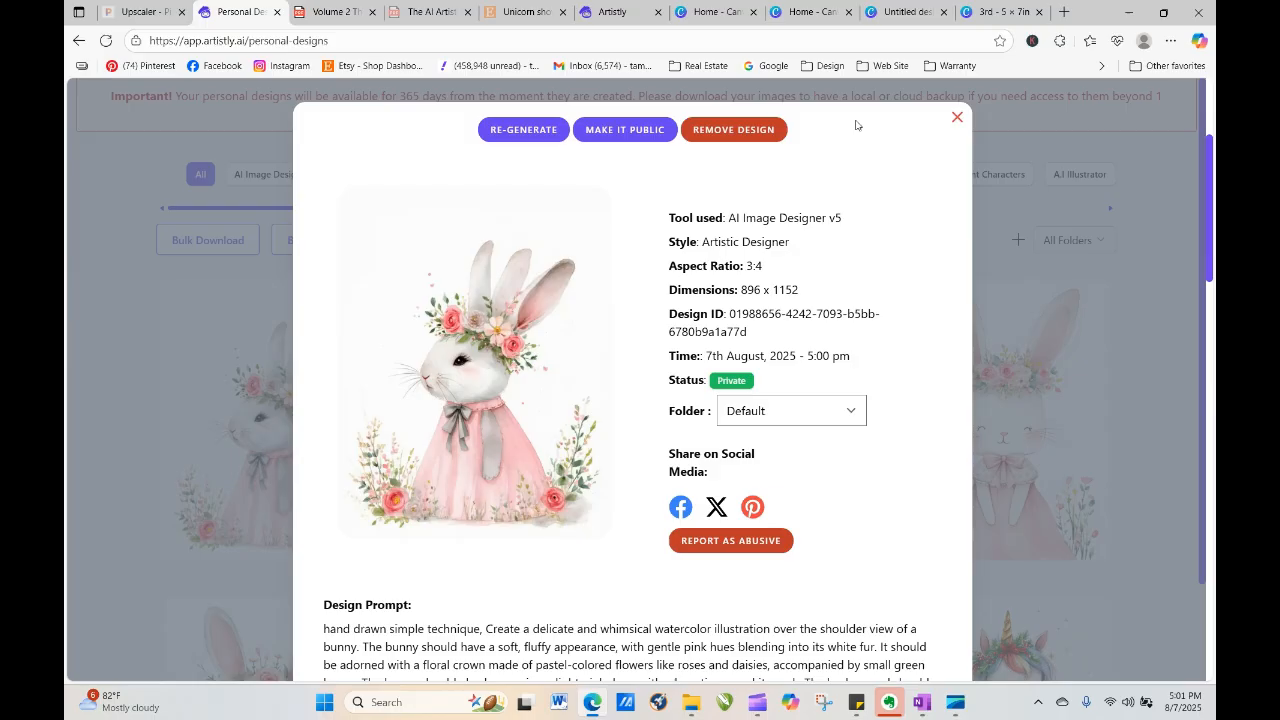
left_click(749, 130)
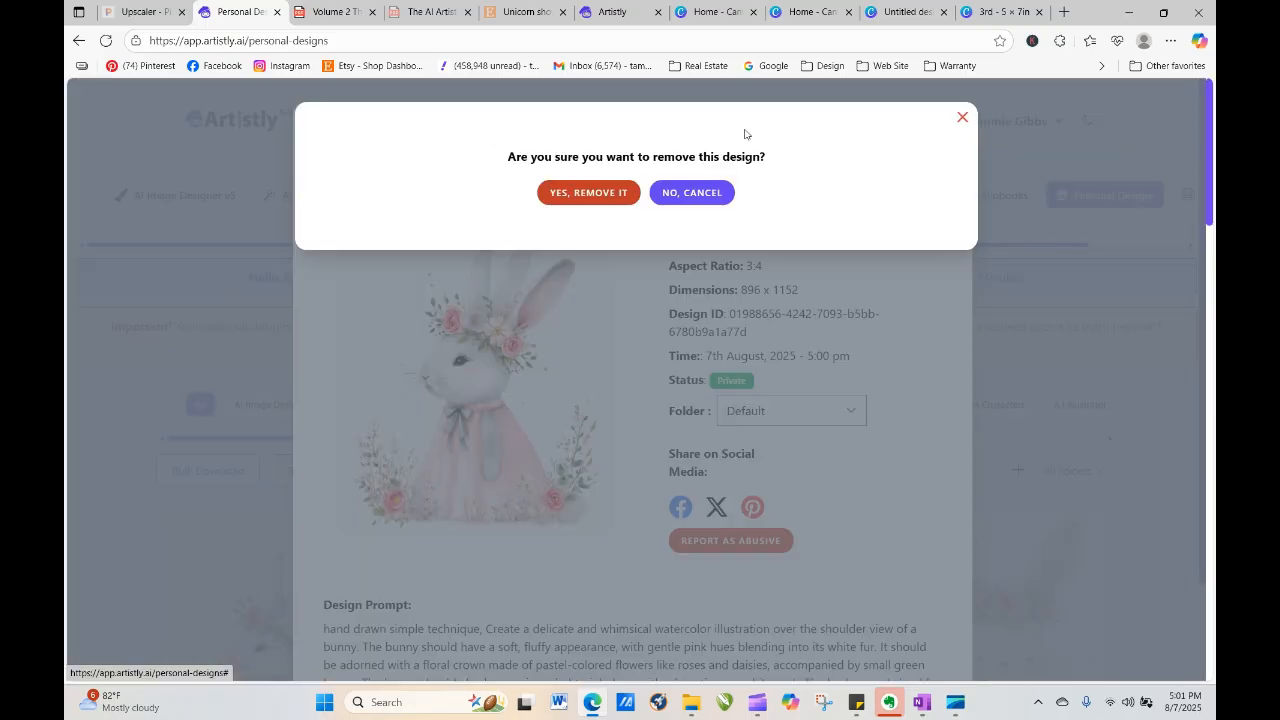
left_click(568, 195)
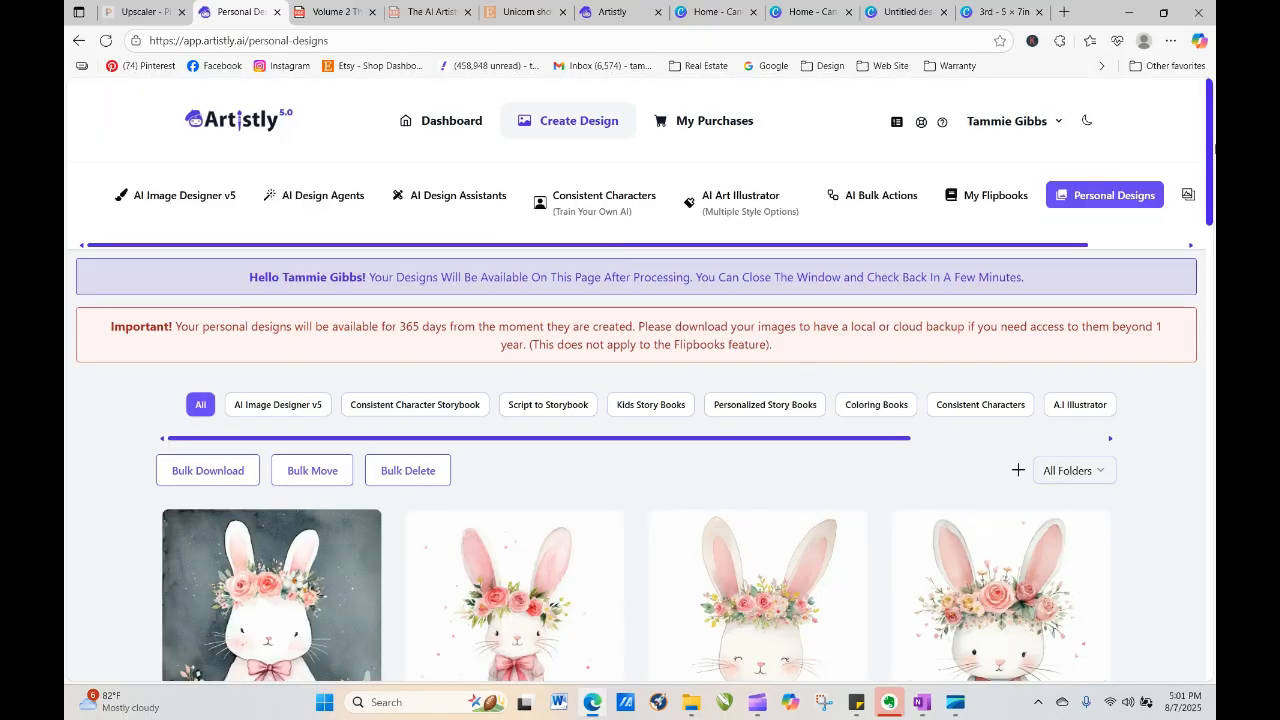
Start a re-generation from the earlier front-facing bunny with scattered hearts, changing its prompt to read "The bunny is sitting and should have"
scroll(1211, 127, "down", 3)
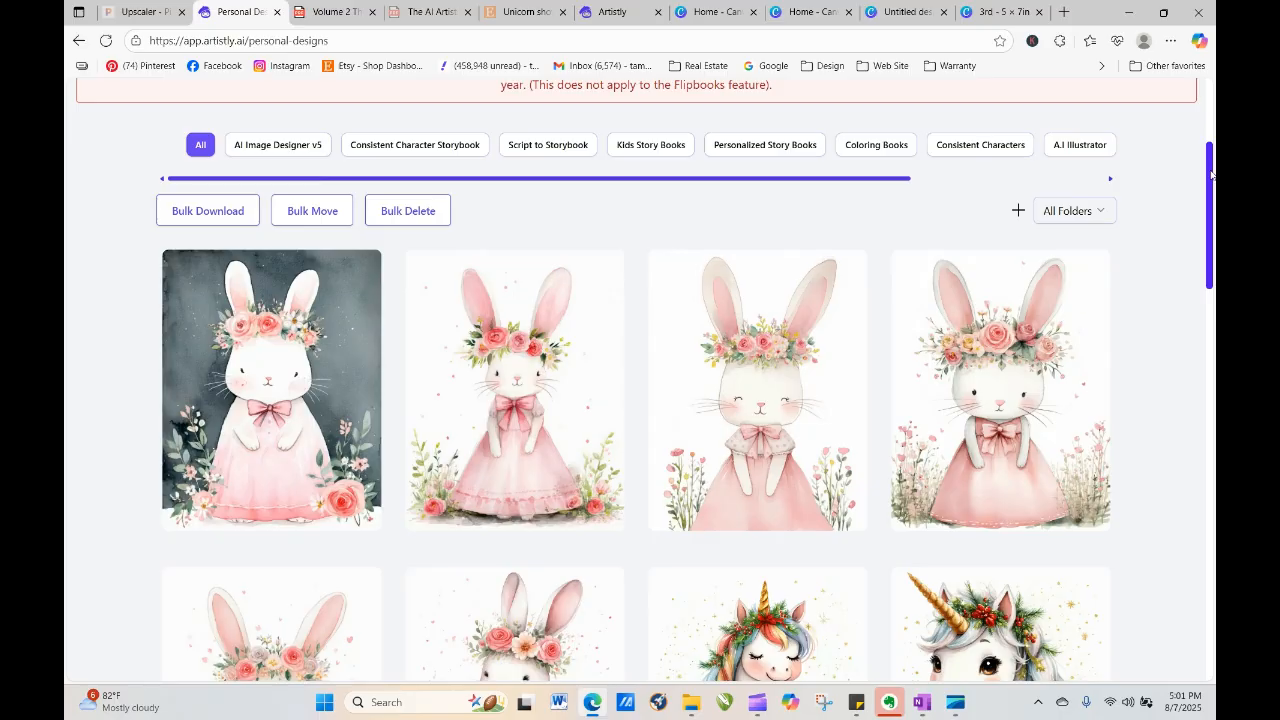
left_click_drag(1212, 168, 1214, 277)
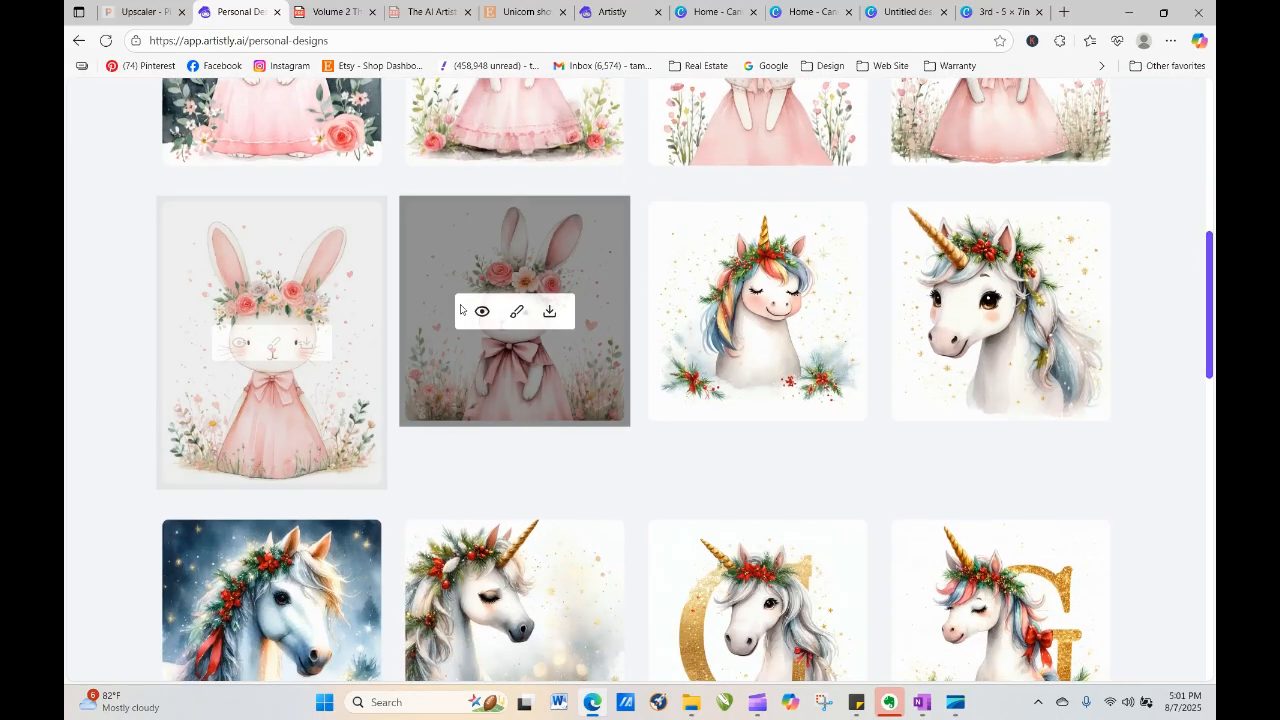
left_click(239, 343)
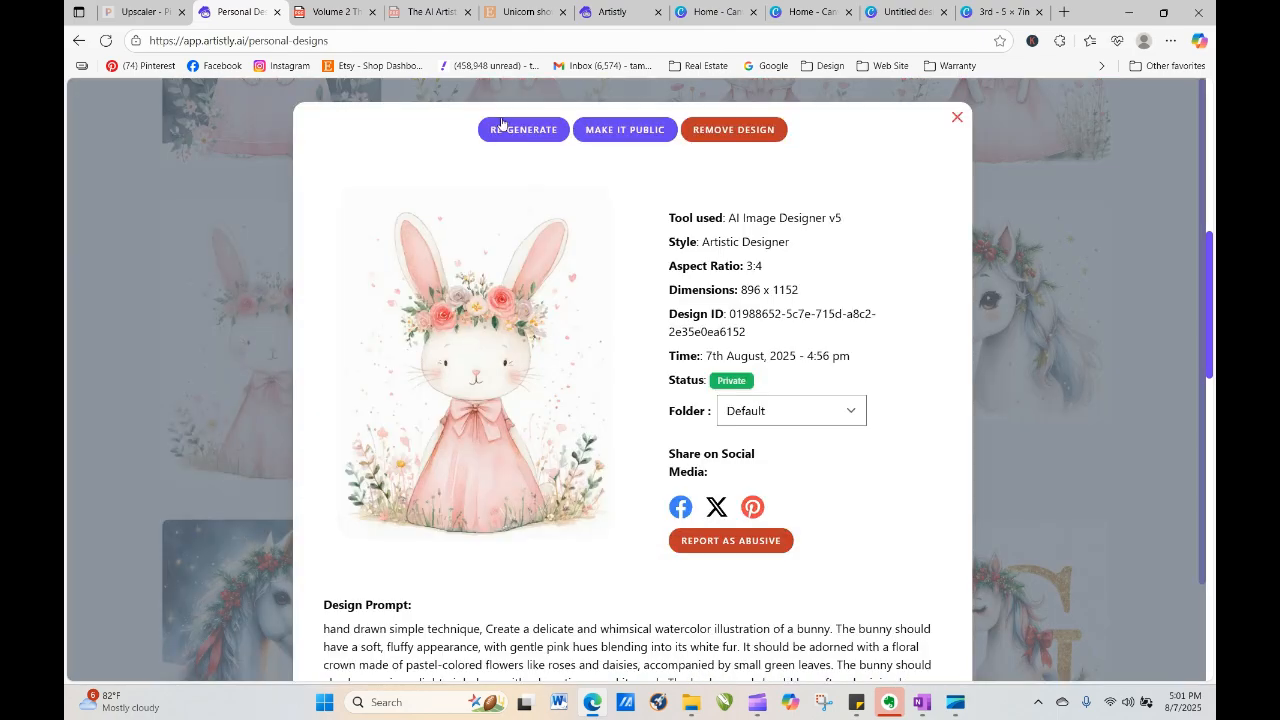
left_click(501, 128)
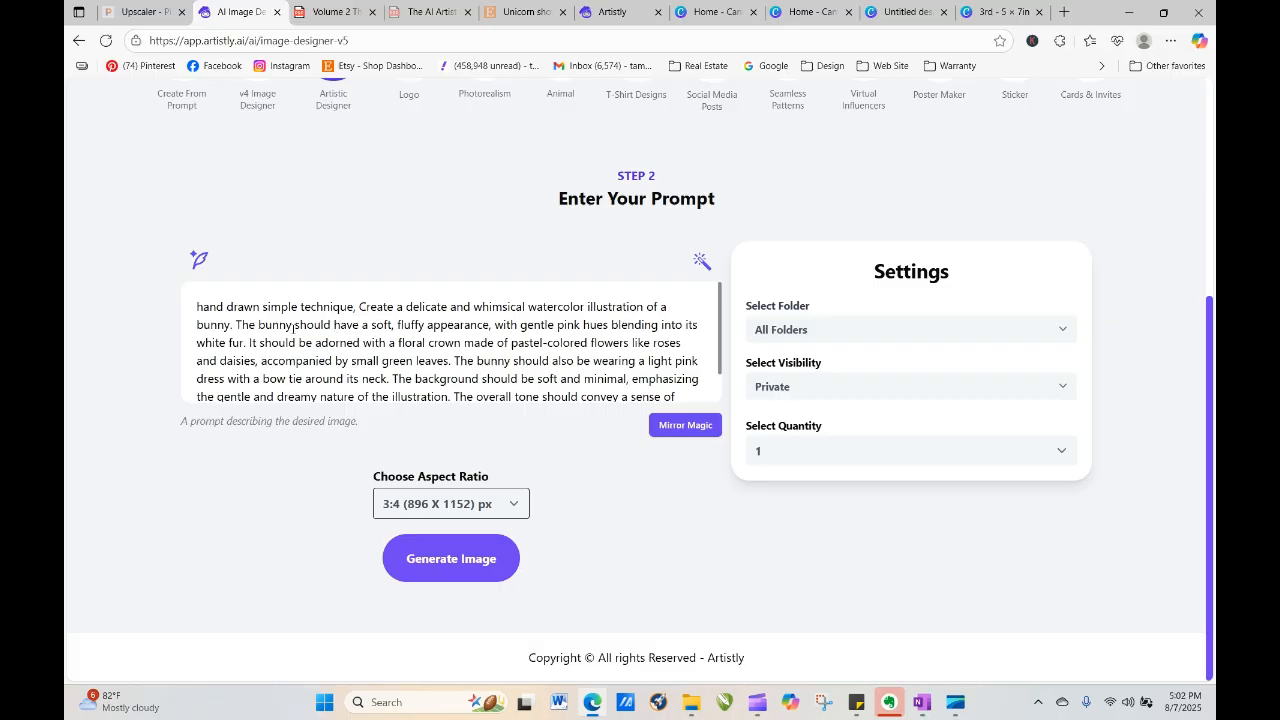
type("is ")
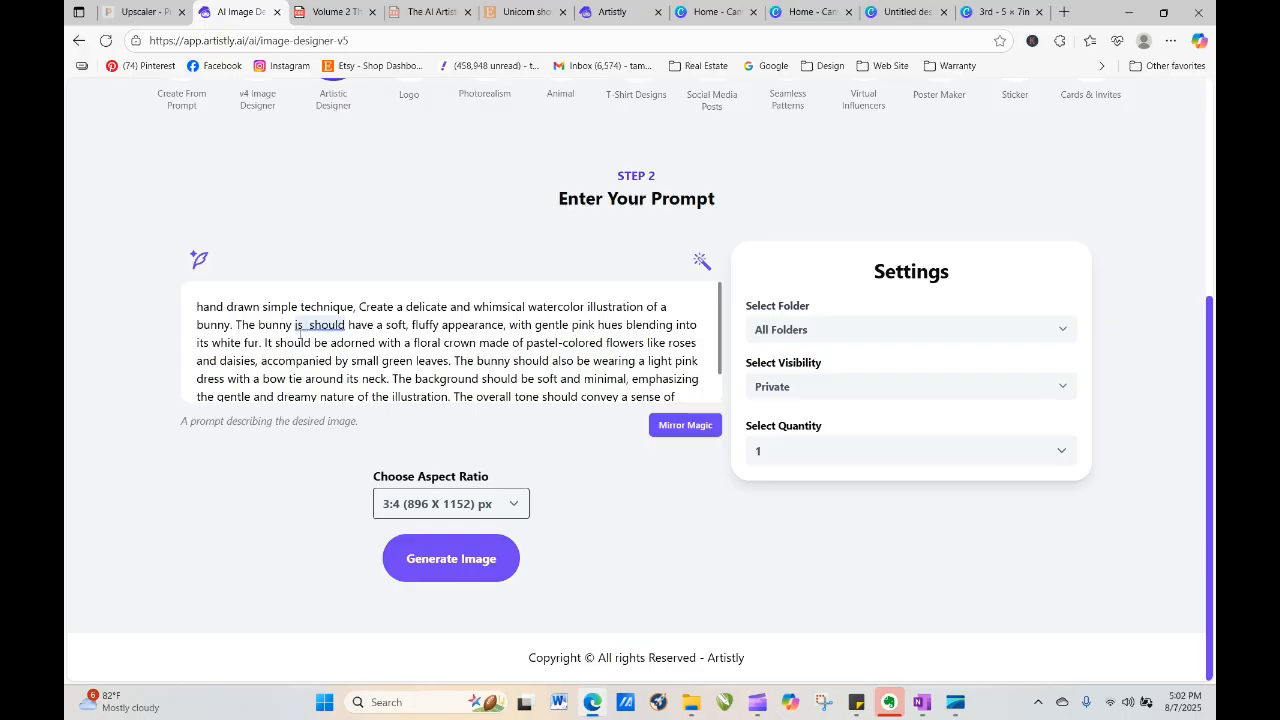
type("sitting")
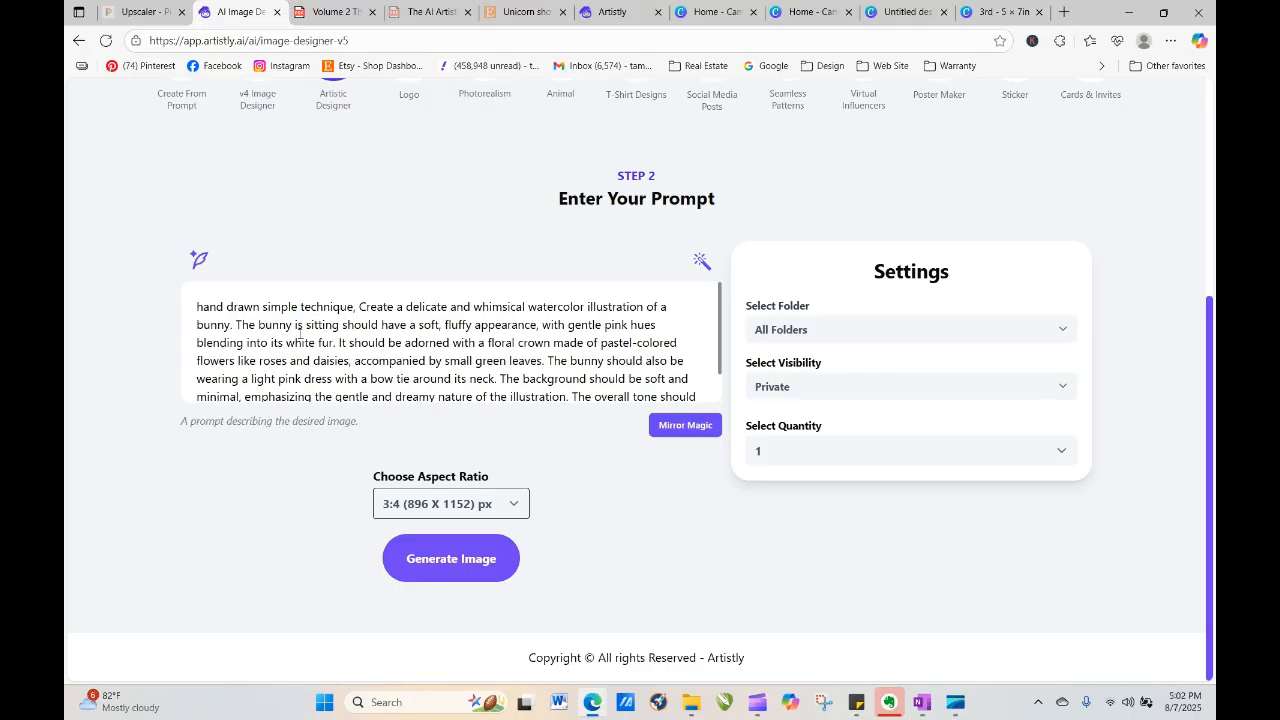
type(" and")
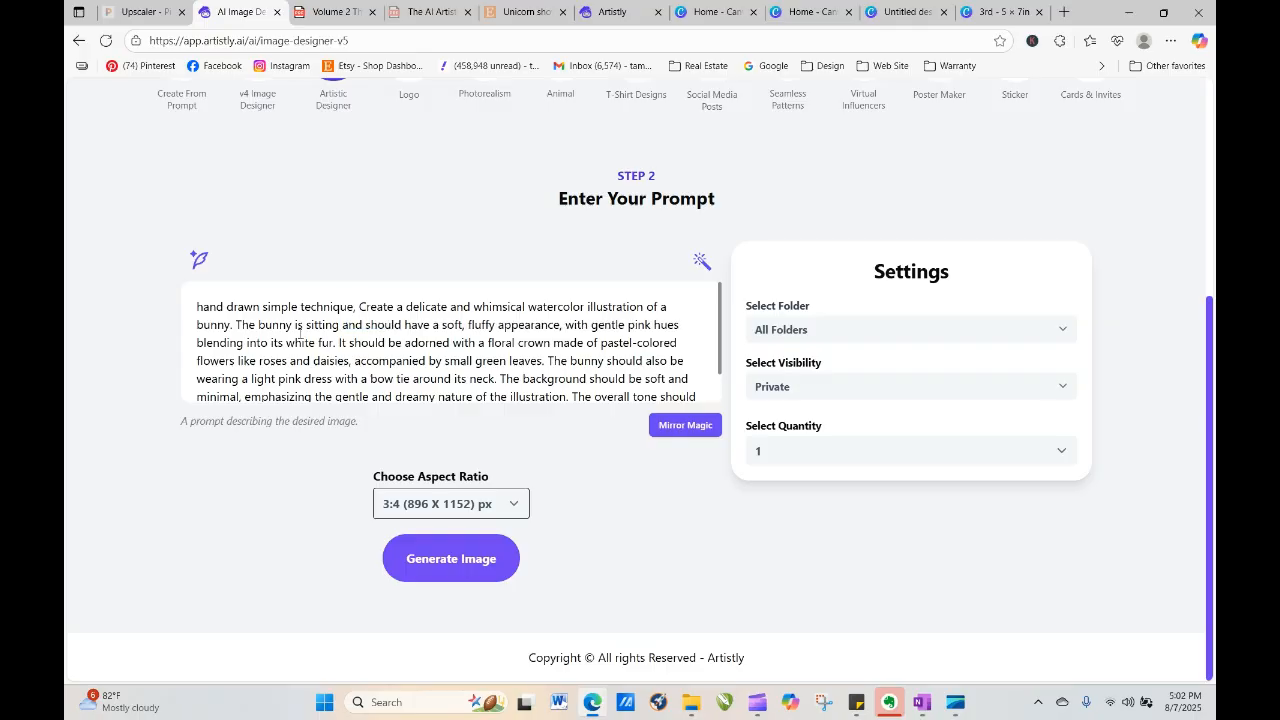
Set the quantity to 4 and generate the sitting bunny images
left_click(787, 456)
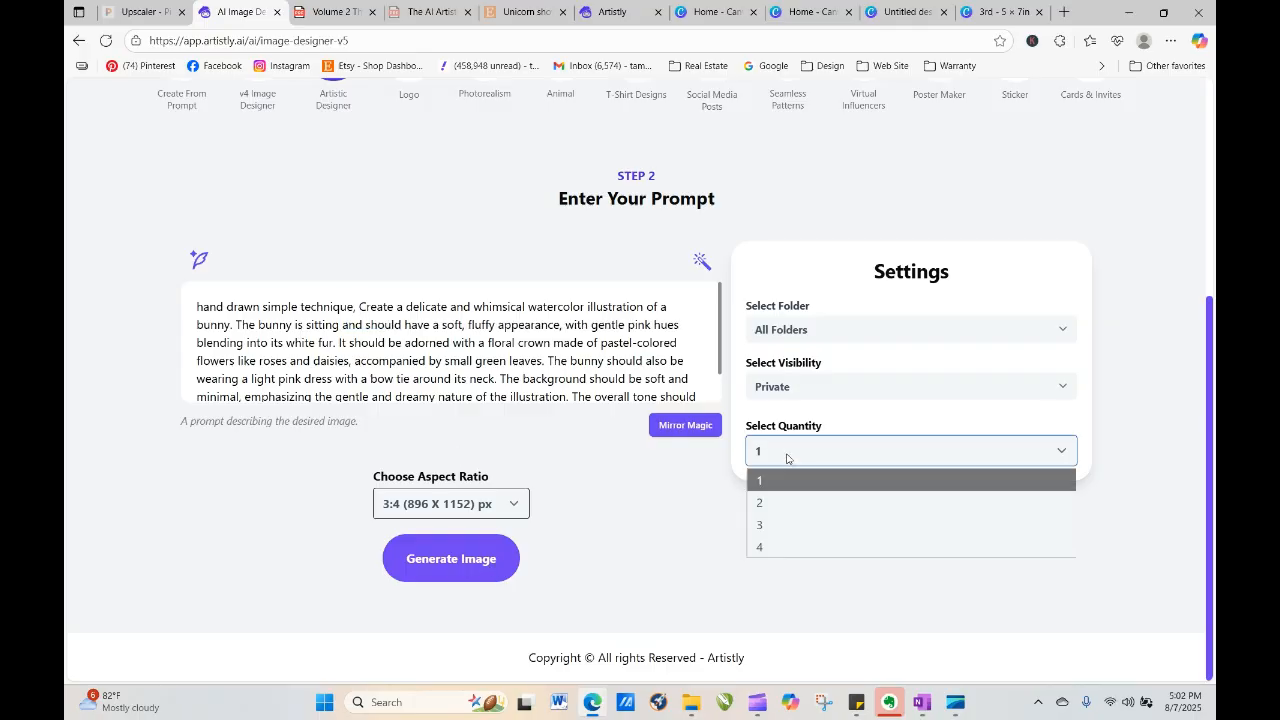
left_click(783, 546)
left_click(496, 557)
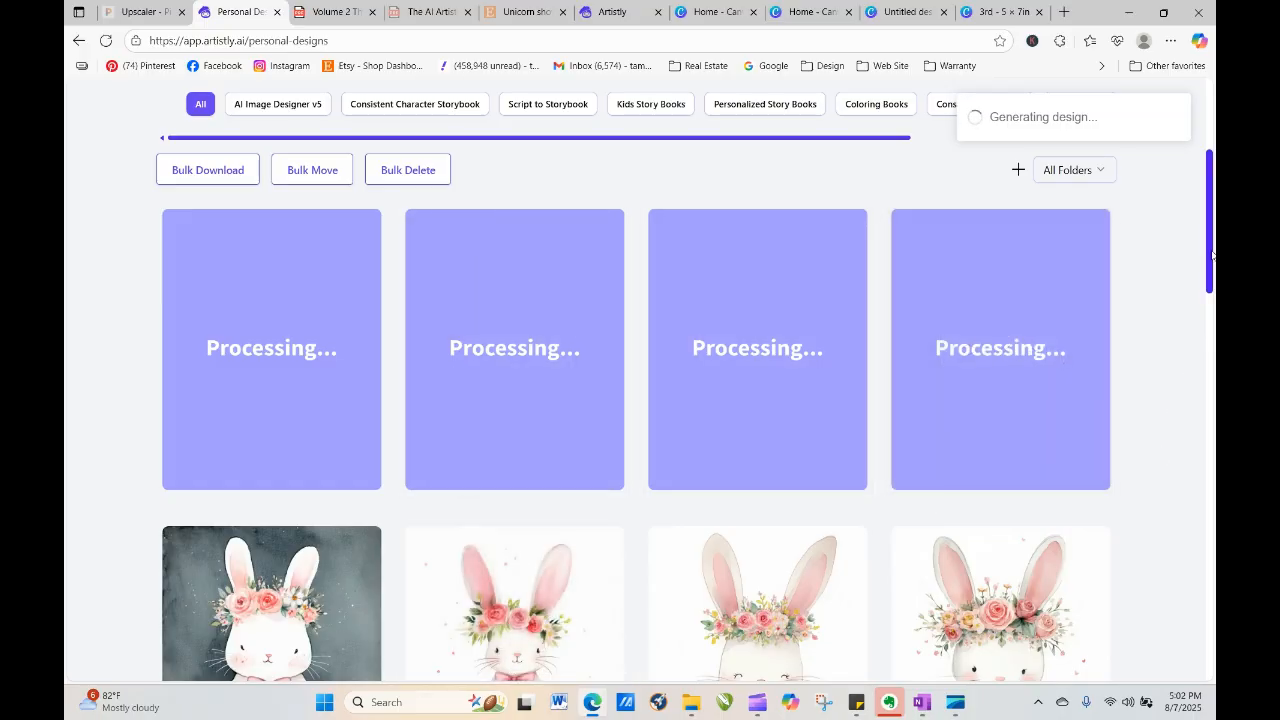
Reload the personal designs and start a re-generation from the front-facing bunny with closed eyes and a lace collar
left_click_drag(1212, 250, 1212, 300)
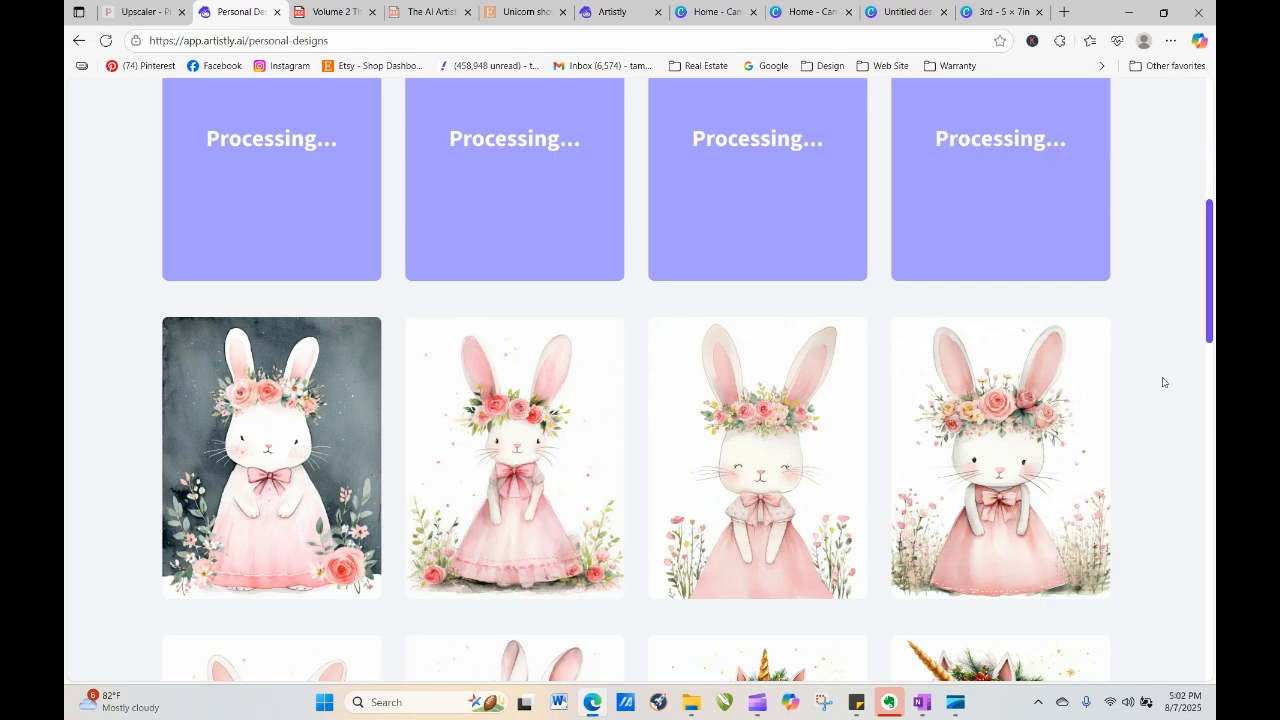
left_click(106, 41)
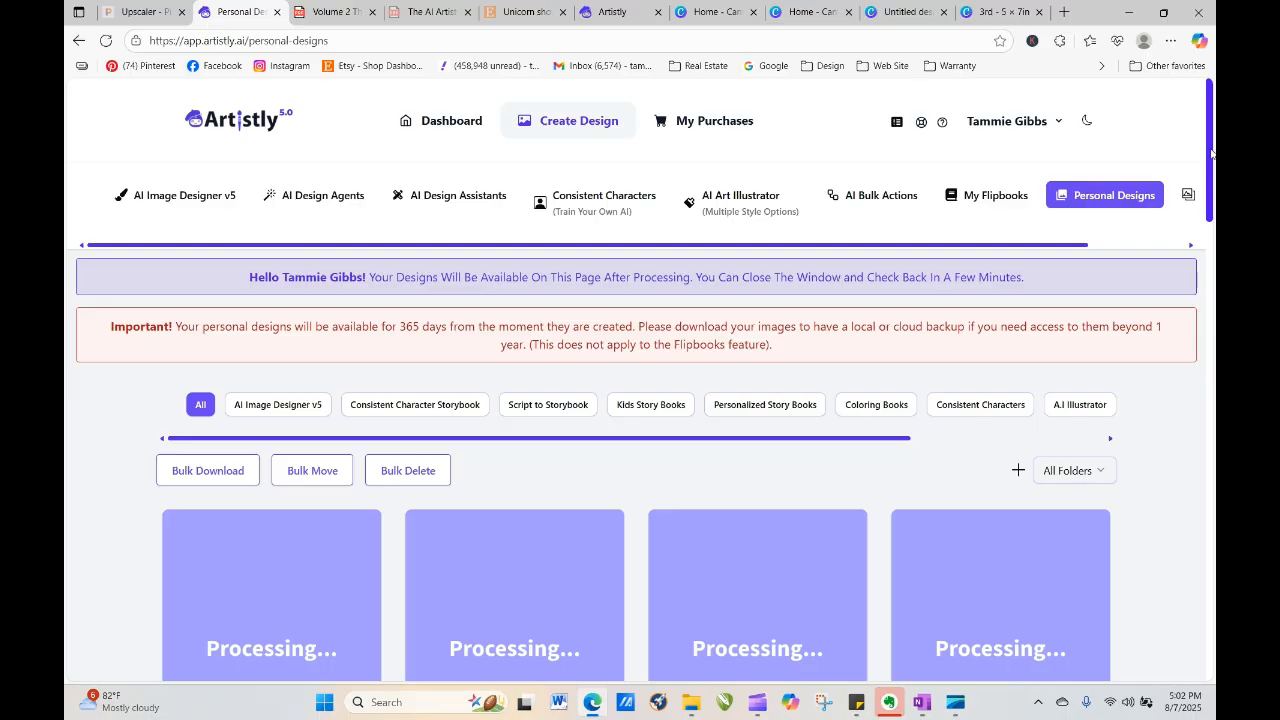
left_click_drag(1211, 152, 1214, 282)
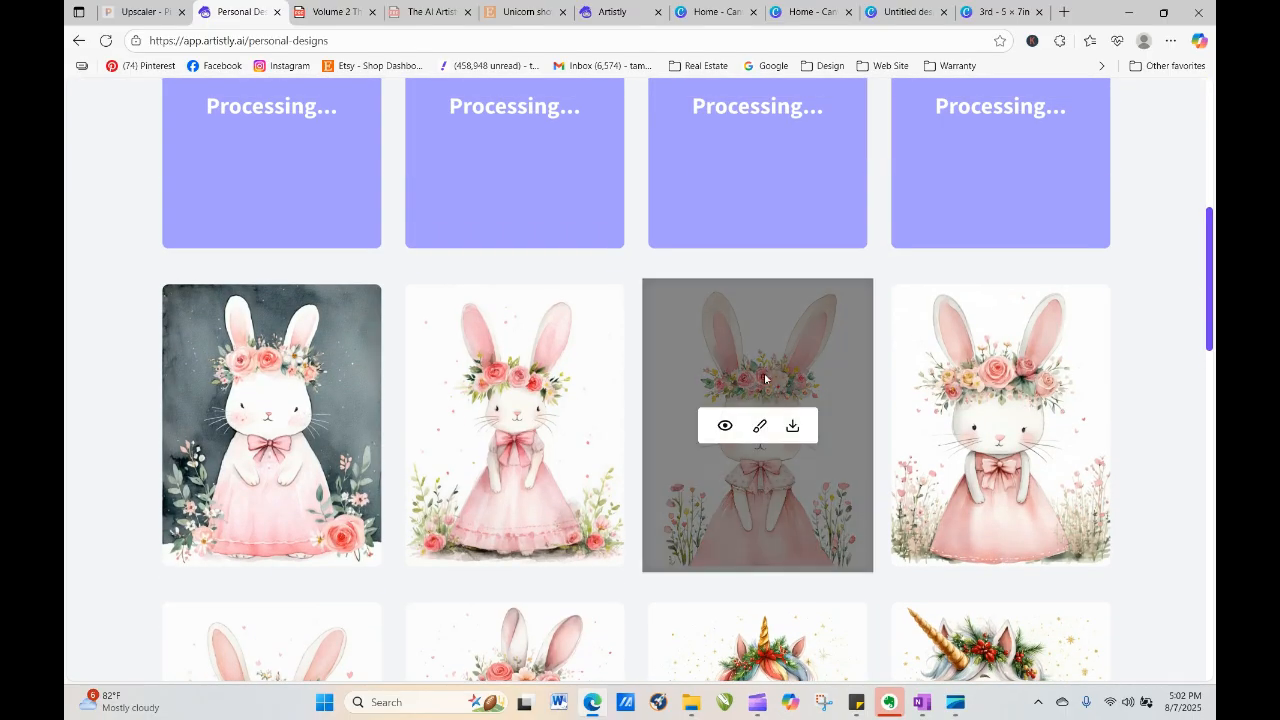
left_click(723, 427)
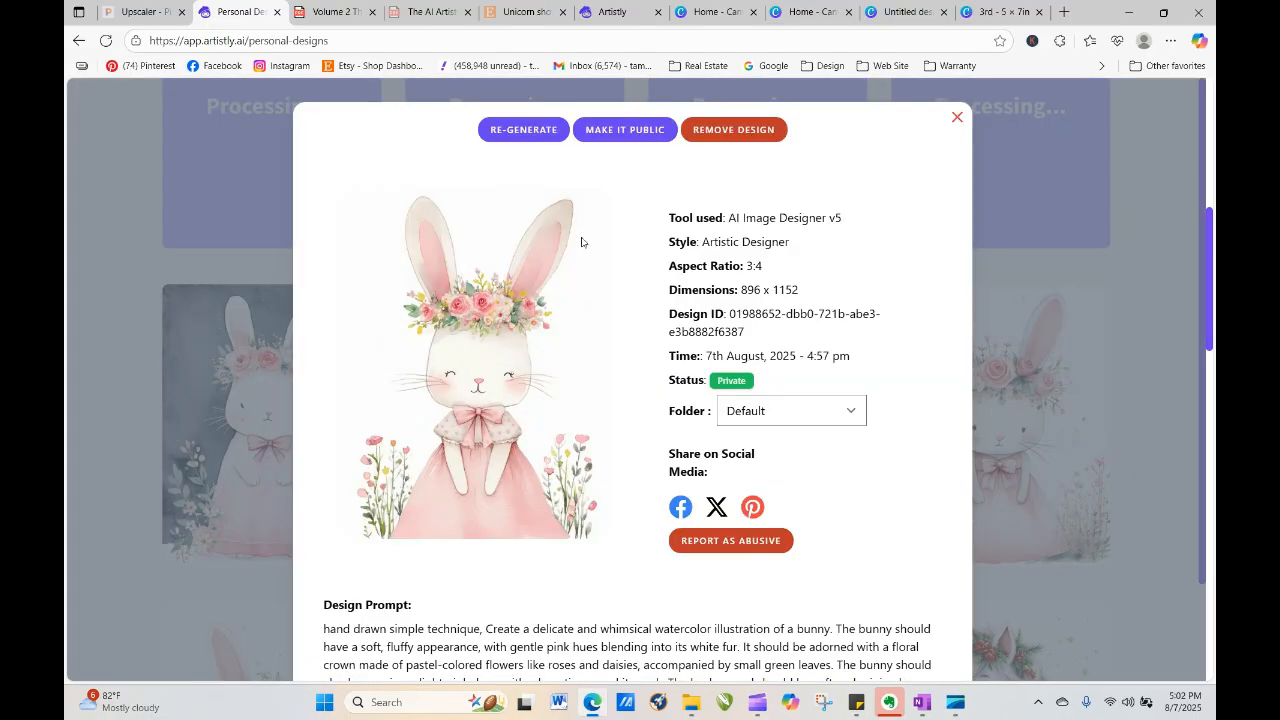
left_click(523, 130)
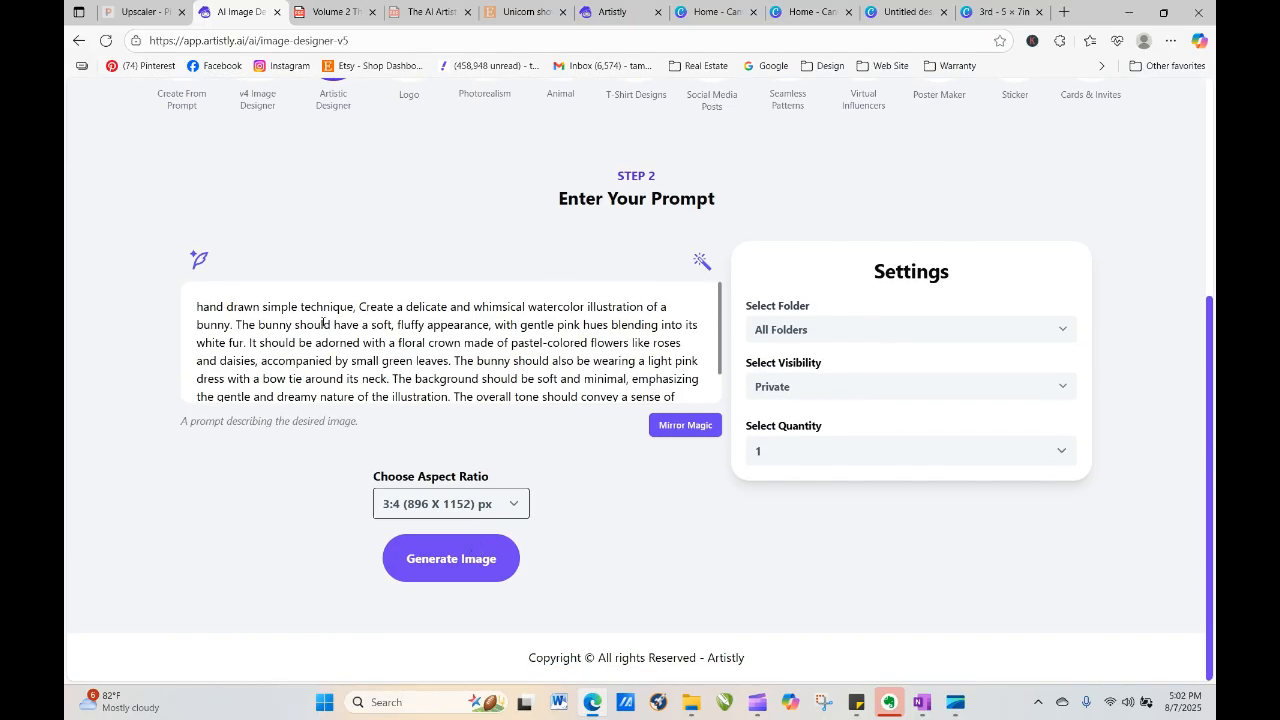
Replace "bunny" in the prompt's second sentence with "cute little girl with brown hair"
left_click_drag(292, 325, 258, 327)
left_click(259, 326)
type("cute littl")
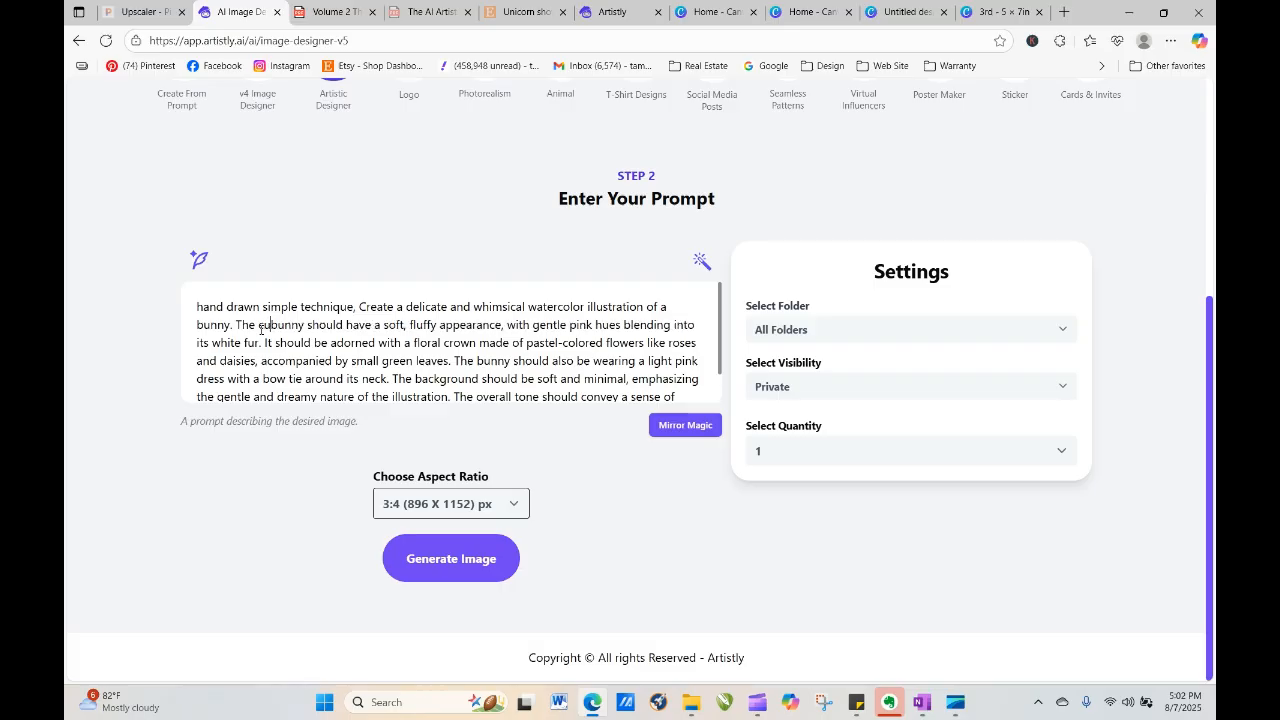
type("e girl with ")
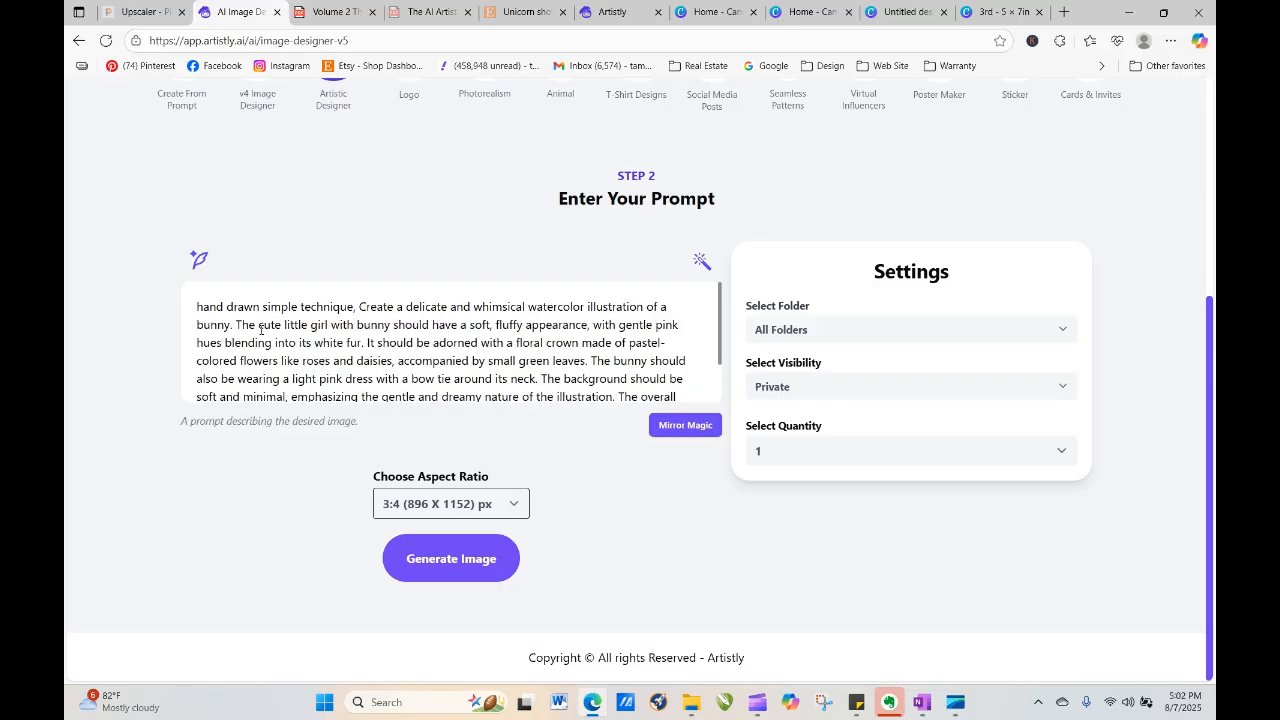
type("brown hair")
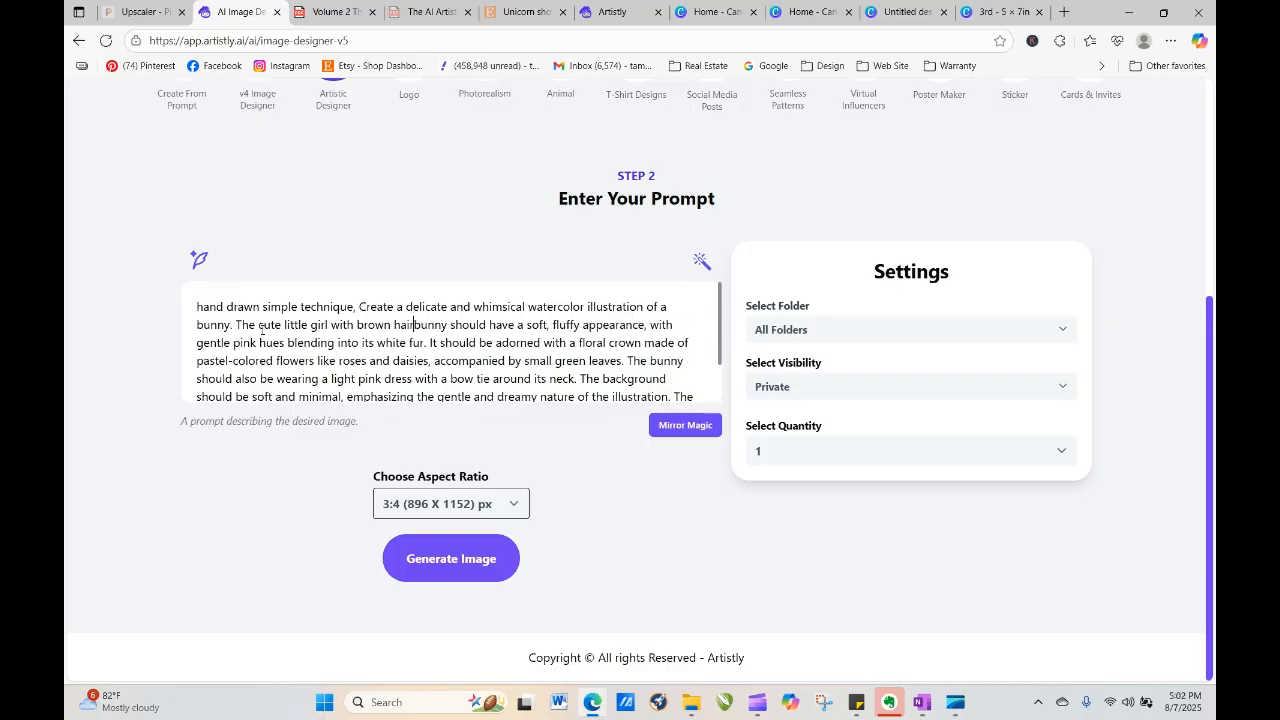
key("Delete")
key("Delete")
key("Delete")
key("Delete")
key("Delete")
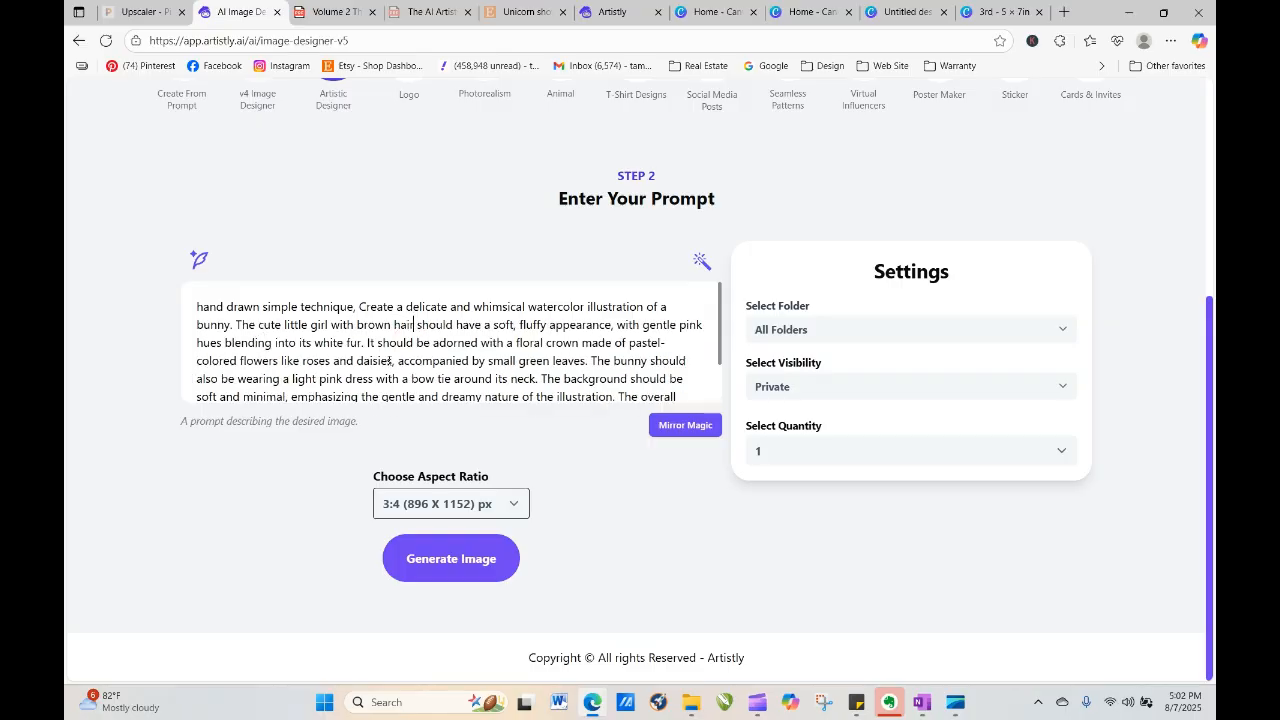
Remove "blending into its white fur", make "little girl" the subject of the dress sentence, and generate the image
left_click_drag(362, 343, 222, 343)
key("Delete")
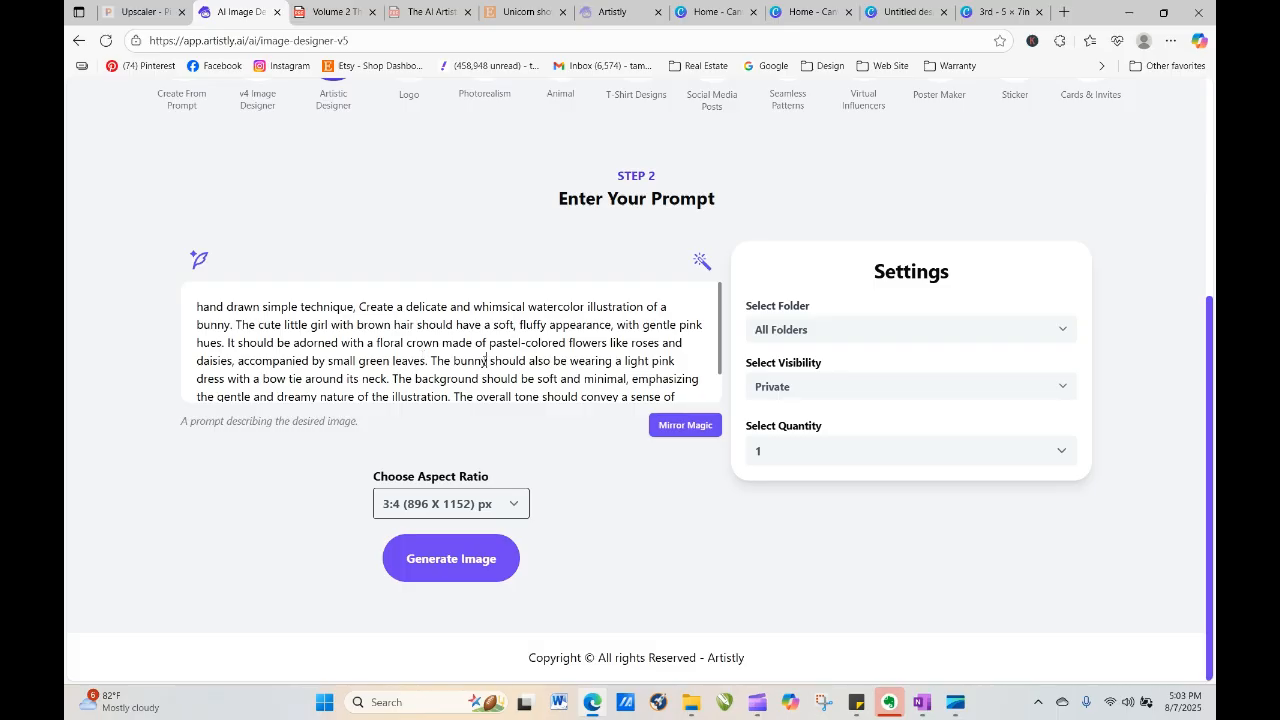
left_click_drag(486, 360, 452, 361)
key("BackSpace")
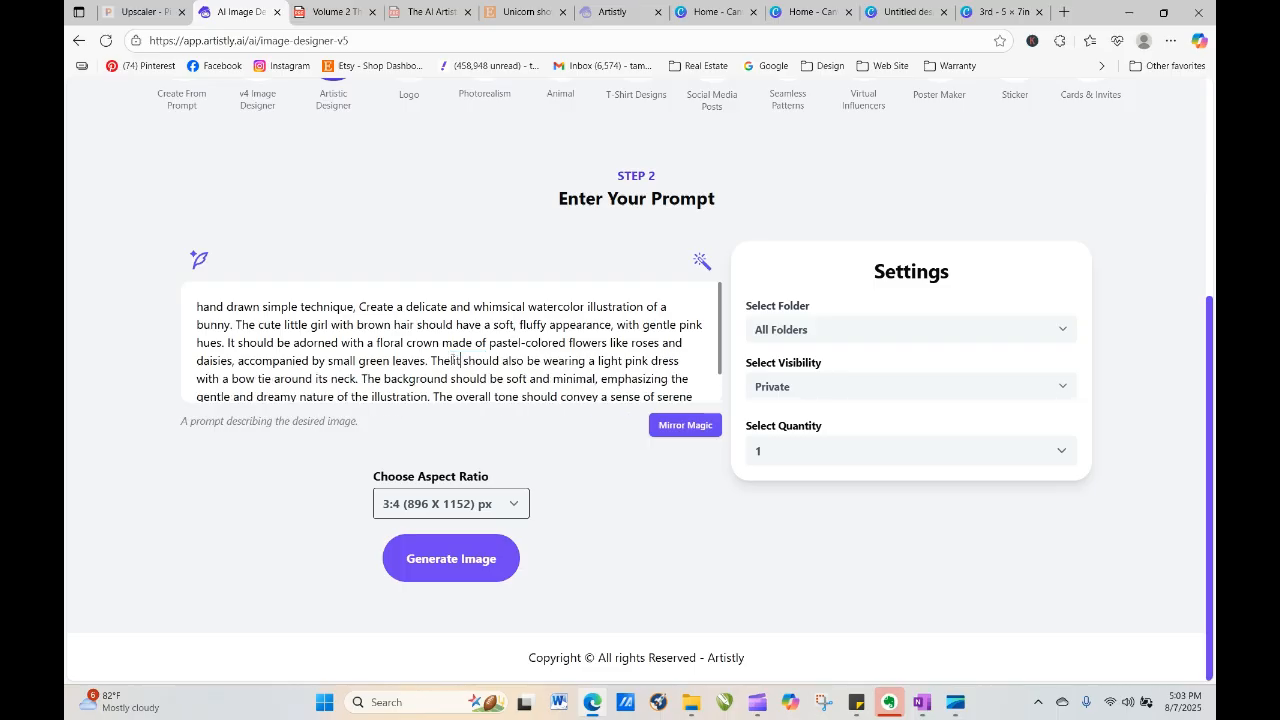
type("little girl")
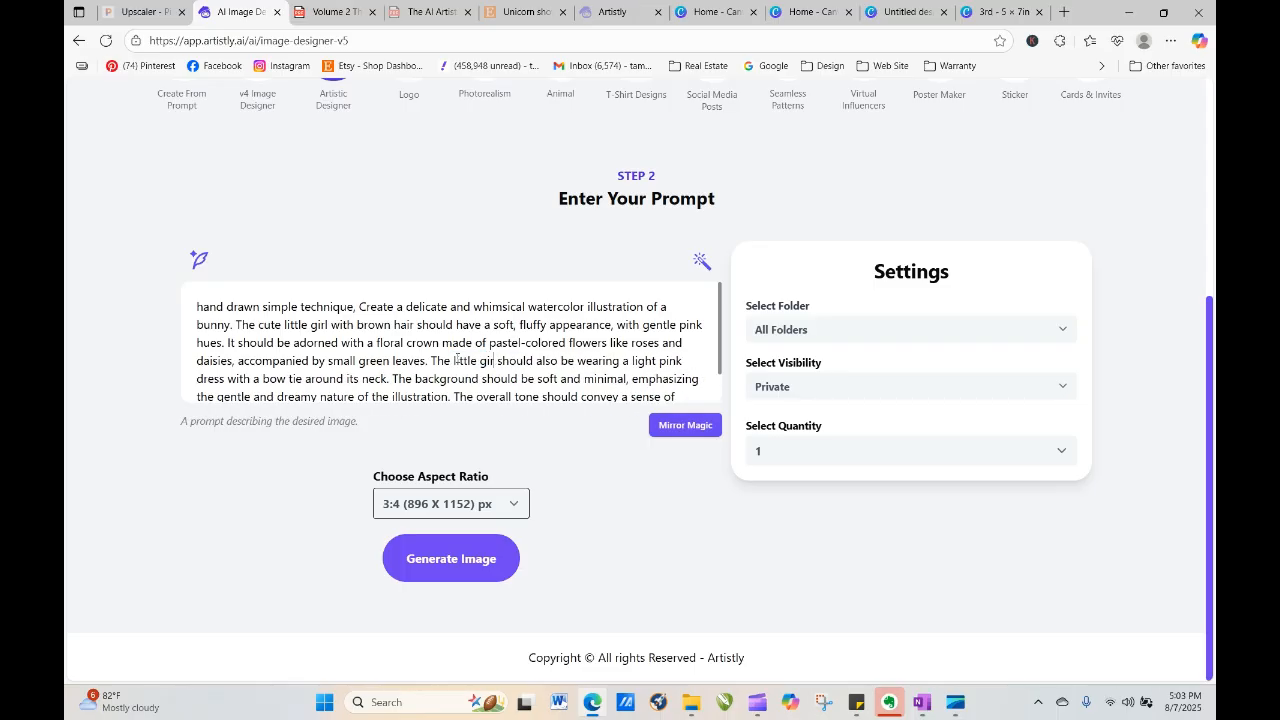
left_click(466, 561)
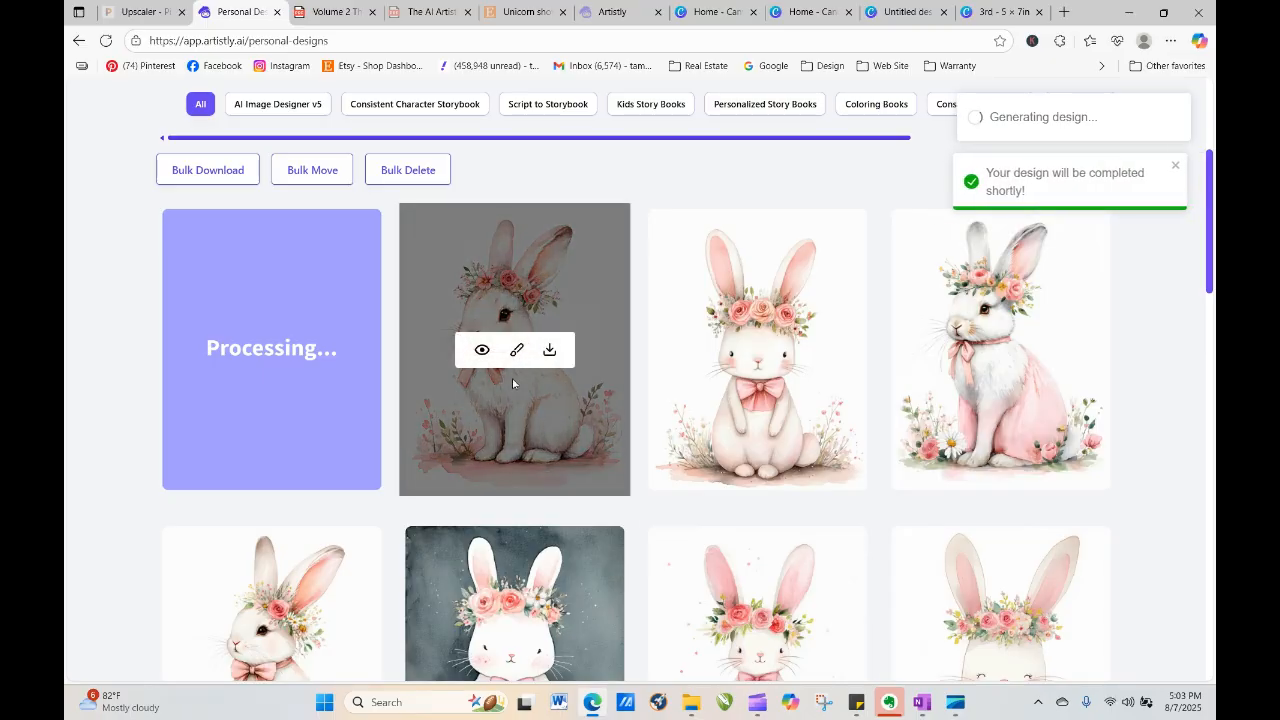
View the enlarged sitting bunny with the pink bow, and the one draped in pink cloth beside daisies
left_click(481, 351)
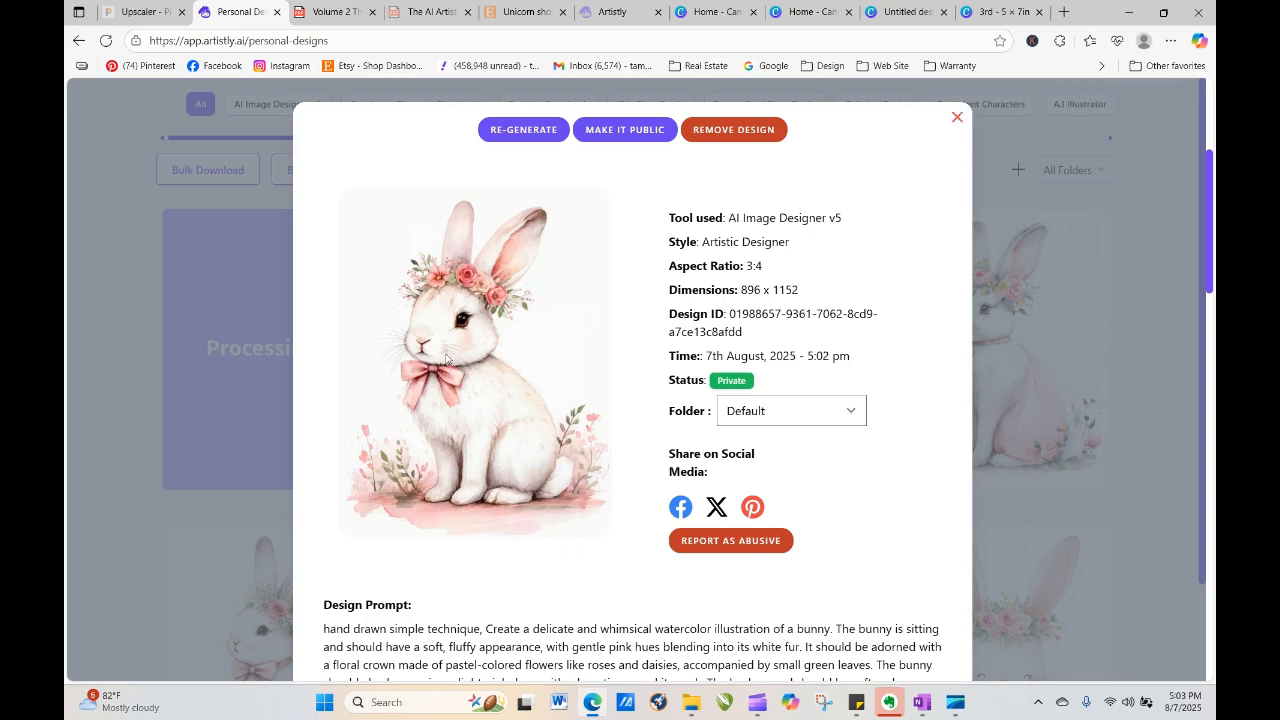
left_click(955, 118)
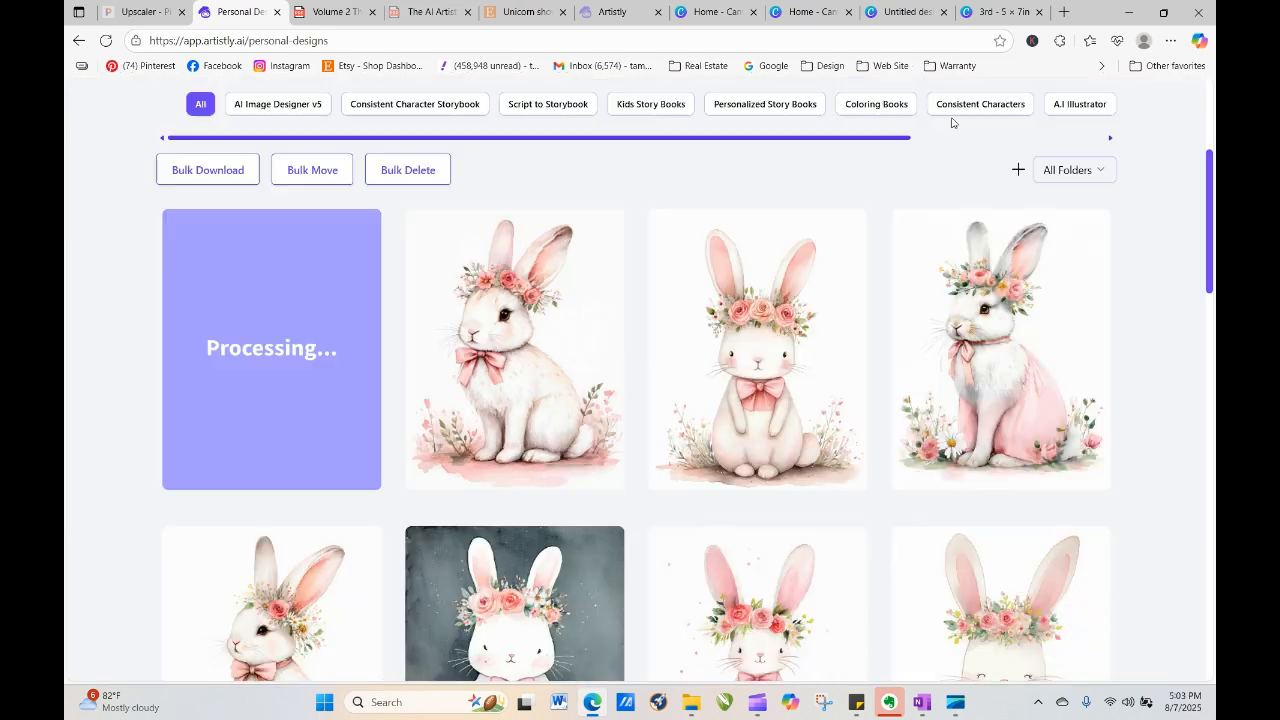
mouse_move(782, 401)
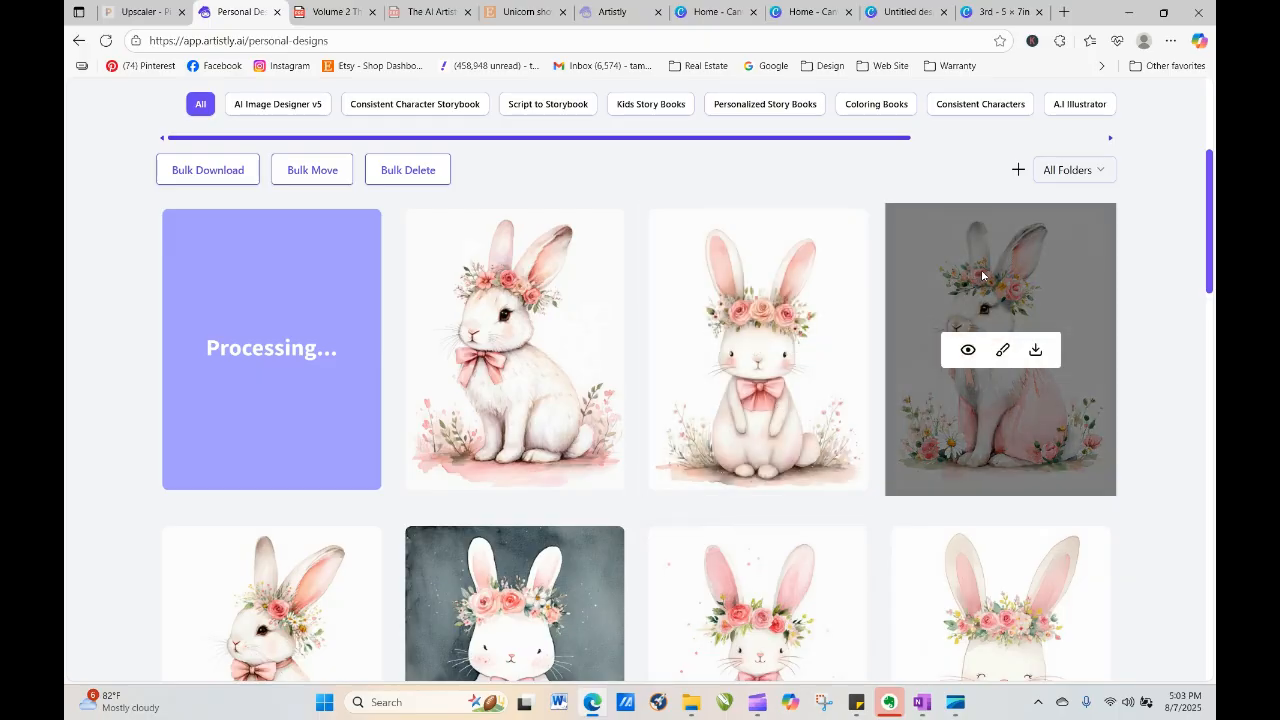
left_click(969, 350)
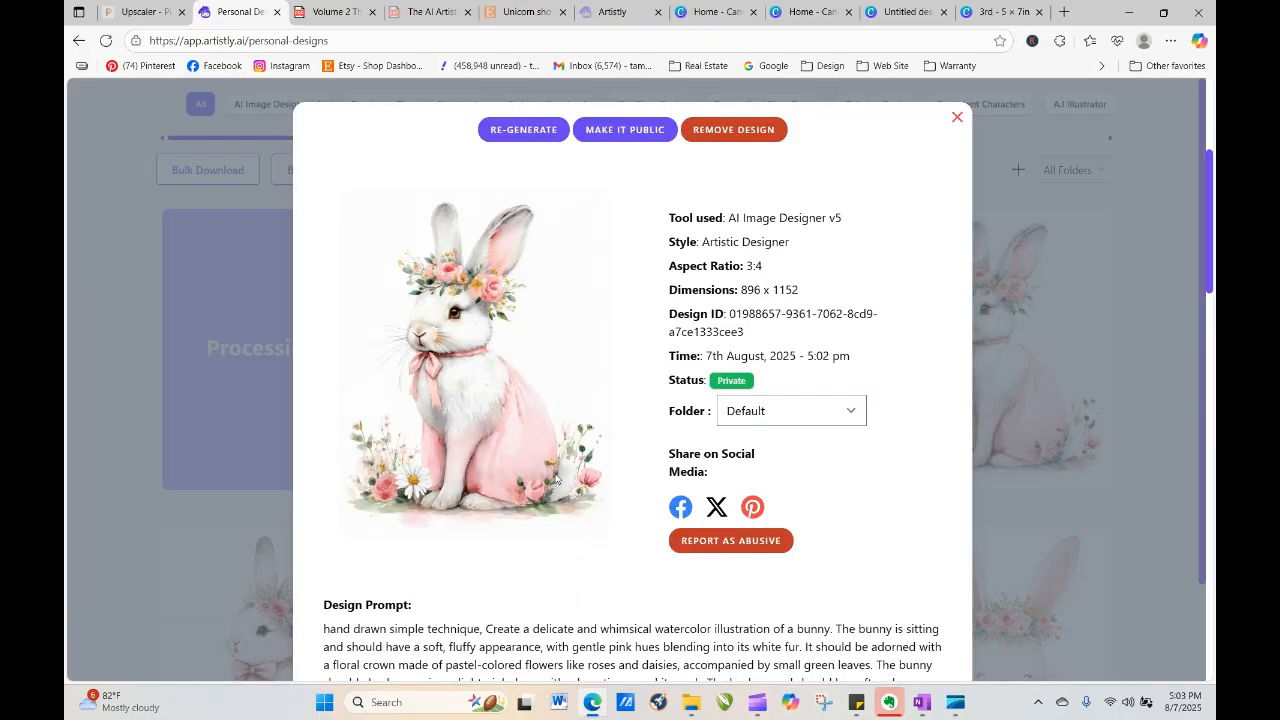
left_click(957, 118)
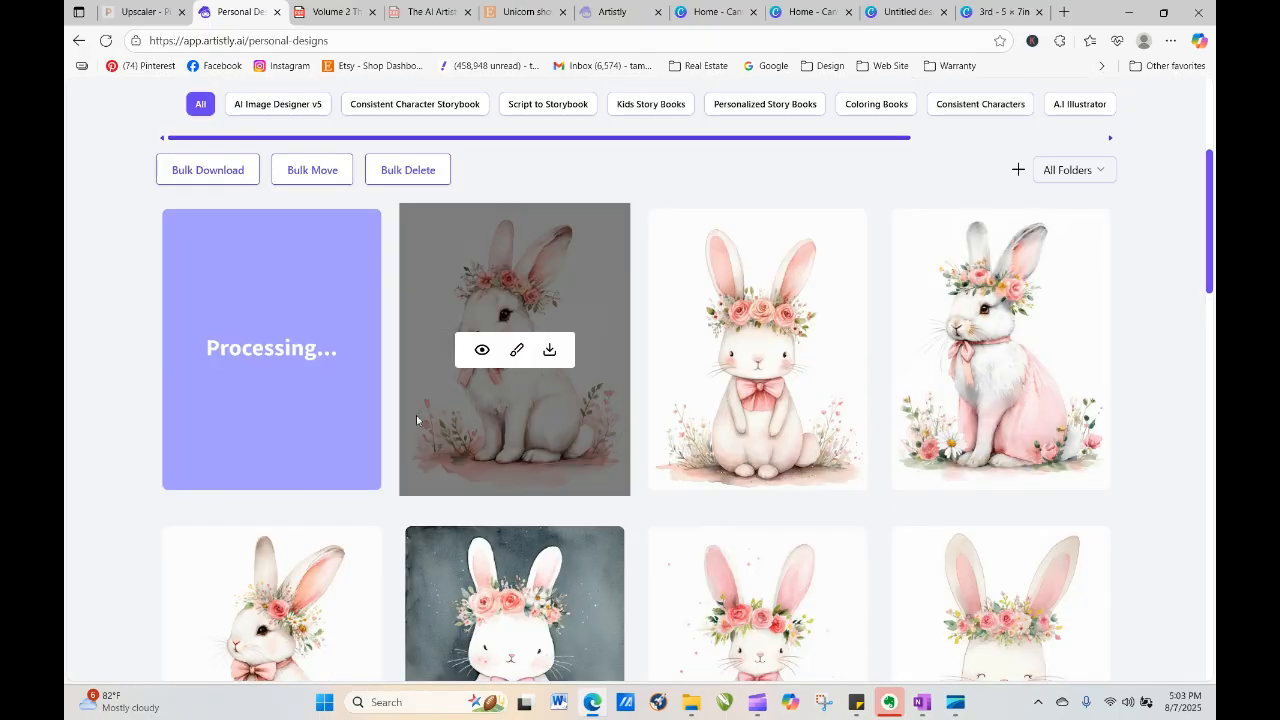
Reload the personal designs and view the enlarged sitting bunny in the second row
mouse_move(240, 350)
left_click(106, 40)
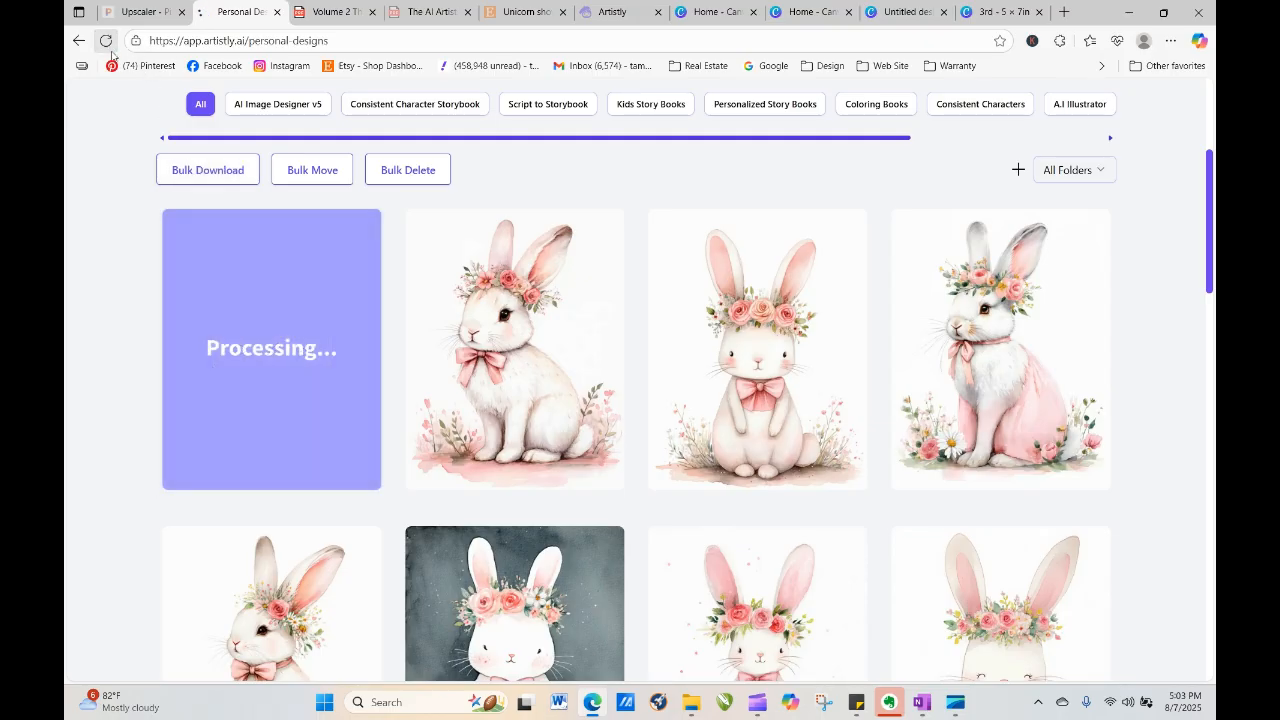
left_click_drag(1211, 130, 1214, 258)
mouse_move(229, 365)
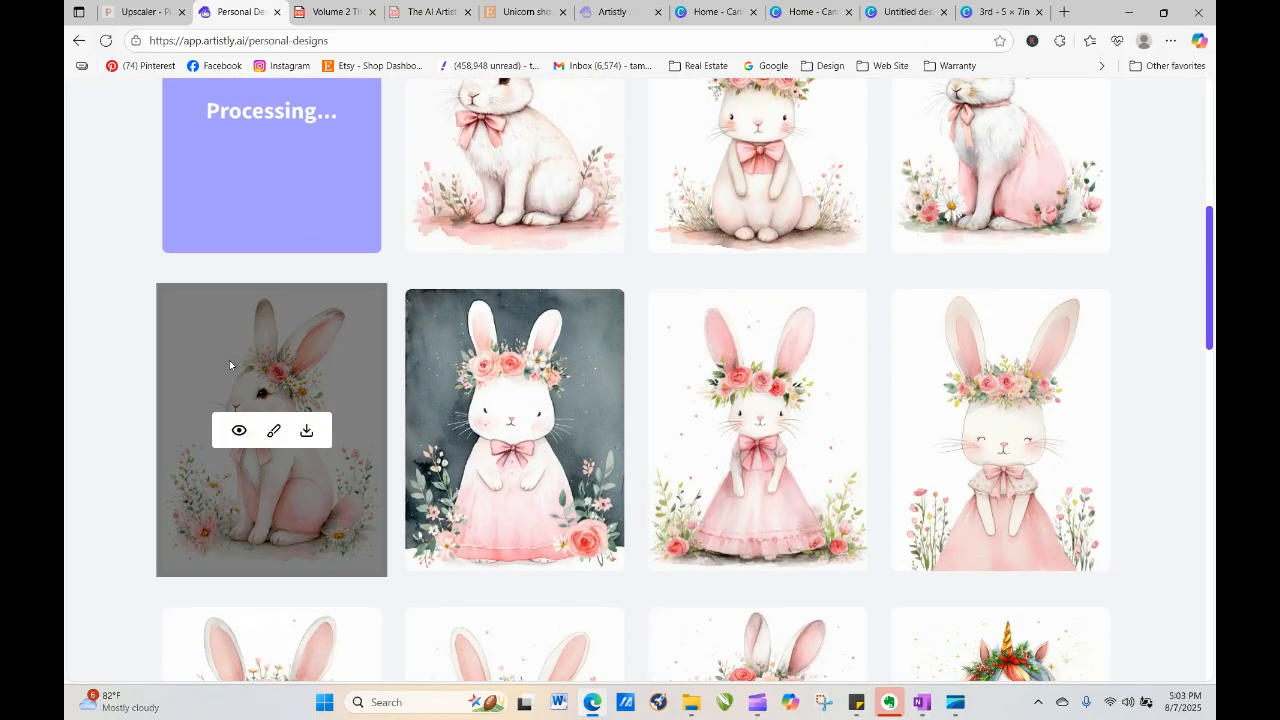
left_click(239, 431)
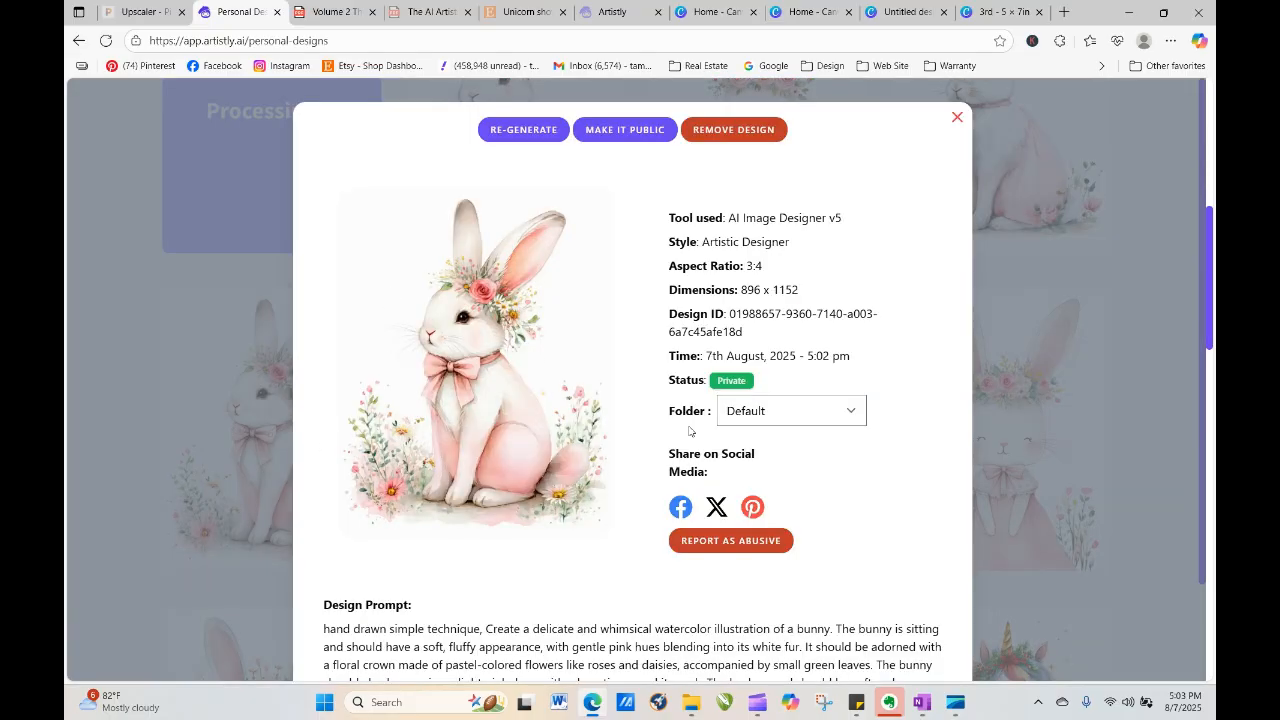
left_click(958, 118)
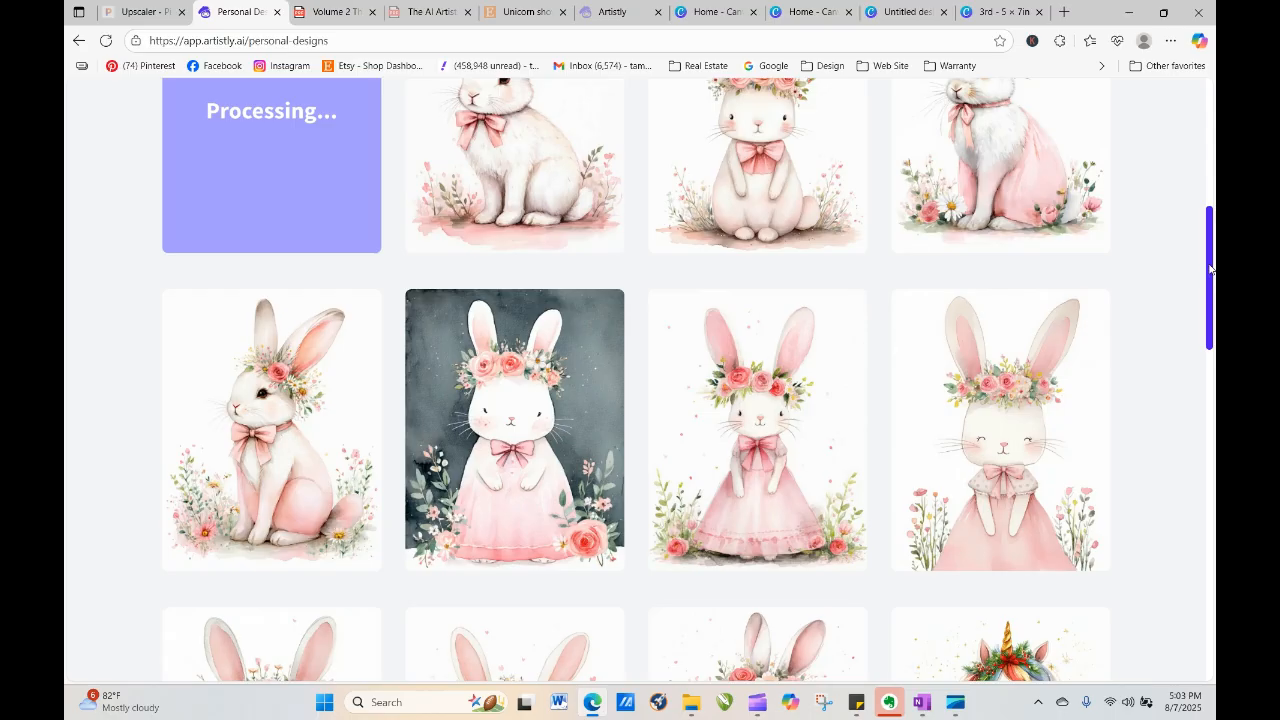
Keep reloading the personal designs until the little girl image has finished processing
scroll(1212, 291, "up", 2)
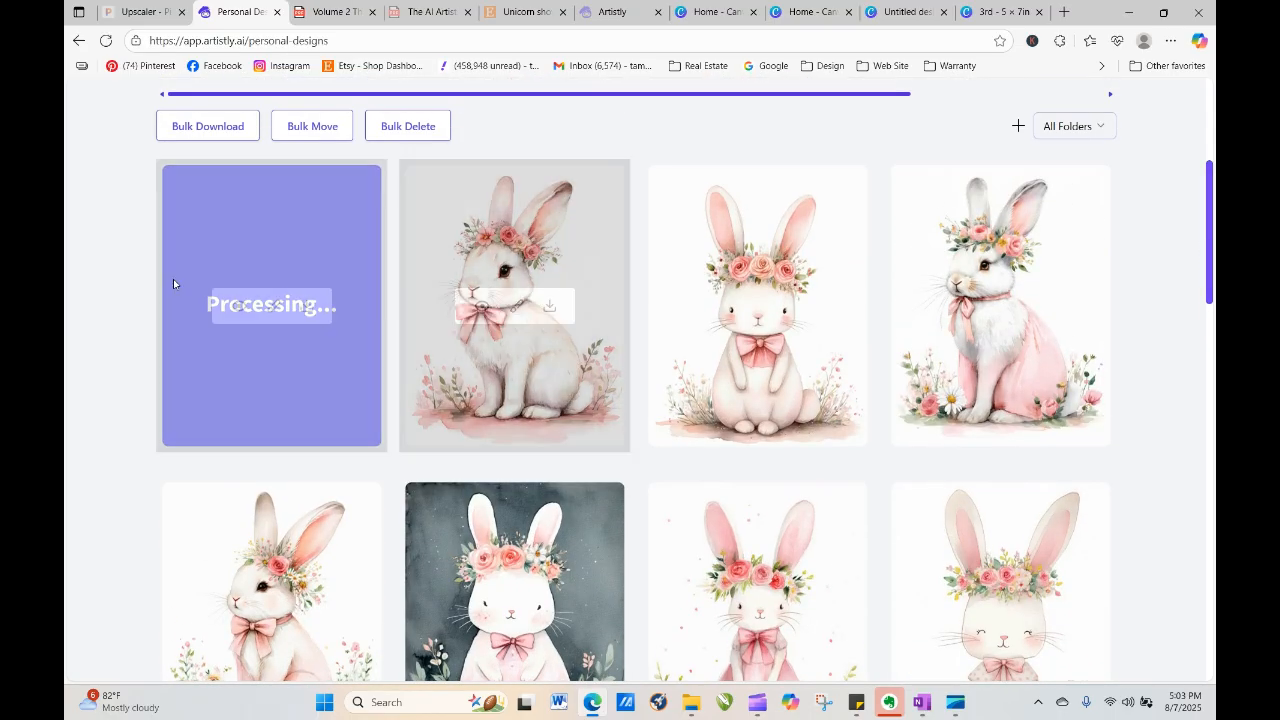
left_click(105, 40)
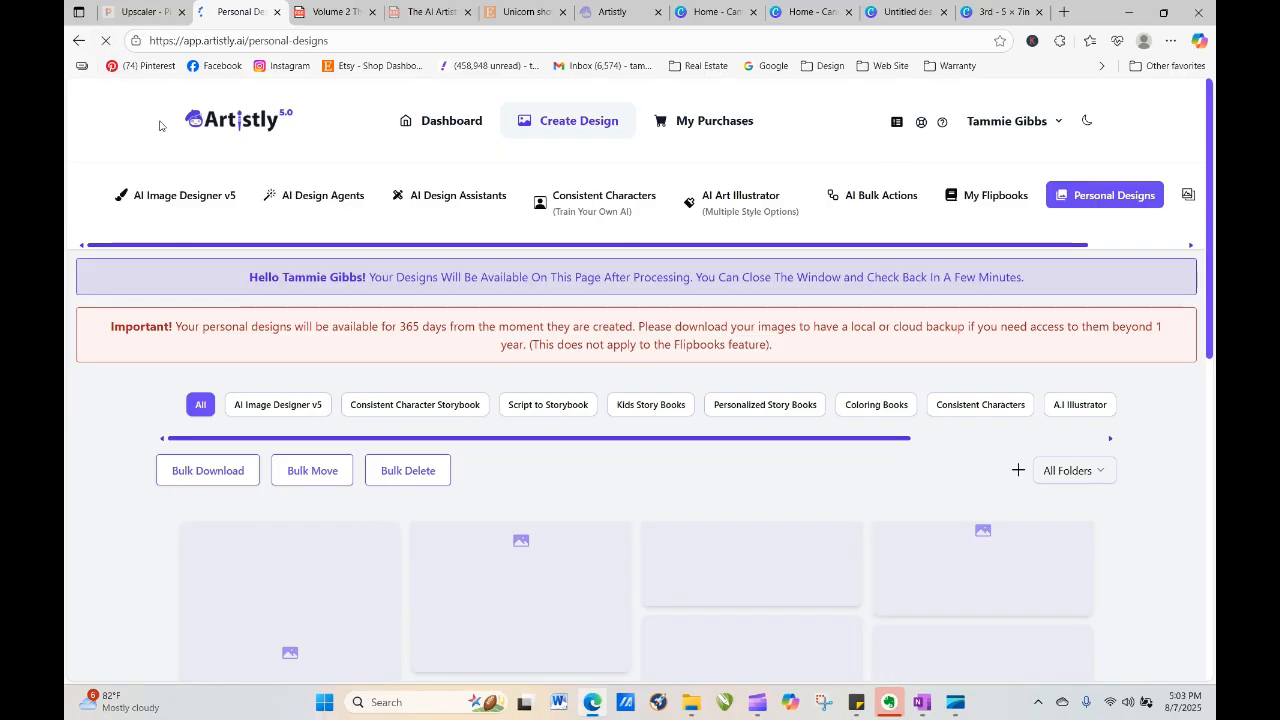
left_click(106, 40)
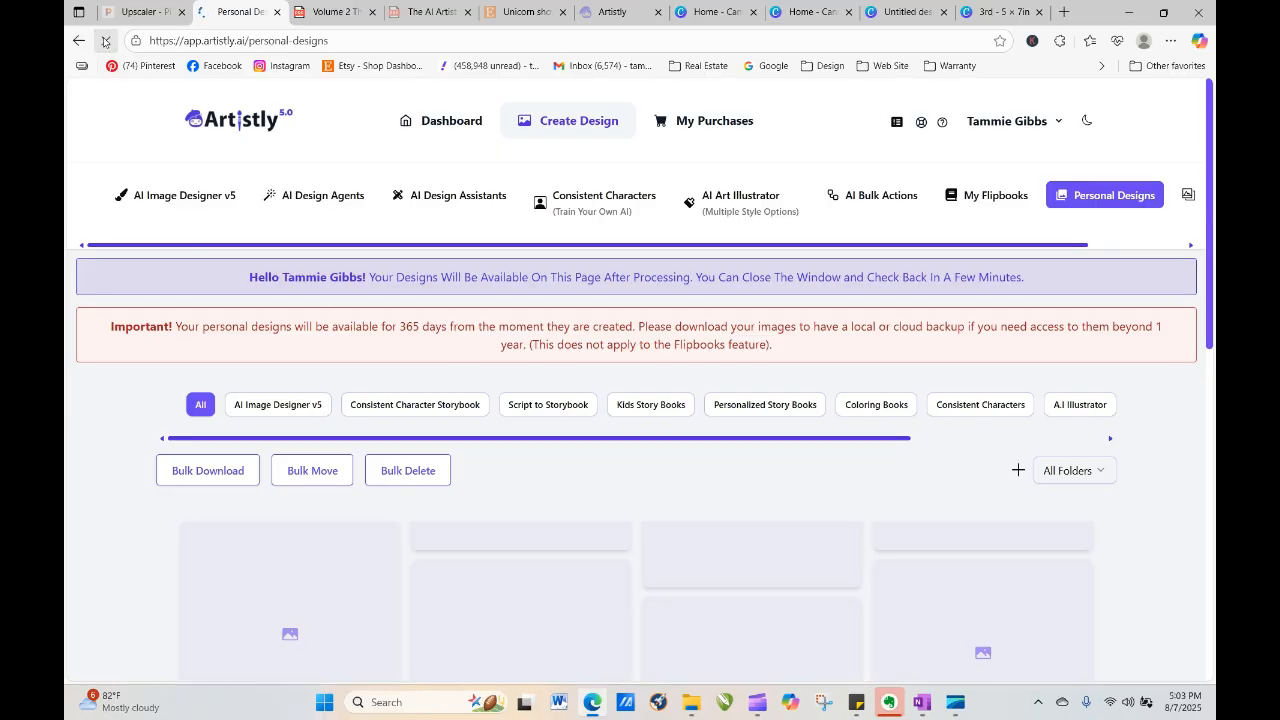
left_click(106, 44)
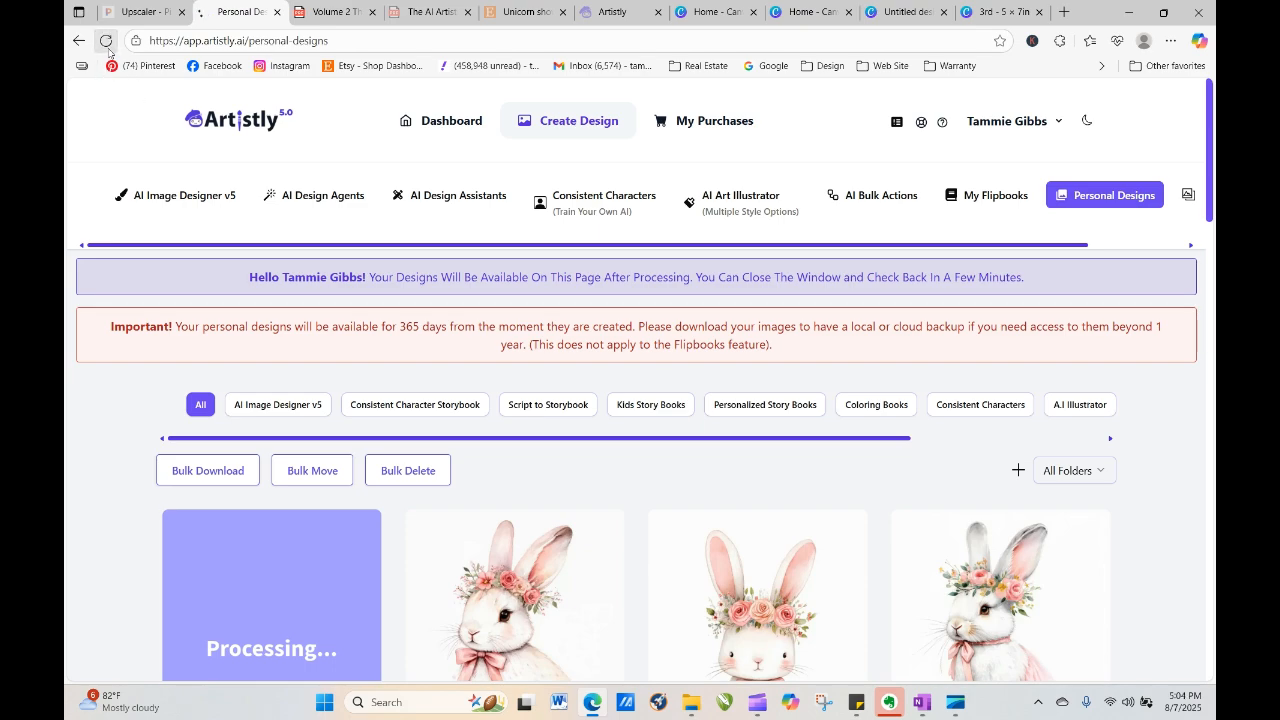
left_click(106, 42)
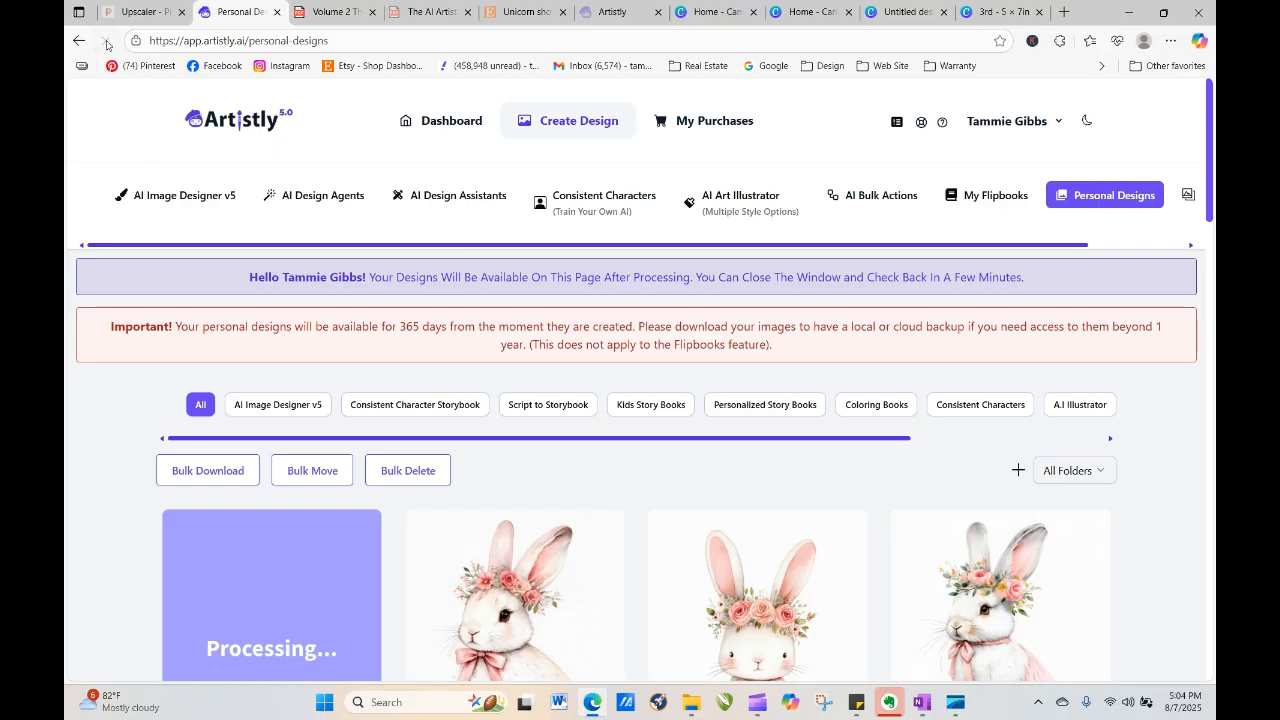
left_click(106, 42)
left_click(105, 41)
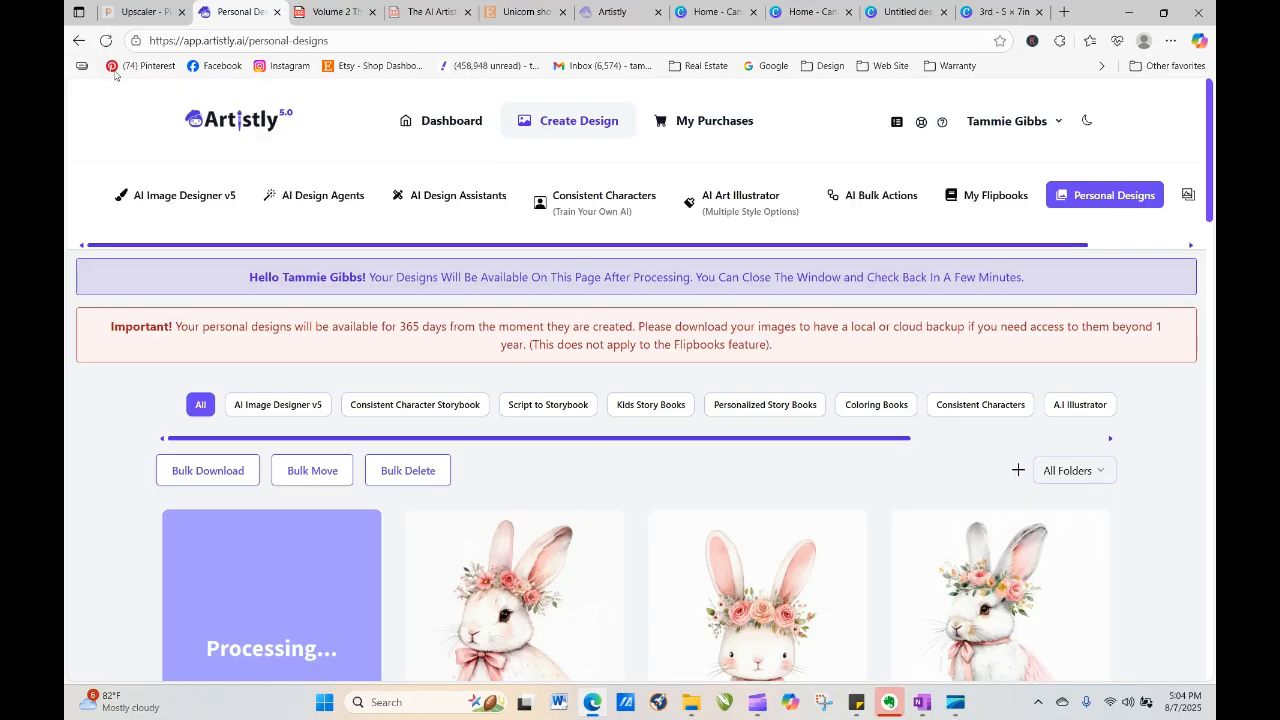
left_click(105, 41)
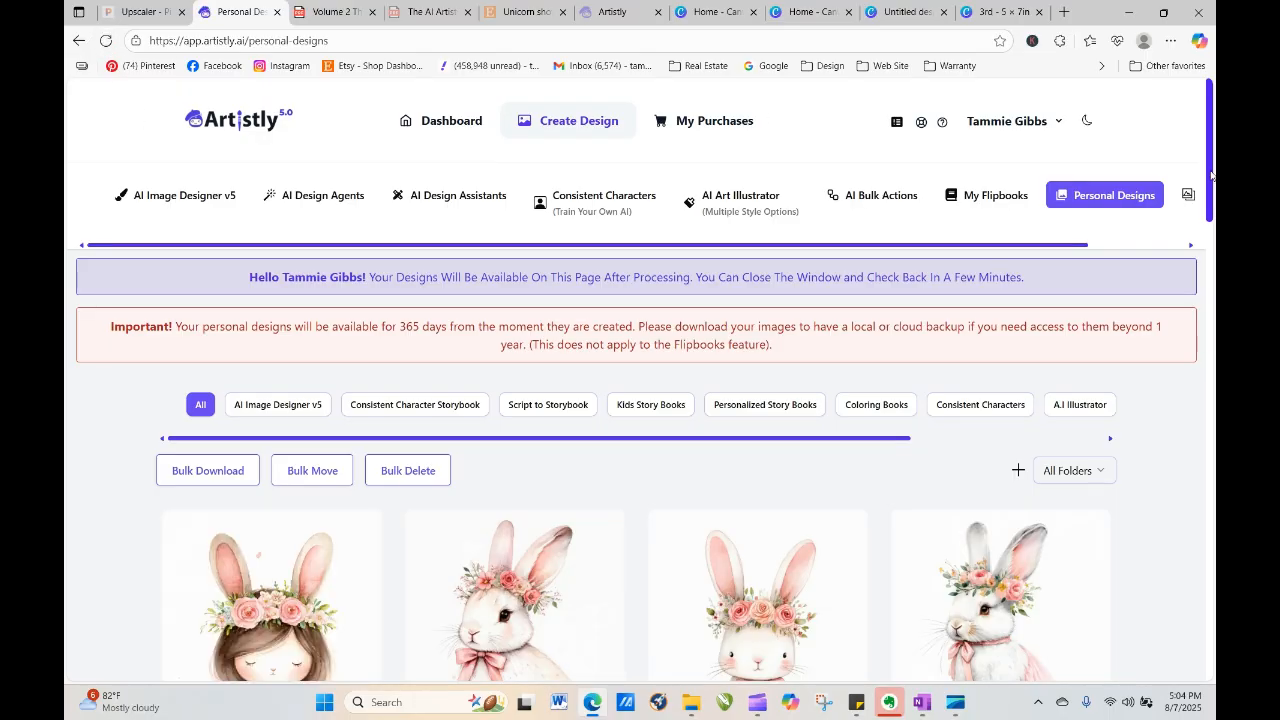
left_click_drag(1211, 175, 1214, 218)
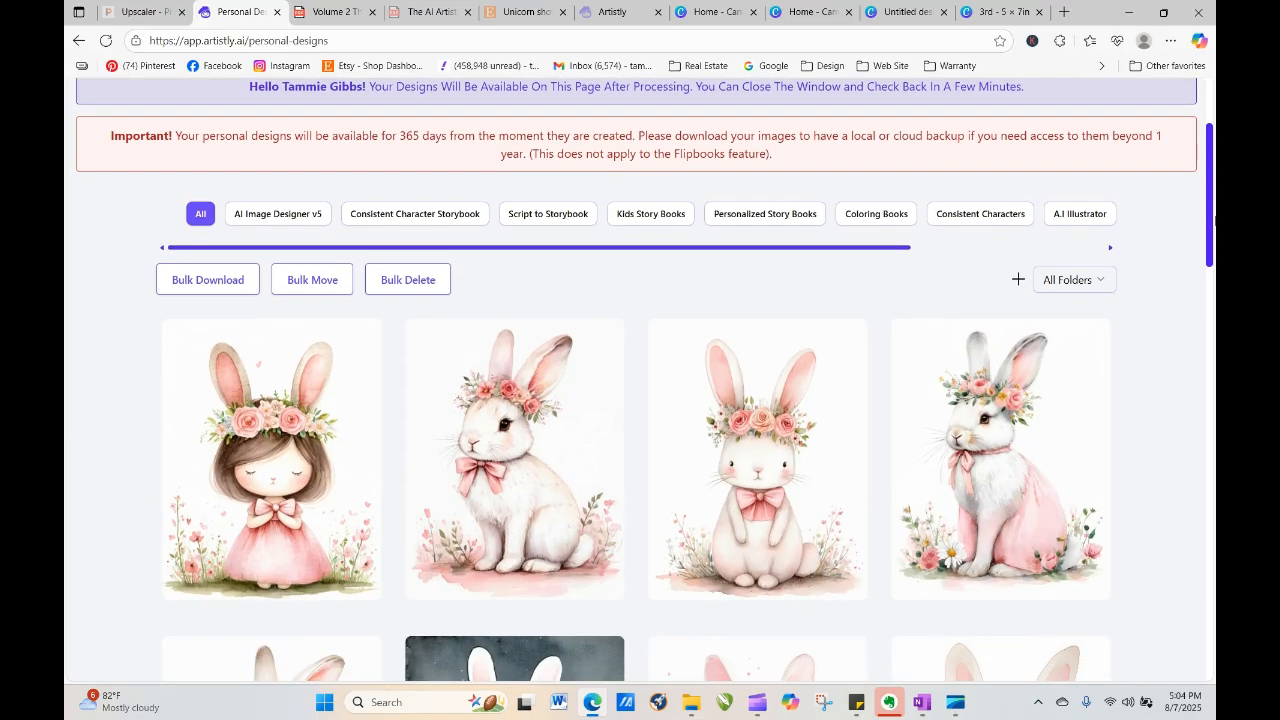
Open the bunny-eared girl design for regeneration and replace "bunny" in the prompt's first sentence with "cute little girl wearing a smile"
left_click(239, 460)
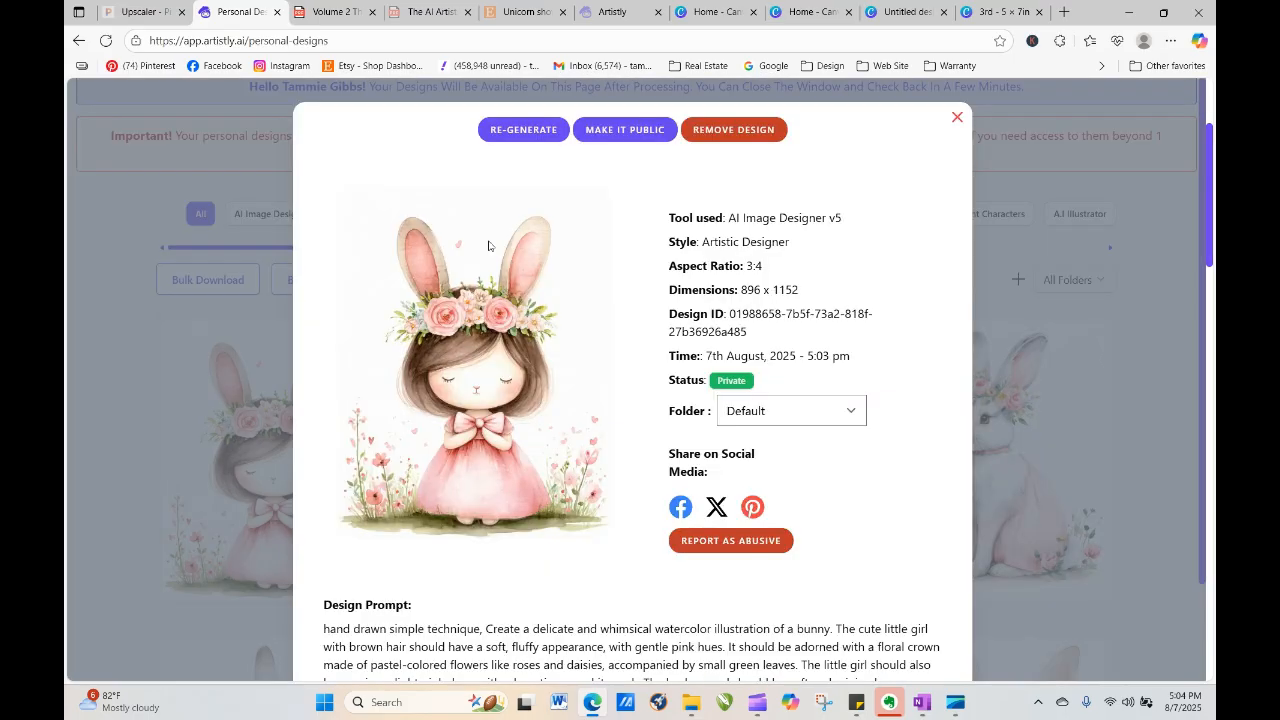
left_click(523, 130)
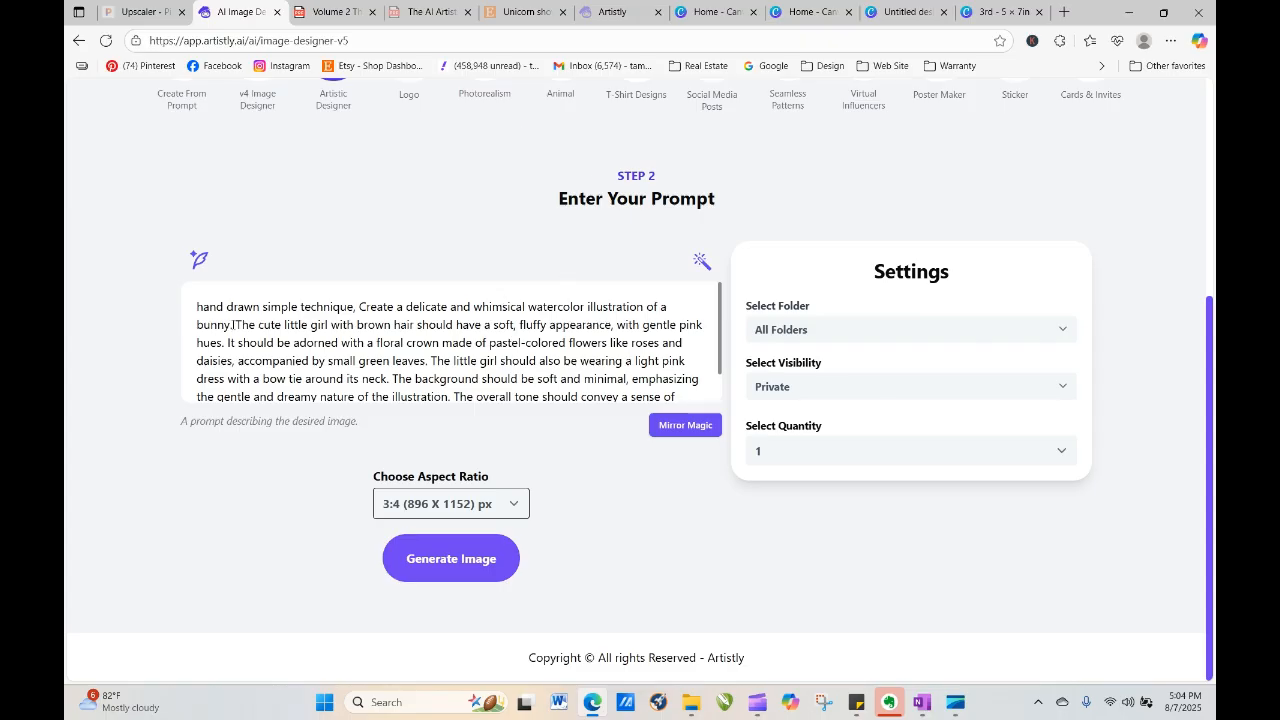
left_click_drag(230, 324, 200, 325)
type("girl")
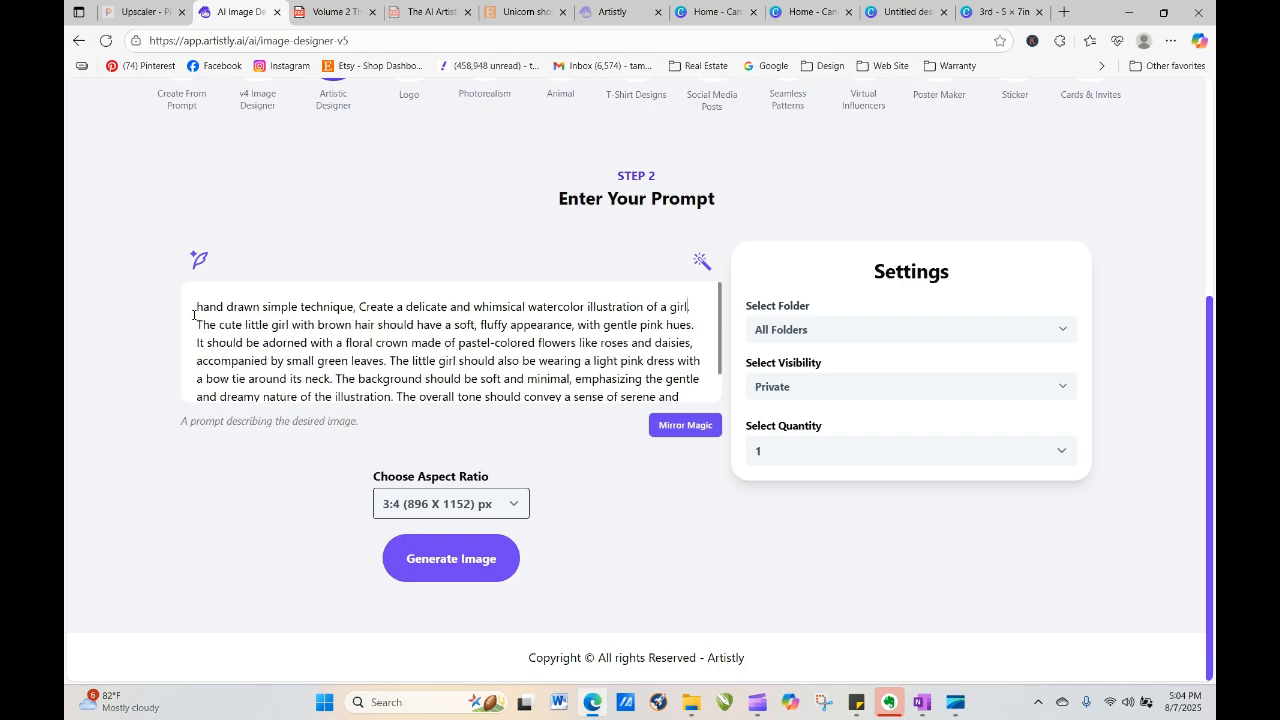
key("BackSpace")
key("BackSpace")
key("BackSpace")
key("BackSpace")
key("BackSpace")
type("cute little girl ")
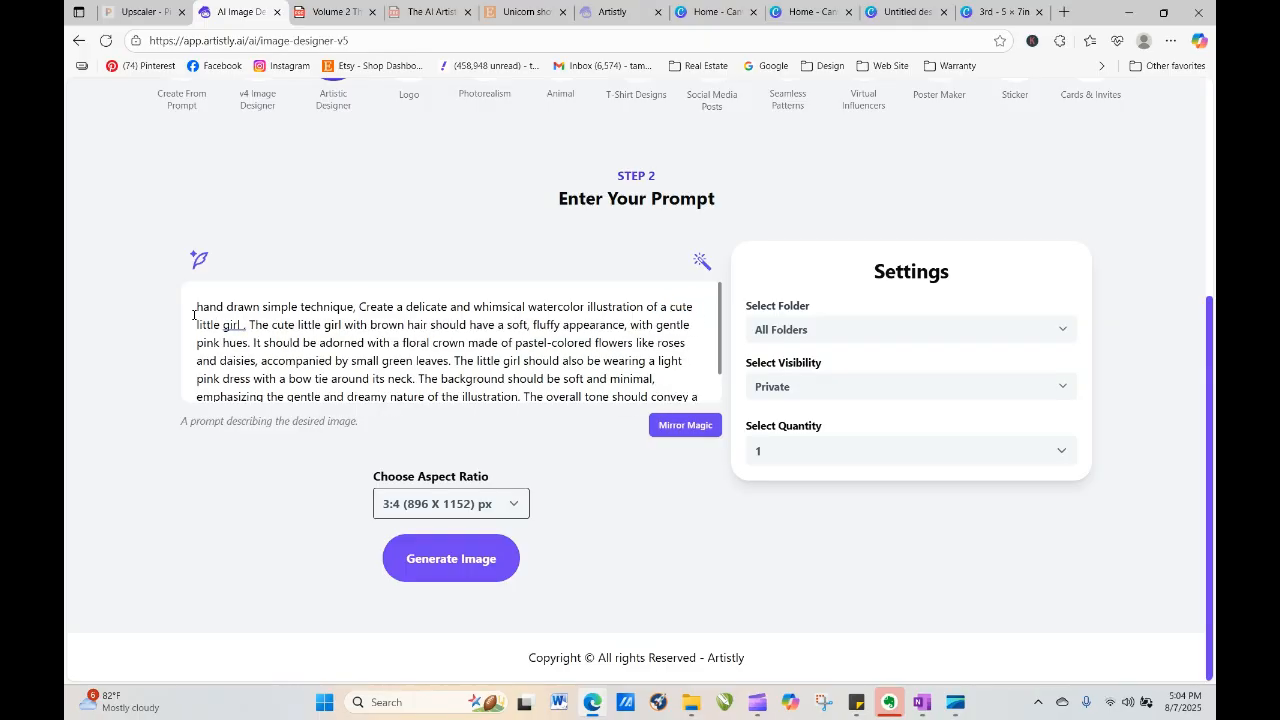
type("wearing a")
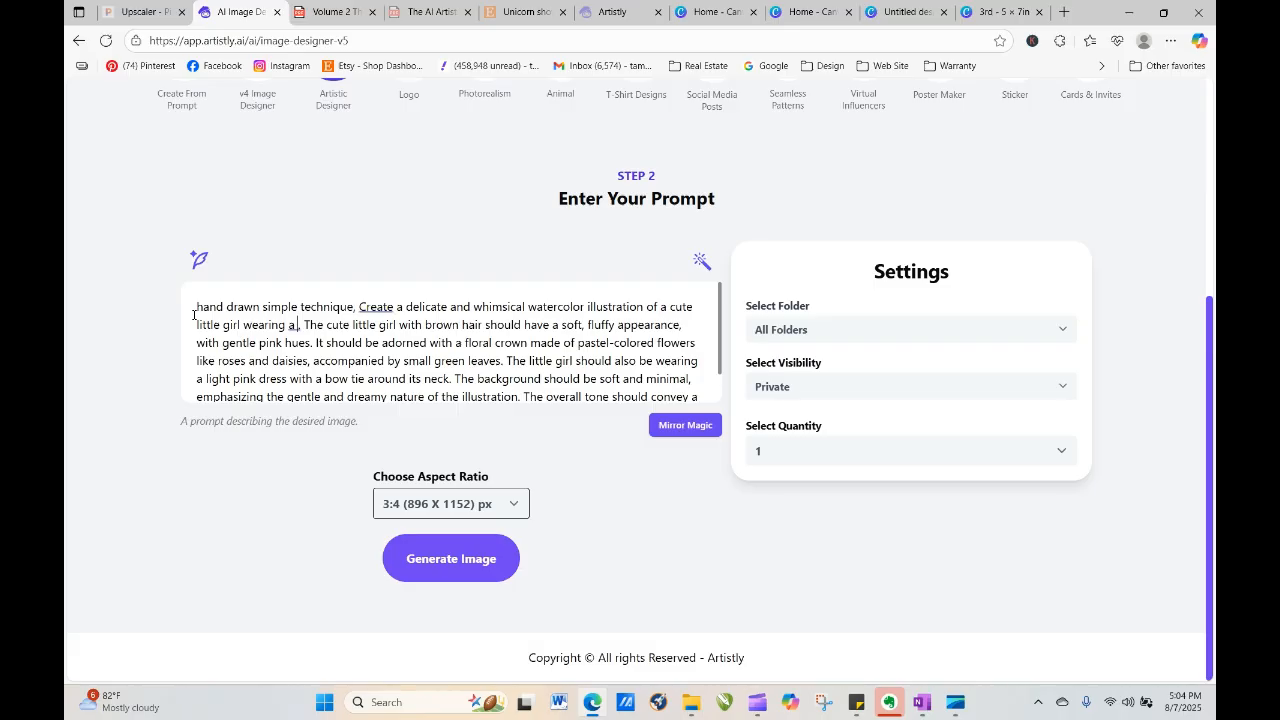
type(" smile")
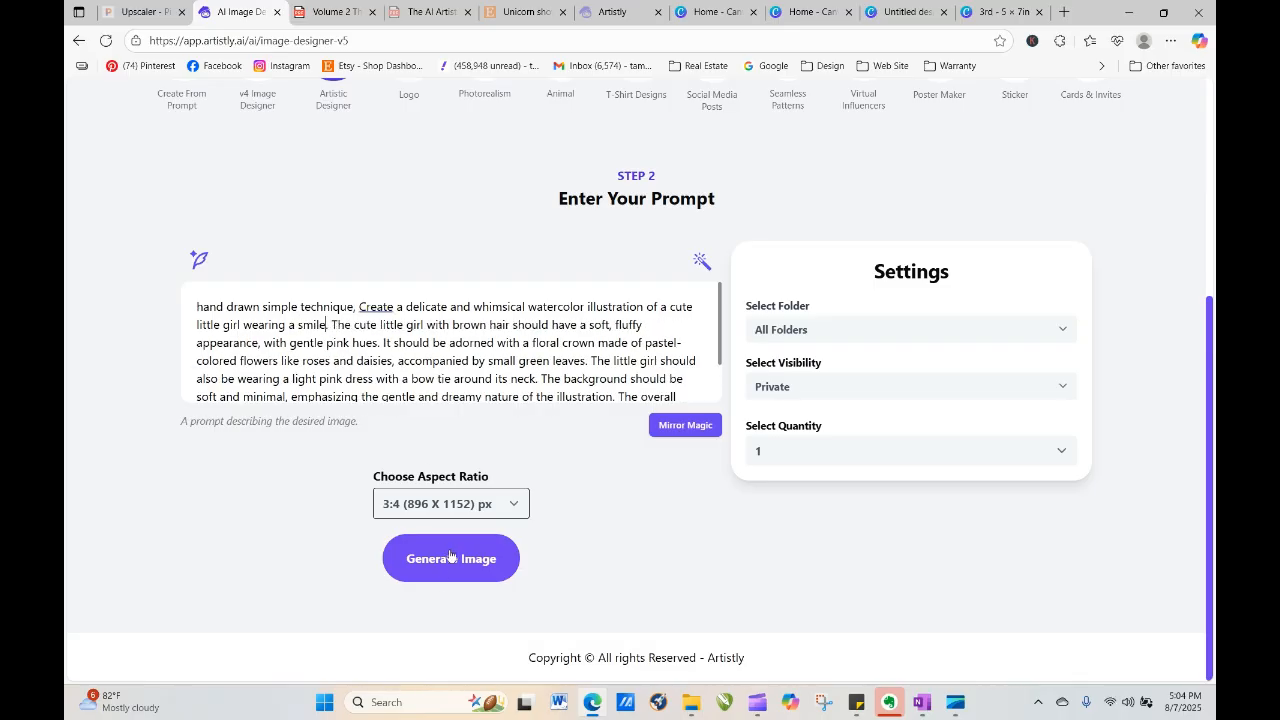
Set the quantity to 4 and generate the smiling little girl images
left_click(797, 462)
left_click(789, 552)
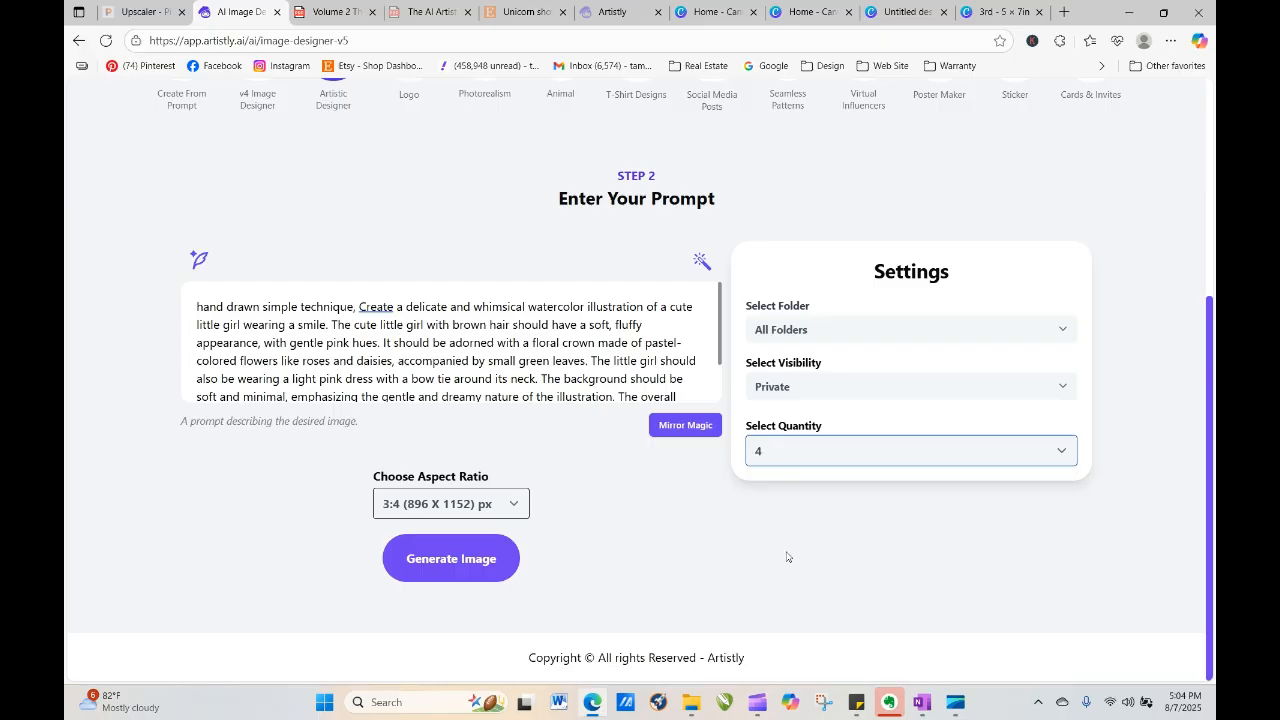
left_click(514, 560)
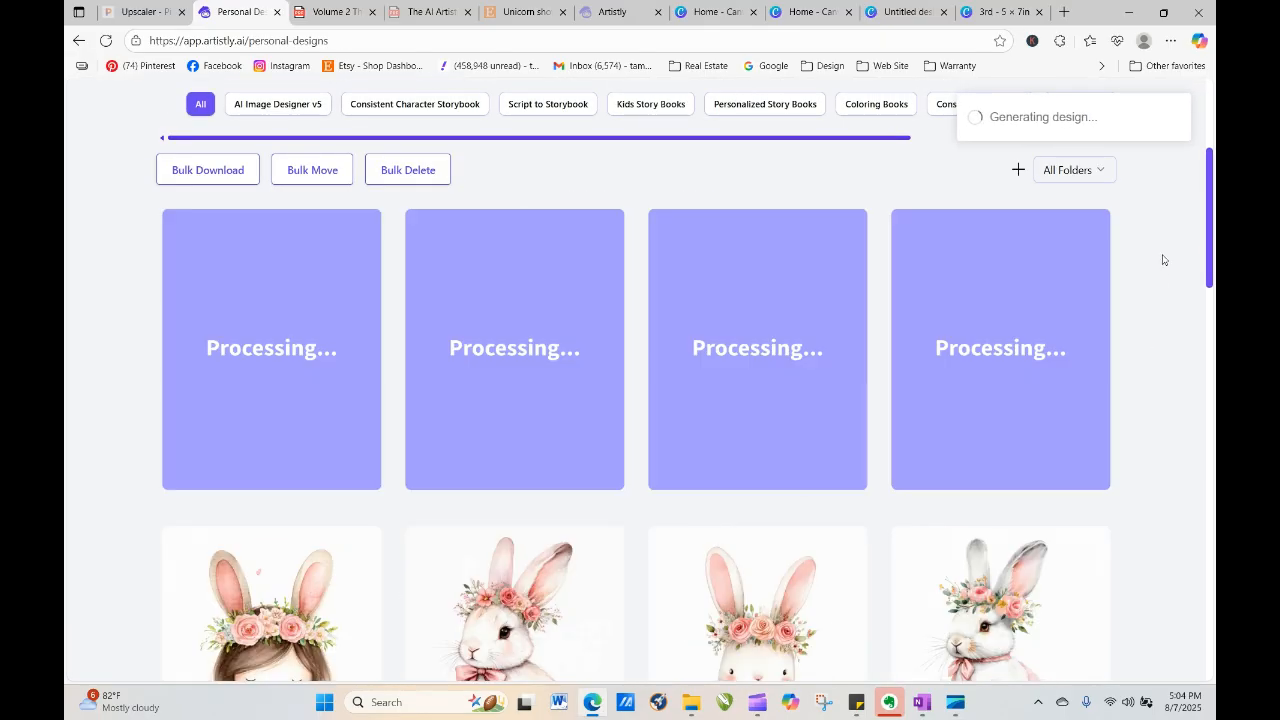
Keep reloading the personal designs until the first smiling girl image has finished processing
scroll(1063, 291, "down", 3)
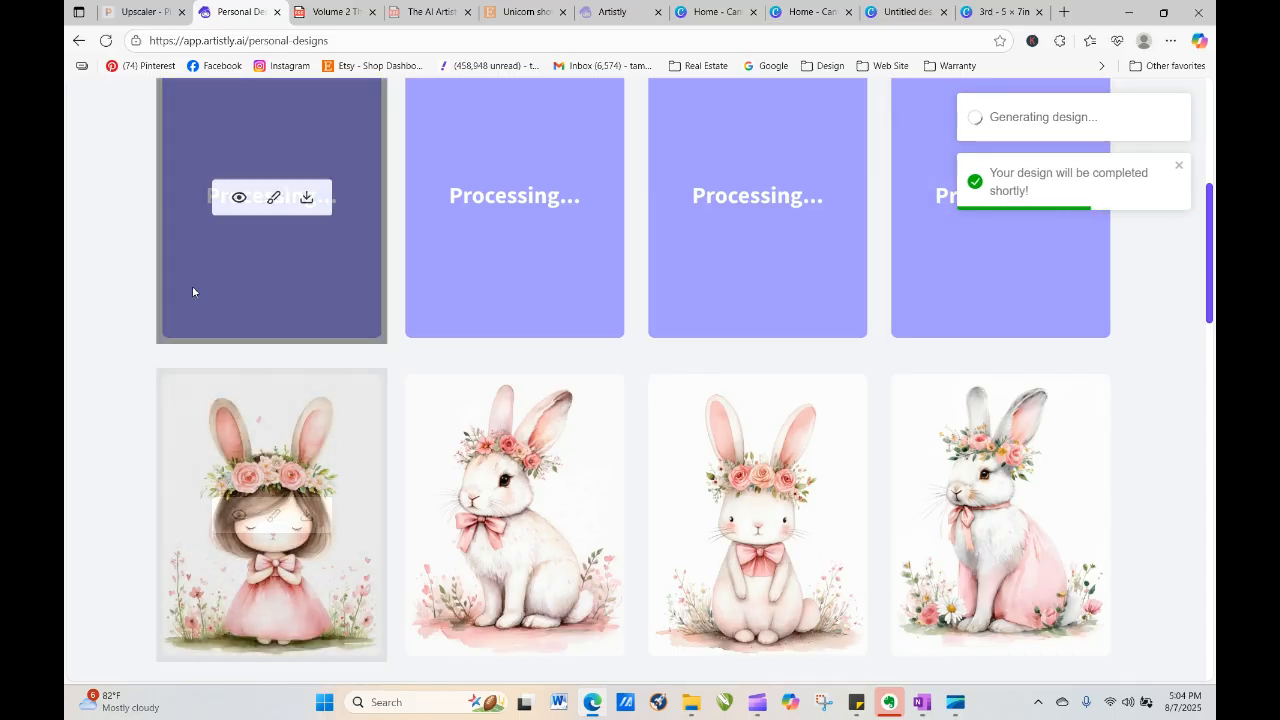
left_click(103, 40)
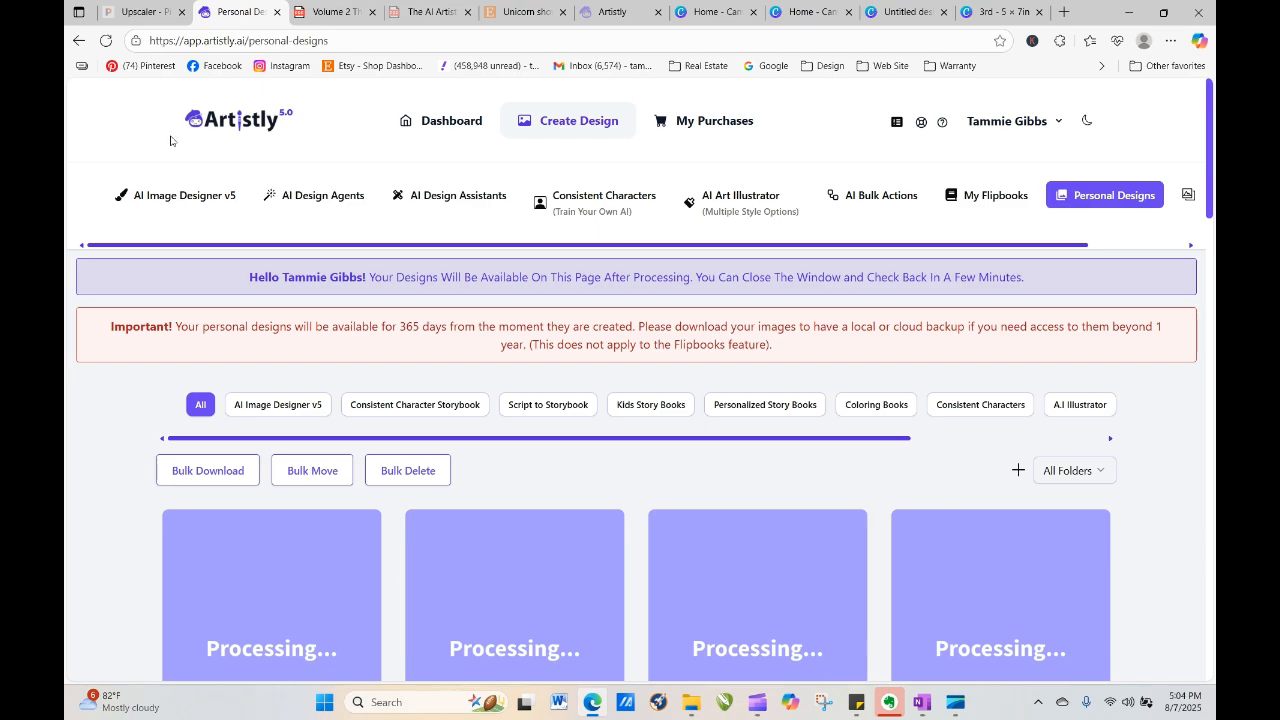
left_click(108, 40)
left_click(105, 41)
left_click(106, 42)
left_click(105, 41)
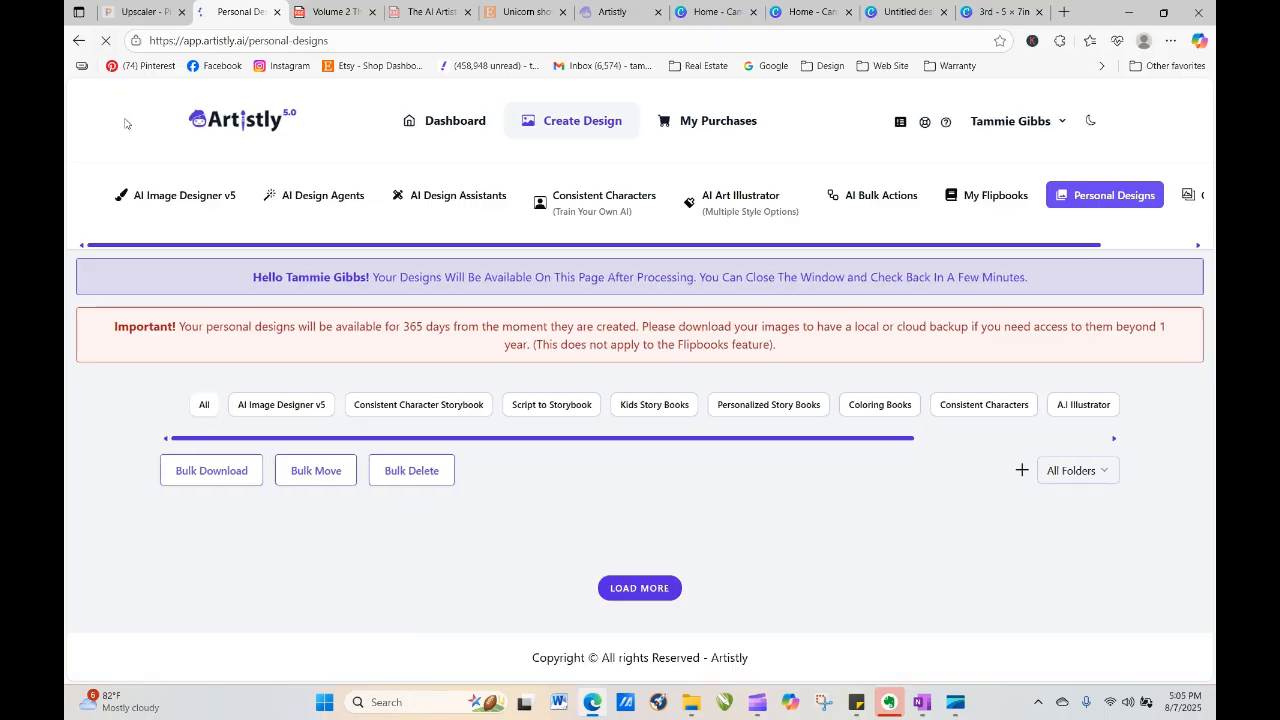
left_click(105, 41)
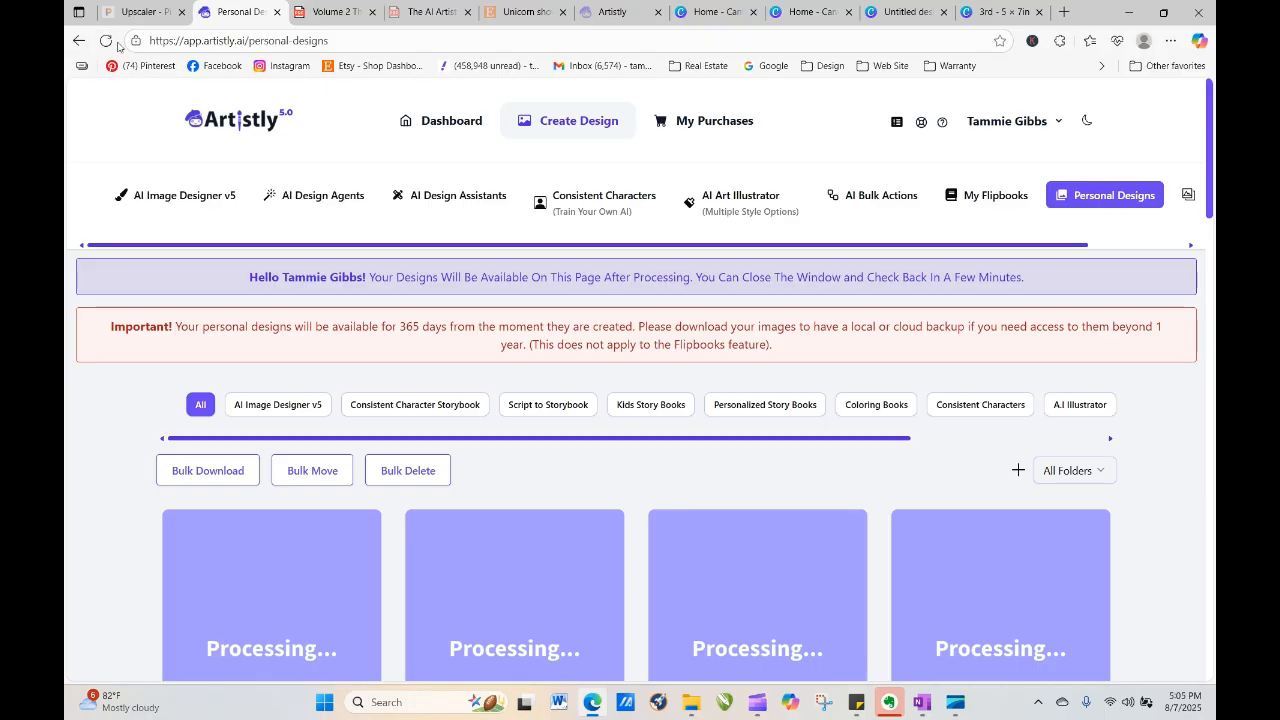
left_click(106, 41)
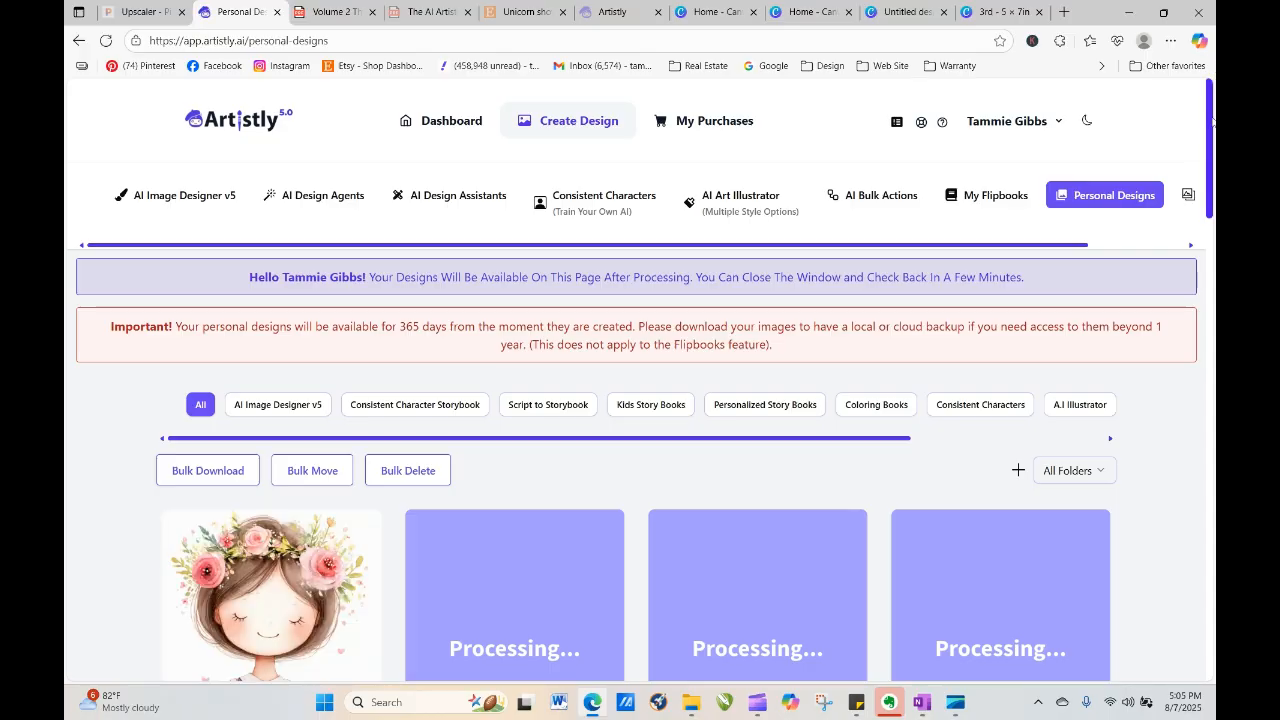
Check the first smiling girl image and reload the personal designs to check the remaining ones
left_click_drag(1212, 120, 1214, 172)
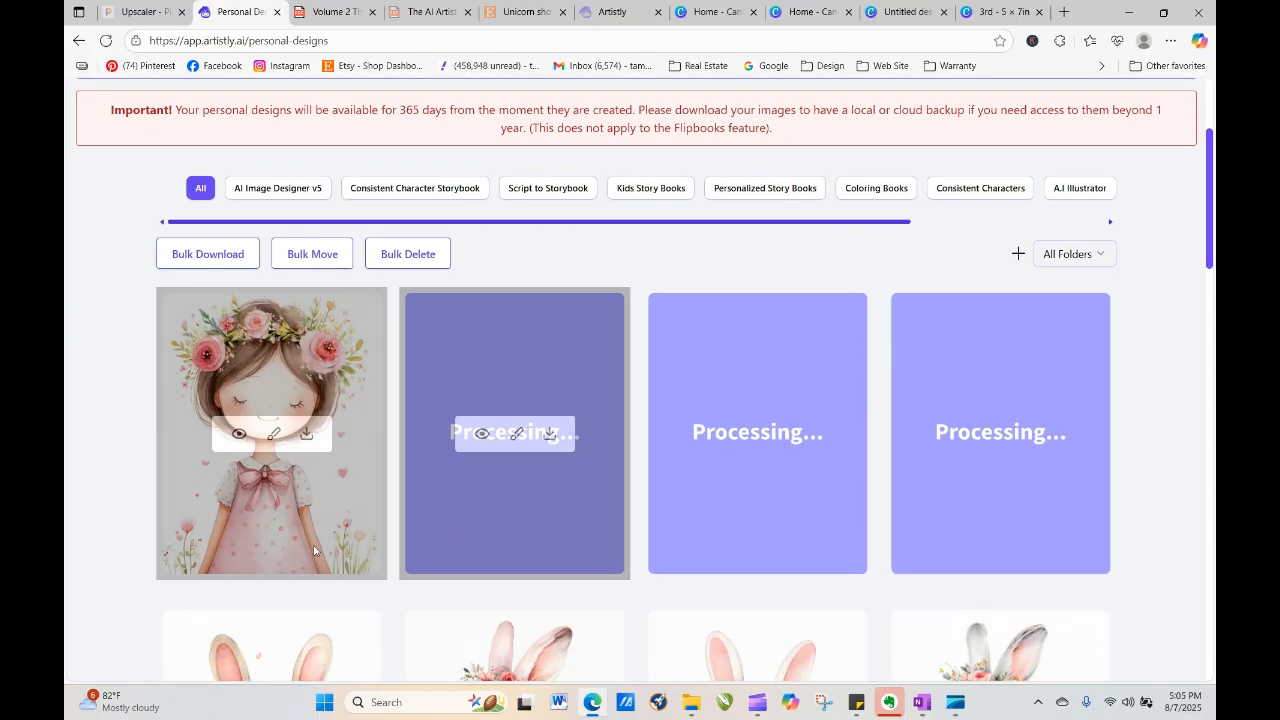
left_click(105, 41)
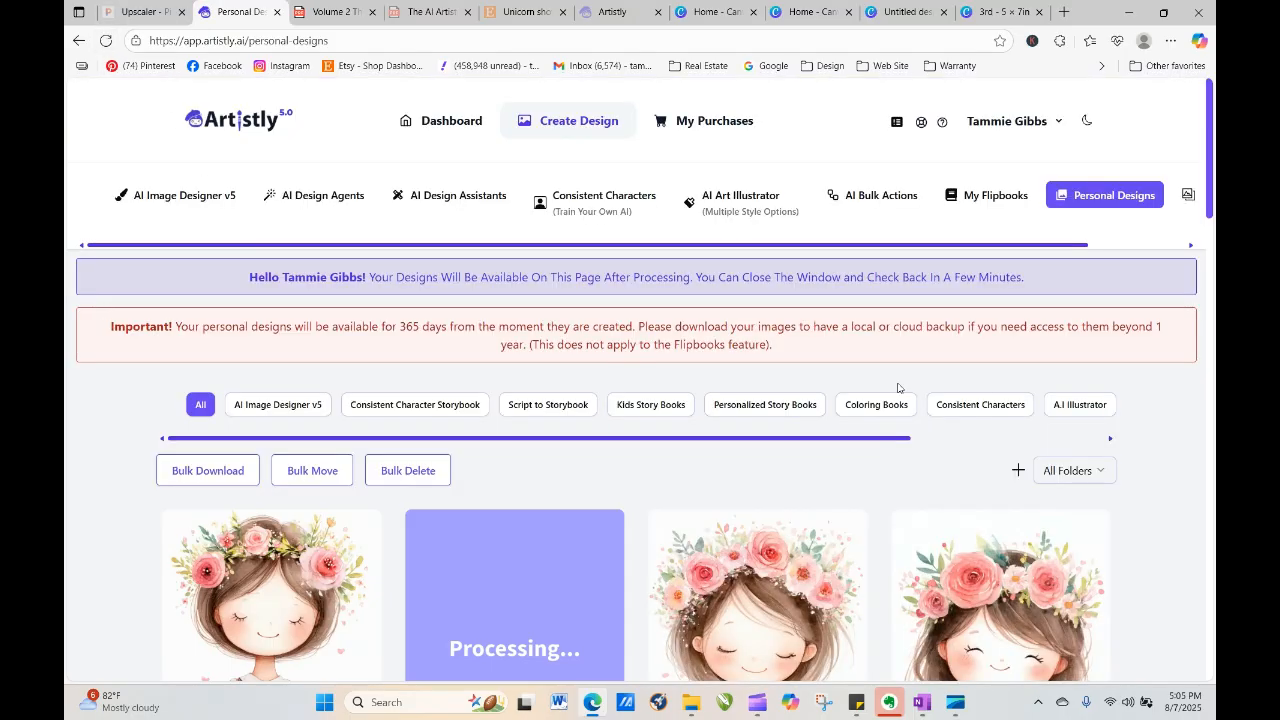
left_click_drag(1212, 205, 1212, 264)
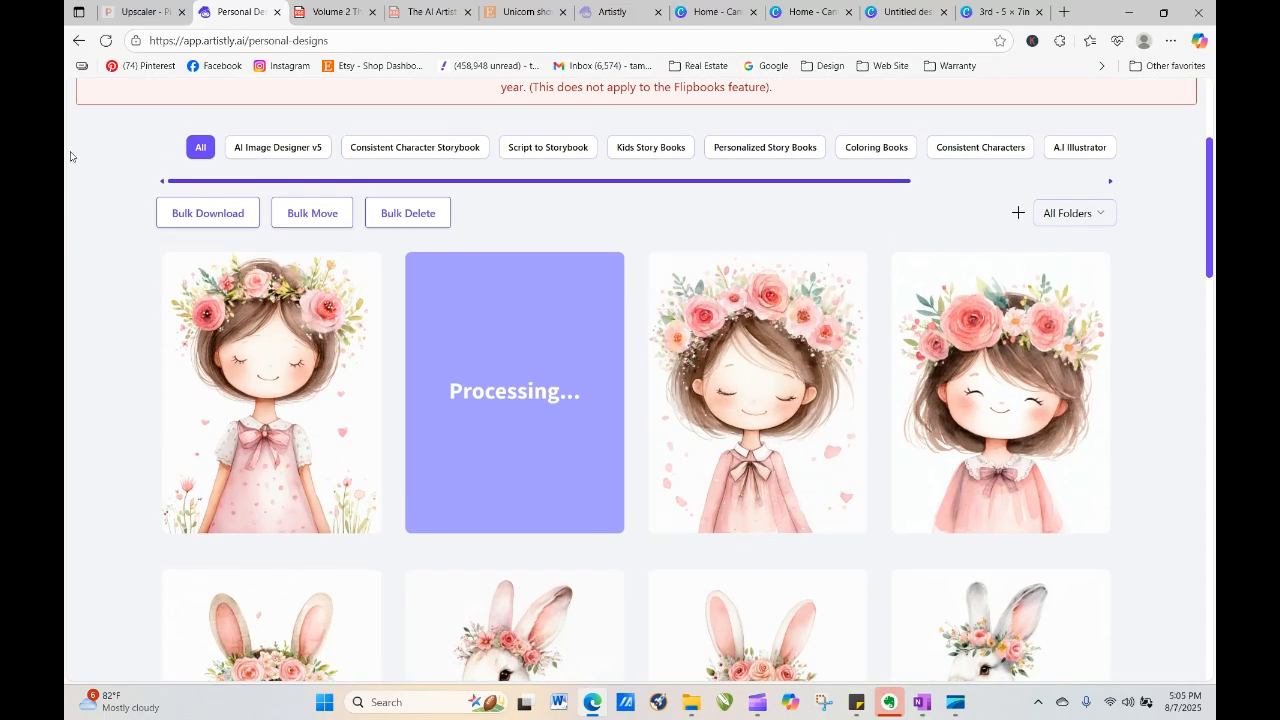
left_click(105, 41)
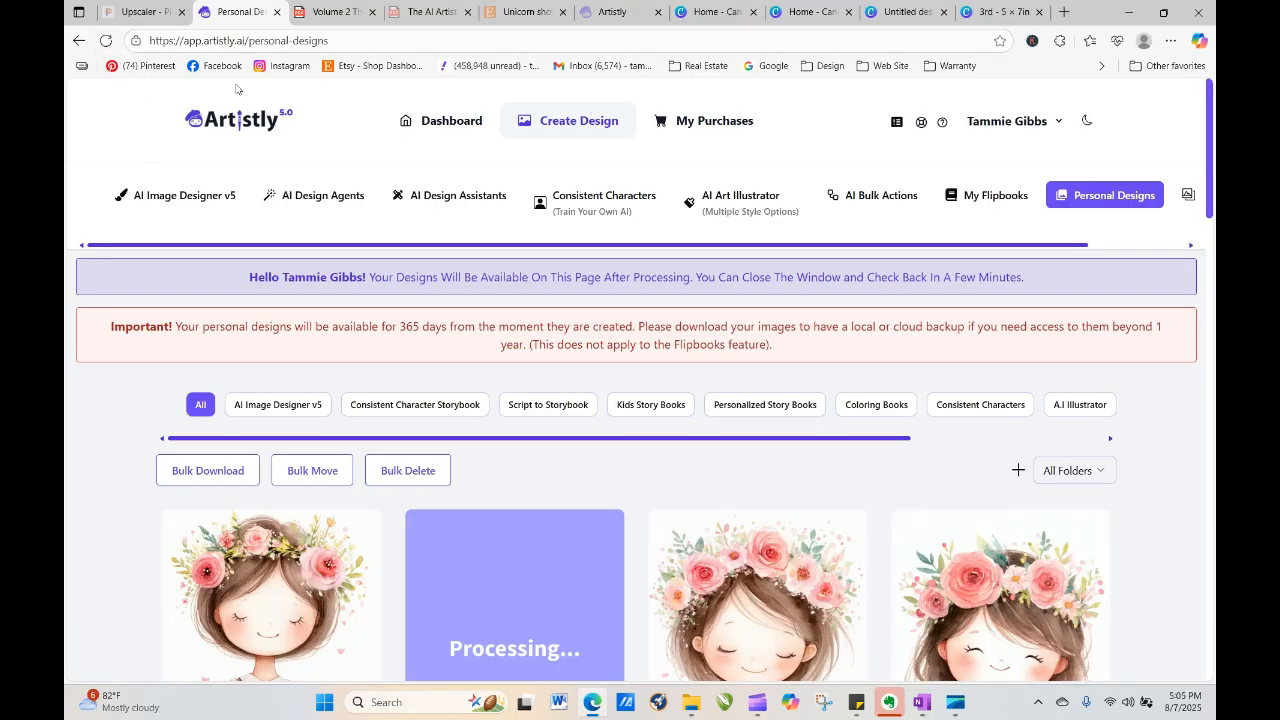
left_click_drag(1212, 118, 1213, 208)
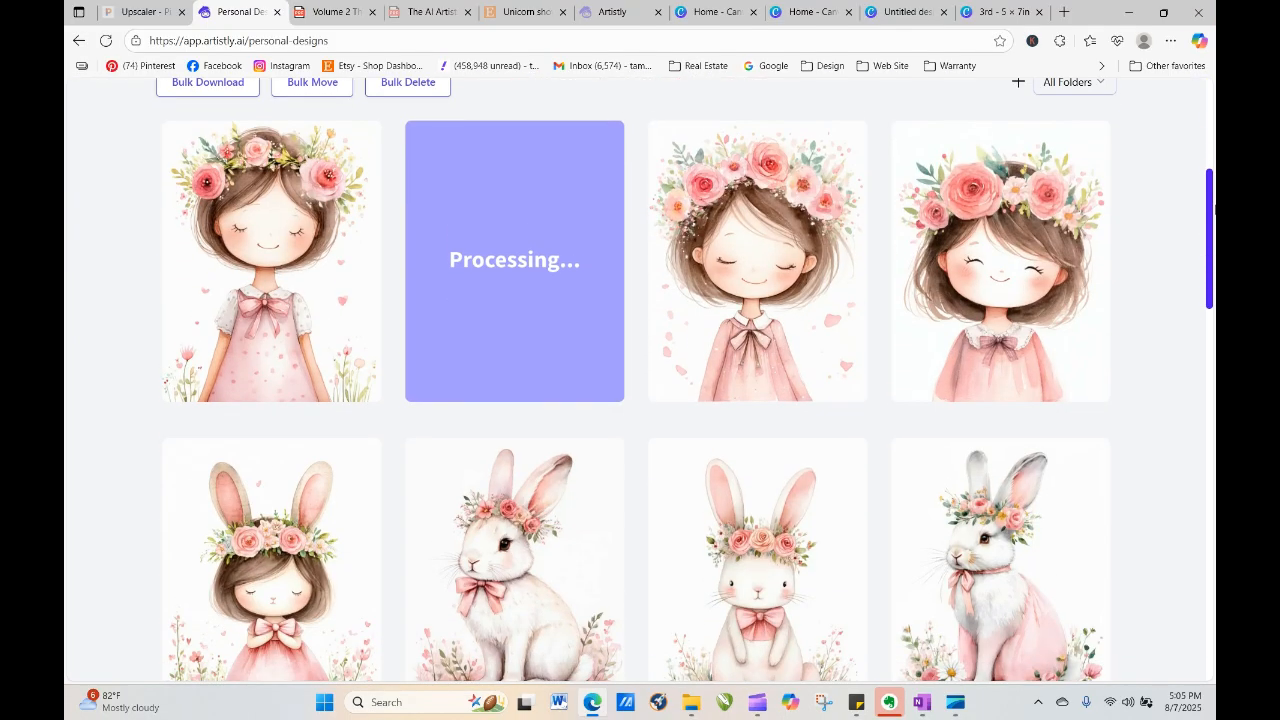
View the enlarged first girl image with the dotted pink dress and white sleeves
mouse_move(247, 247)
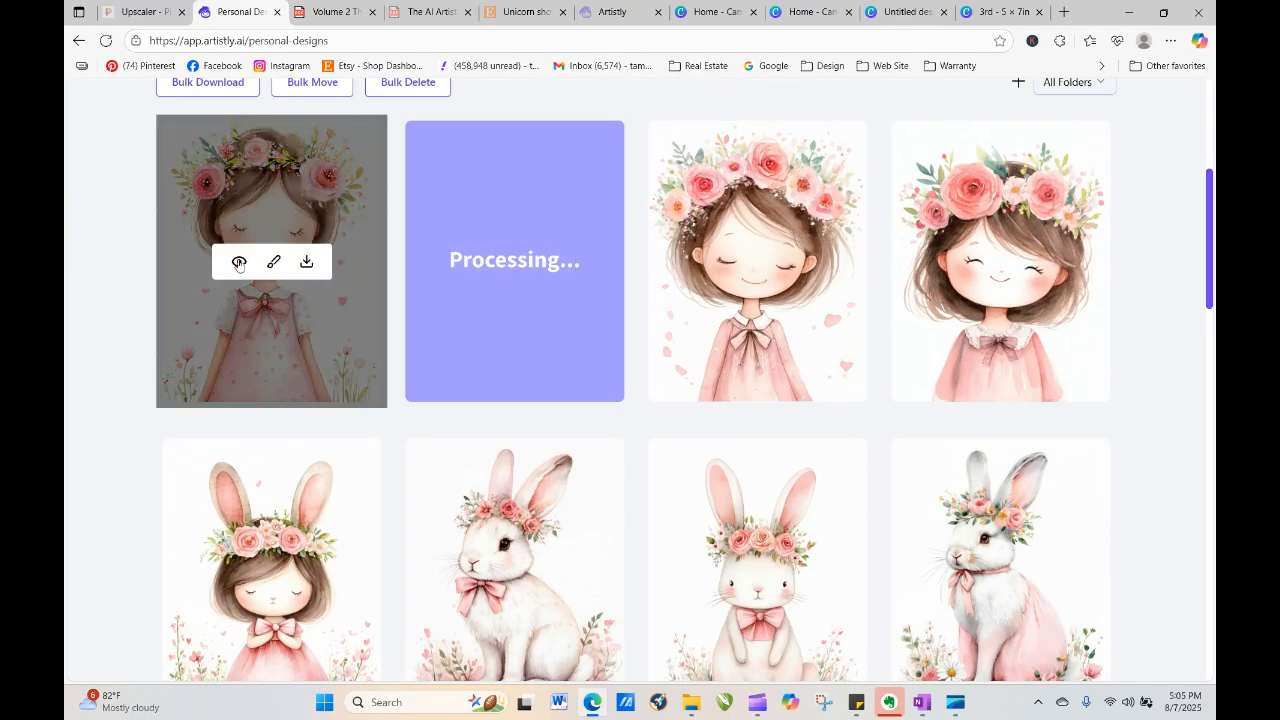
left_click(239, 263)
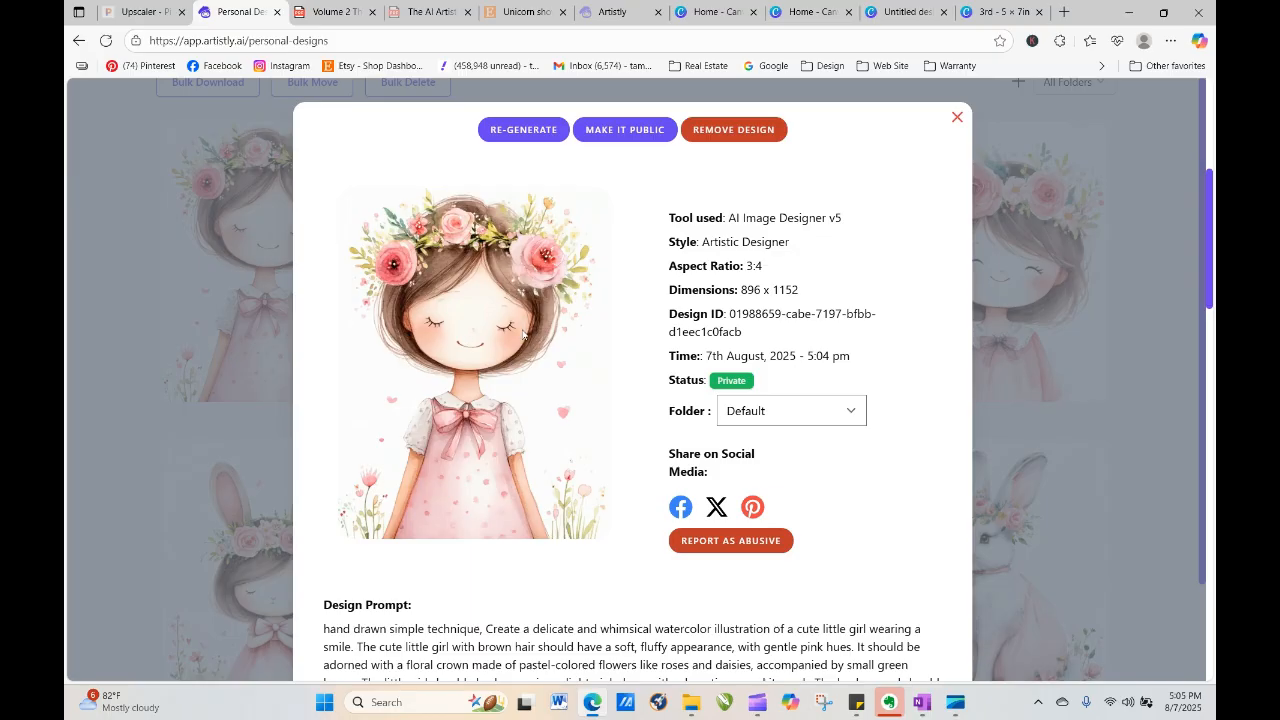
left_click(957, 118)
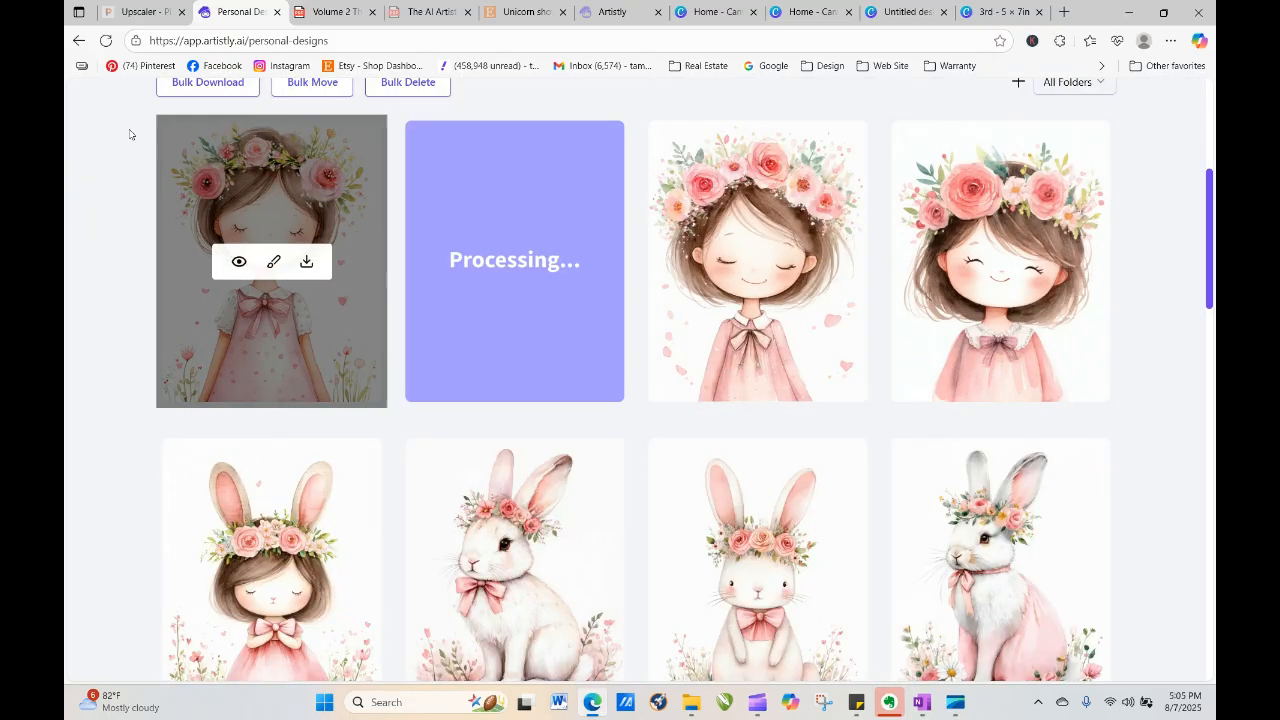
Reload the personal designs and view the enlarged second smiling girl image
left_click(106, 41)
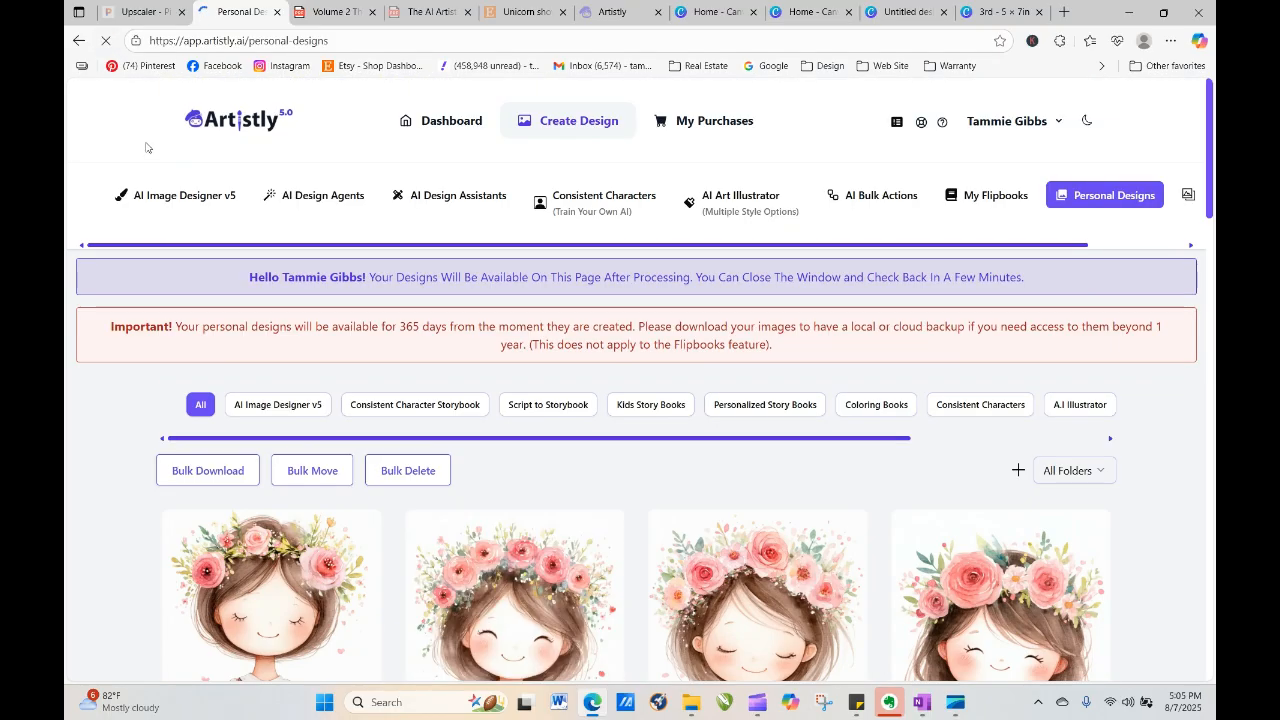
left_click_drag(1210, 137, 1210, 204)
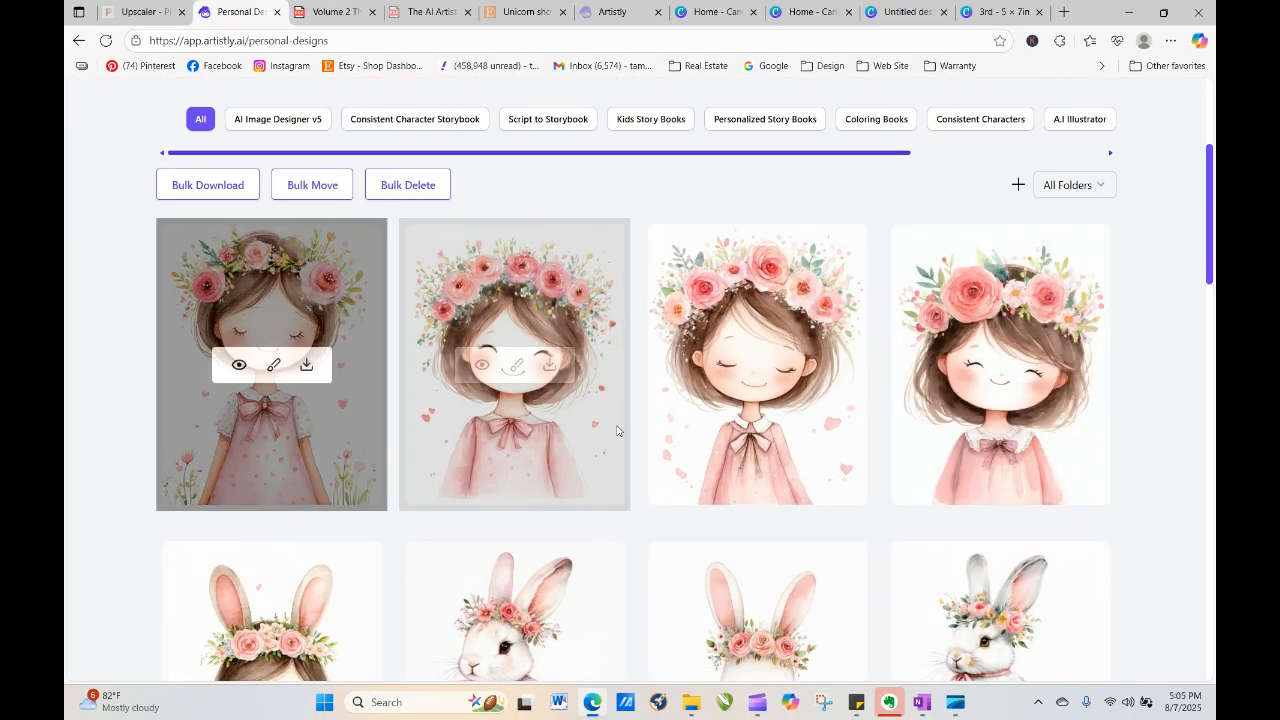
left_click(482, 366)
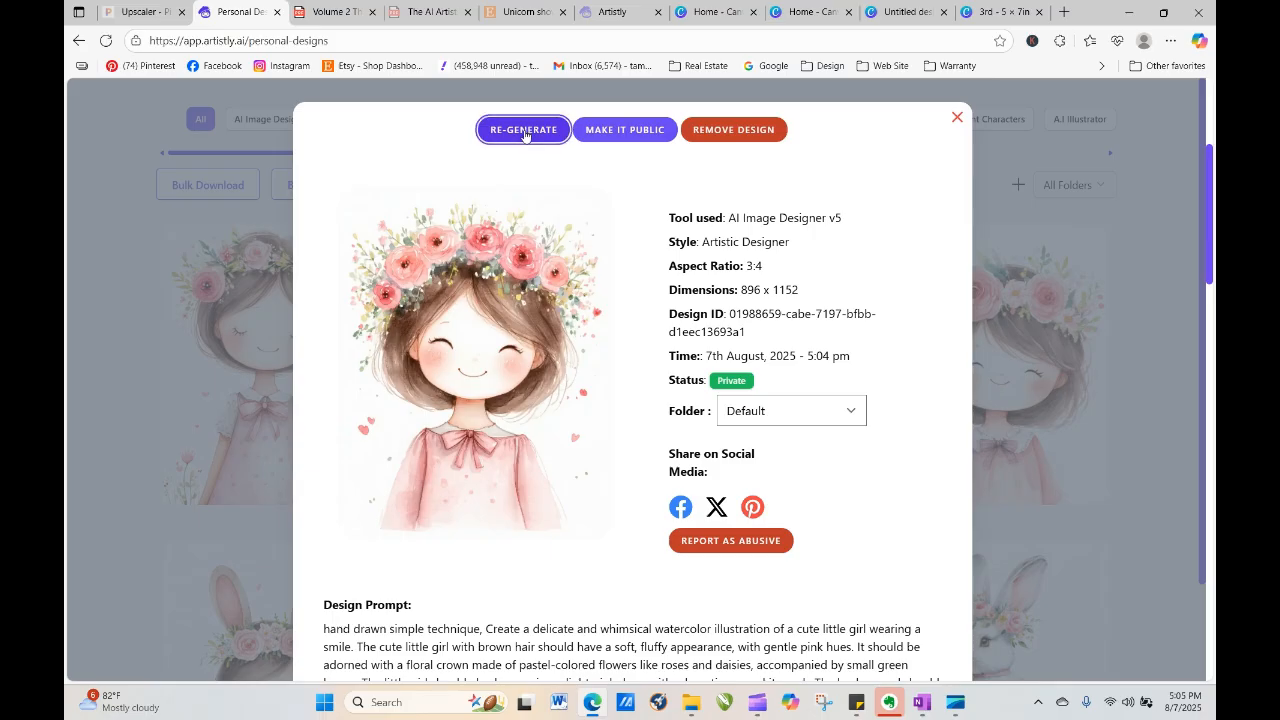
Open the second girl design for regeneration and insert "with big brown eyes" after "cute little girl" in the prompt
left_click(520, 127)
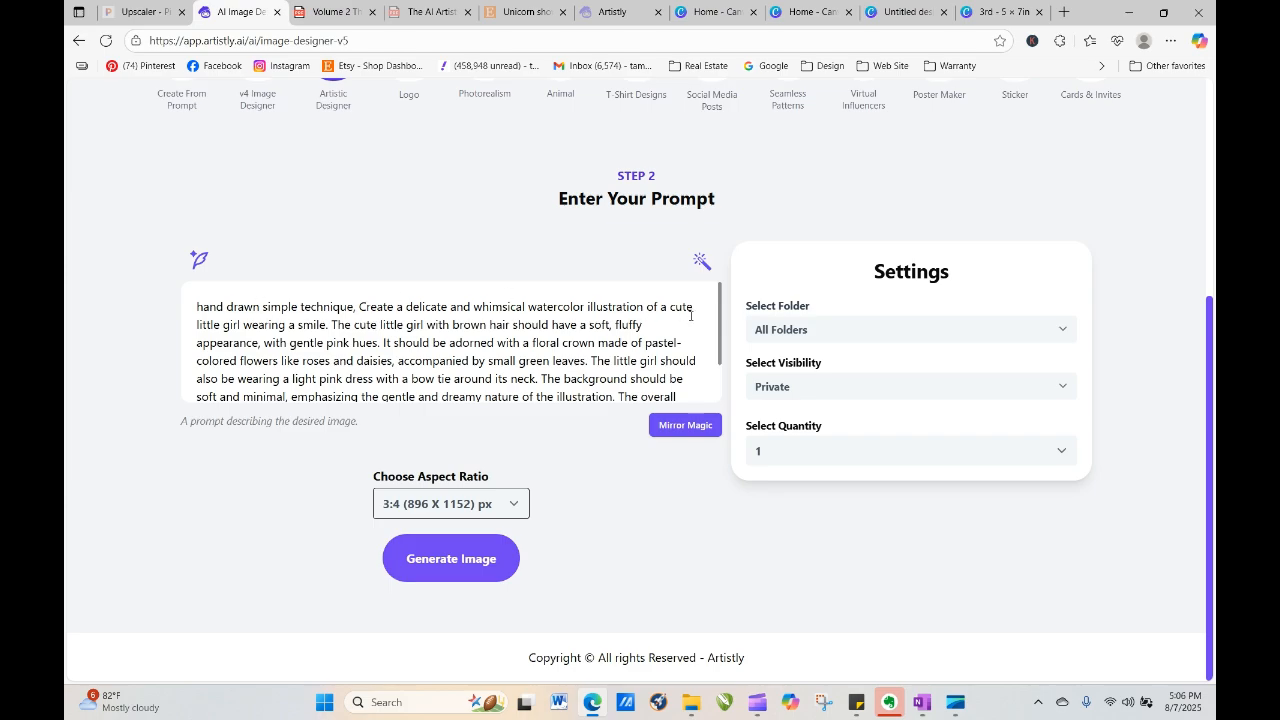
left_click(246, 328)
type("with big brown eyes")
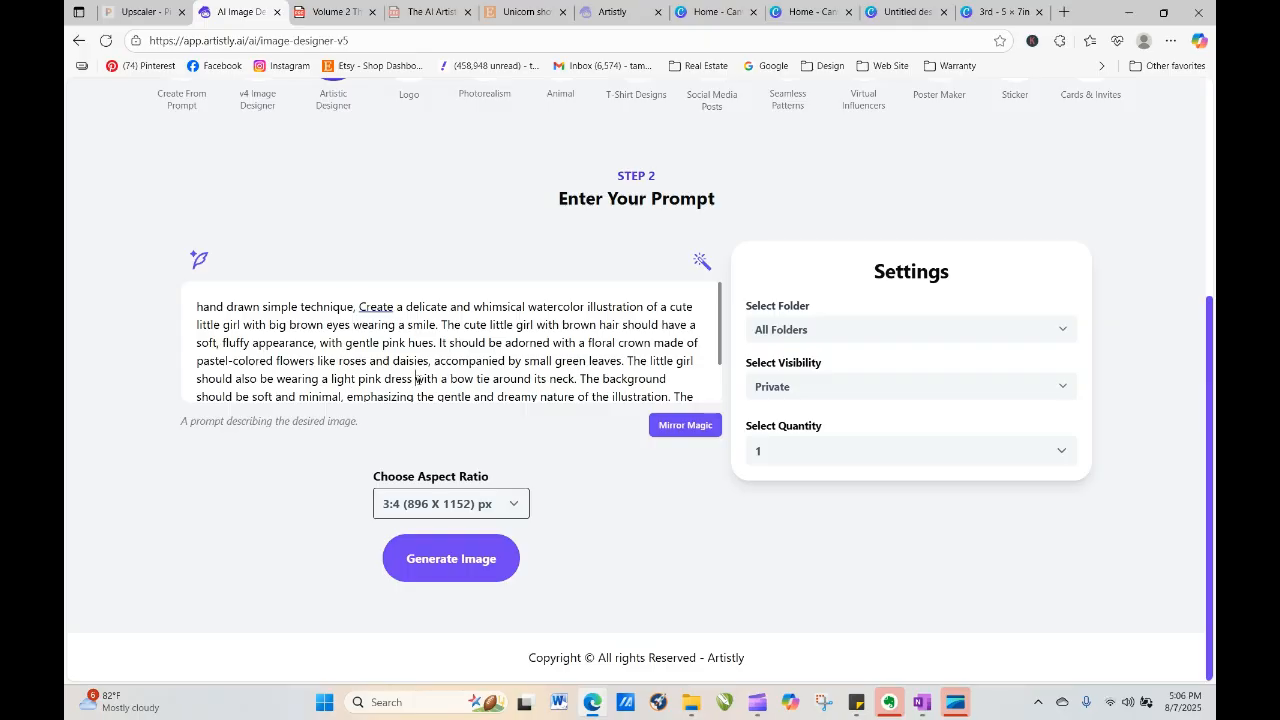
Replace "with a bow tie around its neck" in the prompt with "and white ballet slippers,"
left_click_drag(416, 379, 576, 379)
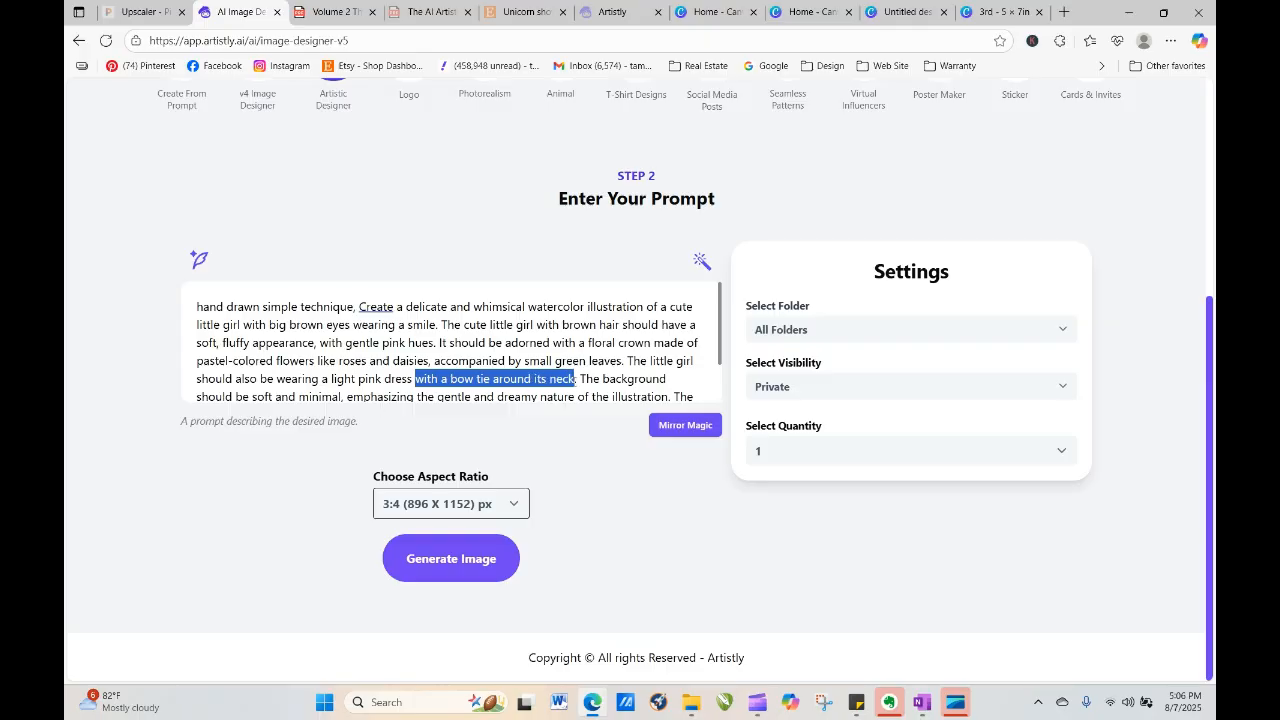
type("and ")
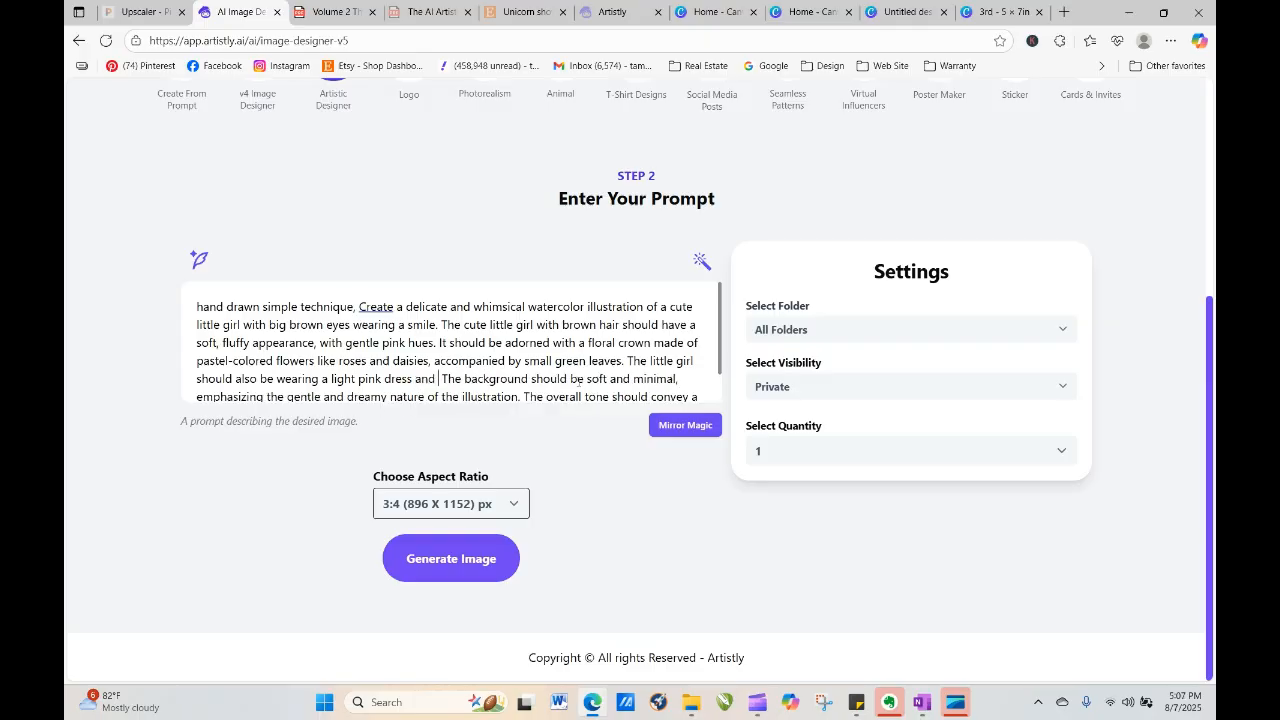
type("white ballet")
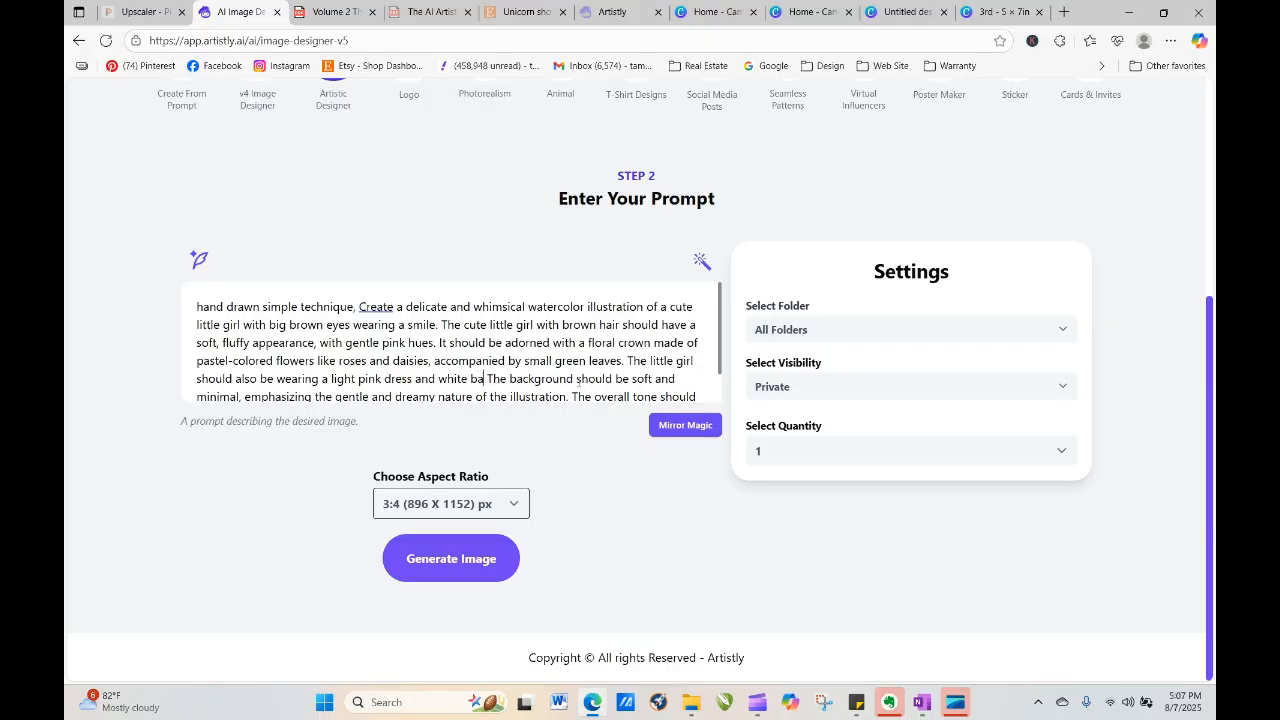
type(" slippers")
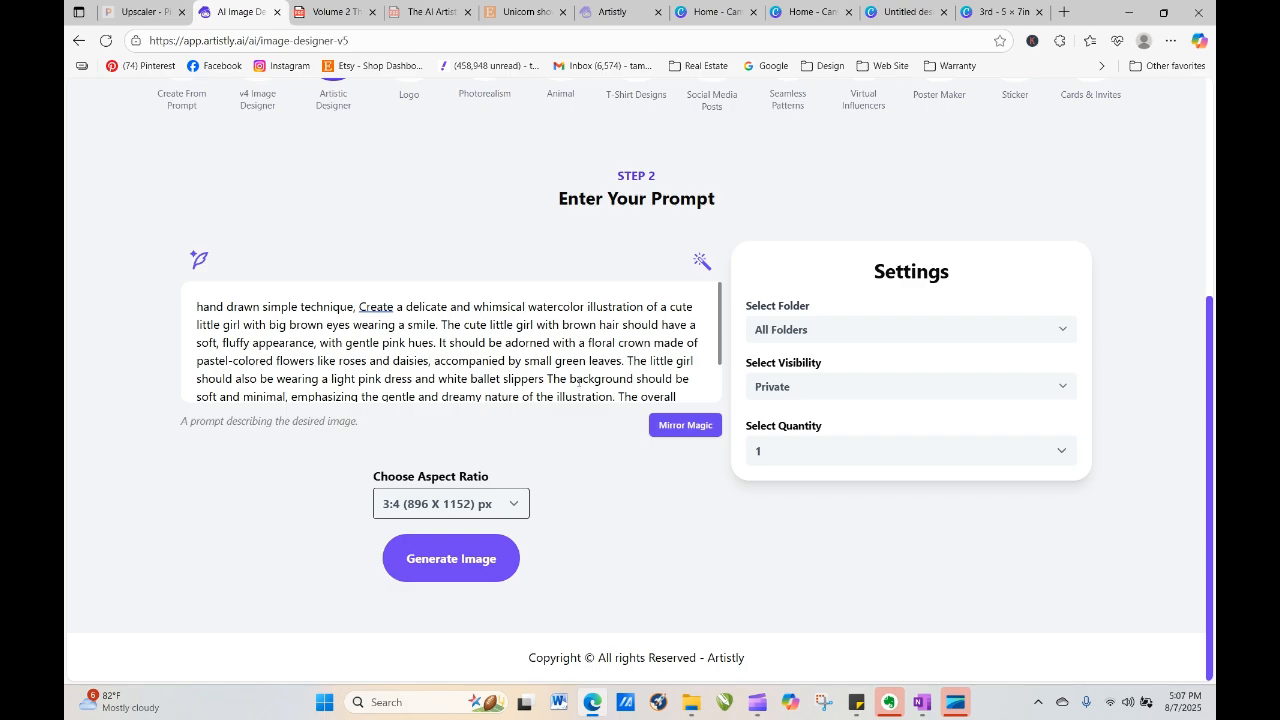
type(",")
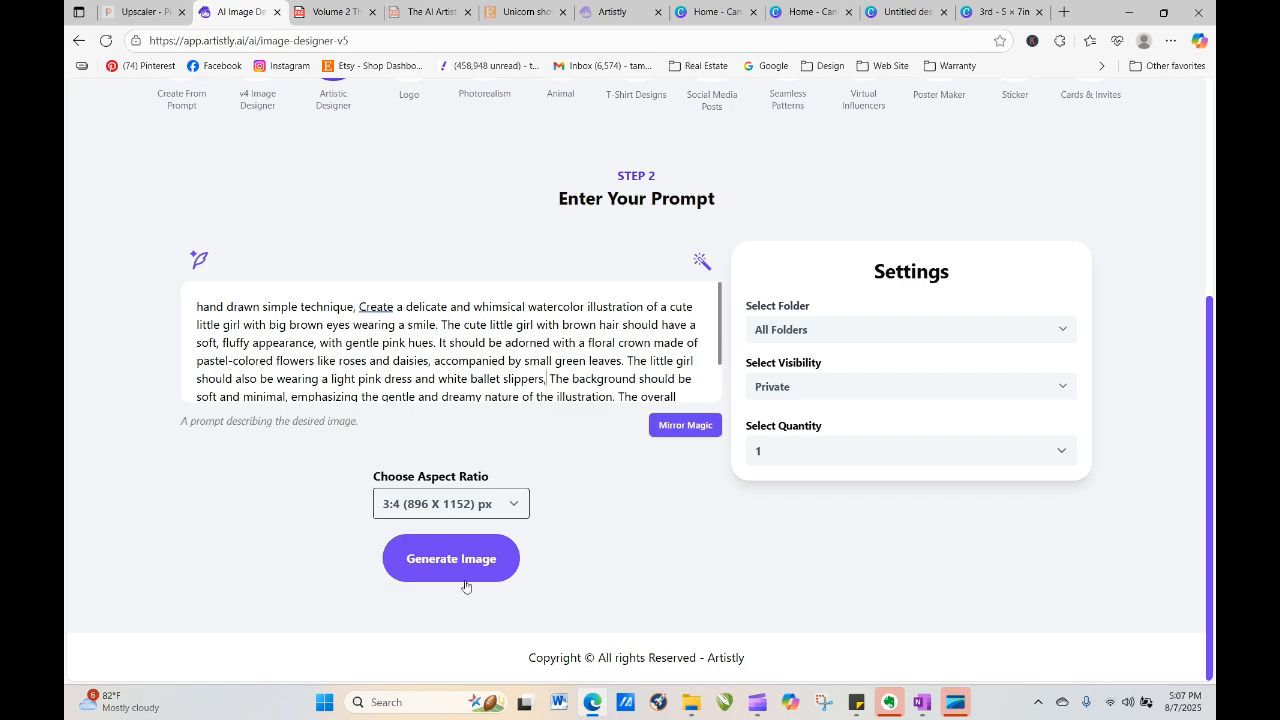
Set the quantity to 4, generate the brown-eyed girl in ballet slippers, and look over the previous girl images
left_click(773, 458)
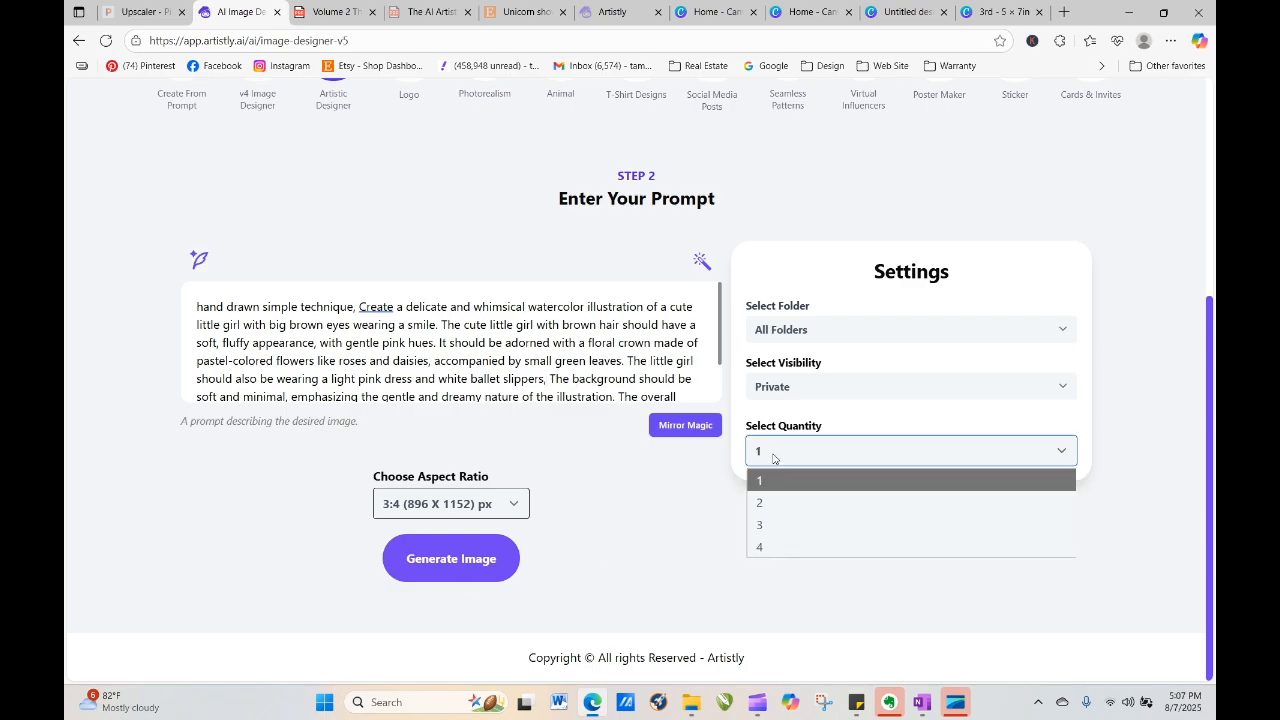
left_click(773, 546)
left_click(480, 562)
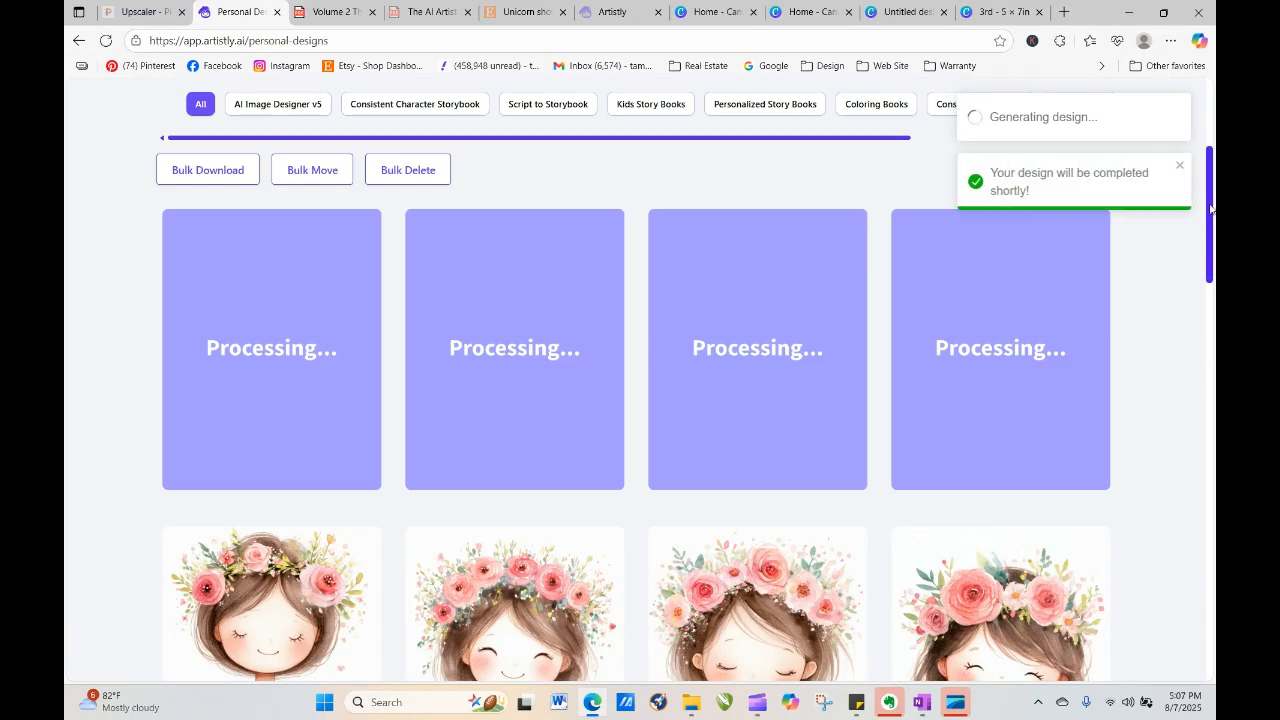
scroll(1214, 270, "down", 2)
scroll(1214, 254, "up", 1)
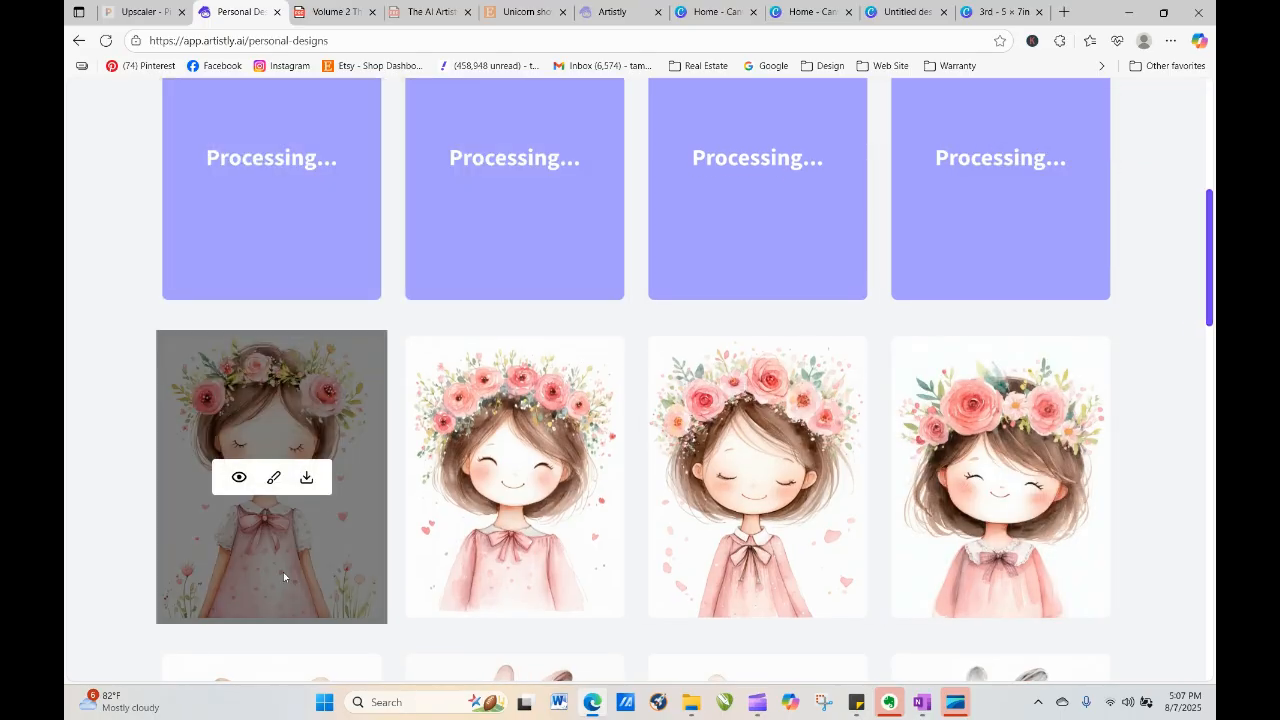
mouse_move(549, 480)
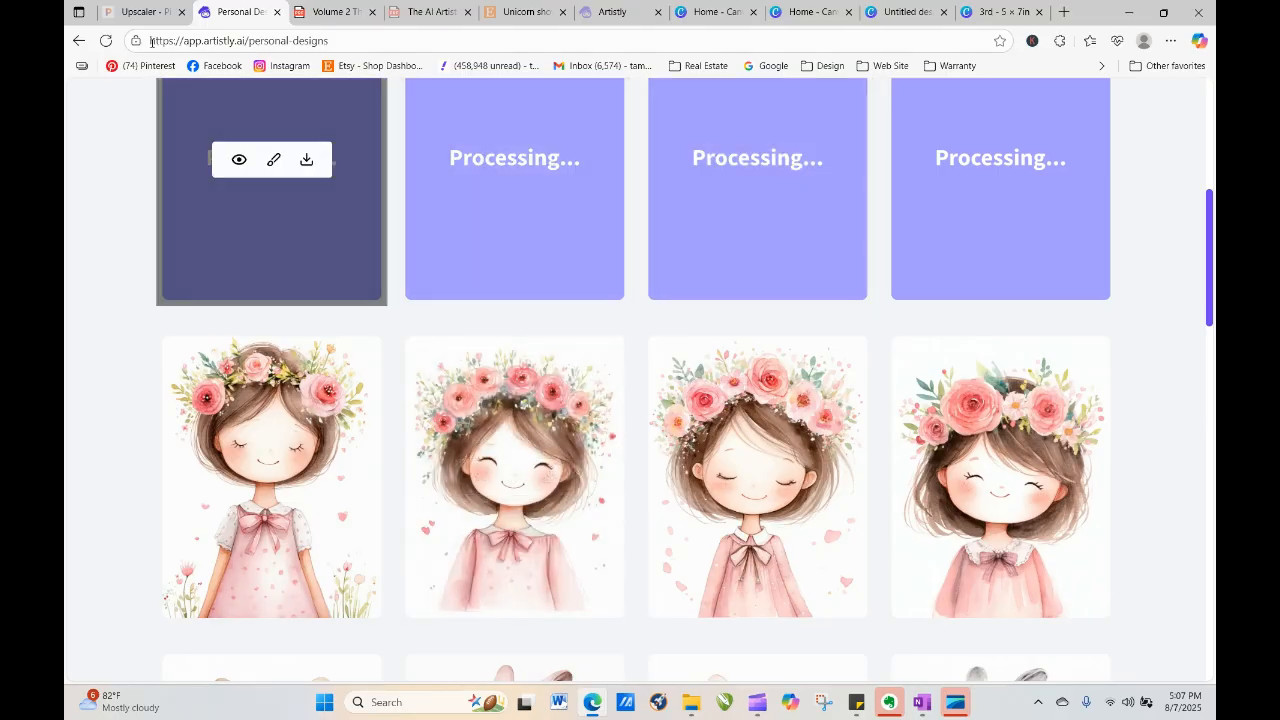
Reload the personal designs and compare the four girl images with ballet slippers
left_click(107, 45)
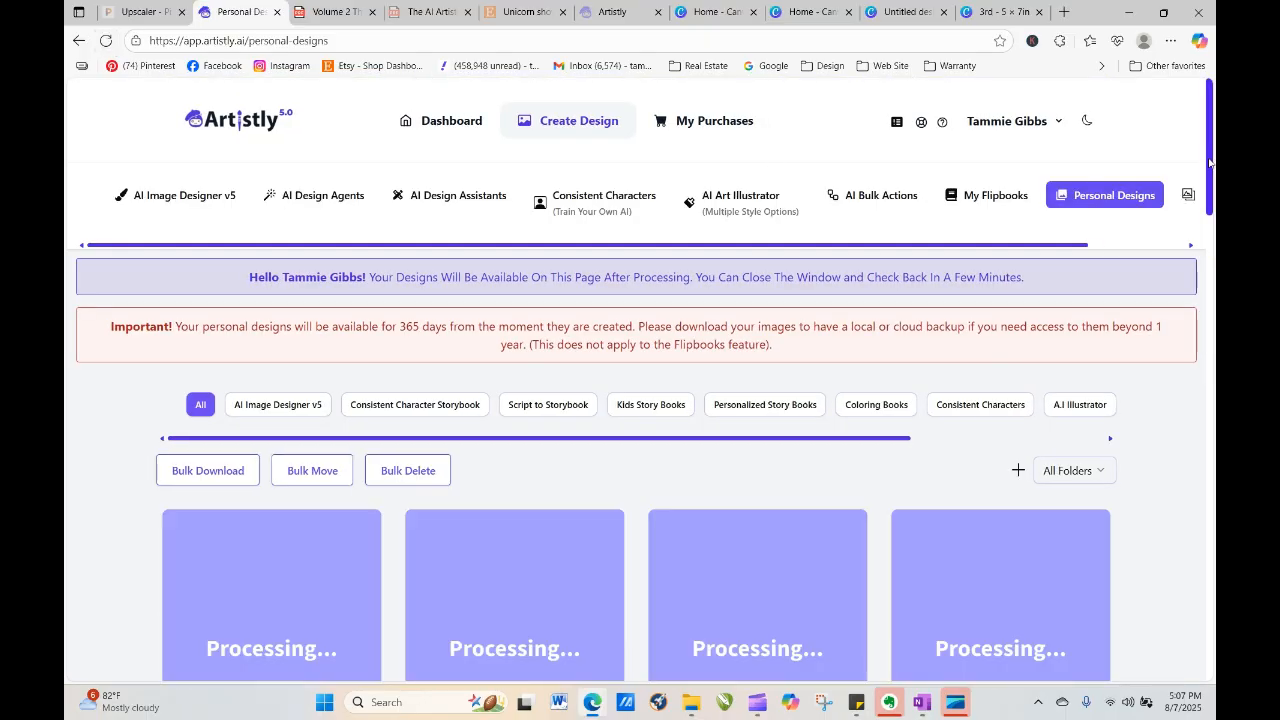
scroll(680, 300, "down", 3)
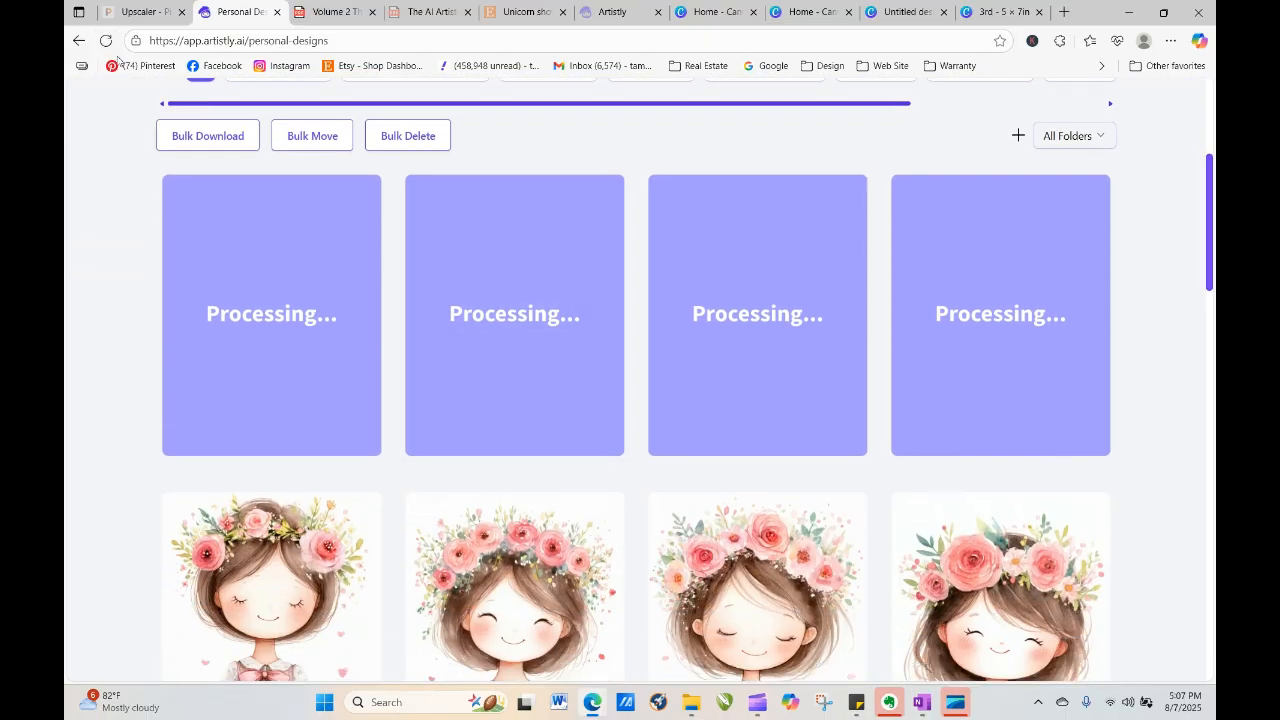
left_click(106, 46)
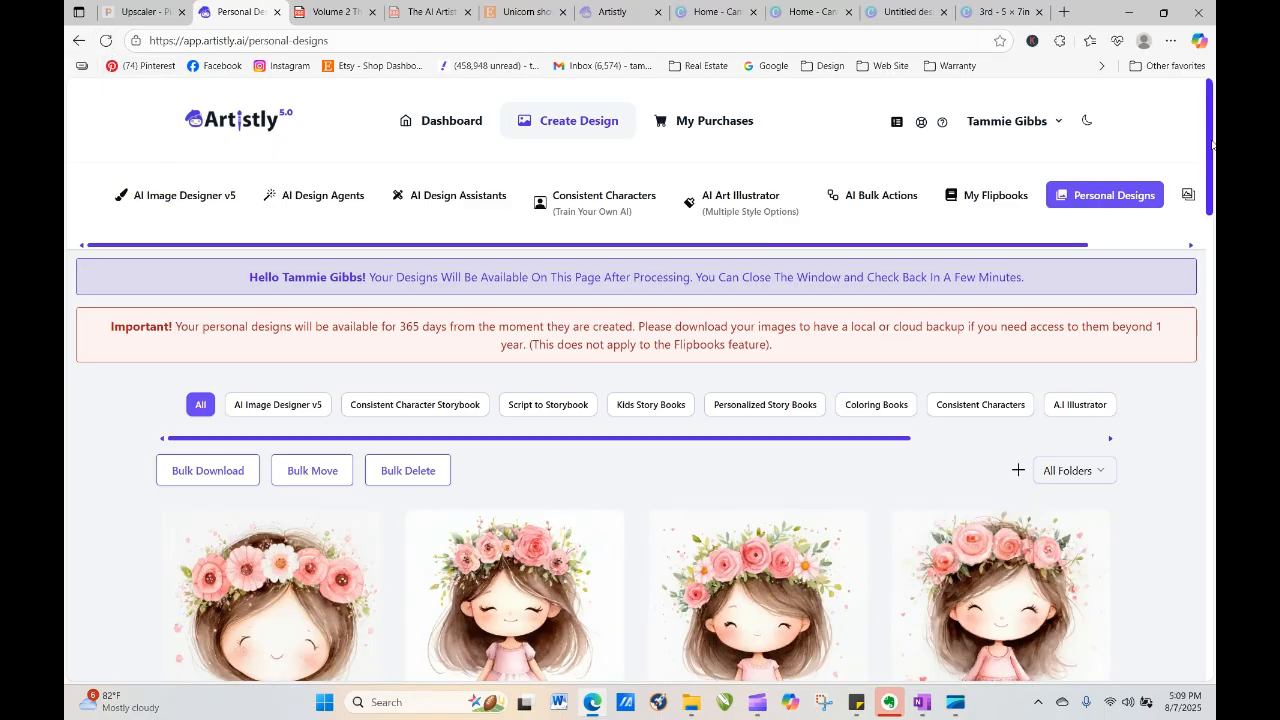
left_click_drag(1212, 145, 1213, 220)
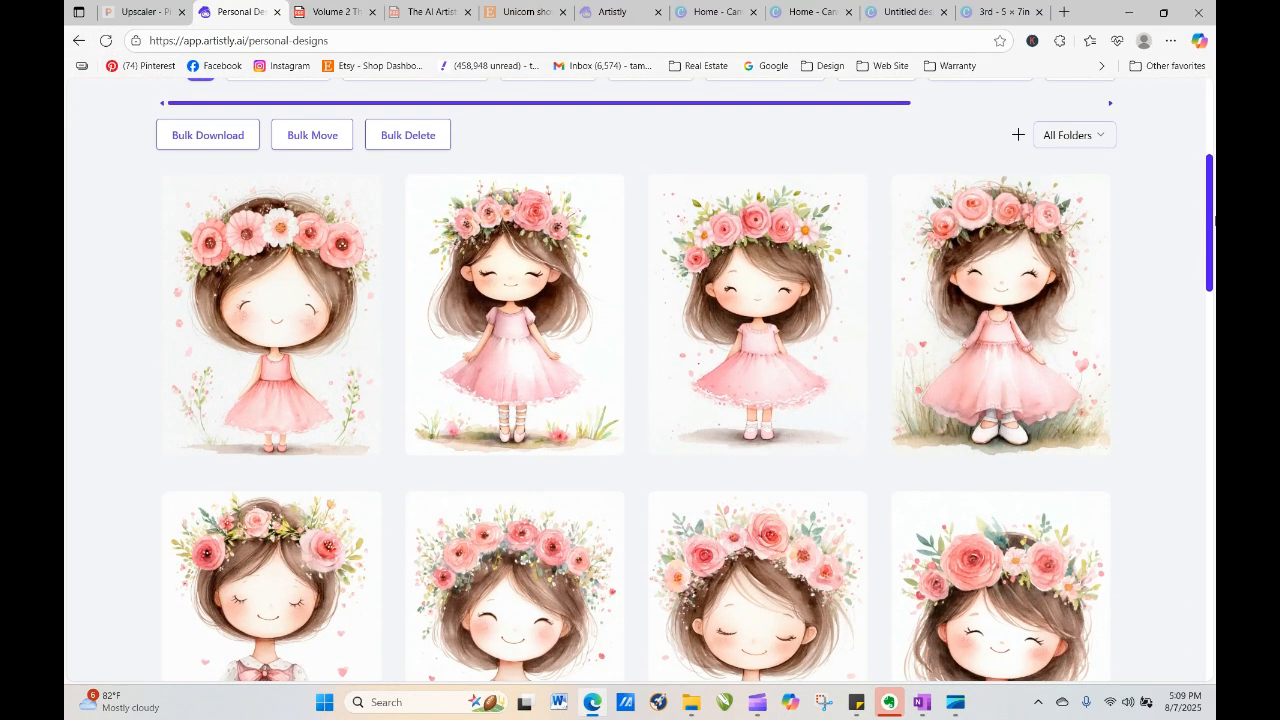
mouse_move(505, 305)
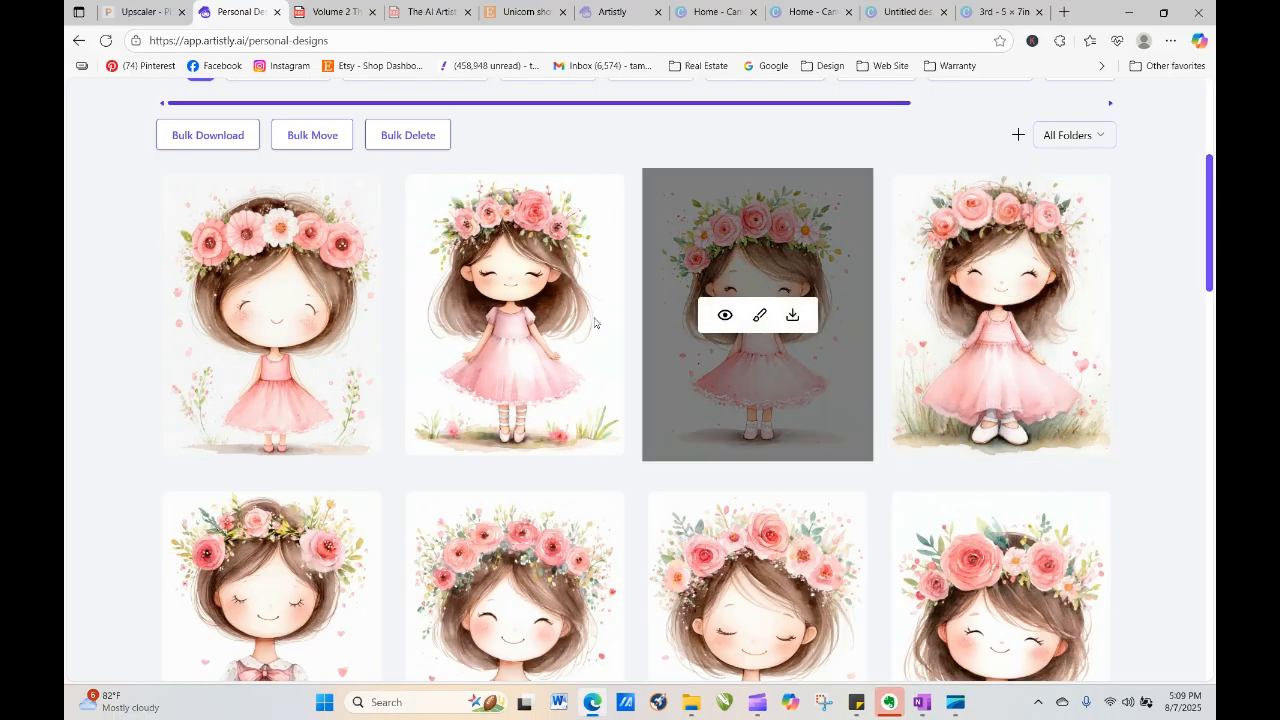
mouse_move(427, 285)
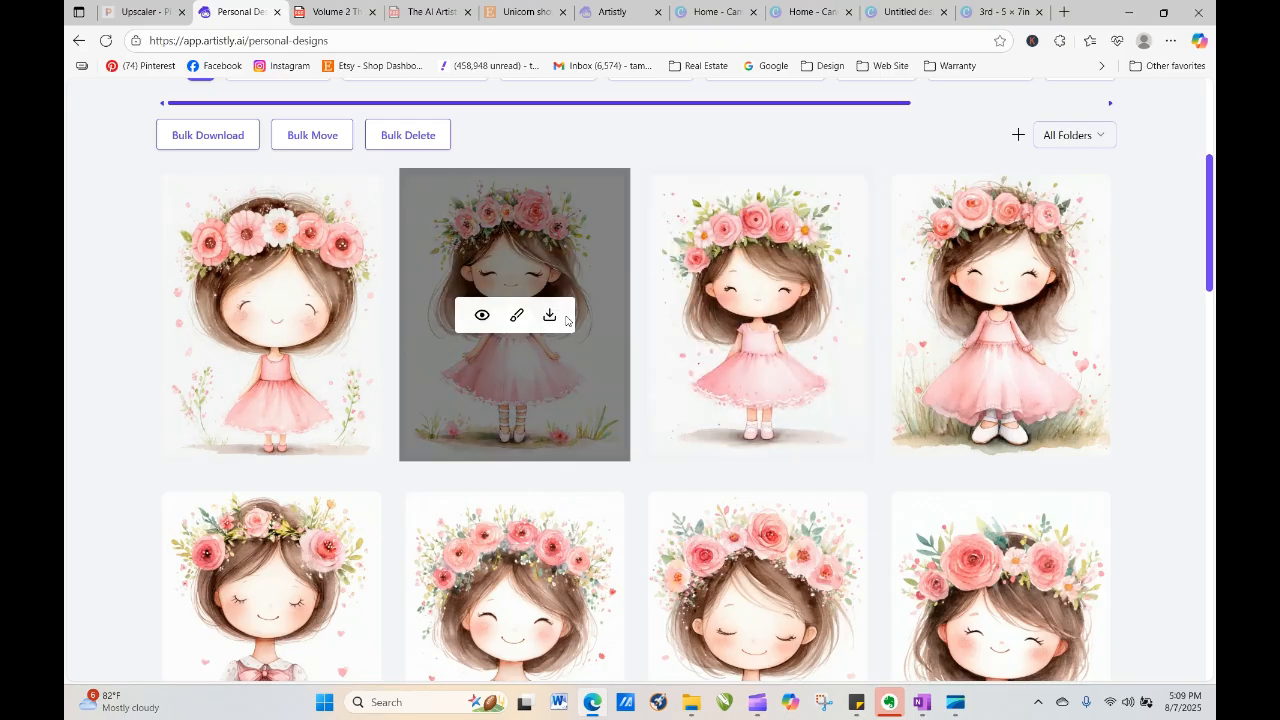
mouse_move(1008, 422)
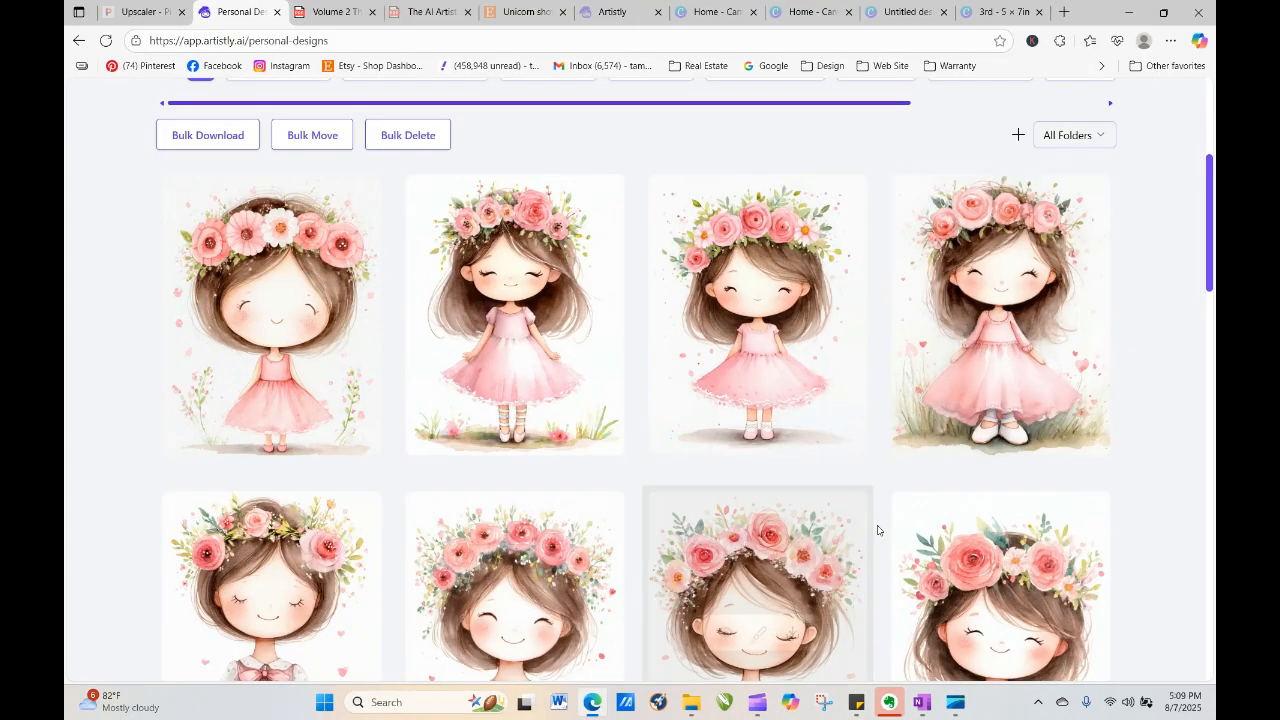
mouse_move(1210, 251)
left_mouse_down()
mouse_move(1210, 291)
mouse_move(1210, 263)
left_mouse_up()
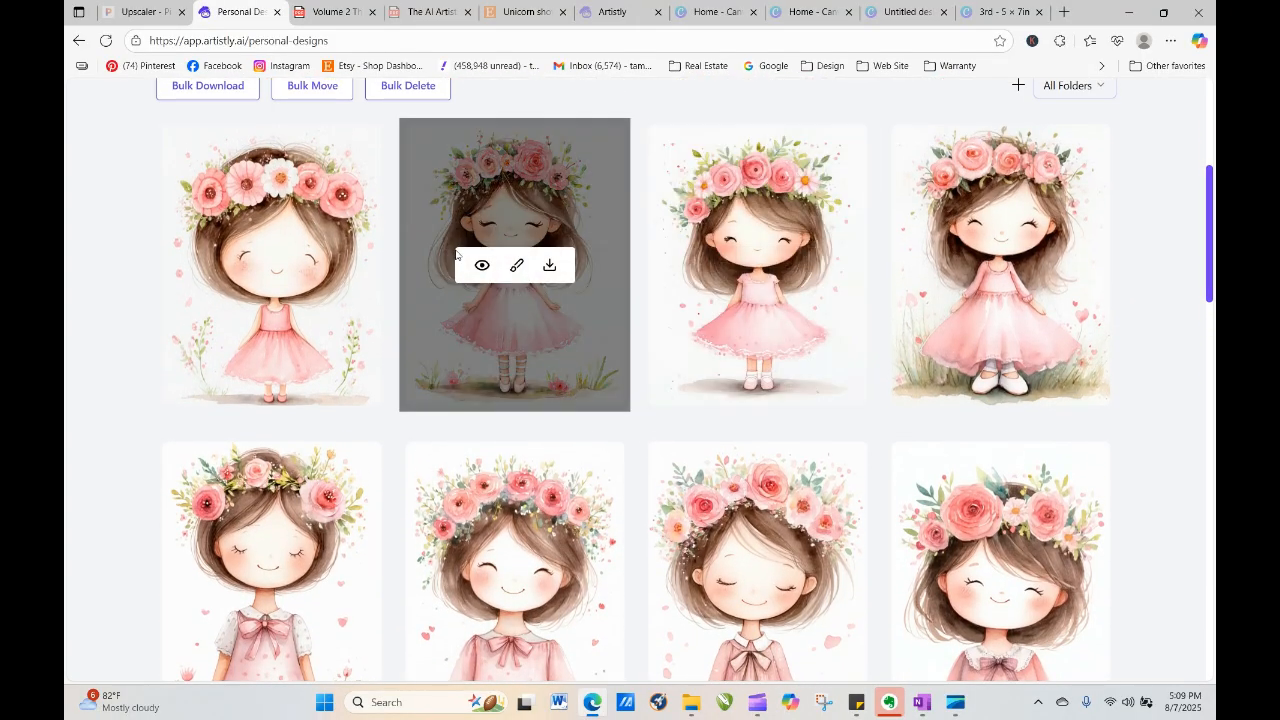
Open the second ballet-slipper girl design for regeneration and insert "(open)" before "big brown eyes" in the prompt
left_click(481, 266)
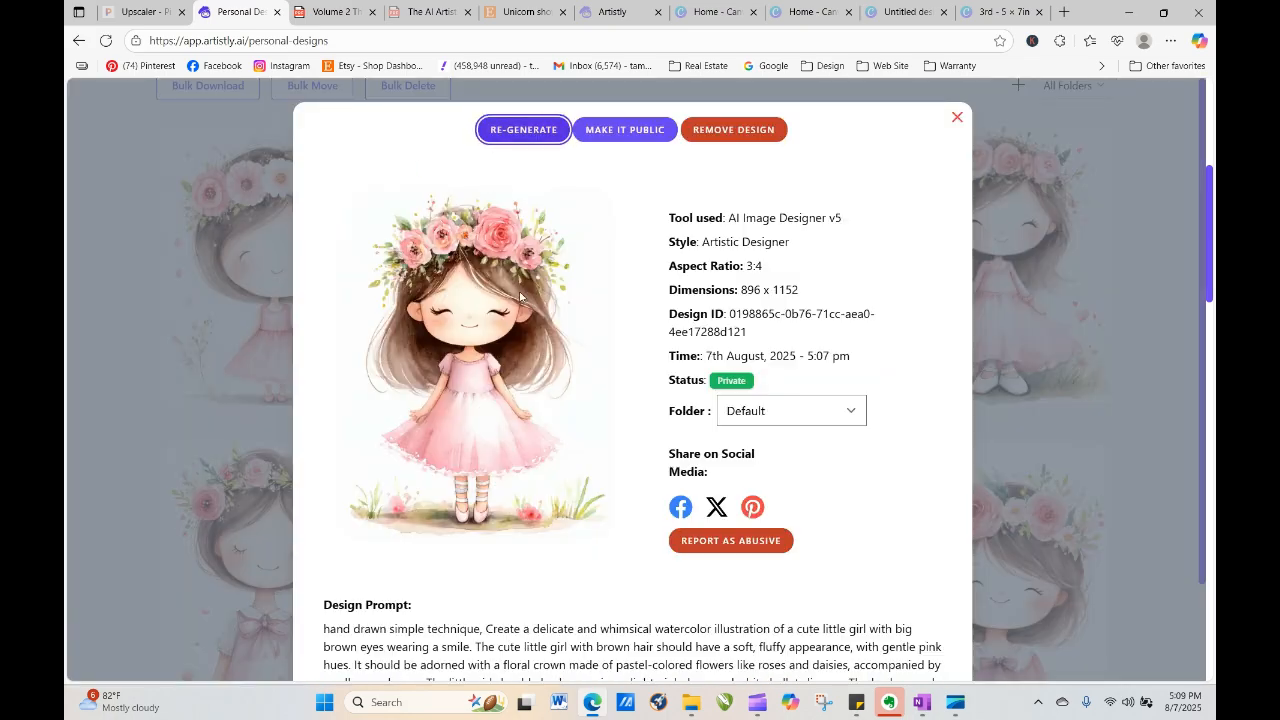
left_click(515, 130)
scroll(535, 321, "down", 3)
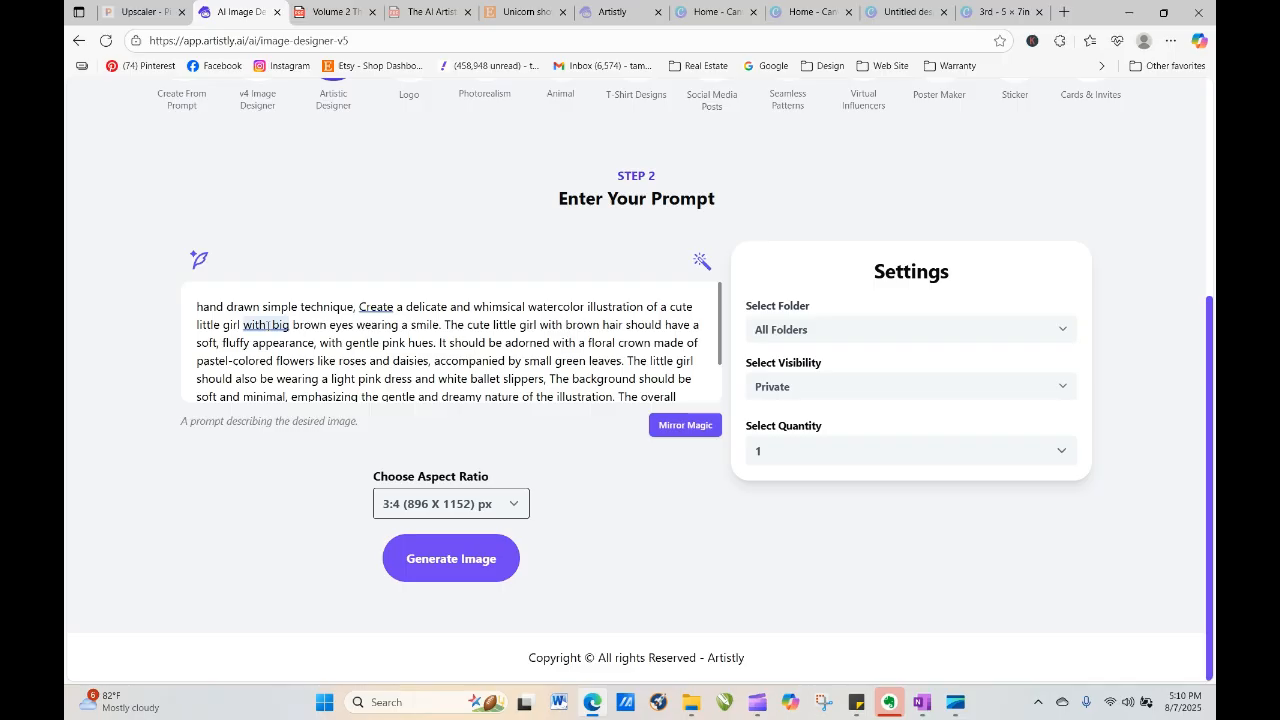
type("(o")
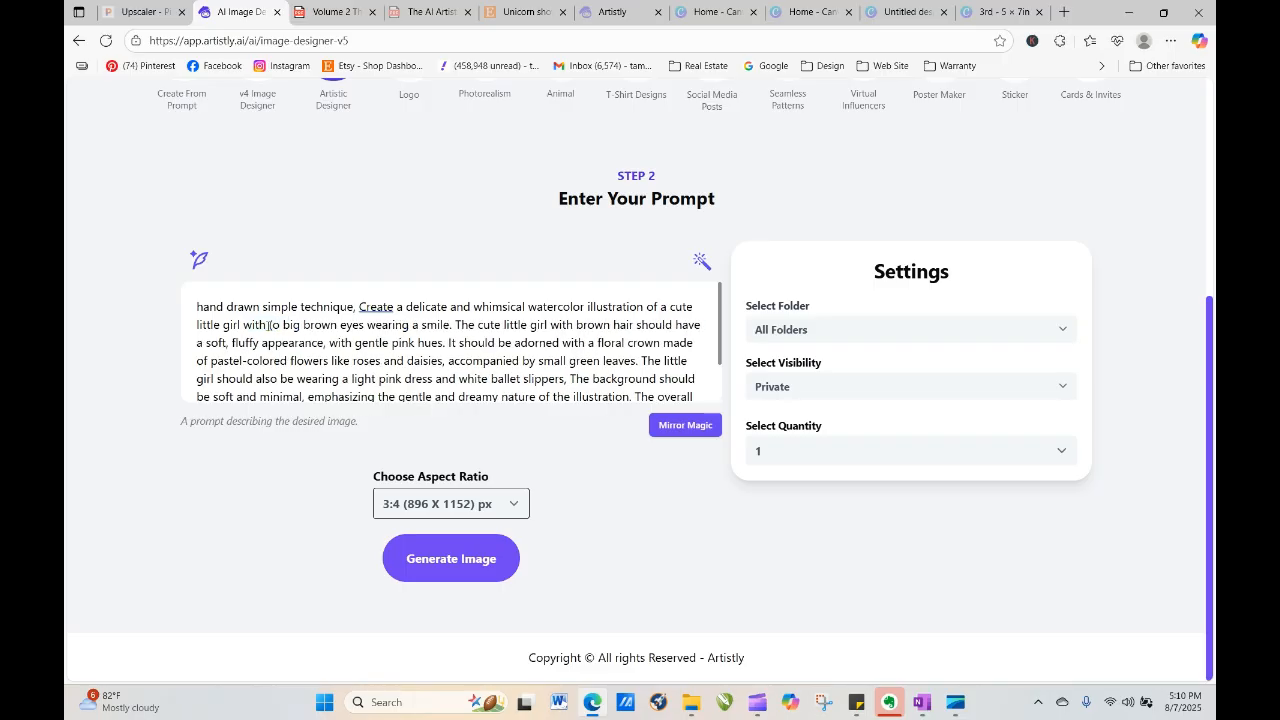
type("pen")
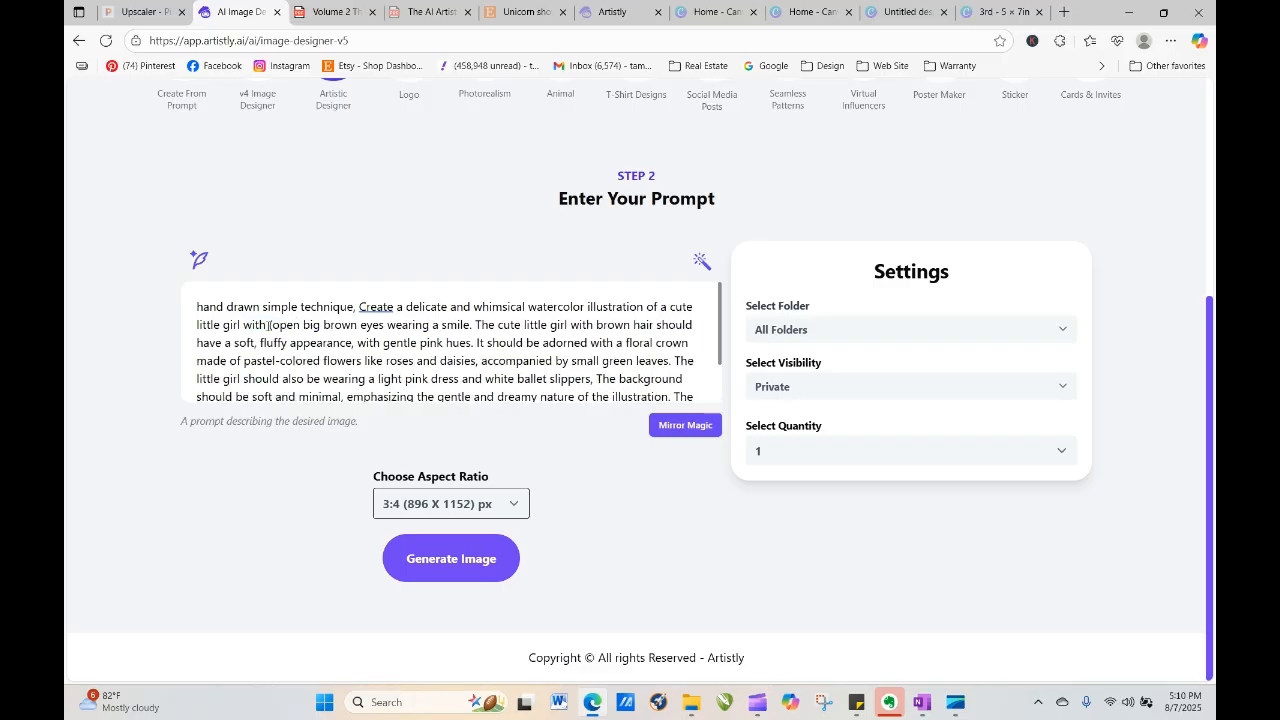
type(")")
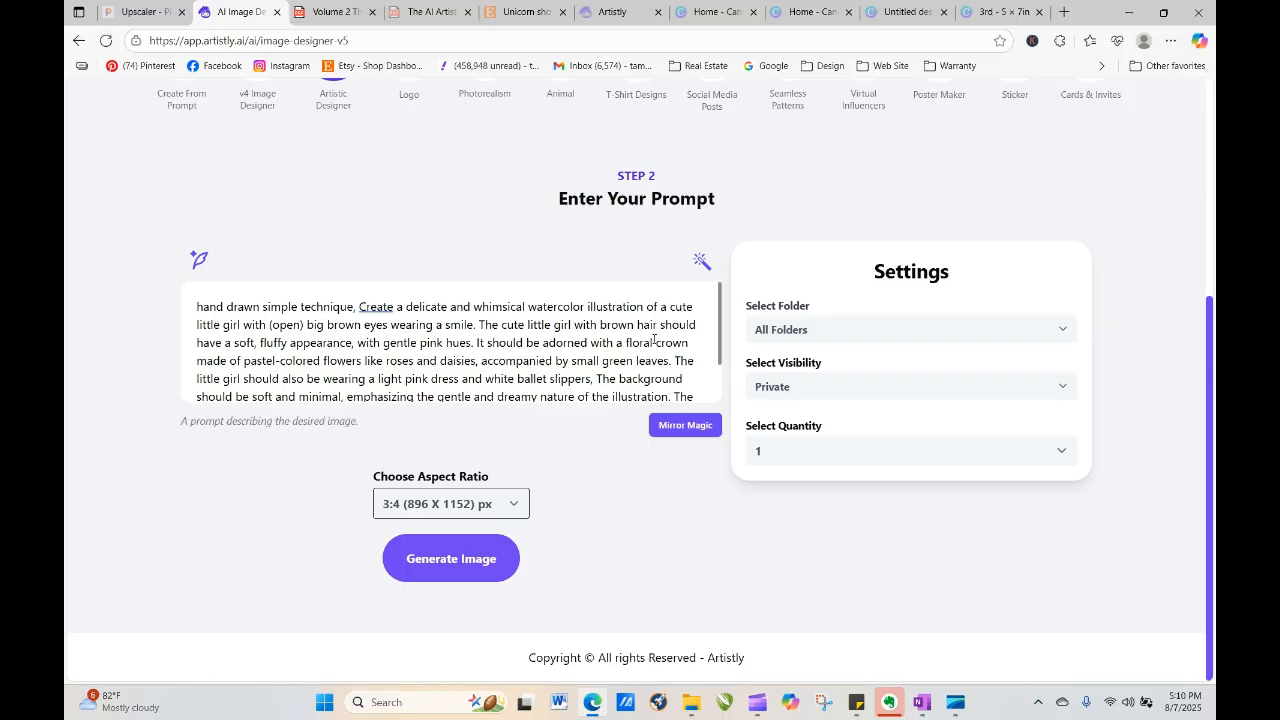
Insert "up in a bun," after "brown hair" in the prompt
type("up in a ")
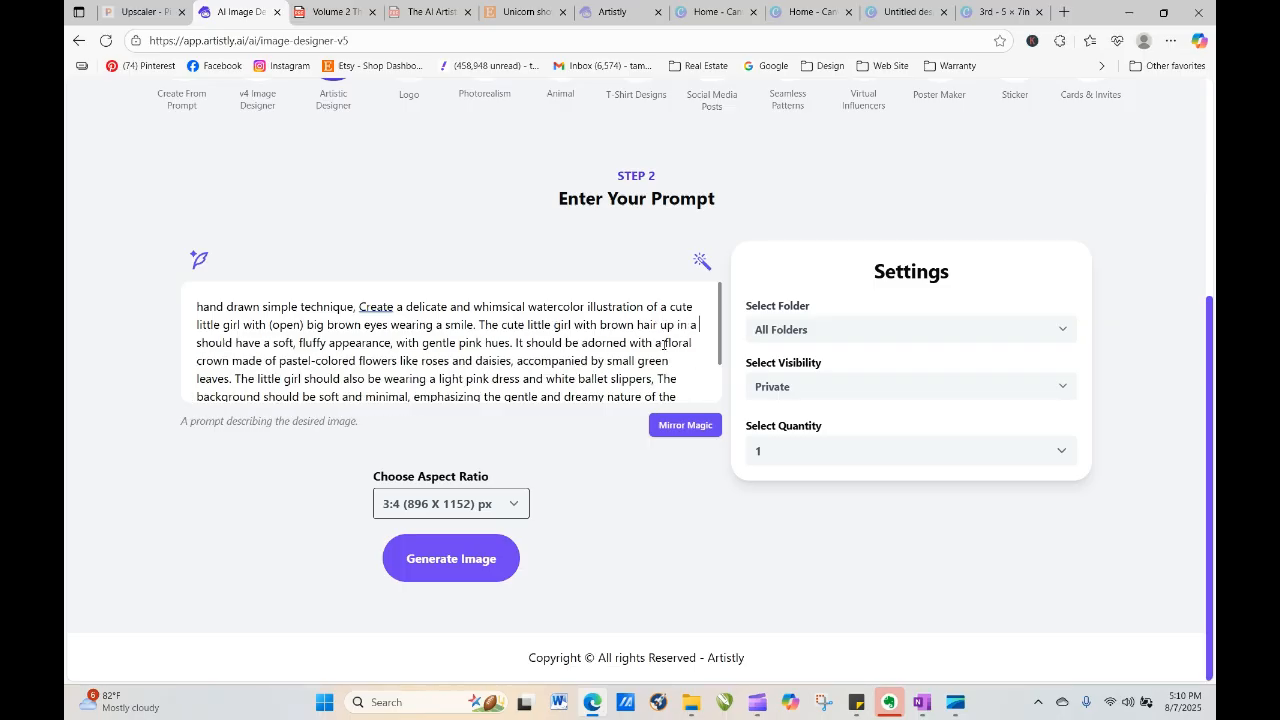
type("bun")
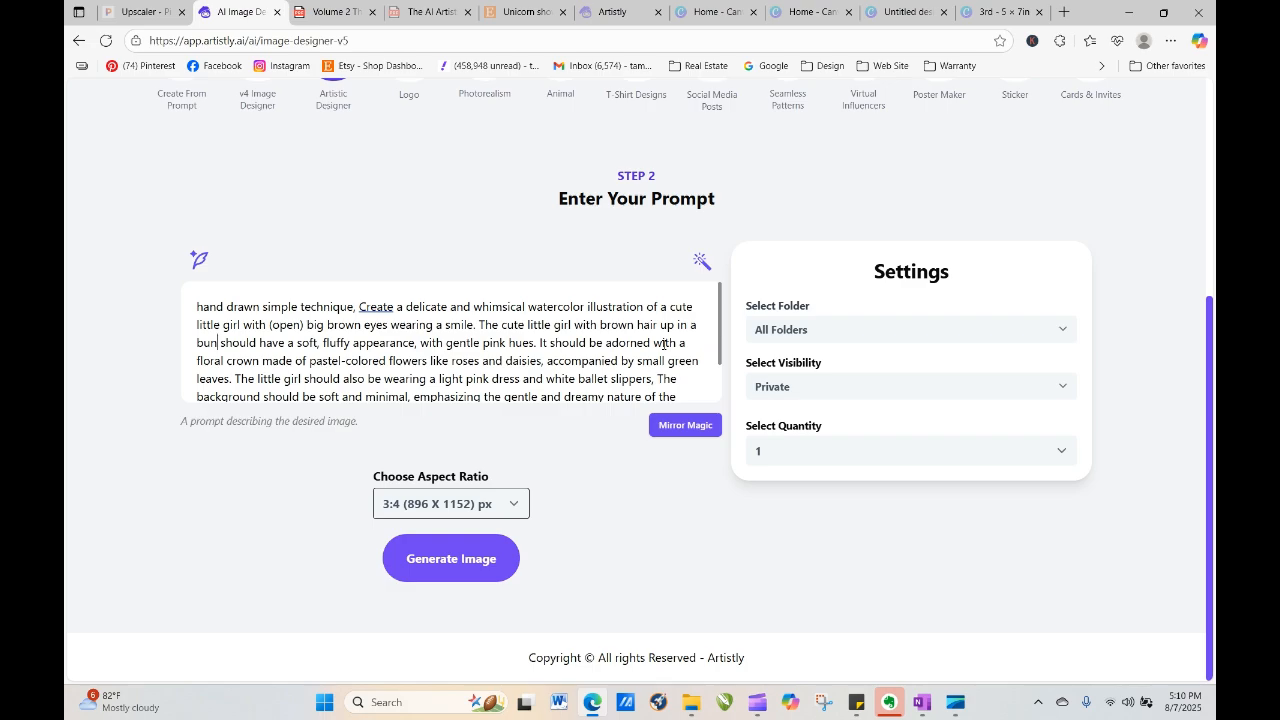
type(",")
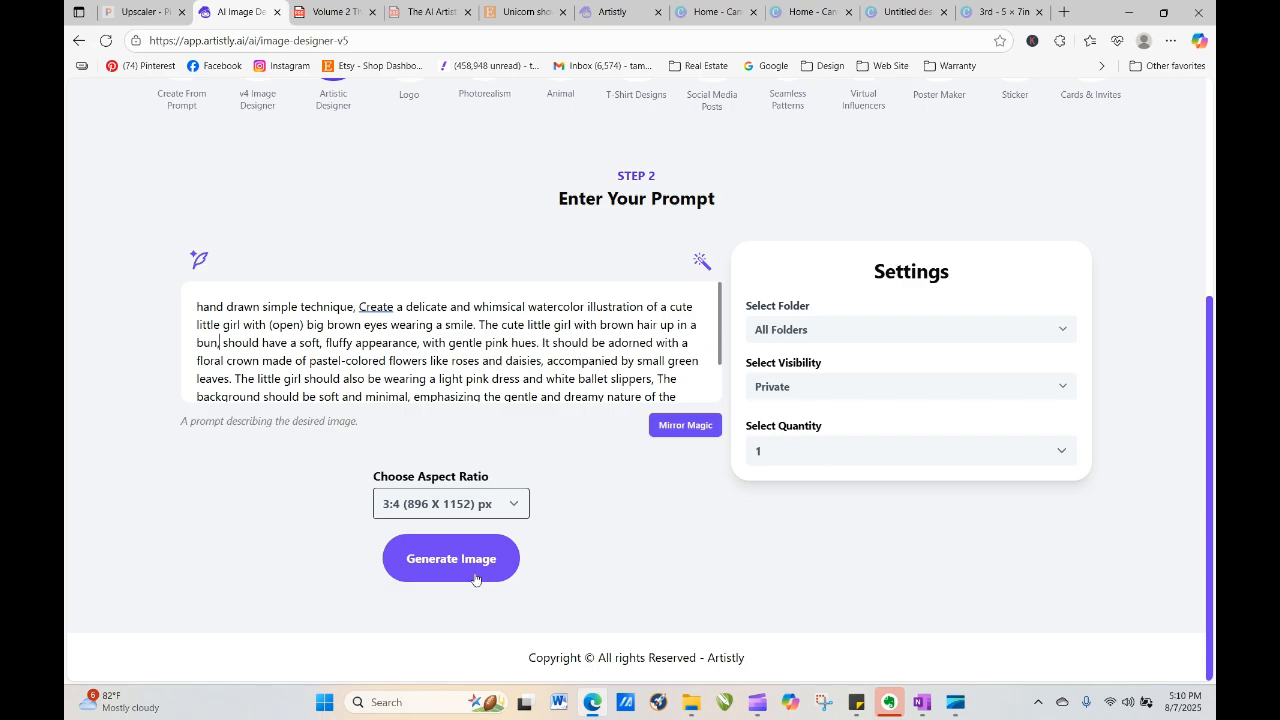
Generate the girl with open eyes and a bun at a quantity of 1, and reload the personal designs
left_click(806, 454)
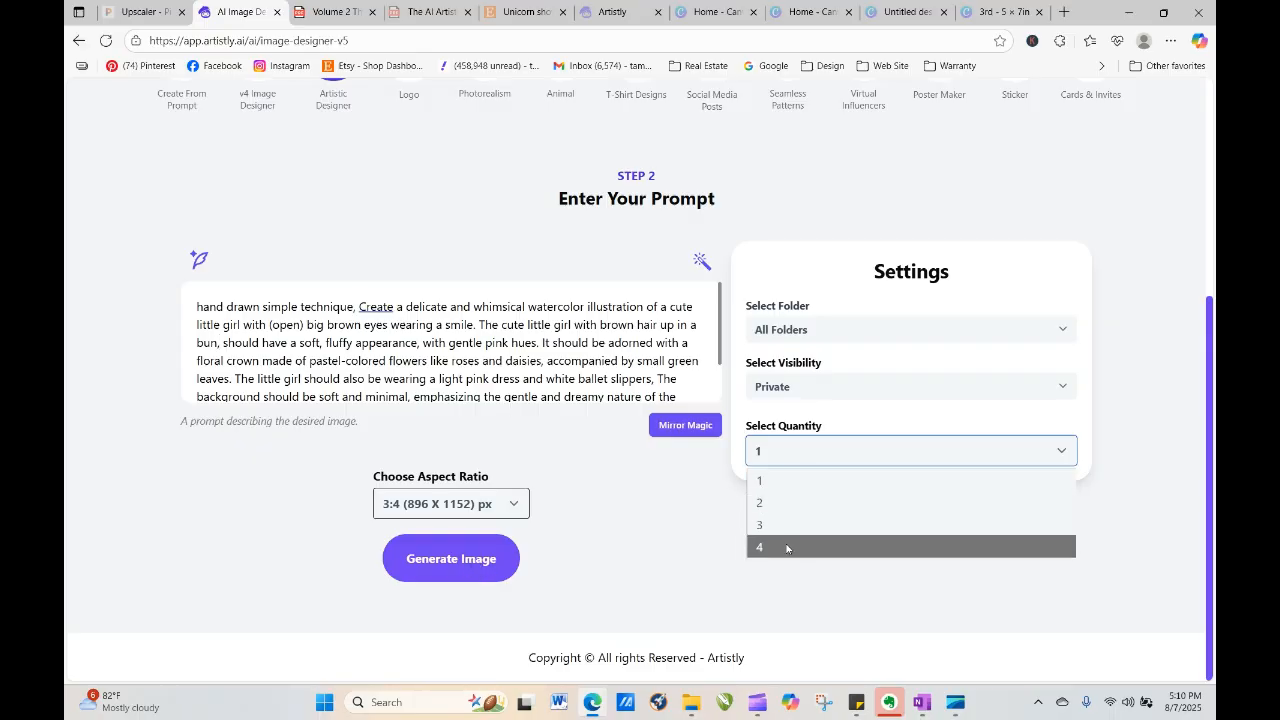
left_click(763, 468)
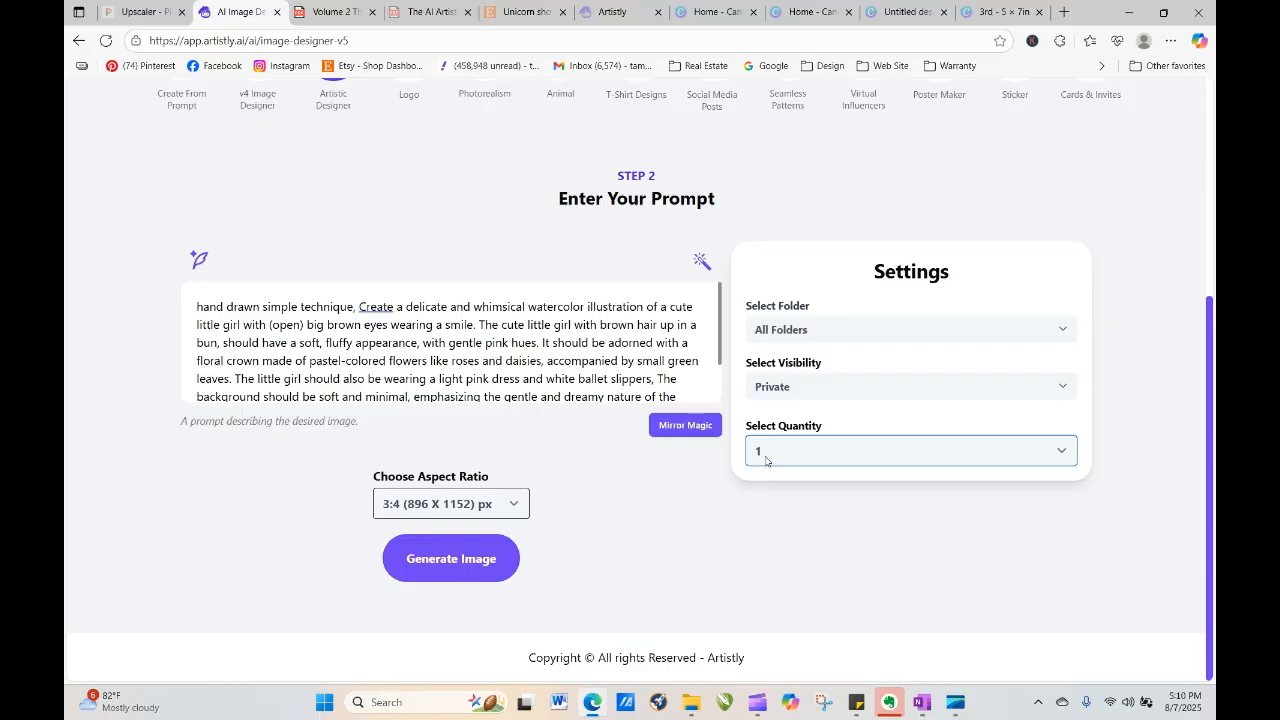
left_click(452, 557)
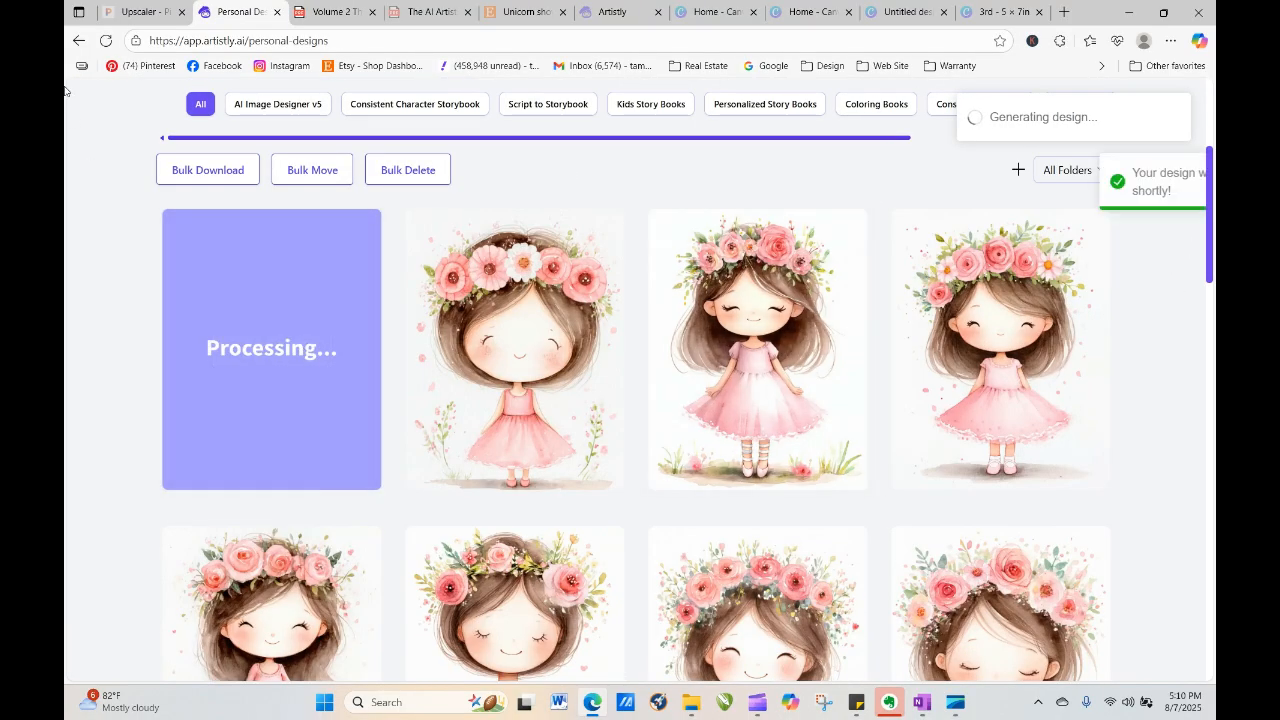
left_click(105, 43)
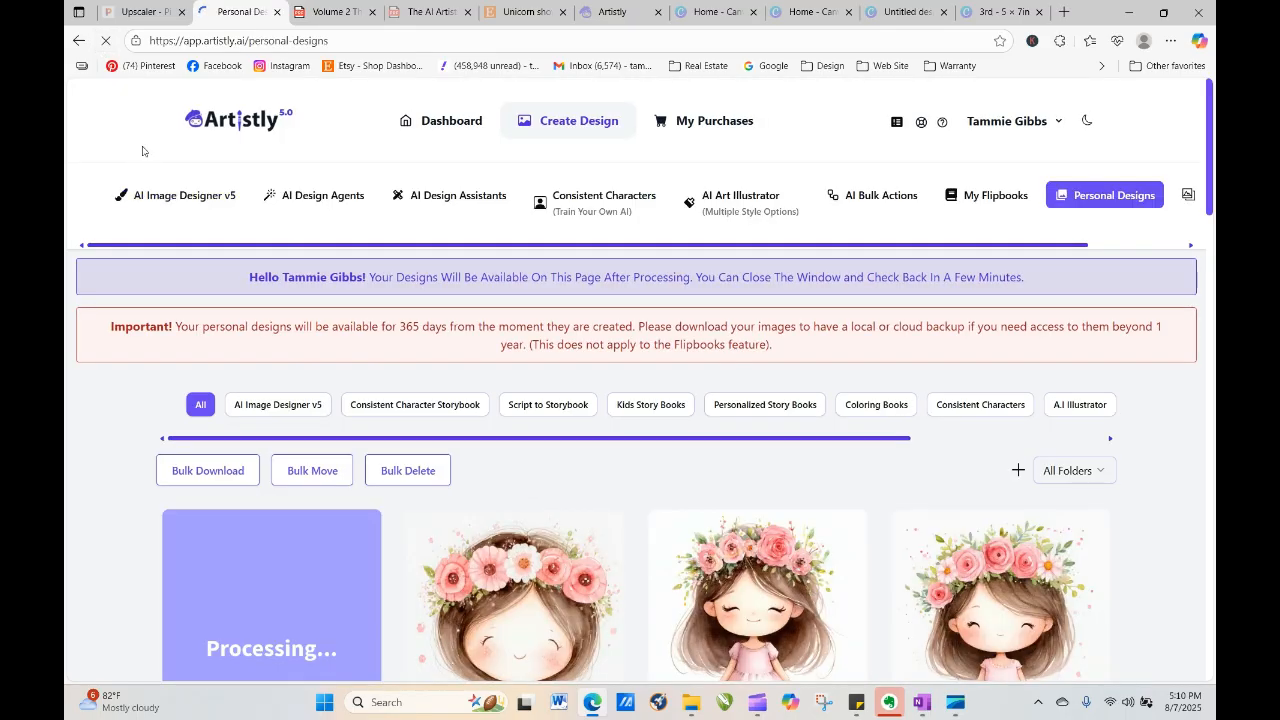
left_click(106, 42)
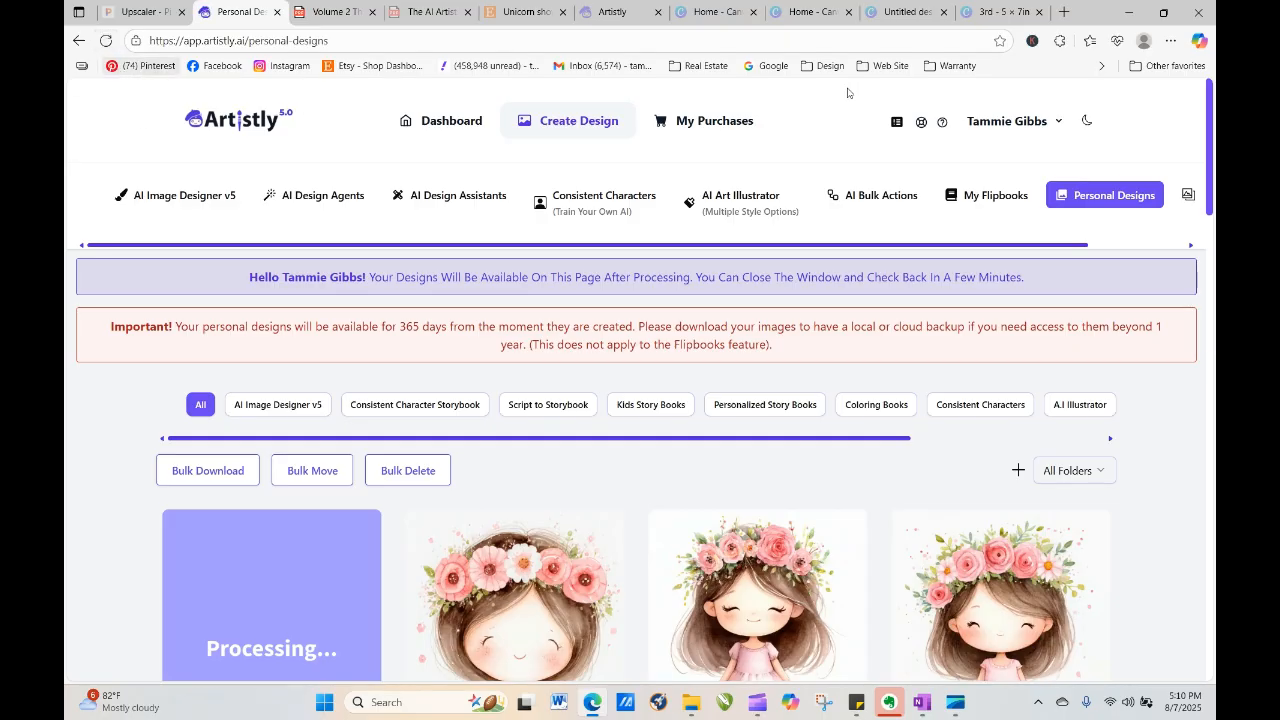
Reopen the long-haired girl in laced ballet slippers for regeneration and insert "black" before the first "girl" in the prompt
scroll(1211, 140, "down", 1)
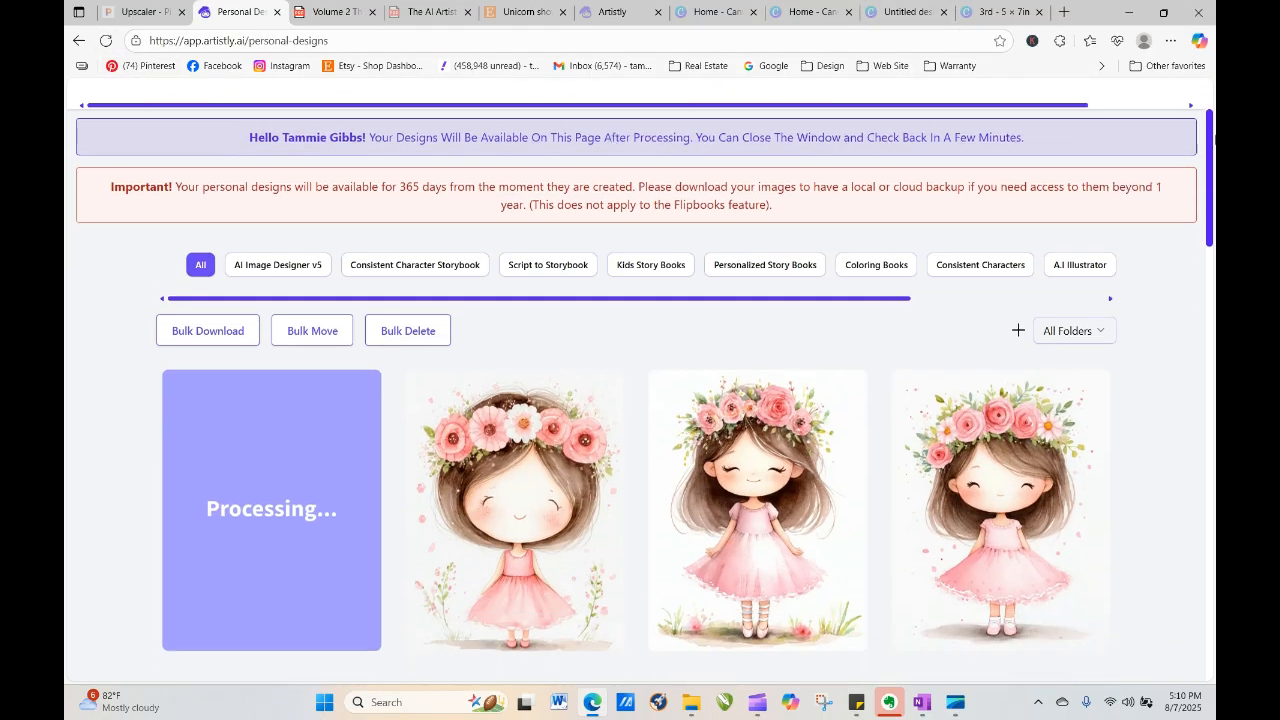
scroll(1212, 140, "down", 1)
left_click(724, 420)
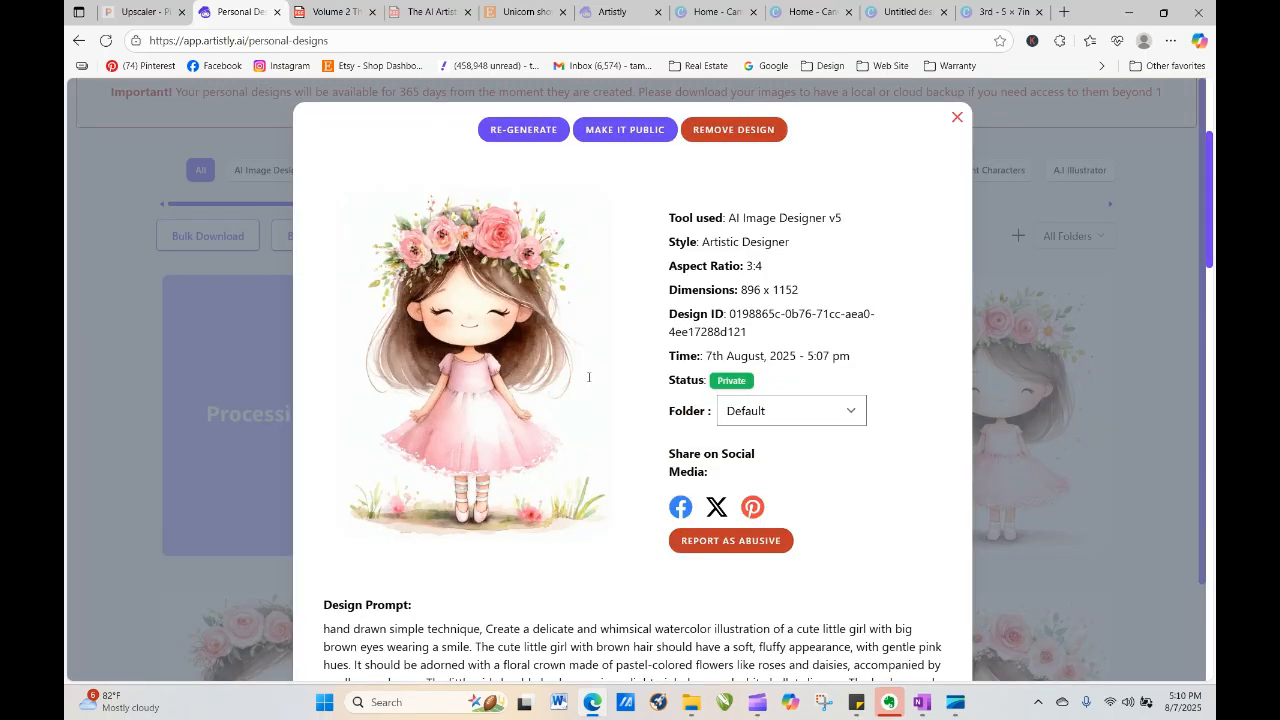
left_click(512, 132)
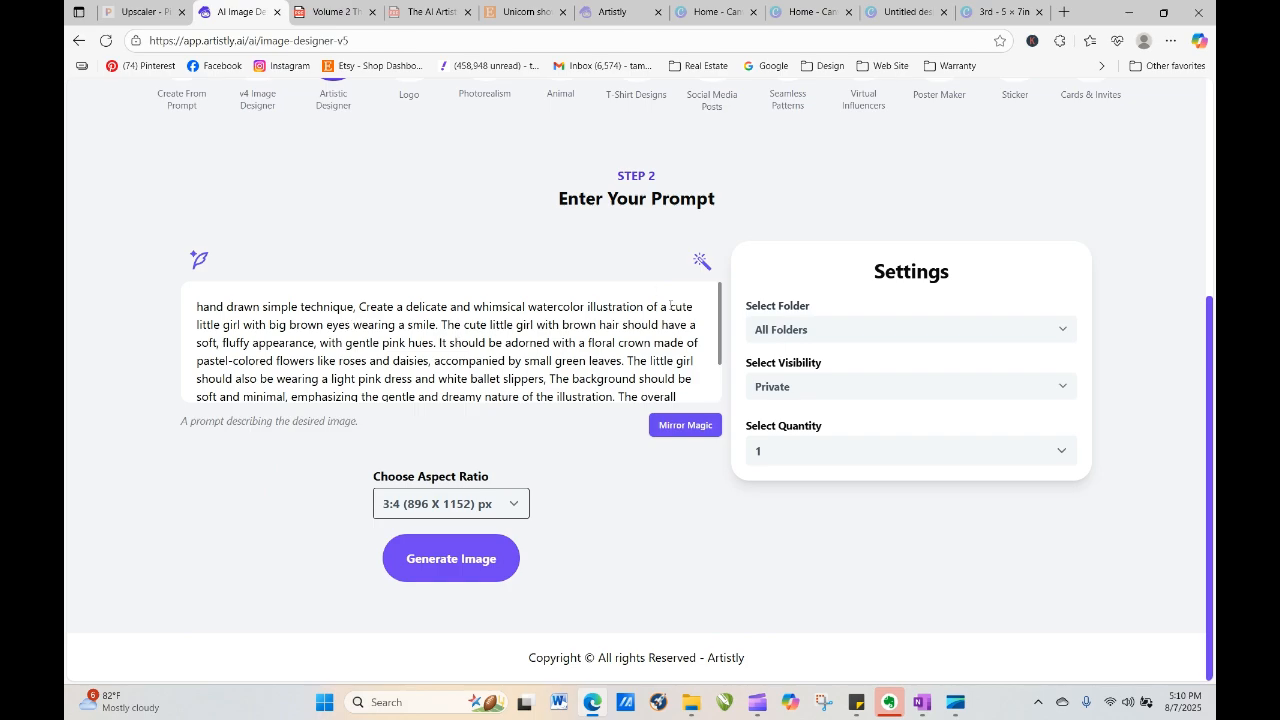
left_click(224, 325)
type("black")
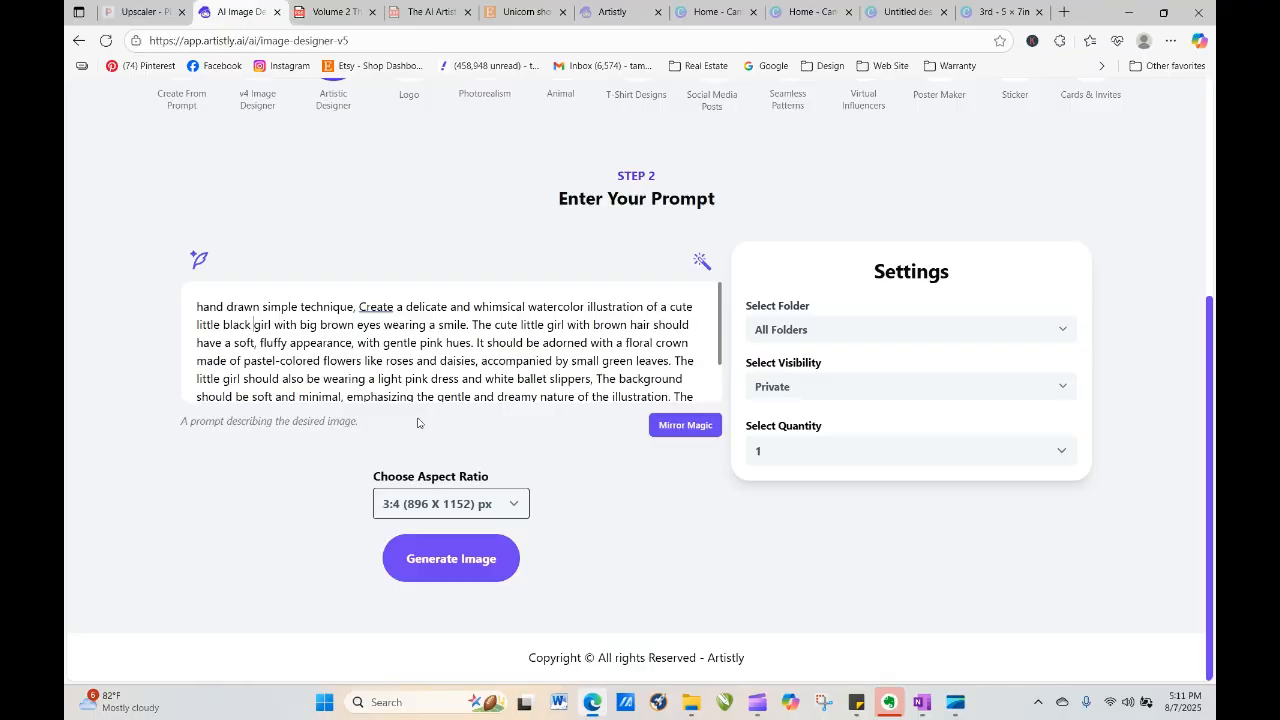
Generate the little black girl design and view the enlarged image of the girl with her hair up
left_click(467, 560)
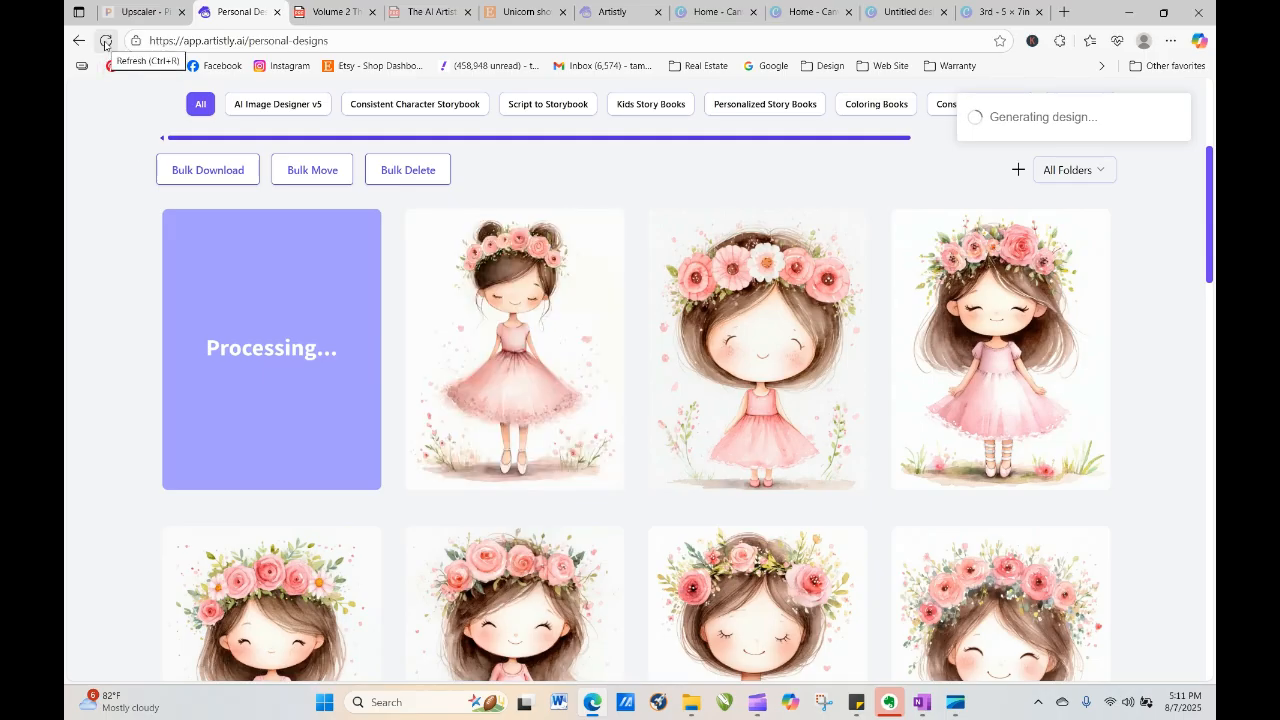
left_click(482, 351)
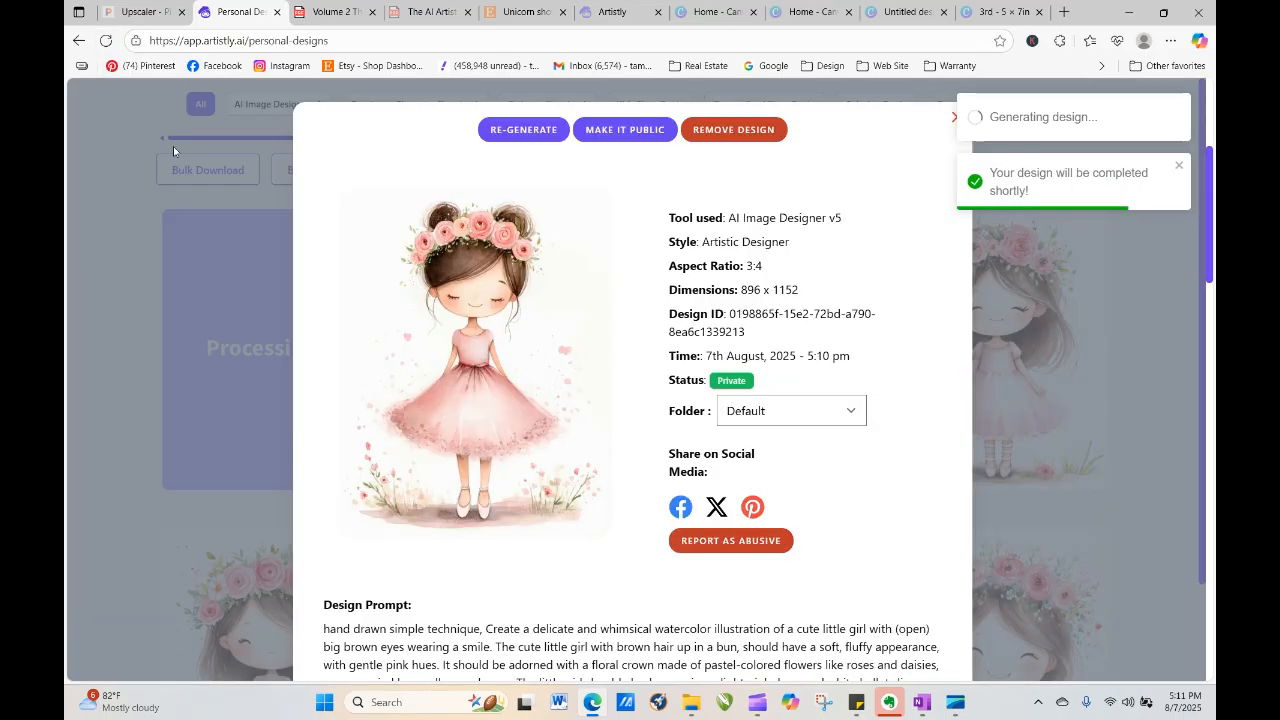
left_click(954, 121)
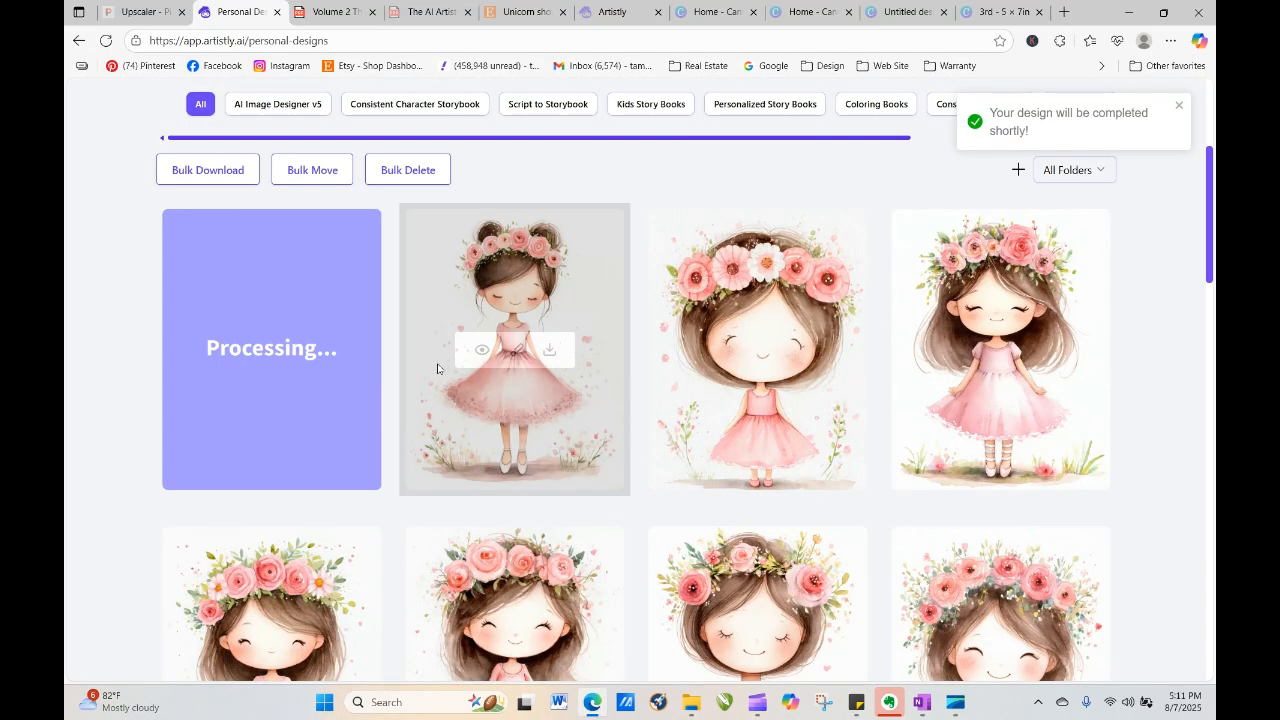
Reload the personal designs repeatedly until the new little black girl design finishes processing
left_click(105, 42)
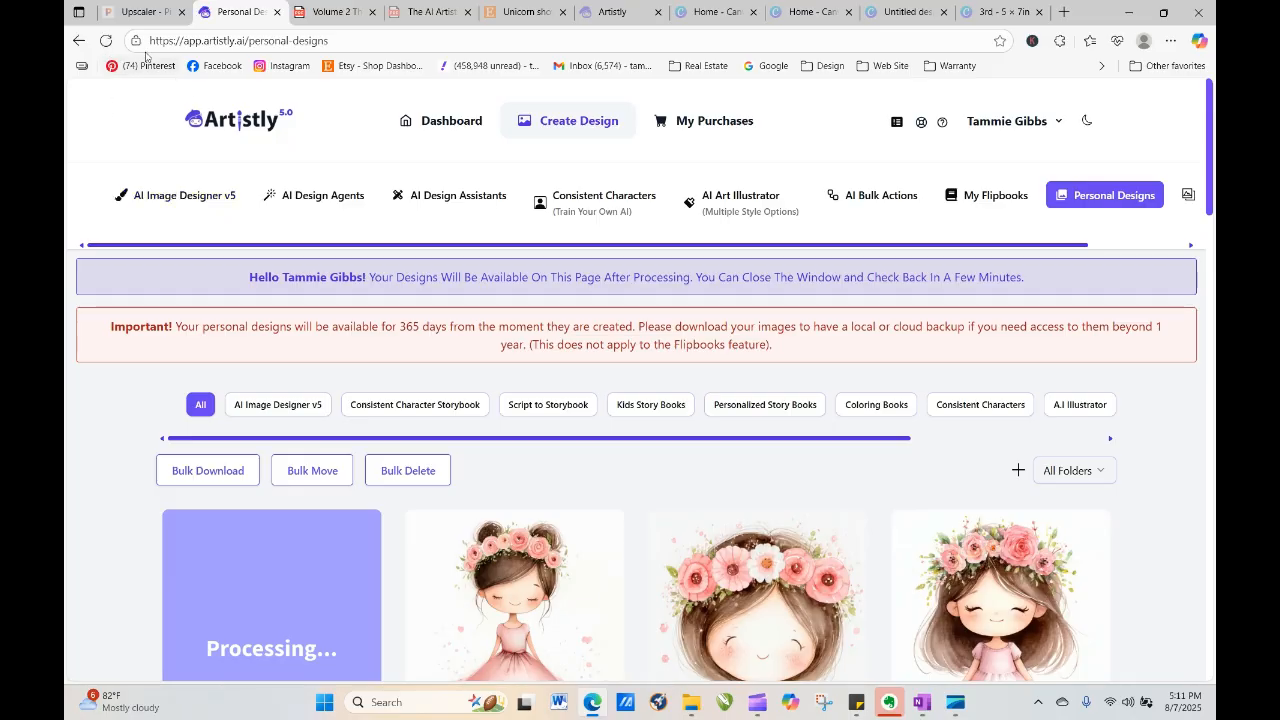
left_click(105, 42)
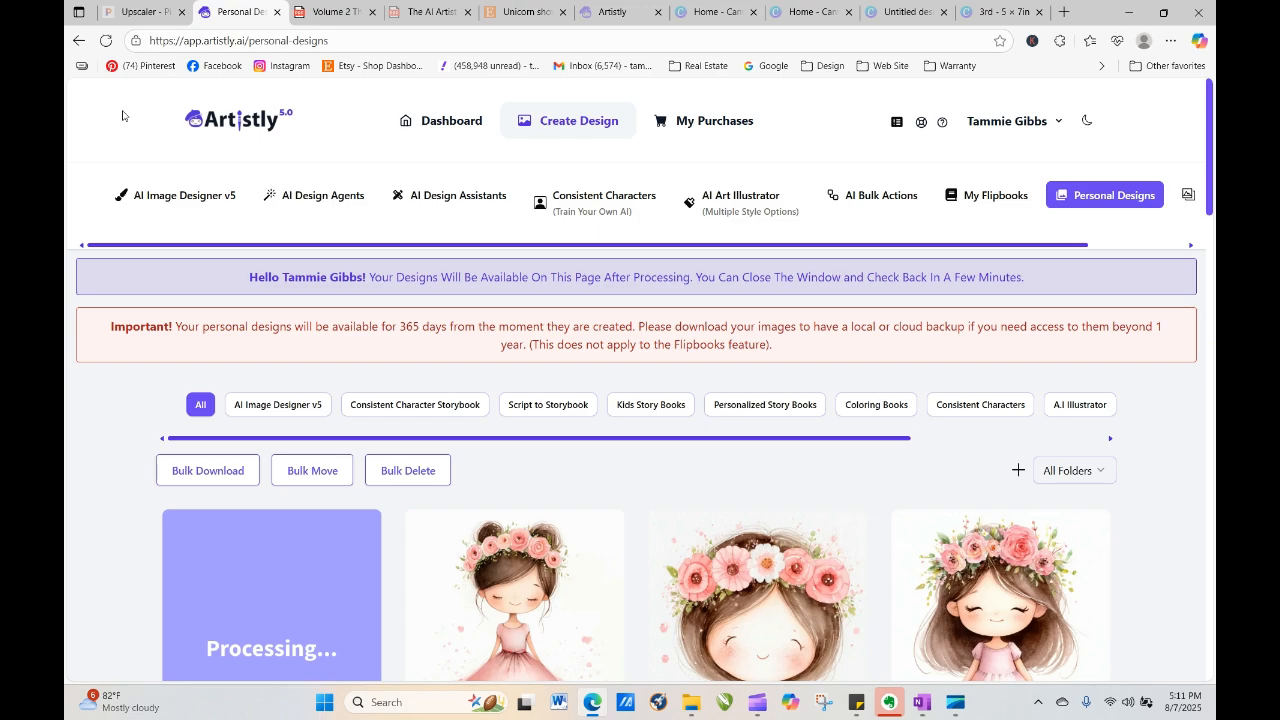
left_click(105, 42)
left_click(105, 42)
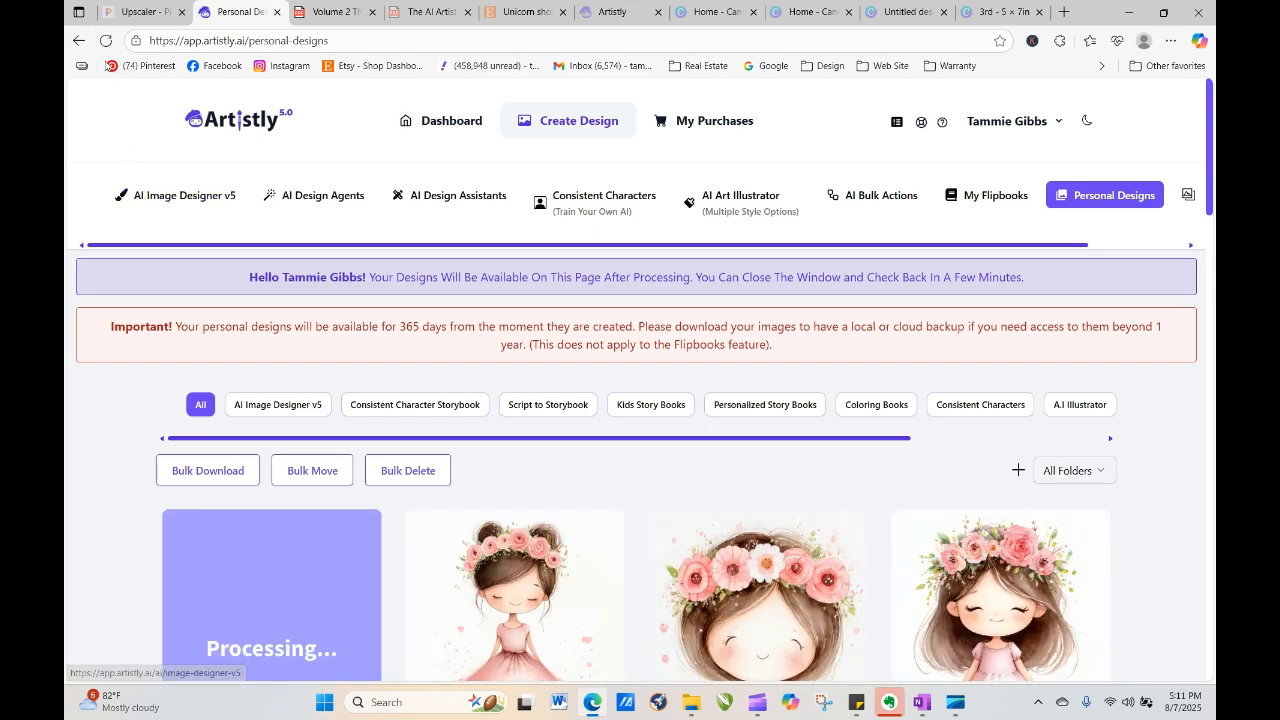
left_click(105, 40)
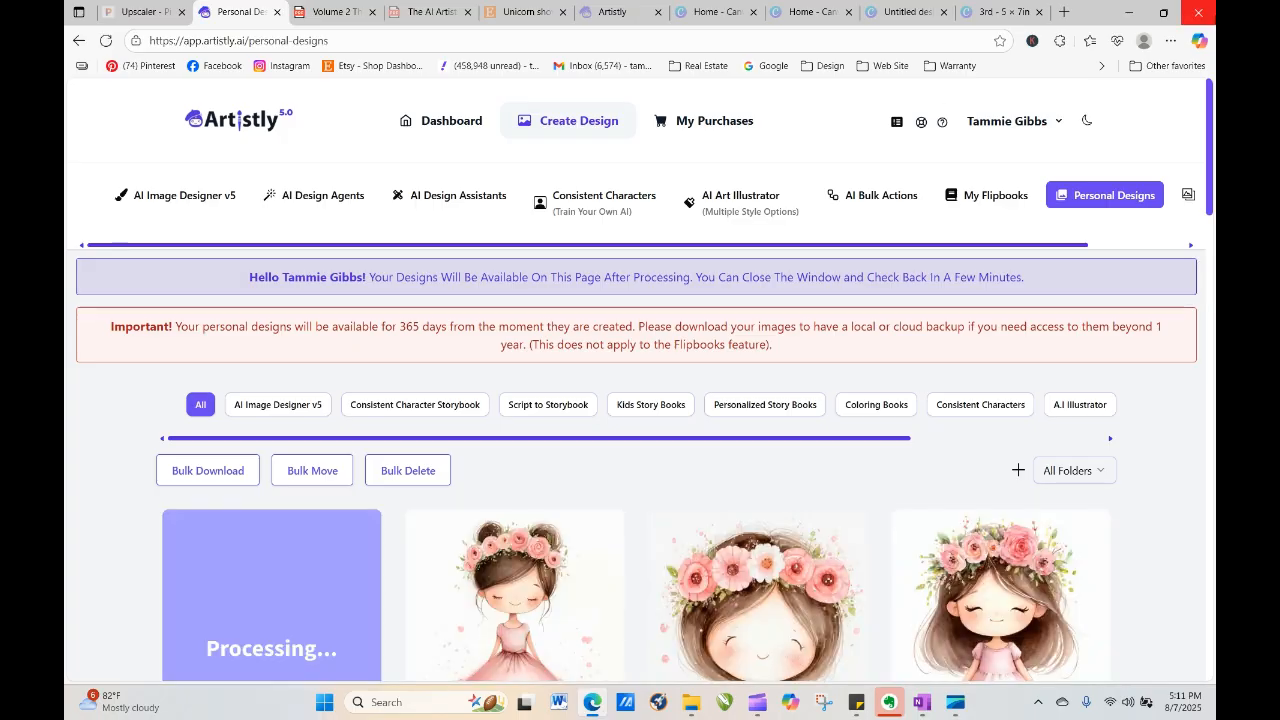
scroll(448, 244, "down", 3)
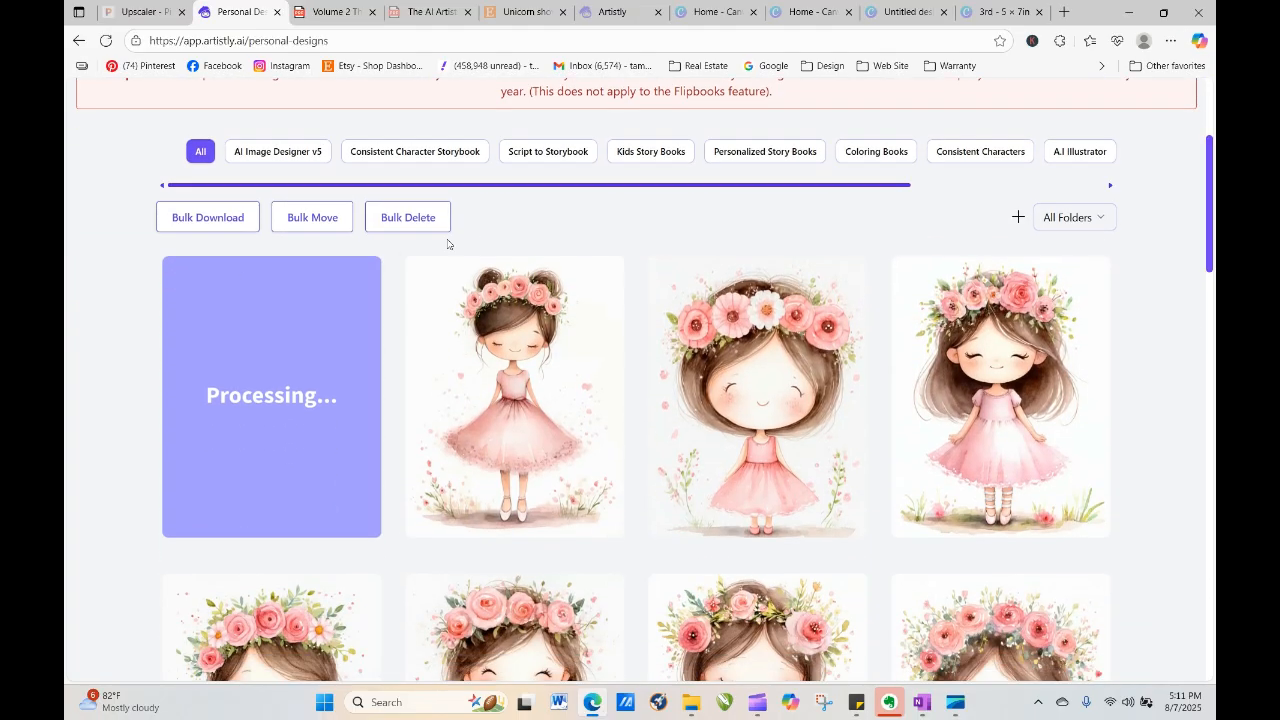
left_click(105, 44)
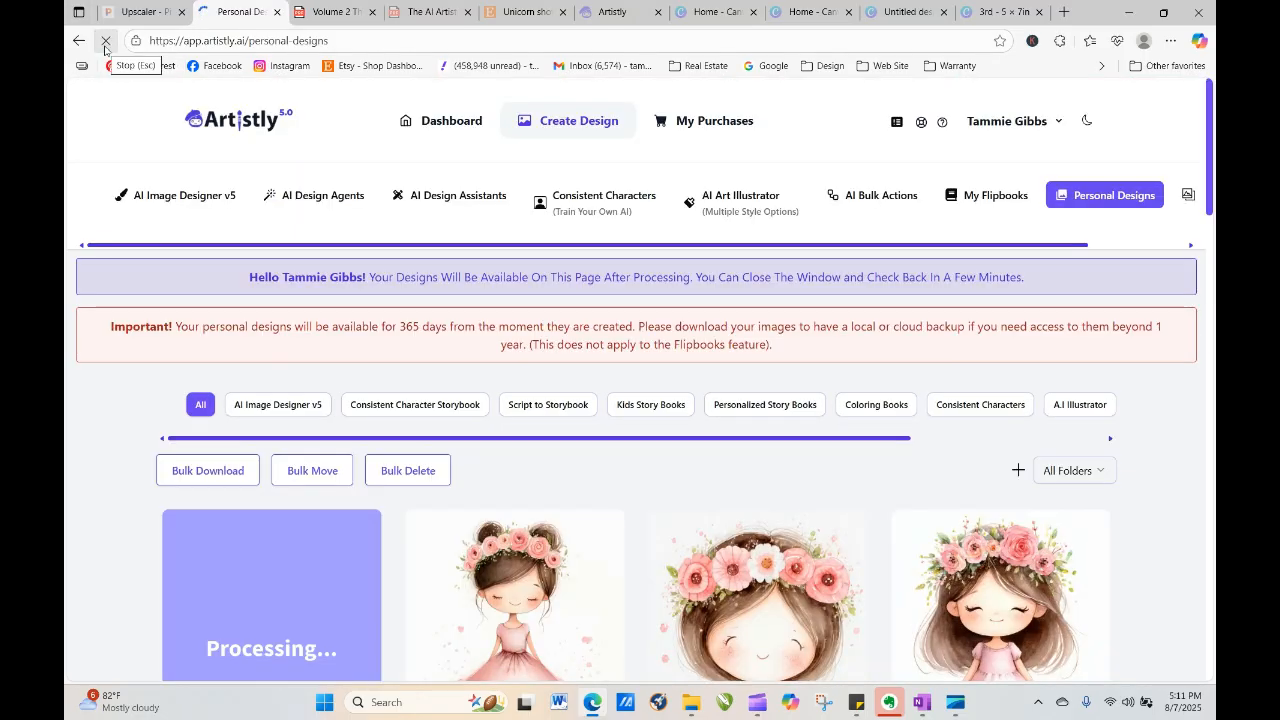
left_click(105, 41)
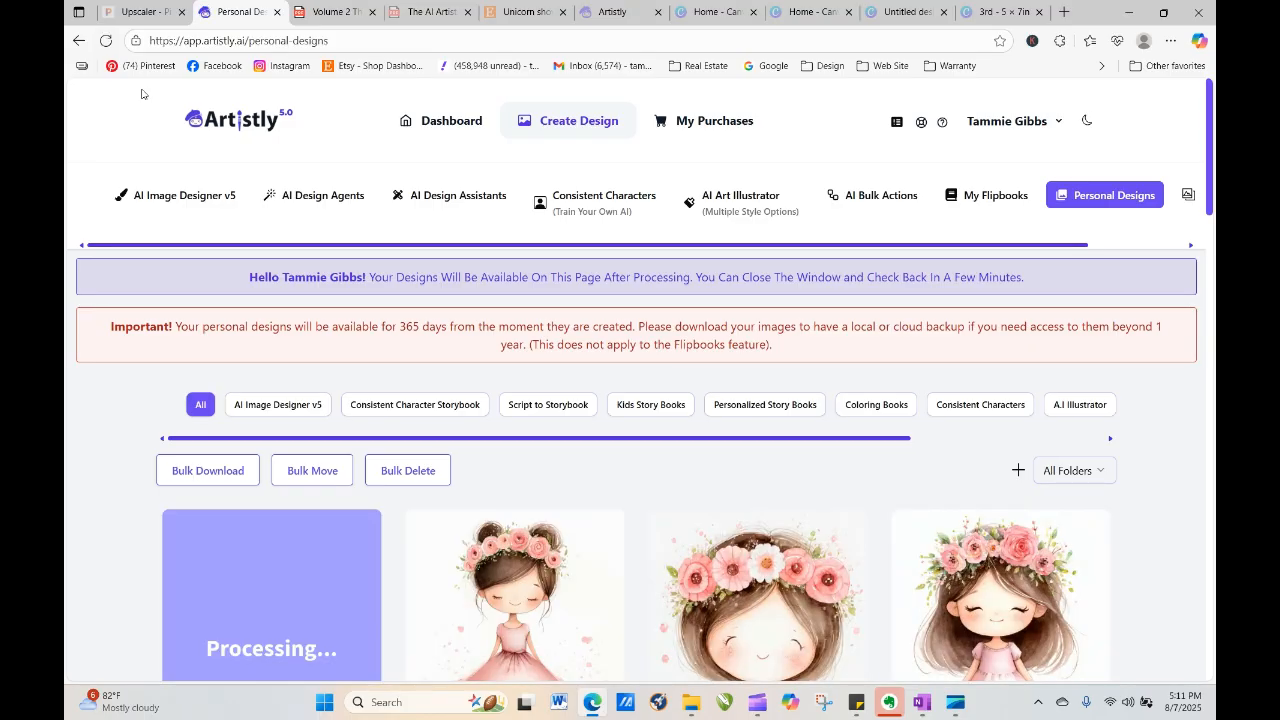
left_click(105, 41)
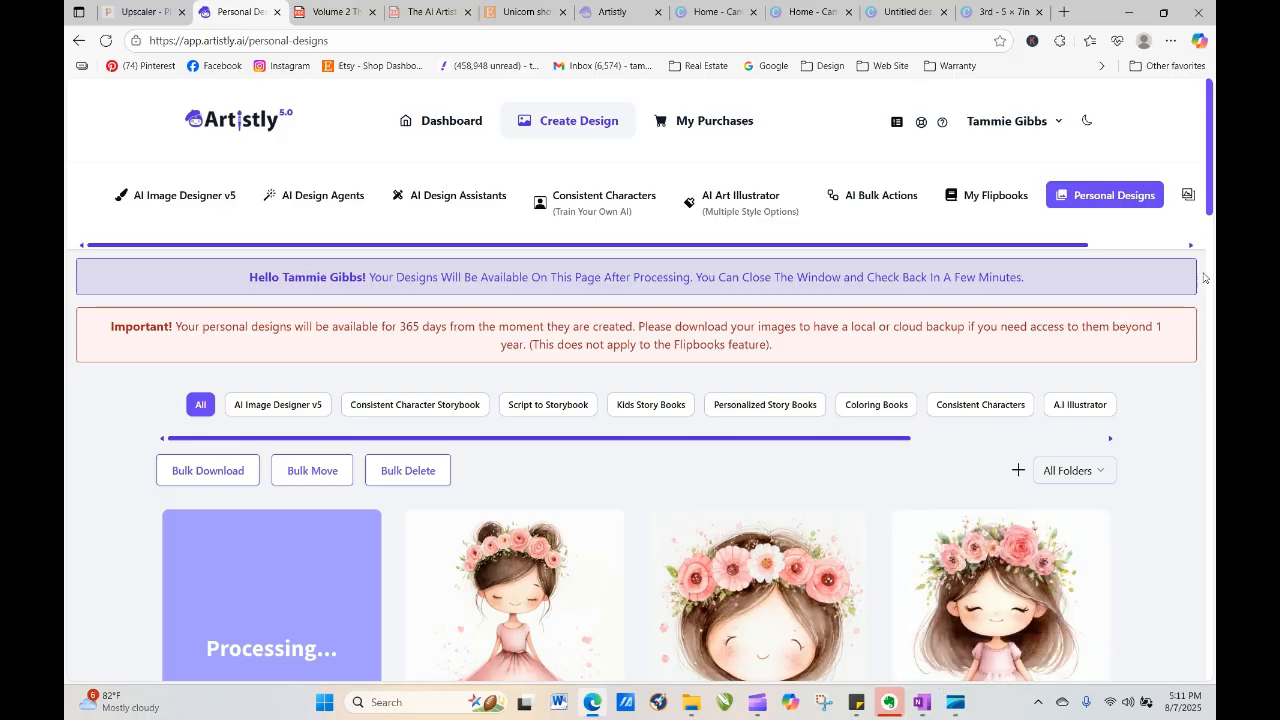
scroll(1212, 157, "down", 3)
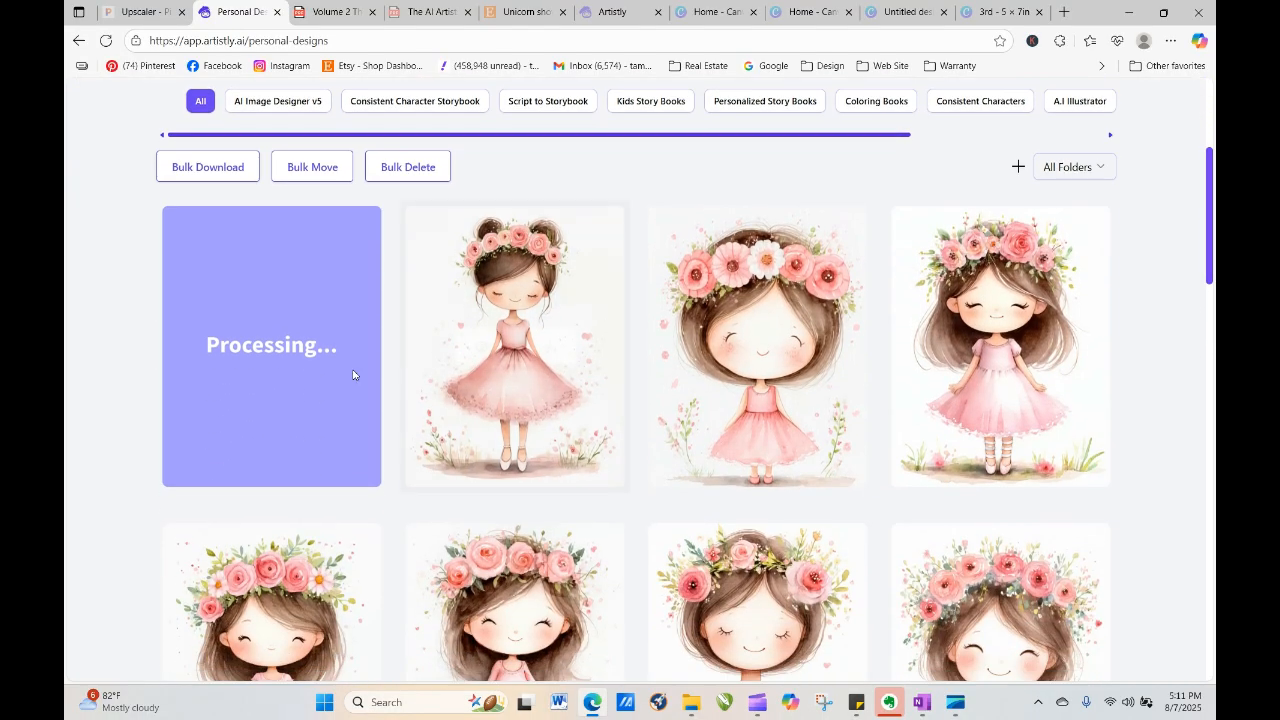
left_click(105, 40)
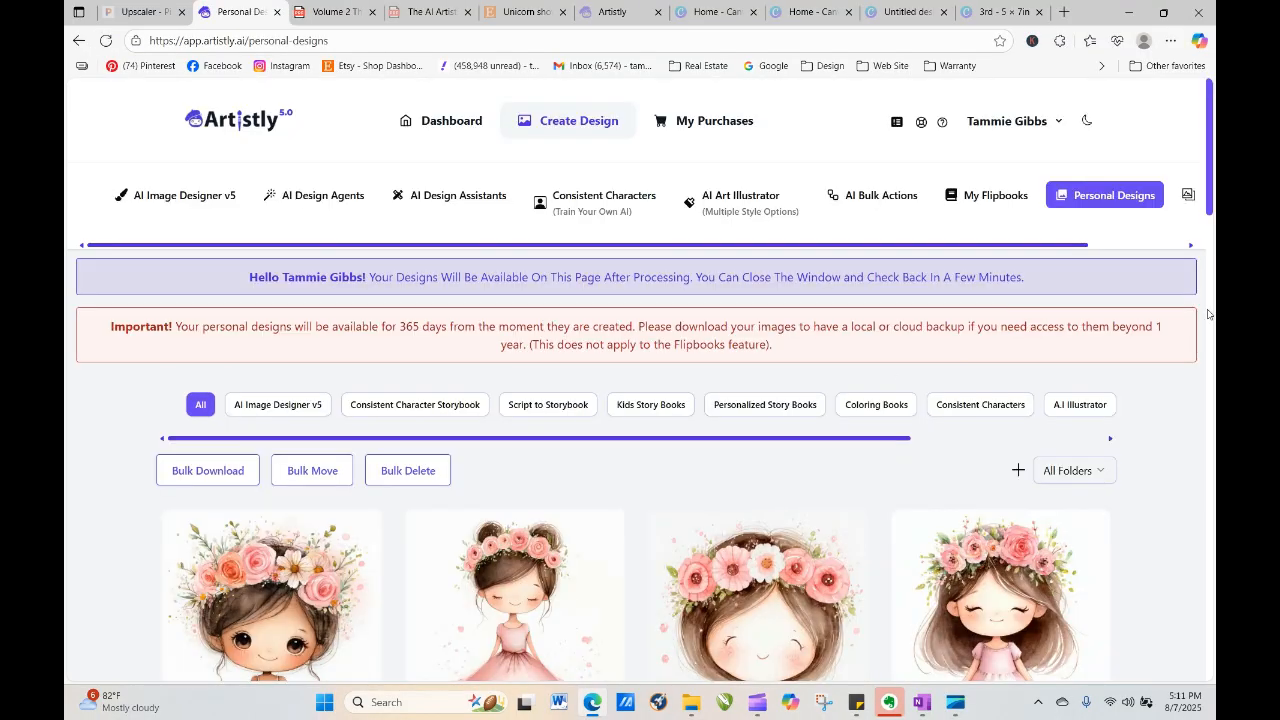
Regenerate the black girl with crossed arms from the same prompt at a quantity of 4, and reload the personal designs
left_click_drag(1211, 165, 1213, 225)
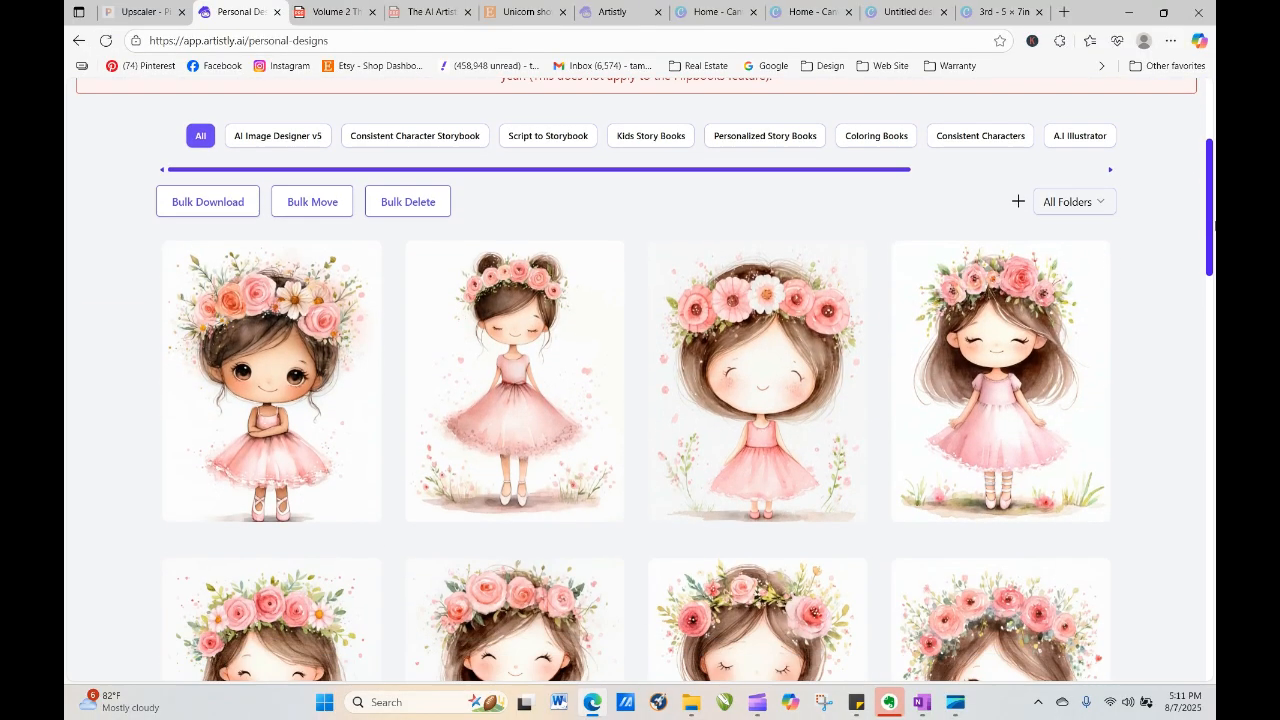
left_click(238, 383)
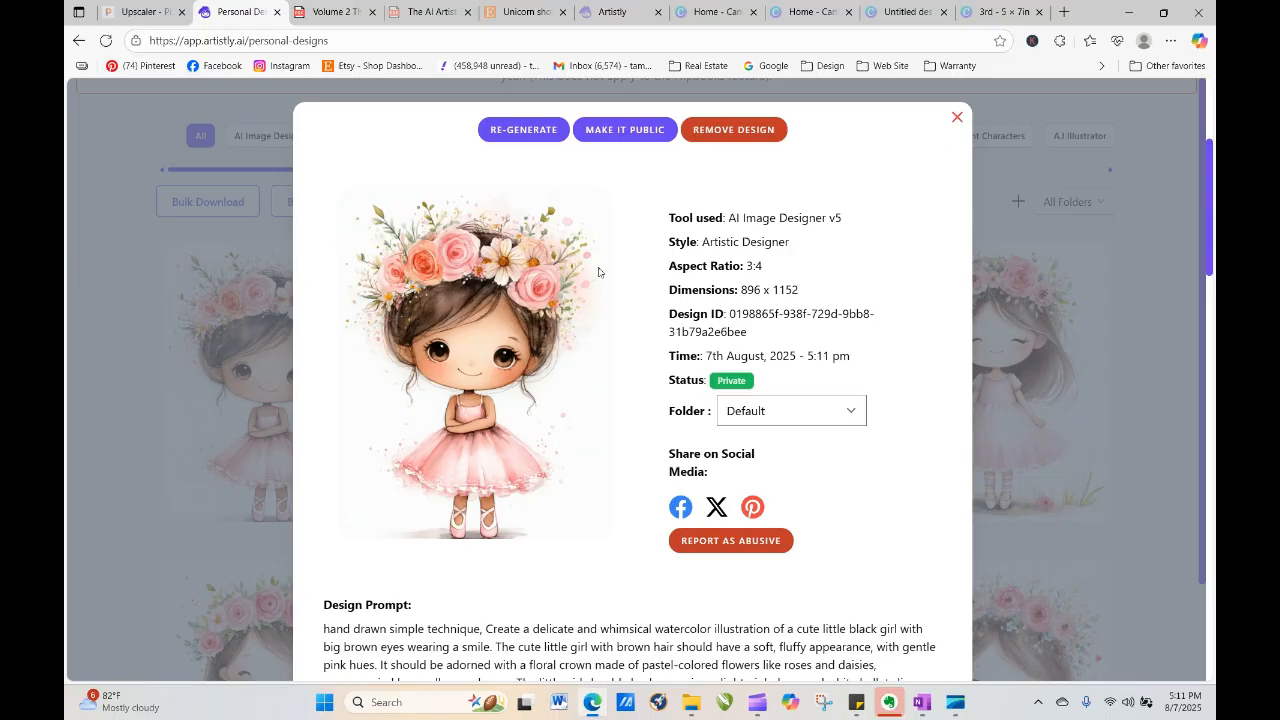
left_click(547, 130)
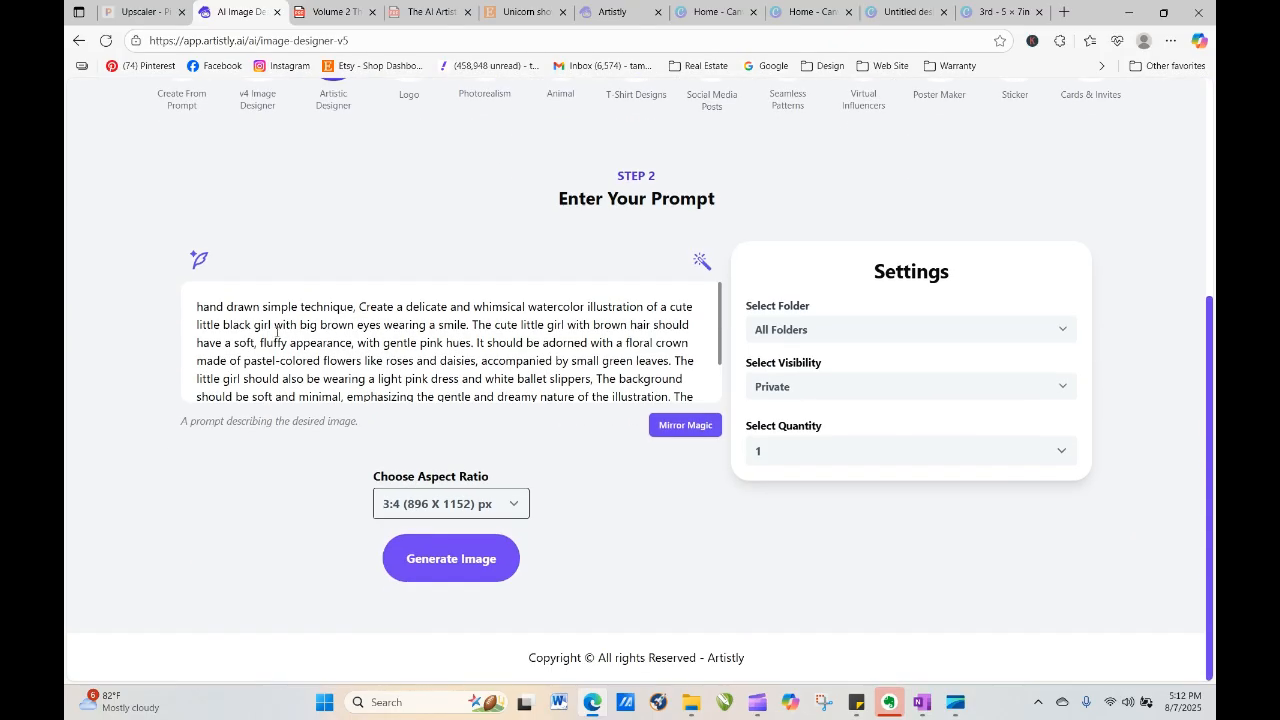
left_click(790, 452)
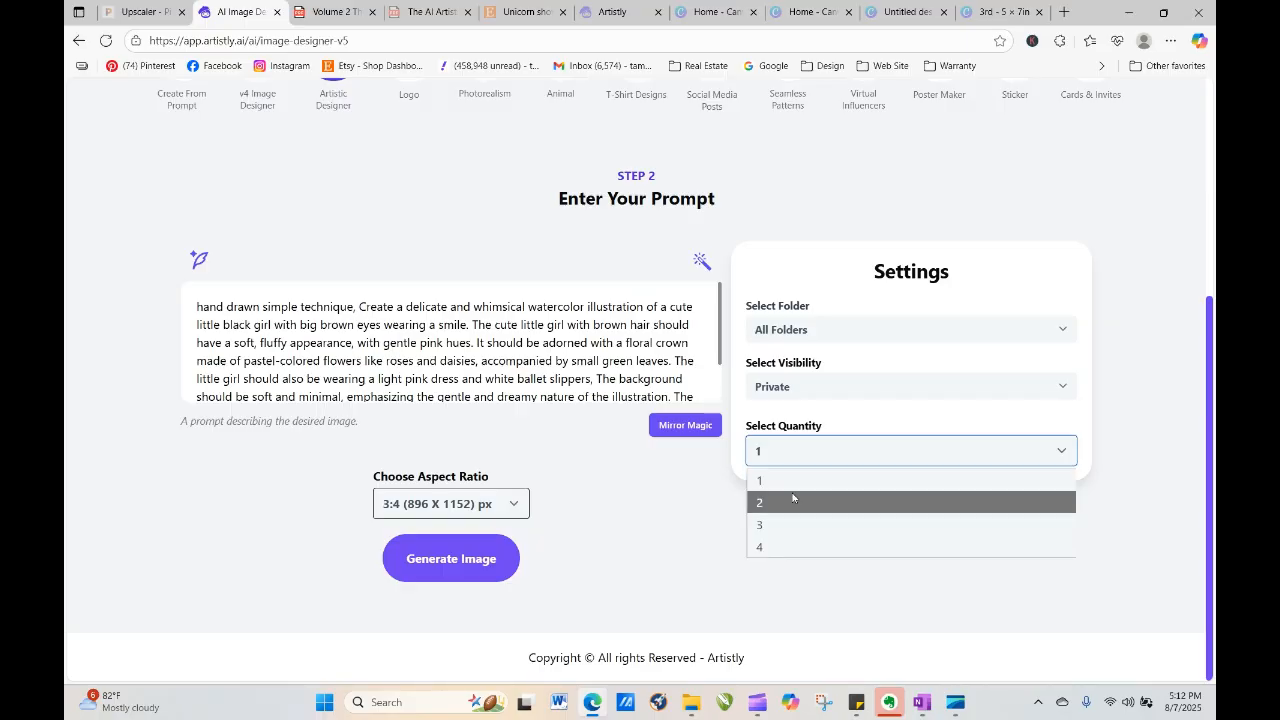
left_click(792, 547)
left_click(485, 570)
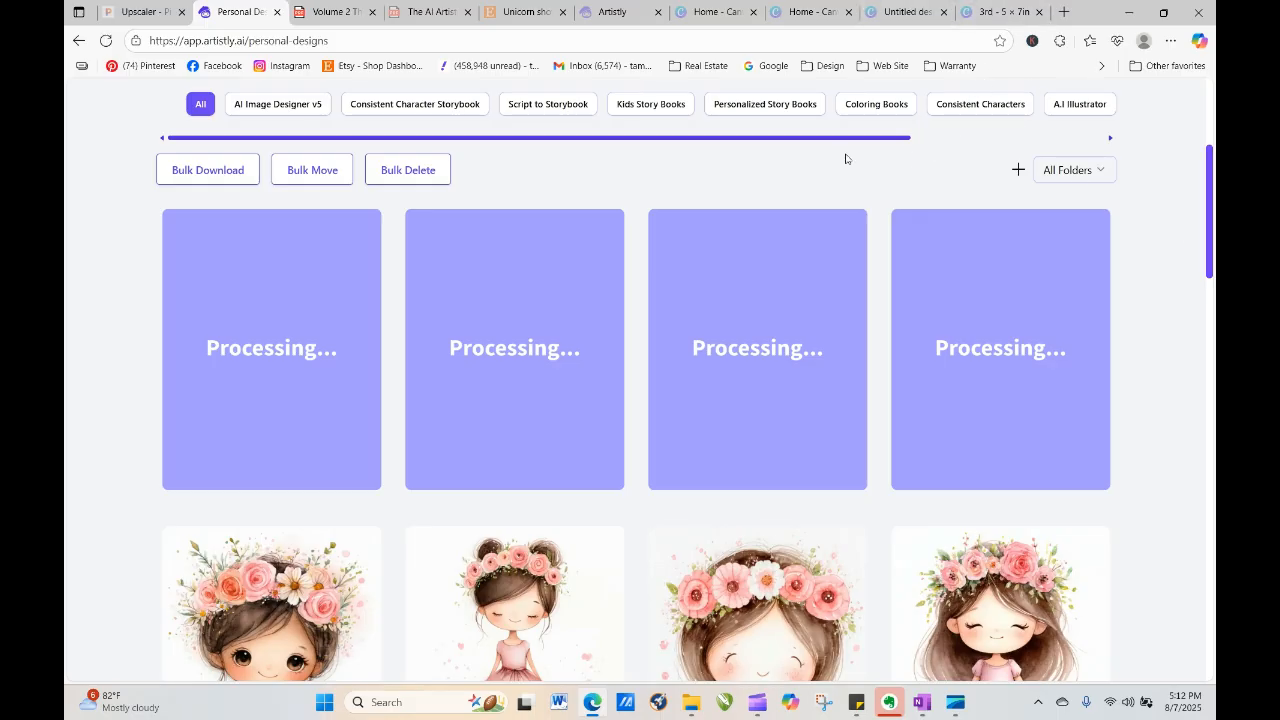
left_click(108, 44)
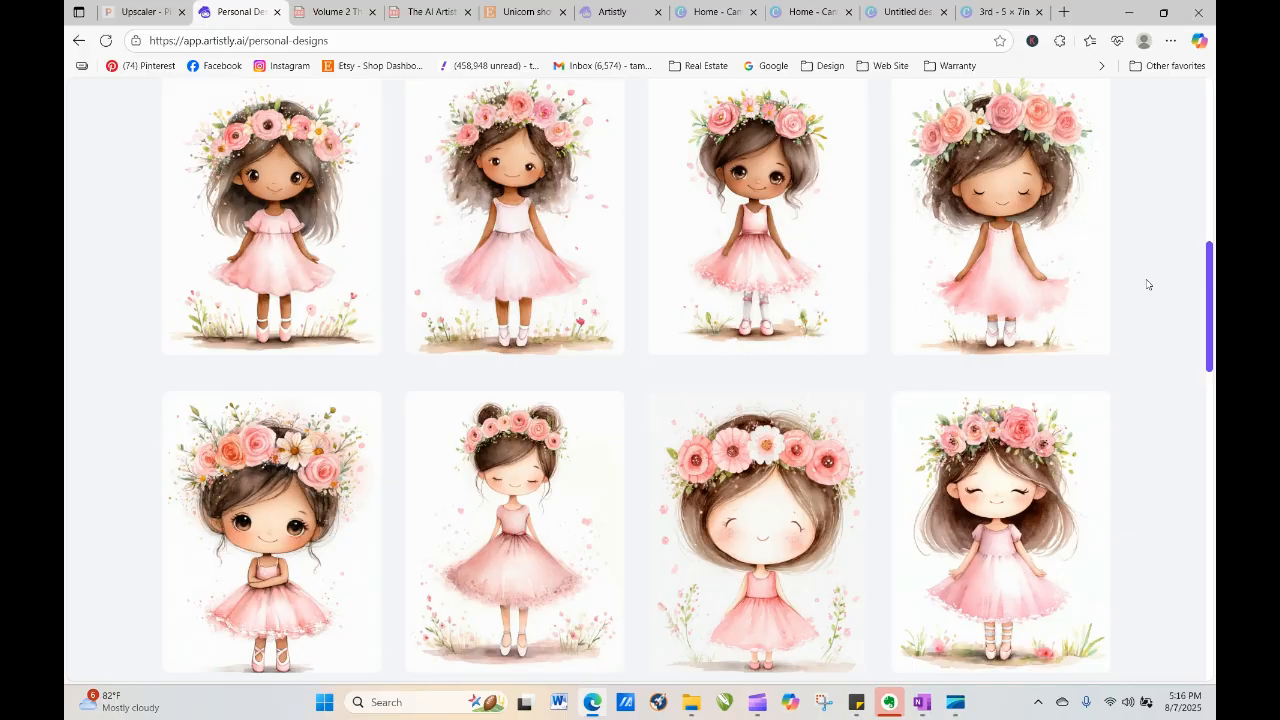
View the enlarged design of the girl with crossed arms and compare it with the four girls above it
mouse_move(255, 485)
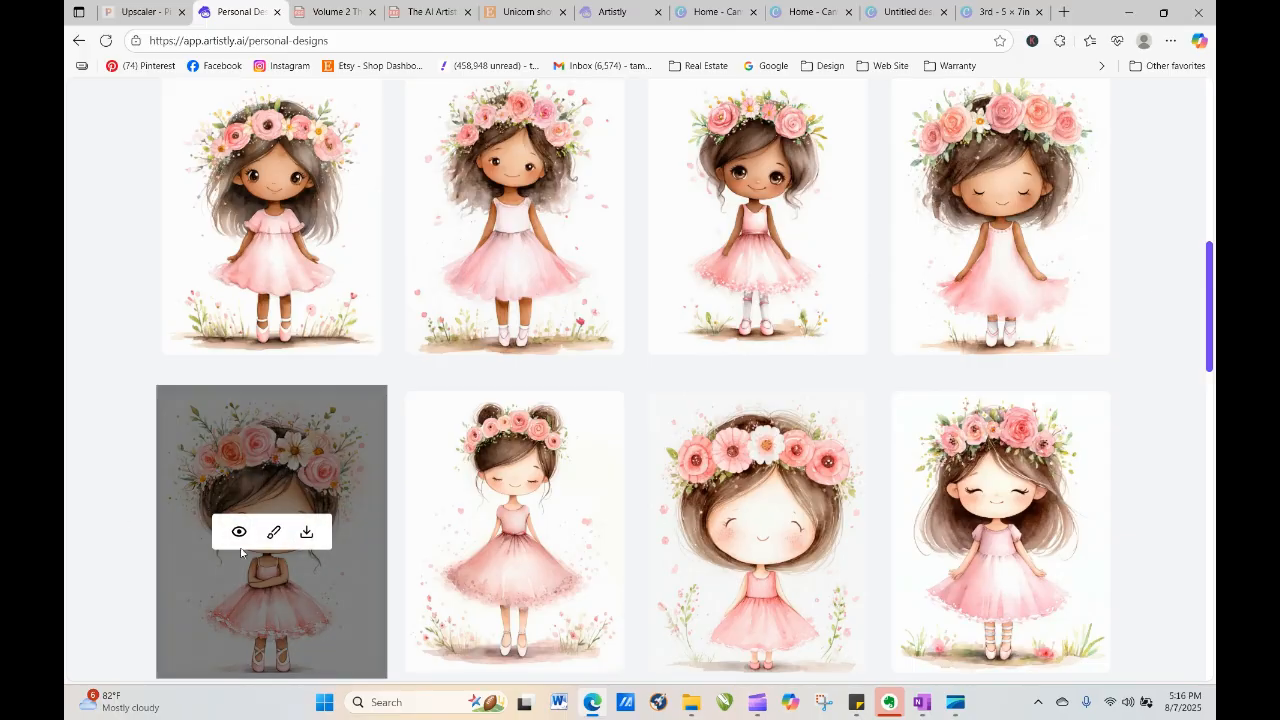
left_click(239, 532)
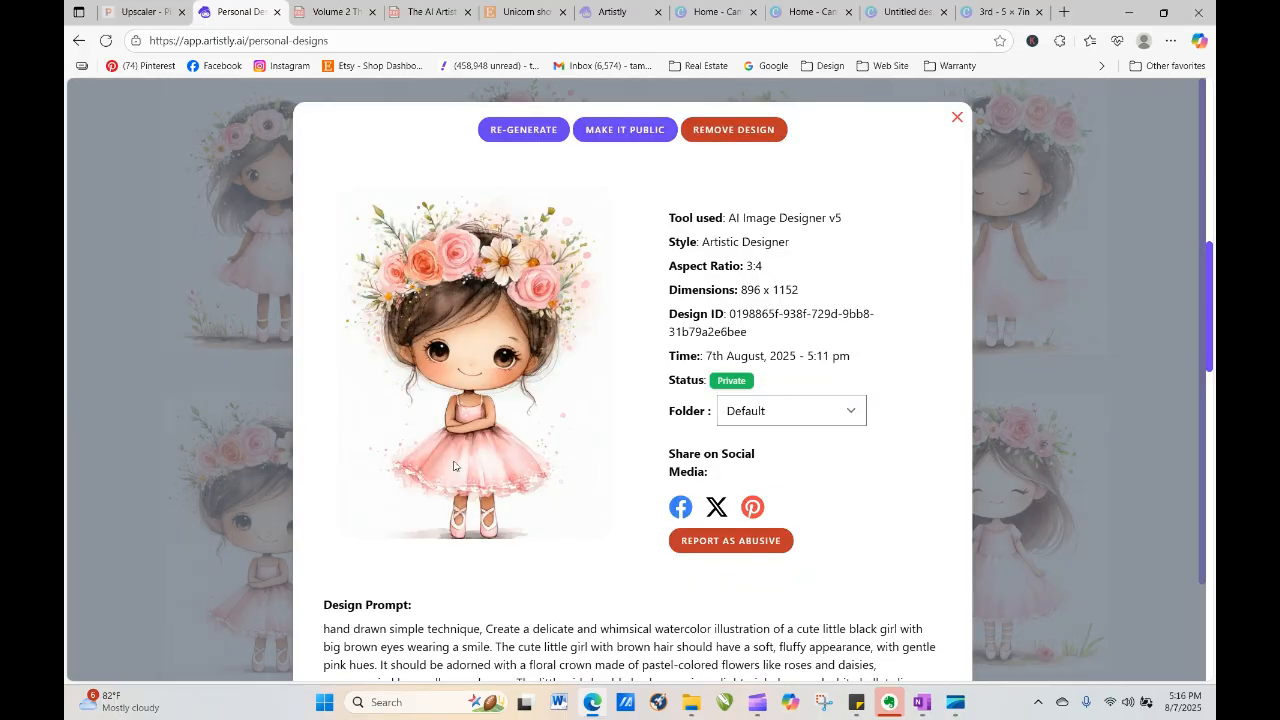
left_click(957, 117)
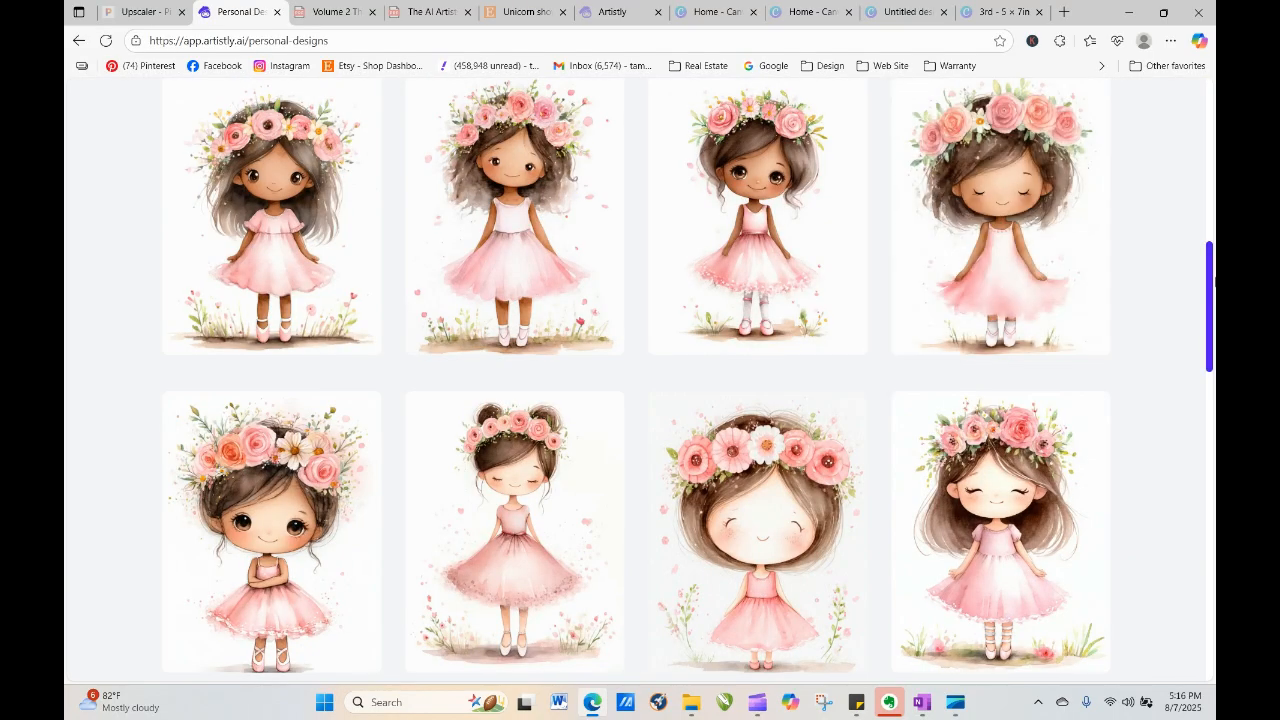
mouse_move(247, 214)
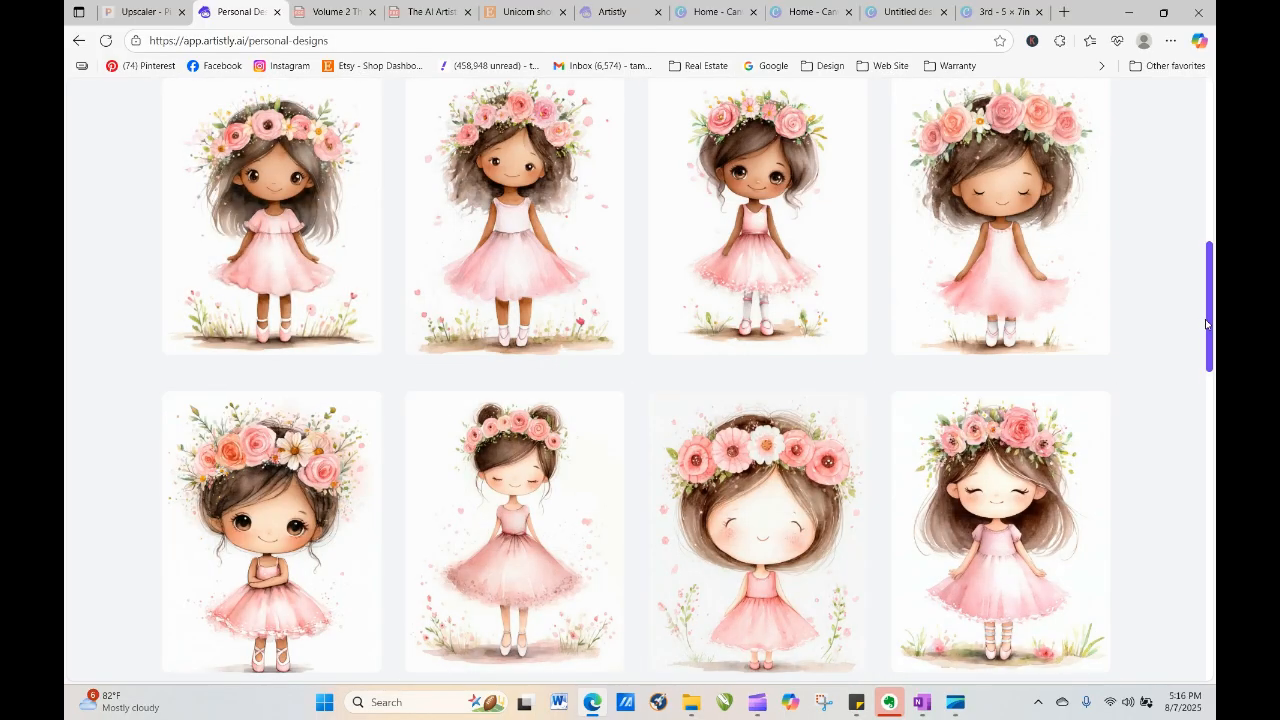
mouse_move(1206, 324)
left_mouse_down()
mouse_move(1209, 312)
mouse_move(1212, 337)
left_mouse_up()
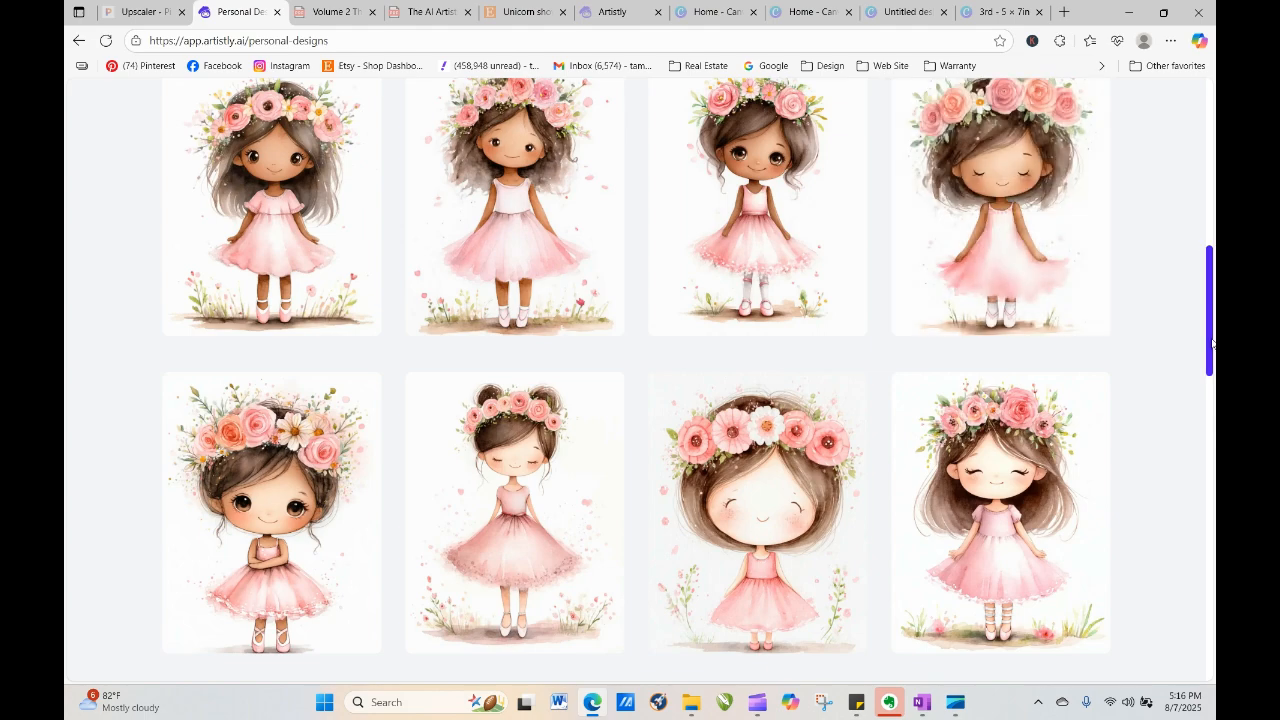
View the enlarged image and prompt of the first black girl with two buns, and close the details
scroll(1195, 251, "up", 4)
scroll(1195, 251, "down", 1)
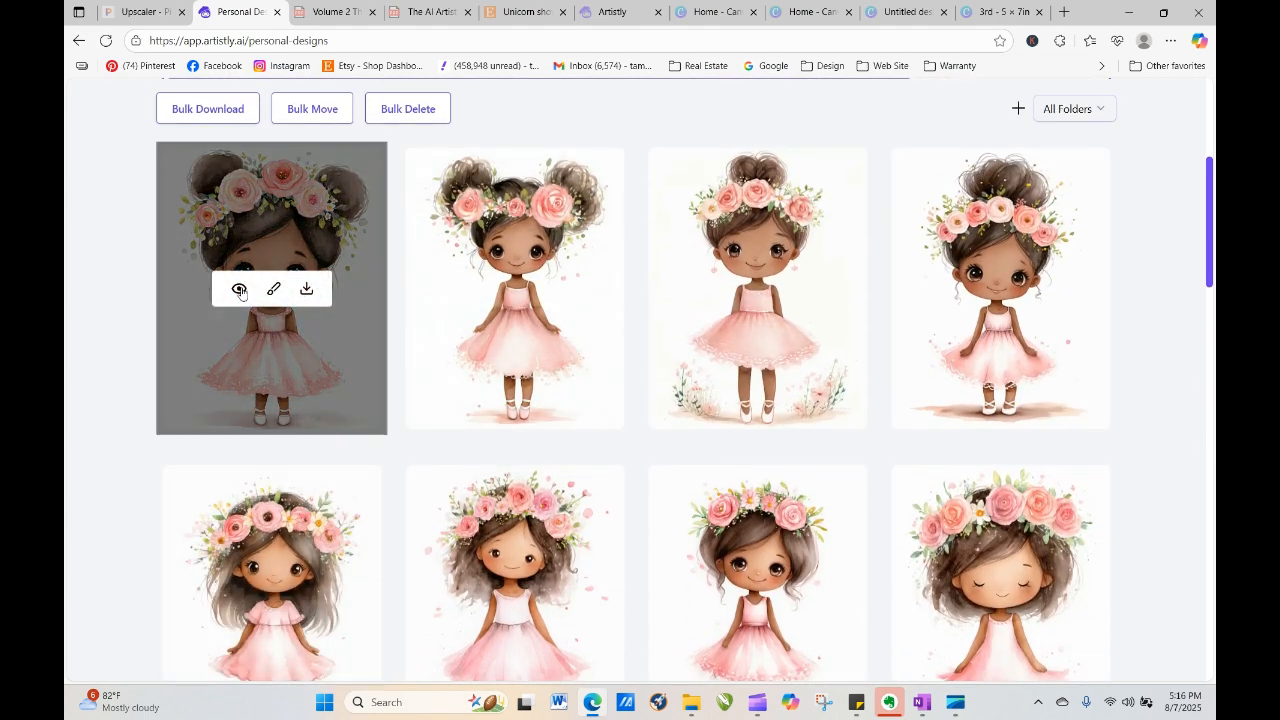
left_click(240, 292)
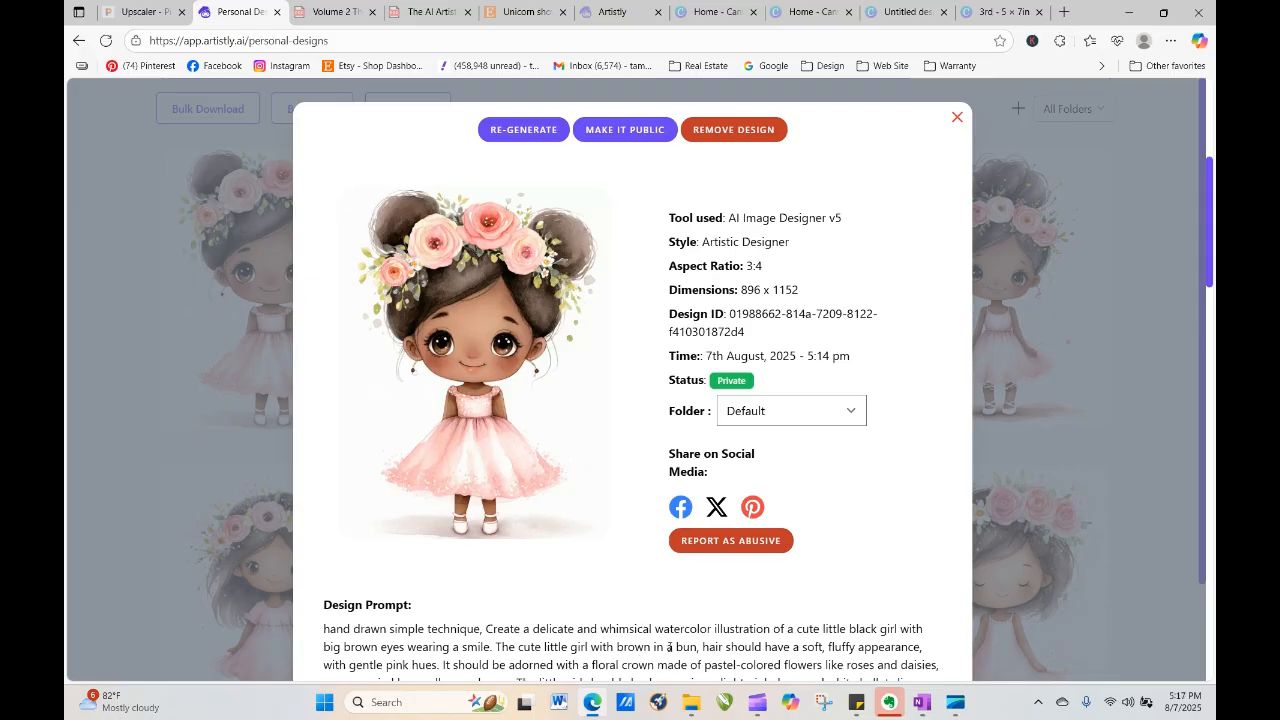
left_click(957, 119)
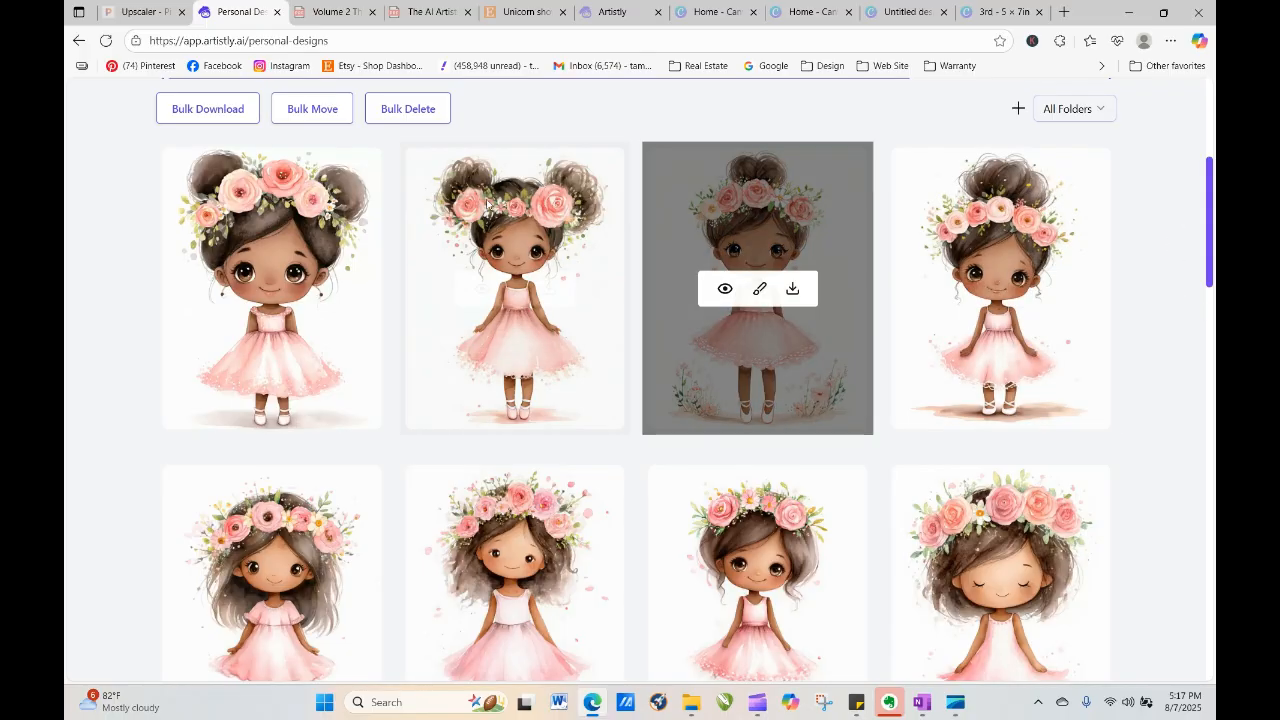
Reopen the first black girl with two buns for regeneration and replace "black" with "white" in the prompt
left_click_drag(1211, 222, 1214, 253)
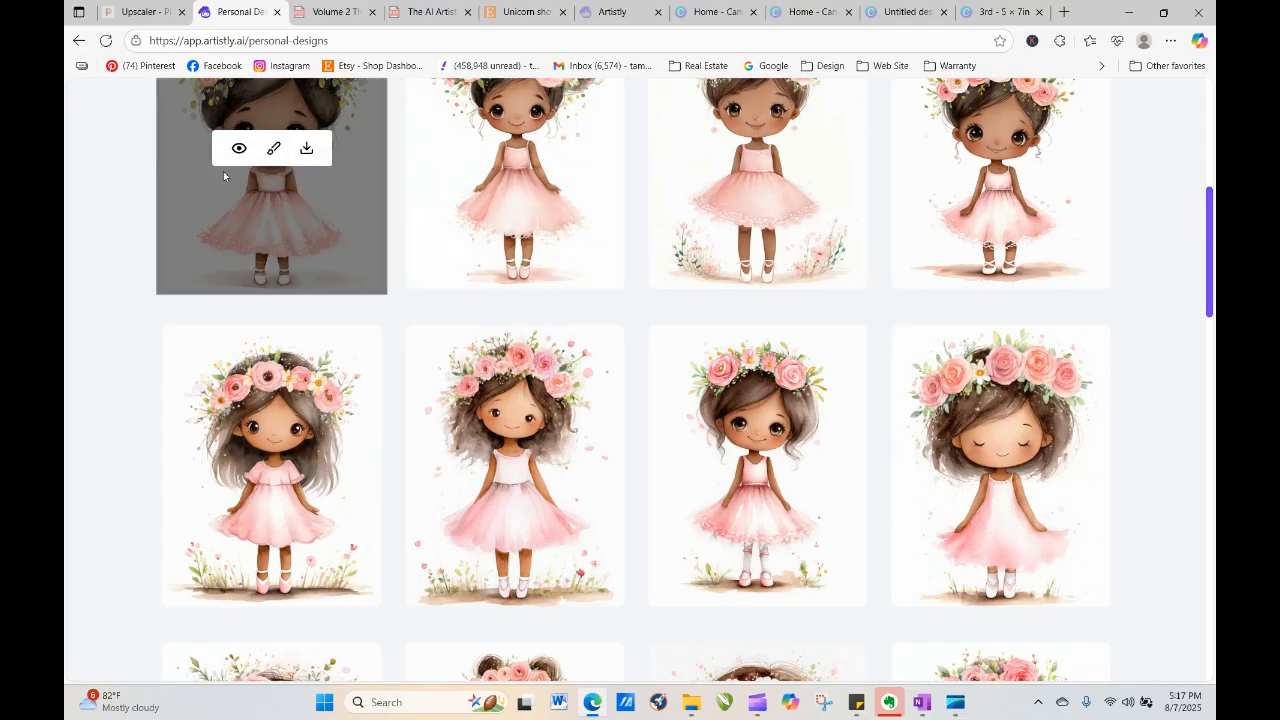
left_click(239, 148)
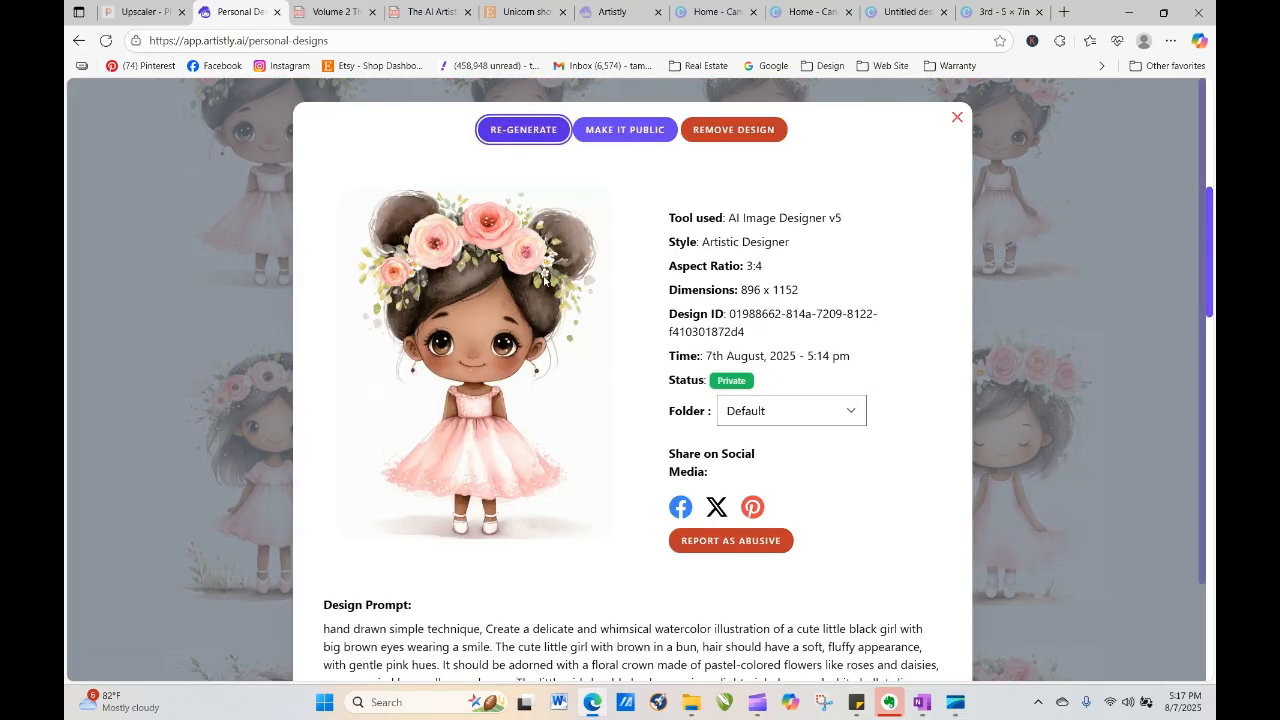
left_click(524, 130)
scroll(573, 414, "down", 3)
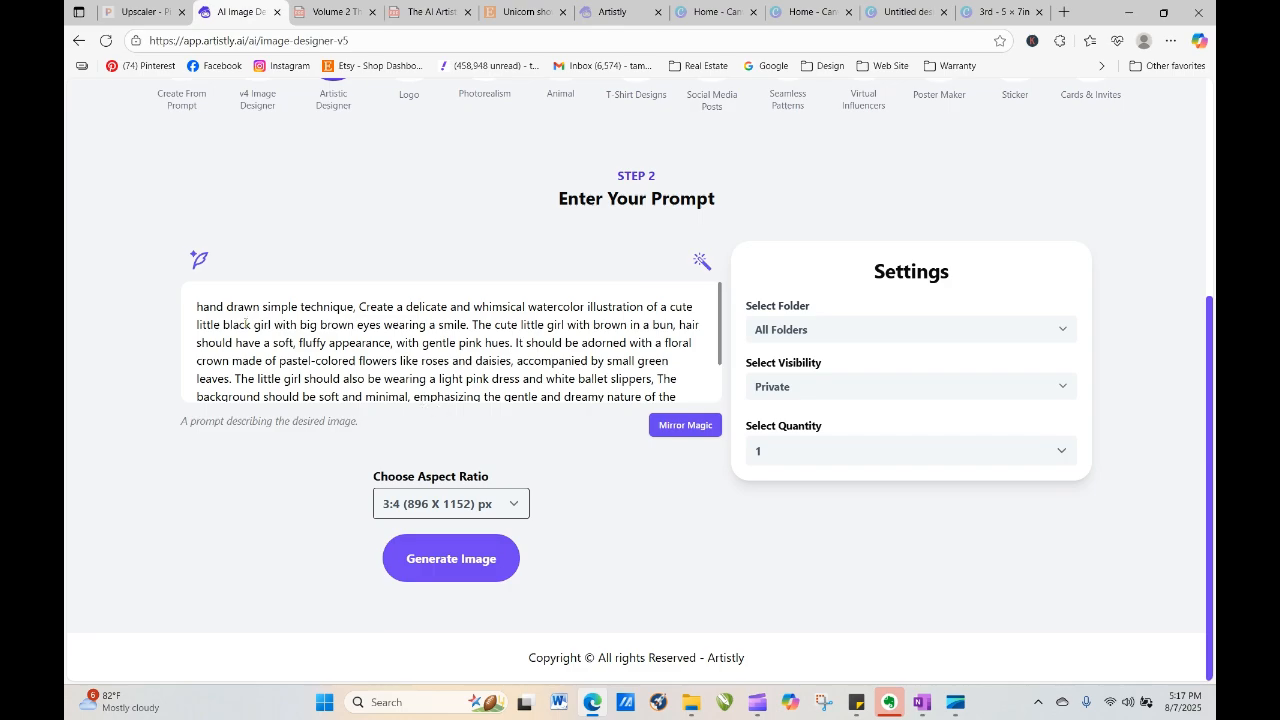
left_click_drag(254, 324, 223, 324)
type("whit")
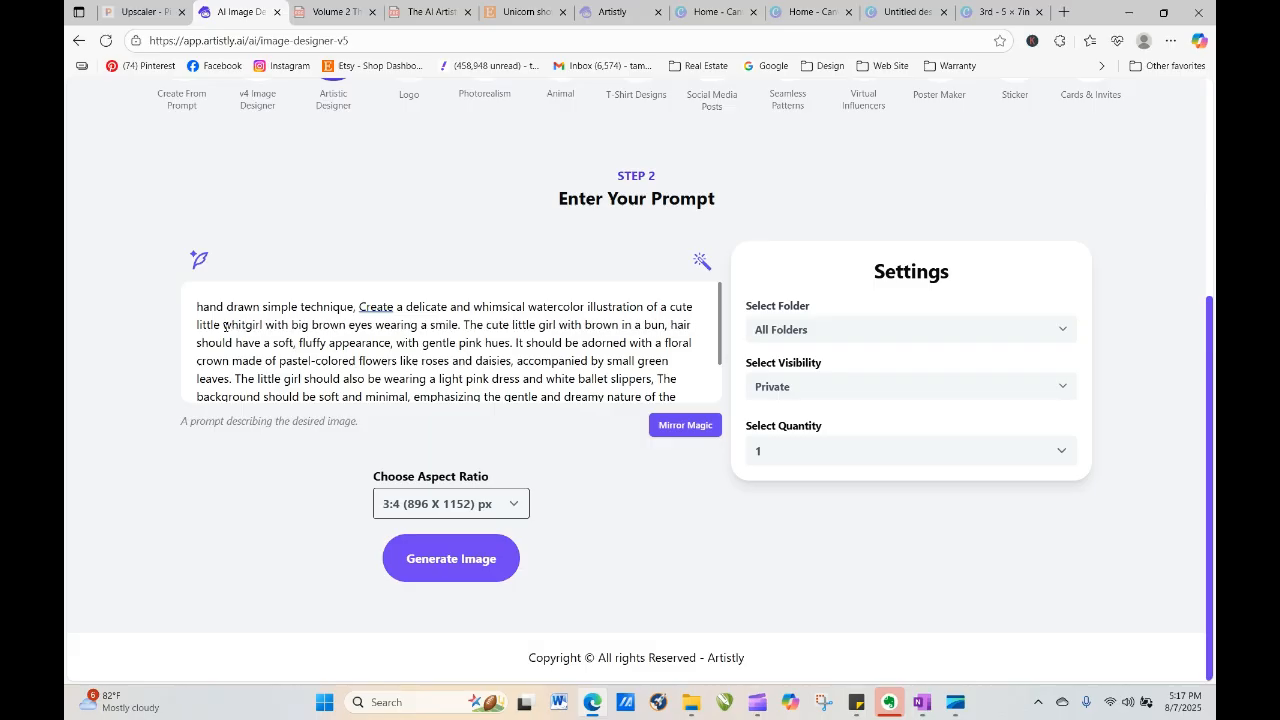
type("e")
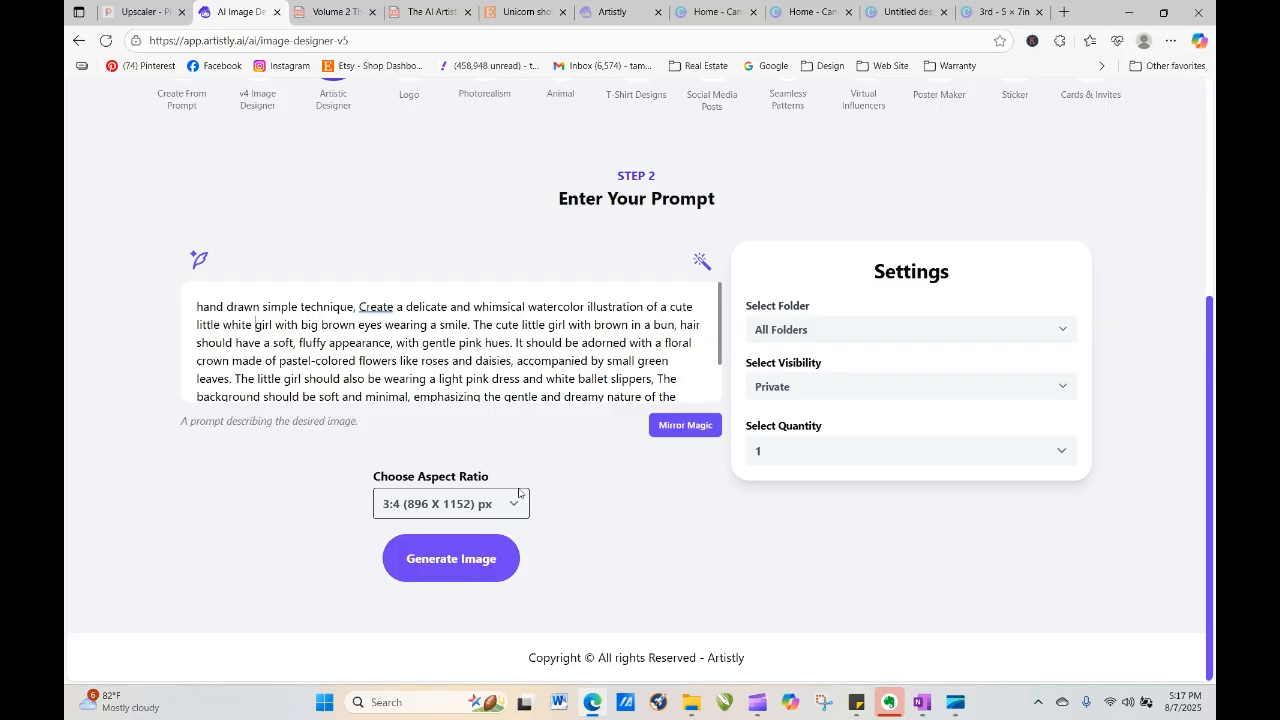
Generate the little white girl with her hair in a bun at a quantity of 4
left_click(790, 451)
left_click(786, 547)
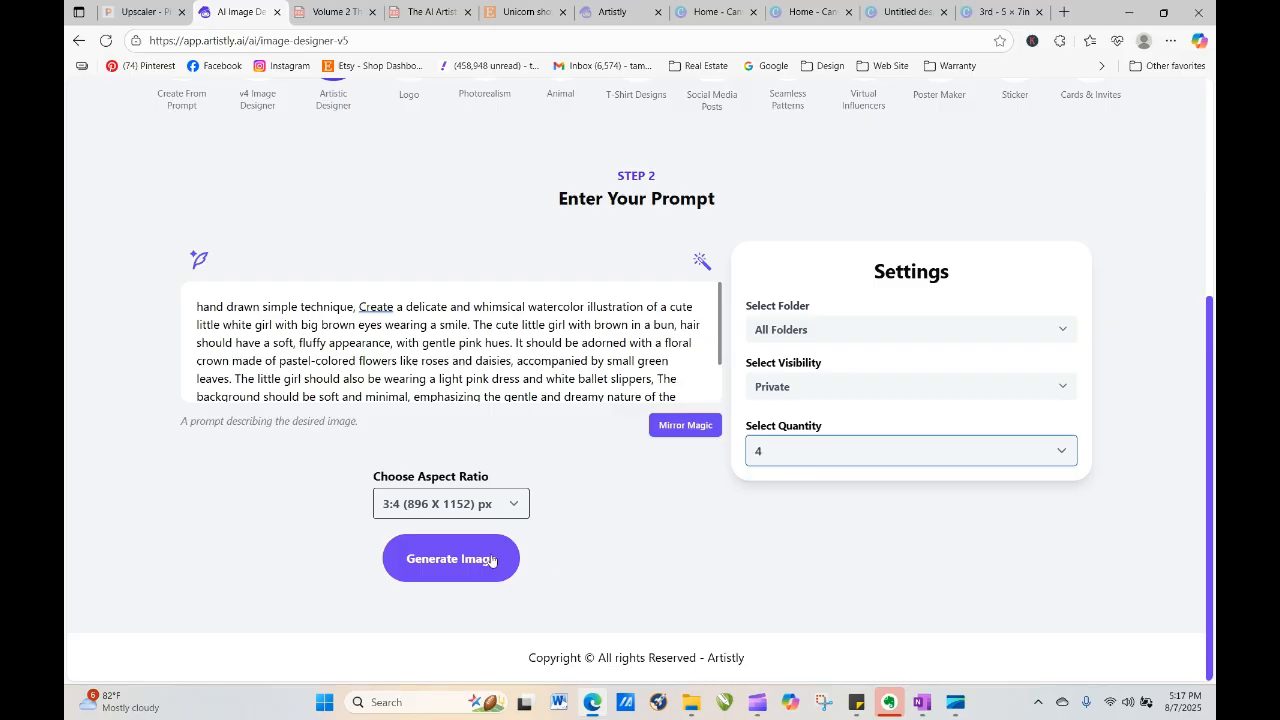
left_click(467, 556)
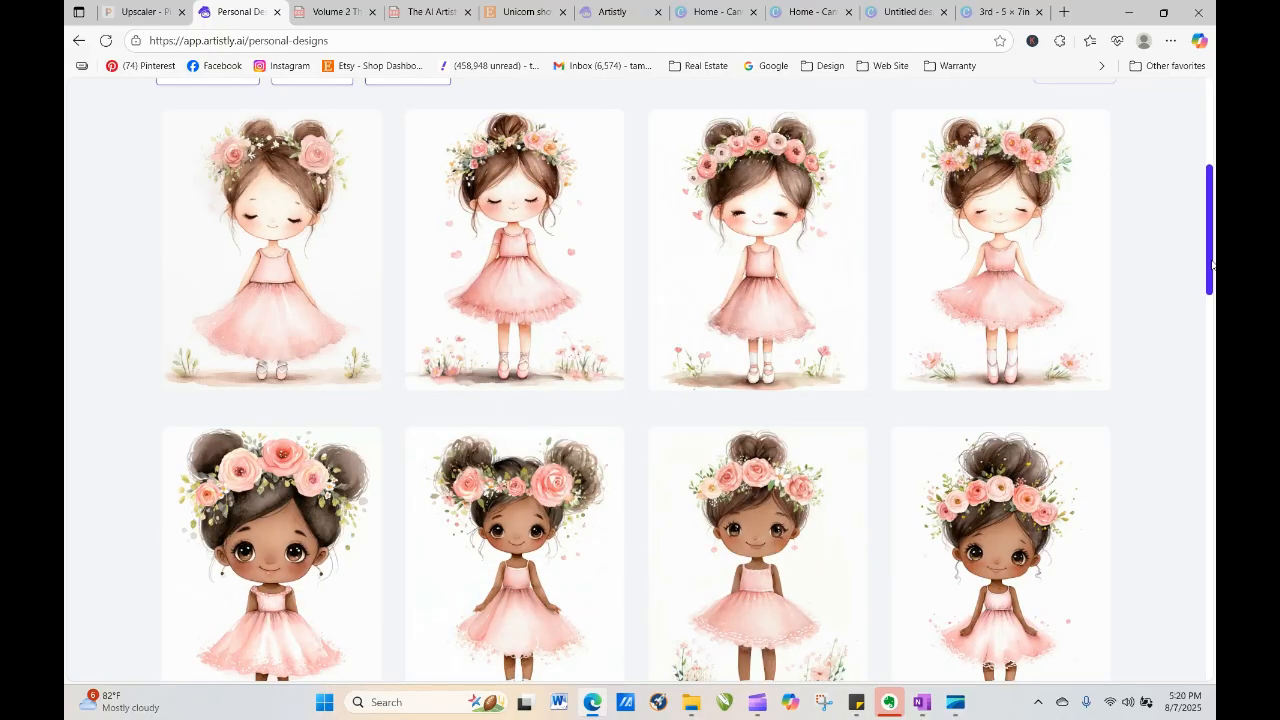
Reopen the first white girl design for regeneration, move "big brown eyes" to the start of the prompt and follow it with "that are open,"
mouse_move(1212, 264)
left_mouse_down()
mouse_move(1212, 252)
mouse_move(1212, 299)
mouse_move(1212, 241)
left_mouse_up()
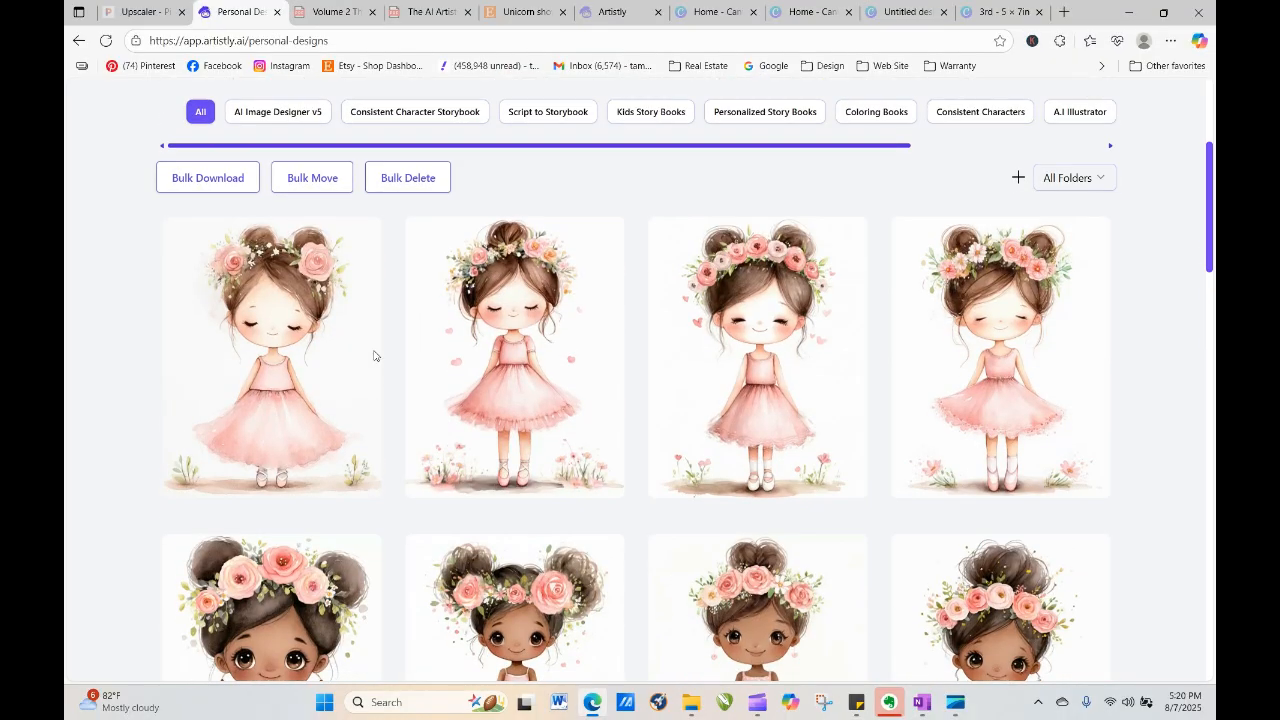
left_click(240, 362)
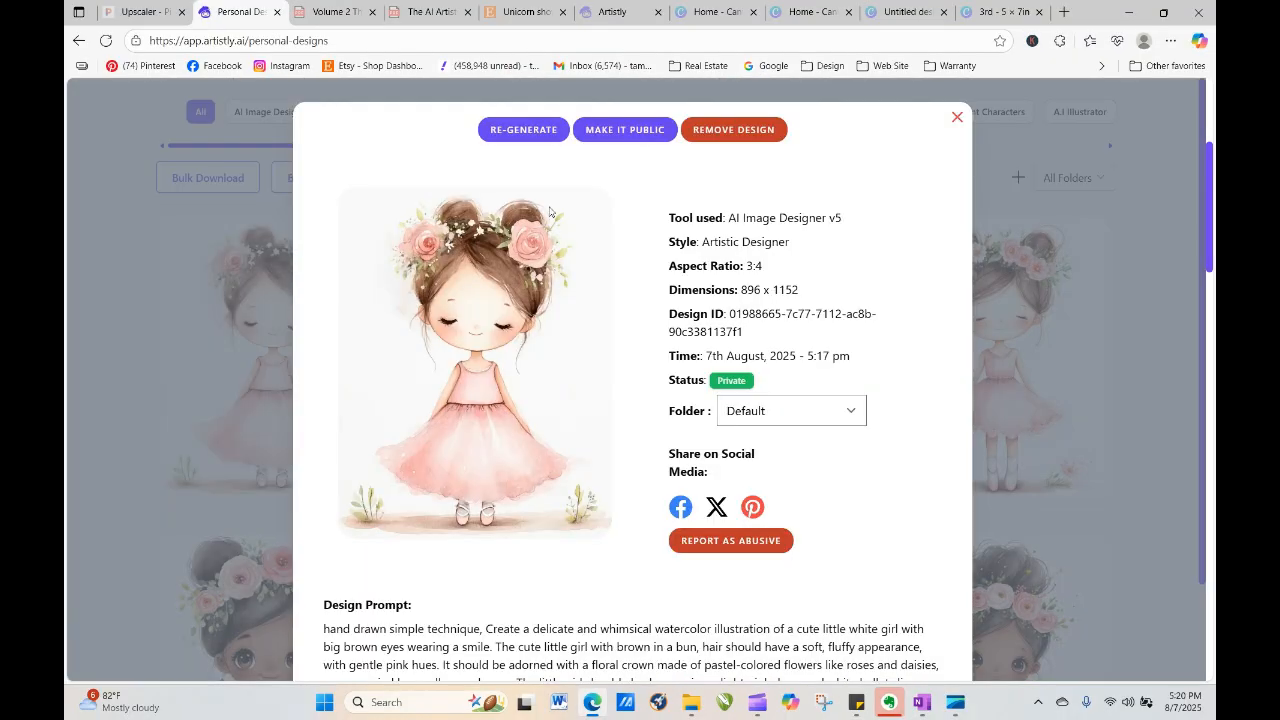
left_click(537, 131)
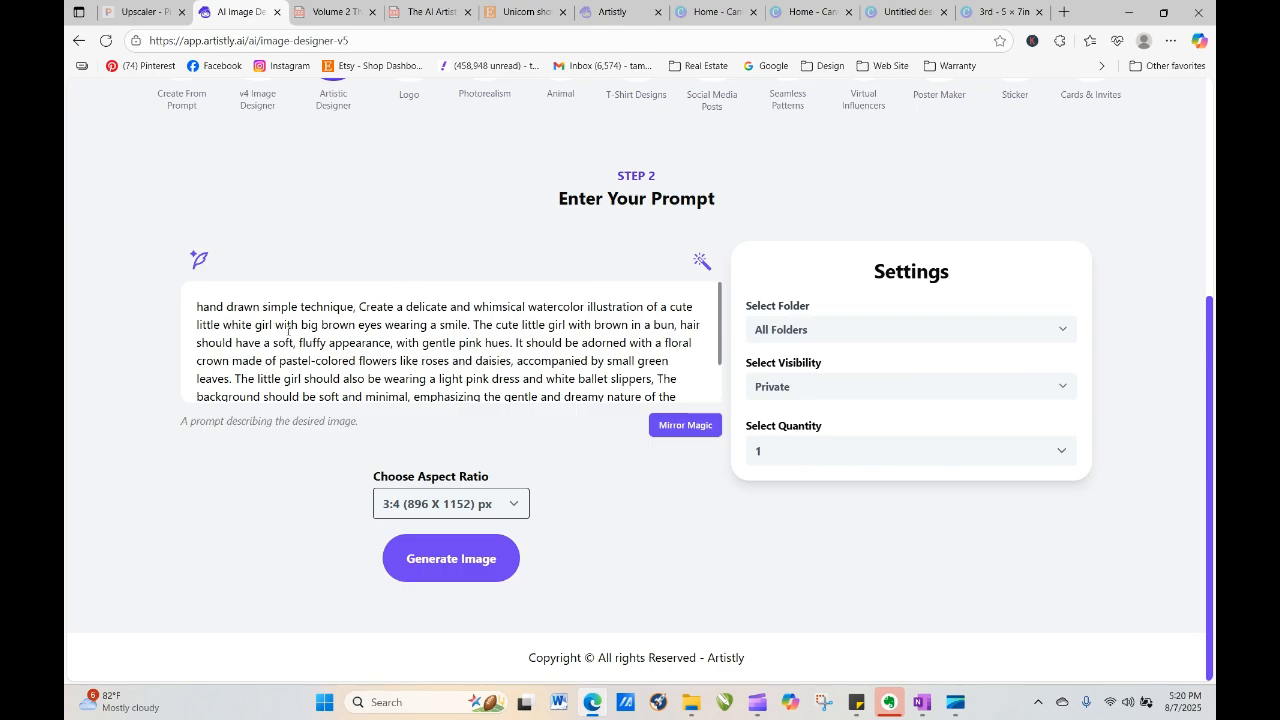
left_click_drag(302, 326, 386, 330)
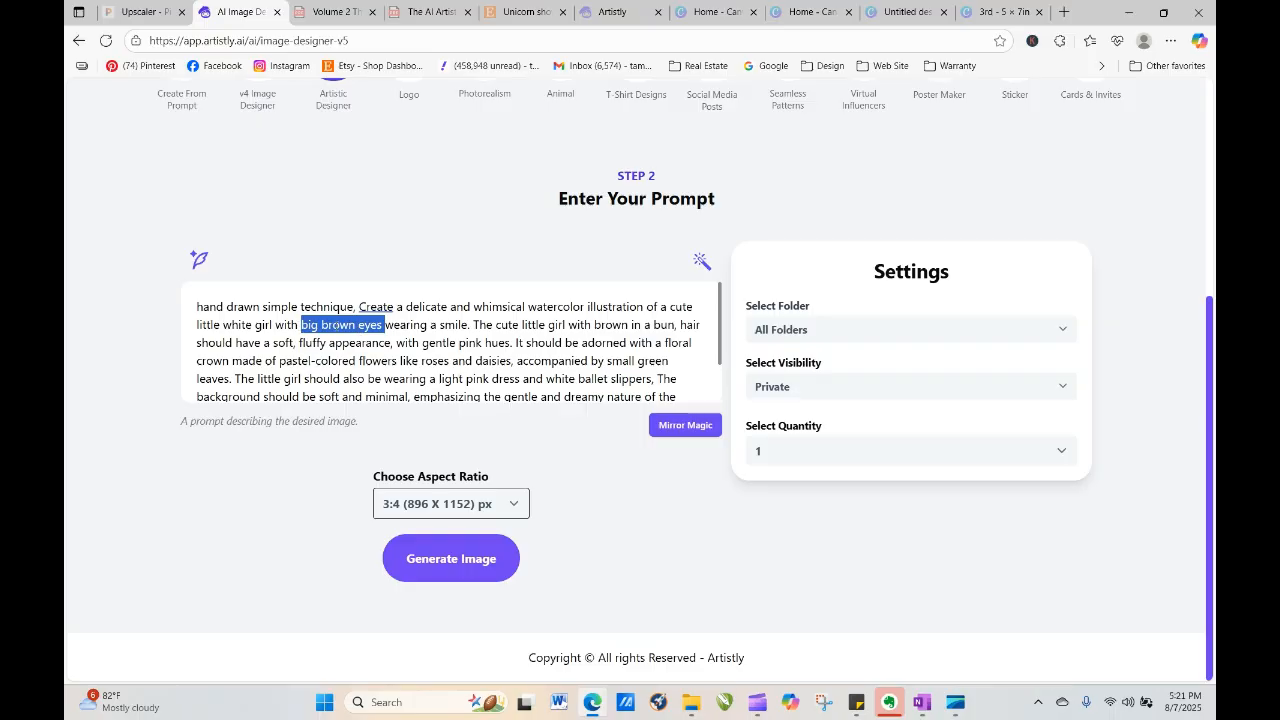
left_click_drag(310, 320, 197, 307)
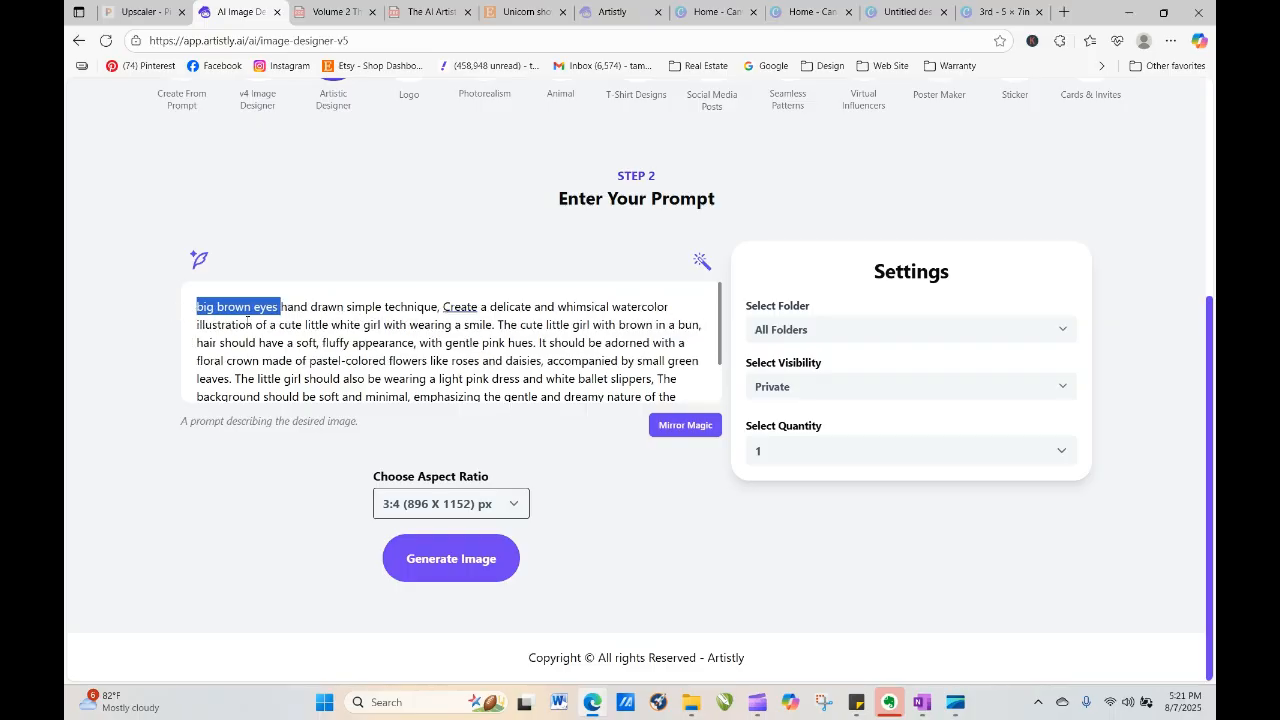
left_click(279, 307)
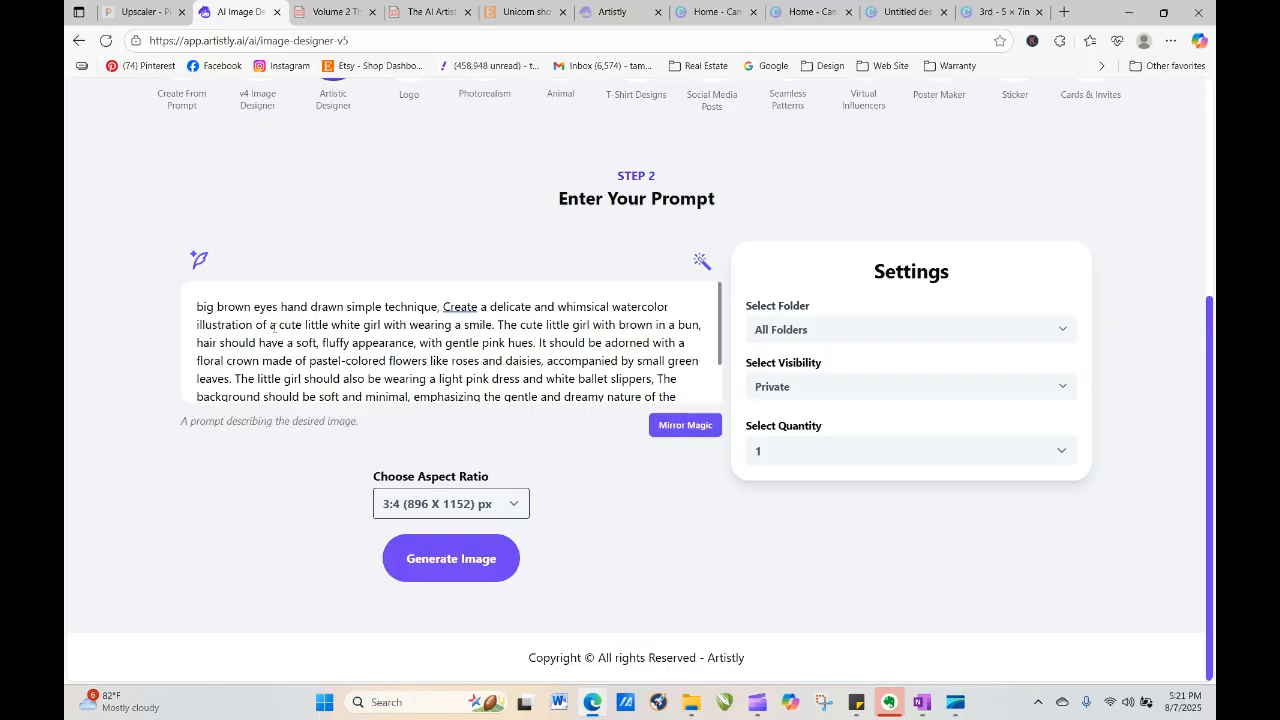
type("that are o")
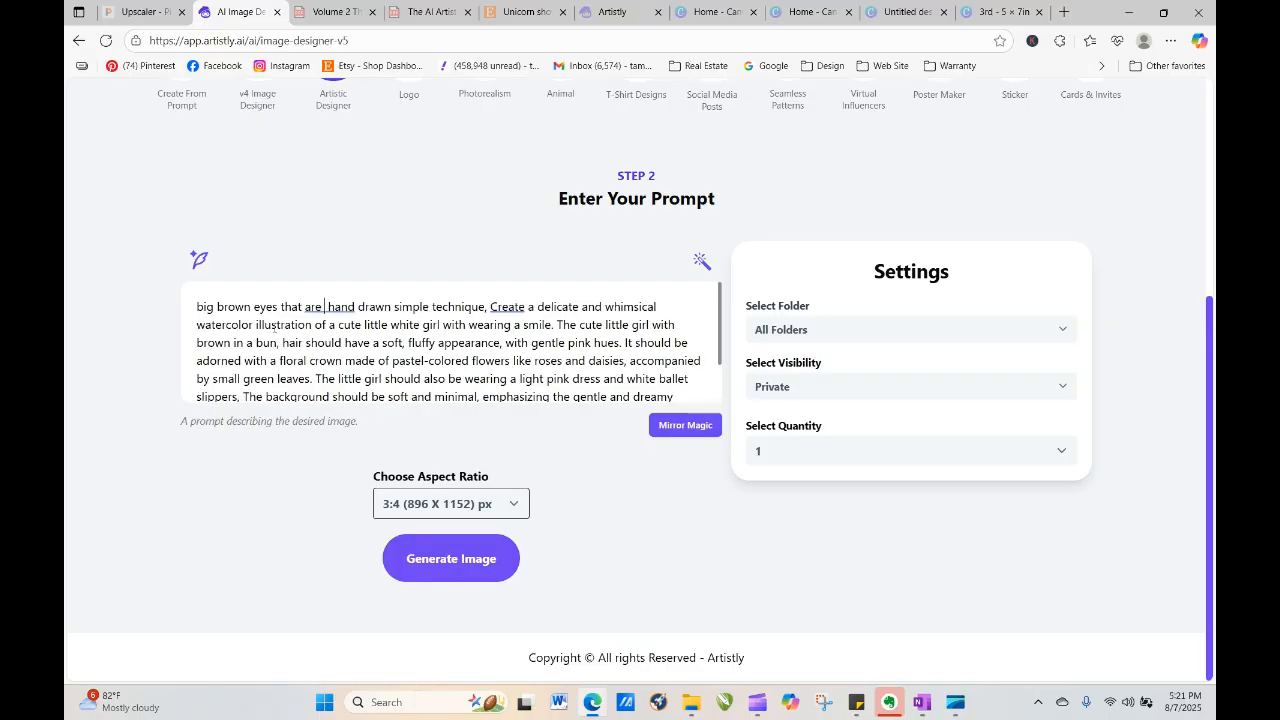
type("pen,")
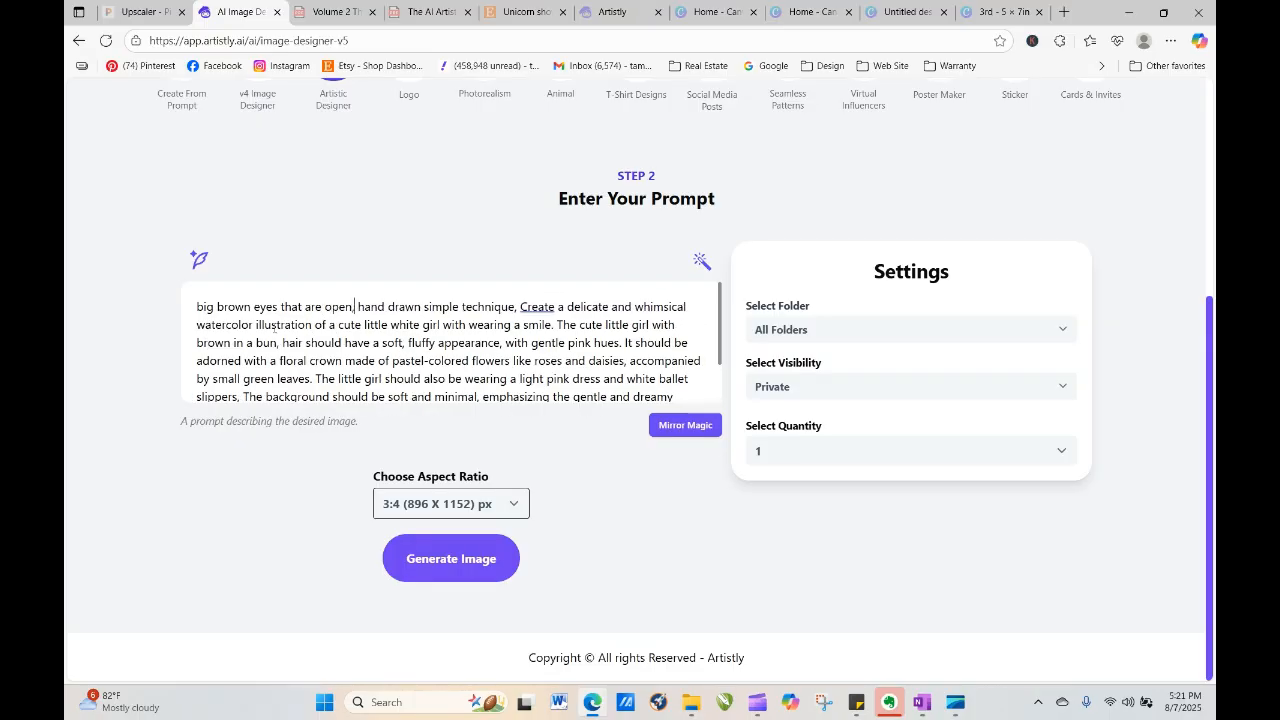
Generate the girl from the revised prompt at a quantity of 1 and refresh the personal designs
left_click(791, 453)
left_click(795, 549)
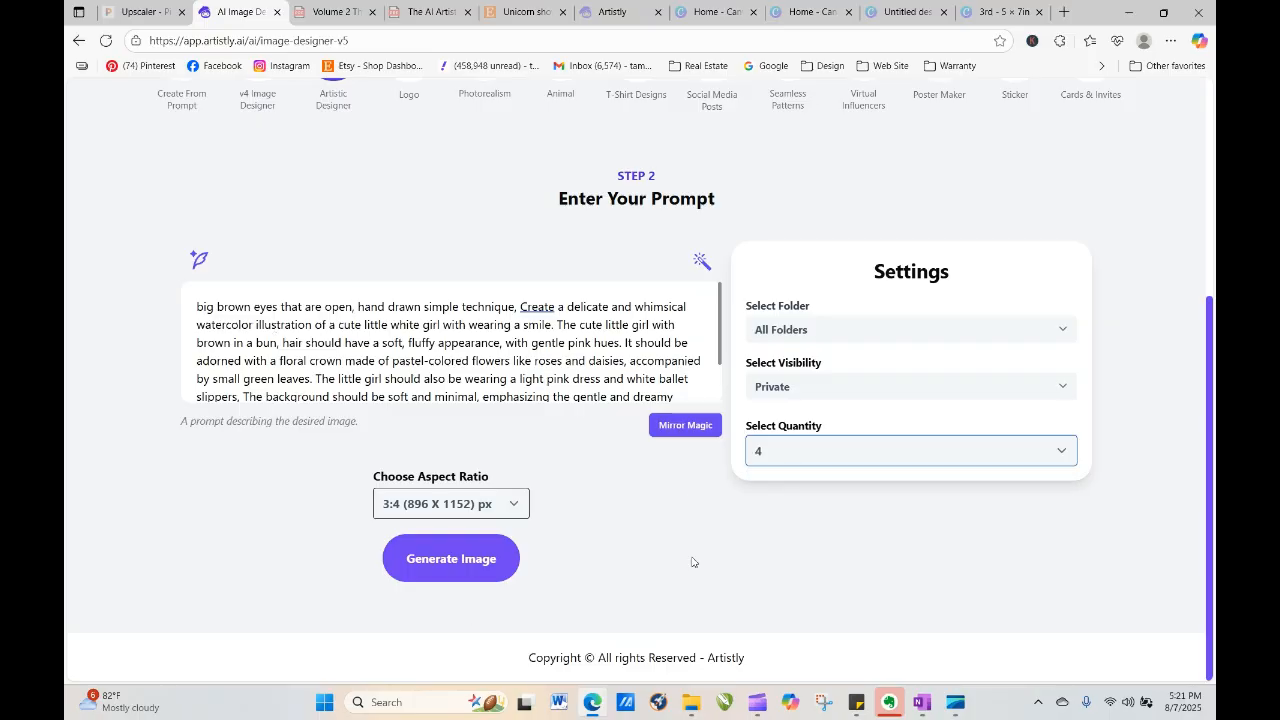
left_click(808, 458)
left_click(800, 488)
left_click(421, 569)
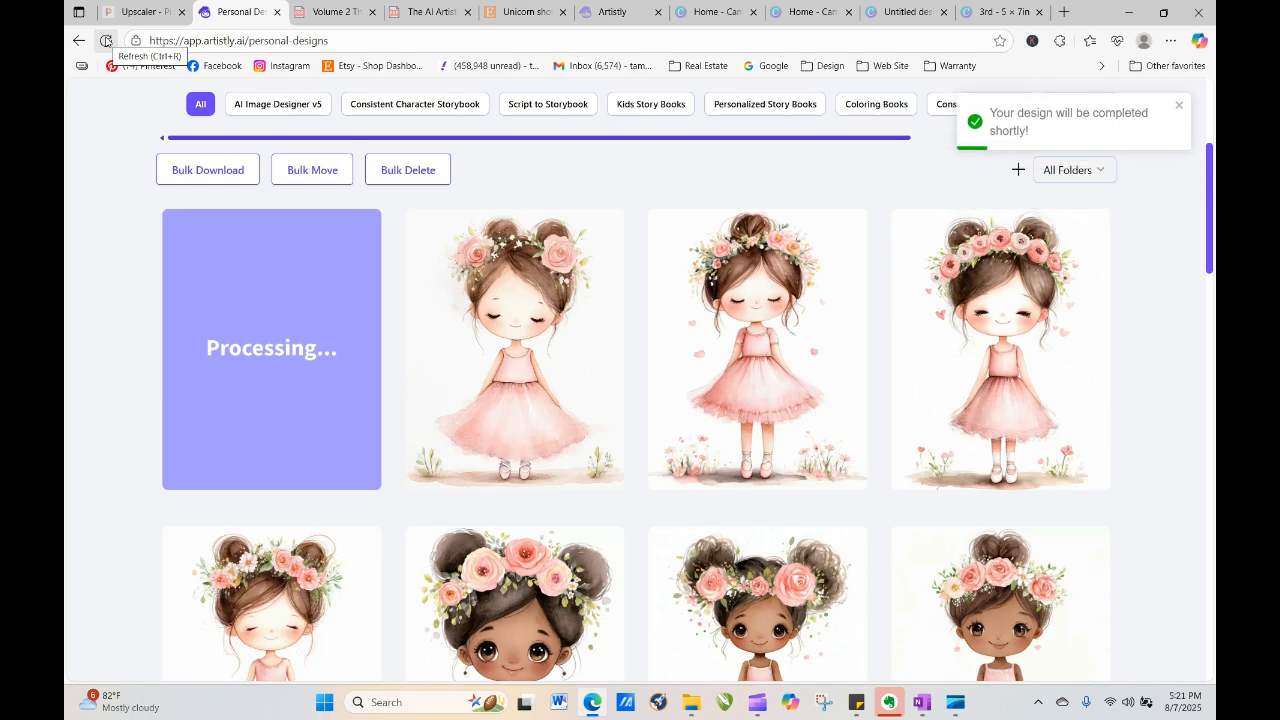
left_click(105, 40)
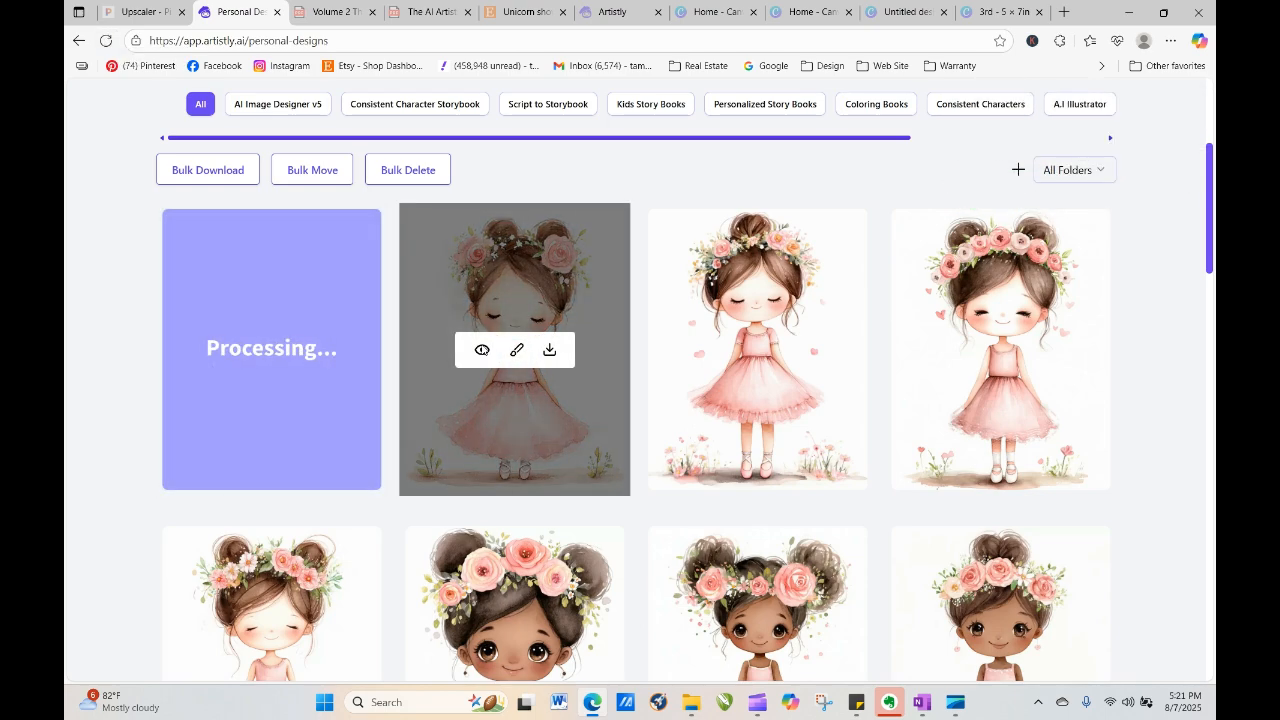
Reopen the first finished white girl for regeneration, insert "eyes wide open," before "big brown eyes" in the prompt, and generate the image
left_click(481, 349)
left_click(520, 132)
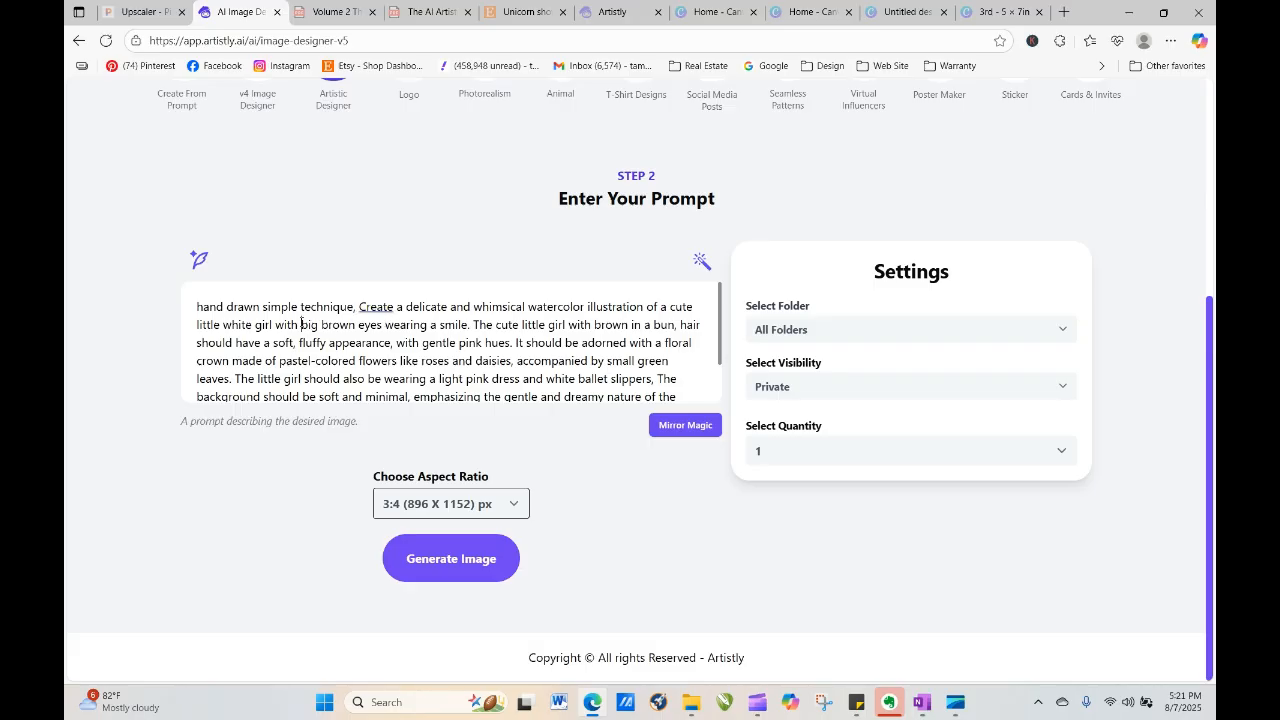
type("eyes wide o")
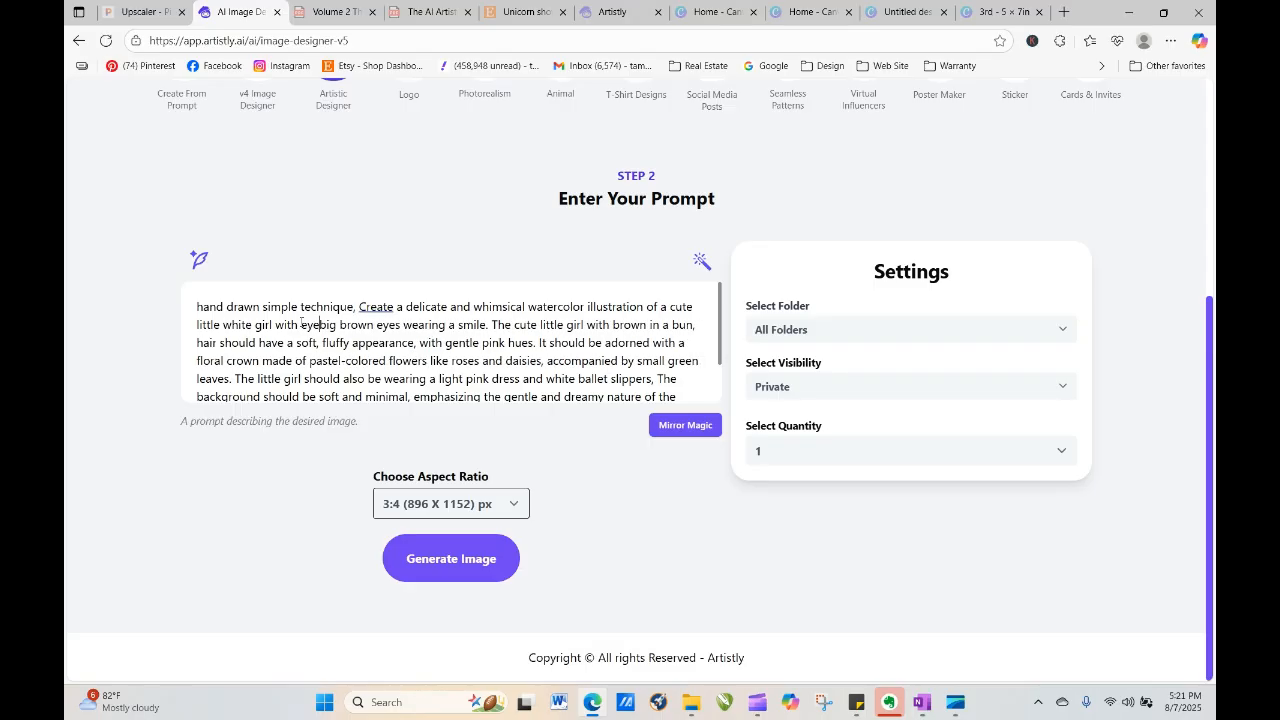
type("pen,")
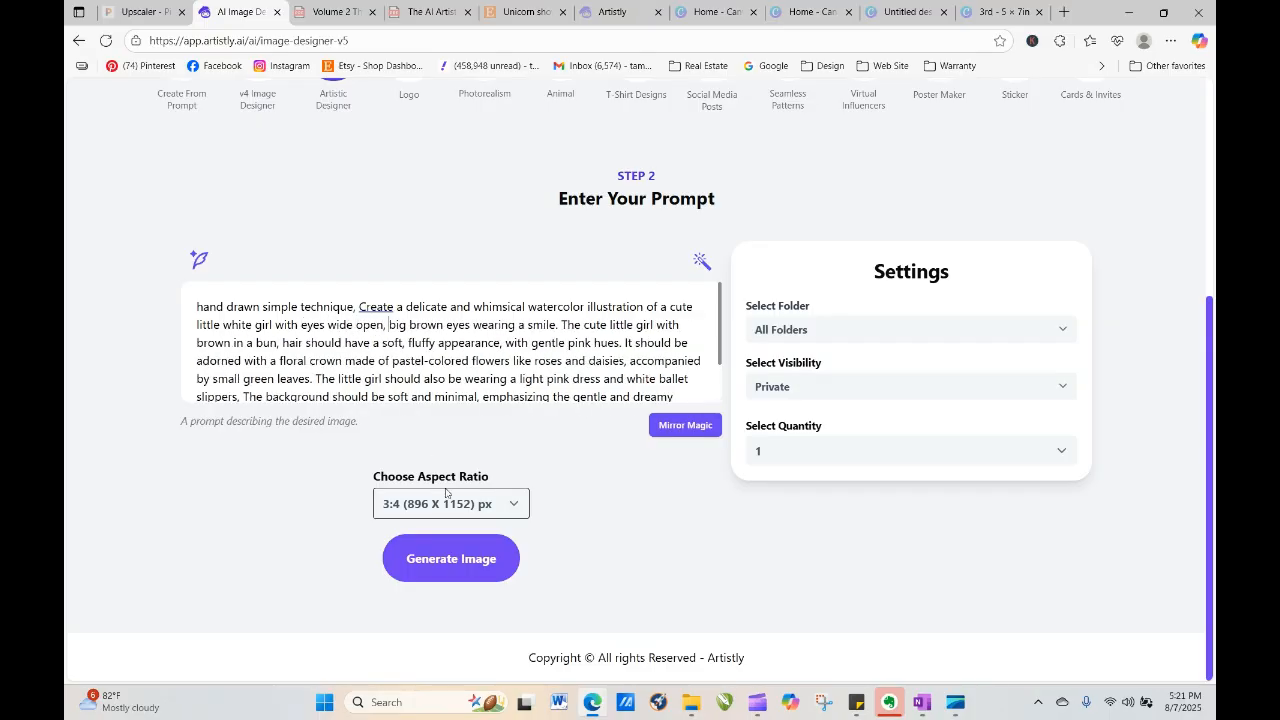
left_click(492, 567)
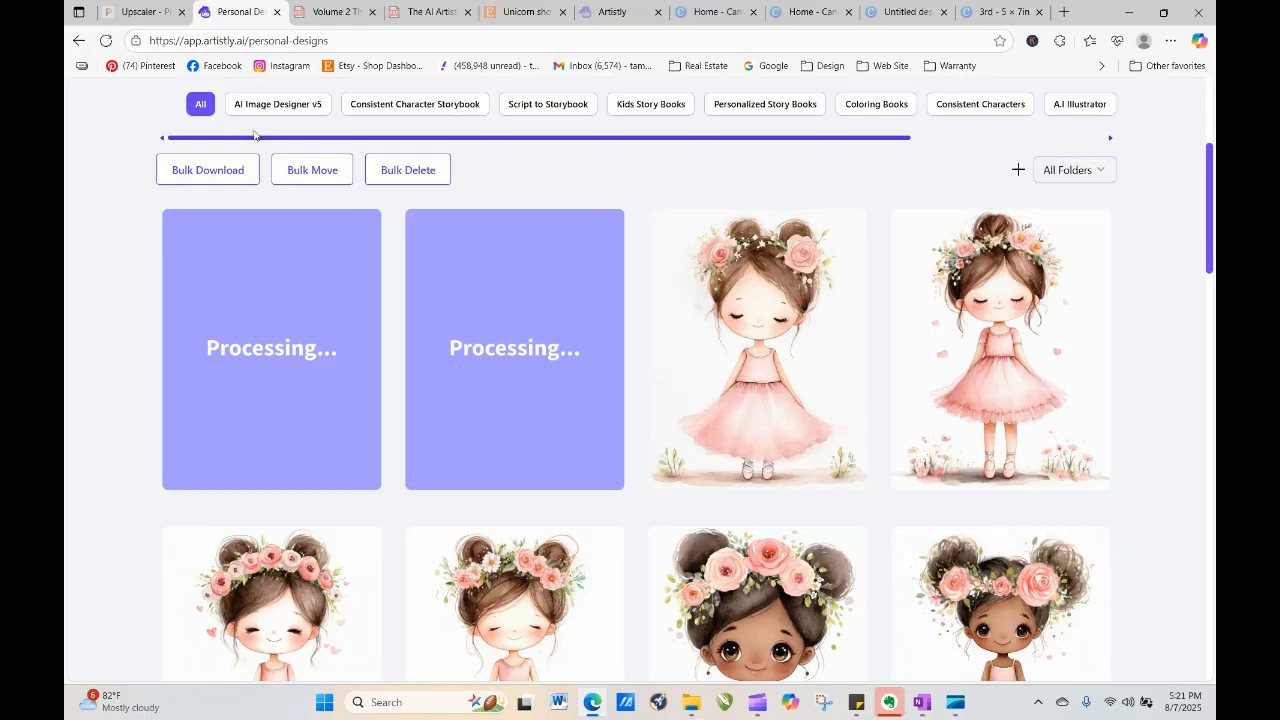
Refresh the personal designs to check on the two designs being processed
left_click(105, 42)
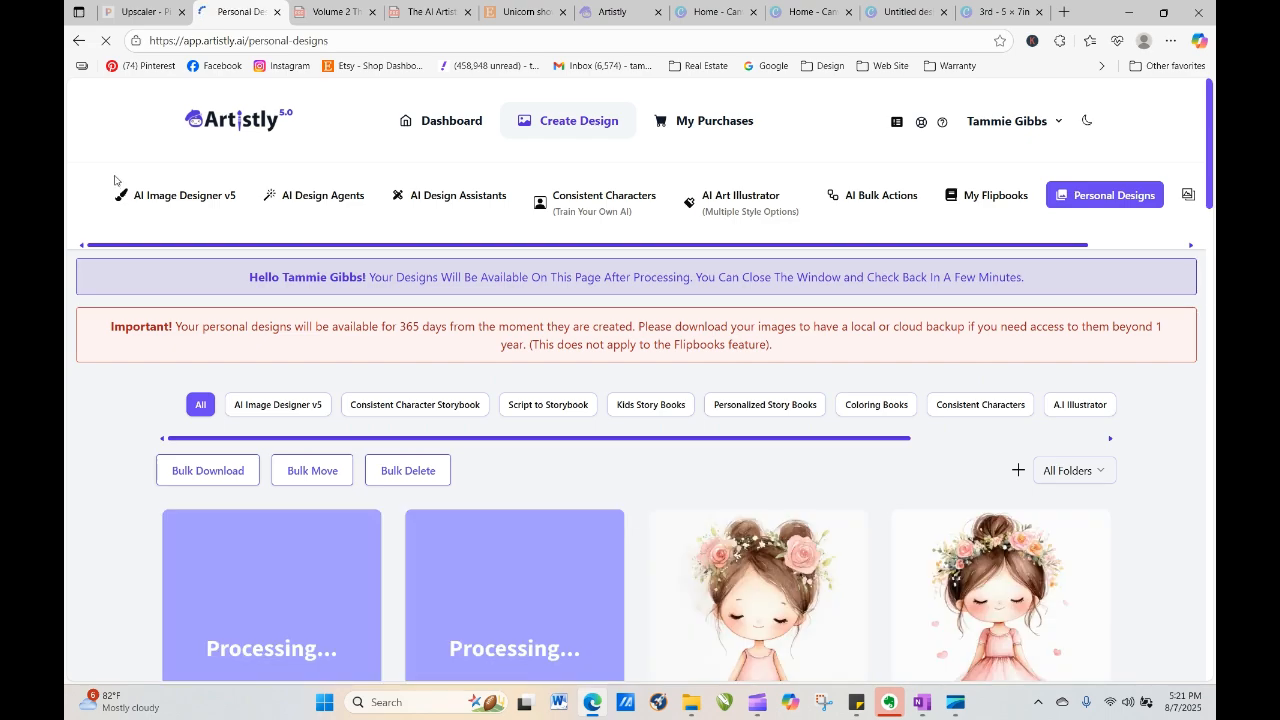
left_click_drag(1212, 140, 1212, 217)
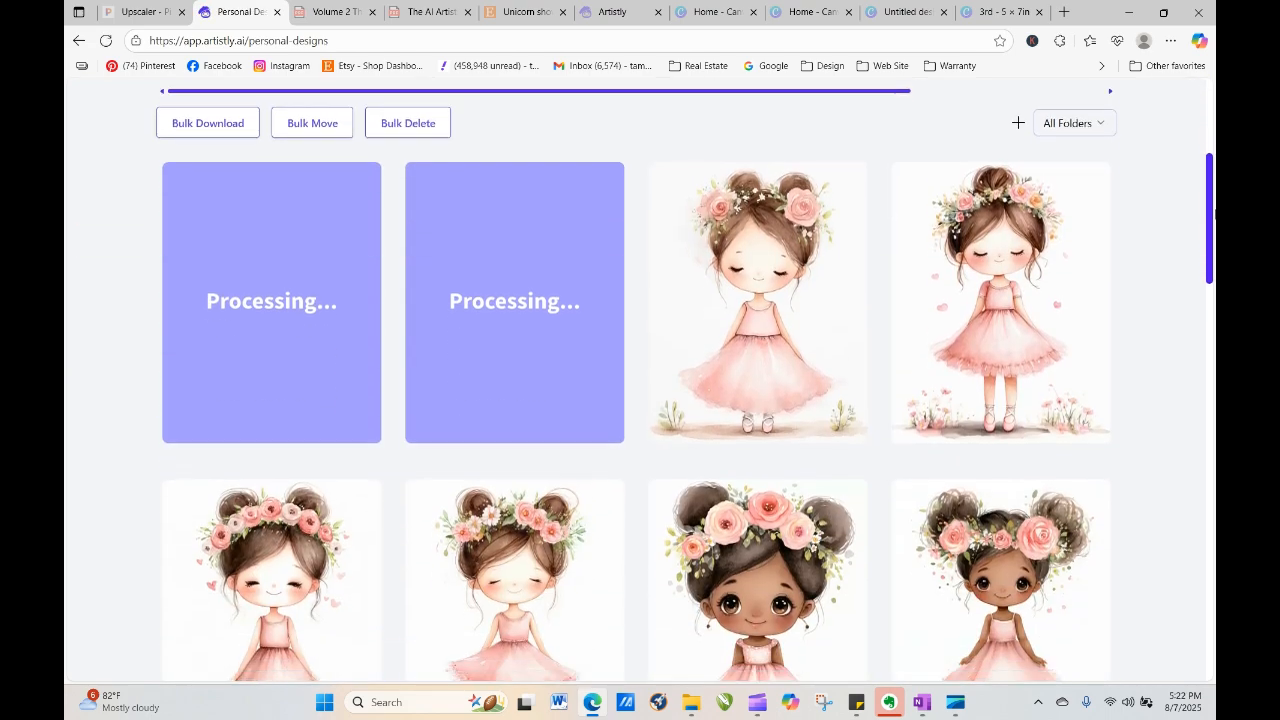
left_click(105, 42)
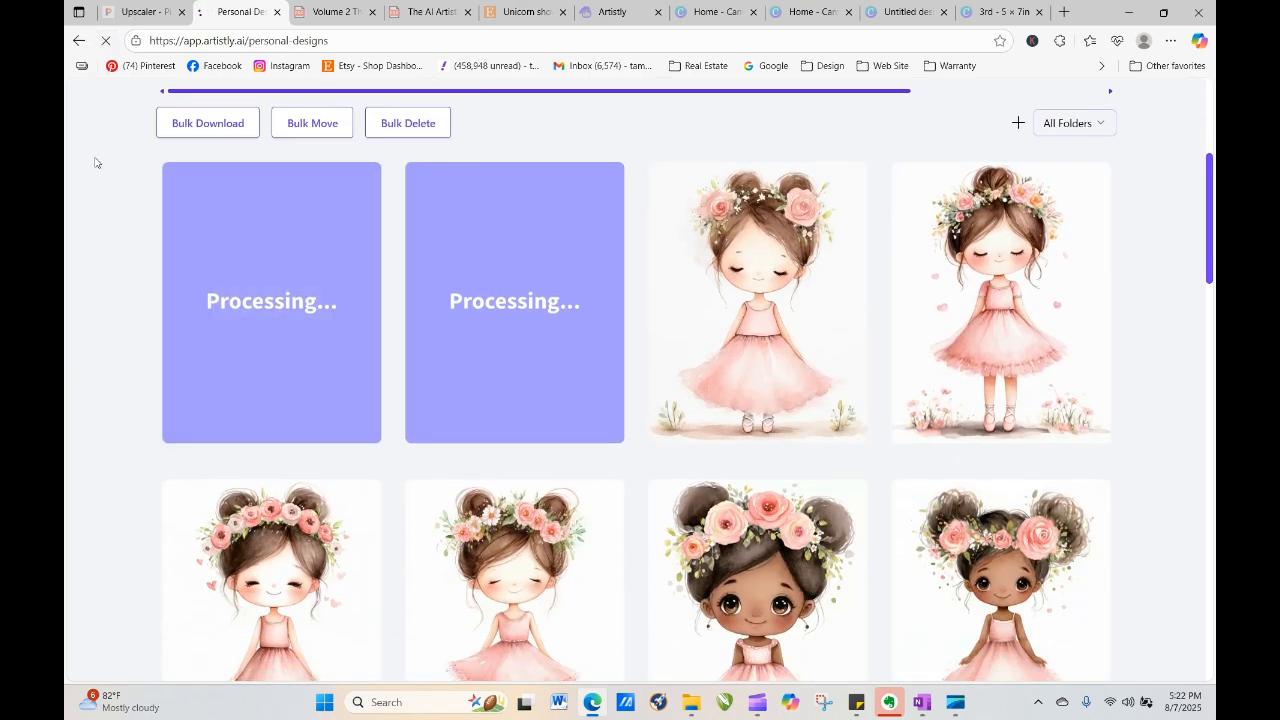
Reopen the processing design with "big brown eyes that are open" for regeneration and change "a" before "cute little white girl" to "an open"
left_click(481, 652)
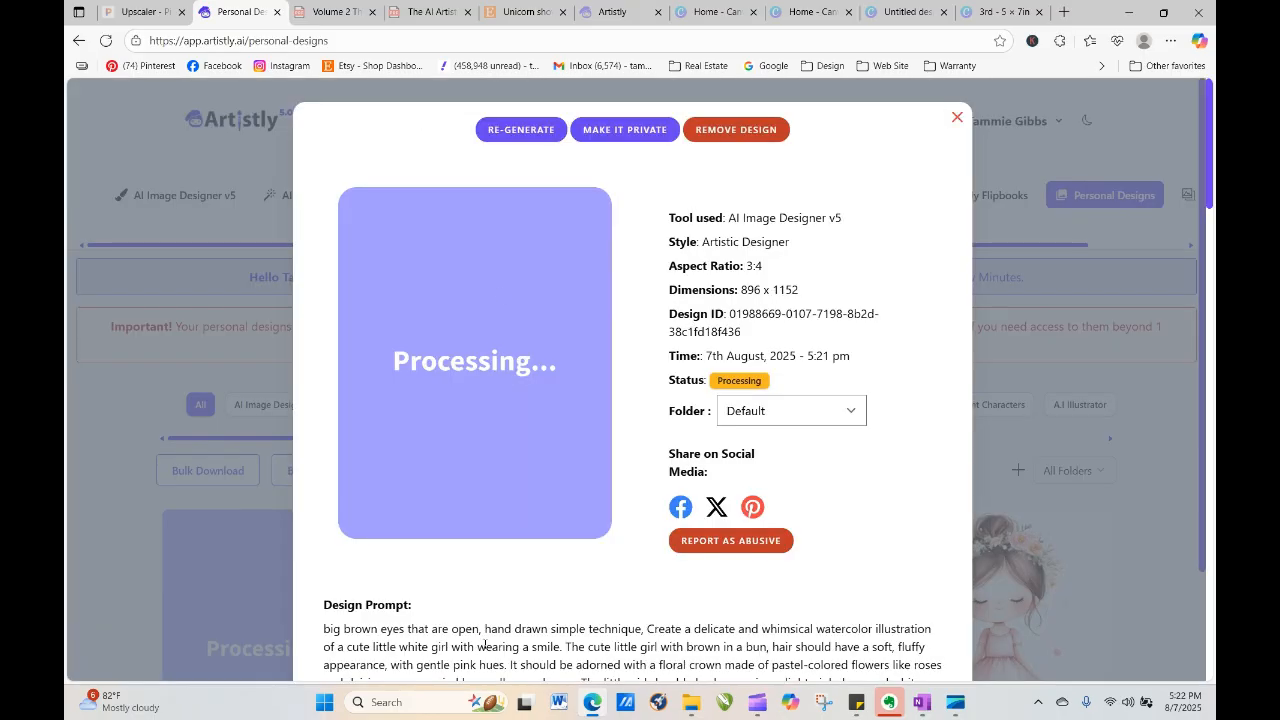
left_click(551, 126)
scroll(551, 126, "down", 5)
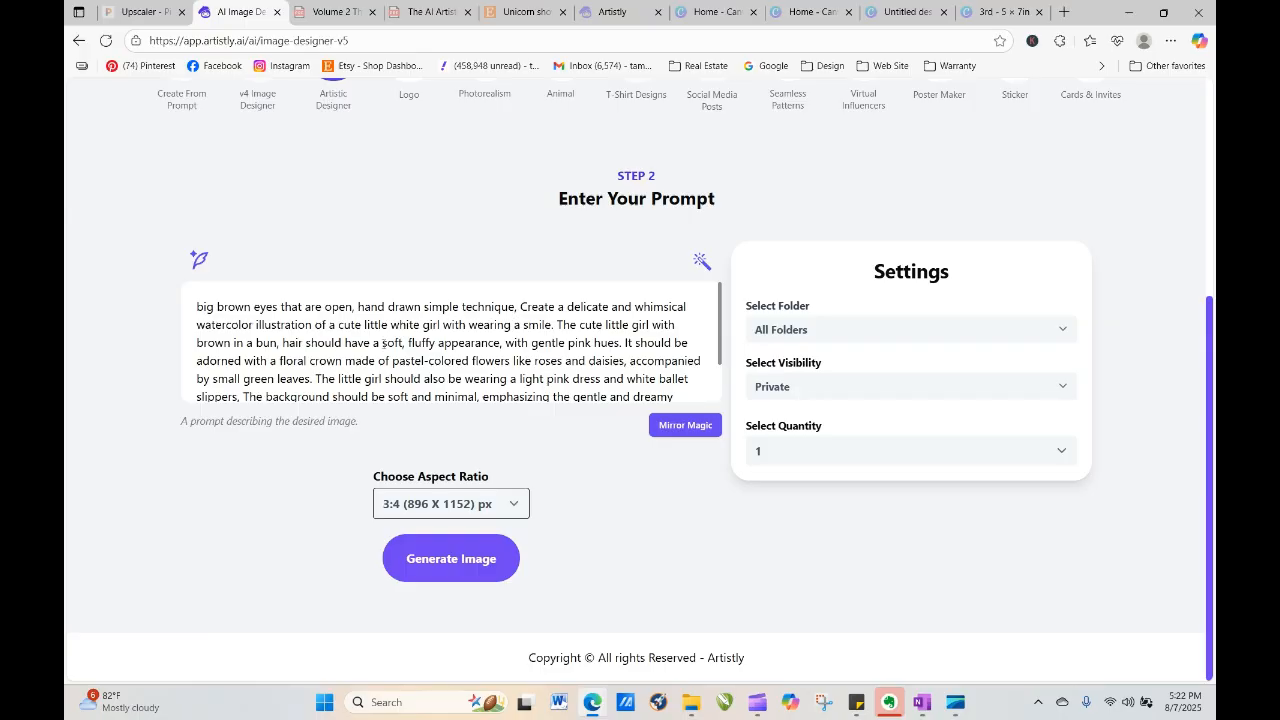
left_click(334, 326)
type("n")
type(" open")
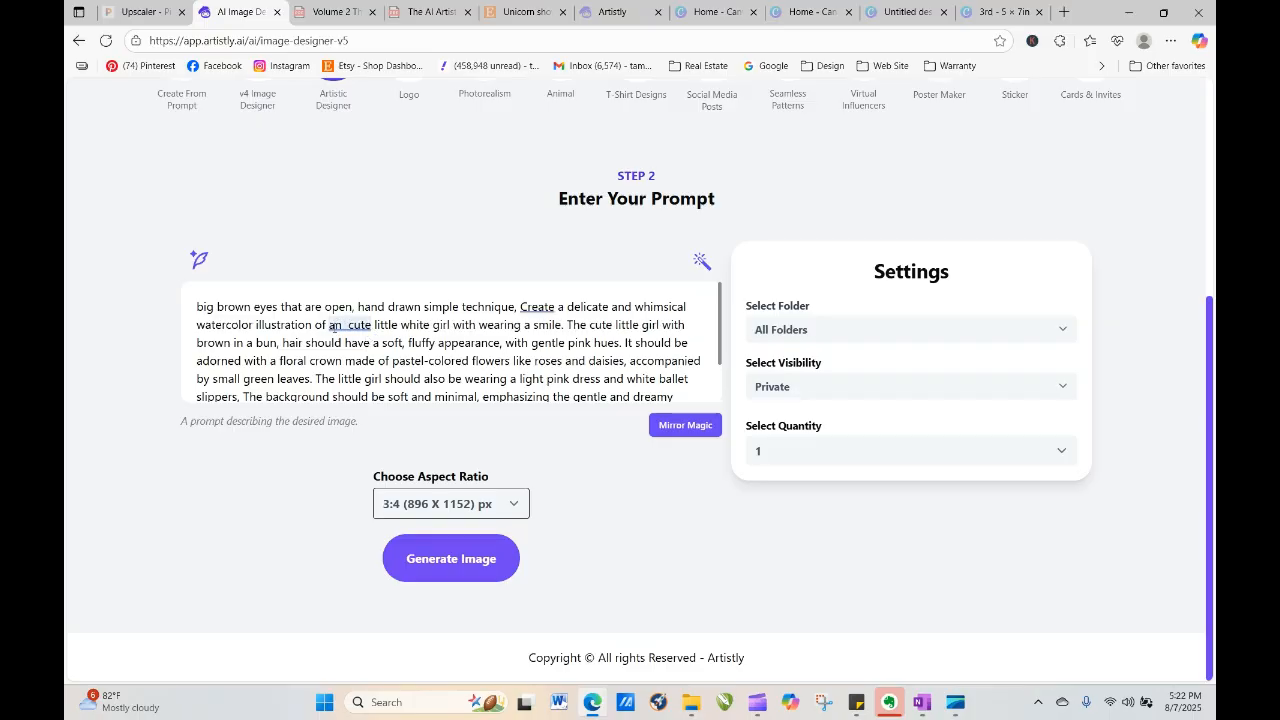
Add "open eyed," before "cute little white girl" in the prompt and generate the image
type(" eye")
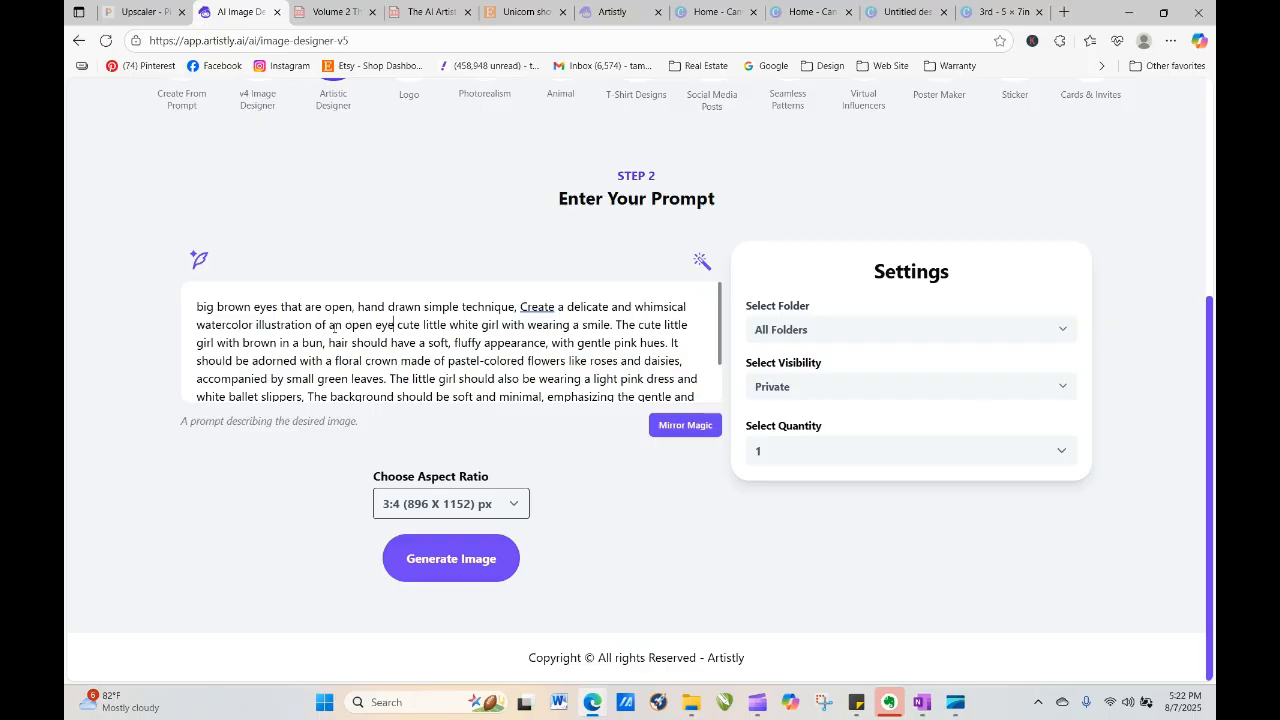
type("d,")
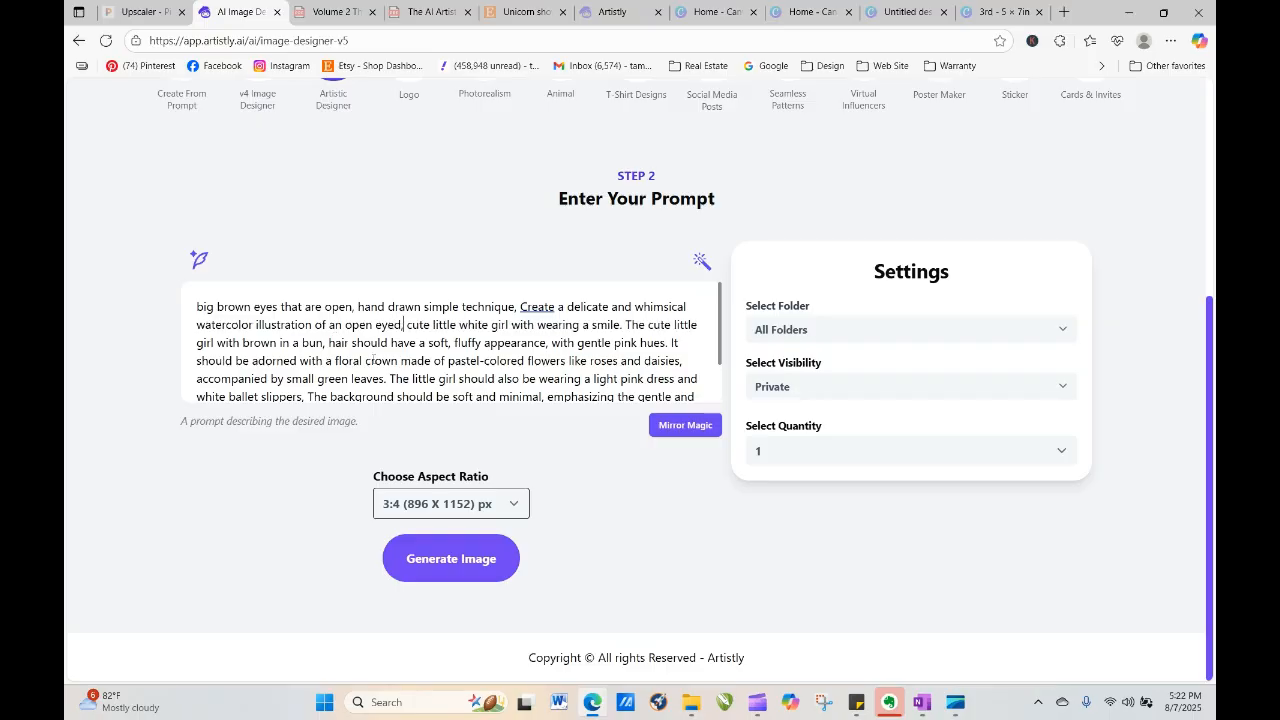
left_click(467, 577)
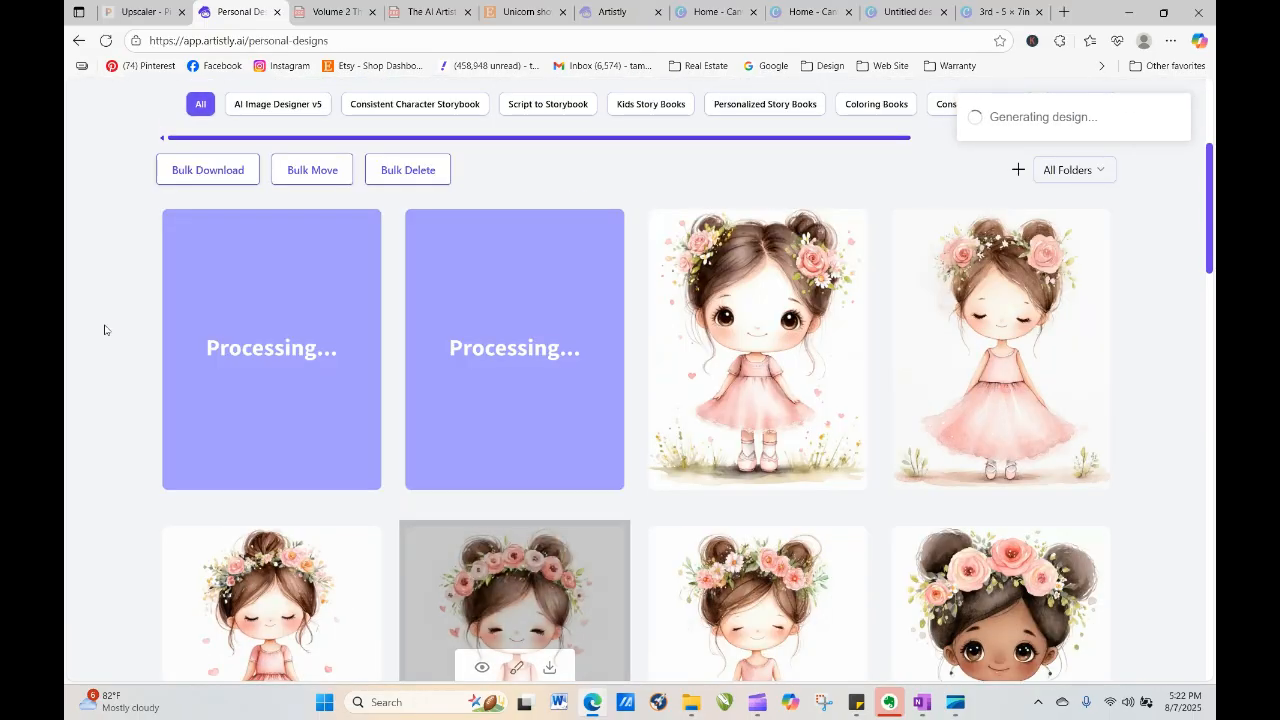
Review the details of the open-eyed girl design and refresh the personal designs page to check the pending images
left_click(725, 349)
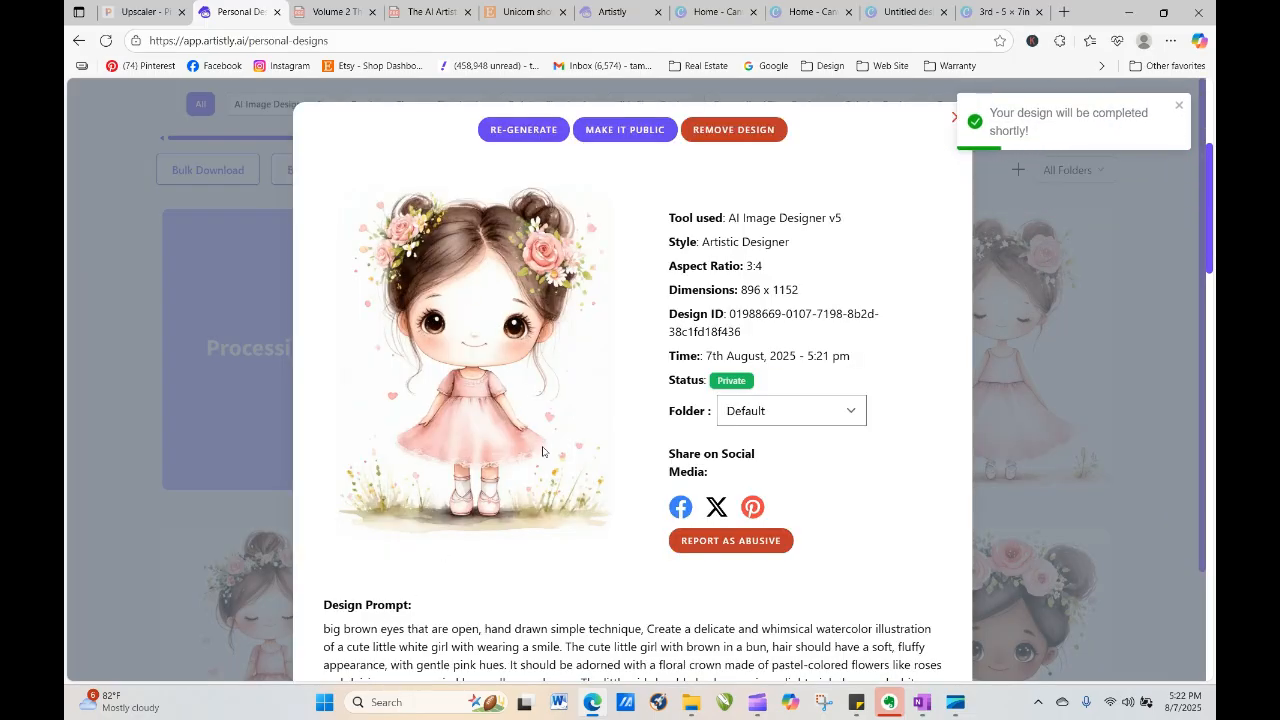
left_click(954, 117)
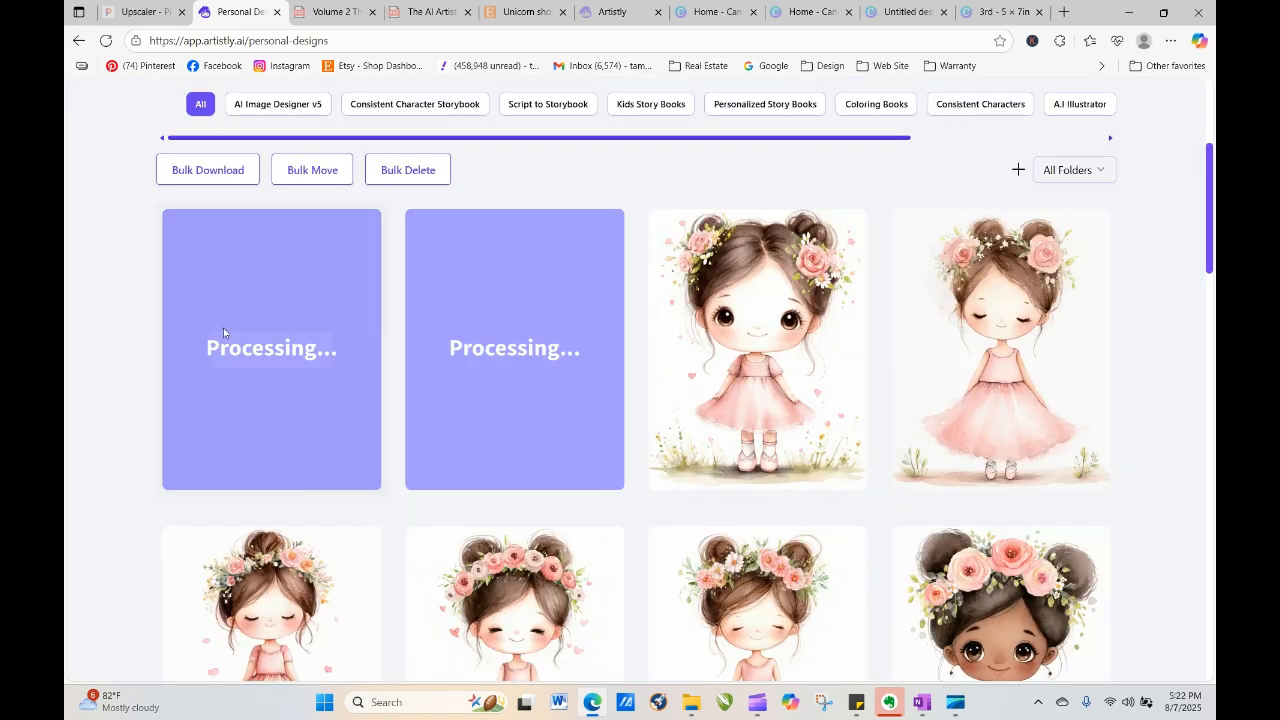
left_click(106, 41)
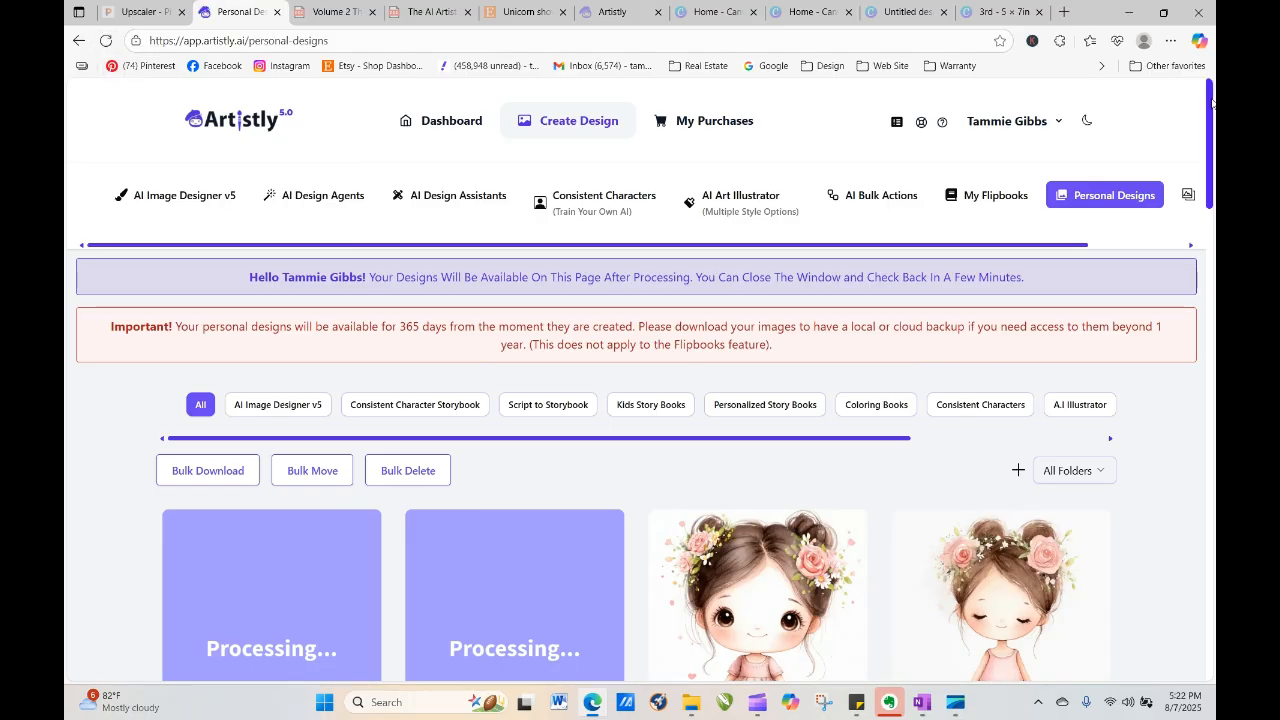
scroll(1212, 113, "down", 3)
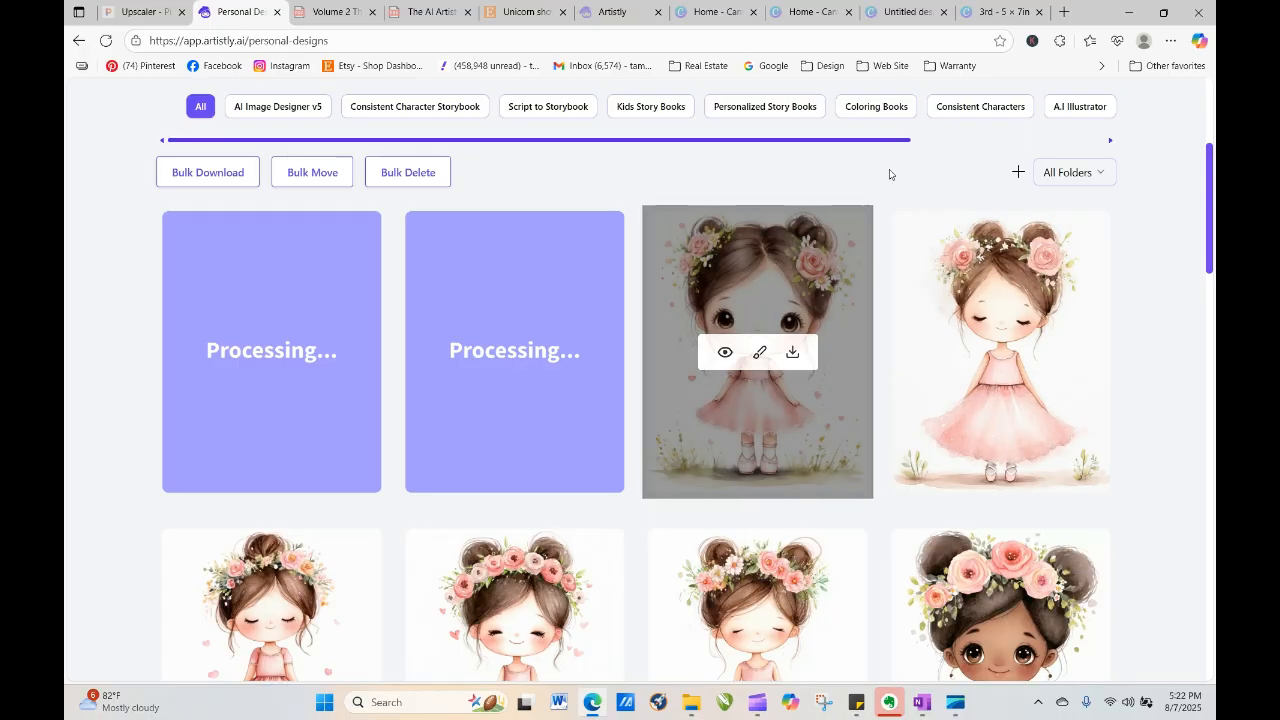
left_click(105, 40)
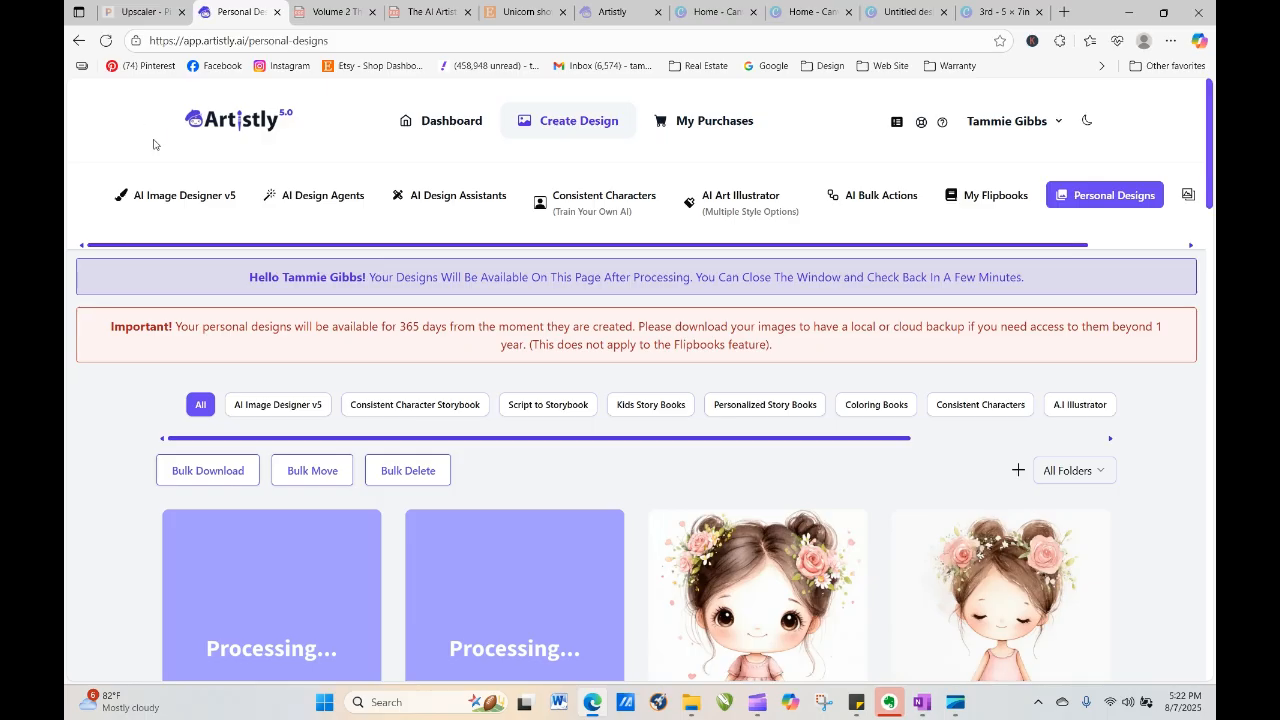
left_click(106, 41)
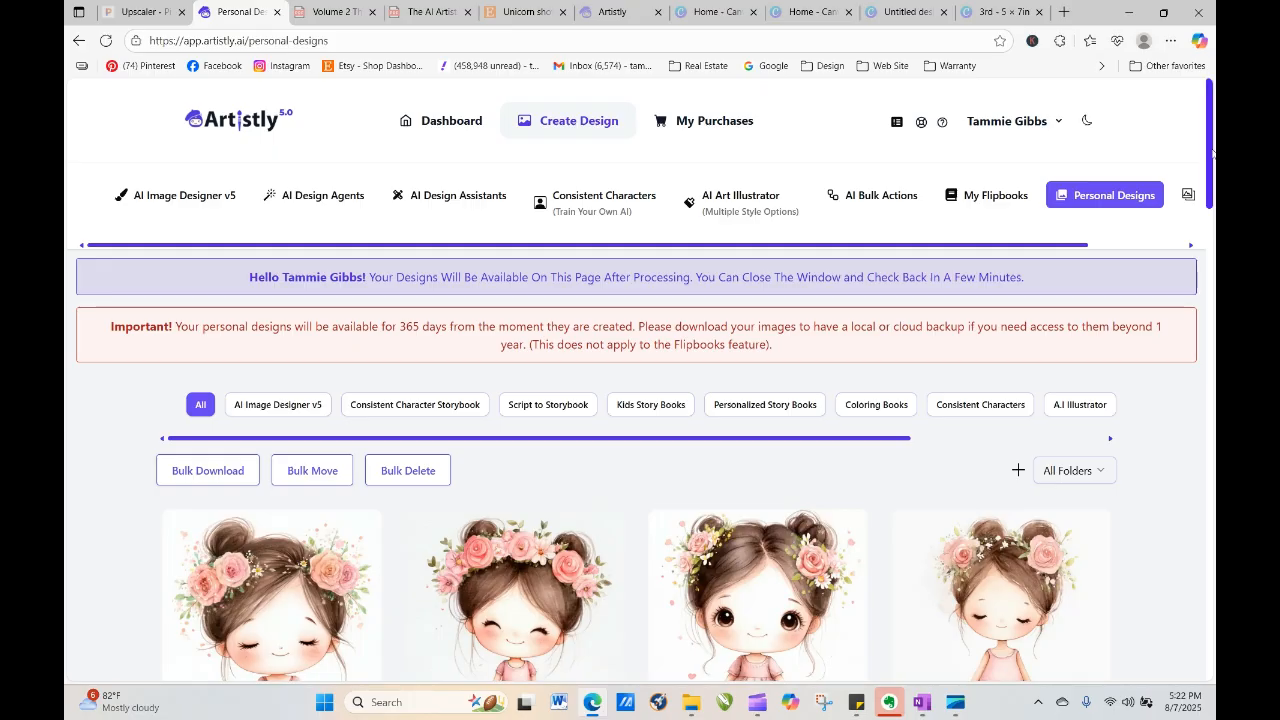
scroll(1214, 232, "down", 3)
left_click(726, 394)
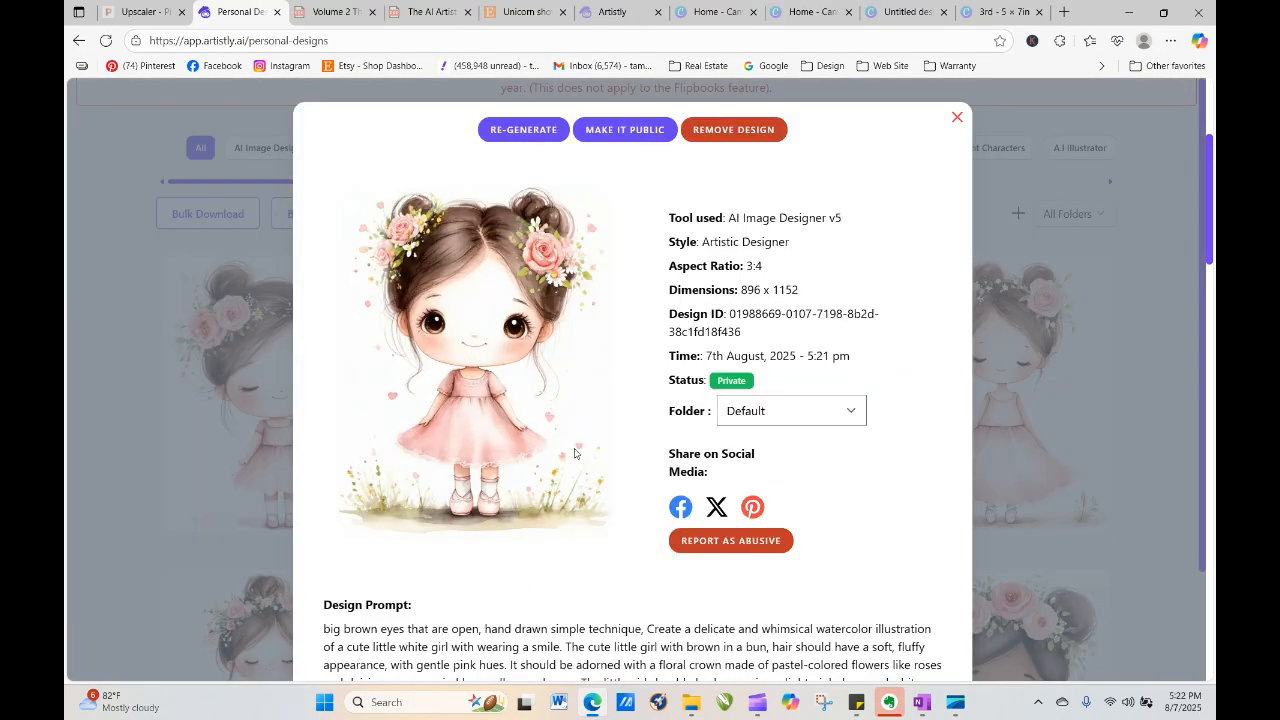
left_click(957, 117)
Re-generate the smiling flower-crown girl design with the prompt wording changed to "big eyes that are wide open"
mouse_move(599, 360)
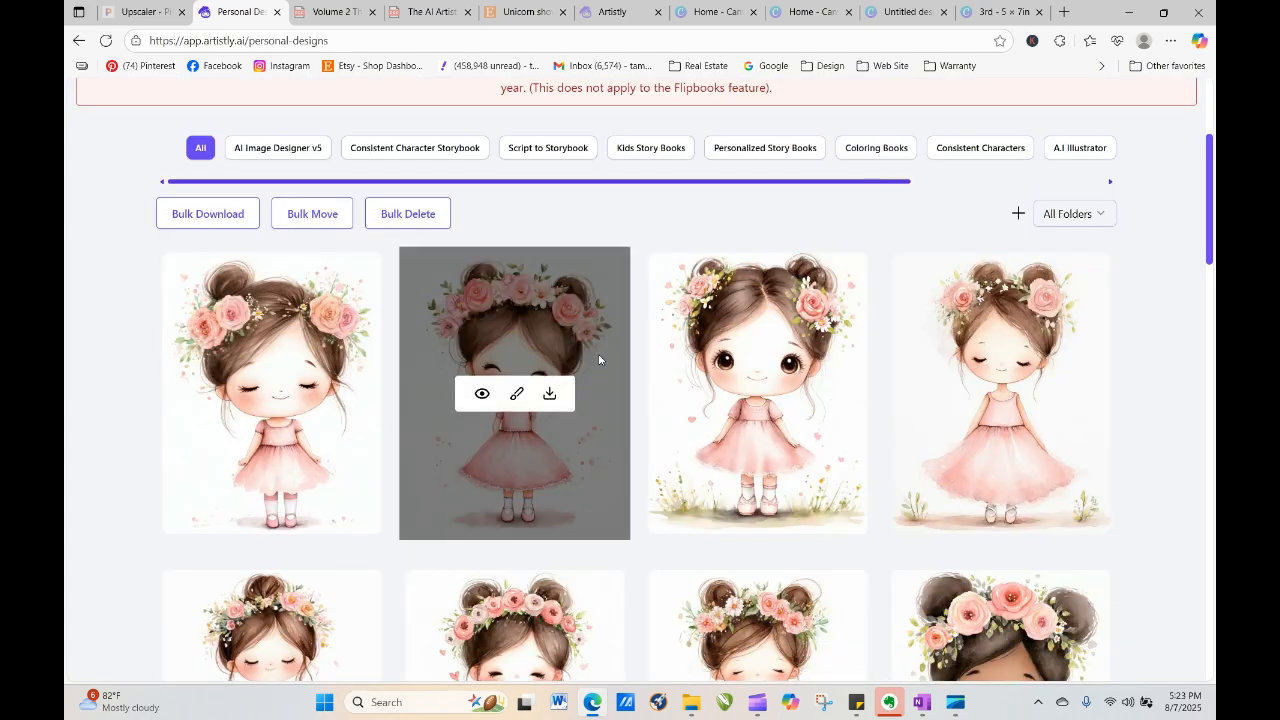
left_click(485, 395)
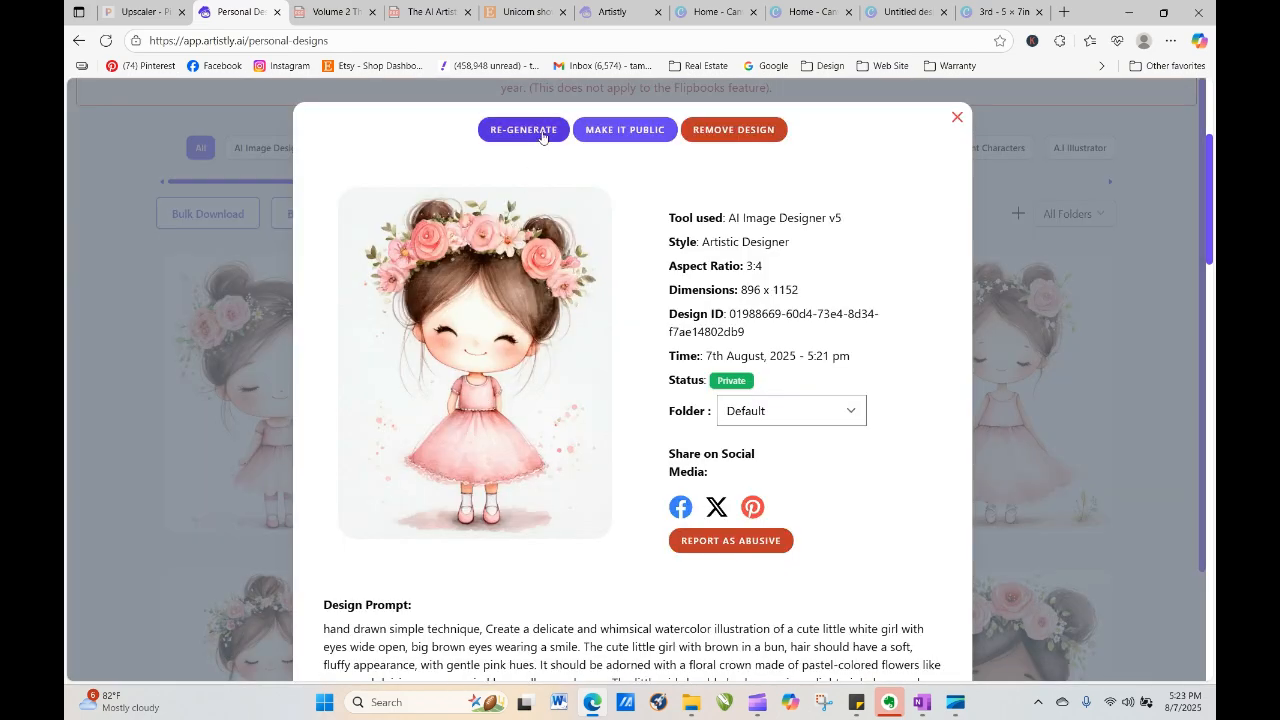
left_click(523, 130)
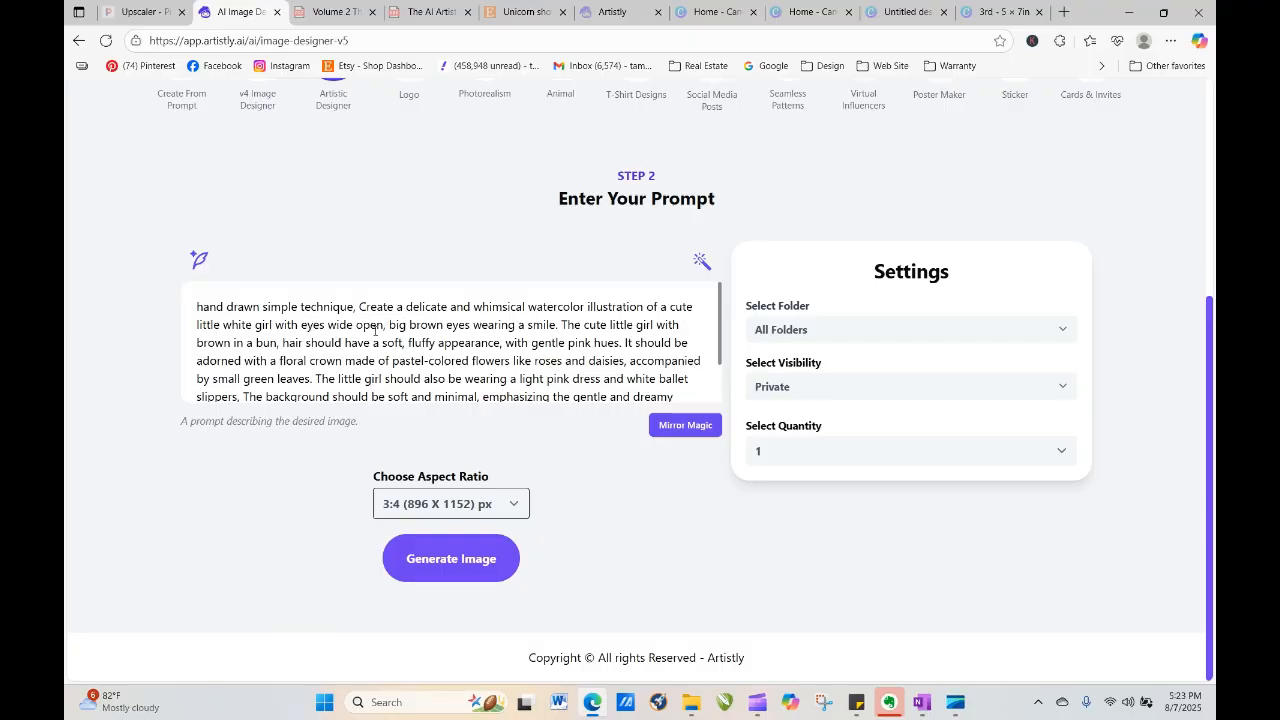
left_click(301, 325)
type("big")
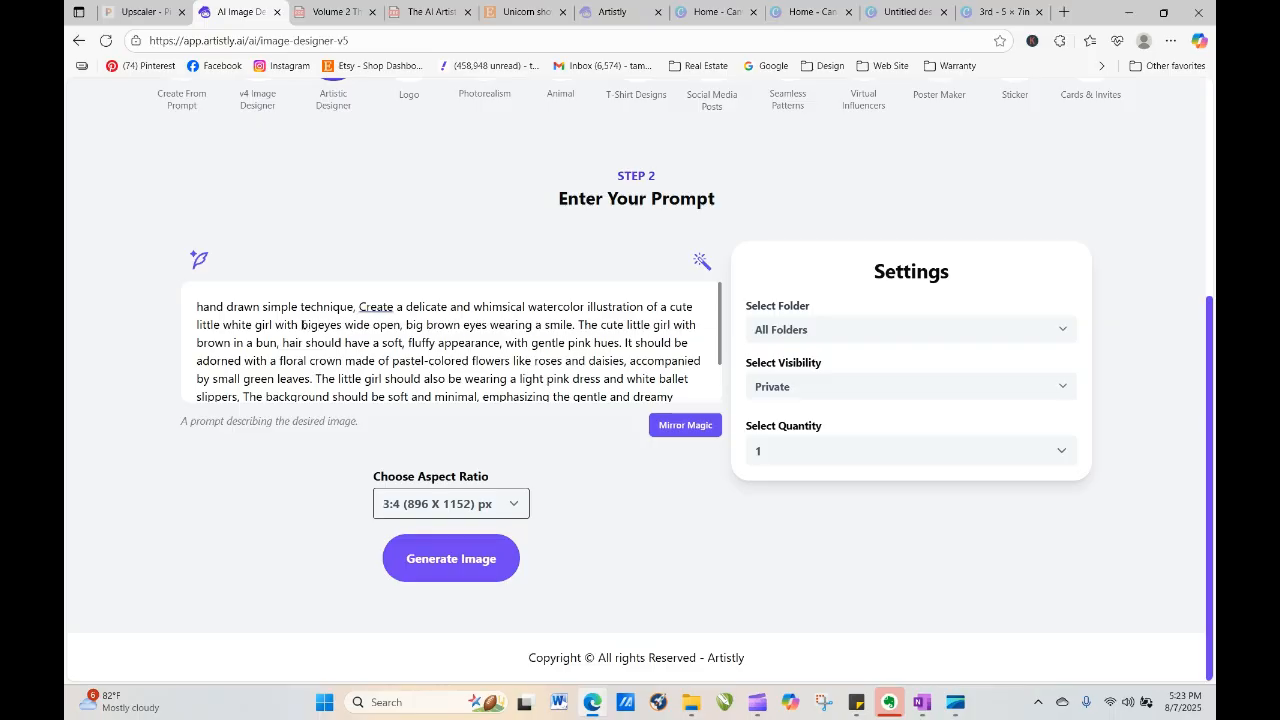
left_click(350, 325)
type("that are")
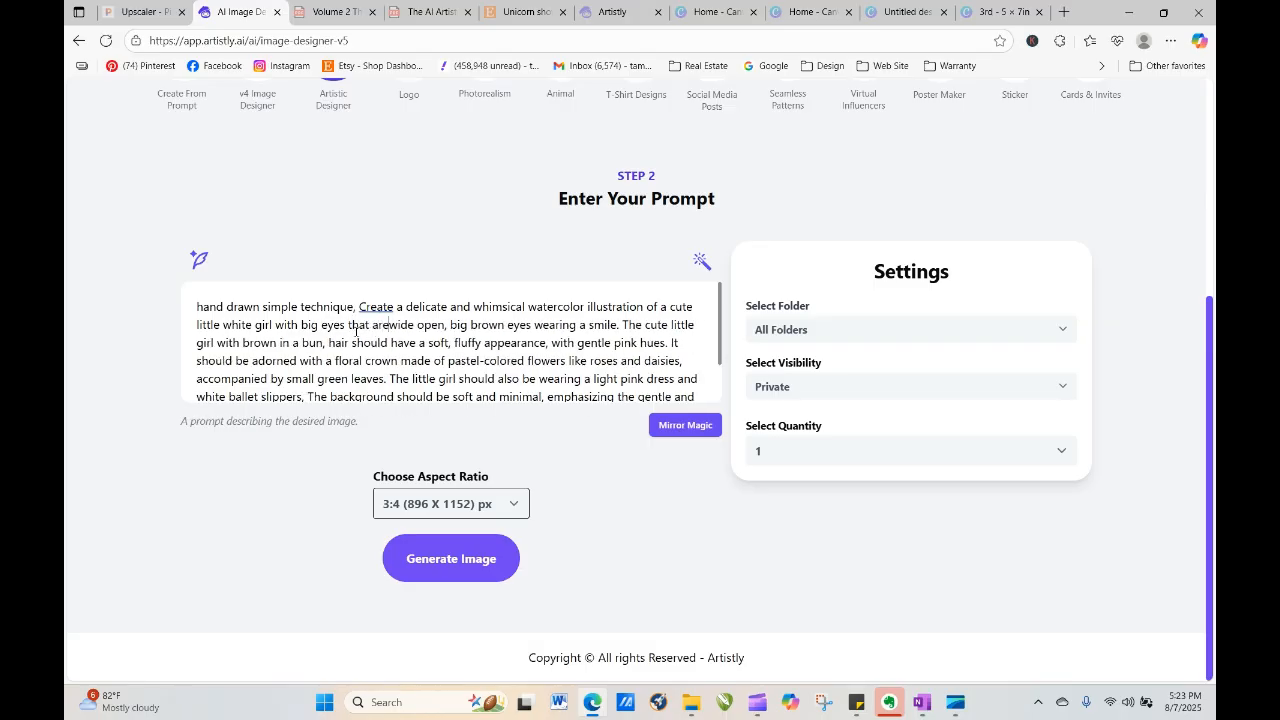
left_click(460, 558)
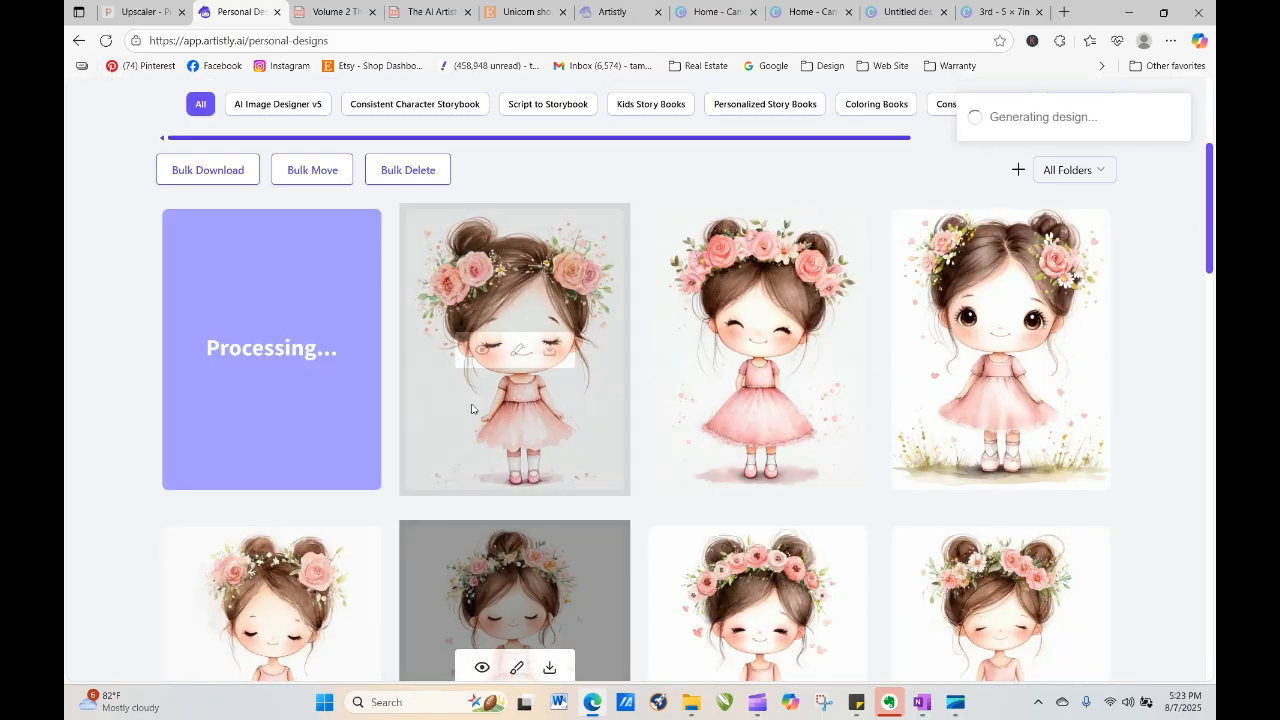
Compare the prompt and details of the newest finished girl design with those of the open-eyed one
left_click(481, 351)
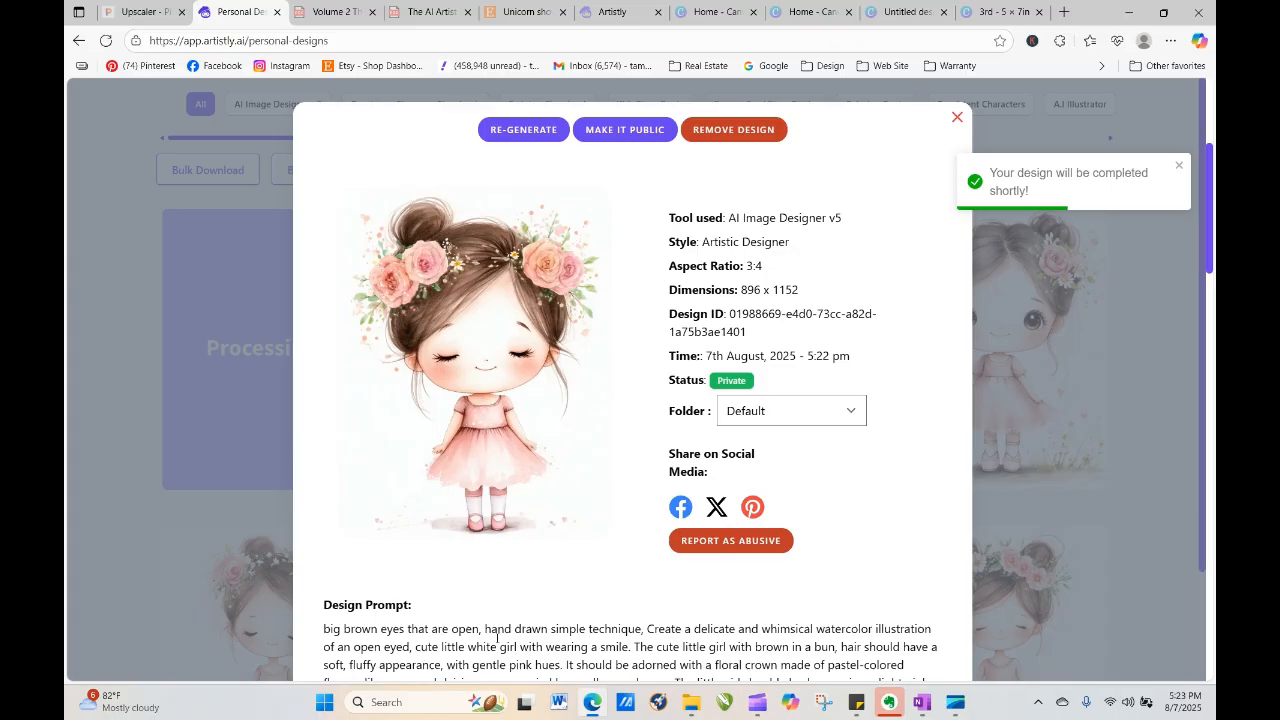
left_click(954, 121)
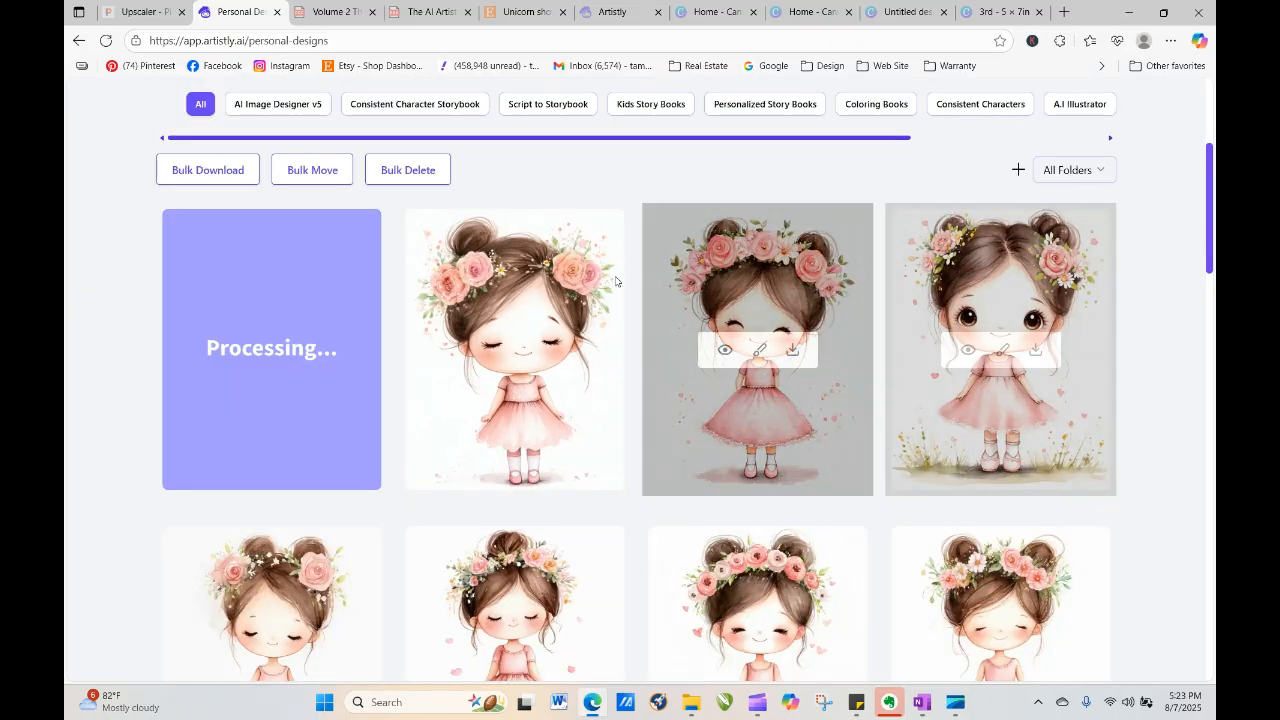
left_click(967, 352)
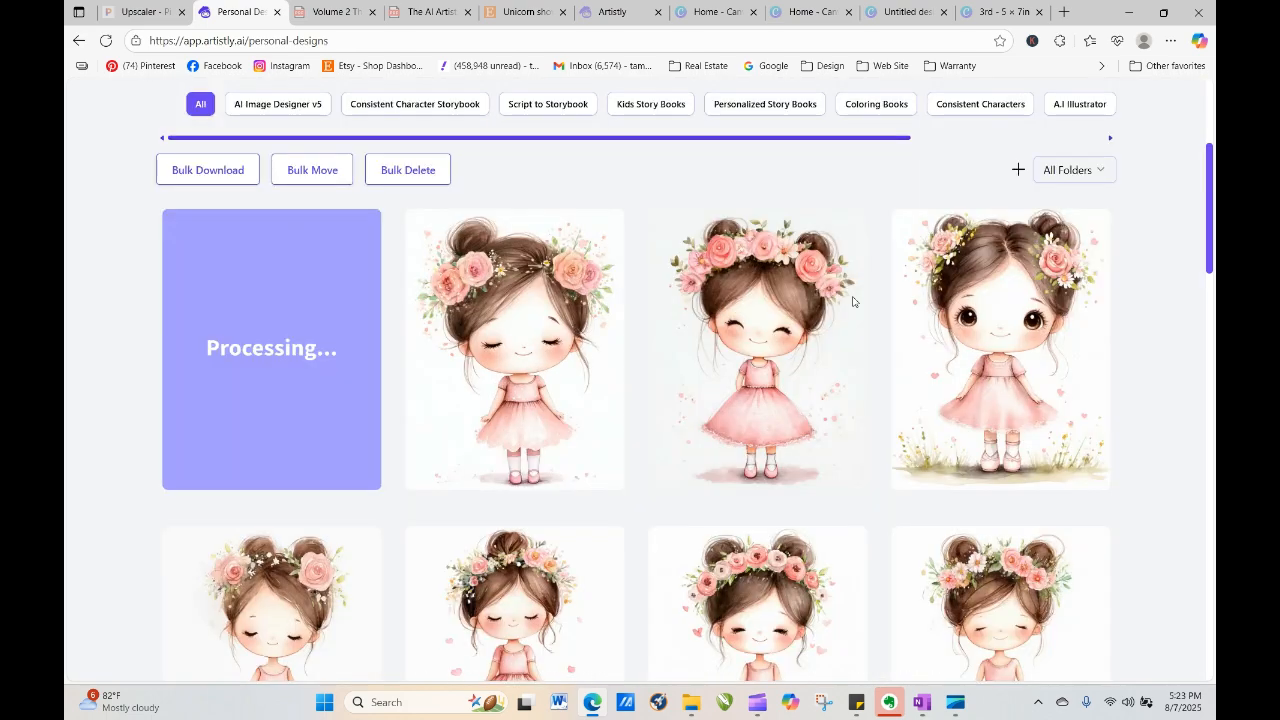
left_click(956, 119)
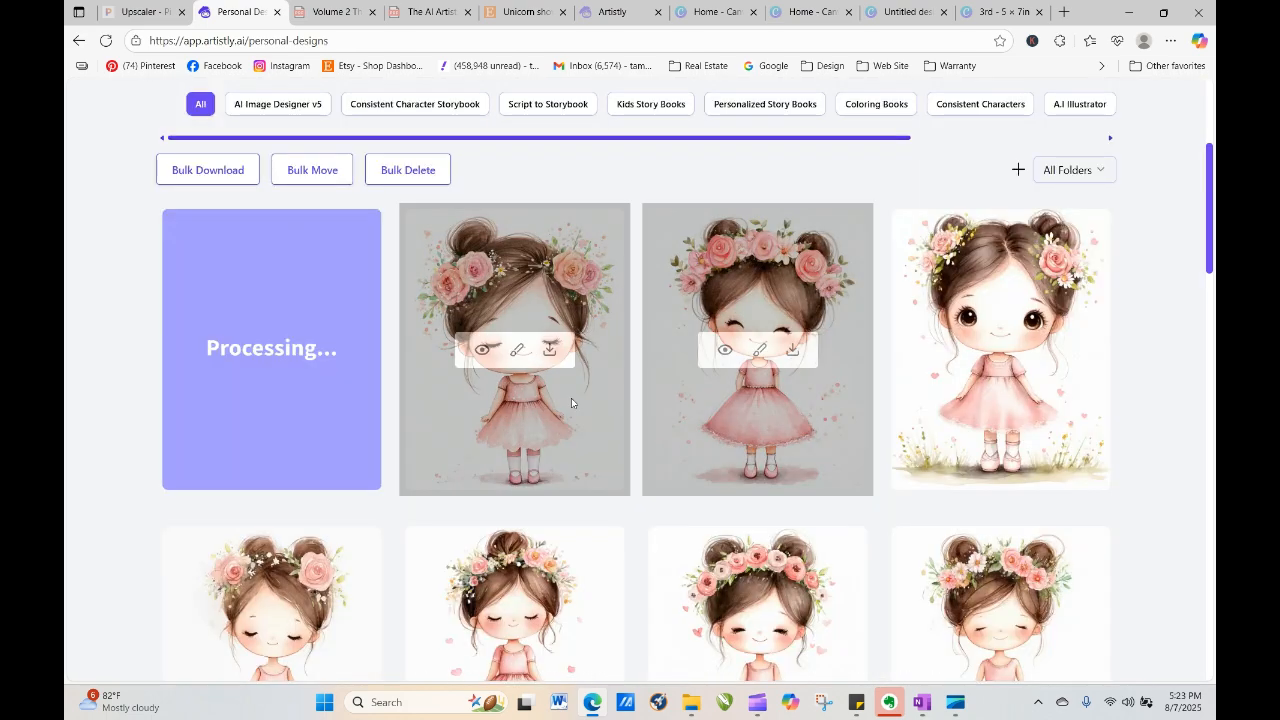
left_click(484, 350)
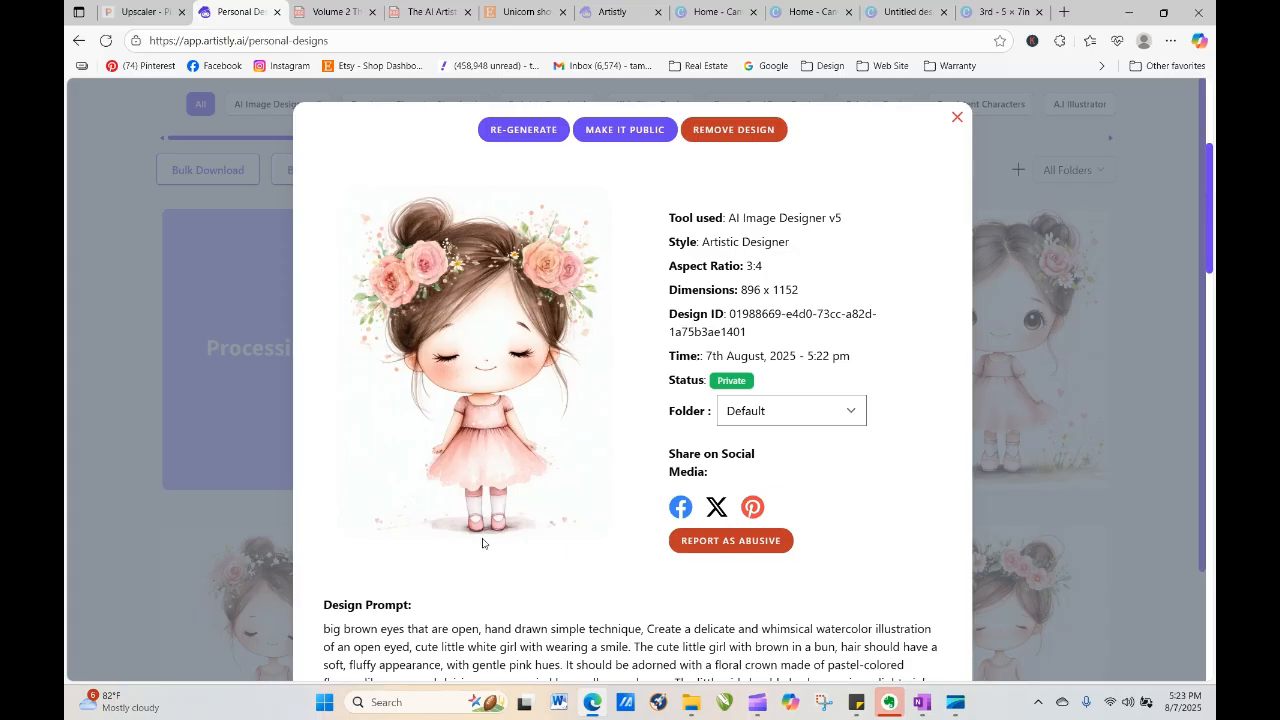
left_click(957, 118)
Re-generate the open-eyed girl design from its existing prompt with the quantity set to 4
left_click(968, 350)
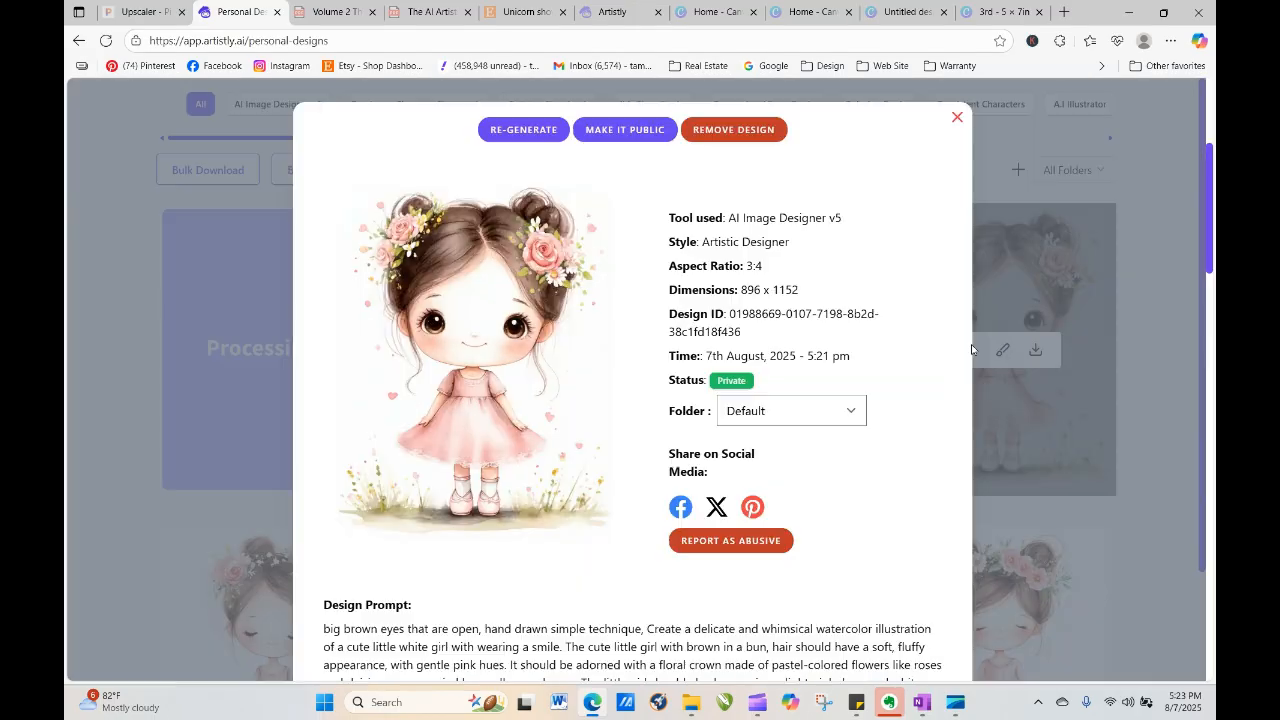
left_click(538, 131)
scroll(763, 509, "down", 3)
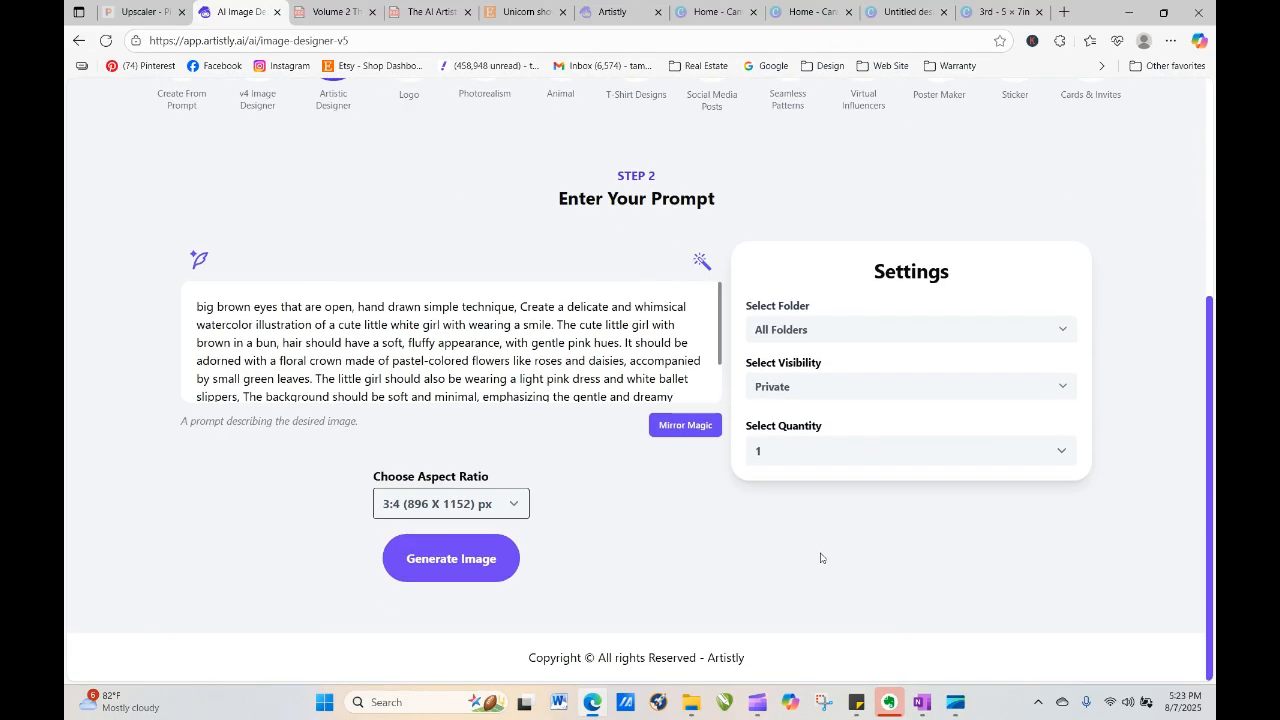
left_click(790, 455)
left_click(784, 547)
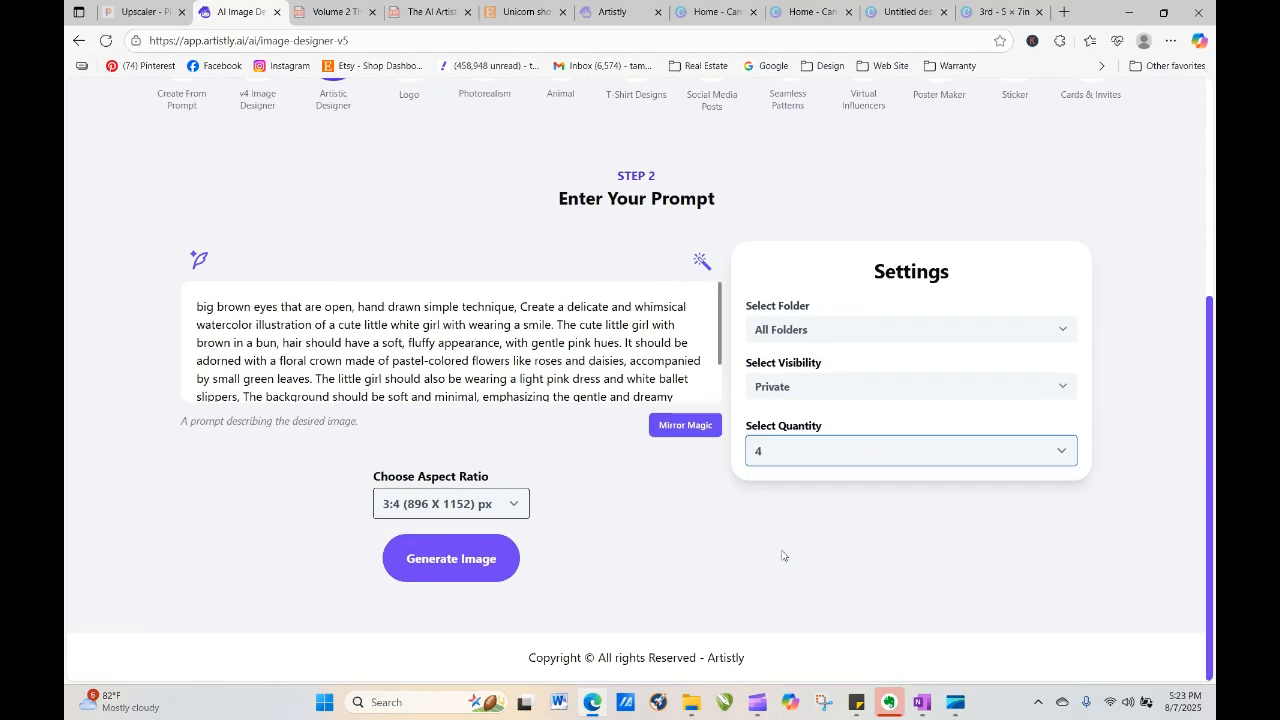
left_click(500, 566)
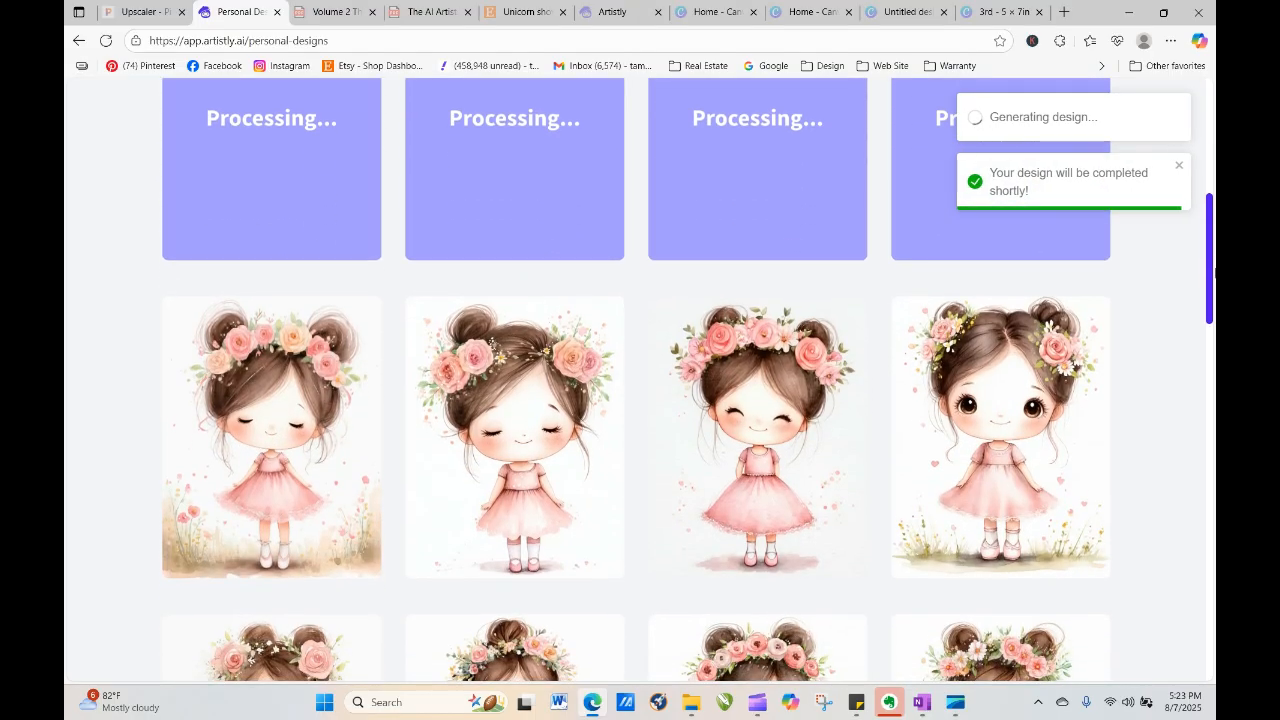
Examine the details of the newest finished girl design and refresh the personal designs page to check the pending images
left_click(239, 437)
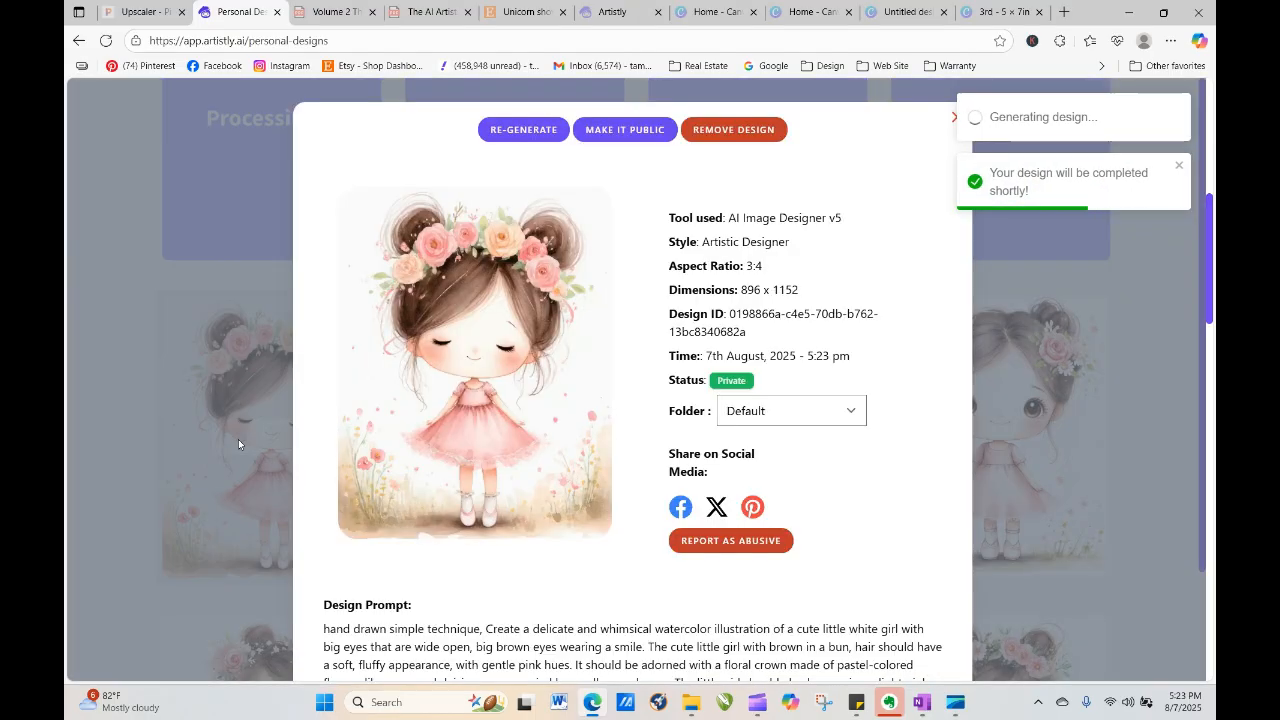
left_click(957, 118)
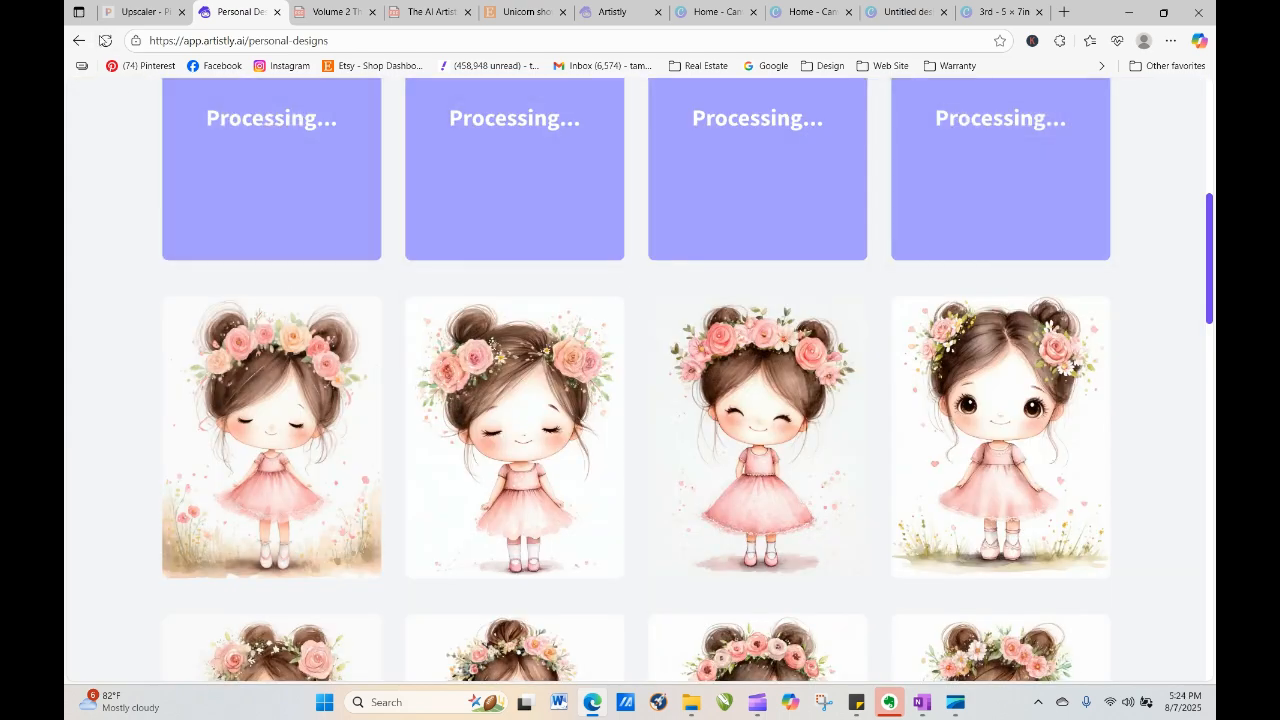
left_click(105, 40)
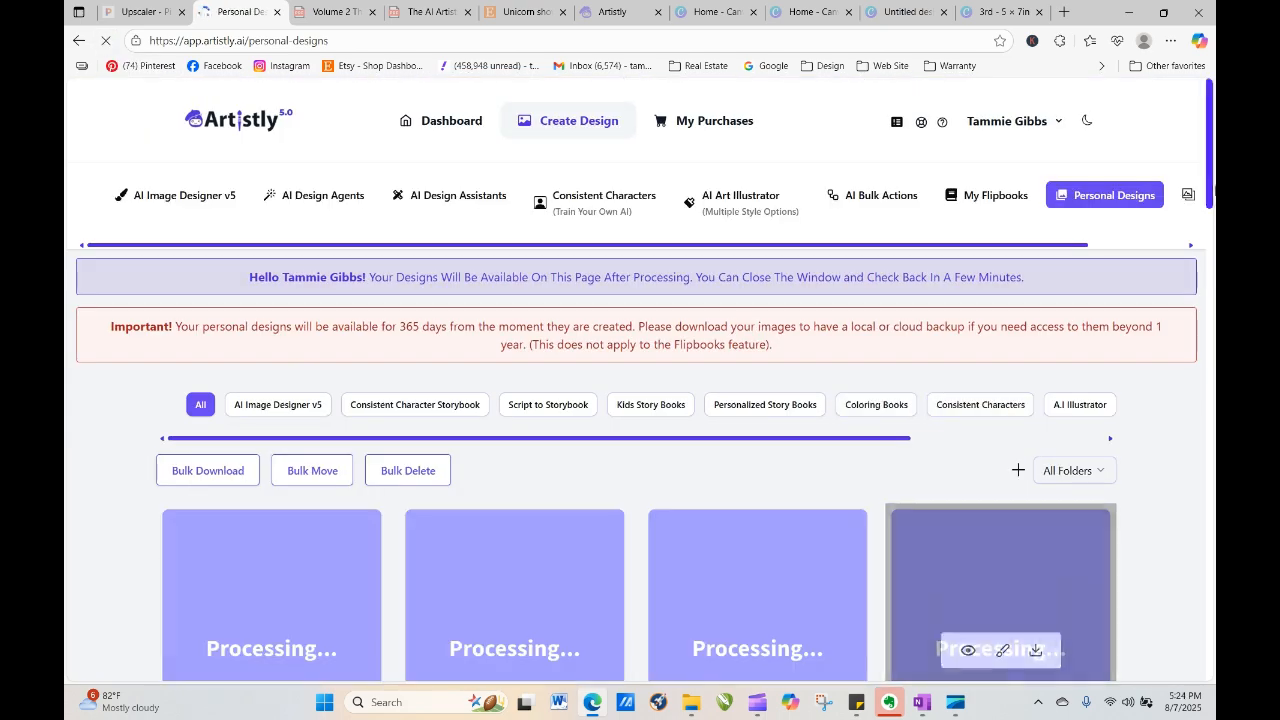
scroll(473, 321, "down", 2)
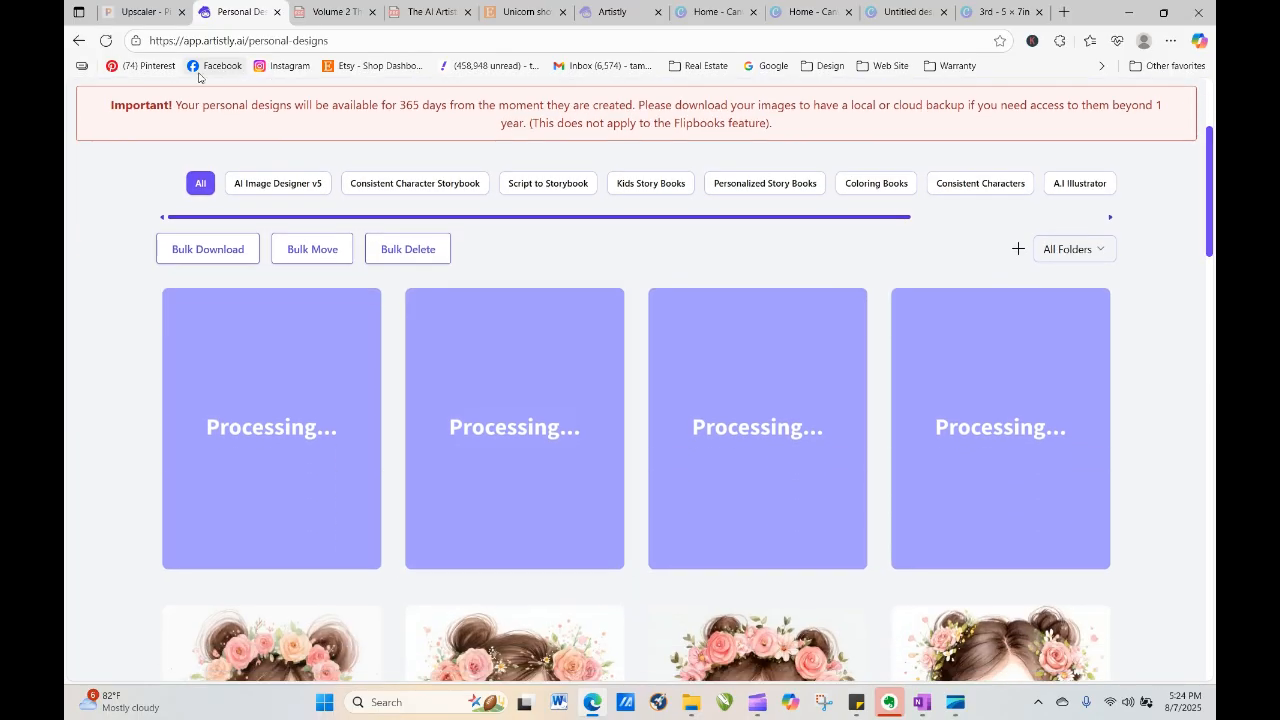
left_click(107, 40)
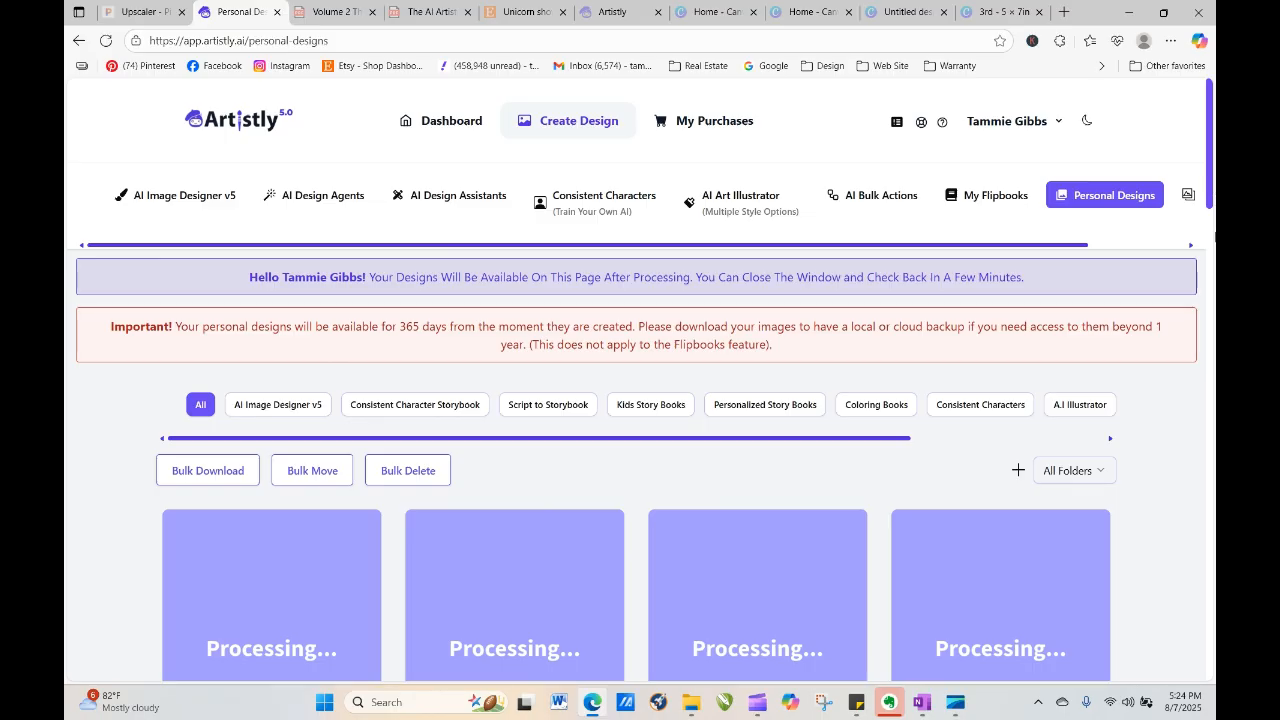
scroll(1214, 200, "down", 3)
scroll(1214, 212, "down", 2)
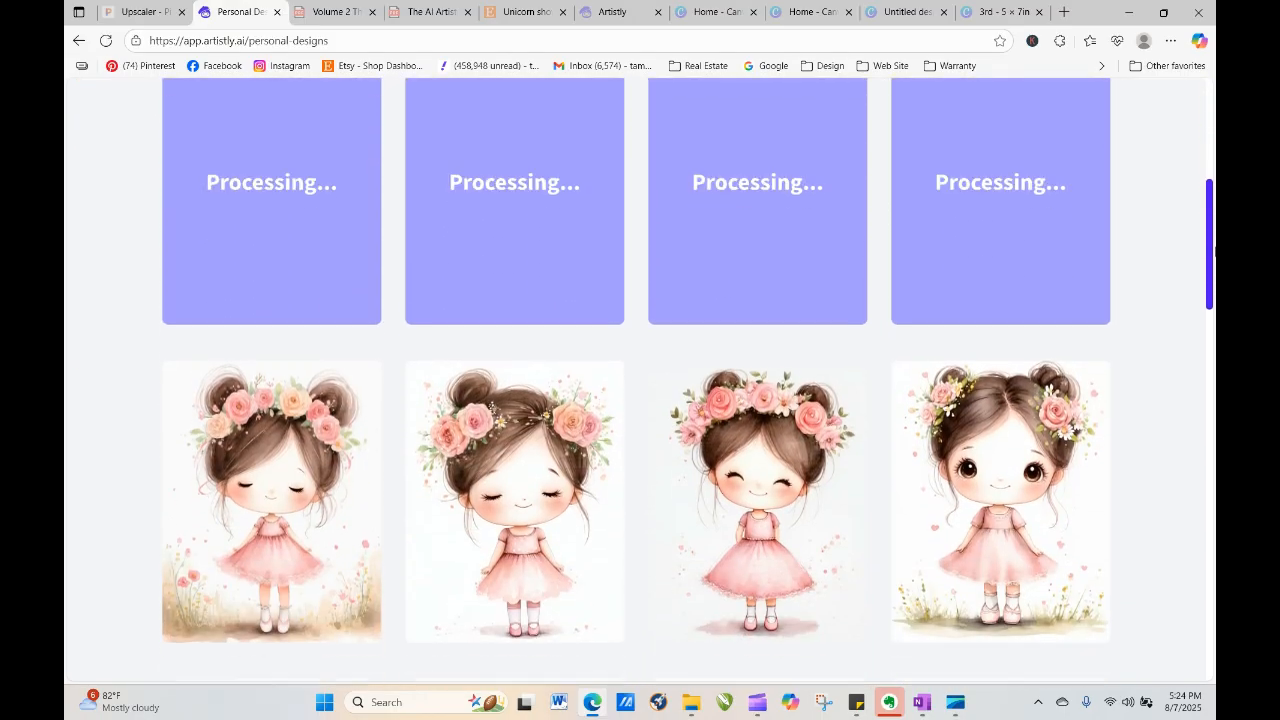
Reuse the prompt of the third pending design for re-generation and replace "dress" with "tutu"
mouse_move(738, 177)
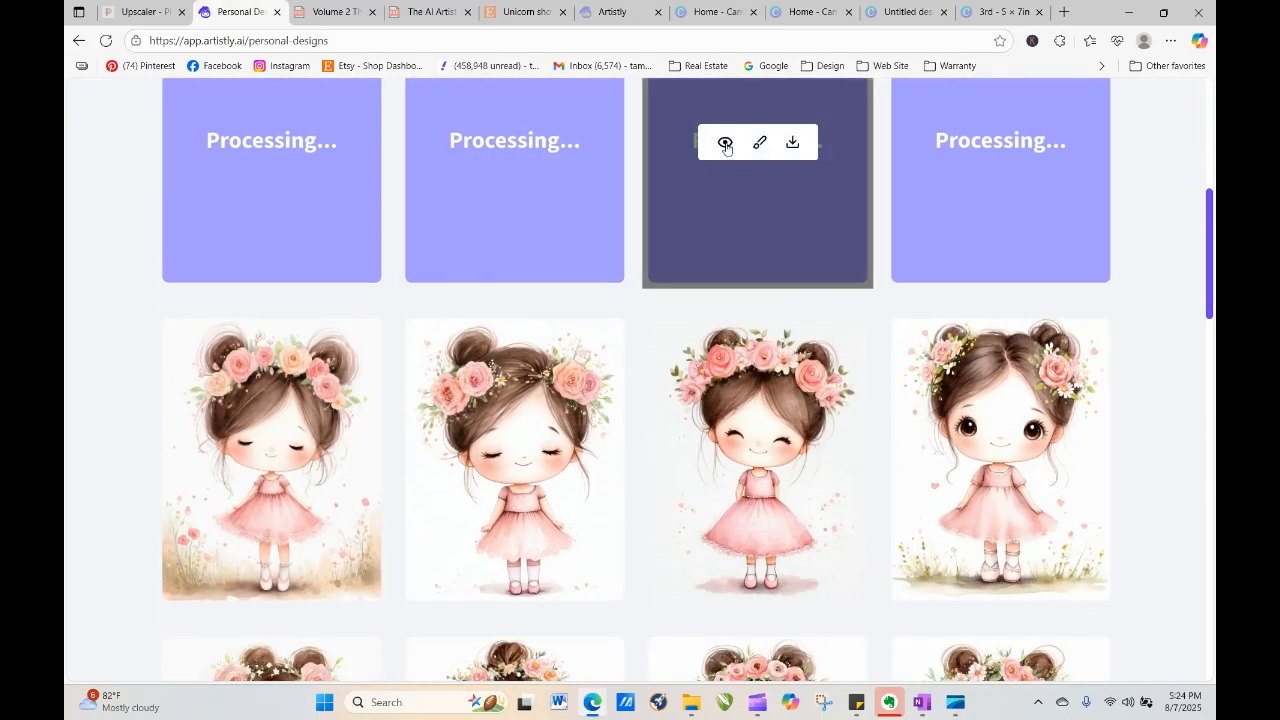
left_click(726, 146)
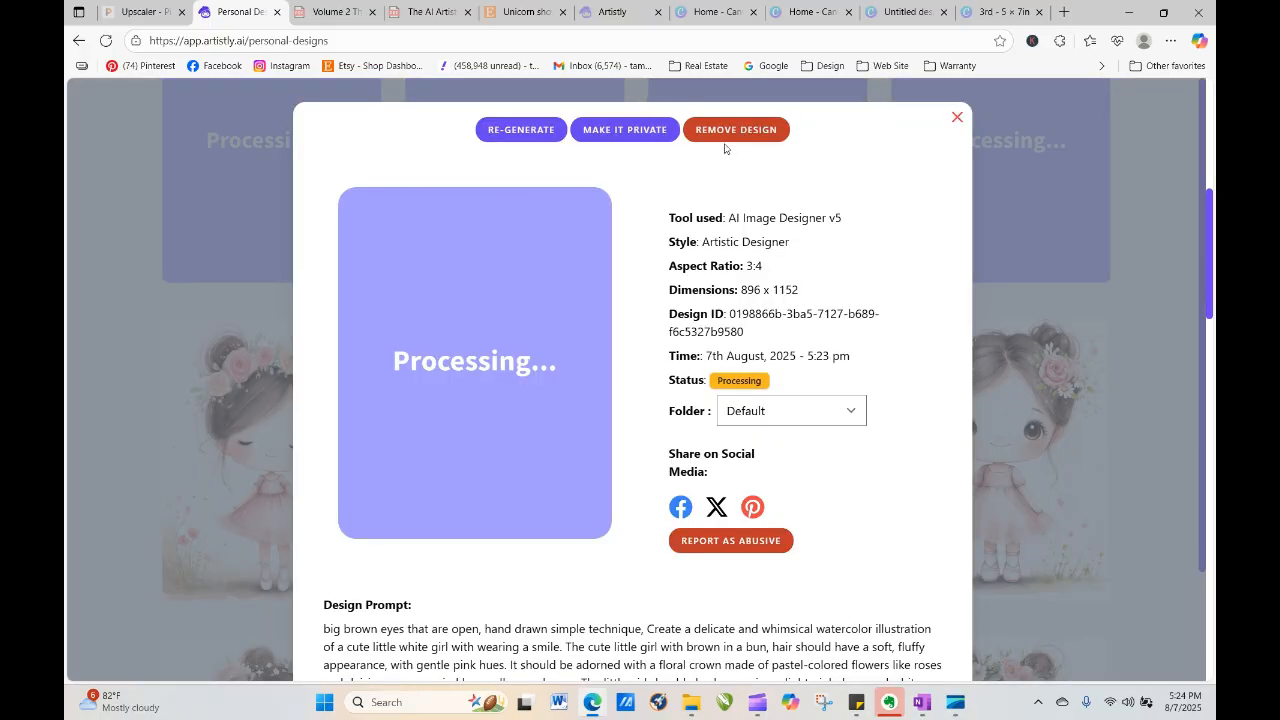
left_click(541, 130)
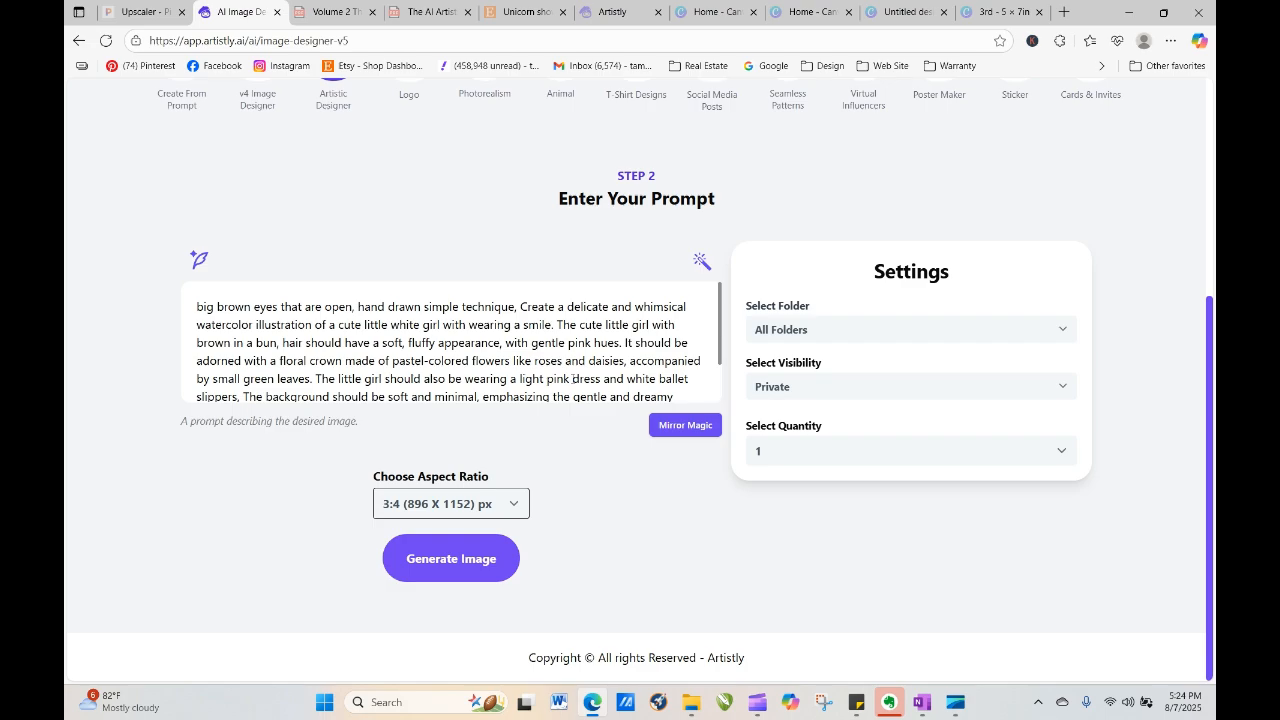
left_click_drag(573, 378, 598, 381)
type("tutu")
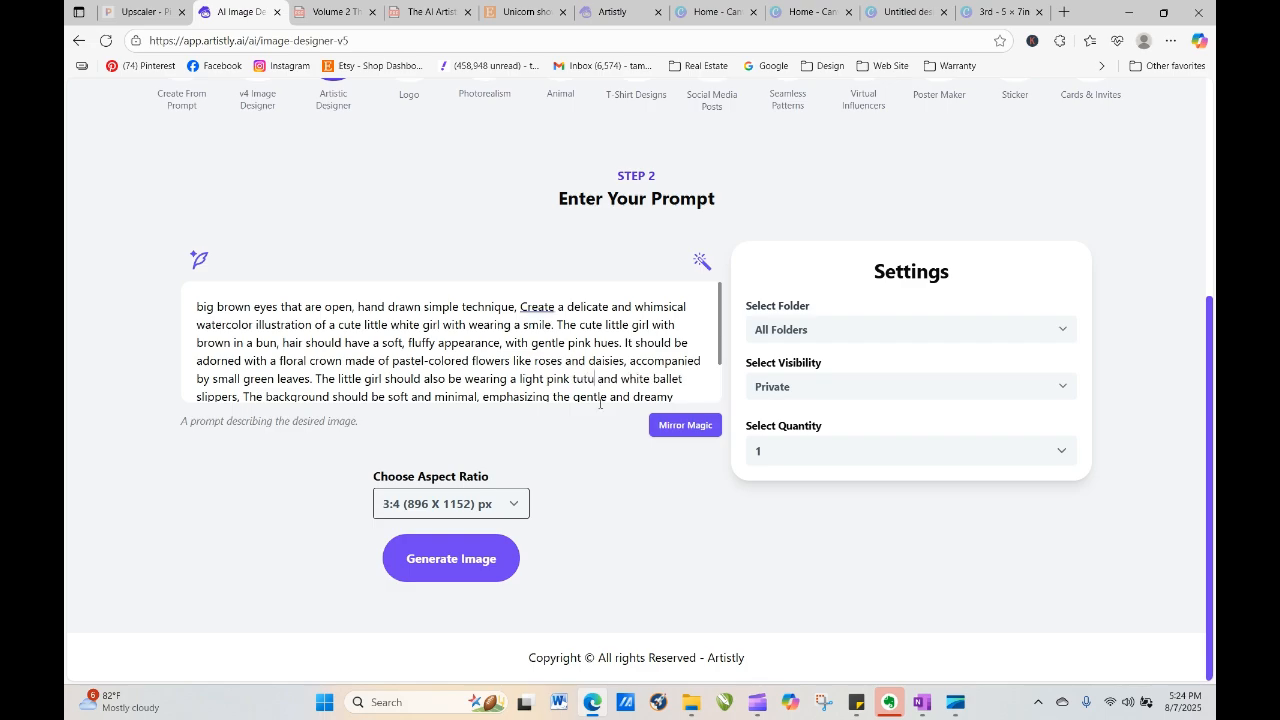
Generate the image from the tutu prompt and refresh the personal designs page to check the pending images
left_click(458, 565)
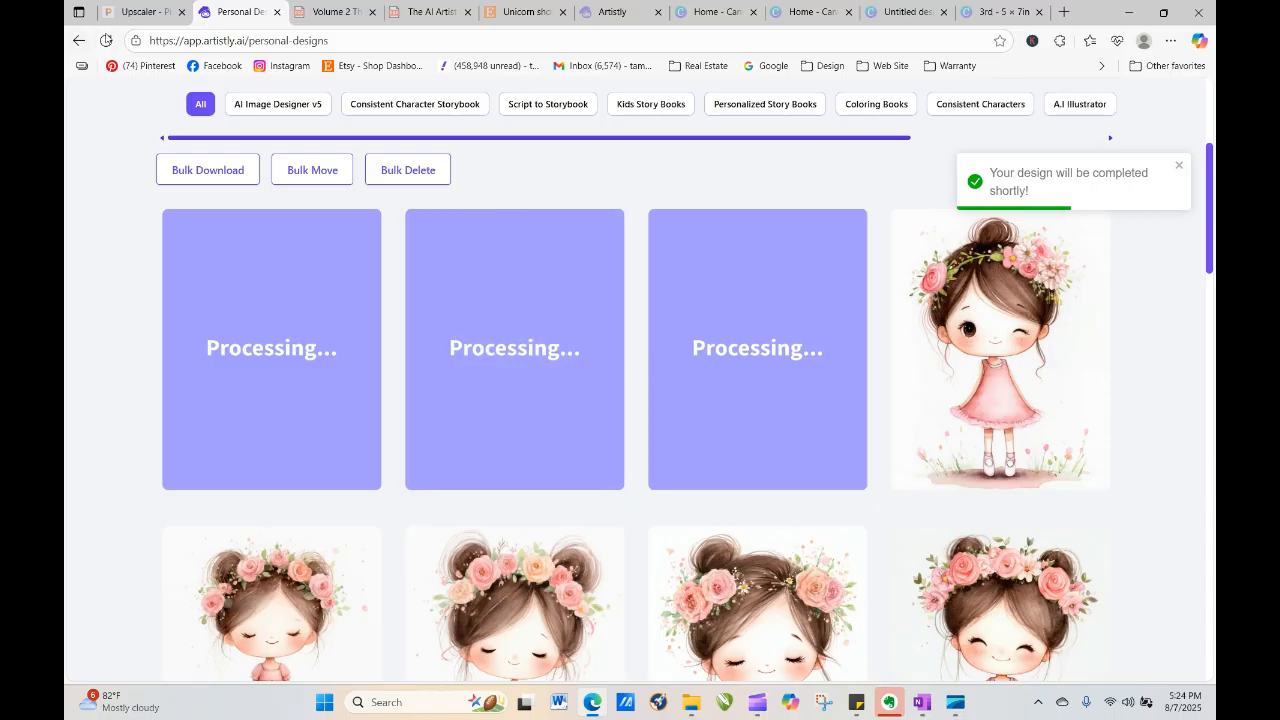
left_click(105, 40)
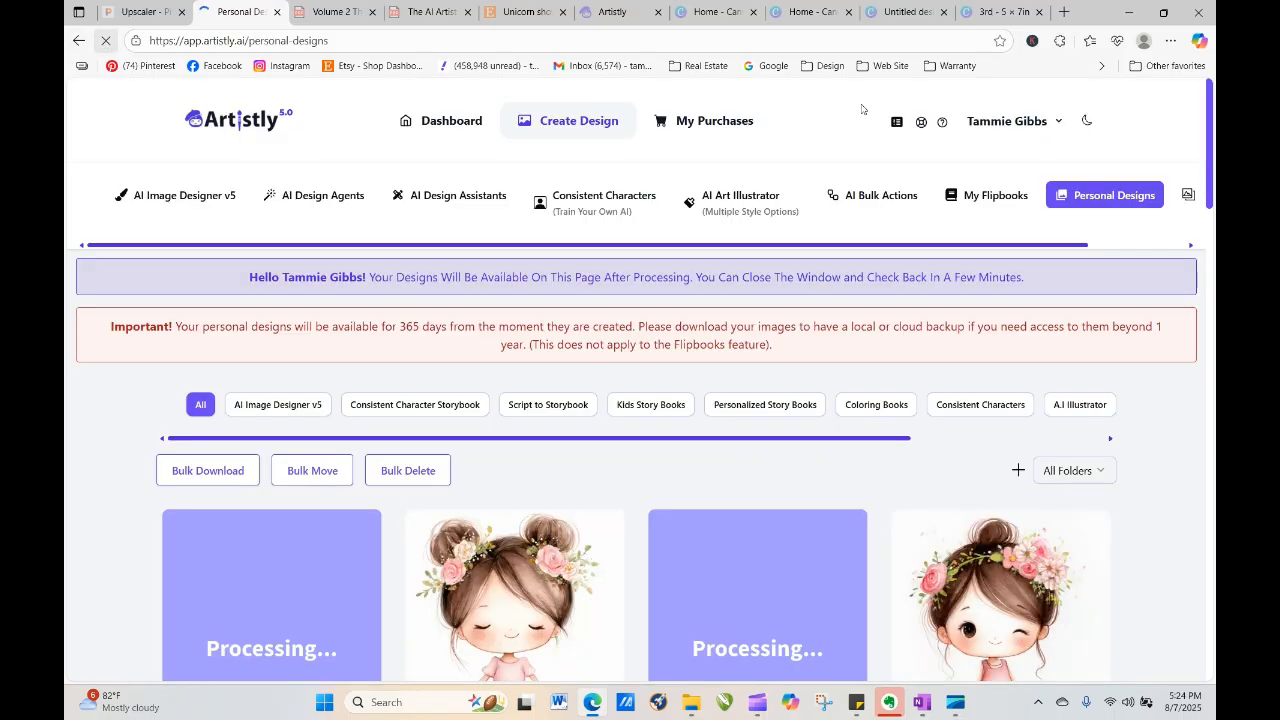
left_click_drag(1211, 130, 1213, 194)
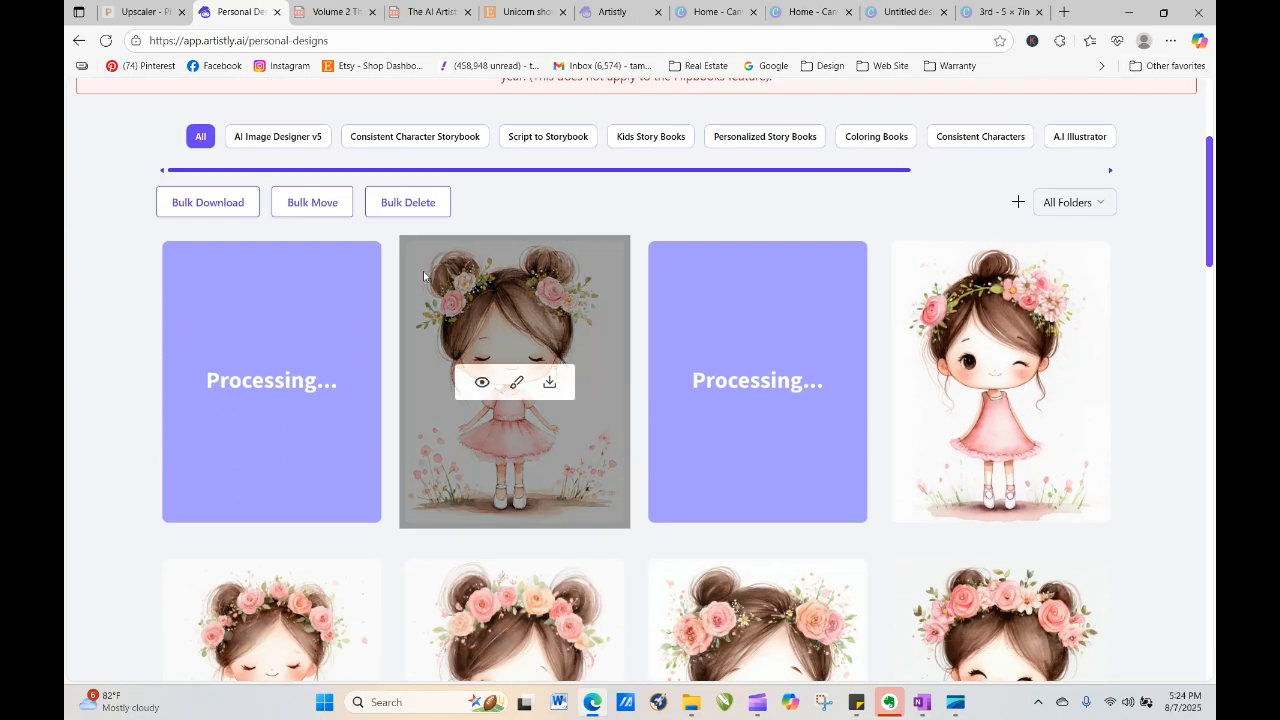
left_click(105, 41)
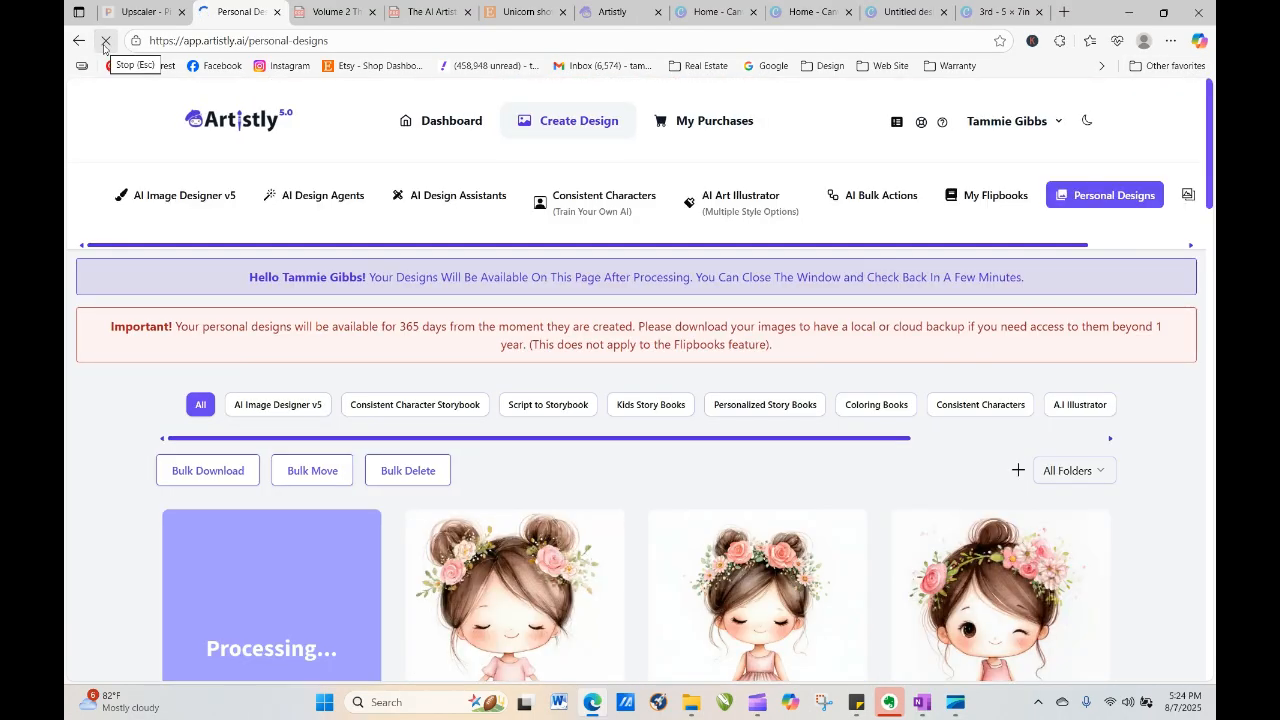
left_click_drag(1211, 127, 1214, 315)
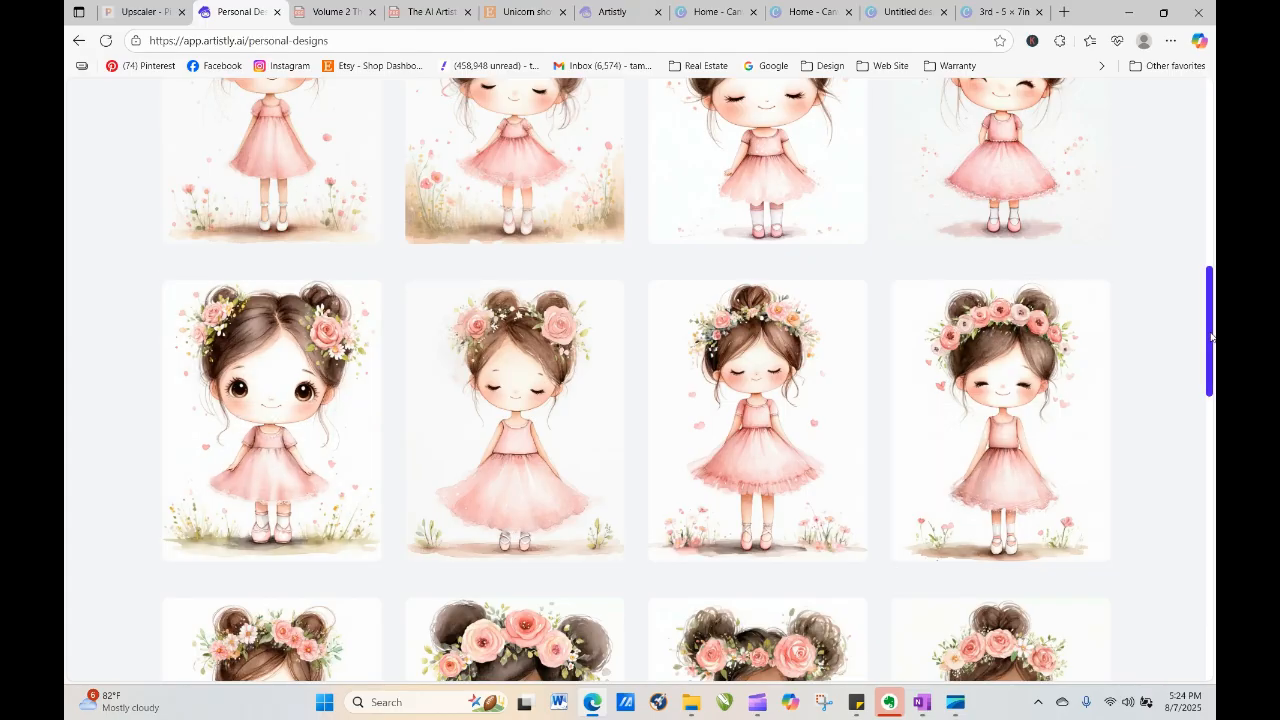
left_click_drag(1213, 335, 1207, 214)
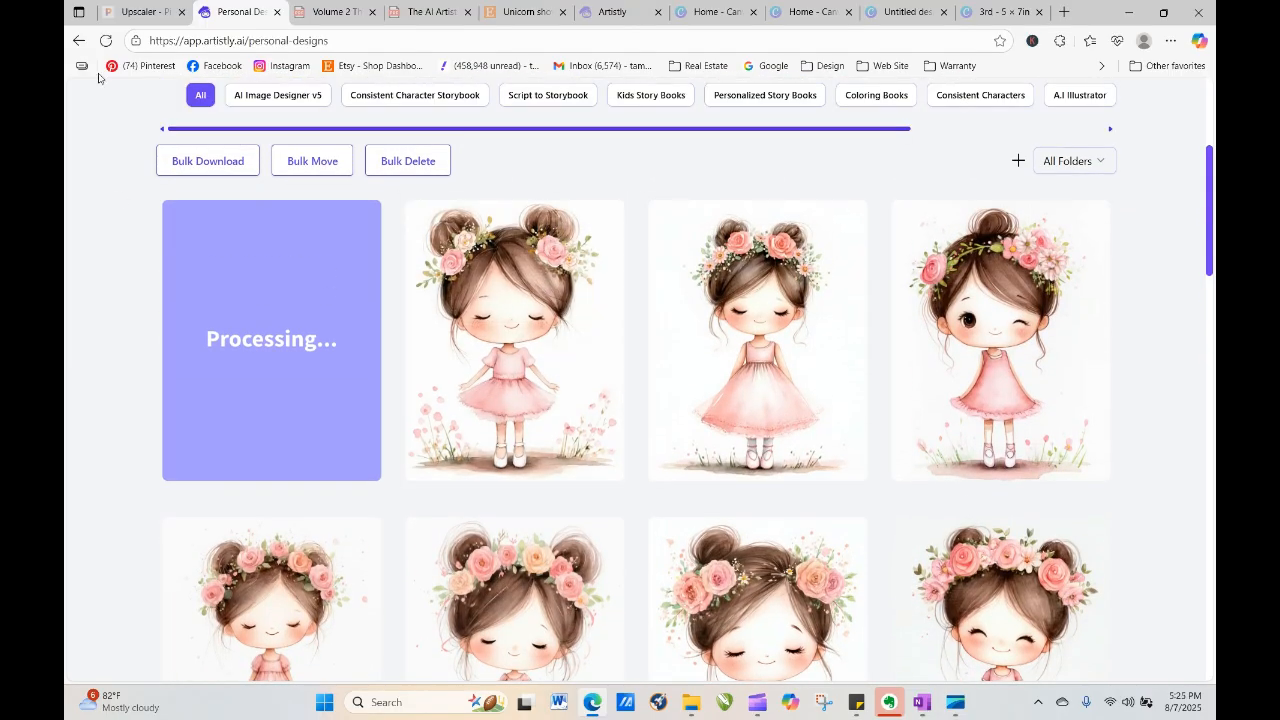
left_click(104, 40)
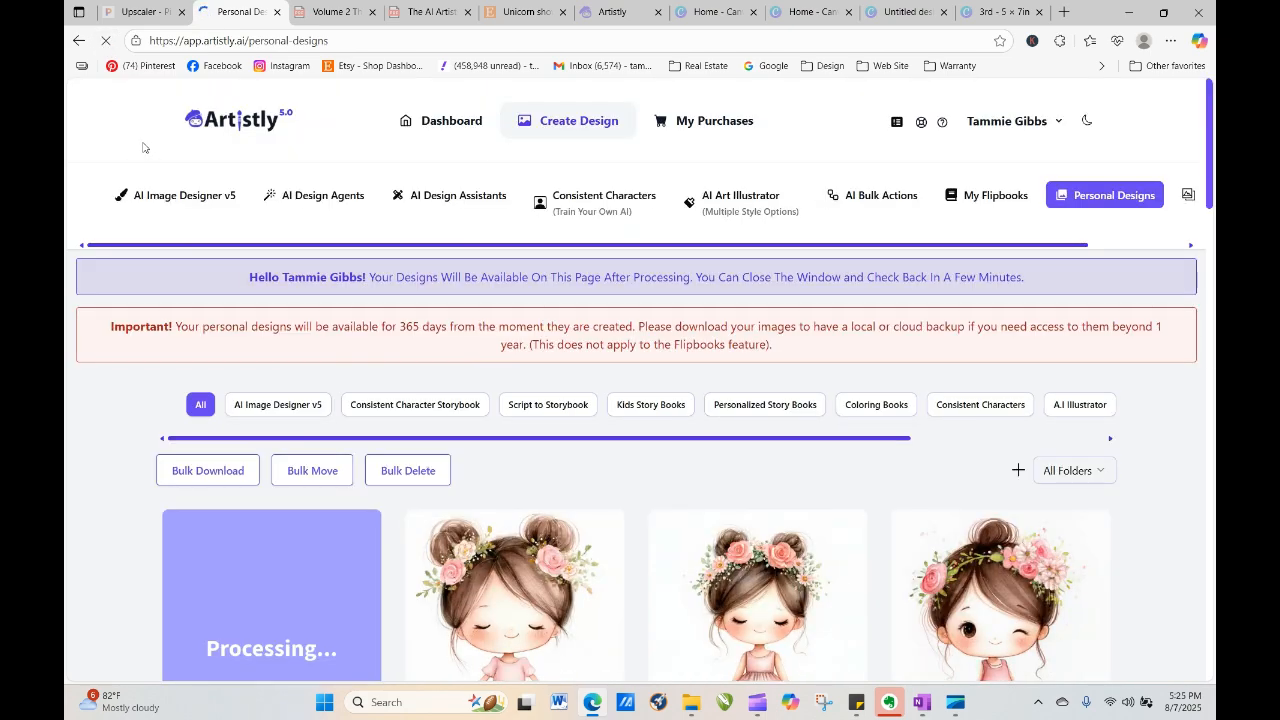
Re-generate the closed-eyed girl design beside the pending image, adding "The girls eyes should be open." to the end of its prompt
left_click(484, 650)
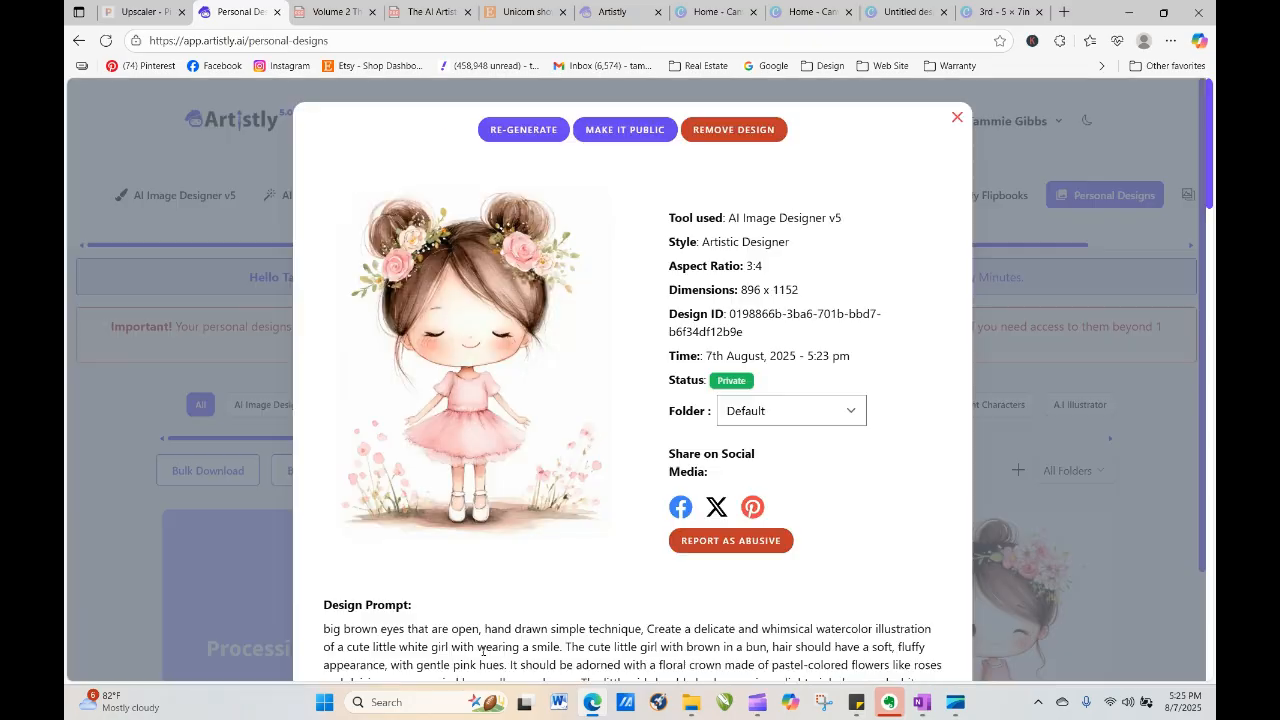
left_click(556, 135)
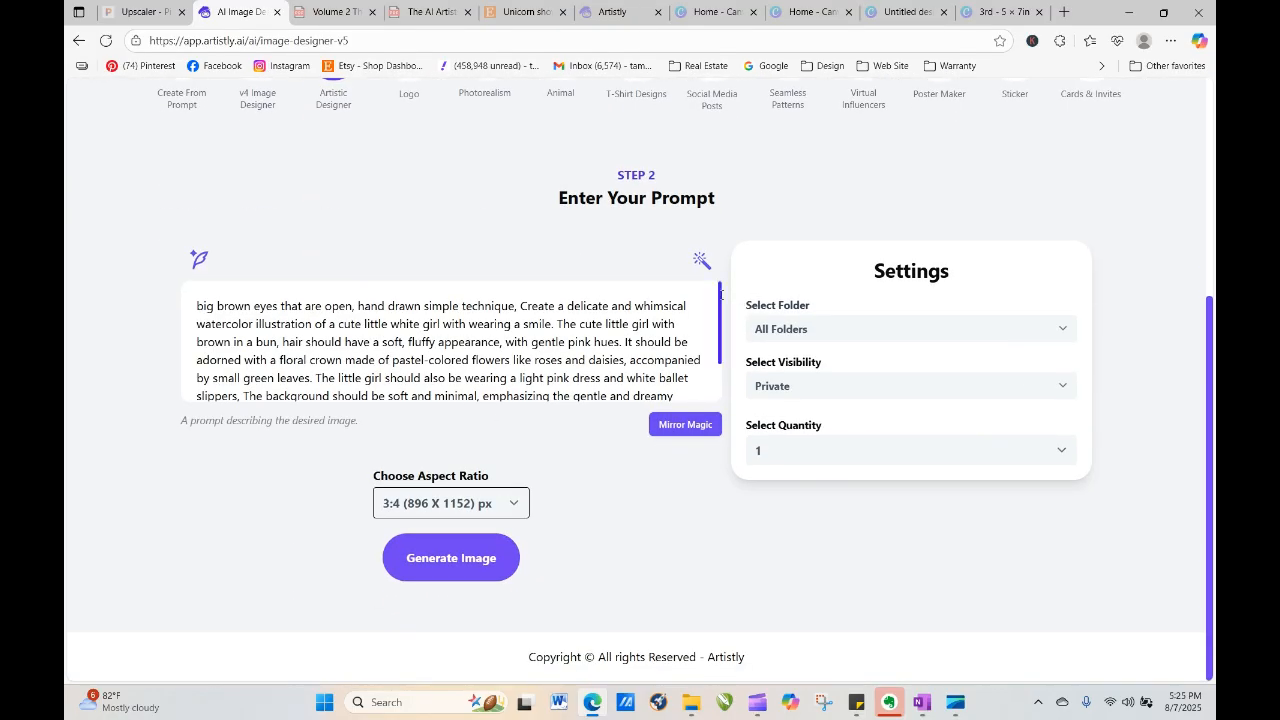
scroll(574, 397, "down", 2)
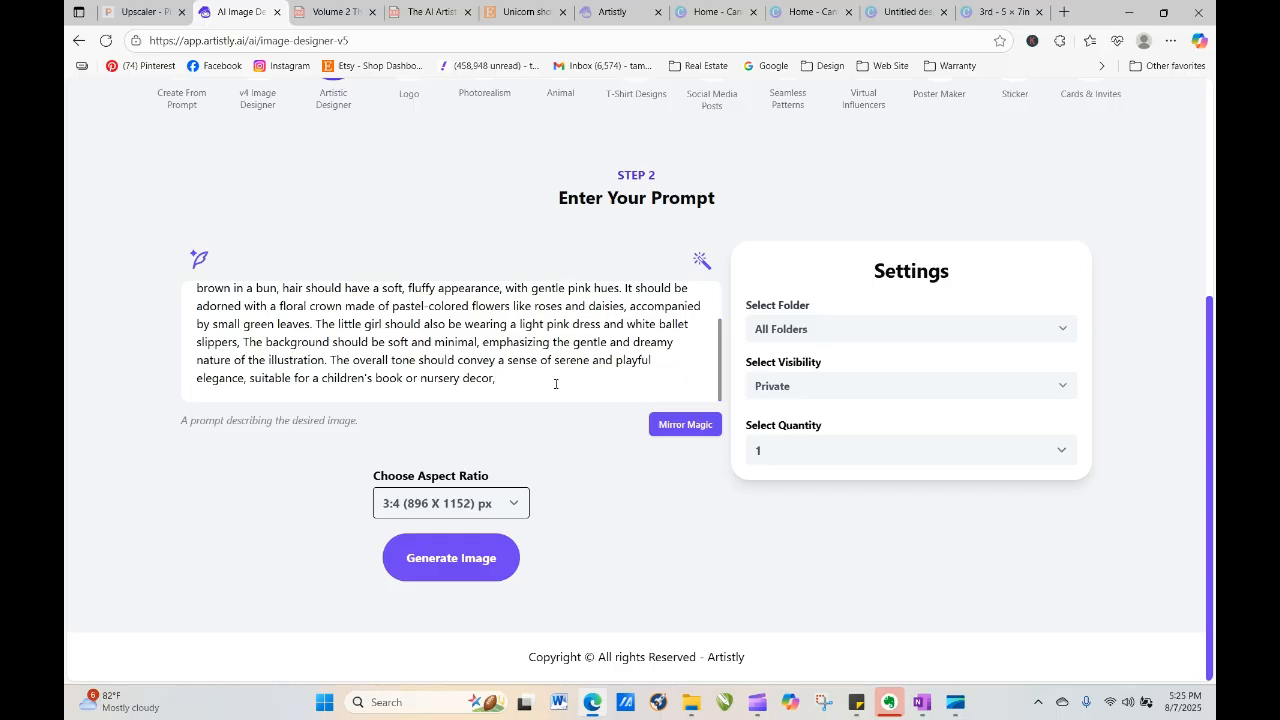
type("irls eyes should be open.")
left_click(483, 566)
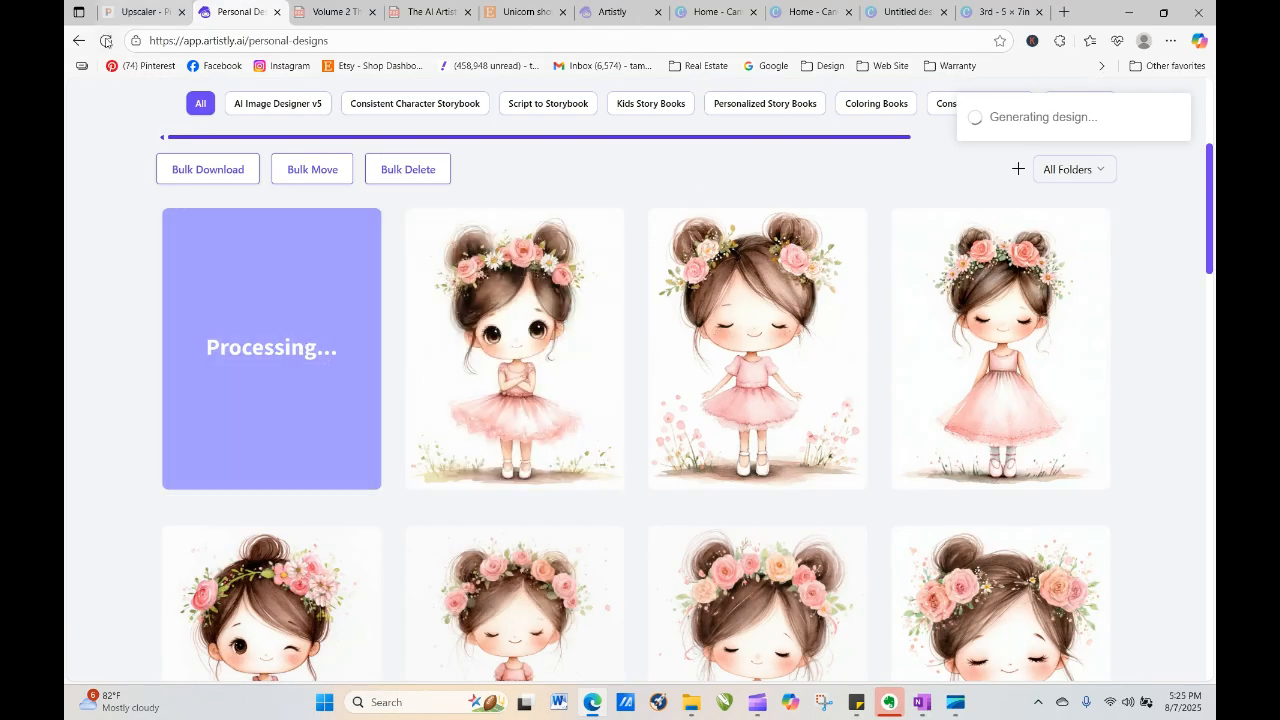
Examine the details of the finished open-eyed girl design with crossed arms and a pink tutu
mouse_move(445, 320)
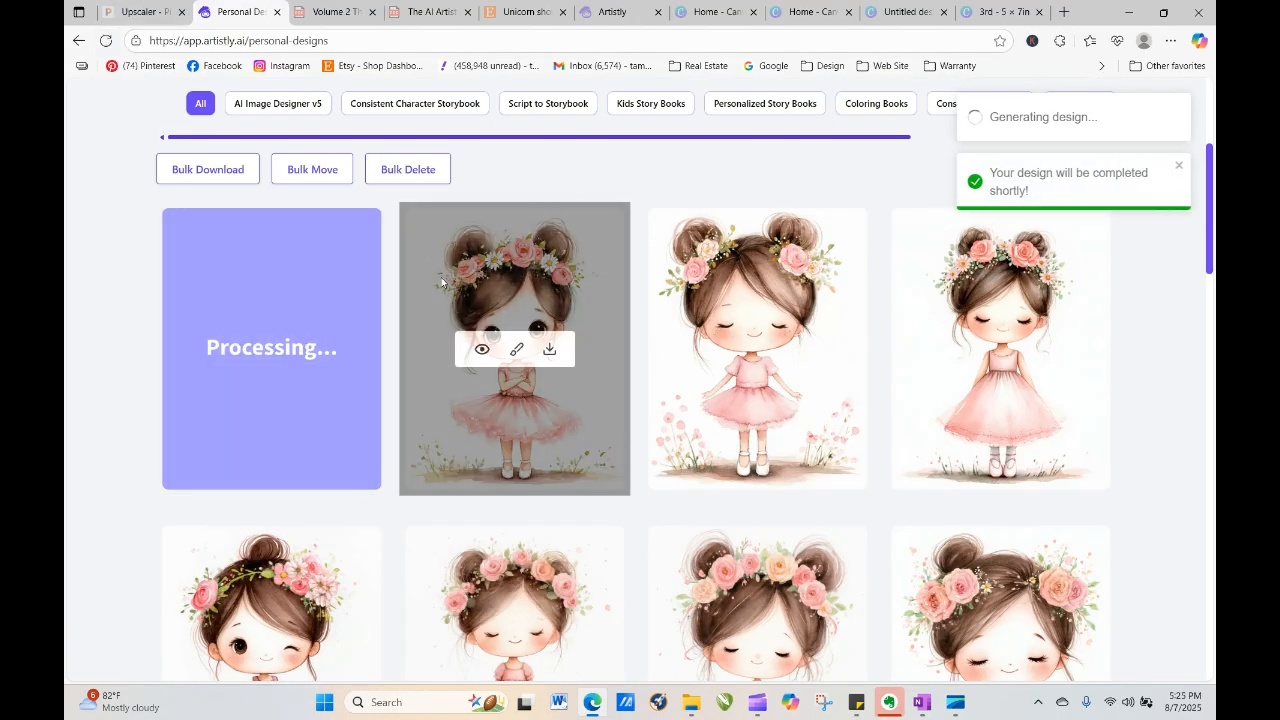
left_click(482, 350)
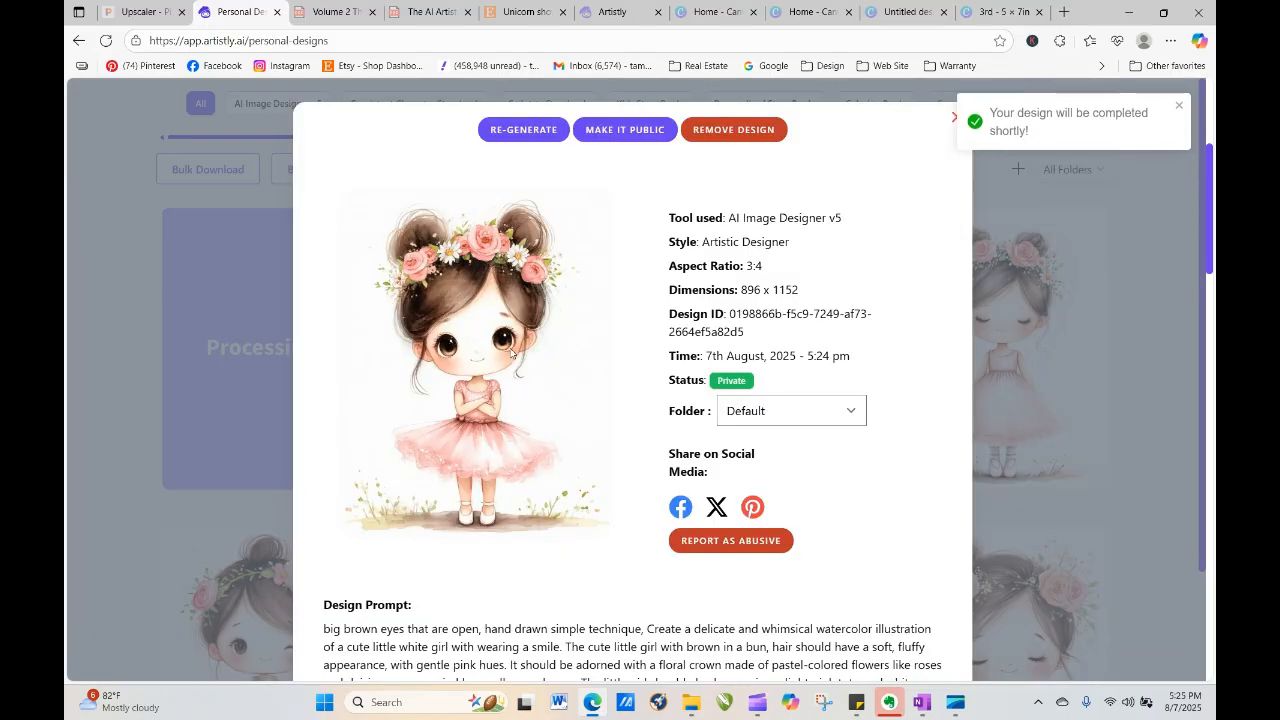
left_click(956, 118)
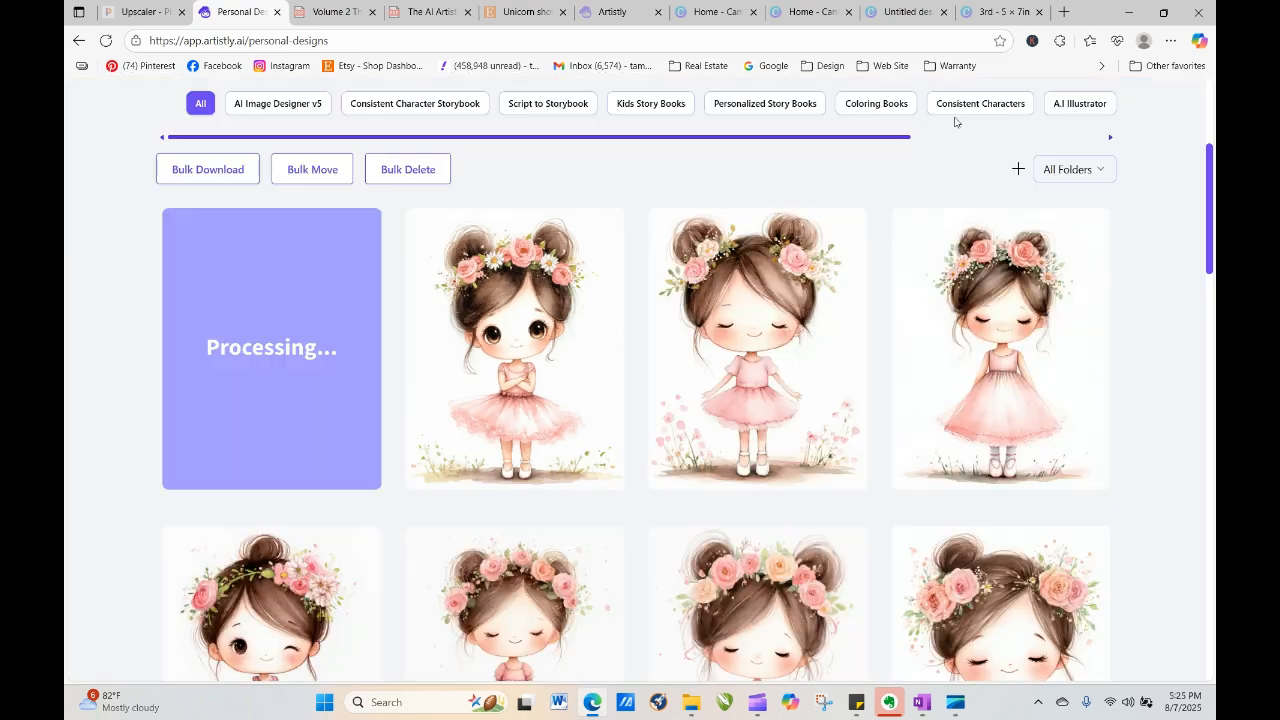
Reuse the prompt of the open-eyed girl with crossed arms for re-generation and set the quantity to 4
mouse_move(529, 361)
left_click(482, 350)
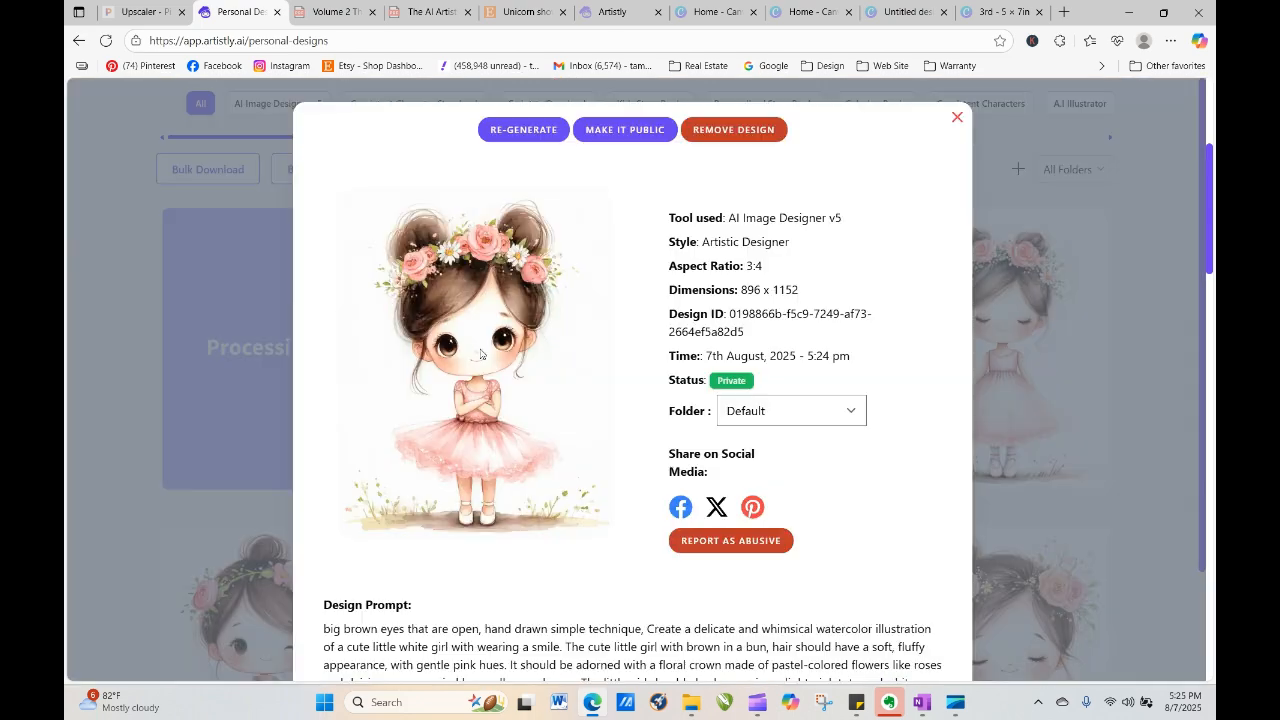
left_click(534, 137)
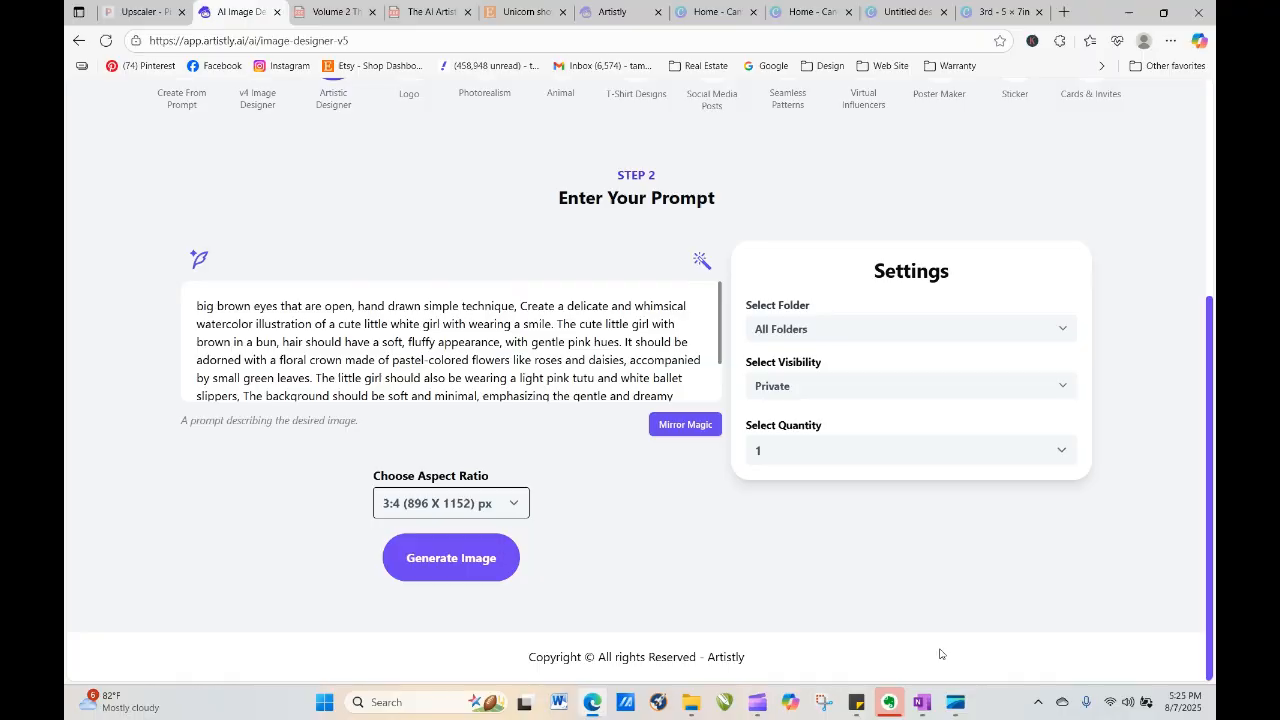
left_click(843, 460)
left_click(823, 544)
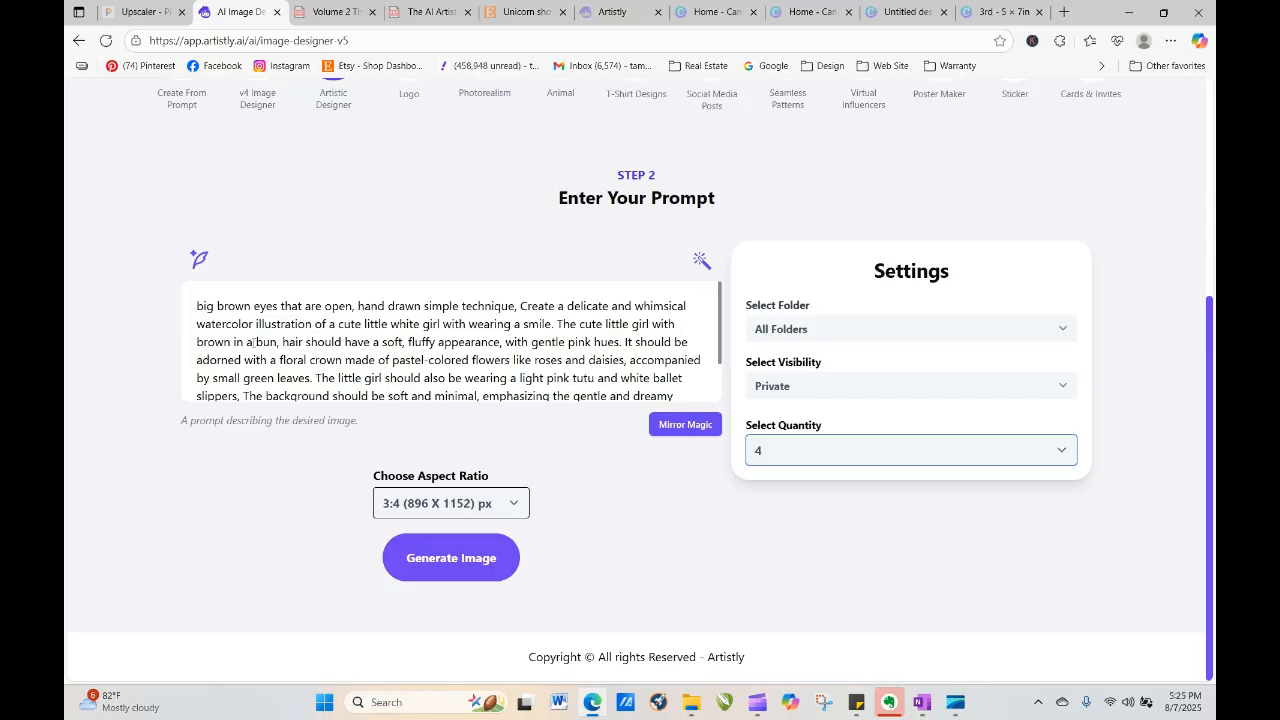
Replace the hair colour "brown" with "blonde" in the prompt and generate the images
left_click_drag(233, 342, 196, 342)
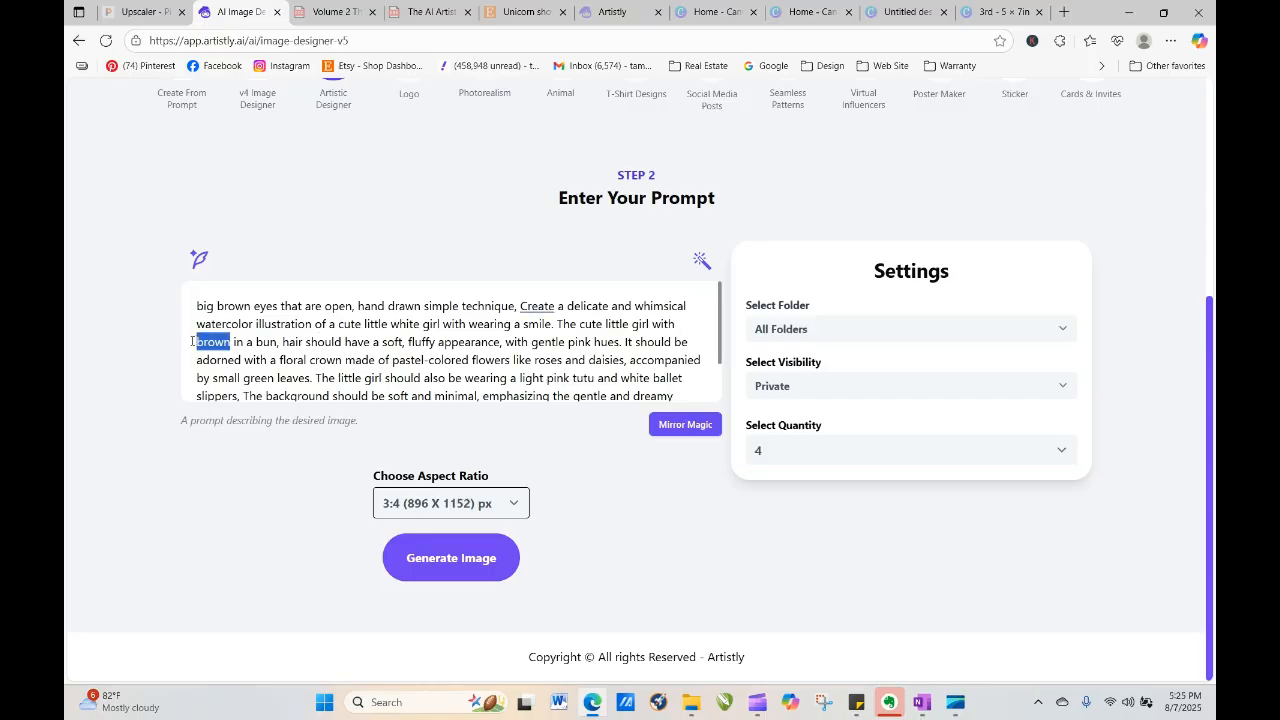
type("nlon")
key("BackSpace")
key("BackSpace")
key("BackSpace")
key("BackSpace")
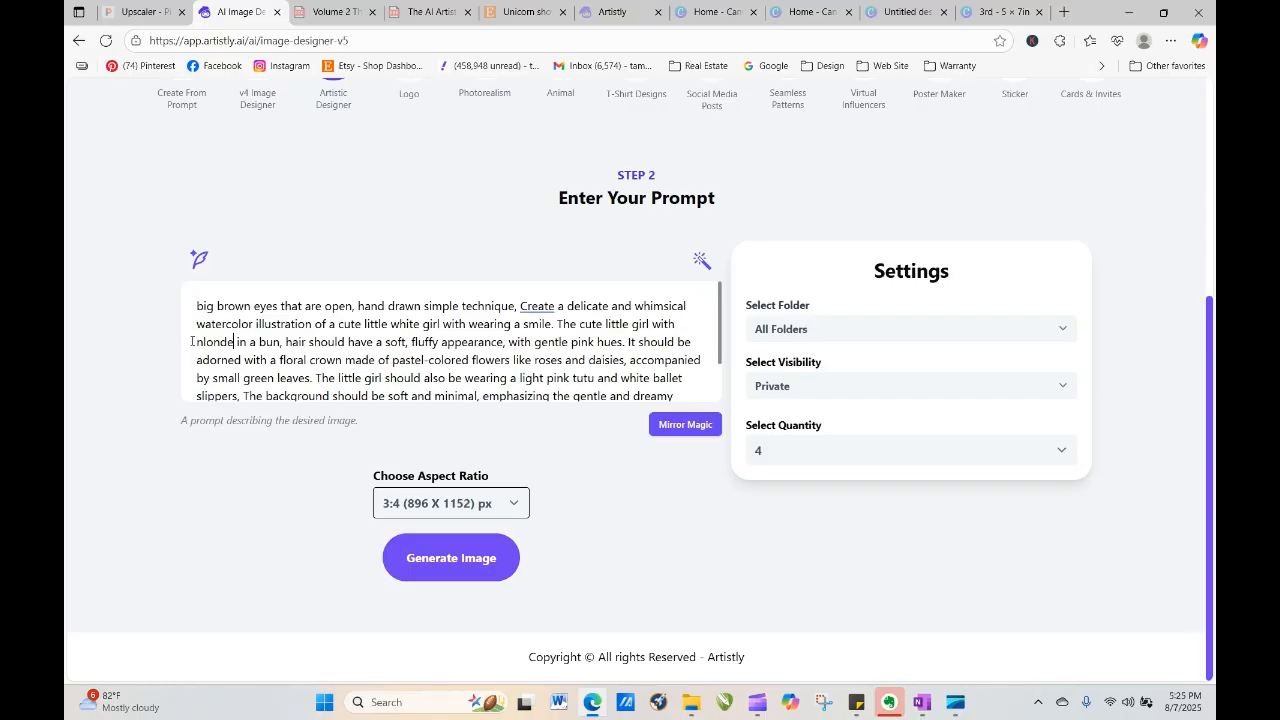
type("blonde")
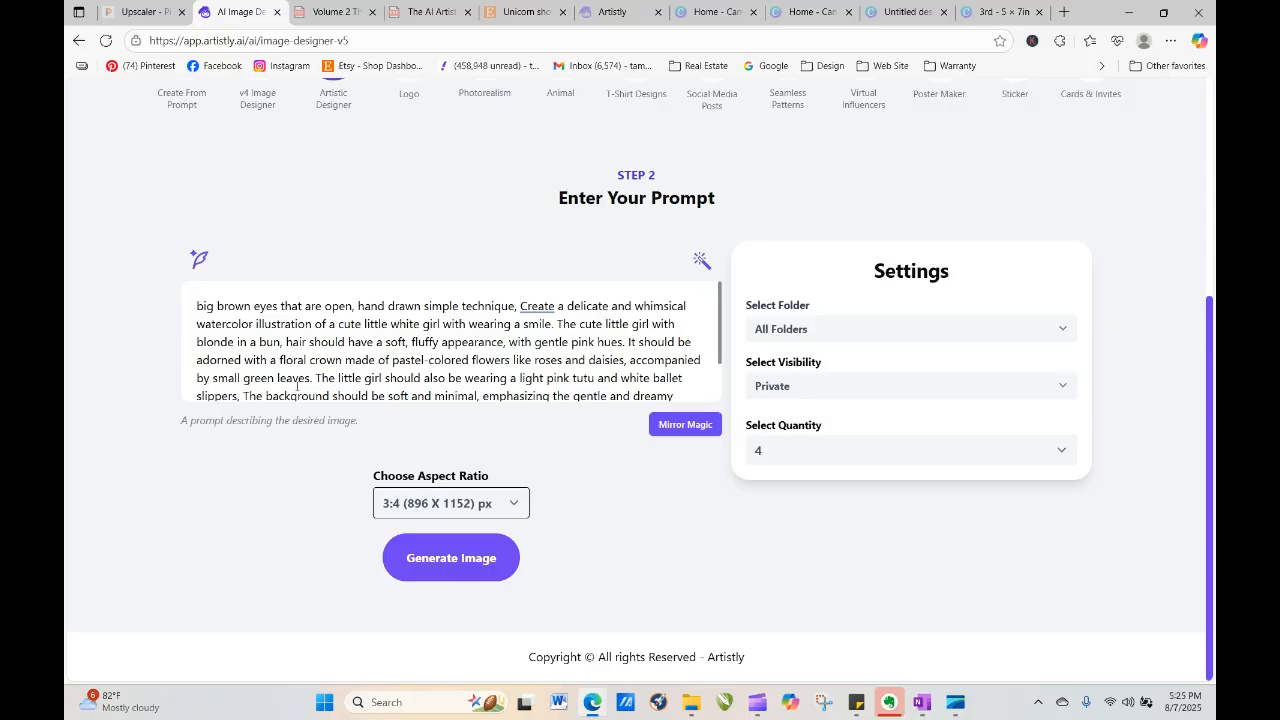
left_click(470, 565)
Refresh the personal designs page to check the pending blonde girl images and look over the finished designs
left_click(105, 41)
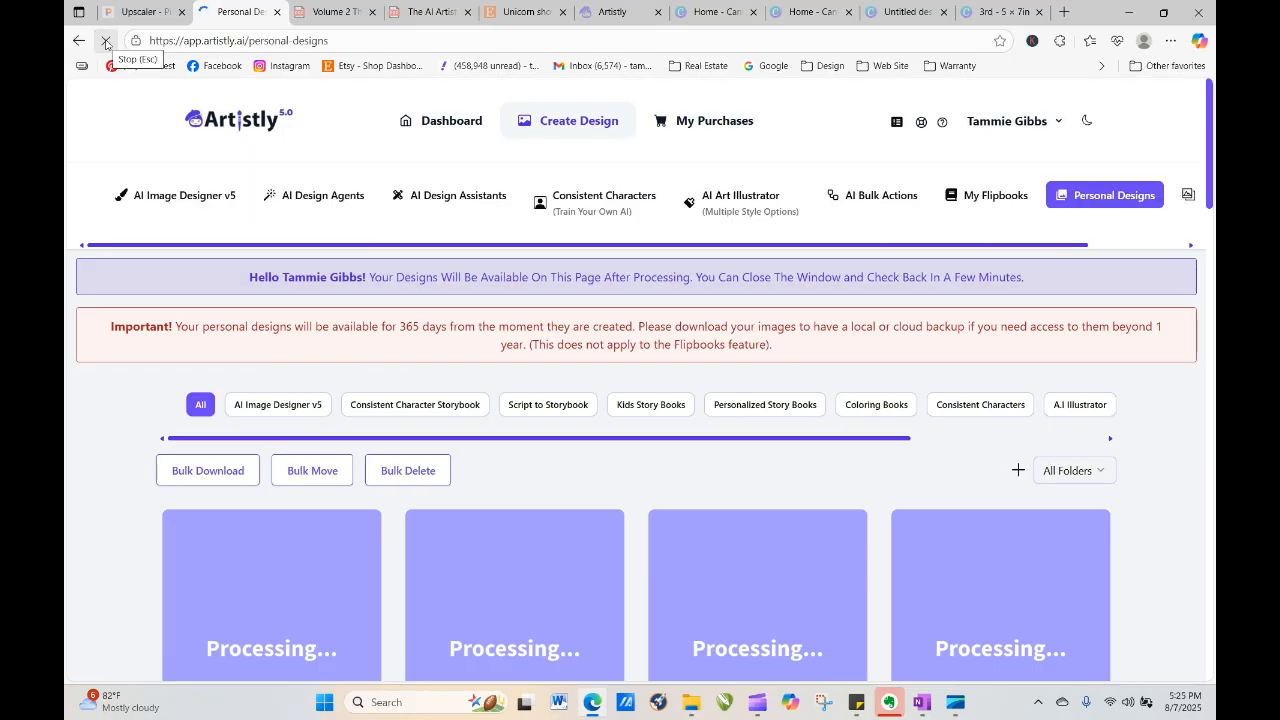
left_click_drag(1209, 140, 1209, 244)
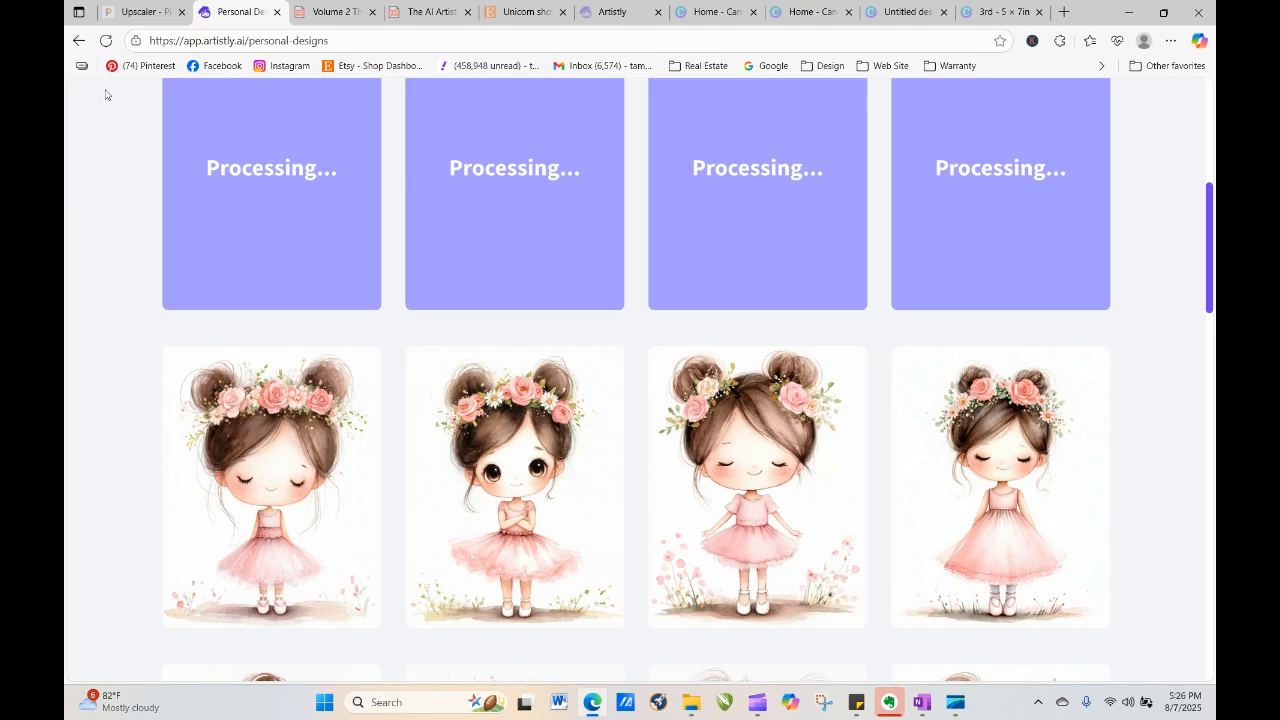
left_click(105, 41)
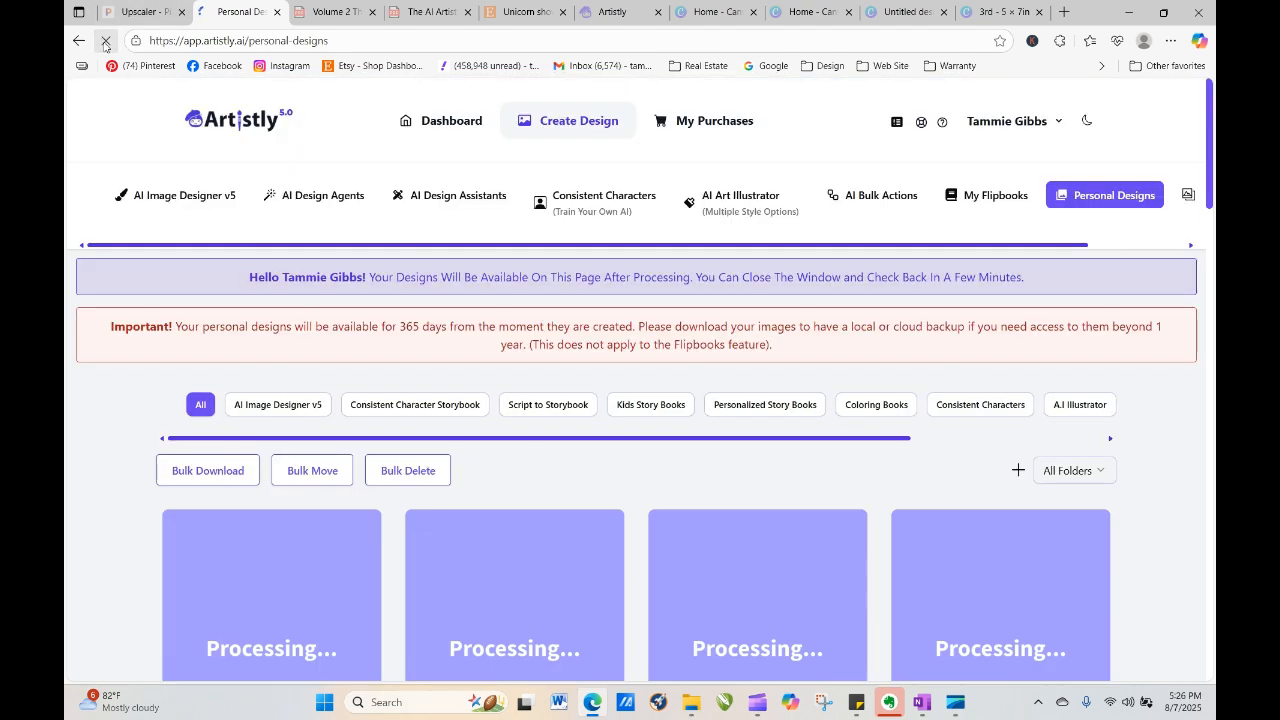
left_click_drag(1211, 140, 1211, 282)
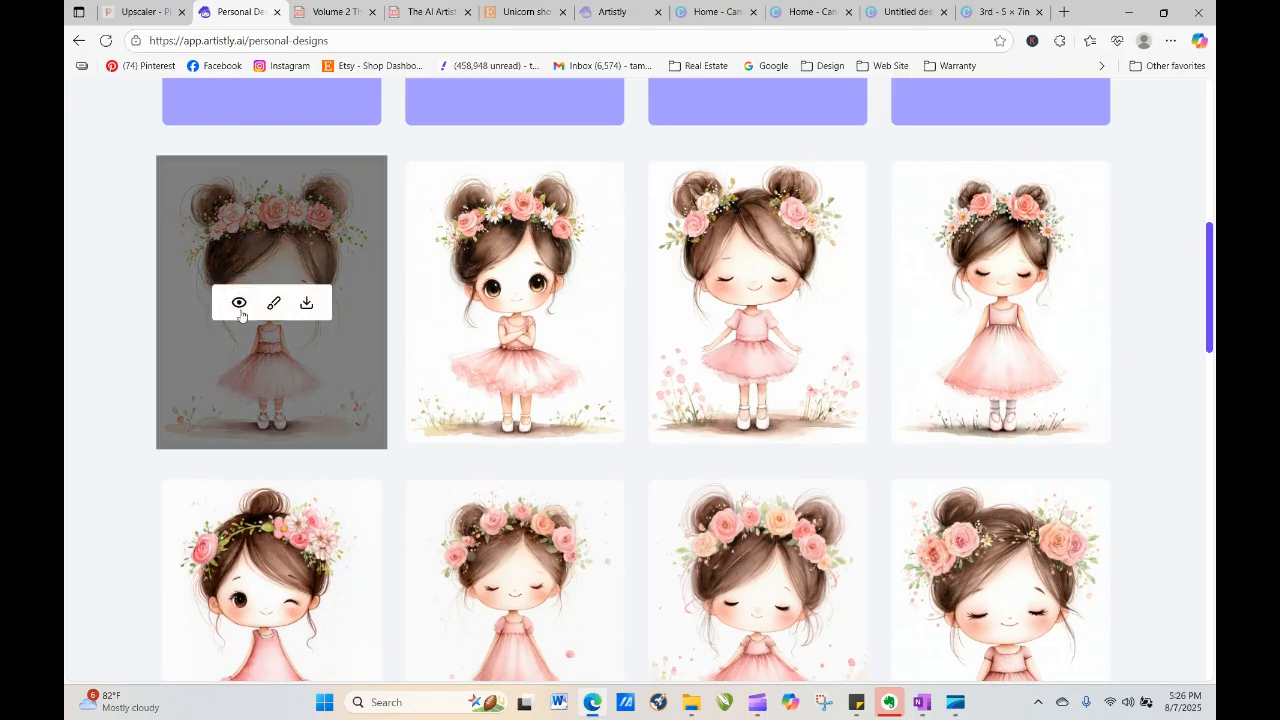
Examine the image and full design prompt of the newest finished brown-haired girl design
left_click(239, 304)
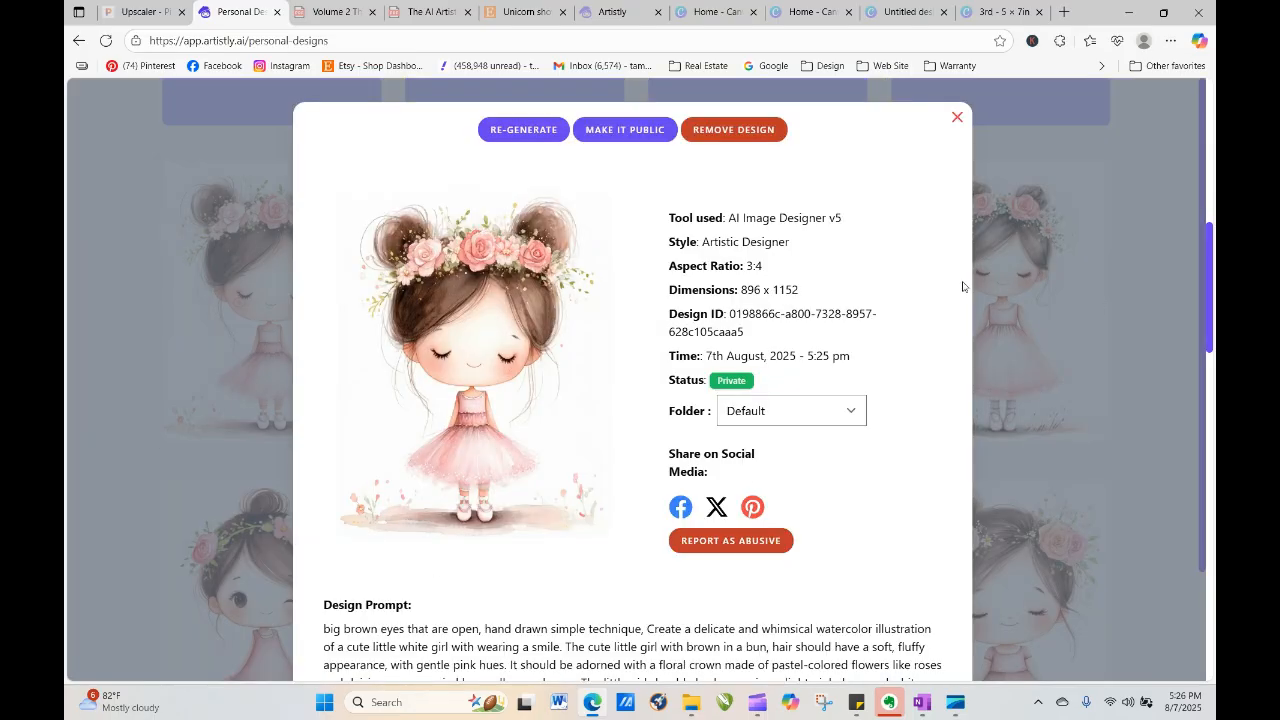
scroll(1201, 328, "down", 2)
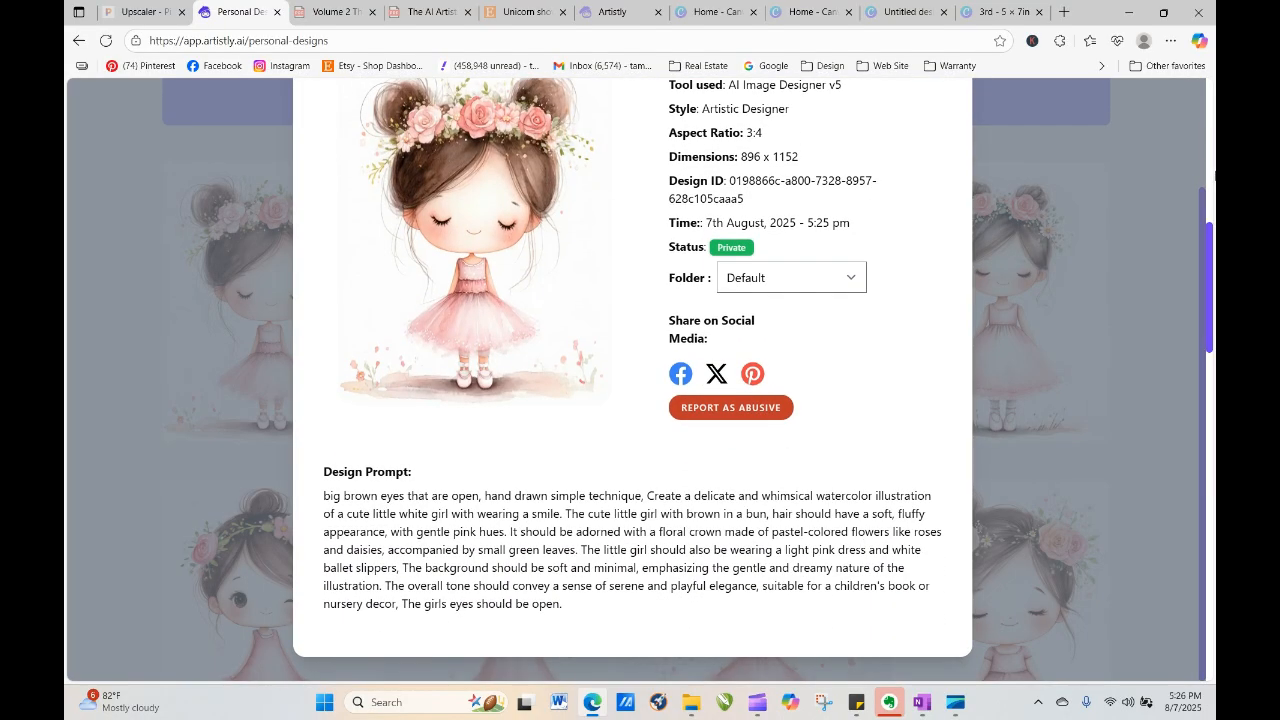
scroll(1198, 232, "up", 2)
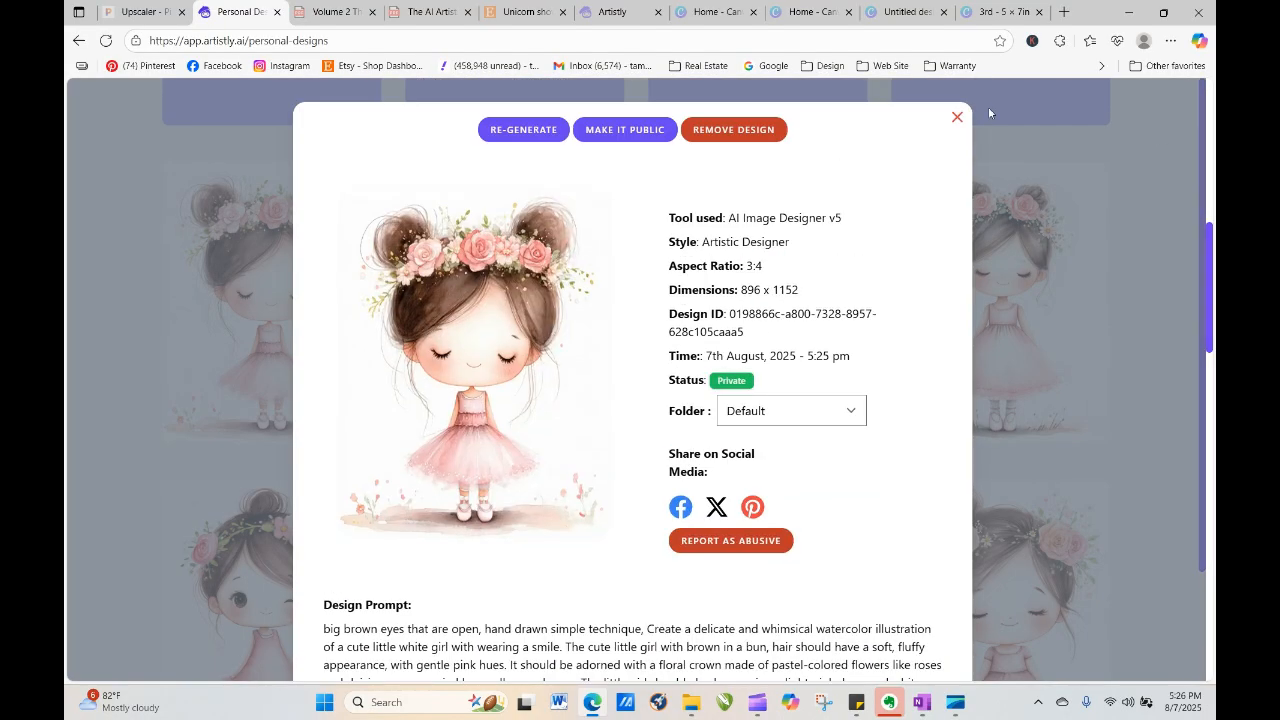
left_click(957, 117)
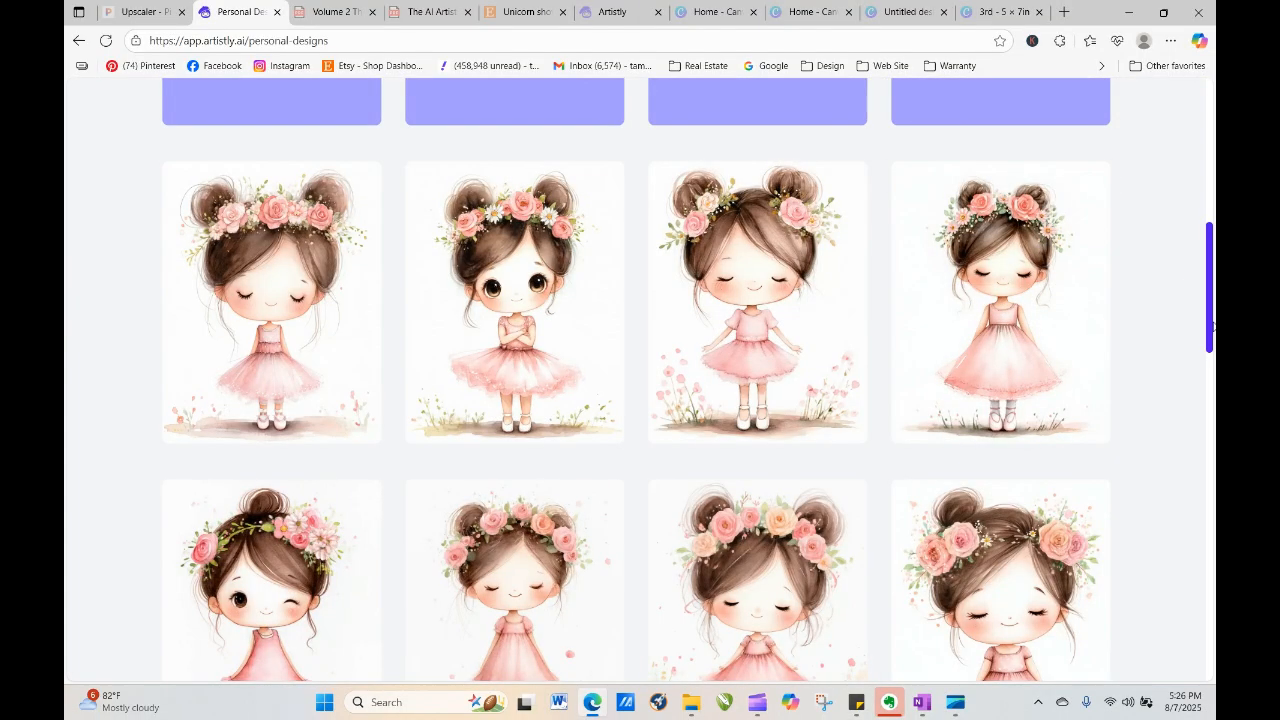
Refresh the personal designs page to check the pending images and examine the details of the seated blonde girl design
scroll(1212, 330, "up", 4)
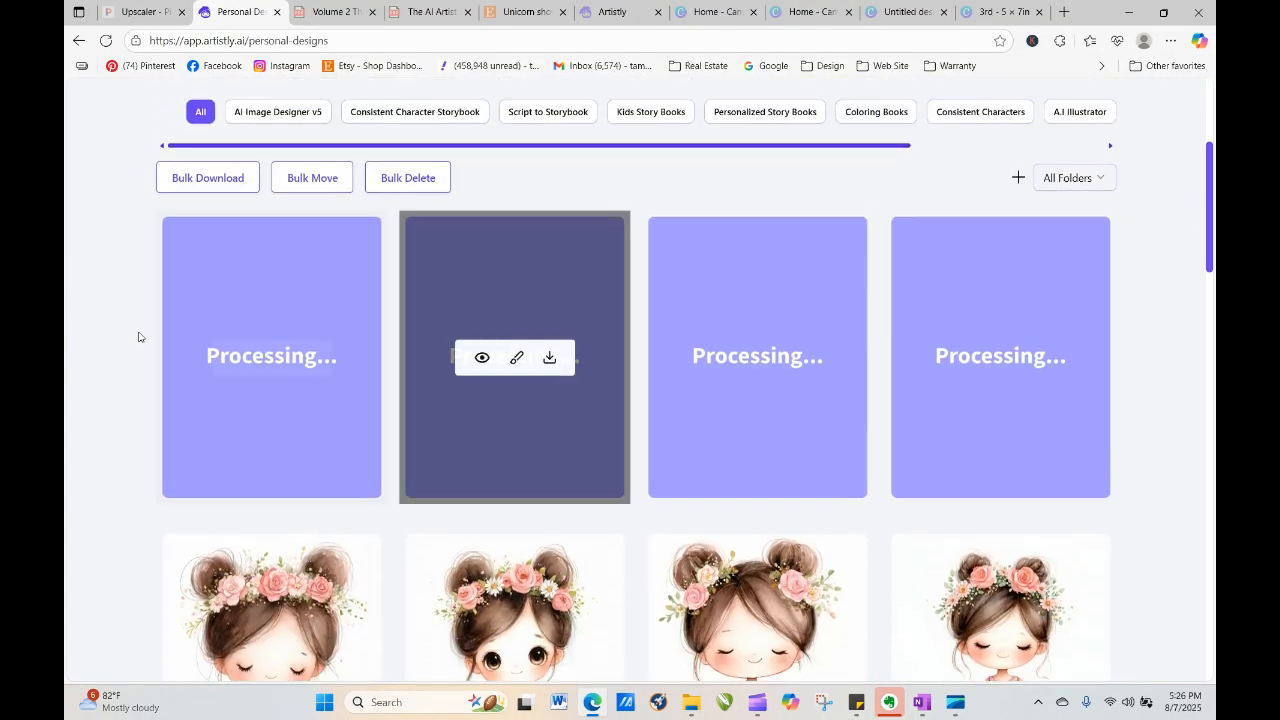
left_click(106, 40)
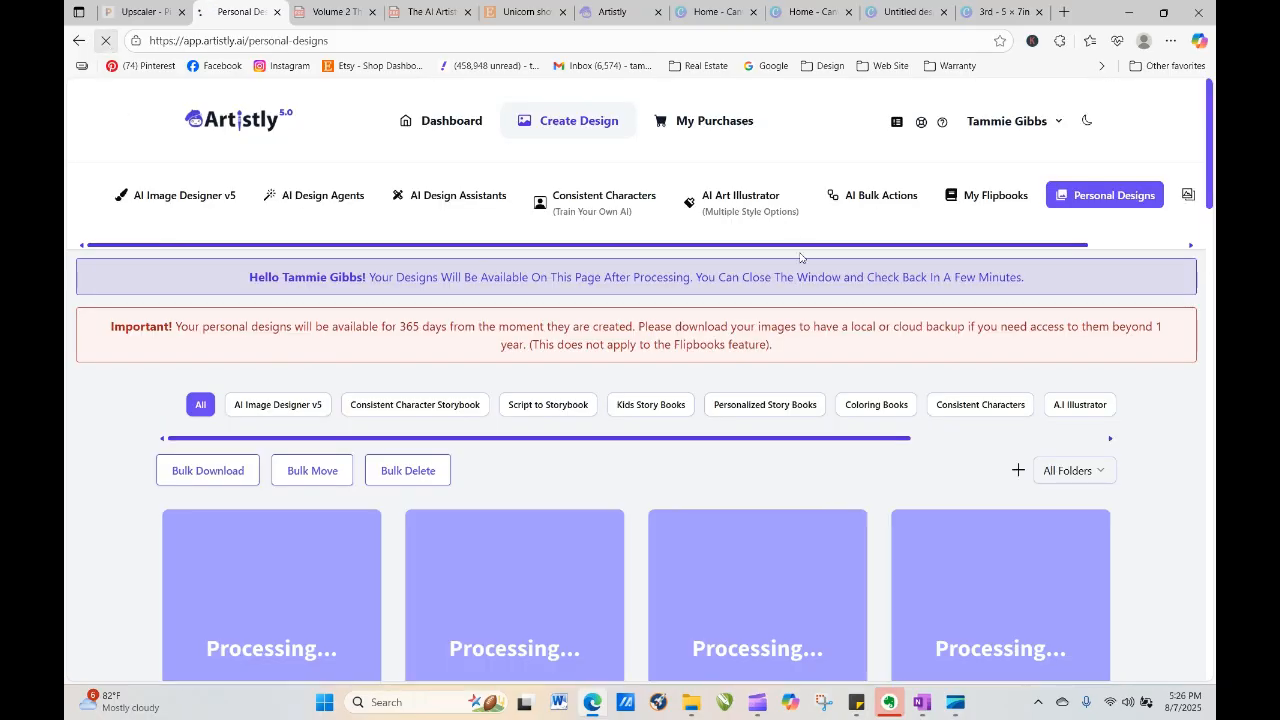
left_click_drag(1213, 196, 1211, 258)
mouse_move(1014, 464)
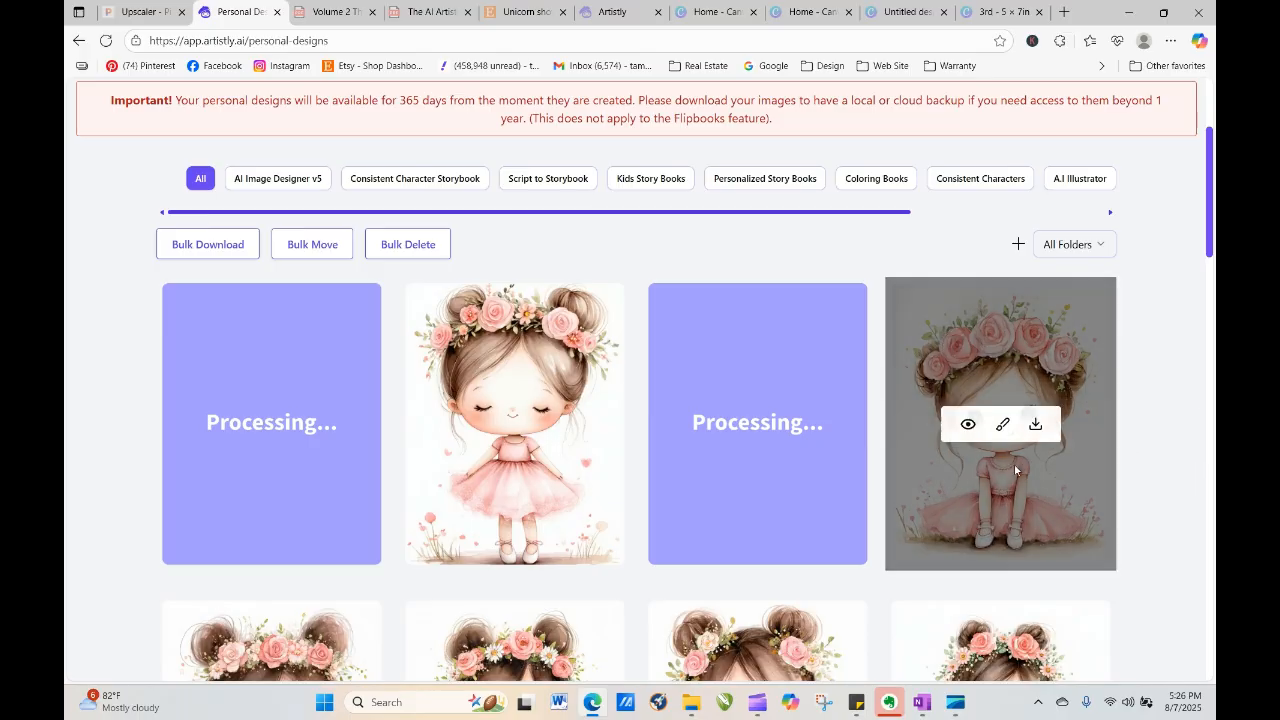
left_click(967, 426)
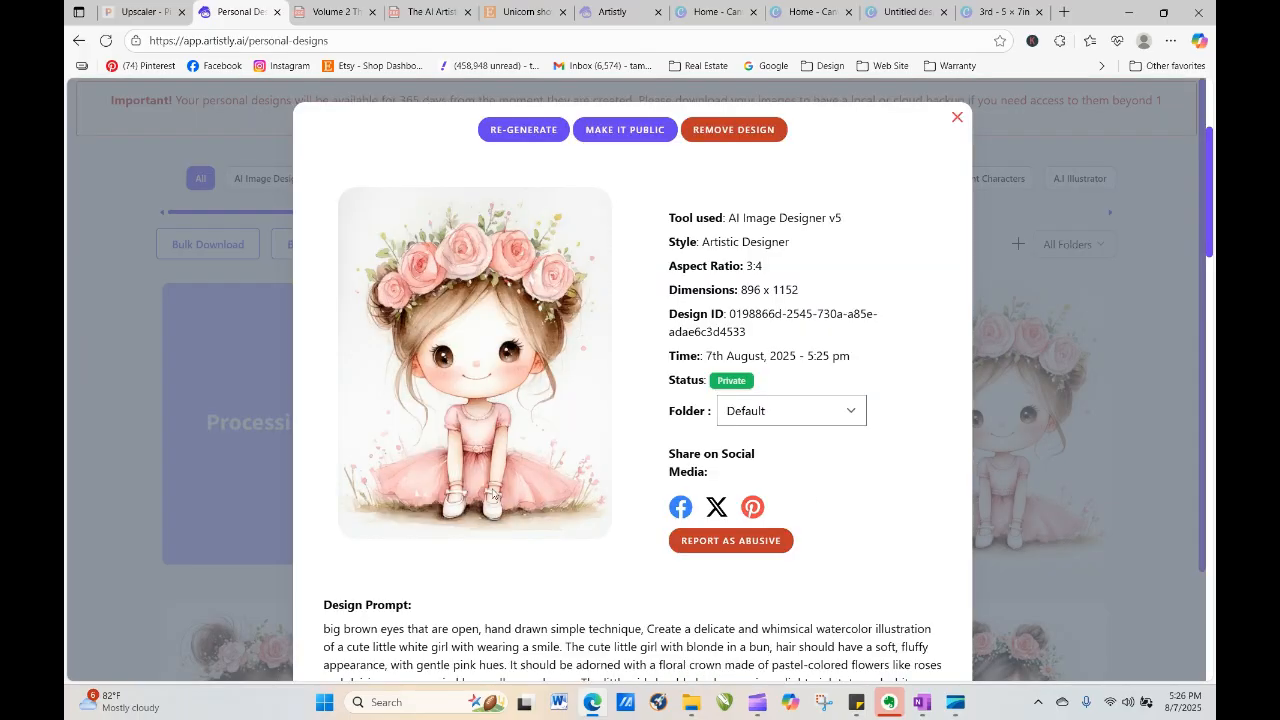
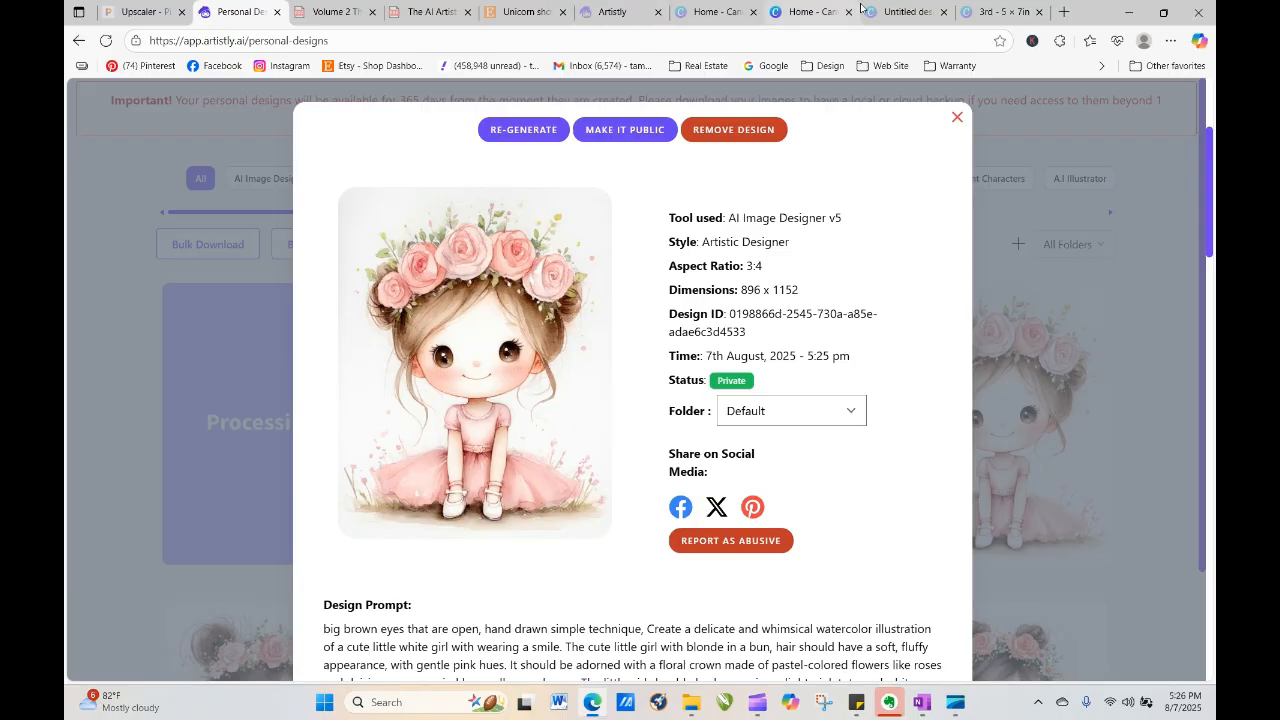
left_click(956, 119)
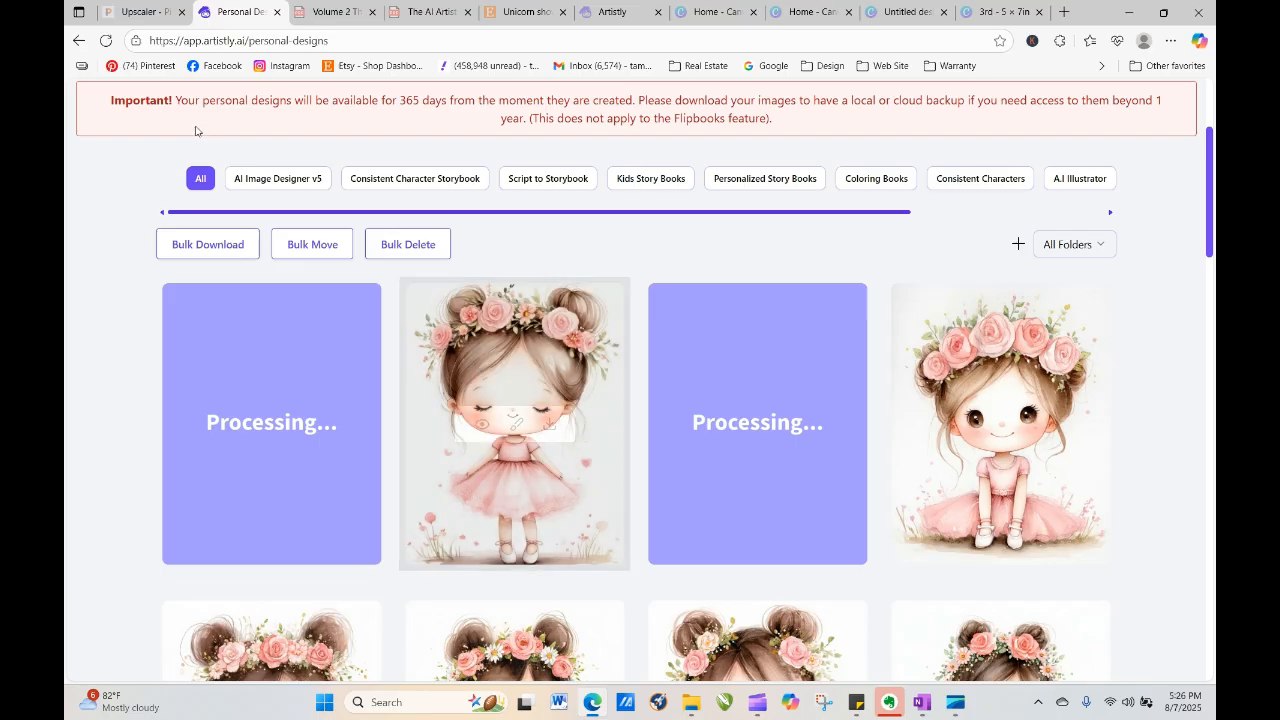
left_click(105, 40)
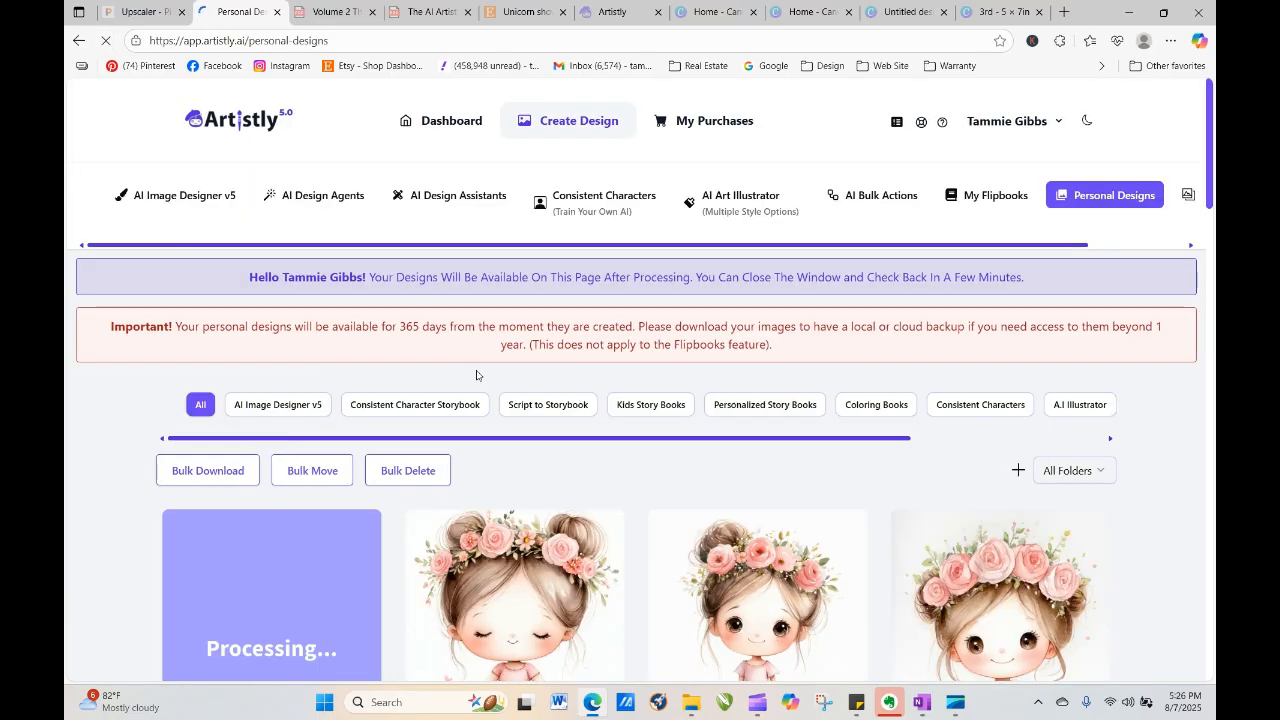
Examine the details of the standing girl design with open brown eyes and a single bun
scroll(760, 450, "down", 3)
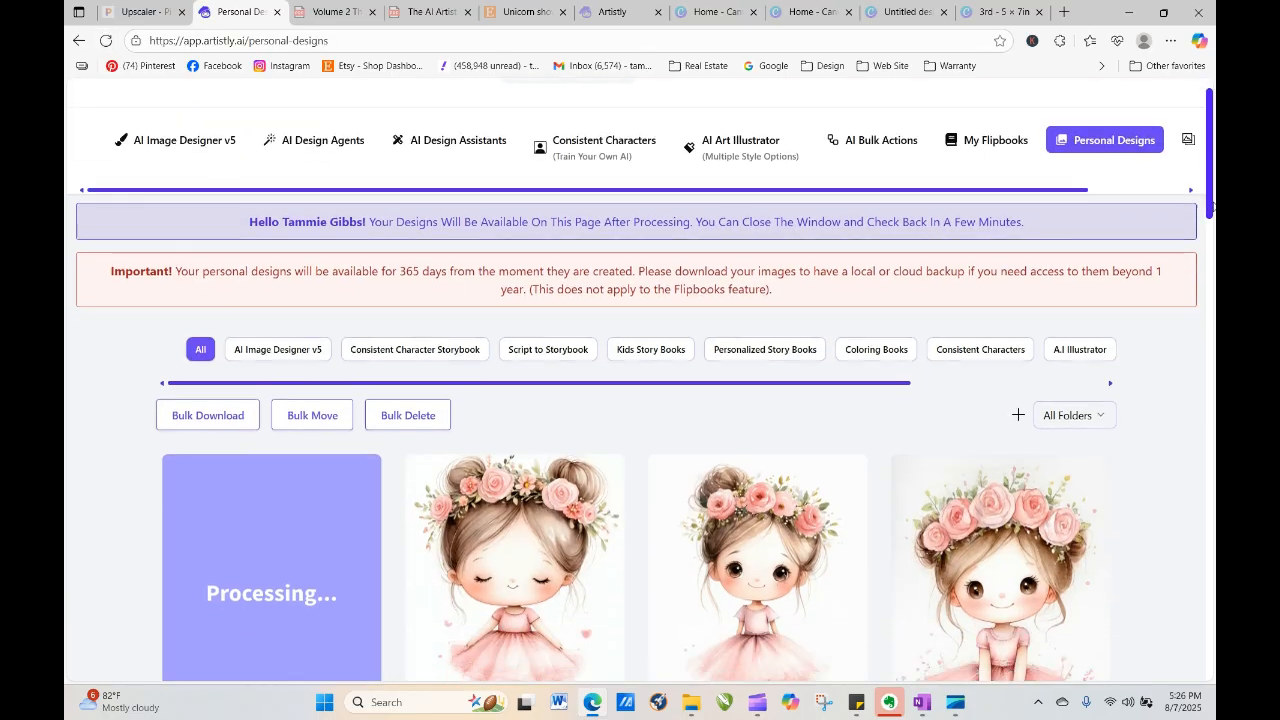
left_click(725, 371)
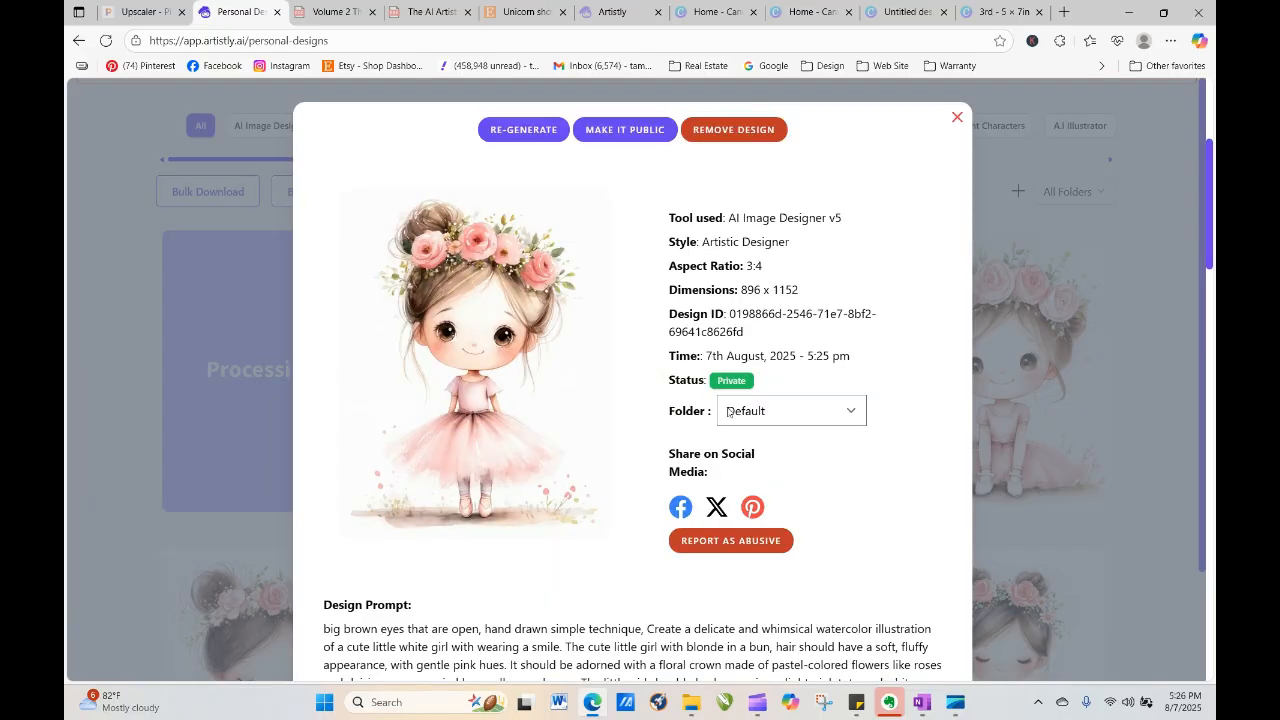
left_click(957, 118)
Refresh the personal designs page and examine the details of the newest girl design
left_click(106, 42)
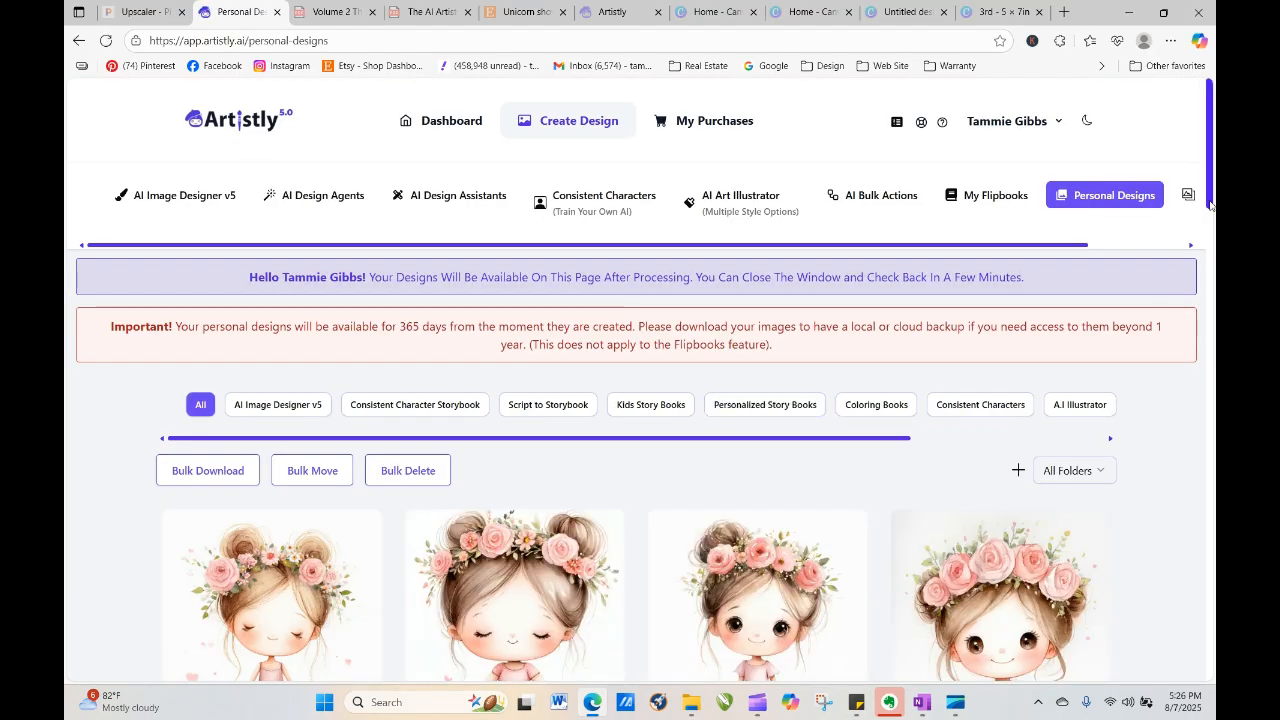
scroll(1210, 268, "down", 3)
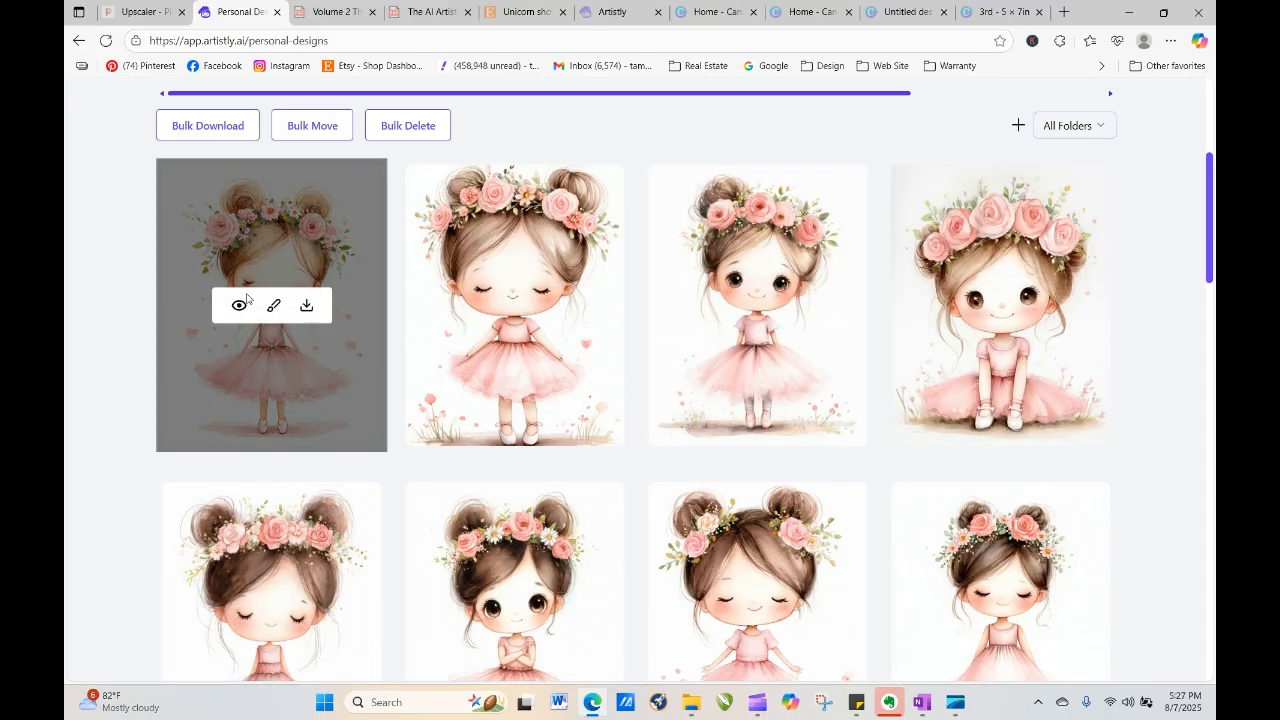
left_click(241, 304)
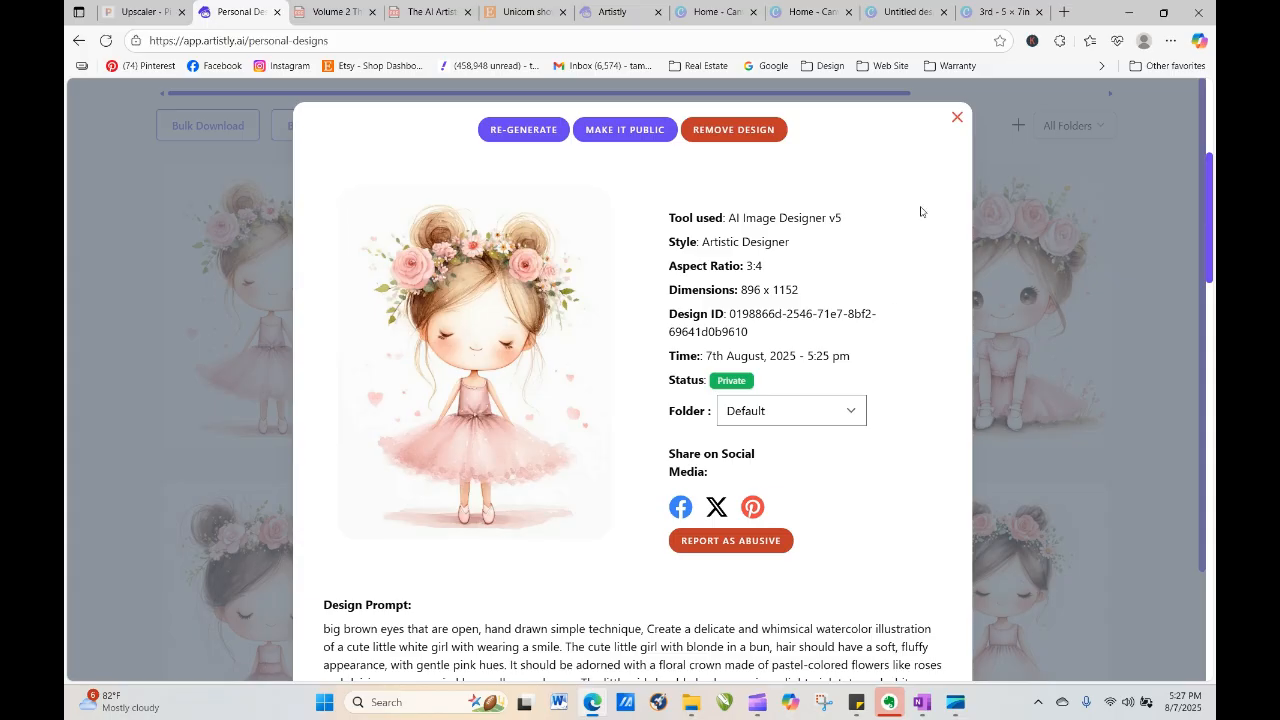
left_click(957, 118)
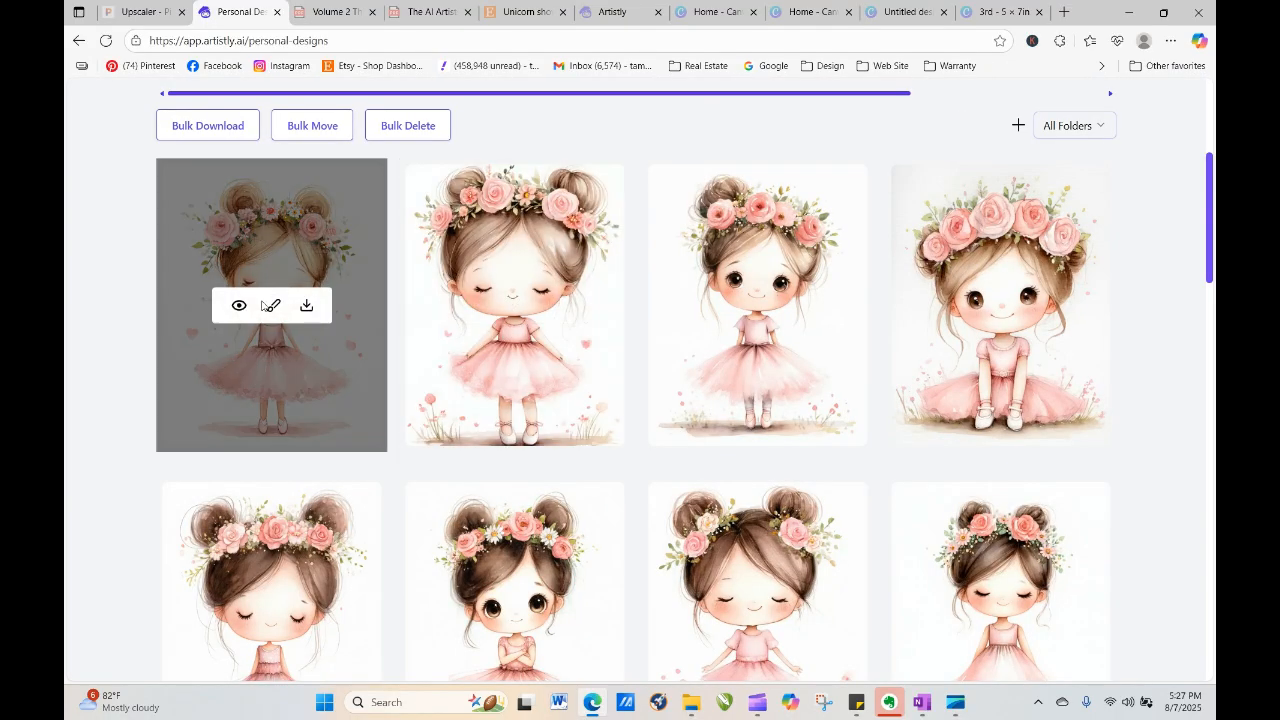
Reopen the newest closed-eyed girl design for regeneration and remove the word "white" from its prompt
left_click(239, 305)
left_click(503, 131)
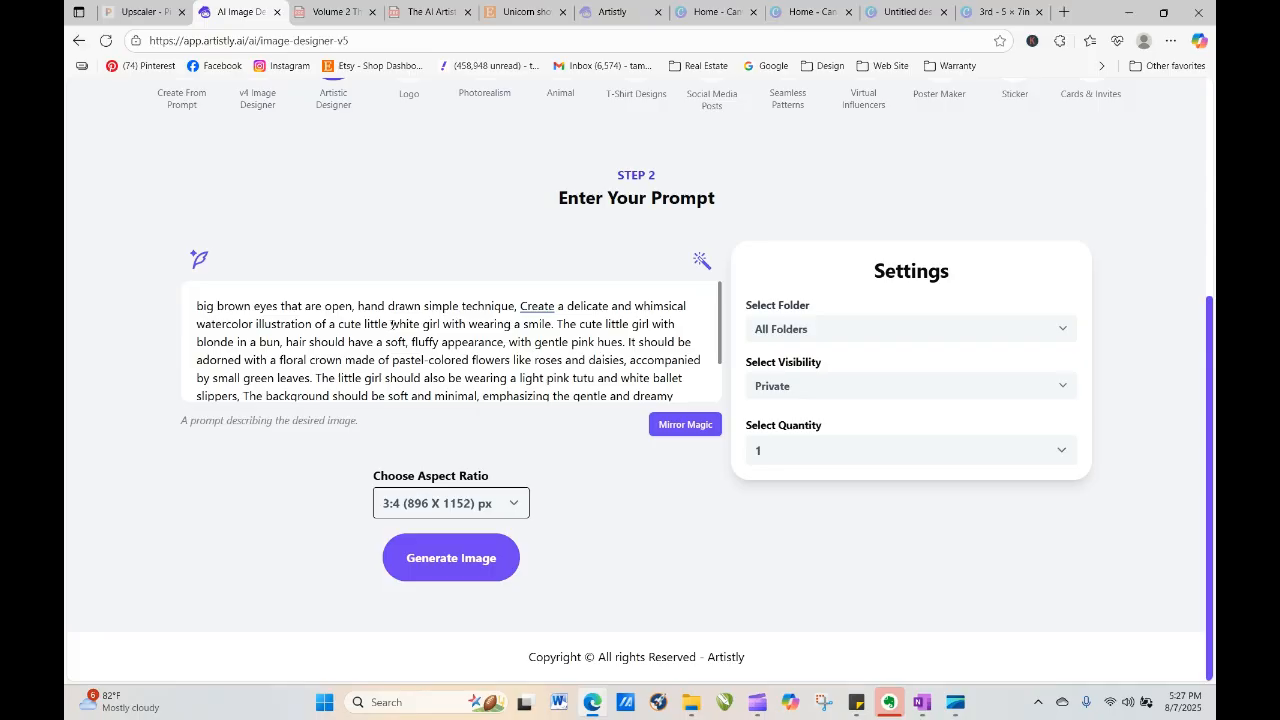
key("BackSpace")
key("BackSpace")
key("BackSpace")
key("BackSpace")
key("BackSpace")
key("BackSpace")
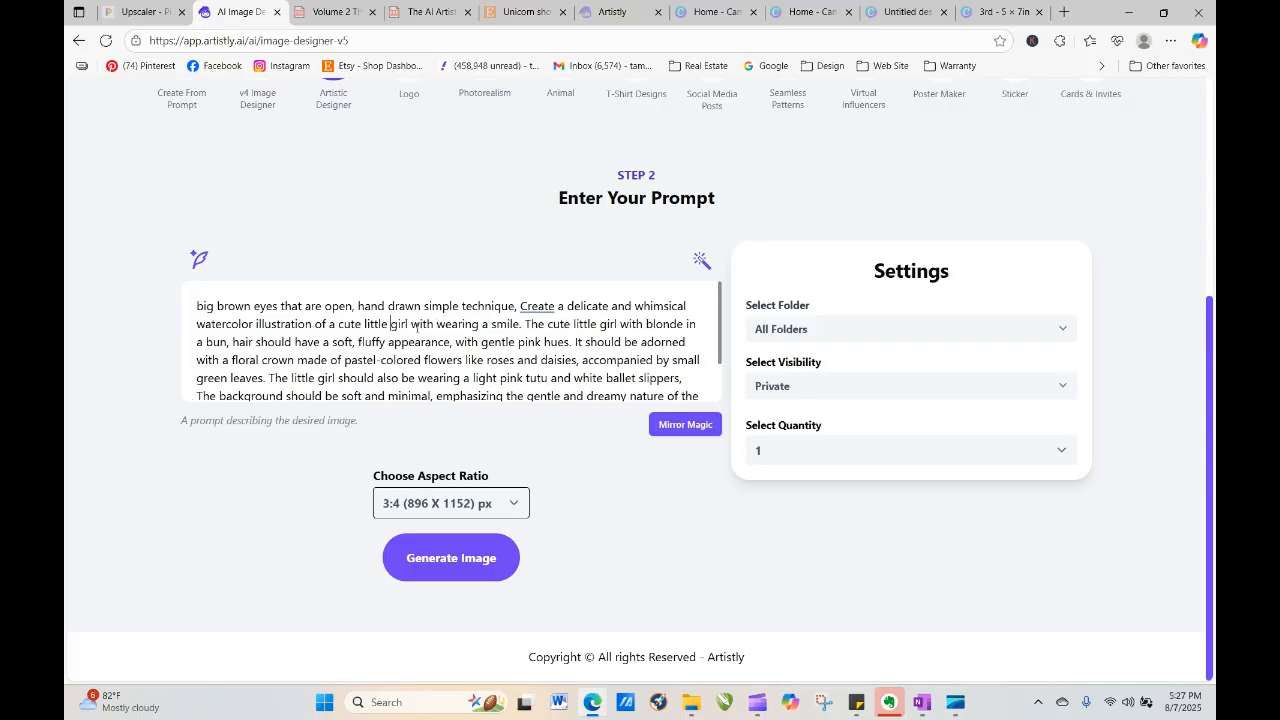
Insert "blonde hair and blue eyes," after "a cute little girl with" in the prompt
type("blonde h")
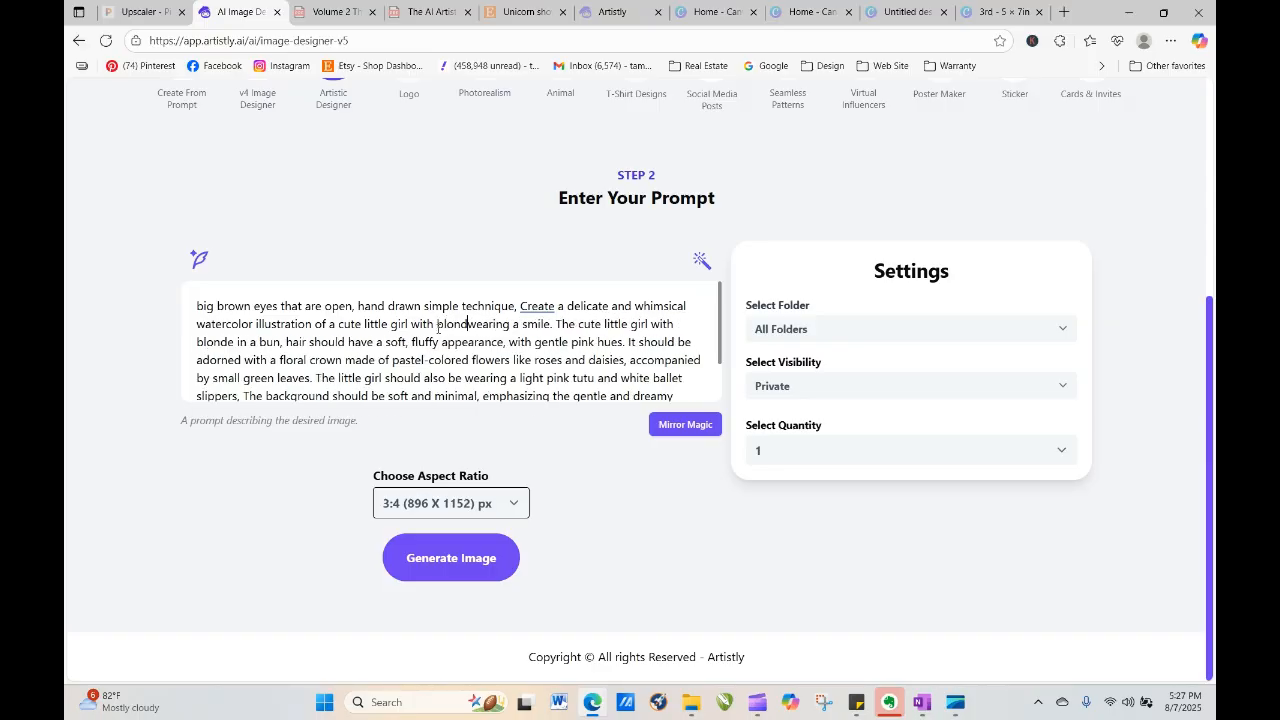
type("air and blue ")
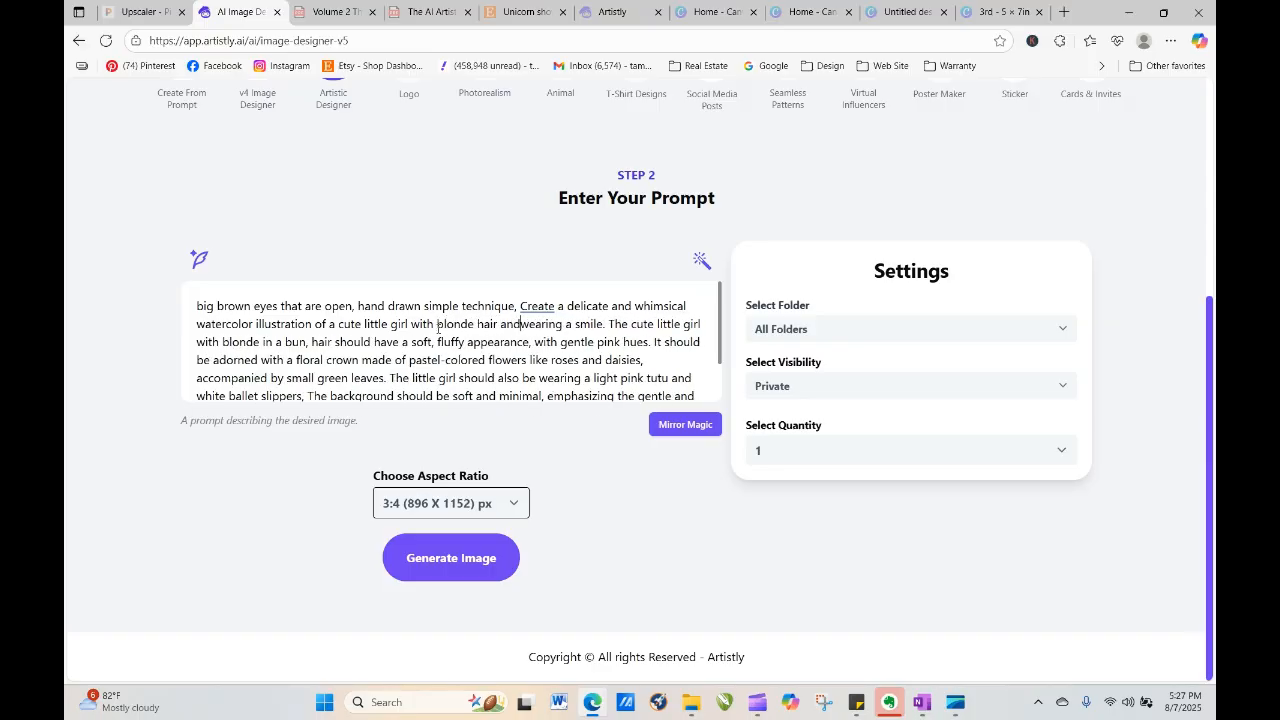
type("eyes")
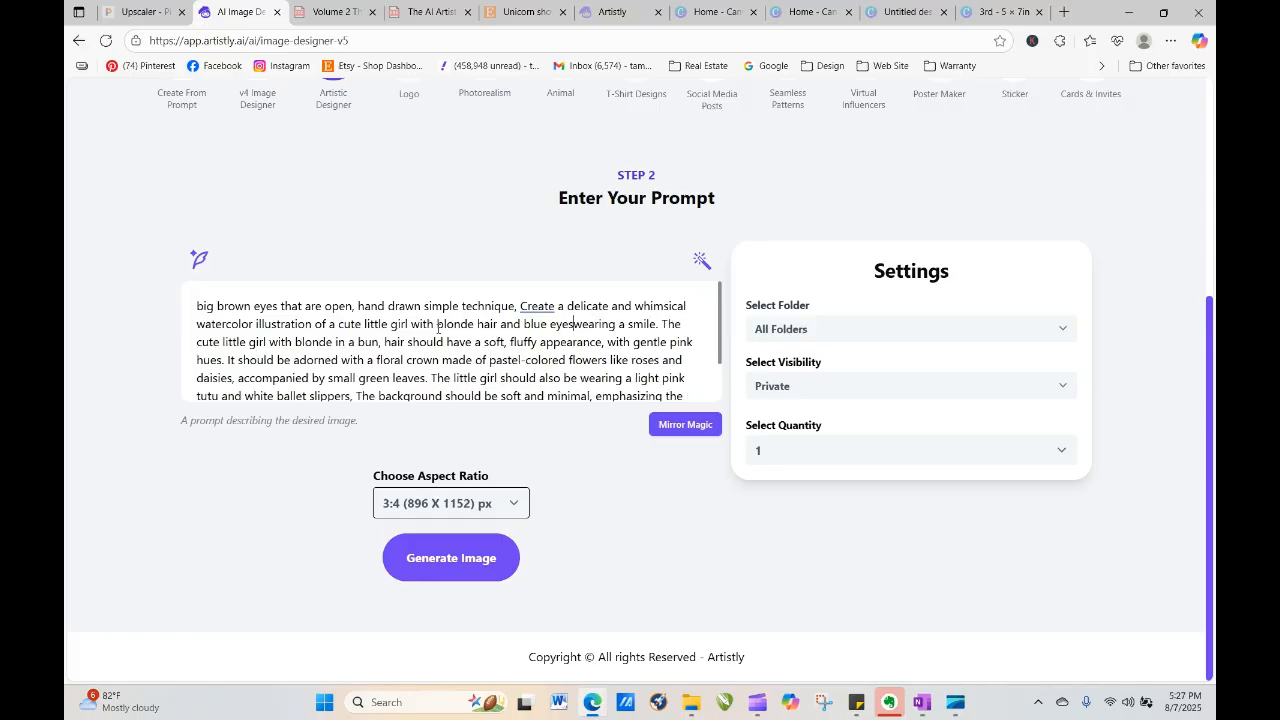
type(",")
Replace "brown" with "blue" in the prompt's opening eye description and generate the image
left_click_drag(252, 307, 228, 307)
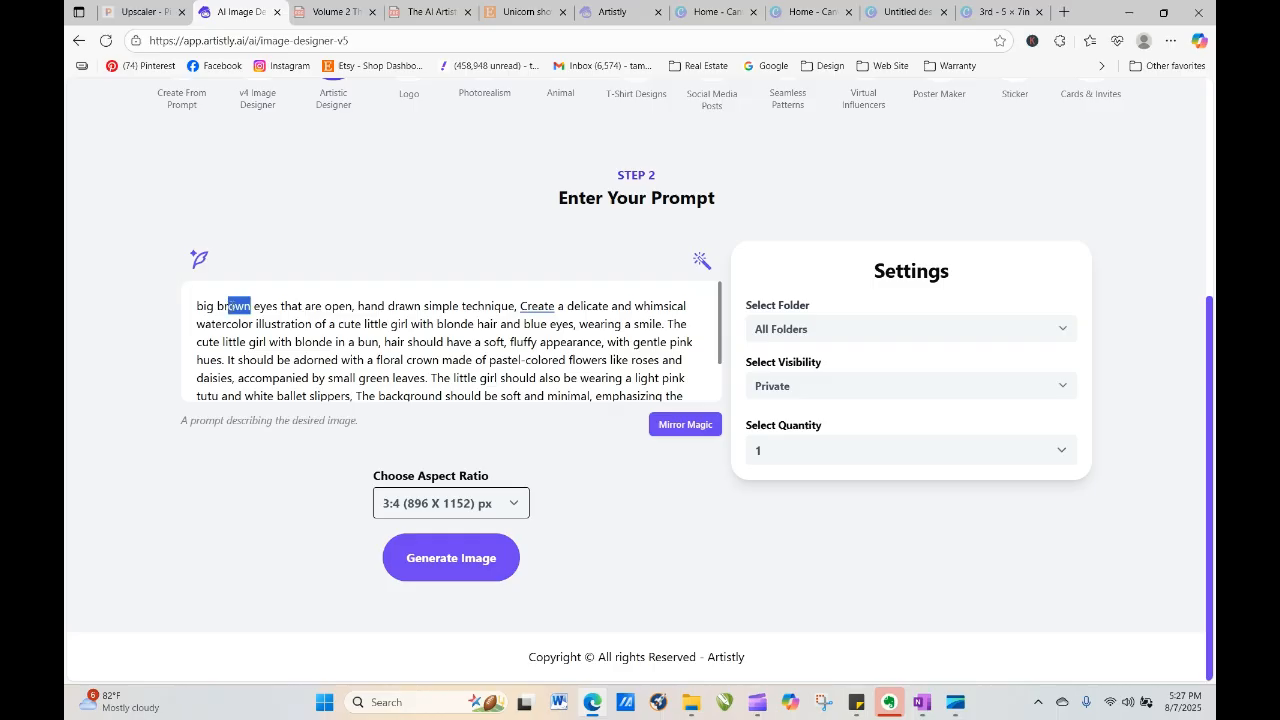
type("lue")
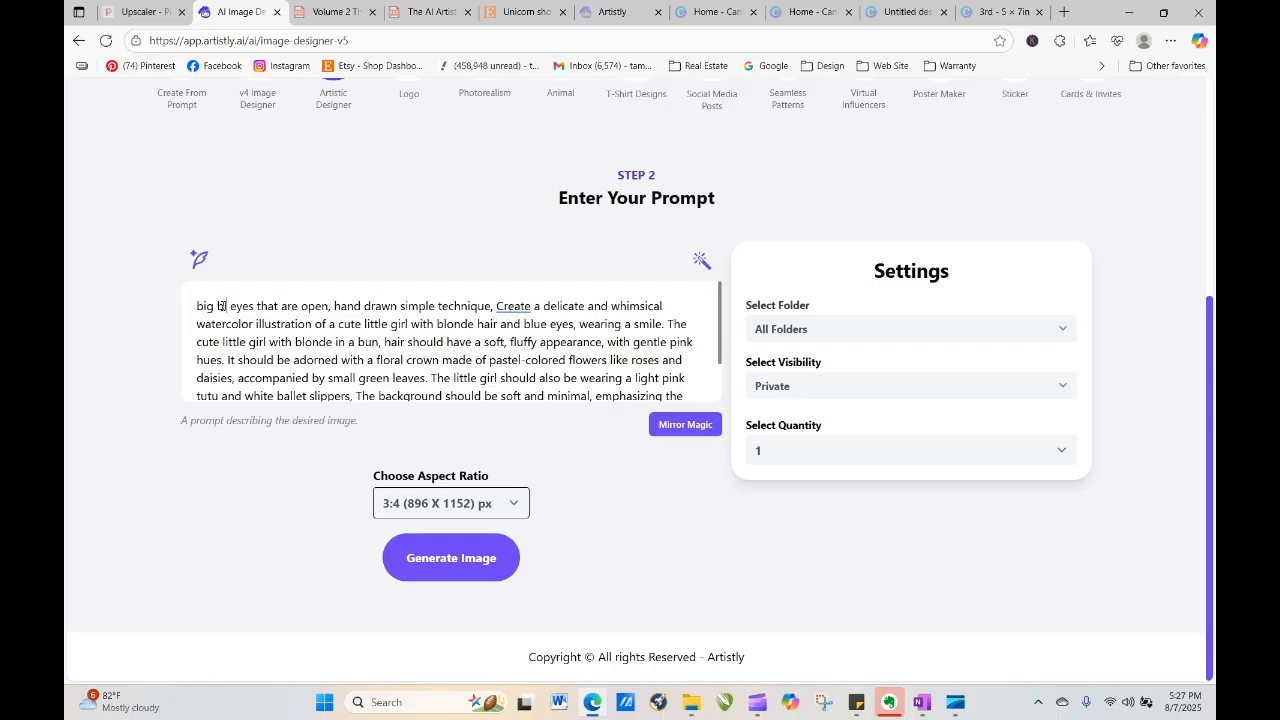
left_click(474, 561)
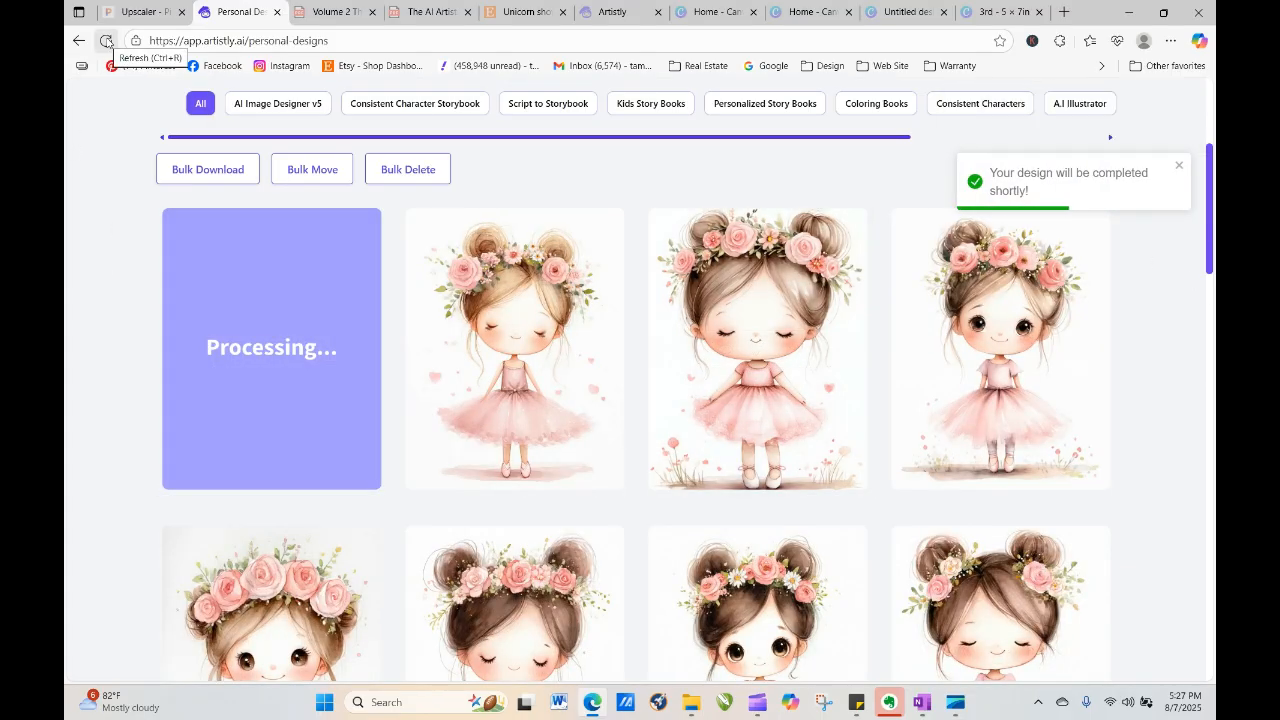
Refresh the personal designs page and copy the full design prompt of the standing girl with open brown eyes
left_click(106, 41)
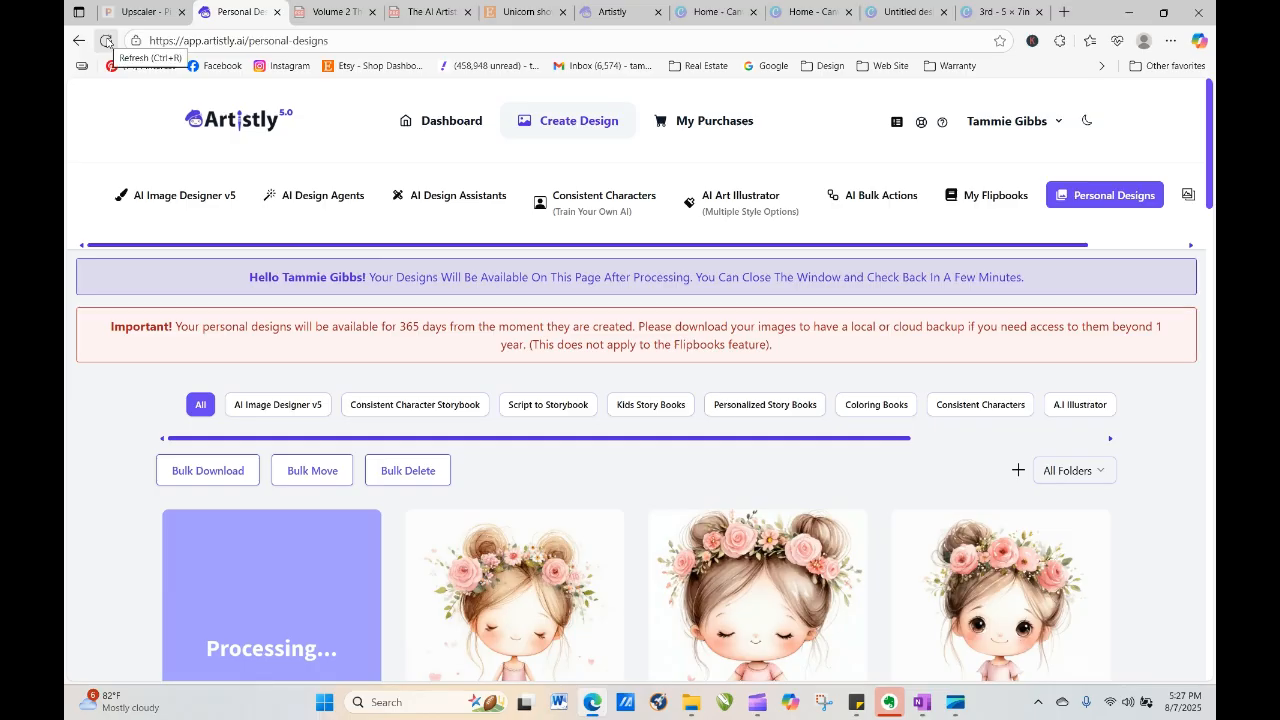
left_click(106, 41)
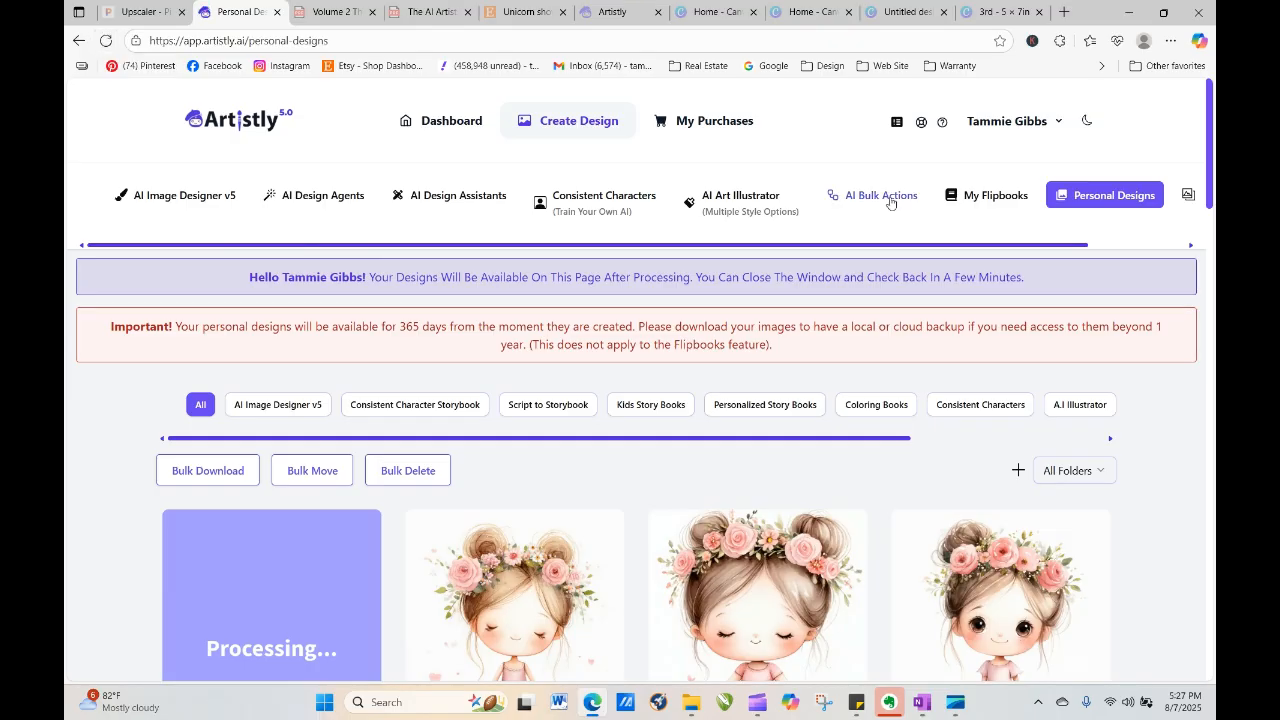
left_click_drag(1212, 138, 1038, 232)
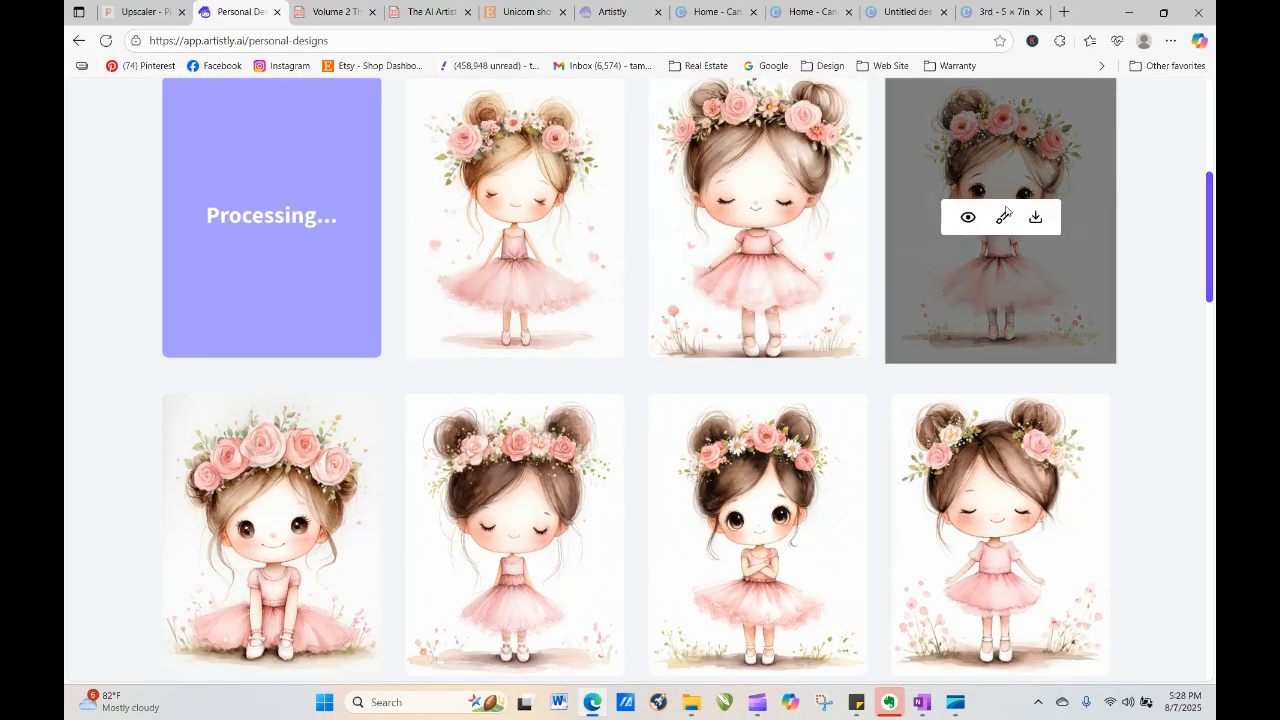
left_click(968, 217)
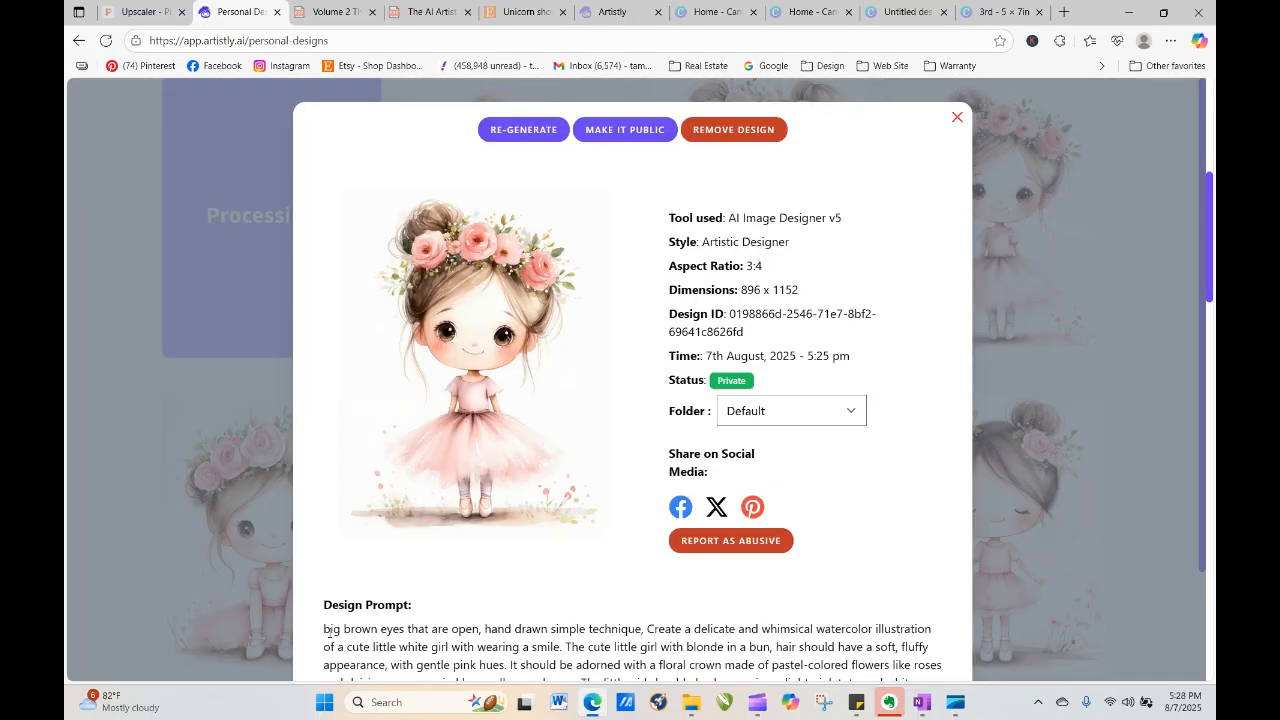
left_click_drag(345, 645, 757, 616)
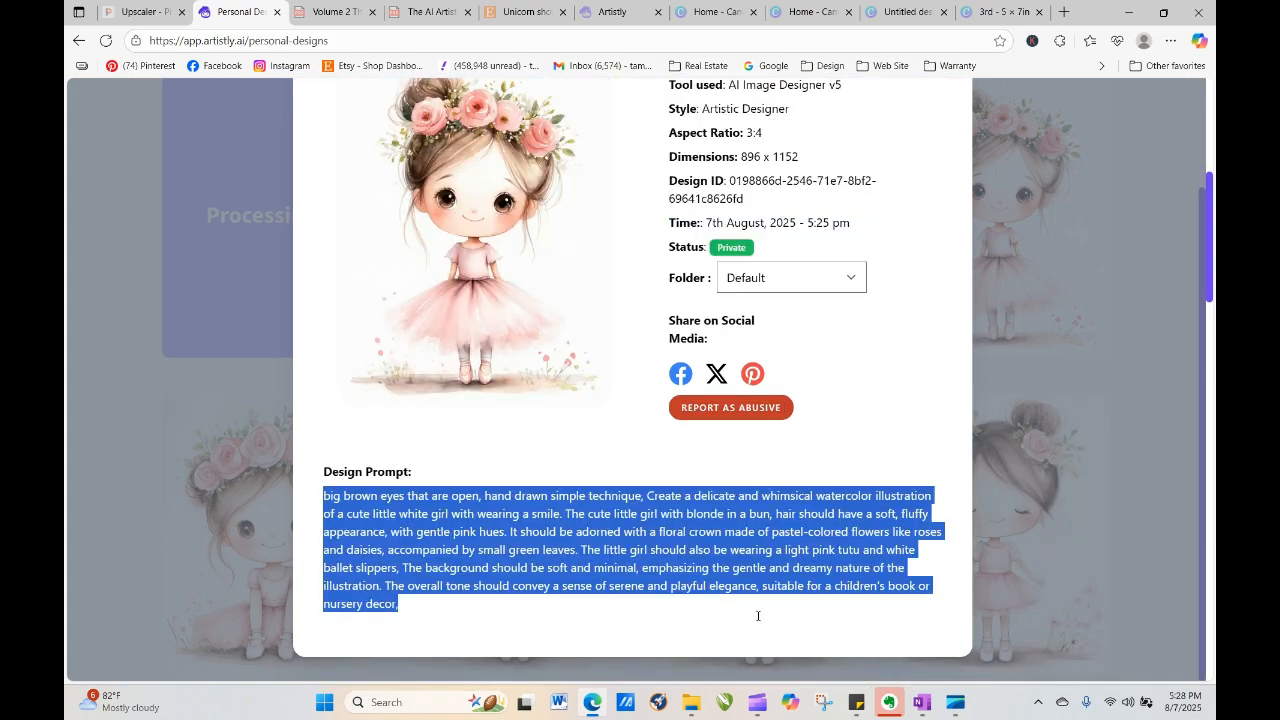
right_click(537, 521)
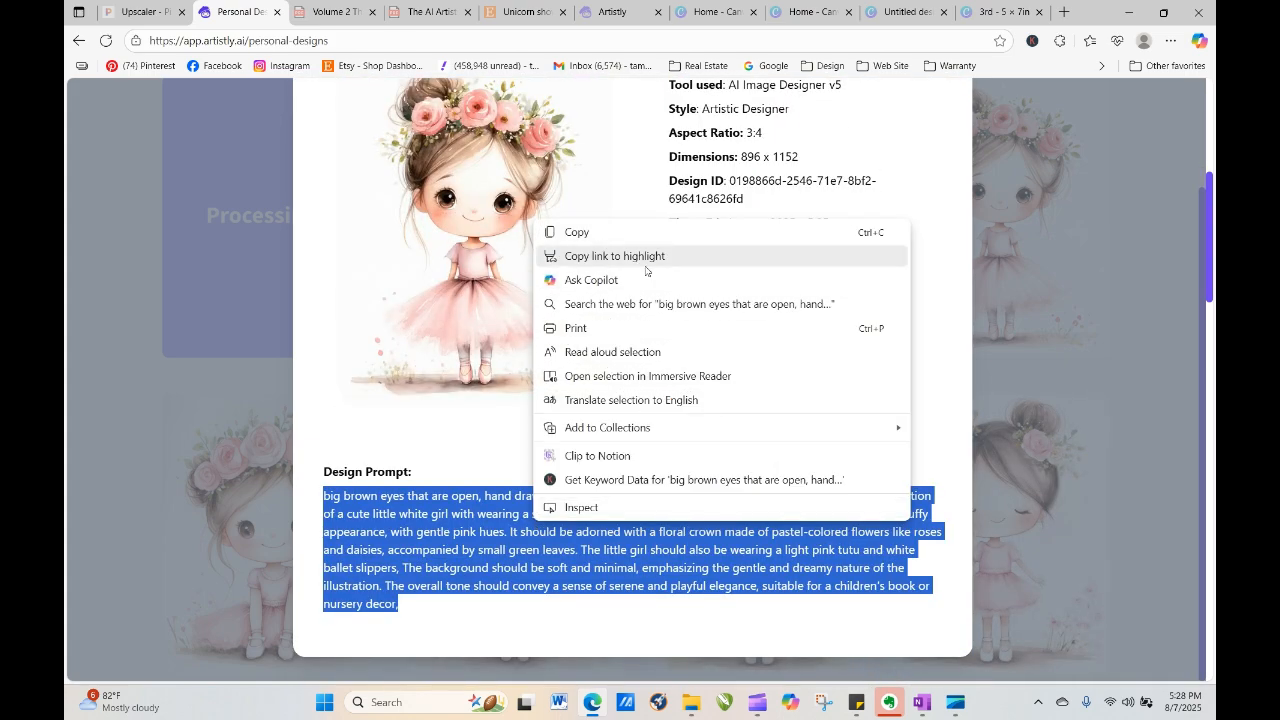
left_click(642, 232)
left_click(1140, 268)
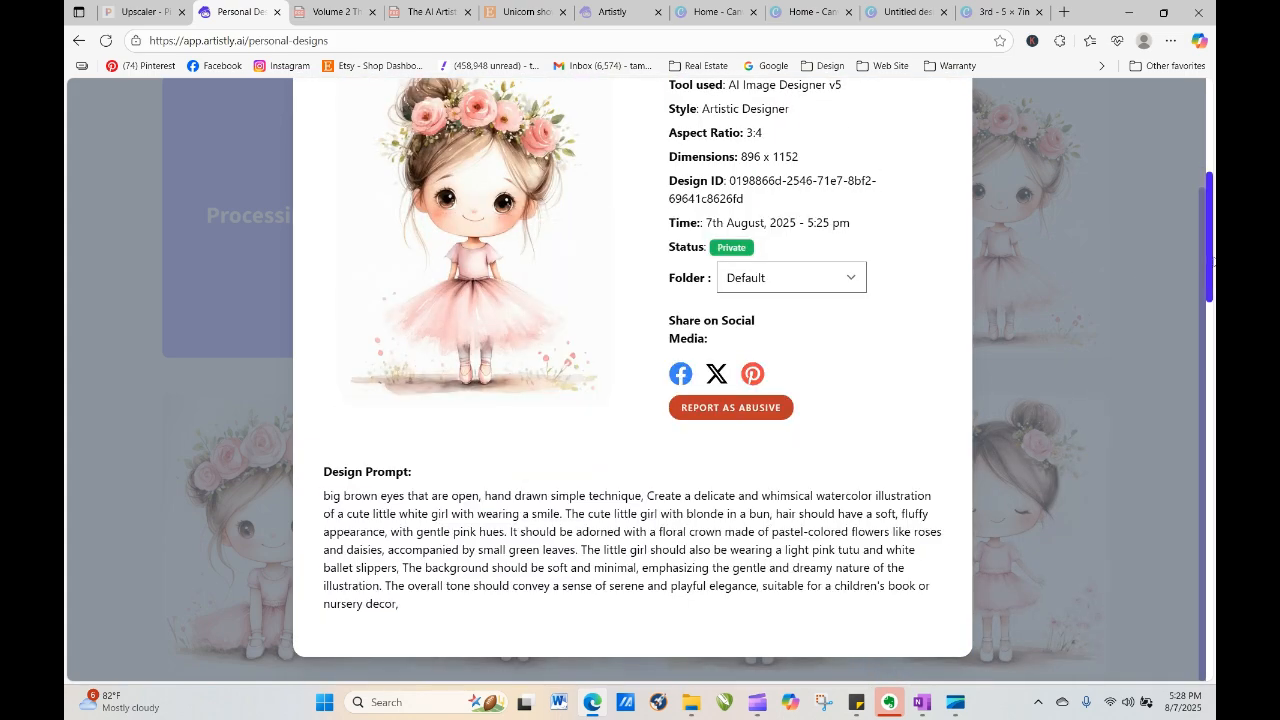
Close the design details, refresh the personal designs page and examine the new blue-eyed blonde girl design
scroll(1204, 237, "up", 2)
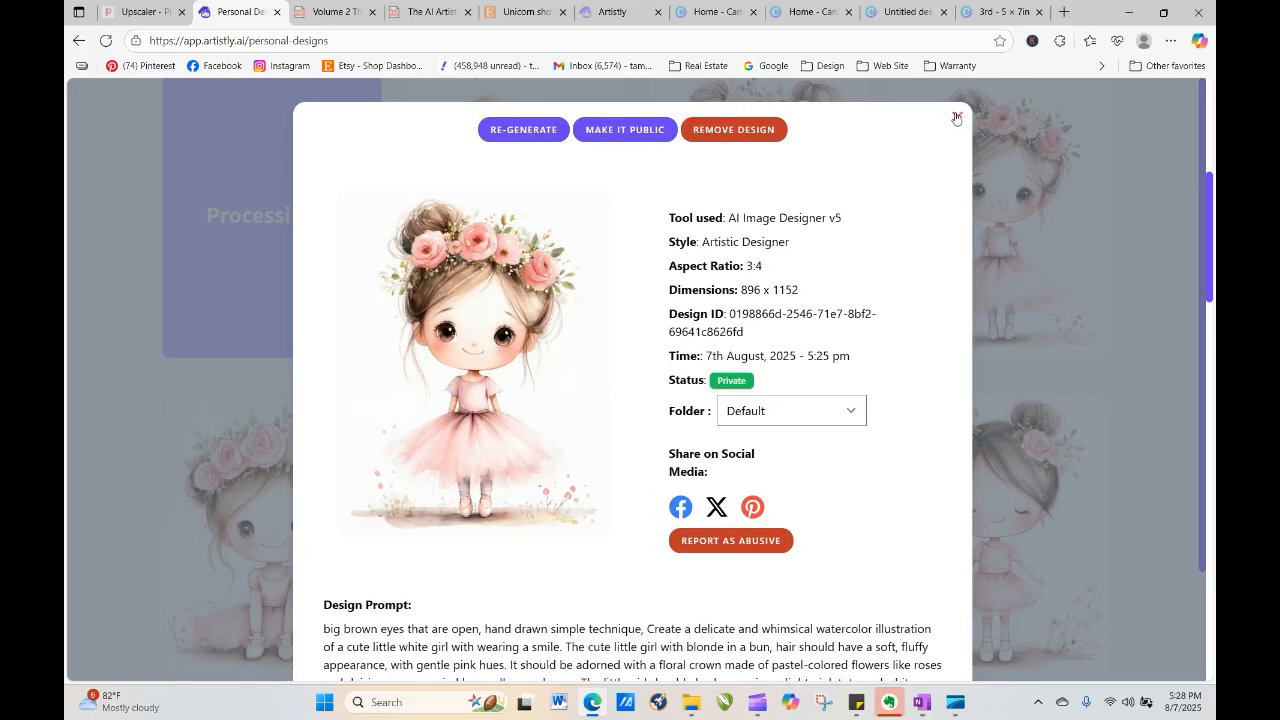
left_click(956, 118)
left_click(107, 40)
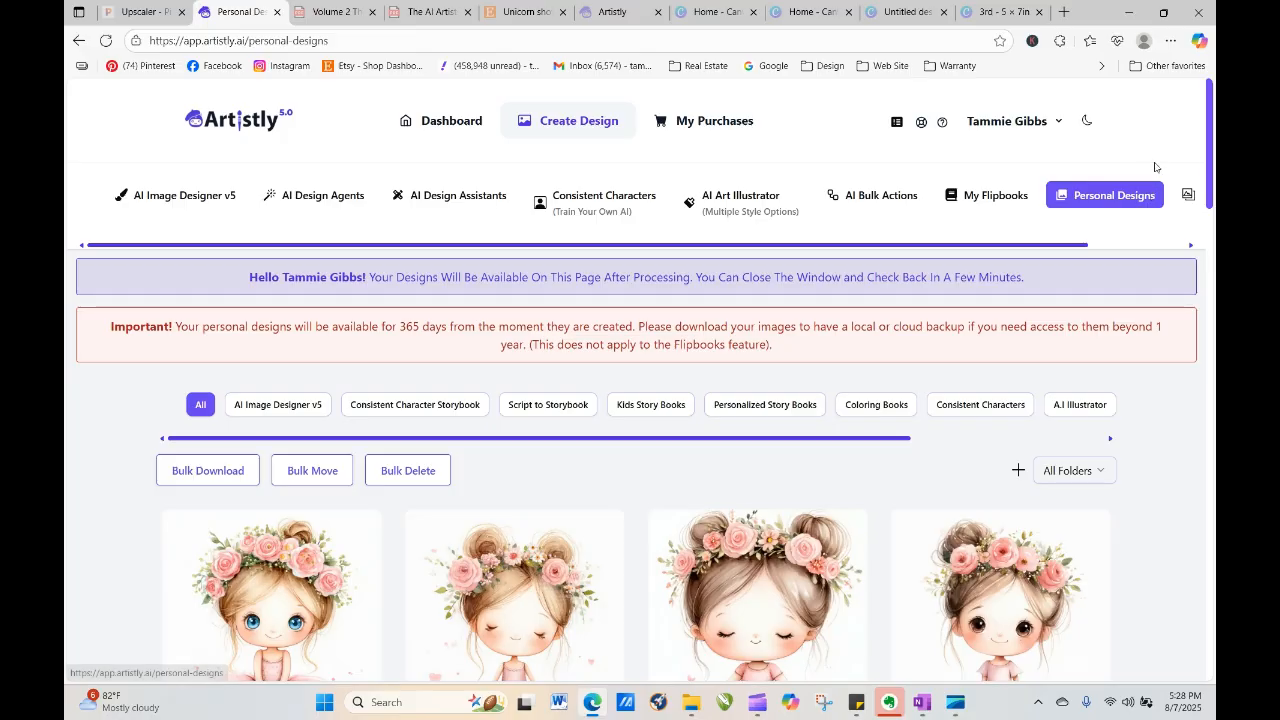
scroll(588, 500, "down", 3)
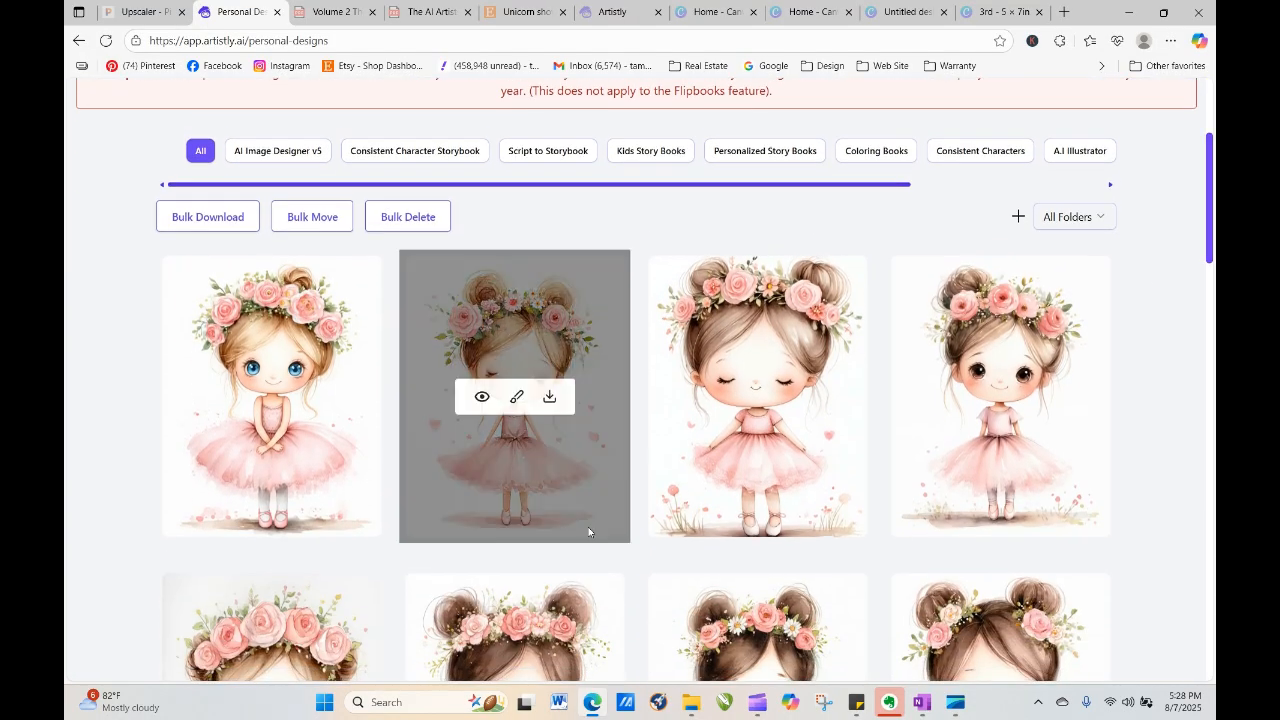
left_click(238, 398)
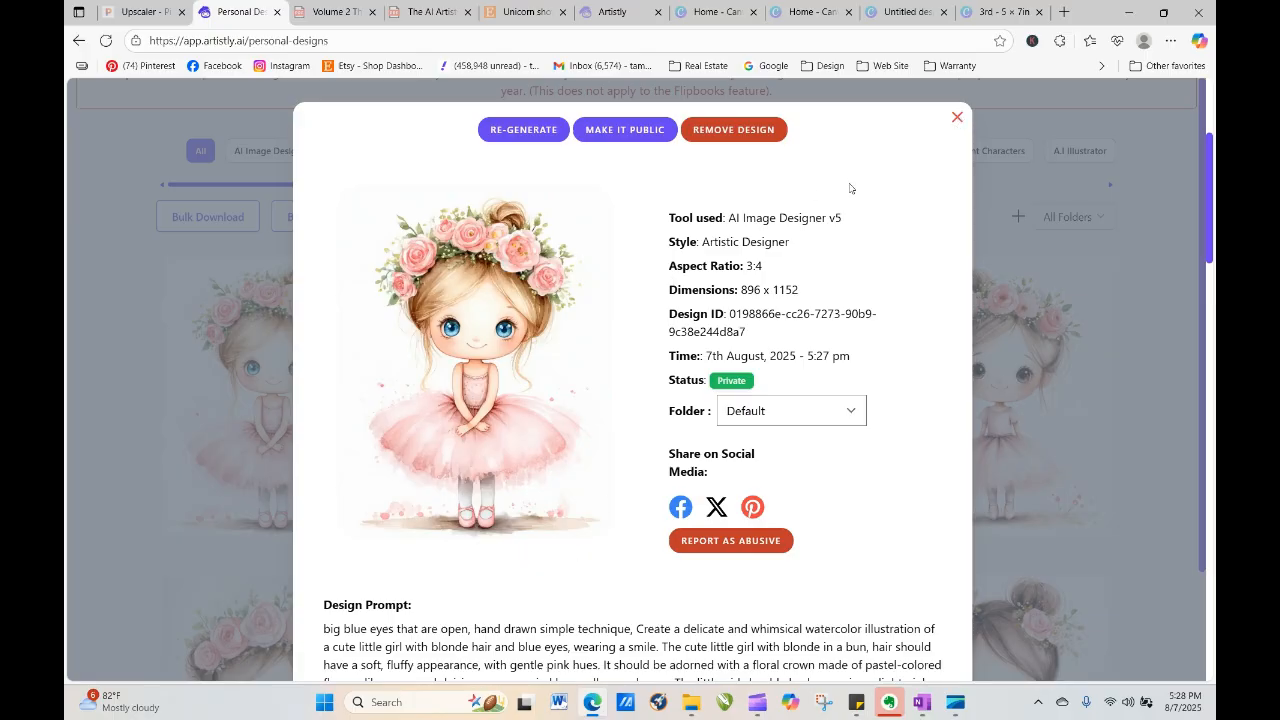
left_click(957, 117)
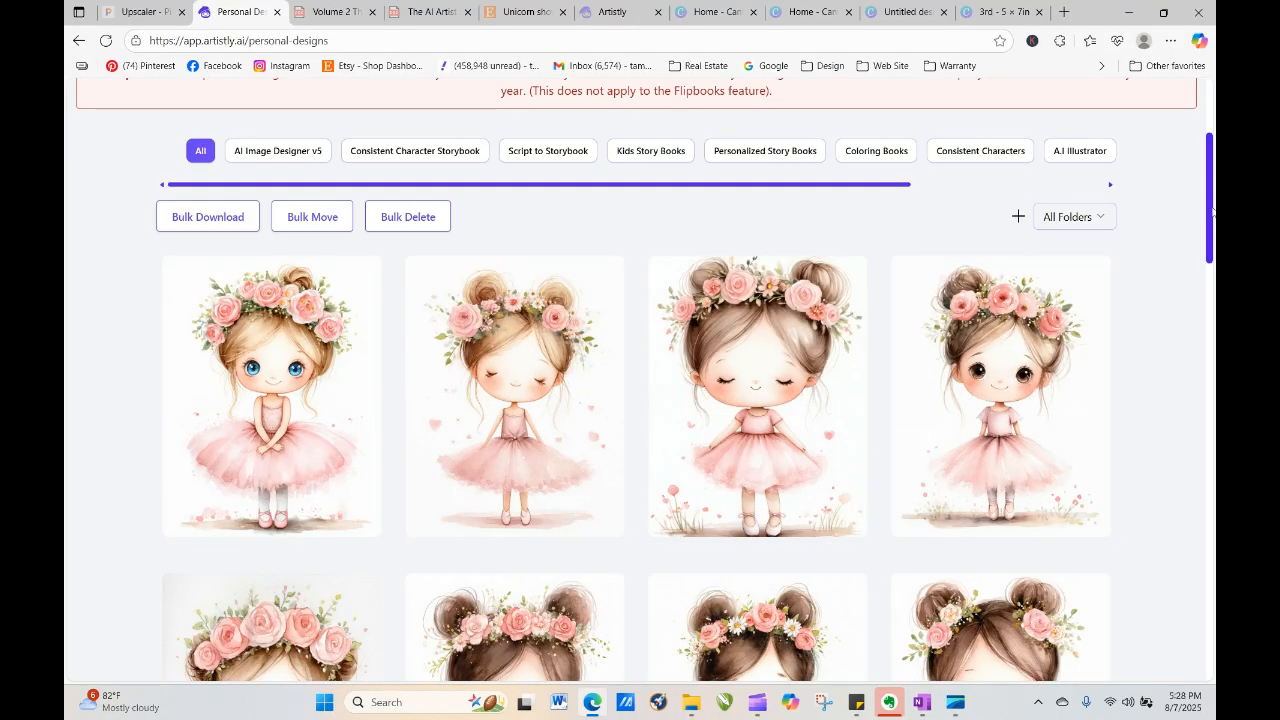
Start a new AI Image Designer v5 image in the Create From Prompt category
left_click_drag(1211, 205, 1211, 140)
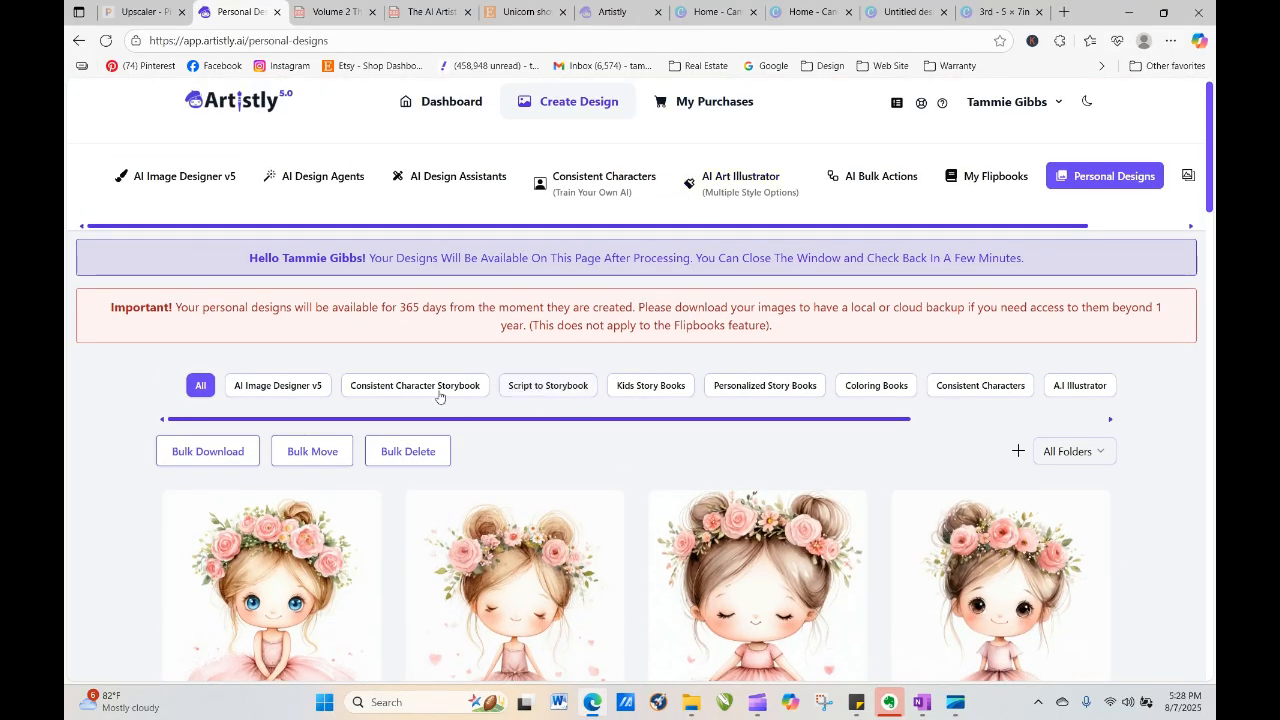
left_click(218, 178)
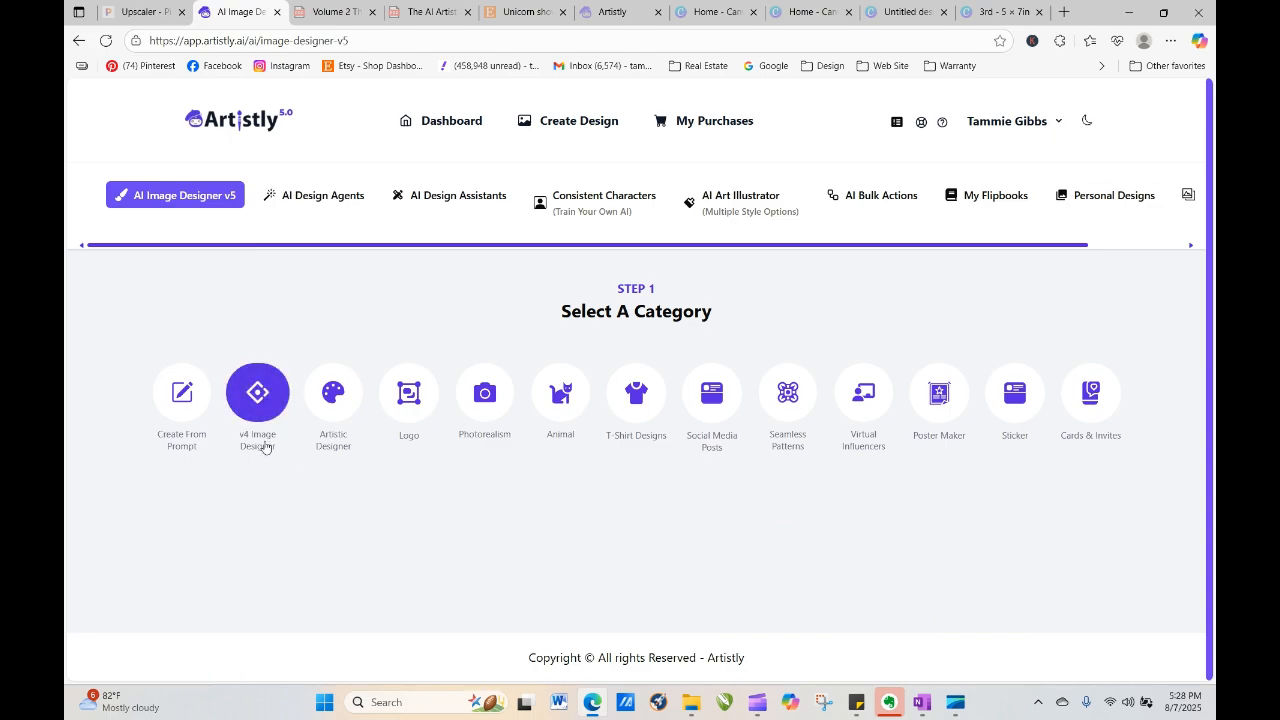
left_click(182, 395)
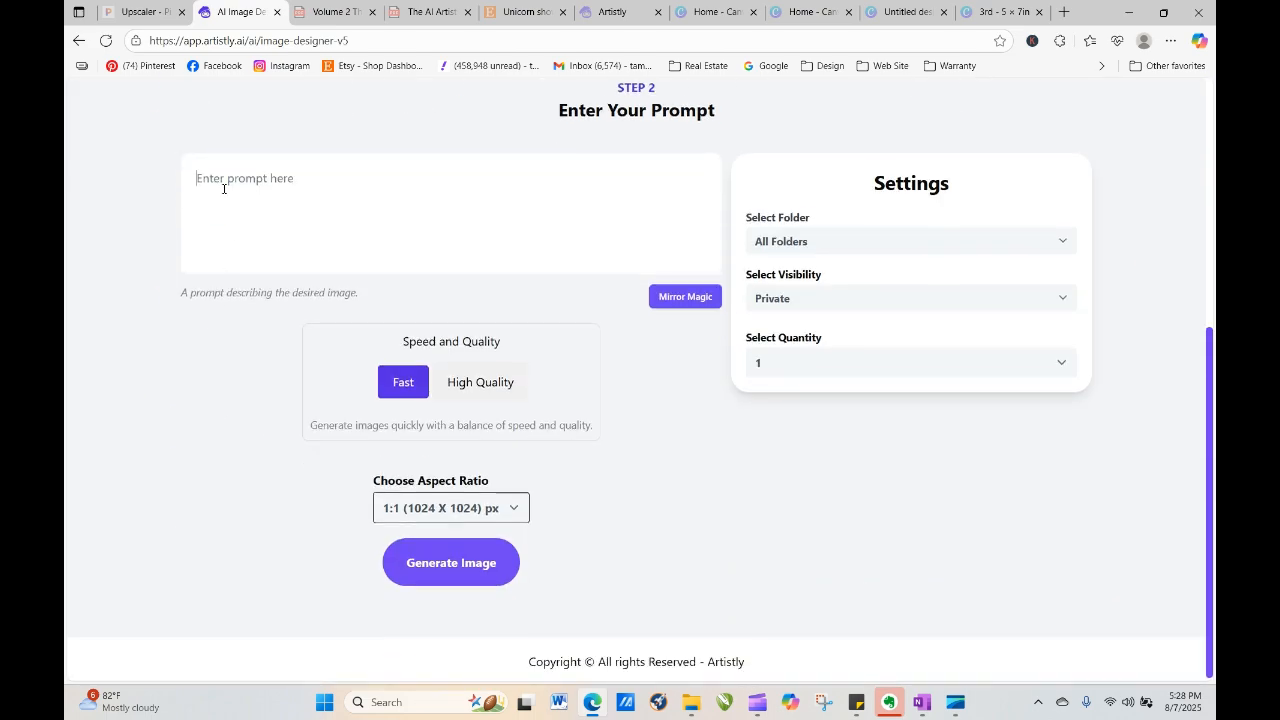
Paste the copied design prompt, set the quality to High Quality and generate the image
right_click(223, 188)
left_click(277, 334)
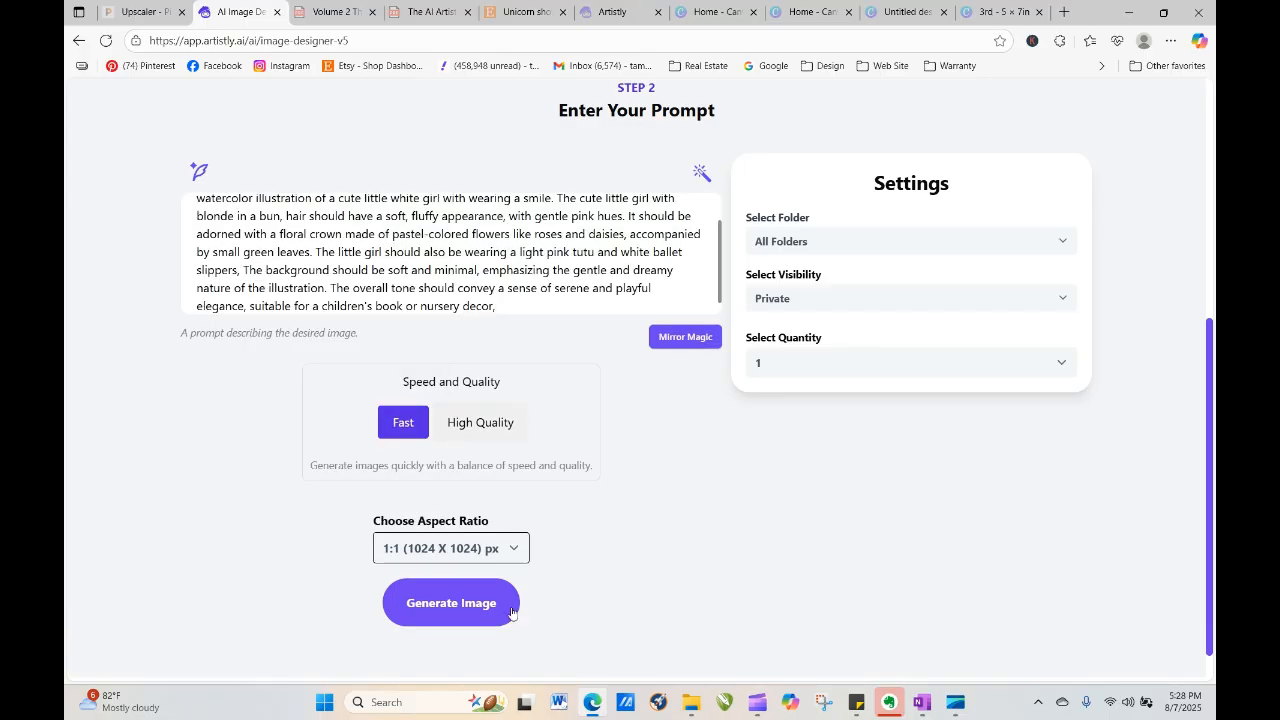
left_click(480, 422)
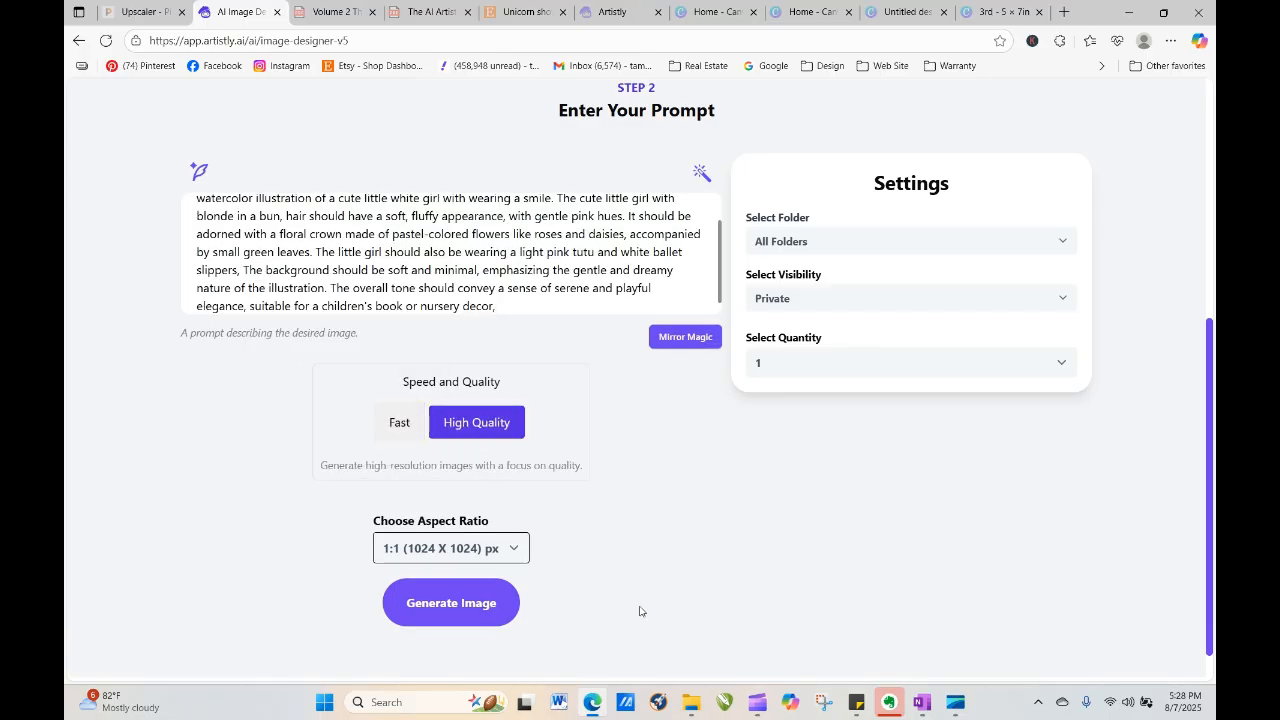
left_click_drag(1210, 245, 1207, 206)
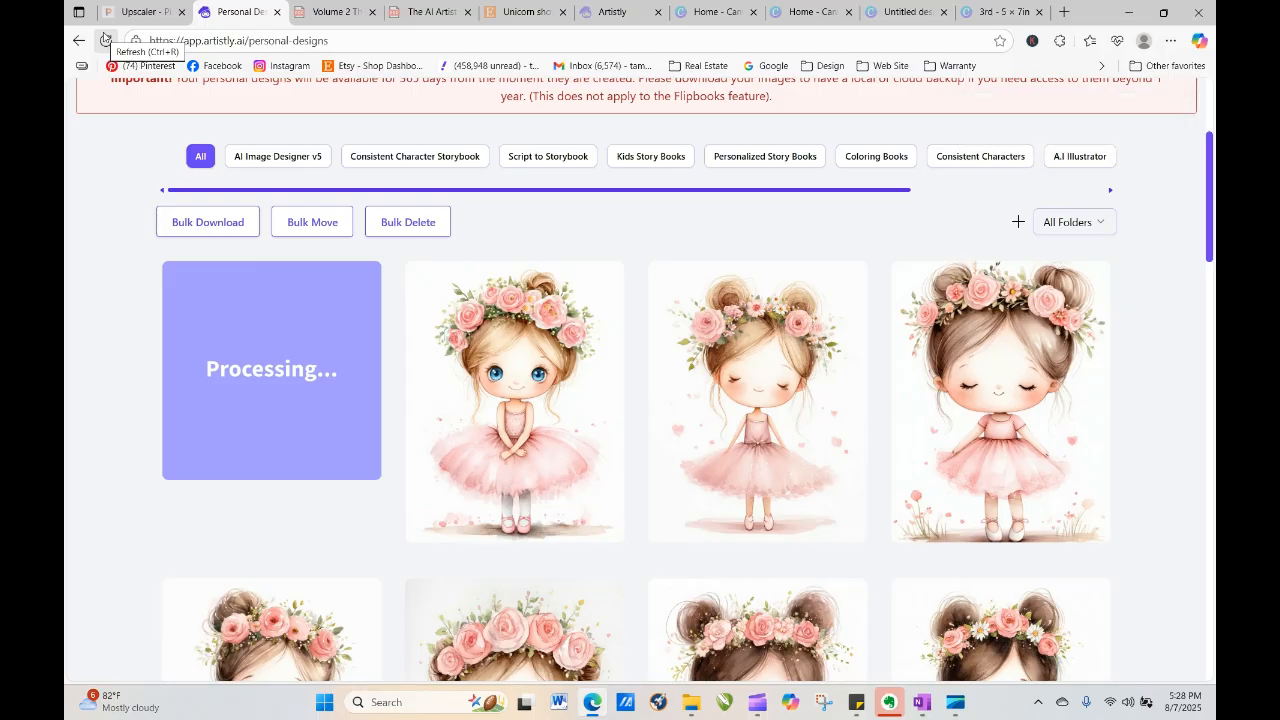
Refresh the personal designs page and remove the newest design, the blonde brown-eyed girl with the daisy and rose crown
left_click(104, 39)
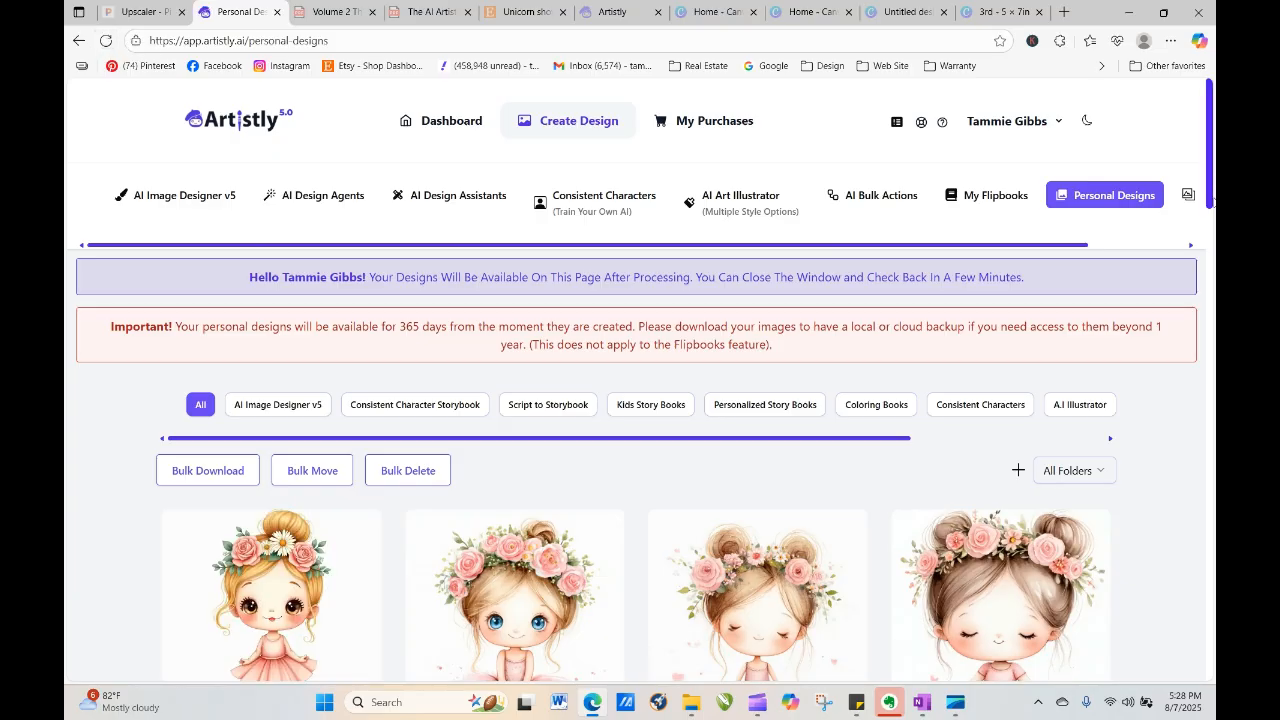
scroll(1211, 200, "down", 2)
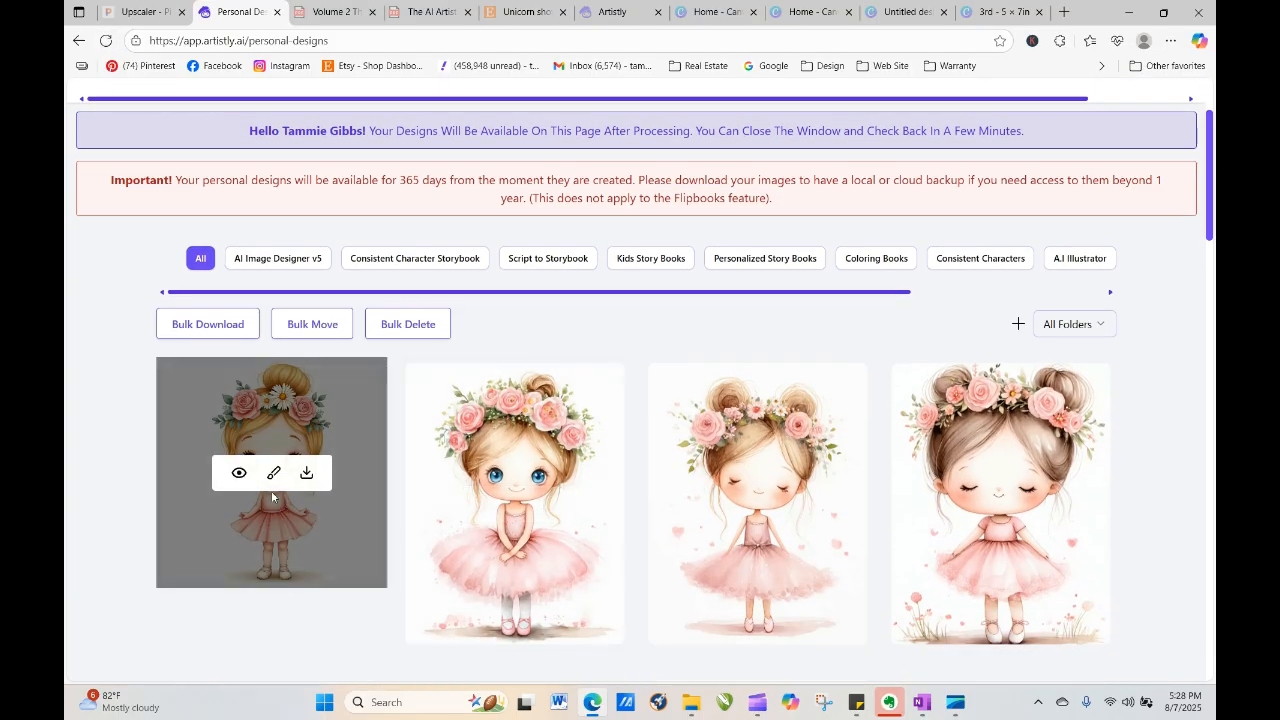
left_click(240, 474)
left_click(732, 140)
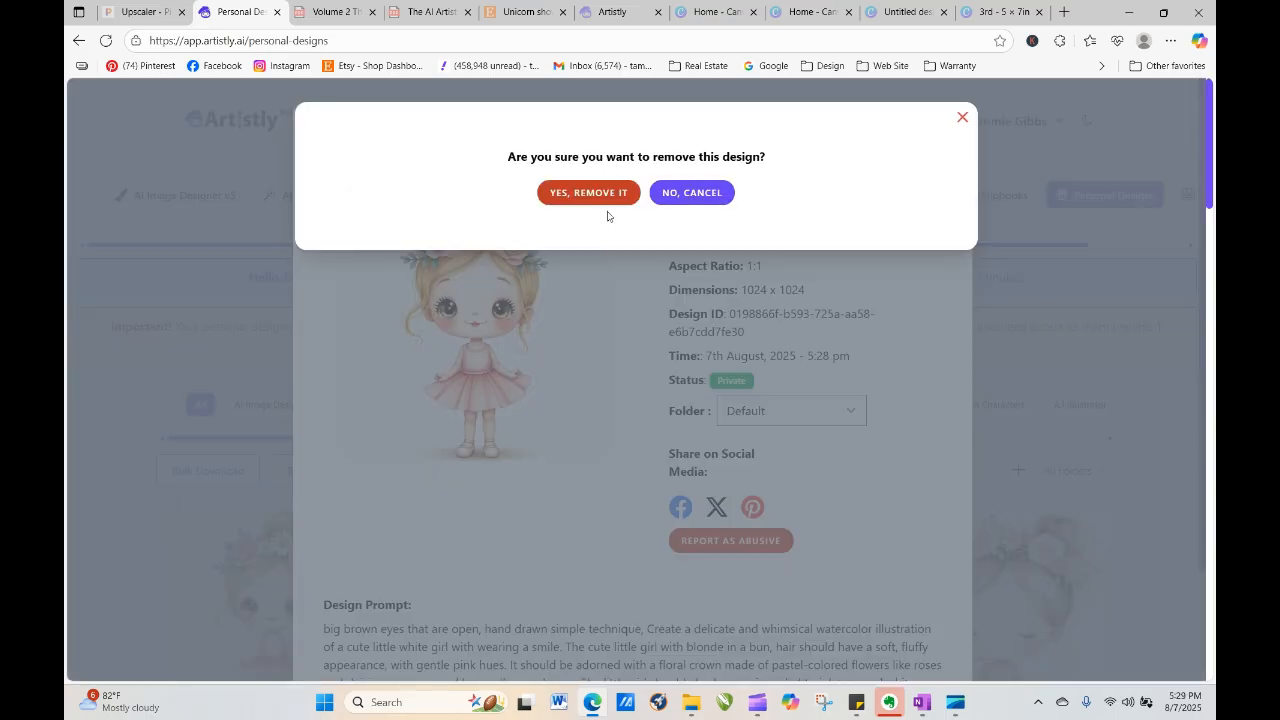
left_click(615, 198)
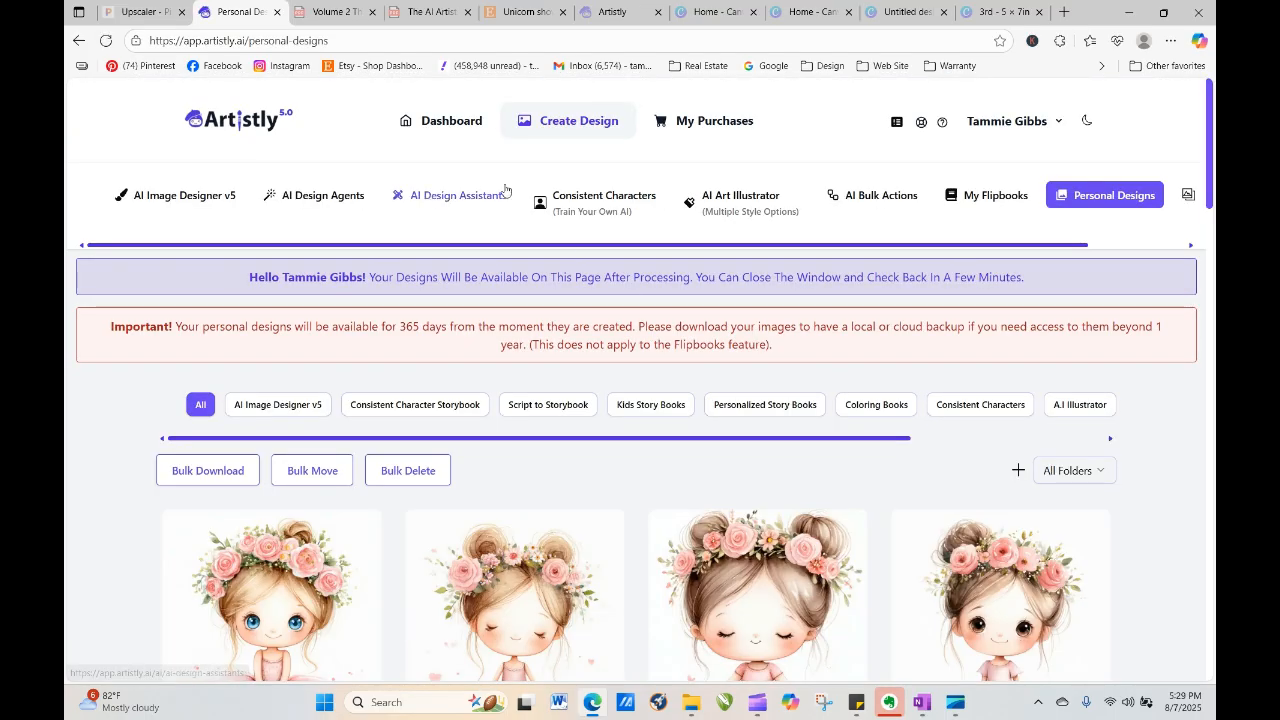
Start a new AI Image Designer v5 image in the T-Shirt Designs category from the "Trust the Magic of New Beginnings" wildflower template
left_click(340, 196)
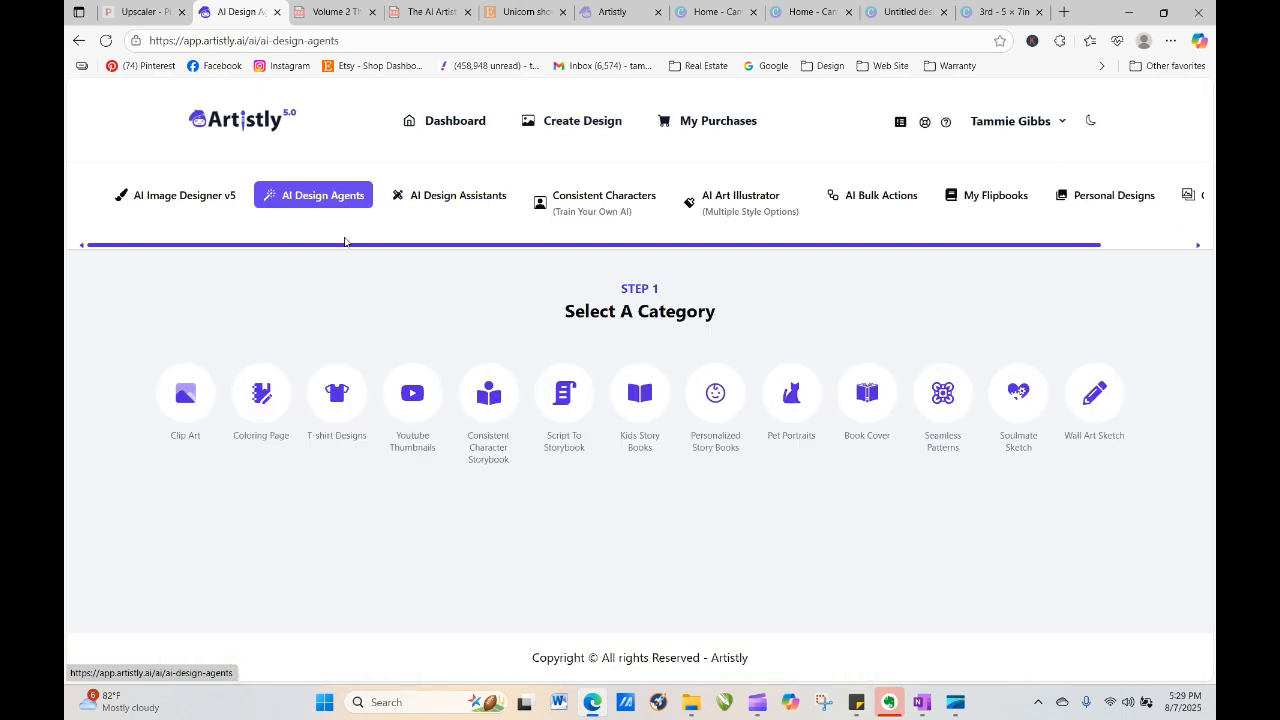
left_click(222, 199)
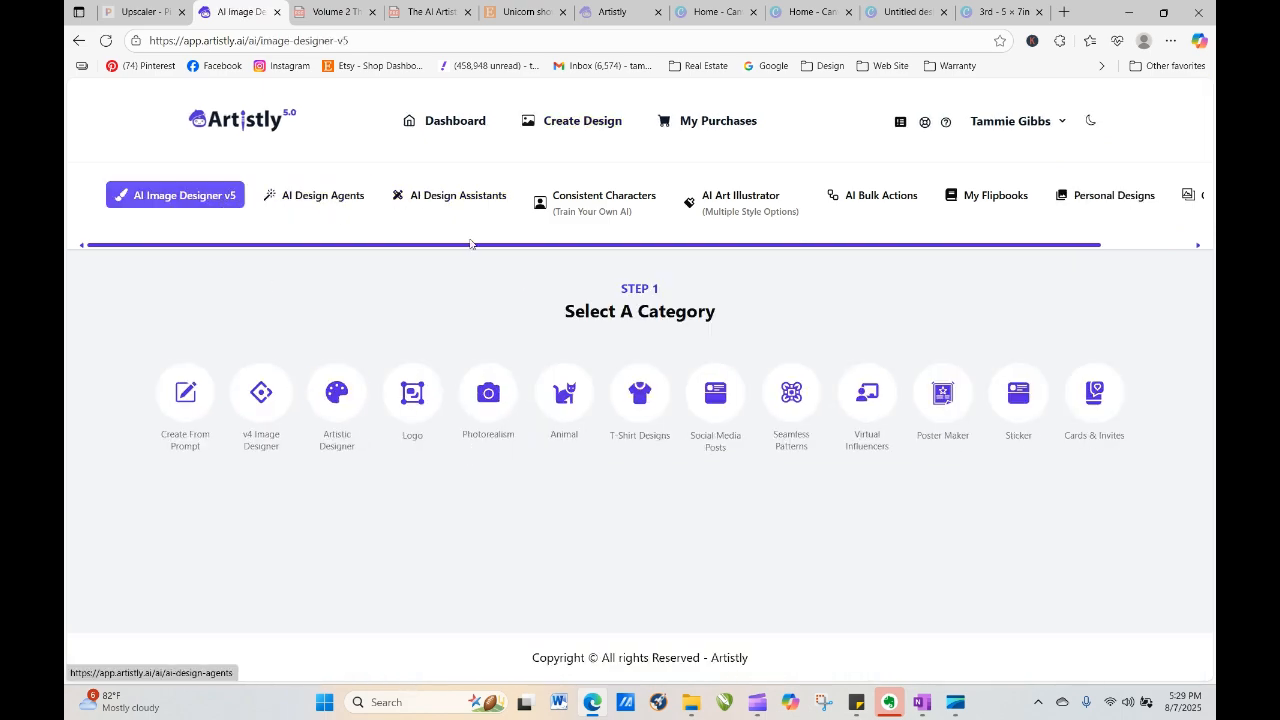
left_click(614, 420)
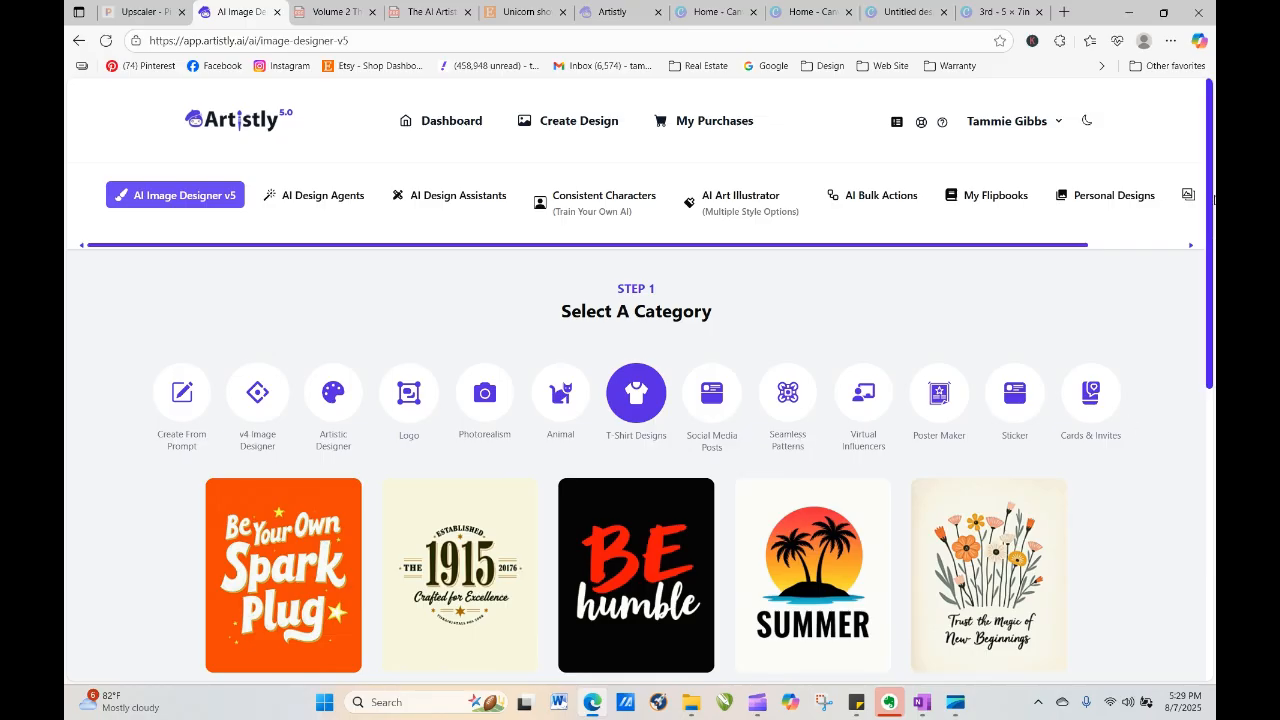
left_click(990, 563)
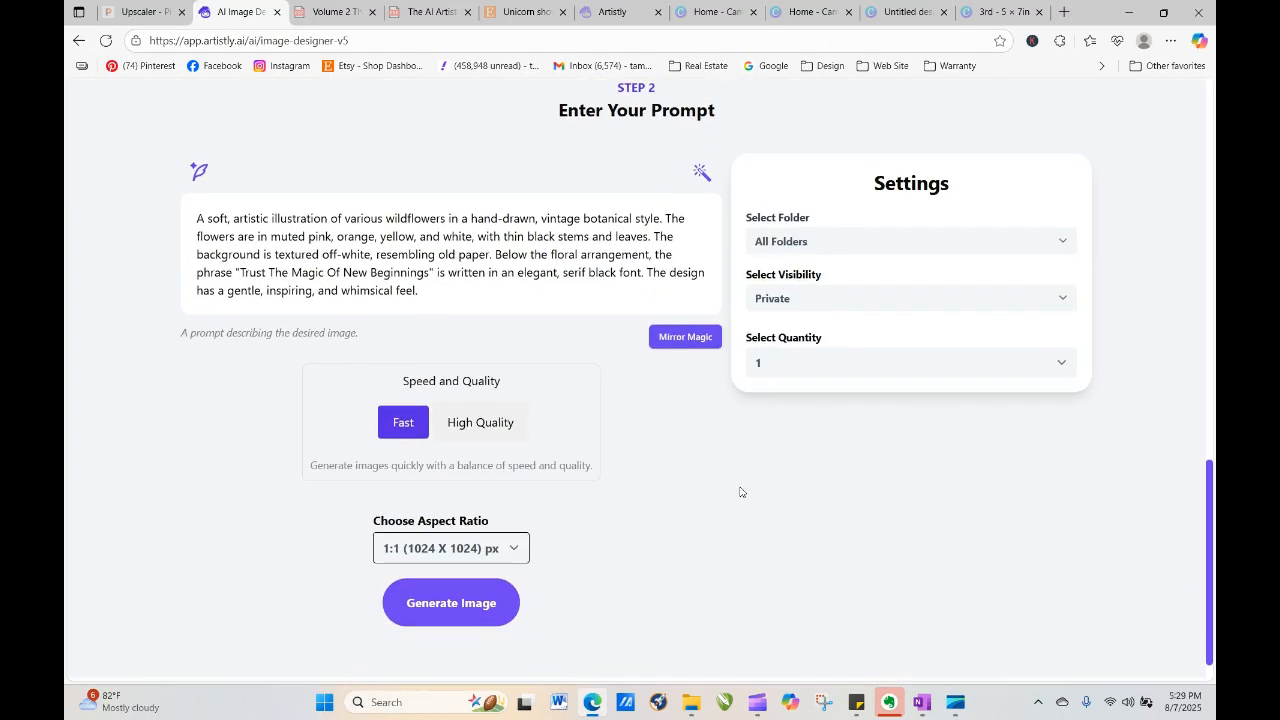
Replace the wildflower template's prompt with the copied girl prompt, set the quality to High Quality and generate the image
left_click_drag(197, 218, 453, 296)
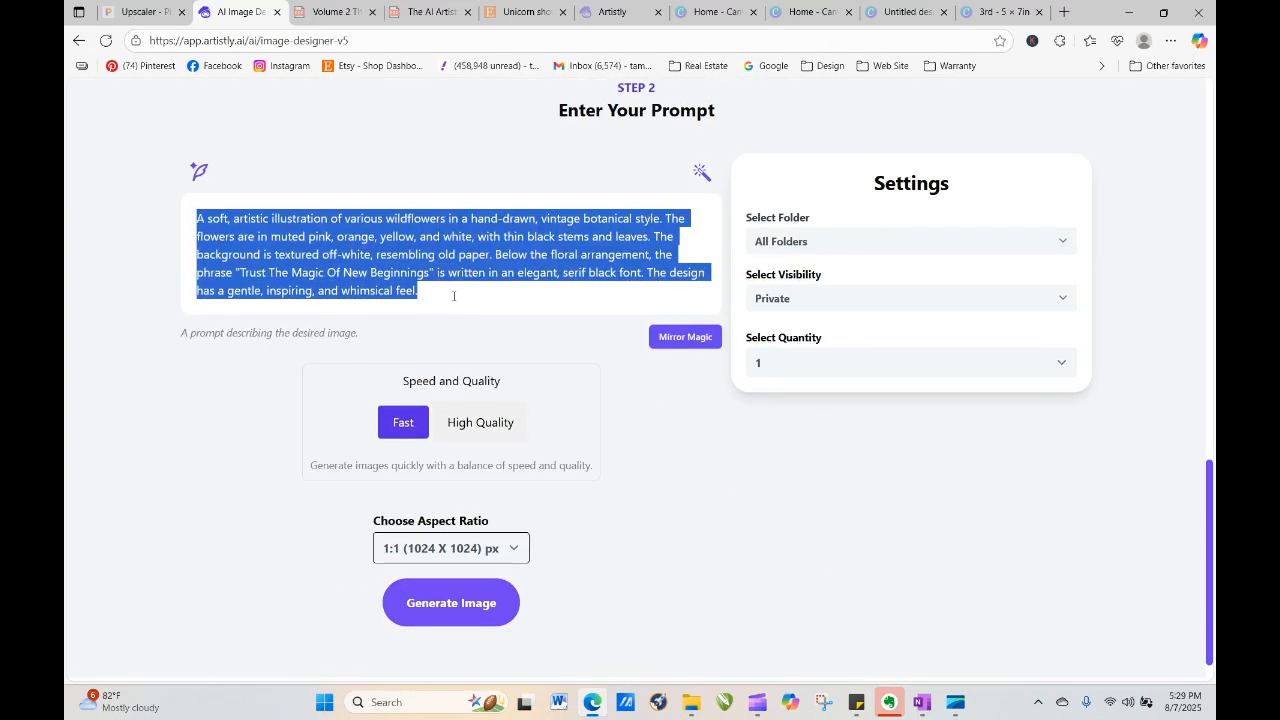
right_click(320, 244)
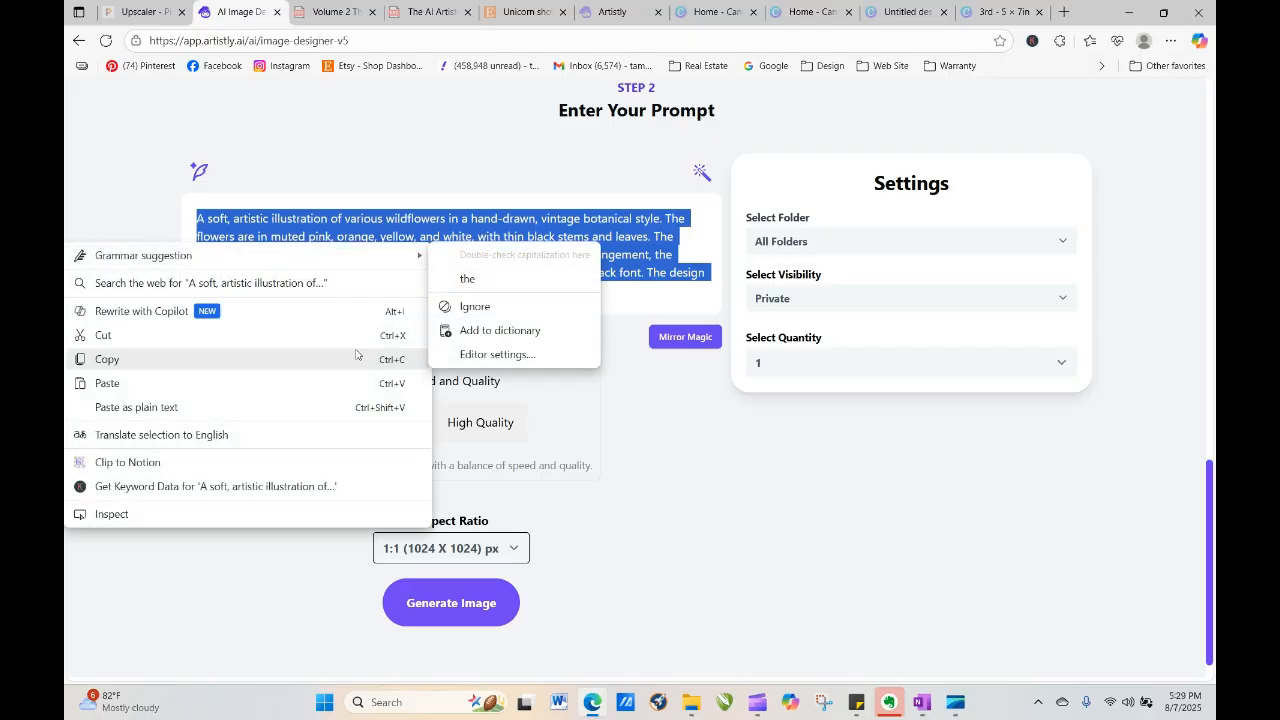
left_click(240, 384)
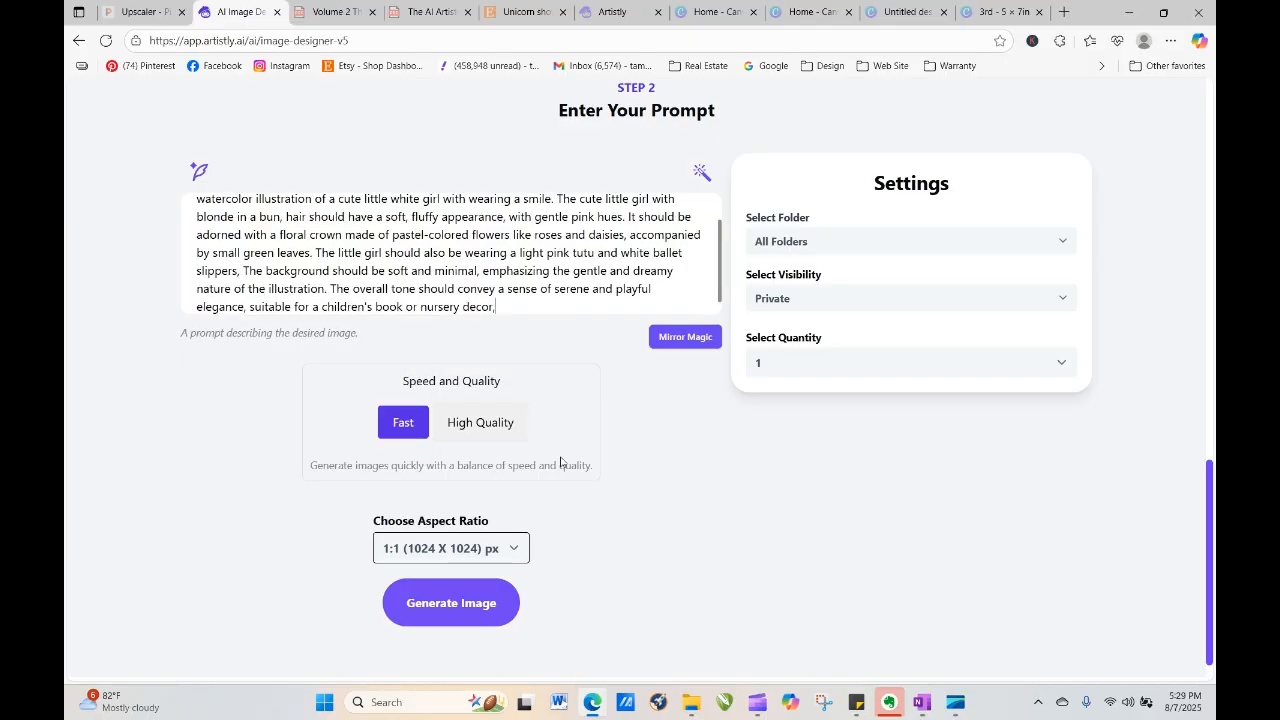
left_click(478, 423)
left_click(480, 602)
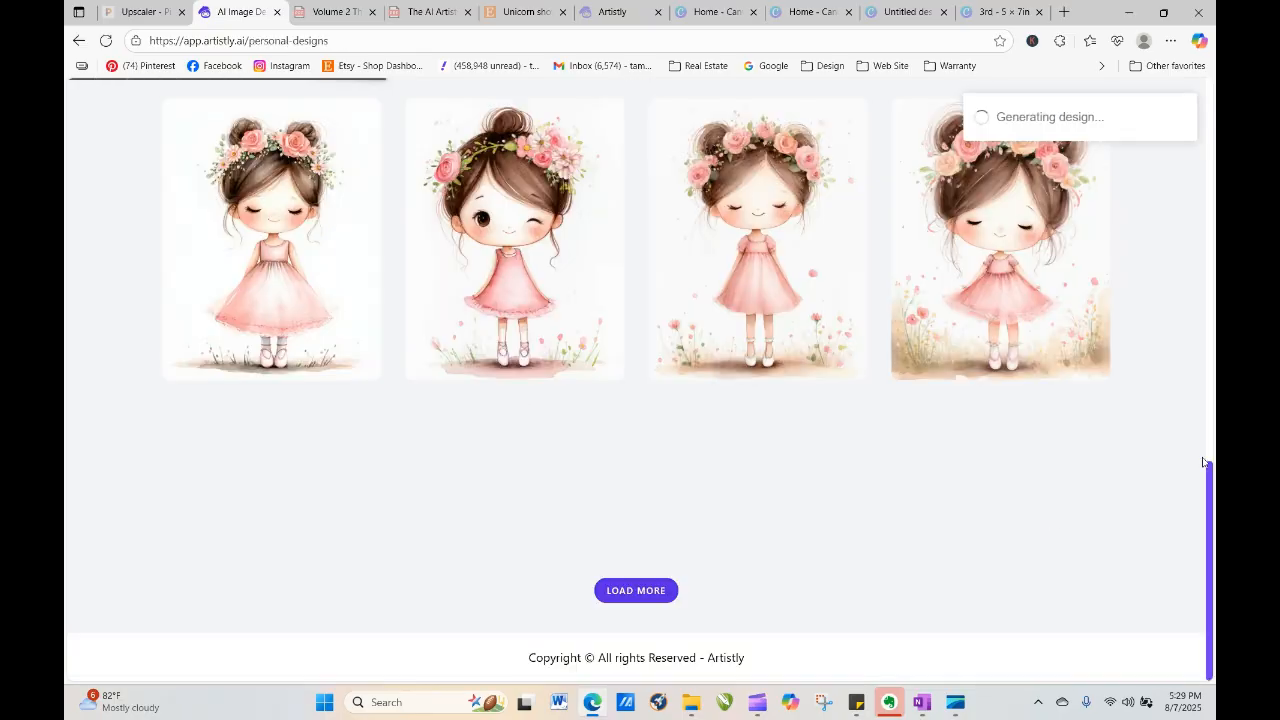
Refresh the personal designs page until the new design is processed and examine its details
left_click_drag(1210, 380, 1210, 227)
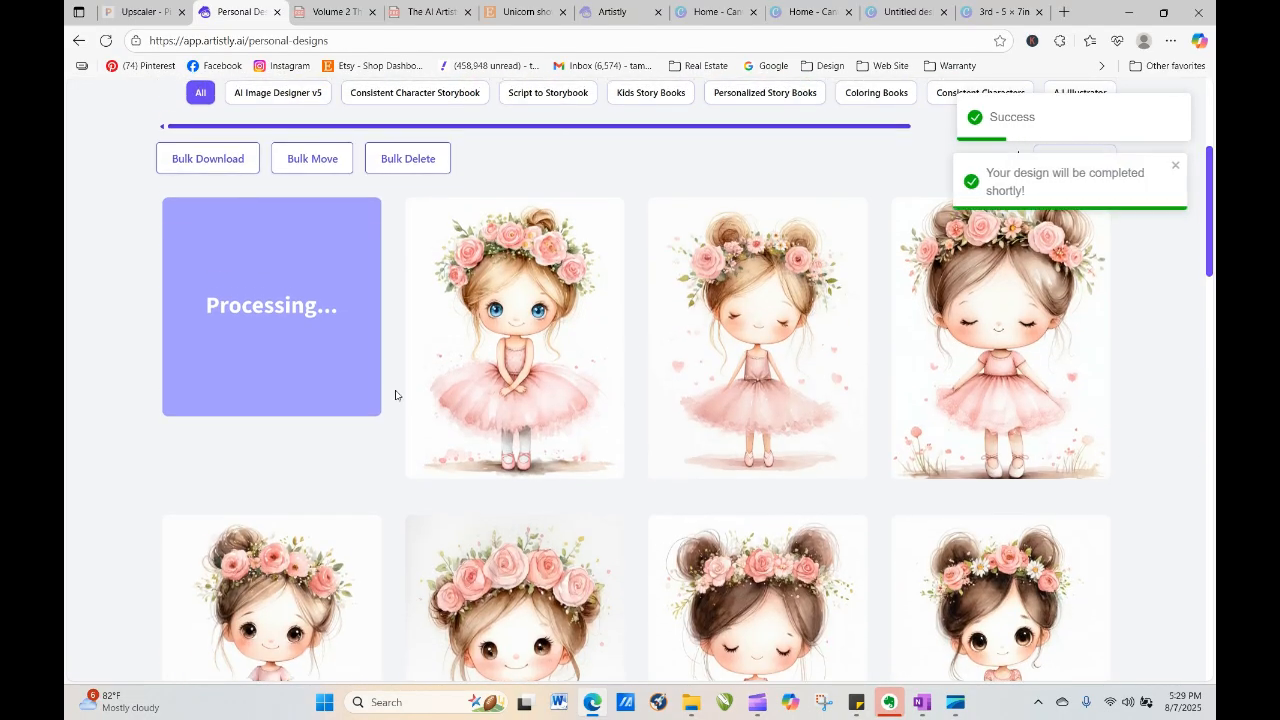
left_click(107, 41)
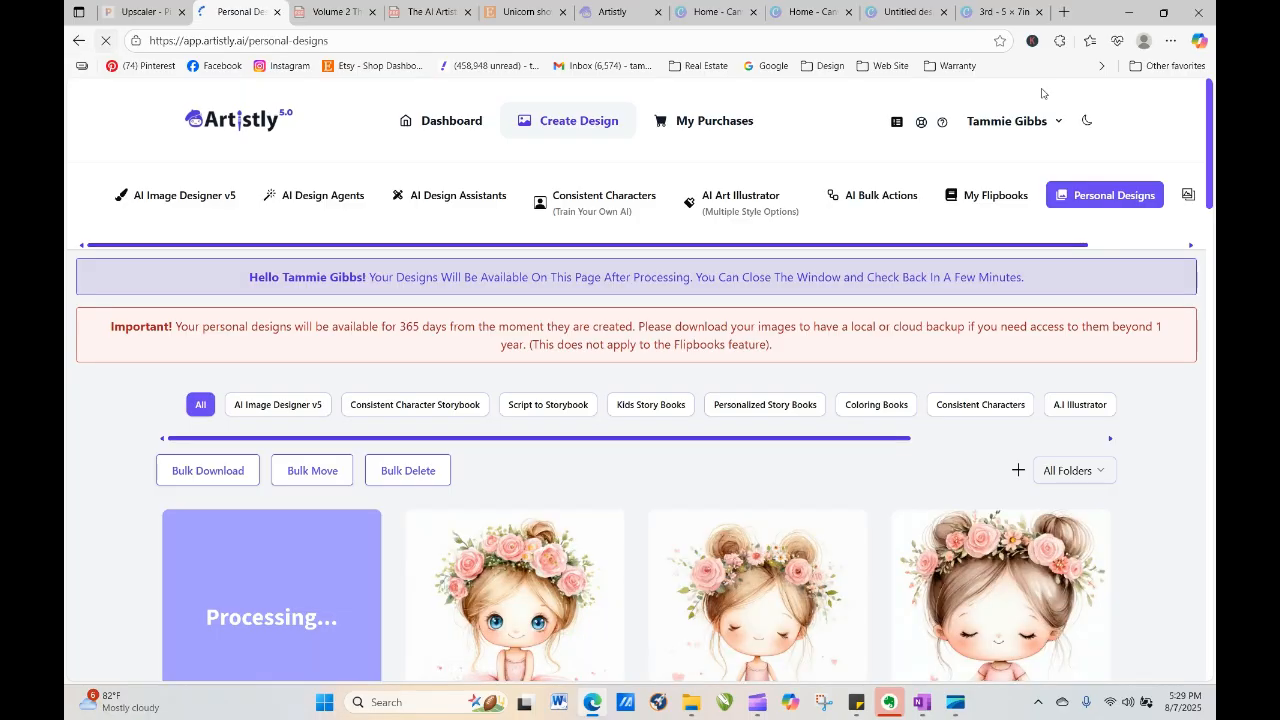
scroll(1210, 104, "down", 3)
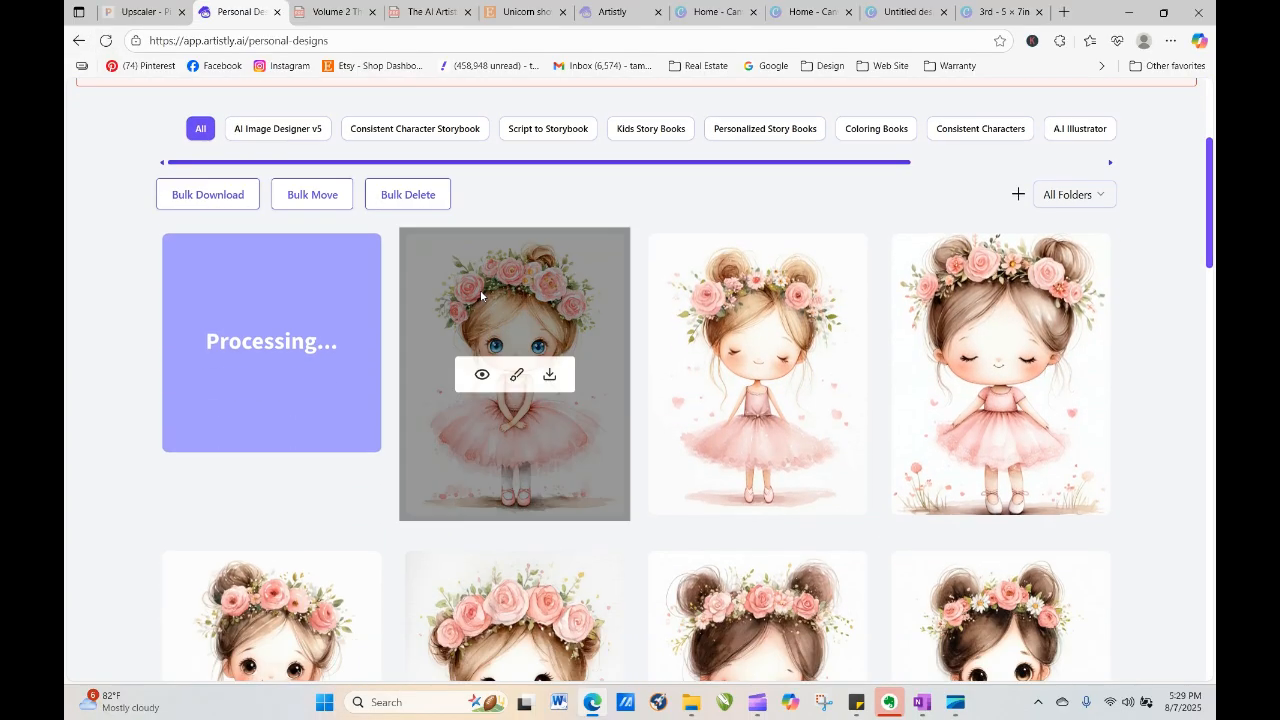
left_click(108, 45)
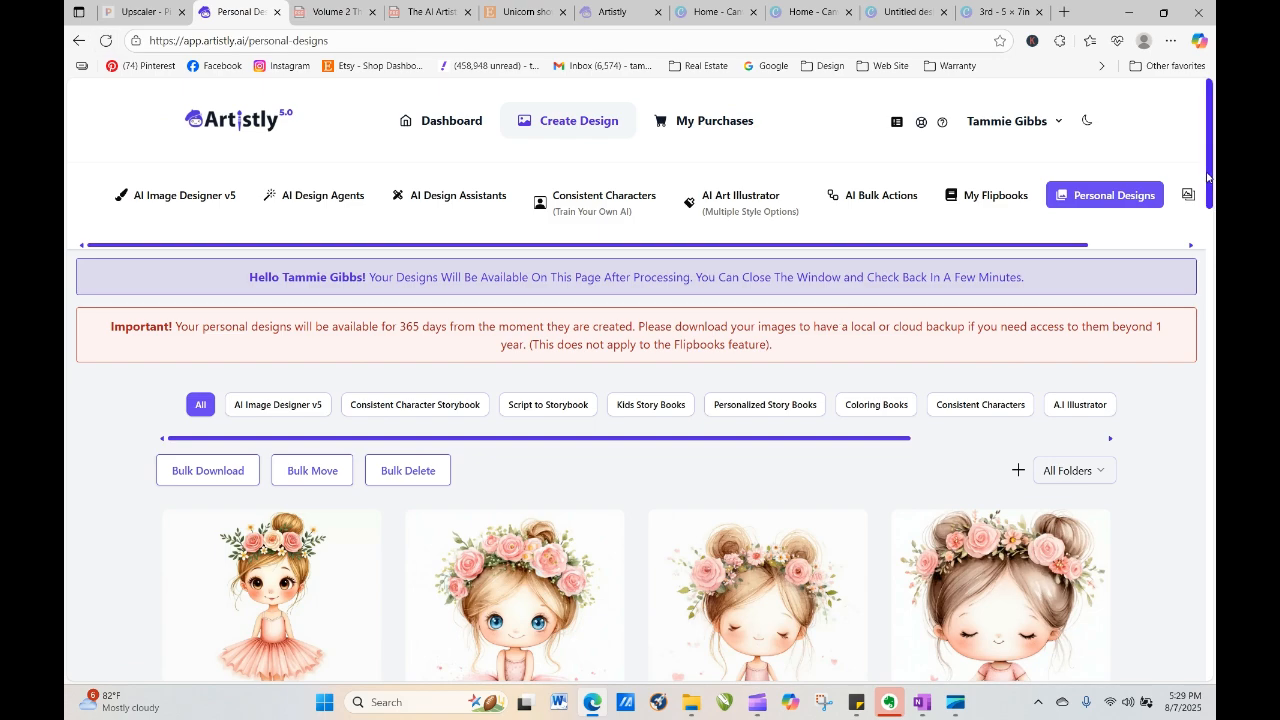
scroll(1207, 177, "down", 3)
mouse_move(280, 397)
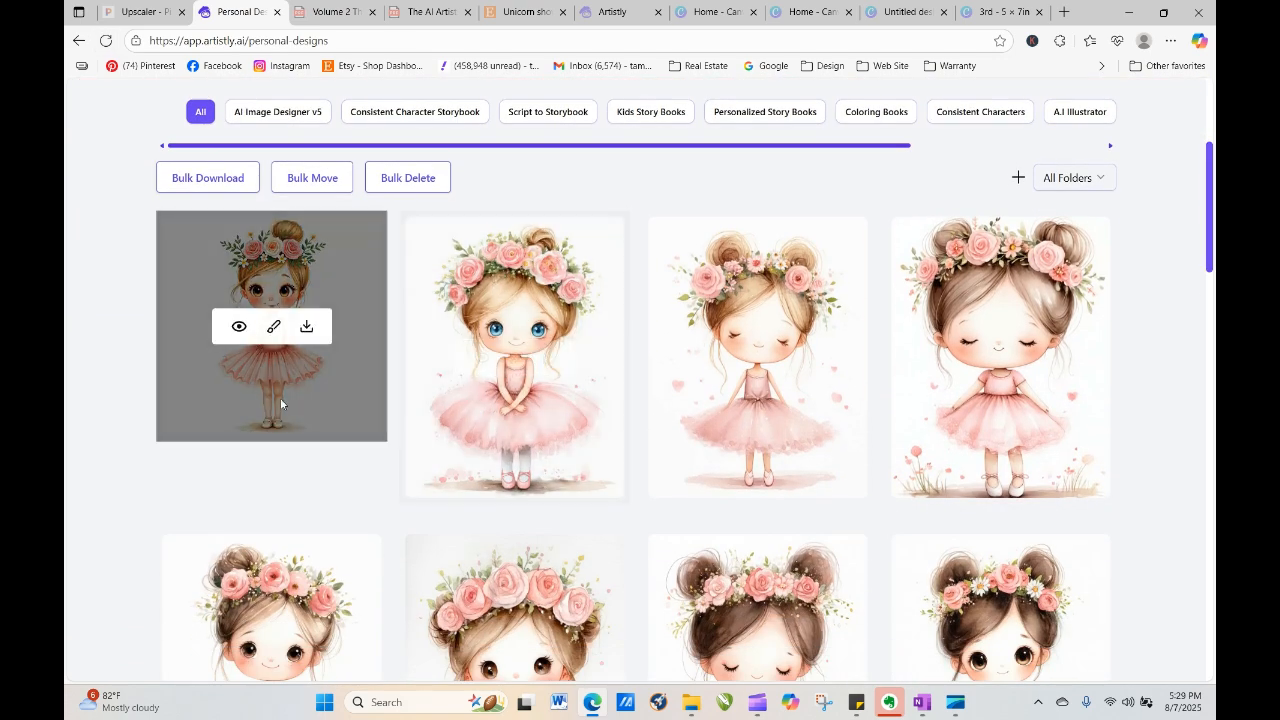
left_click(238, 328)
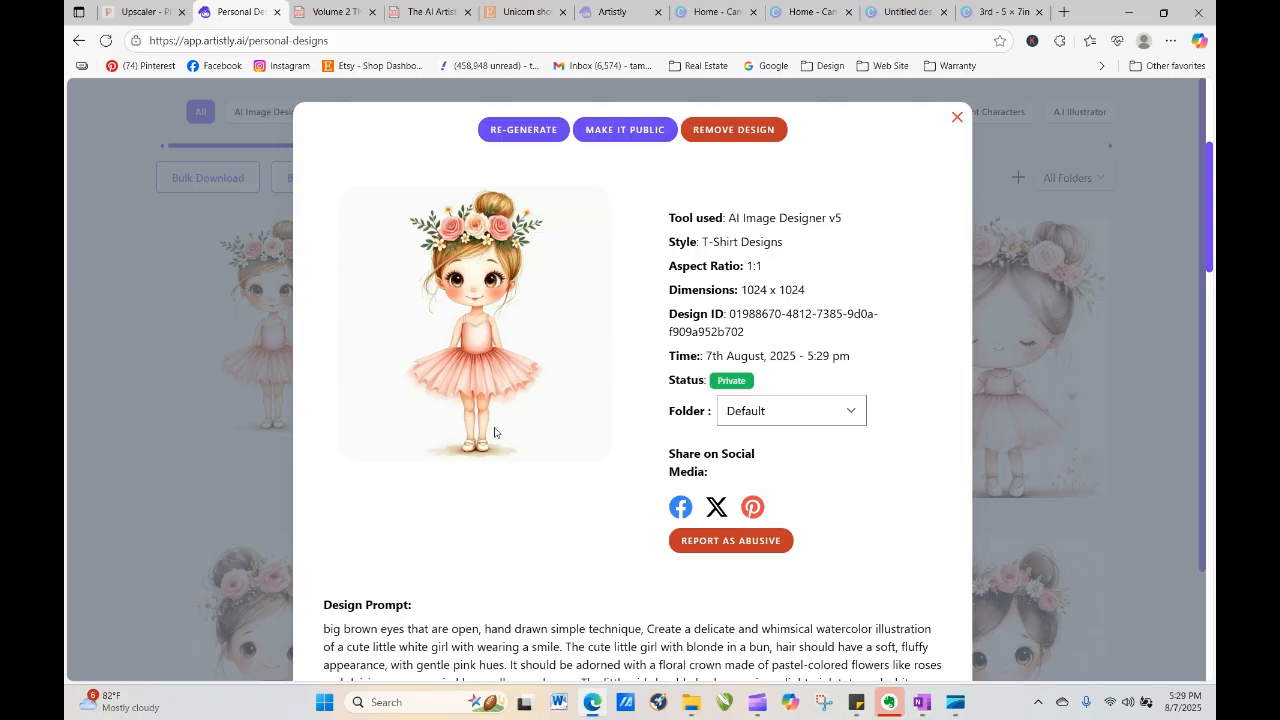
left_click(957, 119)
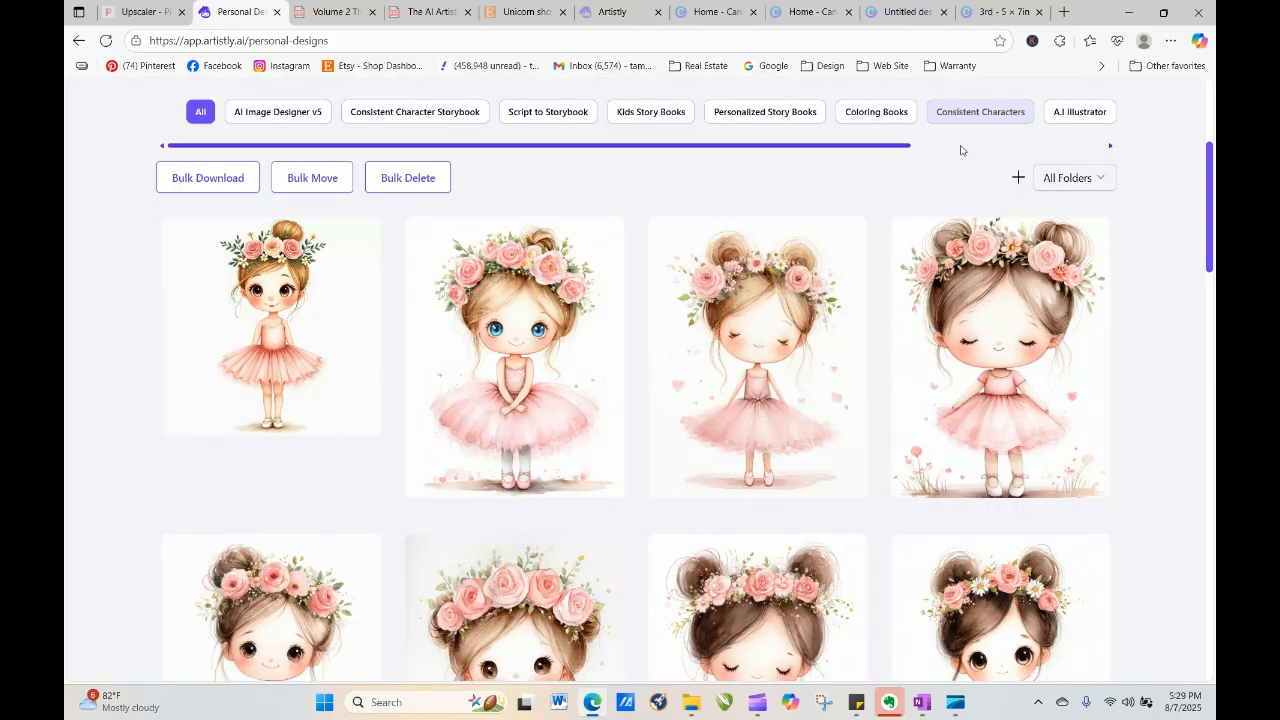
Re-generate the new T-shirt style ballerina design and select the sleeping cat "Nope Not Today" template as its base
mouse_move(404, 422)
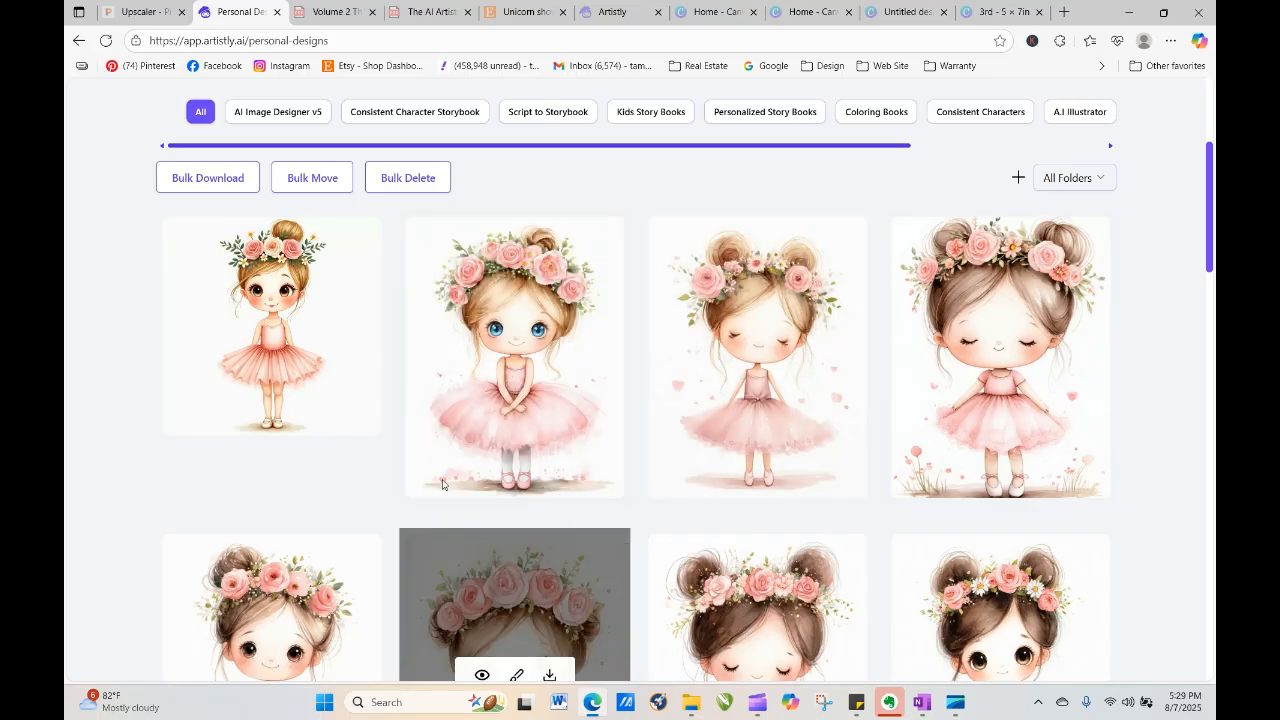
left_click(238, 328)
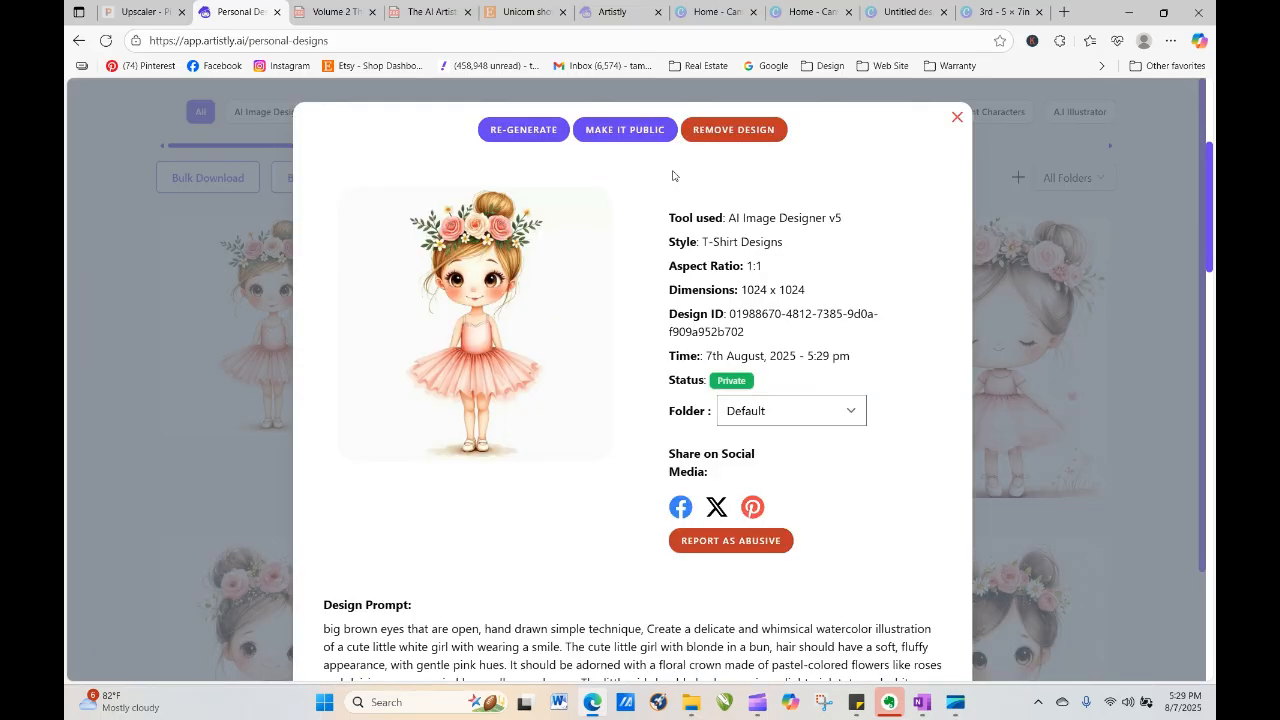
left_click(522, 129)
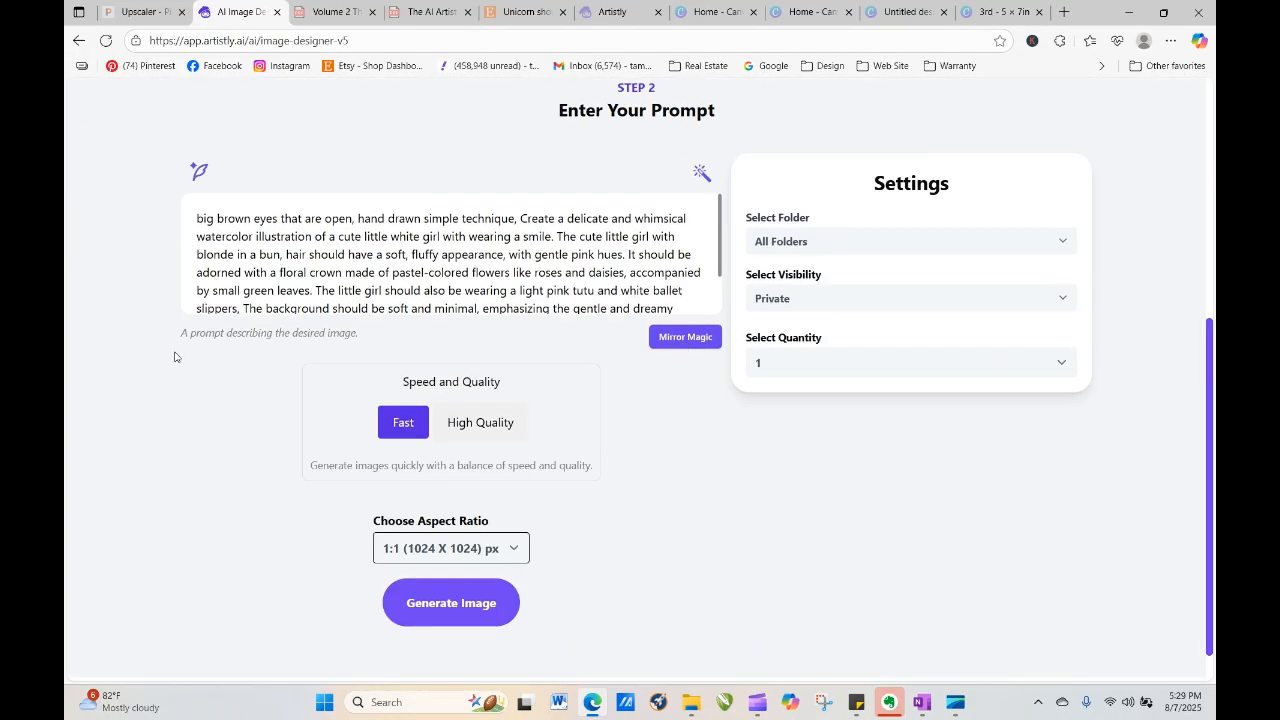
scroll(849, 391, "up", 3)
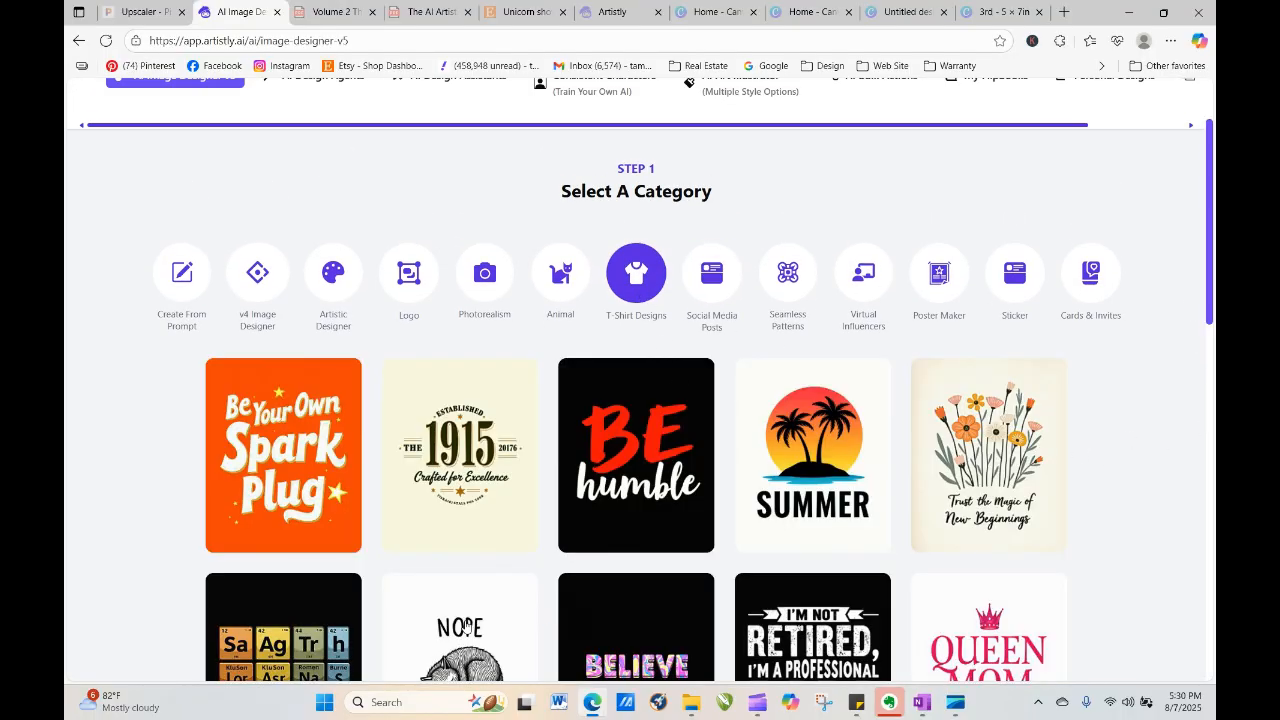
scroll(465, 627, "down", 10)
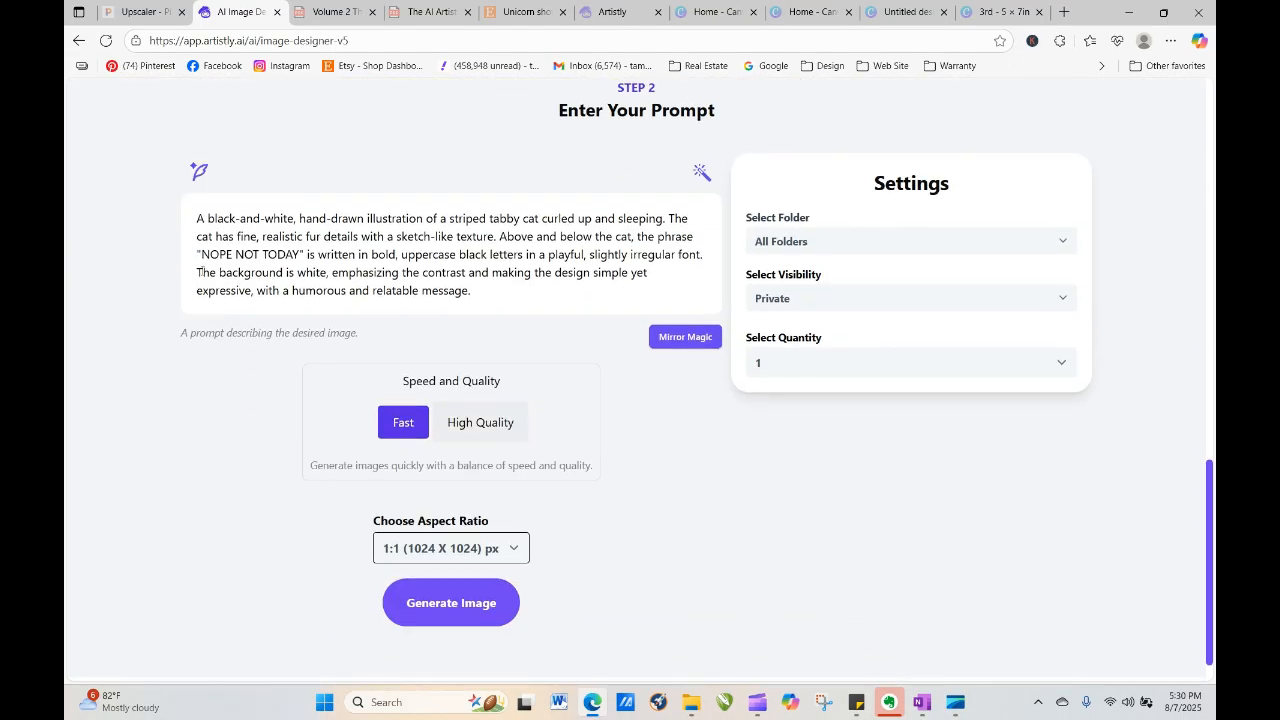
Overwrite the cat template's prompt with the copied girl prompt, set the quality to High Quality and generate the image
left_click_drag(197, 218, 475, 294)
right_click(393, 266)
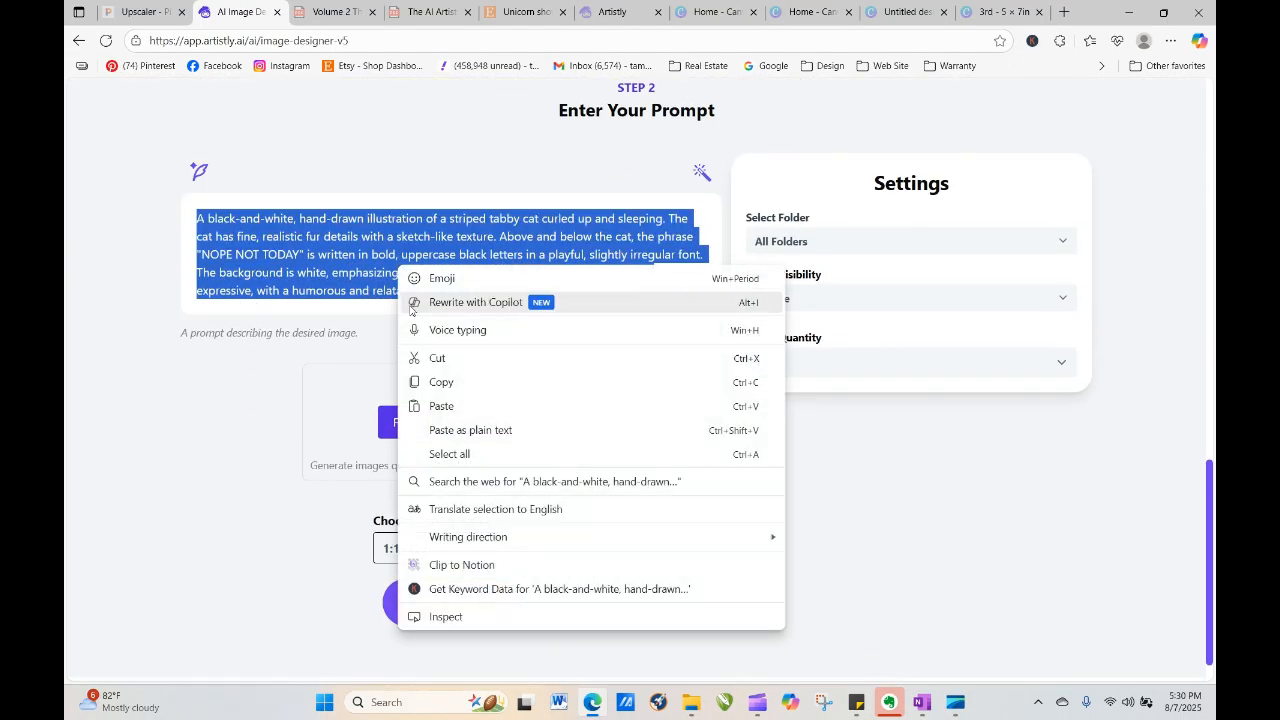
left_click(450, 410)
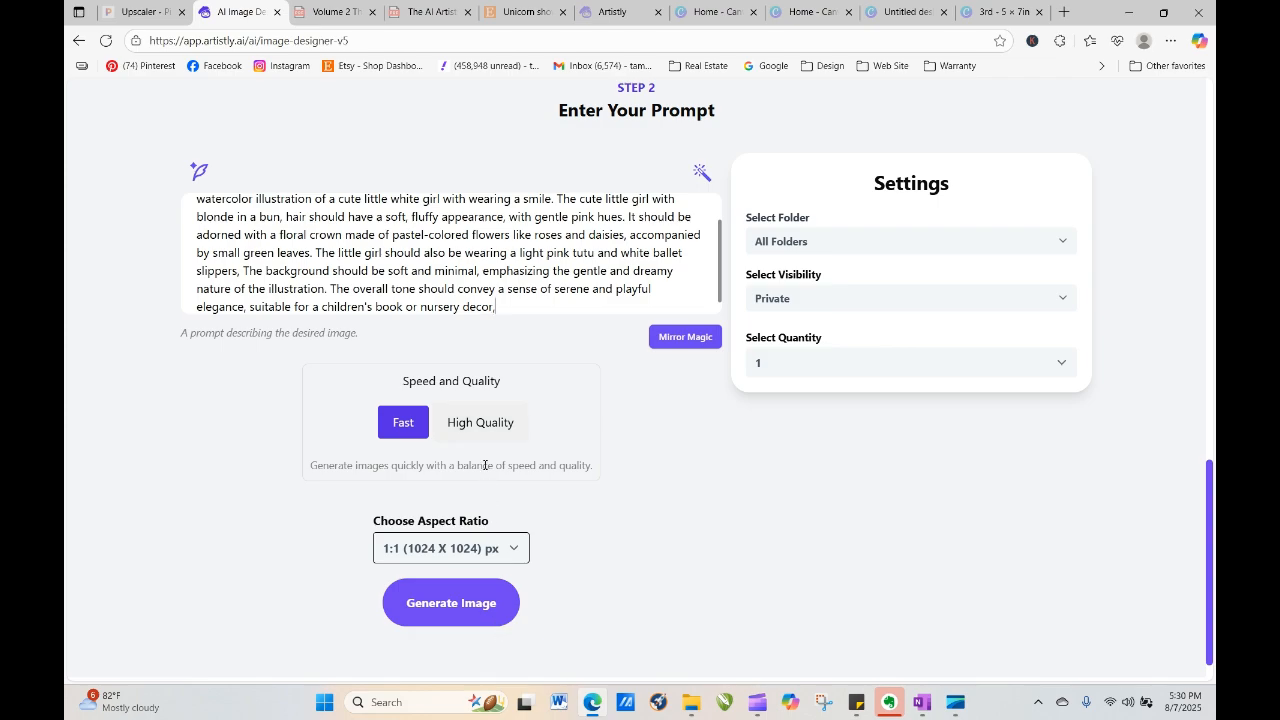
left_click(480, 422)
left_click(503, 606)
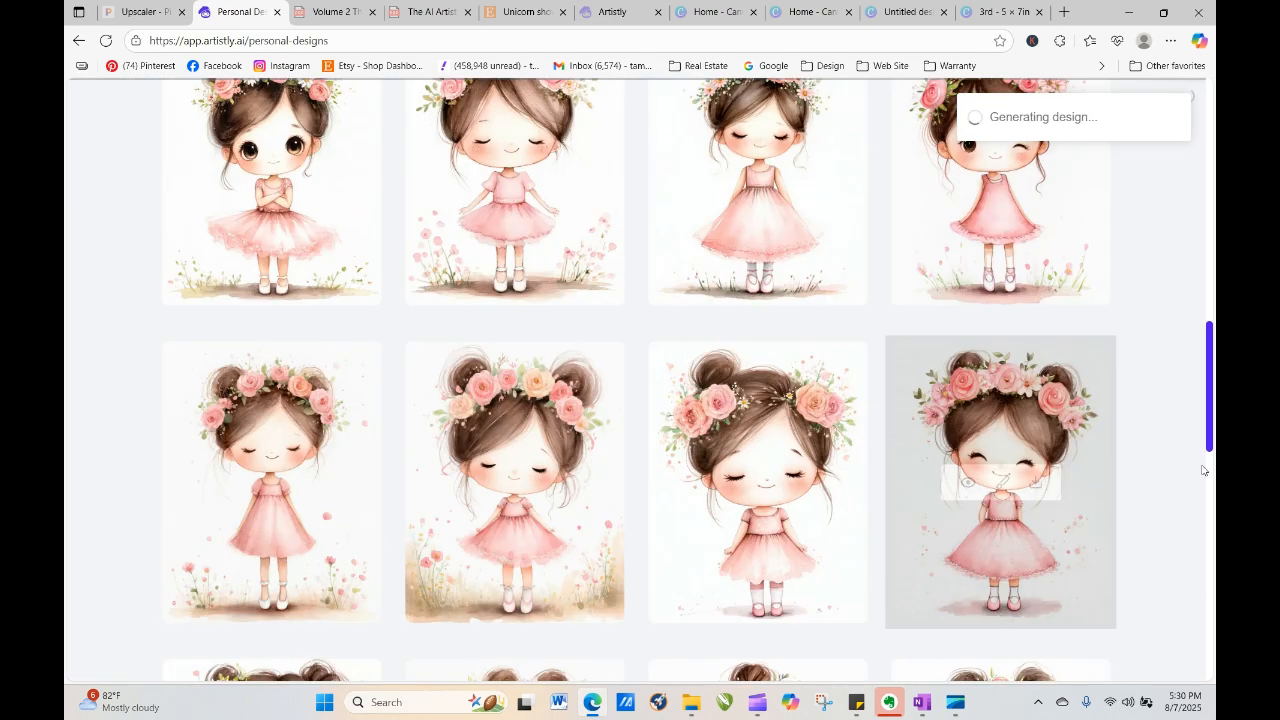
Refresh the personal designs page and start a new Clip Art design with the AI Design Agents
left_click_drag(1212, 403, 1212, 233)
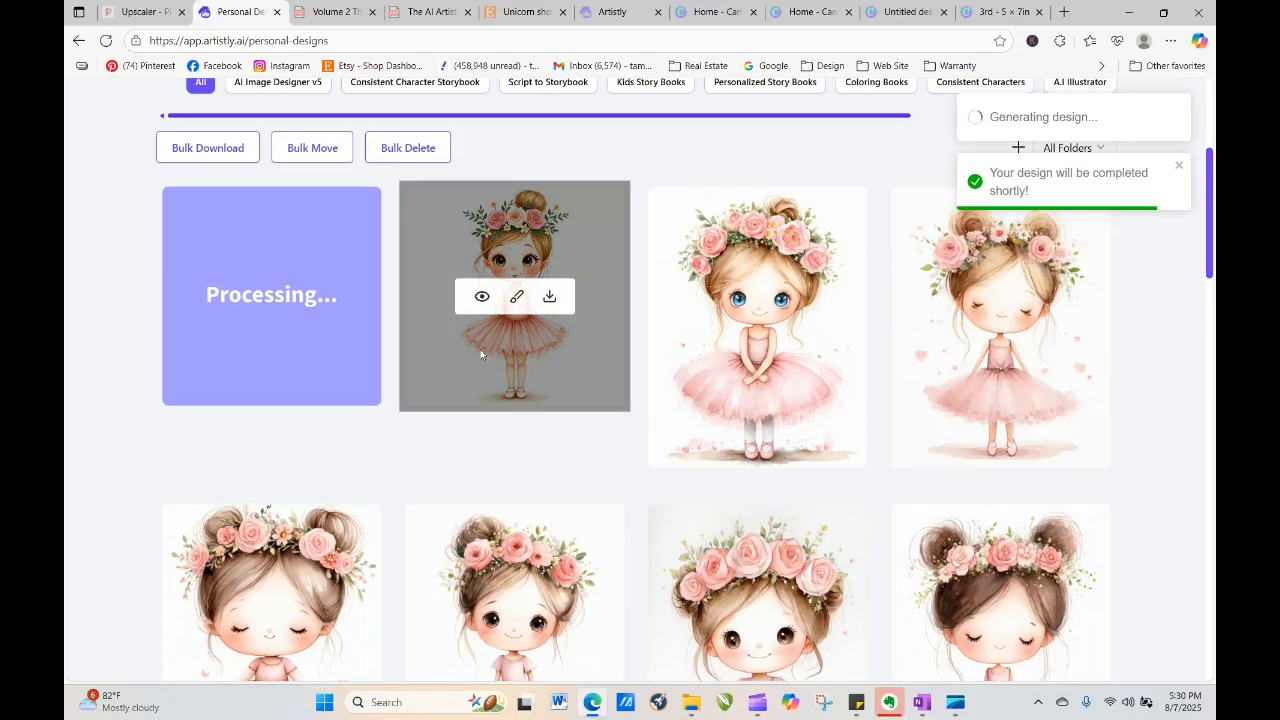
left_click(106, 40)
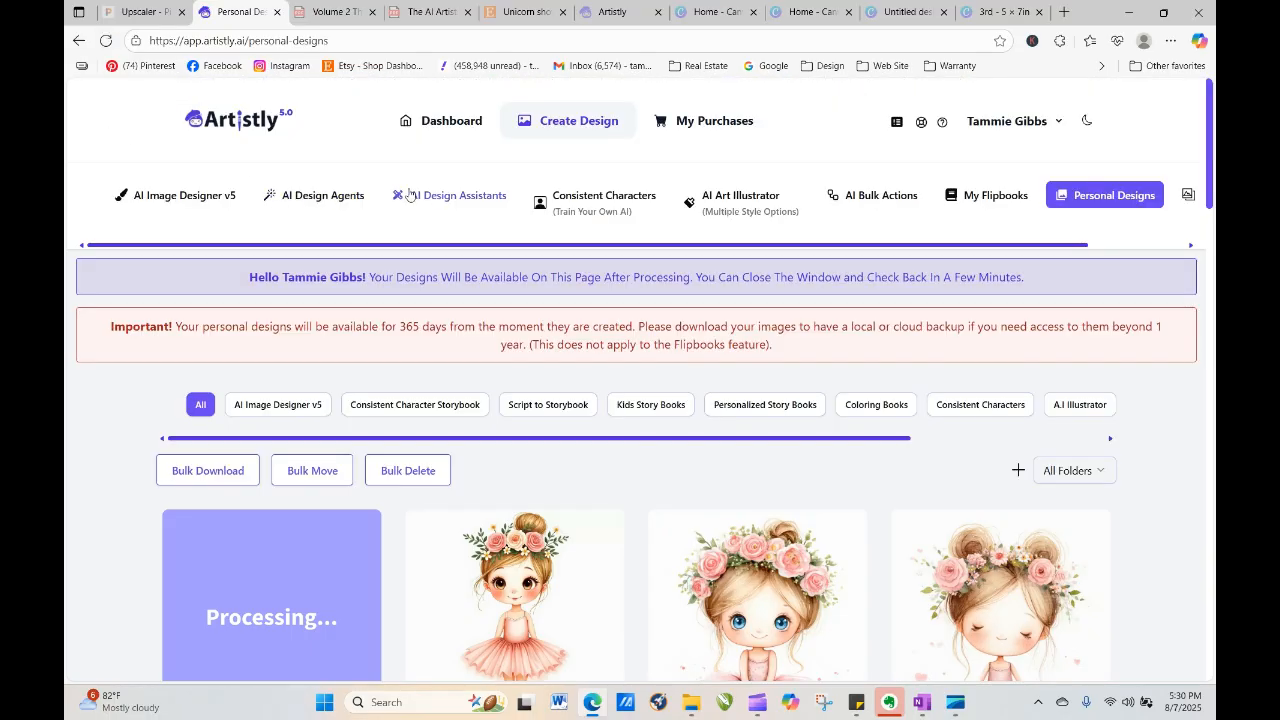
left_click(450, 195)
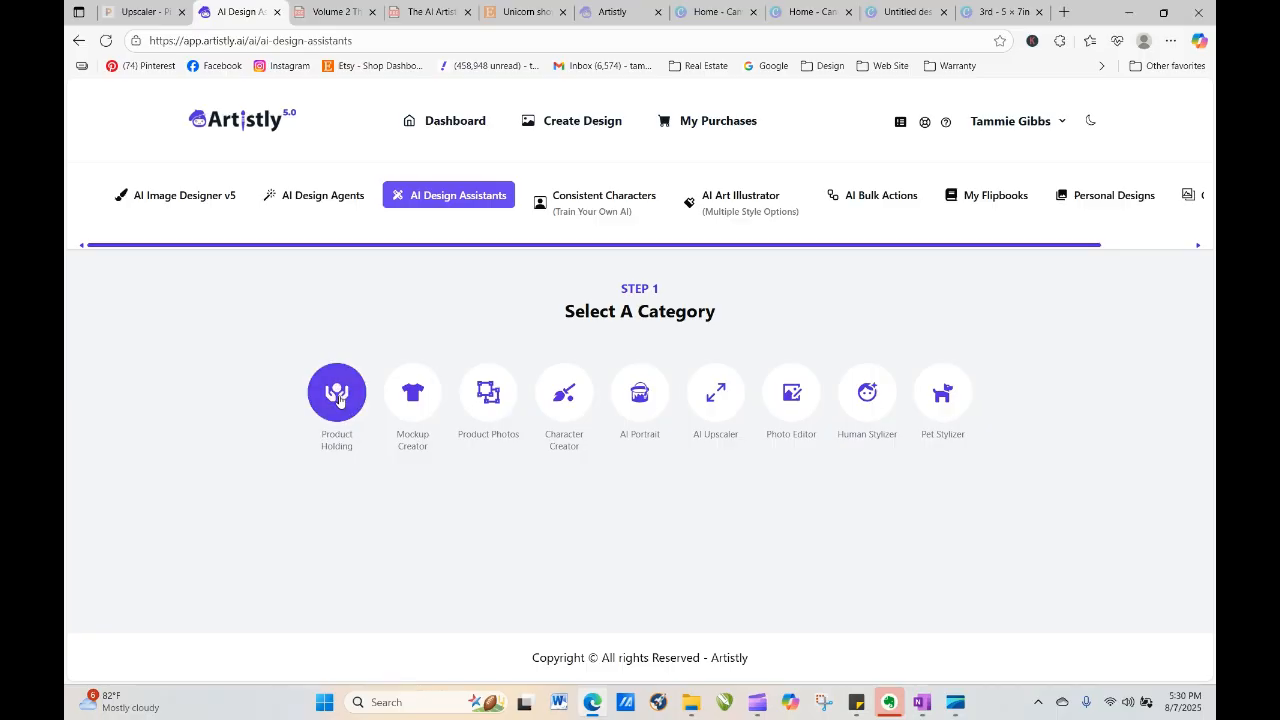
left_click(276, 197)
left_click(205, 391)
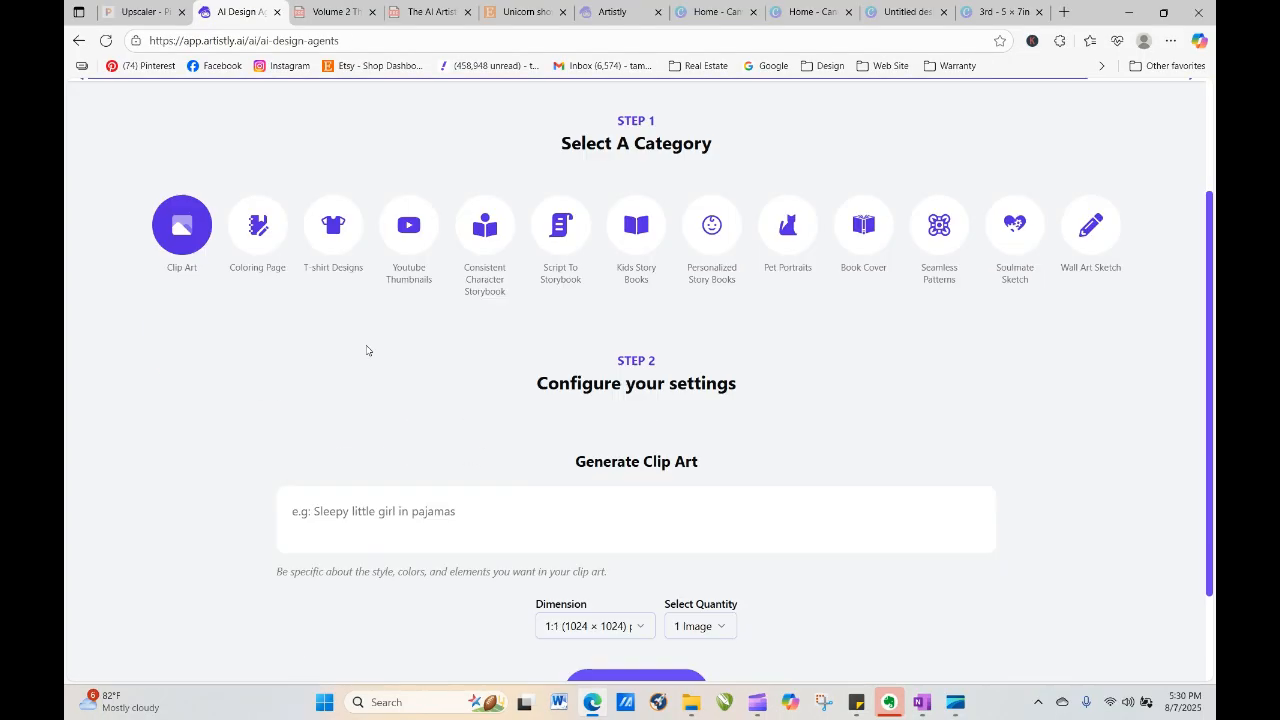
Paste the copied girl prompt as the clip art description, set the quantity to 5 Images and generate the clip art
right_click(409, 385)
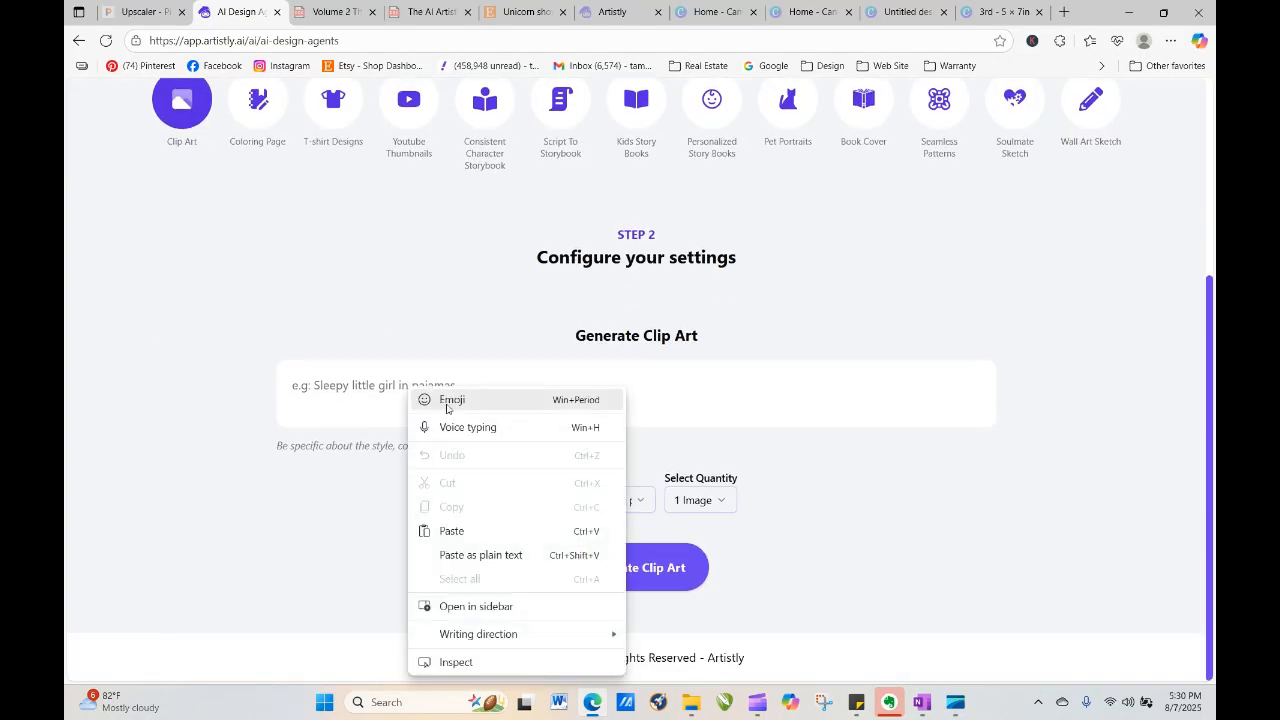
left_click(472, 530)
left_click(700, 500)
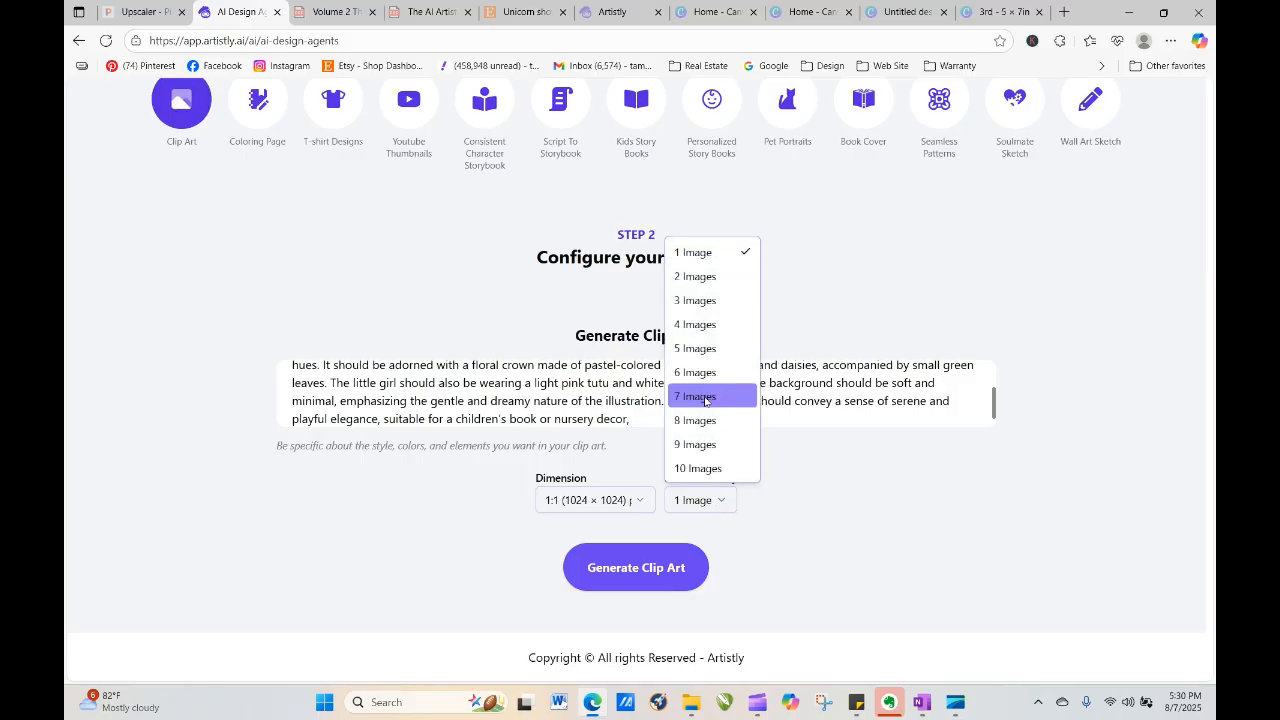
left_click(710, 350)
left_click(671, 567)
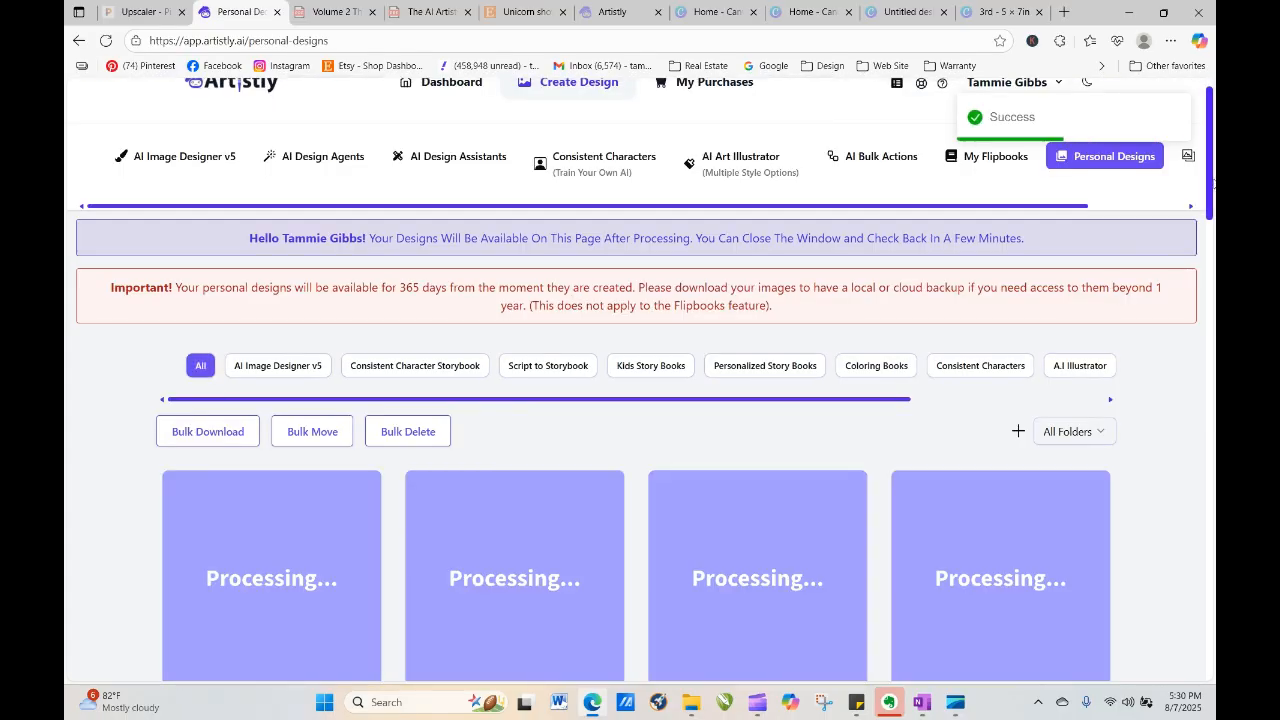
left_click_drag(1214, 190, 1213, 290)
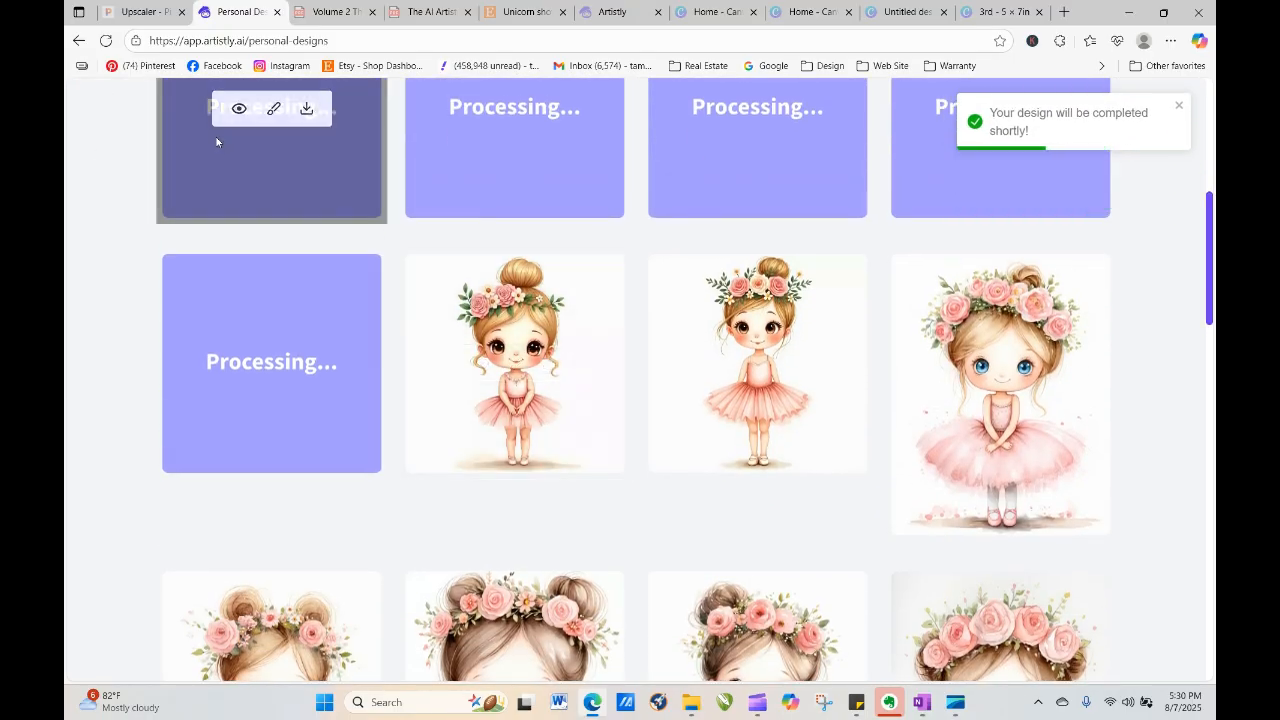
View the details of the two newest T-shirt style ballerina designs, one after the other
left_click(481, 364)
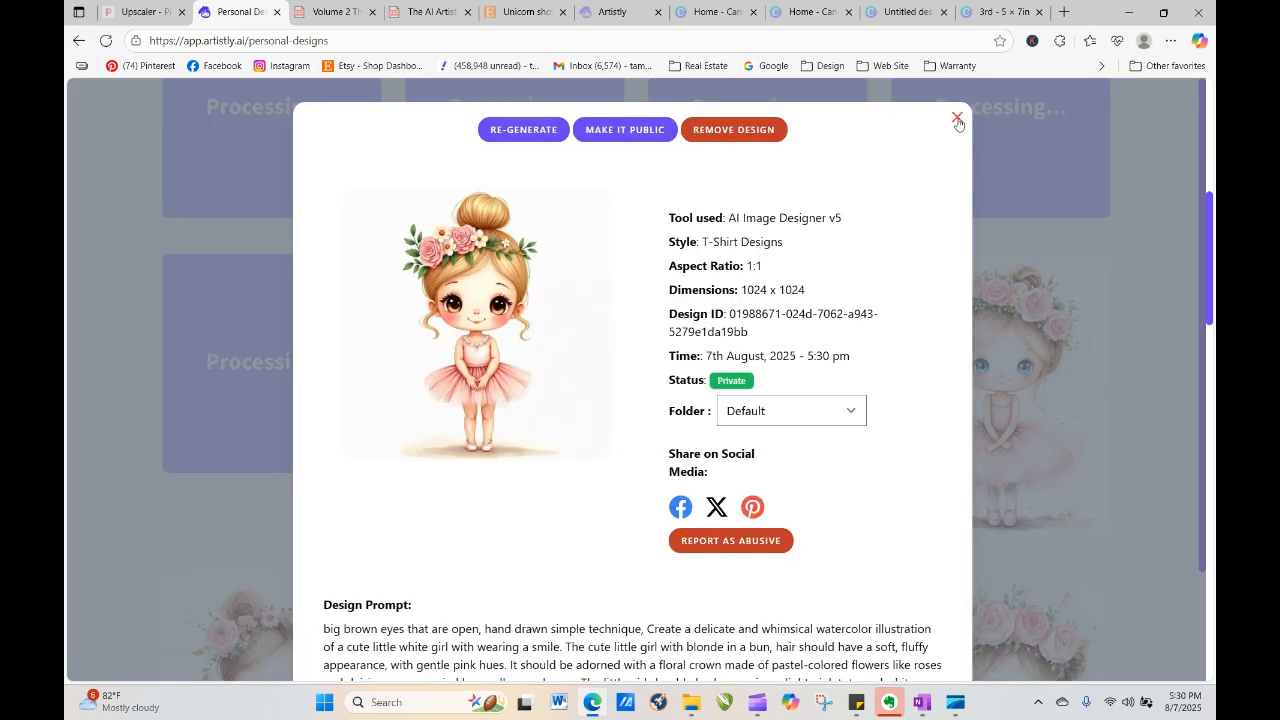
left_click(957, 119)
mouse_move(797, 379)
left_click(722, 365)
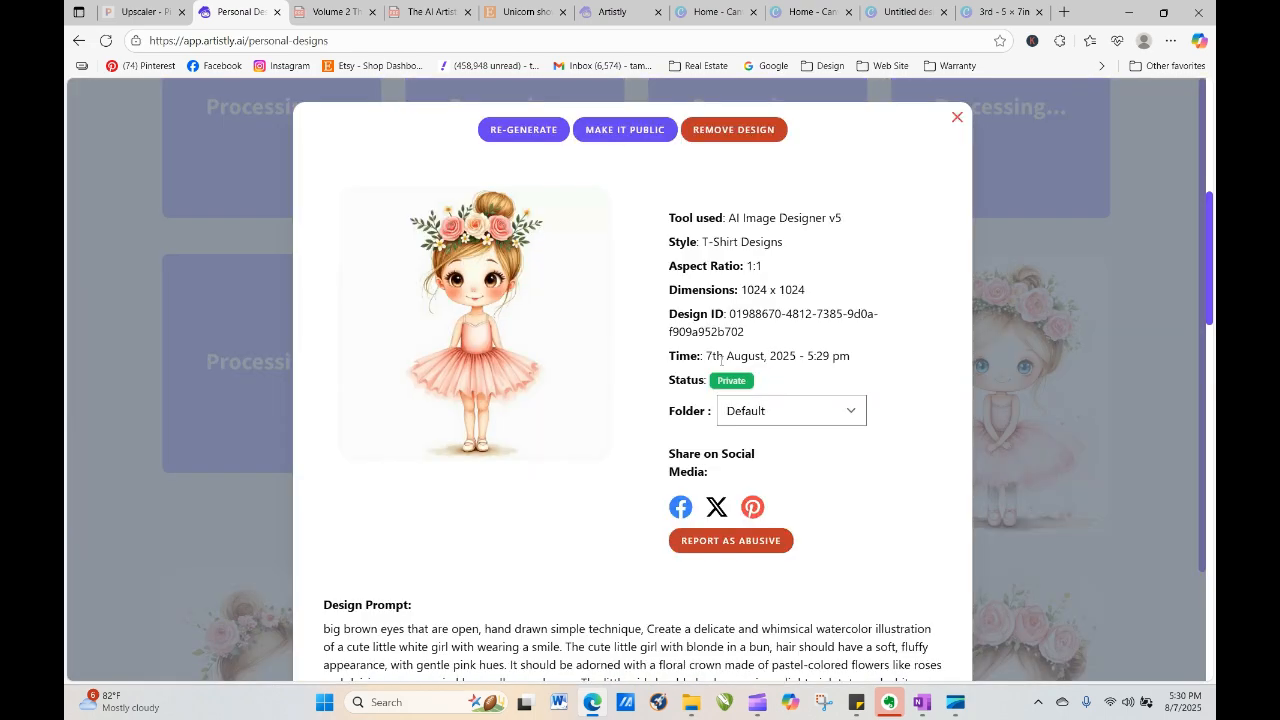
left_click(957, 118)
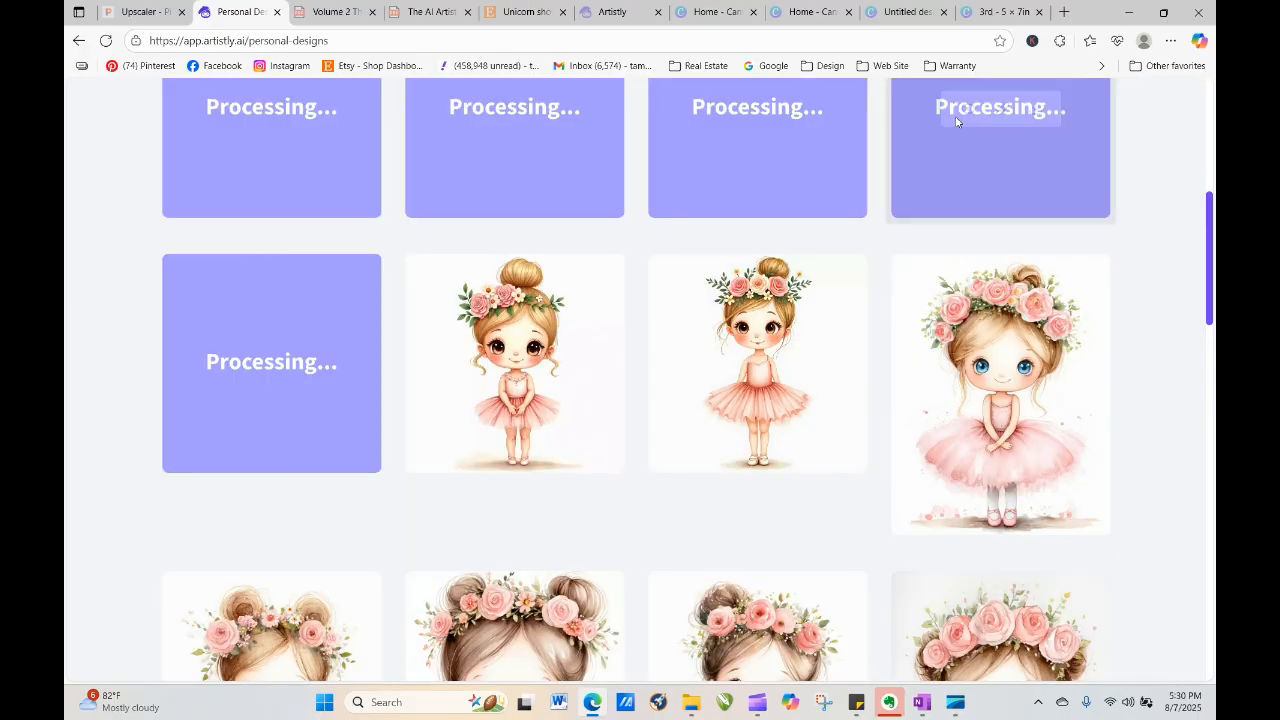
Refresh the personal designs page and look over the generated clip art girls alongside the earlier designs
left_click(104, 42)
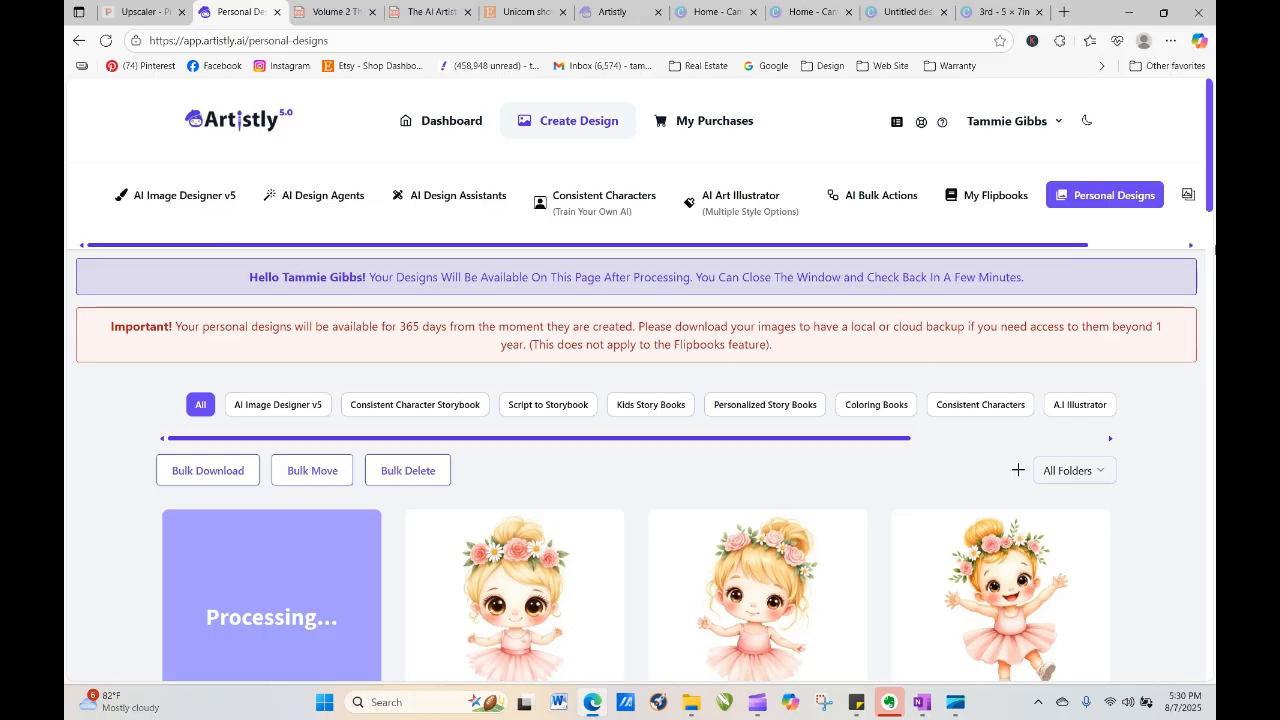
left_click_drag(1214, 120, 1215, 238)
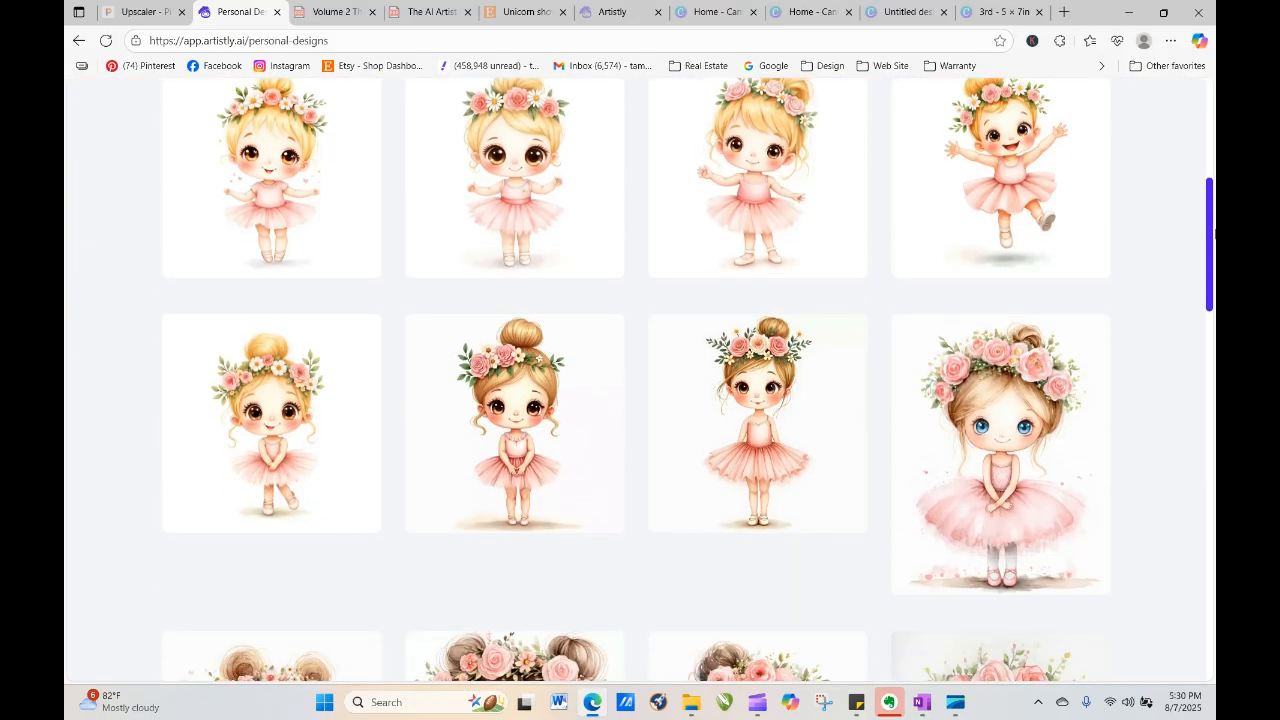
scroll(1139, 276, "down", 3)
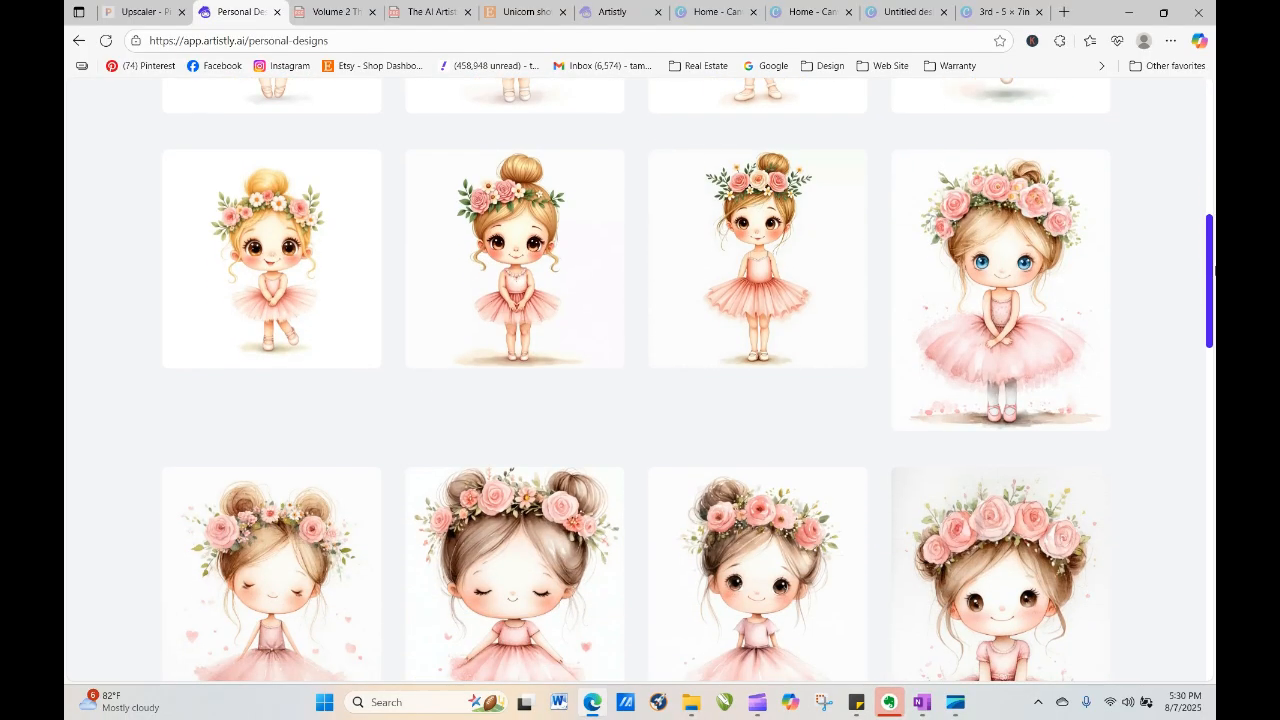
mouse_move(1014, 227)
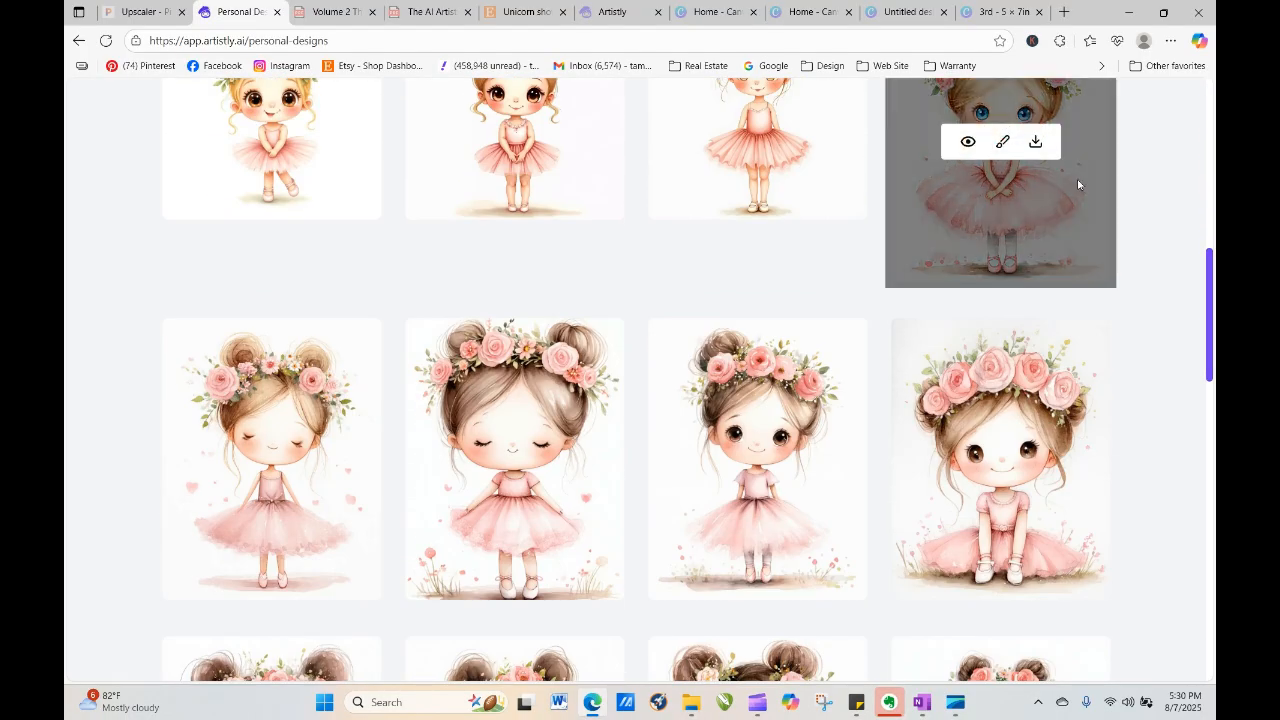
Open the Artistic Designer girl with closed eyes and two large hair buns and load her settings for re-generation
mouse_move(430, 390)
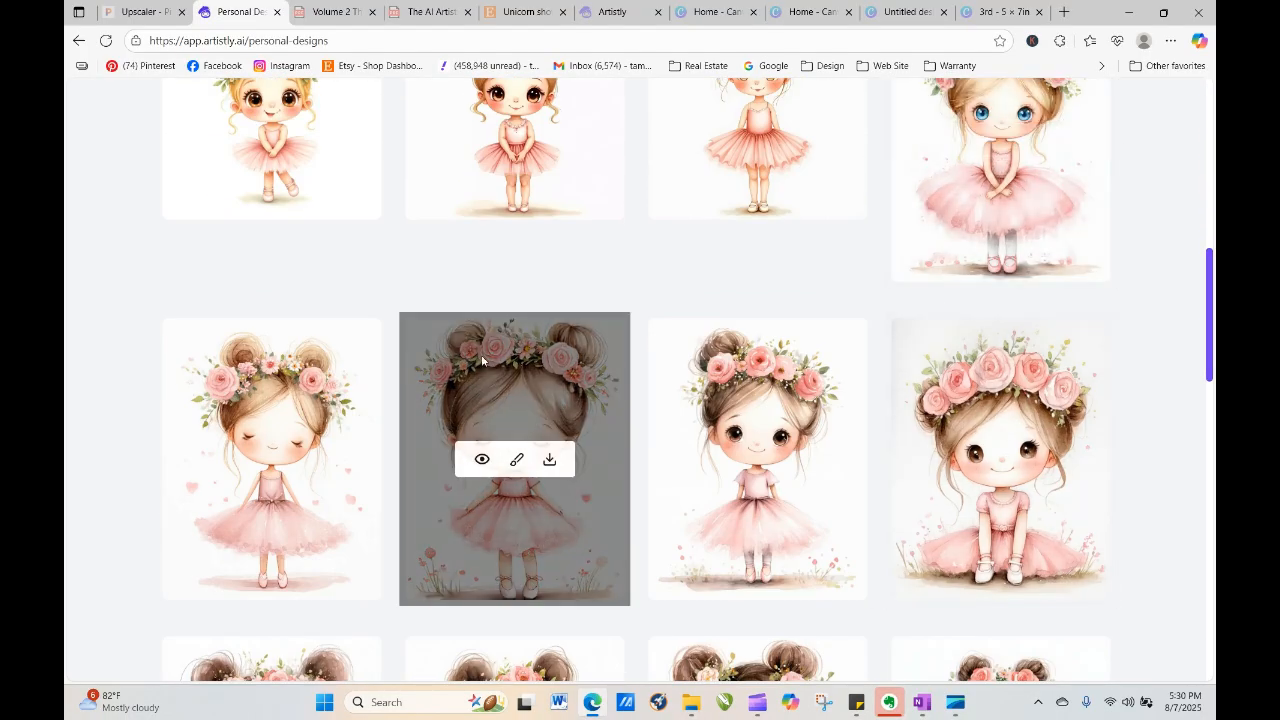
left_click(482, 459)
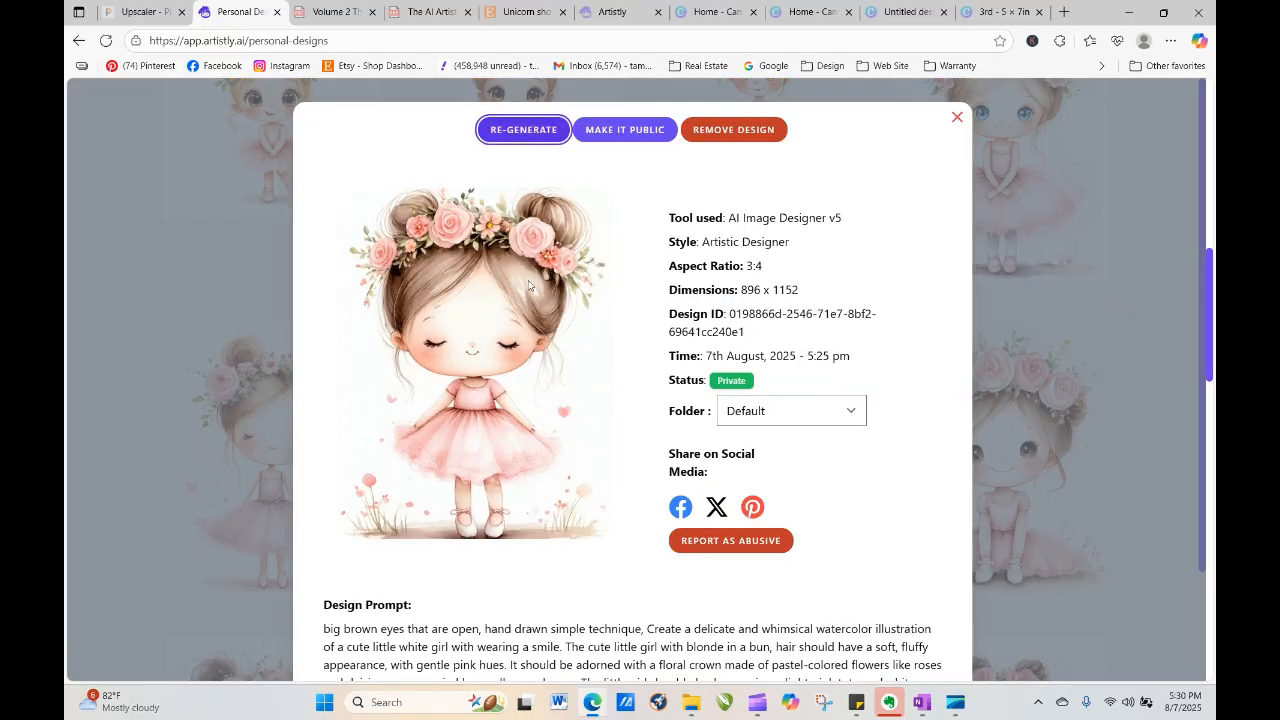
key("Return")
scroll(506, 325, "down", 4)
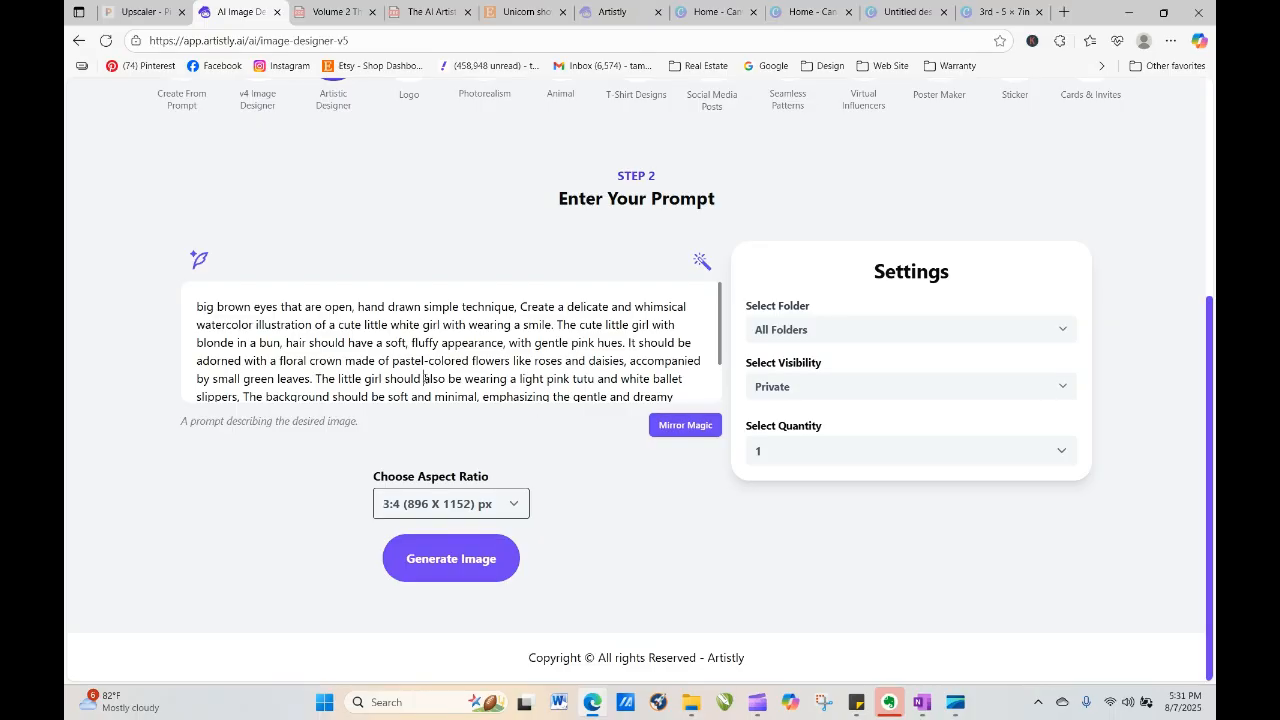
Replace the tutu and ballet wording in the prompt with "dressed like a princess with a gown and" before "slippers", and generate the image
left_click_drag(424, 379, 685, 379)
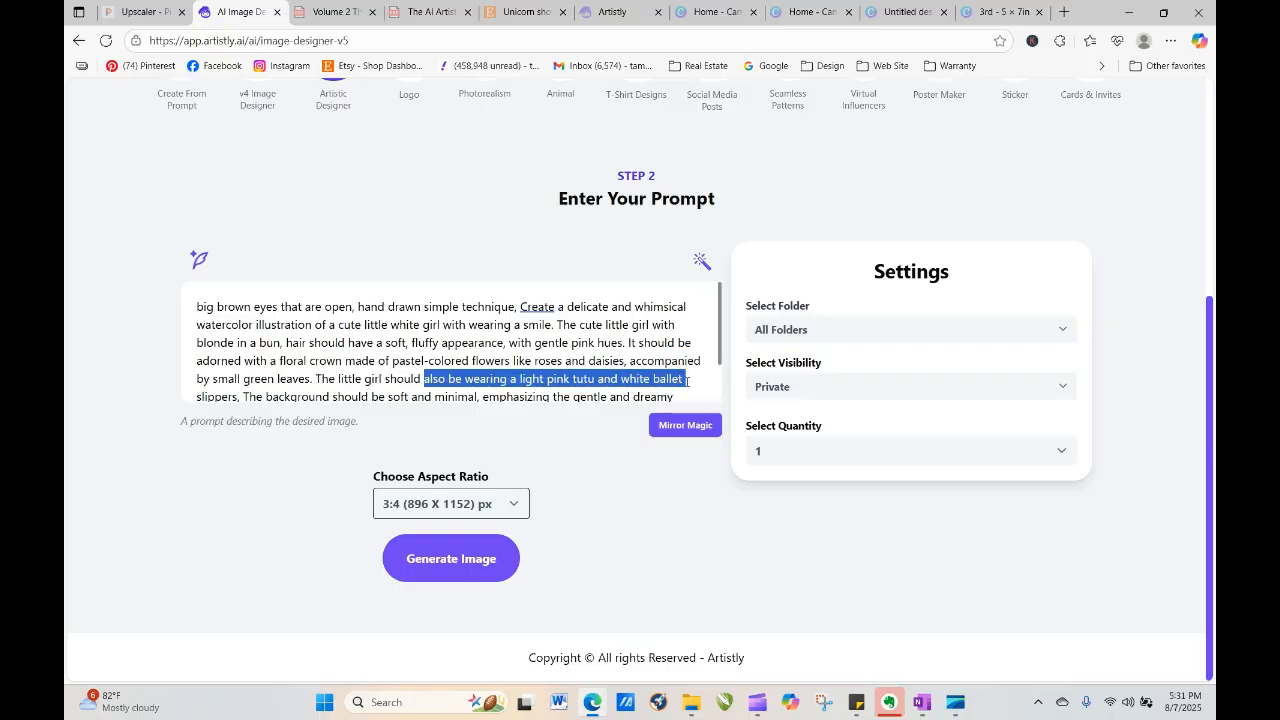
type("dressed l")
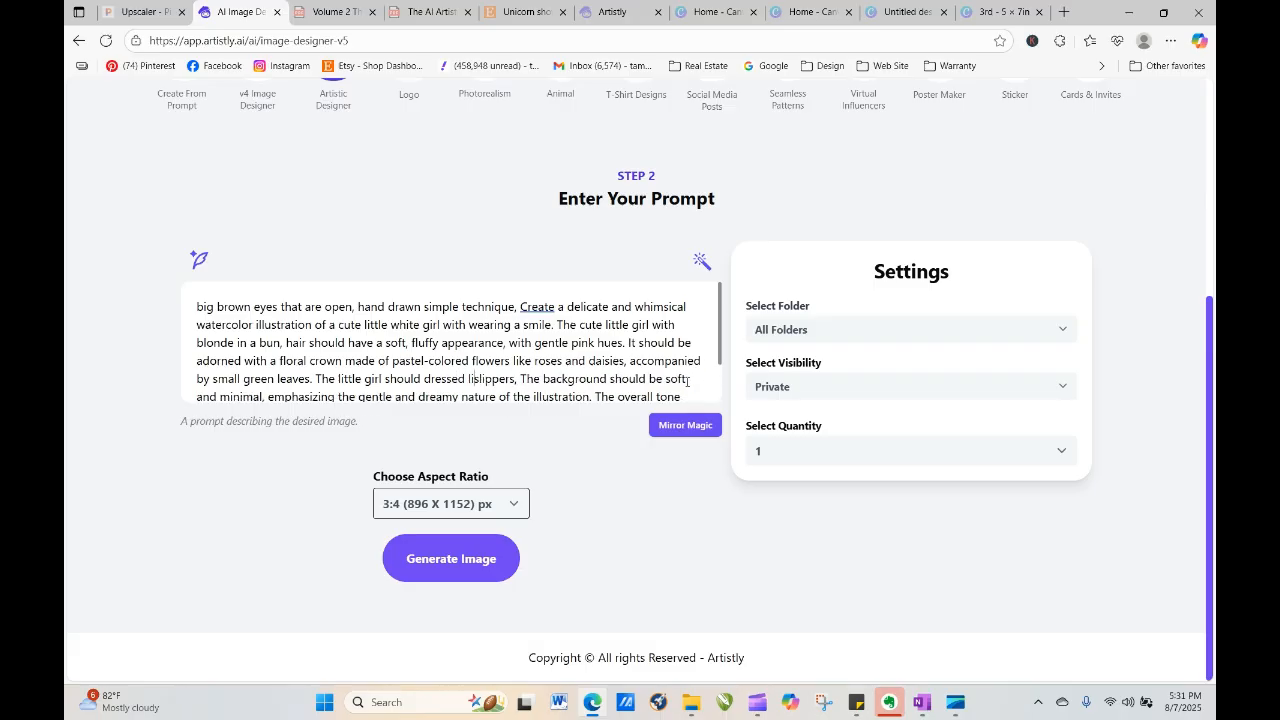
type("ike a ")
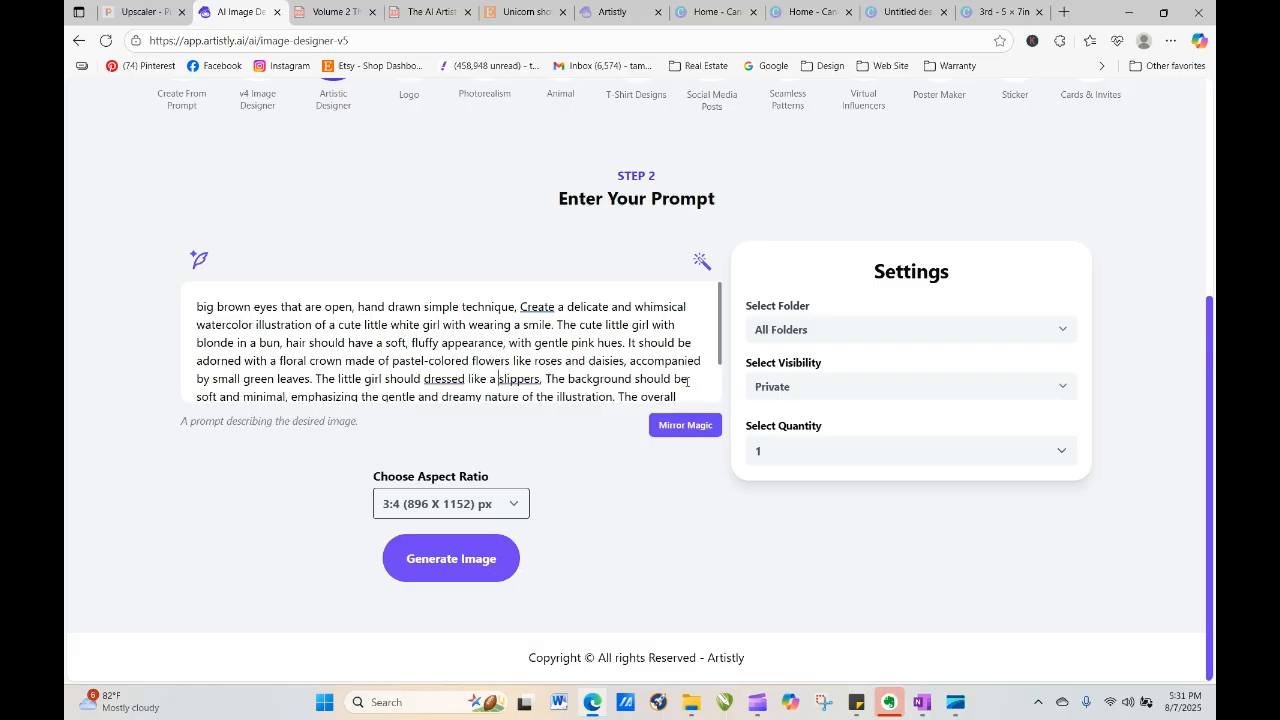
type("princess wi")
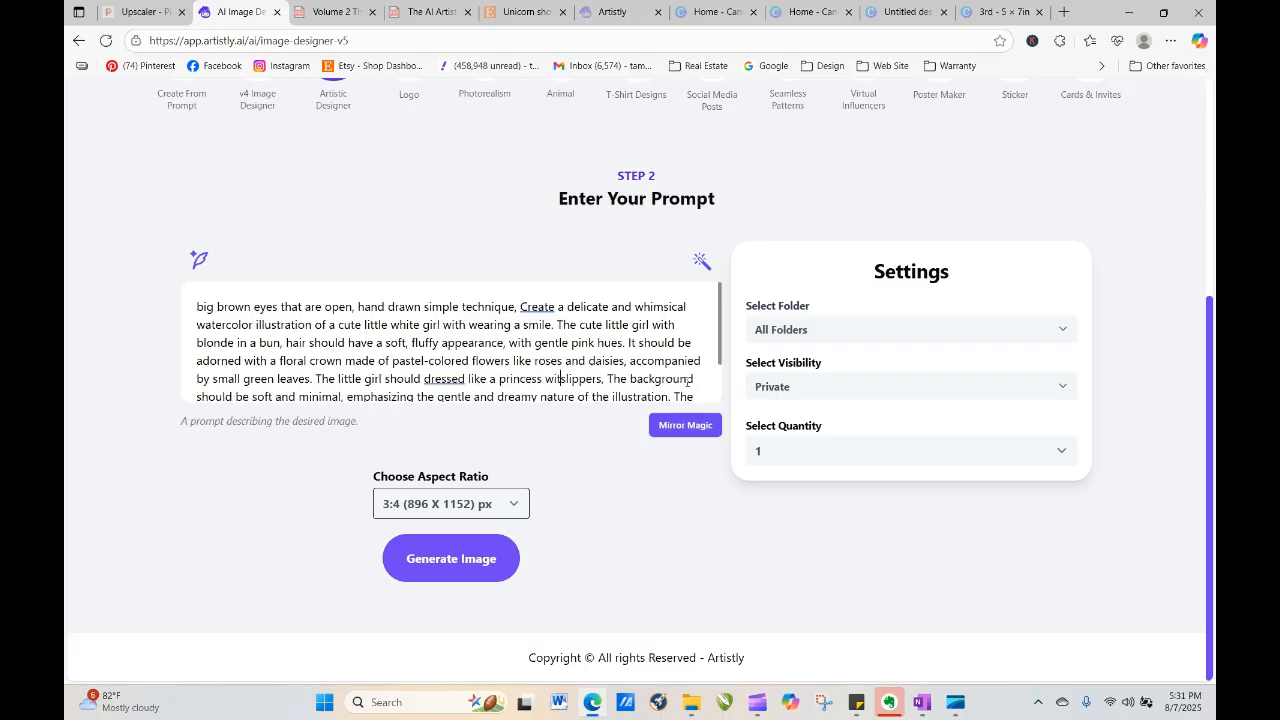
type("th ")
type("a gown an")
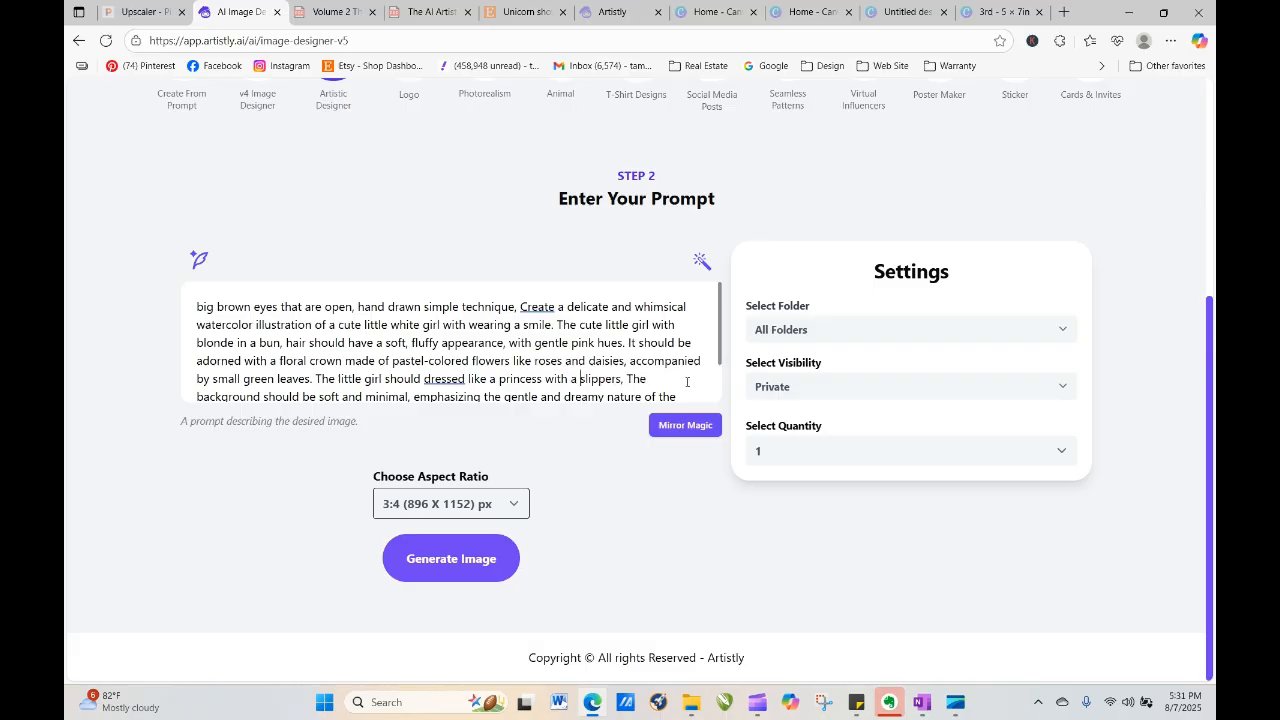
type("d")
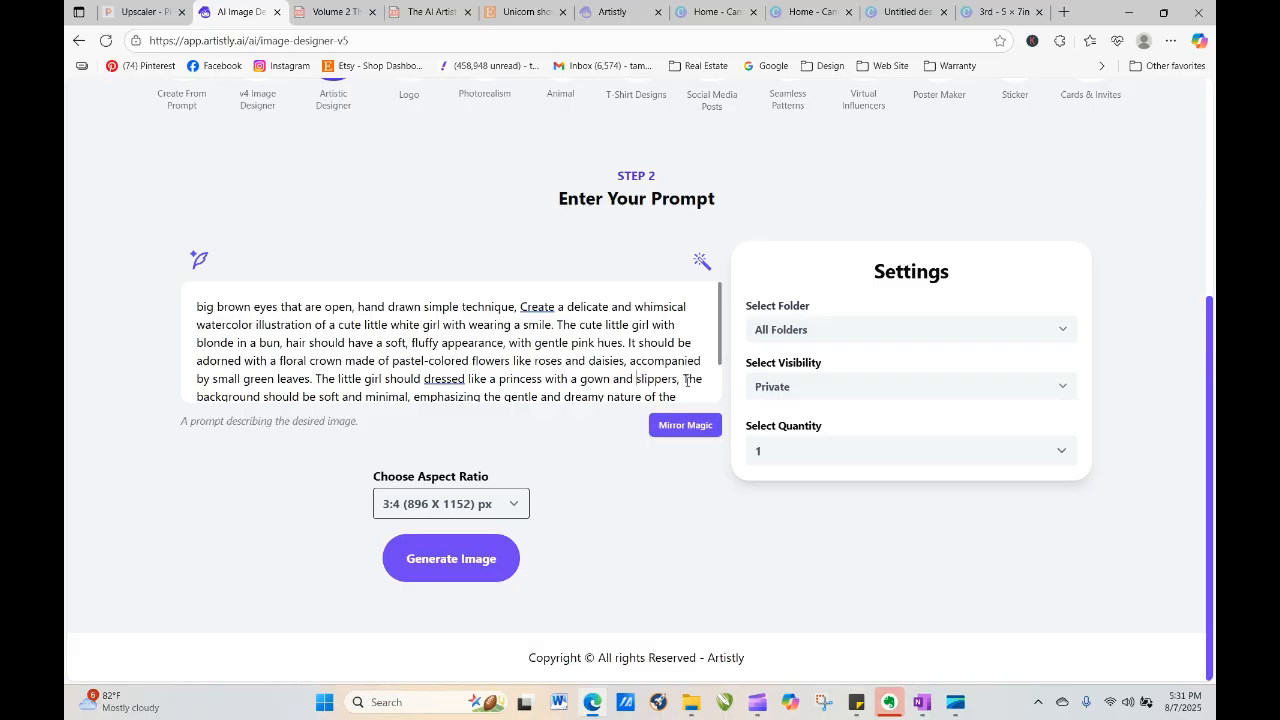
left_click(467, 563)
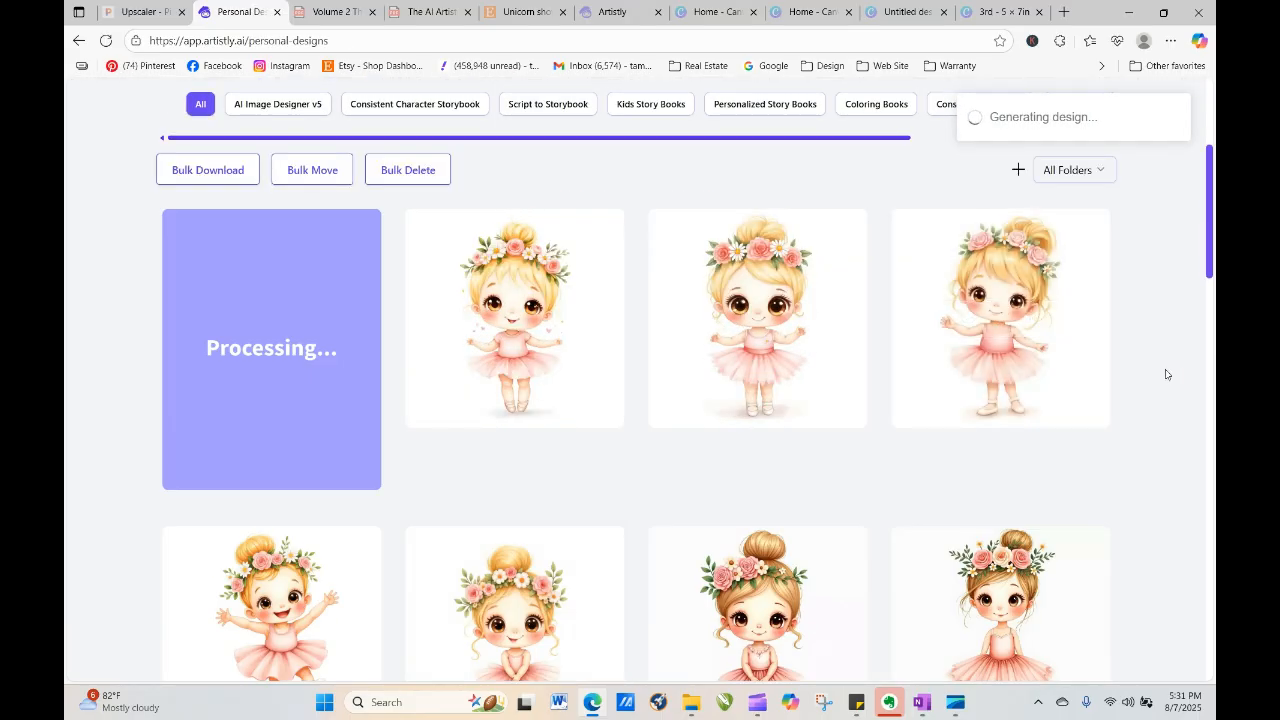
Bulk delete the three finished designs in the first row and all four in the second row, leaving out the processing image
mouse_move(496, 229)
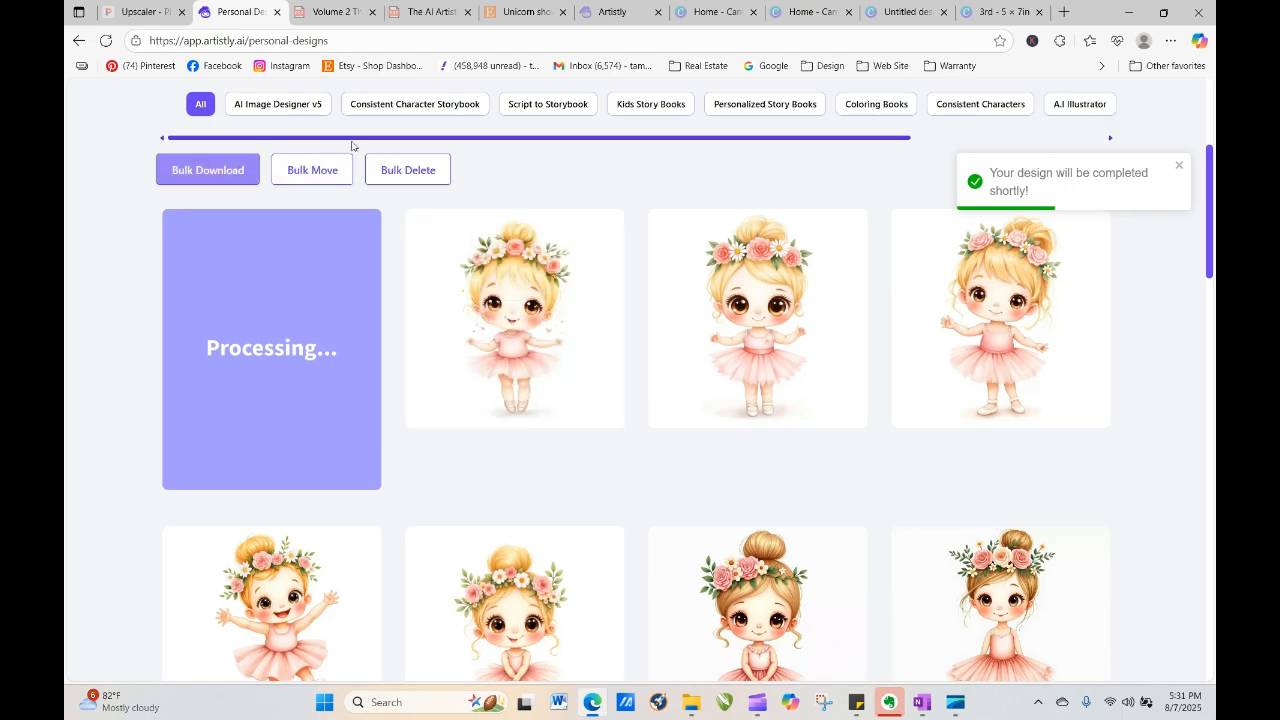
left_click(398, 165)
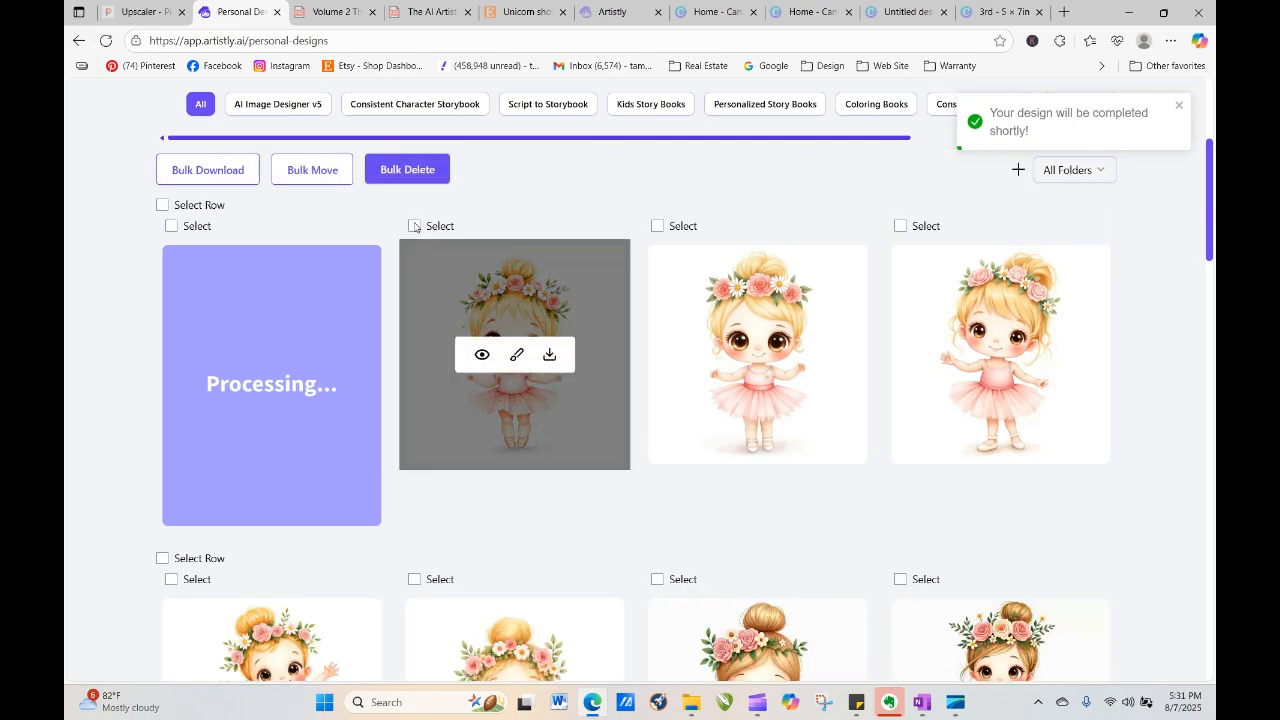
left_click(162, 205)
left_click(171, 226)
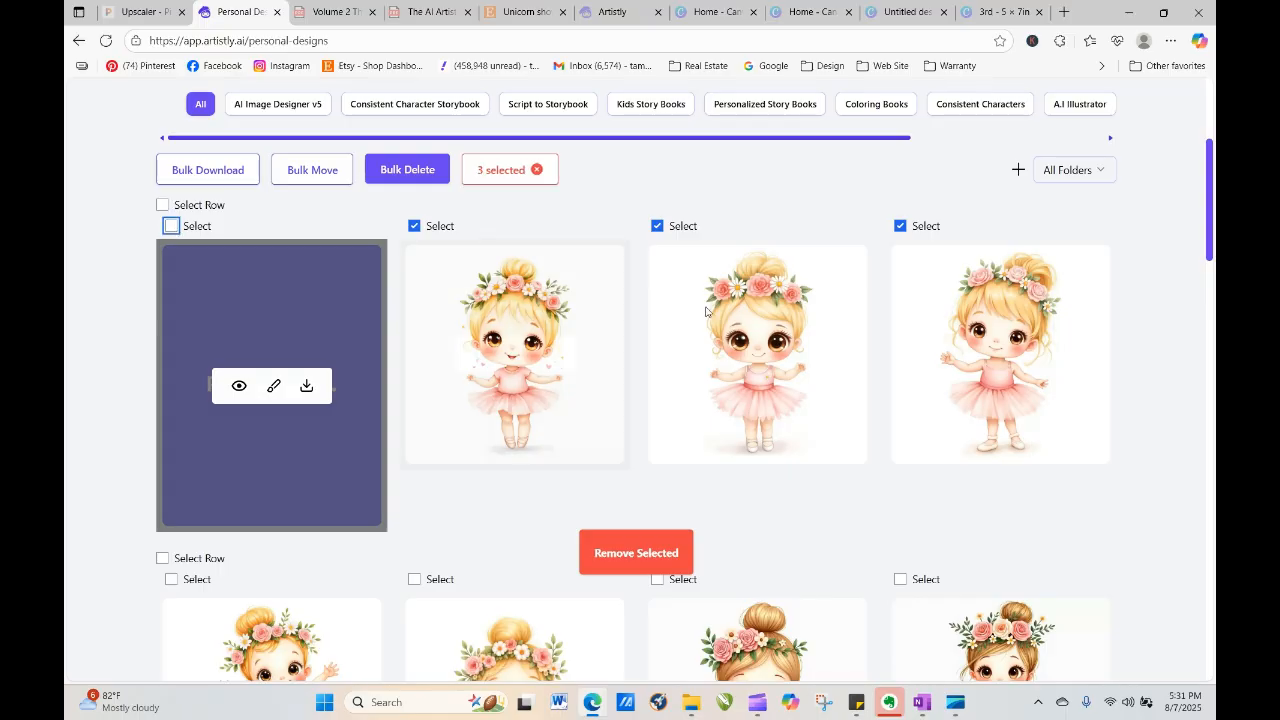
left_click_drag(1213, 239, 1214, 300)
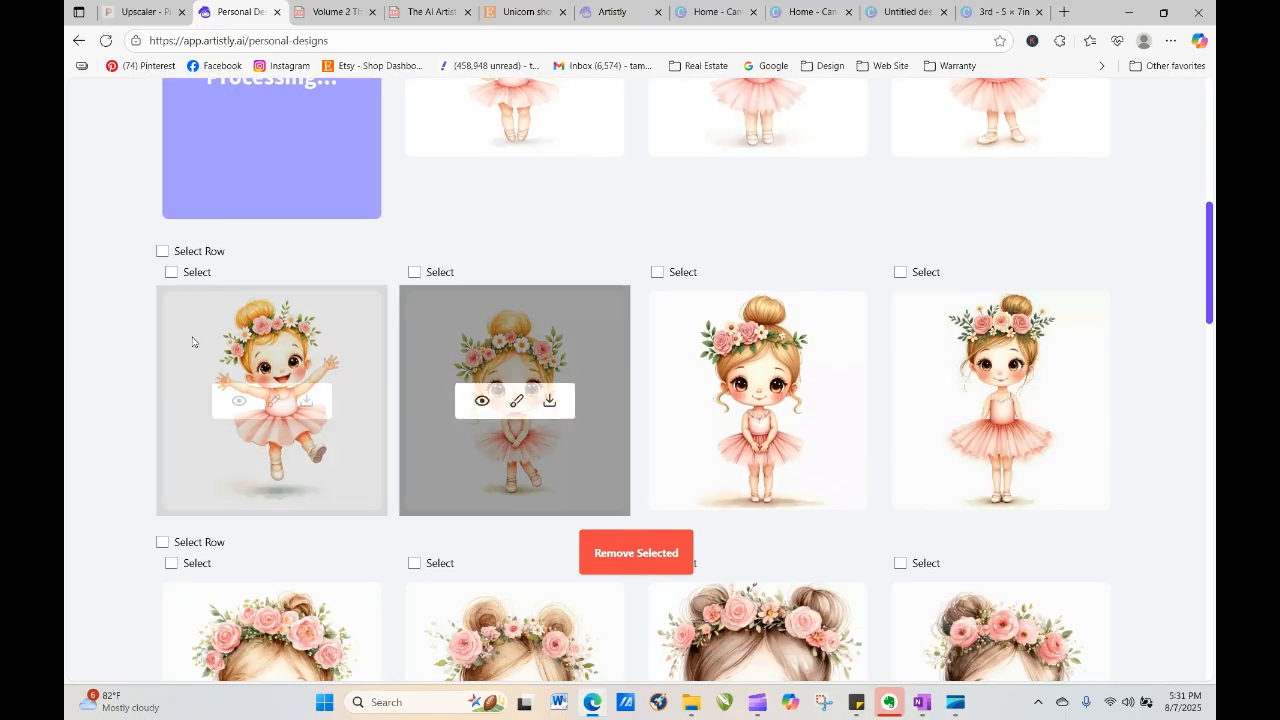
left_click(162, 251)
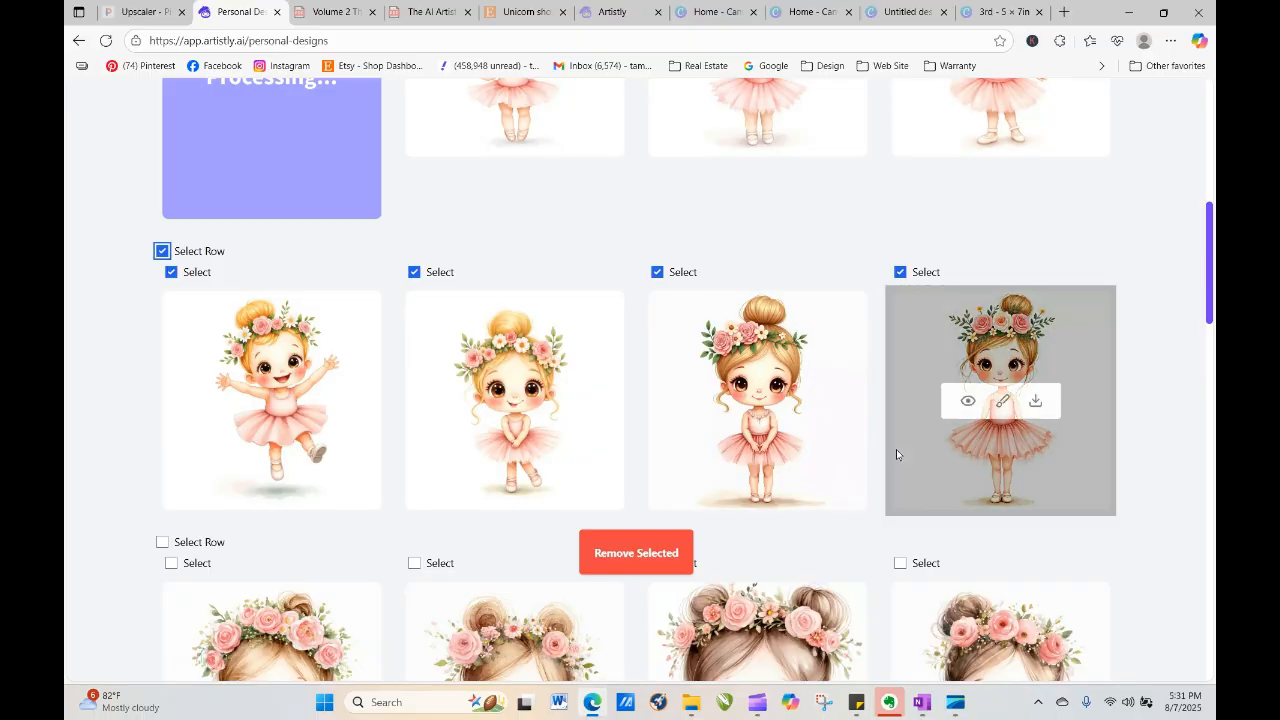
left_click(689, 562)
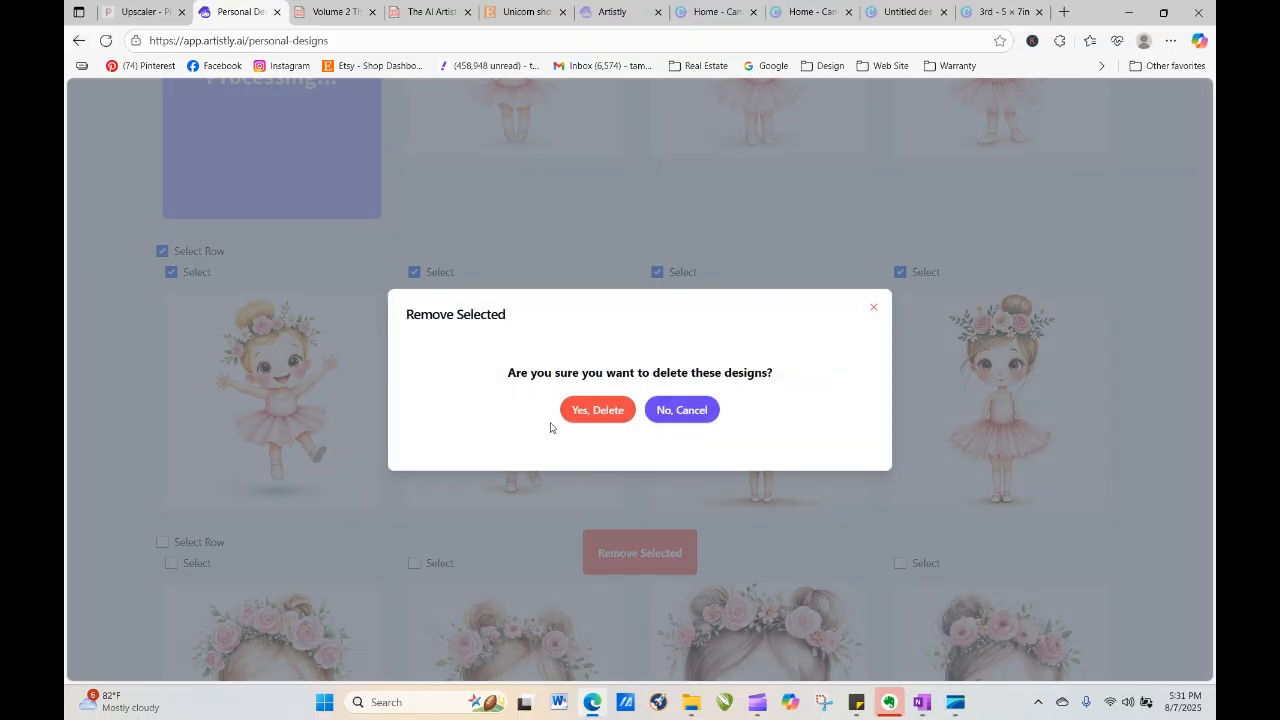
left_click(582, 412)
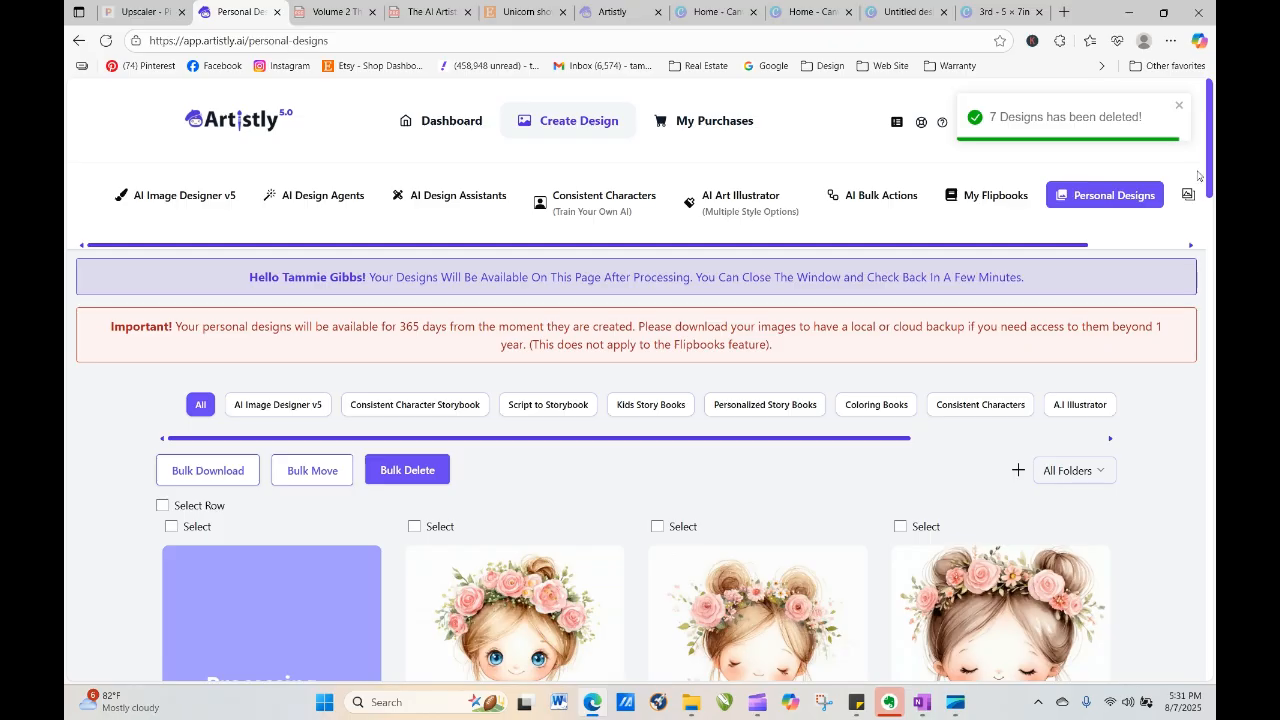
Refresh the personal designs page and view the details of the newly generated princess girl
scroll(300, 350, "down", 4)
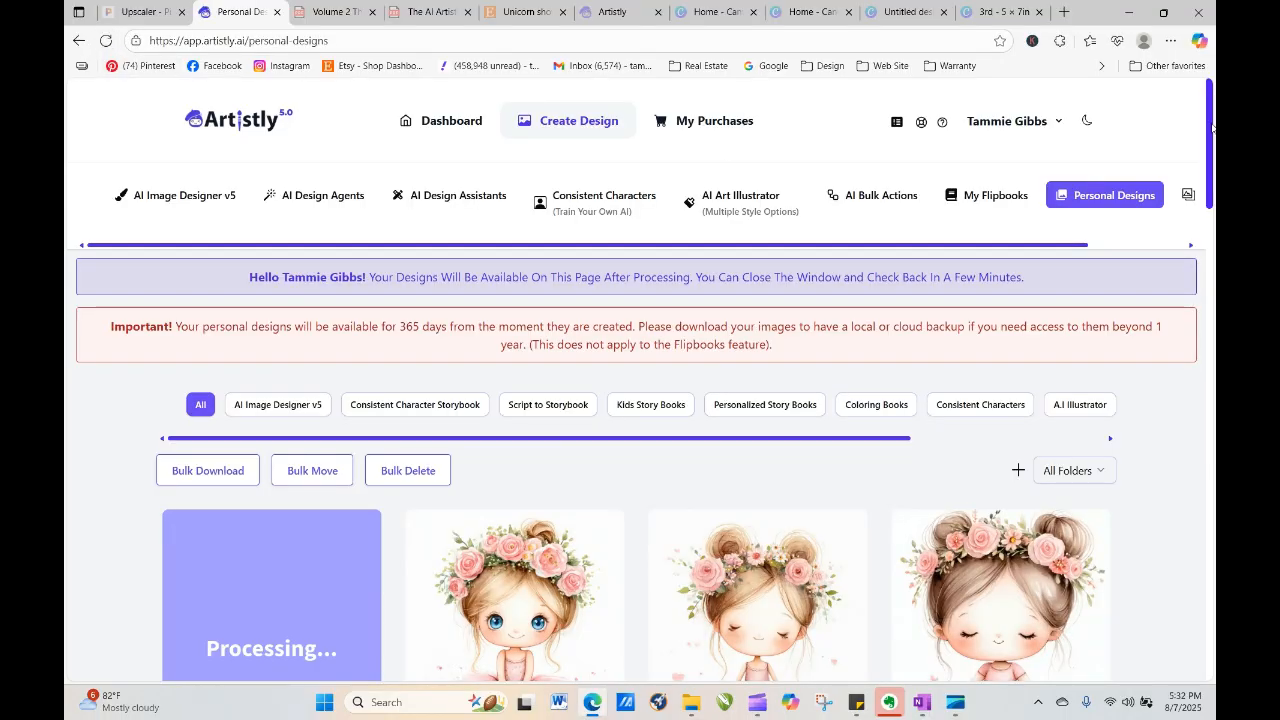
scroll(170, 255, "down", 2)
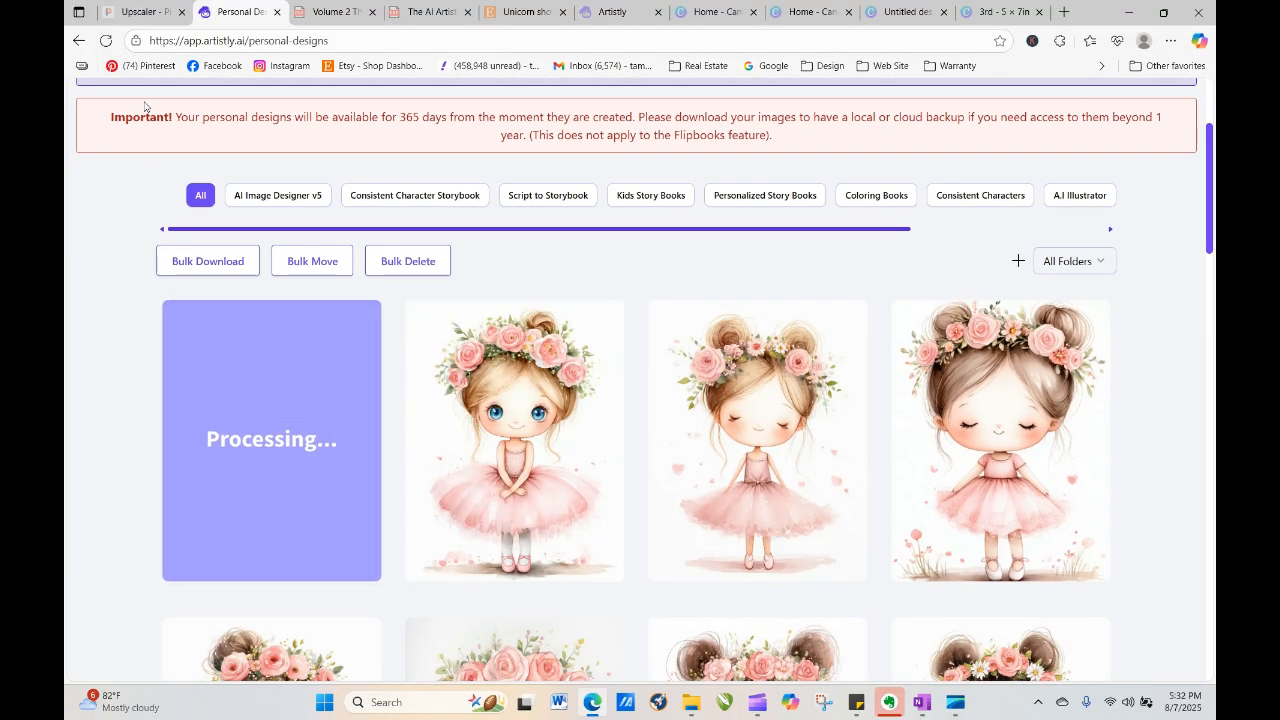
left_click(104, 43)
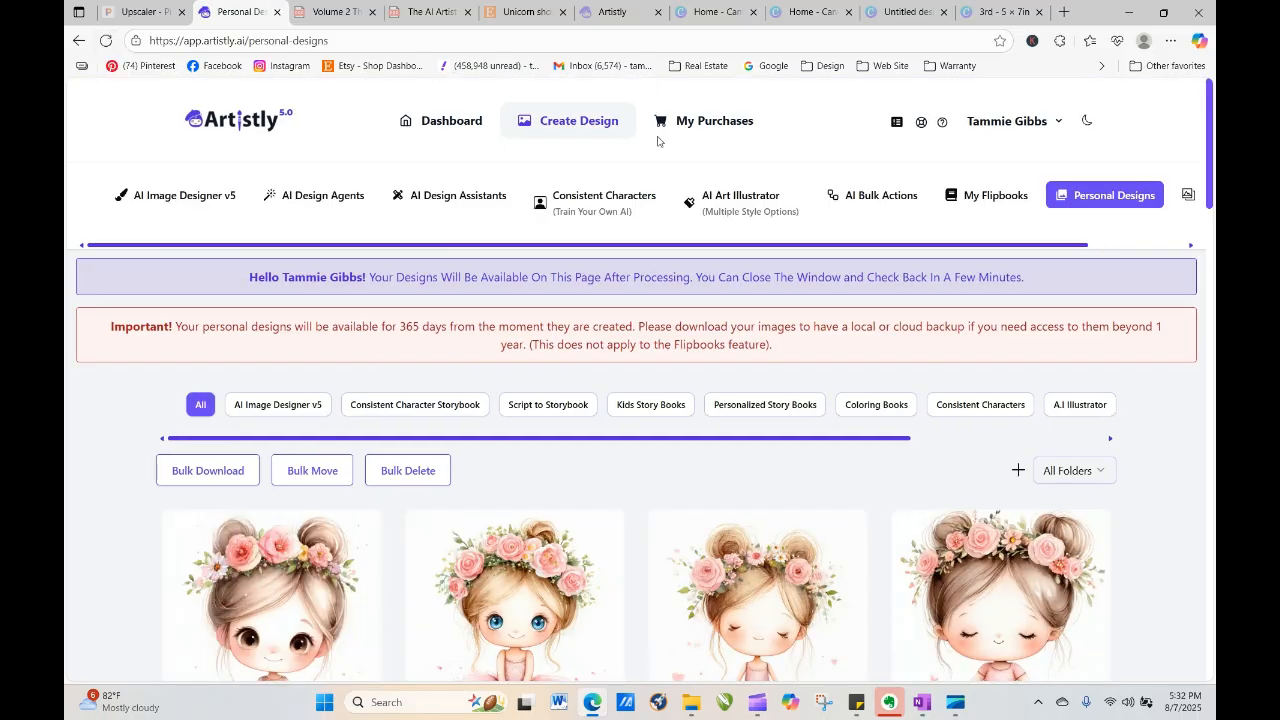
scroll(1212, 204, "down", 2)
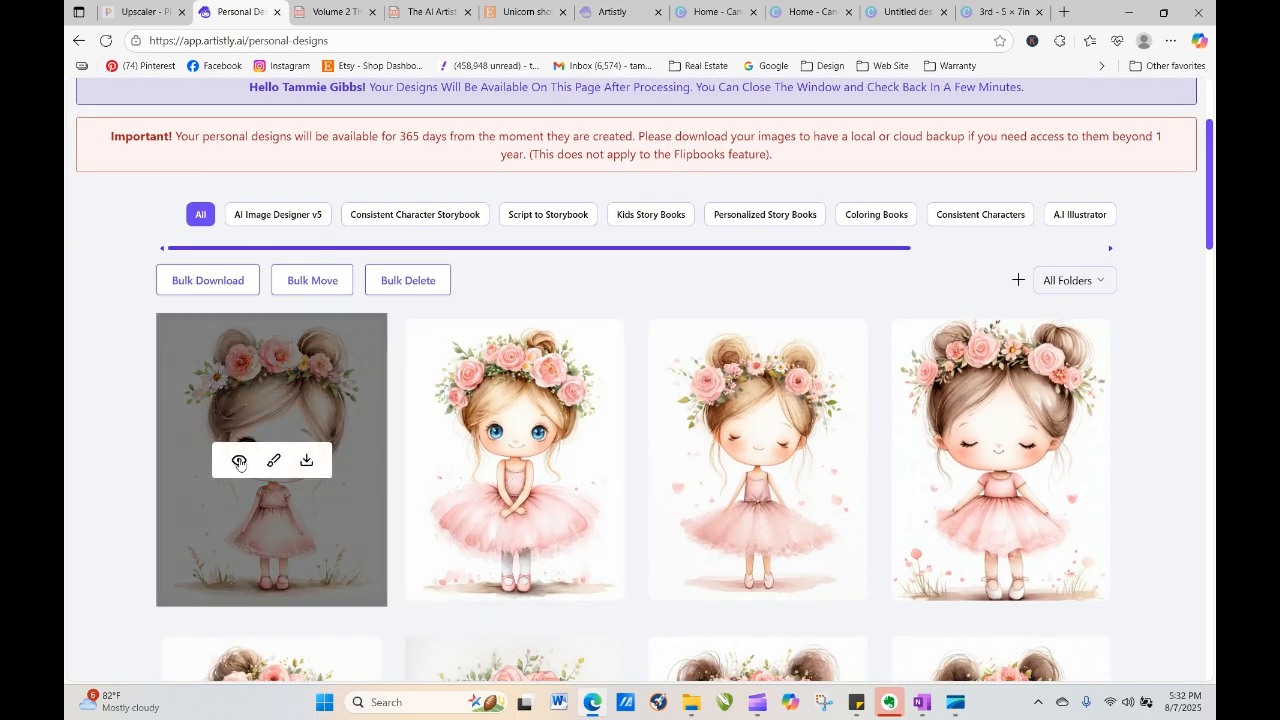
left_click(243, 458)
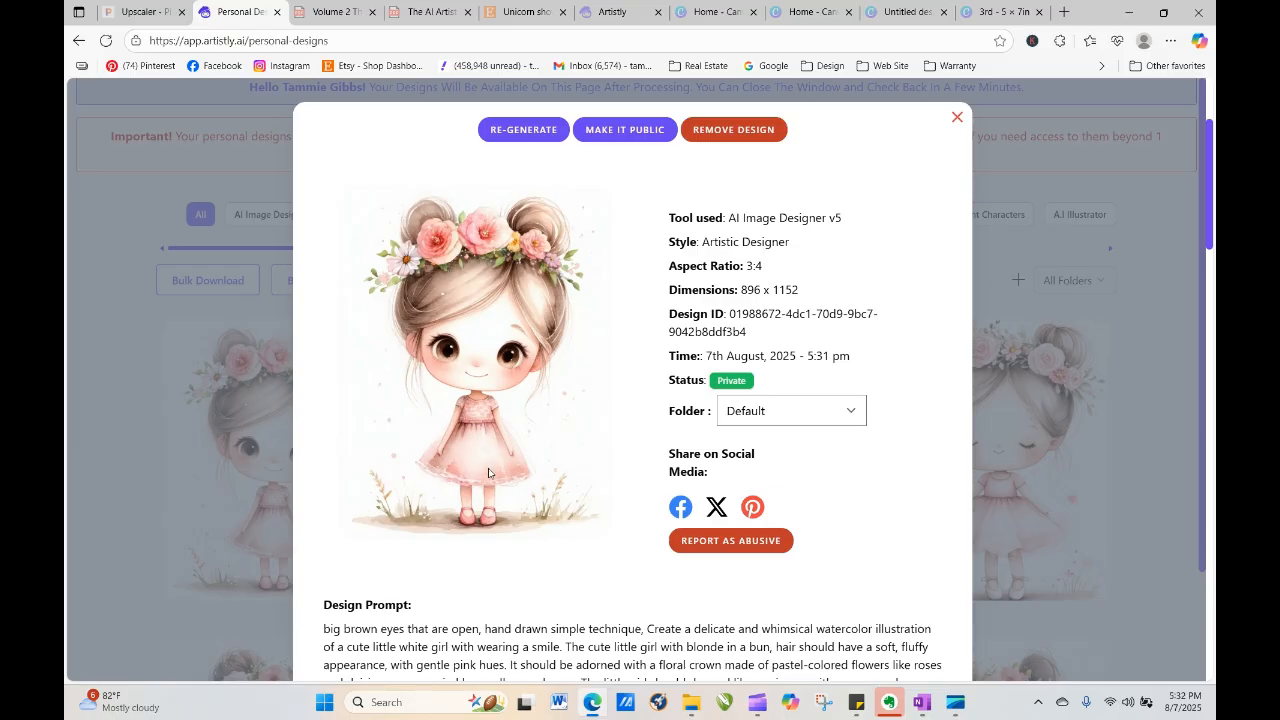
Load the princess design for re-generation and add "and golden blonde hair" after "big brown eyes that are open" in the prompt
left_click(541, 131)
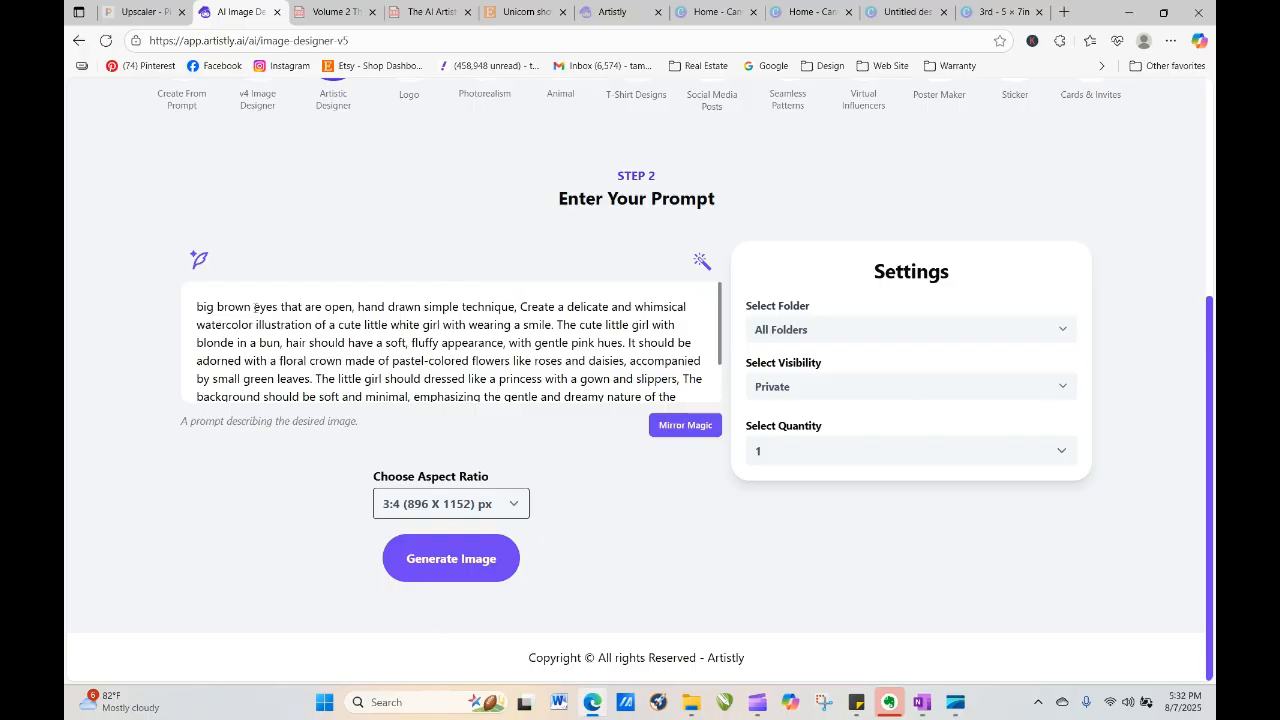
left_click(355, 308)
type("and")
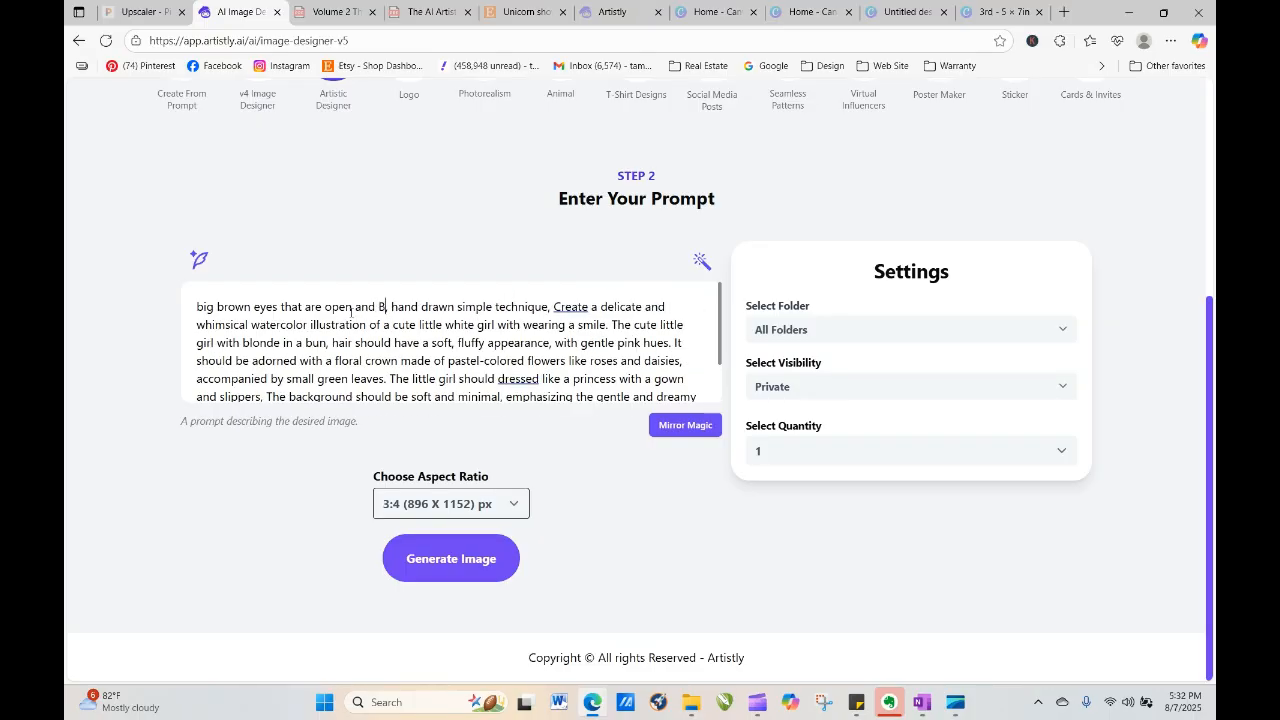
type(" Blonde")
key("BackSpace")
key("BackSpace")
key("BackSpace")
key("BackSpace")
key("BackSpace")
key("BackSpace")
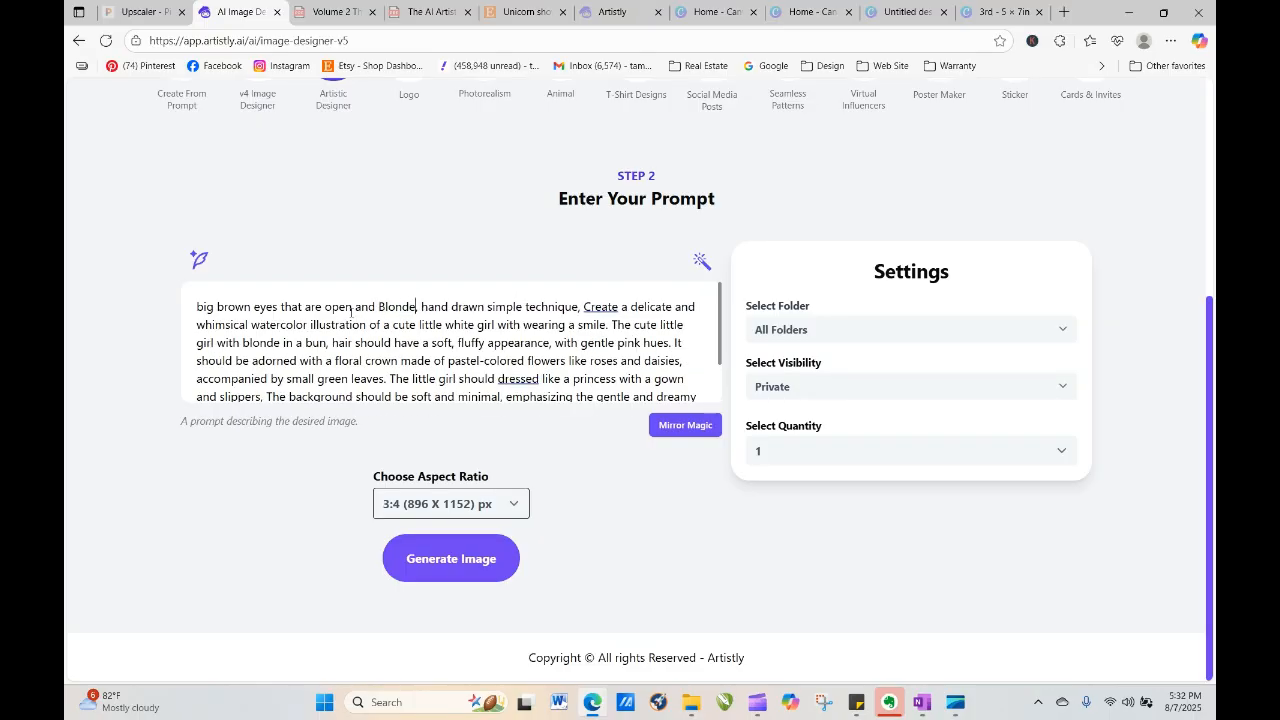
type("gold")
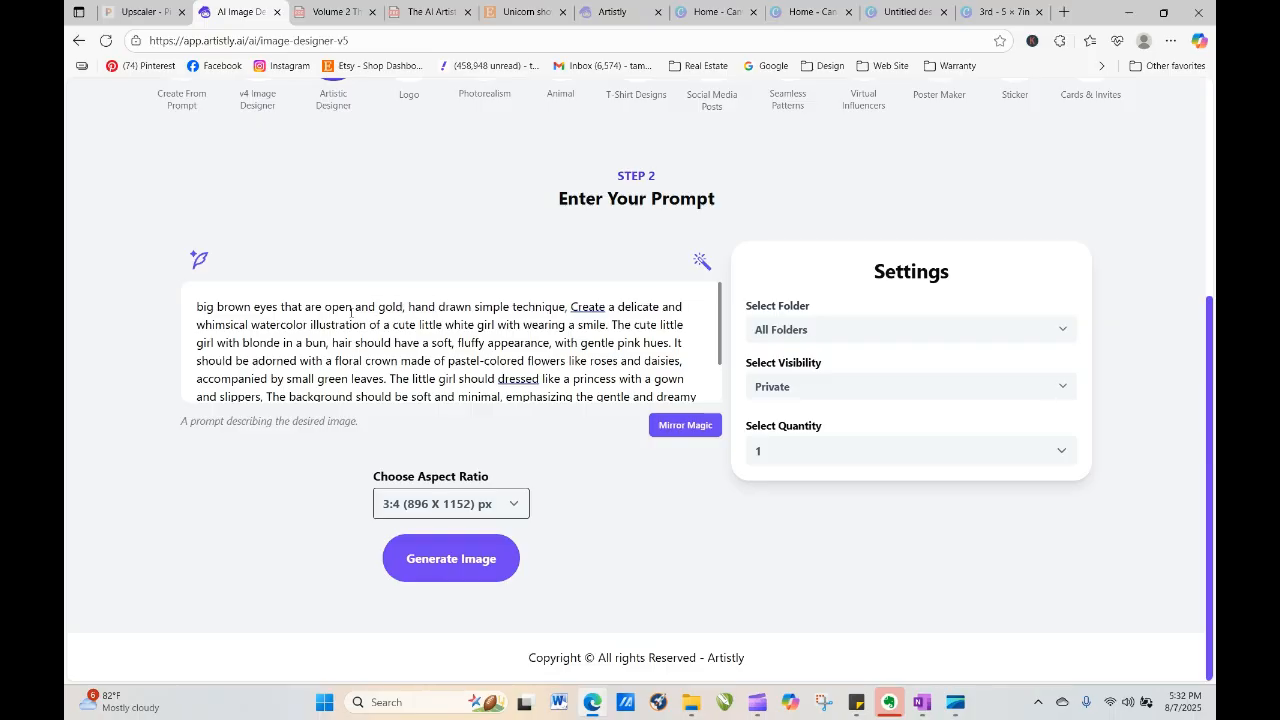
type("en blonde hair")
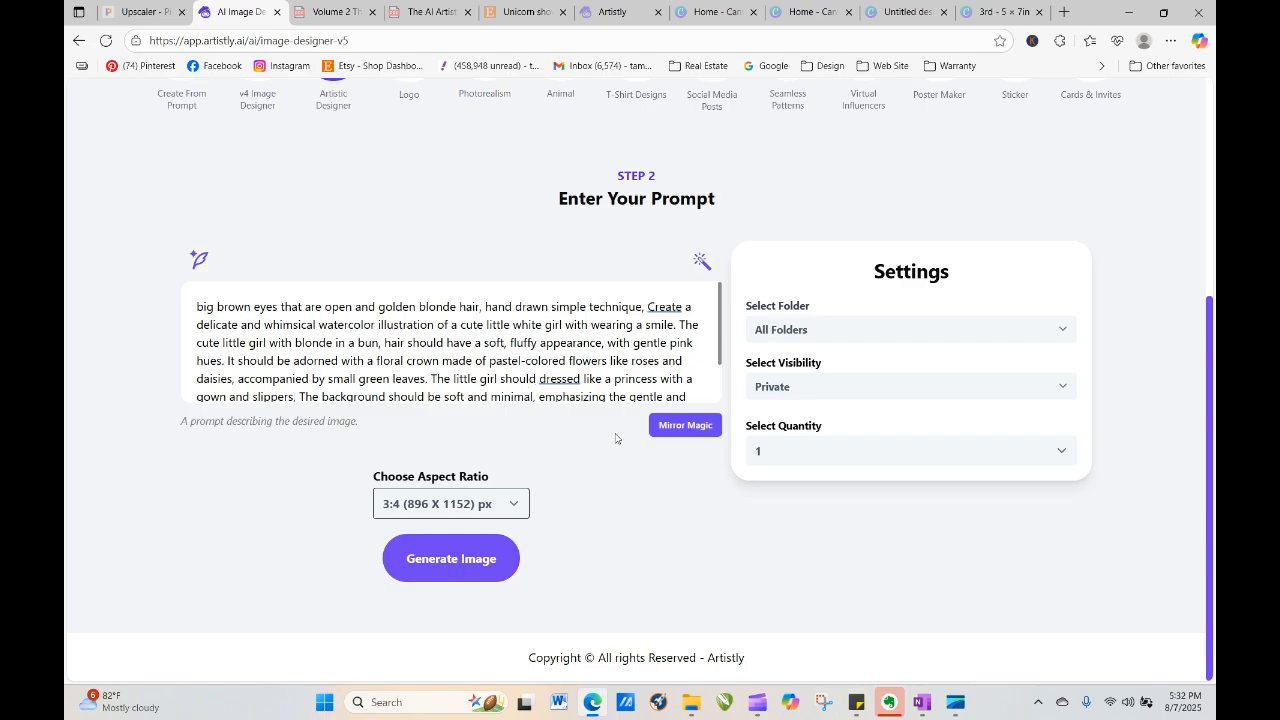
Change the prompt's outfit wording to "a long gown, a jeweled crown and slippers", correct the spelling of "jeweled", and generate the image
left_click(196, 395)
type("long")
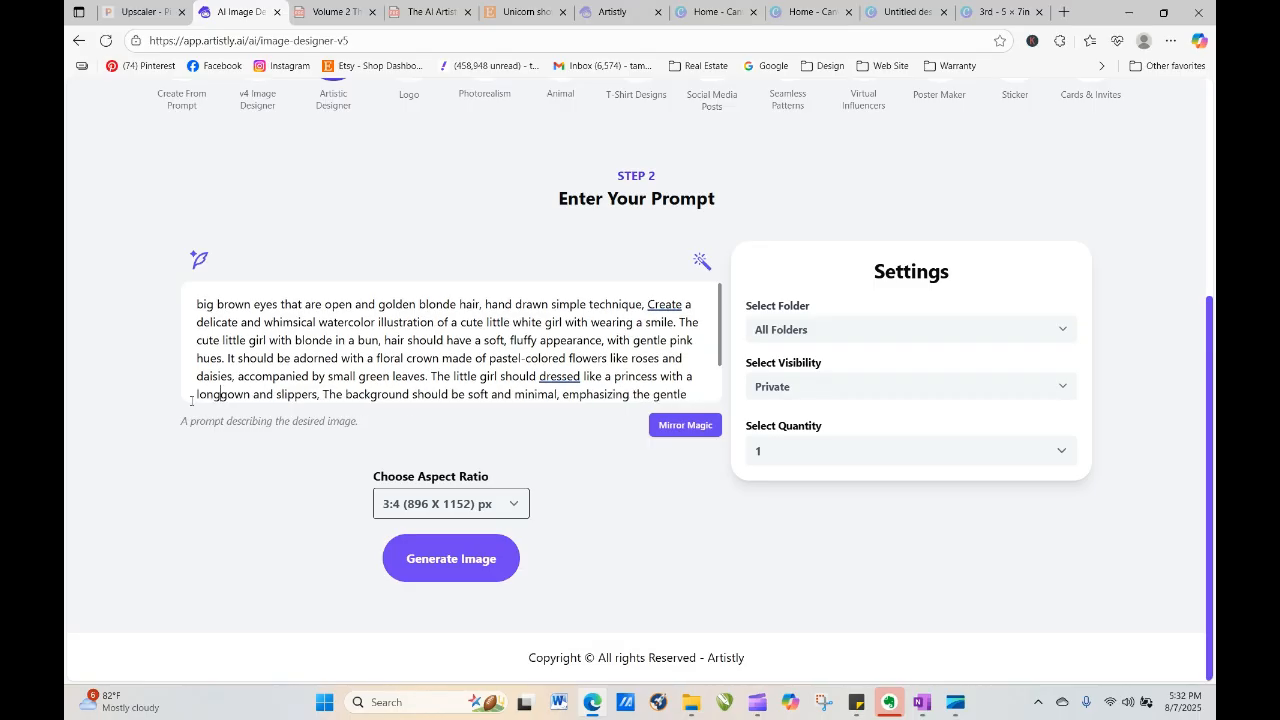
type(" gown")
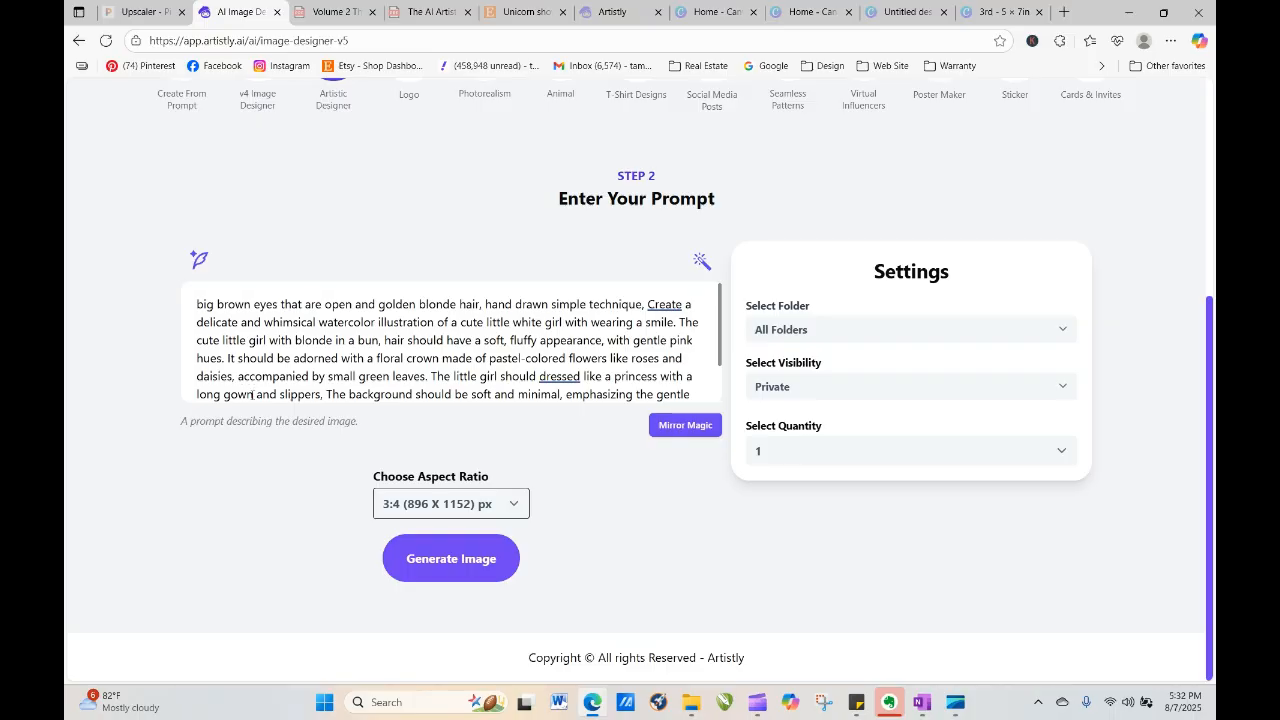
type(", a ju")
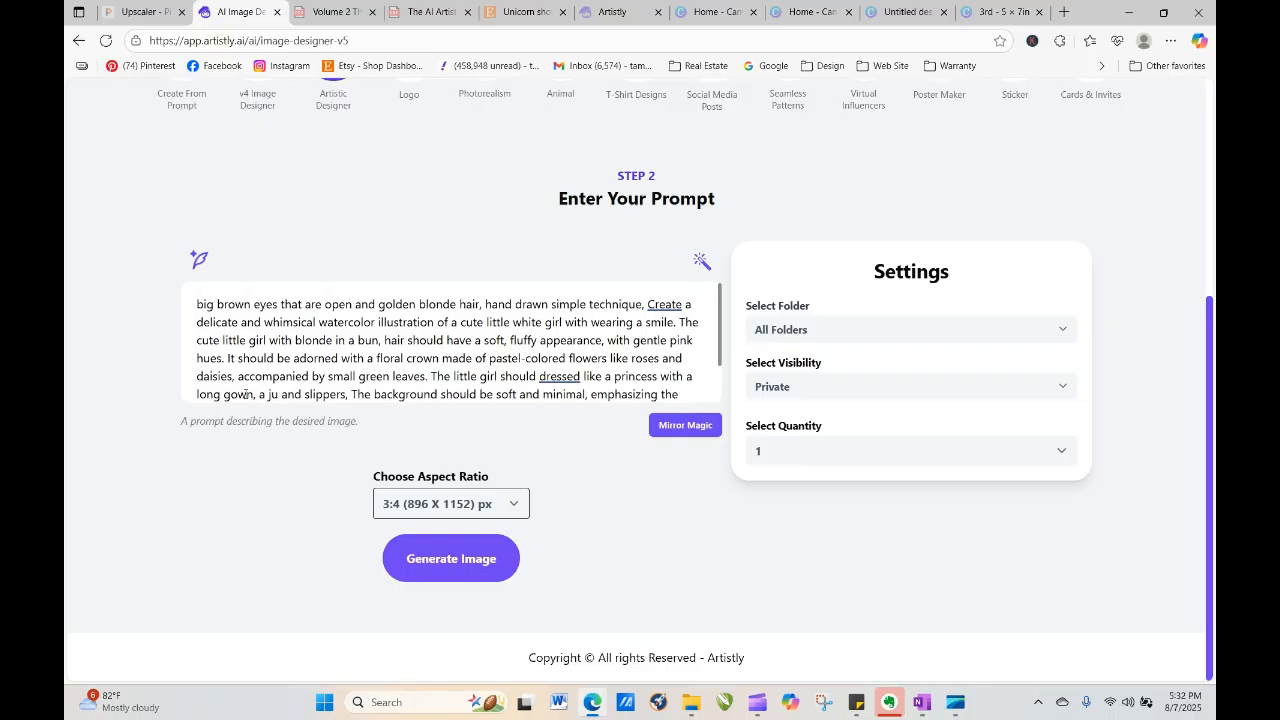
key("BackSpace")
type("eweld crown")
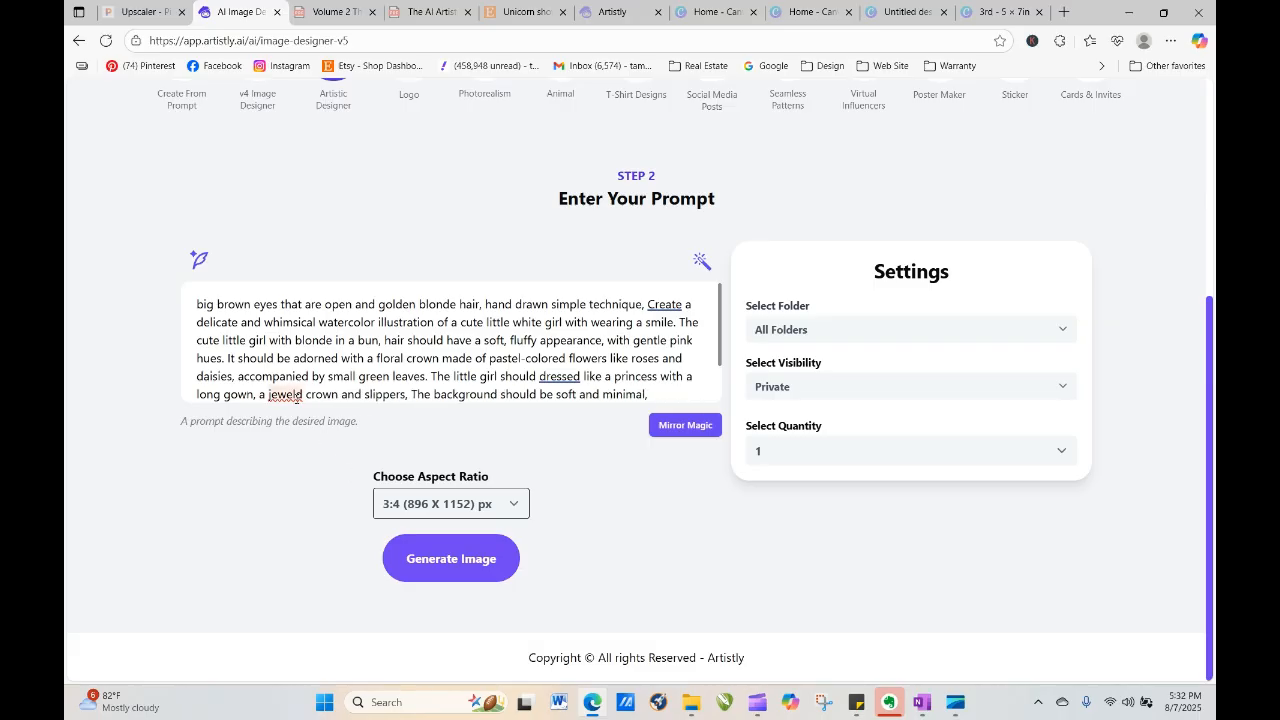
right_click(291, 394)
left_click(296, 449)
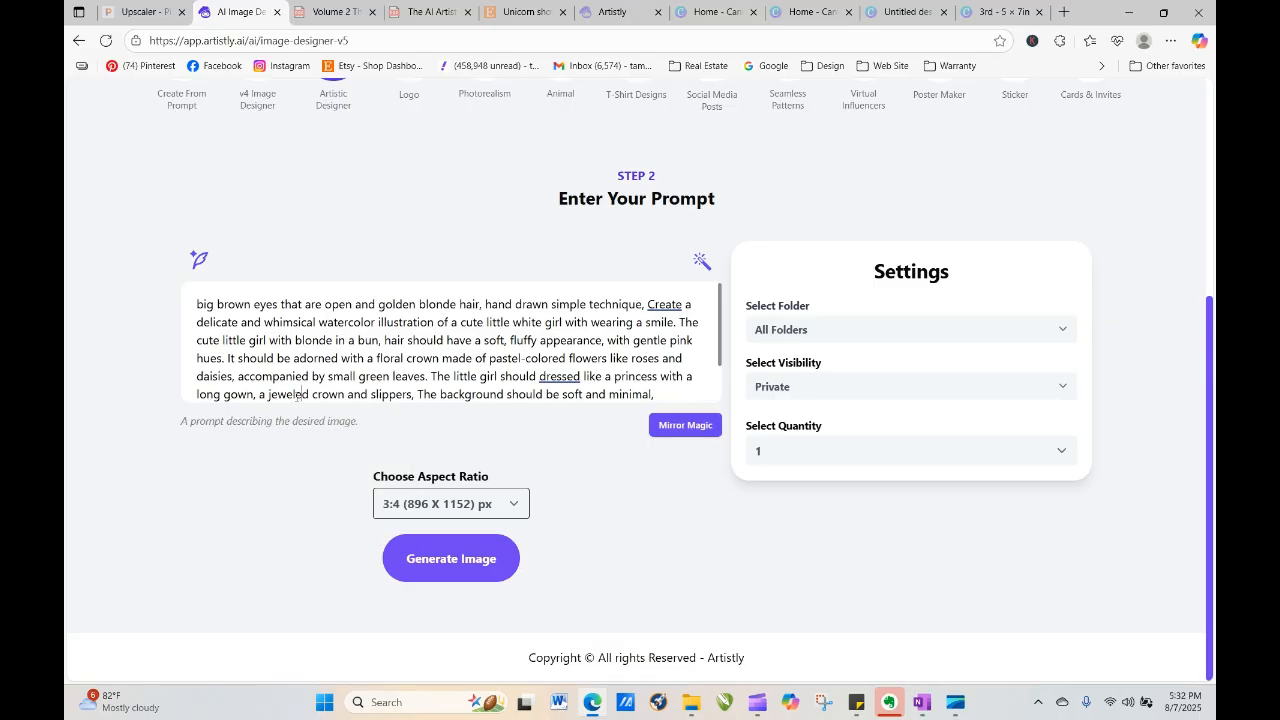
left_click(447, 552)
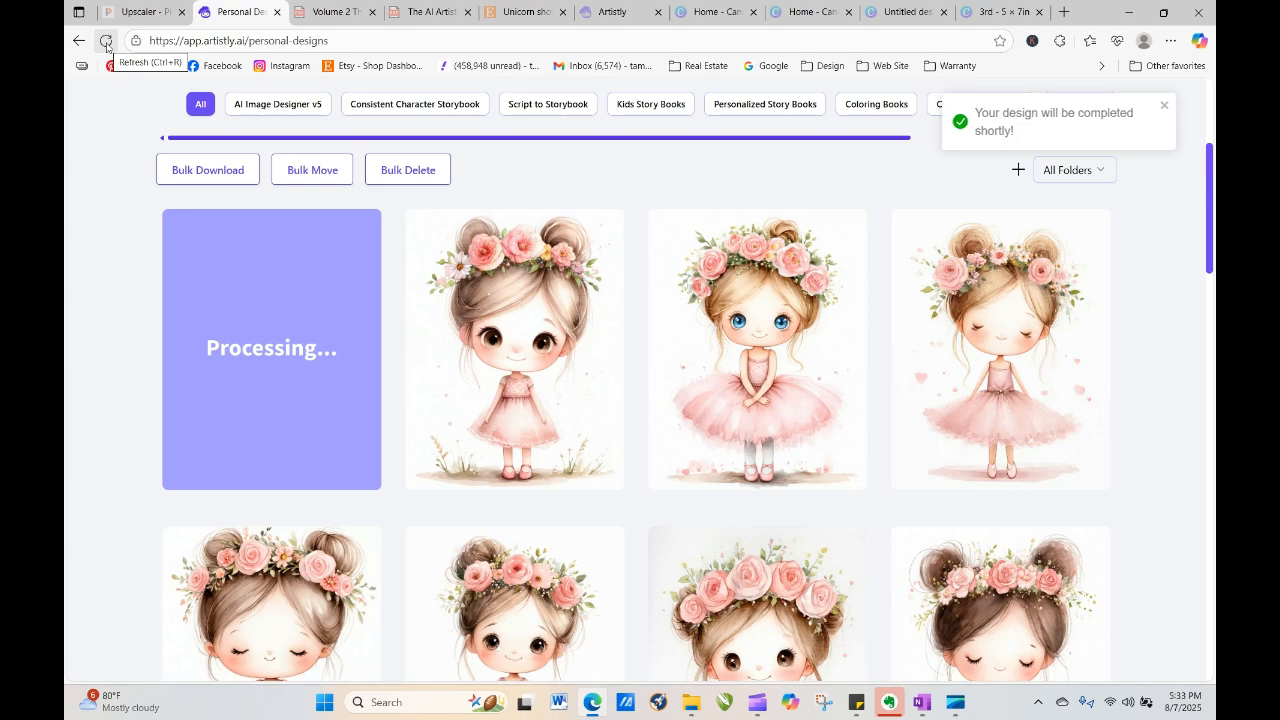
Refresh the personal designs page repeatedly to check whether the newly requested princess image has finished processing
left_click(106, 45)
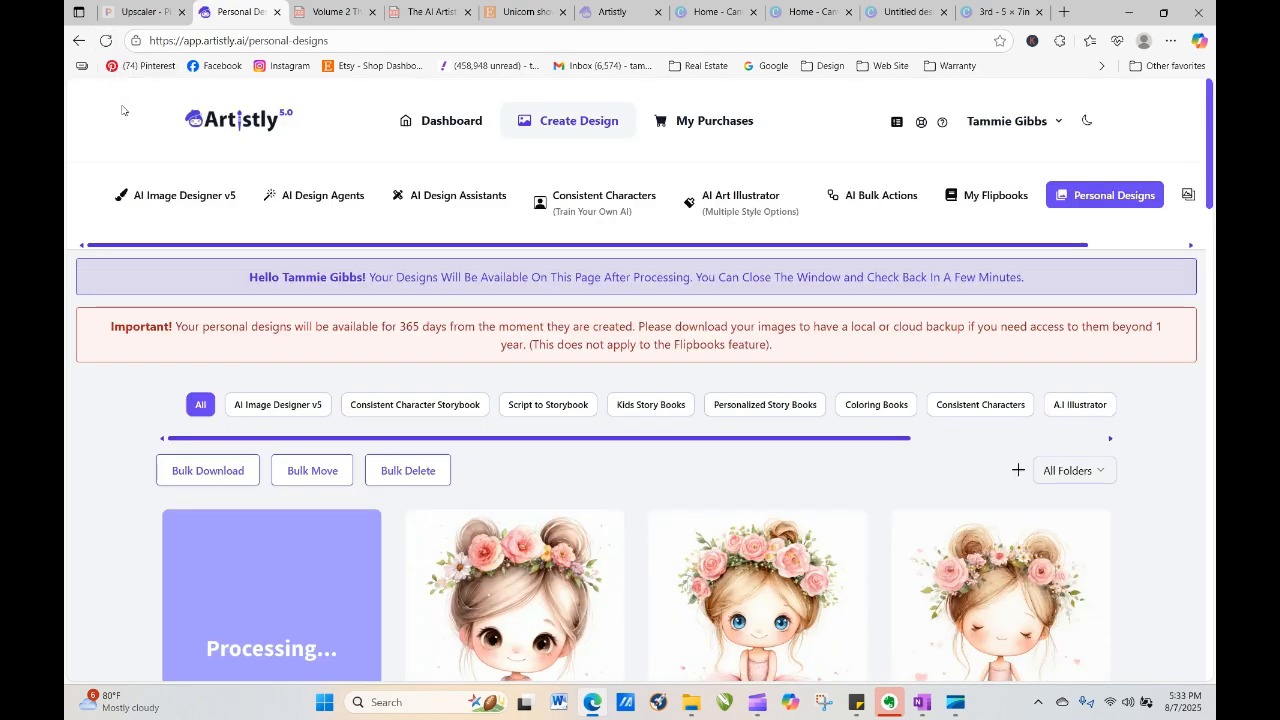
left_click(106, 41)
left_click(107, 40)
scroll(640, 400, "down", 3)
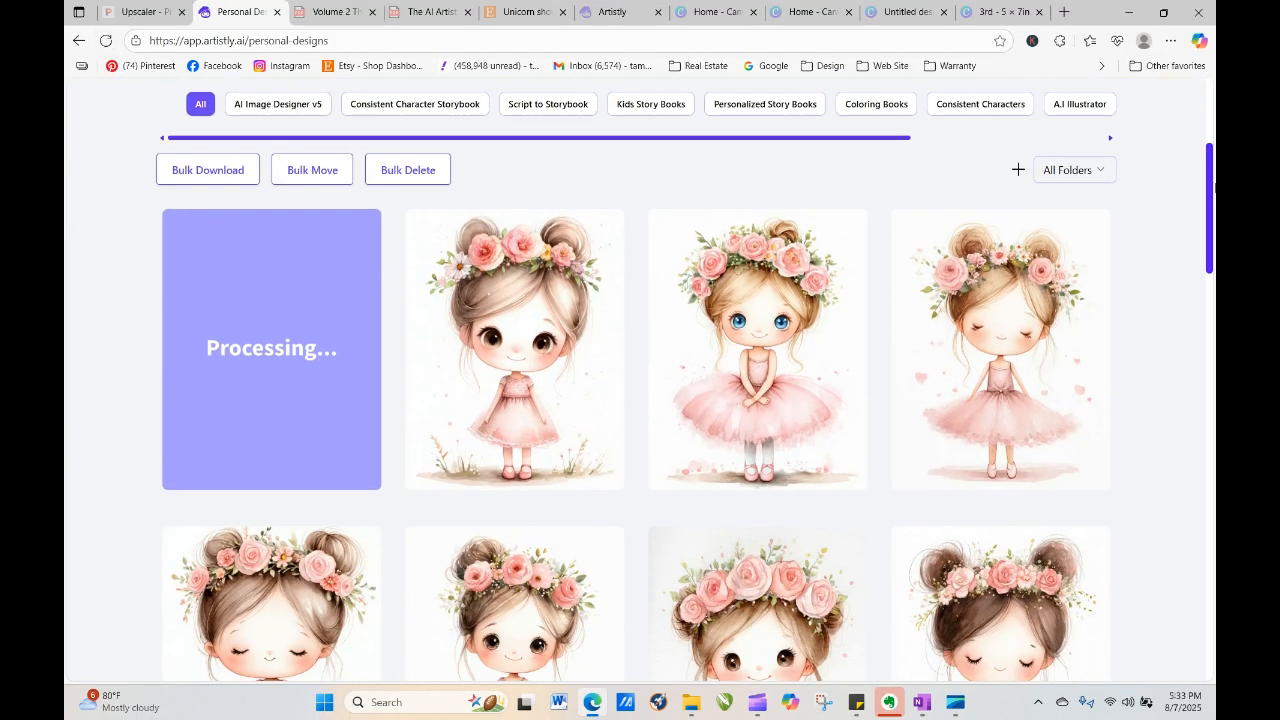
left_click(106, 42)
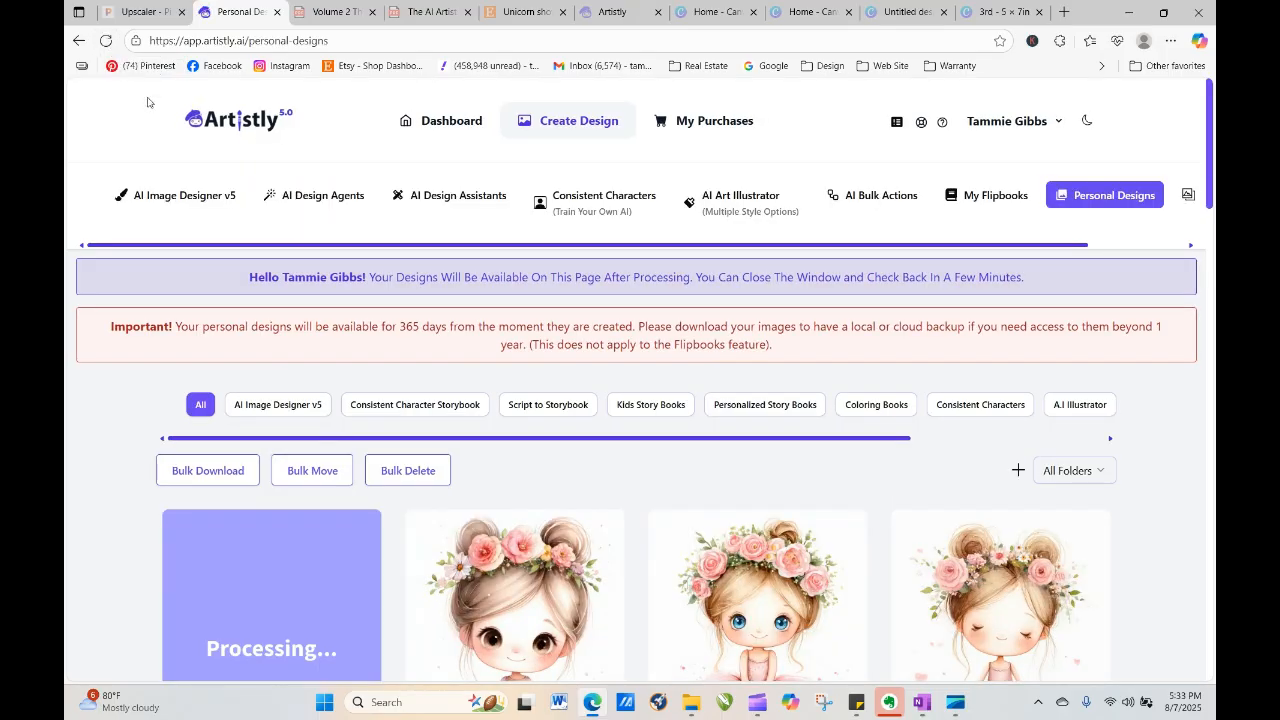
left_click(106, 42)
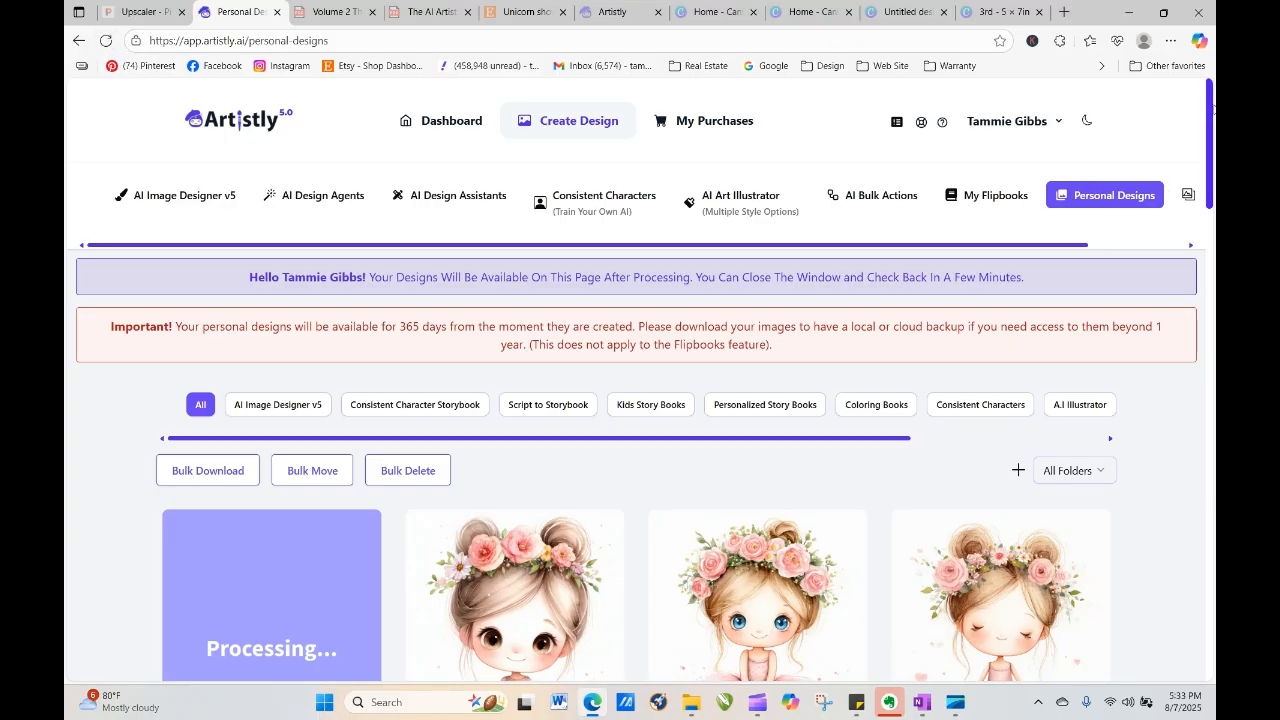
scroll(1210, 96, "down", 3)
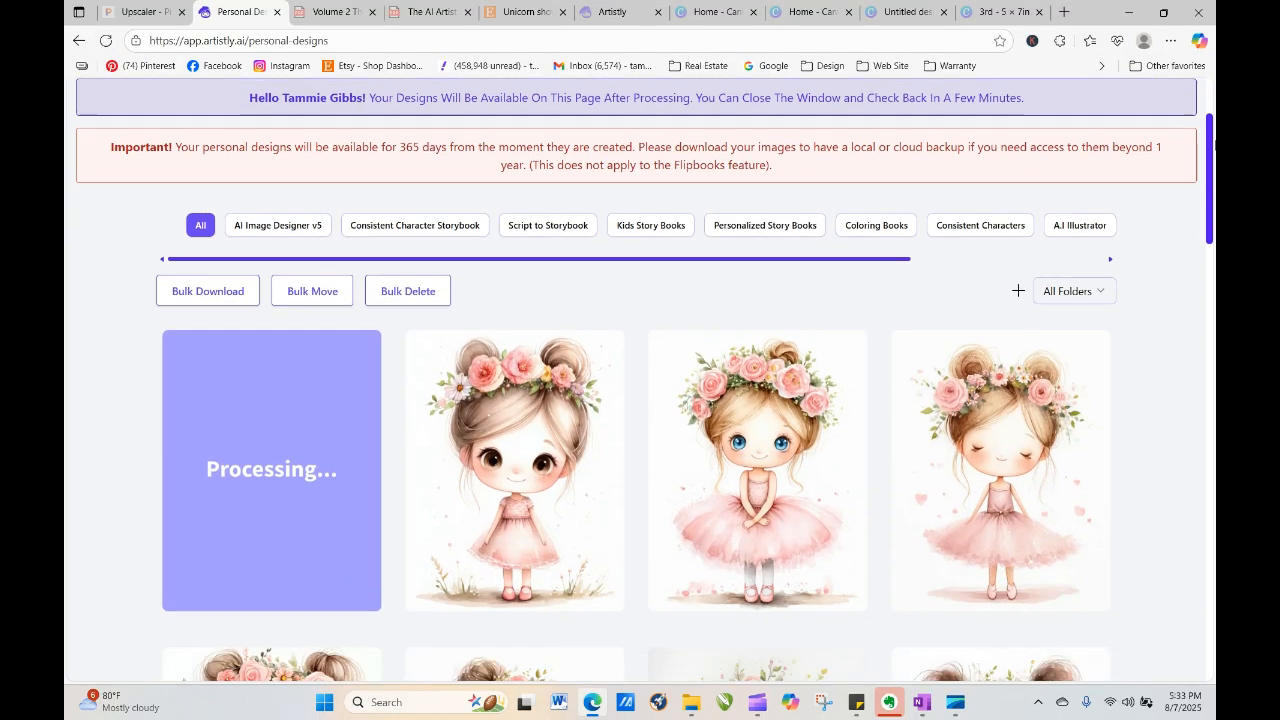
Load the processing princess design for re-generation, replace "brown" with "baby blue" in the eye description, and generate the image
left_click(238, 323)
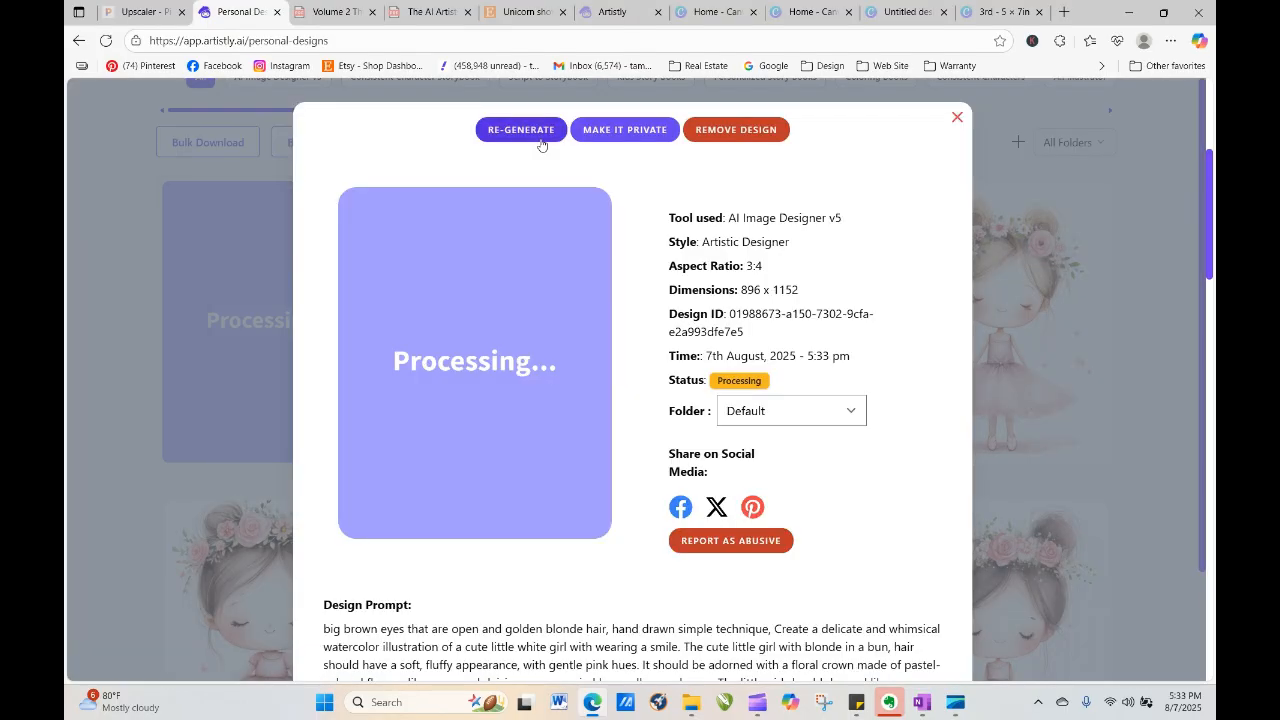
left_click(514, 129)
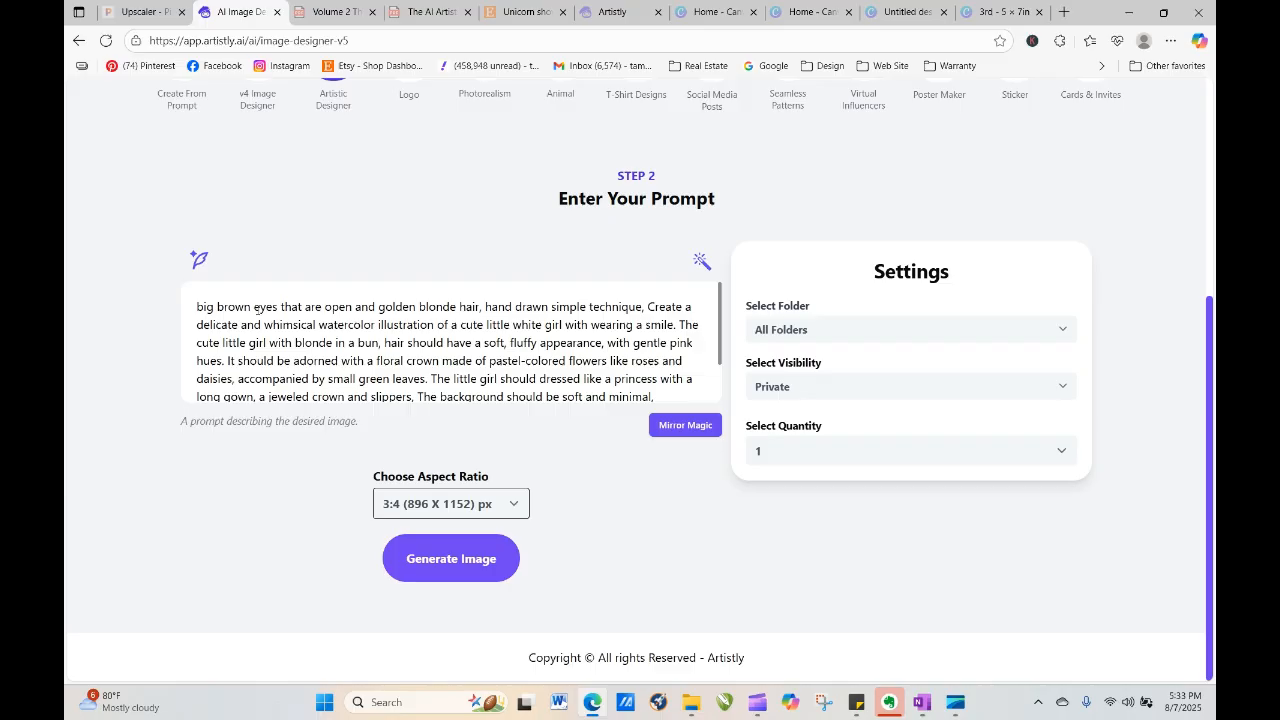
left_click_drag(249, 306, 218, 306)
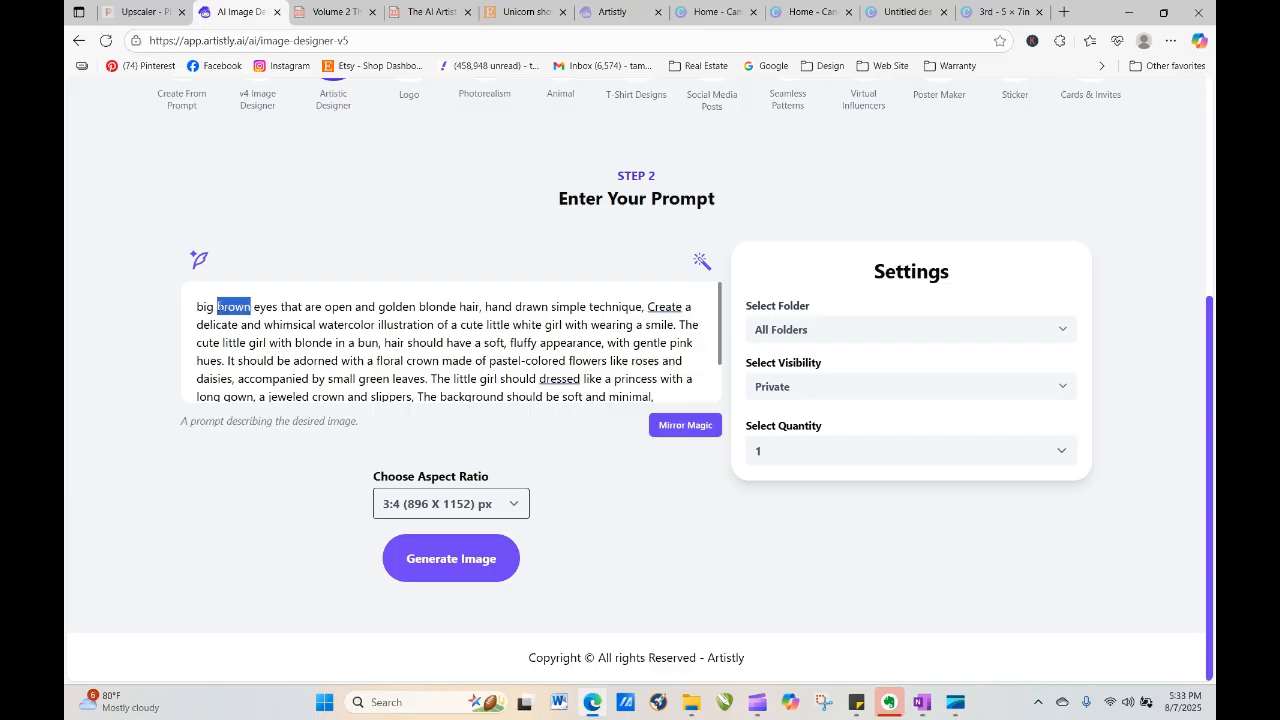
type("baby blue")
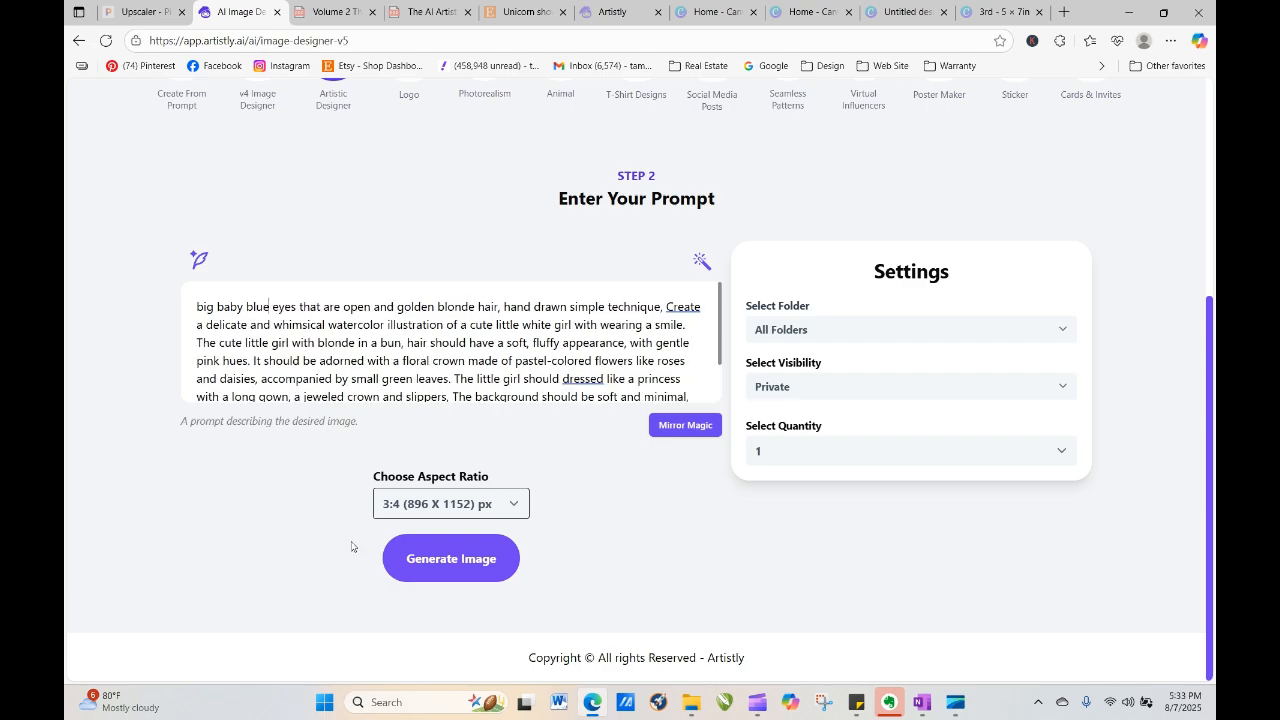
left_click(446, 566)
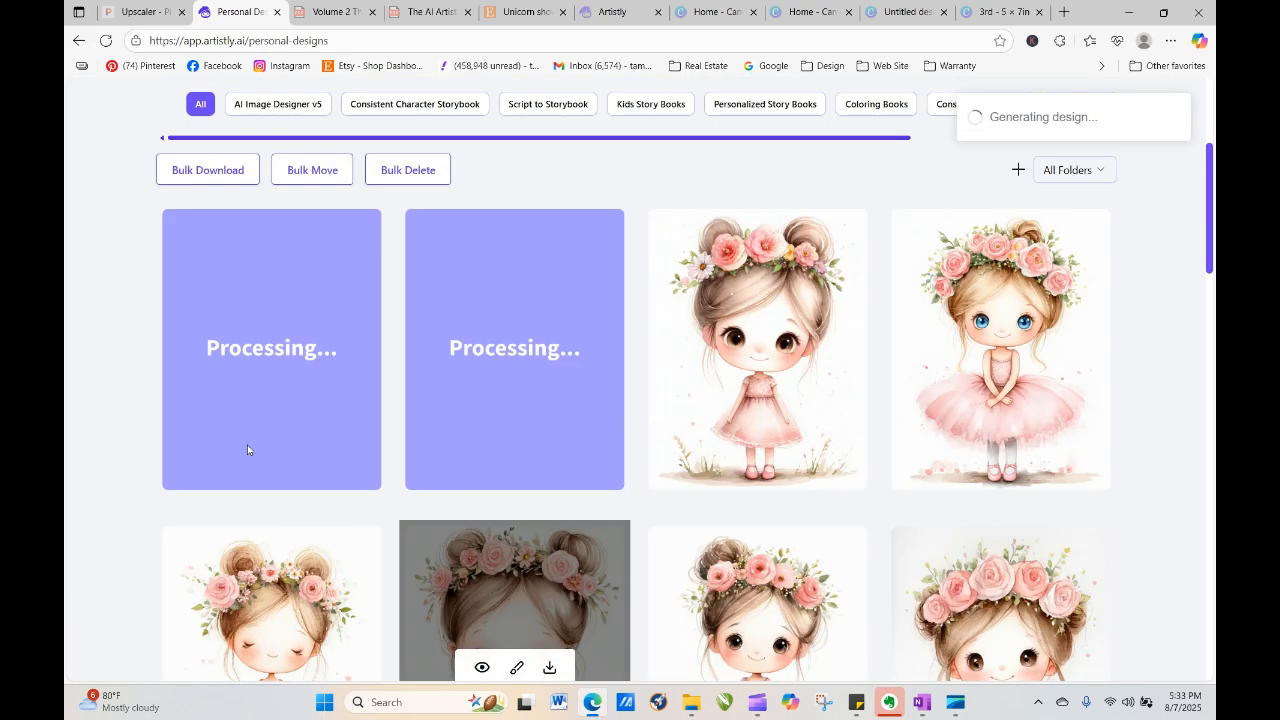
left_click(105, 40)
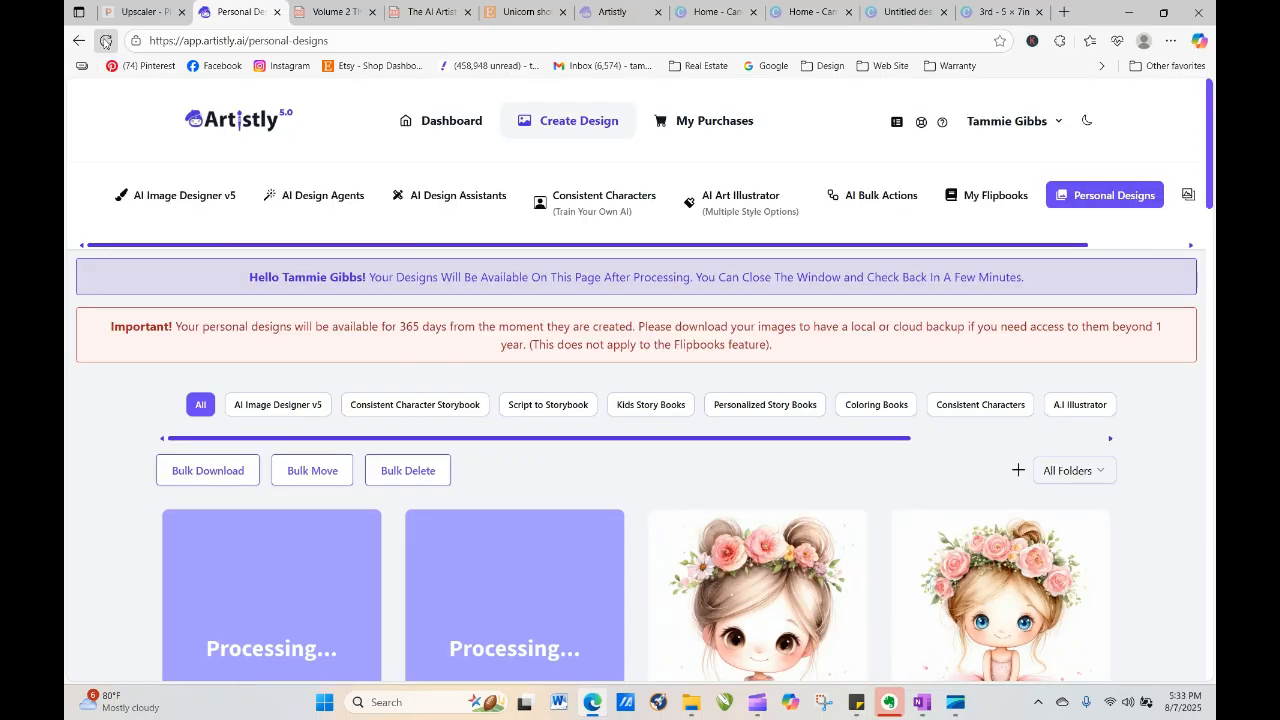
scroll(596, 323, "down", 3)
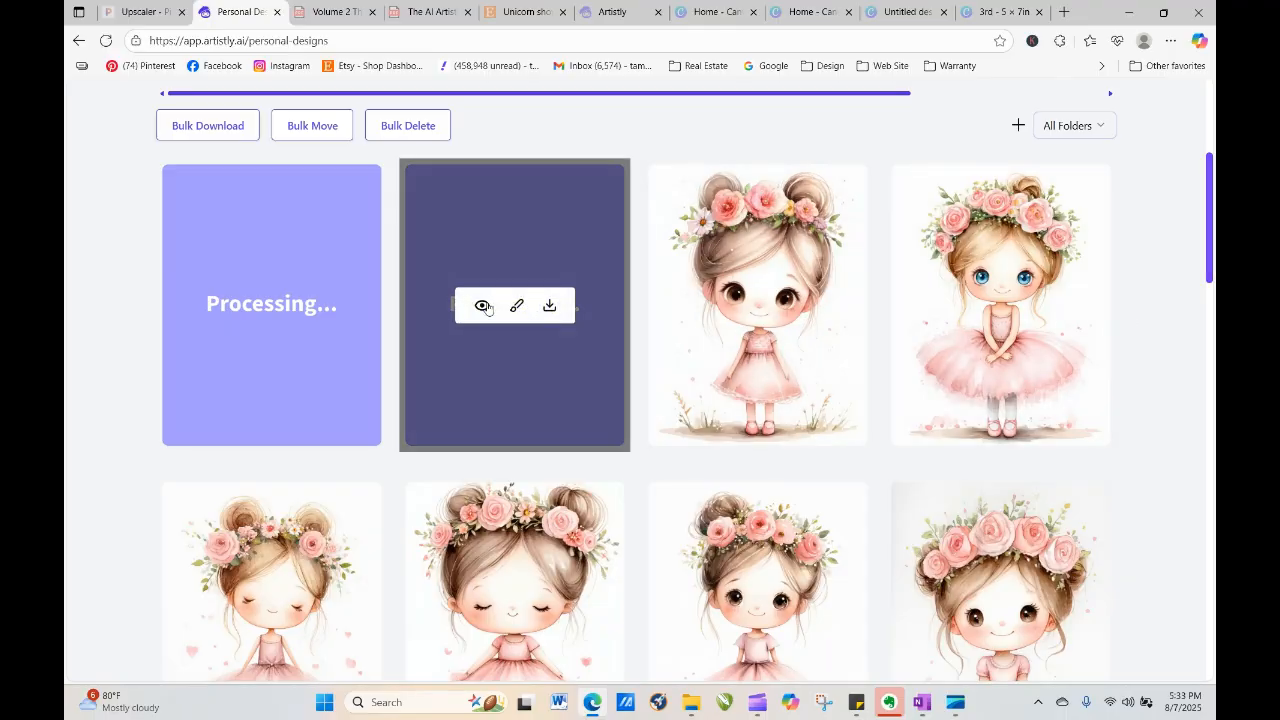
left_click(483, 306)
left_click(507, 131)
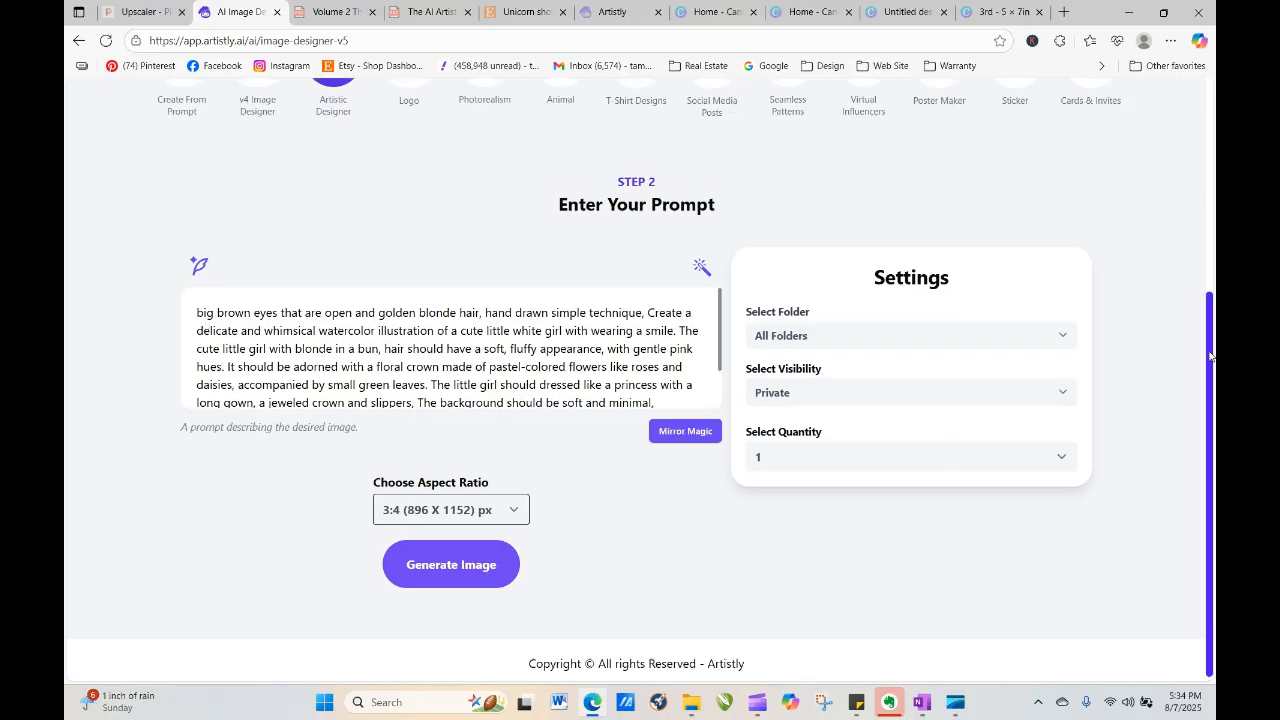
scroll(1200, 300, "up", 3)
Return to the personal designs and view the details of the newly generated brown-eyed girl wearing a golden crown
left_click(1136, 194)
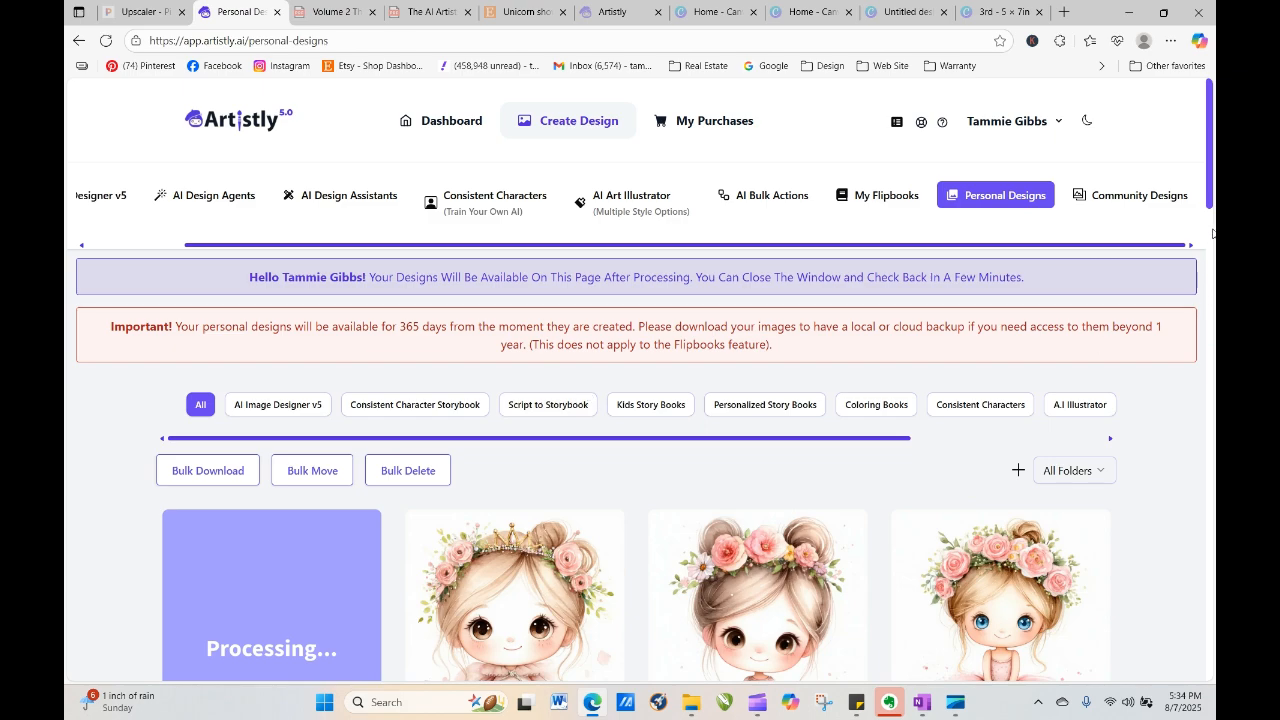
scroll(1212, 194, "down", 2)
scroll(1212, 194, "down", 2)
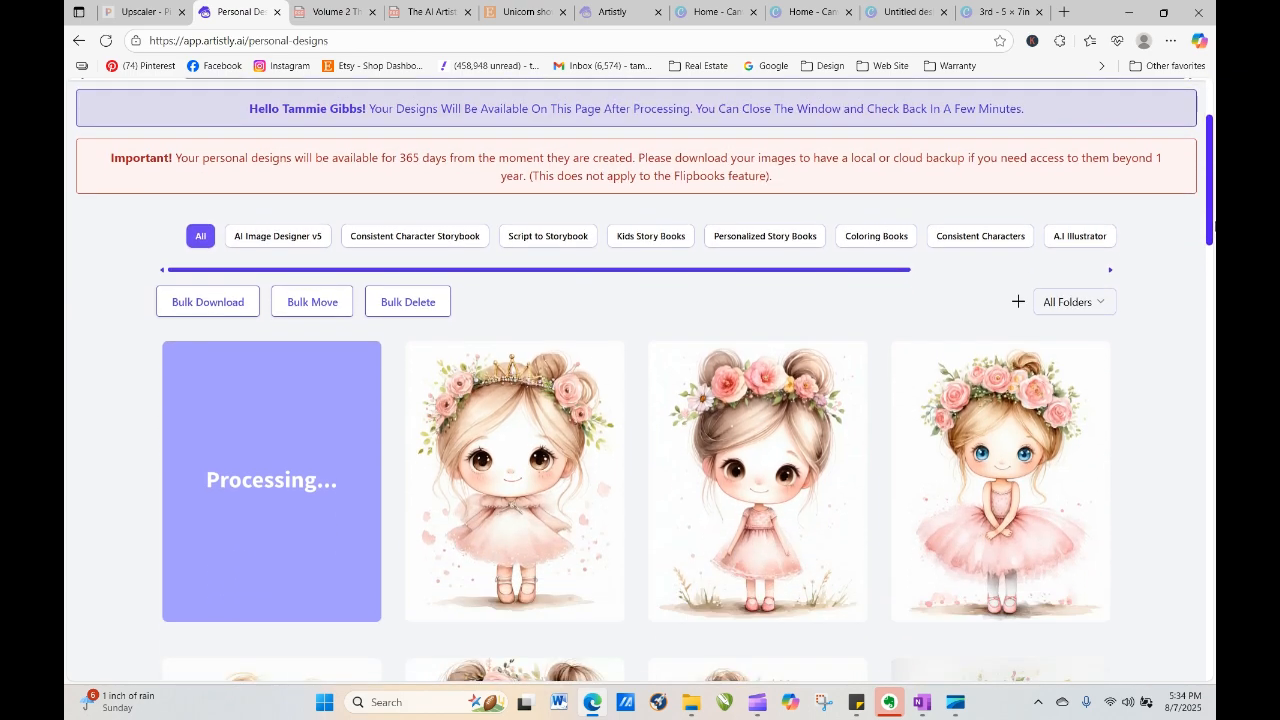
mouse_move(519, 535)
left_click(482, 482)
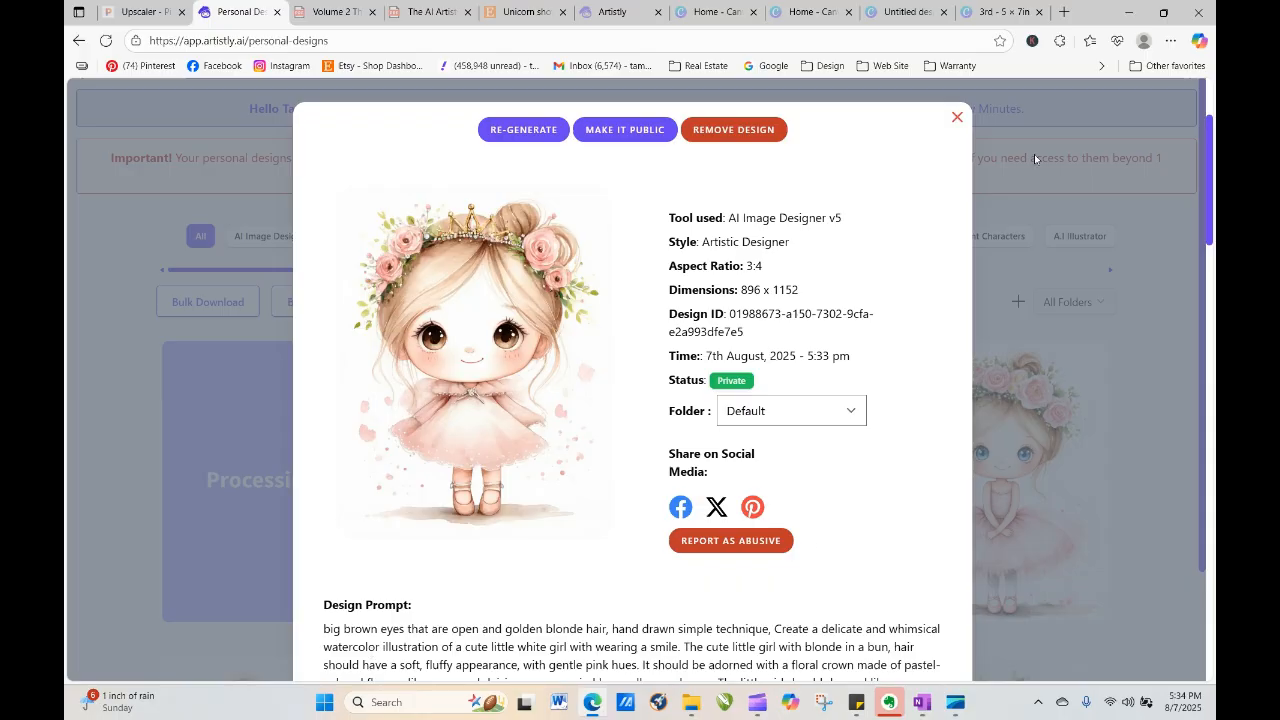
left_click(957, 120)
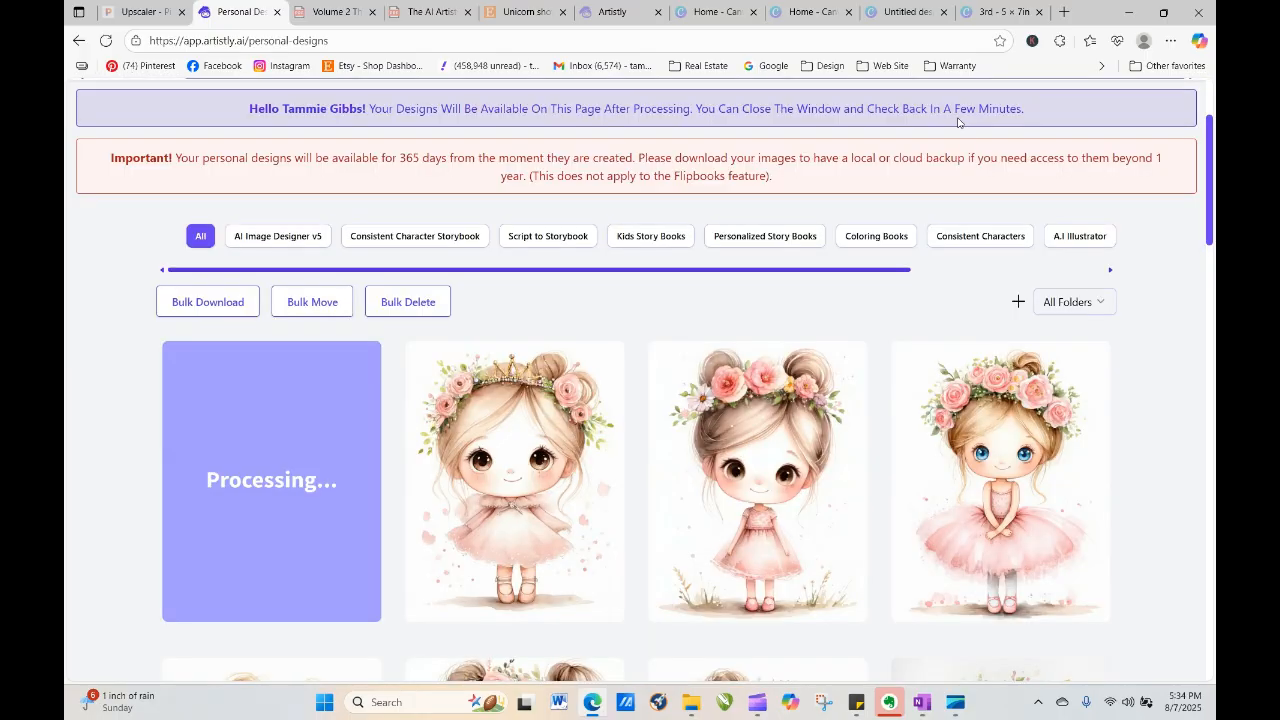
Load the brown-eyed crowned girl for re-generation, replace "golden blonde" with "yellow" before "hair" in the prompt, and generate the image
mouse_move(477, 435)
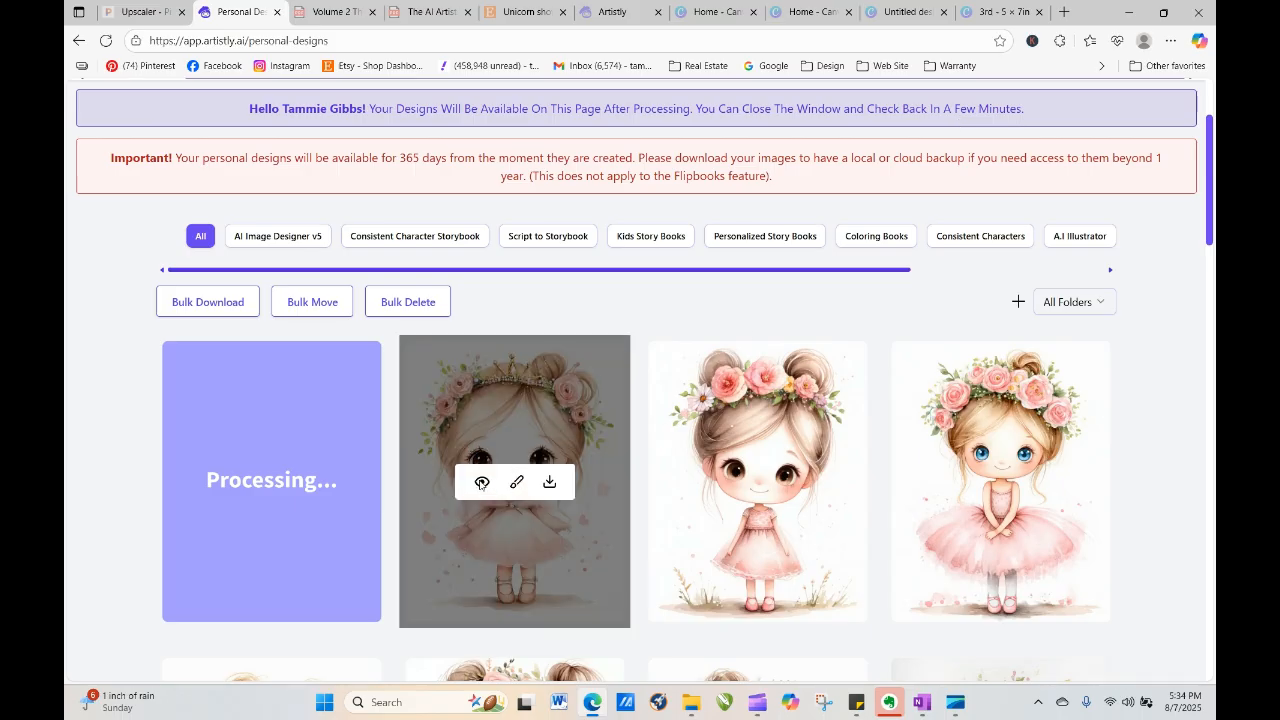
left_click(481, 485)
key("Return")
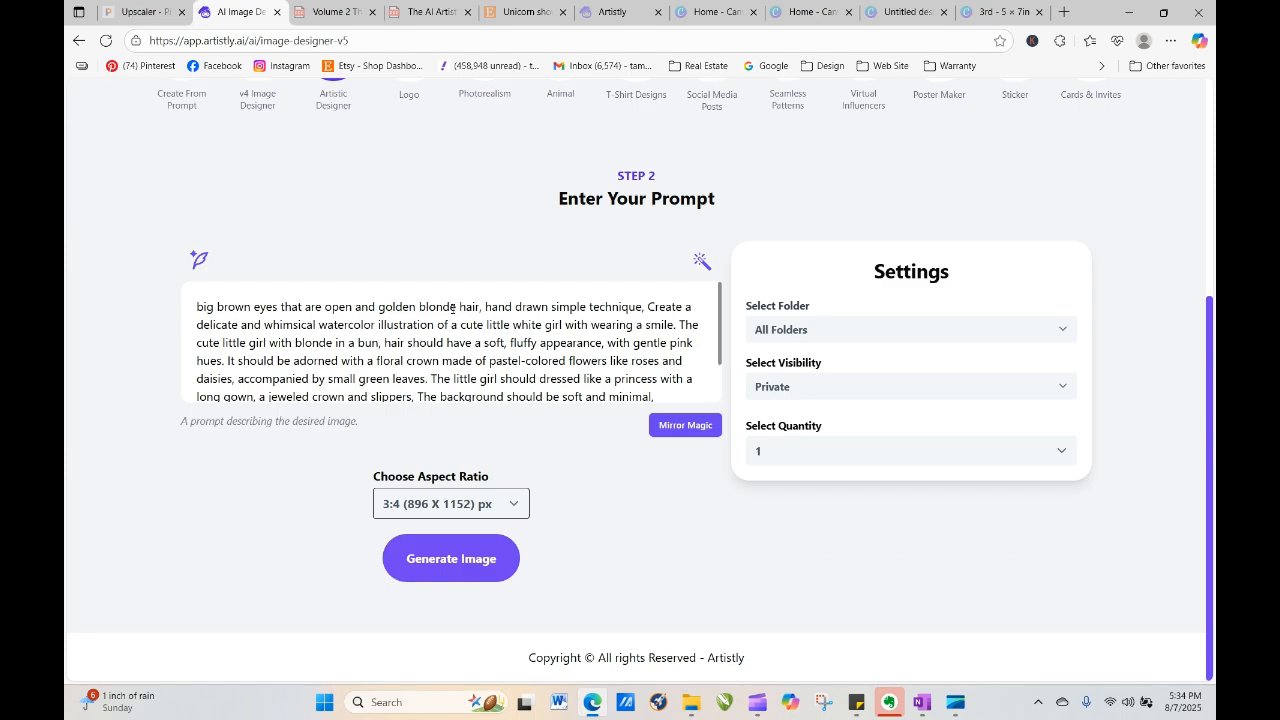
left_click_drag(456, 306, 378, 306)
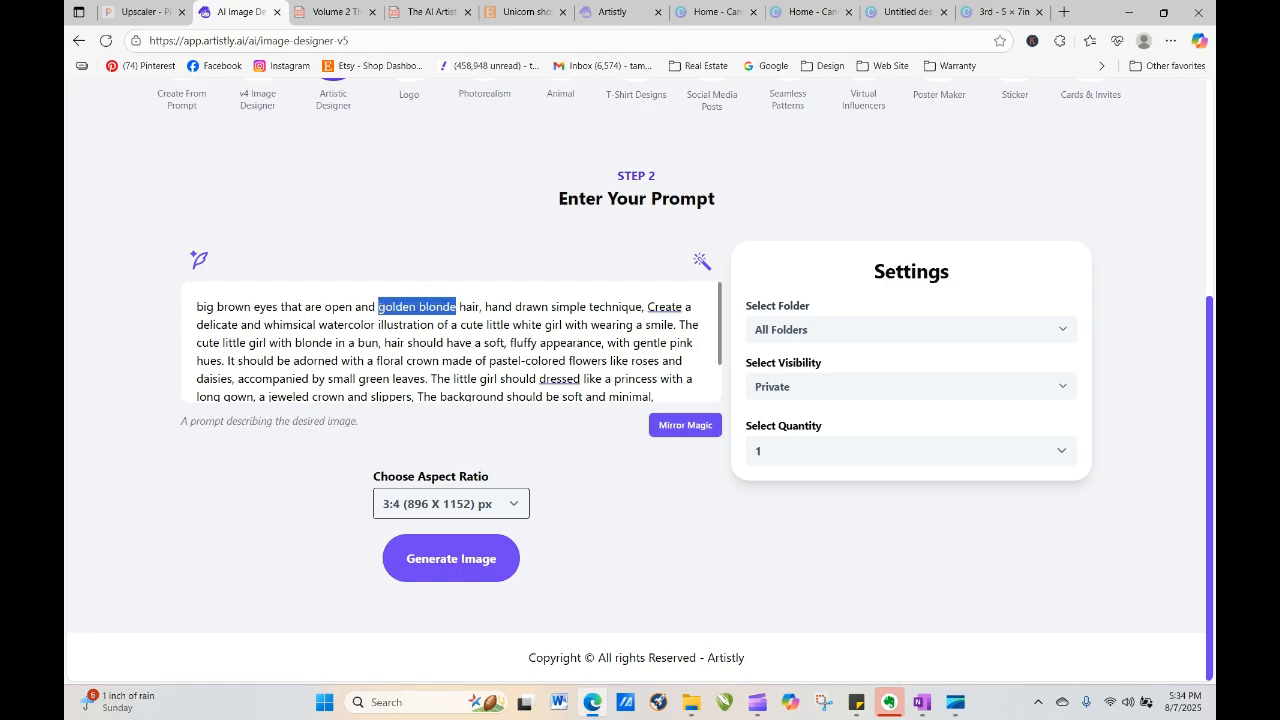
type("yellow")
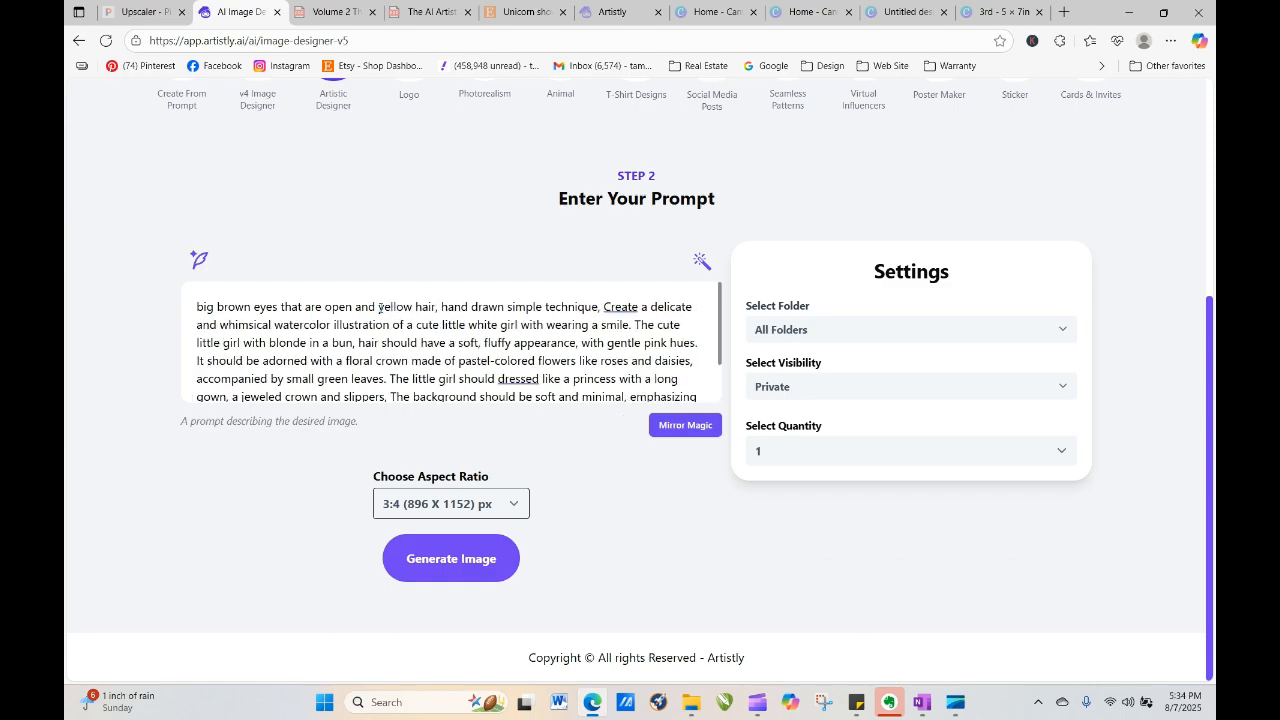
left_click(460, 564)
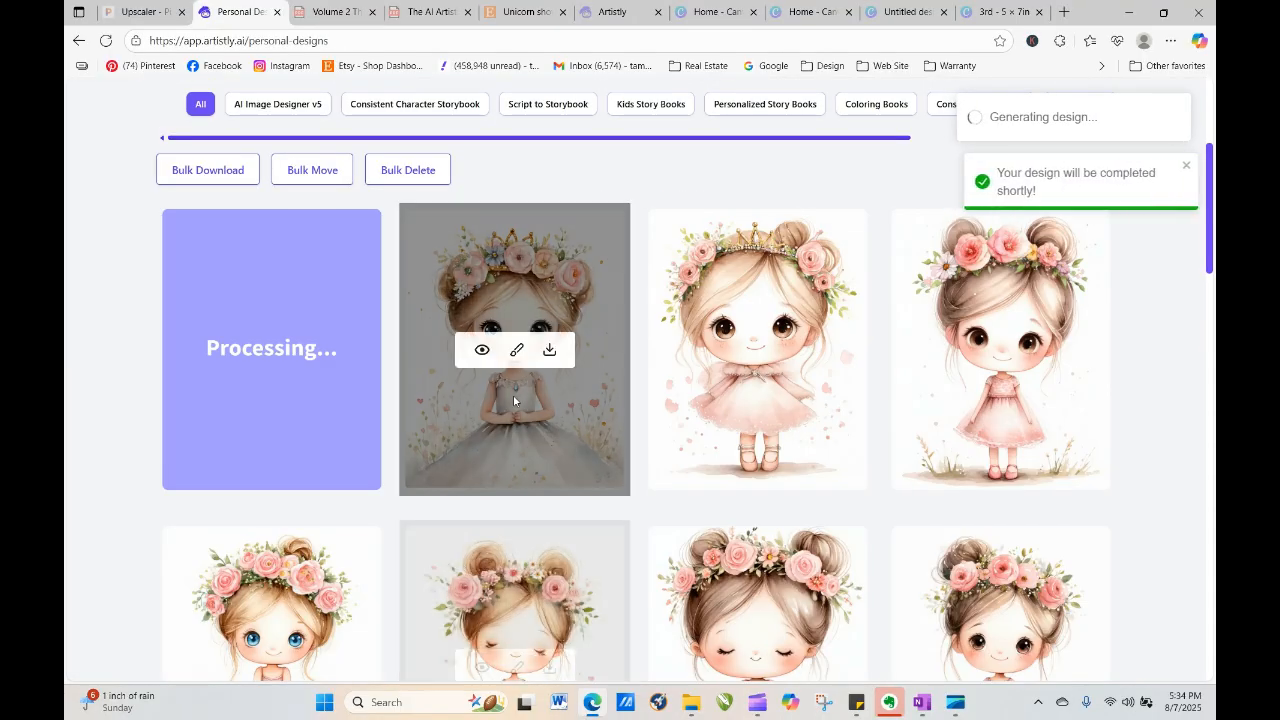
Load the blue-eyed princess in the grey gown for re-generation, insert "wearing ballet" before "slippers" in the prompt, and generate the image
left_click(486, 352)
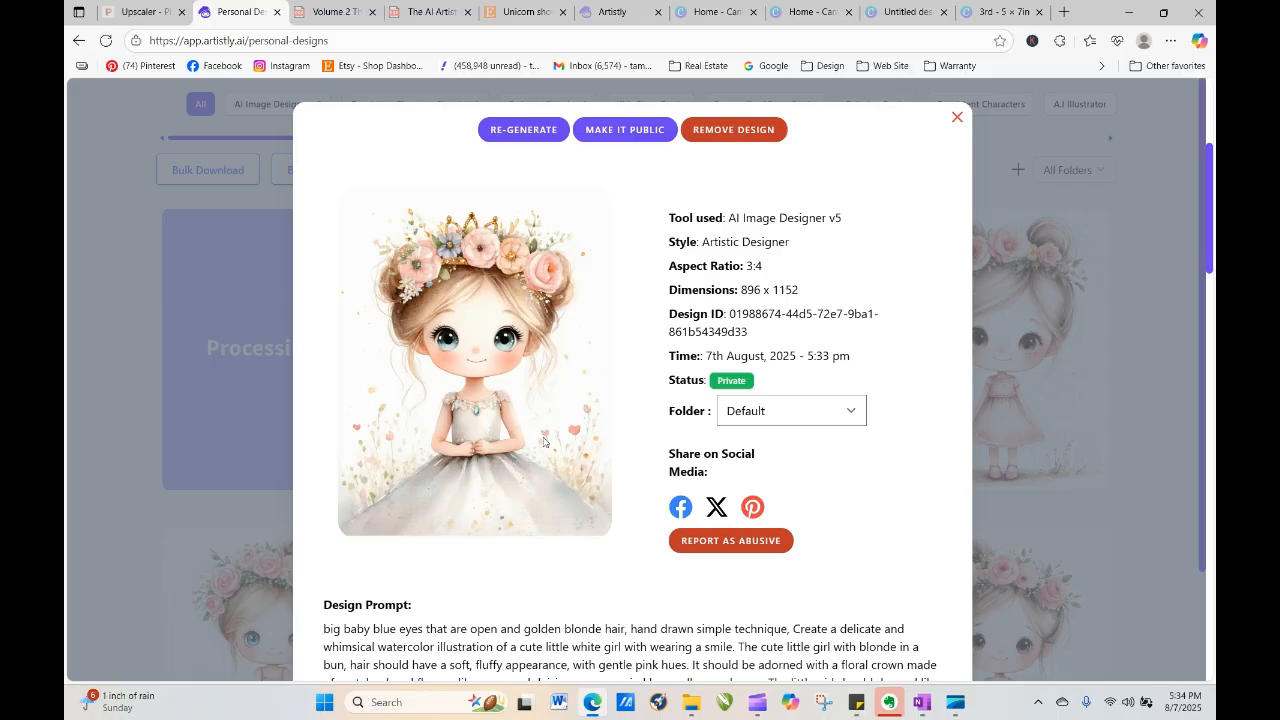
left_click(520, 129)
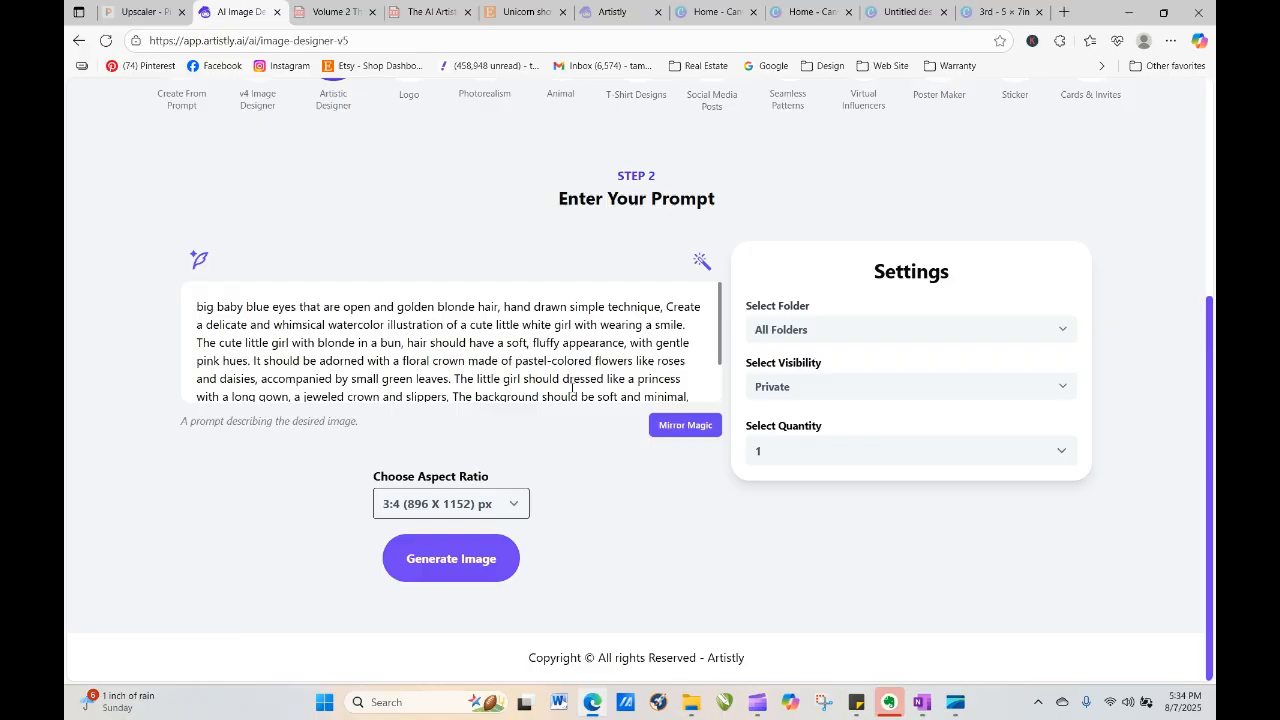
left_click(405, 397)
type("wearing ba")
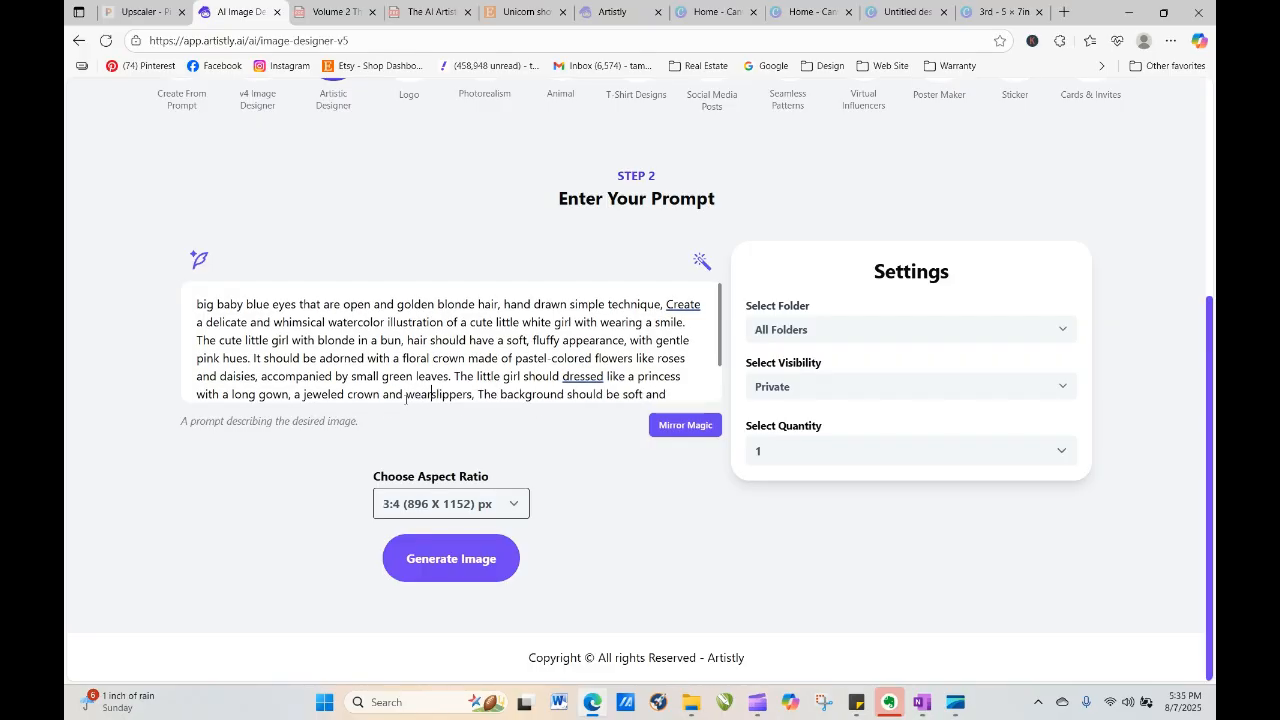
type("llet")
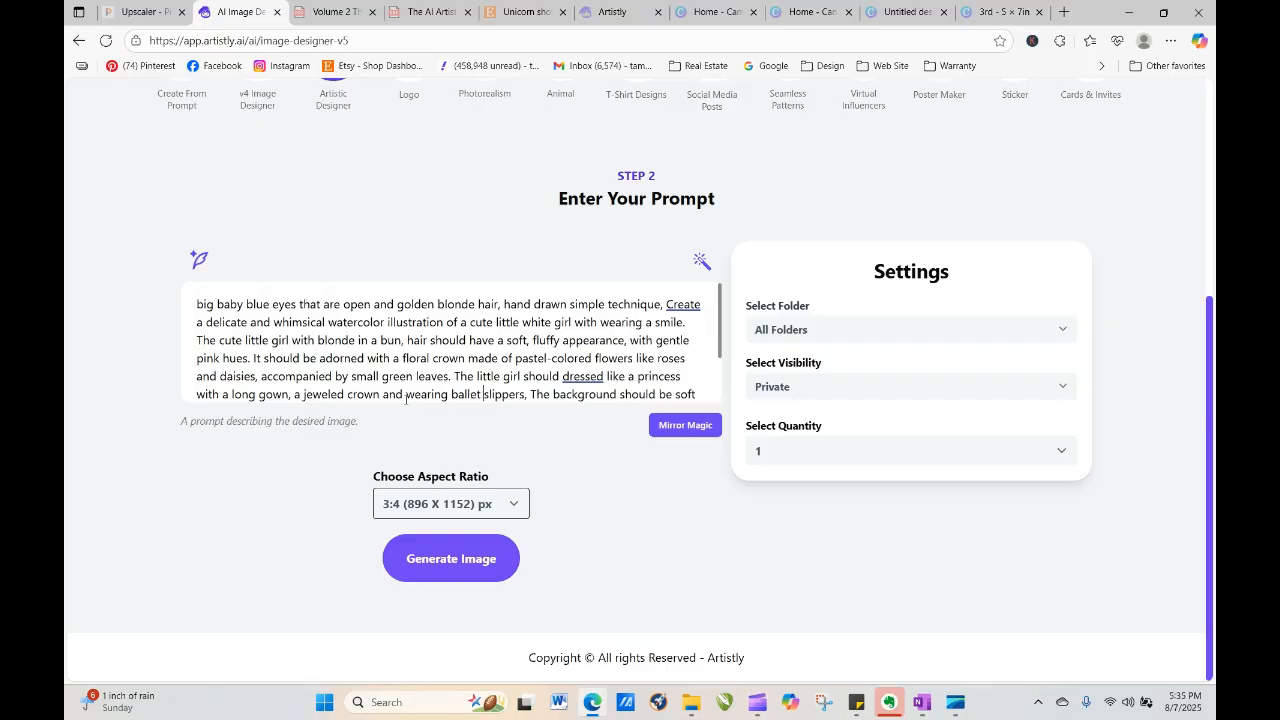
left_click(476, 560)
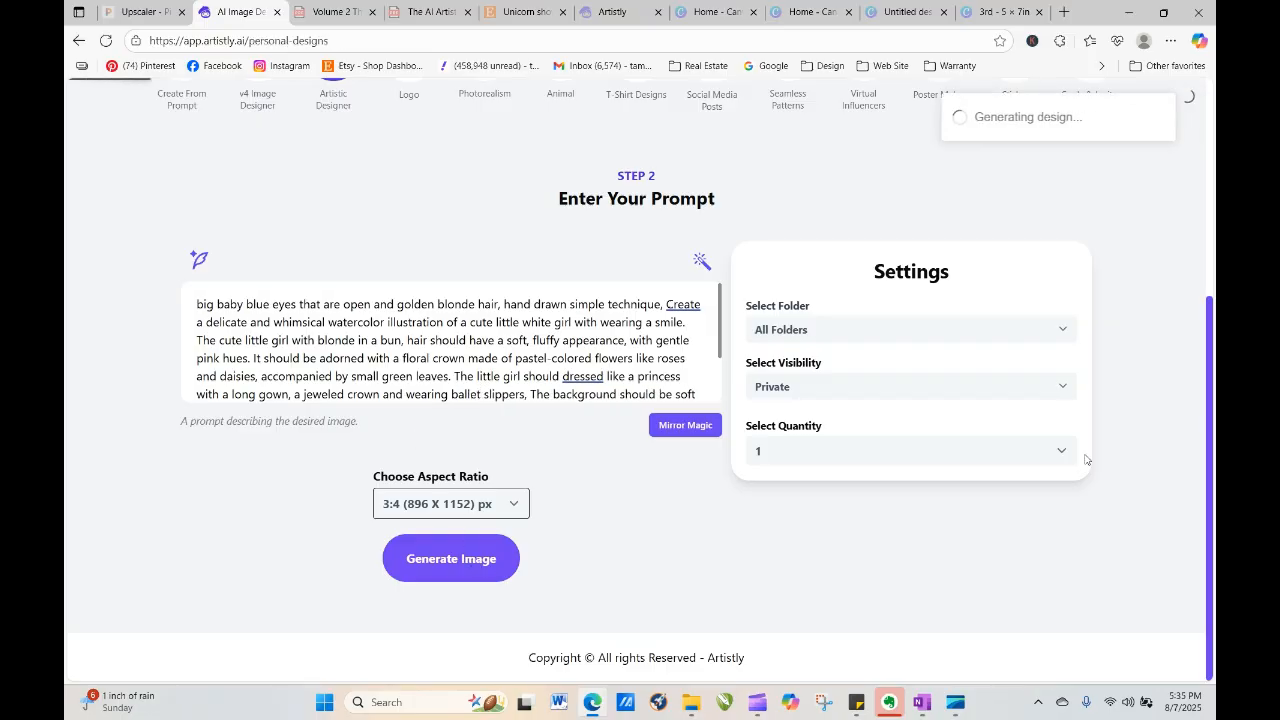
scroll(1212, 230, "up", 3)
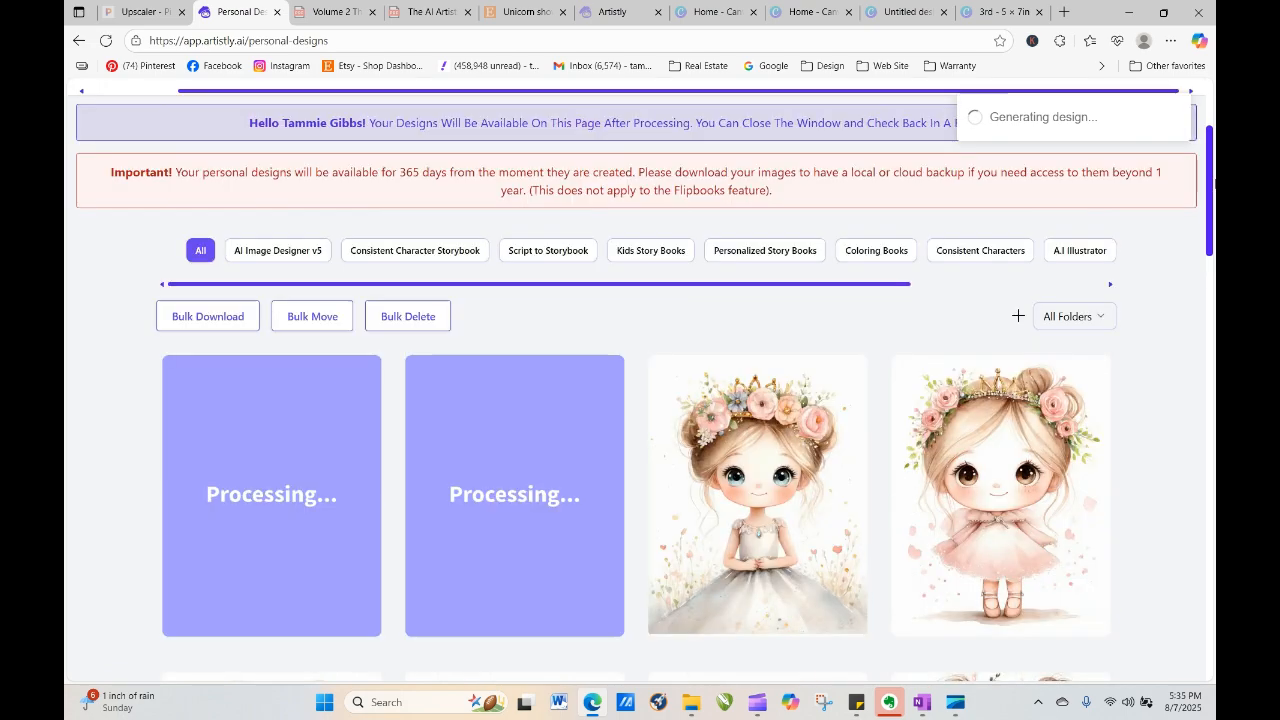
scroll(1212, 300, "down", 4)
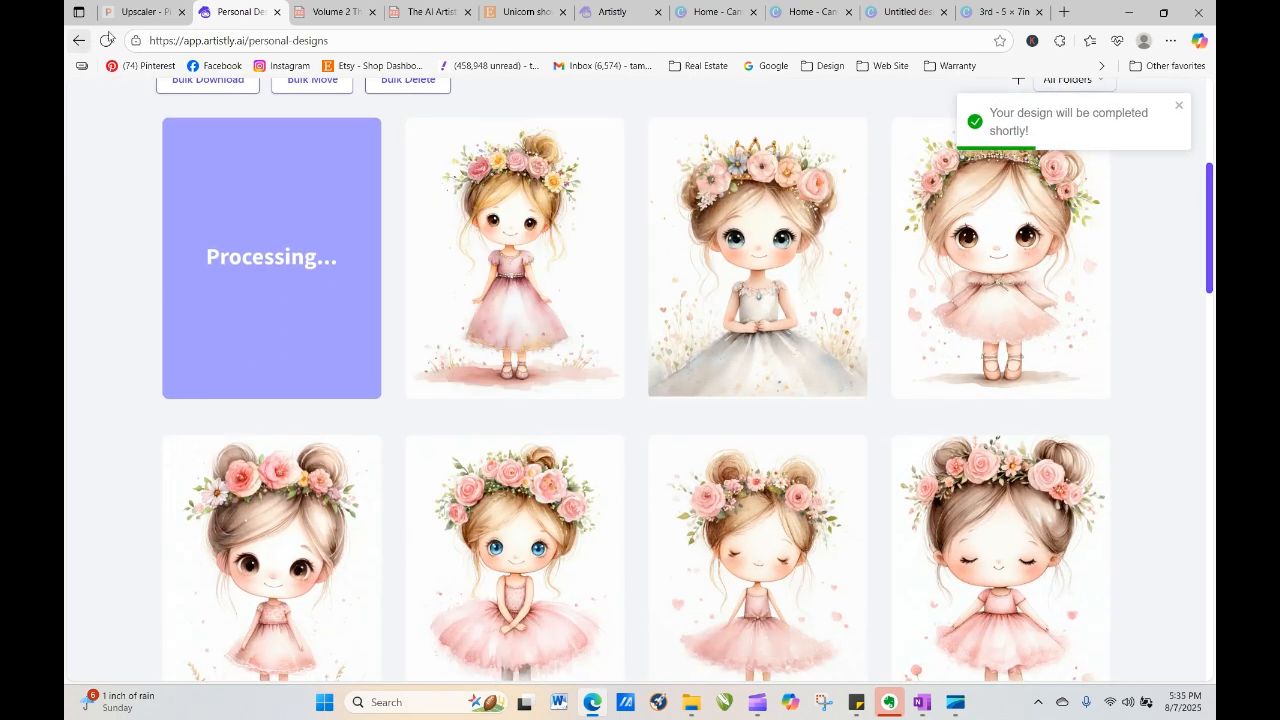
View the details of the brown-eyed girl in the mauve dress, close them, and refresh the personal designs
mouse_move(519, 288)
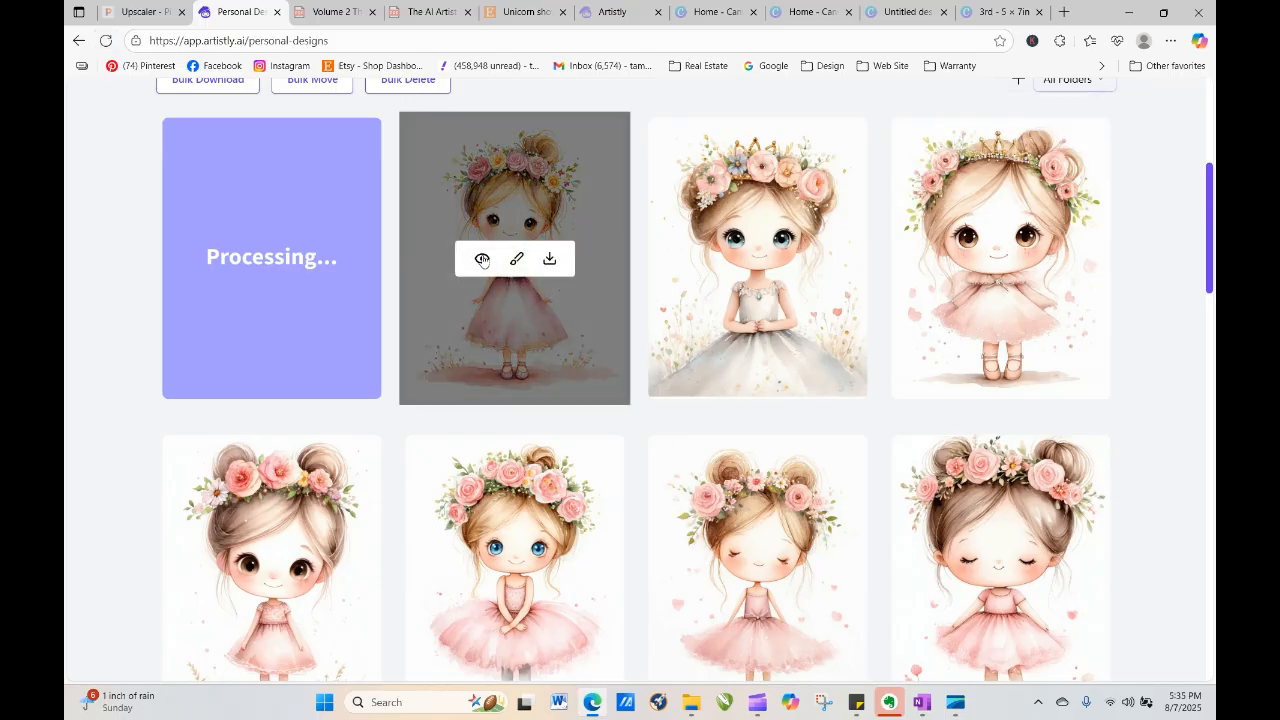
left_click(483, 259)
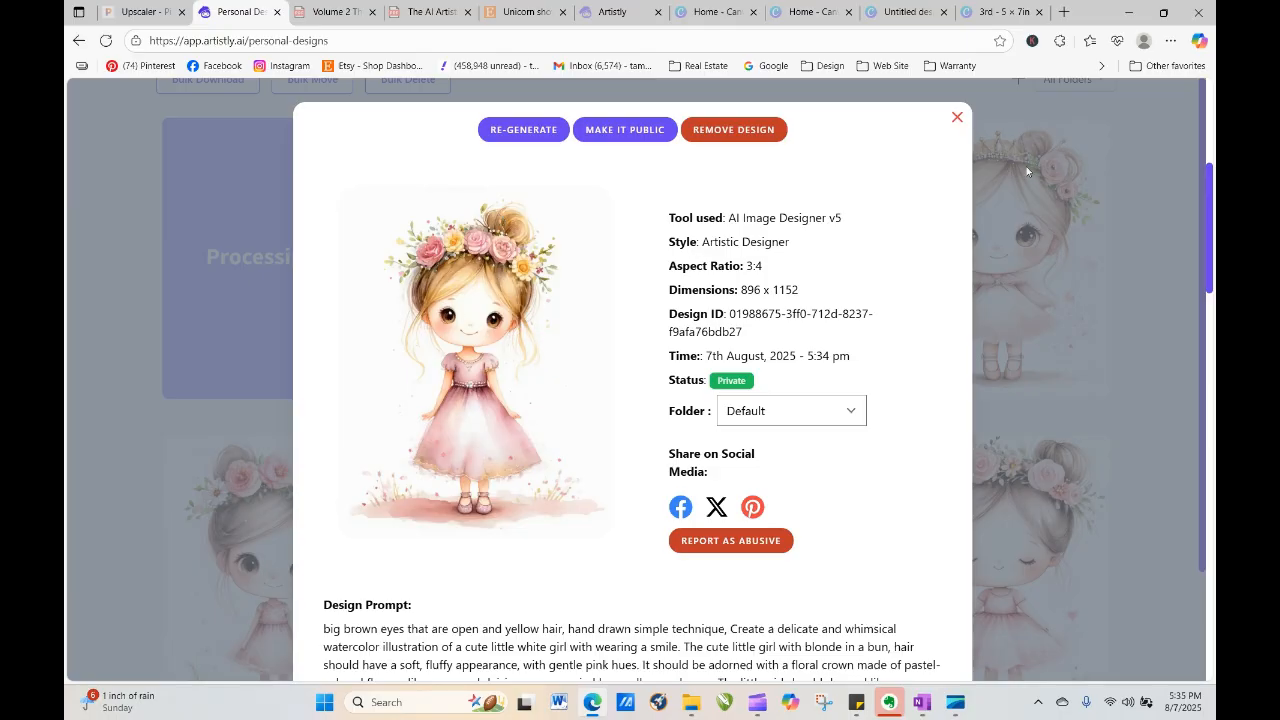
left_click(958, 117)
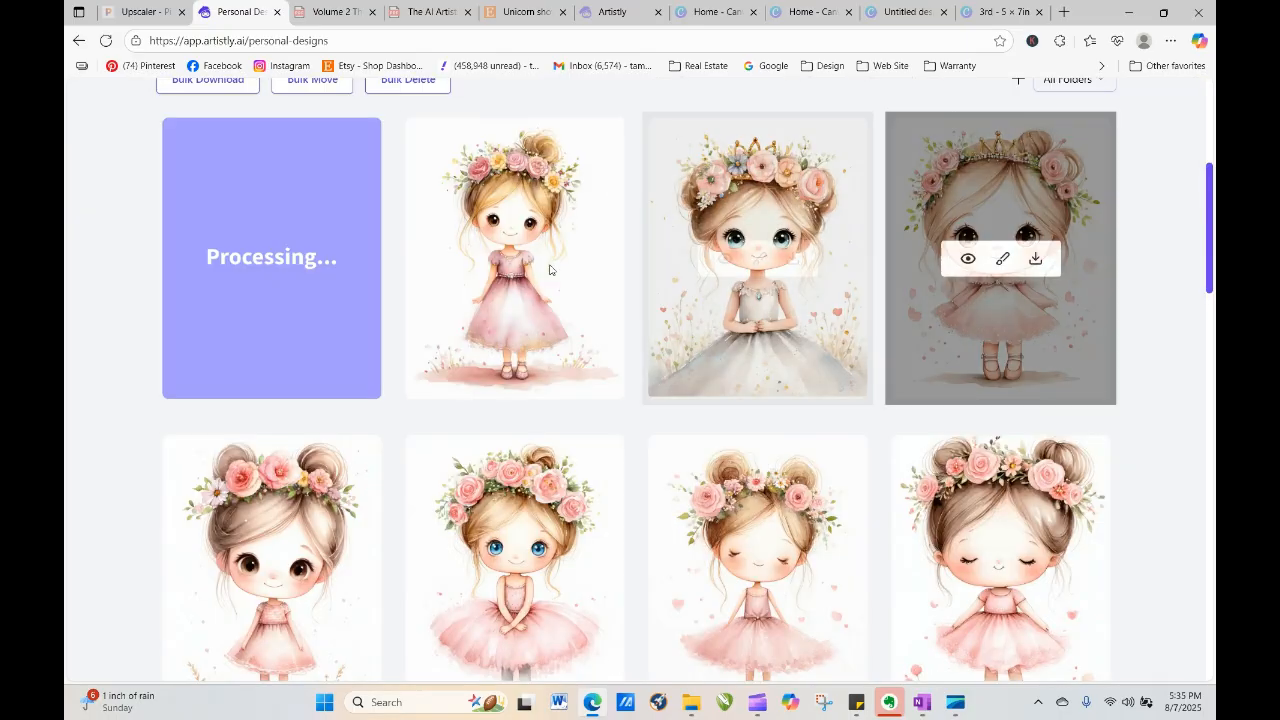
left_click(105, 40)
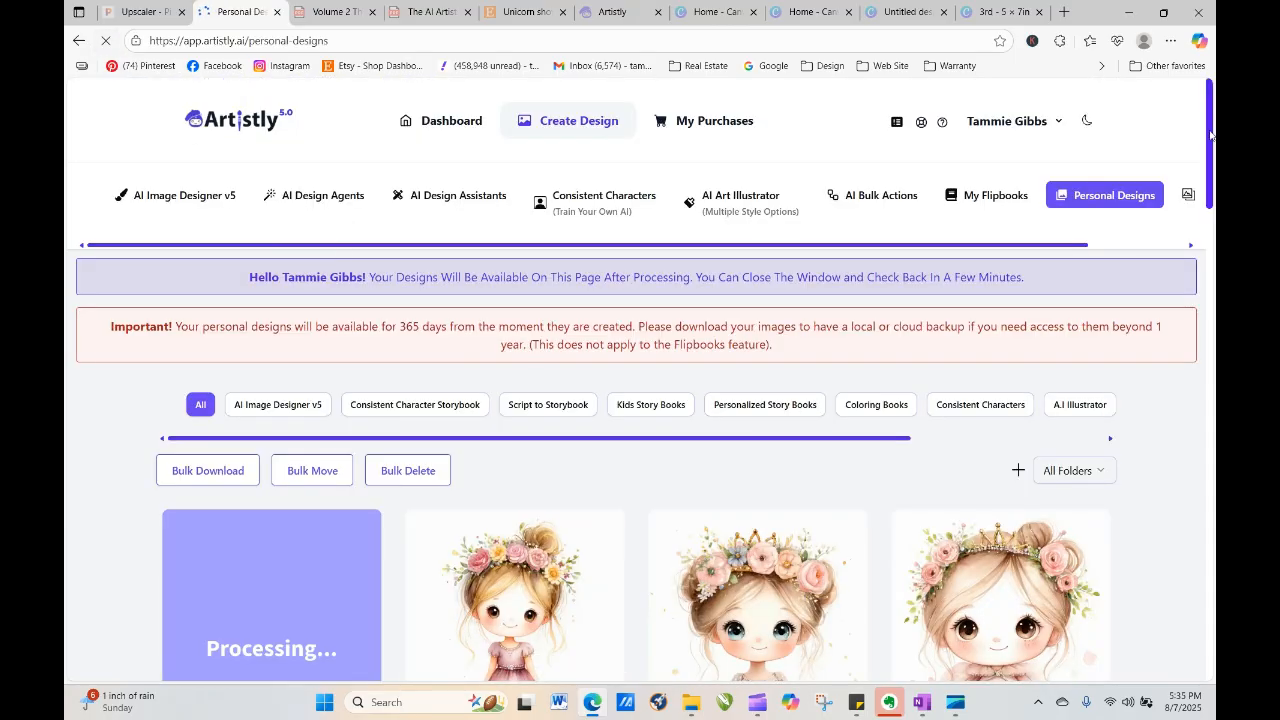
left_click_drag(1211, 148, 1214, 230)
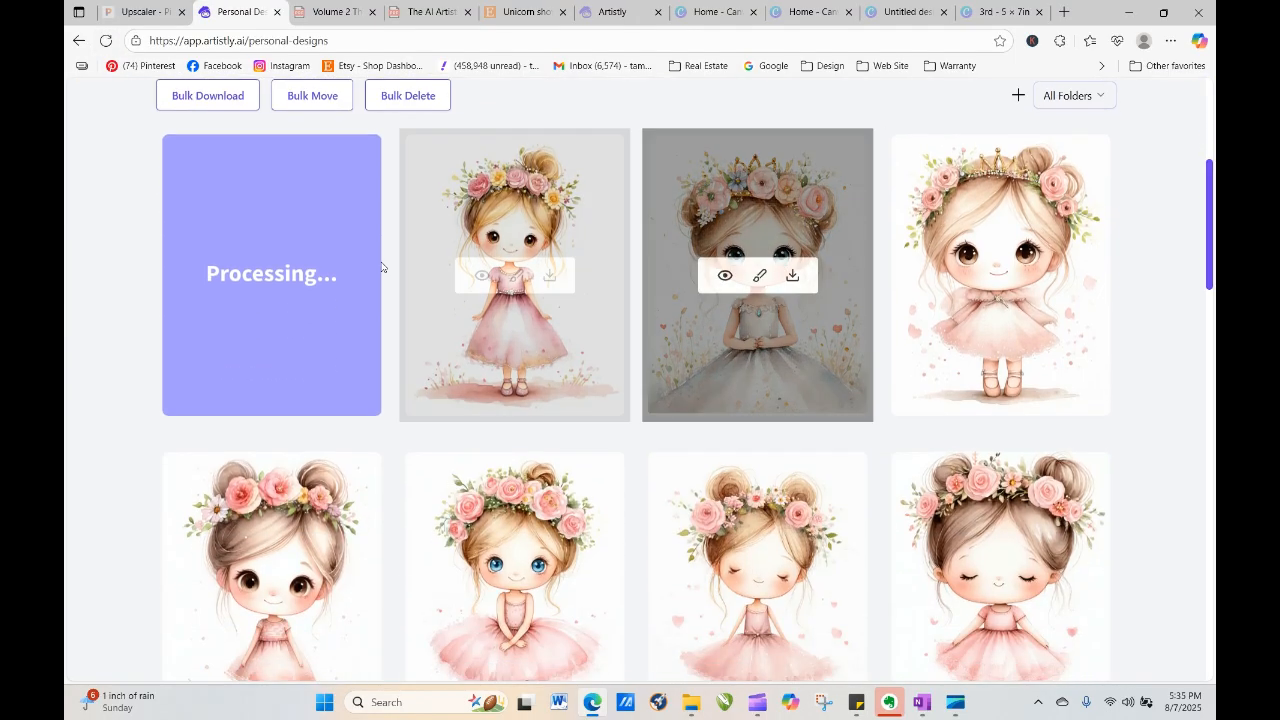
mouse_move(345, 205)
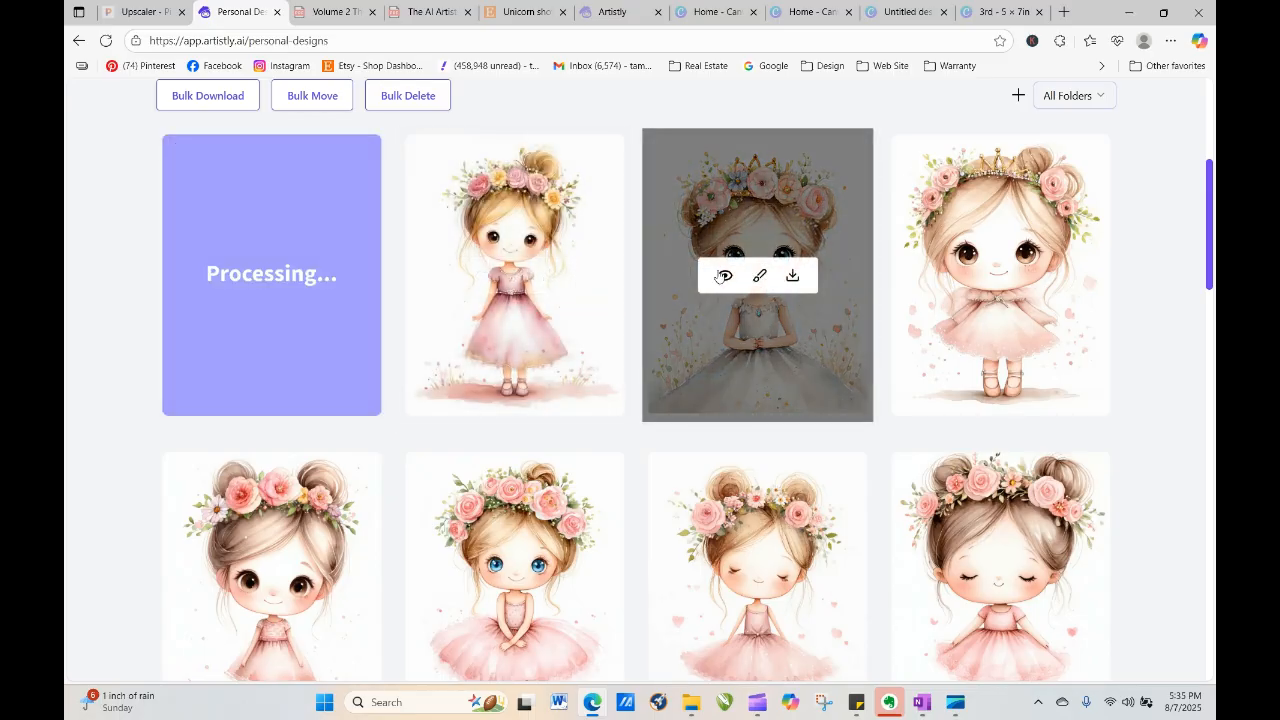
Load the blue-eyed princess in the grey gown for re-generation, break the prompt line after "open", and delete "and" before "golden"
left_click(721, 277)
left_click(516, 130)
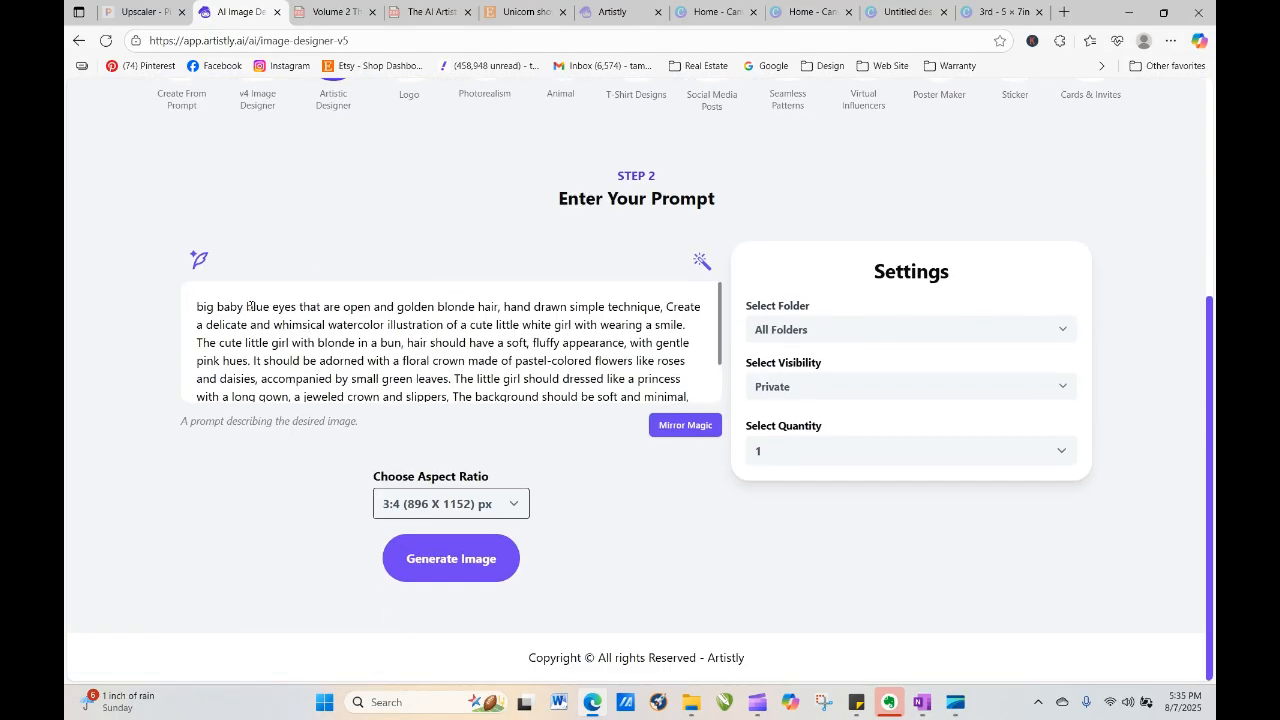
left_click(373, 308)
key("Return")
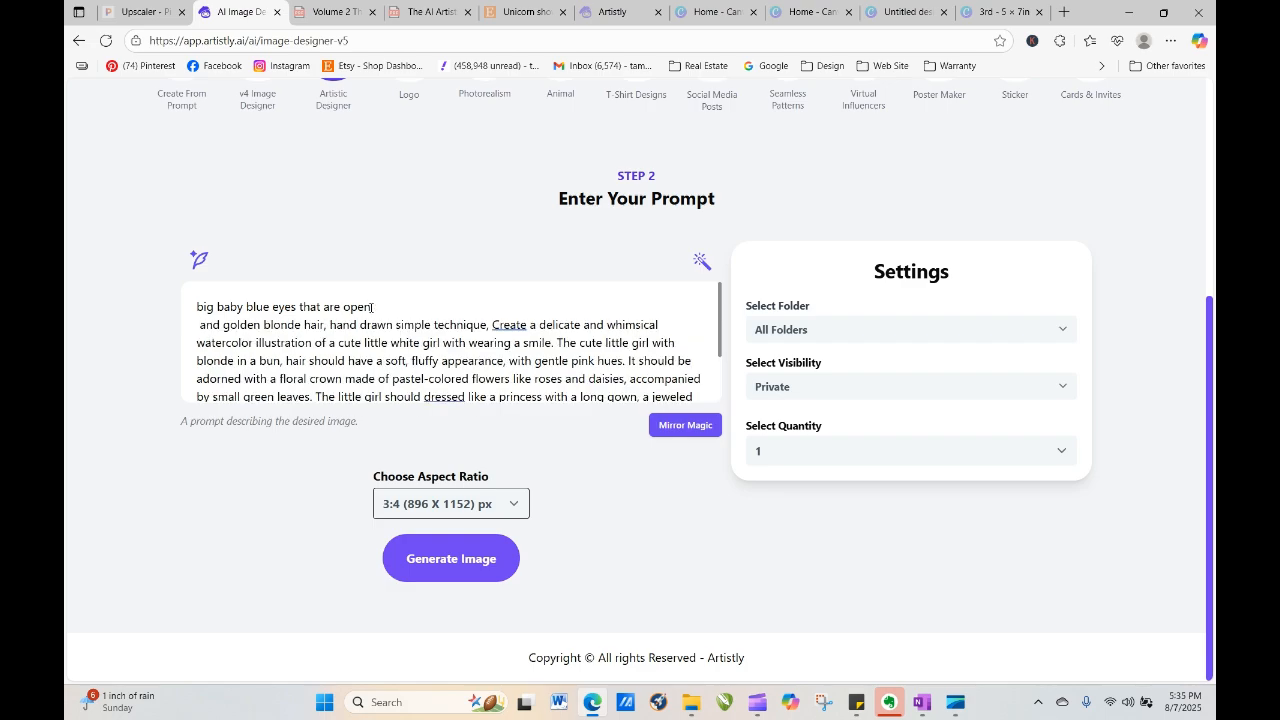
left_click(221, 325)
key("BackSpace")
key("BackSpace")
key("BackSpace")
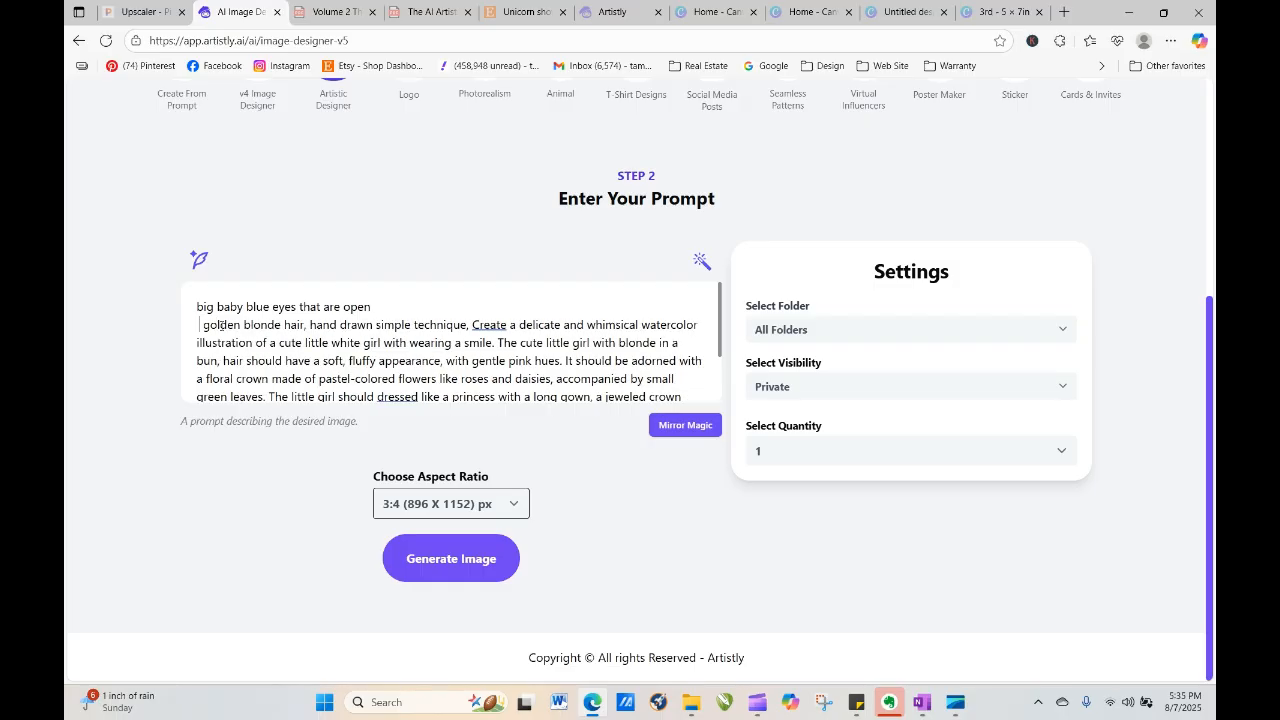
Insert "With:" at the start of the prompt and "yellow" between "golden blonde" and "hair"
left_click(197, 307)
type("With :")
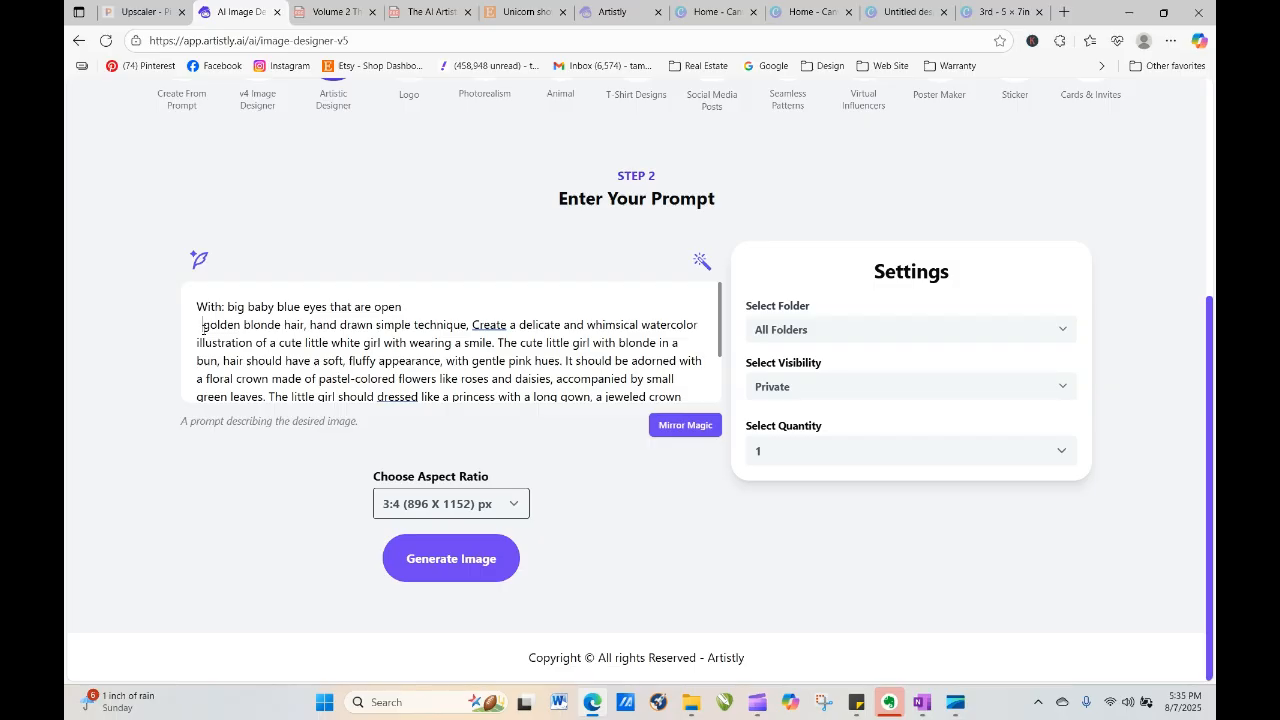
key("BackSpace")
key("BackSpace")
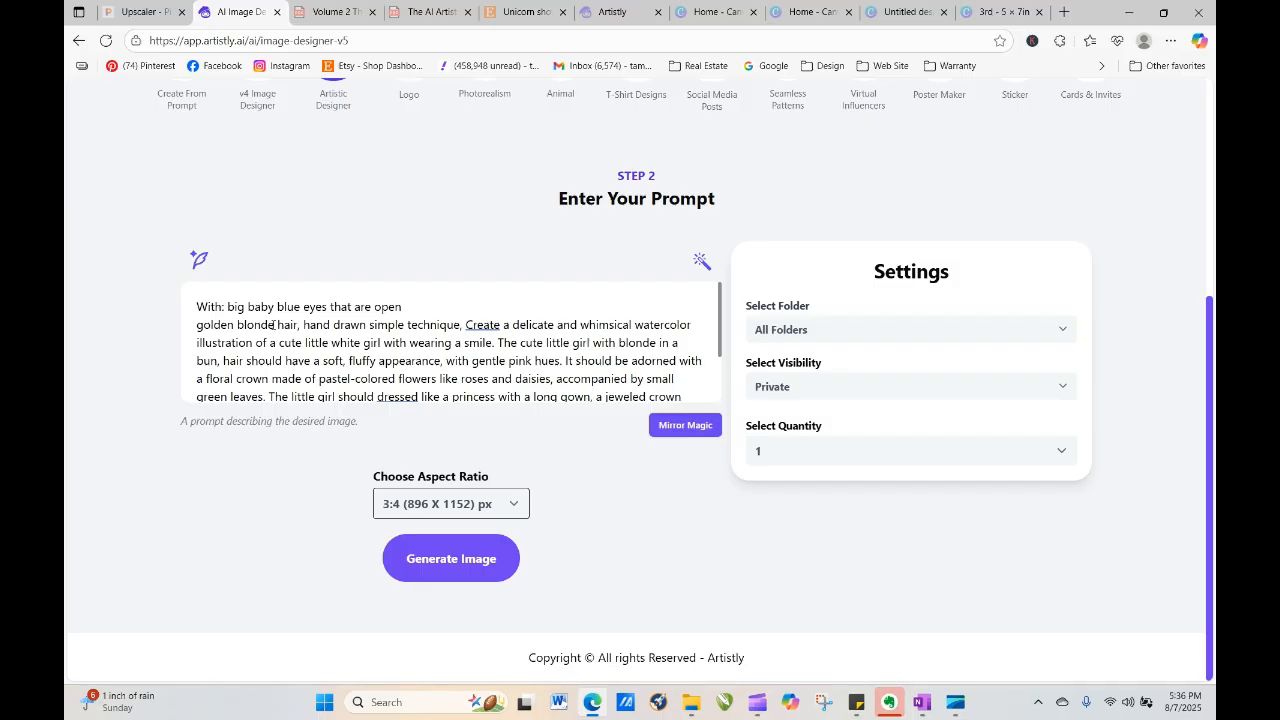
type("yellow")
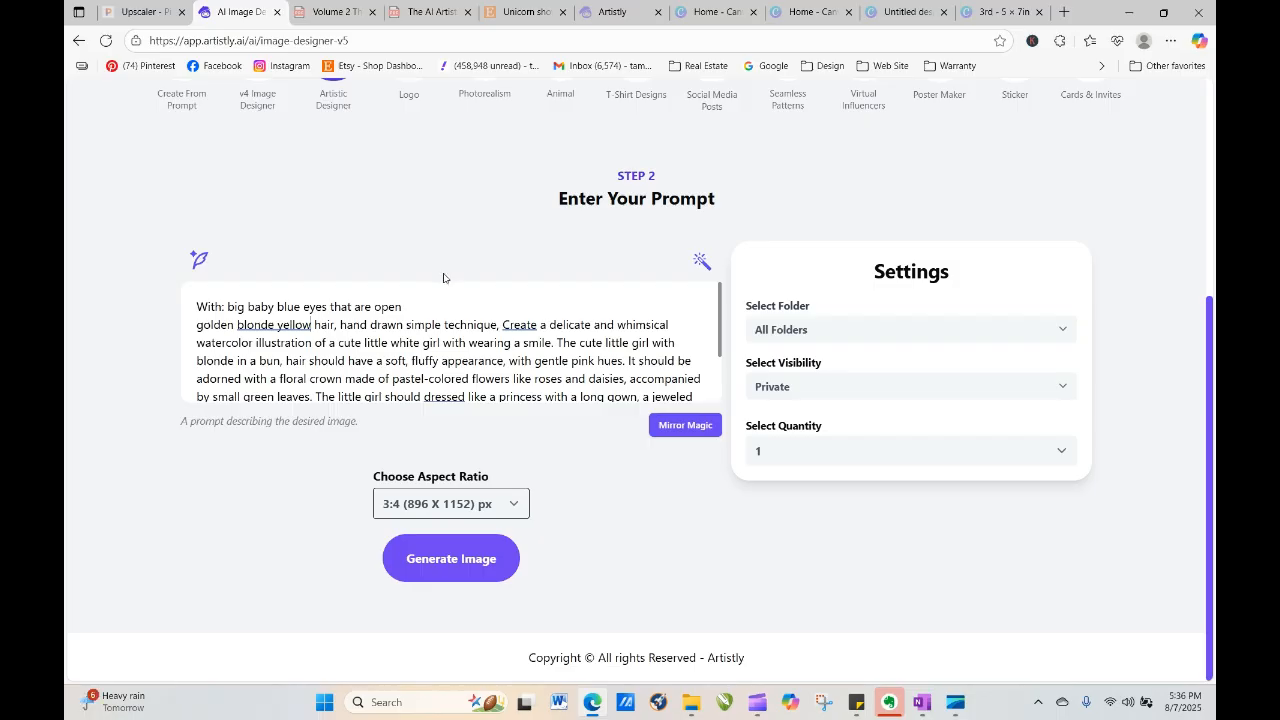
Put "hand drawn simple technique" on its own line and separate the "Create a delicate" paragraph with a blank line
left_click(341, 325)
key("Return")
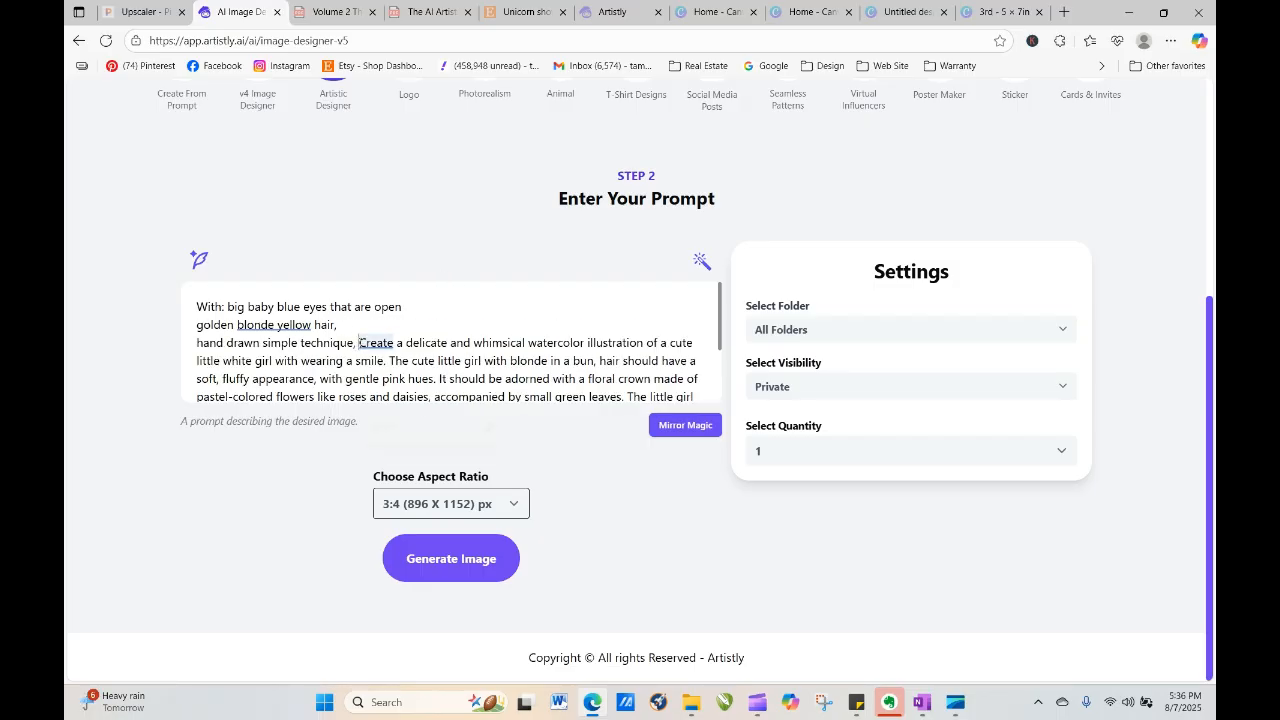
left_click(359, 343)
key("Return")
key("Return")
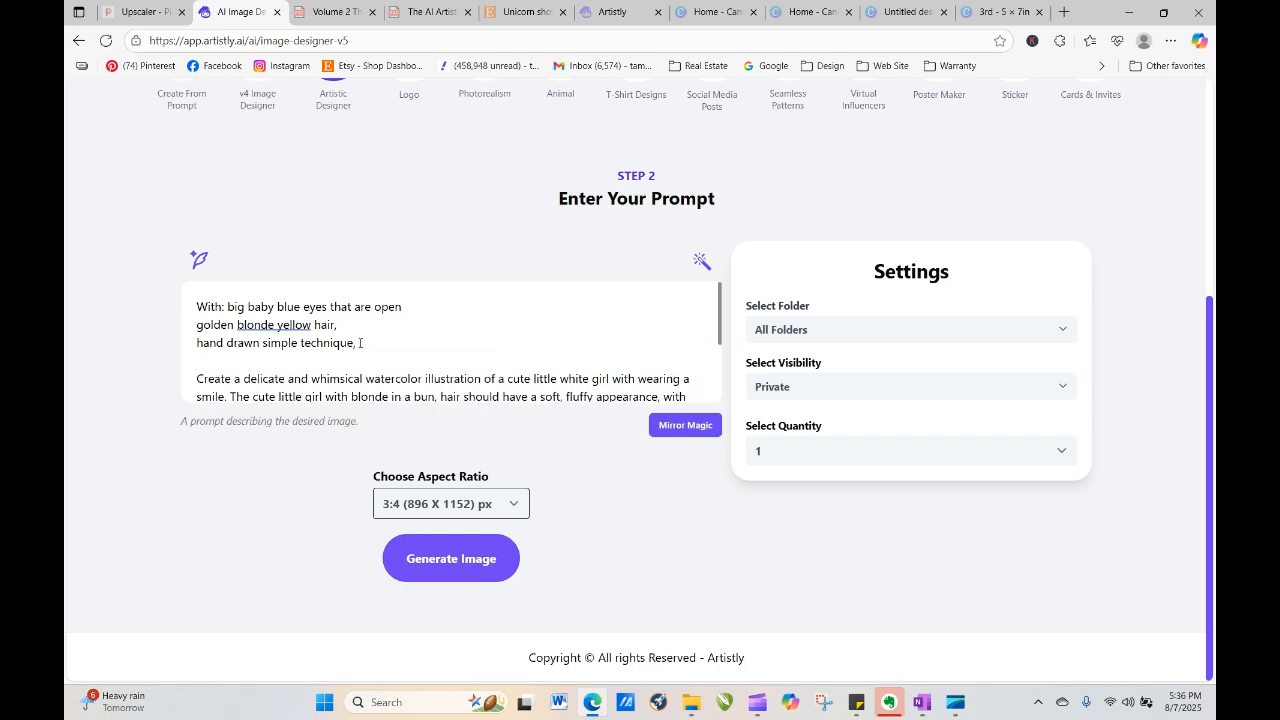
Replace "blonde in" with "her hair in" so the prompt reads "The cute little girl with her hair in a bun"
scroll(727, 357, "down", 1)
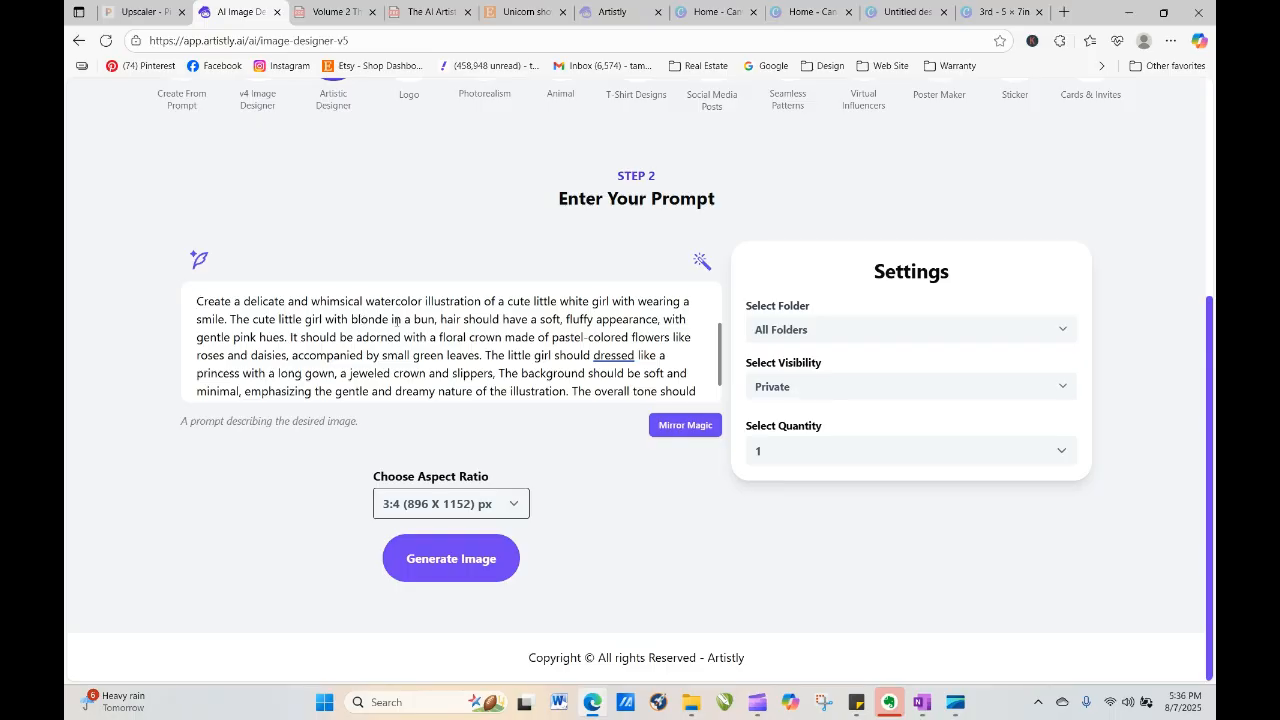
left_click_drag(352, 319, 402, 324)
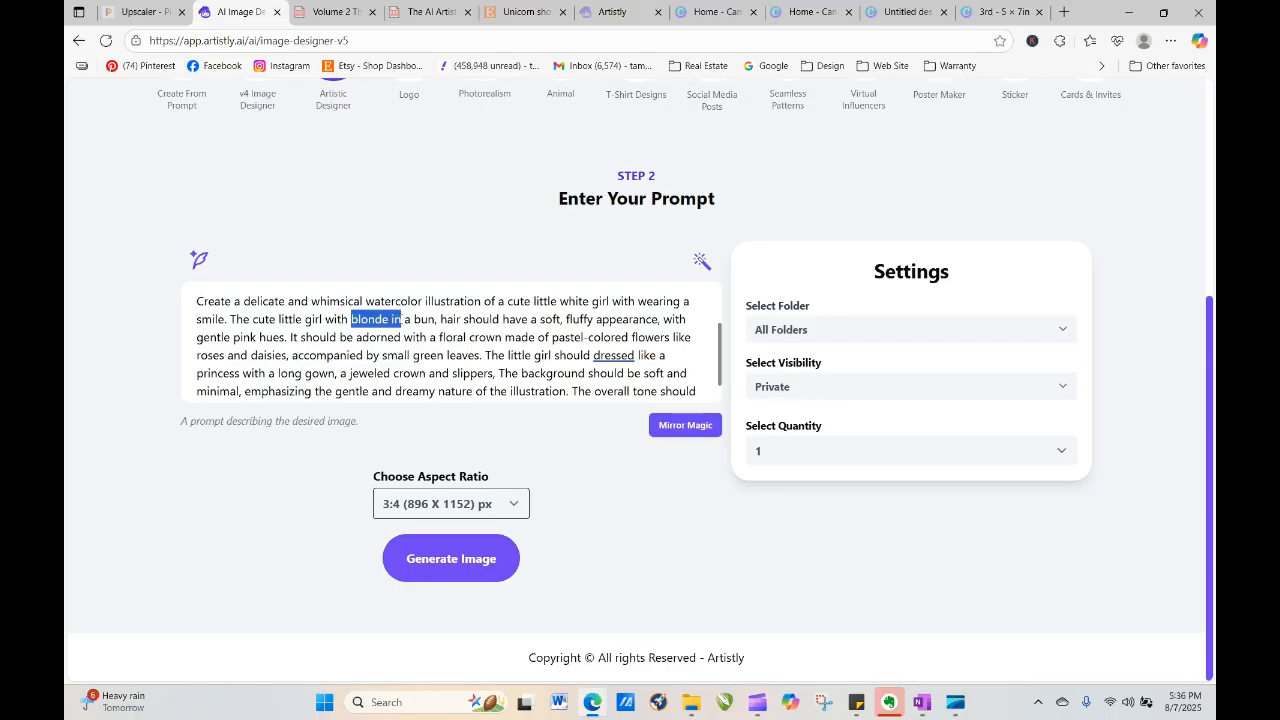
key("BackSpace")
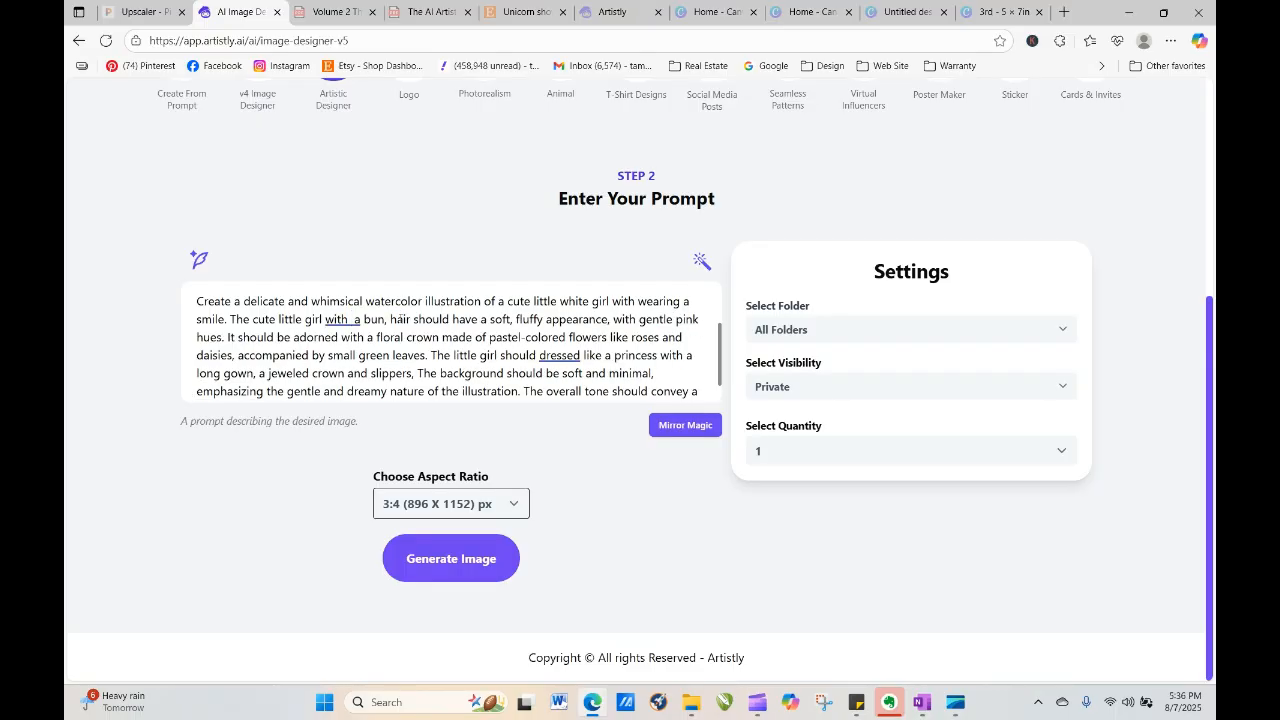
type("her hair")
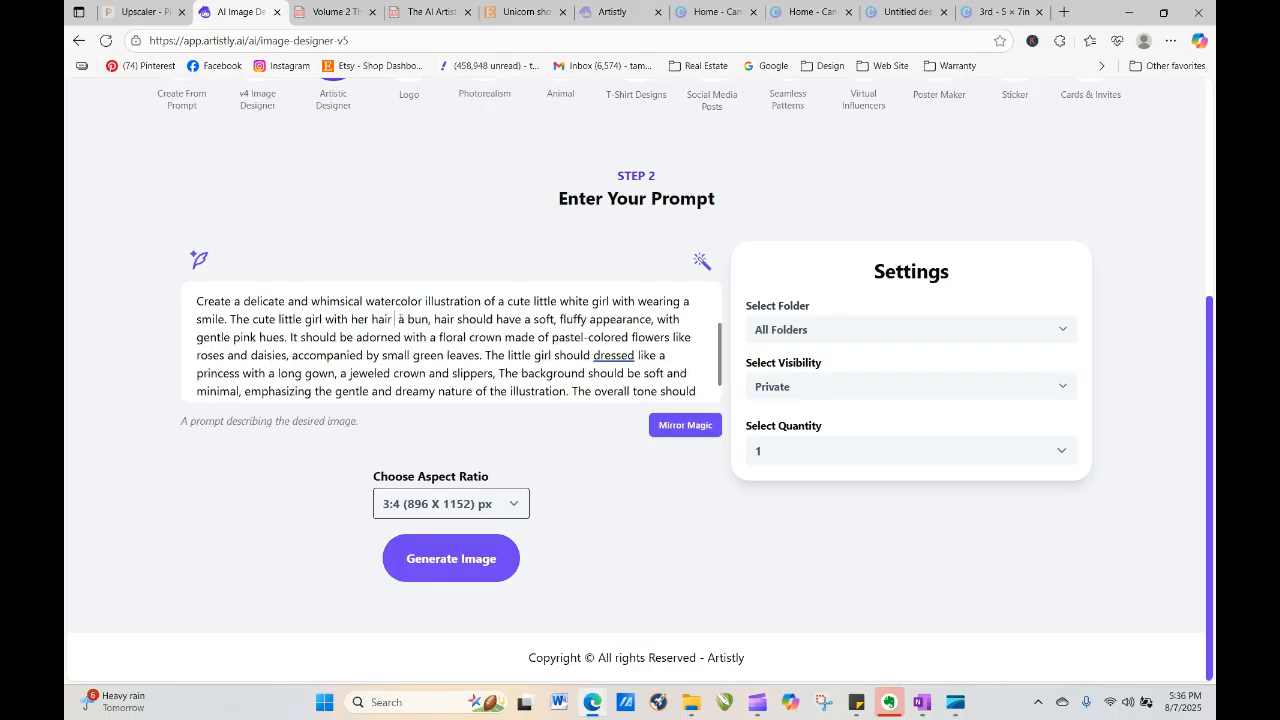
type(" in")
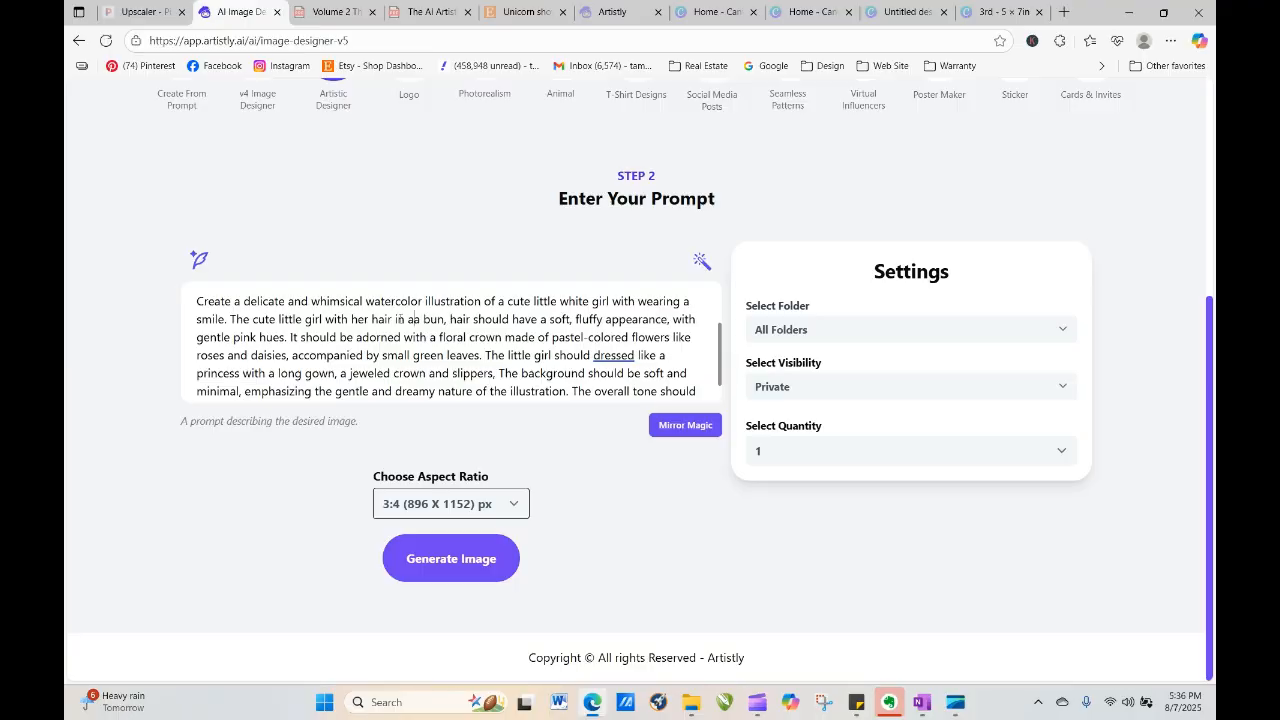
key("BackSpace")
key("BackSpace")
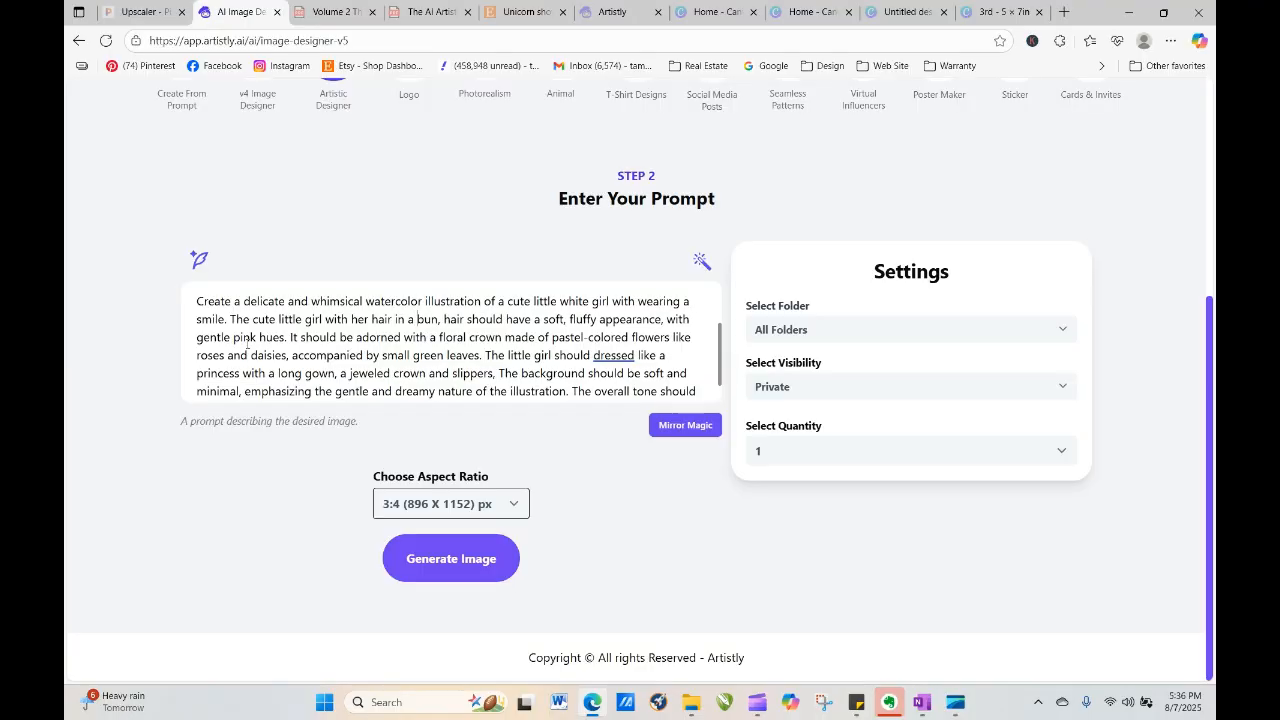
Delete "gentle pink hues." from the hair description in the prompt
left_click_drag(288, 340, 233, 338)
key("BackSpace")
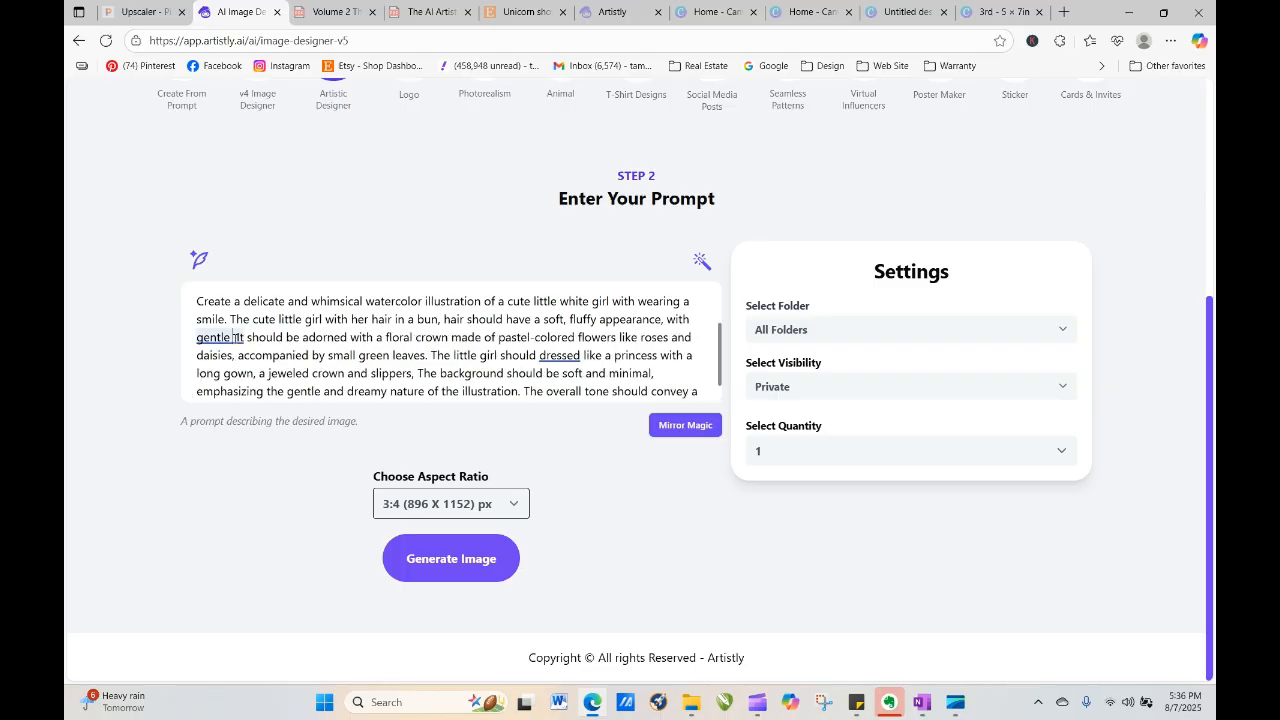
key("BackSpace")
key("BackSpace")
key("BackSpace")
key("BackSpace")
key("BackSpace")
key("BackSpace")
key("BackSpace")
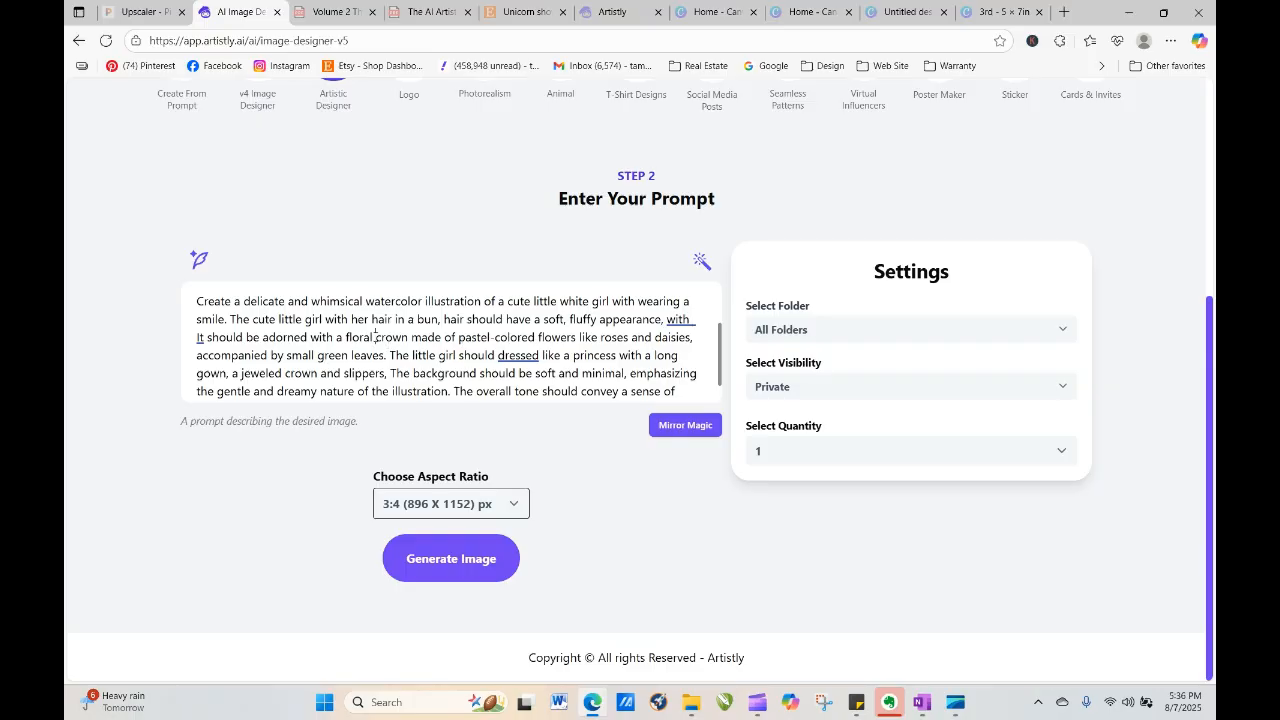
Replace "floral" with "jeweled" before "crown" in the adornment sentence of the prompt
left_click(376, 337)
key("BackSpace")
key("BackSpace")
key("BackSpace")
key("BackSpace")
key("BackSpace")
key("BackSpace")
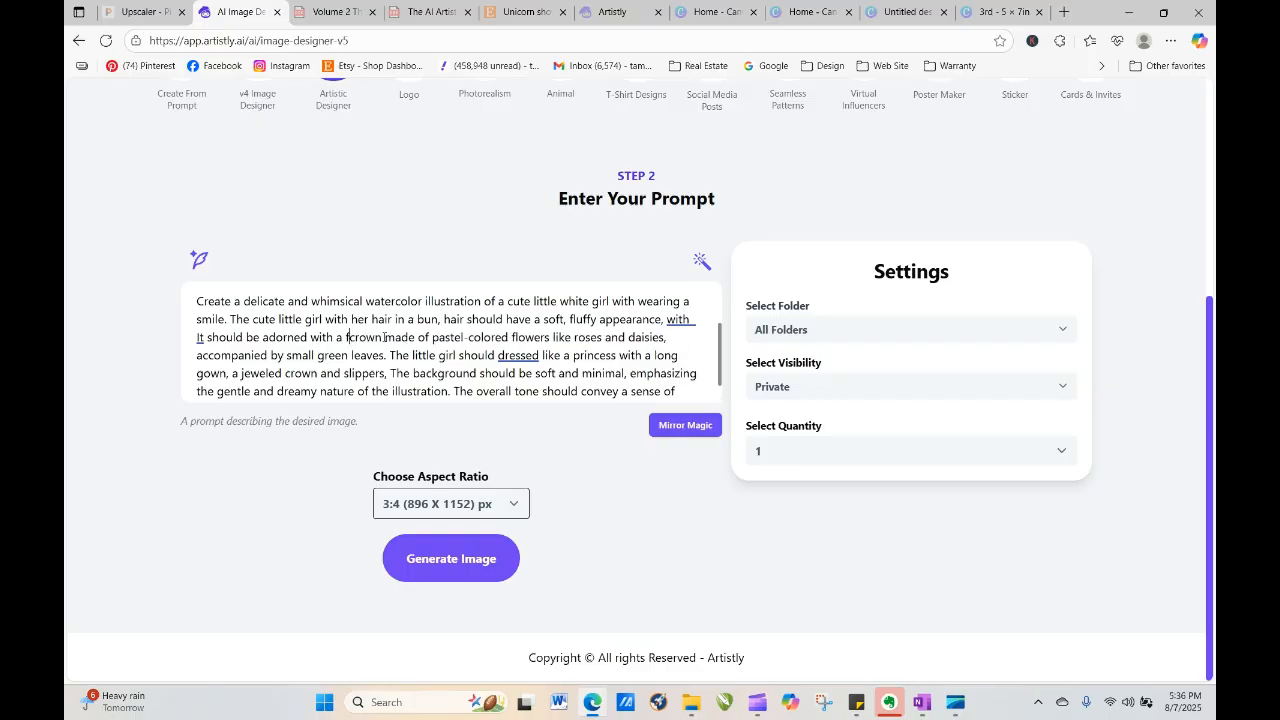
type("jeweled")
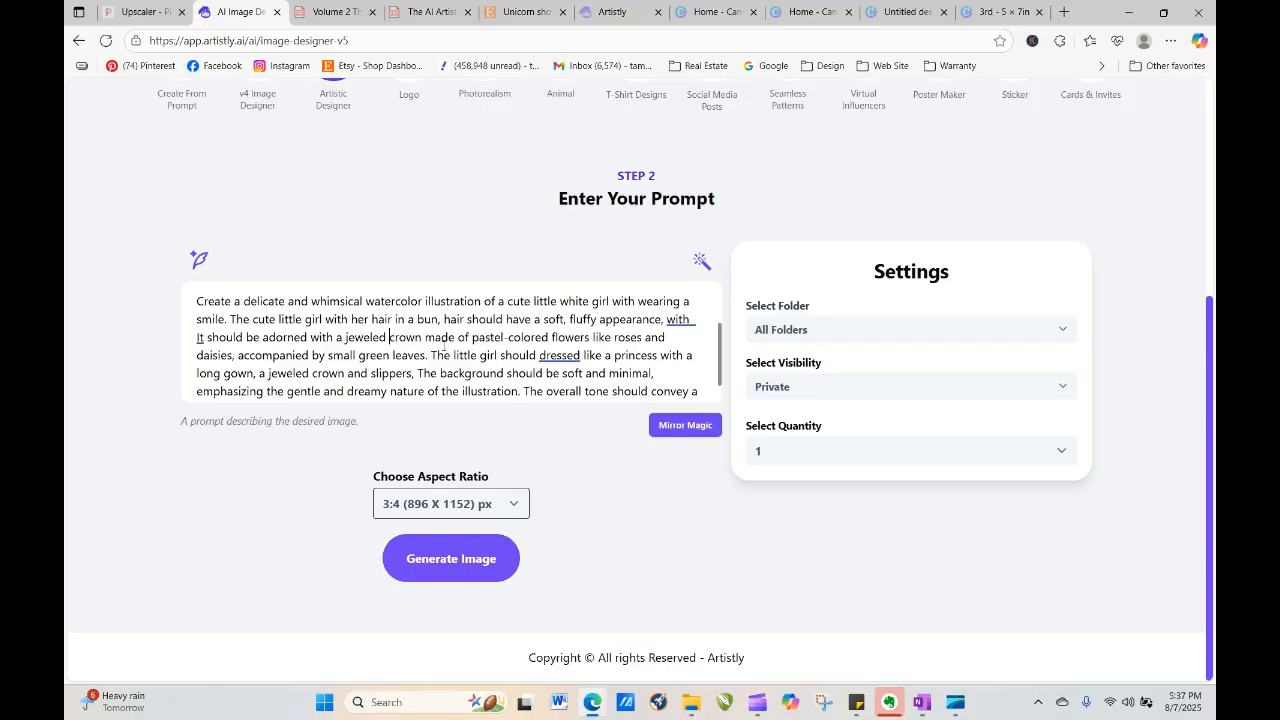
Replace "made" with "with accents" before "of pastel-colored flowers" in the crown description and generate the image
double_click(427, 337)
type("with ")
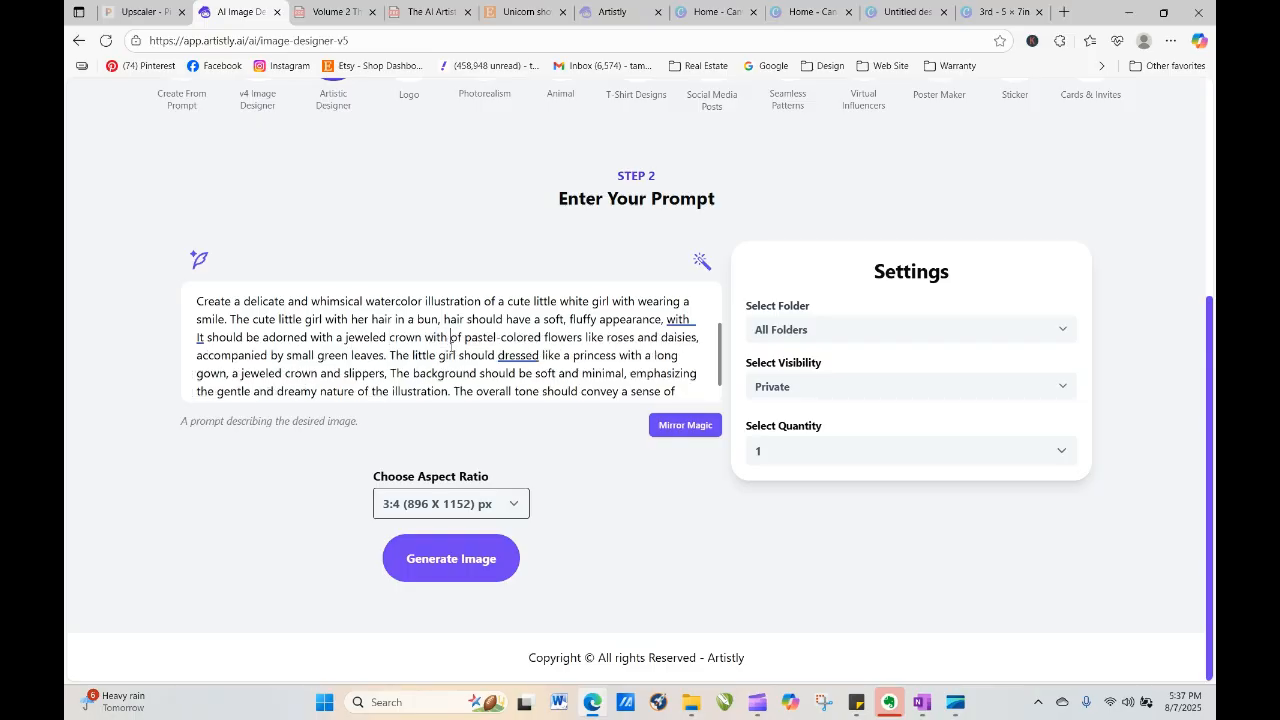
type("accents")
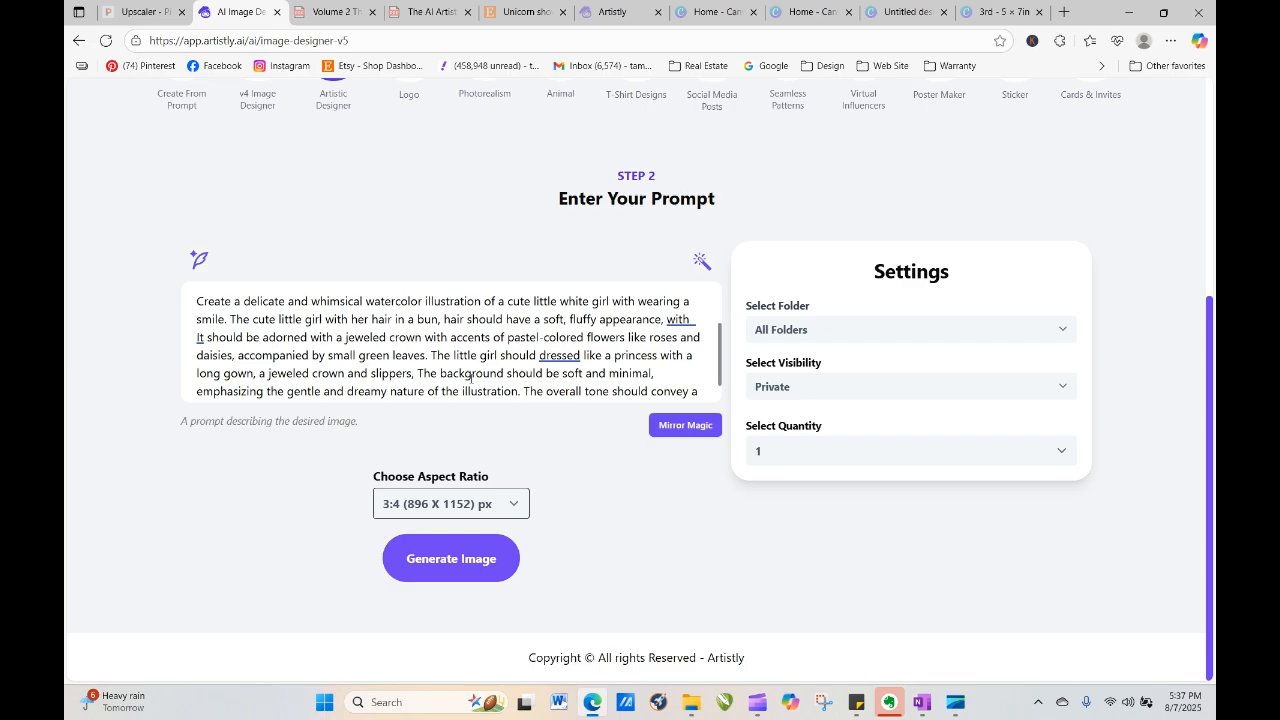
left_click(481, 566)
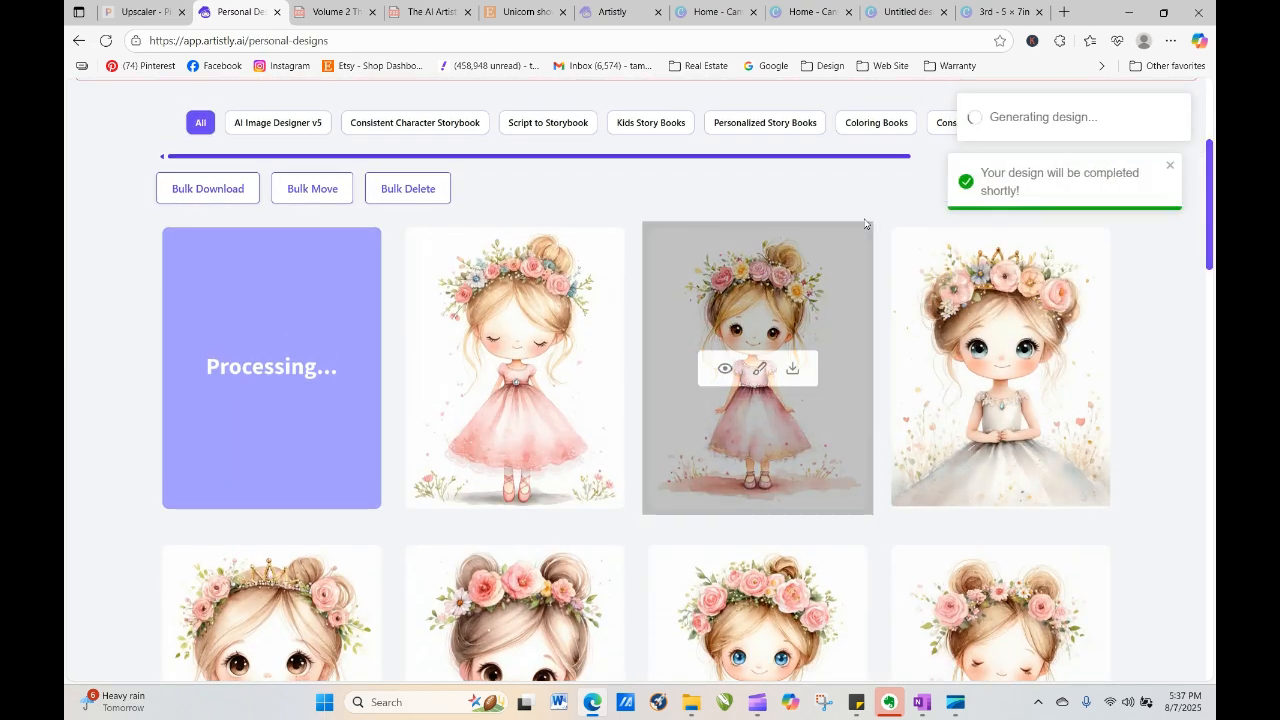
View the details of the brown-eyed girl in the mauve dress and of the closed-eyed girl in the pink dress
left_click(727, 370)
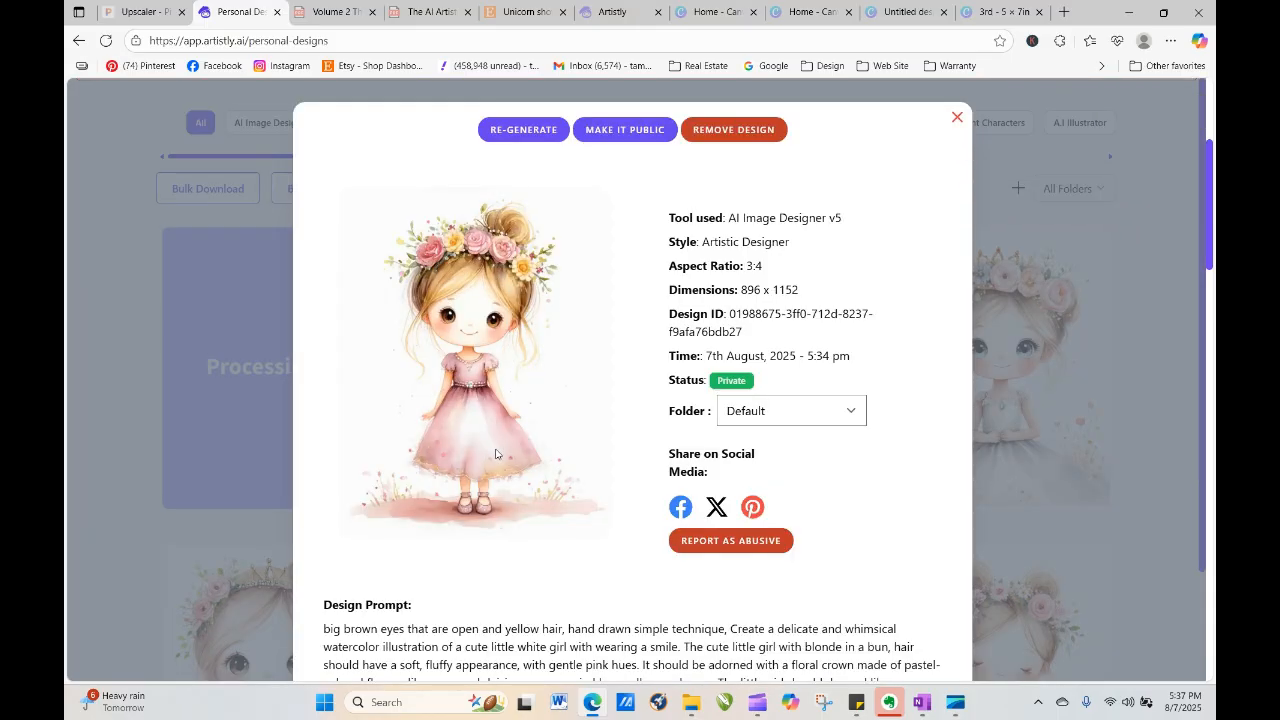
left_click(957, 118)
mouse_move(600, 314)
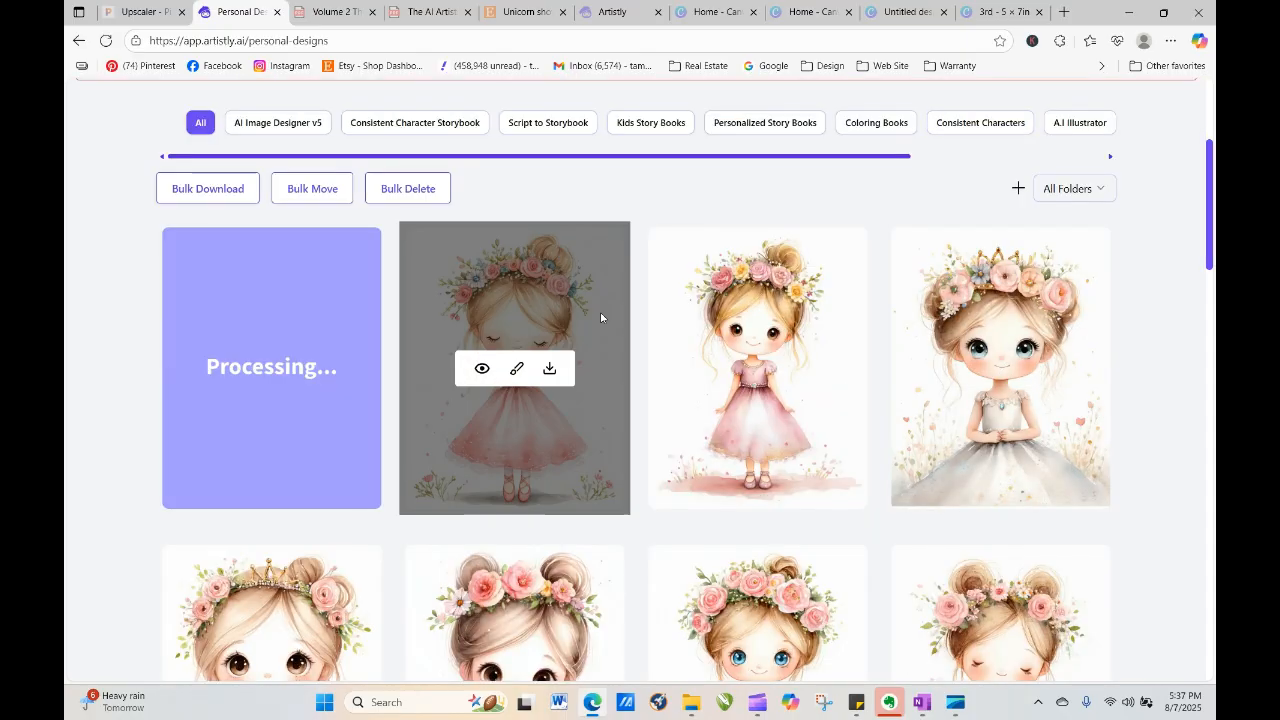
left_click(483, 368)
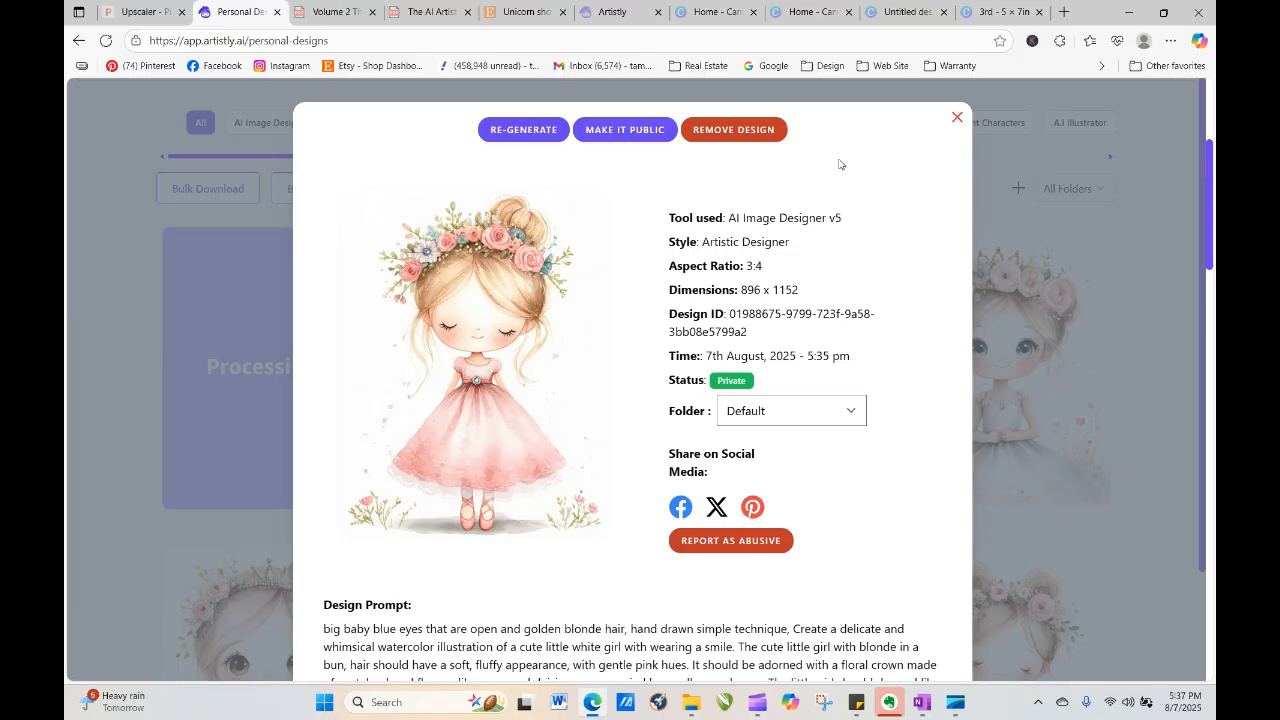
left_click(957, 117)
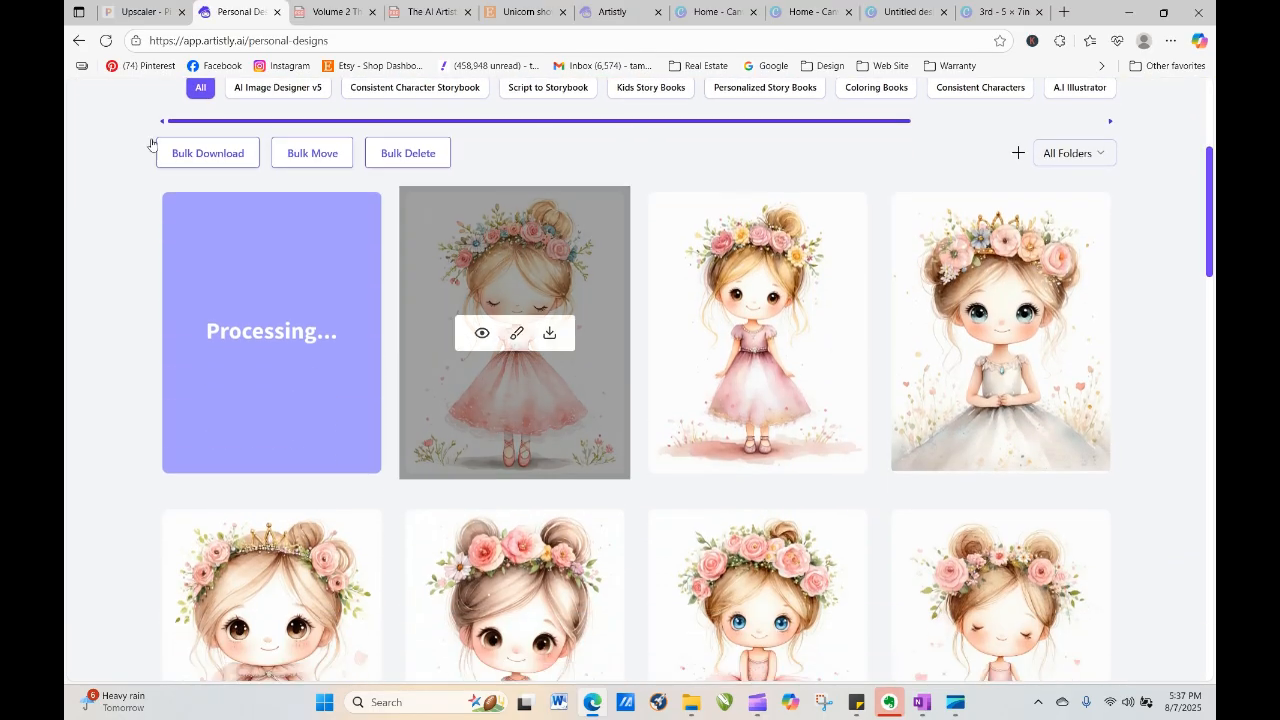
Refresh the personal designs repeatedly to check on the image still being processed
left_click(105, 40)
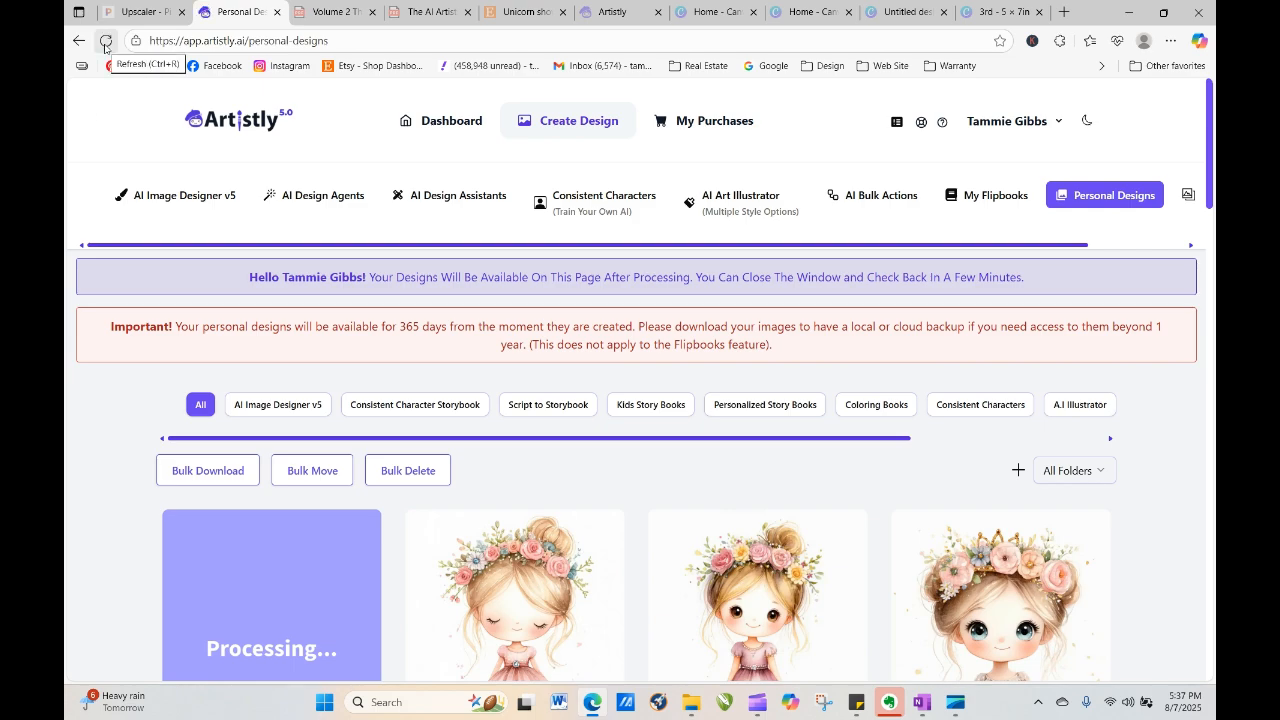
left_click(105, 41)
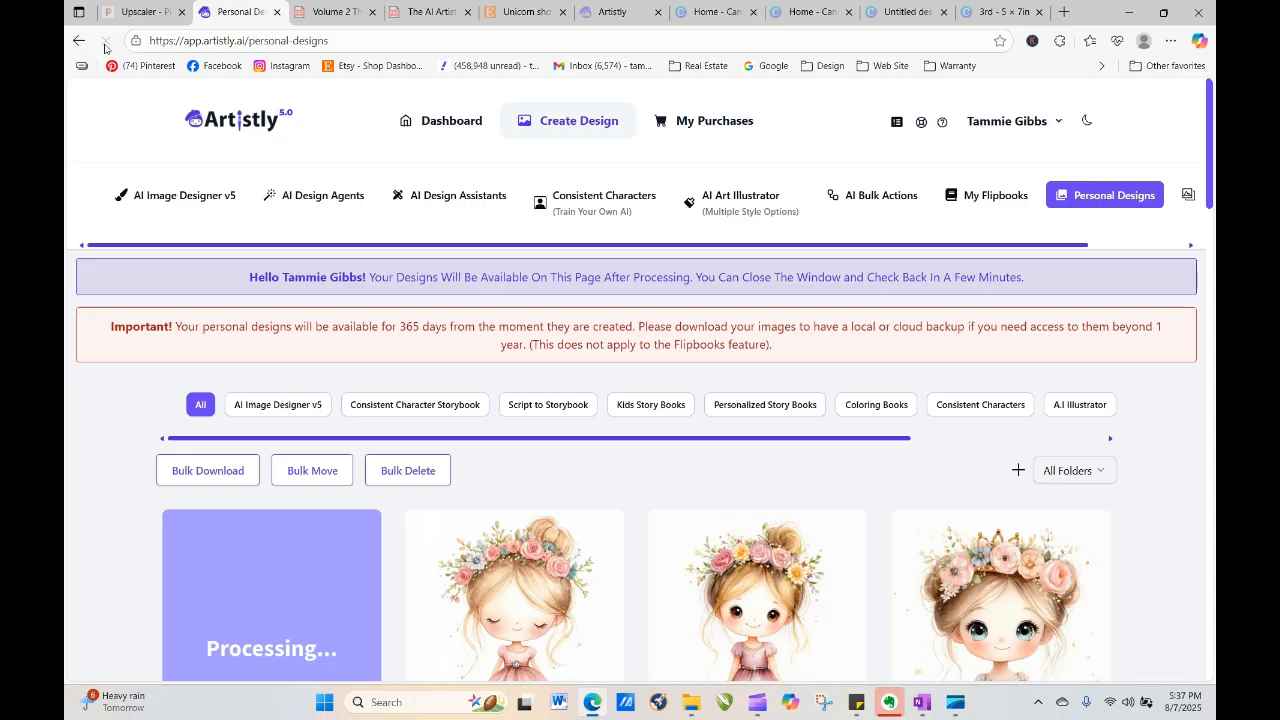
left_click(105, 42)
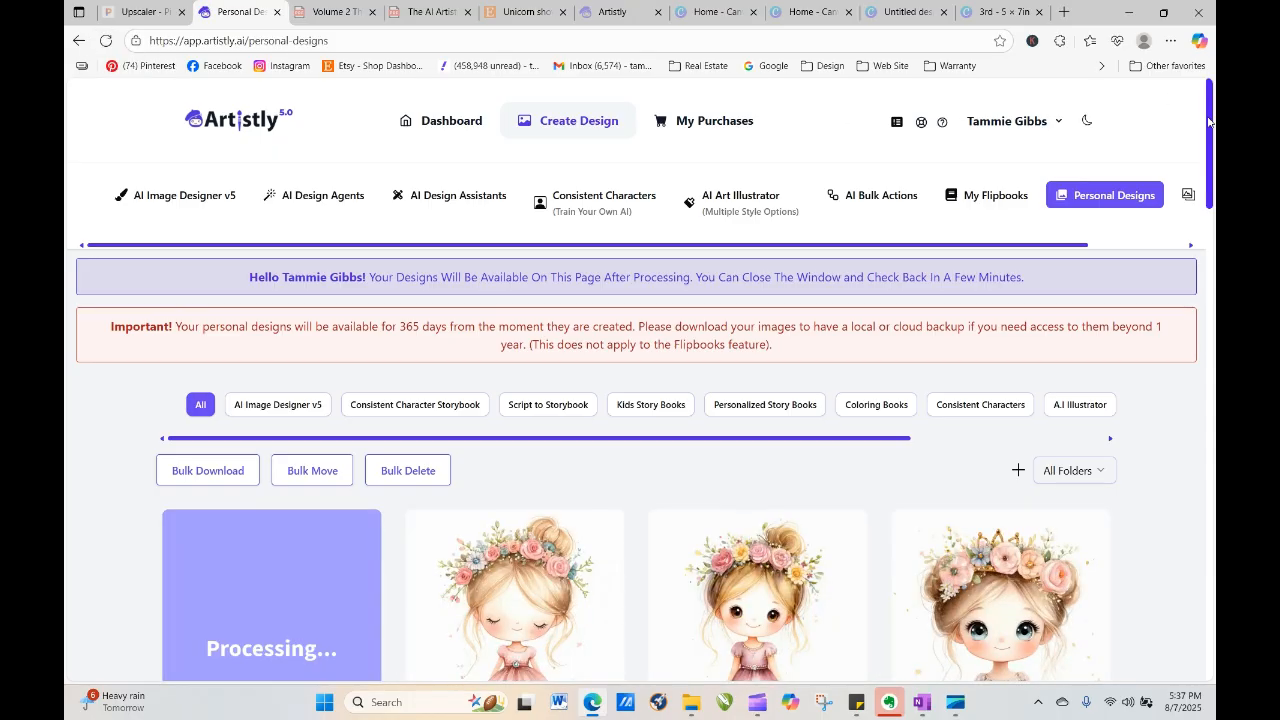
scroll(1208, 121, "down", 4)
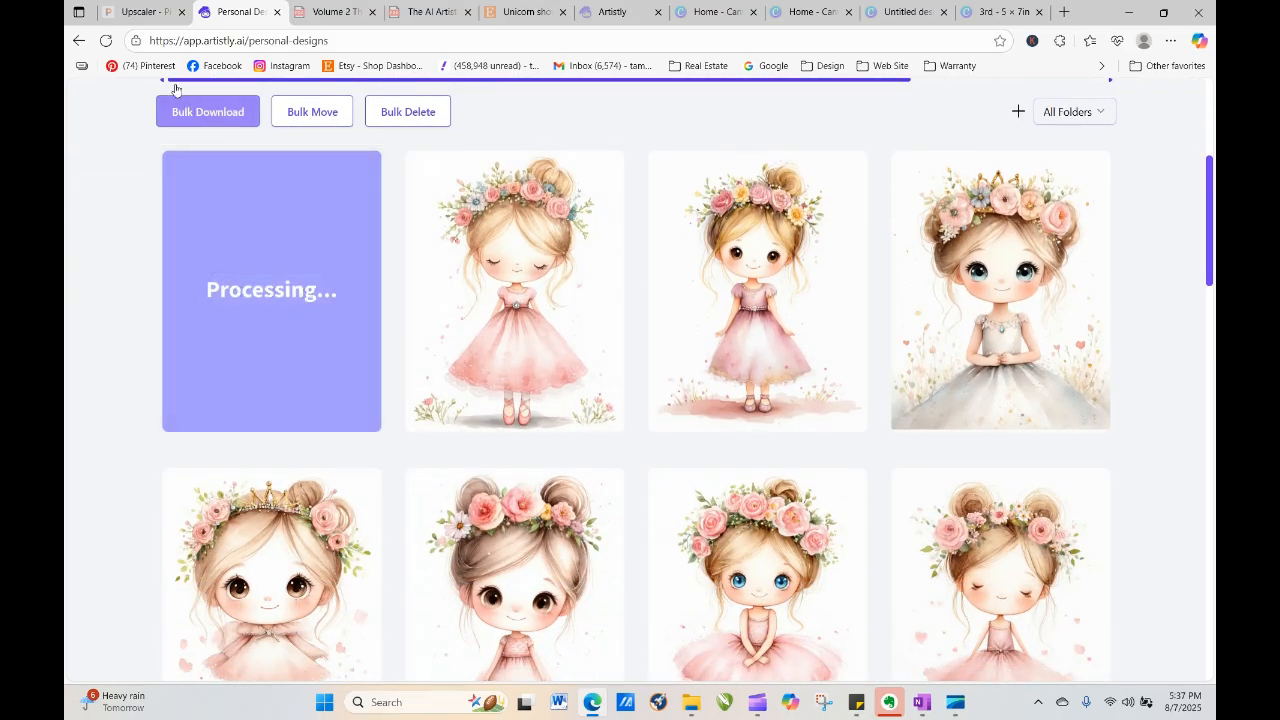
Refresh the personal designs repeatedly and open the details of the new long-haired girl with the jeweled crown
left_click(107, 42)
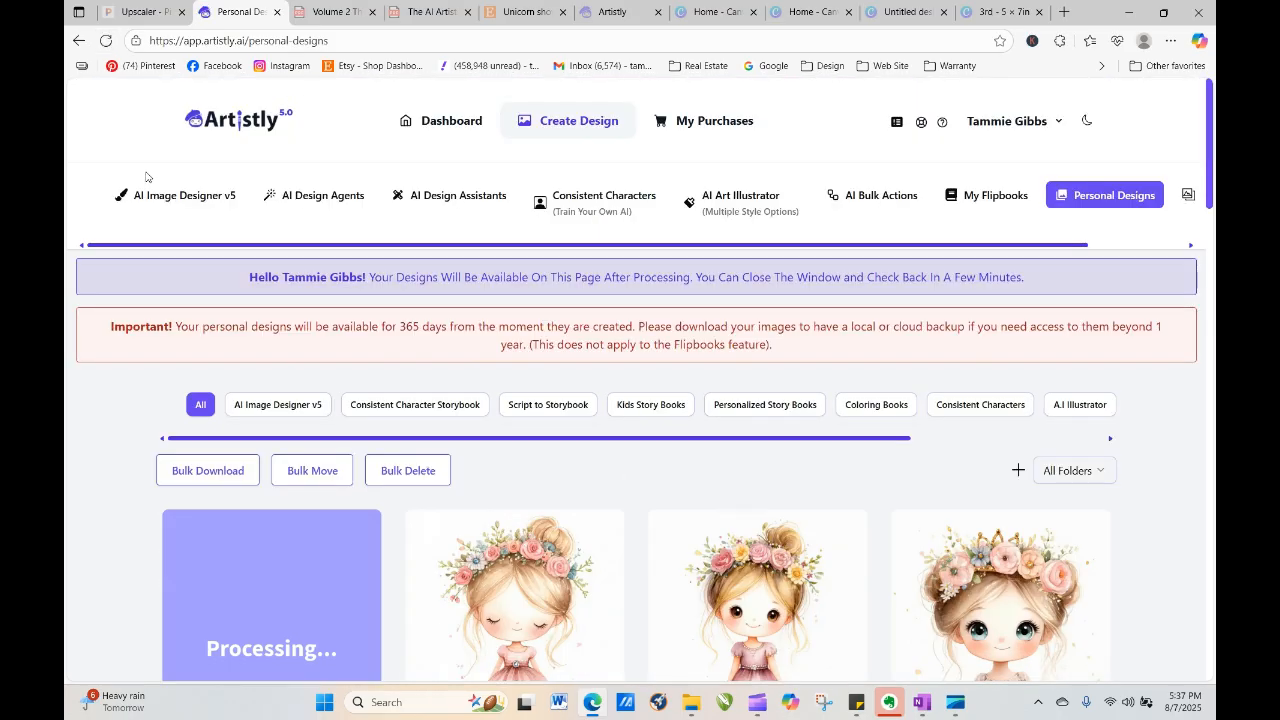
left_click(106, 41)
left_click(106, 41)
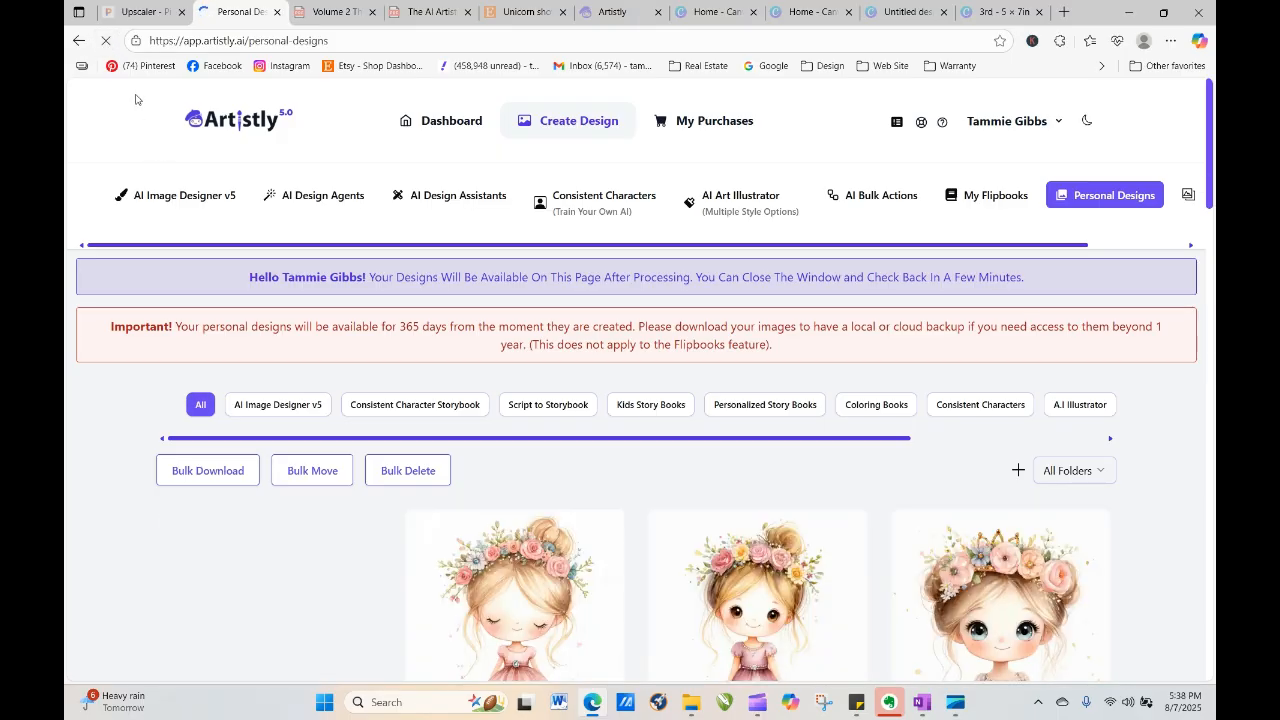
scroll(1214, 200, "down", 2)
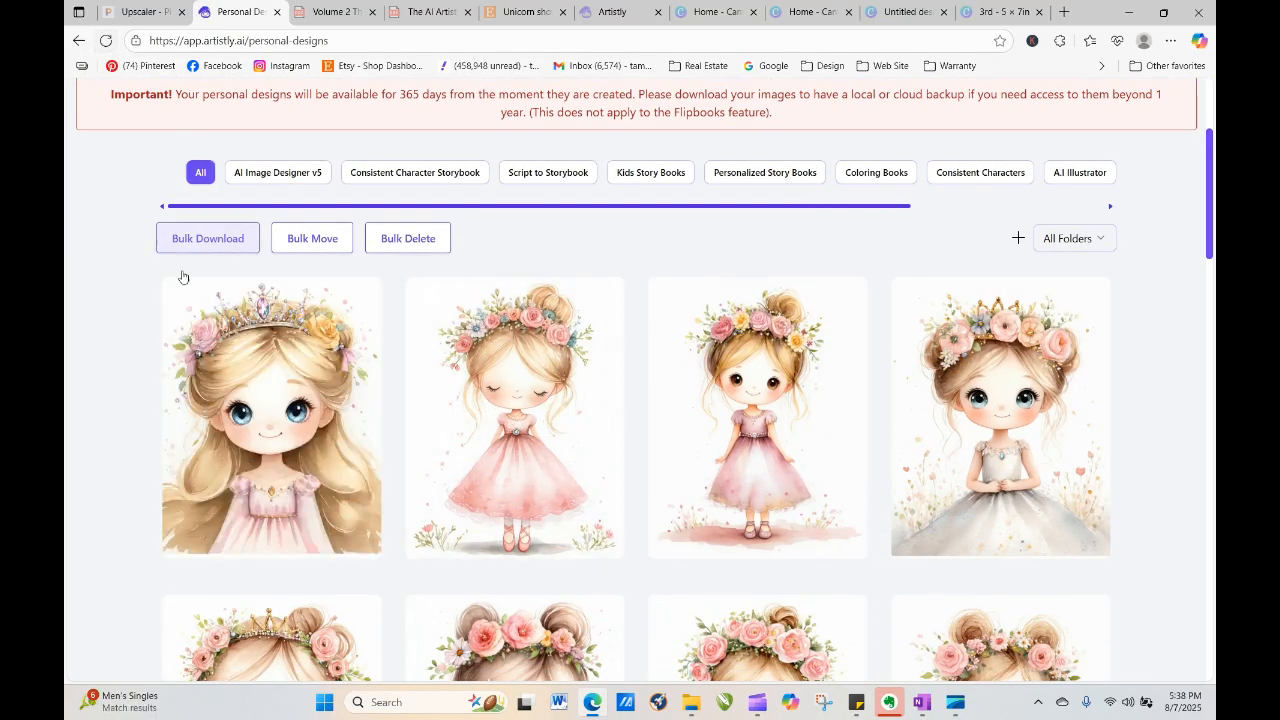
mouse_move(216, 376)
left_click(239, 417)
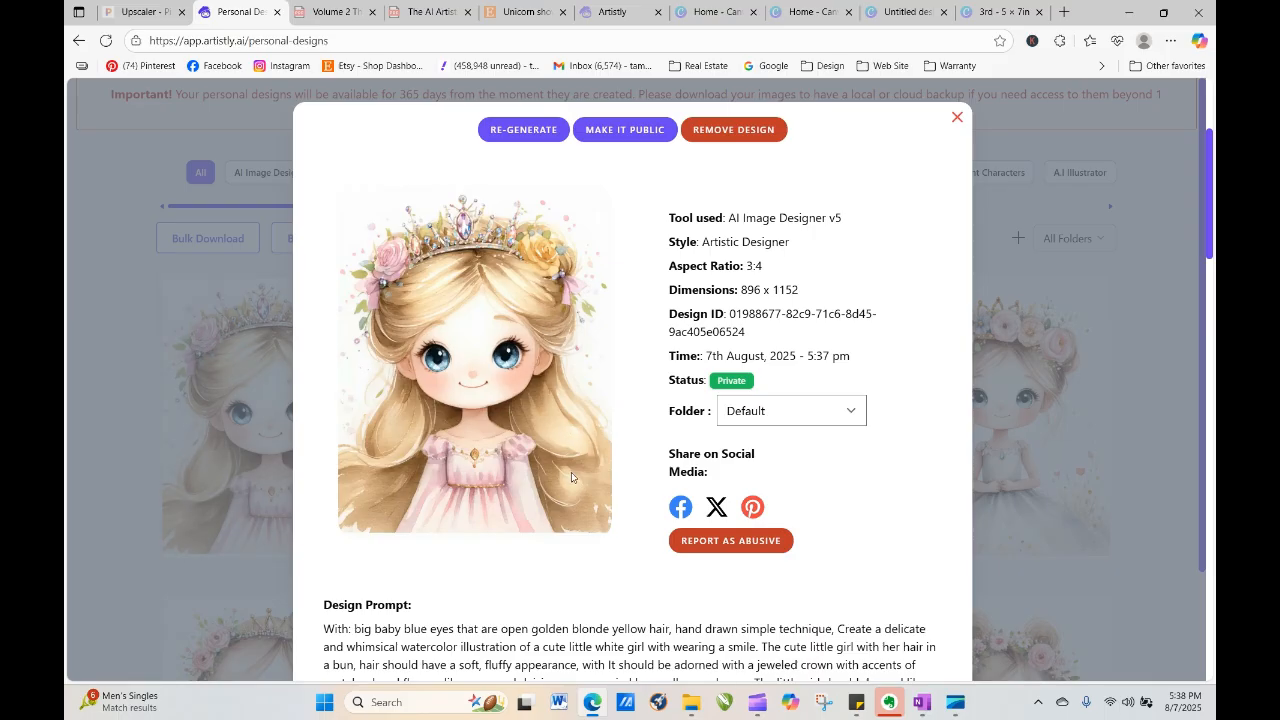
Load this design's prompt for re-generation, join the "Create a delicate" paragraph to "hand drawn simple technique," and generate the image
left_click(531, 130)
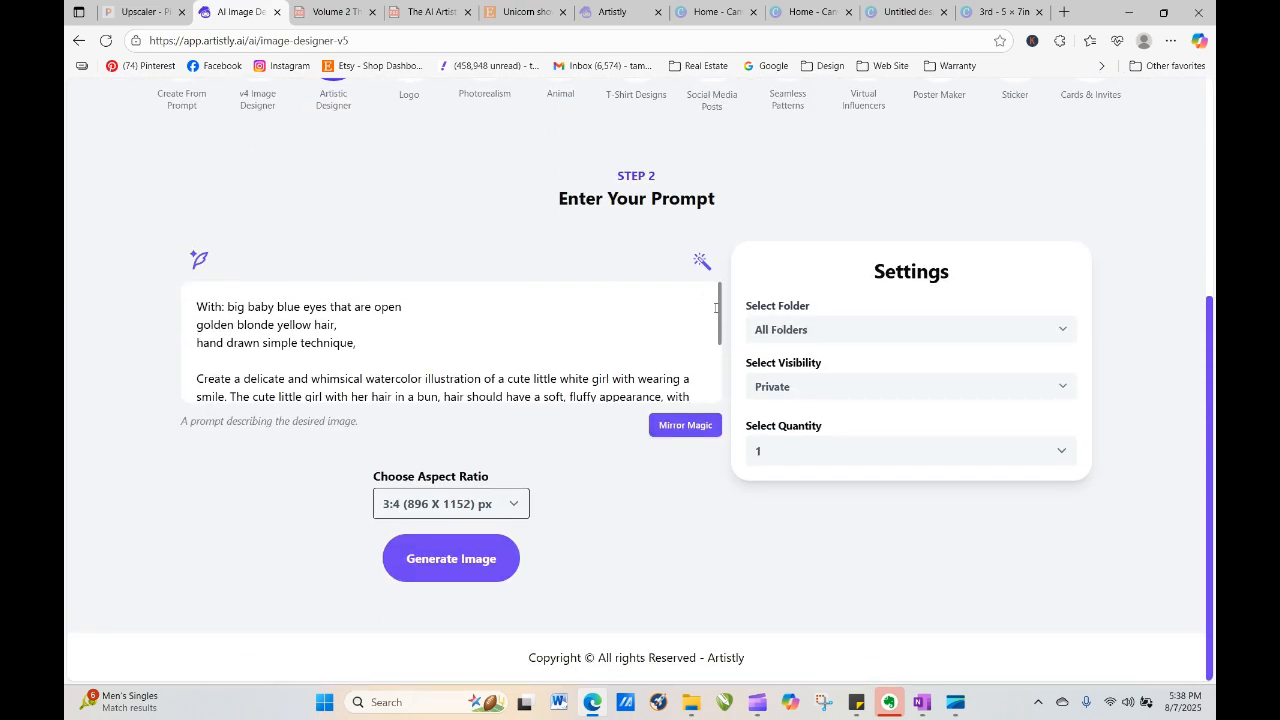
scroll(445, 334, "down", 1)
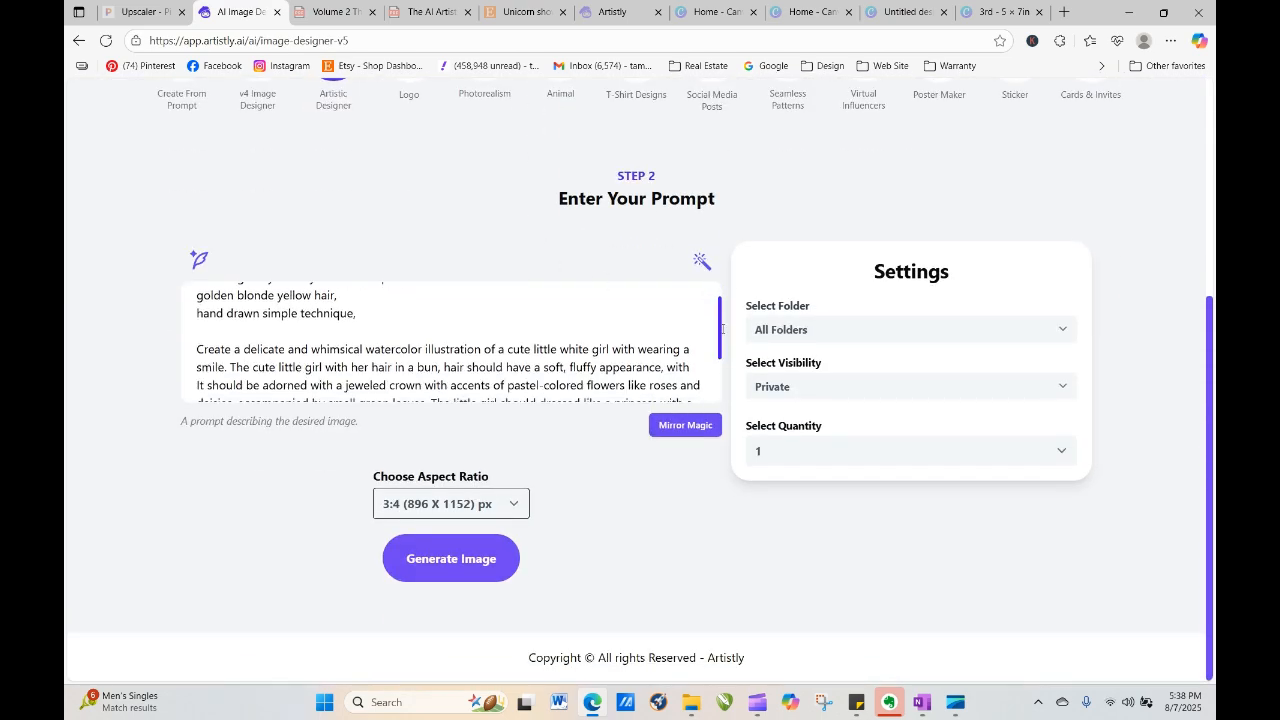
left_click(437, 316)
key("Delete")
key("Delete")
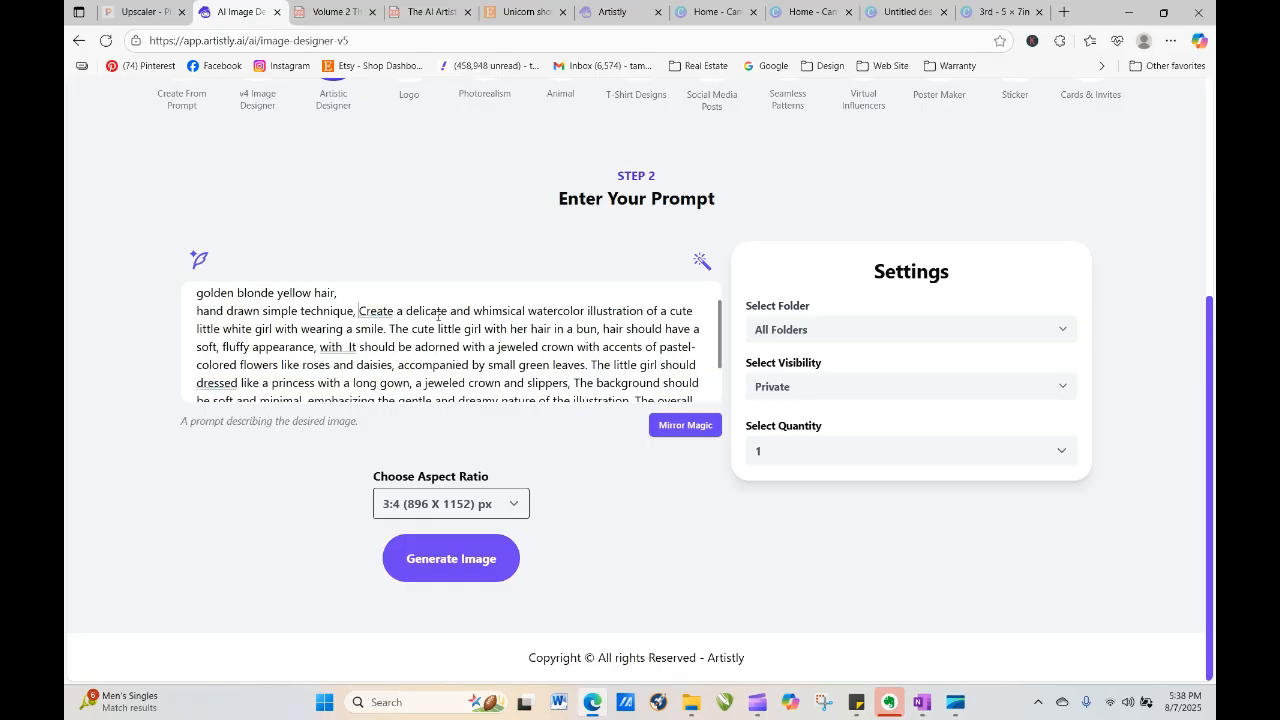
left_click(493, 569)
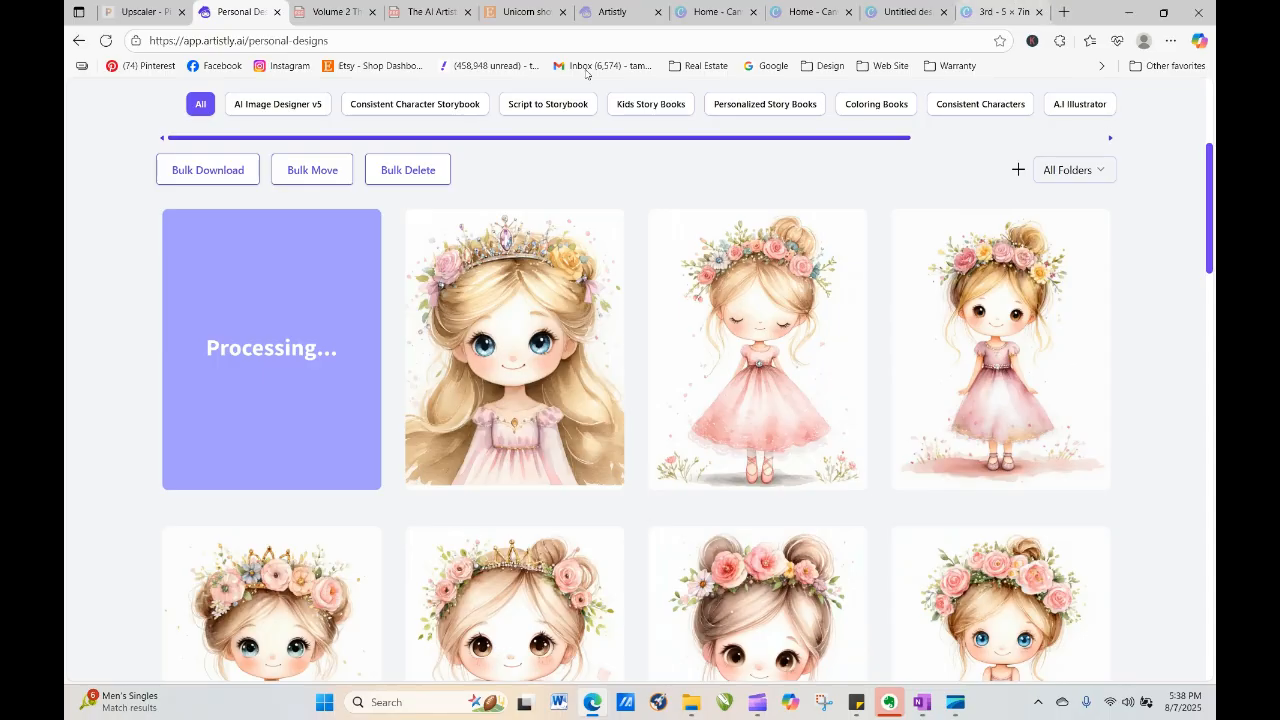
Go to the contents on page 6 of the Volume 2 playbook PDF and examine the listed fashion clipart sections
left_click(345, 12)
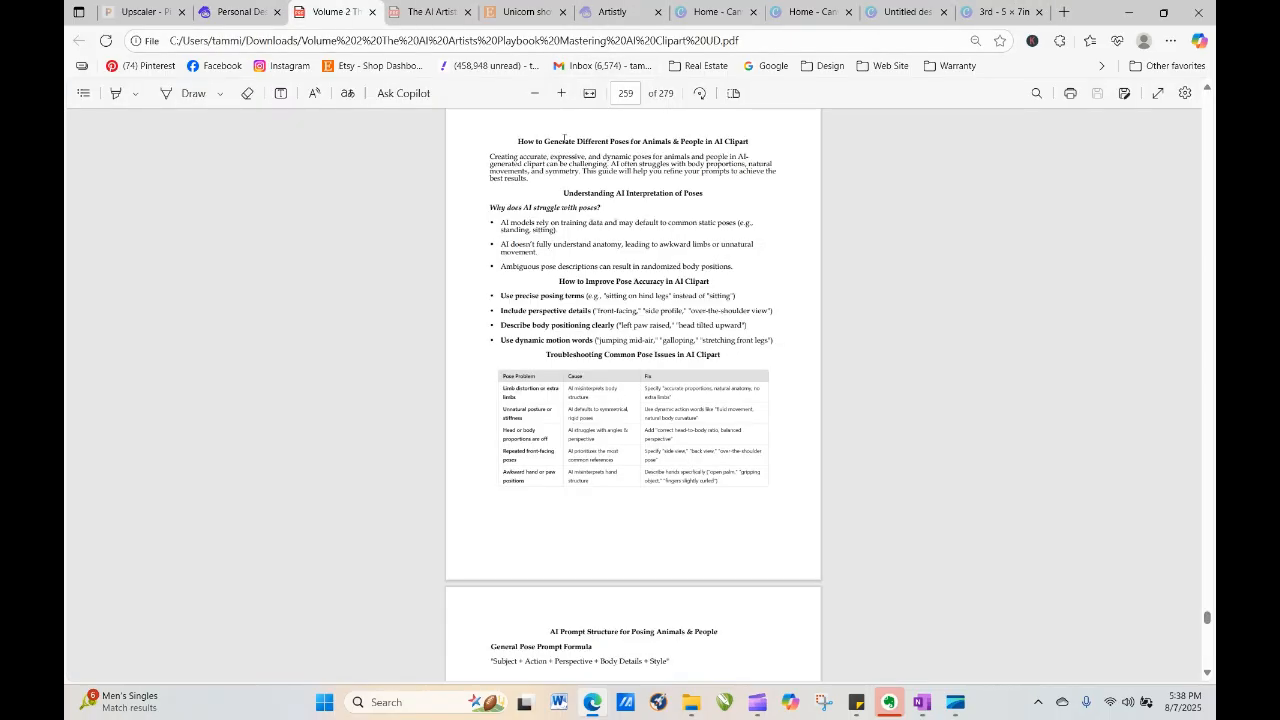
left_click(626, 94)
type("6")
key("Return")
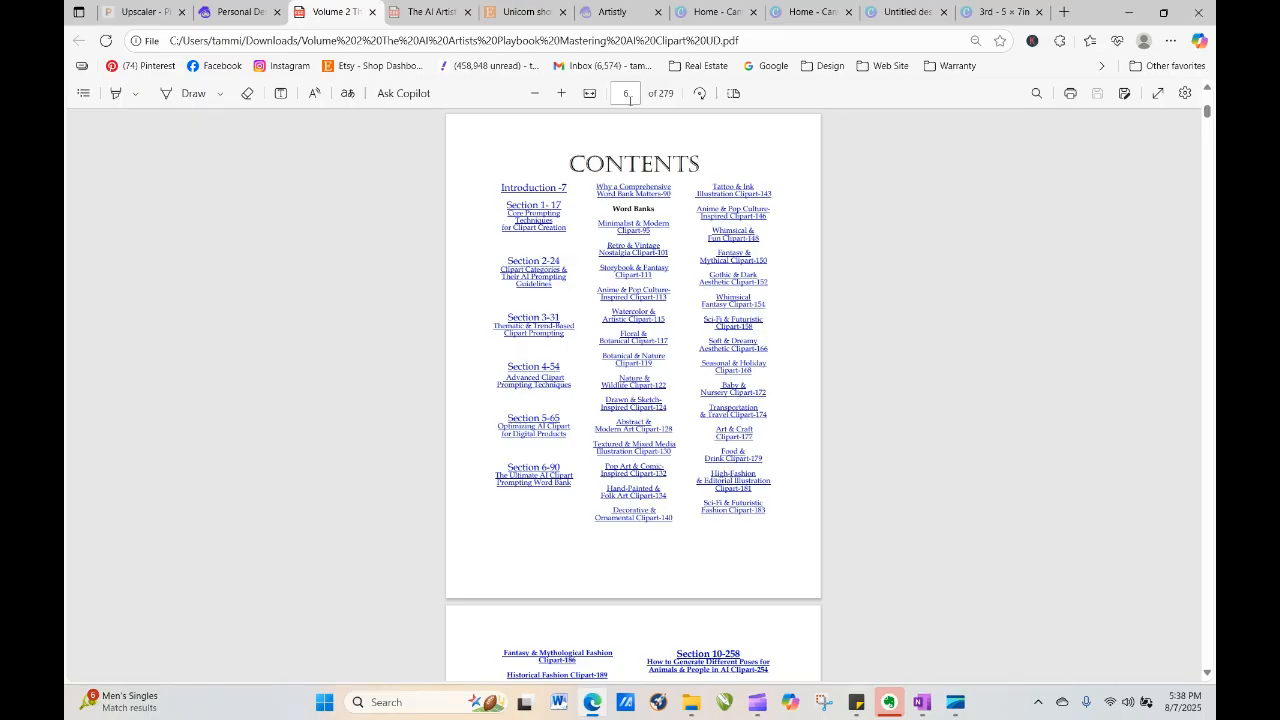
left_click(627, 92)
left_click(811, 246)
left_click(613, 100)
left_click(933, 400)
scroll(933, 400, "down", 1)
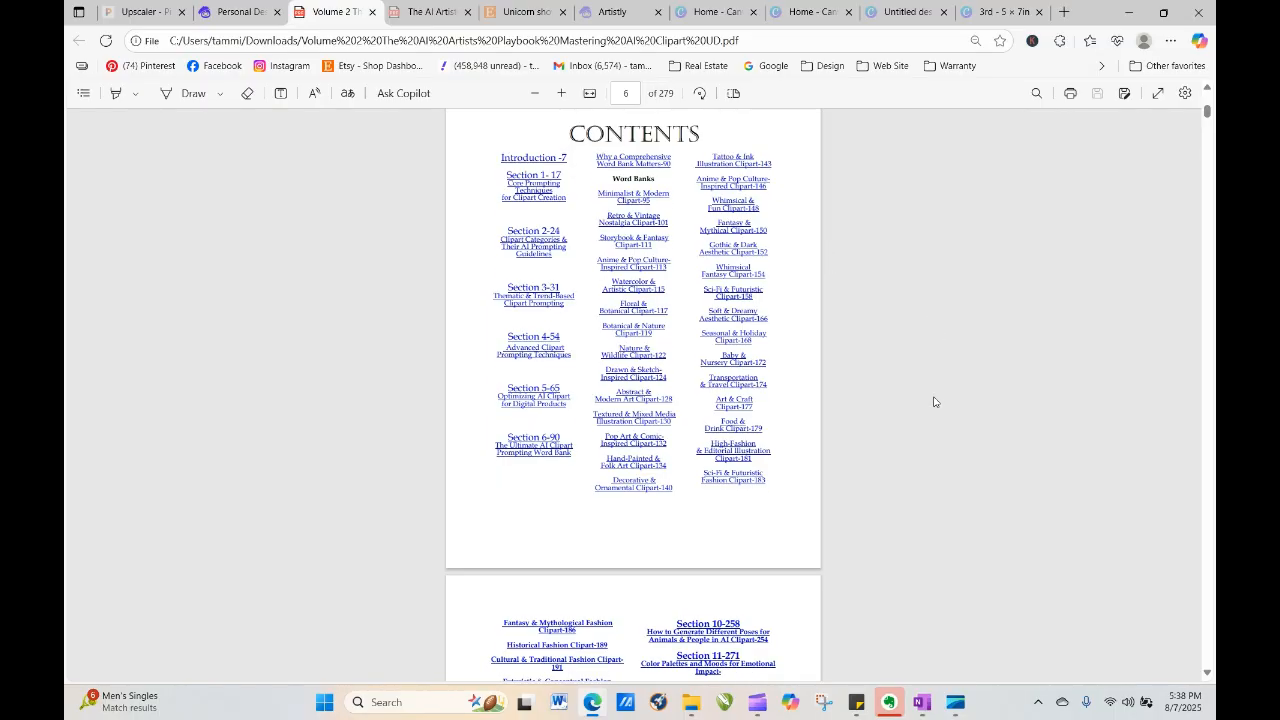
scroll(933, 402, "down", 5)
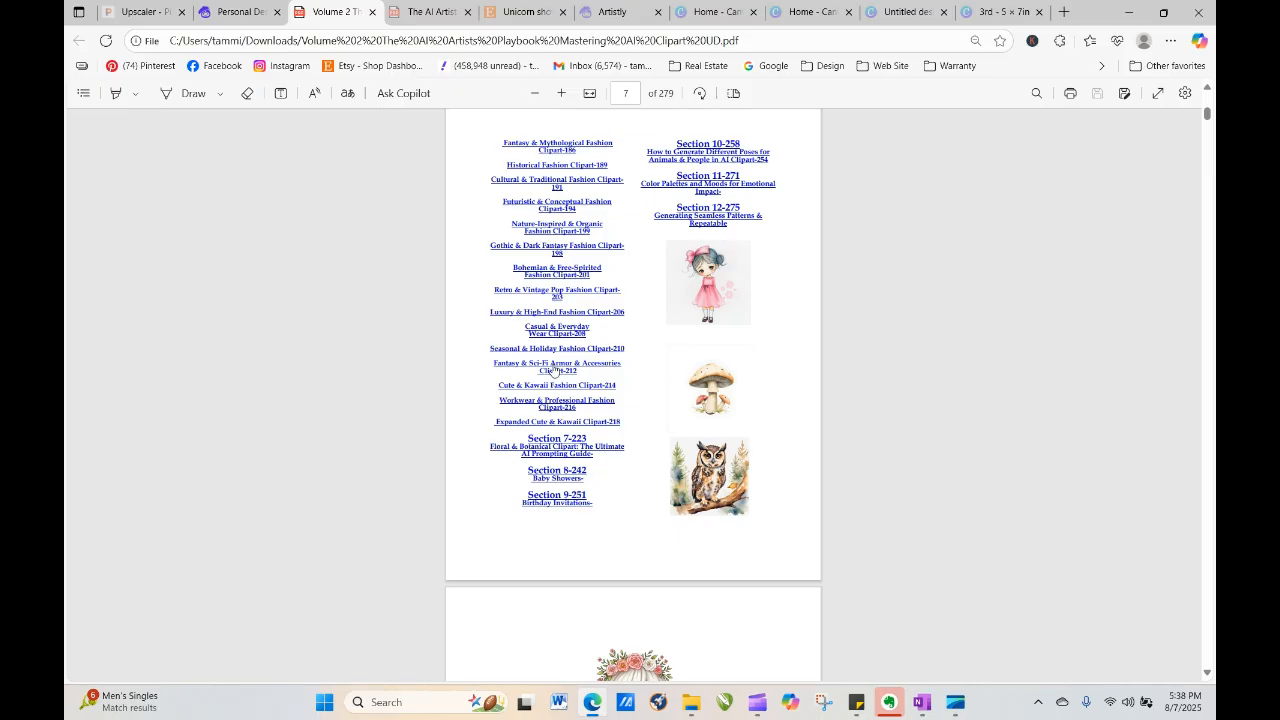
Copy the line "Regal Fantasy Royalty: Luxurious gold-embroidered dresses, majestic crowns" from the Fantasy & Mythological Fashion Clipart section
left_click(584, 144)
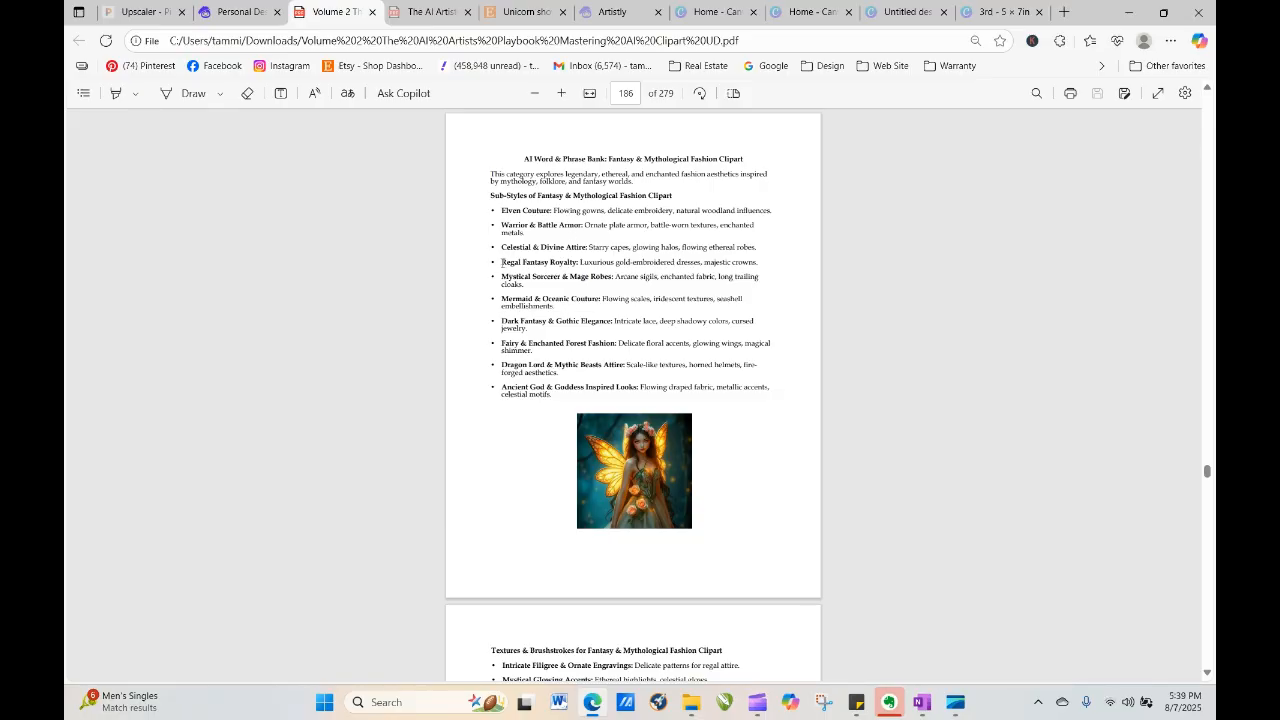
left_click_drag(502, 262, 745, 265)
right_click(743, 266)
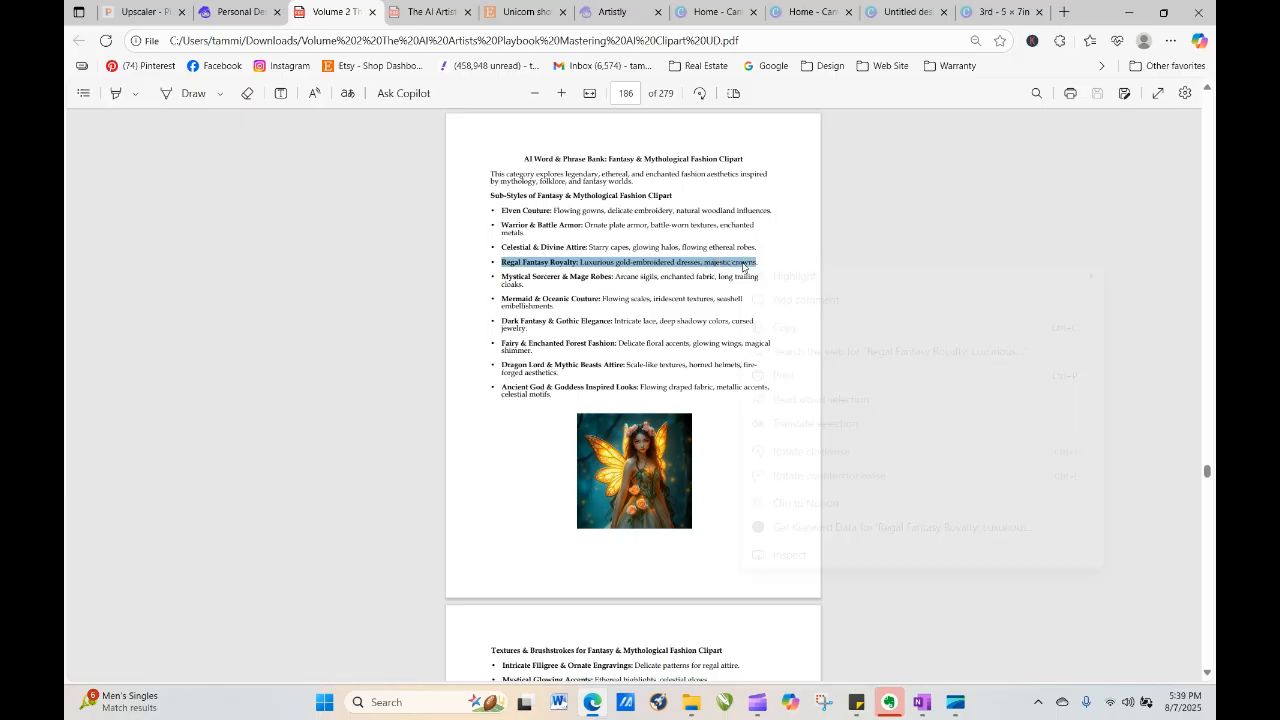
left_click(790, 328)
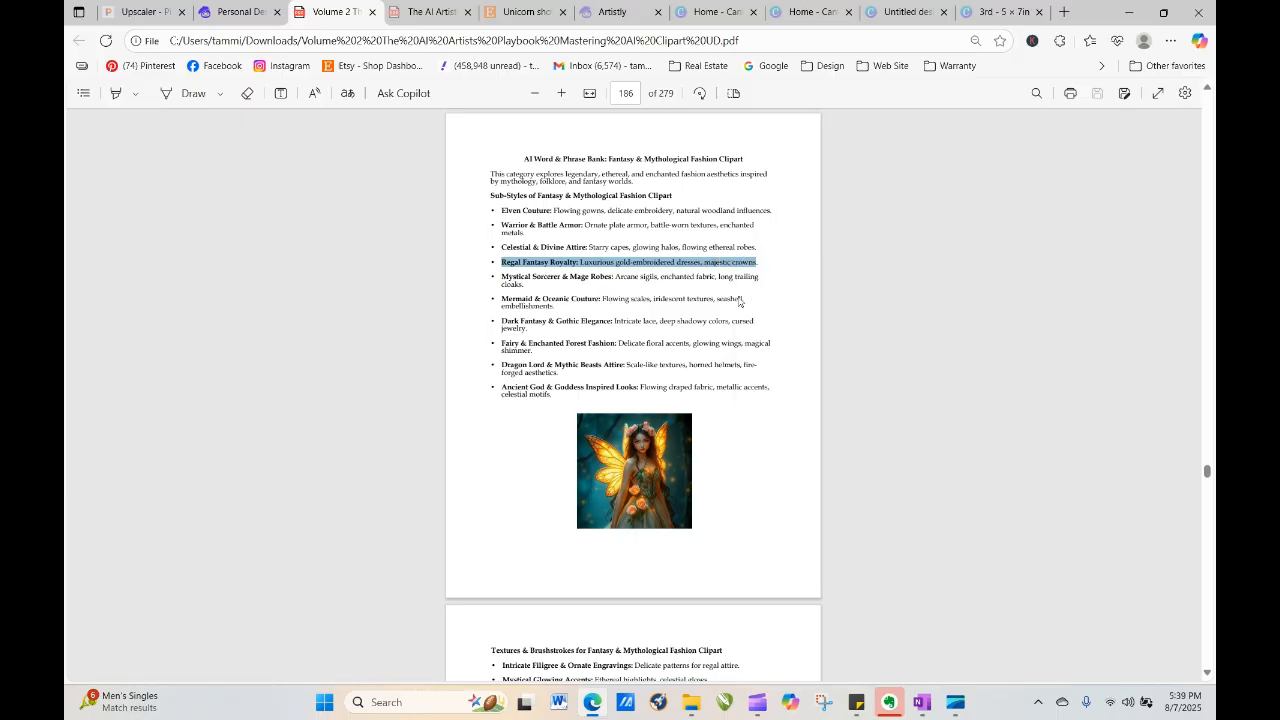
Back in Artistly, load the silver-dress girl's prompt for re-generation and add "a long princess gown," after "golden blonde yellow hair,"
left_click(235, 12)
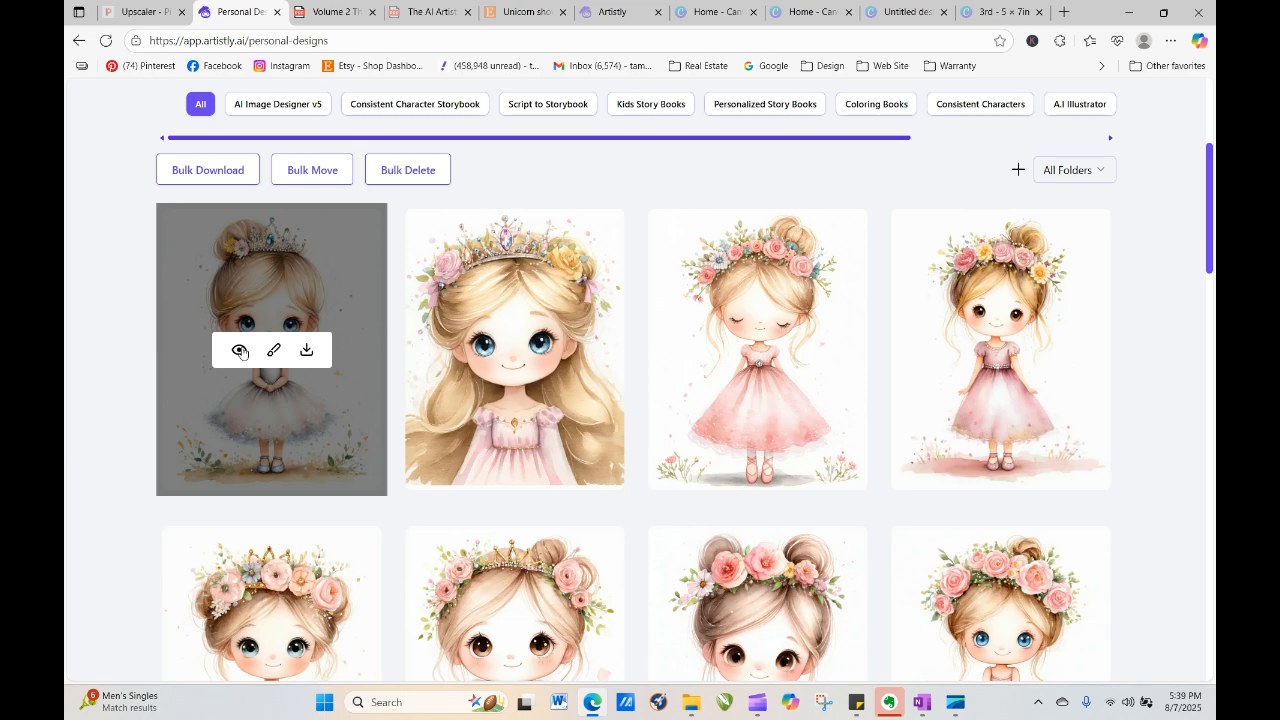
left_click(240, 350)
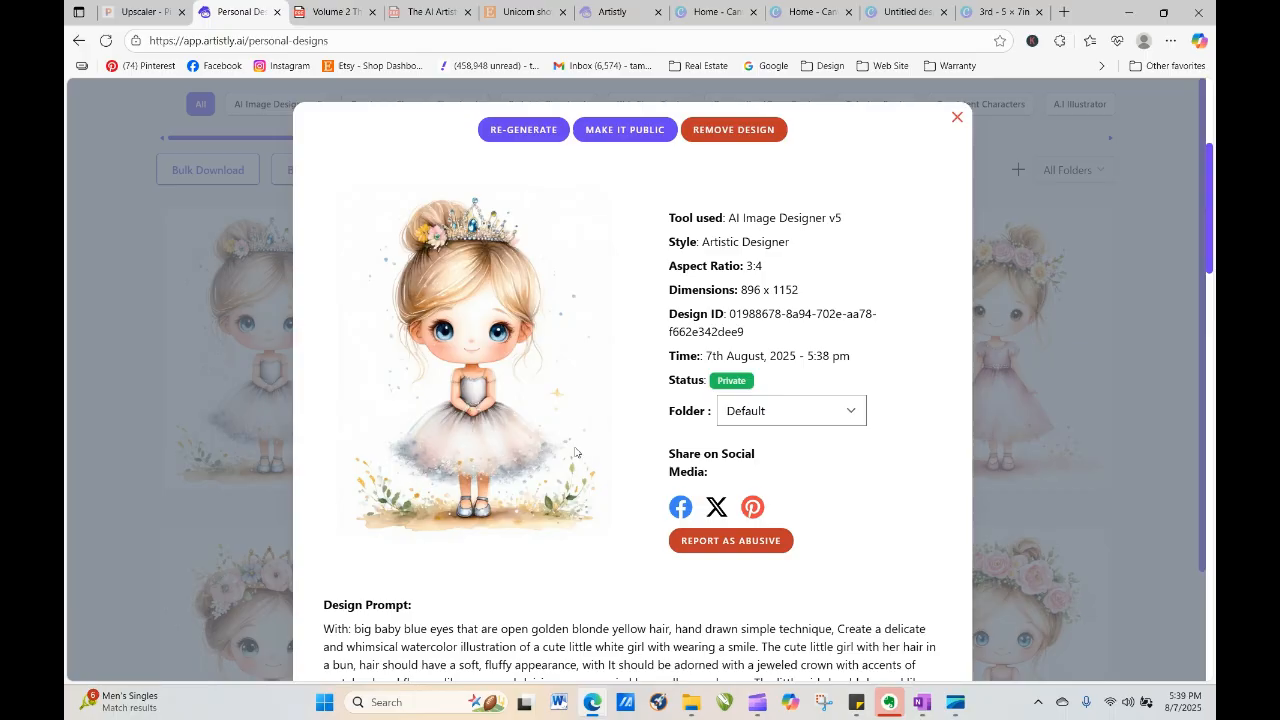
left_click(540, 130)
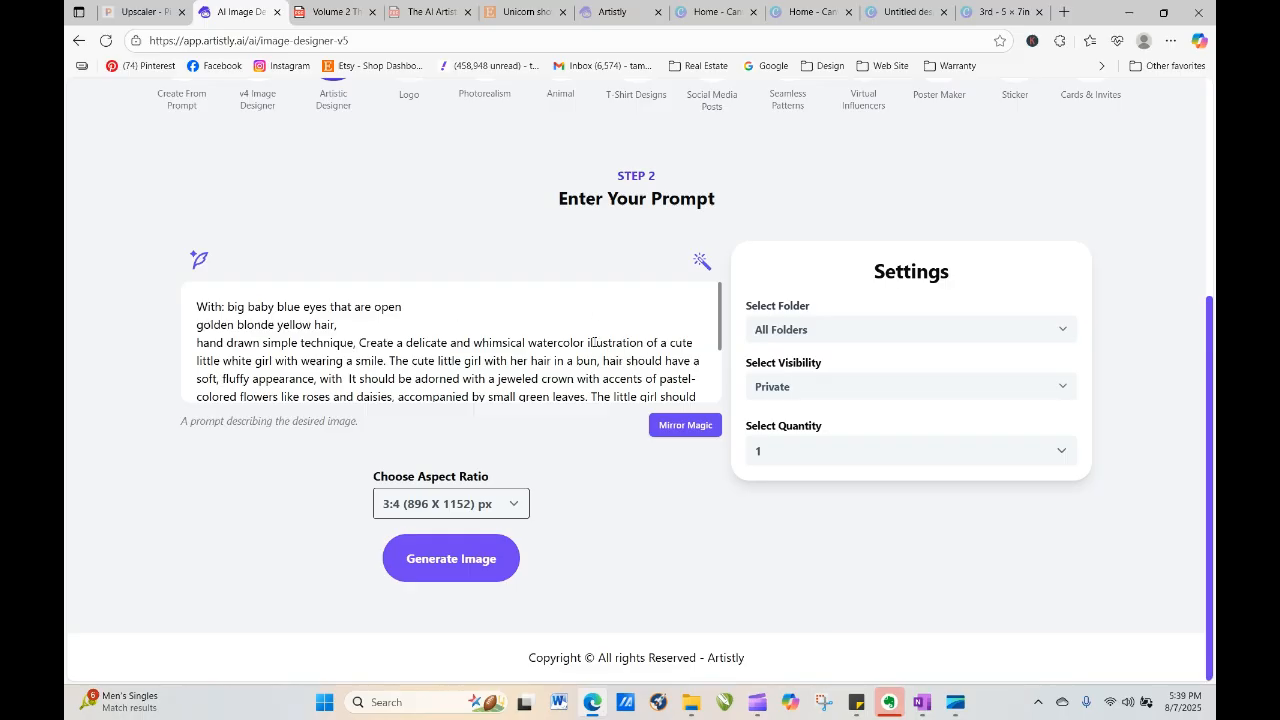
left_click(379, 324)
type("a long princess gown")
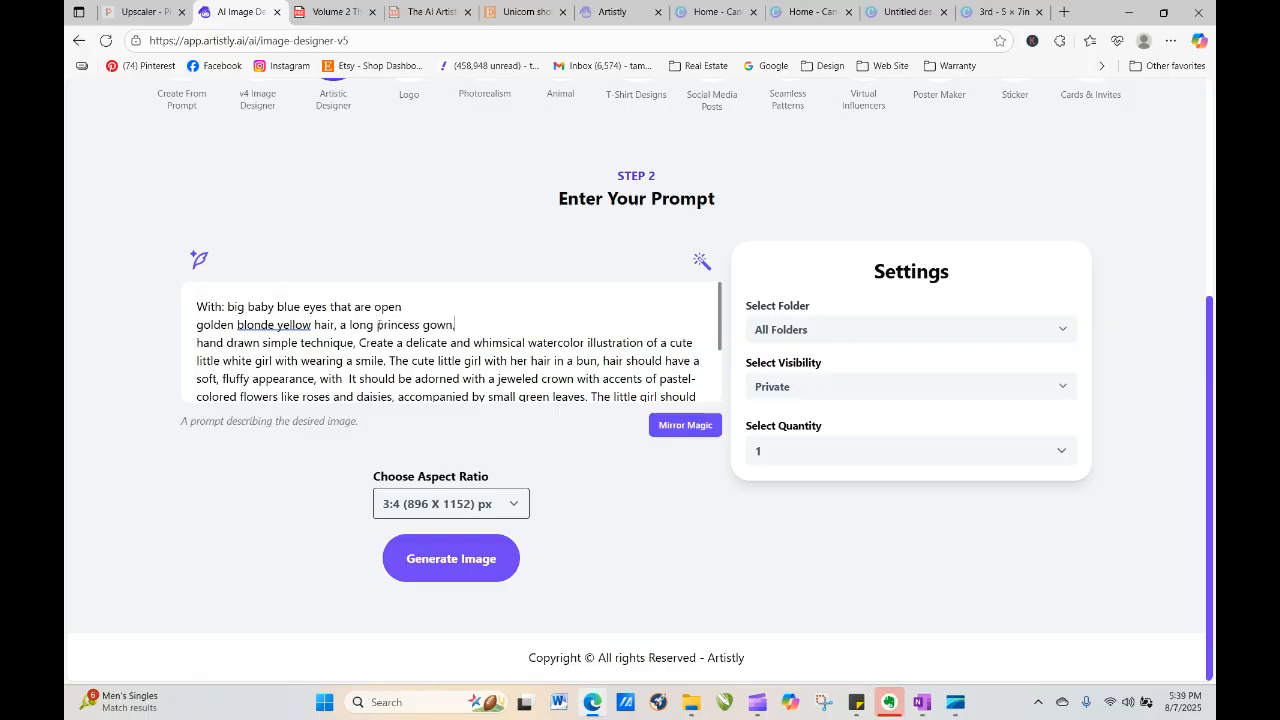
type(",")
Paste the copied Regal Fantasy phrase after "a long princess gown," and remove "Royalty:" from it
right_click(491, 322)
left_click(548, 463)
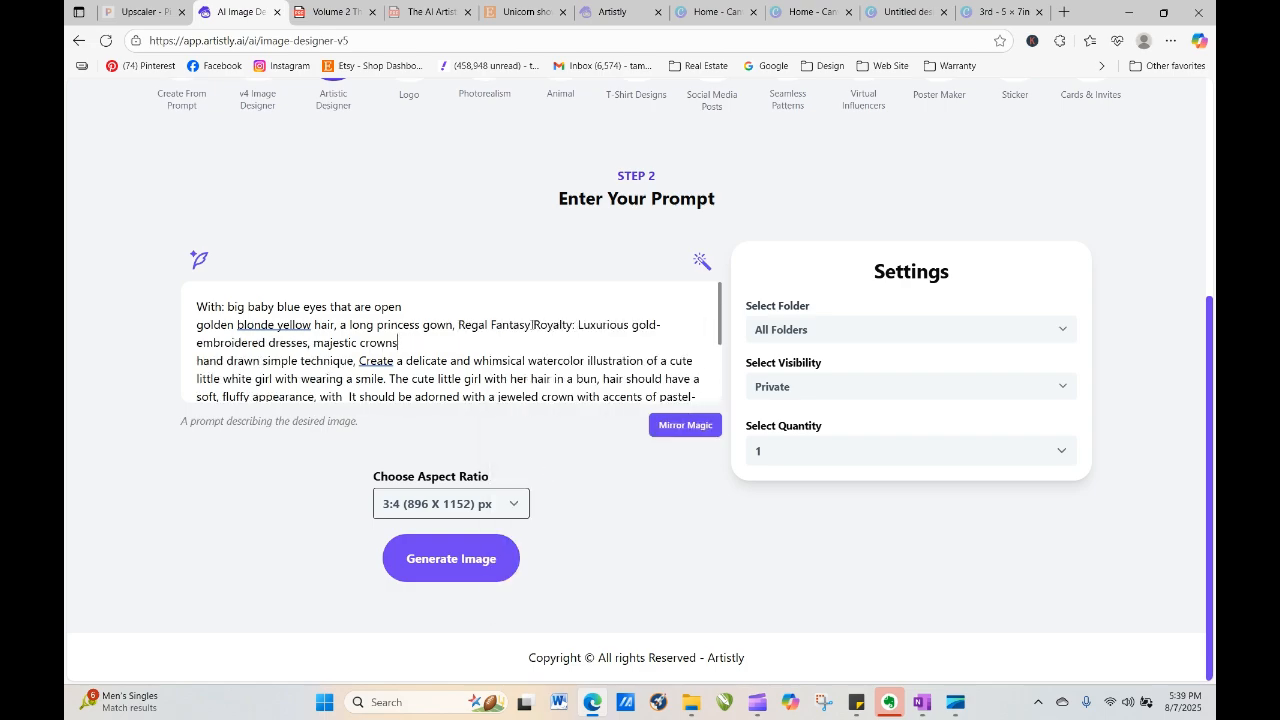
left_click_drag(533, 325, 574, 331)
key("BackSpace")
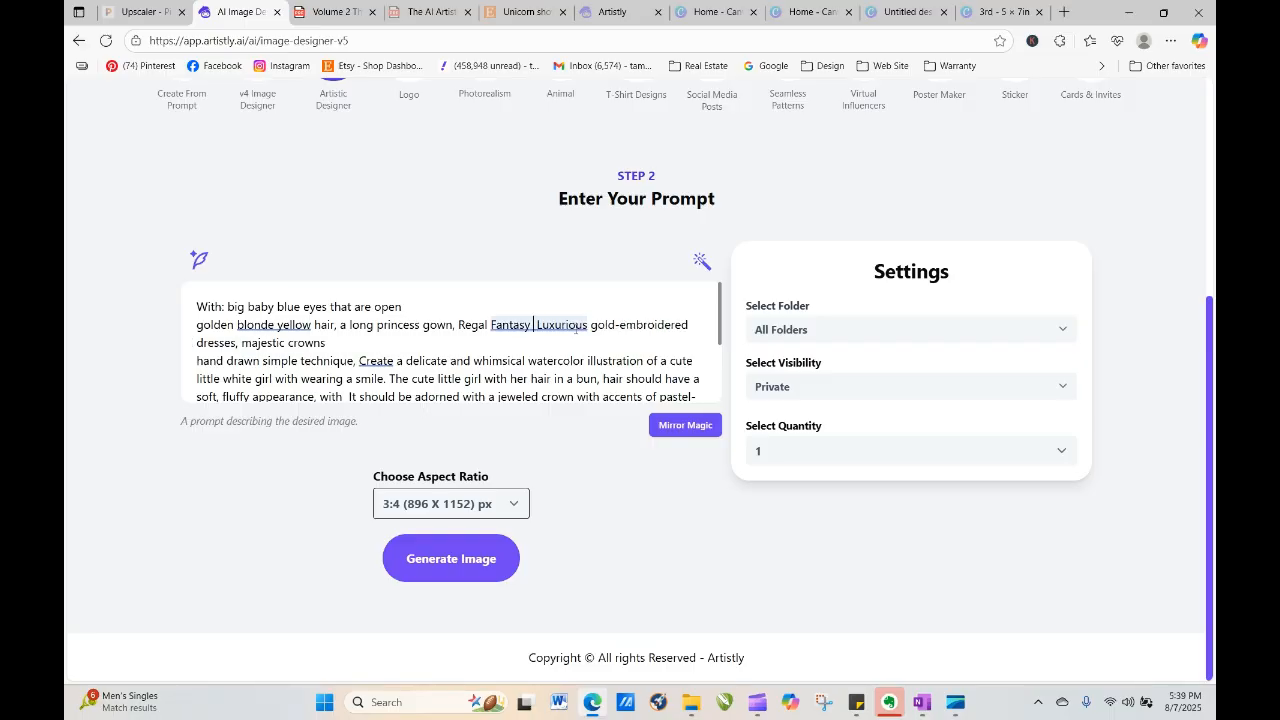
key("BackSpace")
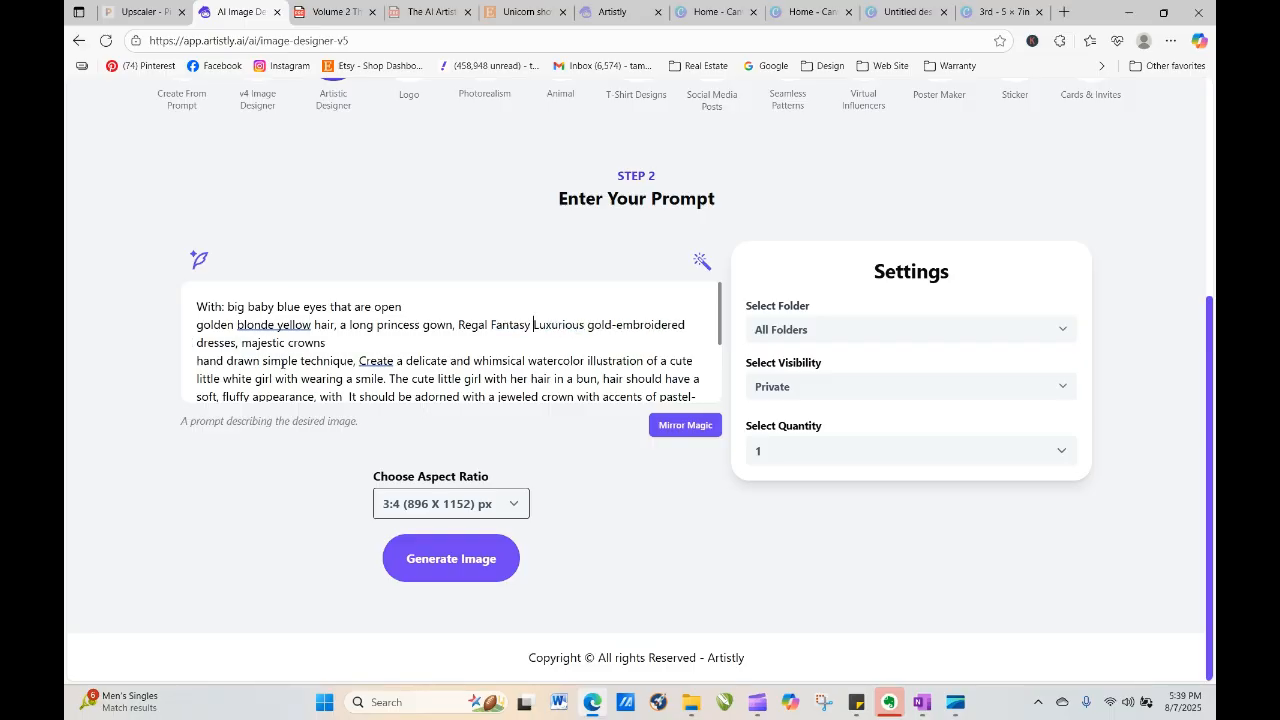
Change "dresses" to "dress" before "majestic crowns" in the prompt and generate the image
left_click_drag(234, 343, 242, 346)
key("BackSpace")
key("BackSpace")
key("BackSpace")
key("BackSpace")
type(",")
left_click(329, 341)
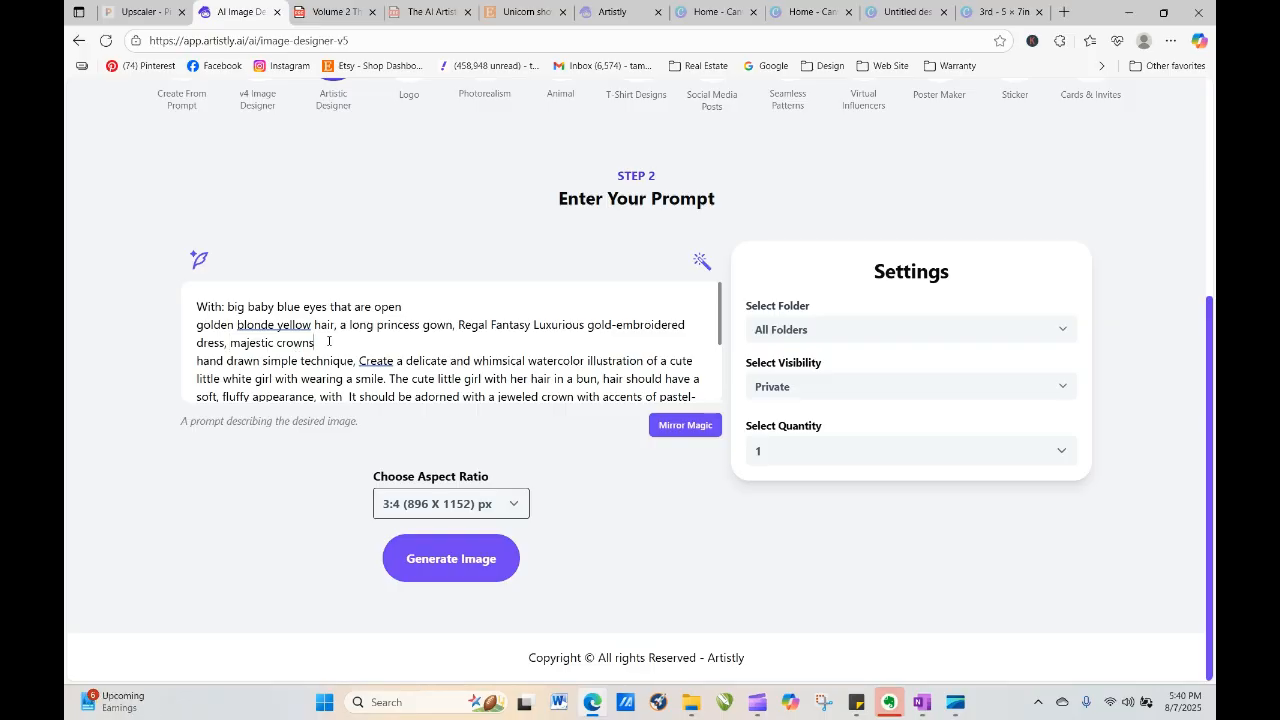
left_click(432, 560)
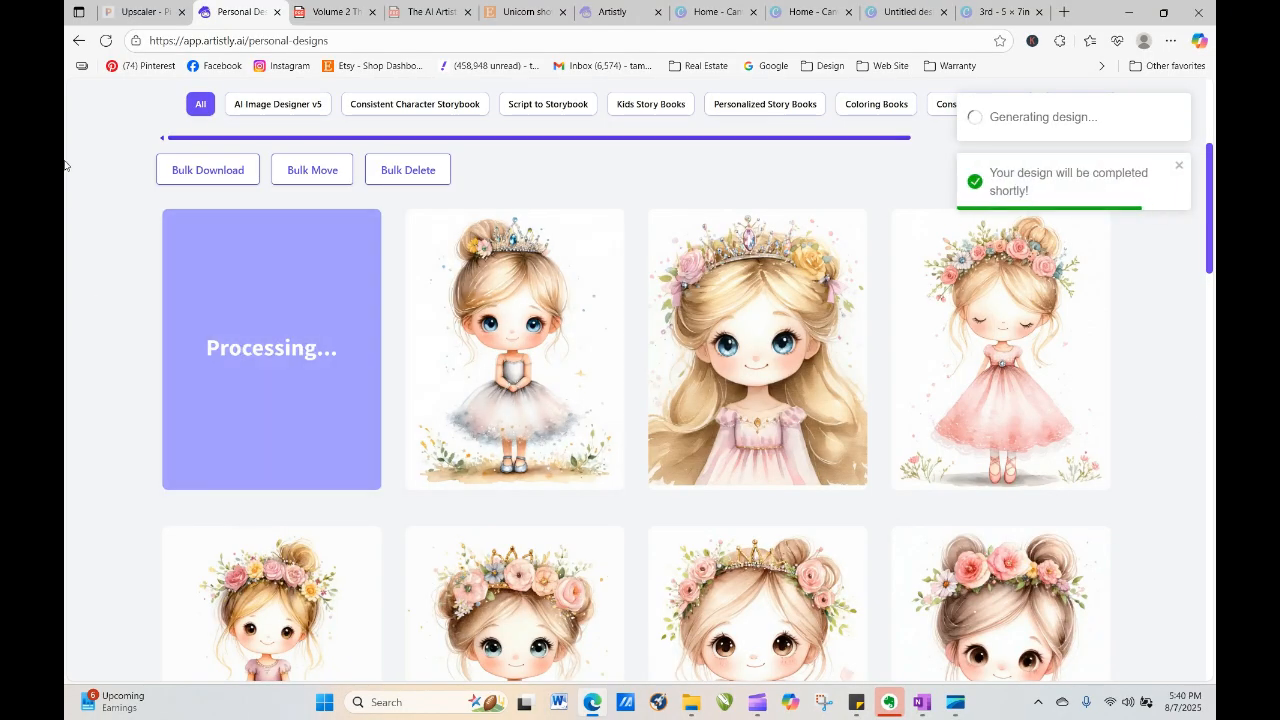
Refresh the personal designs twice to check on the new gold-embroidered gown image
left_click(107, 41)
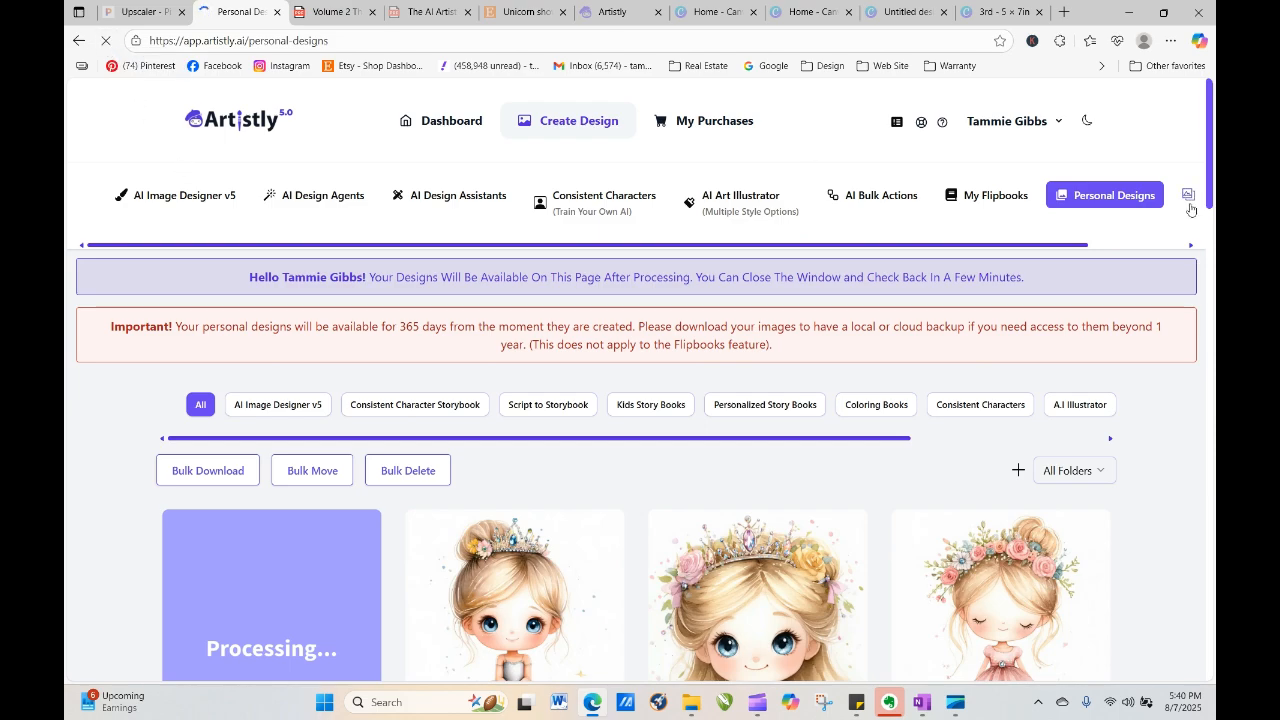
left_click_drag(1206, 131, 1214, 230)
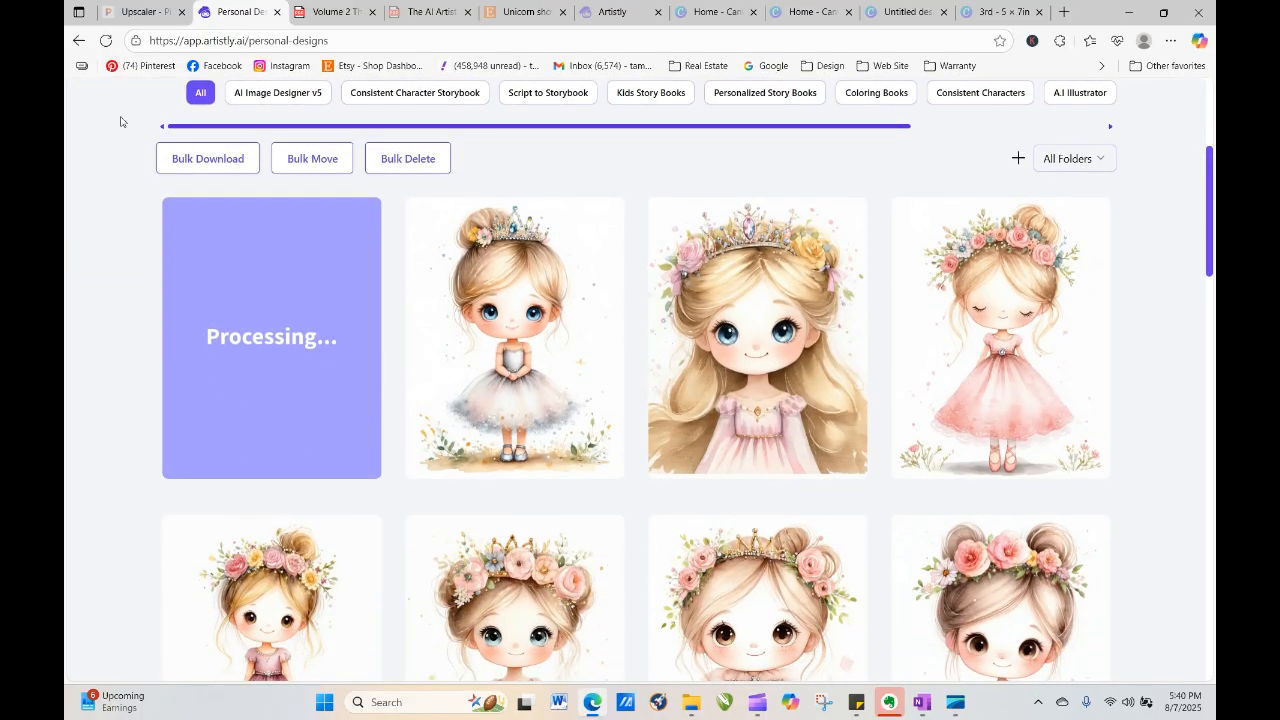
left_click(106, 40)
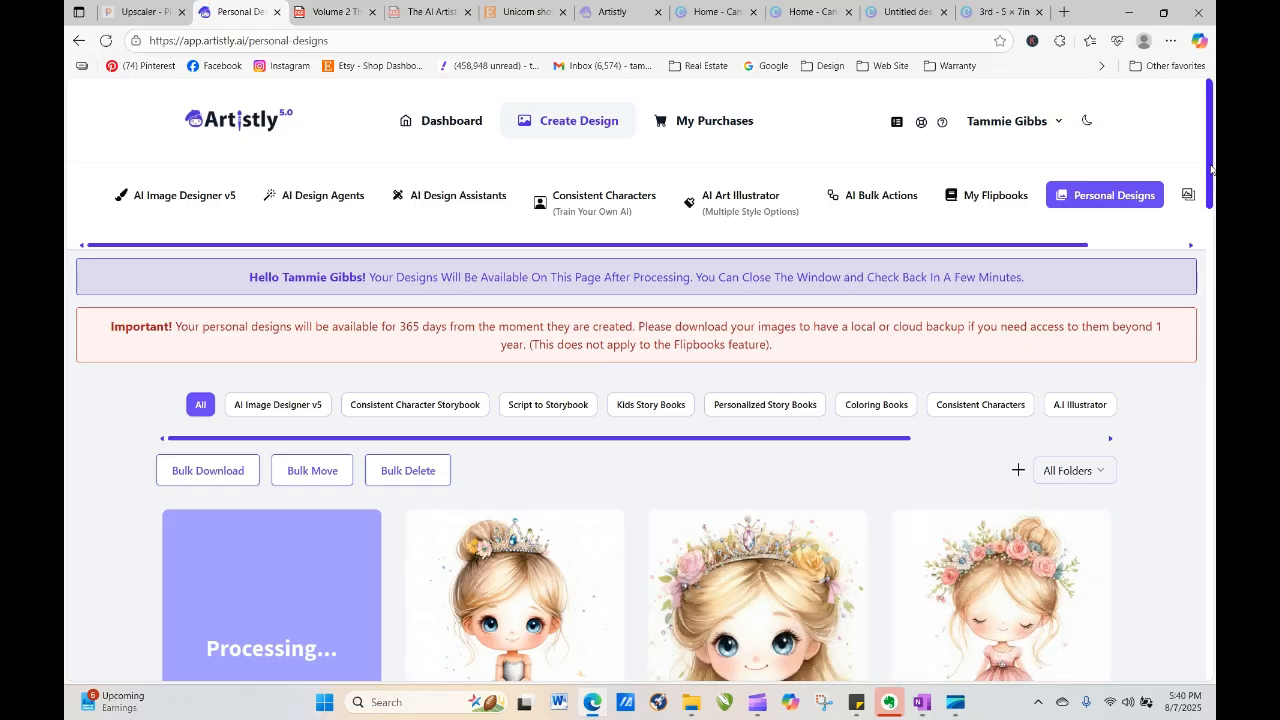
left_click_drag(1210, 166, 1213, 241)
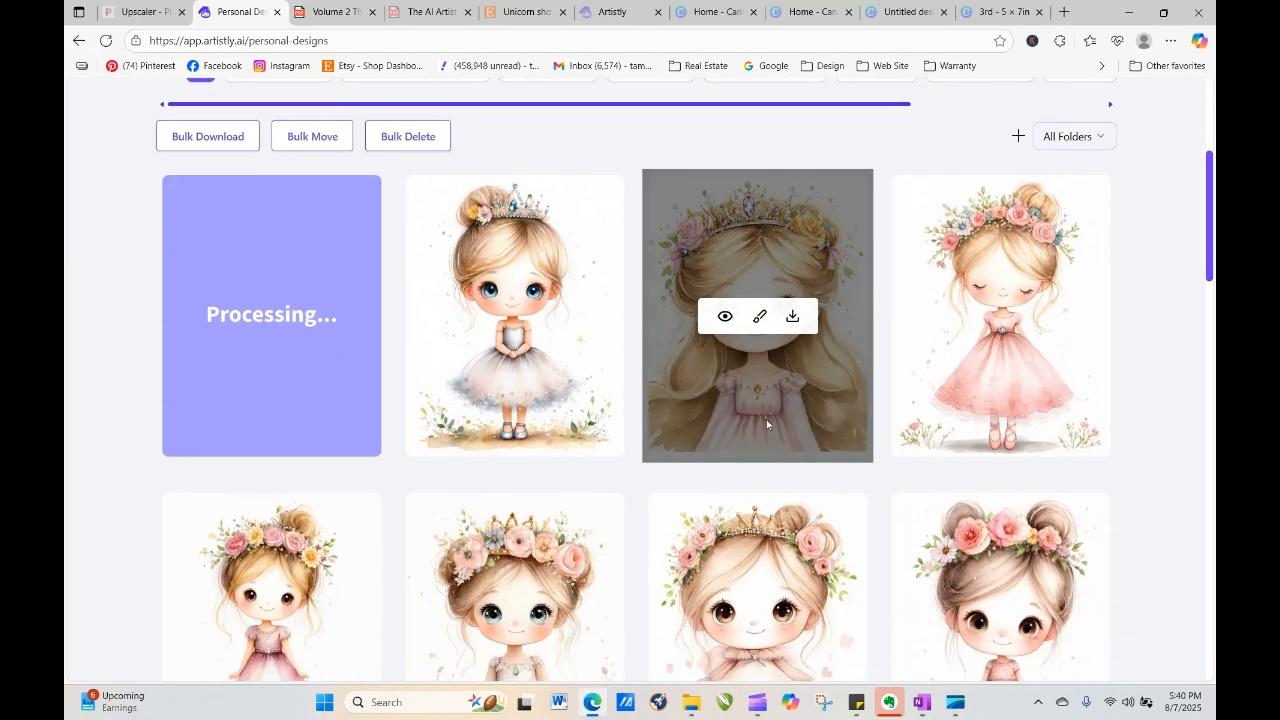
Load the silver-dress girl's prompt for re-generation again and delete its opening lines about blue eyes and golden blonde hair
left_click(481, 318)
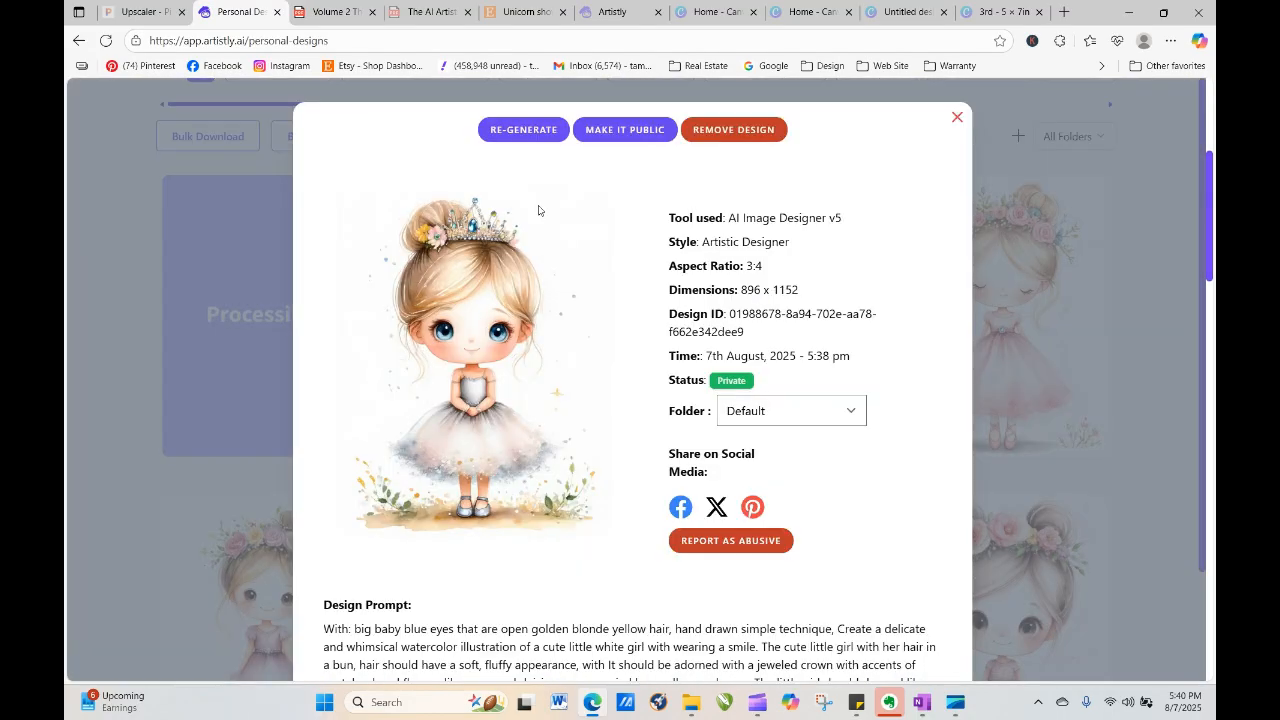
left_click(522, 130)
scroll(610, 380, "down", 3)
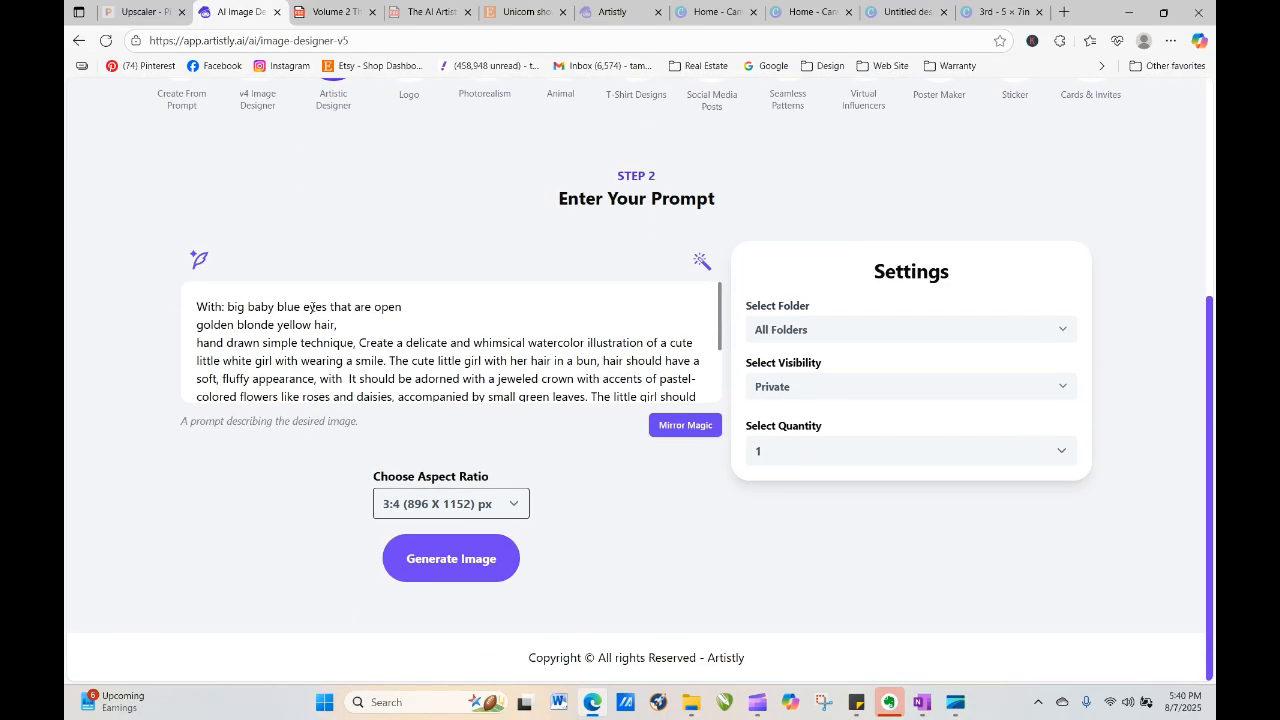
left_click_drag(192, 305, 337, 321)
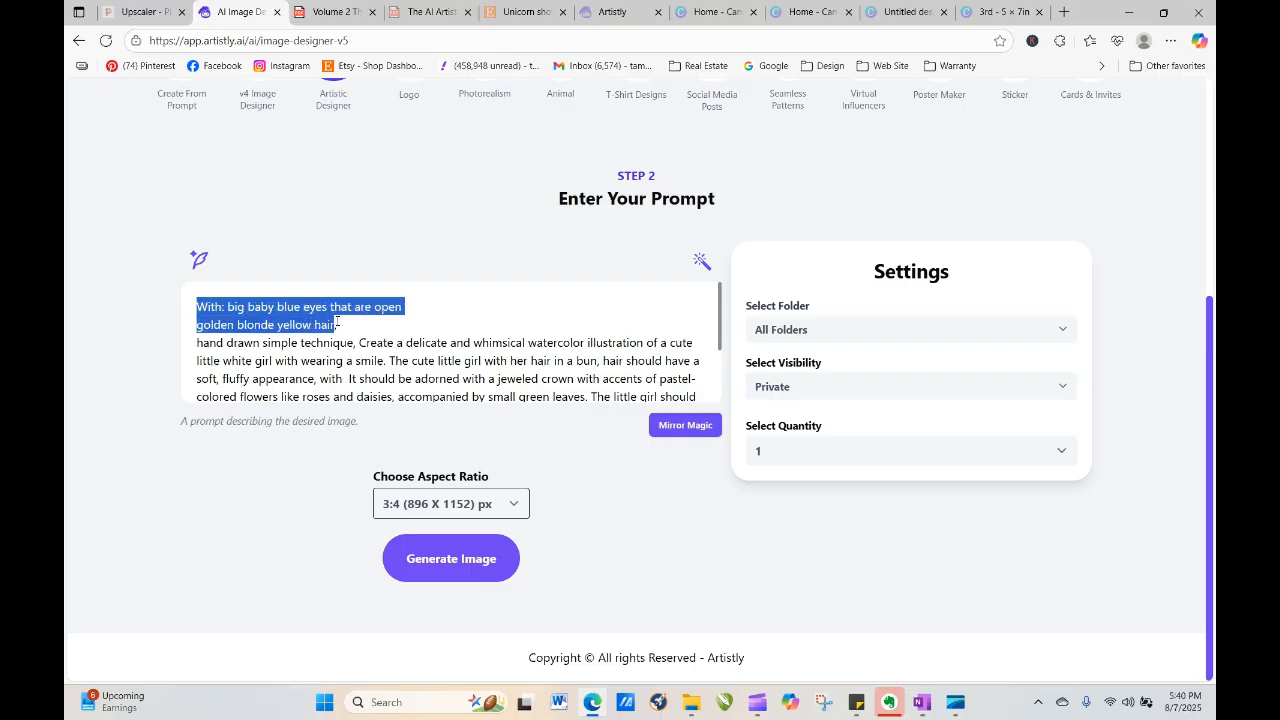
key("BackSpace")
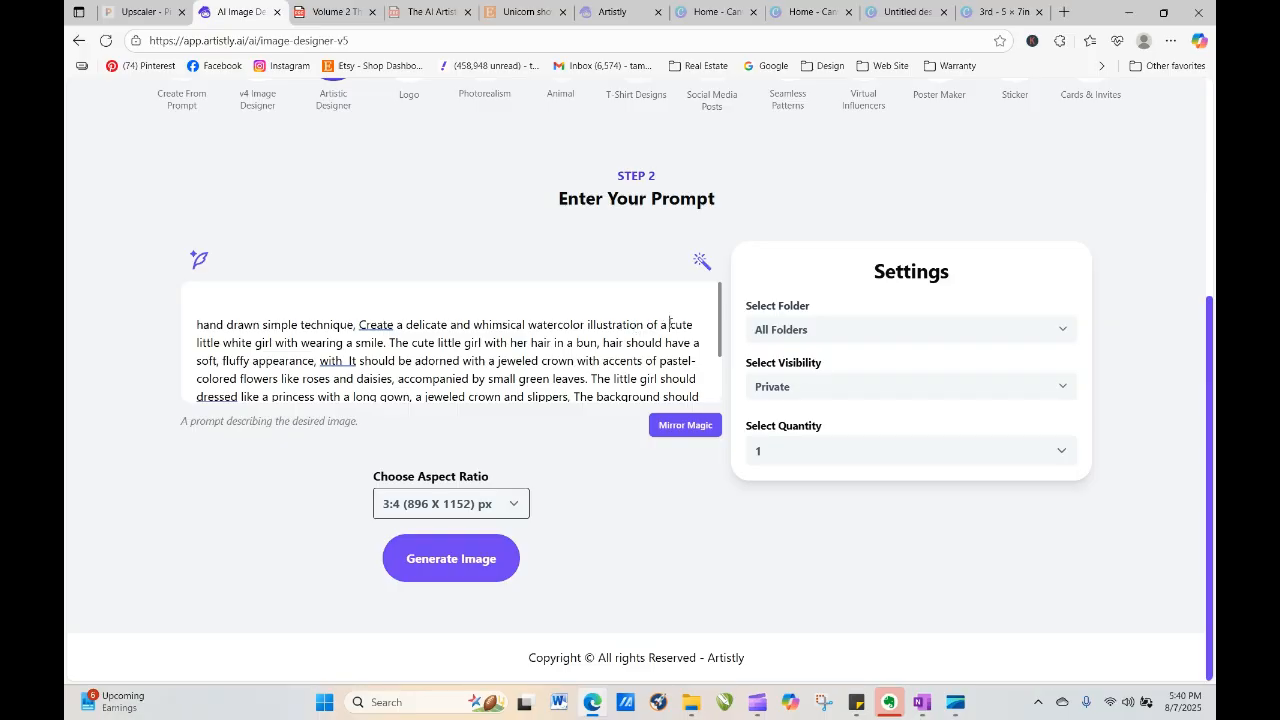
Replace "cute little white girl" with "castle" in the prompt and delete the girl's description up to "with accents of pastel-colored flowers"
left_click_drag(670, 324, 705, 327)
type("castle")
key("Delete")
key("Delete")
key("Delete")
key("Delete")
key("Delete")
key("Delete")
key("Delete")
key("Delete")
key("Delete")
key("Delete")
key("Delete")
key("Delete")
key("Delete")
key("Delete")
key("Delete")
key("Delete")
key("Delete")
key("Delete")
key("Delete")
key("Delete")
key("Delete")
key("Delete")
key("Delete")
key("Delete")
key("Delete")
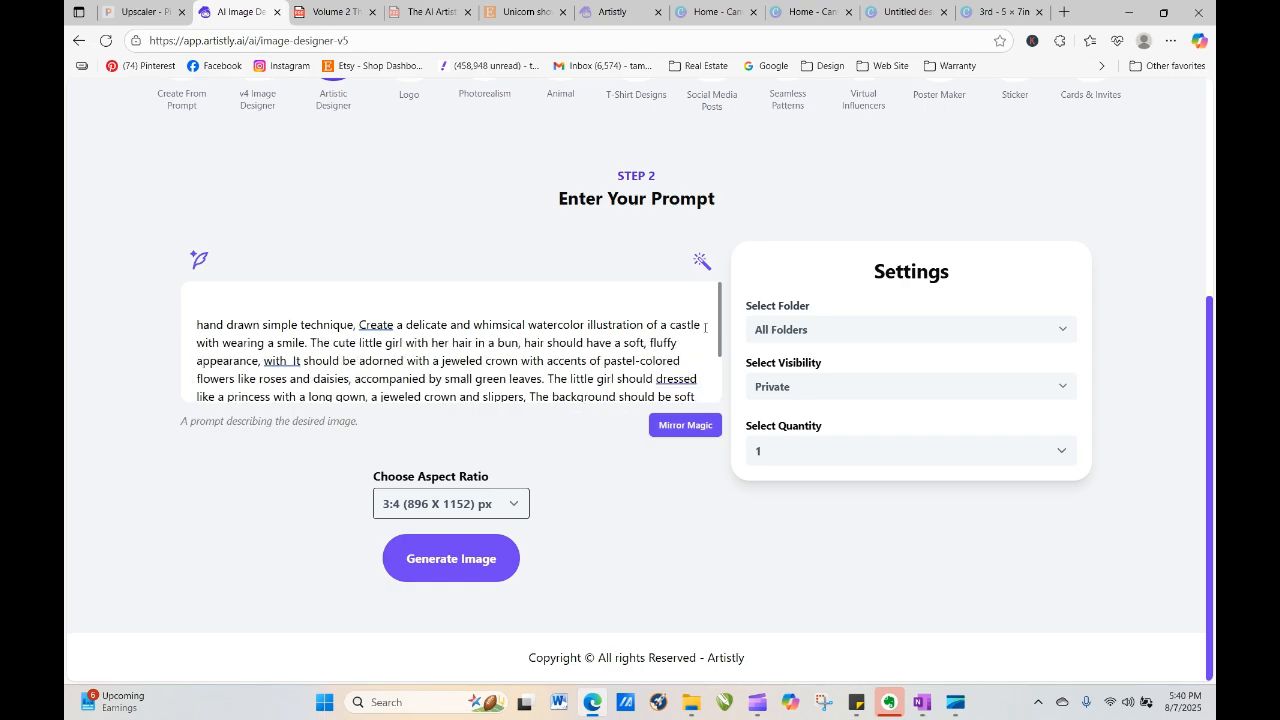
key("Delete")
key("Delete")
key("Delete")
key("Delete")
key("Delete")
key("Delete")
key("Delete")
key("Delete")
key("Delete")
key("Delete")
key("Delete")
key("Delete")
key("Delete")
key("Delete")
key("Delete")
key("Delete")
key("Delete")
key("Delete")
key("Delete")
key("Delete")
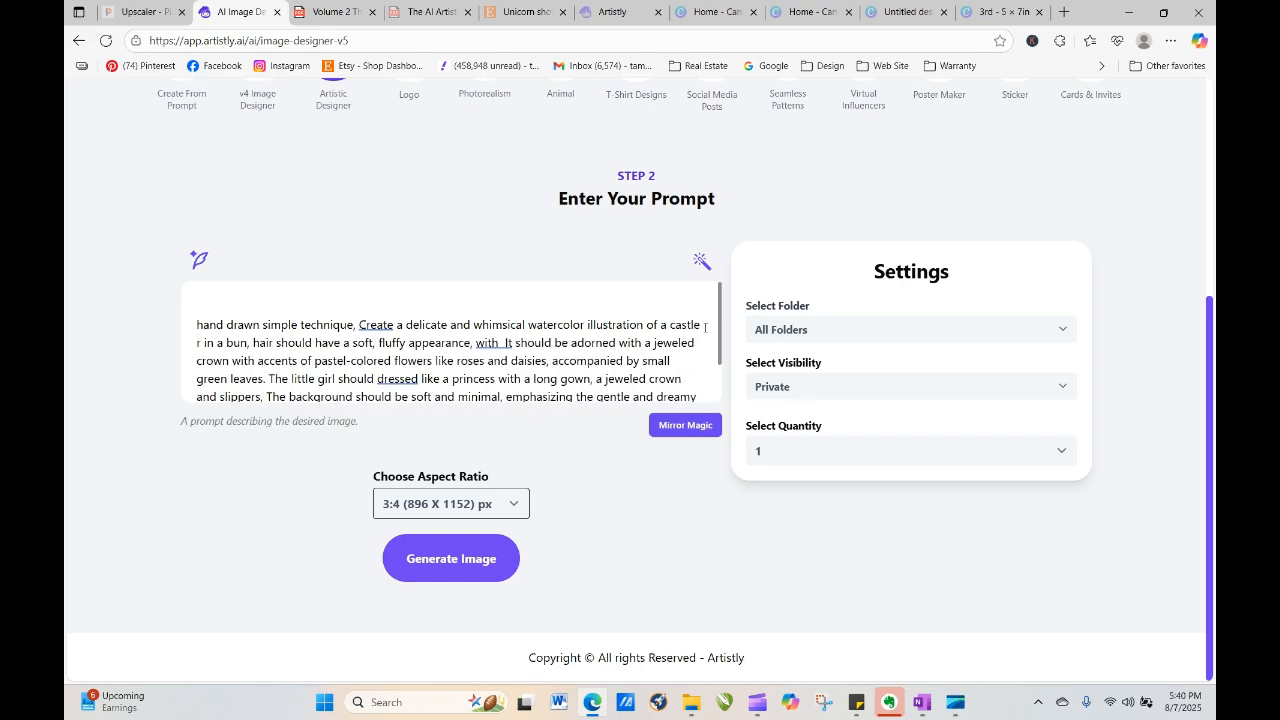
key("Delete")
key("Delete")
key("Delete")
key("Delete")
key("Delete")
key("Delete")
key("Delete")
key("Delete")
key("Delete")
key("Delete")
key("Delete")
key("Delete")
key("Delete")
key("Delete")
key("Delete")
key("Delete")
key("Delete")
key("Delete")
key("Delete")
key("Delete")
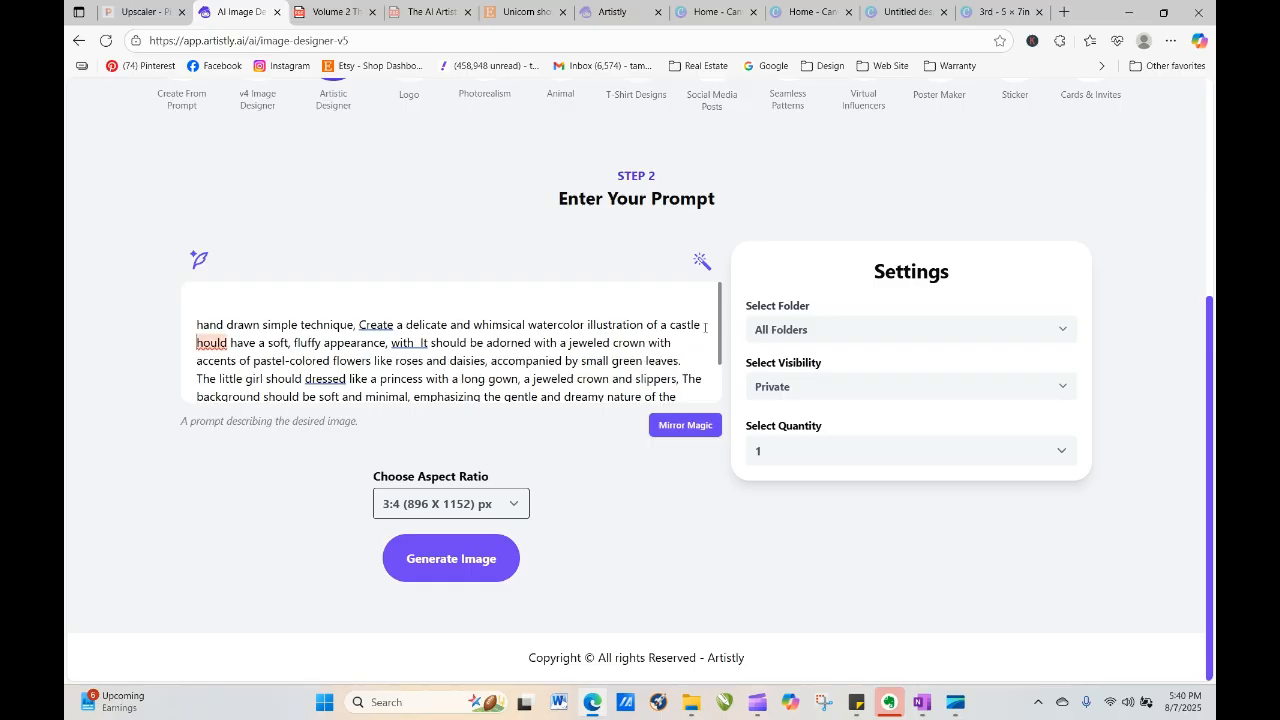
key("Delete")
key("Delete")
key("Delete")
key("Delete")
key("Delete")
key("Delete")
key("Delete")
key("Delete")
key("Delete")
key("Delete")
key("Delete")
key("Delete")
key("Delete")
key("Delete")
key("Delete")
key("Delete")
key("Delete")
key("Delete")
key("Delete")
key("Delete")
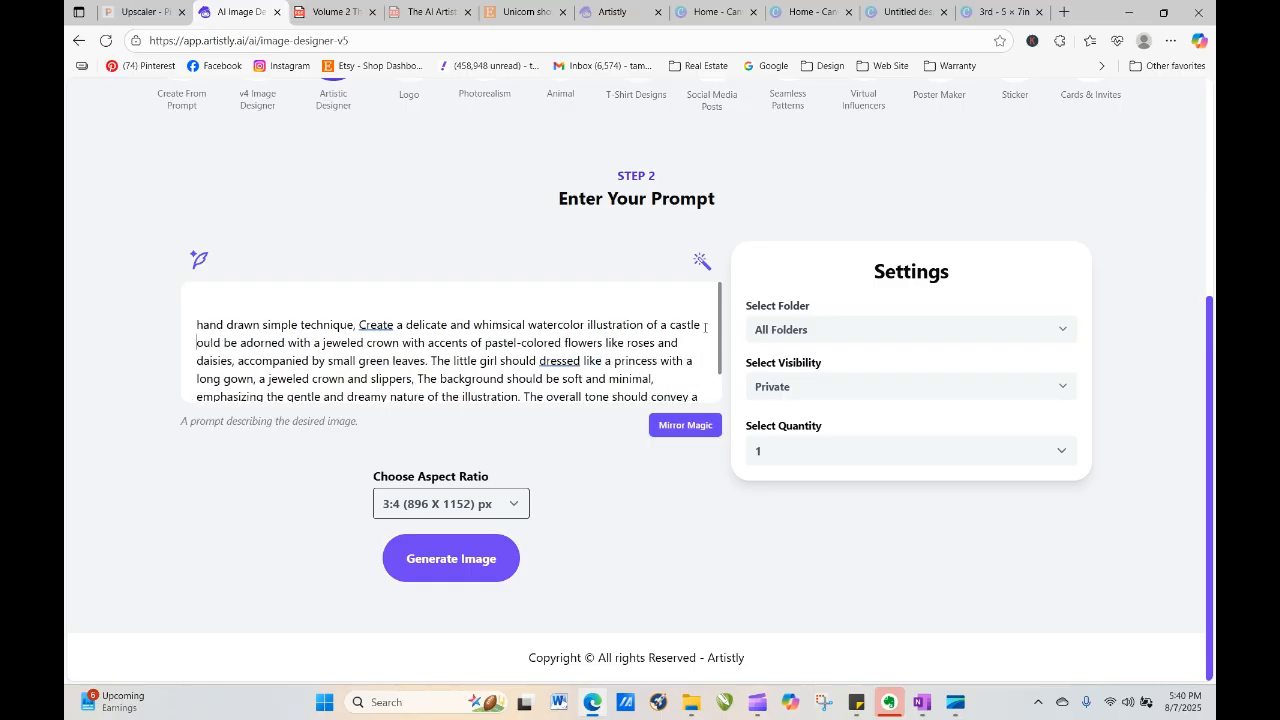
key("Delete")
key("Delete")
key("Delete")
key("Delete")
key("Delete")
key("Delete")
key("Delete")
key("Delete")
key("Delete")
key("Delete")
key("Delete")
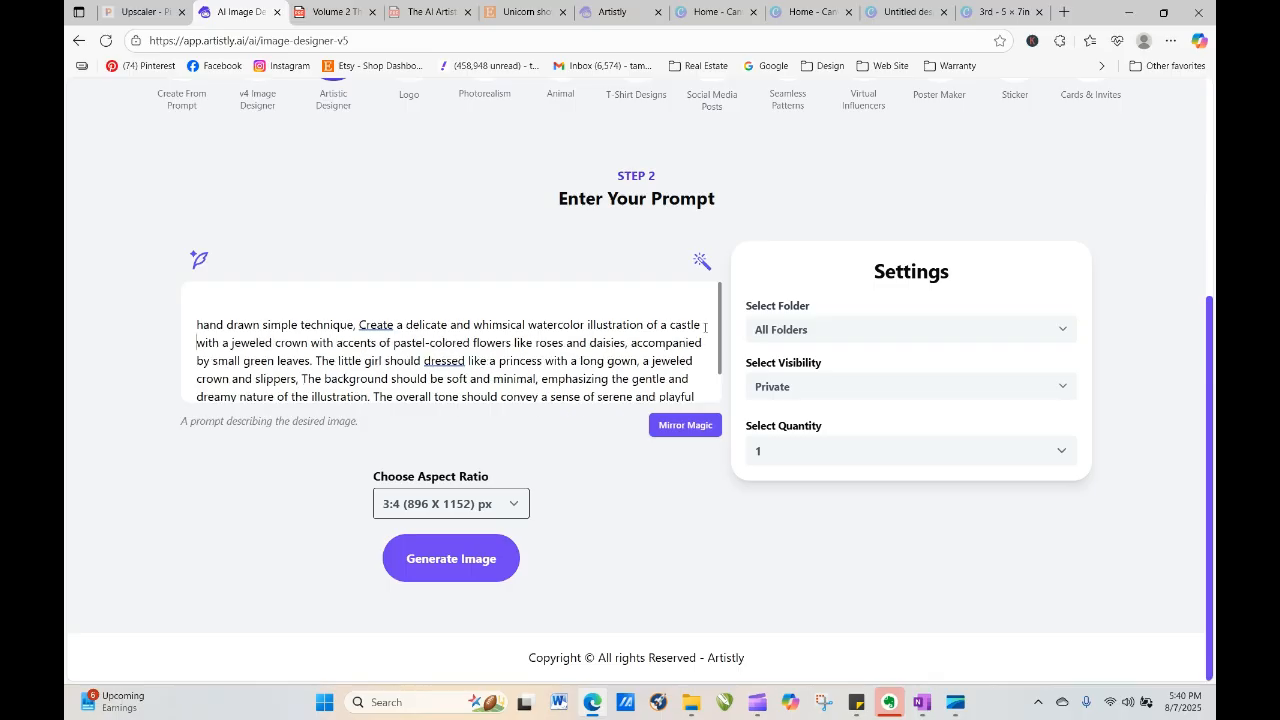
key("Delete")
key("Delete")
key("Delete")
key("Delete")
key("Delete")
key("Delete")
key("Delete")
key("Delete")
key("Delete")
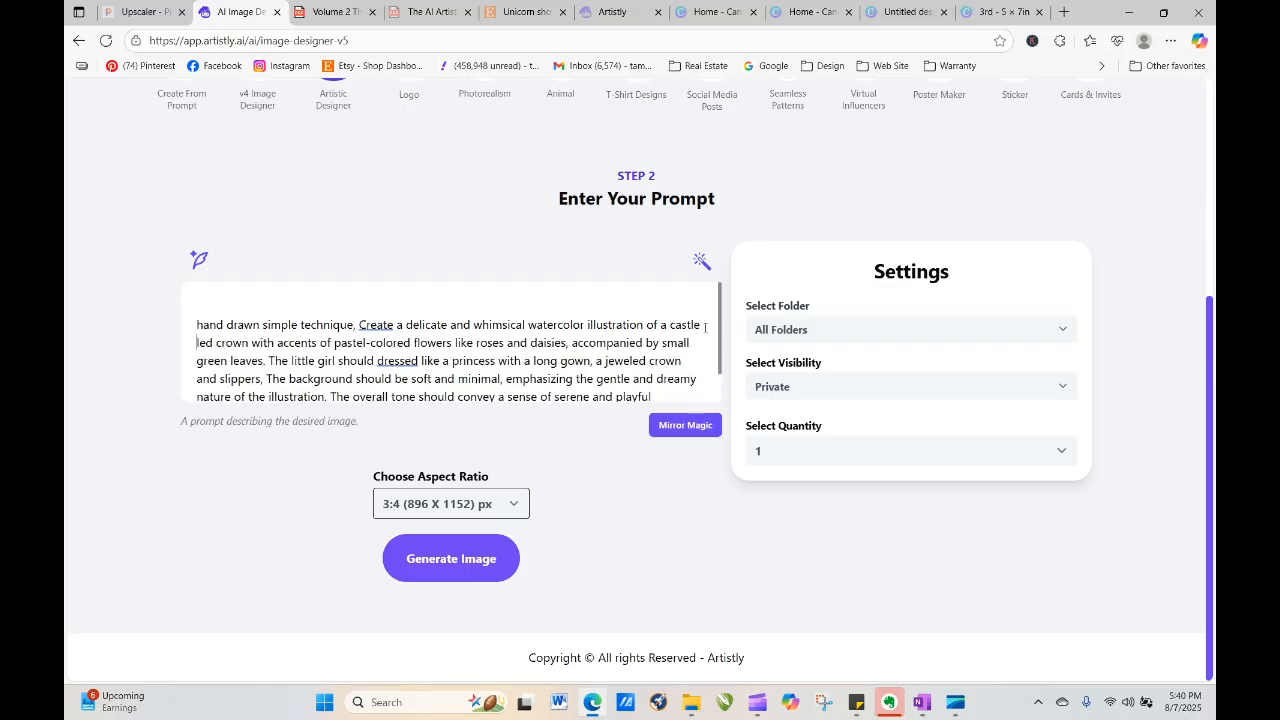
key("Delete")
key("Delete")
key("Delete")
key("Delete")
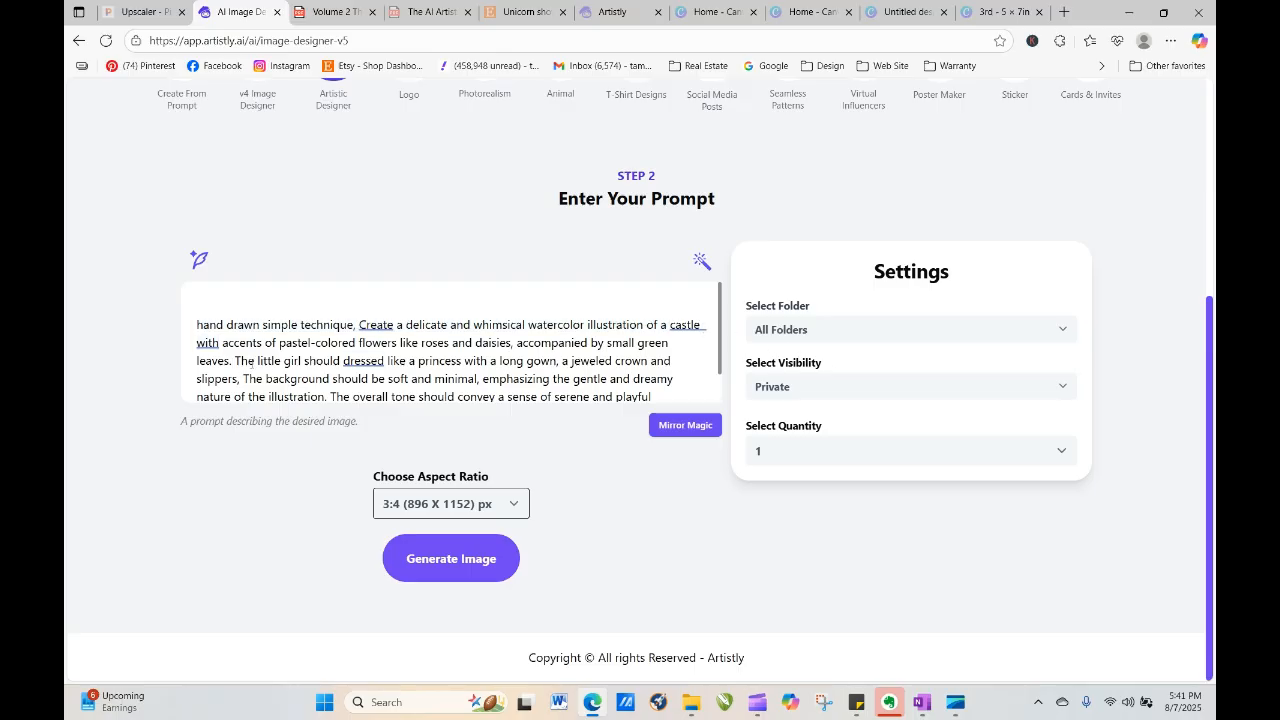
Delete the sentence about the little girl's princess gown, jeweled crown and slippers from the castle prompt and generate the image
left_click(239, 360)
key("ctrl+shift+Right")
key("ctrl+shift+Right")
key("ctrl+shift+Right")
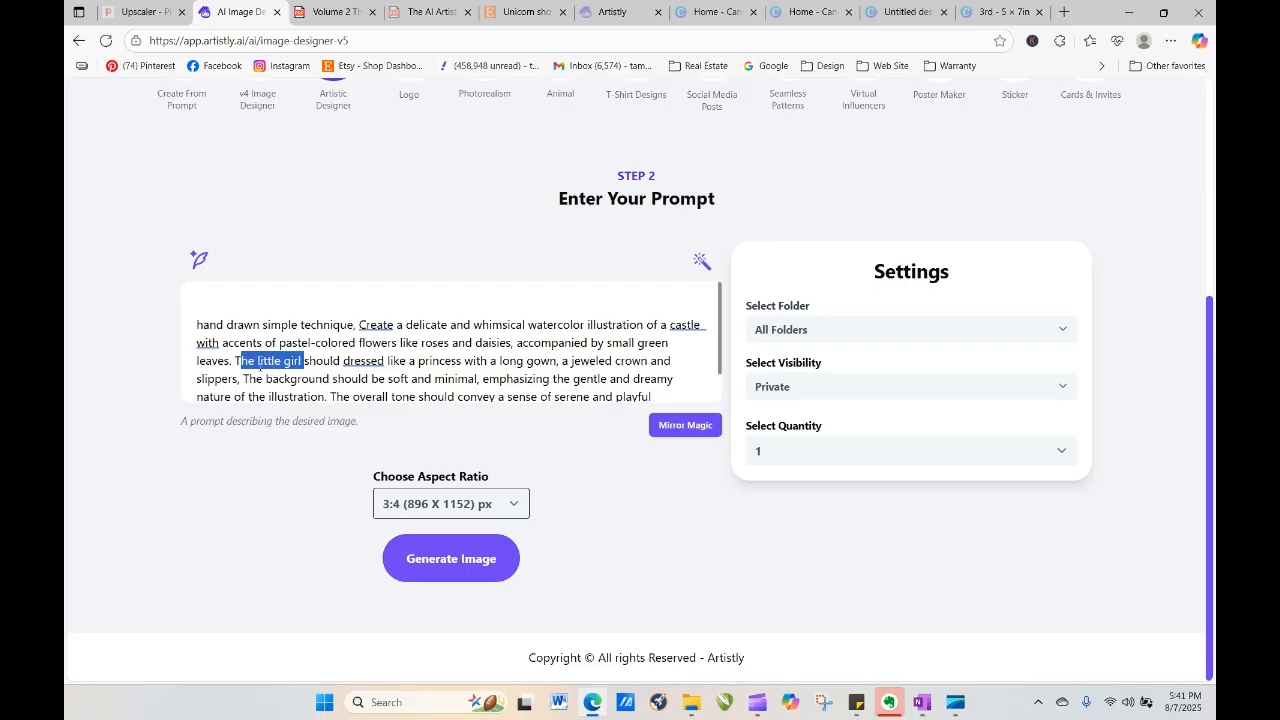
mouse_move(236, 360)
left_mouse_down()
mouse_move(384, 361)
mouse_move(247, 379)
left_mouse_up()
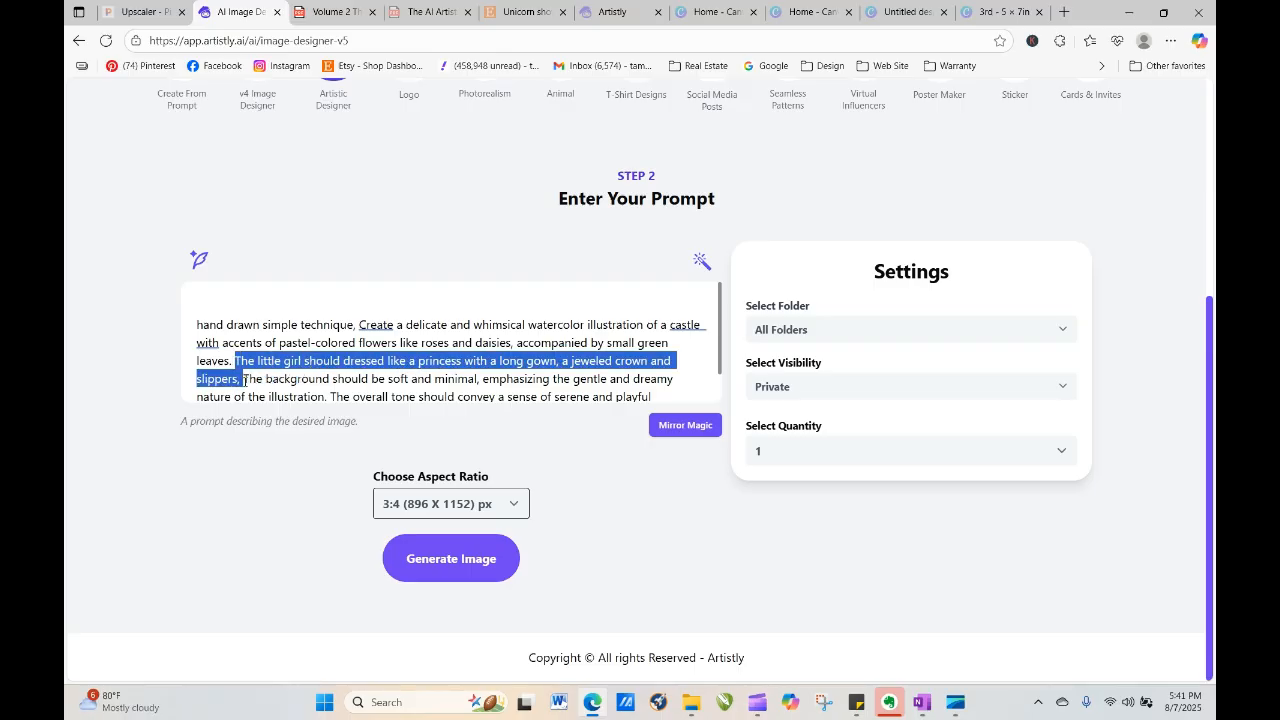
key("BackSpace")
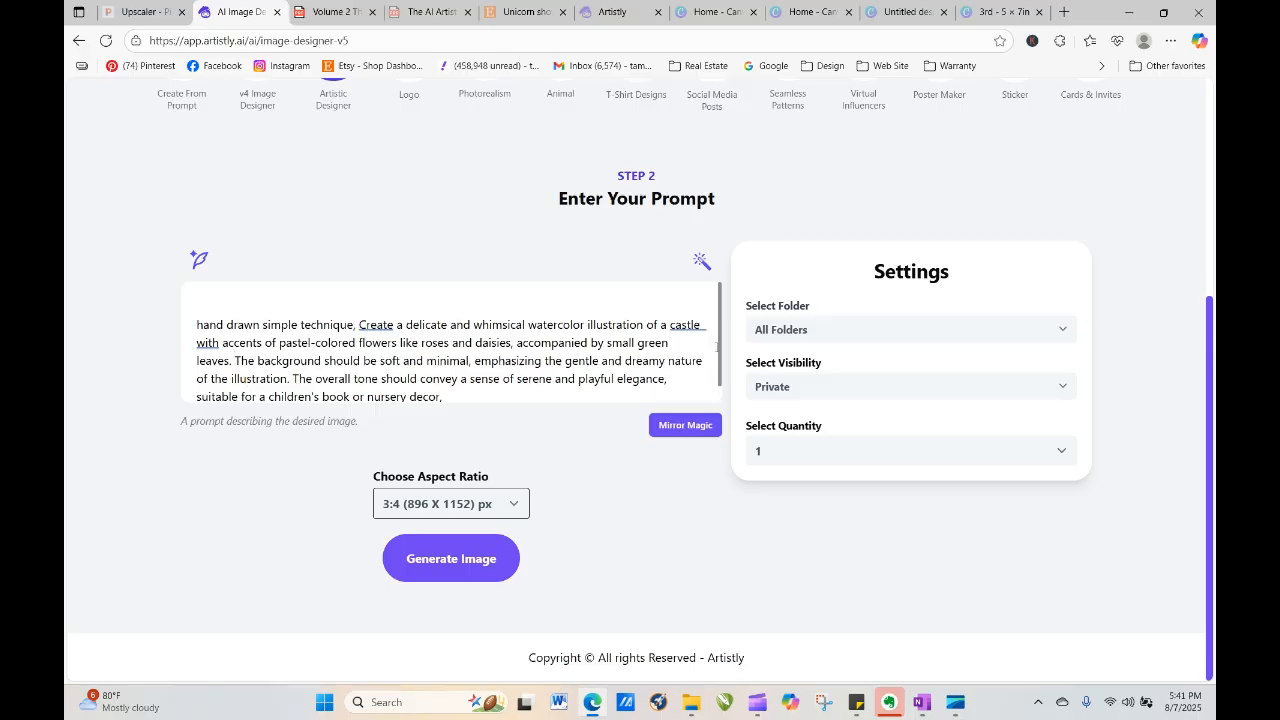
scroll(716, 347, "down", 1)
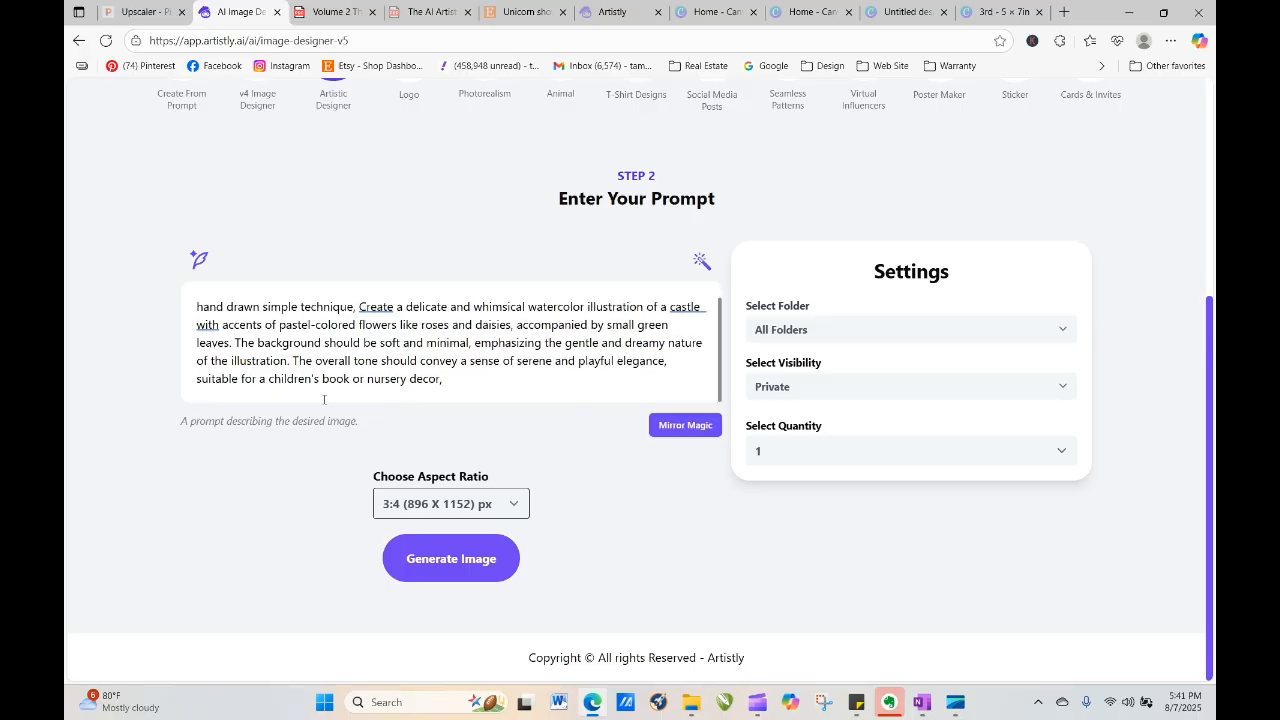
left_click(441, 560)
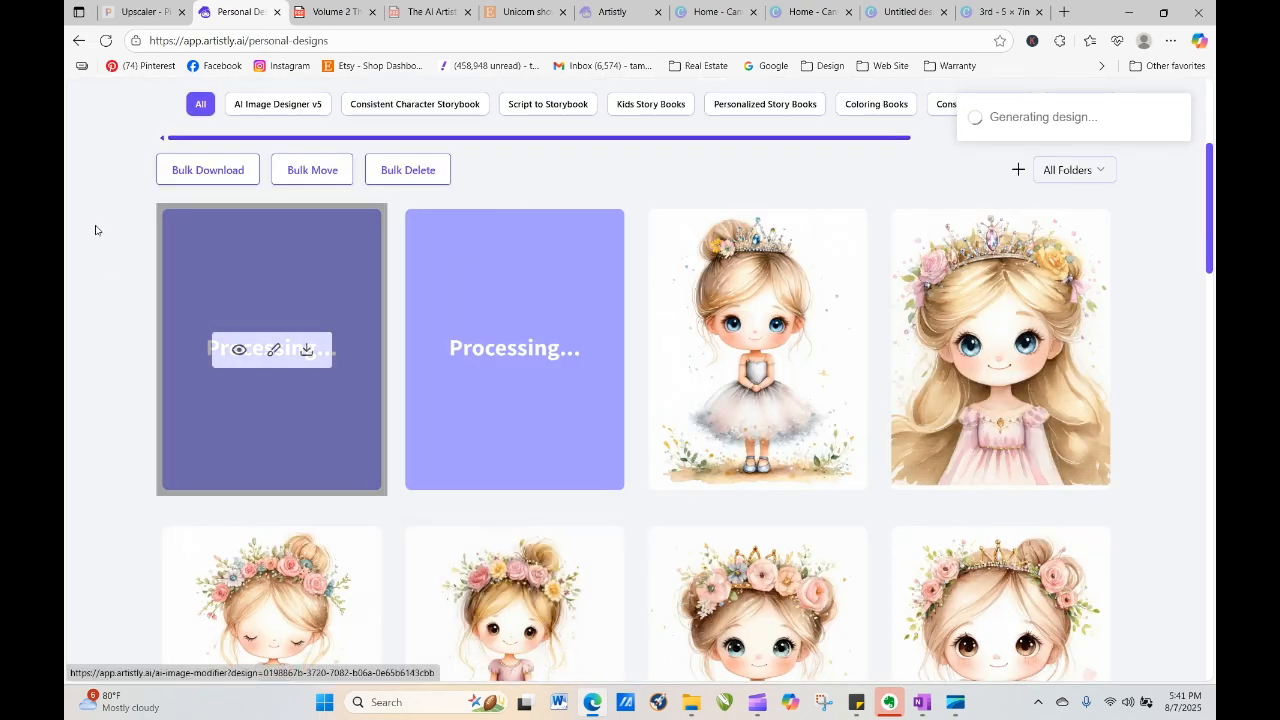
Refresh the personal designs repeatedly to check on the first castle image
left_click(104, 41)
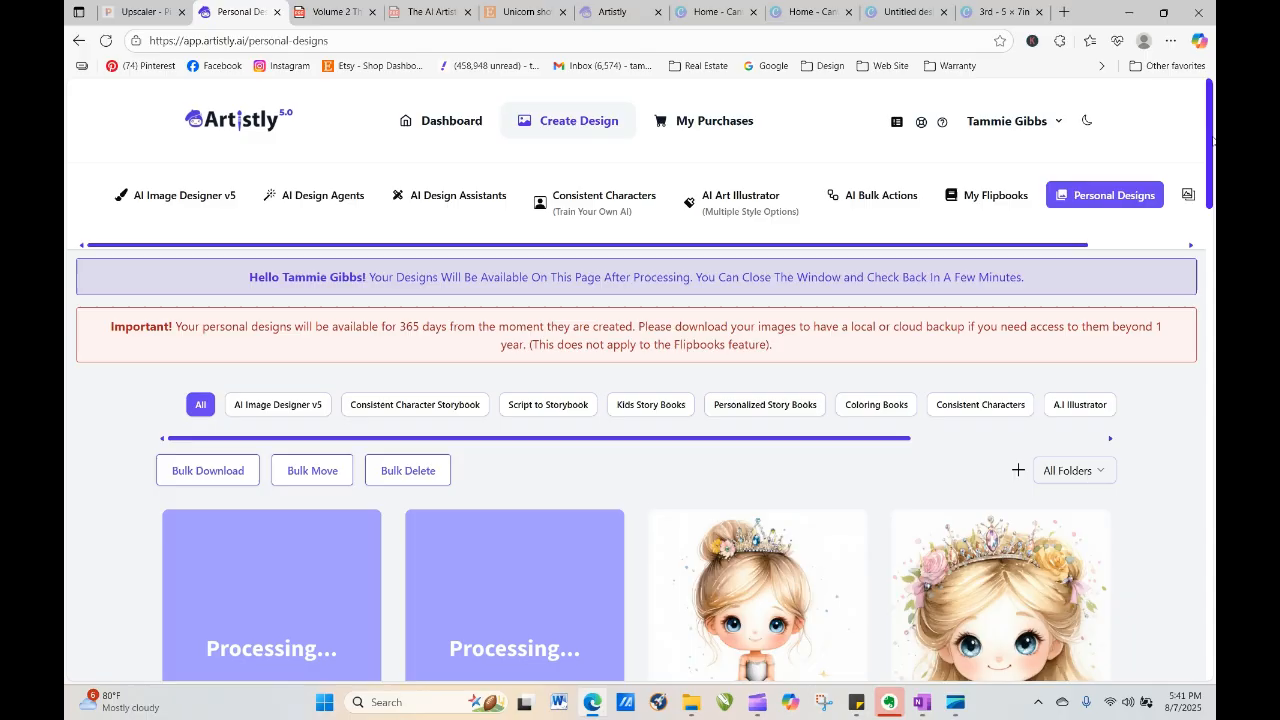
scroll(1212, 140, "down", 3)
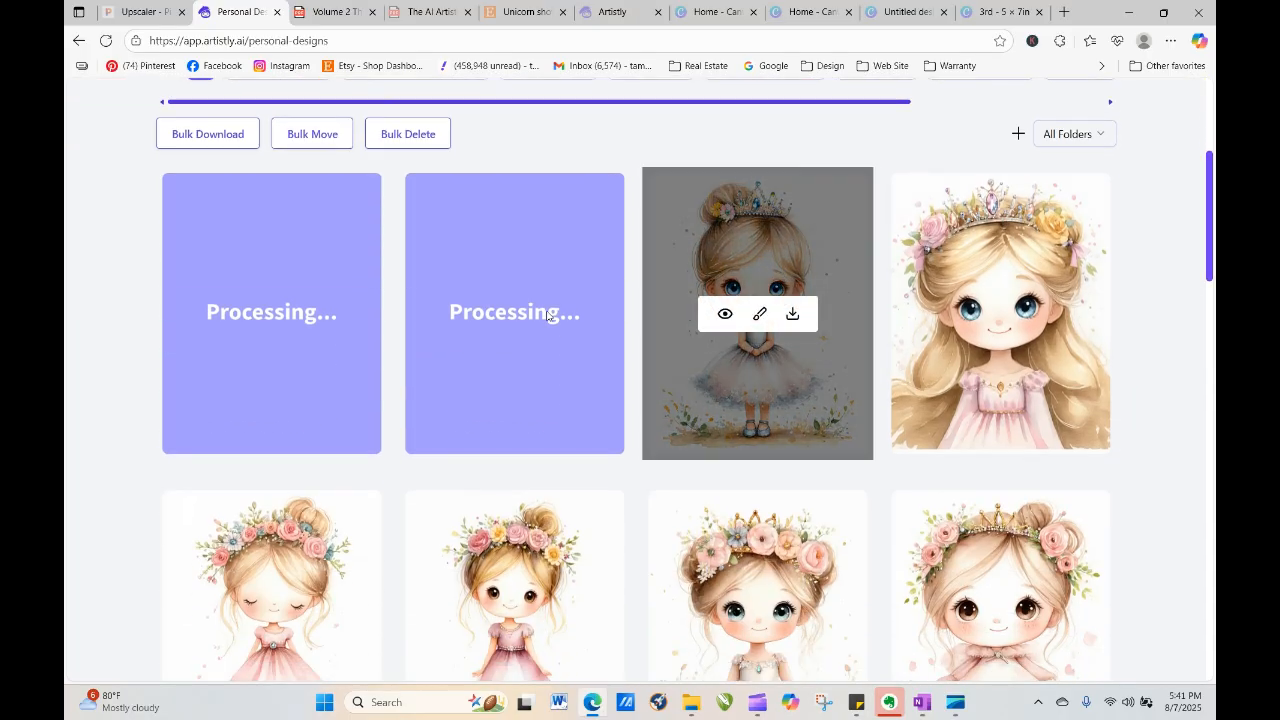
left_click(104, 42)
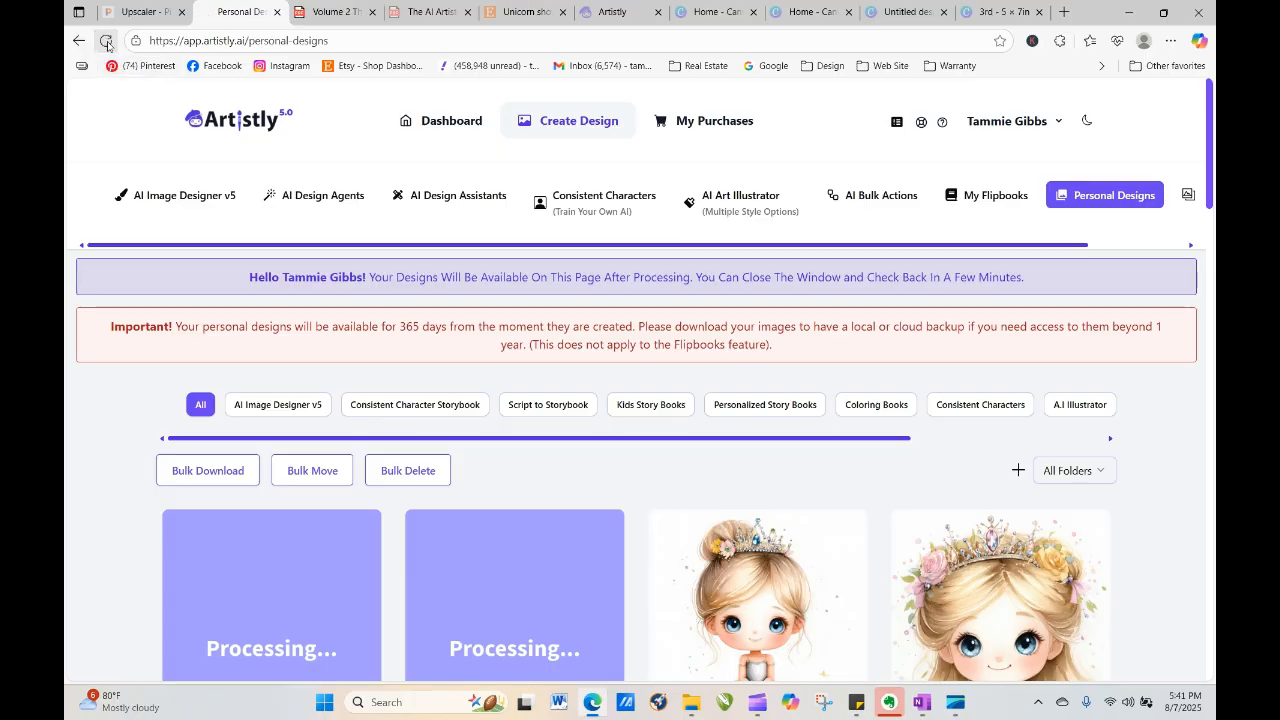
left_click(106, 42)
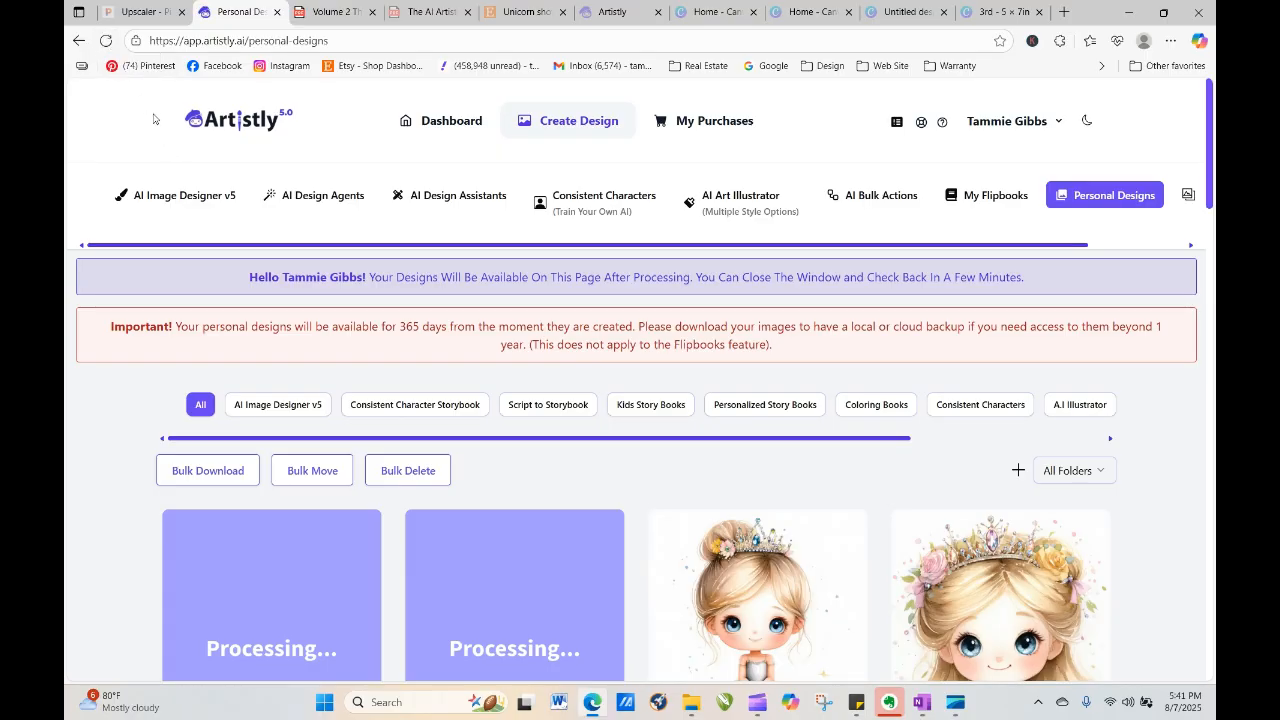
key("F5")
left_click(106, 42)
left_click(106, 42)
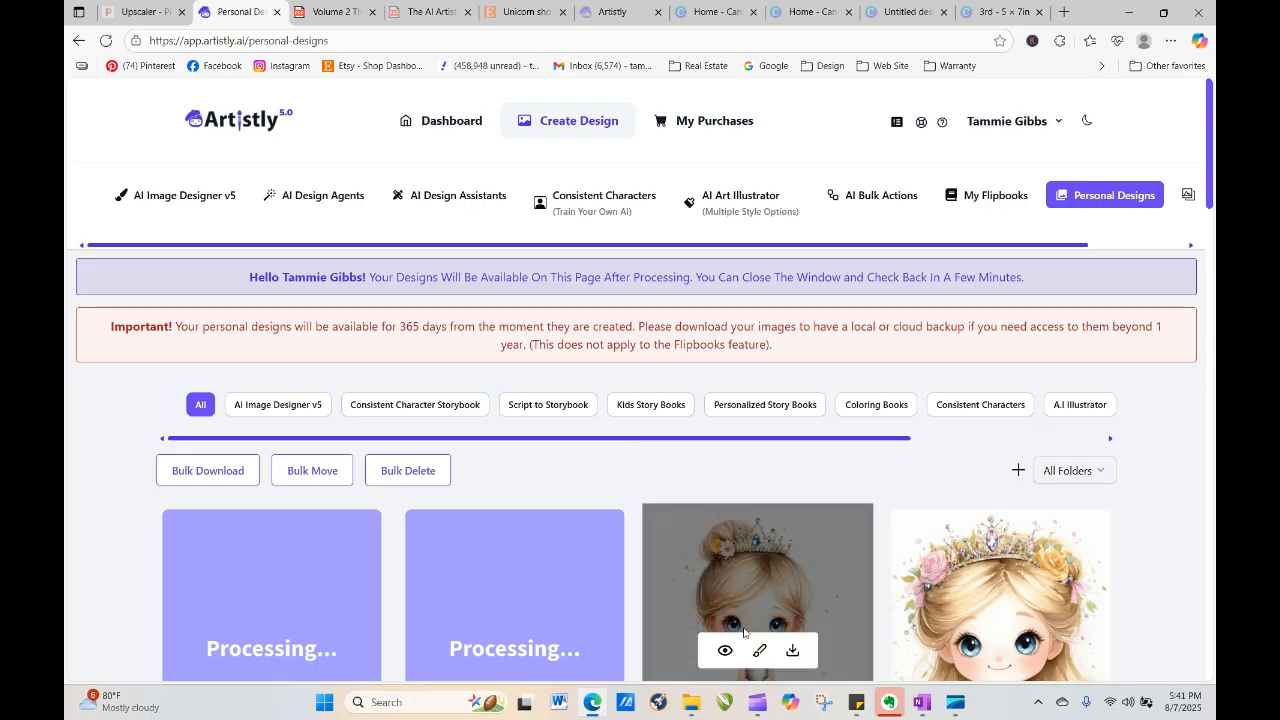
Load the silver-dress girl's prompt for re-generation and open it for editing with AI
left_click(725, 651)
left_click(543, 131)
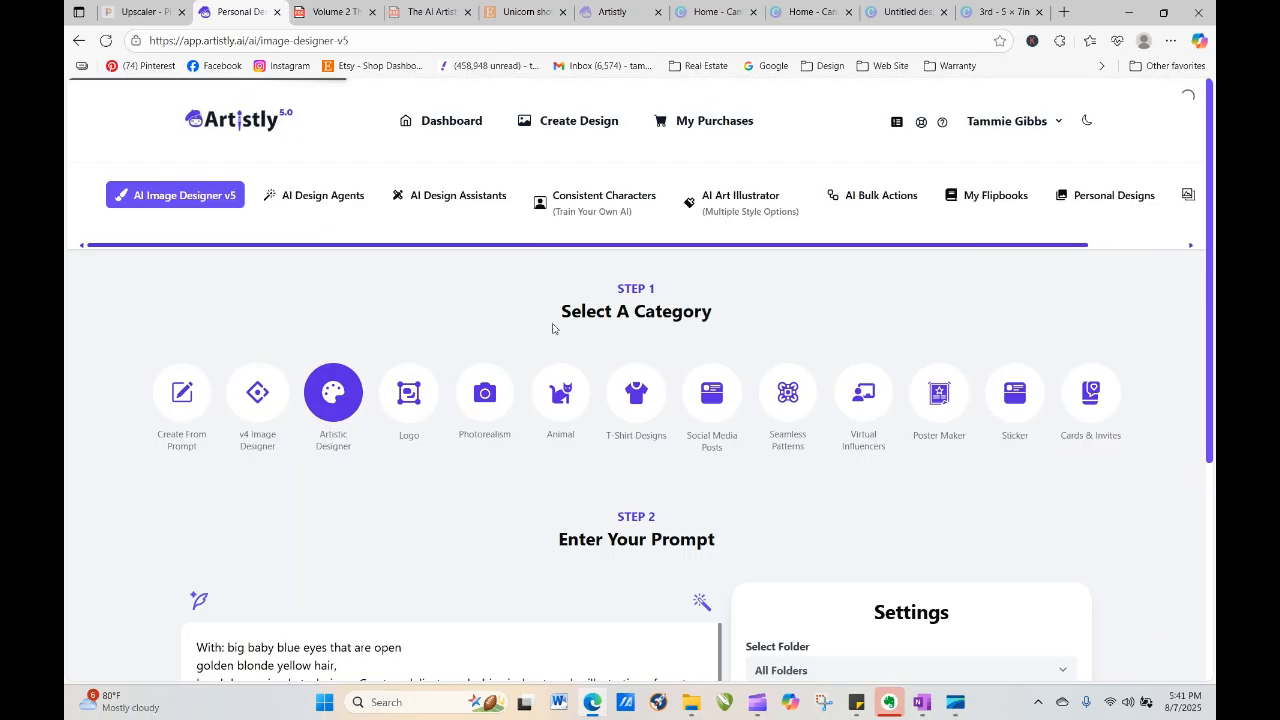
left_click(702, 262)
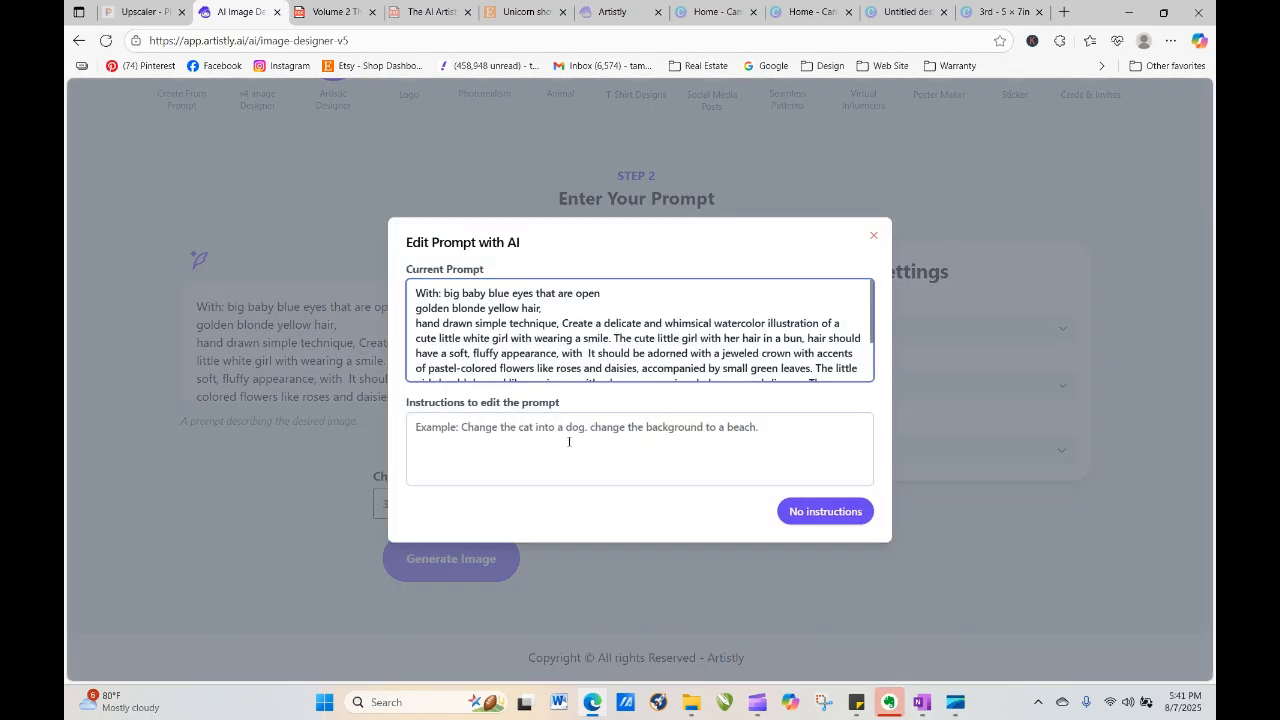
Apply the instruction "remove the little girl and convert this illustration into one of a beautiful castle in the same style and colors" and generate the image
type("rem")
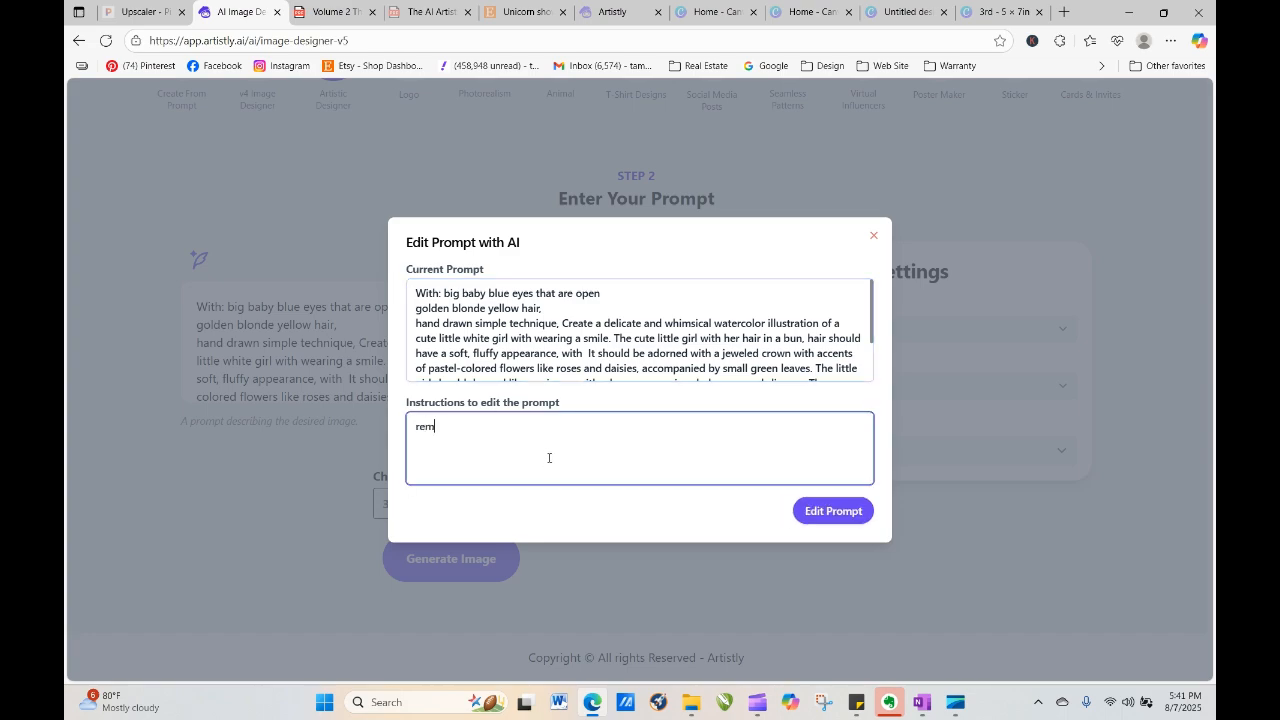
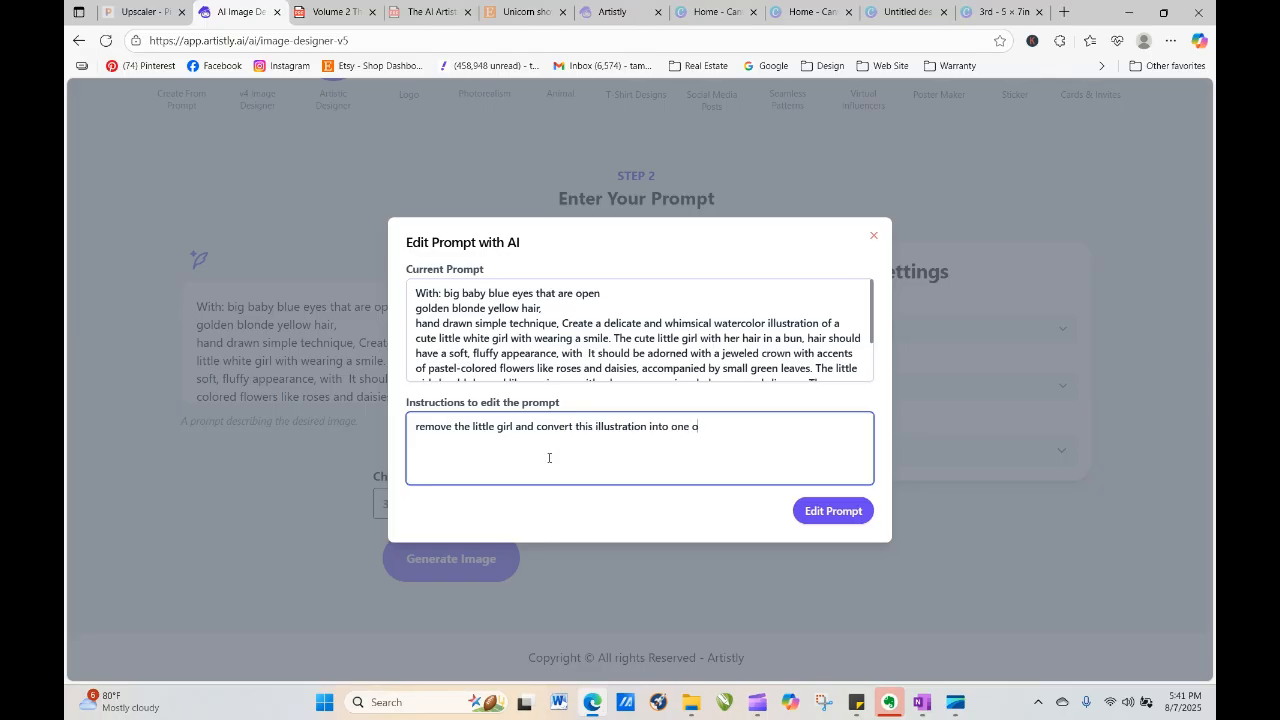
type("autiful castle in the same sty")
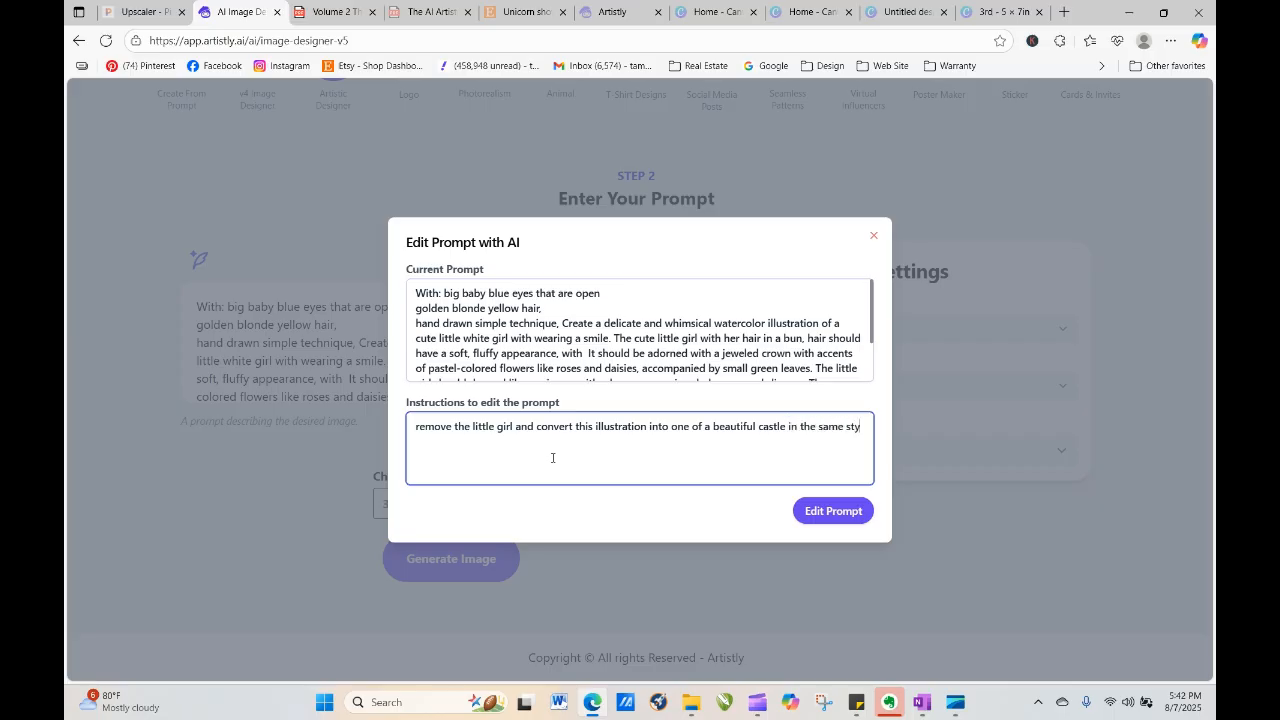
type("le and colors")
left_click(840, 512)
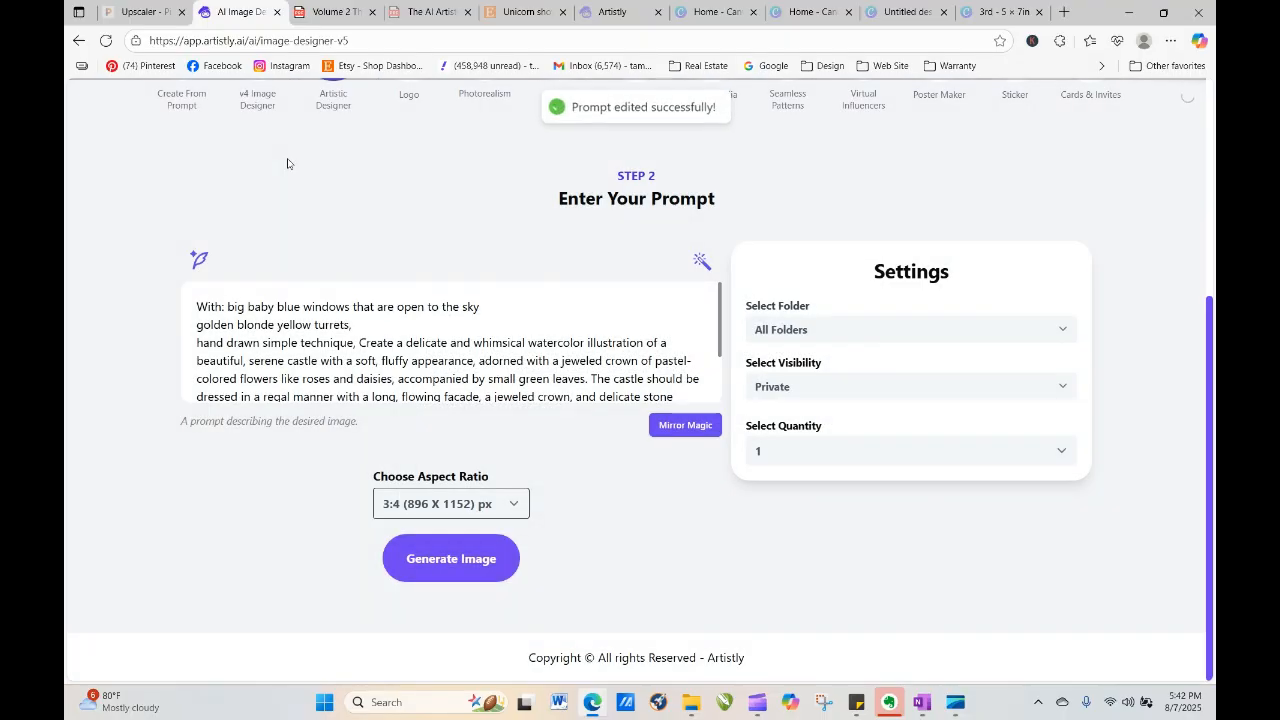
left_click(486, 576)
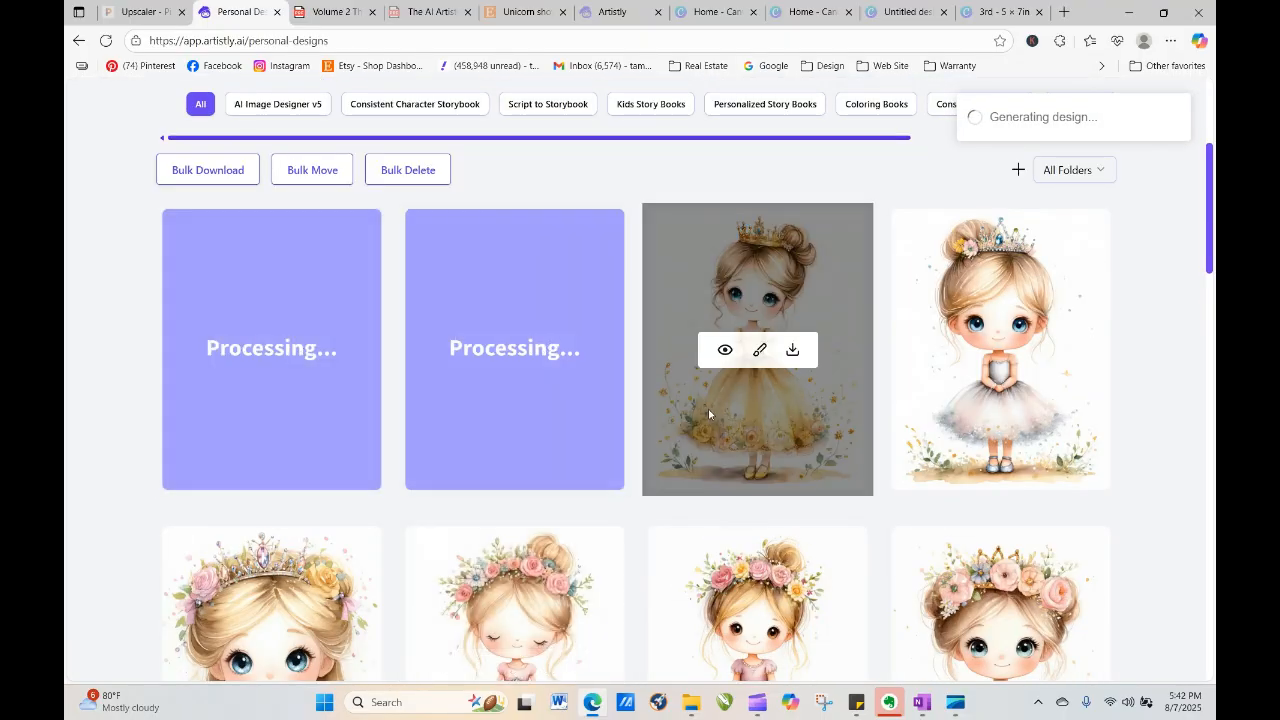
View the gold-gown princess's design details, and refresh the personal designs four times to check on the castle images
left_click(725, 349)
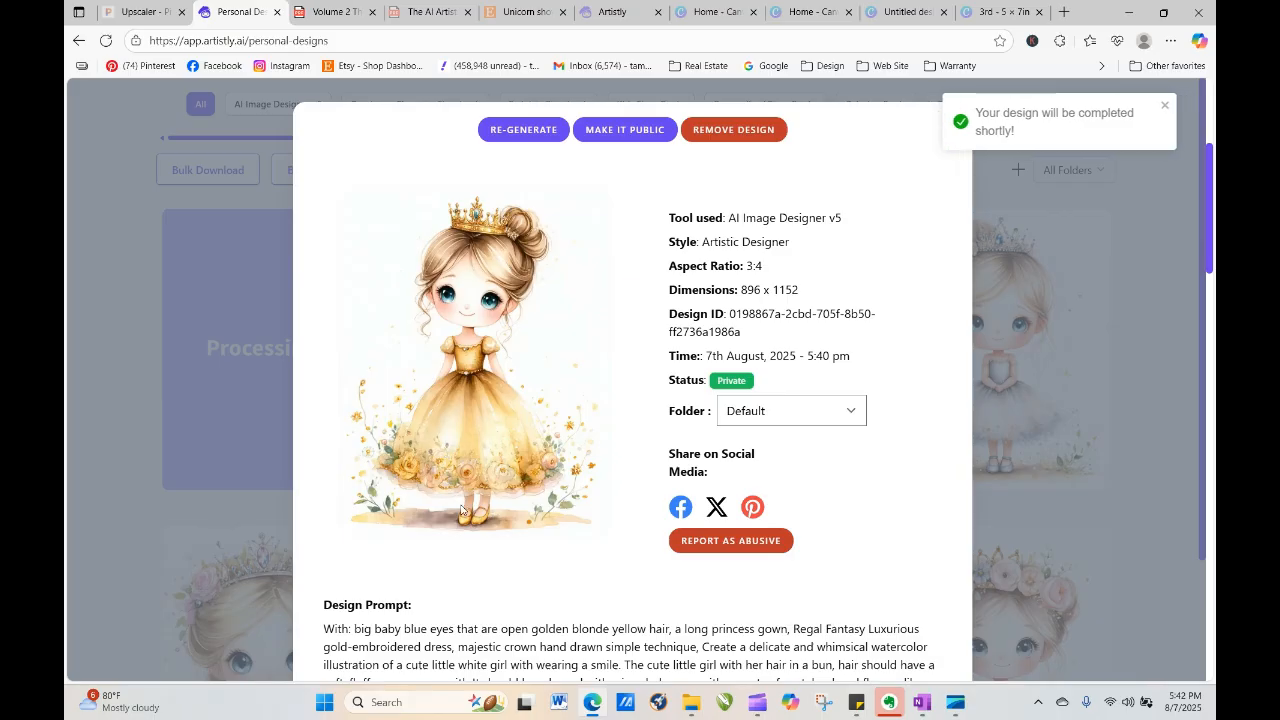
left_click(956, 118)
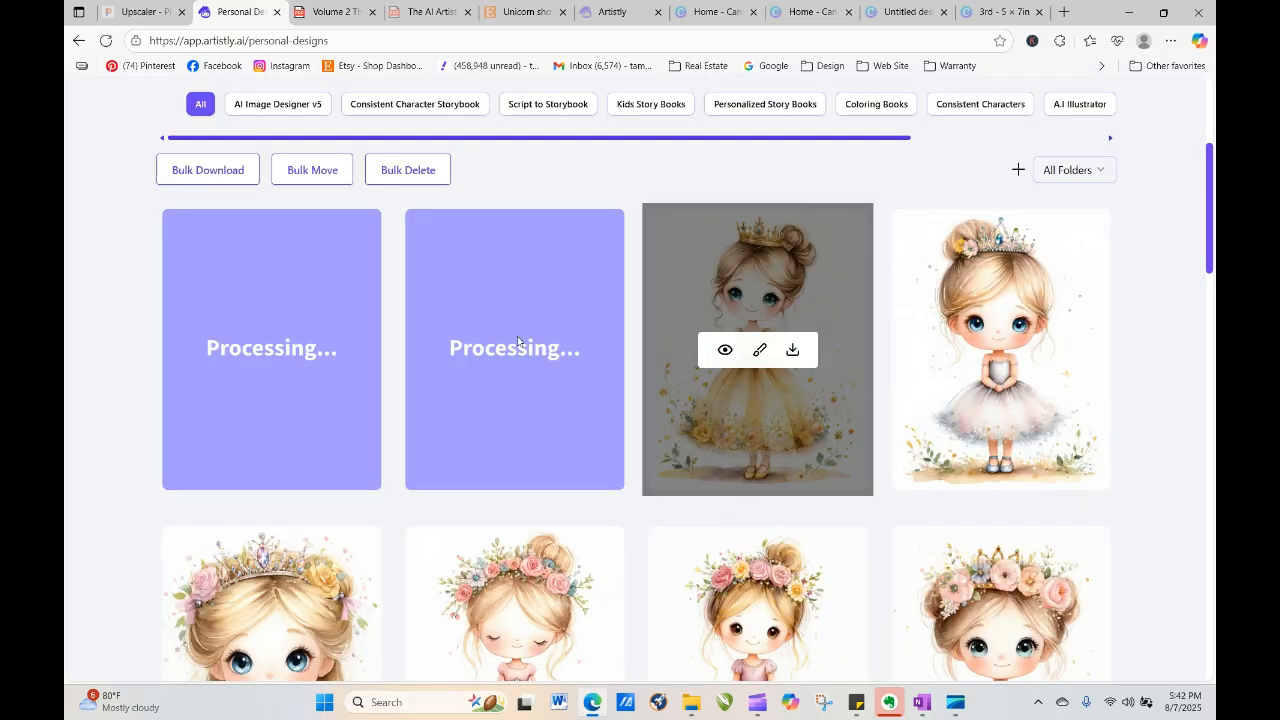
left_click(106, 41)
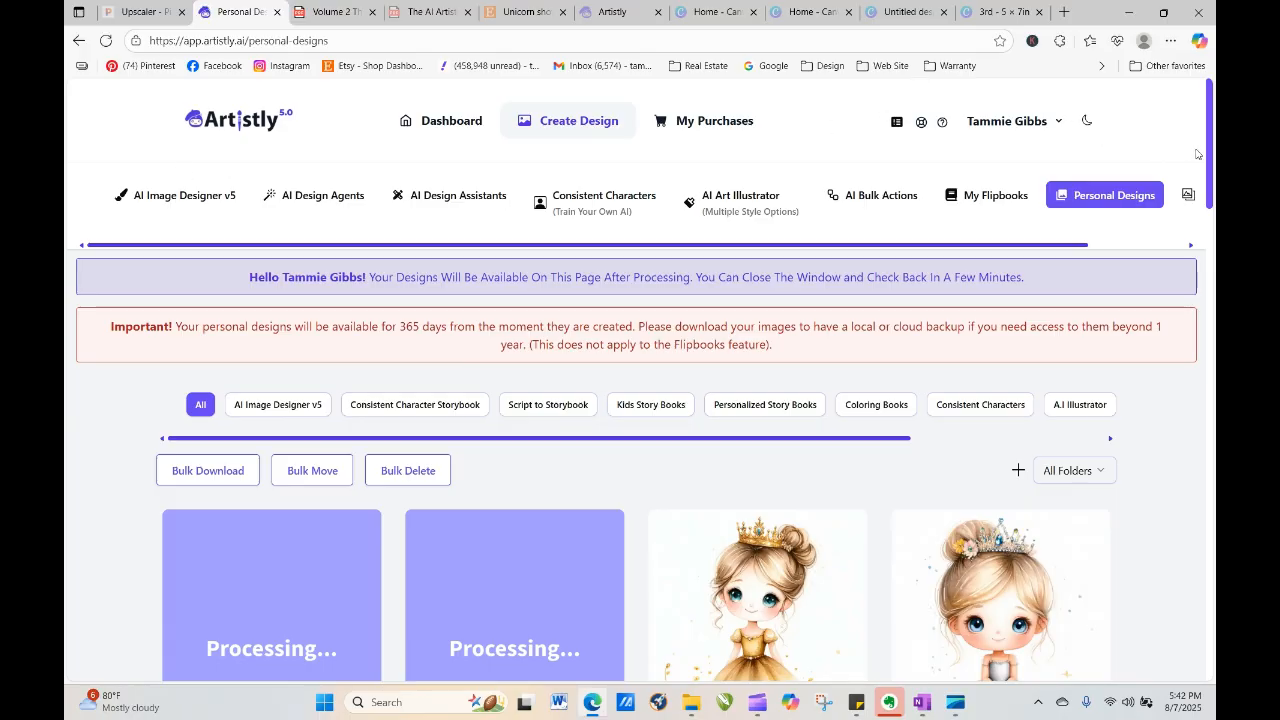
scroll(640, 300, "down", 3)
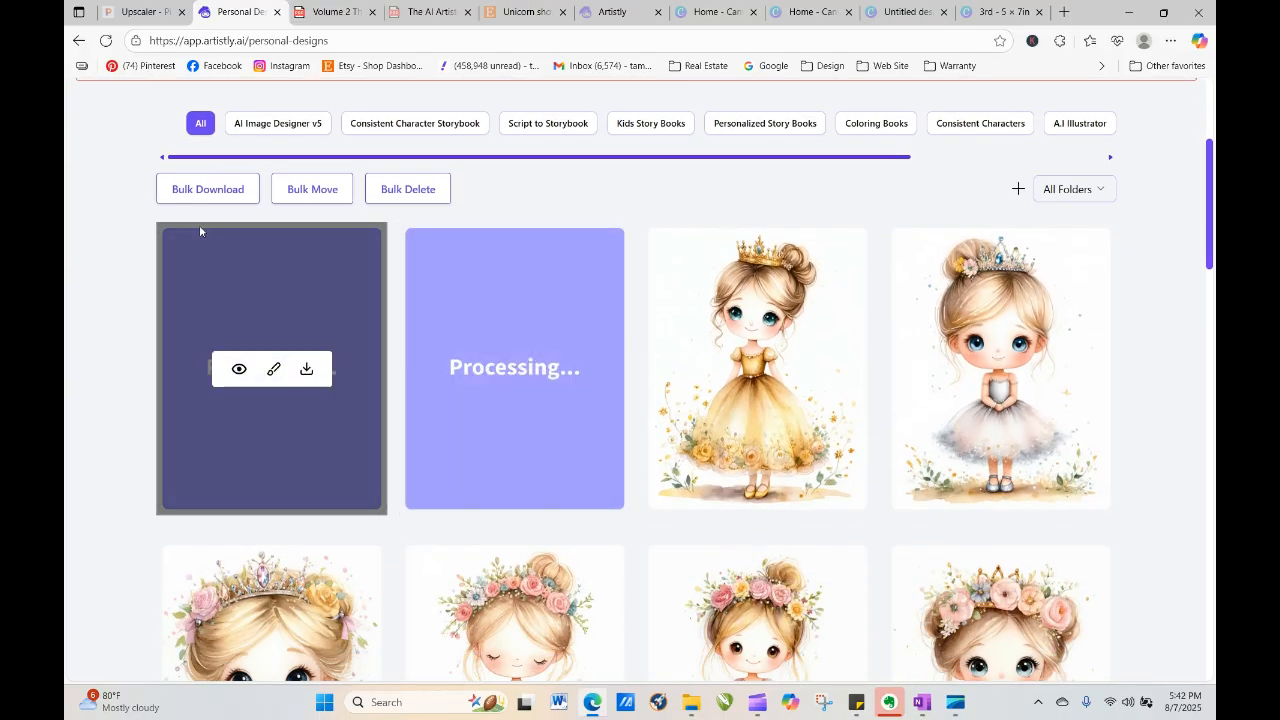
left_click(106, 41)
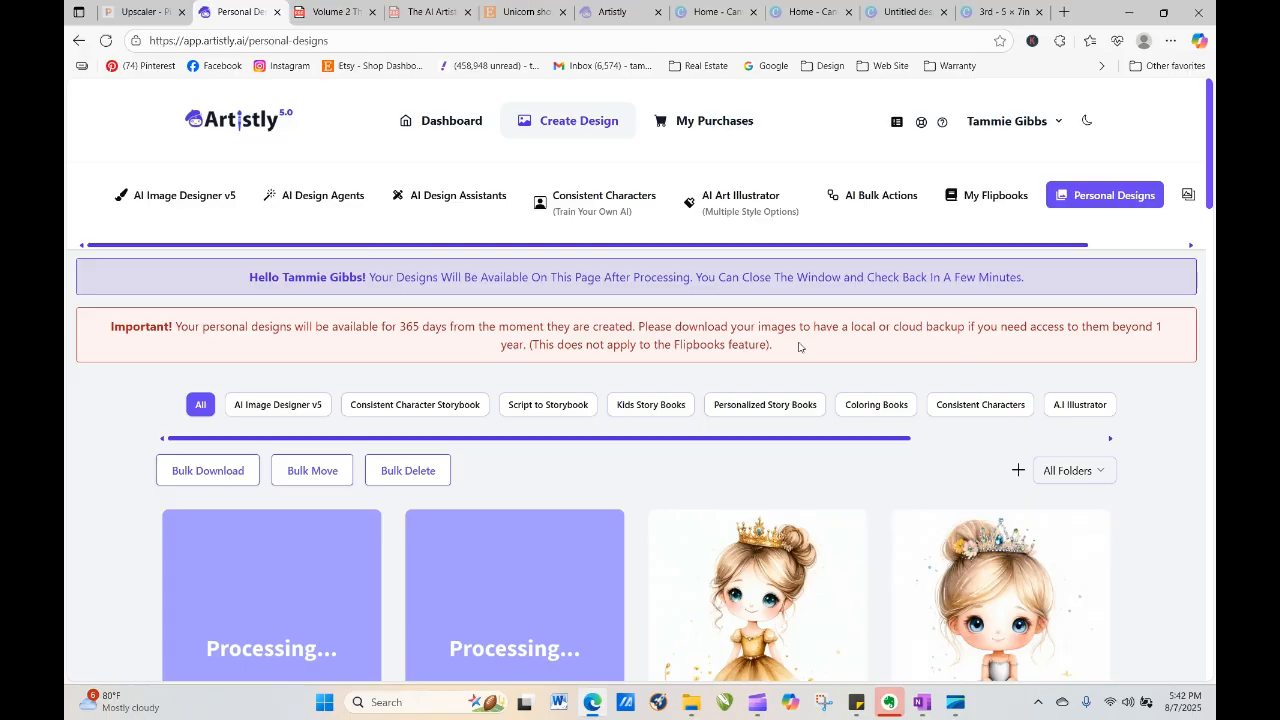
triple_click(1204, 180)
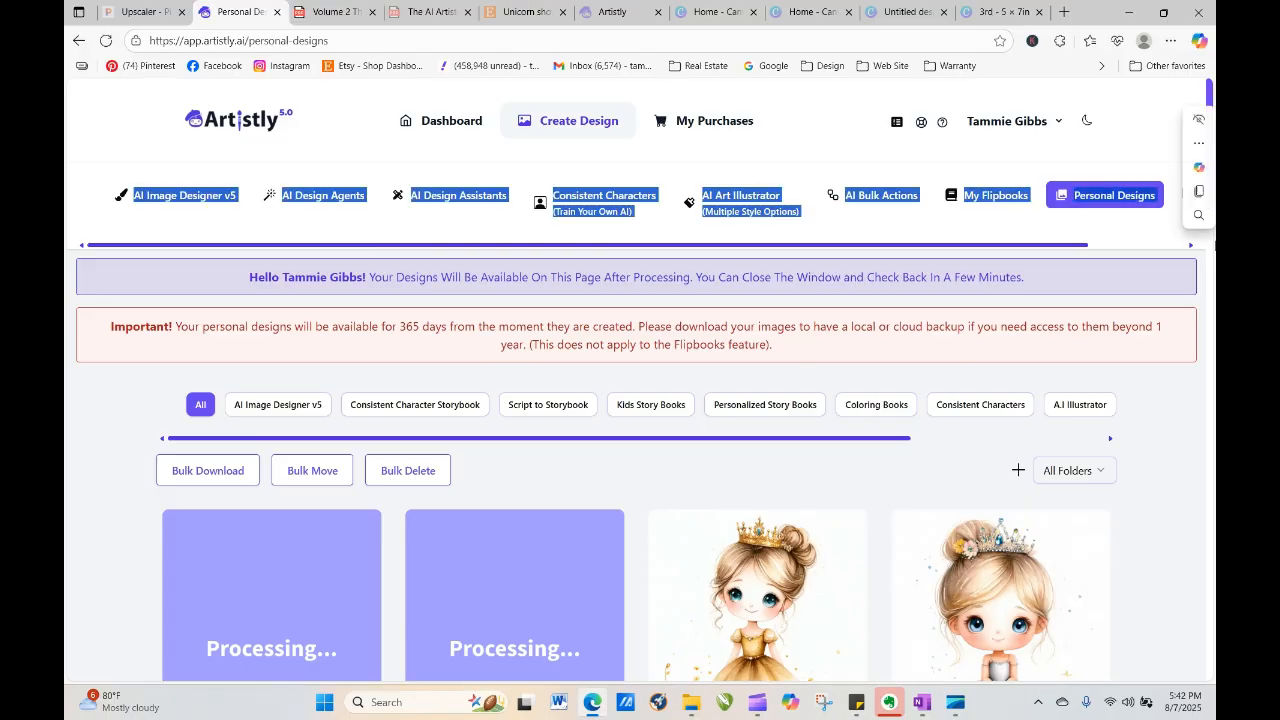
left_click(135, 111)
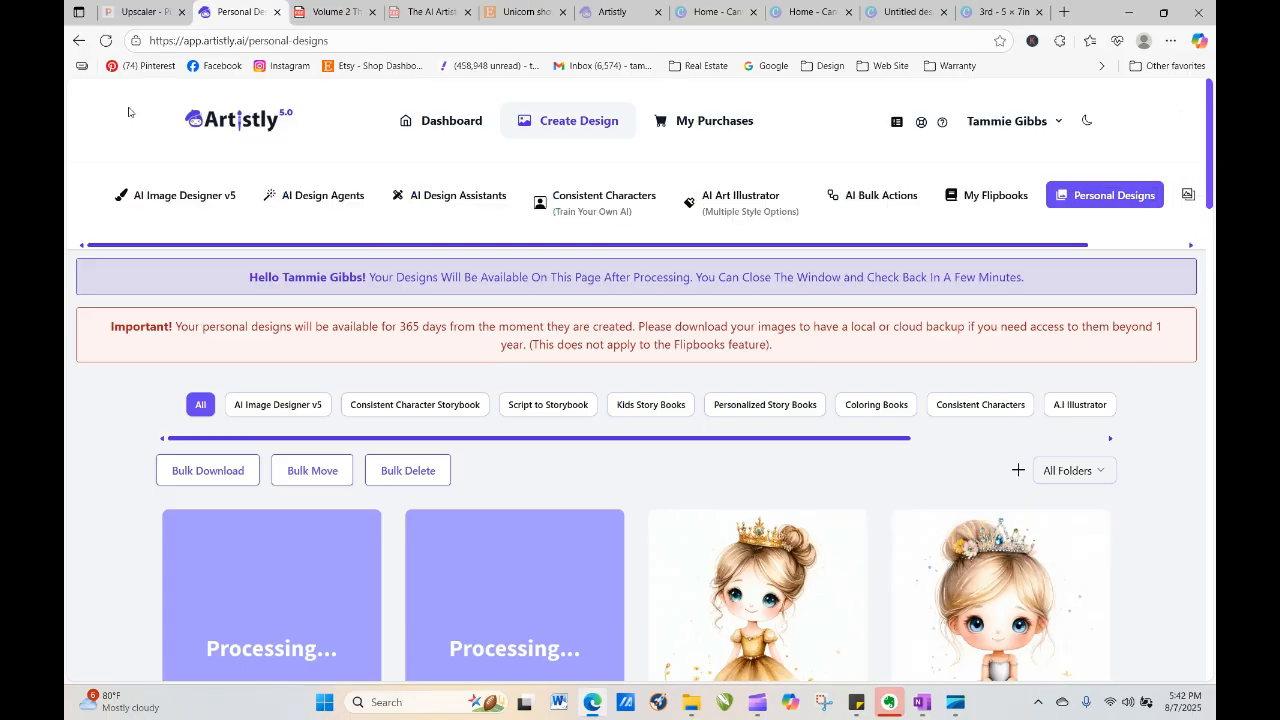
left_click(106, 41)
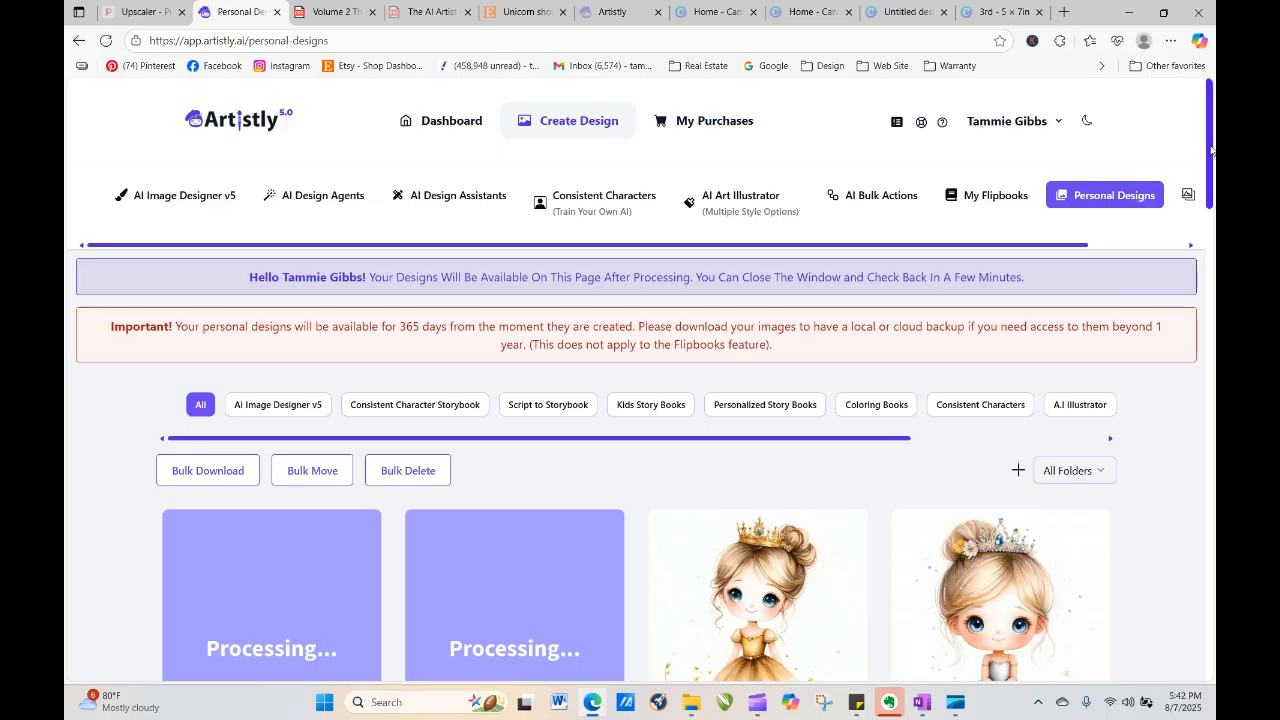
left_click_drag(1211, 156, 1213, 243)
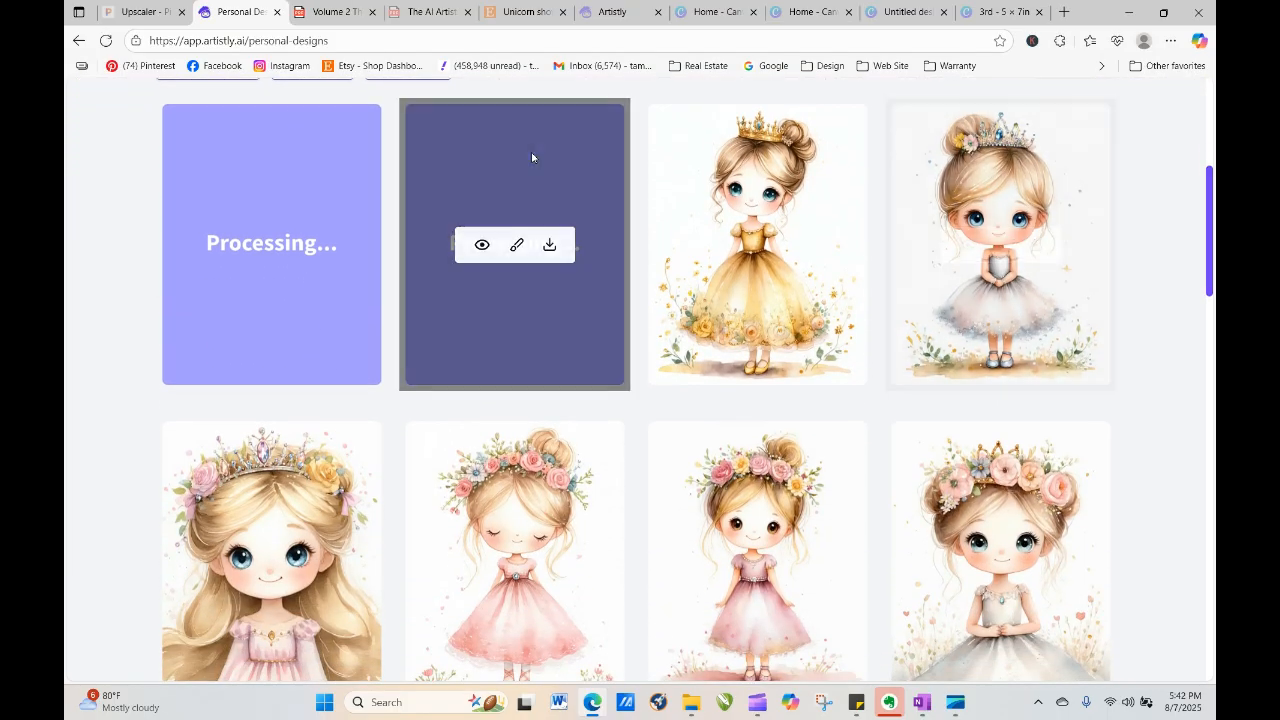
left_click(106, 42)
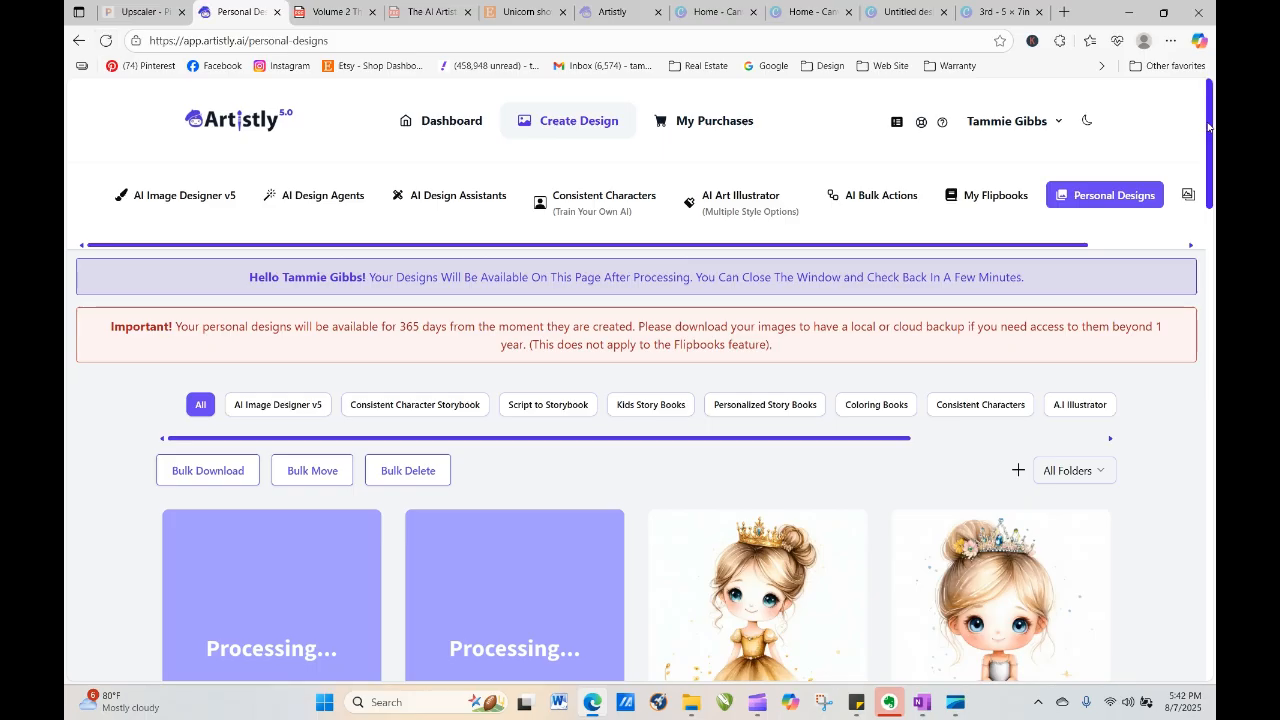
scroll(1208, 140, "down", 3)
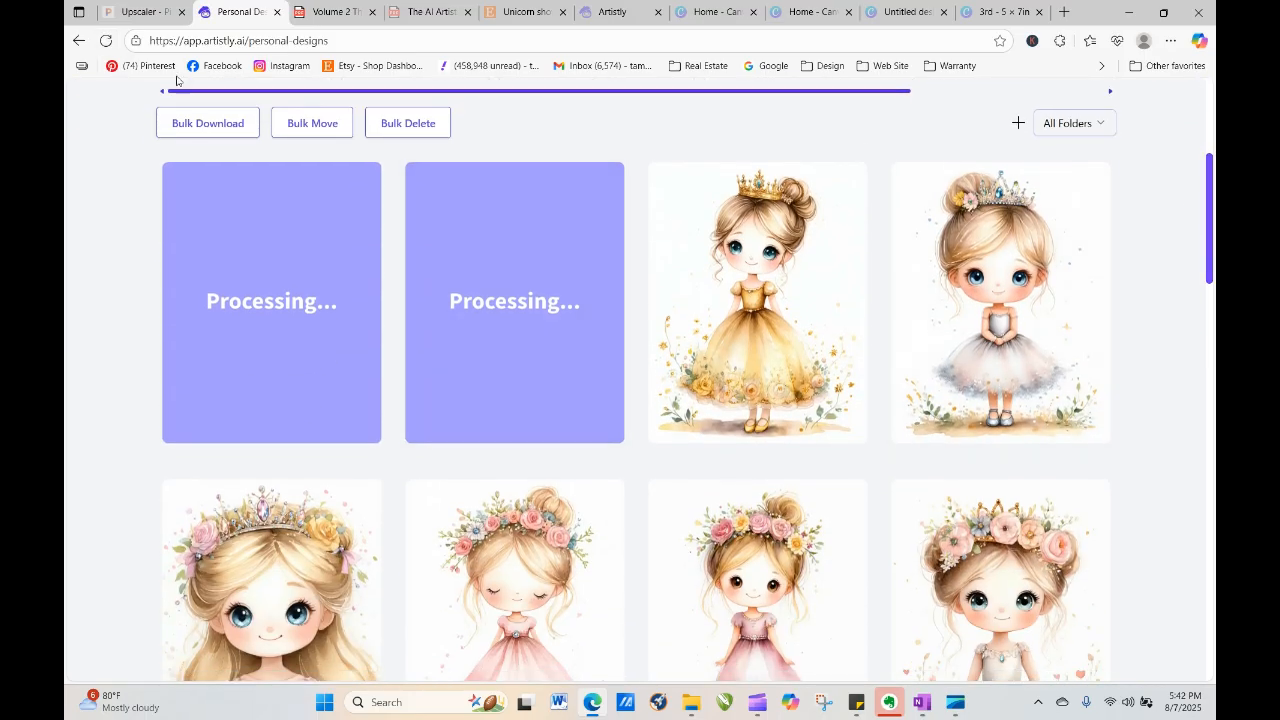
Refresh the personal designs and load the gold-gown princess's prompt for re-generation
left_click(106, 41)
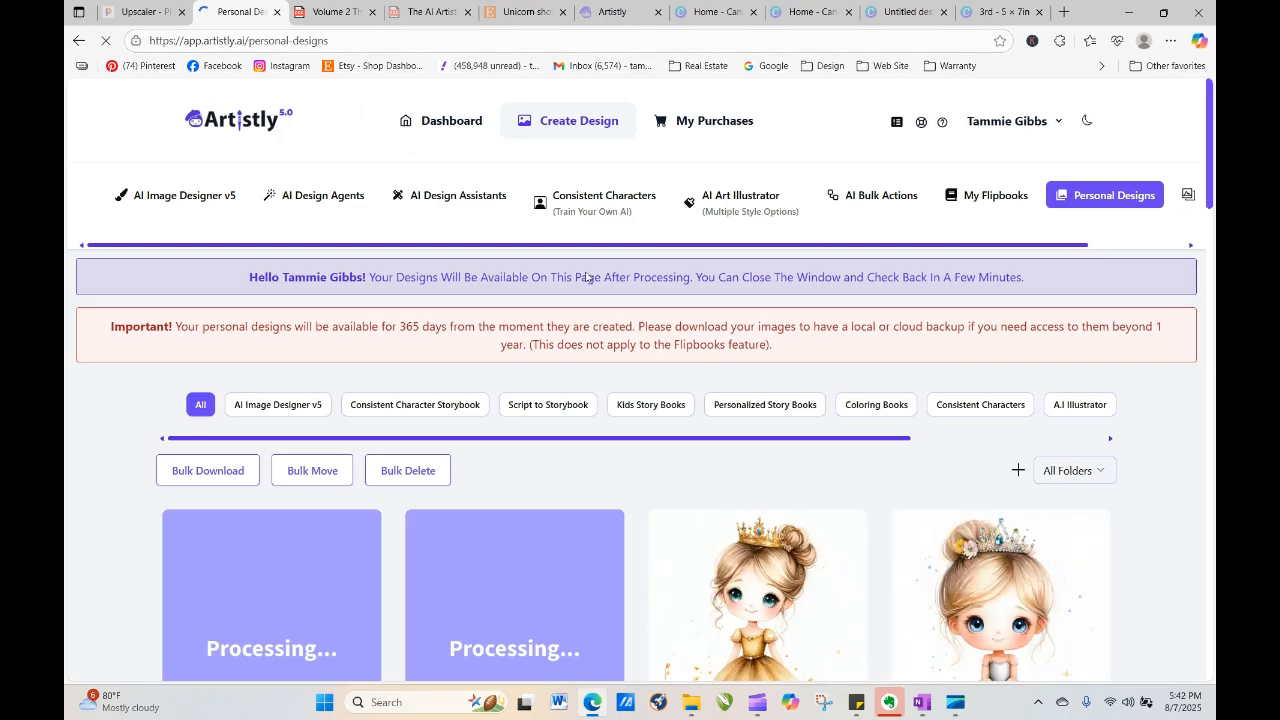
scroll(1210, 196, "down", 1)
scroll(1210, 196, "down", 2)
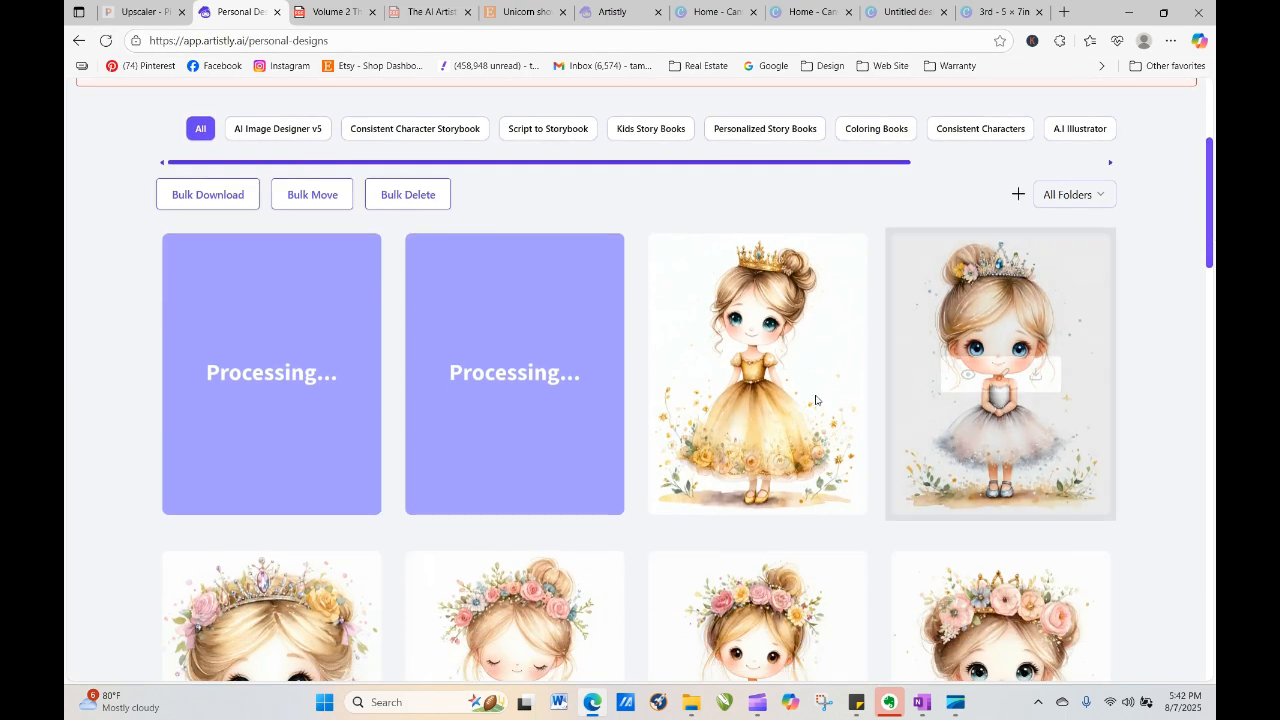
left_click(726, 384)
left_click(523, 129)
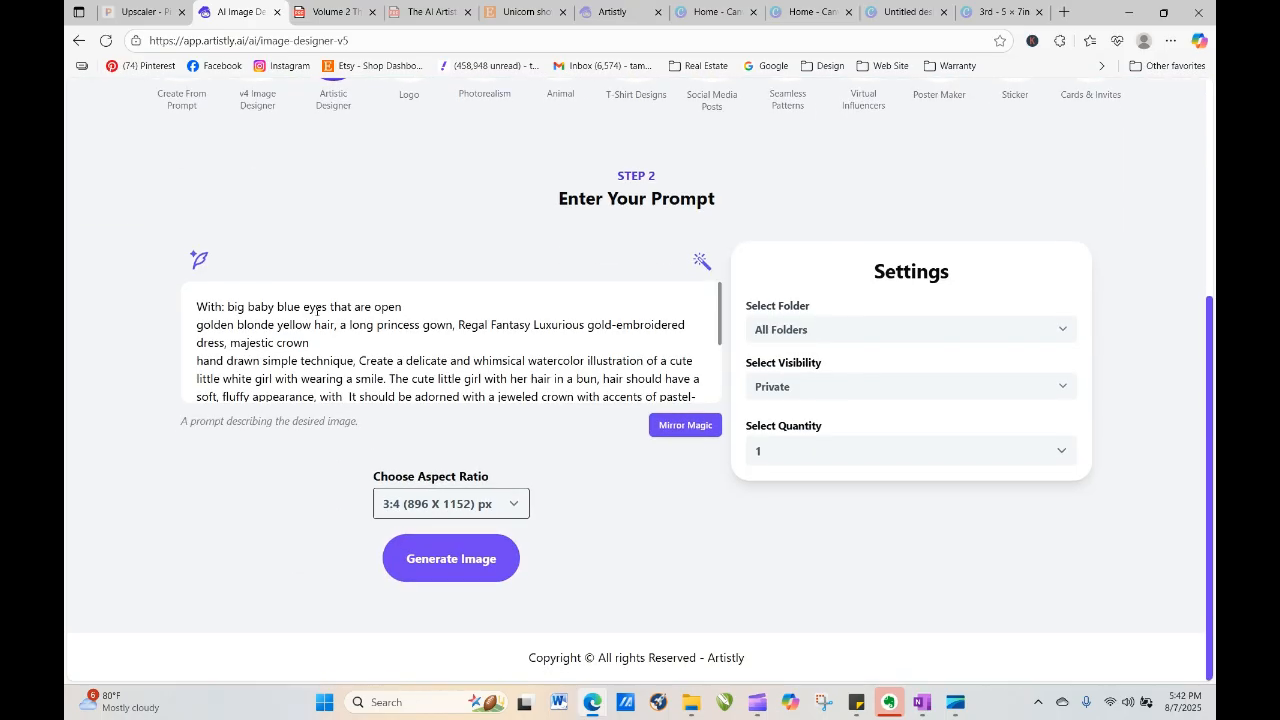
Remove "and slippers" from the gold-gown princess prompt and generate the image, refreshing the designs twice to check on it
left_click(699, 340)
key("shift+Home")
left_click_drag(720, 322, 727, 385)
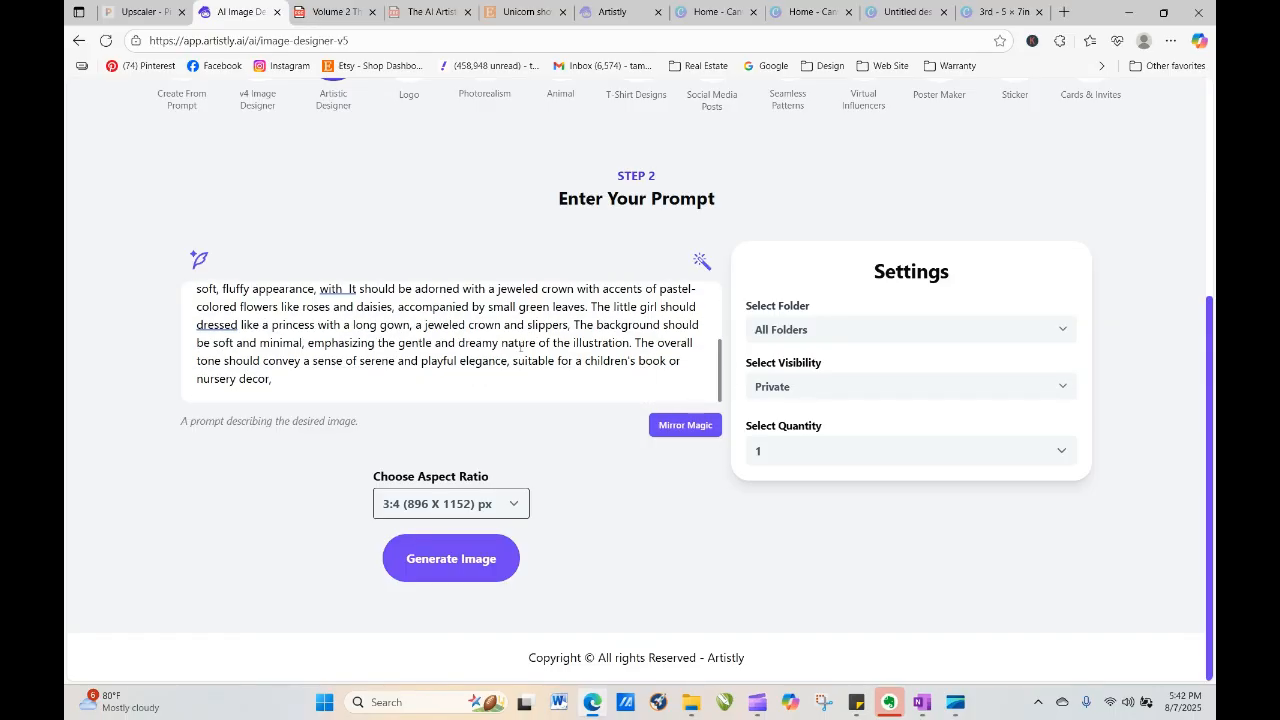
left_click_drag(505, 324, 566, 330)
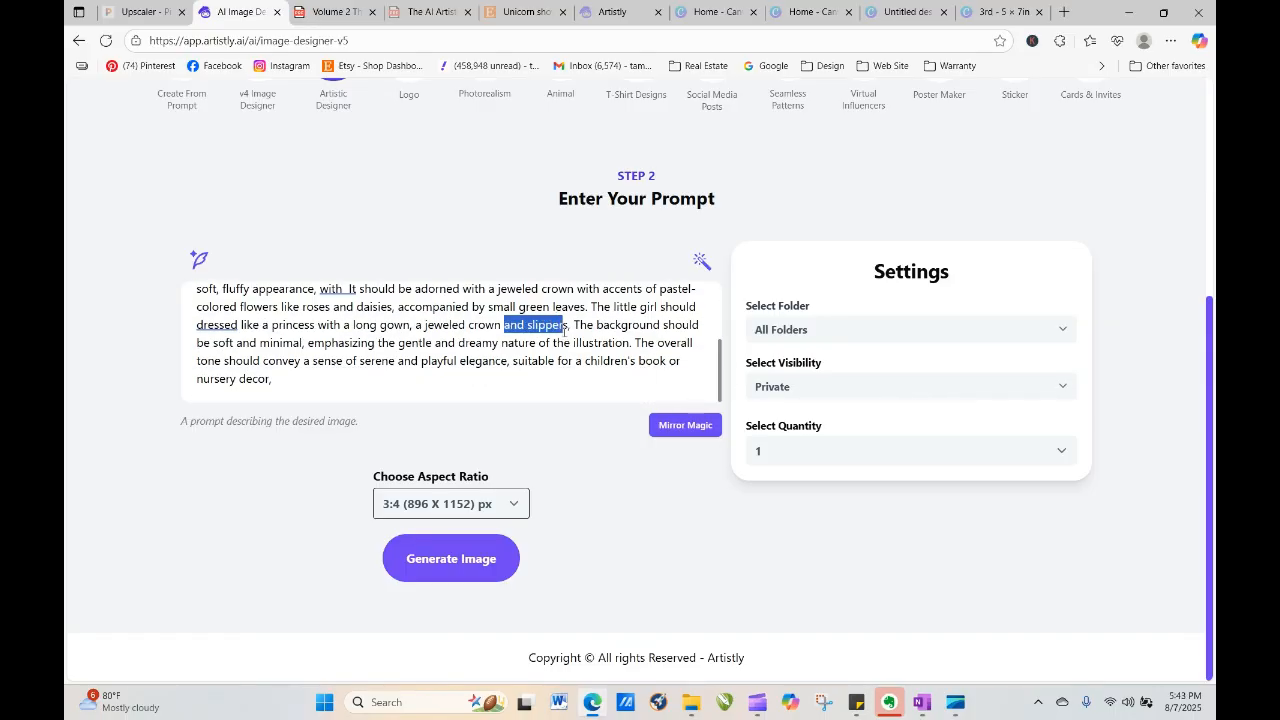
key("BackSpace")
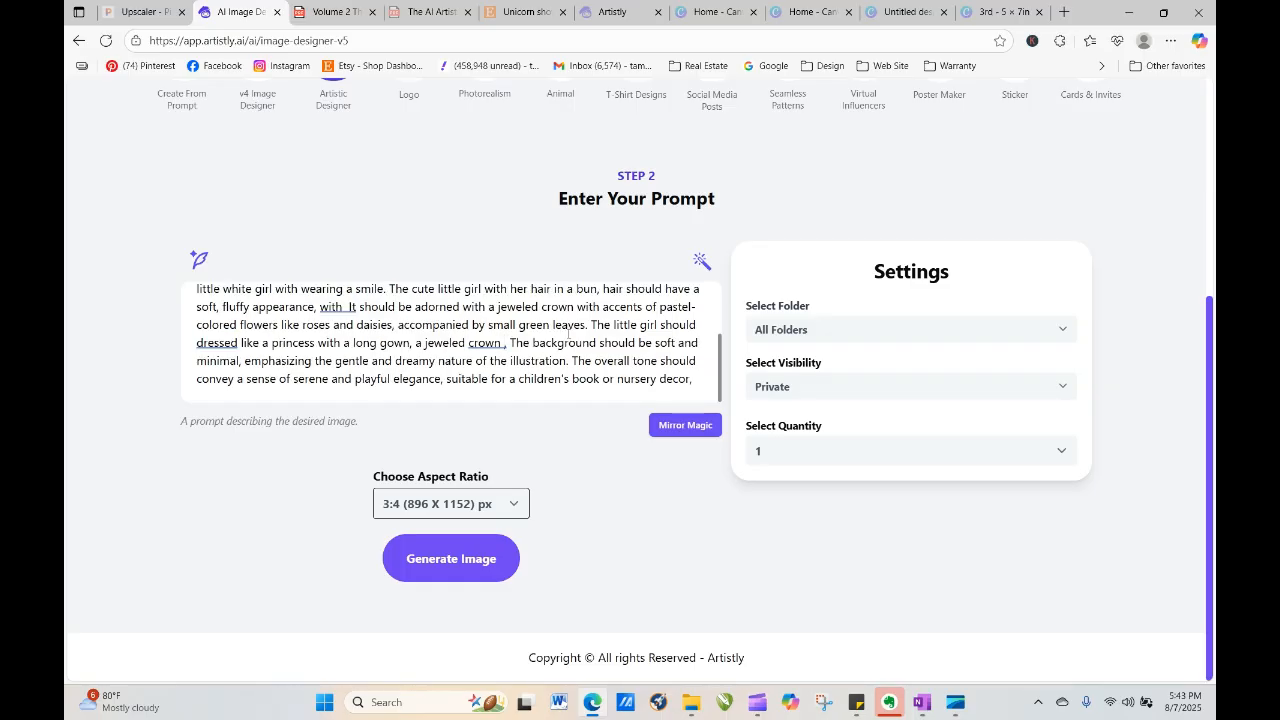
left_click(479, 560)
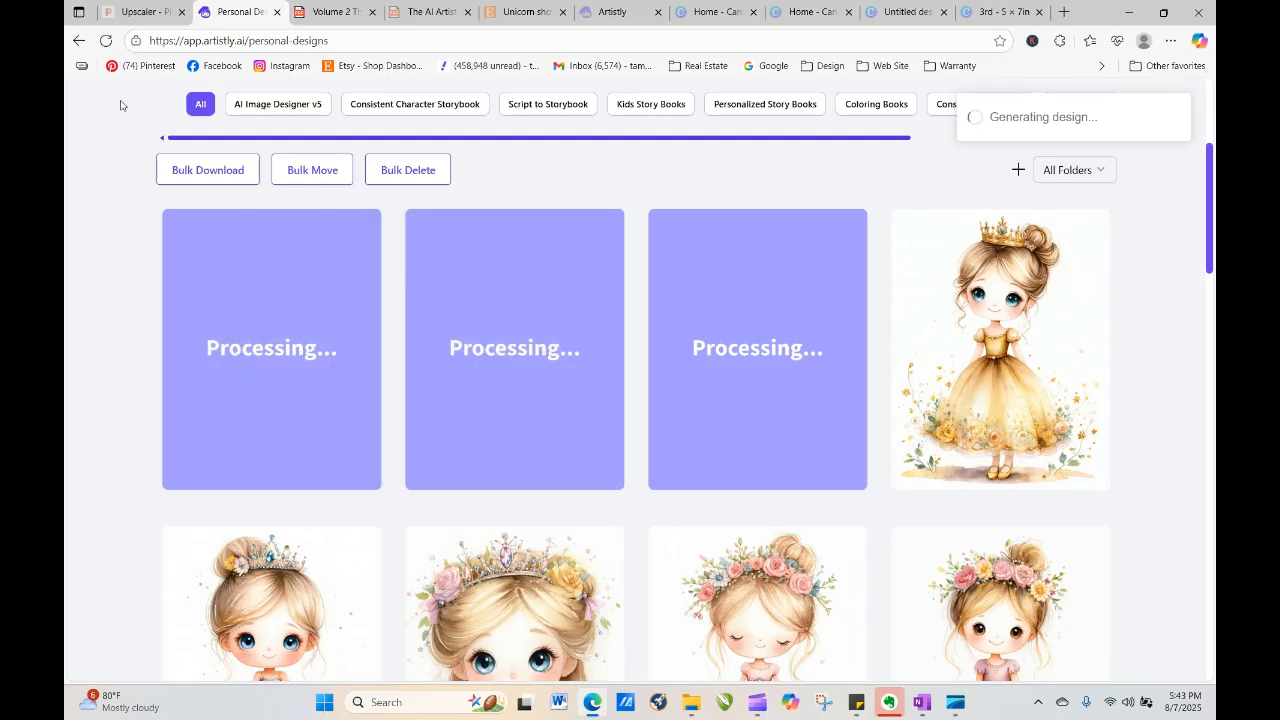
left_click(105, 41)
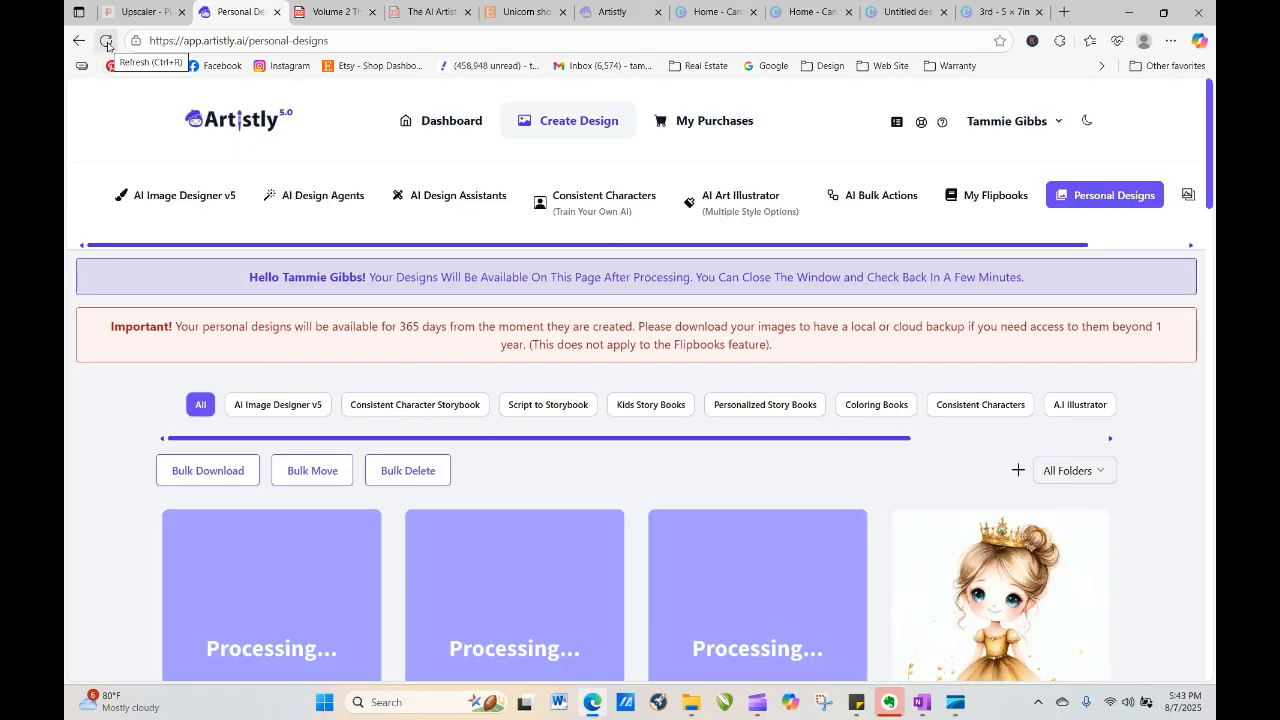
left_click(107, 45)
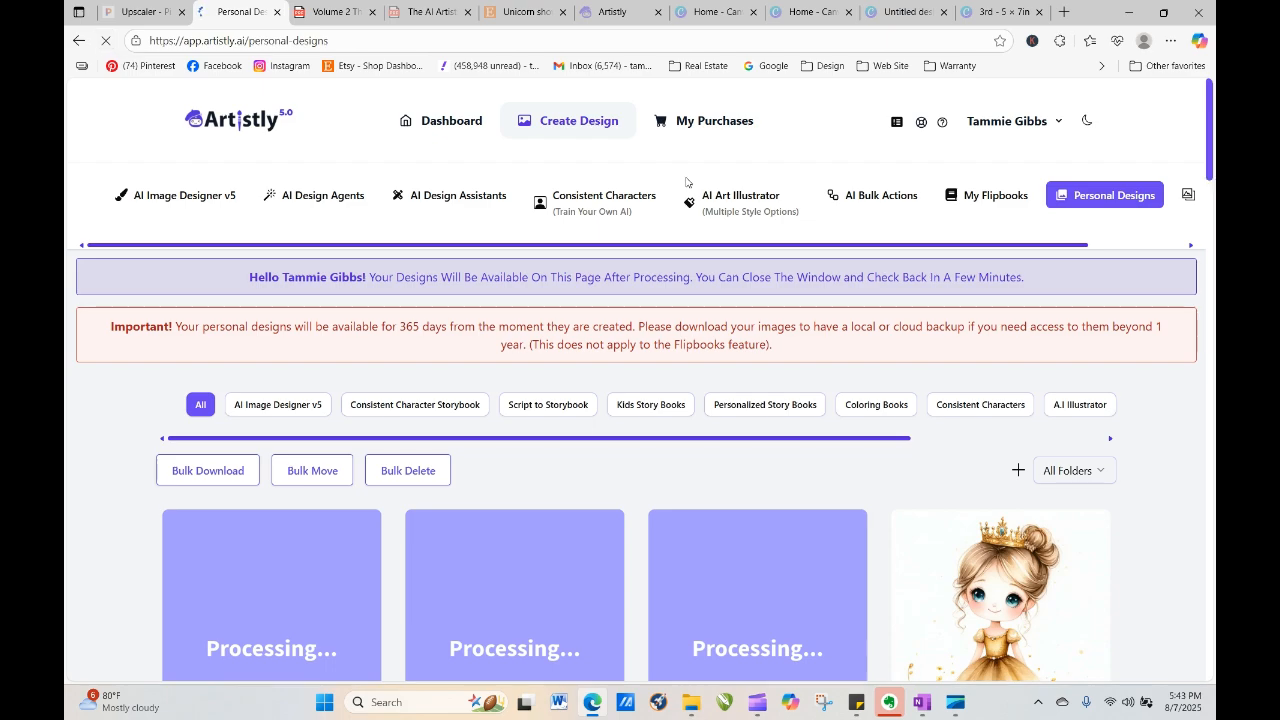
Generate a 1:1 AI Art Illustrator image in Watercolor Style from the prompt "Regal Fantasy Royalty: Luxurious gold-embroidered dresses, majestic crowns"
left_click(753, 197)
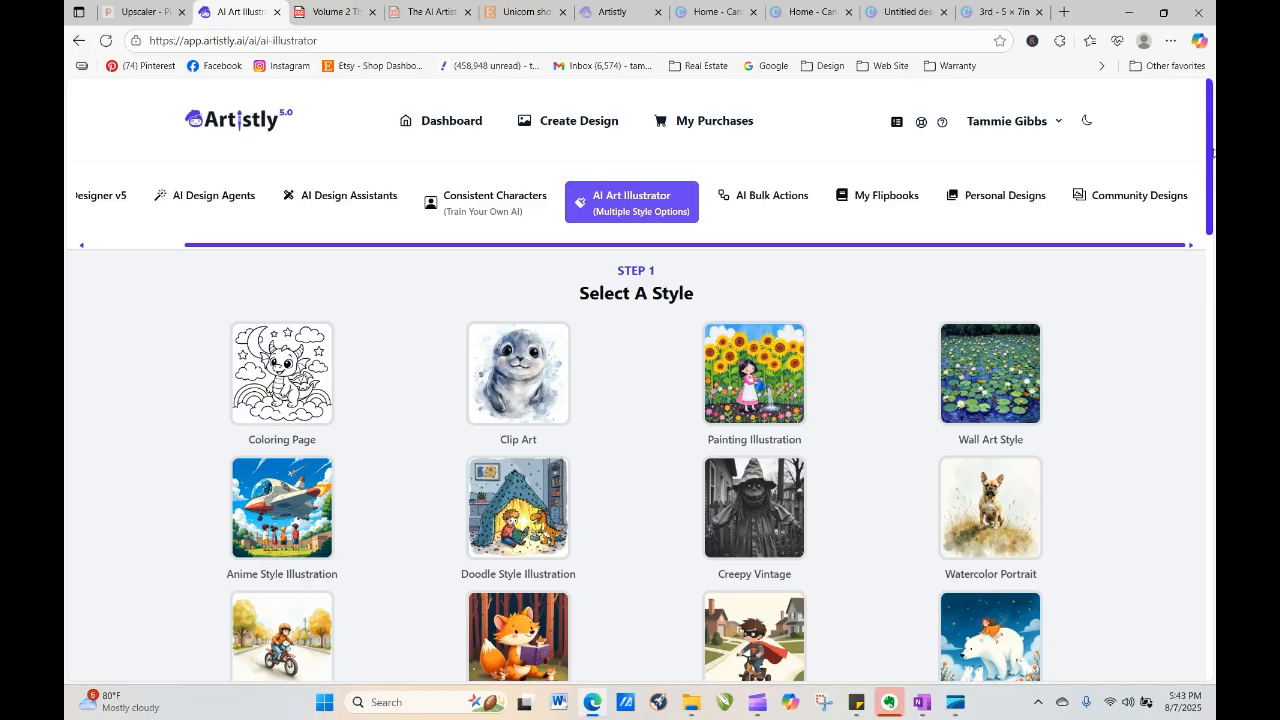
left_click_drag(1209, 145, 1213, 258)
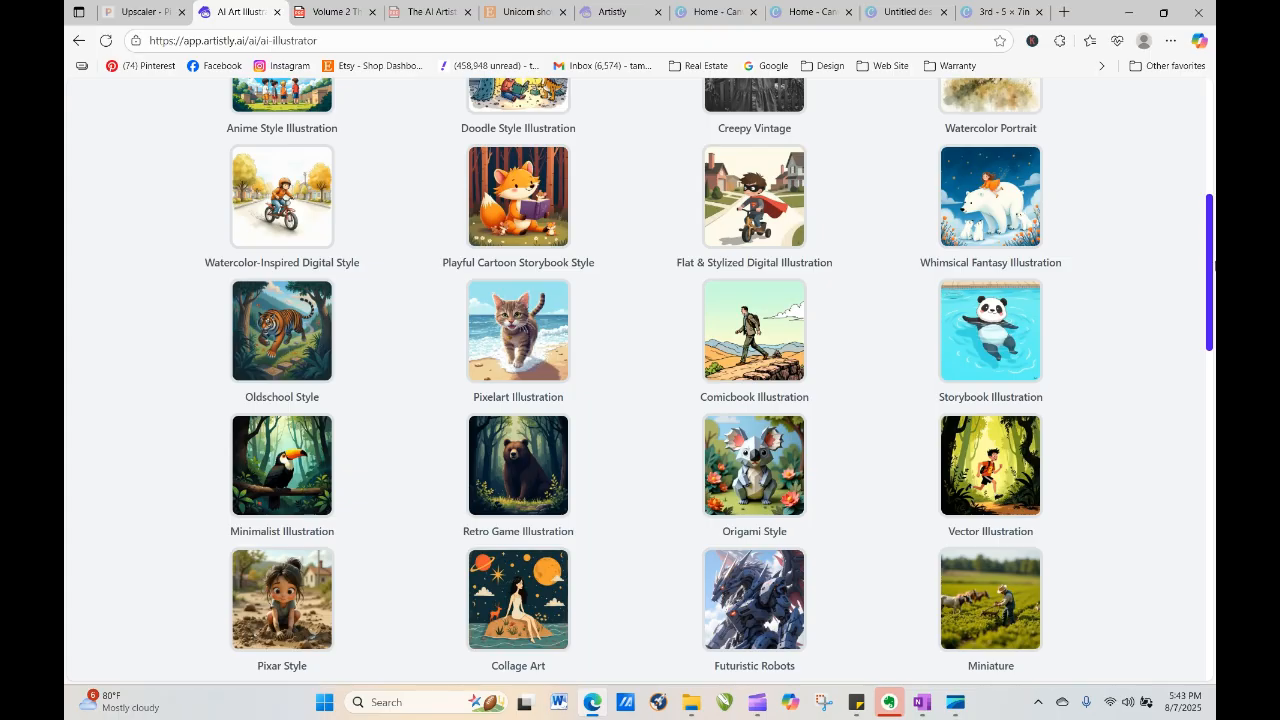
left_click_drag(1212, 283, 1214, 440)
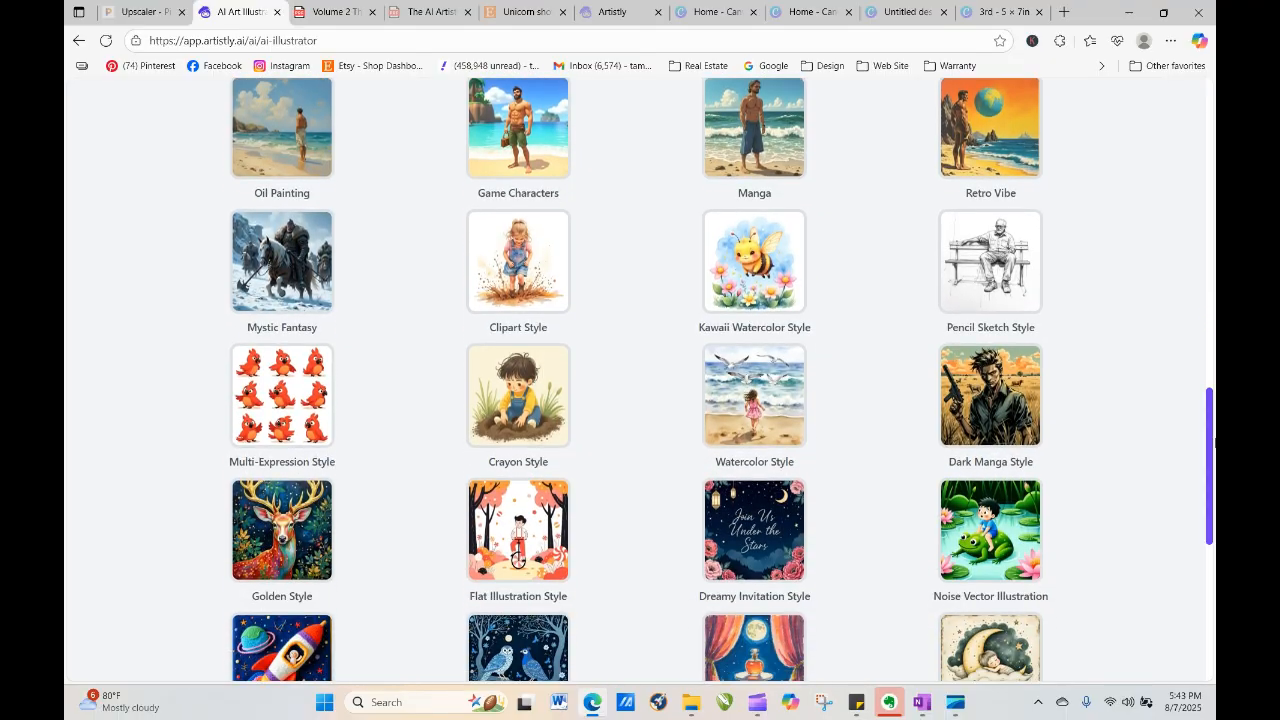
scroll(566, 368, "down", 6)
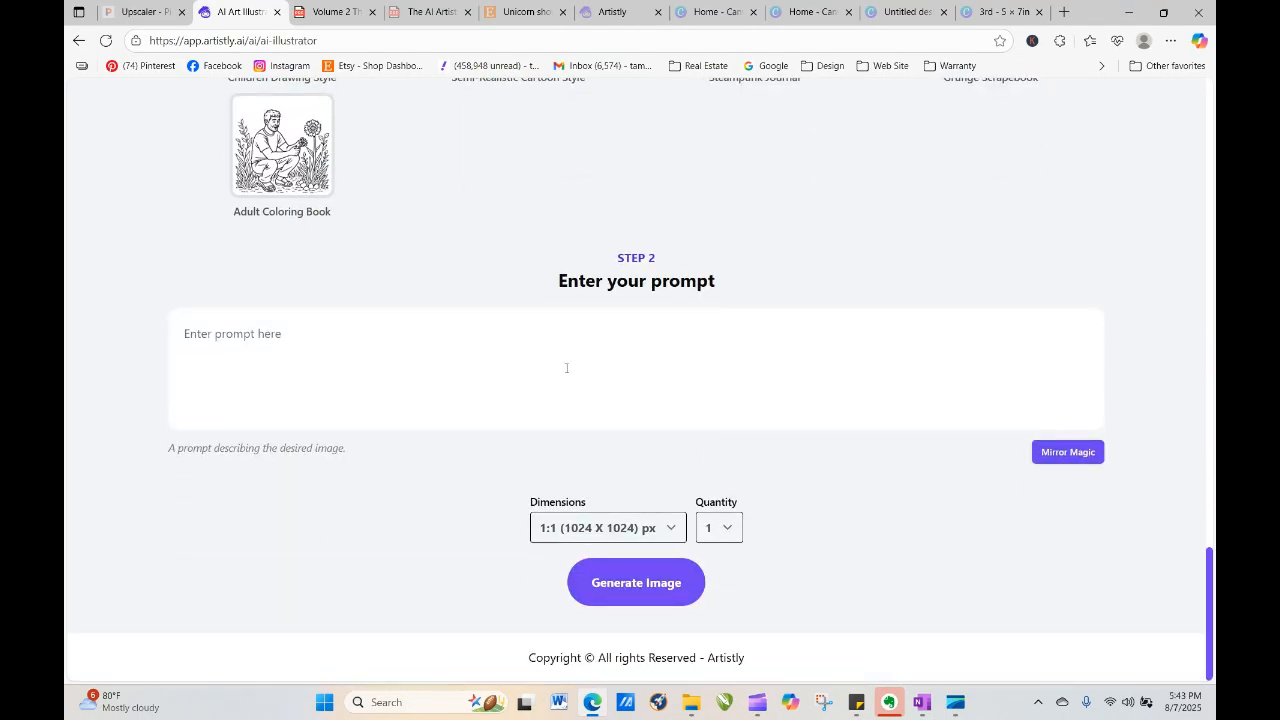
right_click(564, 362)
left_click(622, 506)
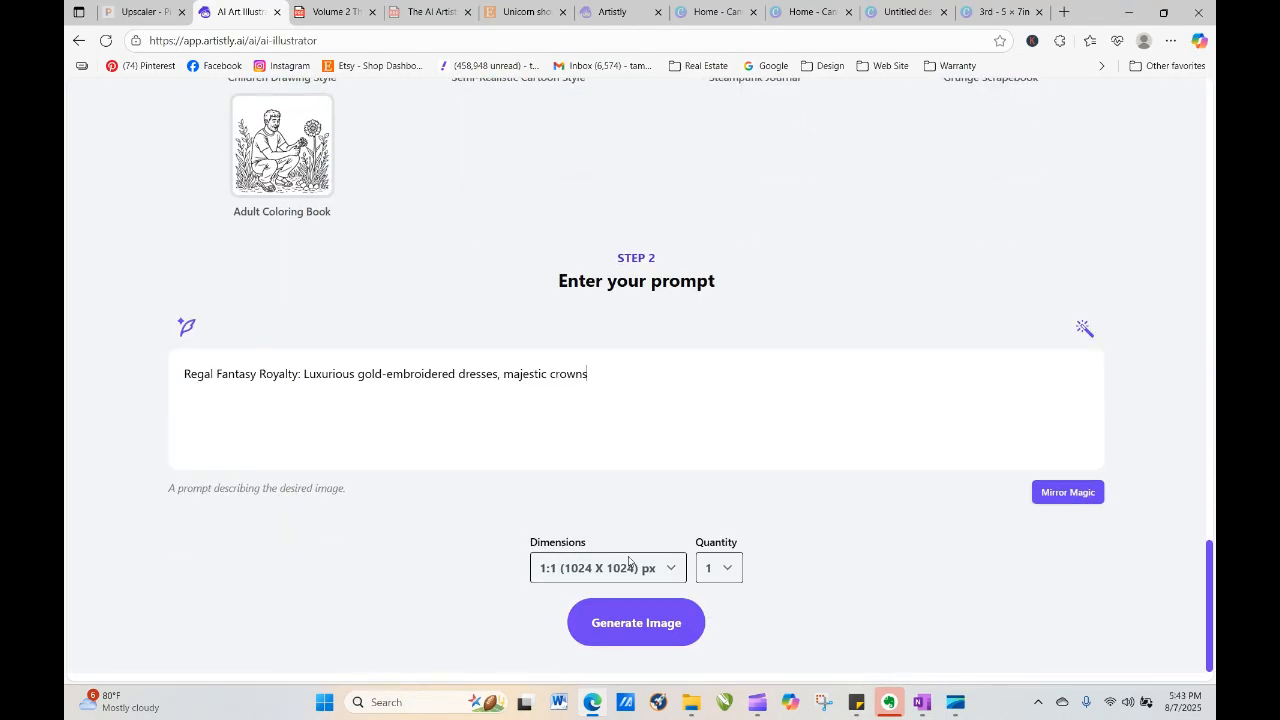
left_click(635, 624)
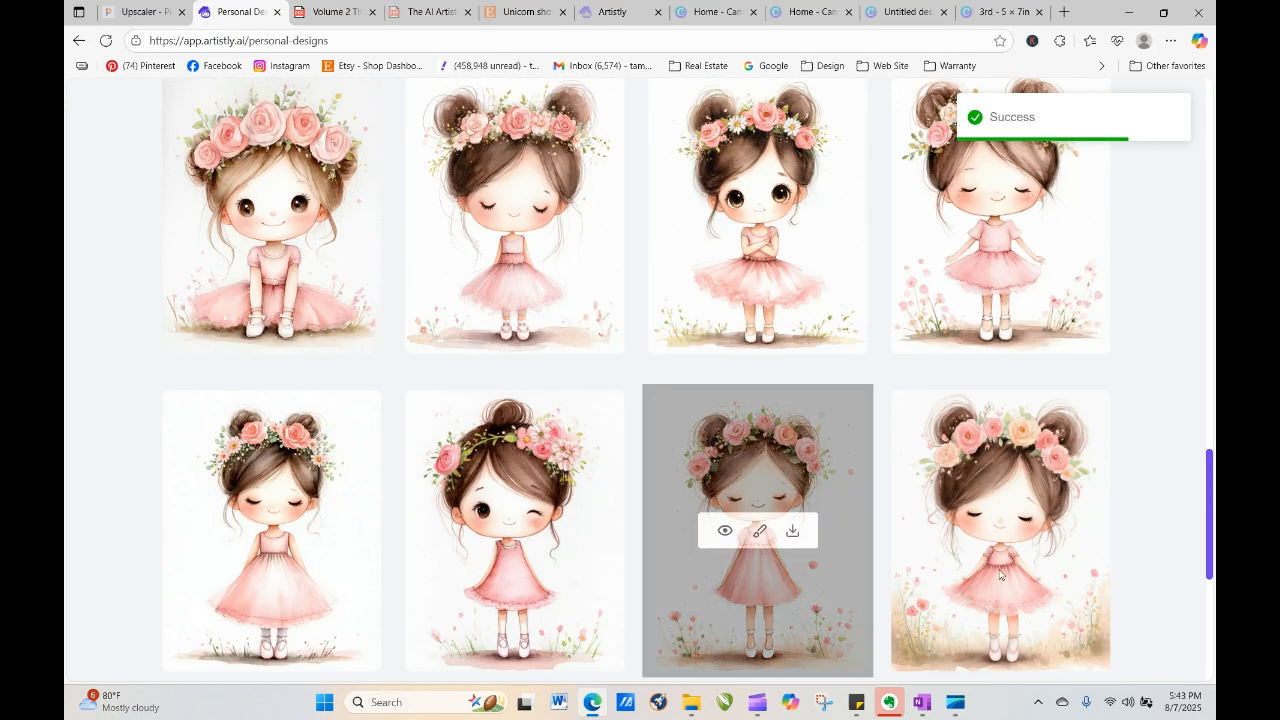
Refresh the personal designs twice to check on the images being processed
scroll(1203, 361, "up", 4)
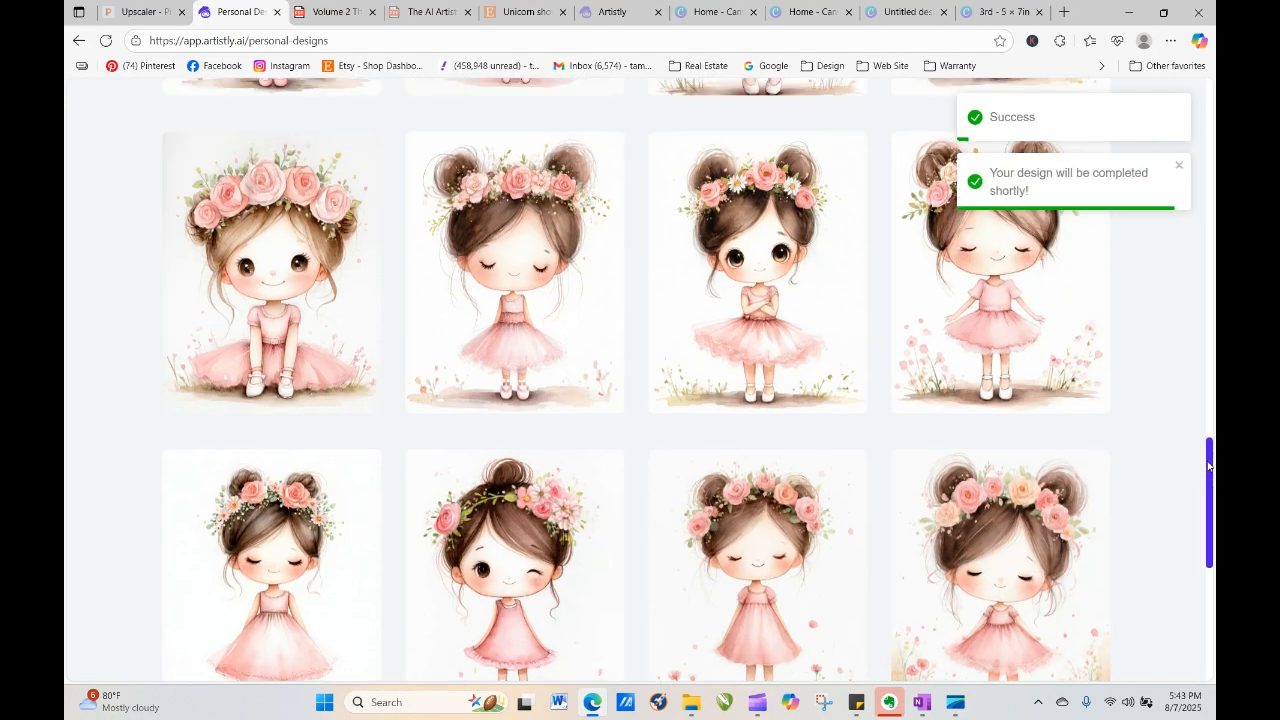
scroll(1203, 361, "up", 8)
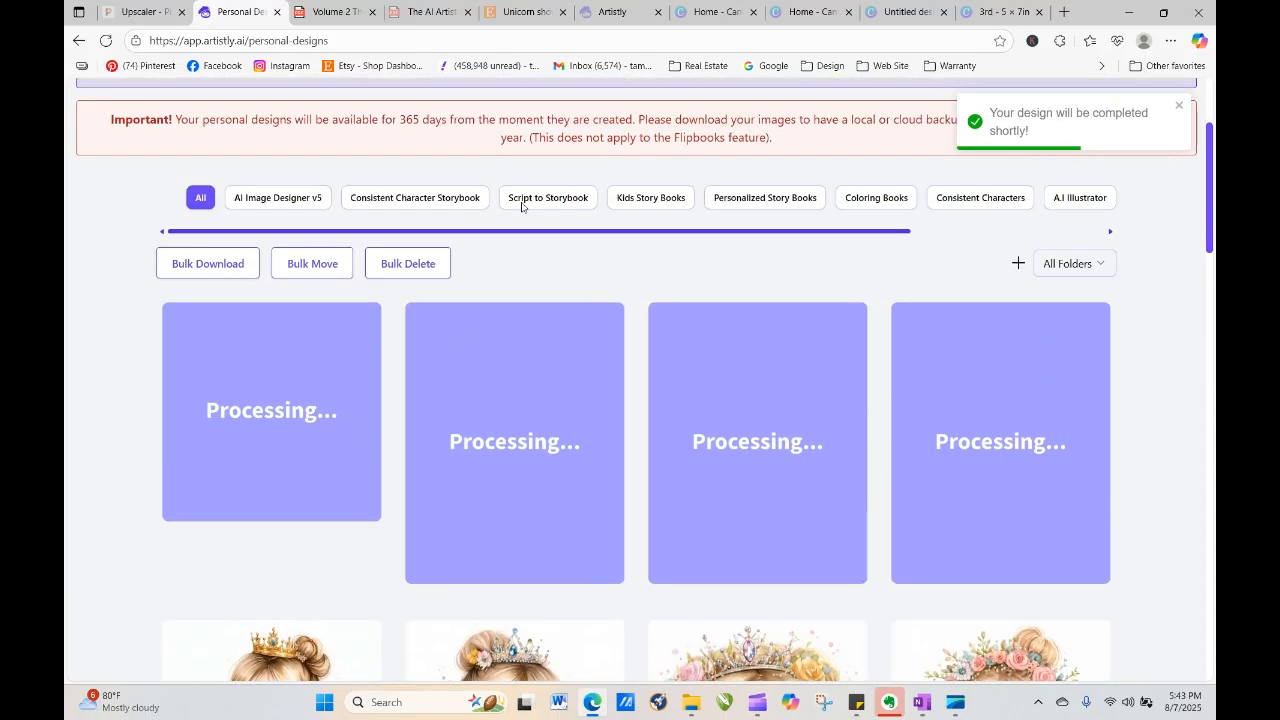
left_click(106, 40)
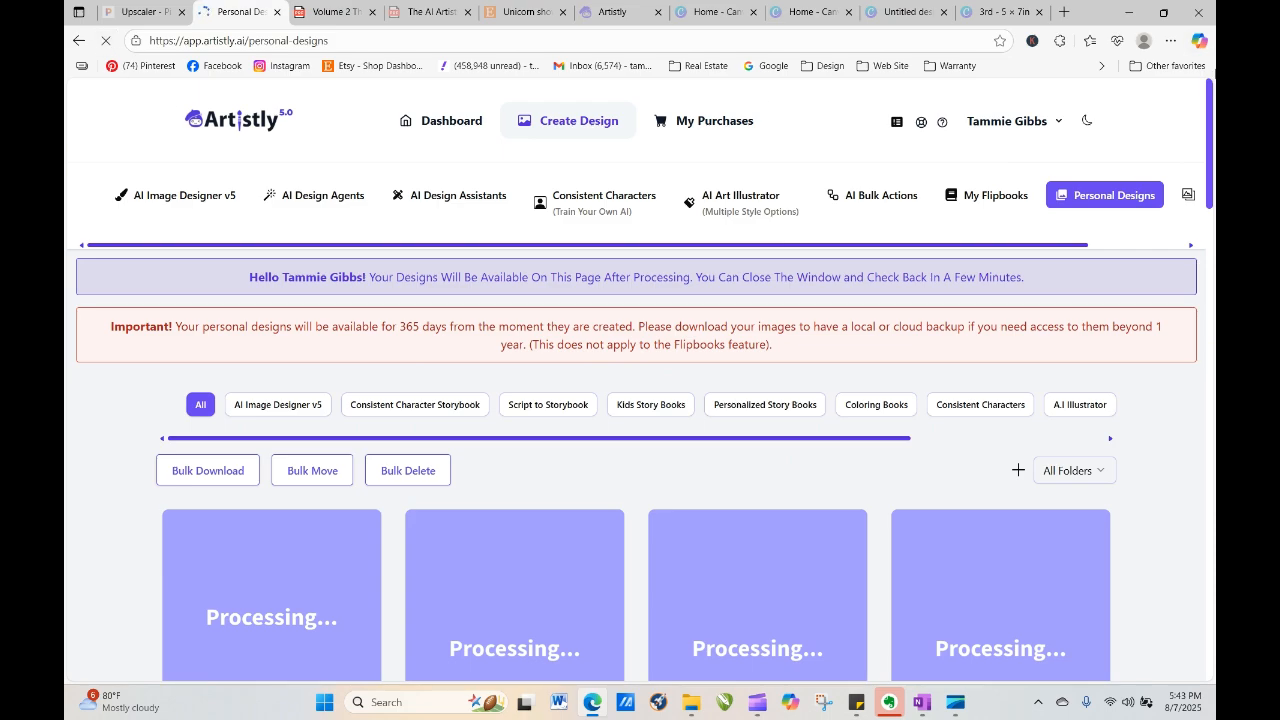
left_click_drag(1213, 165, 1213, 217)
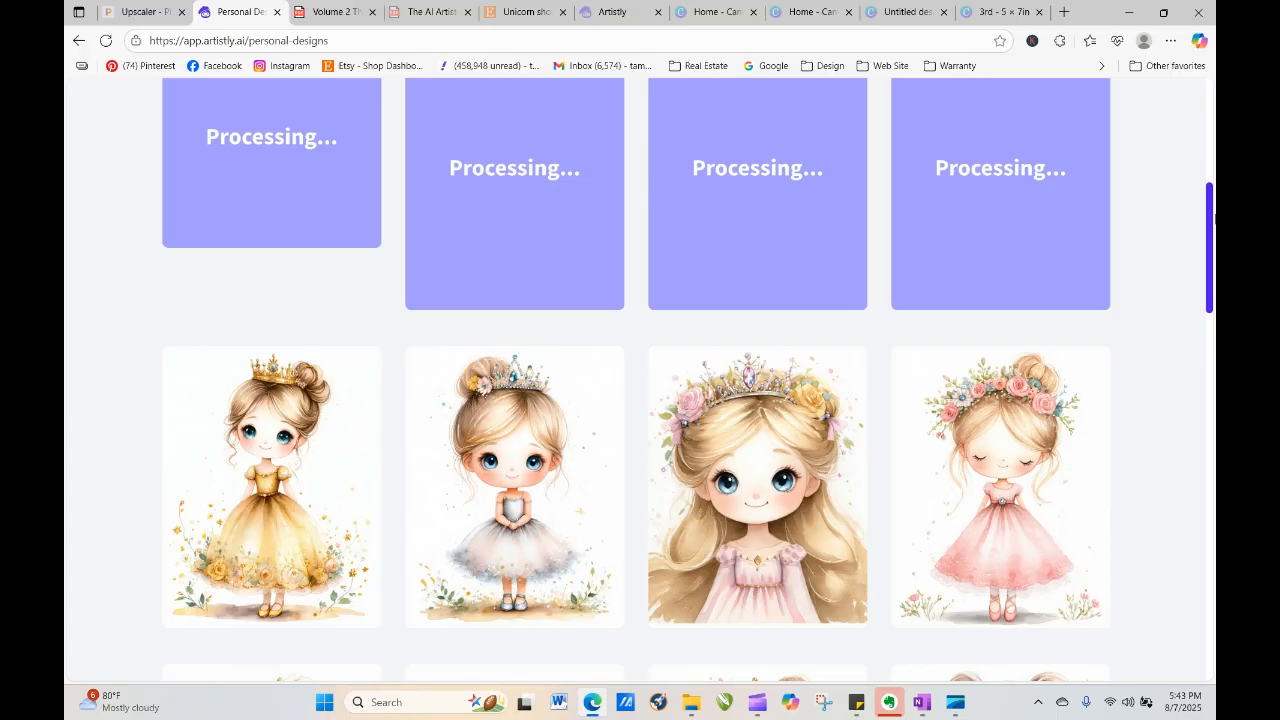
left_click(105, 45)
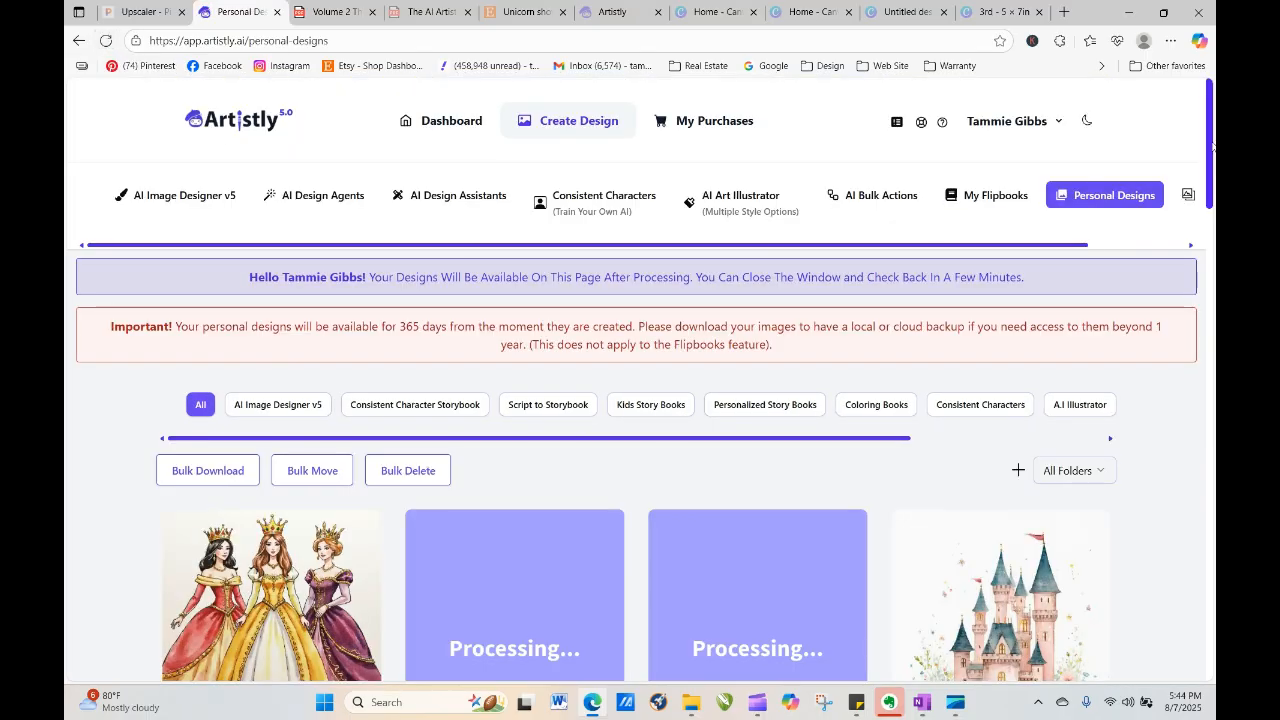
scroll(1212, 148, "down", 3)
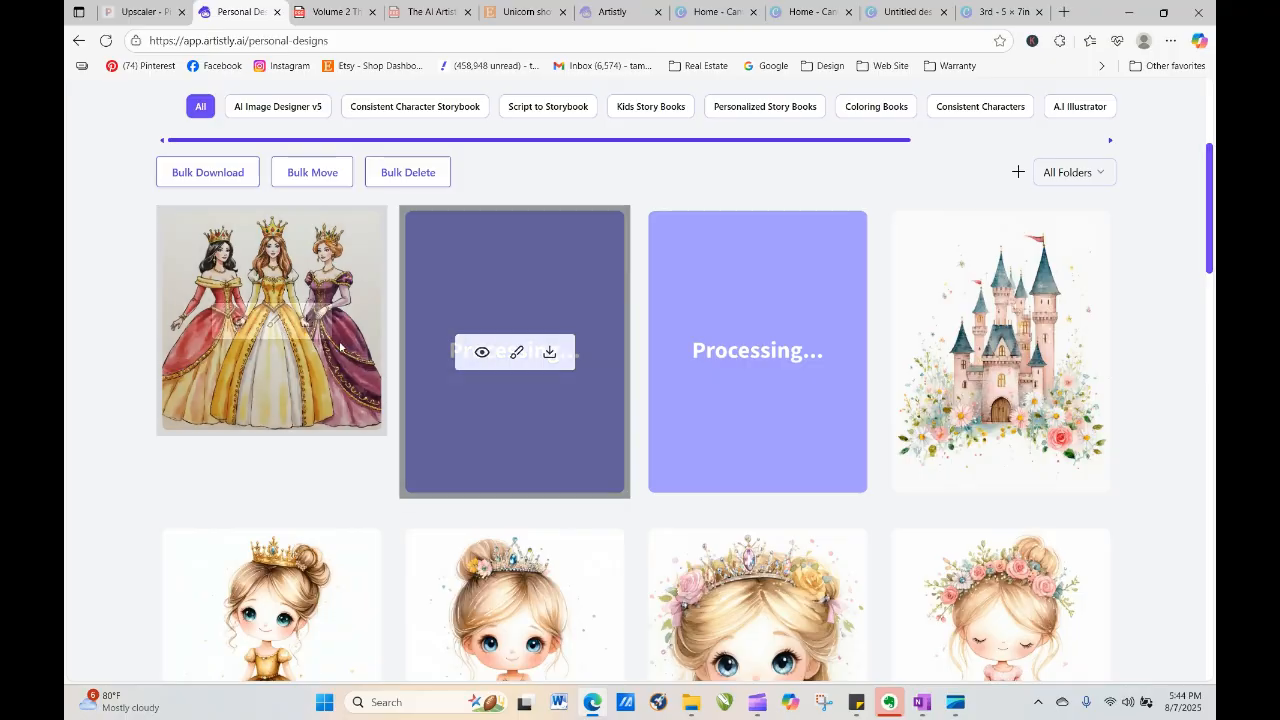
View the design details of the three-princess image and the pink castle, closing each one
left_click(240, 321)
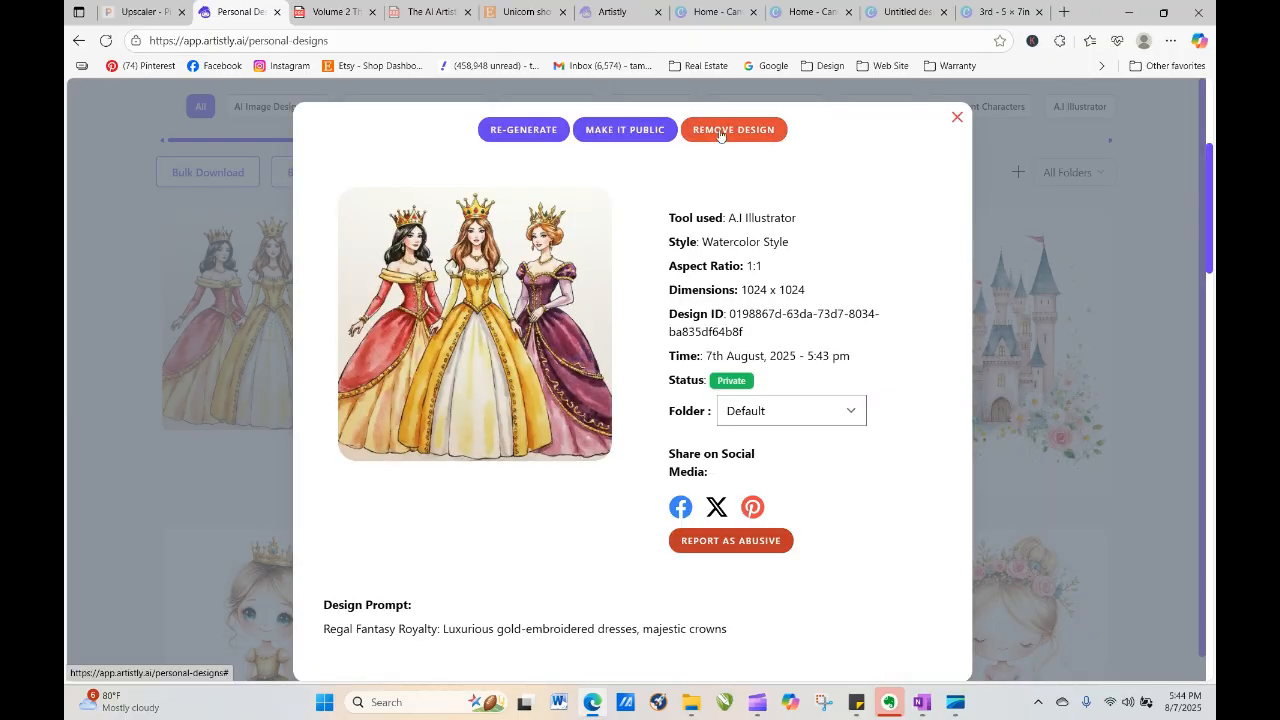
left_click(957, 118)
mouse_move(1034, 327)
left_click(968, 353)
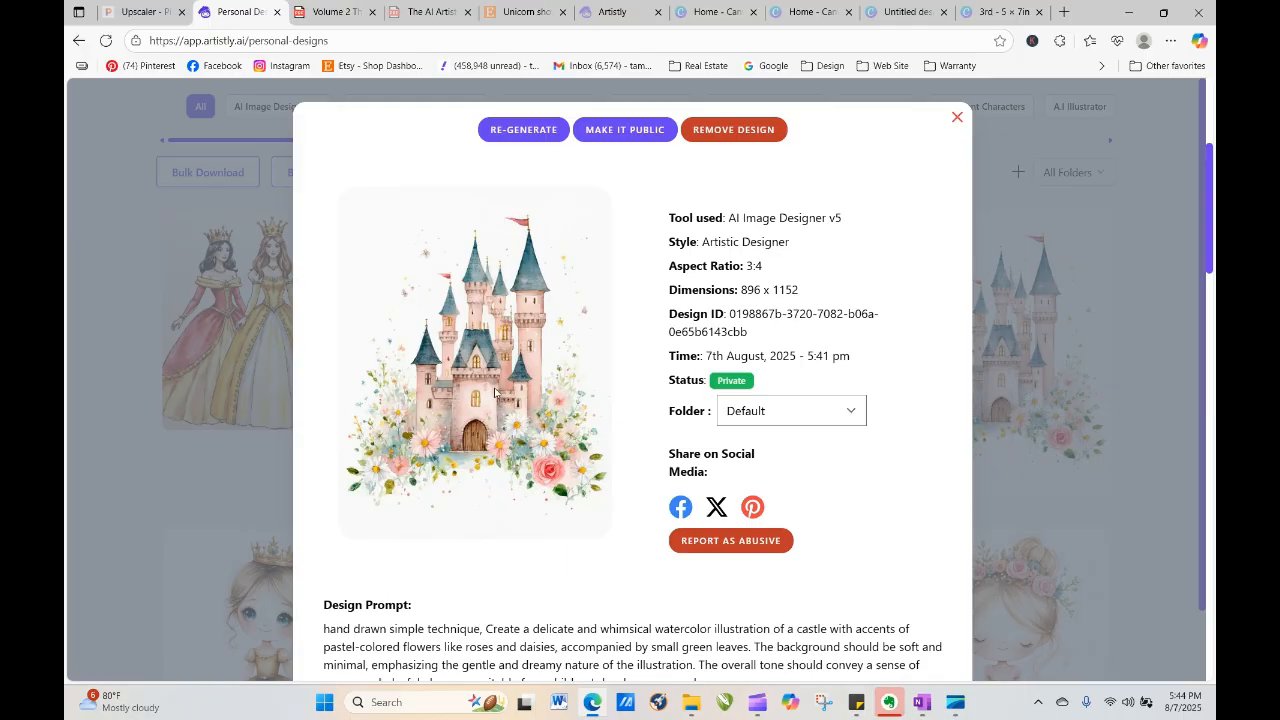
left_click(956, 120)
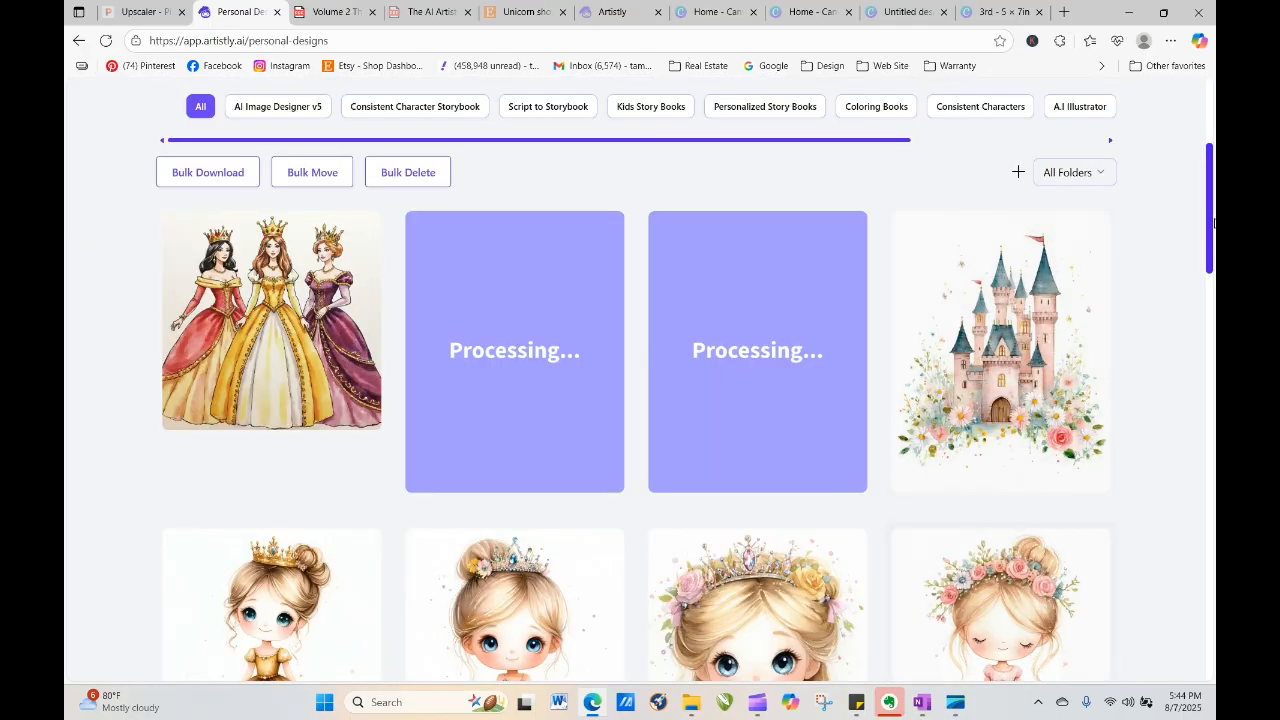
Check the details of the processing design beside the pink castle, refreshing the personal designs before and after
left_click_drag(1212, 200, 1212, 233)
mouse_move(918, 223)
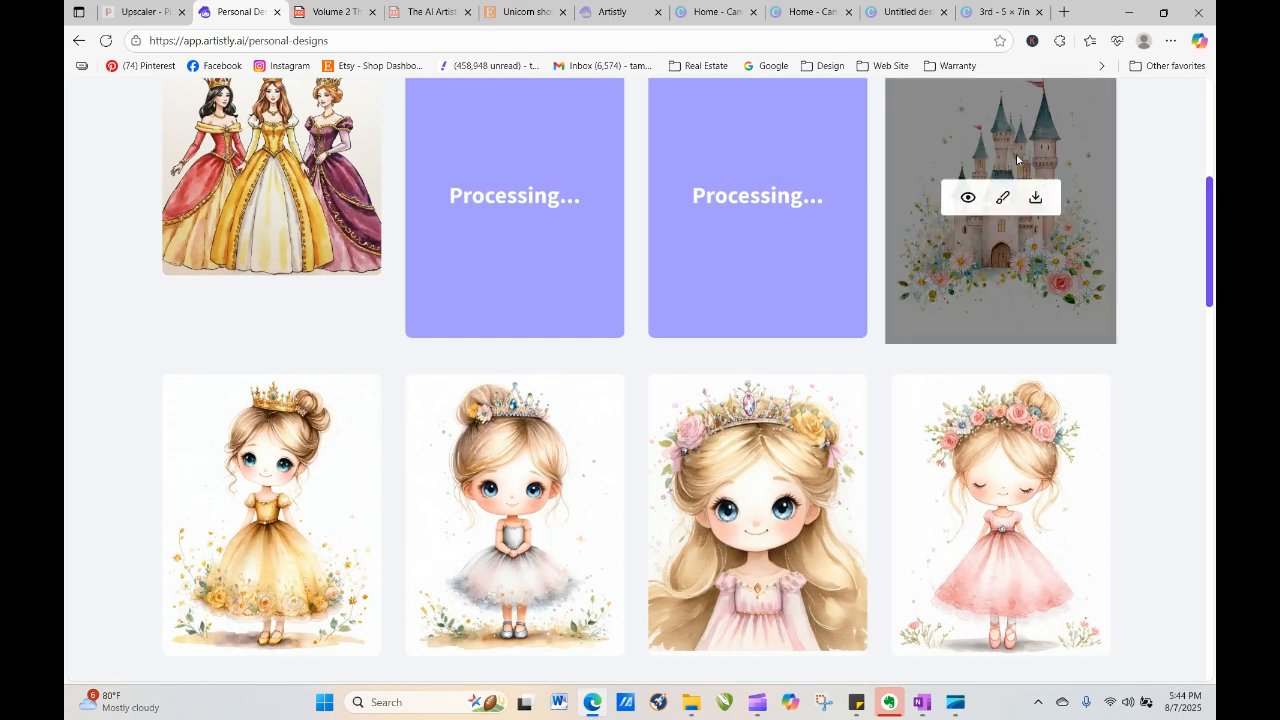
left_click(107, 42)
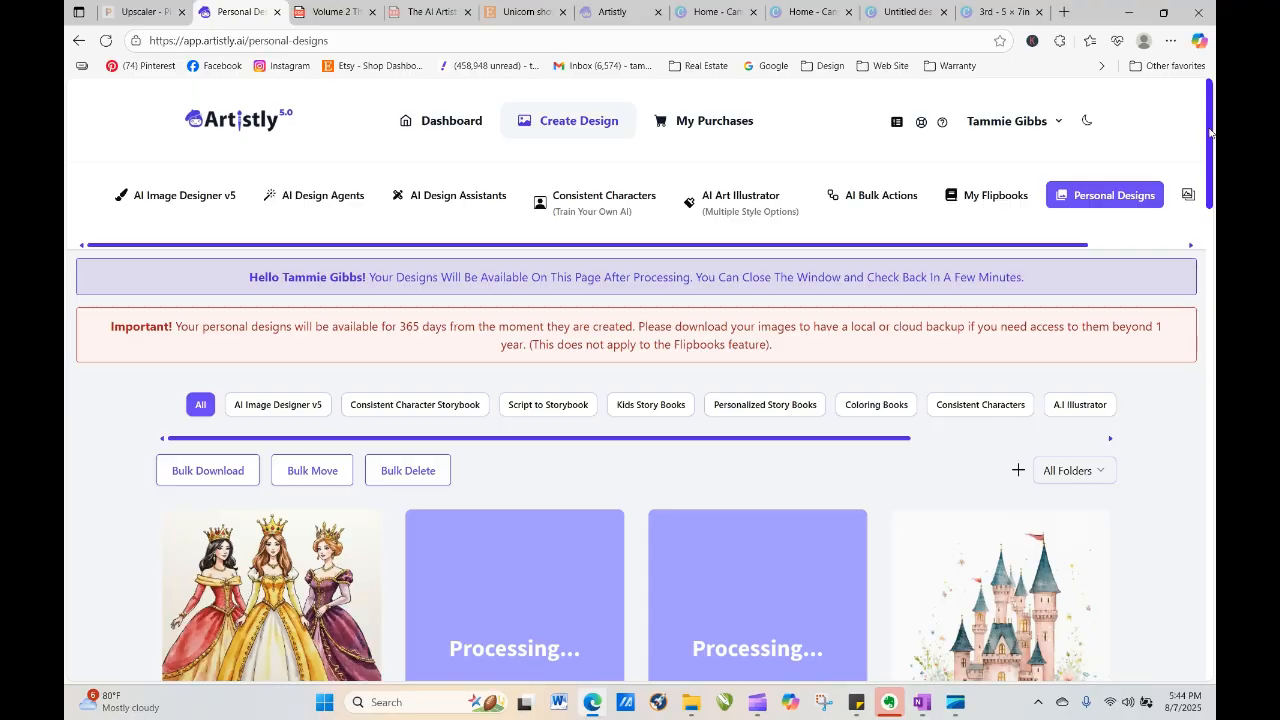
left_click_drag(1212, 140, 1212, 226)
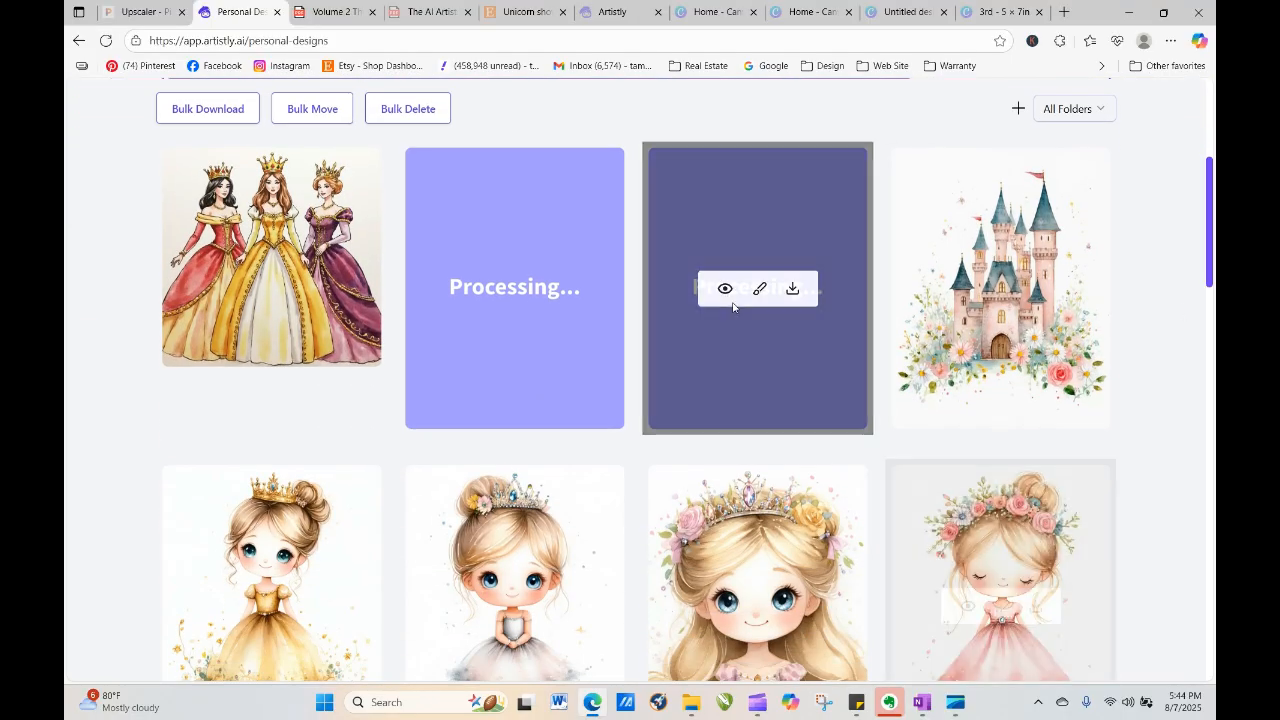
left_click(726, 289)
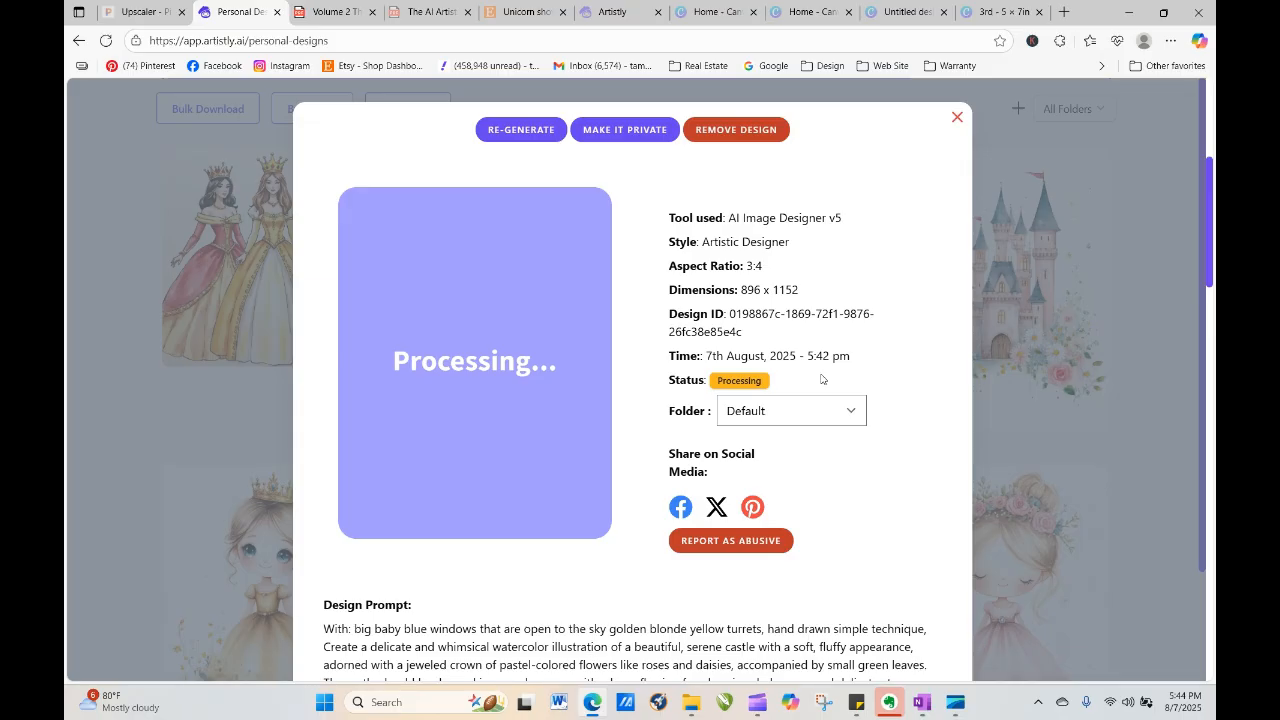
left_click(957, 117)
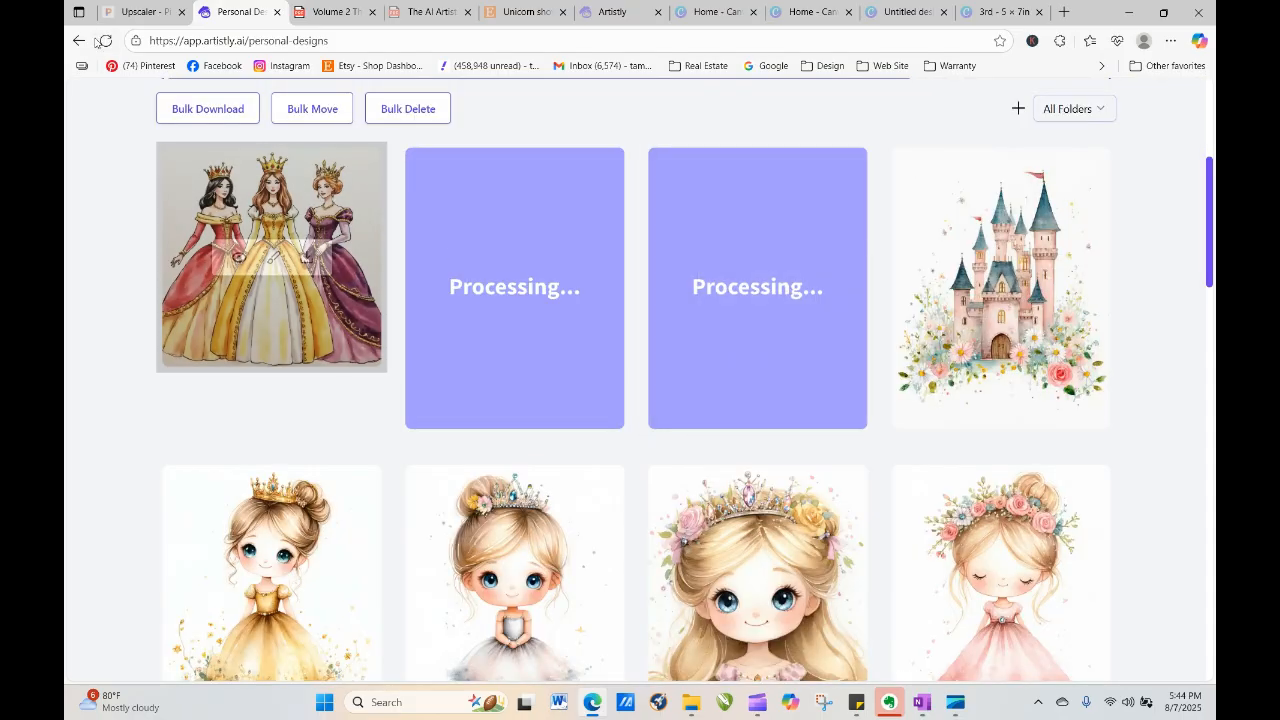
left_click(107, 45)
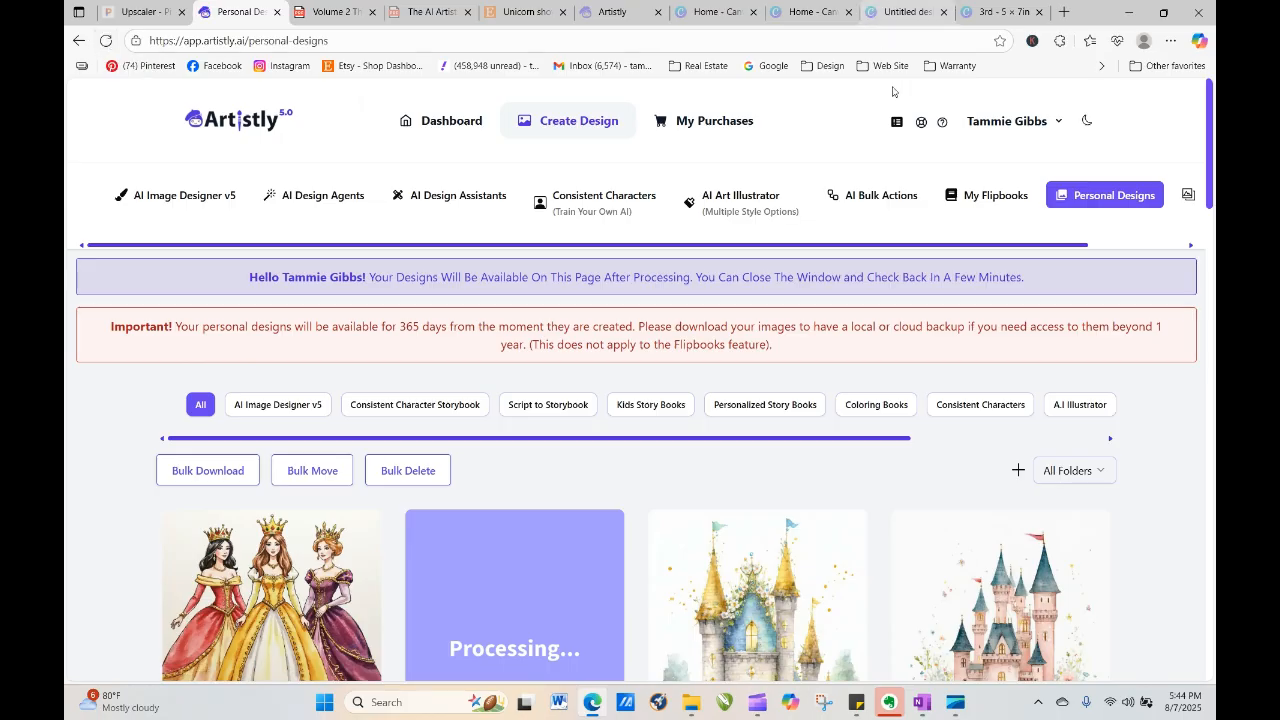
Compare the castle images with the princess illustrations and open the three-princess image's design details
scroll(1203, 125, "down", 2)
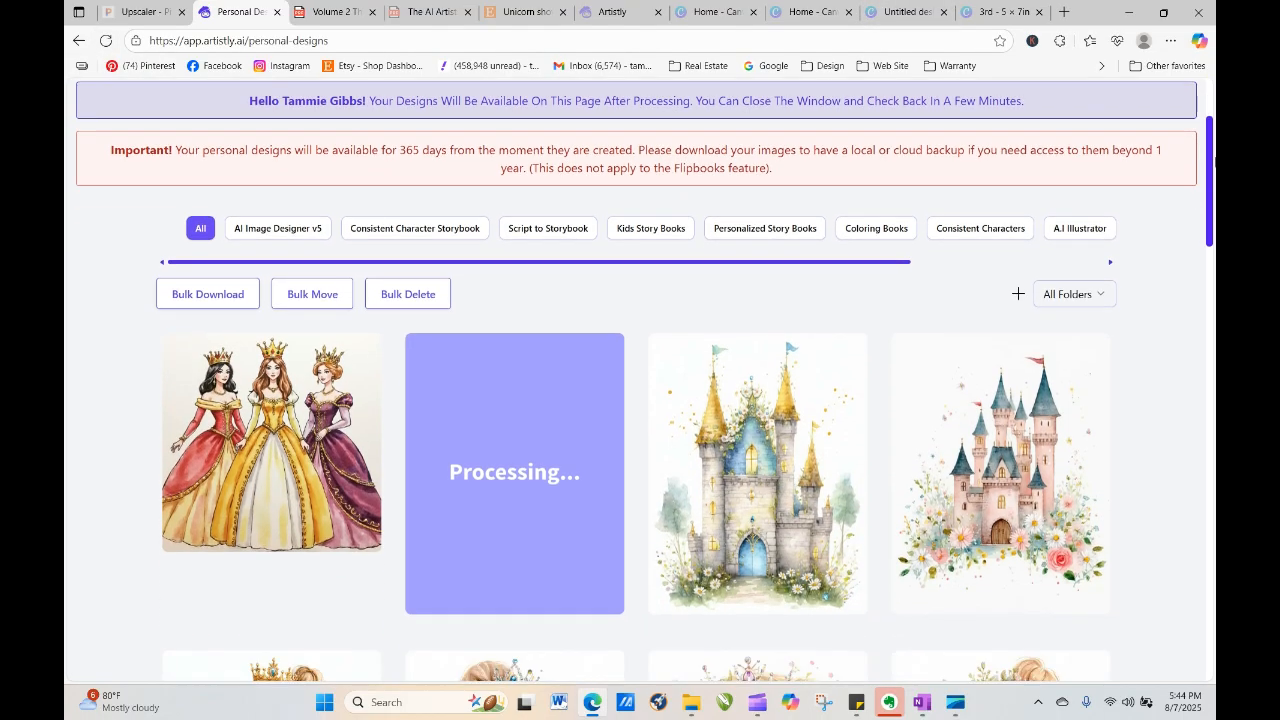
scroll(1214, 229, "down", 3)
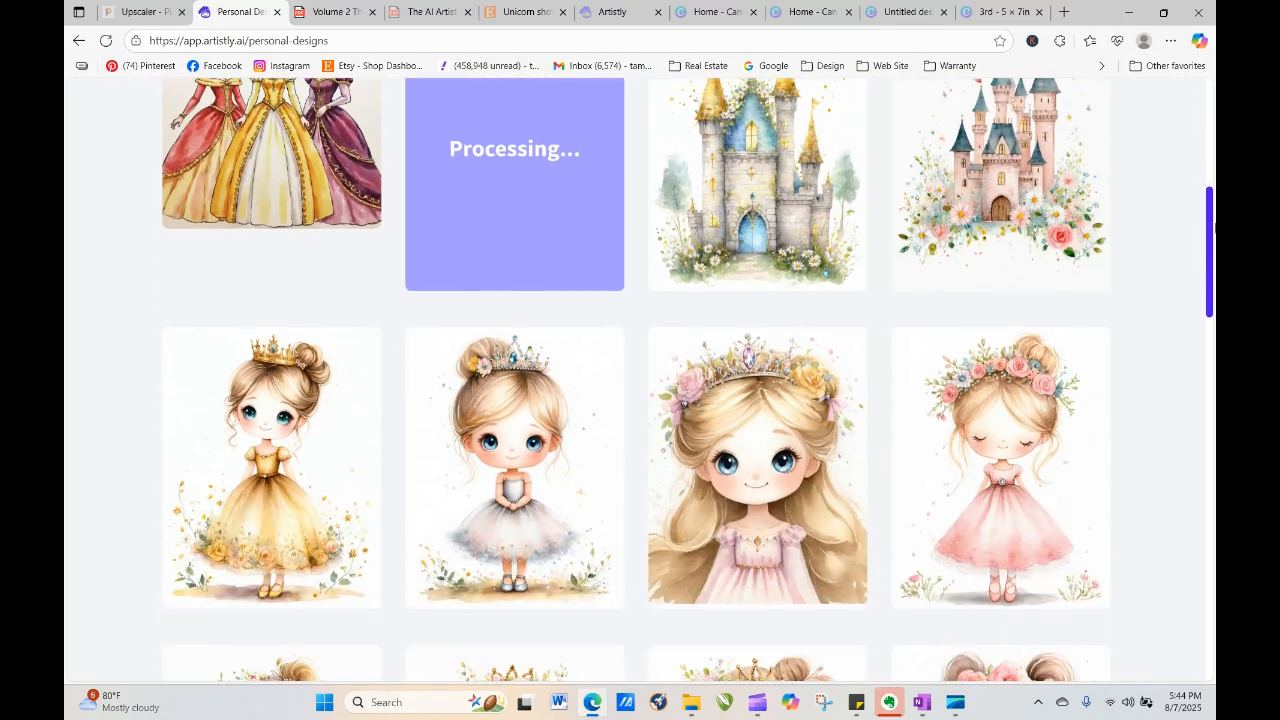
mouse_move(1214, 229)
left_mouse_down()
mouse_move(1210, 445)
mouse_move(1209, 187)
mouse_move(1207, 211)
left_mouse_up()
mouse_move(761, 208)
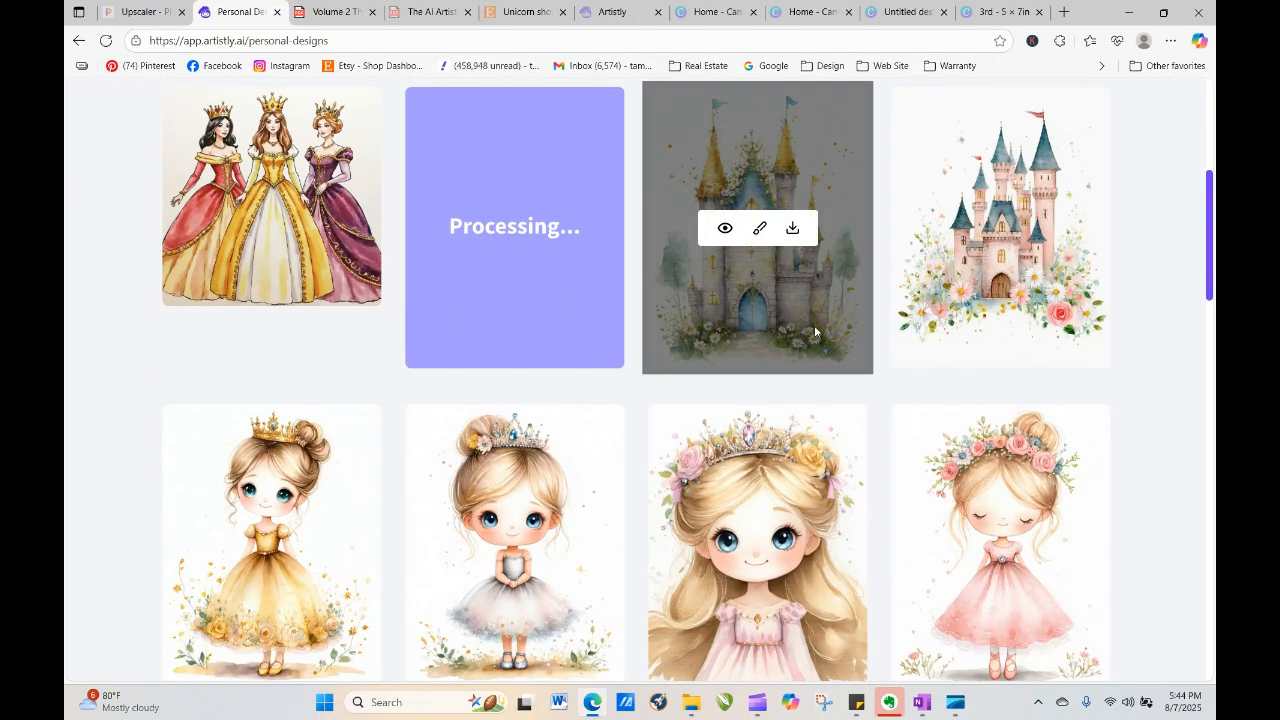
mouse_move(295, 217)
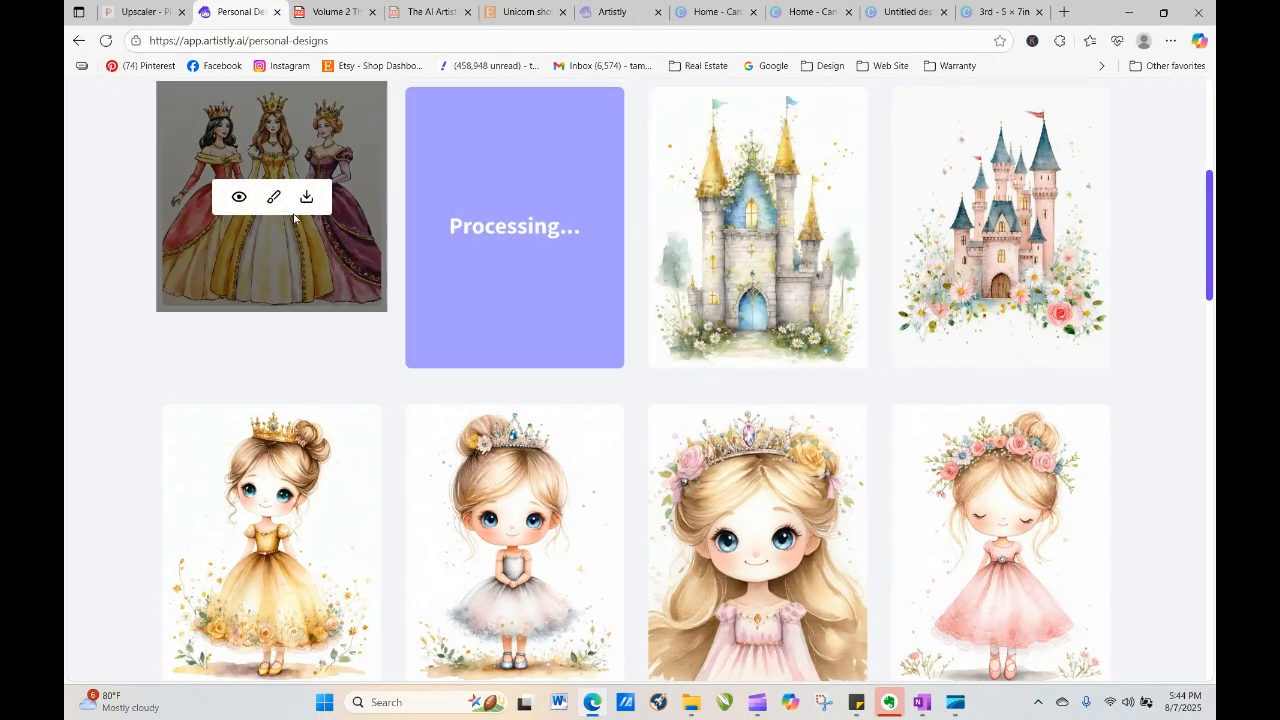
left_click(239, 204)
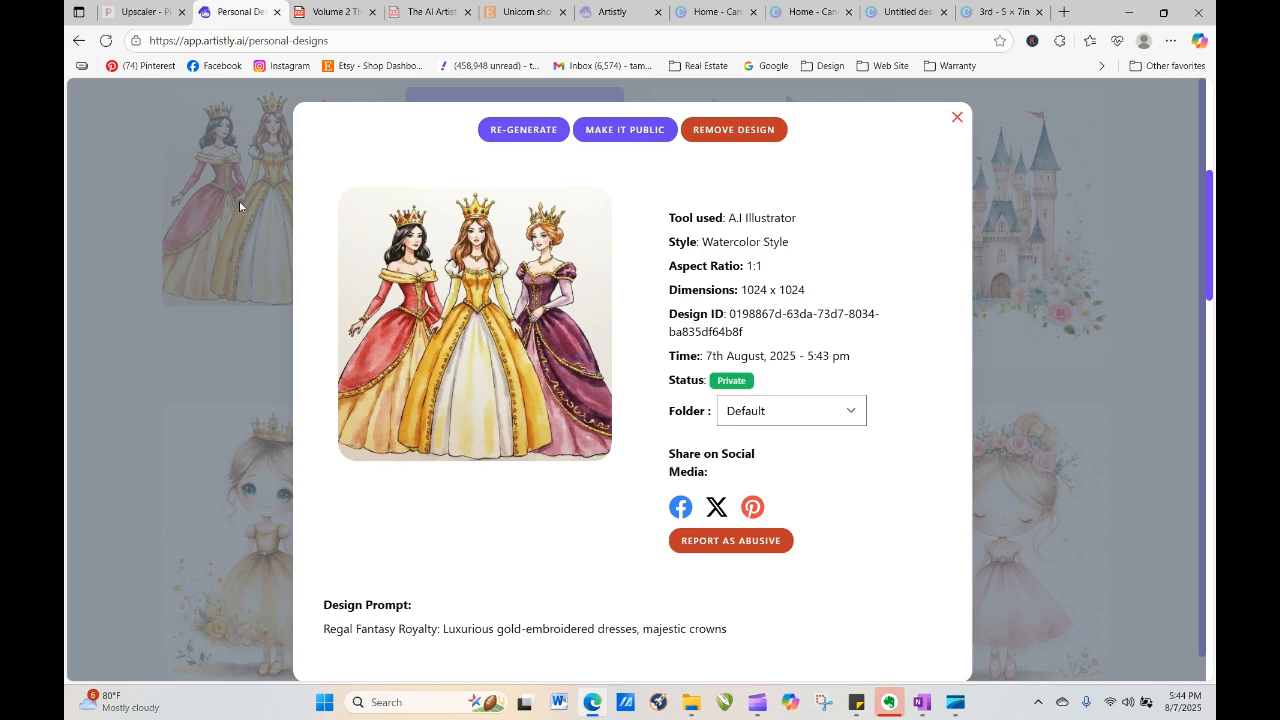
Remove the three-princess image from the personal designs
left_click(955, 119)
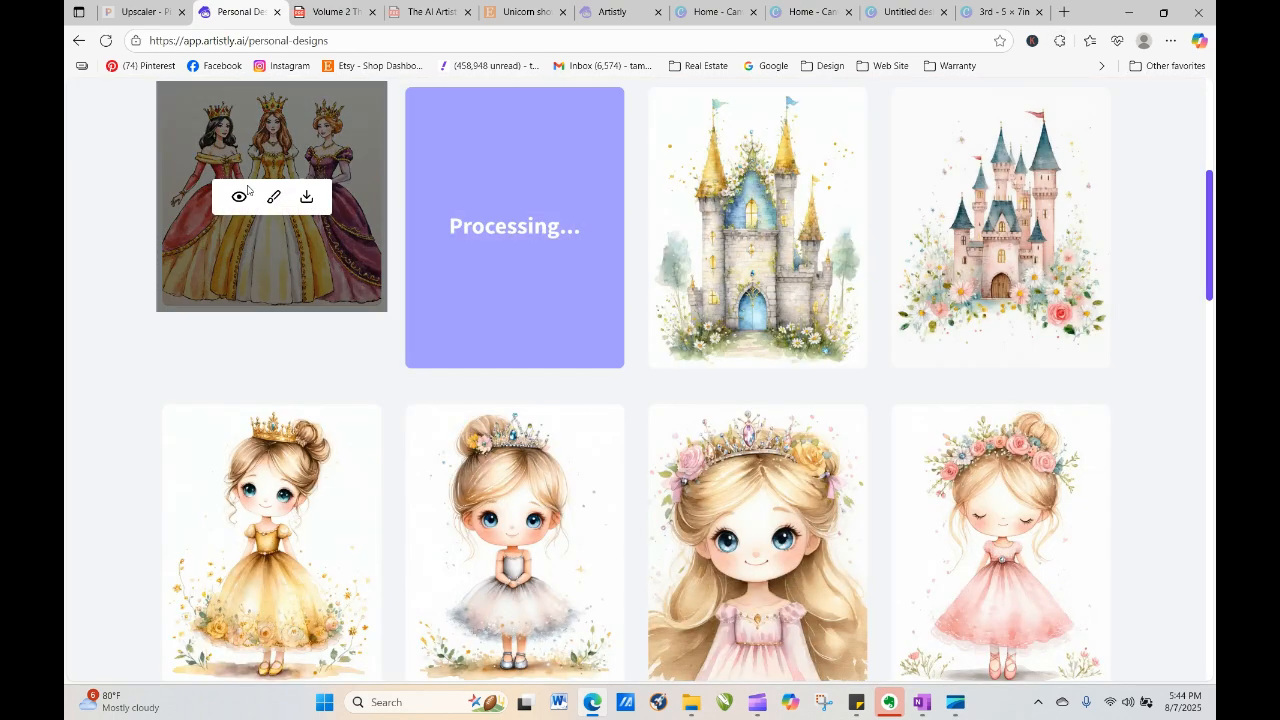
left_click(241, 203)
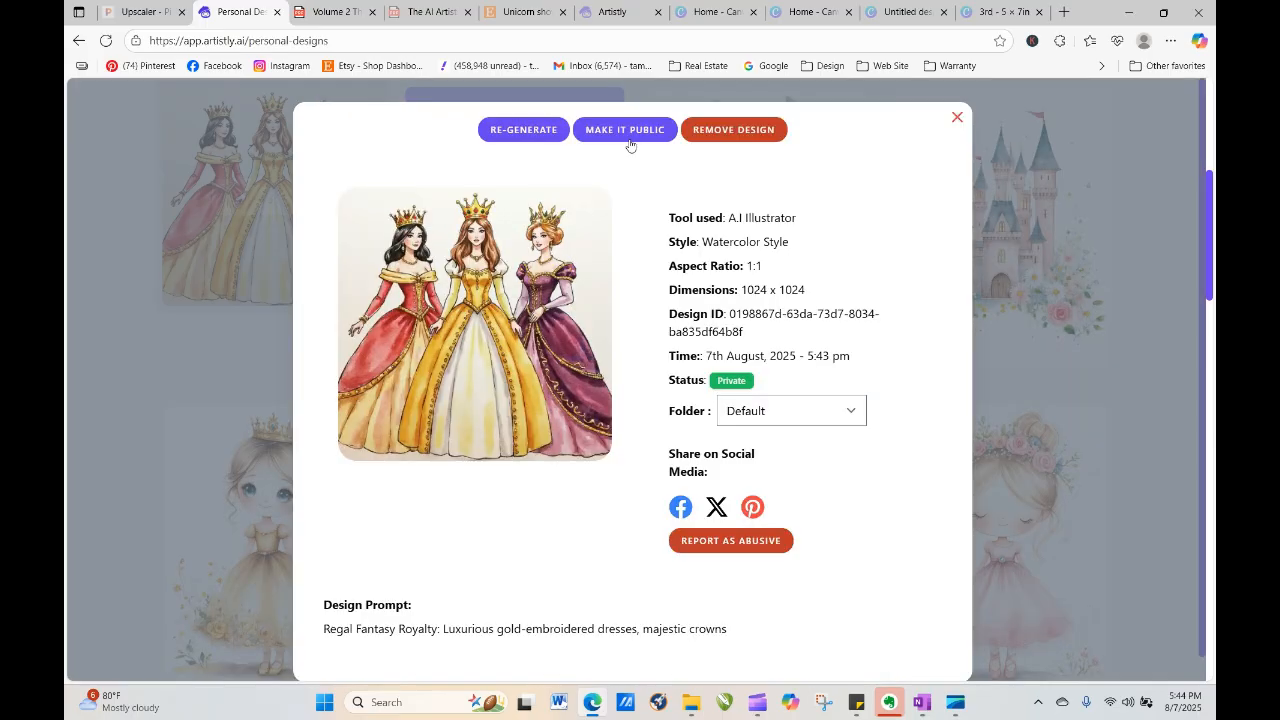
left_click(718, 134)
left_click(589, 192)
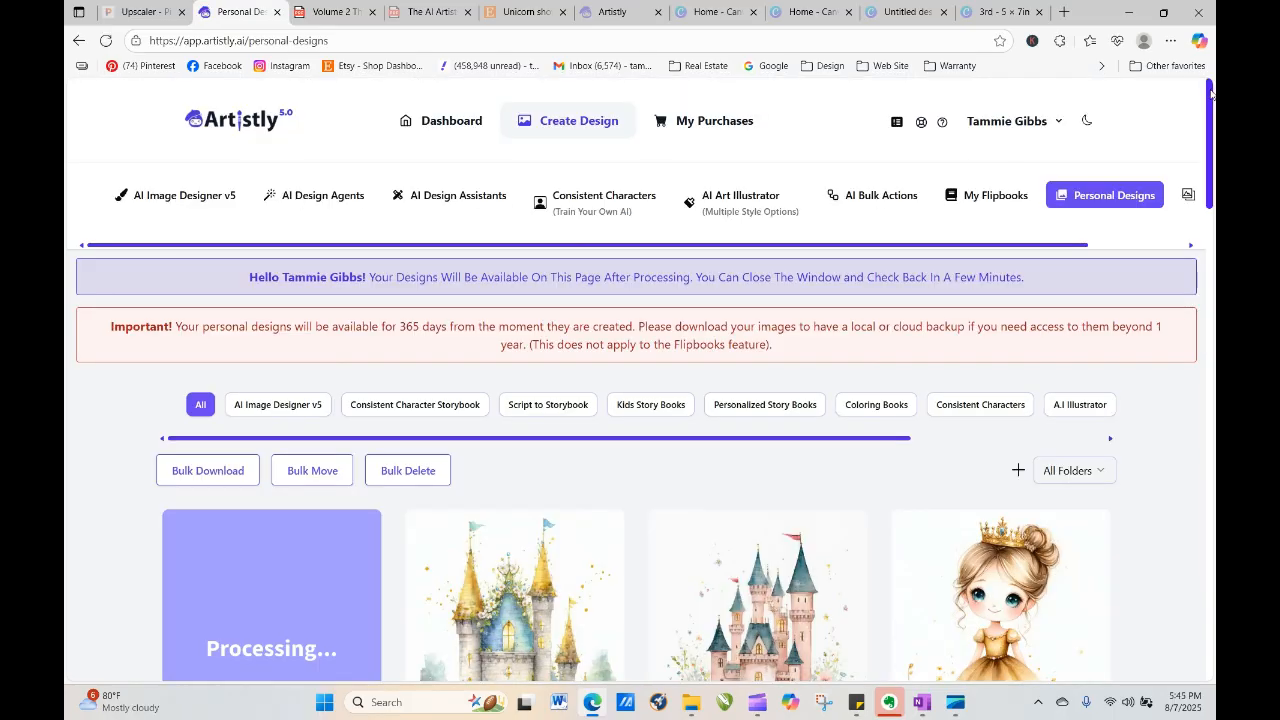
scroll(1210, 93, "down", 3)
mouse_move(213, 360)
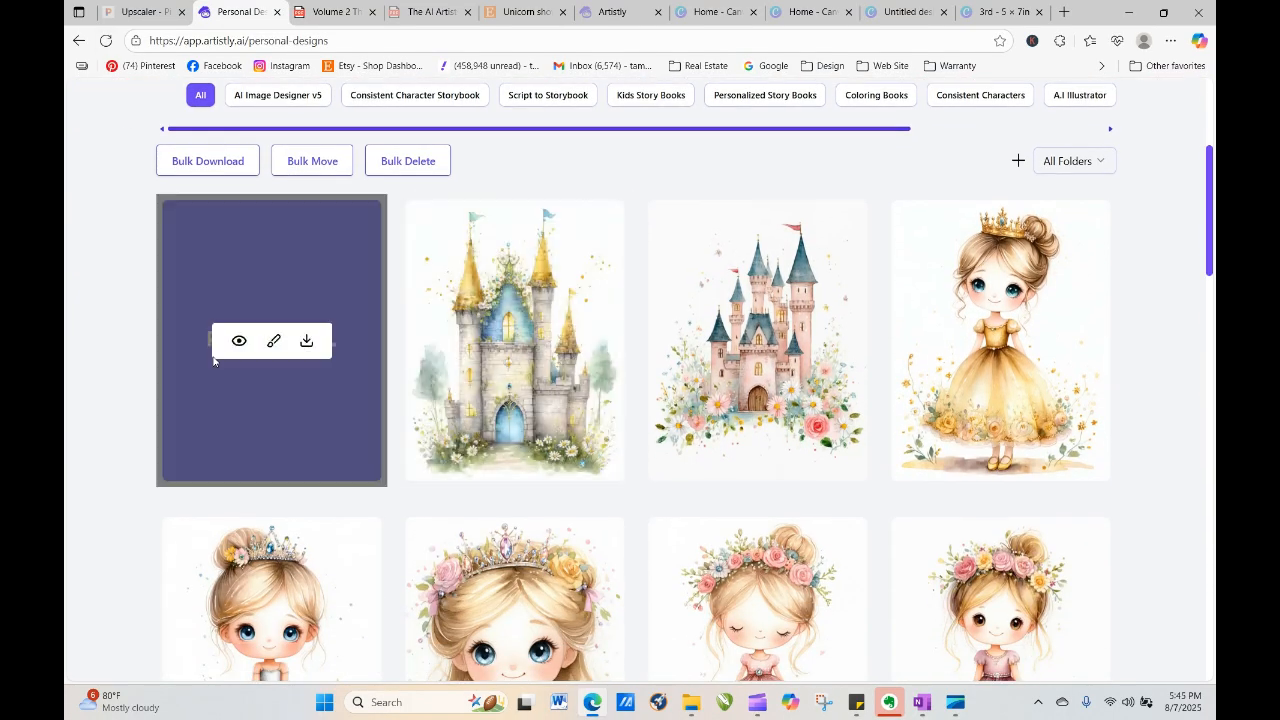
left_click(237, 342)
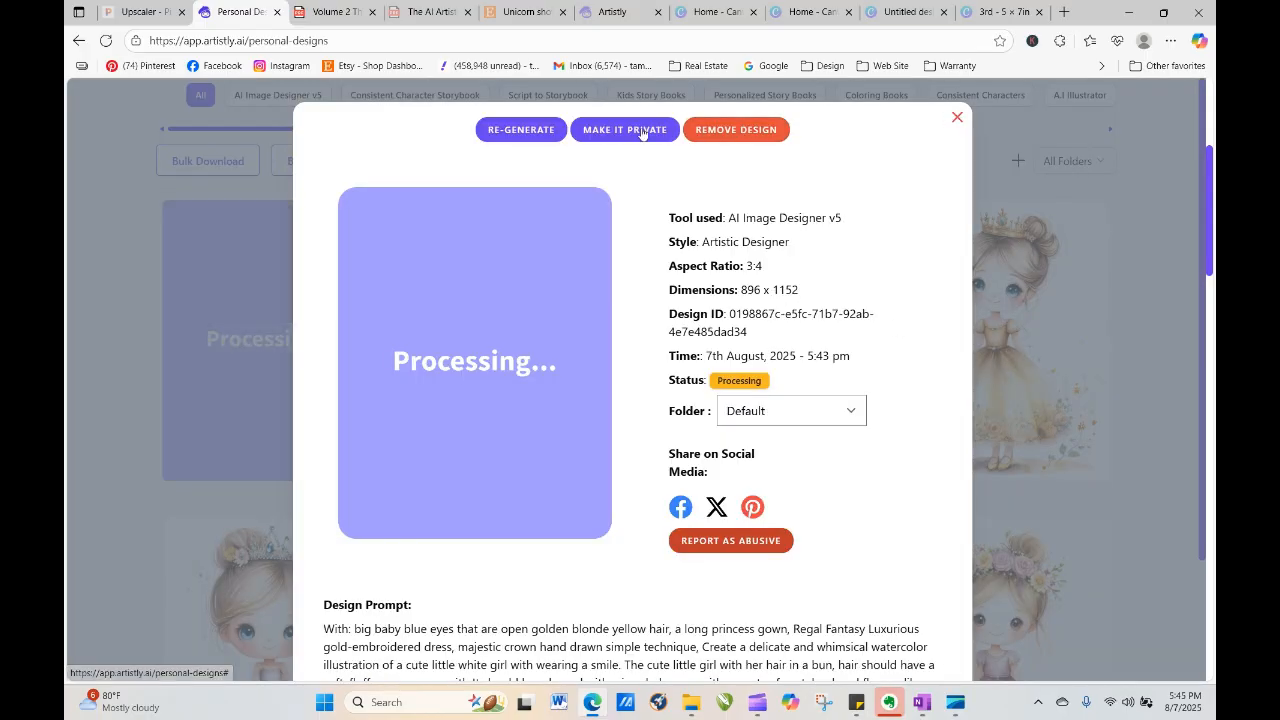
left_click(533, 129)
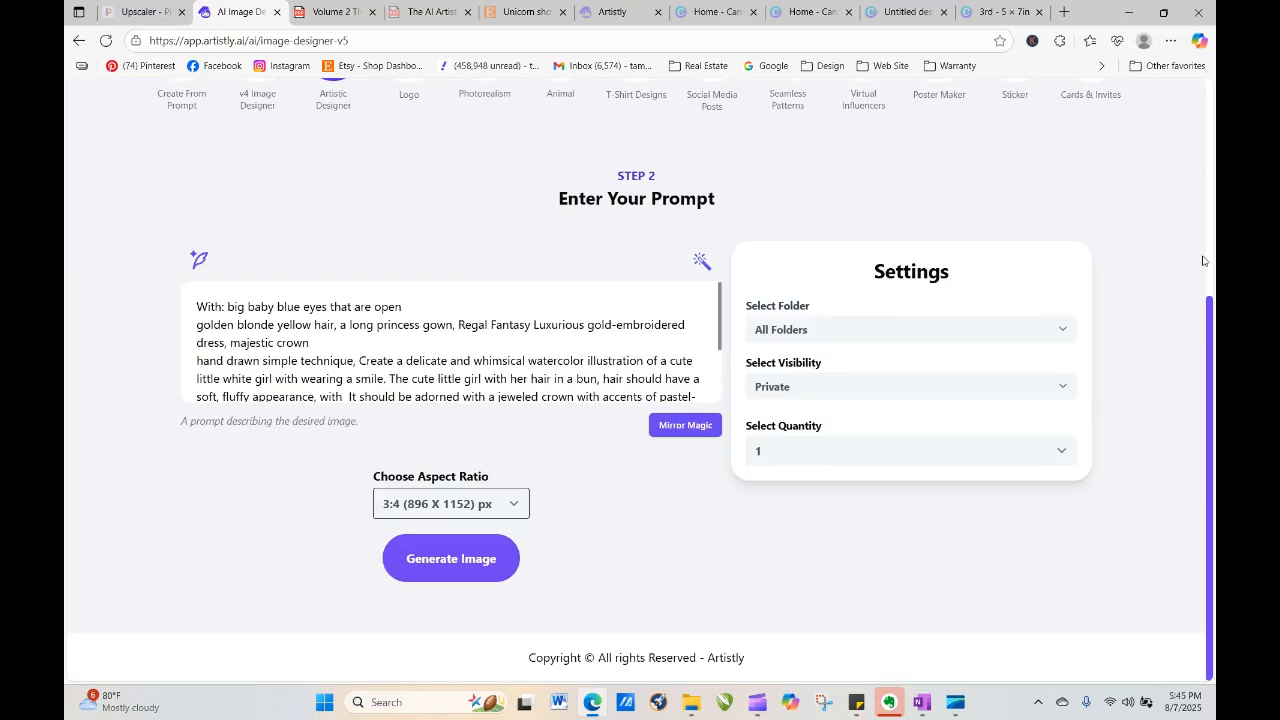
left_click_drag(1196, 323, 1214, 267)
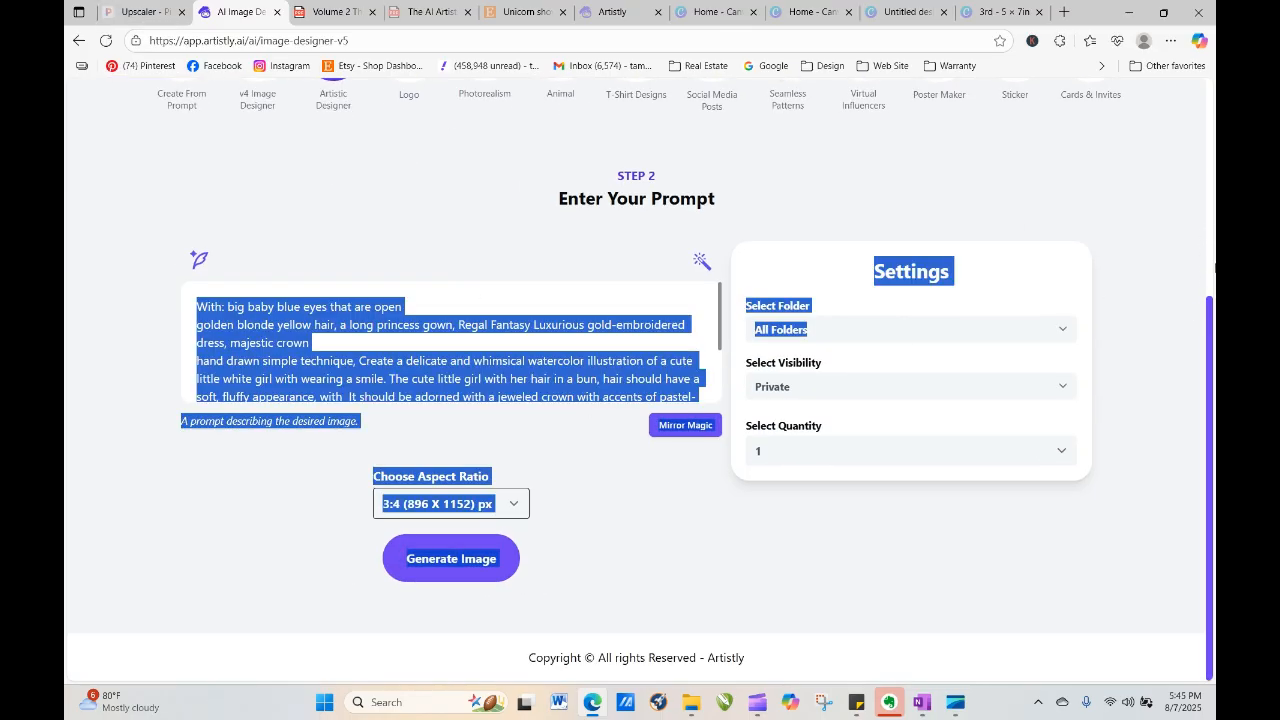
left_click(1190, 316)
scroll(1100, 330, "up", 3)
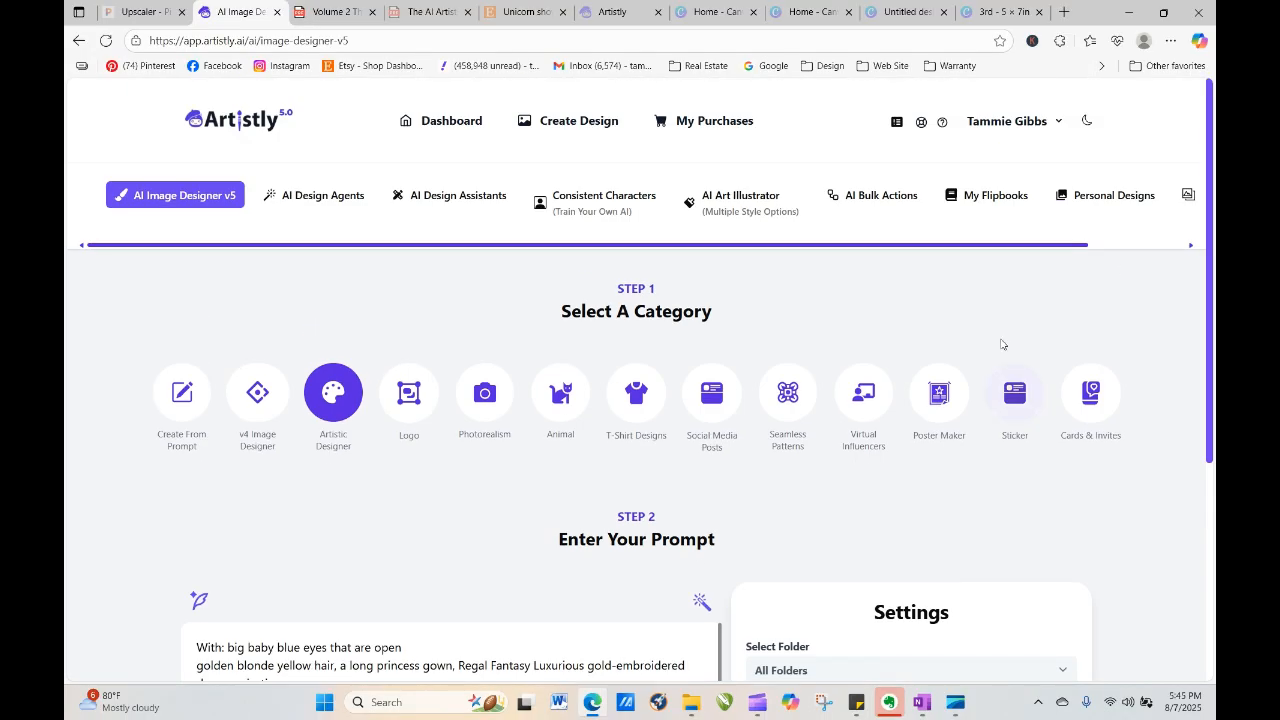
left_click(1113, 195)
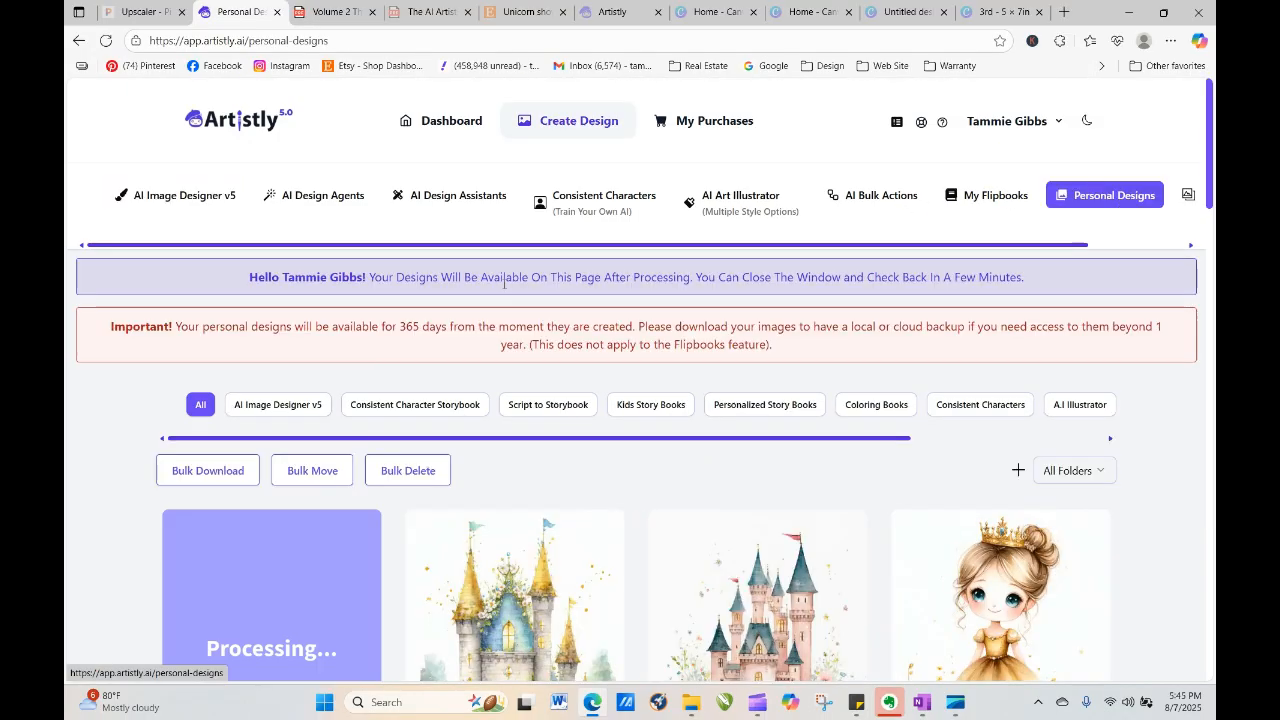
Refresh the personal designs several times to check on the image still being processed
left_click(106, 40)
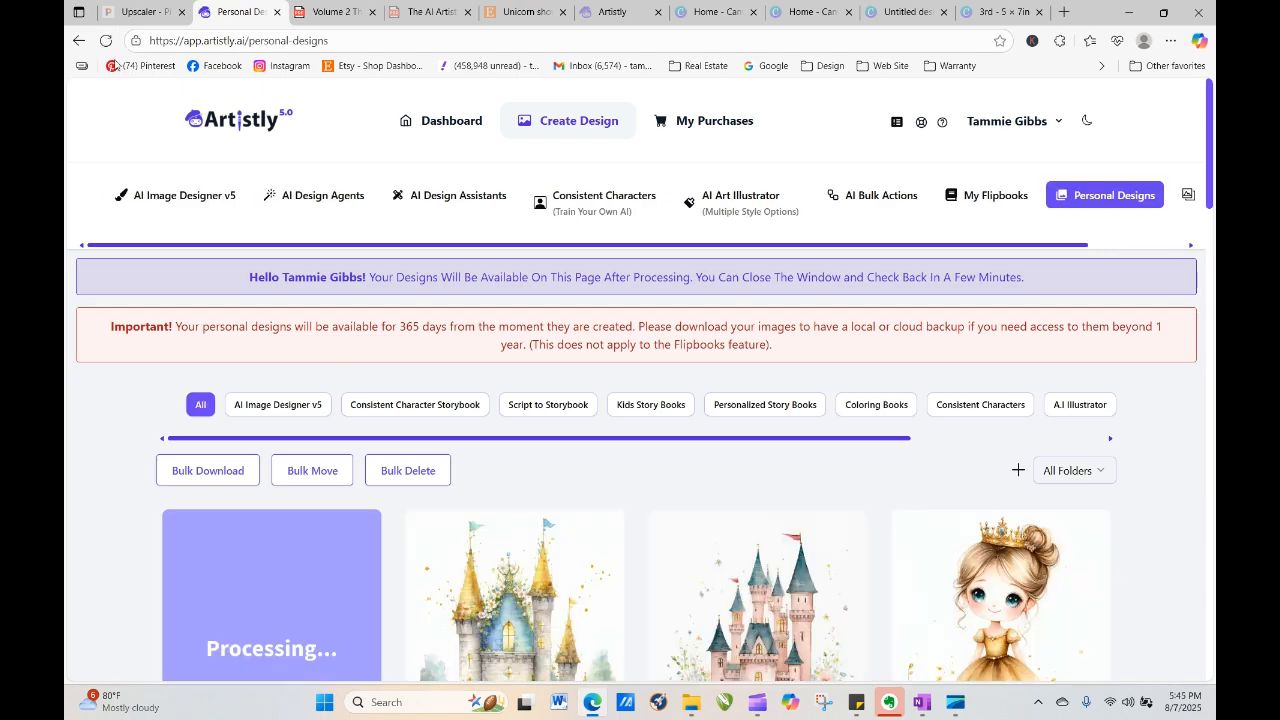
left_click(106, 40)
left_click(106, 41)
left_click(106, 41)
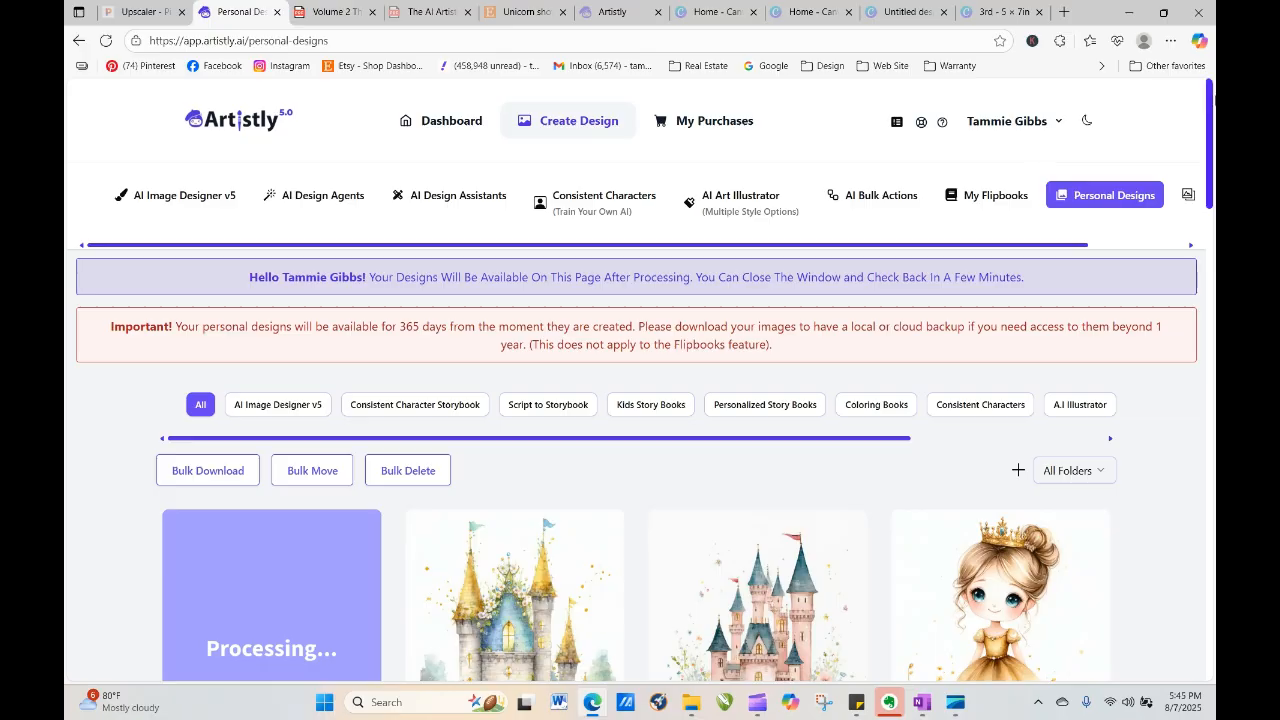
Read the design prompt of the girl in the pale grey gown with a floral crown, and close its details
left_click_drag(1214, 120, 1214, 358)
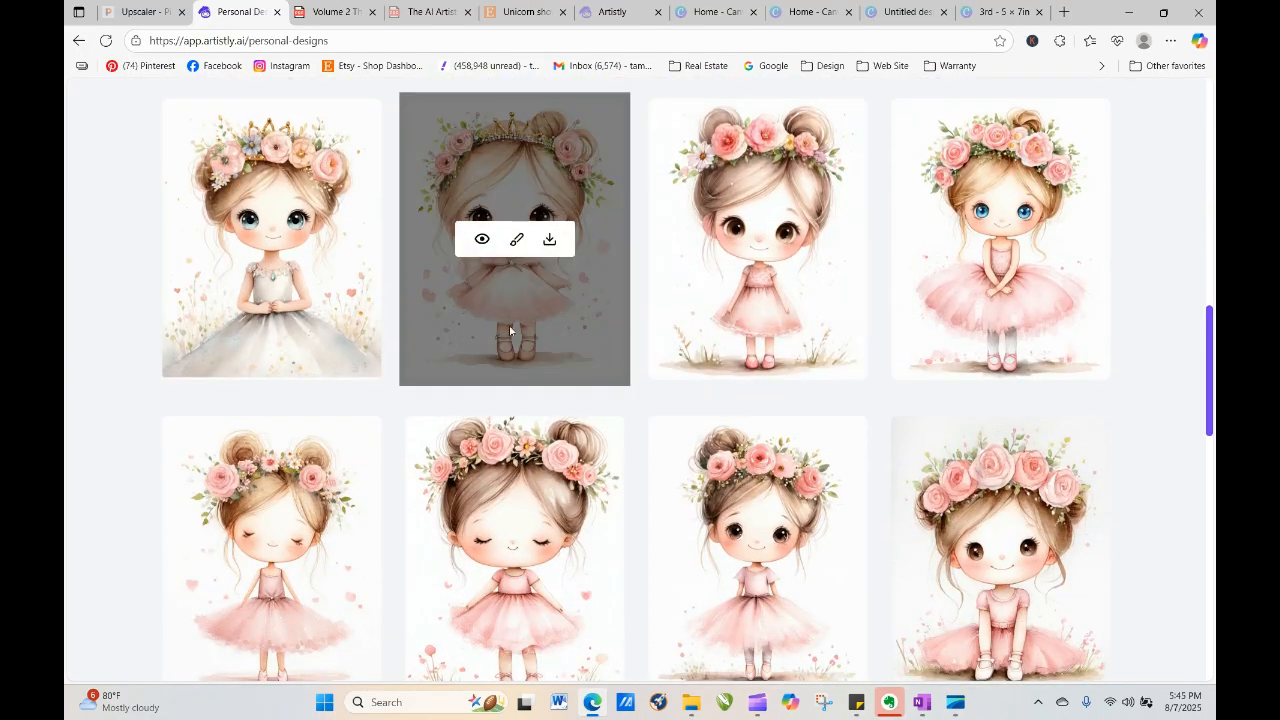
left_click(237, 239)
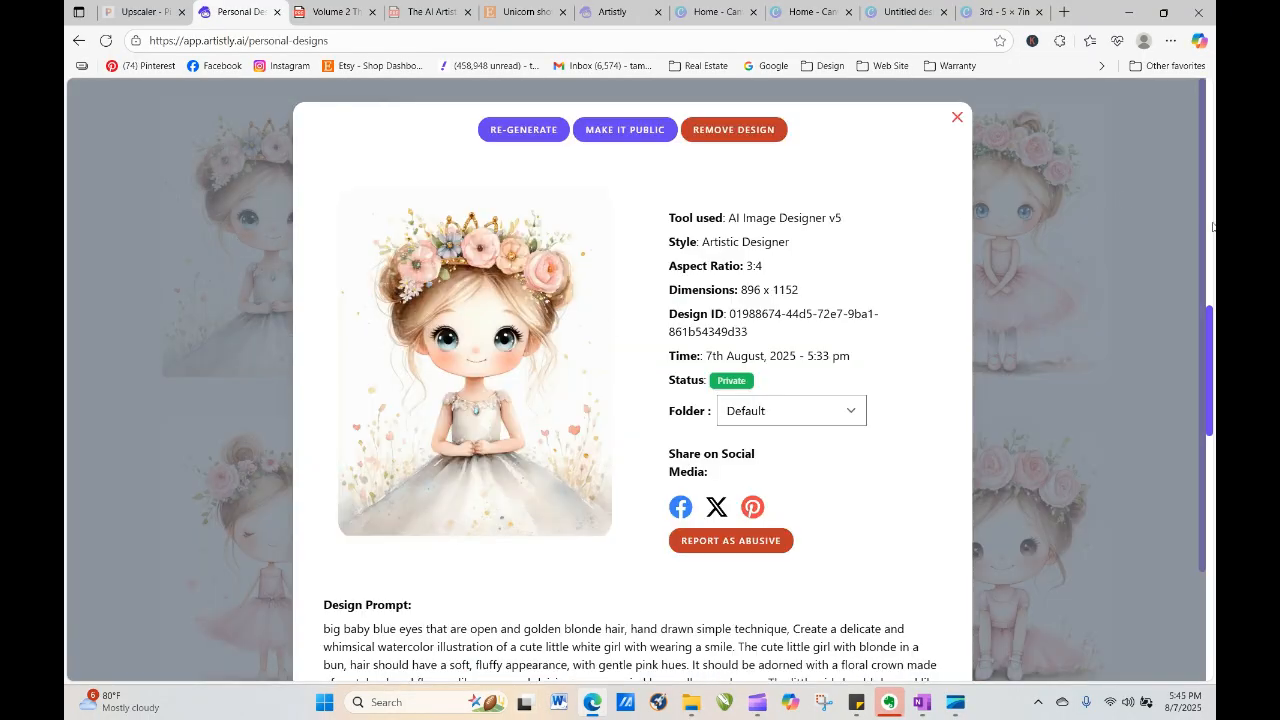
scroll(1204, 243, "down", 2)
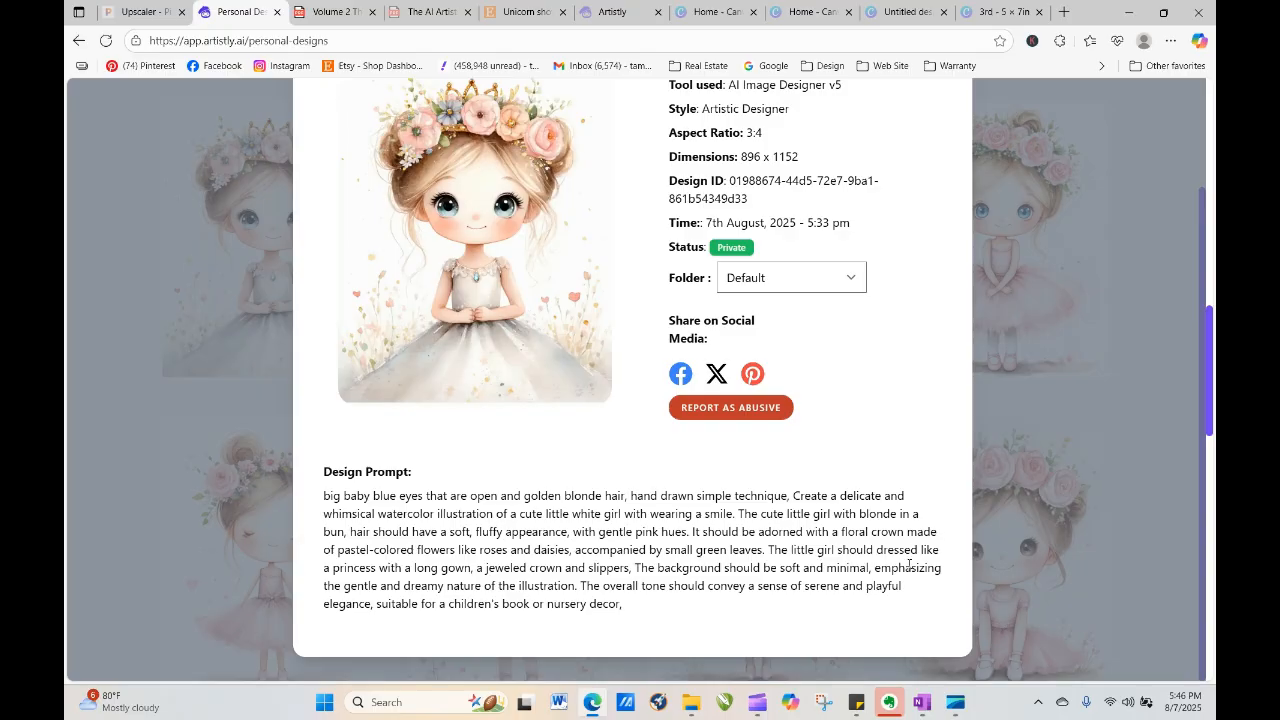
left_click_drag(1209, 386, 1190, 178)
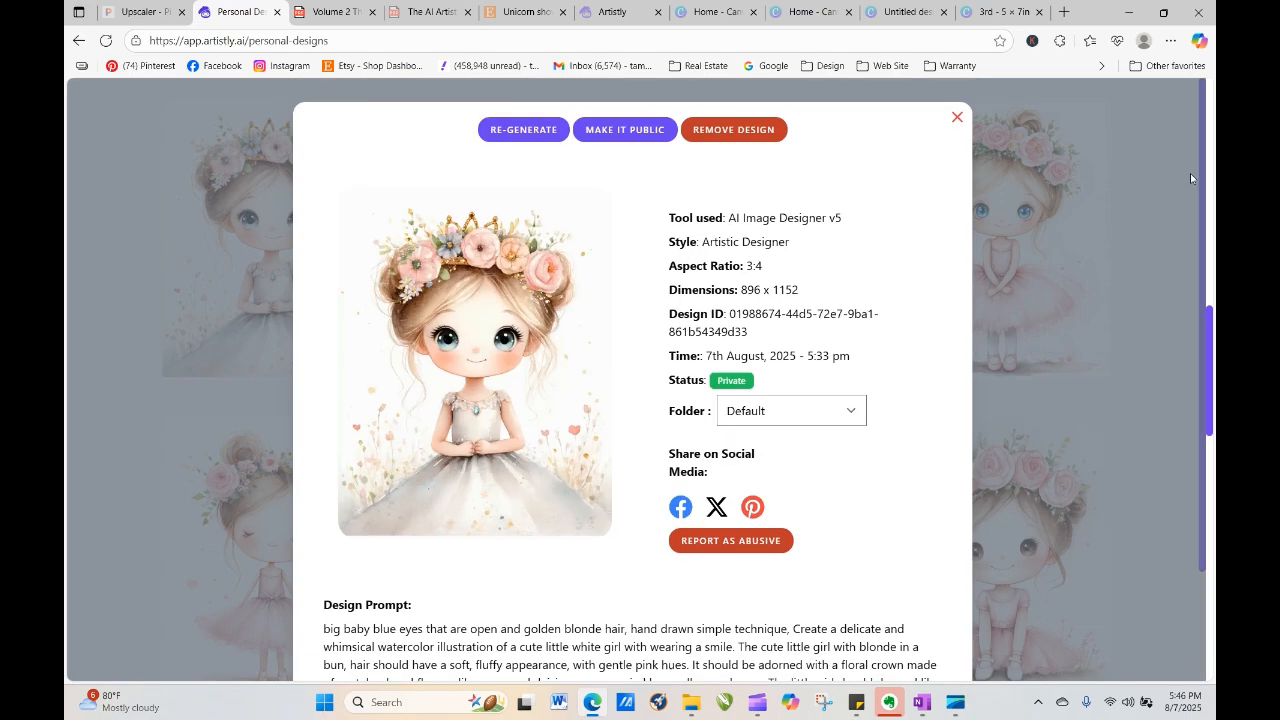
left_click(957, 117)
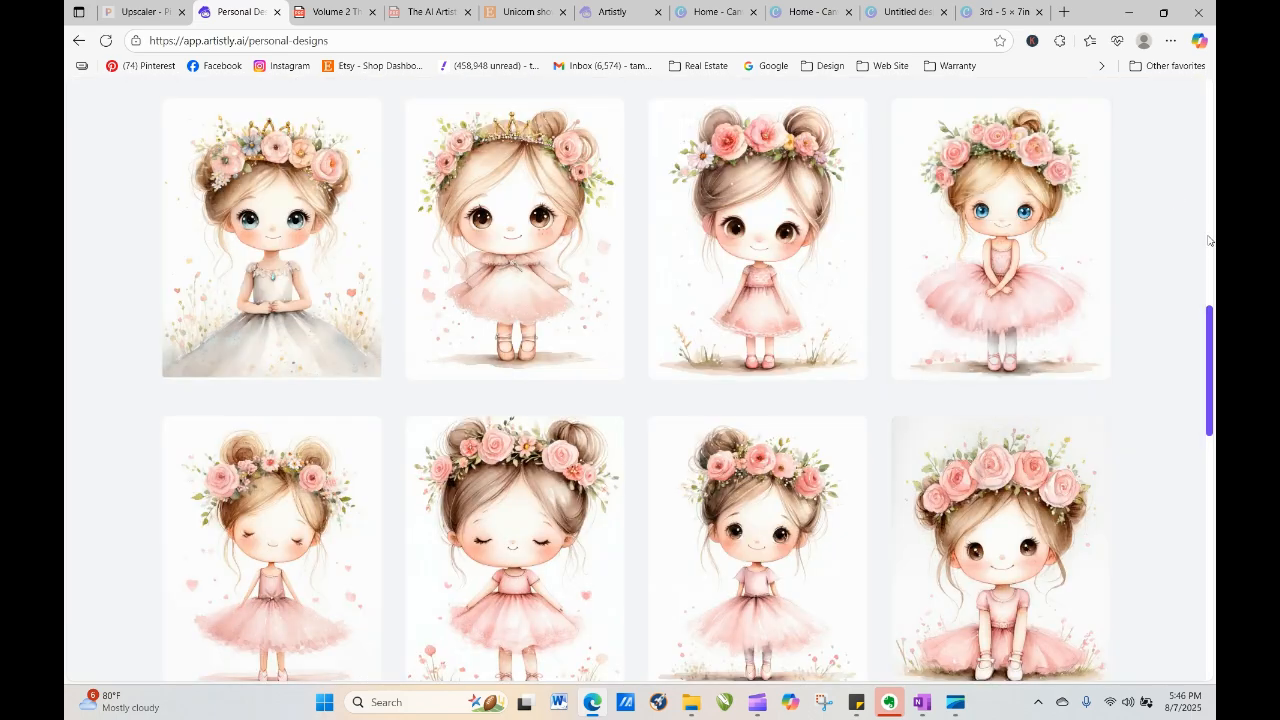
Regenerate the gold-crowned princess with closed eyes and a long floral gown from its existing prompt, with a quantity of 4
scroll(1194, 249, "up", 8)
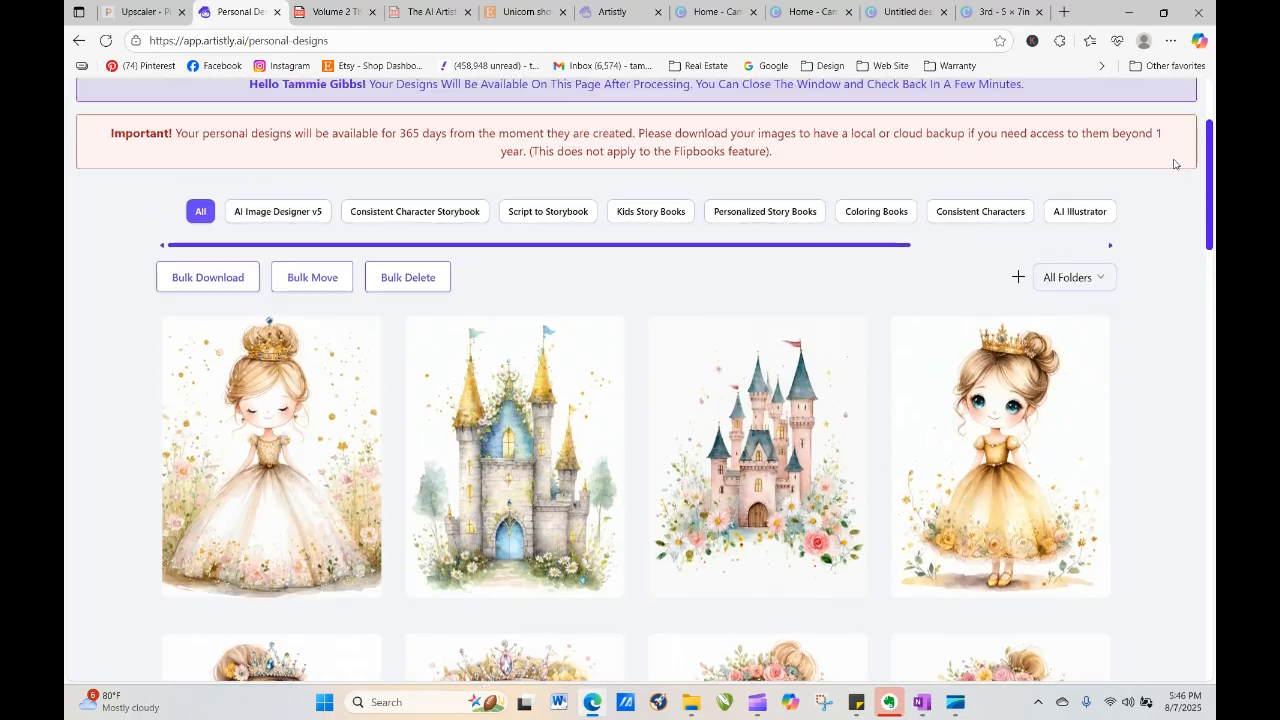
scroll(1183, 172, "down", 1)
mouse_move(297, 497)
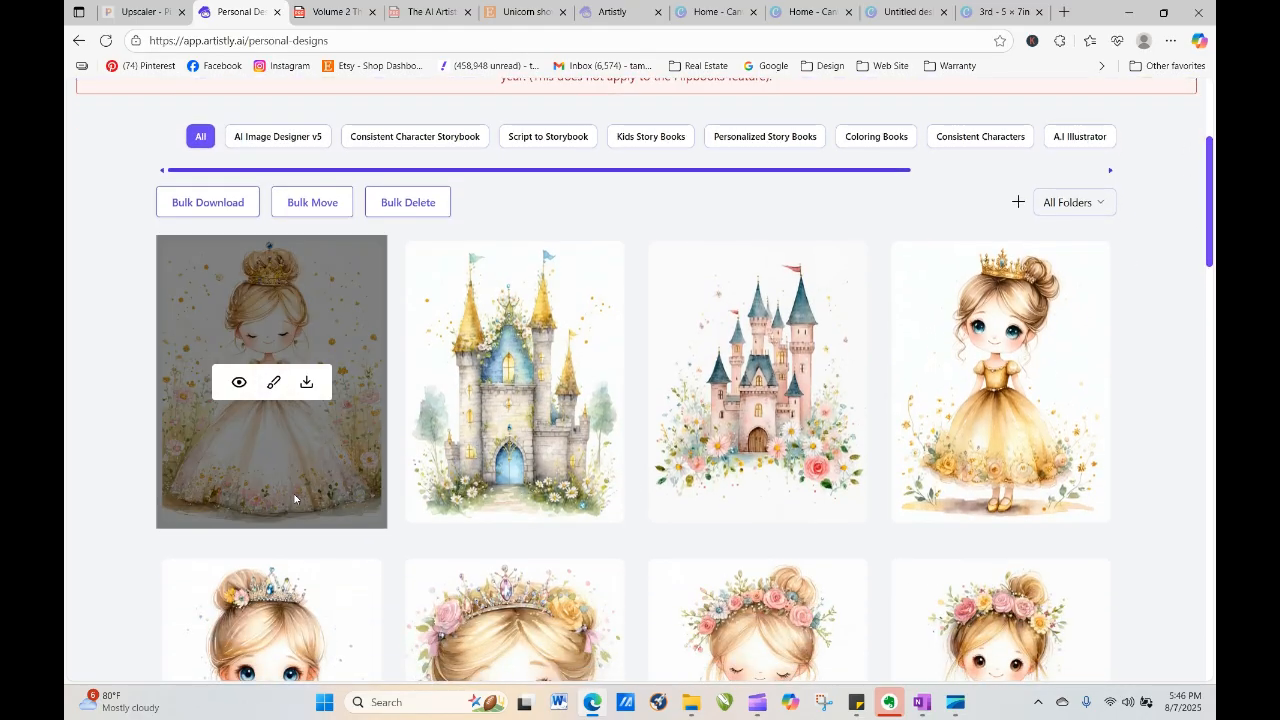
left_click(239, 382)
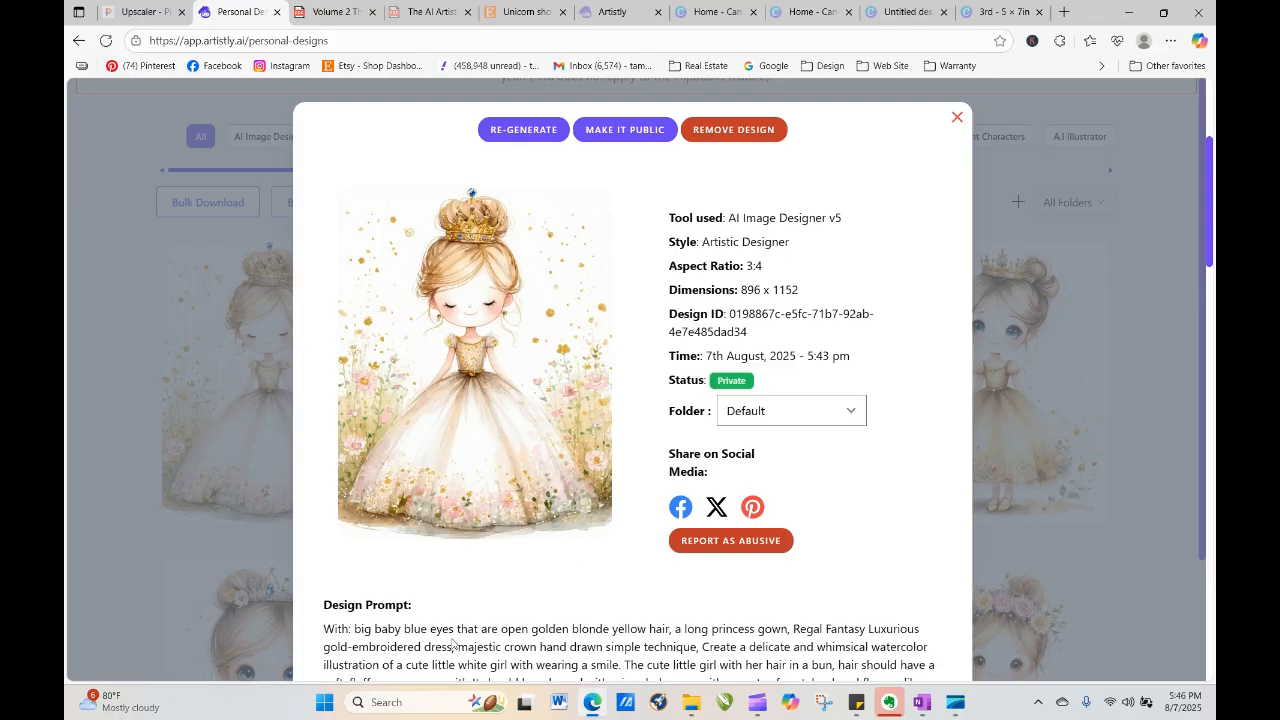
left_click(550, 129)
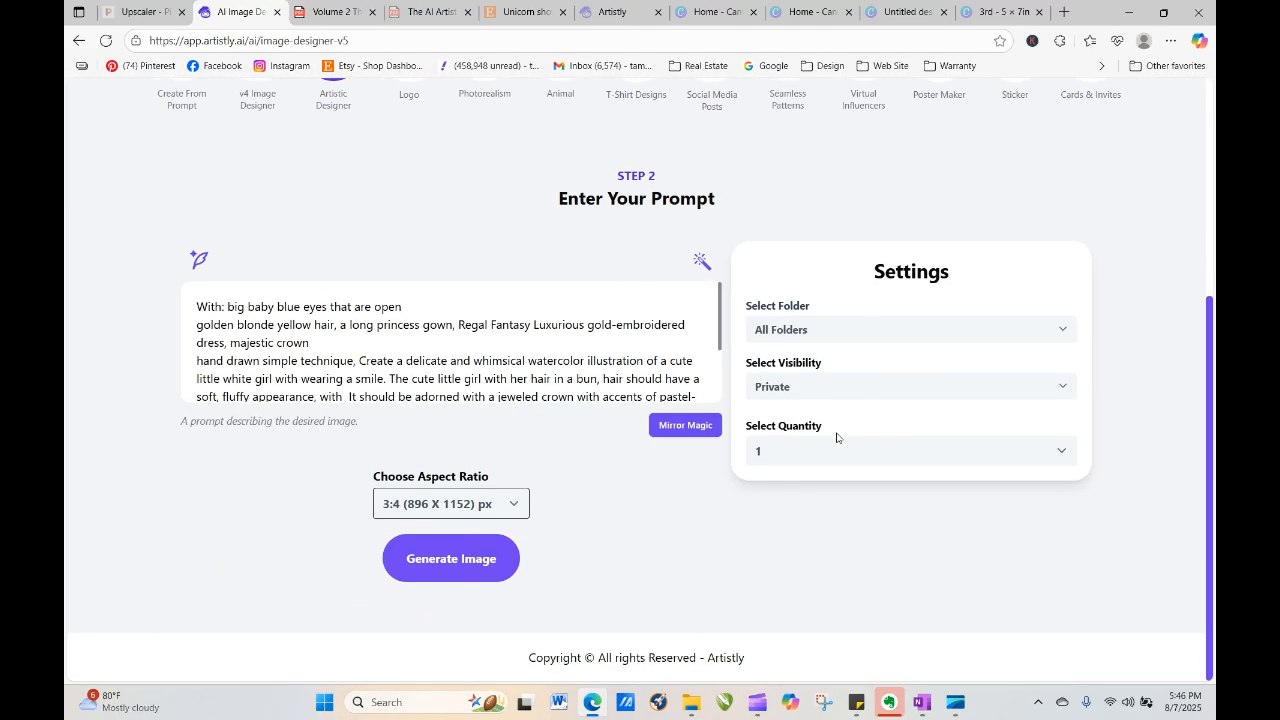
left_click(809, 458)
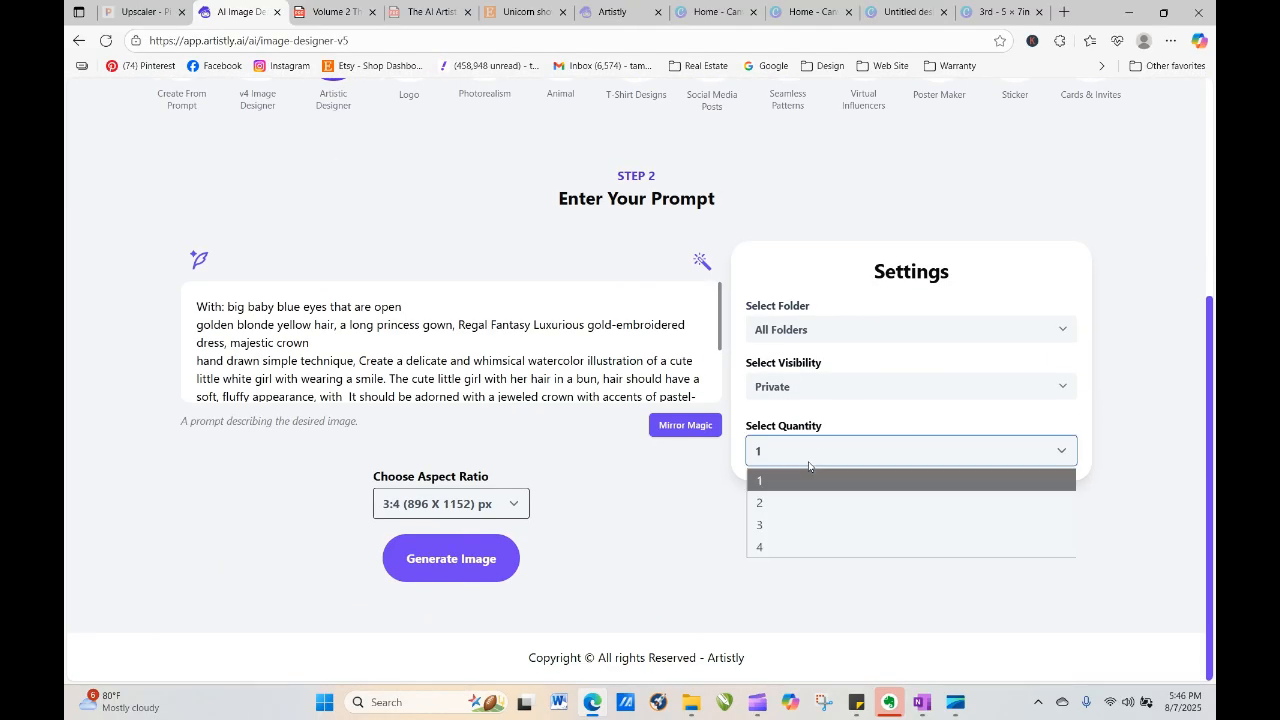
left_click(778, 547)
left_click(476, 577)
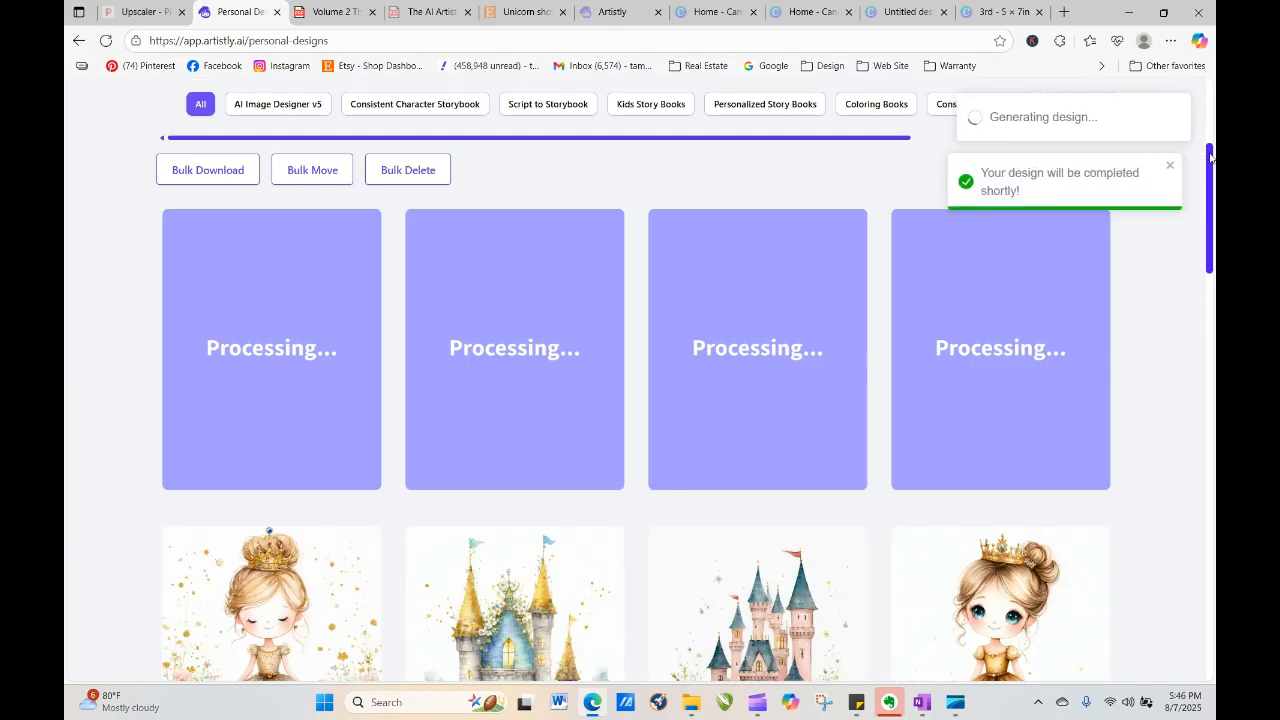
Compare the crowned princesses and castles with the earlier pink floral-crown girls in the personal designs
left_click_drag(1212, 150, 1212, 198)
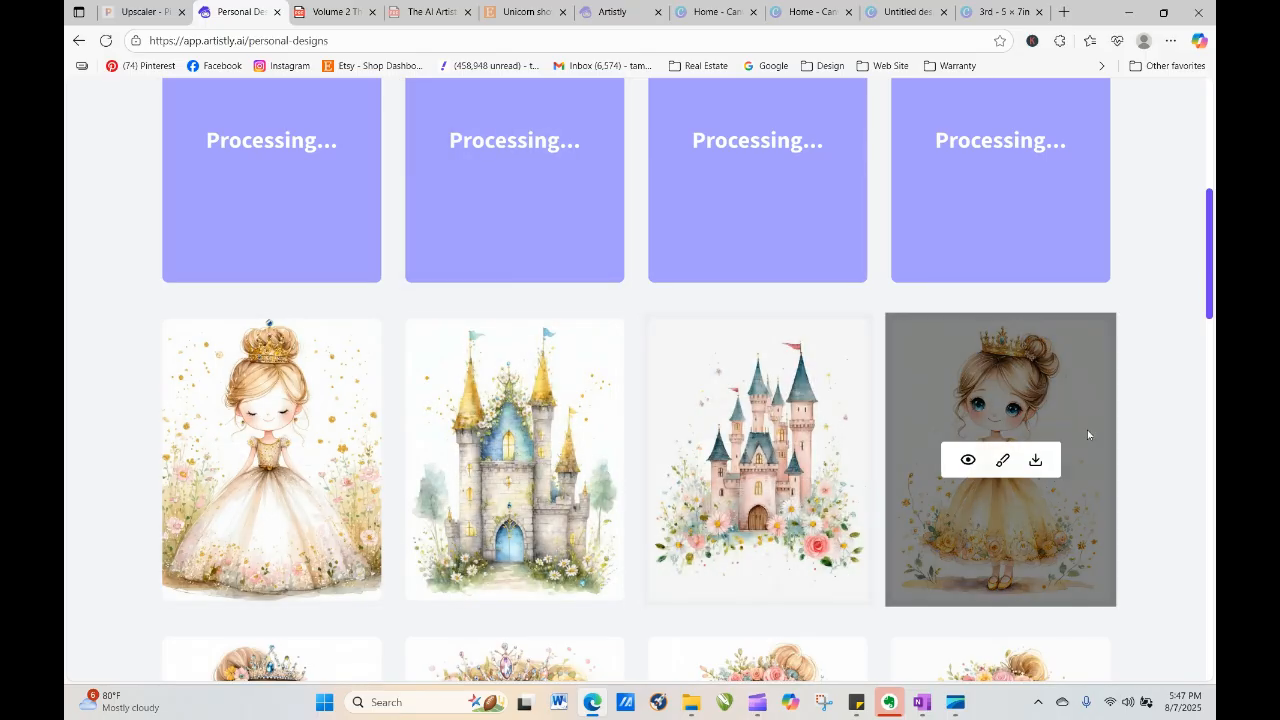
scroll(1212, 234, "down", 3)
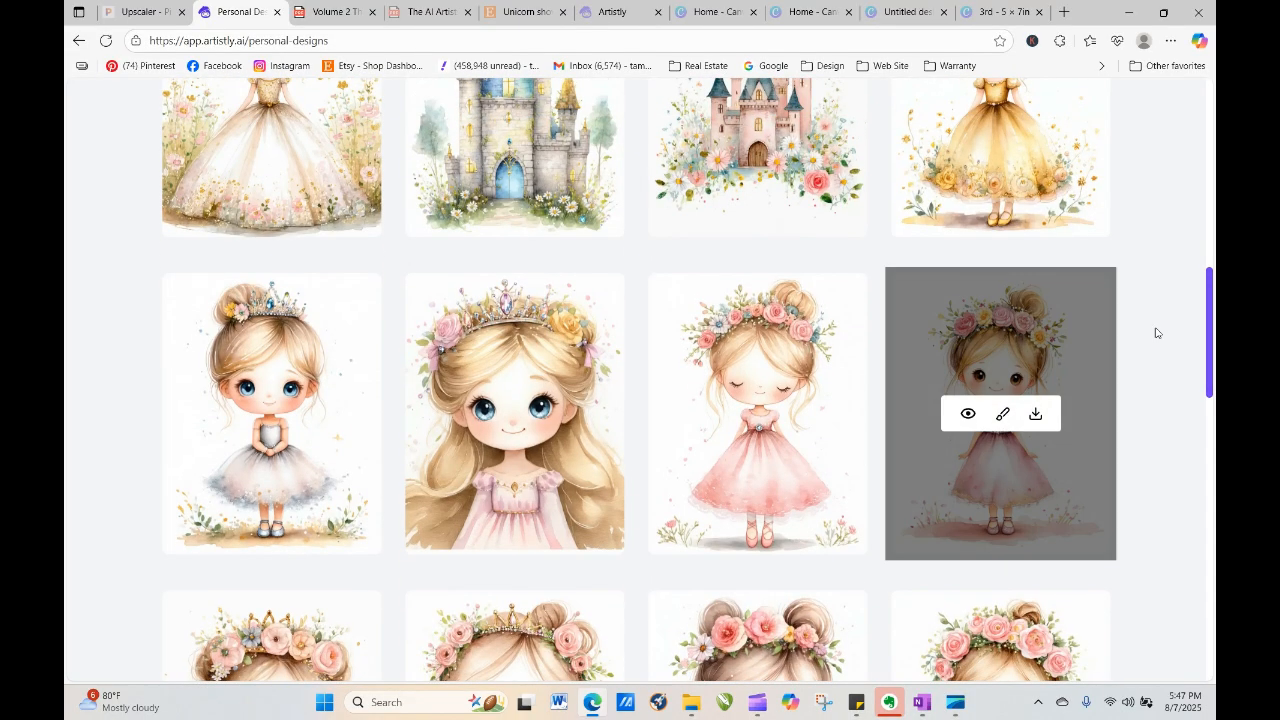
left_click_drag(1212, 310, 1214, 594)
scroll(1171, 500, "up", 10)
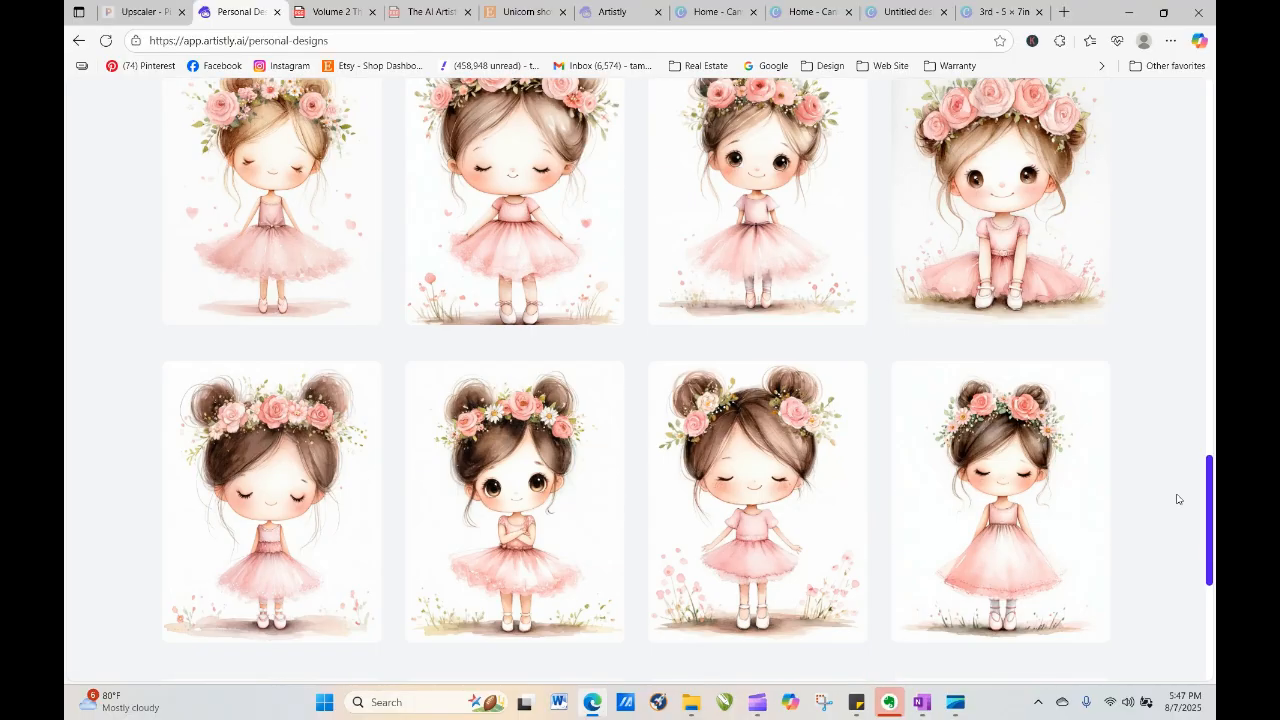
scroll(1146, 351, "up", 1)
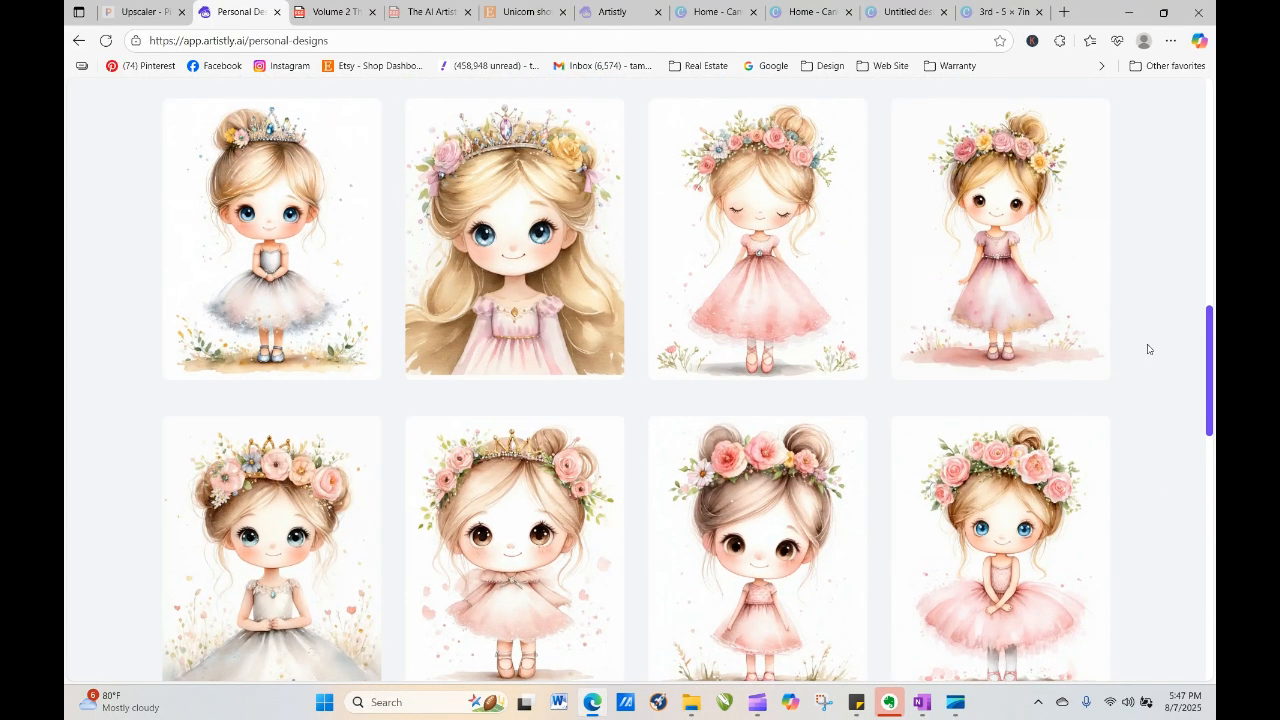
mouse_move(267, 520)
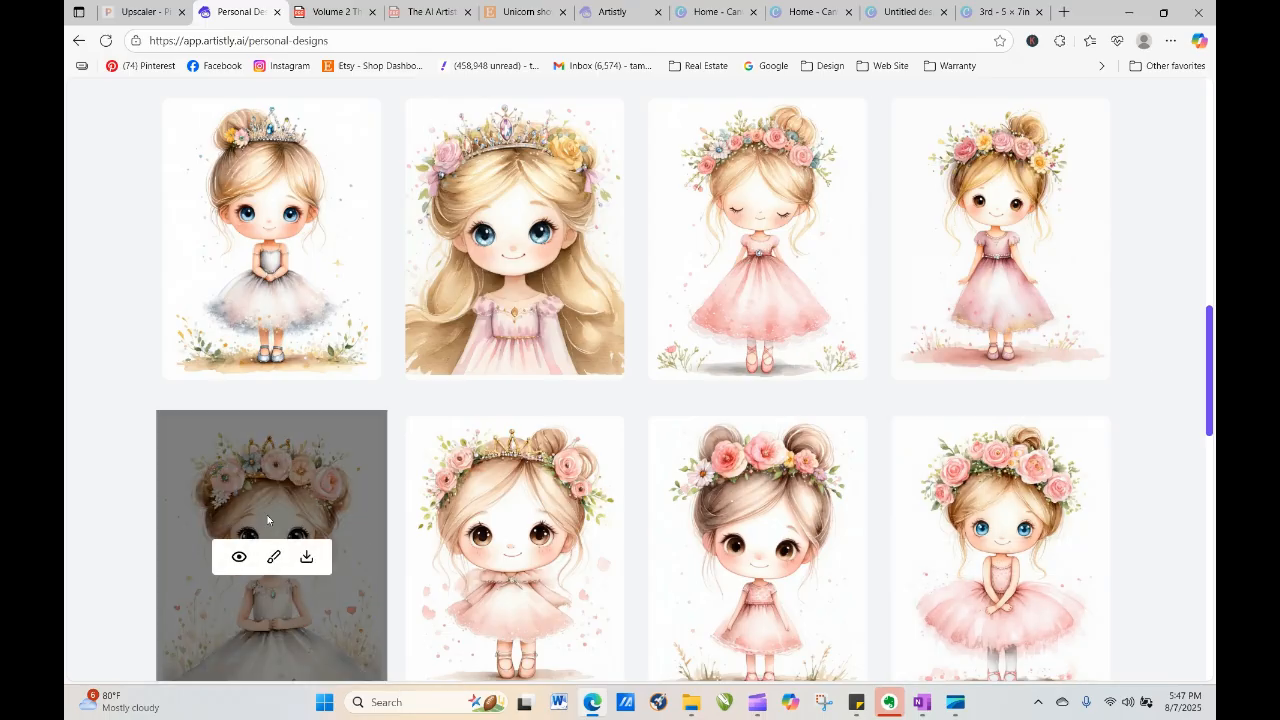
mouse_move(531, 529)
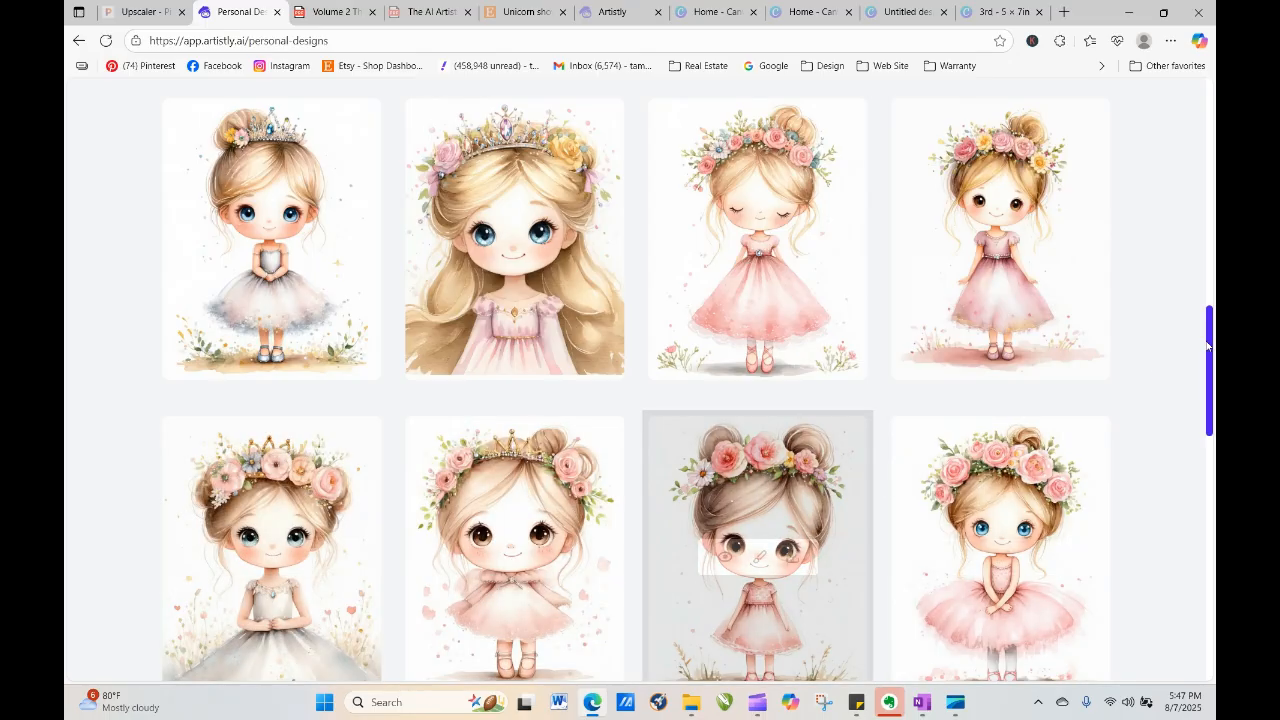
Refresh the personal designs to check on the four princess images being processed
left_click_drag(1203, 340, 1203, 218)
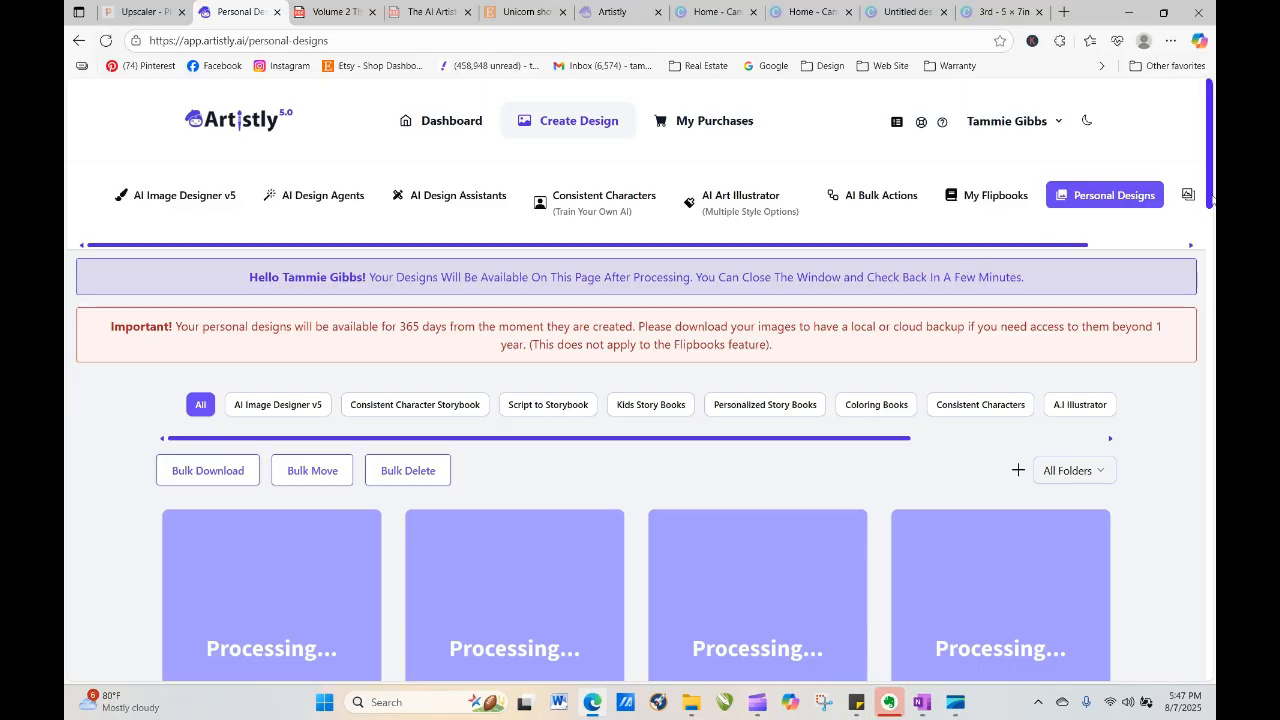
scroll(394, 322, "down", 3)
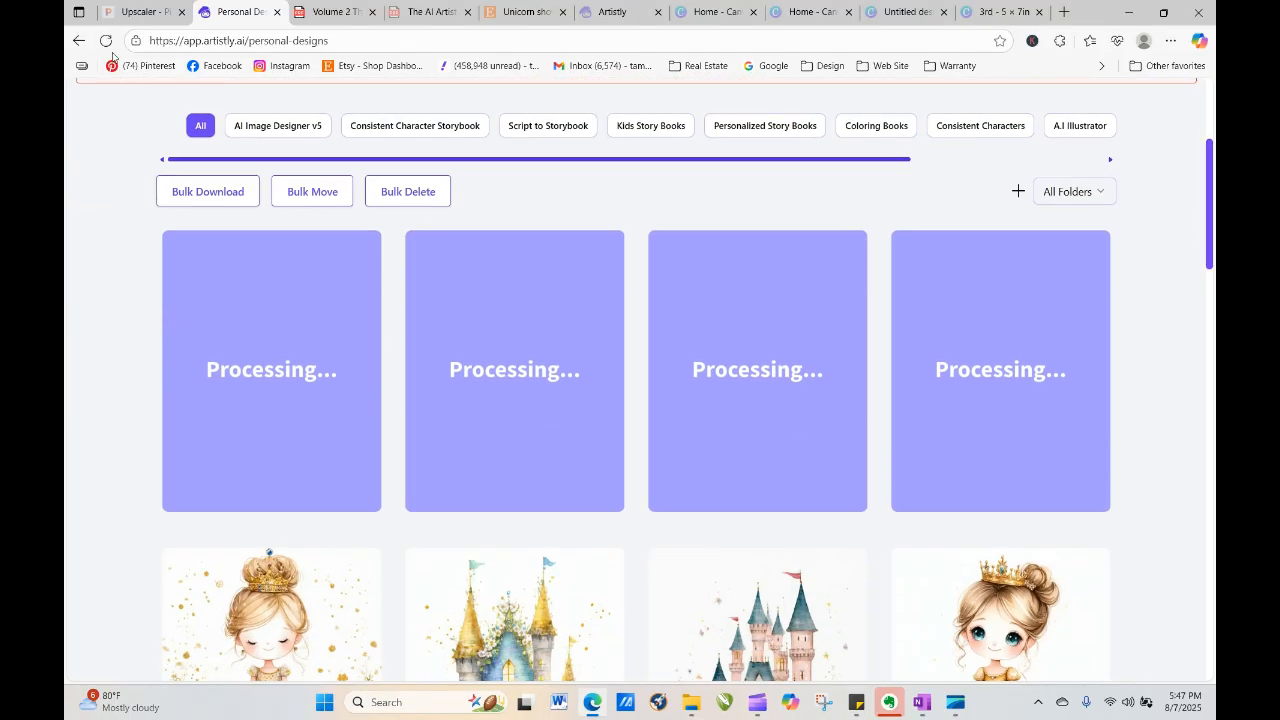
left_click(106, 44)
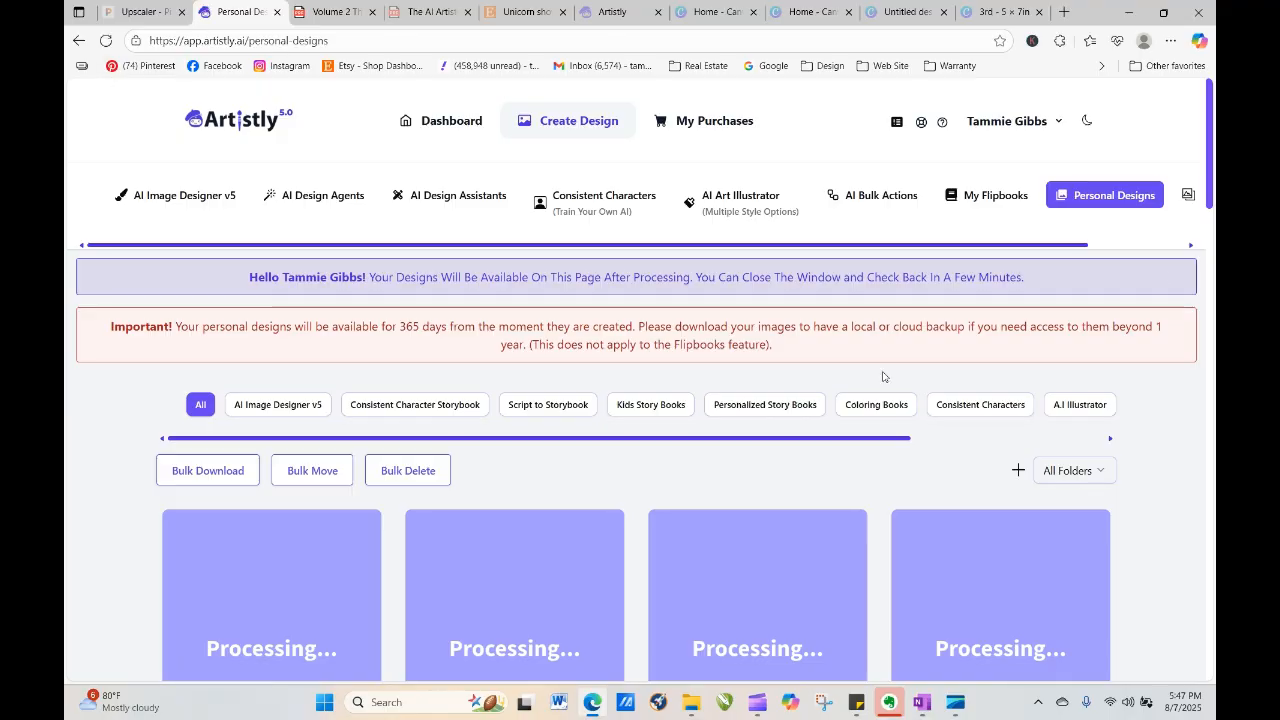
View the design details of the gold-turreted castle and the pink castle, closing each one
scroll(640, 400, "down", 5)
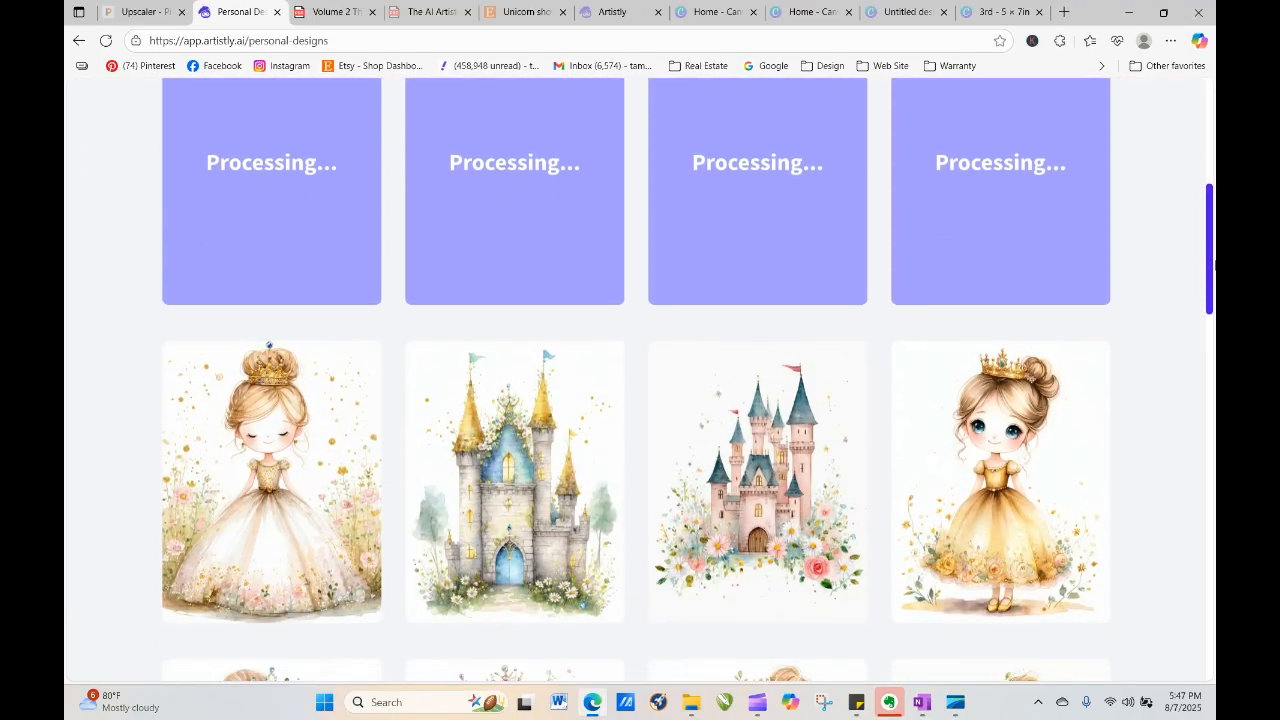
left_click(481, 452)
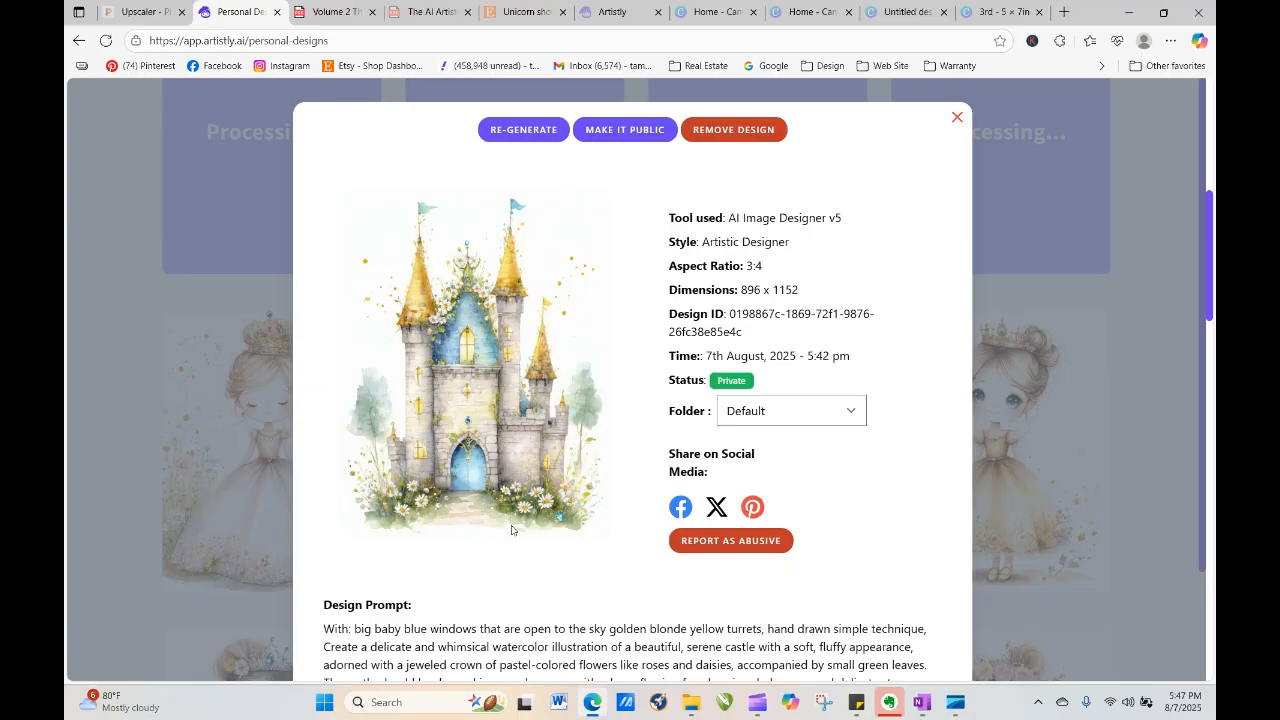
left_click(955, 118)
left_click(723, 454)
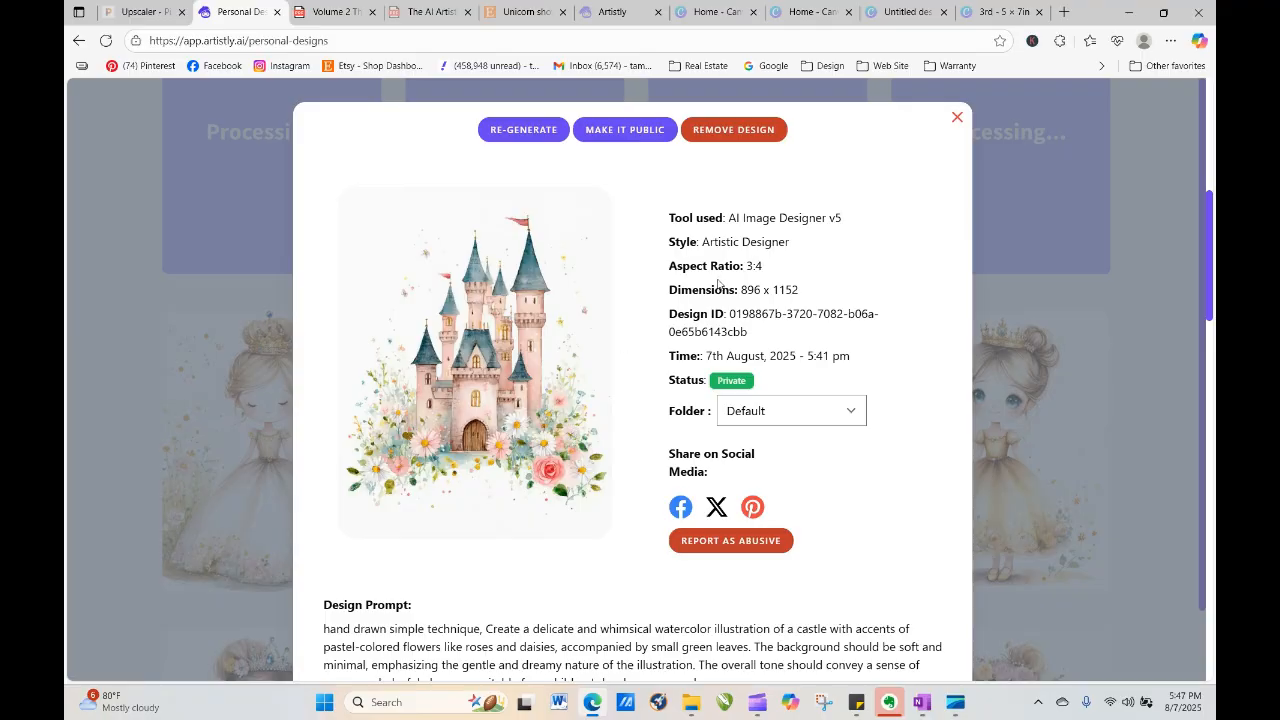
left_click(957, 118)
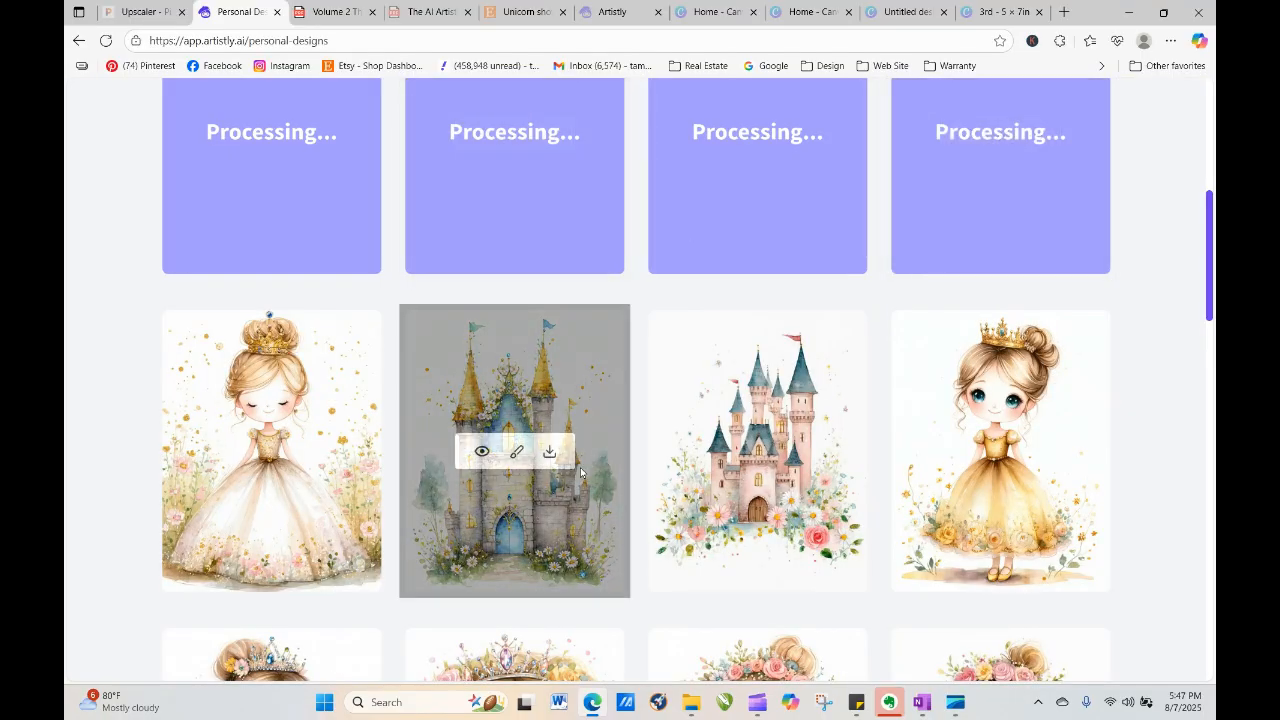
Refresh the personal designs, then review the pink castle's design details and close them
left_click(107, 40)
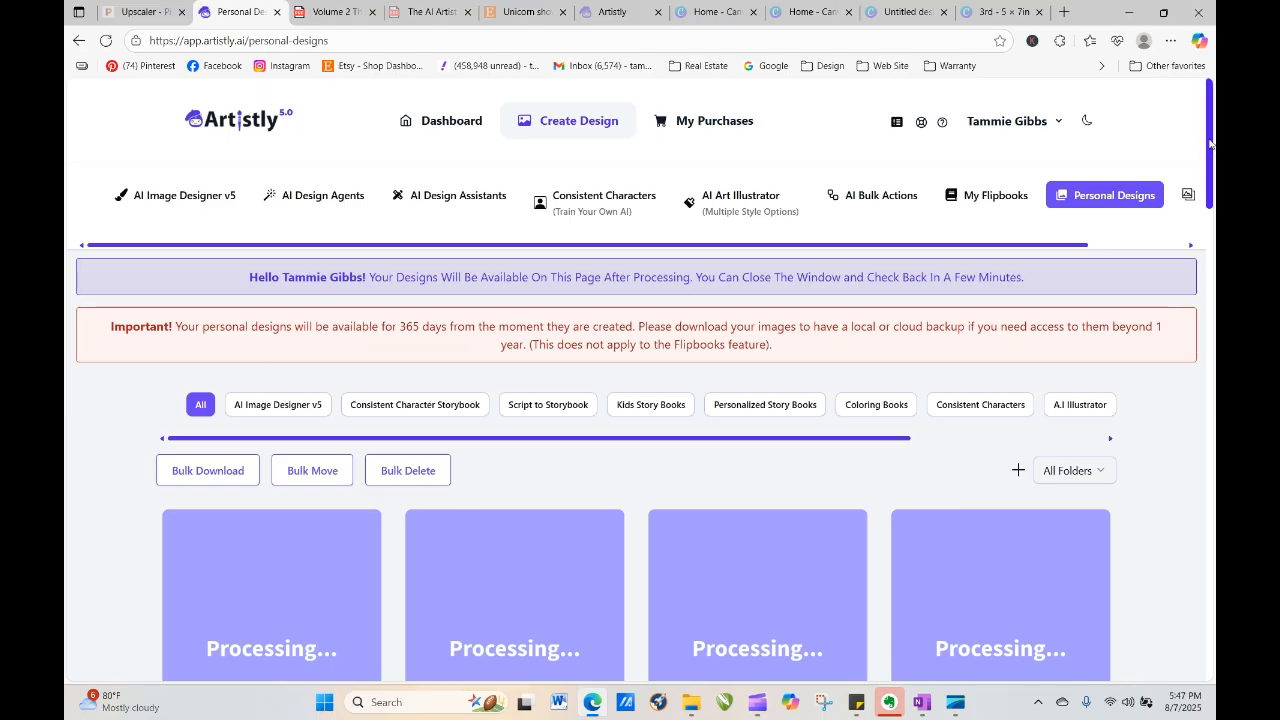
scroll(1209, 143, "down", 4)
left_click(720, 547)
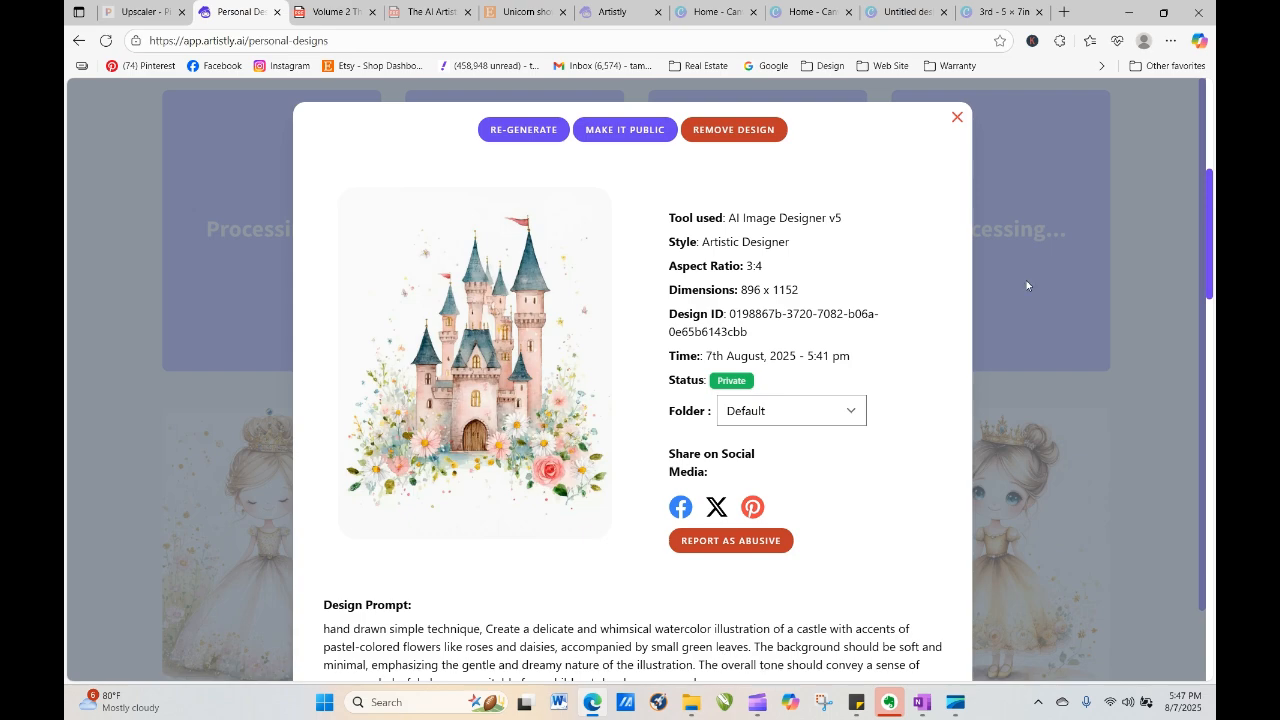
left_click(957, 118)
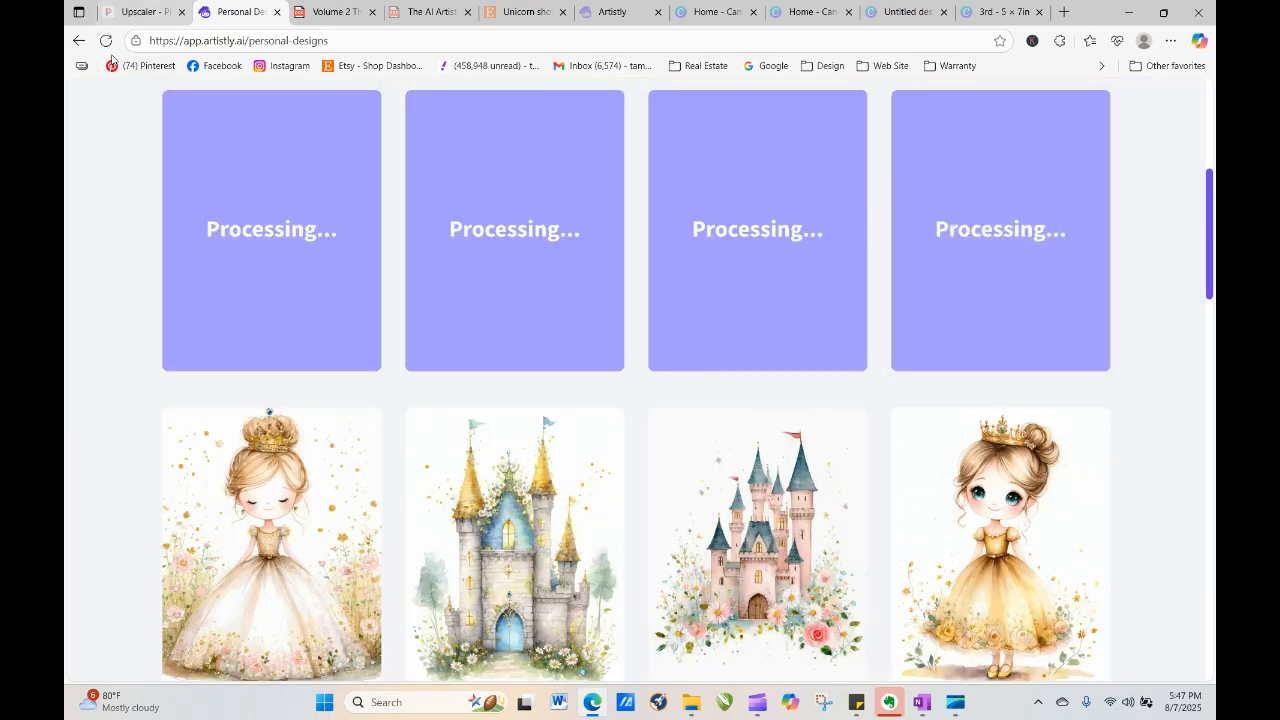
Keep refreshing the personal designs to check which of the four regenerated princess images have finished processing
left_click(105, 40)
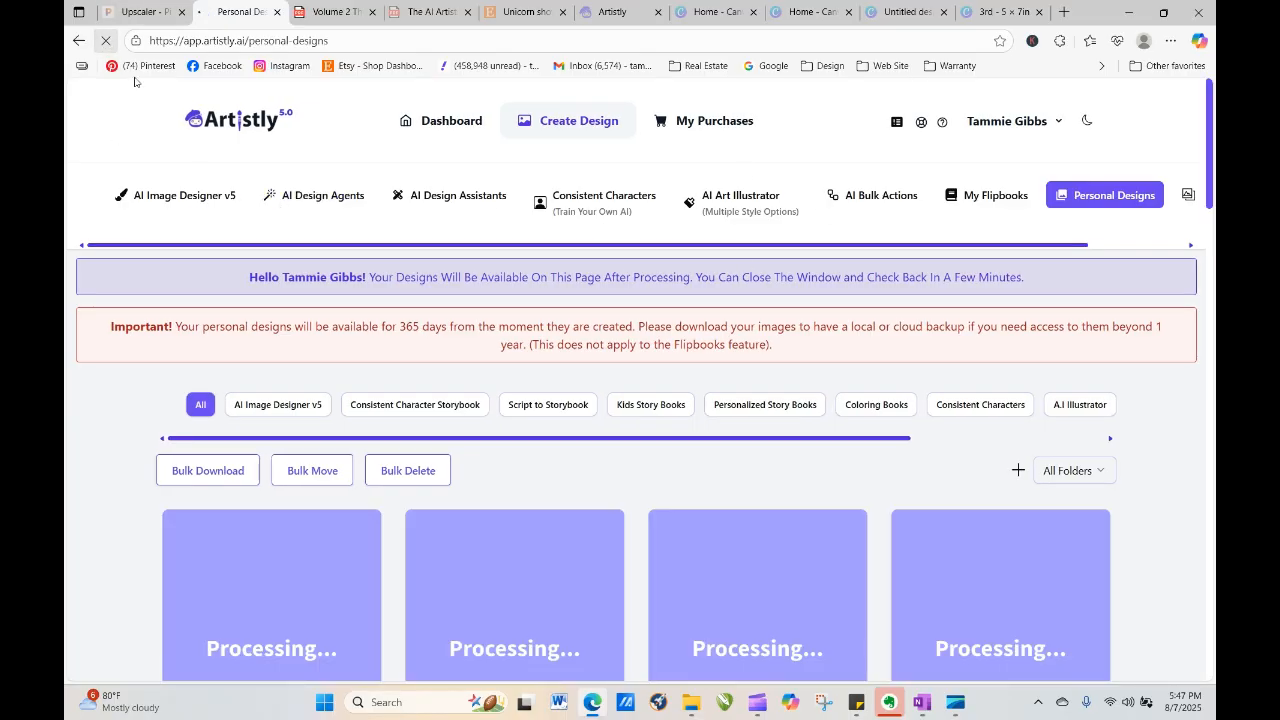
scroll(400, 140, "down", 2)
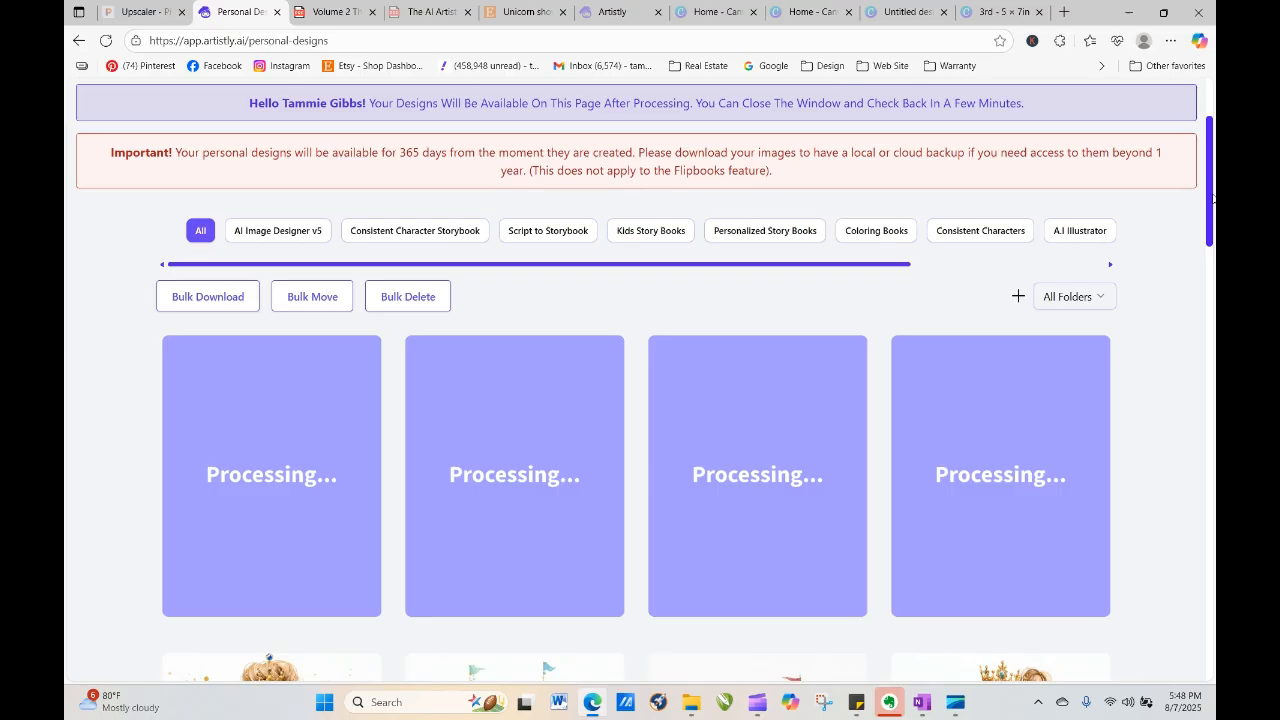
left_click(106, 41)
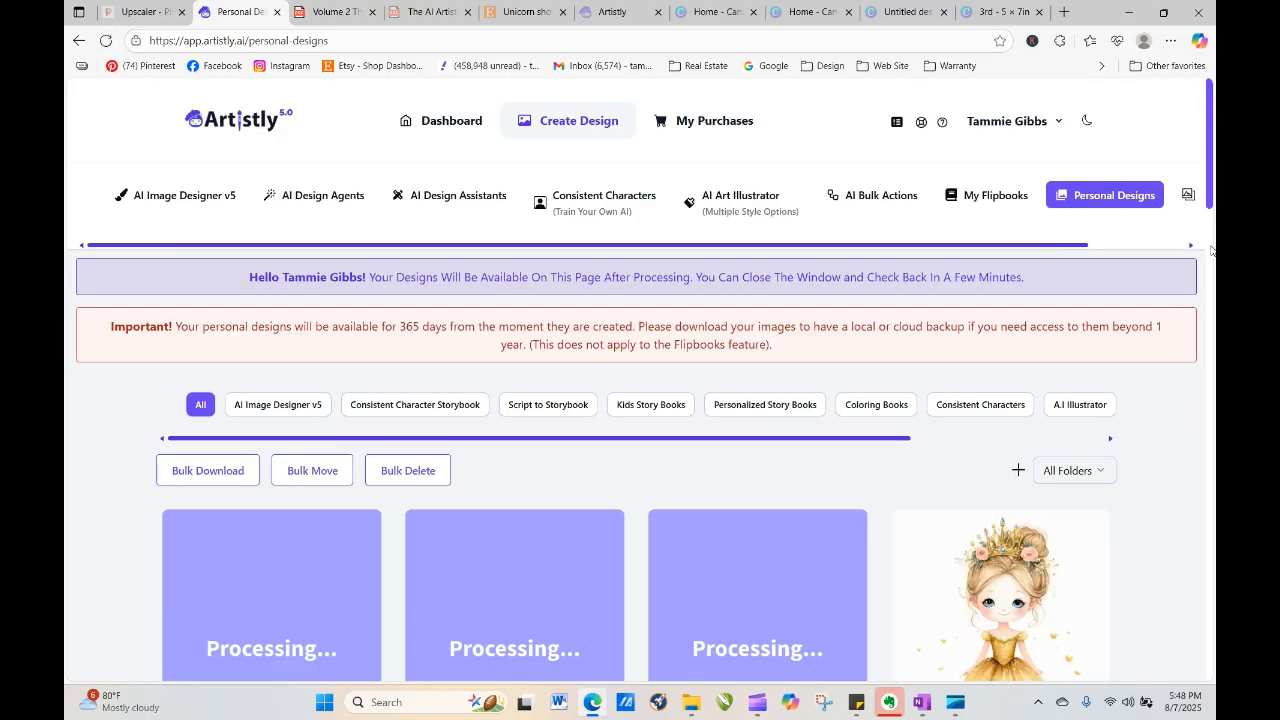
scroll(1212, 250, "down", 3)
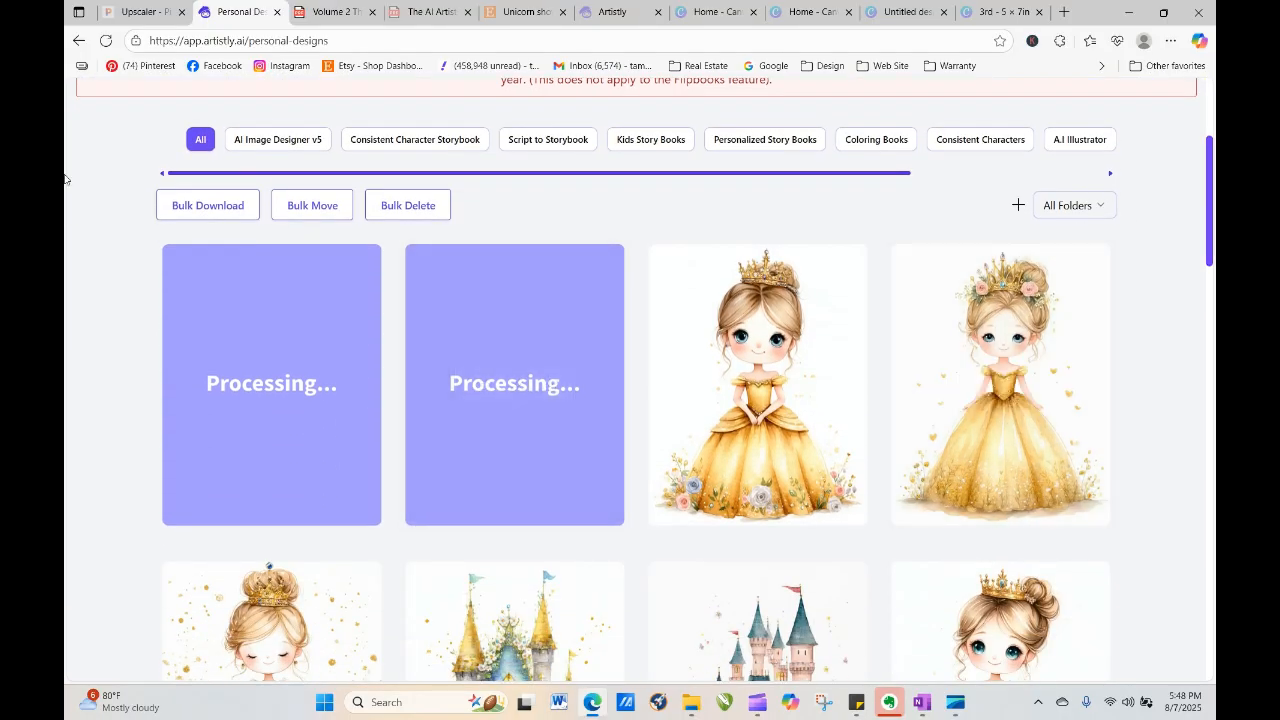
left_click(106, 42)
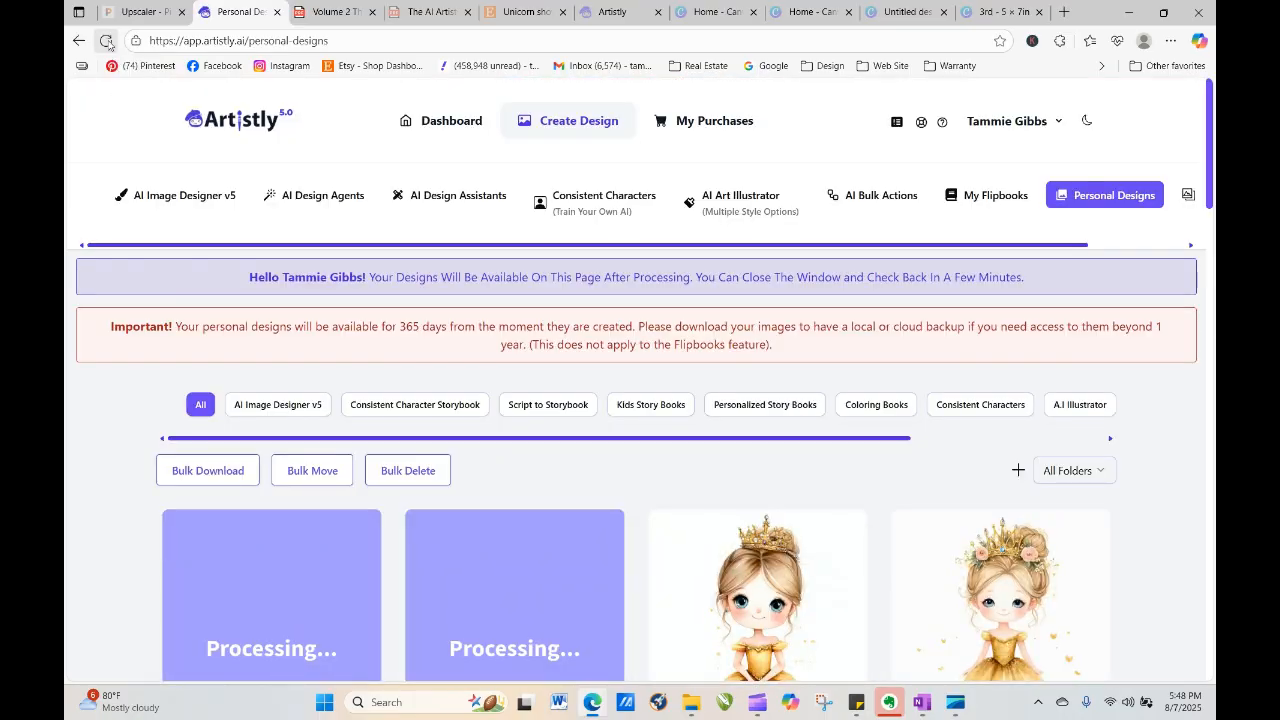
left_click(106, 42)
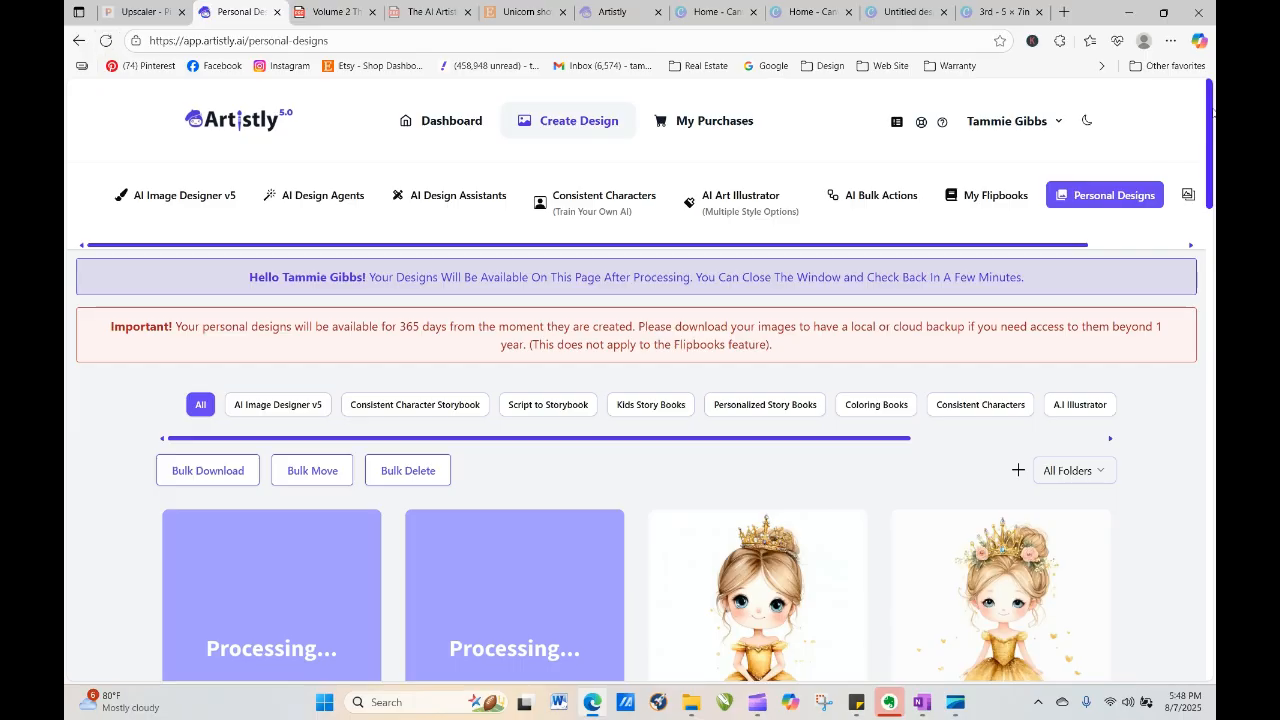
Refresh the personal designs page, preview the newly generated blonde princess with closed eyes, and download that image
left_click_drag(1210, 106, 1210, 162)
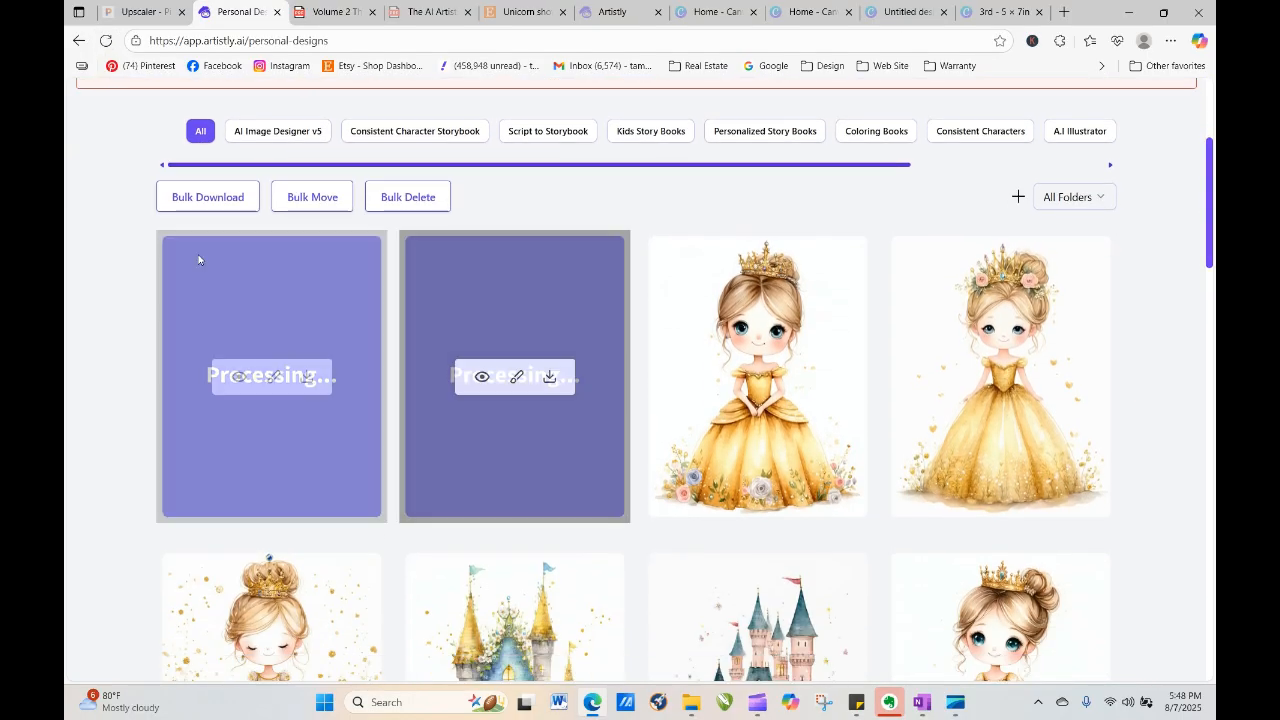
left_click(106, 41)
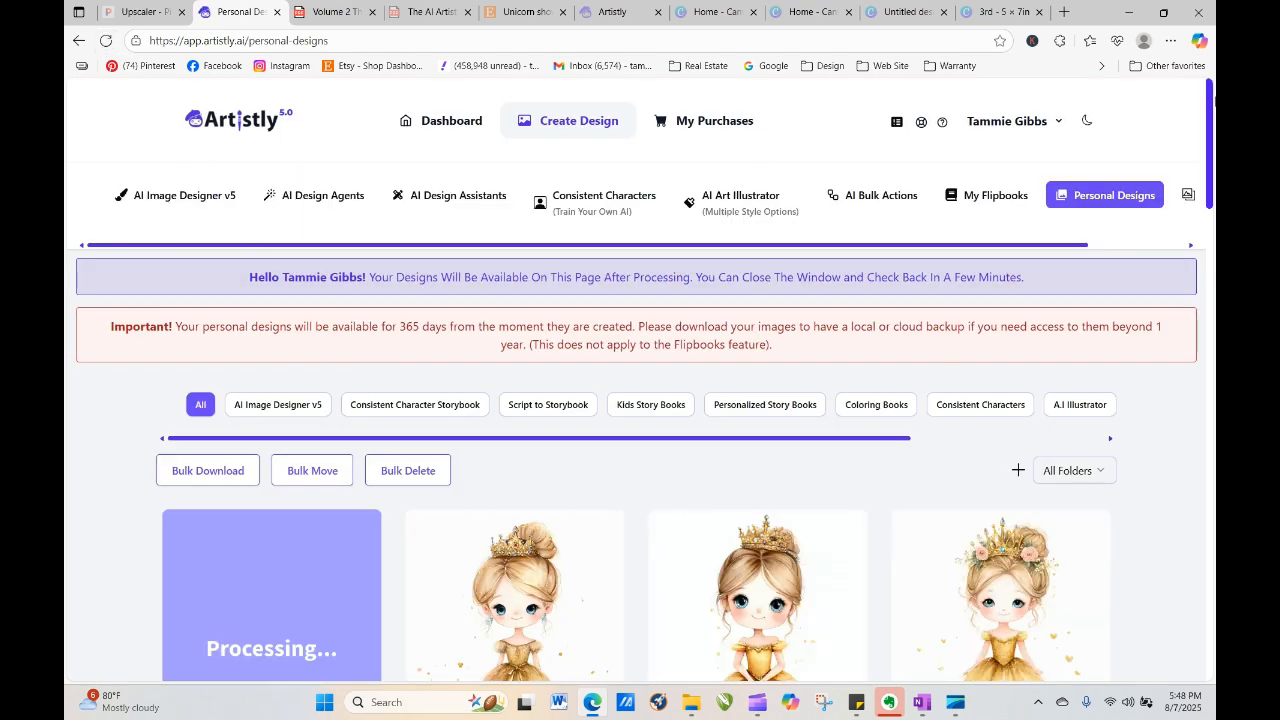
left_click_drag(1211, 122, 1211, 187)
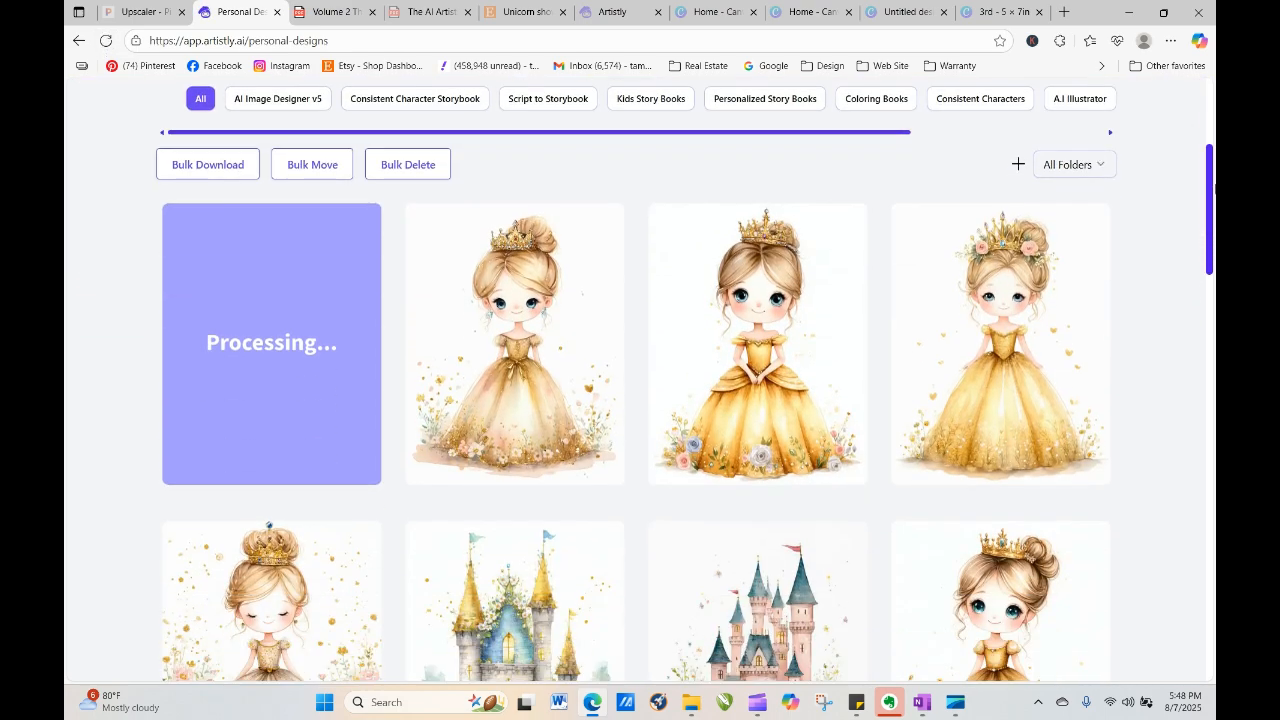
left_click(239, 348)
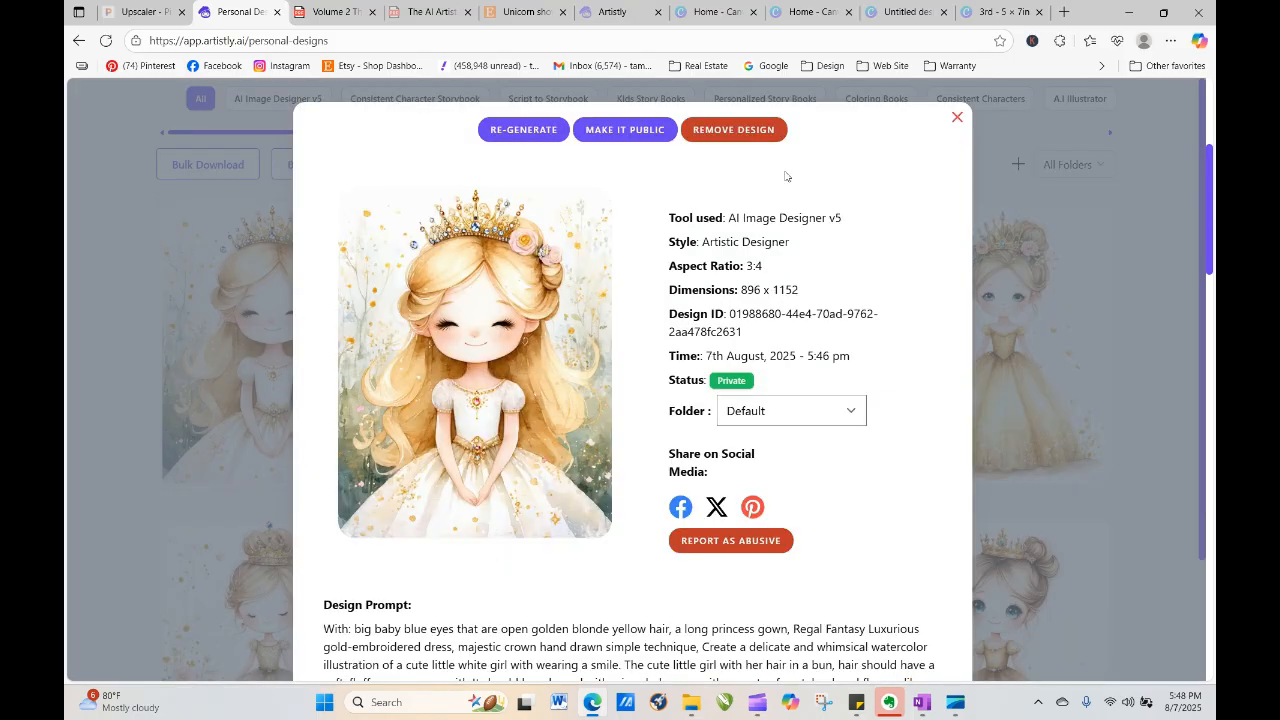
left_click(956, 118)
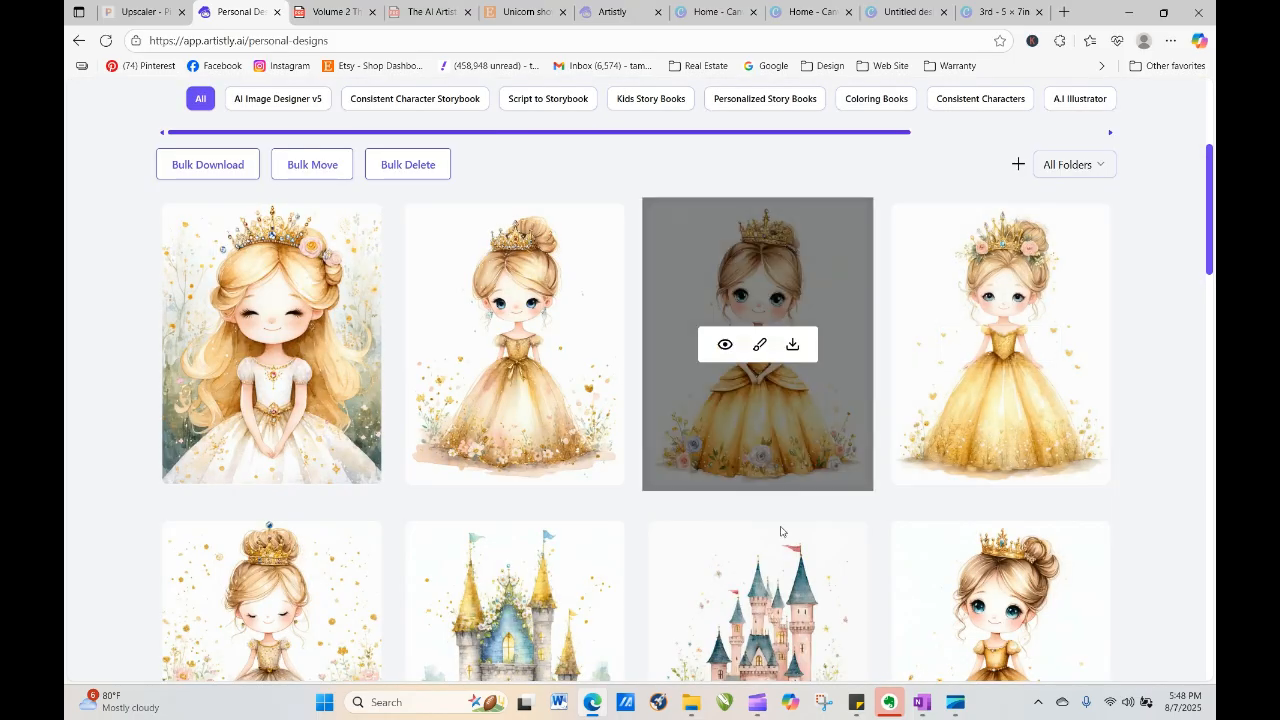
left_click(305, 346)
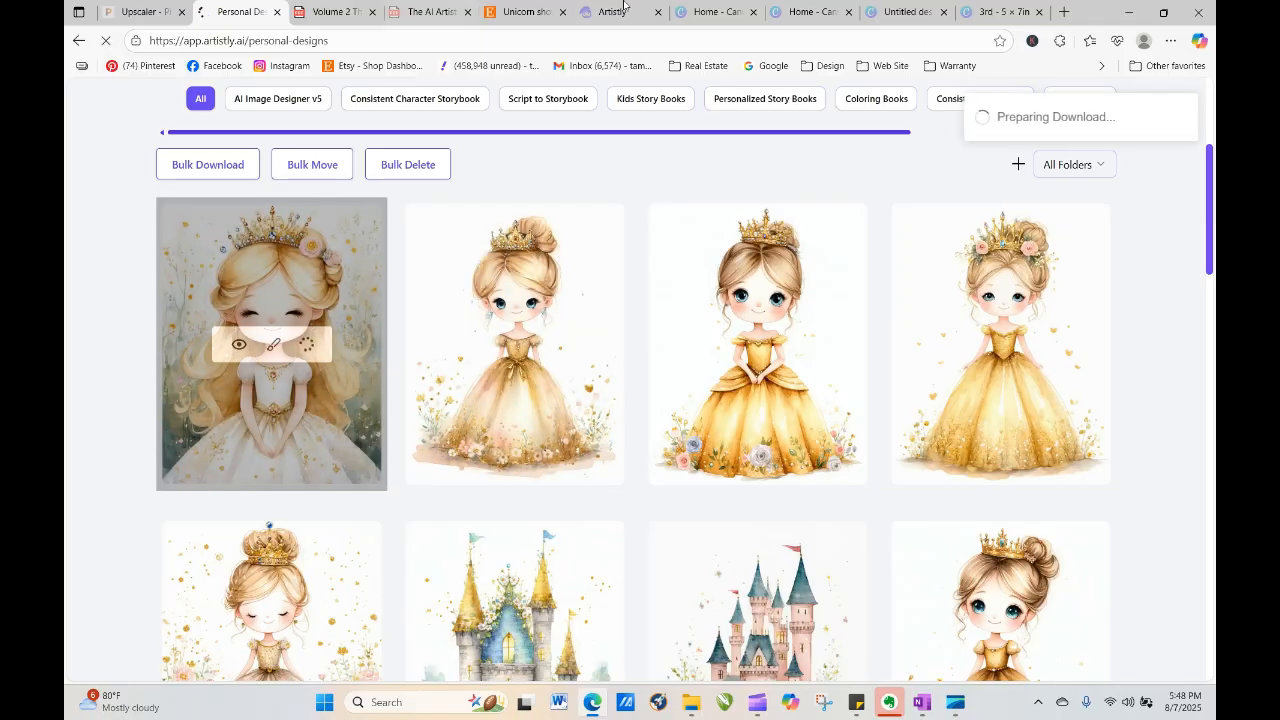
Switch to the 5 × 7 in Canva design named 3rd and go to blank page 6
left_click(913, 14)
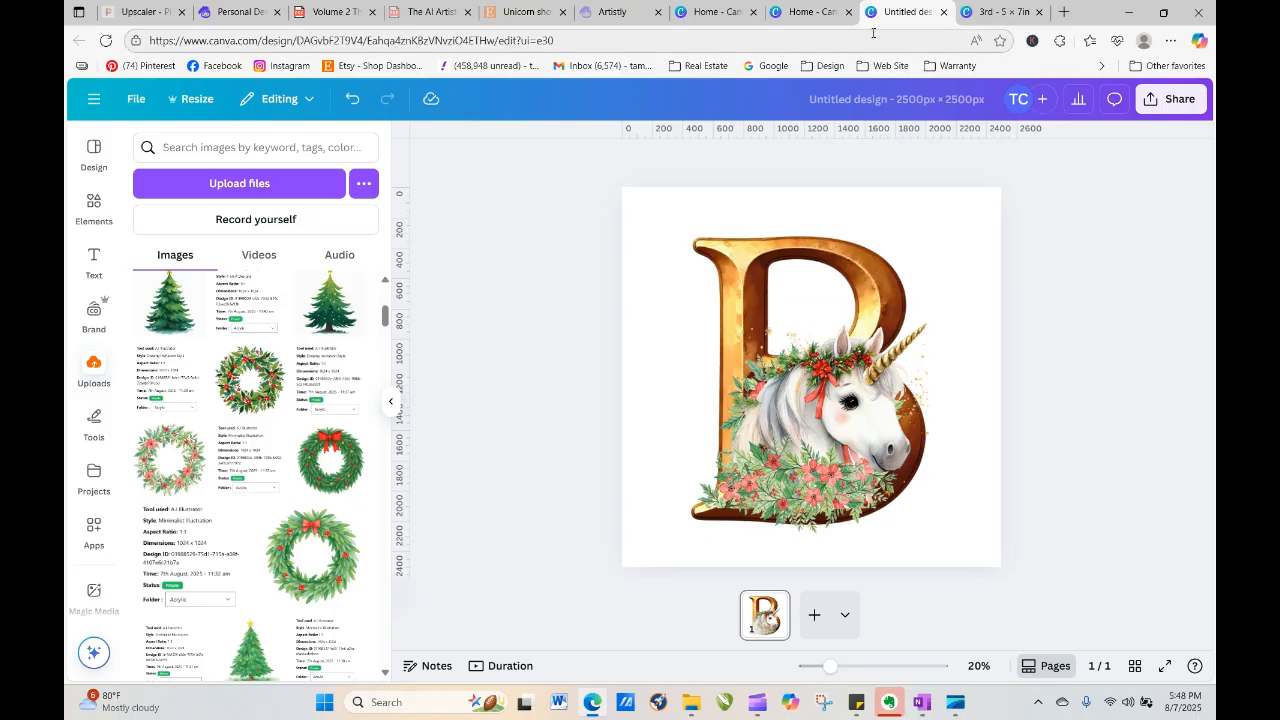
left_click(808, 8)
left_click(760, 8)
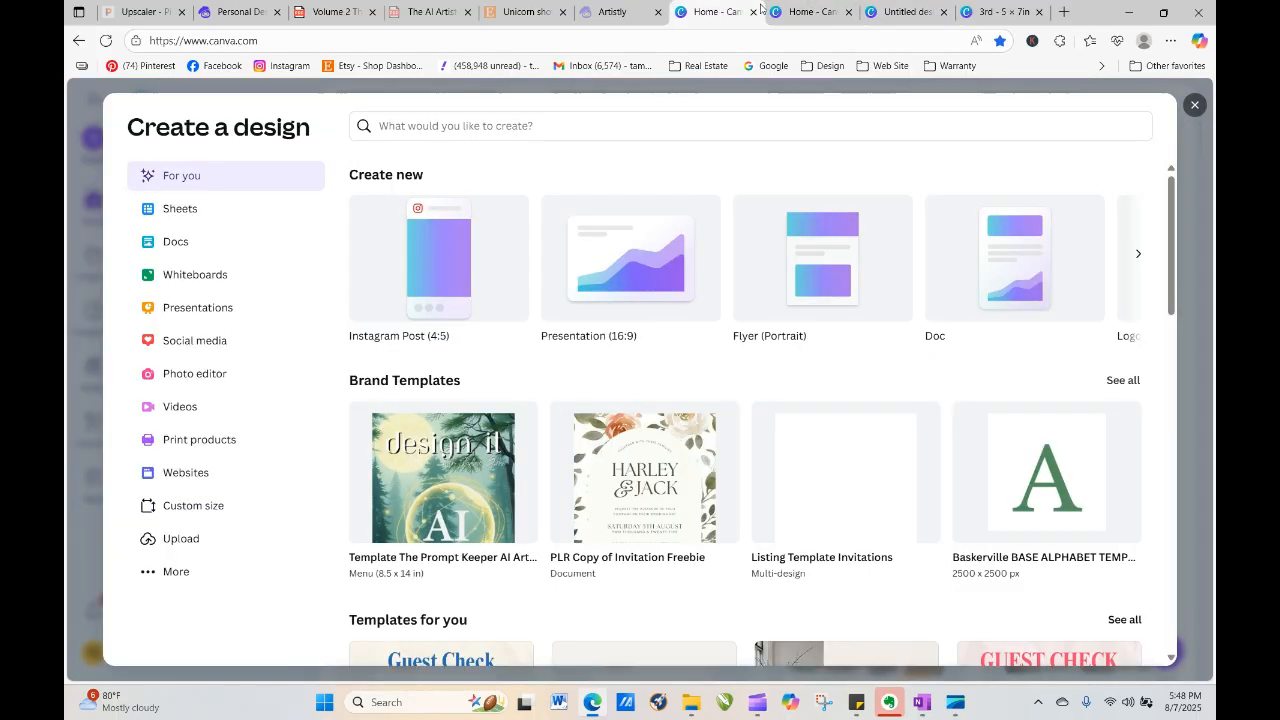
left_click(885, 11)
left_click(995, 14)
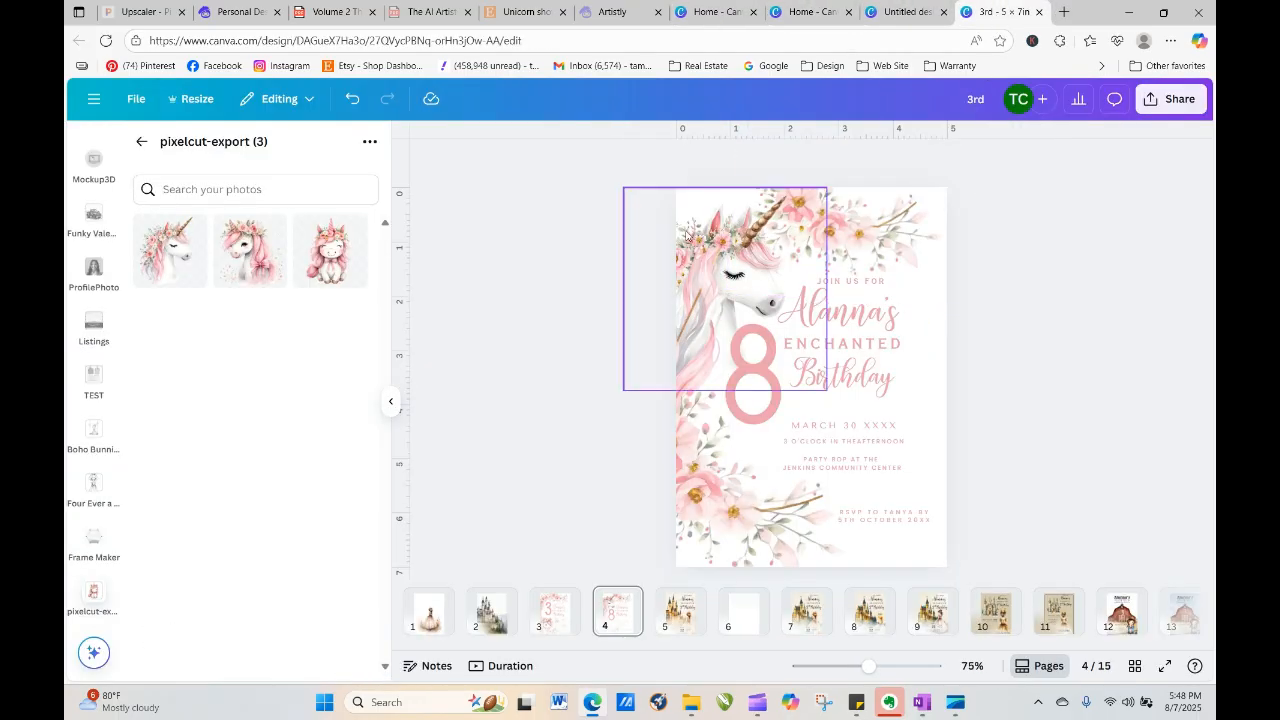
left_click(745, 612)
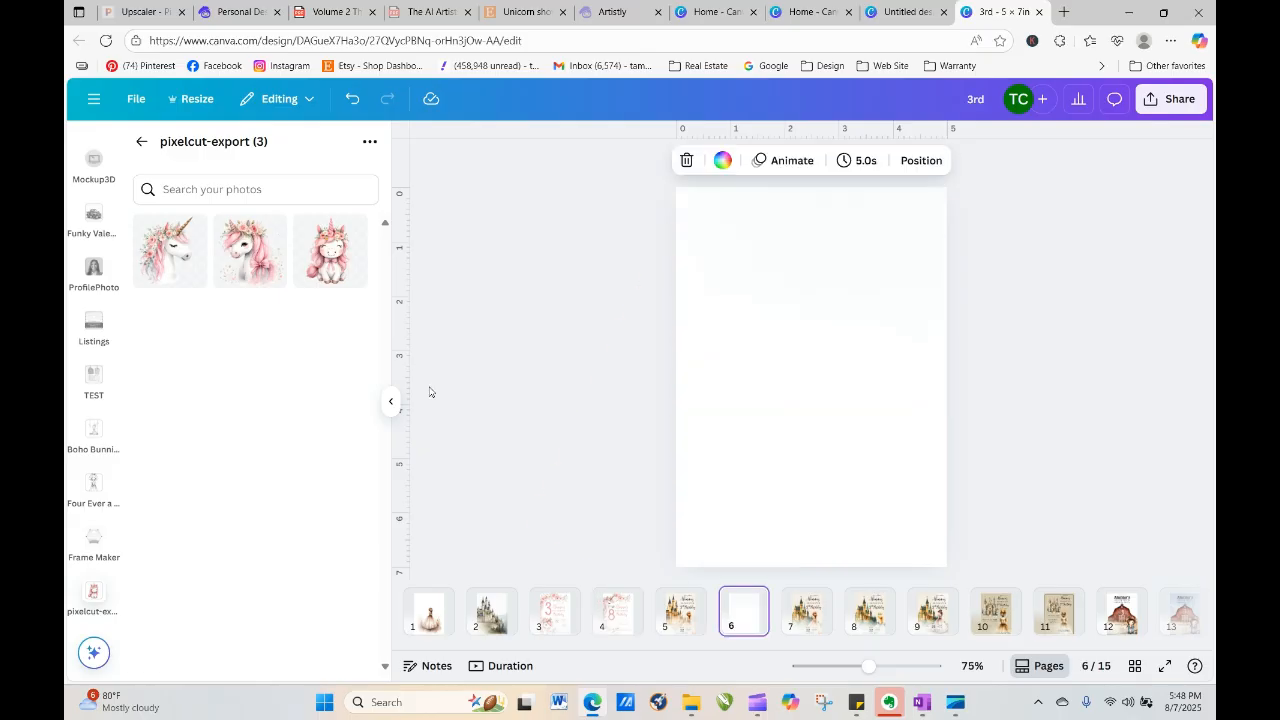
Leave the pixelcut-export (3) folder and upload the downloaded blonde princess image to the Canva uploads
left_click(145, 141)
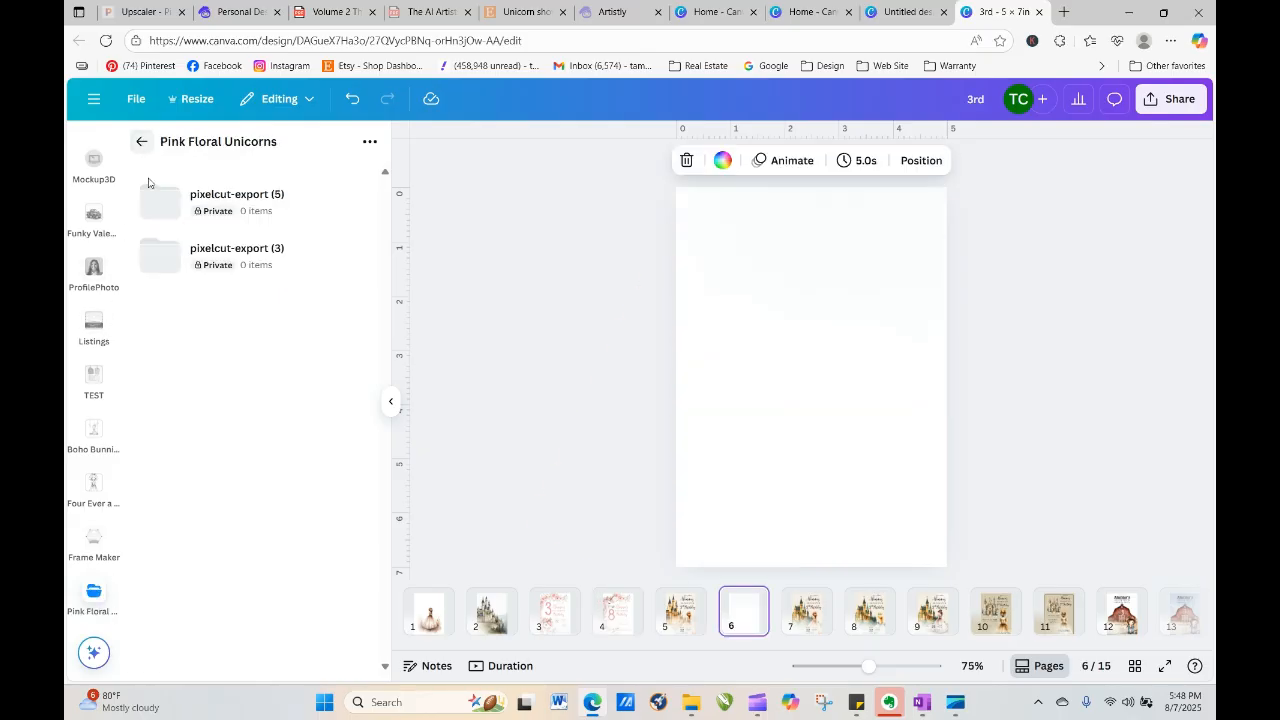
left_click(143, 141)
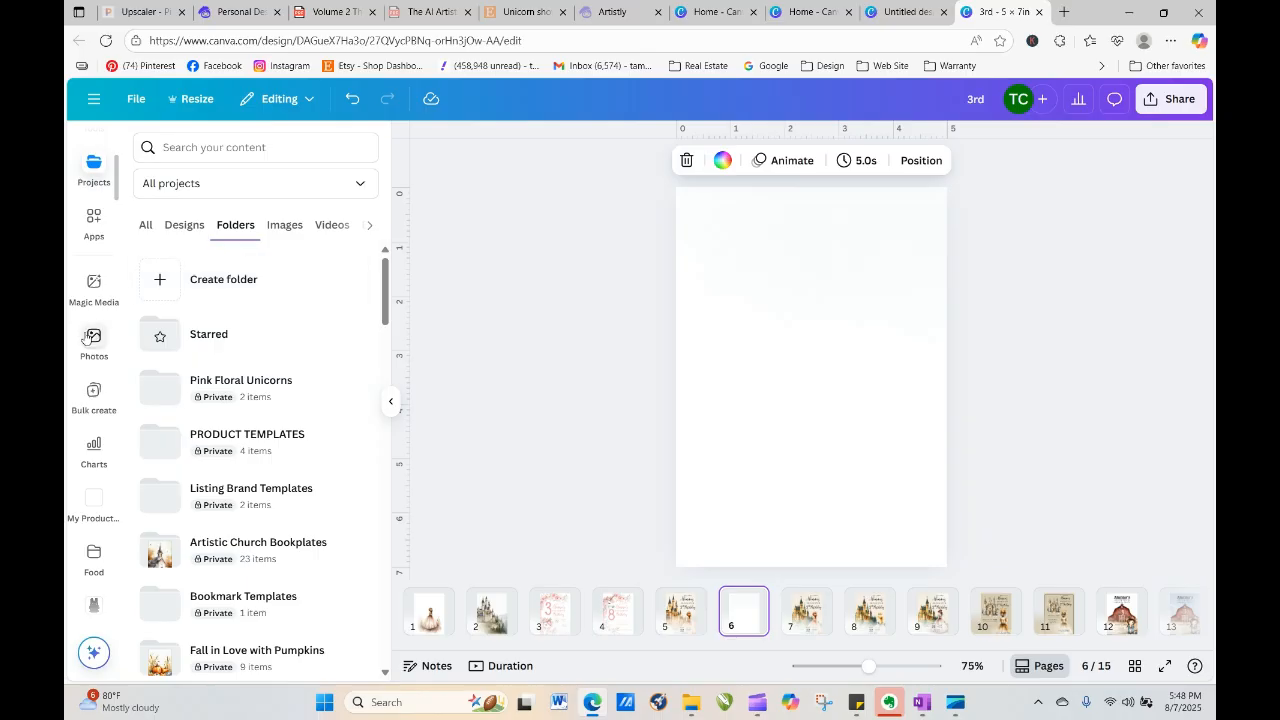
scroll(100, 230, "up", 3)
left_click(100, 200)
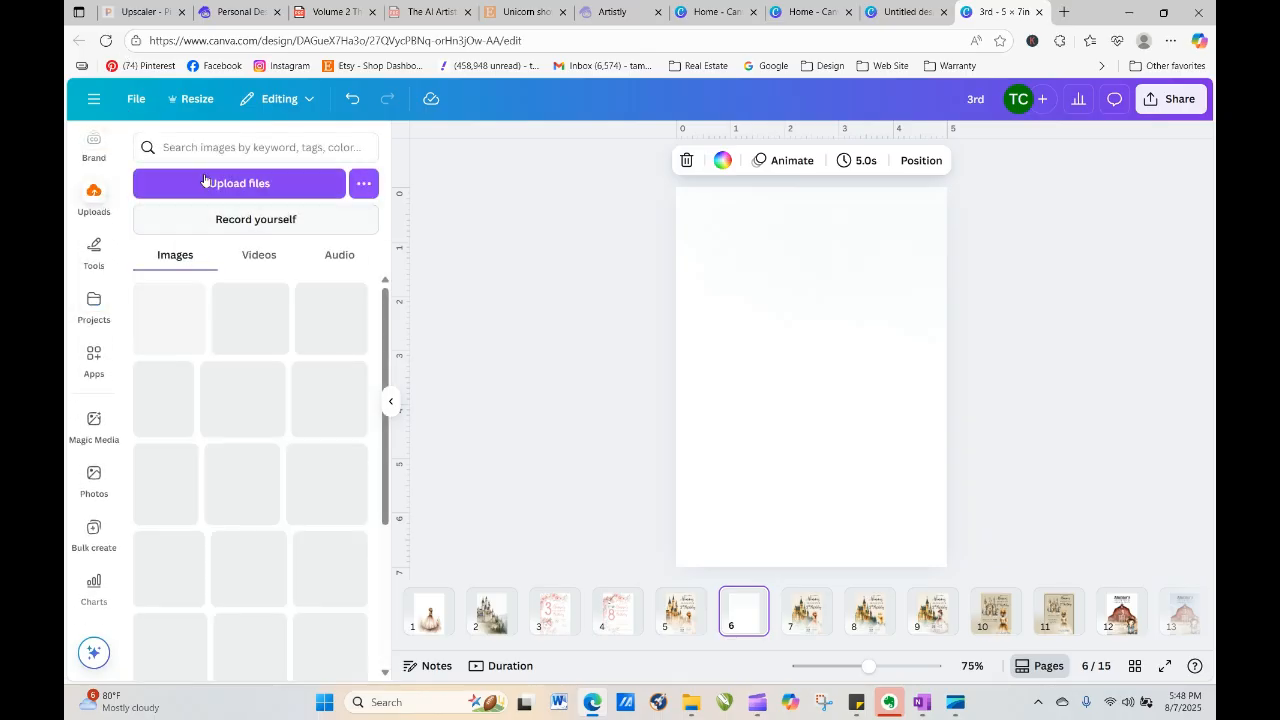
left_click(202, 184)
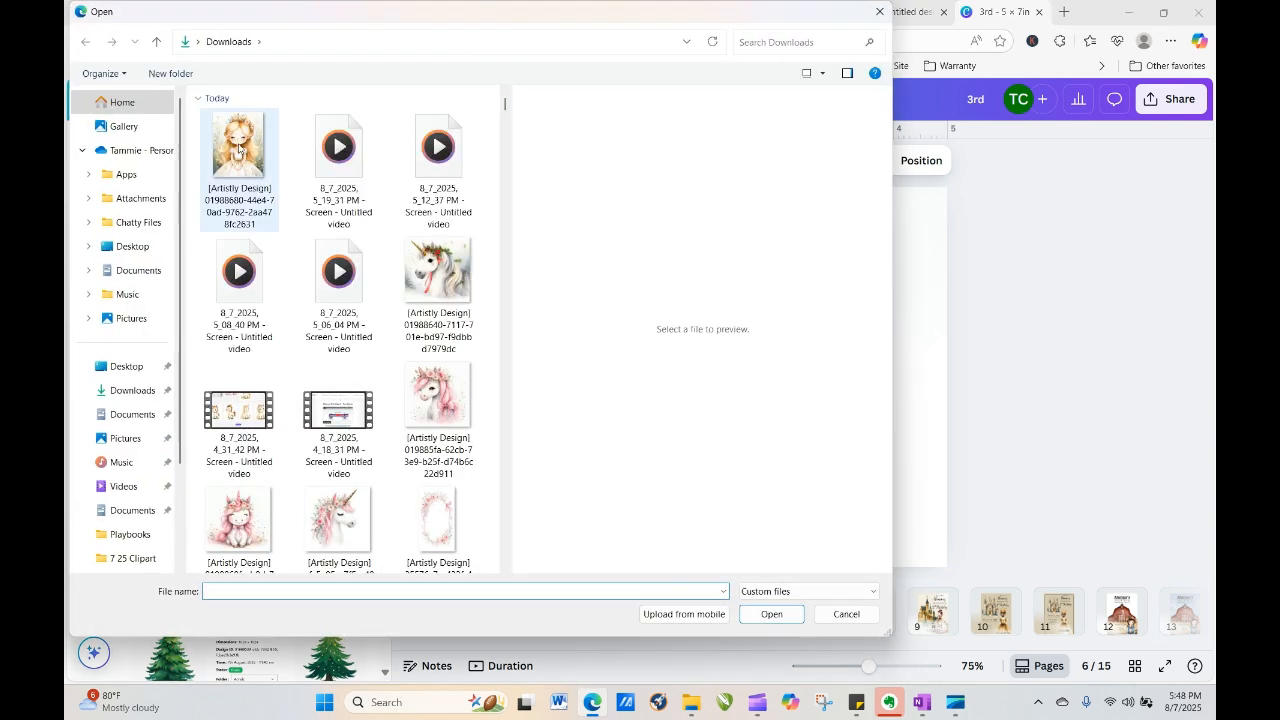
left_click(240, 165)
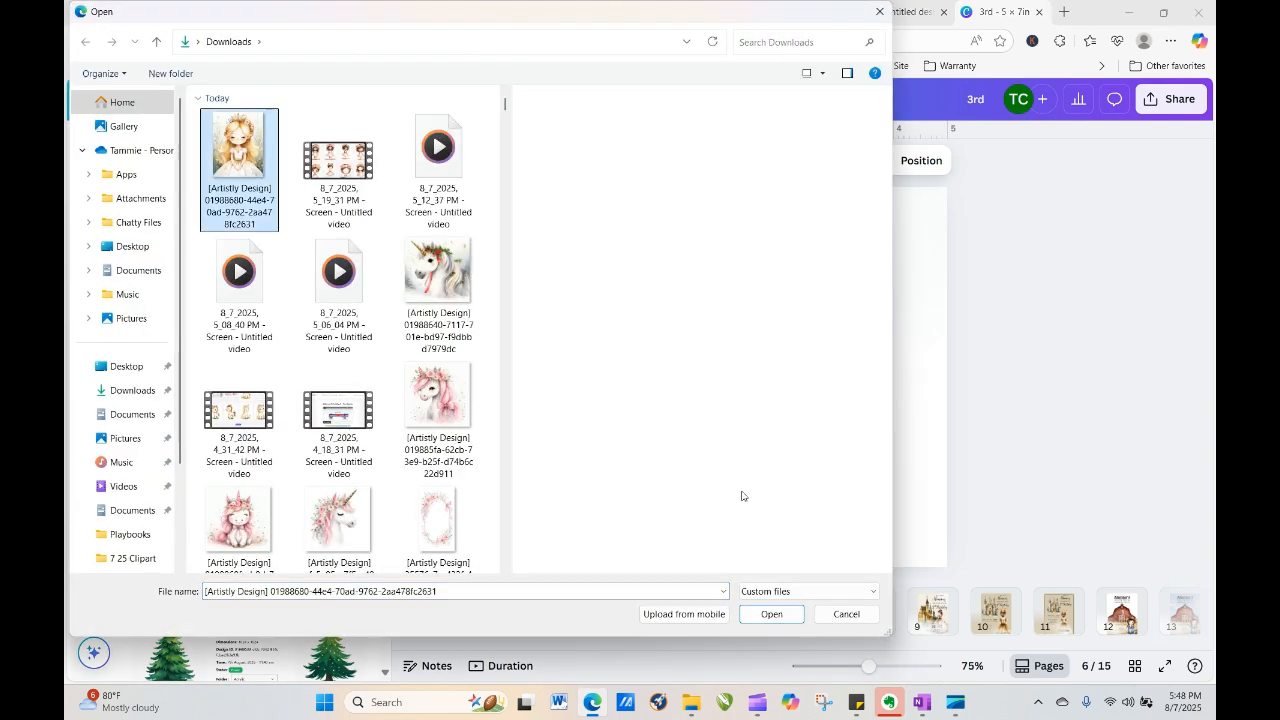
left_click(770, 614)
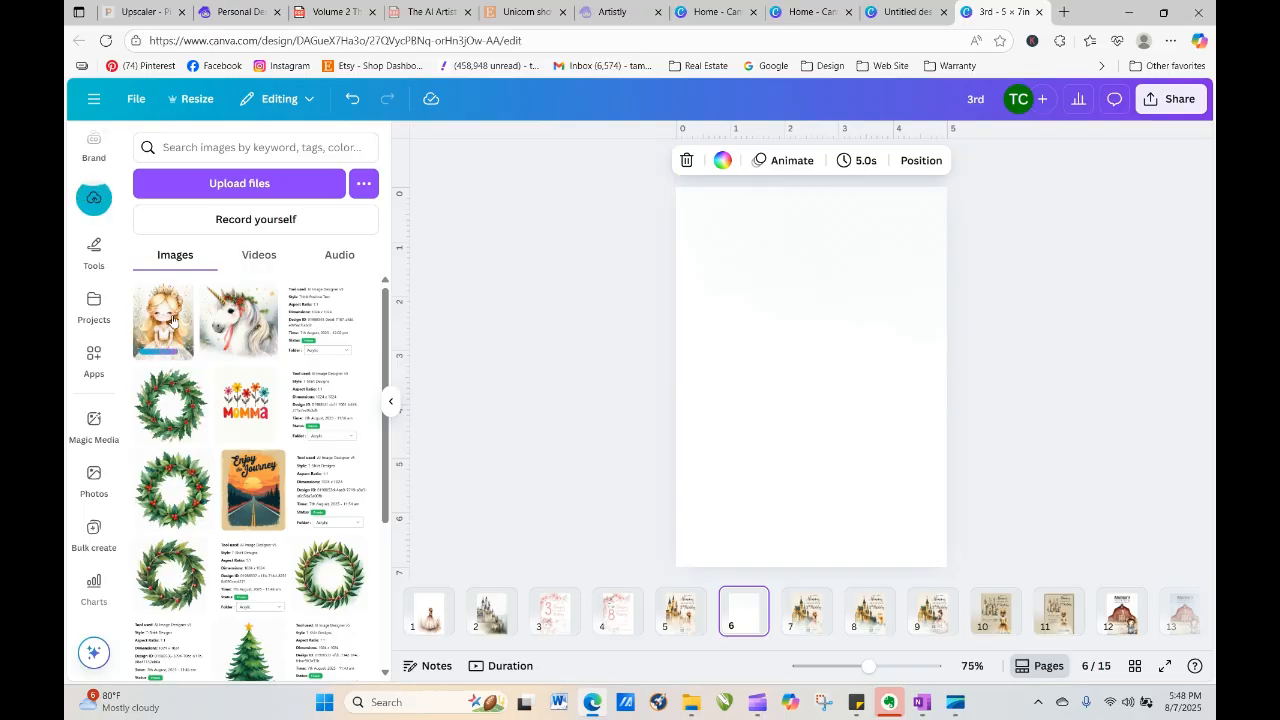
Place the uploaded blonde princess image on page 6 and remove its background
mouse_move(172, 319)
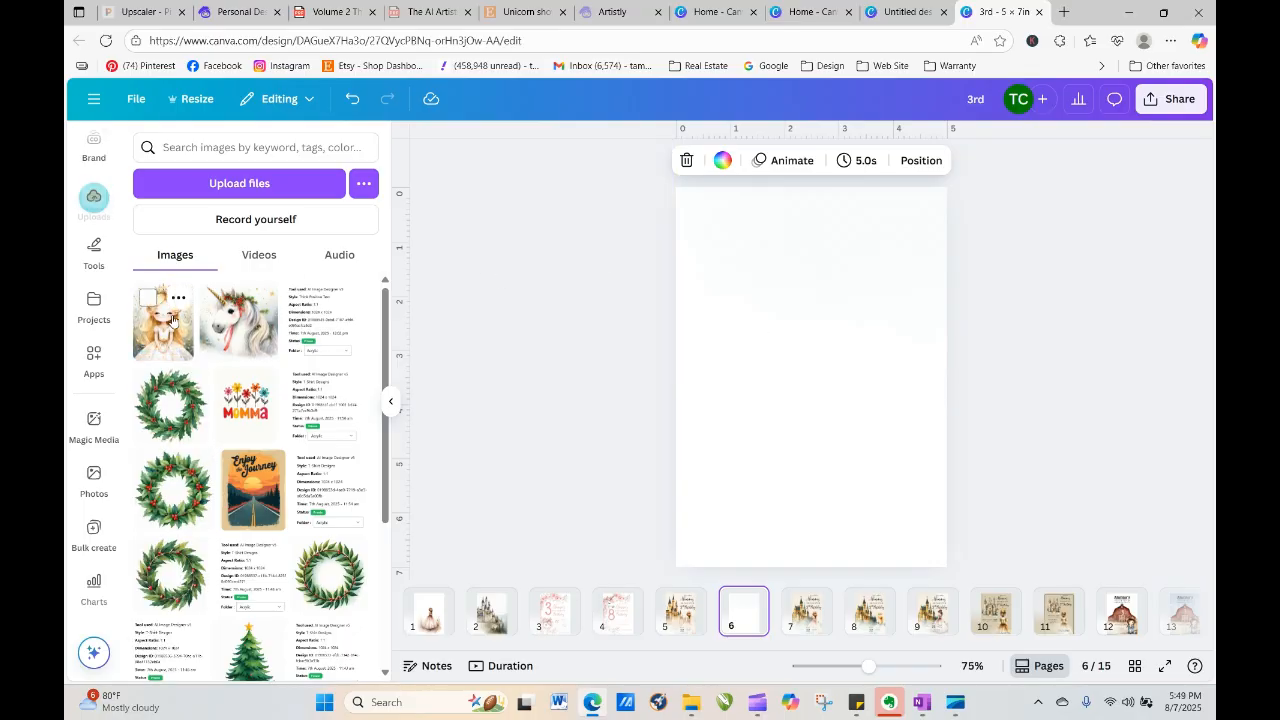
left_click(165, 325)
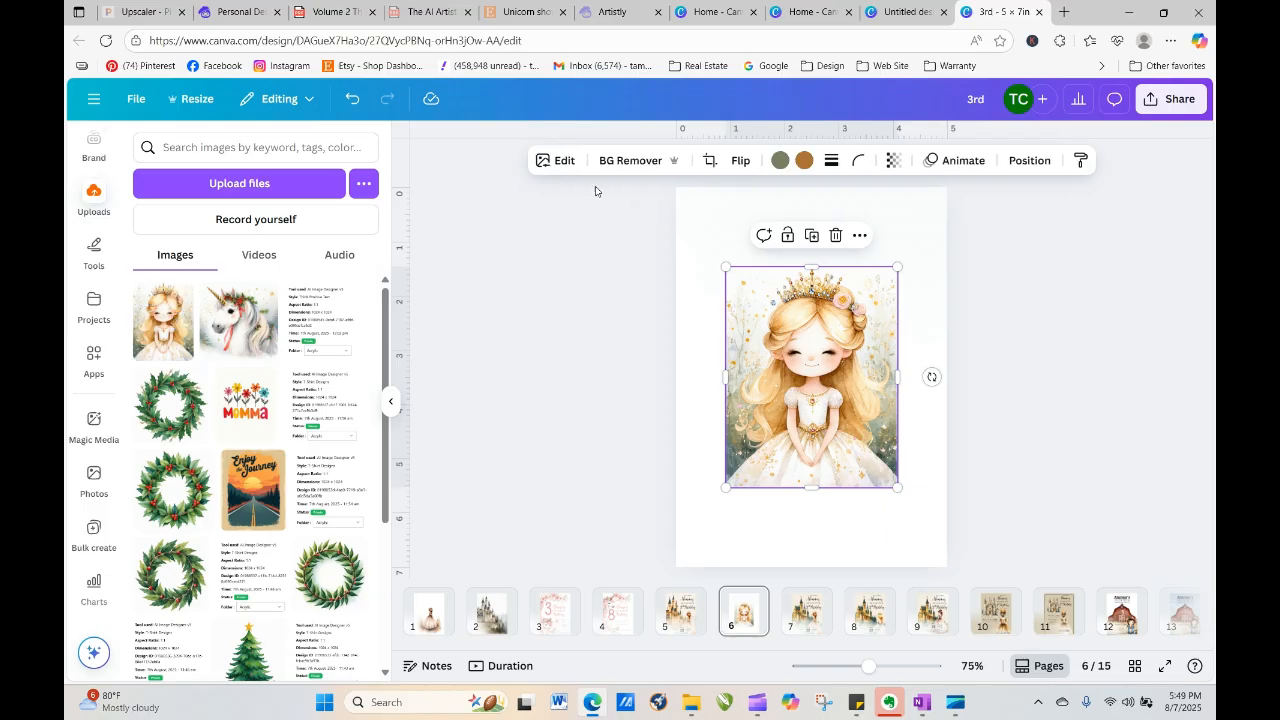
left_click(630, 160)
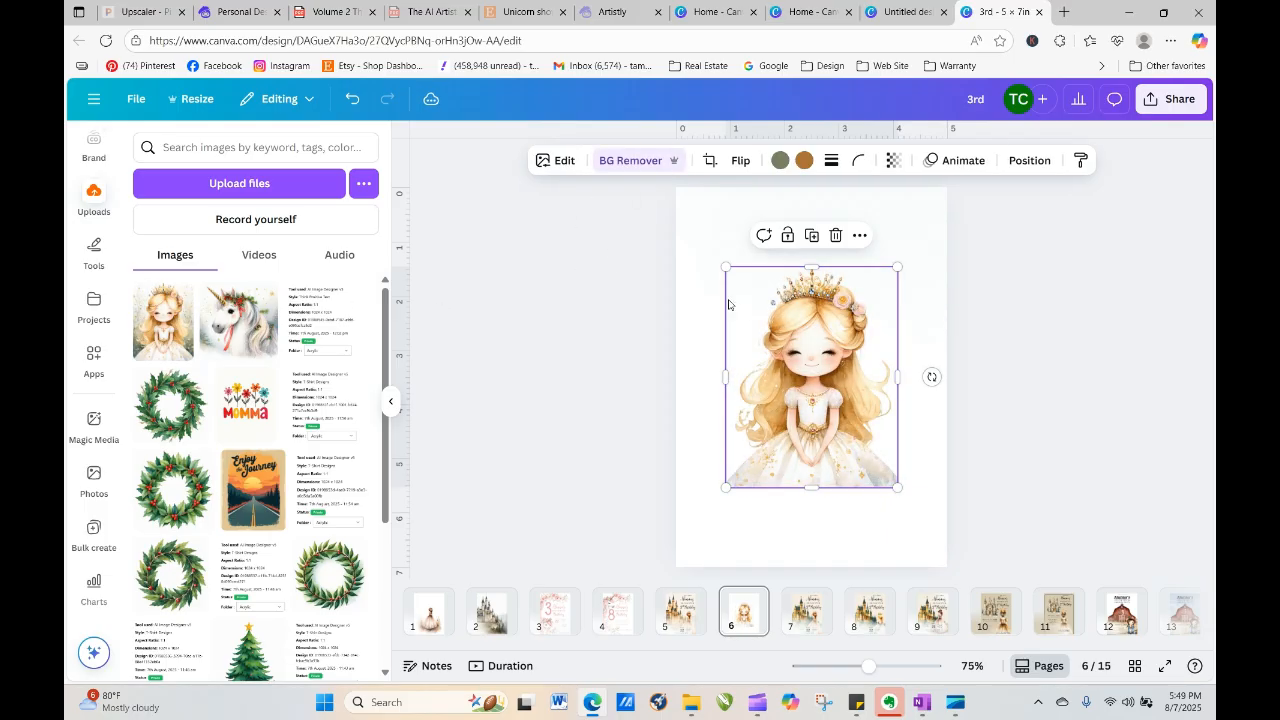
Enlarge the princess image and centre it horizontally in the upper part of page 6
left_click_drag(725, 265, 671, 196)
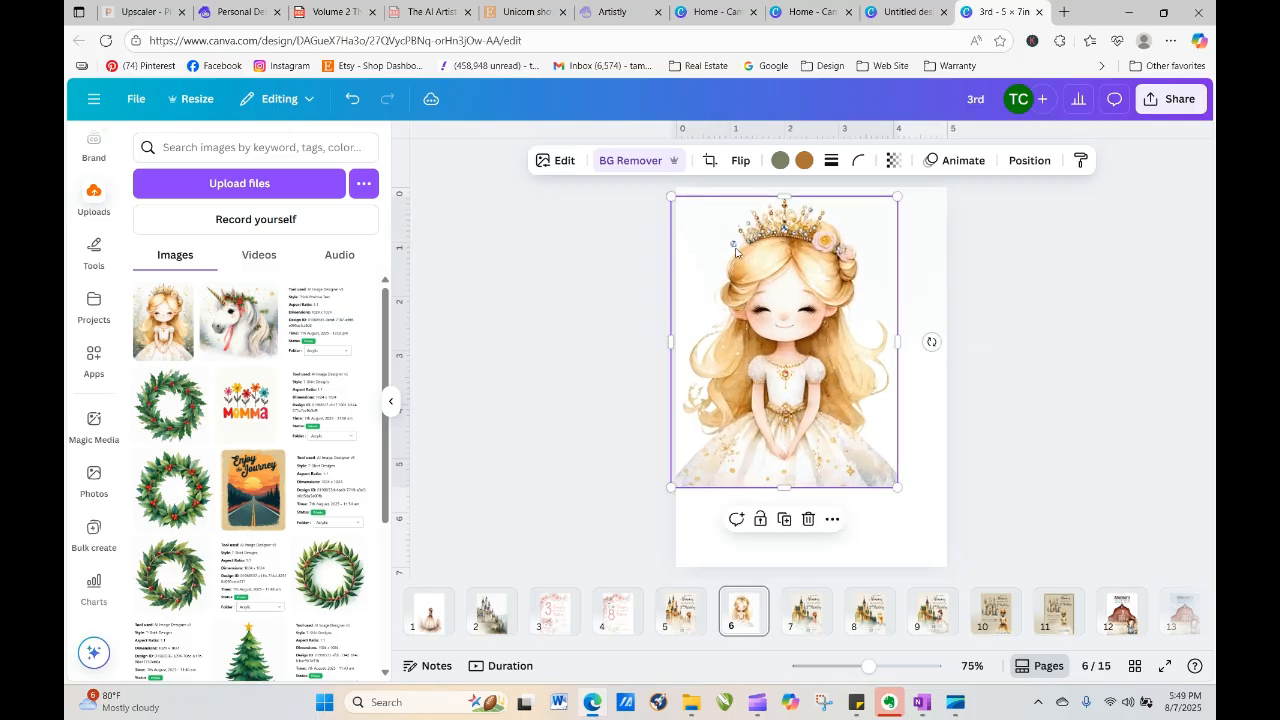
left_click_drag(803, 369, 833, 370)
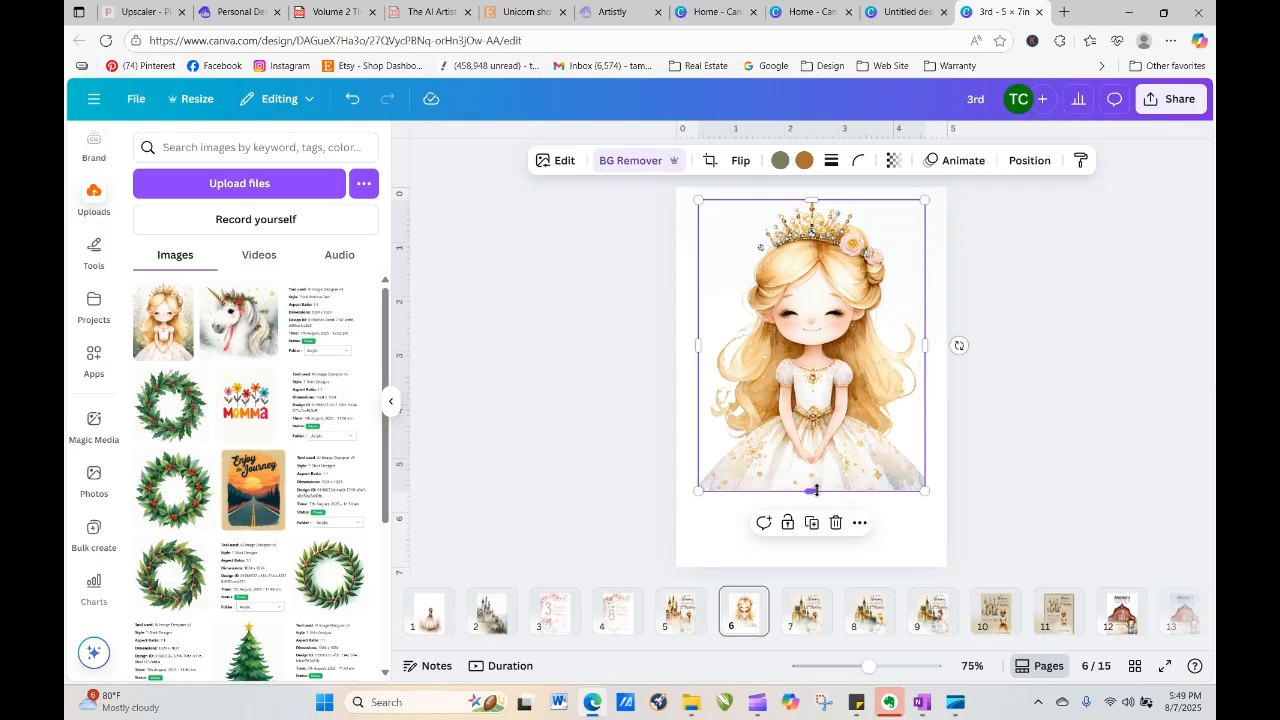
Duplicate the princess and crop the copy to a slightly wider strip of the dress hem, extending the bottom of the skirt
left_click_drag(813, 461, 822, 470)
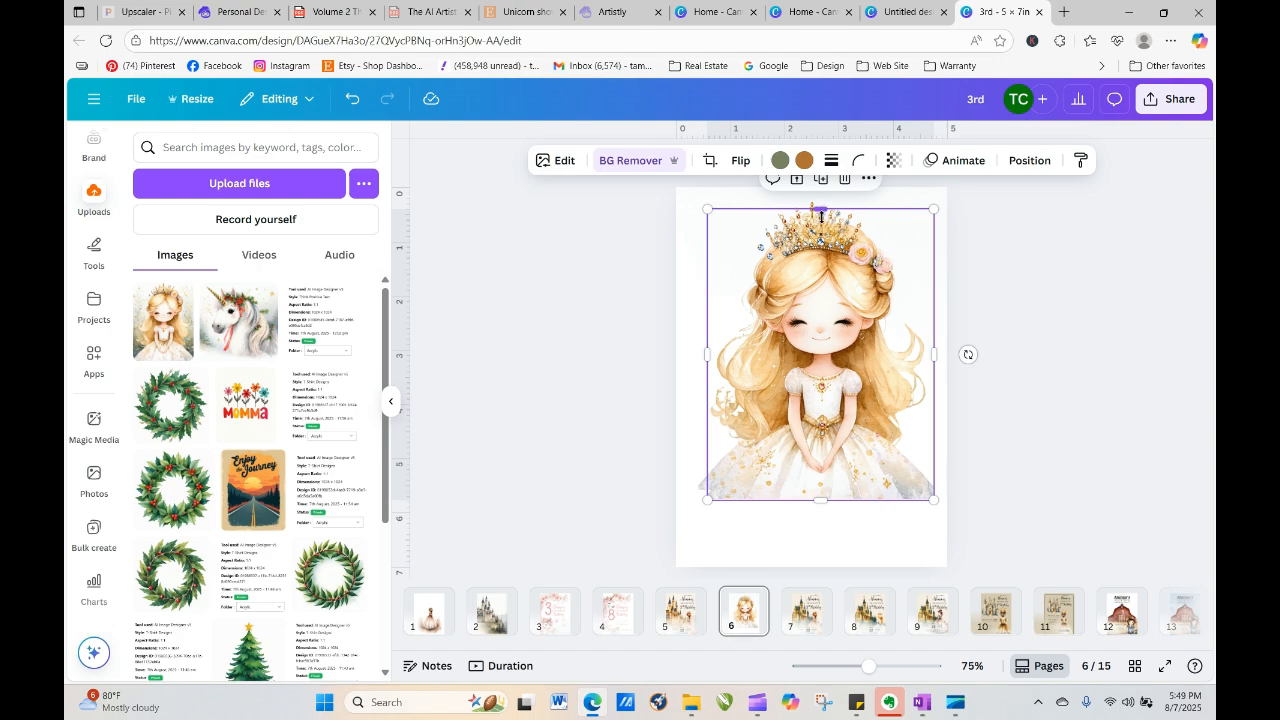
left_click_drag(821, 216, 940, 515)
left_click(1006, 518)
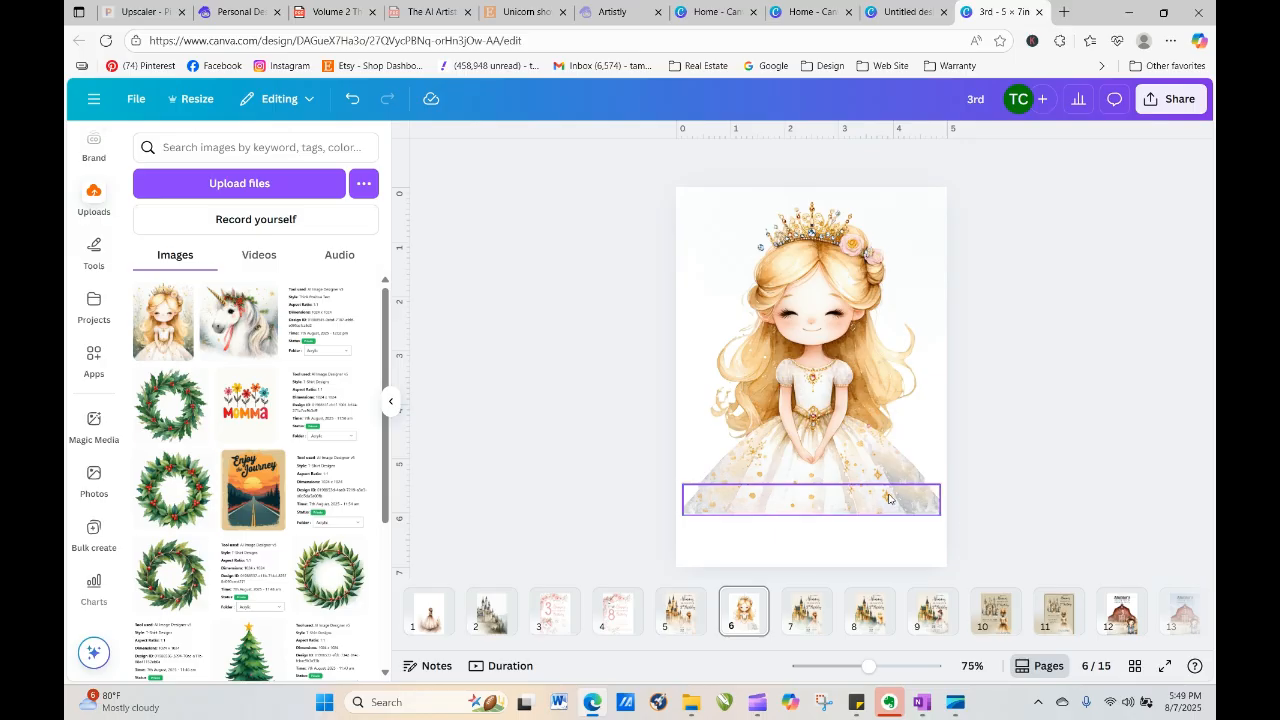
Try to extend the hem strip upwards and down to the page's lower edge, and undo these adjustments
left_click(840, 495)
left_click_drag(813, 484, 814, 474)
left_click(996, 466)
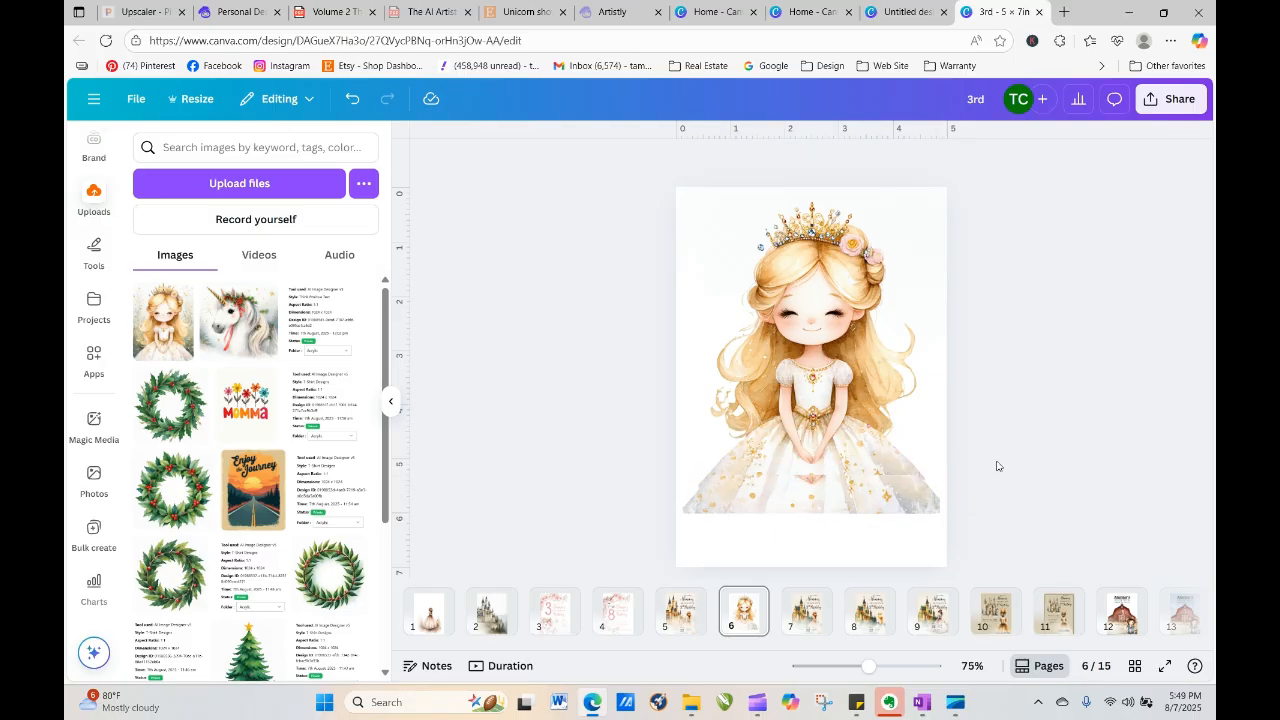
left_click(893, 488)
left_click_drag(810, 513, 811, 576)
mouse_move(828, 524)
left_mouse_down()
mouse_move(829, 511)
mouse_move(829, 527)
left_mouse_up()
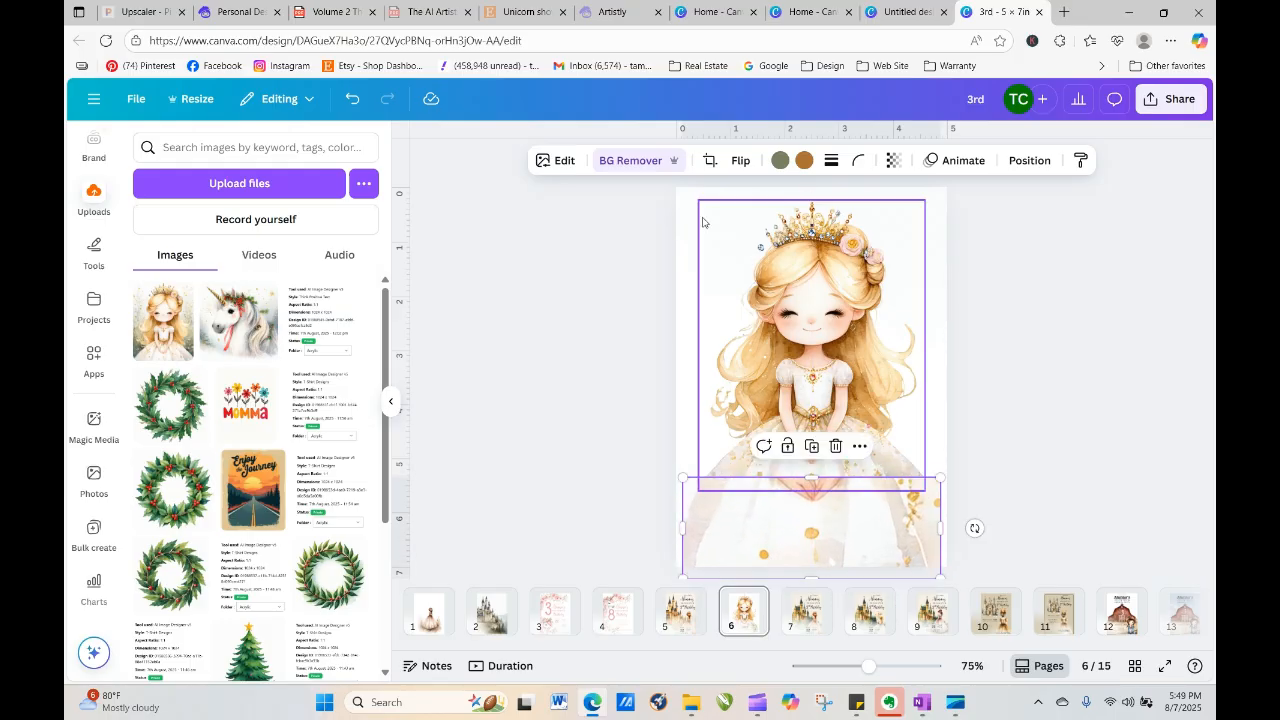
left_click(353, 102)
left_click(353, 102)
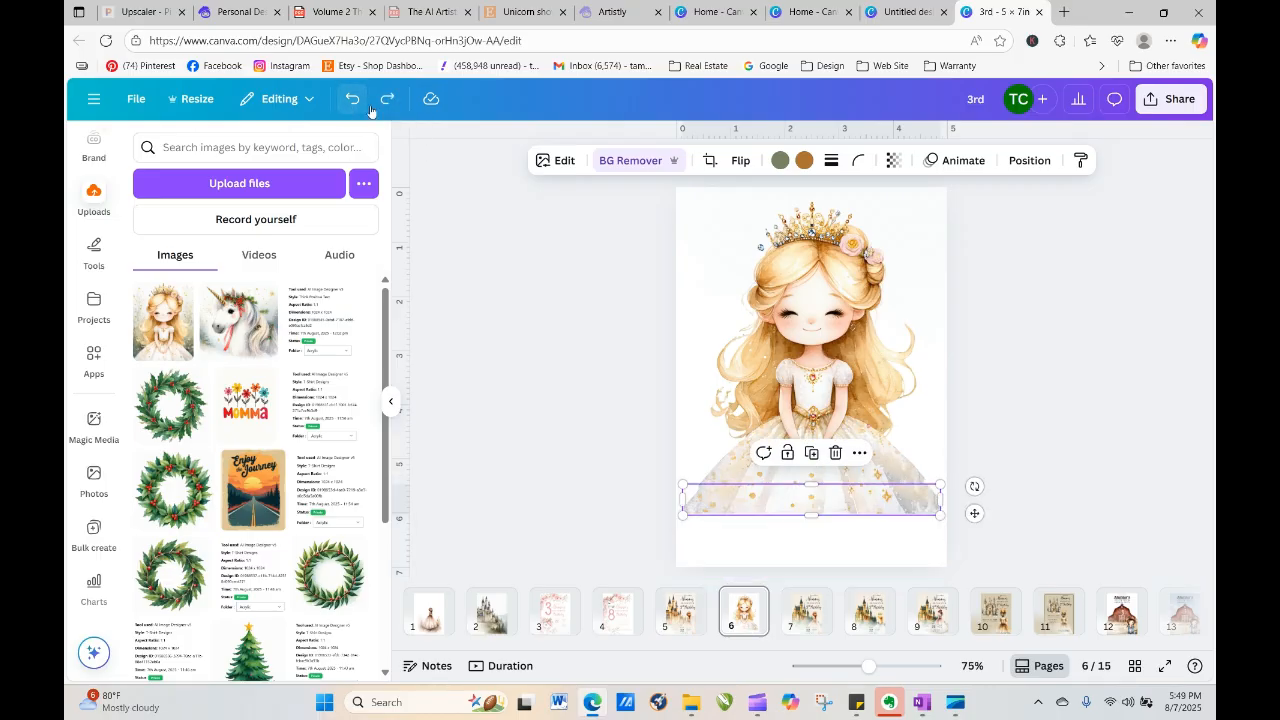
Duplicate the hem strip, place the copy just below the first one, and enlarge it beyond the page width
left_click(811, 452)
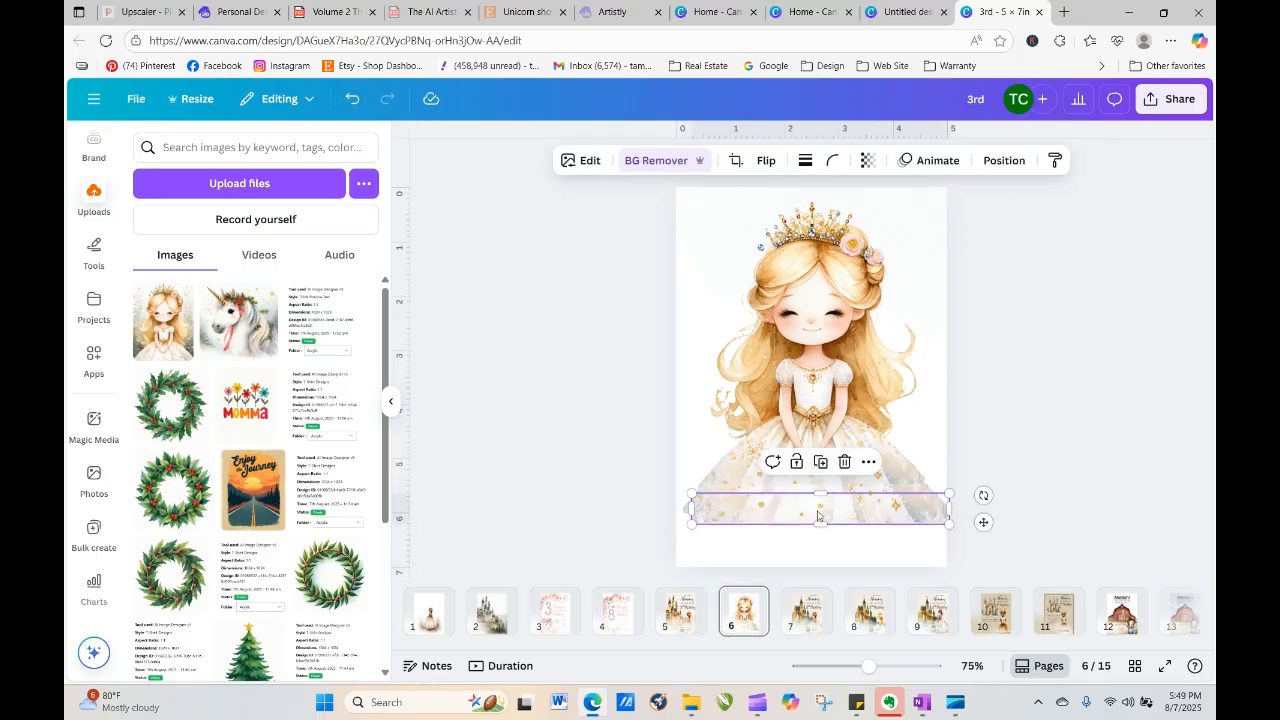
left_click_drag(817, 516, 788, 531)
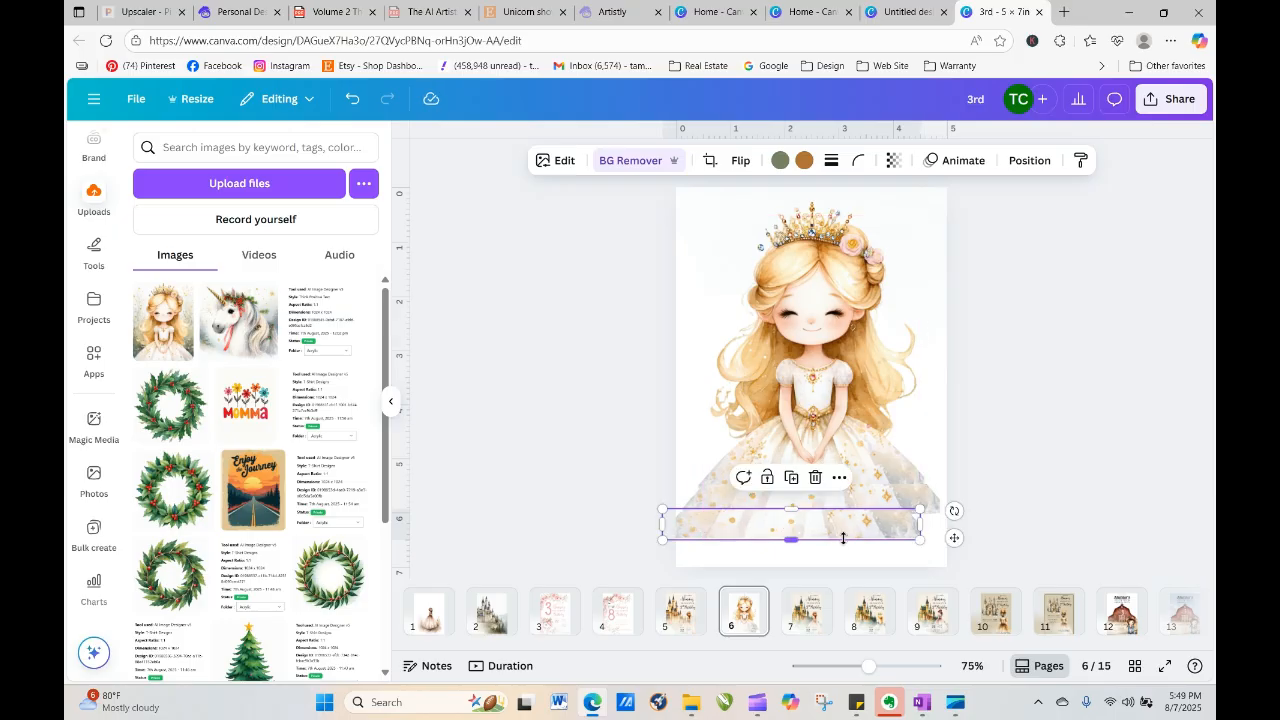
left_click_drag(920, 538, 961, 538)
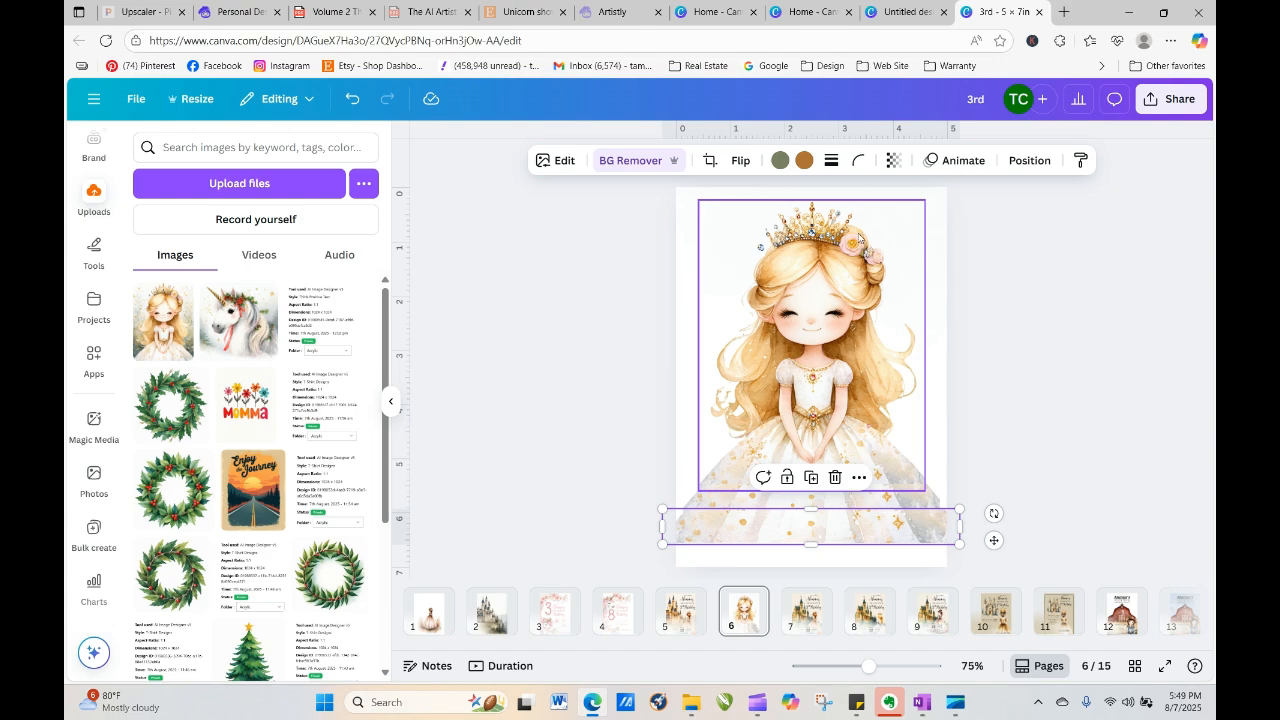
Flip the lower hem strip horizontally
left_click(740, 160)
left_click(768, 201)
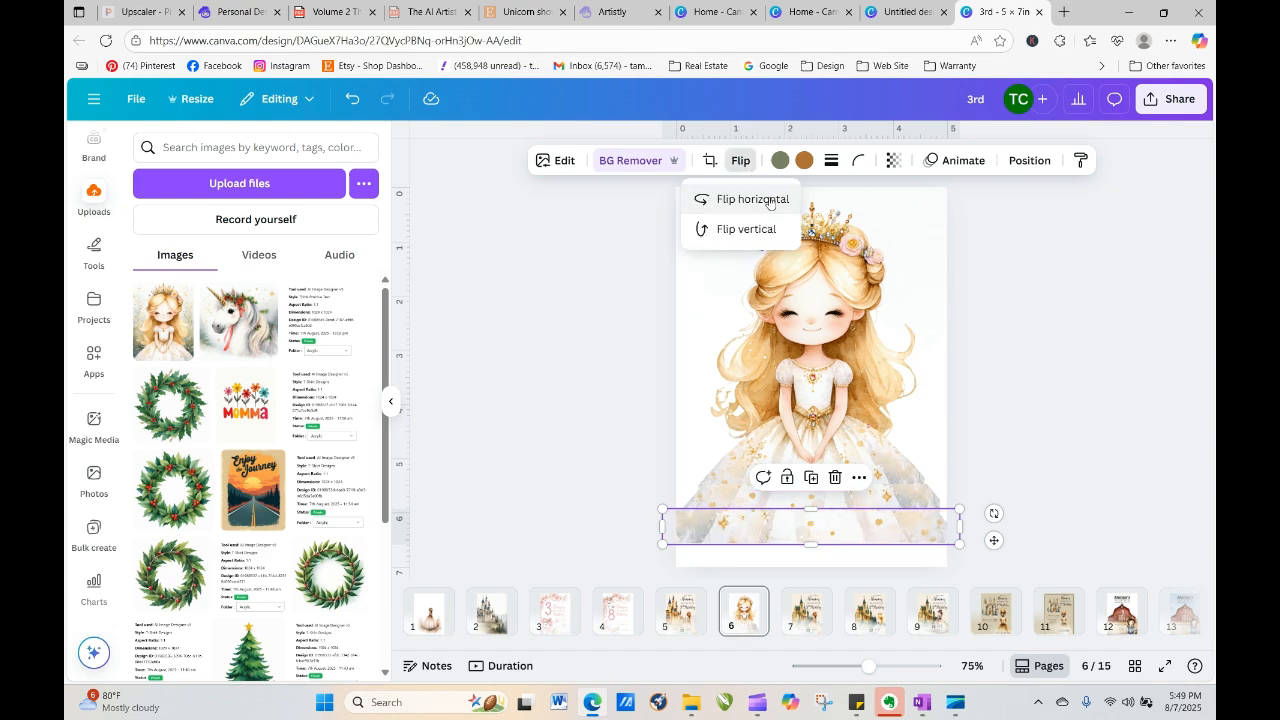
left_click(1077, 356)
left_click(1084, 470)
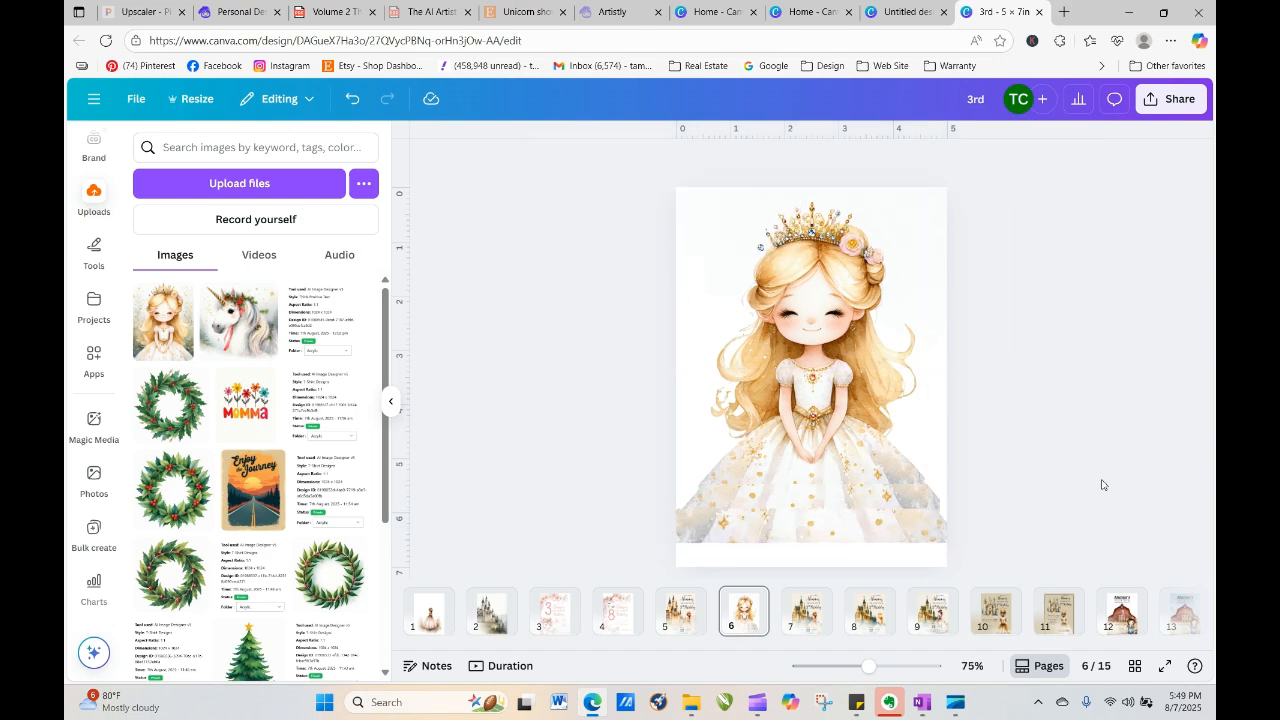
Shift the flipped hem strip slightly right and up, and reduce its width a little to match the skirt above
mouse_move(903, 549)
left_mouse_down()
mouse_move(990, 540)
mouse_move(951, 522)
mouse_move(903, 535)
left_mouse_up()
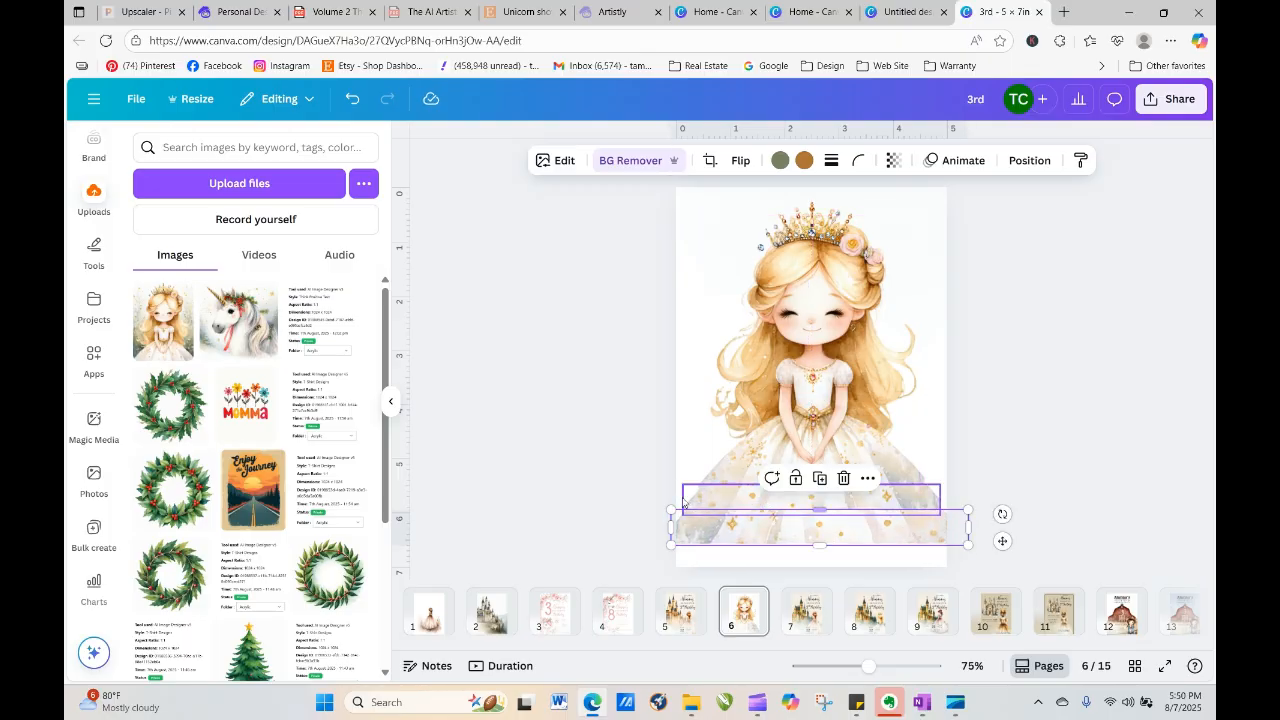
left_click_drag(670, 508, 665, 507)
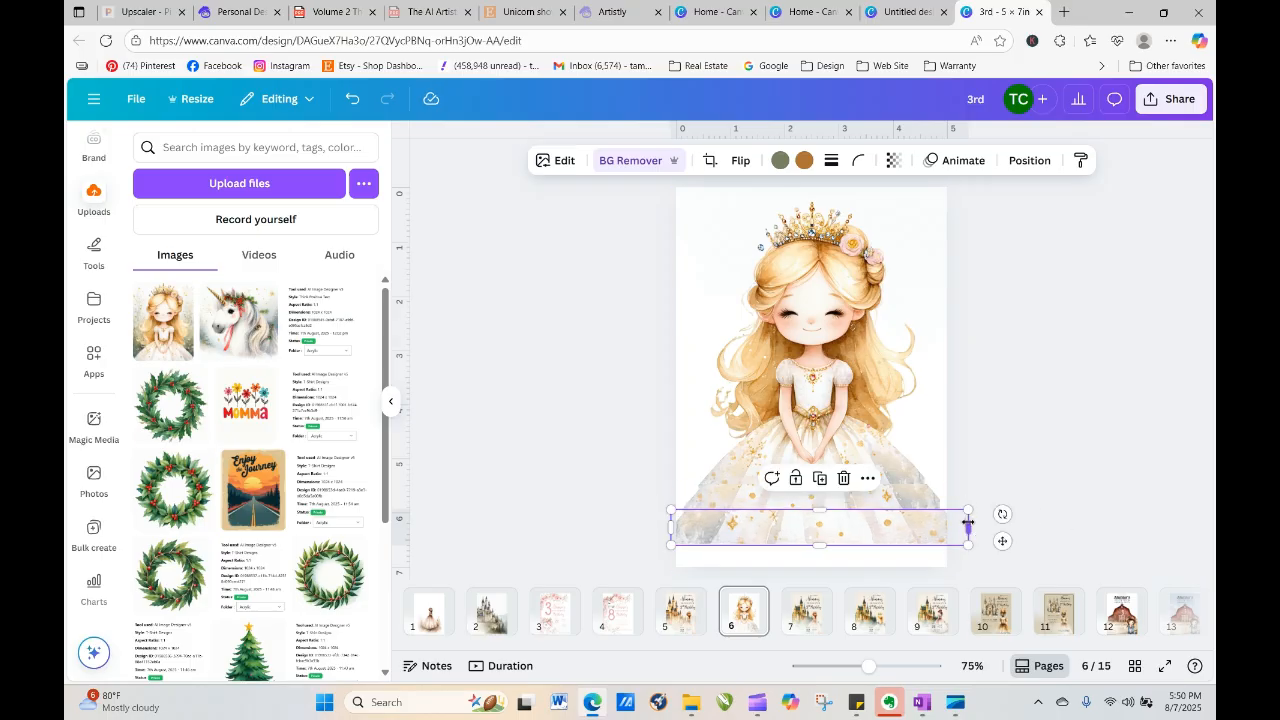
left_click_drag(969, 526, 914, 528)
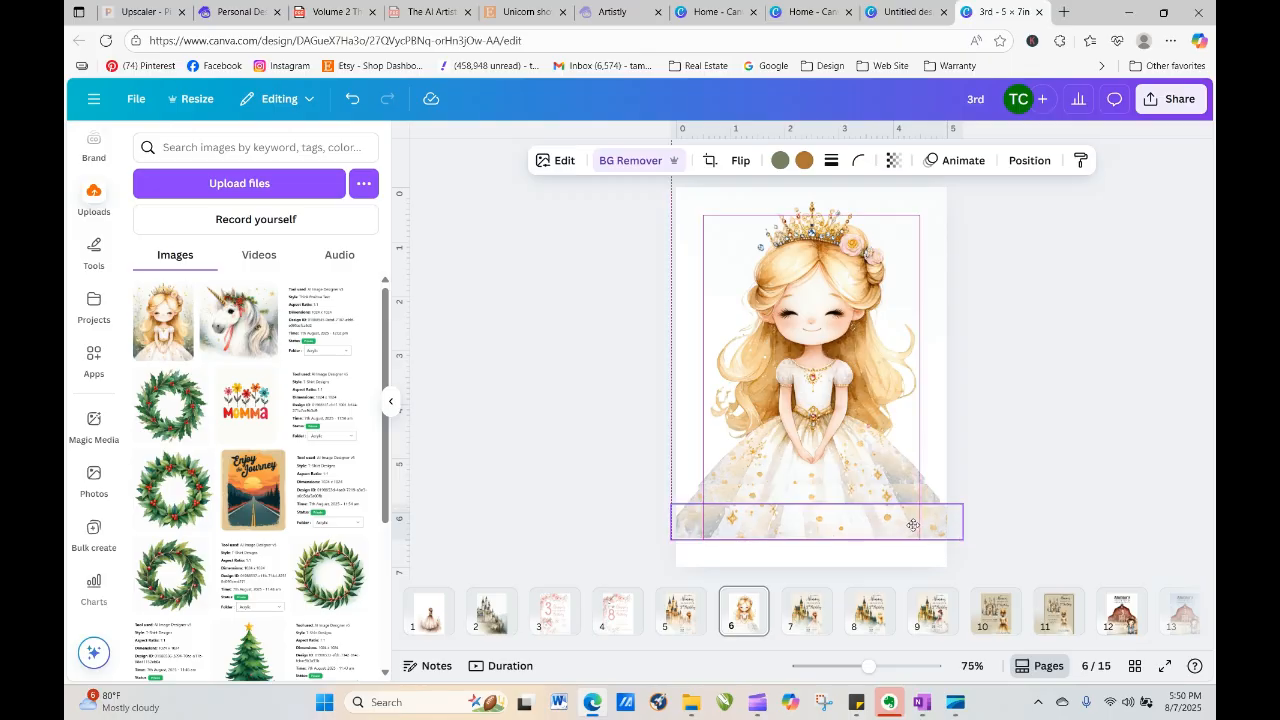
left_click(1026, 527)
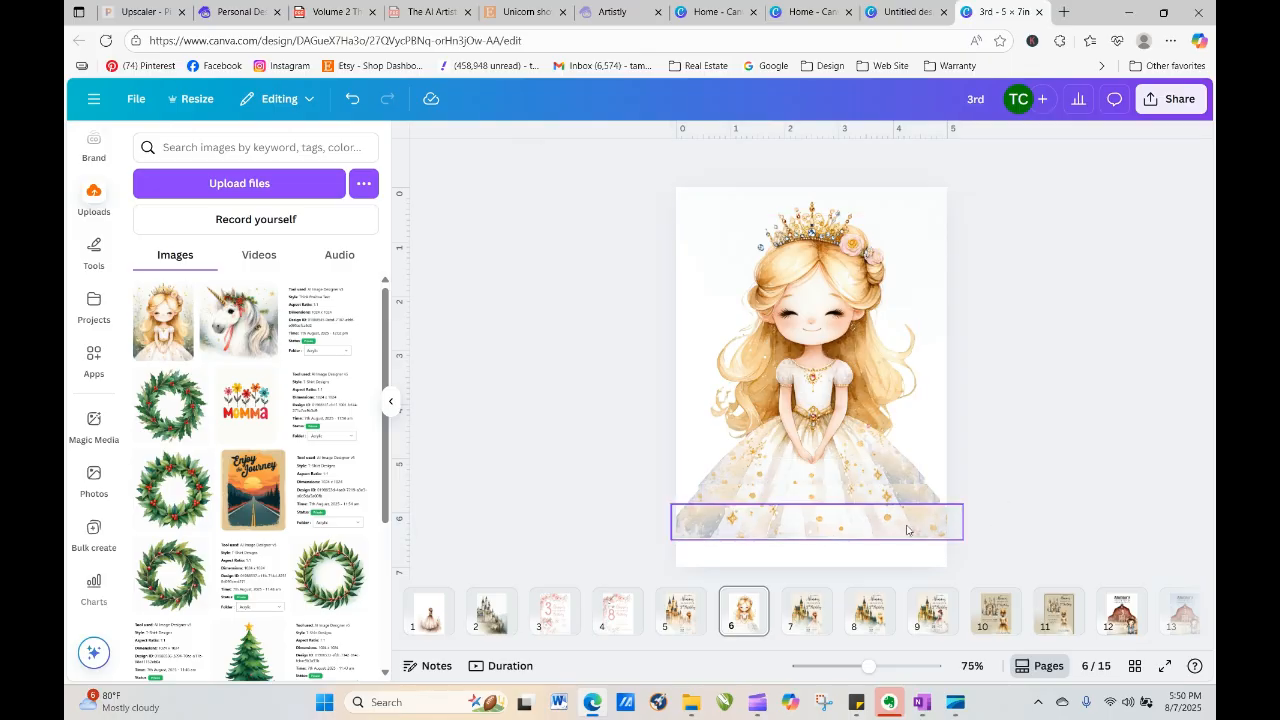
Duplicate the lowest hem strip, align the copy with the page's lower edge, and widen it slightly on both sides
left_click(905, 528)
left_click(1040, 535)
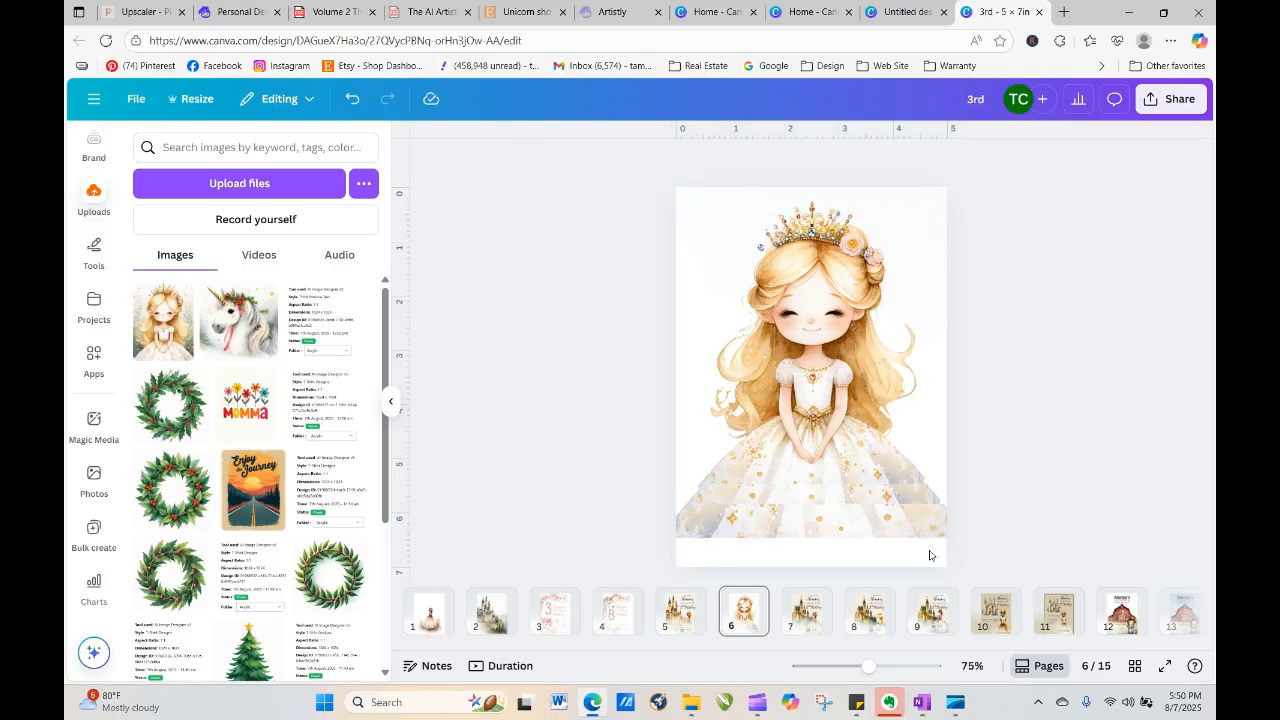
left_click(843, 531)
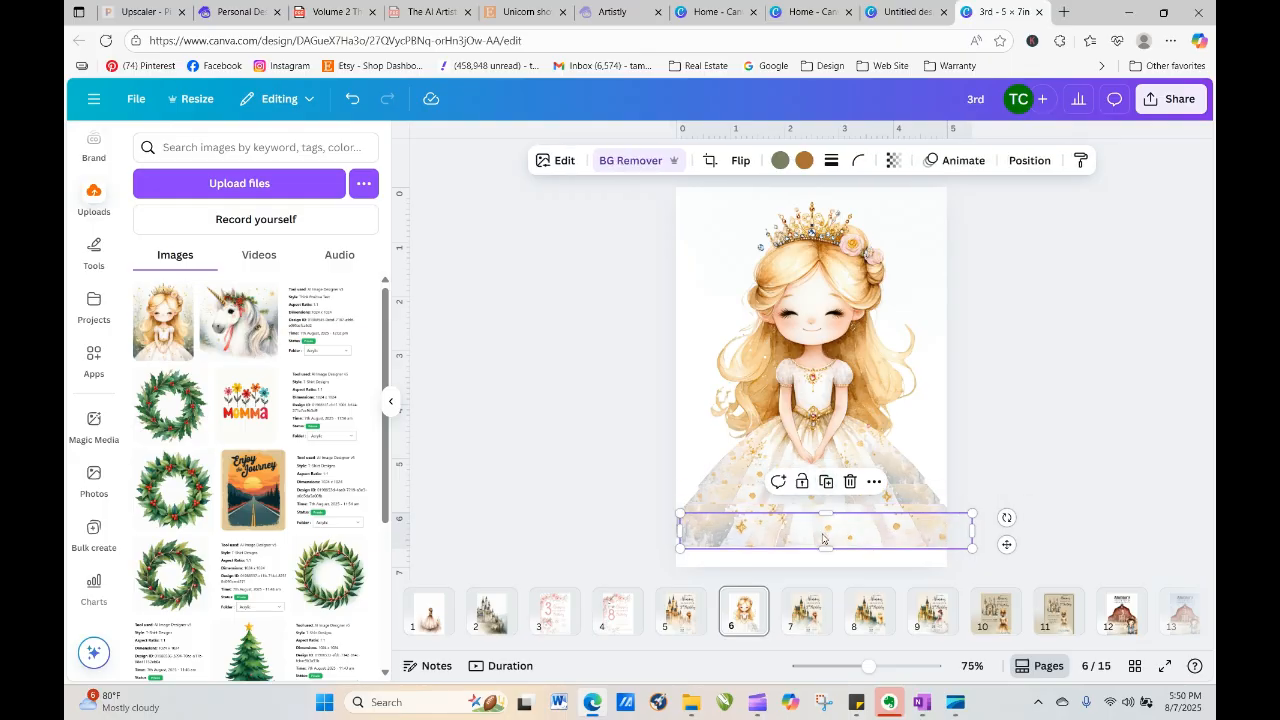
left_click_drag(824, 520, 817, 556)
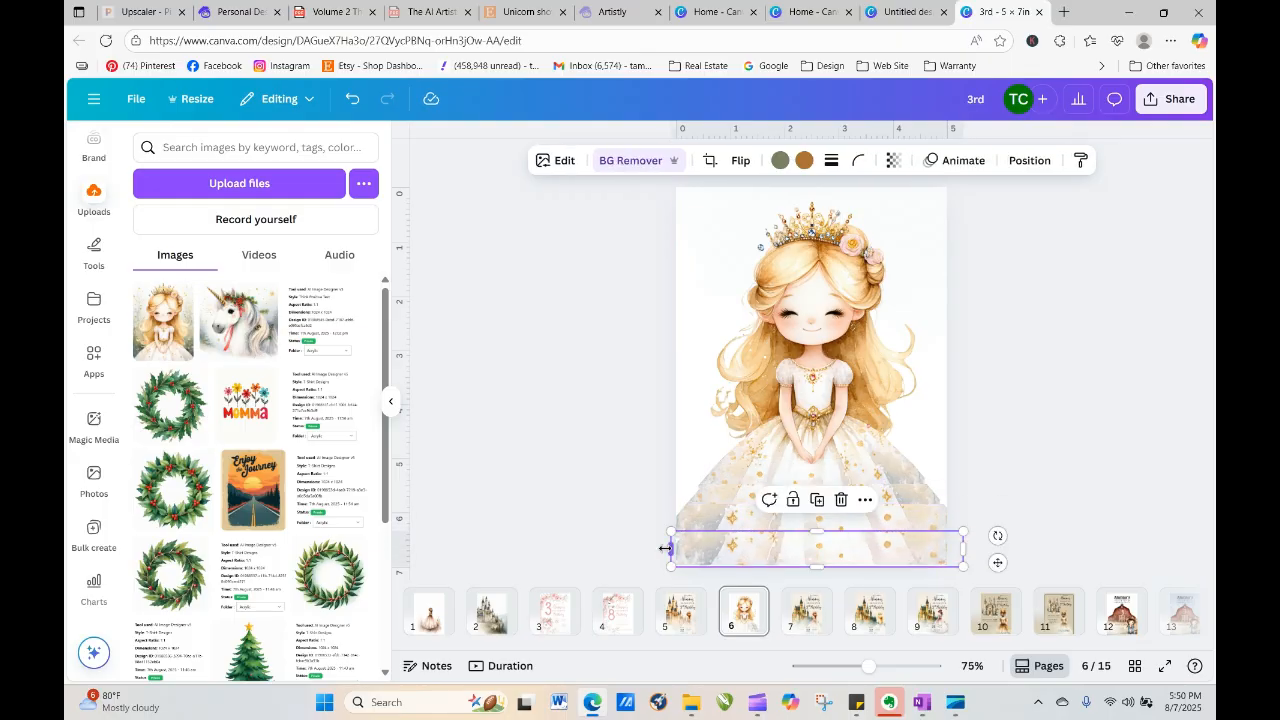
left_click_drag(664, 547, 657, 548)
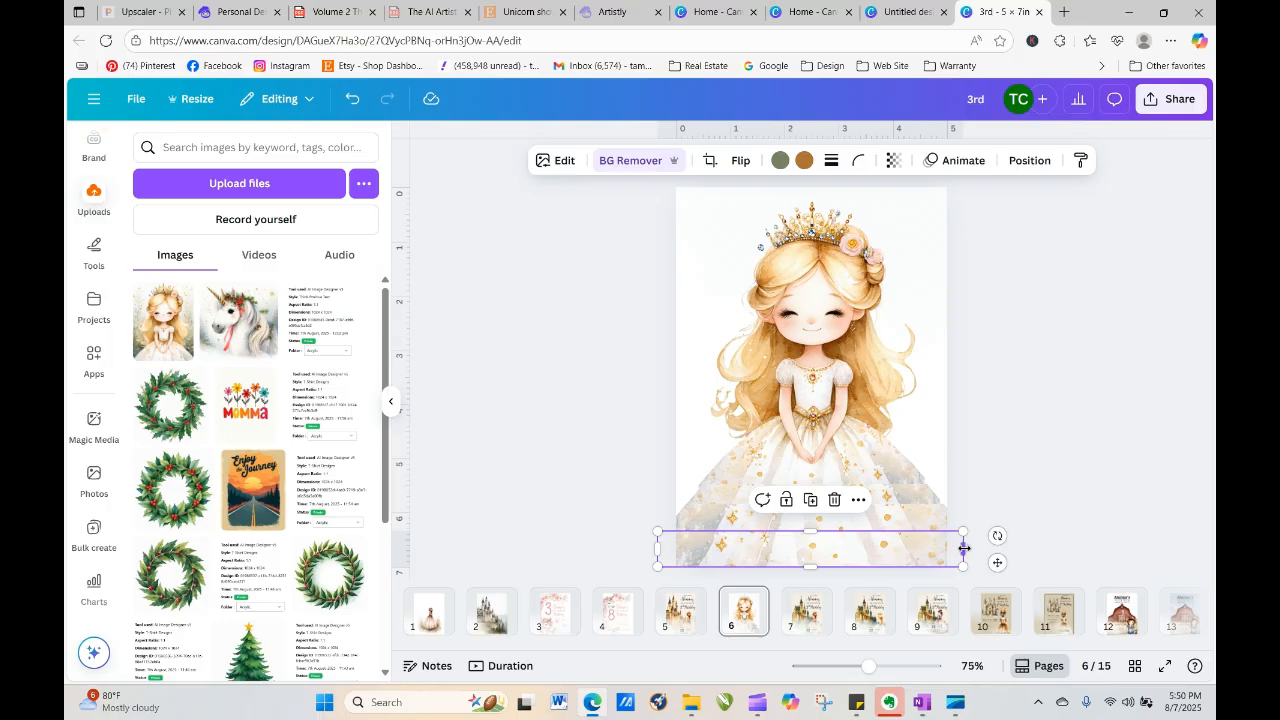
left_click_drag(964, 548, 972, 547)
left_click(1019, 521)
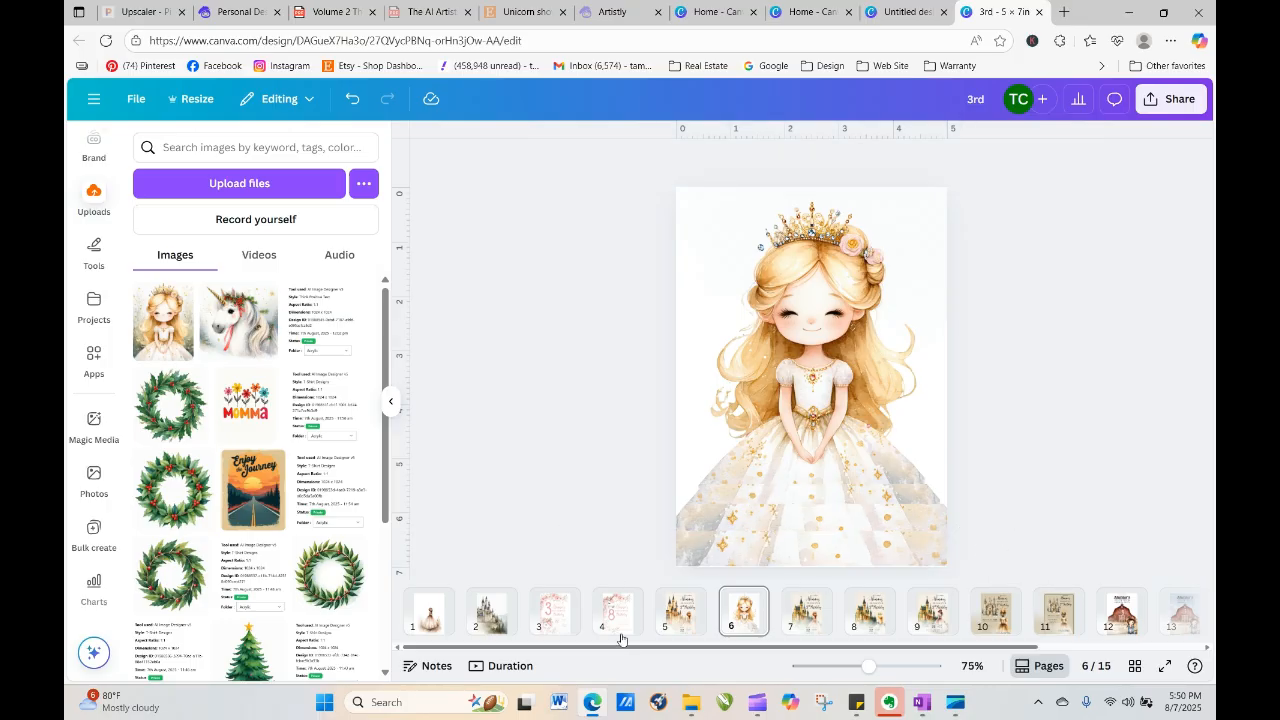
Copy the white mist overlay from the castle invitation on page 5 onto the princess page, covering the lower gown
left_click(668, 624)
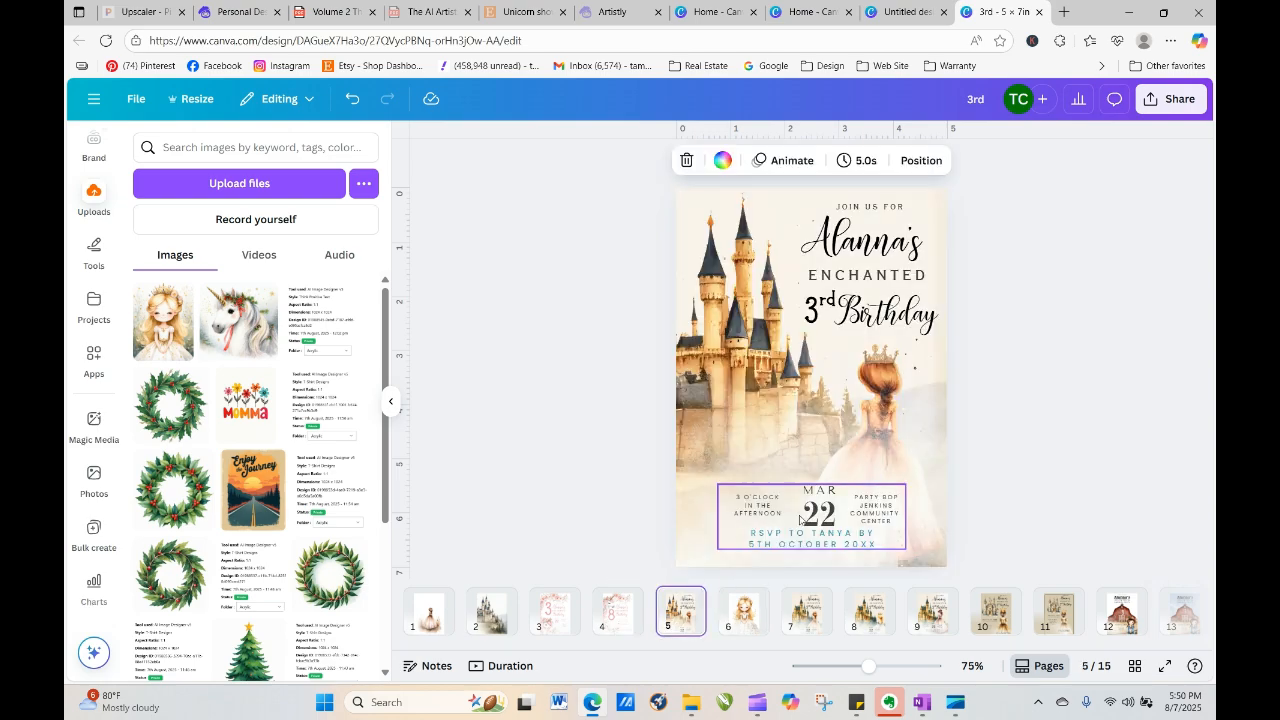
left_click(733, 457)
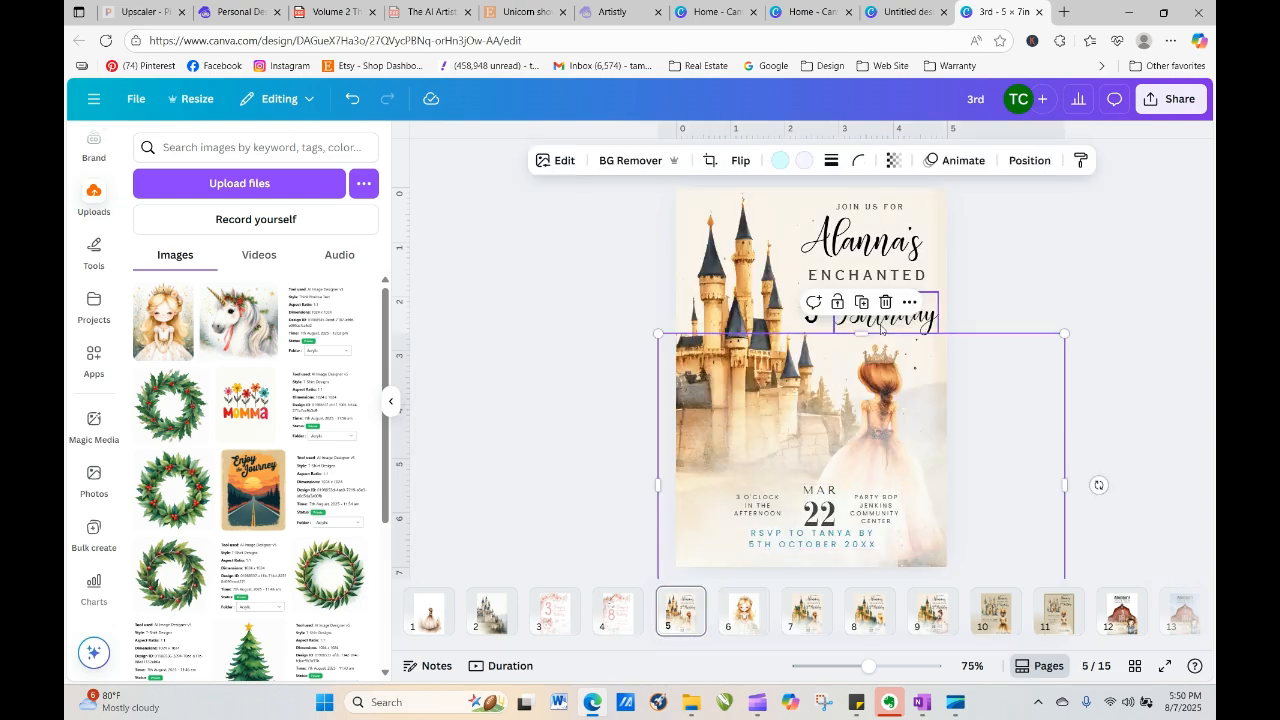
left_click(861, 303)
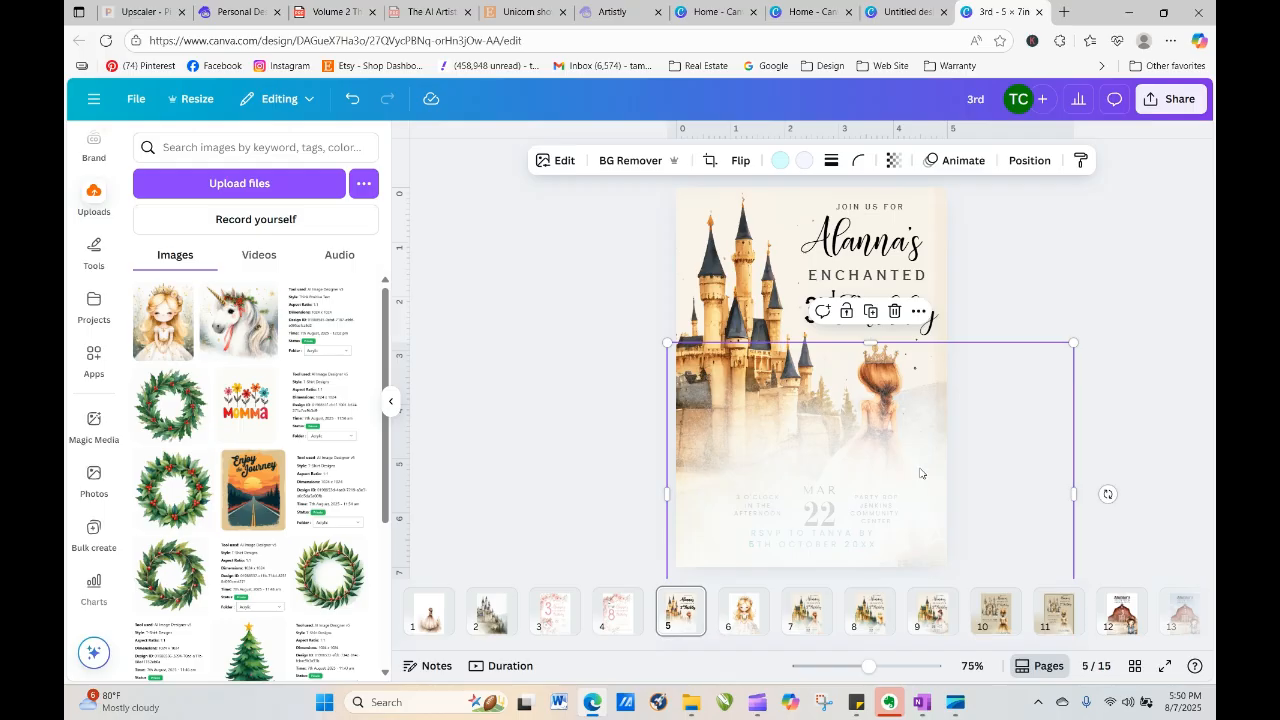
left_click_drag(920, 473, 748, 627)
left_click_drag(748, 627, 846, 497)
left_click(1094, 411)
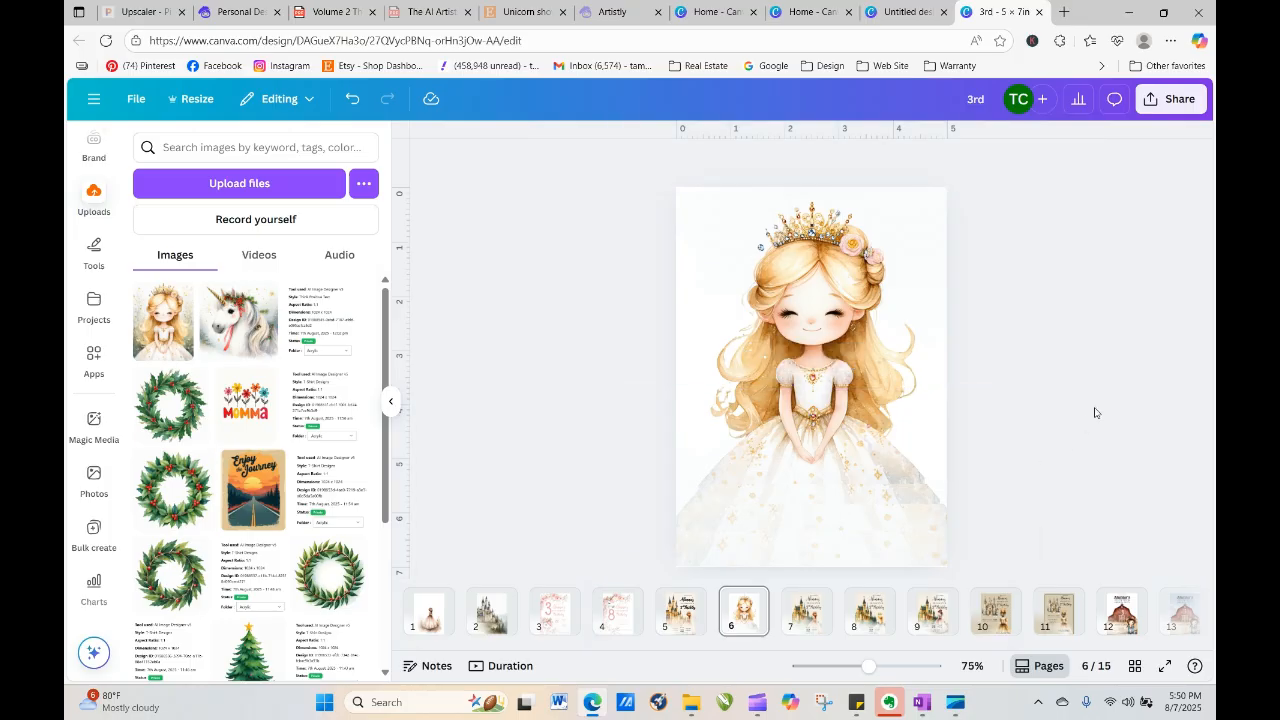
Try to copy the invitation's title texts from page 7 to the princess page, and undo the duplicates
left_click(817, 621)
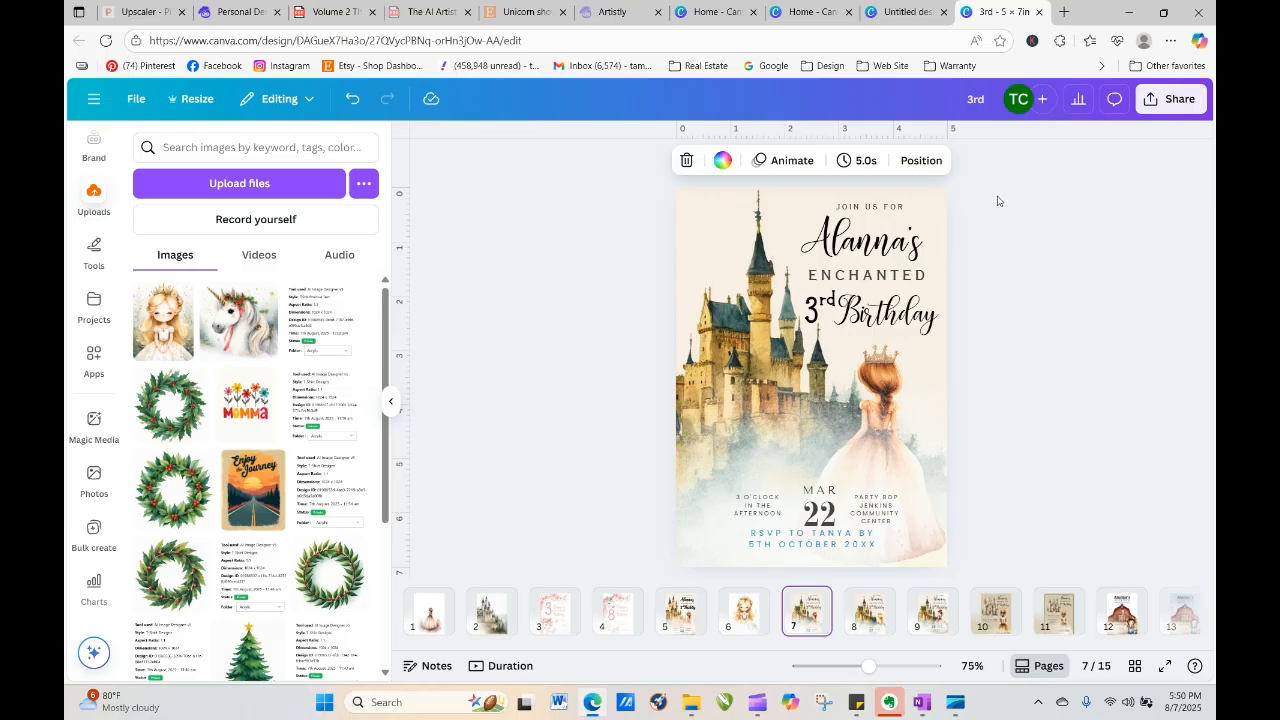
left_click_drag(997, 201, 571, 386)
scroll(571, 386, "up", 2)
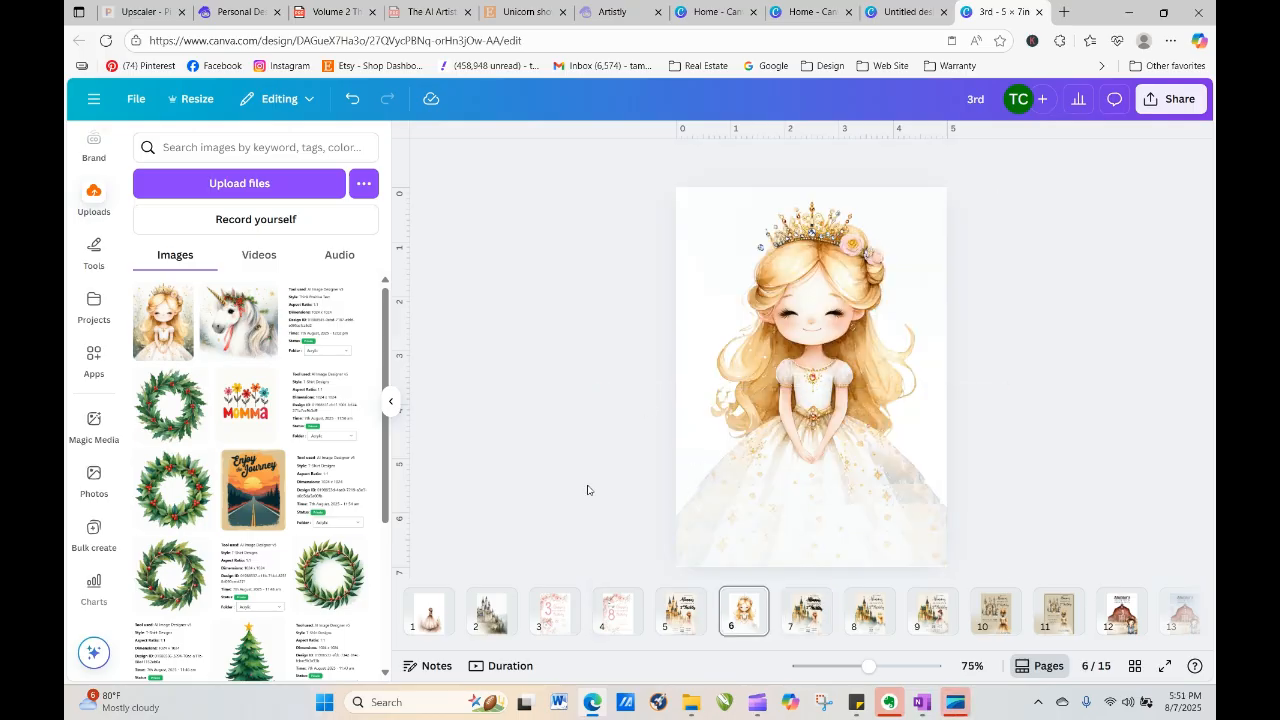
left_click(815, 617)
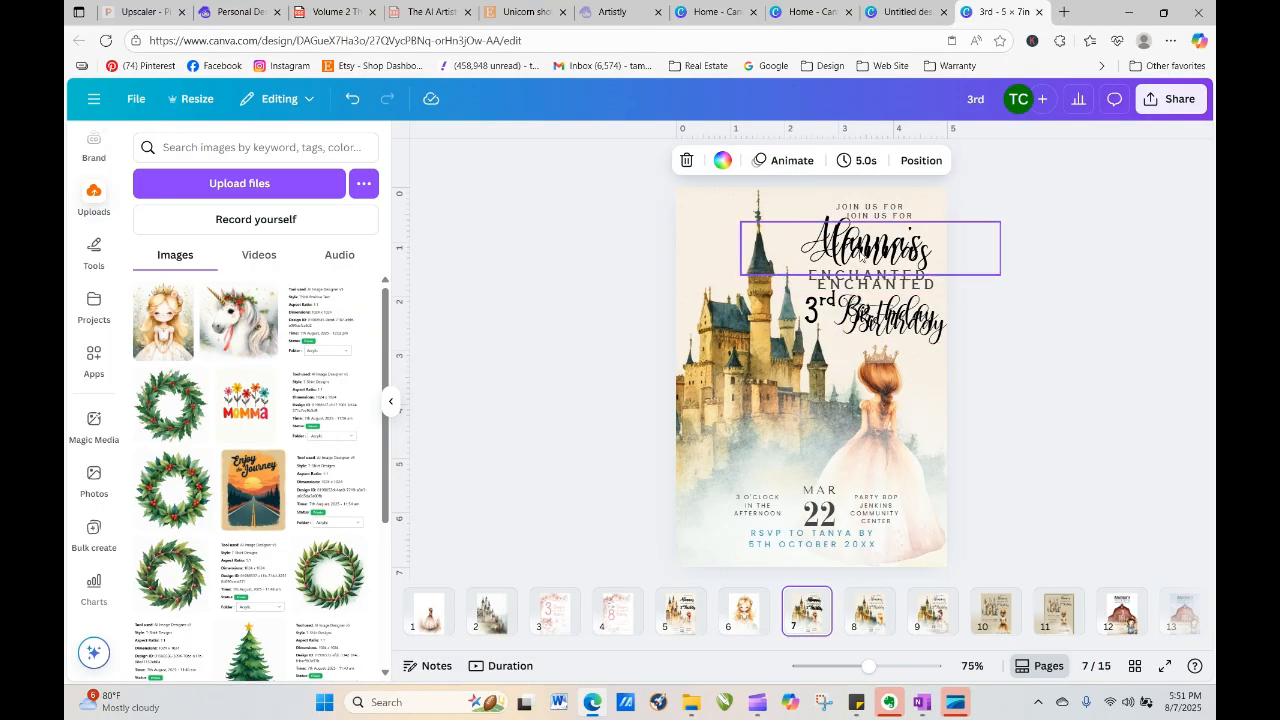
left_click(353, 99)
left_click(353, 99)
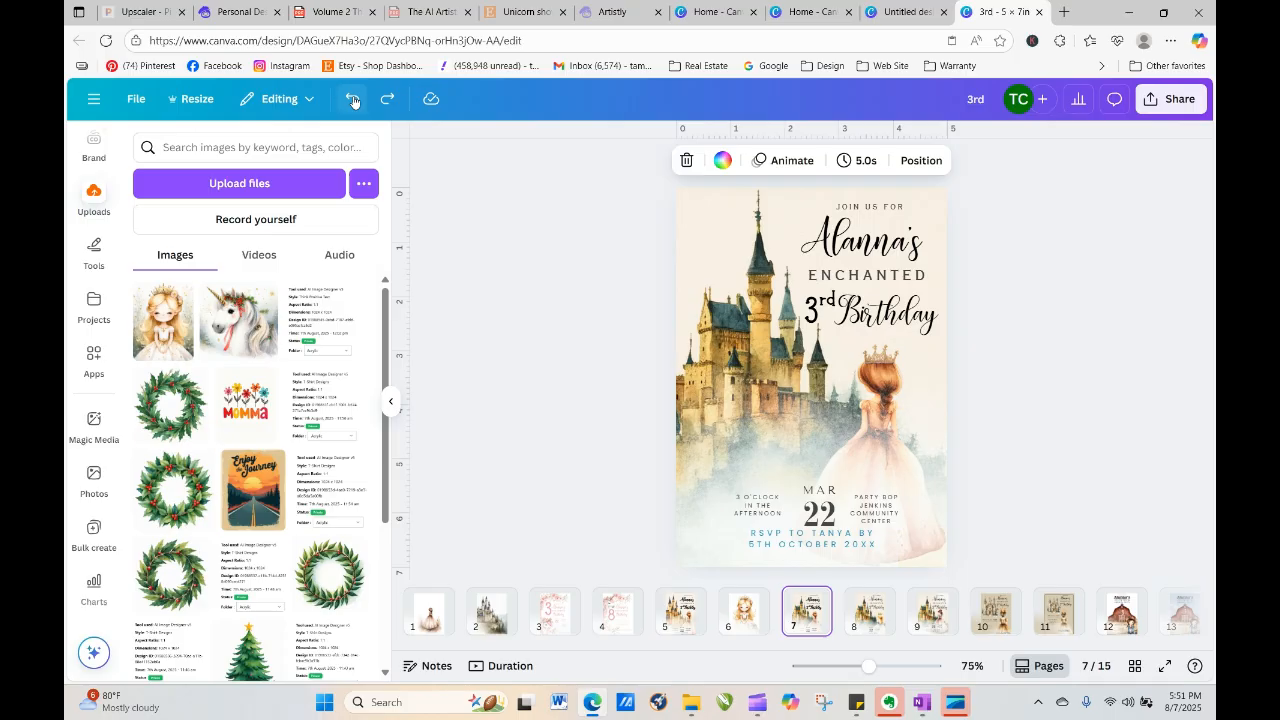
Duplicate the title texts together with the back-view princess on page 7 and move the copies onto page 6
left_click(994, 210)
left_click_drag(915, 205, 840, 328)
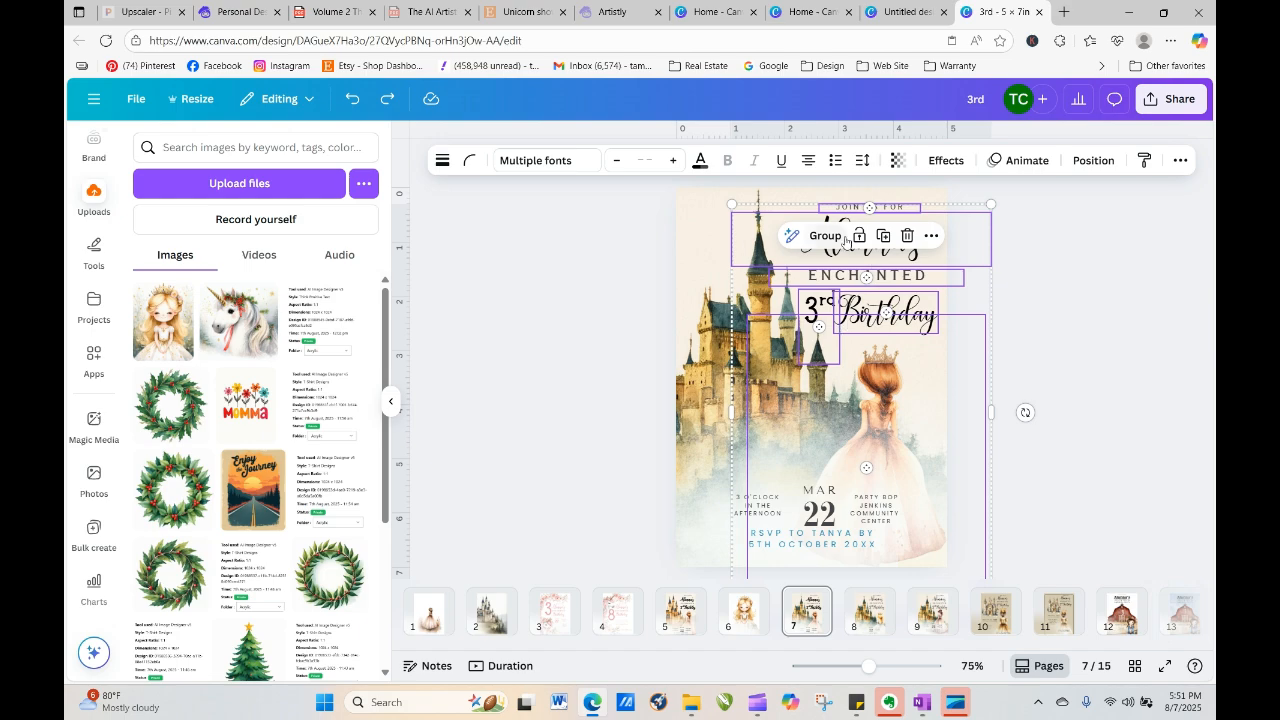
left_click(889, 237)
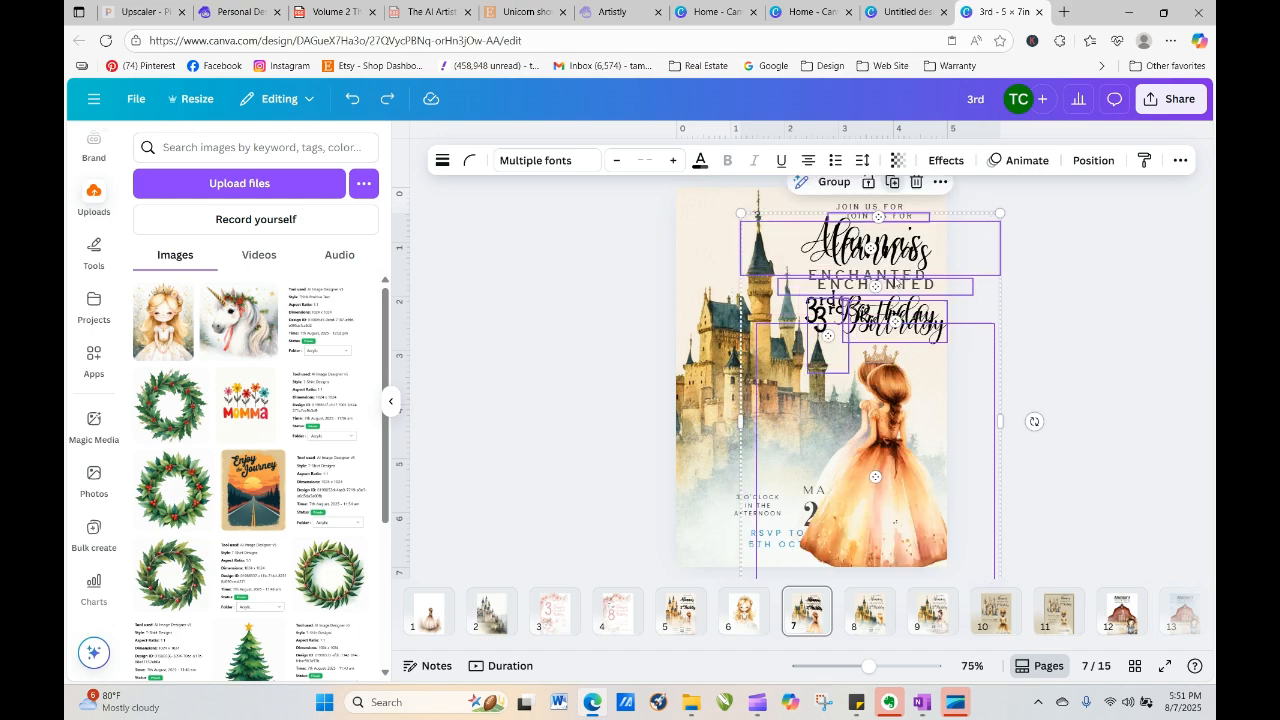
left_click_drag(892, 385, 733, 618)
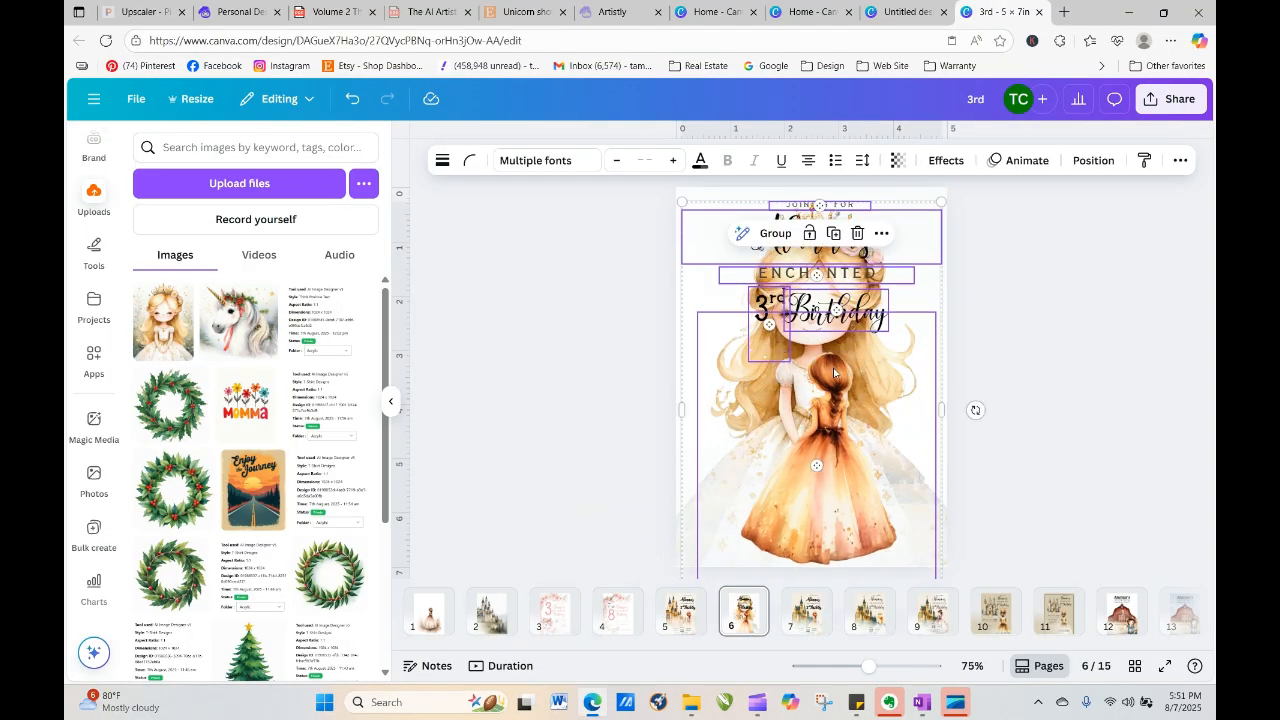
Remove the copied back-view princess in the orange gown from page 6 by moving it completely off the page
left_click(1058, 353)
left_click(835, 472)
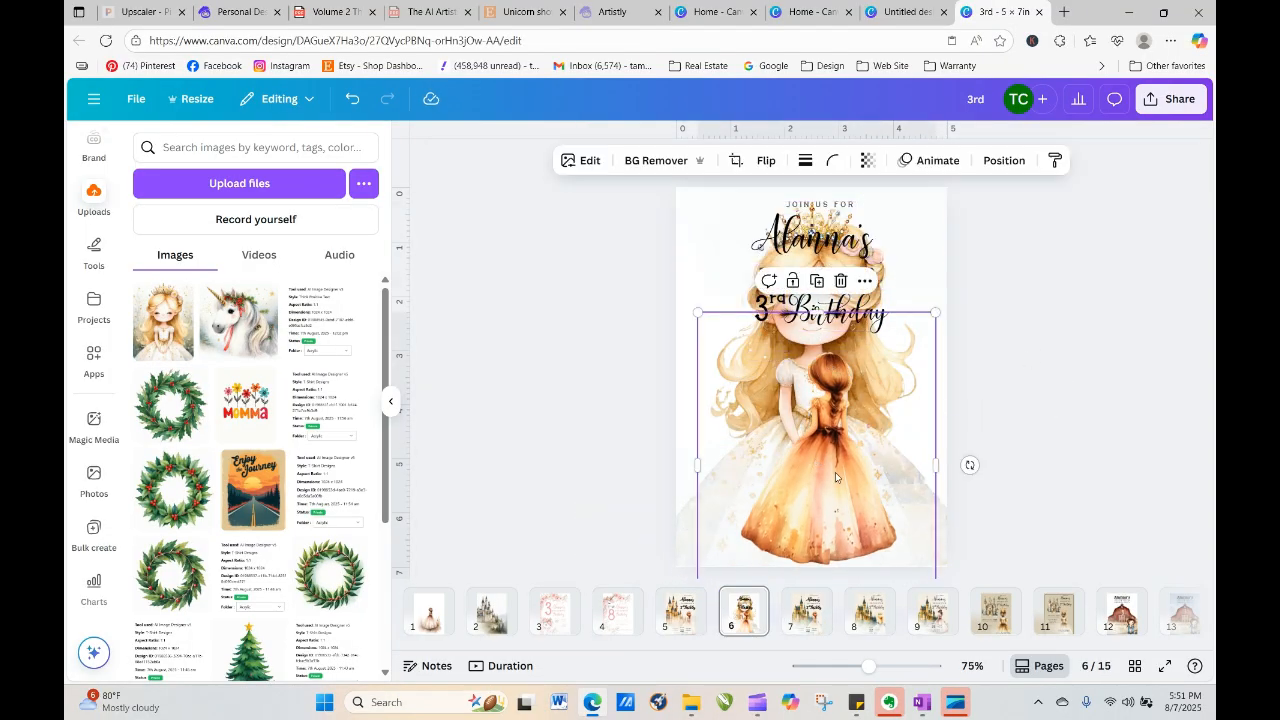
left_click_drag(835, 472, 1190, 454)
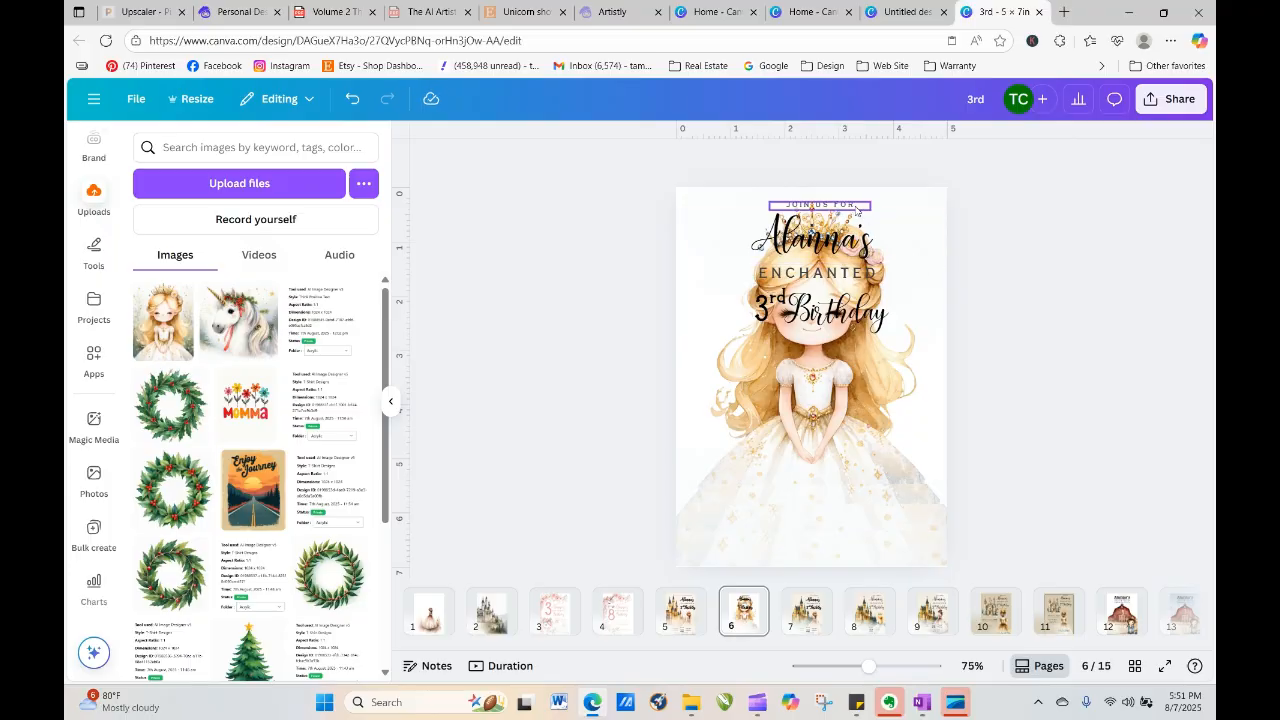
Move each title line to the page's right edge, clear of the princess's face, placing "Birthday" beneath "3rd"
left_click_drag(853, 207, 975, 202)
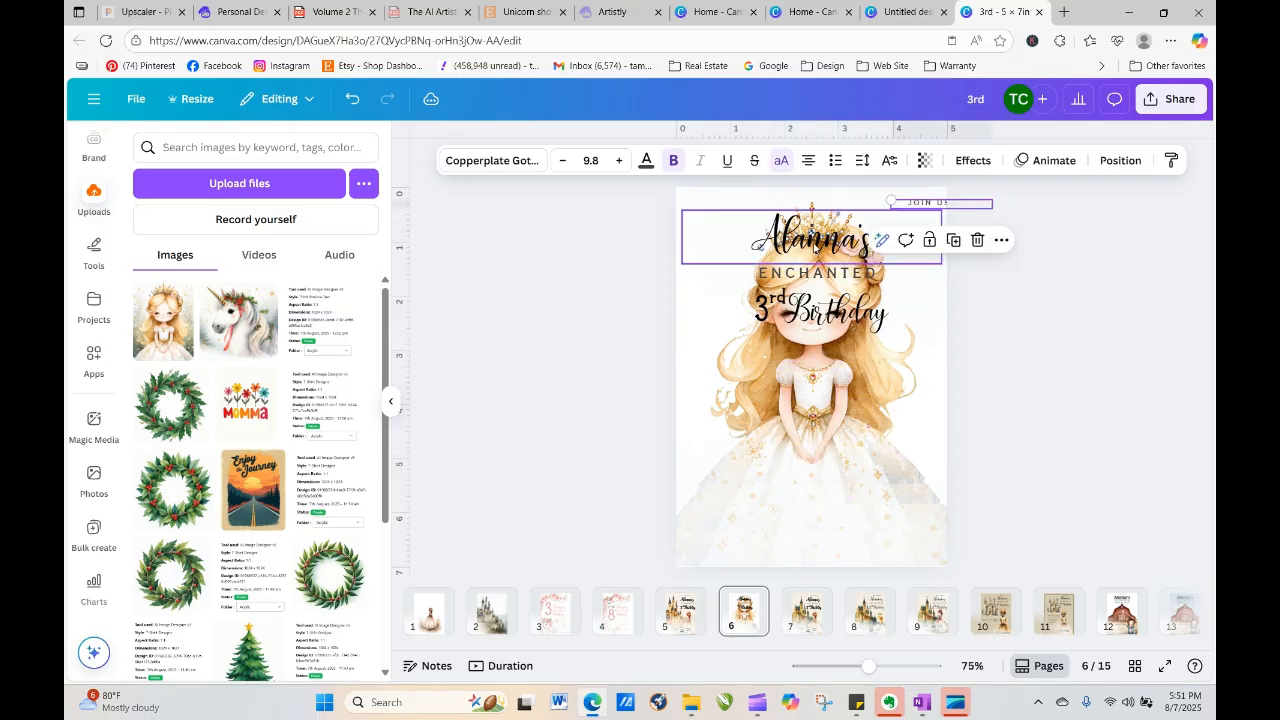
left_click_drag(818, 240, 955, 232)
left_click(829, 272)
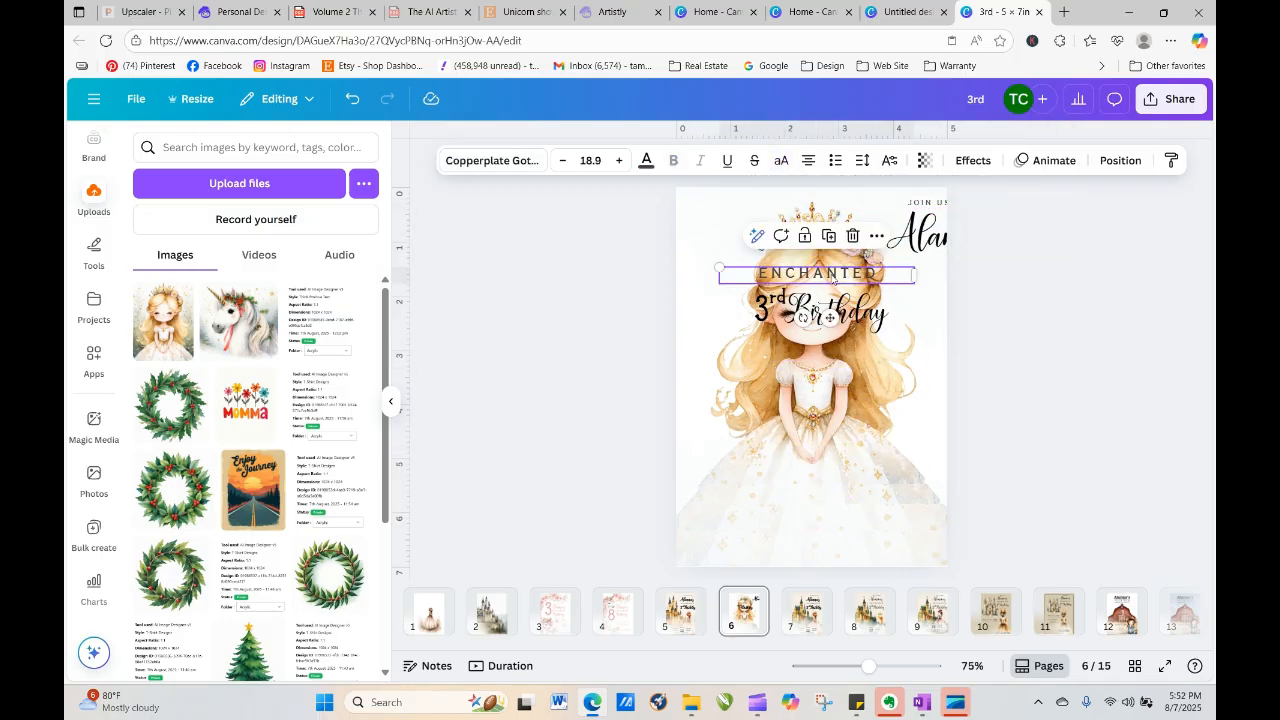
left_click_drag(829, 272, 976, 268)
left_click(768, 305)
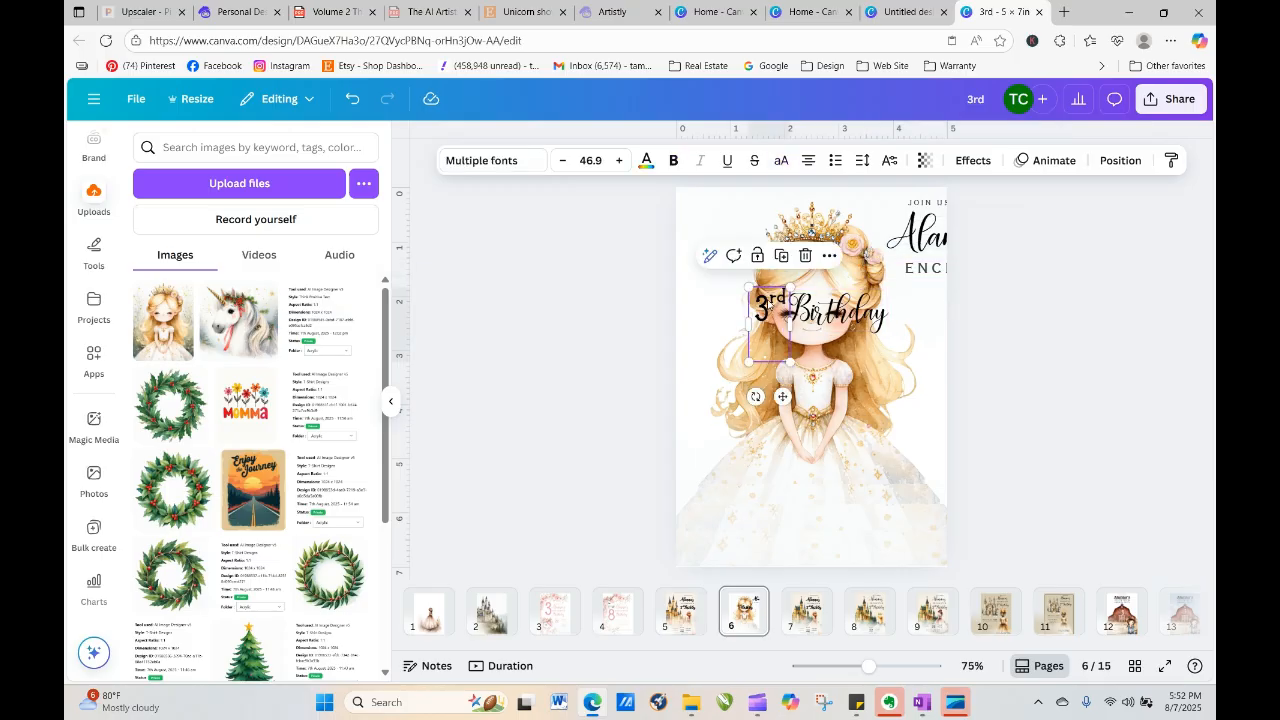
left_click_drag(768, 300, 934, 289)
left_click_drag(836, 312, 976, 333)
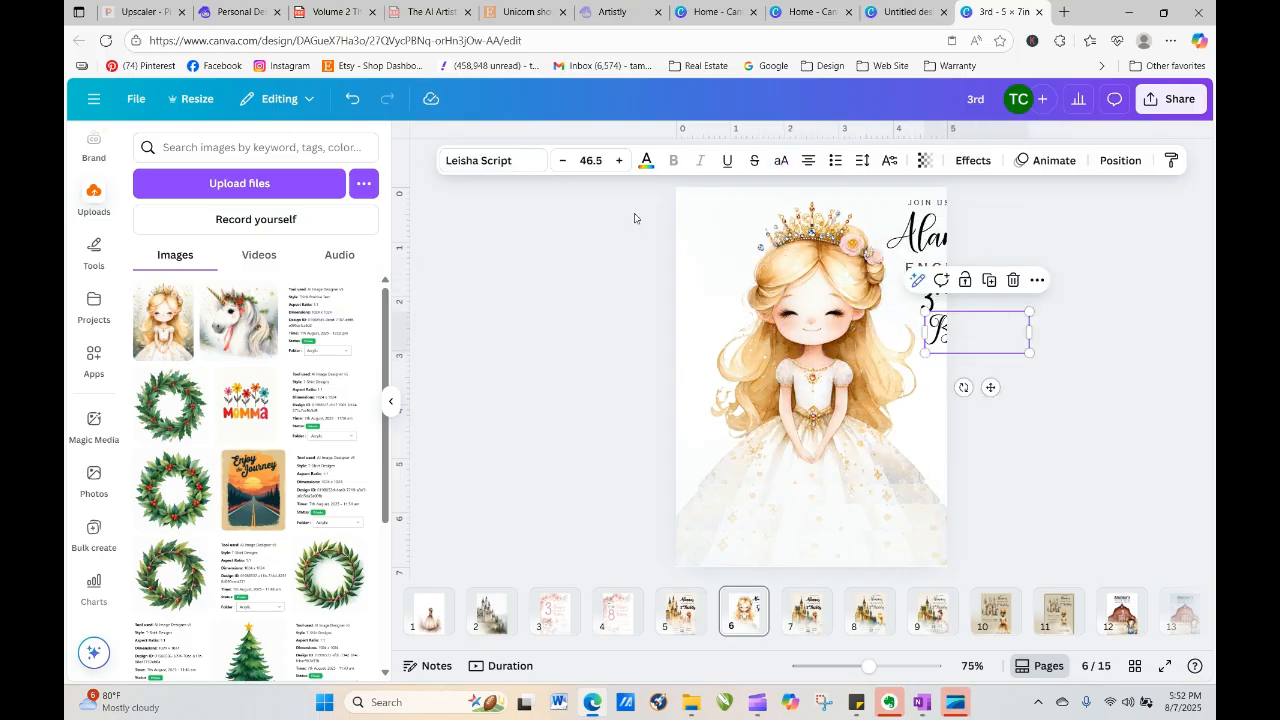
Group the princess, hem strips and mist overlay, and shift the group left until her hair meets the page edge
left_click_drag(634, 214, 732, 580)
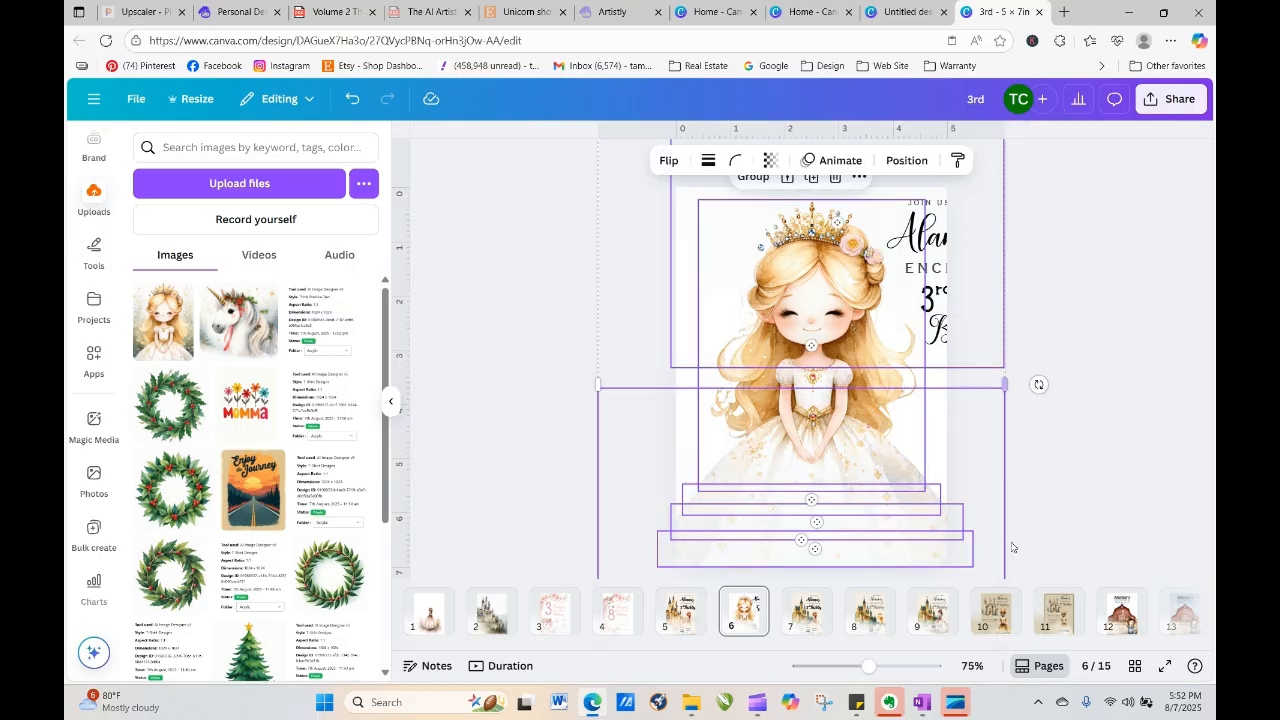
left_click(752, 177)
left_click_drag(754, 269, 704, 270)
left_click(1008, 348)
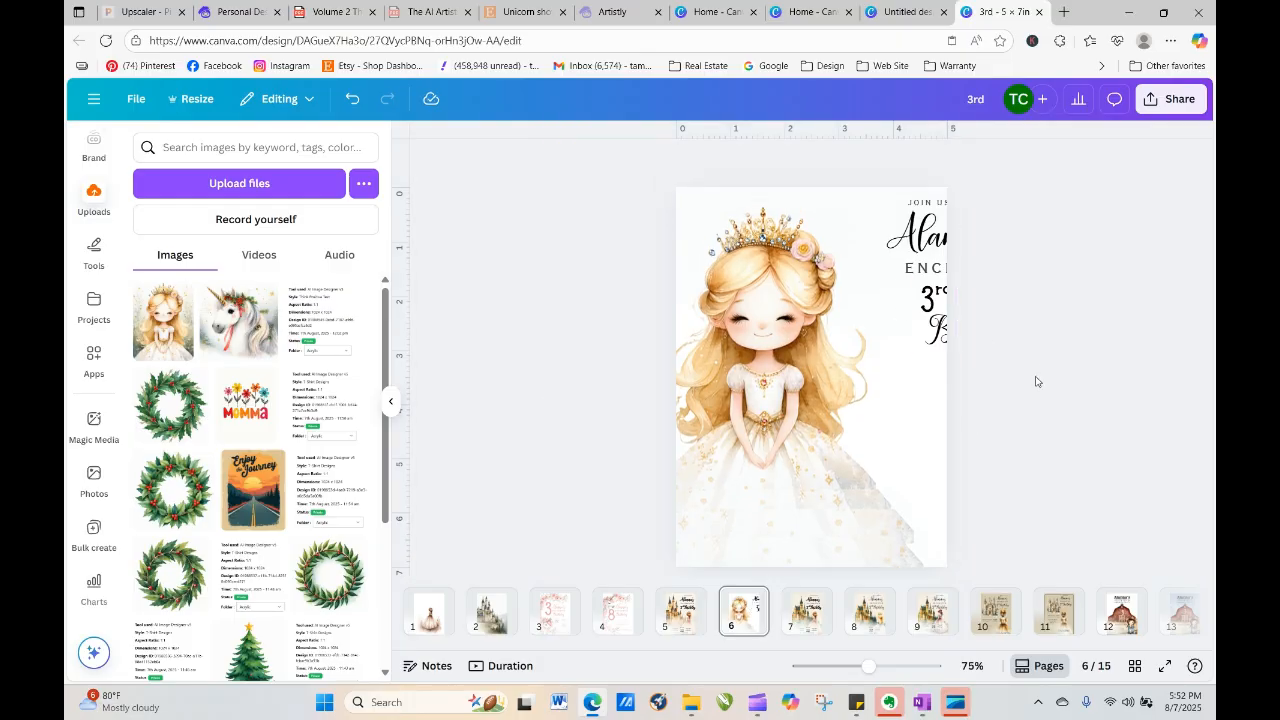
Ungroup the princess artwork and move the mist overlay right and up so it covers the whole lower gown
left_click(828, 457)
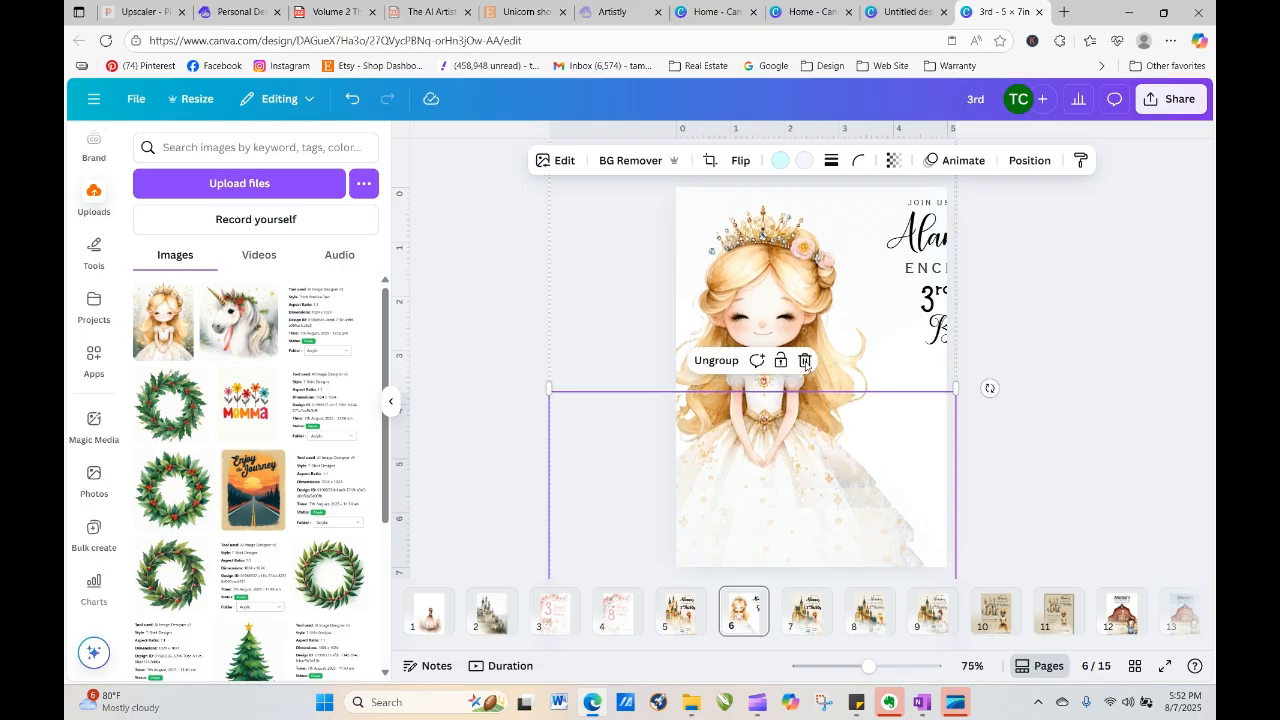
left_click(716, 361)
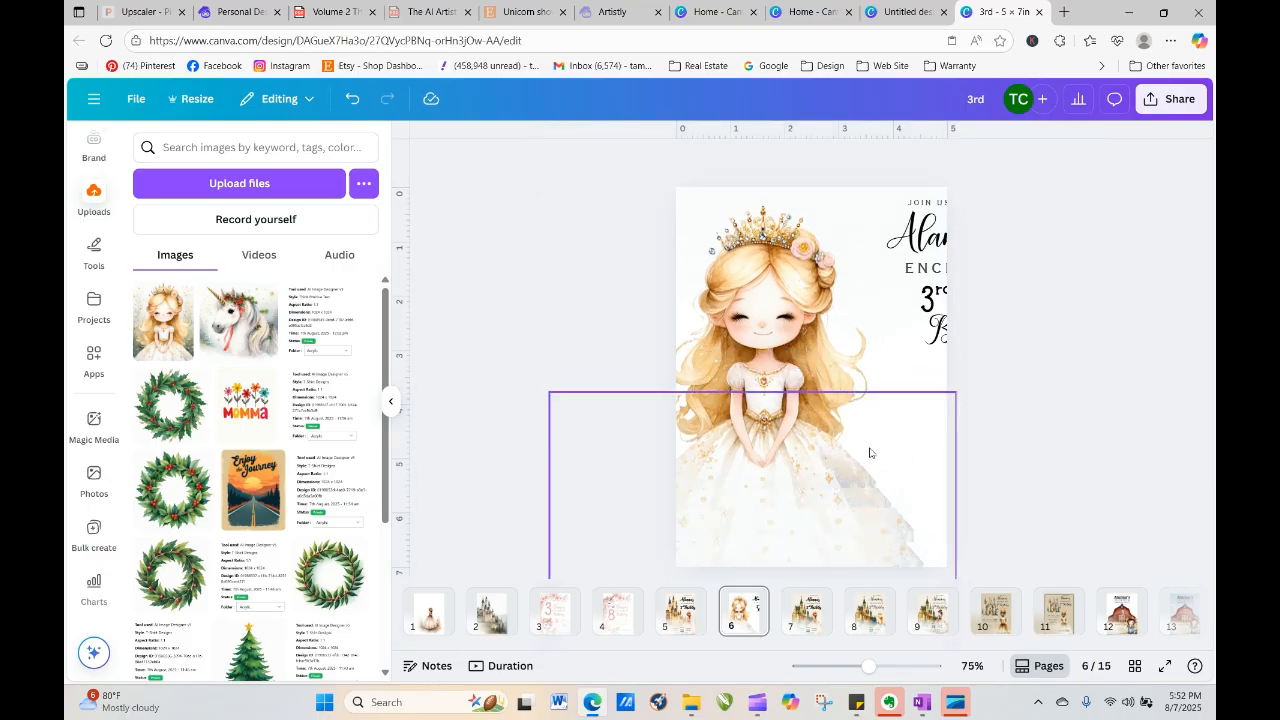
left_click_drag(869, 453, 927, 411)
left_click(1115, 385)
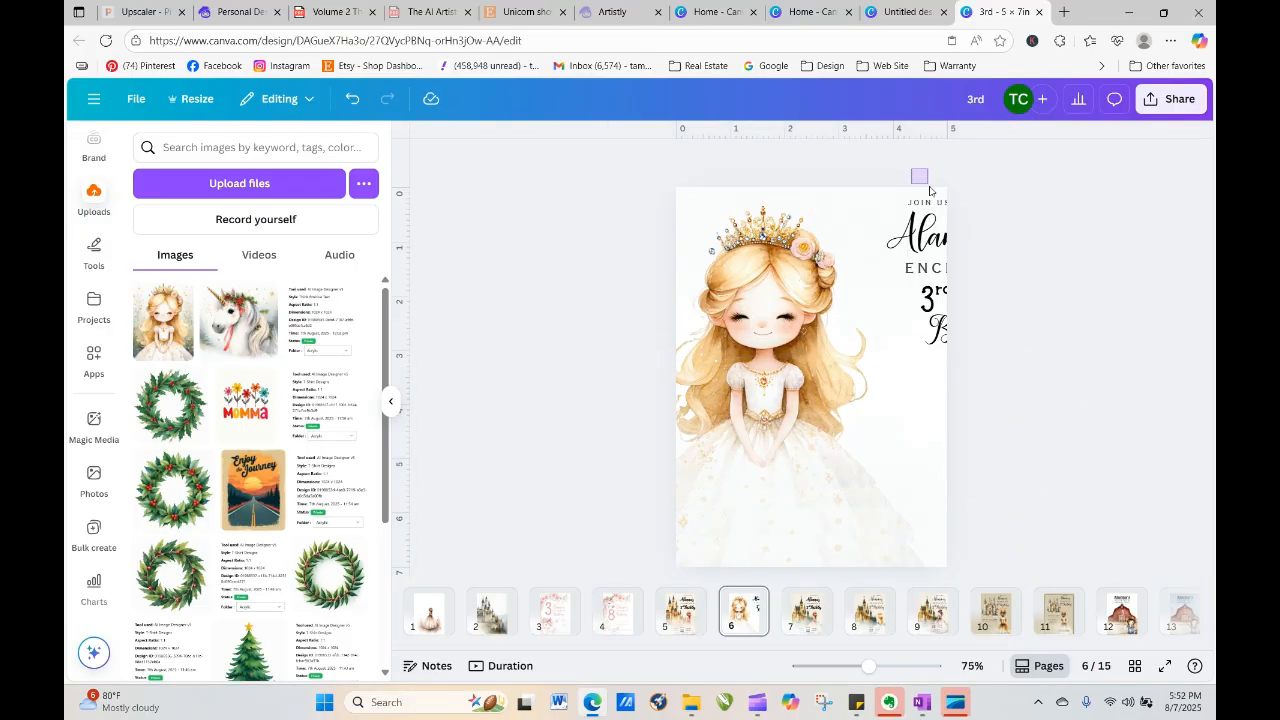
Move the title texts left onto the page together, and reduce the name line to font size 52.7
left_click_drag(930, 190, 875, 311)
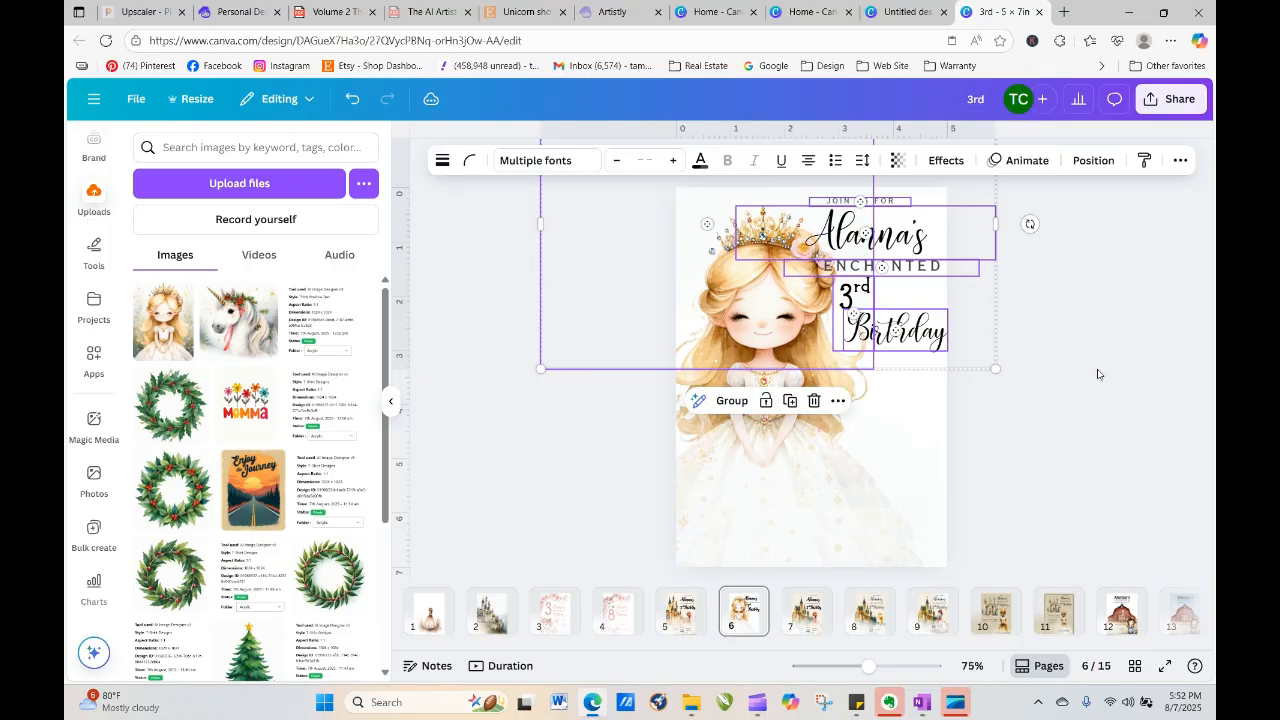
left_click(1130, 391)
left_click(790, 220)
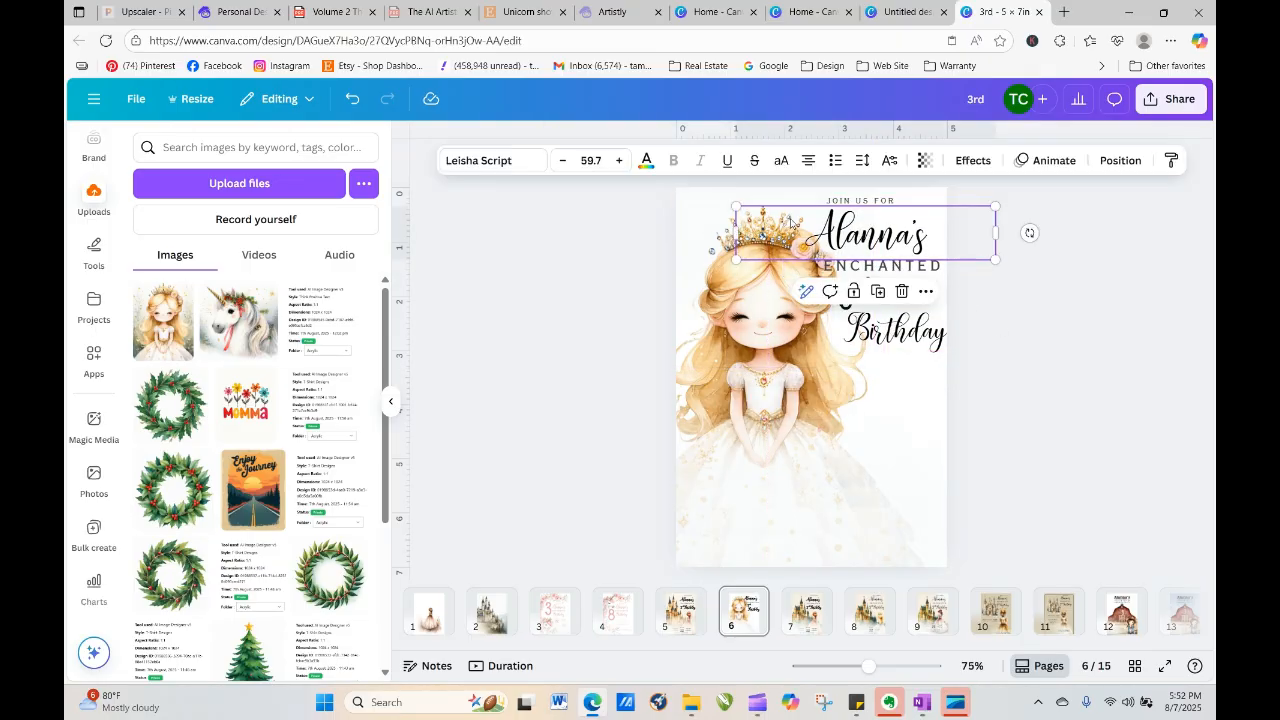
left_click_drag(736, 206, 810, 214)
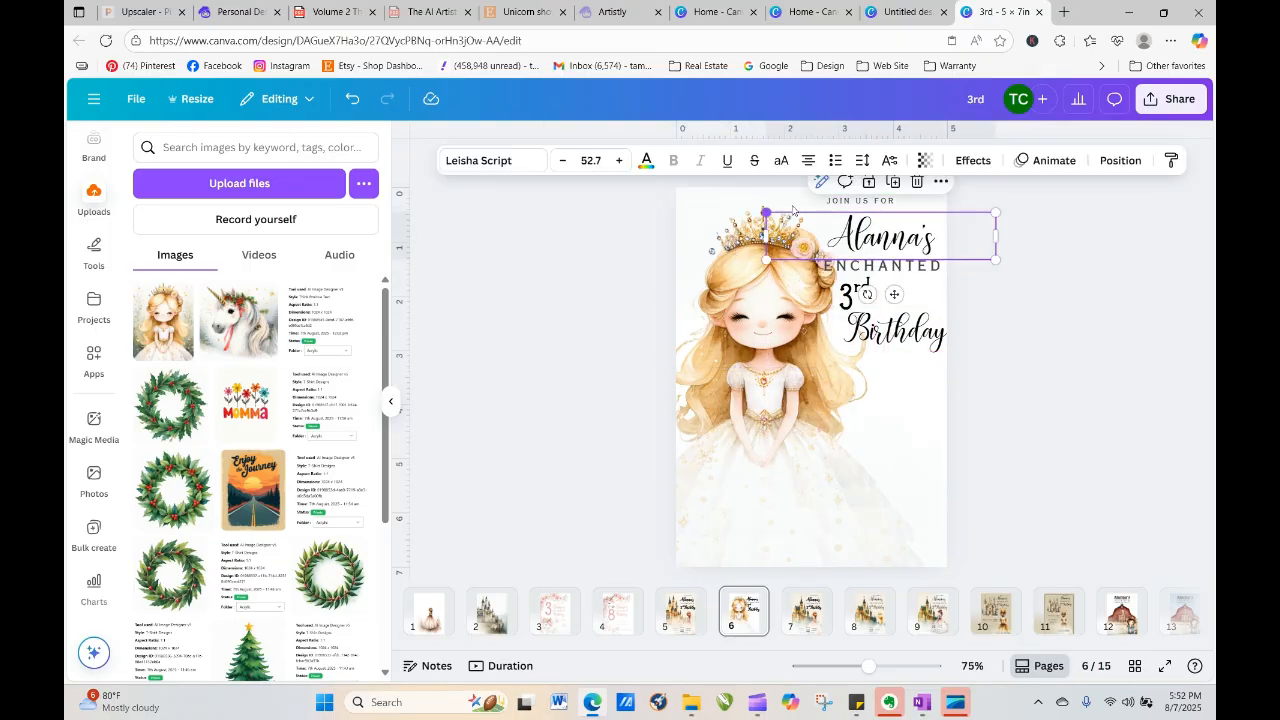
left_click(1048, 320)
Shrink the "ENCHANTED" line so it clears the princess's hair, and move "3rd" right to sit above "Birthday"
left_click(903, 279)
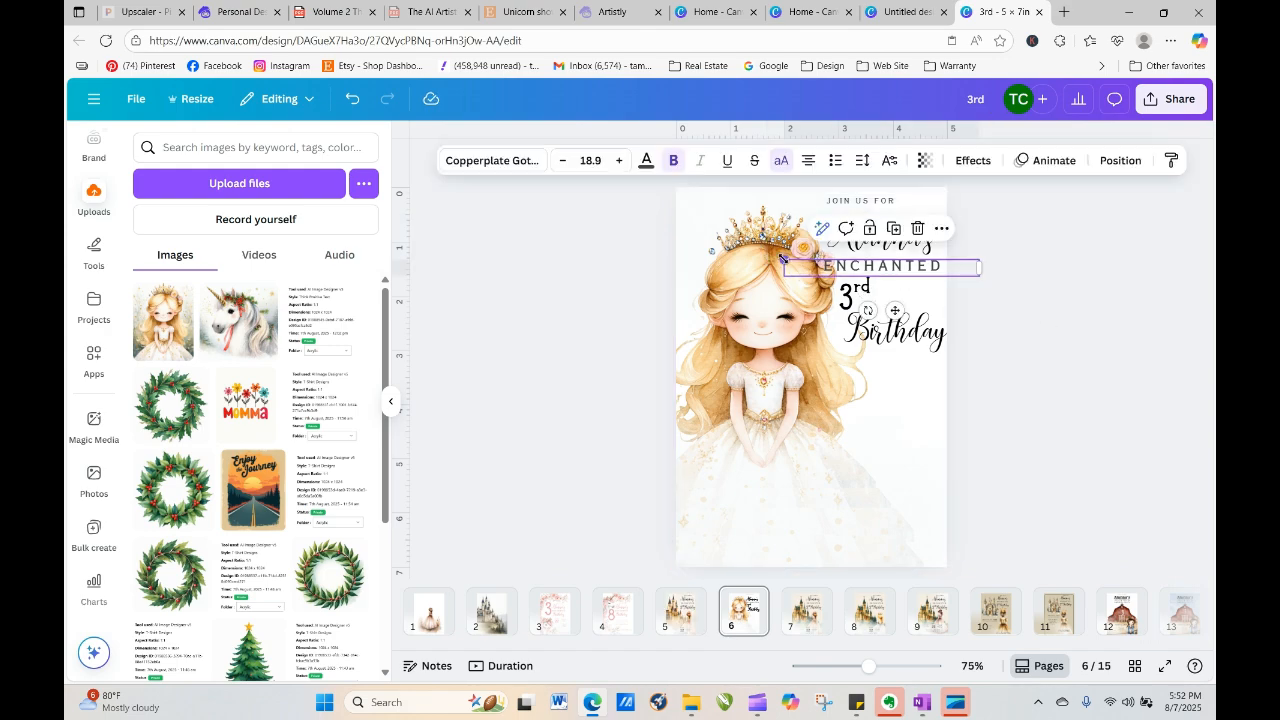
left_click_drag(786, 259, 886, 288)
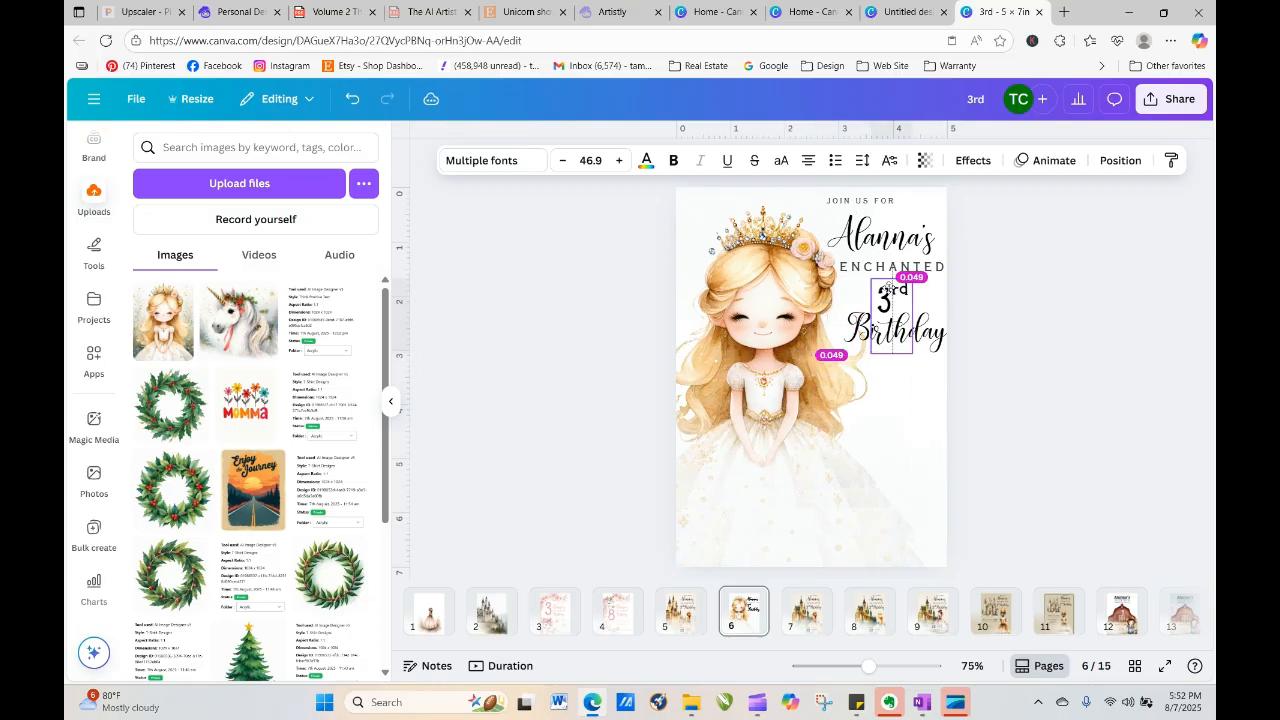
left_click(1048, 349)
left_click(925, 348)
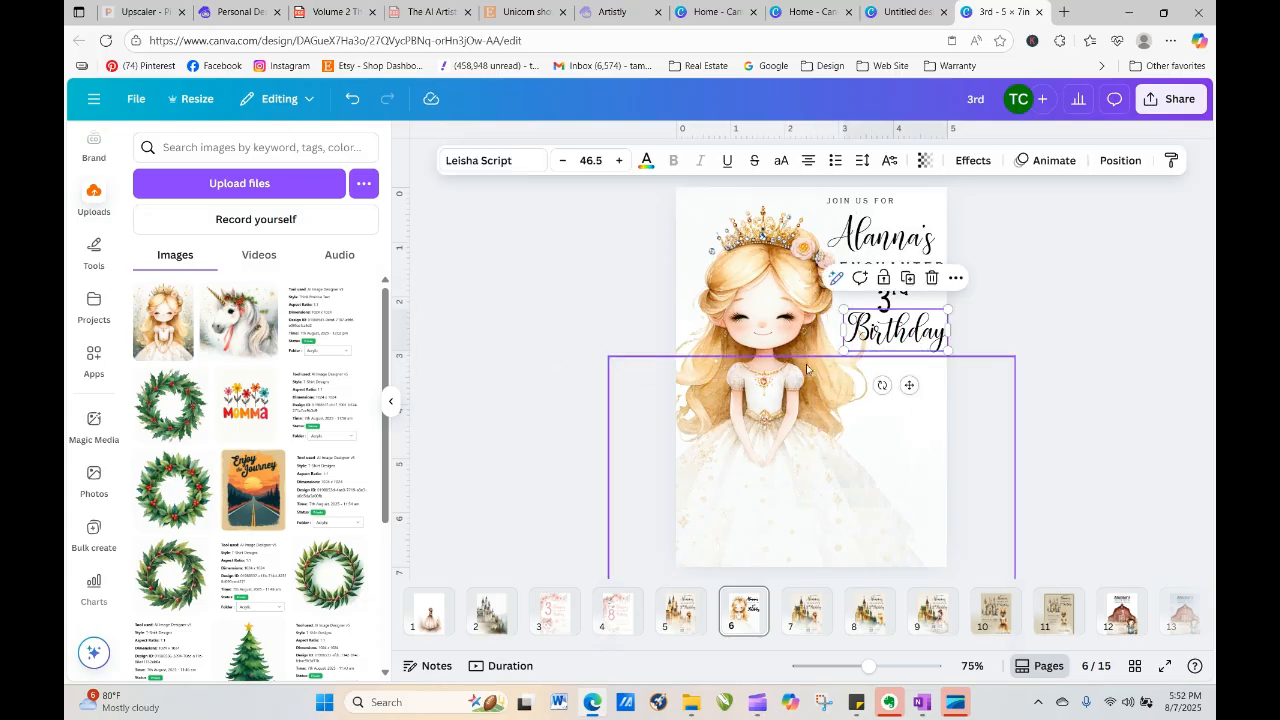
Move the main princess image slightly down so her crown sits lower beside the title text
left_click(797, 316)
left_click_drag(783, 312, 776, 323)
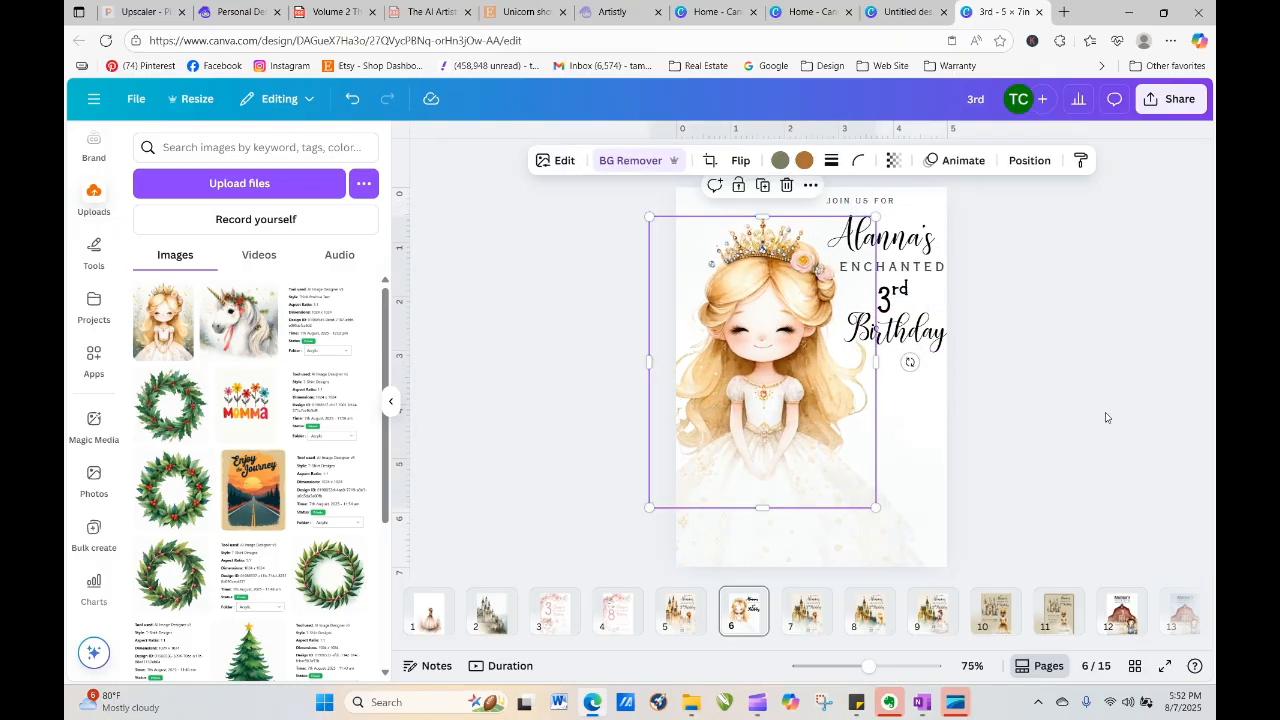
left_click(1106, 417)
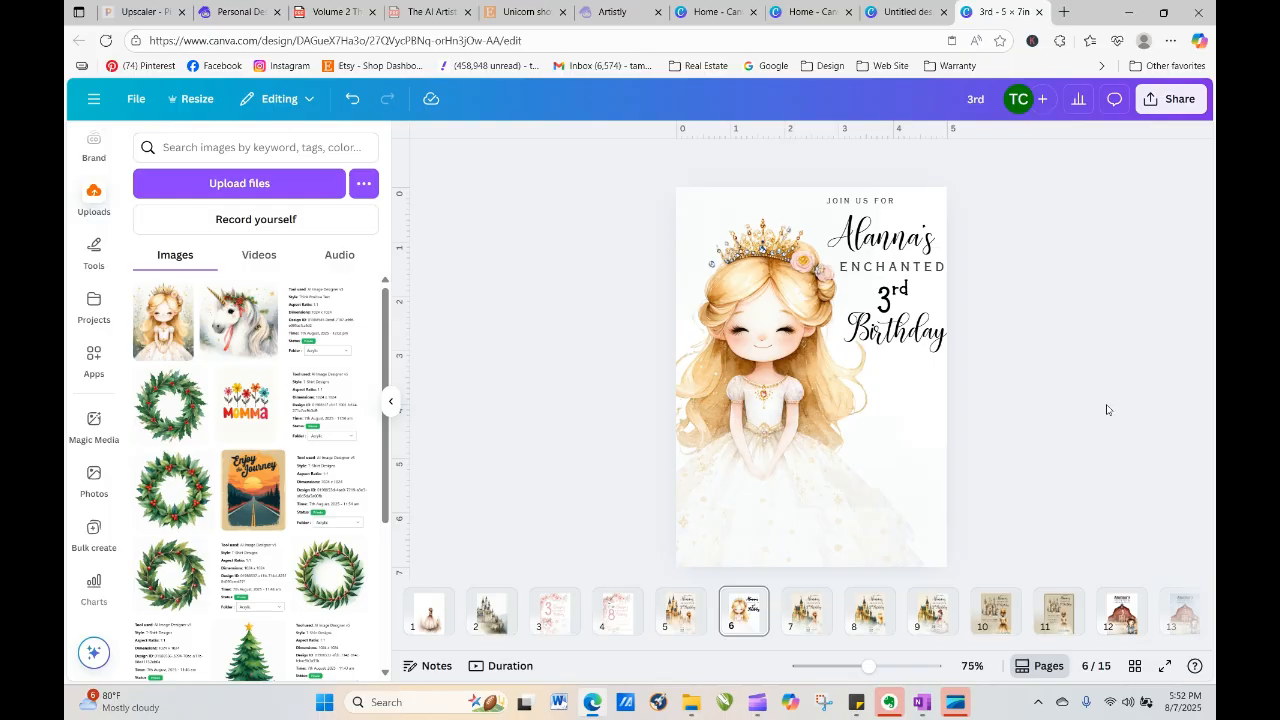
Move the "JOIN US FOR" line slightly right so it sits centred above the name line
left_click_drag(880, 201, 745, 189)
left_click(1022, 262)
left_click_drag(822, 200, 893, 202)
left_click(1059, 277)
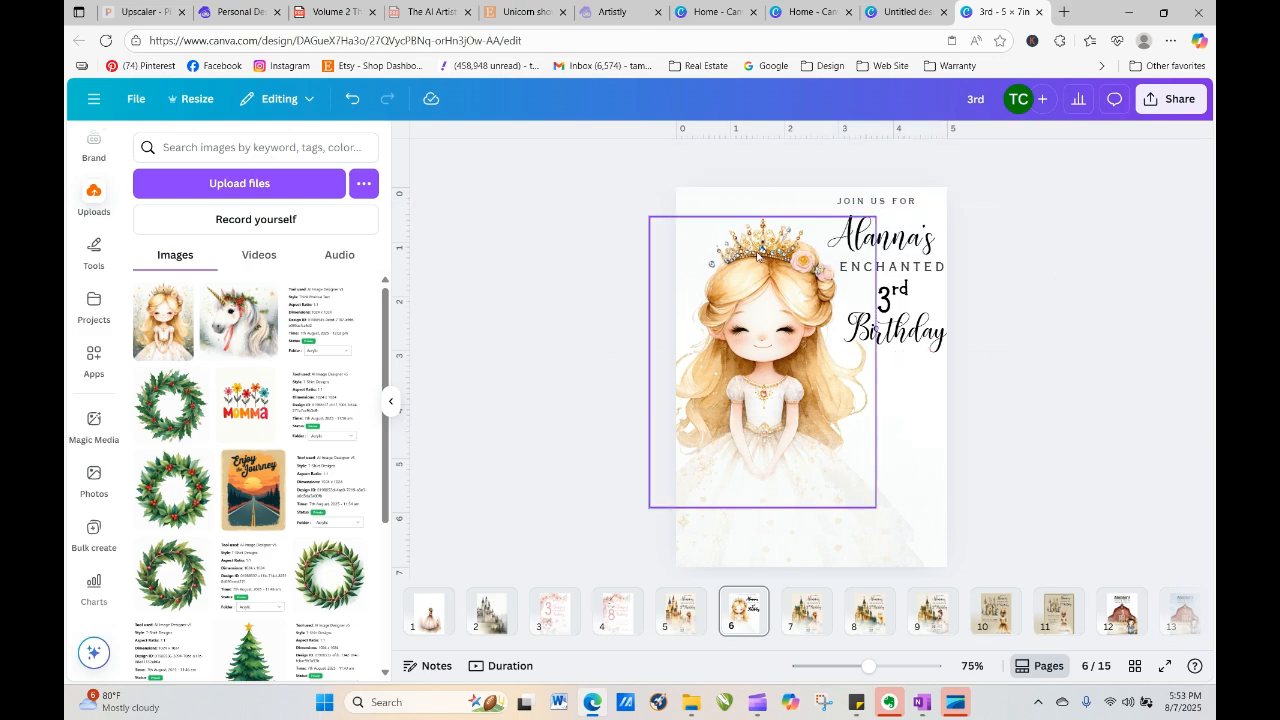
Extend the main princess image upward so her crown reaches near the page's upper edge
left_click(757, 255)
left_click_drag(760, 216, 756, 184)
left_click(1069, 272)
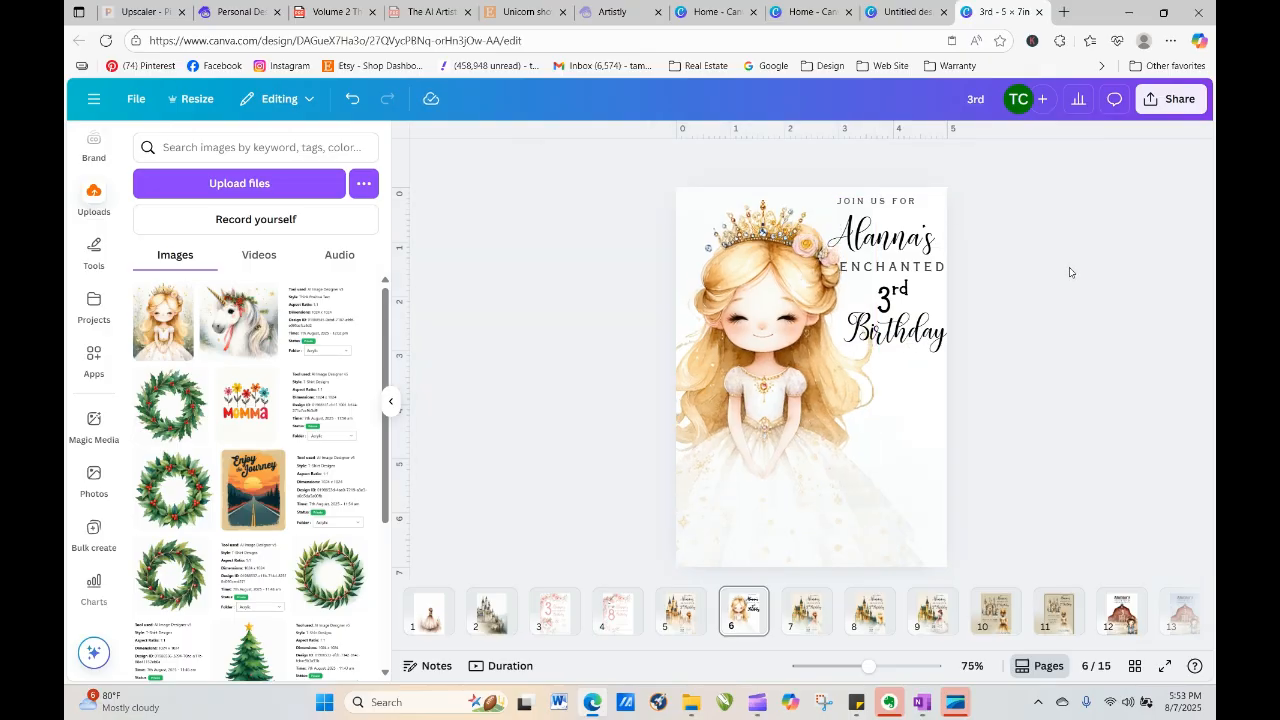
Shrink the "ENCHANTED" line from both ends so it clears the princess's hair and stays inside the page edge
left_click(939, 268)
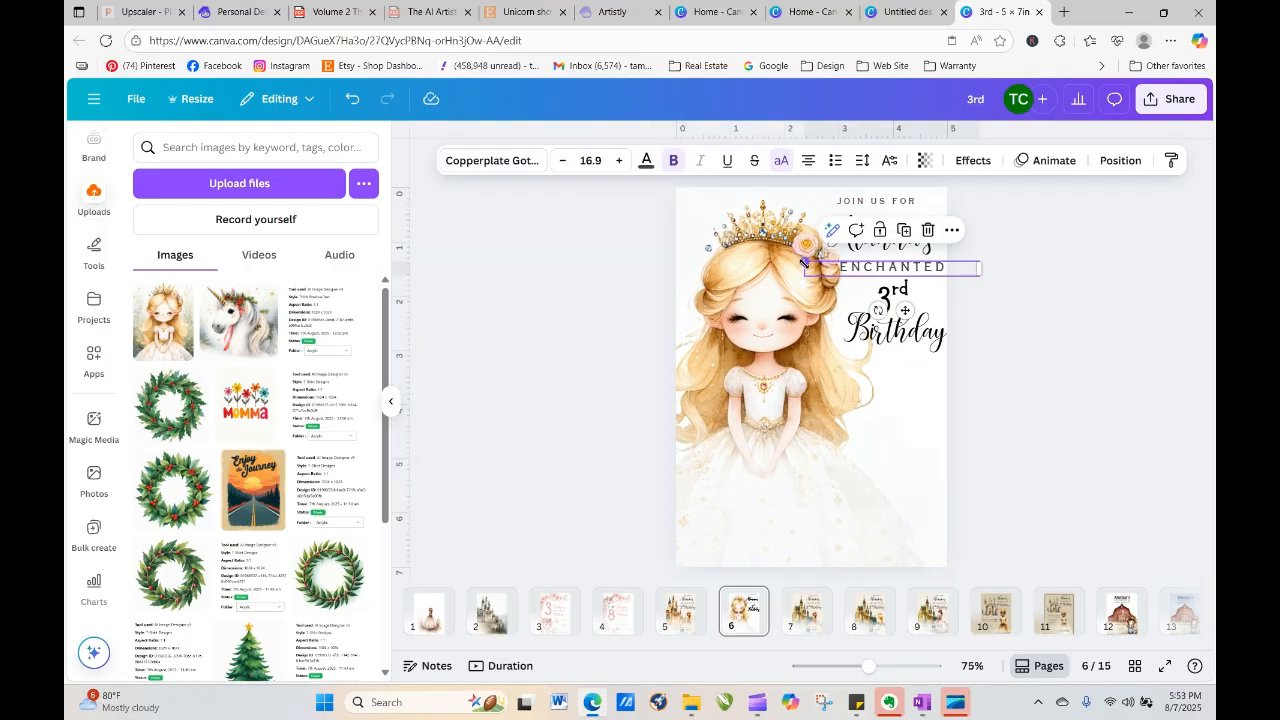
left_click_drag(806, 262, 816, 263)
left_click(1073, 306)
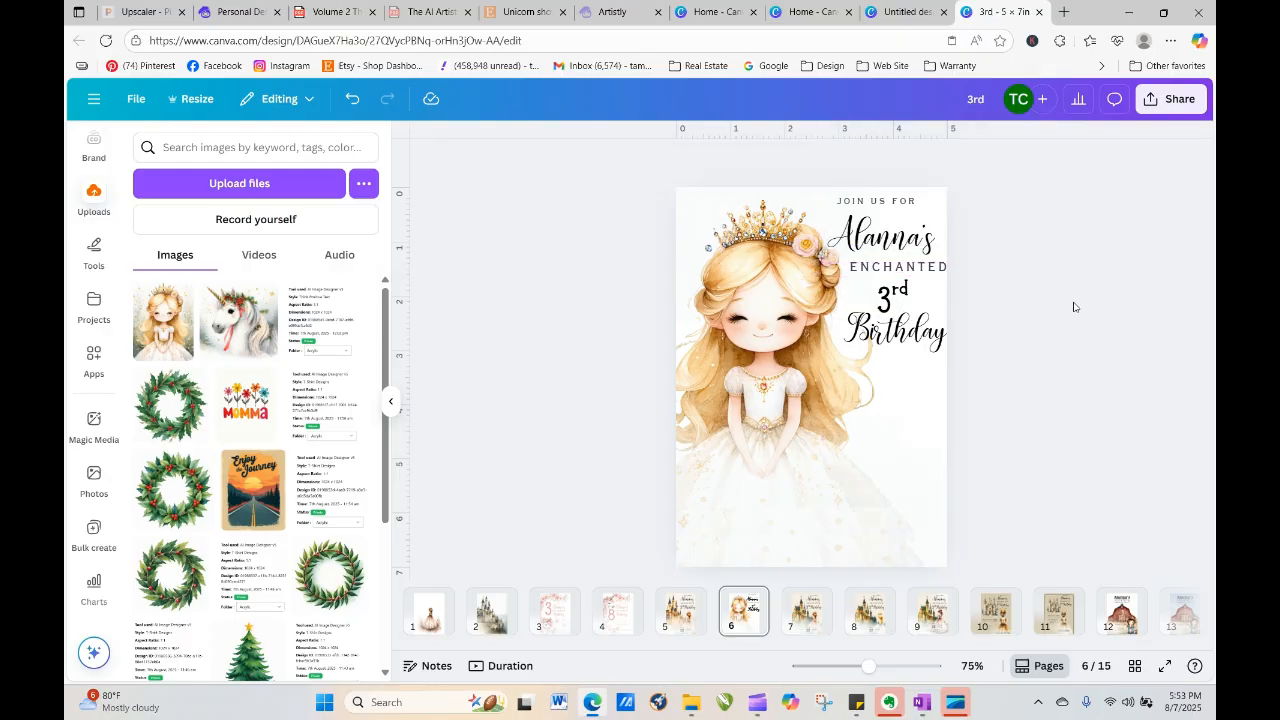
left_click(921, 240)
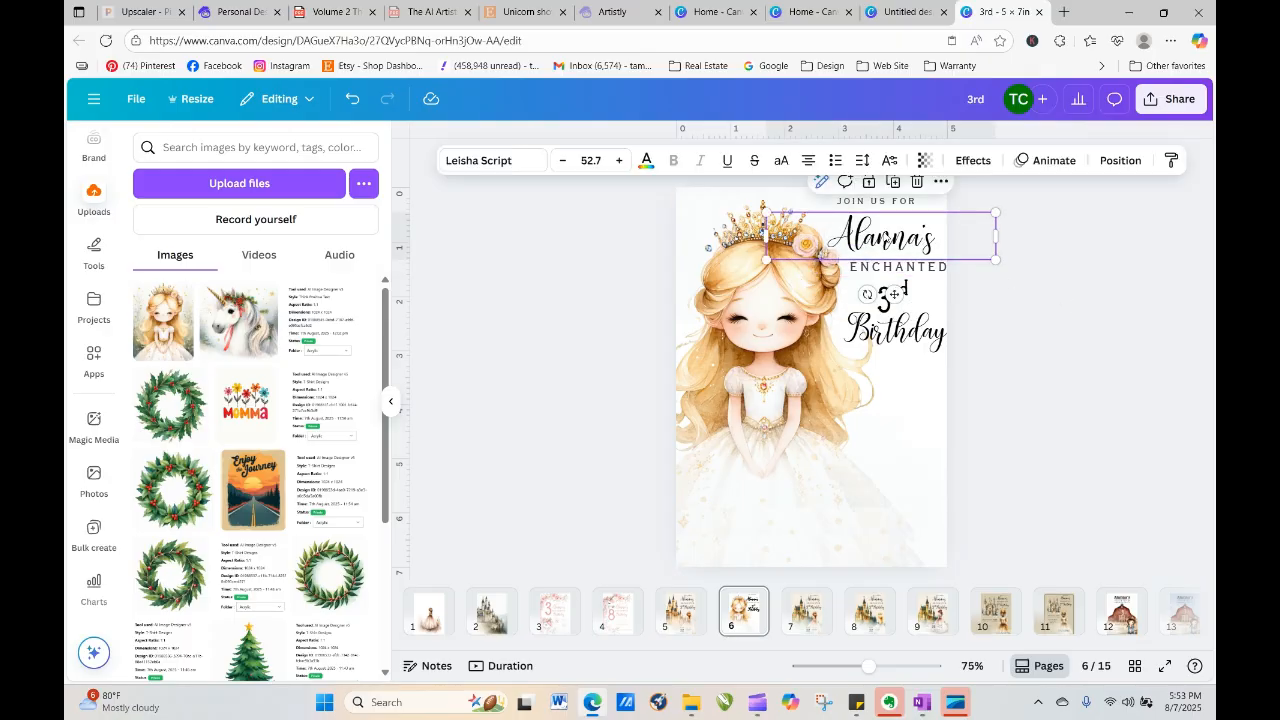
double_click(884, 240)
left_click(945, 272)
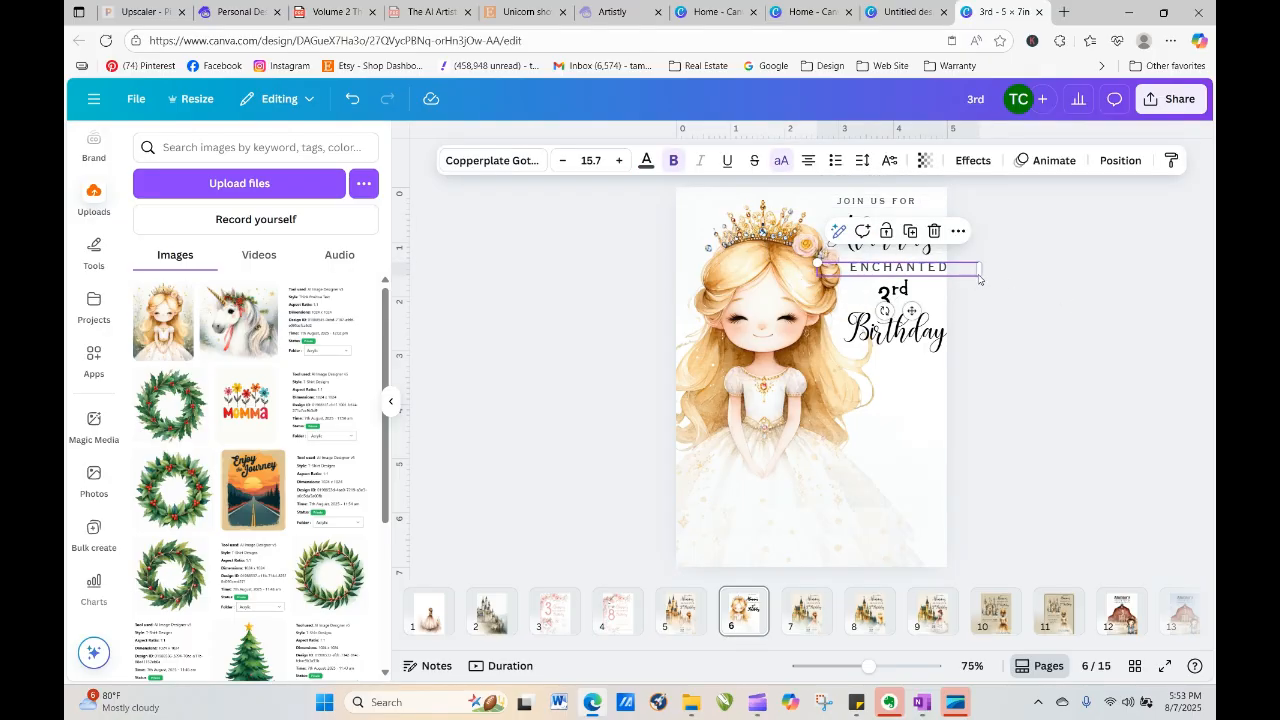
left_click_drag(978, 272, 966, 270)
left_click(998, 321)
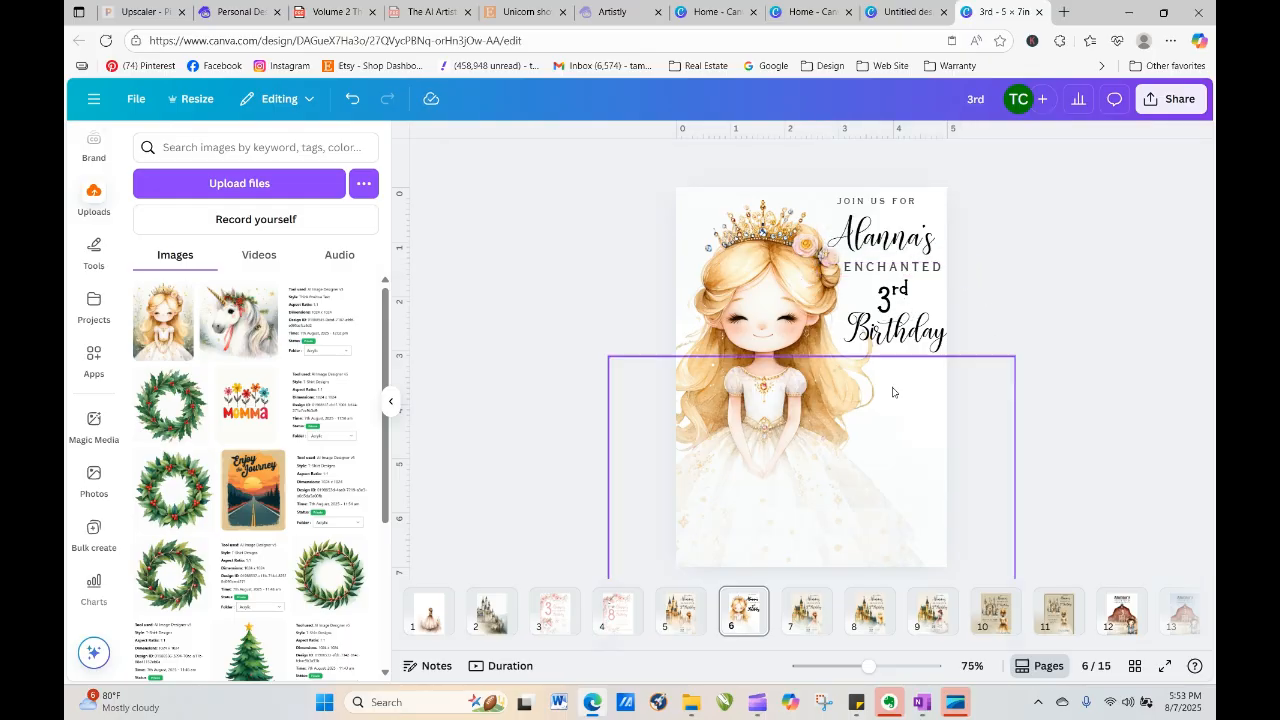
Shrink the princess image proportionally from its lower-right corner and move the mist overlay off to the right of the gown
left_click(830, 349)
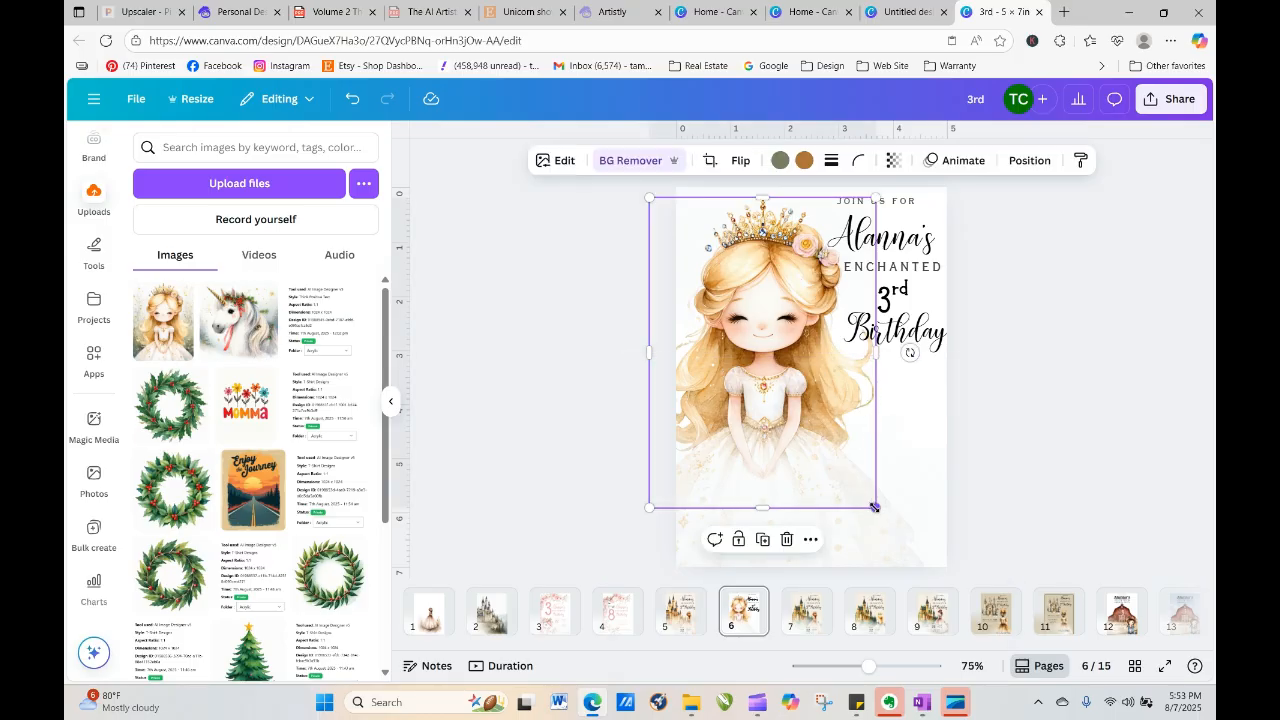
left_click_drag(874, 507, 836, 480)
left_click(1064, 478)
left_click_drag(850, 524, 1057, 451)
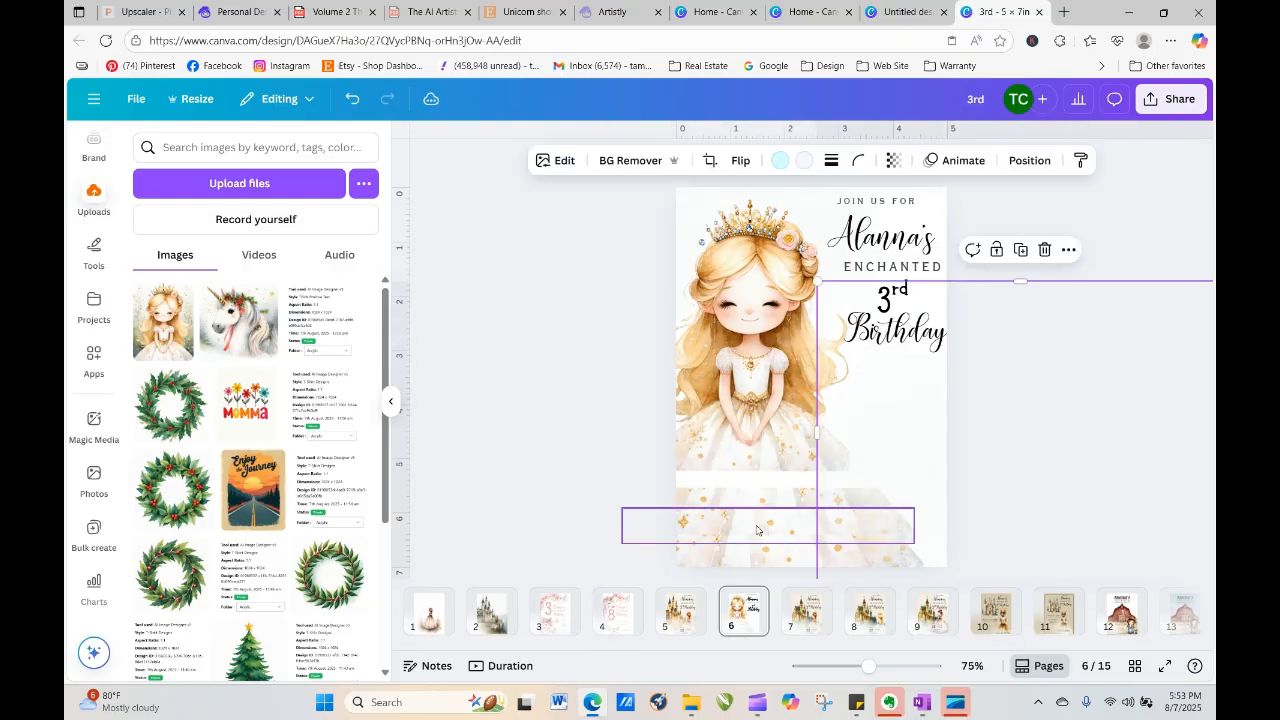
Group the three lower gown strips and resize the group to fill from the princess image down to the page's lower edge
left_click_drag(670, 500, 700, 542)
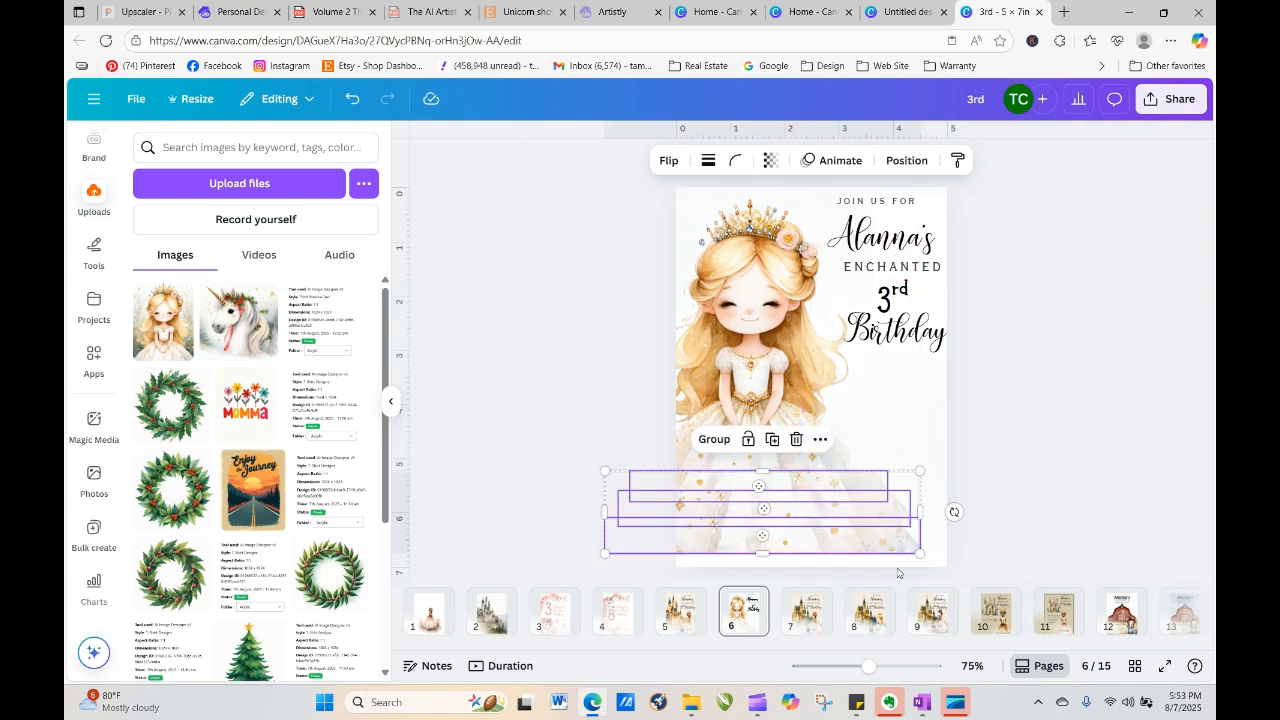
left_click(712, 440)
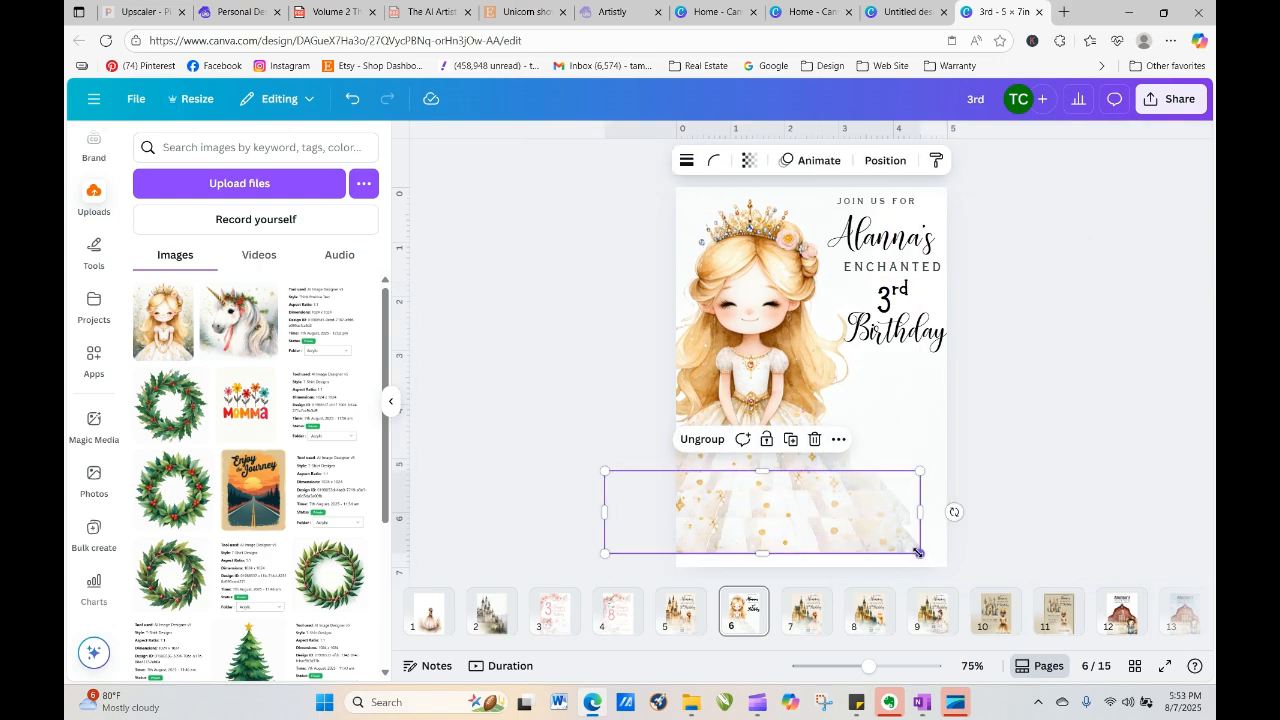
left_click_drag(919, 553, 963, 587)
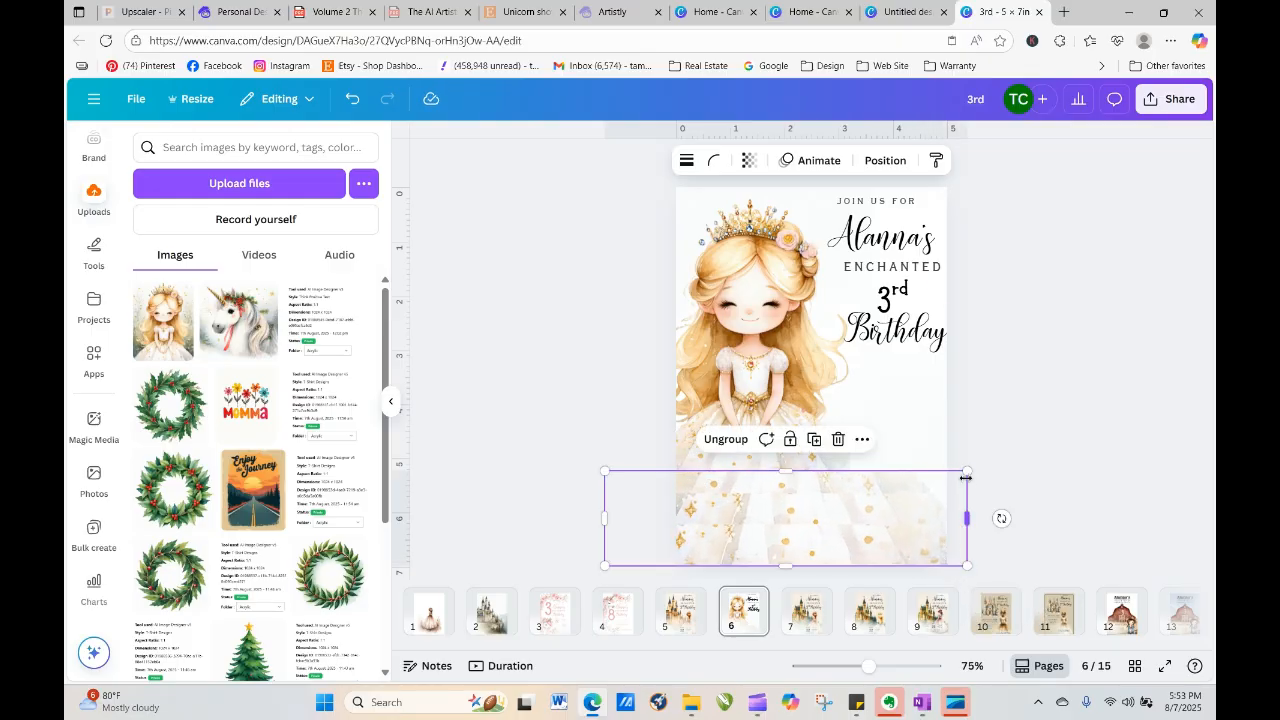
left_click_drag(966, 470, 905, 490)
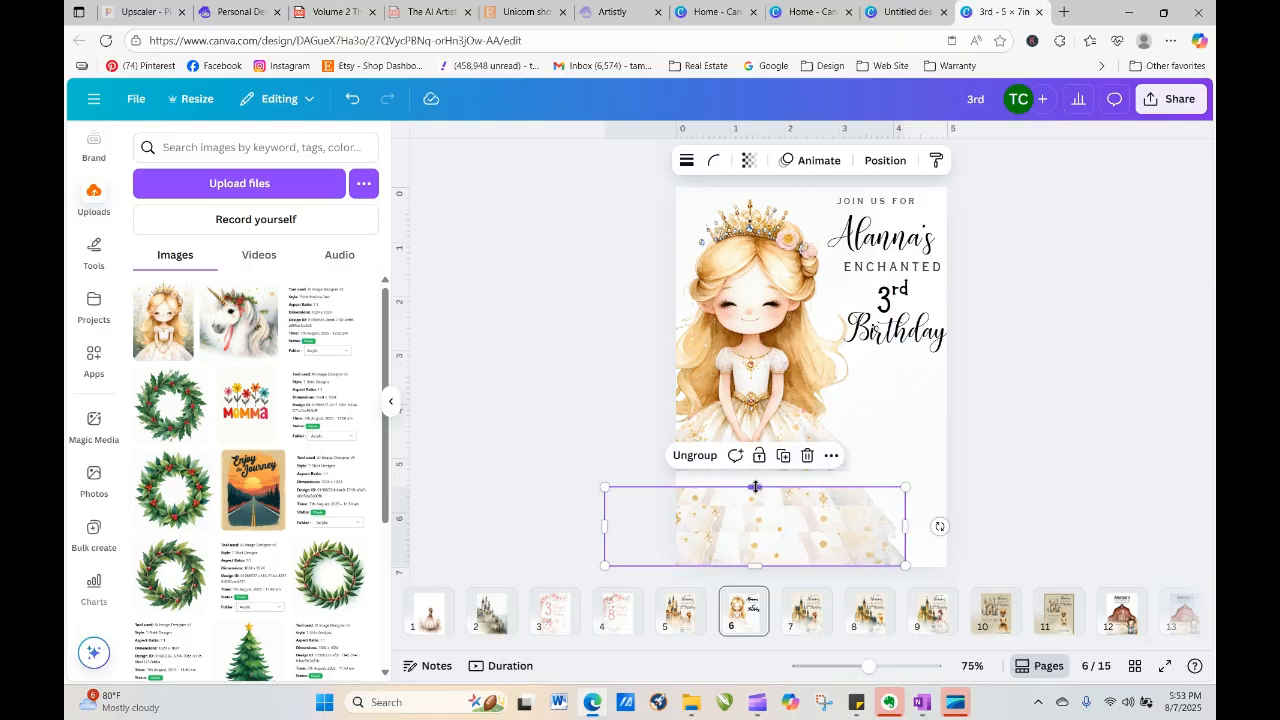
left_click_drag(755, 487, 728, 470)
left_click(1025, 450)
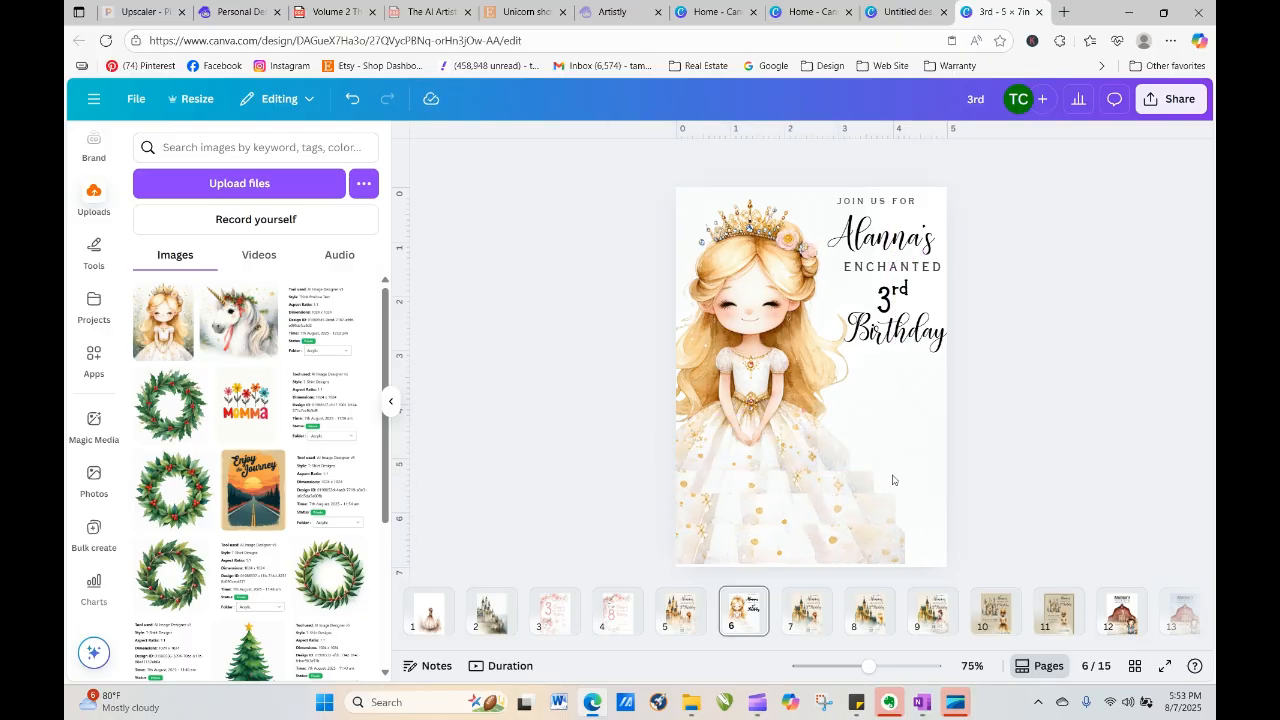
Delete the grouped gown extension strips below the princess image
left_click(818, 455)
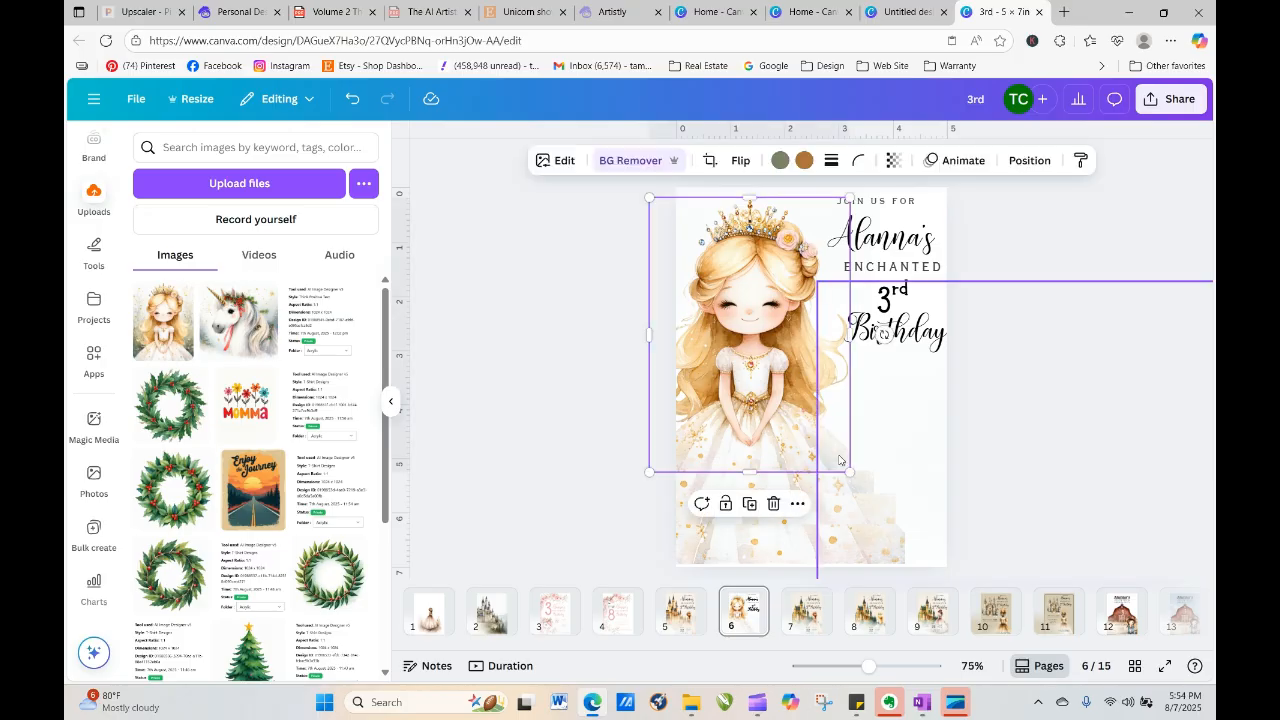
left_click(872, 494)
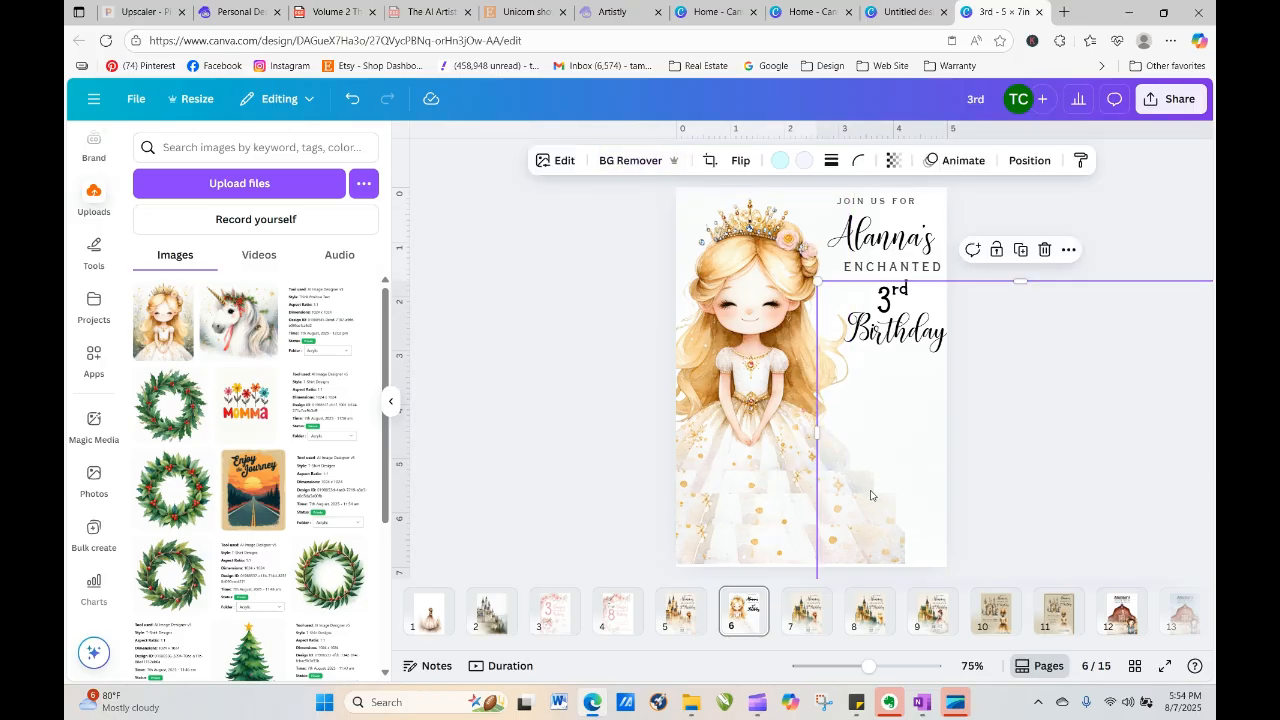
left_click(810, 513)
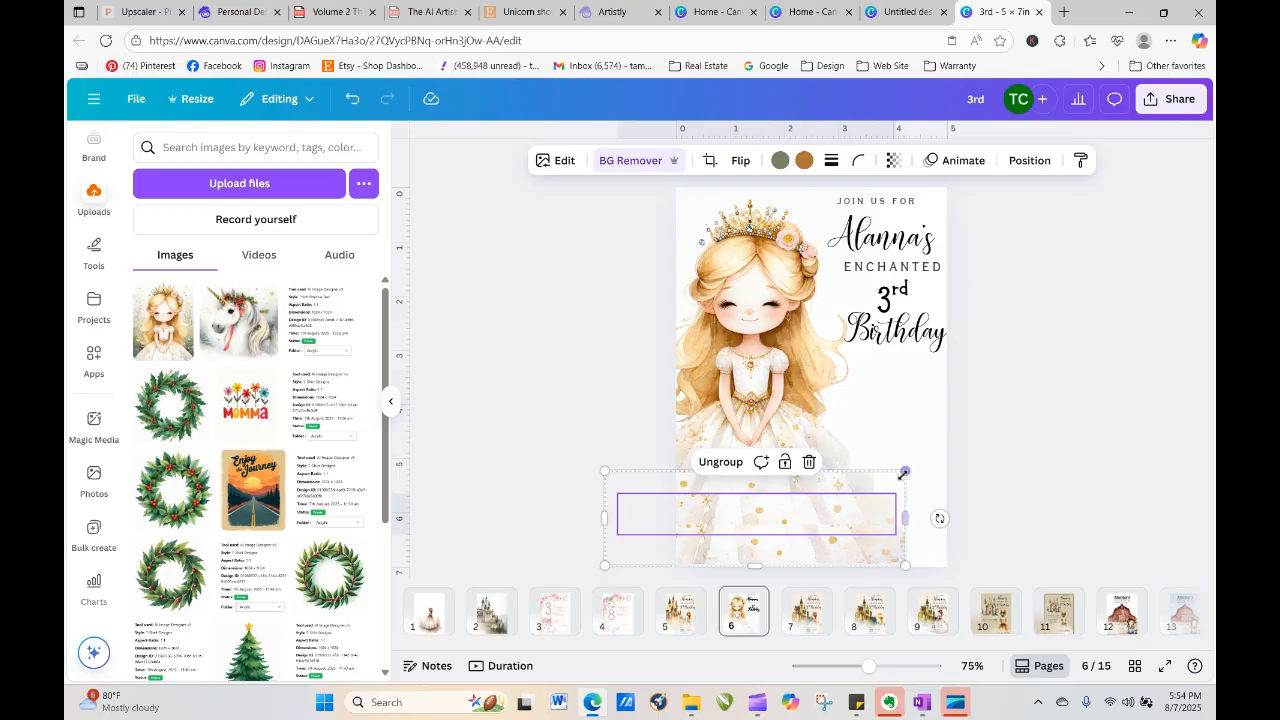
left_click_drag(905, 470, 874, 482)
left_click_drag(813, 530, 643, 511)
key("Delete")
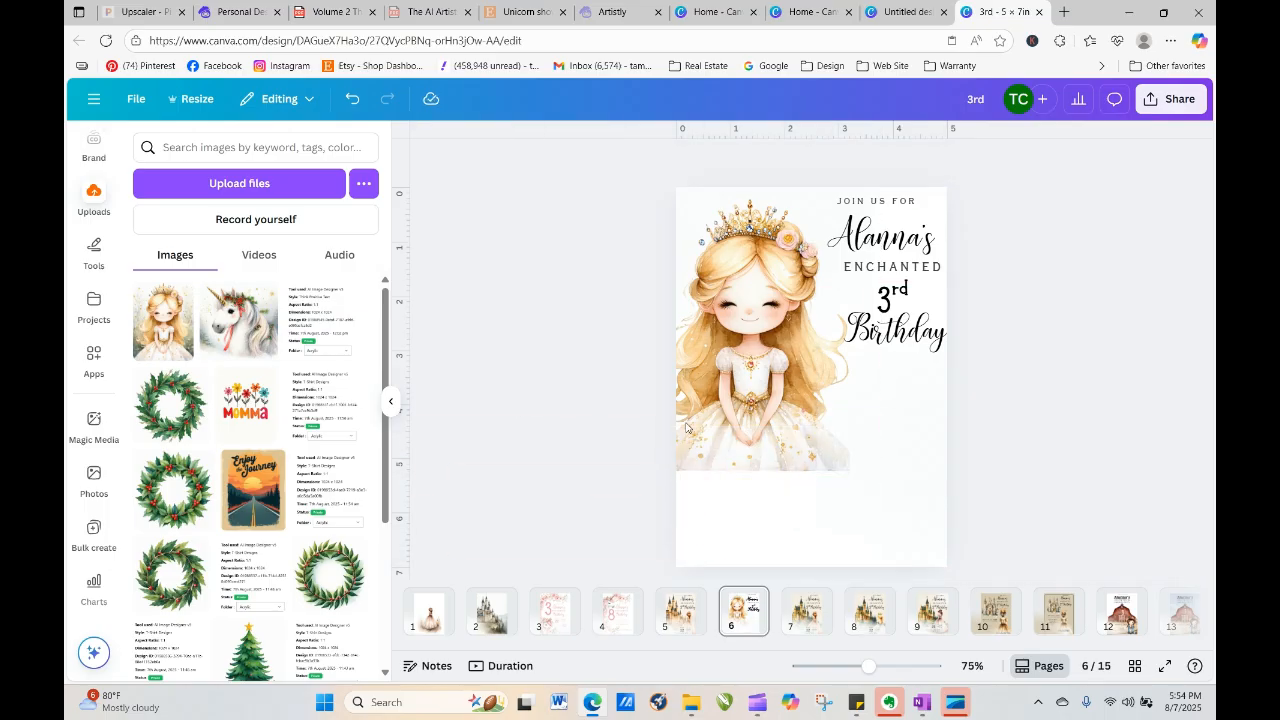
Extend the princess image down to the page's lower edge and widen it rightward, and move the mist overlay back over her skirt
left_click(770, 450)
left_click_drag(751, 474, 742, 564)
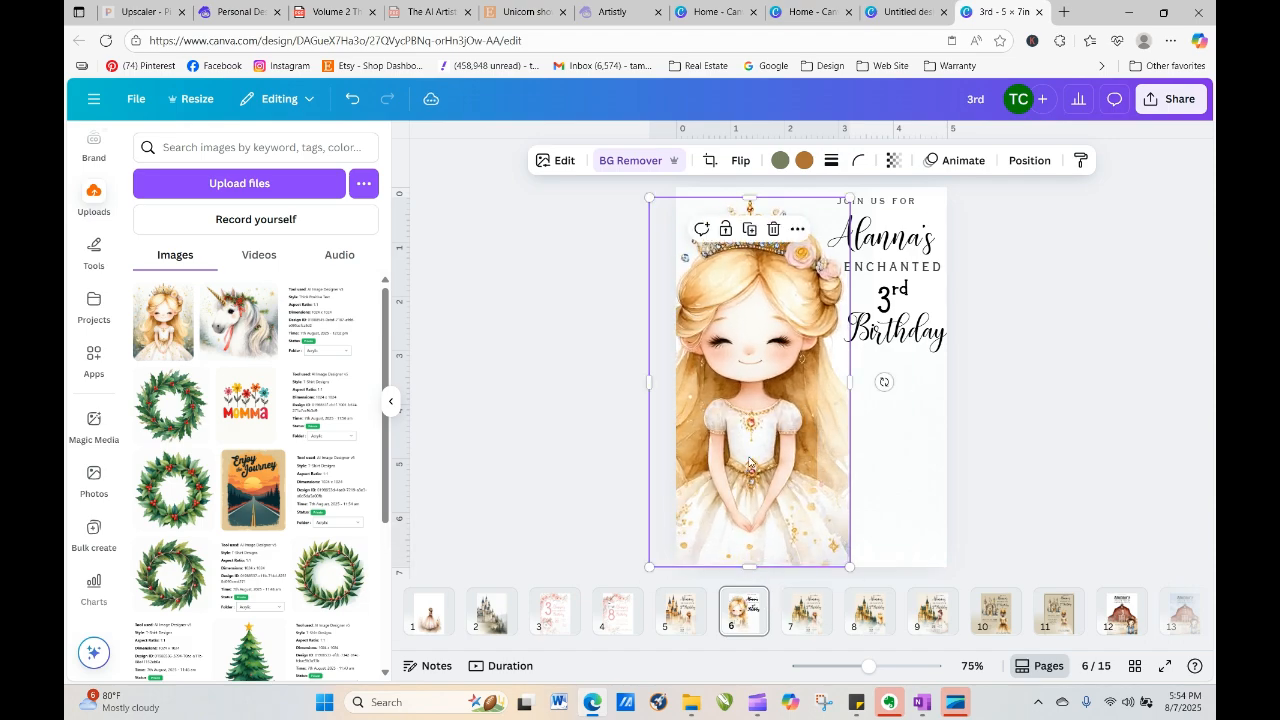
left_click_drag(840, 374, 657, 503)
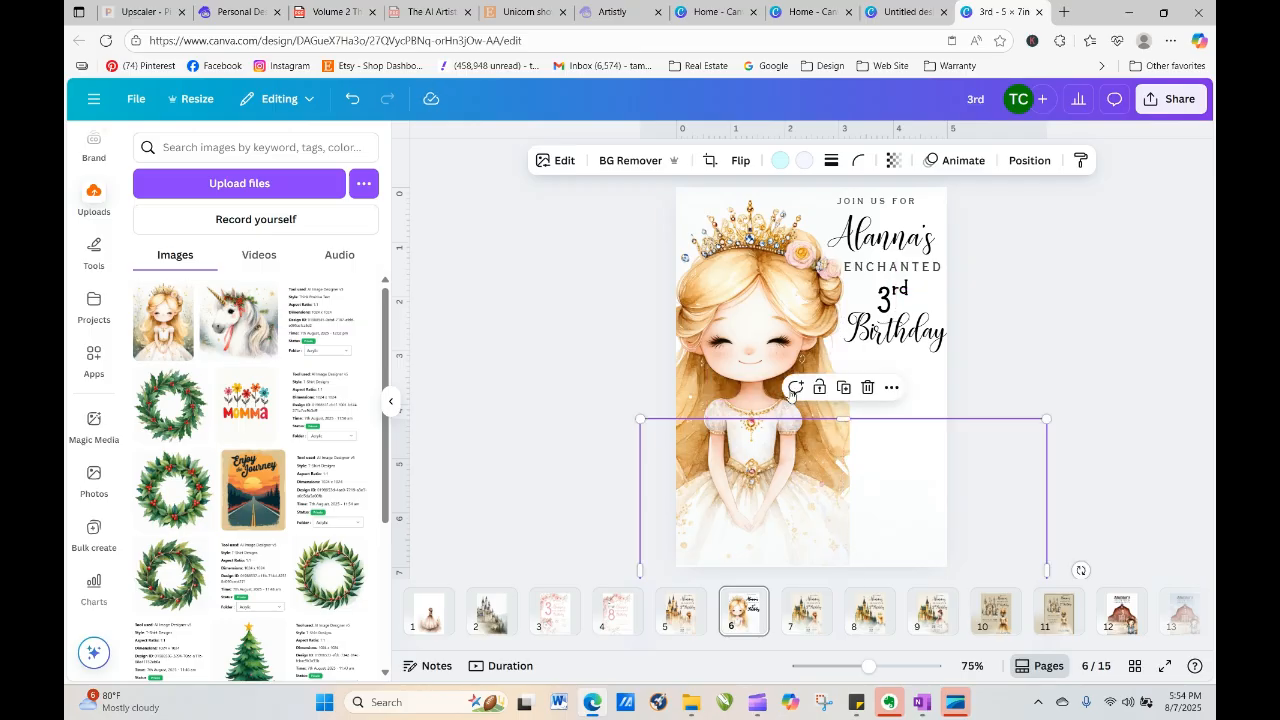
left_click(797, 343)
left_click_drag(851, 381, 895, 381)
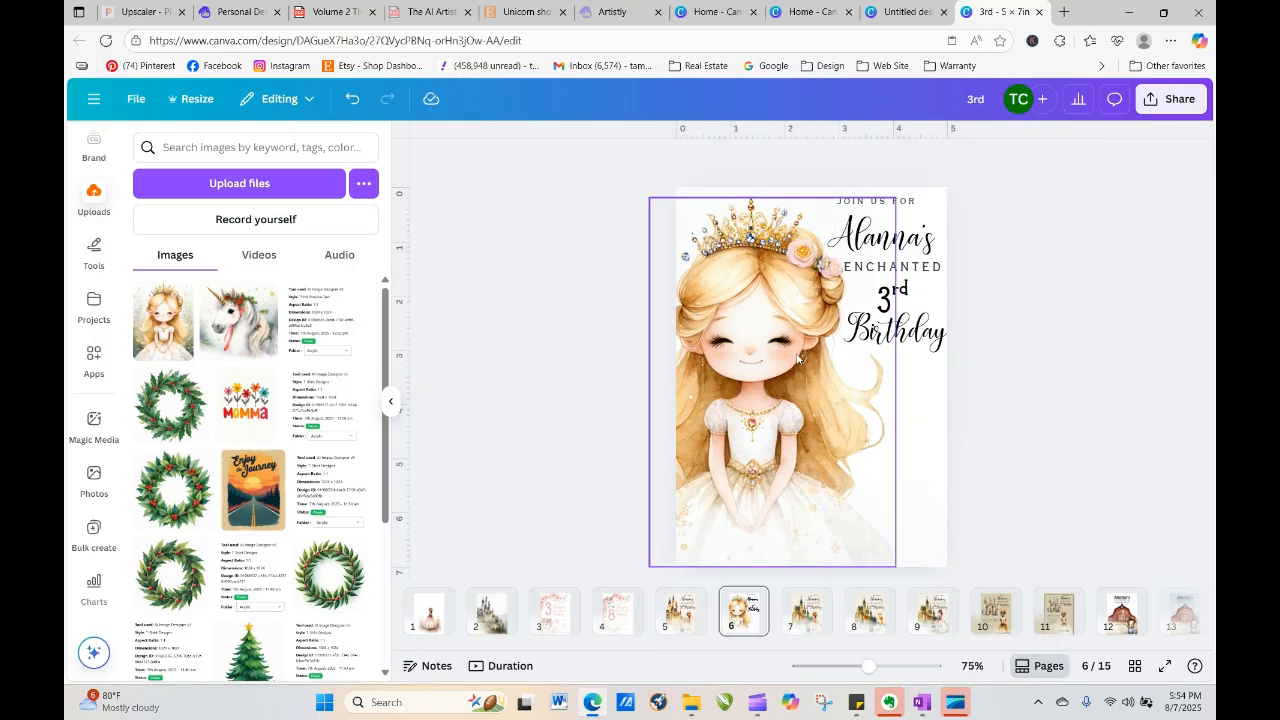
Shrink the princess image from its upper-left corner and shift it slightly left and down so her crown sits below the name line
left_click_drag(684, 262, 677, 261)
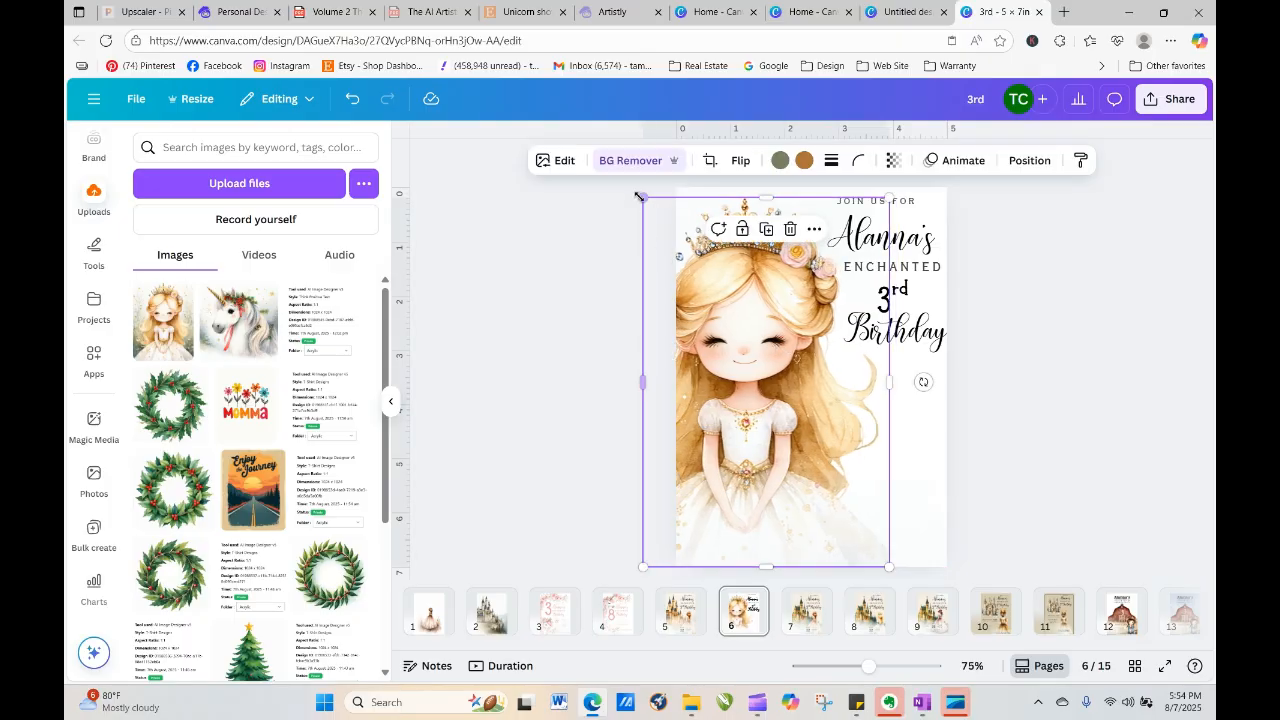
left_click_drag(642, 198, 676, 246)
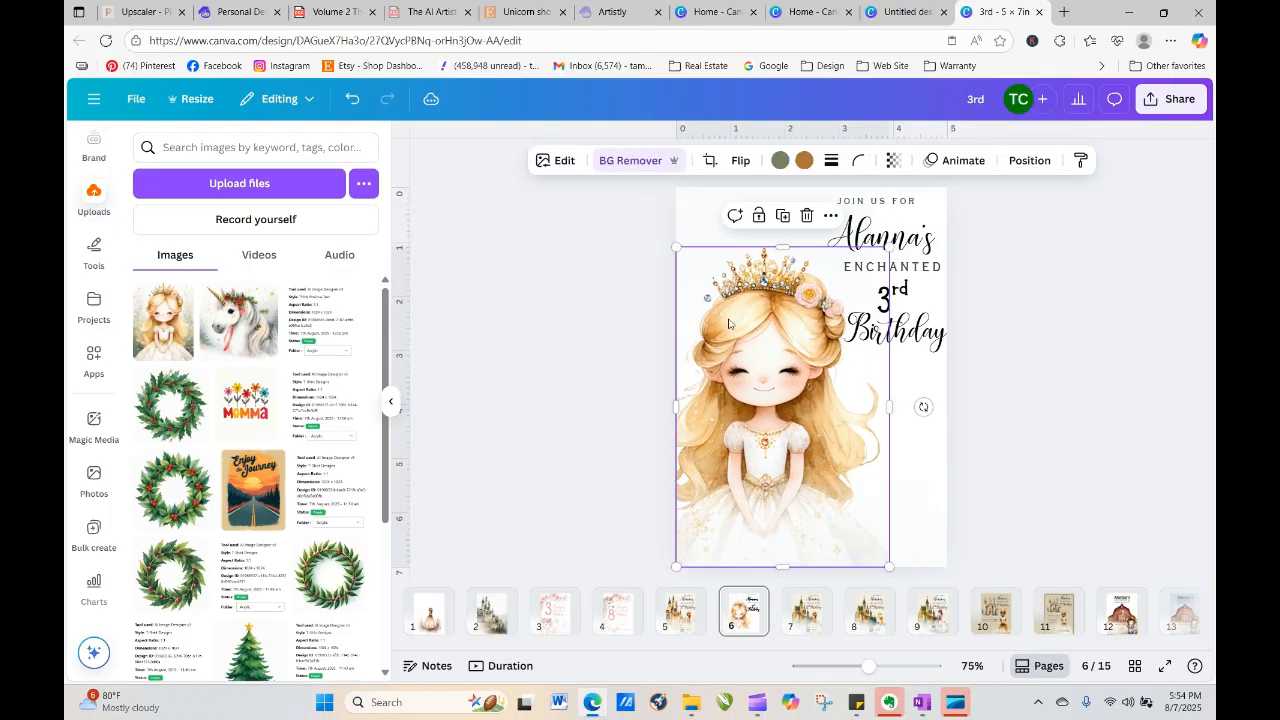
left_click_drag(728, 323, 720, 328)
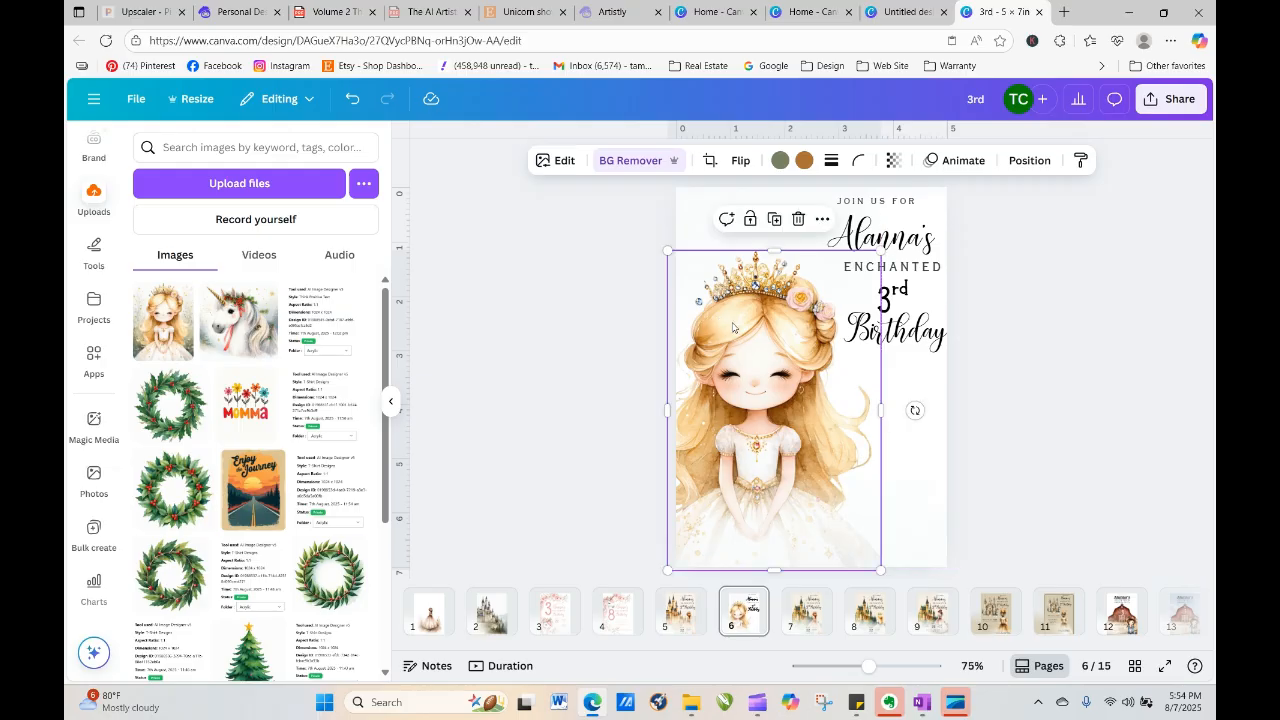
left_click(1060, 329)
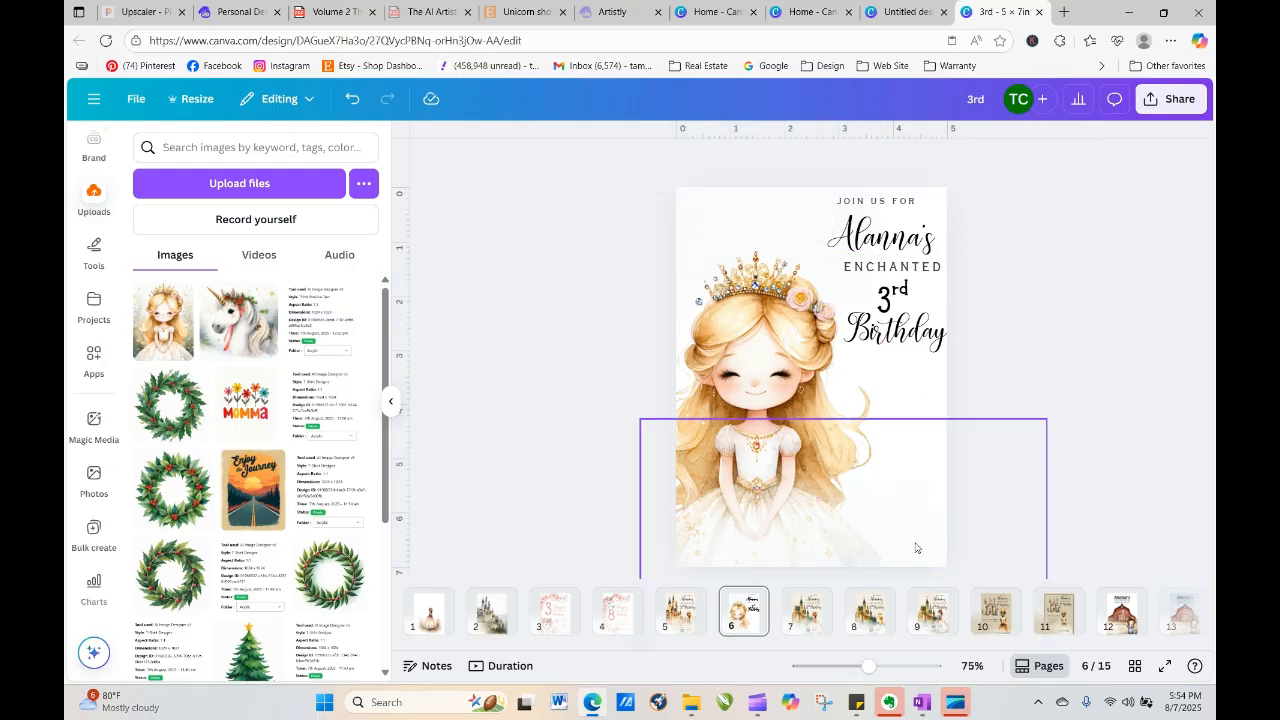
Duplicate the grouped date, time, venue and RSVP text on page 7
left_click(808, 612)
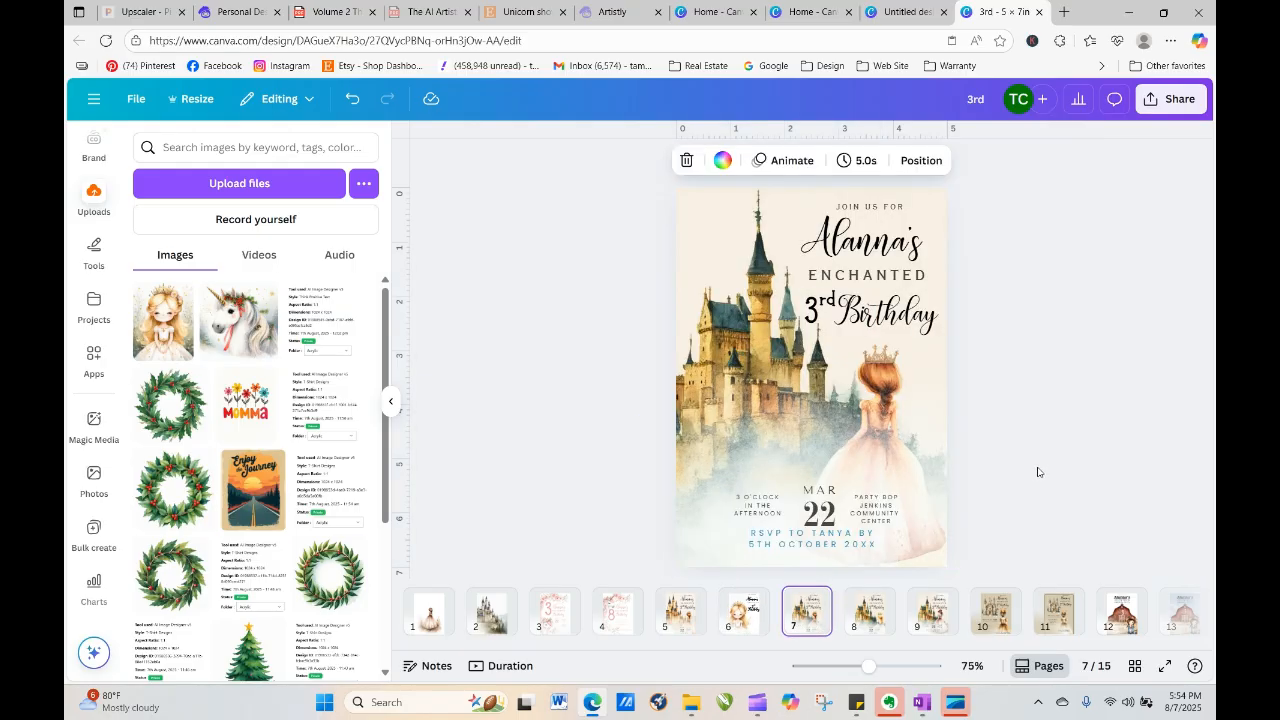
left_click(1038, 472)
left_click(769, 513)
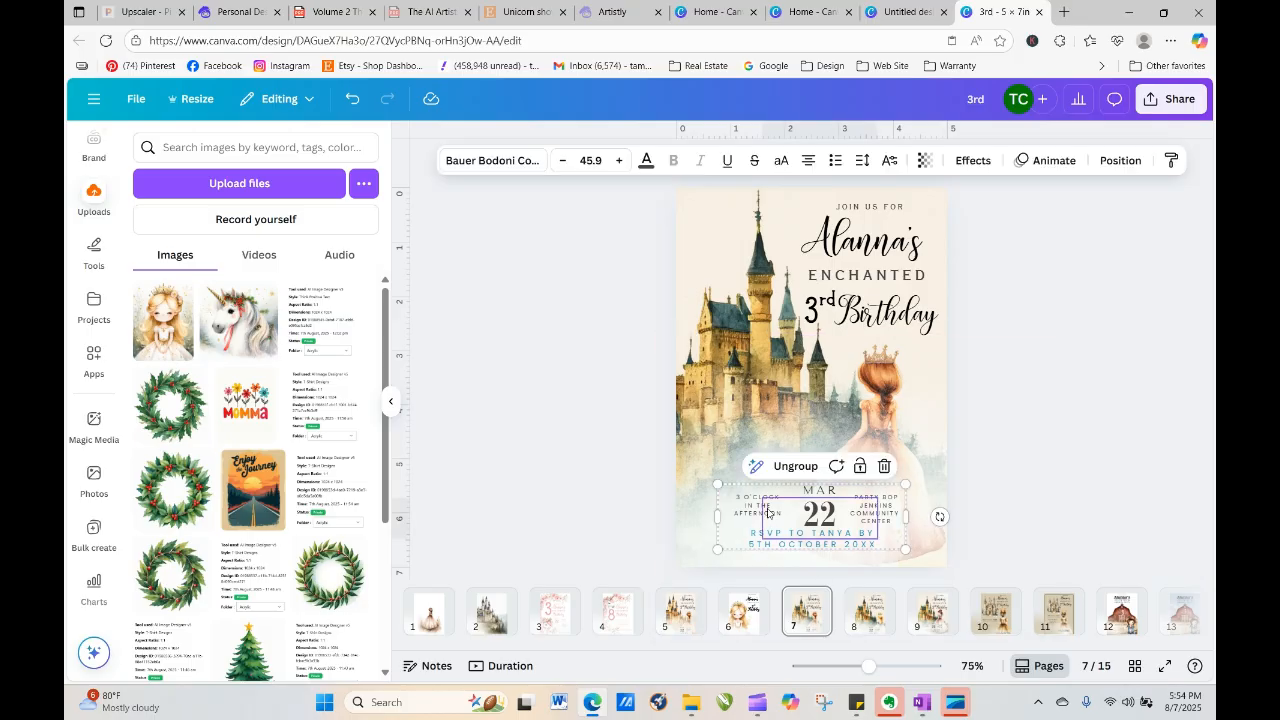
double_click(857, 518)
right_click(868, 518)
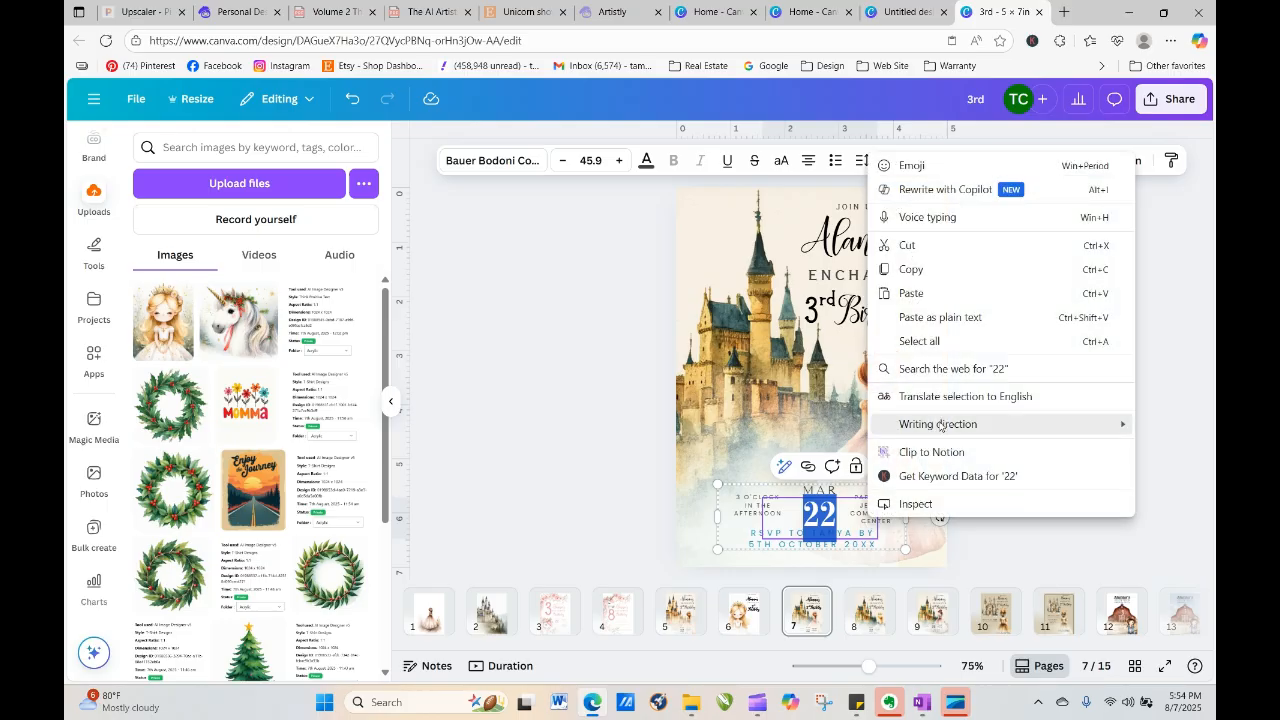
key("Escape")
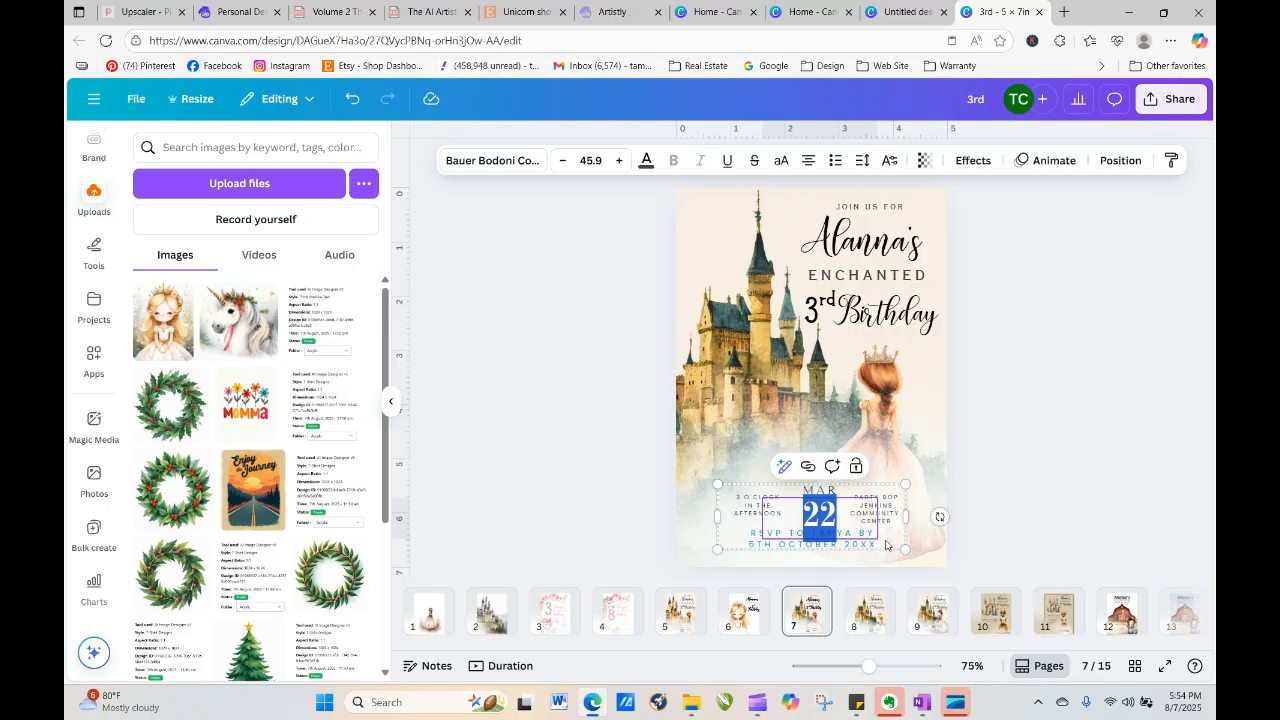
right_click(886, 544)
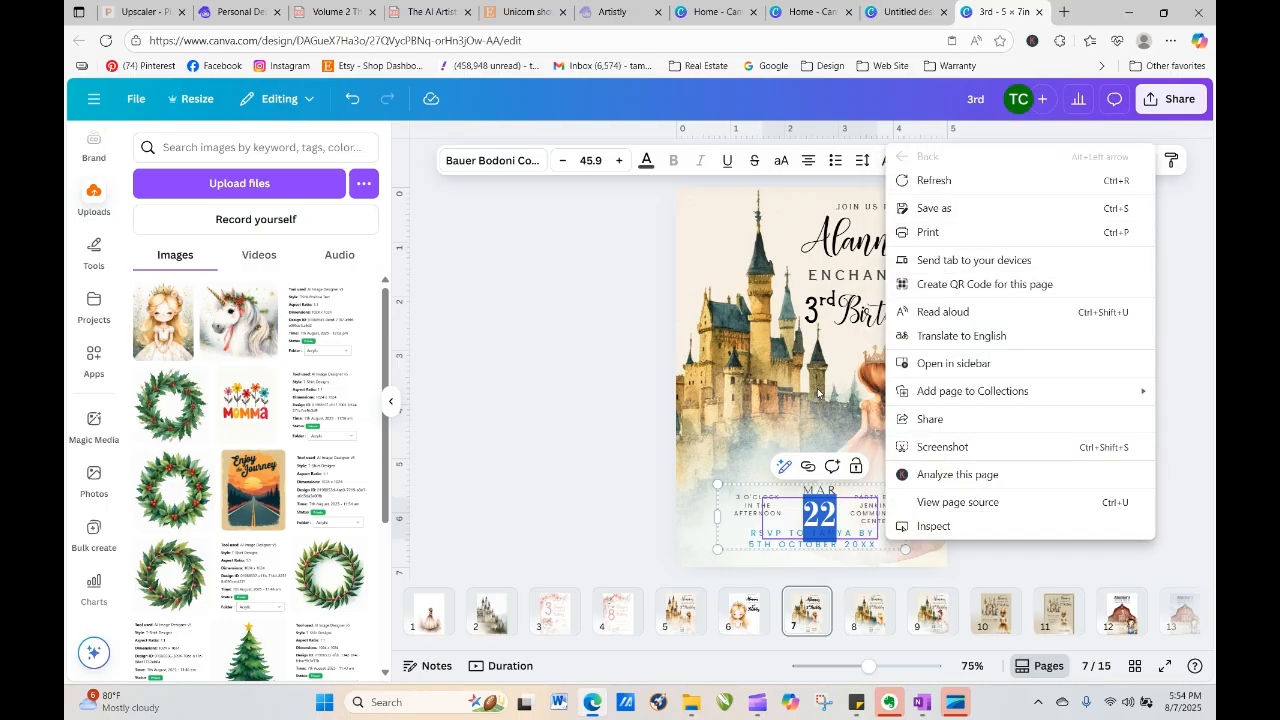
left_click(592, 452)
right_click(857, 512)
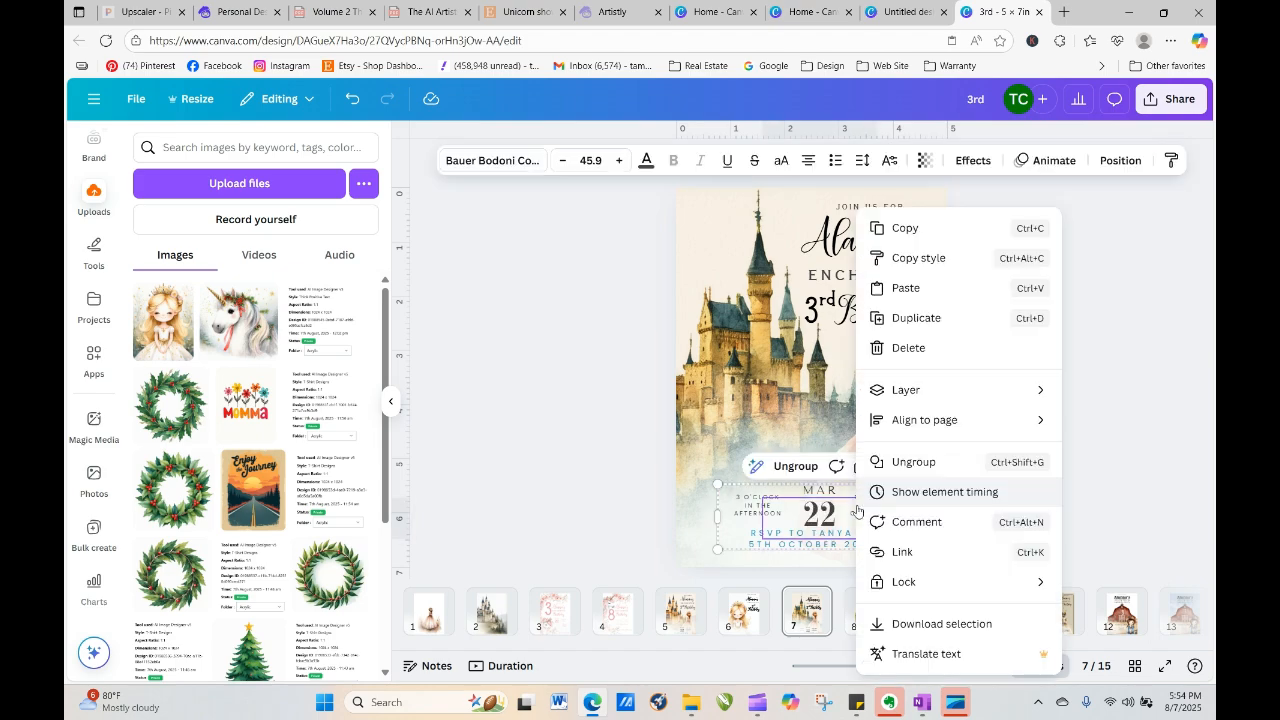
left_click(922, 317)
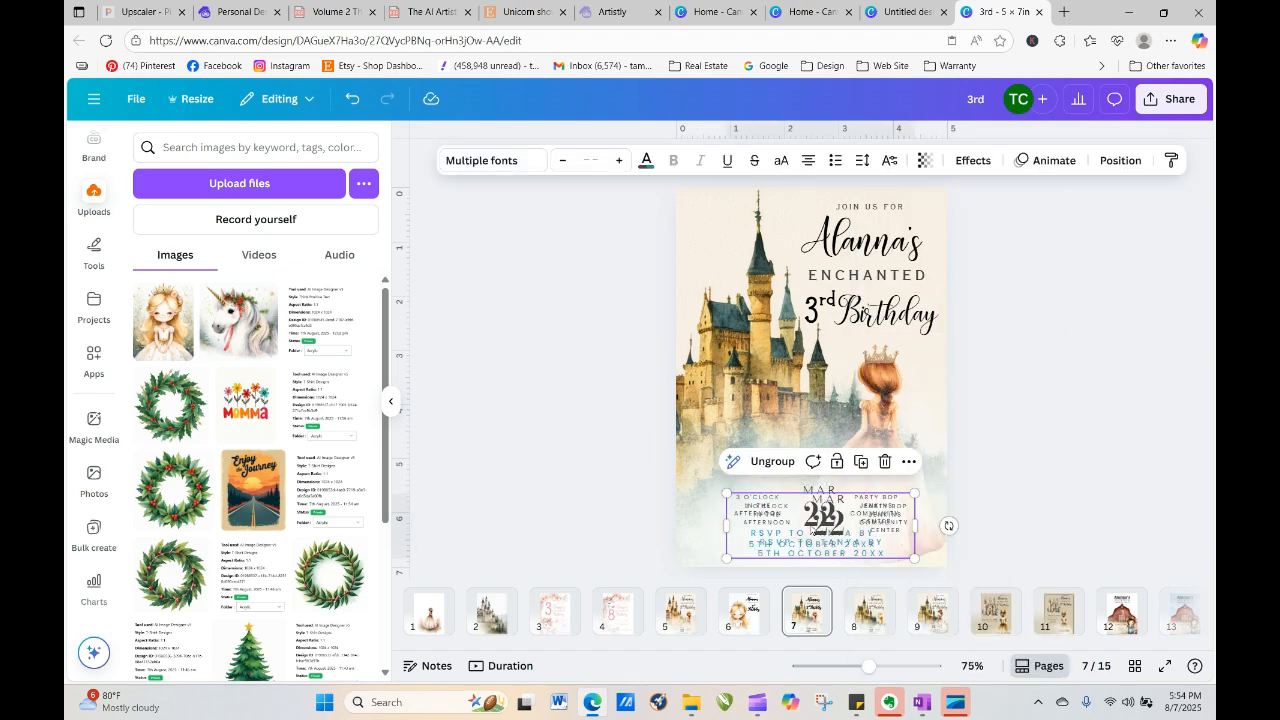
Paste the event details group onto page 6 and place it below "Birthday" beside the princess
left_click(740, 612)
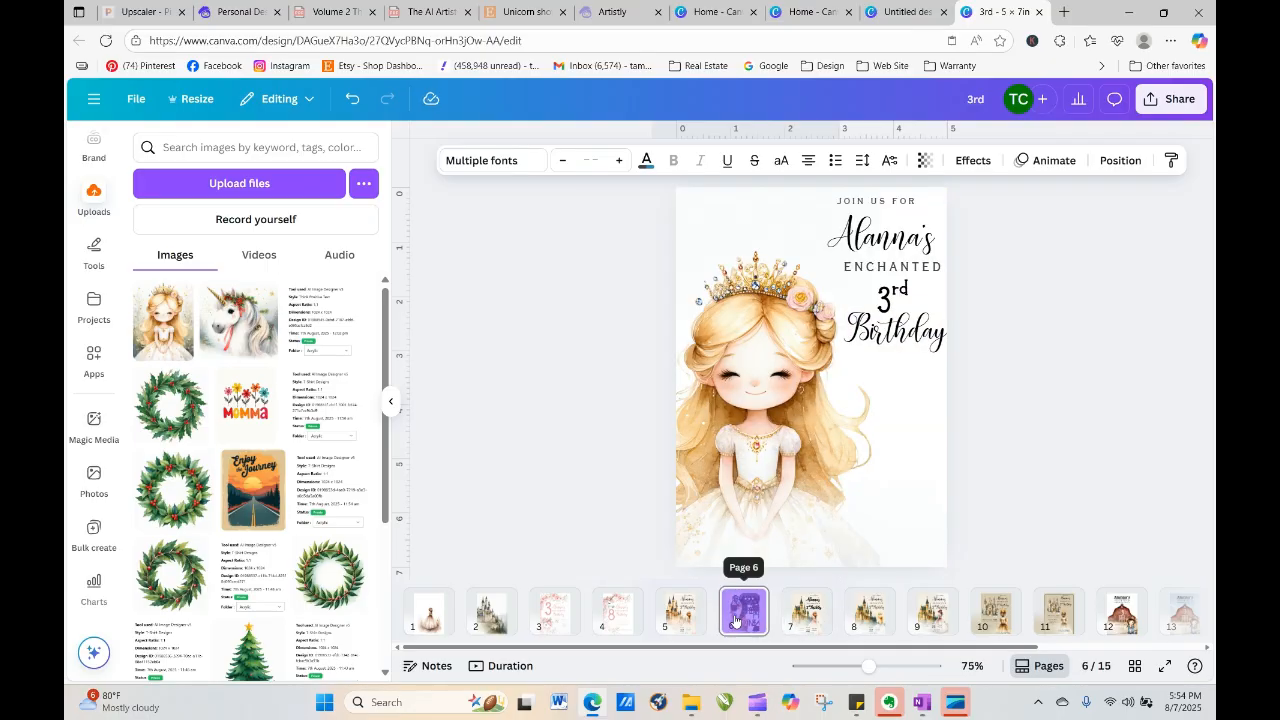
key("ctrl+v")
mouse_move(885, 415)
left_mouse_down()
mouse_move(825, 435)
mouse_move(851, 461)
mouse_move(888, 390)
mouse_move(884, 425)
left_mouse_up()
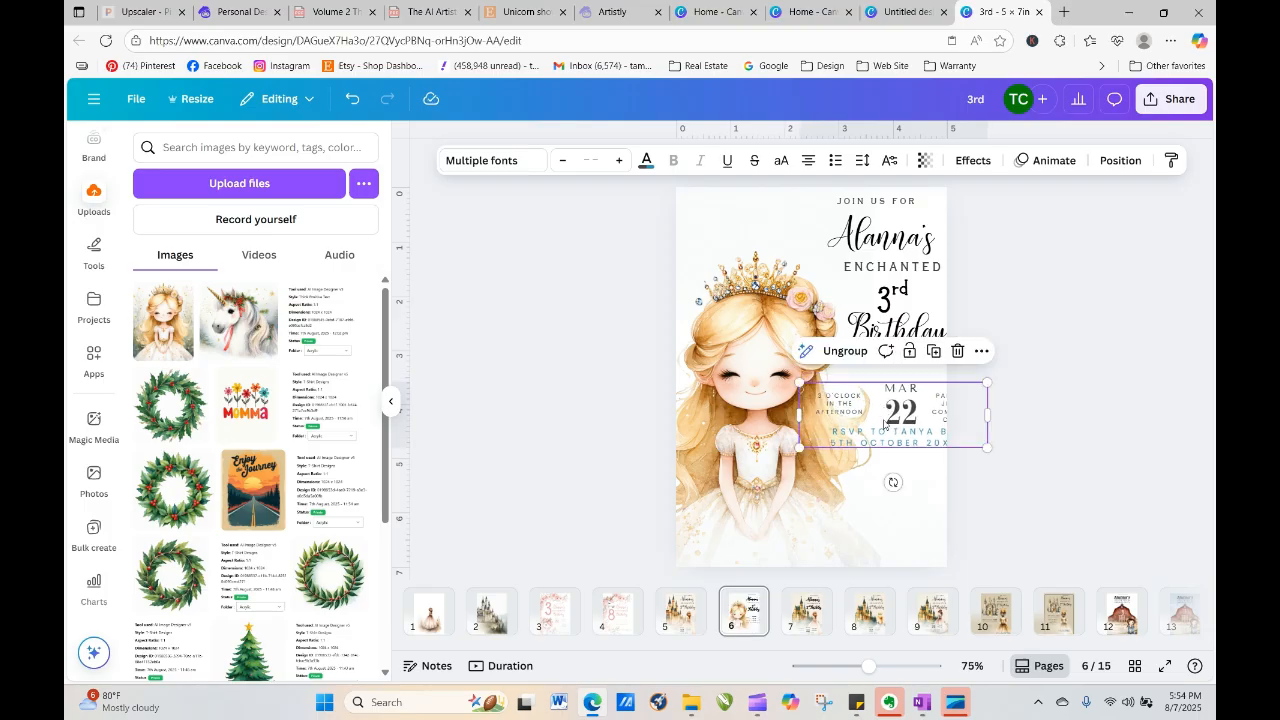
left_click(872, 300)
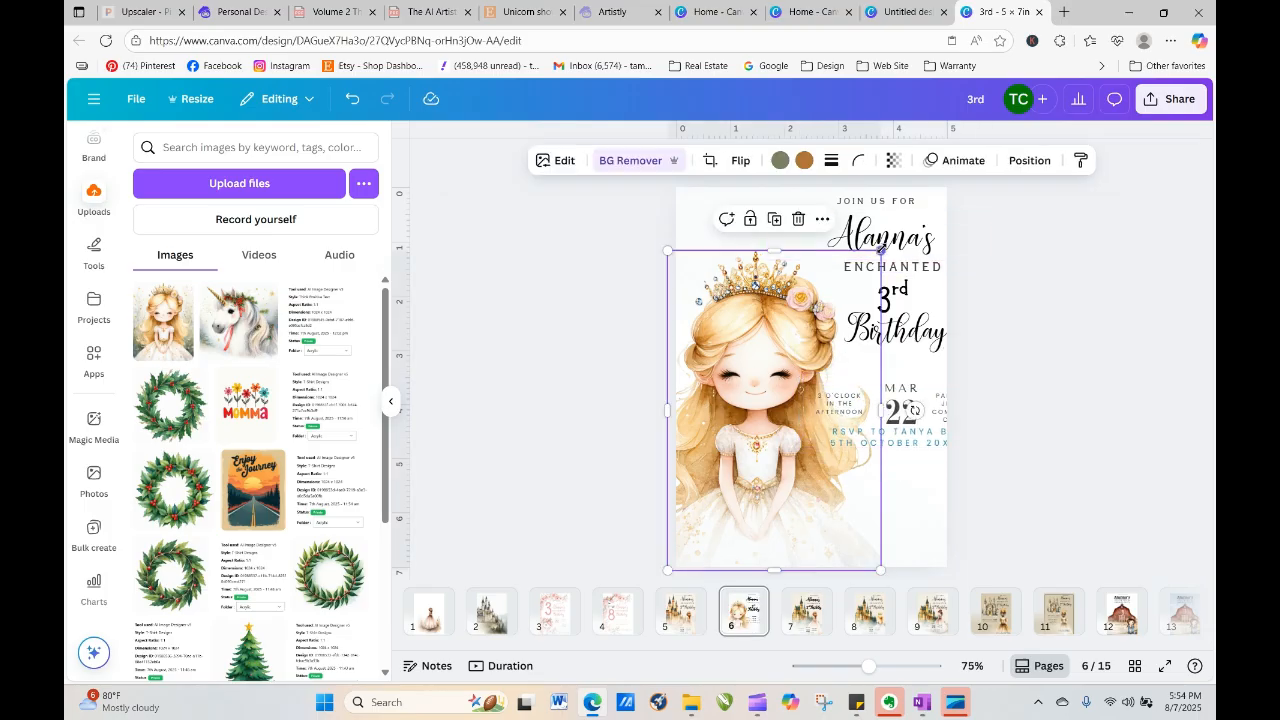
Shrink the princess image from its upper-right corner, and centre the "Join us for", name and "Enchanted" lines above her
left_click_drag(879, 253, 864, 308)
left_click(1029, 306)
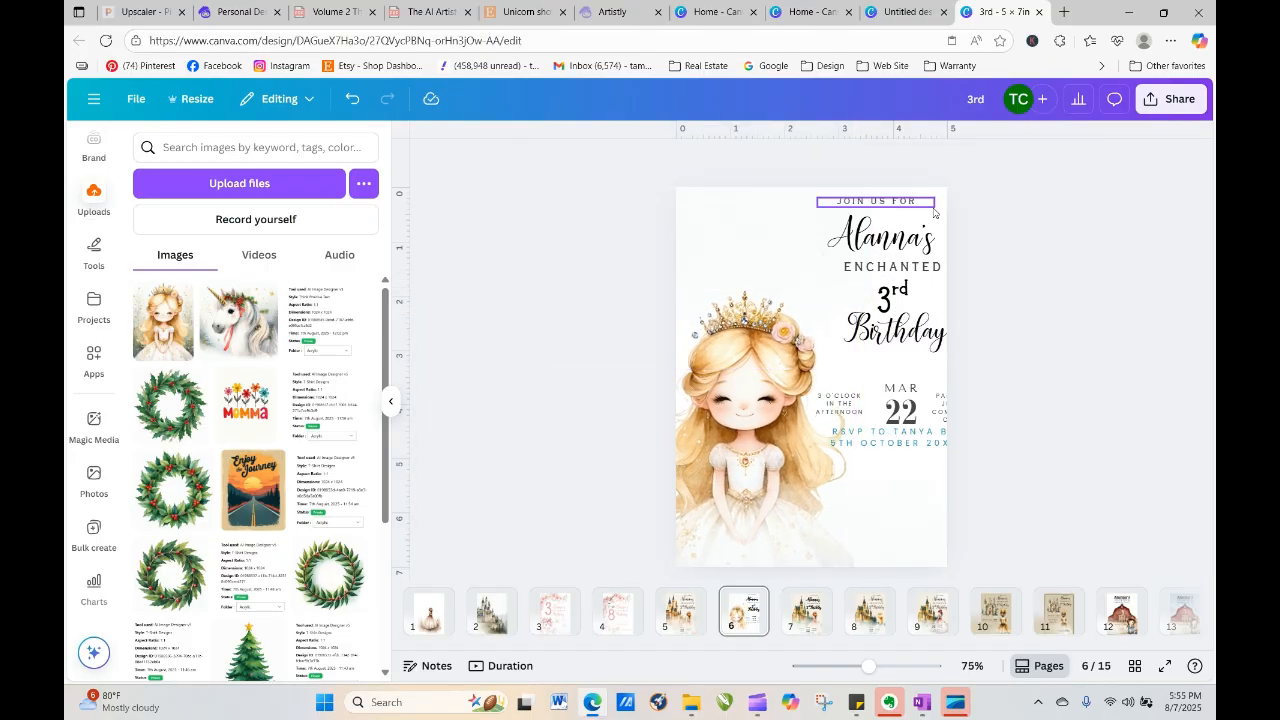
left_click_drag(918, 206, 848, 241)
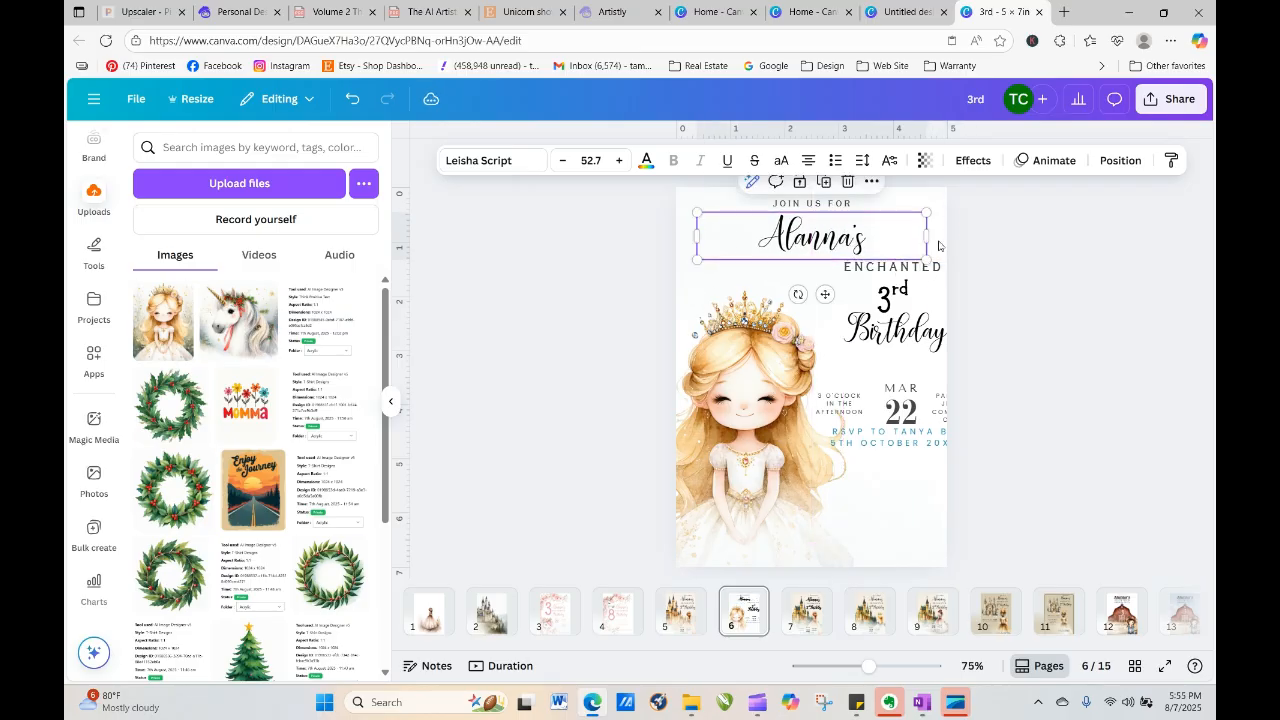
left_click(973, 279)
left_click_drag(937, 271, 862, 270)
left_click(1095, 280)
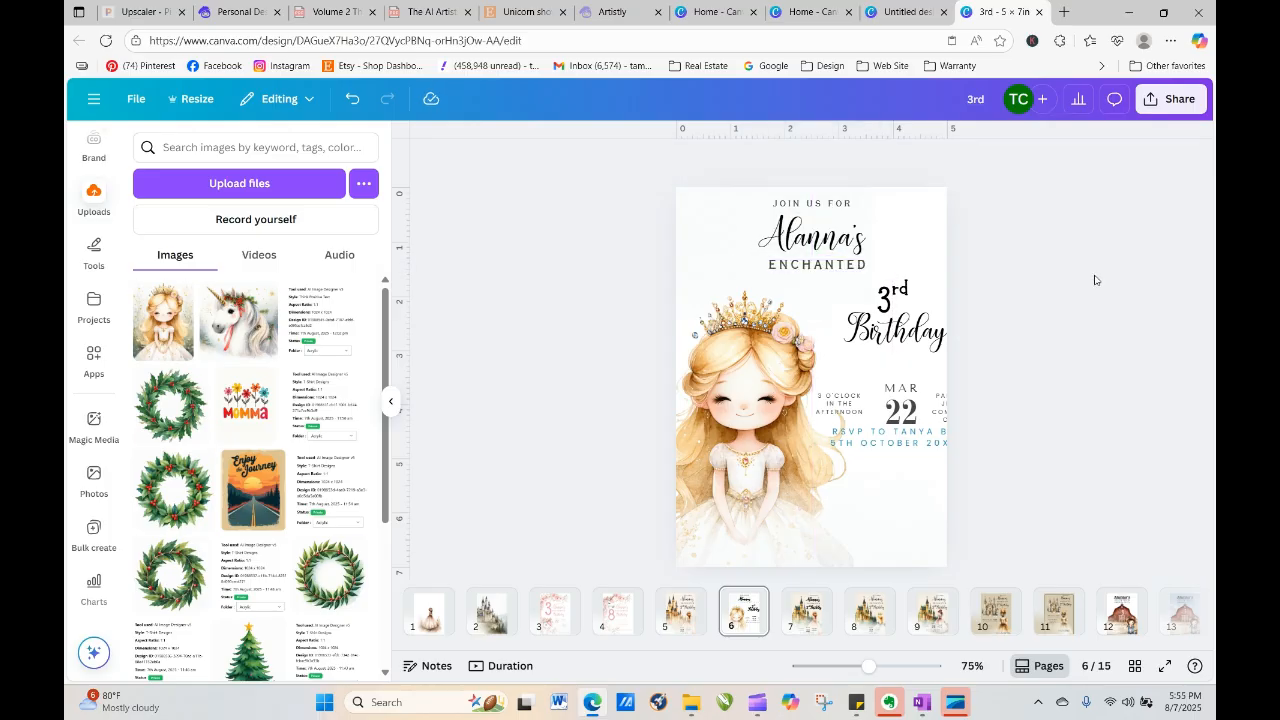
Enlarge "Enchanted" to font size 22.6 and recentre it just below the name line
left_click(797, 270)
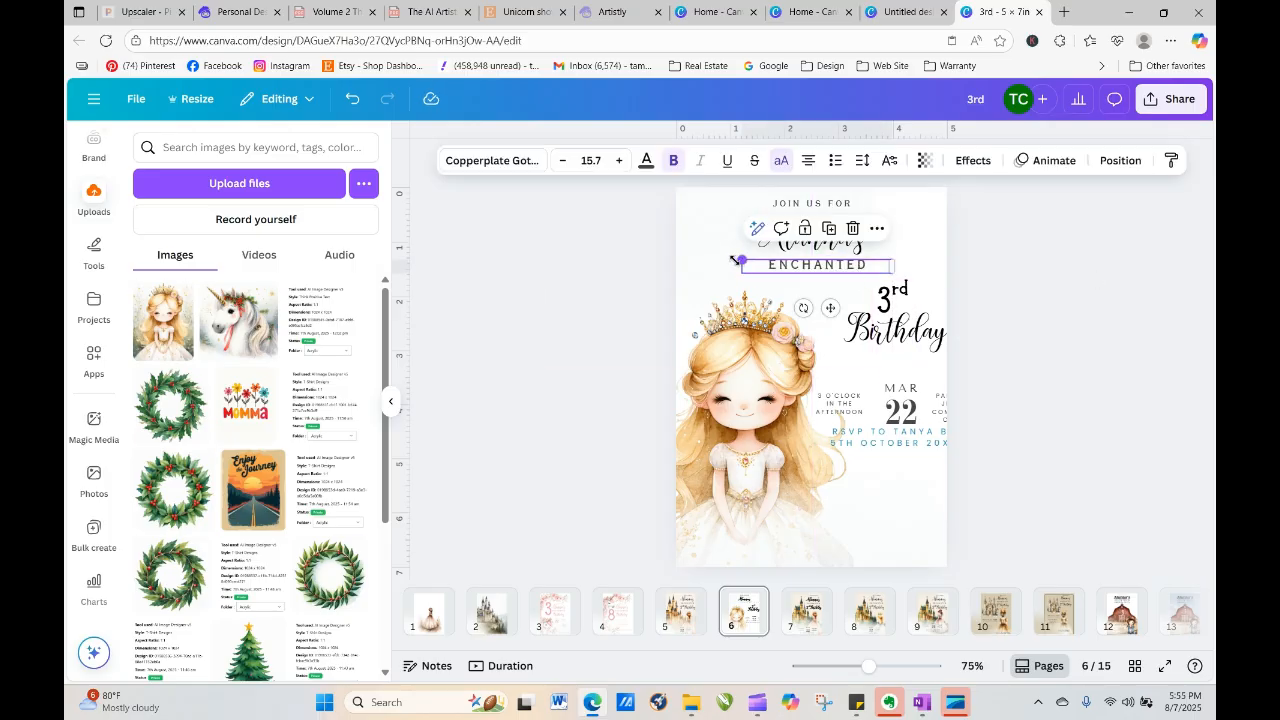
left_click_drag(736, 260, 676, 254)
left_click(847, 266)
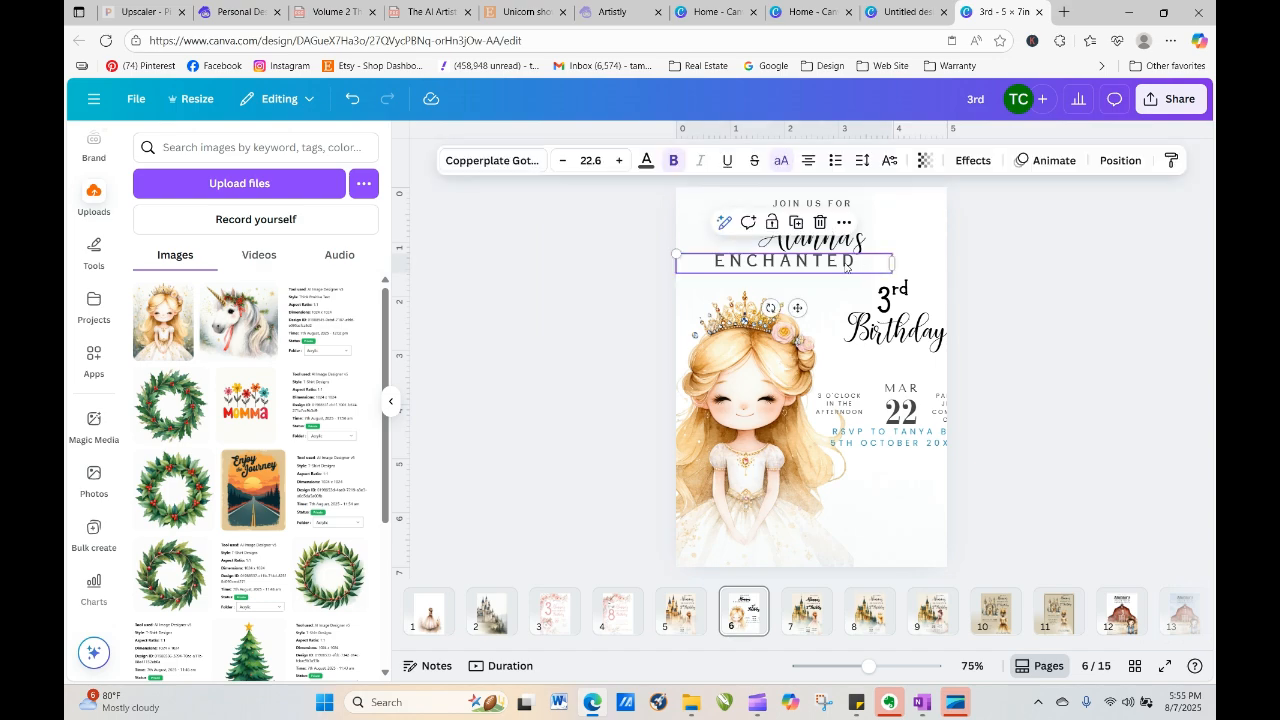
left_click_drag(847, 266, 872, 268)
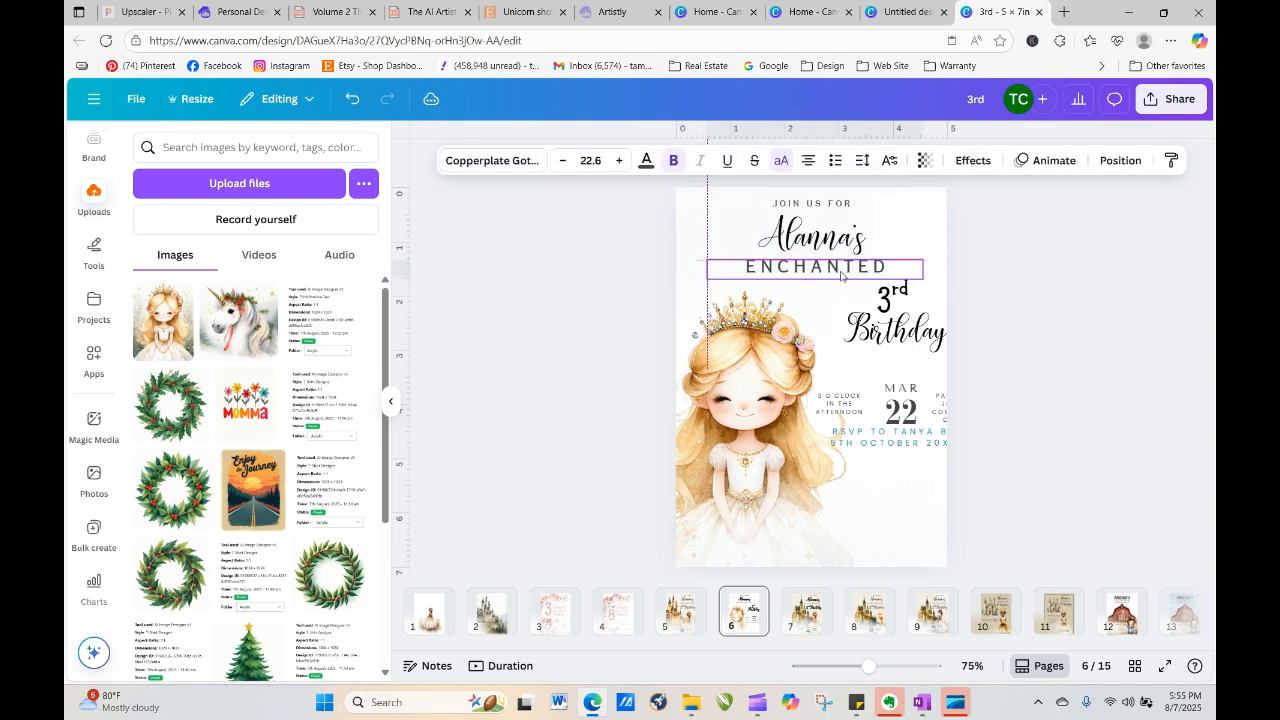
left_click(1036, 344)
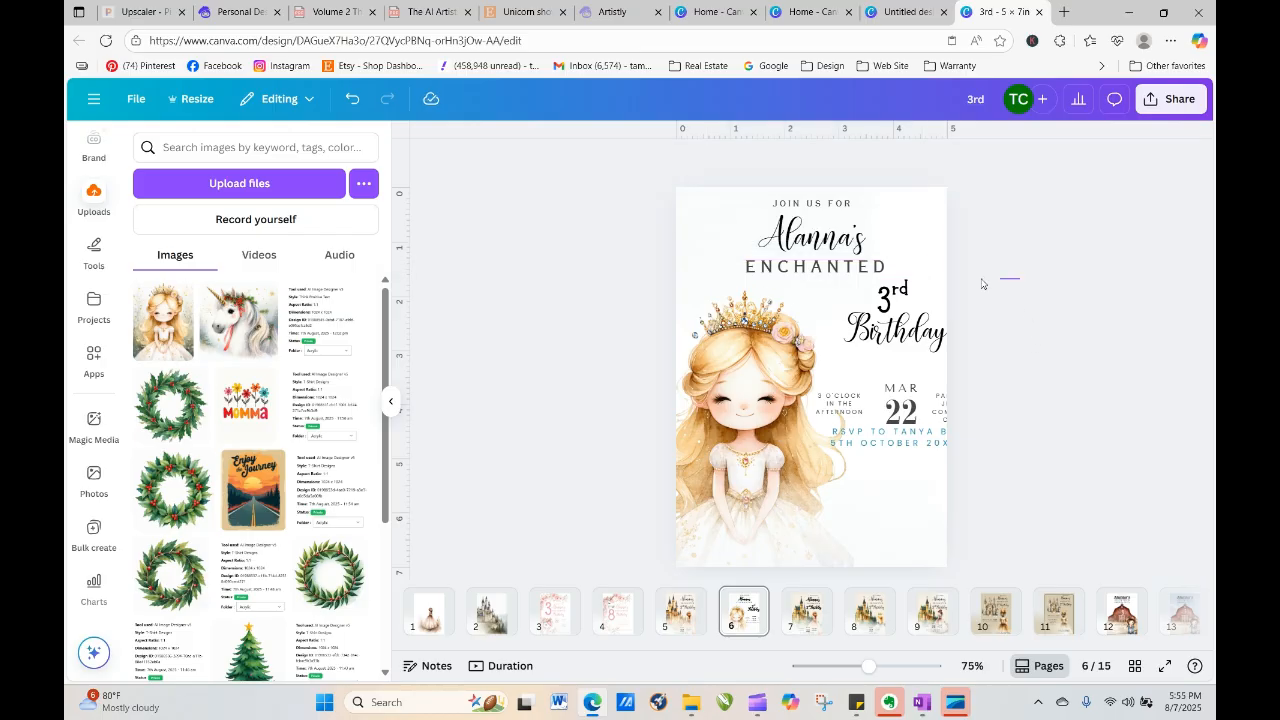
Group "3rd" with "Birthday" and resize the group so it sits beside the crown, inside the page's right margin
left_click(905, 299)
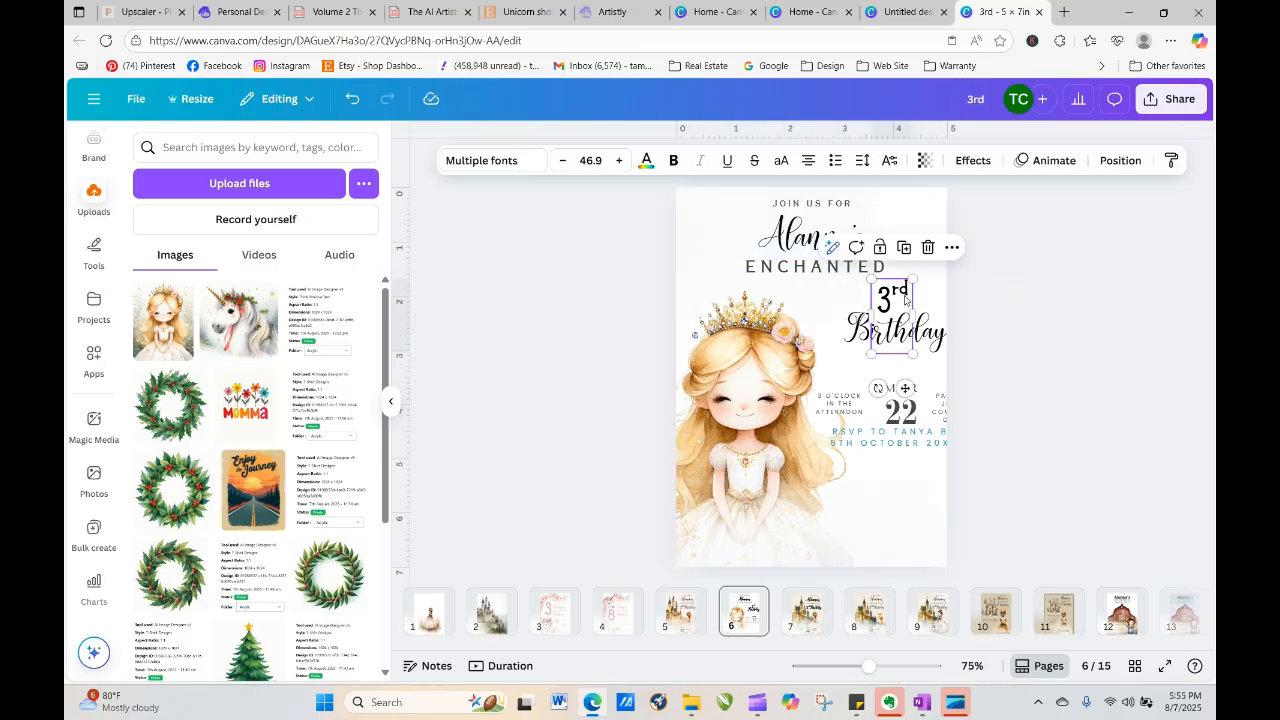
double_click(905, 299)
left_click(935, 333, "shift")
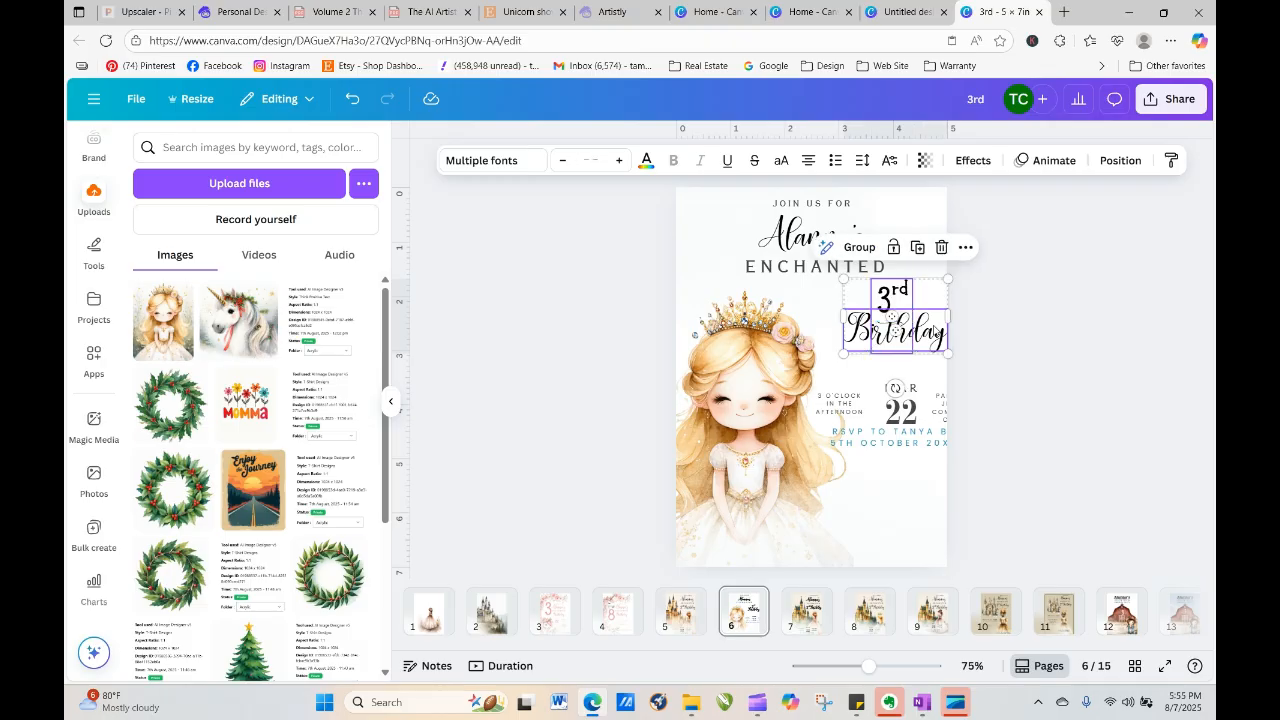
left_click(861, 250)
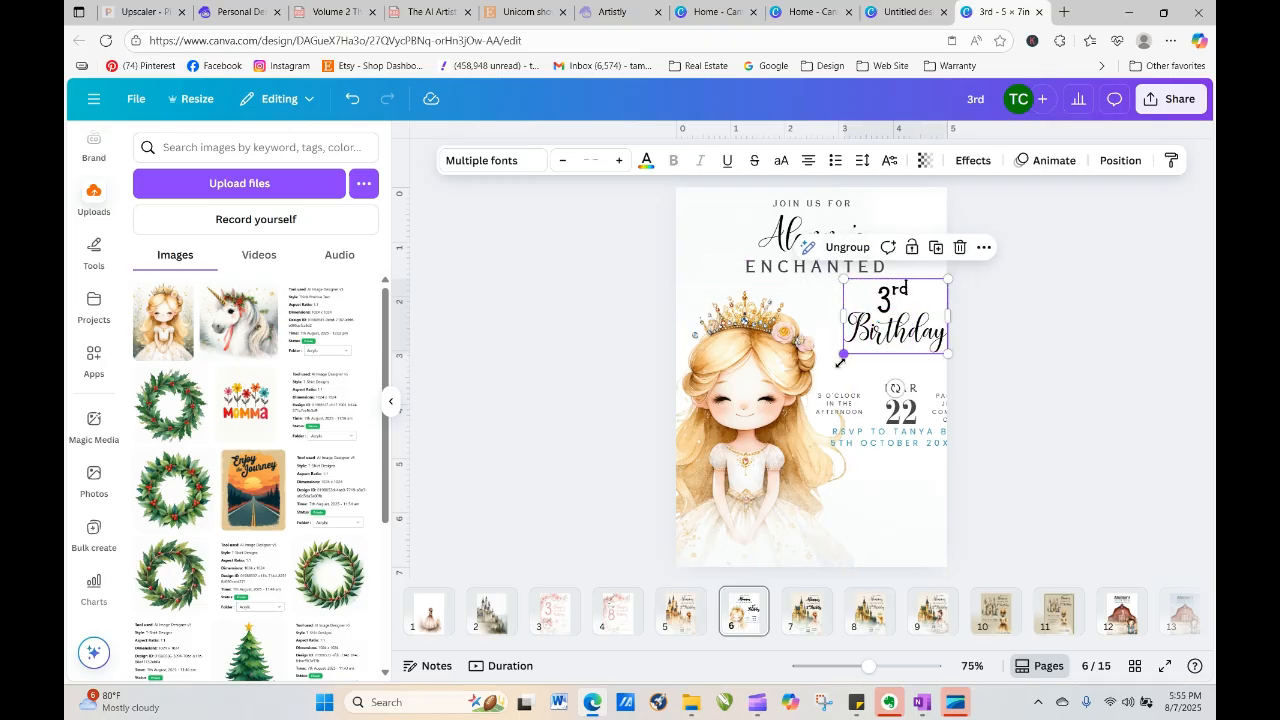
left_click_drag(843, 355, 825, 367)
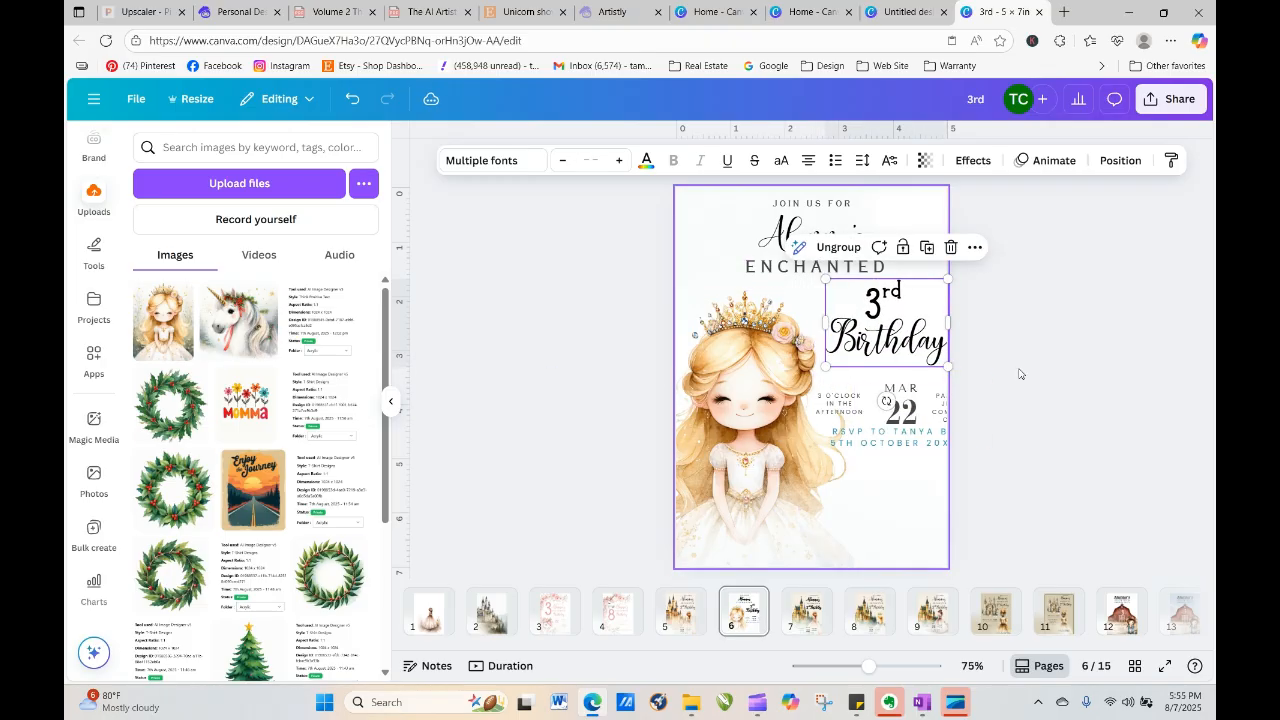
left_click(1019, 374)
left_click(939, 350)
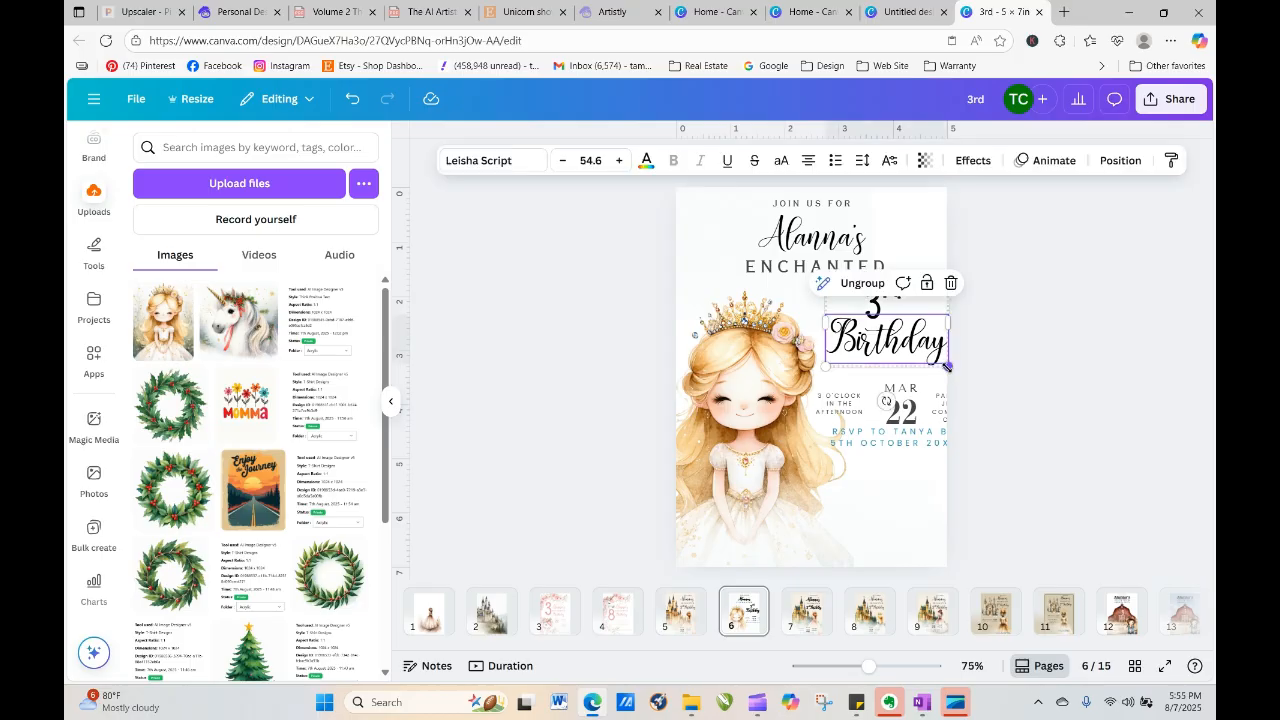
left_click_drag(946, 367, 932, 356)
left_click(1018, 422)
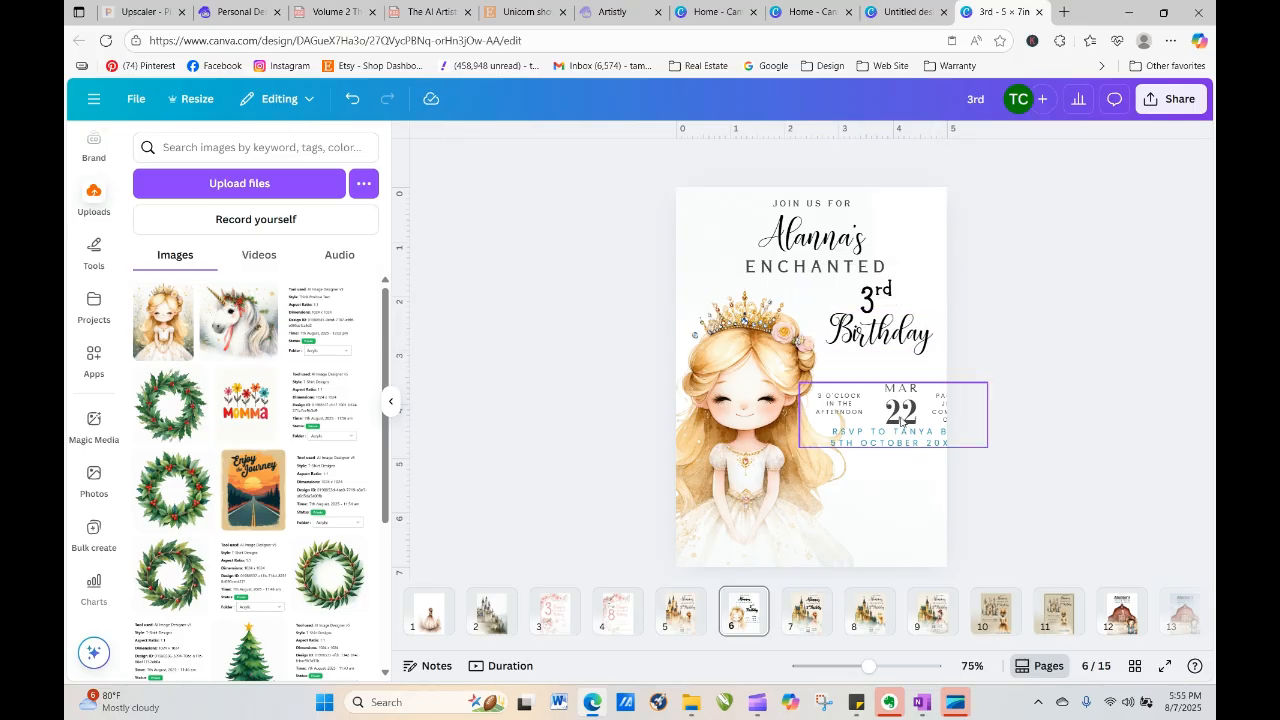
Move the event details group up and left until the date sits under "Birthday", and ungroup it
left_click_drag(901, 421, 876, 404)
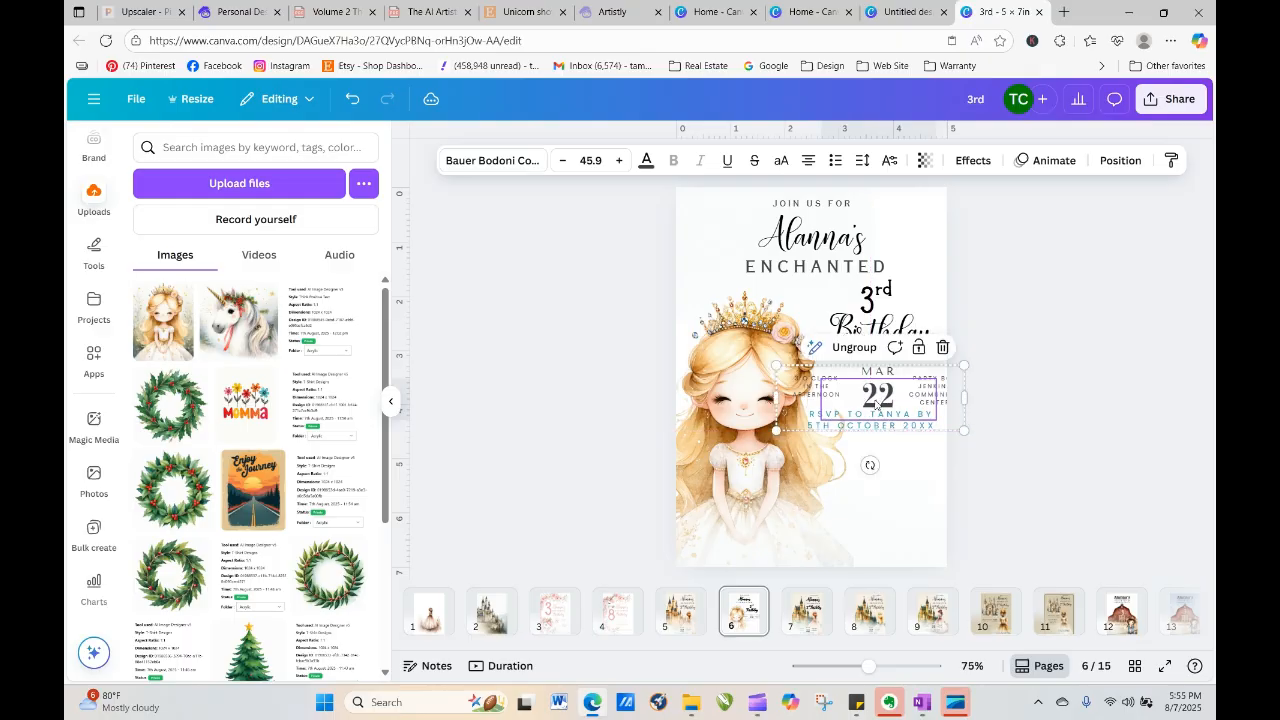
left_click(858, 347)
left_click(1007, 436)
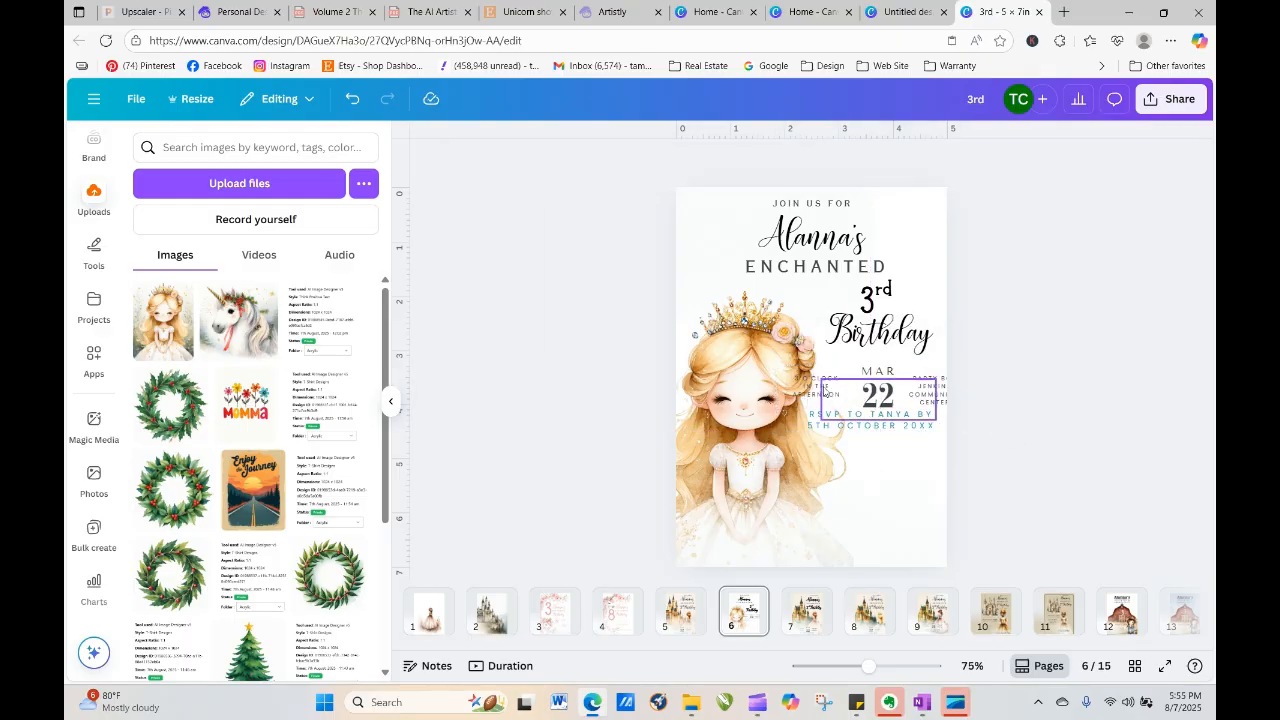
Stack the time and venue texts below the date, and place the RSVP text near the page's lower edge
left_click_drag(813, 392, 887, 526)
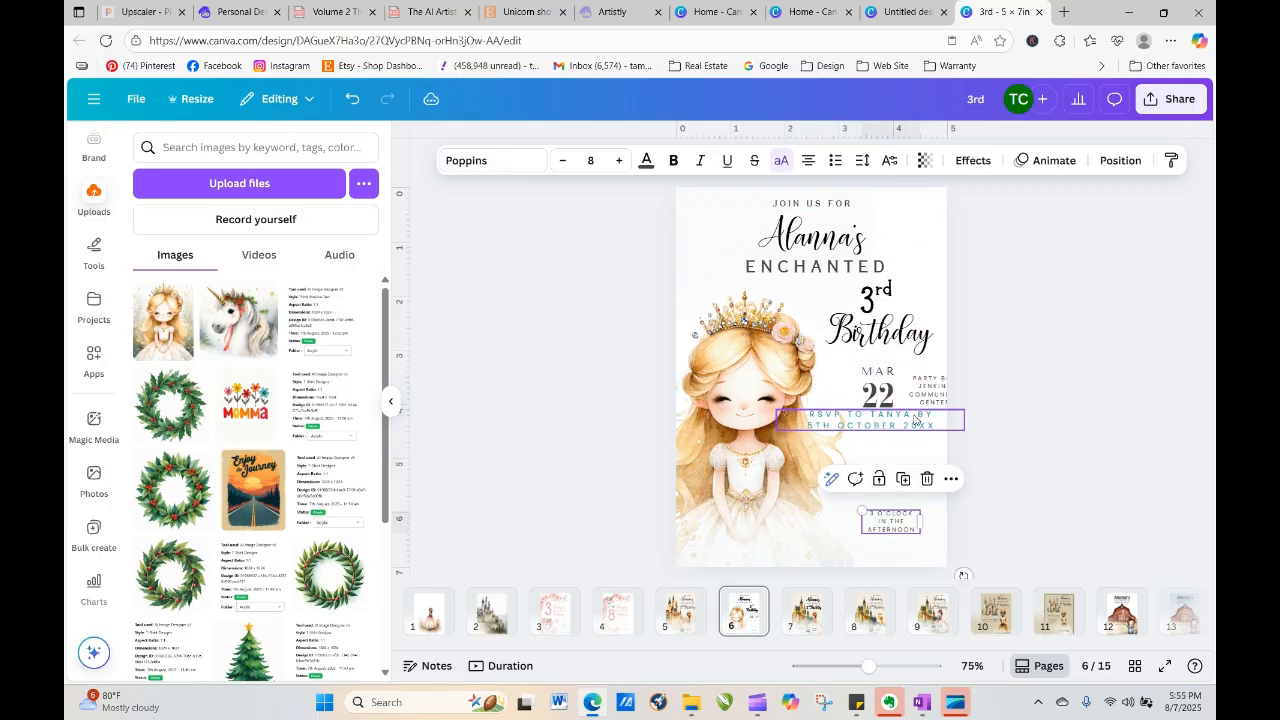
left_click_drag(938, 397, 889, 486)
left_click_drag(848, 416, 799, 541)
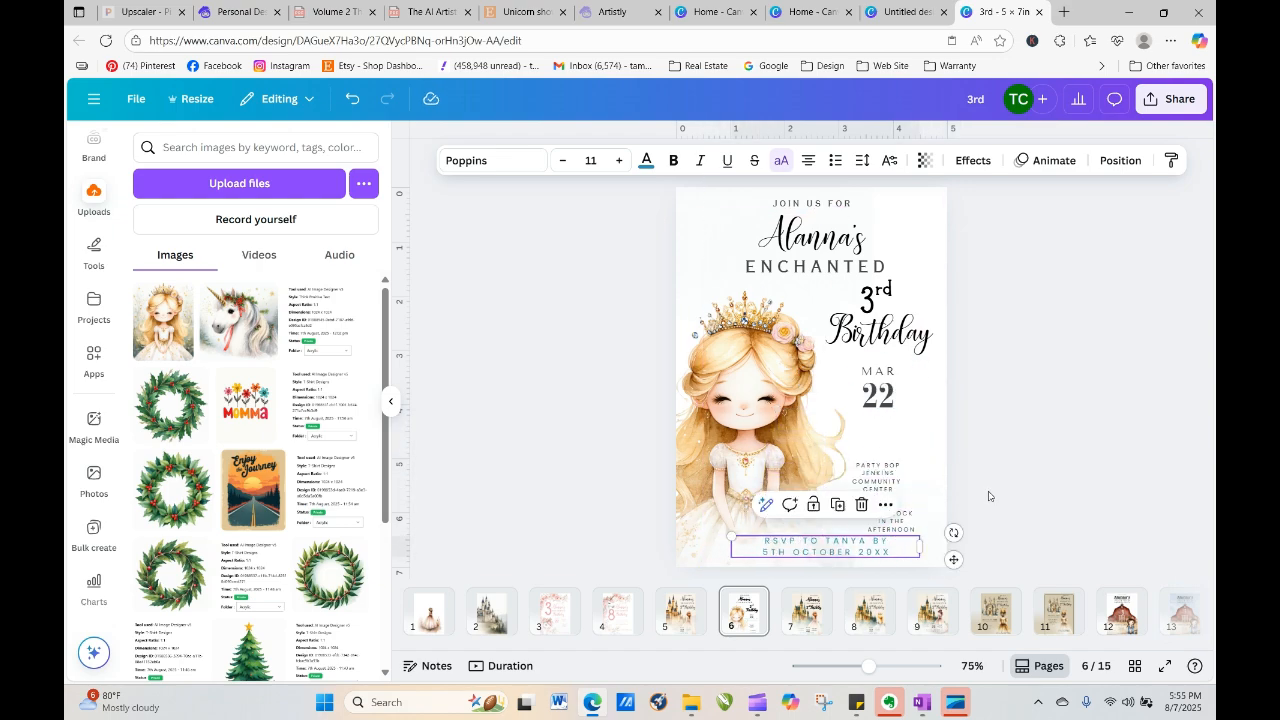
key("Escape")
left_click_drag(895, 530, 889, 437)
left_click(1023, 458)
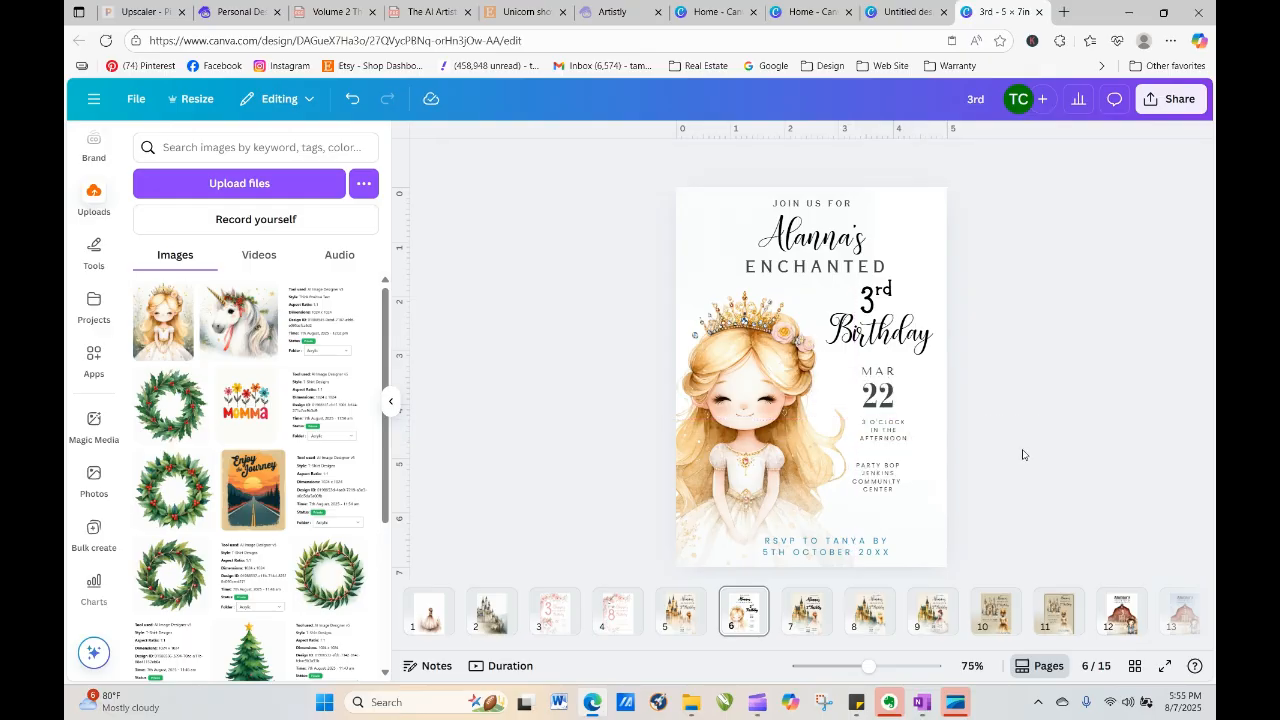
left_click_drag(890, 490, 894, 481)
left_click(1089, 528)
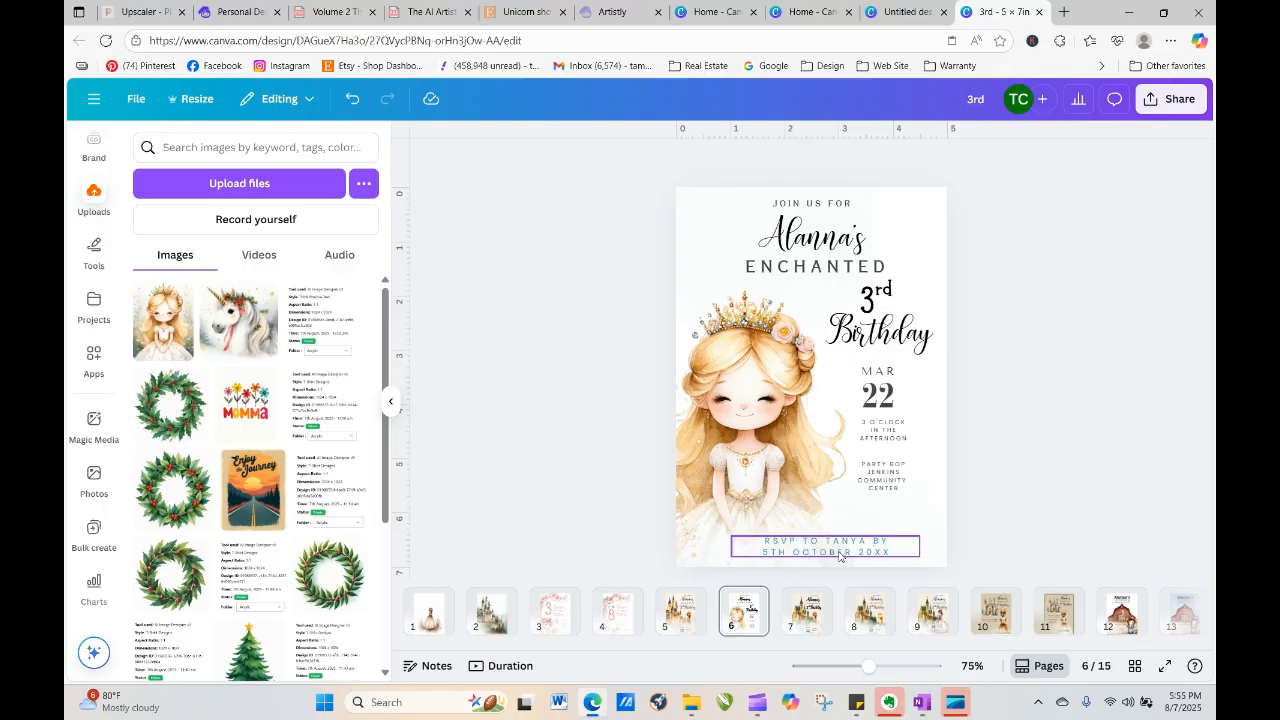
Shrink the RSVP text to font size 7.8 and place it beneath the venue, inside the right margin
left_click_drag(839, 556, 869, 538)
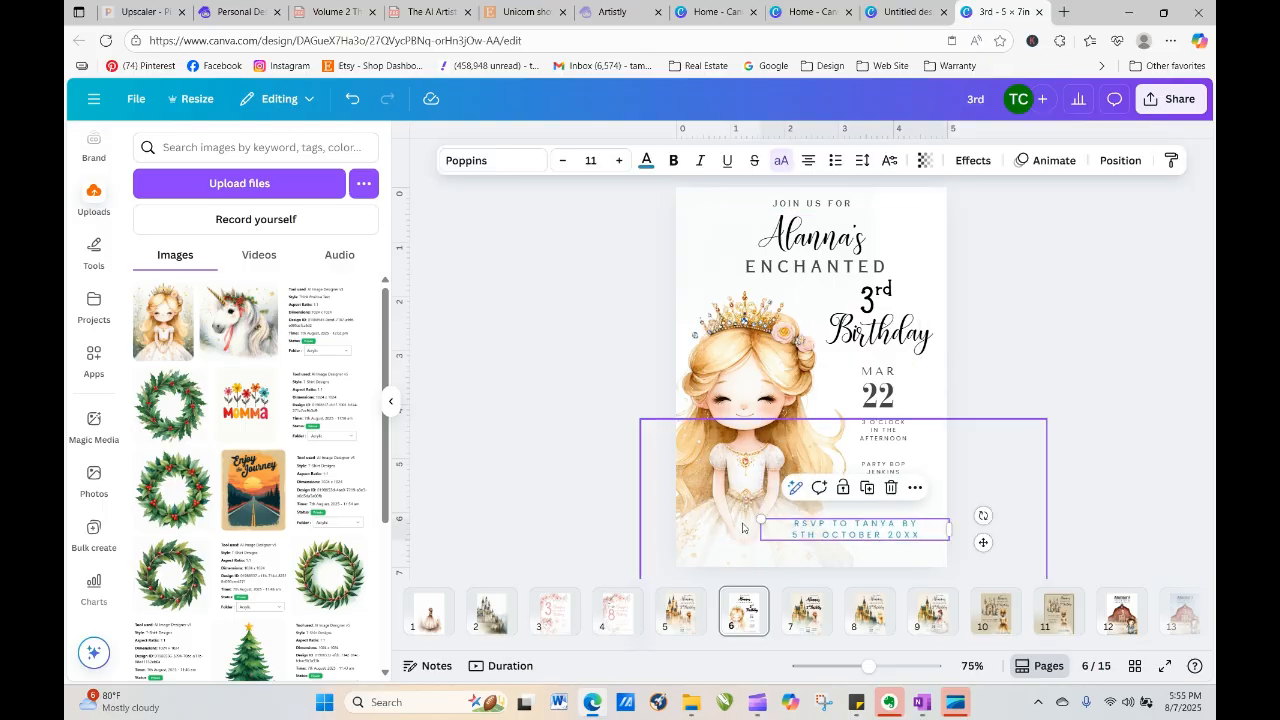
left_click_drag(760, 520, 815, 526)
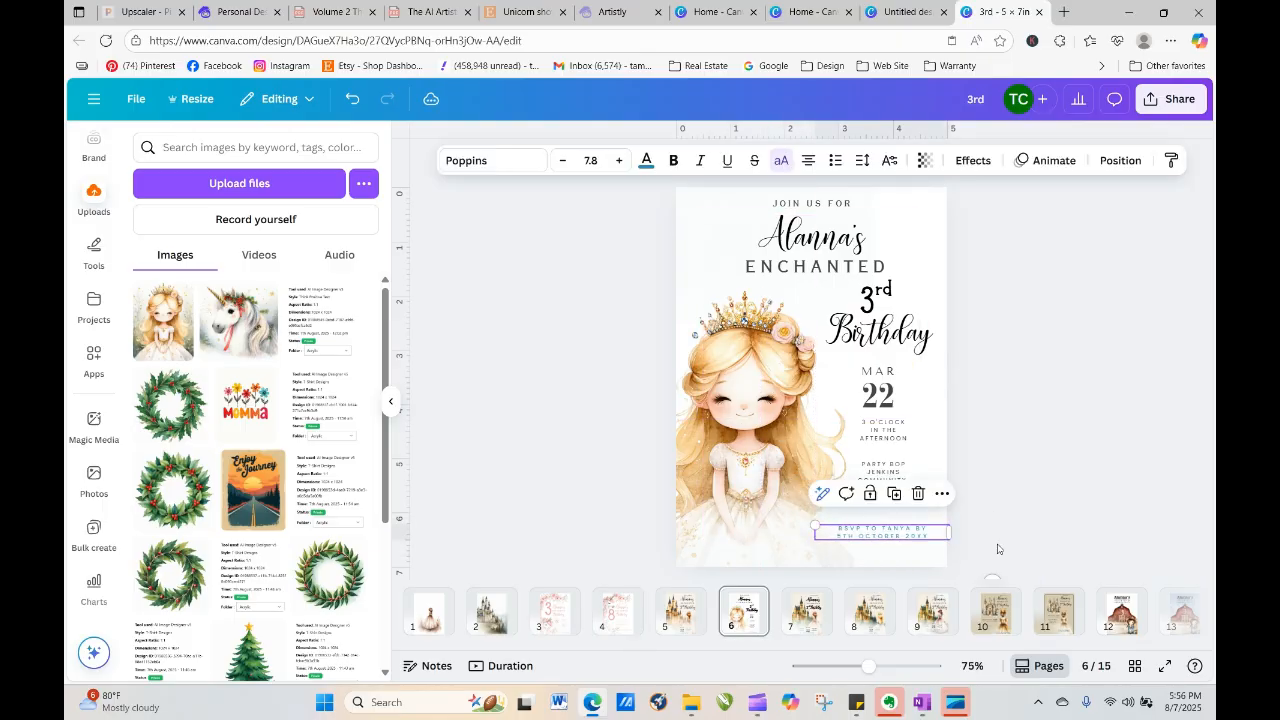
left_click(997, 549)
left_click_drag(925, 541, 912, 530)
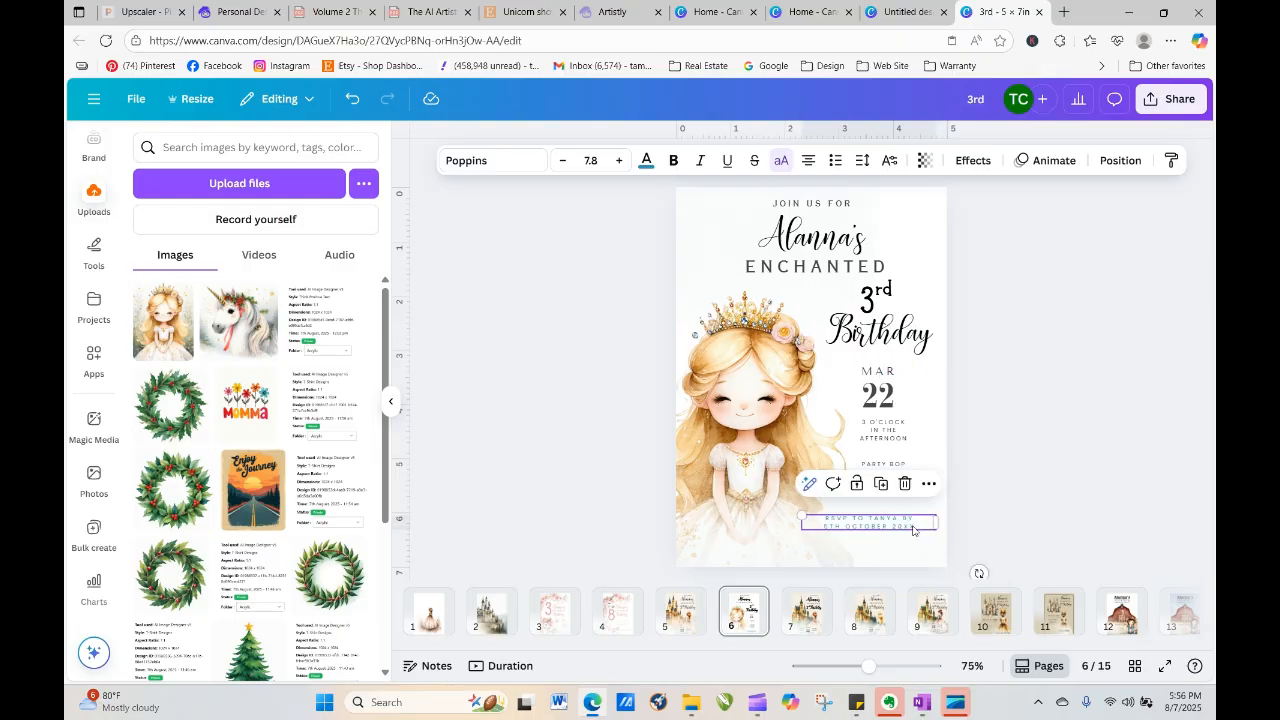
left_click(1018, 515)
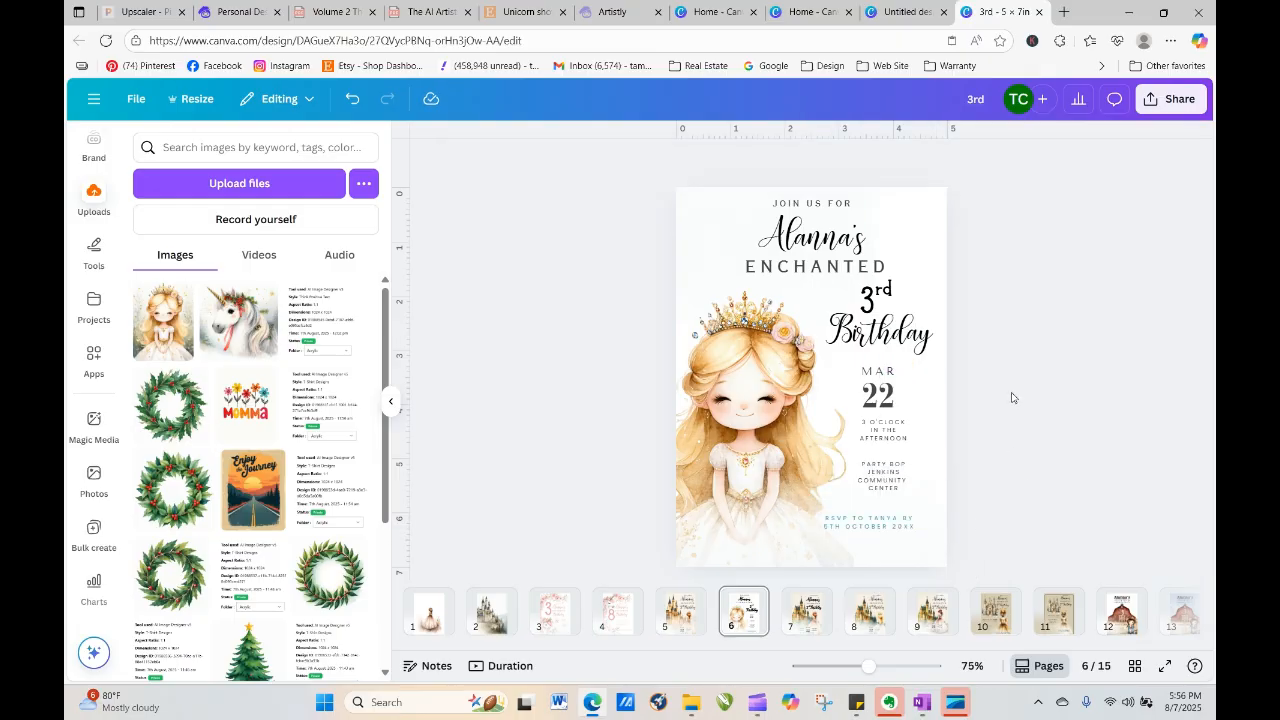
Move the mist overlay slightly down so it covers less of the princess's gown
left_click(801, 462)
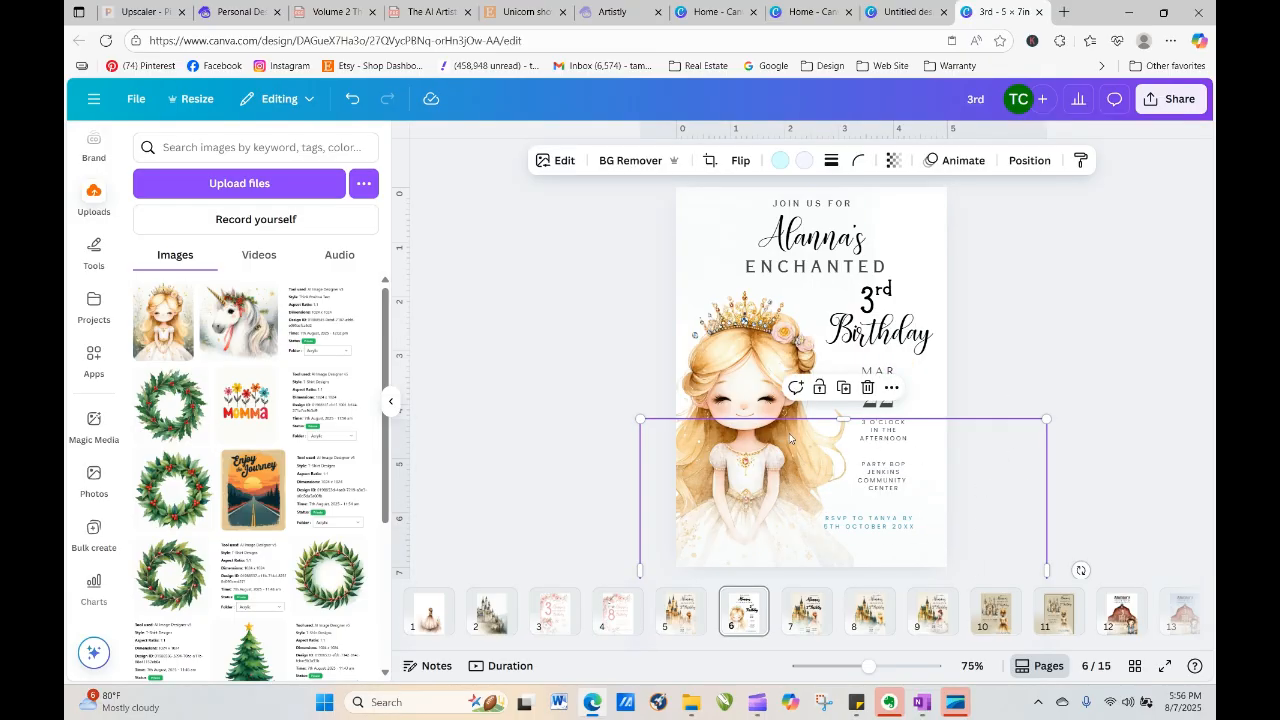
mouse_move(792, 440)
left_mouse_down()
mouse_move(788, 484)
mouse_move(786, 460)
left_mouse_up()
left_click(1023, 449)
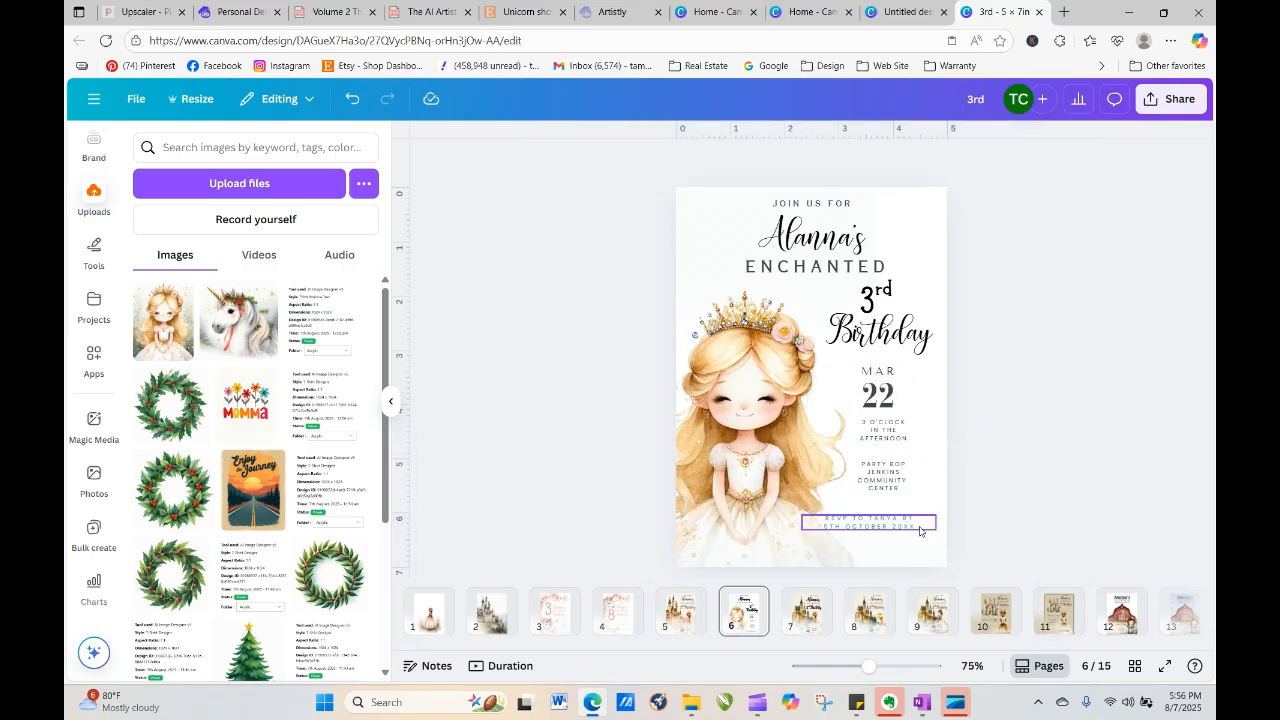
Change the RSVP text colour to black
left_click(868, 522)
left_click(646, 162)
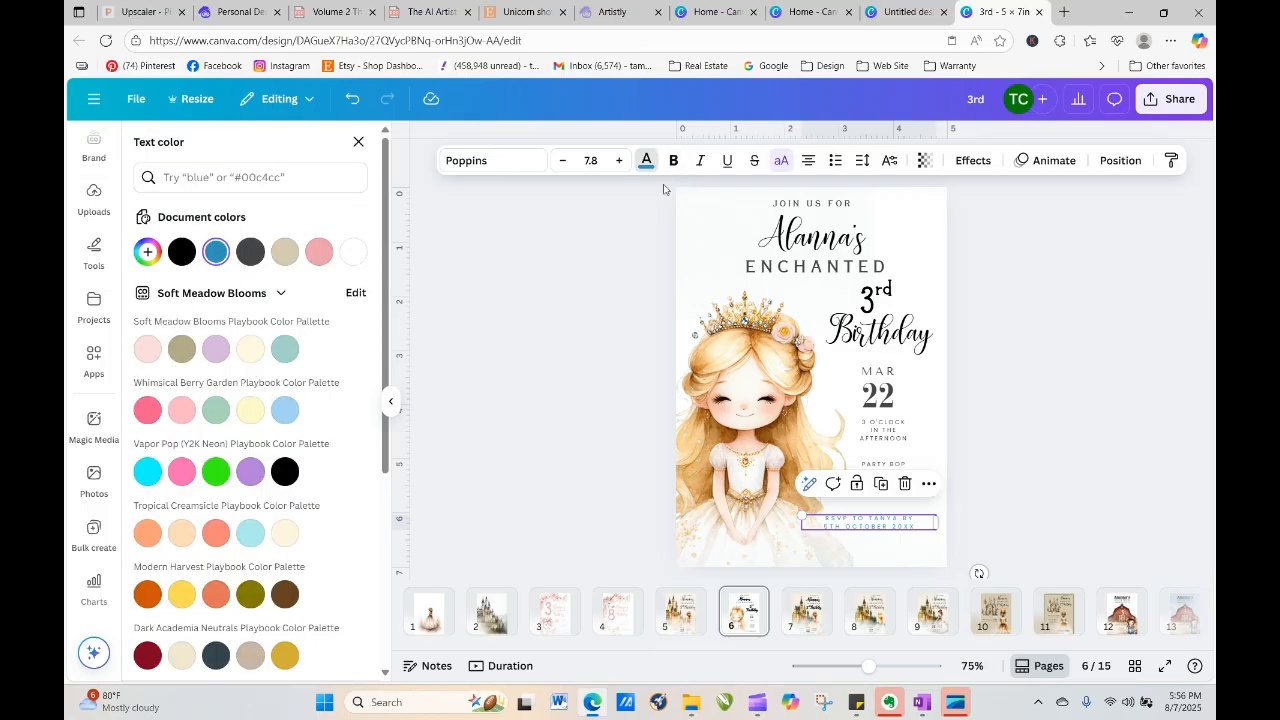
left_click(182, 257)
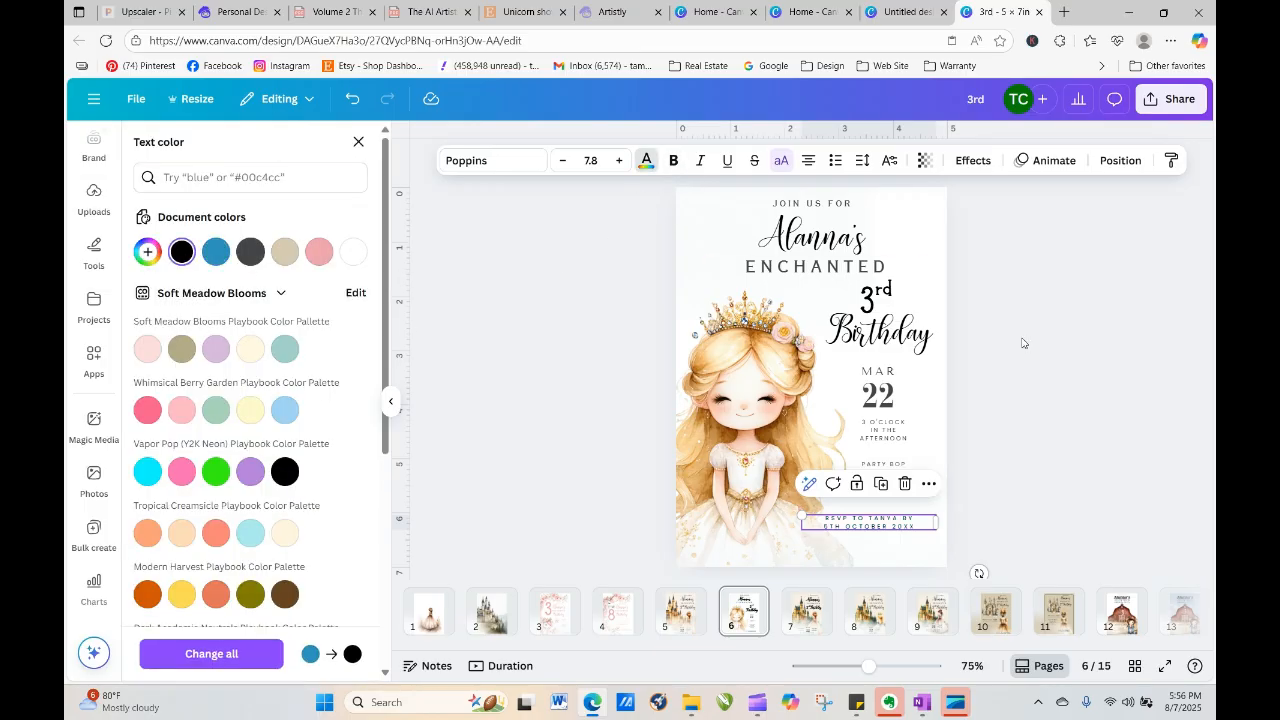
key("Escape")
left_click(1010, 370)
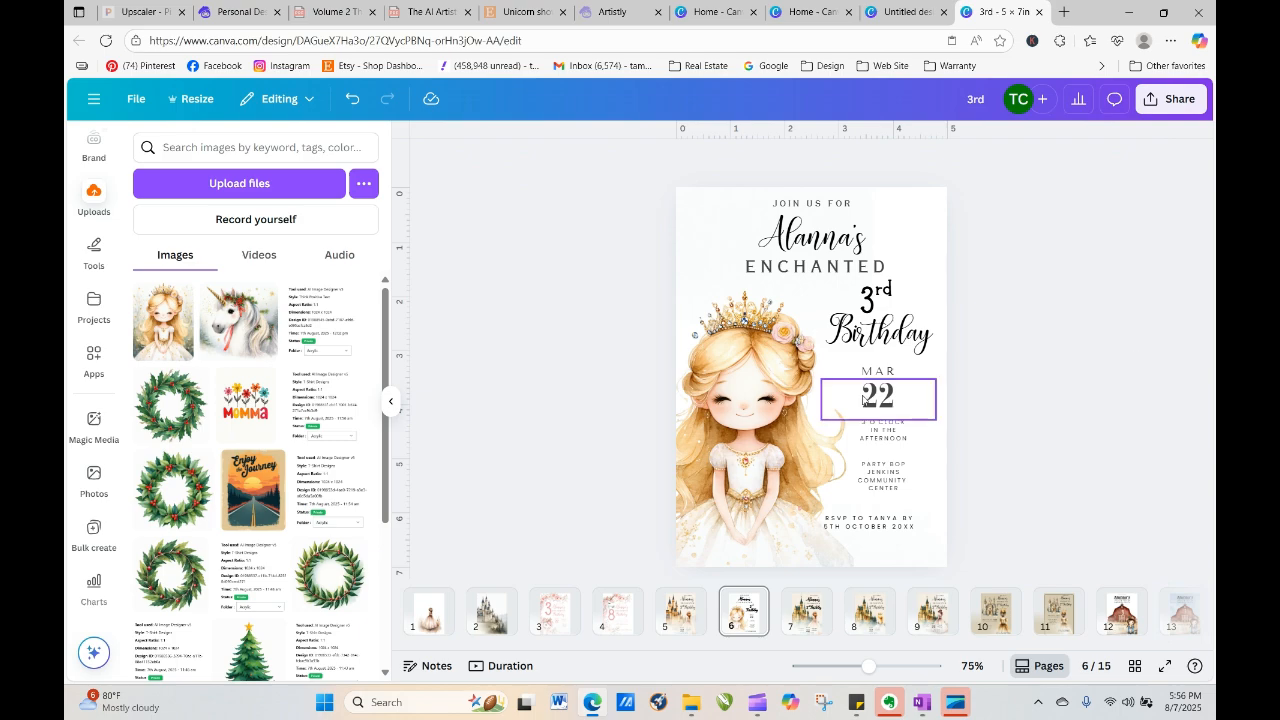
Erase the stray gem at the left side of the princess's crown with the Magic Eraser brush
left_click(765, 368)
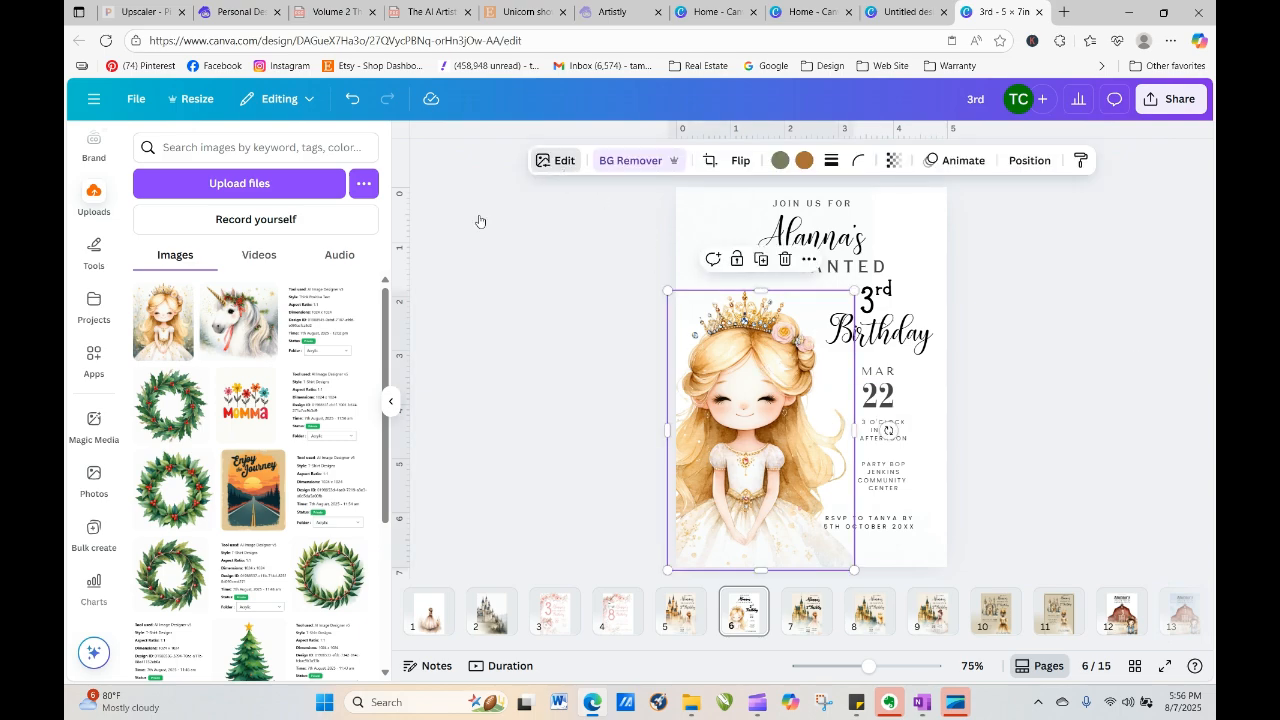
left_click(557, 160)
left_click(299, 351)
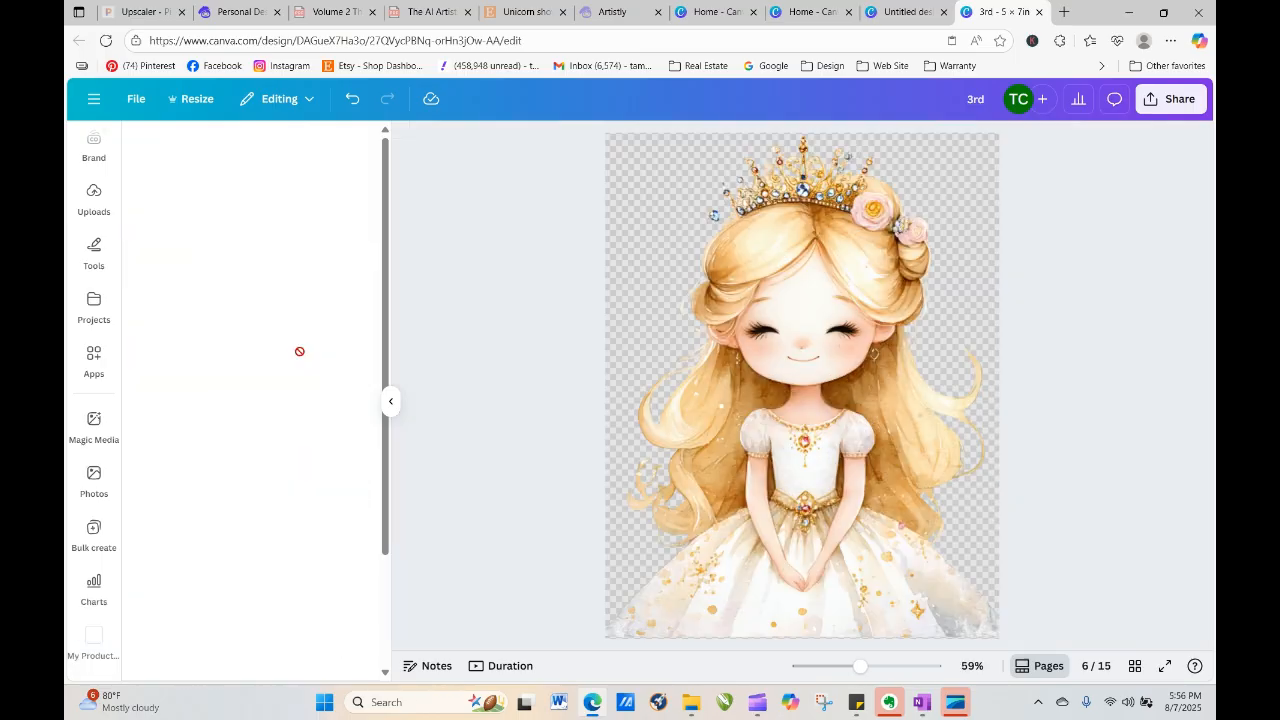
left_click(698, 207)
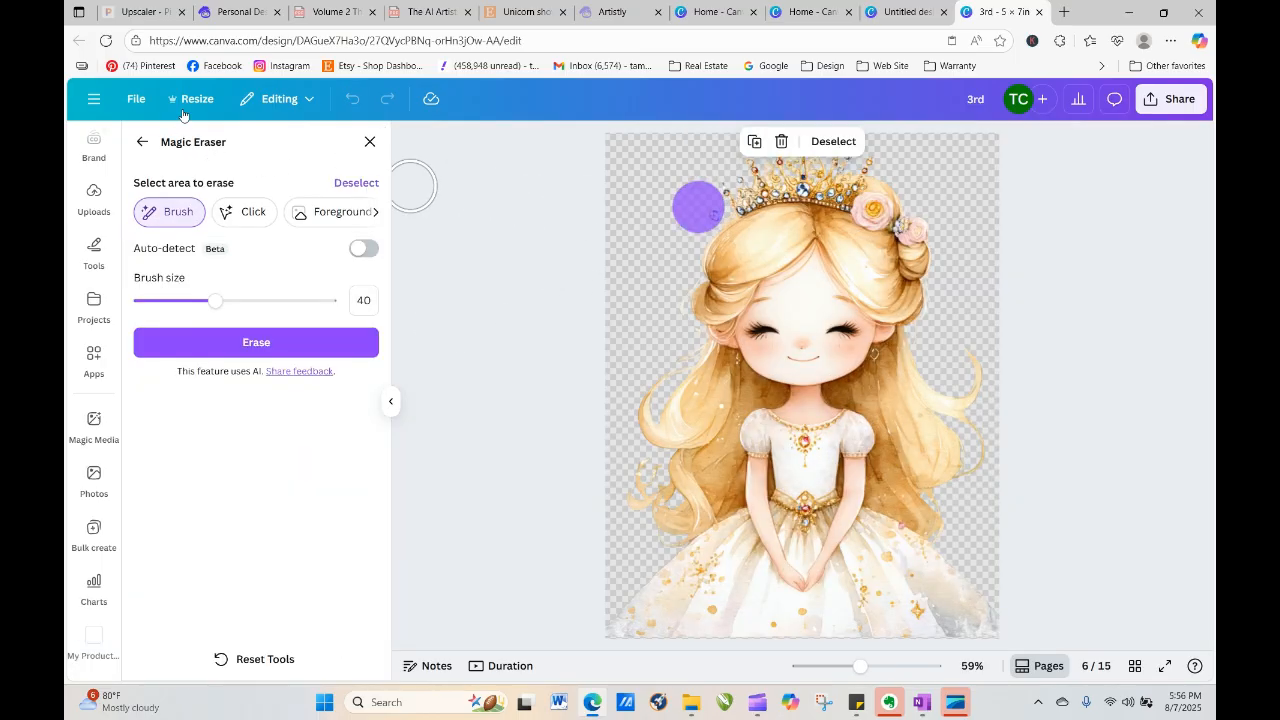
left_click(227, 340)
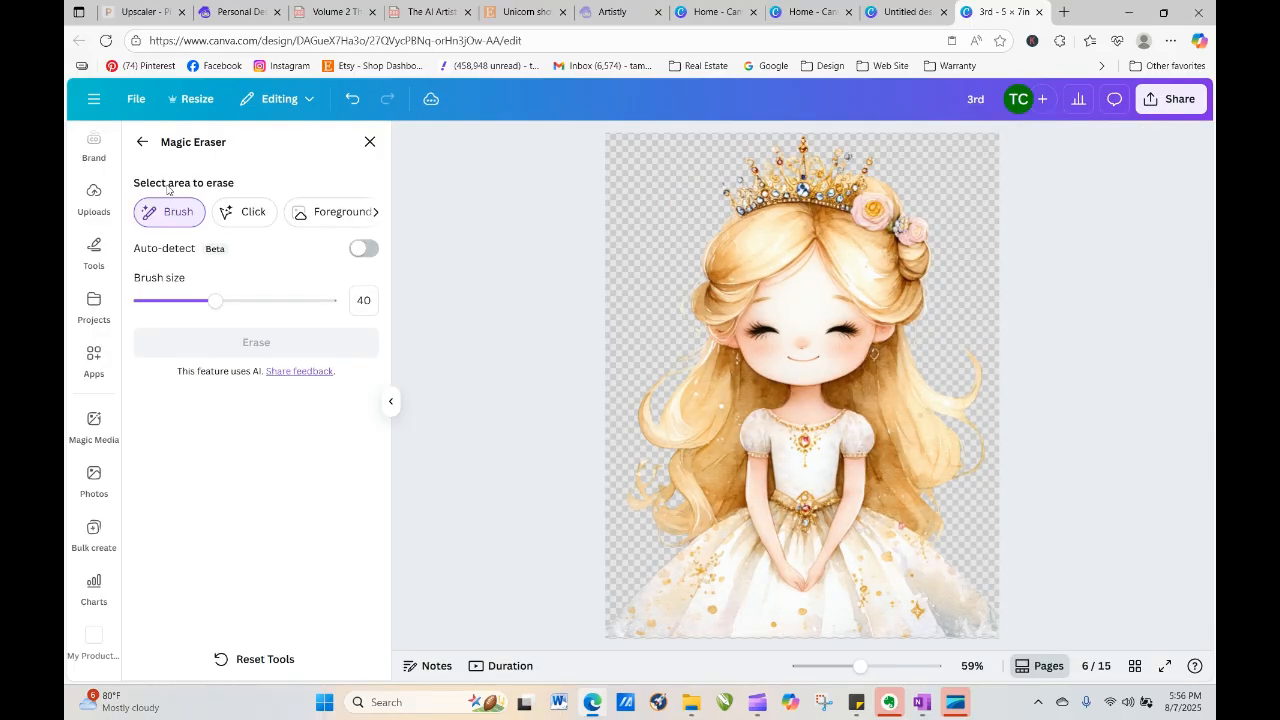
left_click(148, 141)
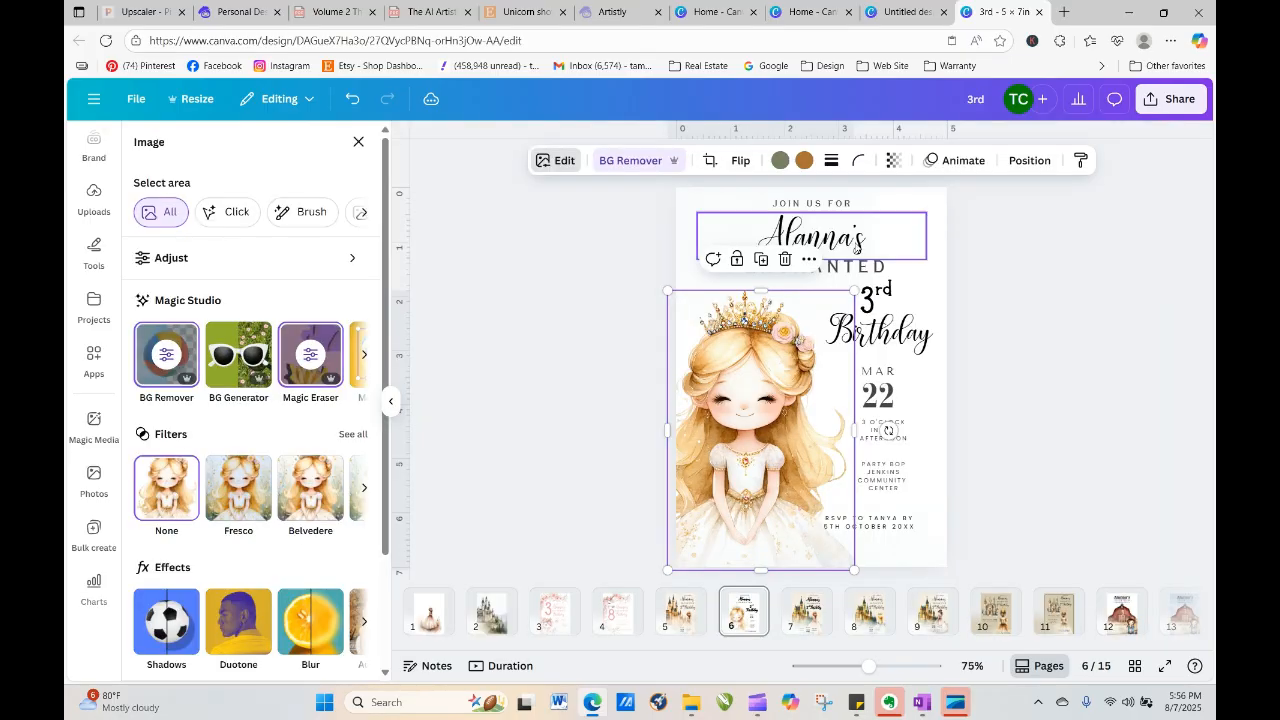
left_click(1082, 330)
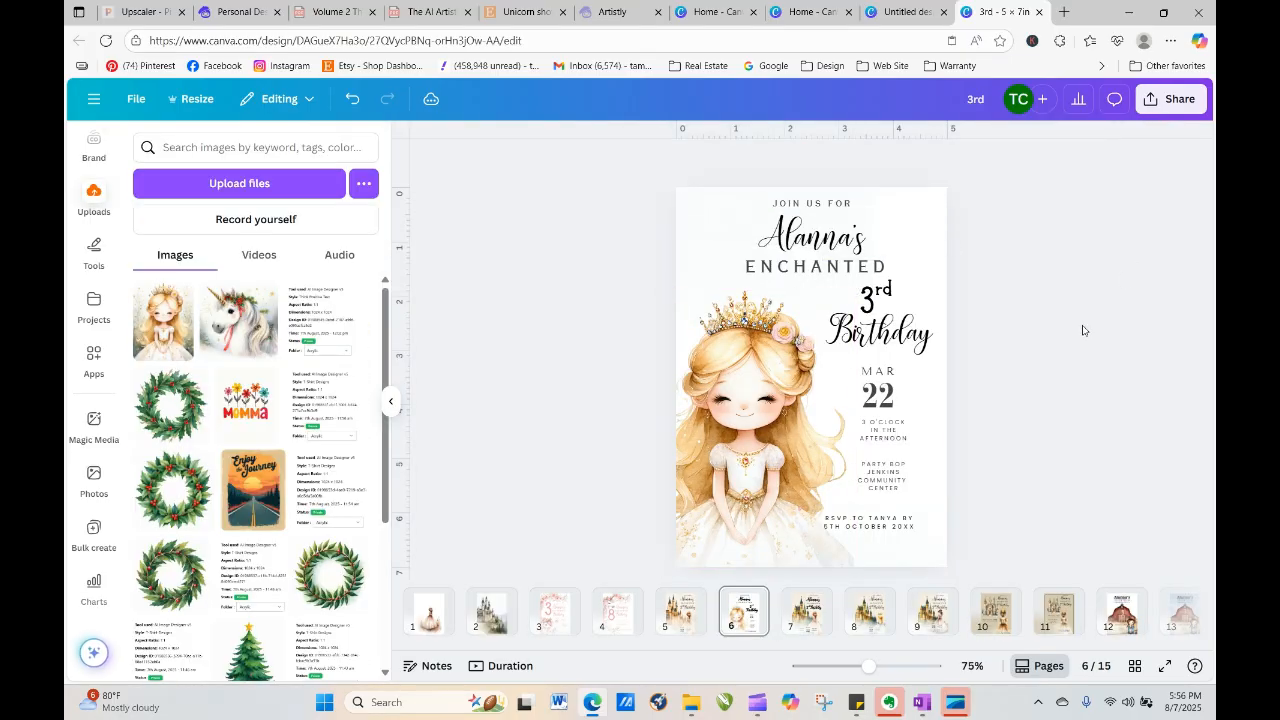
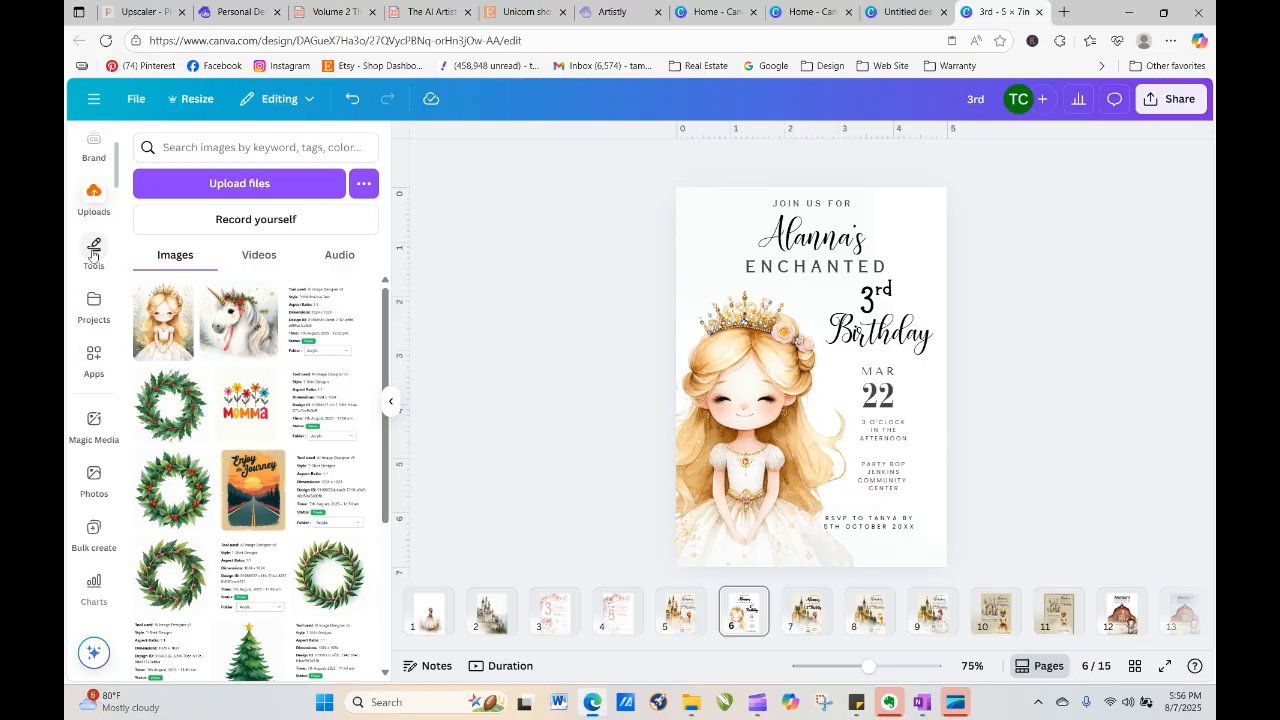
Duplicate the finished princess invitation on page 6 to start a variation of it
left_click_drag(118, 162, 118, 153)
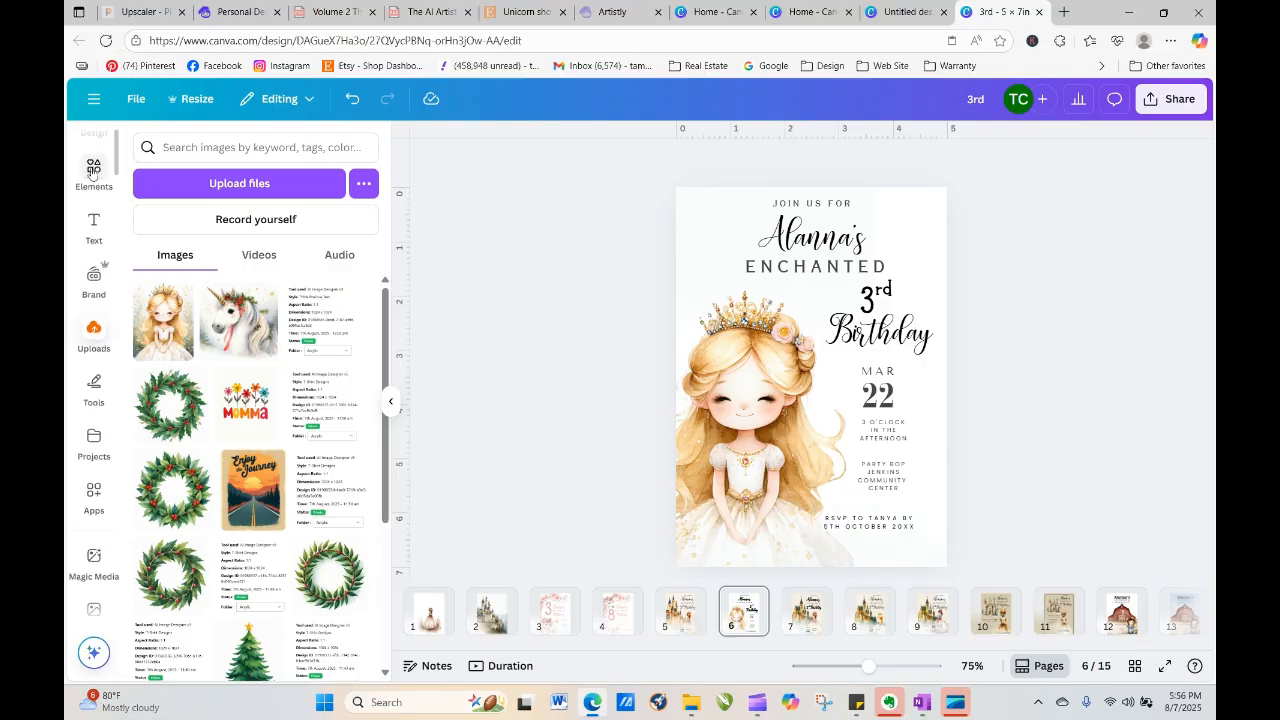
left_click(93, 170)
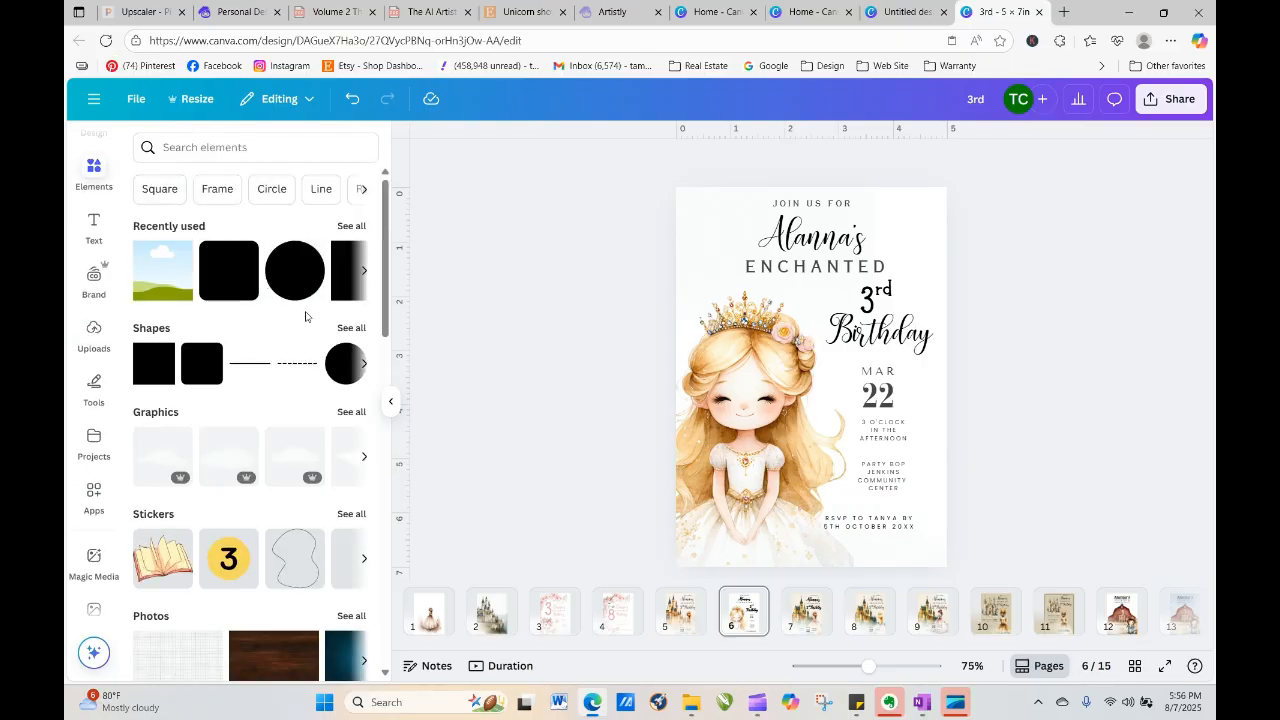
left_click(749, 600)
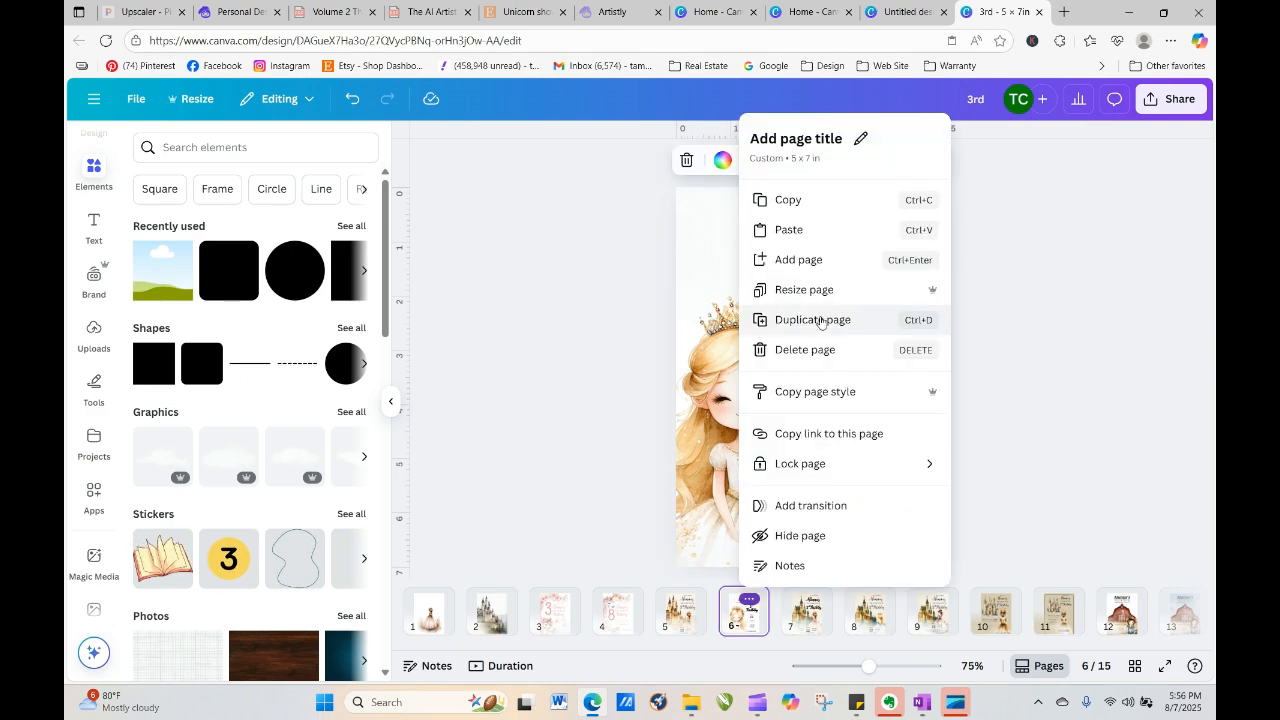
left_click(810, 319)
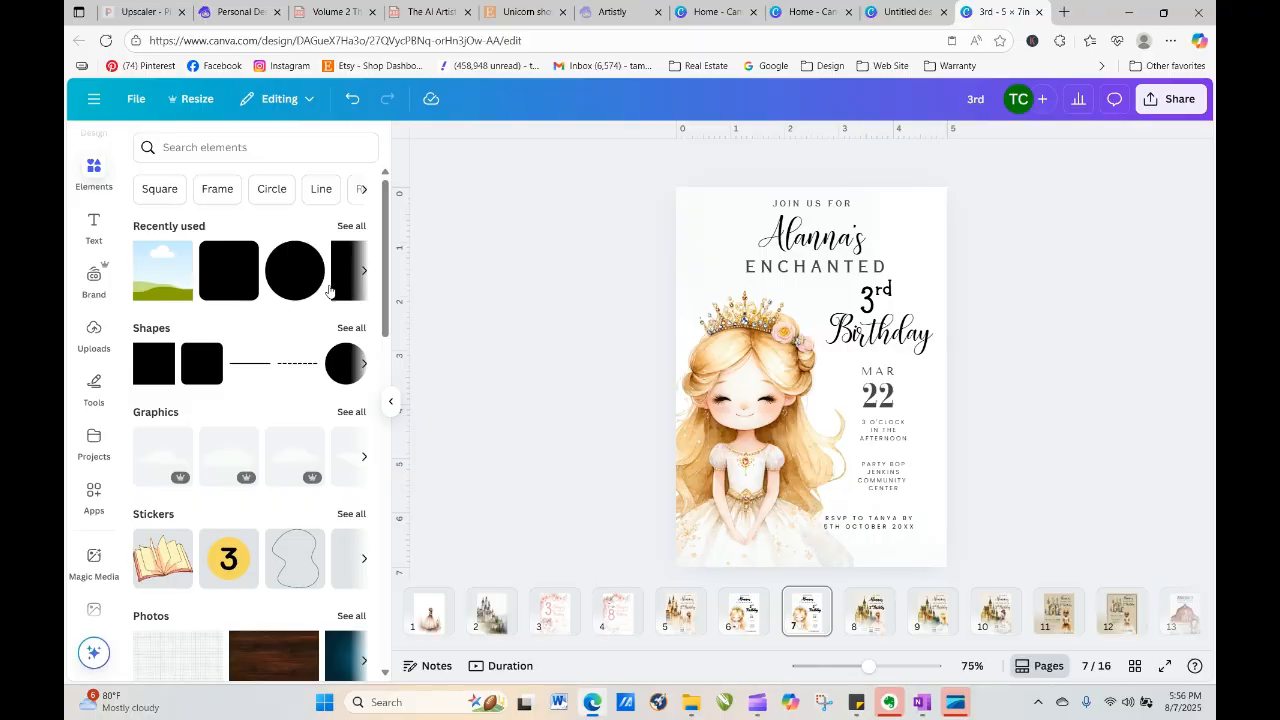
Add the Arch Up shape from Canva's shapes to the duplicated invitation page
left_click(352, 227)
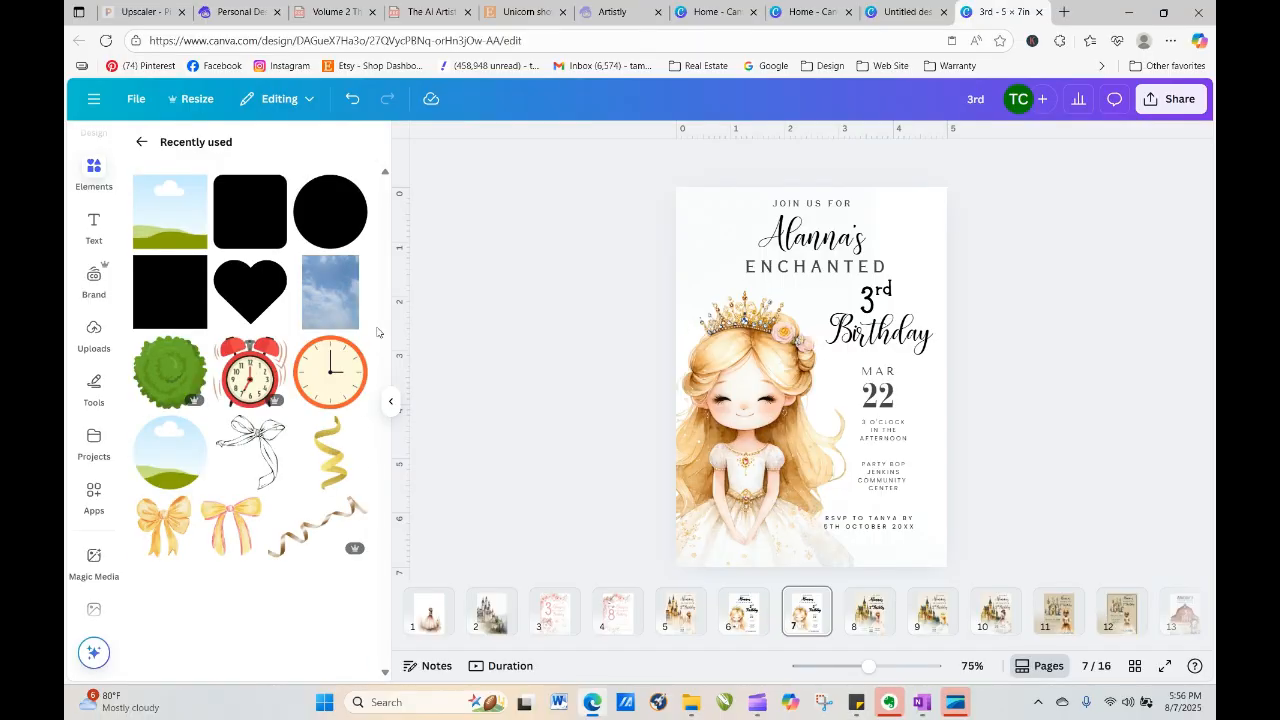
left_click(142, 142)
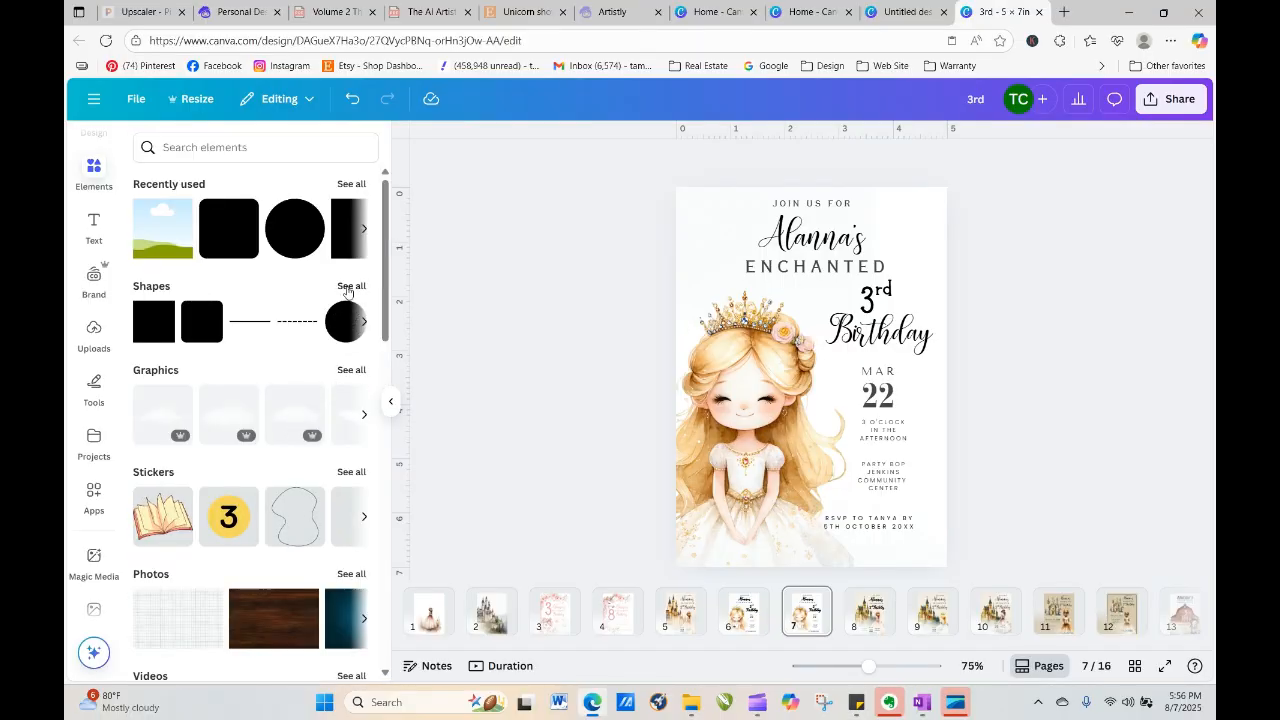
left_click(350, 287)
scroll(383, 290, "down", 2)
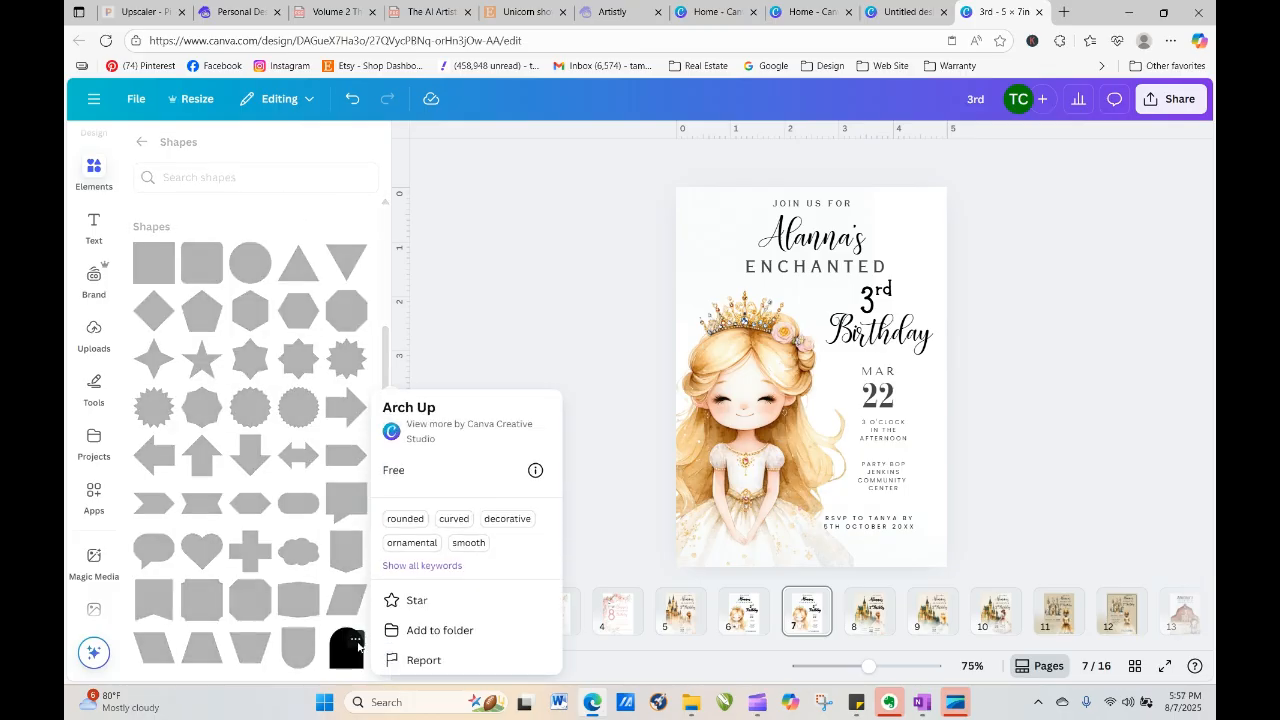
left_click(358, 642)
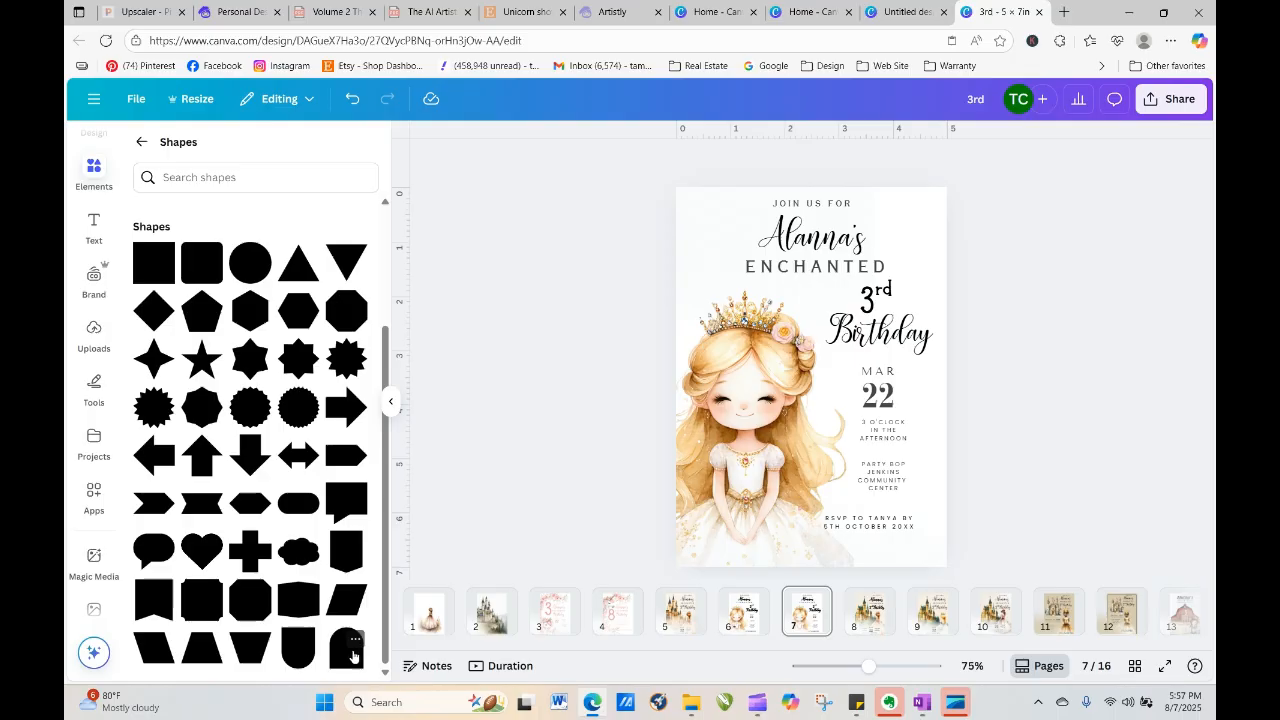
left_click(352, 656)
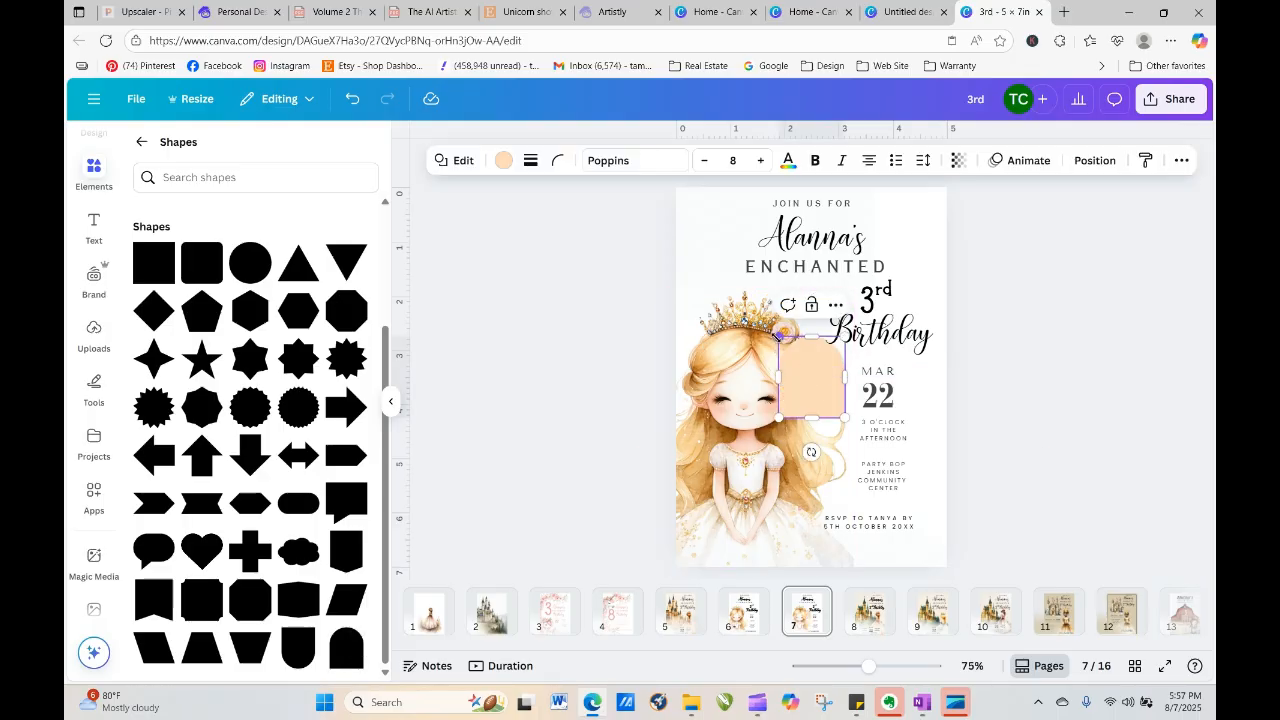
Enlarge and widen the arch so it spans the full page height behind the text on the invitation's right side
left_click_drag(779, 335, 692, 230)
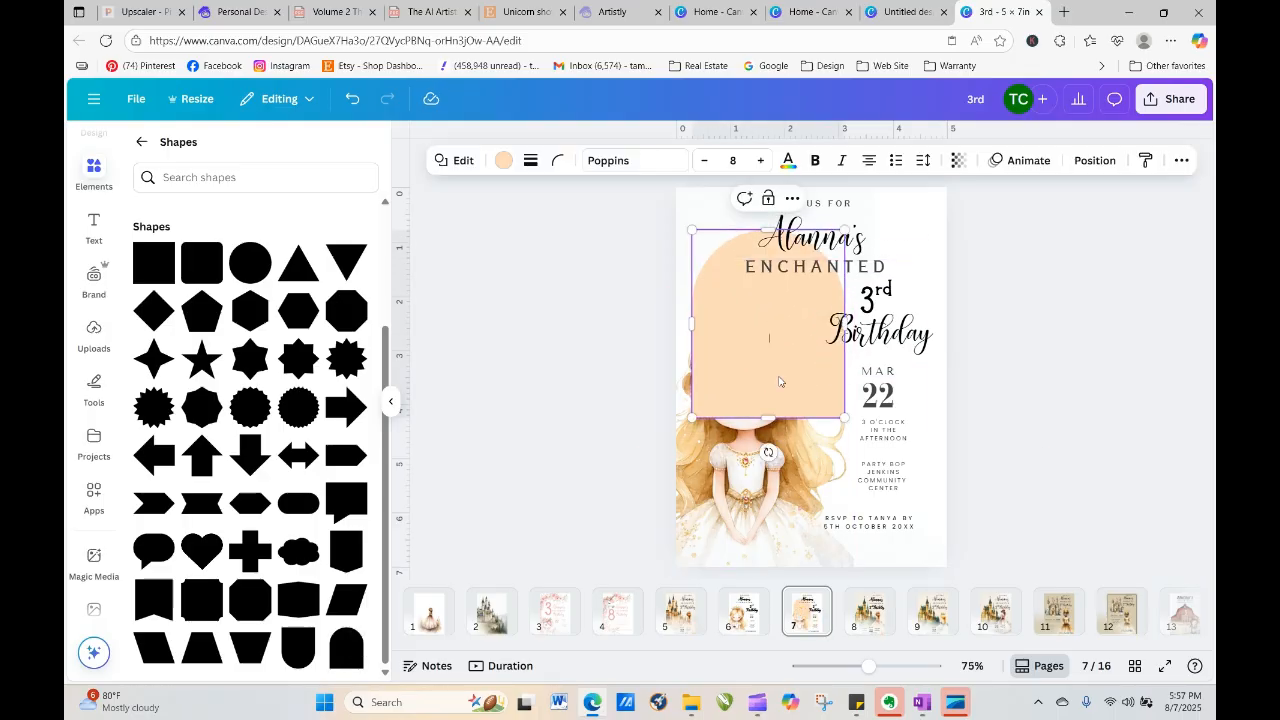
left_click_drag(780, 381, 828, 567)
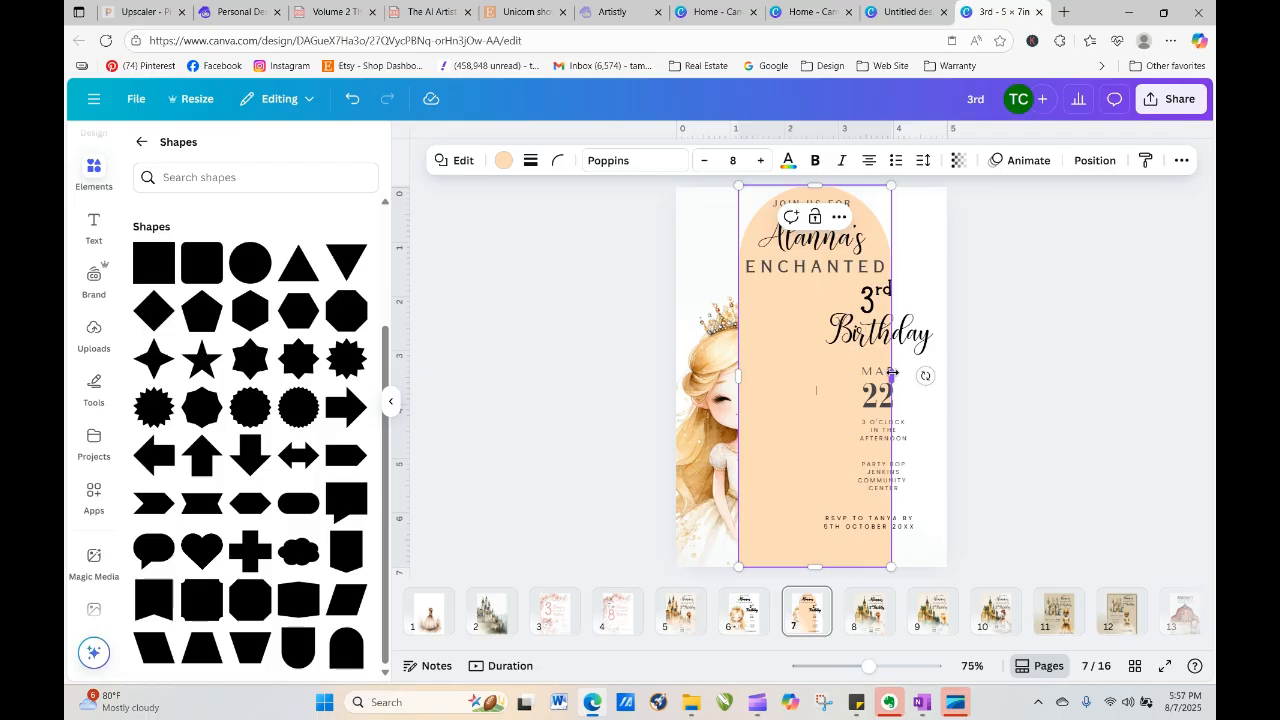
left_click_drag(891, 373, 935, 373)
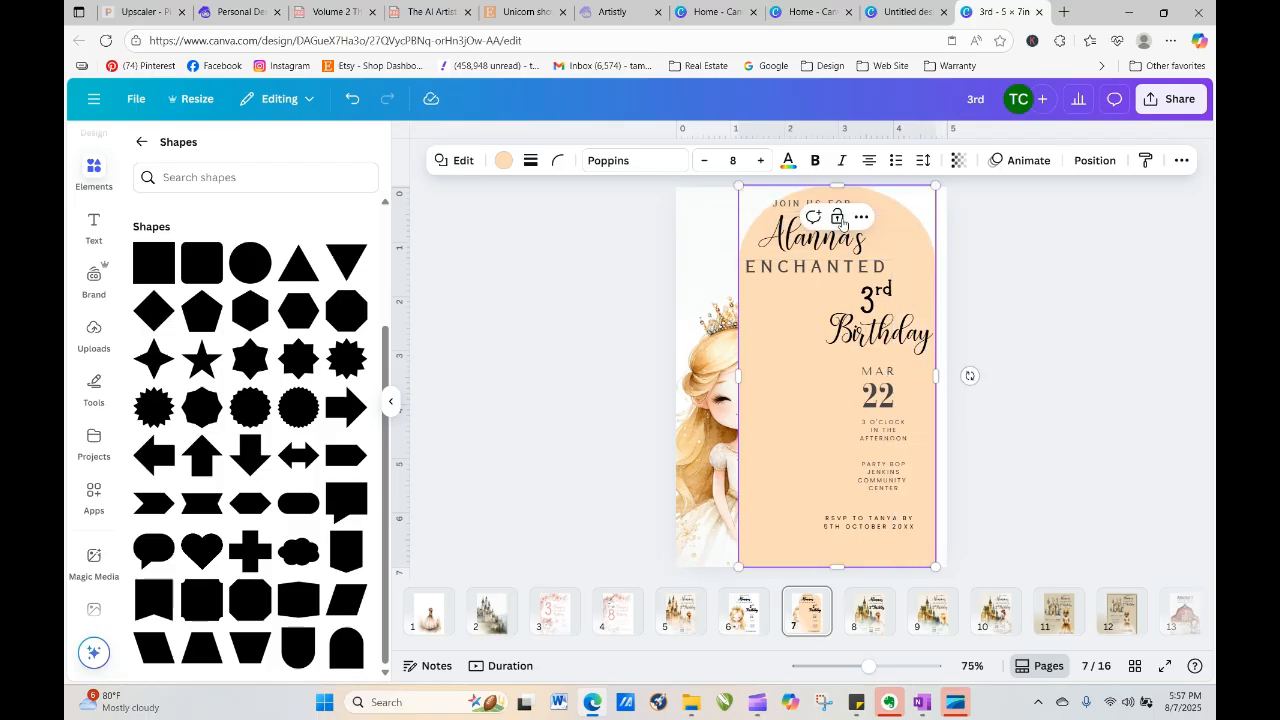
left_click(970, 231)
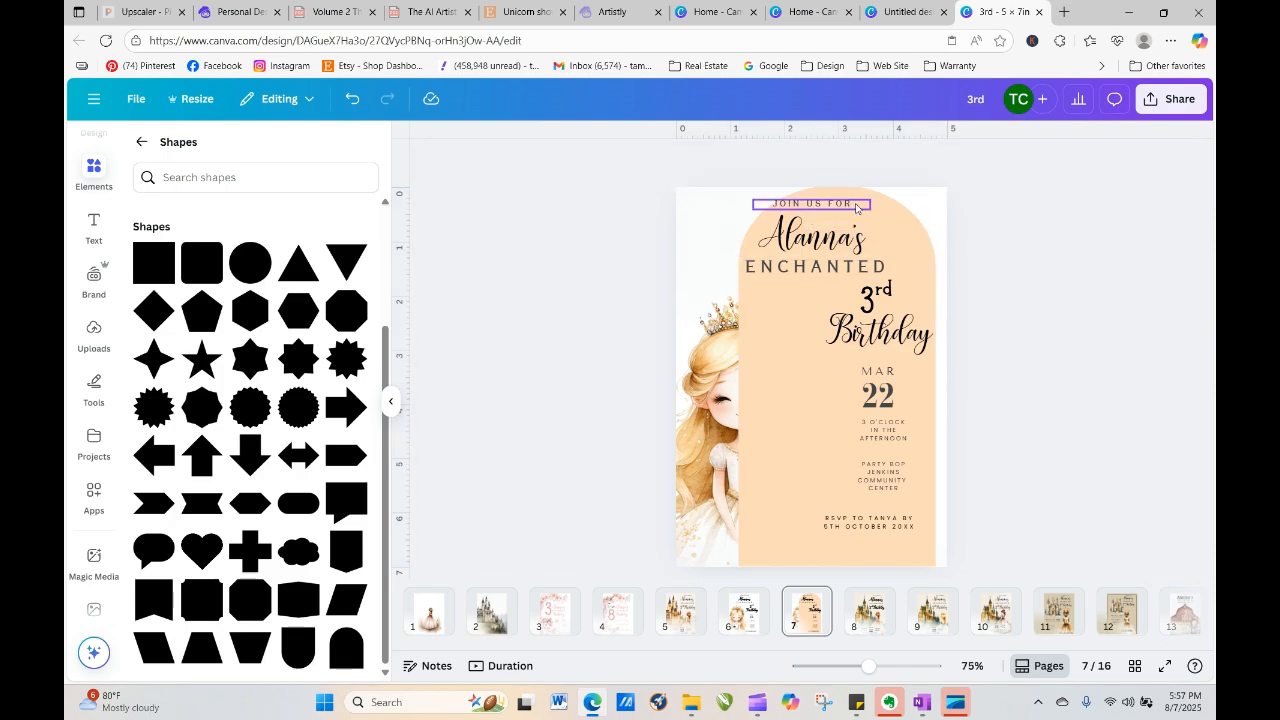
Shift the "JOIN US FOR", name and "ENCHANTED" lines right together so they sit centred within the arch
left_click_drag(856, 208, 880, 266)
left_click(1010, 302)
left_click(1030, 284)
left_click(960, 306)
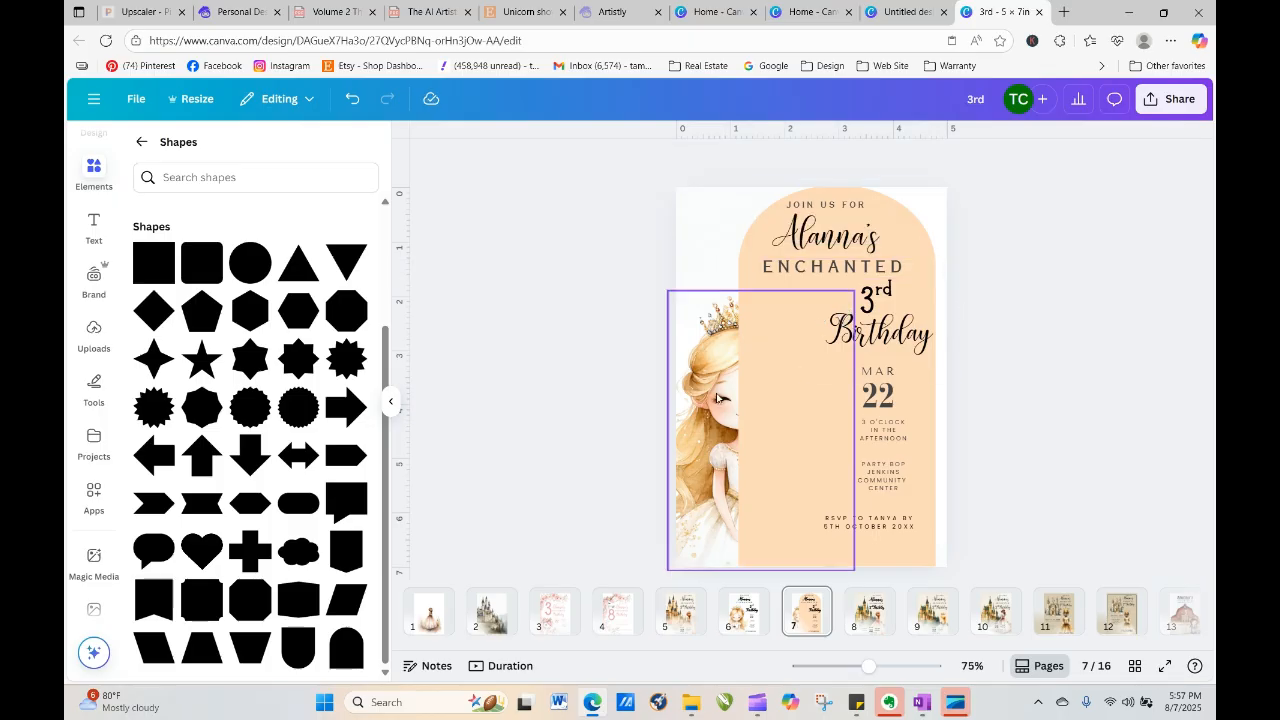
Bring the princess image in front of the arch and lower the arch slightly from the page's upper edge
left_click(697, 373)
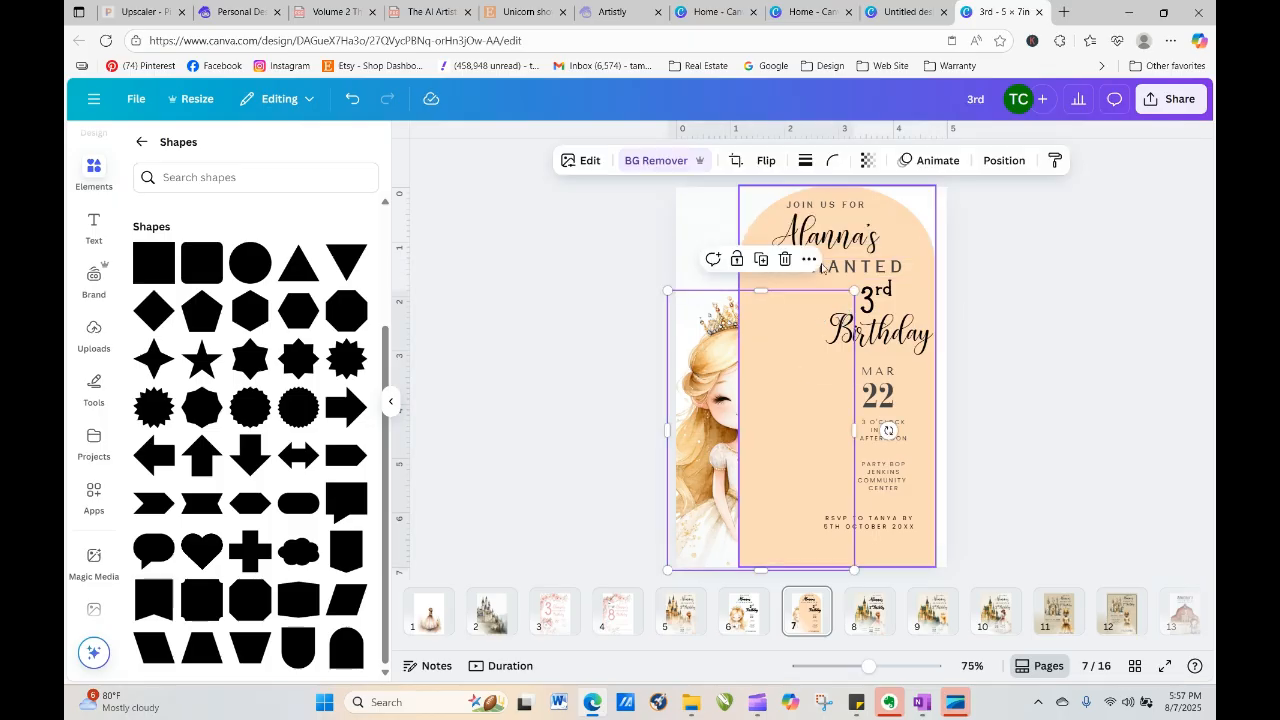
left_click(1030, 160)
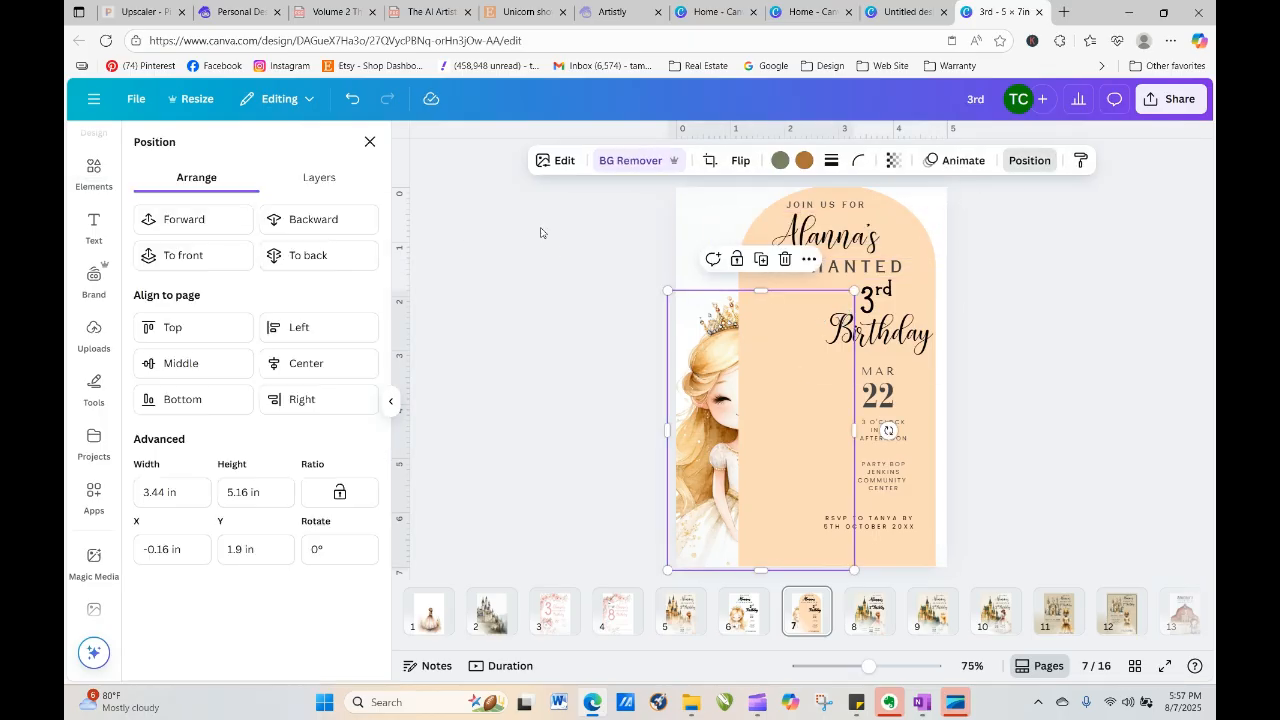
left_click(232, 254)
left_click(969, 272)
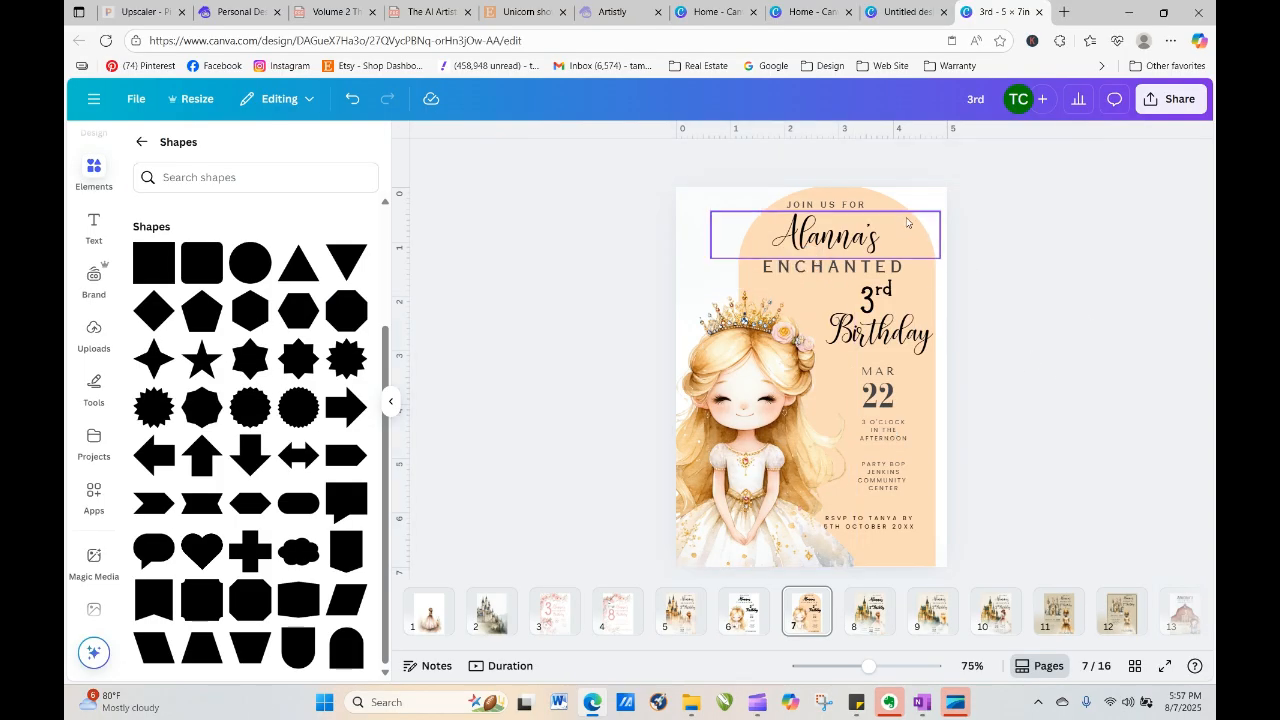
left_click(931, 374)
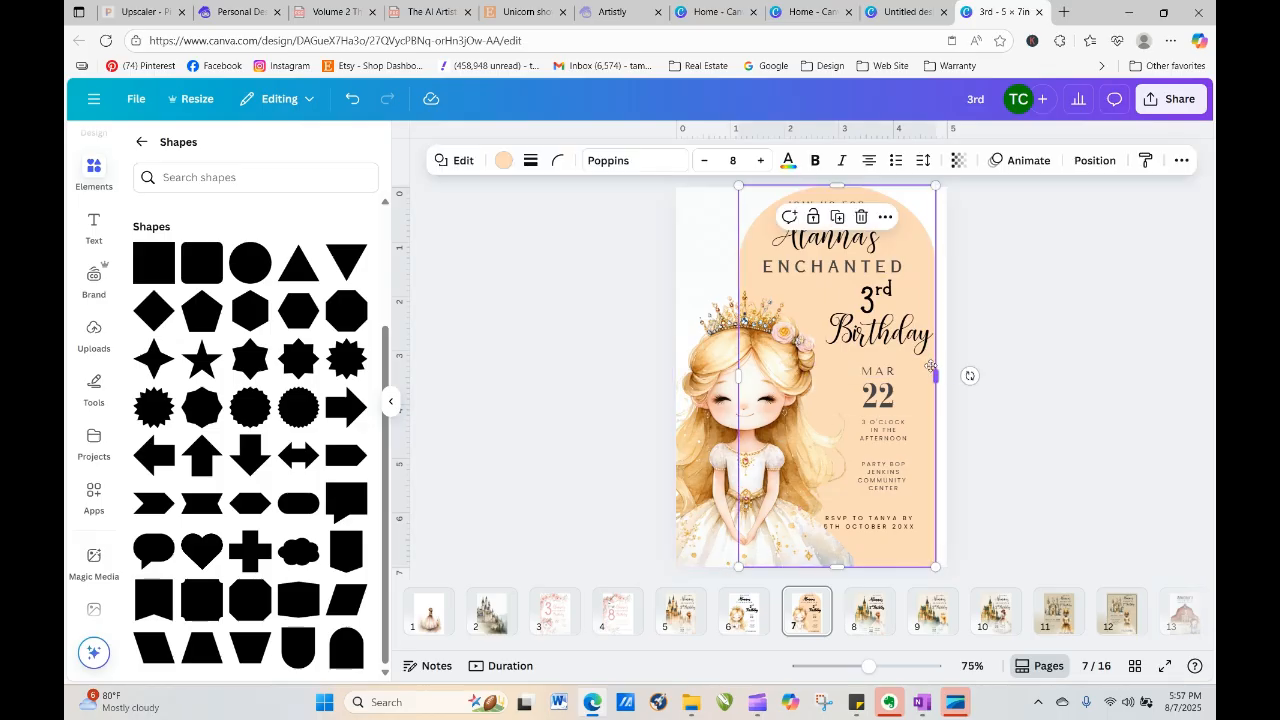
left_click(1035, 410)
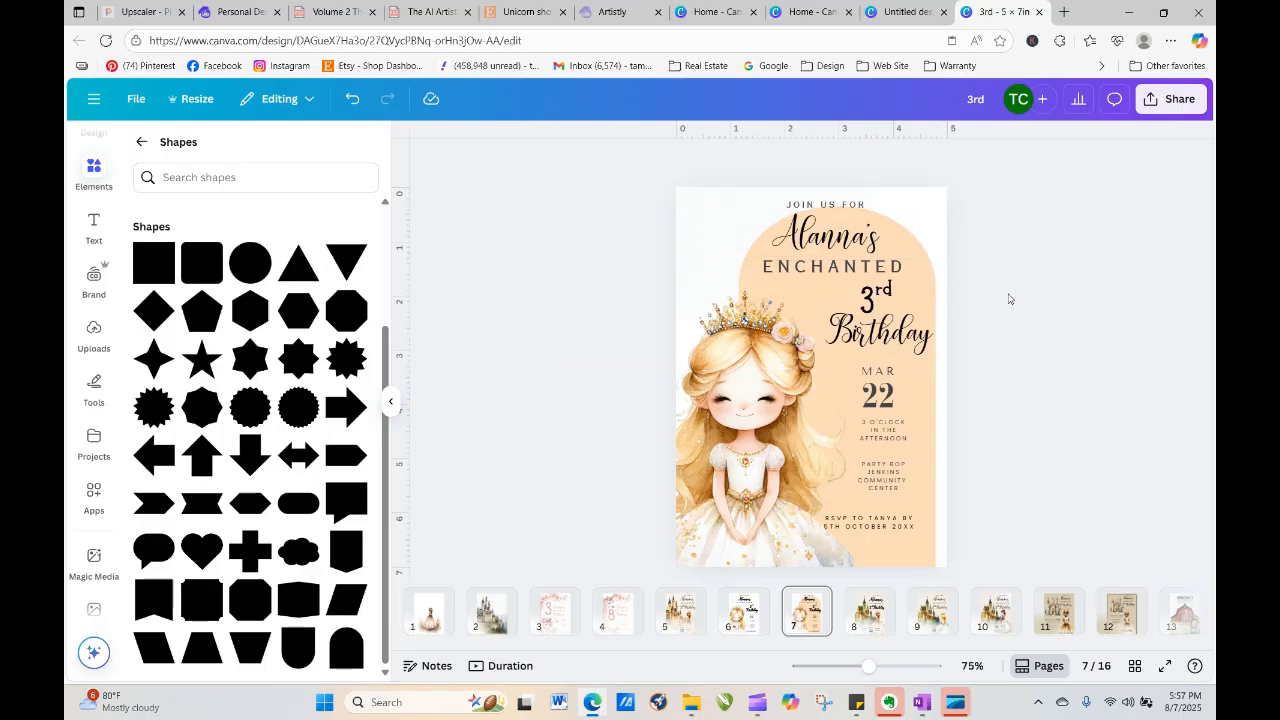
Nudge the child's name down inside the arch and move "JOIN US FOR" to the page's upper-left corner, outside the arch
left_click(829, 238)
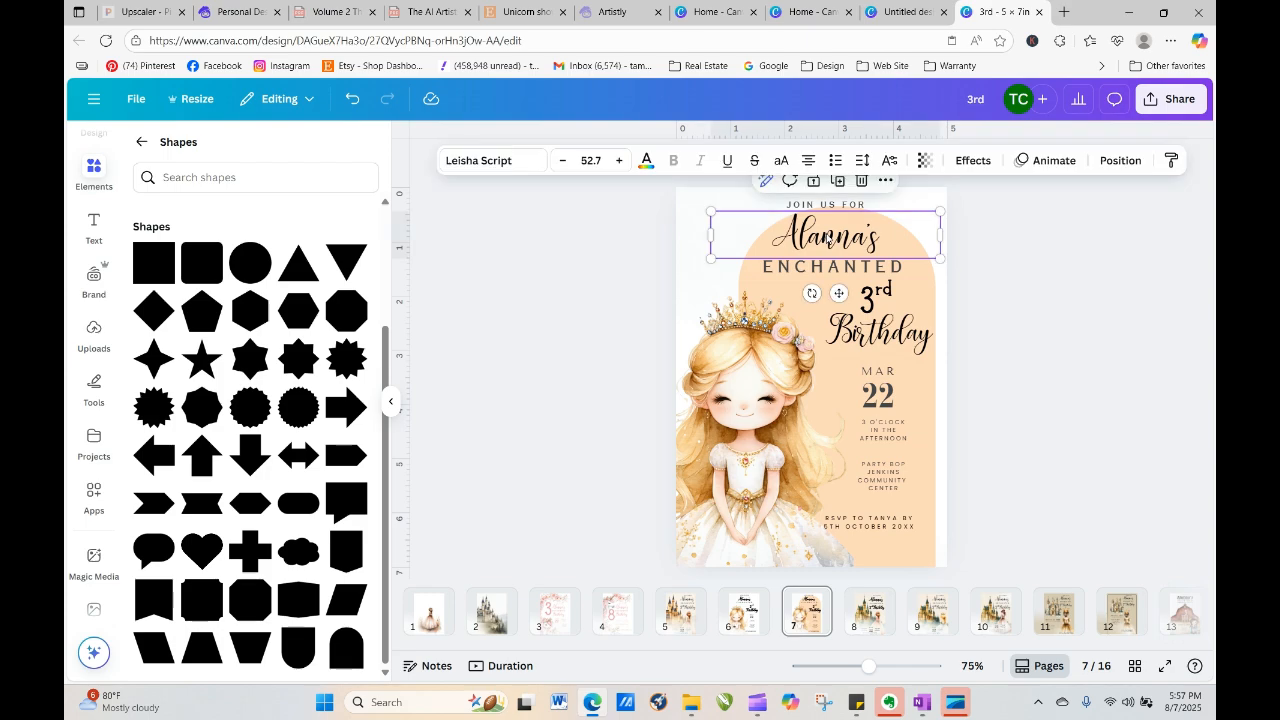
left_click_drag(826, 238, 826, 245)
left_click(1010, 302)
left_click_drag(876, 205, 794, 200)
left_click_drag(867, 197, 766, 210)
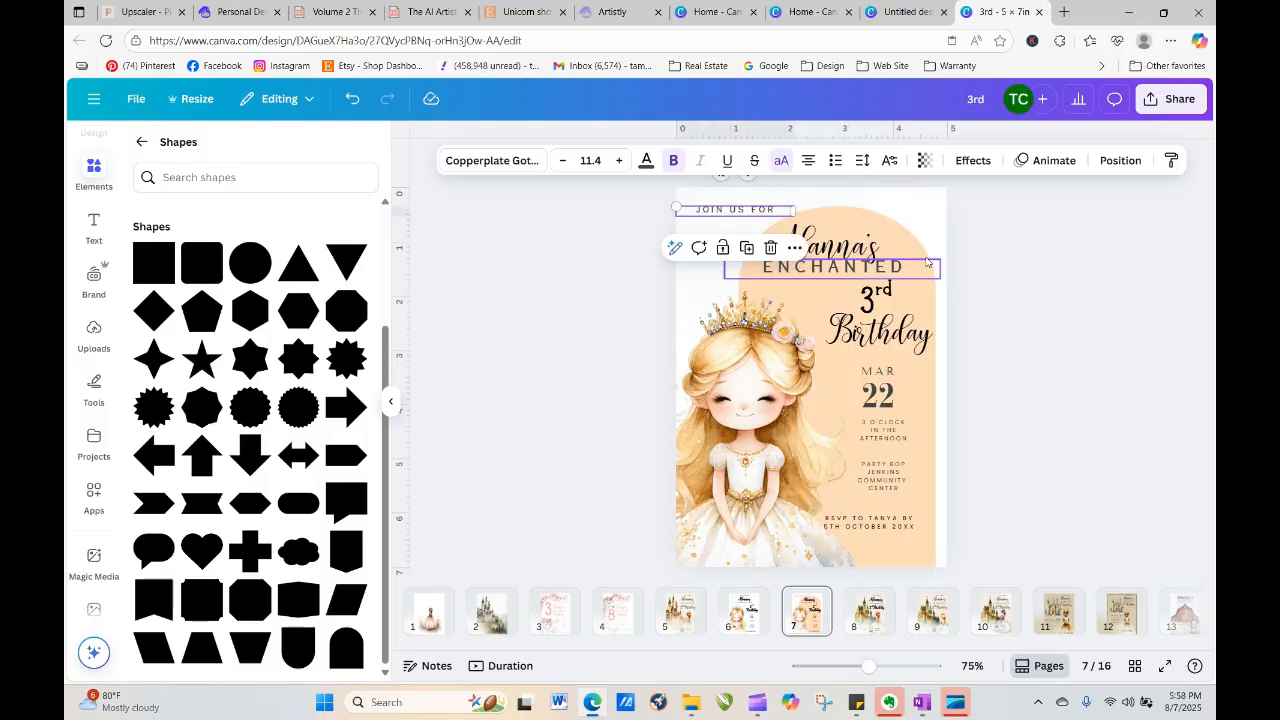
Change the page background to the peach document colour that matches the arch
left_click(897, 198)
left_click(704, 161)
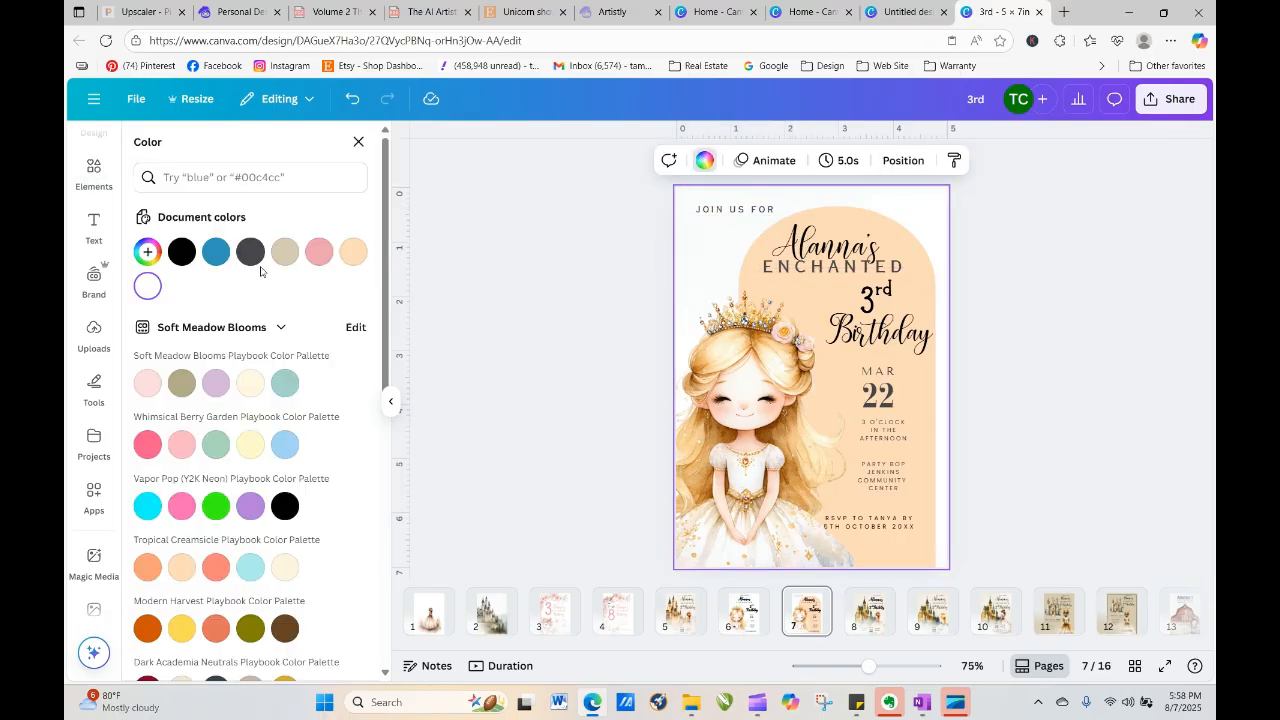
left_click(353, 251)
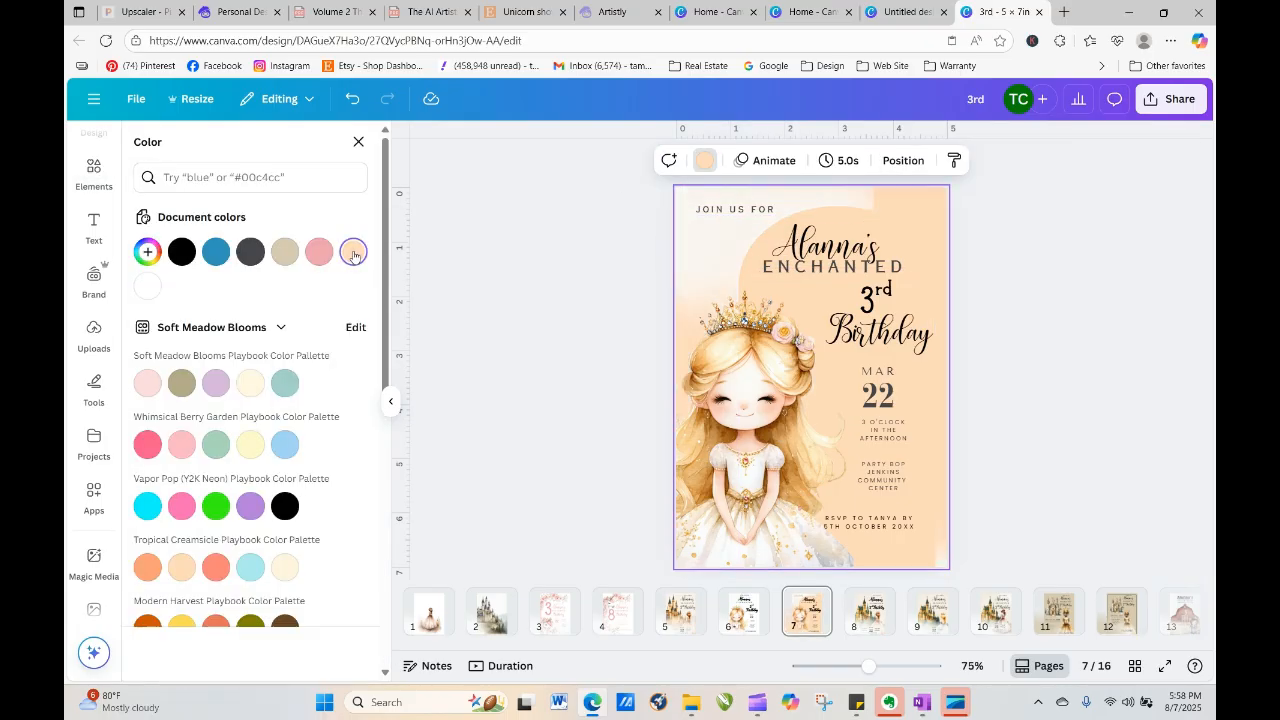
left_click(1015, 395)
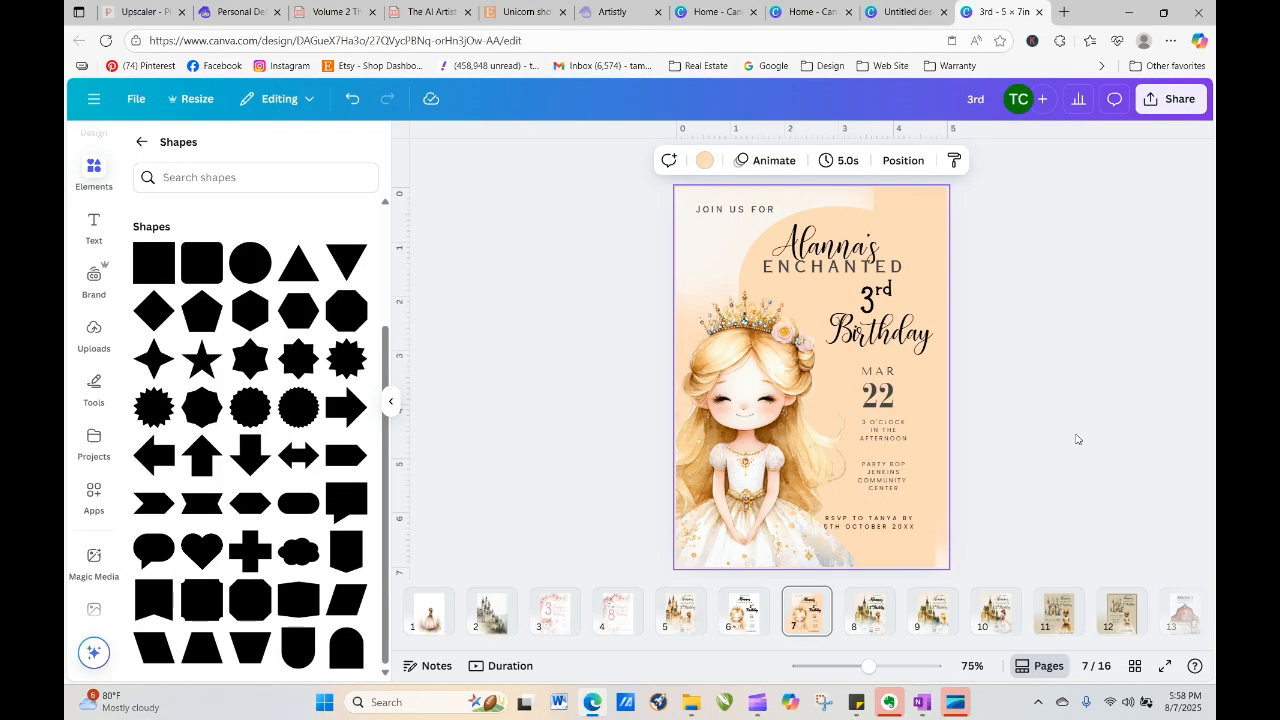
Reposition the mist overlay so it also covers the page's upper-right corner around the arch
left_click(918, 206)
left_click(919, 208)
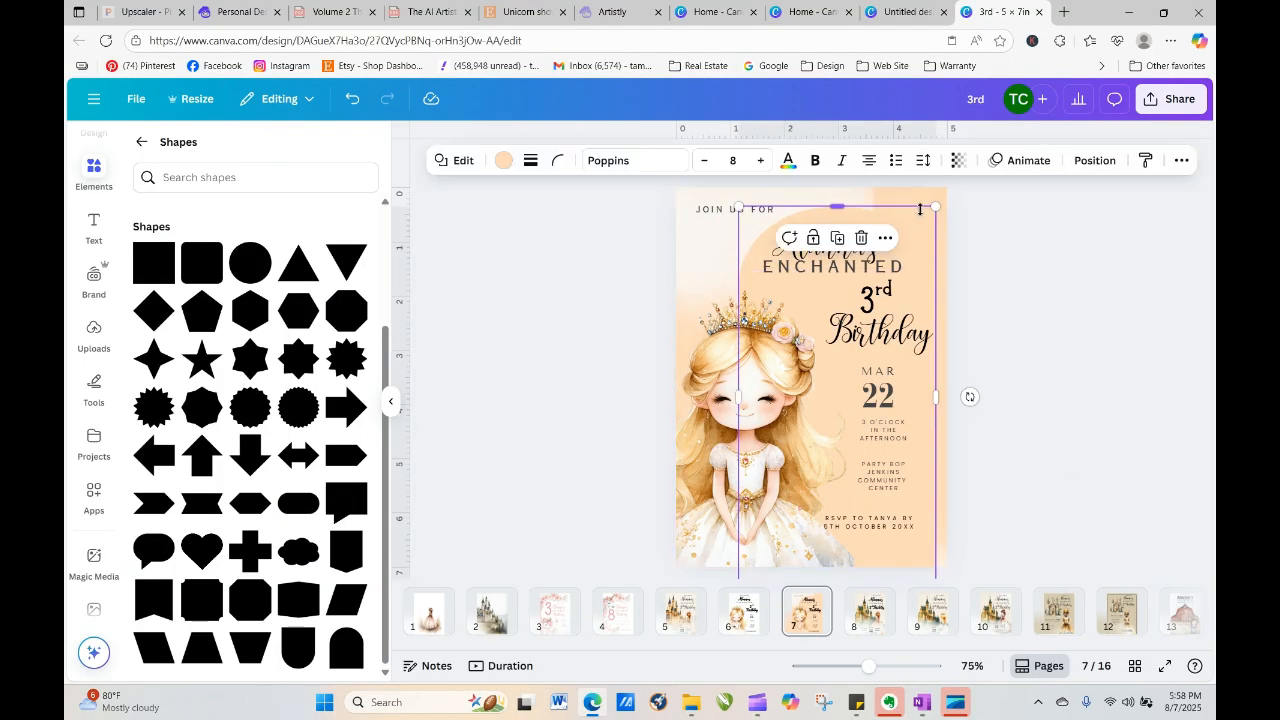
left_click(906, 200)
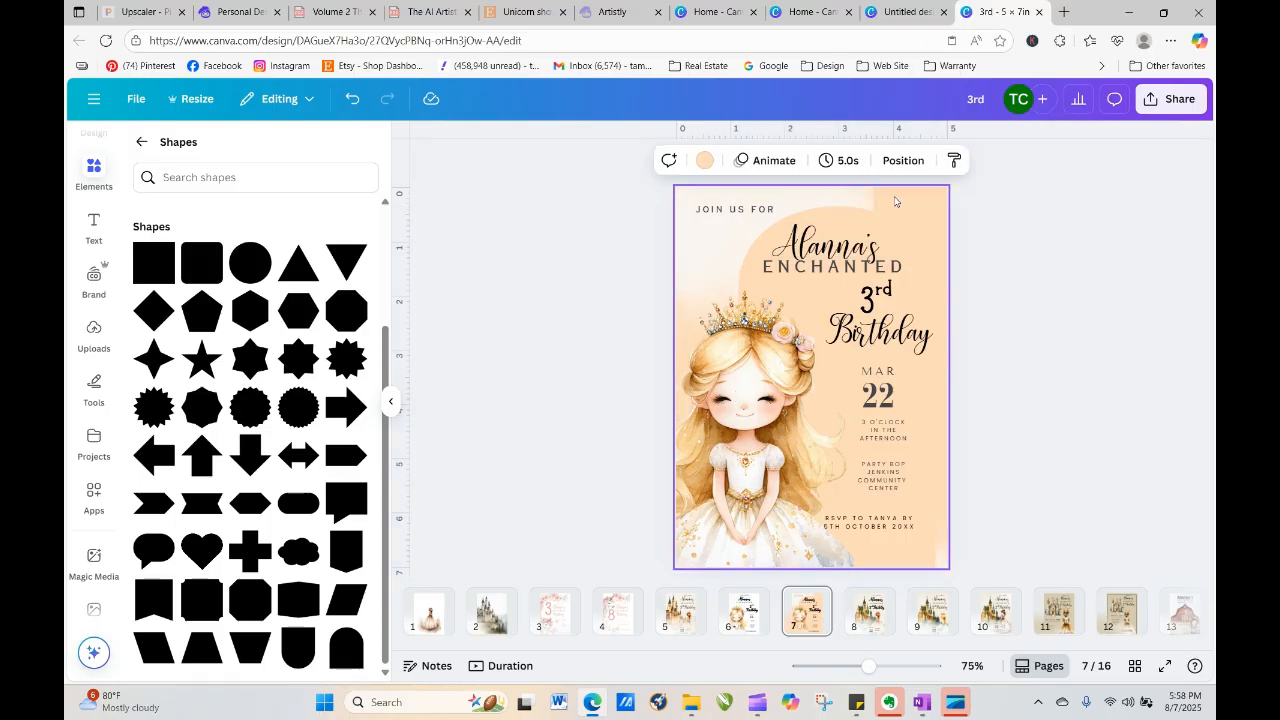
left_click(854, 198)
left_click_drag(854, 200, 937, 238)
left_click(1060, 292)
Move "JOIN US FOR" closer to the page's upper-left corner and the RSVP text down near the lower edge
mouse_move(716, 212)
left_mouse_down()
mouse_move(779, 207)
mouse_move(719, 195)
left_mouse_up()
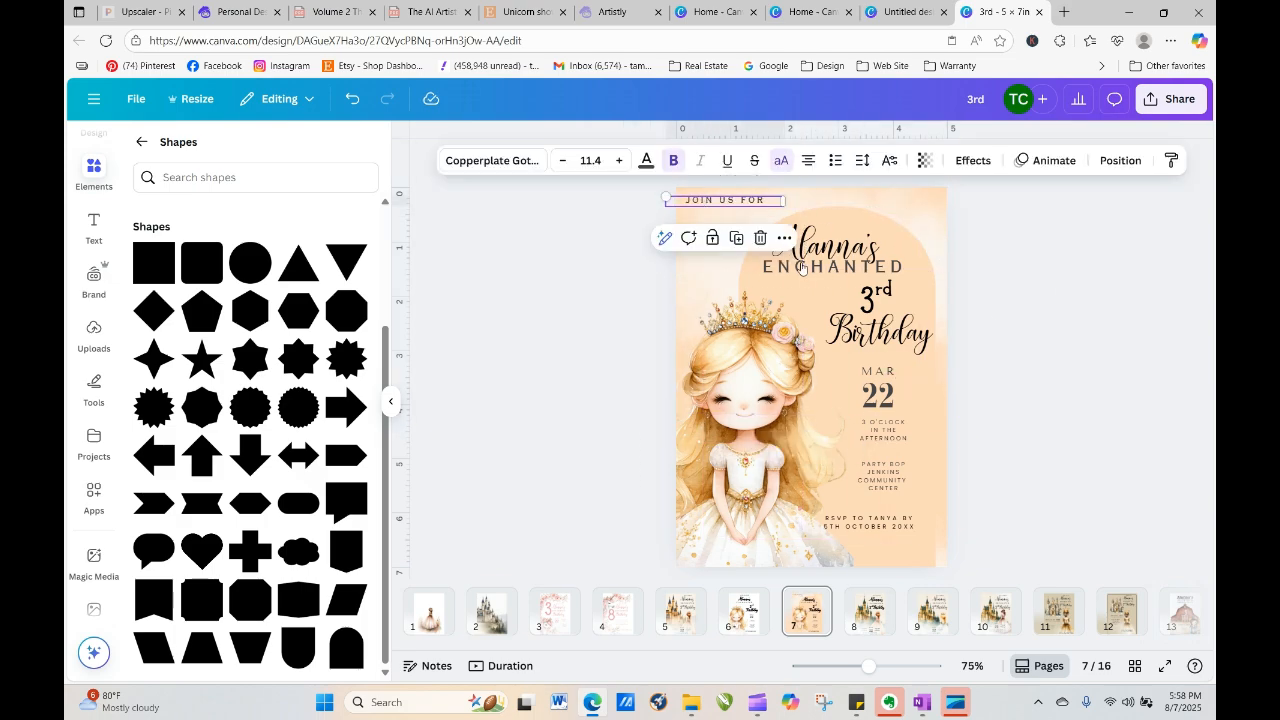
left_click(897, 528)
left_click_drag(897, 528, 897, 553)
left_click(1044, 478)
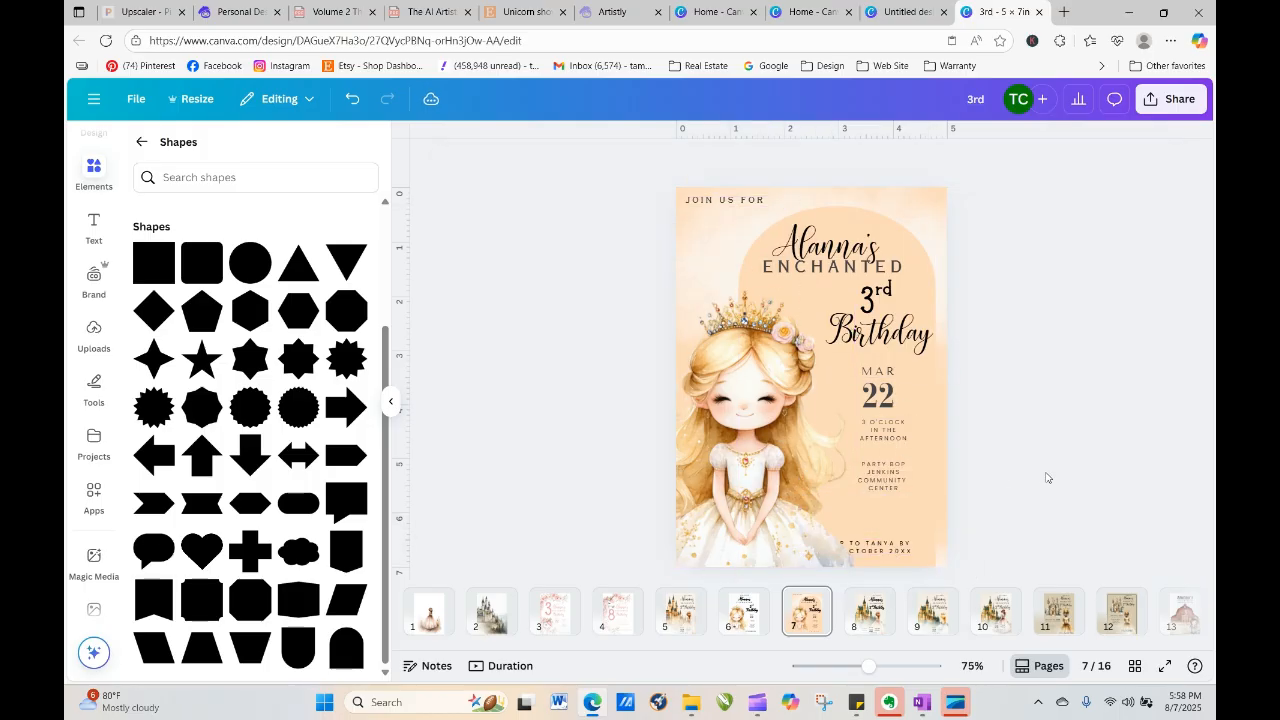
Move the venue text down to just above the RSVP and bring the RSVP text in front of the princess image
left_click_drag(883, 465, 883, 494)
left_click(876, 558)
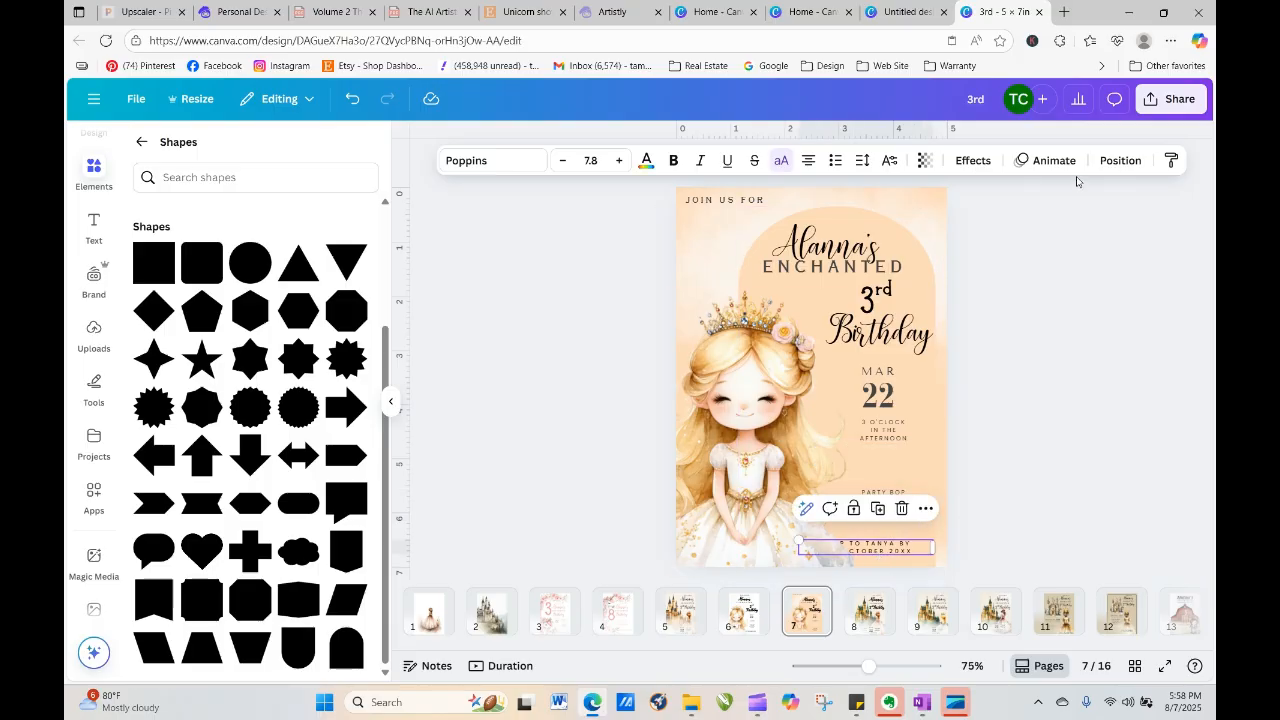
left_click(1120, 162)
left_click(188, 258)
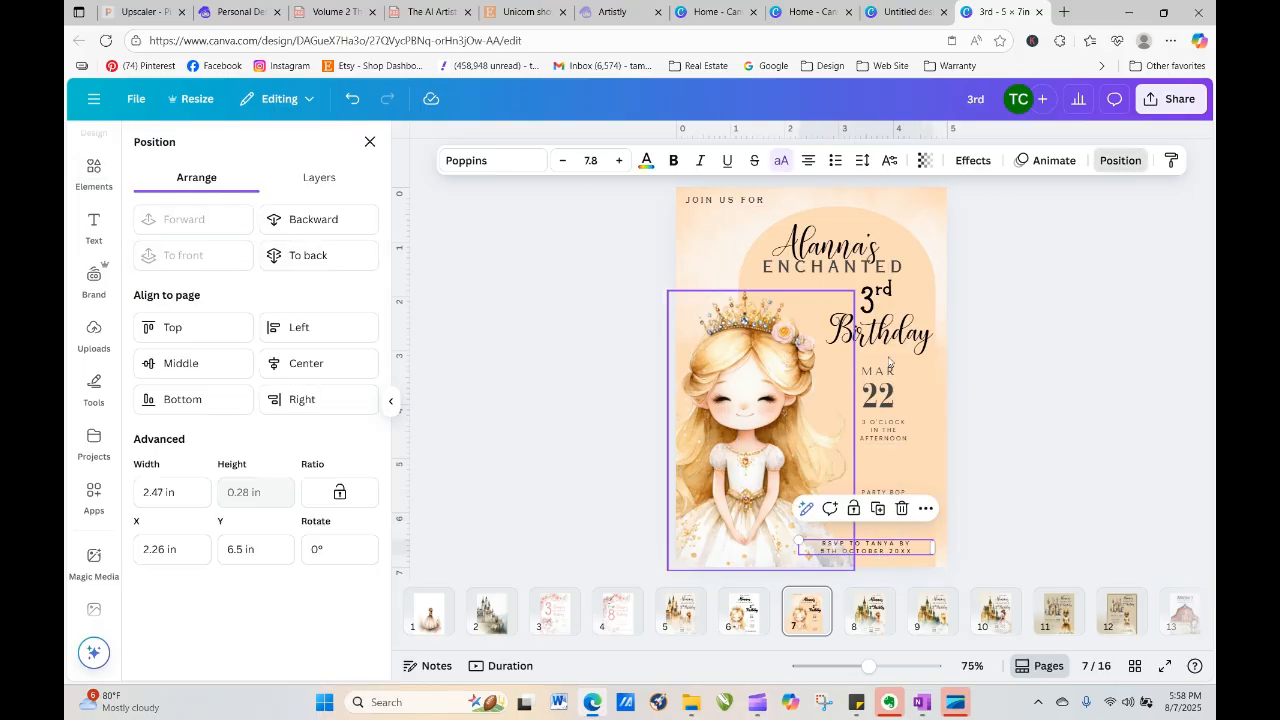
key("Escape")
left_click(1013, 540)
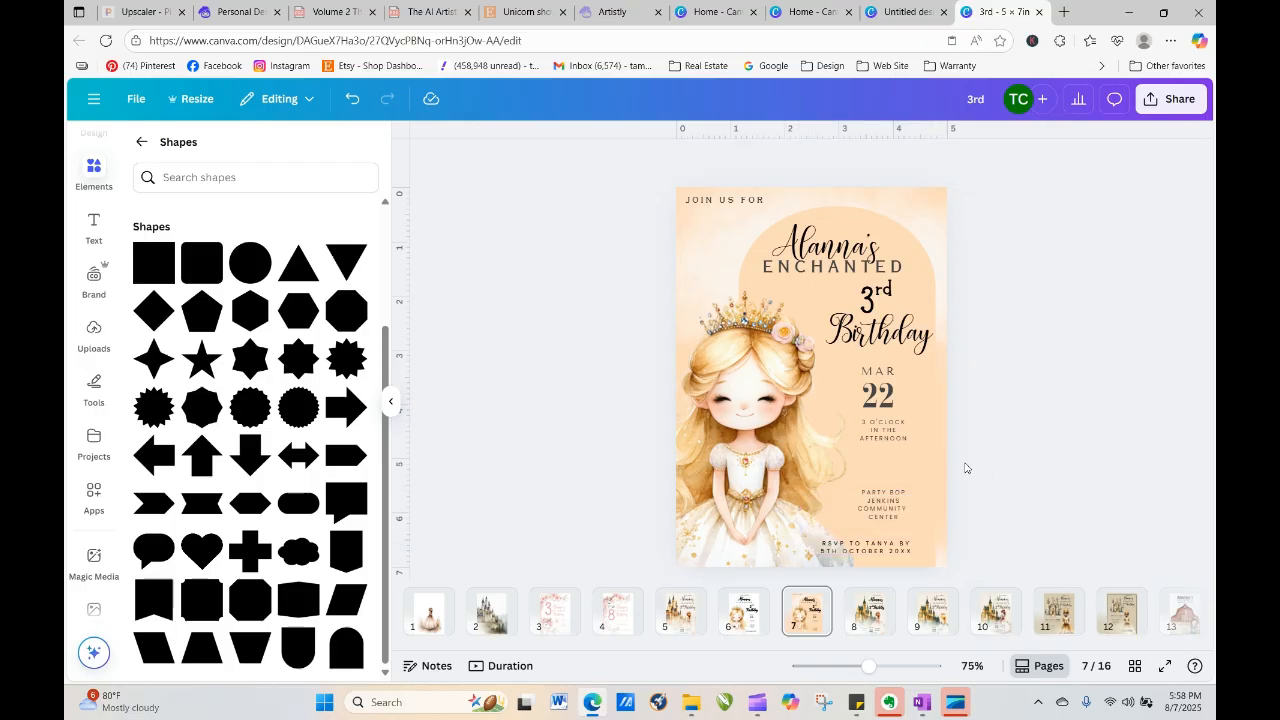
Fine-tune the venue text's position above the RSVP and move the time text down to sit just above the venue
left_click_drag(883, 500, 878, 497)
left_click(1035, 478)
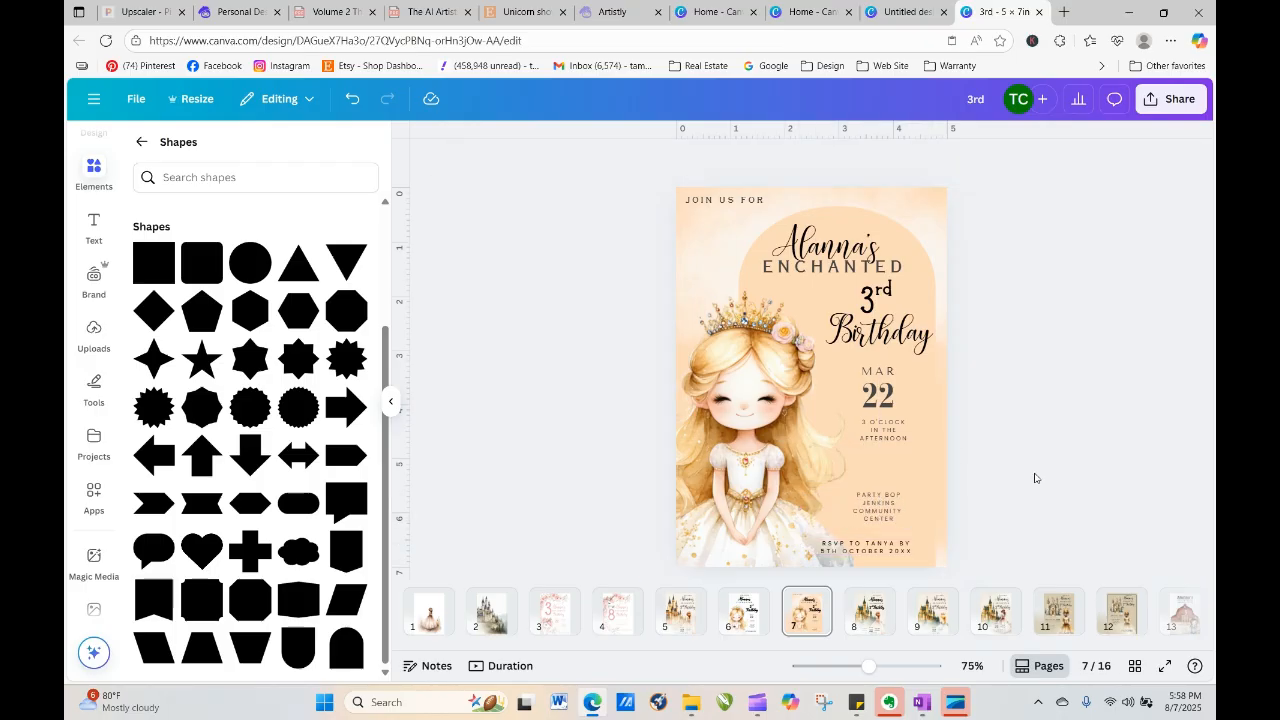
left_click(868, 516)
left_click(1004, 443)
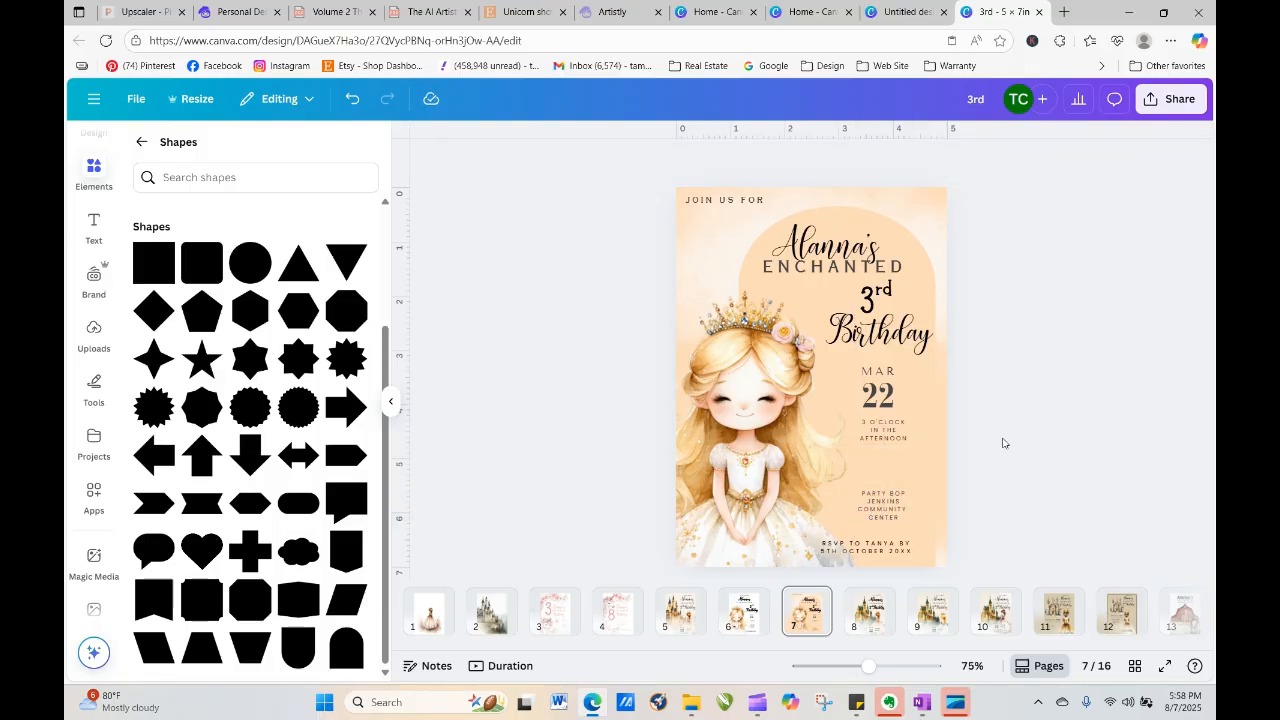
left_click_drag(893, 432, 889, 456)
left_click(1049, 436)
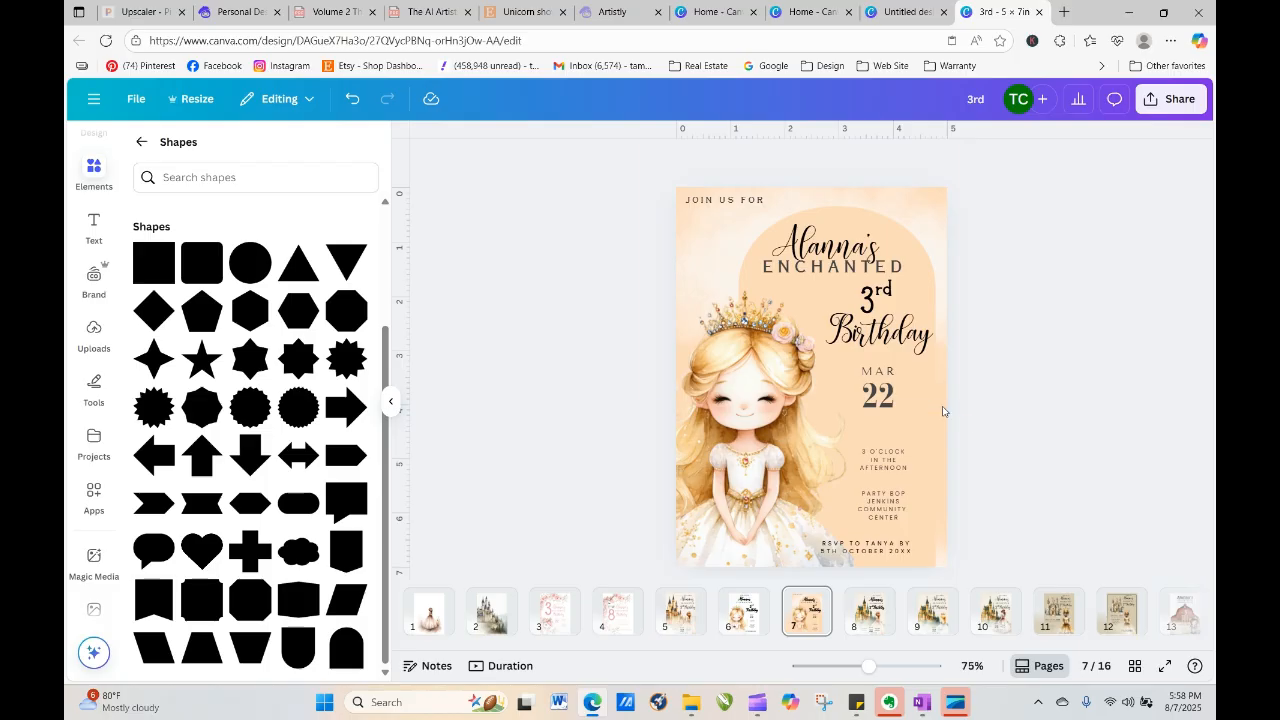
Move "MAR 22" down to just above the time text and lower "3rd Birthday" to sit closer above the date
left_click(880, 386)
left_click(877, 371, "shift")
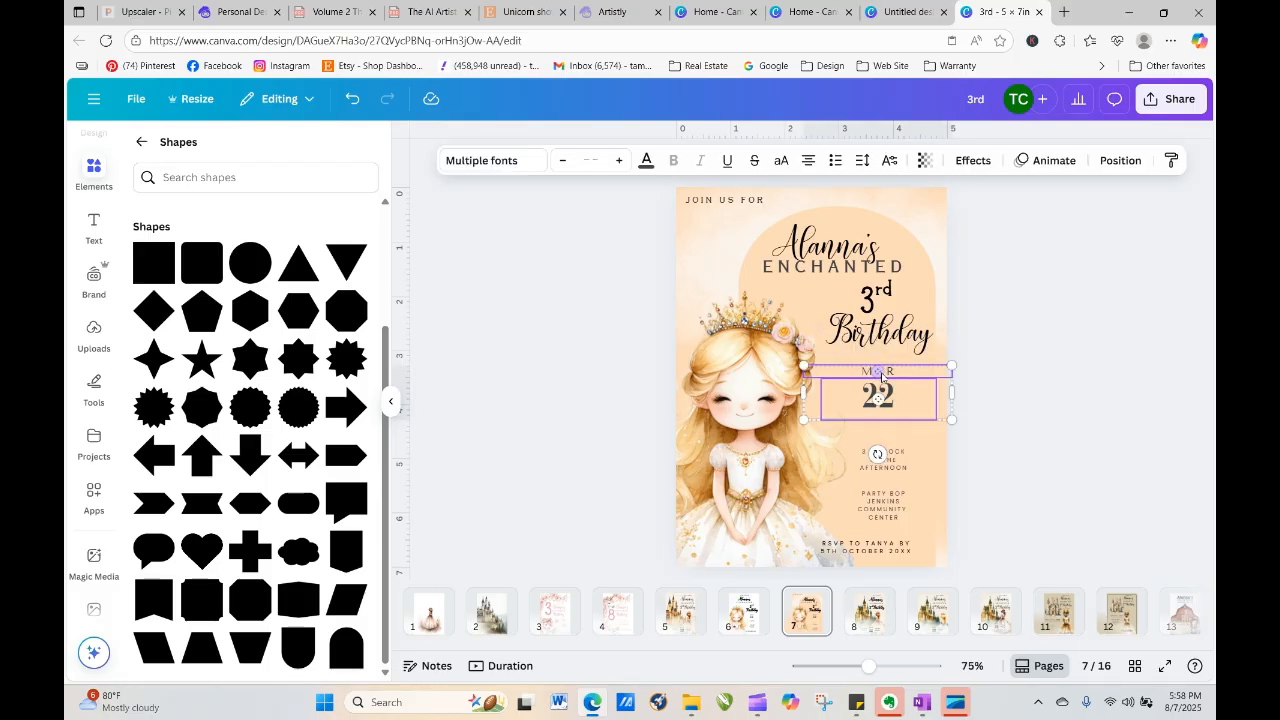
left_click_drag(880, 396, 881, 424)
left_click(1012, 348)
left_click_drag(919, 338, 918, 370)
key("Escape")
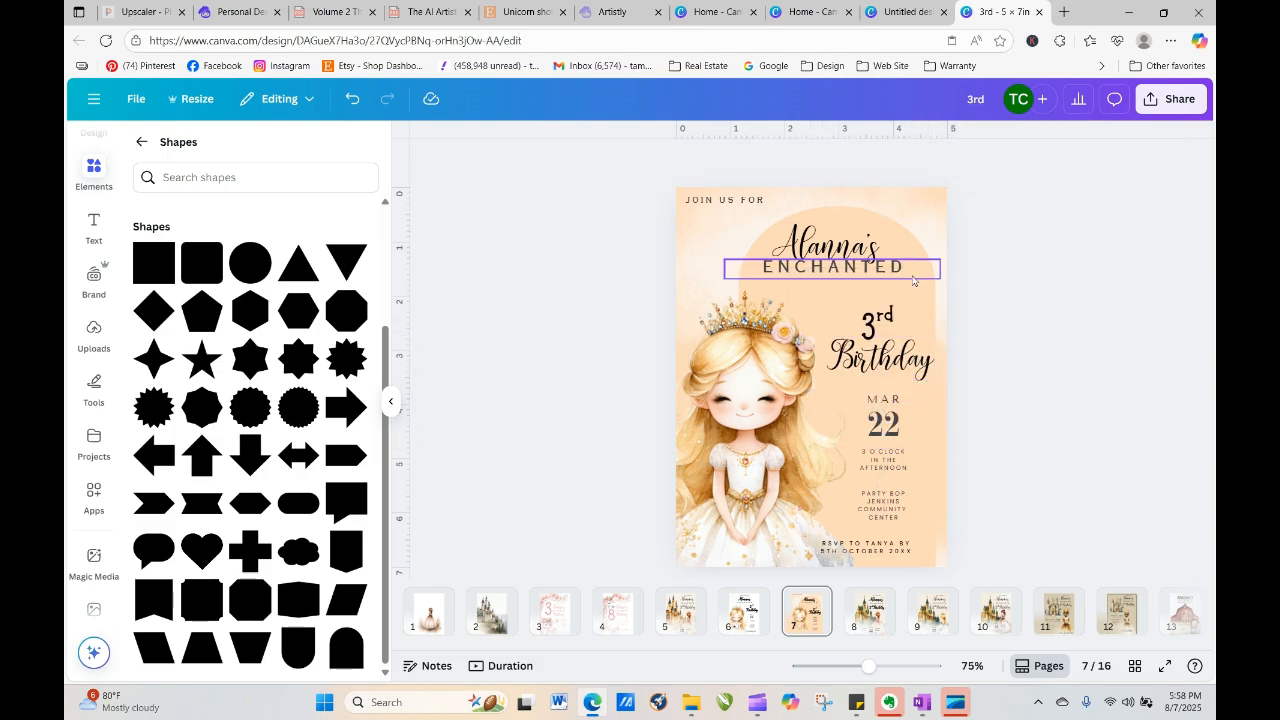
Lower "ENCHANTED" and the child's name, and move "JOIN US FOR" inside the arch directly above the name
left_click_drag(893, 270, 898, 294)
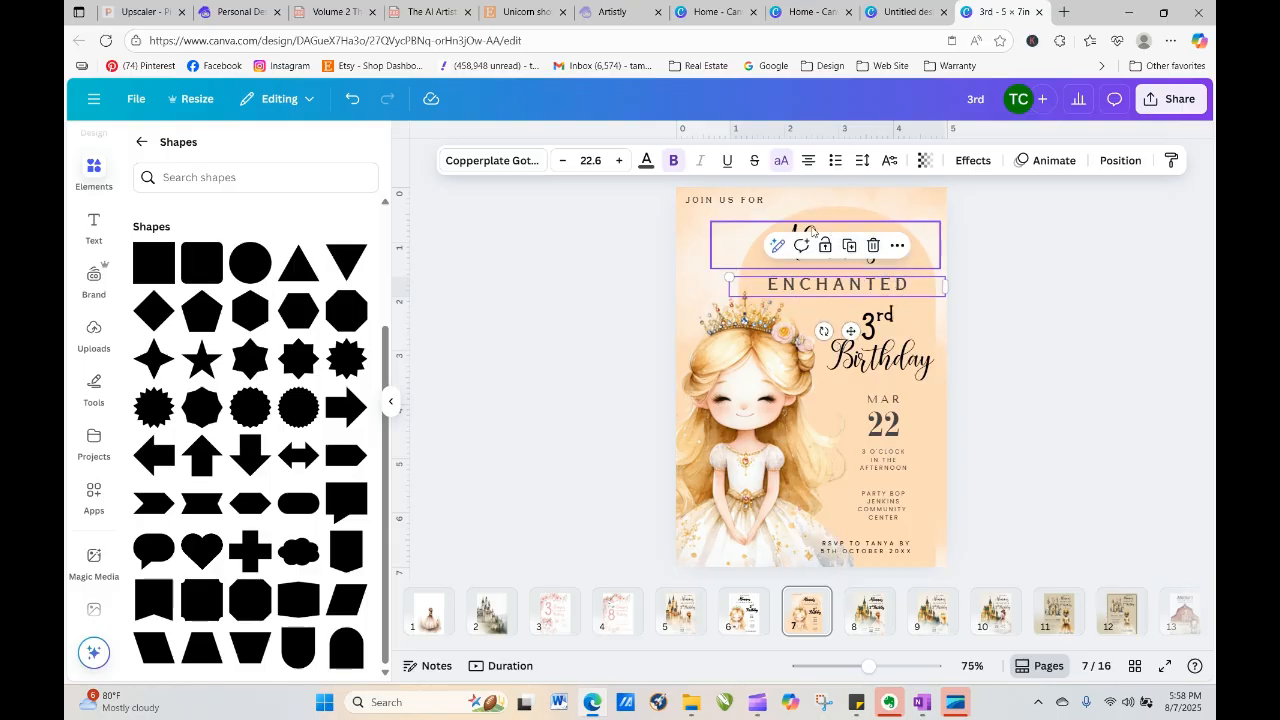
left_click_drag(815, 231, 814, 236)
left_click_drag(724, 198, 827, 224)
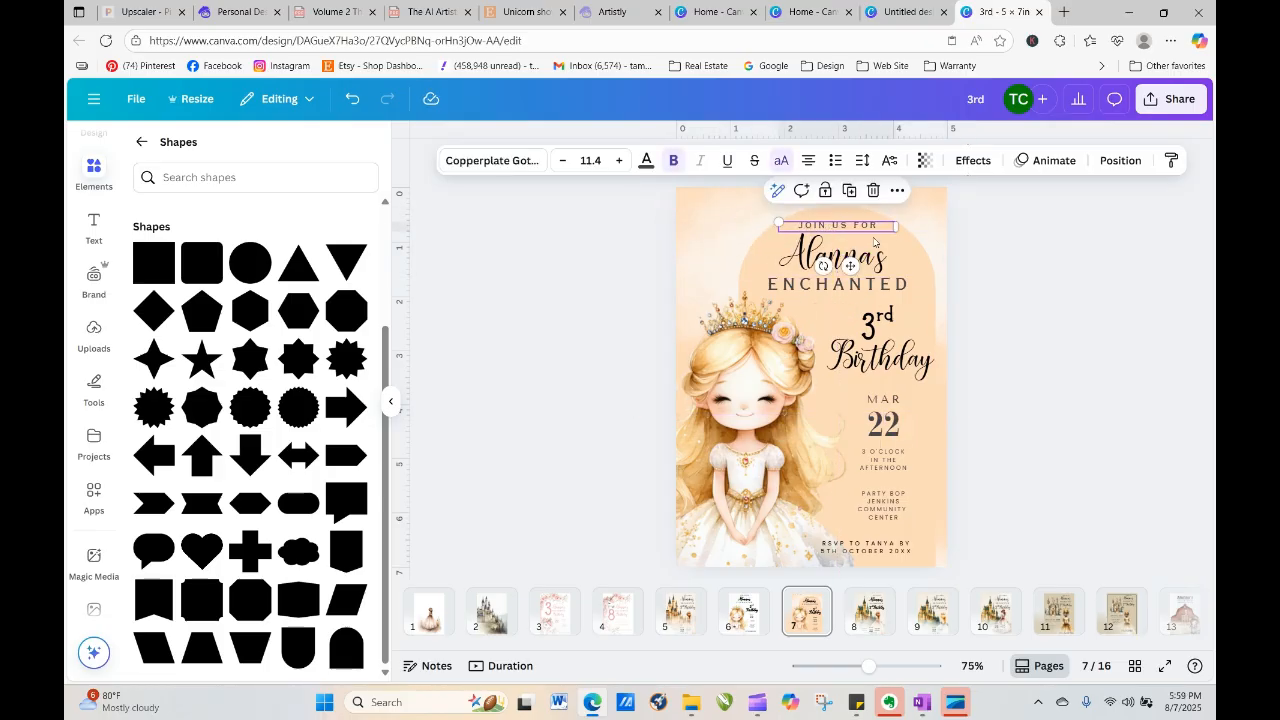
left_click(1028, 307)
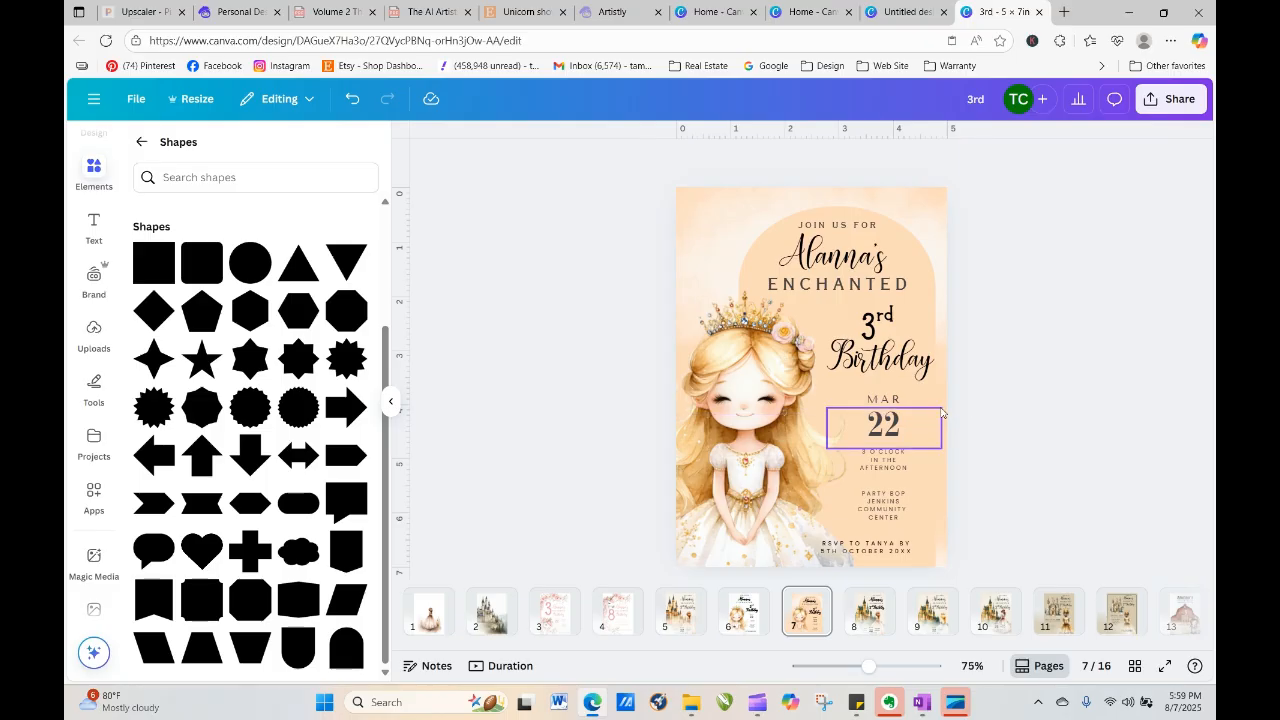
Stretch the upper mist overlay down over the page, shift it sideways and enlarge it slightly
left_click(939, 544)
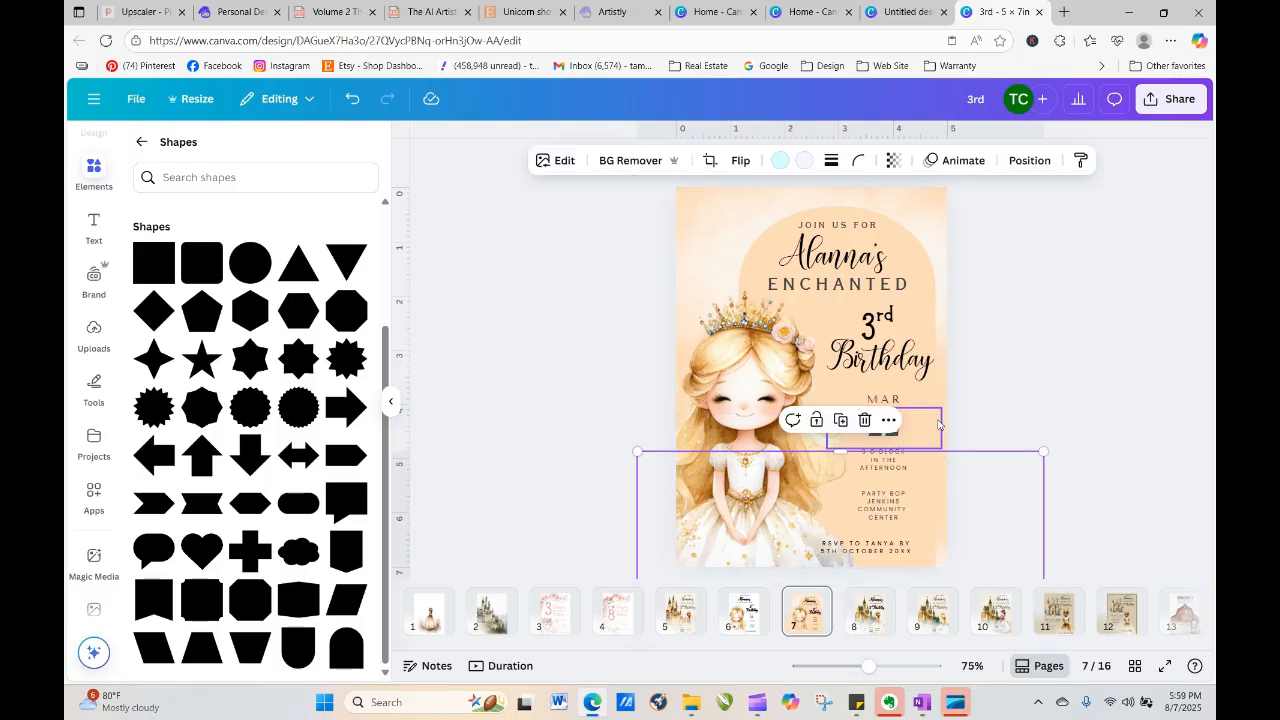
left_click(933, 212)
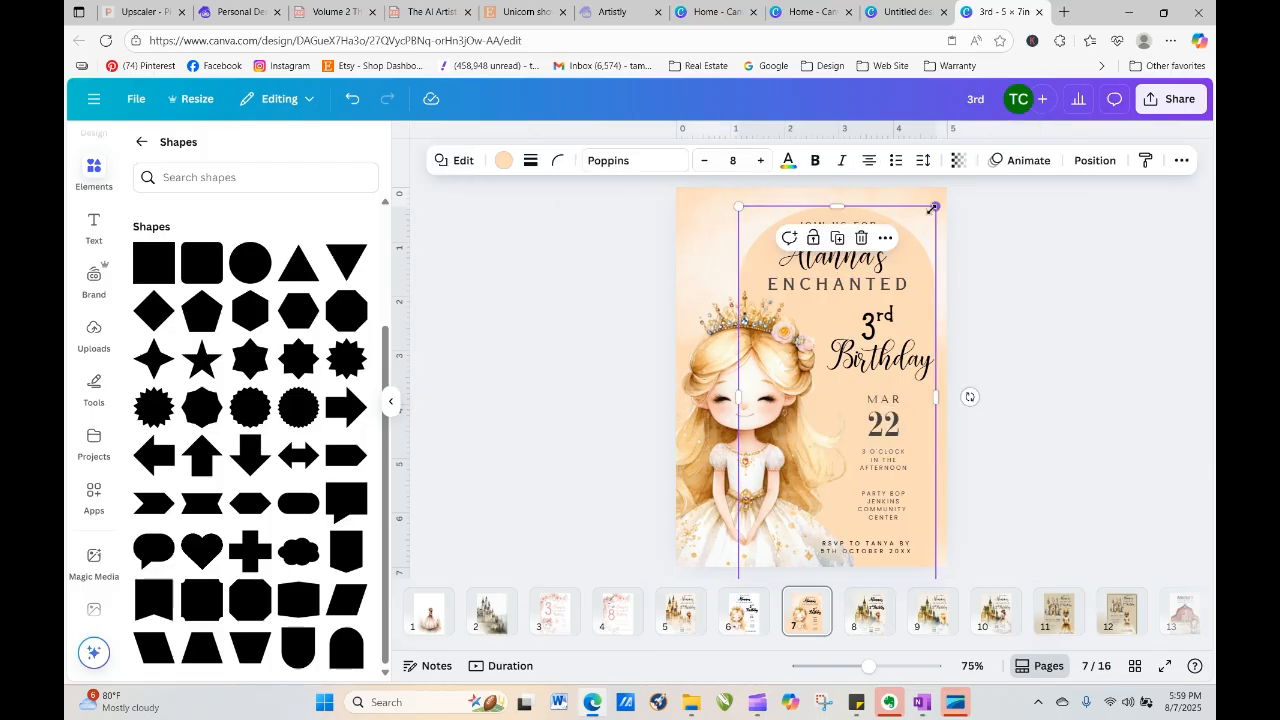
left_click(712, 220)
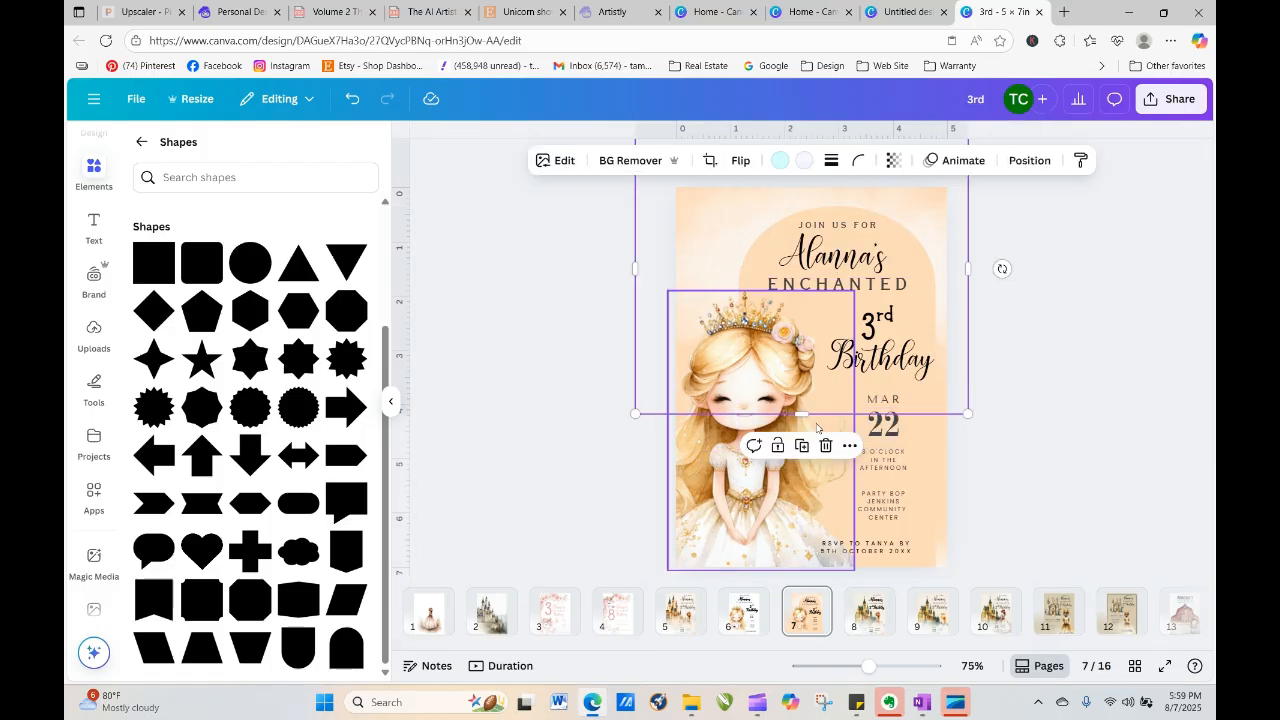
left_click_drag(802, 410, 809, 578)
left_click(1074, 322)
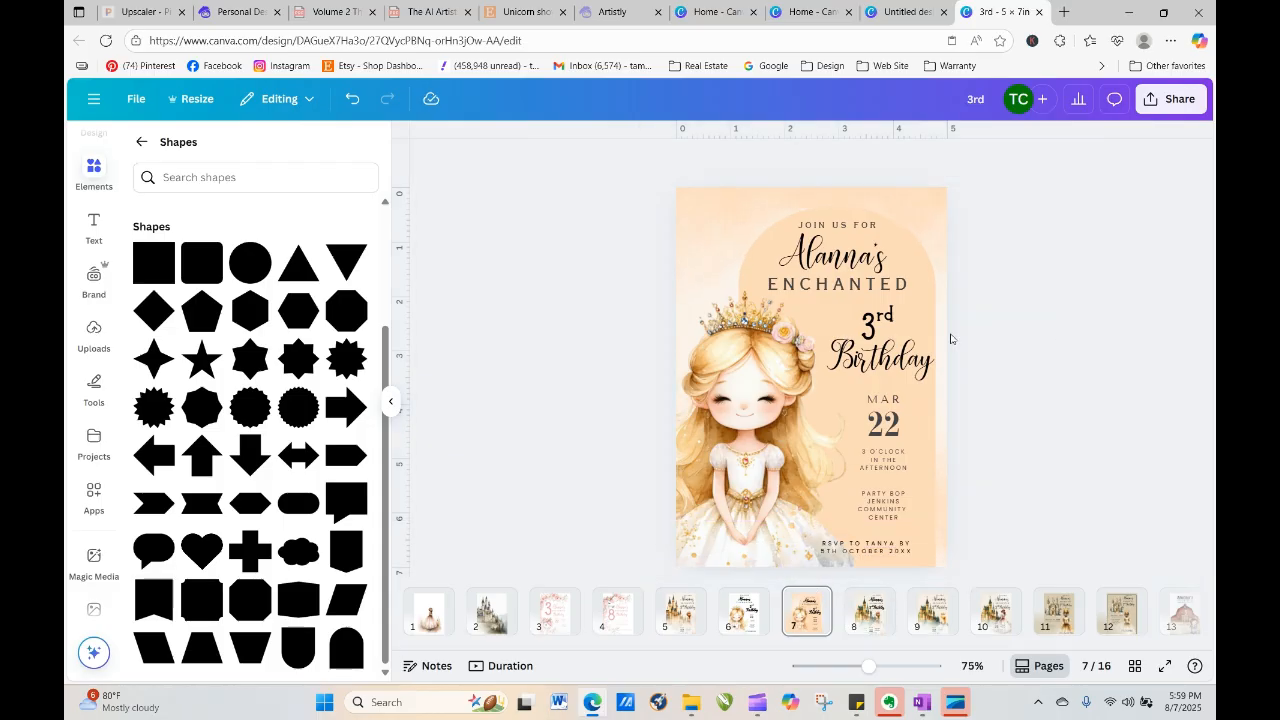
left_click_drag(708, 217, 724, 197)
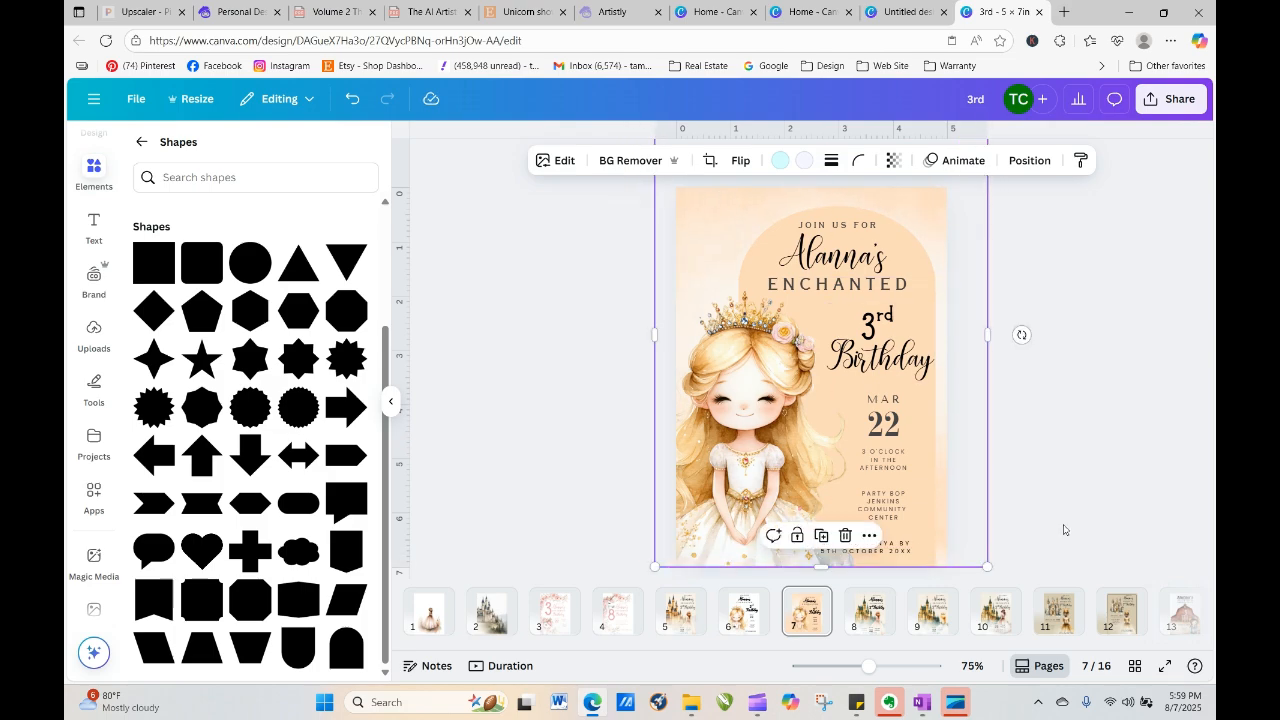
left_click_drag(988, 566, 1009, 575)
left_click(583, 421)
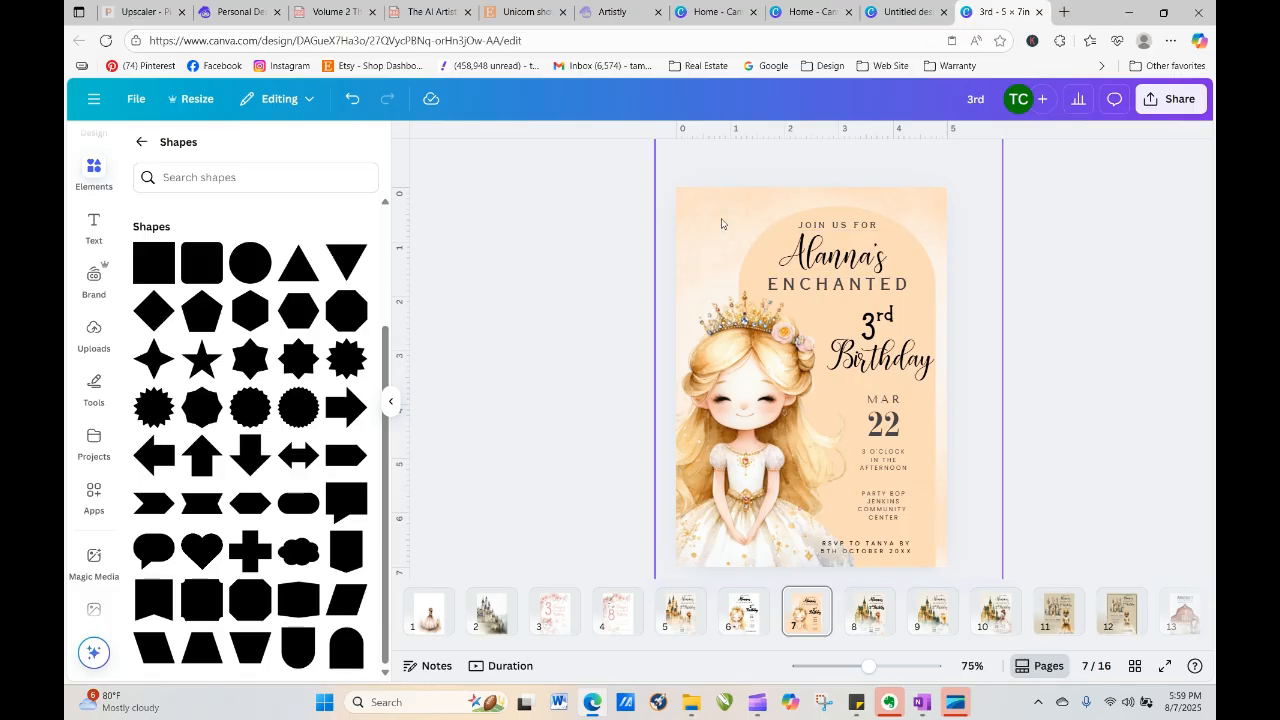
Switch to Artistly's personal designs and download the watercolor castle with the blue roof and gold towers
left_click(231, 14)
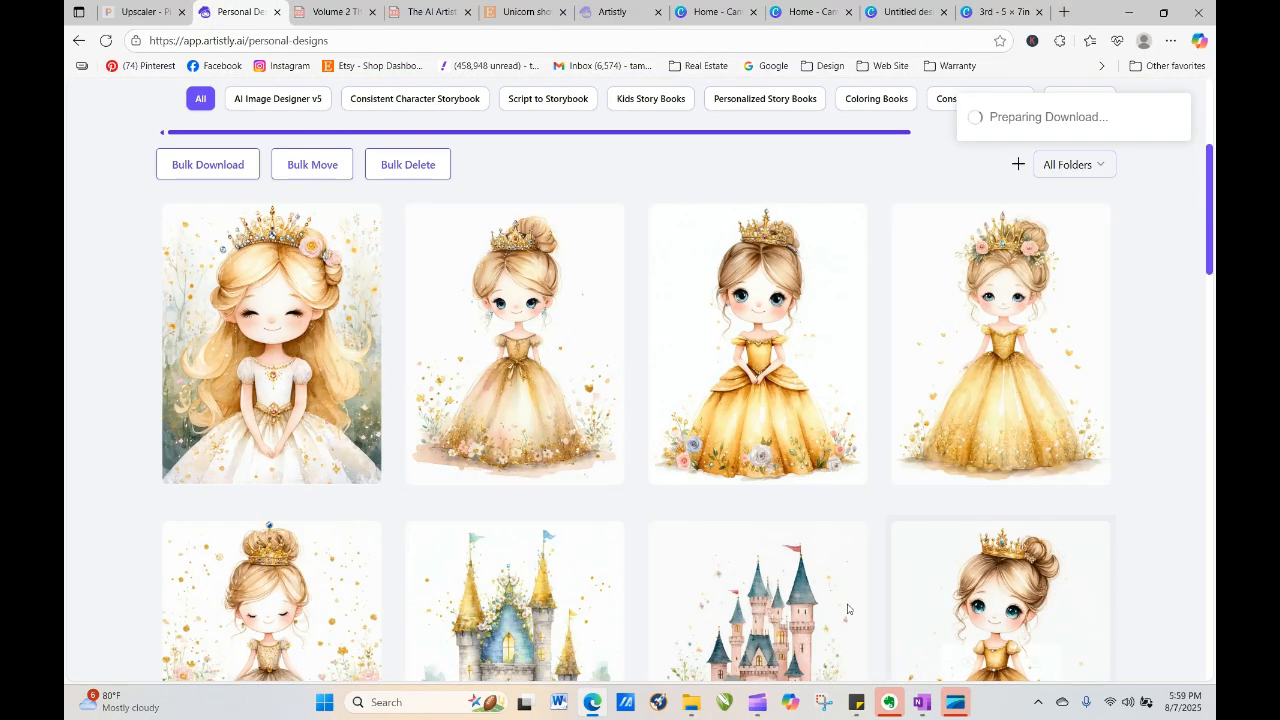
scroll(1211, 262, "down", 3)
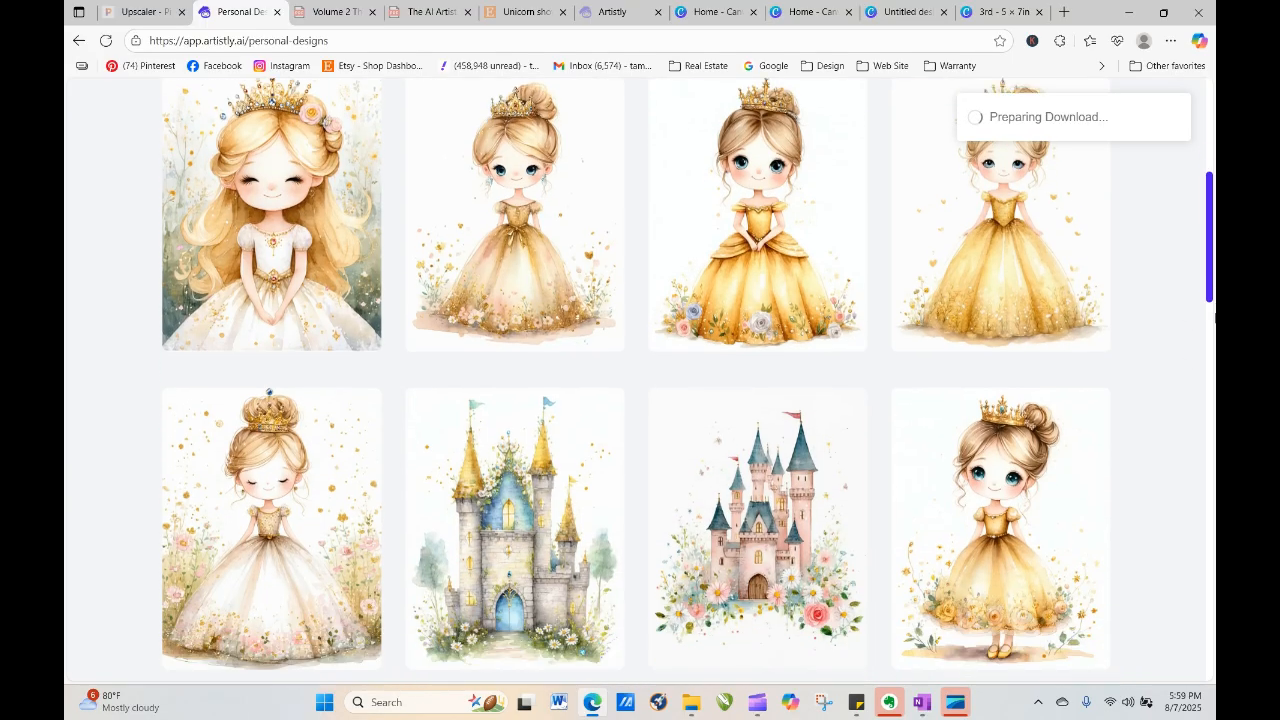
mouse_move(529, 348)
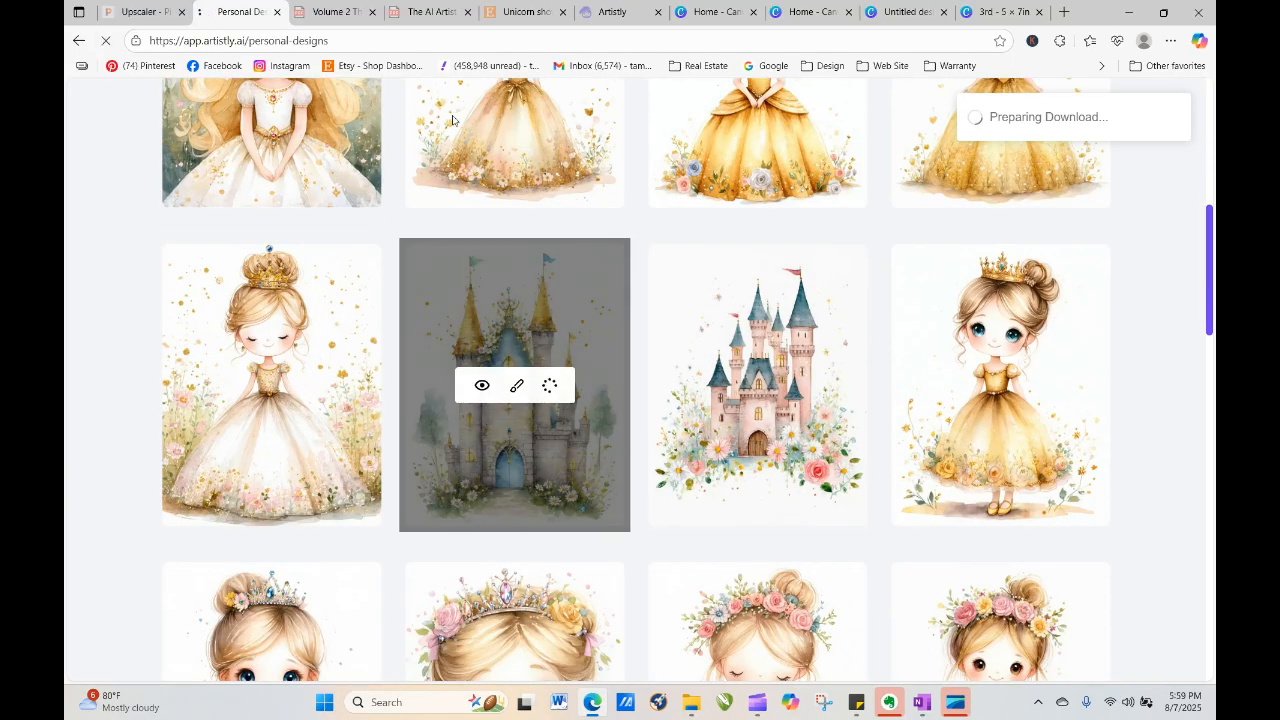
Switch back to the Canva invitation and upload the downloaded castle image from the Downloads folder
left_click(972, 12)
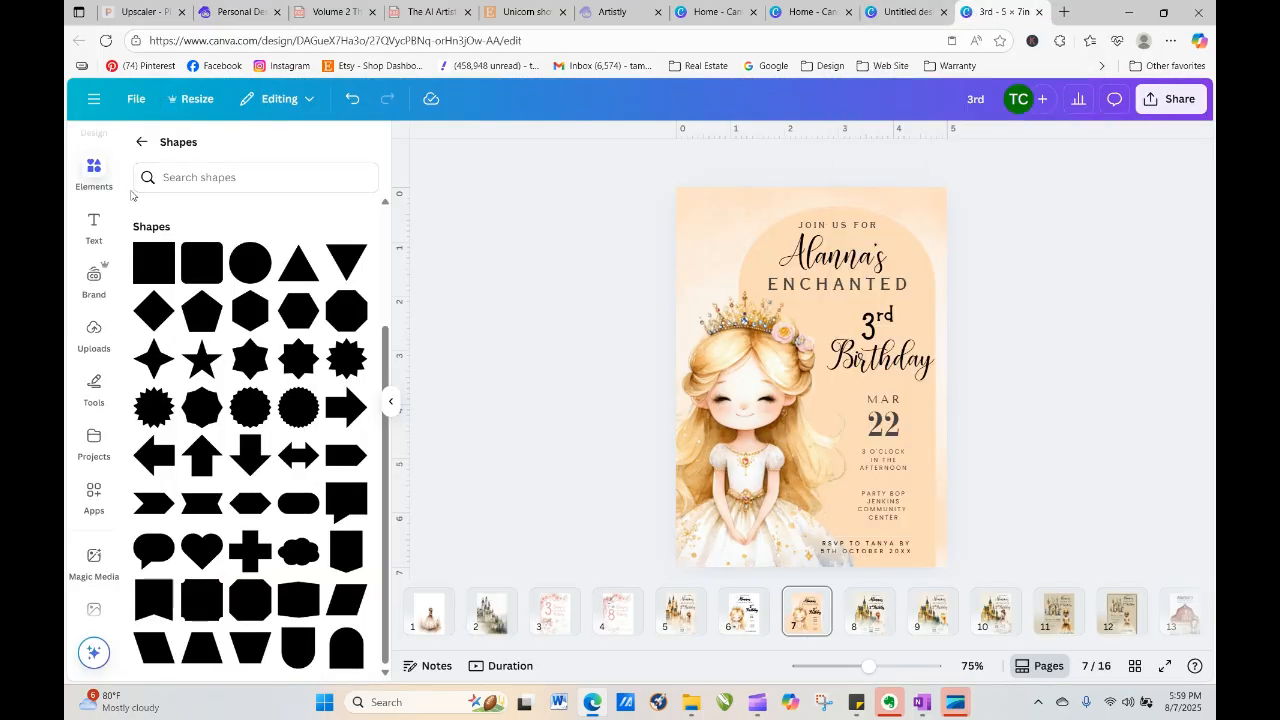
left_click(95, 328)
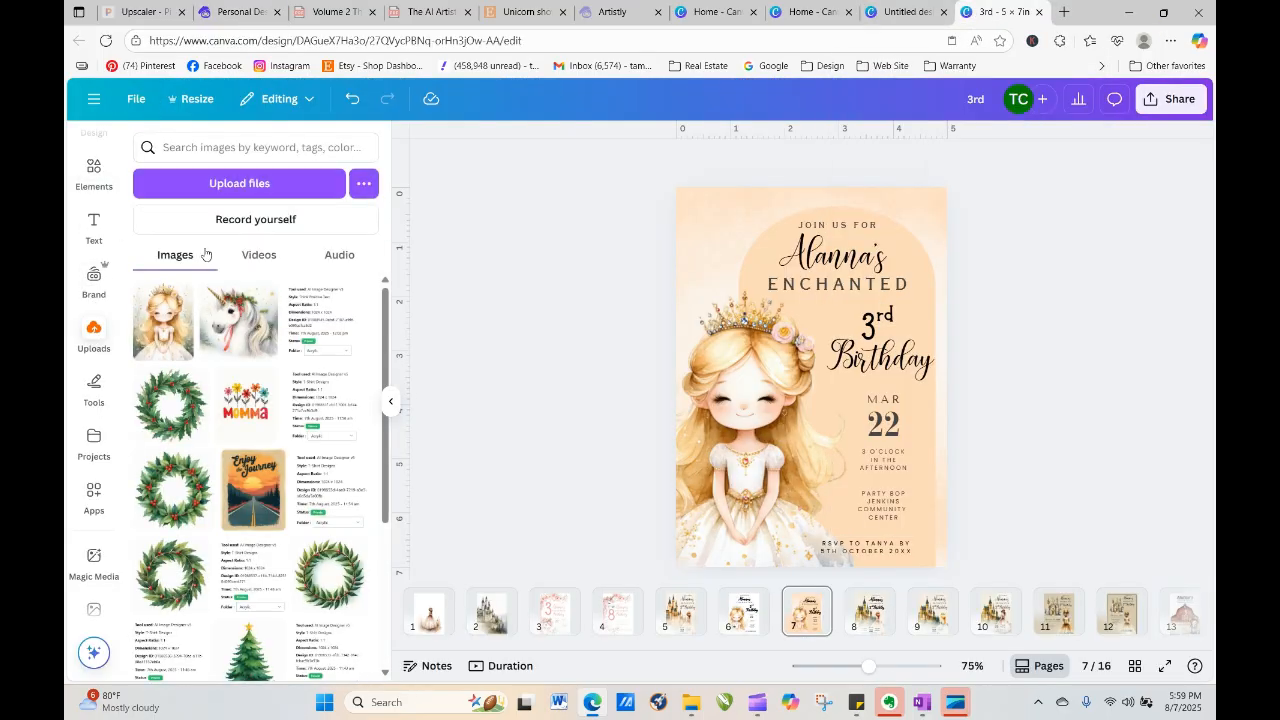
left_click(212, 184)
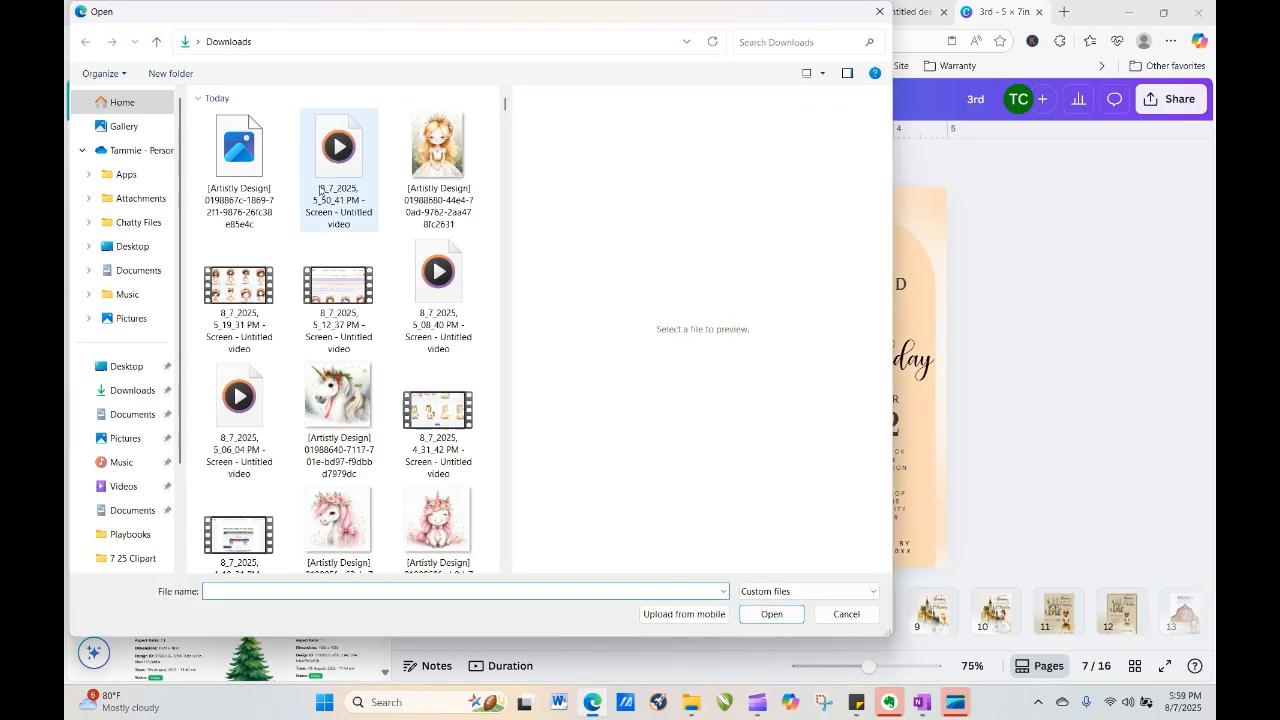
left_click(240, 165)
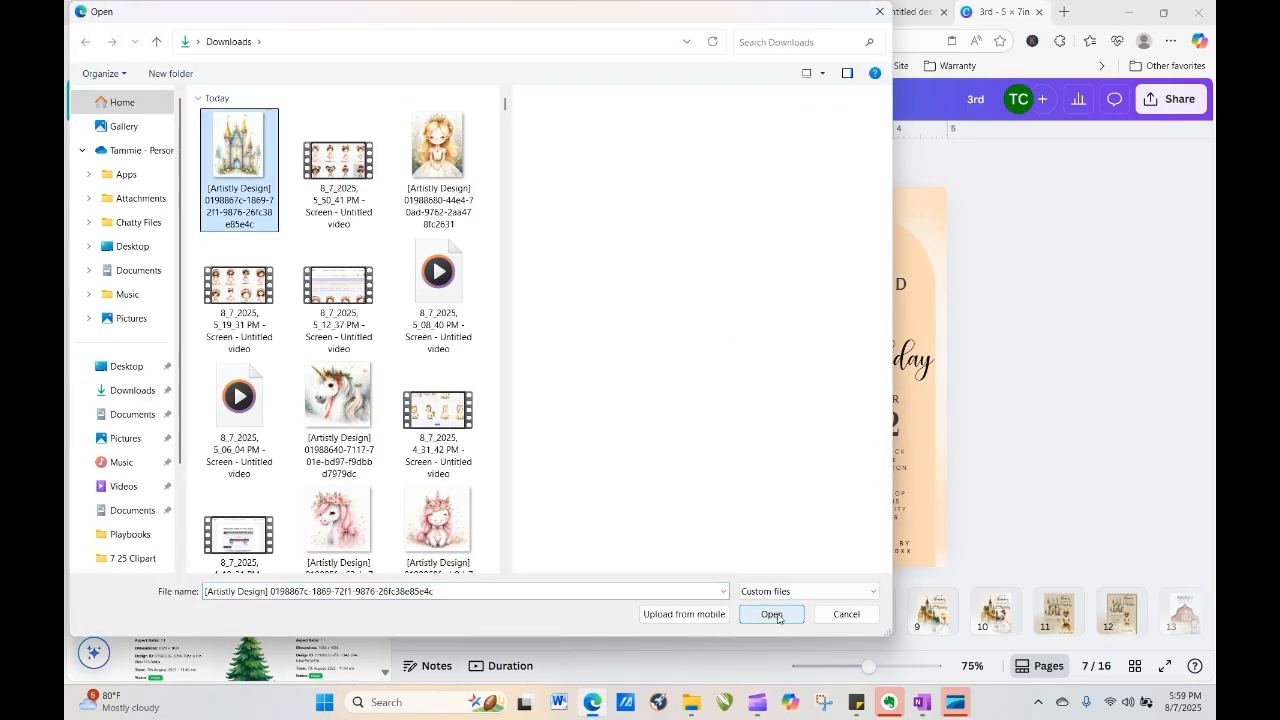
left_click(775, 615)
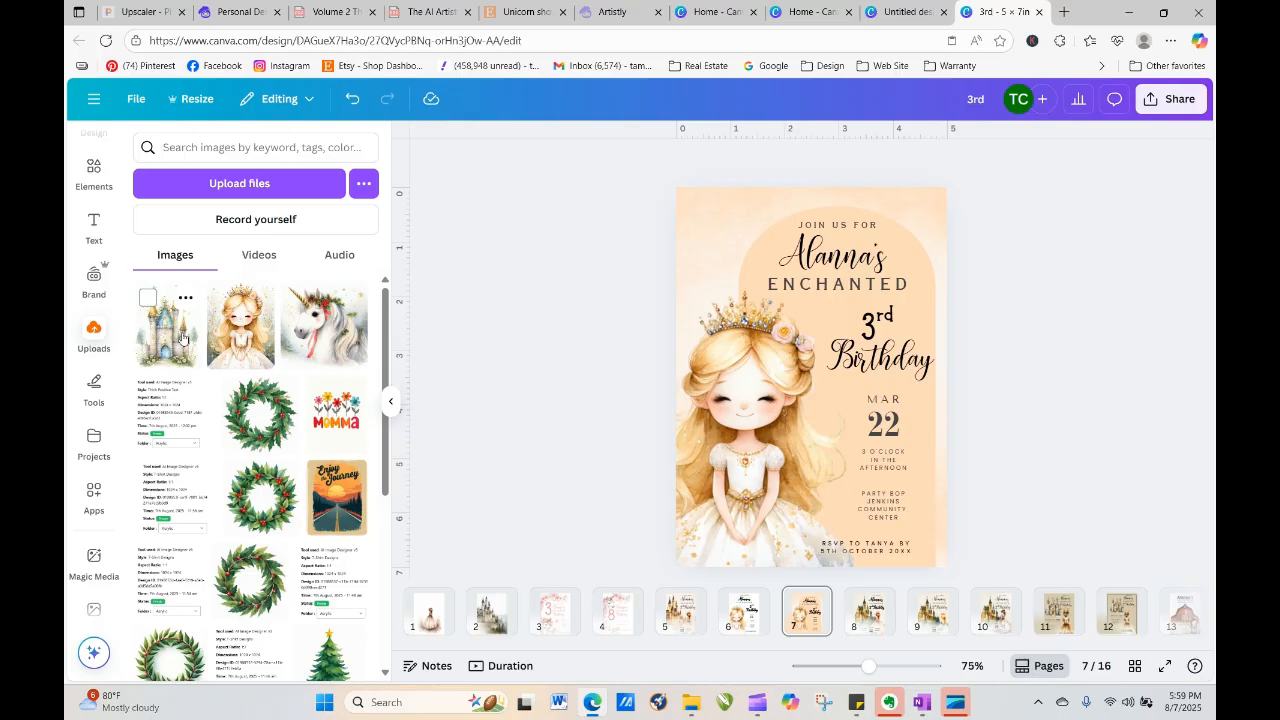
Add the uploaded castle image to the page and remove its background
left_click(168, 328)
left_click(630, 160)
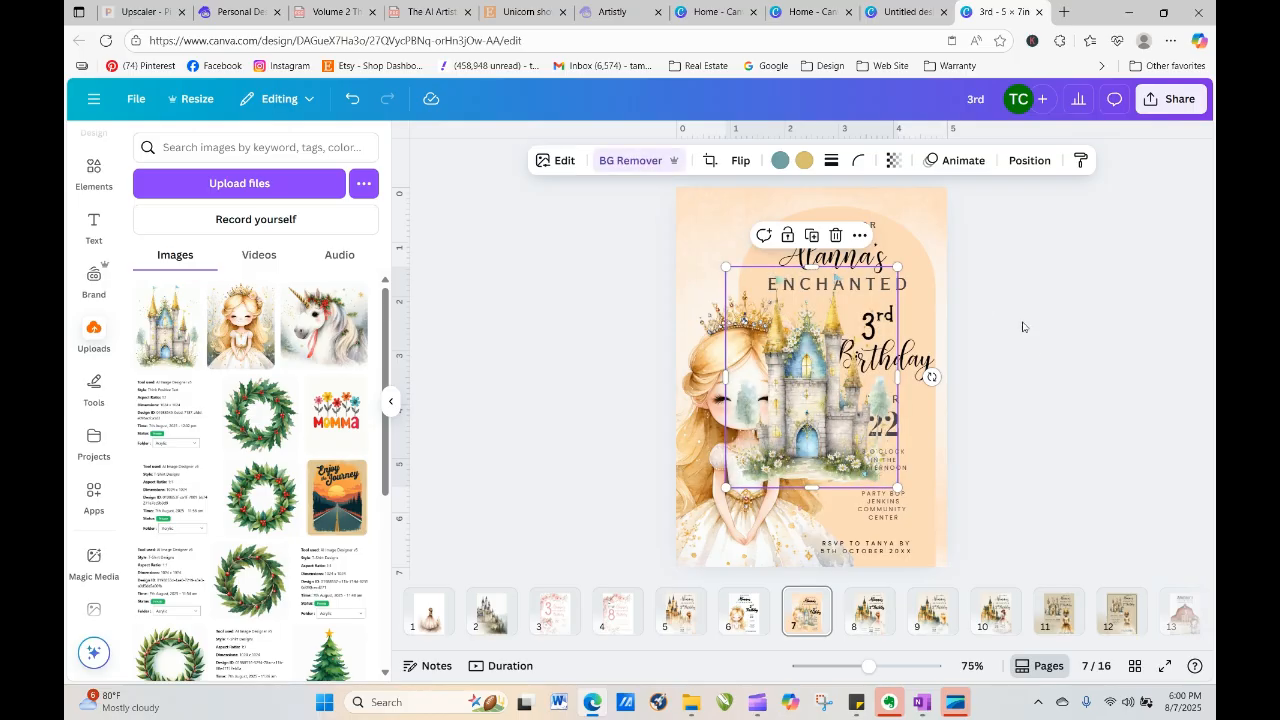
Move the castle to the page's upper-right area and enlarge it over the arch to about 3.6 × 4.7 in
left_click_drag(803, 400, 739, 318)
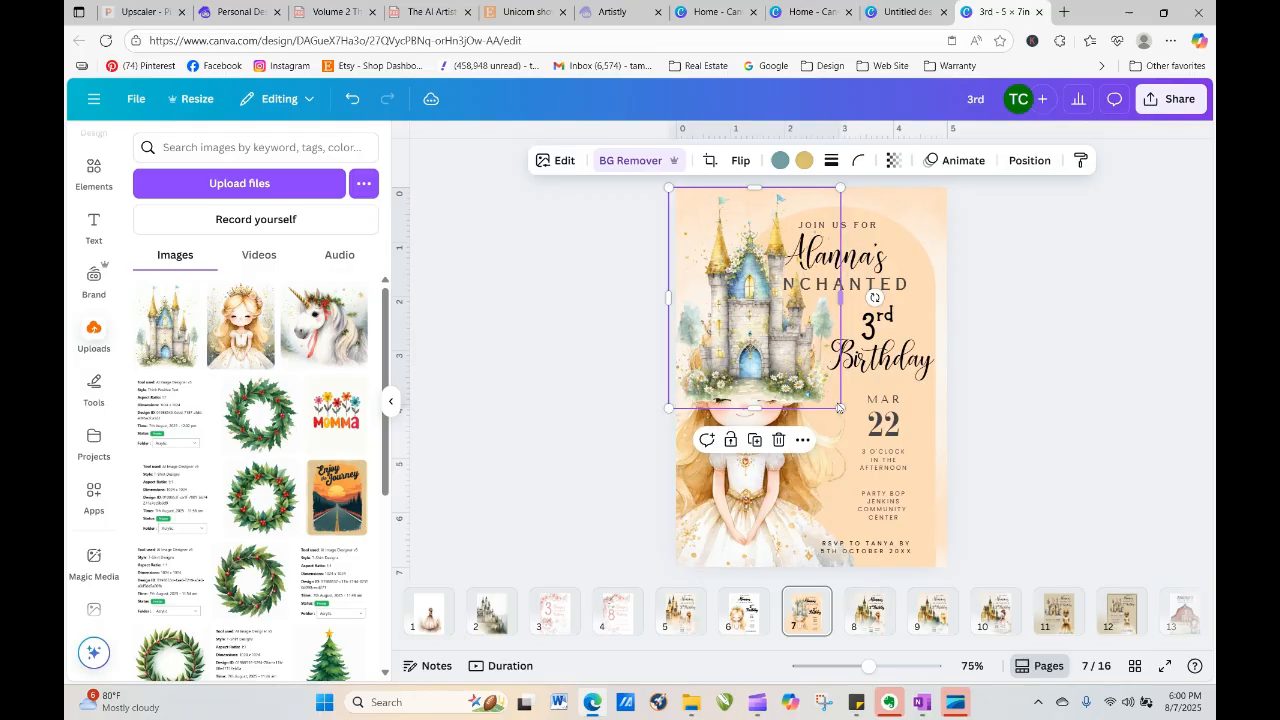
left_click_drag(841, 407, 904, 275)
left_click(1021, 320)
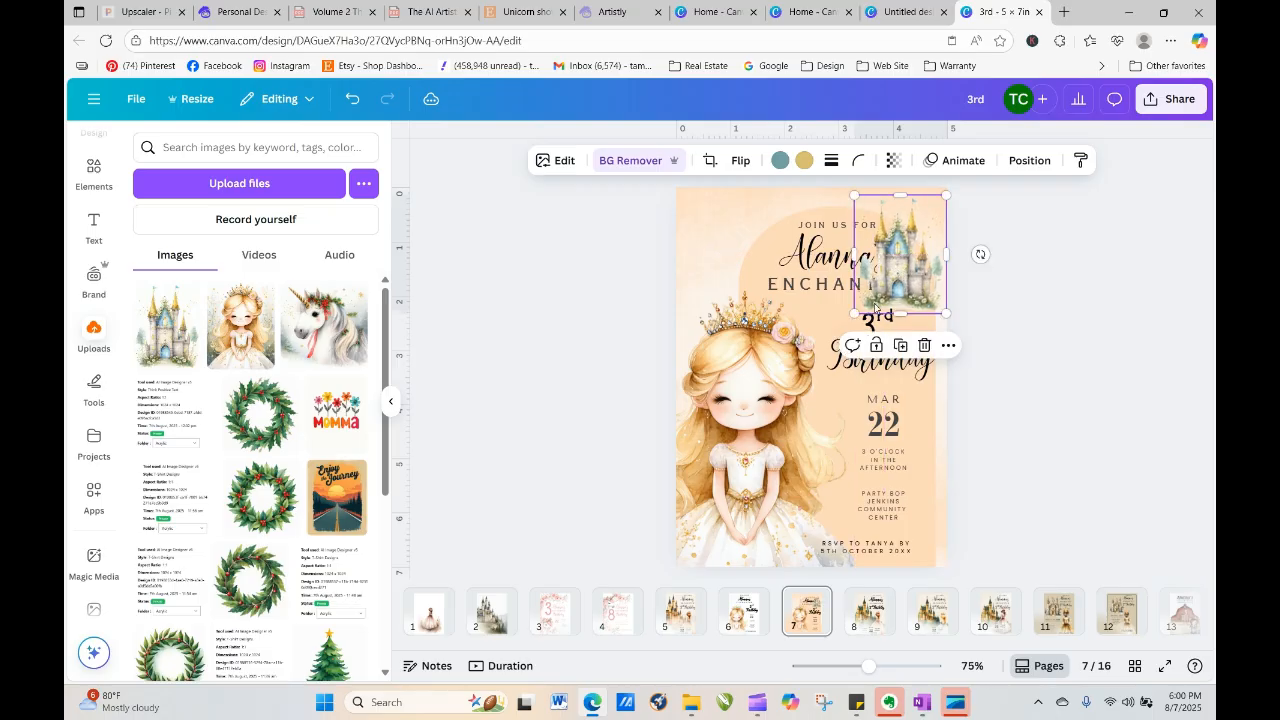
left_click_drag(853, 313, 776, 468)
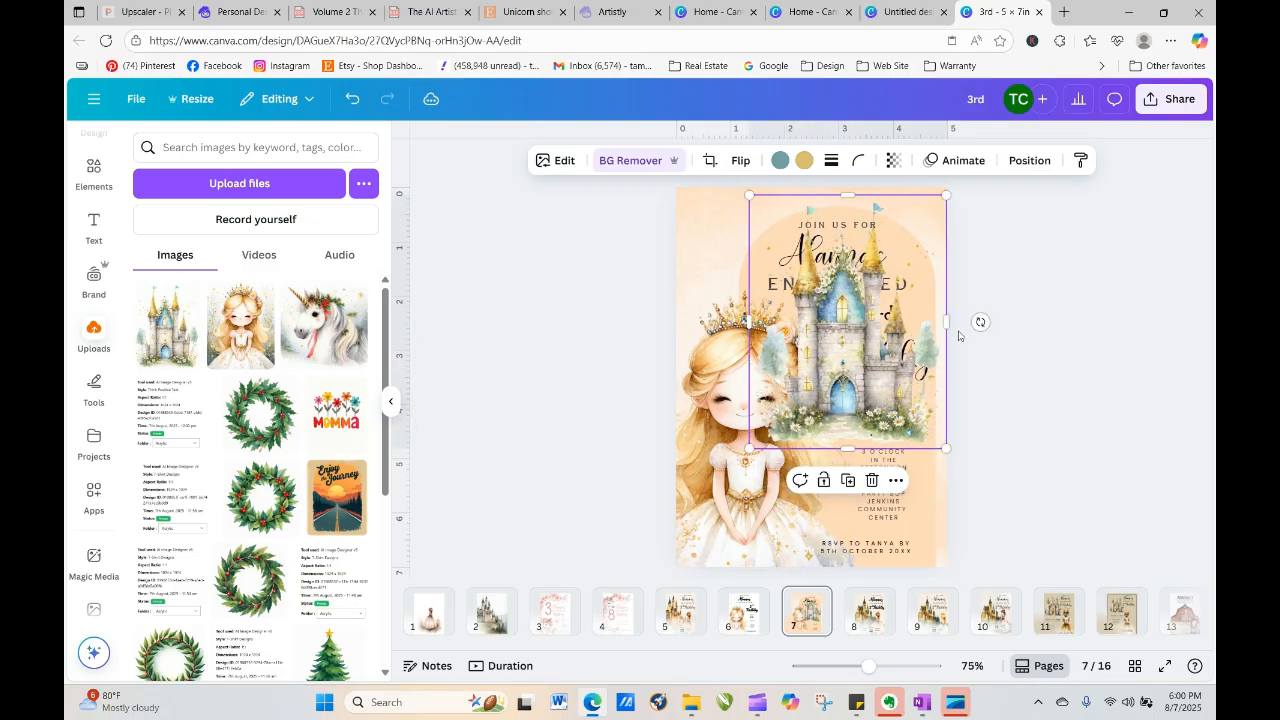
Lower the castle's opacity so it becomes a faint image with the text readable through it
left_click(894, 160)
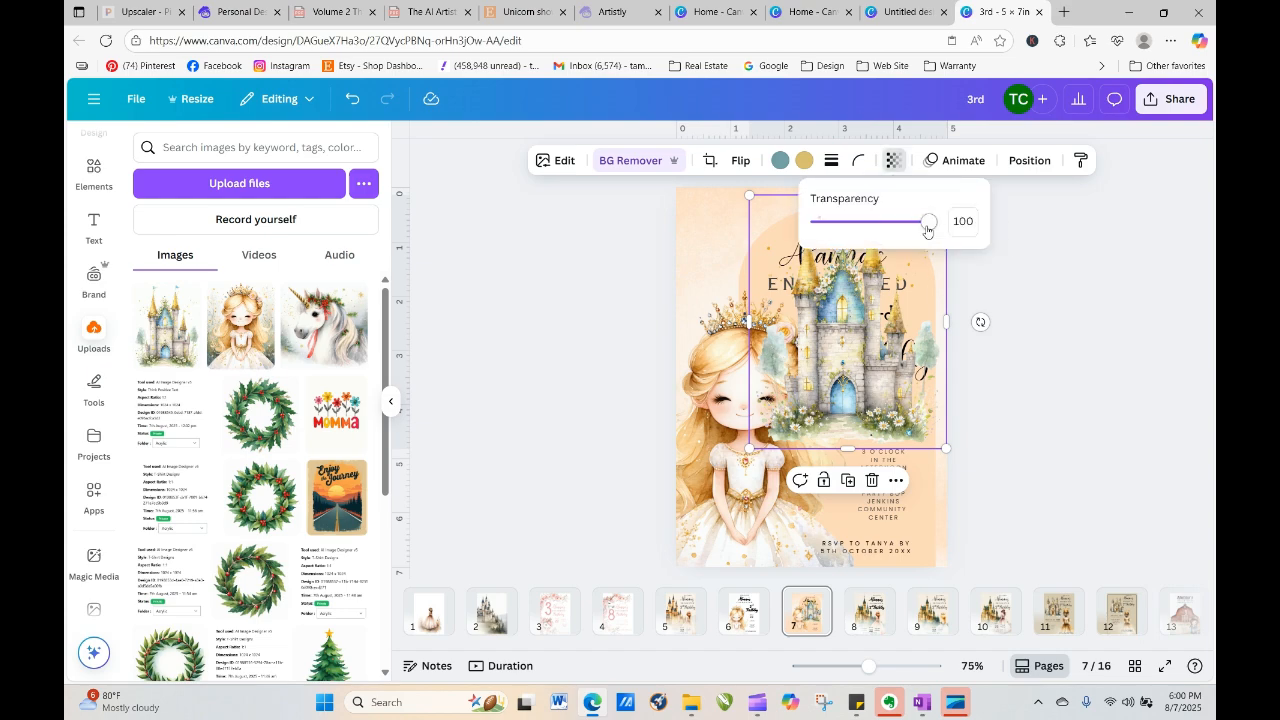
left_click_drag(927, 223, 862, 230)
left_click(1048, 311)
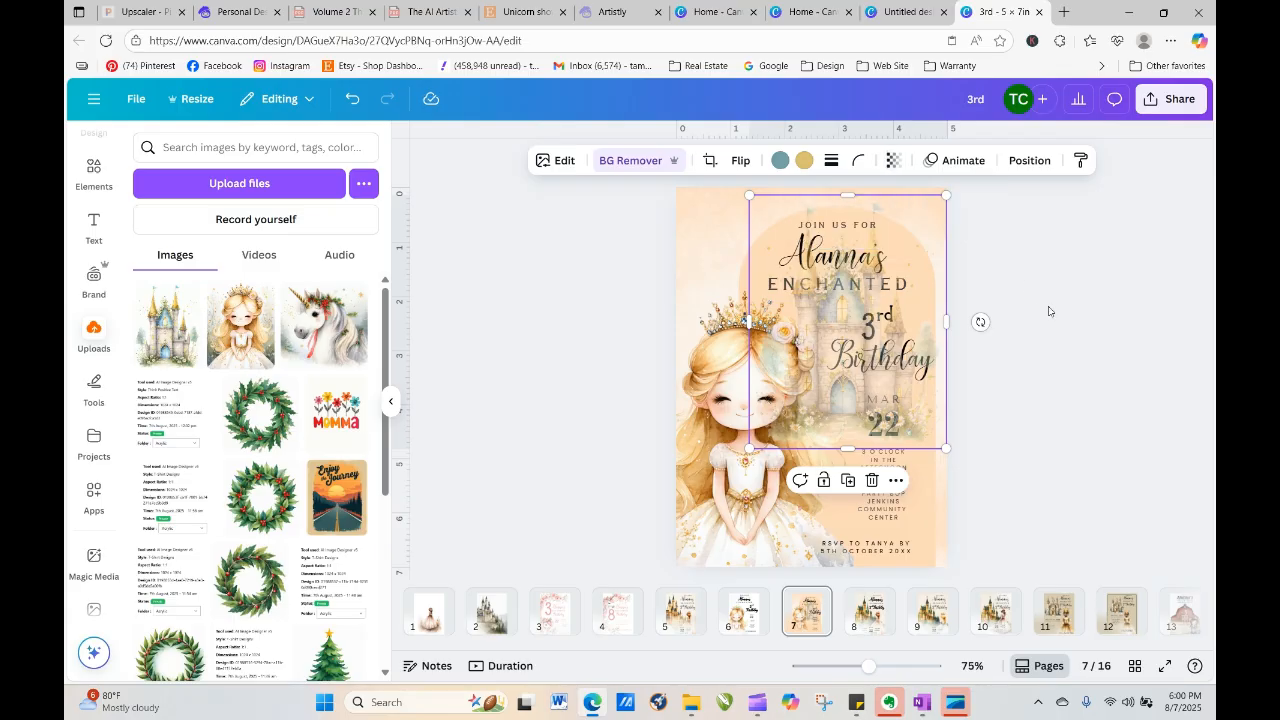
Move the faded castle to the page's upper-left corner and send it backward behind the princess
left_click_drag(920, 313, 838, 307)
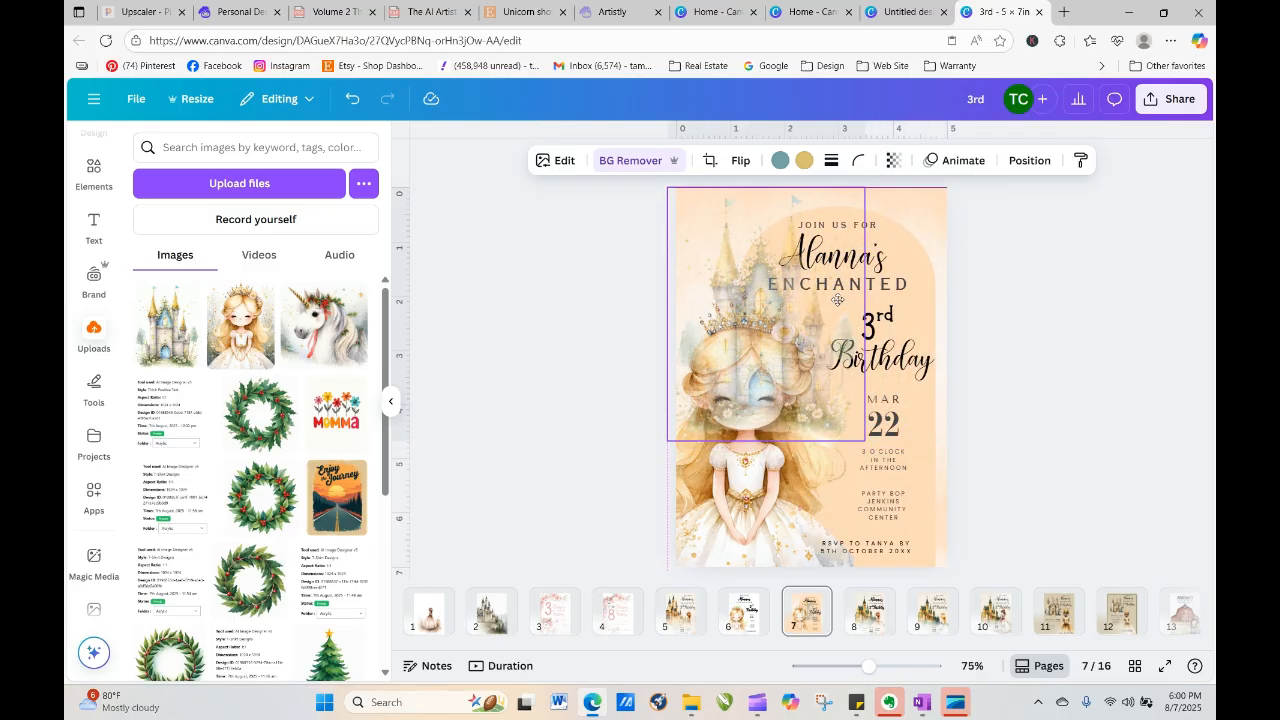
left_click(1030, 160)
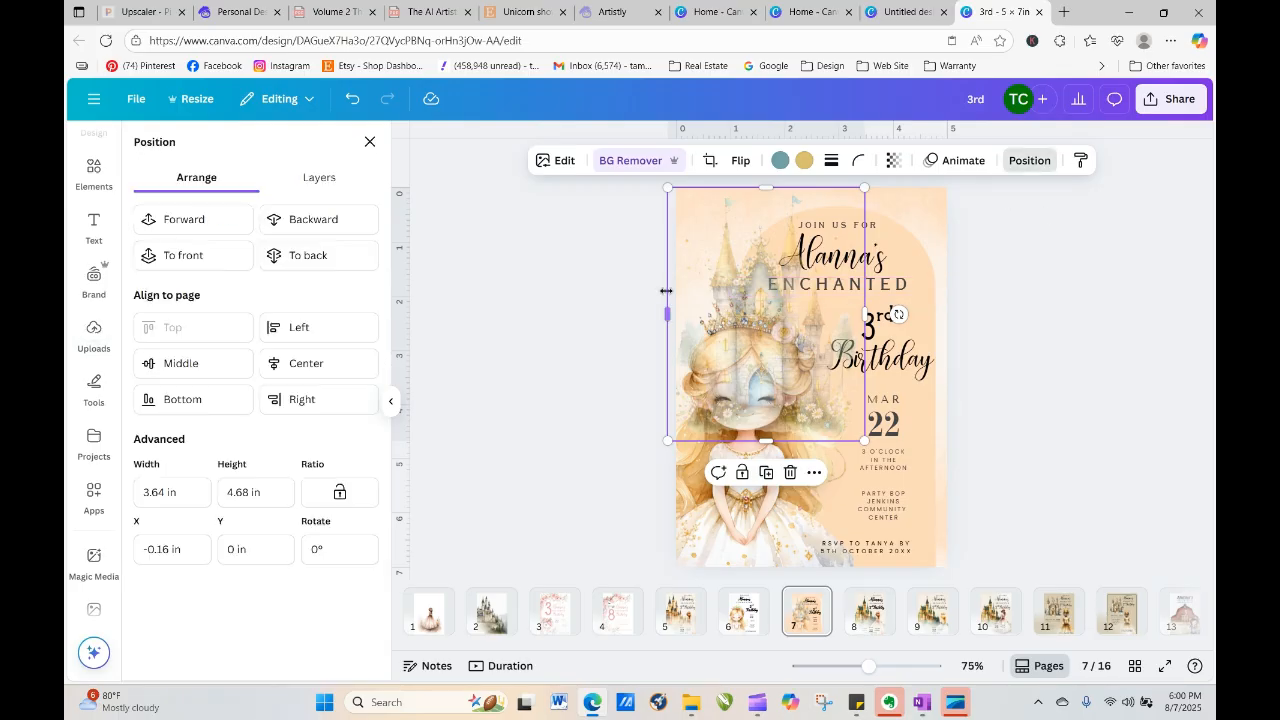
left_click(360, 222)
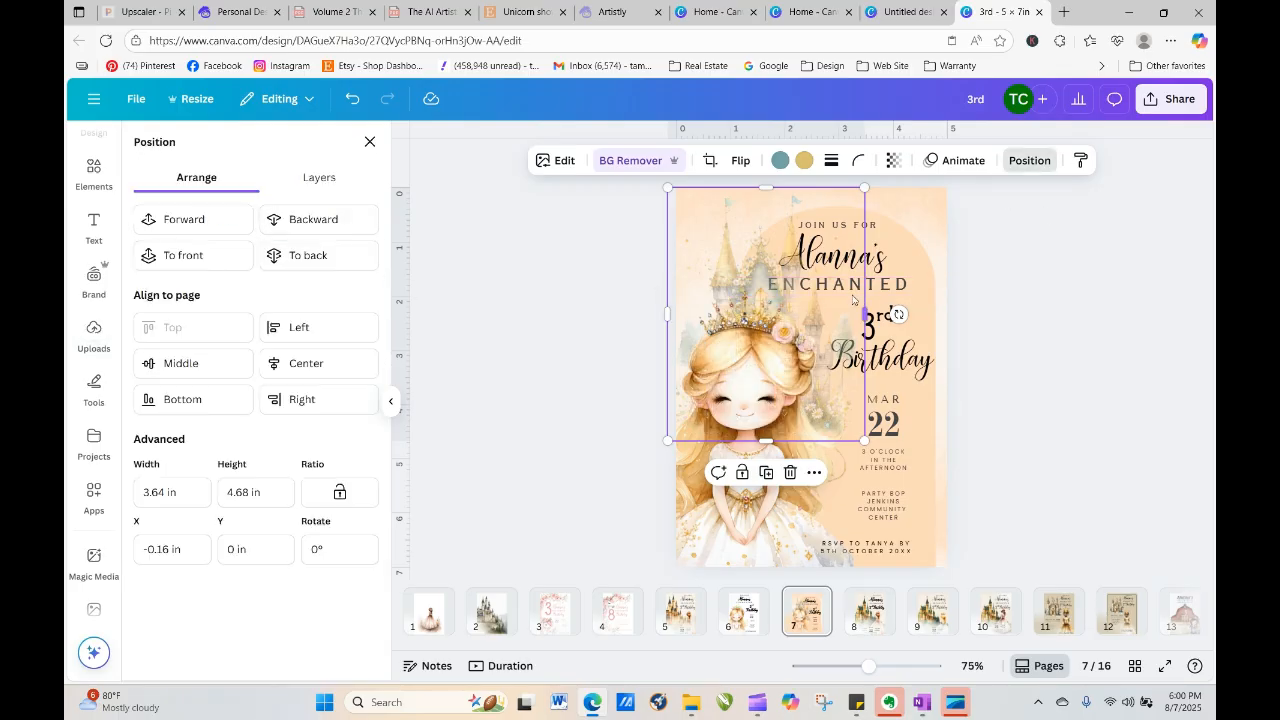
Shrink the castle to about 2.6 × 3.4 in and adjust its layer order so it sits behind the princess
left_click_drag(864, 440, 809, 369)
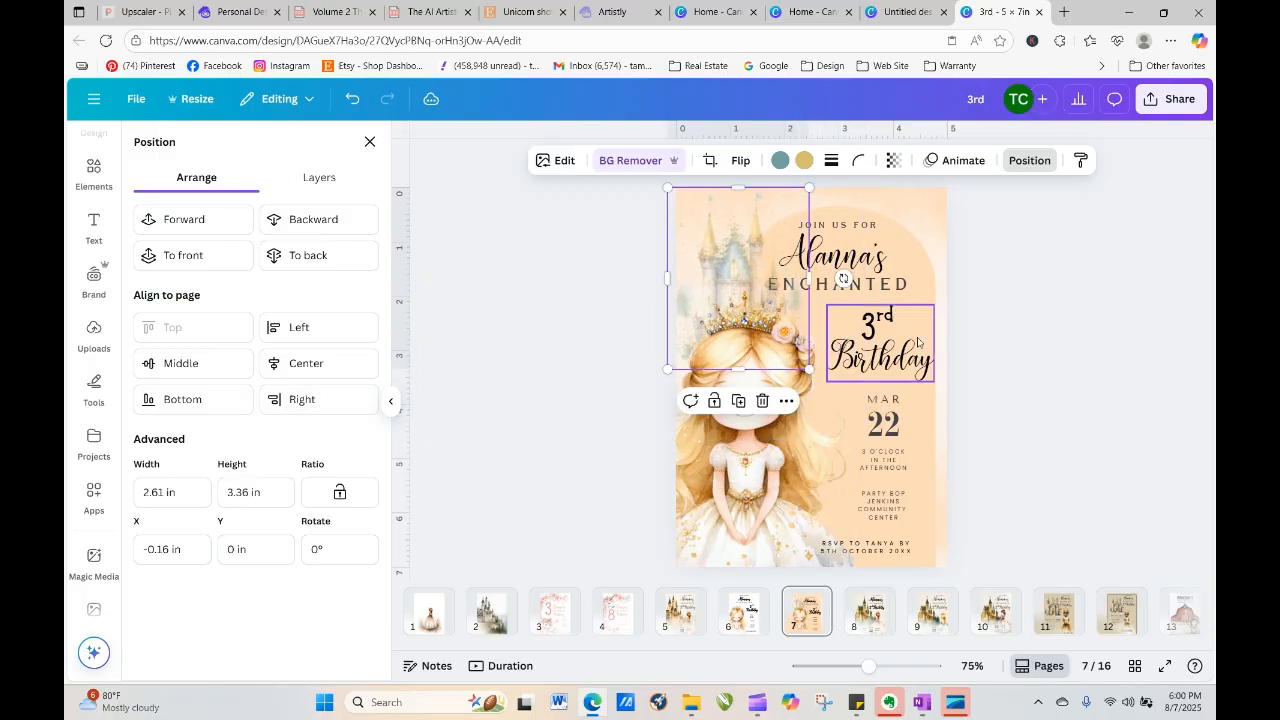
left_click(1012, 158)
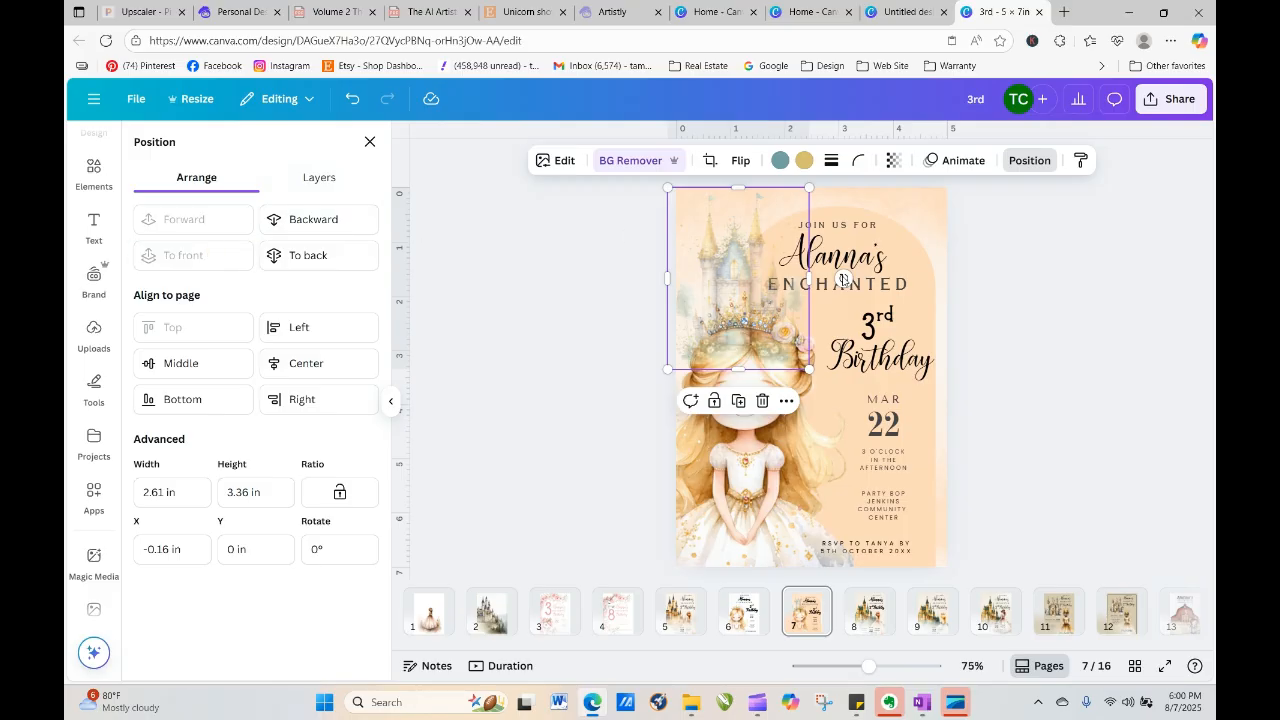
left_click(306, 221)
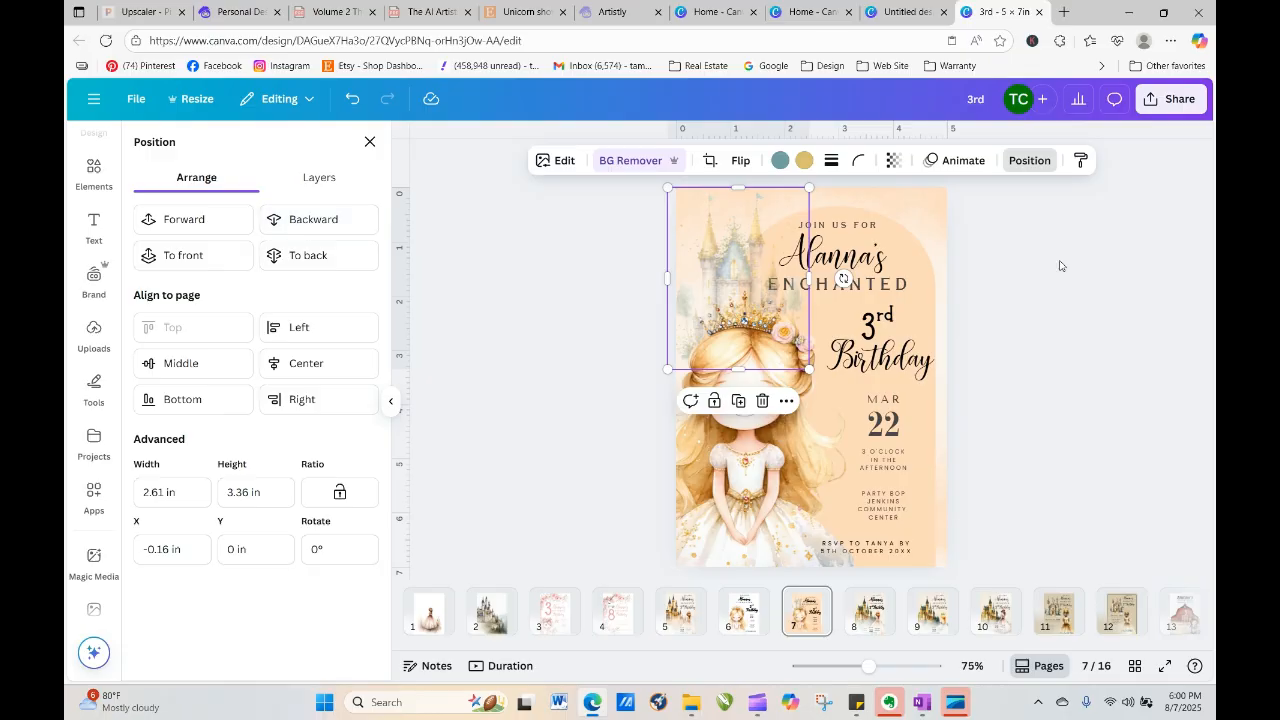
left_click(1148, 338)
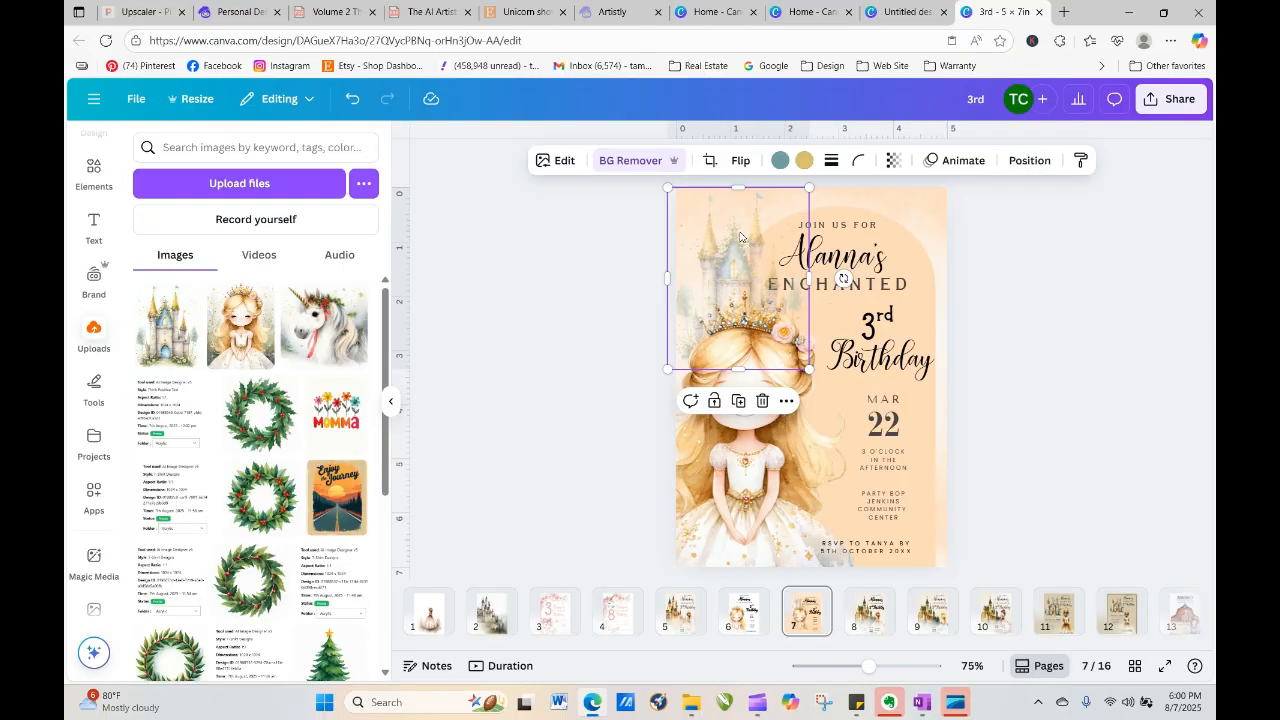
Shrink the castle further and shift it slightly toward the arch, above the princess's crown
left_click_drag(809, 369, 759, 304)
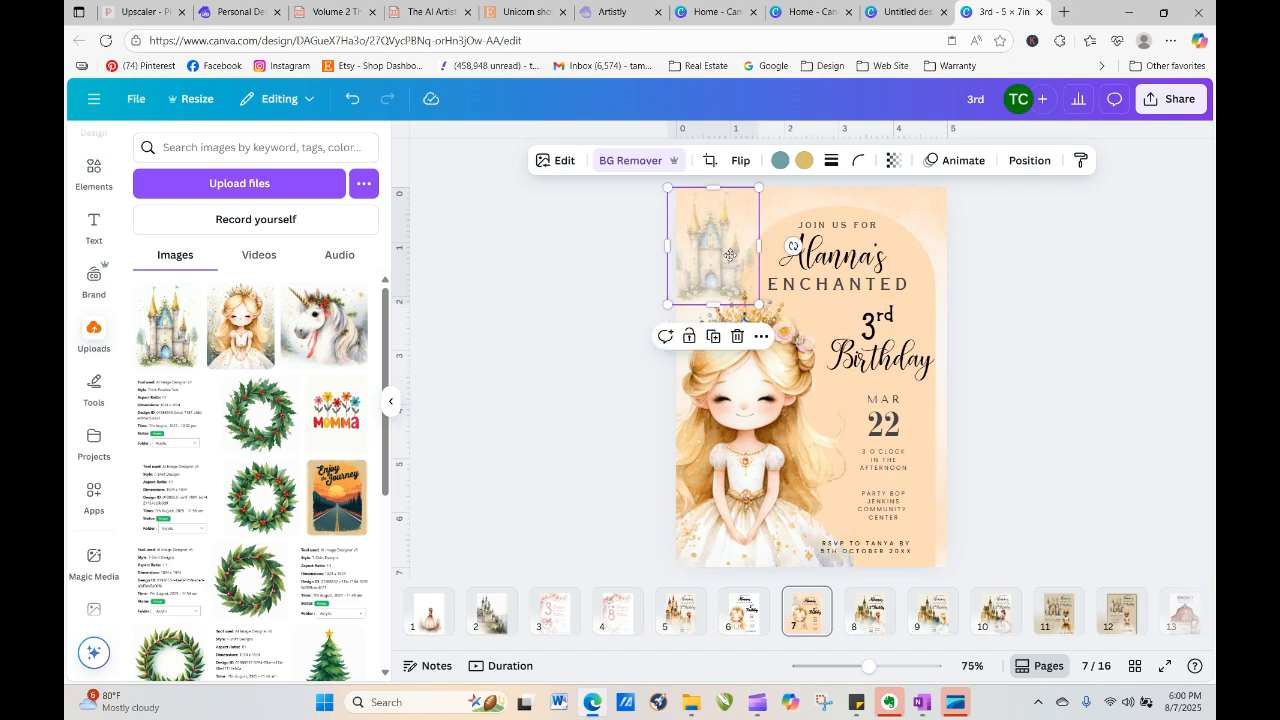
left_click_drag(730, 255, 748, 260)
left_click(1076, 283)
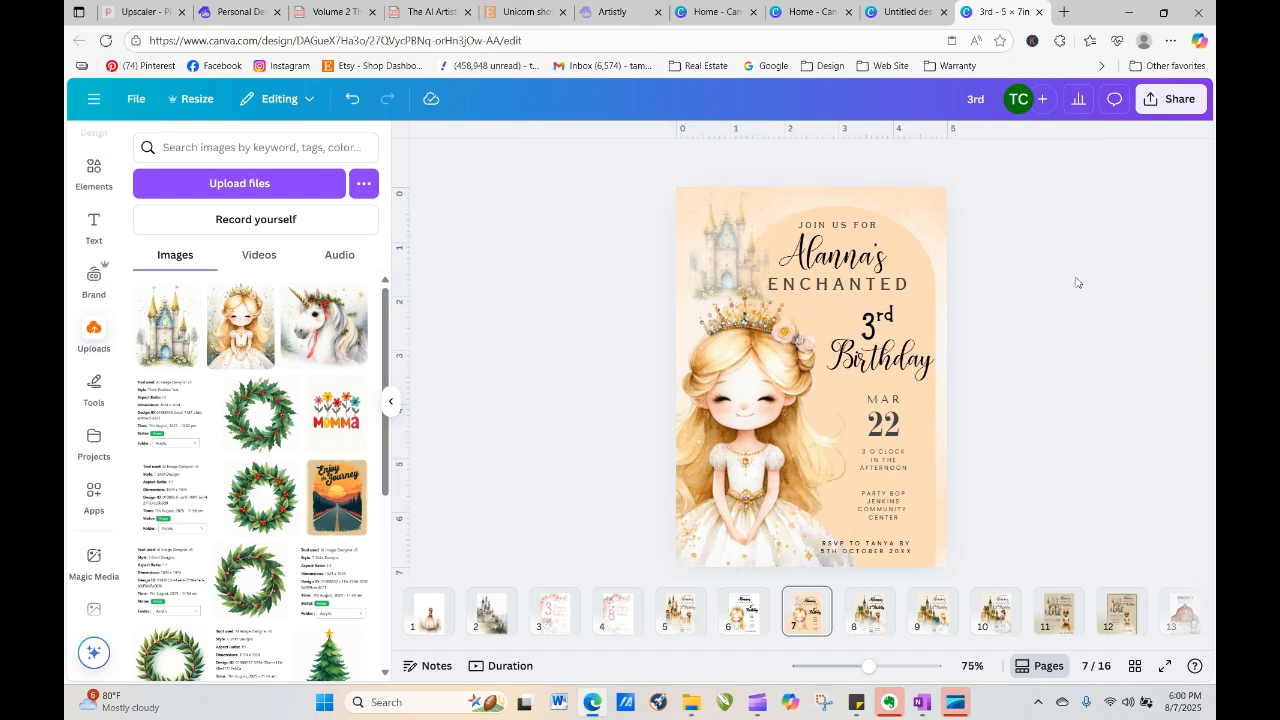
left_click(840, 310)
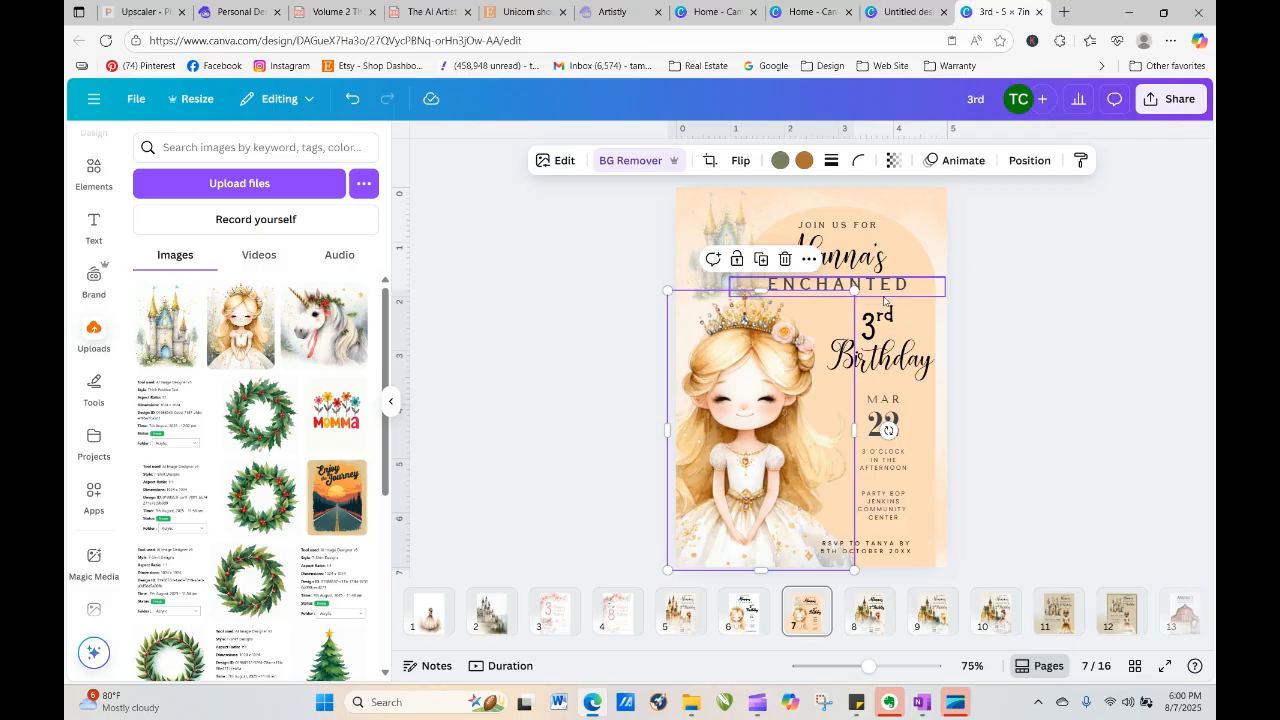
Shrink the princess slightly and shift the "3rd Birthday" text closer to her
left_click_drag(854, 290, 868, 324)
left_click(975, 341)
left_click(1037, 339)
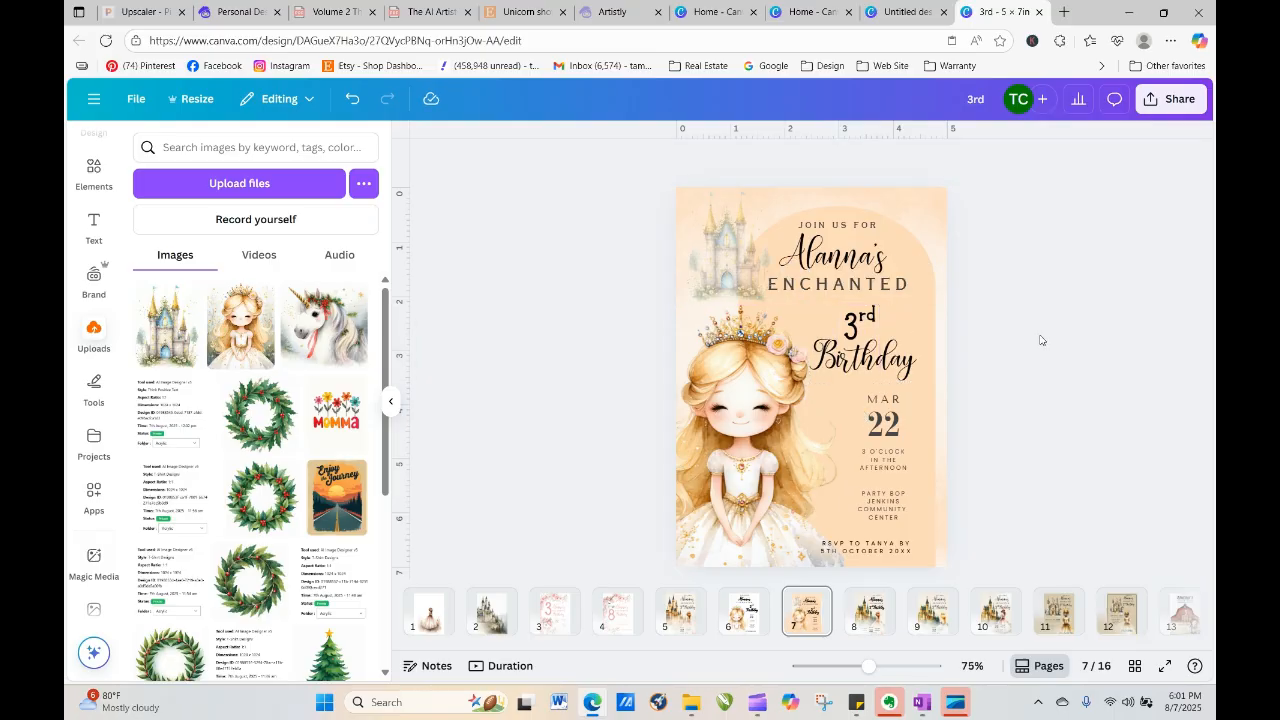
Delete the faded castle and reposition the princess in the page's lower-left corner, with her crown just below the ENCHANTED line
left_click_drag(737, 267, 721, 202)
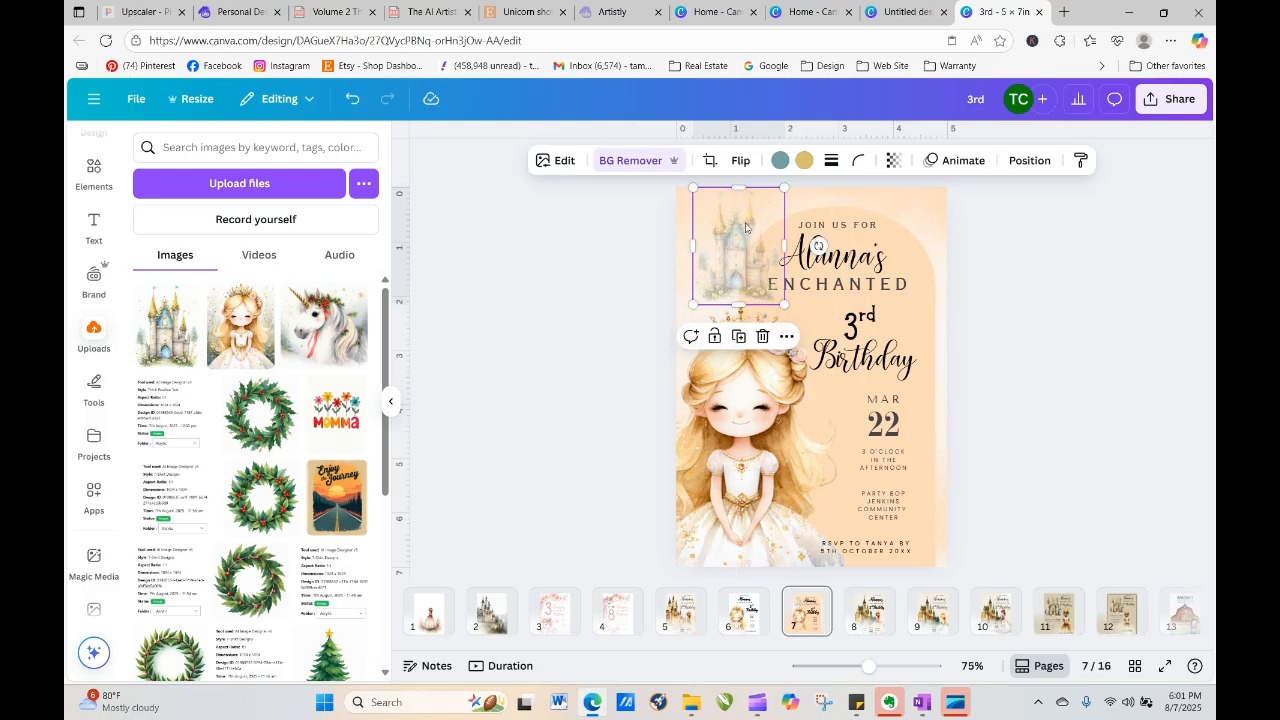
key("Delete")
left_click(742, 350)
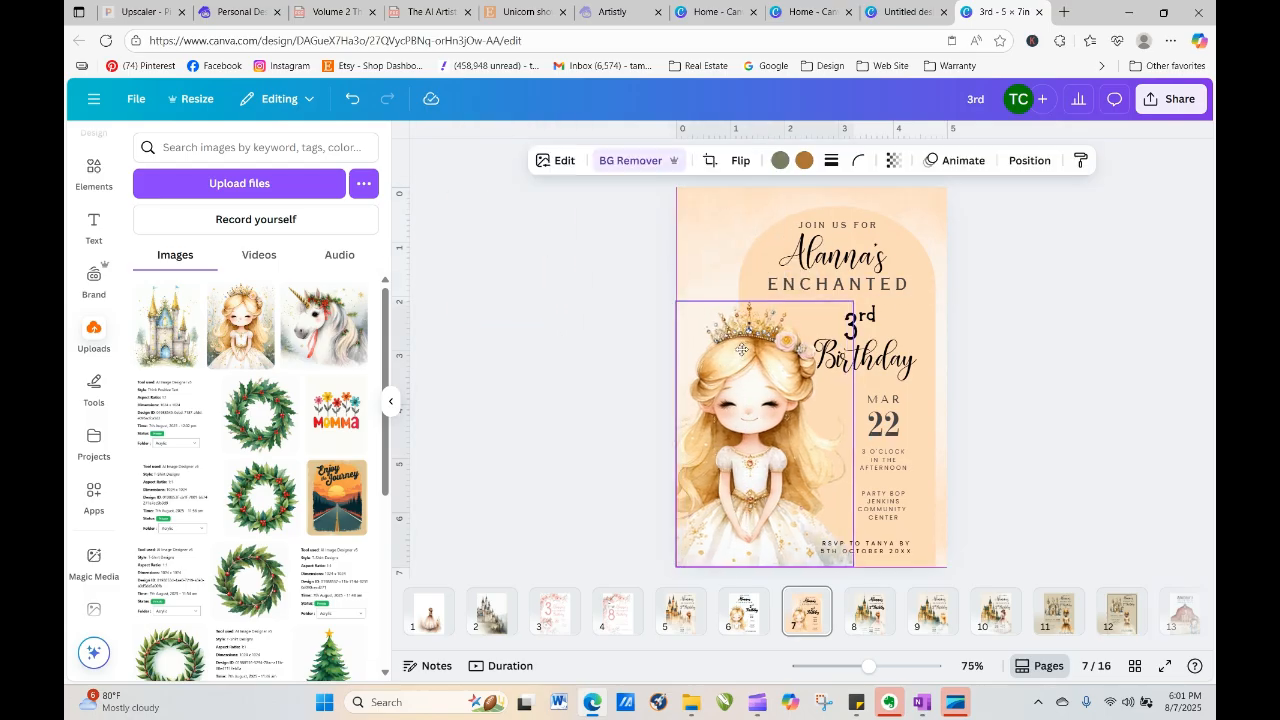
mouse_move(742, 350)
left_mouse_down()
mouse_move(719, 229)
mouse_move(733, 361)
left_mouse_up()
left_click_drag(756, 301, 745, 245)
left_click_drag(741, 209, 748, 289)
left_click(1063, 286)
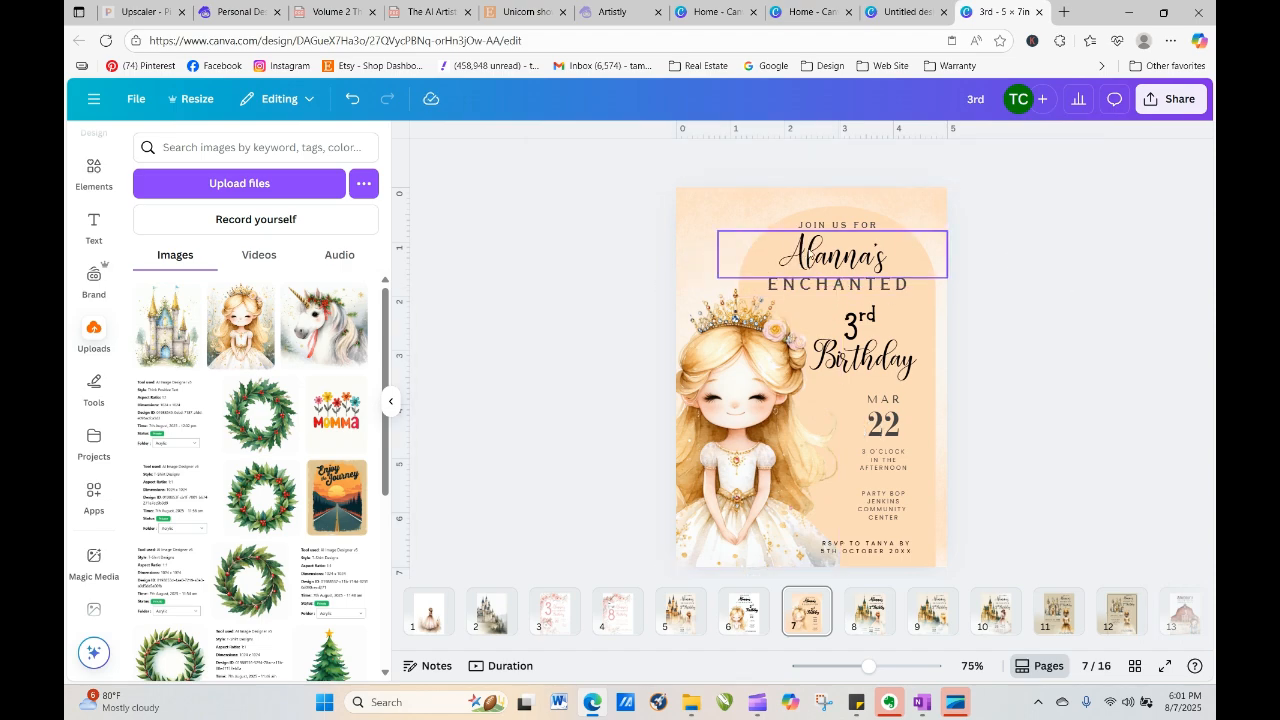
Delete the peach arch shape behind the text, leaving only the page background
left_click(796, 219)
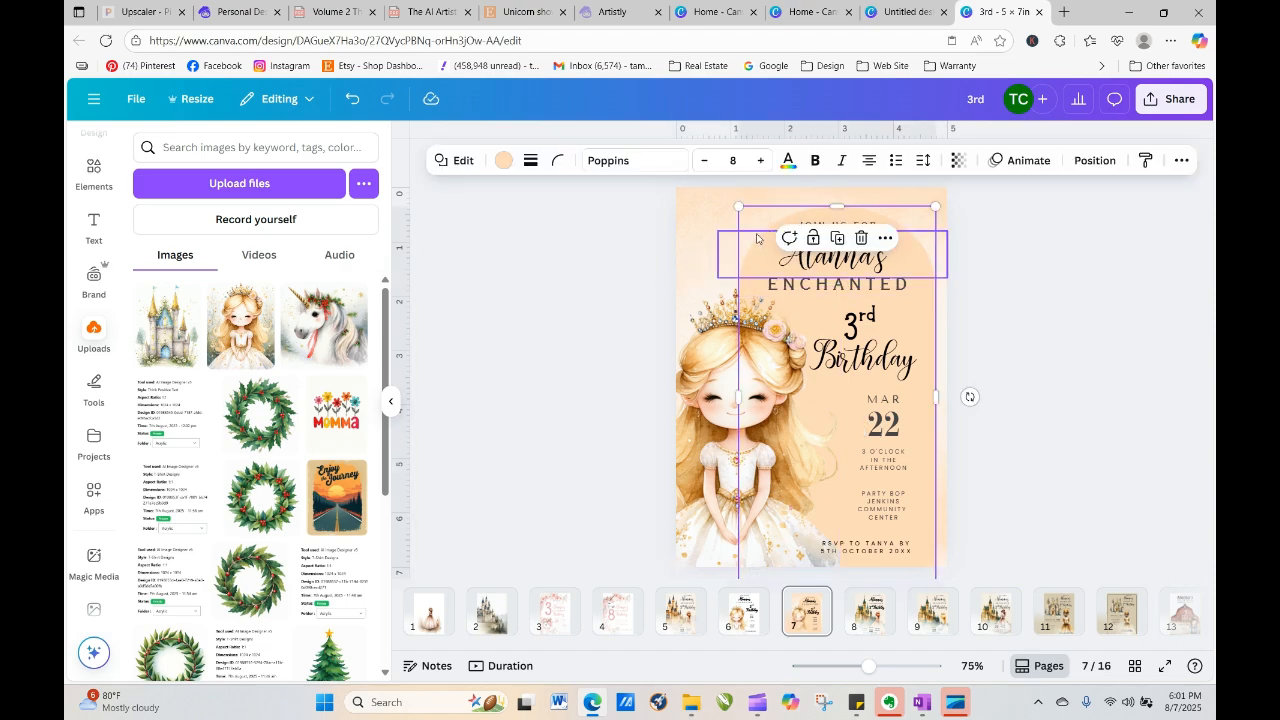
left_click_drag(756, 224, 716, 292)
left_click(966, 258)
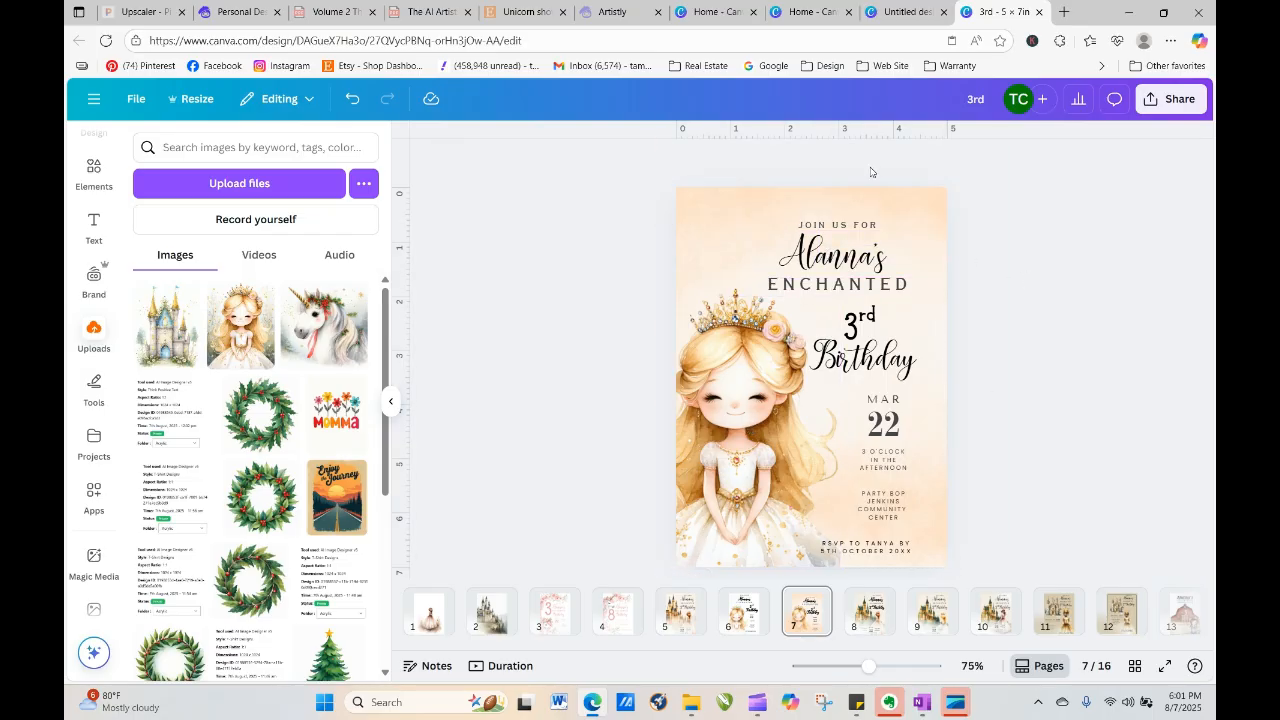
Move the three heading lines up and to the left, and raise and enlarge the "3rd Birthday" text beside the crown
left_click_drag(869, 220, 822, 241)
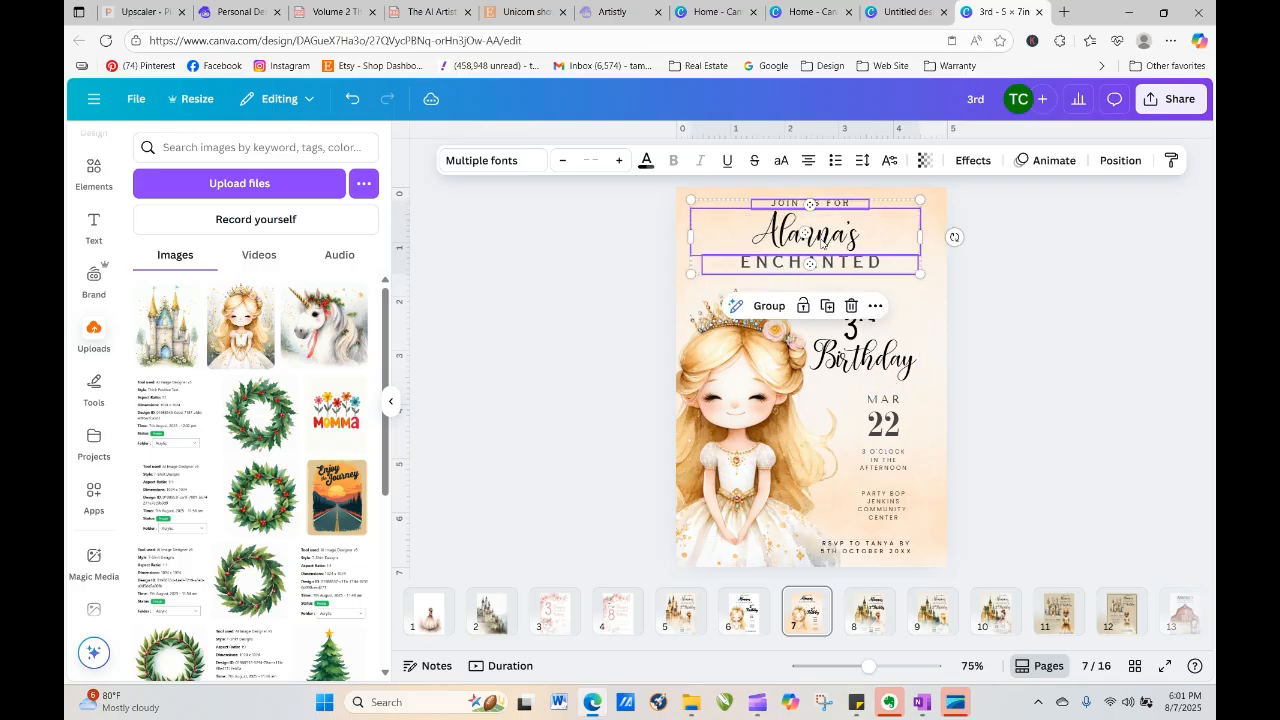
left_click(988, 314)
left_click_drag(866, 324, 882, 305)
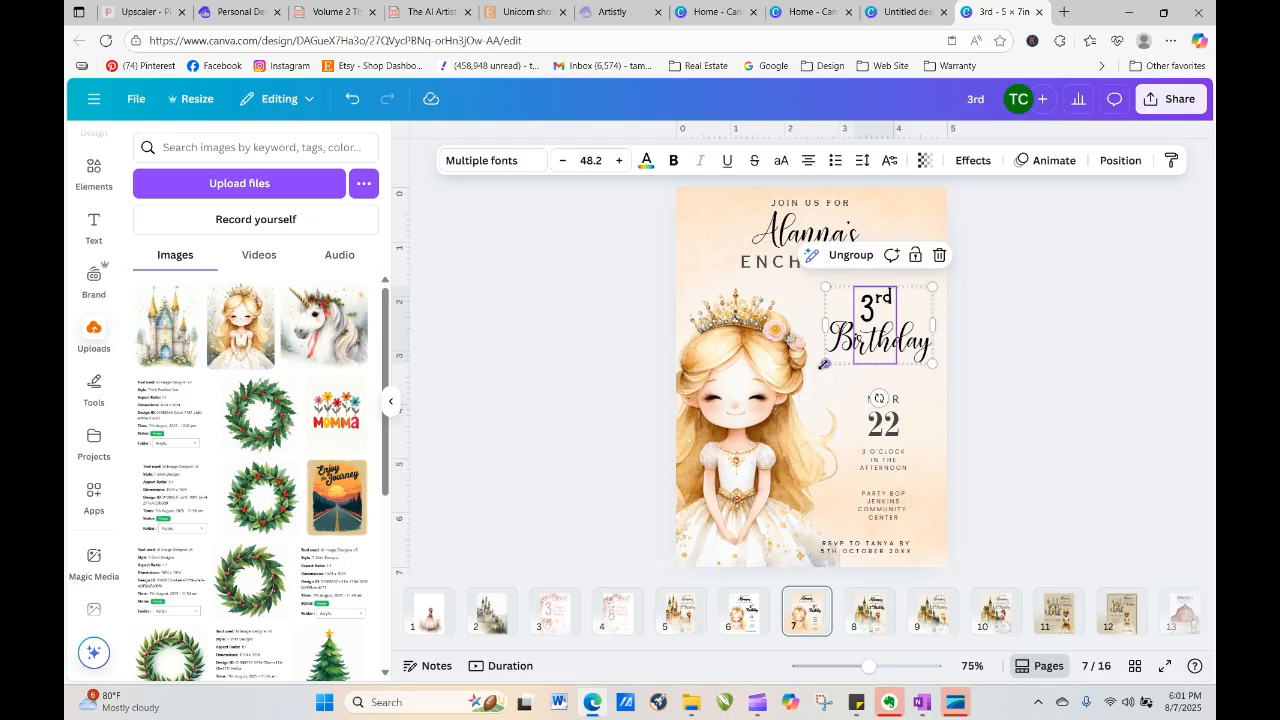
left_click_drag(825, 367, 813, 371)
left_click(1082, 383)
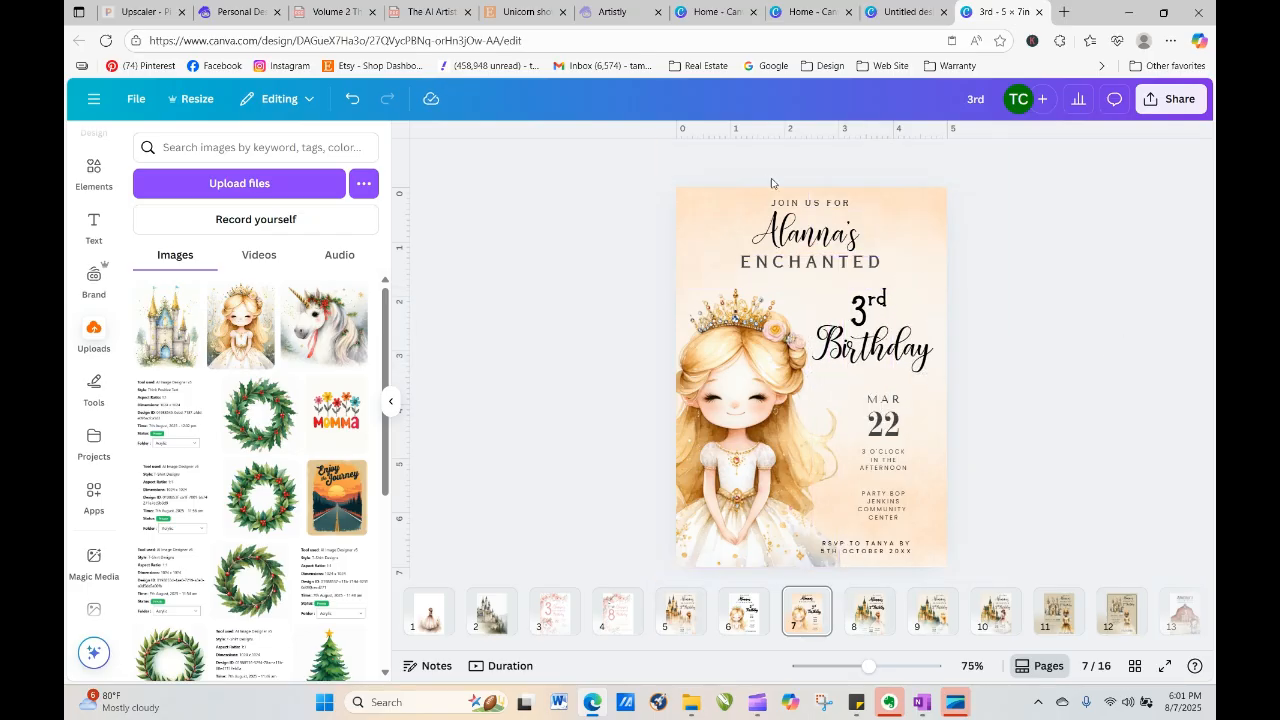
Enlarge the three heading lines together and center them across the page above the crown
left_click_drag(781, 187, 656, 286)
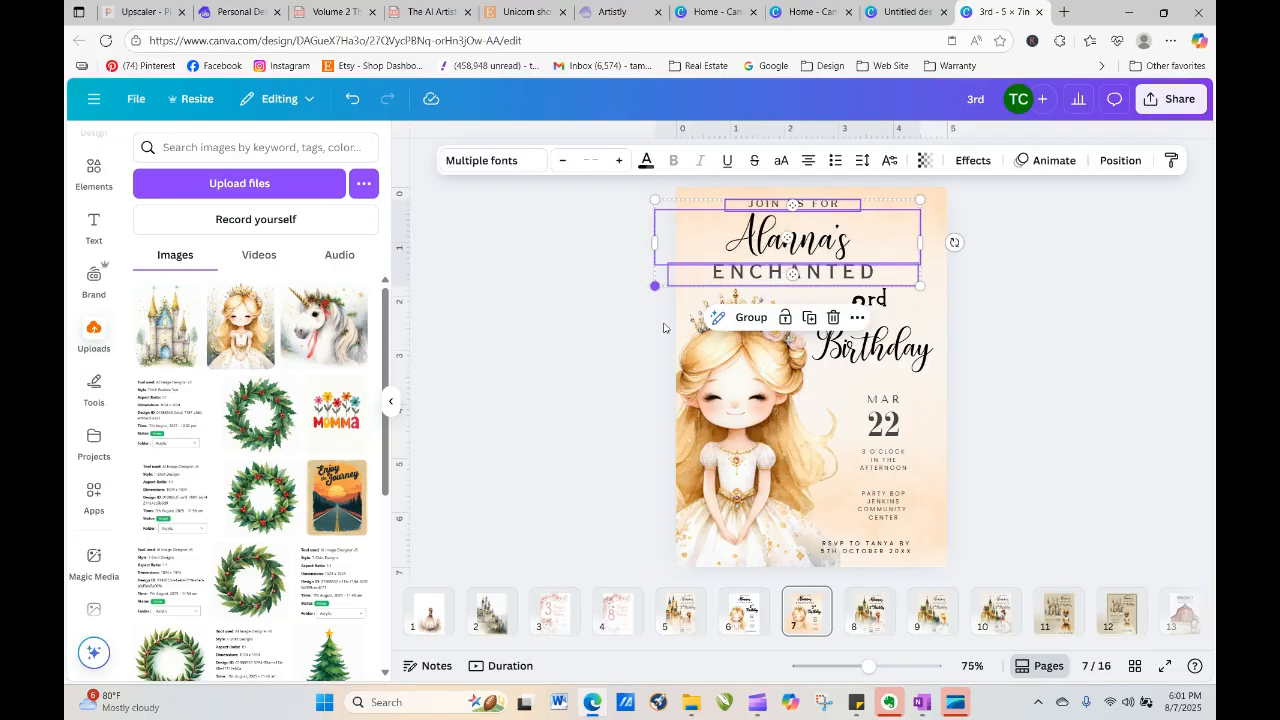
left_click_drag(918, 284, 946, 287)
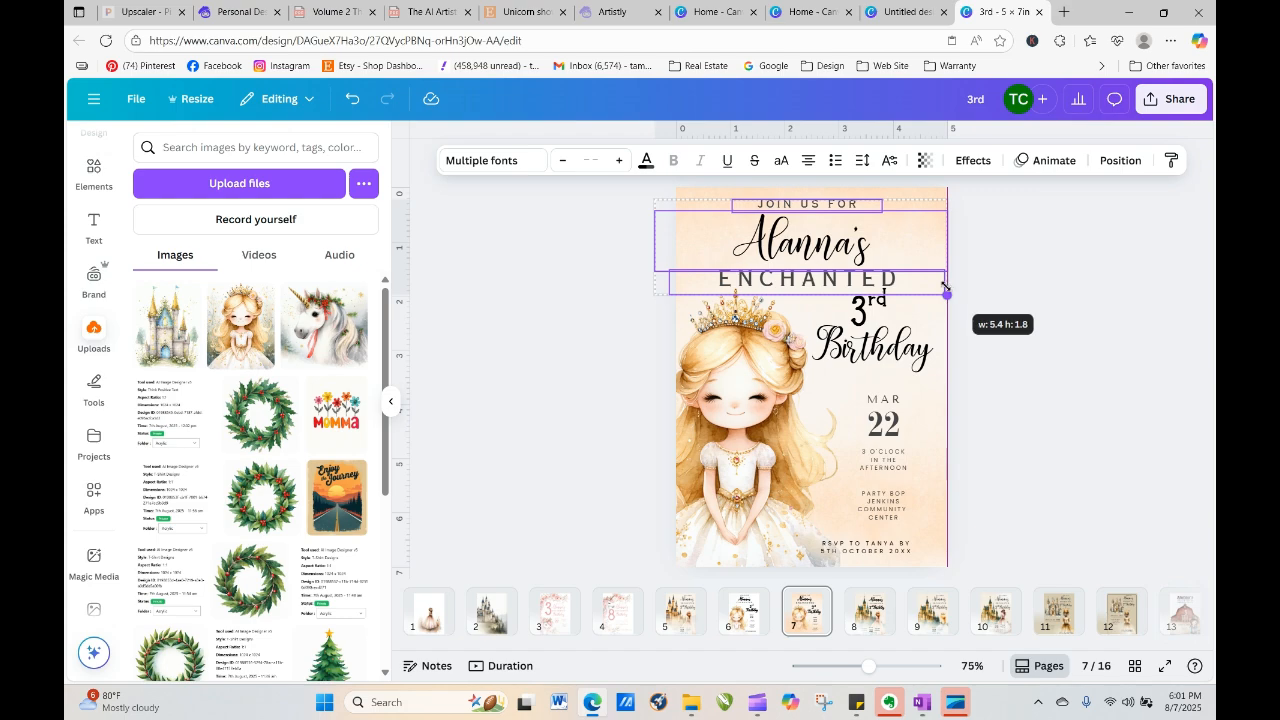
mouse_move(822, 244)
left_mouse_down()
mouse_move(847, 235)
mouse_move(834, 244)
left_mouse_up()
left_click_drag(956, 295, 912, 281)
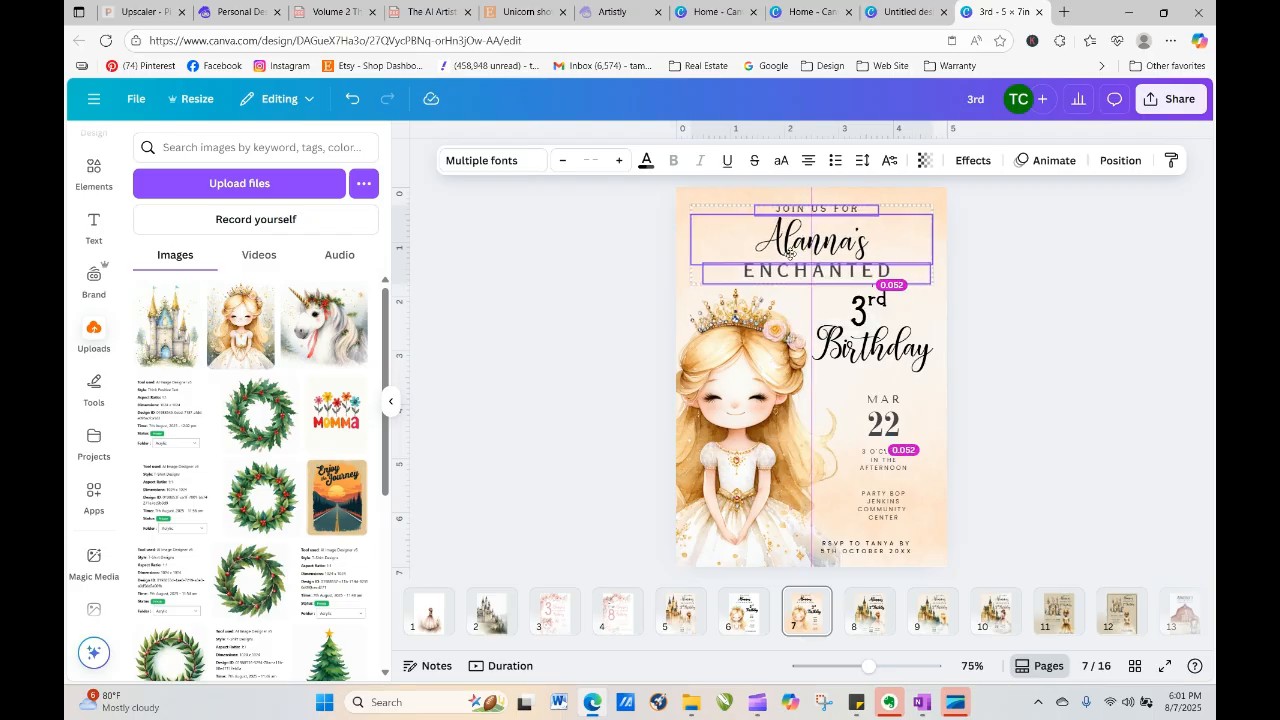
left_click(977, 308)
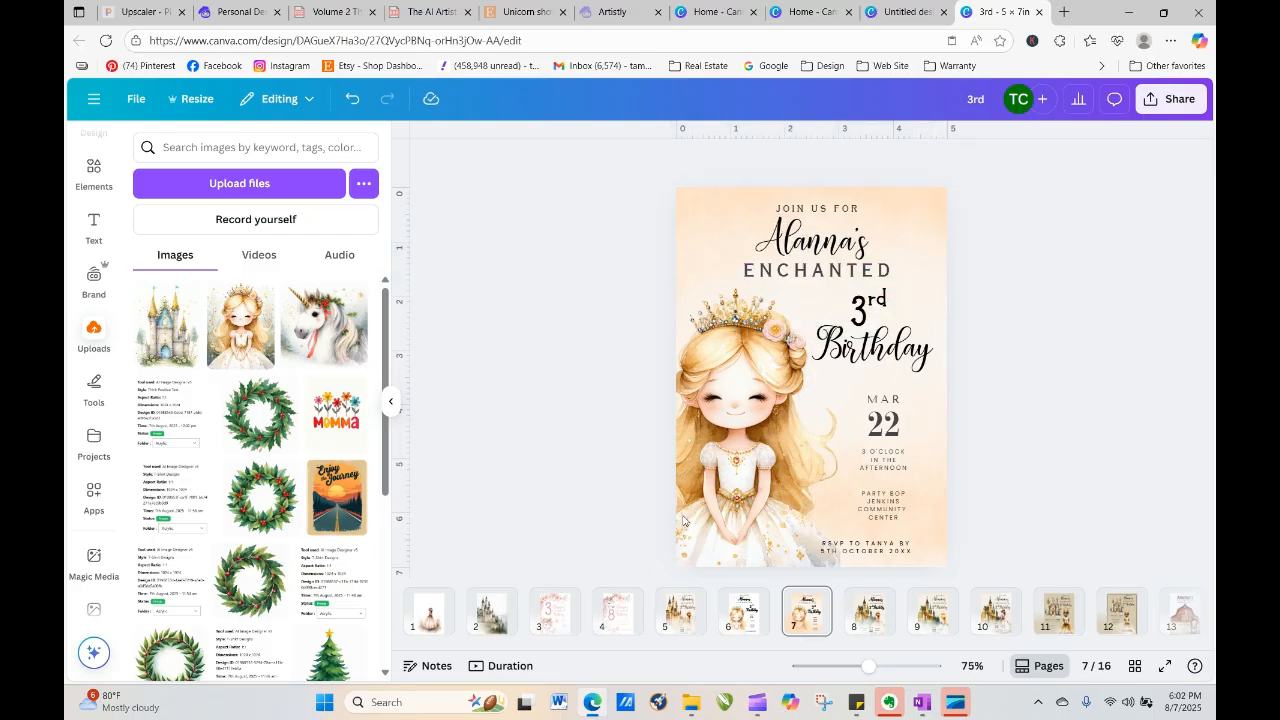
Try the princess on the page's right side with the time text on the left, and undo the rearrangement
left_click_drag(683, 520, 771, 511)
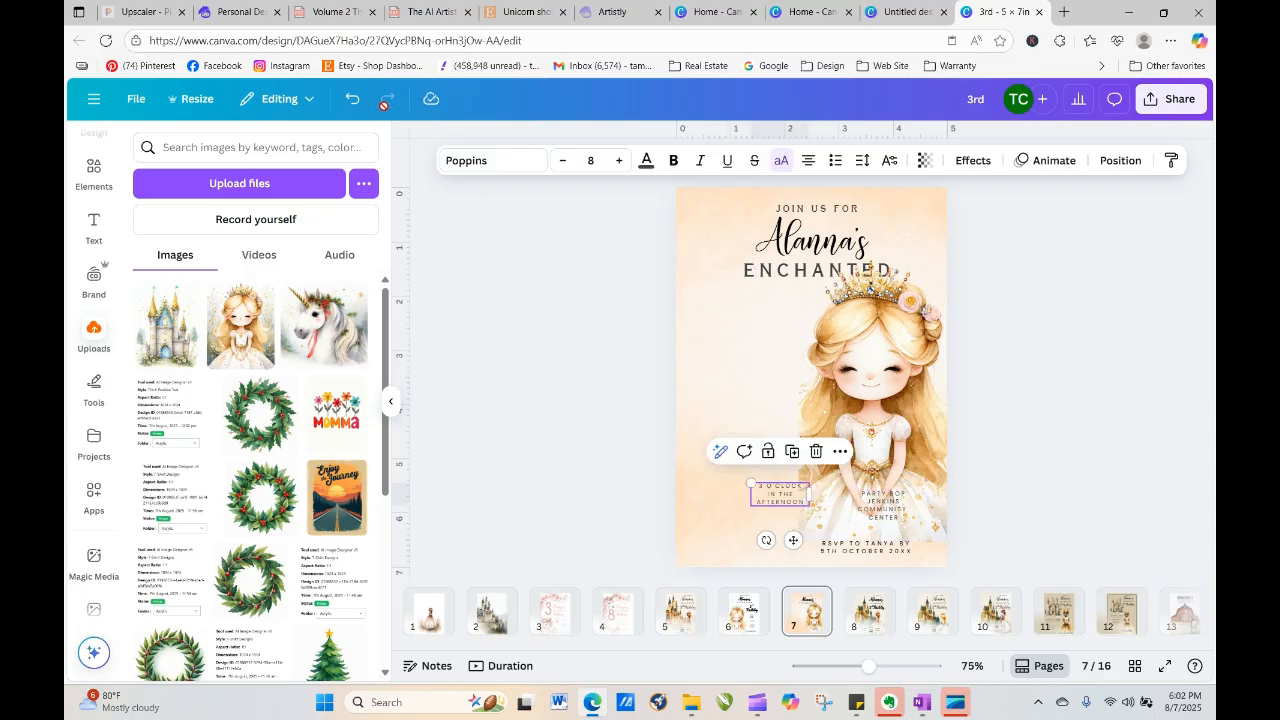
left_click(351, 100)
left_click(351, 100)
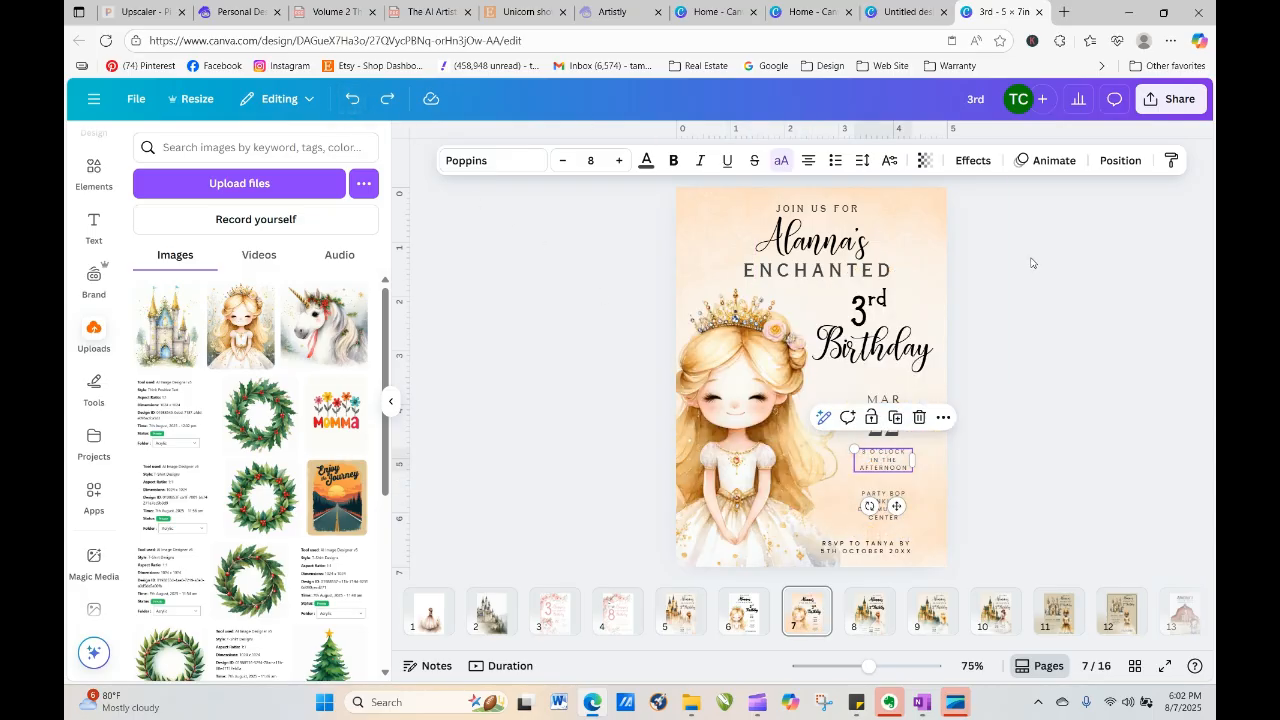
left_click(1040, 299)
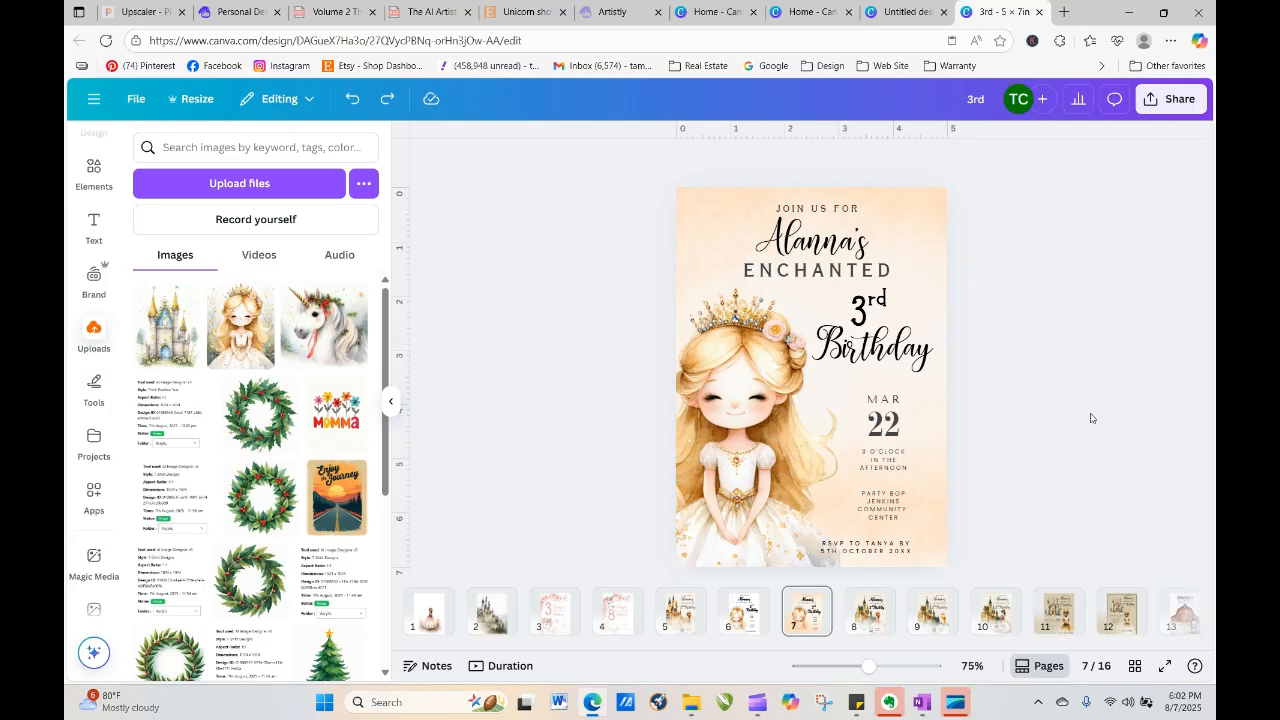
Try a cropped duplicate of the princess at the page's upper edge, and delete the copy
left_click(768, 487)
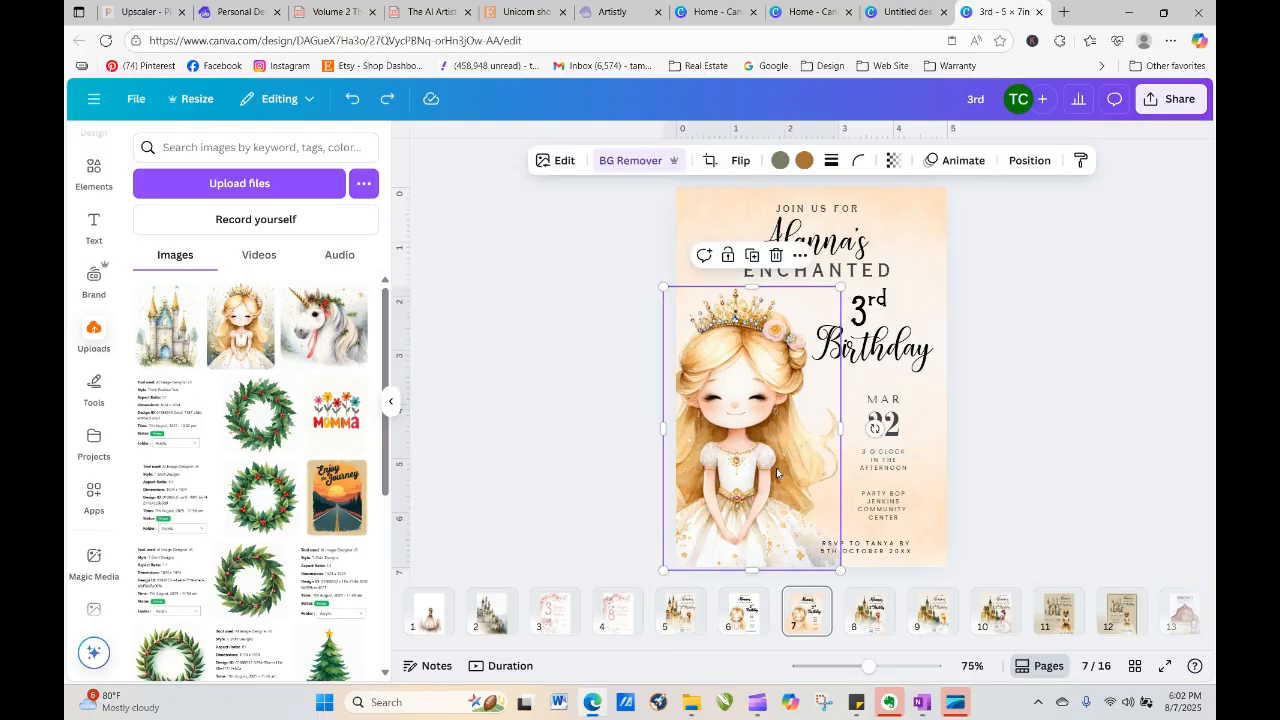
left_click(753, 257)
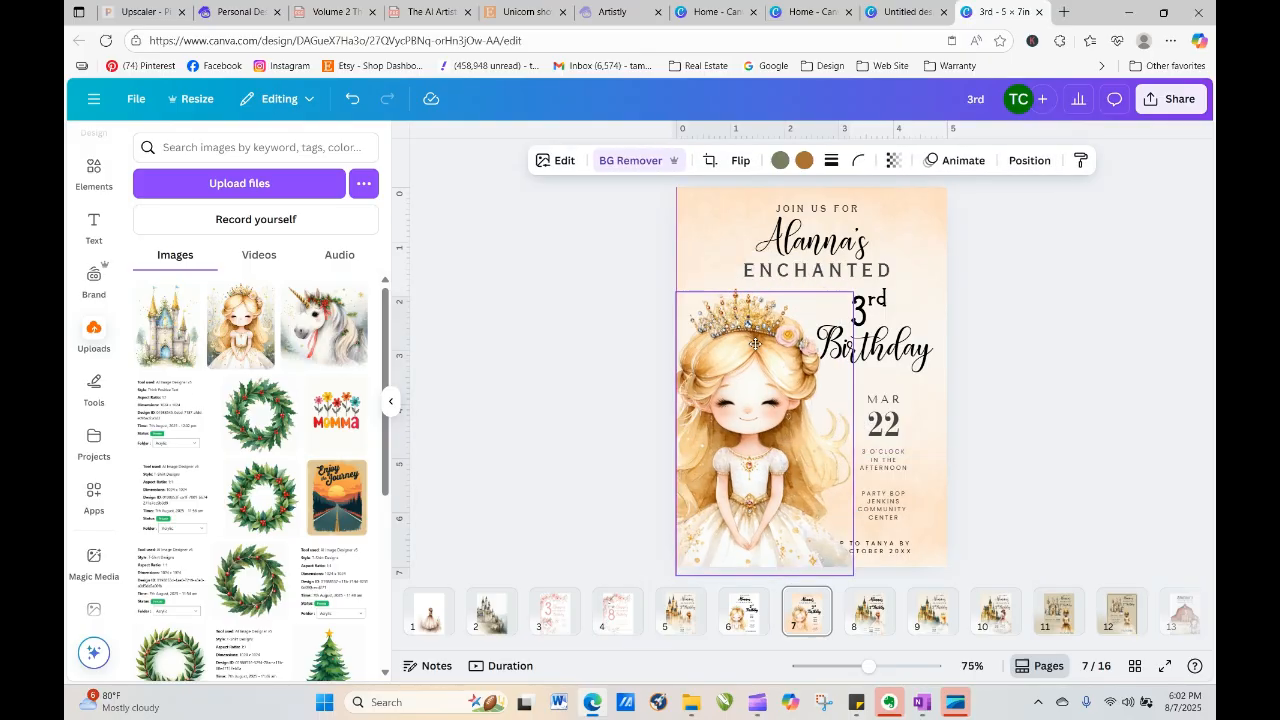
left_click_drag(770, 430, 733, 112)
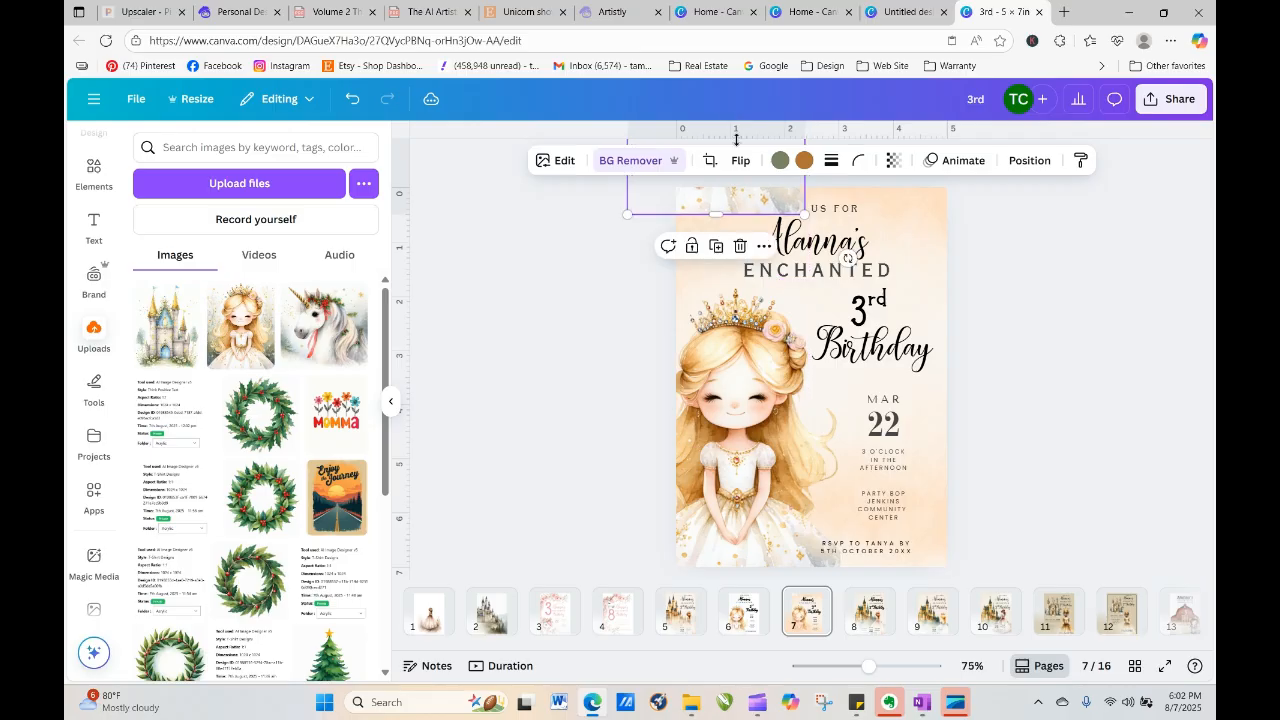
mouse_move(714, 212)
left_mouse_down()
mouse_move(712, 233)
mouse_move(710, 190)
mouse_move(707, 201)
left_mouse_up()
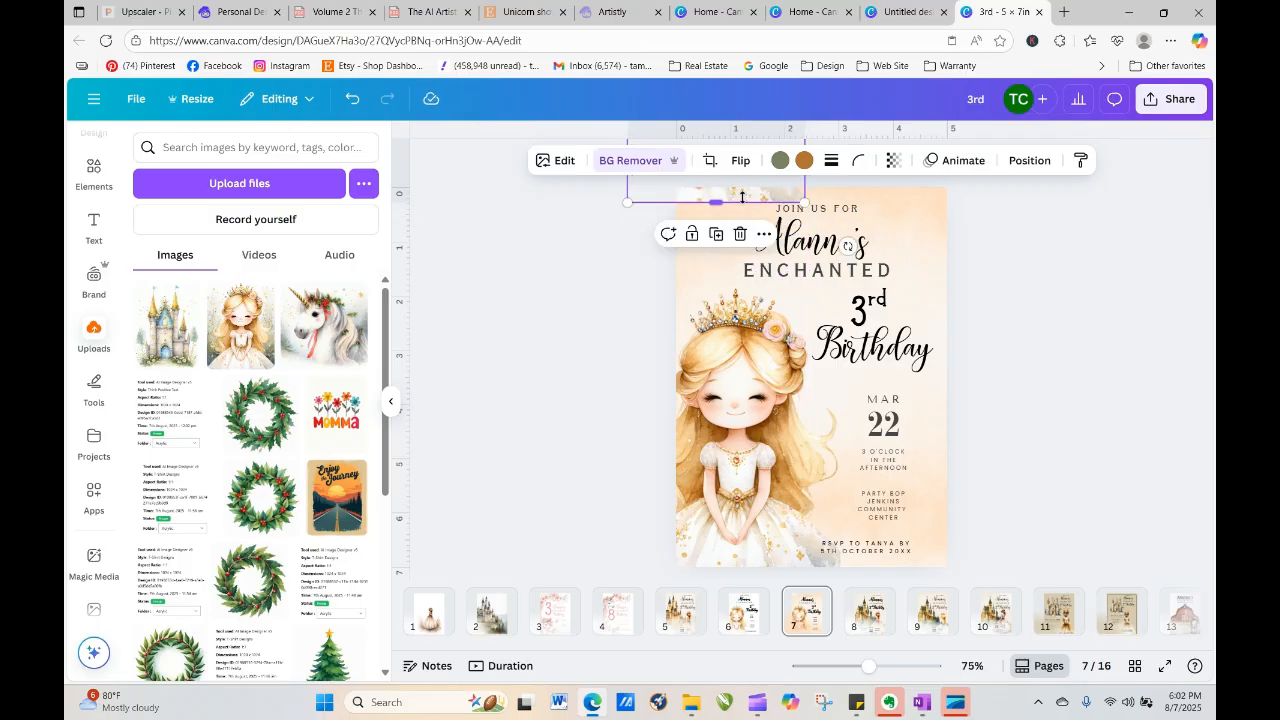
key("Delete")
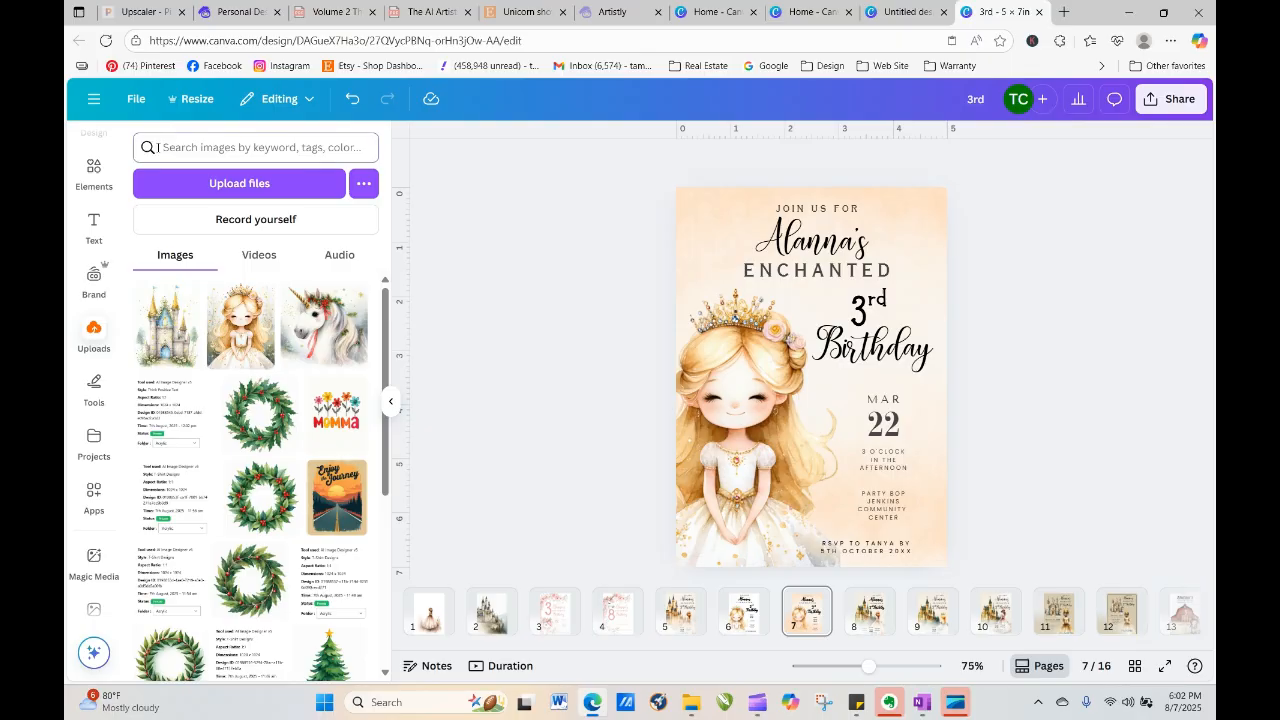
Search the elements library for "cloud" and browse the graphics results
left_click(108, 170)
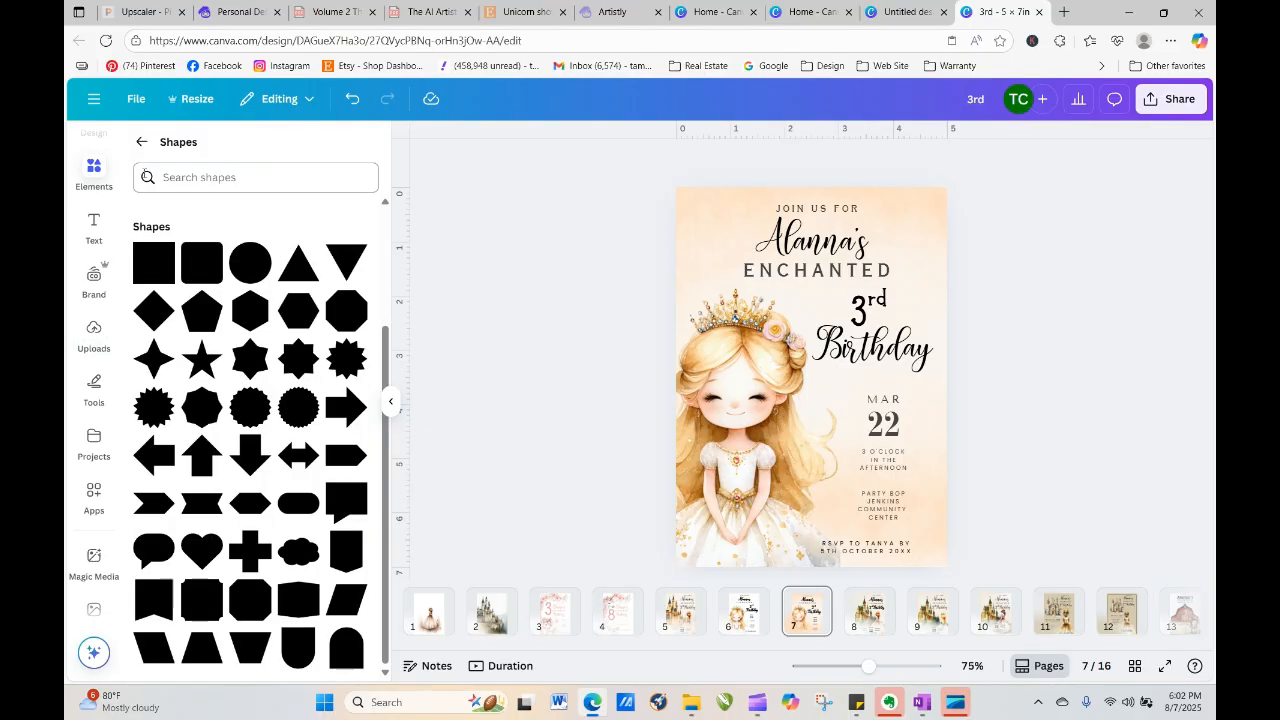
left_click(141, 147)
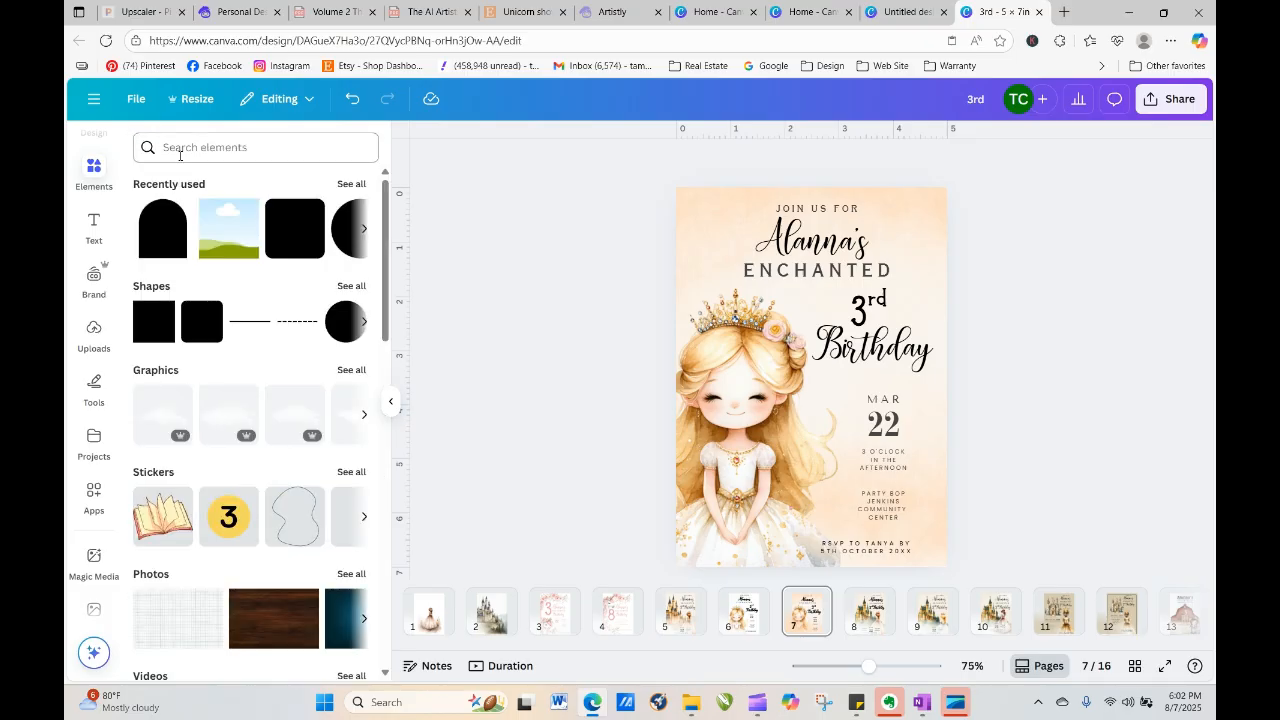
left_click(179, 148)
type("cloud")
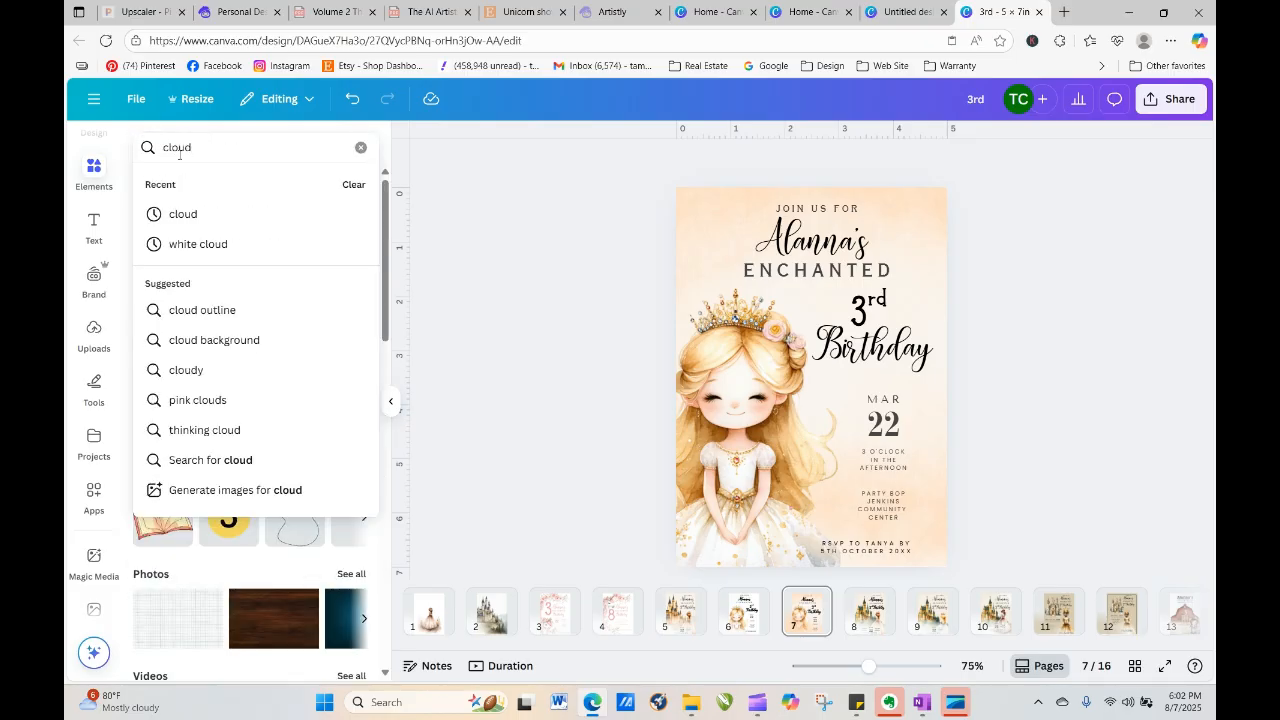
key("Return")
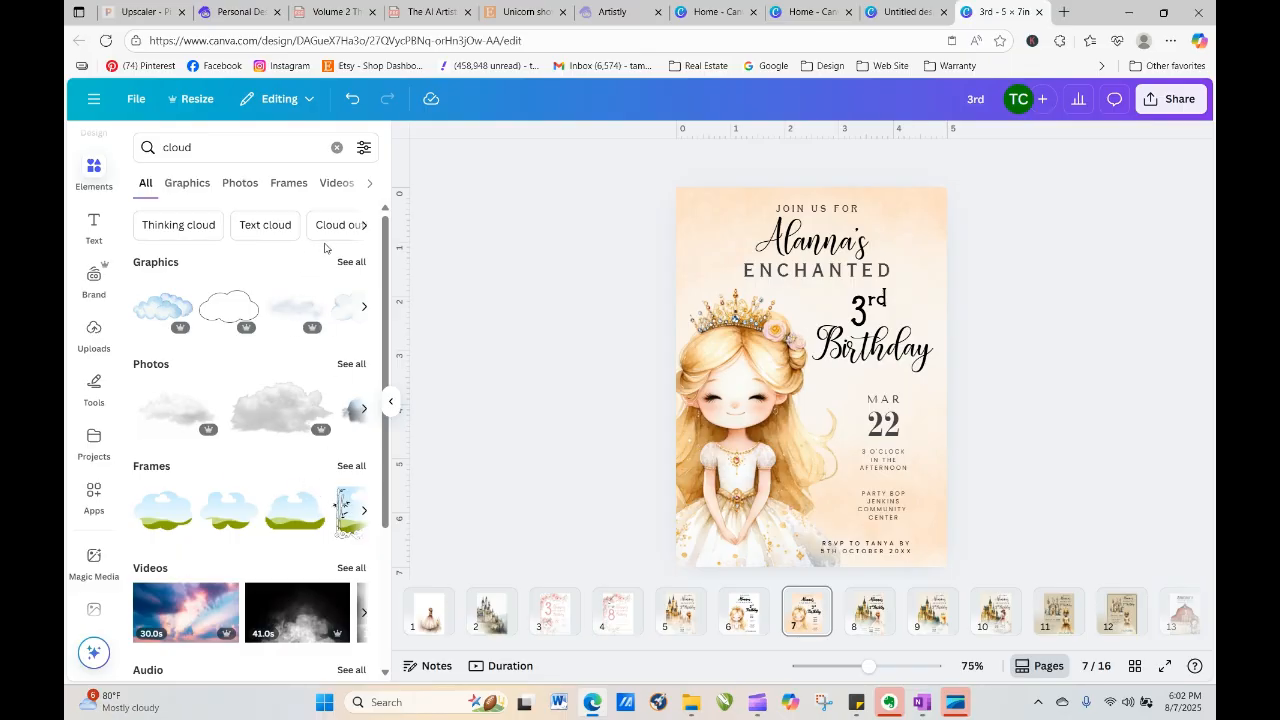
left_click(187, 183)
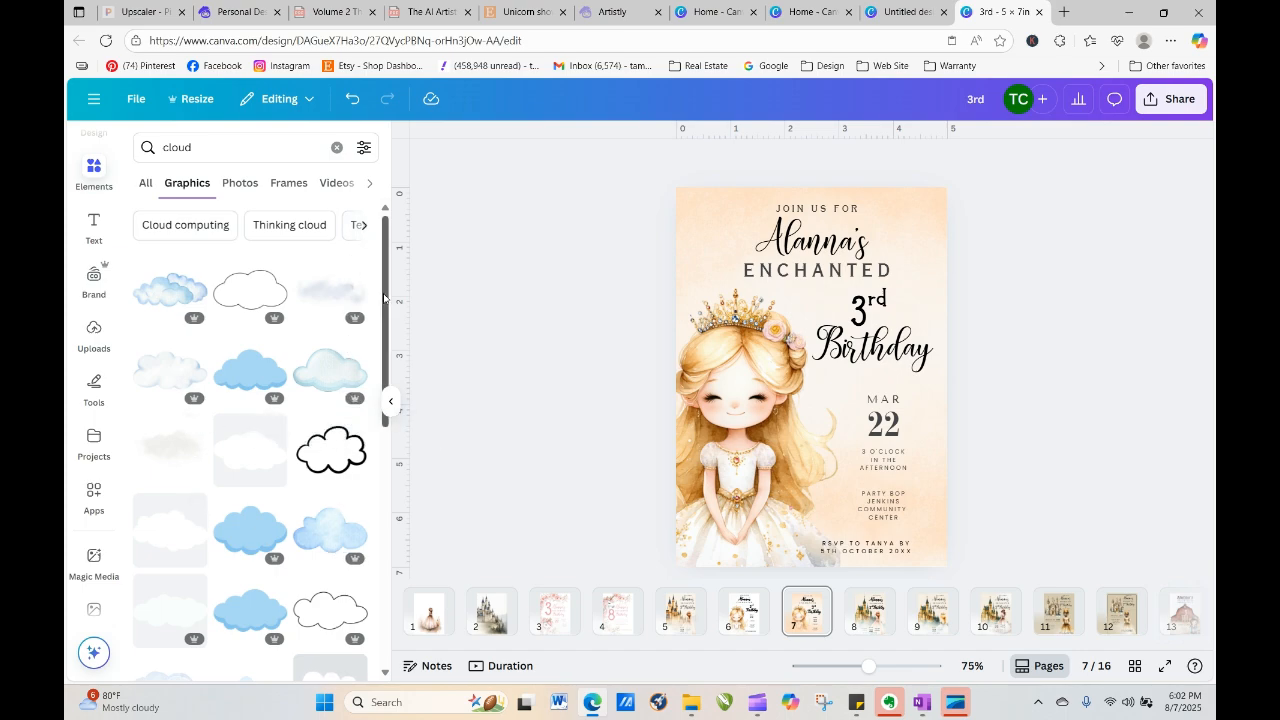
scroll(378, 316, "down", 3)
left_click_drag(413, 402, 464, 716)
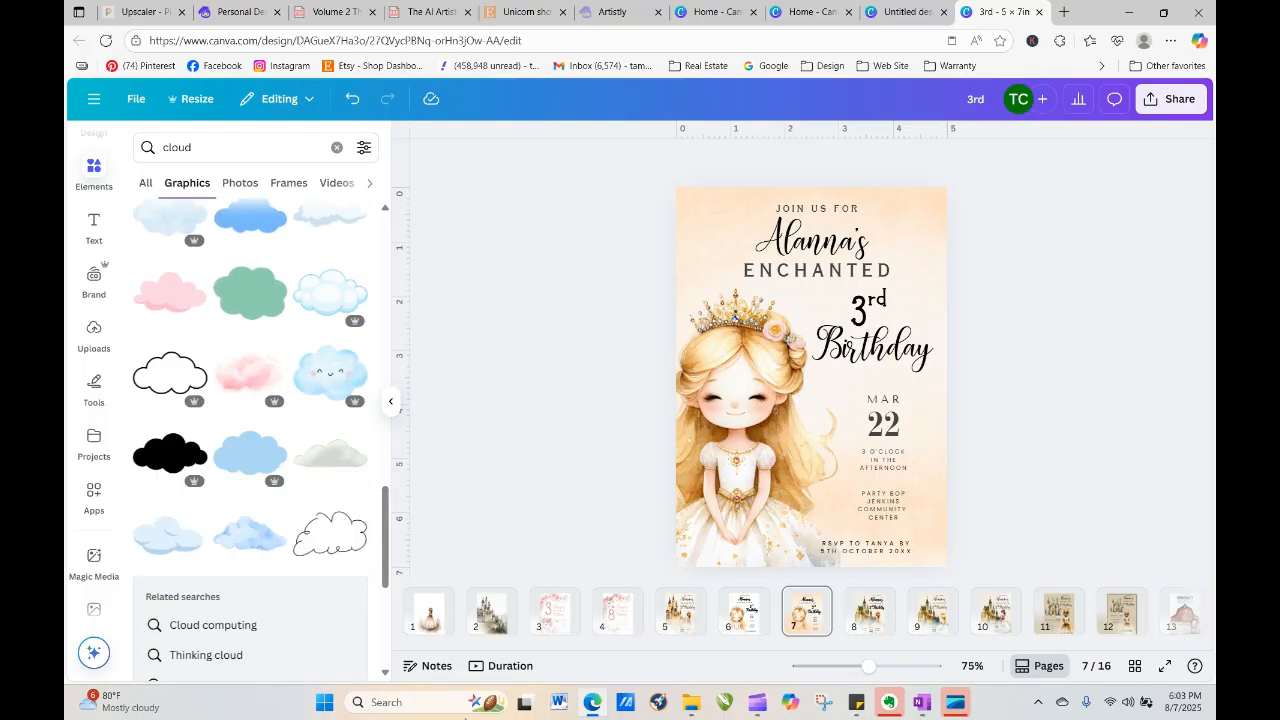
Filter the cloud graphics to free items only
left_click(371, 134)
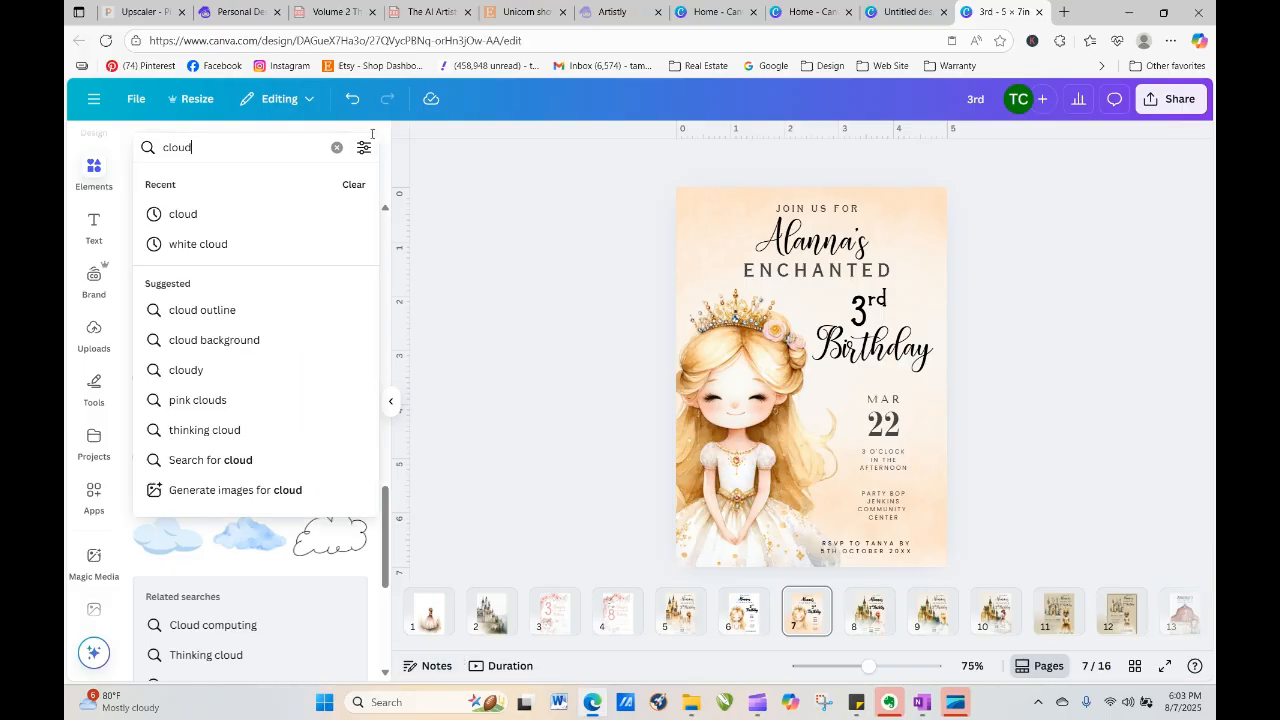
left_click(364, 148)
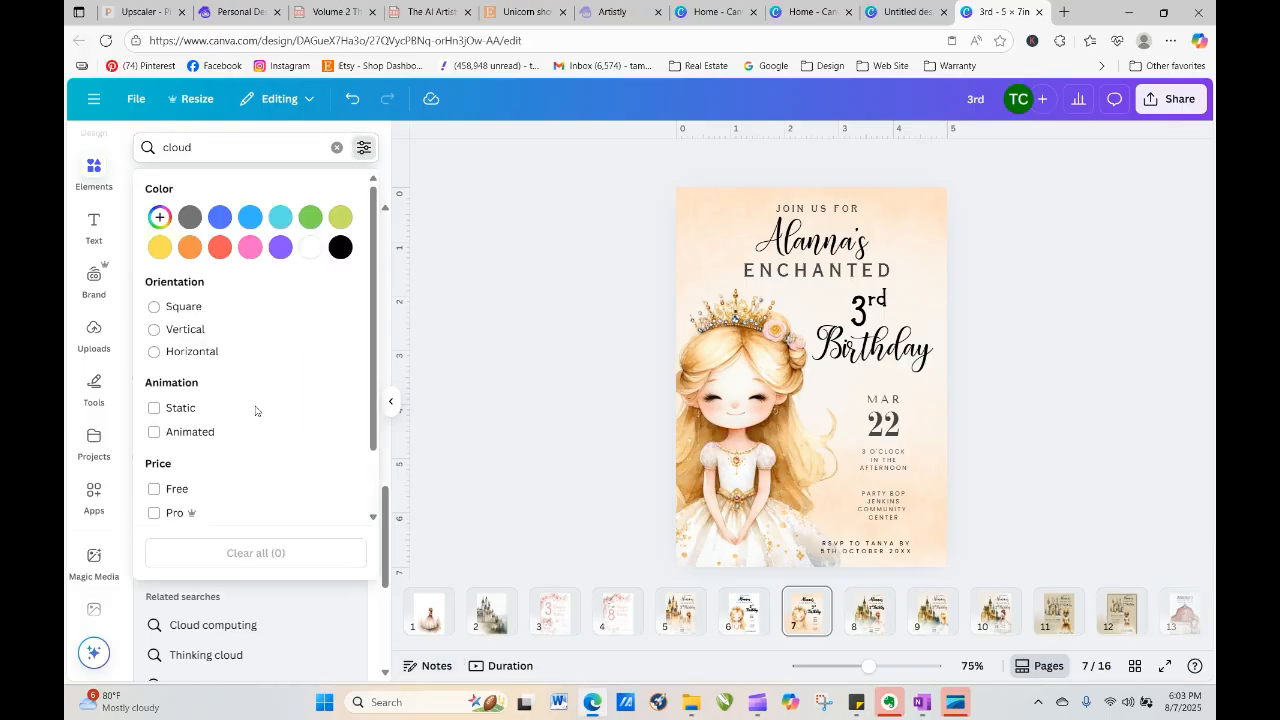
left_click(154, 490)
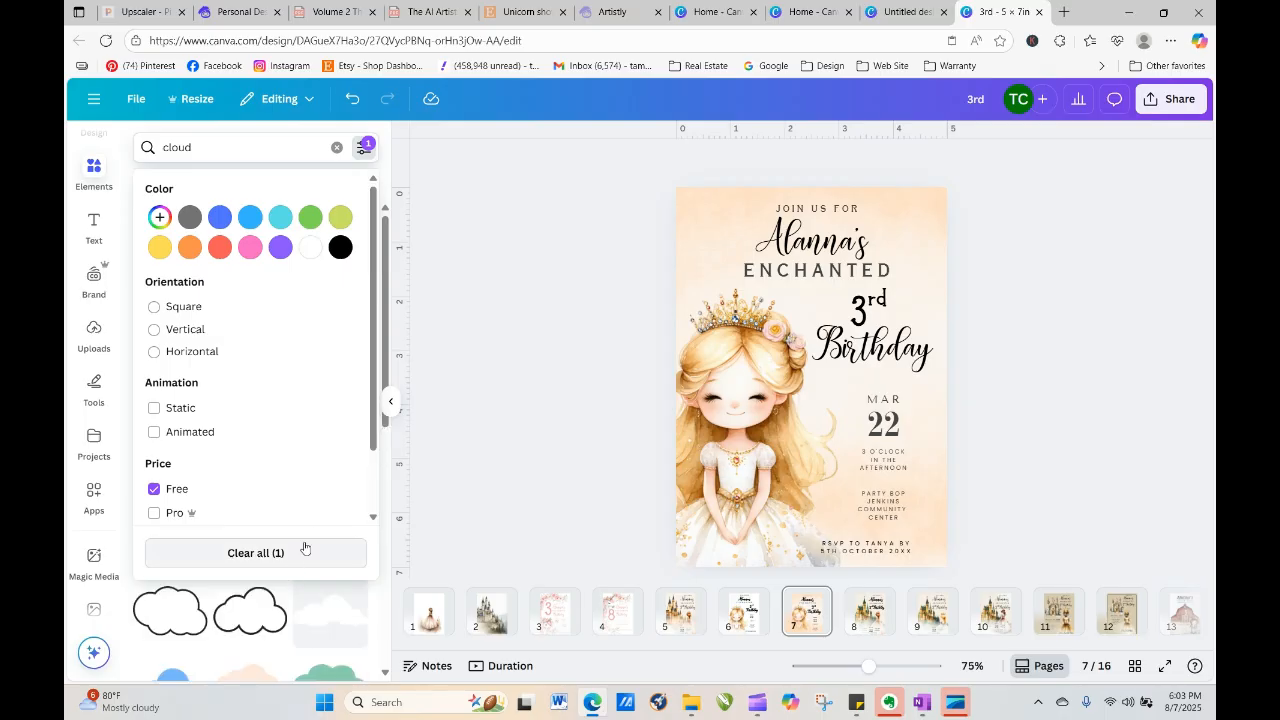
left_click(444, 478)
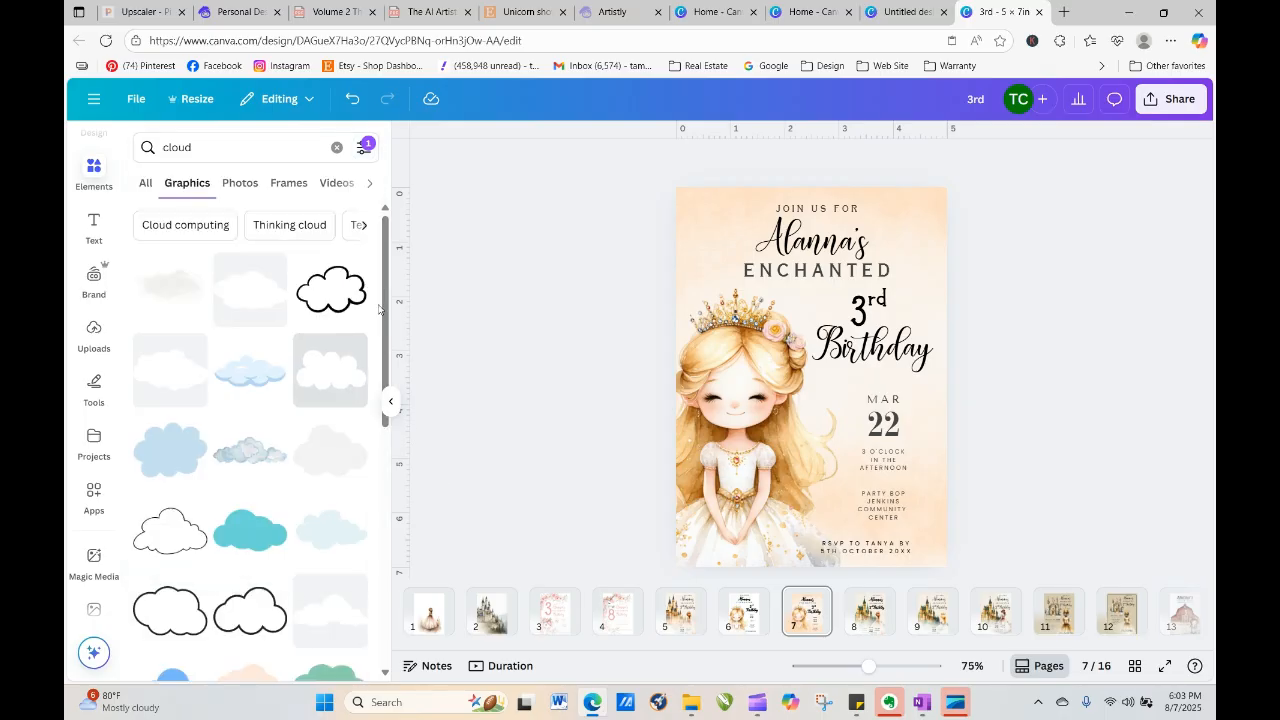
Insert the beige cloud graphic over the page's upper-left corner and keep its transparency at 100
scroll(383, 330, "down", 2)
left_click_drag(383, 330, 400, 575)
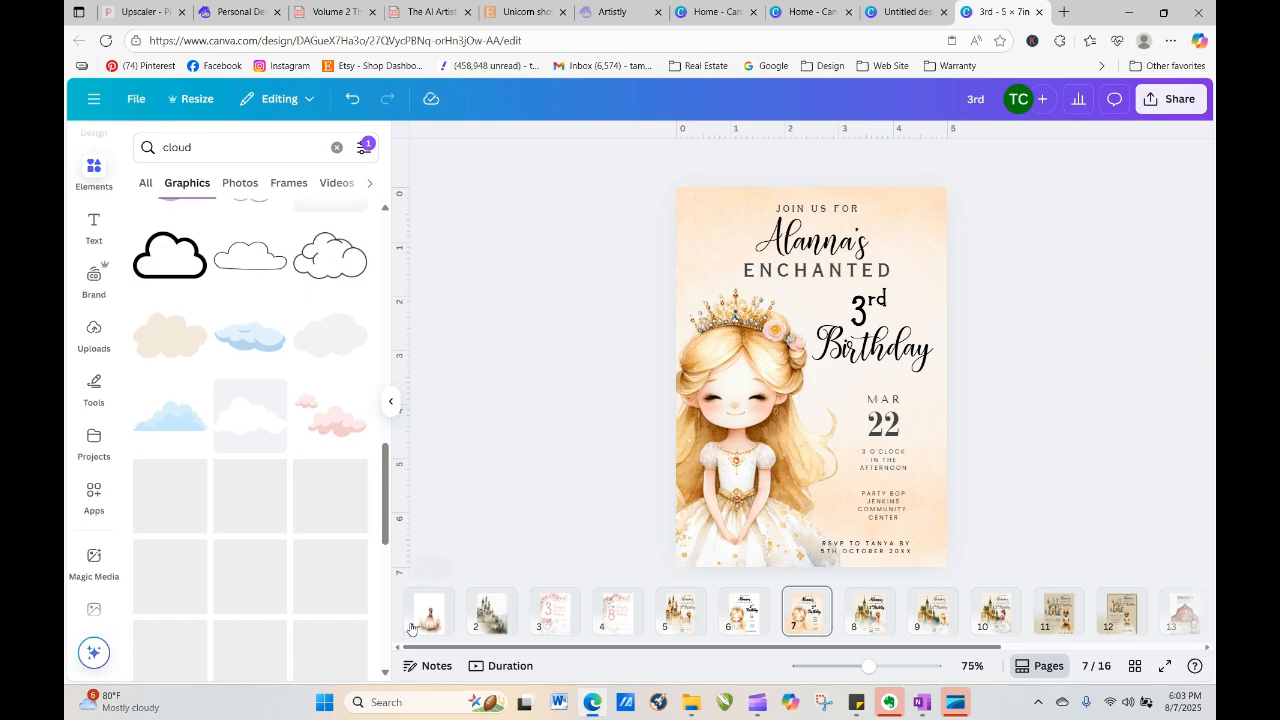
left_click(176, 340)
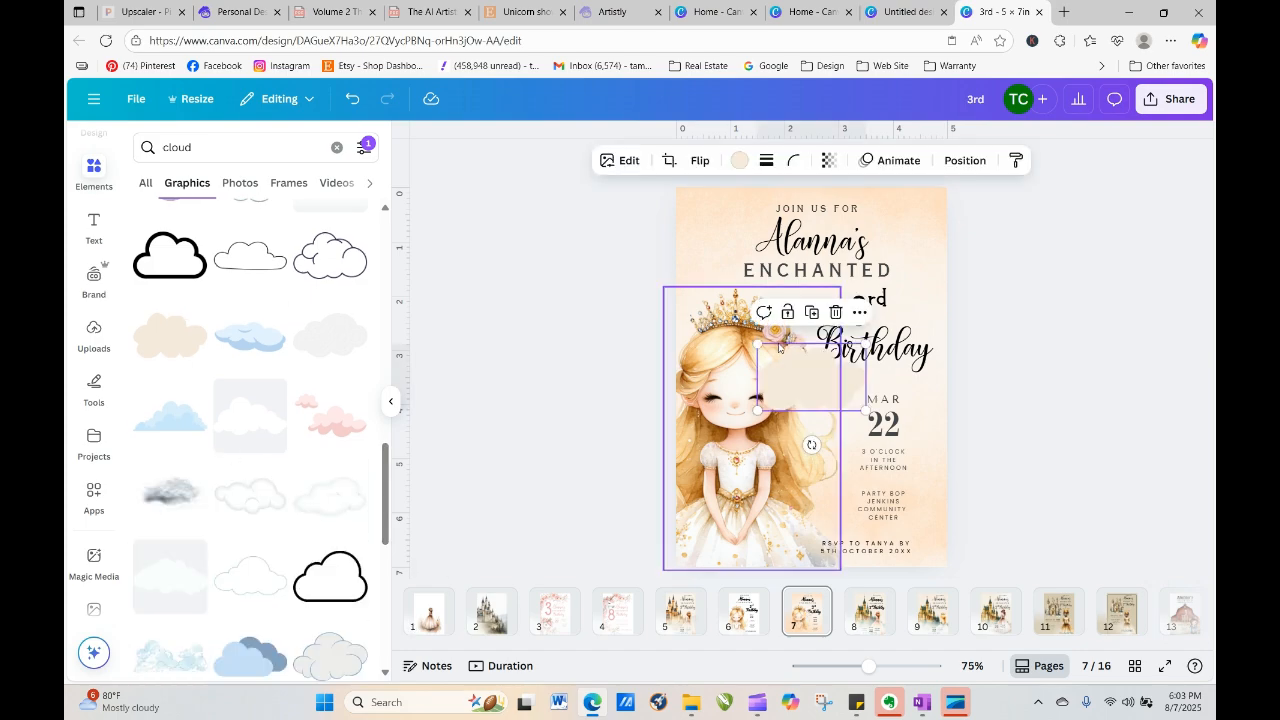
left_click_drag(826, 394, 691, 206)
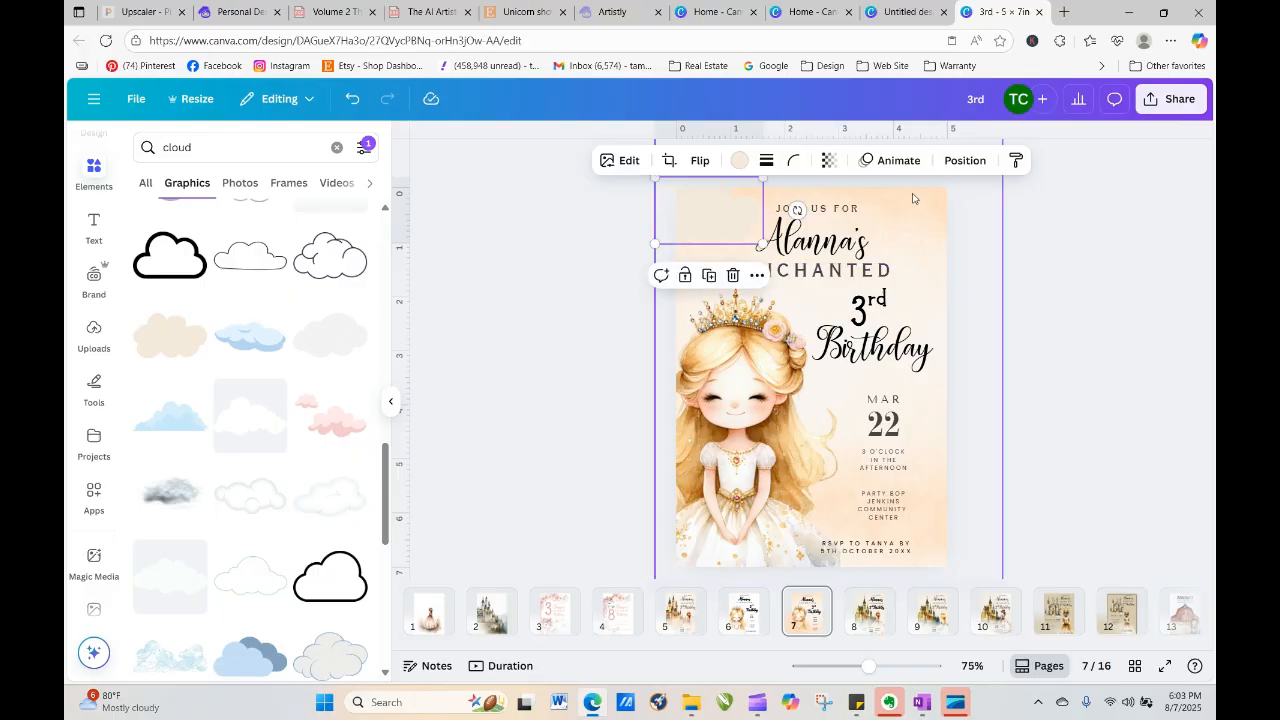
left_click(829, 163)
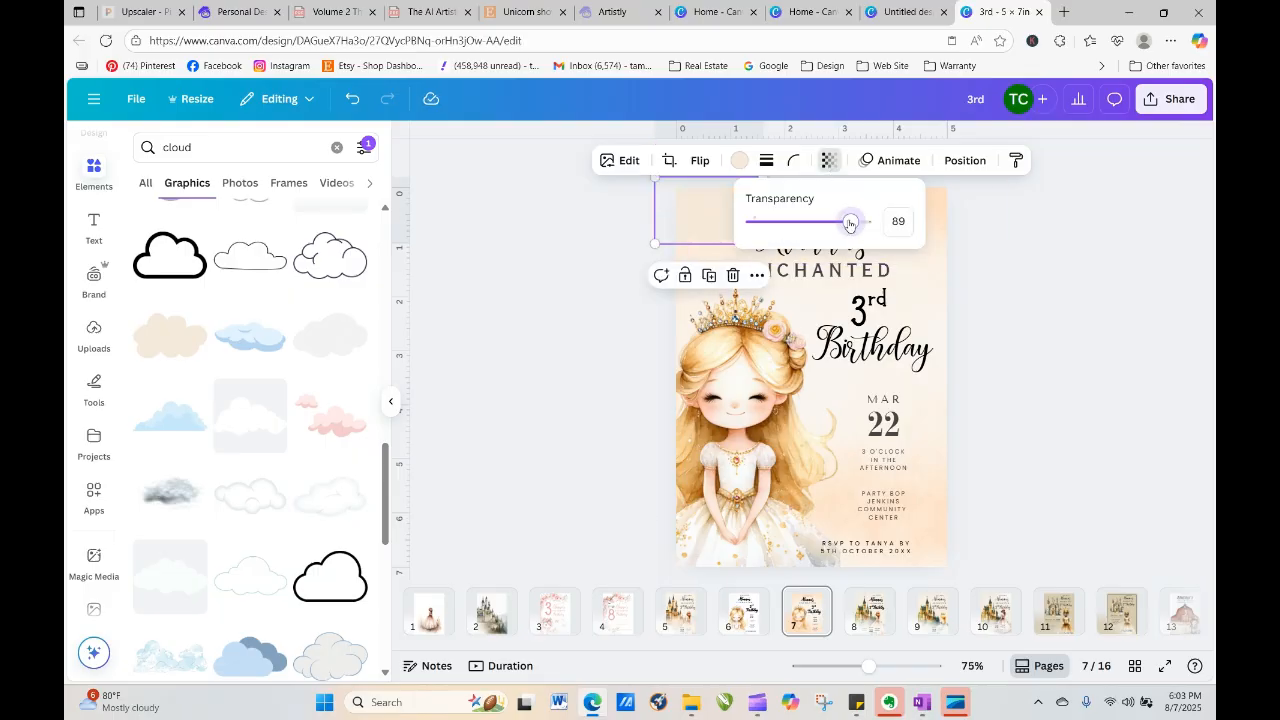
left_click_drag(830, 226, 879, 226)
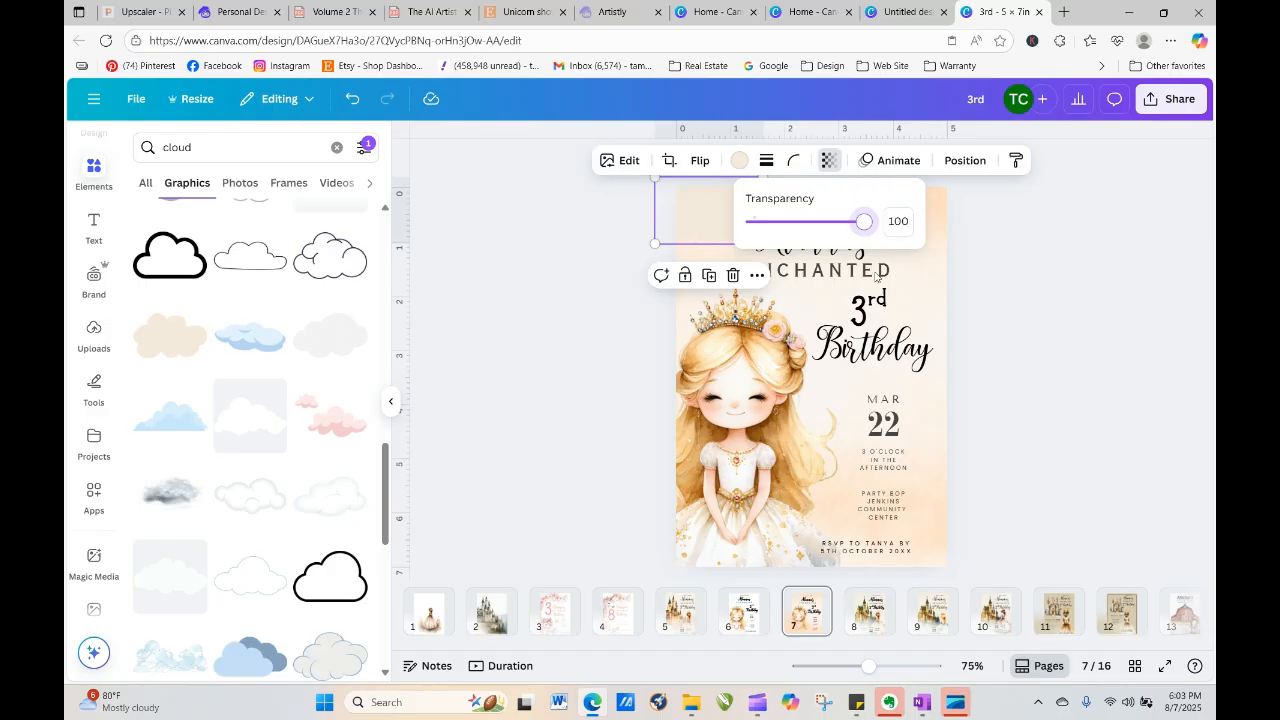
Try the Capri, Flint and Fresco filters on the cloud in the page's upper-left corner
left_click(620, 160)
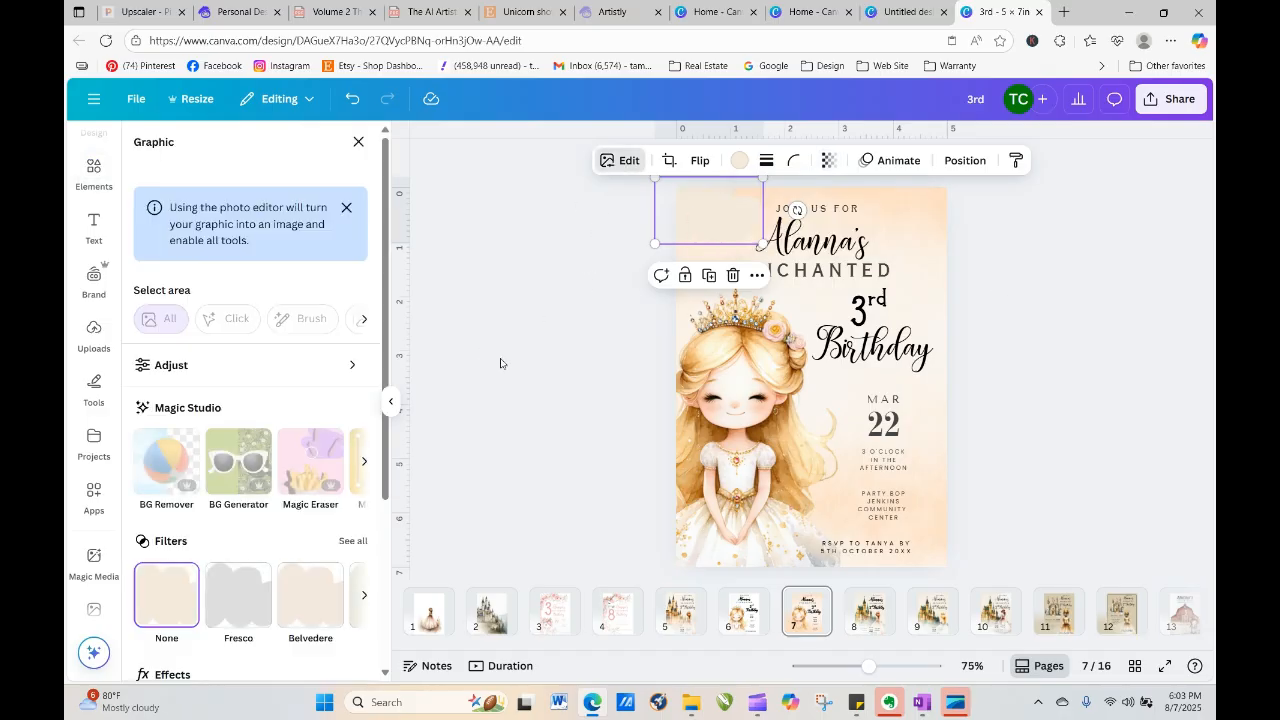
left_click(353, 540)
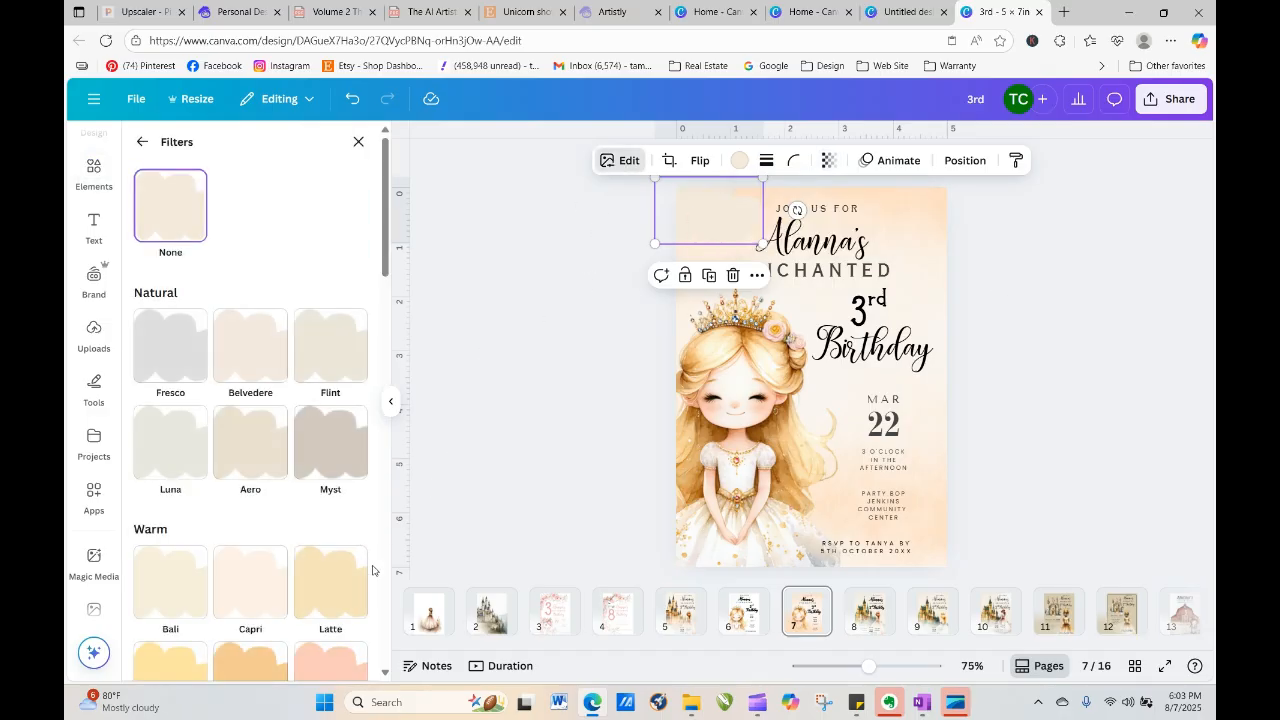
left_click(258, 599)
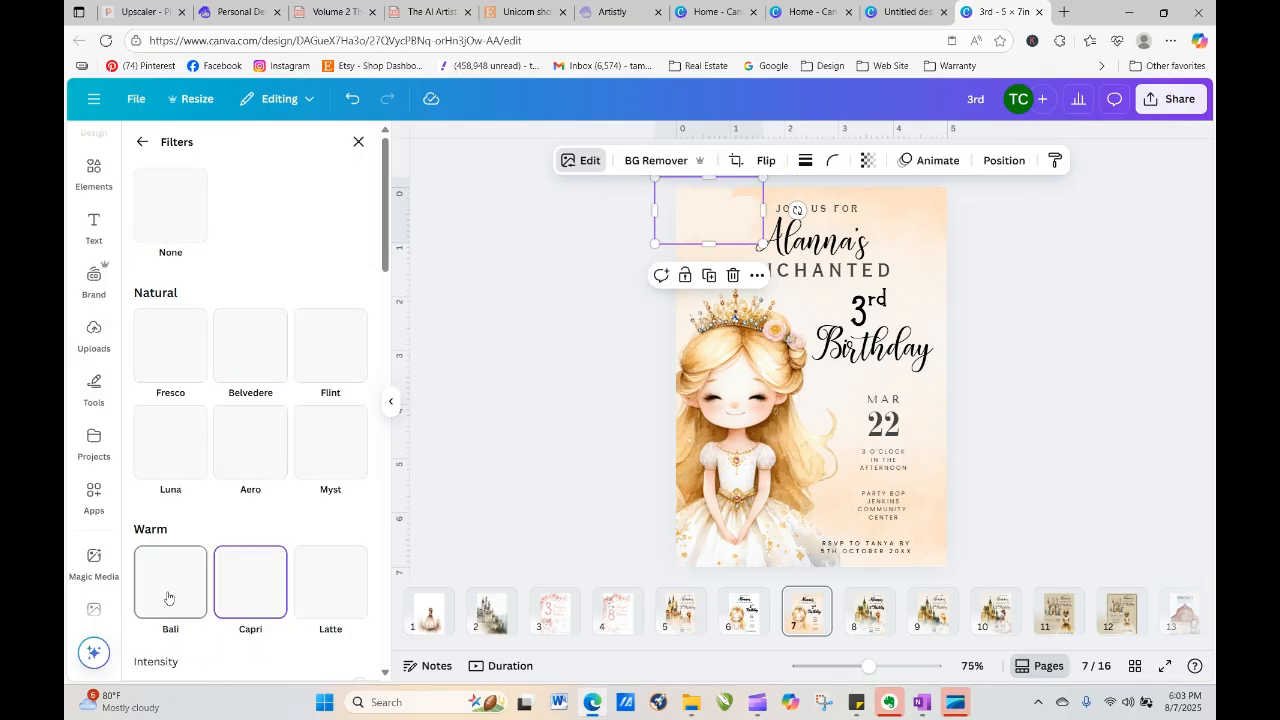
left_click(335, 365)
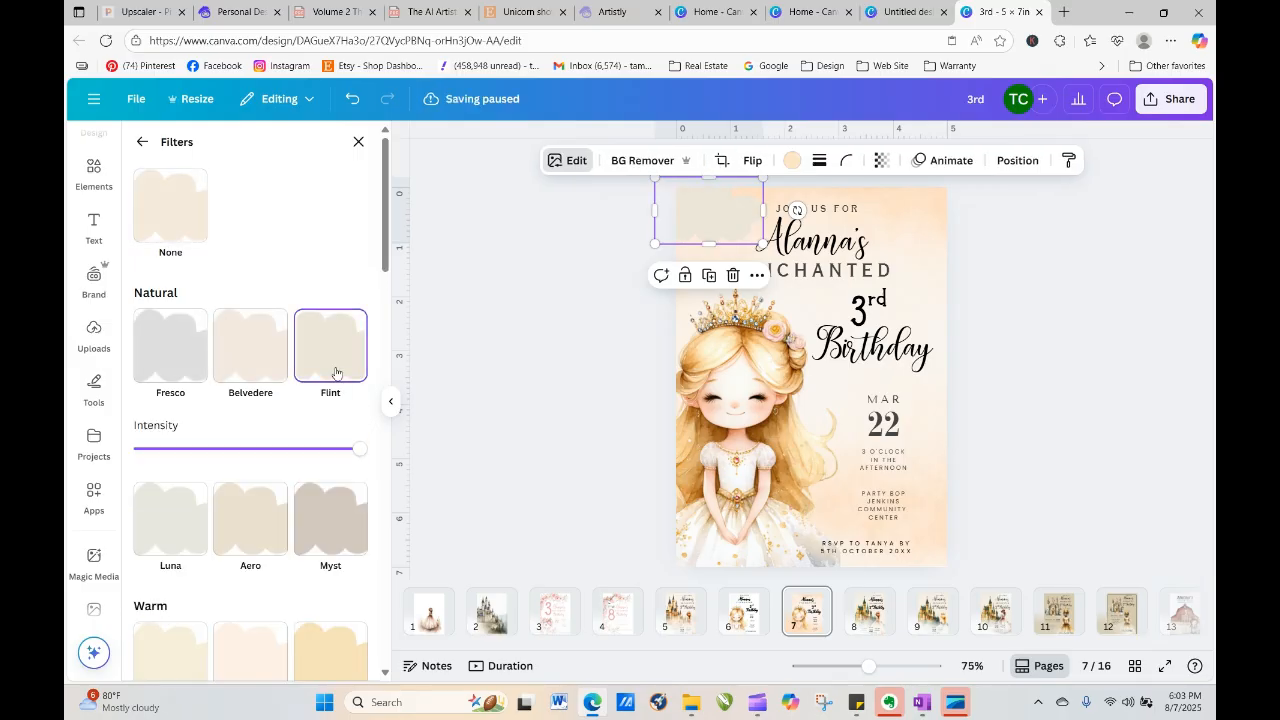
left_click(191, 342)
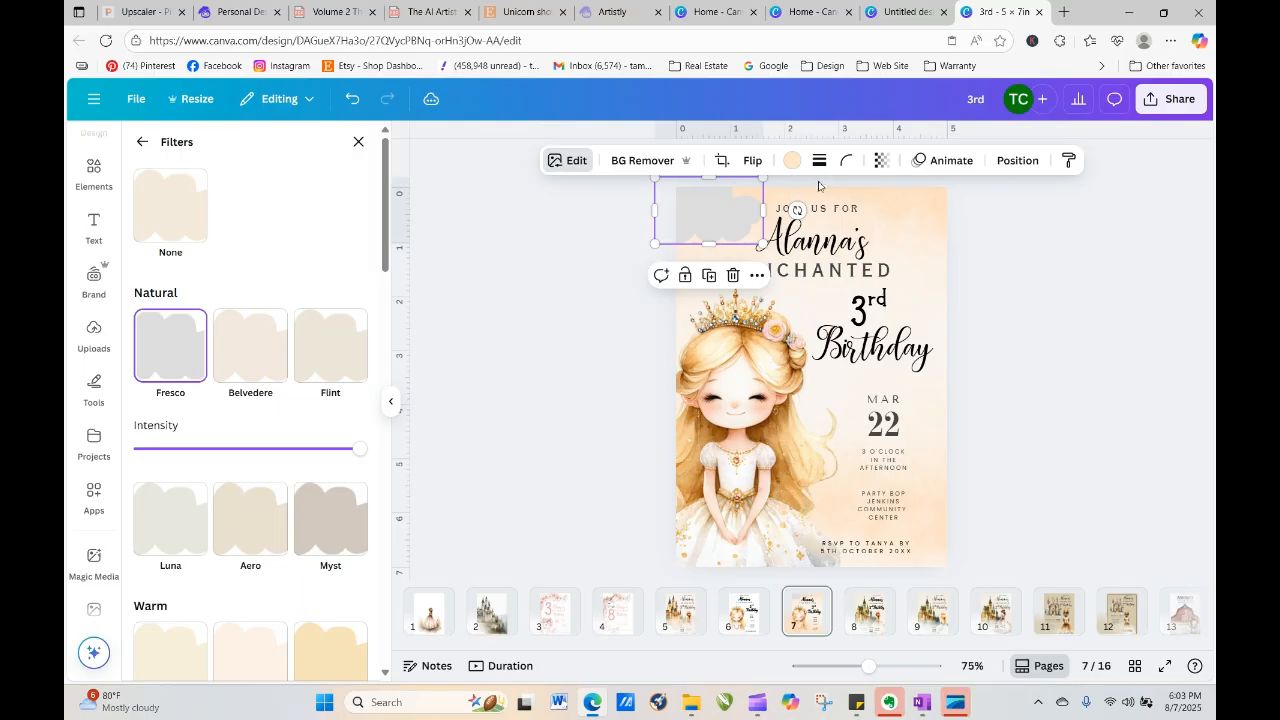
Try the cloud enlarged across the heading area, and delete it from the page
left_click_drag(763, 244, 871, 310)
left_click(1008, 261)
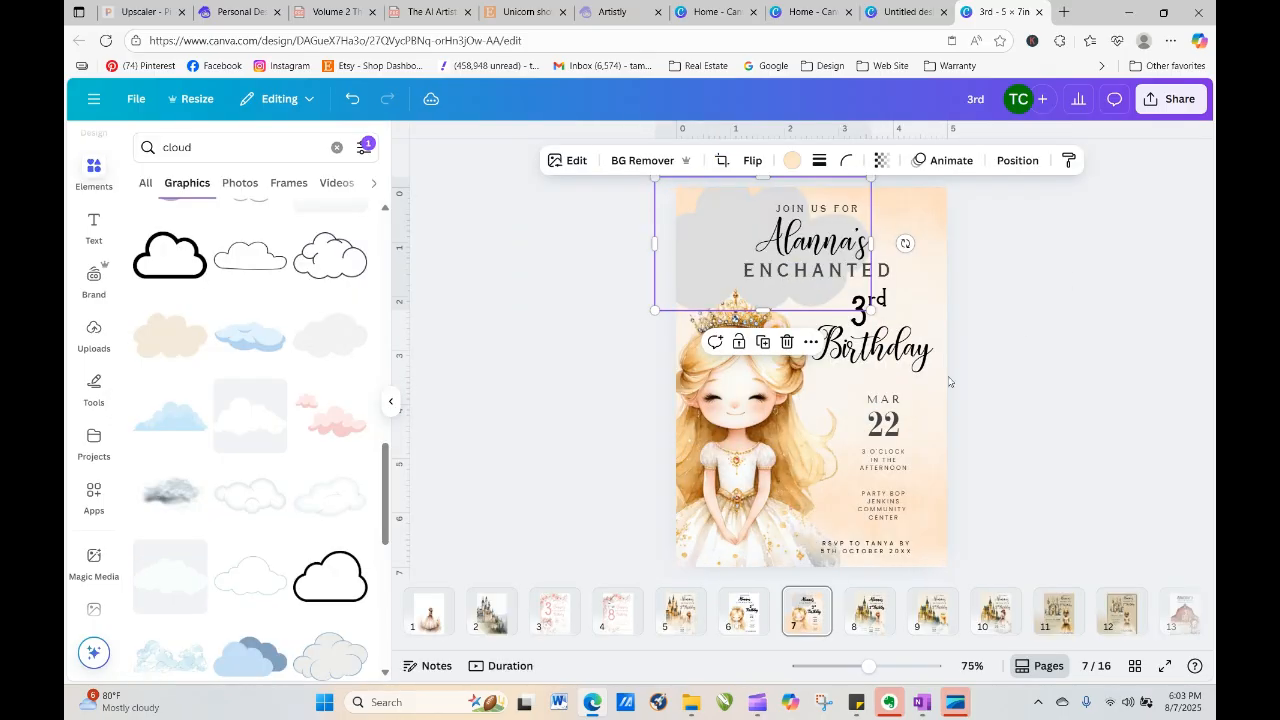
left_click_drag(716, 207, 283, 177)
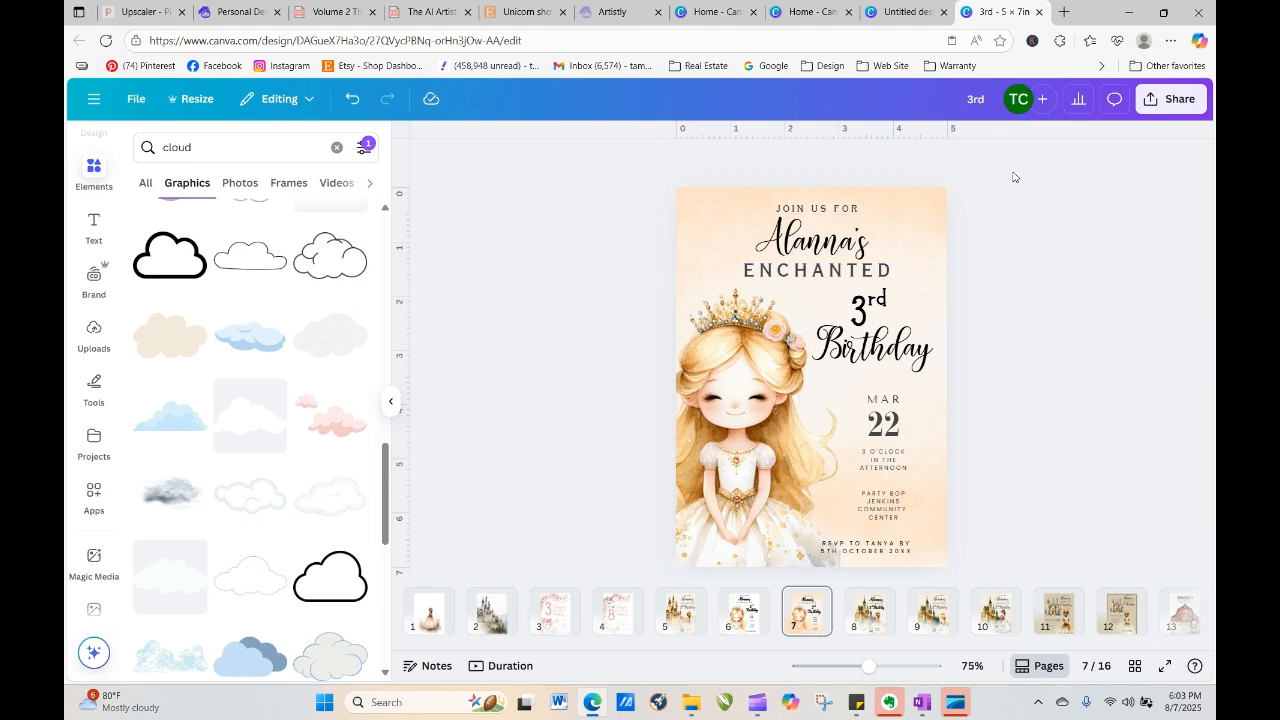
Move the heading text from "JOIN US FOR" to "ENCHANTED" to the page's right side, above "3rd Birthday"
left_click_drag(1010, 169, 884, 258)
left_click(1079, 315)
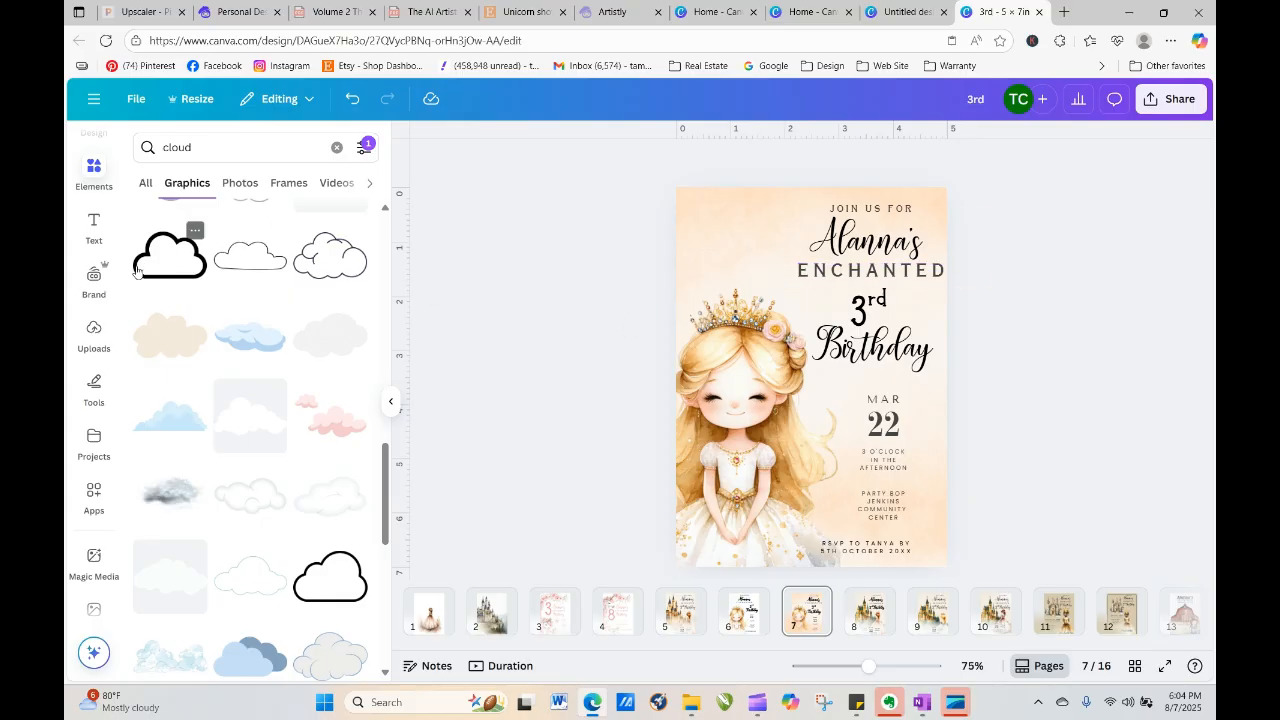
Clear the cloud search and browse the full library of basic shapes
left_click(96, 176)
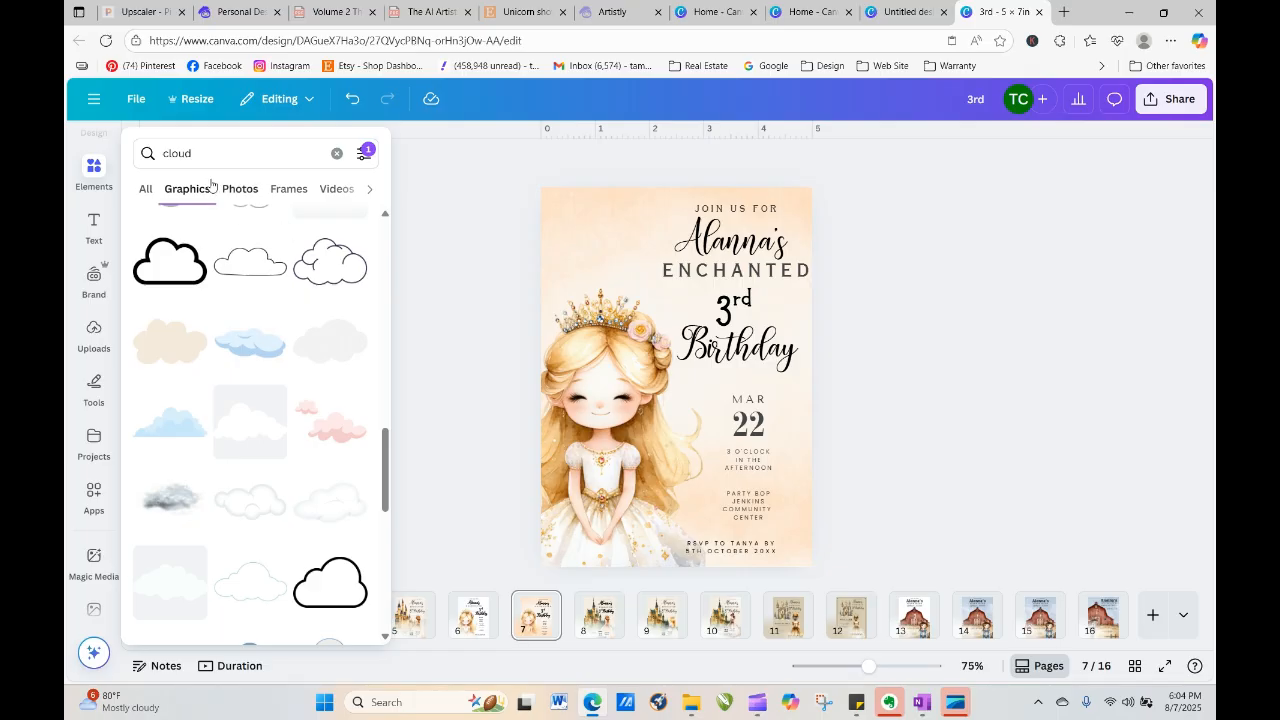
left_click(335, 158)
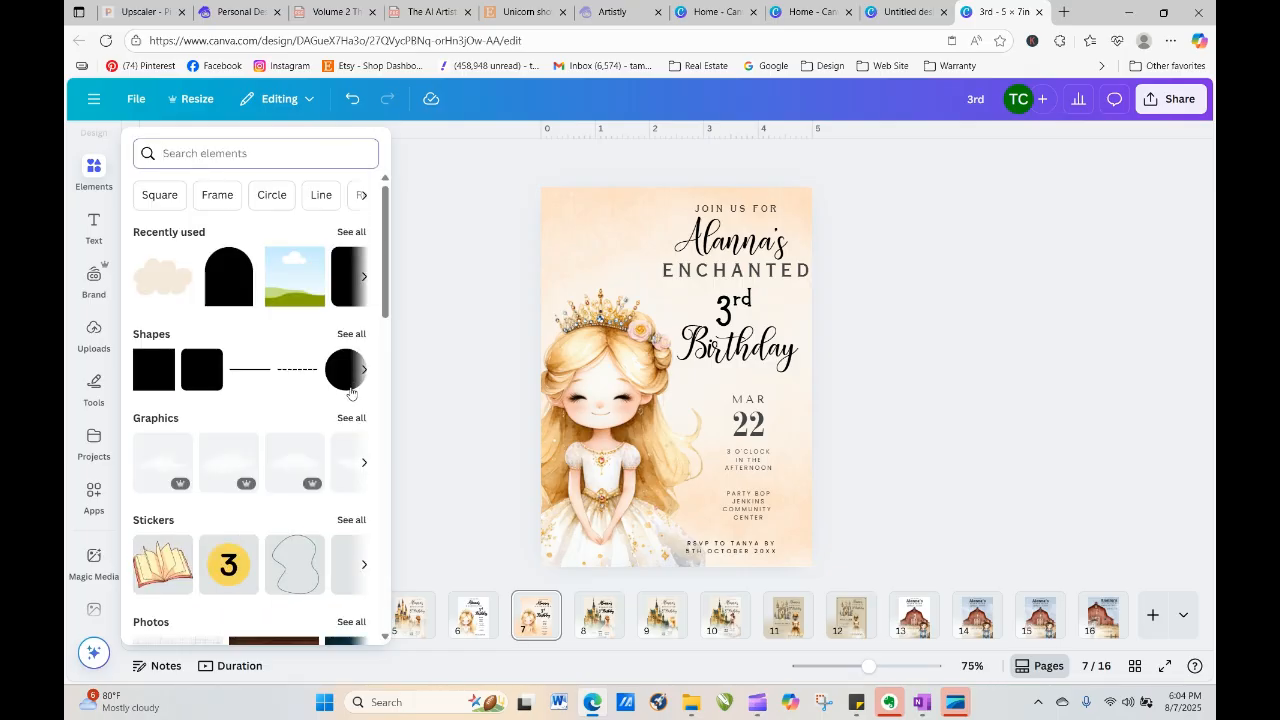
left_click(352, 334)
left_click(405, 340)
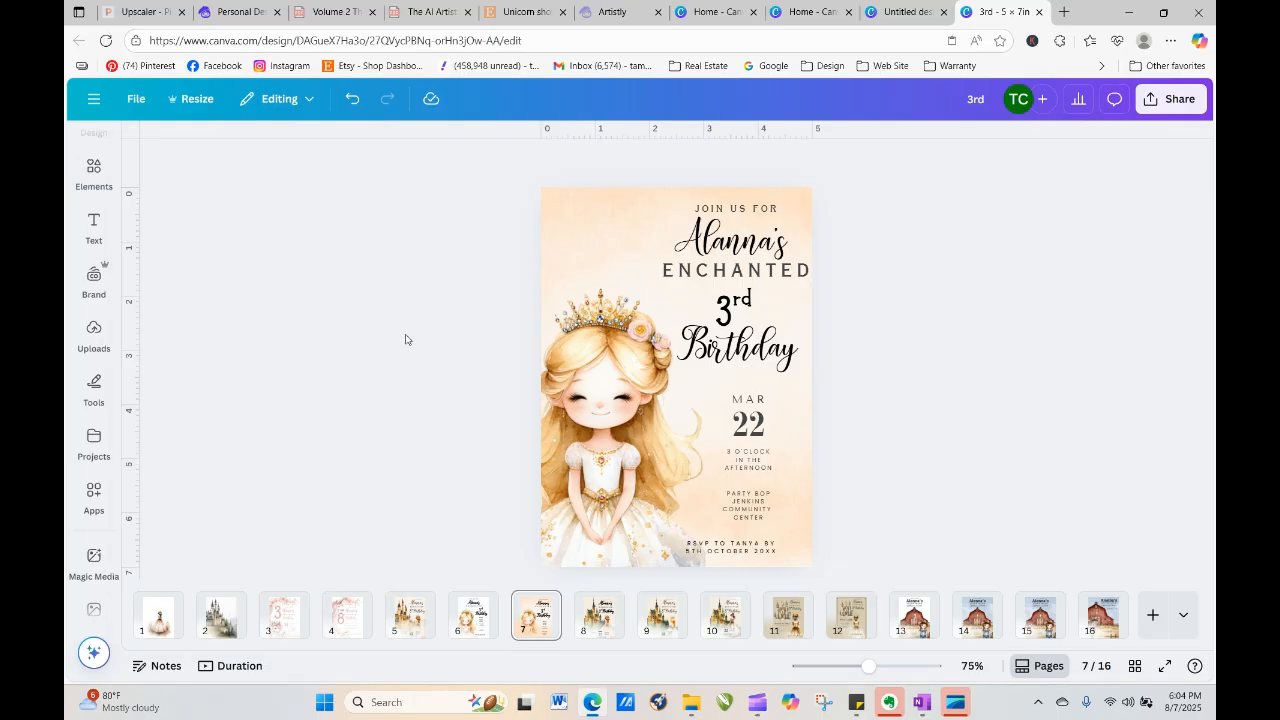
left_click(93, 225)
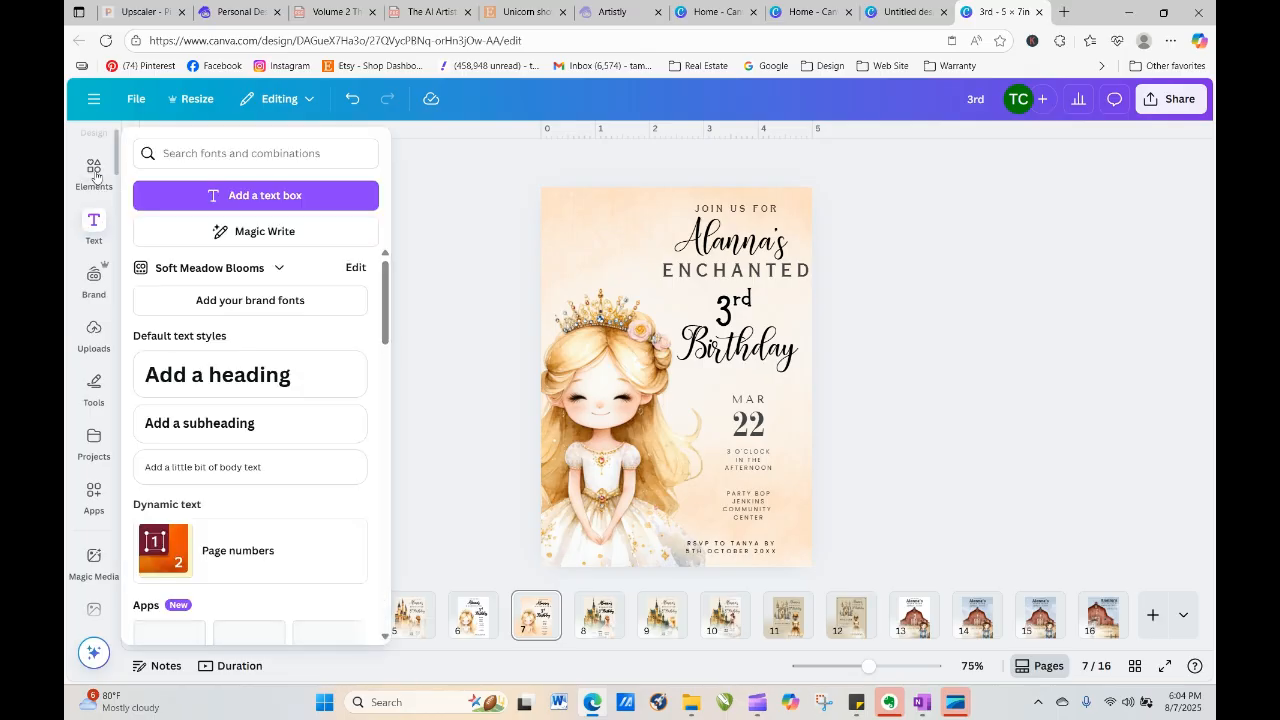
left_click(93, 172)
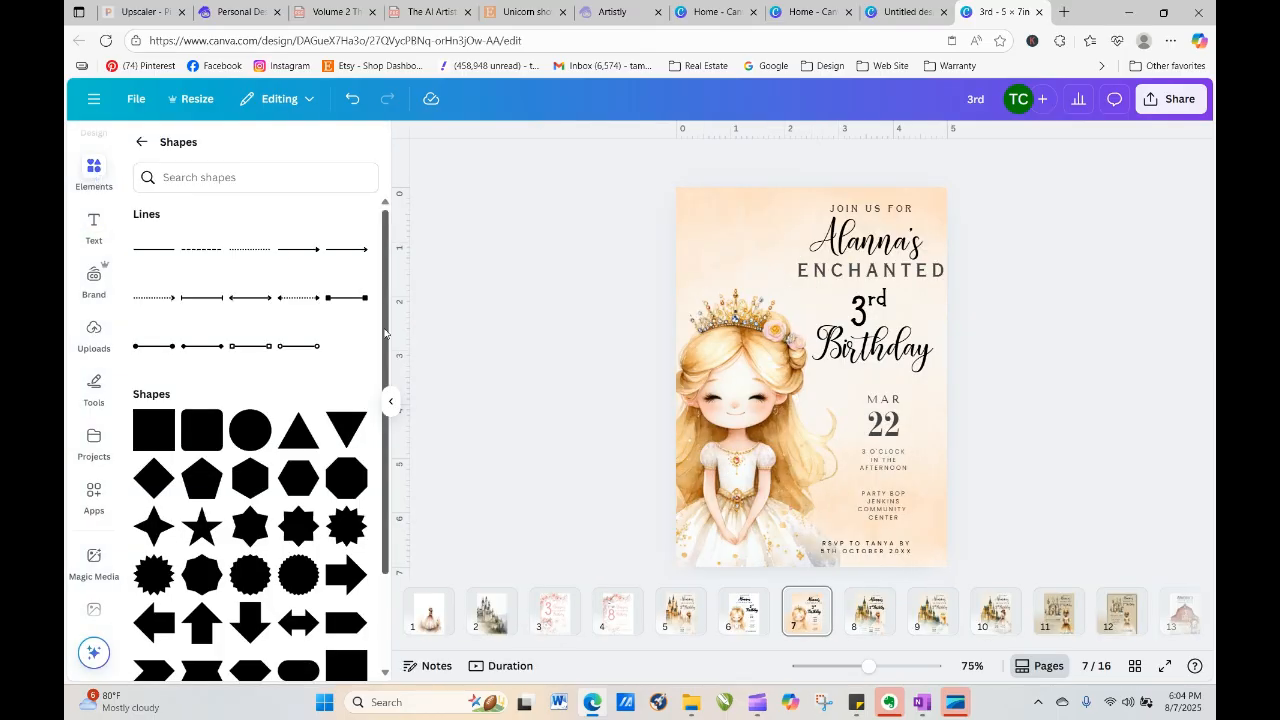
left_click_drag(386, 332, 395, 462)
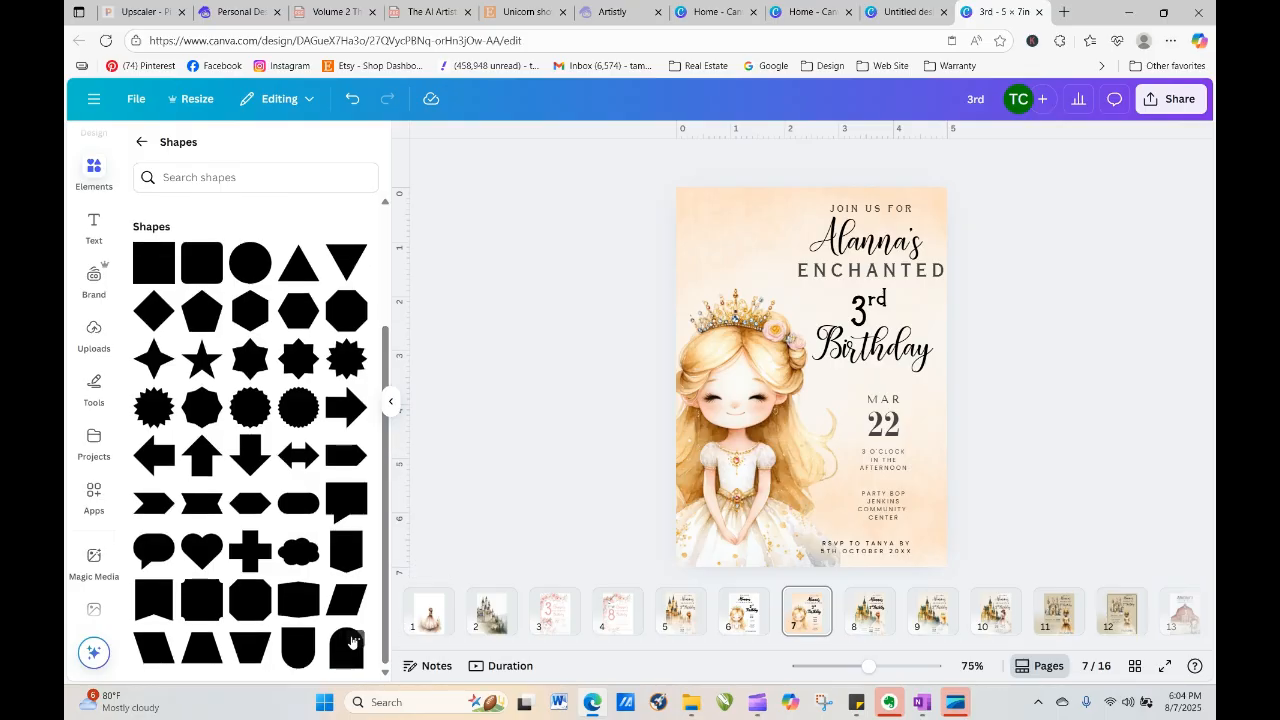
Try the Banner 7 shape enlarged over the page's upper-left area, and remove it
left_click(307, 592)
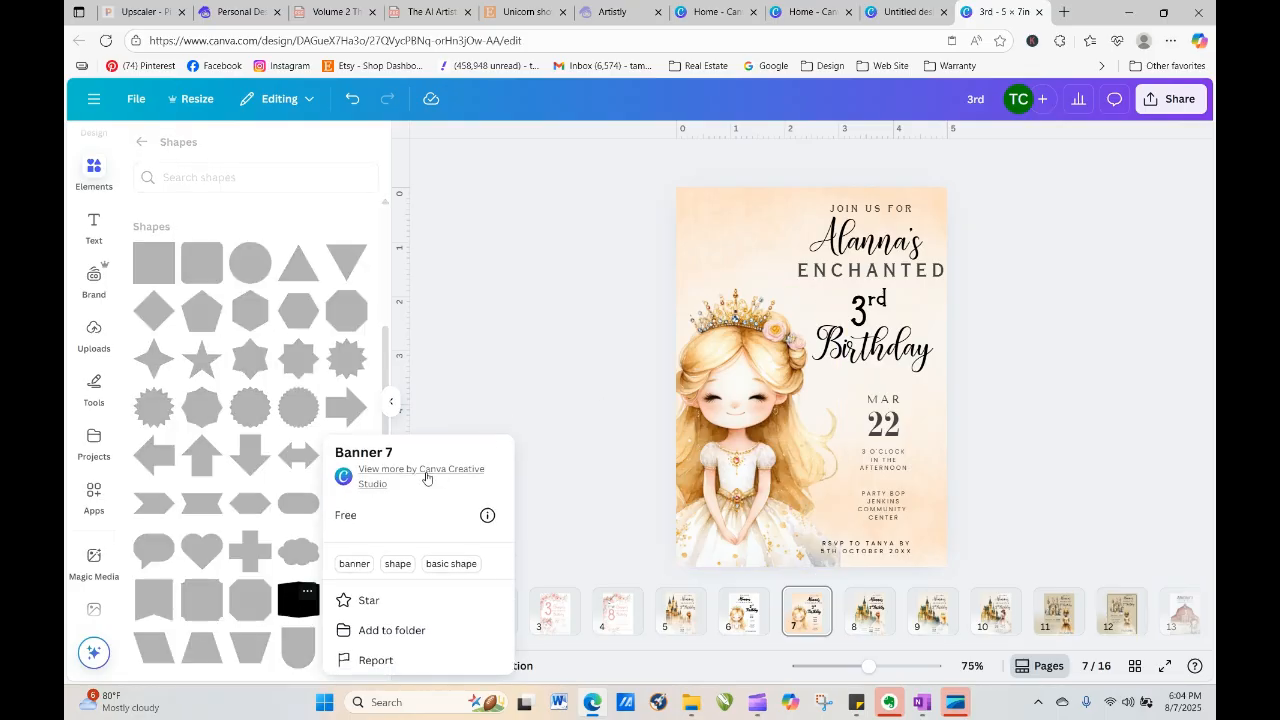
left_click(304, 600)
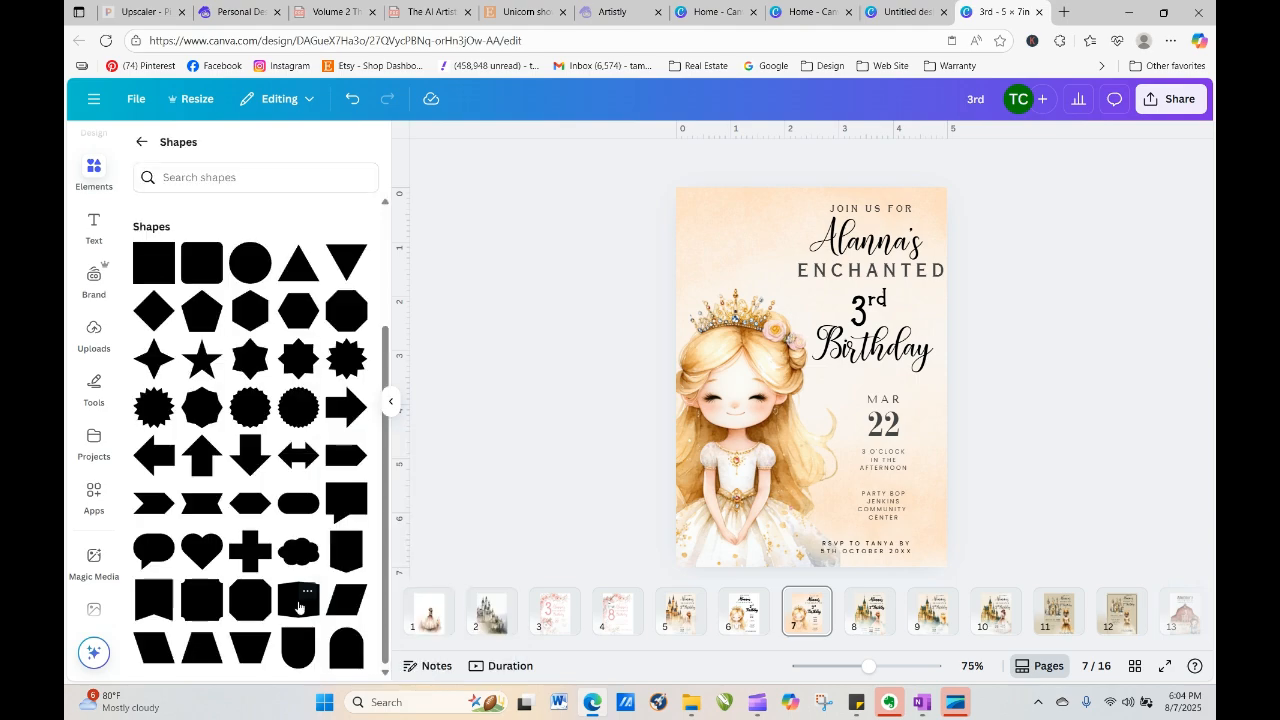
left_click(298, 605)
left_click(972, 430)
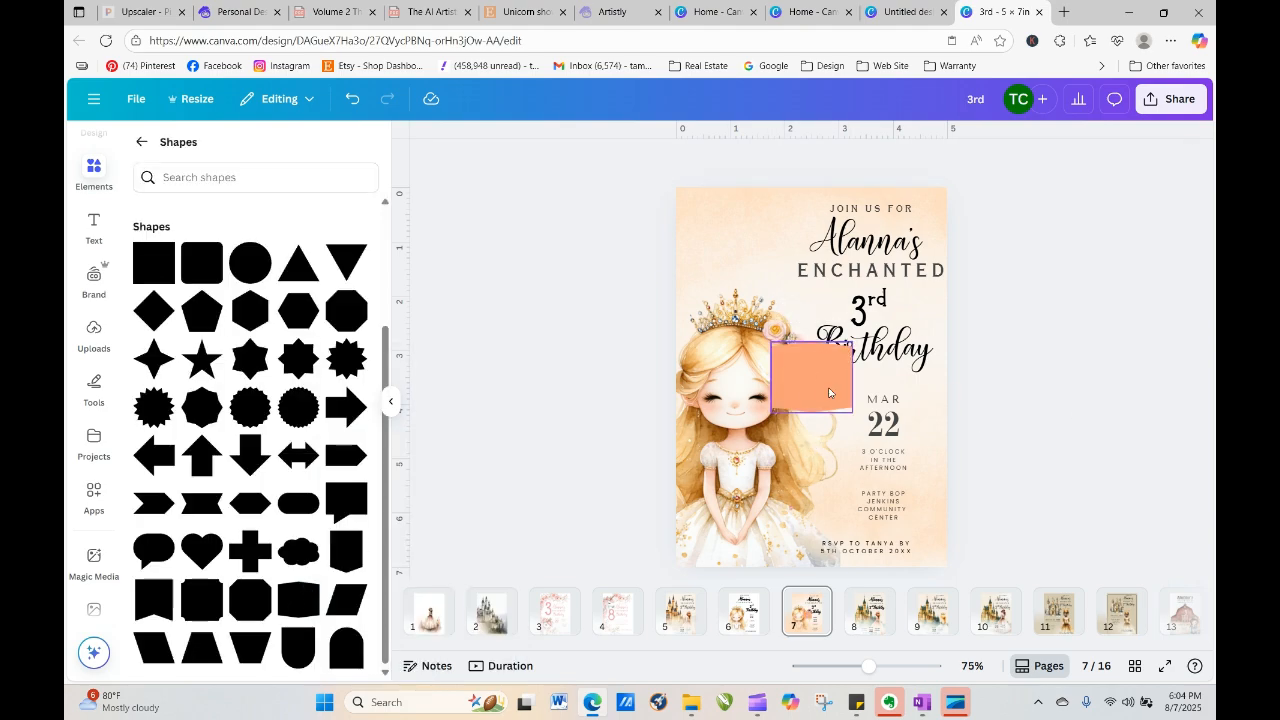
left_click_drag(821, 385, 811, 313)
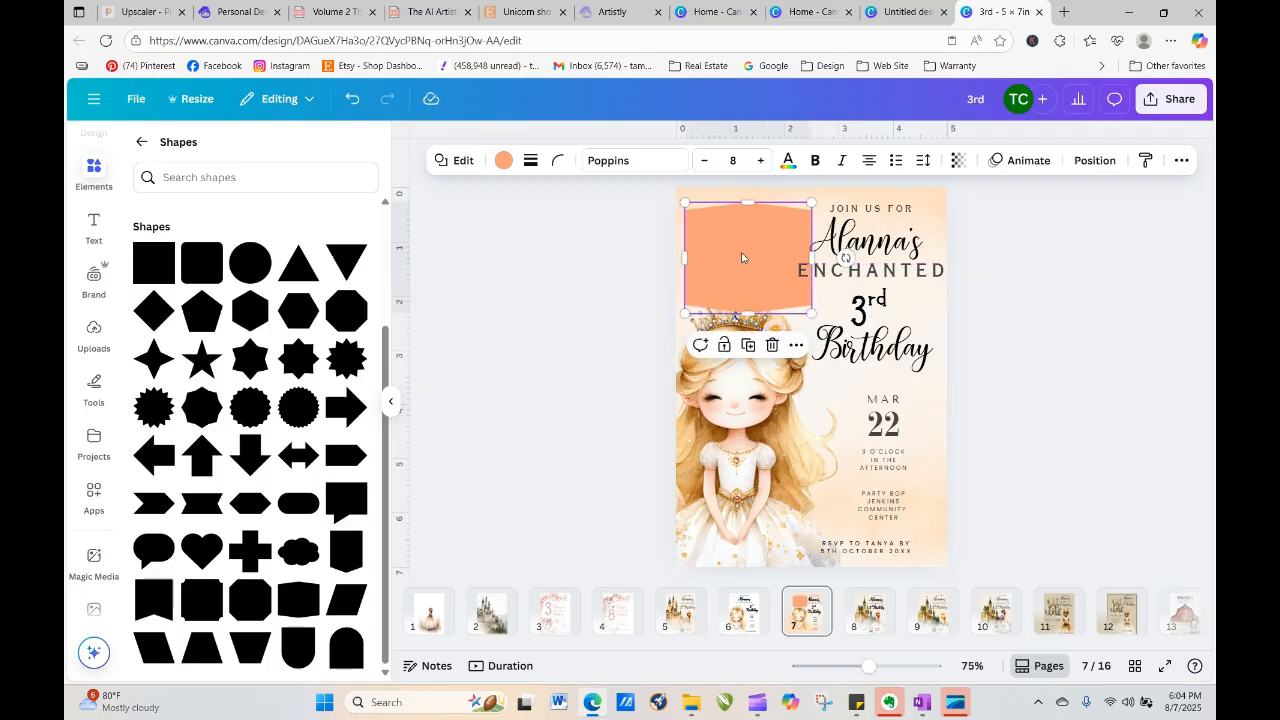
left_click_drag(739, 258, 485, 260)
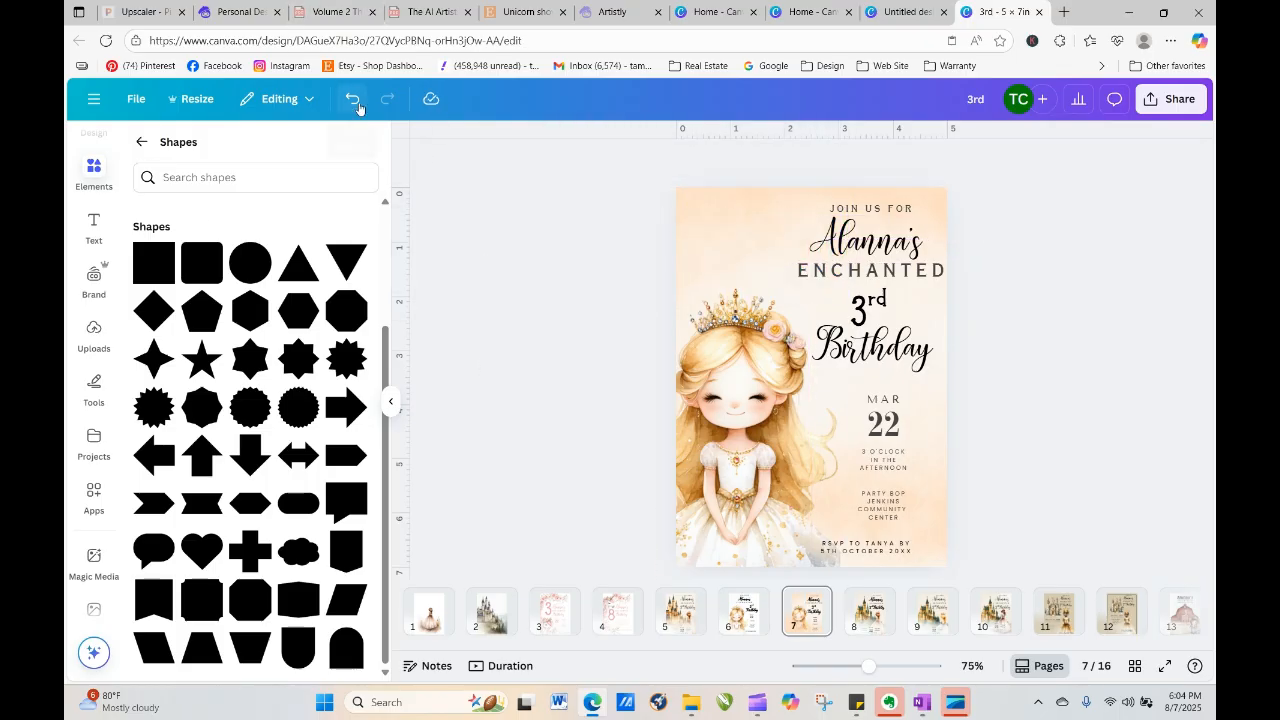
Insert the round pink floral wreath with a bow from the pixelcut-export (5) folder inside Pink Floral Unicorns
left_click(90, 340)
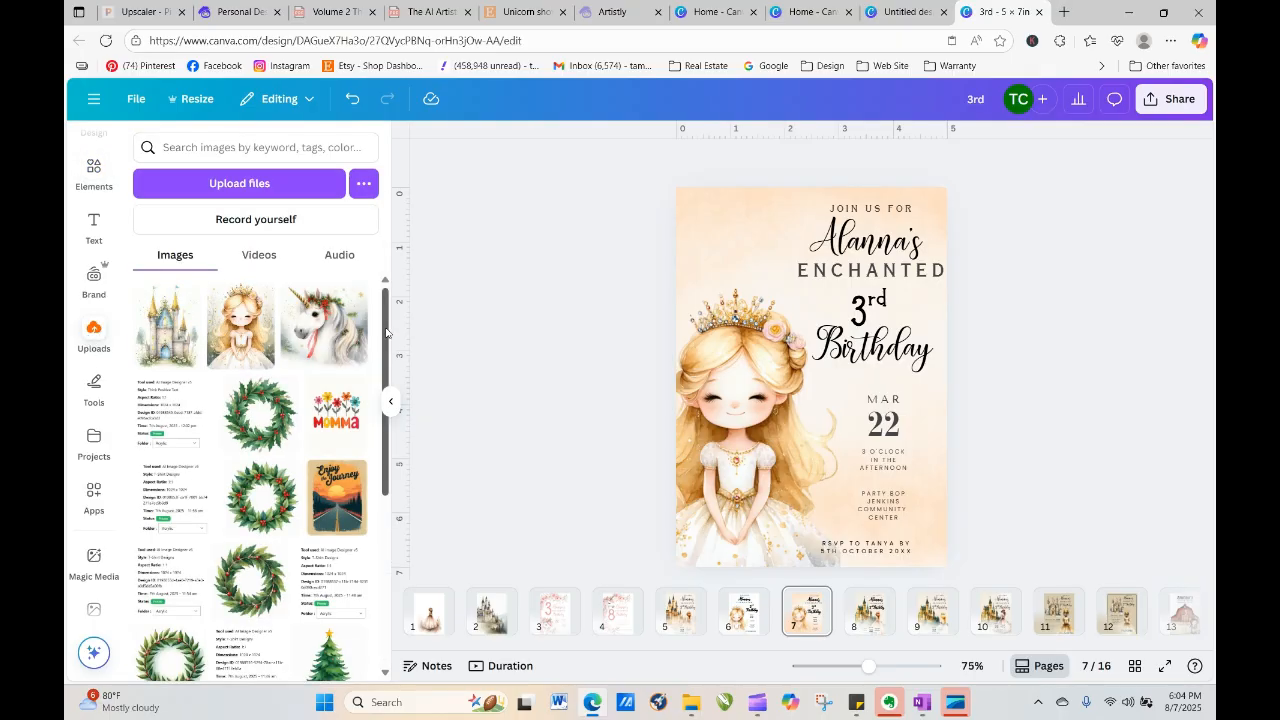
left_click_drag(386, 332, 391, 510)
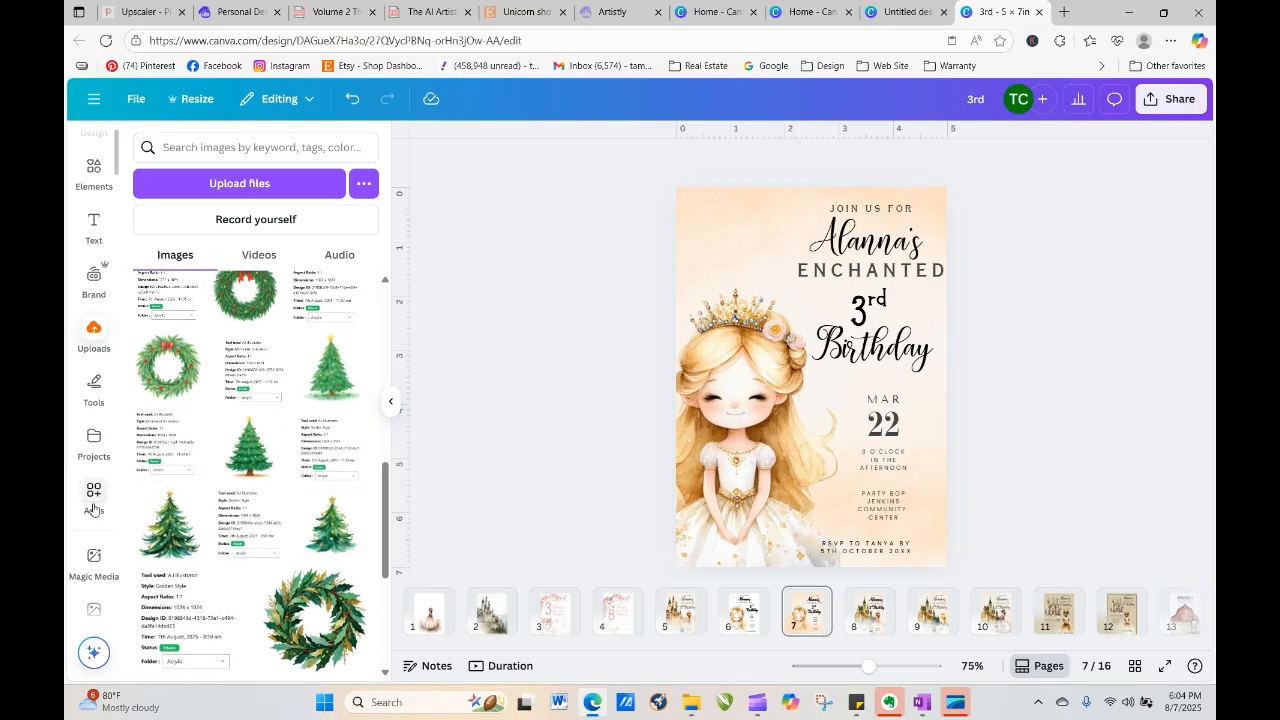
left_click(93, 440)
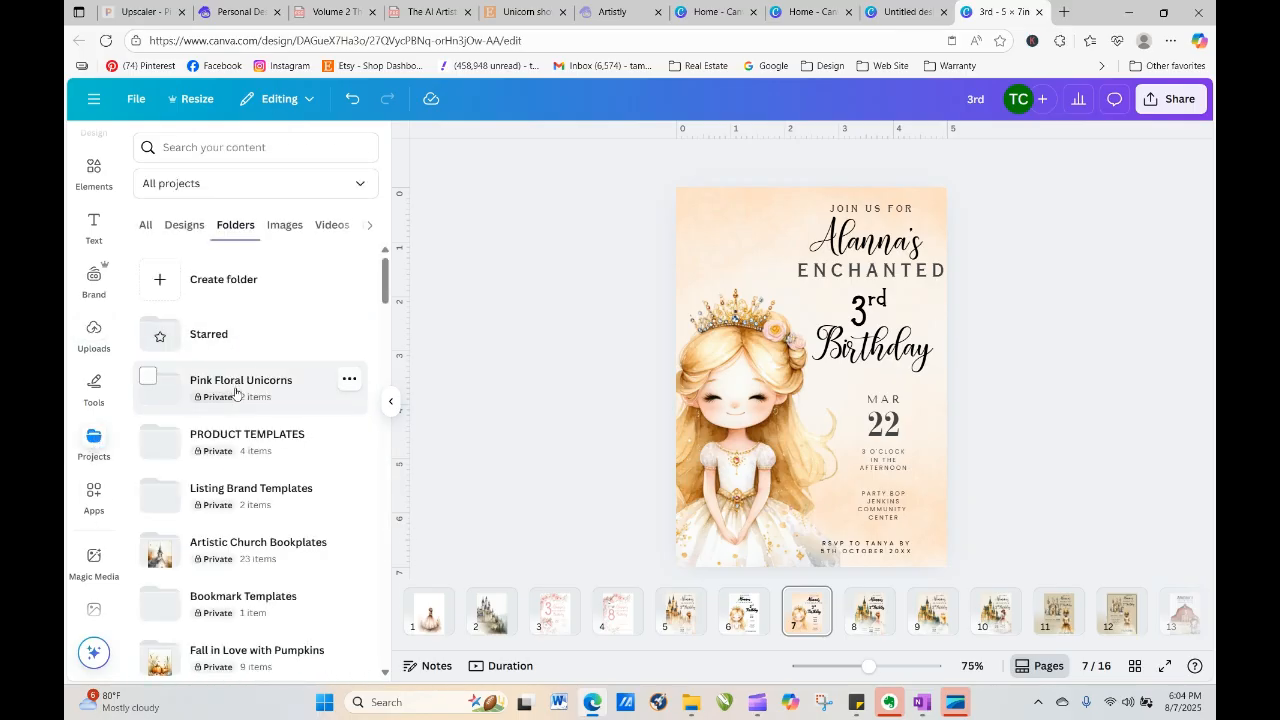
left_click(236, 392)
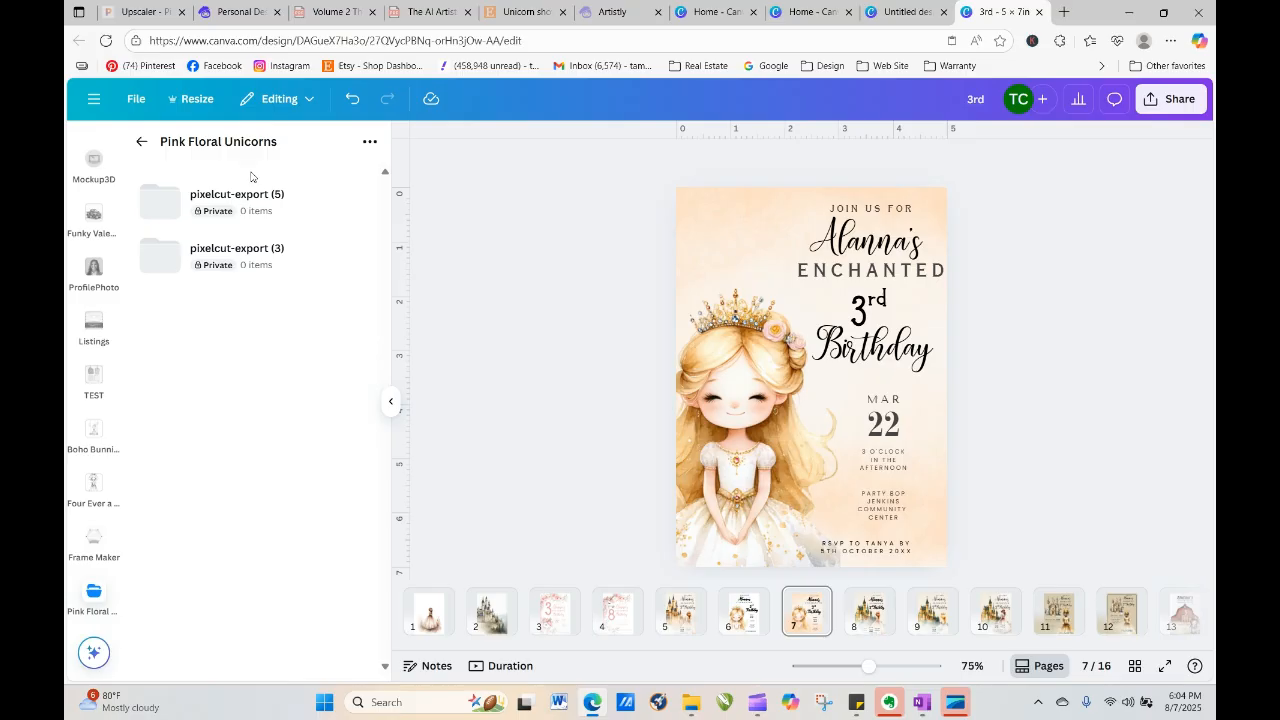
left_click(240, 208)
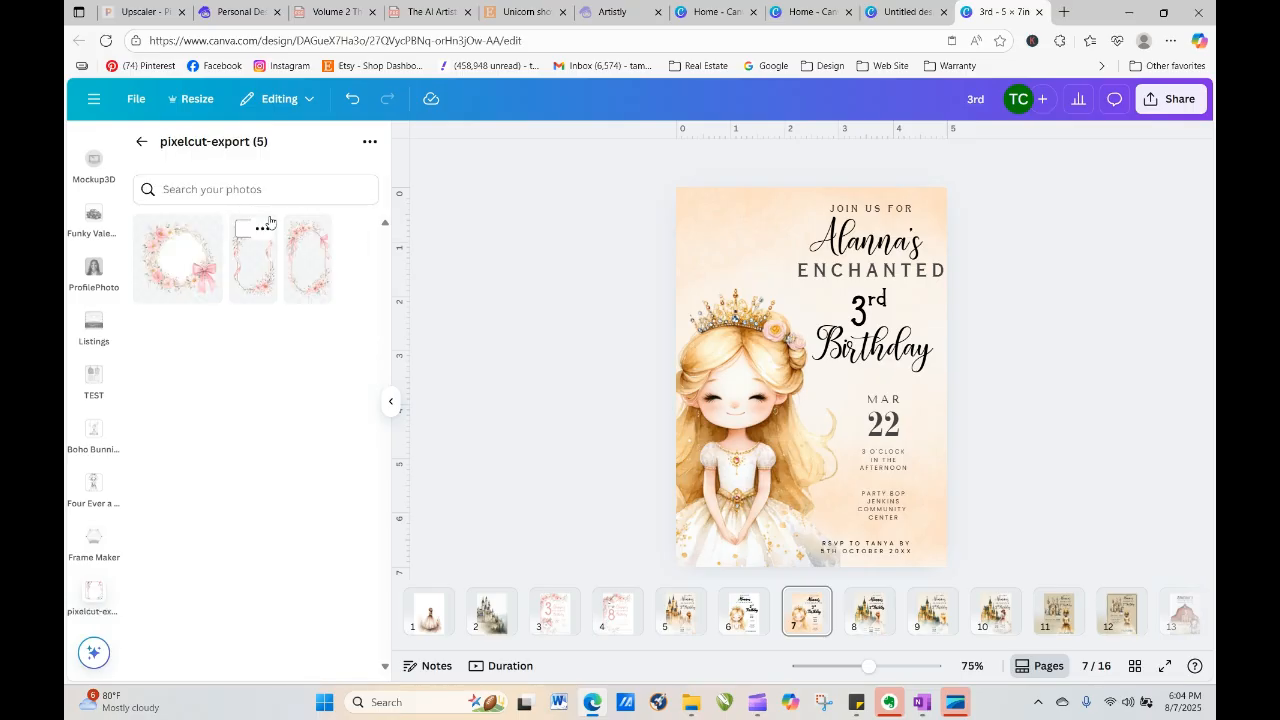
left_click(181, 266)
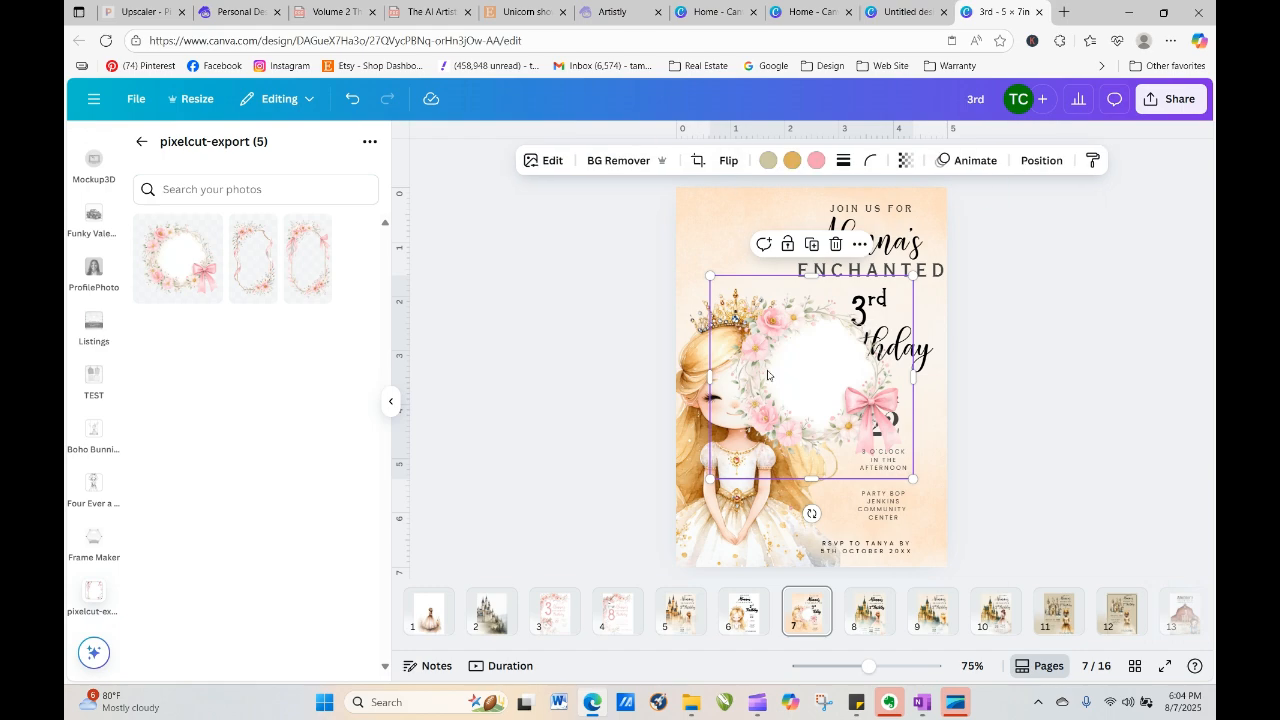
Apply the Latte filter to the wreath and place it in the page's upper-left corner, behind the princess and text
left_click(548, 161)
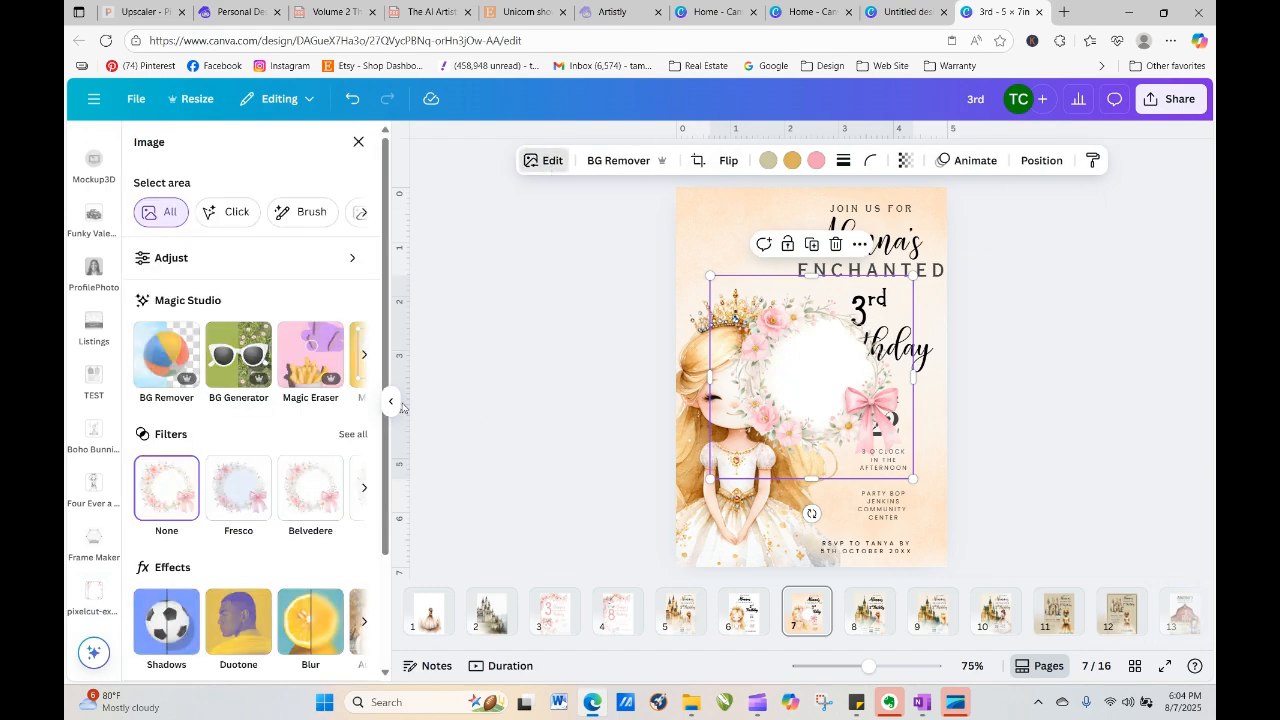
left_click(346, 438)
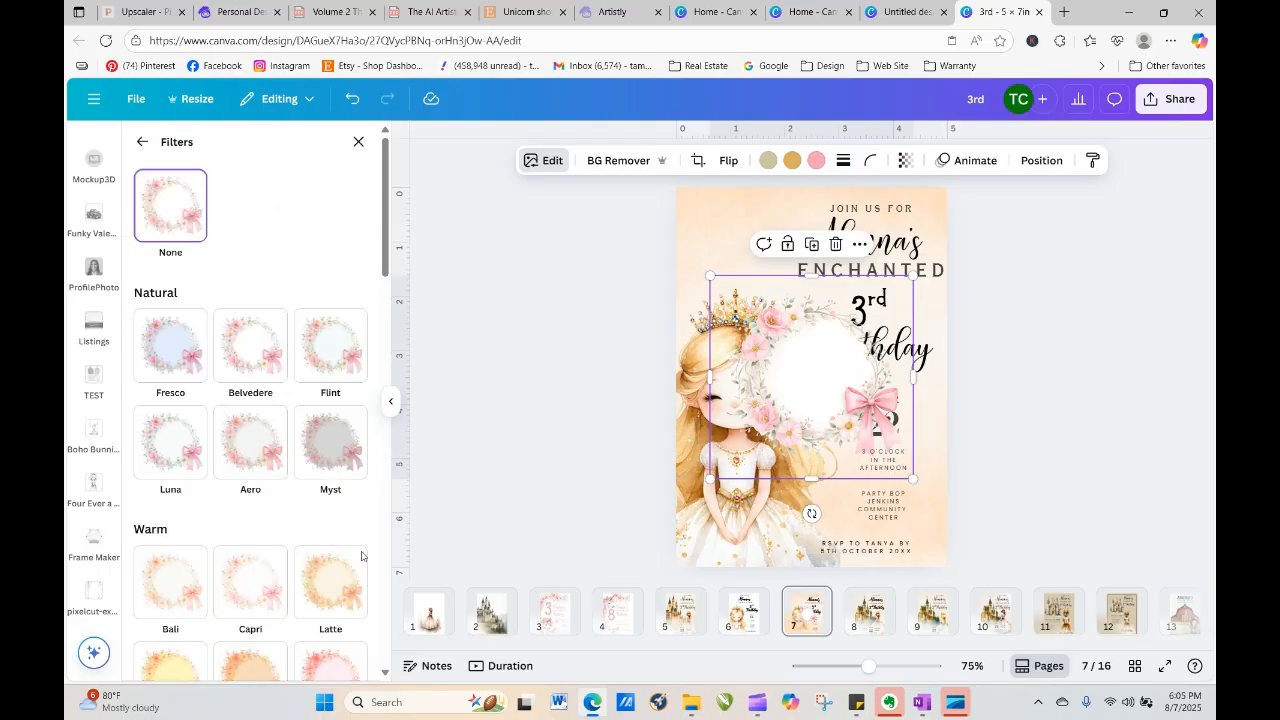
left_click(321, 600)
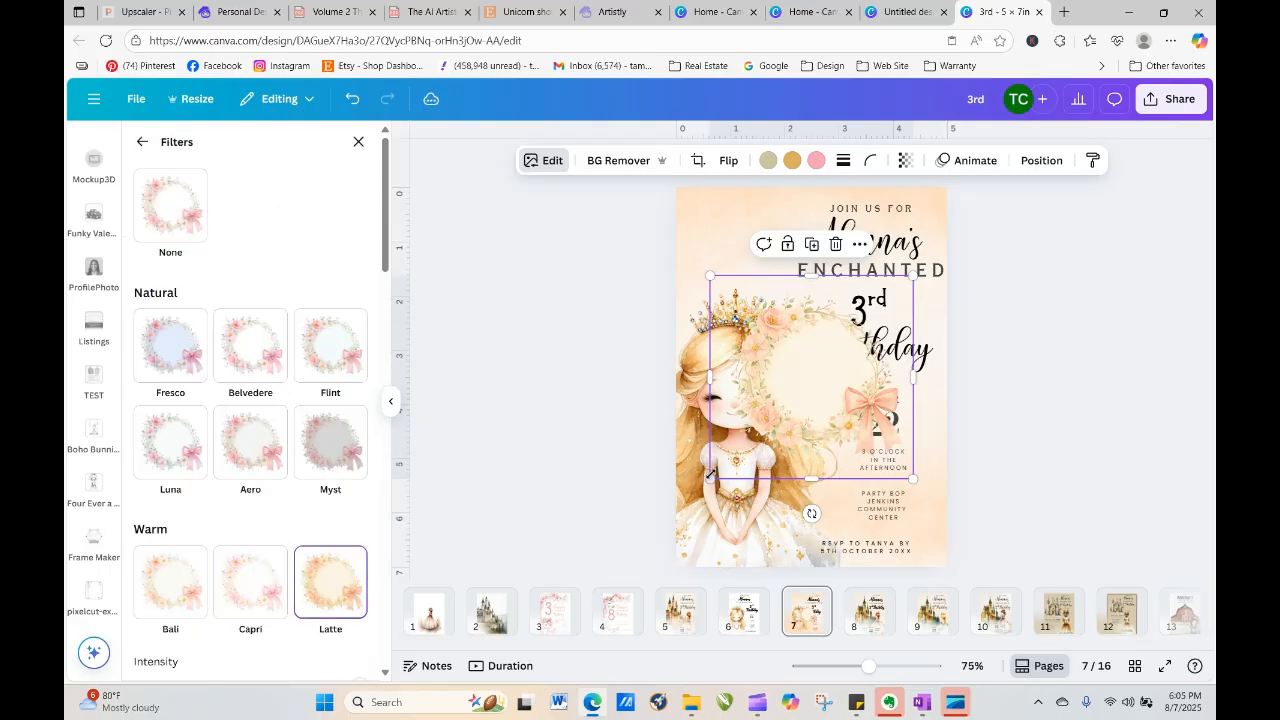
left_click_drag(807, 412, 711, 249)
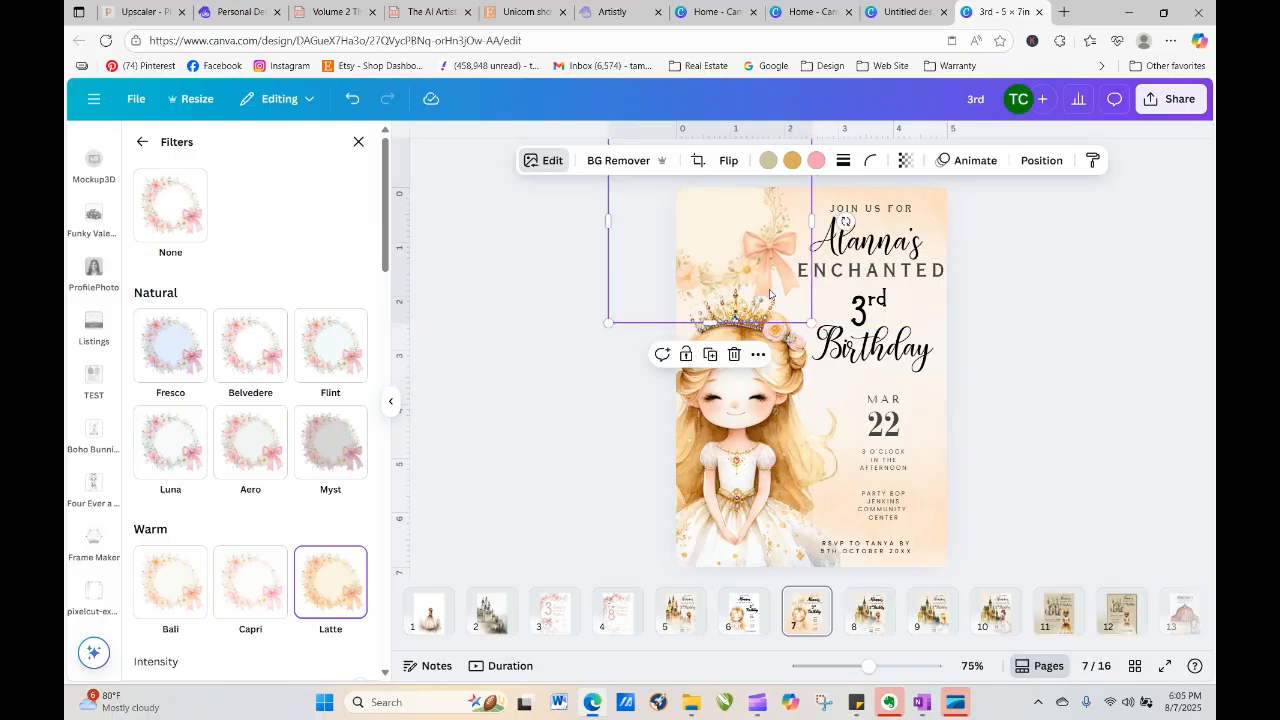
left_click(872, 302)
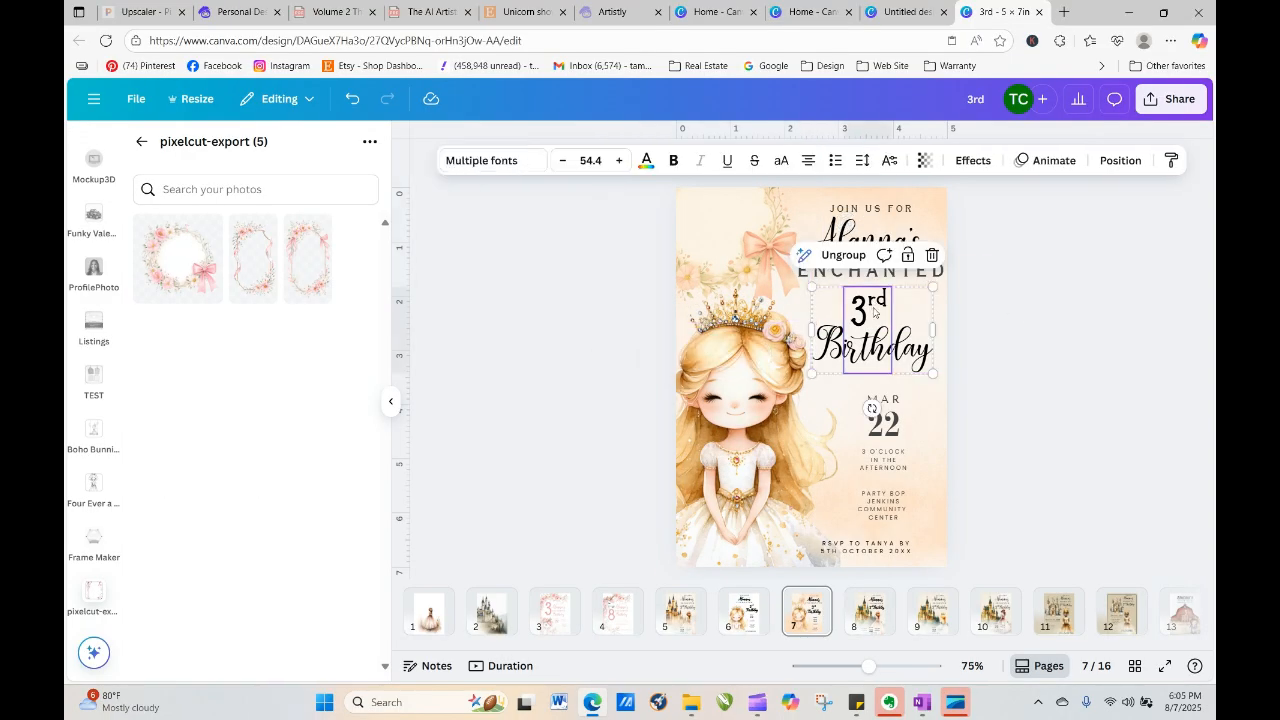
Ungroup "3rd" from "Birthday" and place it in front of the wreath in the page's upper-left corner
left_click(855, 256)
left_click(1015, 326)
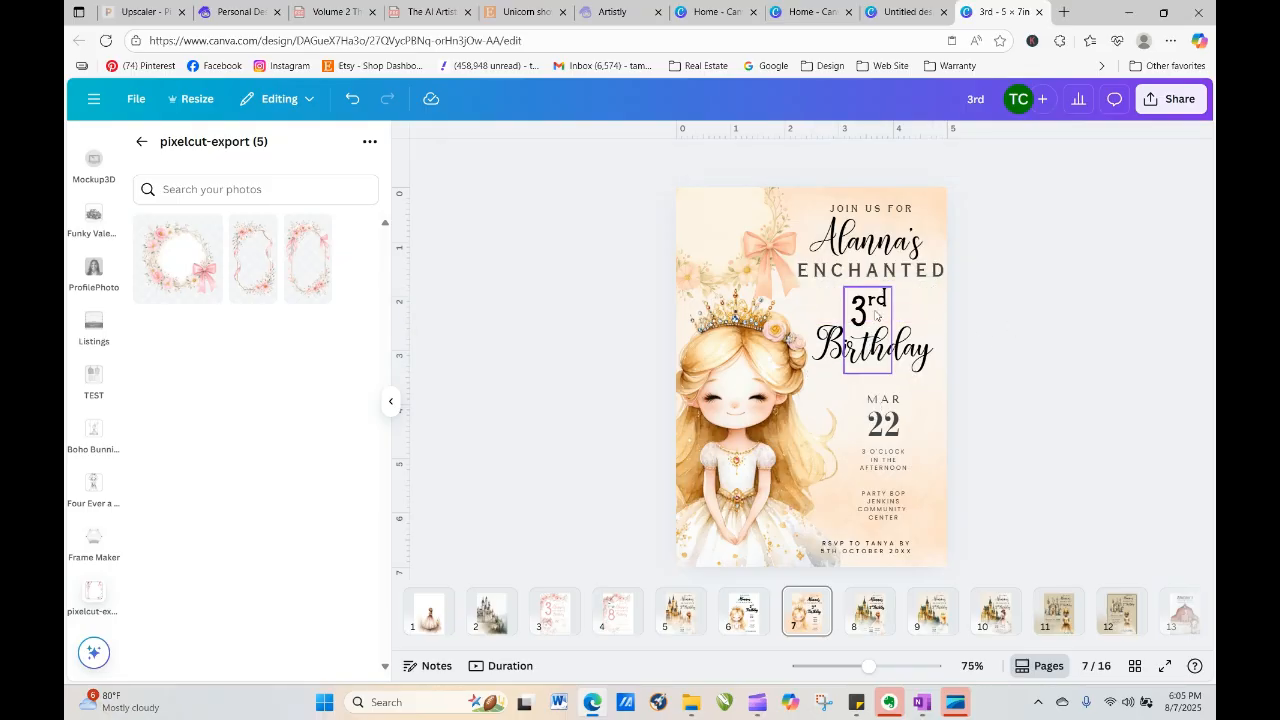
left_click_drag(878, 320, 727, 225)
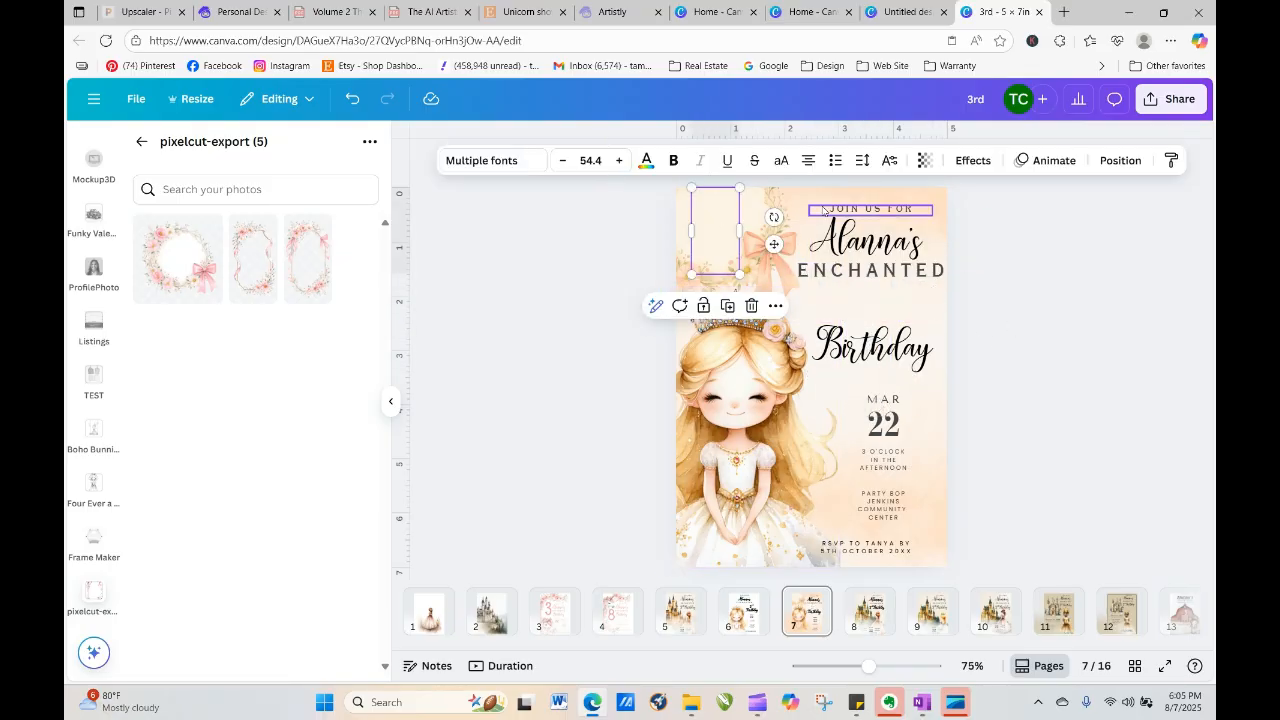
left_click(1120, 160)
left_click(214, 254)
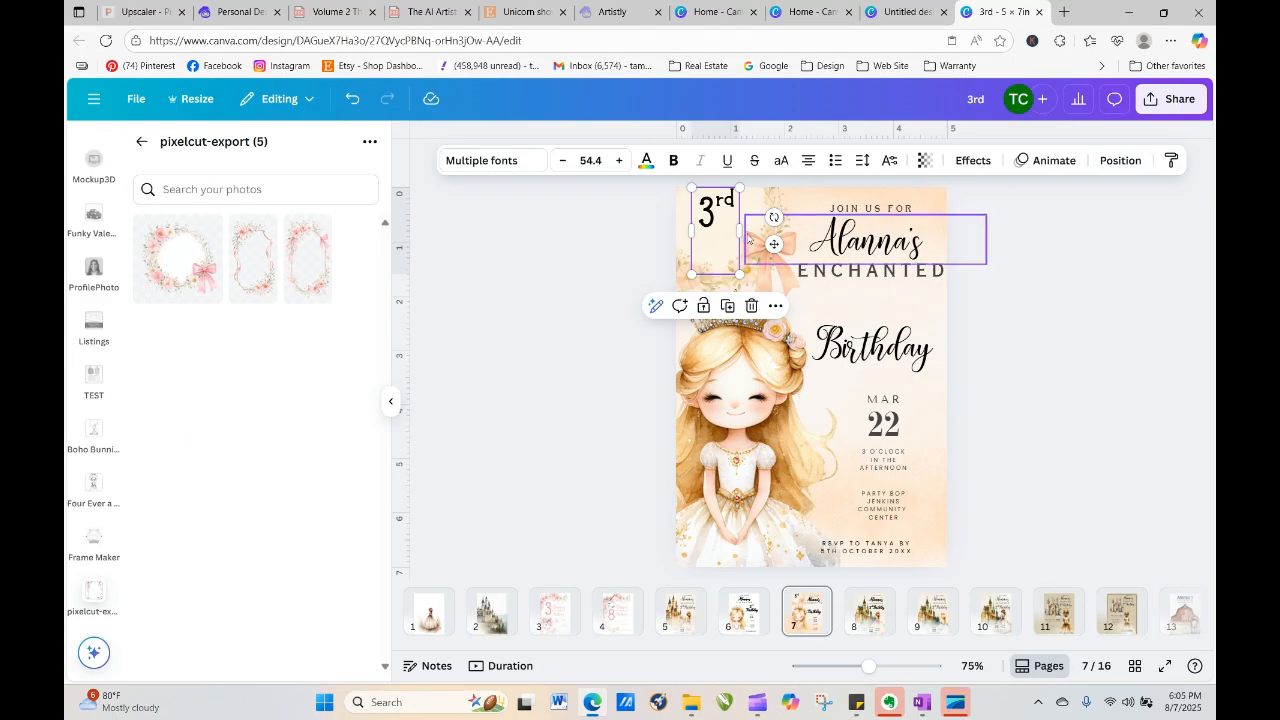
Enlarge the "3rd" text to about size 89.7 and move "Birthday" up directly beneath "ENCHANTED"
left_click_drag(739, 273, 761, 344)
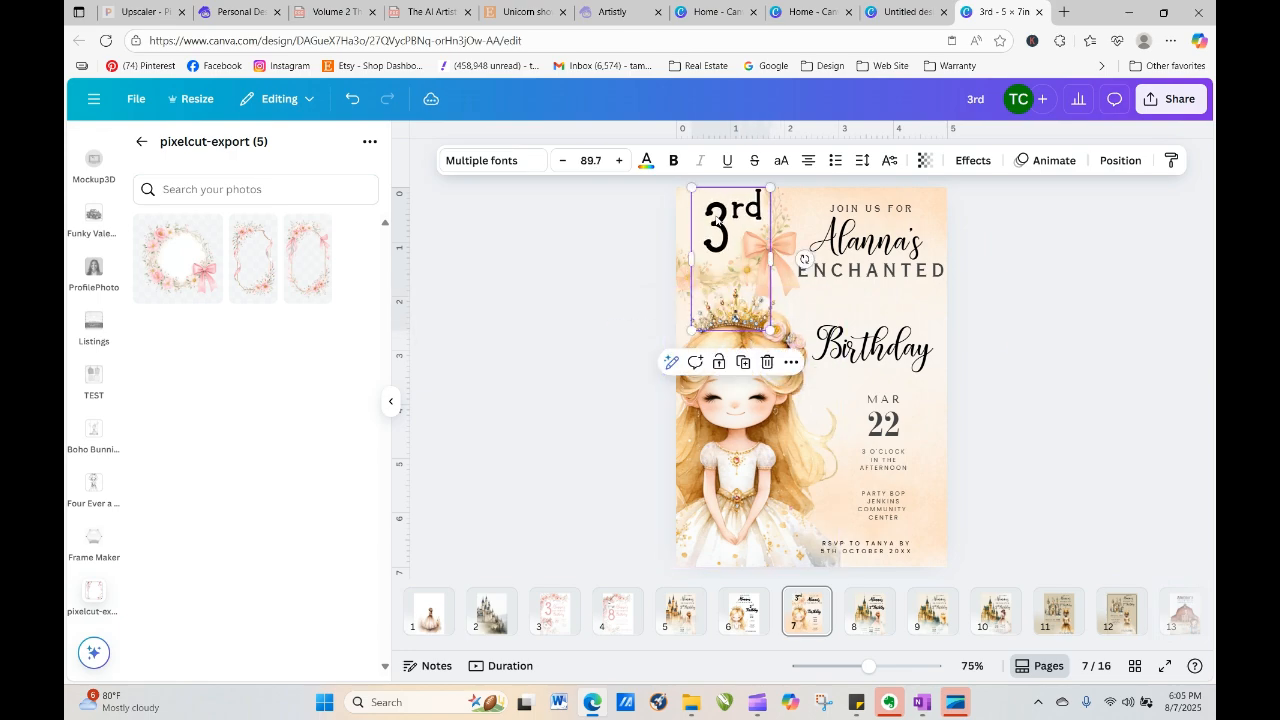
left_click_drag(716, 221, 708, 226)
left_click(888, 335)
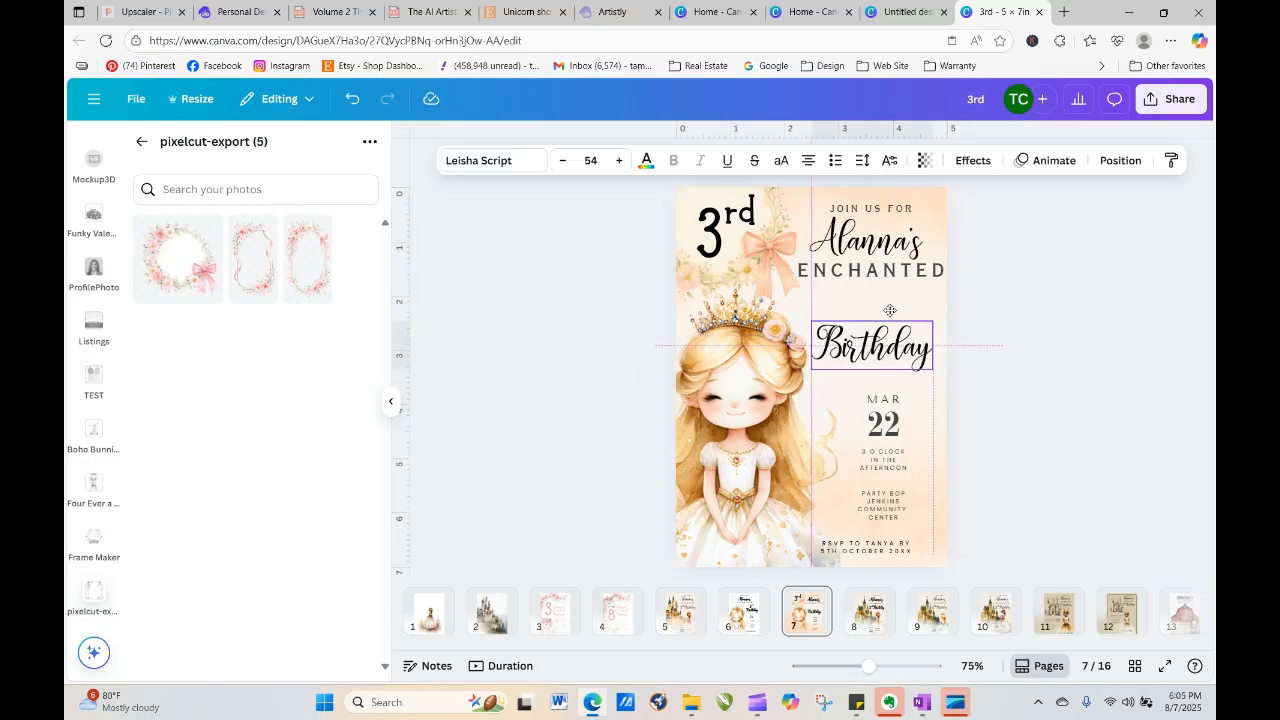
left_click_drag(890, 310, 892, 312)
left_click(1040, 362)
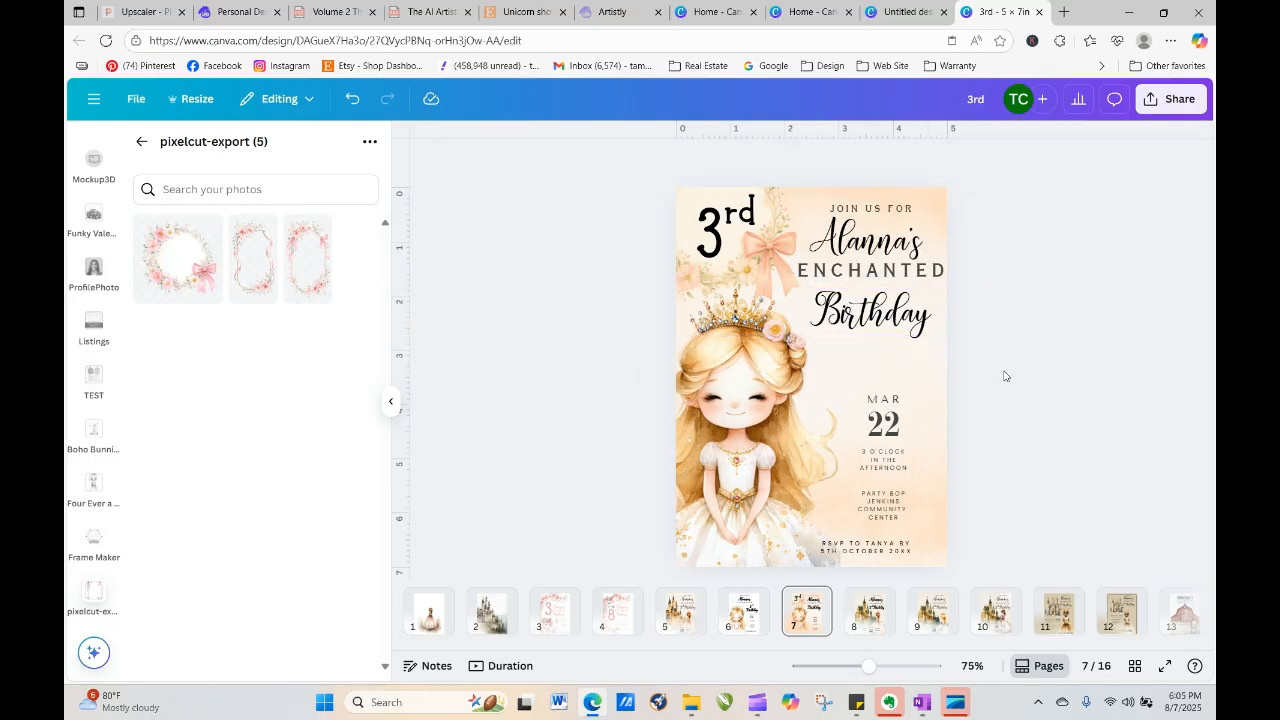
Move the date, time and venue text up below "Birthday", and shift the RSVP lines up and slightly right
left_click_drag(1004, 376, 884, 506)
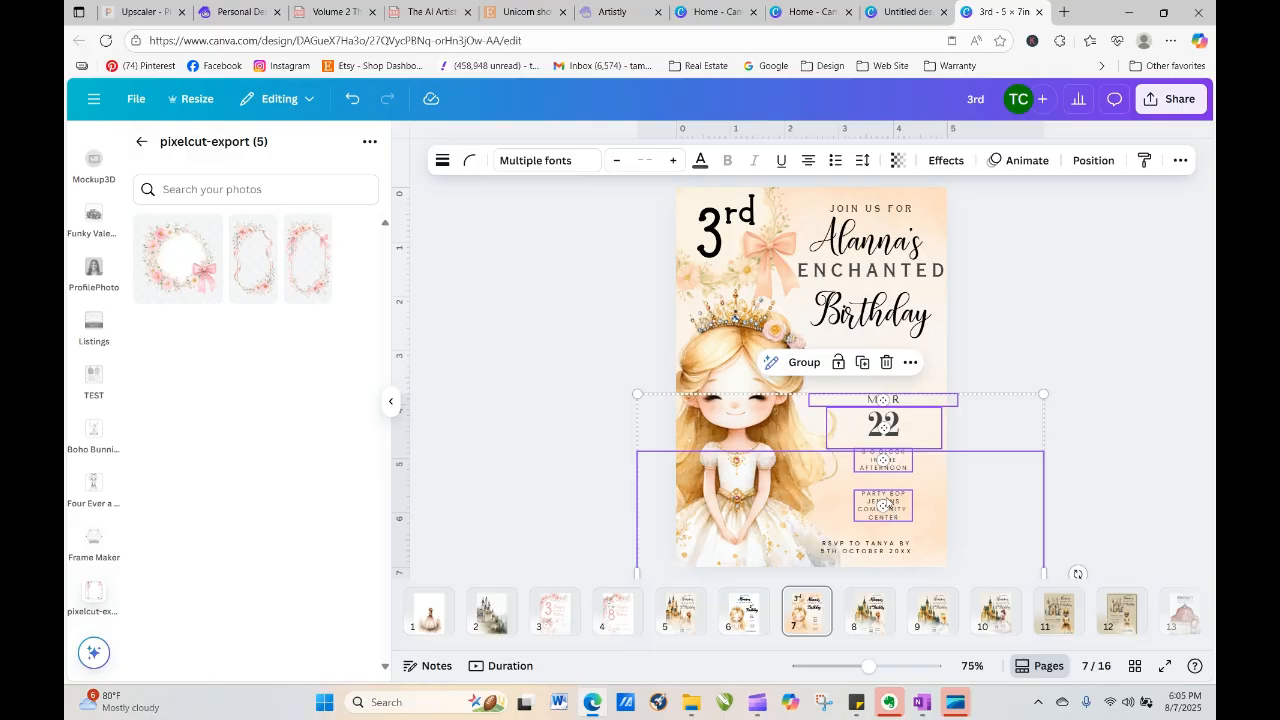
left_click_drag(884, 440, 884, 398)
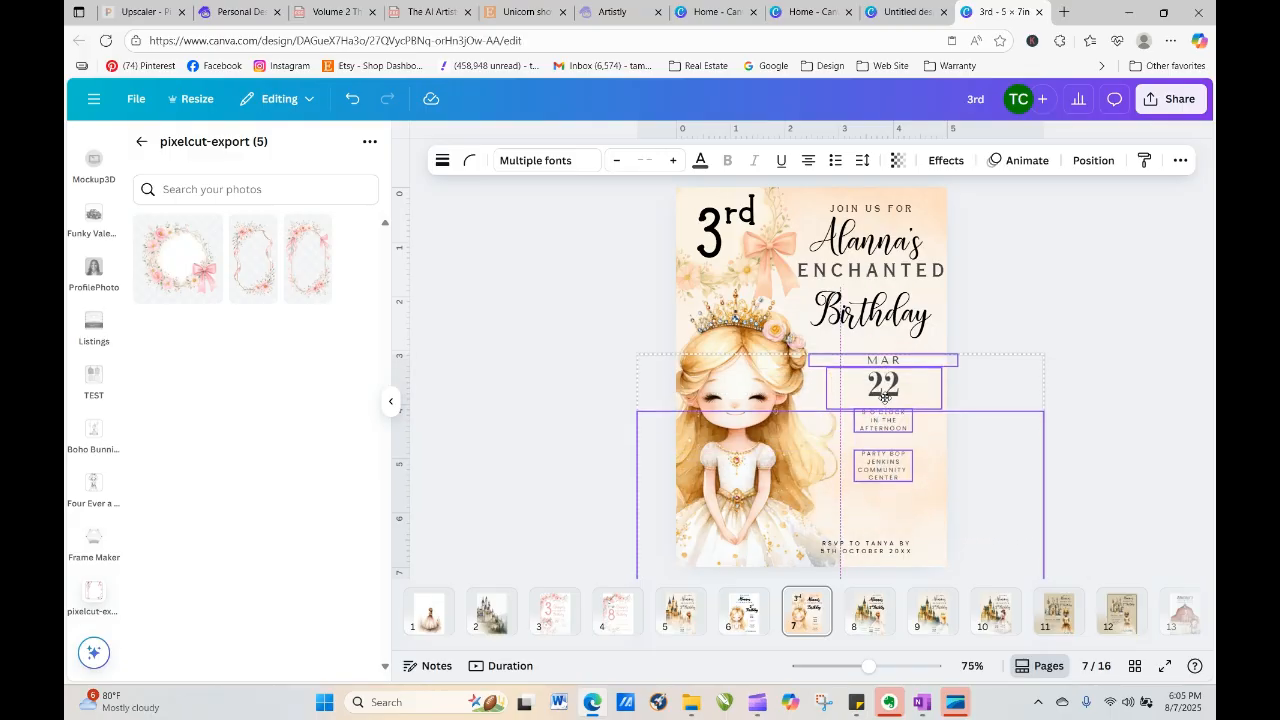
left_click(1092, 442)
left_click_drag(1046, 580, 800, 530)
left_click_drag(893, 547, 911, 520)
left_click(1043, 517)
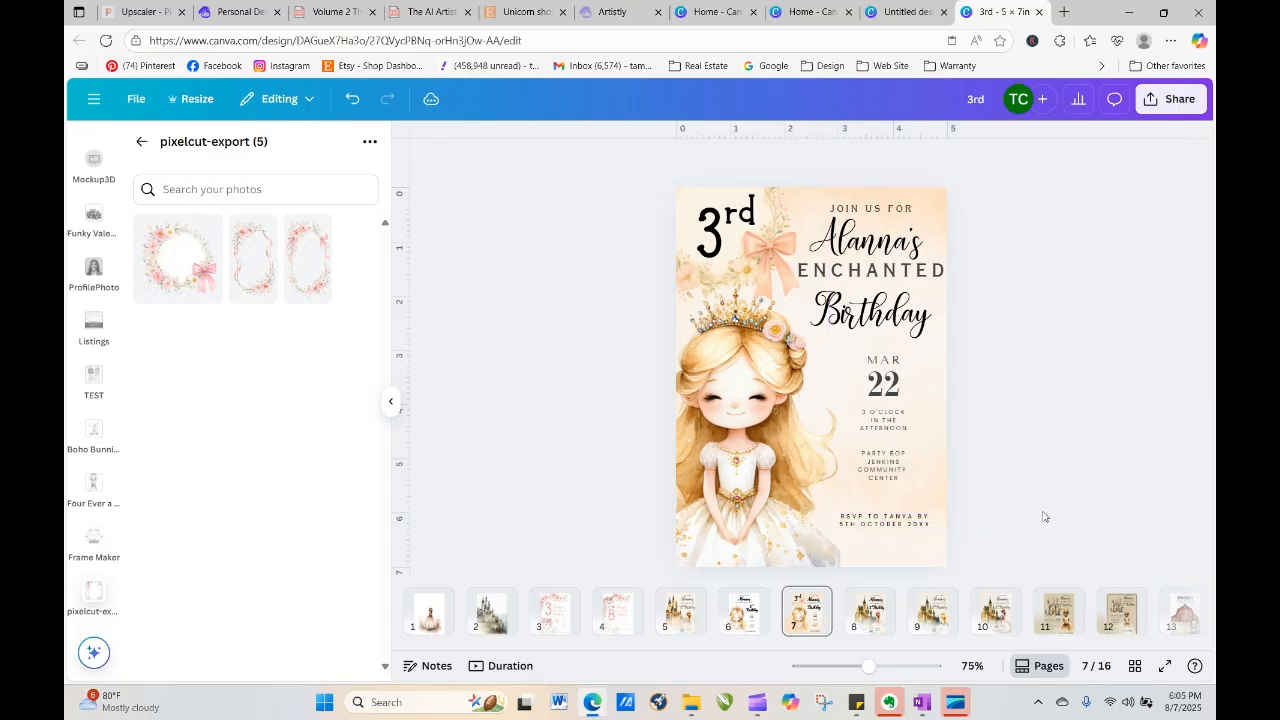
Reduce the "3rd" text to about size 82 and slightly shrink the floral wreath behind it
left_click(721, 214)
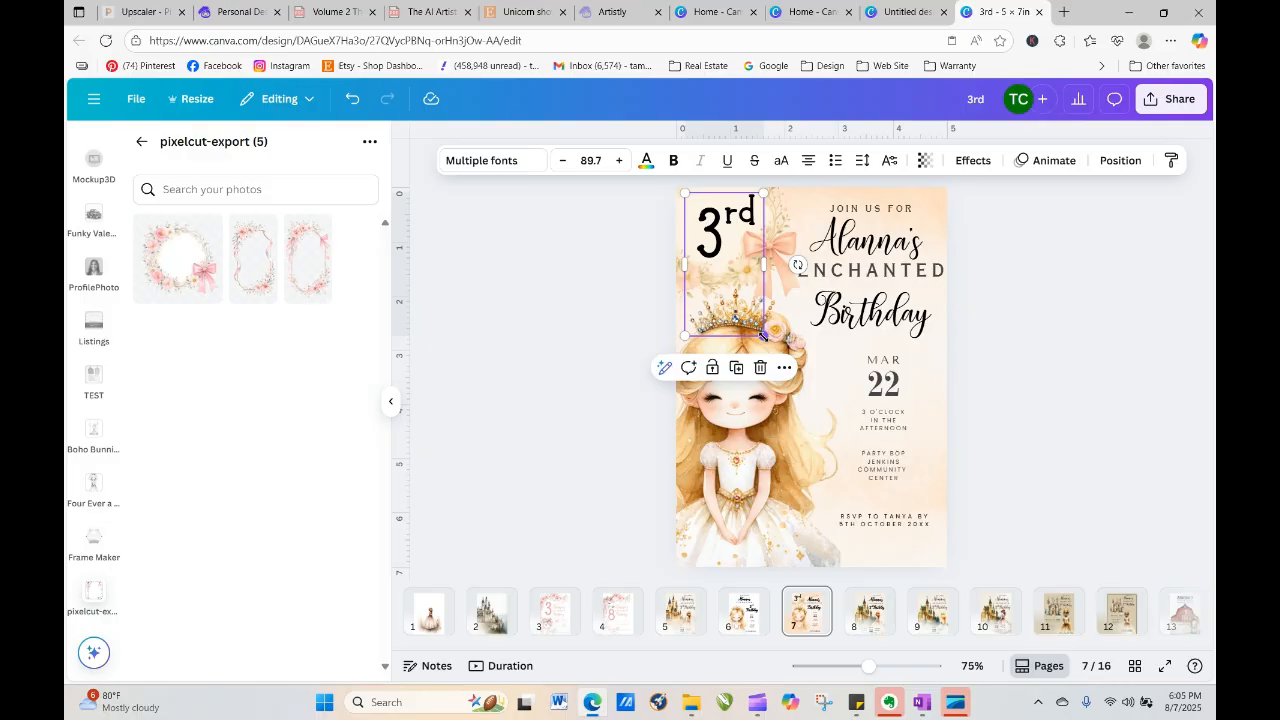
left_click_drag(763, 334, 757, 323)
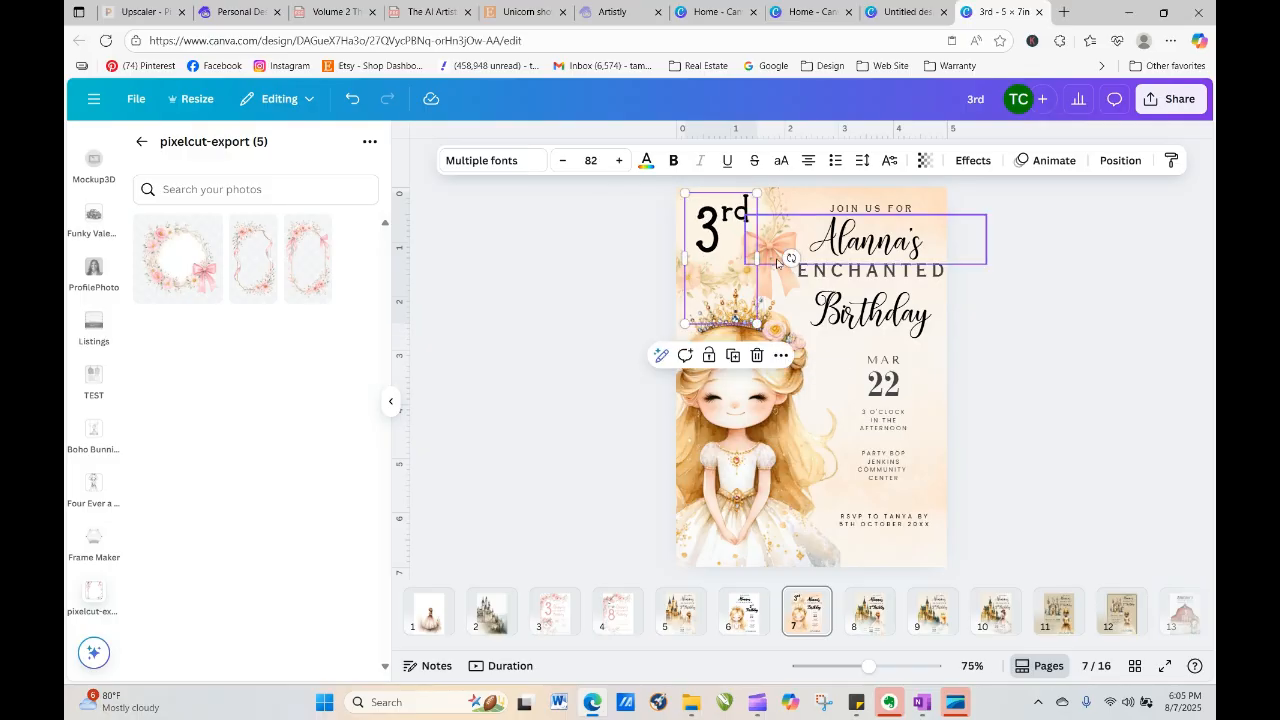
left_click(780, 207)
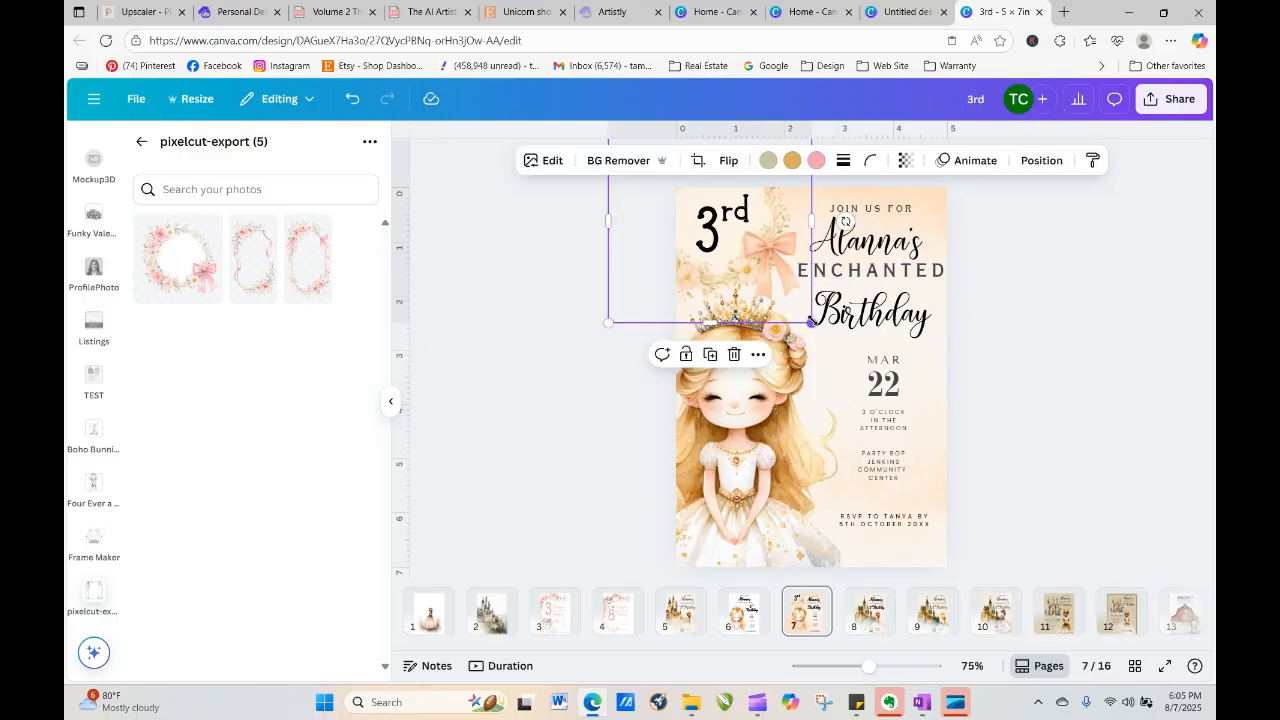
mouse_move(812, 322)
left_mouse_down()
mouse_move(795, 308)
mouse_move(811, 321)
left_mouse_up()
left_click(991, 293)
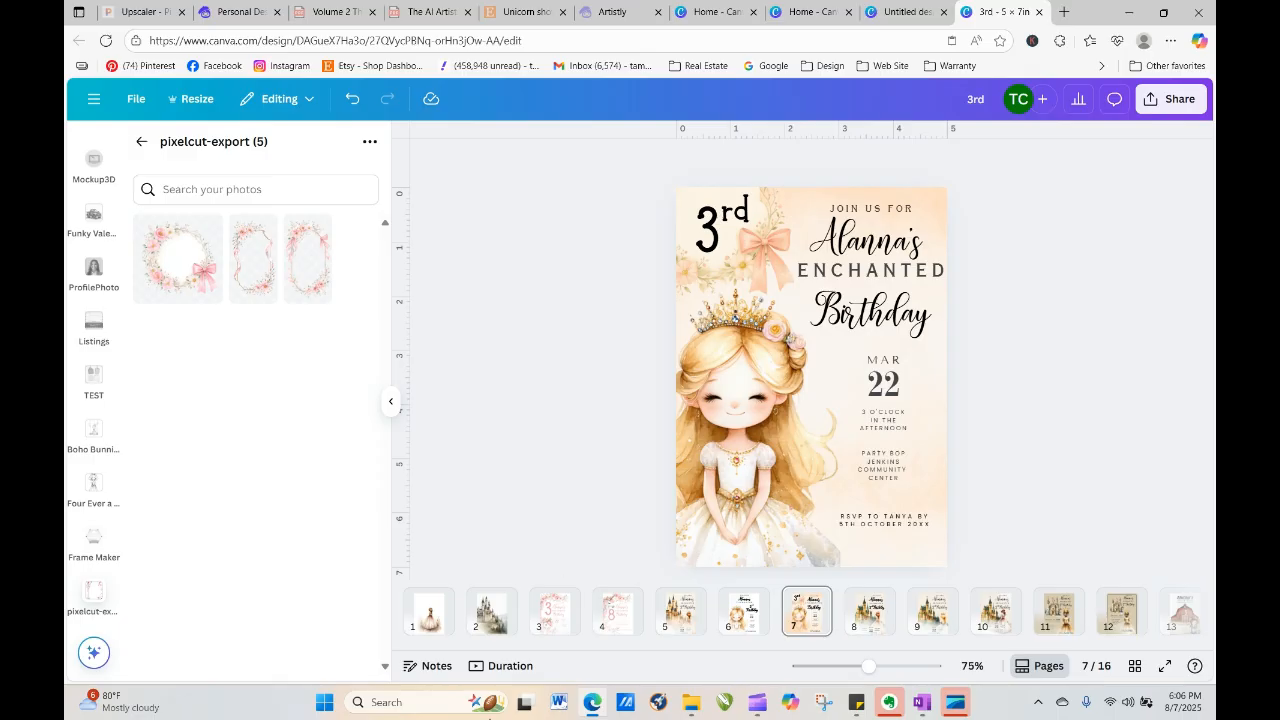
Compare the unicorn invitations on pages 3 and 4 with the princess versions on pages 6 and 7
left_click(554, 611)
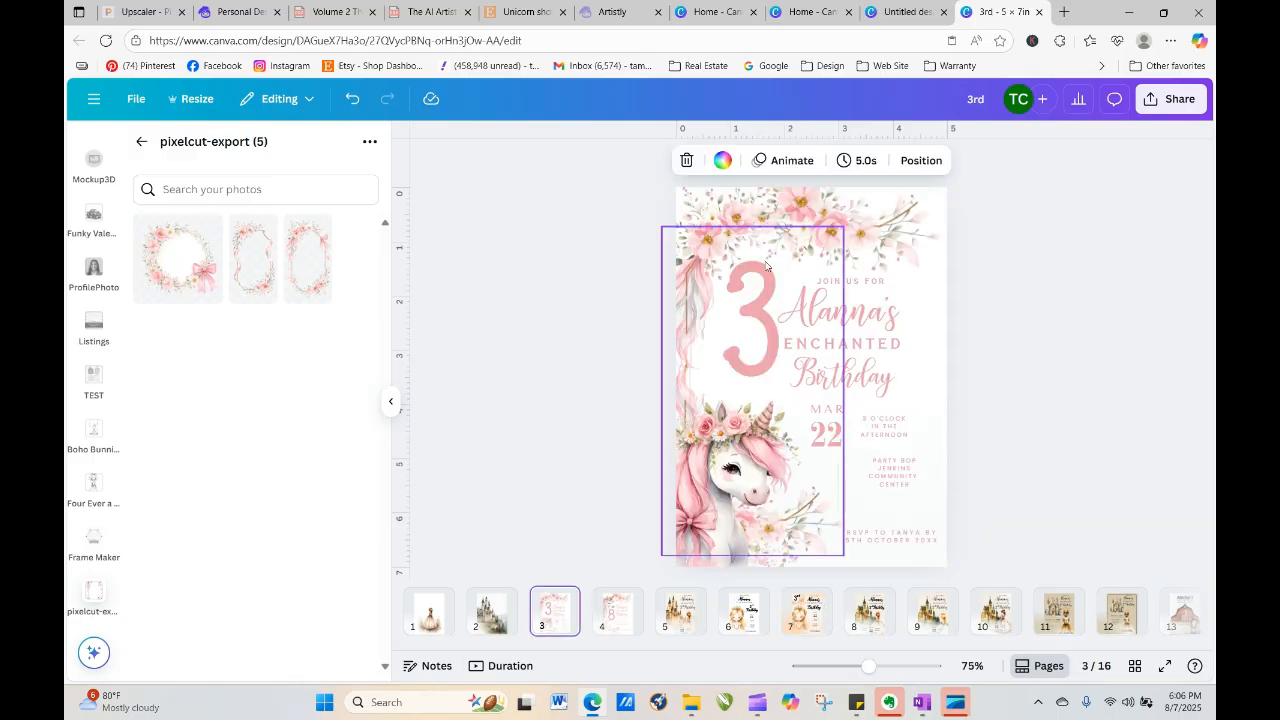
right_click(635, 631)
left_click(1057, 383)
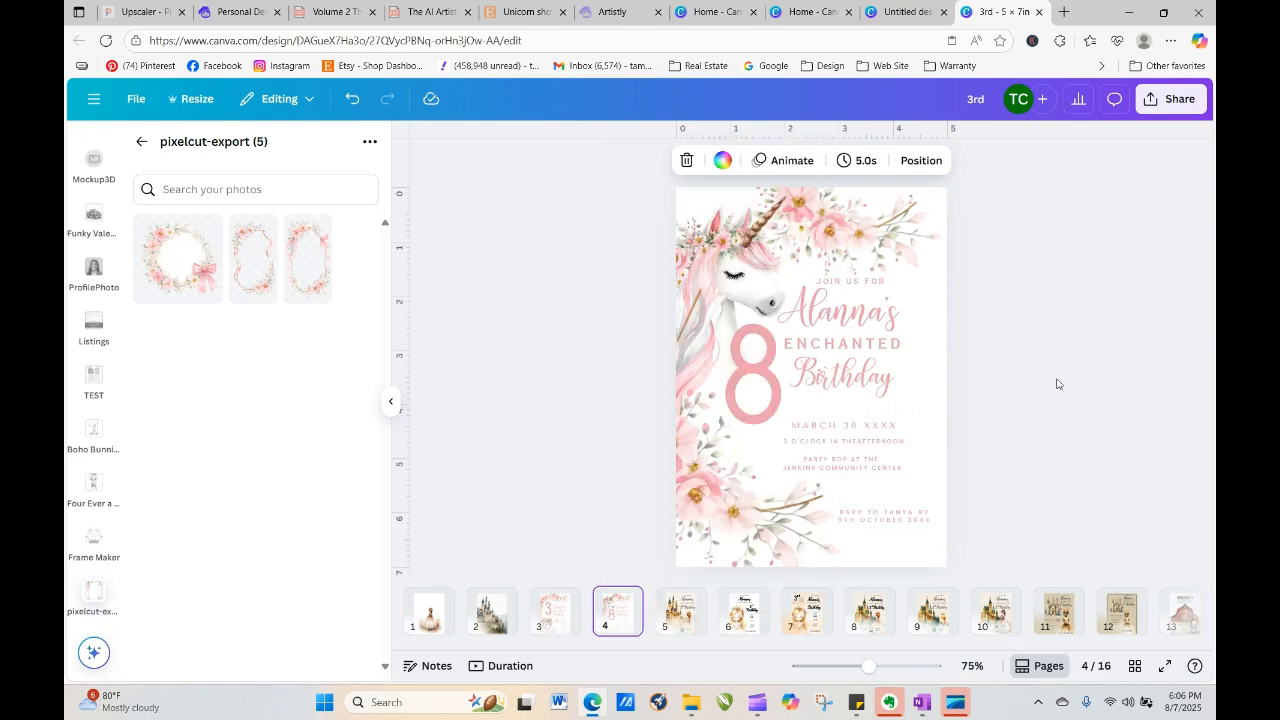
left_click(555, 612)
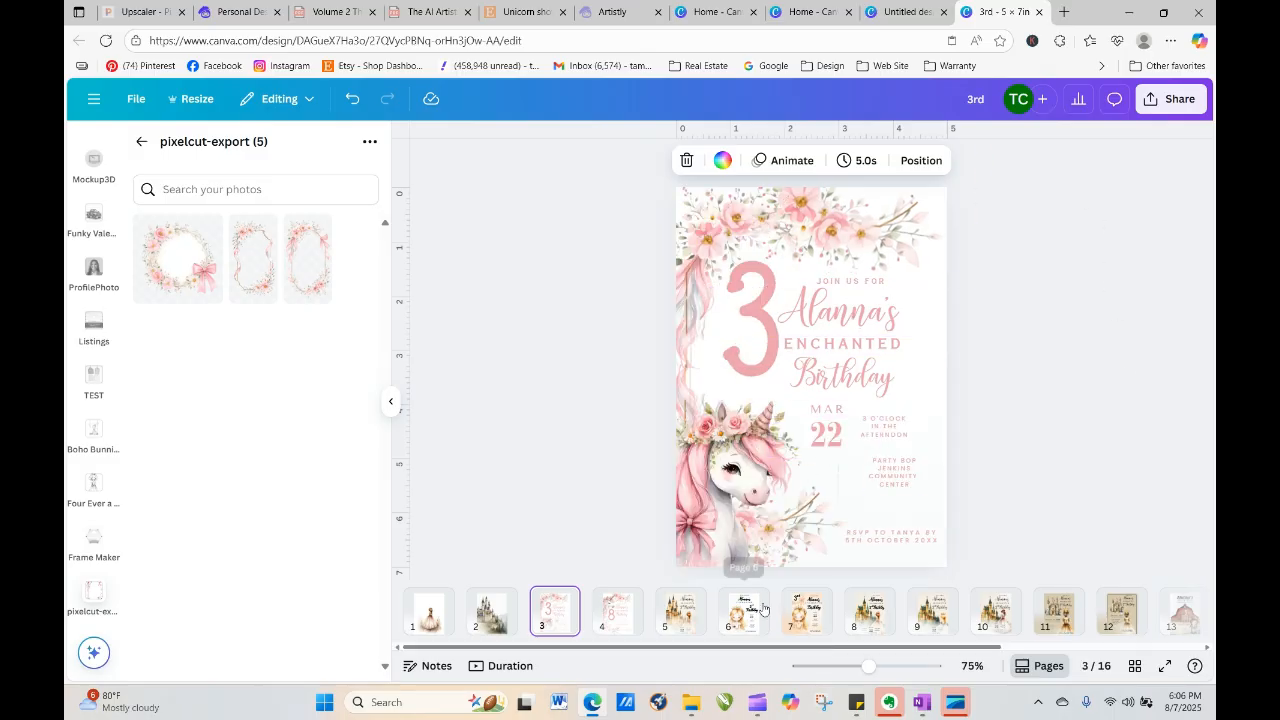
left_click(813, 625)
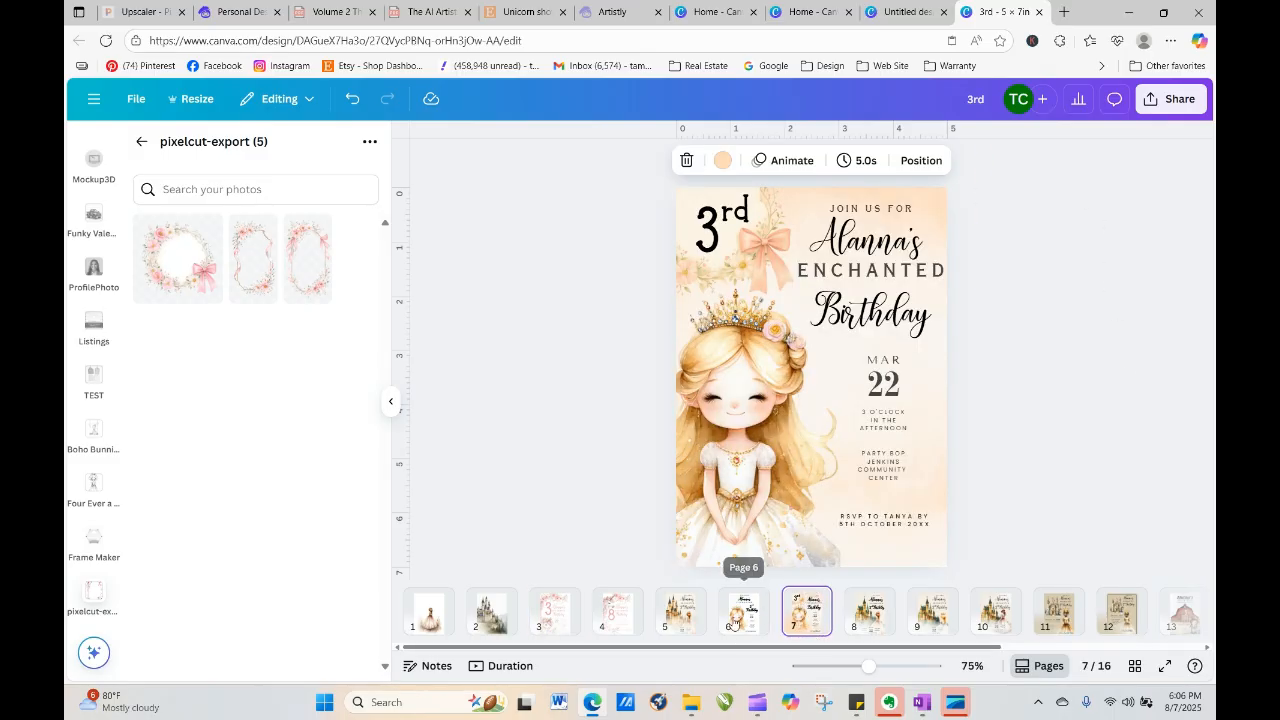
left_click(740, 614)
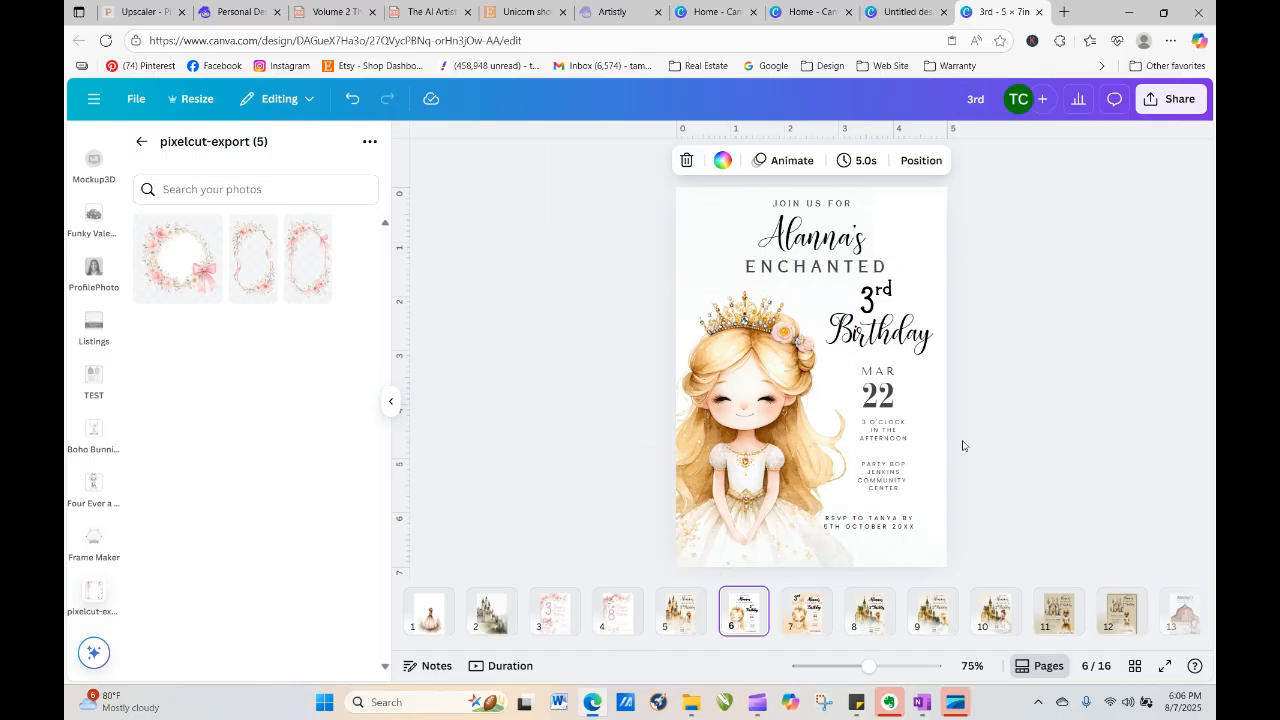
left_click(808, 612)
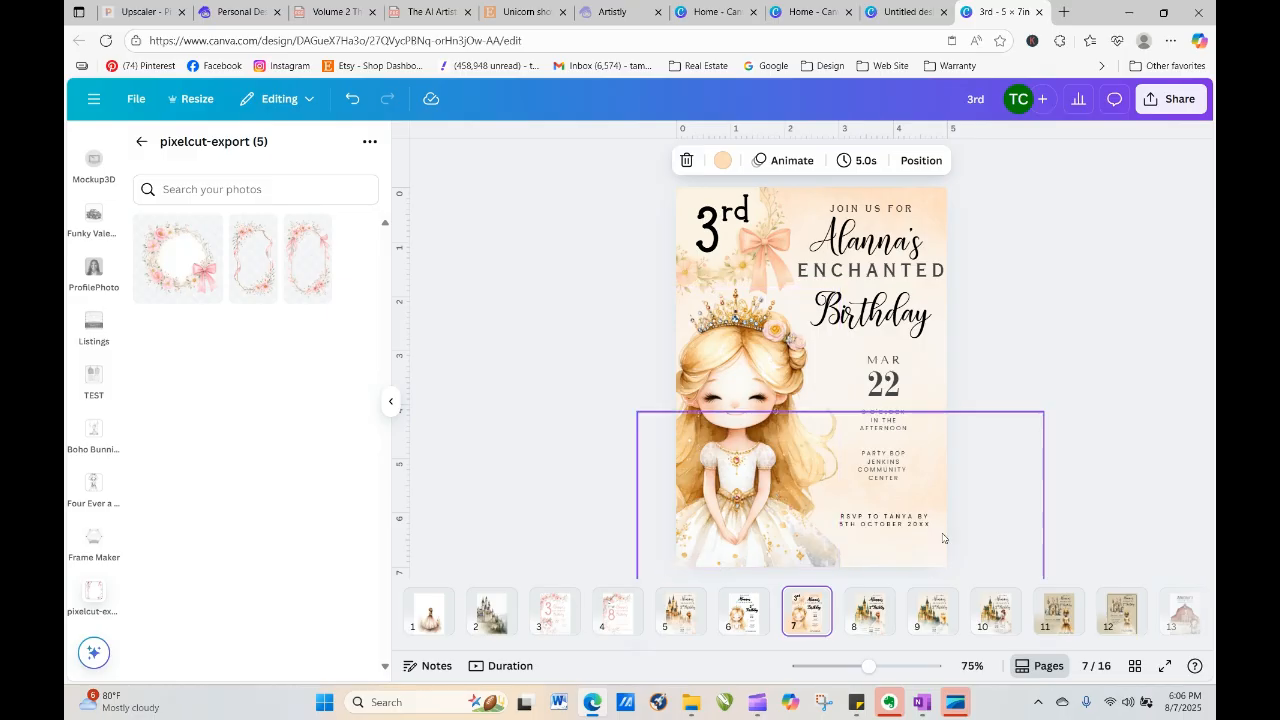
left_click(566, 456)
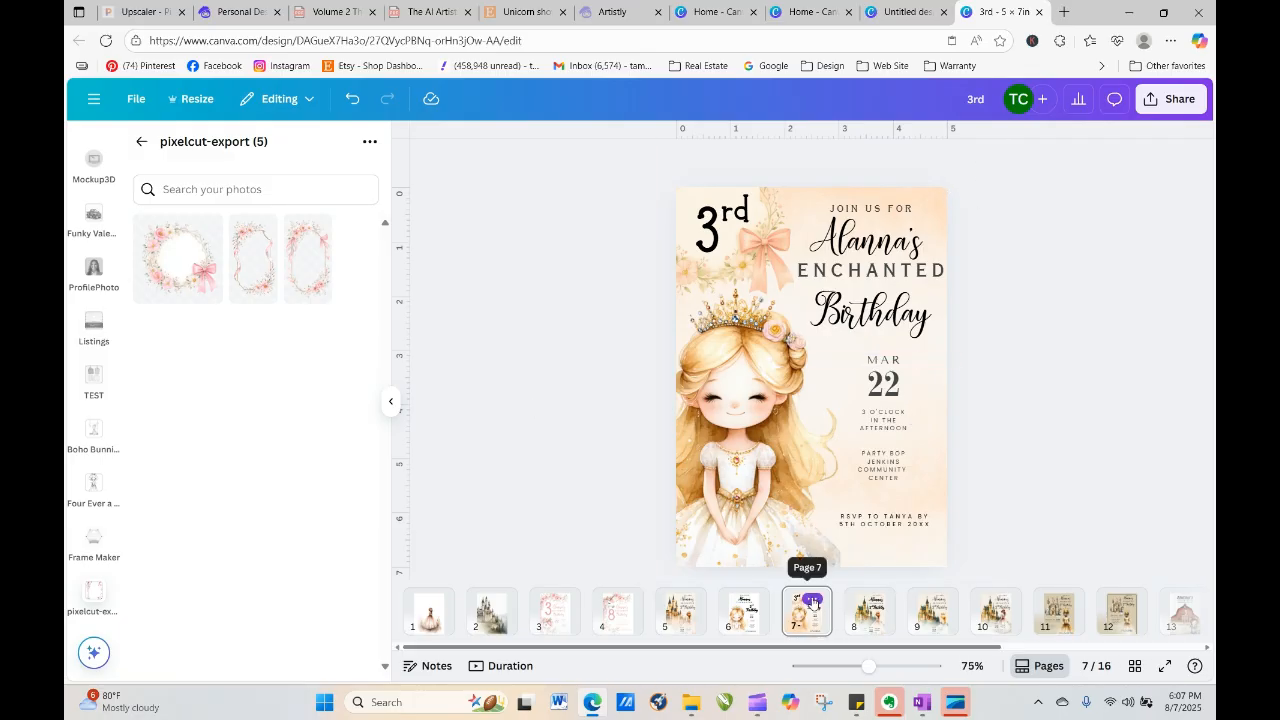
Add a new page after page 7 and set its background to white
left_click(813, 598)
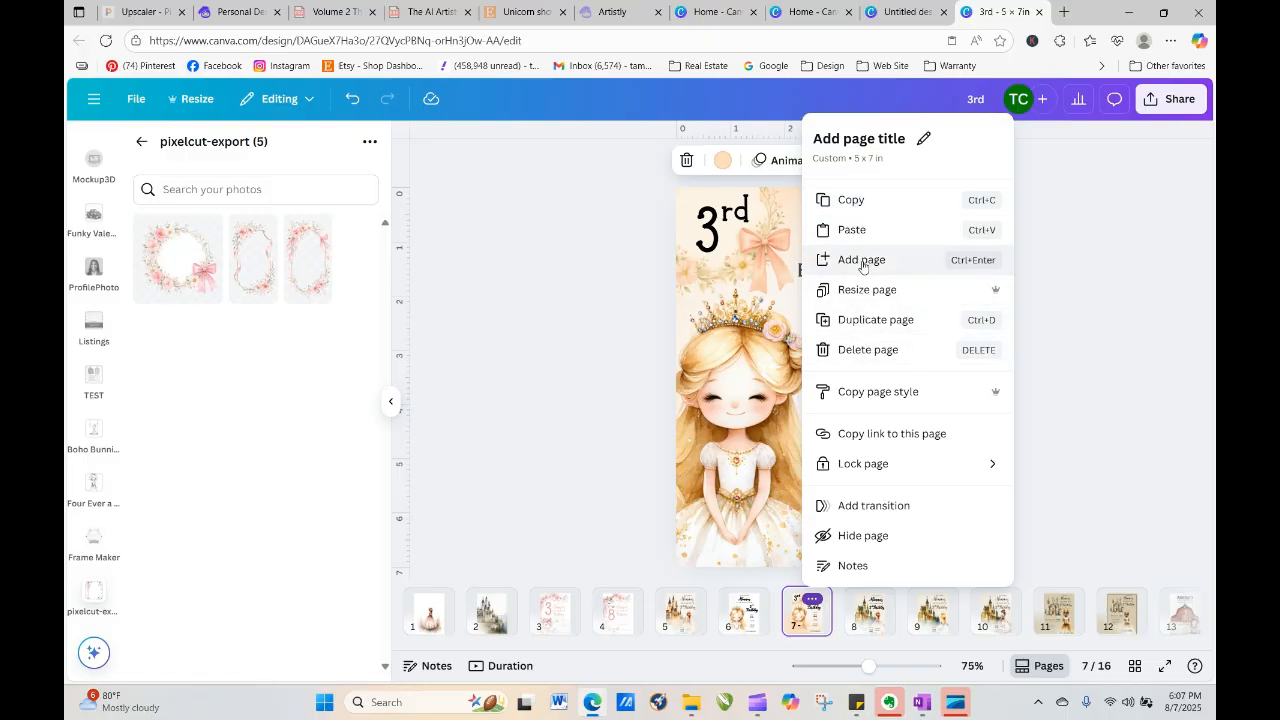
left_click(830, 259)
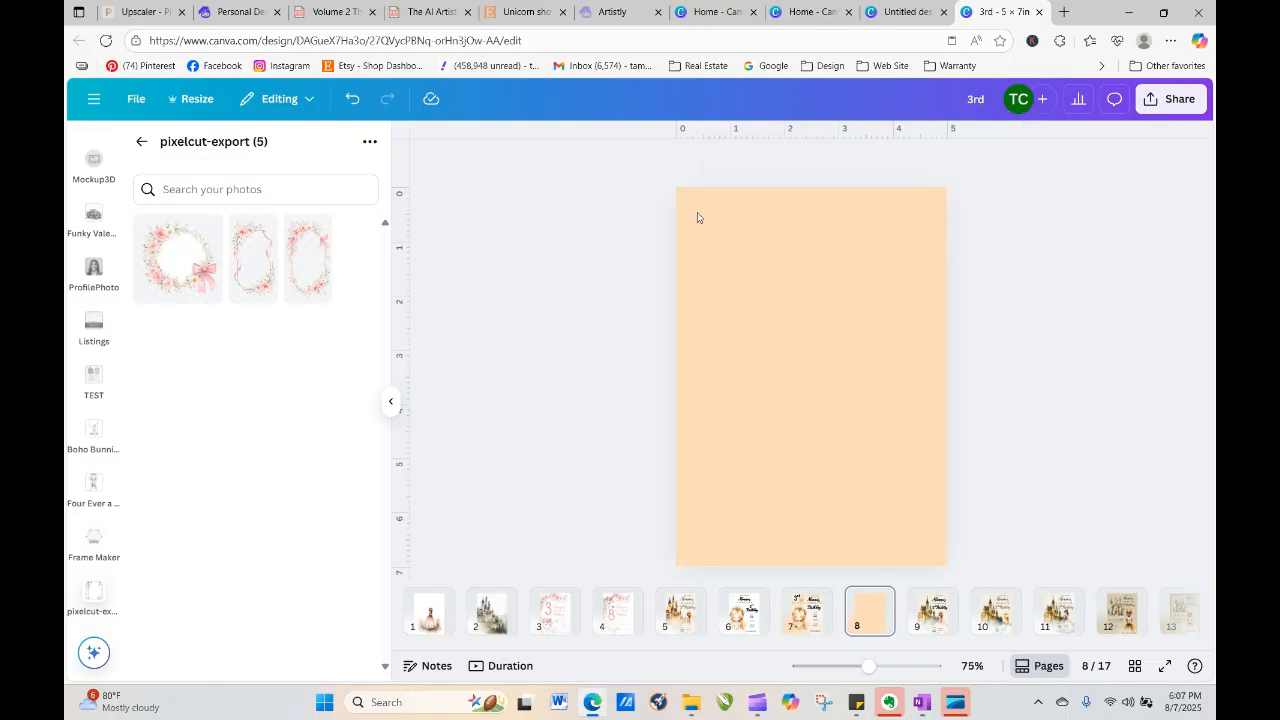
left_click(742, 228)
left_click(747, 160)
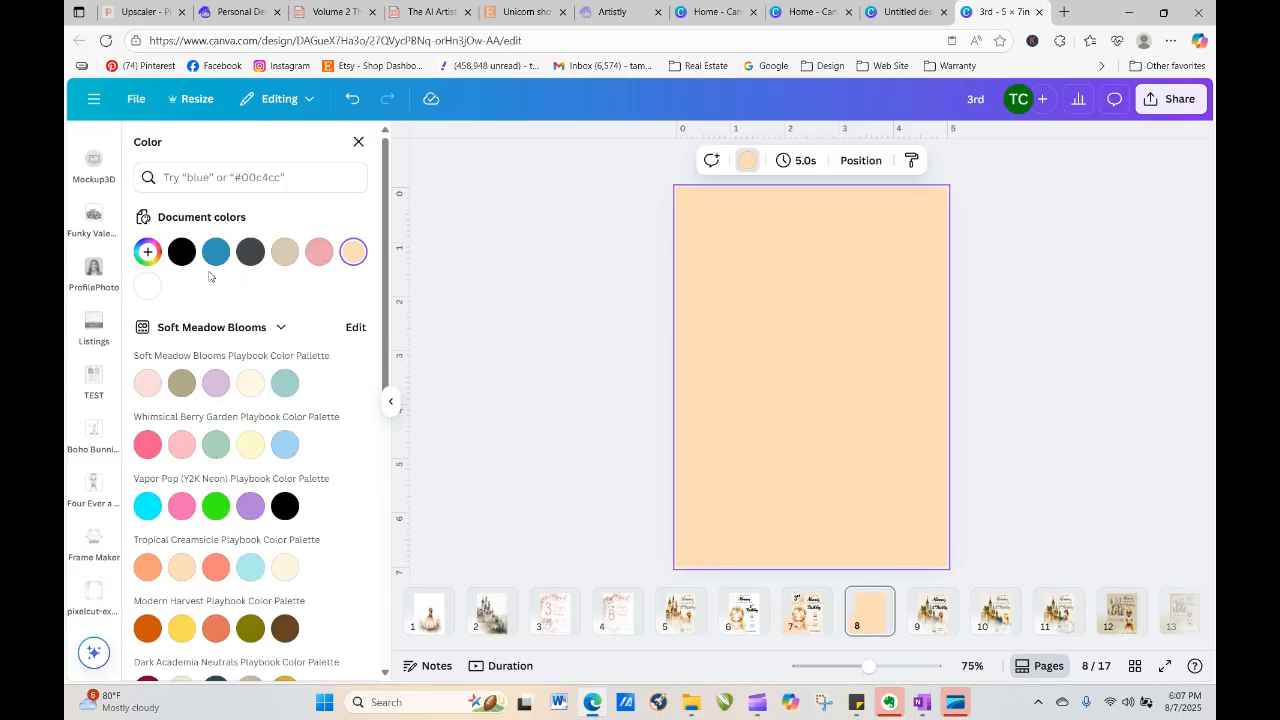
left_click(147, 286)
left_click(520, 345)
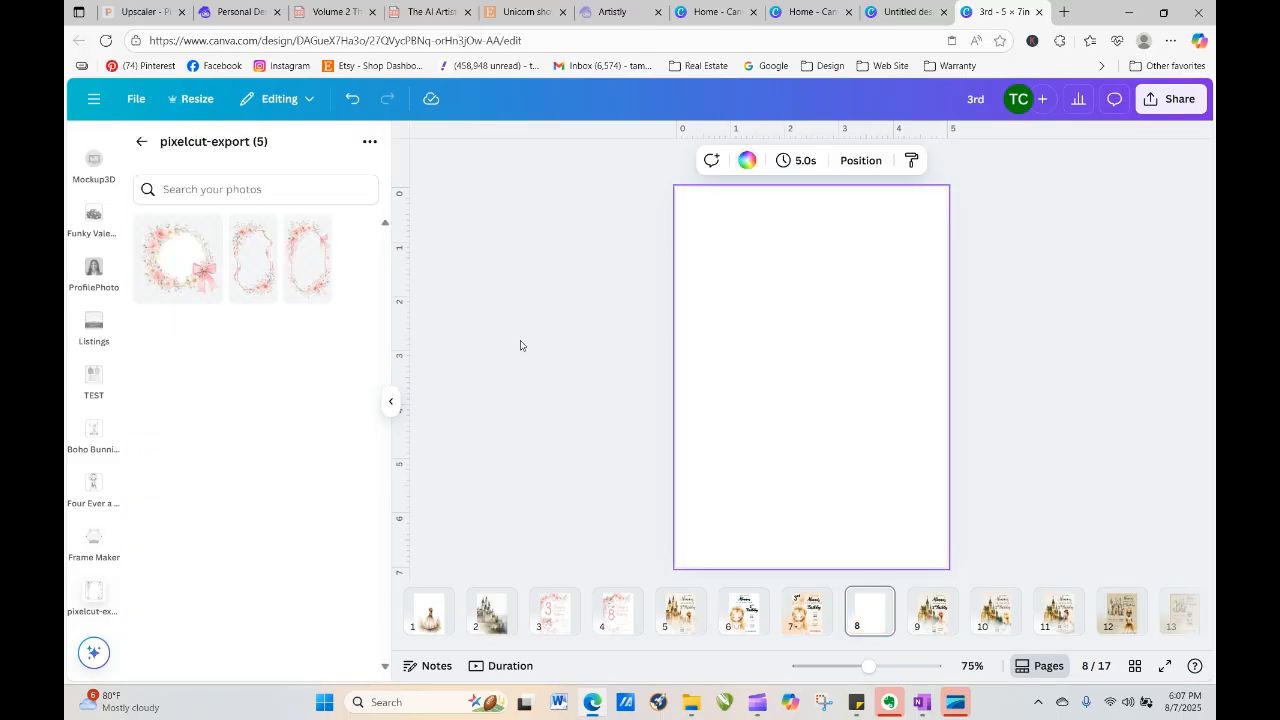
Insert the round pink floral wreath with a bow on page 8, shrink it and place it in the upper-left corner
left_click(188, 265)
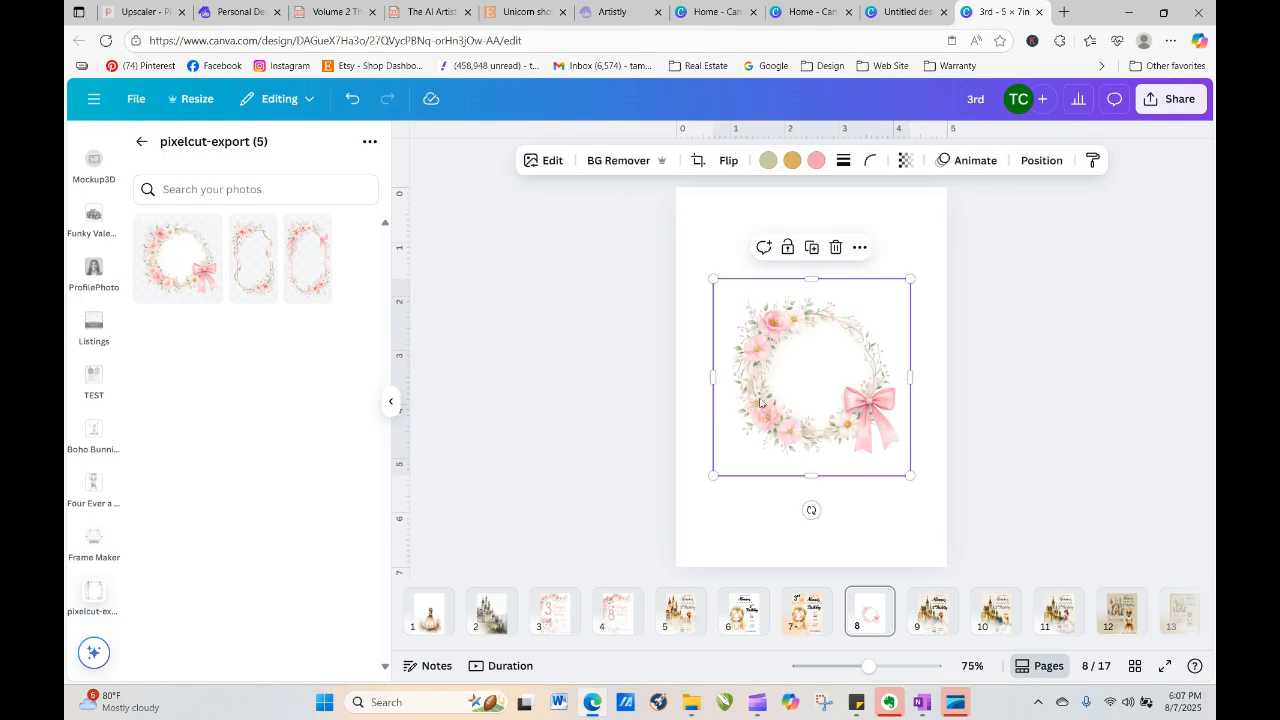
left_click_drag(713, 279, 777, 341)
left_click_drag(848, 430, 750, 278)
left_click_drag(810, 321, 788, 301)
left_click_drag(731, 257, 738, 268)
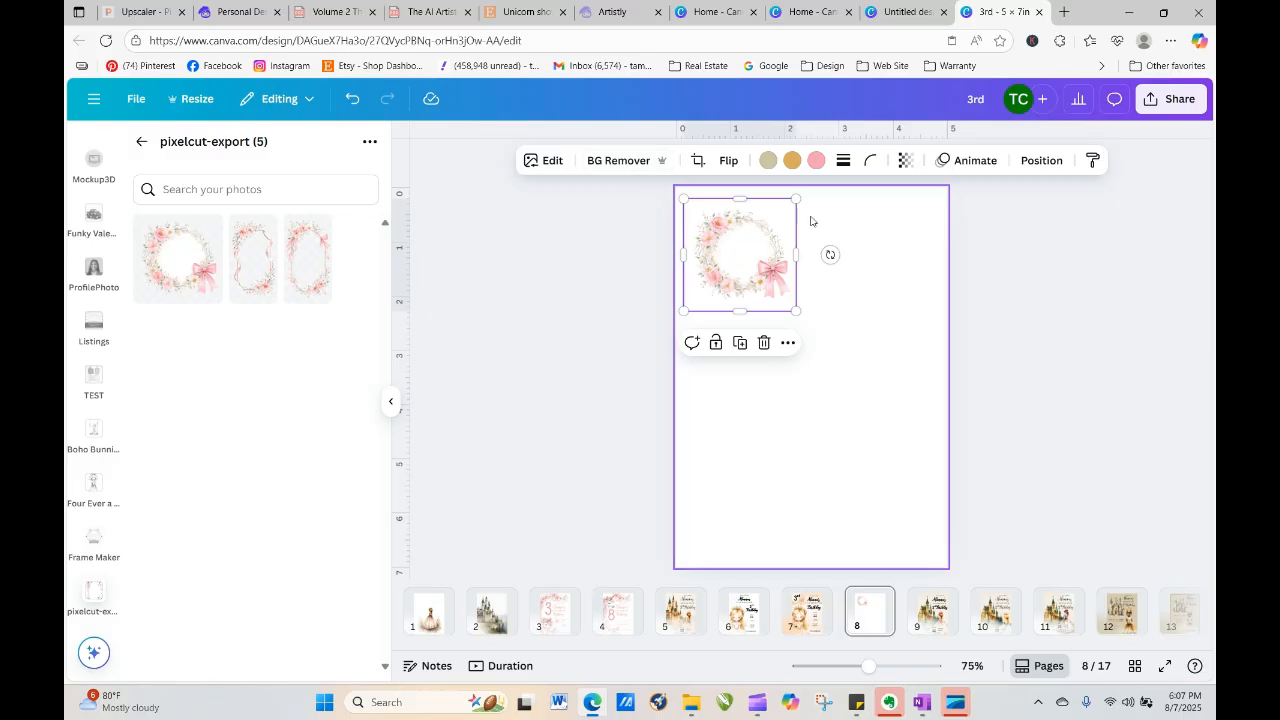
left_click(848, 375)
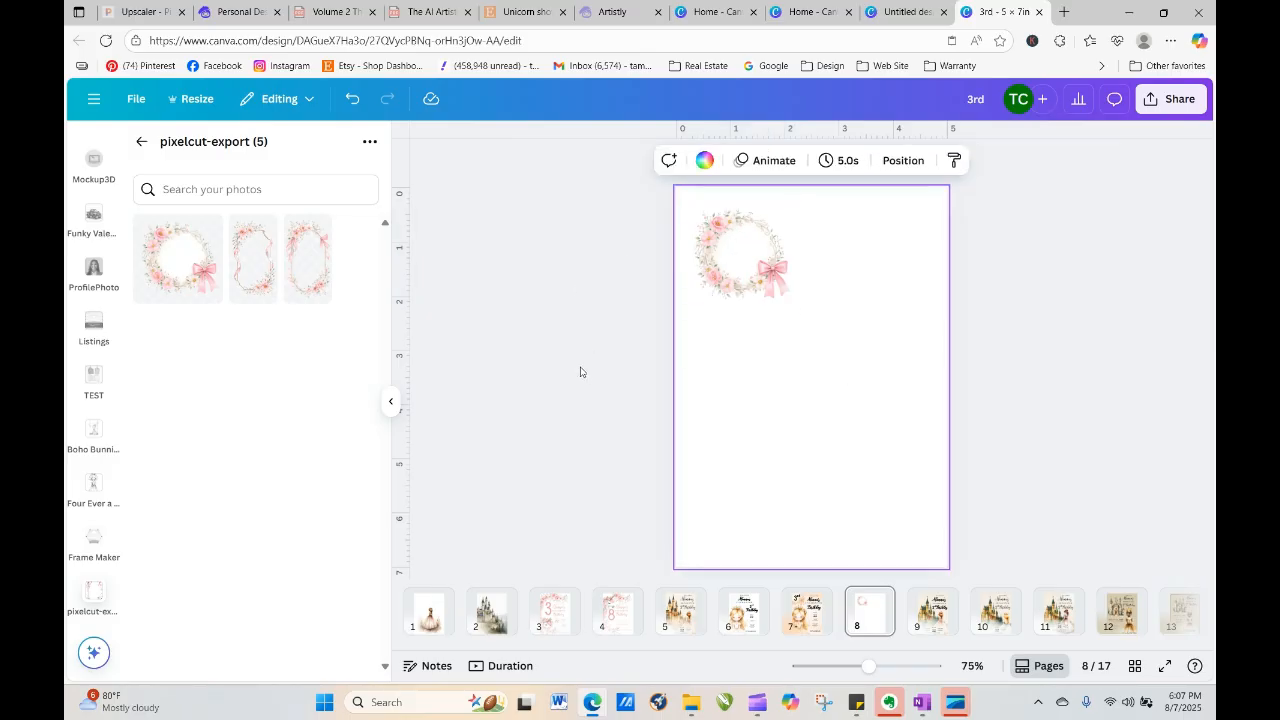
Copy the script name text from page 7 and paste it onto page 8 beside the wreath
left_click(808, 618)
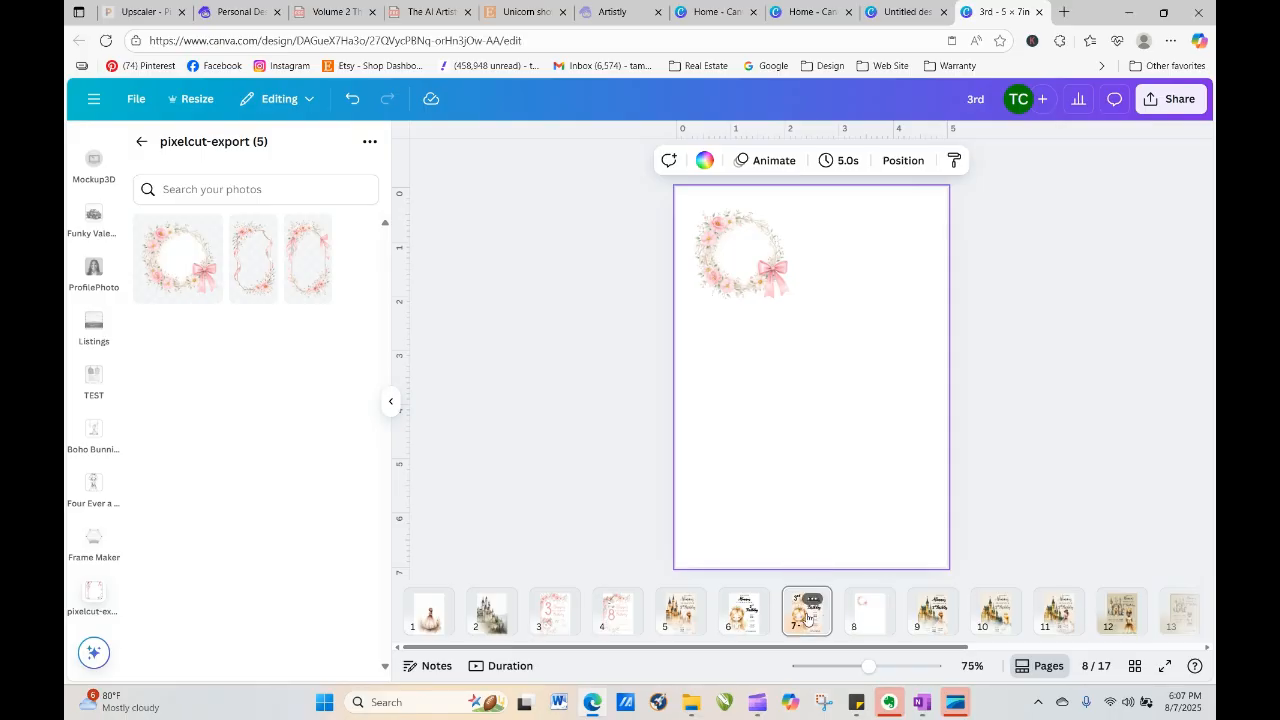
left_click(871, 621)
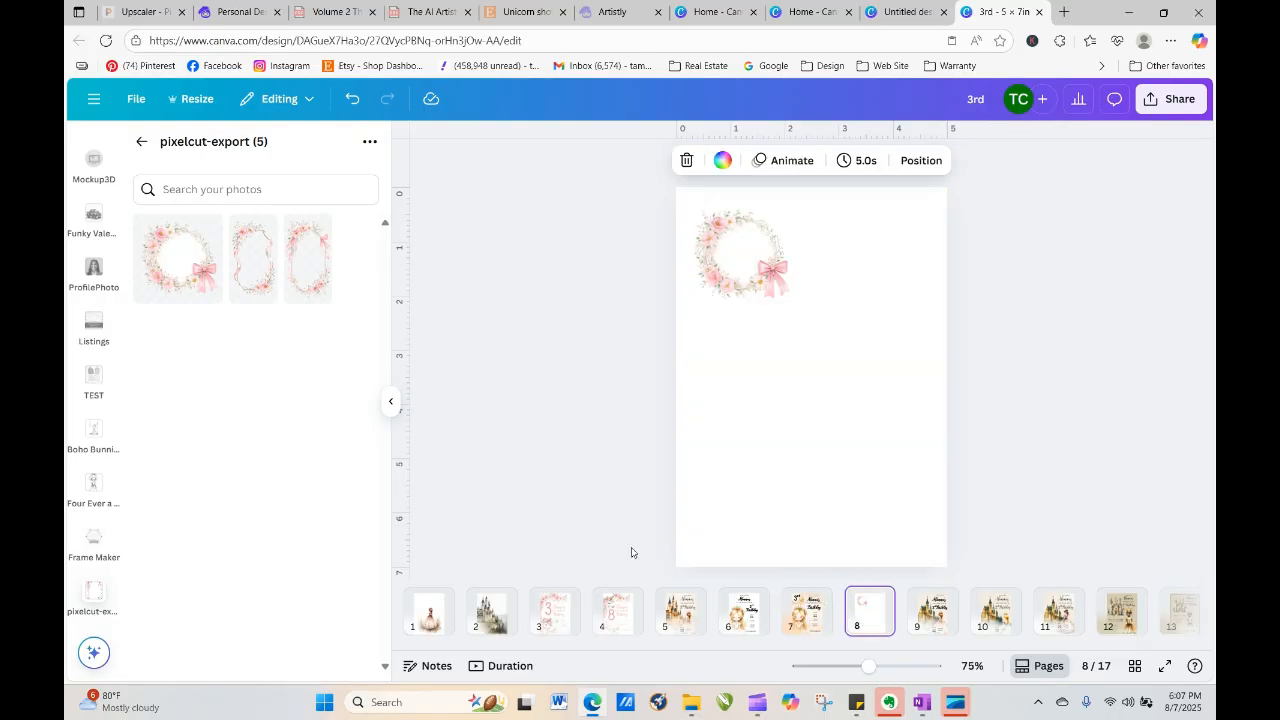
left_click(808, 622)
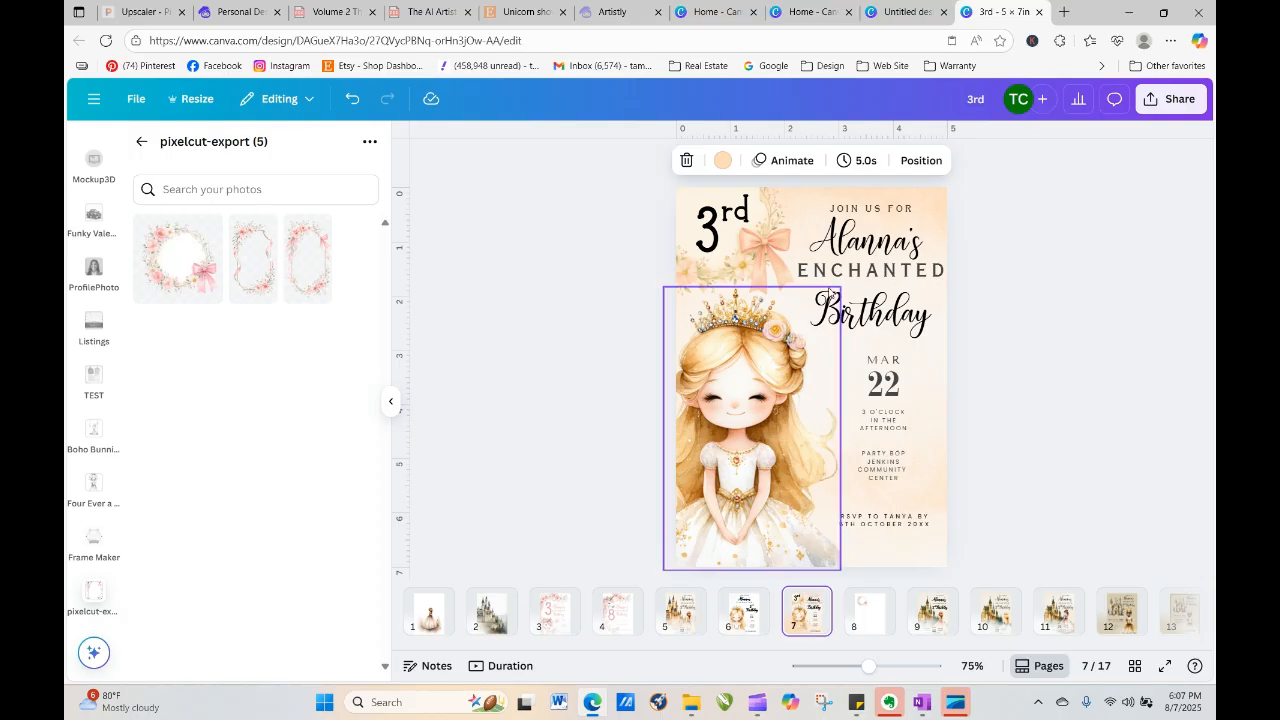
left_click(850, 232)
right_click(849, 236)
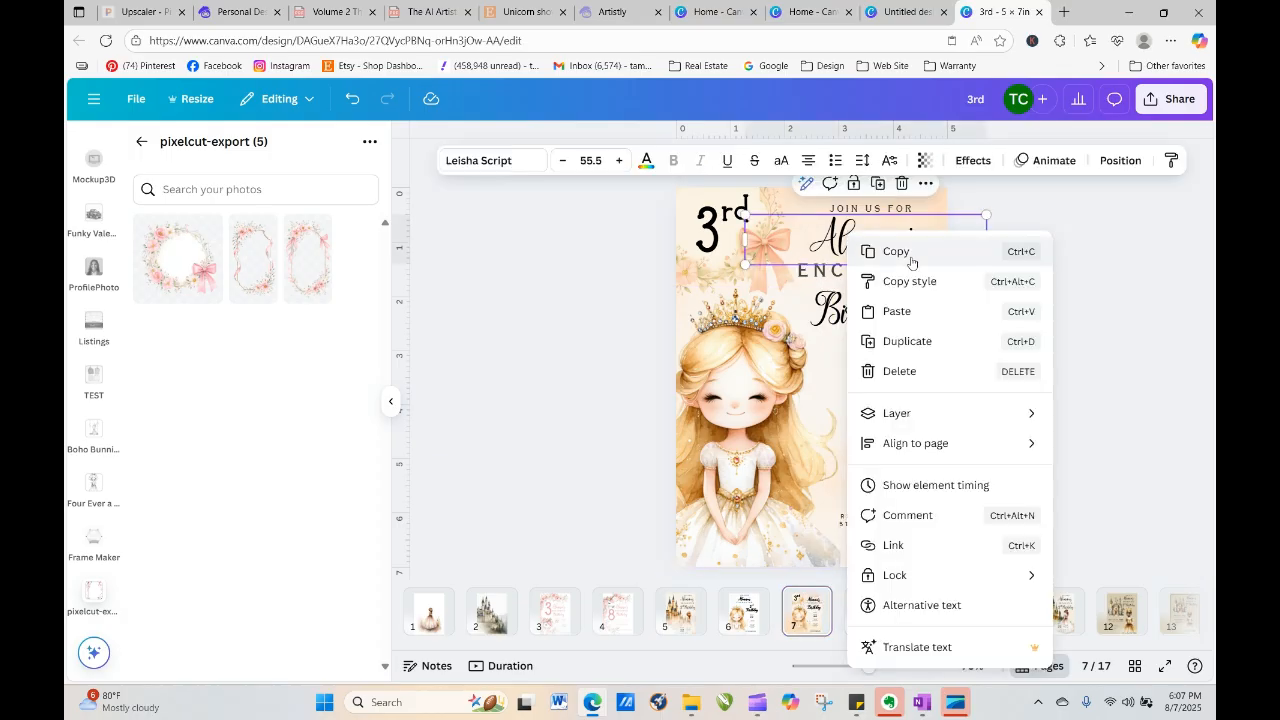
left_click(868, 251)
left_click(862, 624)
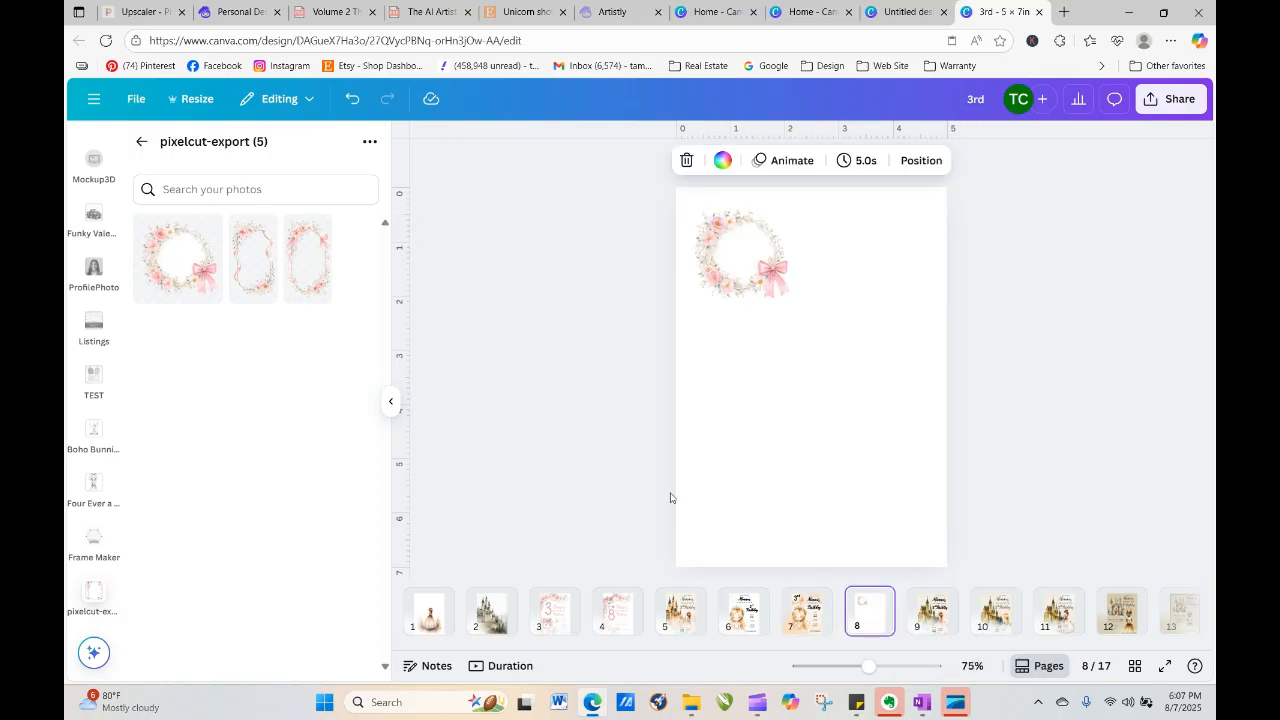
right_click(772, 330)
left_click(812, 405)
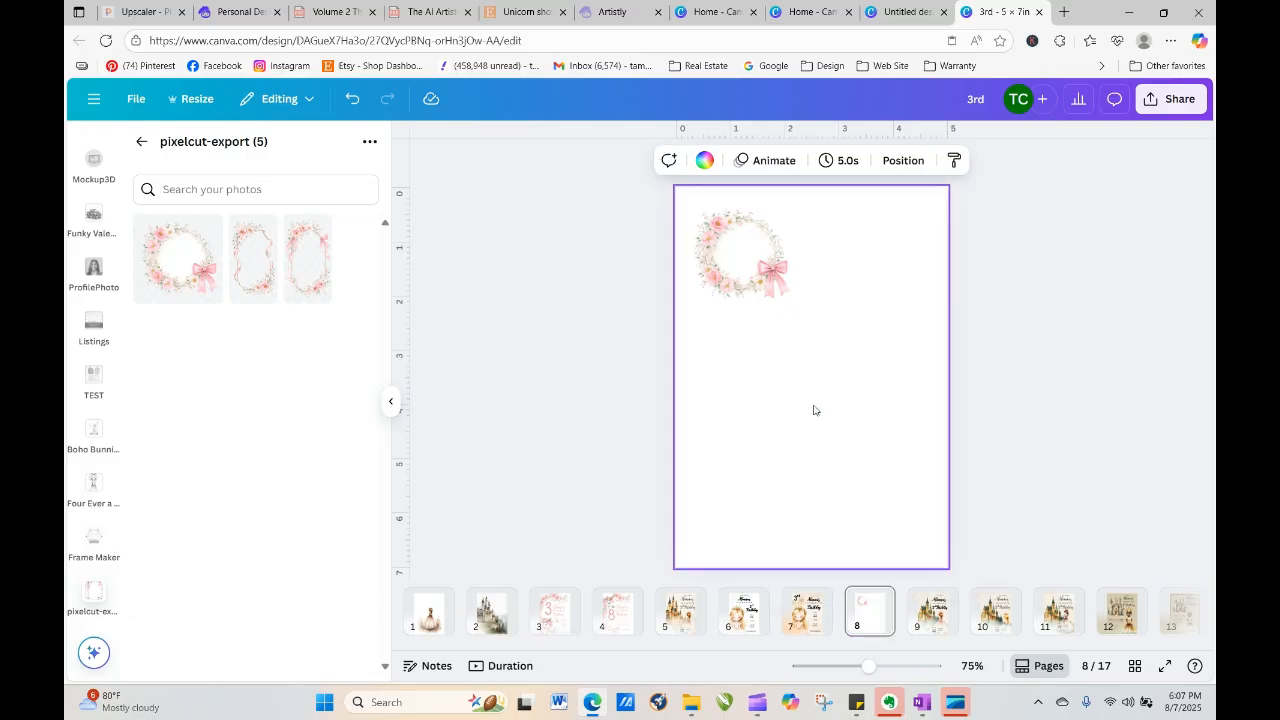
left_click(930, 240)
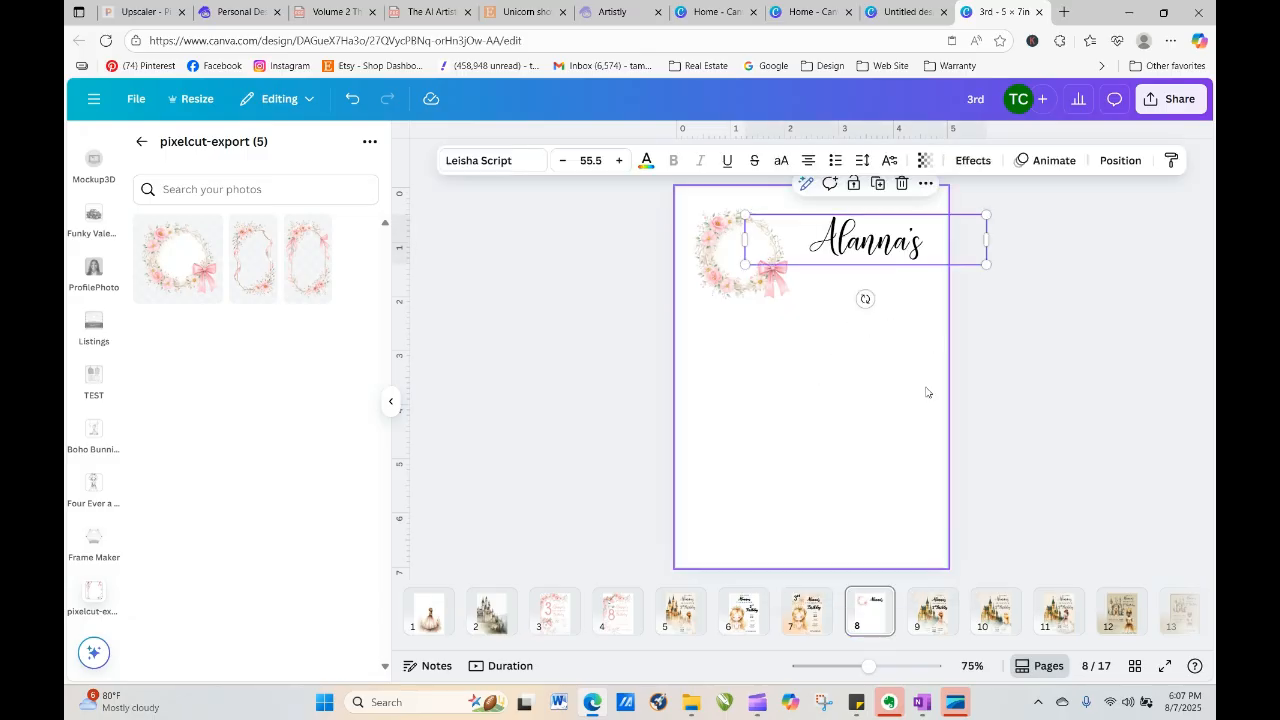
Copy the "3rd" text from page 7 and paste it onto page 8
left_click(718, 240)
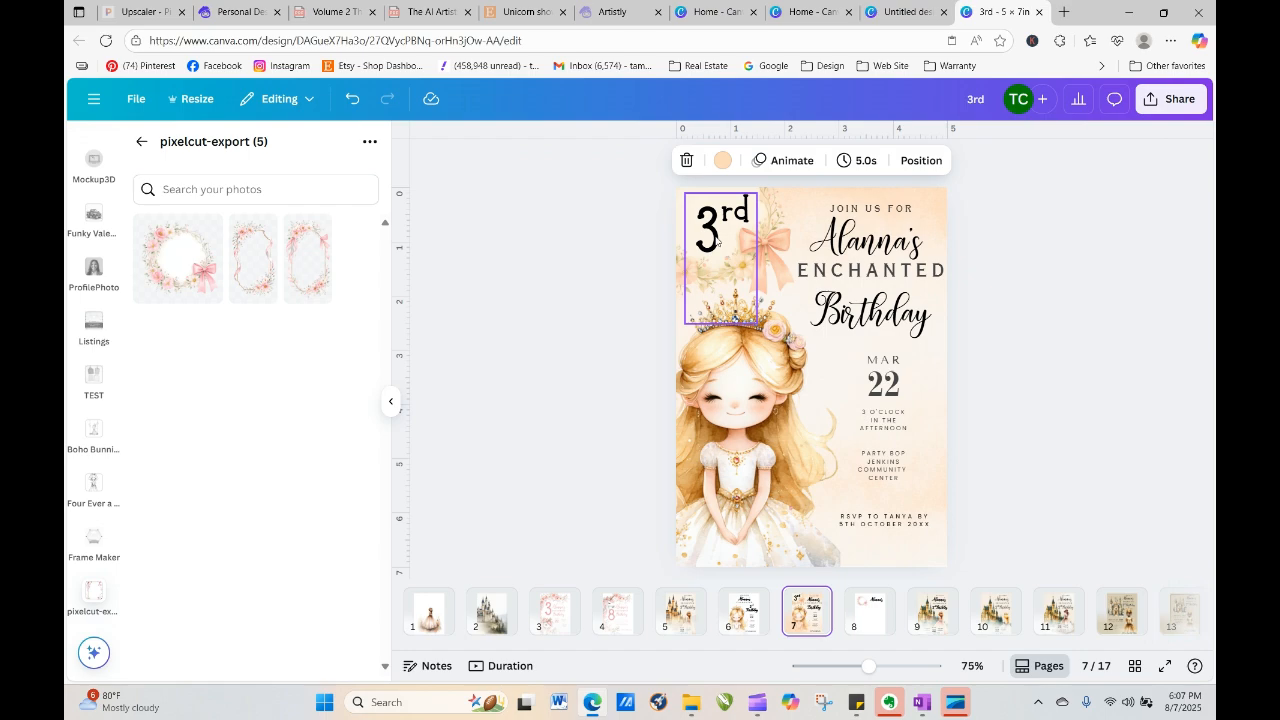
right_click(714, 240)
left_click(763, 258)
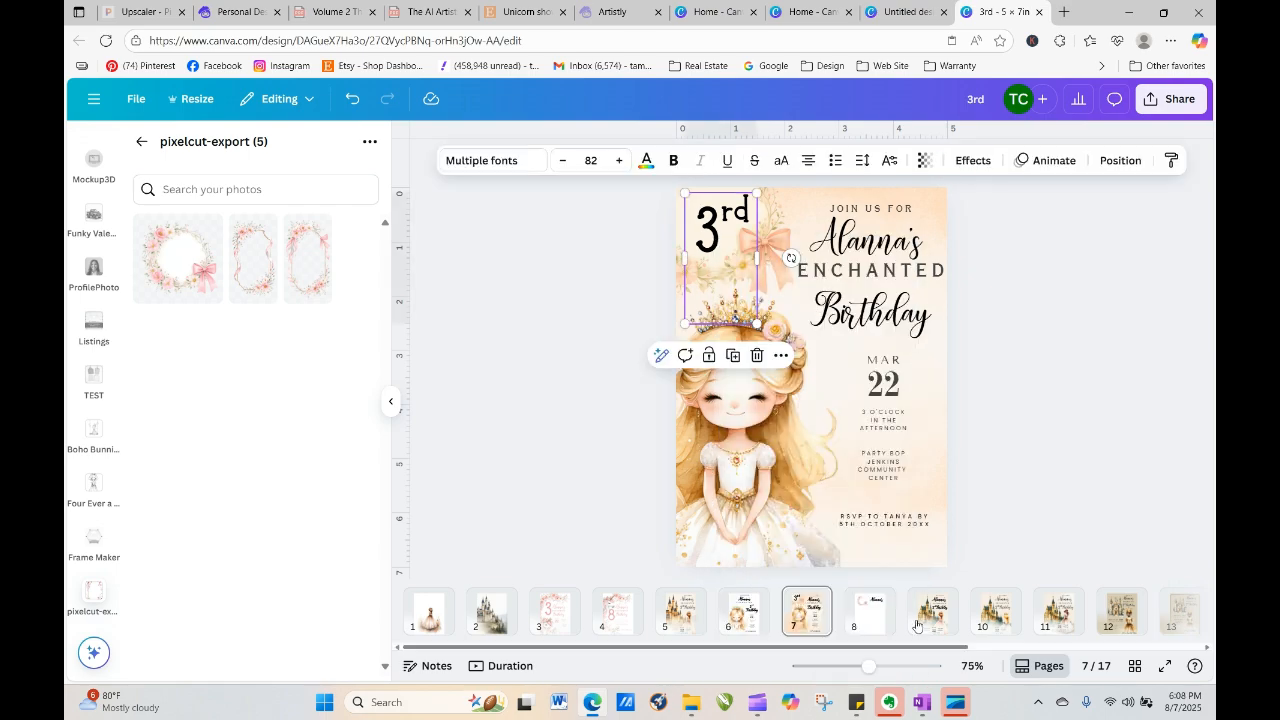
left_click(870, 612)
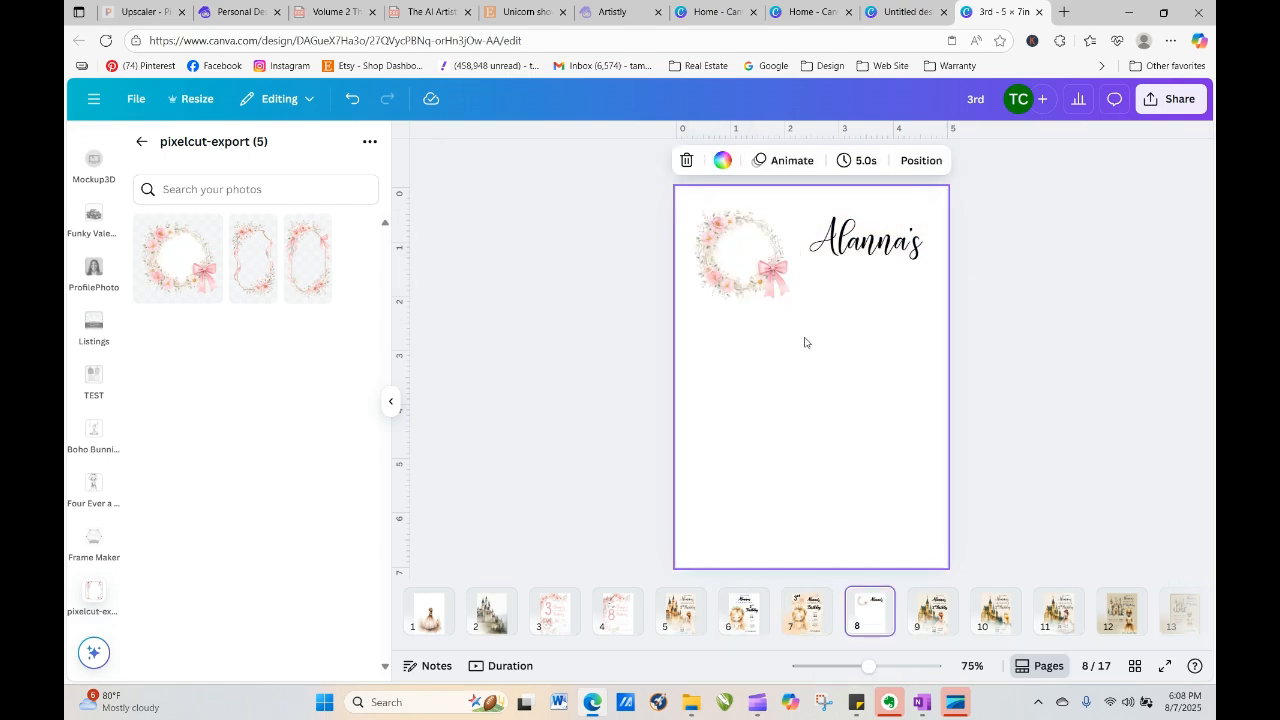
left_click(831, 266)
right_click(825, 246)
left_click(869, 318)
key("ctrl+v")
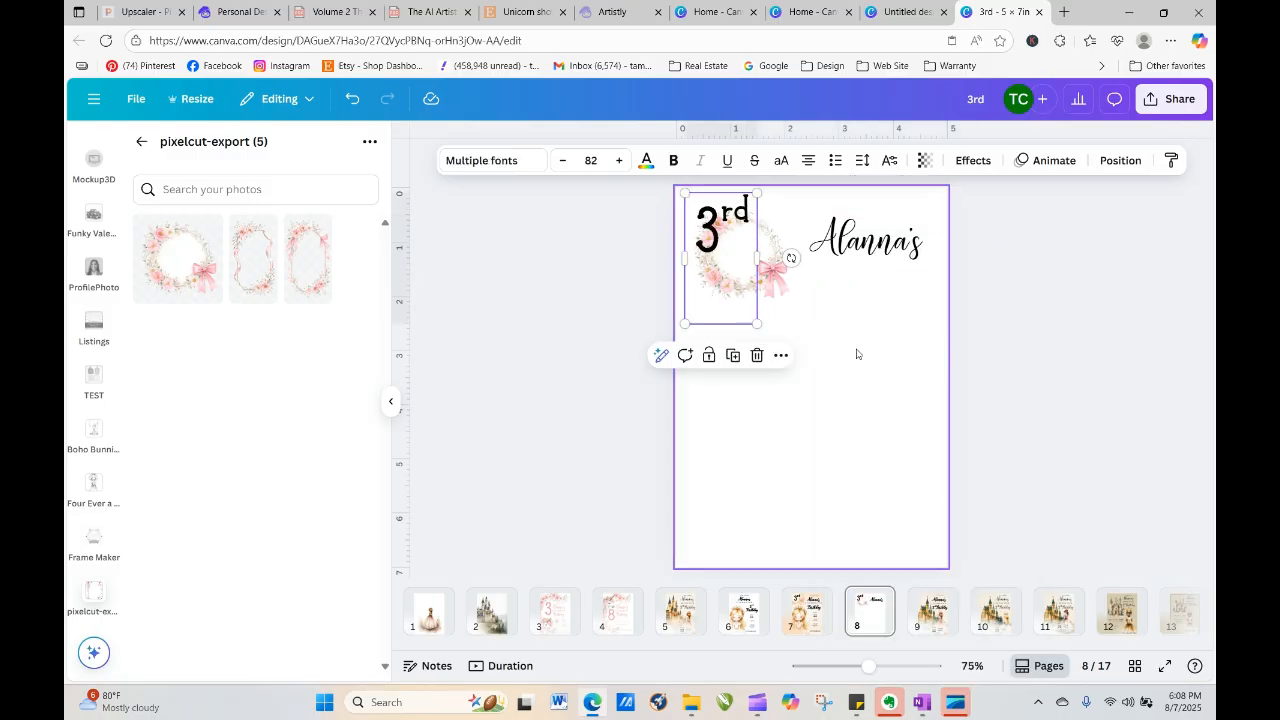
Delete "rd" from the pasted text so only 3 remains, and move it beneath the script name
left_click(733, 220)
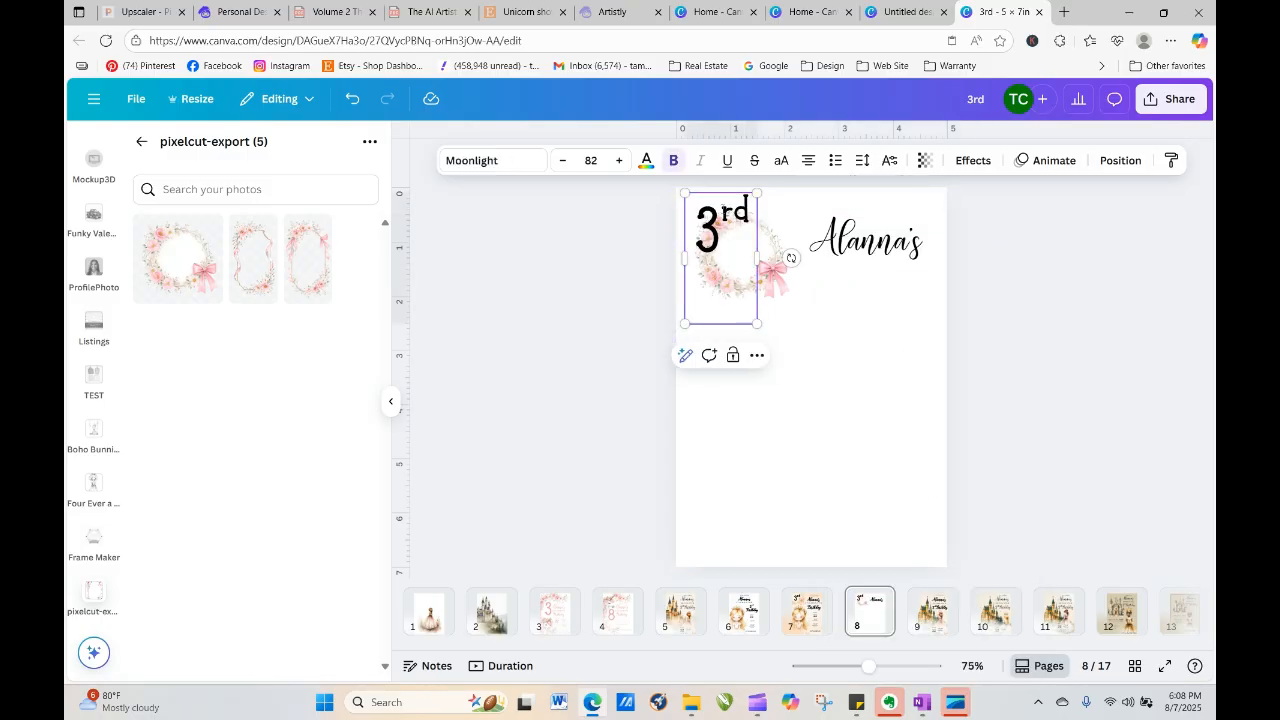
left_click_drag(723, 210, 758, 212)
key("BackSpace")
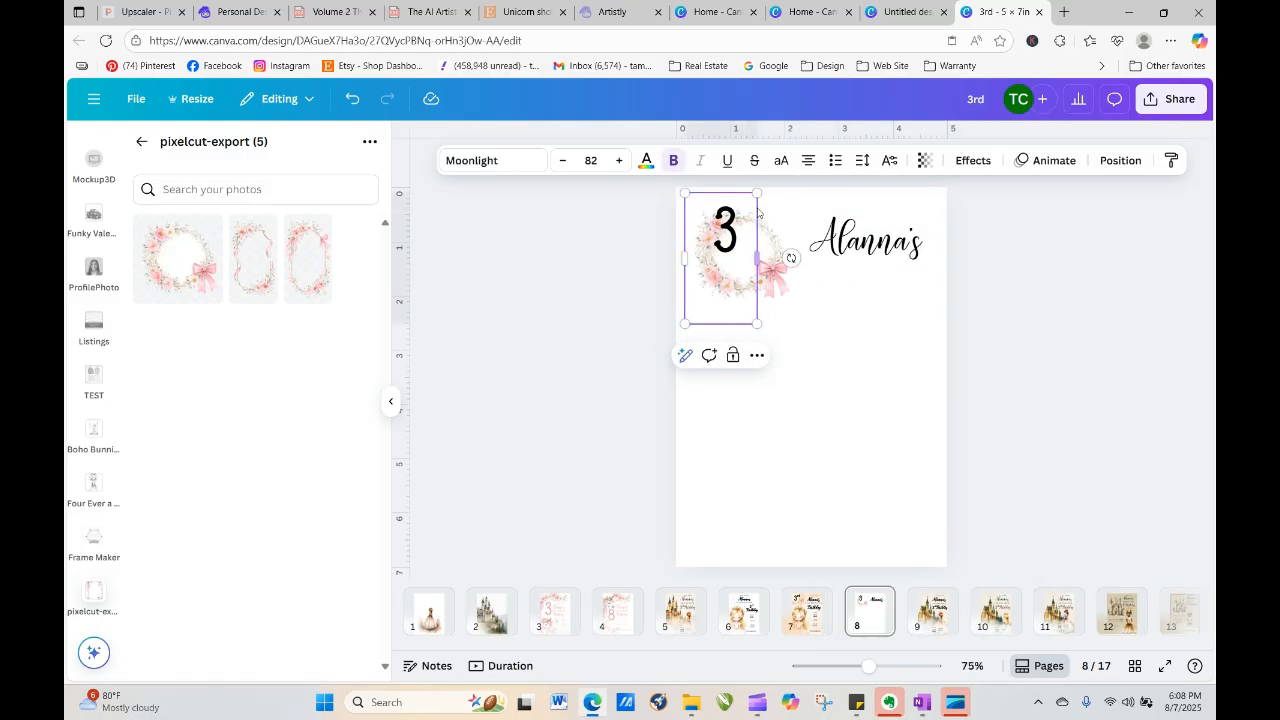
left_click(860, 298)
left_click_drag(730, 235, 870, 285)
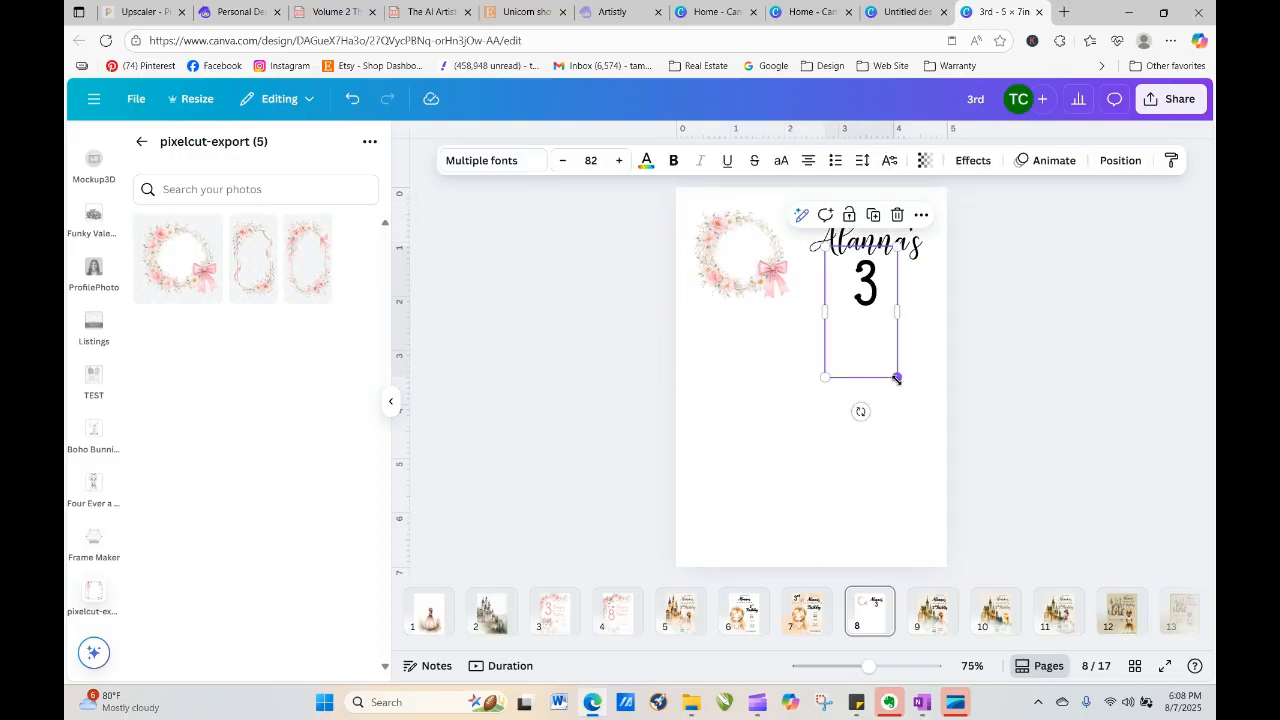
Reduce the number's text box to a single line and place the 3 just below the script name
left_click(880, 291)
key("ctrl+z")
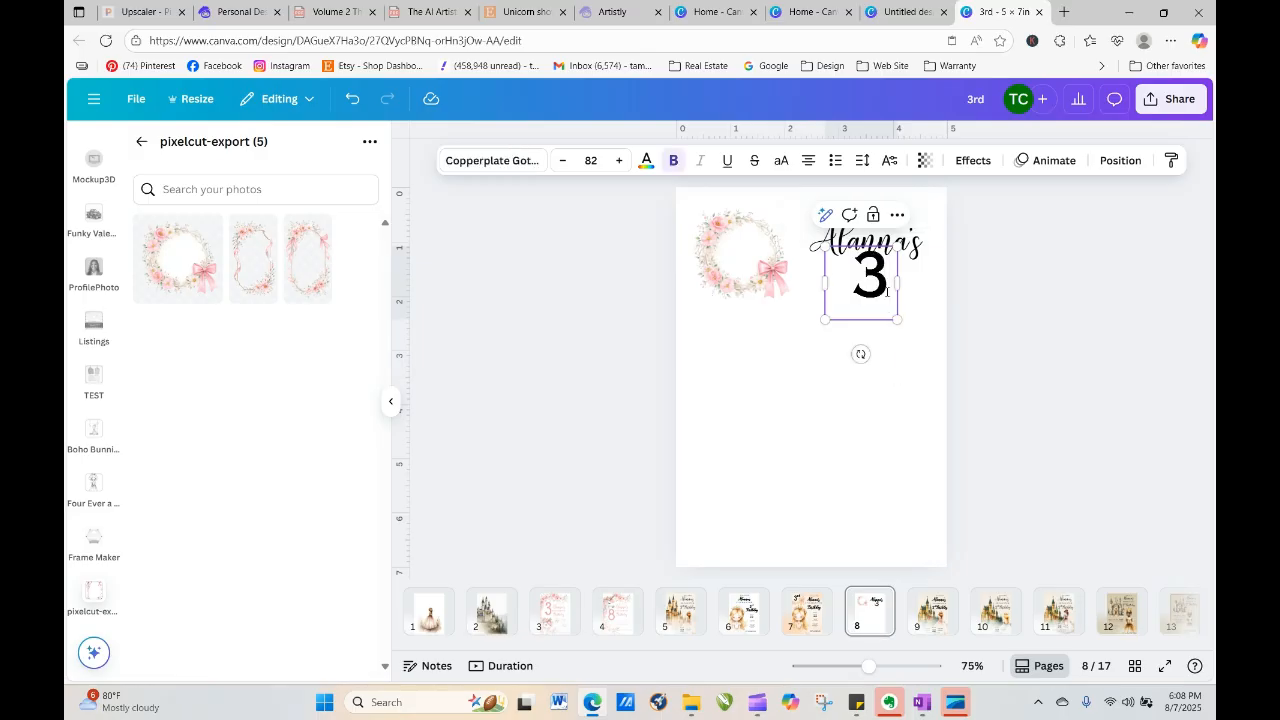
left_click(936, 348)
left_click(872, 284)
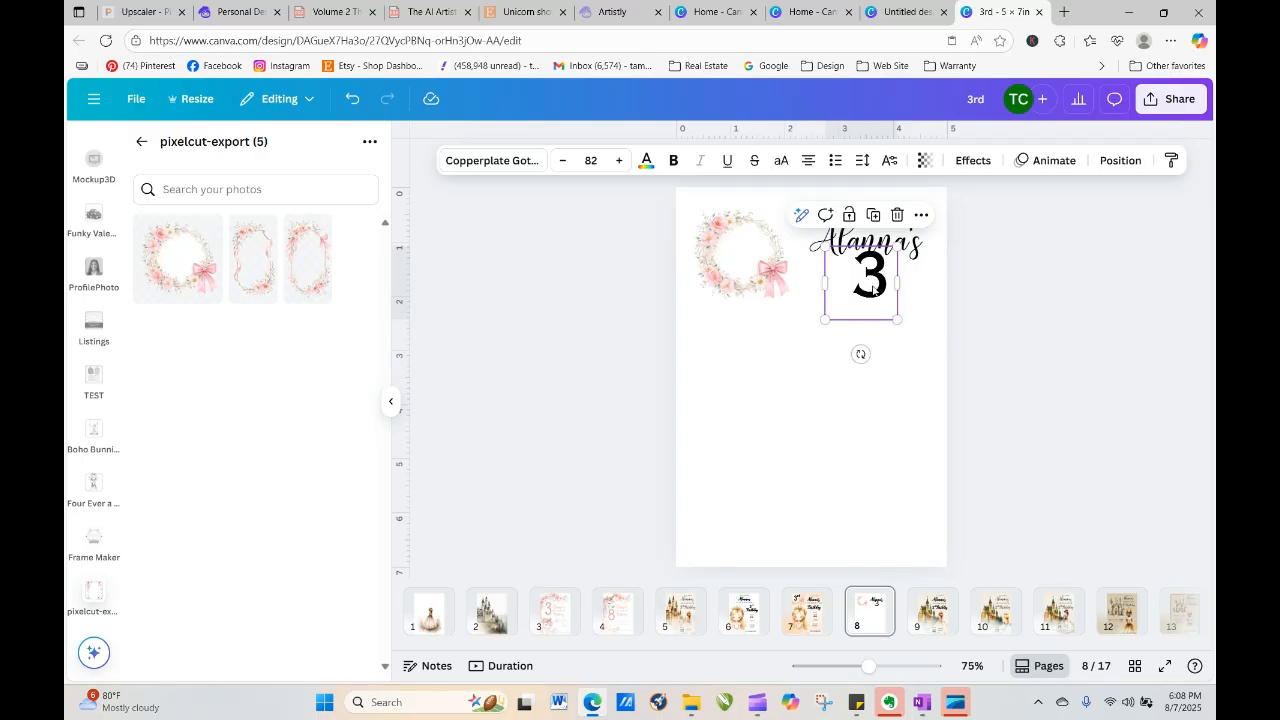
left_click_drag(872, 288, 877, 301)
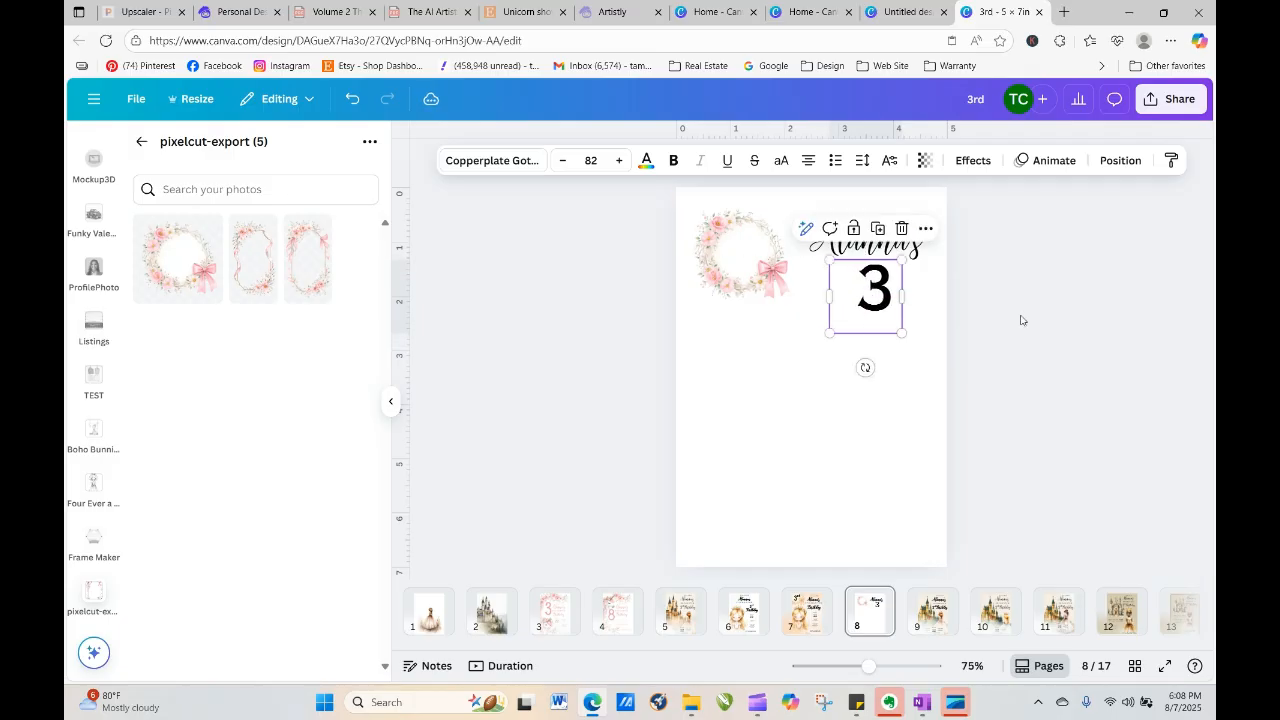
Group the script name with the 3, shrink the group and move it inside the floral wreath
left_click(1021, 320)
left_click_drag(1009, 210, 840, 256)
left_click_drag(745, 215, 866, 275)
left_click(889, 242)
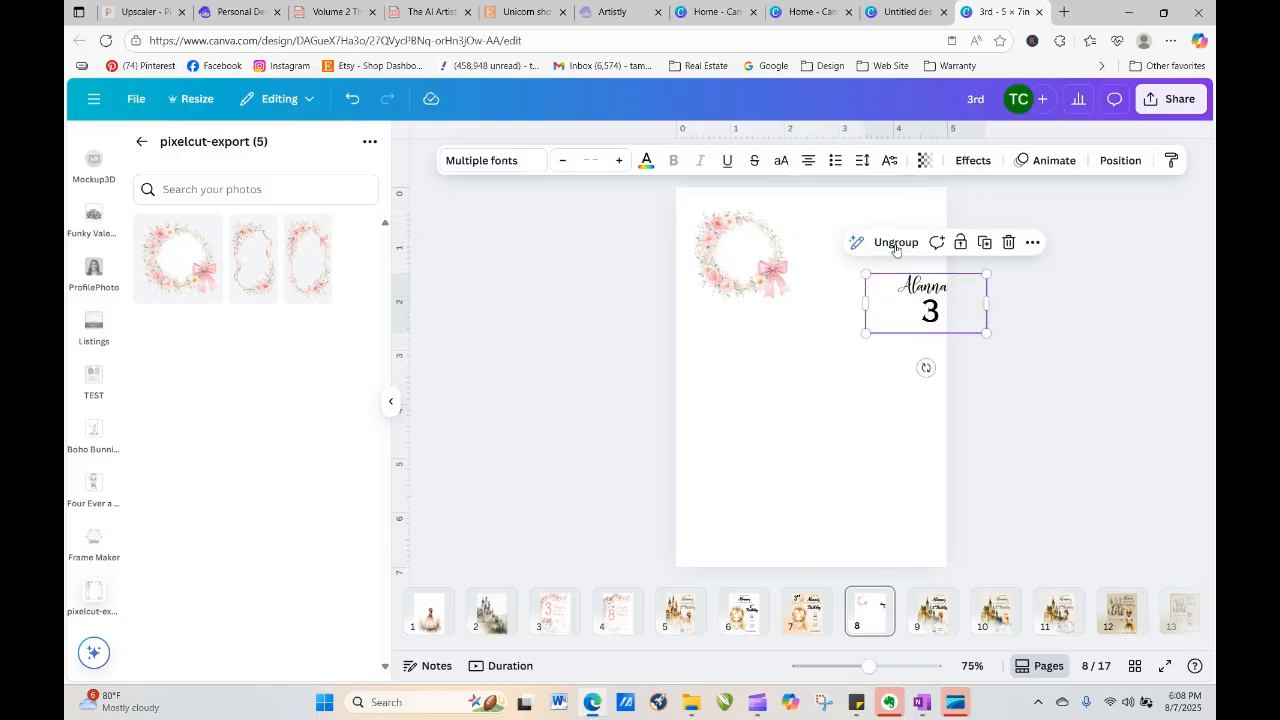
left_click_drag(929, 310, 745, 266)
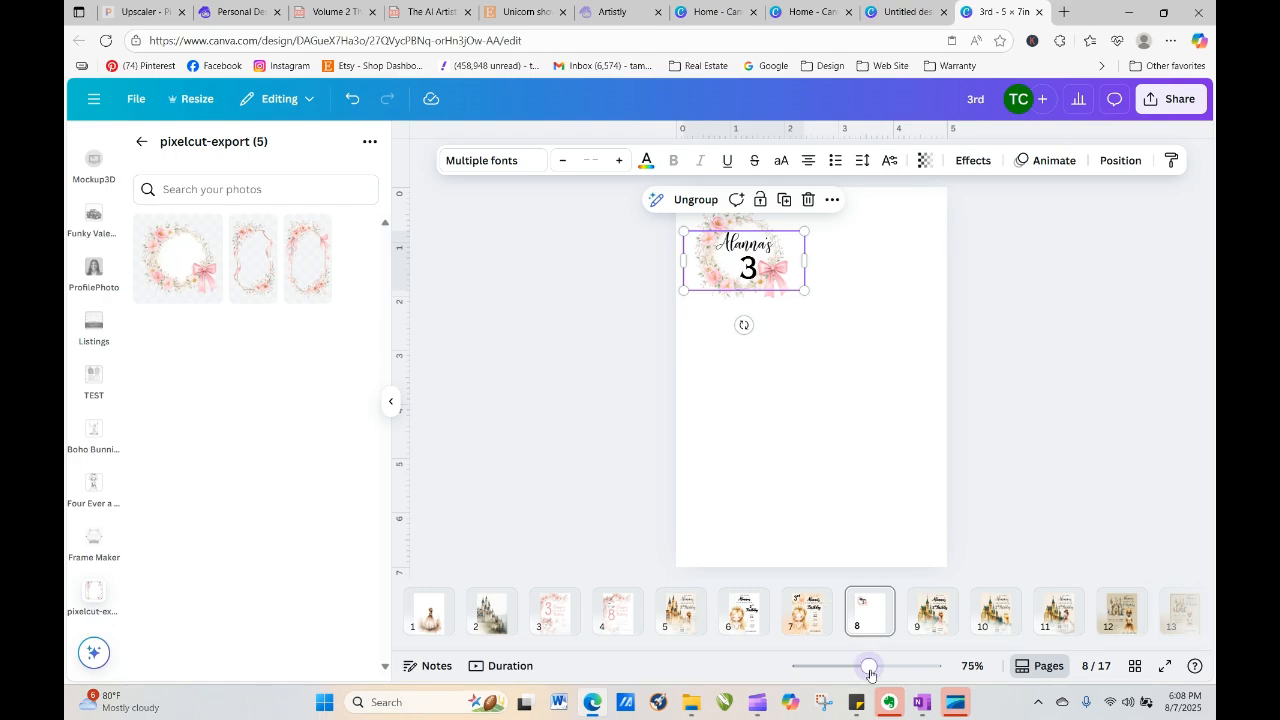
Shrink the name-and-number group to about 1.8 × 0.9 in and center it inside the wreath
left_click_drag(869, 672, 882, 667)
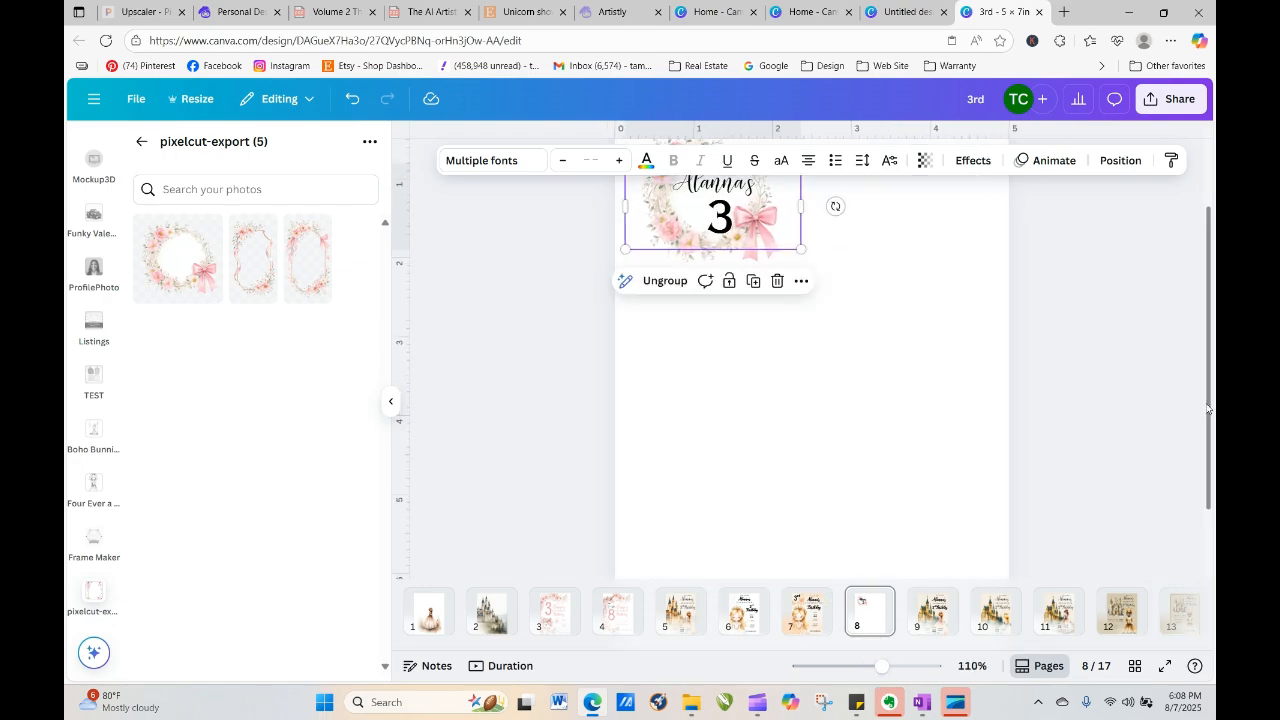
scroll(1208, 412, "up", 2)
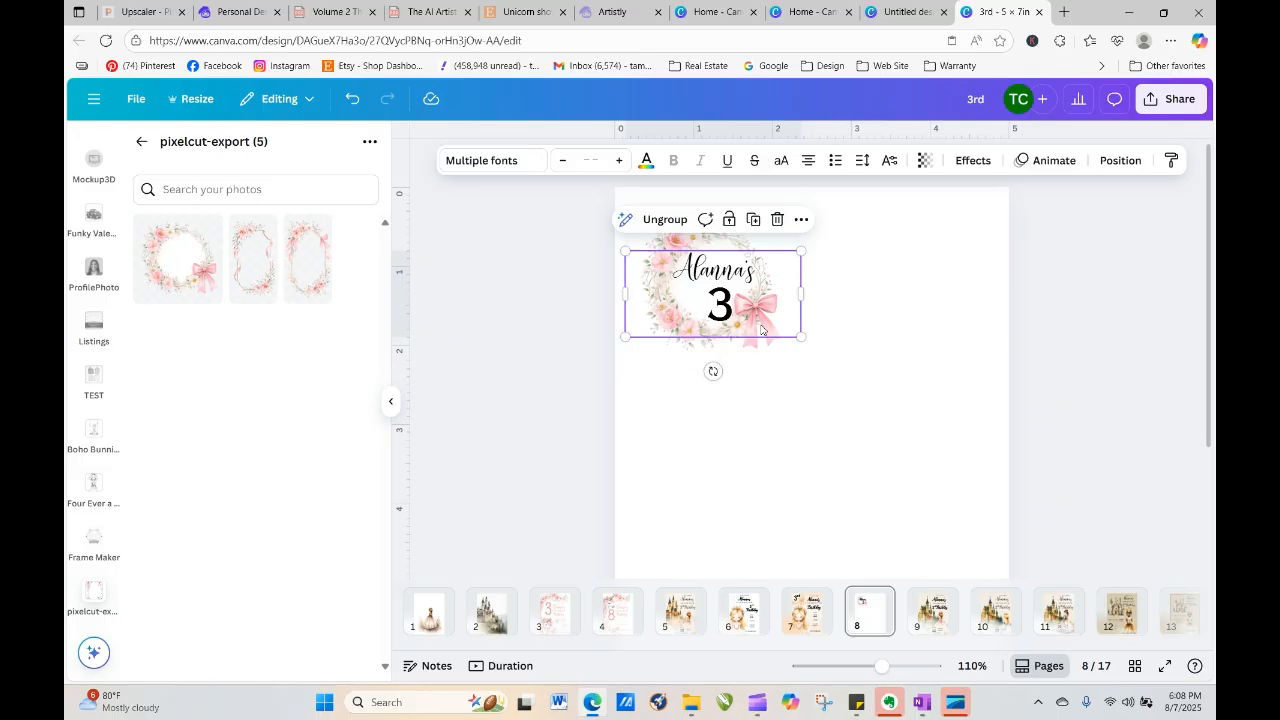
left_click_drag(800, 335, 776, 324)
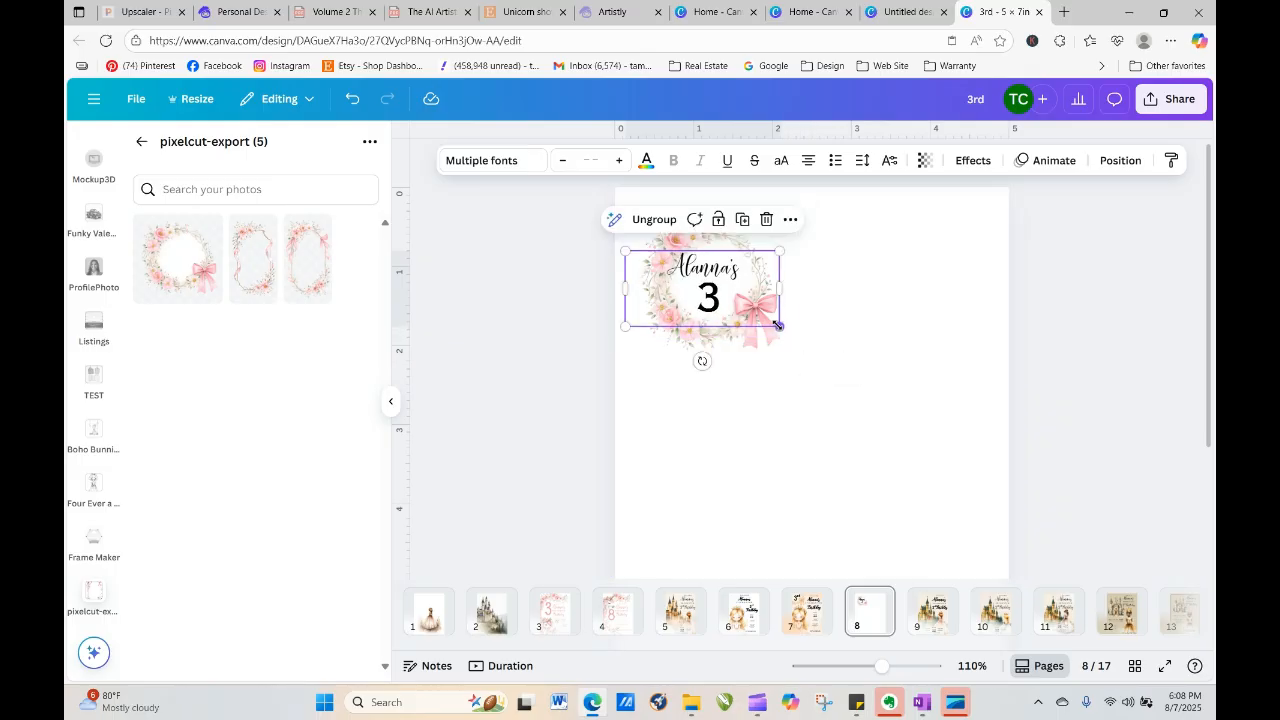
left_click_drag(626, 252, 640, 260)
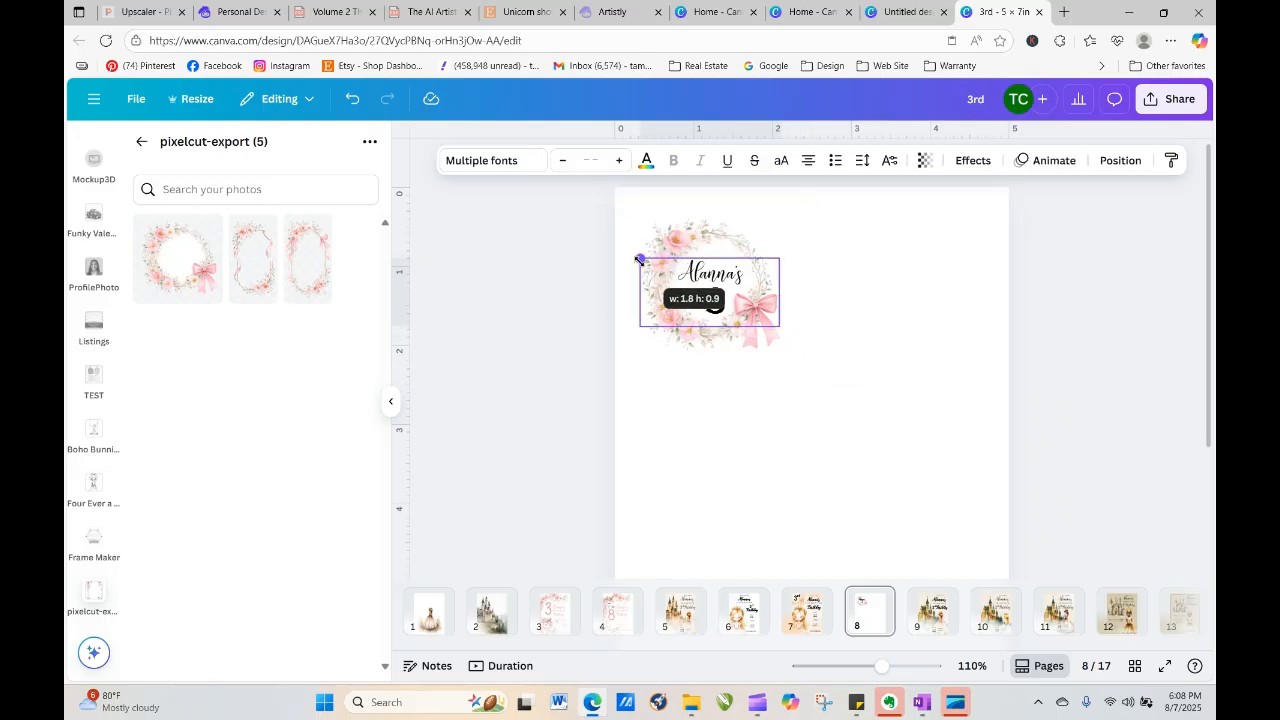
left_click(846, 371)
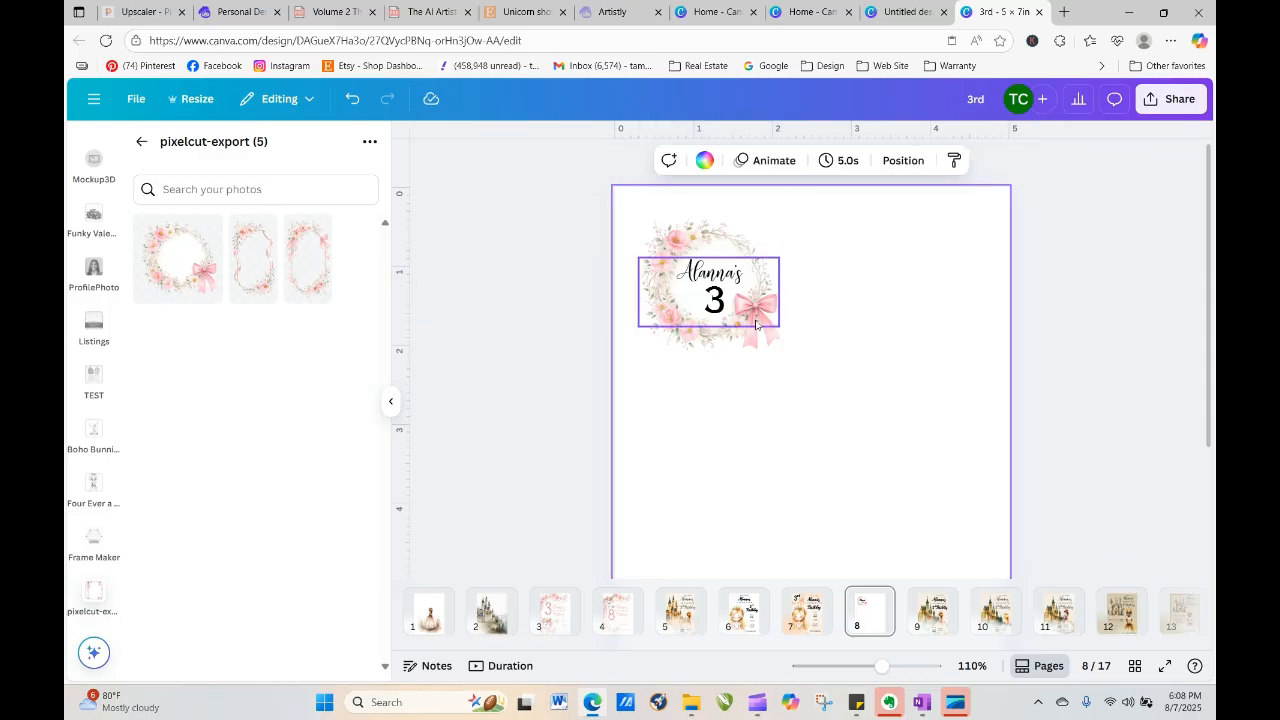
left_click_drag(726, 283, 727, 274)
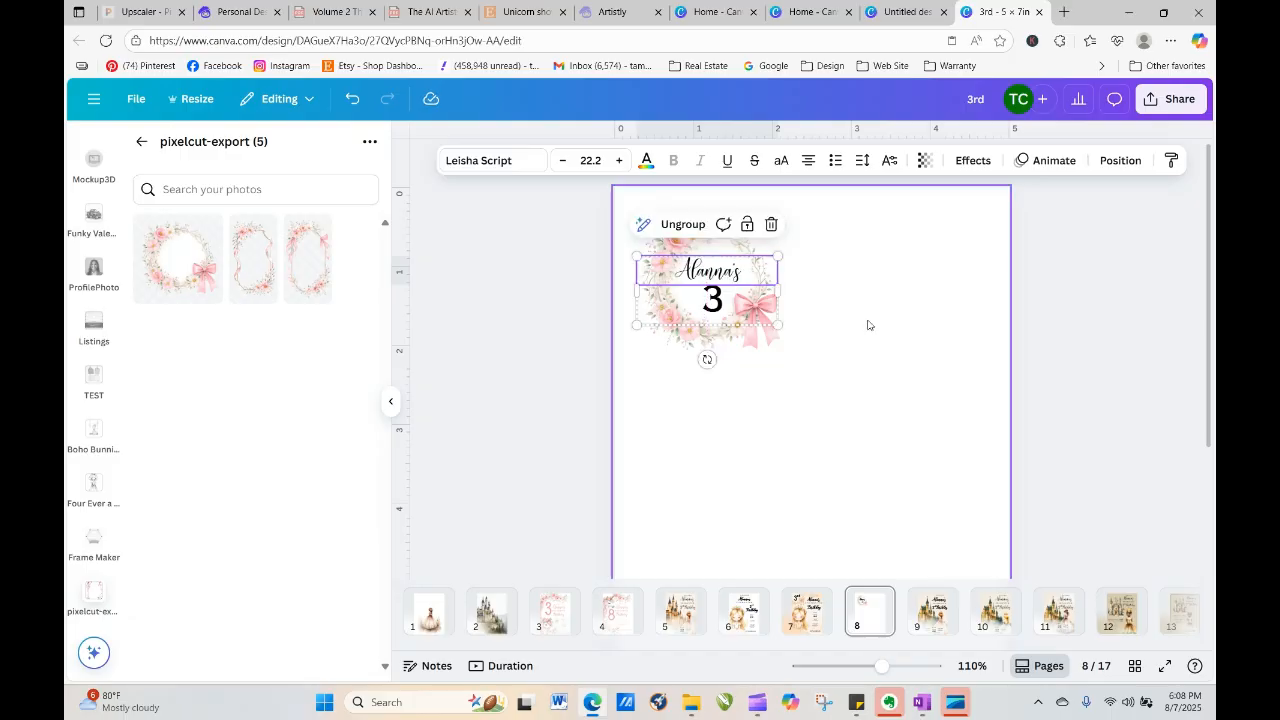
Group the floral wreath with the name and number inside it
left_click(869, 326)
left_click_drag(602, 207, 754, 338)
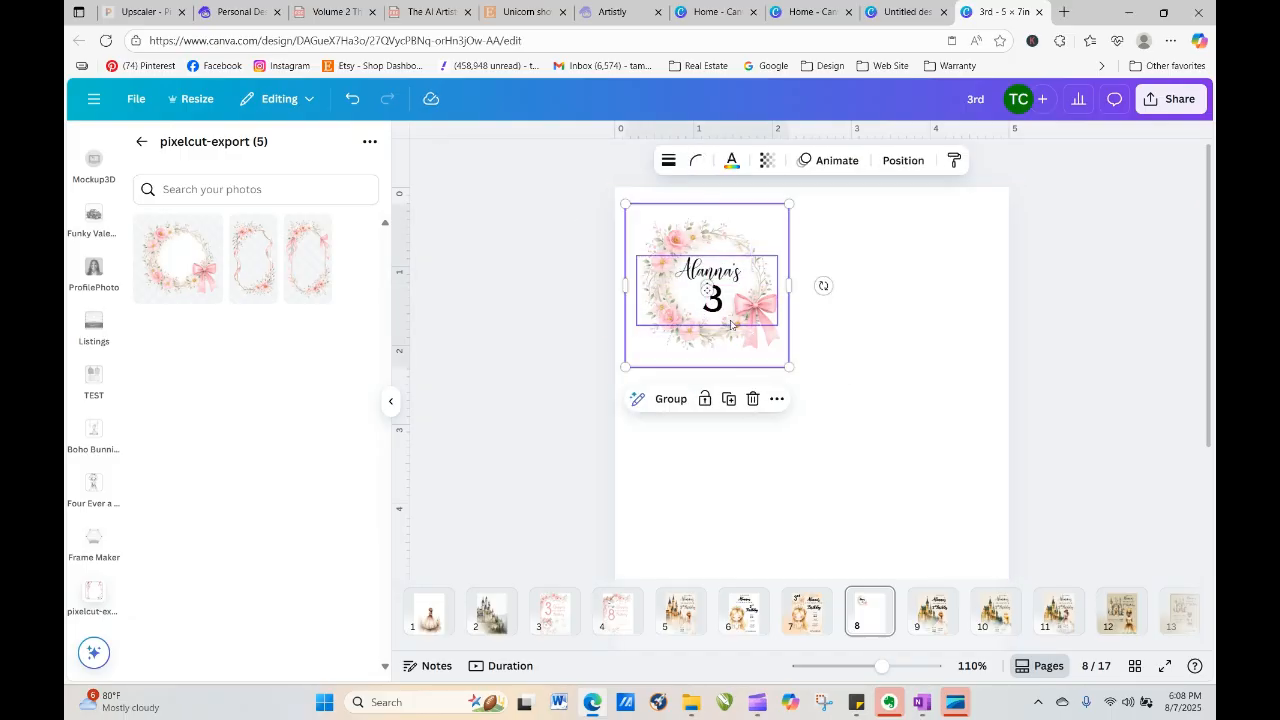
left_click(672, 398)
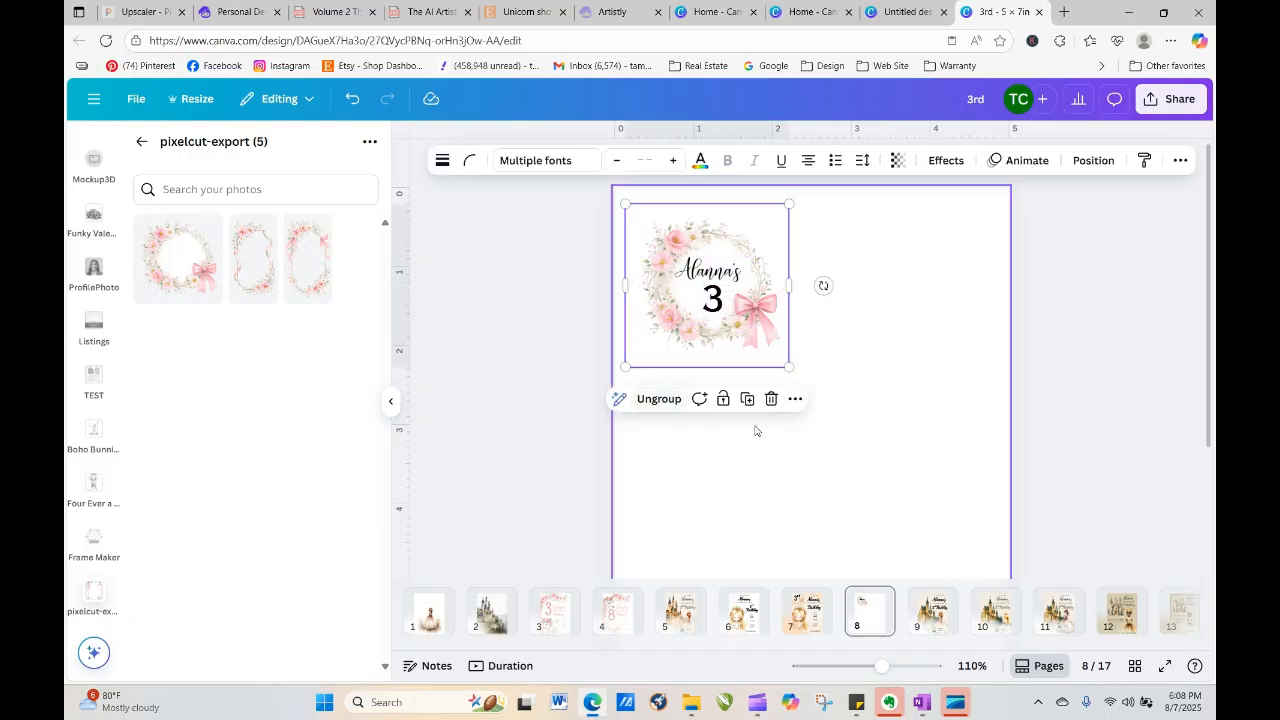
left_click(837, 403)
Copy the wreath group, paste it and place the copy beside the original on page 8, aligned with it
double_click(707, 293)
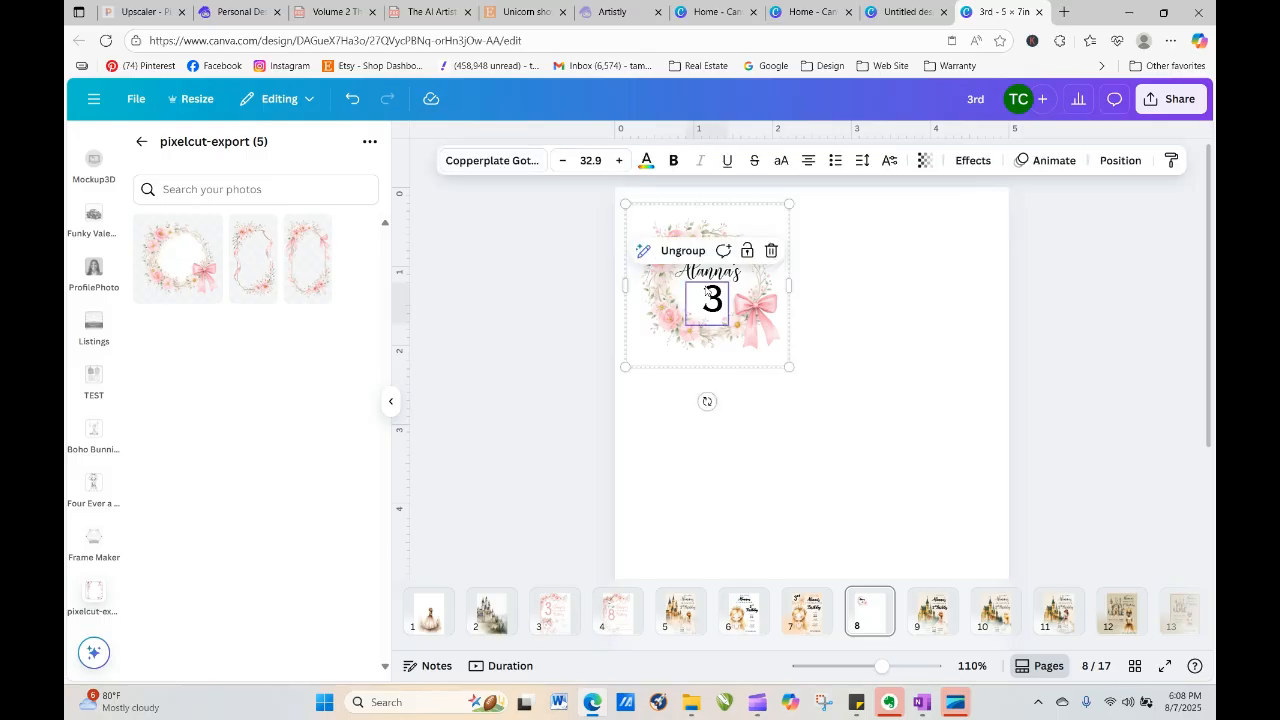
right_click(760, 243)
left_click(798, 259)
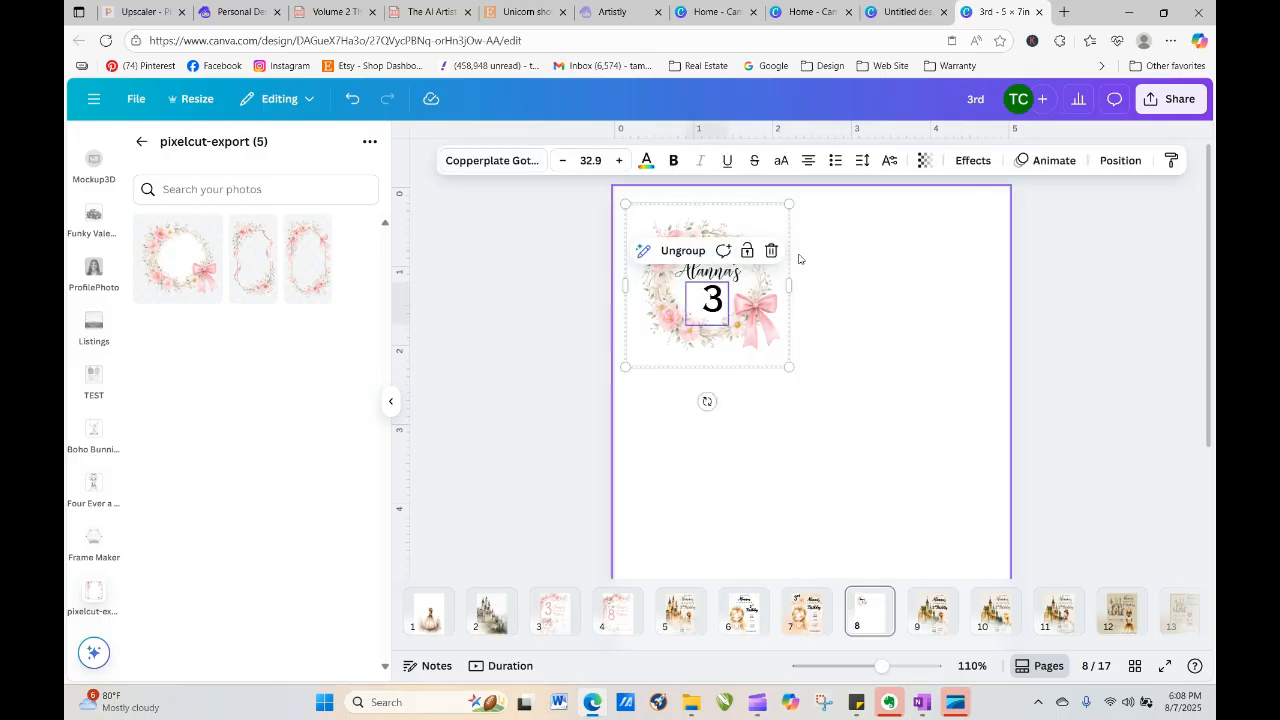
left_click(820, 341)
right_click(820, 341)
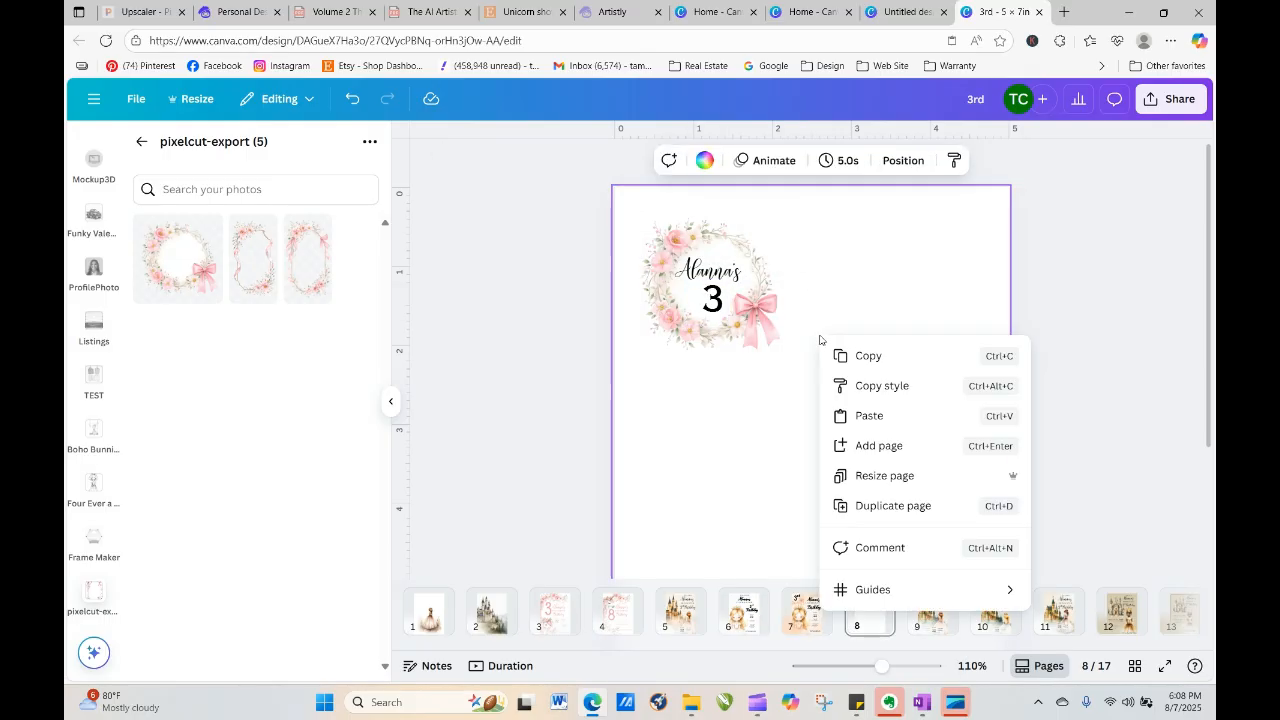
left_click(858, 416)
left_click_drag(700, 322, 830, 306)
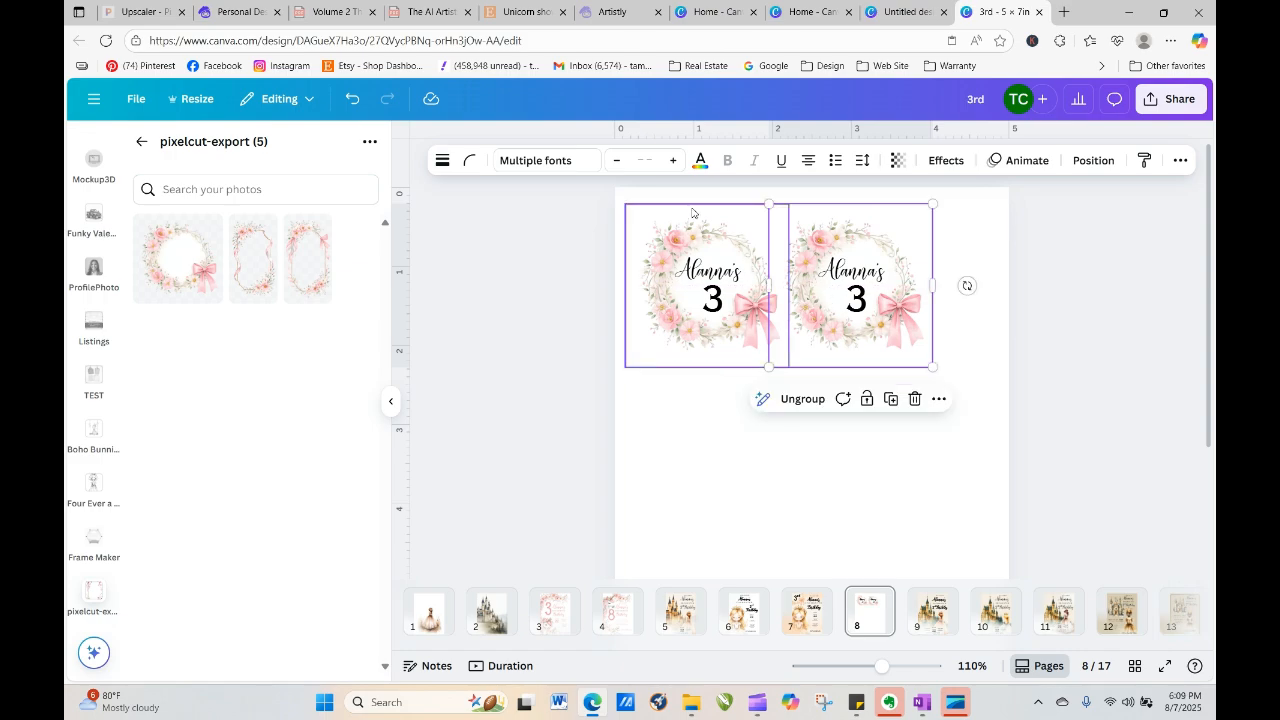
Change the text color of the copied wreath group to the pink document color
left_click(700, 161)
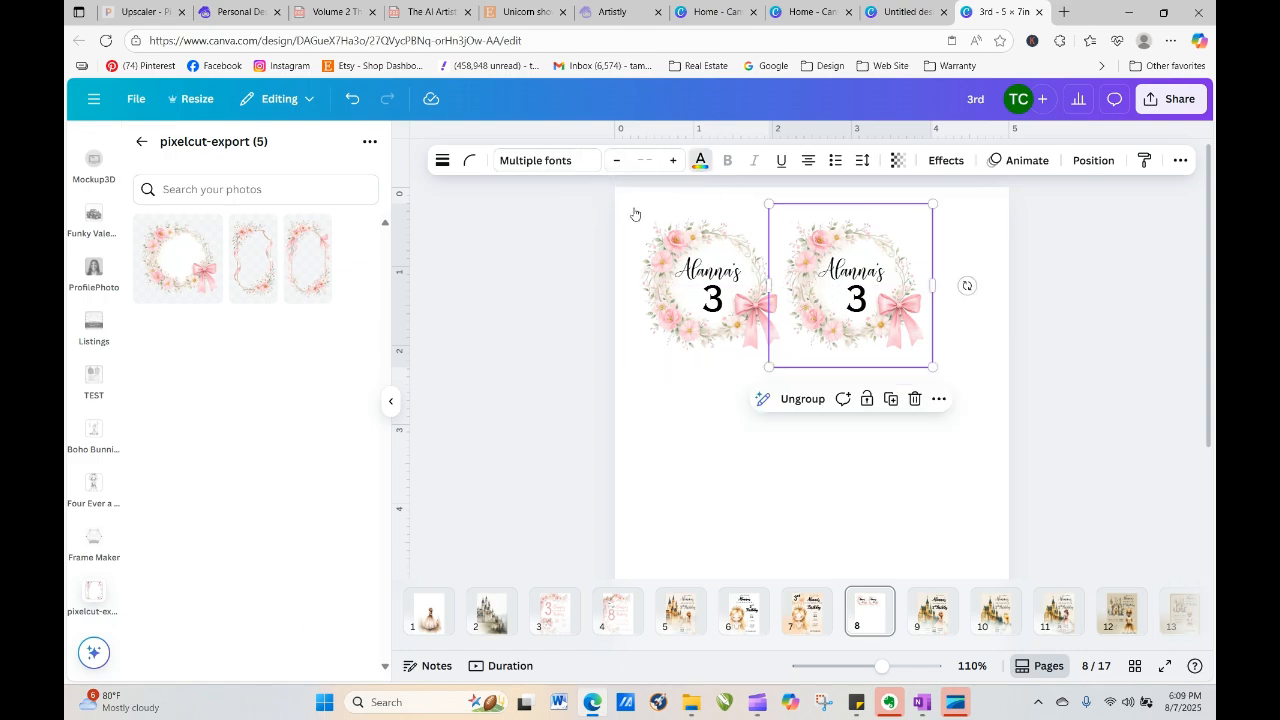
left_click(319, 252)
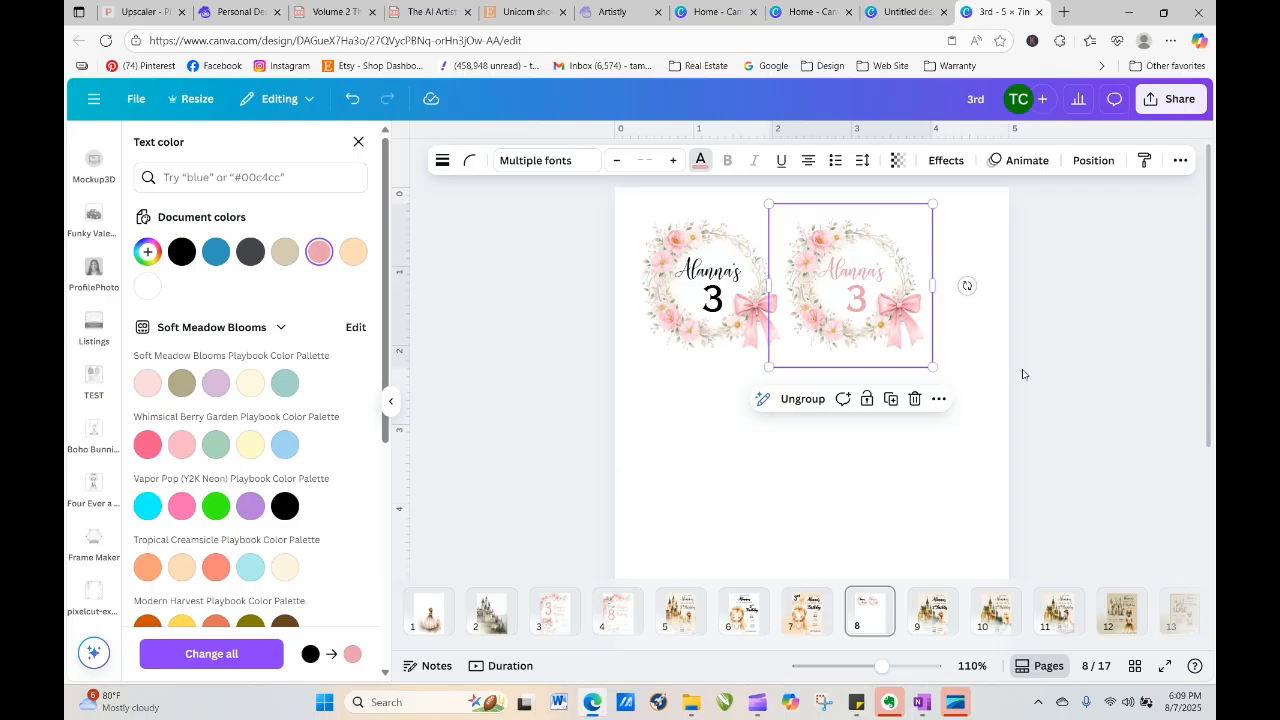
key("Escape")
Enlarge both wreath groups together to nearly fill the page width, then duplicate the pair as a second row below
left_click_drag(603, 242, 1003, 386)
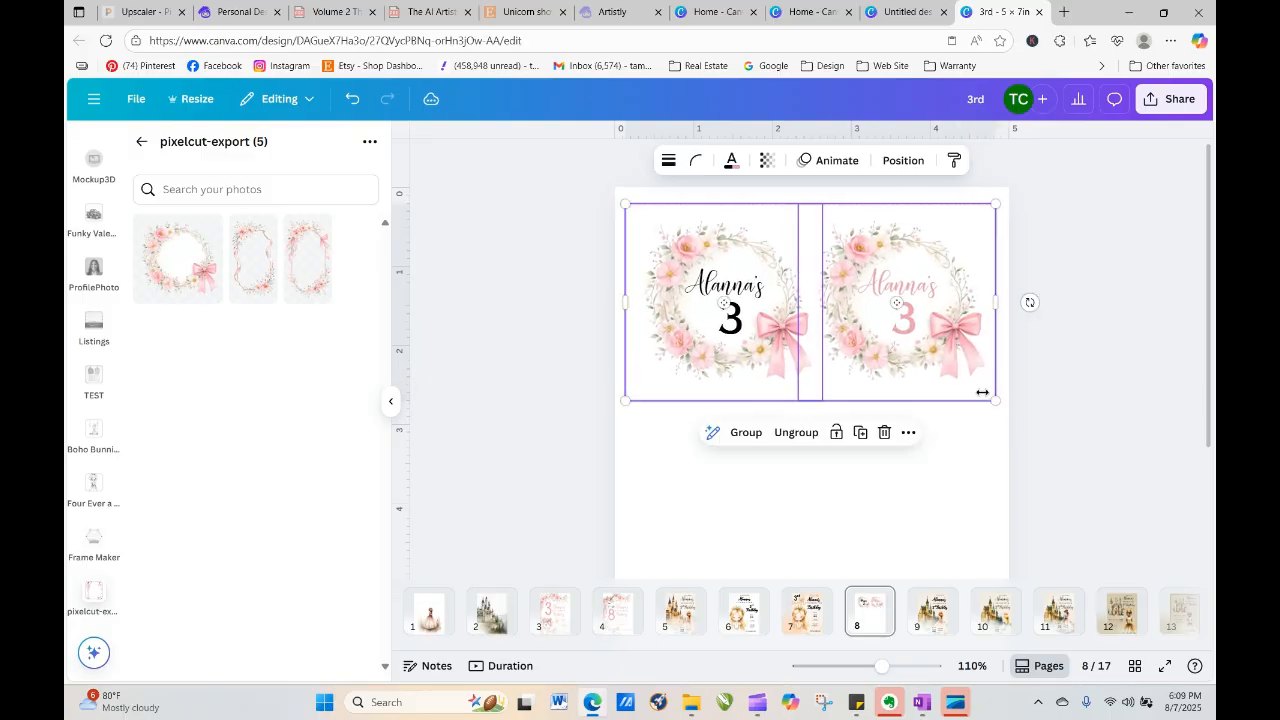
left_click(862, 441)
left_click_drag(856, 368, 851, 518)
left_click(1097, 465)
scroll(1097, 463, "down", 1)
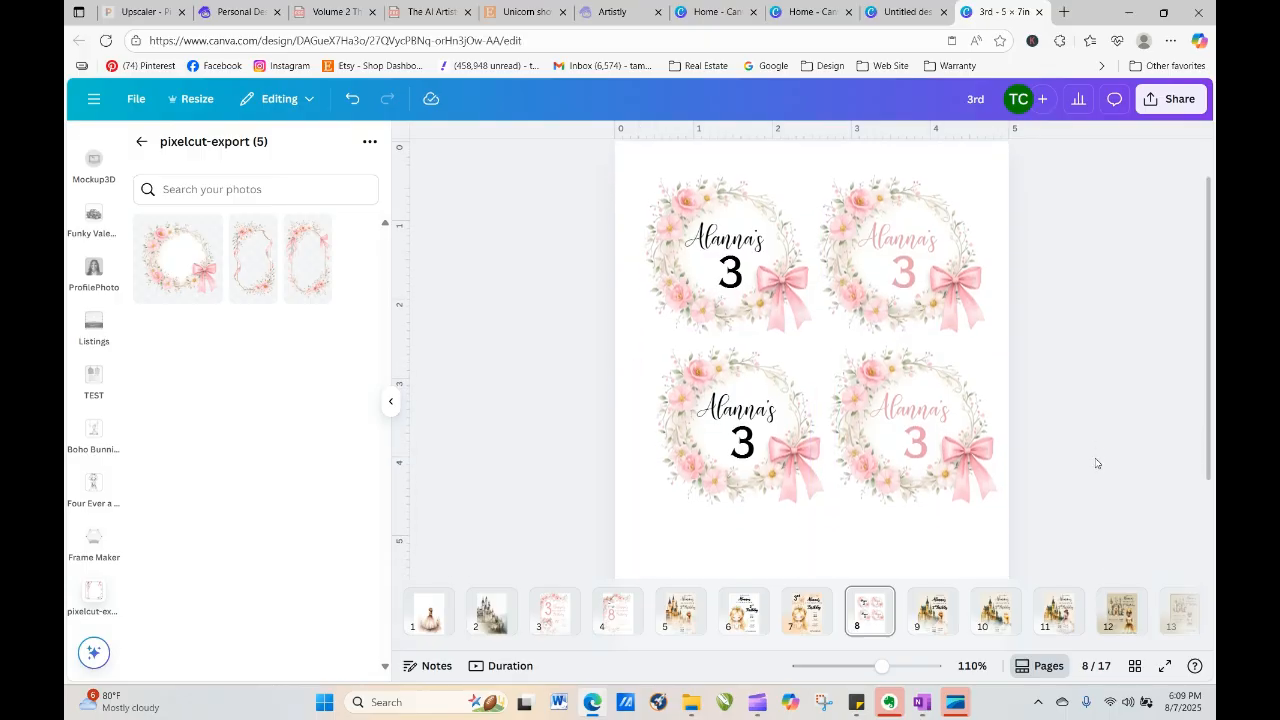
scroll(1097, 465, "down", 3)
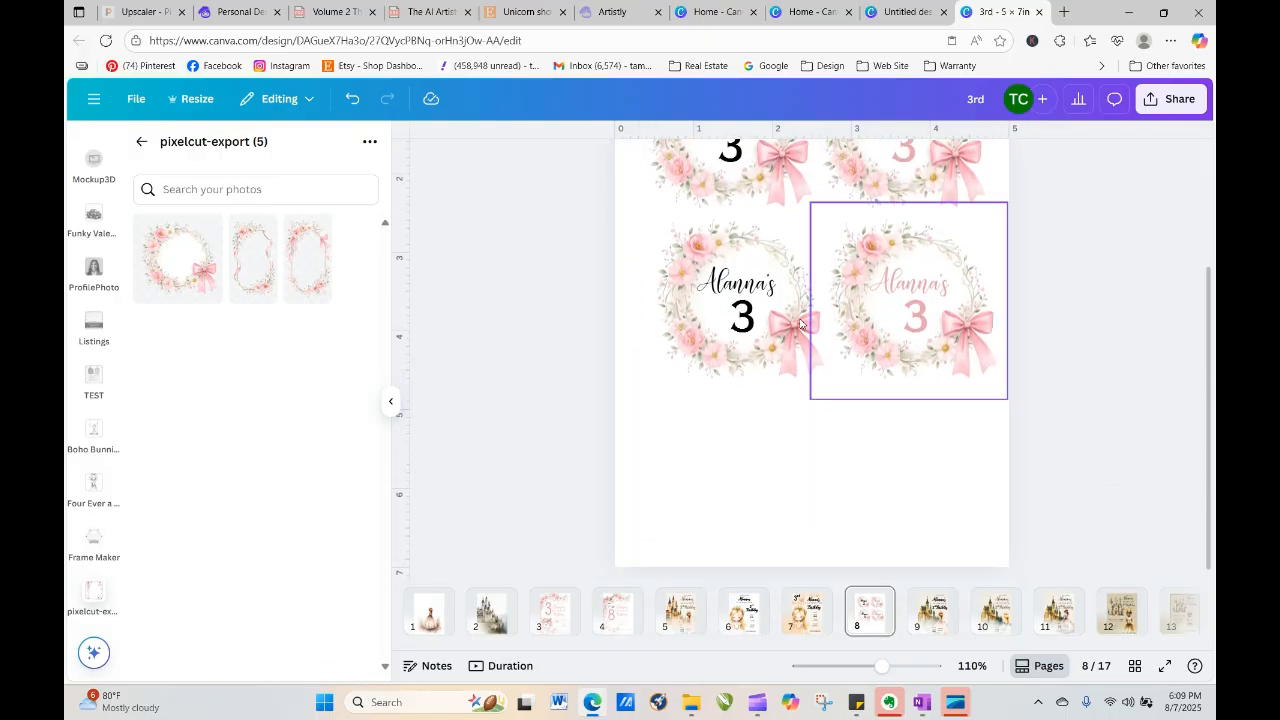
right_click(781, 457)
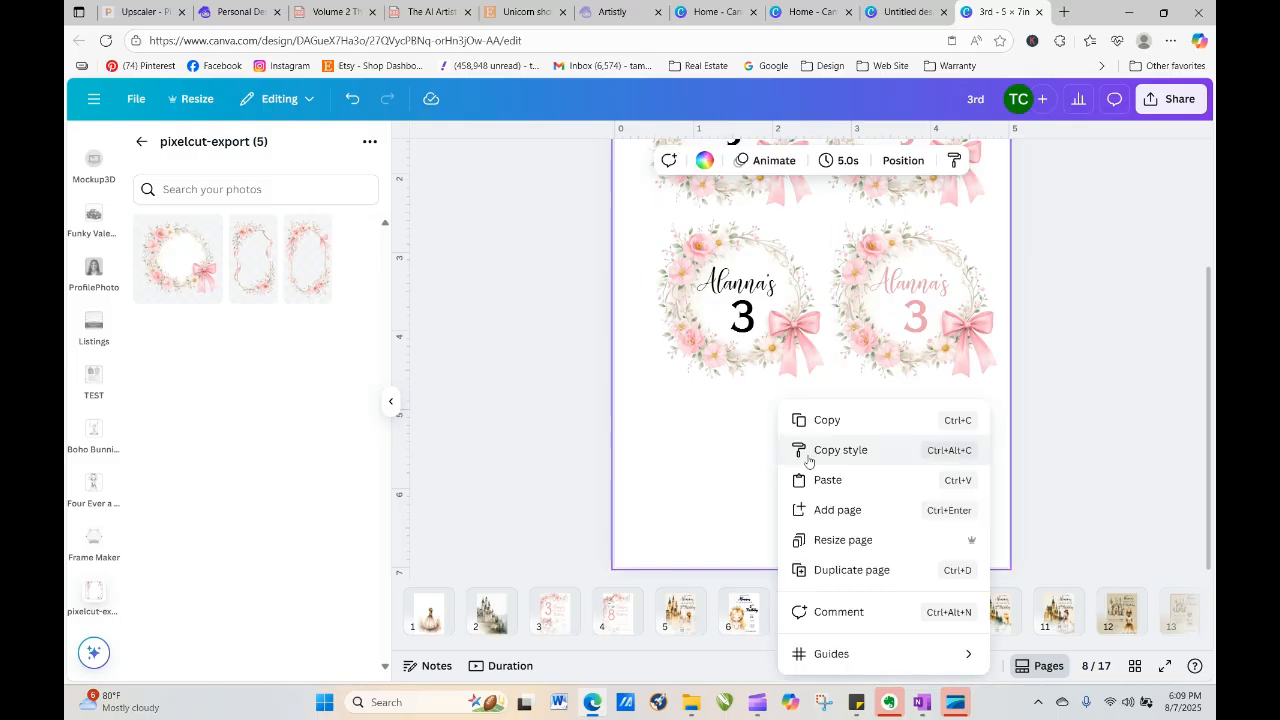
left_click(800, 481)
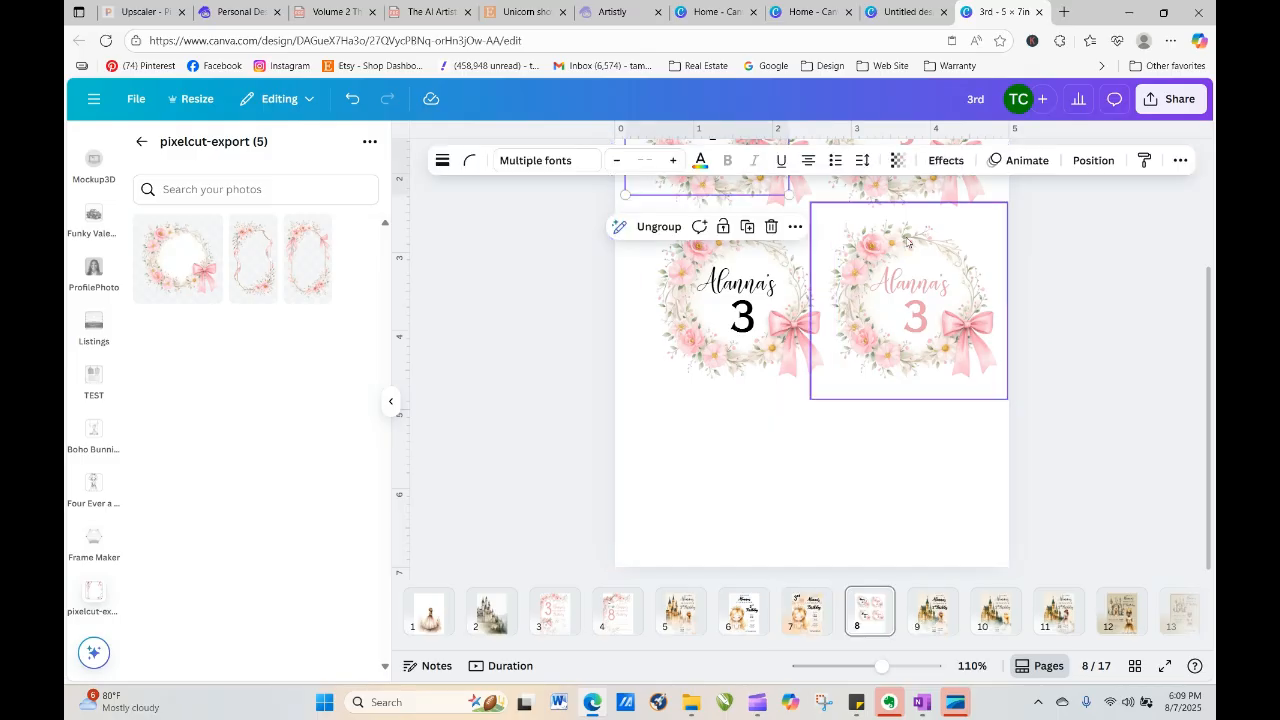
left_click(531, 322)
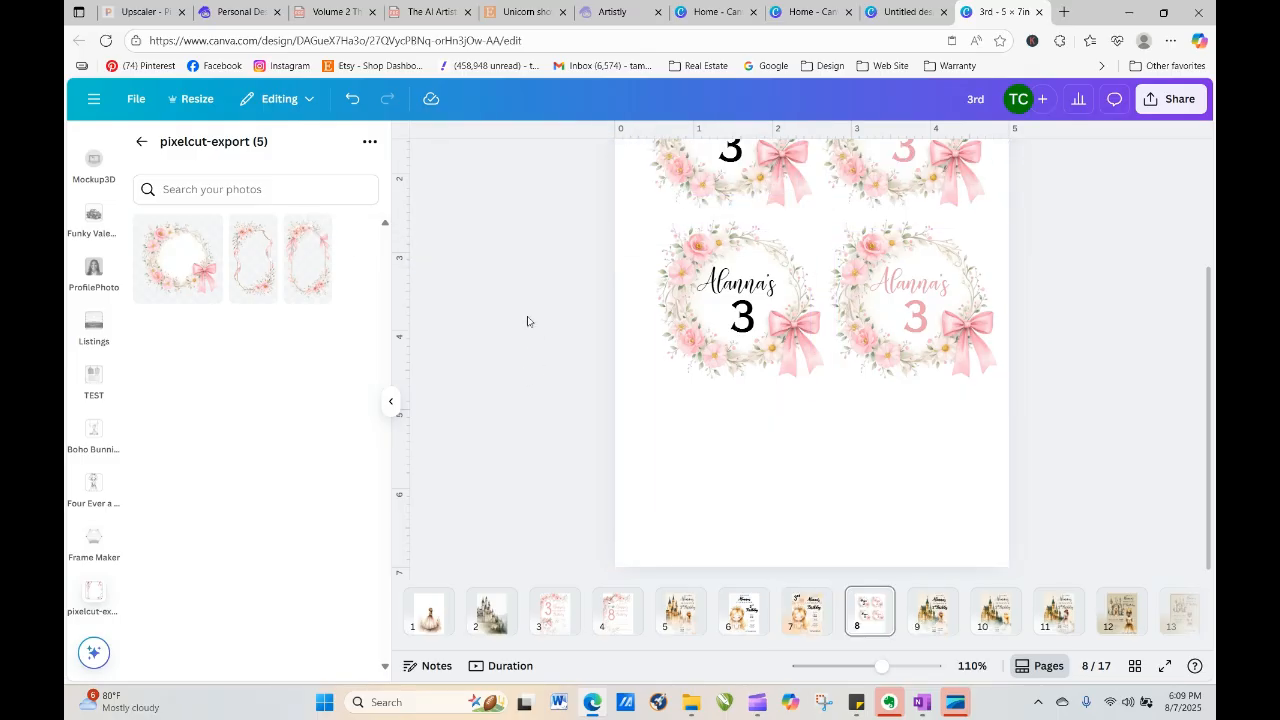
Duplicate the second row of wreath groups and place the copies as a third row near the page's lower edge
left_click_drag(556, 265, 908, 381)
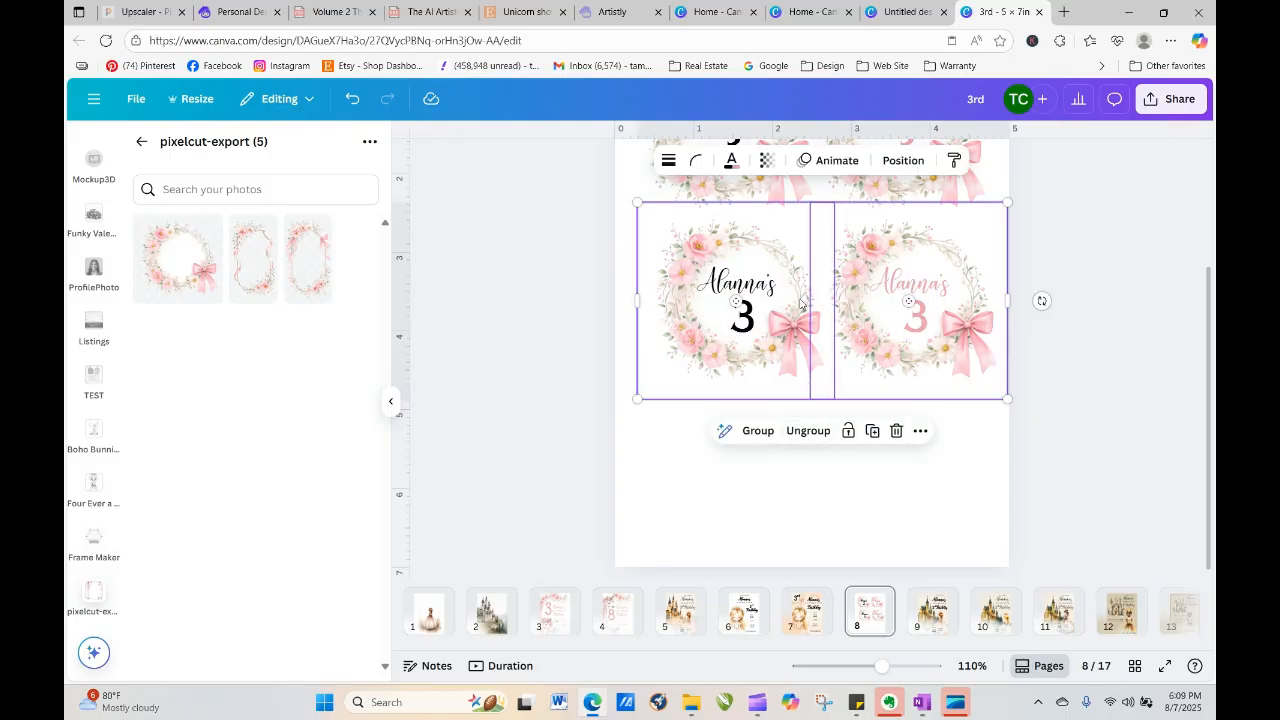
left_click_drag(827, 334, 826, 491)
left_click(1087, 499)
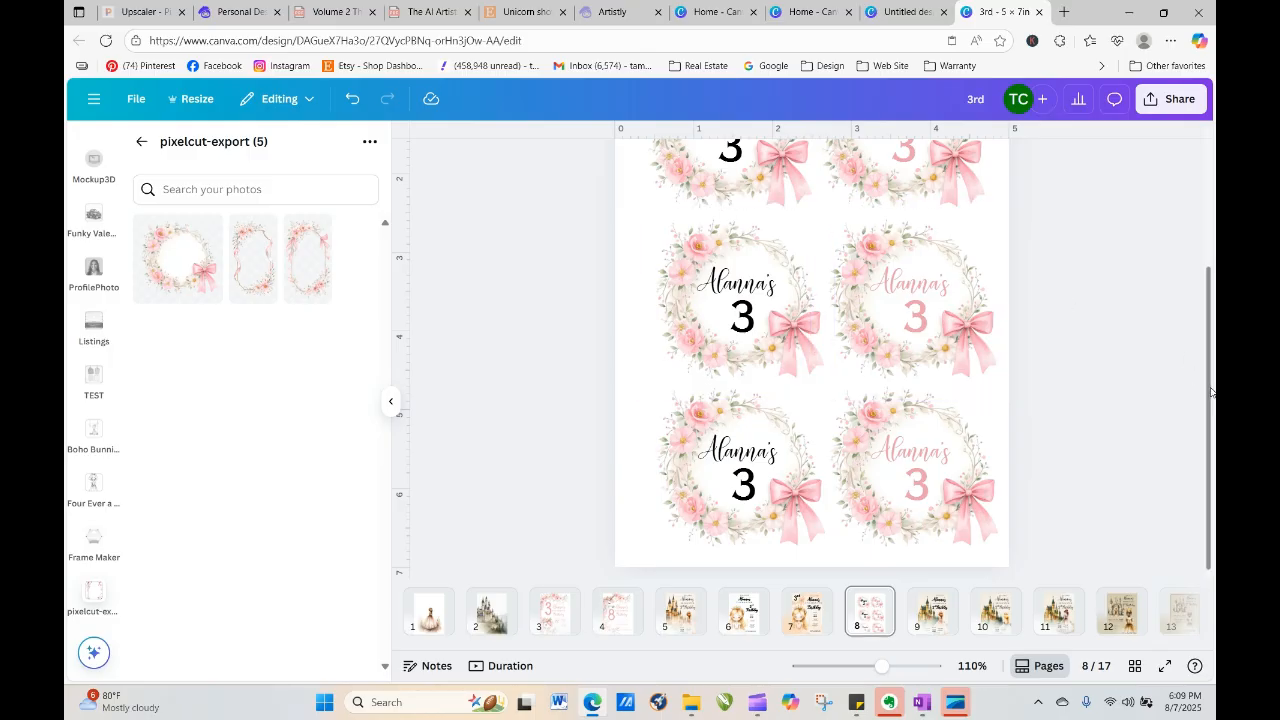
left_click_drag(1211, 390, 1202, 302)
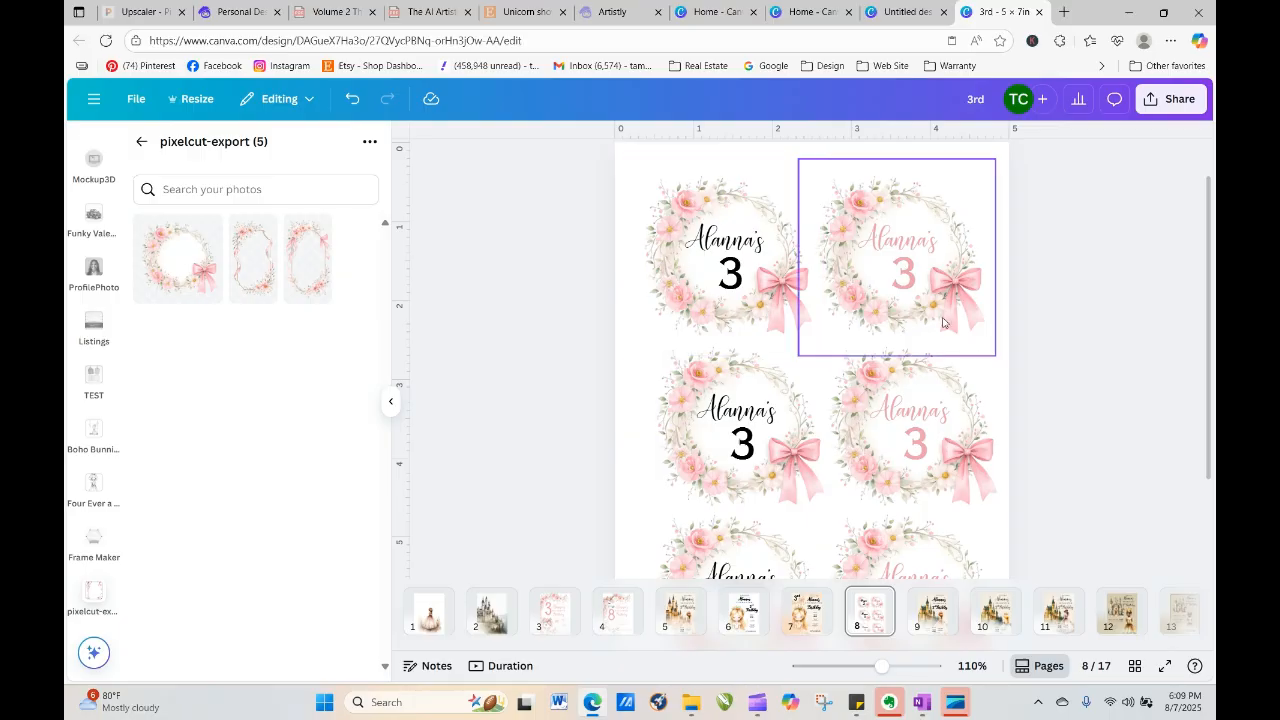
left_click(312, 245)
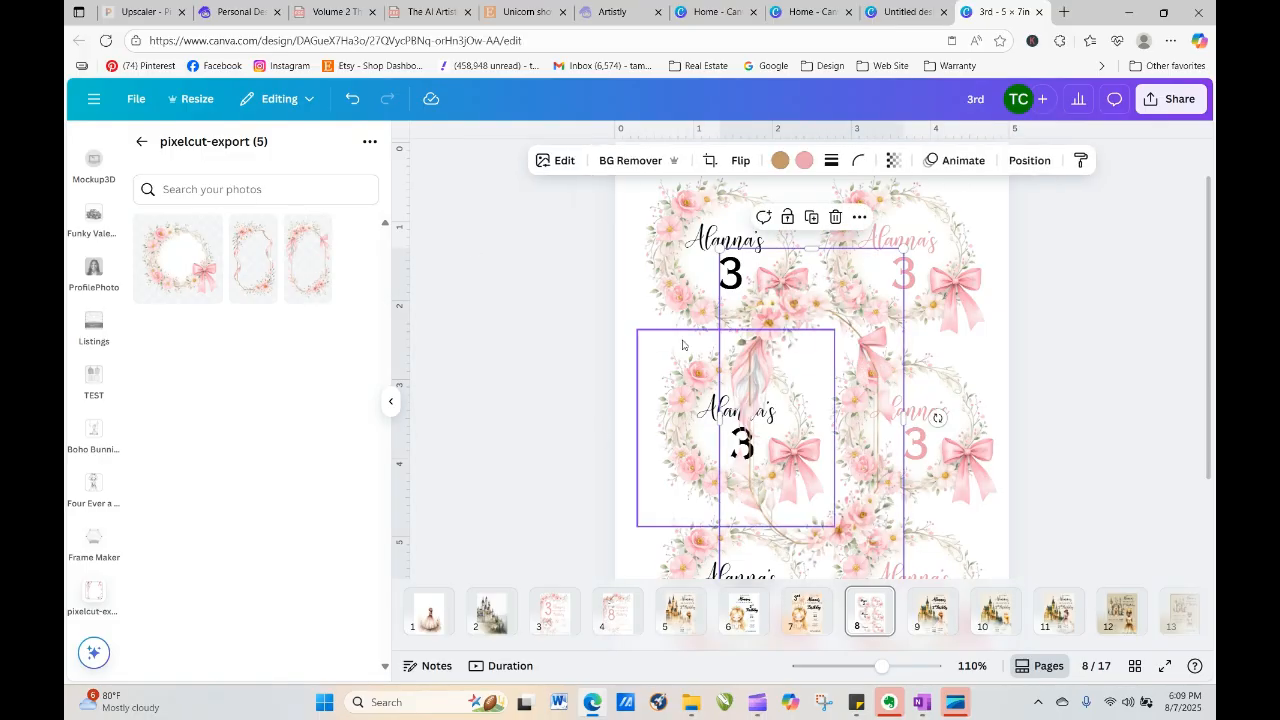
left_click_drag(787, 315, 787, 252)
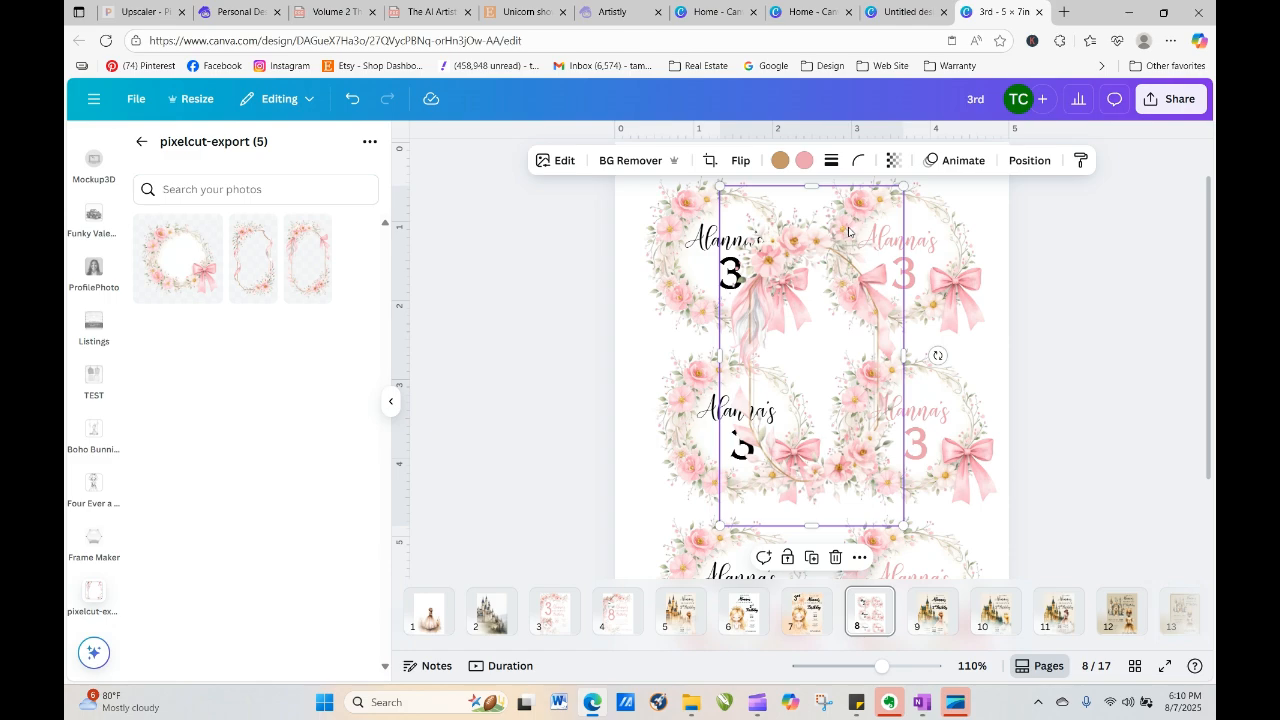
left_click_drag(850, 228, 451, 261)
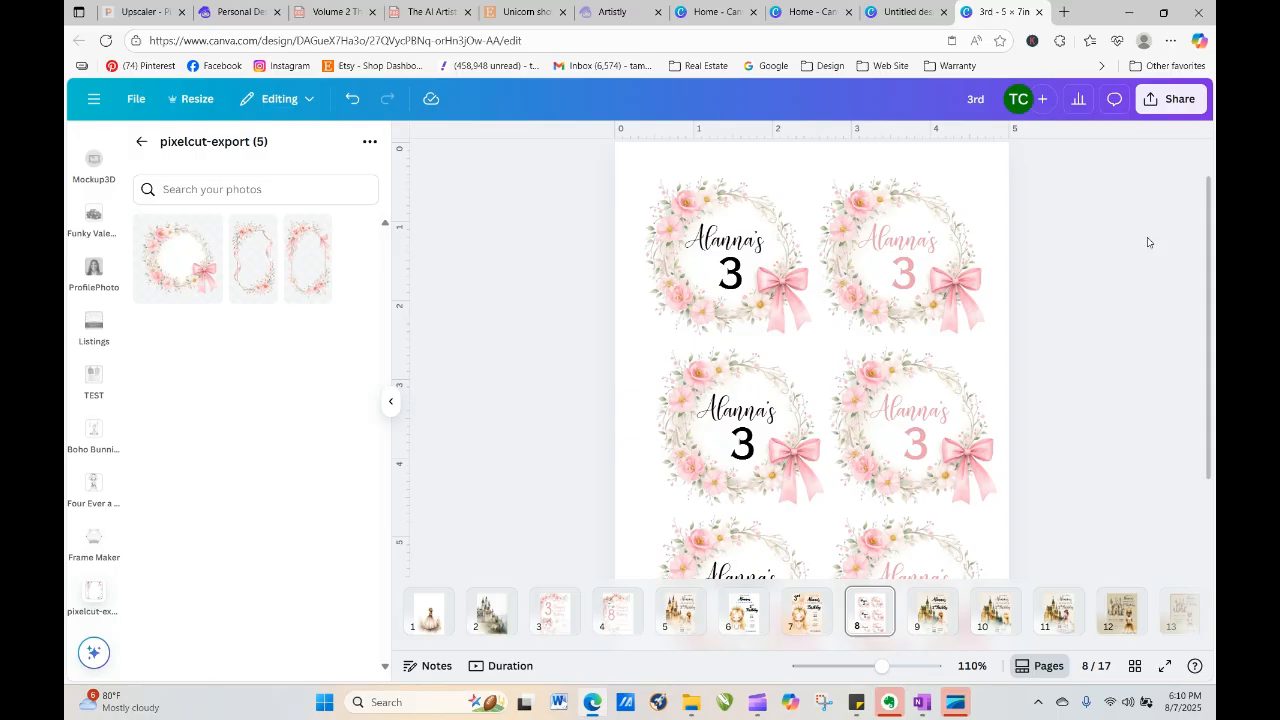
Switch to Artistly's personal designs and look through the older artwork, loading more designs down to the unicorns and floral frames
left_click(240, 12)
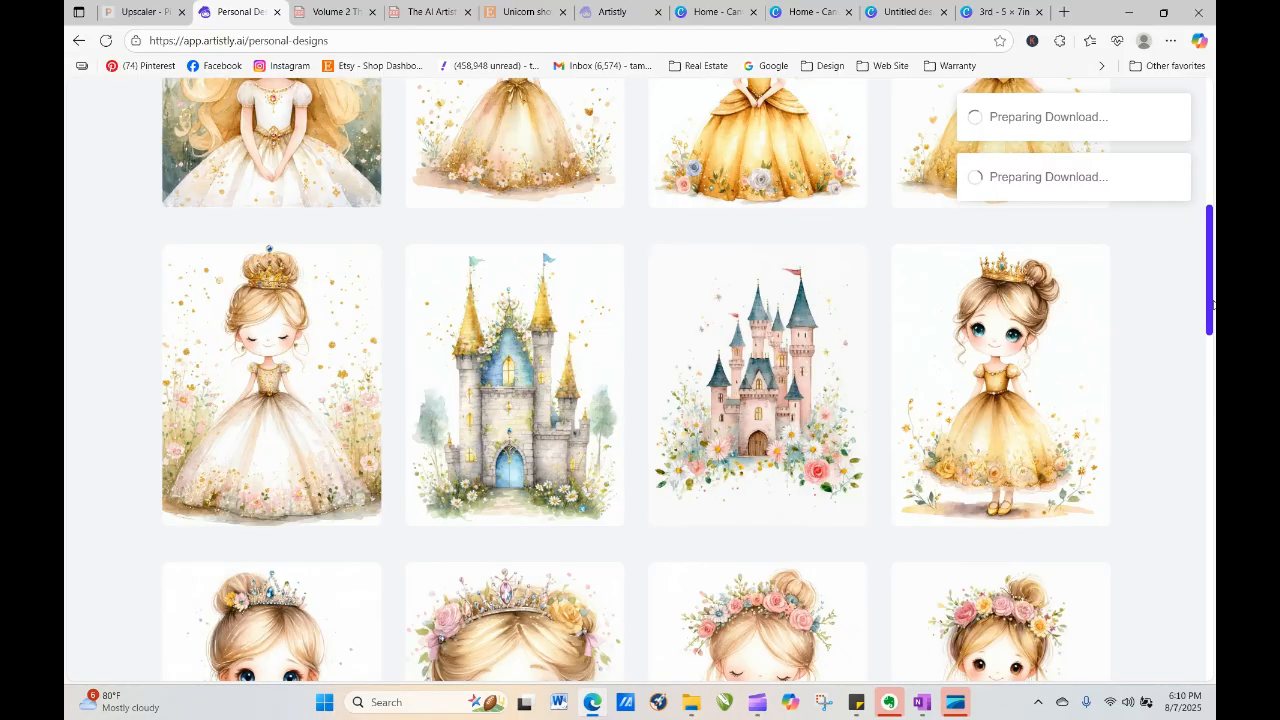
left_click_drag(1212, 290, 1212, 642)
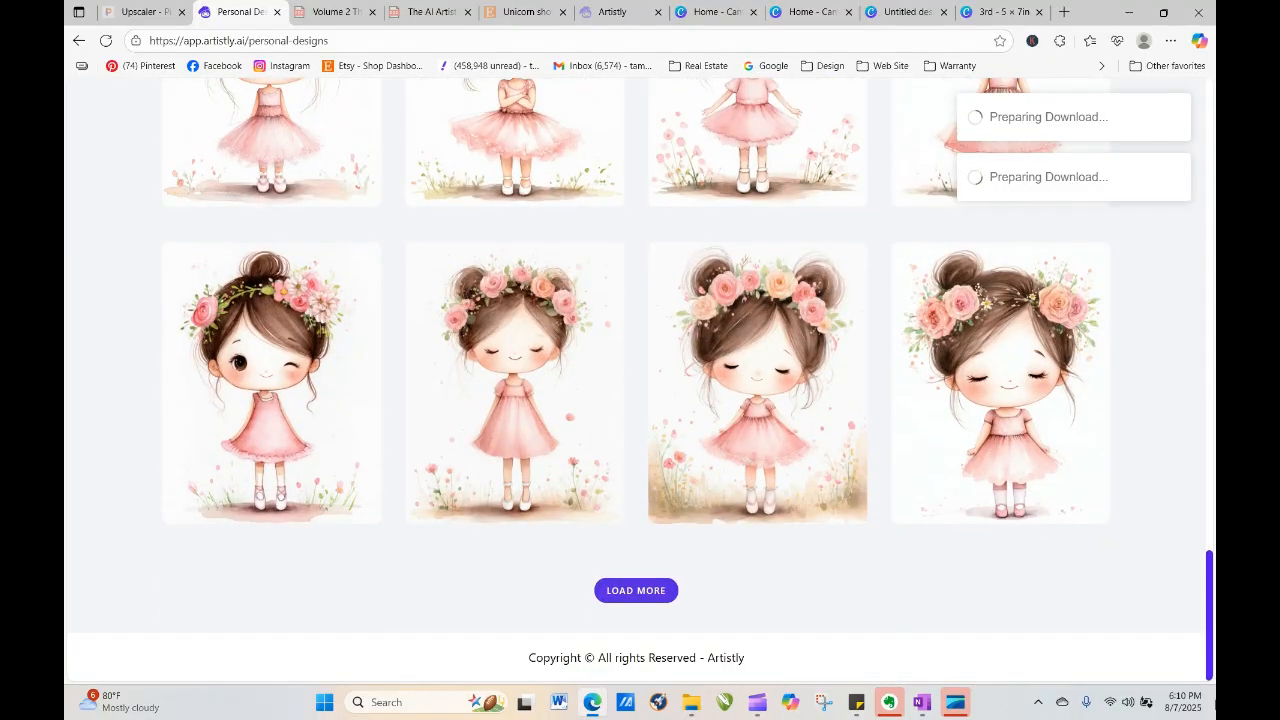
left_click(657, 597)
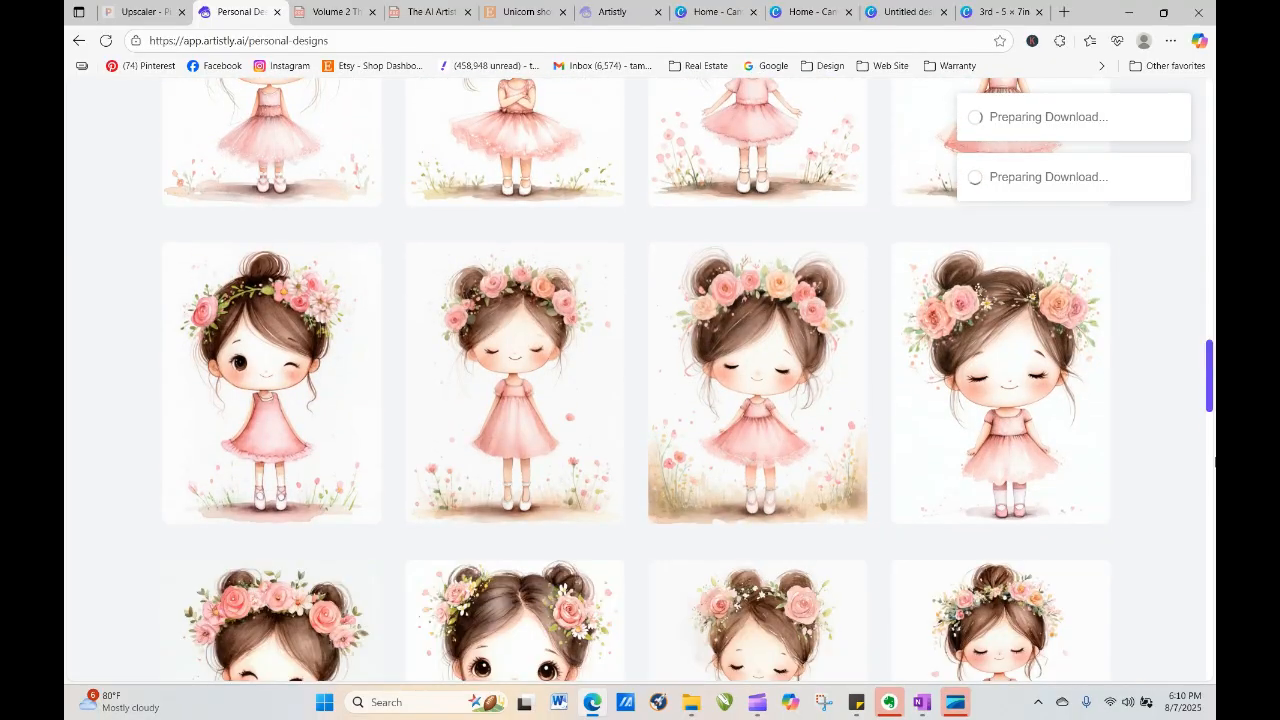
left_click_drag(1210, 358, 1207, 634)
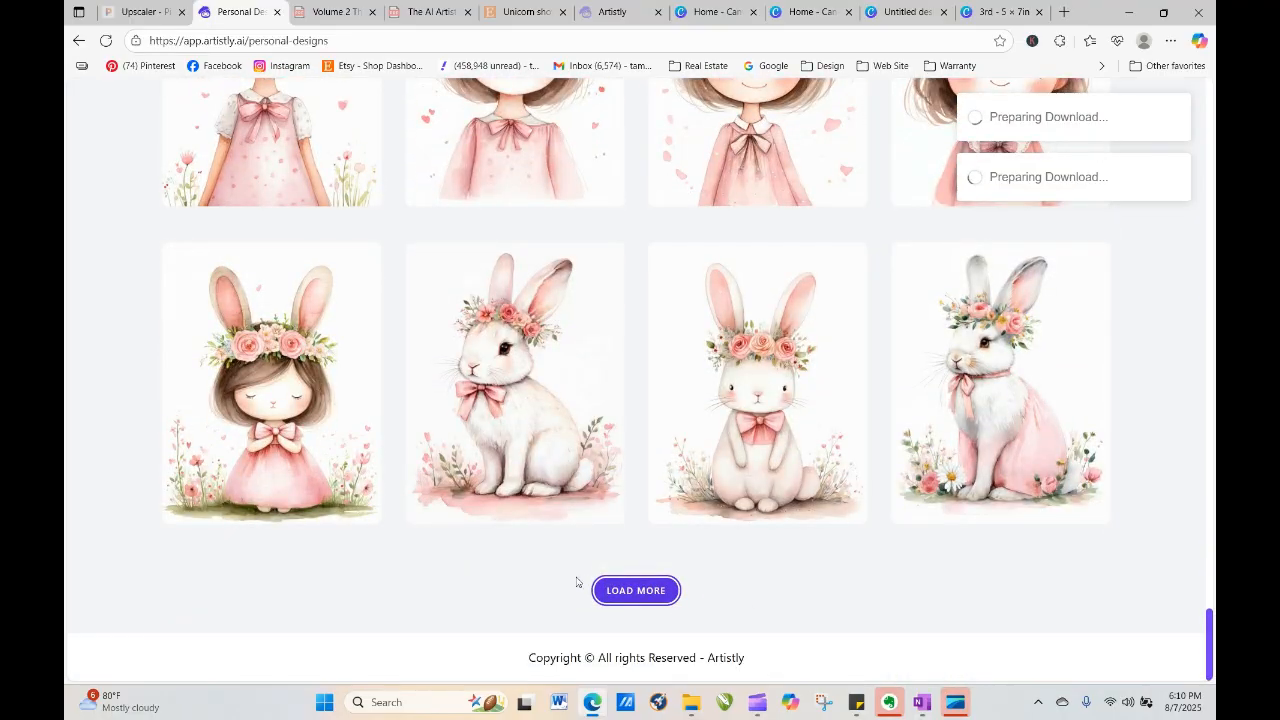
left_click(619, 592)
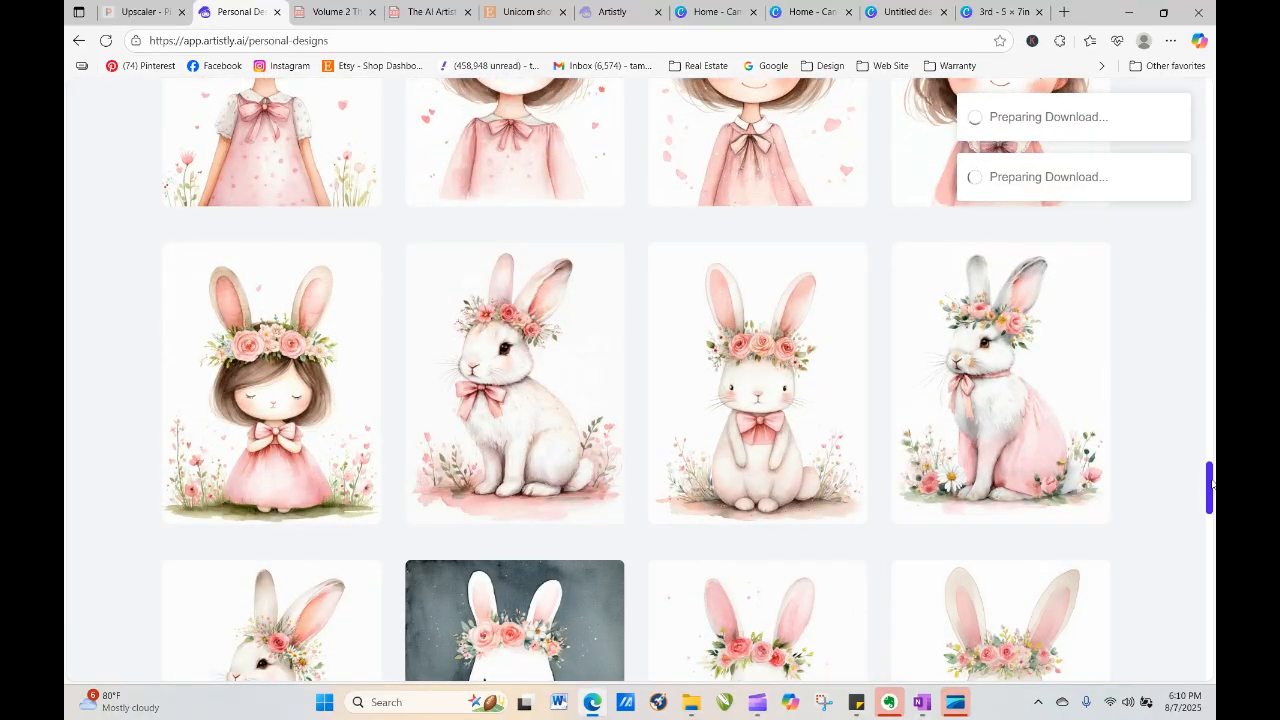
left_click_drag(1211, 490, 1210, 655)
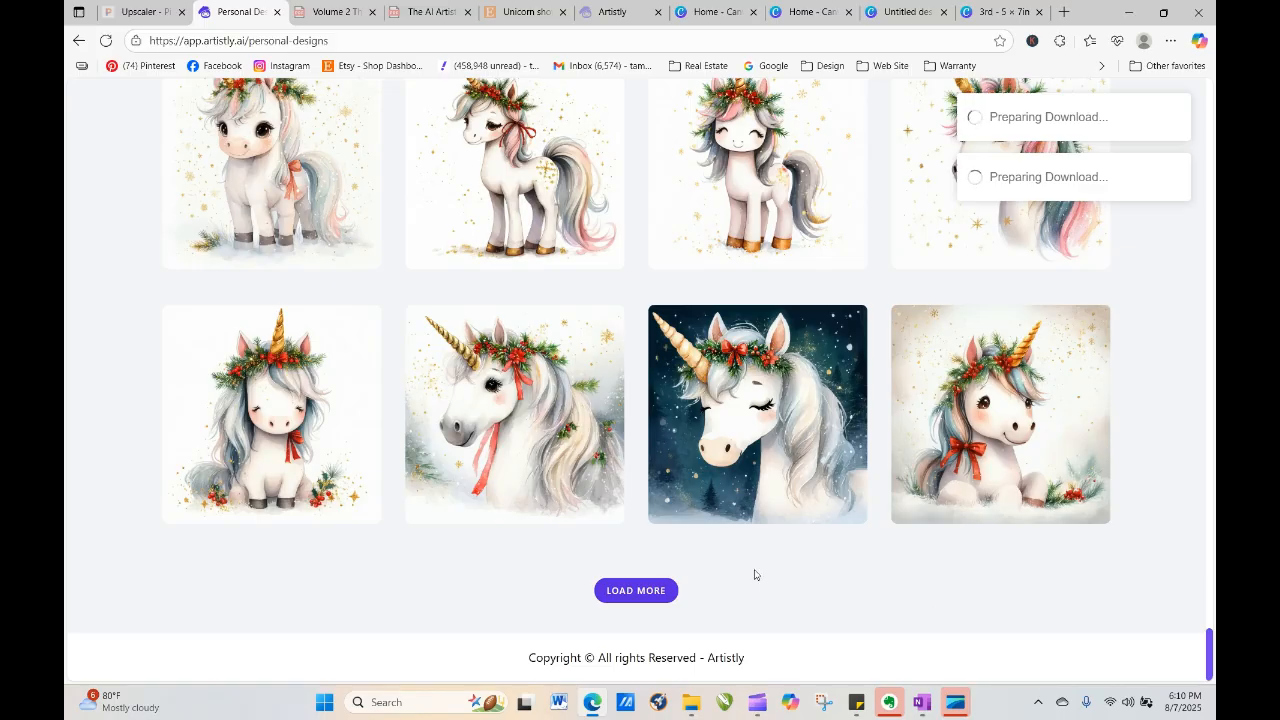
left_click(636, 592)
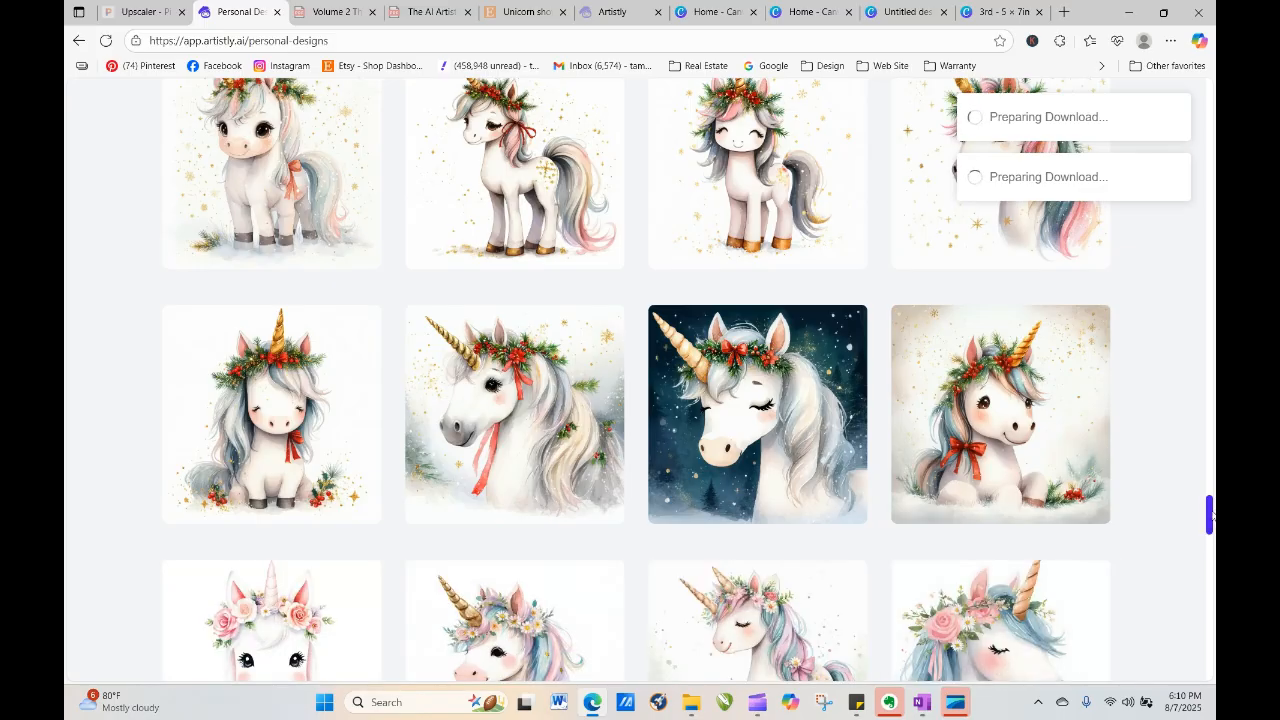
left_click_drag(1210, 515, 1212, 570)
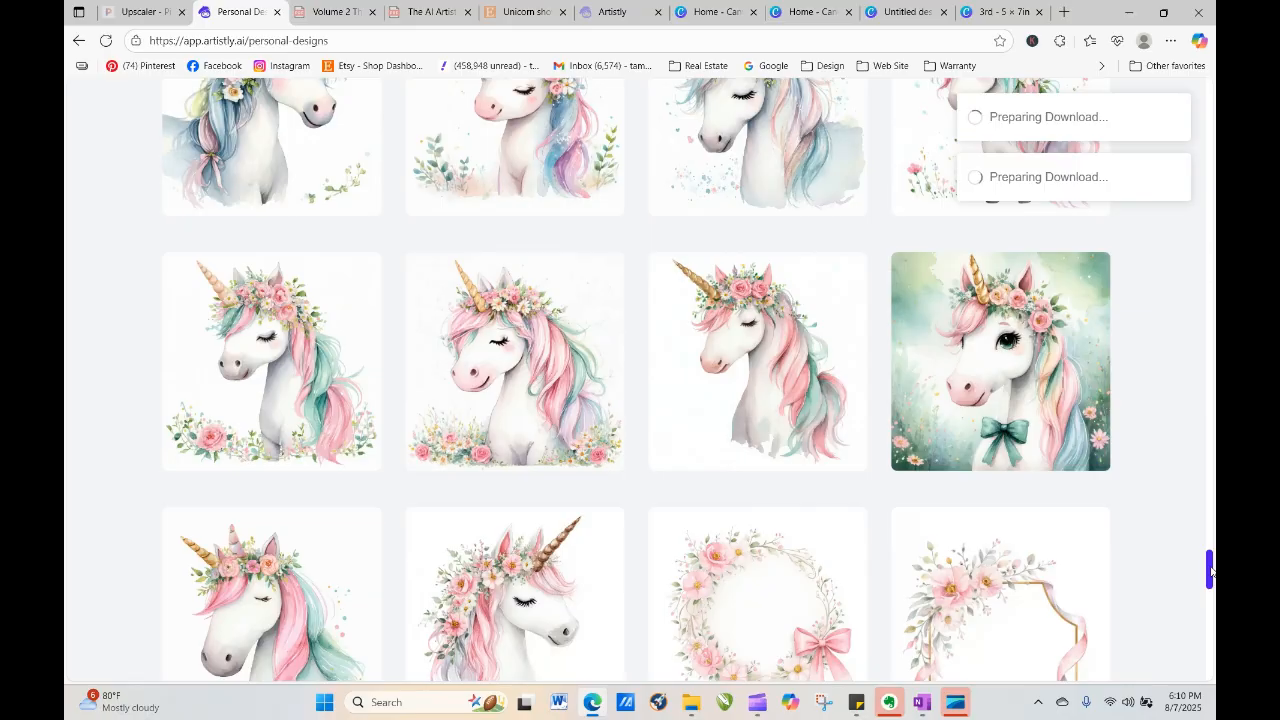
Start the Human Stylizer design assistant and load the long-haired blonde princess with the crown from the media library
left_click_drag(1210, 570, 1117, 37)
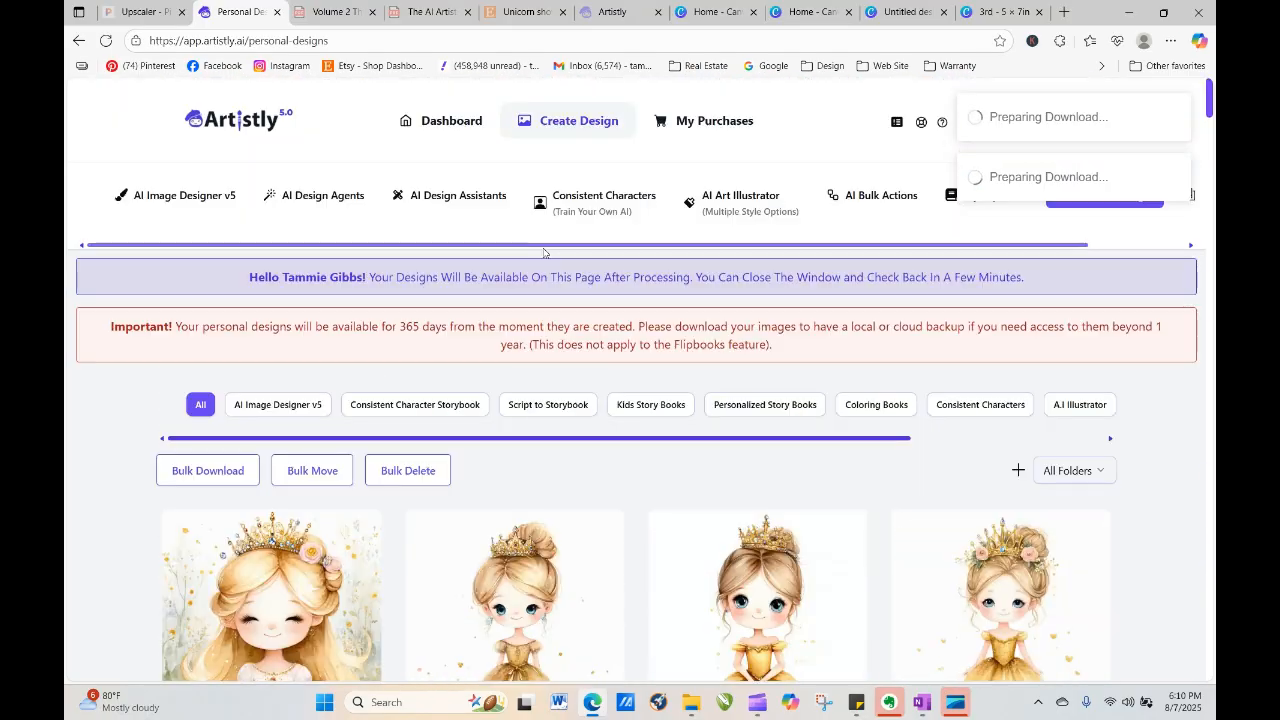
left_click(463, 200)
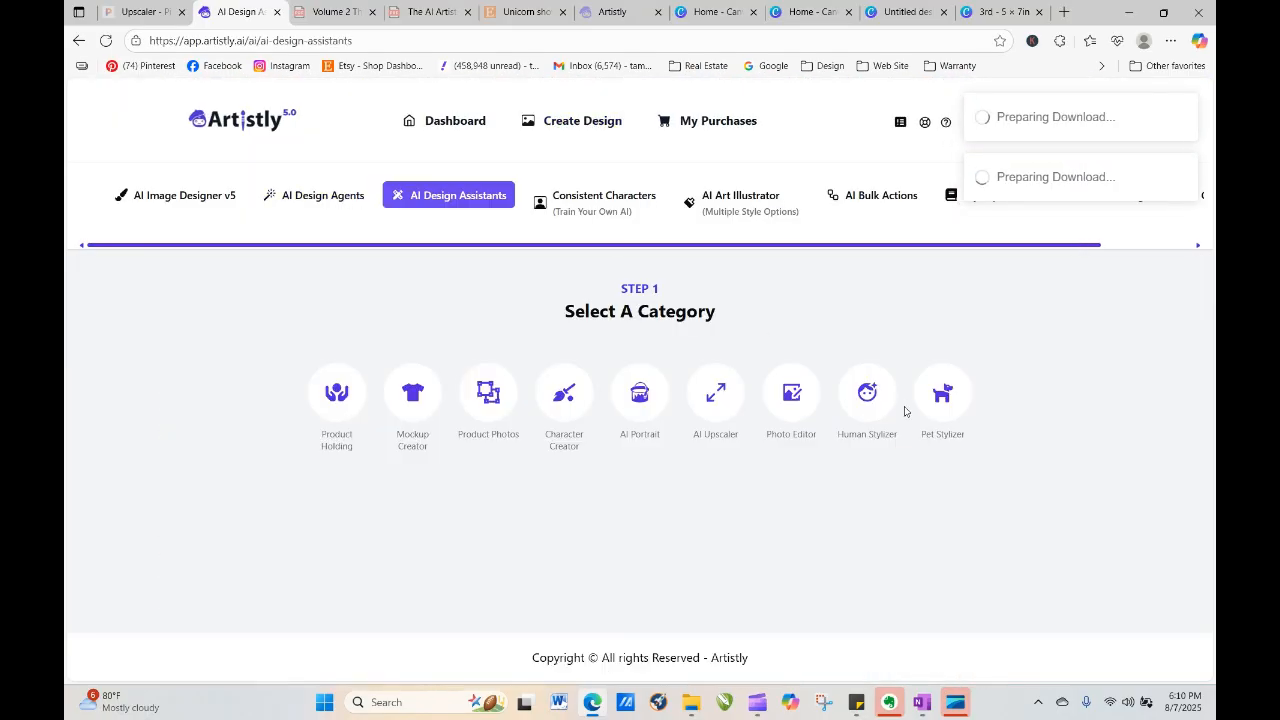
left_click(866, 393)
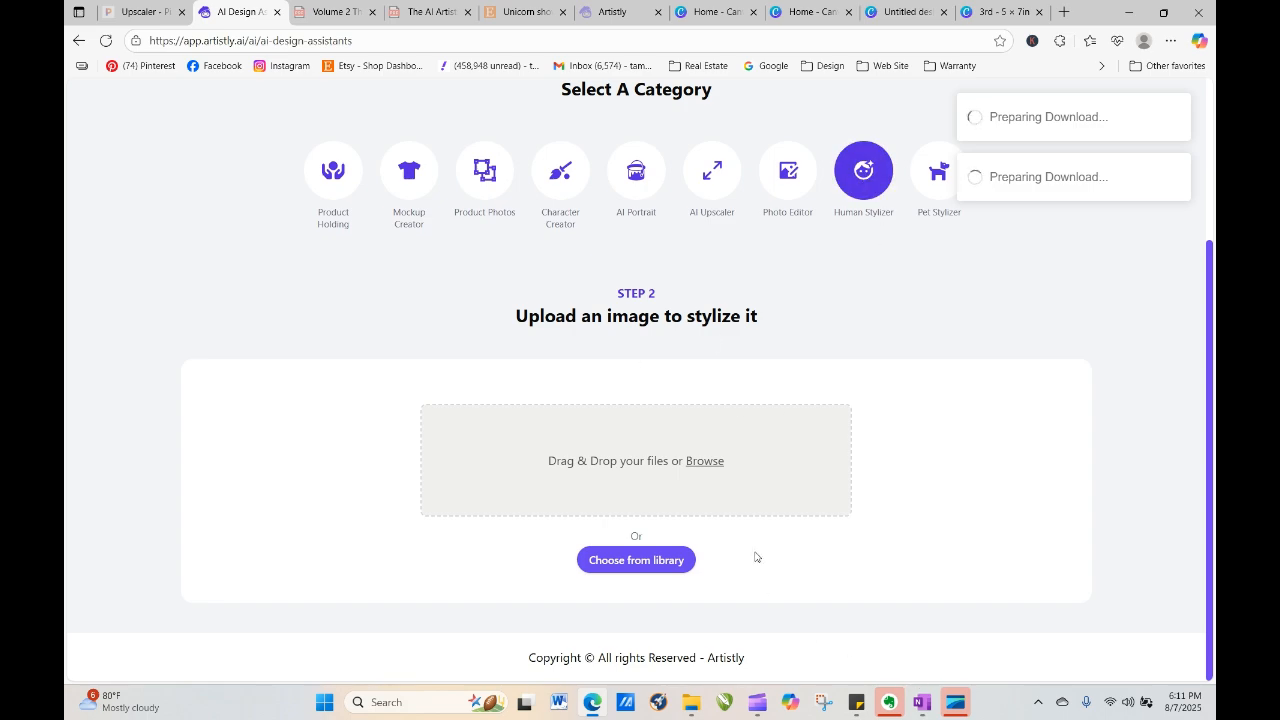
left_click(664, 560)
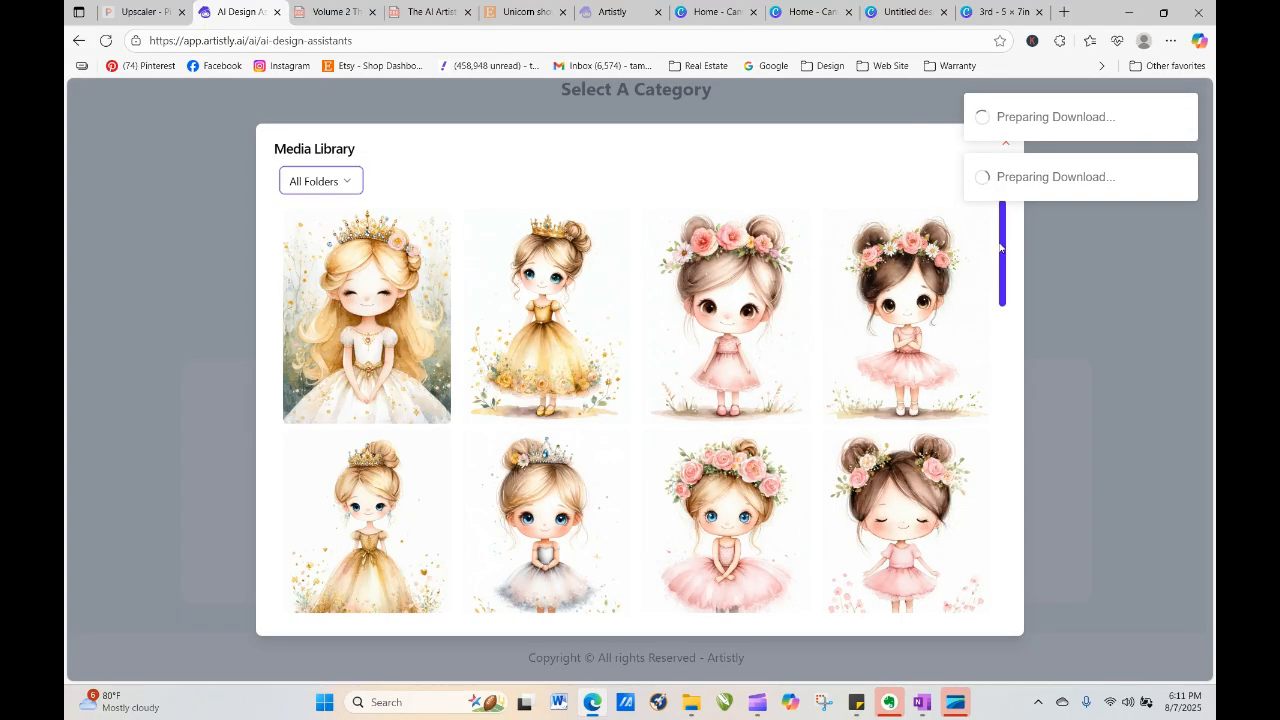
left_click(368, 290)
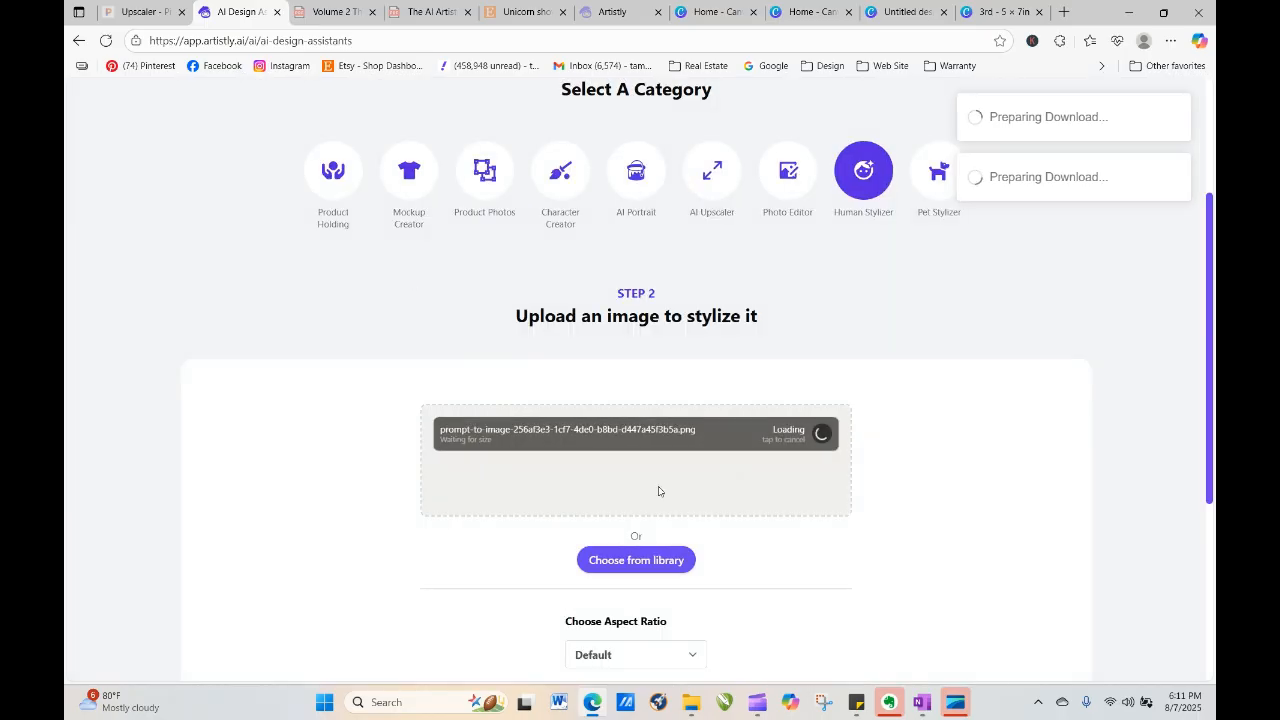
Stylize the princess image with the prompt "Turn this image into a black and white line drawing coloring page"
left_click_drag(1210, 264, 1215, 418)
scroll(616, 397, "down", 1)
type("Tu")
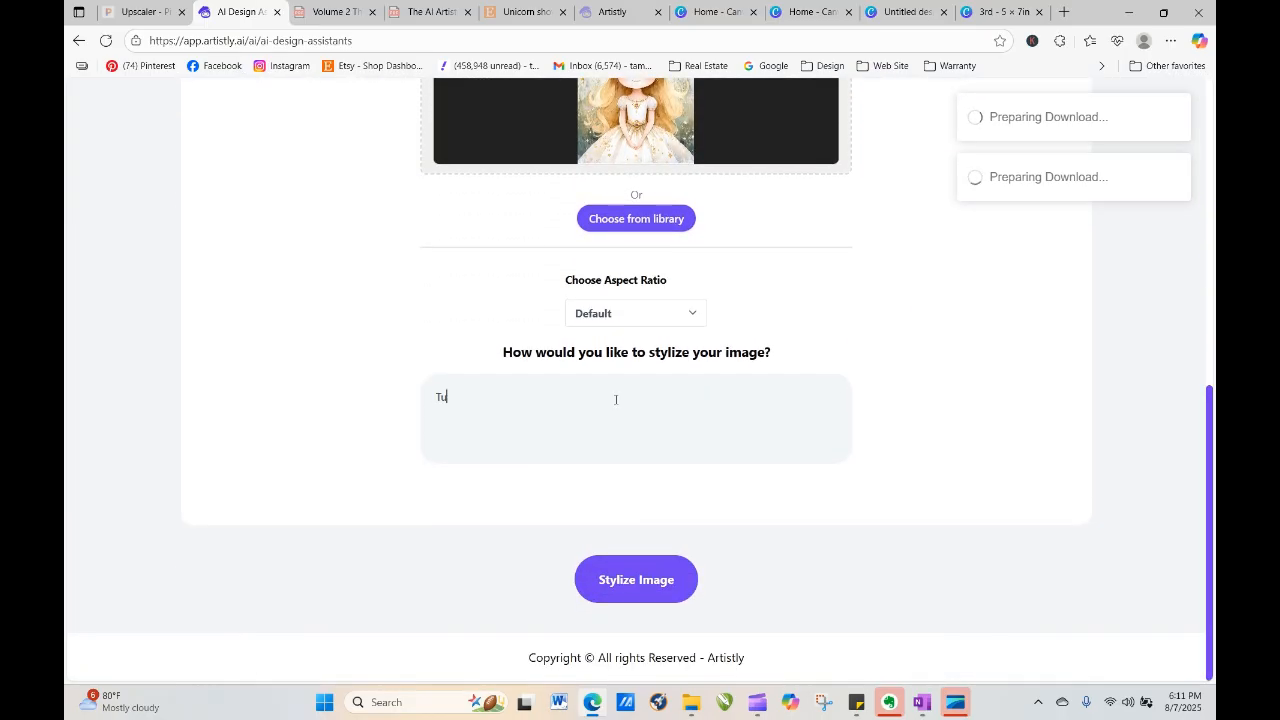
type("mag in")
key("BackSpace")
key("BackSpace")
type("e into a black and")
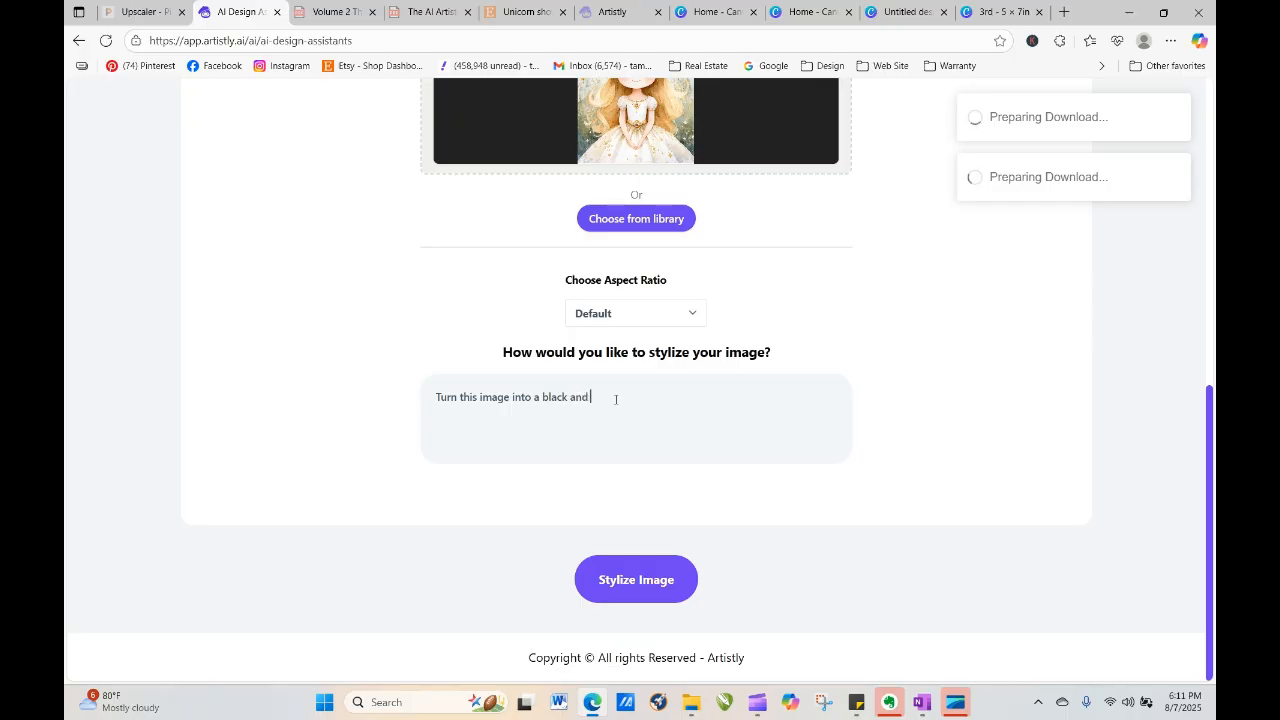
type(" white line drawing coloring page")
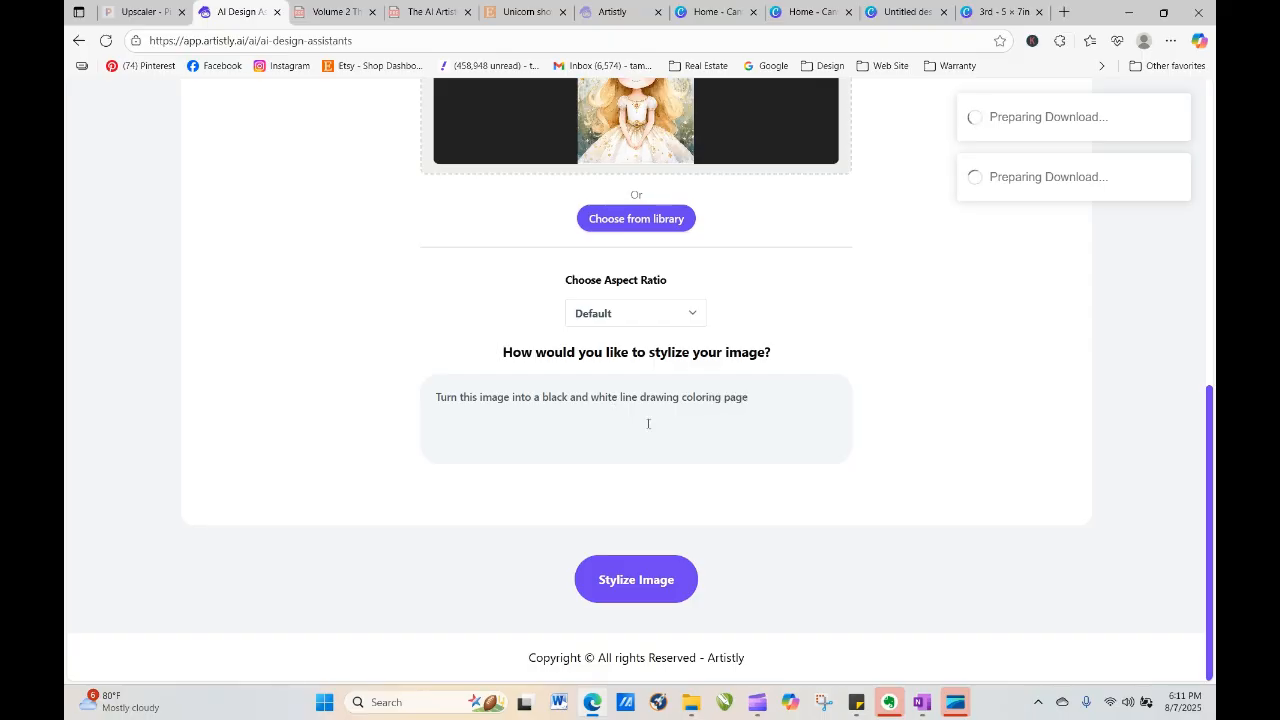
left_click(674, 582)
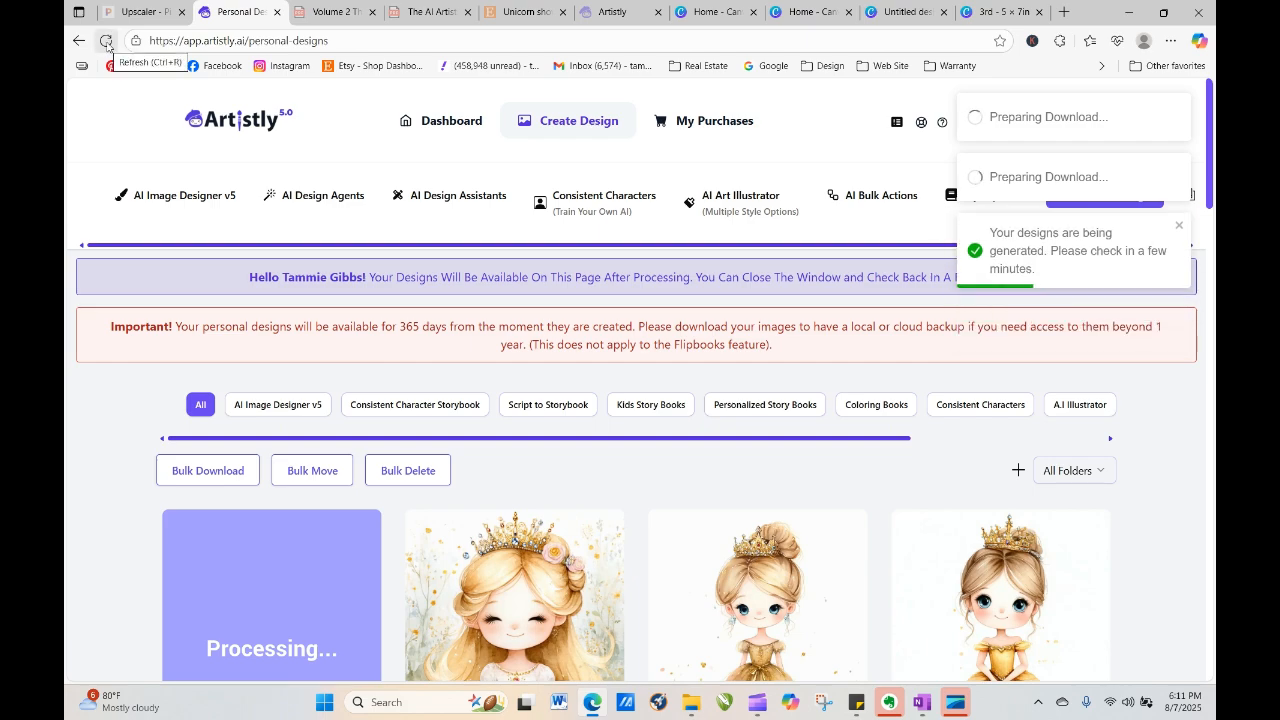
Refresh the personal designs until the princess line drawing is generated, and inspect it in the enlarged design view
left_click(106, 42)
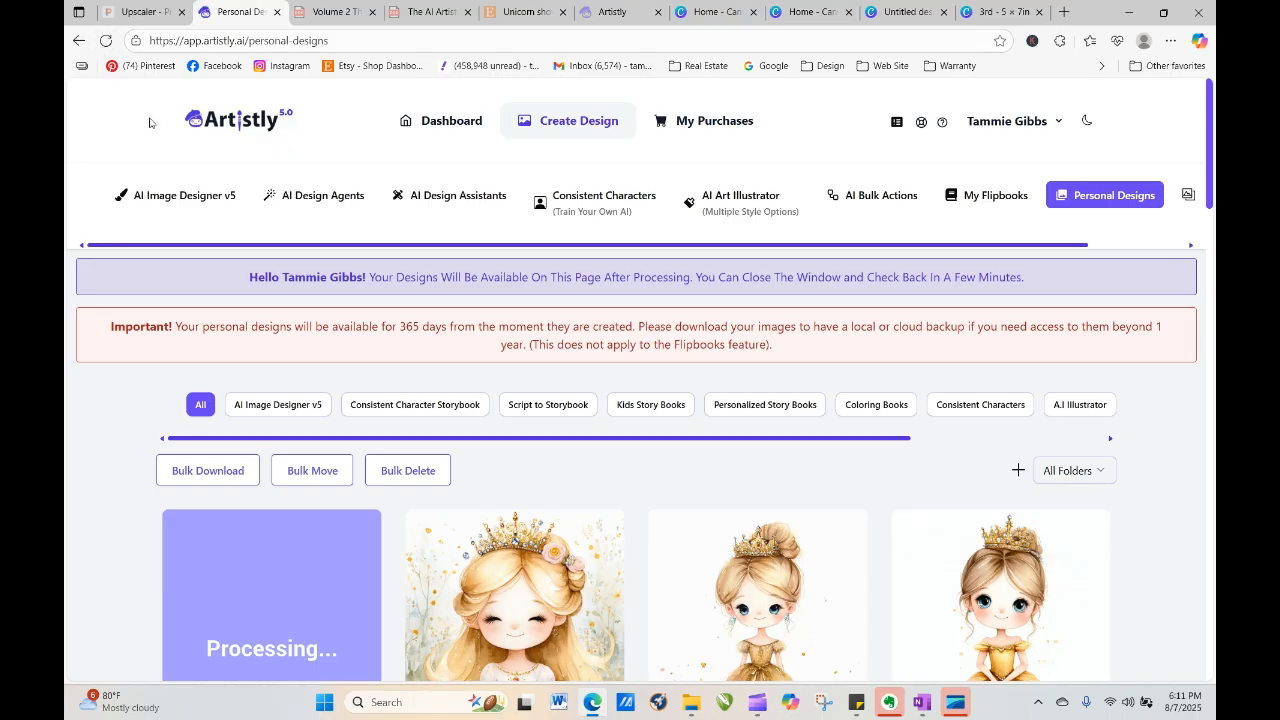
left_click(106, 41)
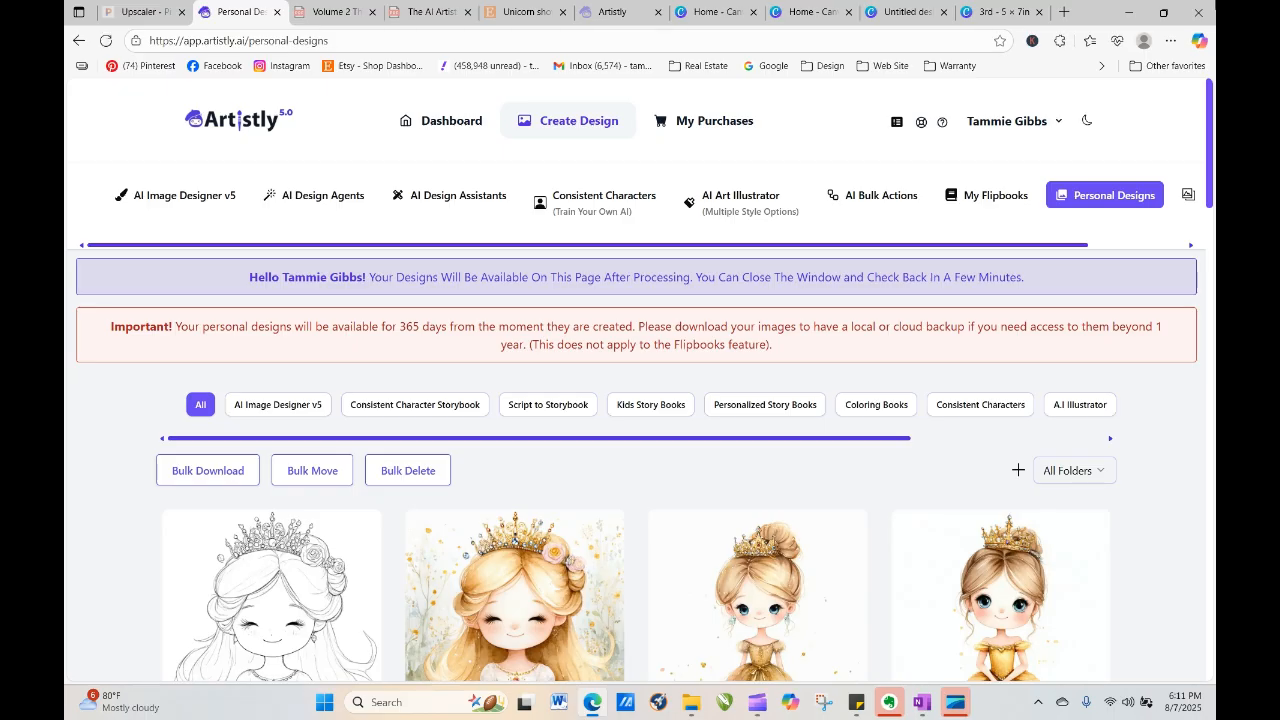
left_click_drag(1207, 113, 1207, 178)
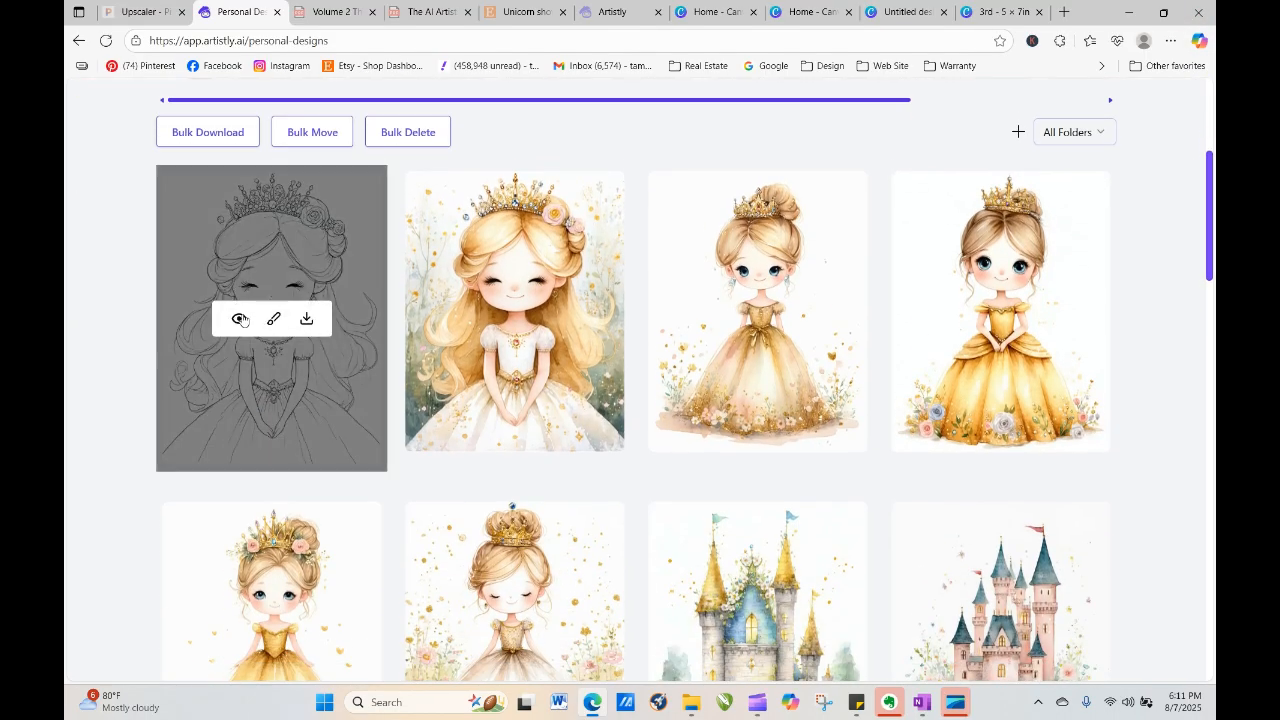
left_click(239, 318)
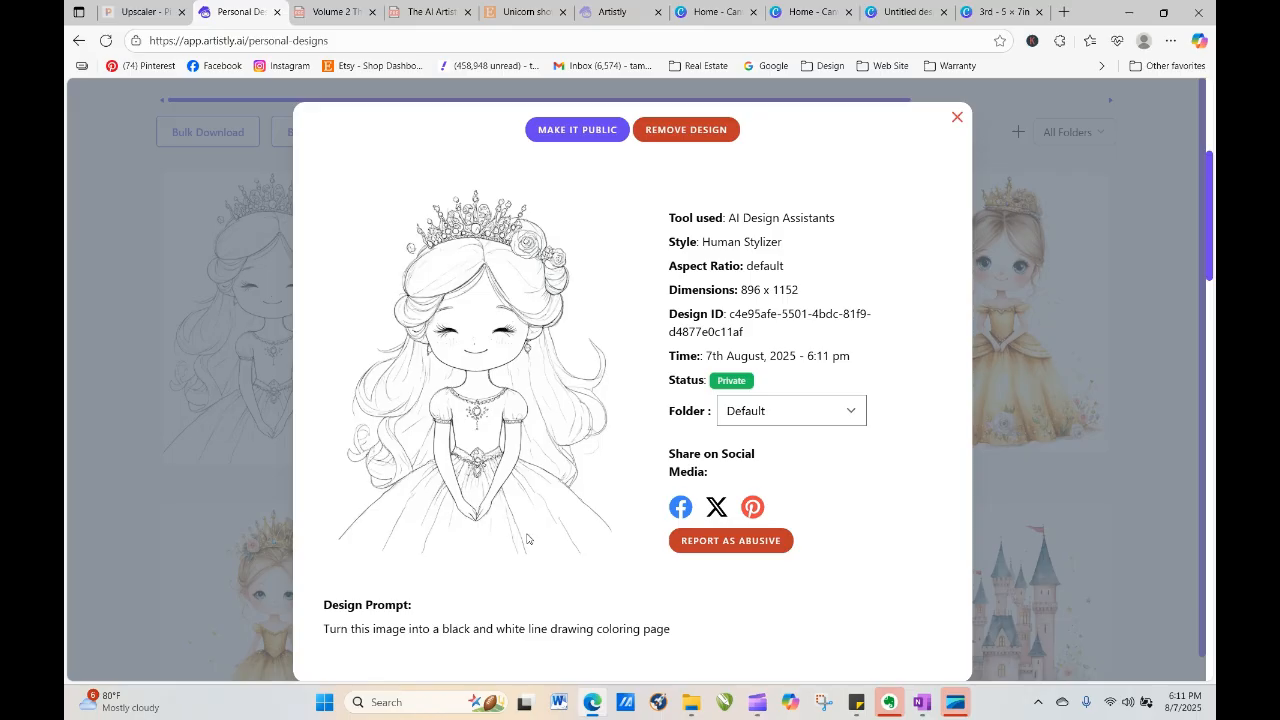
left_click(956, 118)
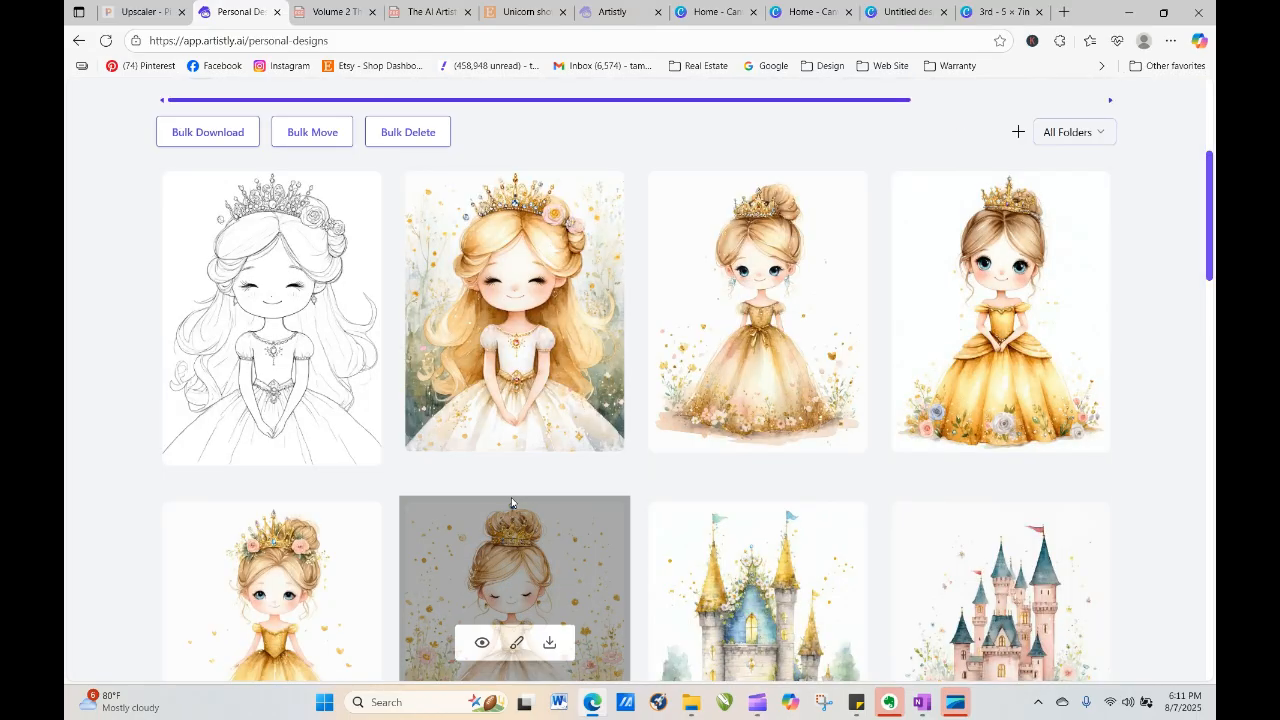
mouse_move(366, 298)
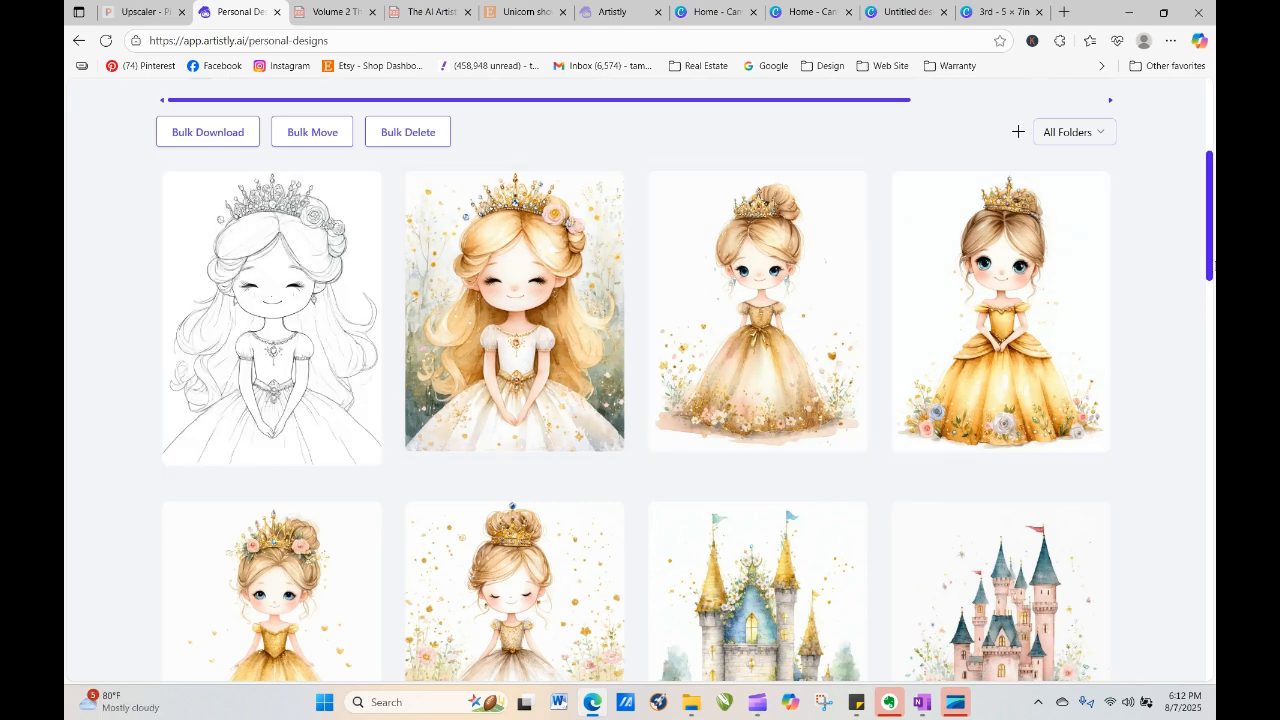
Start another Human Stylizer design and load the watercolor castle with the blue door from the media library
left_click_drag(1213, 265, 1211, 140)
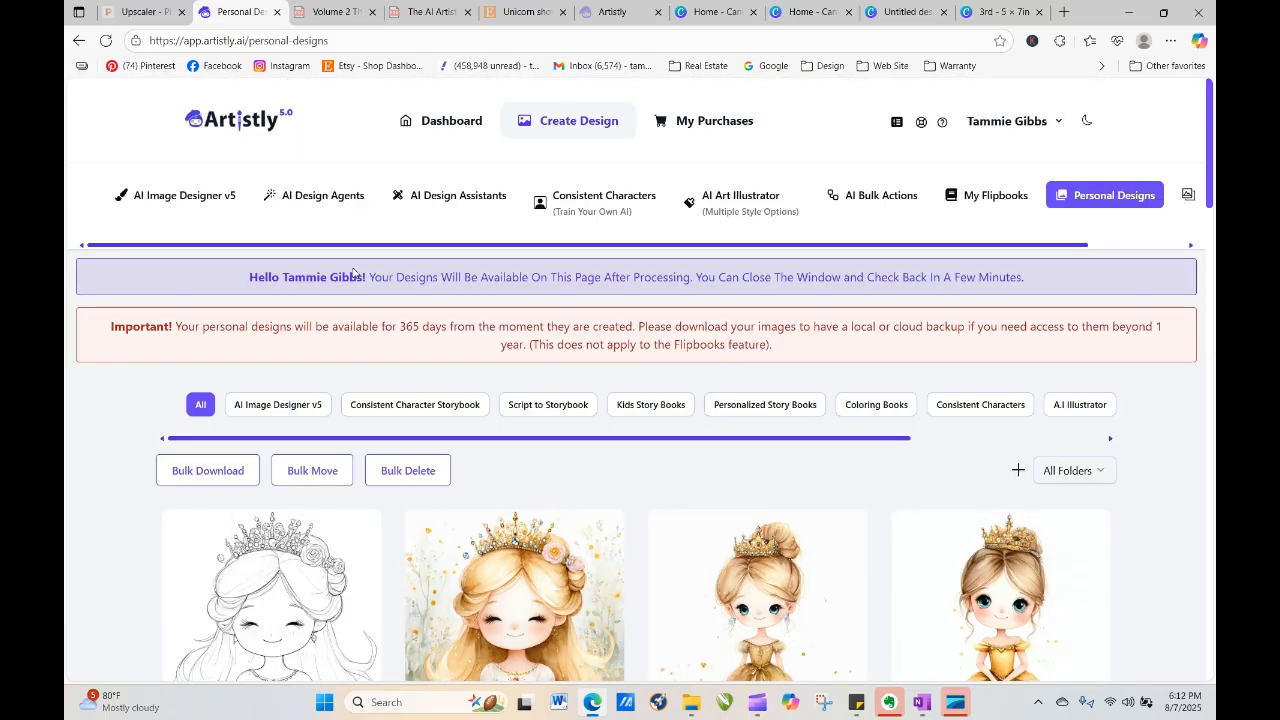
left_click(450, 197)
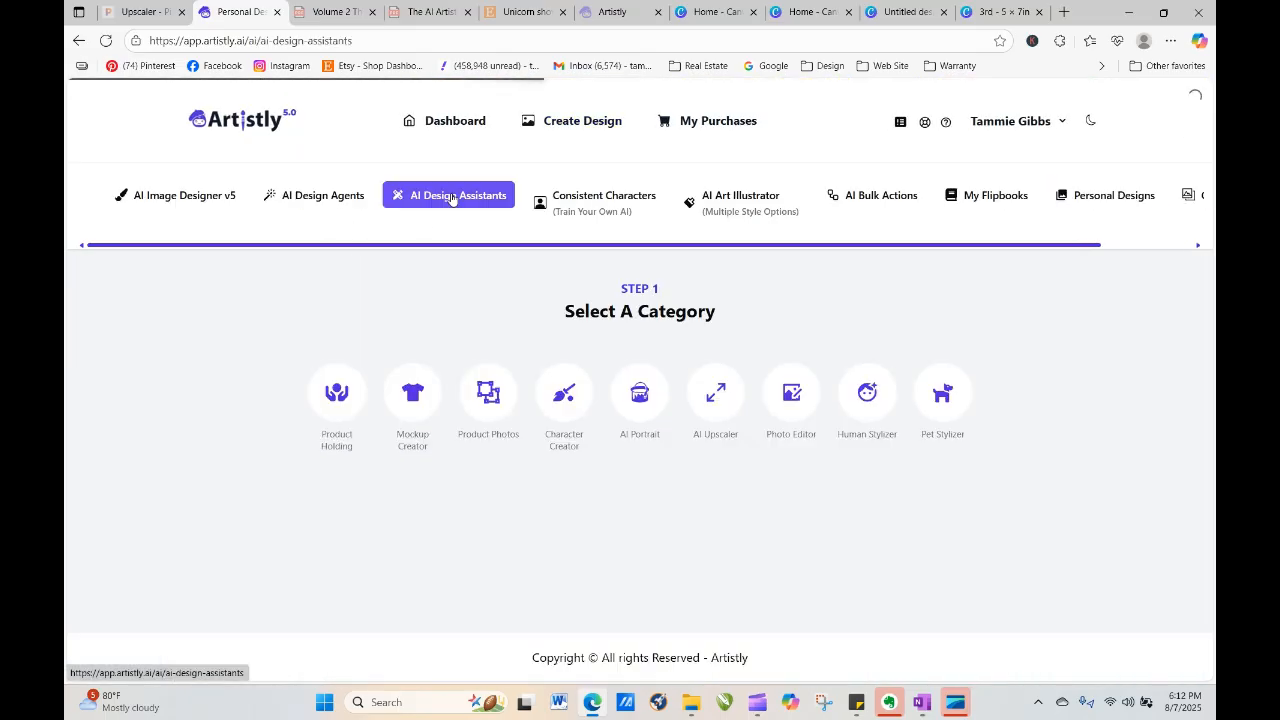
left_click(863, 396)
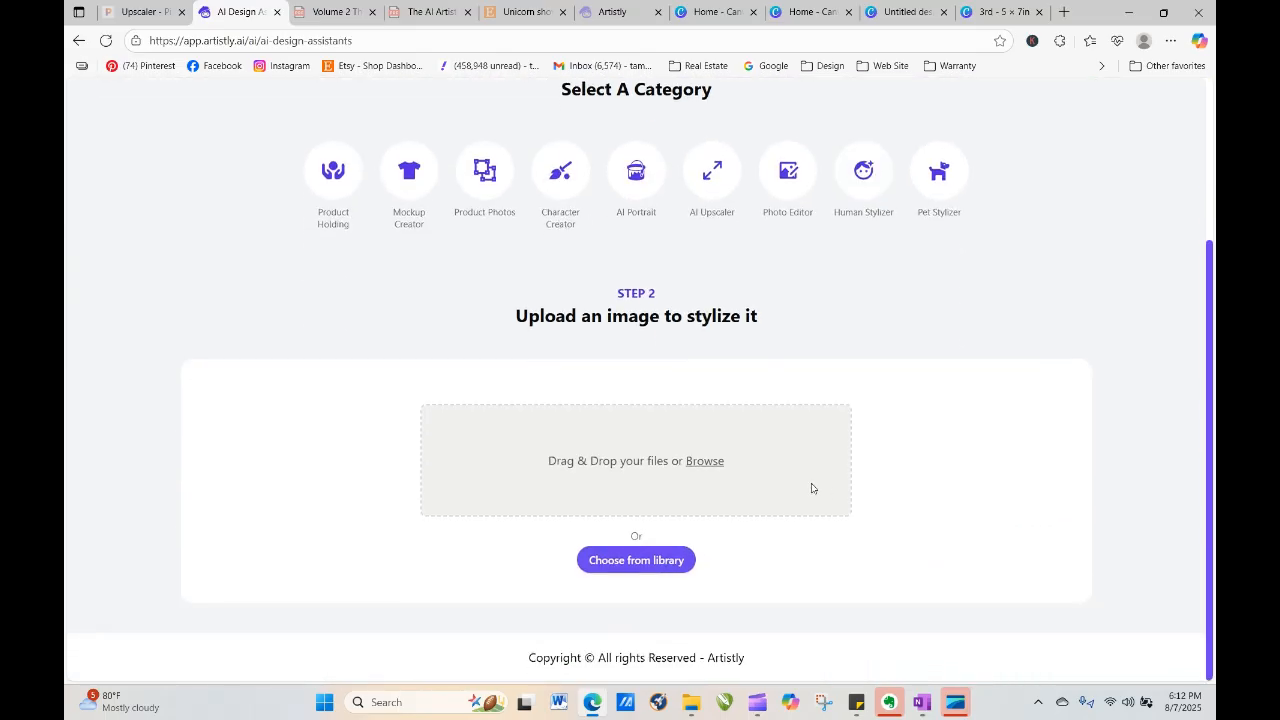
left_click(663, 561)
left_click(597, 370)
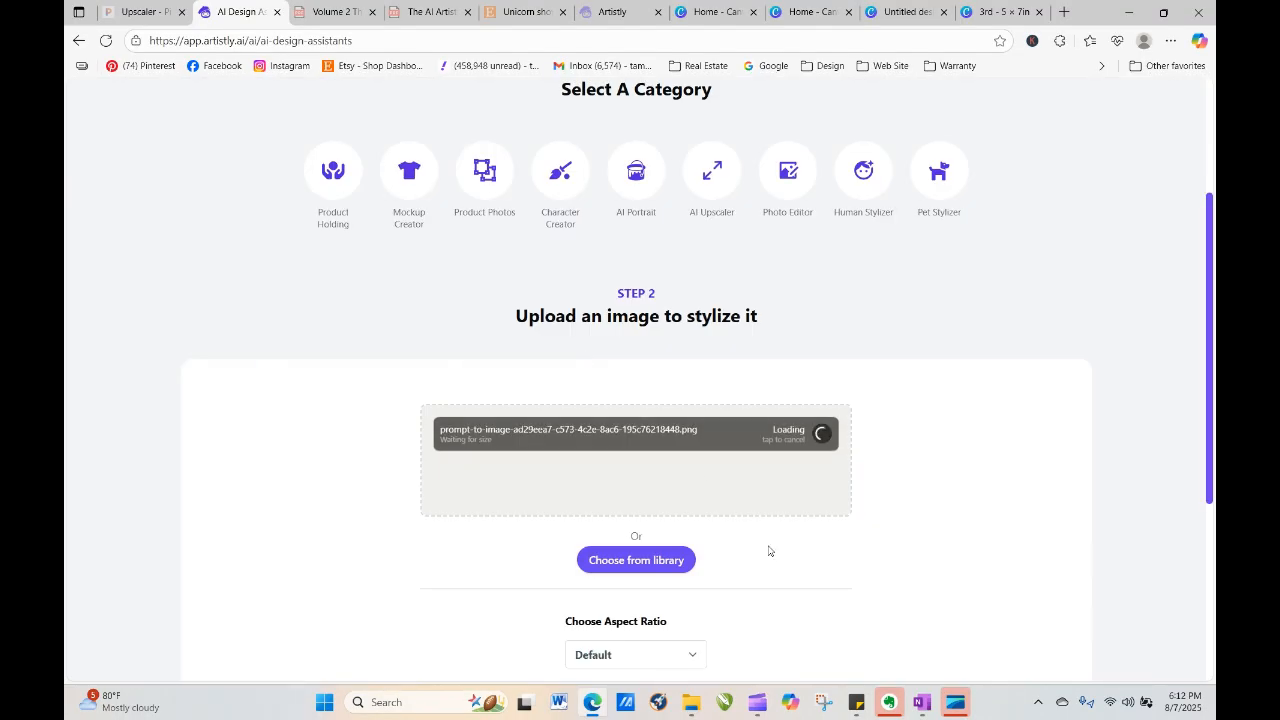
Stylize the castle image with the prompt "turn this image into a black and white line drawing coloring page"
scroll(1211, 221, "down", 4)
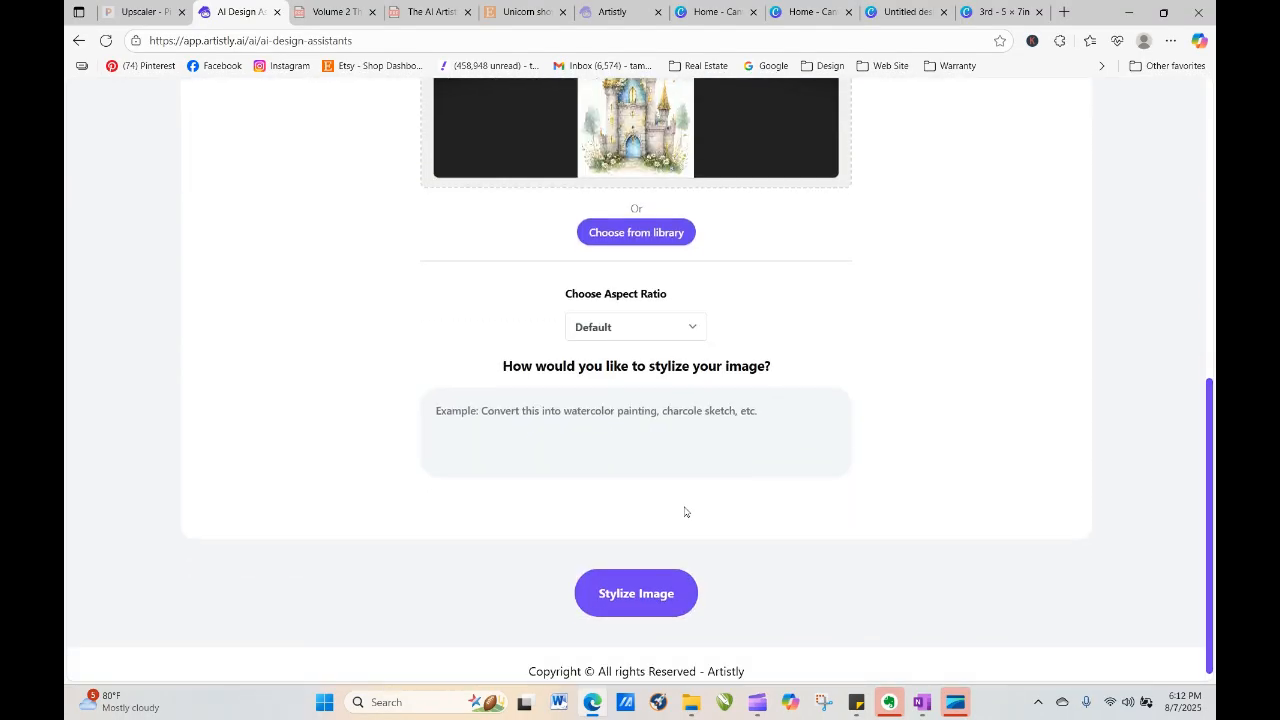
left_click(651, 434)
type("turn ")
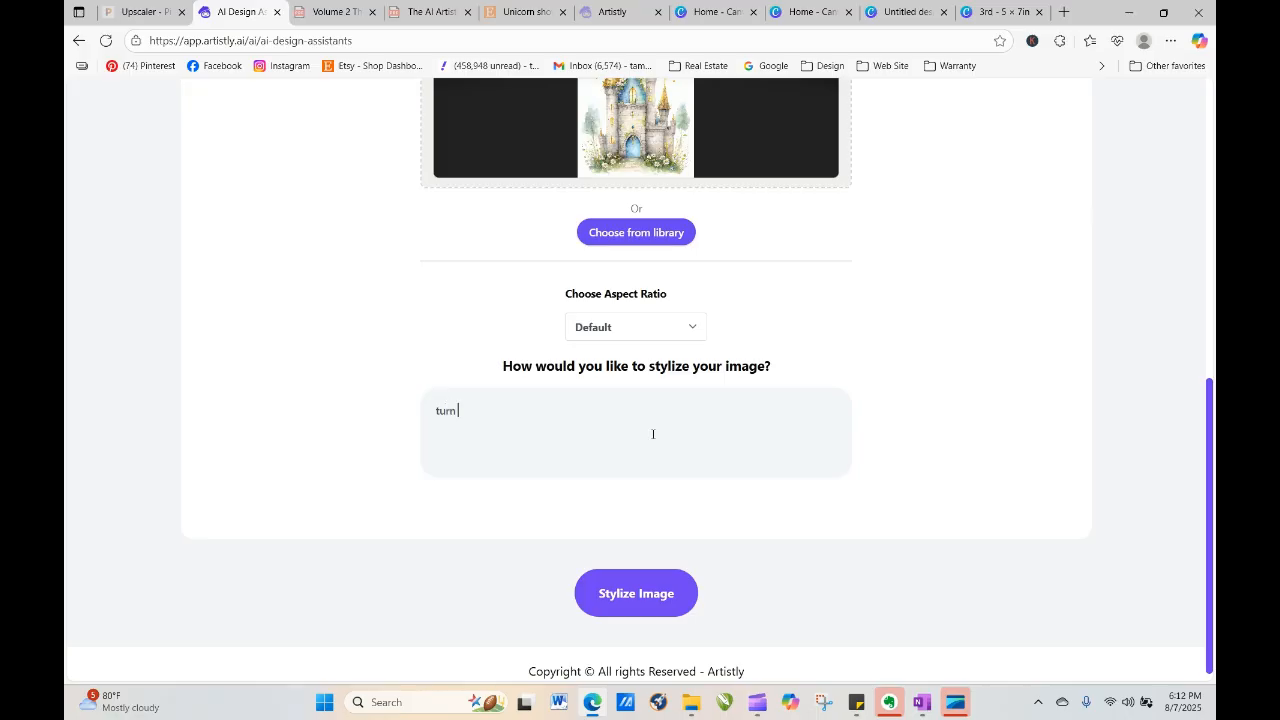
type("this image into a balc")
type("lack and white")
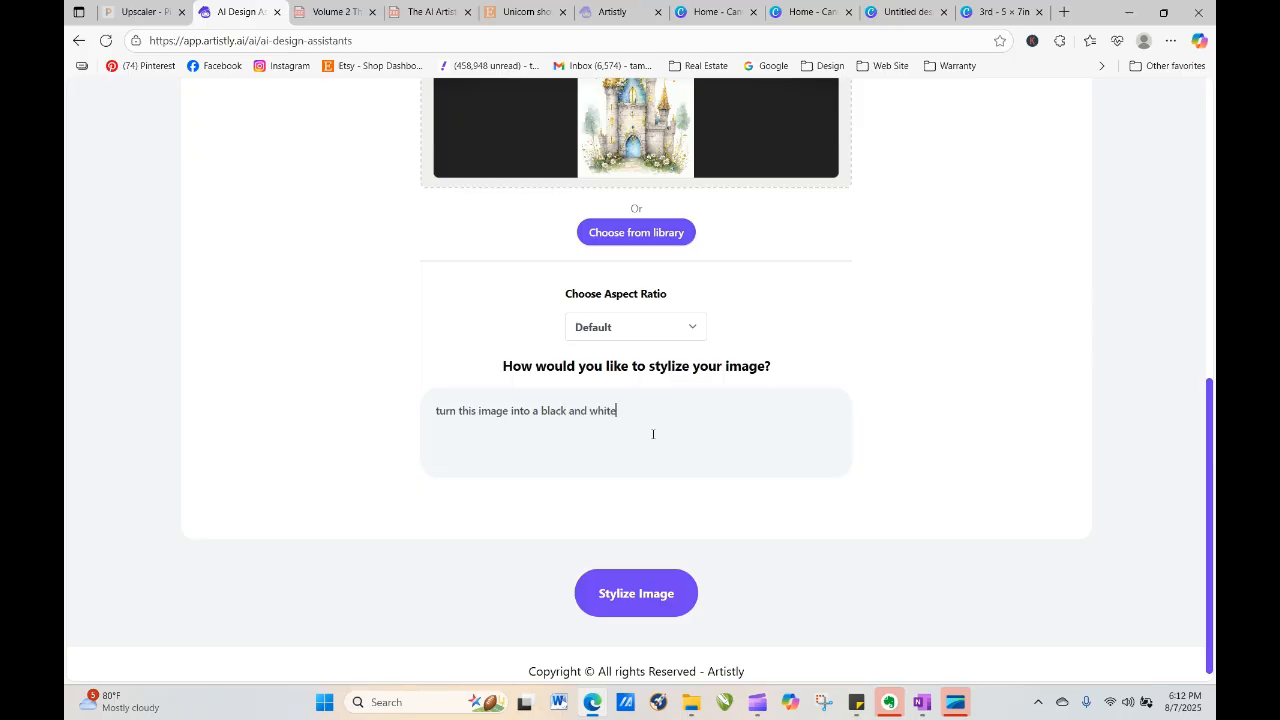
type(" line drawing ccoloring page")
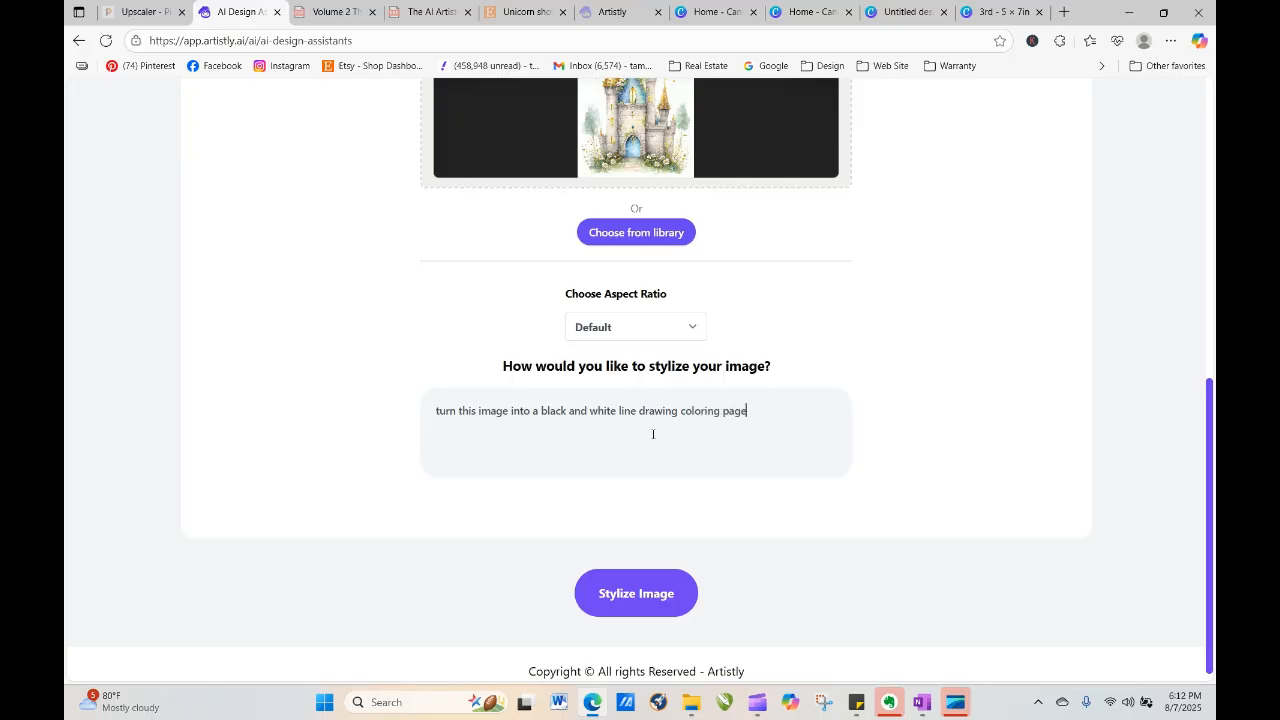
left_click(628, 600)
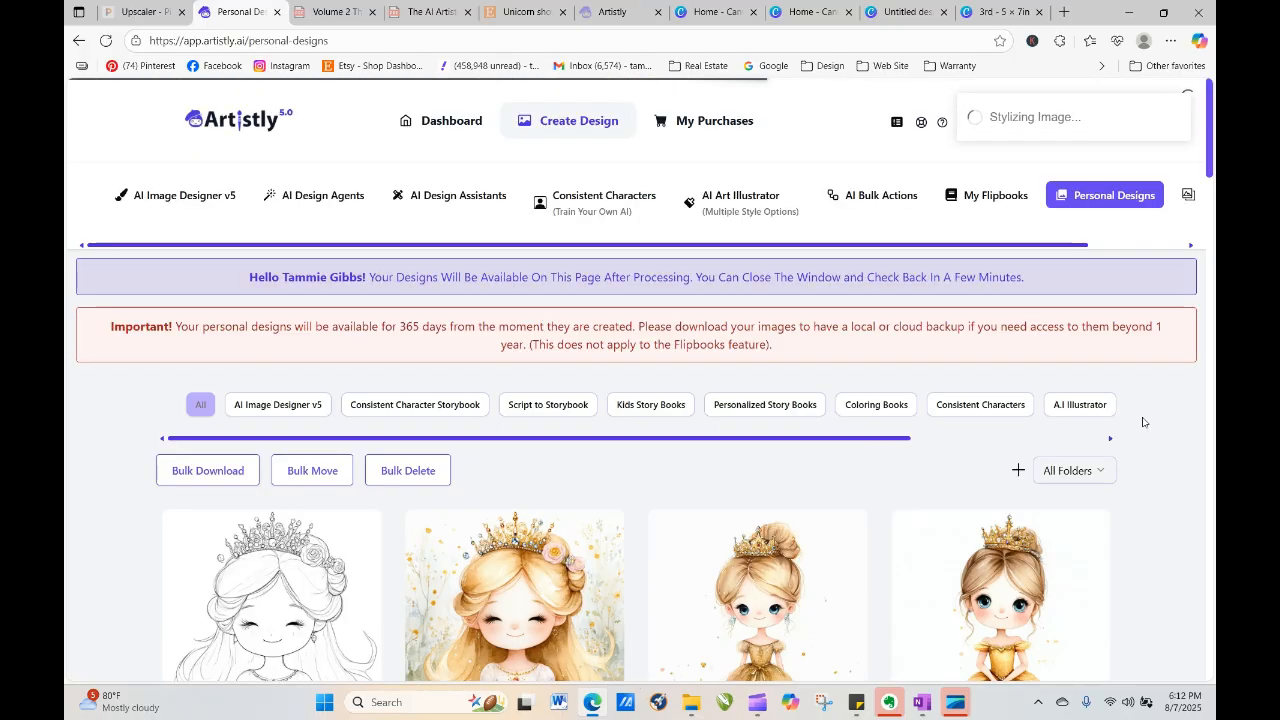
Refresh the personal designs until the castle line drawing is generated, and inspect it in the enlarged design view
scroll(1213, 181, "down", 1)
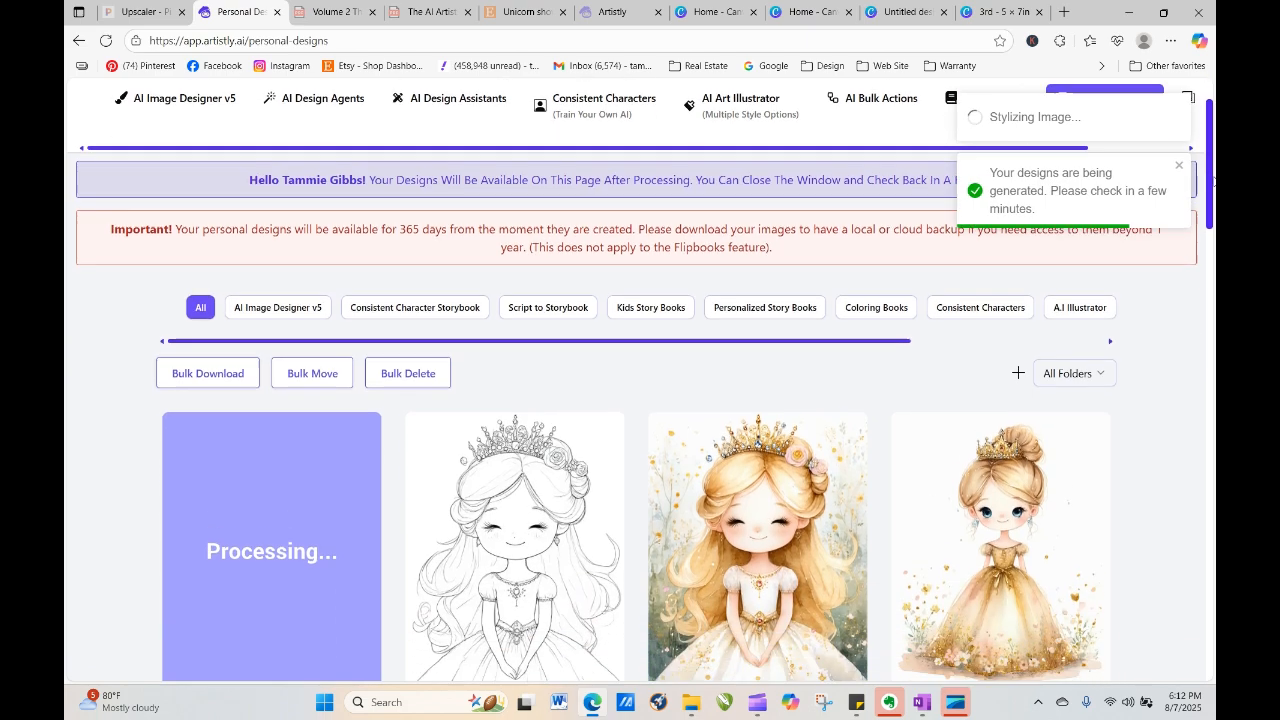
scroll(1213, 181, "down", 1)
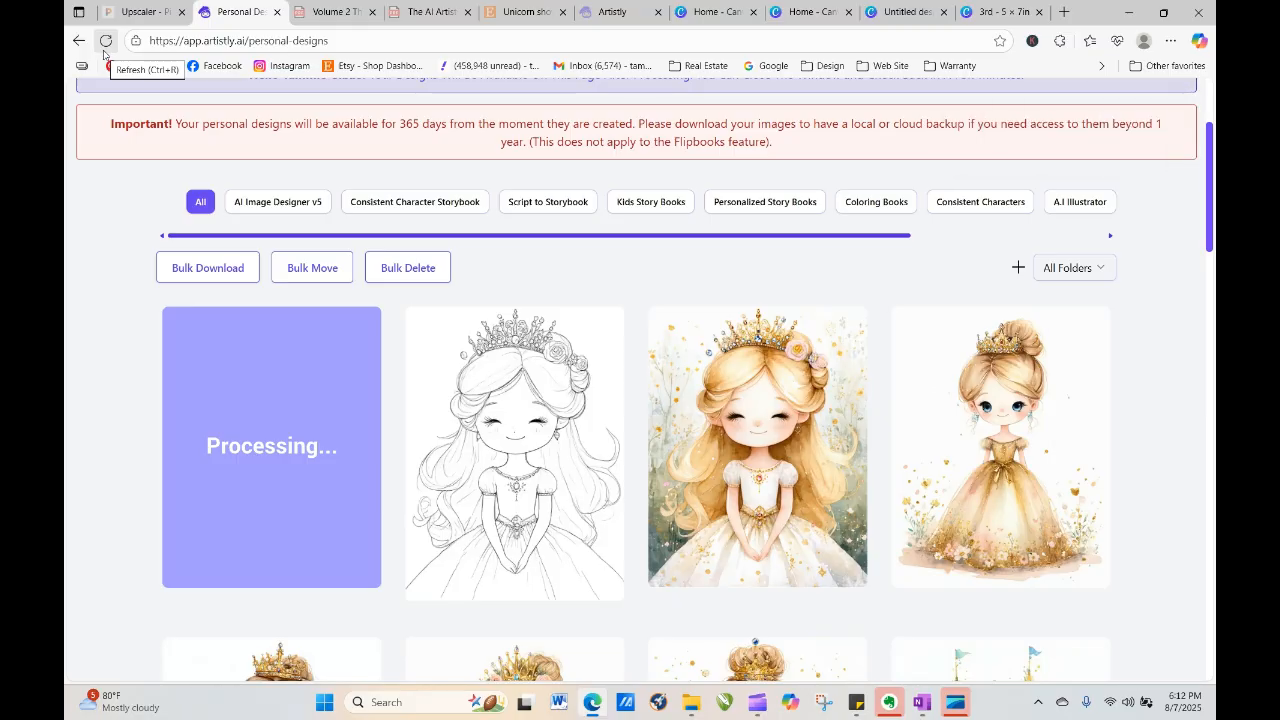
left_click(104, 52)
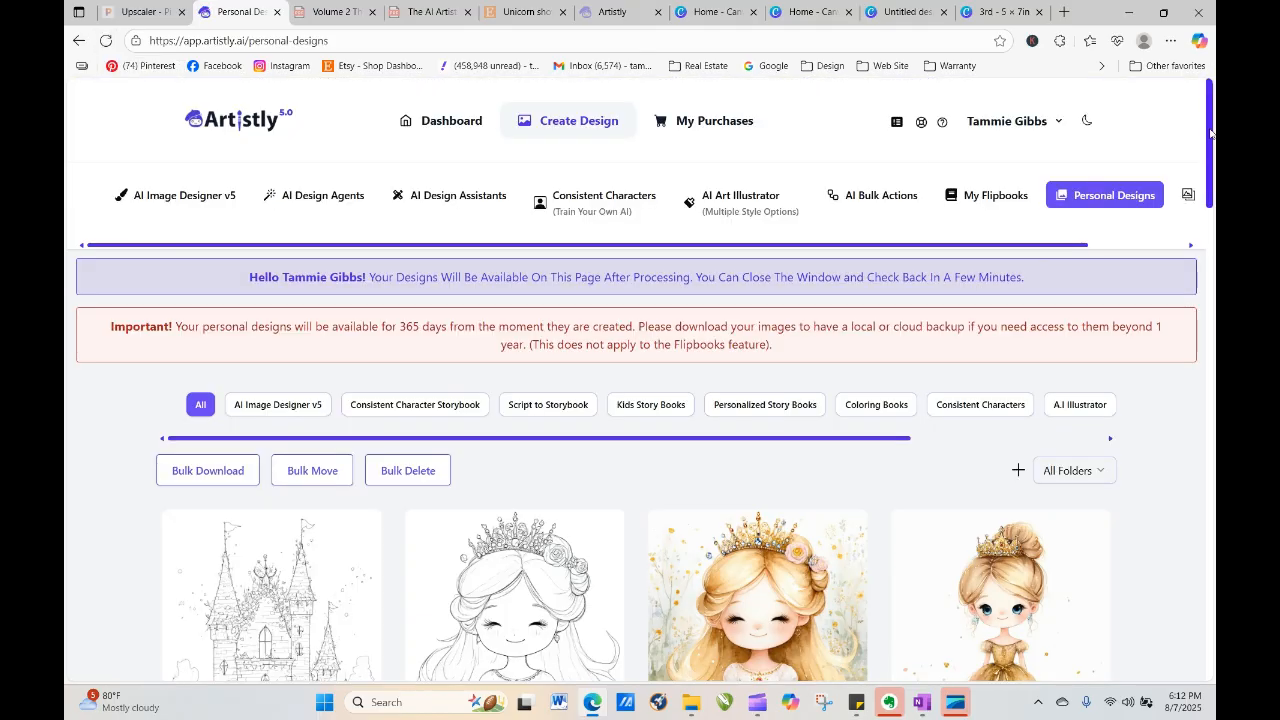
scroll(338, 474, "down", 3)
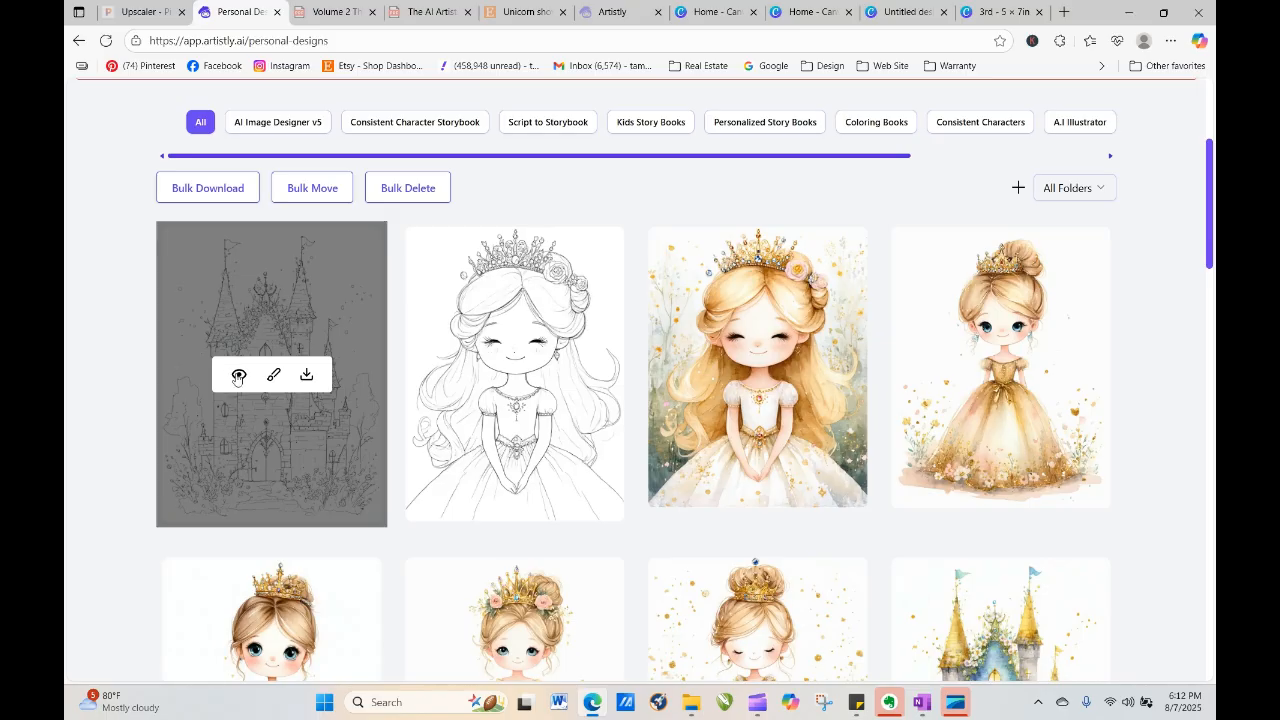
left_click(238, 376)
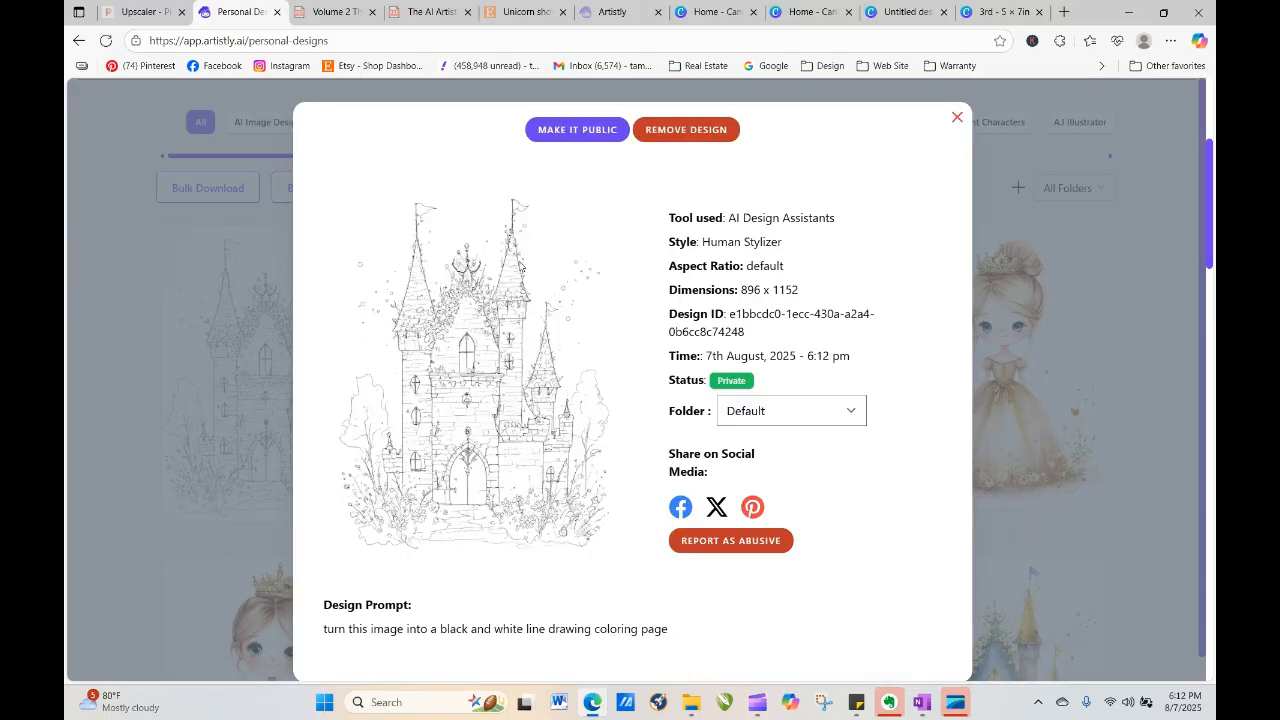
left_click(957, 118)
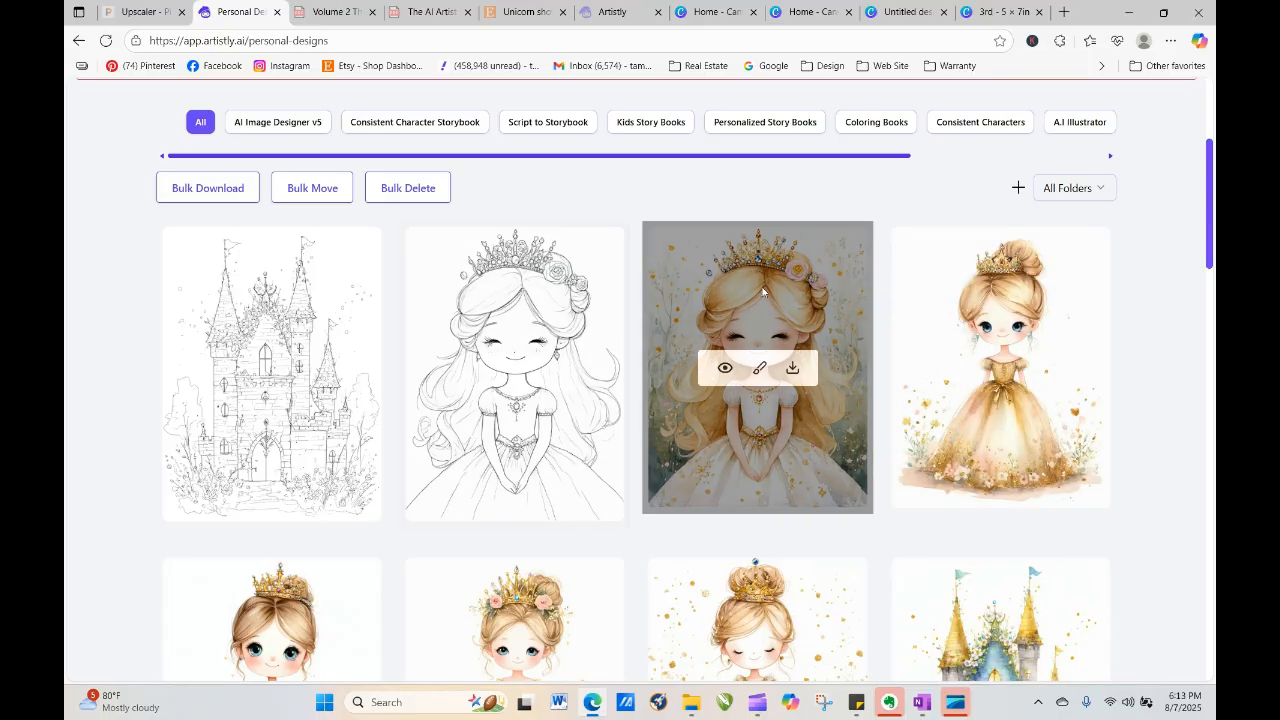
left_click_drag(1210, 180, 1211, 213)
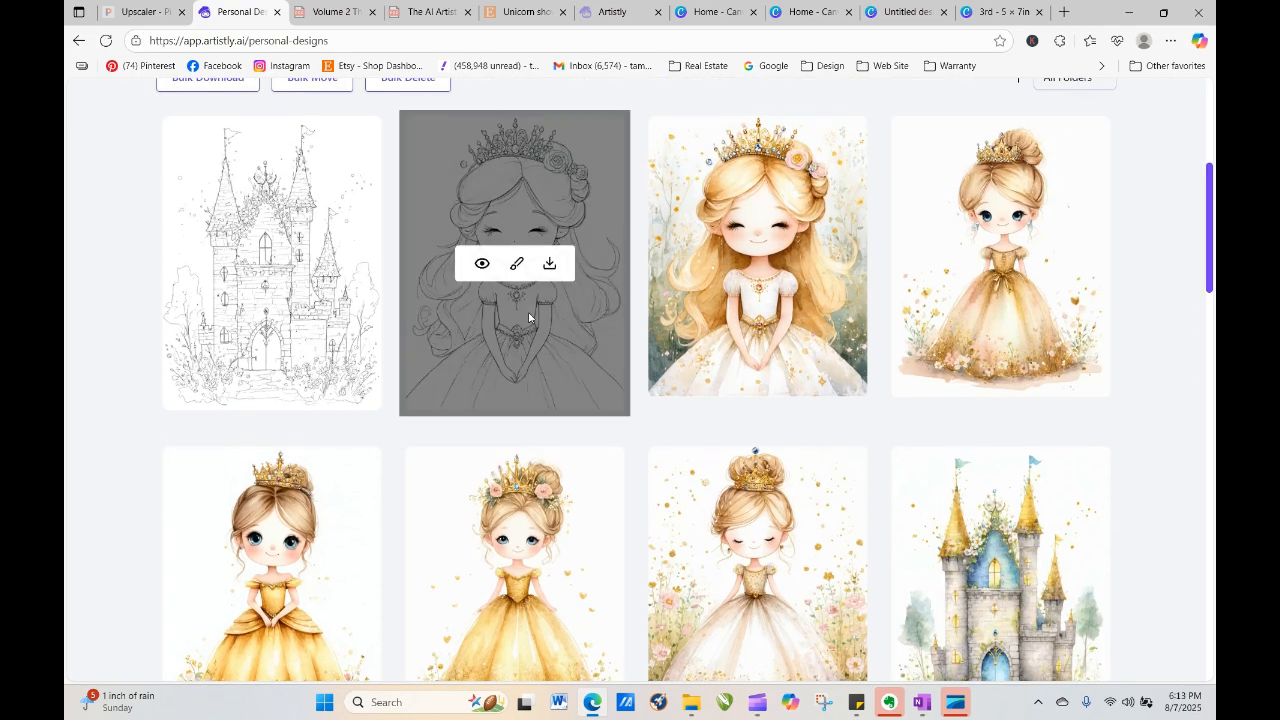